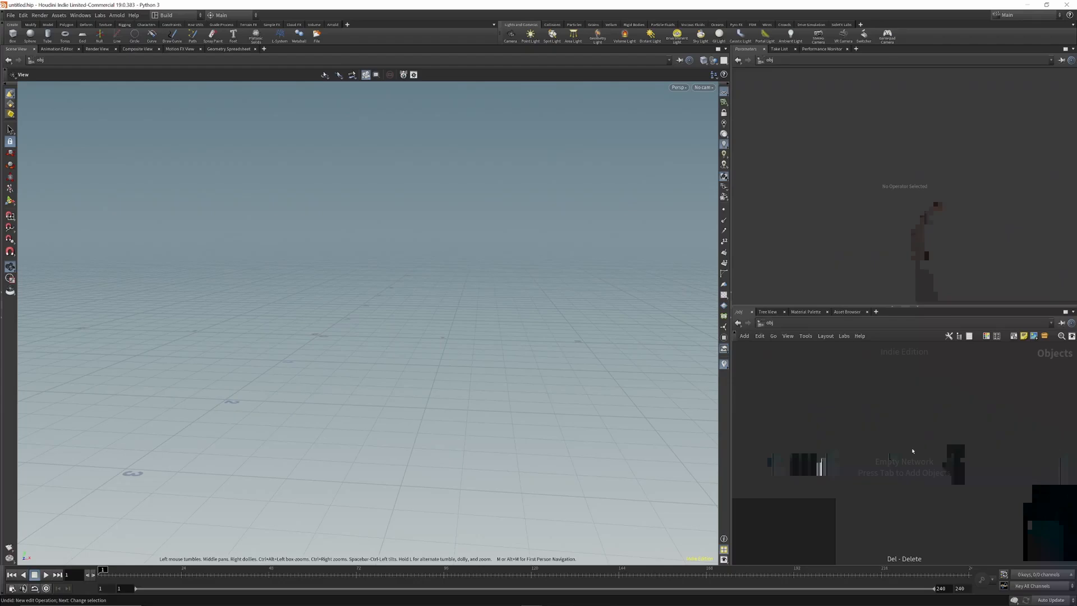
Step: Add a box object to the empty scene network and place it so its geometry network opens
key(Tab)
text(b)
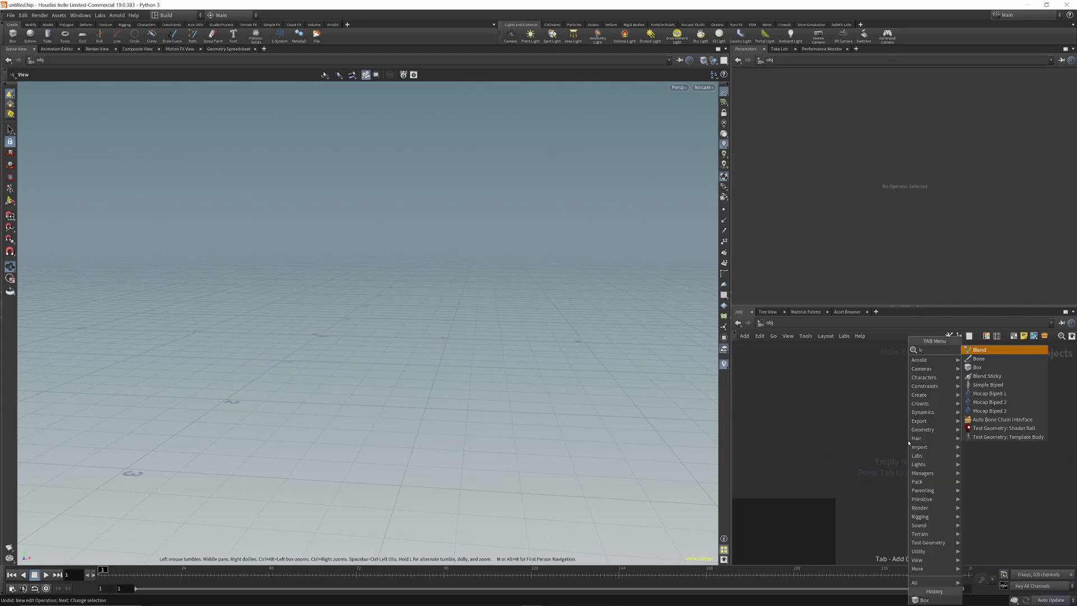
text(ox)
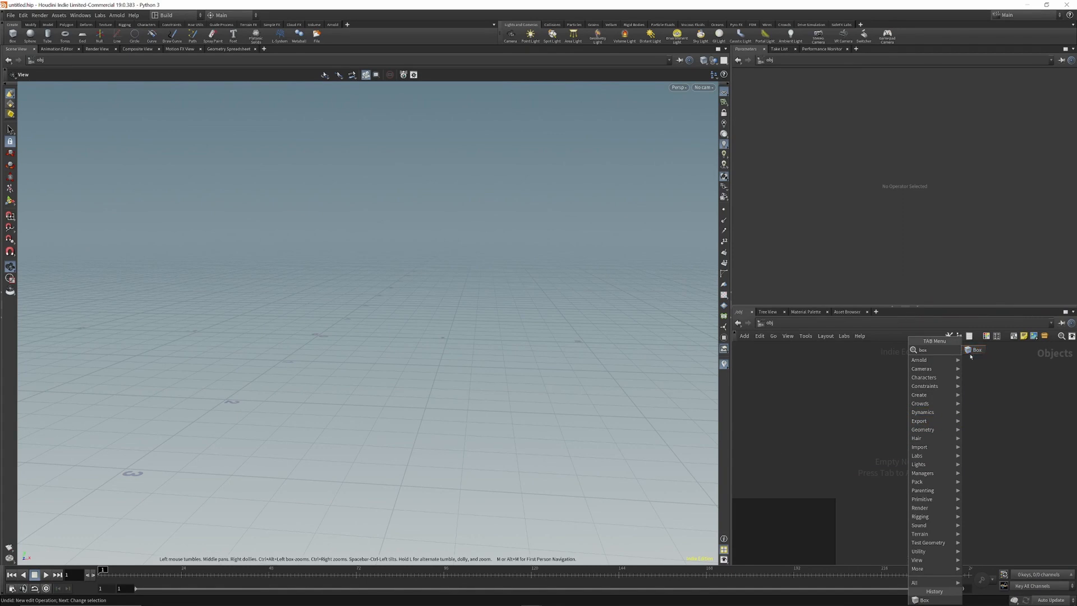
click(975, 350)
click(892, 374)
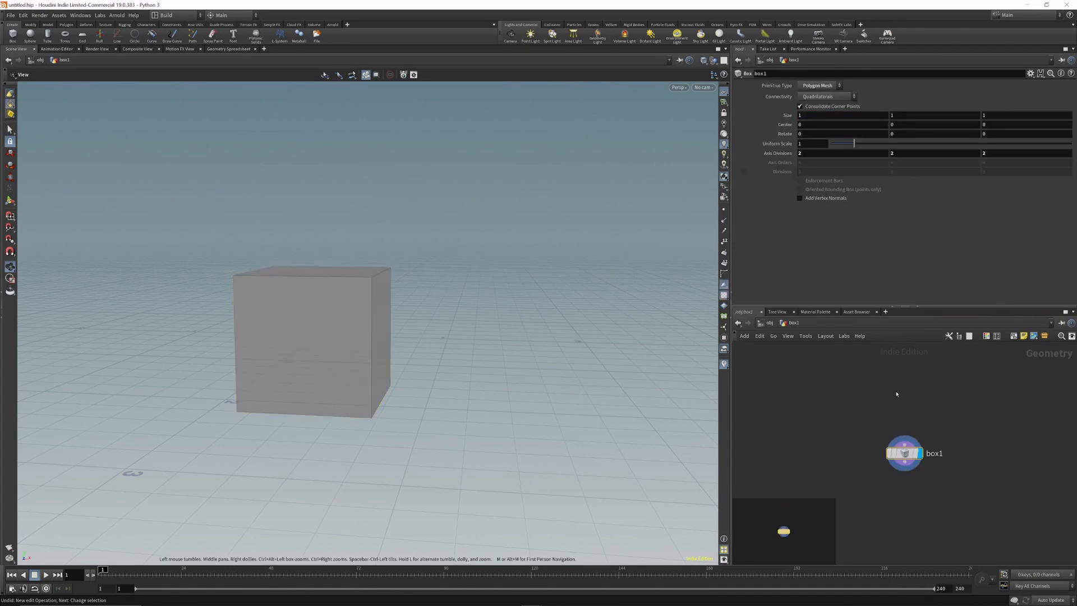
Step: Set the box's size to 2.9 in X, 1 in Y and 0.4 in Z
click(10, 152)
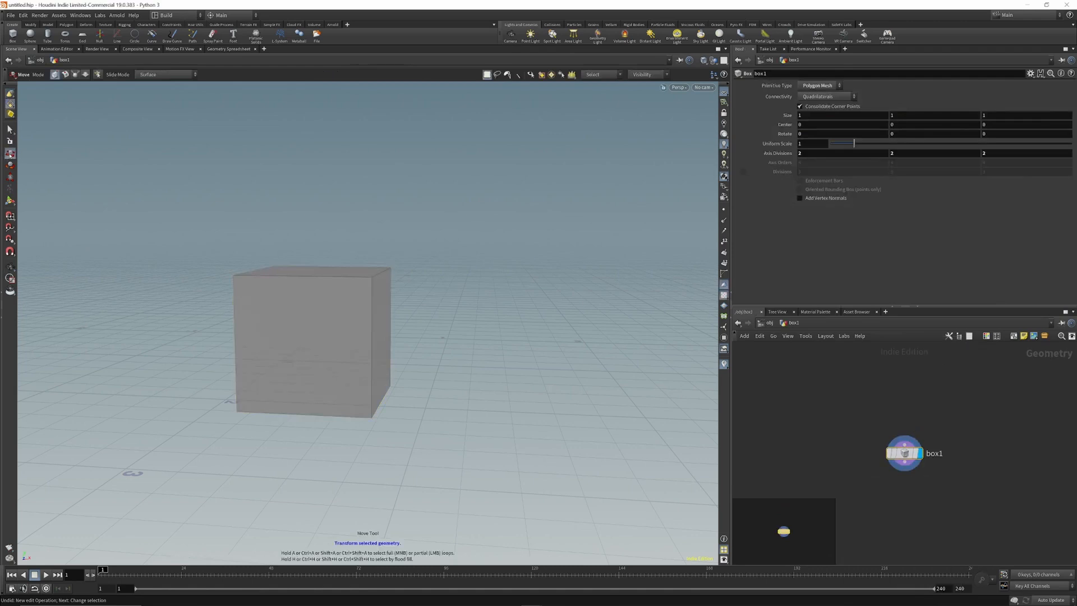
click(10, 176)
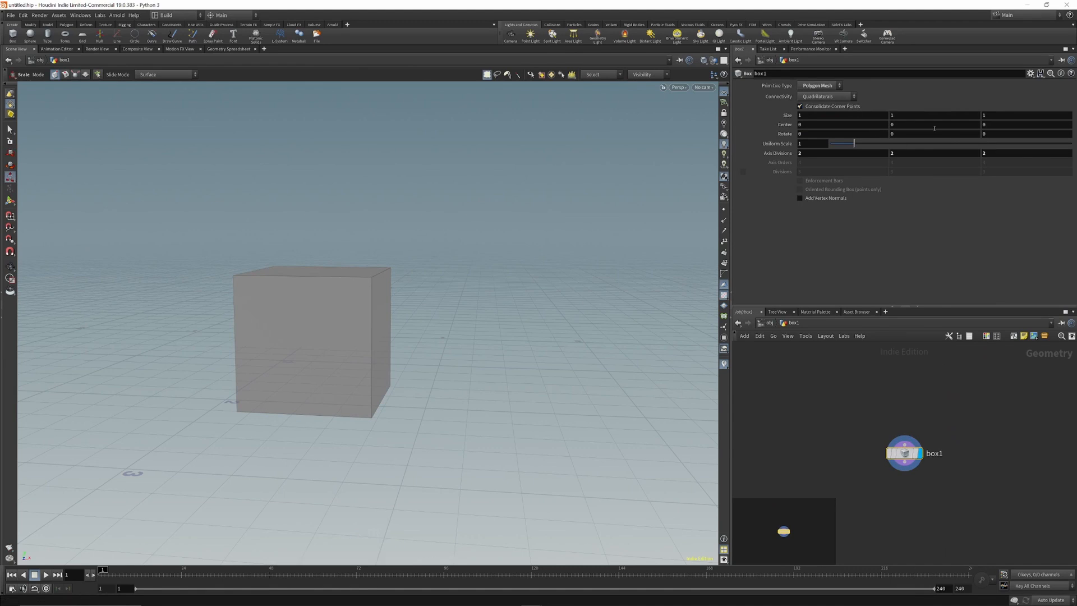
middle_drag(1001, 116, 986, 116)
middle_drag(893, 115, 923, 116)
middle_drag(808, 115, 916, 113)
click(916, 114)
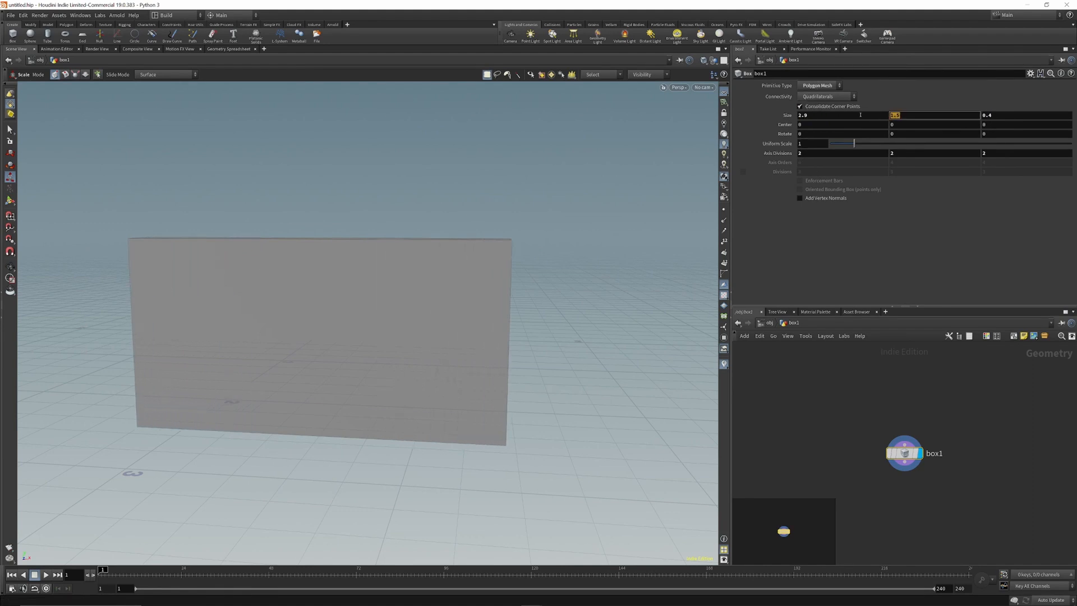
key(Return)
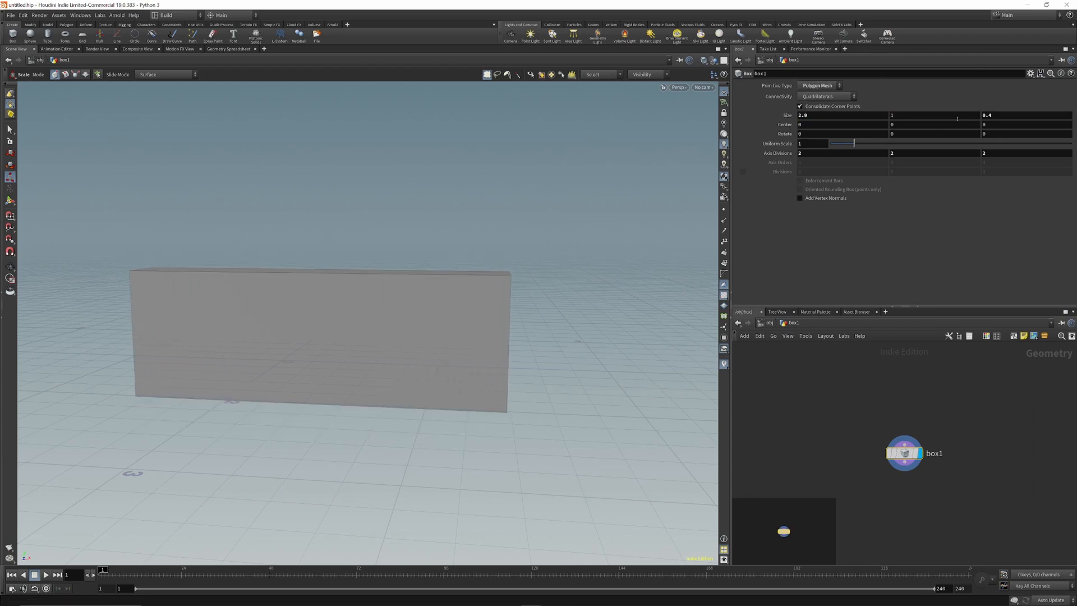
Step: Thin the box to 0.1 in Z and set its Y size to 2
alt+drag(418, 264, 359, 292)
middle_drag(986, 115, 987, 117)
alt+drag(577, 233, 620, 207)
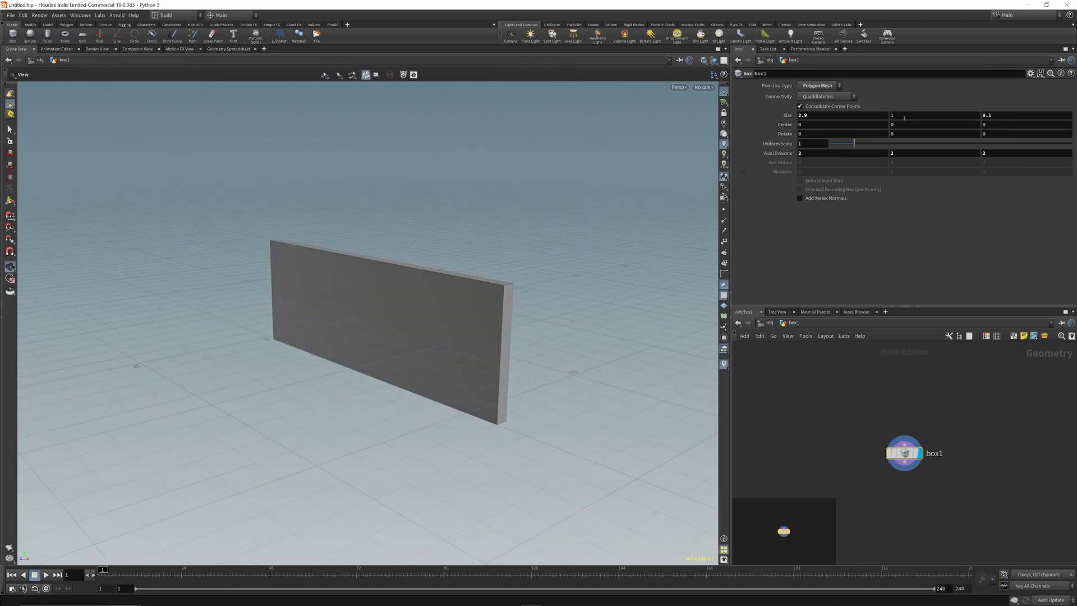
text(2)
key(Return)
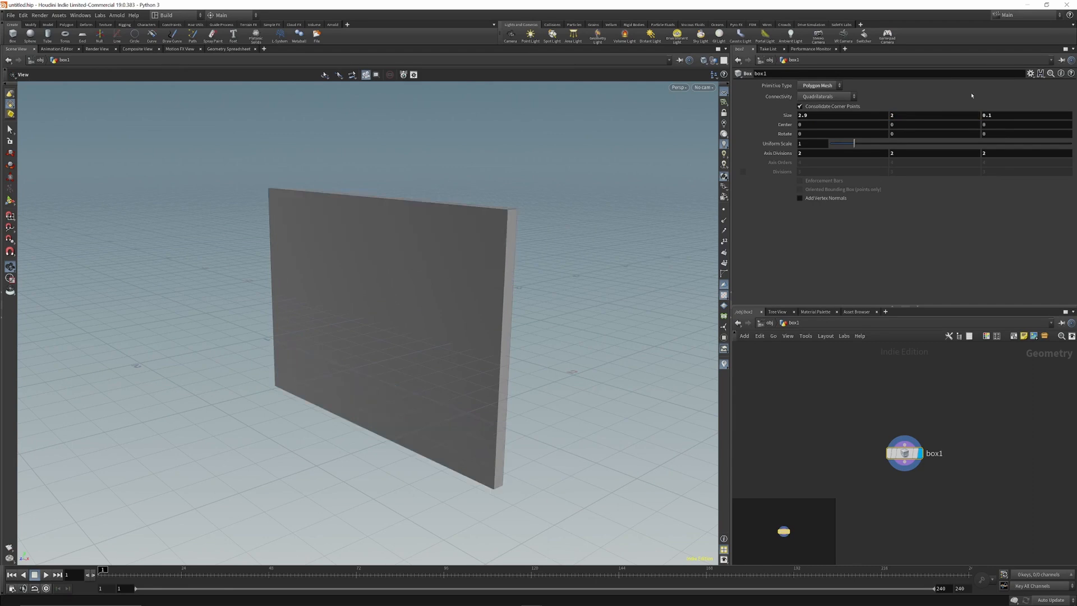
Step: Reference the box's Y size in its Y center with the expression ch("sizey")/2 so it sits on the ground
right_click(899, 118)
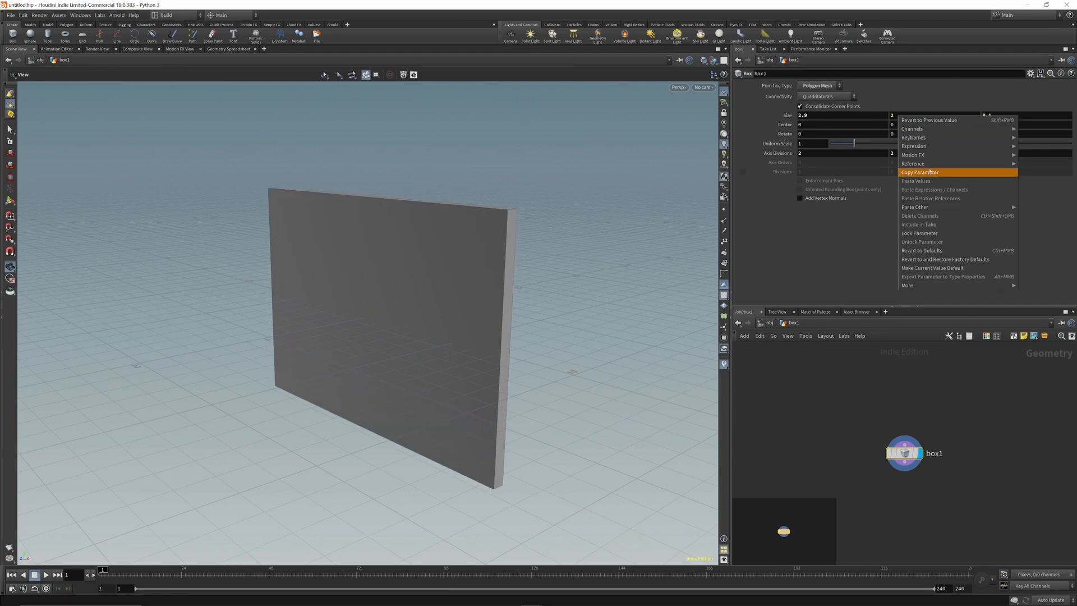
click(913, 173)
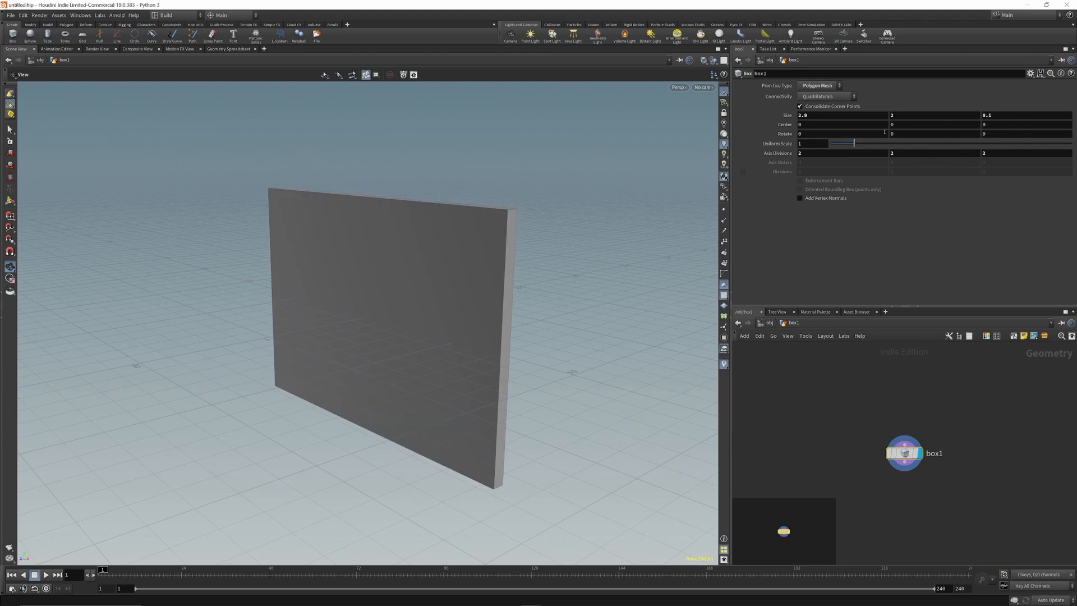
click(901, 125)
right_click(914, 126)
click(943, 206)
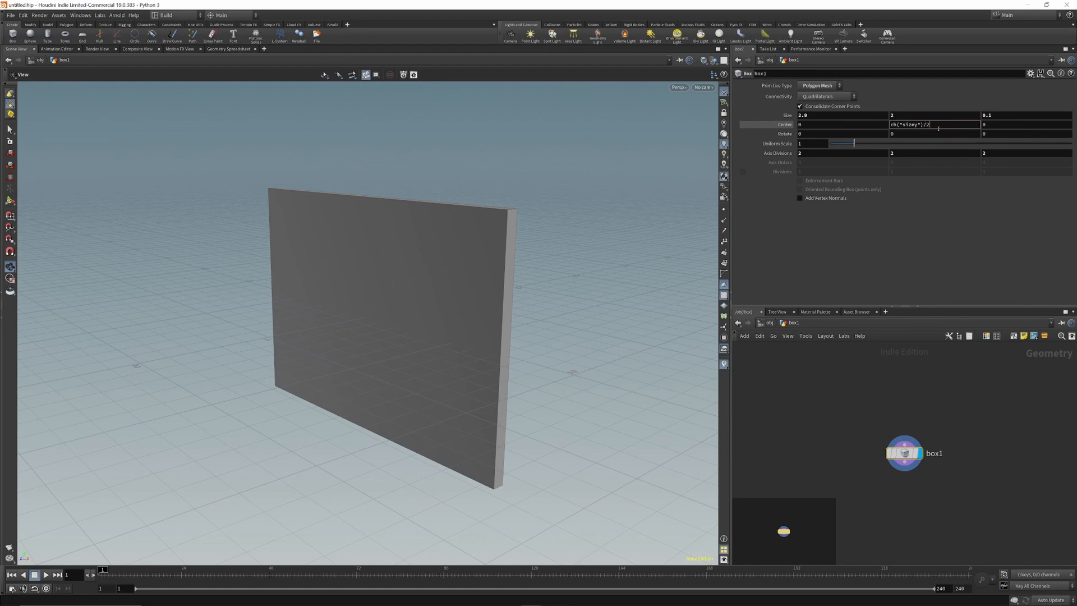
key(Return)
Step: Set the box's Y size to 1.5 and move its node higher in the network
scroll(359, 325, down, 4)
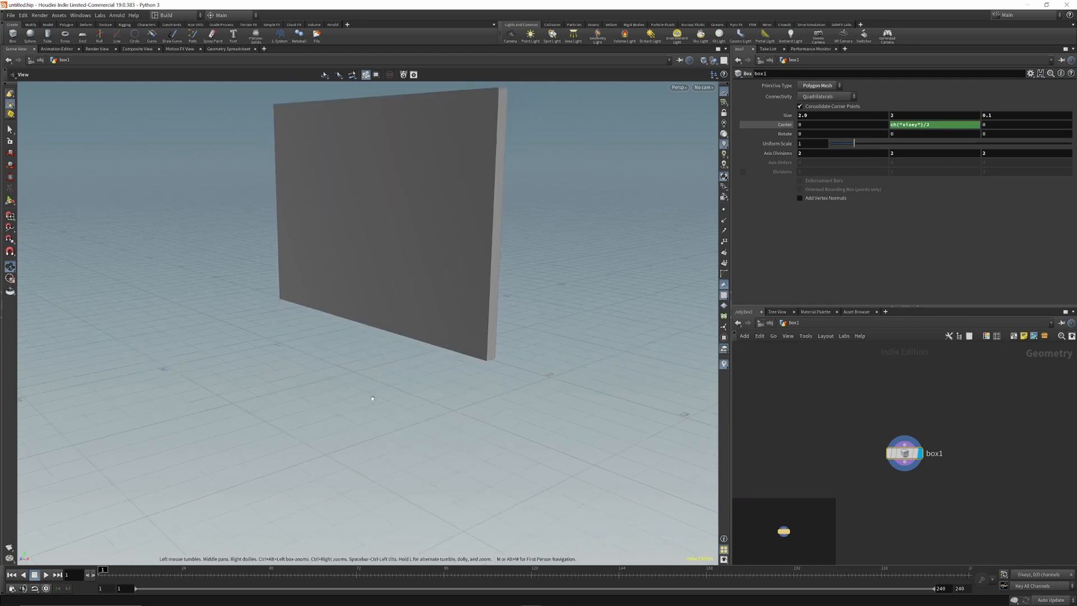
drag(368, 312, 392, 221)
double_click(896, 114)
text(1.5)
key(Return)
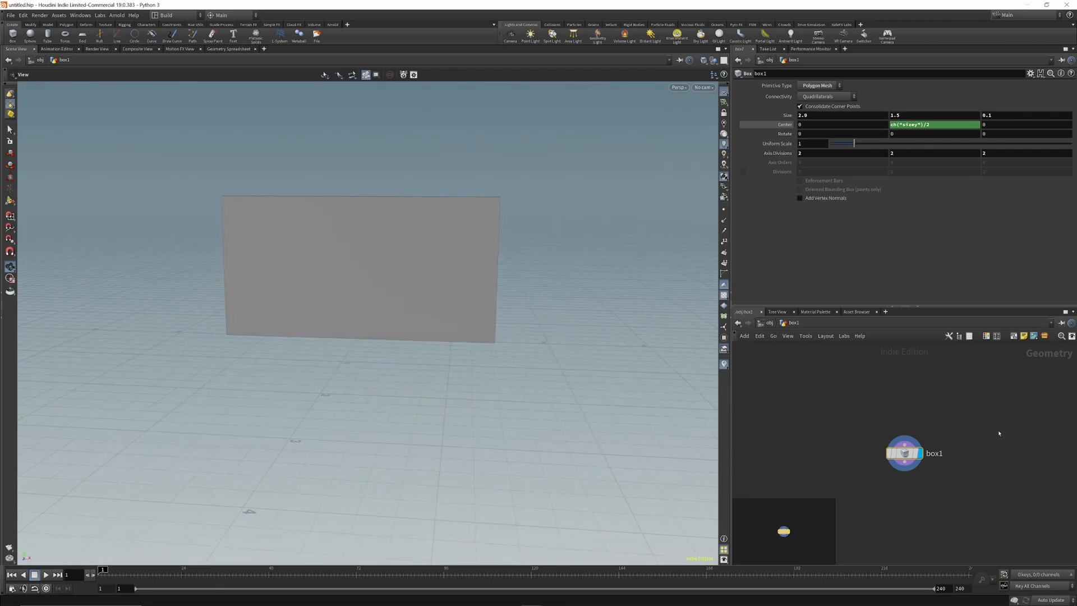
drag(904, 454, 895, 397)
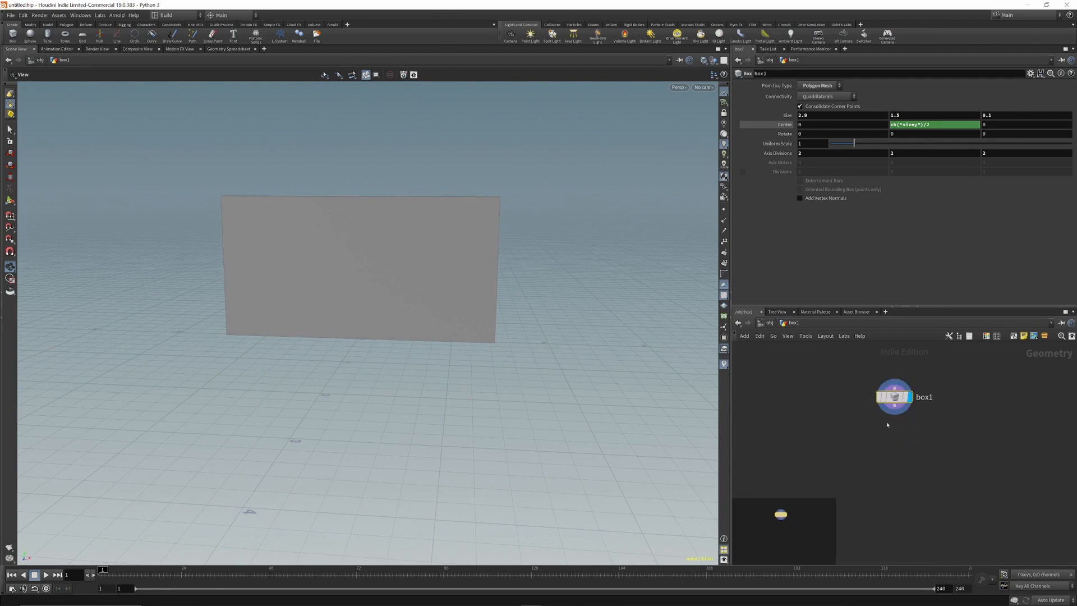
Step: Delete one of the panel's two large faces (primitive 1) with a Blast node
mouse_move(473, 245)
mouse_down()
mouse_move(375, 258)
mouse_move(411, 247)
mouse_move(479, 258)
mouse_up()
scroll(460, 319, down, 1)
scroll(550, 185, up, 5)
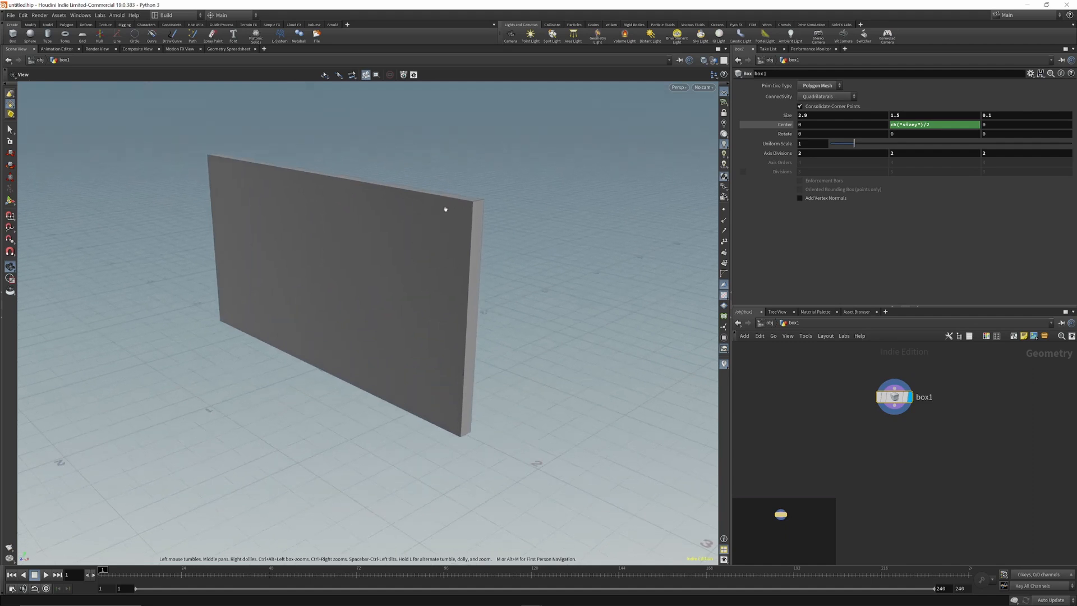
drag(395, 216, 434, 245)
drag(379, 192, 432, 238)
click(10, 129)
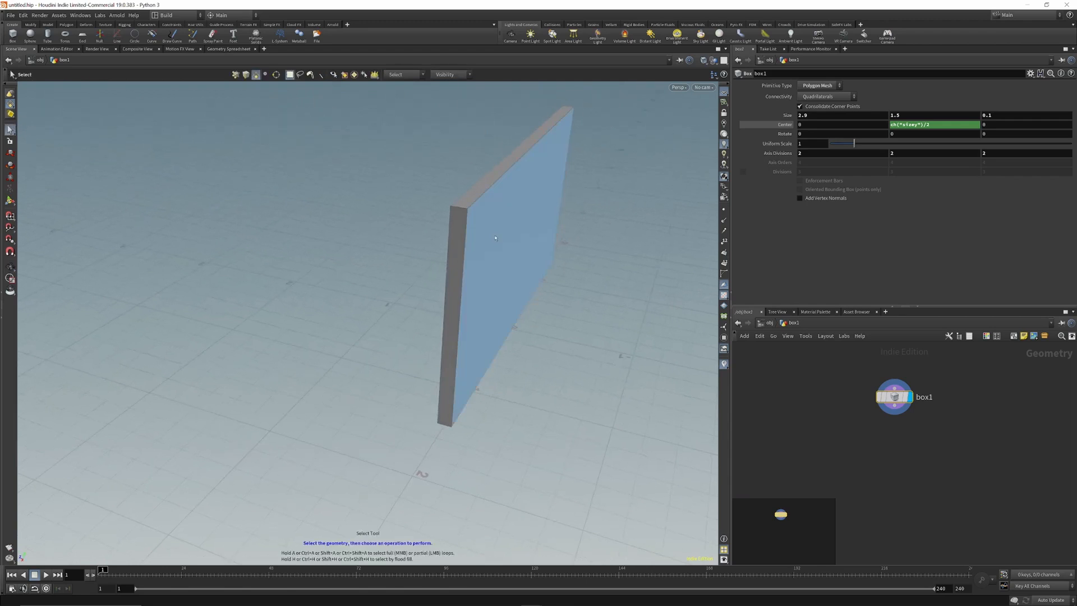
key(Delete)
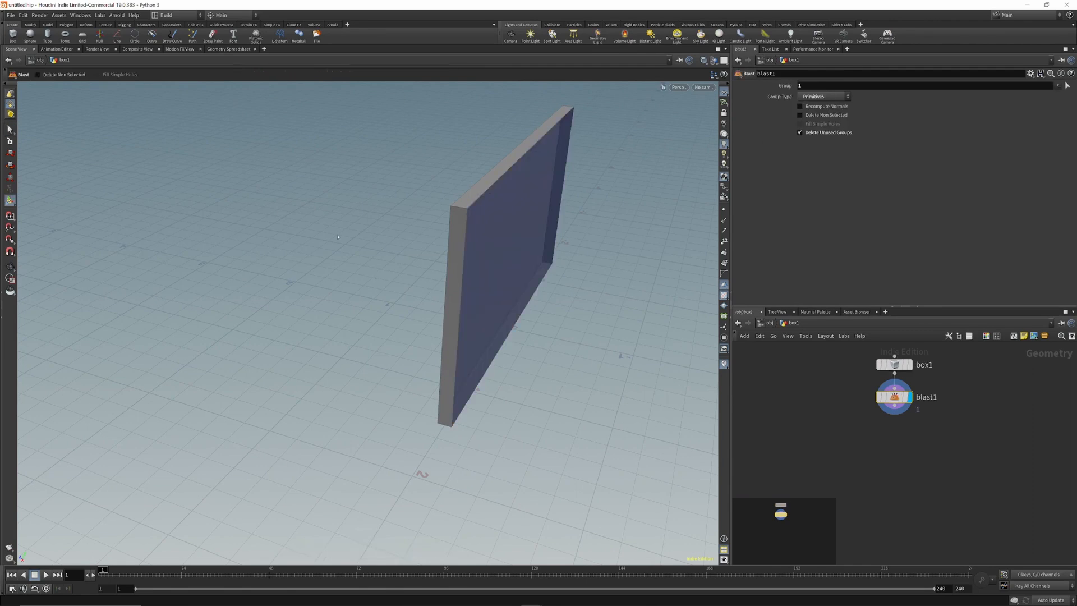
Step: Add a PolyFill node below the Blast node, connected to it and displayed, to close the open face
click(10, 267)
drag(455, 240, 594, 242)
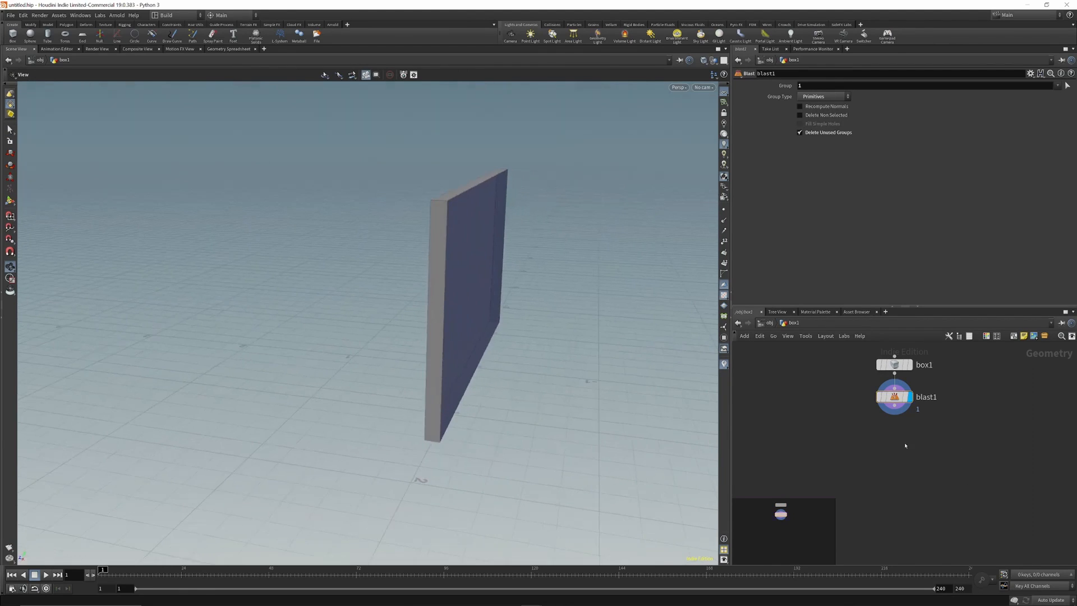
key(Tab)
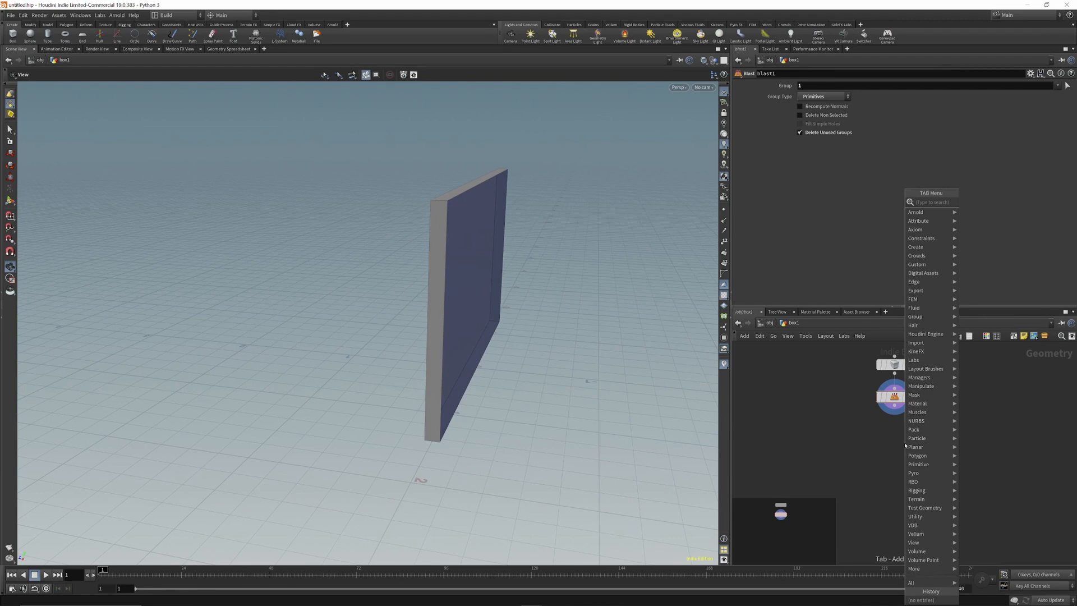
text(polyfill)
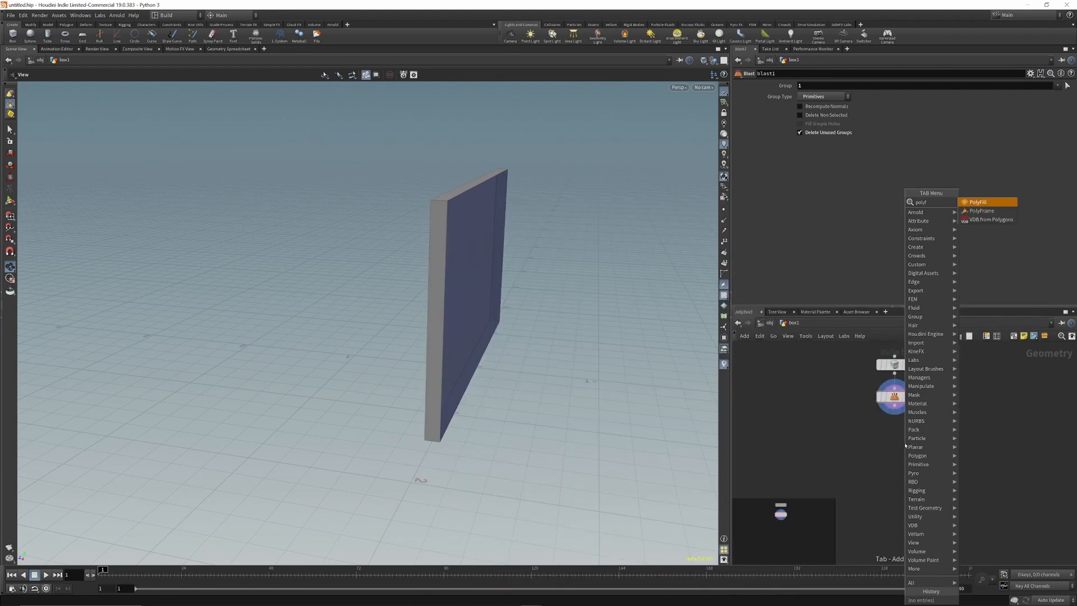
click(975, 201)
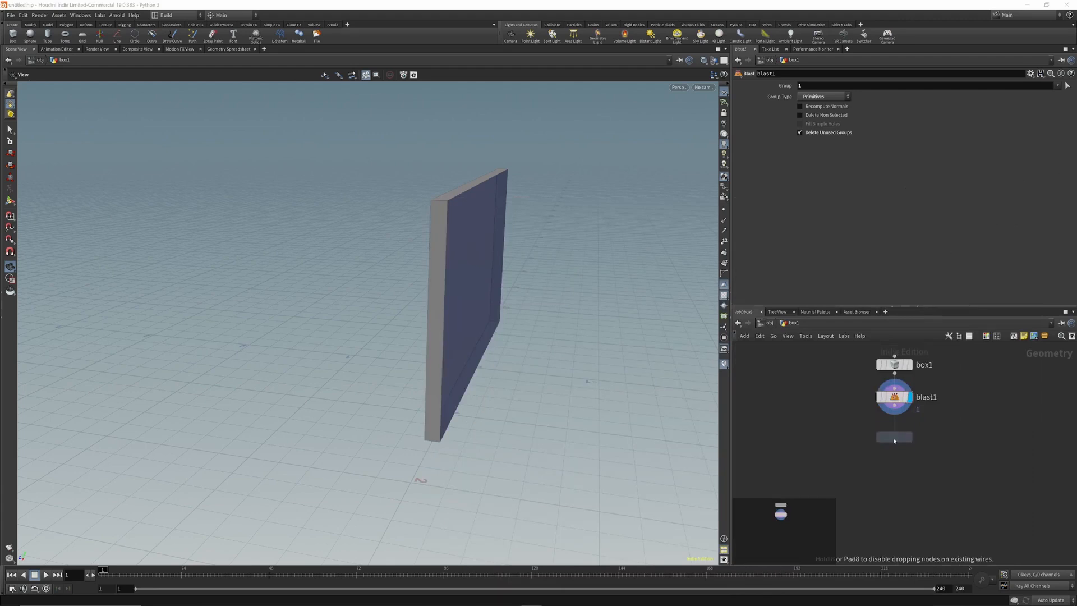
click(908, 445)
click(909, 444)
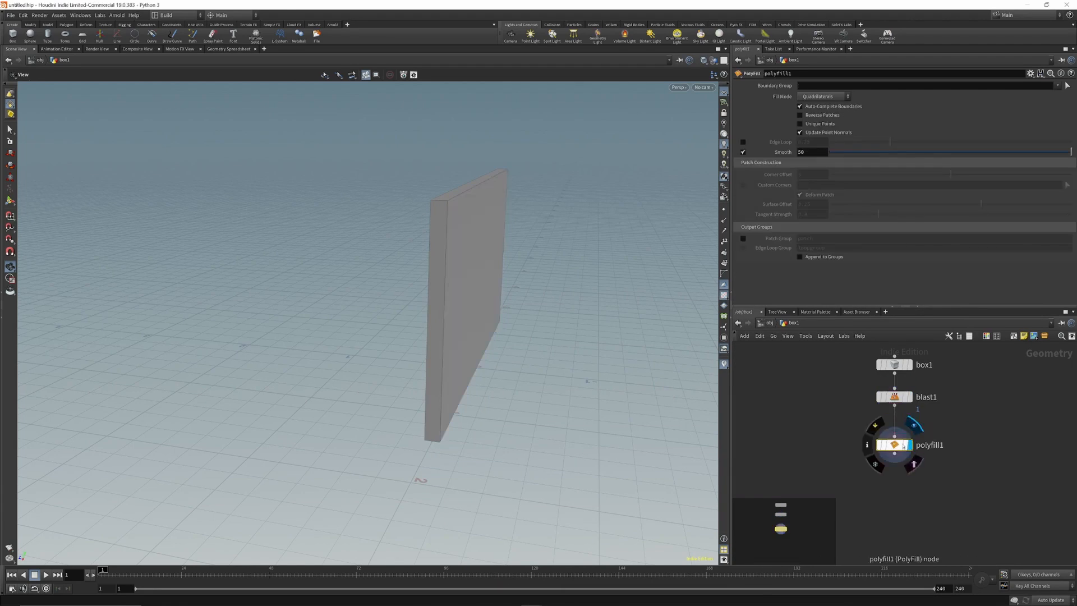
Step: Set the PolyFill node's fill mode to Triangles and view the filled face
drag(469, 221, 519, 215)
click(808, 97)
click(816, 110)
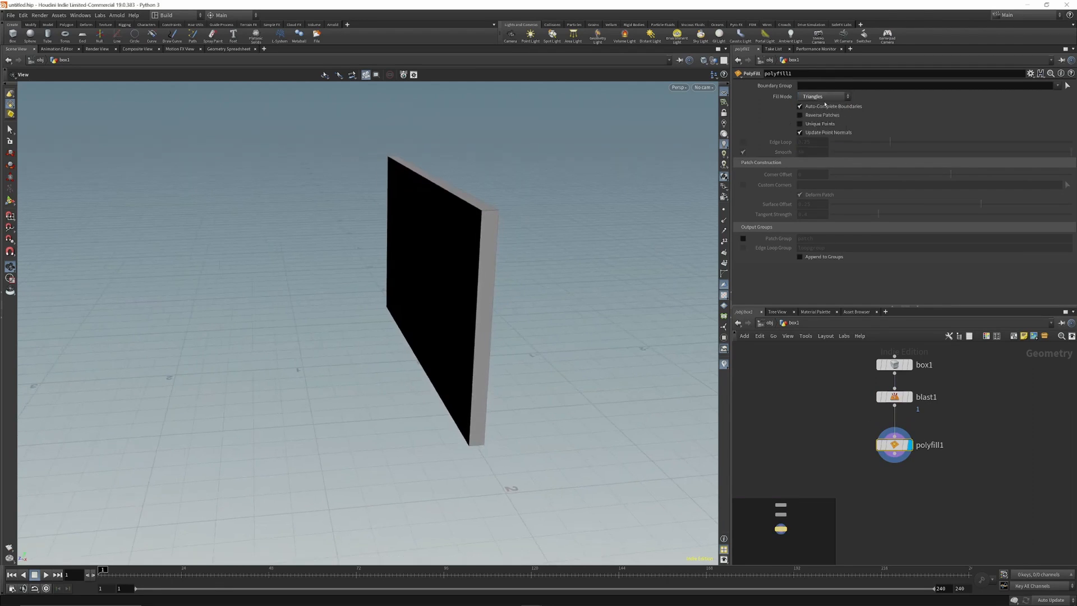
click(824, 98)
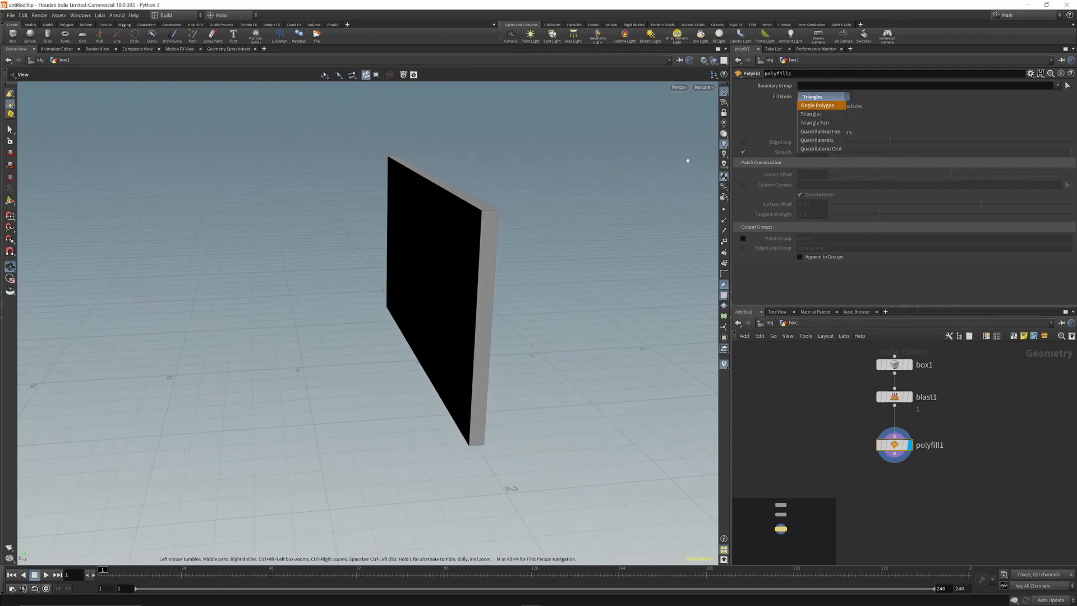
click(440, 247)
drag(440, 248, 550, 224)
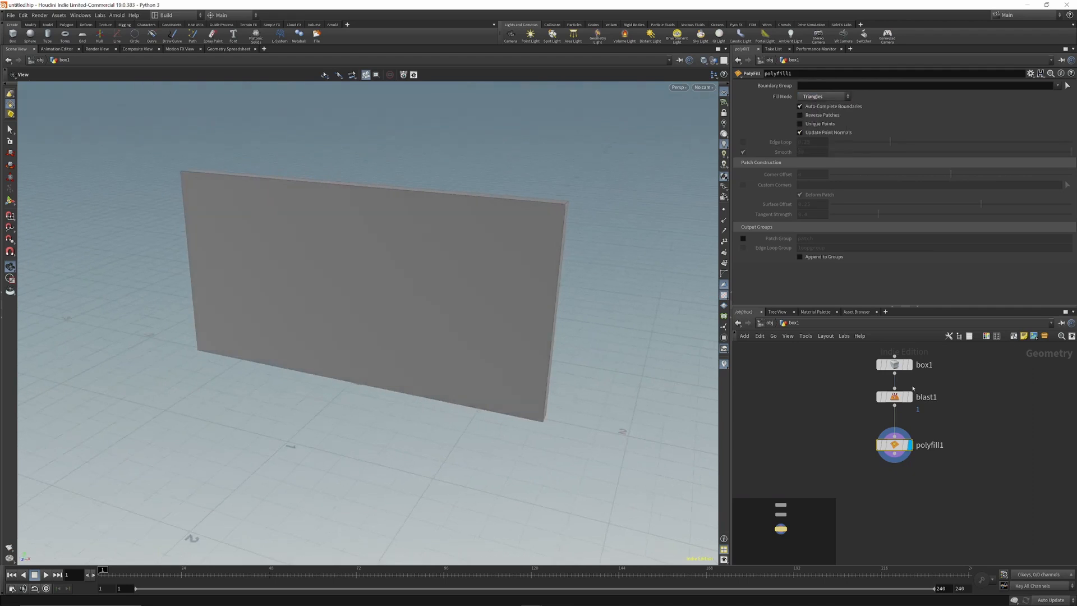
Step: Delete the Blast and PolyFill nodes from the network
drag(958, 394, 837, 475)
key(Delete)
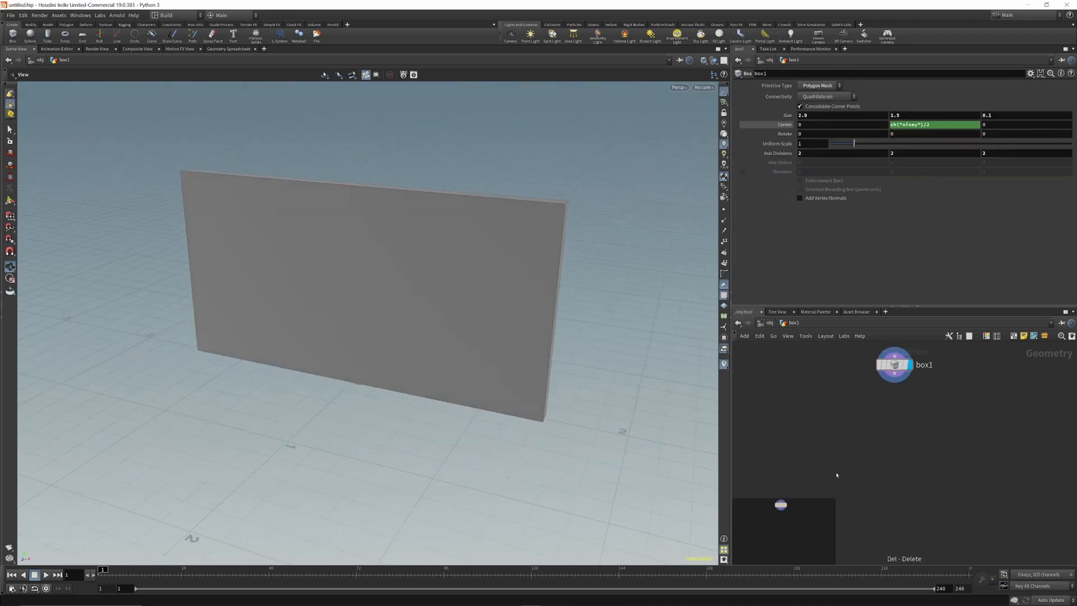
drag(317, 270, 444, 221)
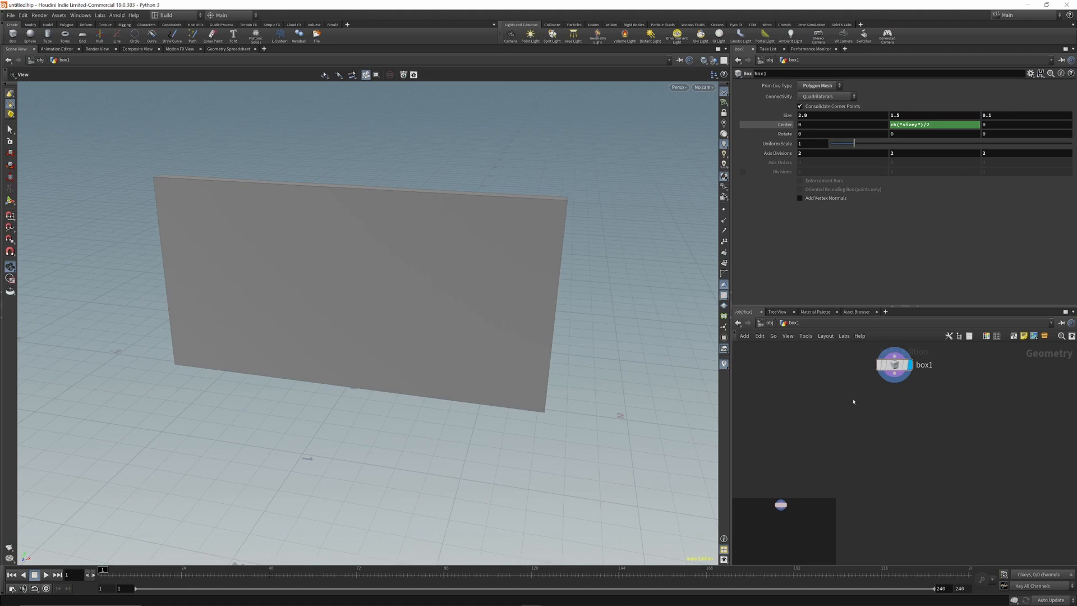
Step: Add a Null node beside the box node and name it geo_
scroll(849, 406, down, 3)
middle_drag(905, 398, 923, 408)
middle_drag(822, 394, 859, 395)
key(Tab)
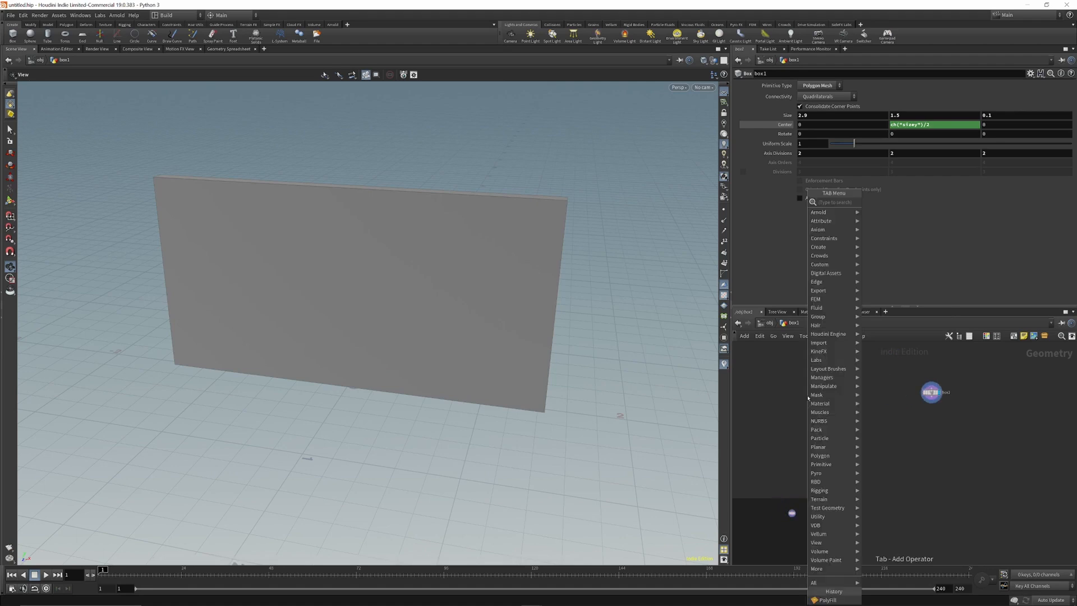
text(nul)
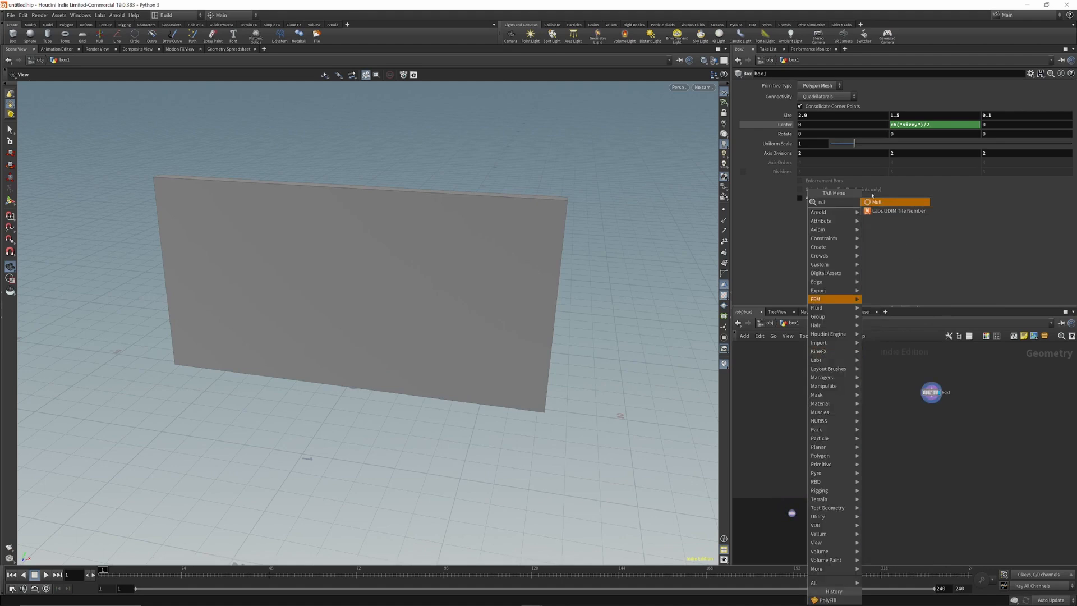
click(874, 203)
click(784, 393)
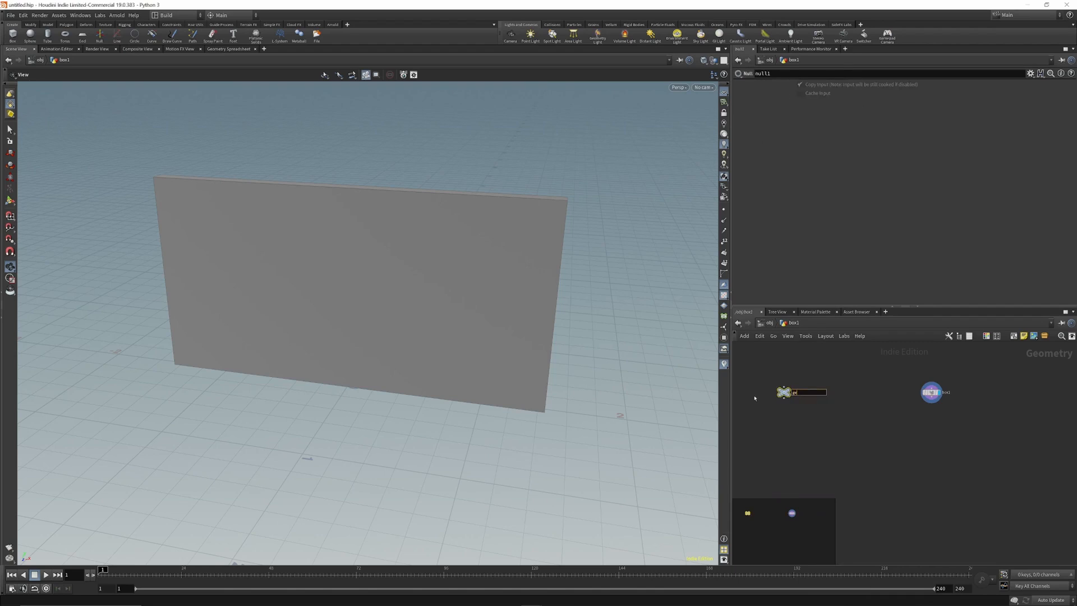
key(Return)
Step: Duplicate the geo_ null as a connected node below it and name the copy clean
alt+drag(785, 394, 784, 431)
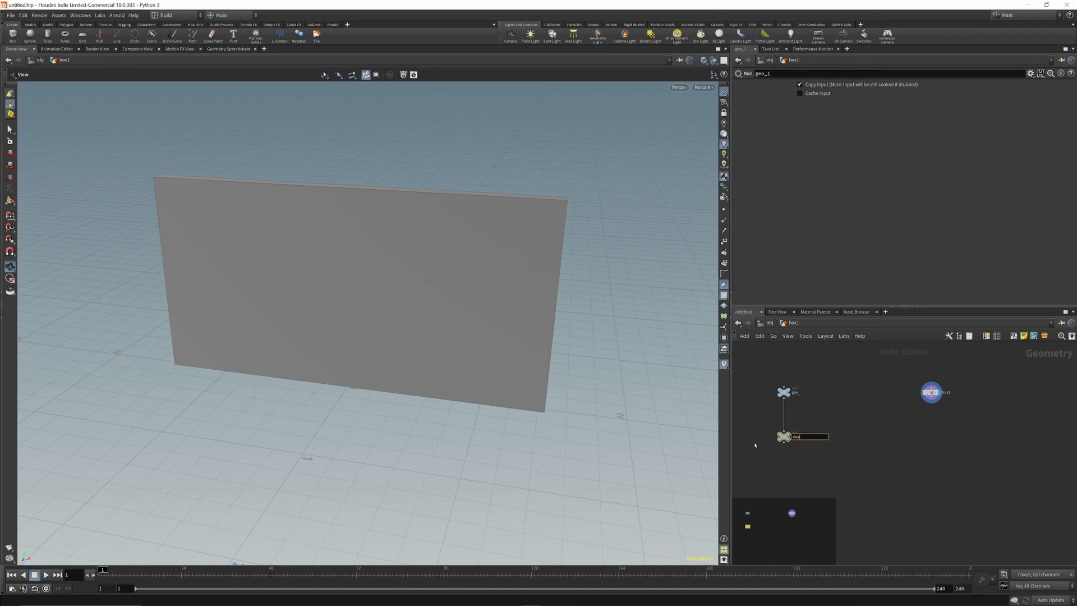
key(Return)
scroll(799, 387, down, 4)
scroll(800, 418, up, 5)
click(764, 470)
Step: Duplicate the clean null as a connected node below it and name the copy fracture
mouse_move(776, 394)
alt+mouse_down()
mouse_move(773, 455)
mouse_move(776, 399)
alt+mouse_up()
drag(773, 454, 777, 453)
double_click(793, 454)
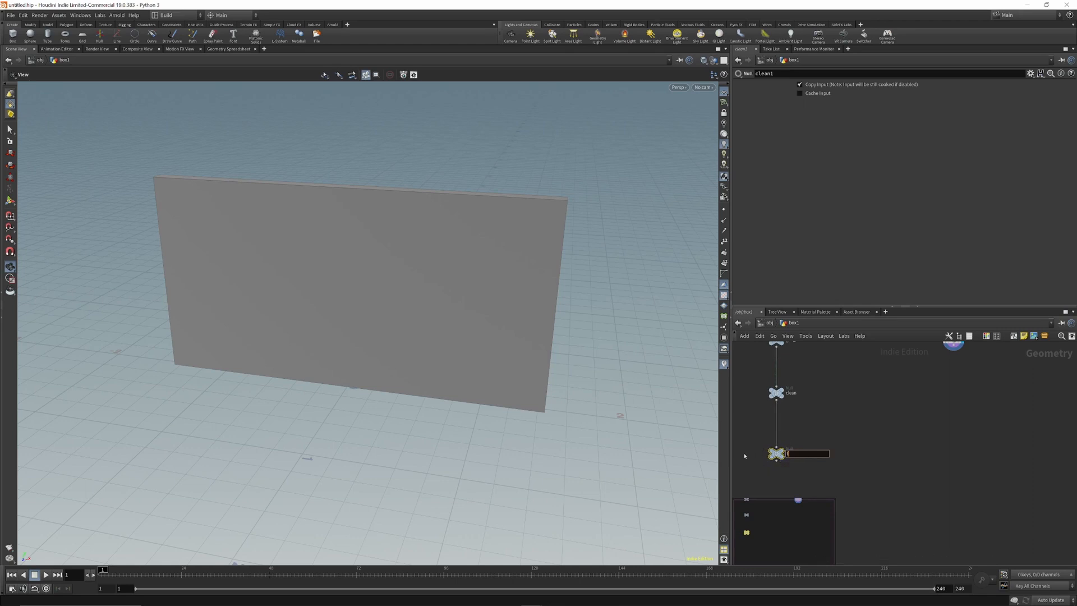
key(Return)
Step: Duplicate the fracture null as a connected node below it and name the copy constraint_network
scroll(836, 377, down, 3)
scroll(826, 418, up, 2)
drag(824, 398, 785, 477)
scroll(796, 423, up, 1)
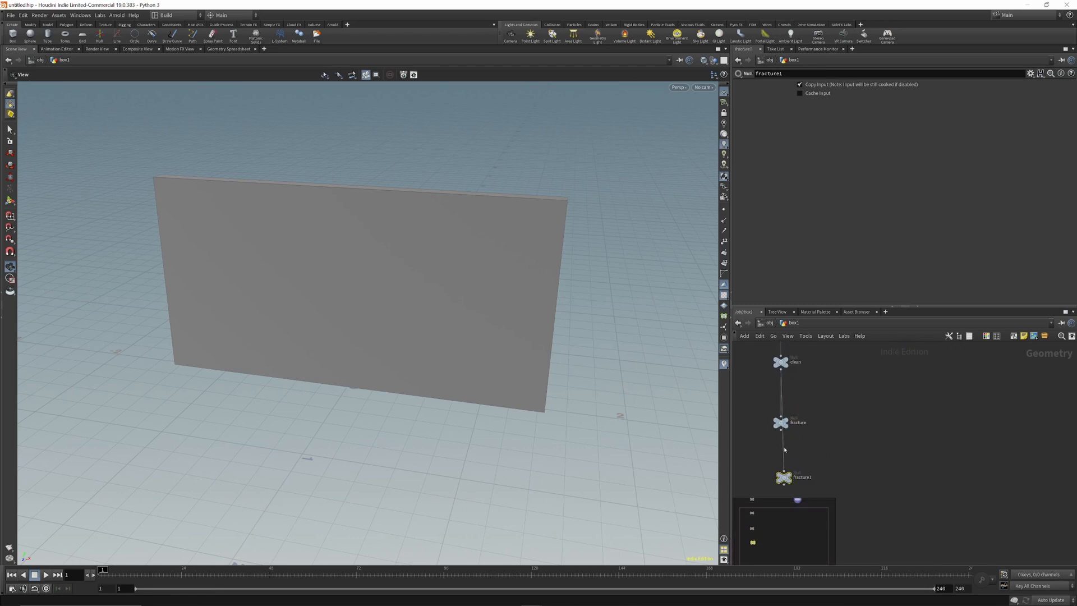
double_click(817, 478)
key(Return)
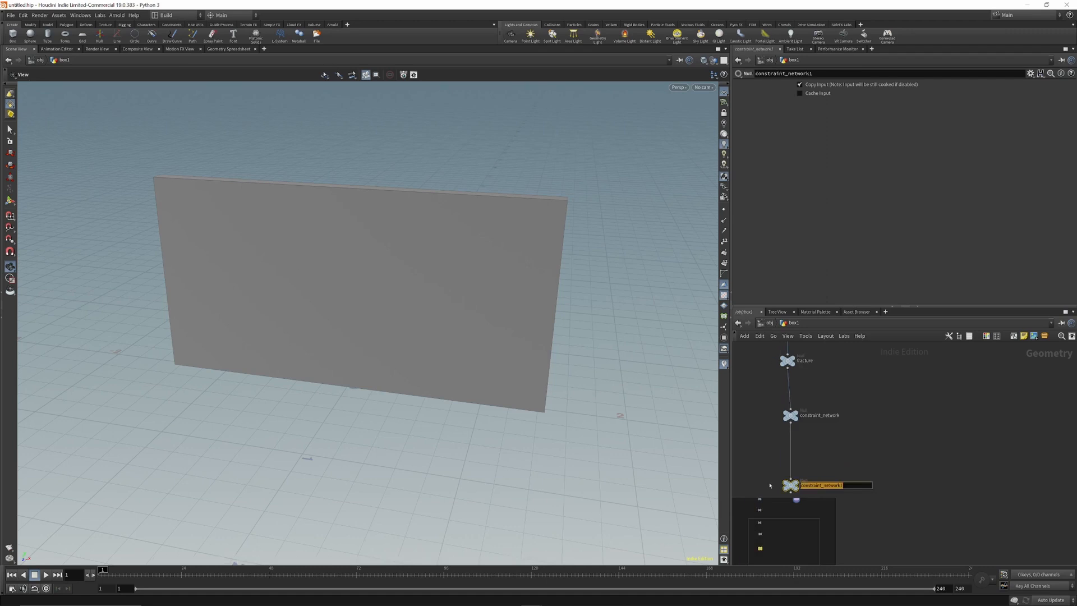
Step: Name the duplicated null below constraint_network sim
text(sim)
click(830, 450)
scroll(803, 412, down, 6)
Step: Duplicate the sim null as a connected node below it and name the copy cache_
scroll(801, 444, up, 5)
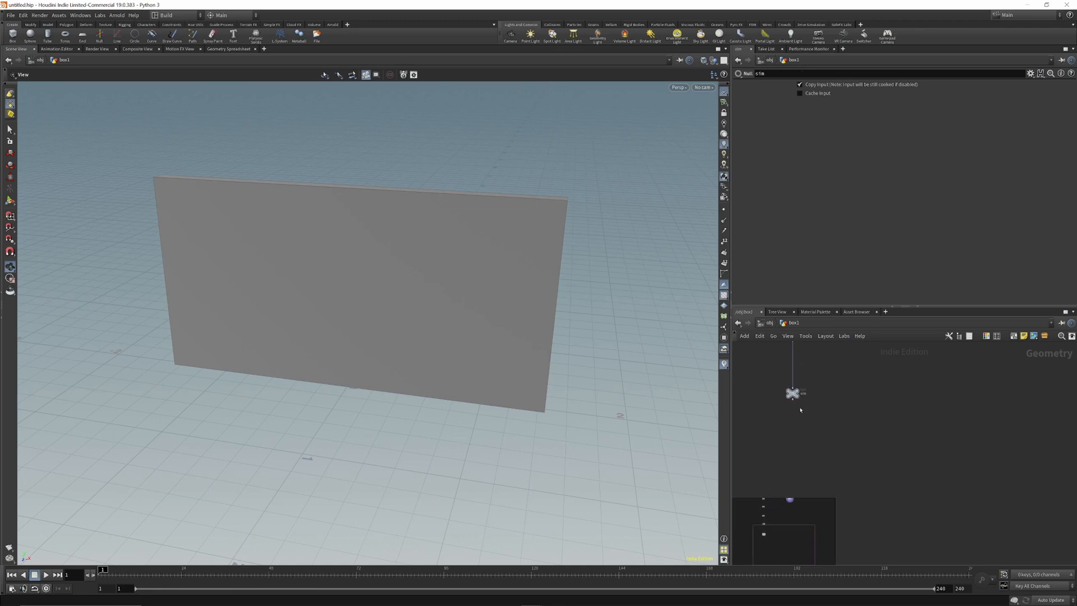
text(cache_)
key(Return)
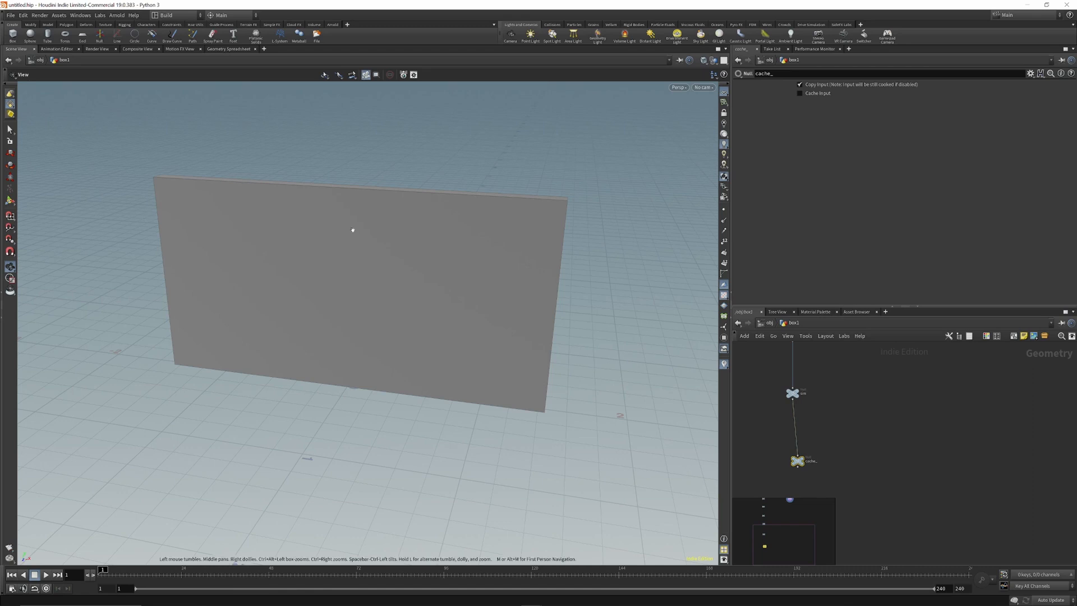
Step: Tighten the vertical spacing of the null chain by moving the lower nodes closer together, down to cache_
drag(310, 198, 303, 224)
scroll(813, 451, up, 1)
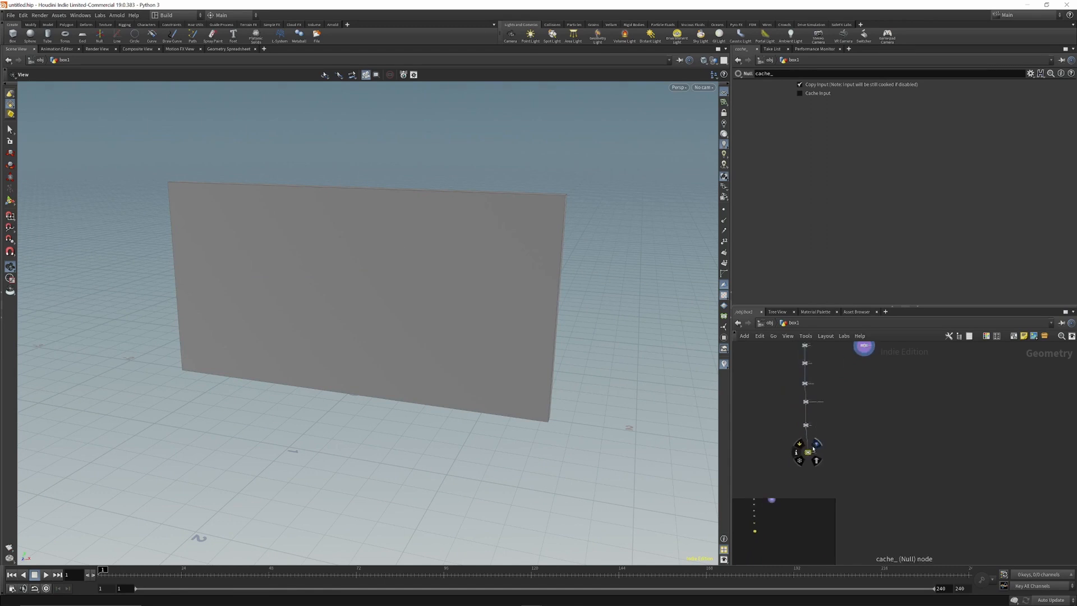
drag(825, 463, 826, 463)
scroll(805, 398, up, 5)
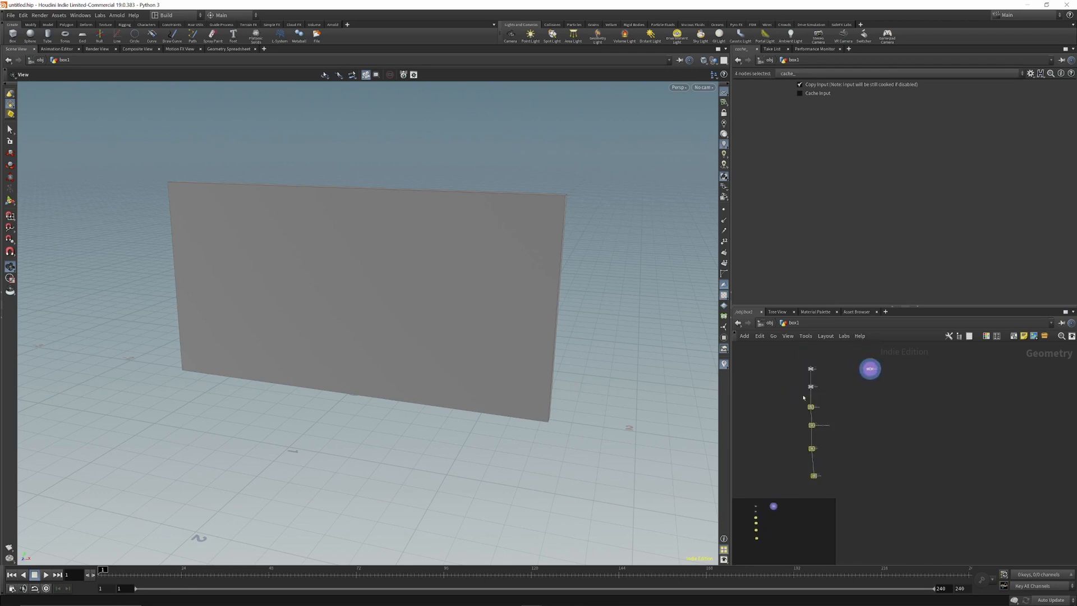
drag(814, 414, 814, 394)
click(770, 422)
scroll(774, 419, down, 3)
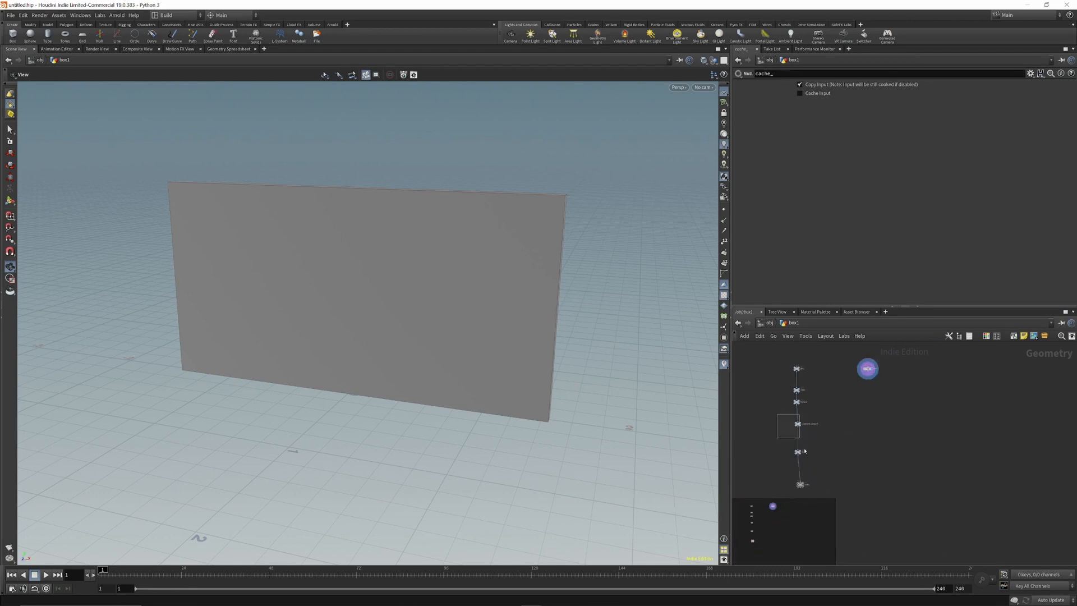
drag(799, 438, 822, 492)
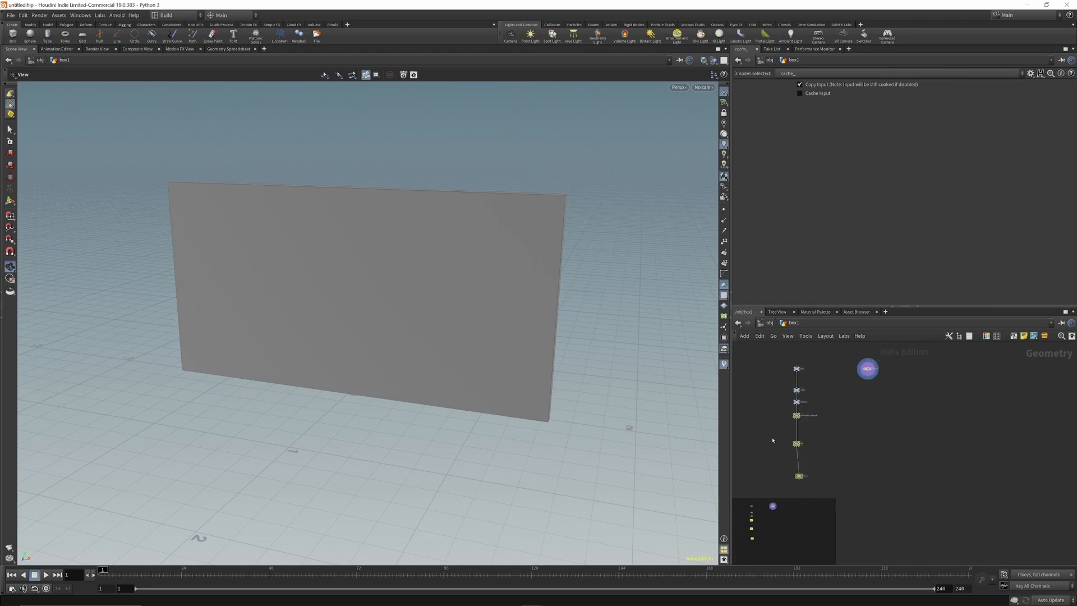
drag(804, 477, 801, 465)
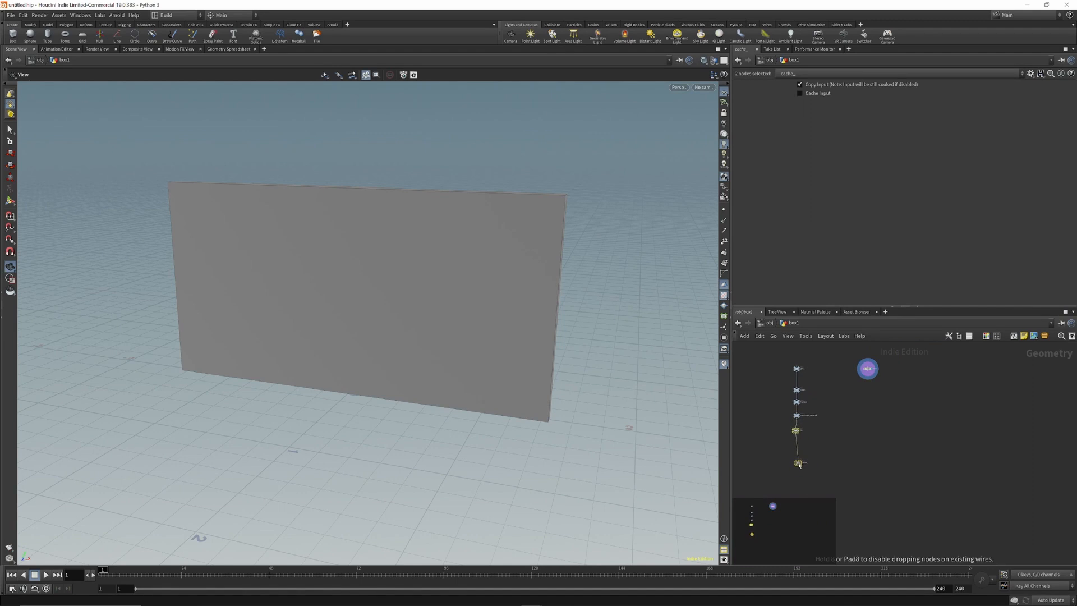
click(801, 464)
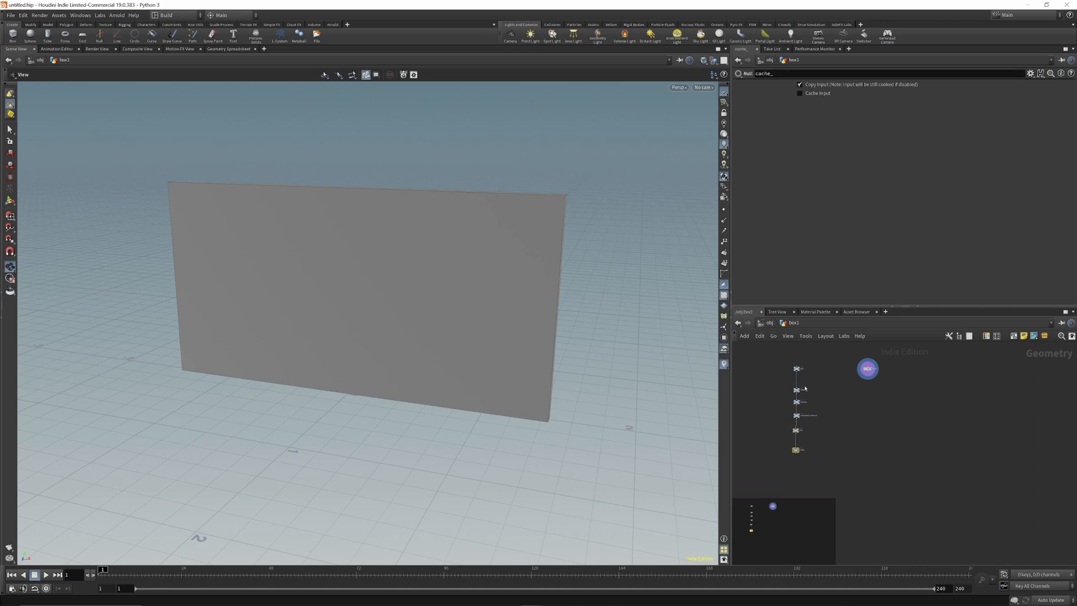
Step: Review the null chain from geo_ to cache_ and its relation to the box1 node
scroll(801, 365, up, 3)
scroll(804, 377, down, 2)
scroll(807, 421, up, 6)
scroll(809, 396, down, 6)
scroll(815, 425, up, 3)
scroll(815, 425, up, 3)
scroll(811, 425, down, 3)
scroll(806, 427, up, 4)
scroll(797, 430, down, 5)
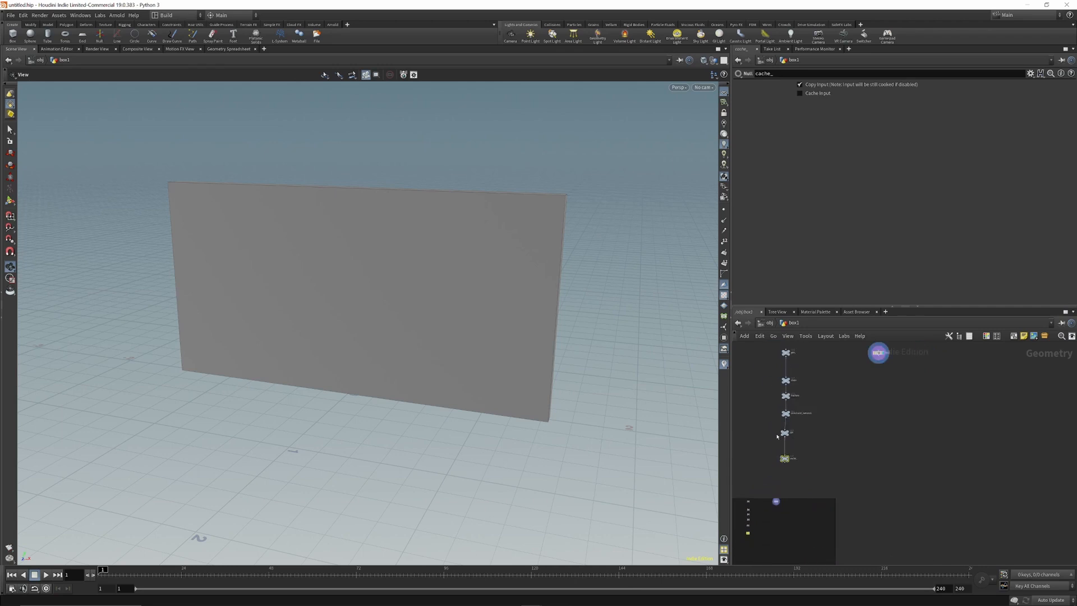
scroll(794, 464, up, 3)
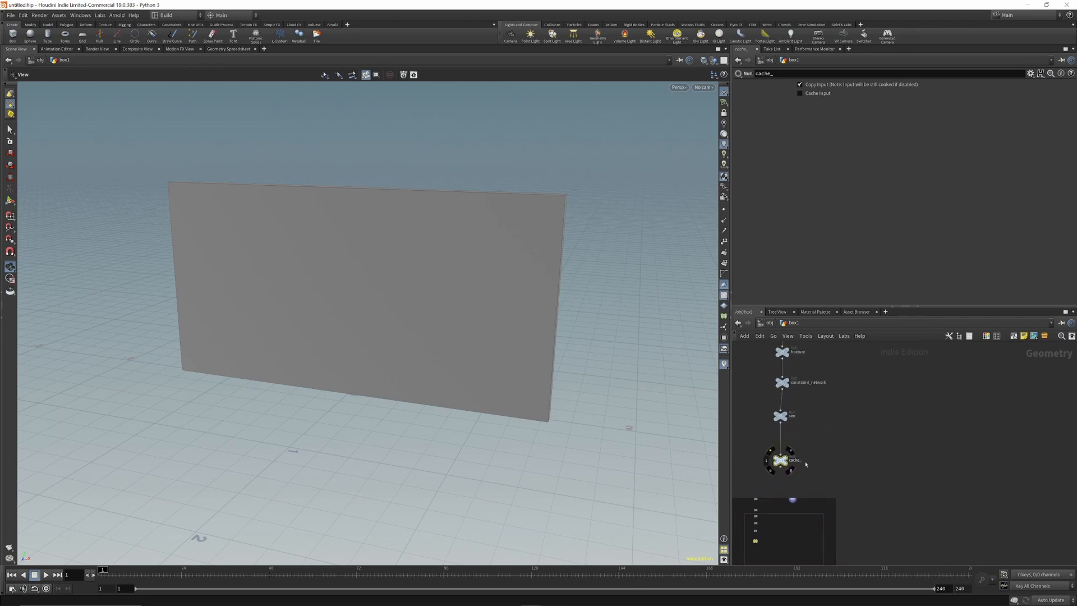
key(u)
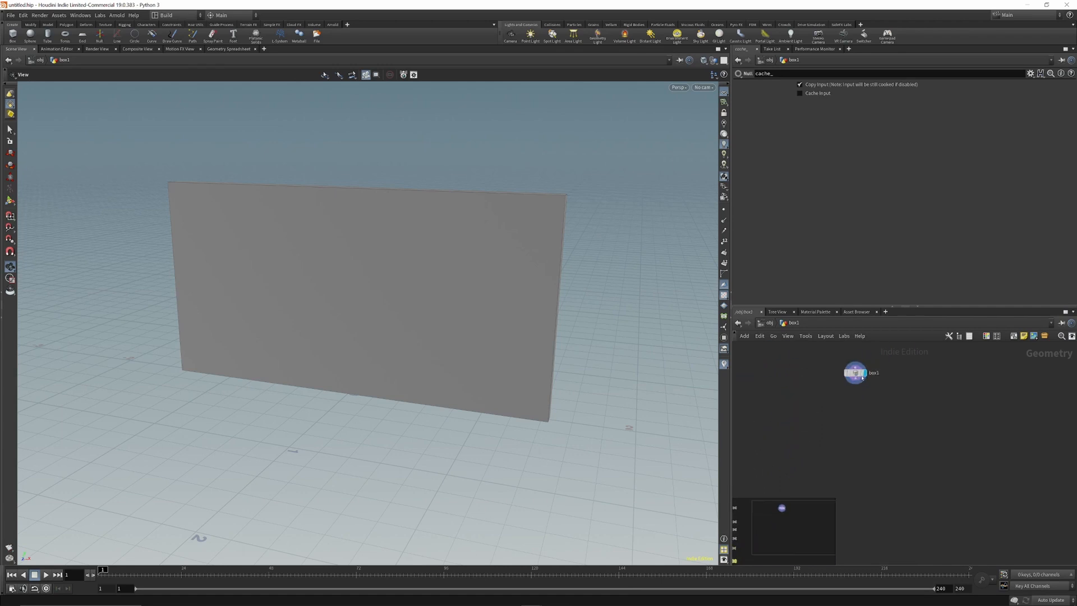
key(i)
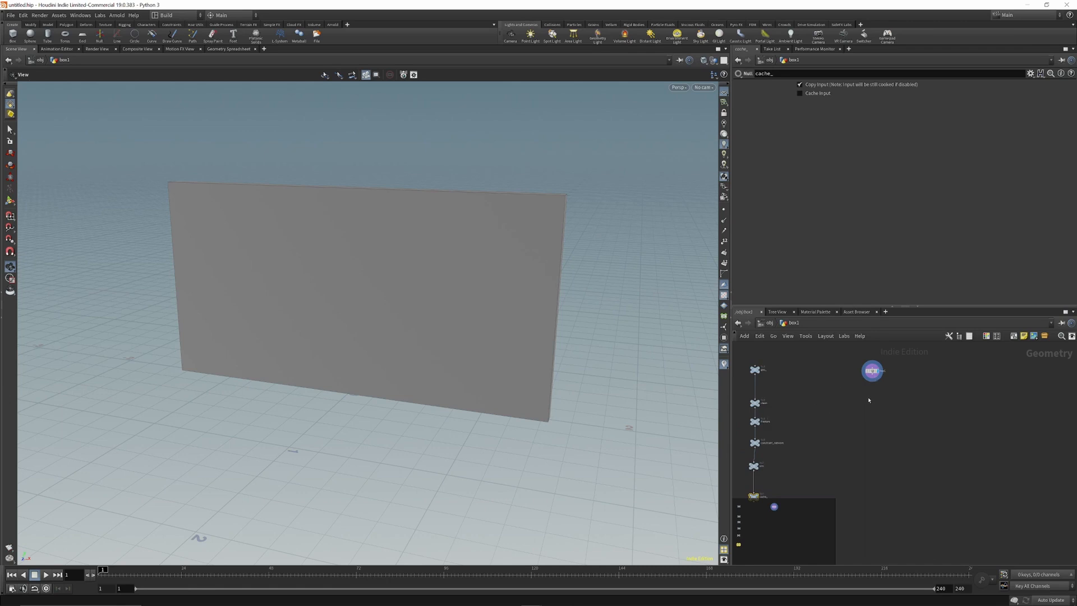
Step: Add a VDB from Polygons node below box1 with the box as its input
key(Tab)
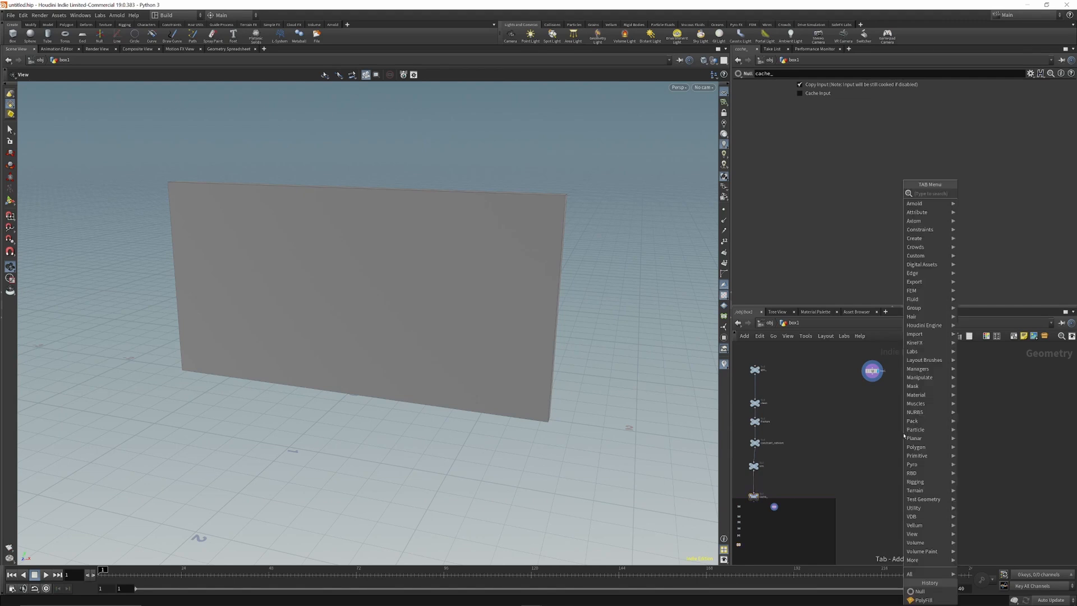
text(vdb)
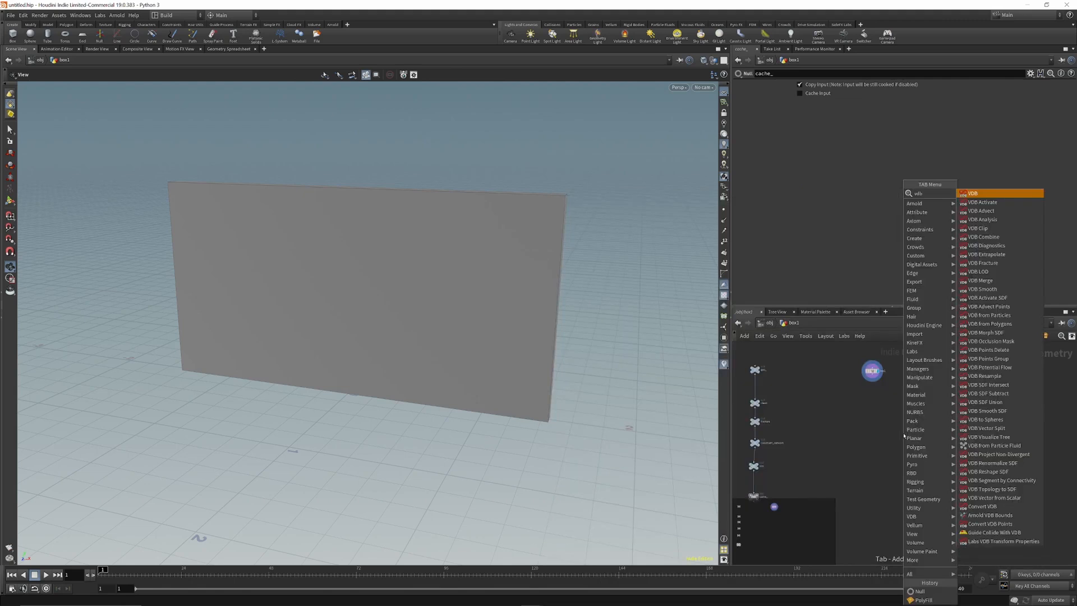
text( from)
key(Down)
key(Down)
key(Down)
key(Up)
key(Up)
key(Return)
click(897, 428)
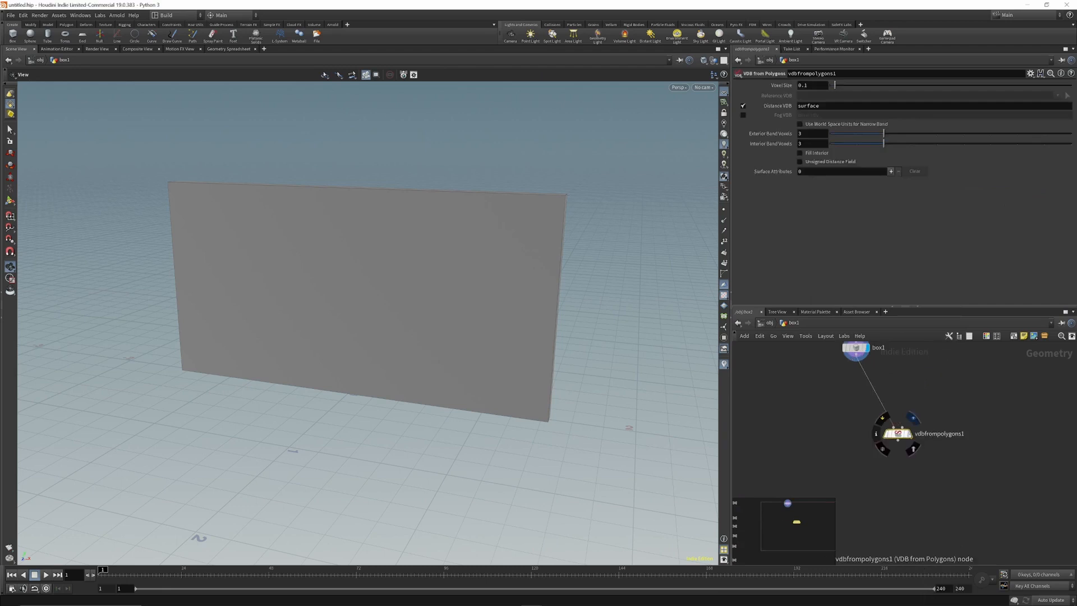
Step: Display the VDB from Polygons node and output a Fog VDB instead of a Distance VDB, with Voxel Size 0.02 and Fill Interior enabled
click(910, 433)
drag(899, 434, 897, 419)
click(743, 115)
click(743, 106)
click(800, 152)
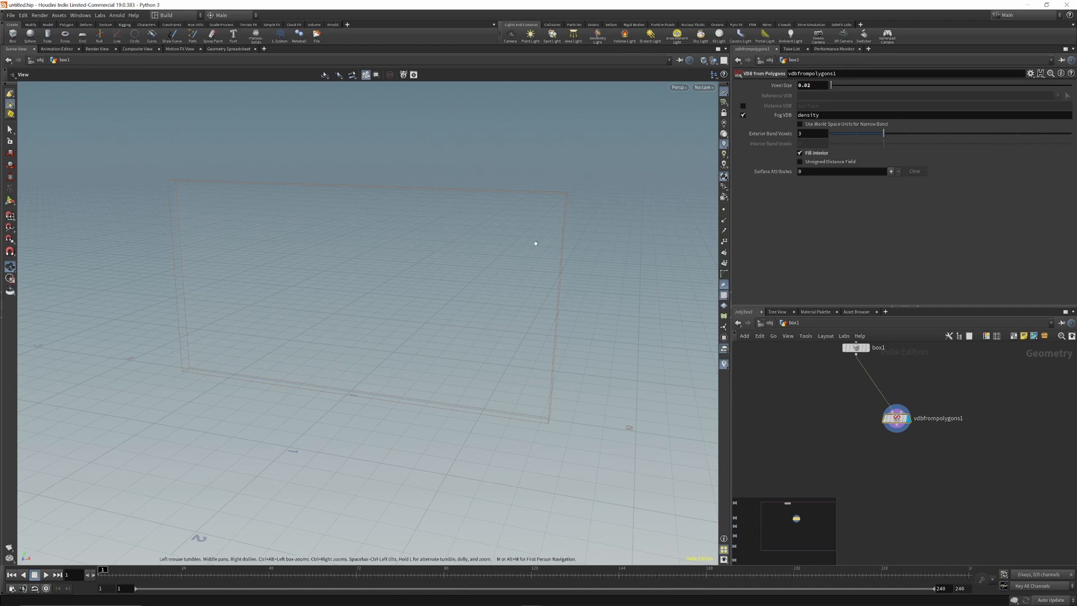
Step: Change the viewport background's color scheme to Dark
key(d)
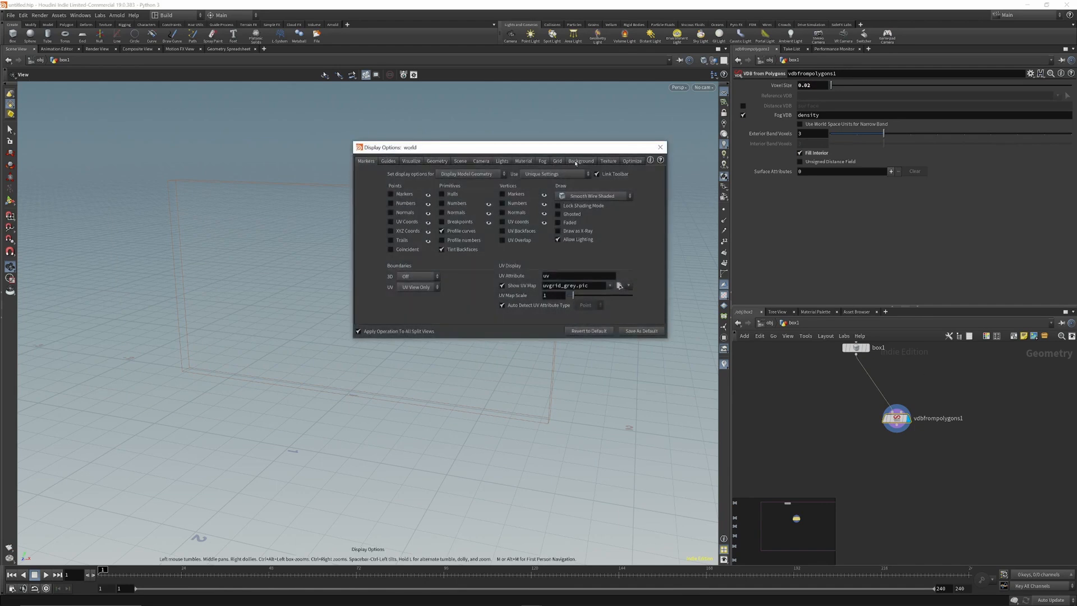
click(581, 161)
click(418, 174)
click(415, 184)
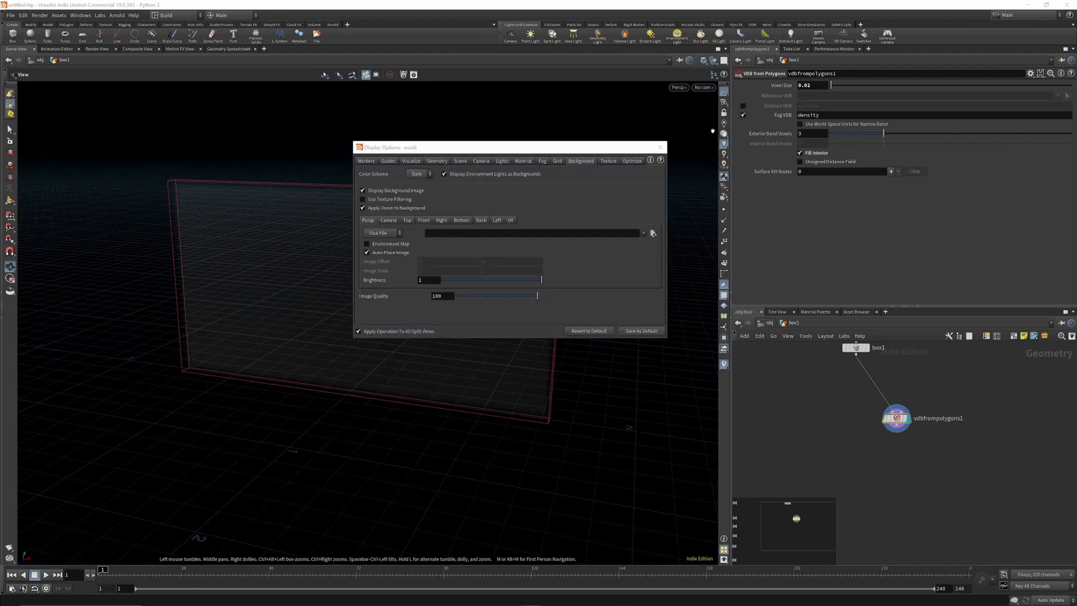
click(660, 150)
Step: Add a Scatter node connected below the VDB from Polygons node and display its points
drag(440, 260, 385, 260)
scroll(920, 378, down, 3)
scroll(912, 429, up, 2)
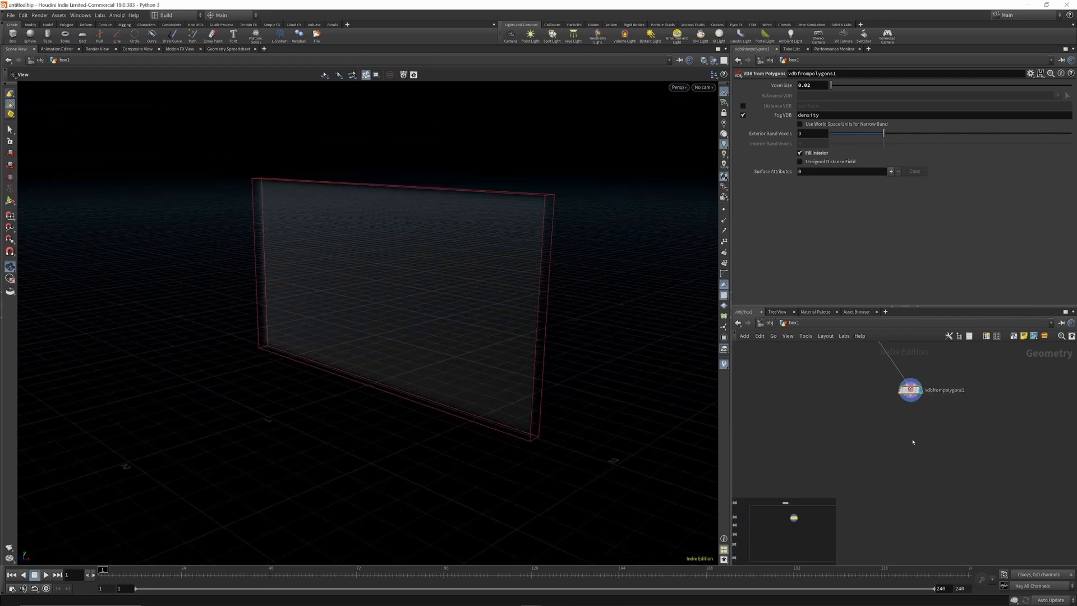
key(Tab)
text(scatt)
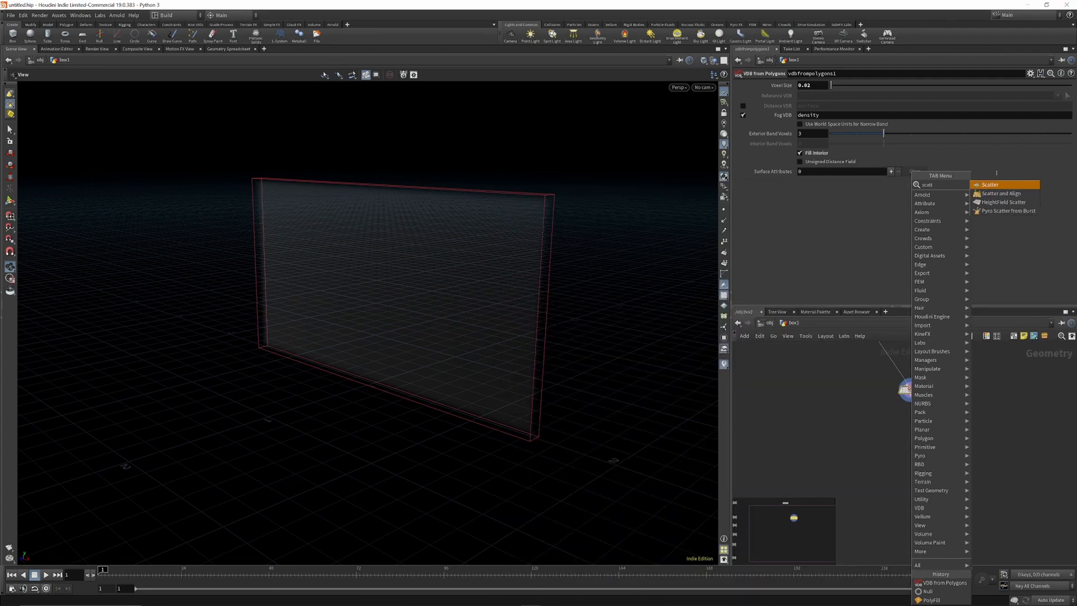
key(Return)
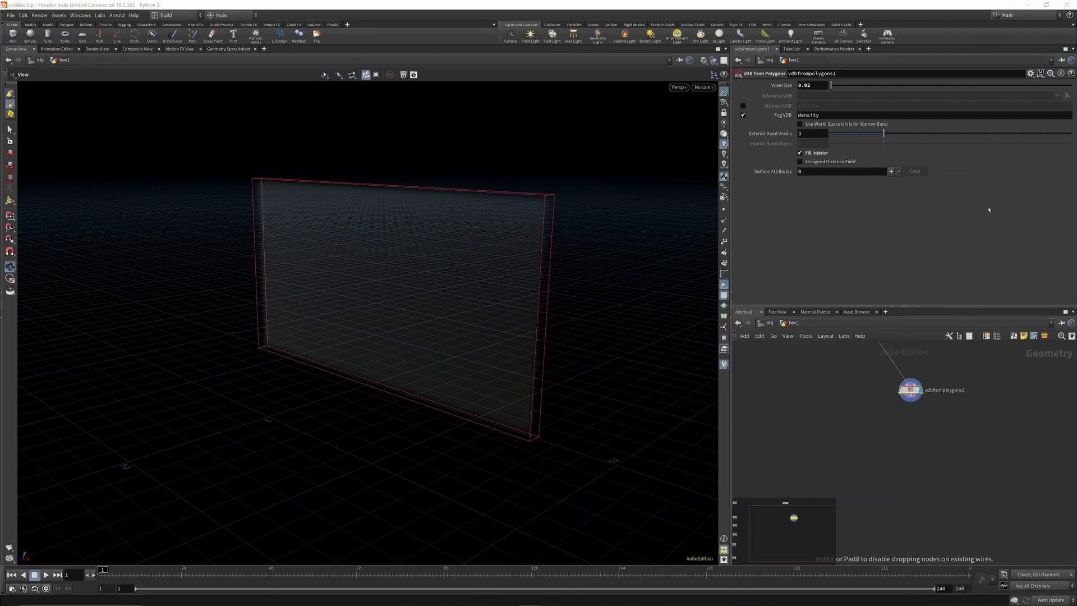
click(910, 439)
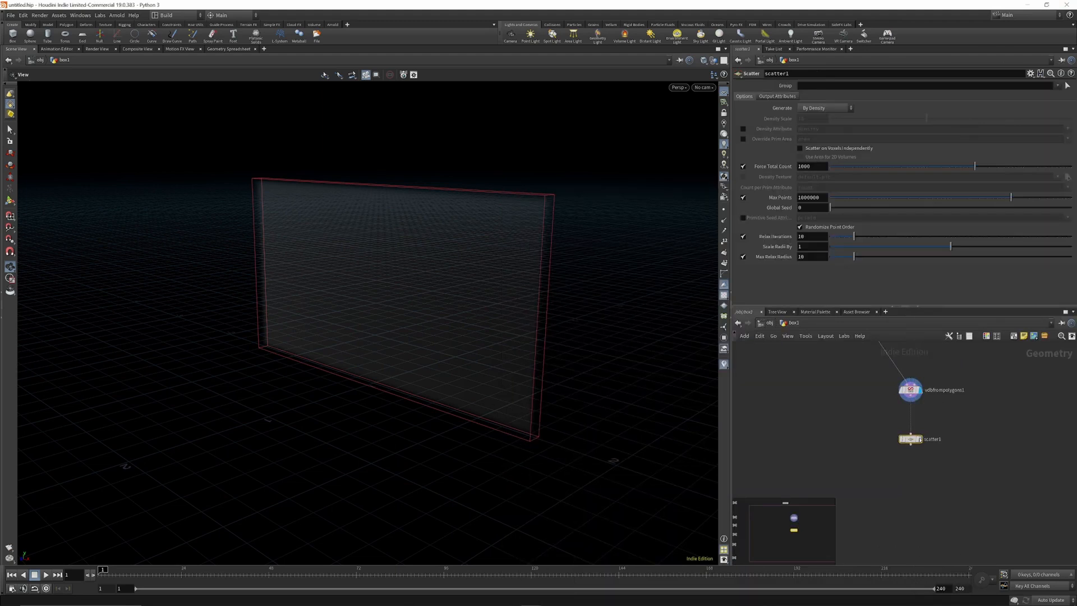
click(919, 439)
mouse_move(503, 269)
mouse_down()
mouse_move(396, 254)
mouse_move(489, 282)
mouse_up()
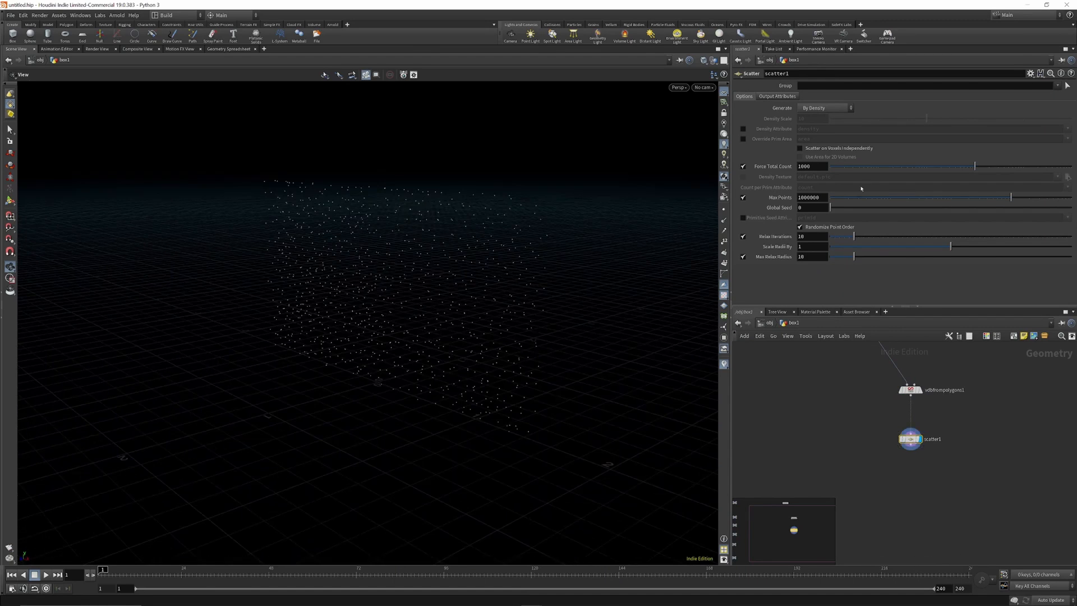
Step: Raise the Scatter node's Force Total Count to about 8,000 points
drag(990, 169, 1020, 170)
drag(538, 238, 629, 235)
scroll(934, 381, down, 3)
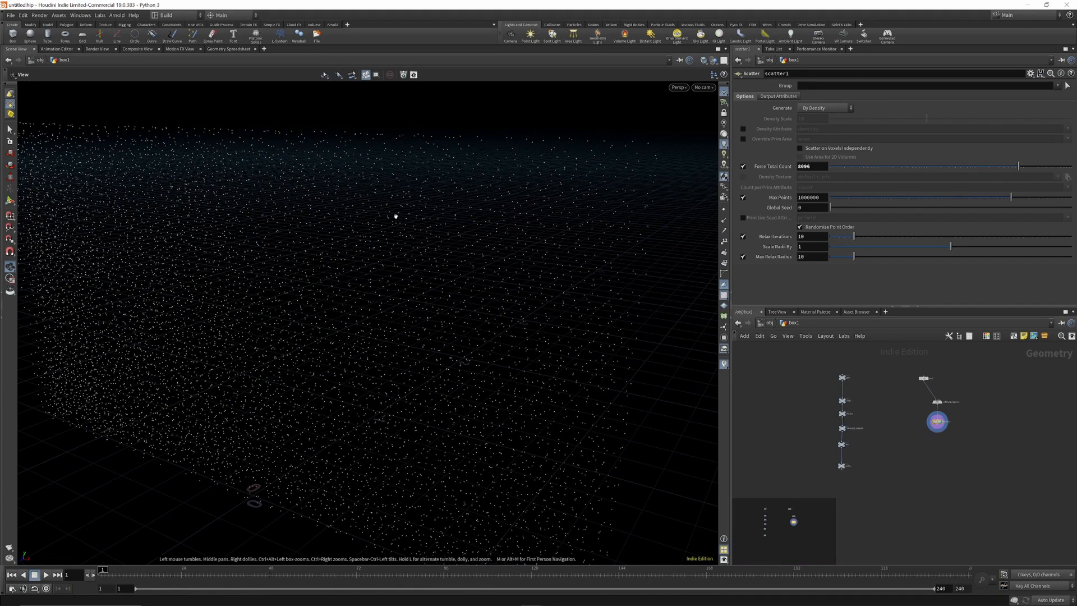
scroll(946, 404, up, 3)
Step: Bypass the VDB from Polygons node to compare surface and volume scattering, and re-enable it
click(926, 399)
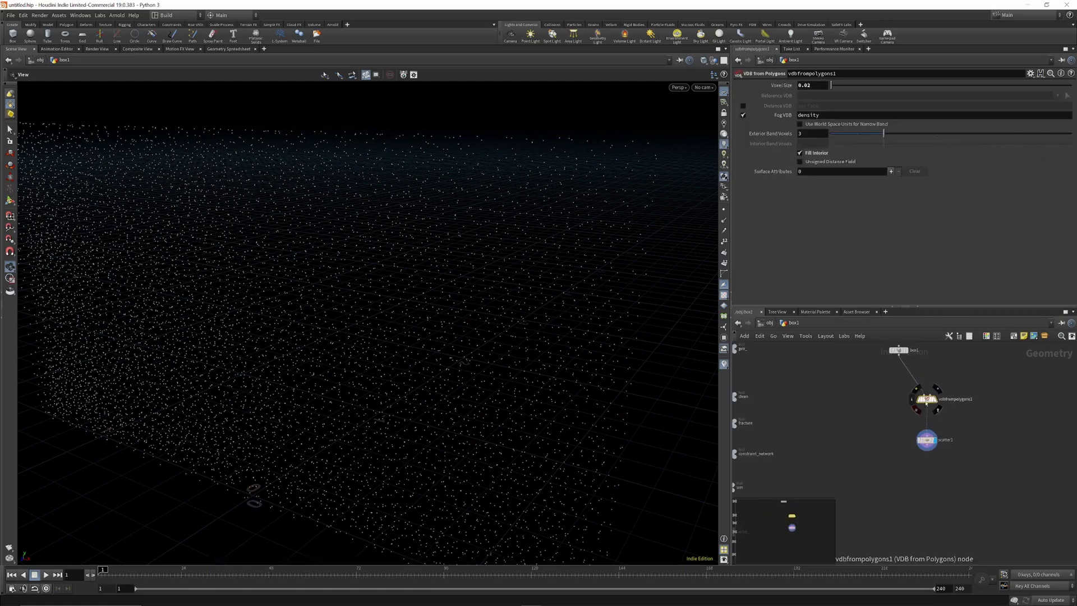
click(917, 389)
mouse_move(574, 242)
mouse_down()
mouse_move(474, 227)
mouse_move(585, 248)
mouse_up()
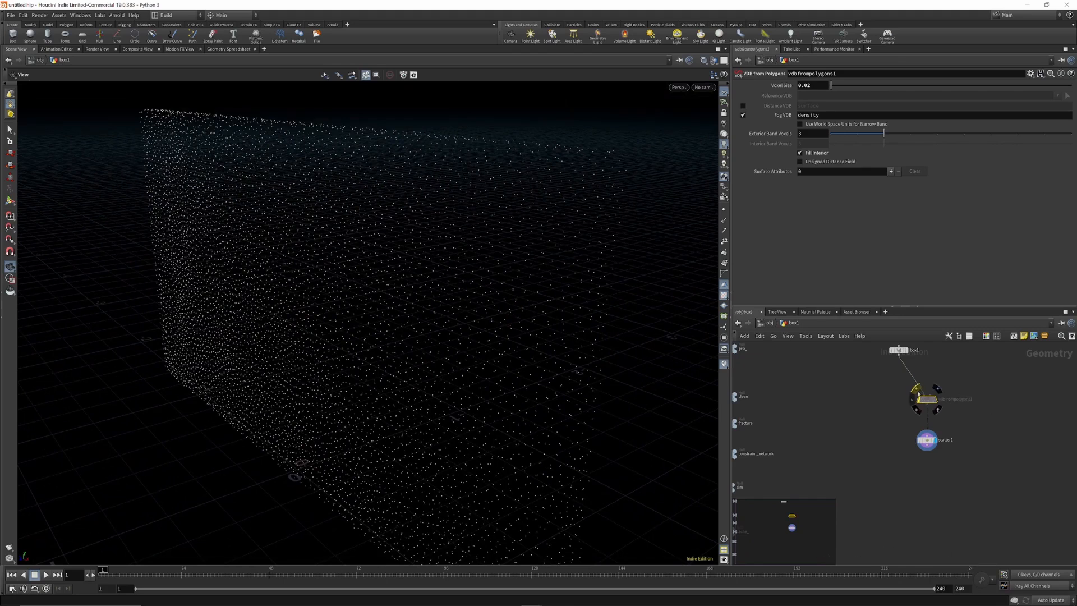
click(917, 390)
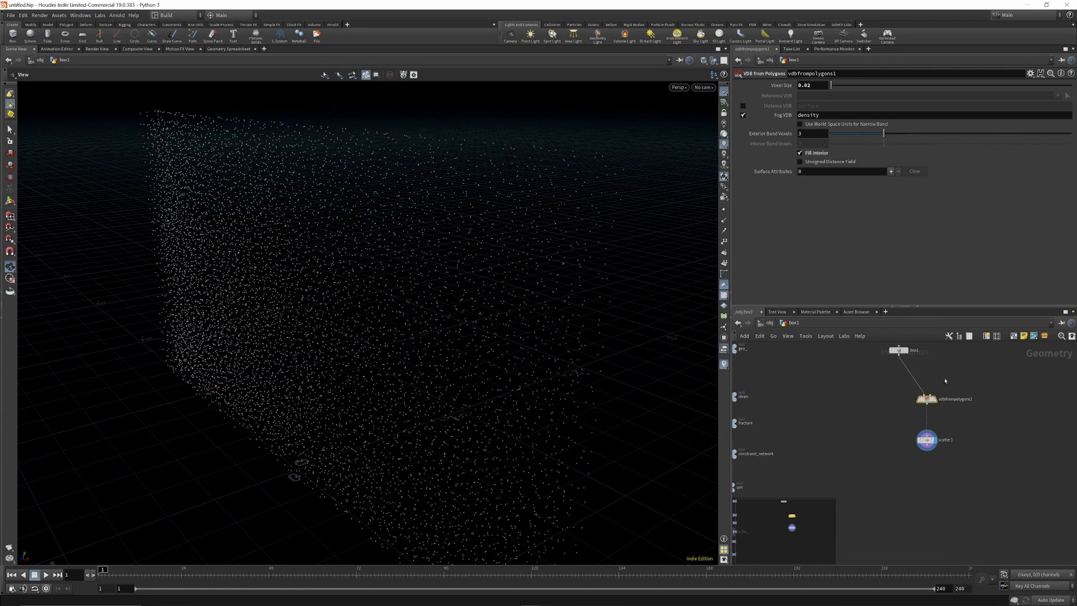
Step: Add a Voronoi Fracture node, feeding box1 into its first input and the scattered points into its second
scroll(937, 392, down, 3)
key(Tab)
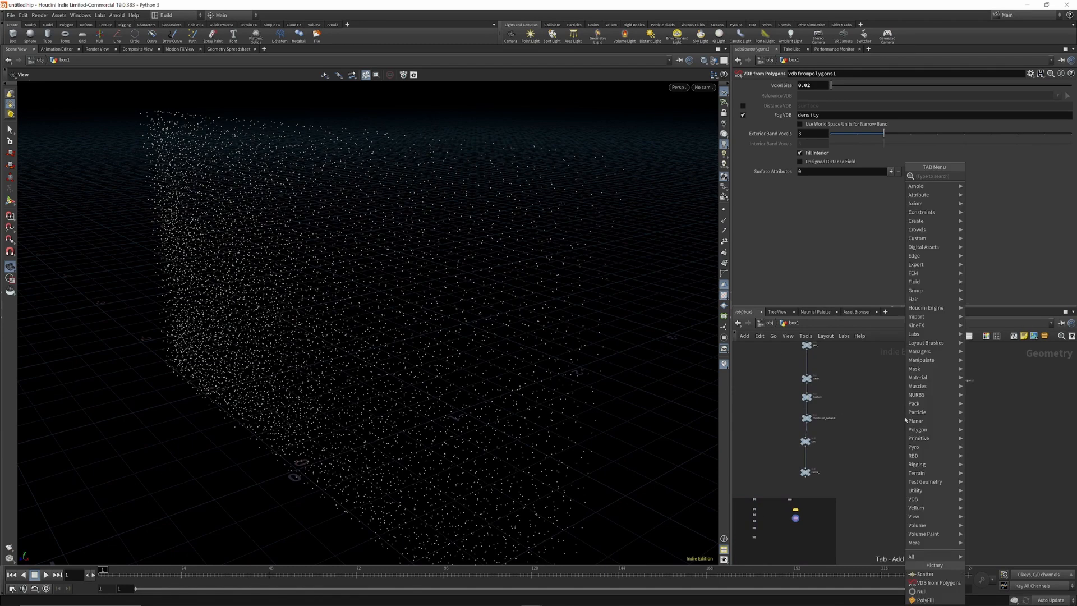
text(vor)
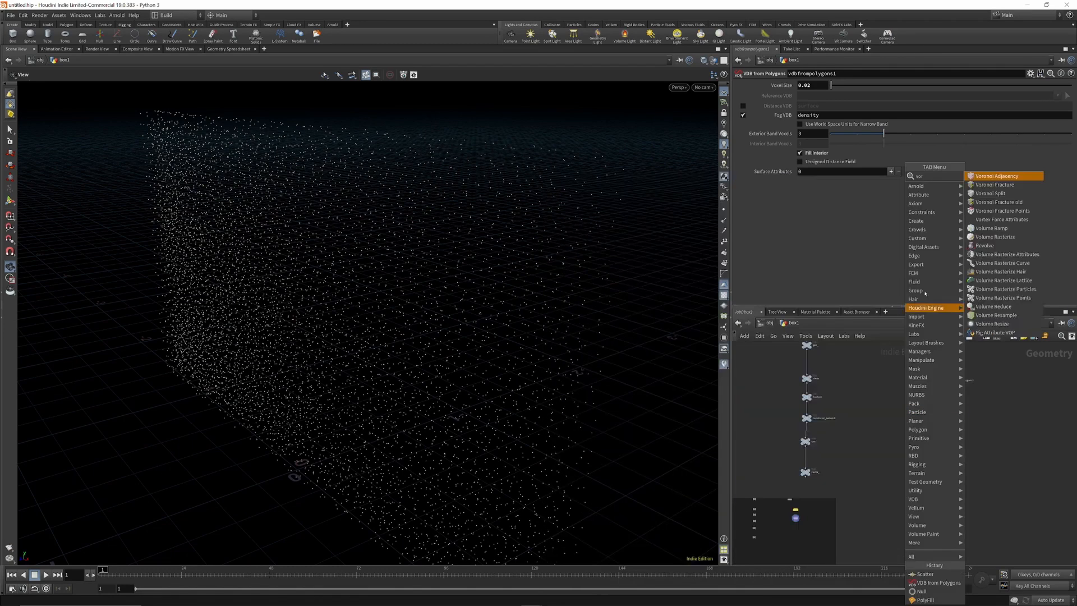
click(983, 185)
click(910, 423)
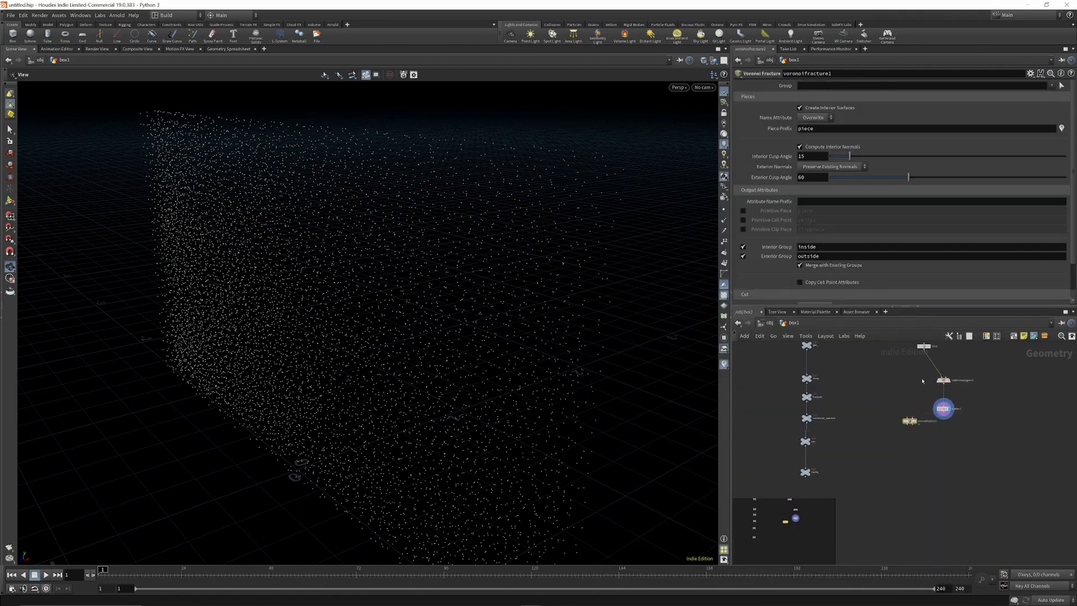
scroll(923, 385, up, 3)
drag(924, 350, 965, 482)
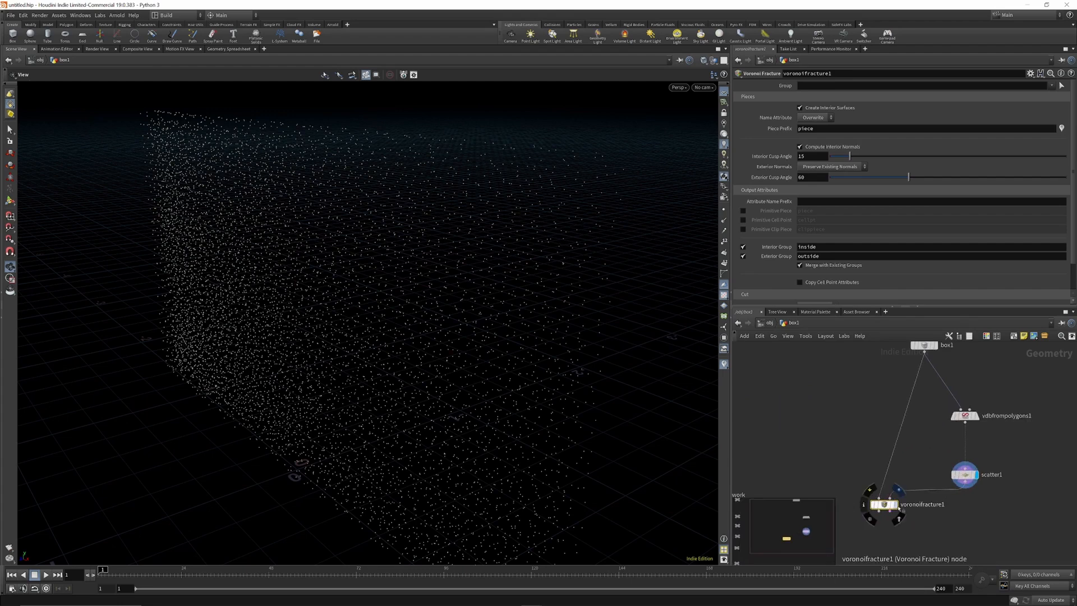
Step: Set the Scatter node's Force Total Count to 40 and display the Voronoi Fracture result
click(965, 475)
mouse_move(893, 167)
mouse_down()
mouse_move(876, 168)
mouse_move(891, 171)
mouse_up()
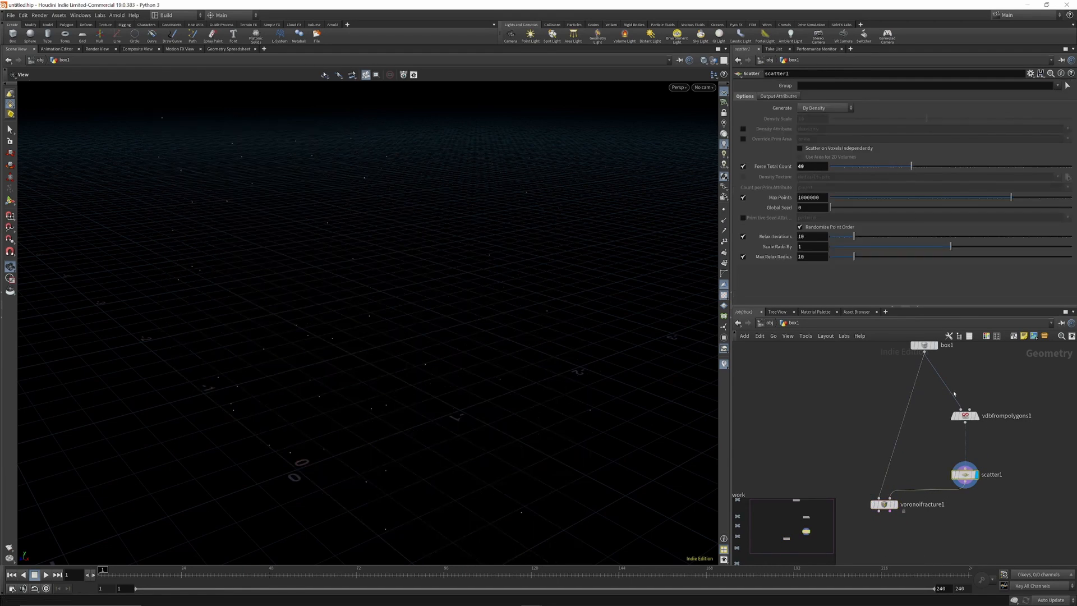
scroll(953, 394, down, 3)
scroll(924, 458, up, 4)
click(916, 458)
drag(450, 242, 556, 223)
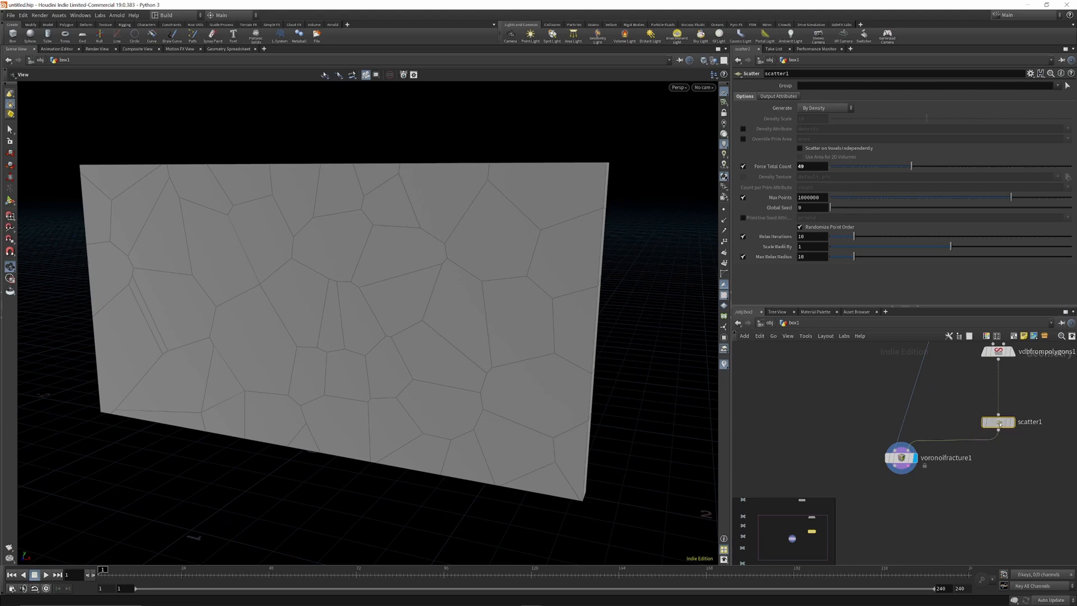
Step: Display the scattered points with the Voronoi Fracture node templated as a wireframe overlay
mouse_move(1012, 427)
click(1011, 423)
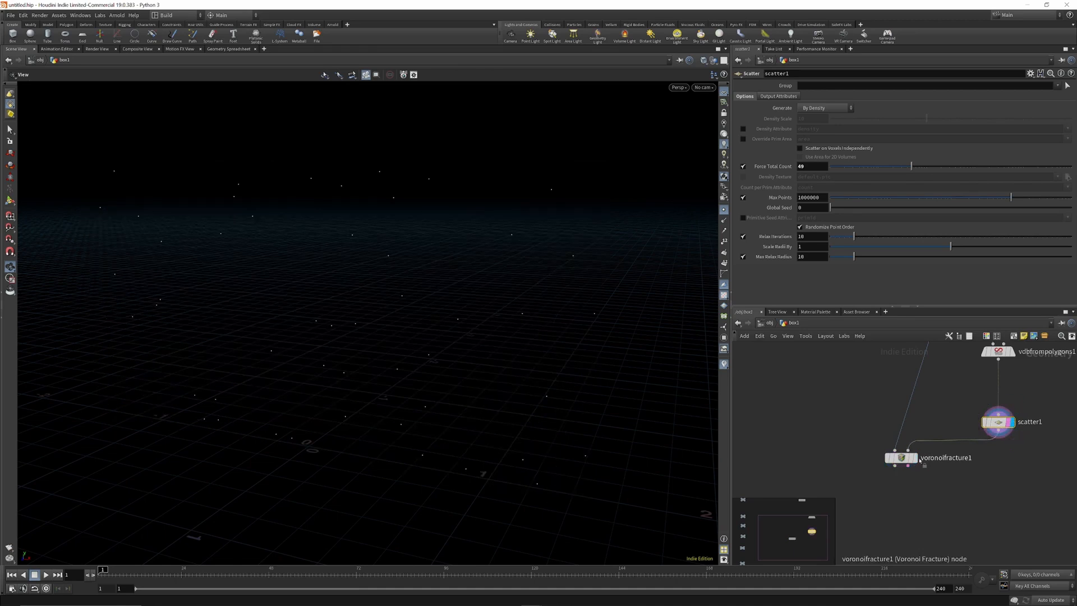
click(919, 475)
mouse_move(380, 247)
mouse_down()
mouse_move(428, 247)
mouse_move(395, 253)
mouse_up()
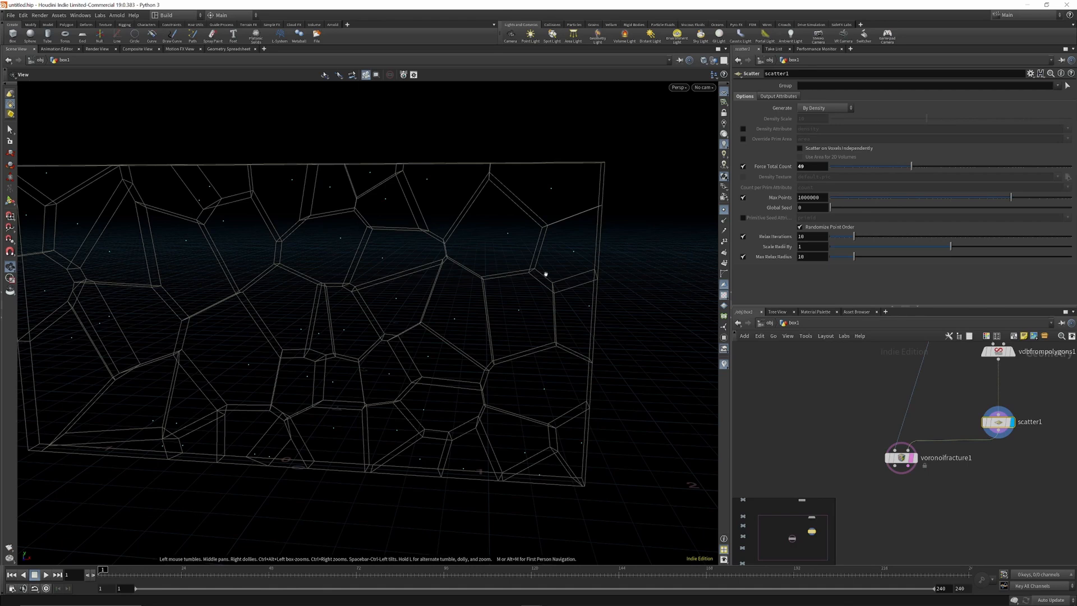
Step: Display the Voronoi Fracture result and view the whole fractured panel from an angle
click(912, 457)
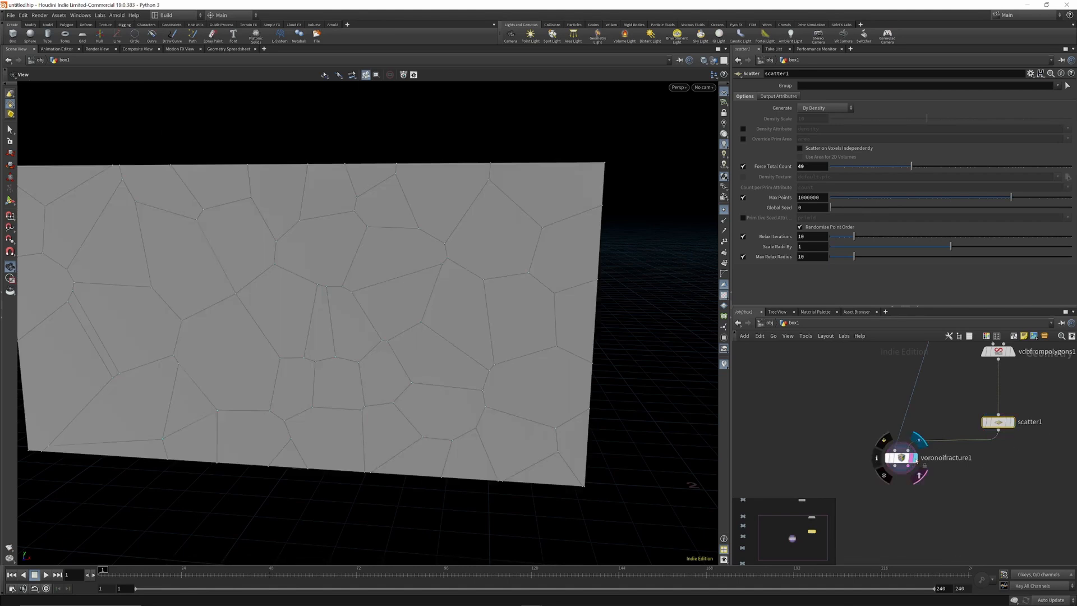
drag(692, 339, 450, 239)
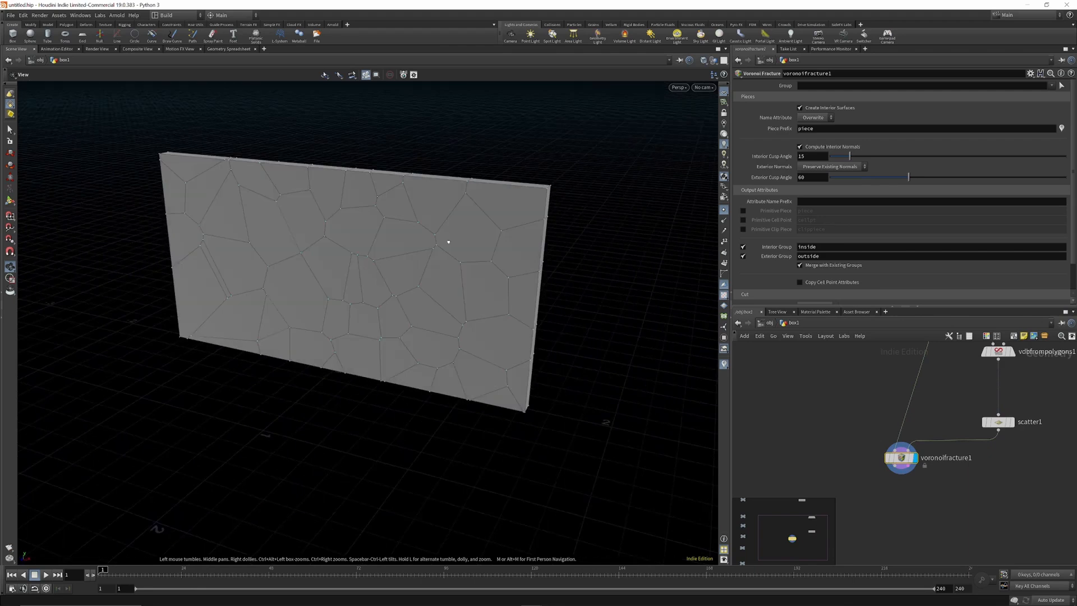
scroll(961, 417, down, 3)
scroll(961, 417, up, 3)
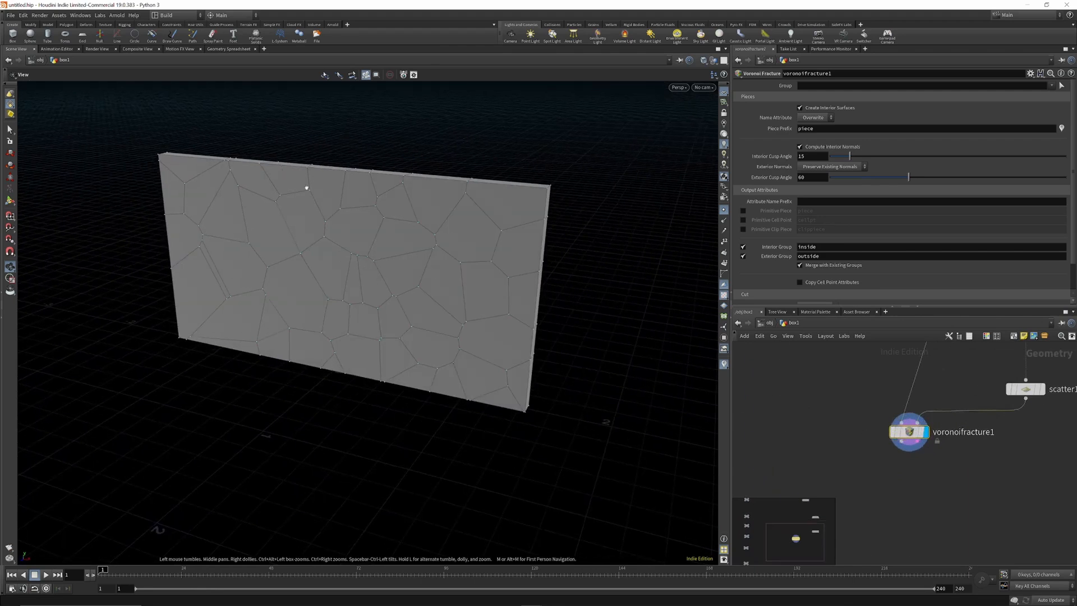
key(Tab)
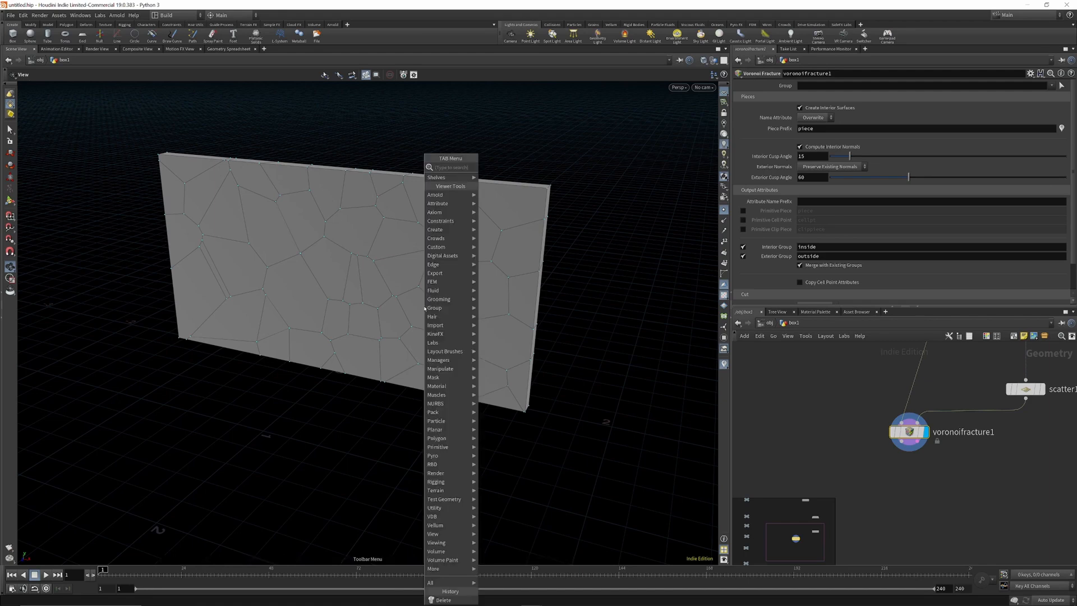
text(col)
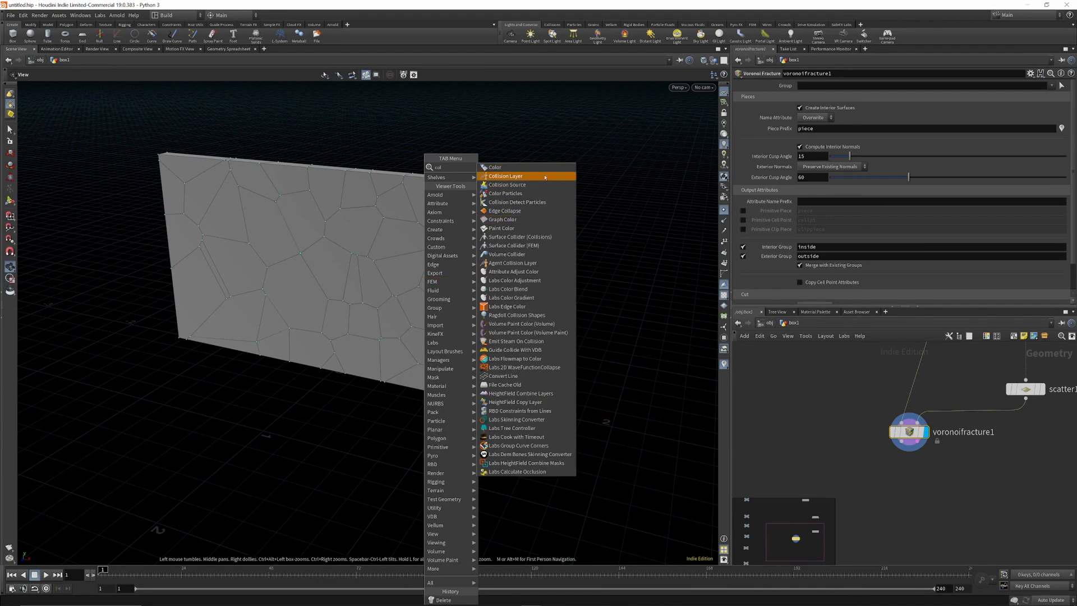
click(499, 167)
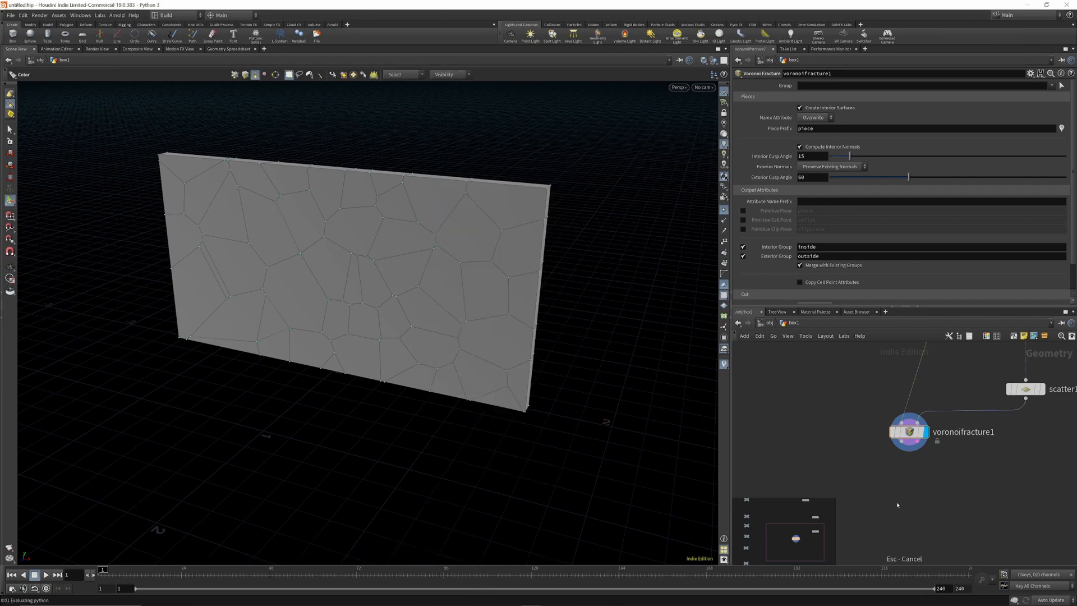
Step: Add a Color node below voronoifracture1, feed the fractured geometry into it and display it
click(882, 432)
key(Tab)
text(colo)
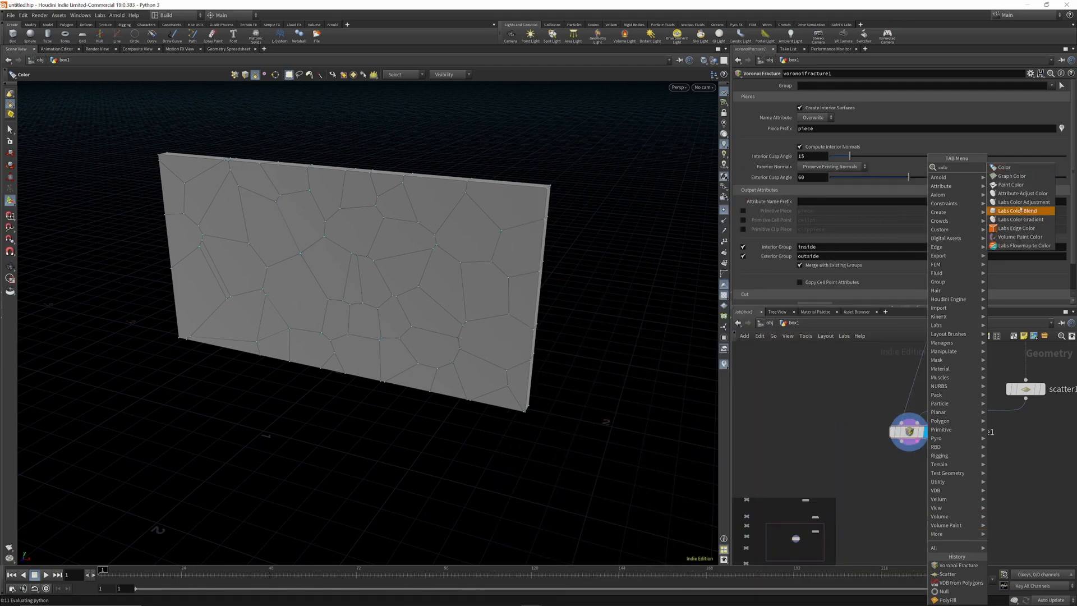
key(Return)
click(893, 510)
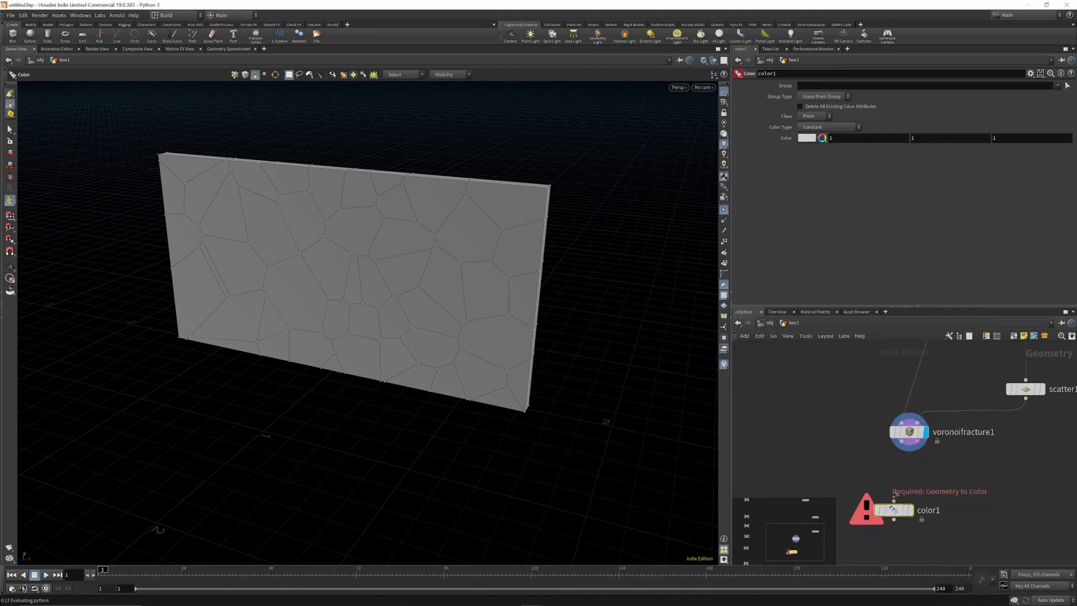
drag(895, 500, 902, 442)
click(910, 509)
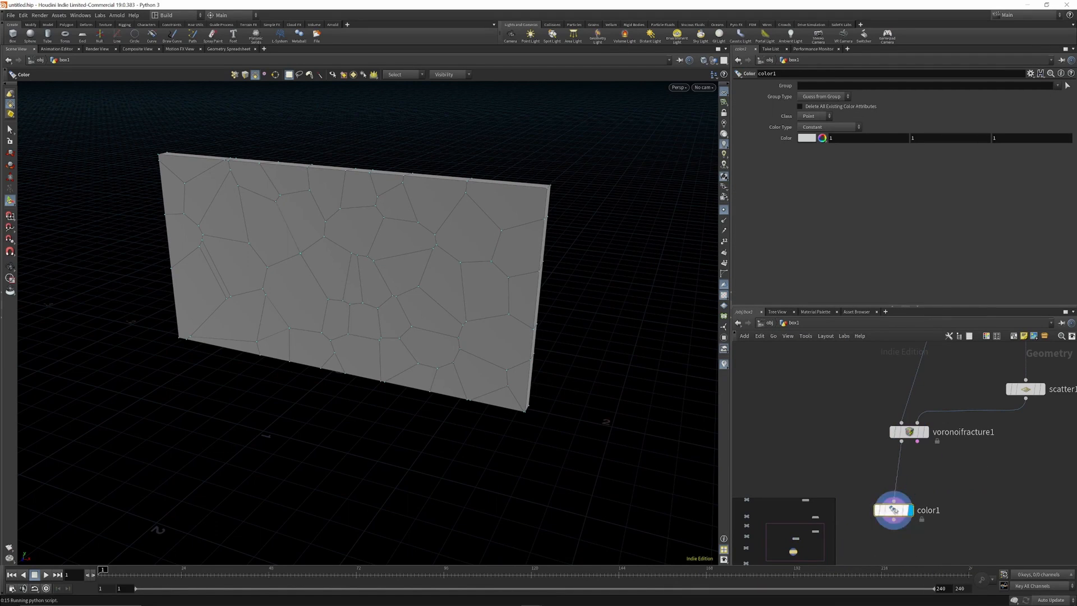
Step: Color the pieces with Color Type Random from Attribute, using the name attribute and the Primitive class
click(820, 128)
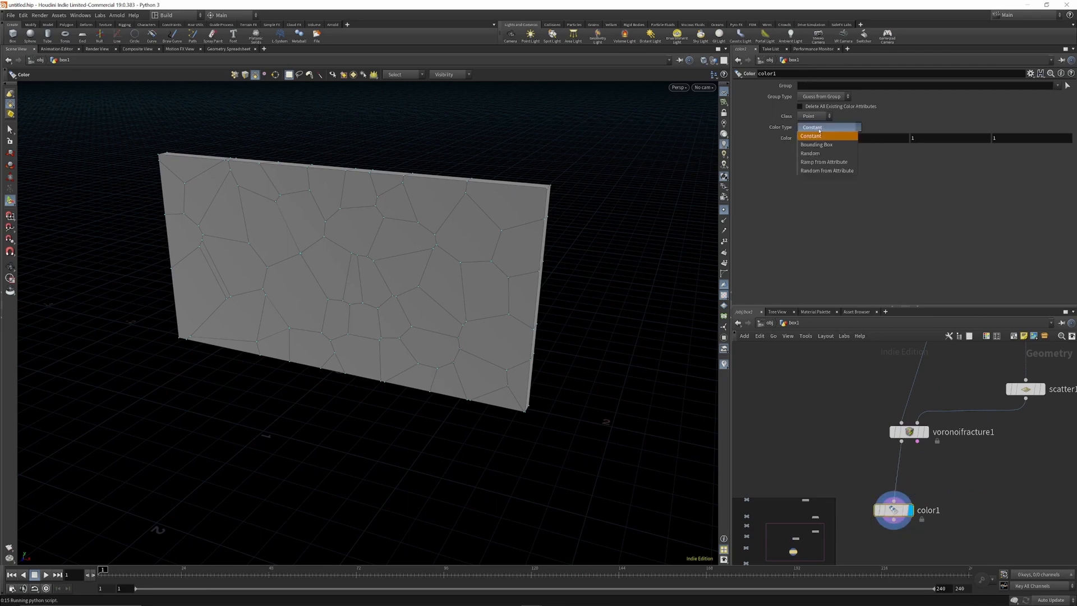
click(827, 170)
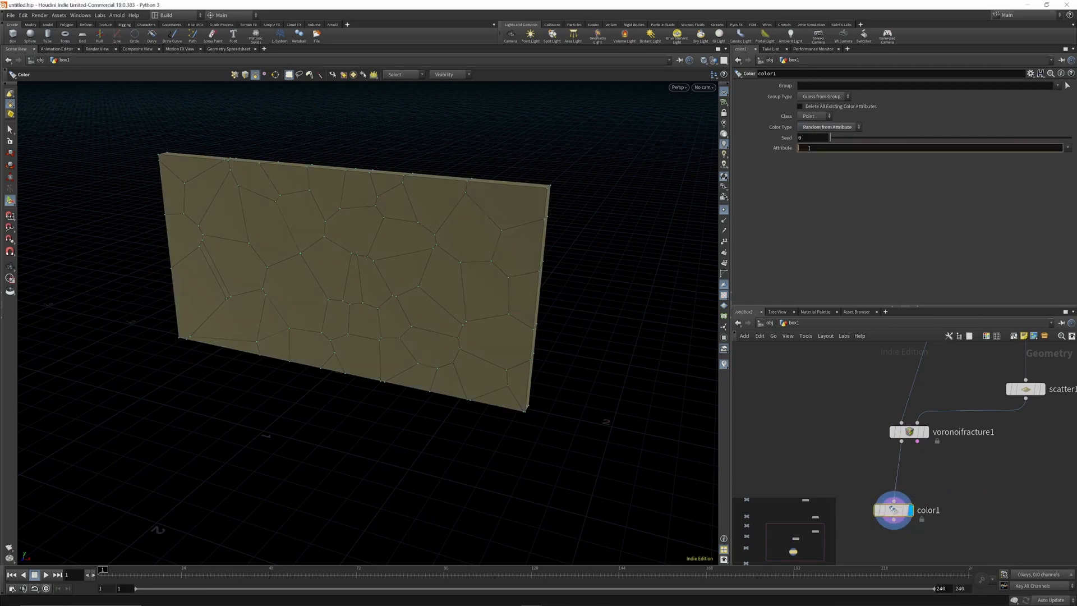
text(name)
key(Return)
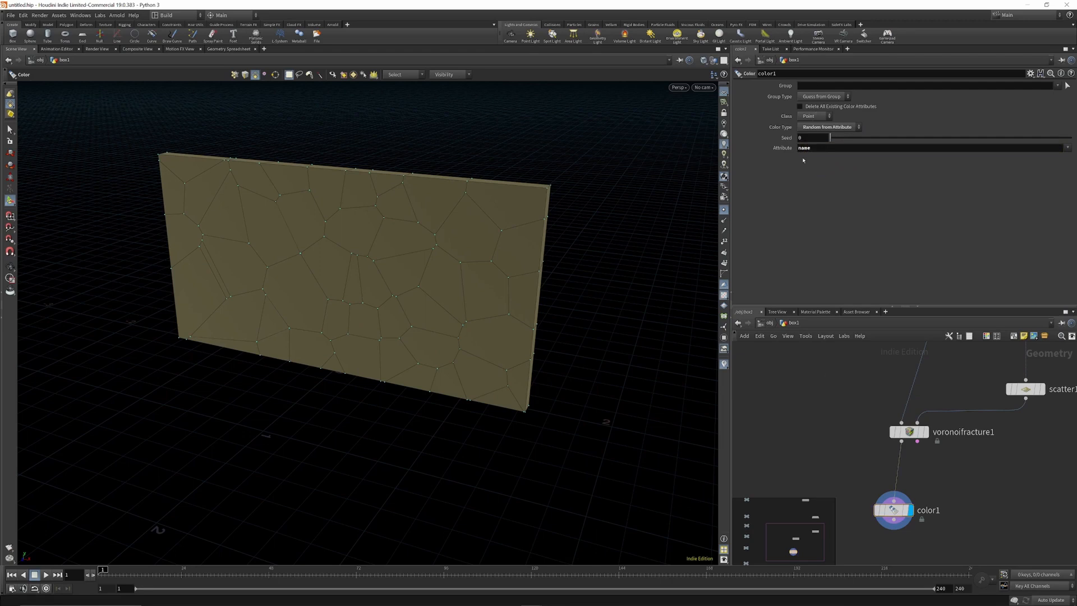
click(817, 117)
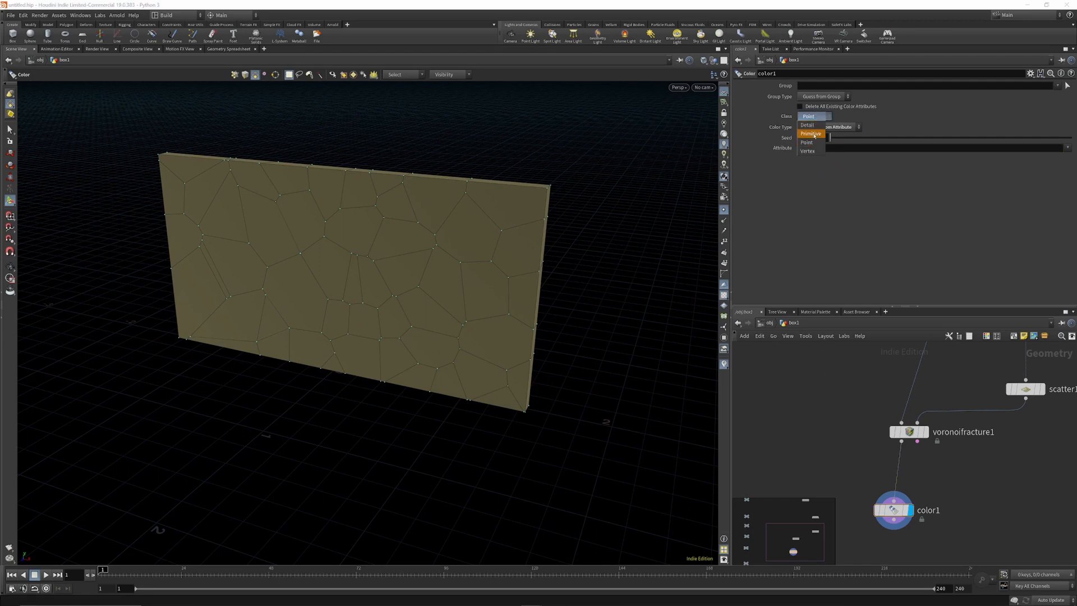
click(815, 137)
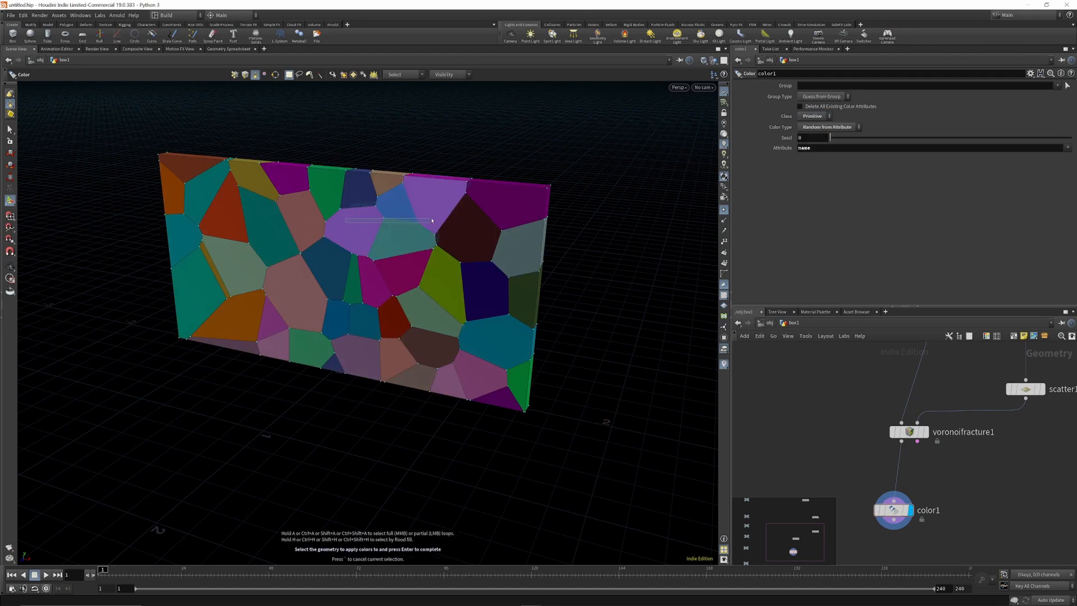
Step: Add an Exploded View node after color1 and display the separated pieces
scroll(904, 476, down, 5)
key(Tab)
text(explo)
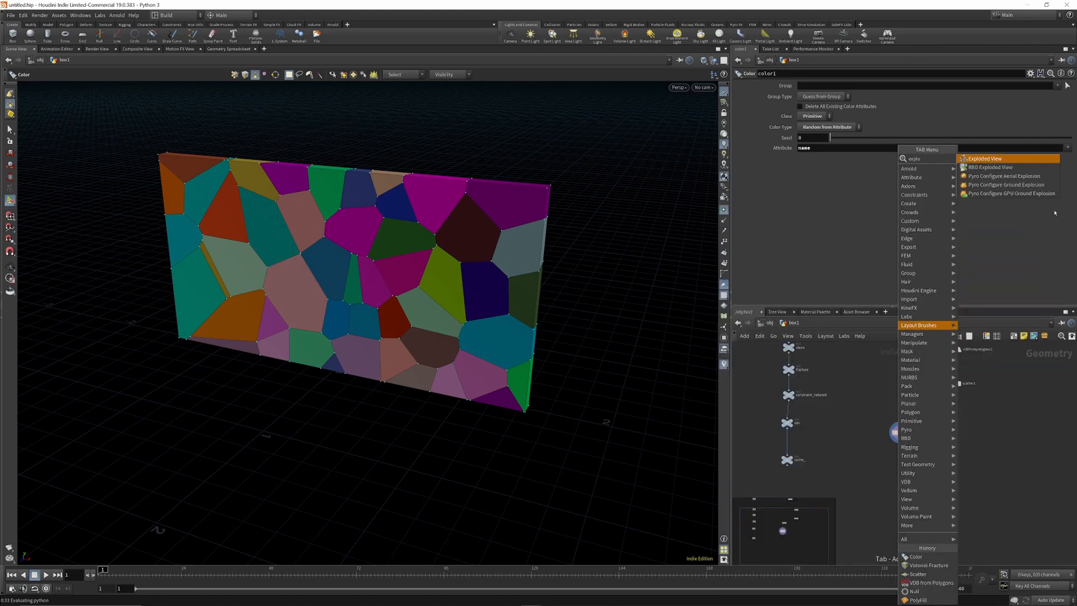
key(Return)
click(892, 469)
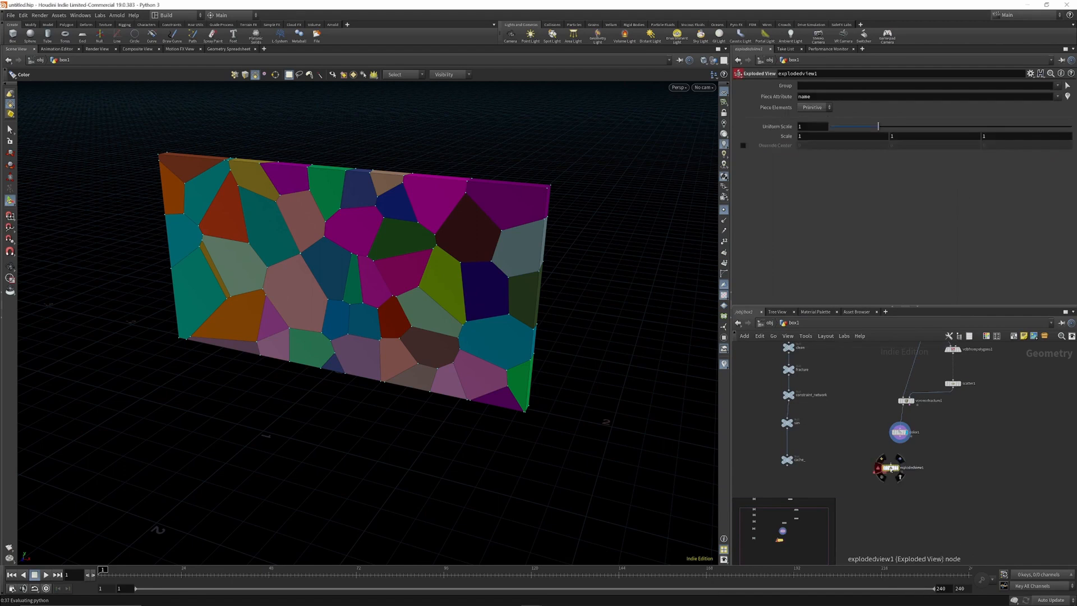
scroll(892, 469, up, 2)
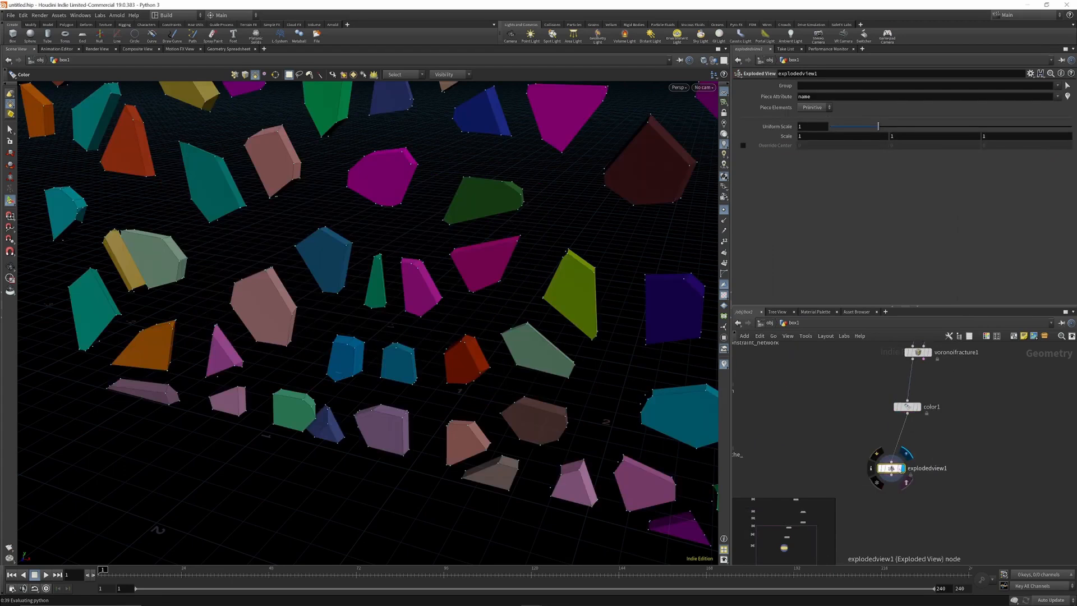
Step: Reduce the Exploded View's Uniform Scale to about 0.262 and reframe the panel
key(Escape)
right_drag(147, 300, 272, 411)
drag(876, 129, 844, 147)
mouse_move(339, 285)
mouse_down()
mouse_move(388, 270)
mouse_move(311, 273)
mouse_move(341, 272)
mouse_up()
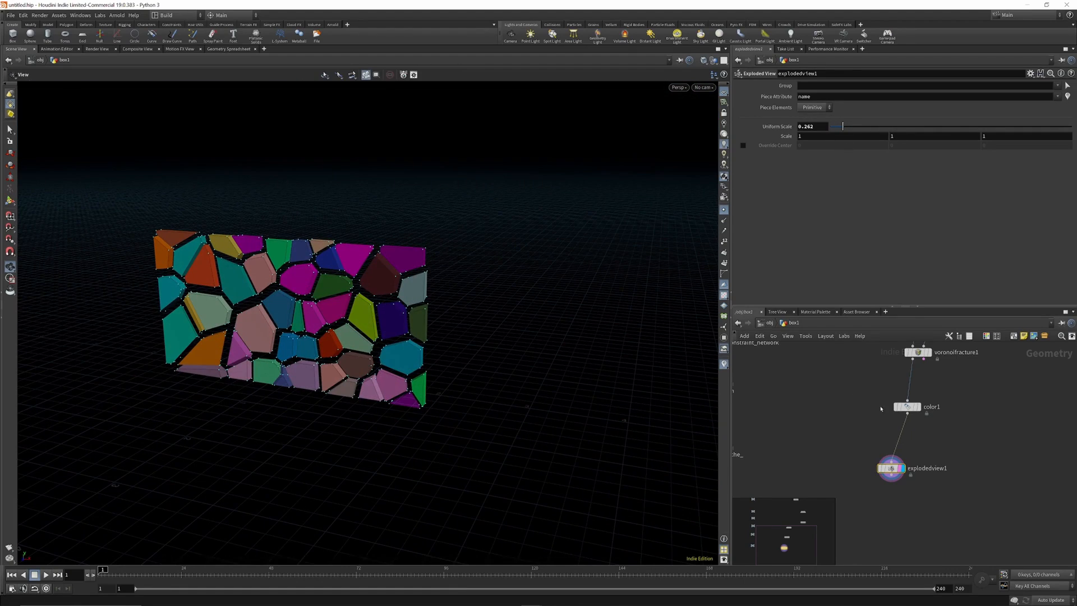
Step: Align the color1 node directly above explodedview1 in the network
scroll(882, 393, down, 3)
scroll(892, 395, up, 6)
scroll(916, 395, down, 3)
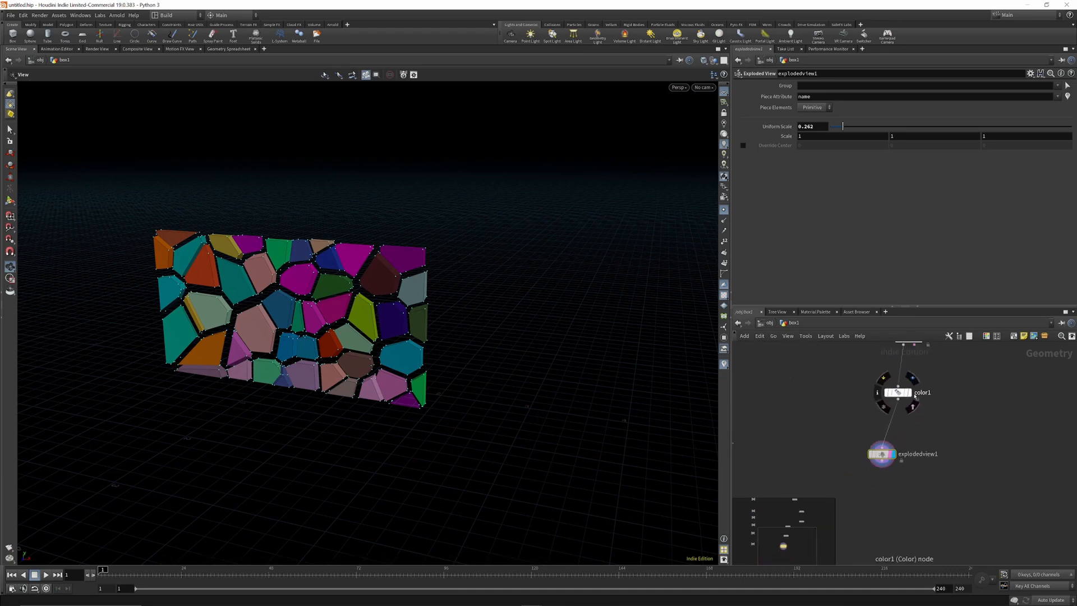
drag(898, 393, 882, 386)
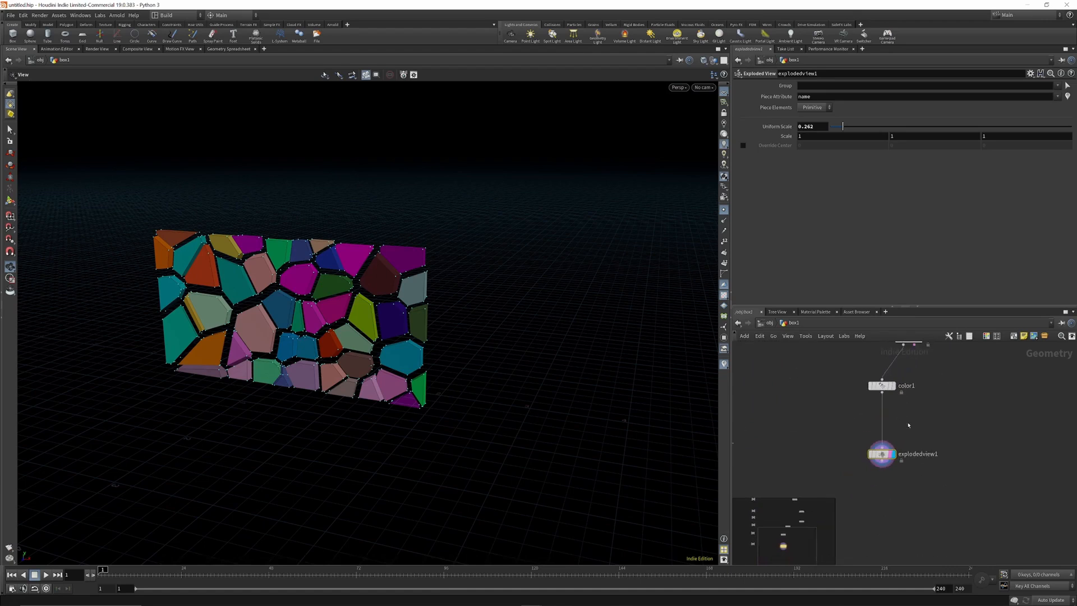
scroll(902, 395, up, 3)
scroll(919, 457, down, 5)
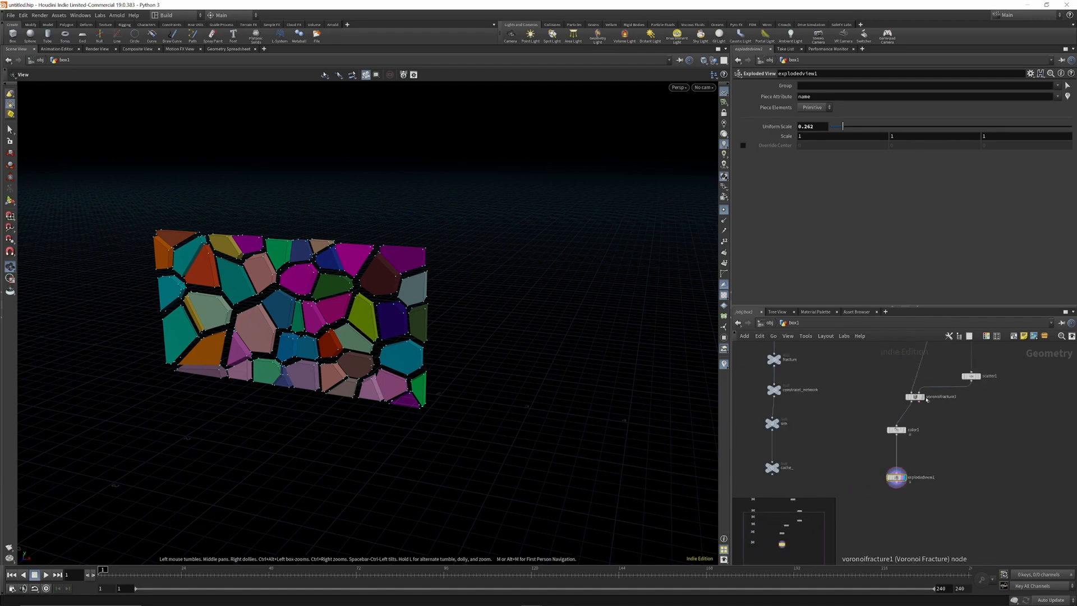
Step: Display the Voronoi Fracture node with the exploded view templated as a wireframe overlay
scroll(925, 399, up, 5)
click(907, 401)
click(907, 401)
scroll(909, 403, down, 4)
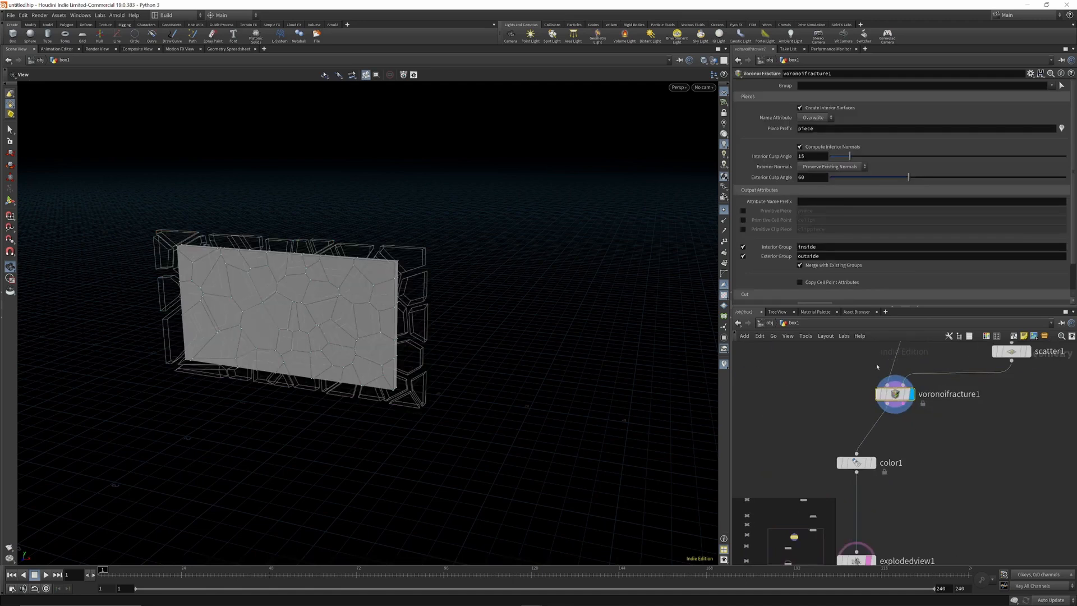
scroll(943, 424, up, 2)
scroll(942, 425, down, 3)
scroll(904, 391, up, 6)
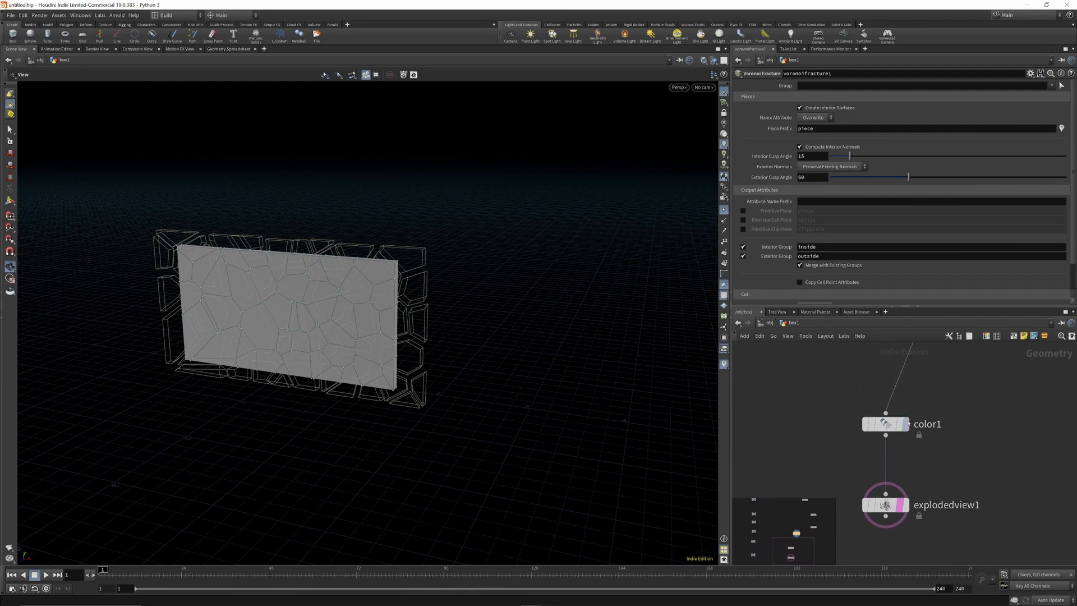
scroll(892, 421, down, 3)
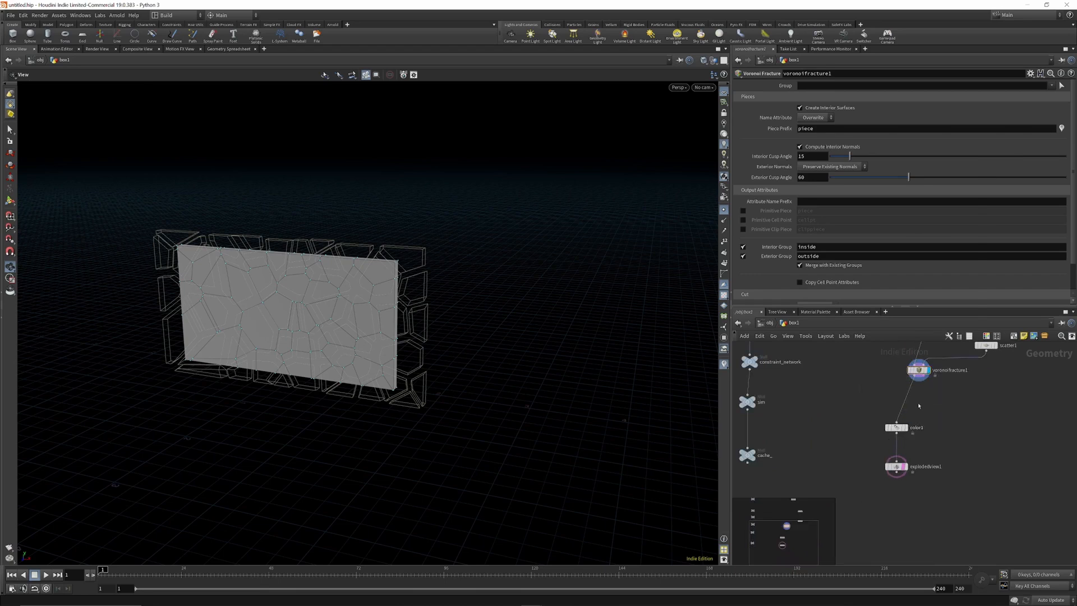
Step: Insert an Assemble node between voronoifracture1 and color1, and display the Exploded View result
key(Tab)
text(ass)
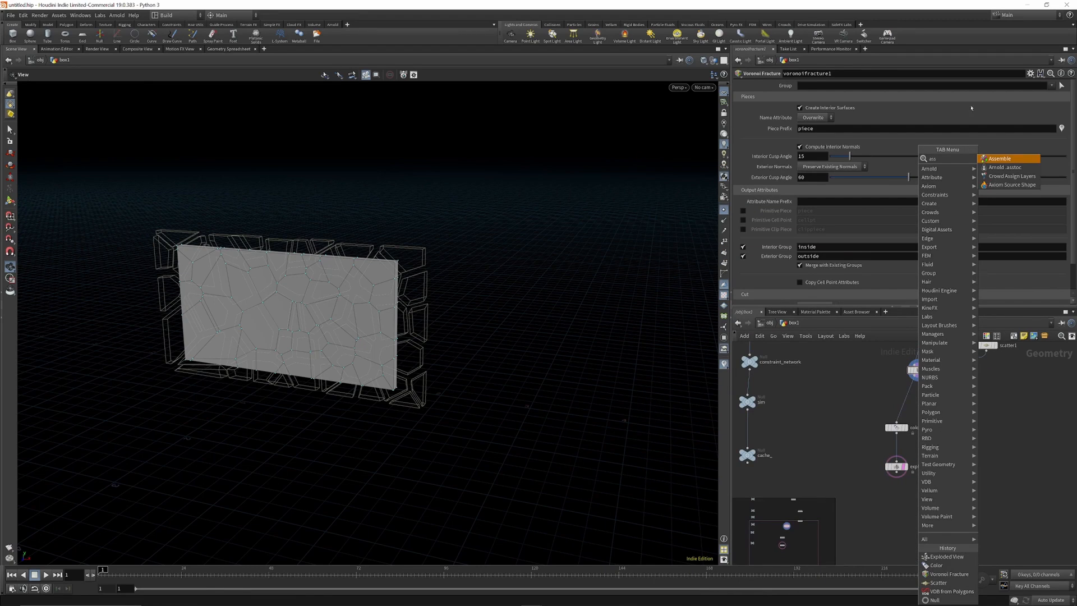
click(1010, 159)
click(904, 398)
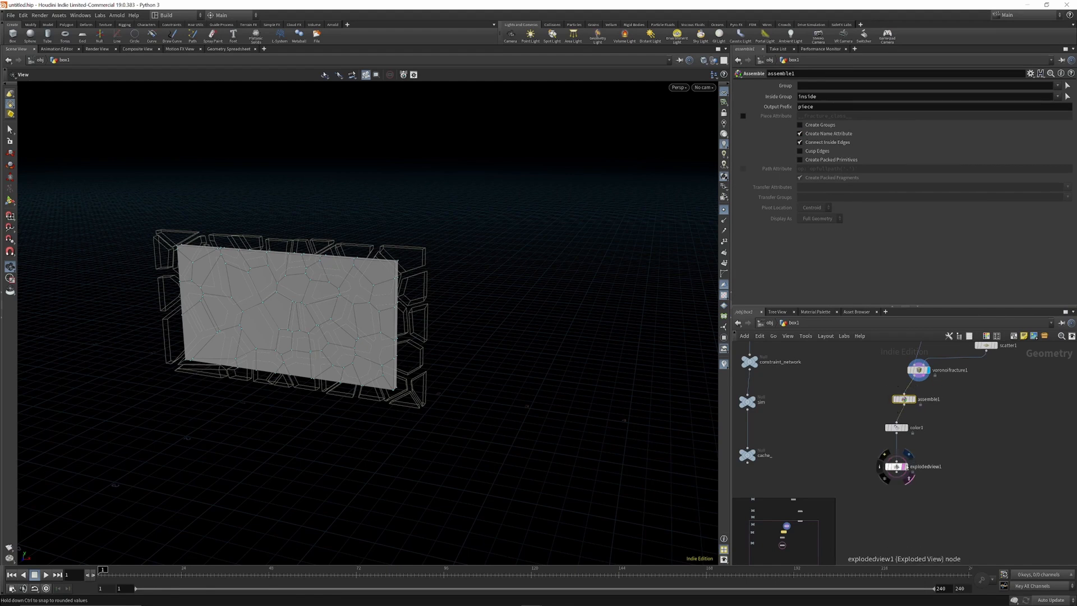
click(904, 466)
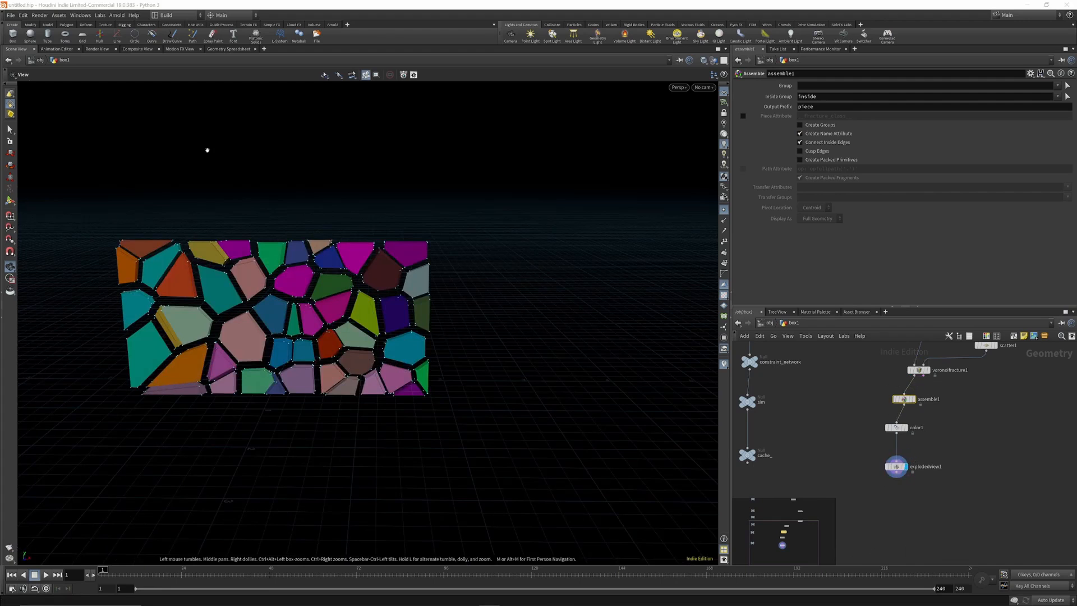
Step: Examine the exploded, randomly colored pieces and the gaps between them from several angles
drag(284, 288, 306, 278)
scroll(129, 312, up, 3)
drag(413, 298, 363, 262)
scroll(348, 276, up, 5)
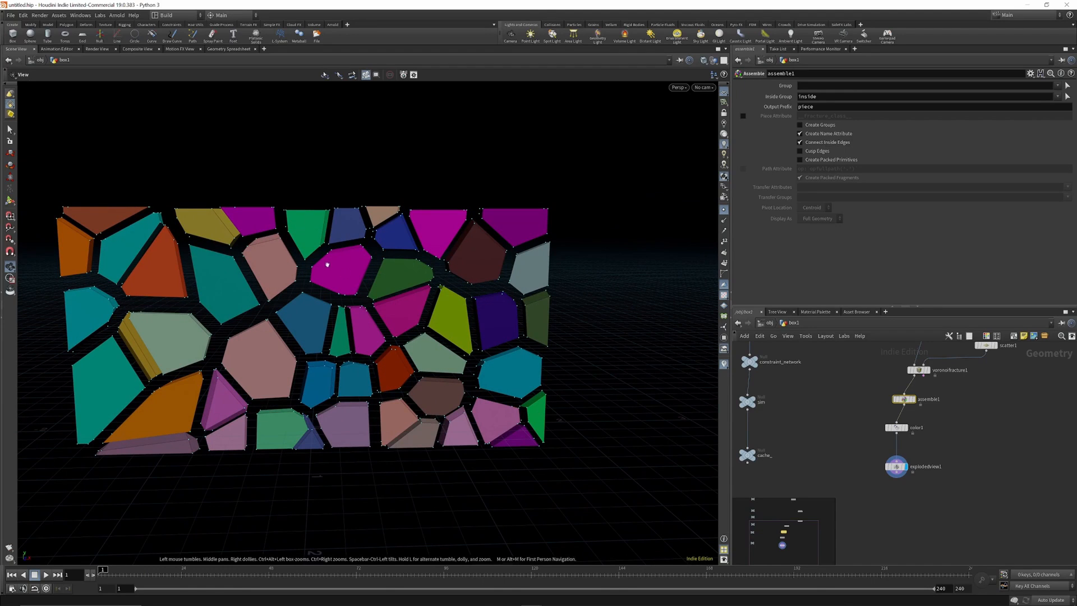
drag(275, 321, 397, 312)
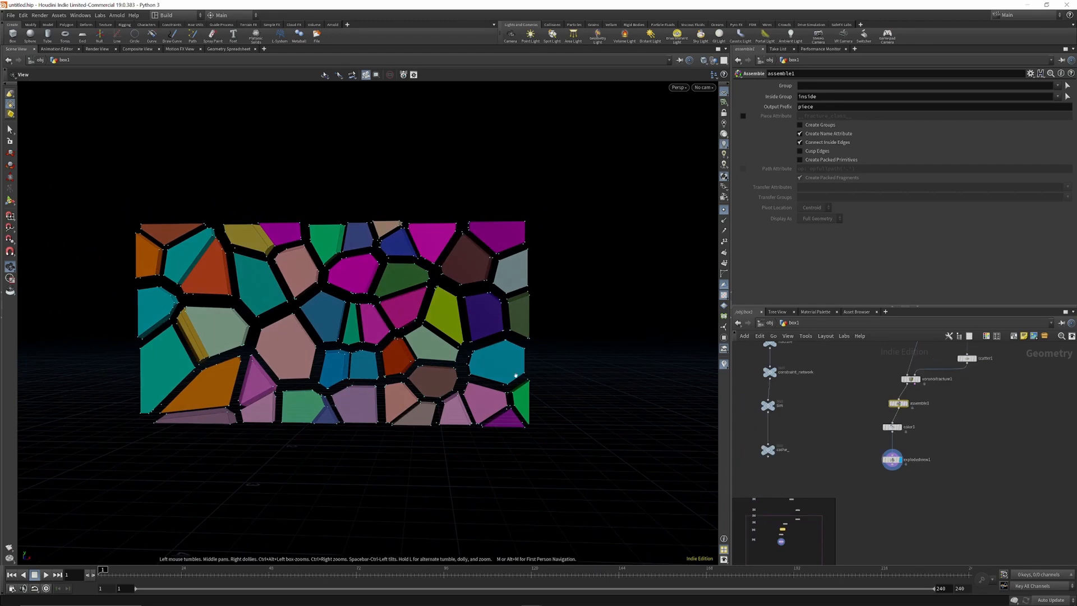
scroll(893, 458, down, 3)
scroll(937, 409, up, 6)
scroll(925, 399, down, 4)
scroll(899, 436, up, 3)
scroll(895, 413, down, 3)
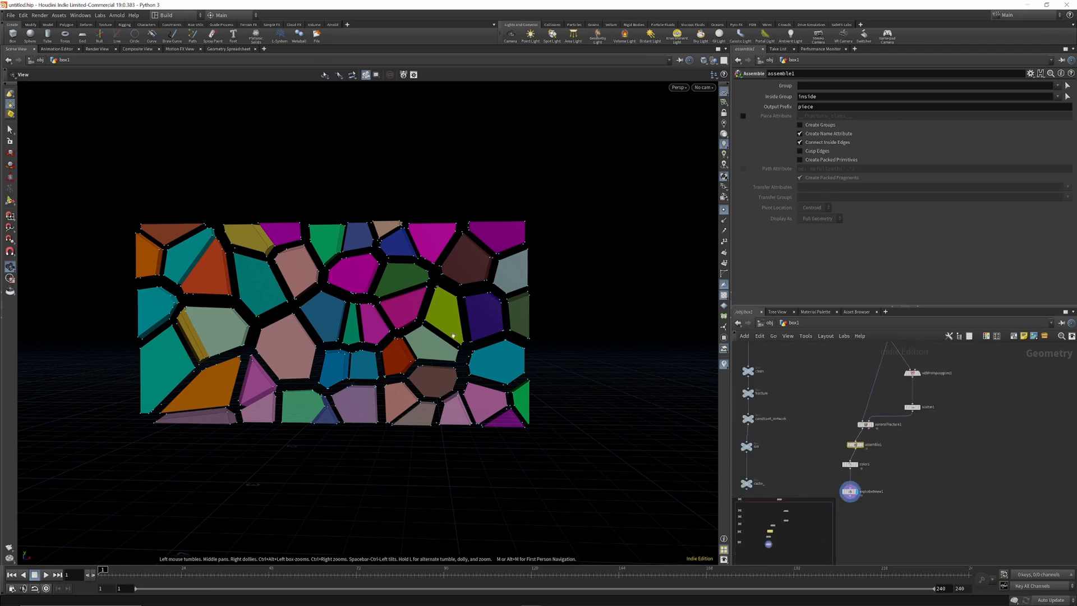
drag(340, 279, 354, 280)
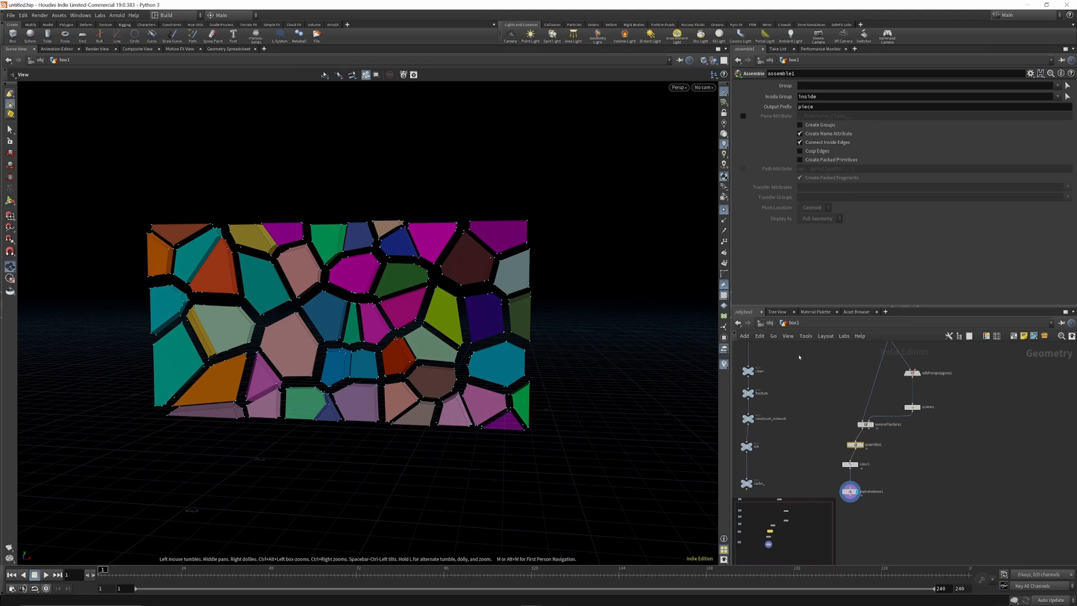
Step: Delete the whole fracture chain below box1, from the VDB conversion to the Exploded View, keeping only the box
scroll(902, 401, down, 3)
scroll(904, 404, up, 3)
scroll(905, 411, down, 3)
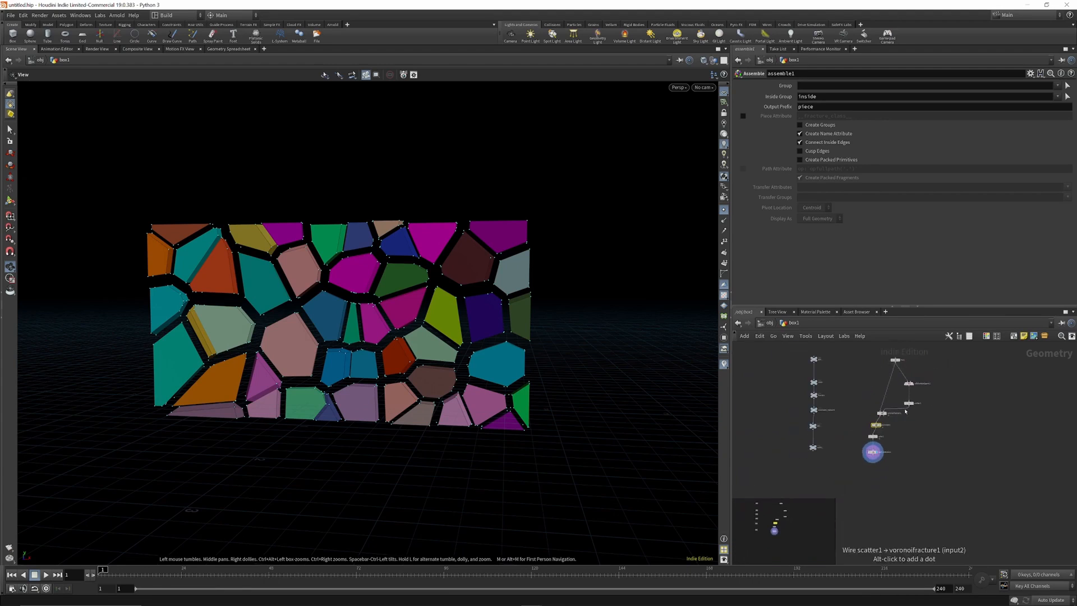
scroll(897, 393, up, 3)
scroll(897, 393, down, 3)
drag(941, 369, 852, 473)
key(Delete)
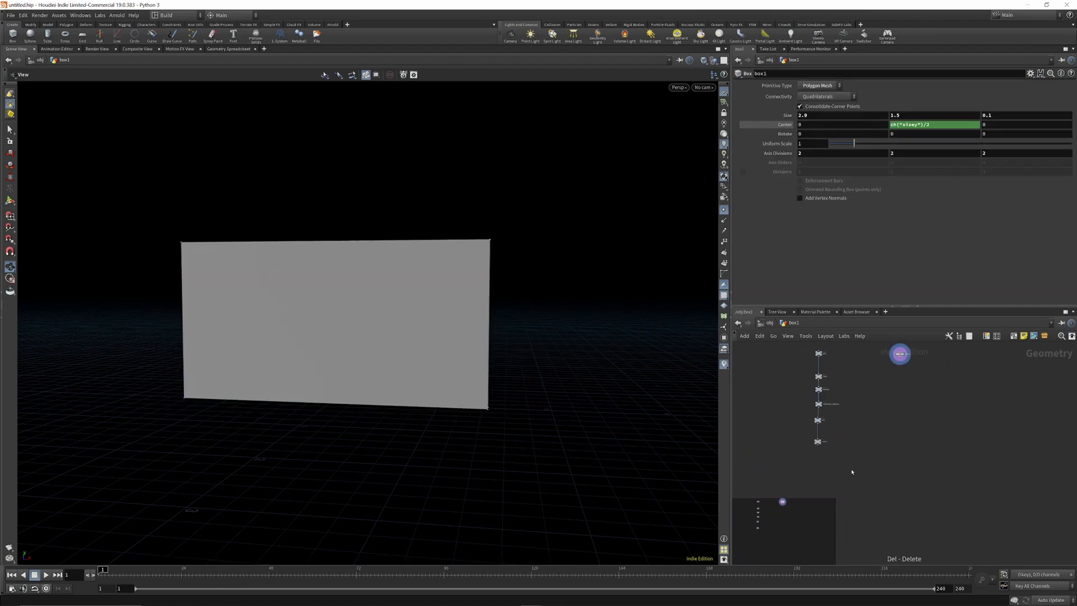
key(Tab)
text(rd)
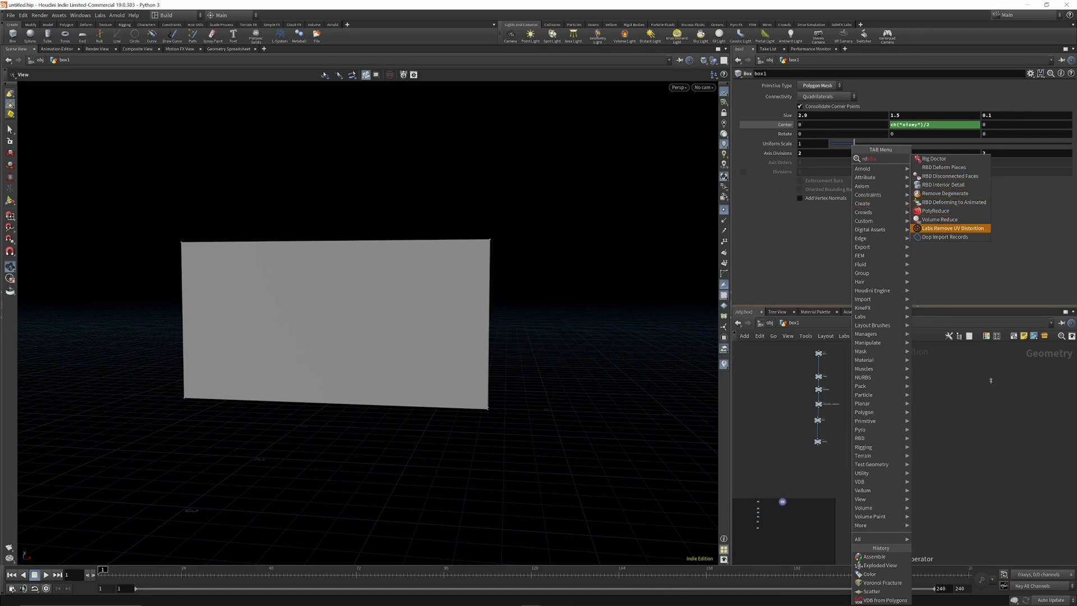
click(952, 228)
scroll(896, 353, up, 5)
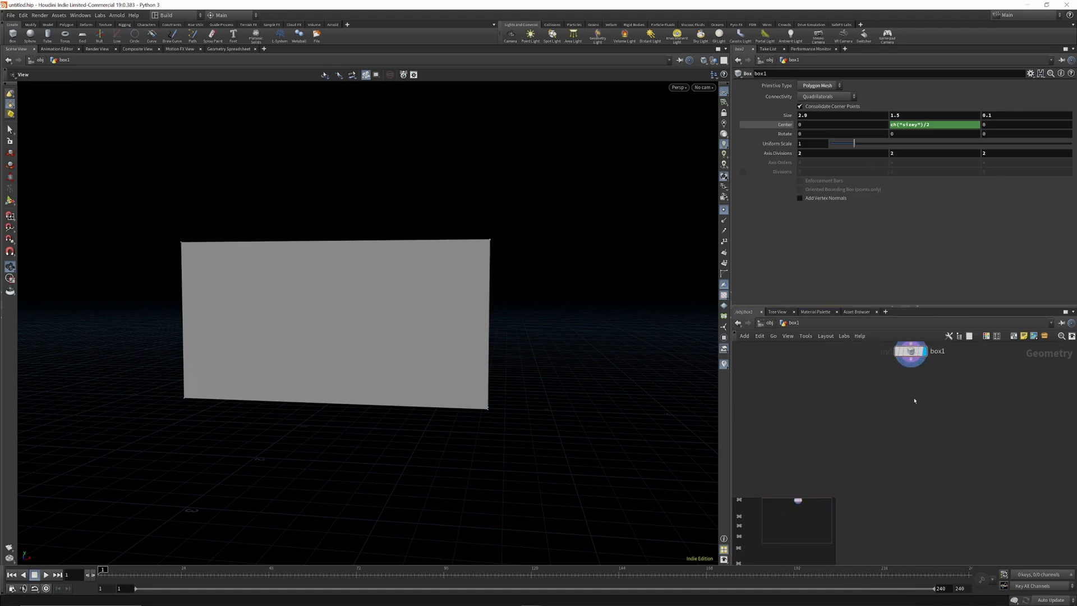
Step: Add an RBD Material Fracture node below box1, connect the box to its geometry input, and display the fractured result
key(Tab)
text(frac)
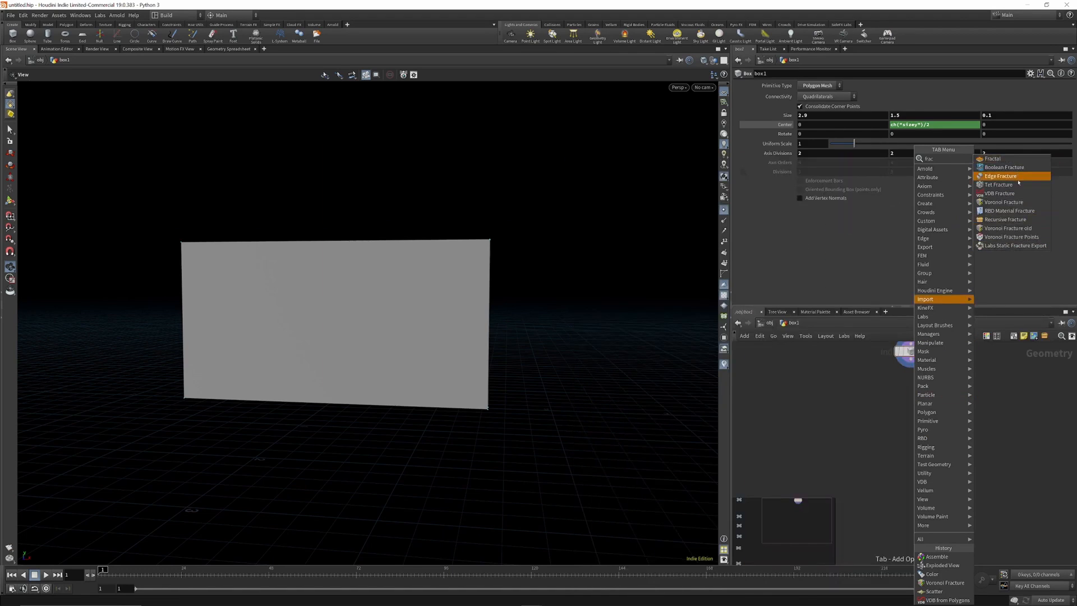
click(1009, 211)
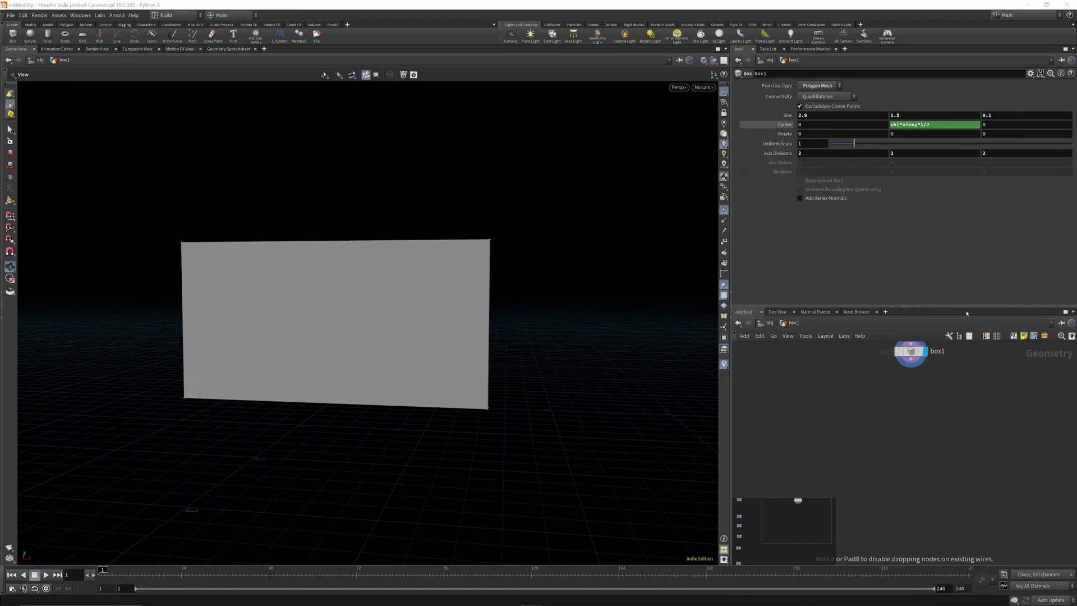
click(907, 400)
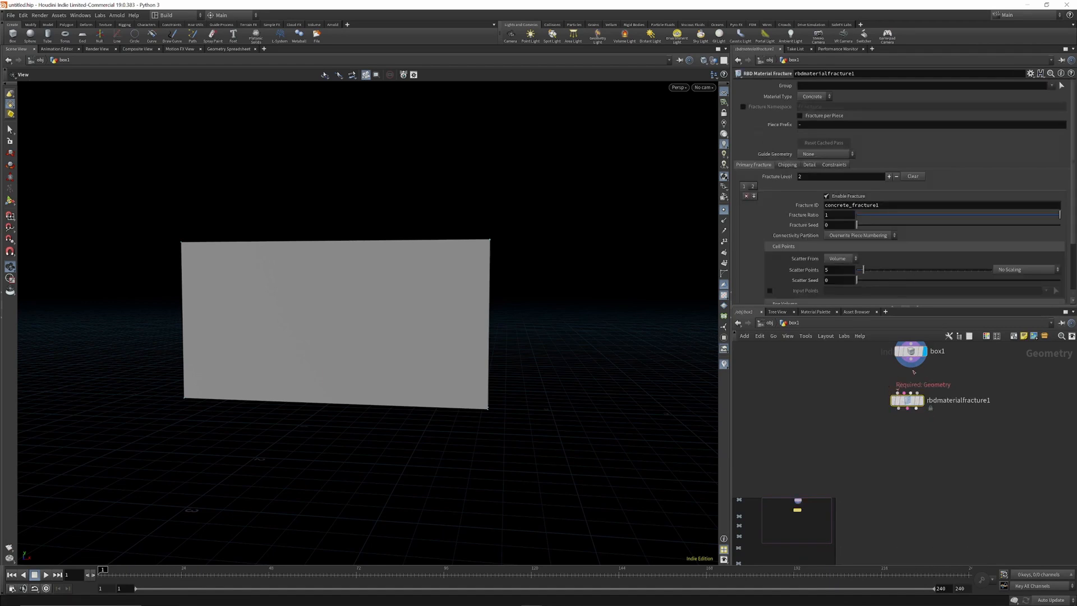
drag(907, 400, 902, 415)
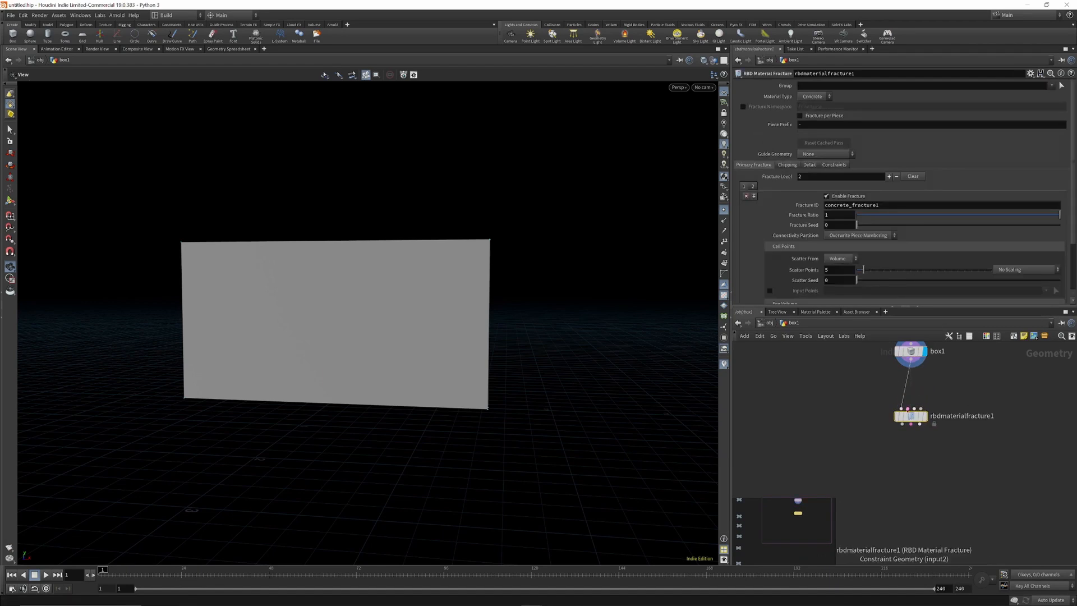
mouse_move(914, 417)
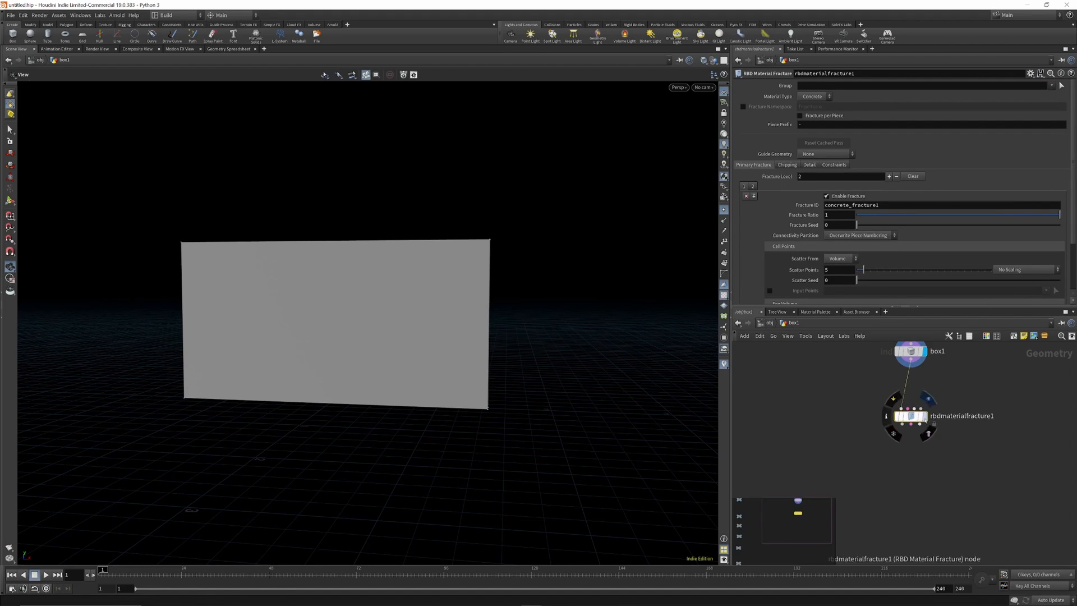
click(929, 399)
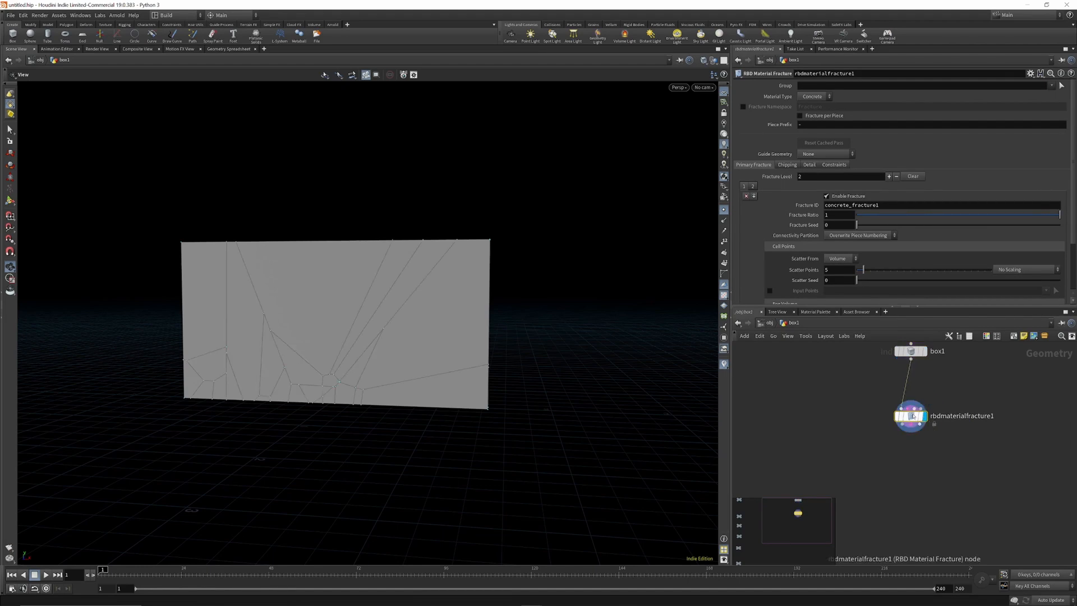
Step: Disable the second concrete fracture level and go back to the settings of the first level
scroll(898, 391, down, 2)
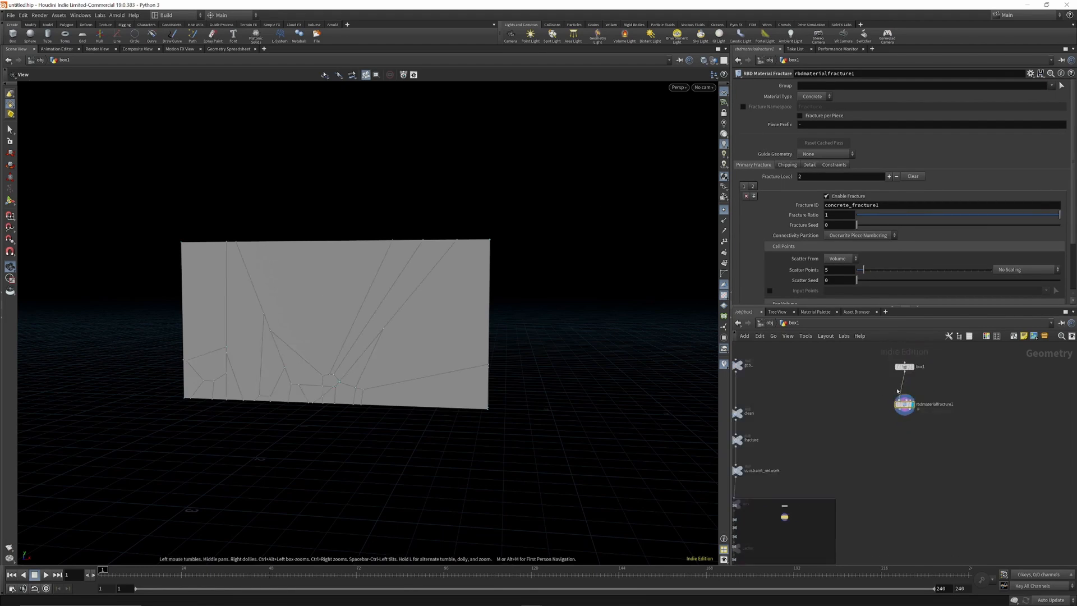
scroll(855, 354, up, 2)
click(754, 188)
click(745, 187)
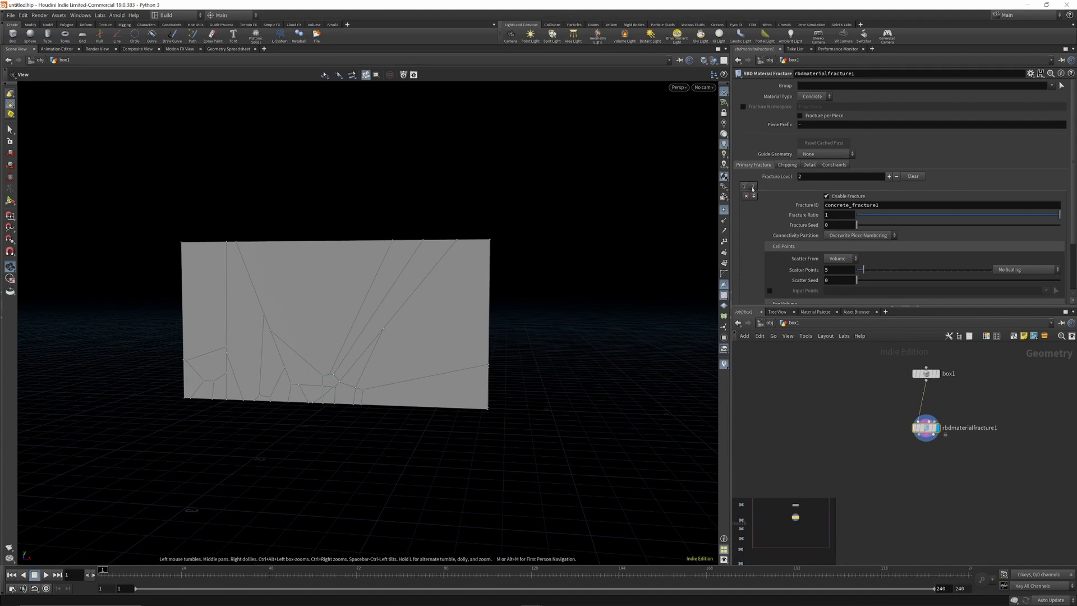
click(747, 188)
click(754, 186)
click(826, 197)
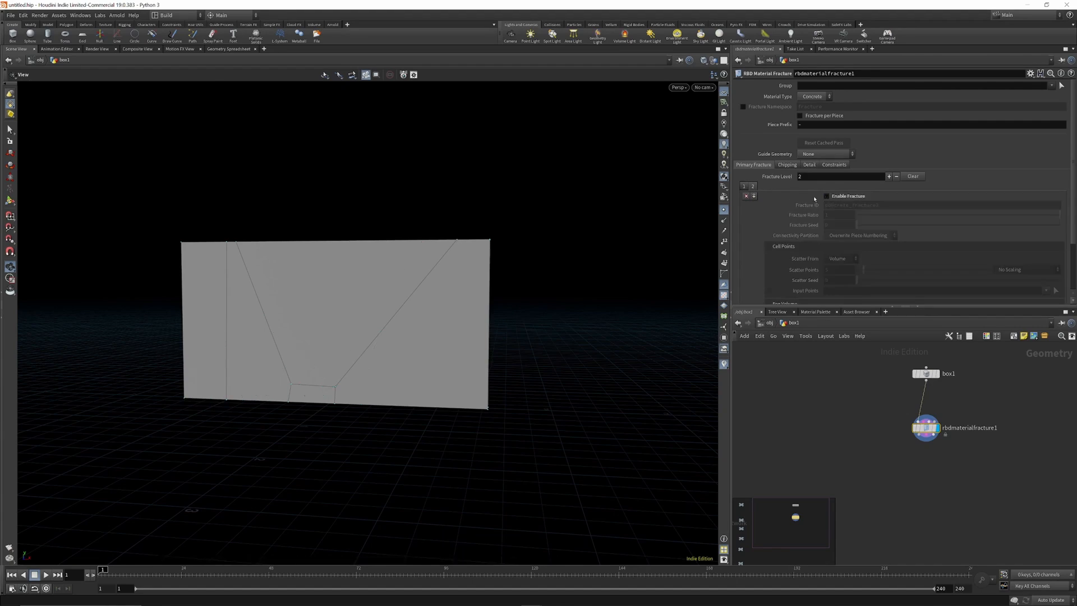
click(744, 187)
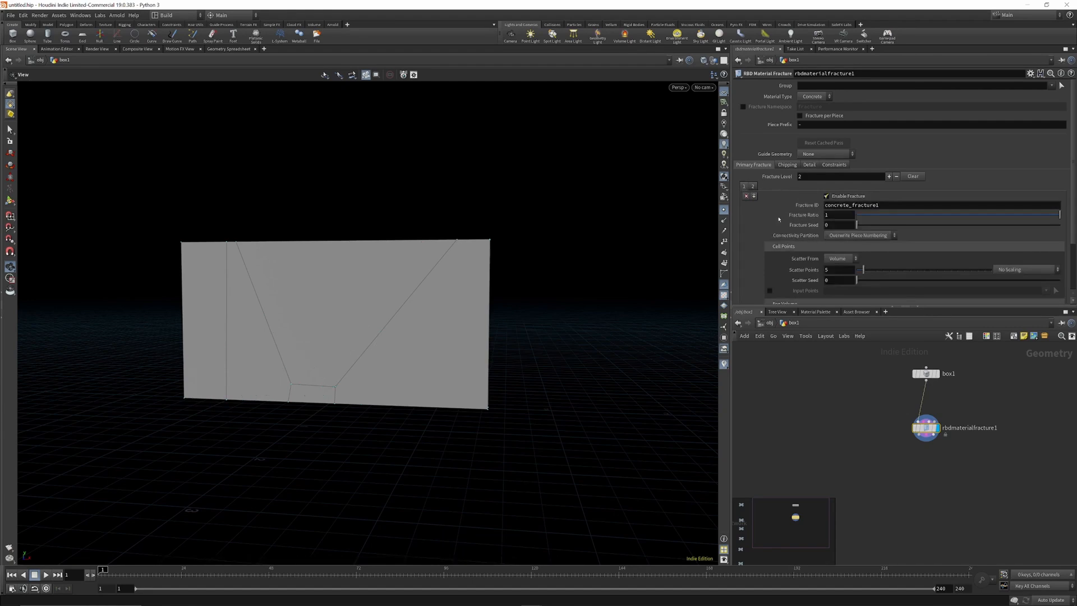
Step: Try the Glass material type on the RBD Material Fracture node, and return it to Concrete
click(809, 97)
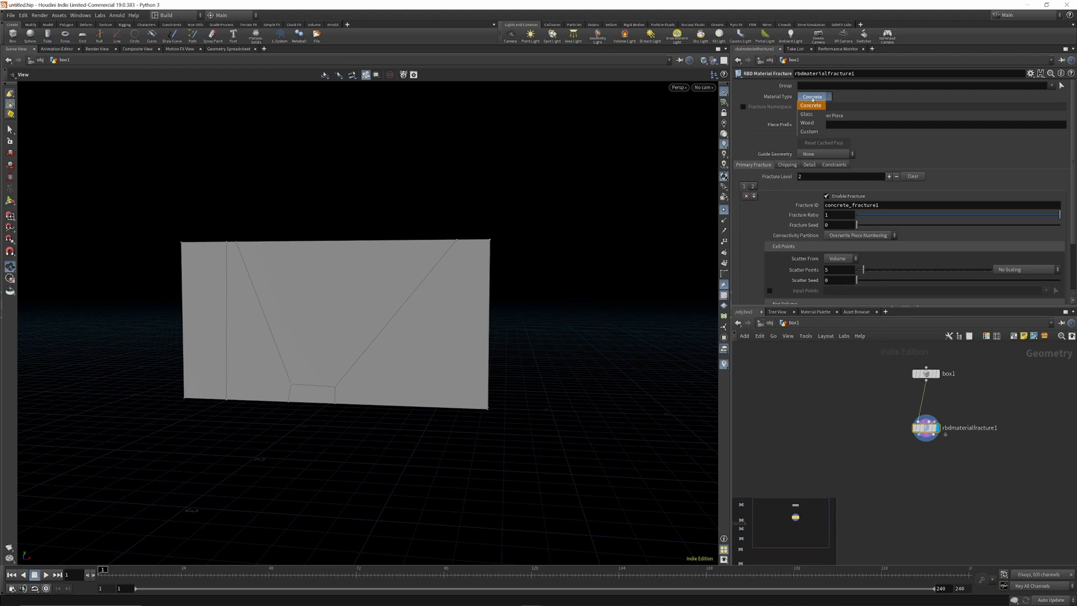
click(810, 115)
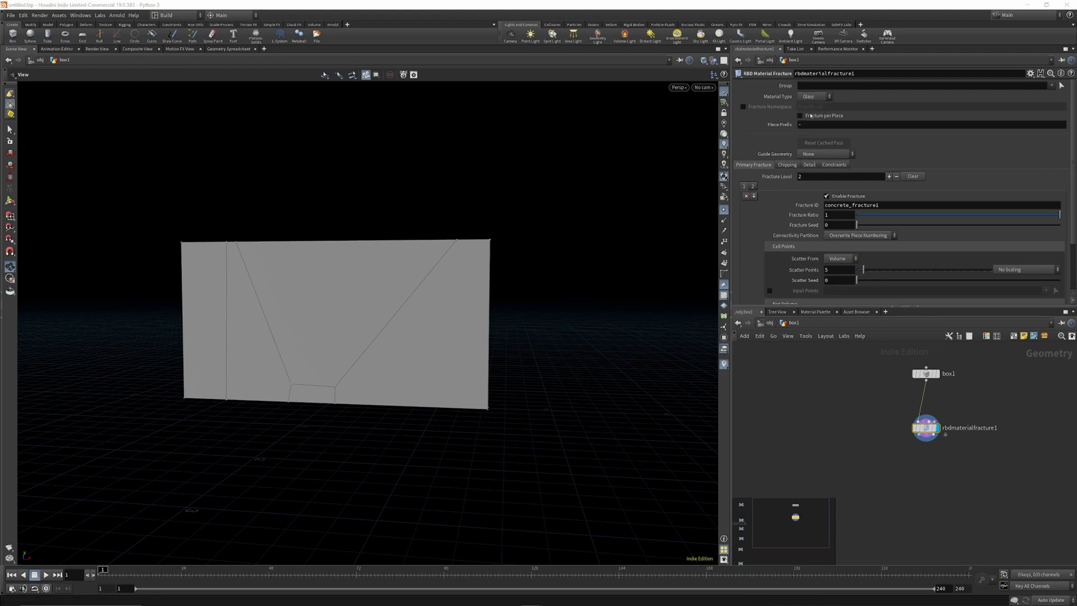
click(811, 96)
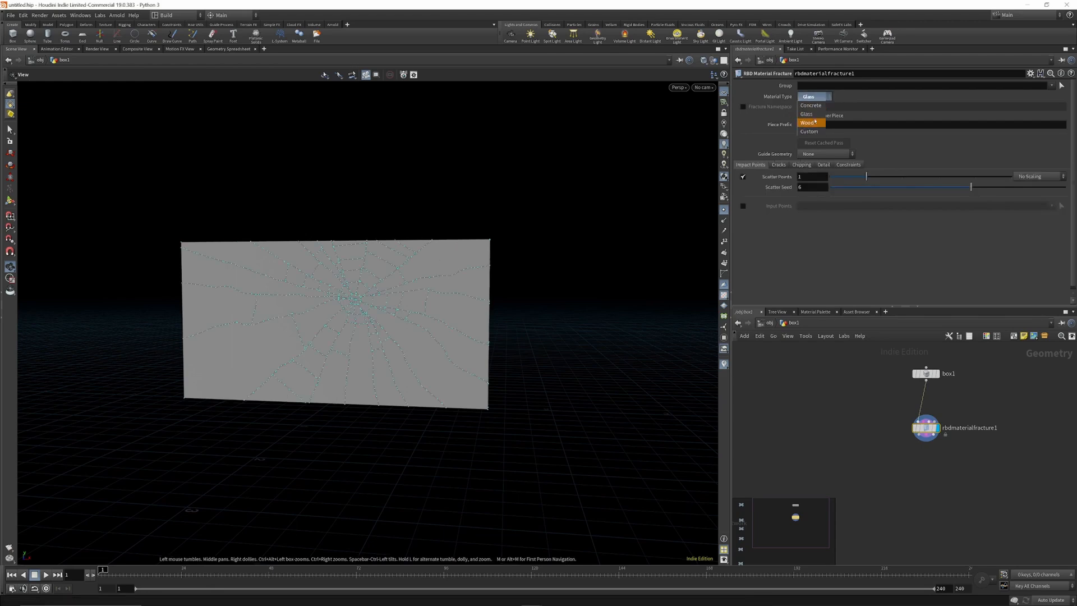
click(814, 106)
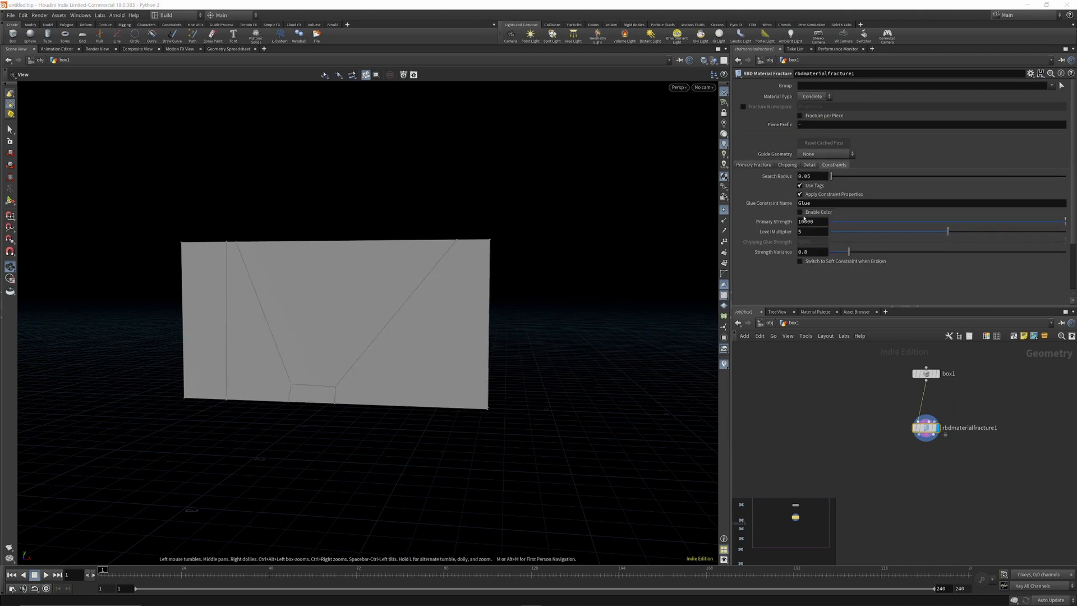
Step: Review the concrete fracture's glue constraint settings and the panel in perspective, and reopen the primary fracture settings
drag(374, 305, 402, 296)
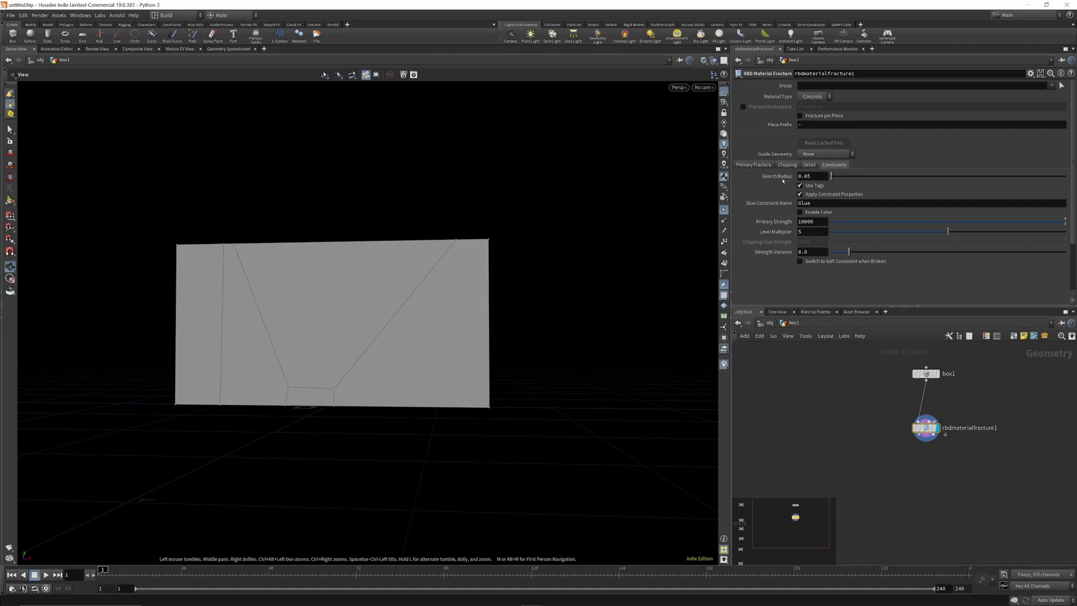
drag(395, 300, 373, 303)
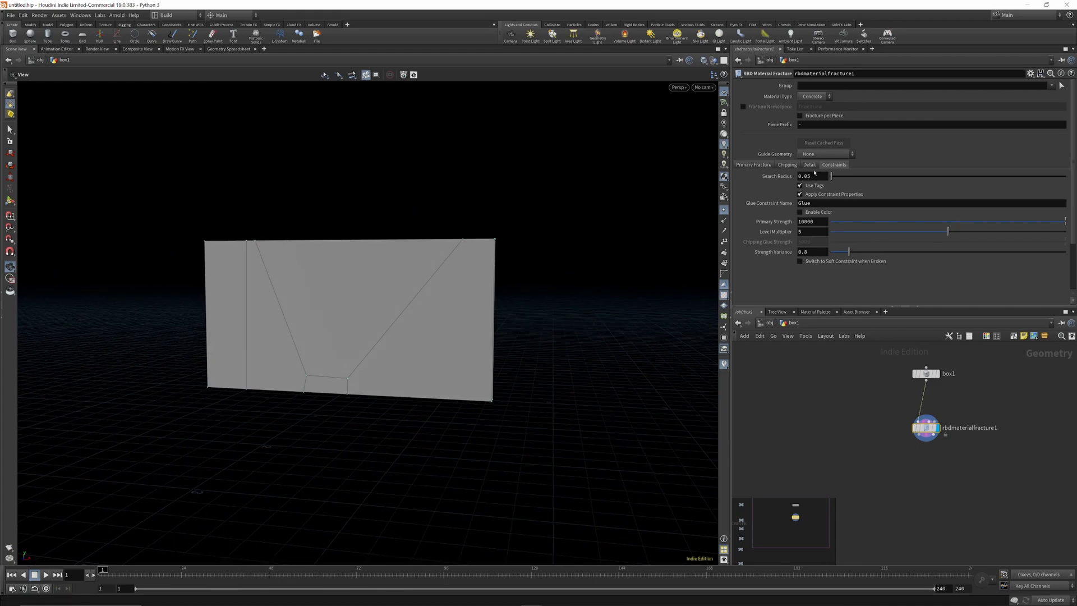
click(749, 165)
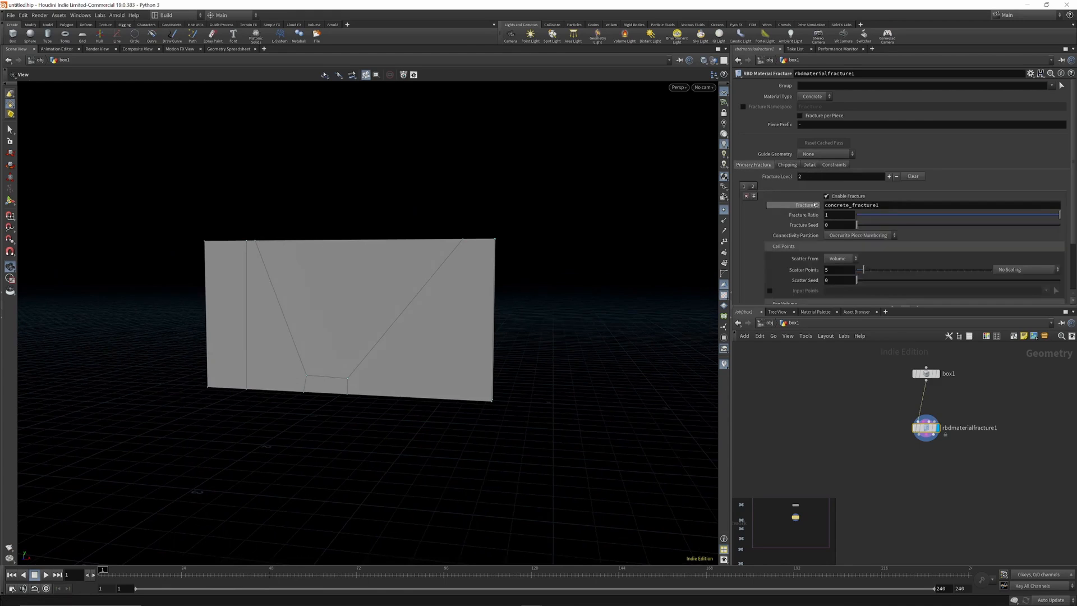
Step: Set the first fracture level's fog volume noise frequency to 1.8 on all axes and its scatter points to 5
scroll(814, 214, down, 4)
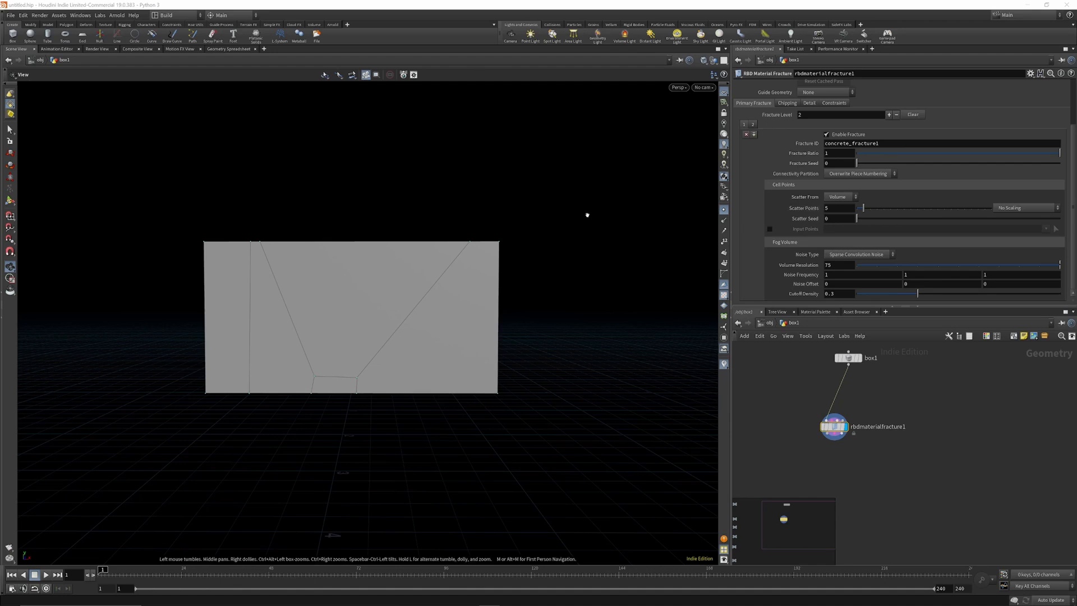
drag(868, 210, 914, 208)
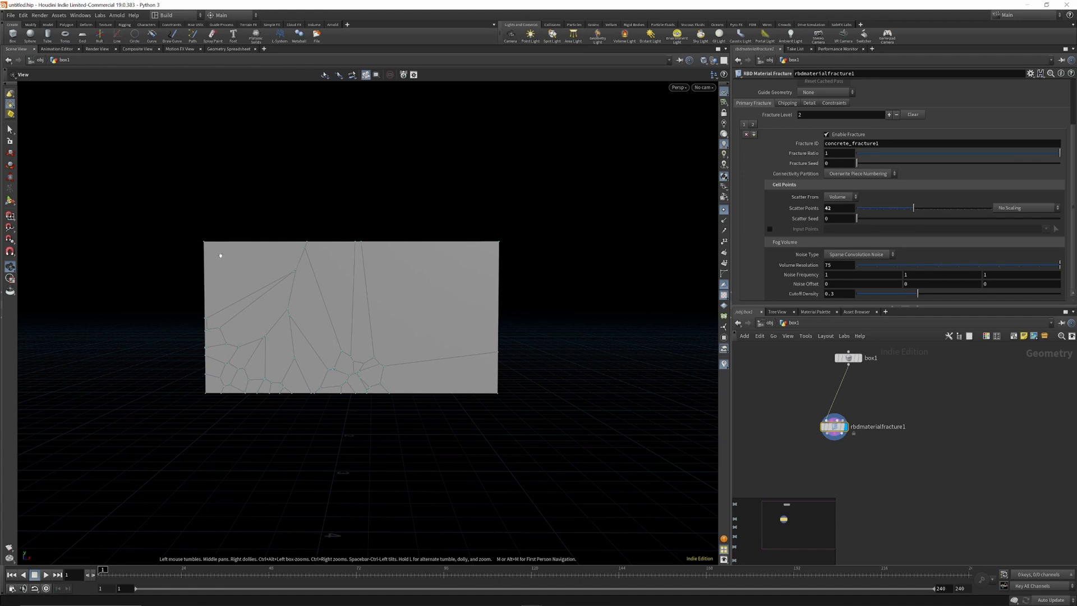
mouse_move(813, 275)
middle_down()
mouse_move(891, 273)
mouse_move(797, 276)
mouse_move(810, 277)
middle_up()
drag(875, 210, 865, 208)
double_click(852, 208)
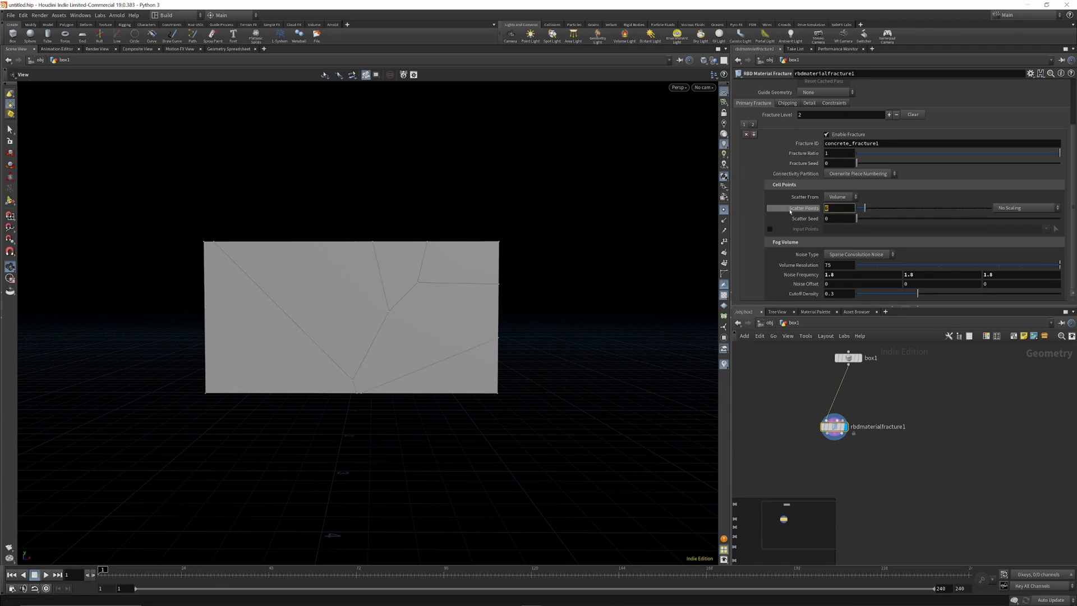
text(5)
key(Return)
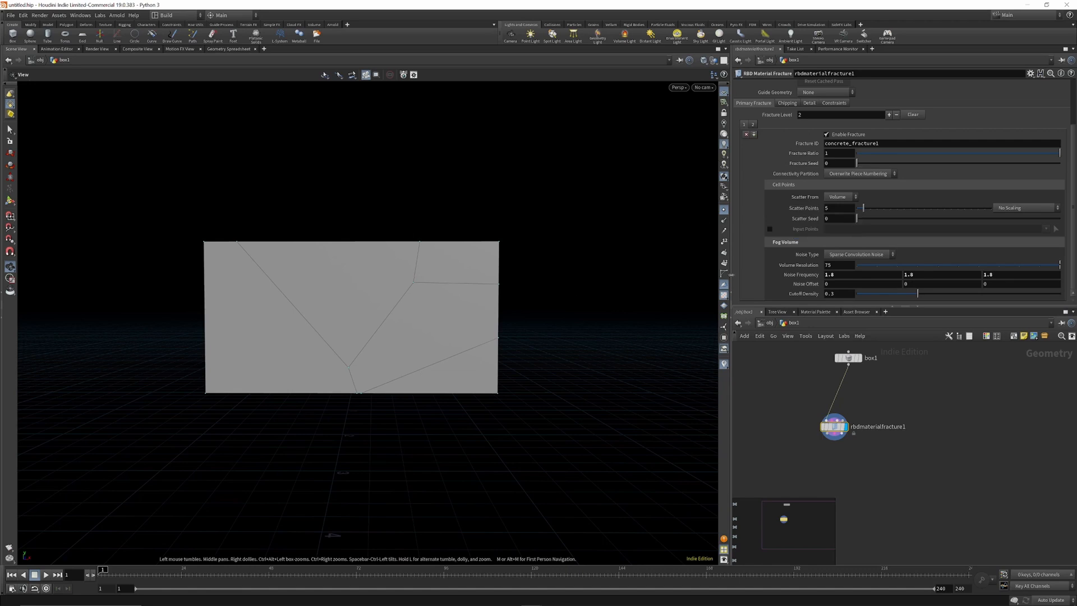
Step: Enable the second fracture level and set its scatter points to 7
click(753, 124)
drag(863, 209, 868, 210)
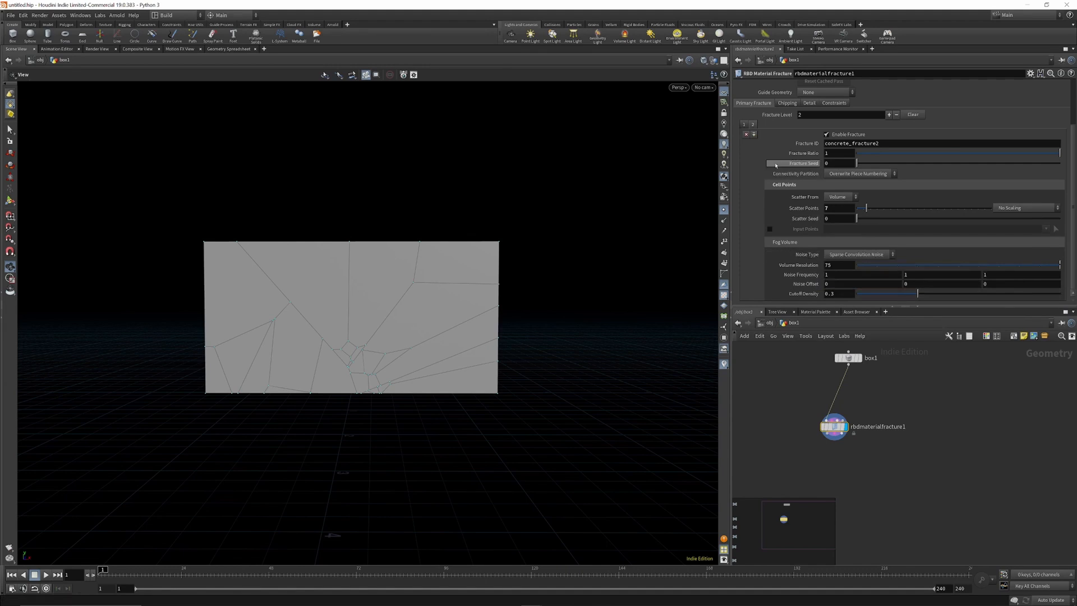
Step: Reset the first level's noise frequency and the second level's scatter points to their default values
click(745, 125)
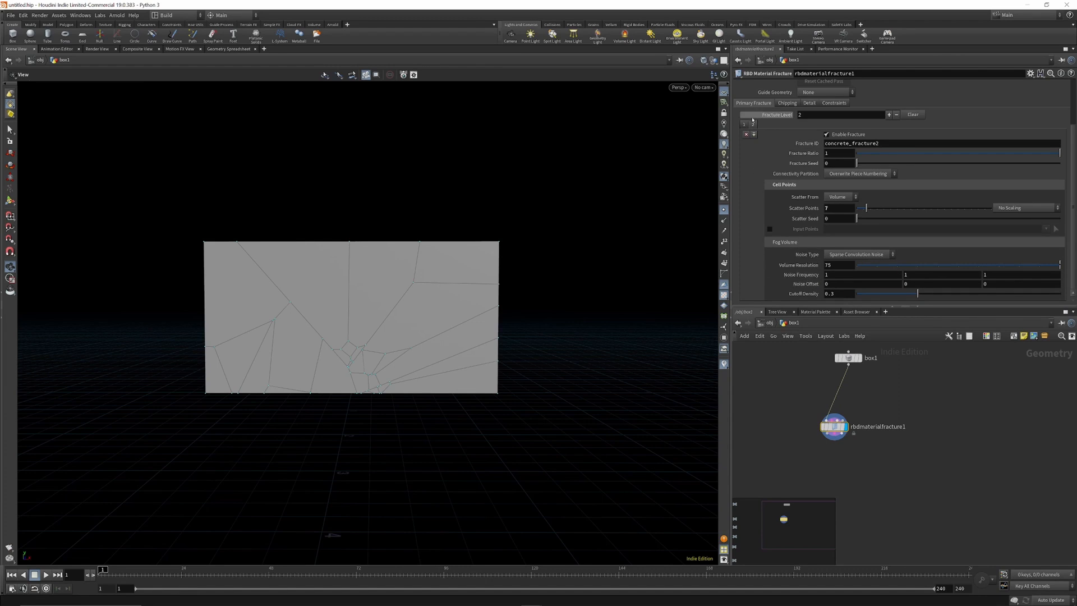
right_click(803, 287)
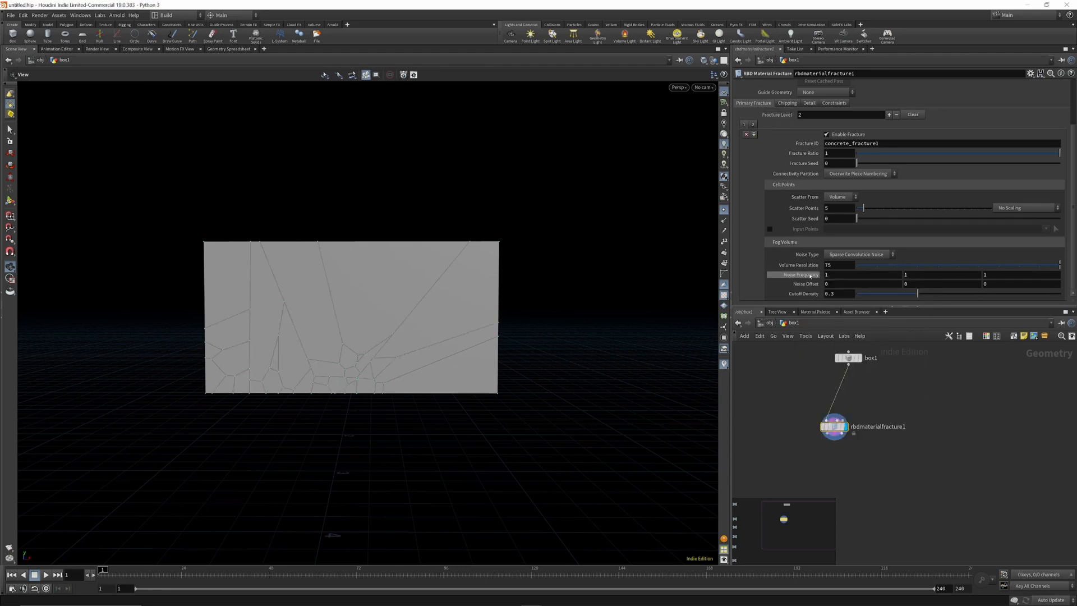
right_click(806, 210)
scroll(800, 129, up, 2)
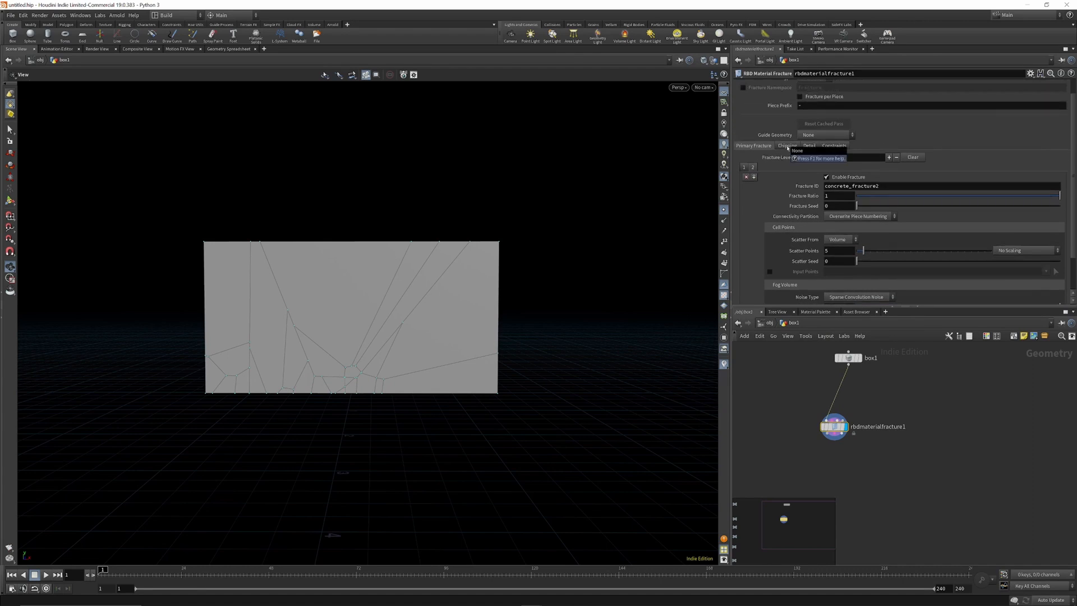
Step: Enable chipping on the RBD Material Fracture node, and review the chipped corners plus the detail and glue constraint settings
click(787, 146)
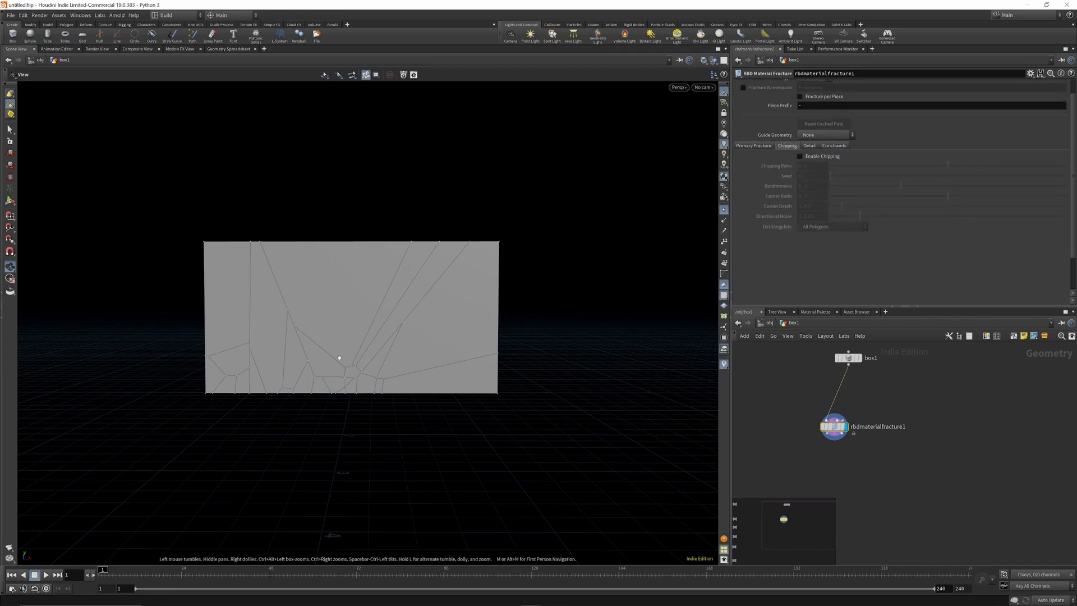
scroll(303, 335, up, 8)
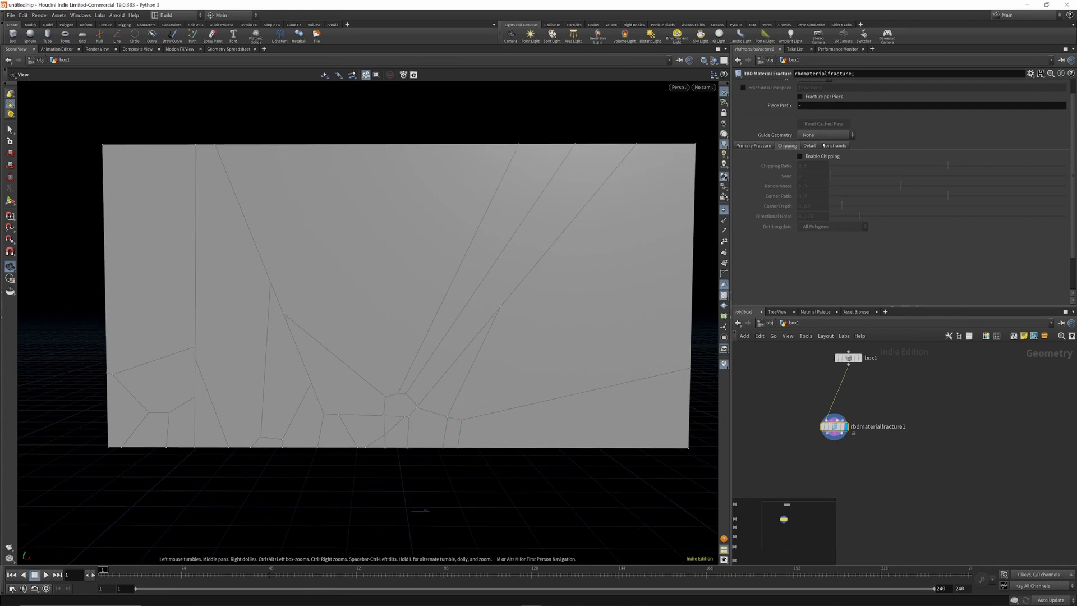
click(800, 156)
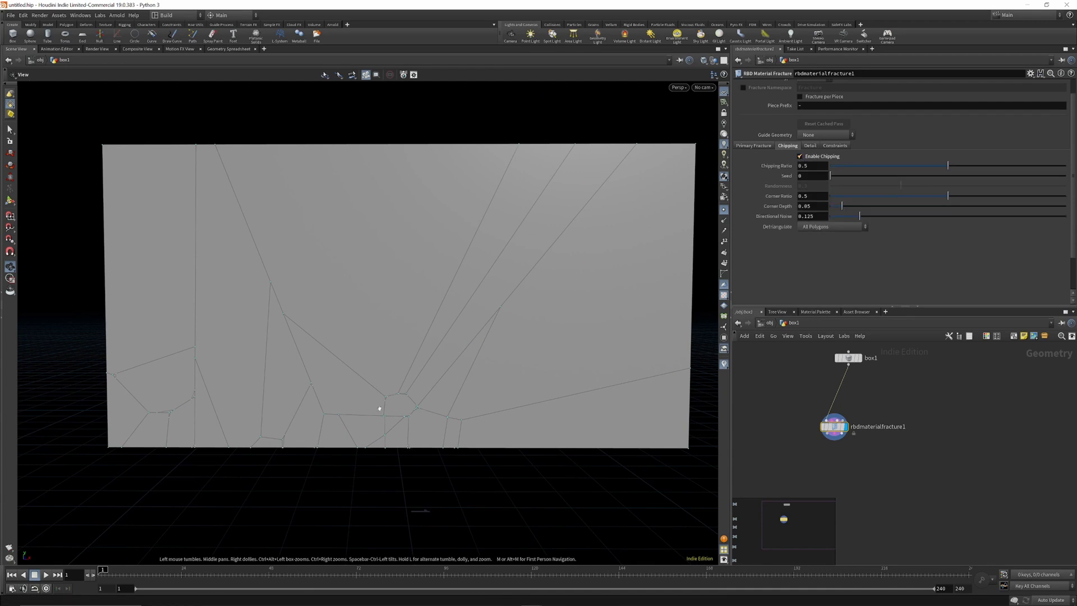
scroll(403, 399, up, 2)
scroll(402, 399, up, 3)
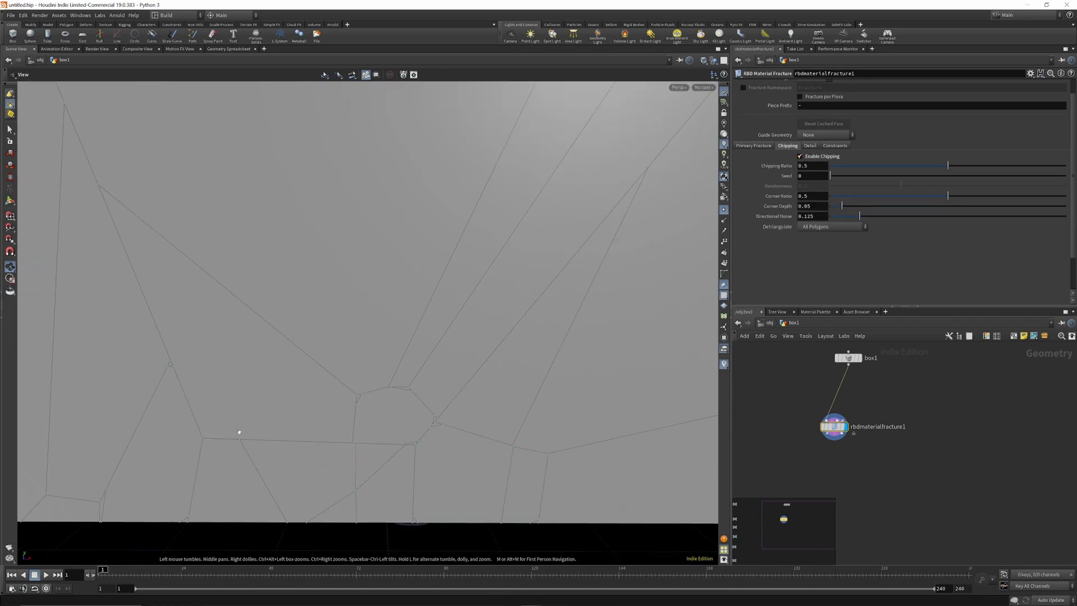
scroll(418, 424, down, 6)
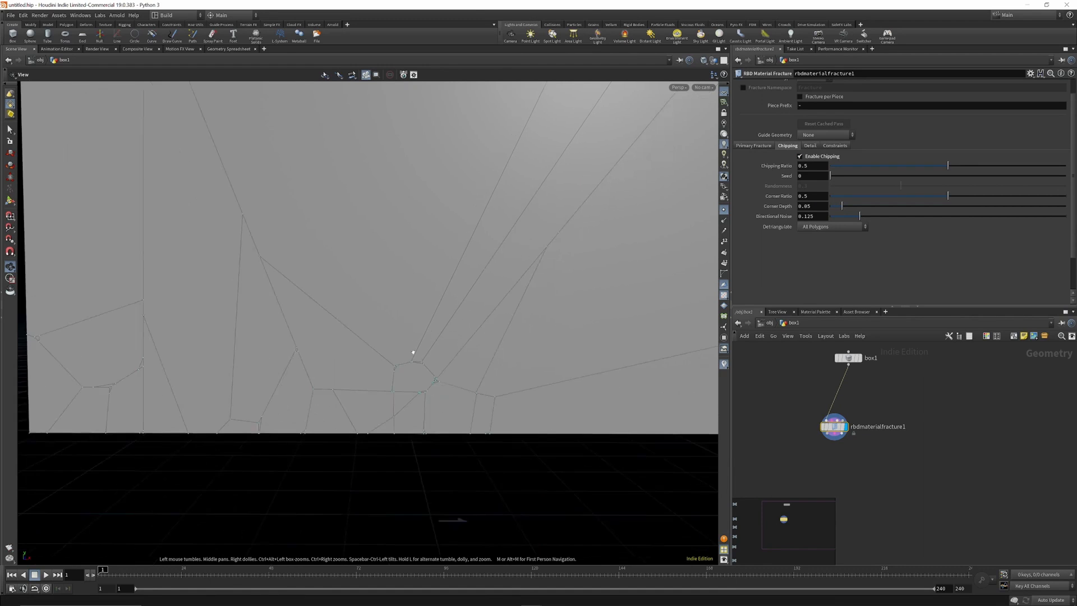
scroll(351, 298, up, 2)
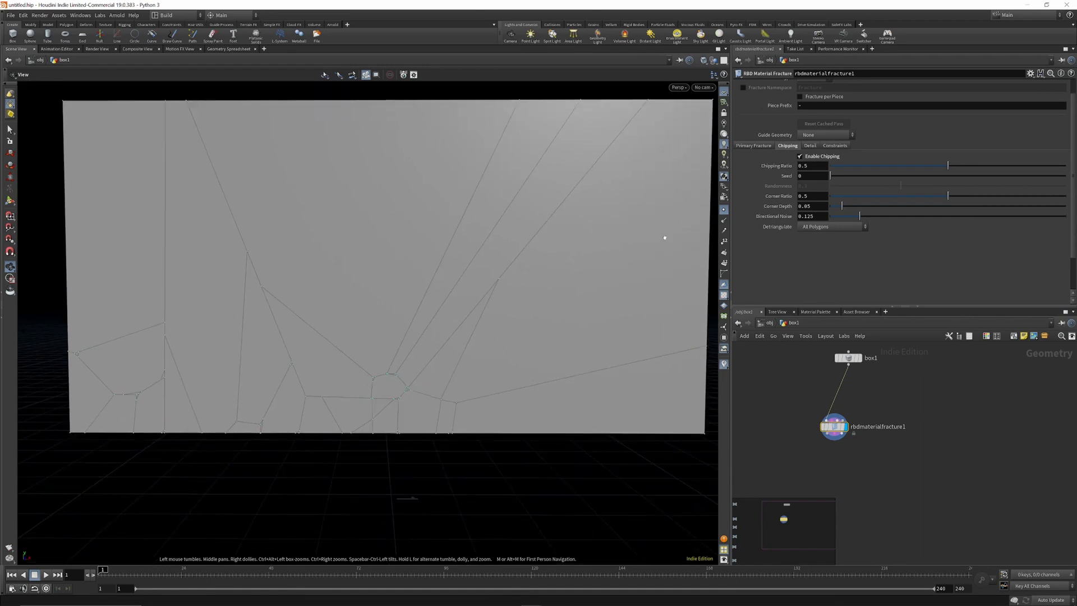
click(810, 146)
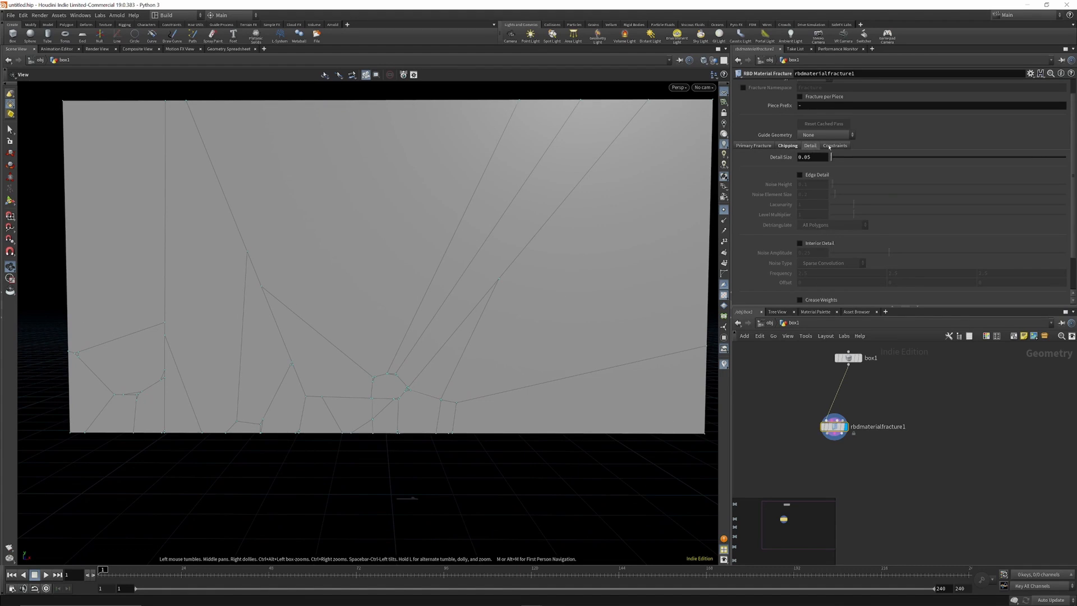
click(828, 146)
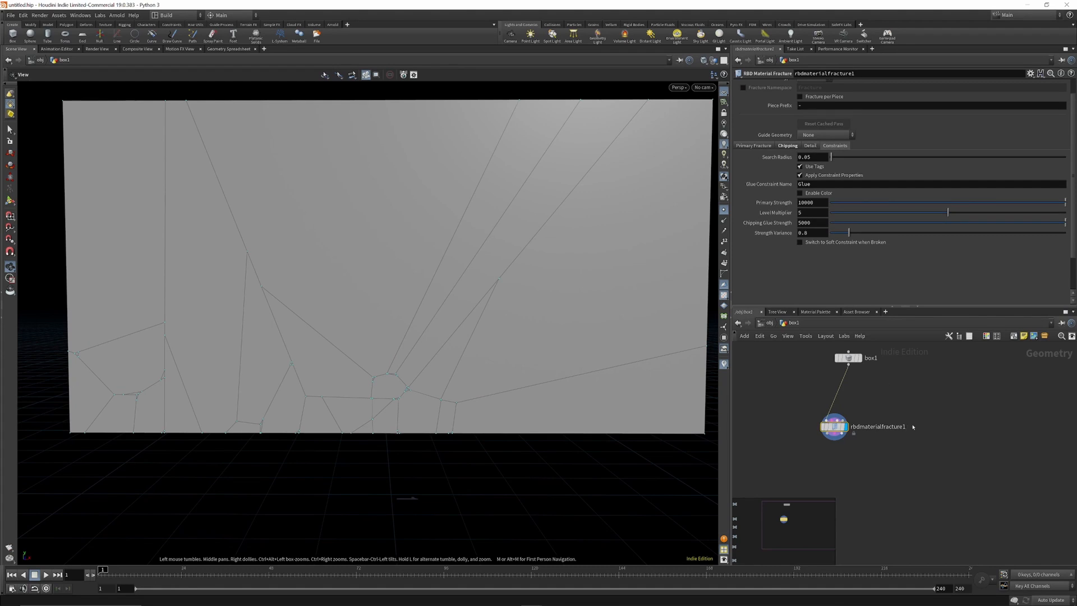
Step: Add a Null node, wire it to the fracture node's constraint geometry output, and display the constraint network
key(Tab)
key(Escape)
key(Tab)
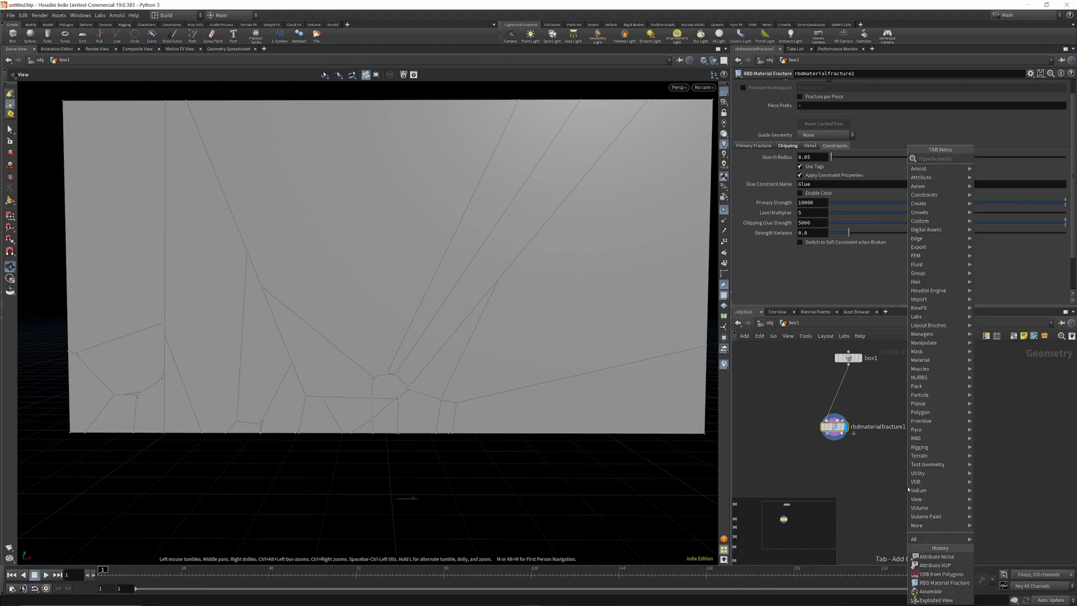
text(nul)
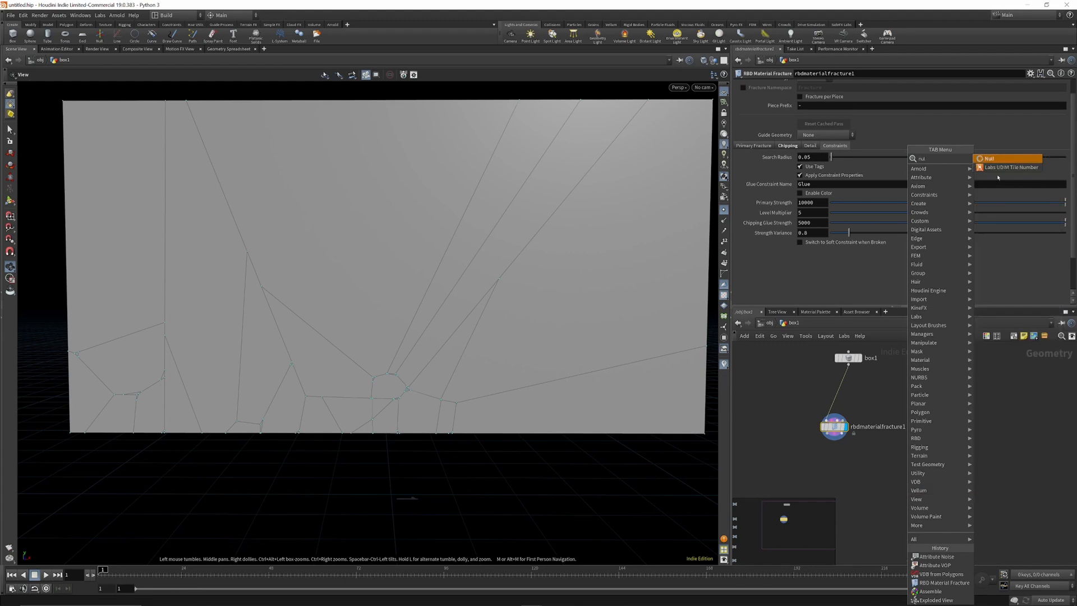
key(Return)
click(834, 470)
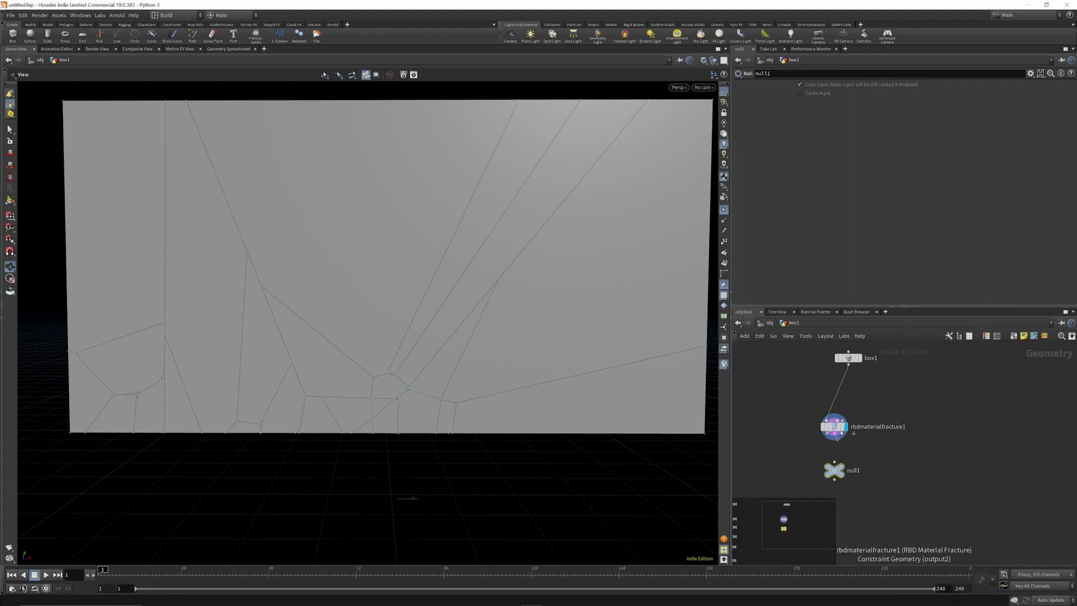
drag(837, 436, 834, 465)
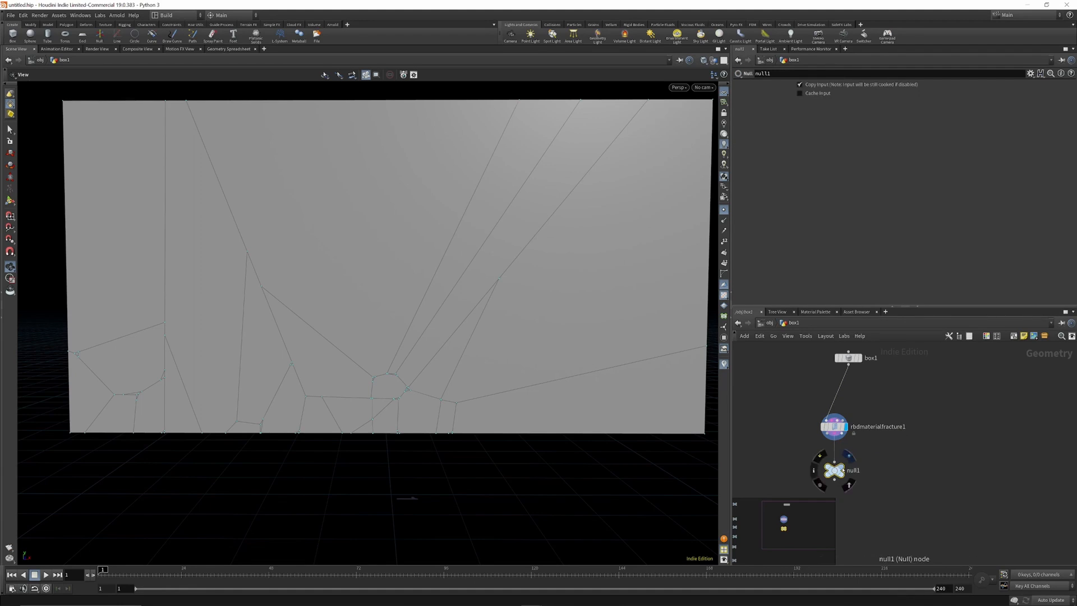
click(850, 456)
drag(378, 404, 379, 350)
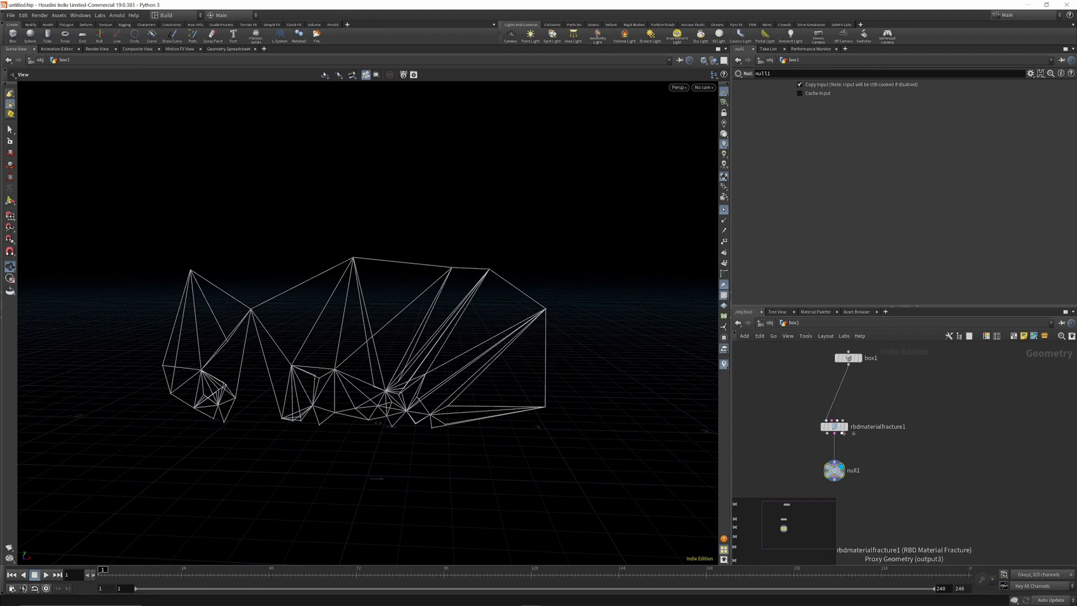
Step: Duplicate the null twice, wiring the copies to the fracture node's geometry and proxy geometry outputs, and display the proxy null
mouse_move(845, 437)
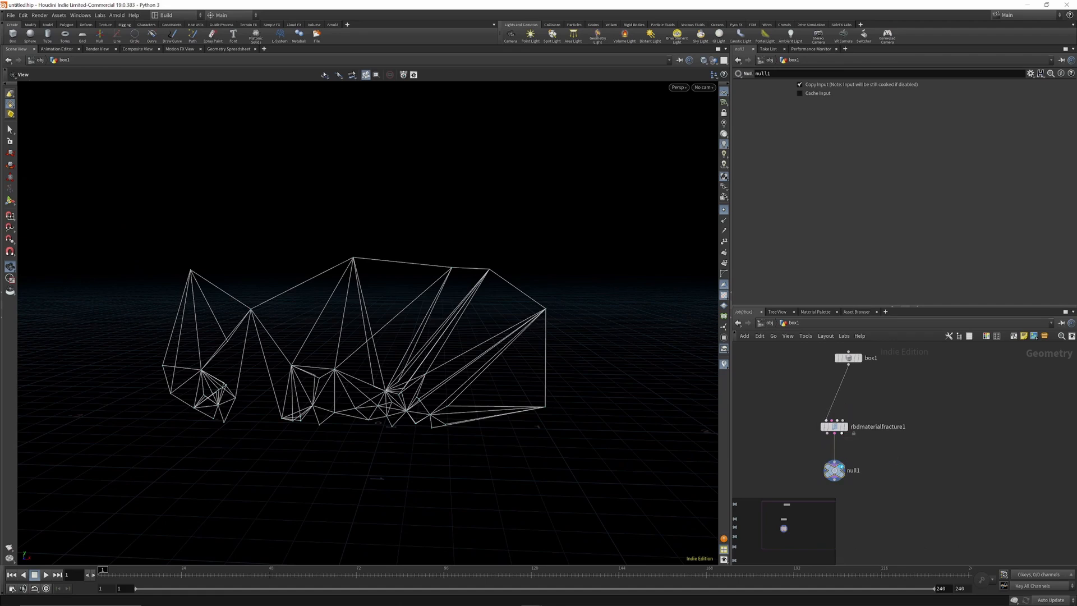
alt+drag(836, 467, 828, 438)
alt+drag(785, 474, 917, 473)
drag(865, 449, 842, 436)
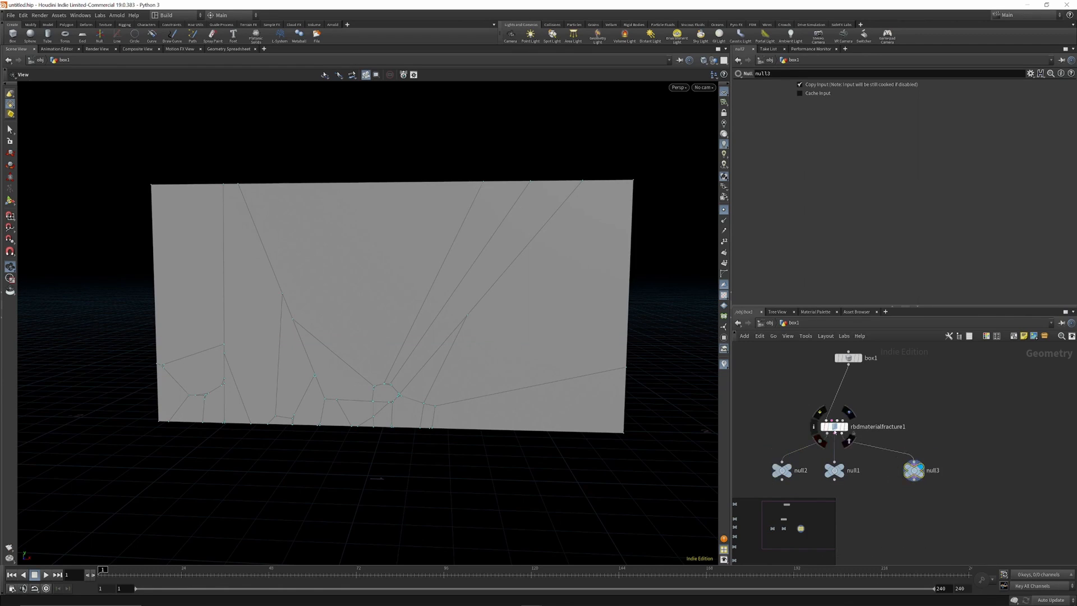
Step: Enable interior detail on the RBD Material Fracture node and compare the proxy geometry null with the fractured geometry null
click(835, 427)
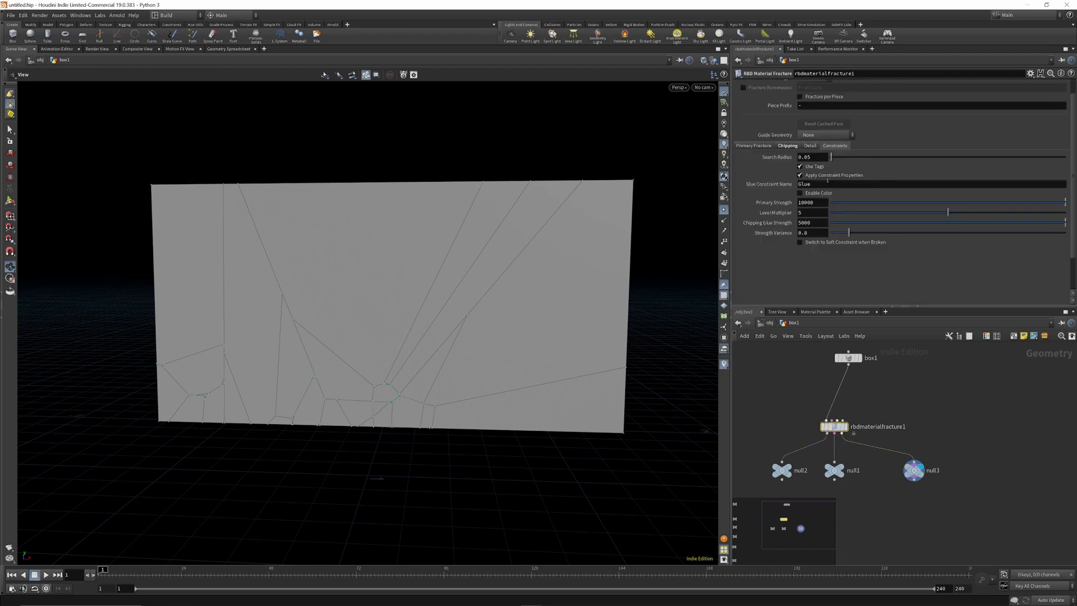
click(810, 146)
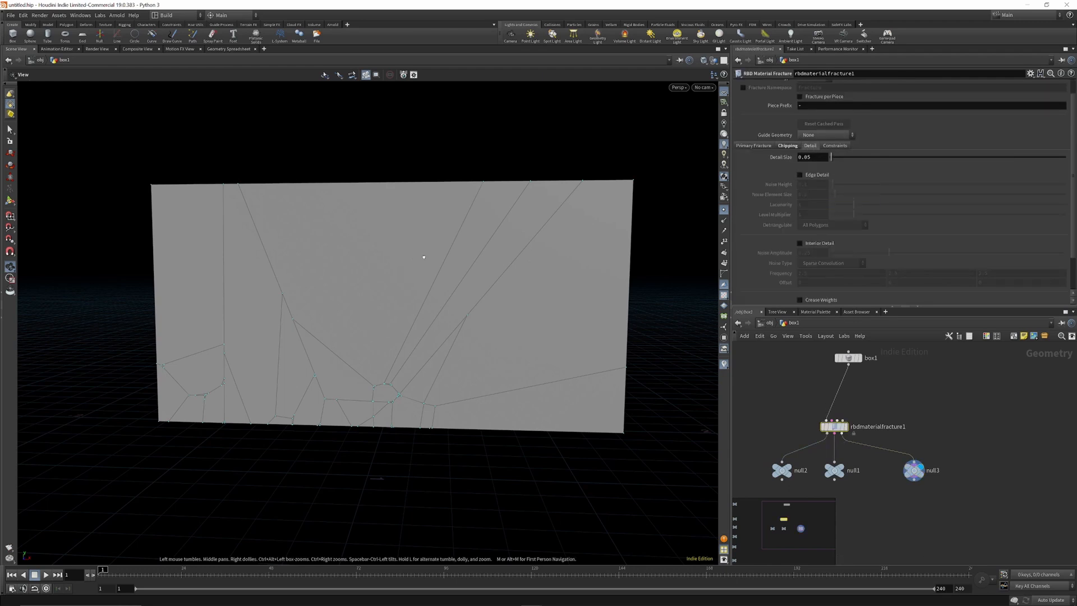
drag(419, 257, 355, 240)
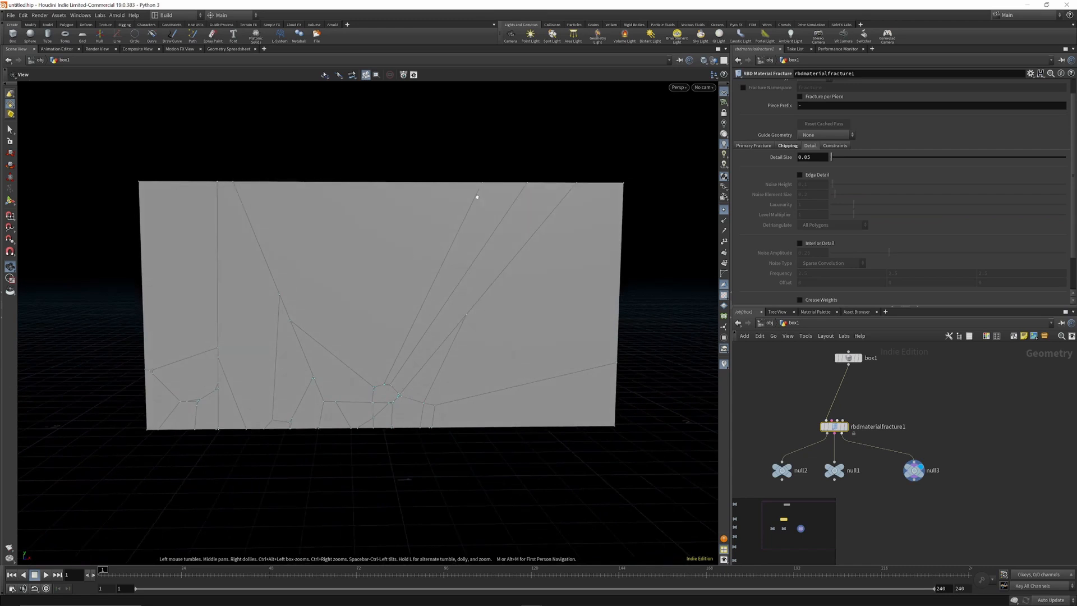
click(801, 175)
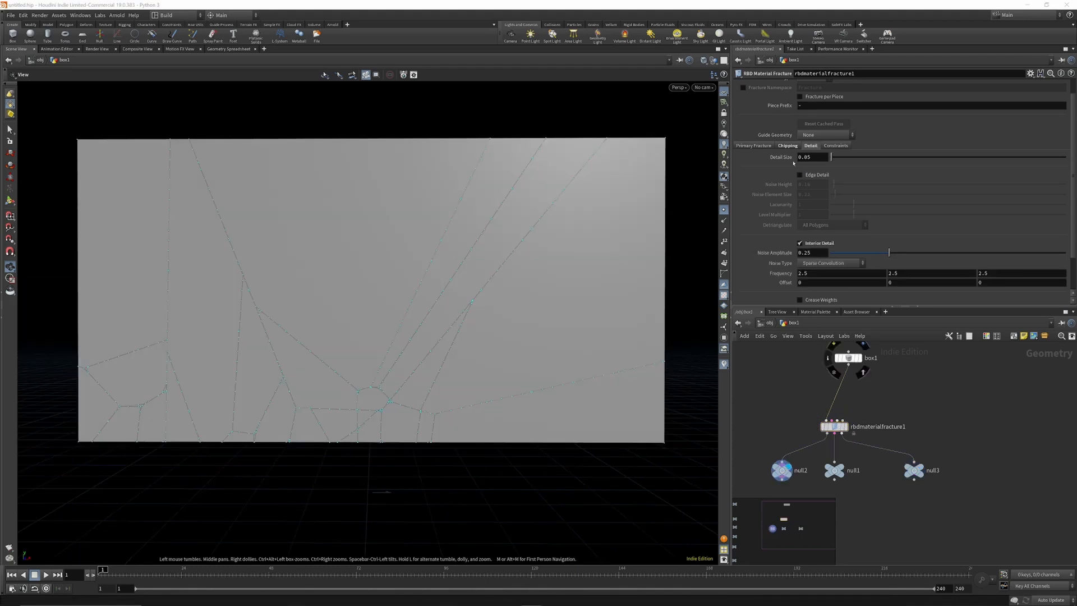
click(784, 466)
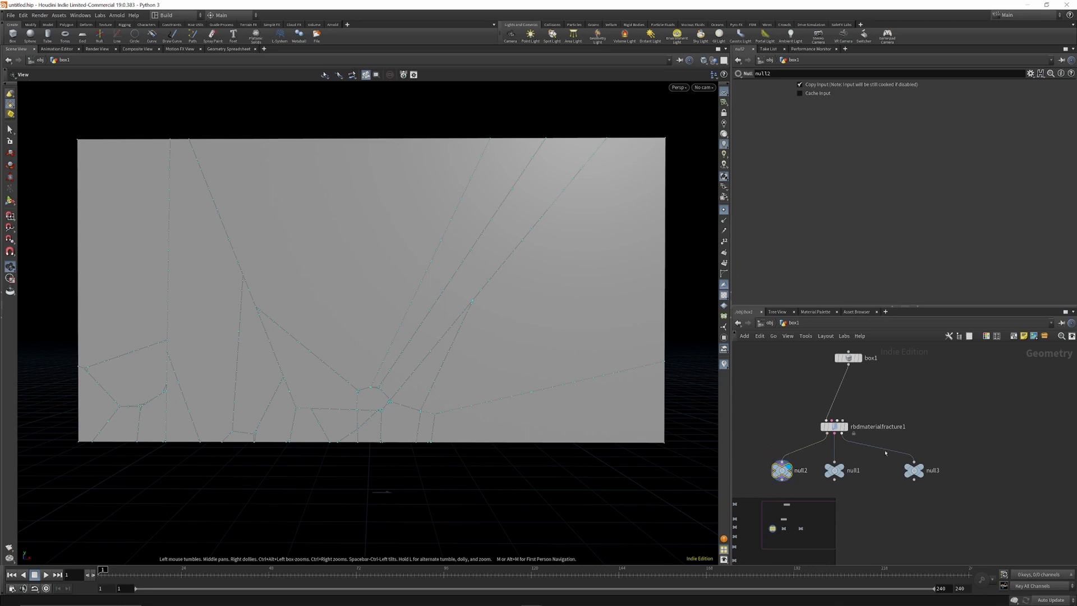
middle_click(920, 471)
click(928, 456)
click(795, 456)
Step: Turn on edge detail and turn off interior detail on the RBD Material Fracture node
click(834, 426)
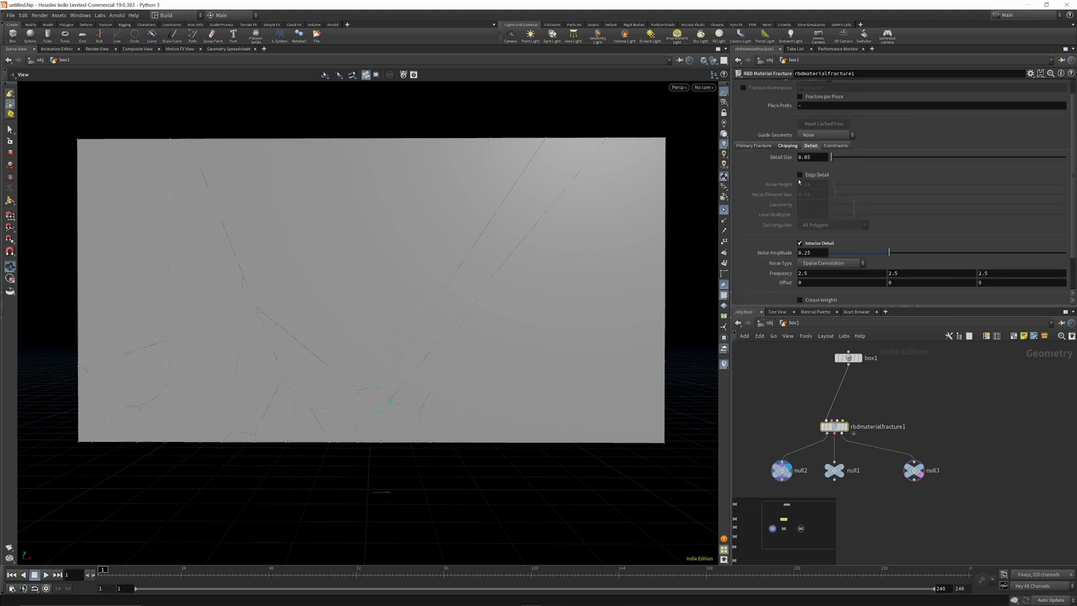
click(800, 243)
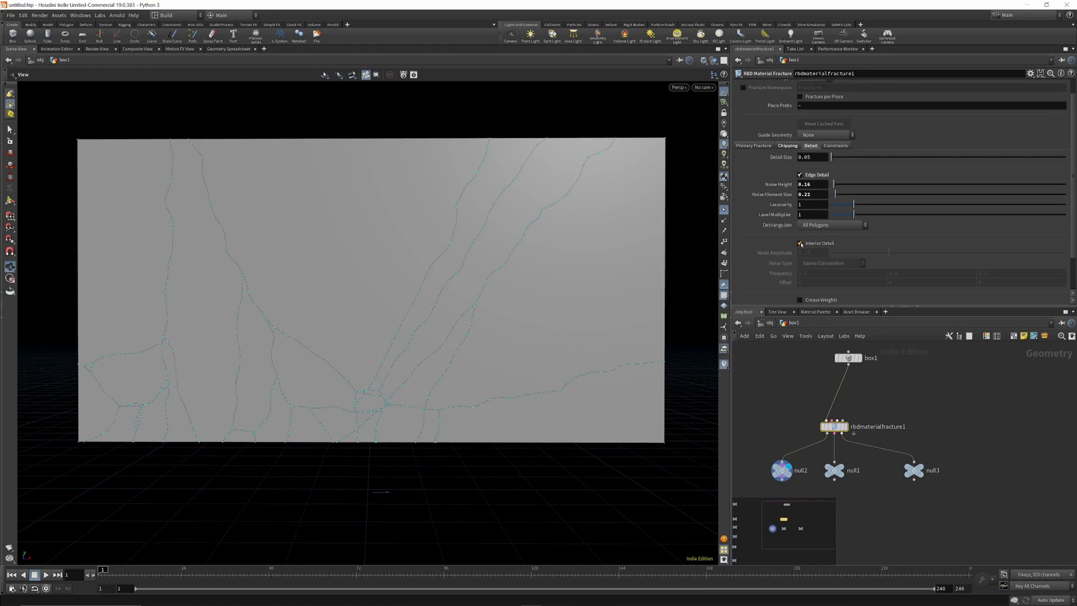
click(800, 244)
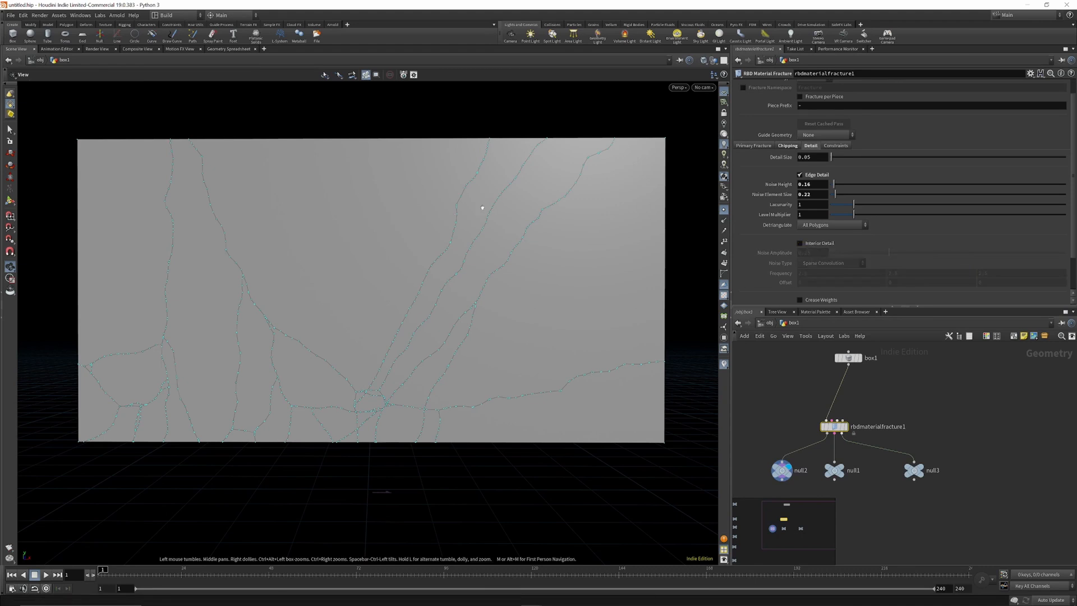
right_drag(447, 226, 469, 199)
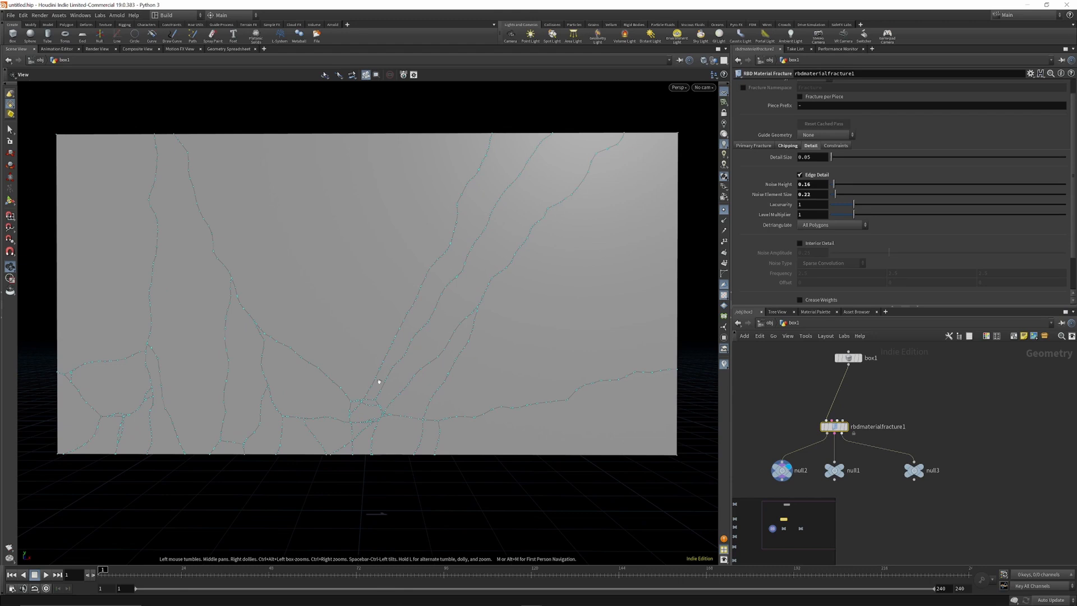
Step: Add an Exploded View node after the fractured geometry null and display the separated pieces
key(Tab)
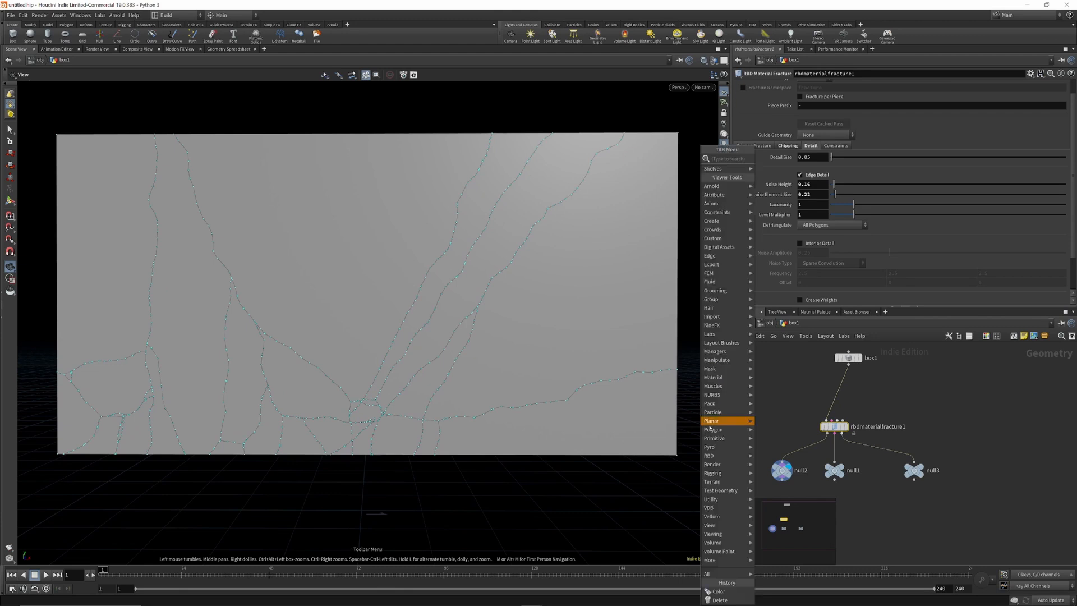
mouse_move(724, 456)
text(e)
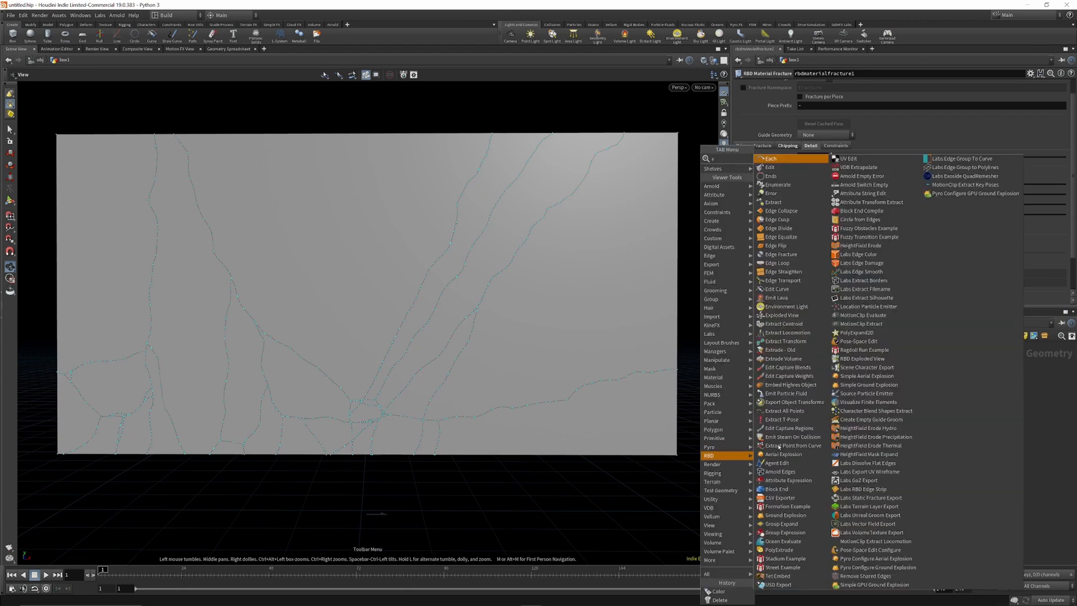
text(xpl)
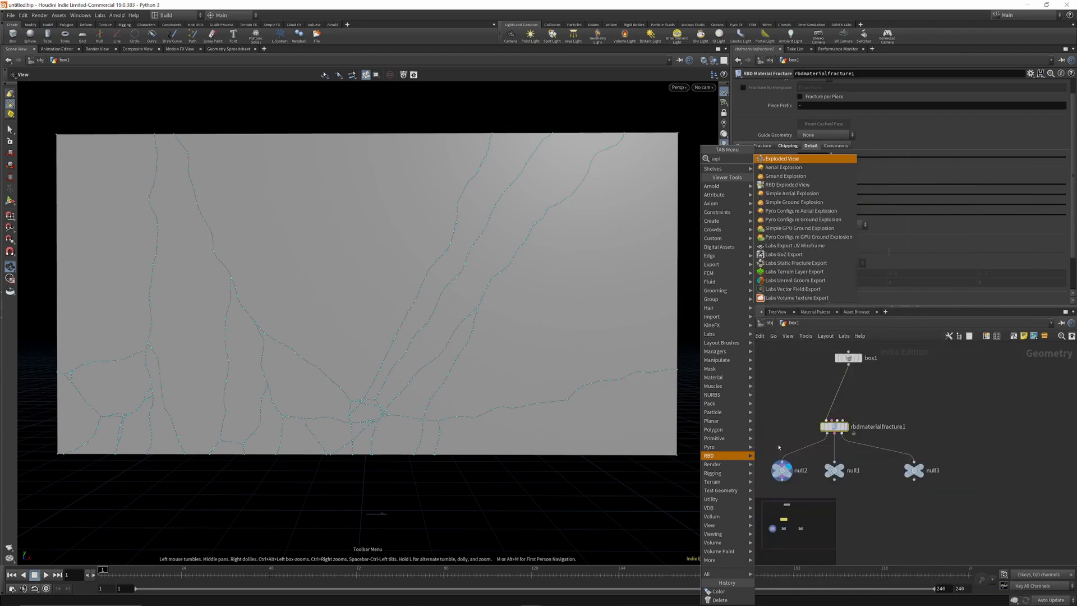
click(784, 158)
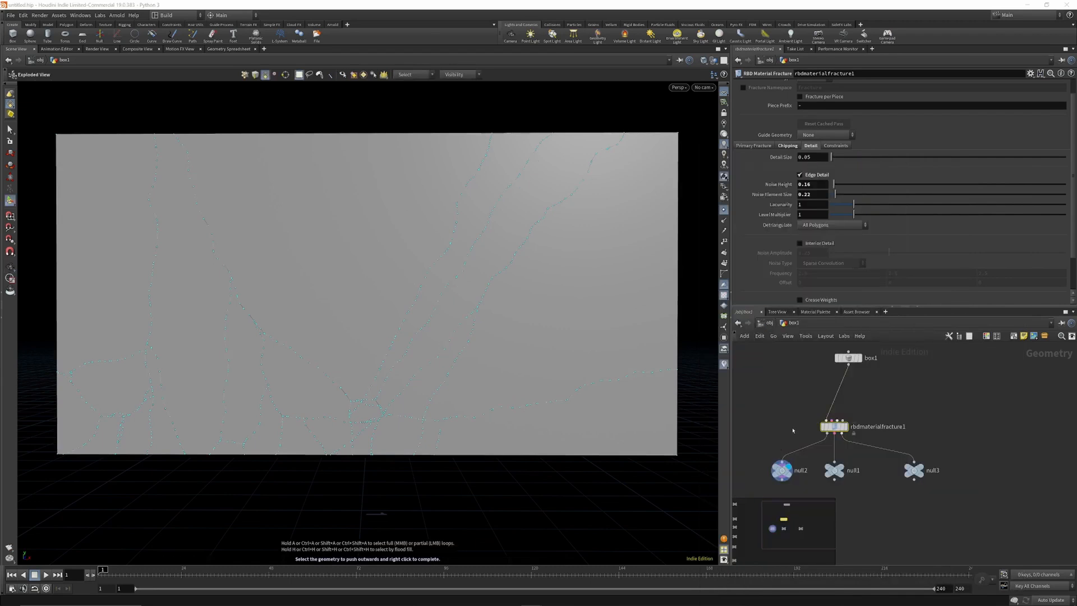
click(771, 480)
drag(771, 478, 785, 451)
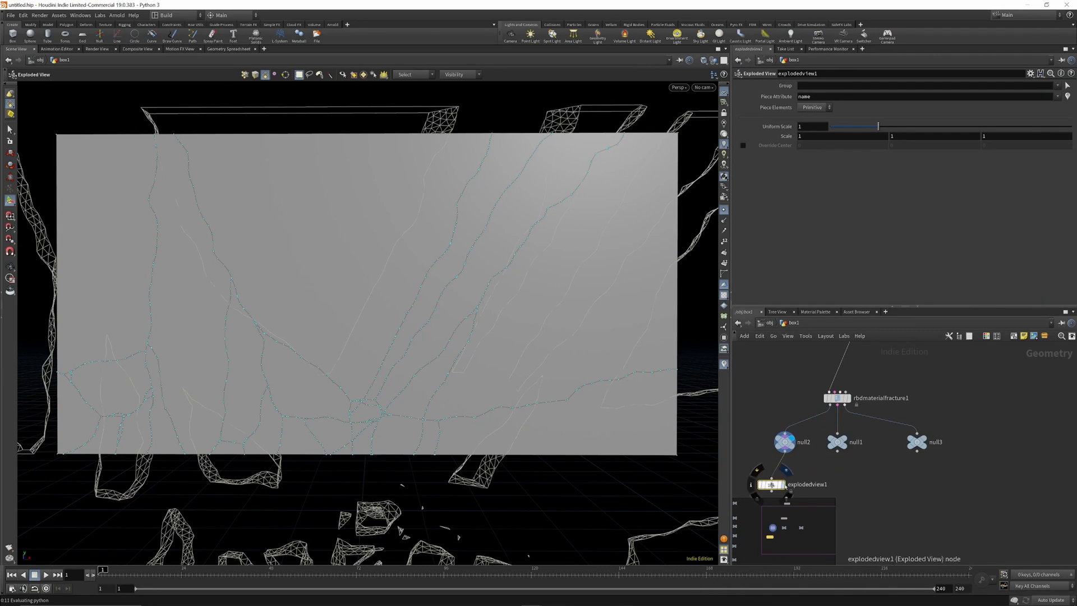
click(782, 484)
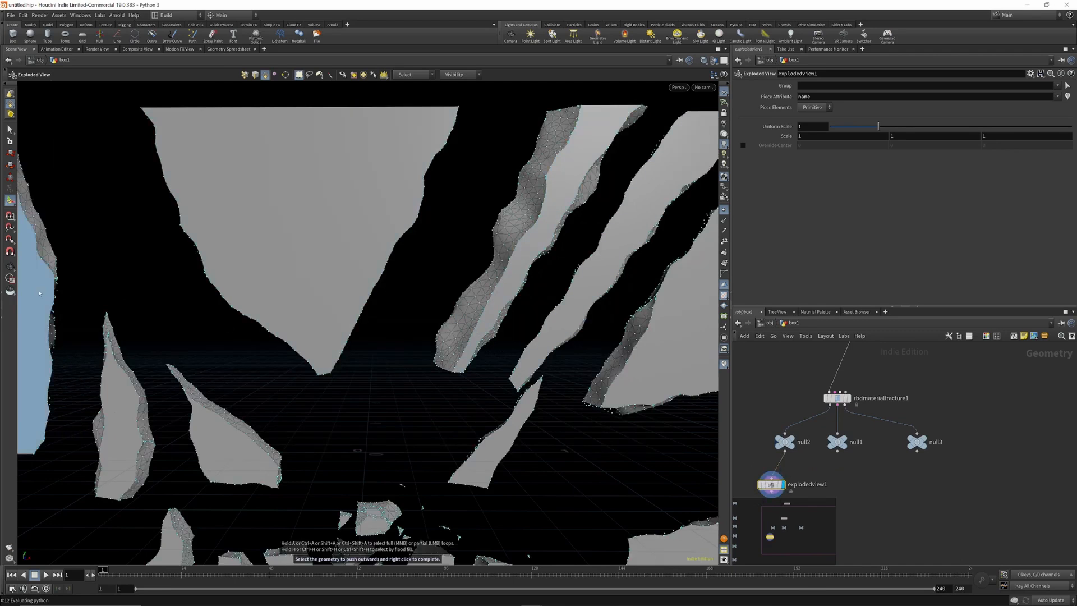
Step: Turn interior detail back on in the RBD Material Fracture node and inspect the inner faces of the exploded pieces
key(Escape)
drag(474, 328, 430, 293)
click(775, 382)
drag(373, 245, 440, 250)
click(836, 398)
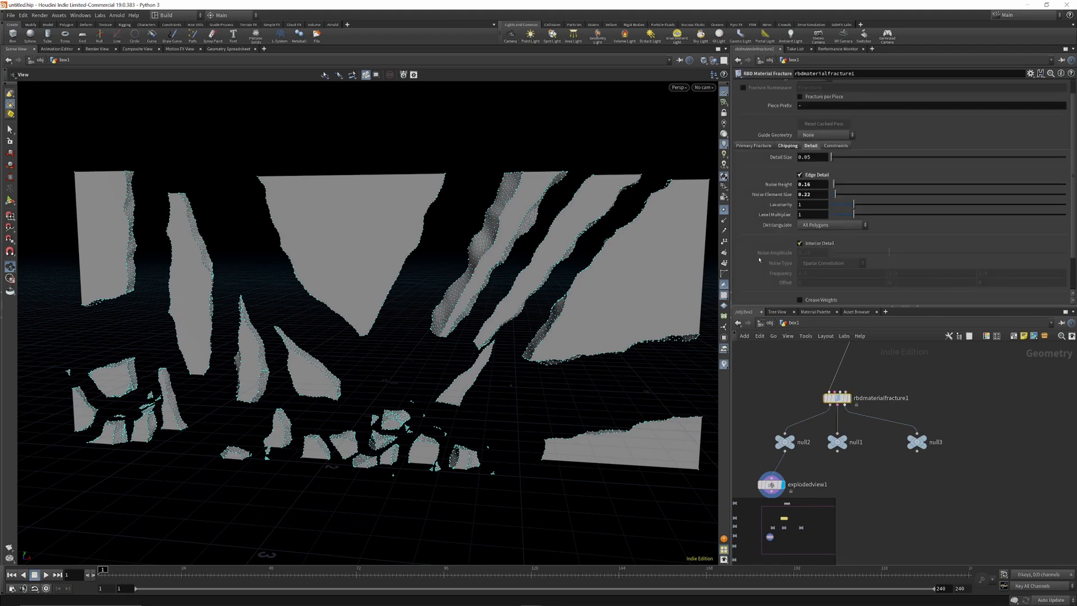
drag(483, 236, 504, 209)
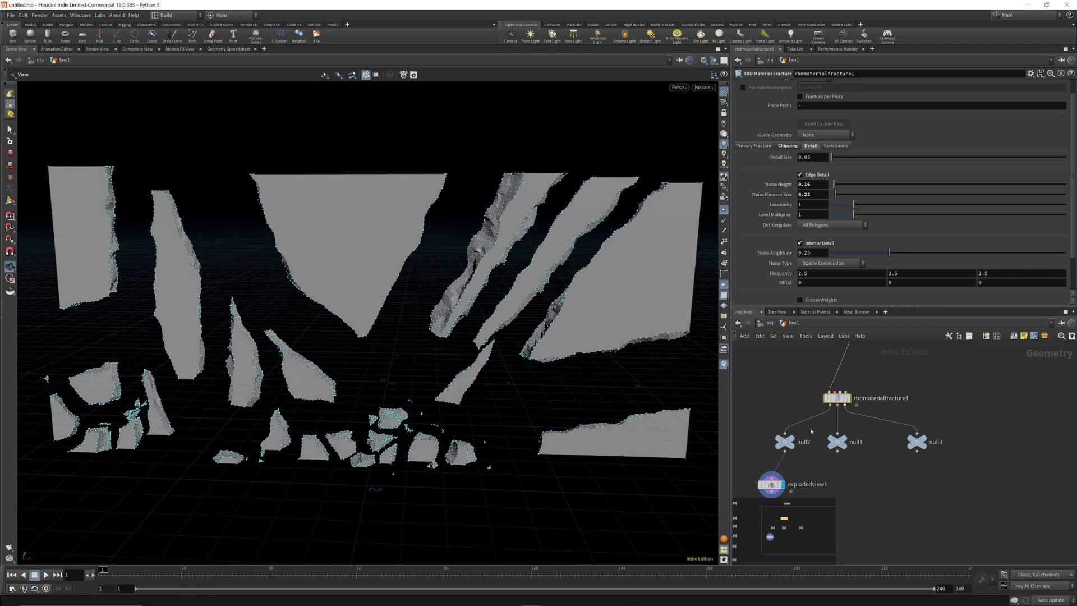
mouse_move(356, 232)
mouse_down()
mouse_move(338, 221)
mouse_move(421, 247)
mouse_move(363, 228)
mouse_up()
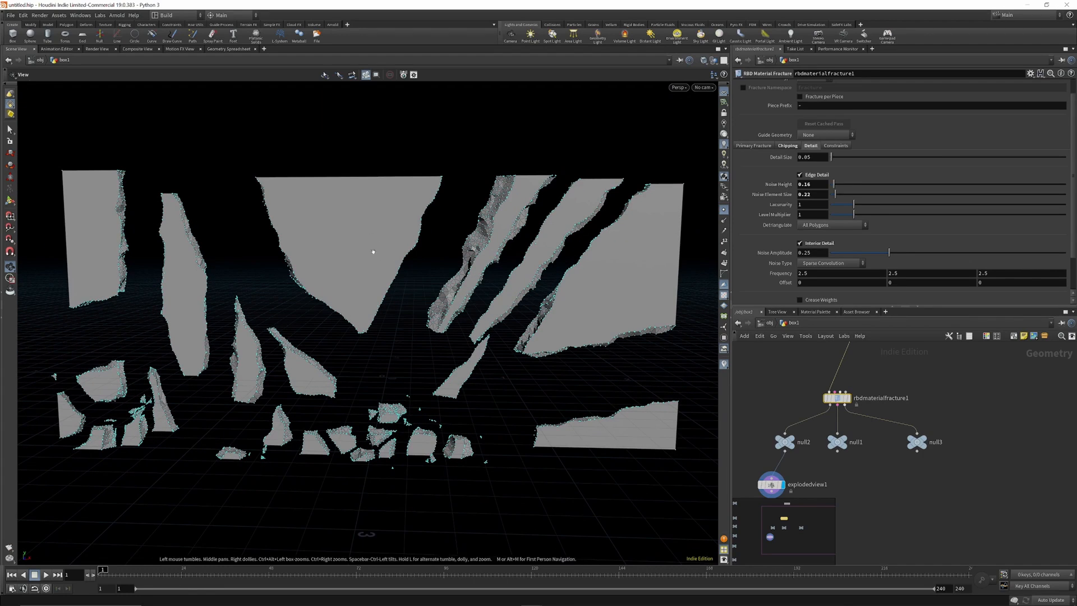
Step: Display the original box and place a new Grid node beside it in the network
scroll(847, 404, down, 6)
scroll(853, 383, up, 7)
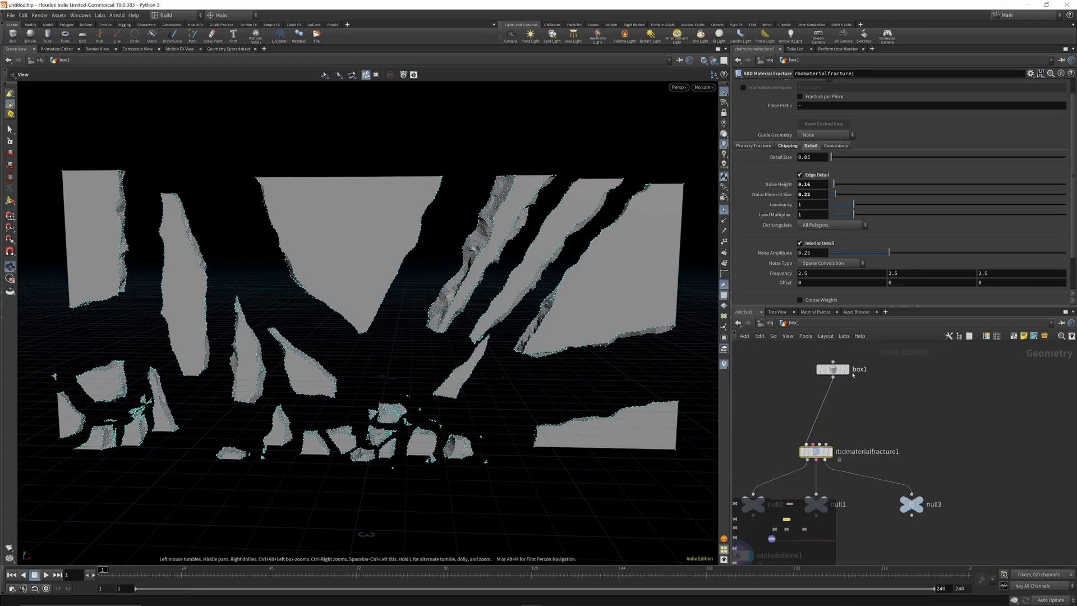
click(848, 371)
click(837, 369)
key(Tab)
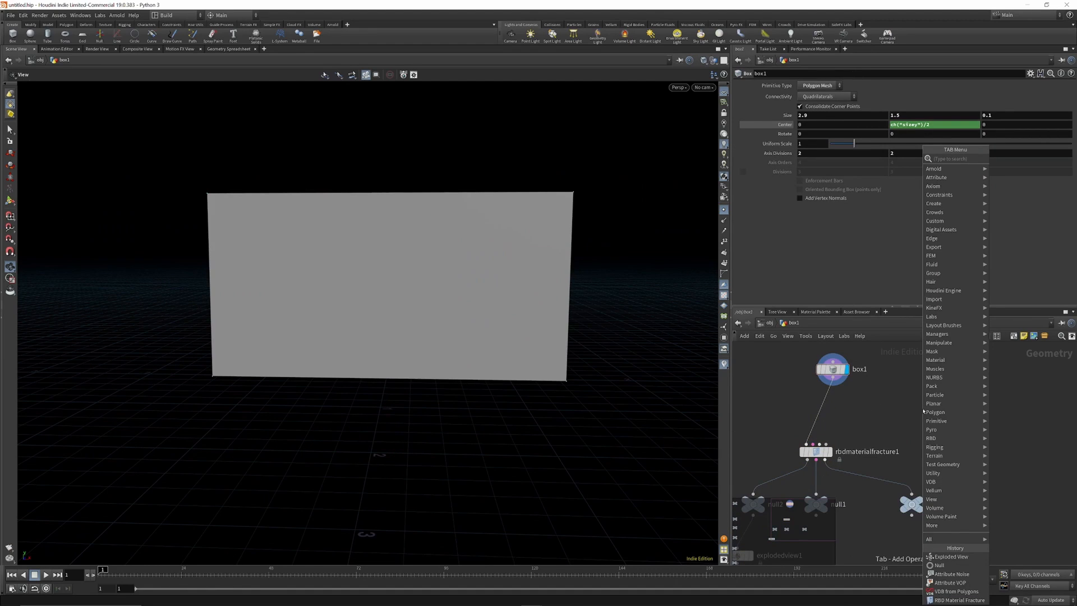
text(grid)
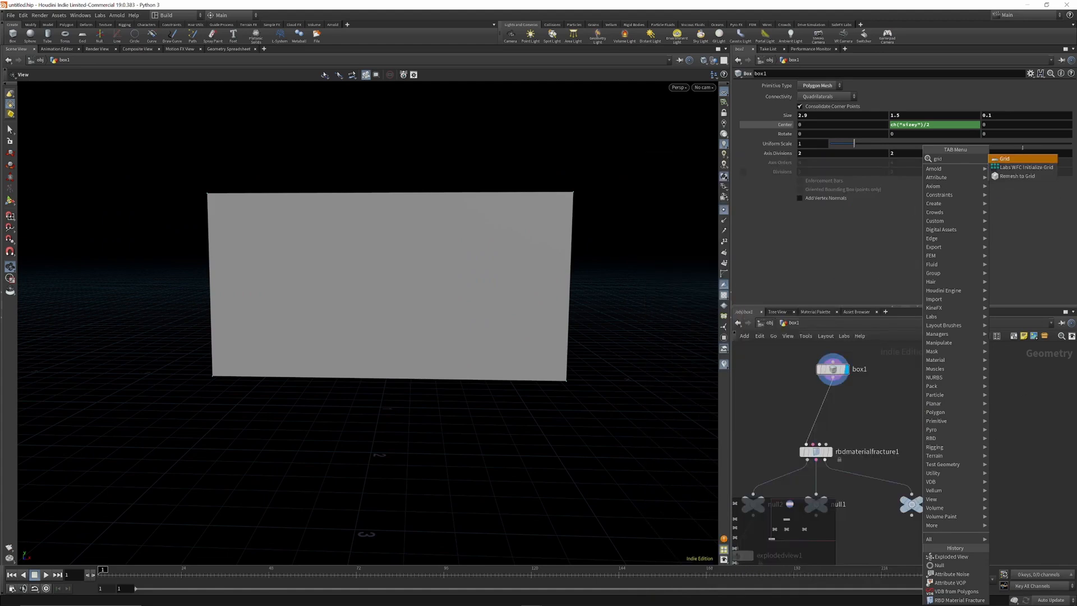
key(Return)
click(932, 391)
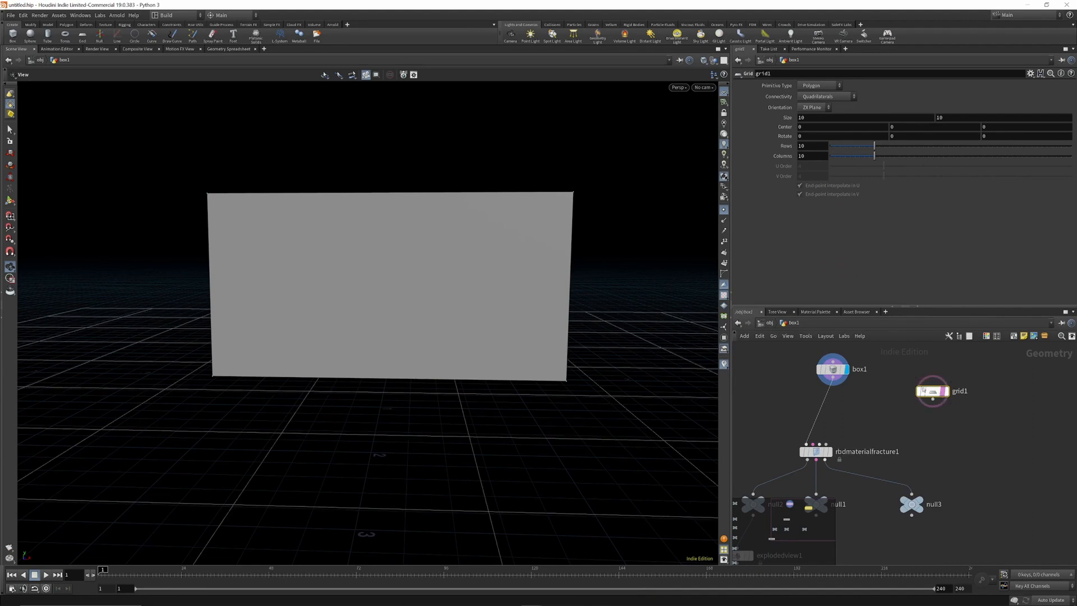
Step: Raise the grid to about 0.775 in Y and set it to size 3 by 3 with 40 rows and 36 columns
key(Return)
drag(386, 305, 383, 247)
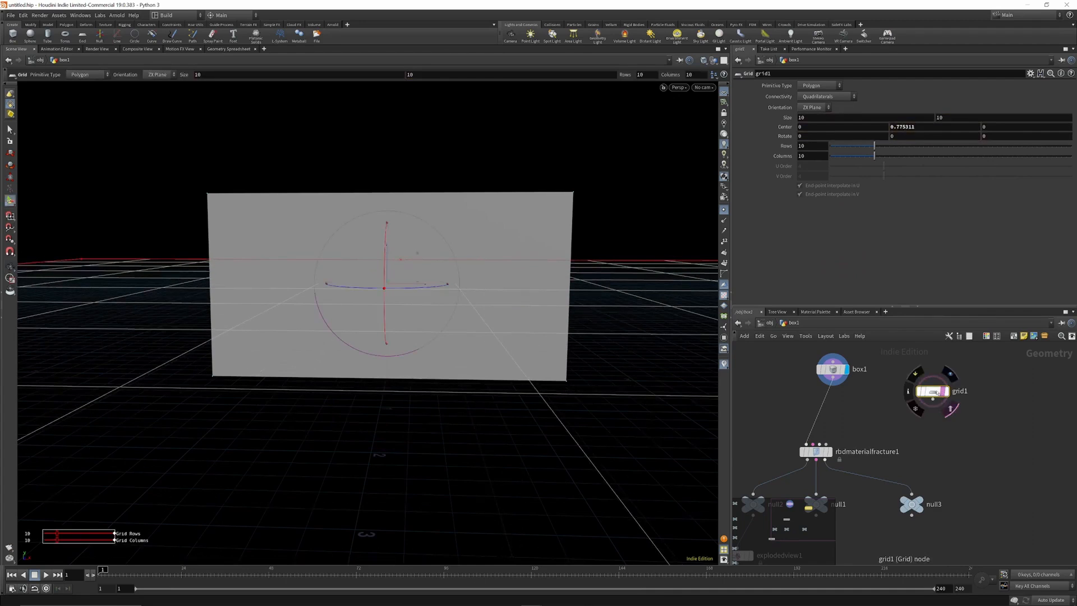
drag(872, 150, 984, 150)
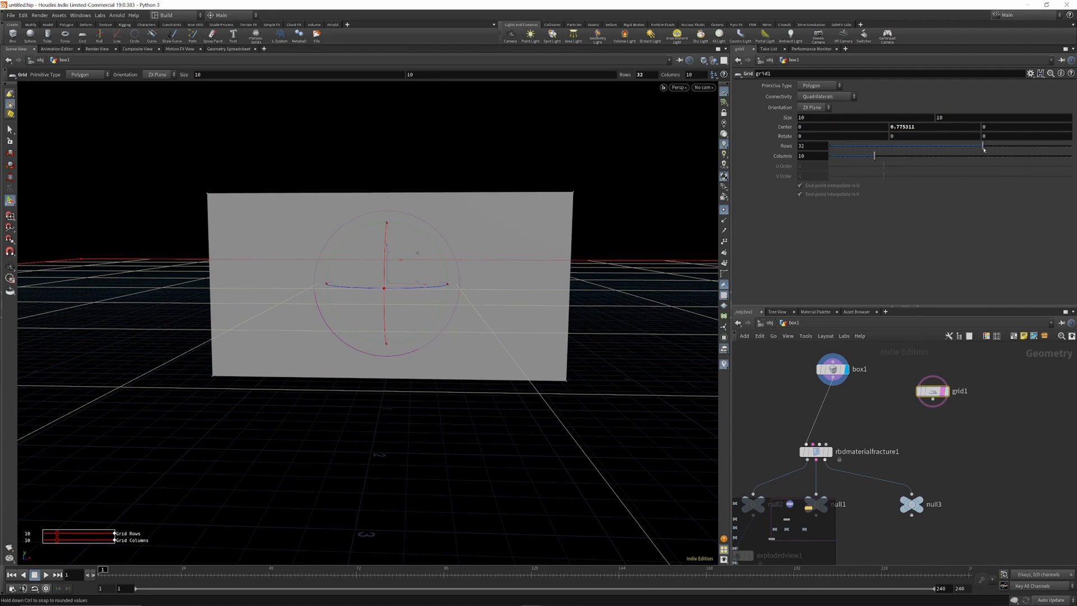
drag(879, 157, 977, 156)
key(Return)
text(3)
key(Tab)
text(3)
click(926, 365)
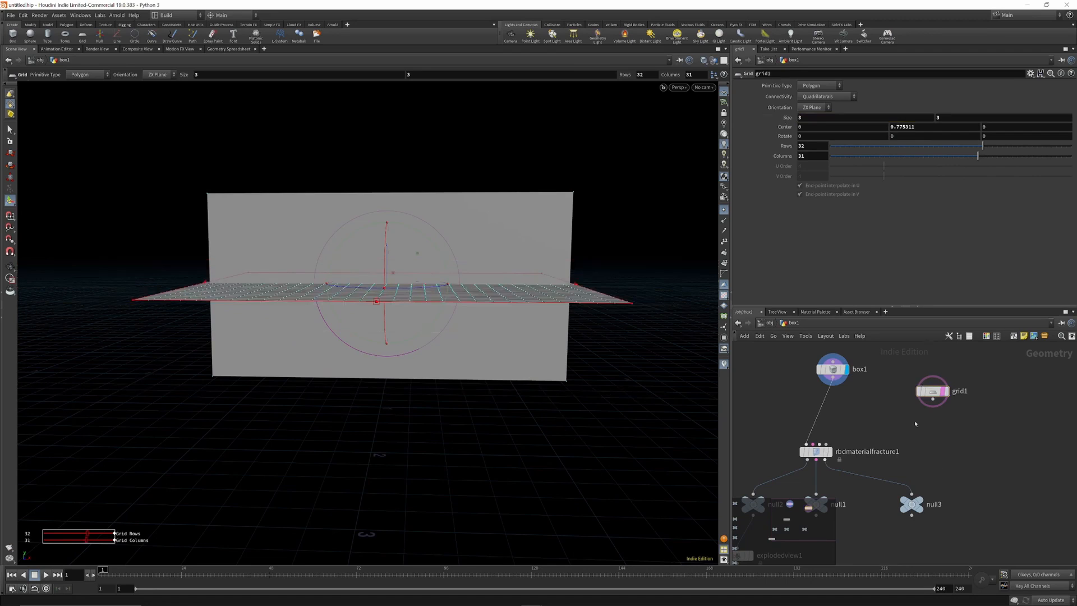
drag(975, 160, 1024, 148)
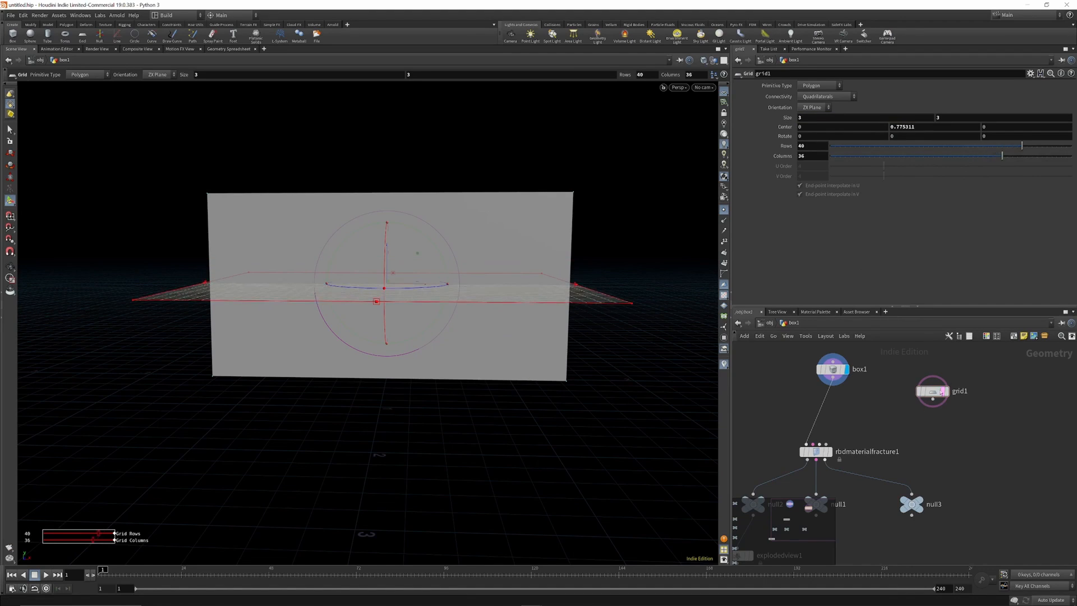
key(Tab)
text(b)
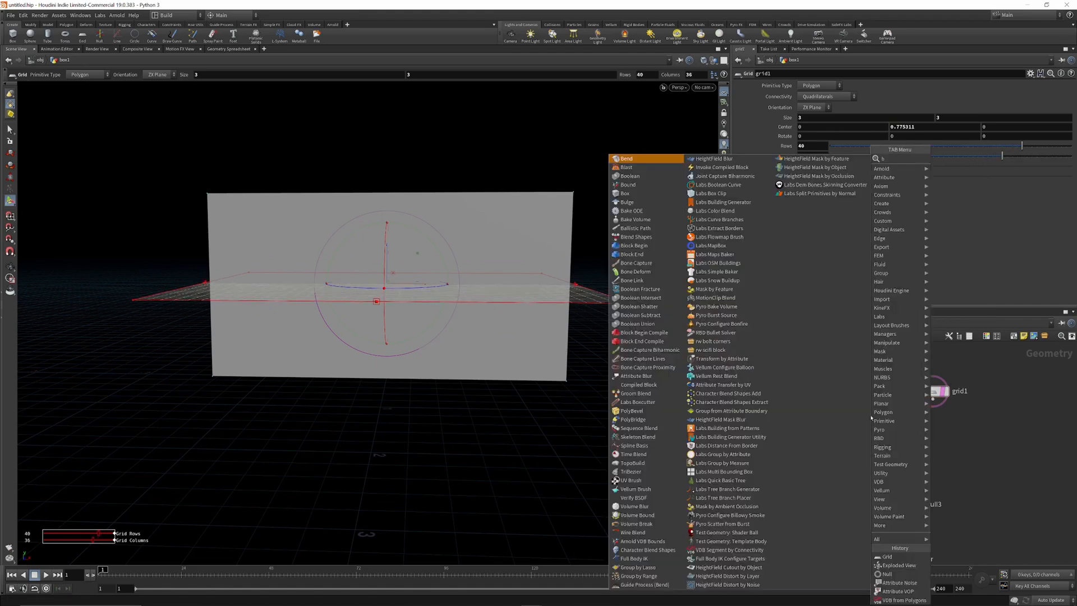
text(ol)
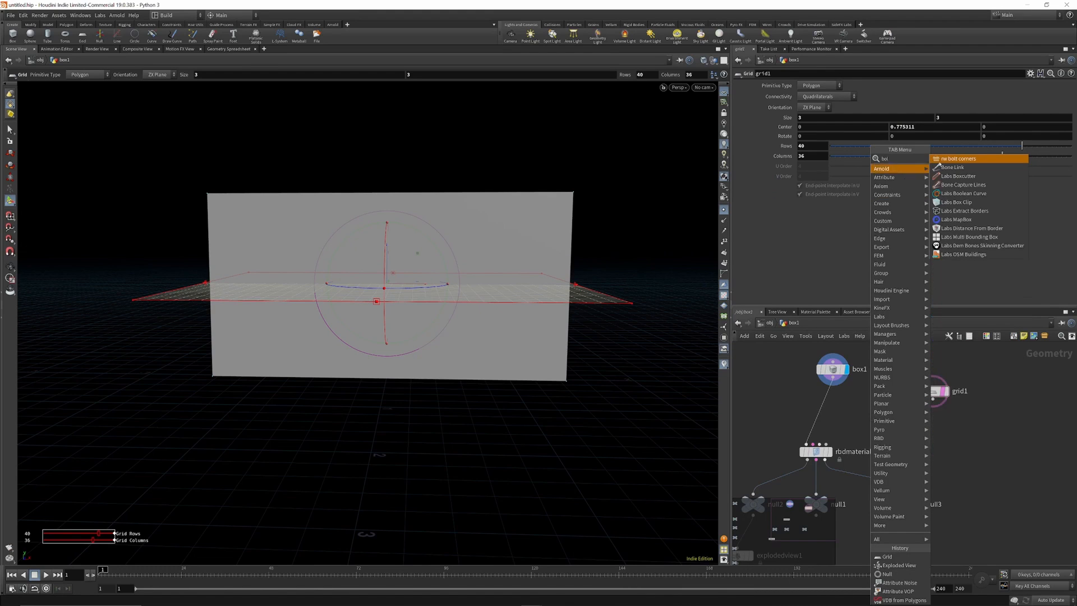
key(Escape)
Step: Add a Boolean Intersect node fed by the box and the grid, and display its result
key(Tab)
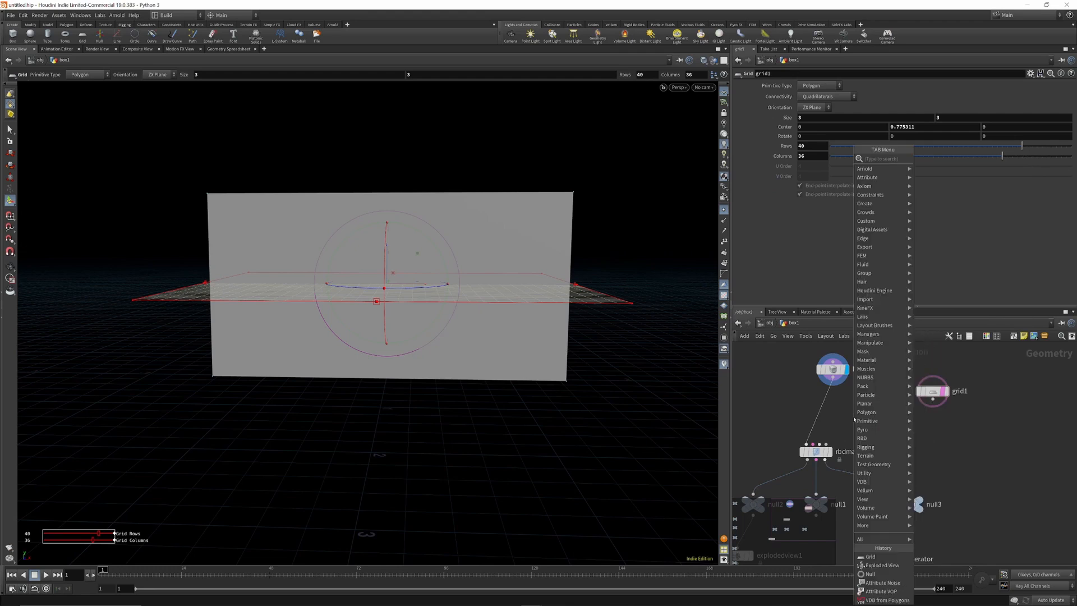
text(bool)
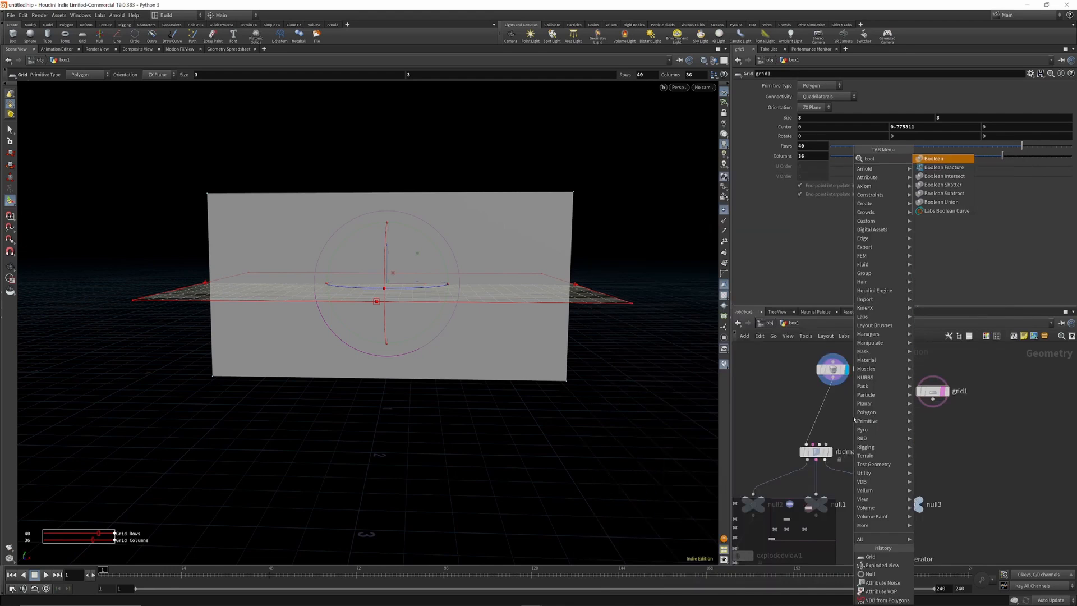
click(954, 176)
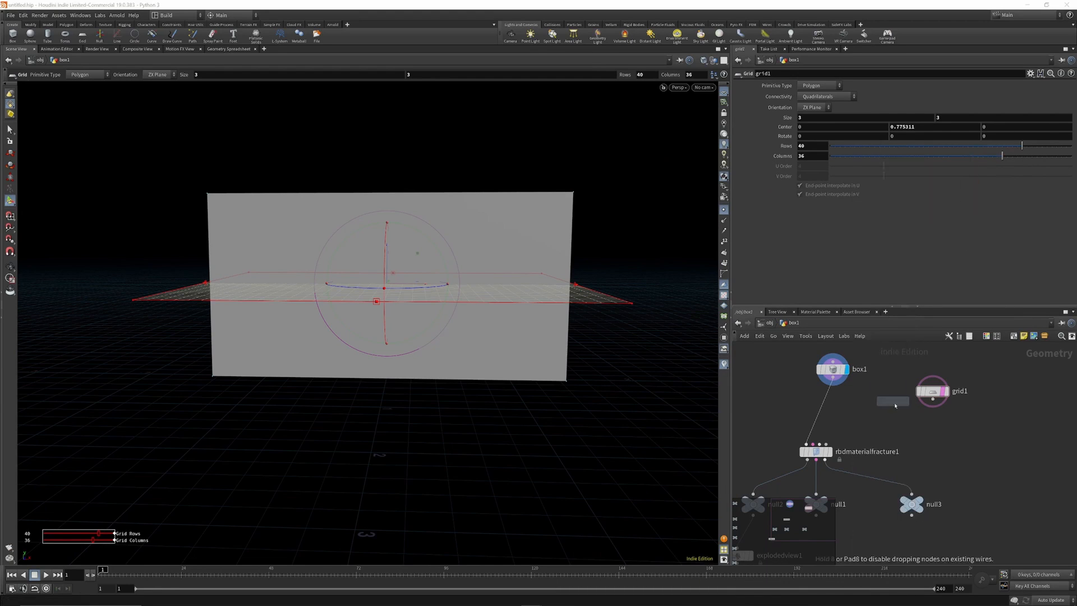
click(892, 427)
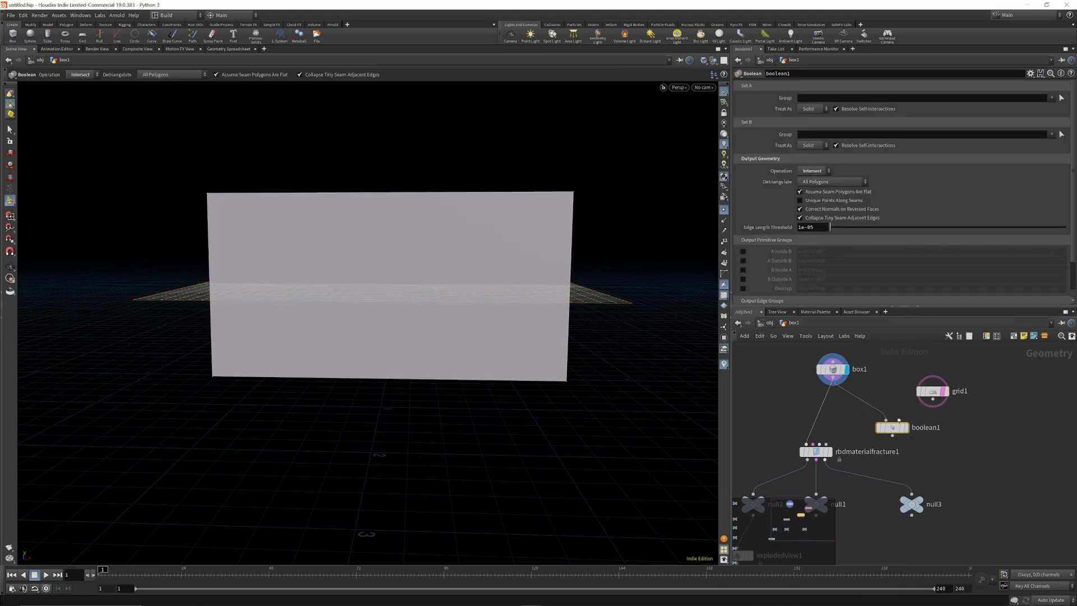
click(906, 428)
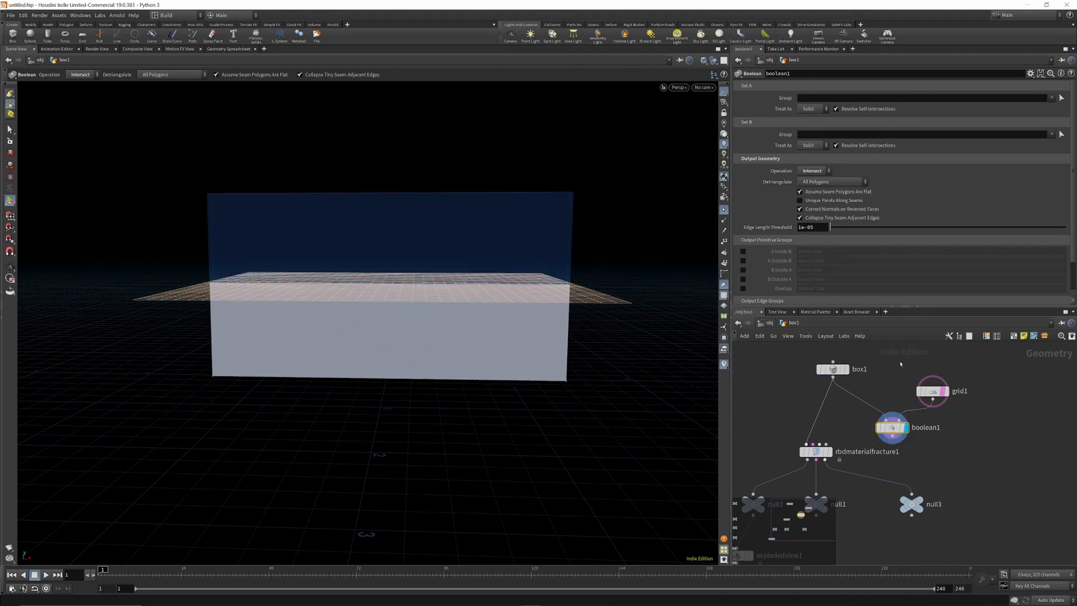
Step: Duplicate the Exploded View node, connect the copy after the Boolean node and display it
key(h)
alt+drag(788, 477, 968, 436)
click(895, 395)
click(968, 430)
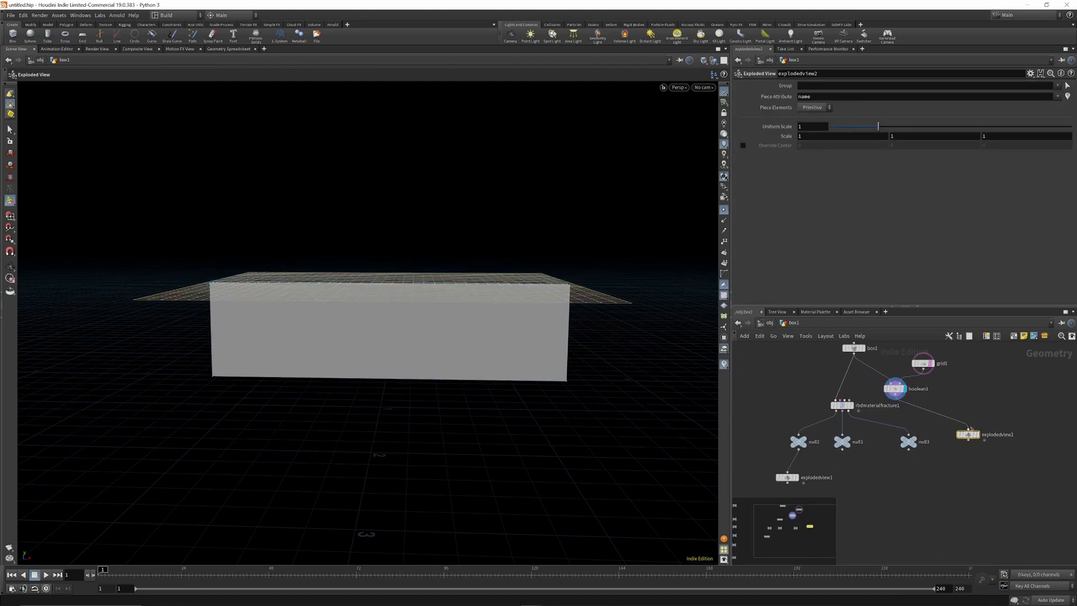
click(977, 436)
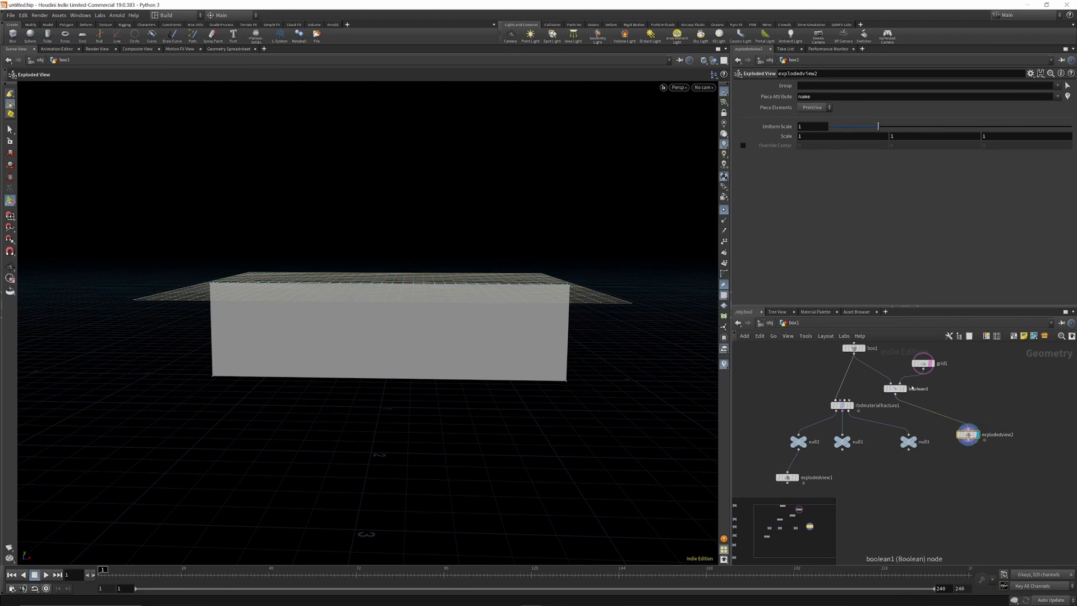
Step: Set the Boolean operation to Shatter and display the exploded view of the two box pieces
click(897, 389)
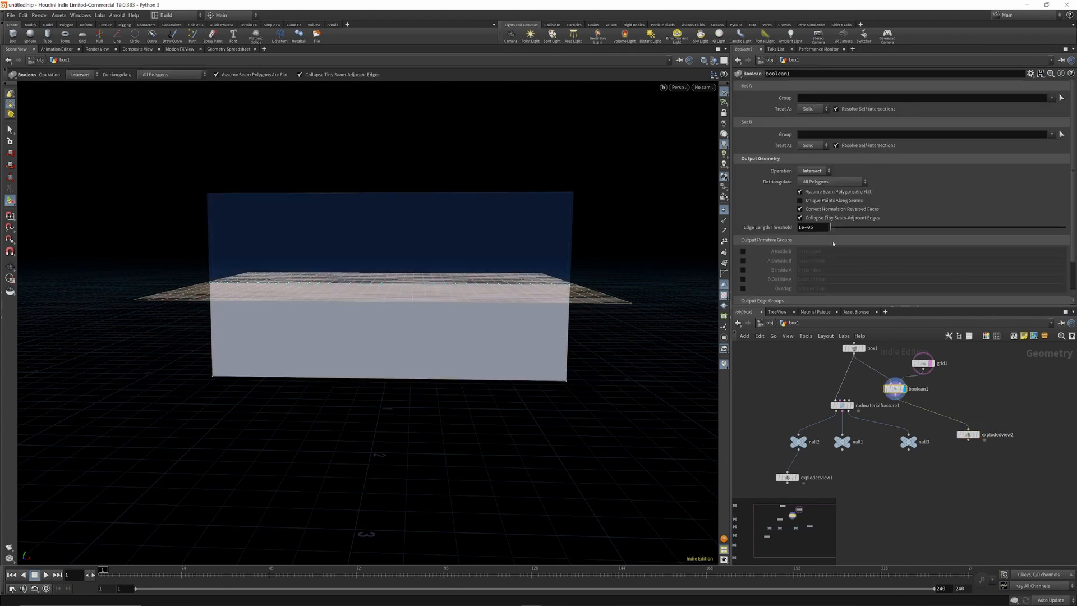
click(813, 171)
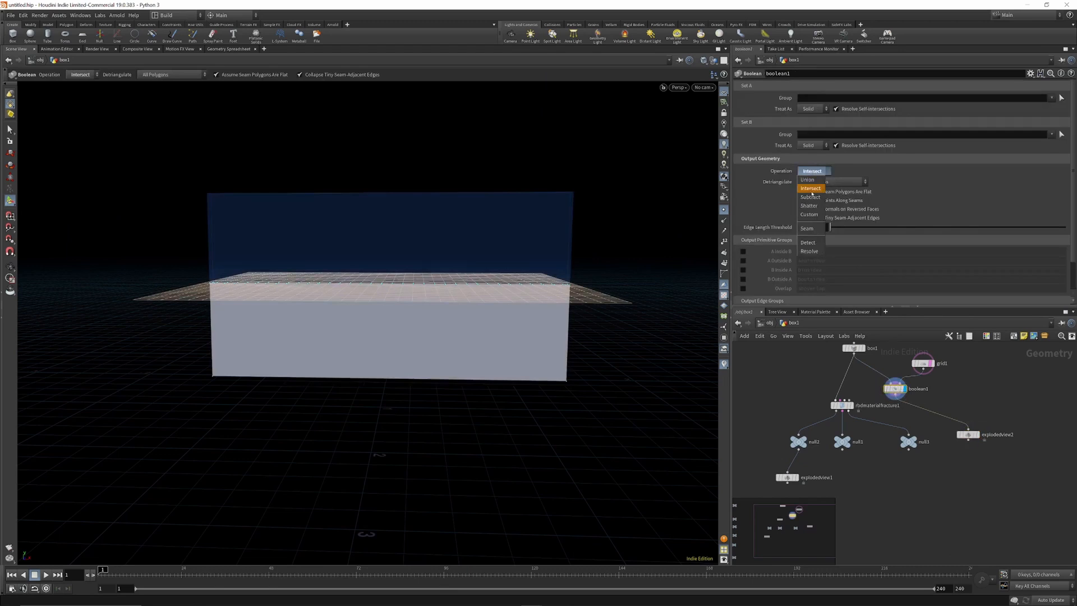
click(809, 206)
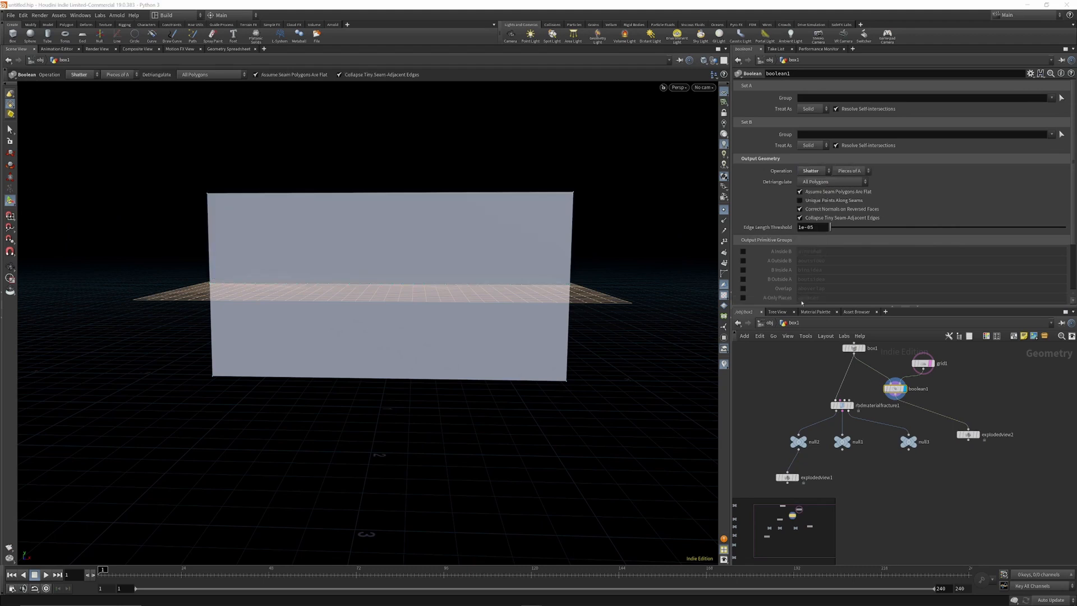
click(978, 434)
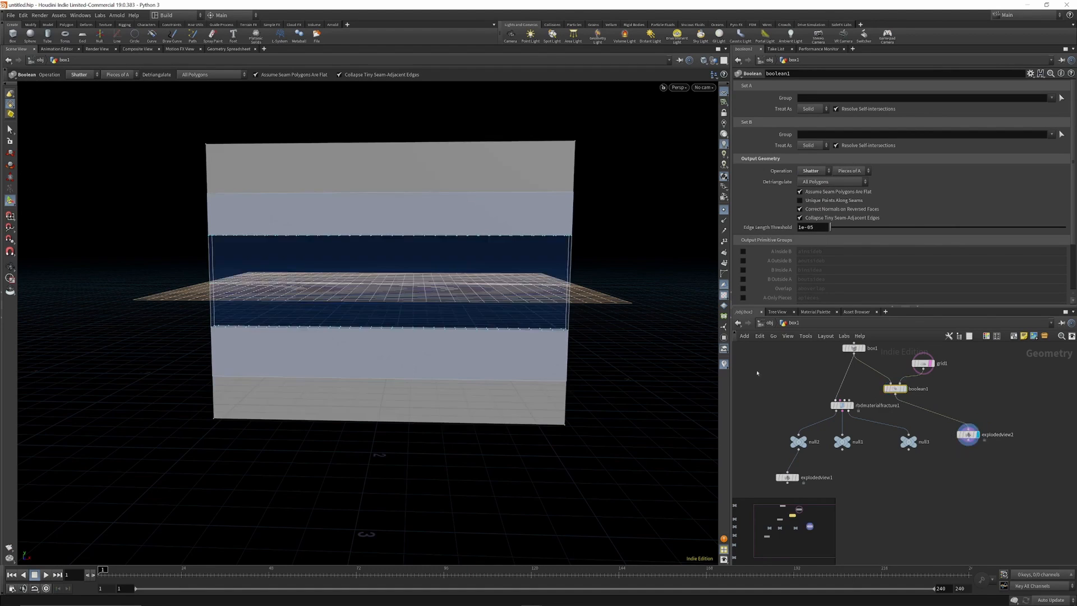
click(10, 266)
drag(488, 224, 512, 278)
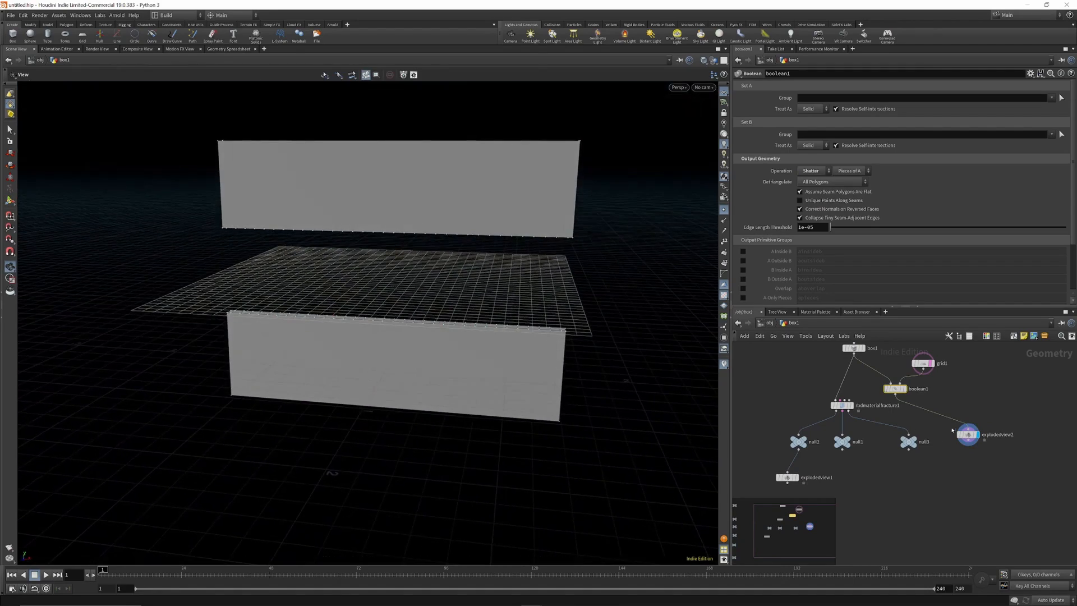
Step: Insert a Mountain node between the grid and the Boolean node, and inspect the noisy cut between the pieces
click(968, 435)
drag(922, 364, 925, 351)
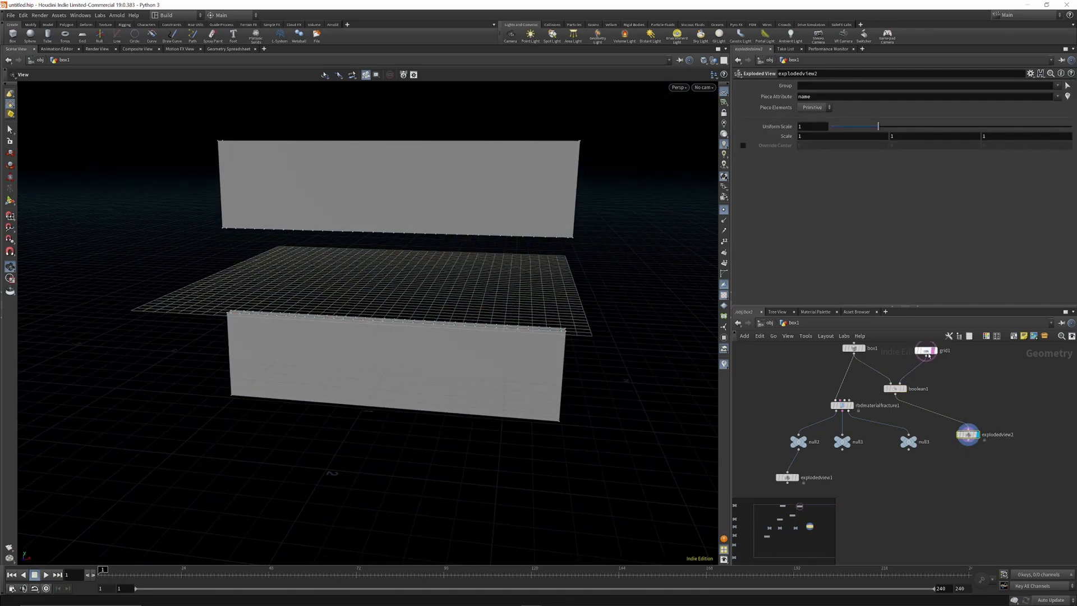
key(Tab)
text(mou)
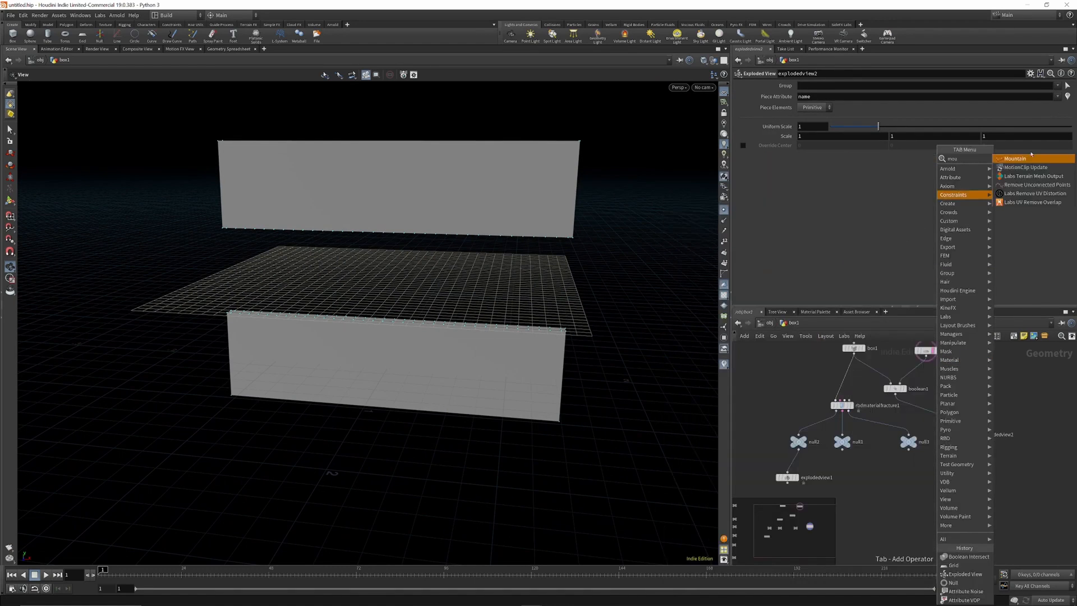
click(1031, 153)
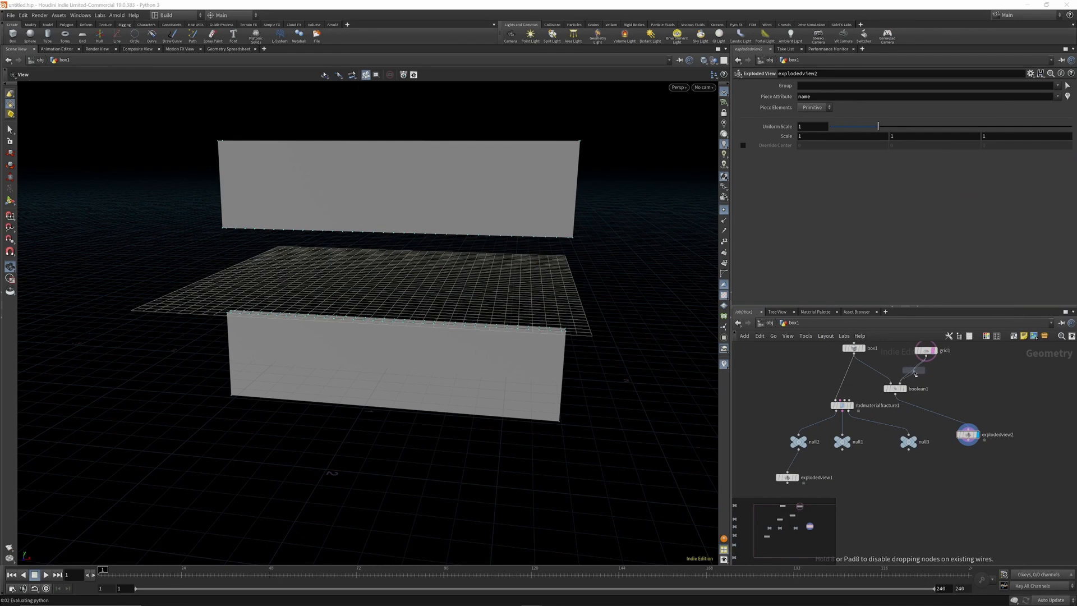
click(915, 373)
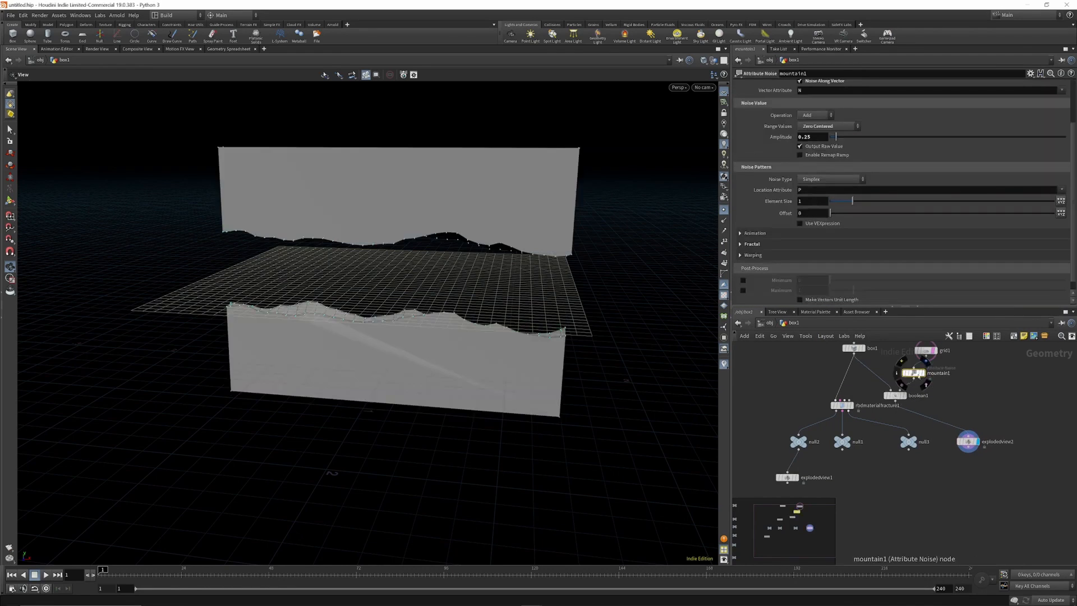
drag(433, 240, 426, 235)
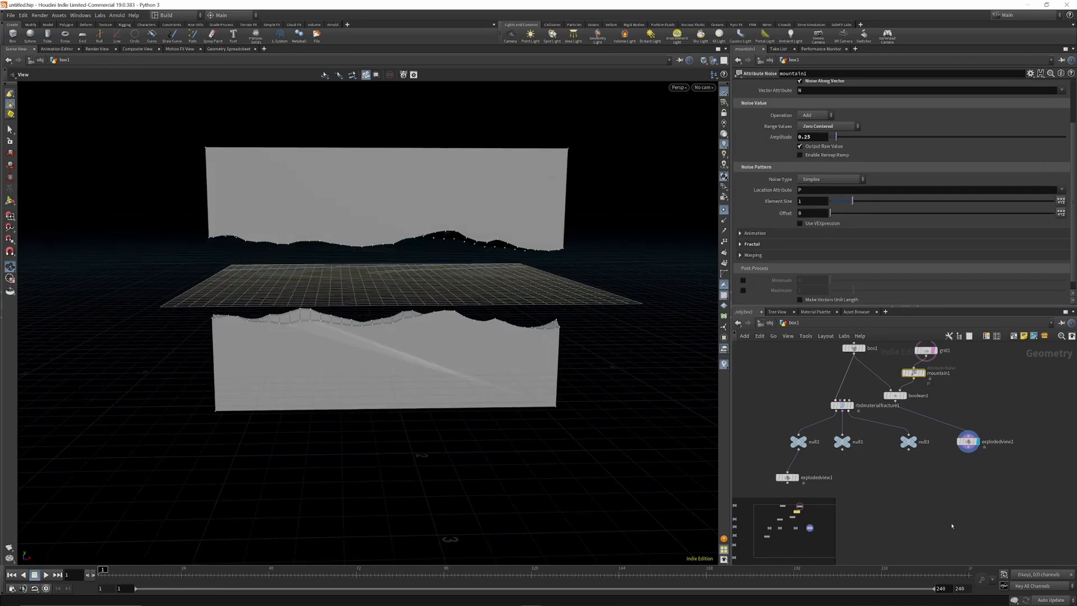
drag(534, 271, 435, 385)
scroll(920, 418, down, 3)
scroll(878, 418, up, 3)
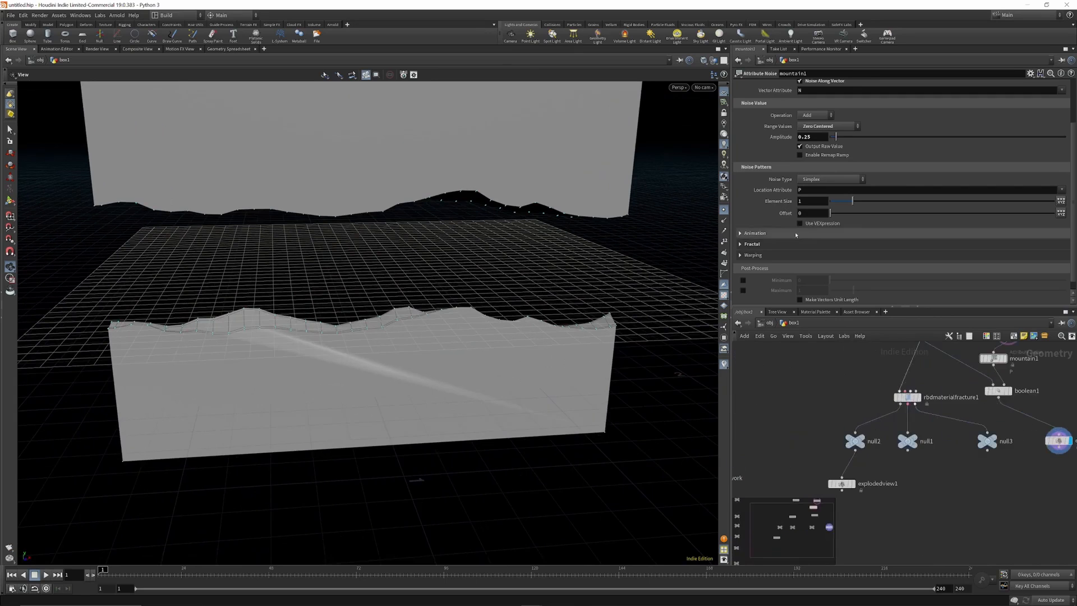
drag(315, 276, 309, 259)
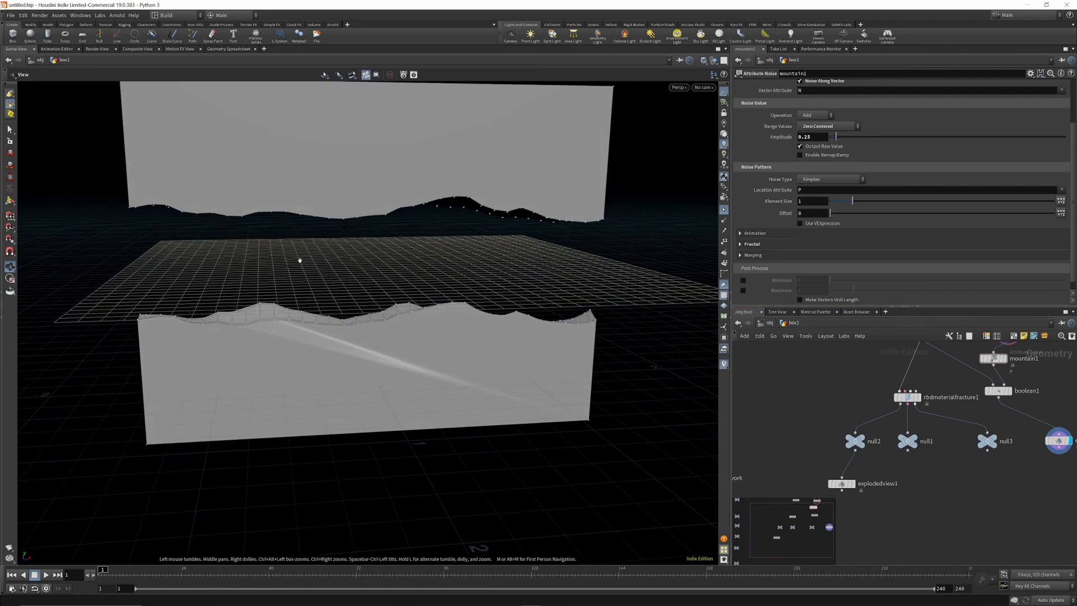
Step: Display the original Exploded View node attached to the RBD Material Fracture output
scroll(899, 397, down, 4)
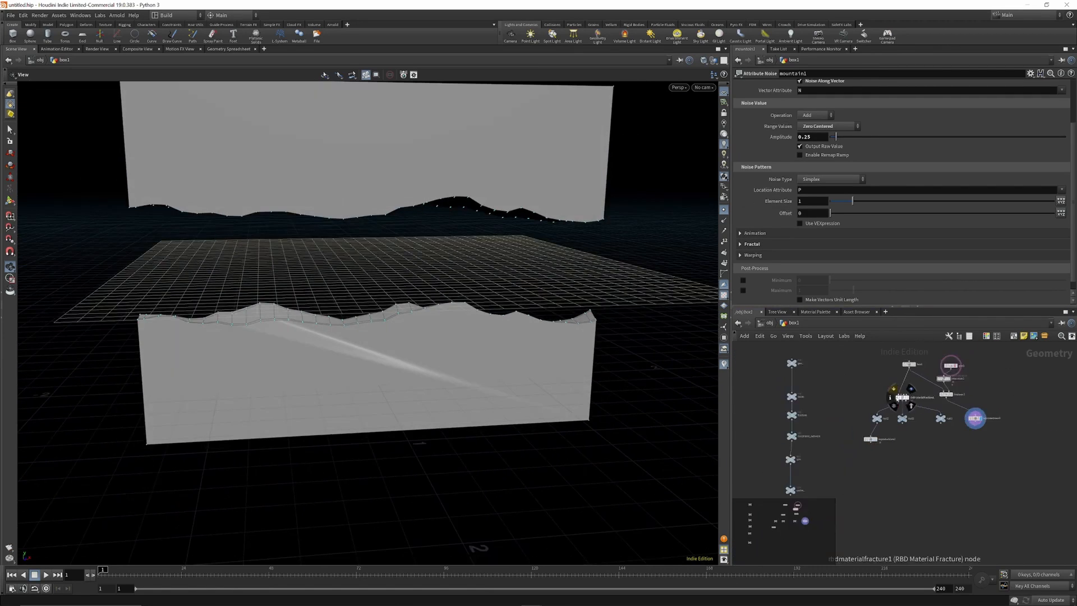
scroll(886, 442, up, 5)
click(861, 433)
scroll(892, 429, down, 5)
scroll(898, 432, up, 4)
drag(850, 444, 854, 444)
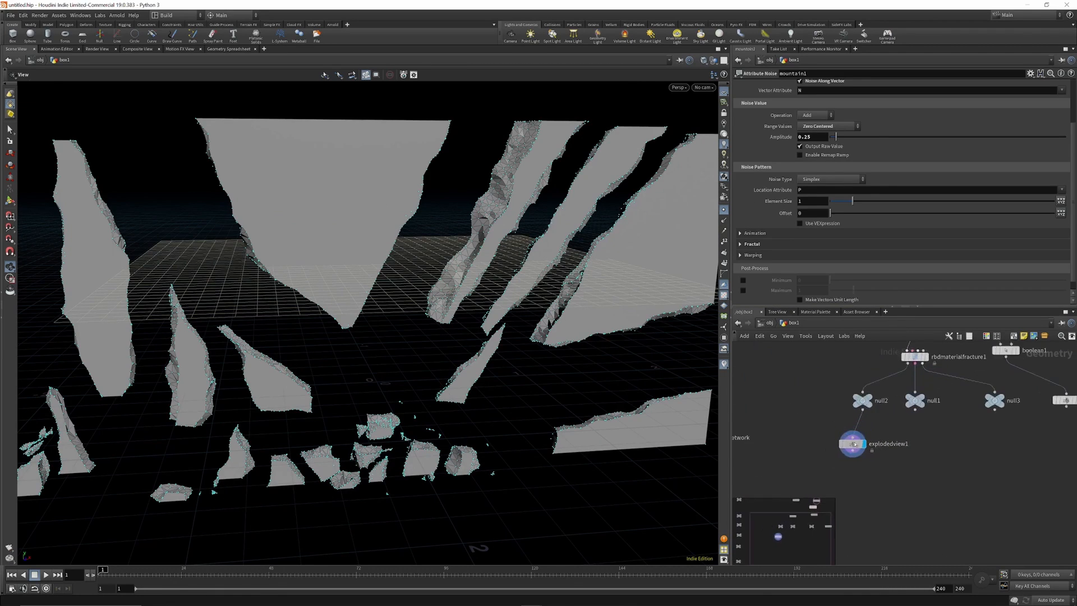
Step: Rename the nulls on the first two fracture outputs as hi_res and cst
double_click(880, 401)
text(hi_res)
key(Return)
double_click(933, 400)
text(cst)
key(Return)
Step: Rename the third output null as proxy_geo and the first one as hi_res_geo
double_click(1013, 400)
text(proxy_)
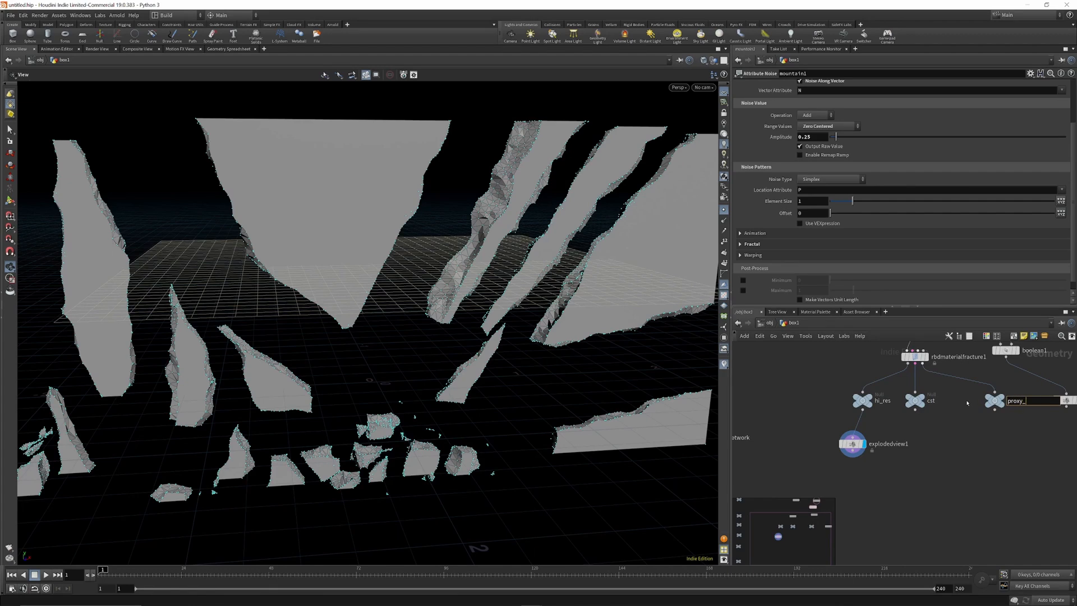
text(geo)
key(Return)
double_click(882, 400)
text(hi_res_geo)
key(Return)
Step: Rearrange the output nulls below the RBD Material Fracture node and remove the grid-based Boolean branch
scroll(880, 430, down, 3)
drag(845, 390, 881, 484)
drag(870, 409, 842, 409)
drag(967, 411, 961, 415)
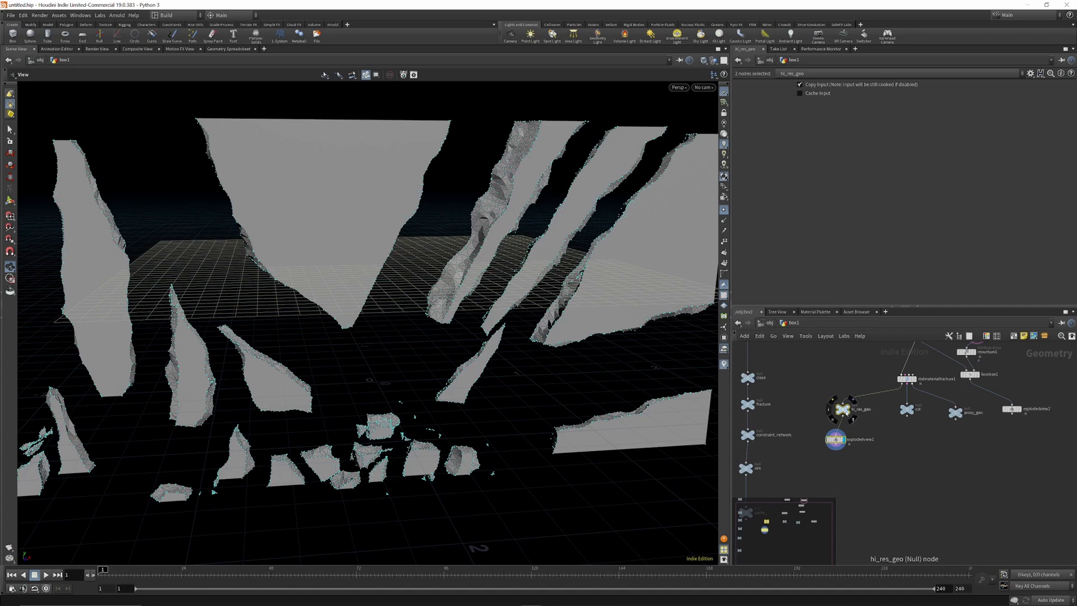
drag(844, 411, 841, 411)
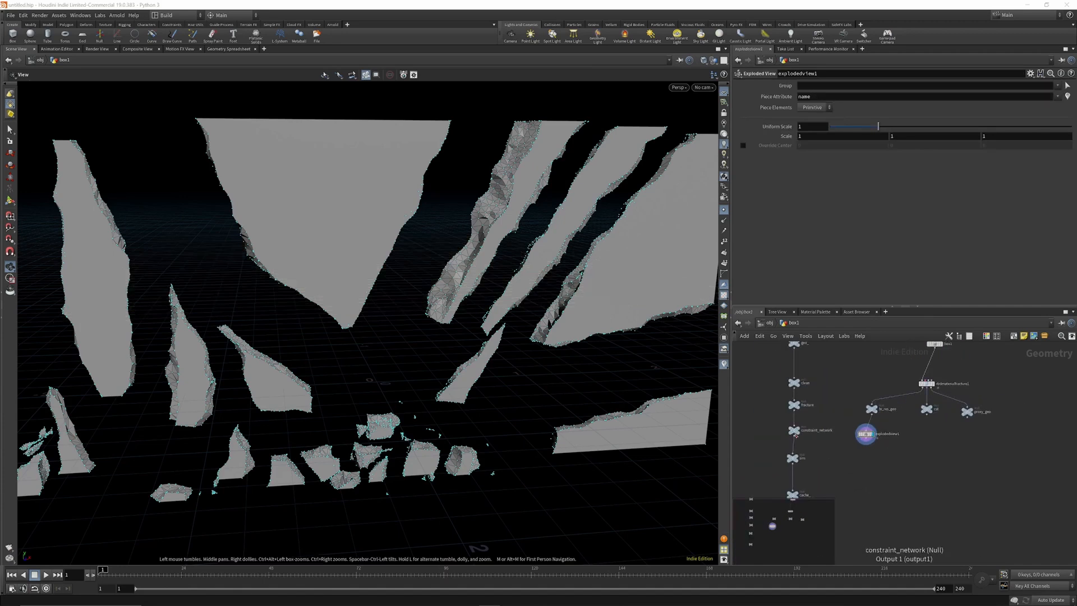
Step: Display the cst null and examine the constraint lines connecting the fractured pieces
scroll(794, 435, up, 3)
scroll(921, 398, down, 4)
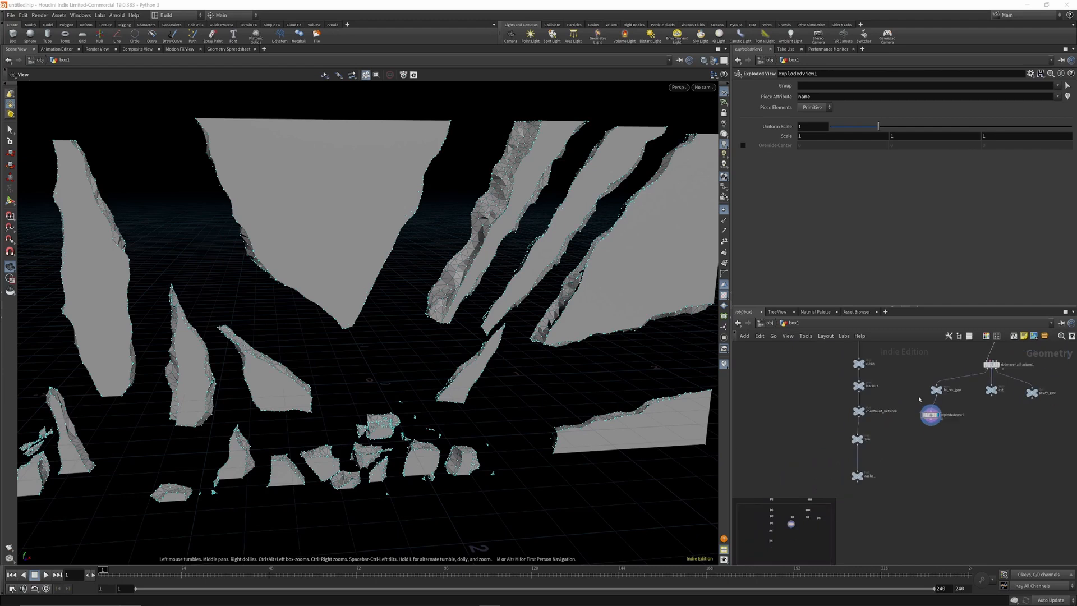
scroll(996, 410, up, 3)
click(997, 377)
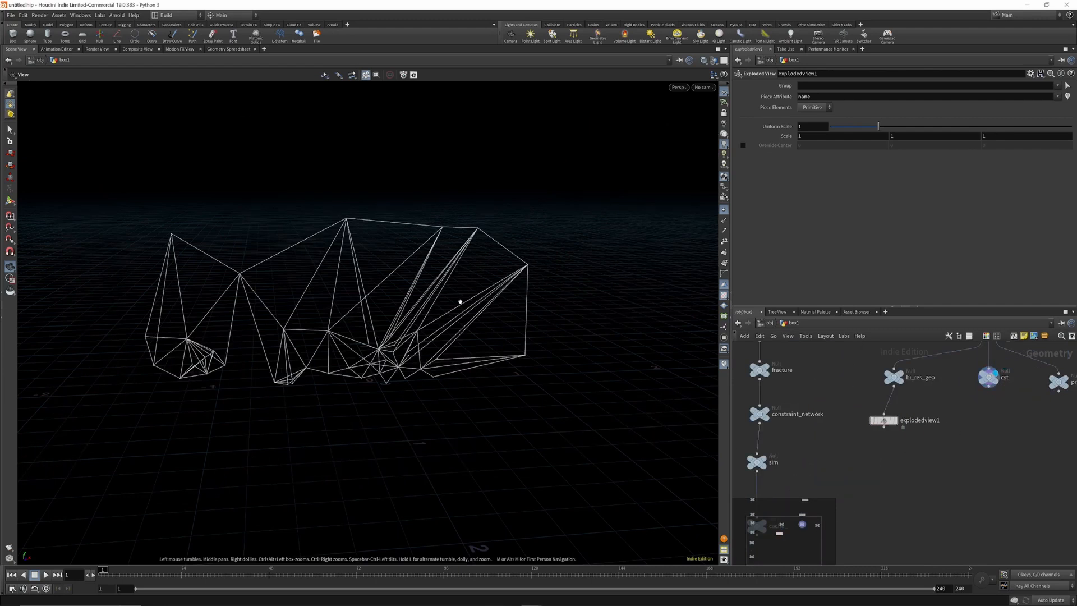
scroll(304, 334, up, 2)
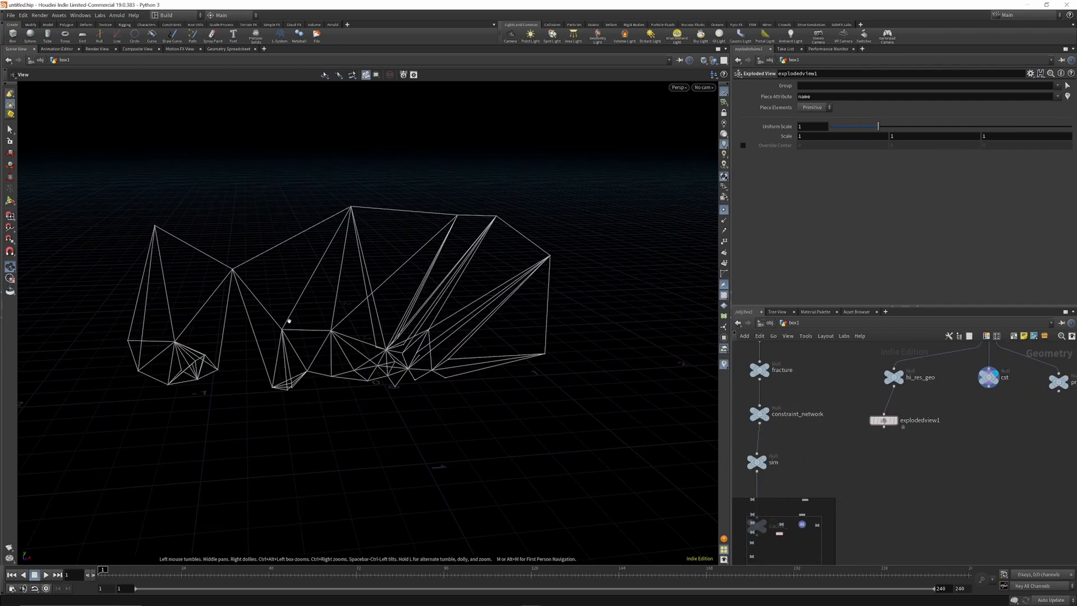
scroll(309, 351, up, 6)
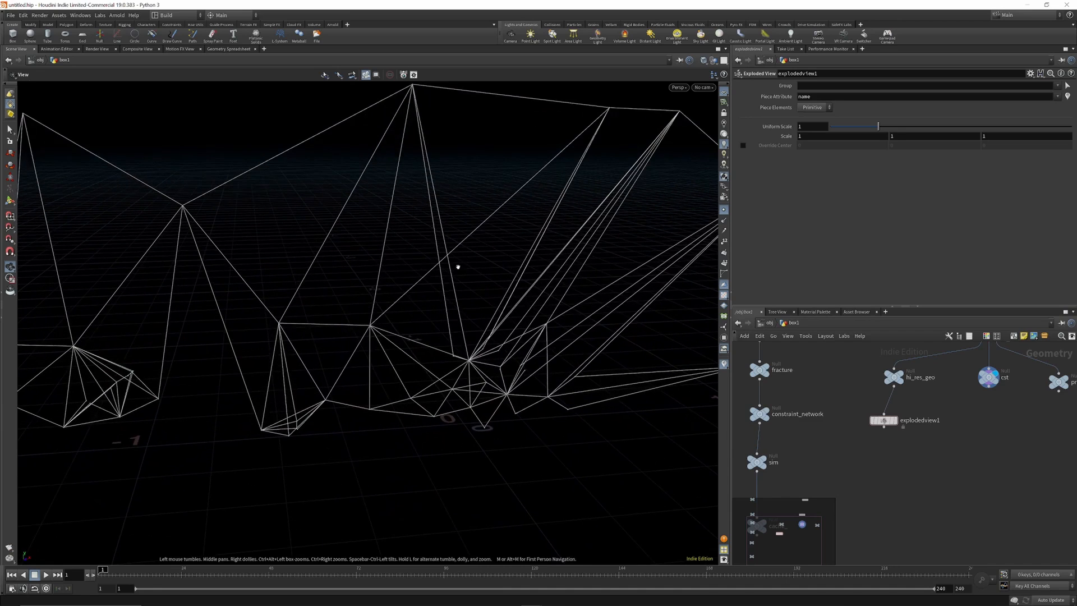
scroll(428, 278, down, 5)
scroll(917, 442, down, 4)
Step: Display the RBD Material Fracture node and the proxy_geo null in turn to compare detailed and proxy cracks
scroll(967, 389, up, 6)
click(940, 394)
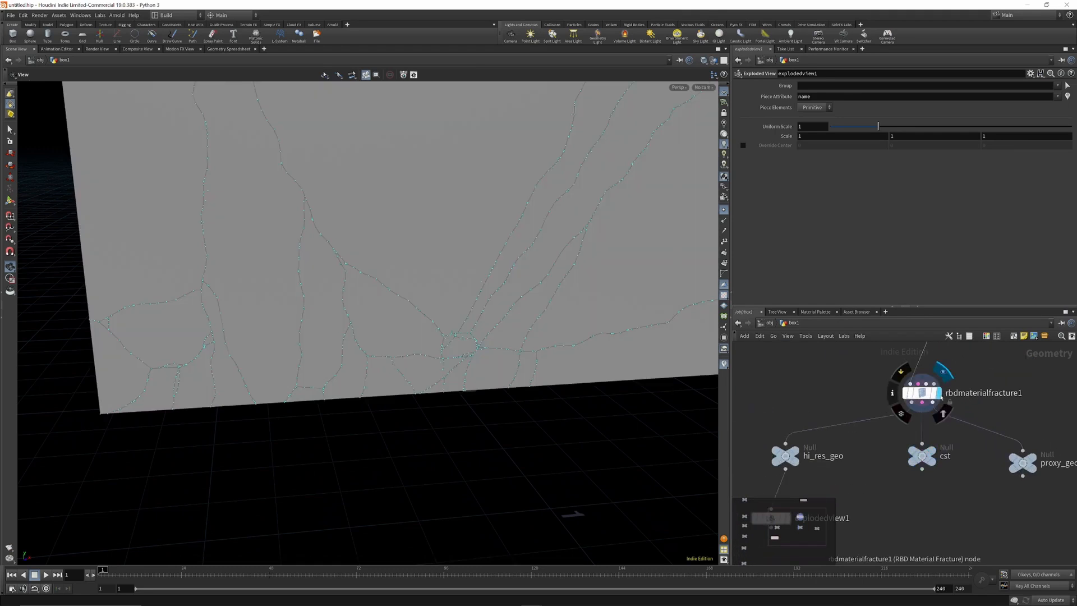
drag(543, 298, 606, 283)
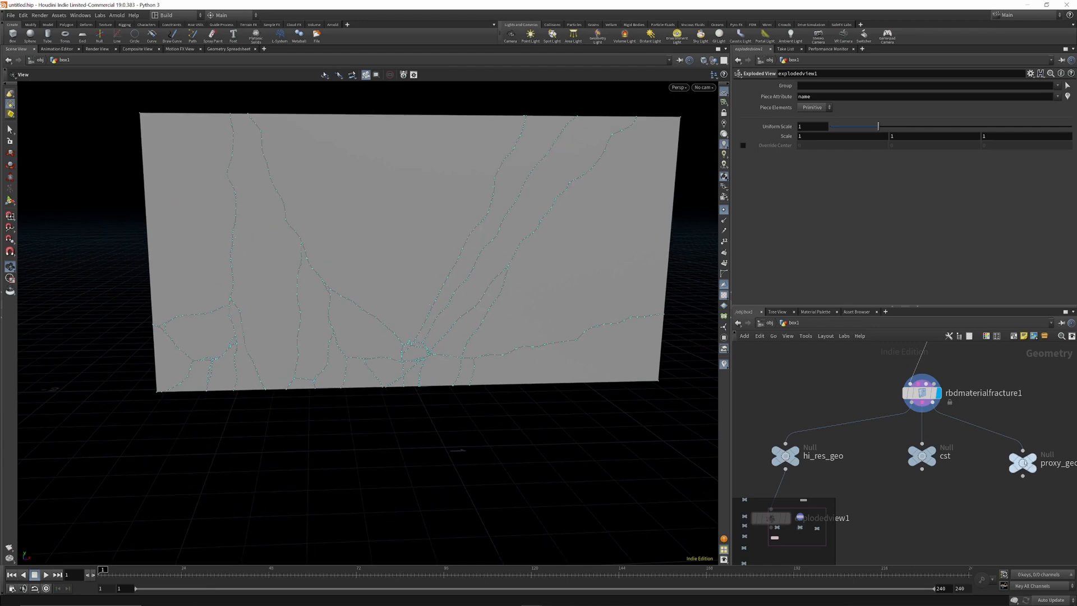
click(1031, 463)
scroll(948, 471, down, 3)
scroll(973, 477, up, 3)
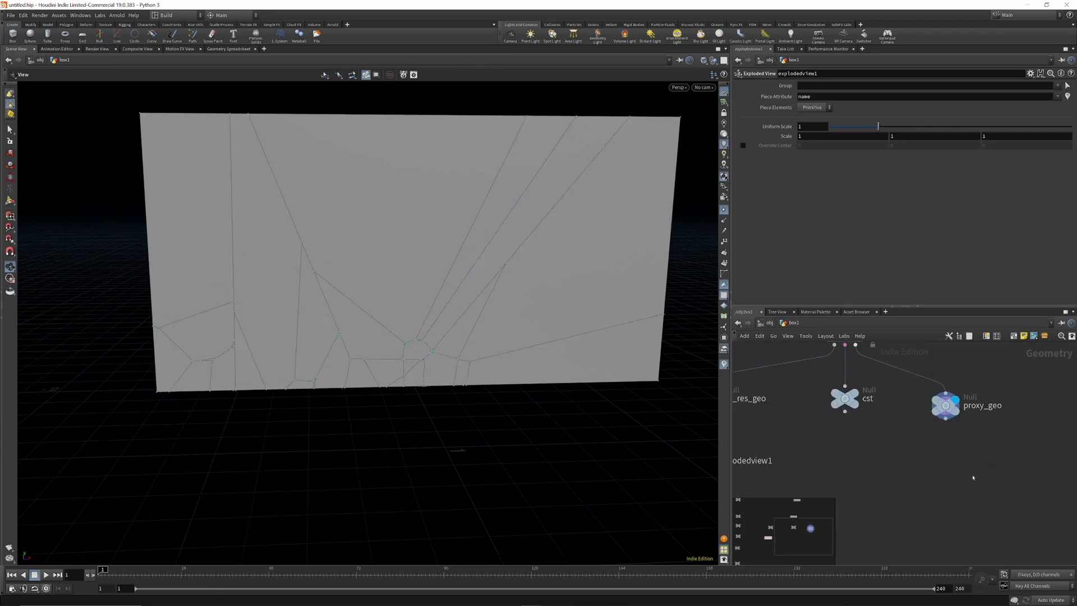
Step: Add an Assemble node after the proxy_geo null and display it
key(Tab)
text(exp)
key(Down)
key(Up)
key(Return)
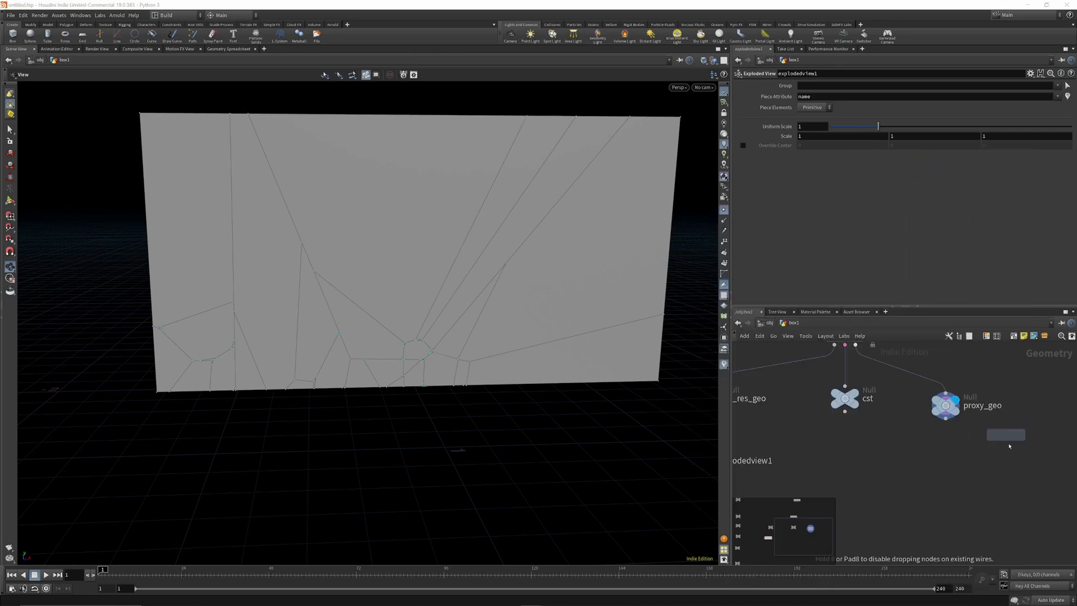
click(983, 515)
click(998, 512)
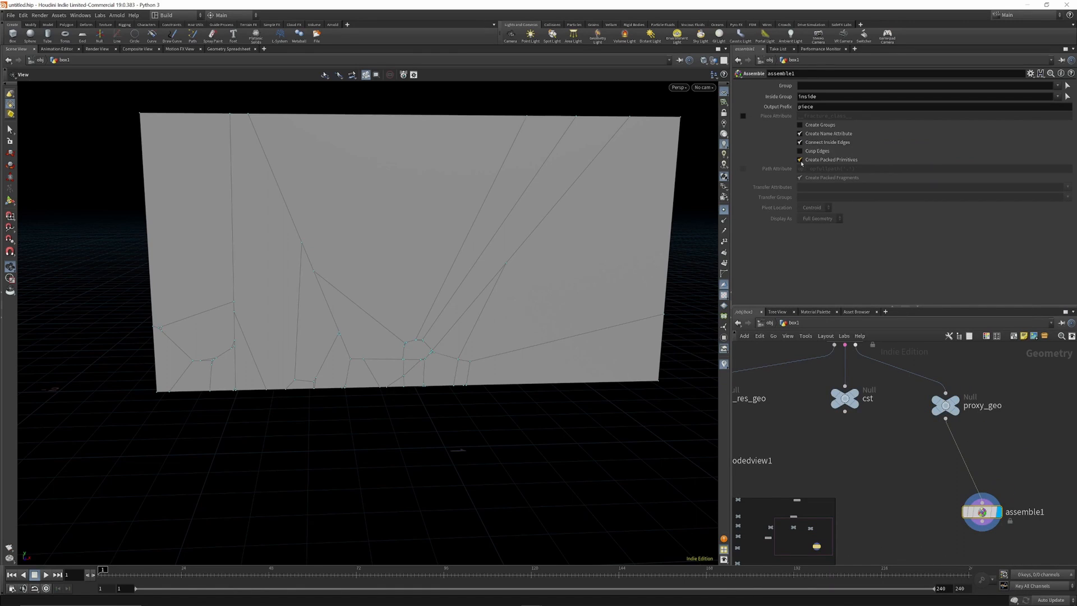
Step: Enable Create Packed Primitives on the Assemble node and display the packed pieces as Centroid
click(801, 160)
click(810, 219)
click(816, 251)
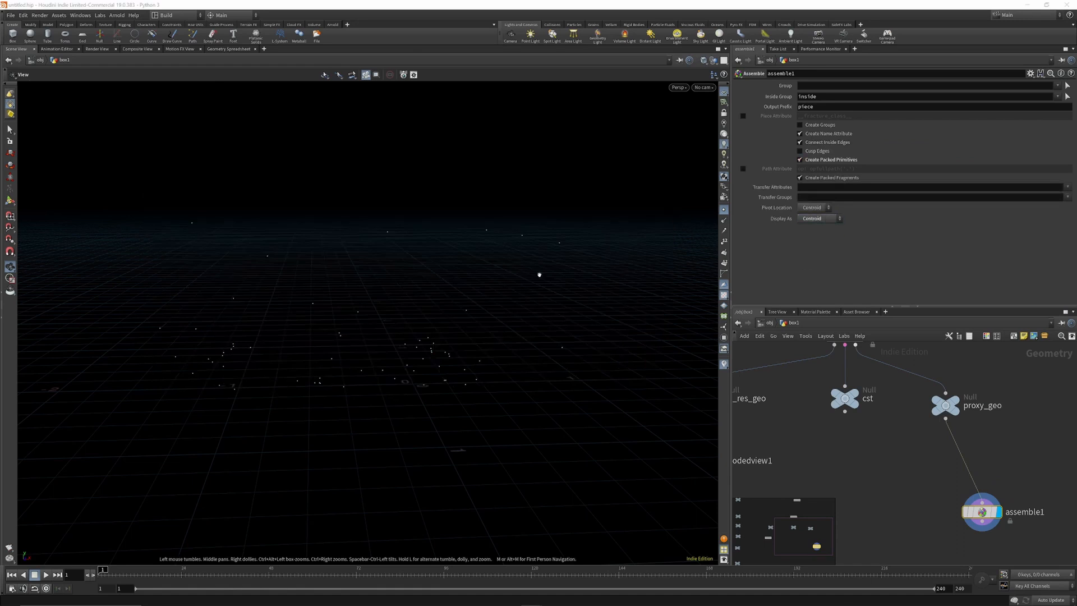
drag(473, 272, 531, 258)
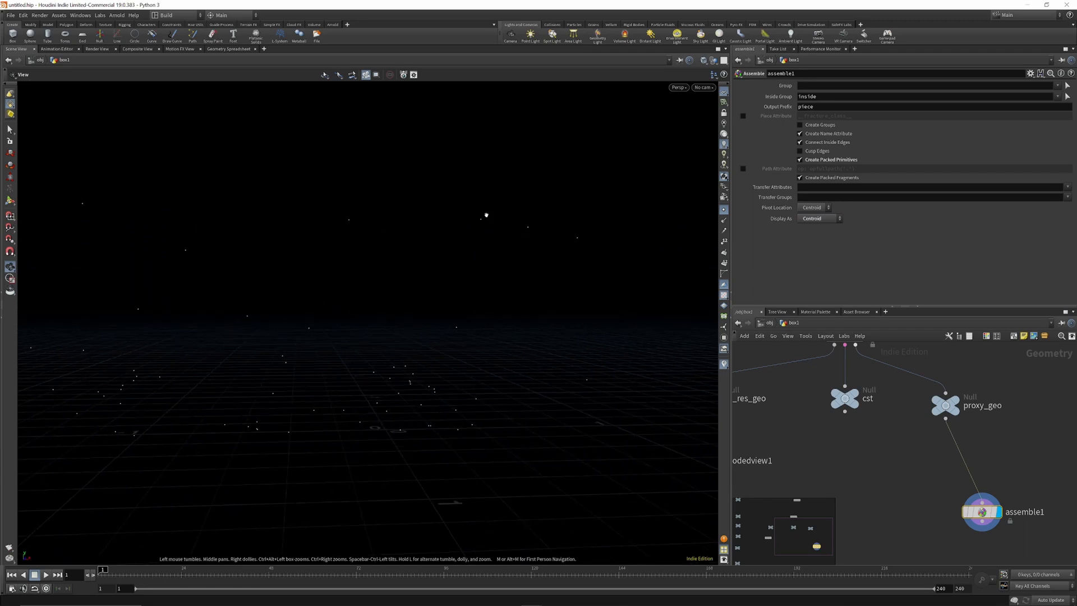
Step: Turn on point numbers in the viewport and examine the centroids of the packed proxy pieces
click(724, 242)
scroll(411, 265, up, 2)
drag(494, 235, 535, 254)
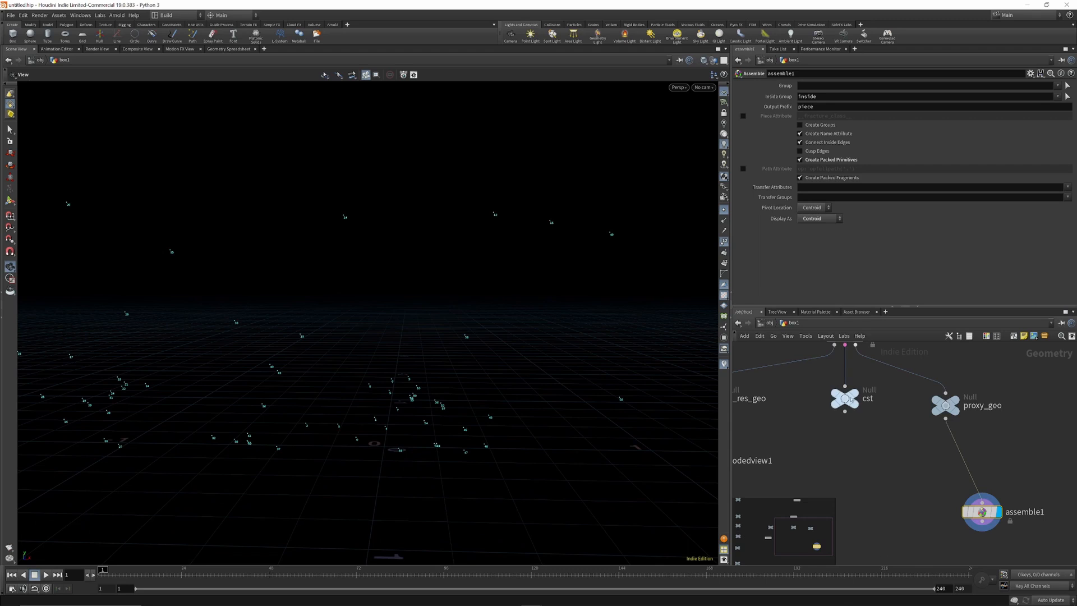
Step: Display the cst null and examine how its constraint lines connect the numbered piece centroids
mouse_move(854, 398)
click(866, 377)
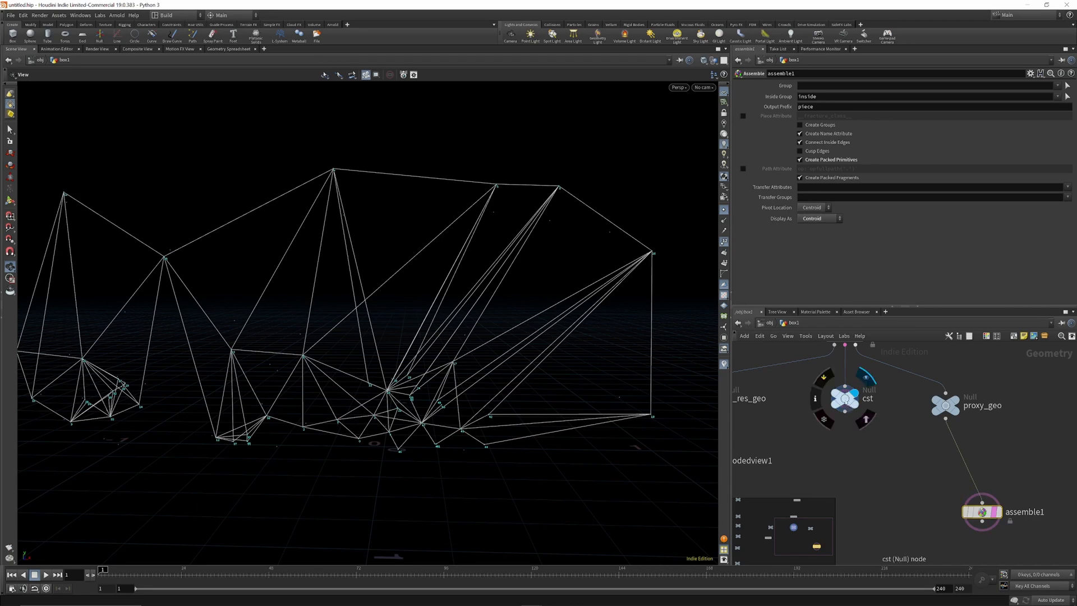
click(846, 399)
mouse_move(514, 203)
mouse_down()
mouse_move(541, 207)
mouse_move(531, 211)
mouse_up()
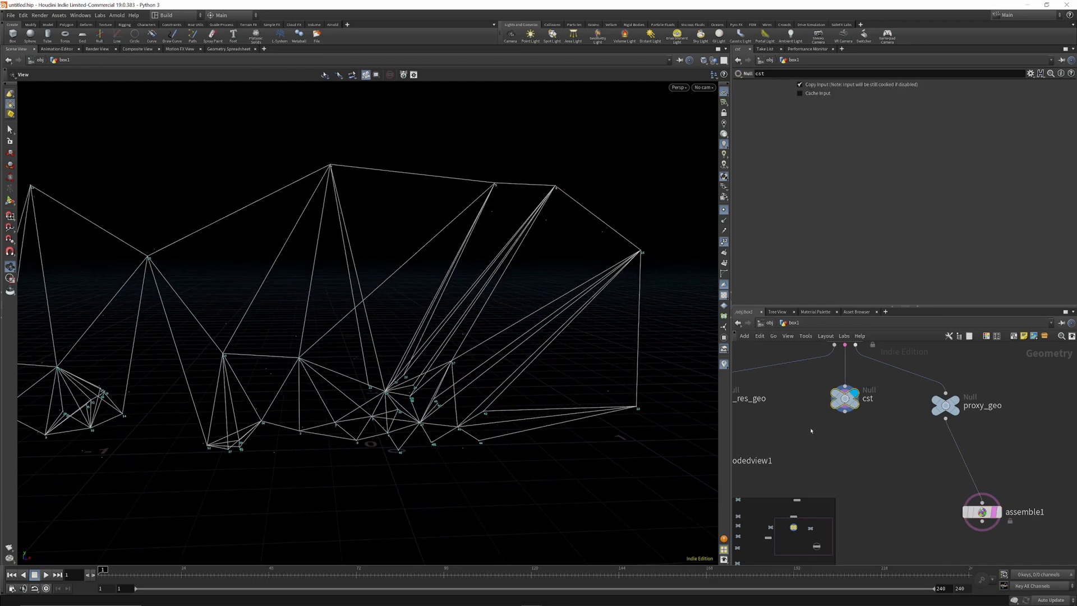
scroll(835, 441, up, 3)
drag(851, 383, 858, 437)
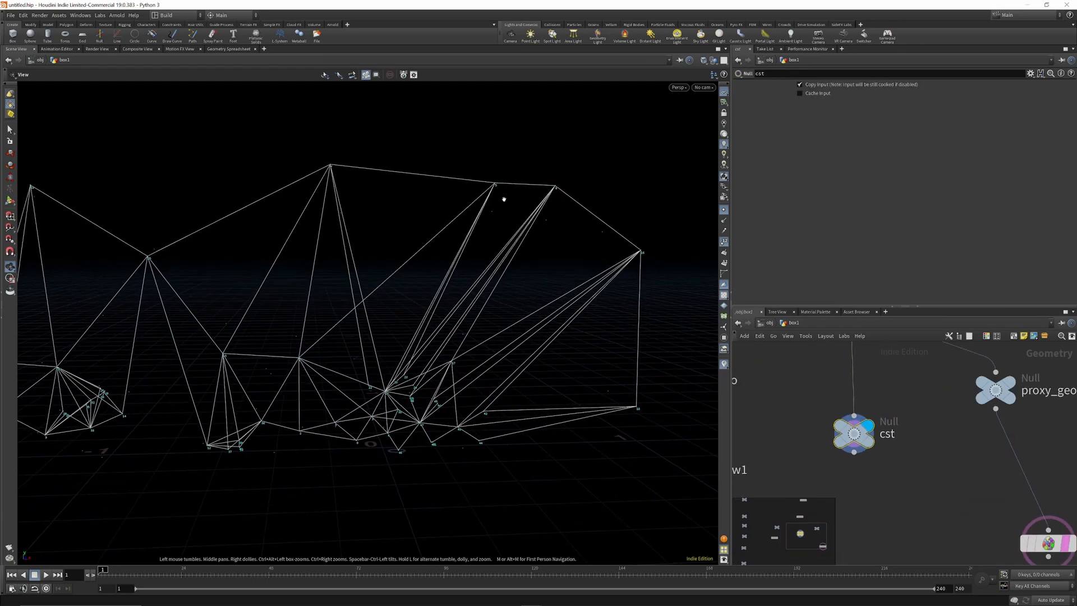
scroll(496, 182, up, 1)
scroll(757, 386, down, 6)
middle_drag(788, 393, 839, 402)
scroll(853, 411, up, 4)
scroll(900, 424, down, 3)
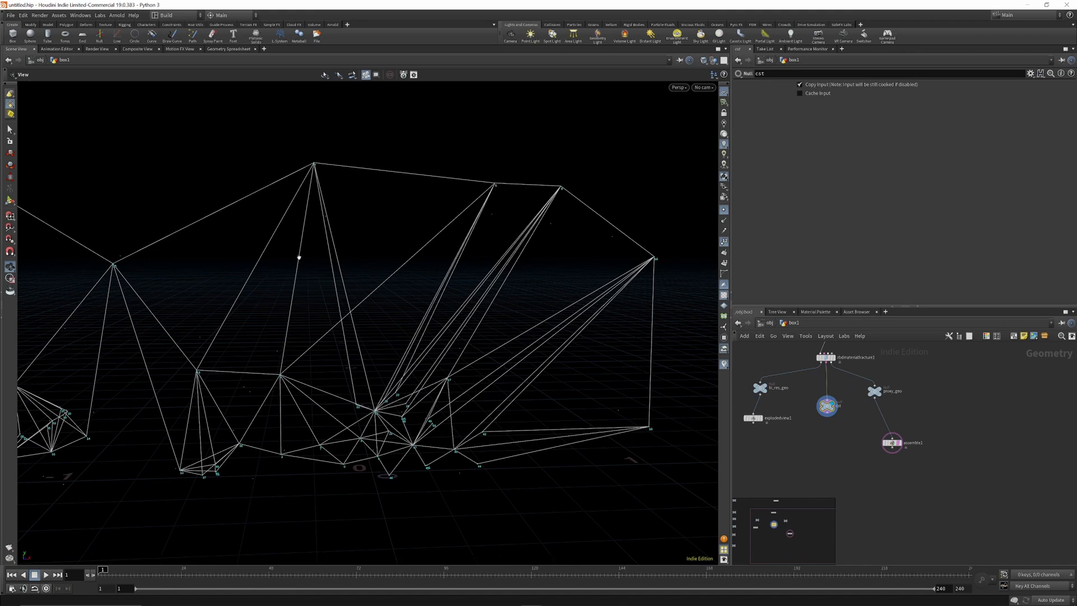
scroll(857, 377, up, 3)
scroll(855, 375, down, 3)
scroll(846, 369, up, 2)
Step: Template the RBD Material Fracture node and compare its wireframe cracks with the displayed constraint network
click(836, 370)
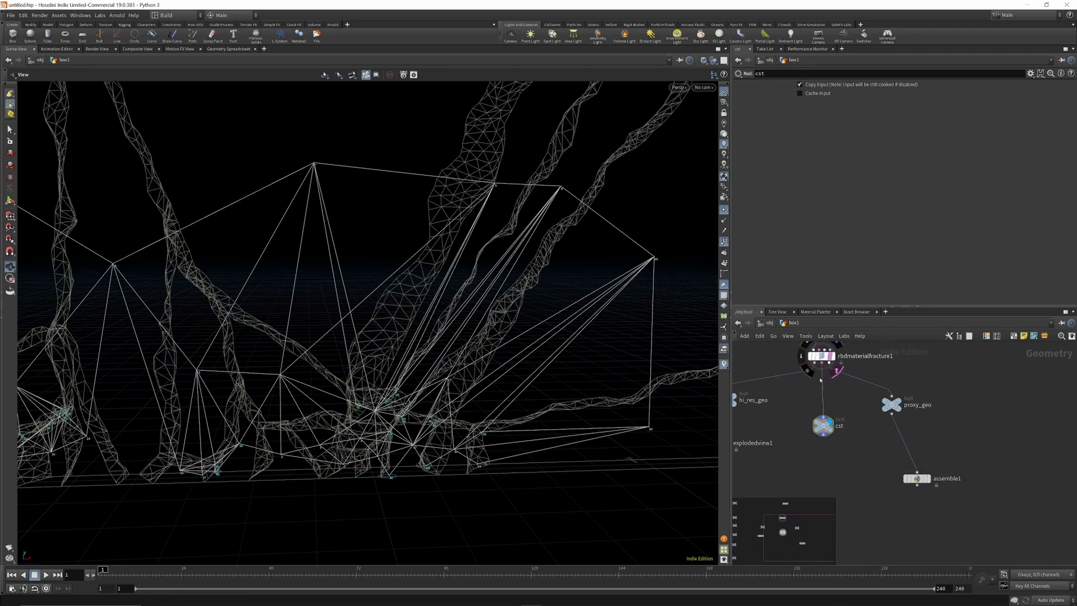
scroll(413, 396, down, 5)
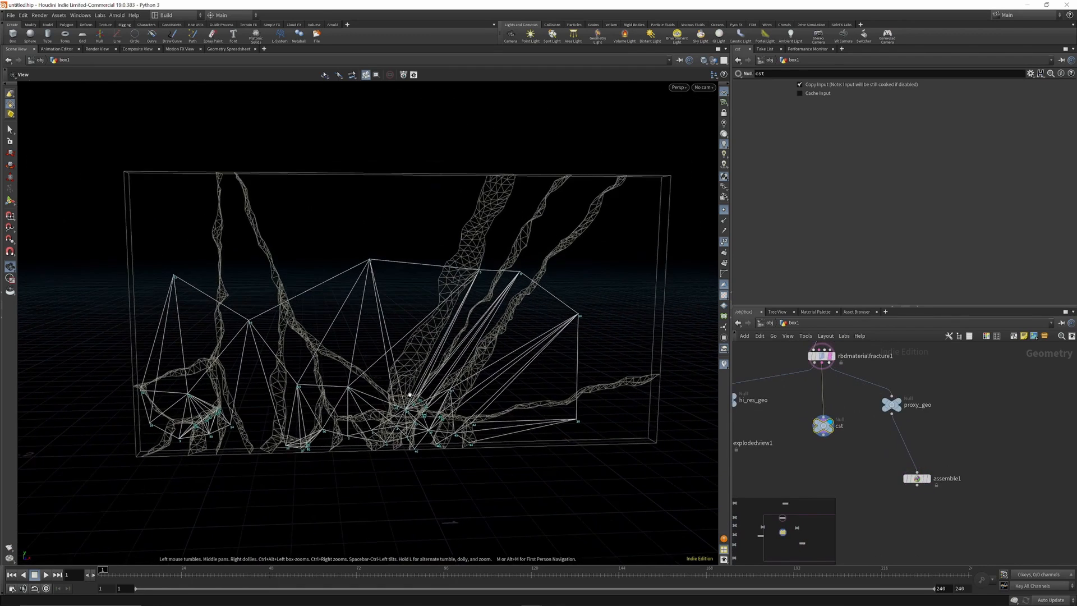
scroll(410, 395, up, 1)
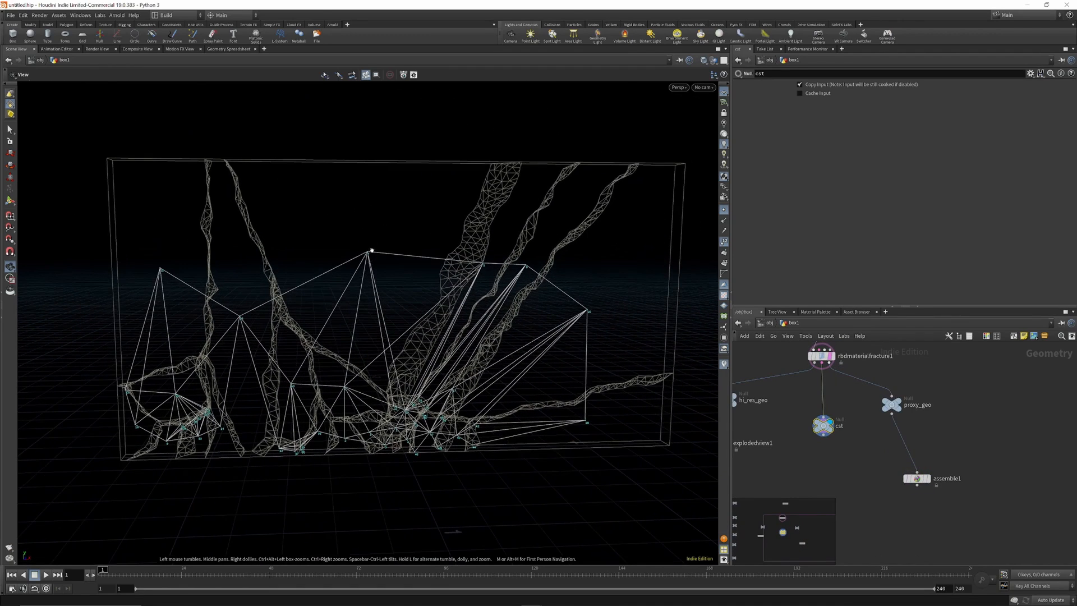
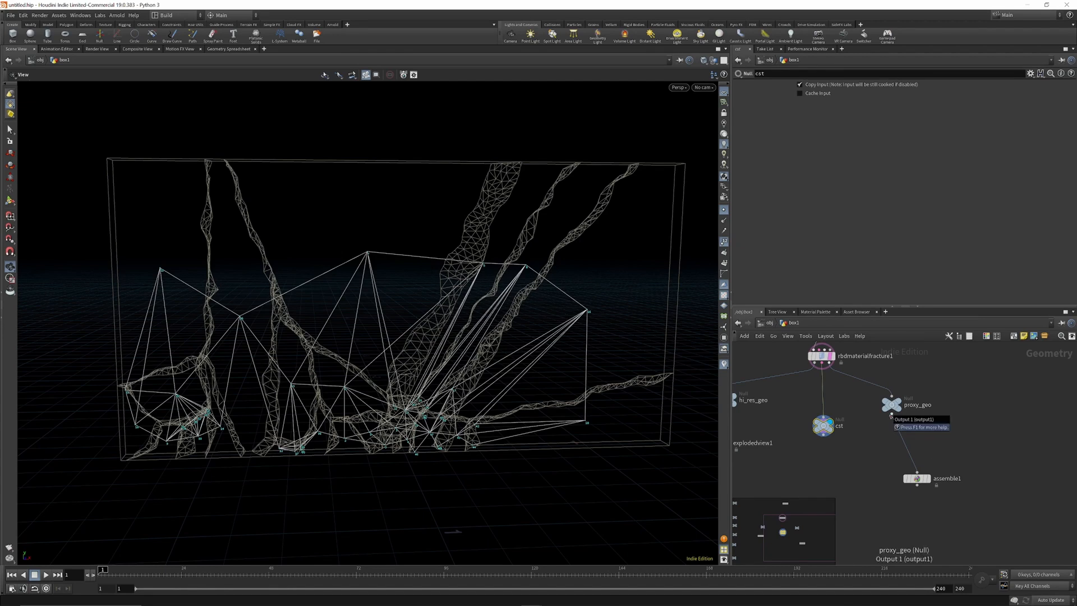
scroll(360, 183, up, 6)
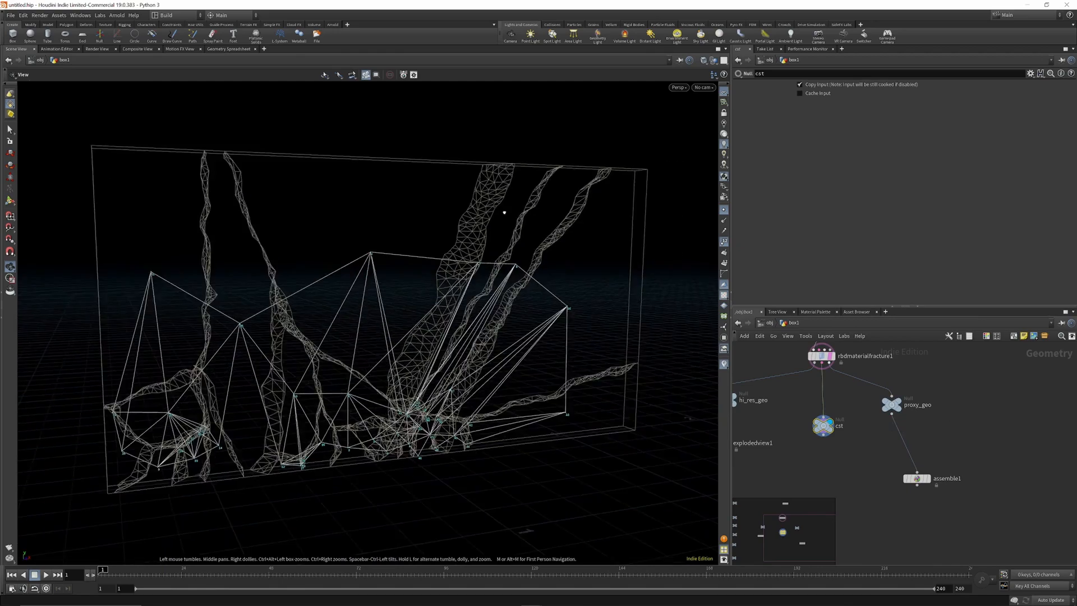
scroll(408, 273, down, 2)
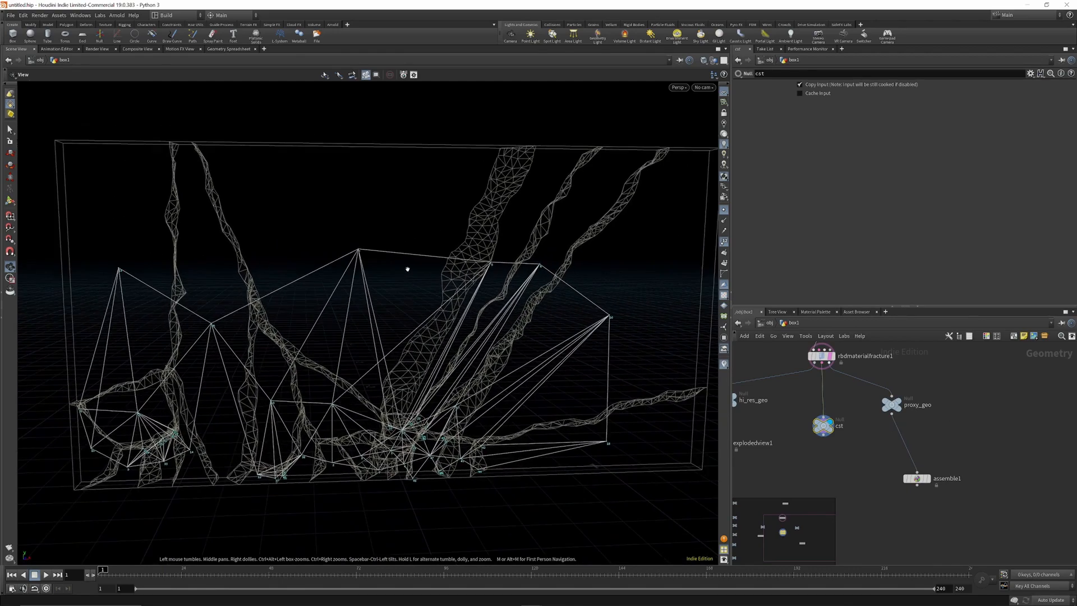
scroll(396, 250, up, 1)
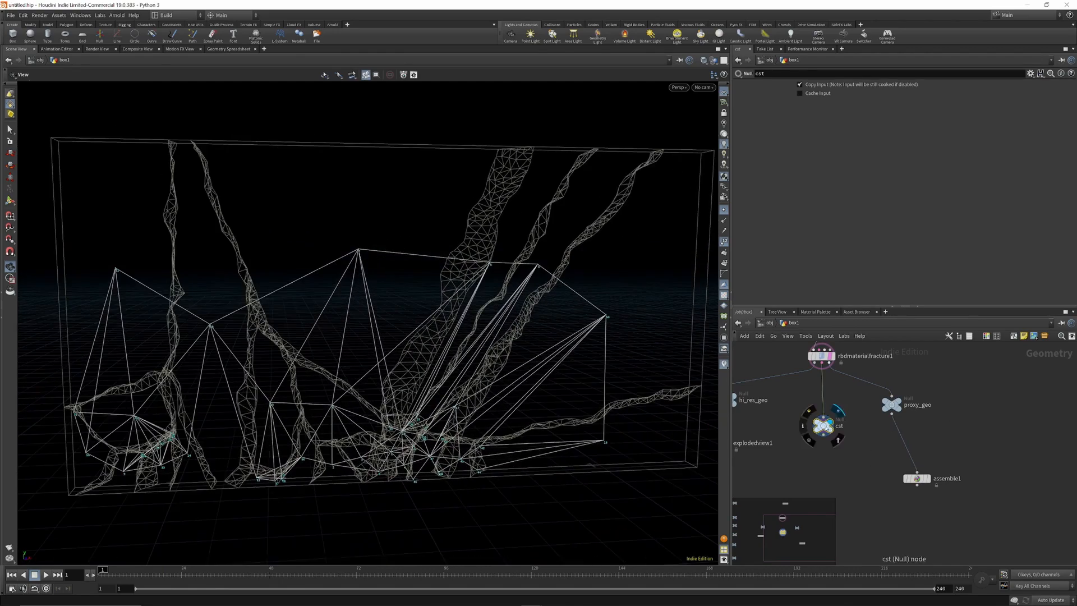
Step: Check the cst null's point attributes in its node info and the Geometry Spreadsheet, focusing on the name attribute
click(804, 426)
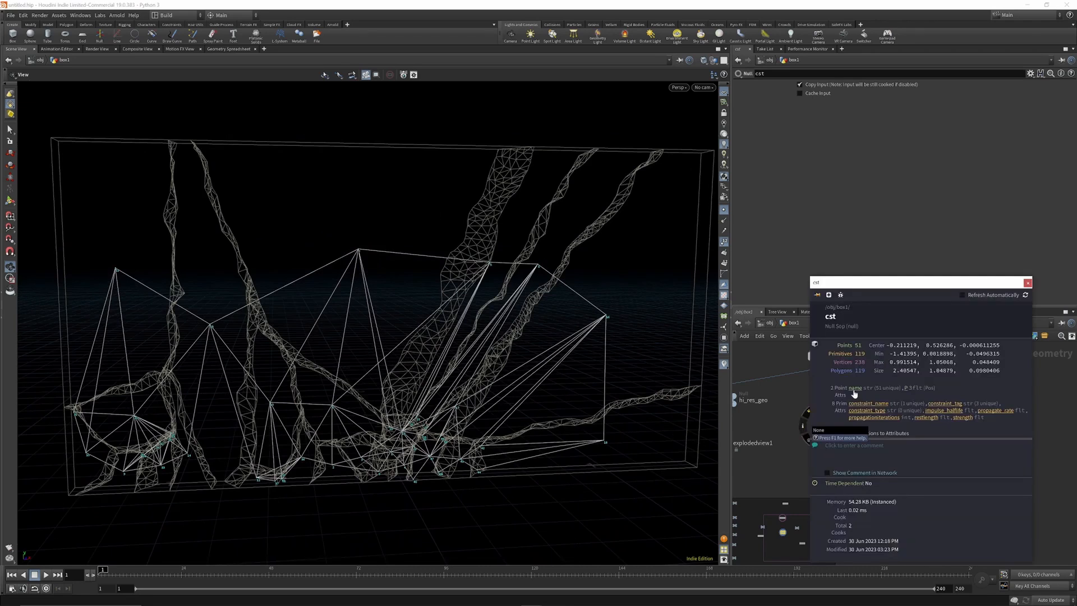
click(219, 50)
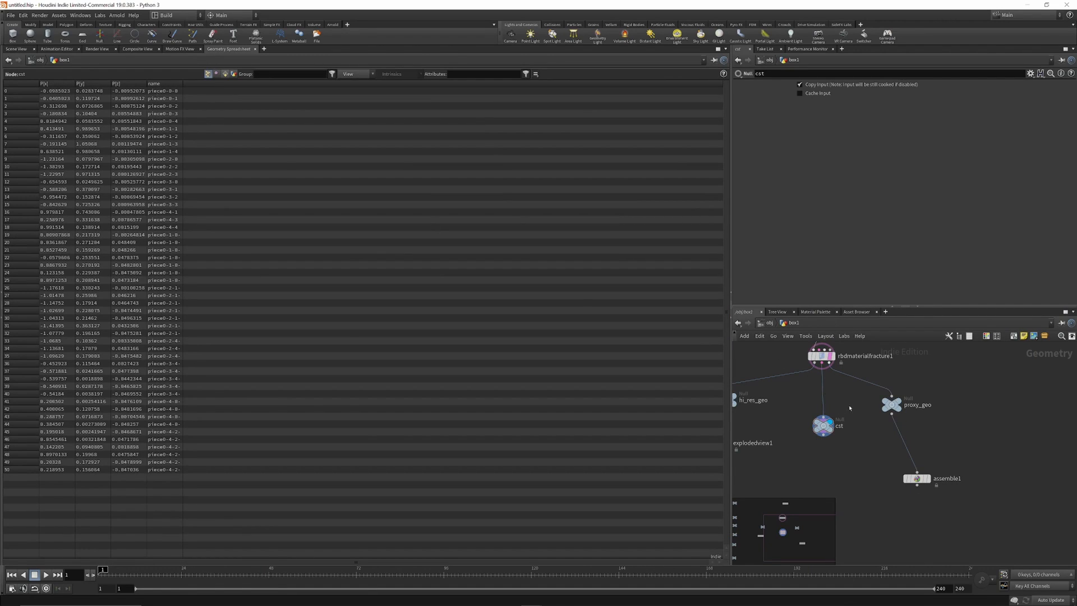
click(805, 428)
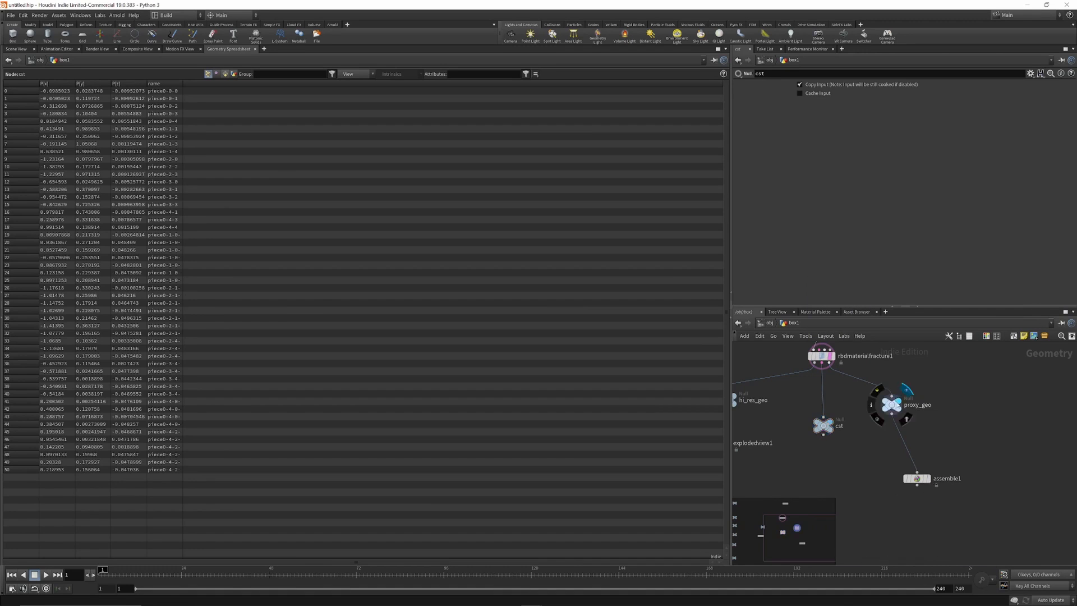
Step: Select the proxy_geo null and check its name attribute in the node info and the spreadsheet's primitive data
click(891, 404)
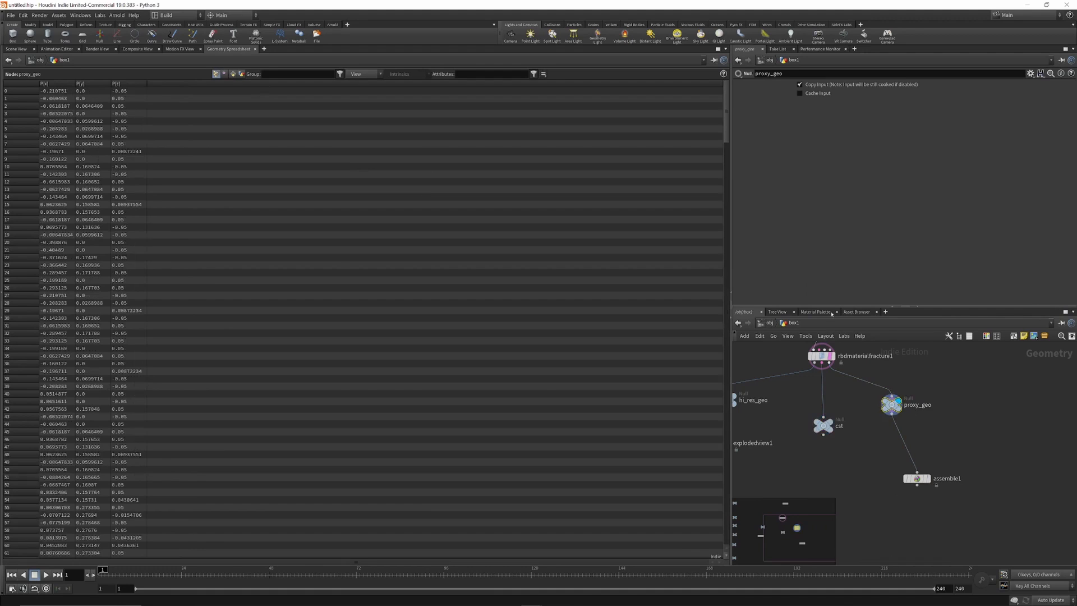
click(873, 404)
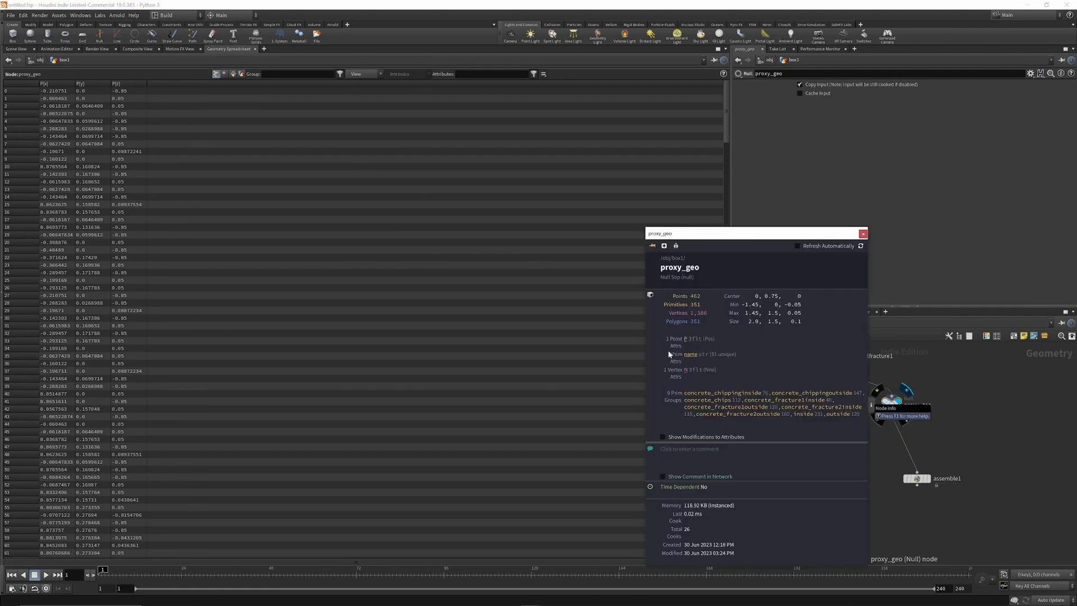
click(233, 74)
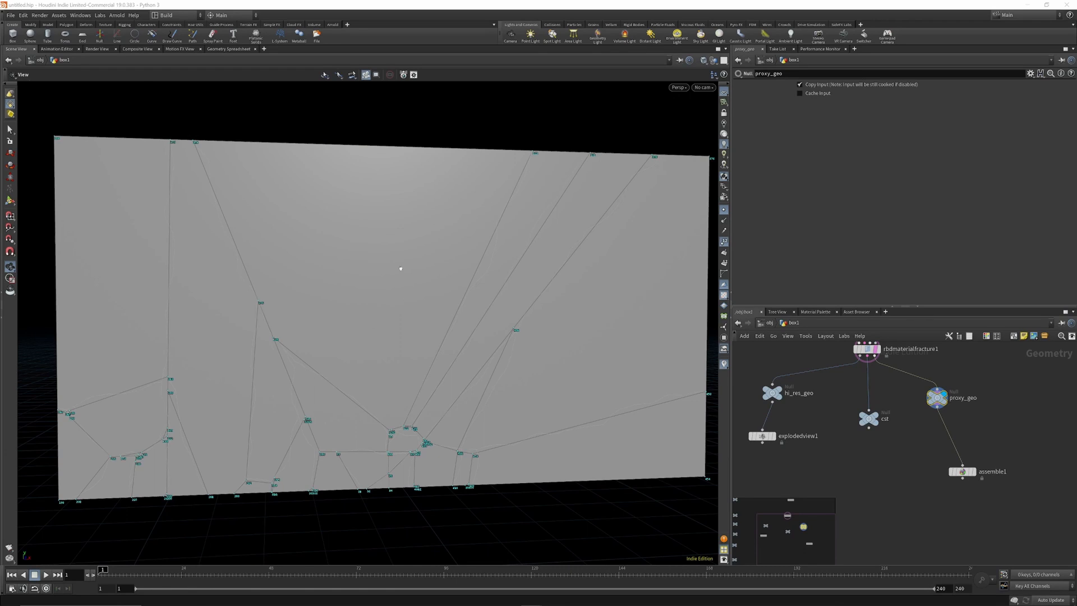
Step: Display the cst null in the viewport again, over the templated fracture wireframe
scroll(873, 439, up, 3)
scroll(872, 439, down, 5)
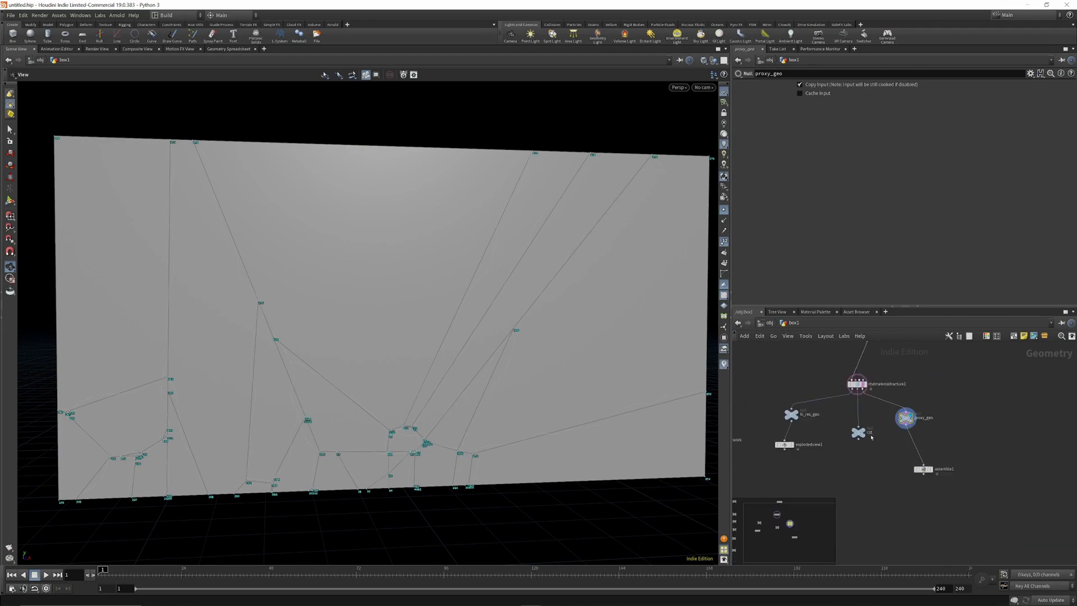
scroll(872, 439, up, 2)
click(863, 415)
drag(509, 273, 504, 293)
scroll(921, 447, down, 8)
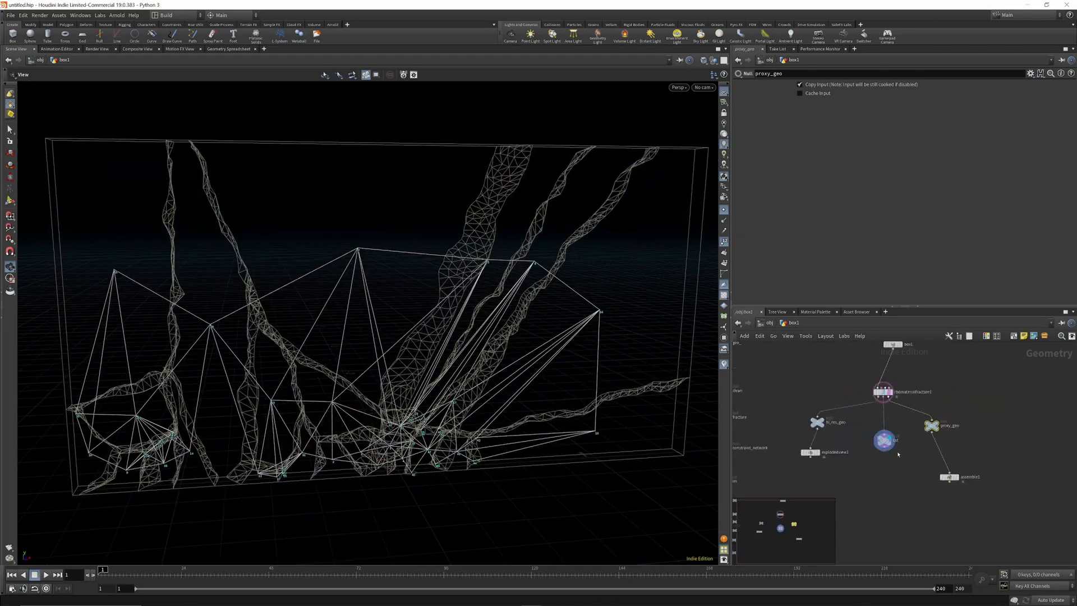
Step: Set the Fog Volume noise type of the RBD Material Fracture's second primary fracture level to None
scroll(894, 425, up, 6)
scroll(892, 444, up, 4)
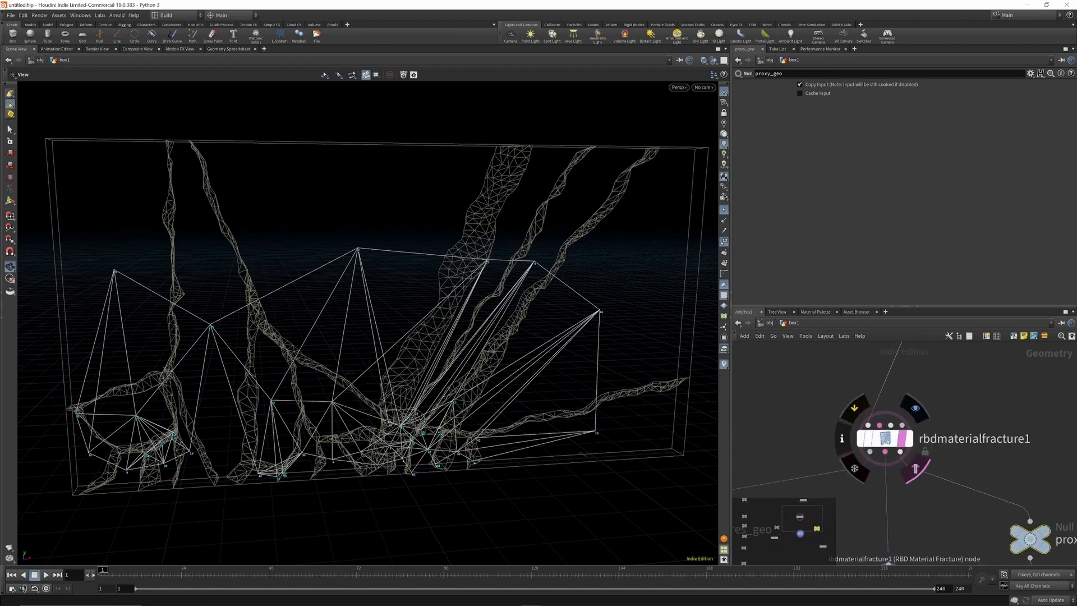
click(885, 441)
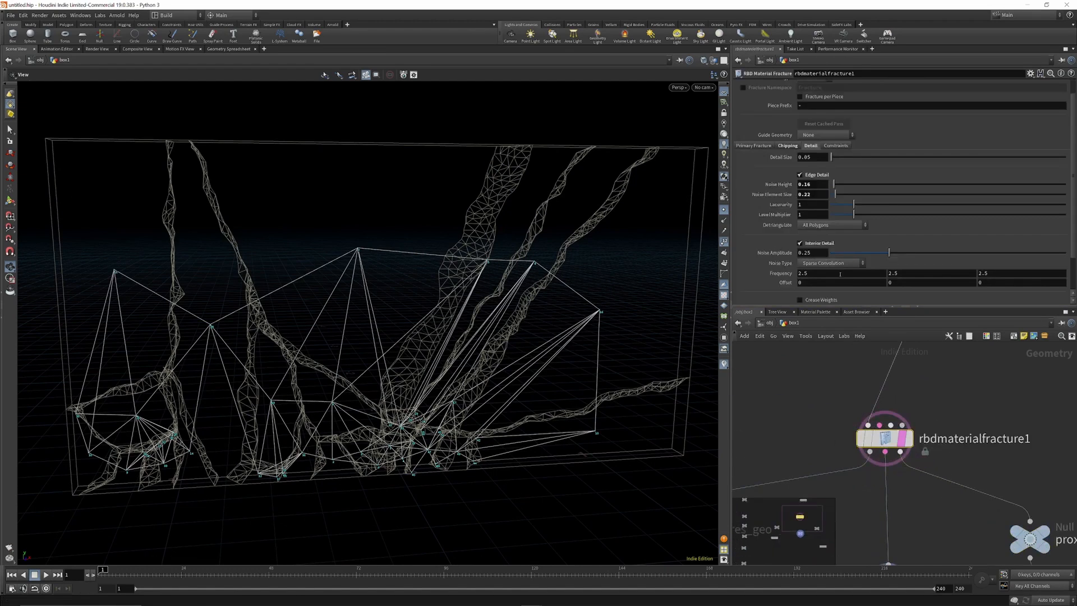
click(754, 146)
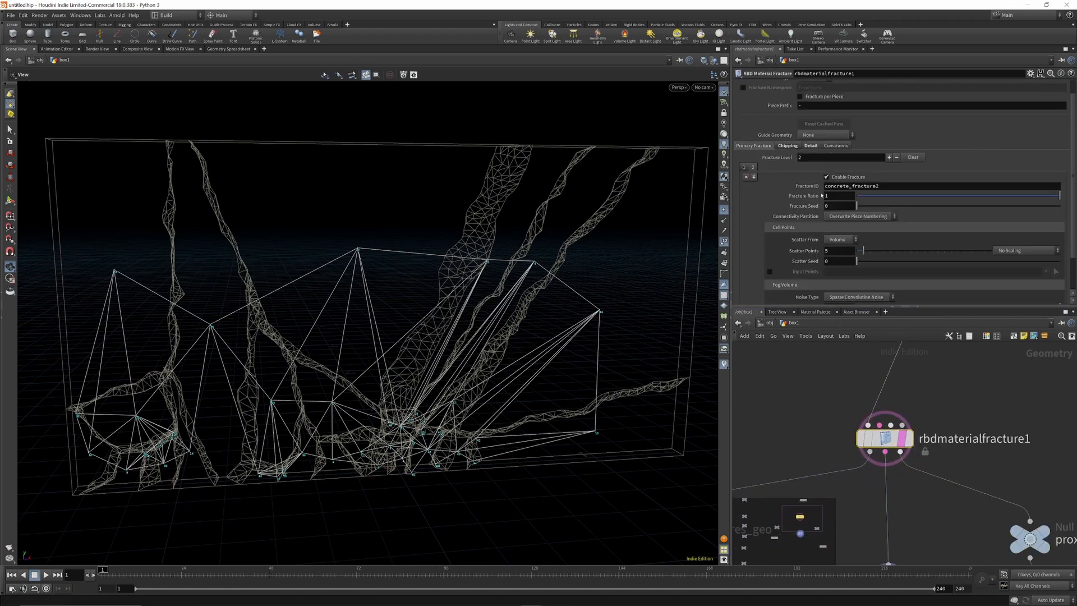
scroll(840, 254, down, 2)
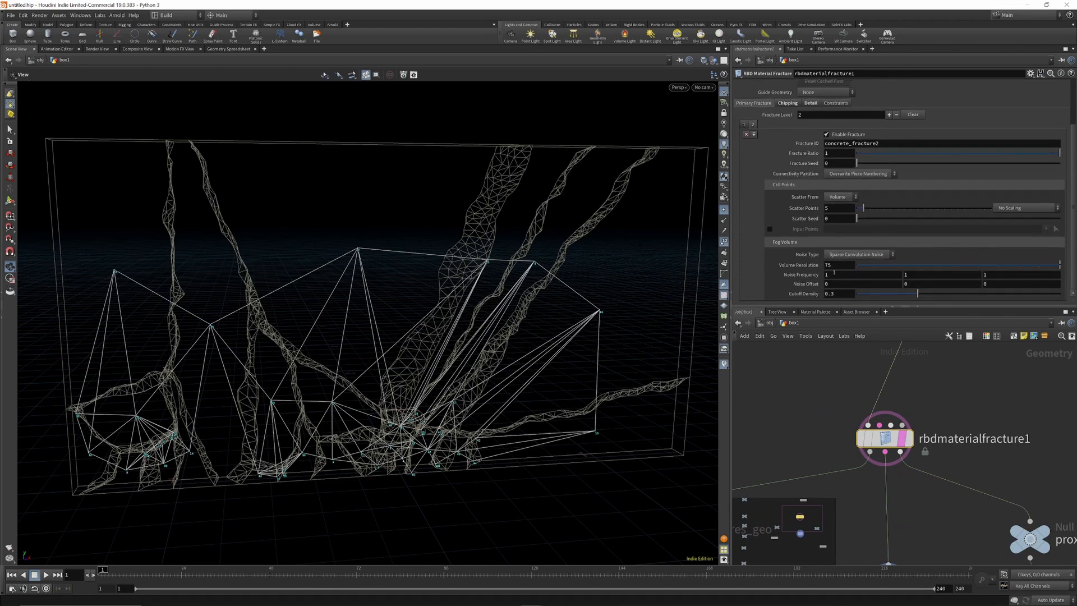
click(842, 255)
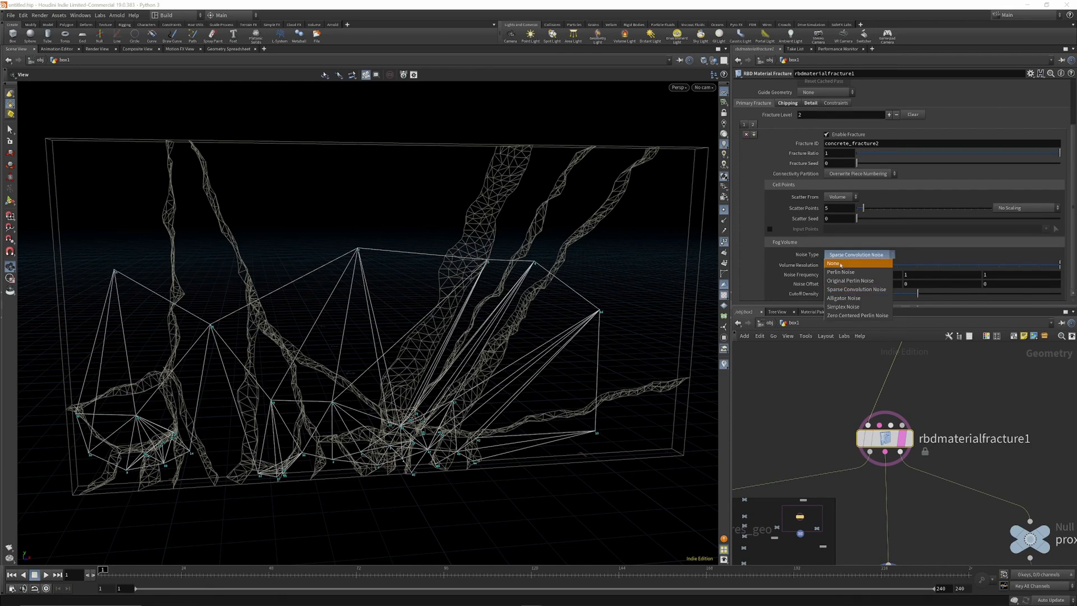
click(840, 263)
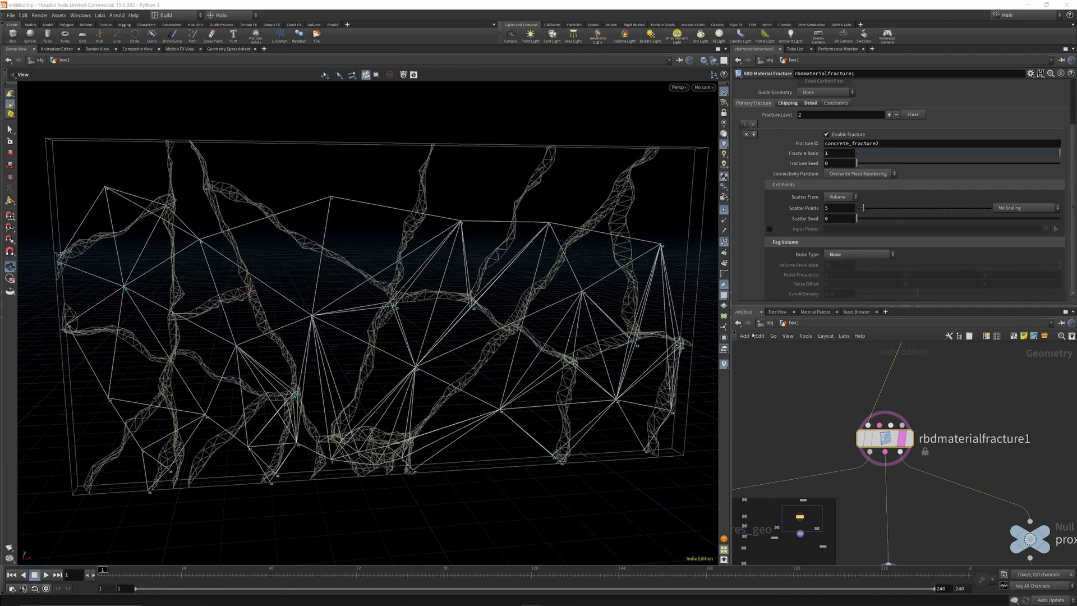
Step: Try None as the first fracture level's noise type and restore Sparse Convolution Noise
click(841, 255)
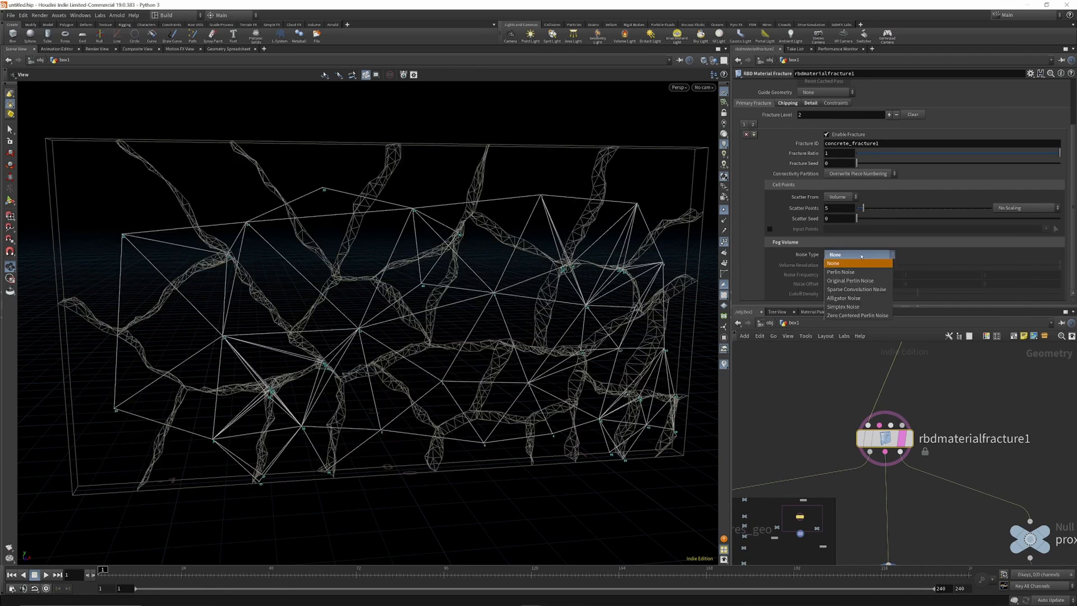
click(856, 289)
drag(438, 224, 624, 235)
scroll(841, 371, down, 3)
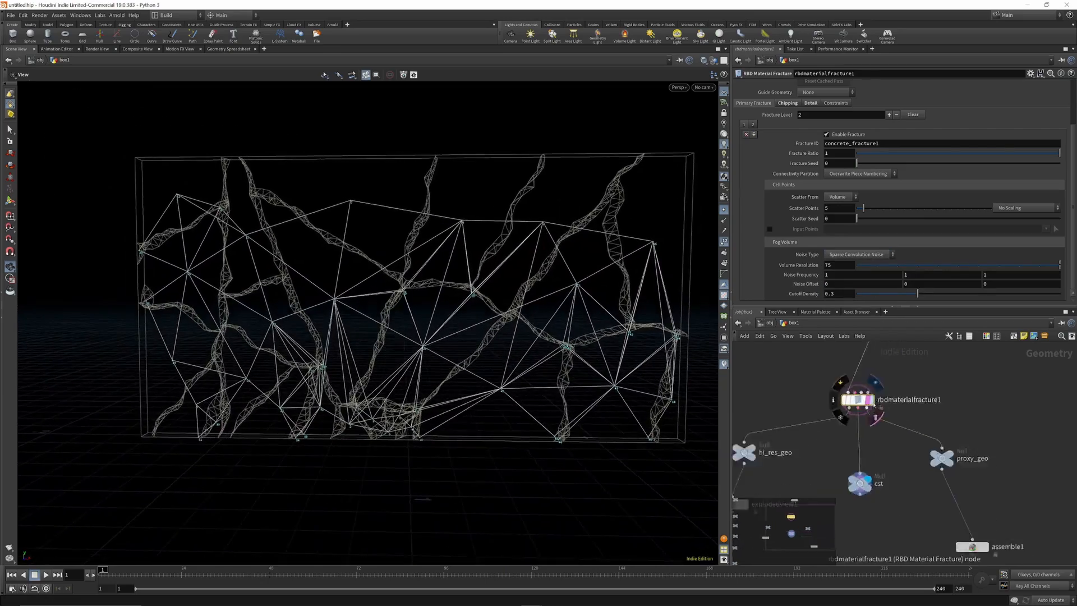
scroll(867, 400, up, 3)
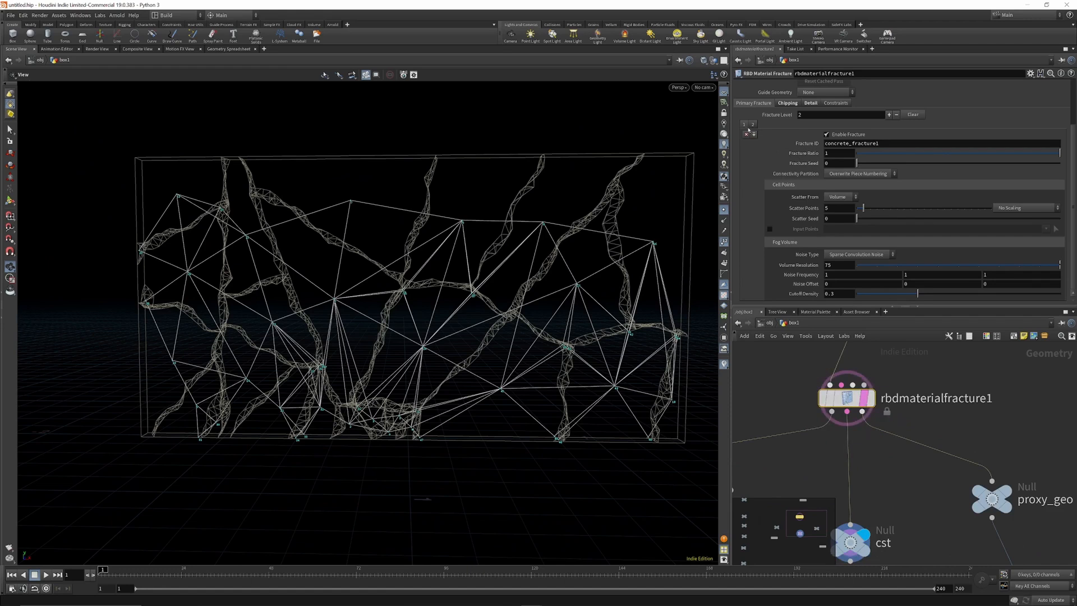
Step: Raise the primary Fracture Level to 4 and set the fourth level's noise type to None
click(889, 115)
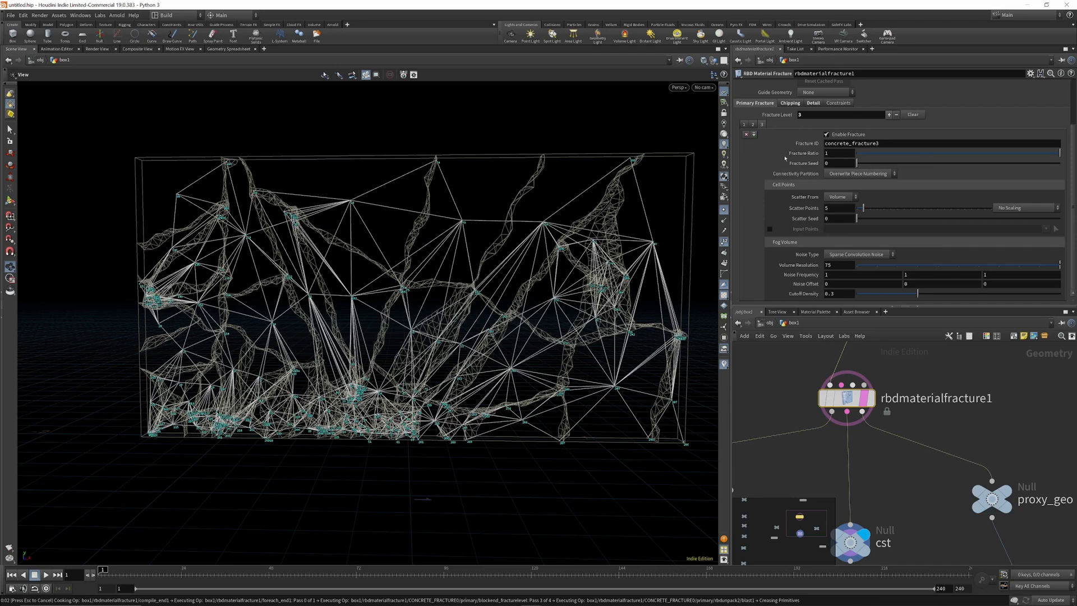
click(843, 255)
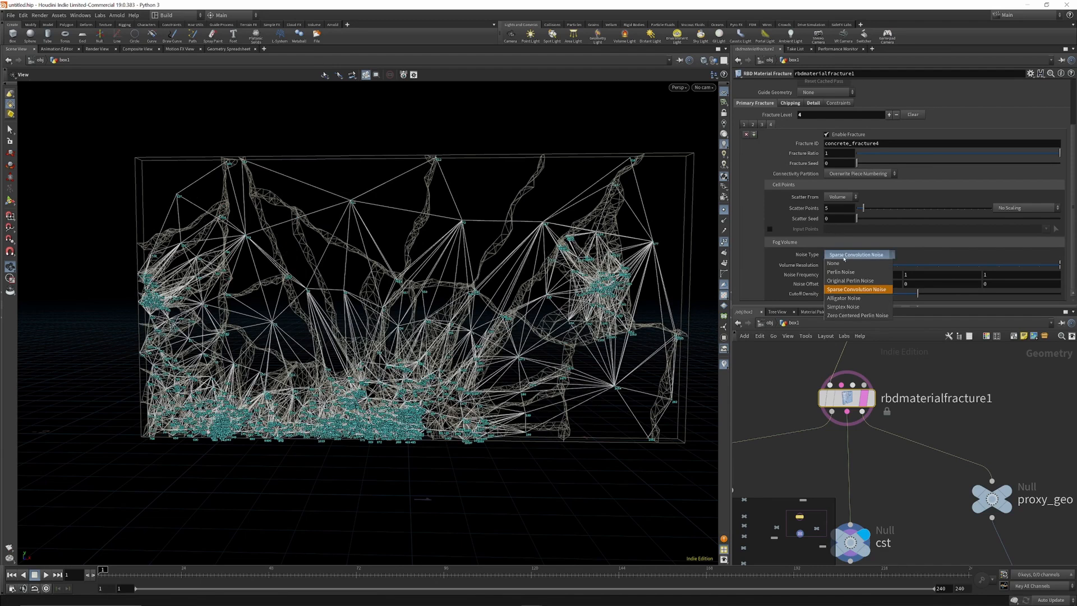
click(841, 263)
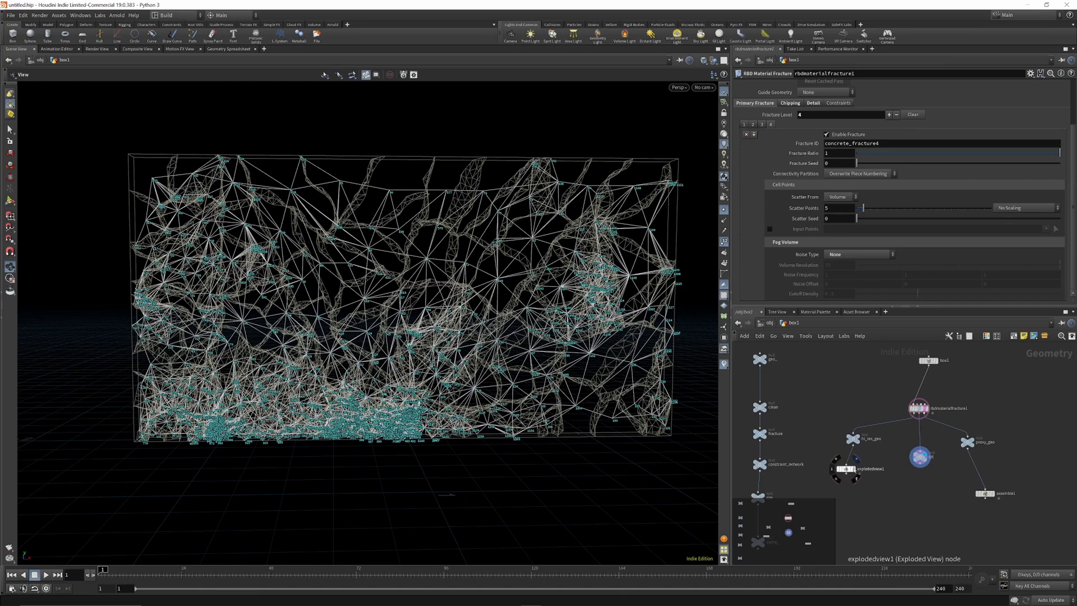
Step: Display the Exploded View node to inspect the separated high-resolution pieces
click(856, 465)
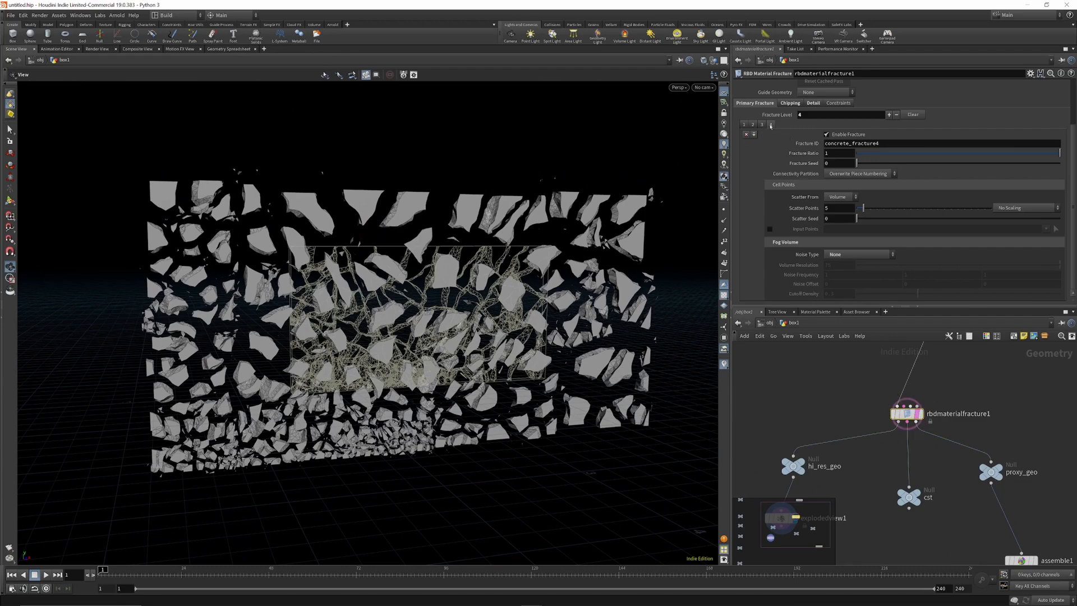
Step: Remove the fourth primary fracture level and turn off the template display of the RBD Material Fracture node
click(747, 134)
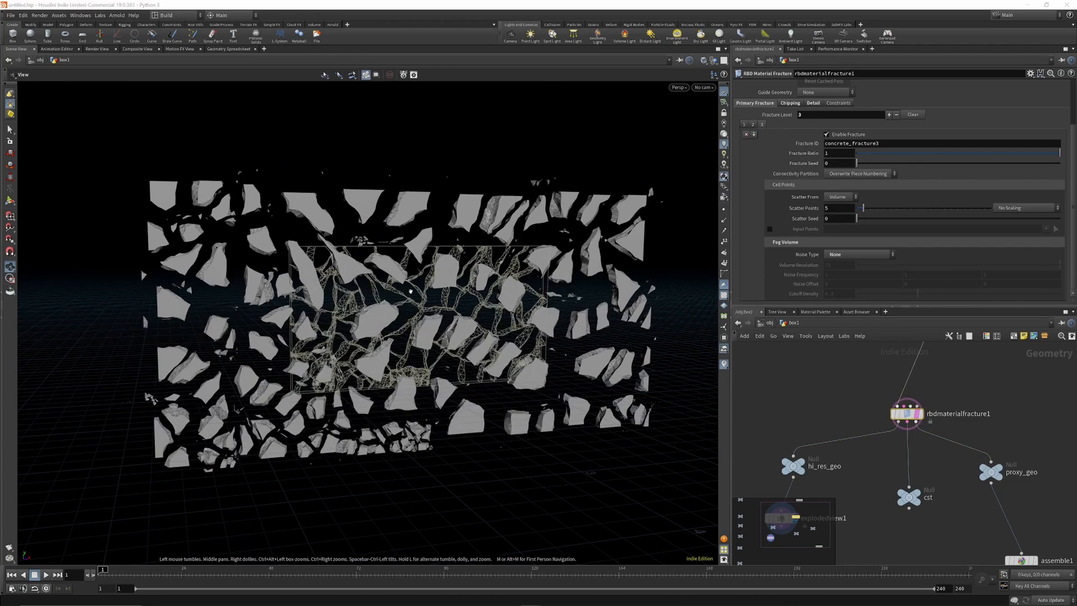
mouse_move(393, 289)
mouse_down()
mouse_move(416, 290)
mouse_move(381, 285)
mouse_up()
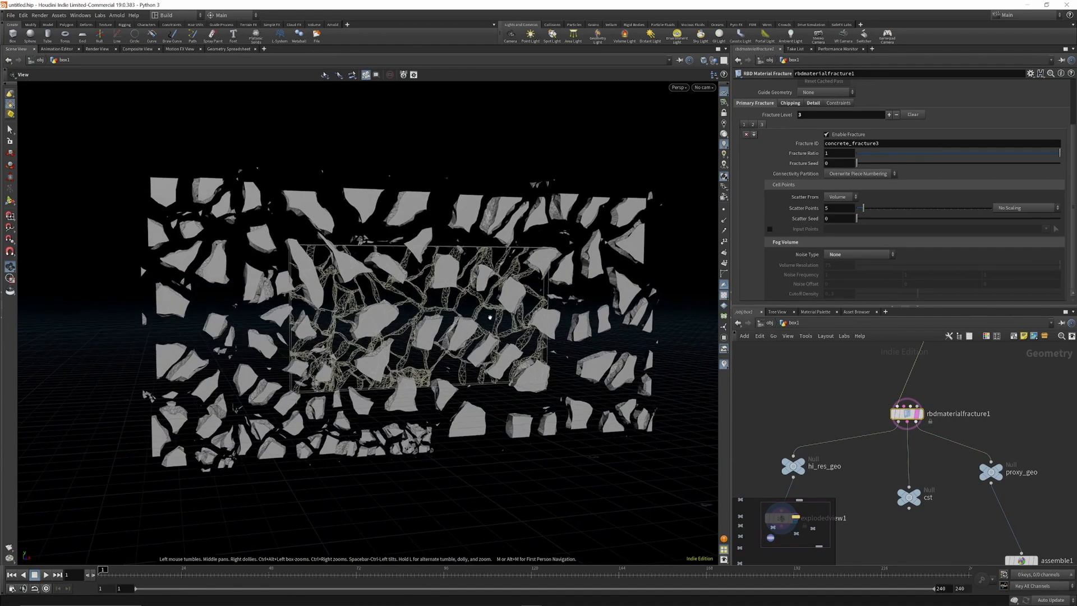
click(918, 414)
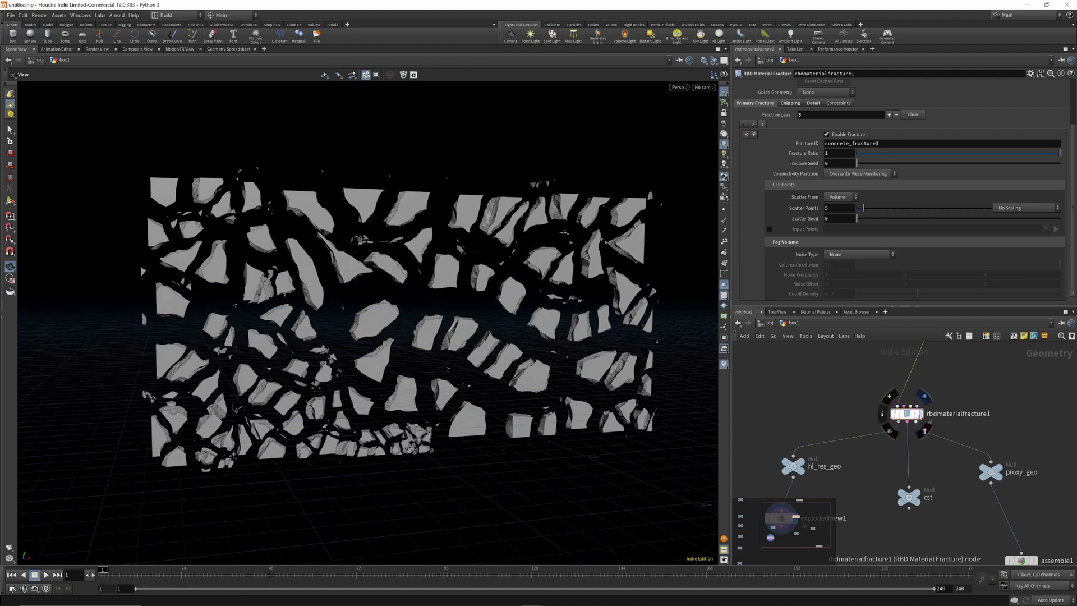
mouse_move(431, 290)
mouse_down()
mouse_move(477, 292)
mouse_move(426, 291)
mouse_up()
Step: Disable chipping on the RBD Material Fracture node
scroll(796, 168, up, 2)
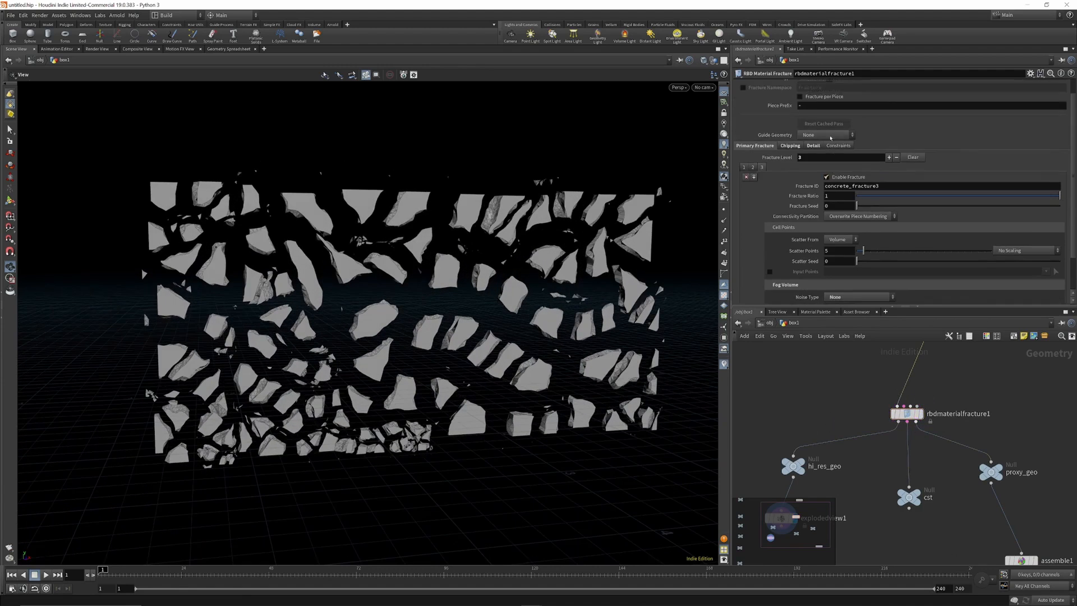
click(789, 145)
click(800, 156)
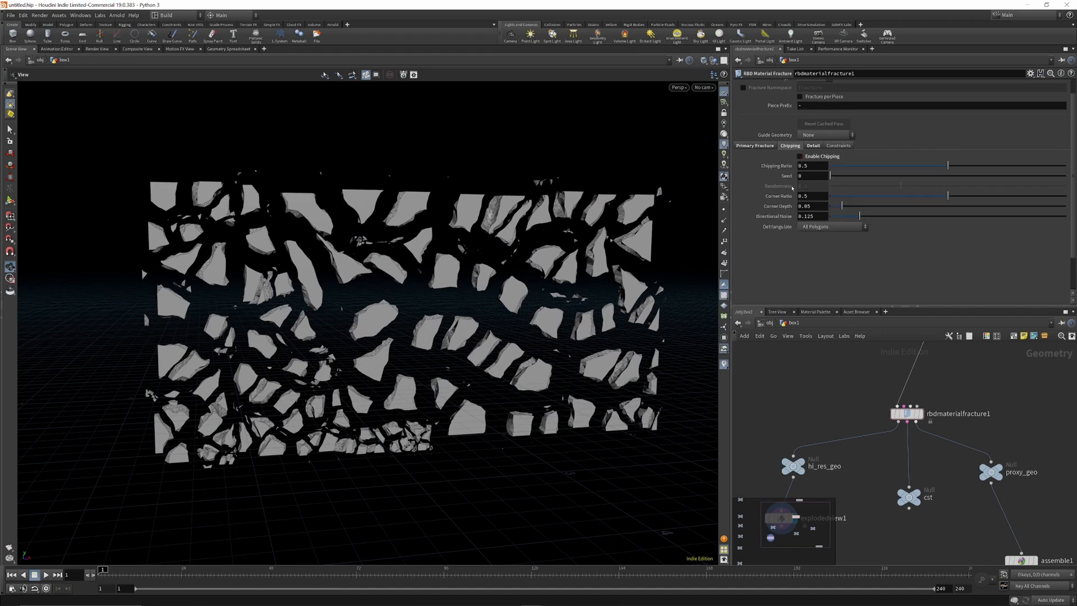
click(758, 146)
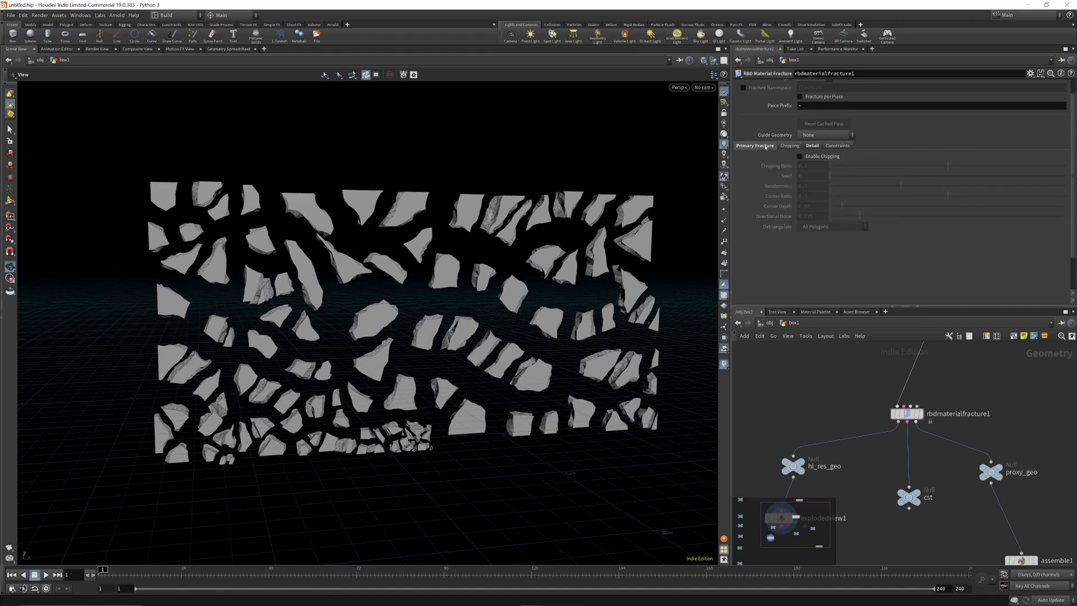
click(797, 146)
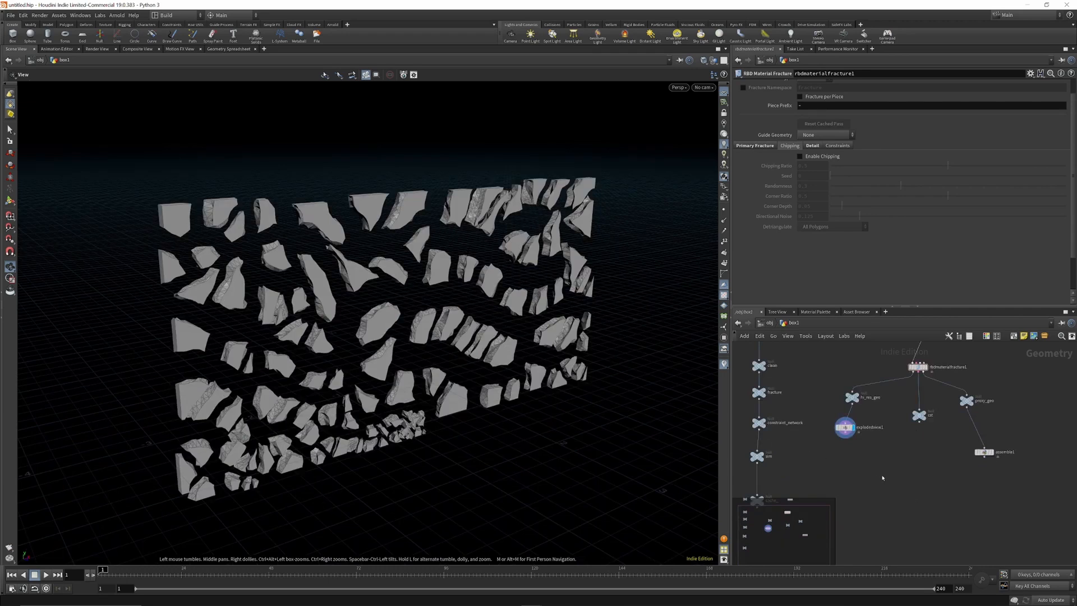
Step: Add an RBD Bullet Solver node to the network below the Exploded View node
key(Tab)
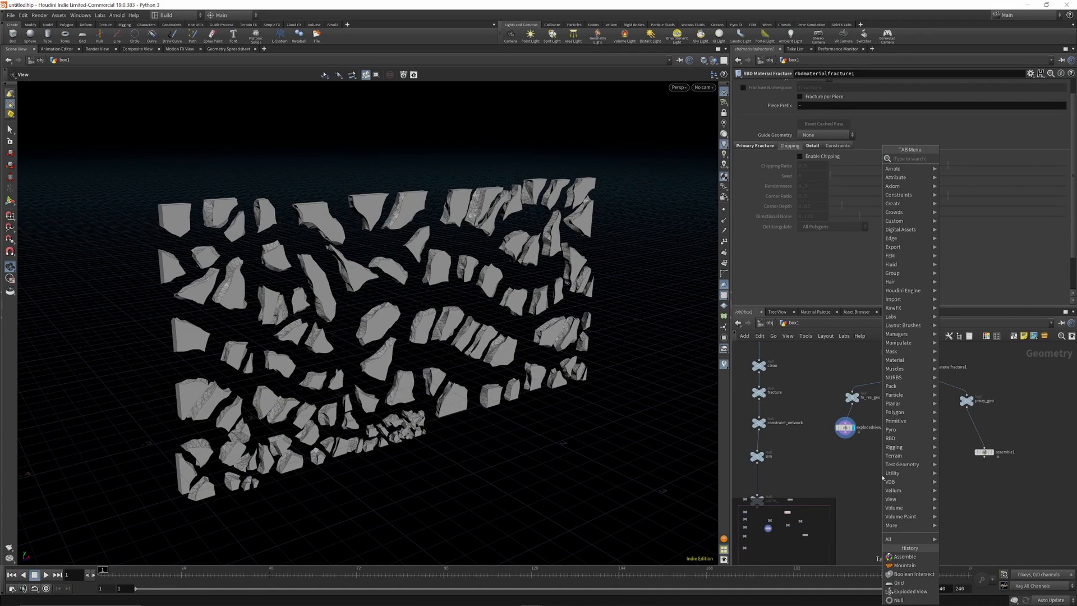
text(bull)
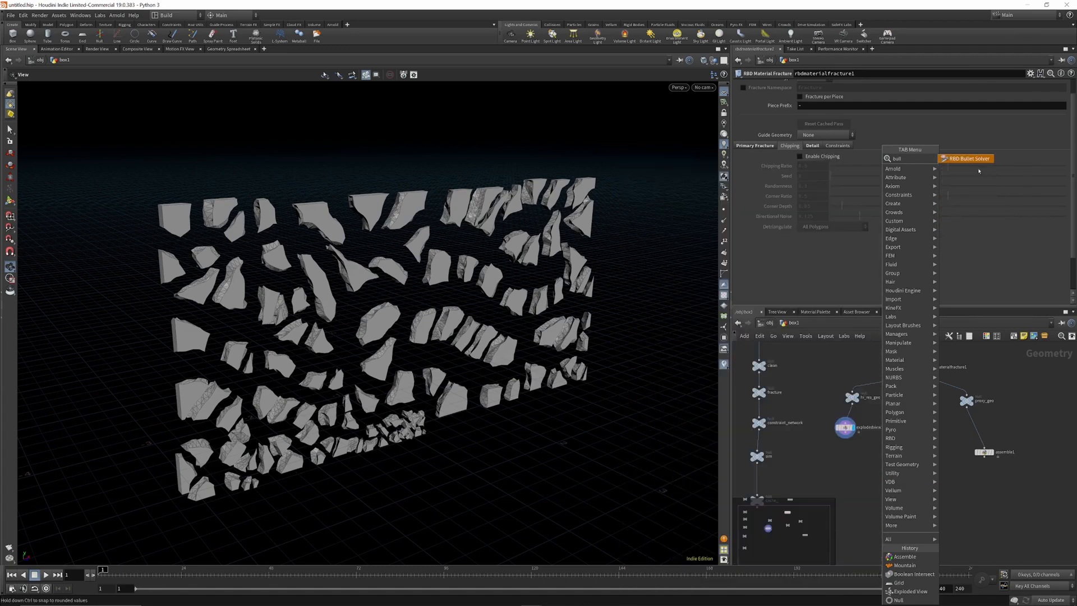
key(Return)
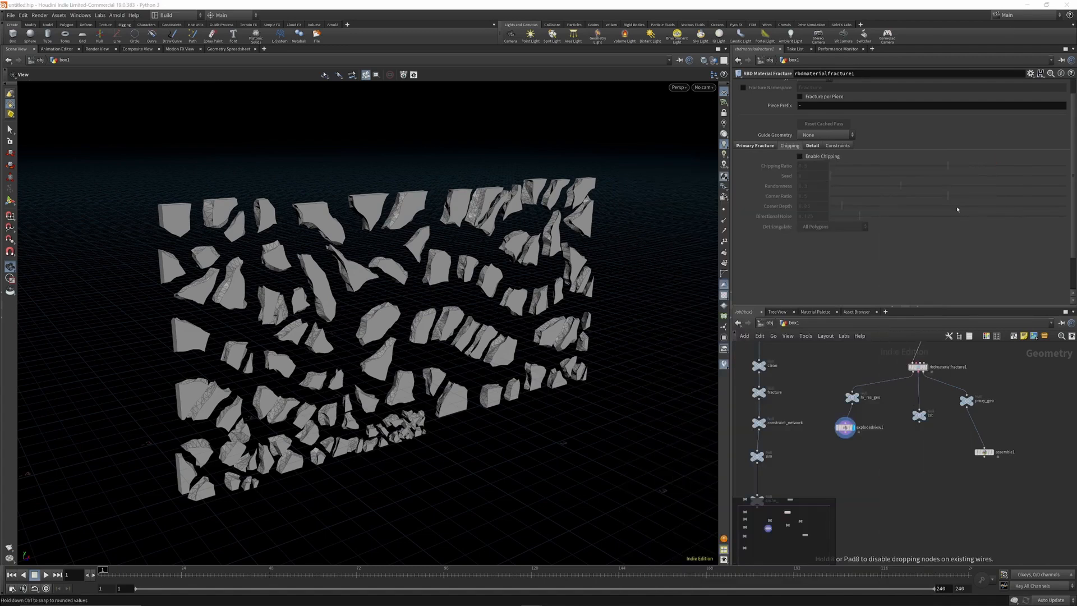
click(851, 472)
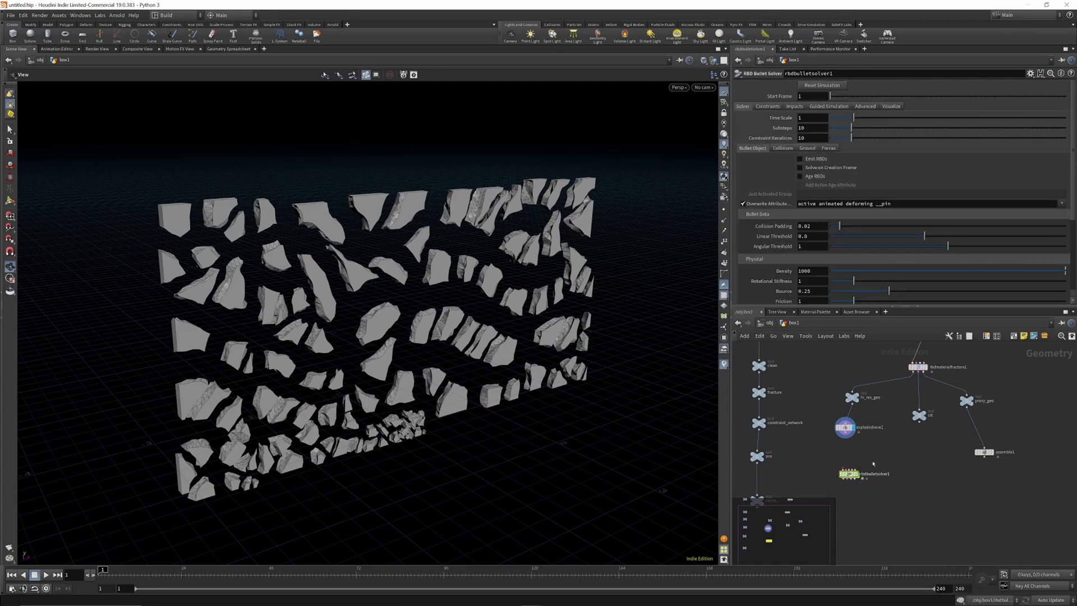
scroll(852, 491, up, 5)
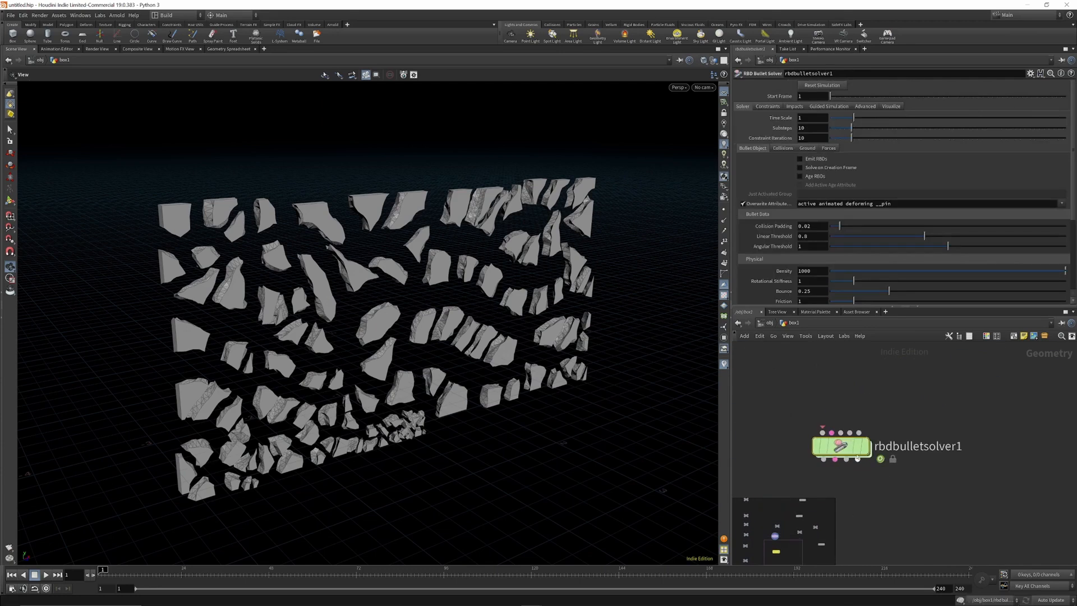
Step: Allow editing of the RBD Bullet Solver's contents and enter its internal network
mouse_move(827, 441)
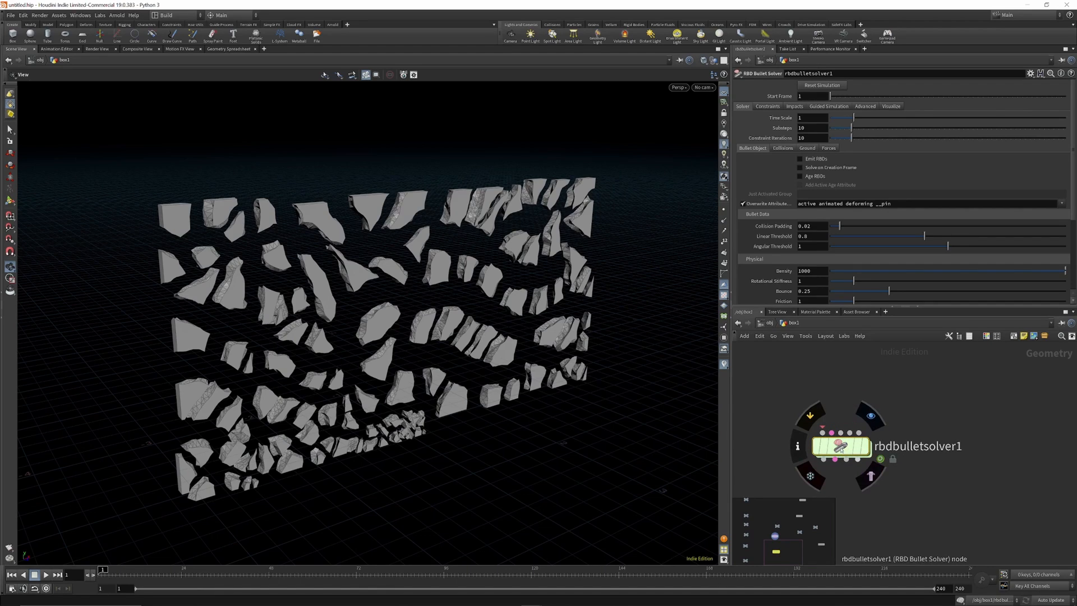
right_click(840, 447)
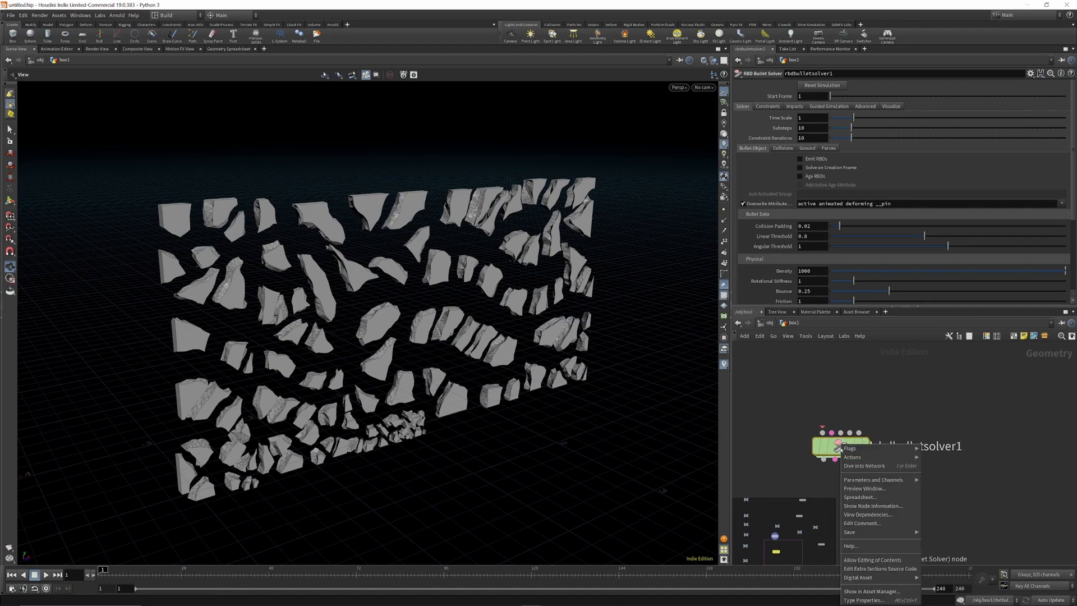
click(872, 560)
double_click(840, 447)
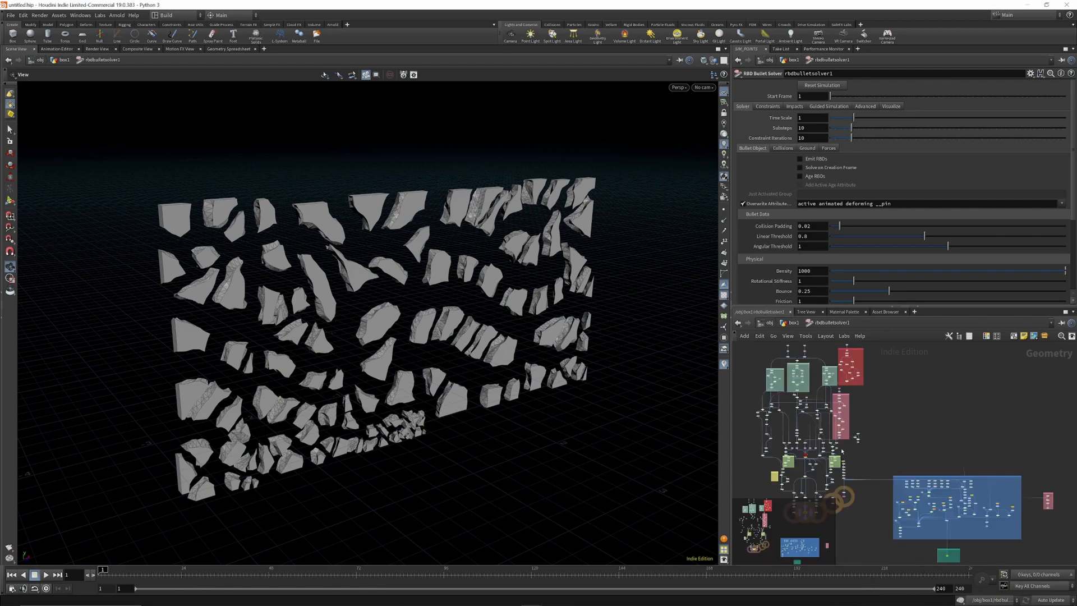
Step: Examine the RBD Bullet Solver's internal node network and return to the box1 level
scroll(852, 436, up, 8)
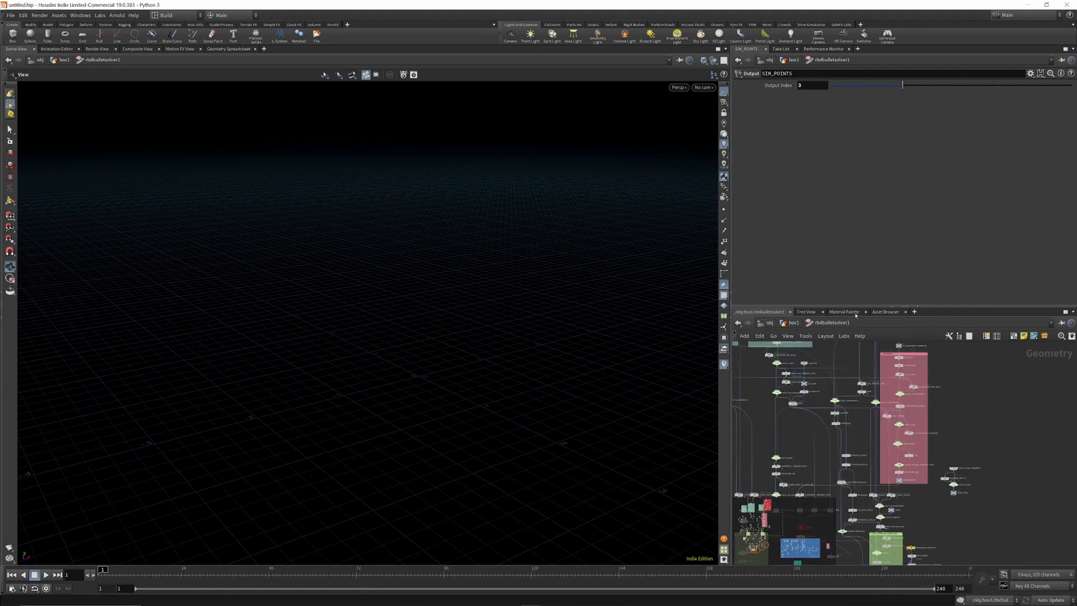
drag(874, 306, 874, 168)
drag(731, 140, 653, 140)
scroll(862, 313, up, 5)
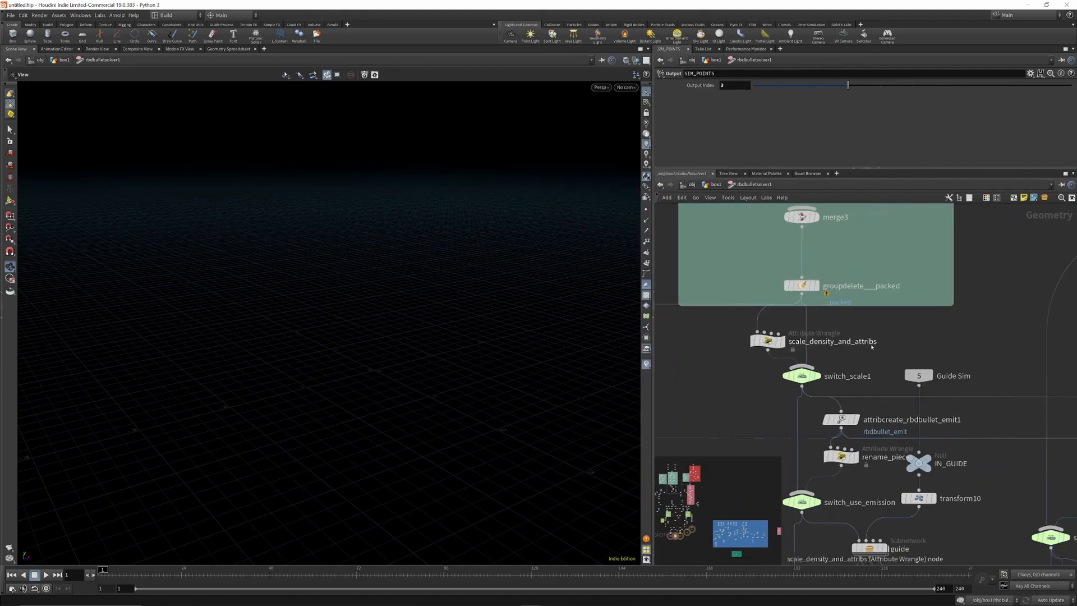
scroll(854, 340, down, 3)
scroll(854, 340, down, 6)
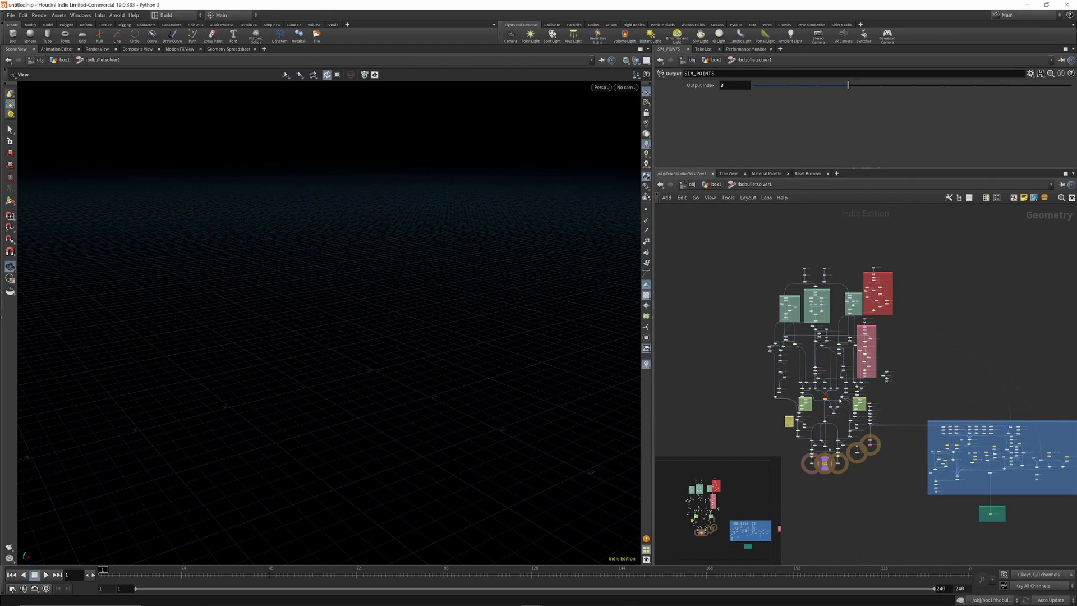
scroll(838, 398, up, 3)
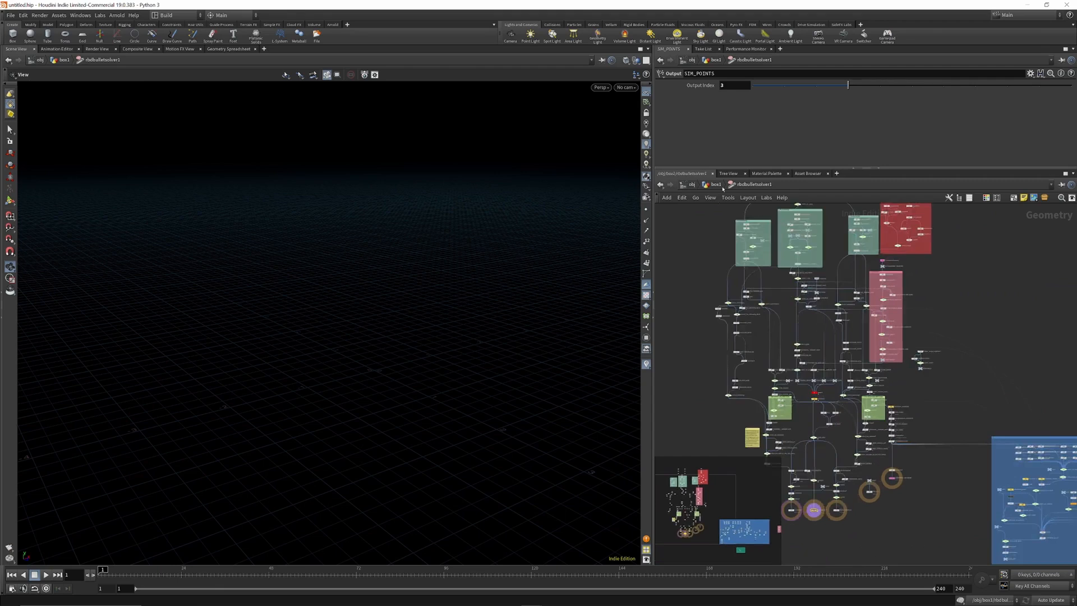
key(u)
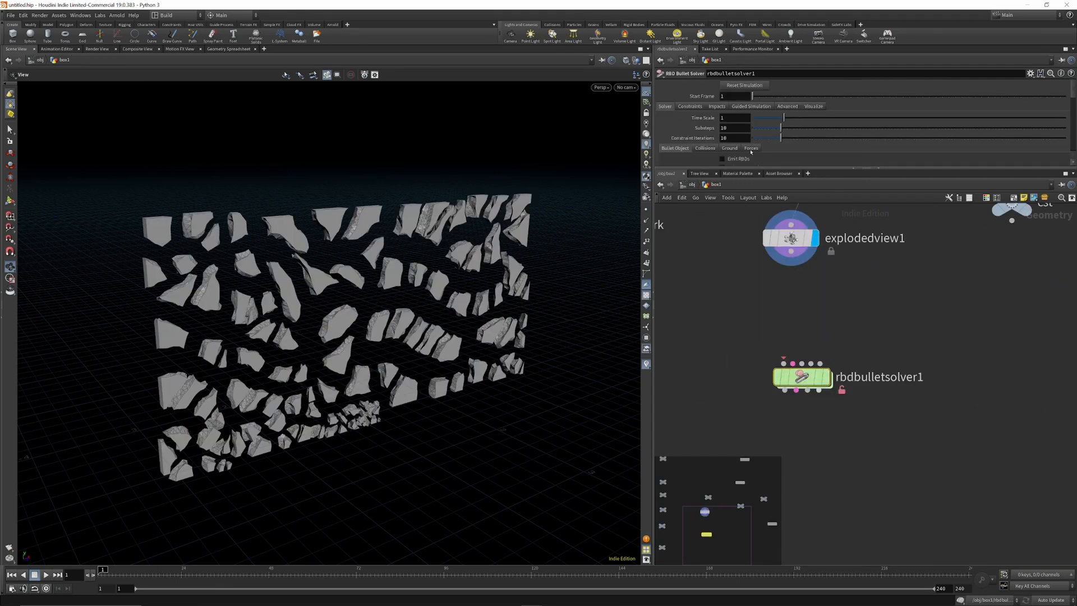
drag(756, 171, 756, 351)
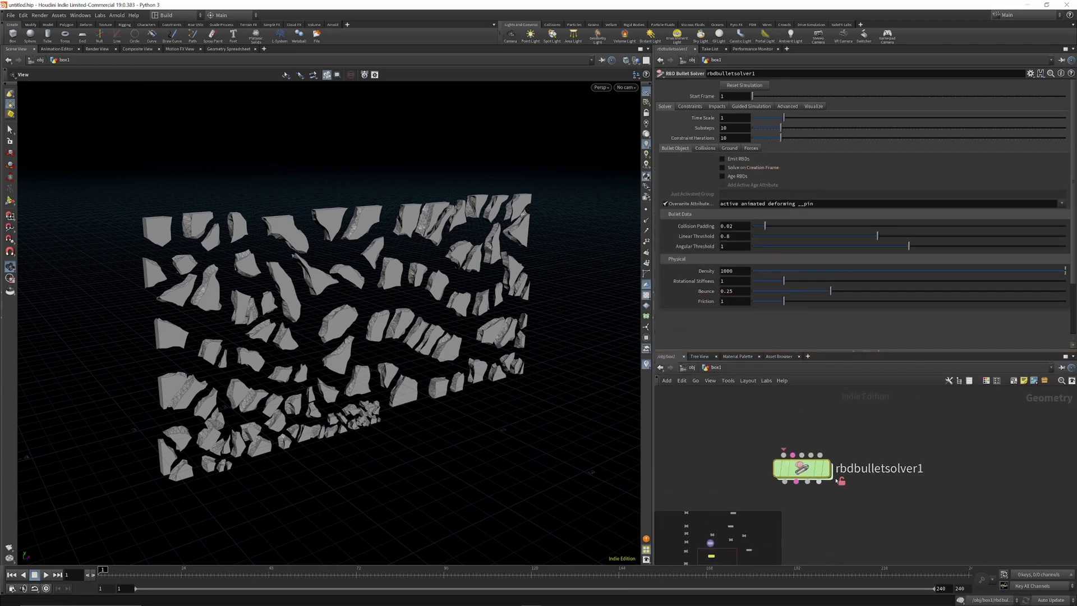
Step: Review the RBD Bullet Solver's constraint, advanced and general solver parameters
scroll(837, 479, down, 3)
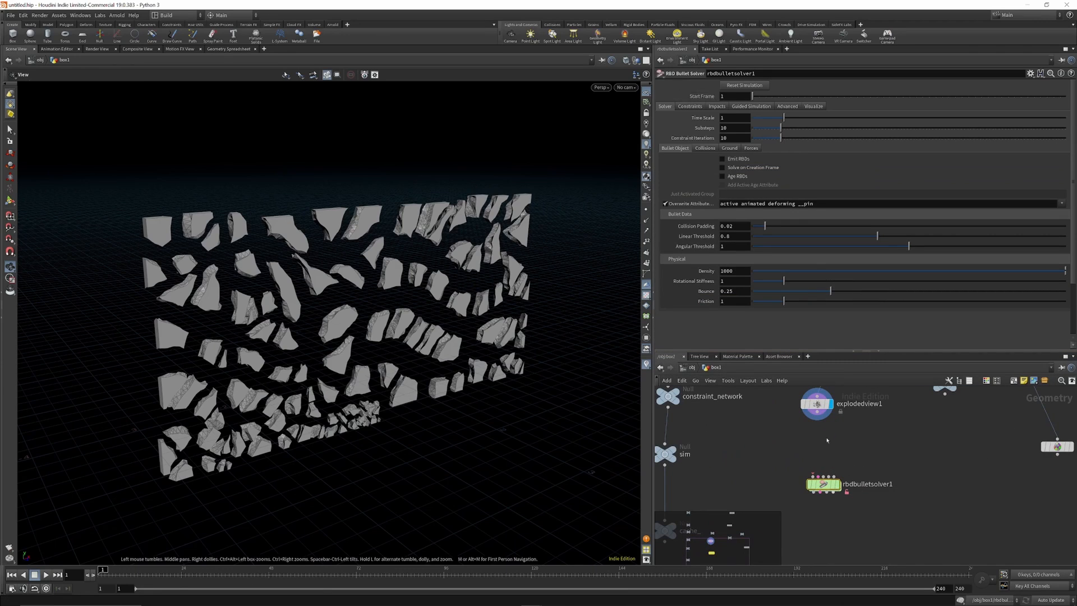
click(690, 107)
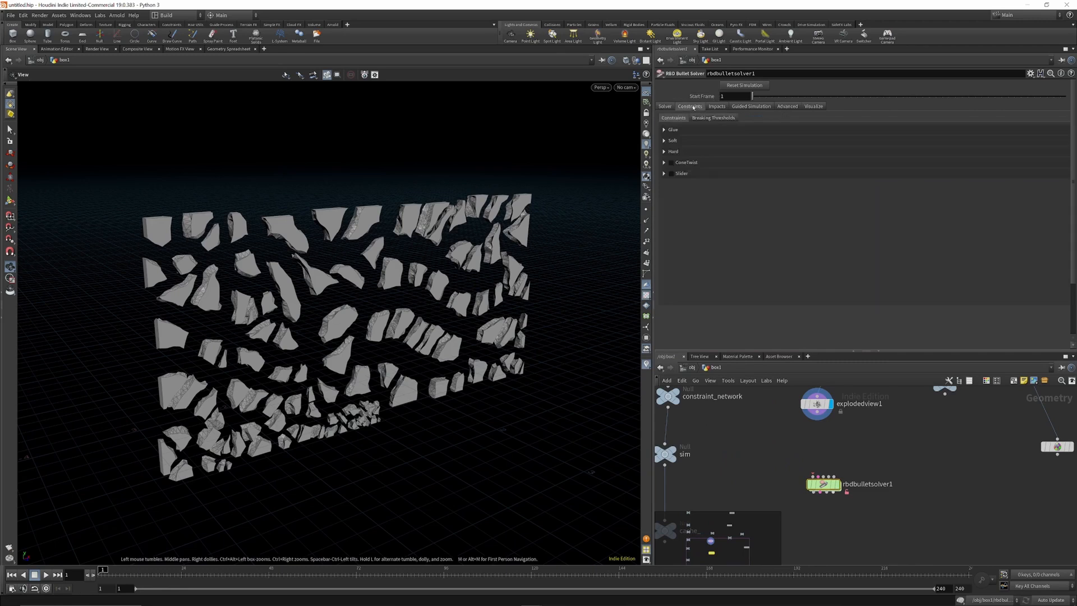
scroll(717, 108, down, 4)
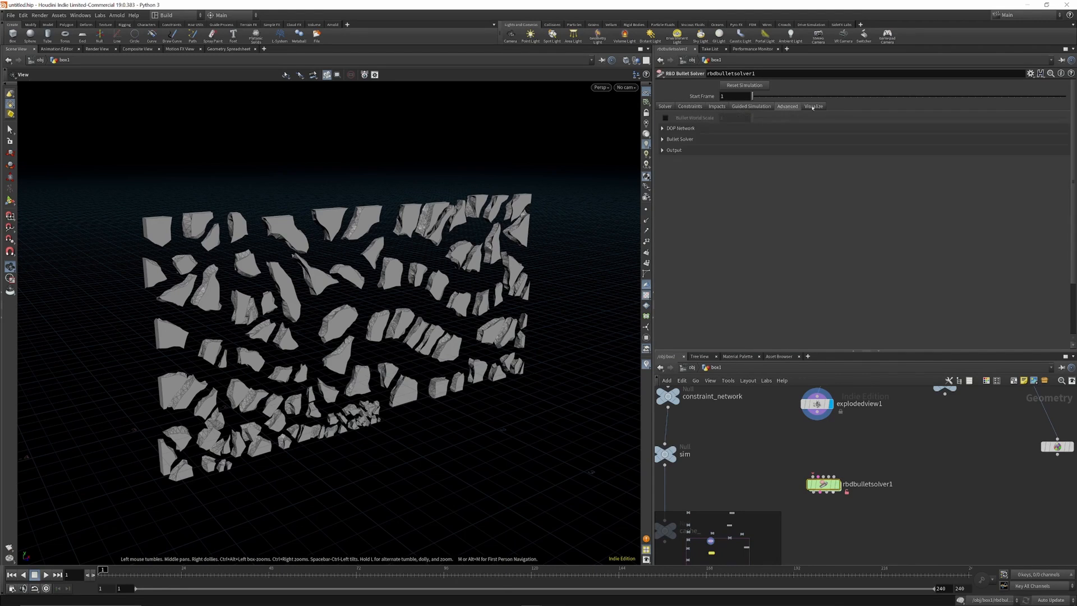
click(665, 106)
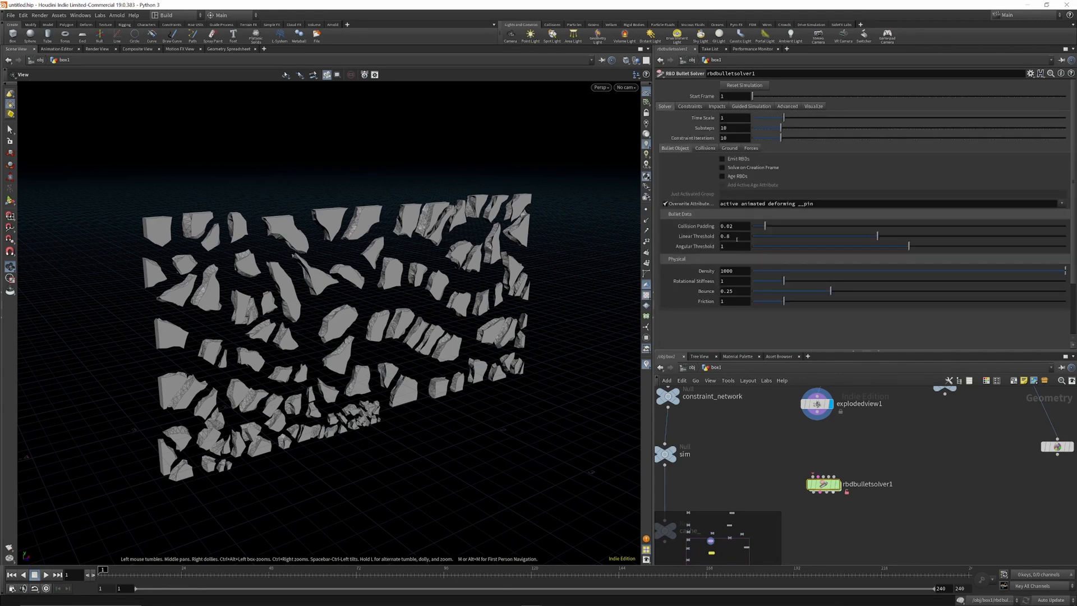
double_click(824, 484)
key(u)
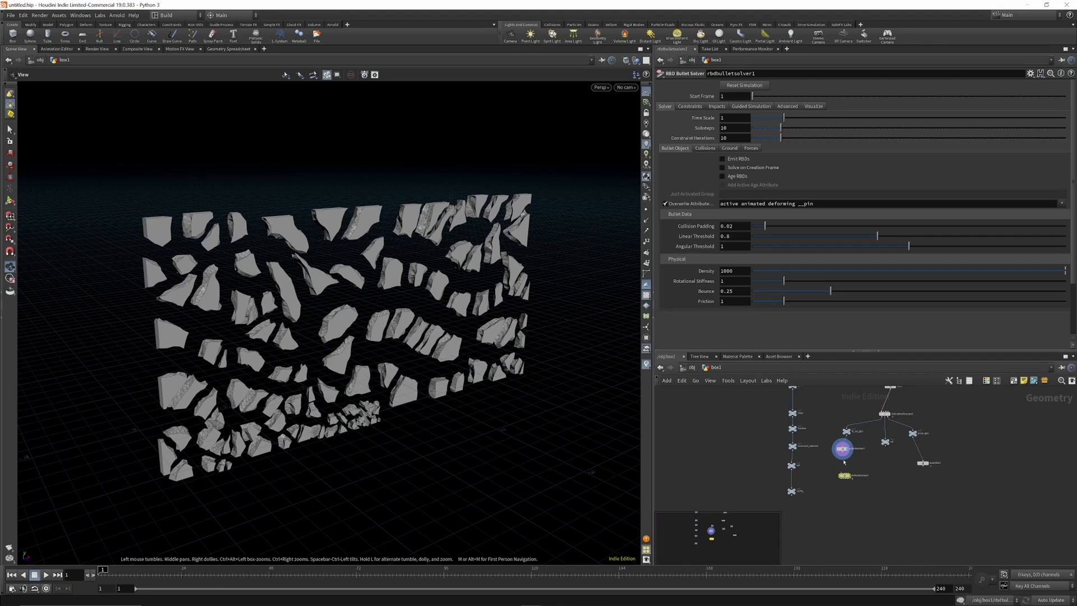
Step: Check the RBD Bullet Solver's inputs and reposition the node beneath the fracture's output null nodes
mouse_move(850, 459)
scroll(841, 473, up, 5)
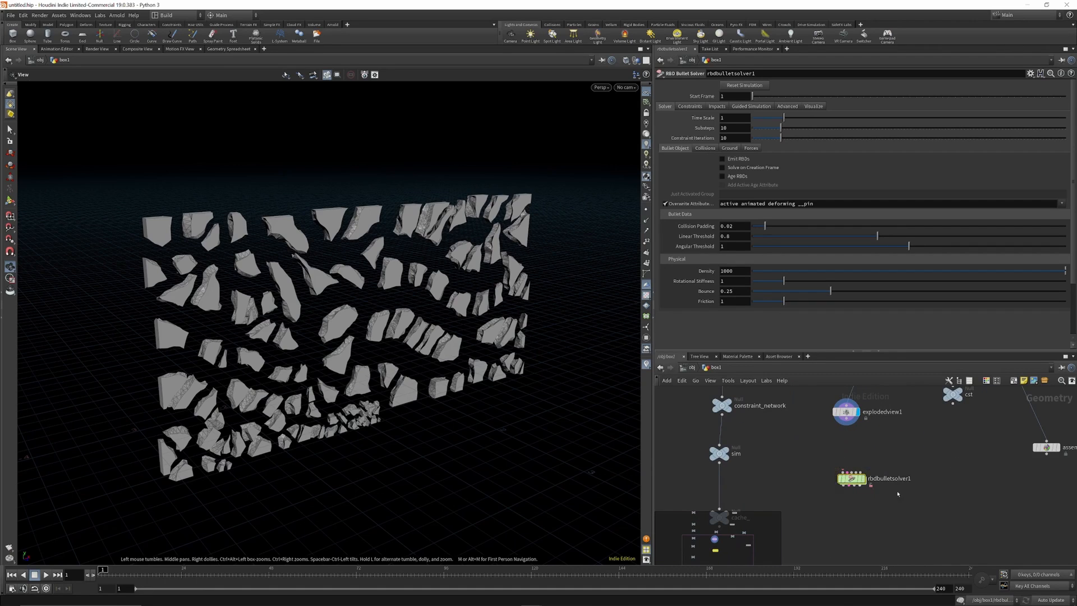
drag(851, 480, 843, 474)
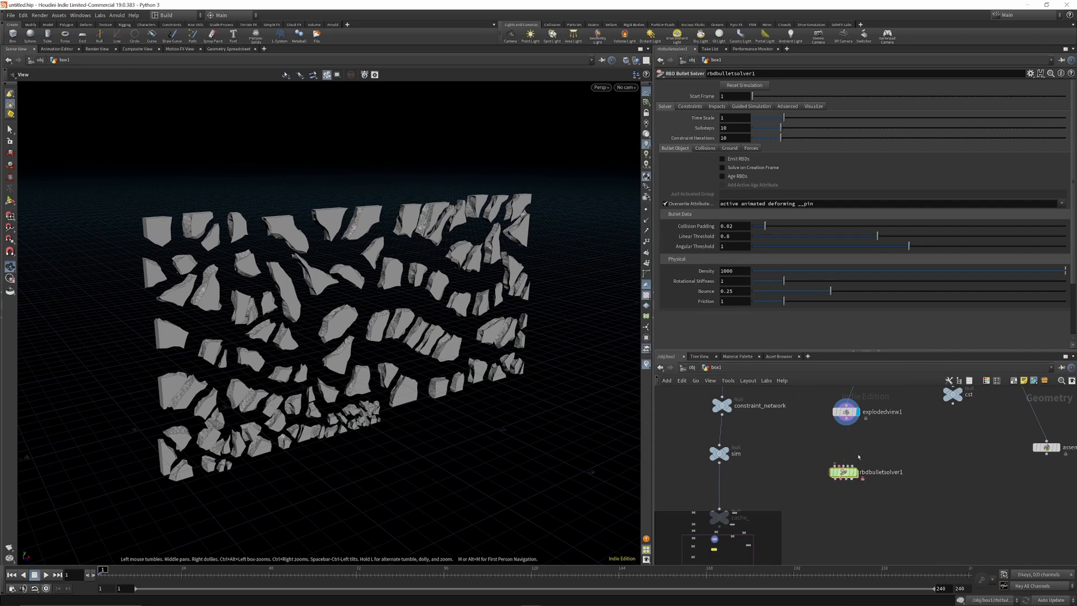
drag(464, 237, 449, 229)
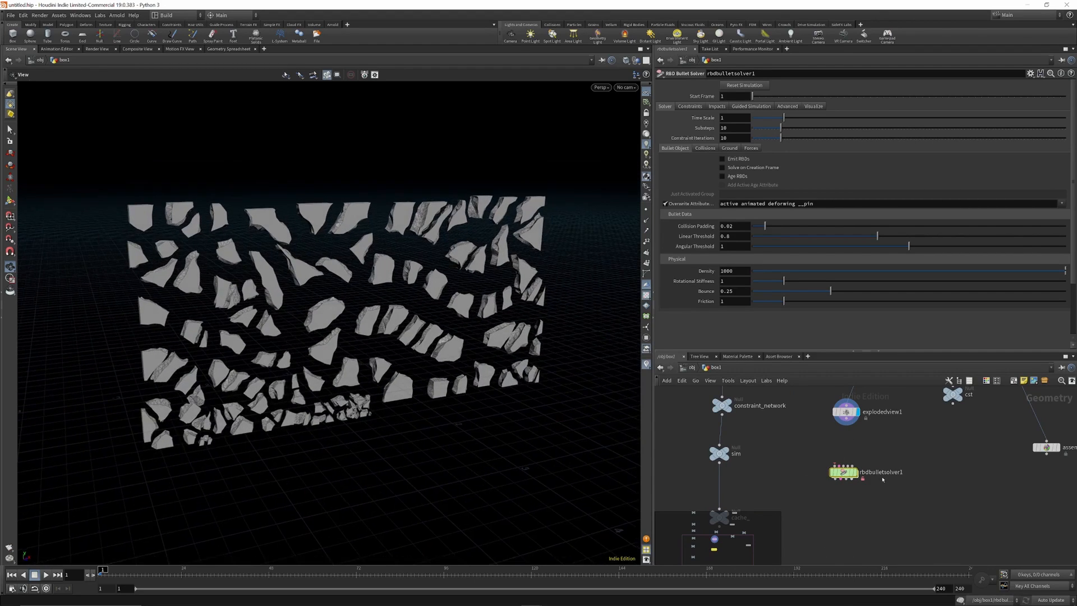
scroll(837, 467, up, 3)
scroll(854, 509, down, 5)
scroll(860, 486, up, 4)
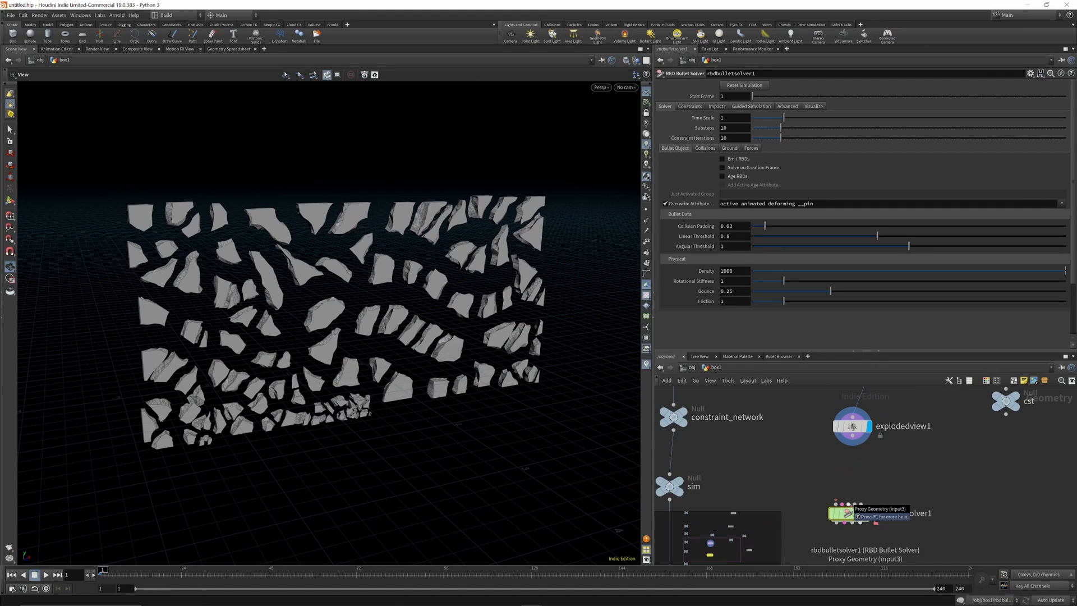
drag(848, 513, 955, 542)
scroll(886, 482, down, 5)
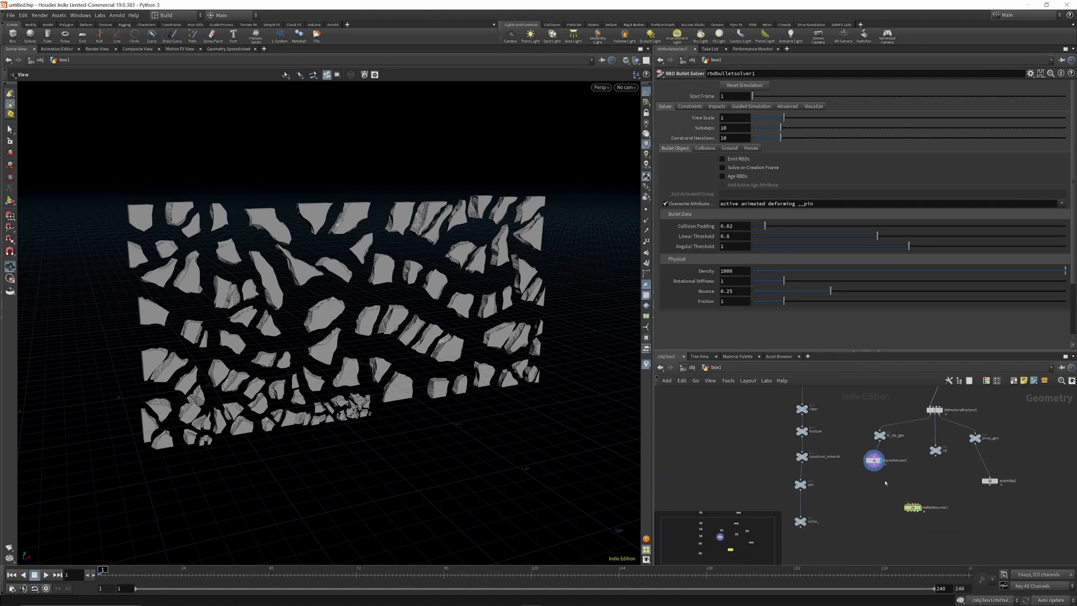
scroll(957, 490, up, 3)
Step: Connect proxy_geo to the RBD Bullet Solver's first input and cst to its second, placing the solver below cst
click(981, 427)
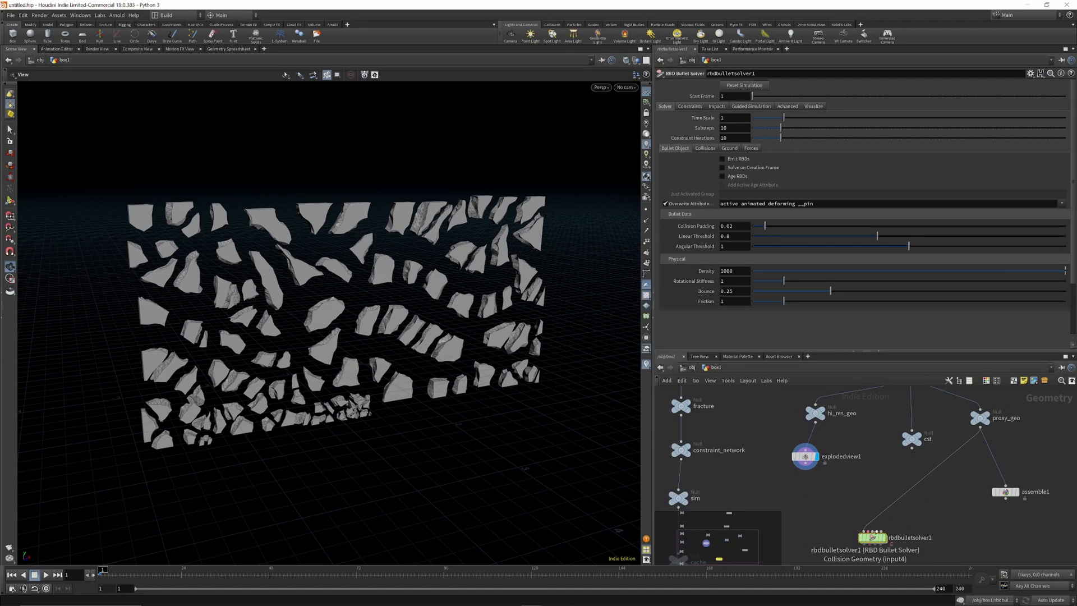
click(865, 531)
click(912, 448)
click(869, 532)
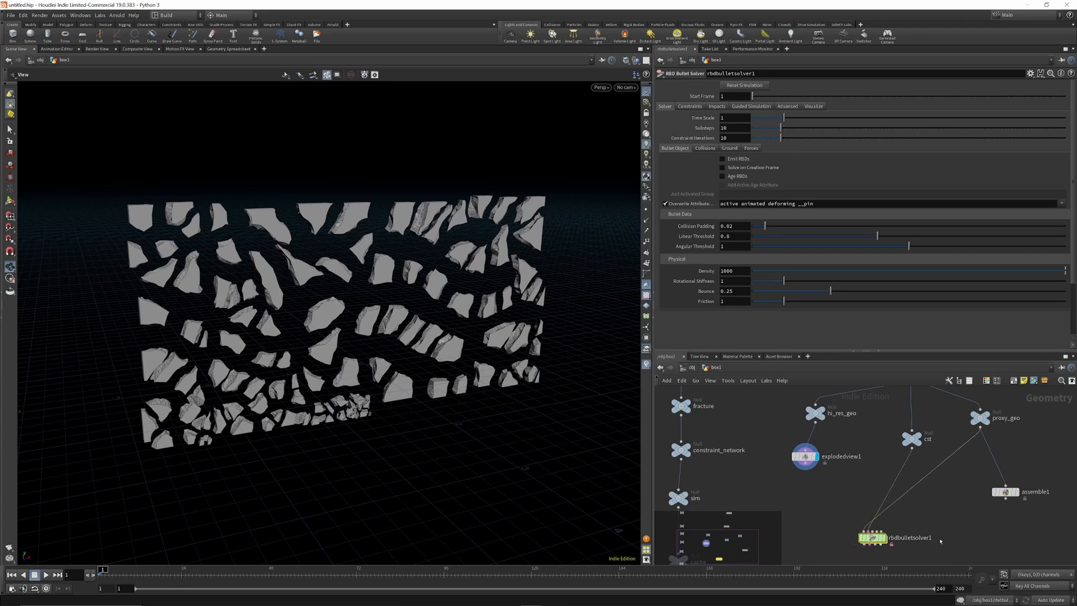
drag(873, 537, 907, 538)
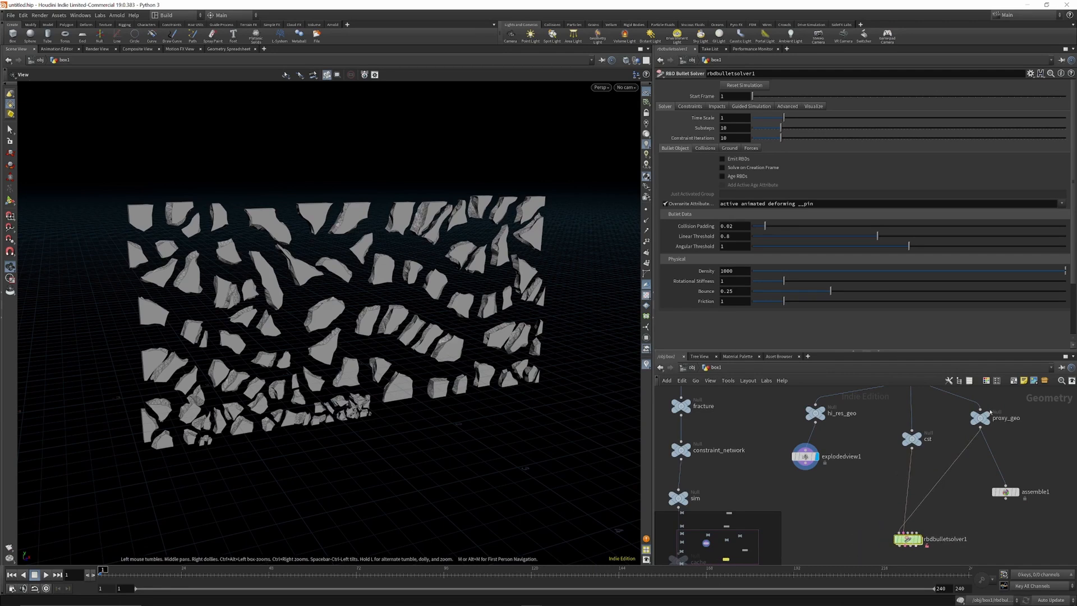
Step: Display the proxy_geo node to view the low-resolution fractured panel
click(981, 418)
scroll(889, 485, down, 3)
scroll(917, 527, up, 3)
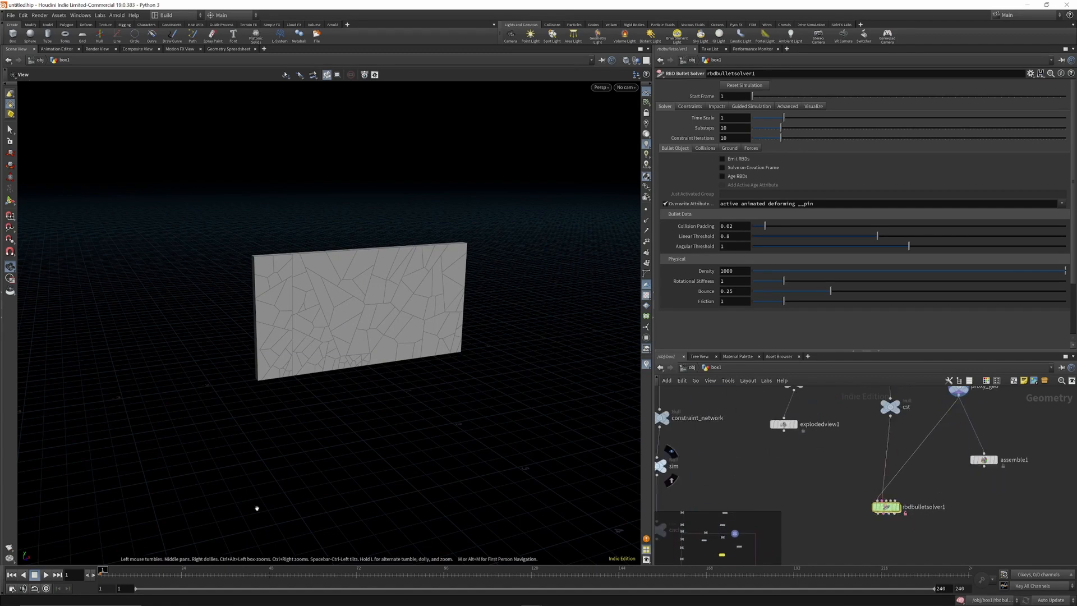
Step: Insert a Transform node between box1 and rbdmaterialfracture1 and display its output
scroll(910, 493, down, 4)
scroll(909, 492, up, 2)
scroll(910, 493, down, 2)
scroll(910, 492, up, 6)
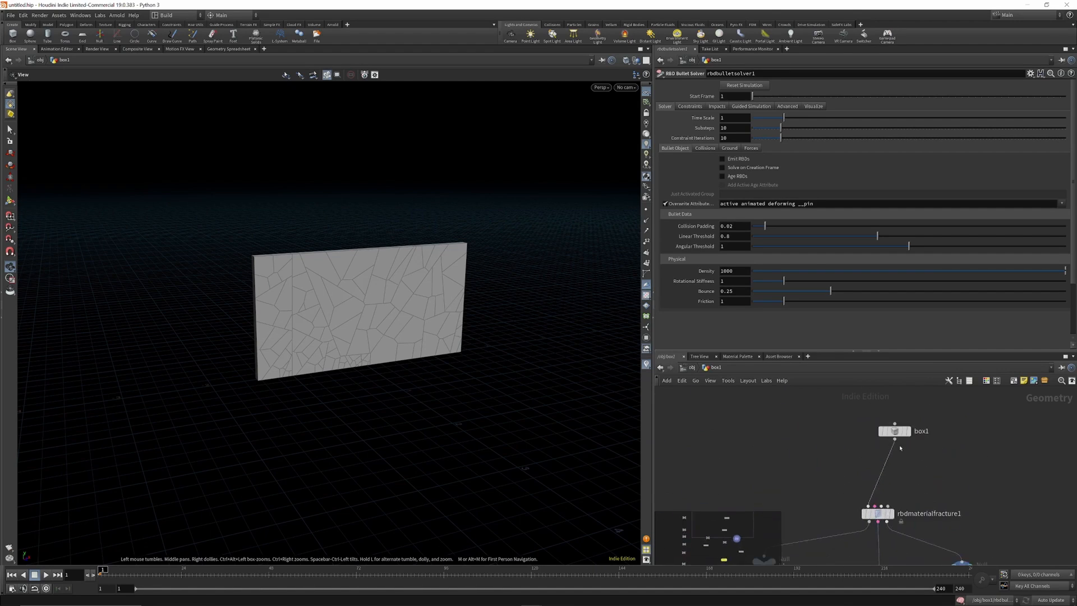
key(Tab)
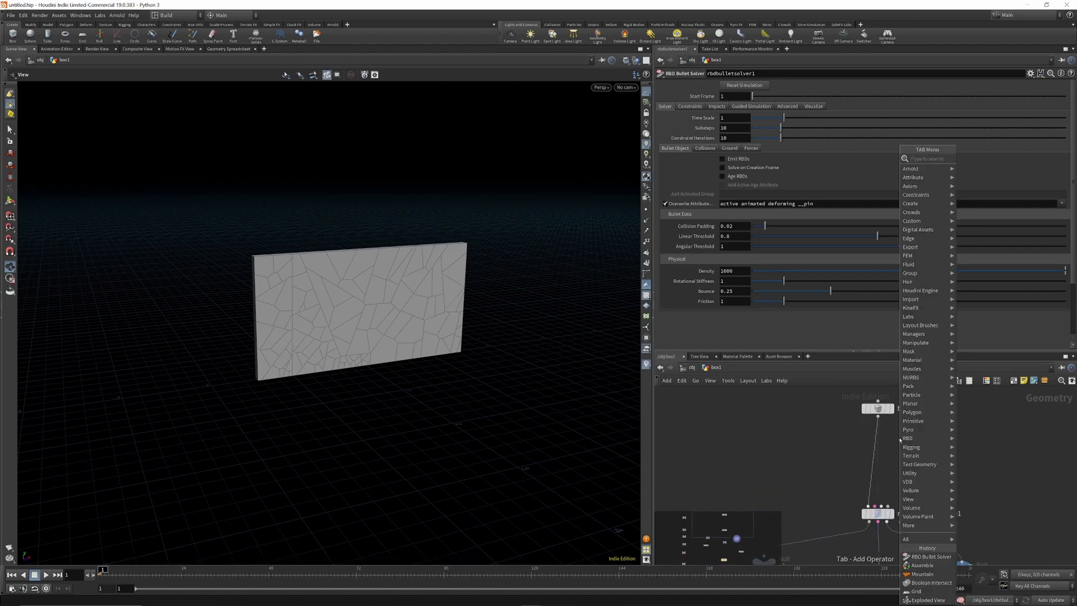
text(trans)
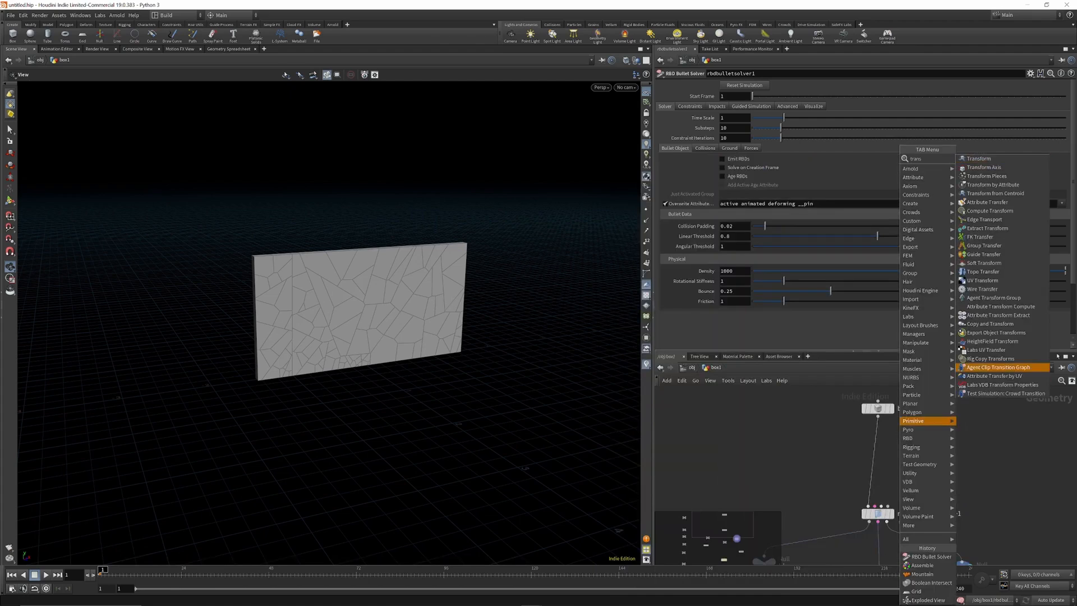
click(986, 159)
click(874, 447)
drag(881, 450, 888, 457)
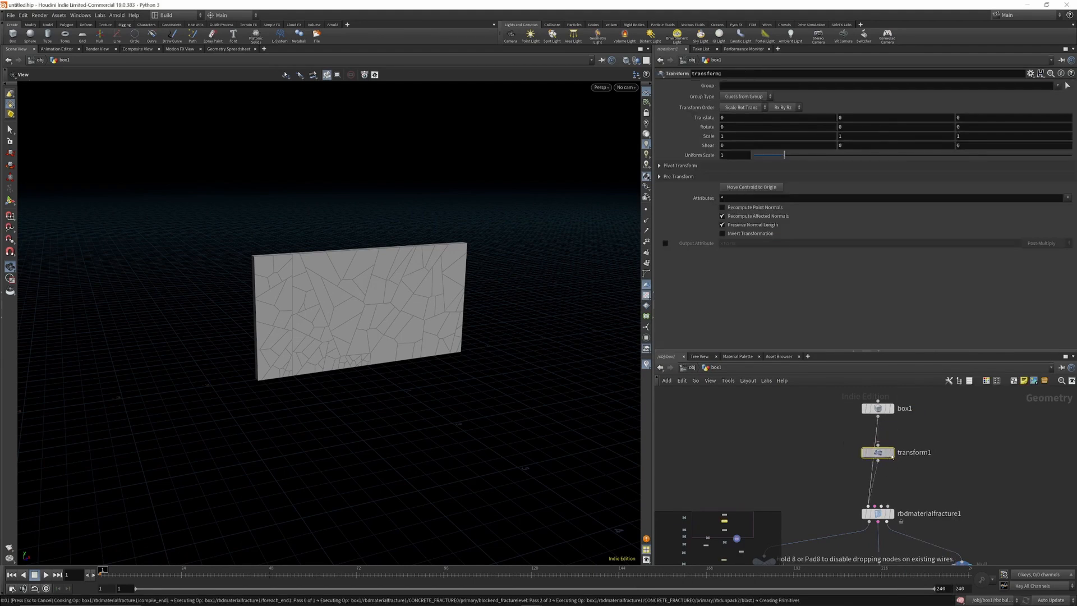
click(891, 453)
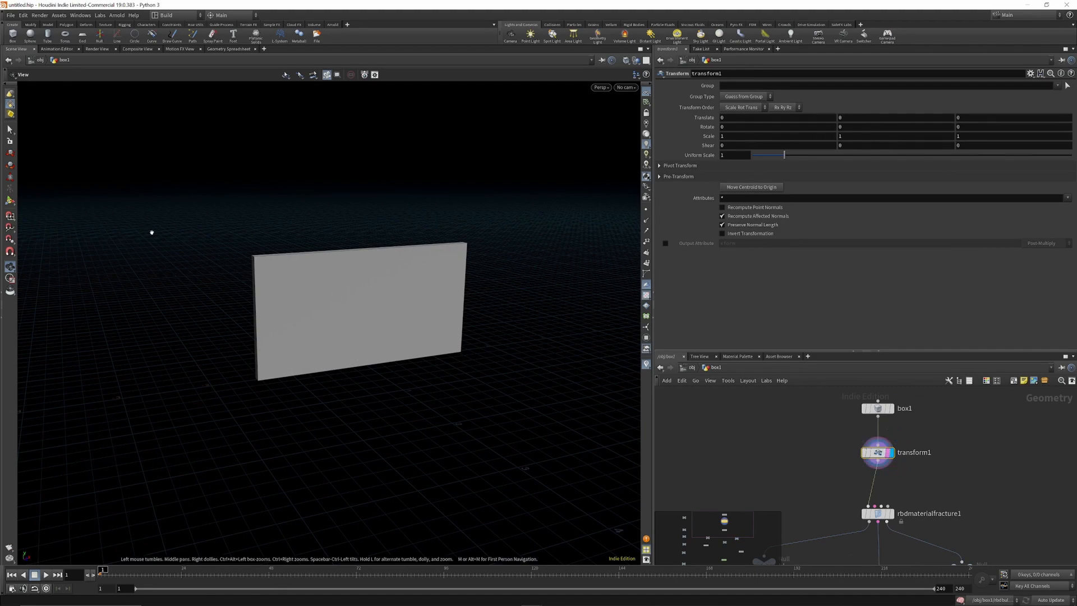
Step: Raise the panel about 1.71 units in Y and tilt it freehand to about 26.7, -7 and 33.6 degrees in X, Y and Z
key(Return)
drag(364, 337, 386, 229)
key(s)
click(385, 214)
key(Return)
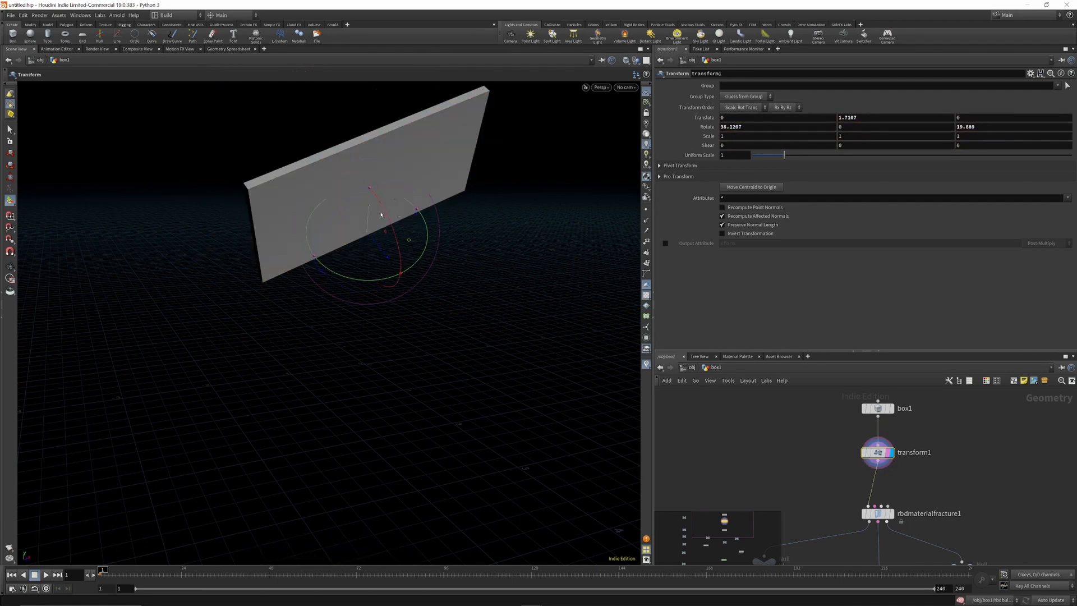
drag(388, 219, 382, 207)
drag(351, 192, 337, 203)
Step: Display rbdbulletsolver1 and play the simulation of the tilted fractured panel
scroll(874, 439, down, 5)
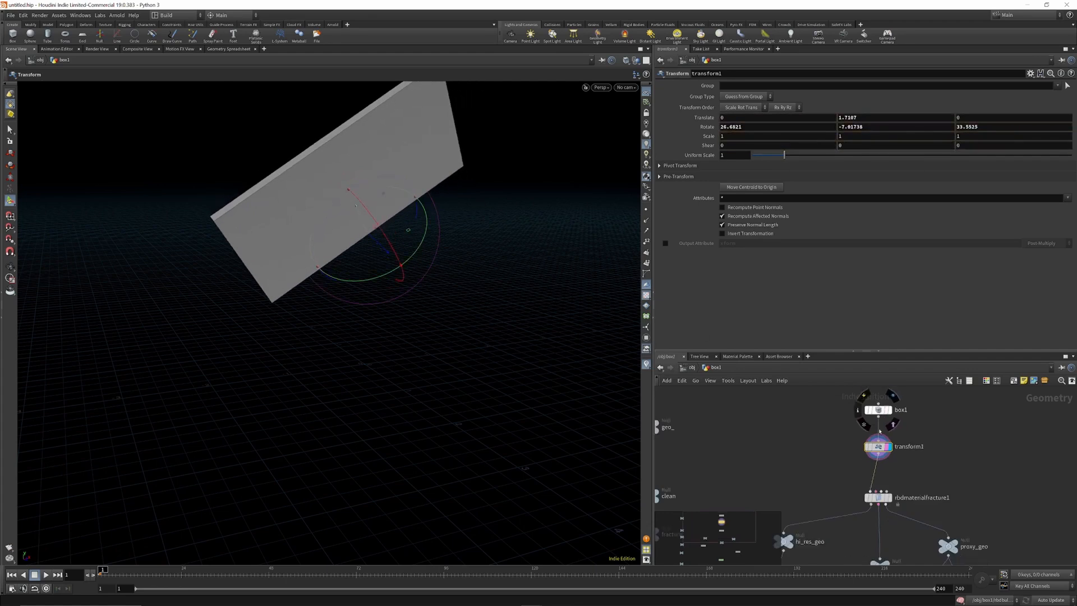
scroll(872, 503, up, 6)
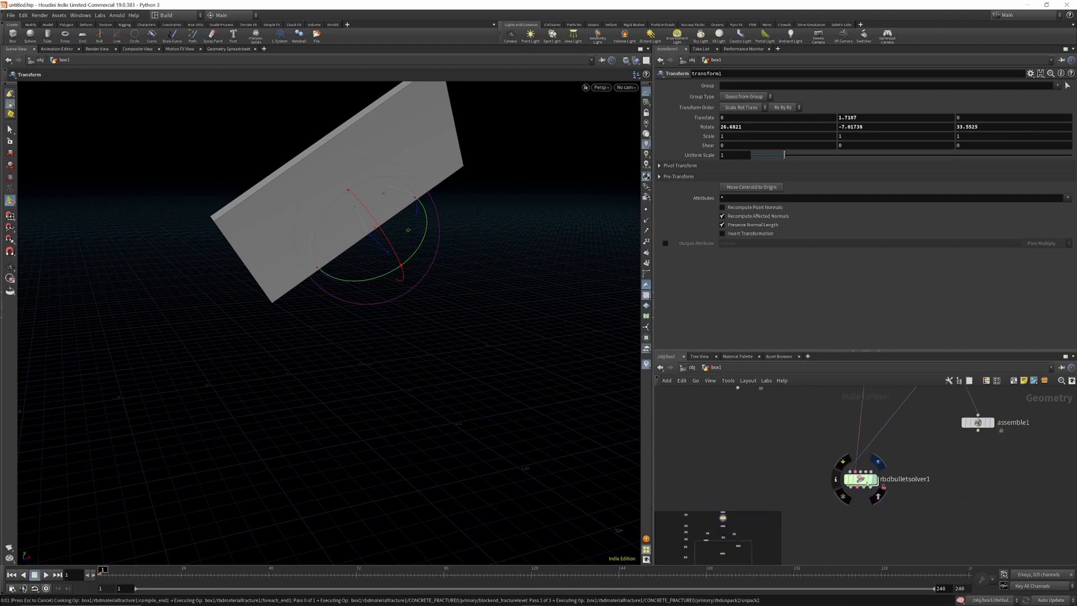
click(860, 479)
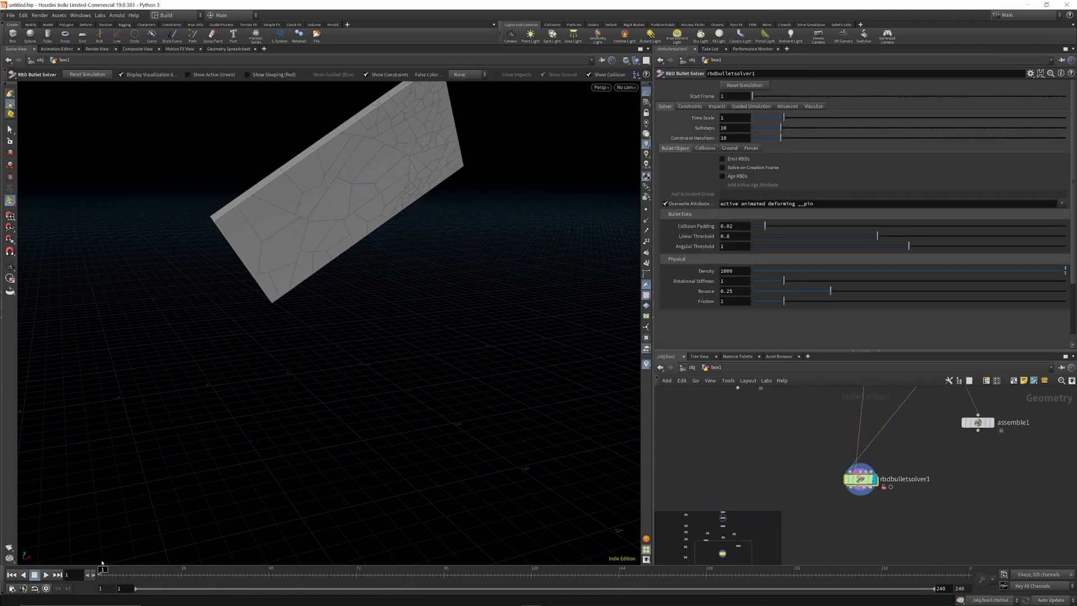
click(45, 575)
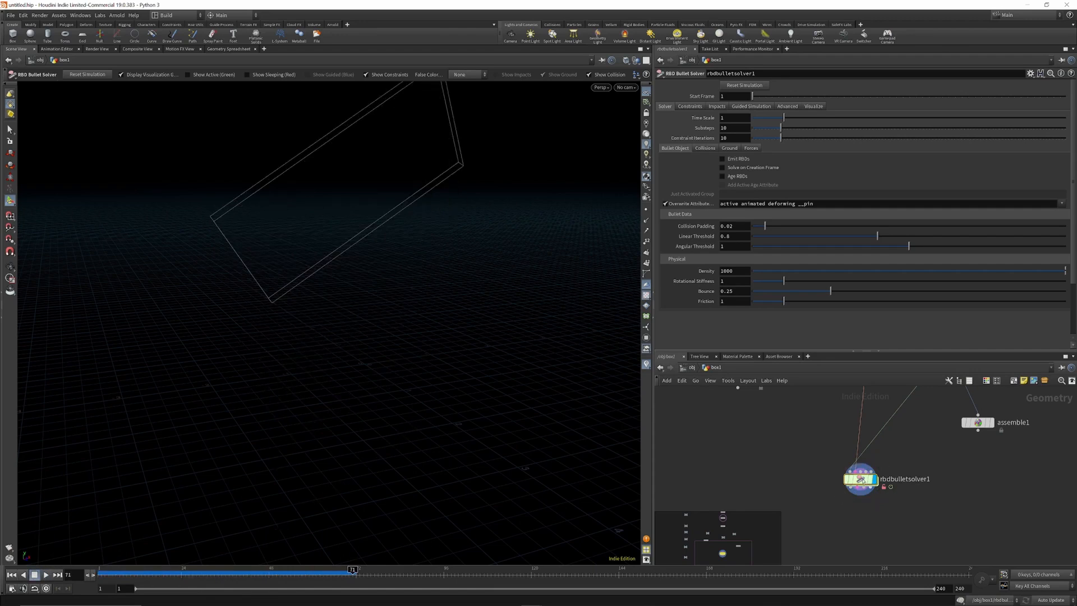
Step: Add a Ground Plane to the RBD Bullet Solver's simulation
click(705, 148)
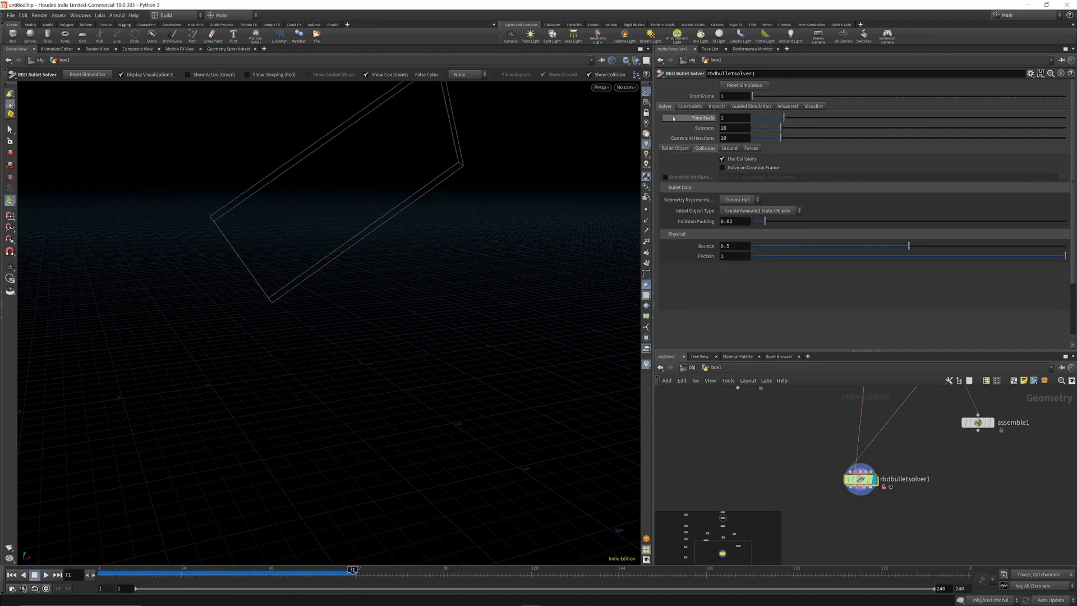
click(730, 149)
click(733, 161)
click(735, 178)
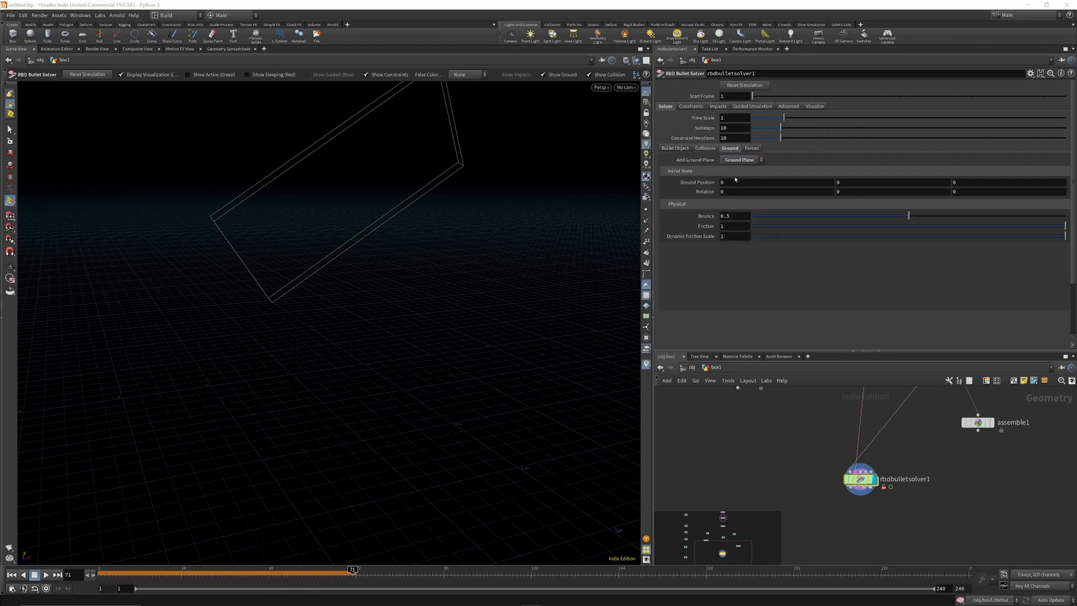
Step: Replay the simulation several times from the first frame to watch the panel fall onto the ground plane
click(11, 575)
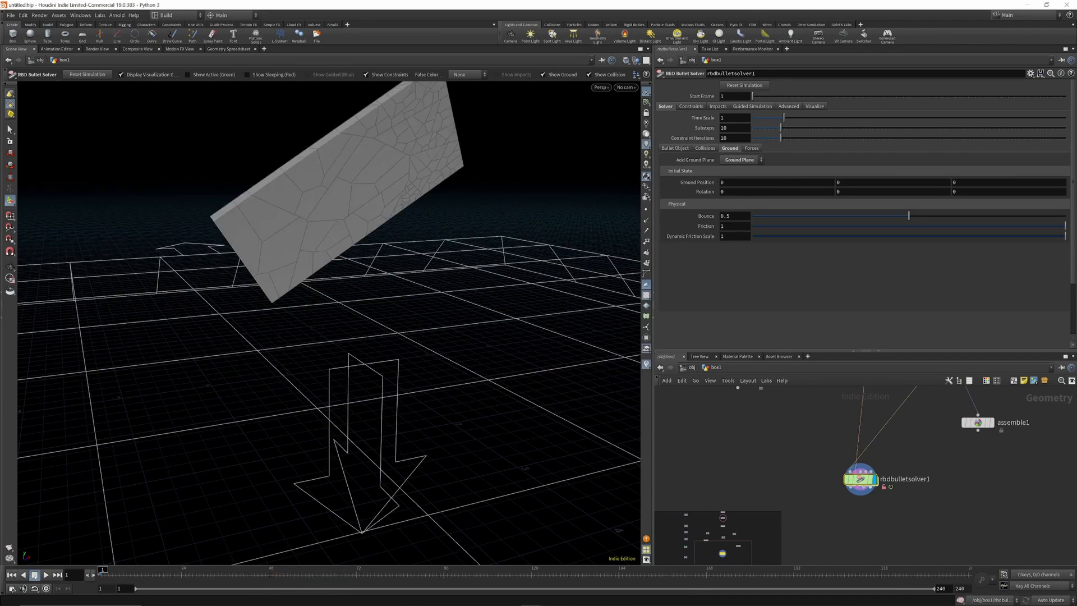
click(45, 575)
click(37, 575)
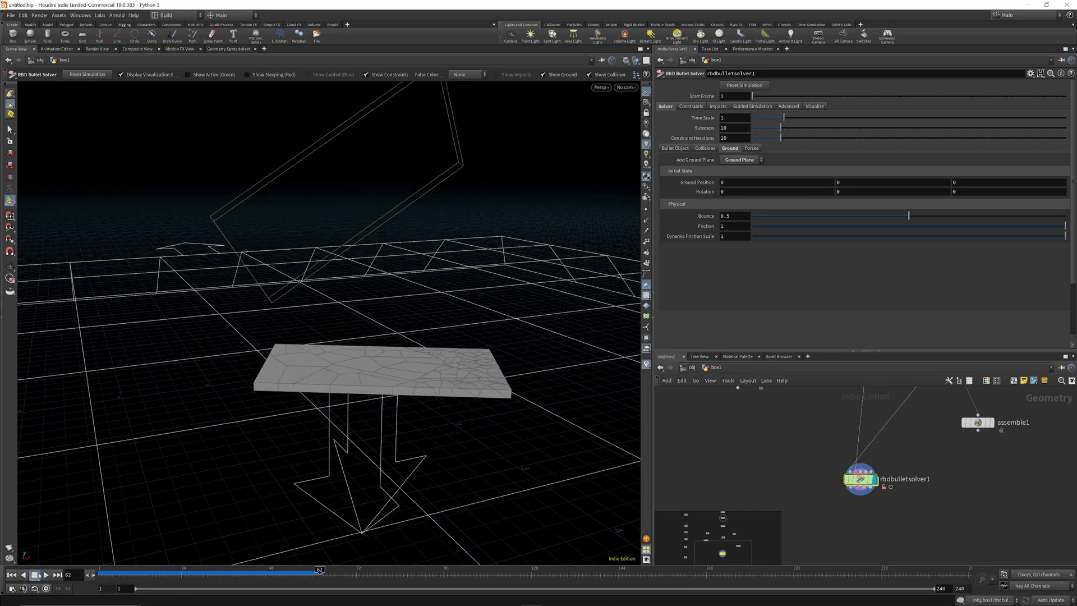
click(12, 575)
click(45, 575)
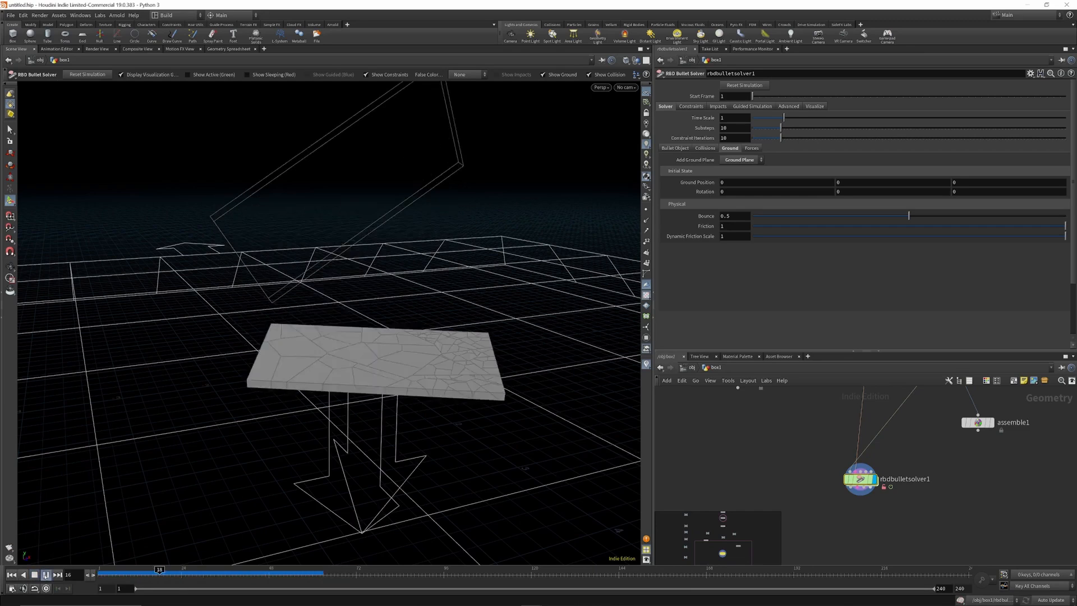
click(46, 576)
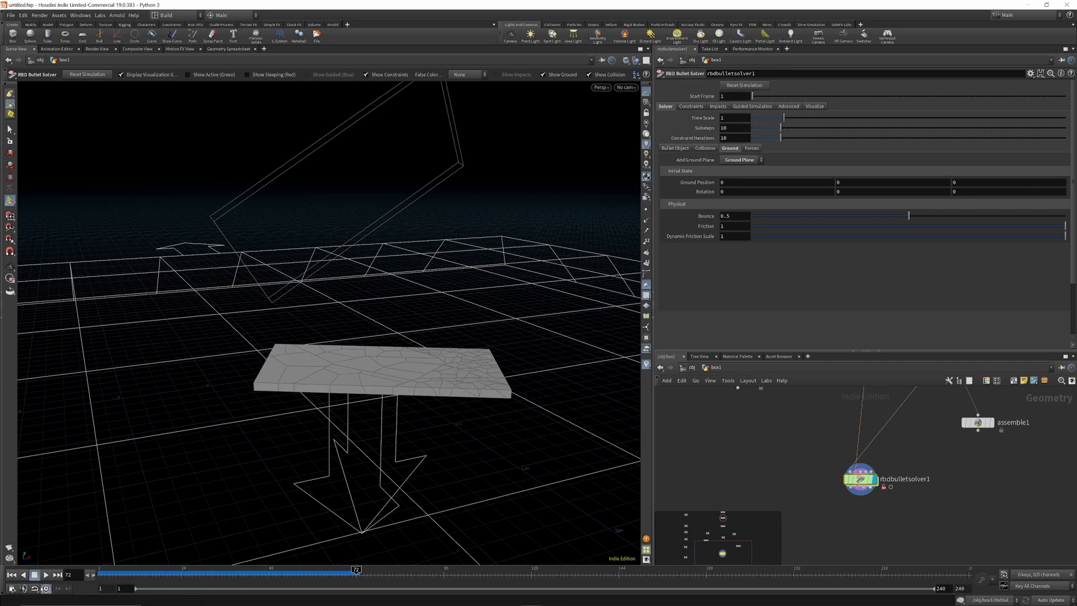
click(12, 575)
click(46, 575)
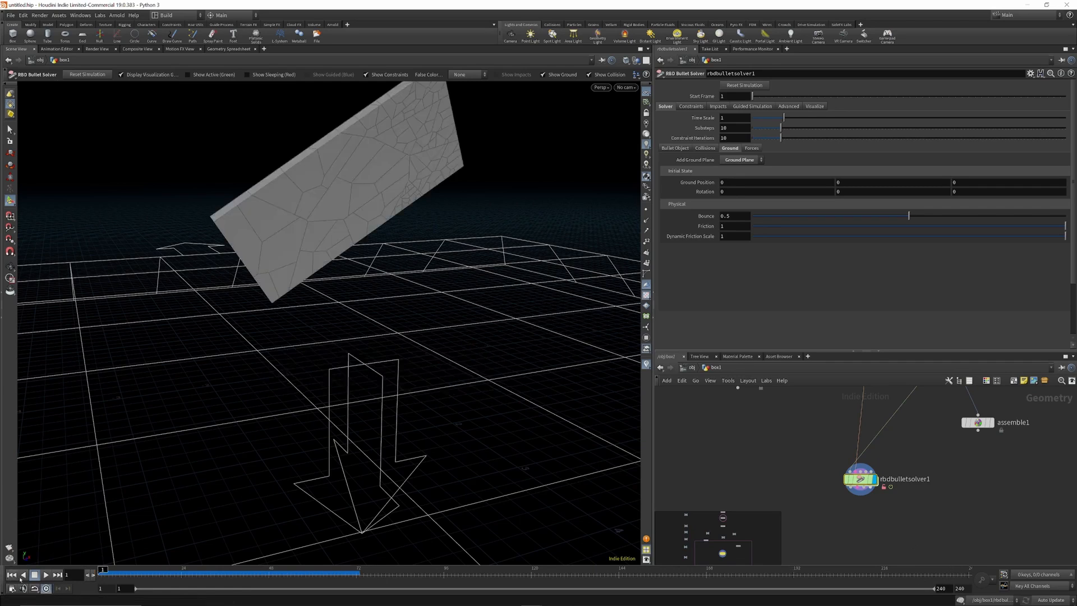
click(46, 574)
scroll(878, 486, down, 4)
drag(876, 483, 878, 492)
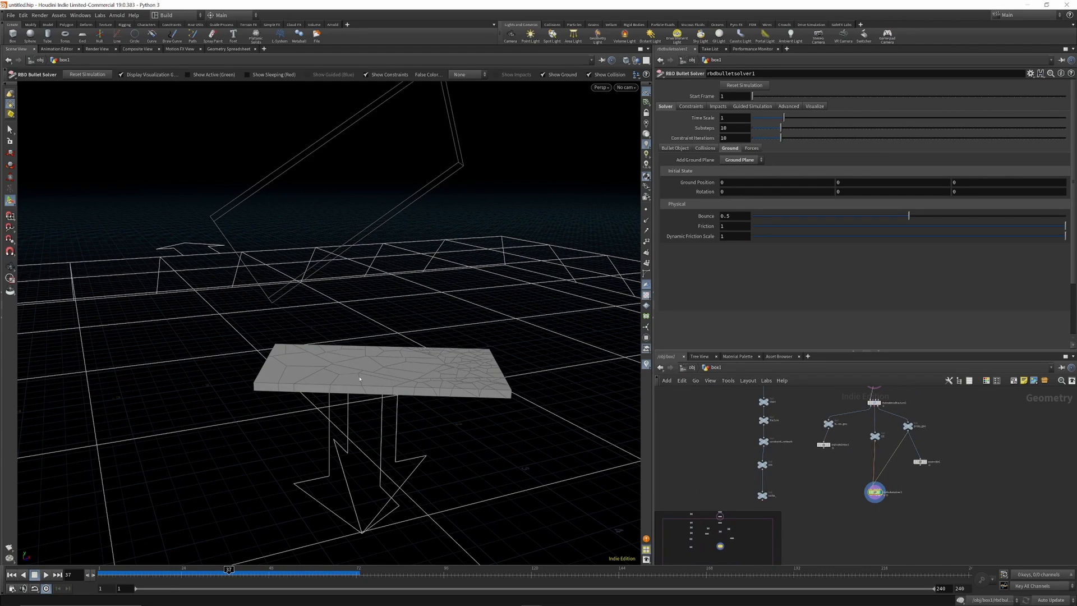
Step: Examine the landed panel and the cst constraint network, and review rbdmaterialfracture1's constraint parameters
click(10, 267)
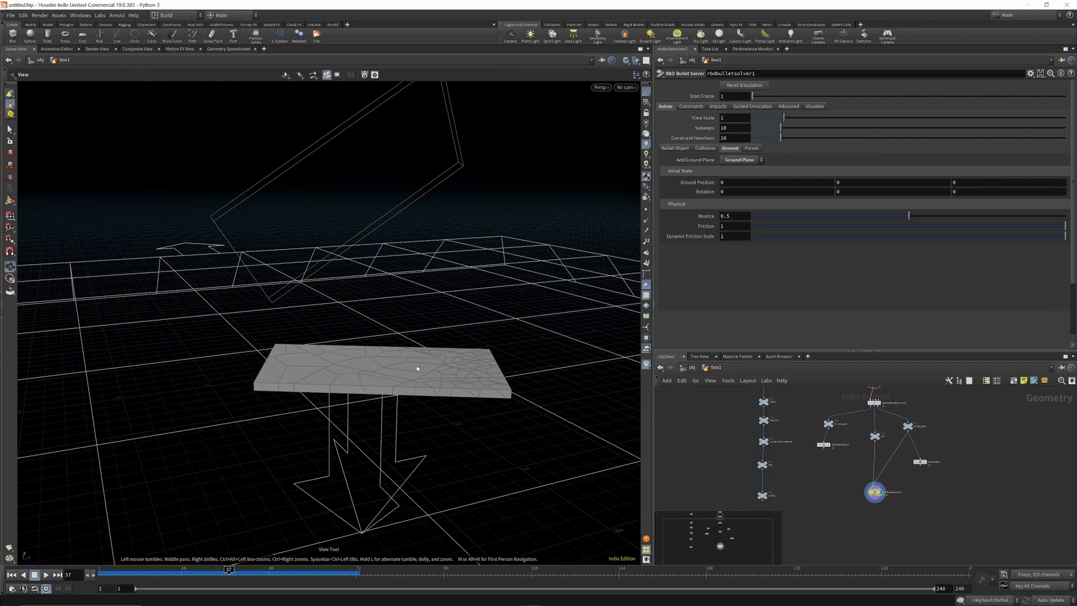
scroll(415, 367, up, 3)
scroll(419, 370, up, 2)
drag(399, 368, 359, 365)
scroll(399, 380, up, 3)
scroll(386, 374, down, 4)
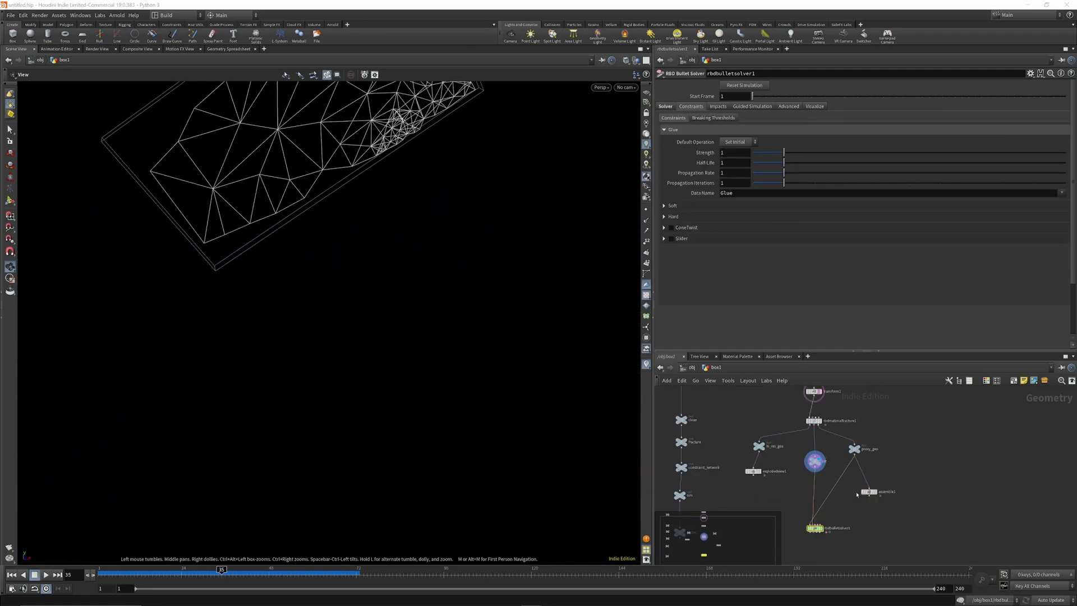
scroll(841, 492, down, 3)
scroll(826, 446, up, 6)
click(817, 456)
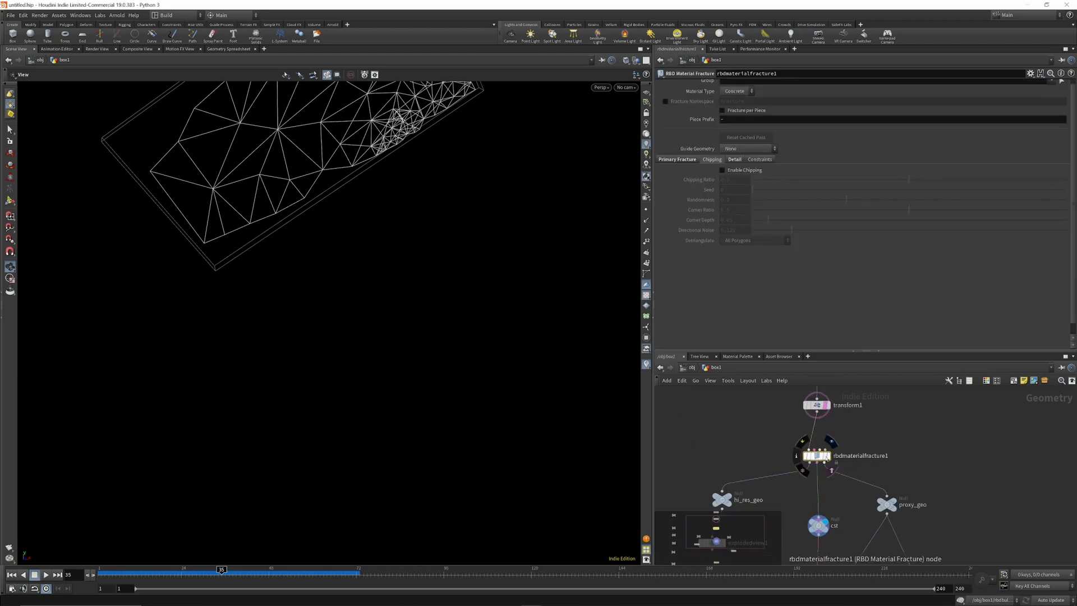
click(758, 161)
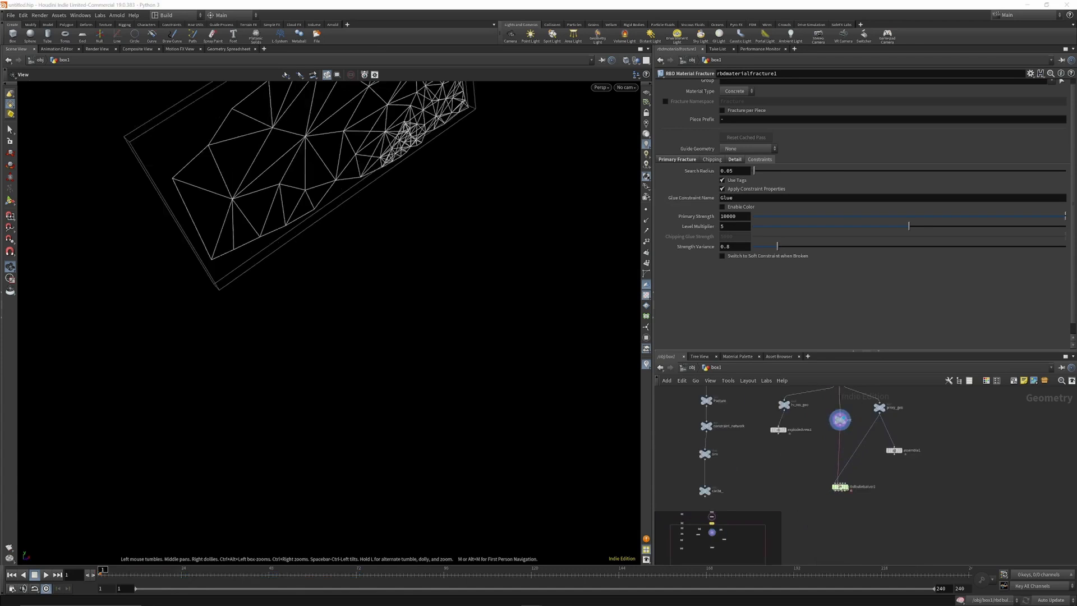
Step: Redisplay rbdbulletsolver1 and replay its simulation from the first frame
scroll(840, 488, up, 5)
click(840, 488)
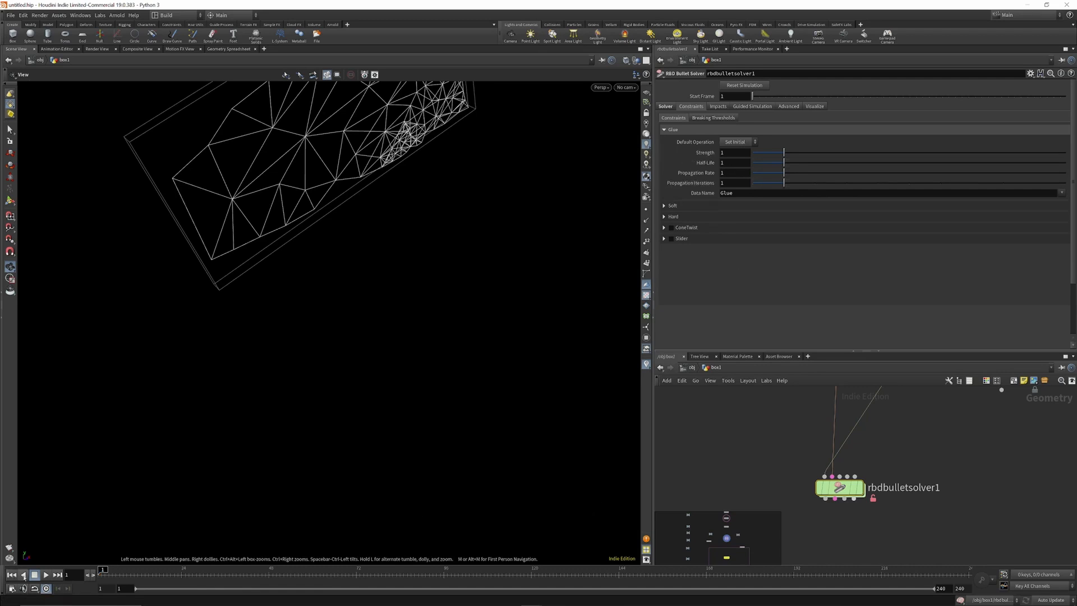
click(45, 575)
click(46, 575)
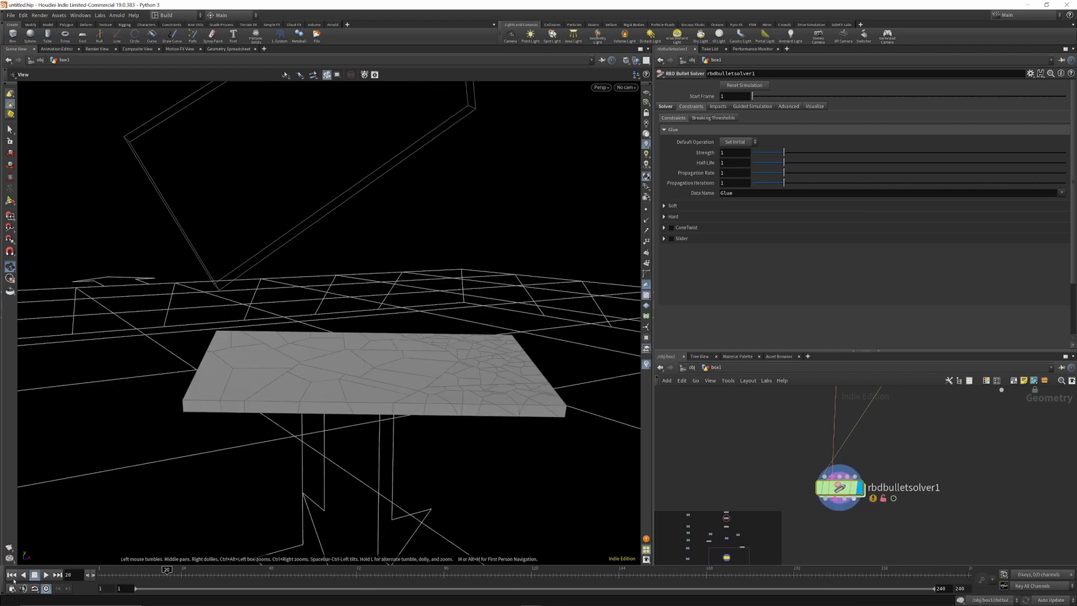
click(12, 576)
click(46, 575)
click(46, 575)
Step: Set the solver's Glue constraint strength to .01 and return to the first frame
drag(495, 366, 325, 298)
scroll(873, 473, down, 5)
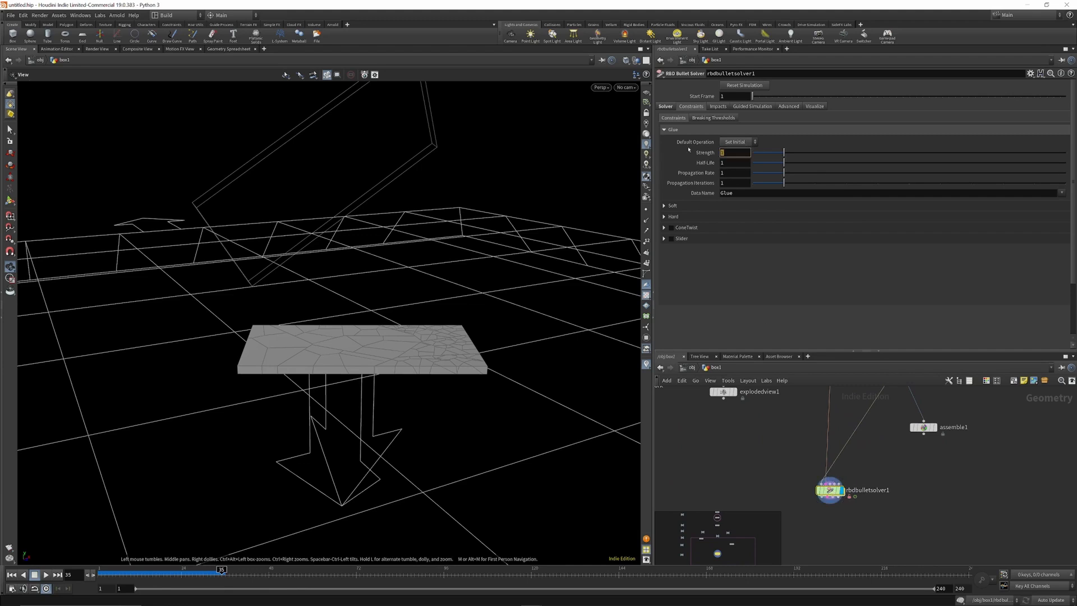
key(Return)
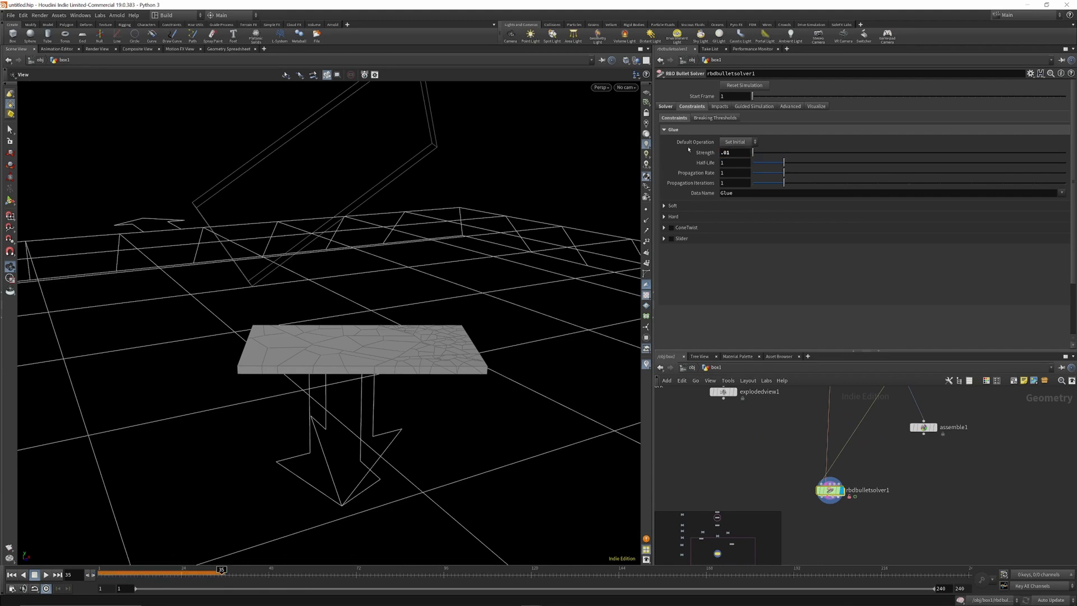
click(14, 575)
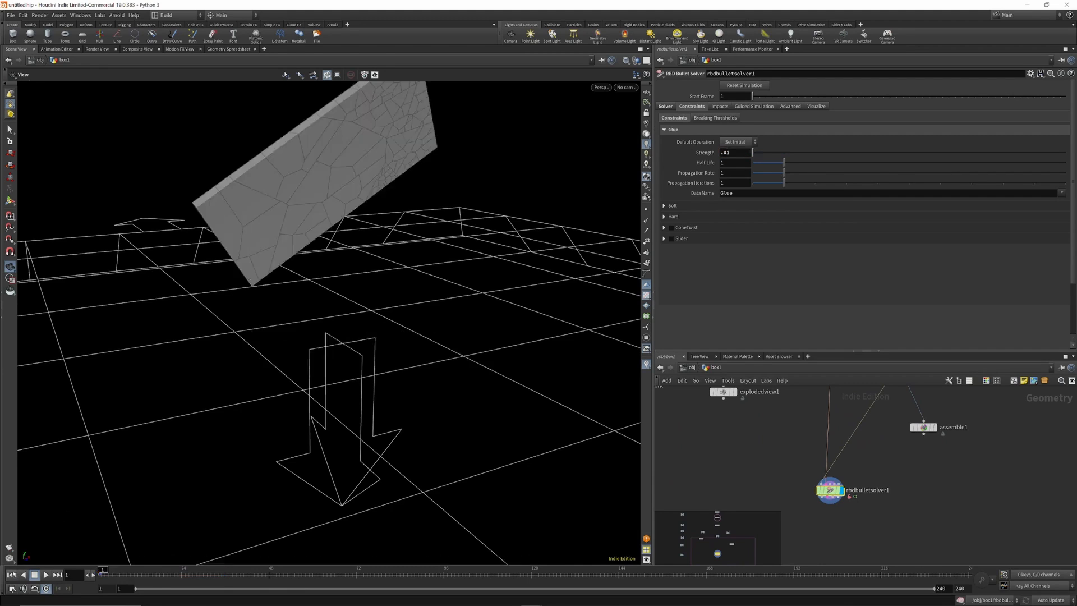
Step: Check the glue strength parameters in rbdmaterialfracture1's constraint settings
scroll(846, 487, down, 5)
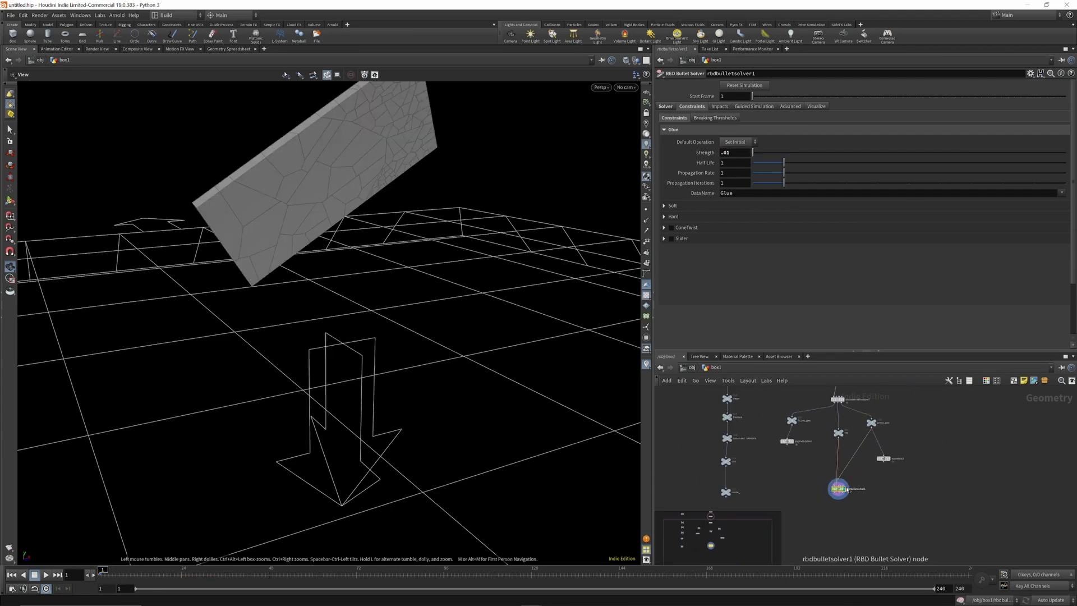
scroll(851, 433, up, 4)
scroll(851, 441, down, 3)
scroll(849, 423, up, 4)
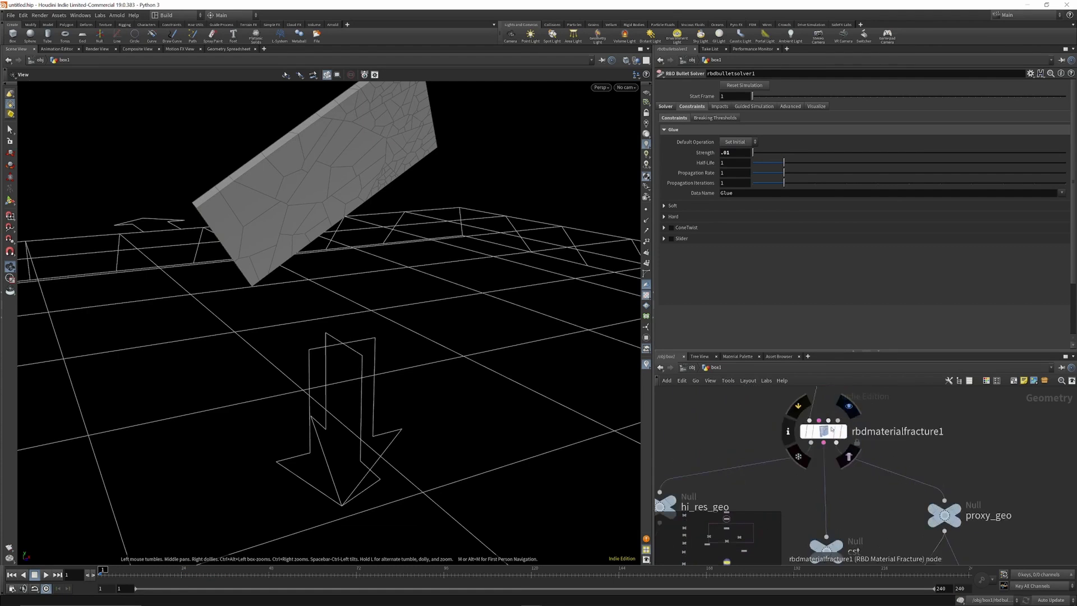
click(824, 431)
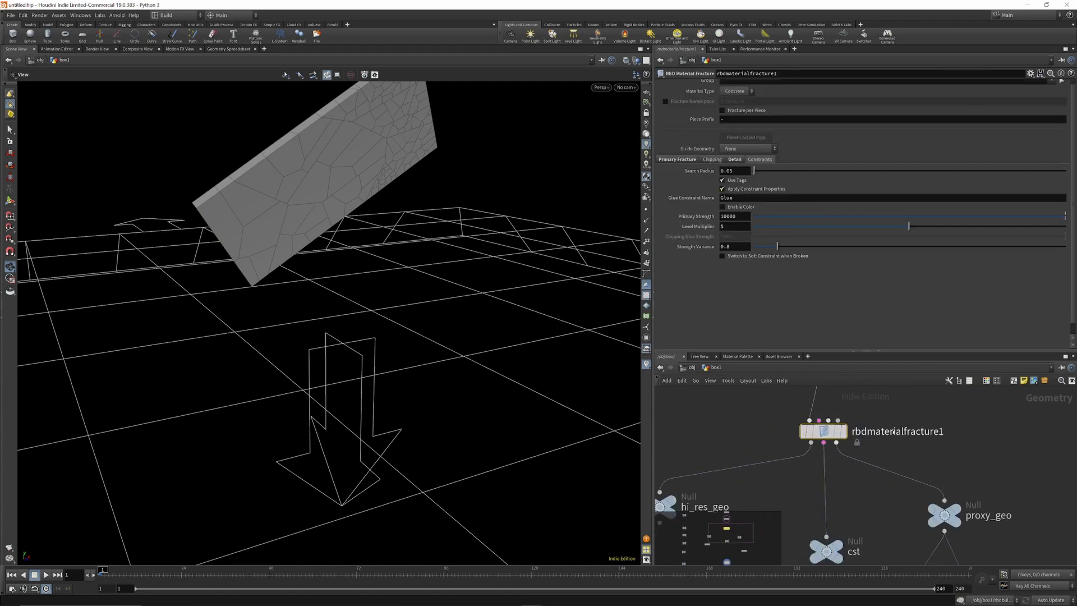
scroll(836, 466, down, 3)
scroll(835, 470, up, 5)
Step: Disable the solver's distance breaking threshold, enable a force threshold of 1, and play the simulation
click(817, 470)
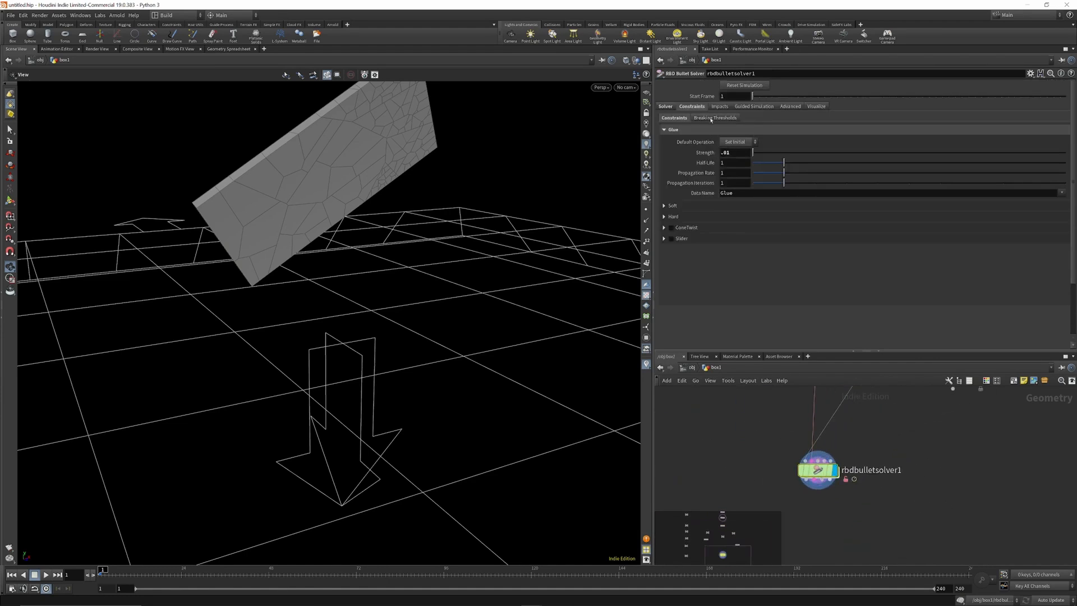
click(711, 118)
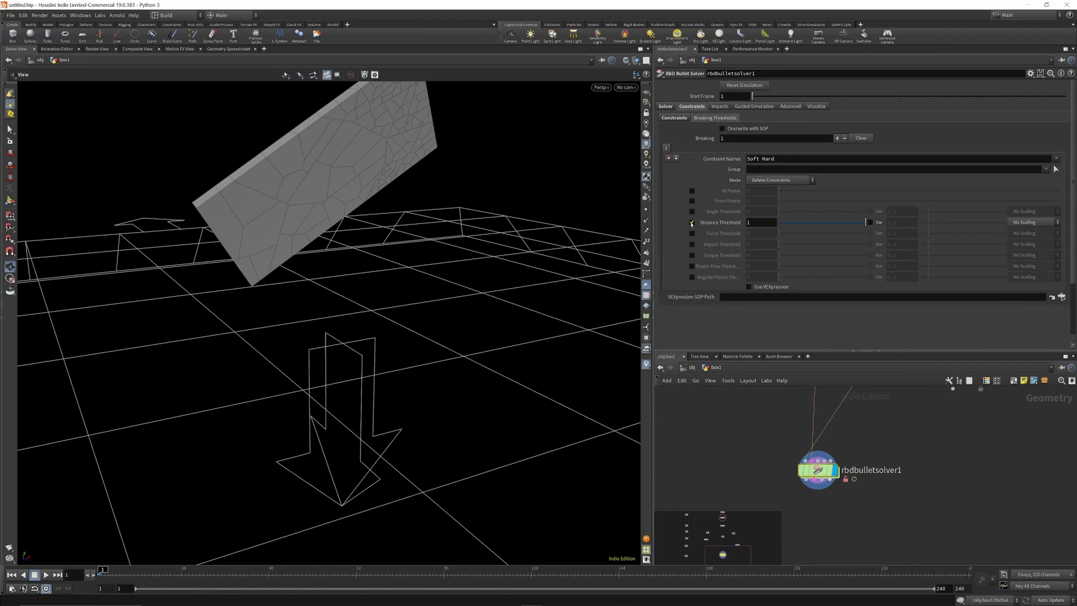
click(692, 223)
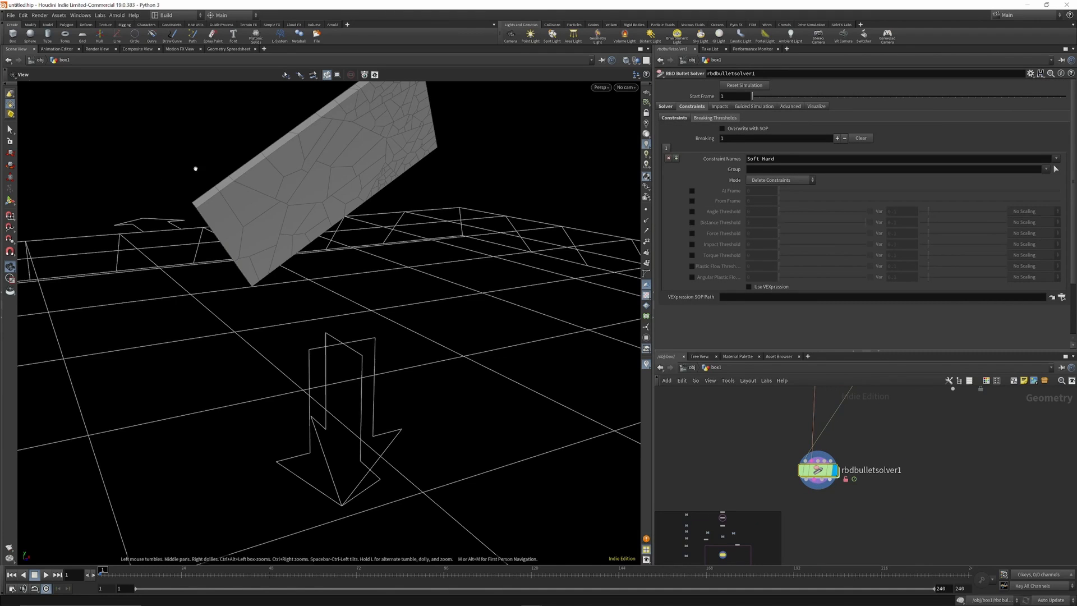
click(692, 233)
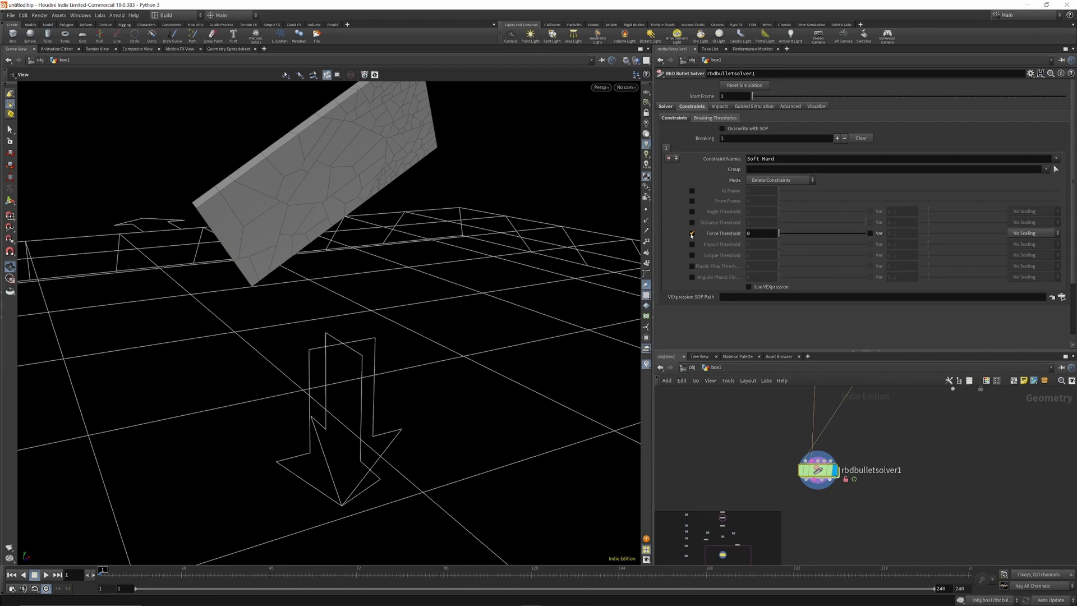
drag(770, 233, 669, 228)
key(Return)
click(45, 575)
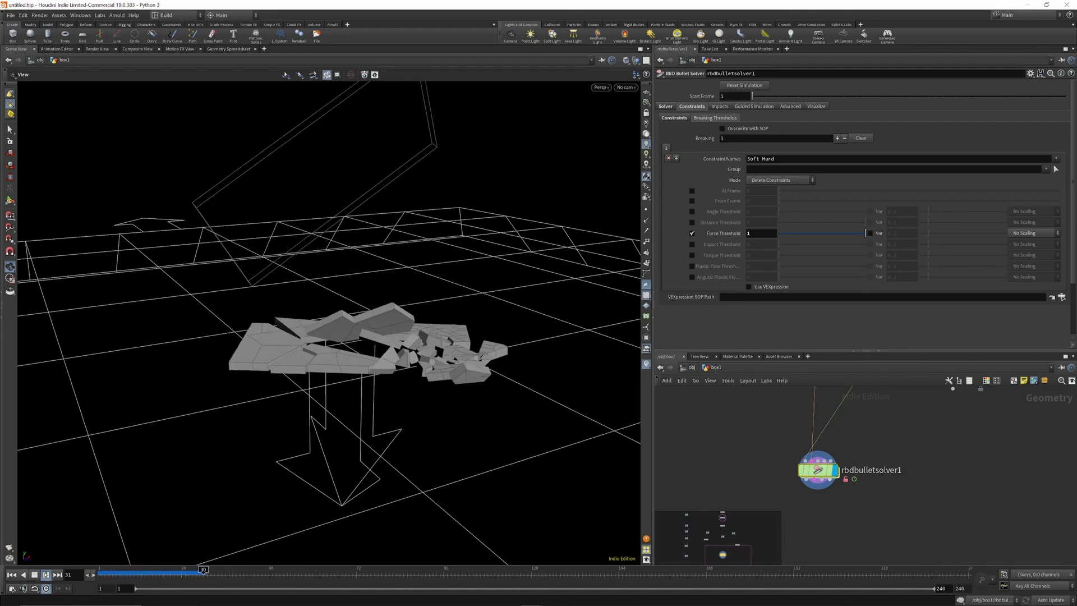
Step: Examine the broken panel on the ground from another angle and stop the simulation playback
drag(361, 401, 414, 322)
click(45, 574)
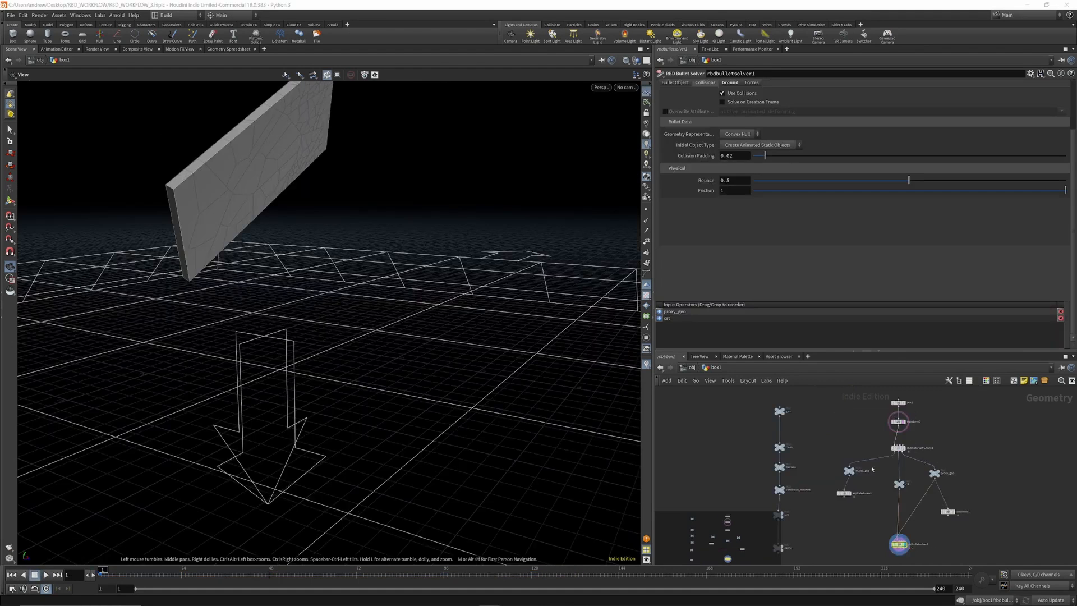
Step: Display the cst null's constraint network and move the node closer to rbdmaterialfracture1
scroll(906, 482, up, 2)
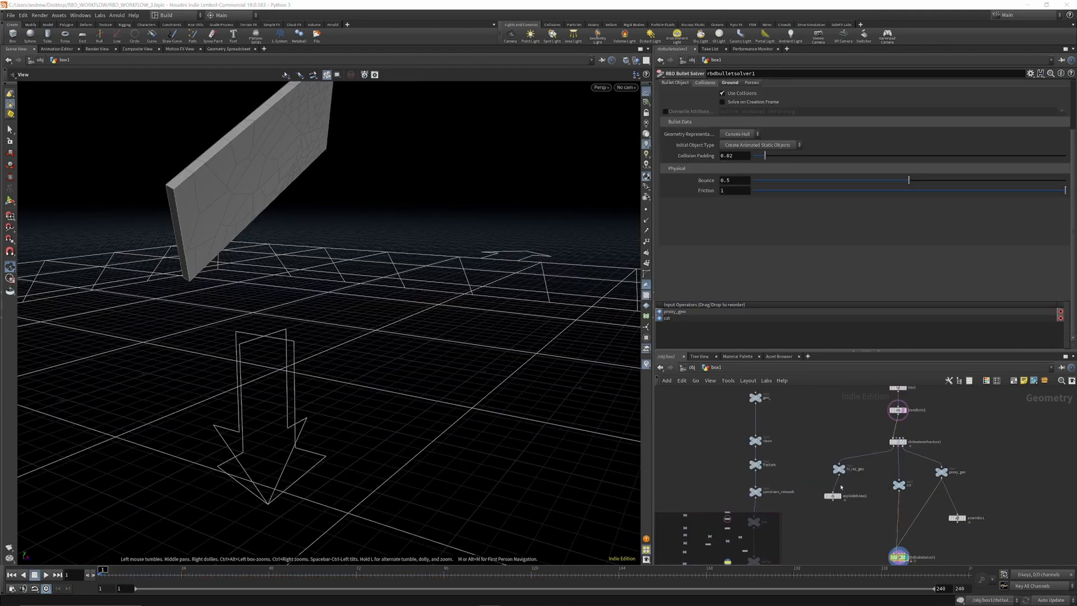
mouse_move(887, 485)
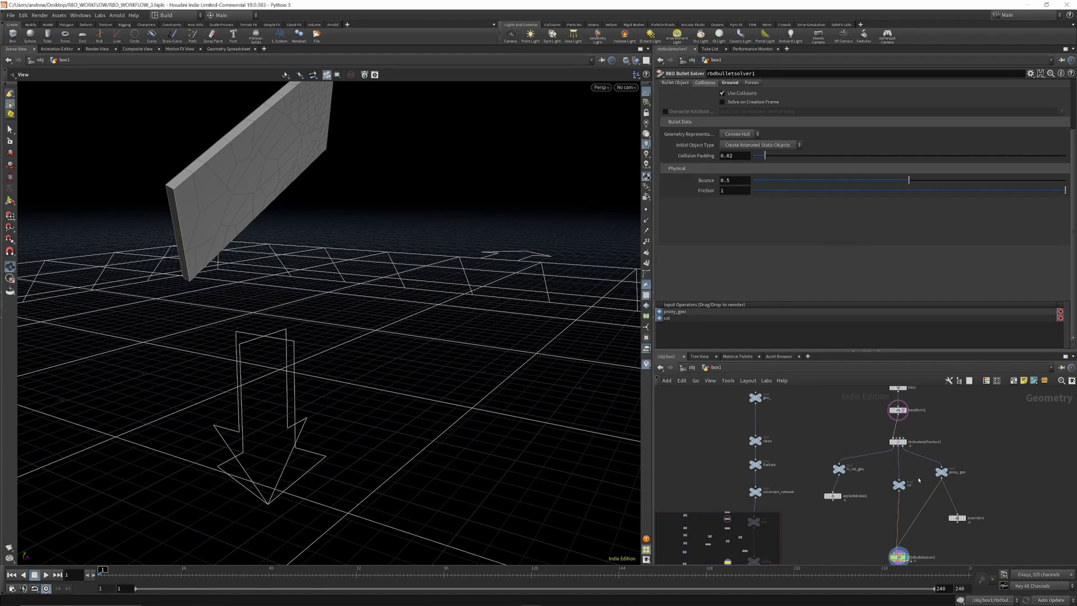
scroll(901, 481, up, 3)
scroll(920, 474, down, 3)
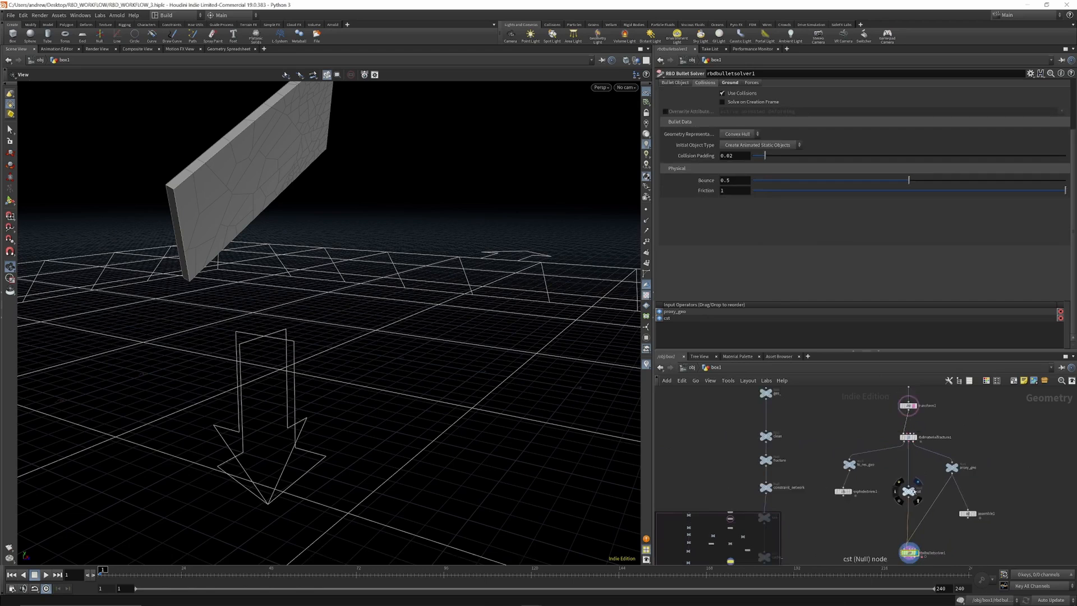
click(918, 482)
drag(911, 492, 912, 473)
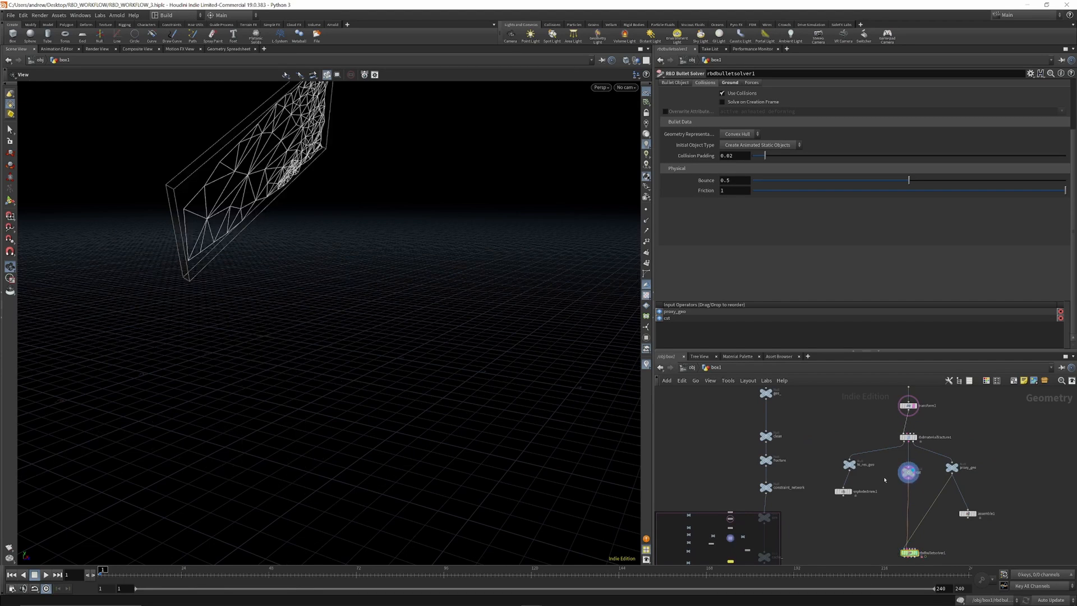
drag(300, 194, 278, 180)
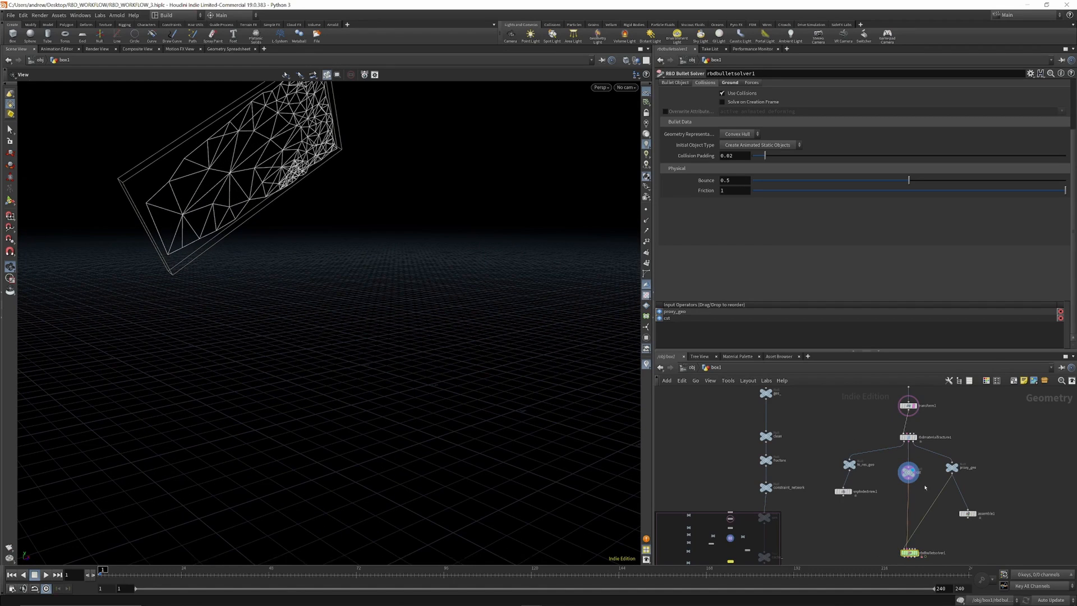
Step: Insert a Facet node between rbdmaterialfracture1 and the cst null, with Unique Points enabled
key(Tab)
text(FACE)
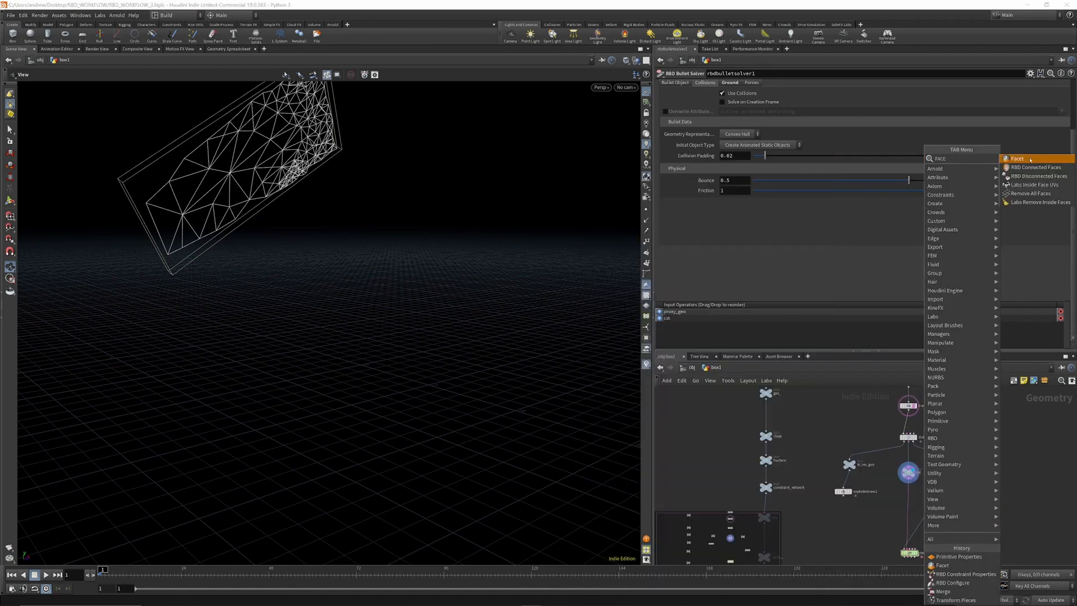
click(1030, 160)
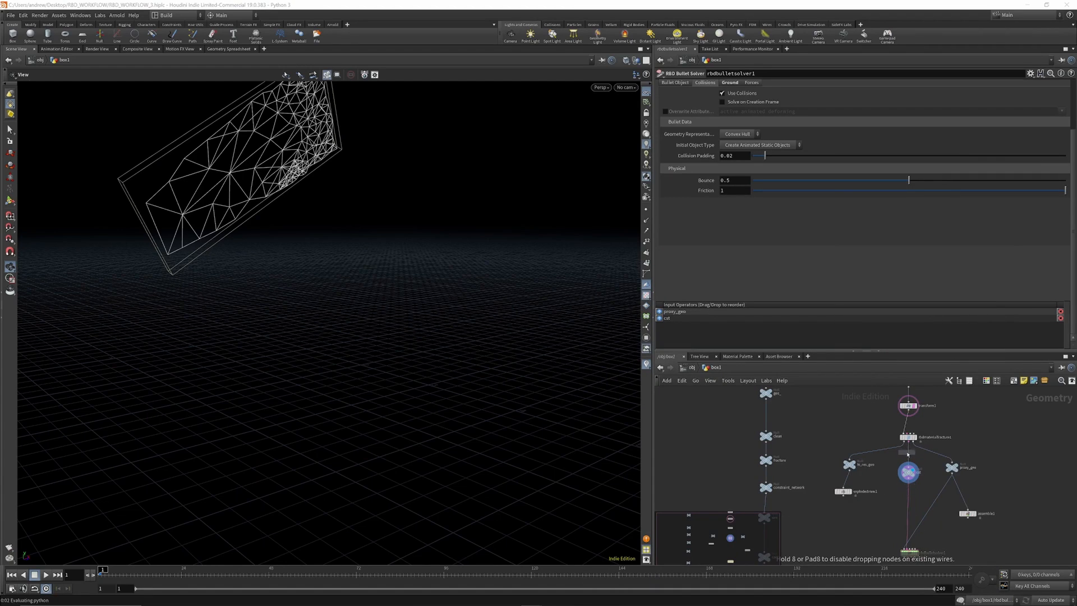
click(908, 452)
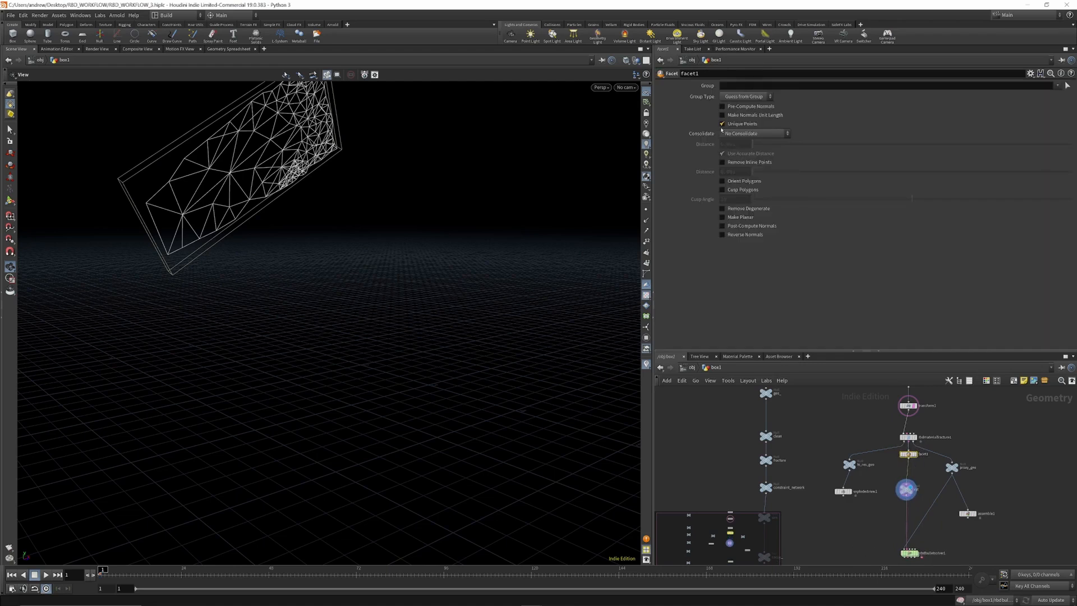
Step: Insert a Primitive Properties node between facet1 and the cst null
scroll(914, 471, up, 3)
key(Tab)
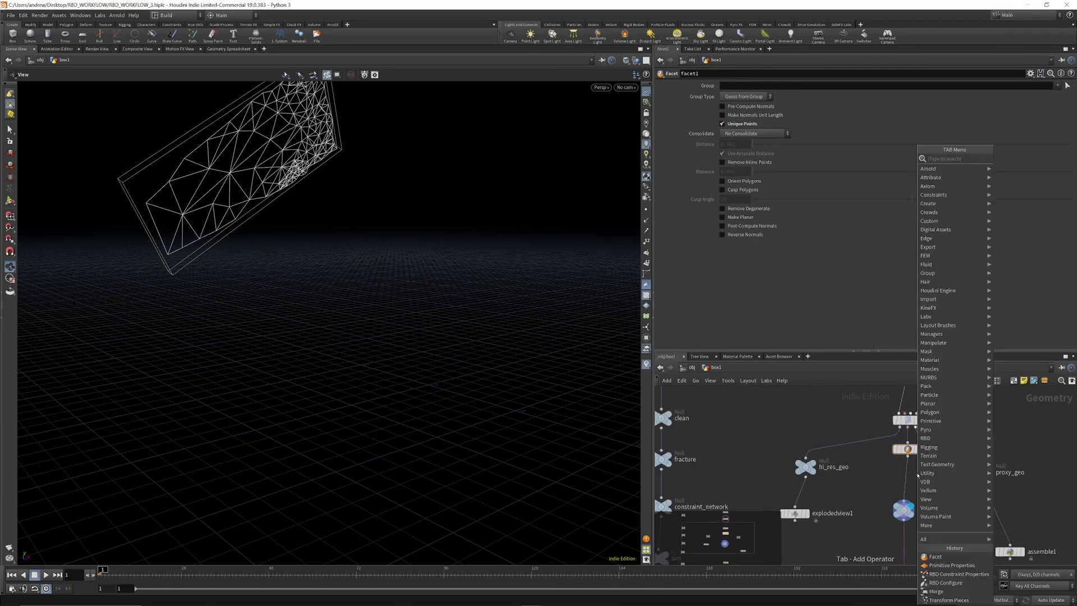
text(prim)
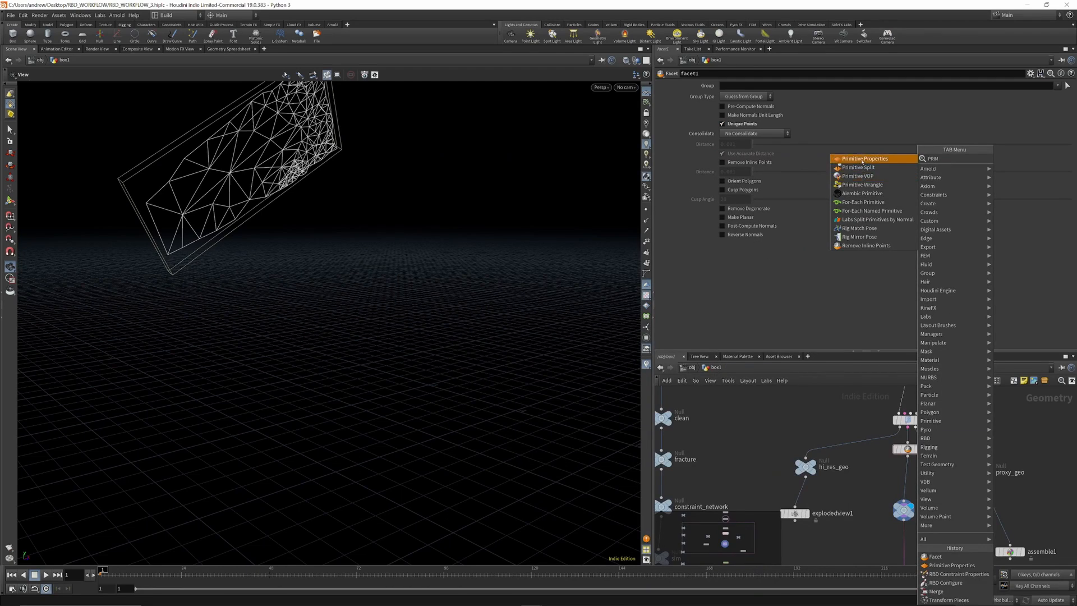
click(864, 161)
click(907, 485)
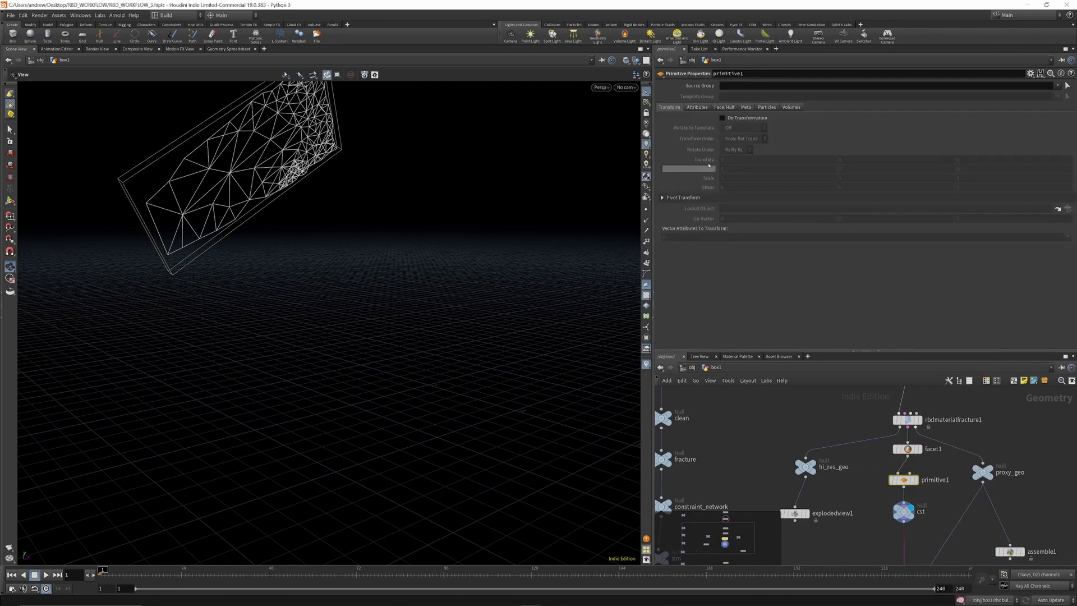
Step: Enable transformation on primitive1 and set its scale to 0 on all axes, checking the result with point display
click(722, 118)
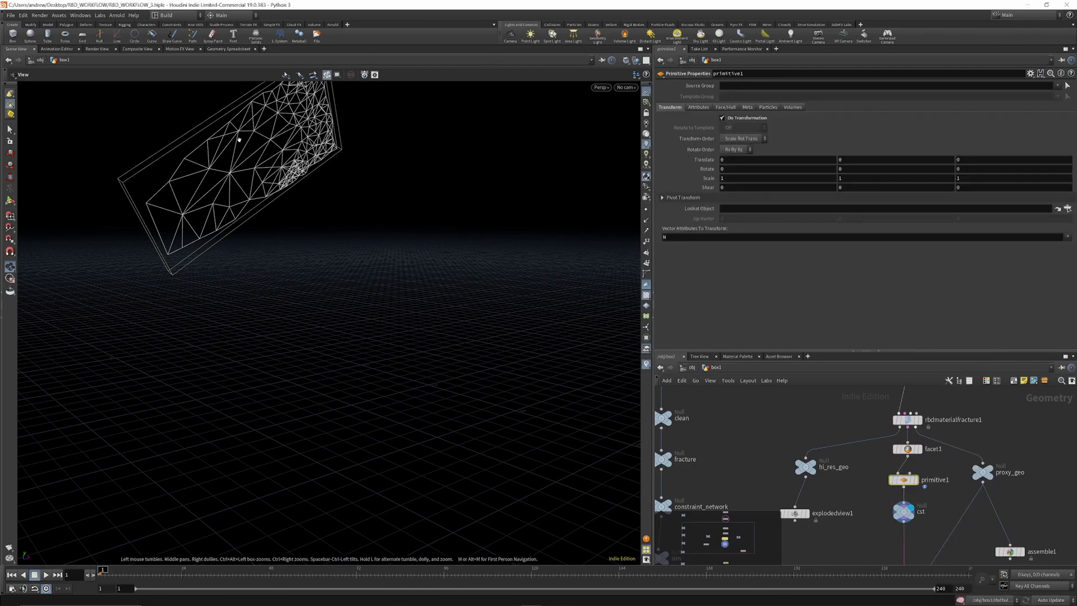
middle_drag(708, 177, 664, 178)
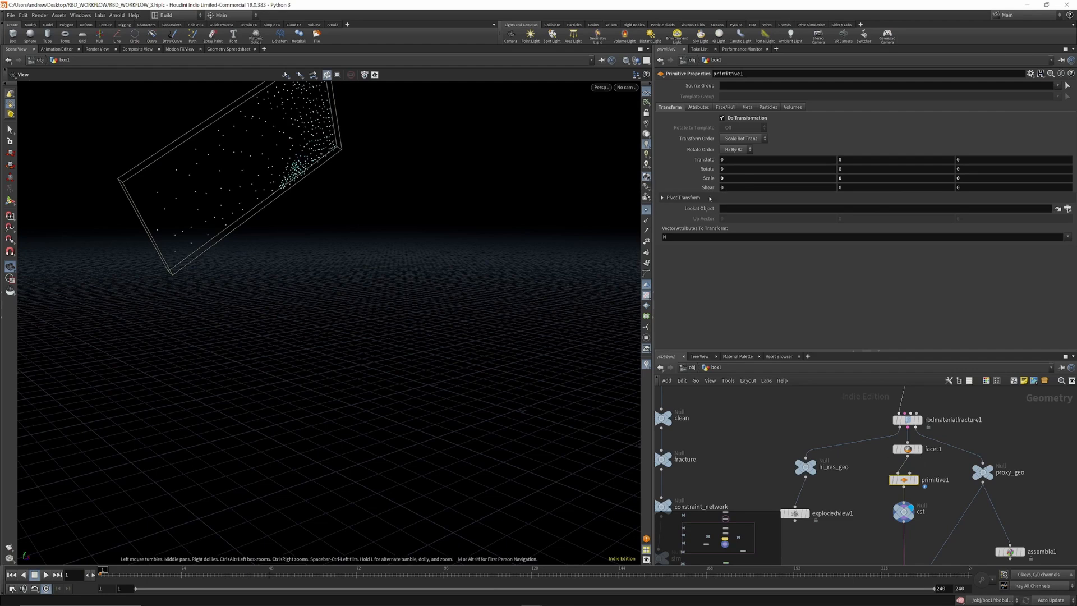
click(647, 210)
Step: Set the Hard constraint's rest length to 0 in rbdbulletsolver1 and display the solver
scroll(904, 442, down, 2)
middle_drag(904, 446, 884, 398)
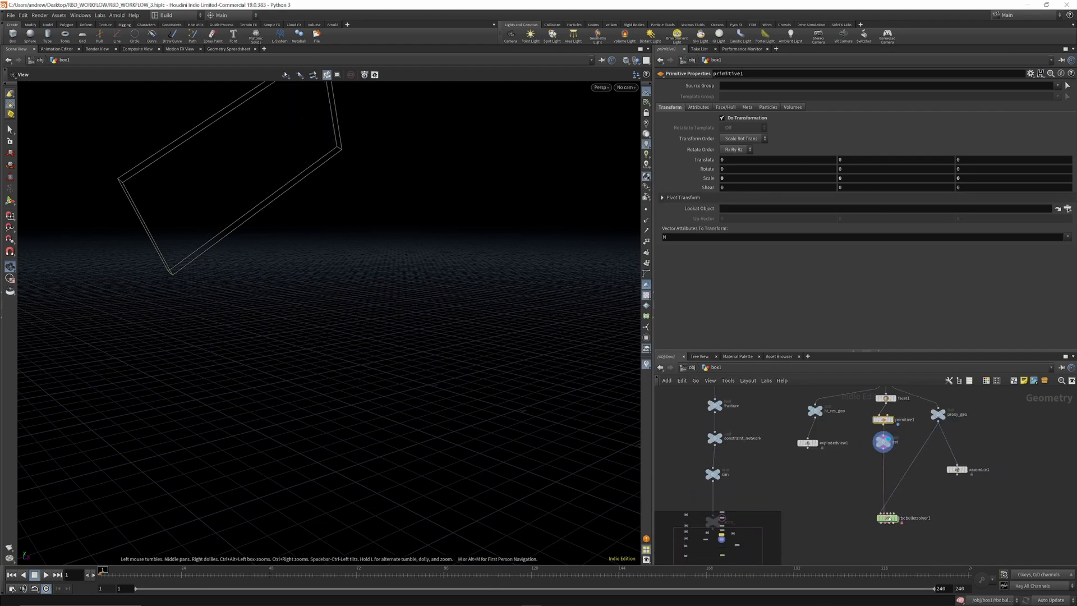
click(887, 517)
scroll(716, 130, up, 2)
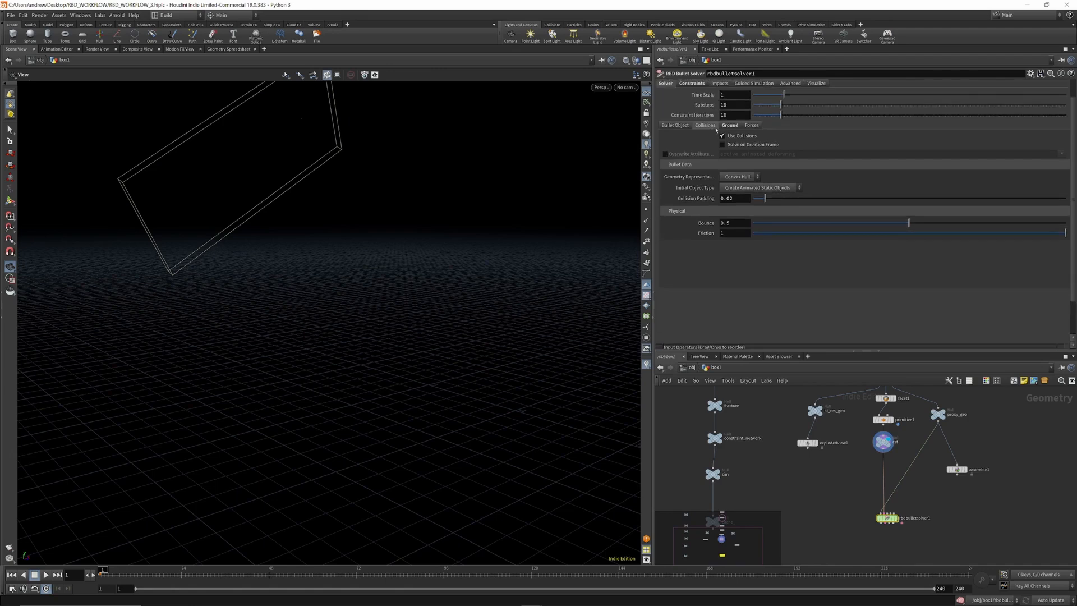
scroll(711, 127, up, 1)
click(680, 149)
click(706, 148)
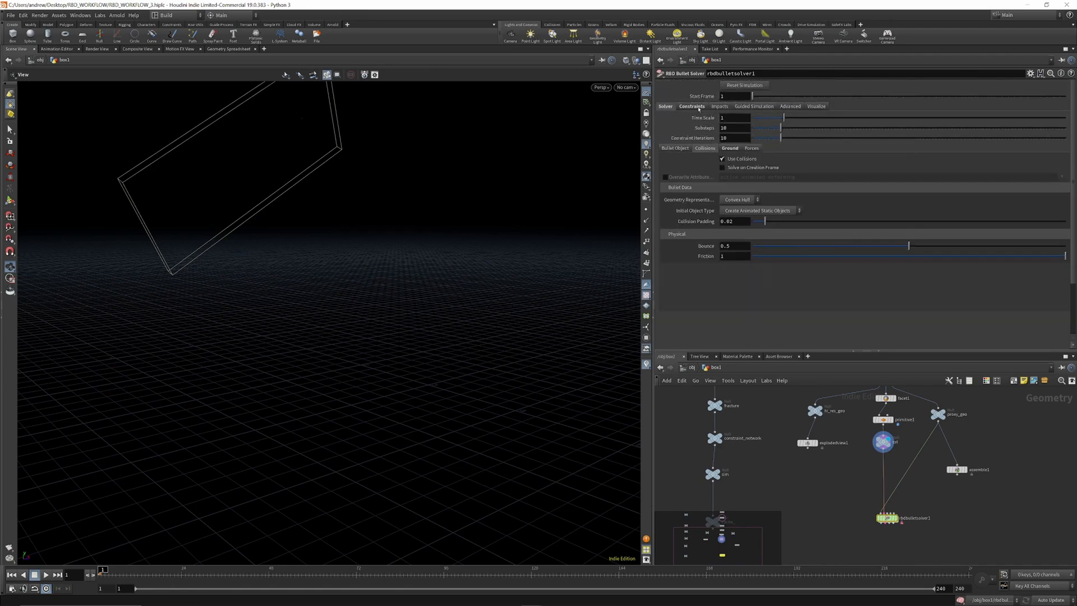
click(692, 107)
click(665, 217)
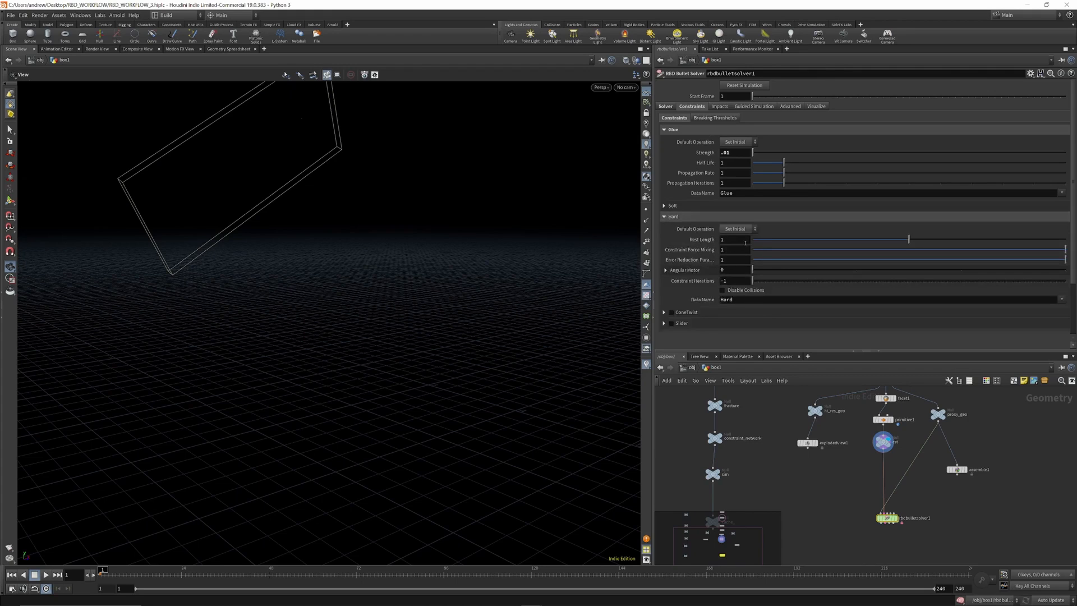
ctrl+middle_click(689, 240)
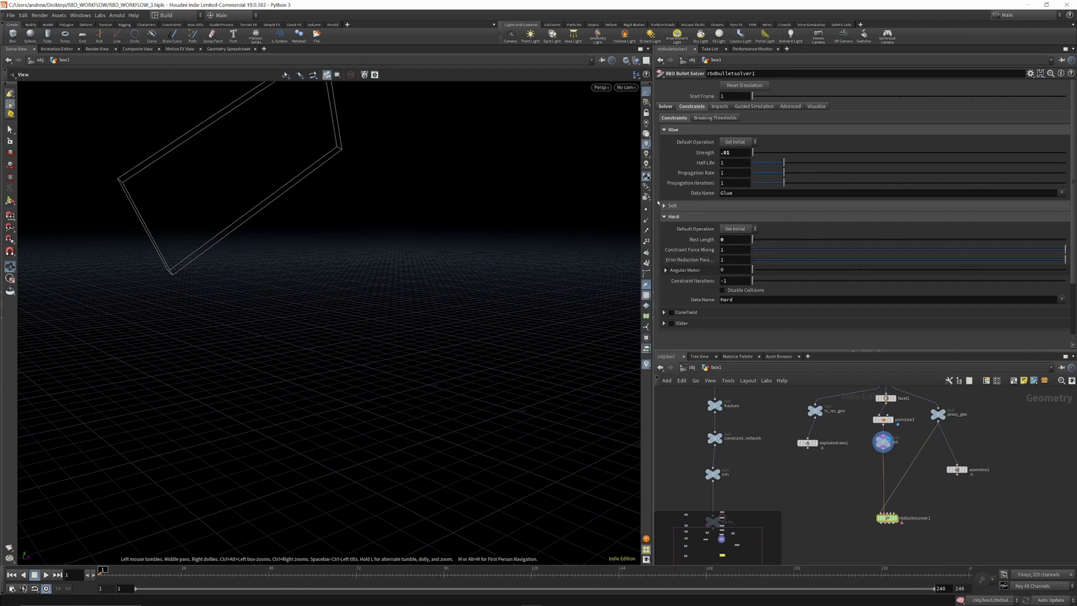
click(900, 519)
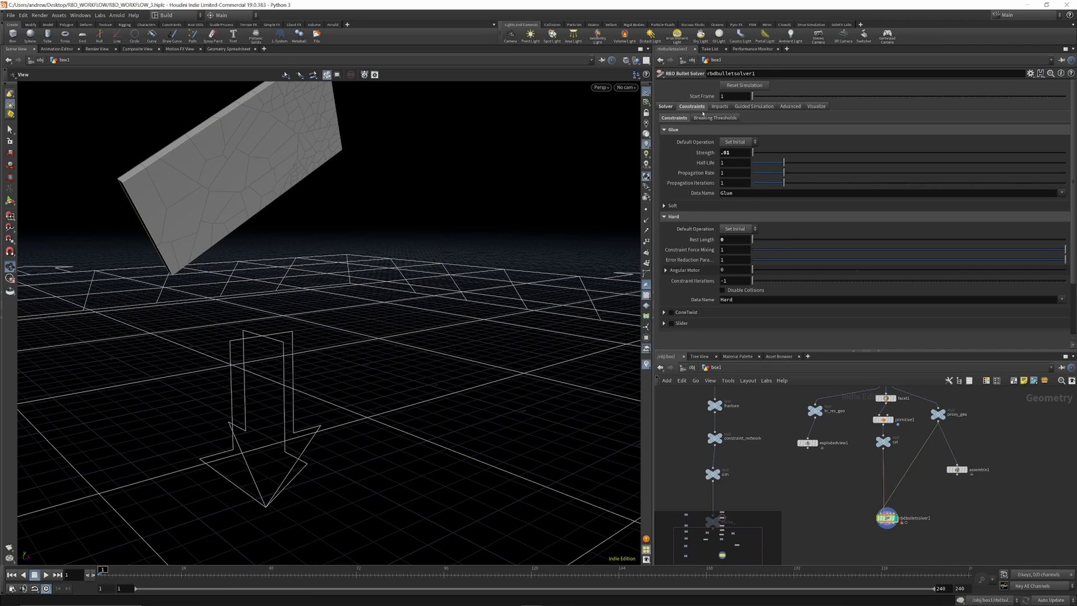
Step: Restrict the solver's breaking thresholds to Hard constraints, replacing the force threshold with an angle threshold of 10
click(710, 118)
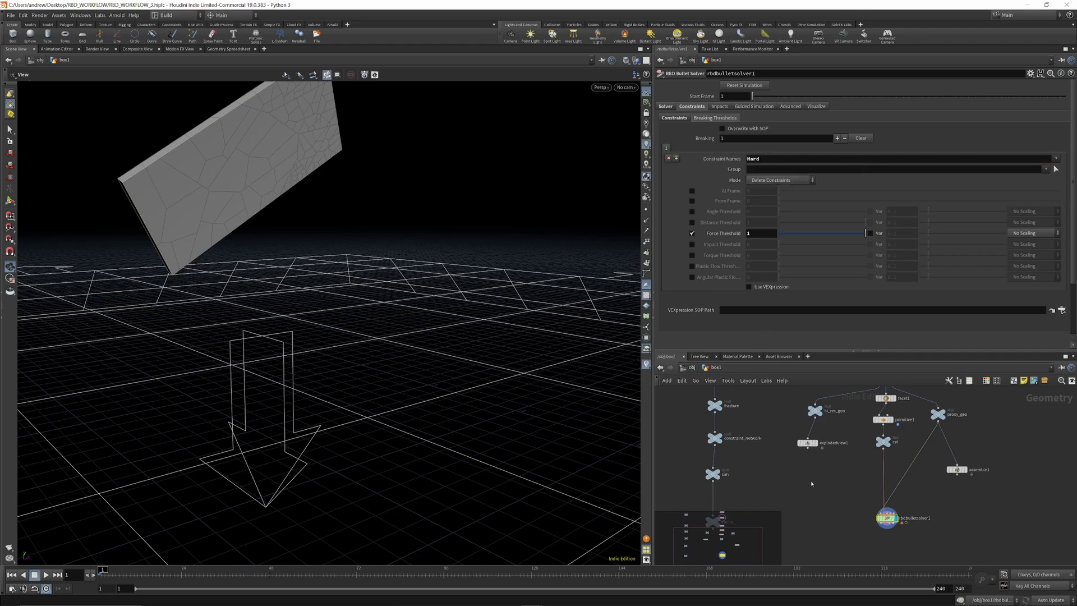
click(692, 233)
click(692, 212)
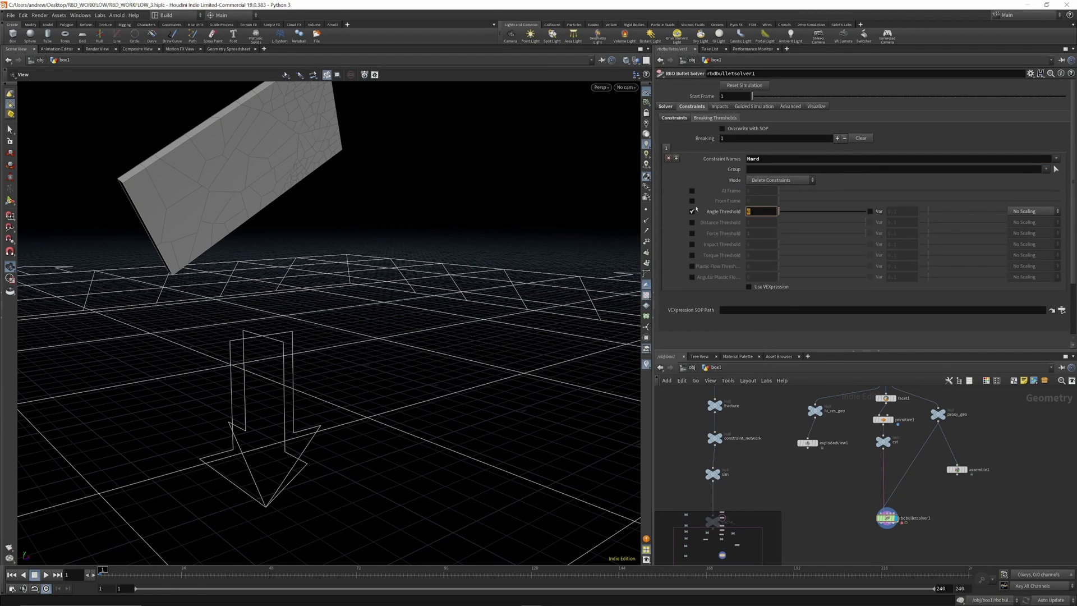
text(10)
key(Return)
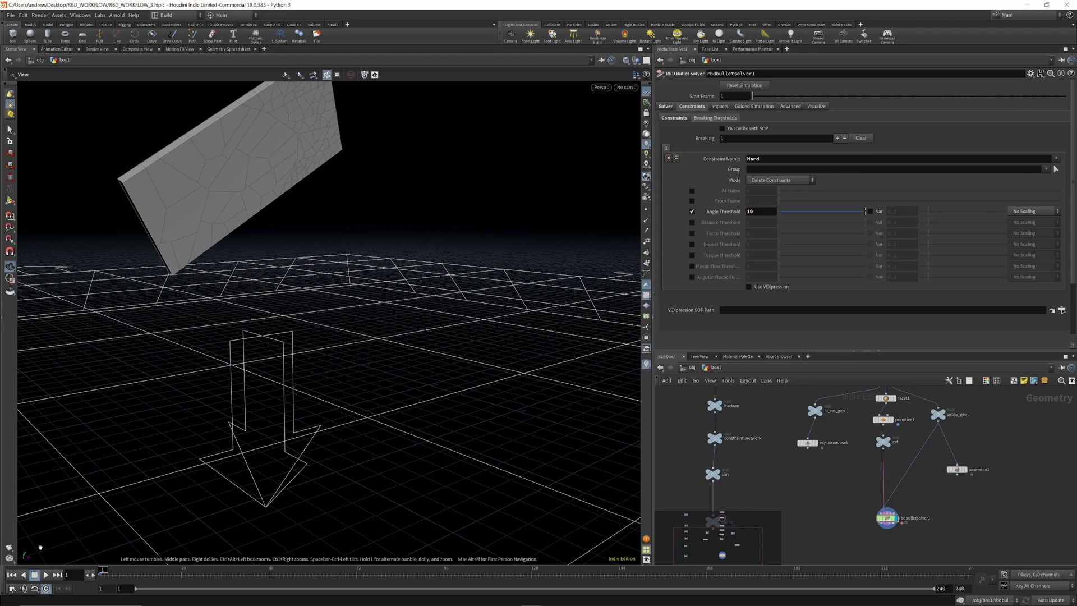
Step: Play the simulation, set the angle threshold to 1, and replay it from the first frame
click(44, 576)
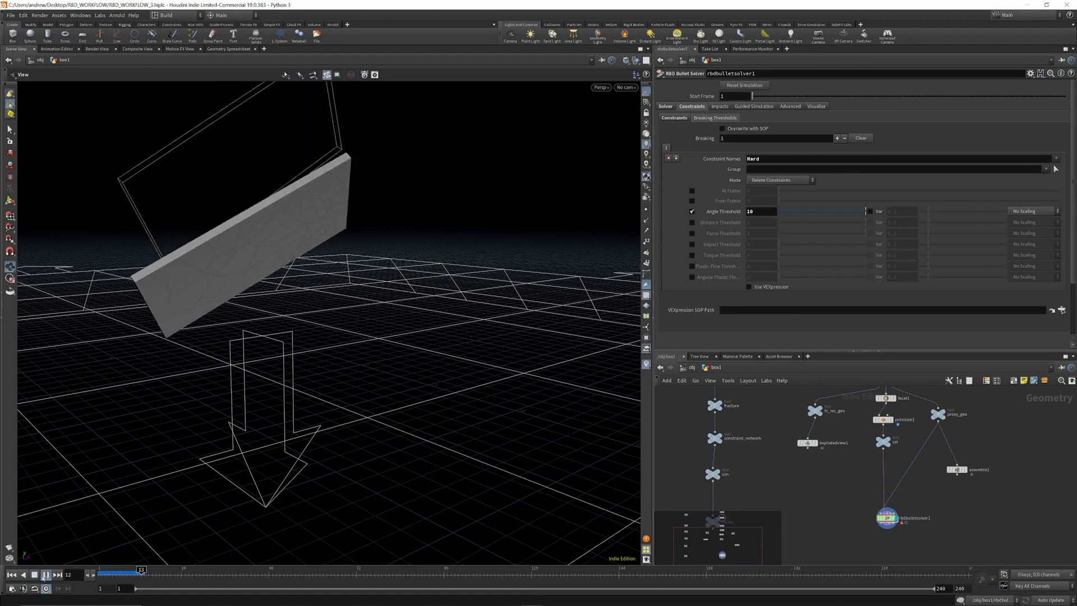
mouse_move(737, 210)
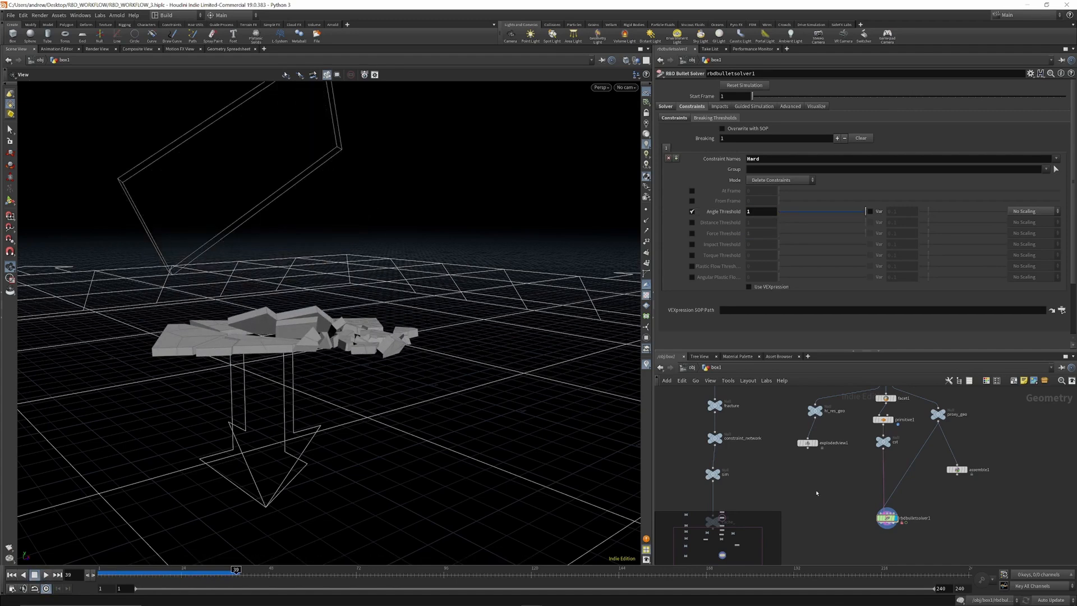
click(12, 575)
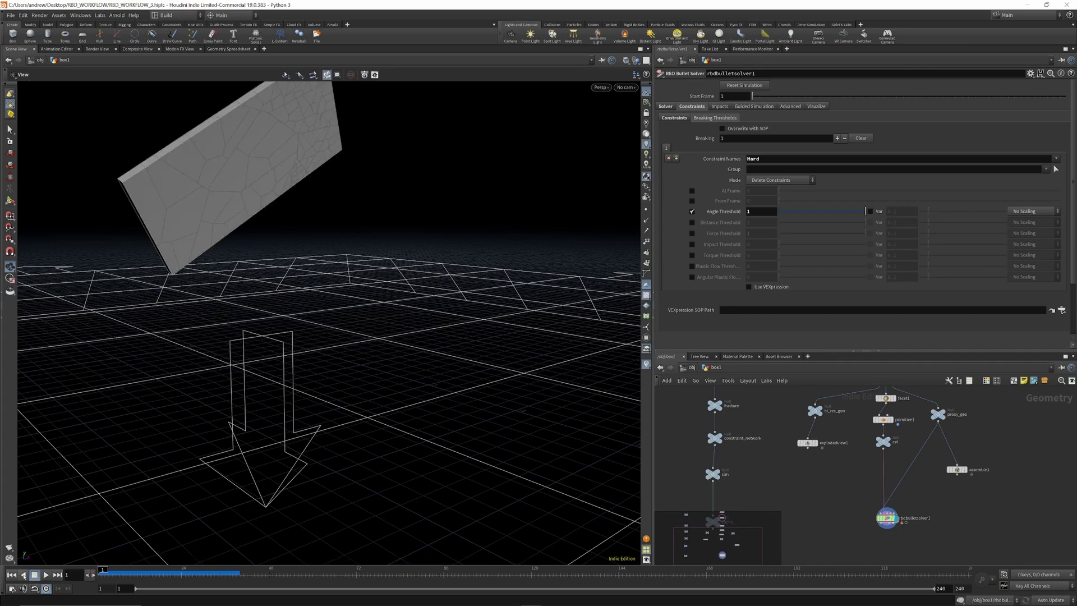
click(46, 575)
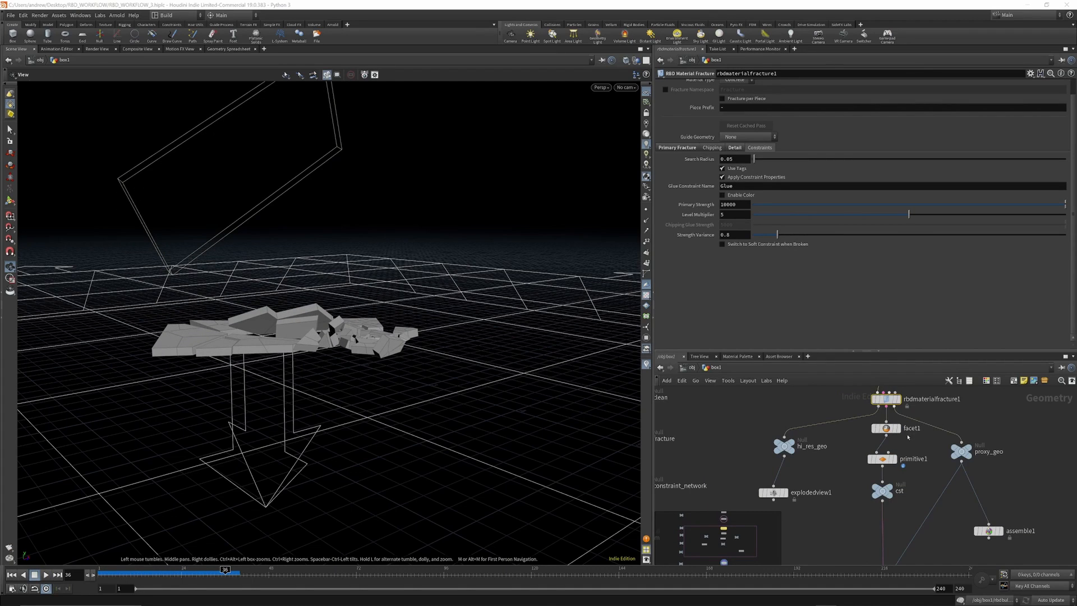
Step: Set the glue constraint name to Hard in rbdmaterialfracture1's constraint settings
double_click(748, 186)
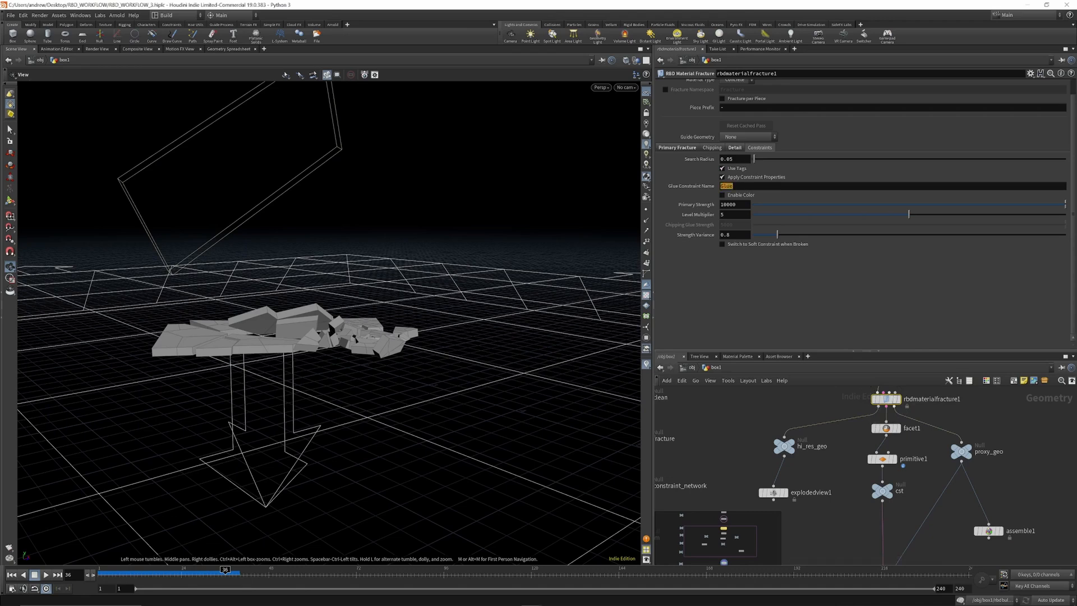
text(Har)
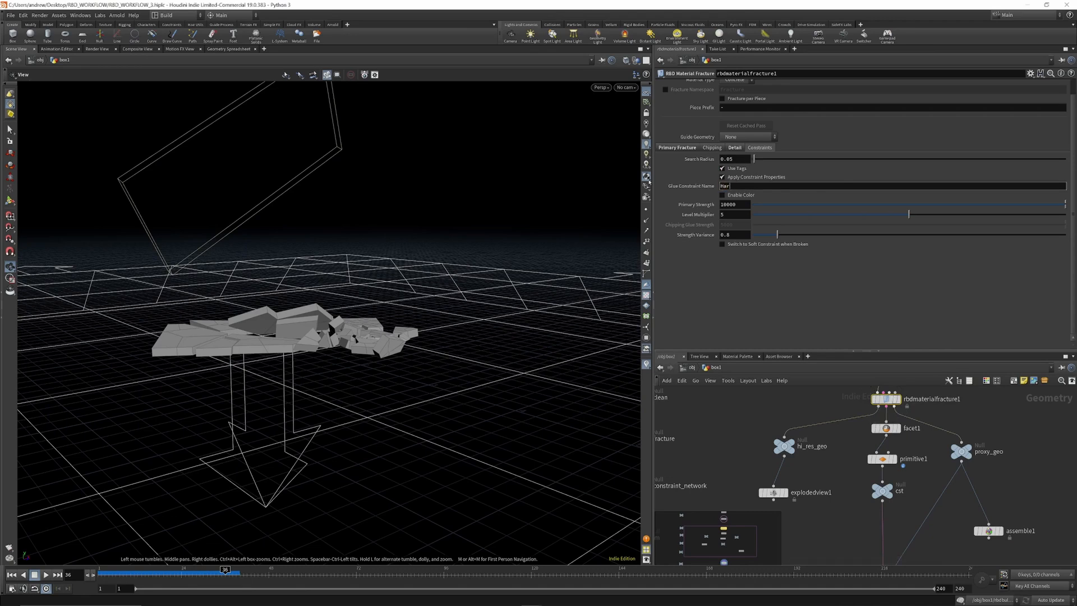
text(d)
key(Return)
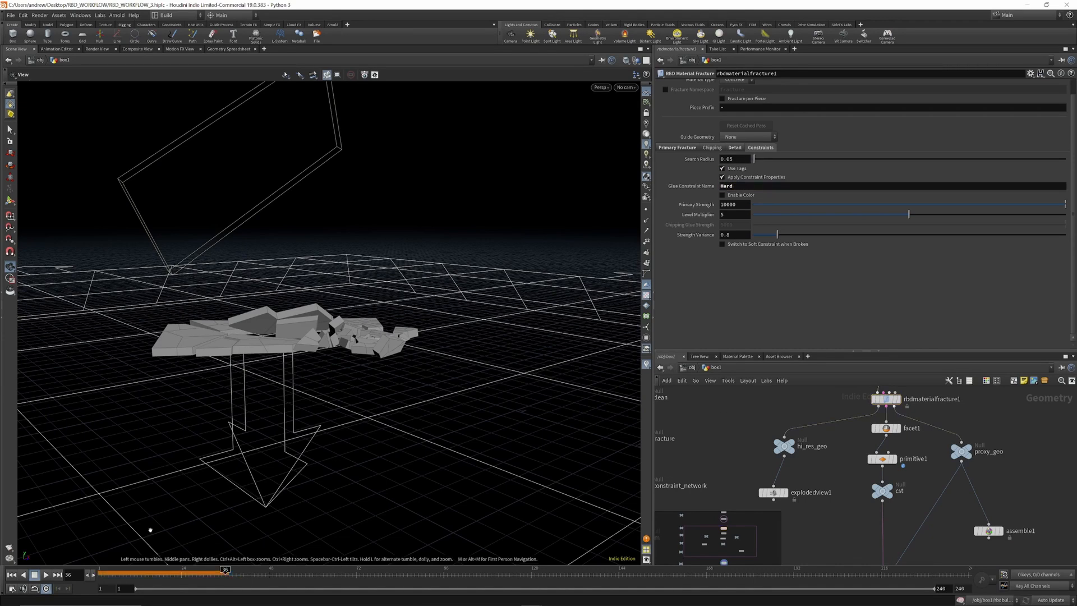
Step: Replay the simulation from the first frame several times, pausing to examine how the panel behaves on impact
click(12, 575)
click(46, 575)
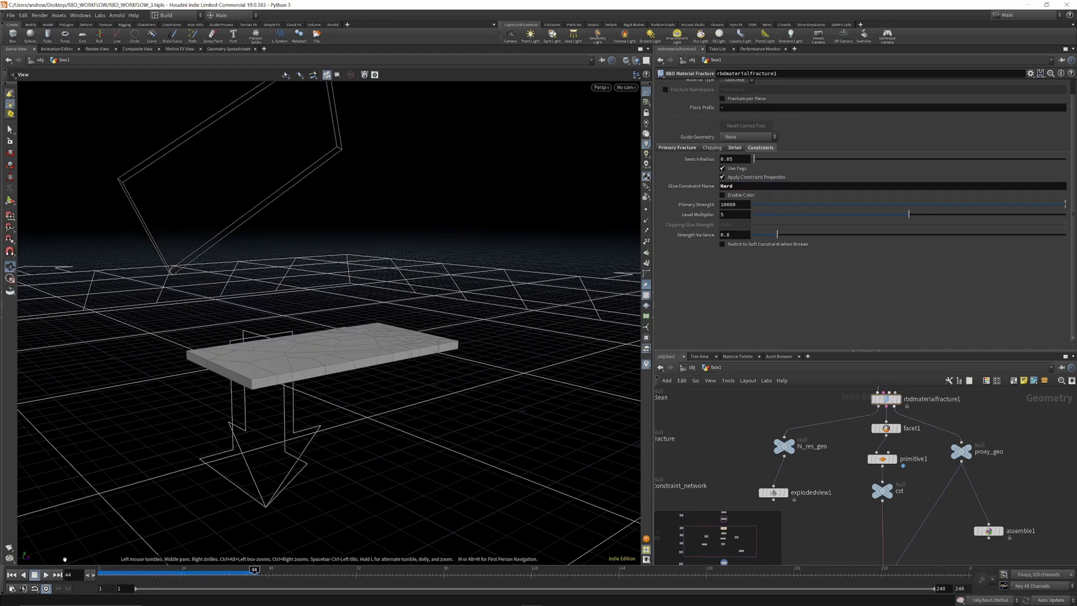
click(11, 575)
click(46, 575)
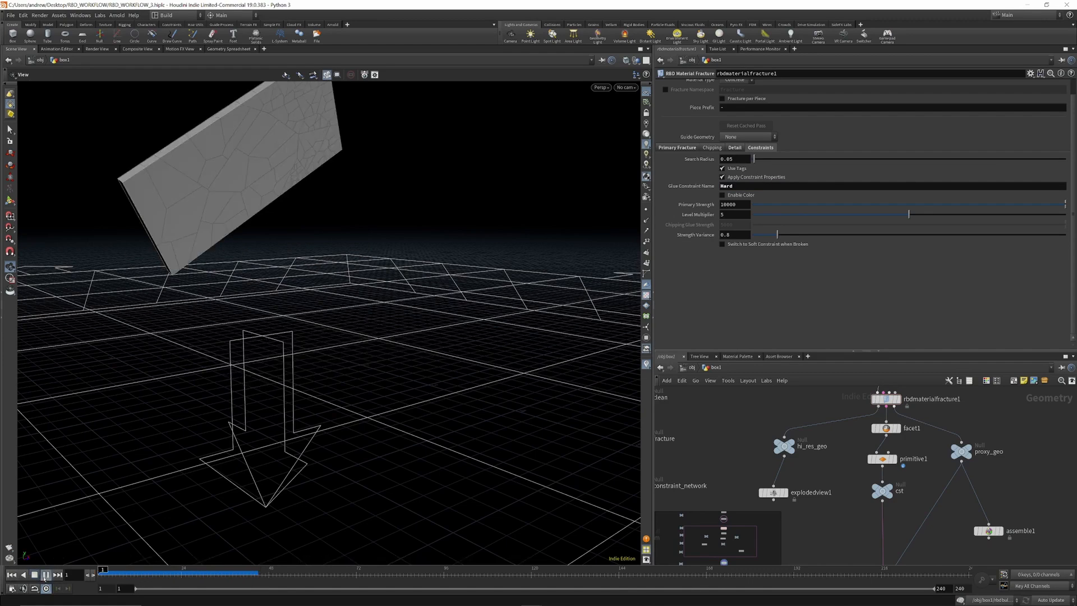
click(46, 574)
drag(355, 331, 408, 341)
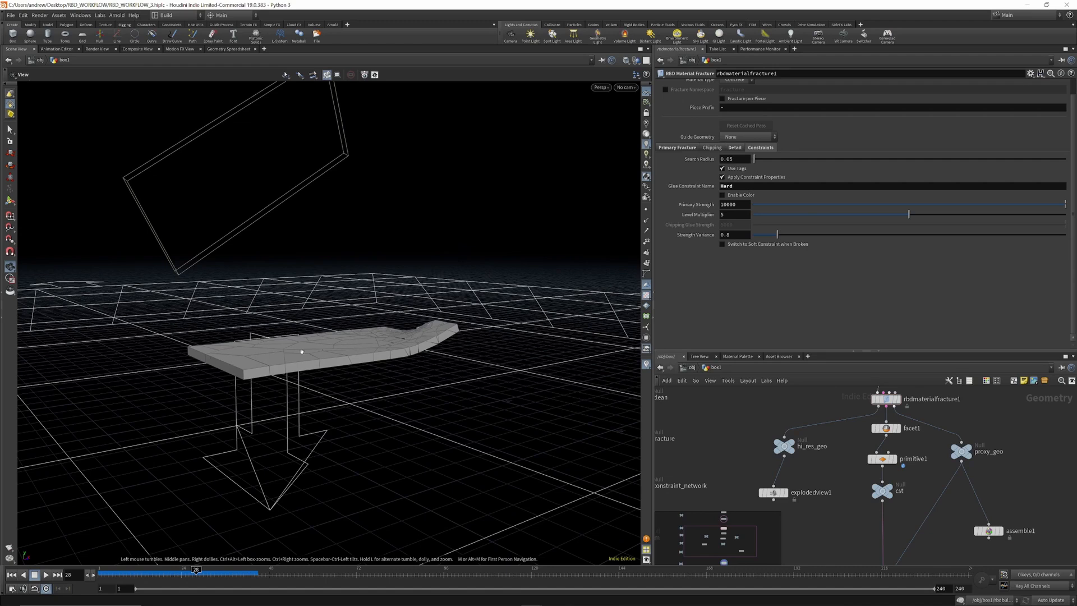
click(11, 574)
click(46, 574)
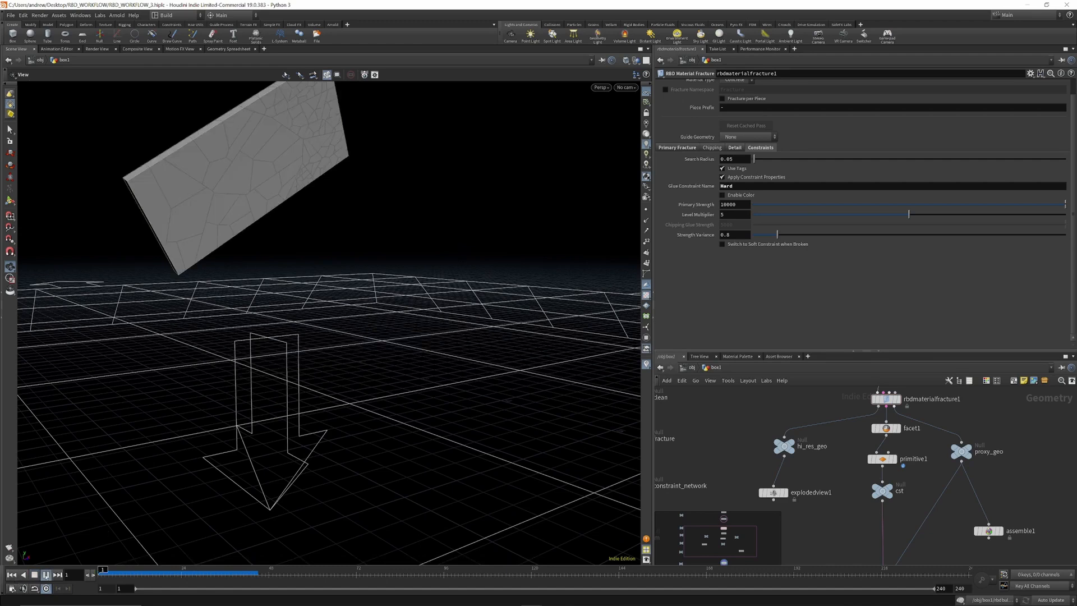
click(46, 575)
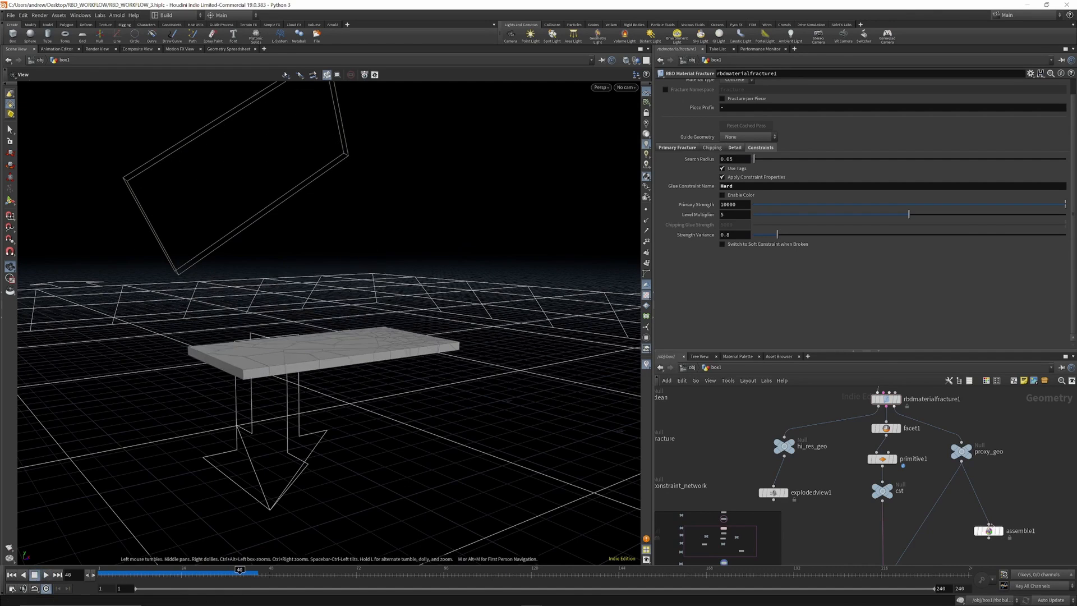
Step: Set rbdbulletsolver1's angle threshold for Hard constraints to .5 and replay the simulation from the first frame to examine the break
scroll(902, 425, down, 4)
scroll(895, 510, up, 3)
click(882, 523)
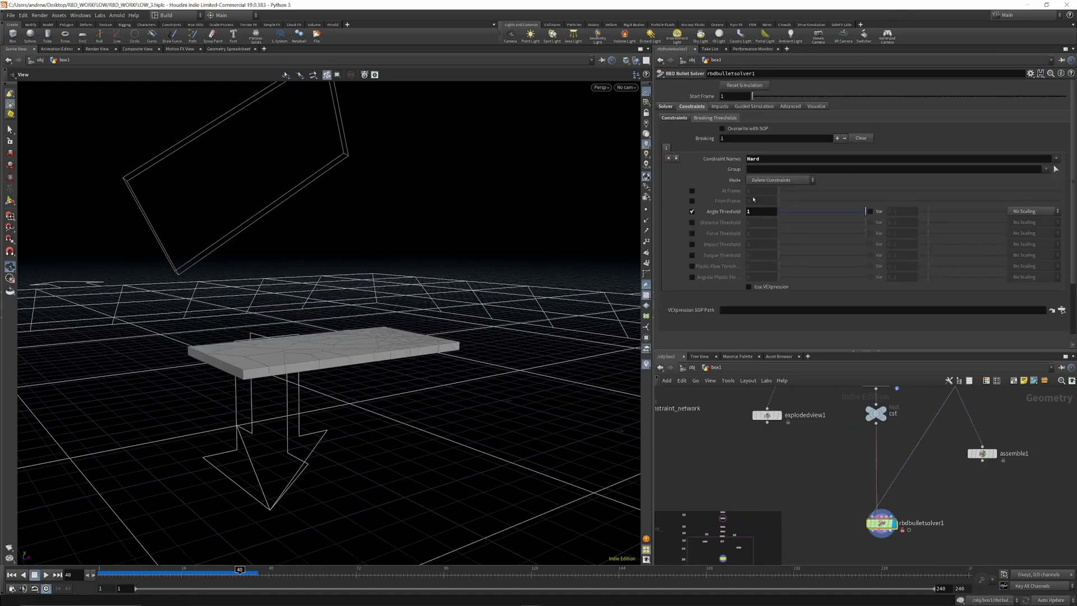
click(755, 213)
key(Return)
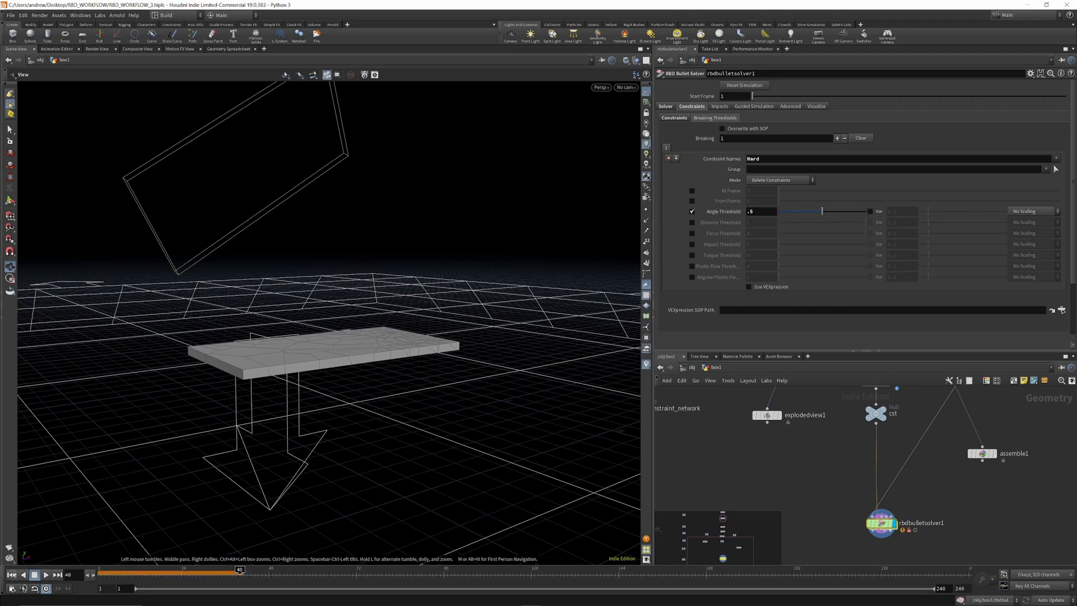
click(12, 576)
click(44, 577)
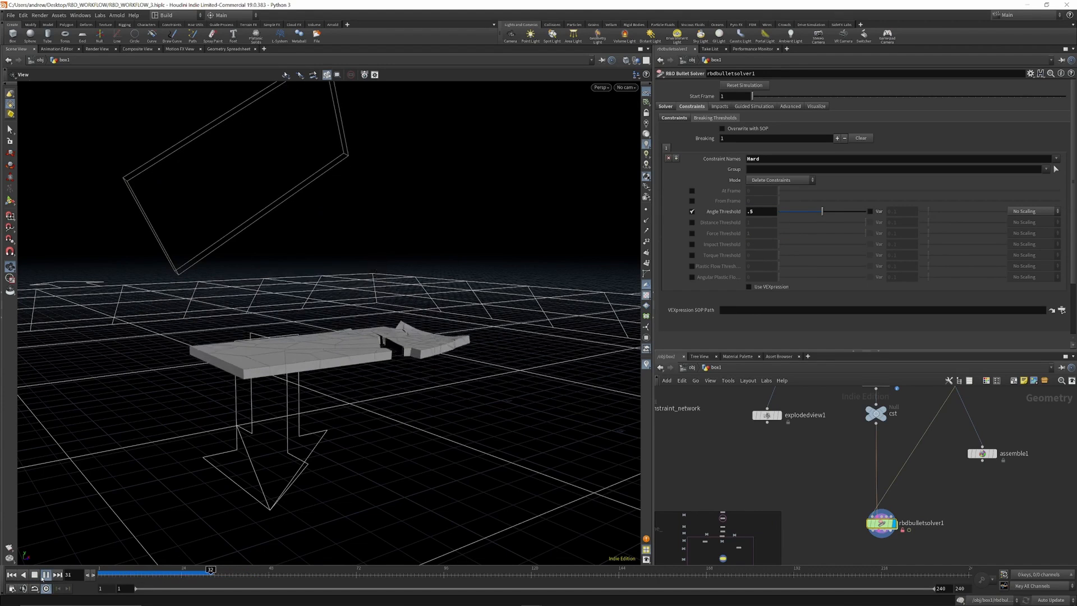
click(44, 577)
drag(314, 359, 316, 421)
Step: Lower the solver's angle threshold to .1 and replay the simulation from the first frame, pausing after the impact
click(763, 210)
key(Return)
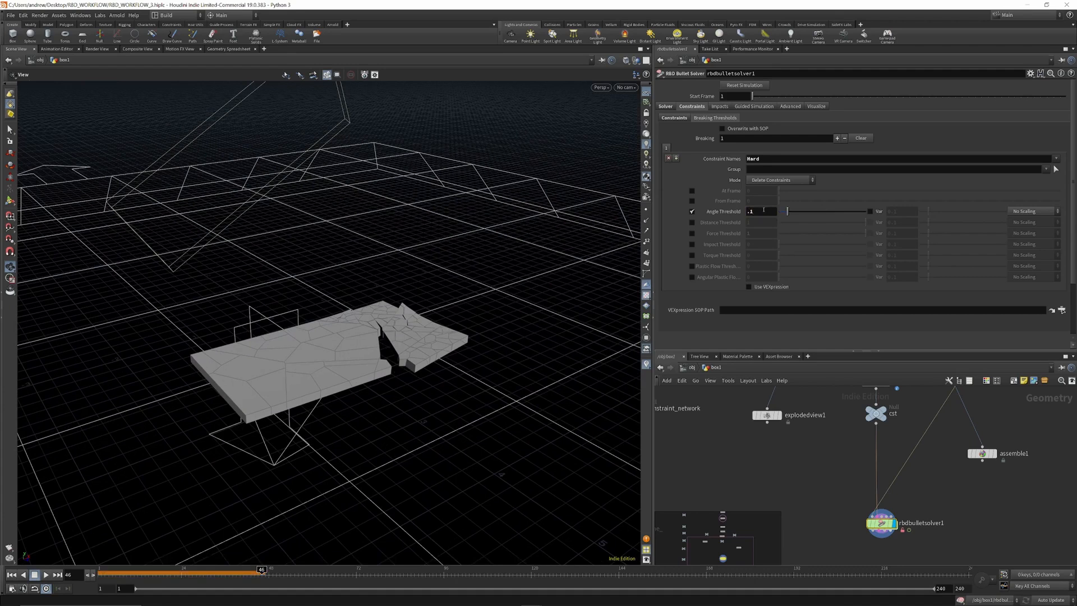
click(12, 575)
click(45, 575)
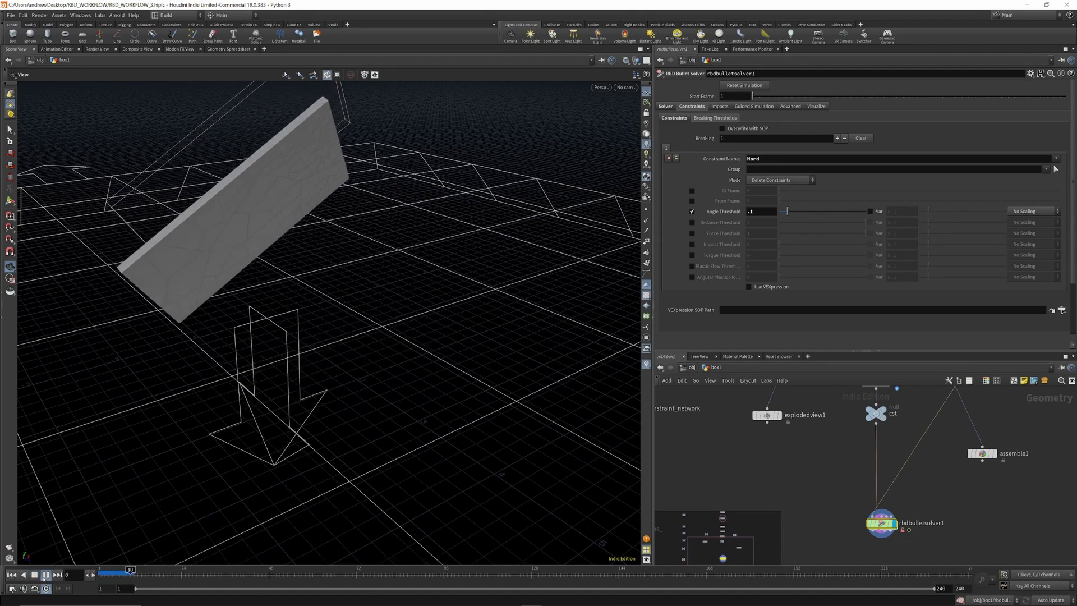
click(46, 575)
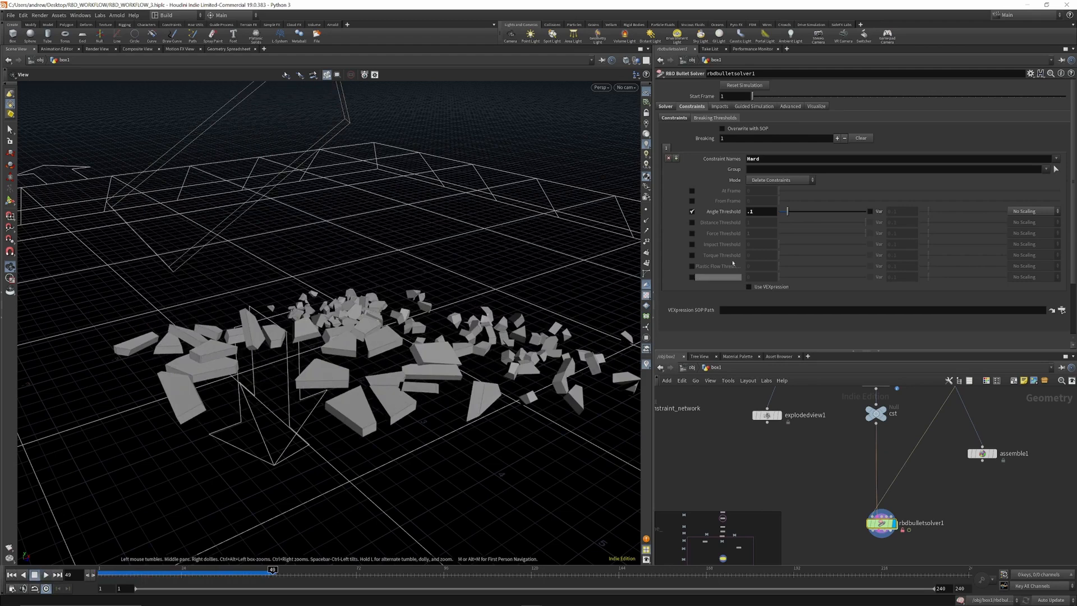
Step: Set the solver's angle threshold to .25 and play the simulation from the first frame until after the impact
double_click(751, 211)
text(.25)
key(Return)
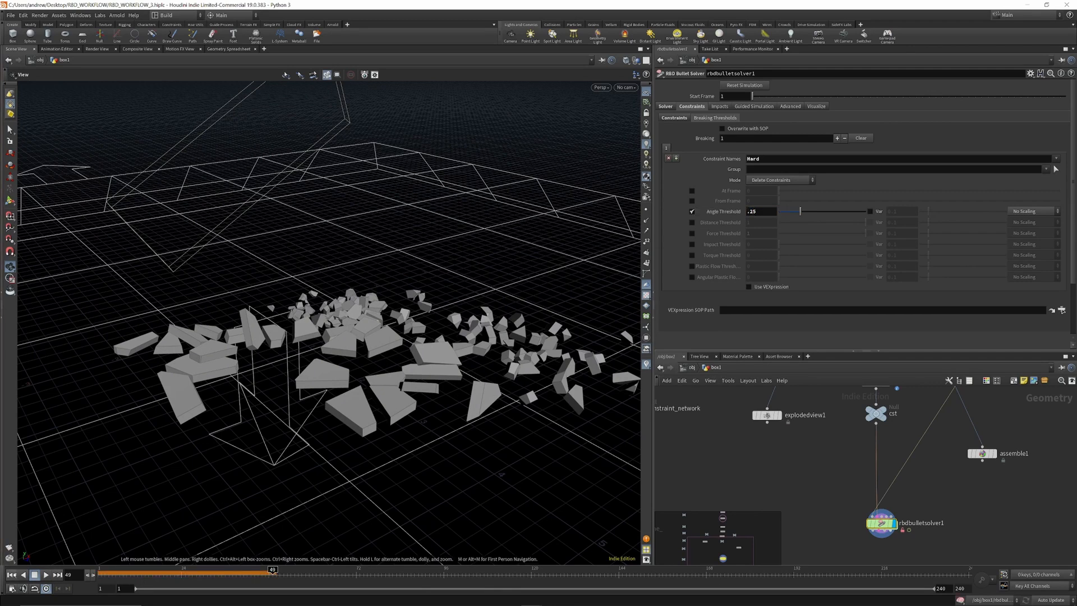
click(12, 576)
click(46, 575)
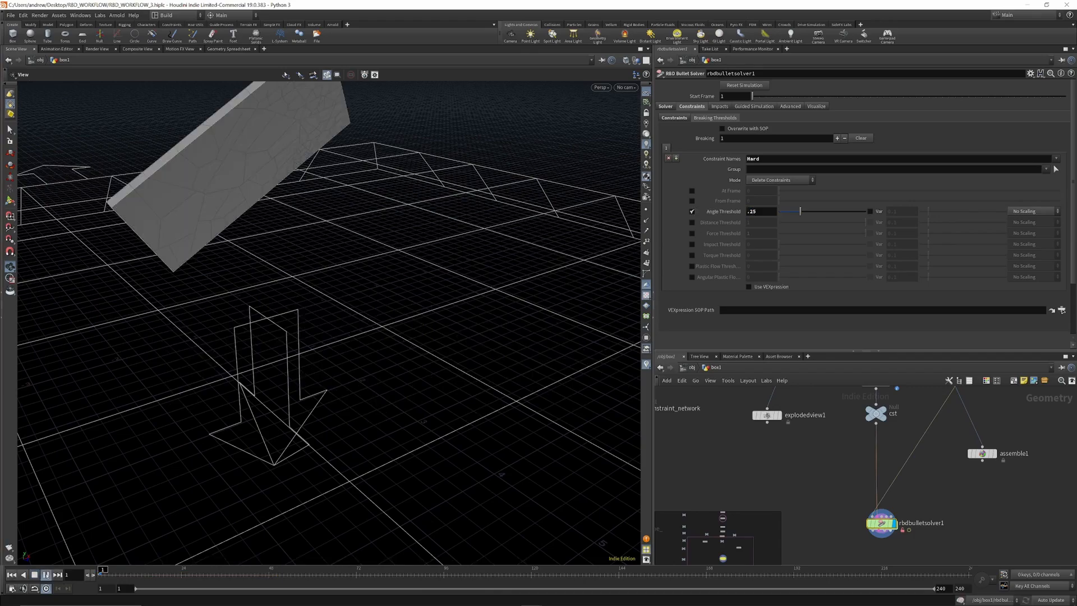
click(47, 575)
drag(432, 331, 398, 323)
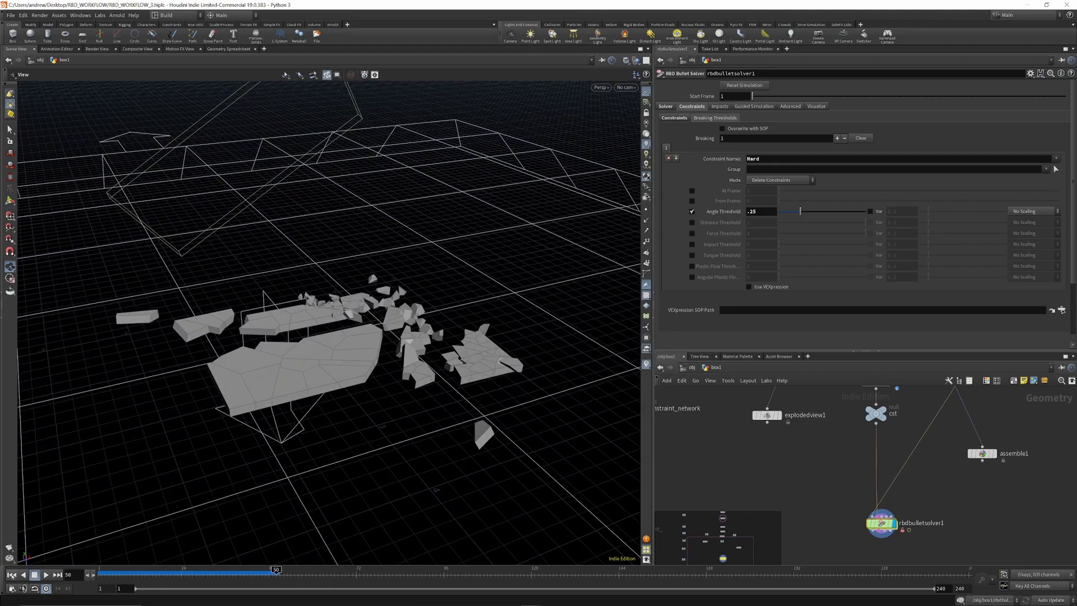
Step: Replay the simulation from the first frame, pause it, and examine the broken pieces from another angle
click(11, 575)
click(46, 575)
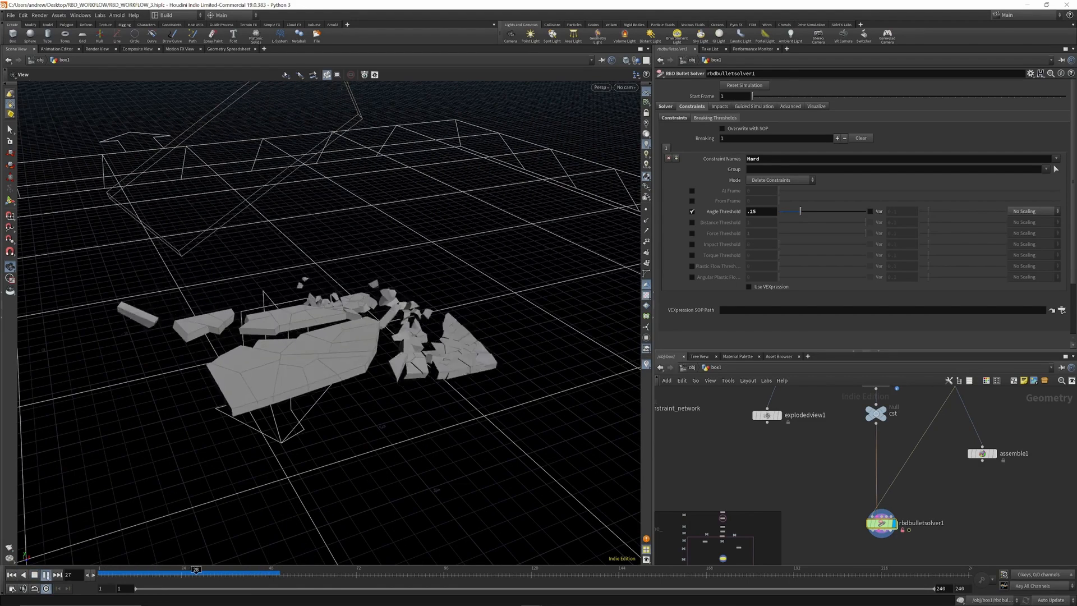
click(47, 575)
drag(259, 365, 303, 365)
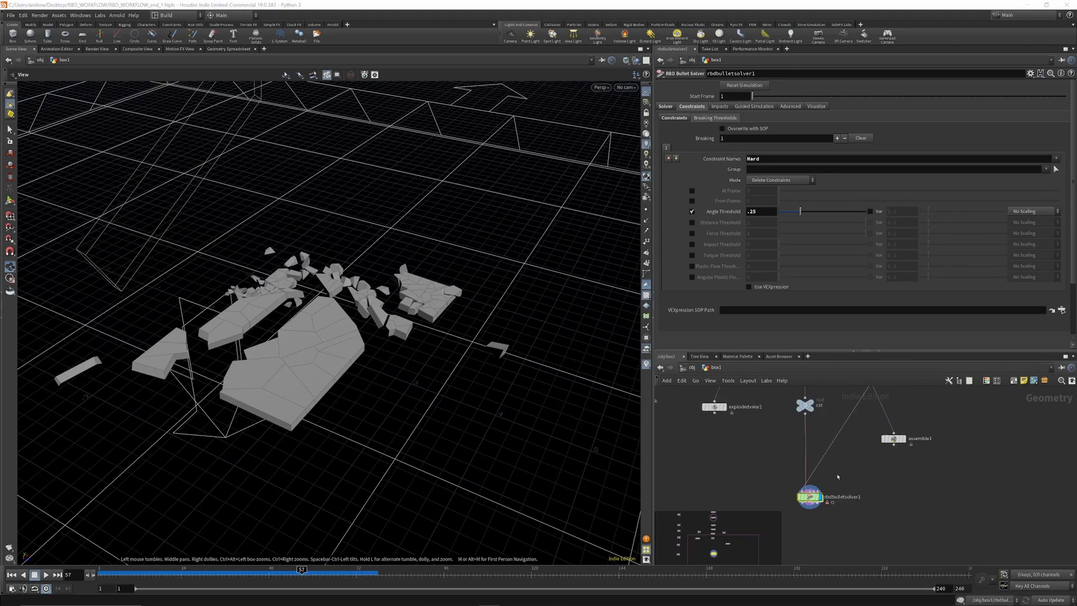
Step: Wire the hi_res_geo null into the first input of rbdbulletsolver1
scroll(834, 431, down, 3)
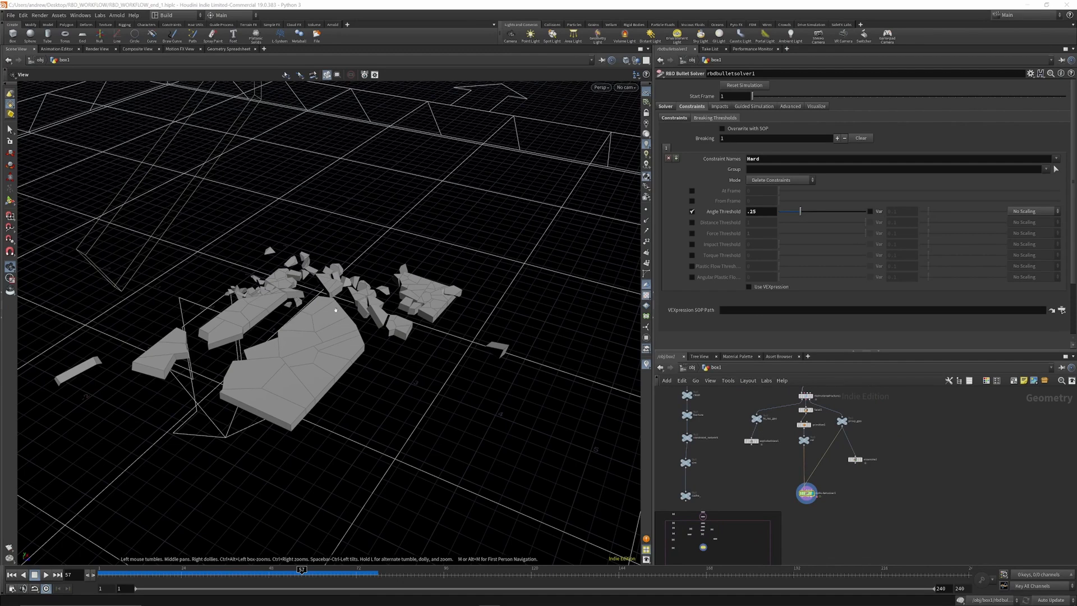
scroll(804, 485, up, 3)
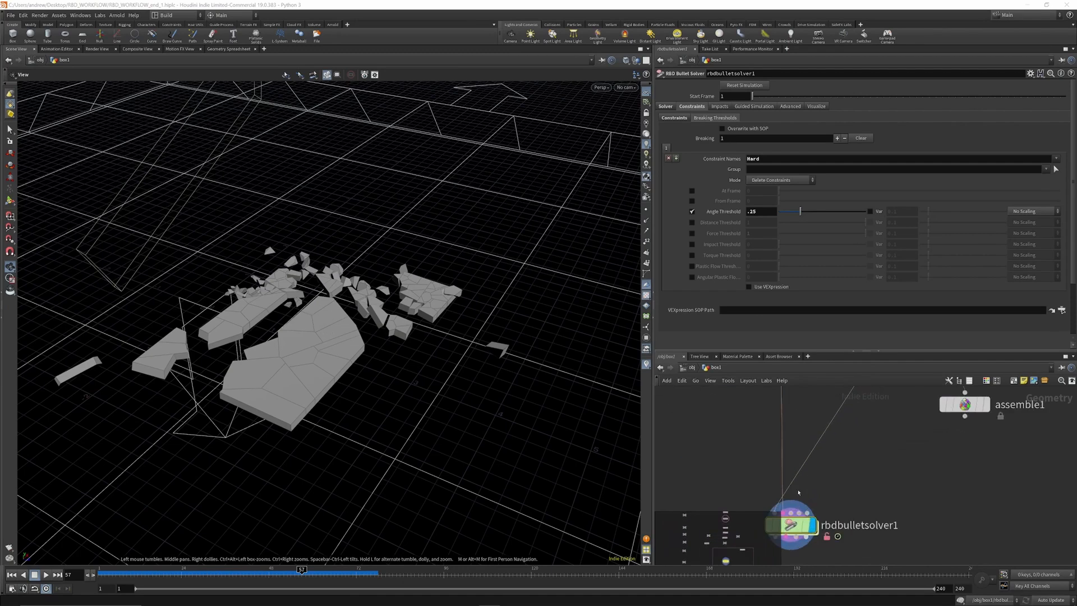
scroll(804, 456, down, 3)
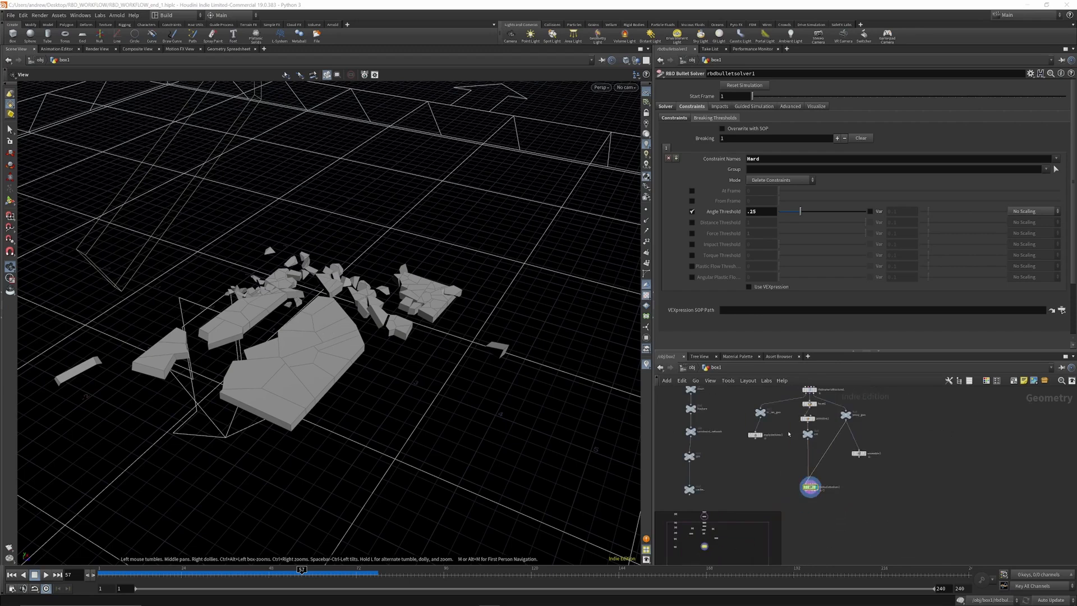
click(757, 417)
scroll(811, 483, up, 5)
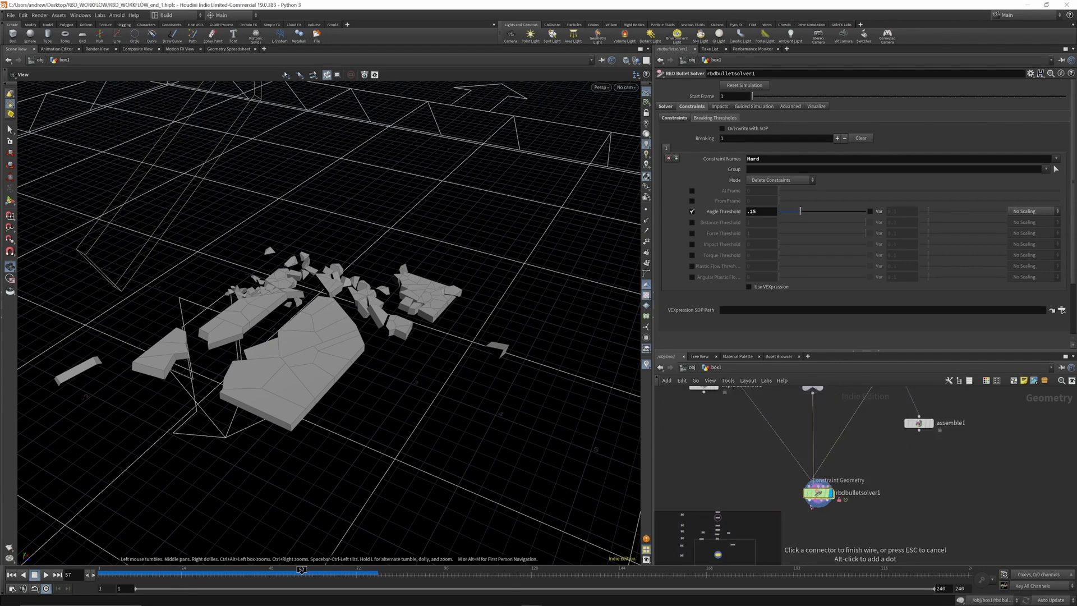
click(813, 468)
scroll(808, 474, down, 5)
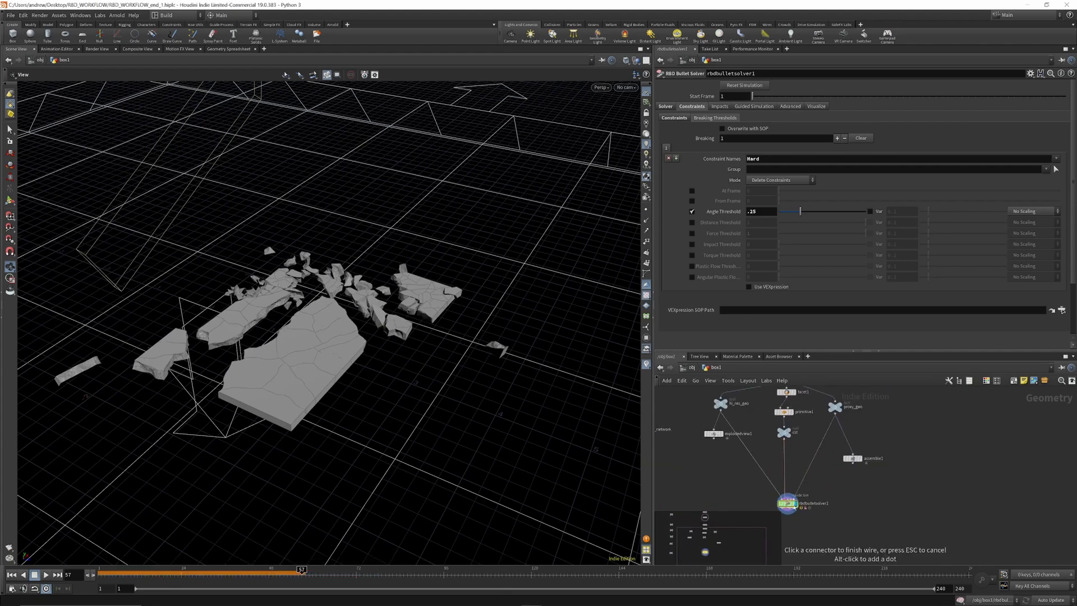
Step: Wire the proxy_geo null into the third input of rbdbulletsolver1 and examine the high-resolution pieces up close
click(841, 417)
scroll(786, 488, up, 5)
click(783, 485)
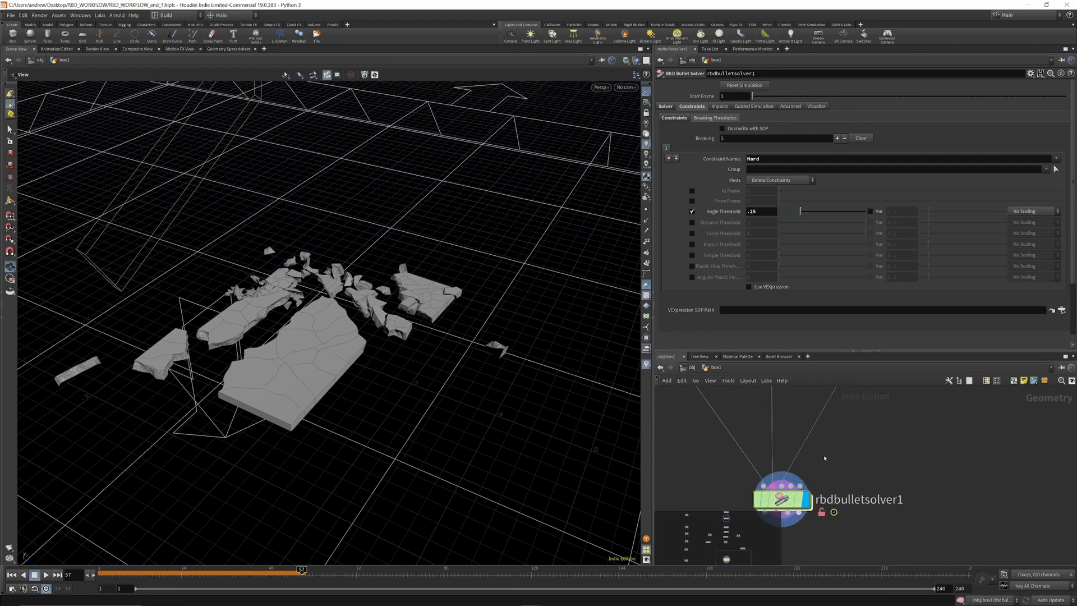
scroll(785, 488, down, 5)
drag(315, 320, 379, 345)
scroll(819, 444, down, 3)
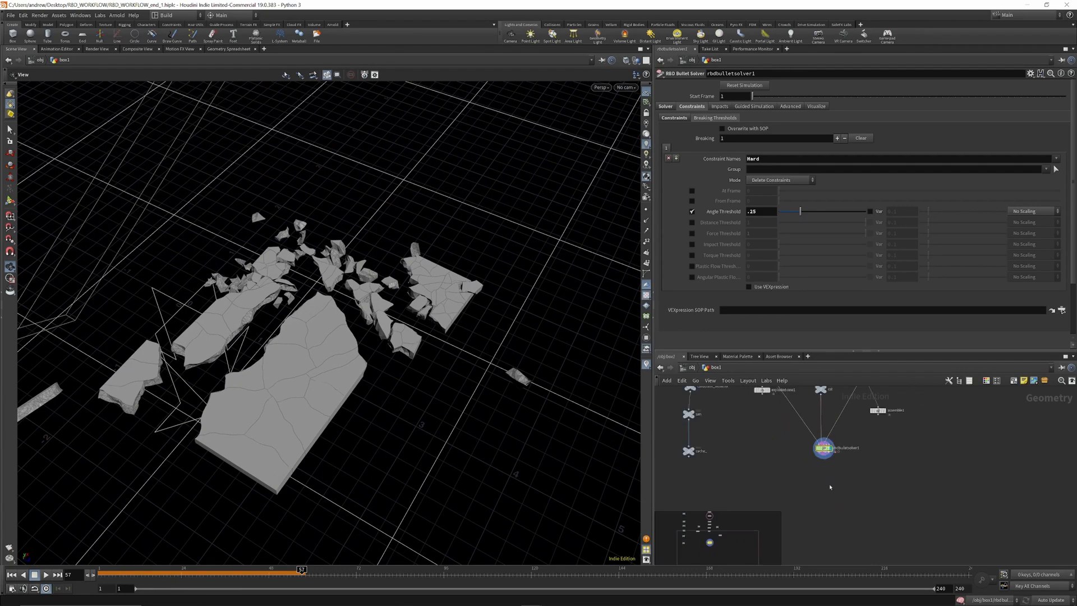
Step: Add a File Cache node below rbdbulletsolver1
key(Tab)
text(file)
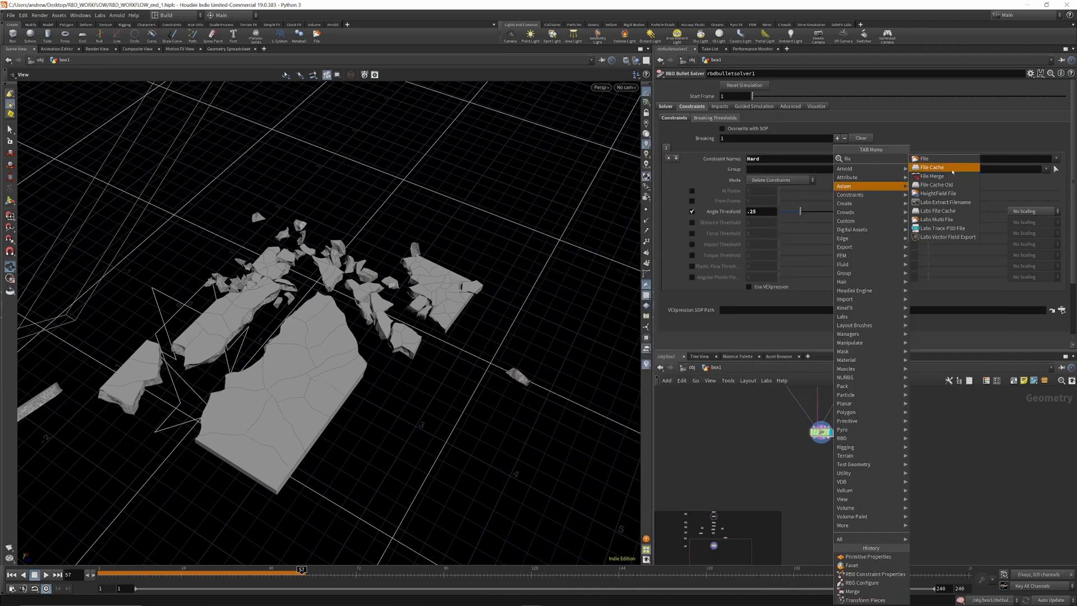
click(952, 168)
click(841, 493)
Step: Connect the file cache node's input to the Simulation Points output of rbdbulletsolver1
scroll(875, 462, down, 2)
scroll(875, 463, down, 1)
scroll(777, 450, up, 5)
scroll(829, 509, down, 4)
scroll(905, 474, up, 5)
click(860, 513)
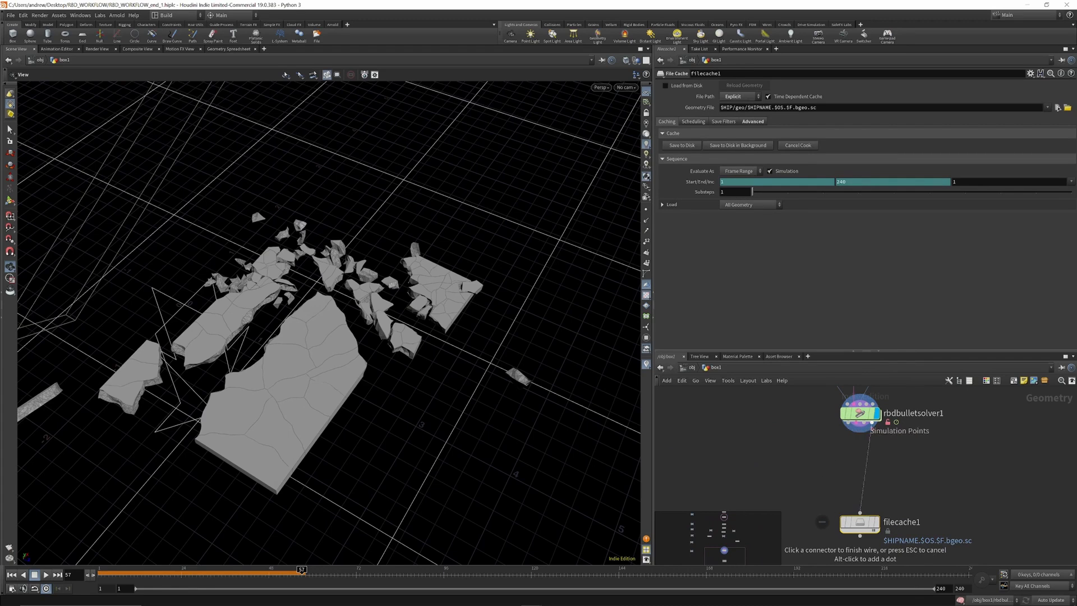
click(872, 426)
Step: Rename the file cache node cache_rbd_points and save its simulation points to disk
scroll(870, 458, down, 5)
scroll(876, 498, up, 4)
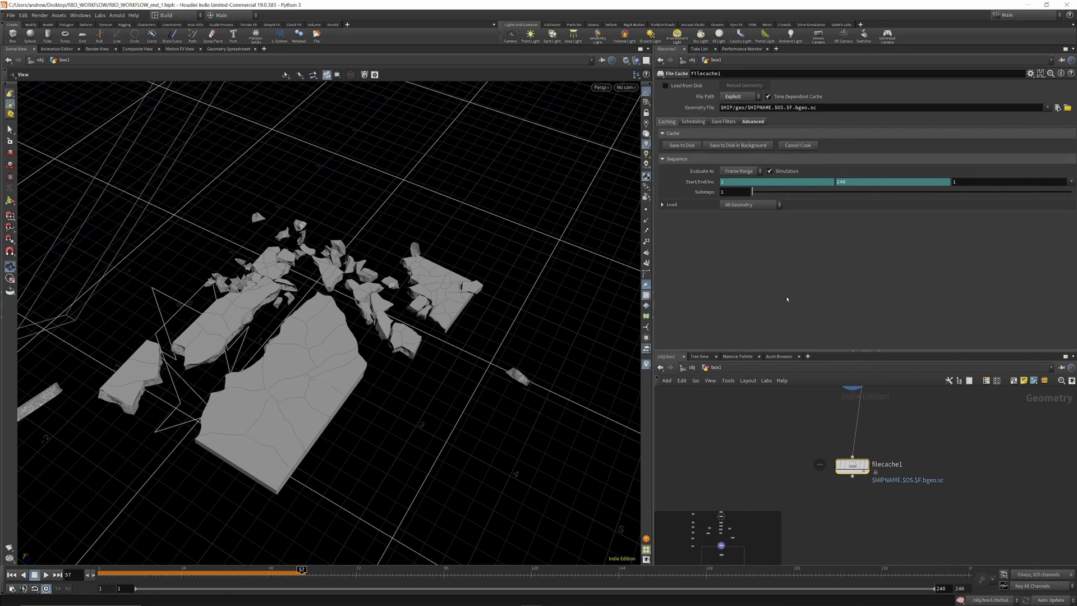
double_click(890, 464)
drag(905, 463, 779, 471)
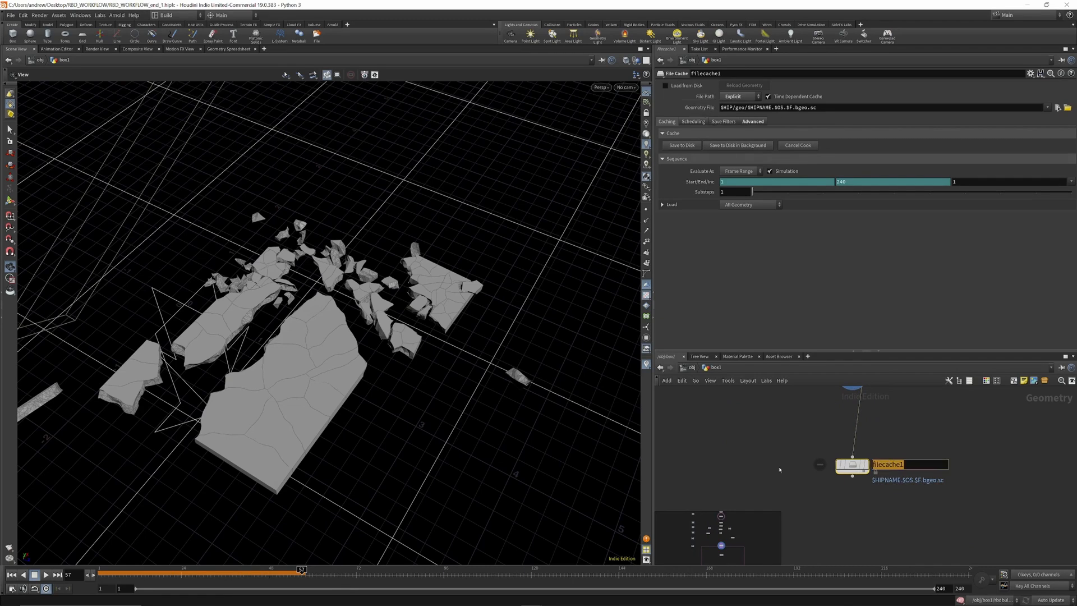
text(cache_rbd_points)
key(Return)
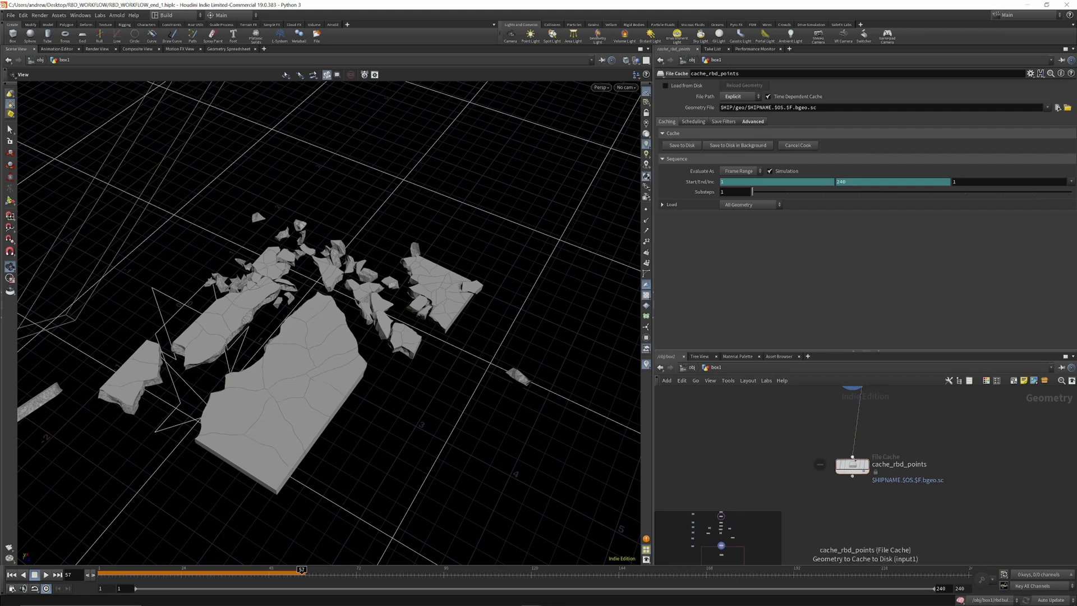
click(675, 148)
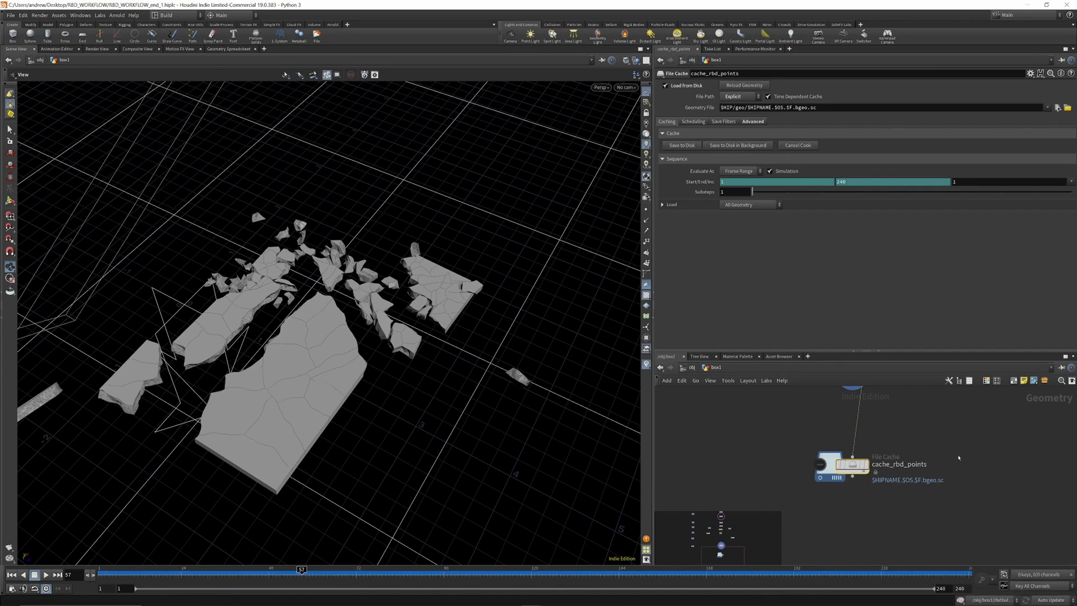
Step: Display cache_rbd_points and scrub through the frames to examine the cached points
click(864, 465)
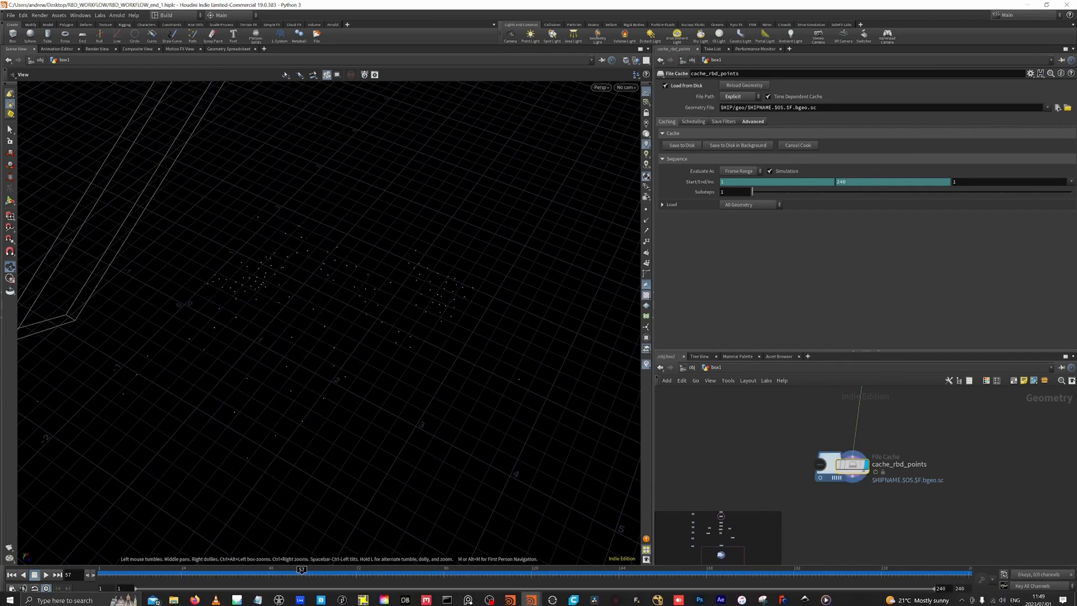
click(108, 571)
drag(108, 570, 233, 571)
drag(443, 309, 427, 259)
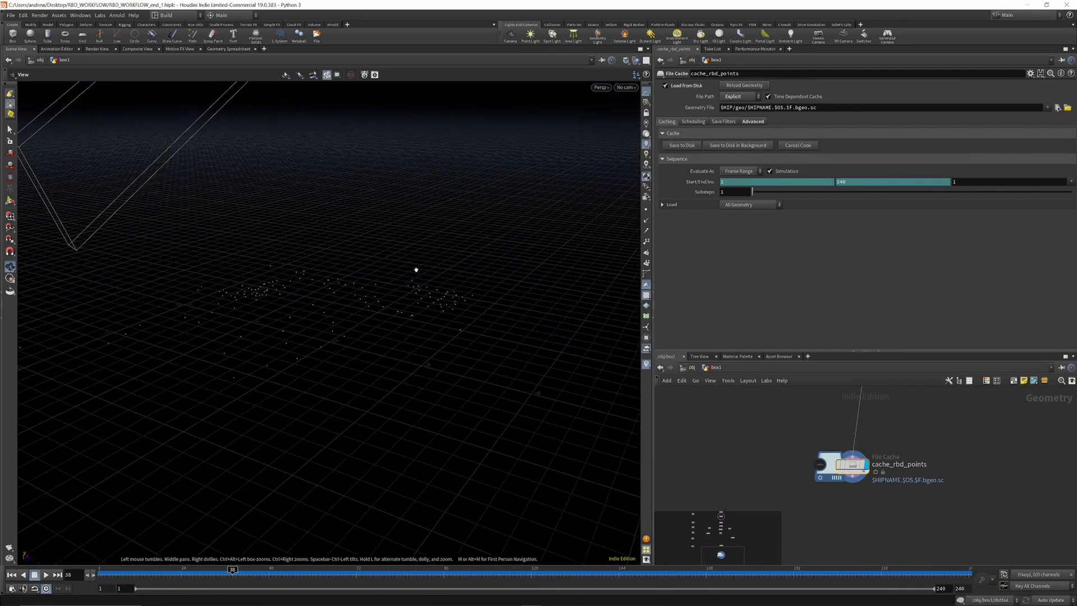
scroll(842, 524, down, 5)
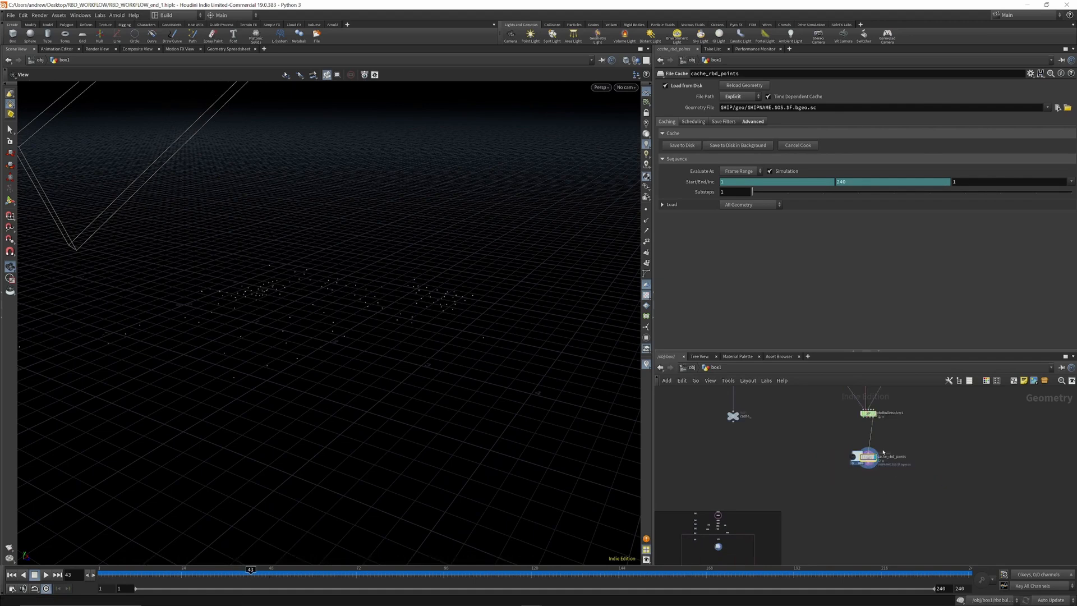
key(Tab)
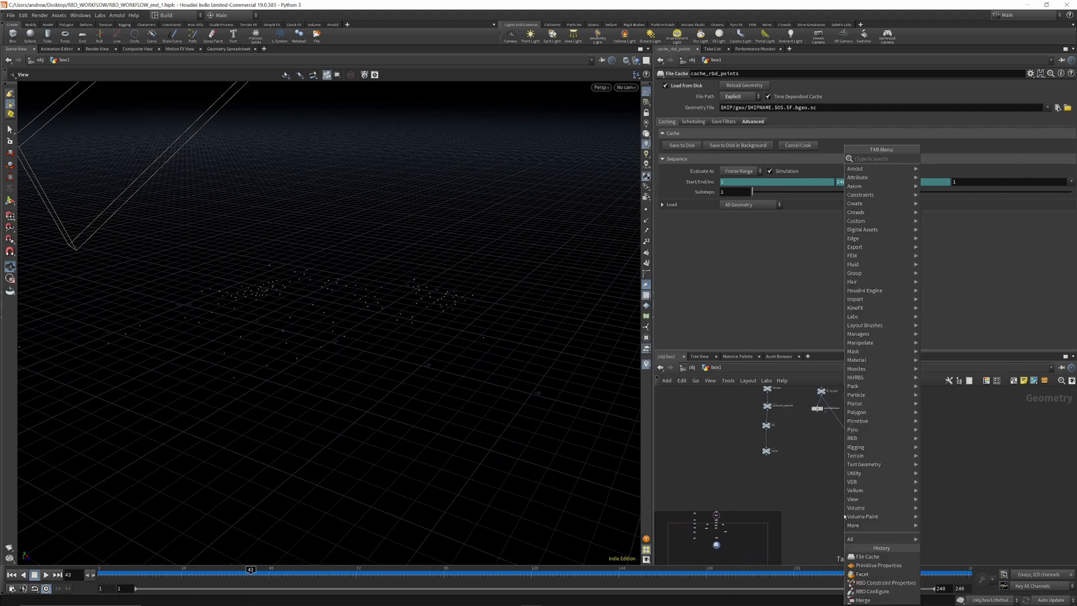
text(tranf)
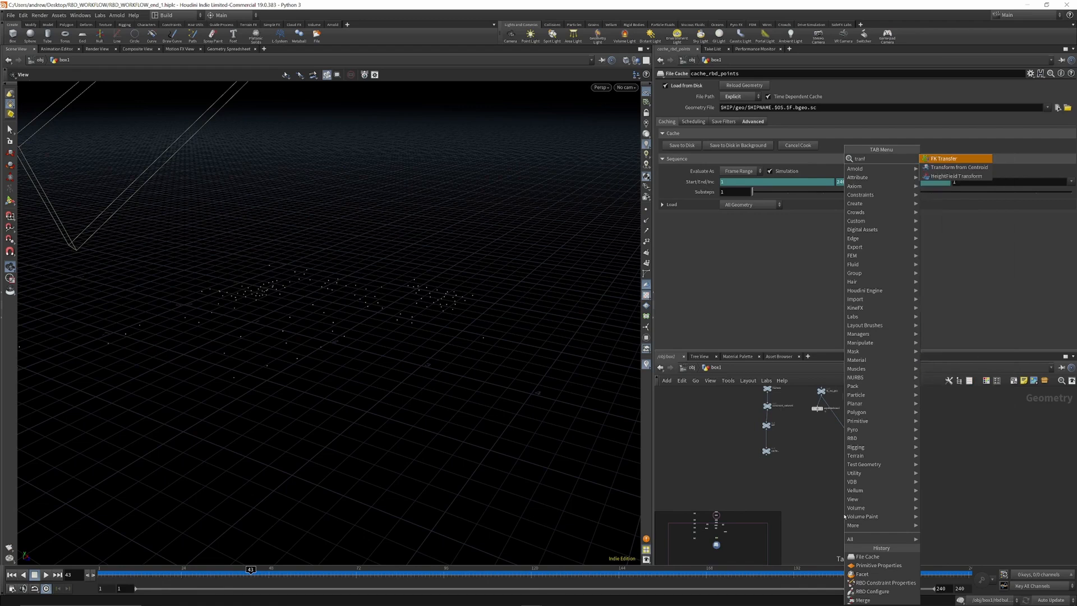
key(Down)
key(Down)
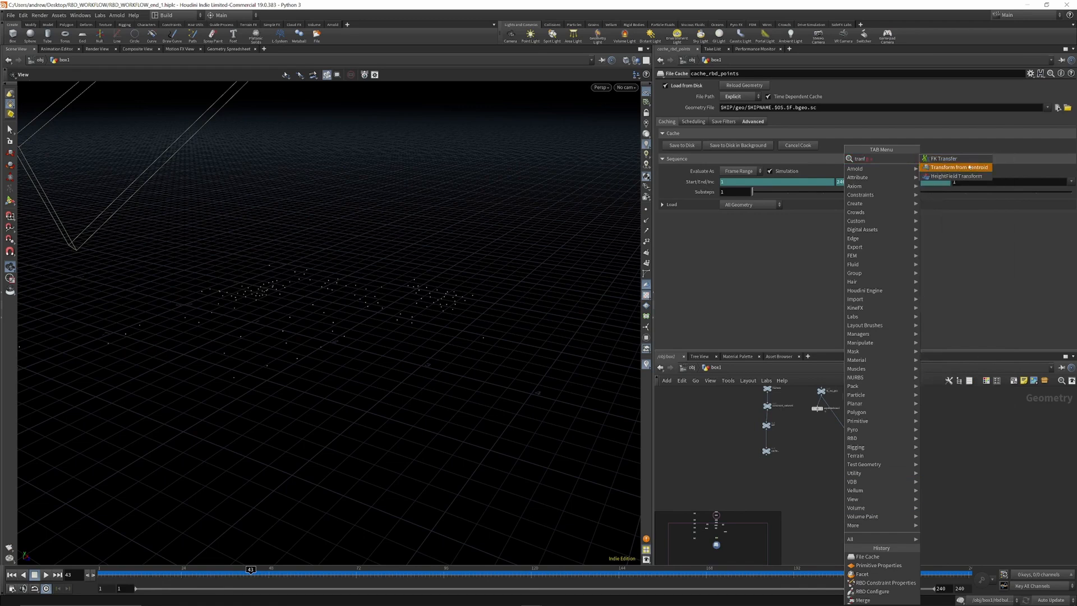
key(Escape)
Step: Add a Transform Pieces node to the box1 network
key(Tab)
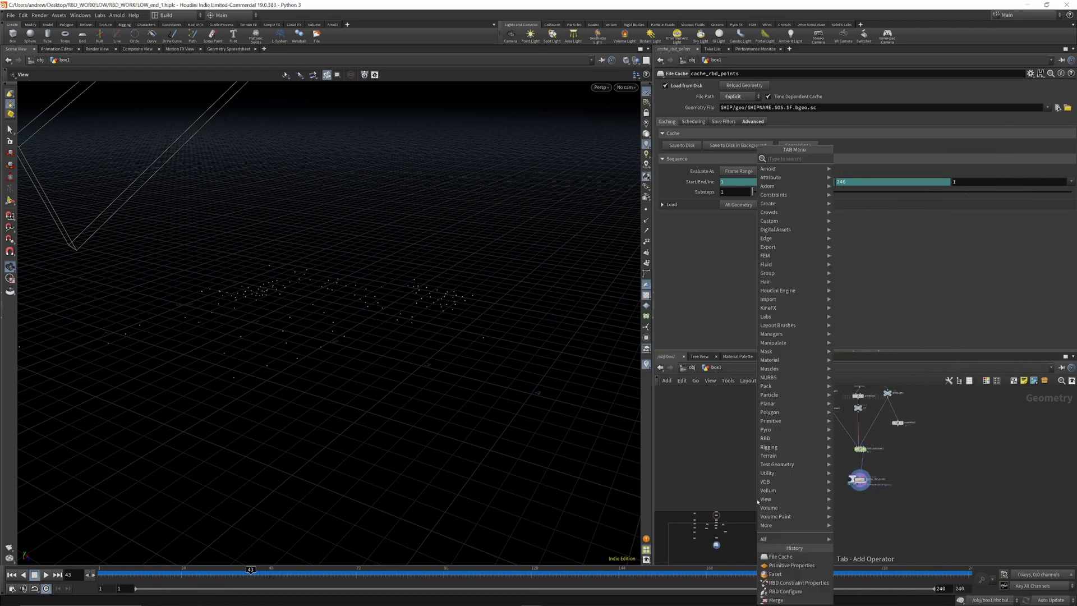
text(transfo)
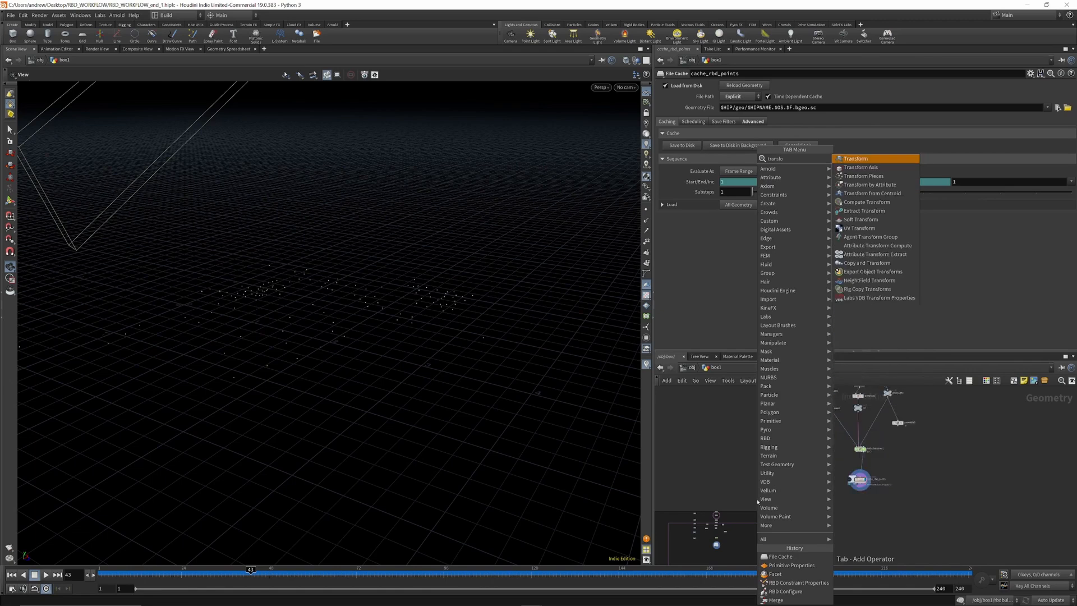
click(863, 176)
click(838, 517)
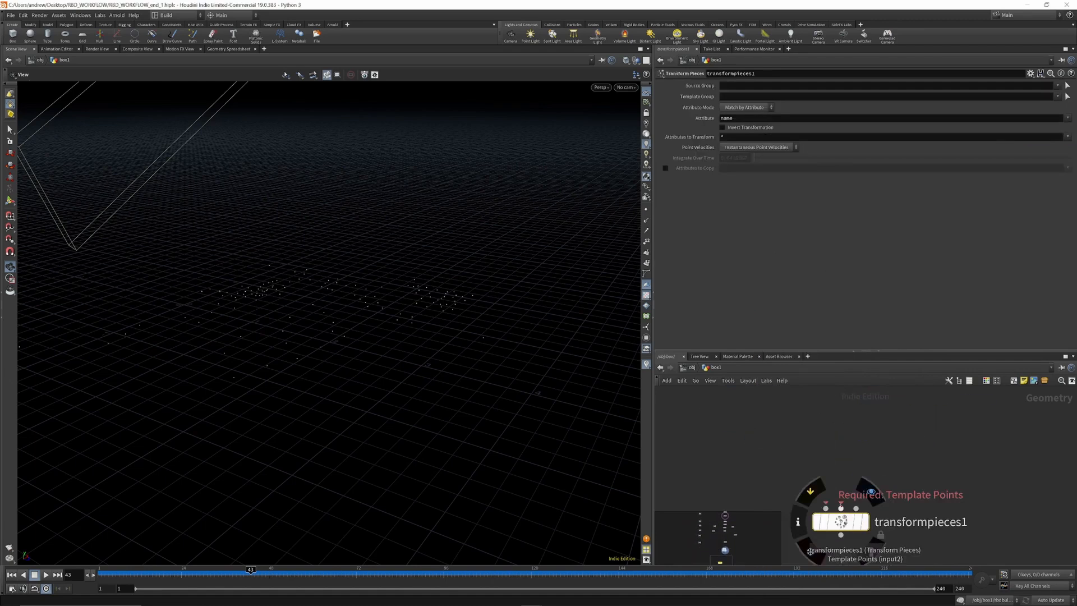
Step: Connect the cache_rbd_points output to the Template Points input of transformpieces1
click(841, 508)
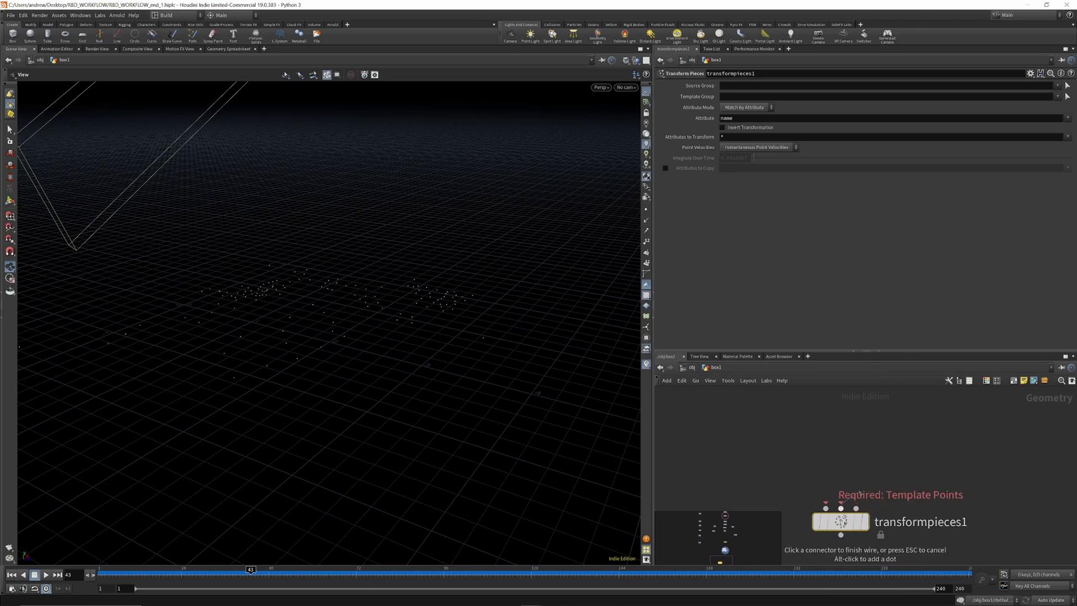
scroll(858, 490, down, 5)
click(891, 422)
scroll(897, 454, down, 5)
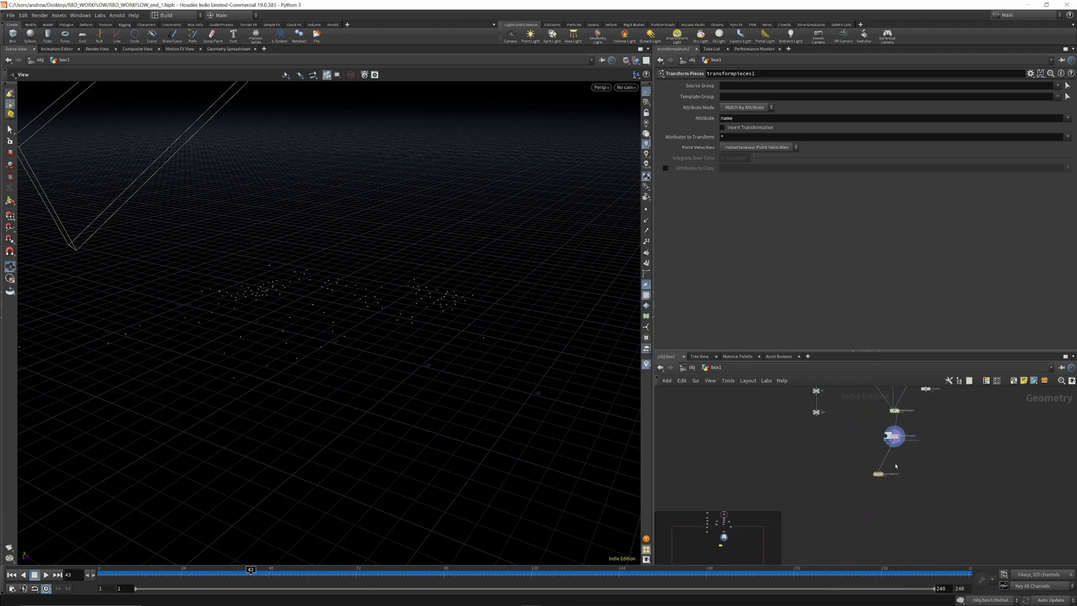
Step: Connect the hi_res_geo null to the first input of transformpieces1 and display the transformed pieces
scroll(856, 419, up, 5)
click(855, 419)
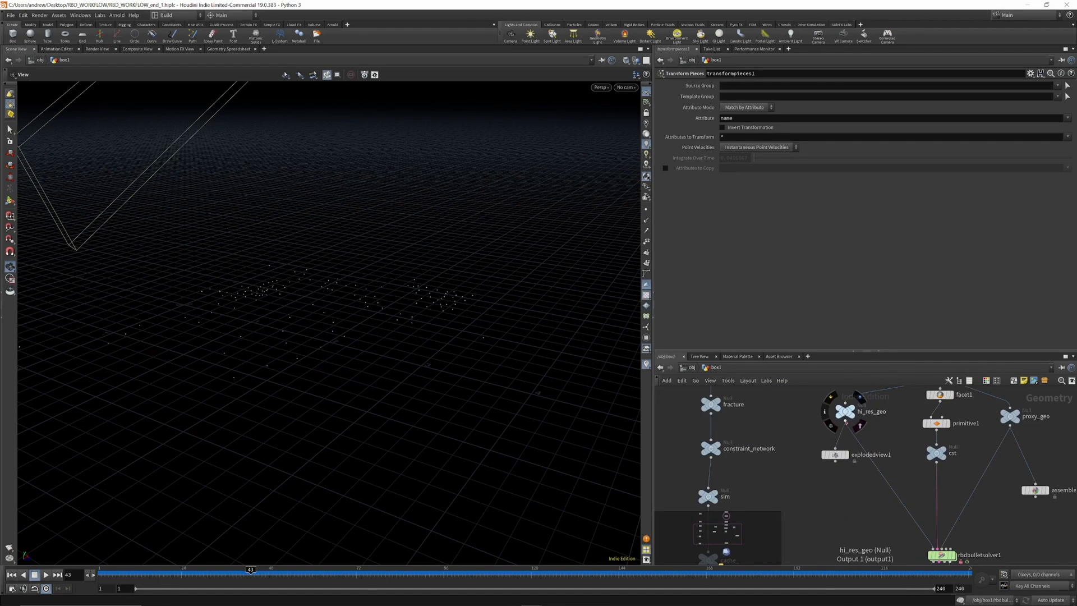
scroll(853, 466, down, 5)
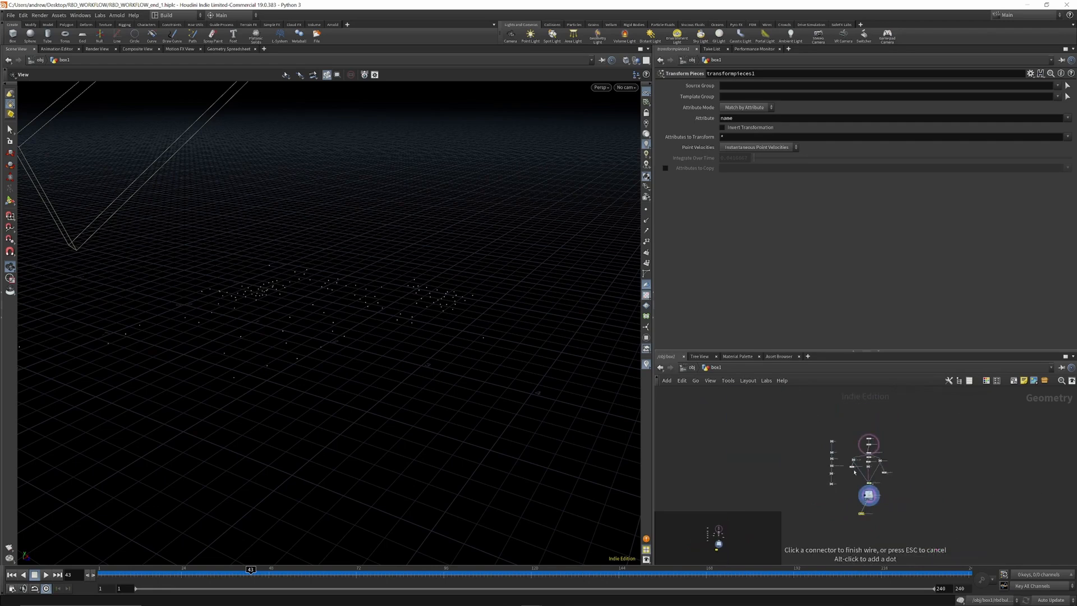
scroll(861, 502, up, 5)
click(865, 509)
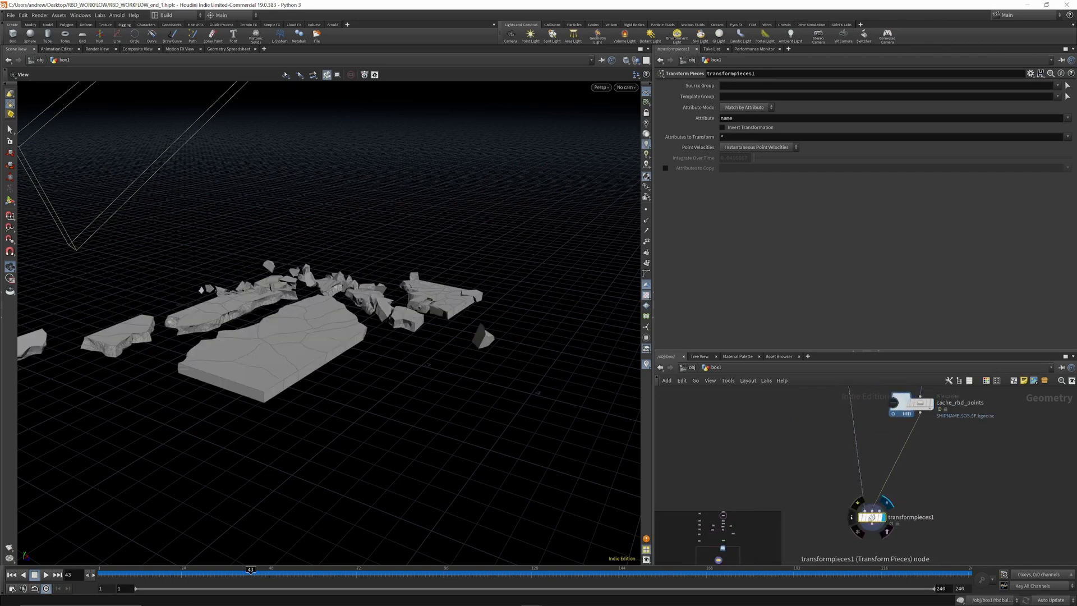
Step: Scrub the timeline to frame 24 to examine the simulated high-resolution pieces and check the cache_rbd_points settings
drag(121, 571, 182, 583)
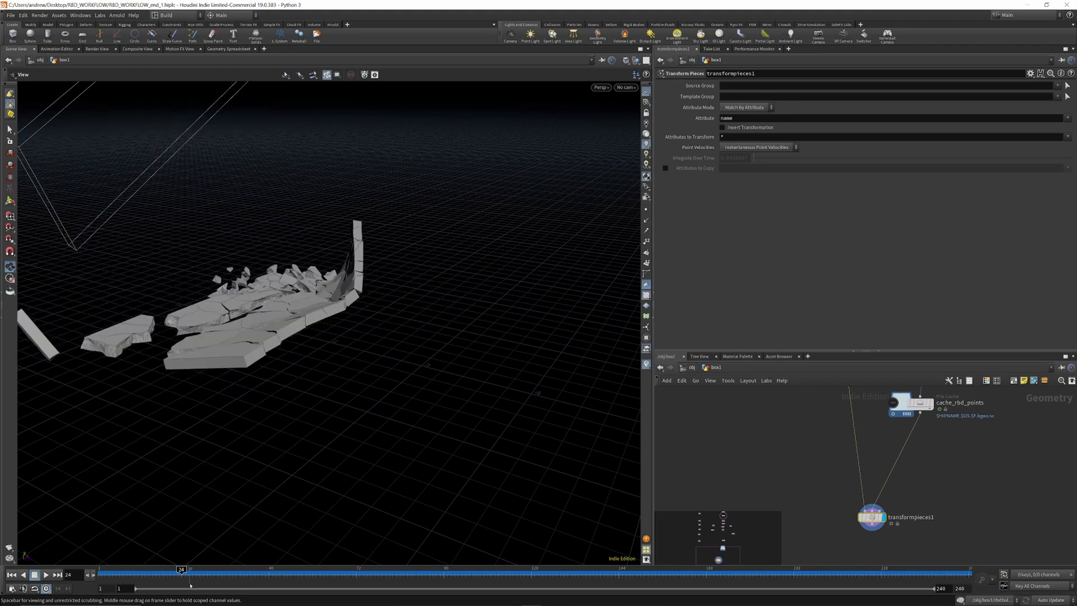
drag(280, 331, 466, 279)
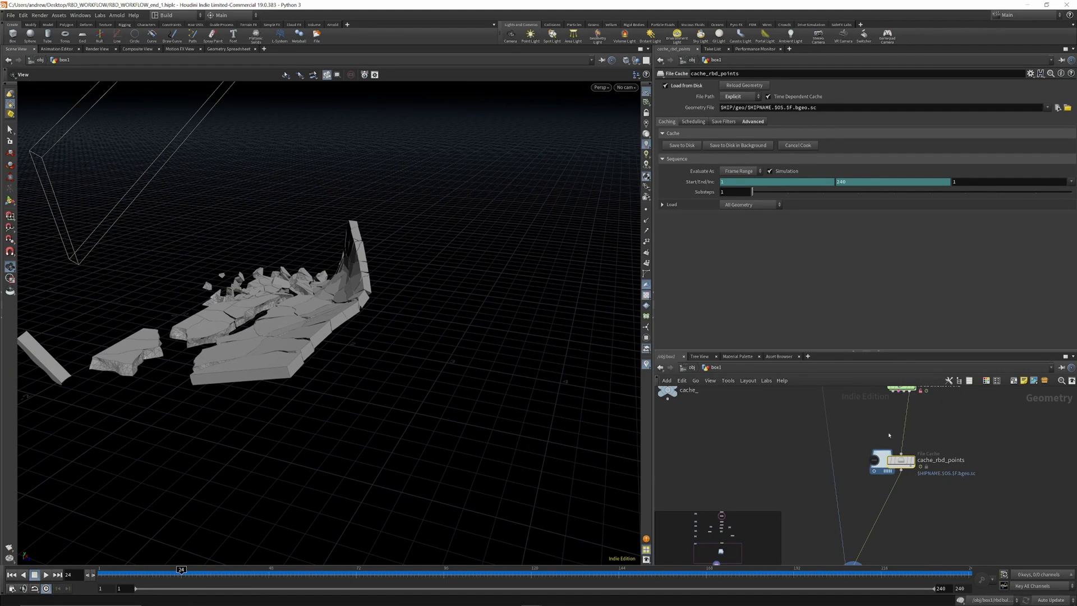
scroll(904, 445, down, 3)
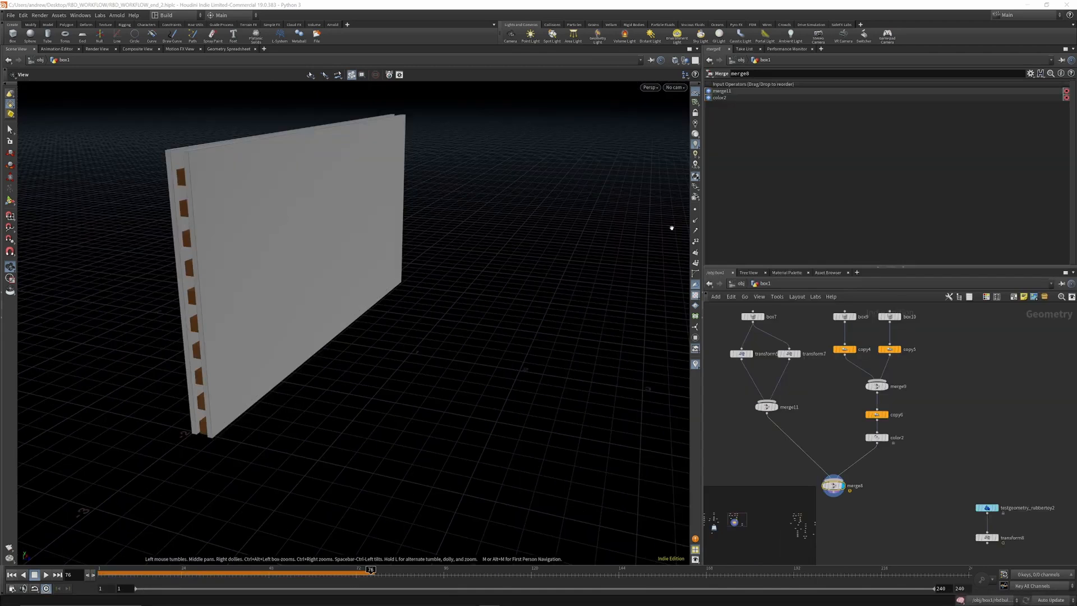
Step: Inspect the box7 settings and display the panel it makes in the viewport
scroll(806, 336, up, 3)
click(807, 356)
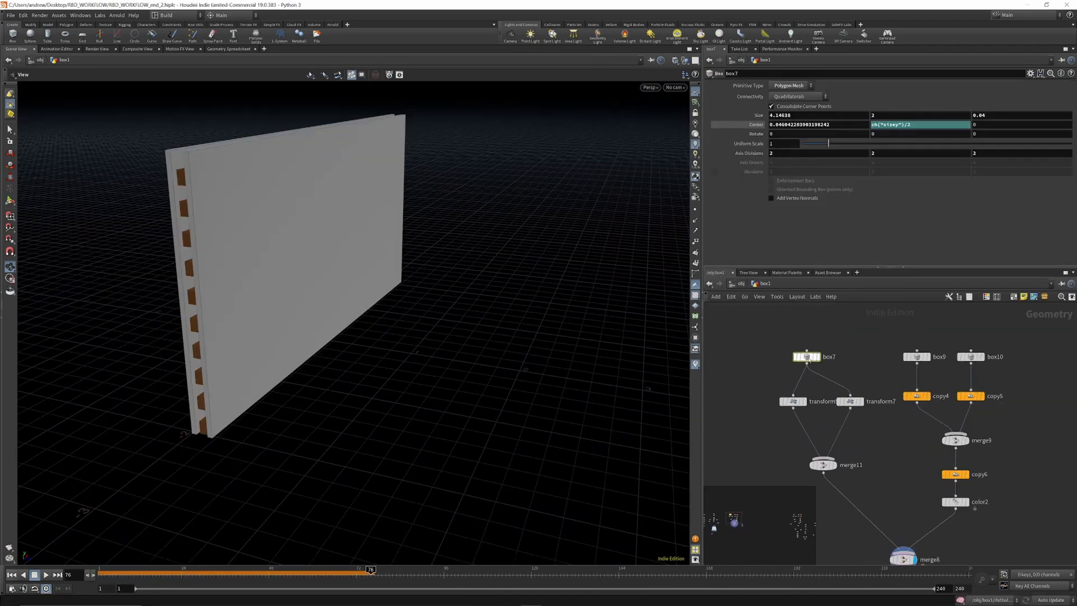
click(820, 342)
drag(288, 197, 258, 204)
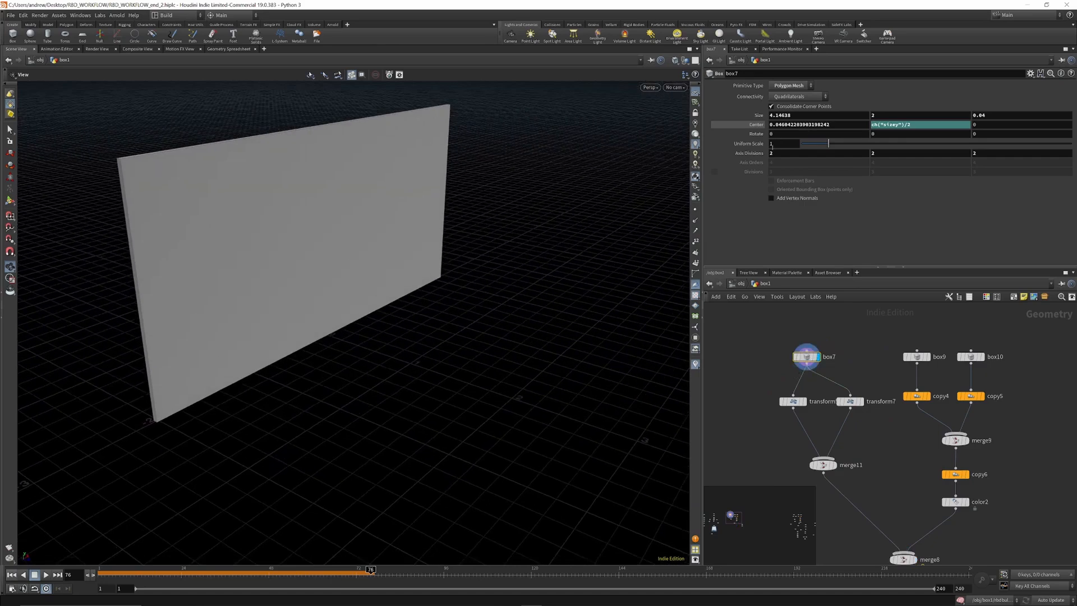
Step: Display the first transform below box7, followed by merge11, to examine how the two wall panels are spaced
scroll(835, 369, down, 3)
scroll(820, 385, up, 3)
click(813, 382)
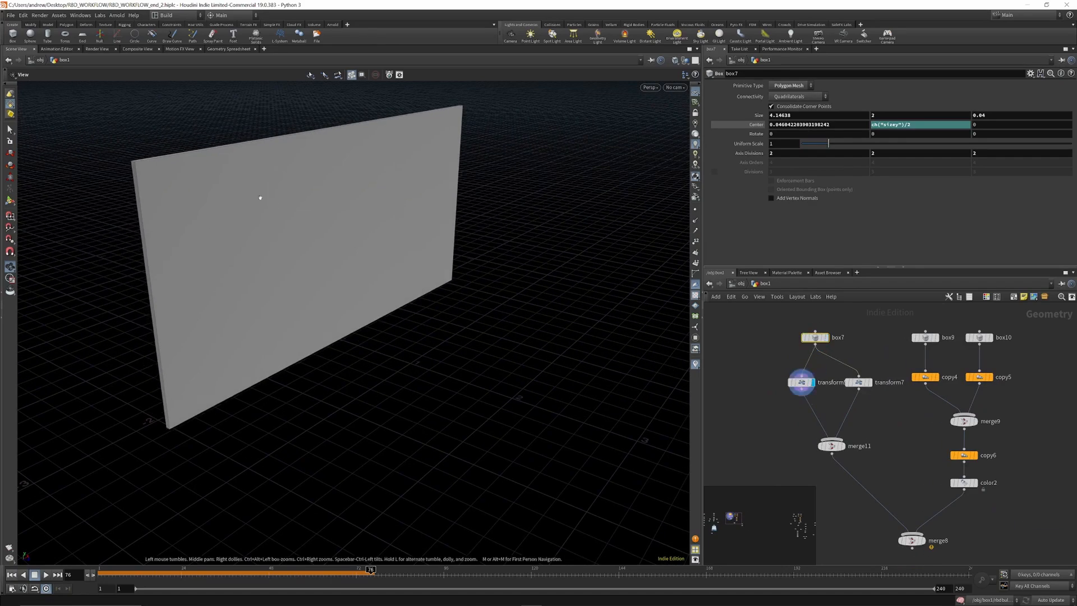
drag(262, 197, 323, 190)
click(842, 446)
mouse_move(308, 264)
mouse_down()
mouse_move(322, 249)
mouse_move(308, 248)
mouse_up()
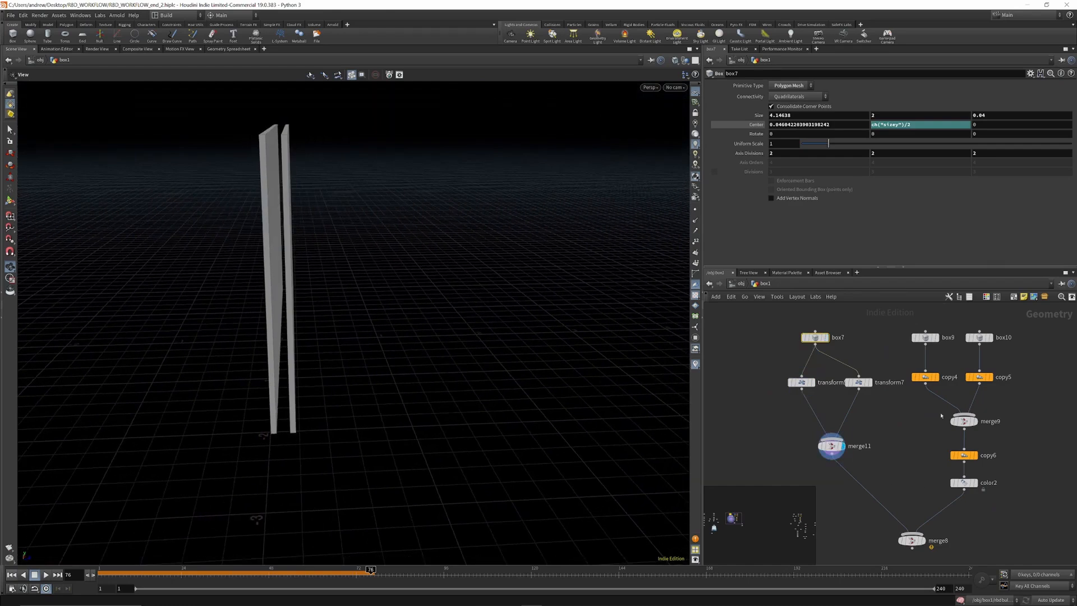
Step: Display the single brick from box9, followed by the brick row produced by copy4, and review its copy settings
click(934, 337)
click(925, 337)
drag(406, 397, 247, 334)
click(926, 377)
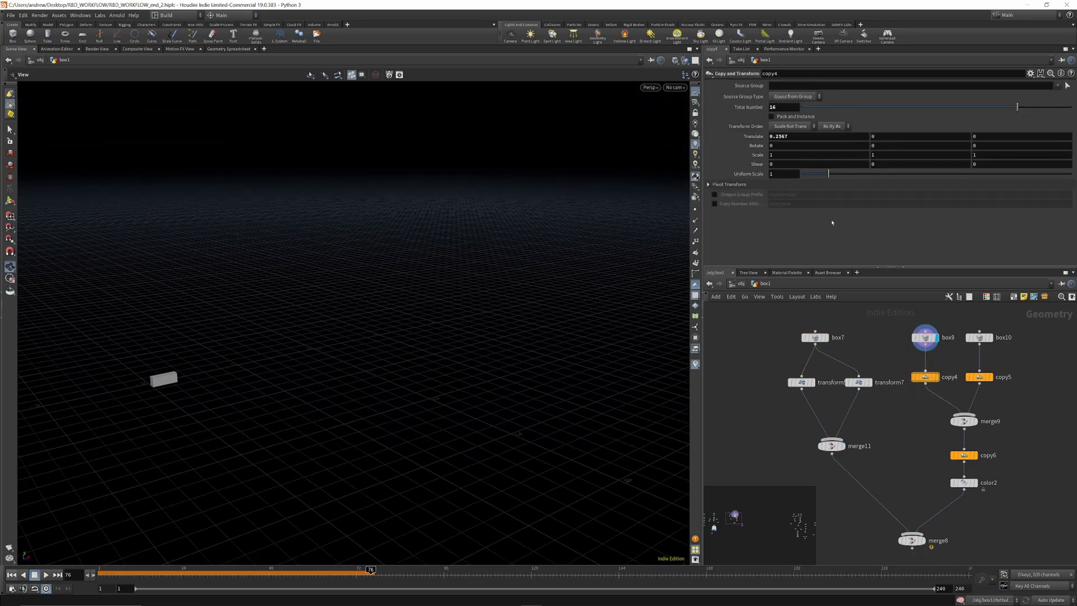
click(937, 377)
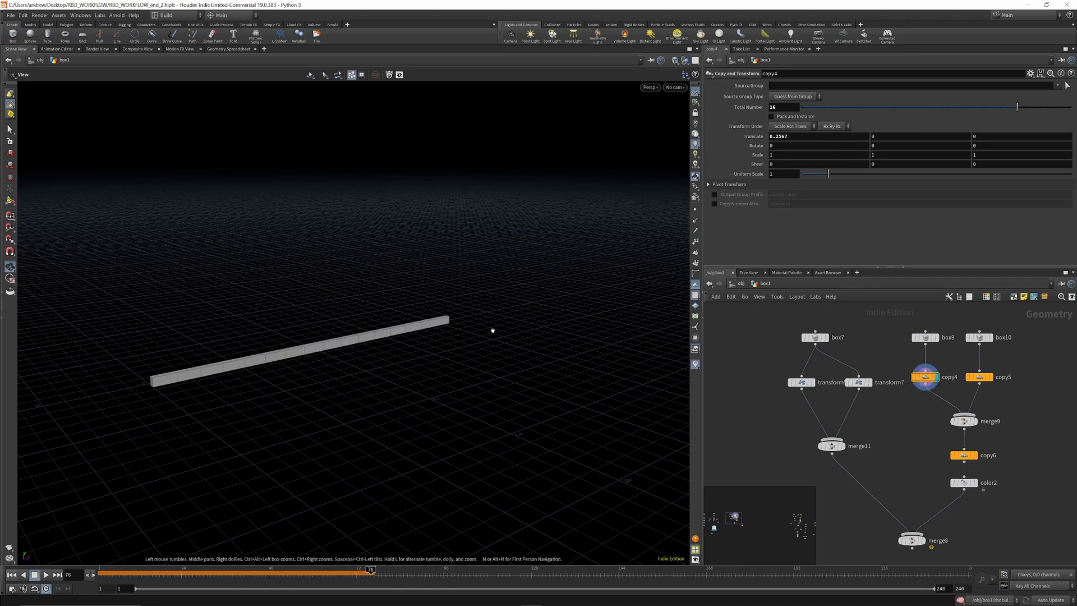
Step: Compare the box10 brick with box9 shown as a template, display both rows at merge9, and review the copy5 settings
click(979, 337)
click(989, 337)
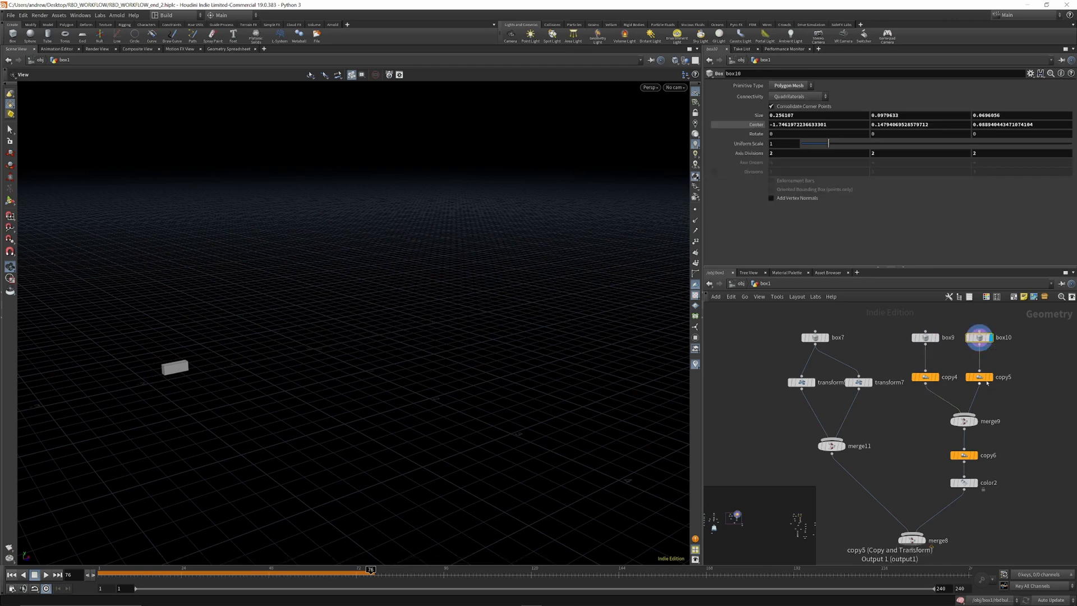
click(939, 352)
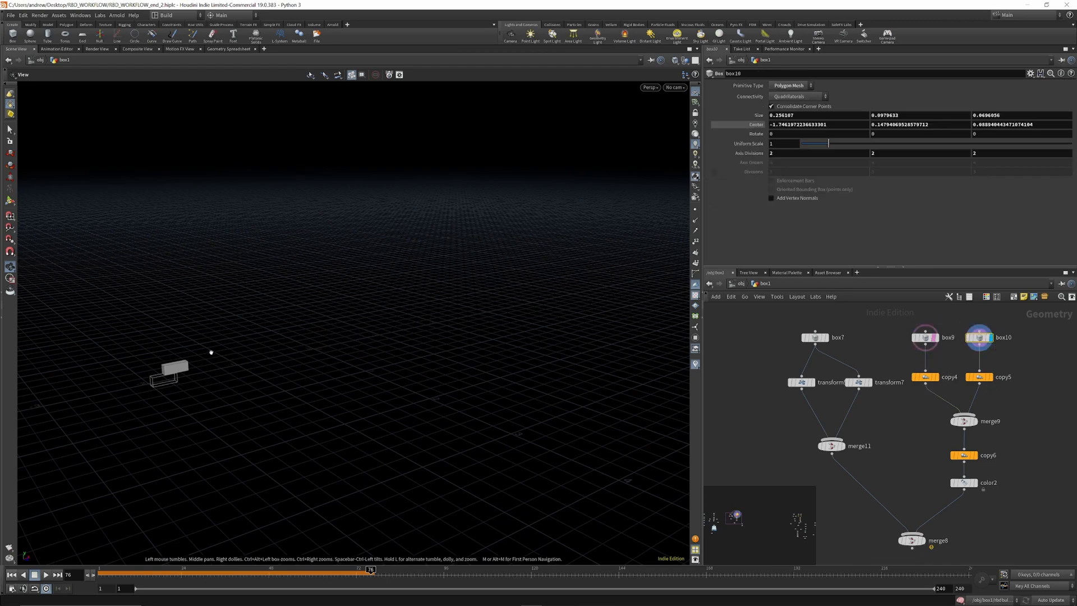
drag(191, 383, 153, 352)
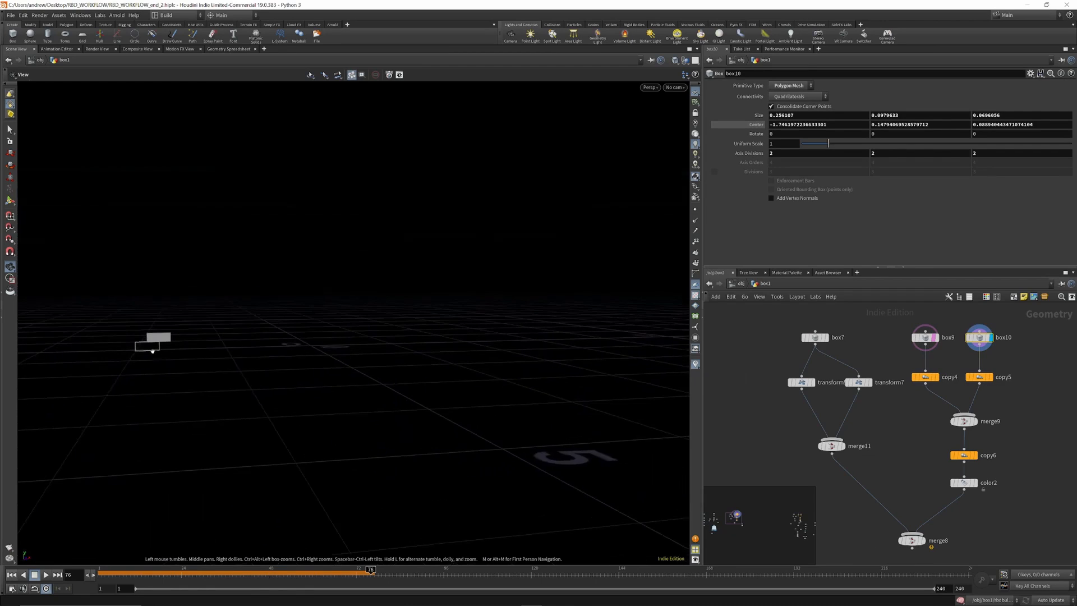
click(977, 421)
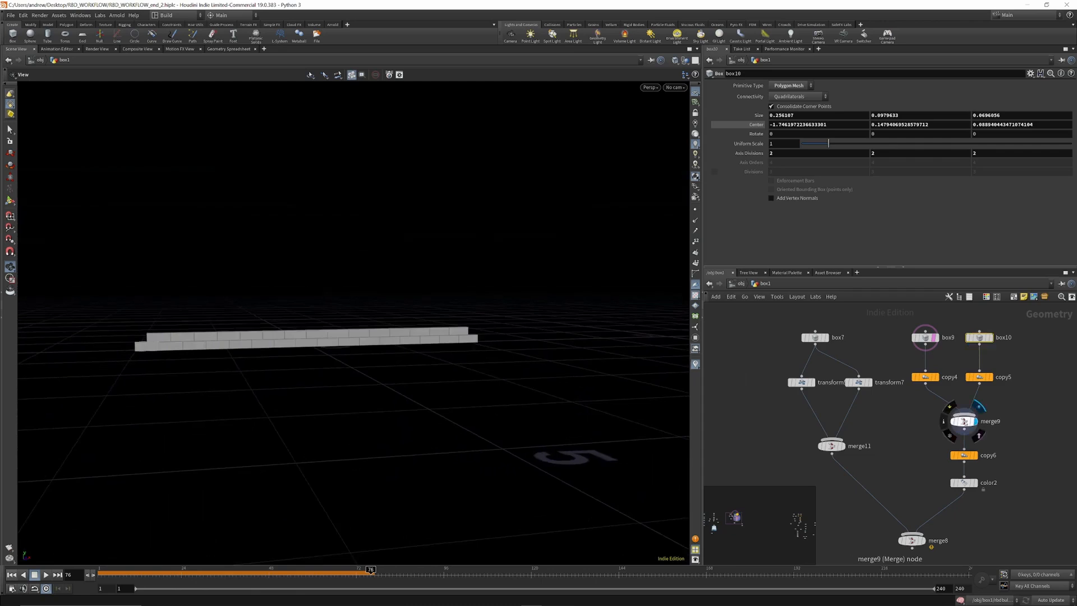
click(987, 413)
click(979, 377)
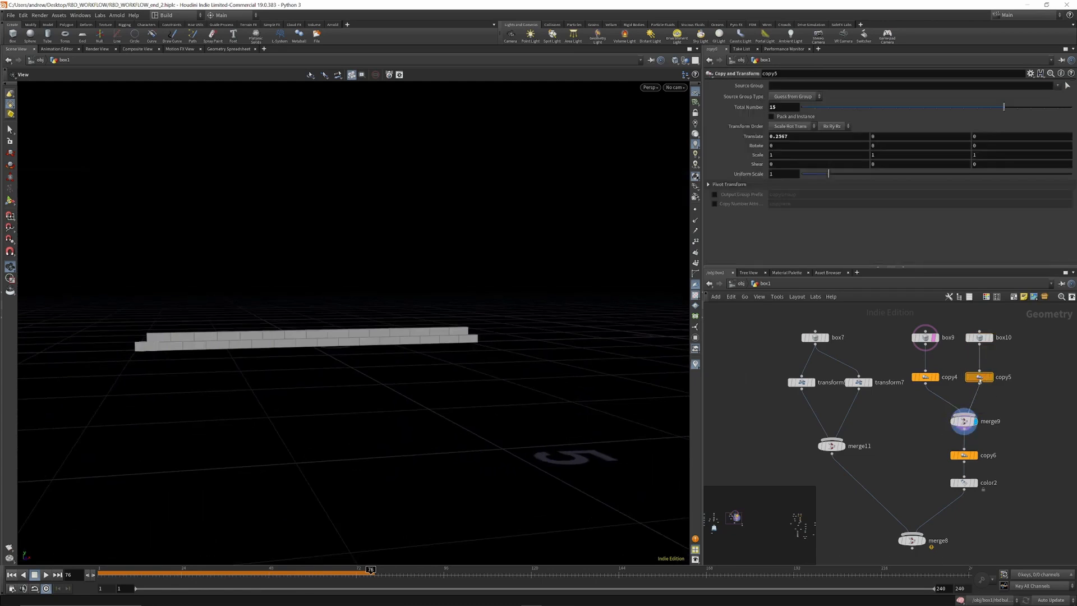
Step: Display the stacked brick wall at copy6 and its brown colouring at color2 to examine both results
click(965, 456)
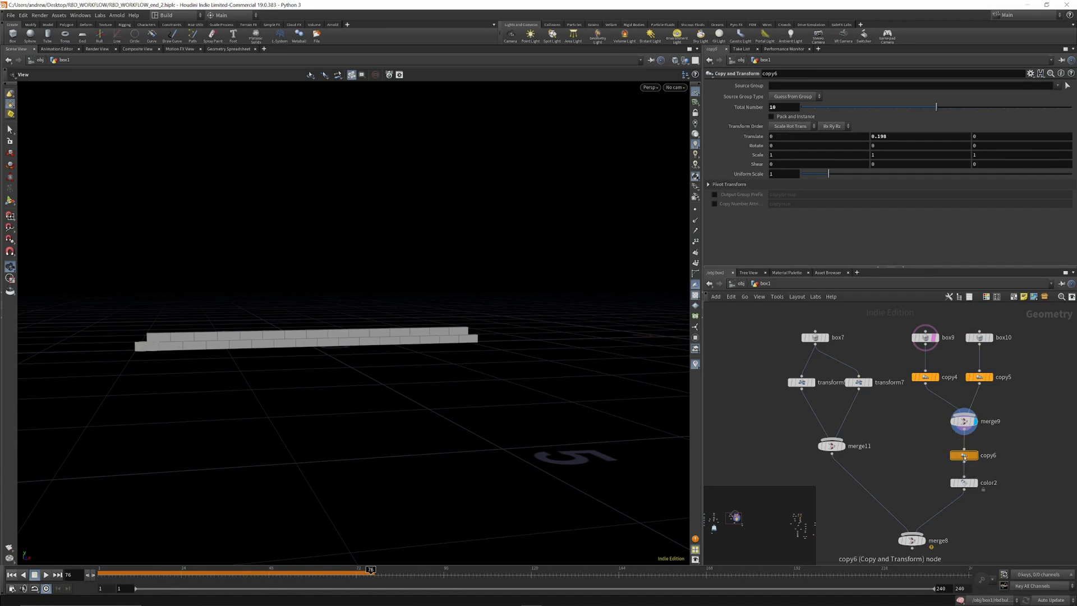
click(974, 455)
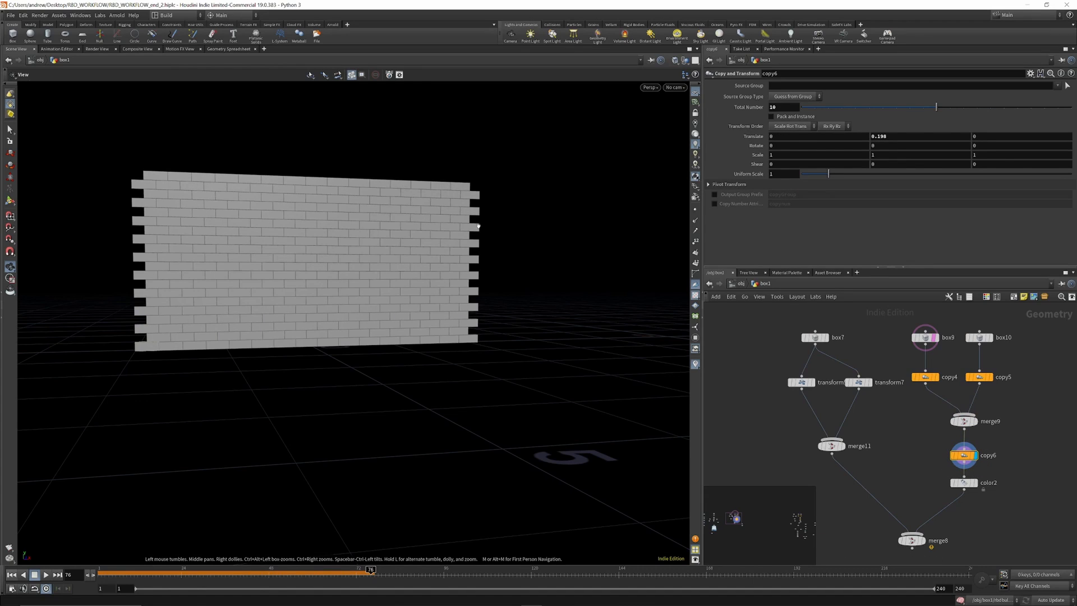
click(979, 471)
click(963, 483)
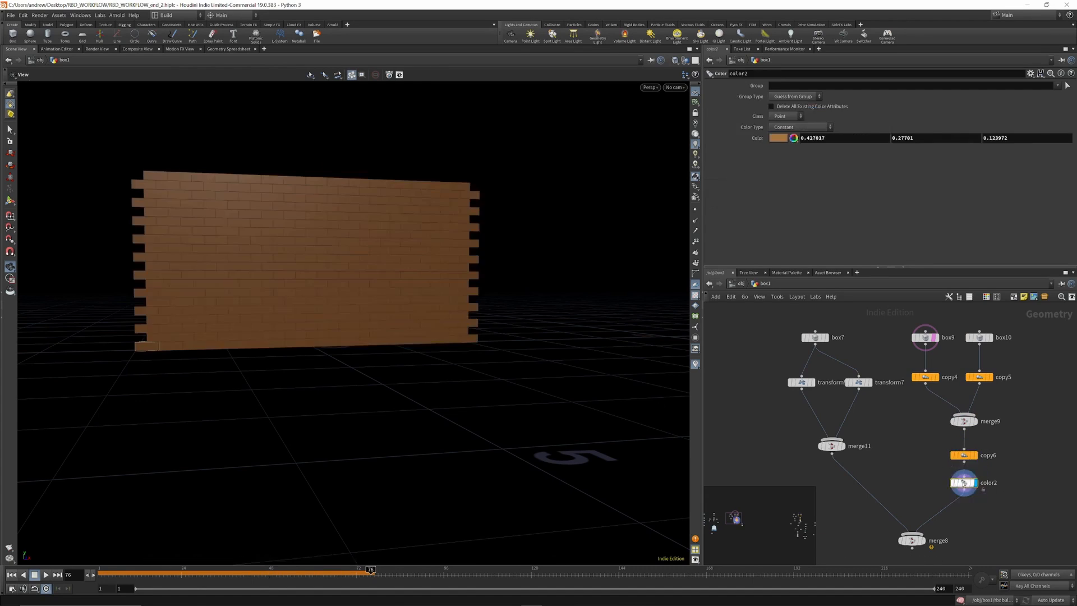
Step: Display merge8 and examine the gaps between the bricks and outer panels from the Right viewport
click(921, 540)
drag(207, 241, 238, 192)
click(649, 87)
mouse_move(666, 103)
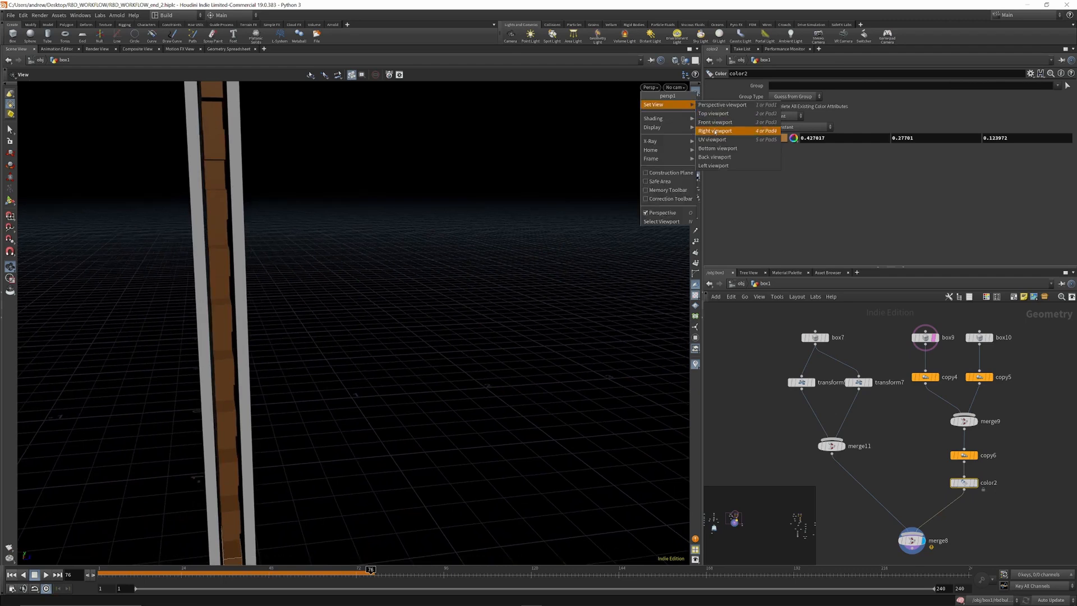
click(715, 130)
right_drag(347, 84, 354, 284)
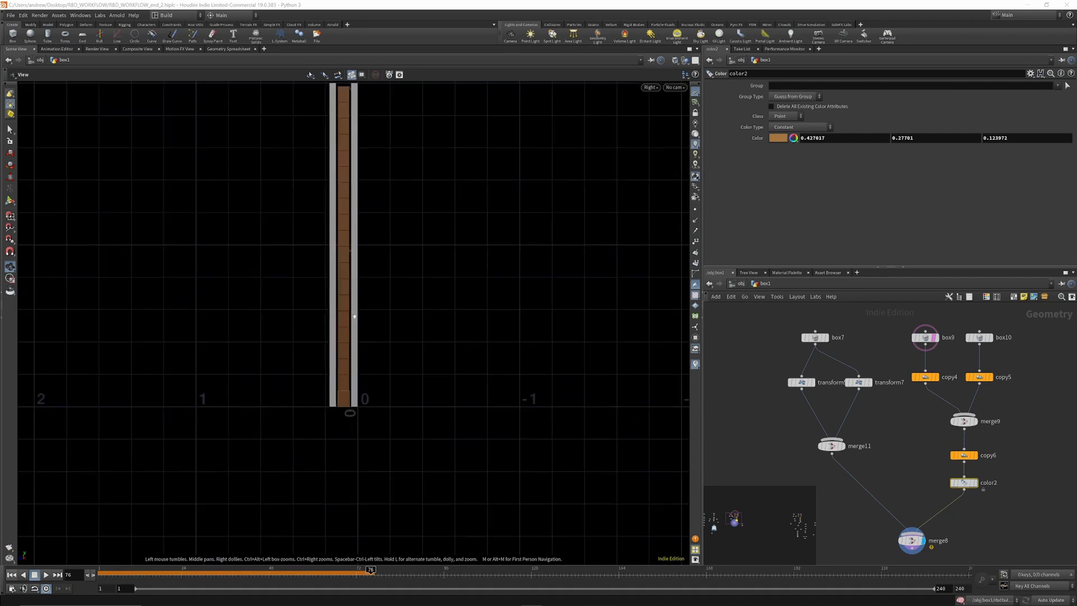
scroll(360, 427, down, 2)
scroll(351, 143, up, 7)
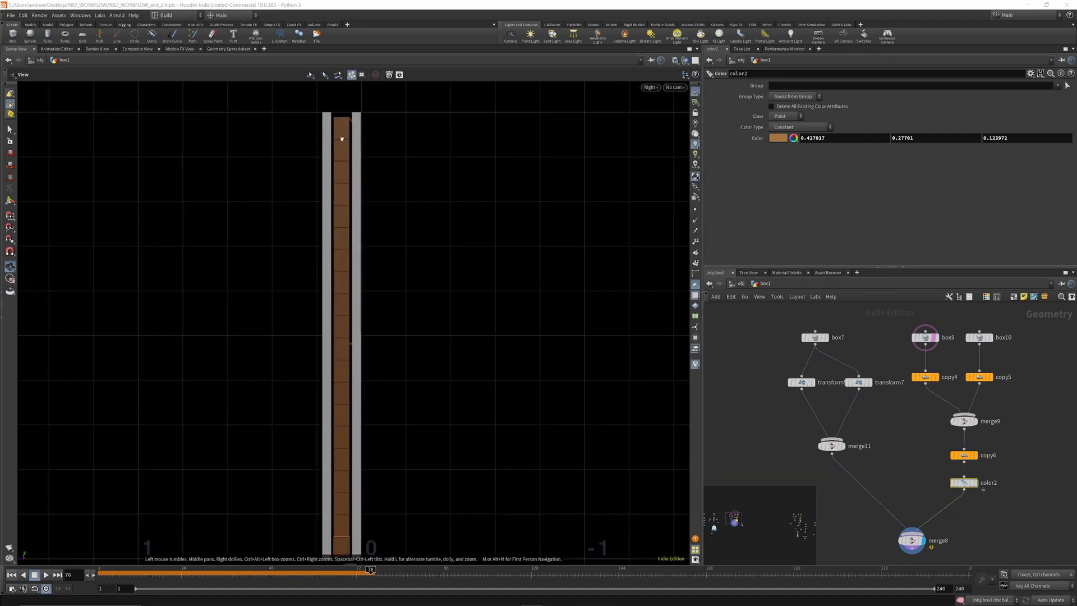
Step: Insert an RBD Material Fracture node between merge11 and merge8 and display its result
scroll(891, 449, down, 4)
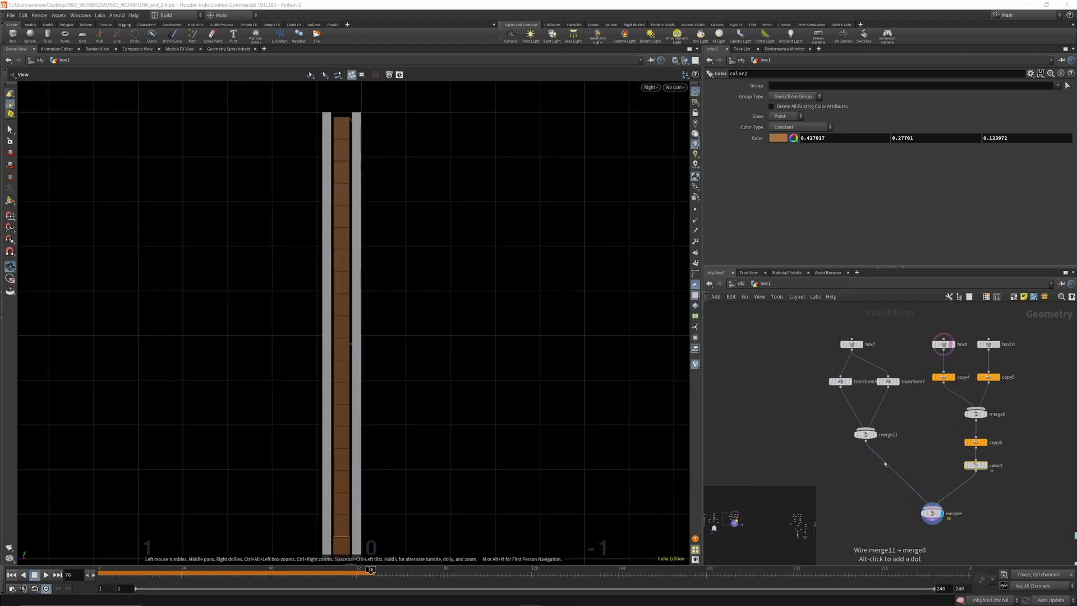
scroll(862, 431, up, 1)
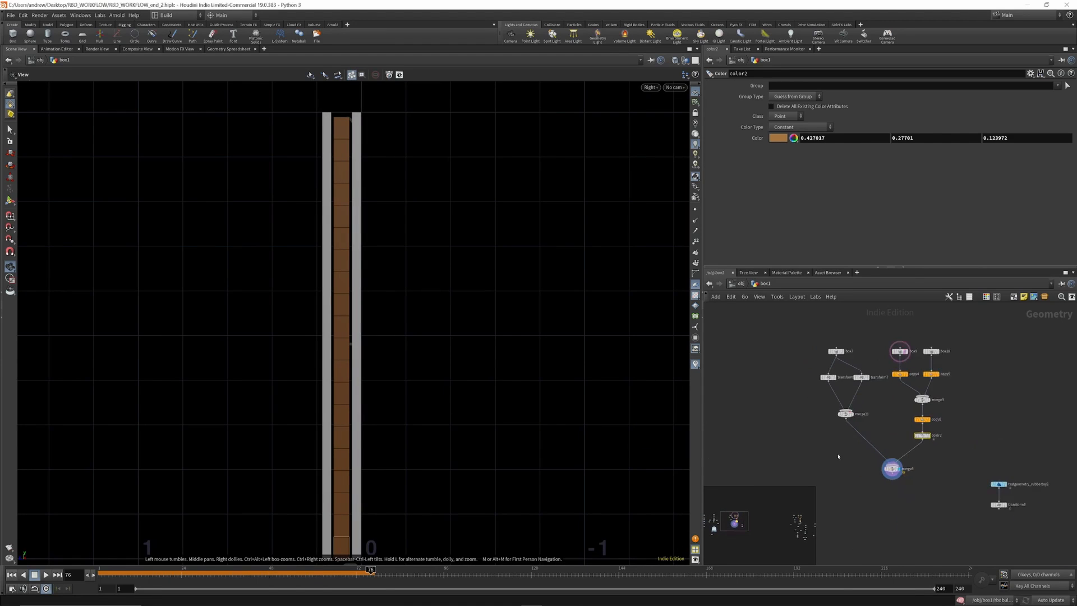
key(Tab)
key(Escape)
key(Tab)
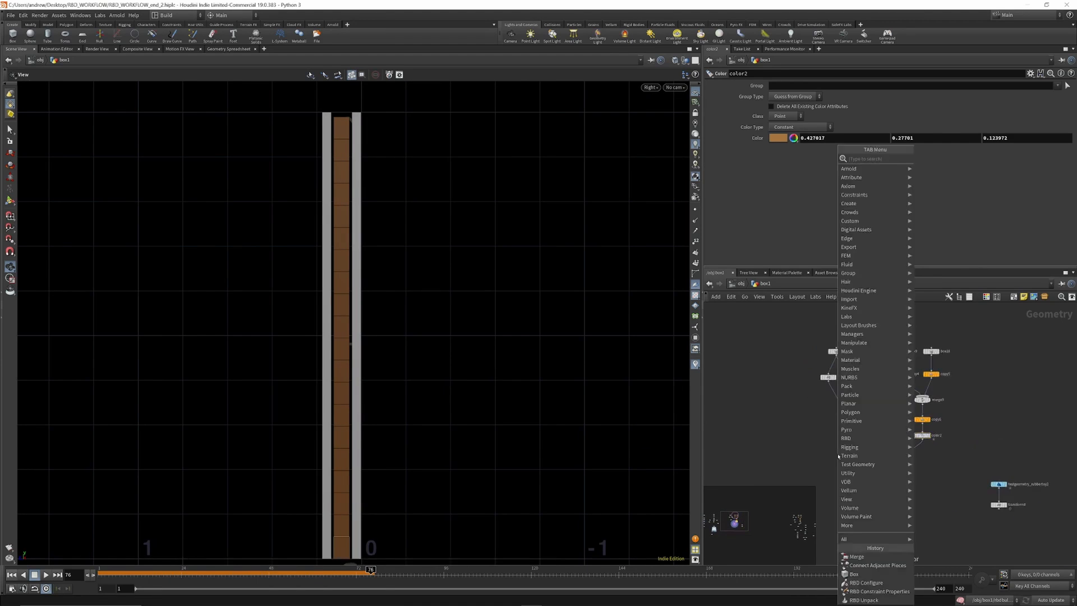
text(fract)
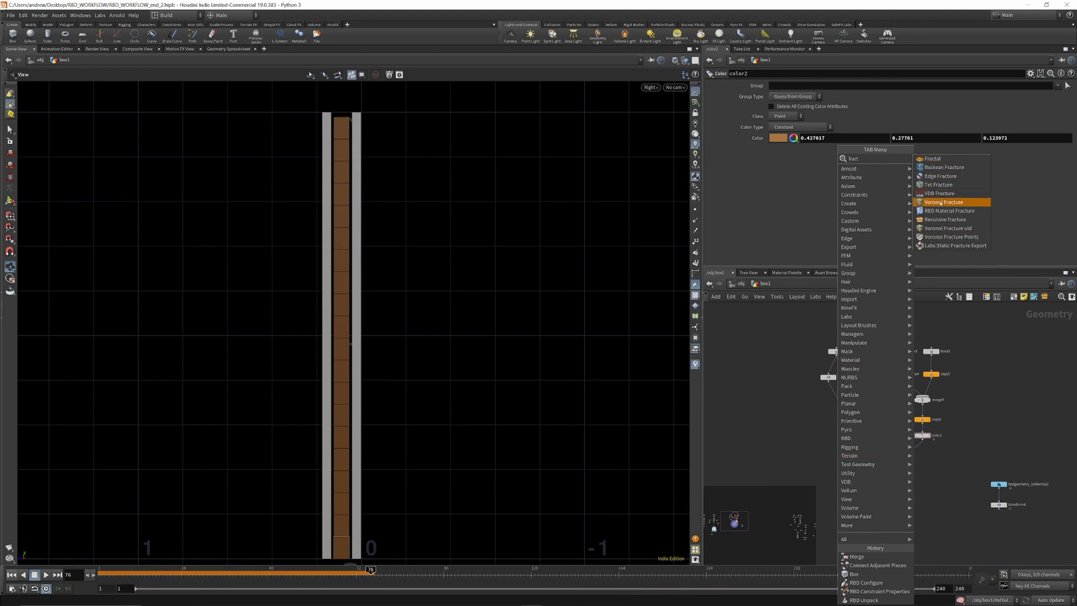
click(943, 219)
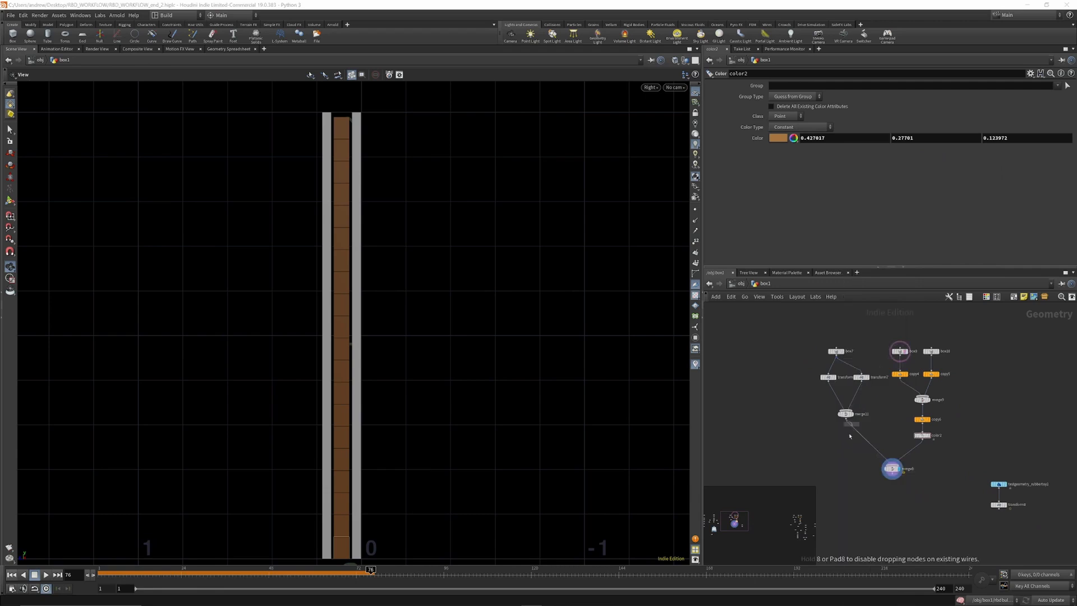
click(857, 443)
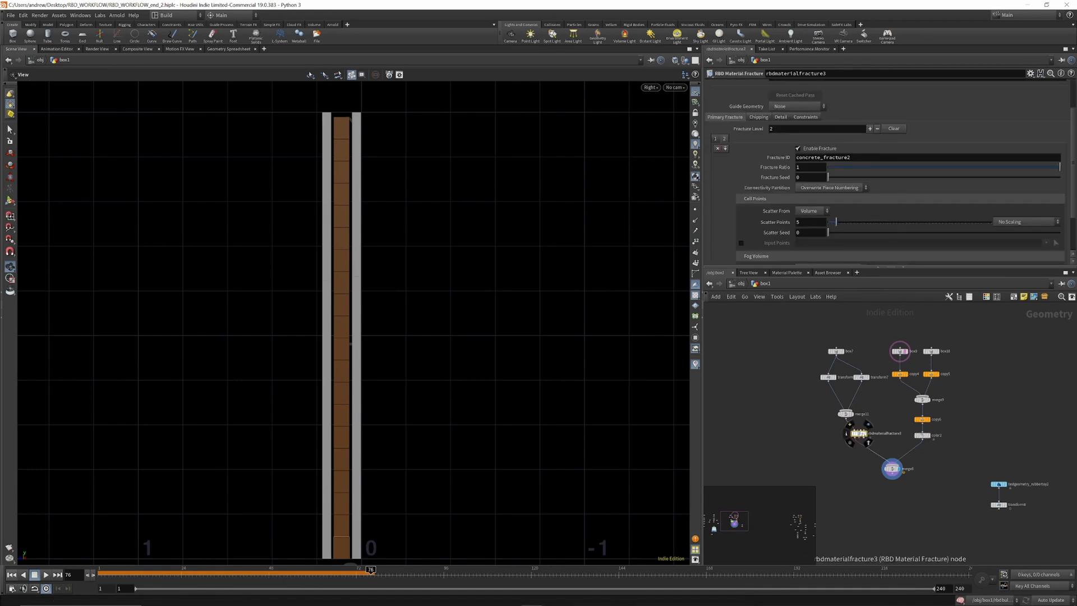
click(869, 425)
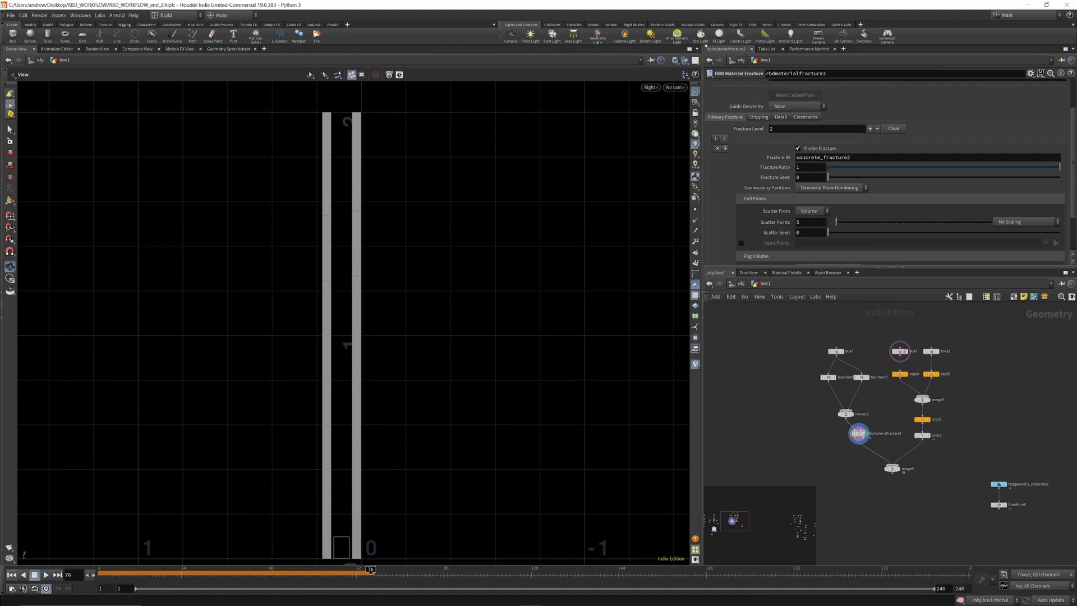
Step: Return to the Perspective viewport and disable the concrete_fracture2 level on the new RBD Material Fracture node
click(651, 87)
mouse_move(667, 104)
click(717, 105)
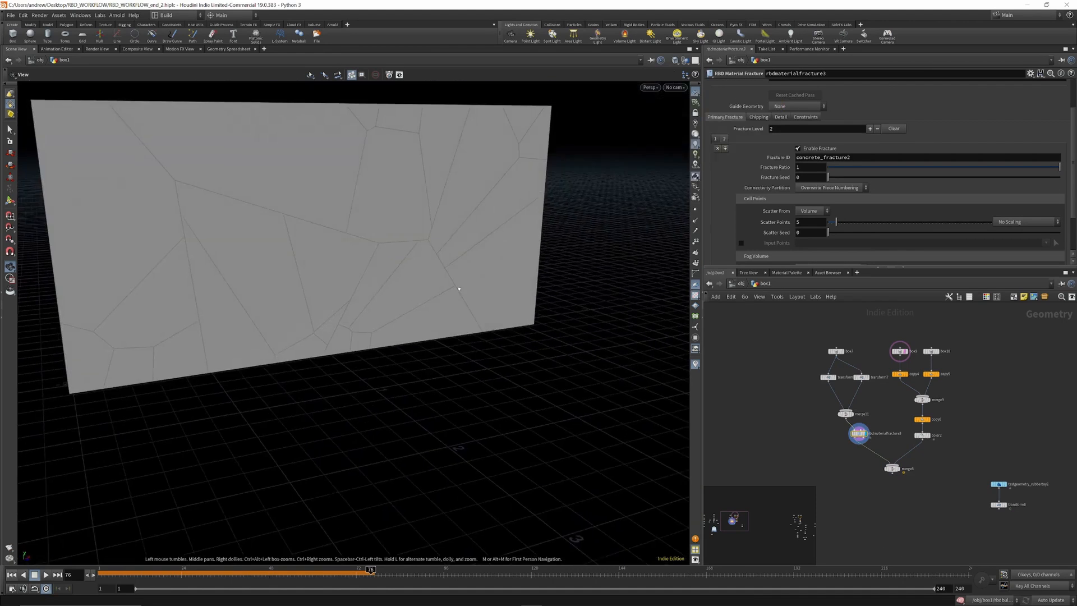
scroll(863, 428, up, 5)
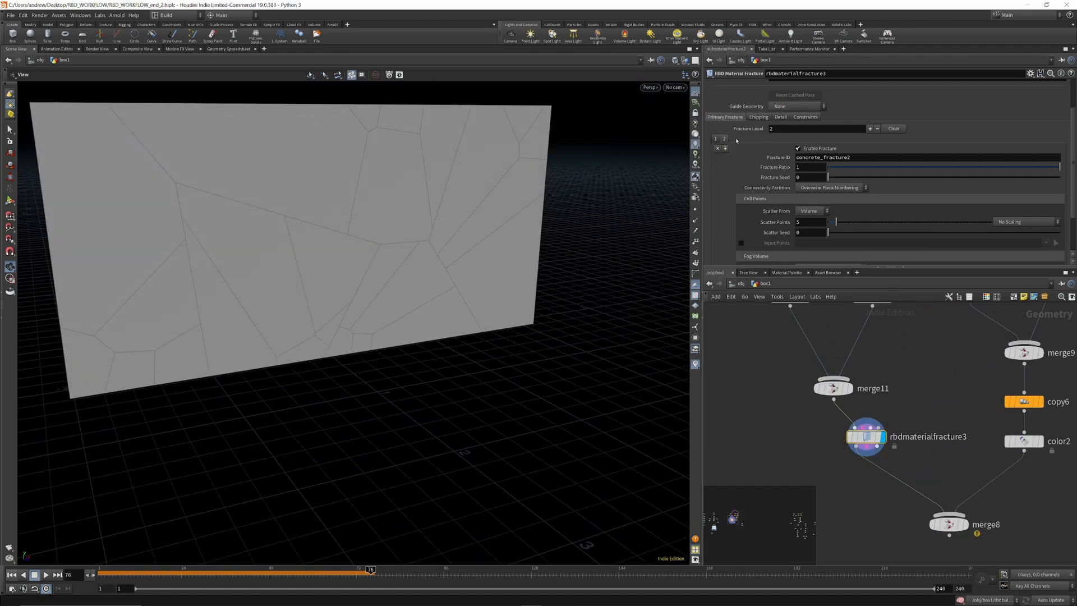
click(798, 148)
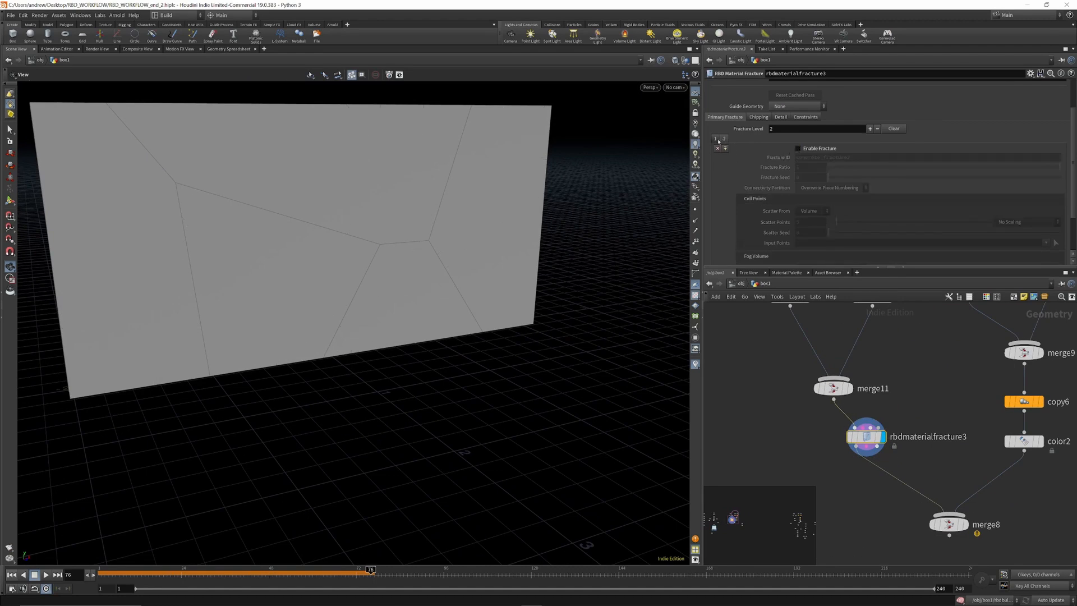
Step: Re-enable the concrete_fracture2 level on the RBD Material Fracture node and set its scatter points to 40
click(798, 149)
drag(399, 186, 512, 239)
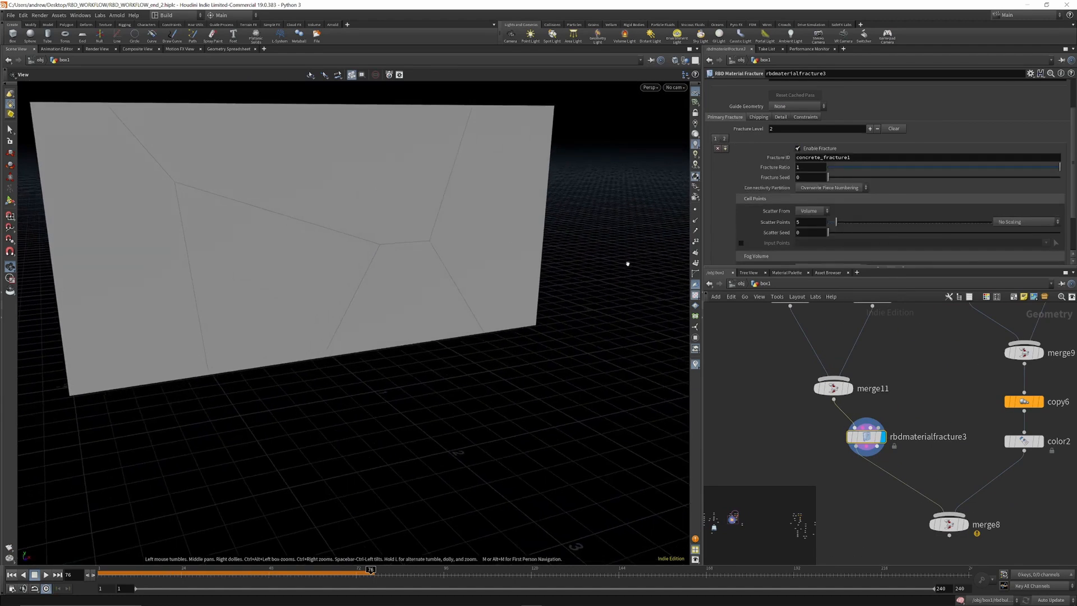
scroll(780, 223, down, 2)
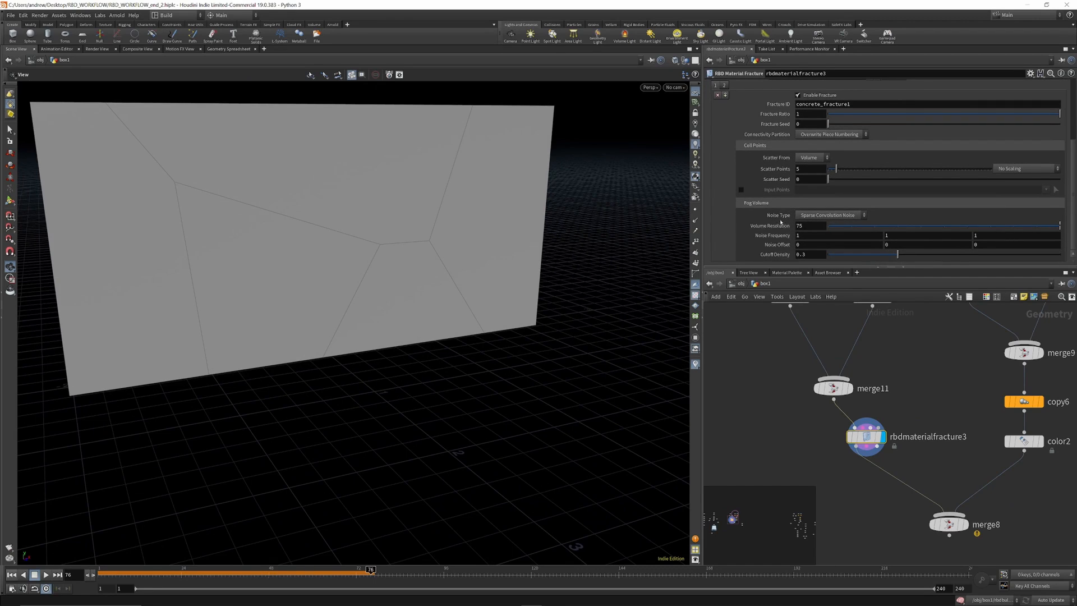
scroll(780, 223, up, 3)
click(725, 160)
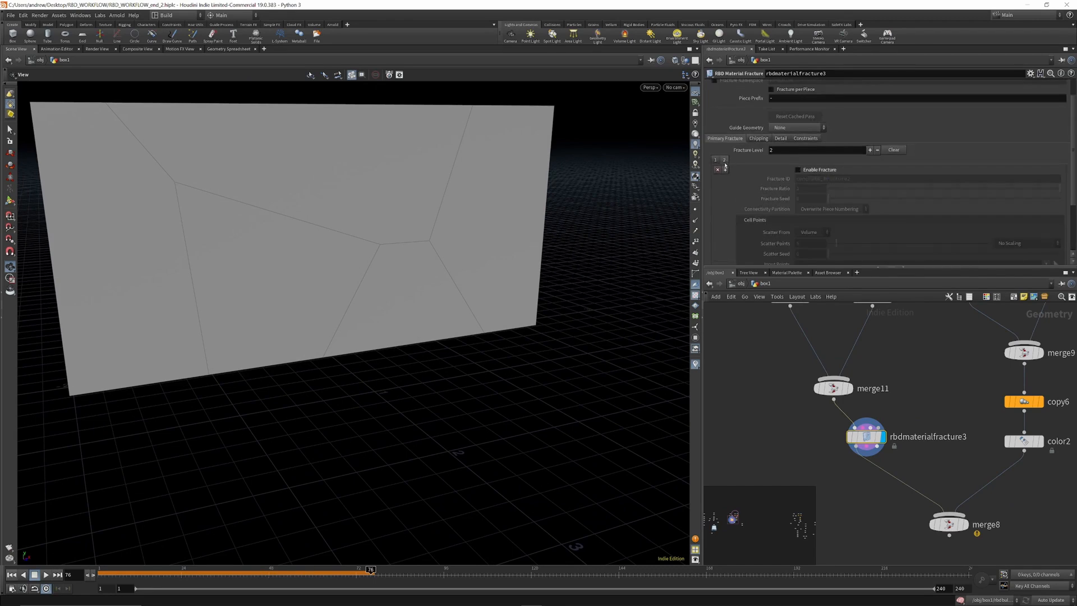
click(798, 170)
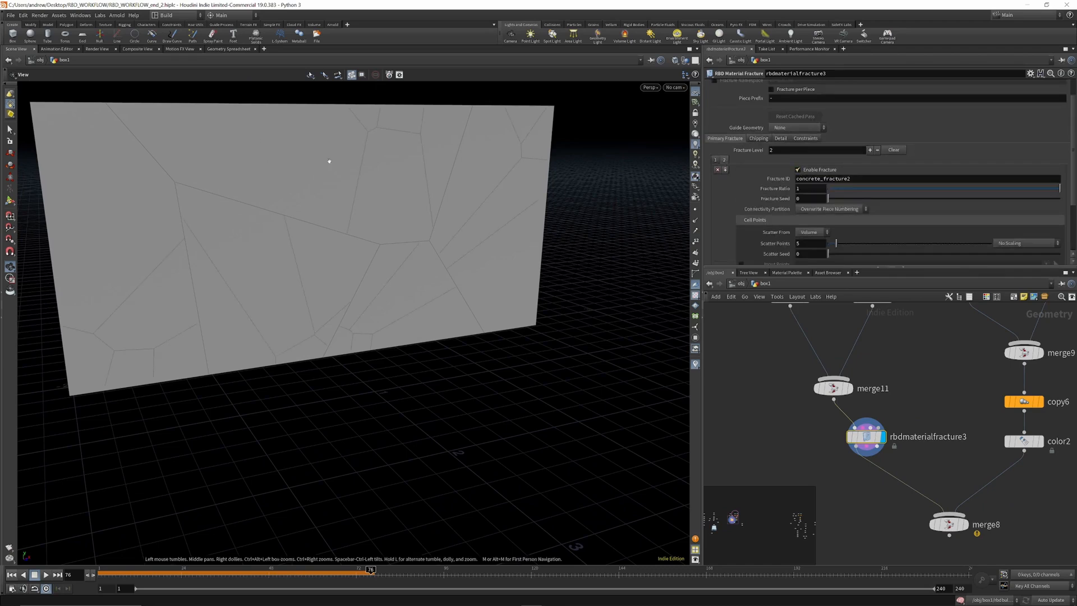
click(805, 242)
text(40)
key(Return)
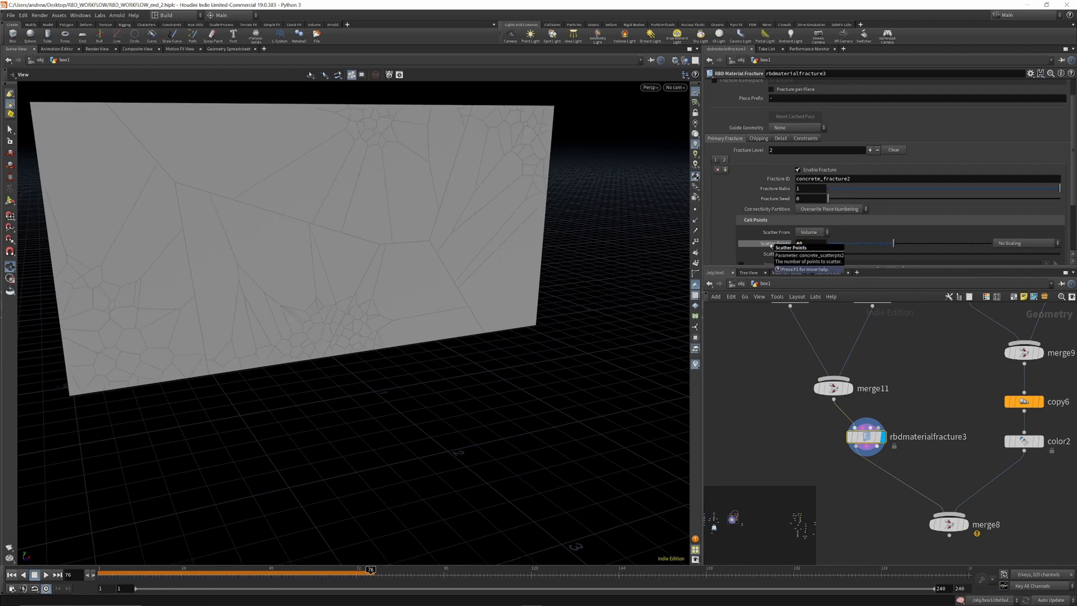
Step: Set the concrete_fracture2 level's noise frequency to 3.4 on all three axes and its scatter points to 20
scroll(824, 214, down, 3)
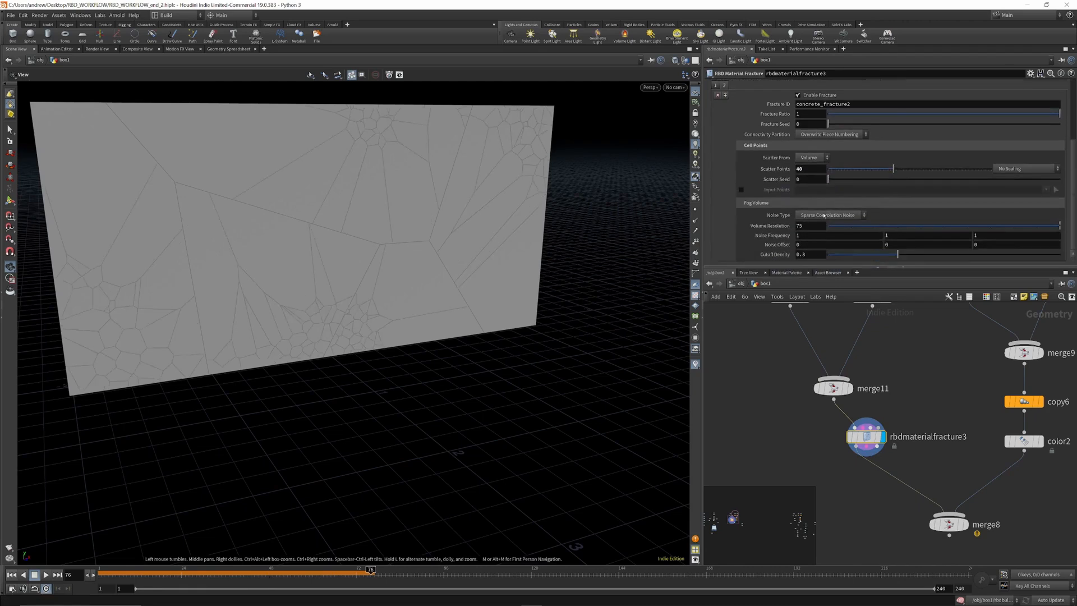
middle_drag(774, 236, 868, 235)
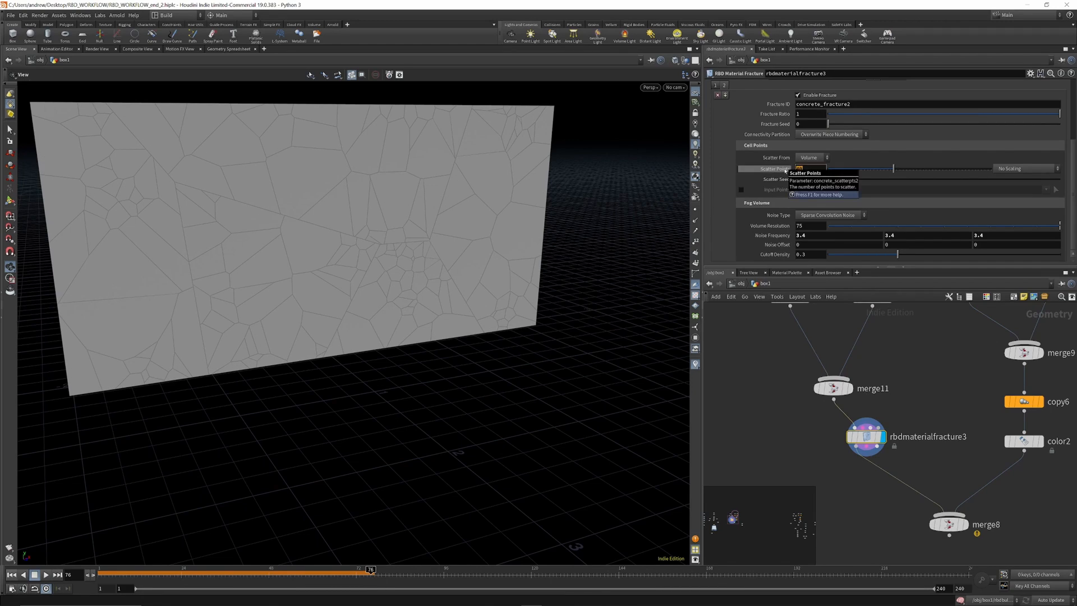
key(Return)
Step: Add a third fracture level with Edge Detail enabled on the fracture node, and display the result at merge8
click(725, 96)
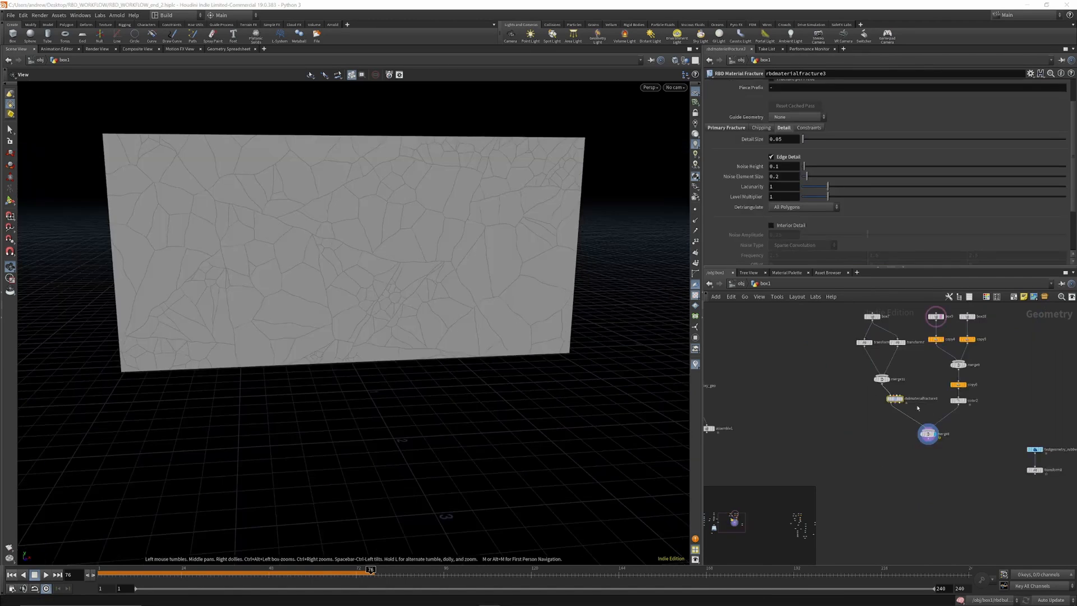
scroll(928, 414, down, 2)
scroll(894, 401, up, 4)
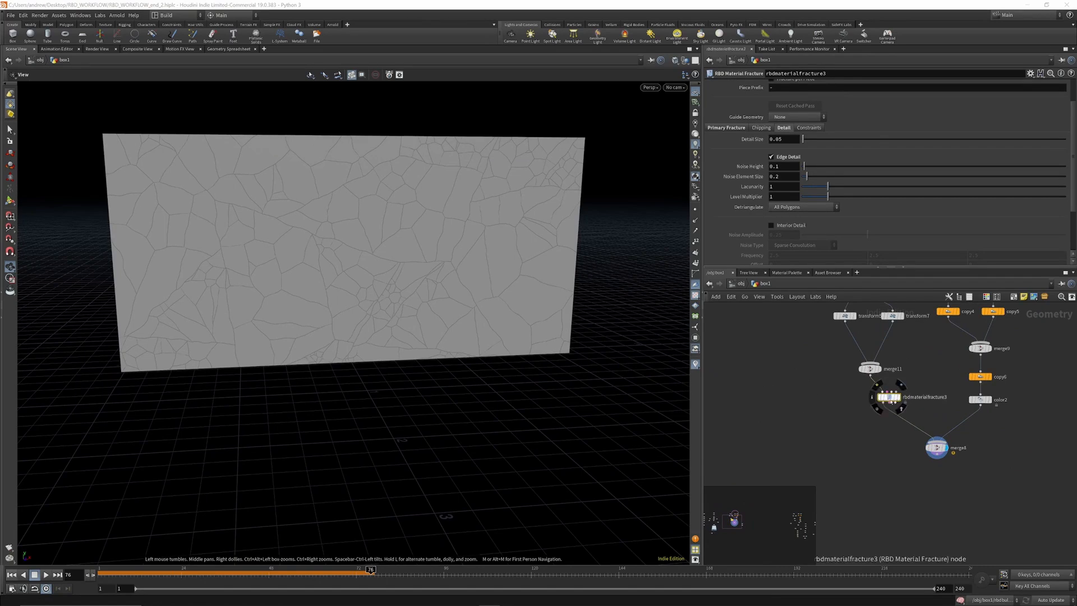
Step: Disable the third fracture level and set the concrete_fracture1 level's scatter points to 15
click(729, 128)
click(715, 149)
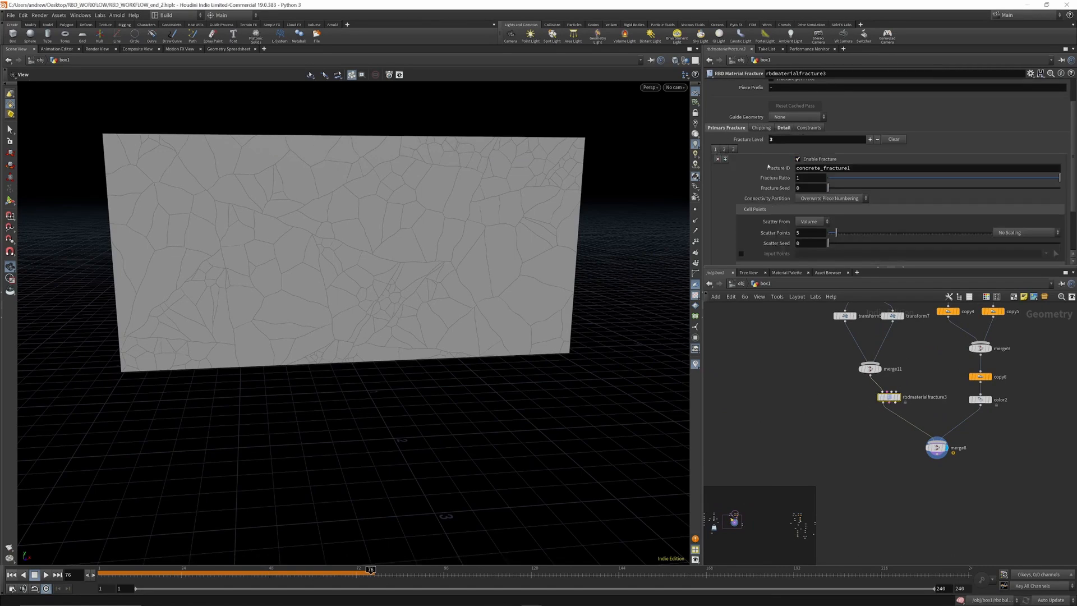
double_click(800, 232)
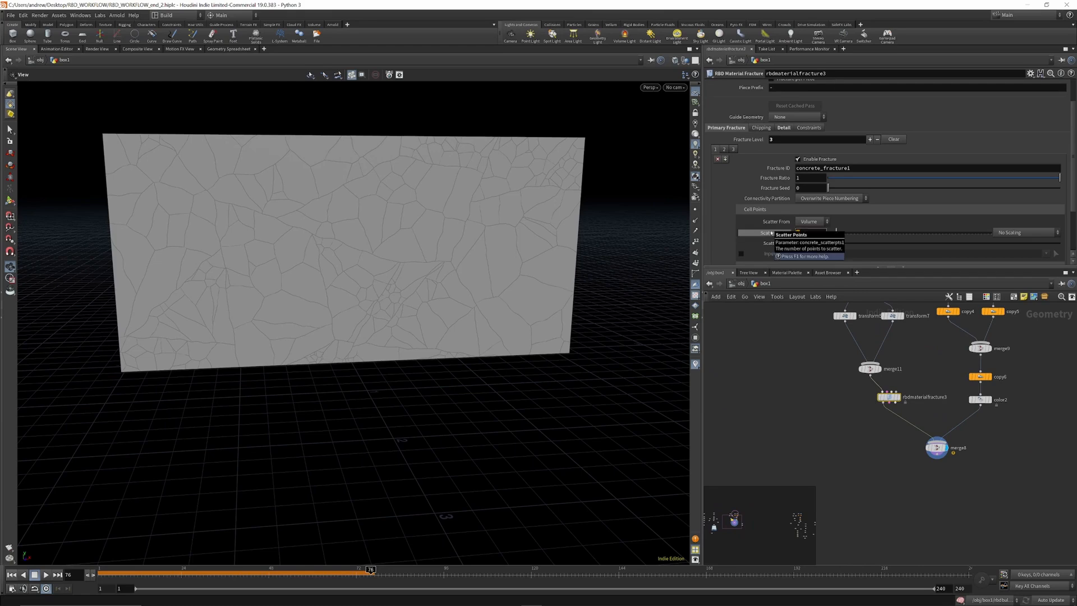
click(726, 150)
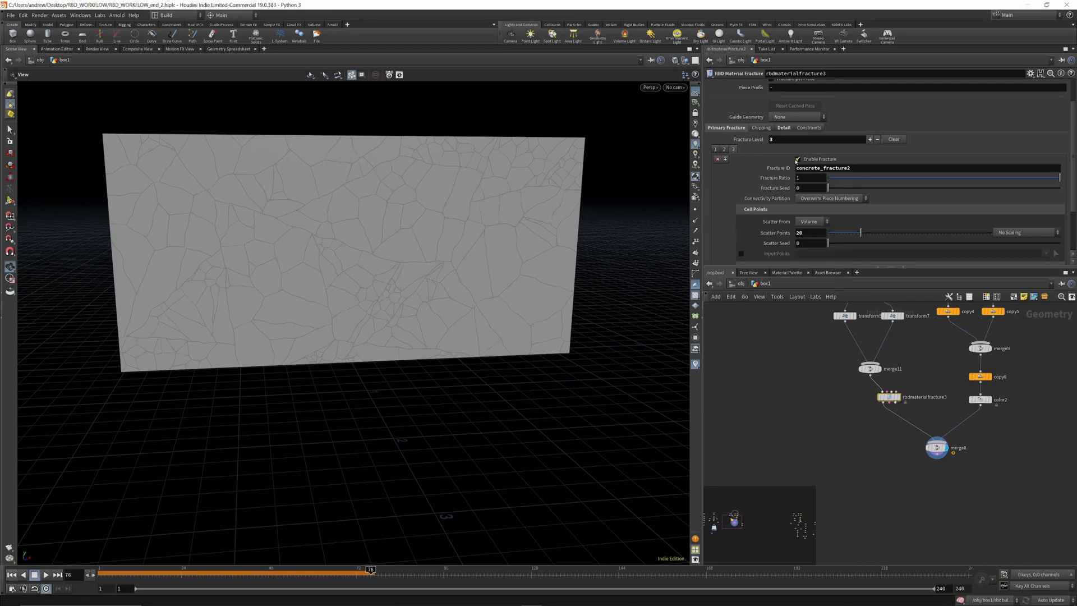
click(716, 149)
drag(804, 233, 777, 234)
text(1)
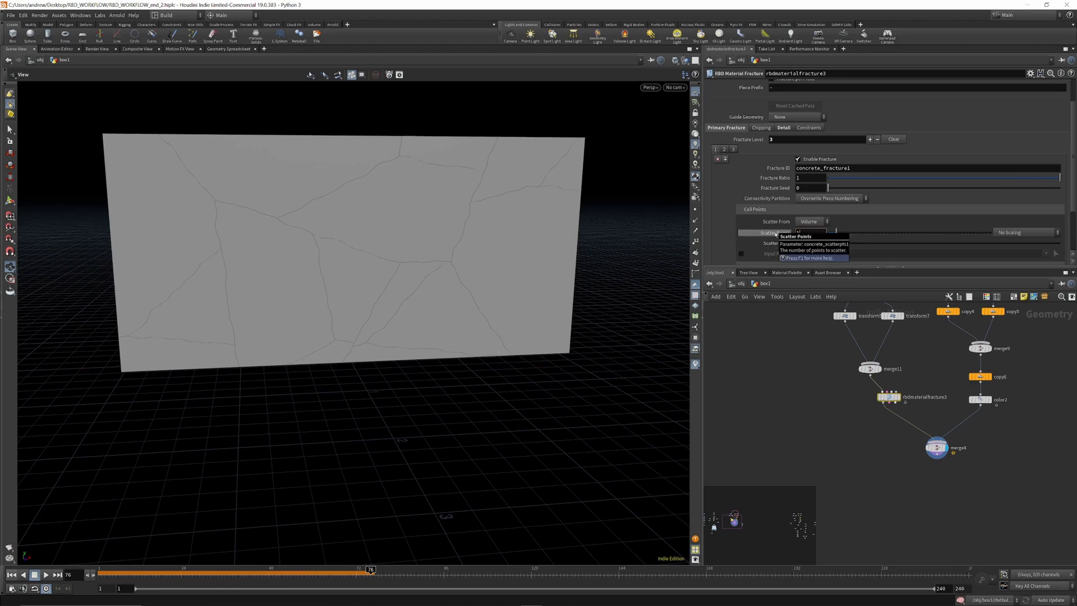
text(5)
key(Return)
Step: Set the second fracture level's scatter points to 30 and raise its noise frequency equally on all axes
click(725, 149)
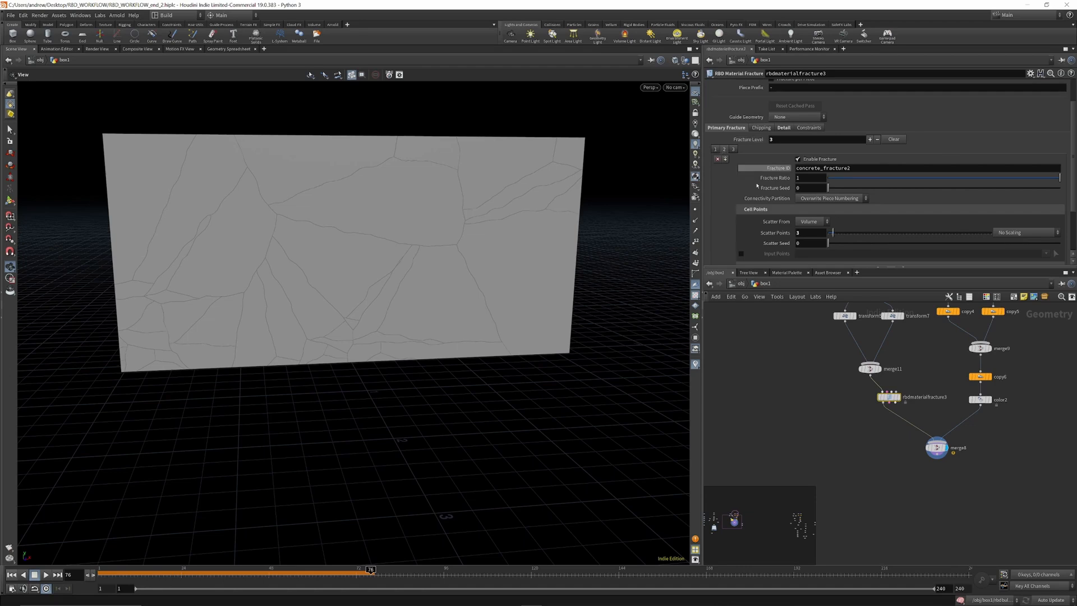
click(806, 234)
text(0)
key(Return)
scroll(783, 235, down, 3)
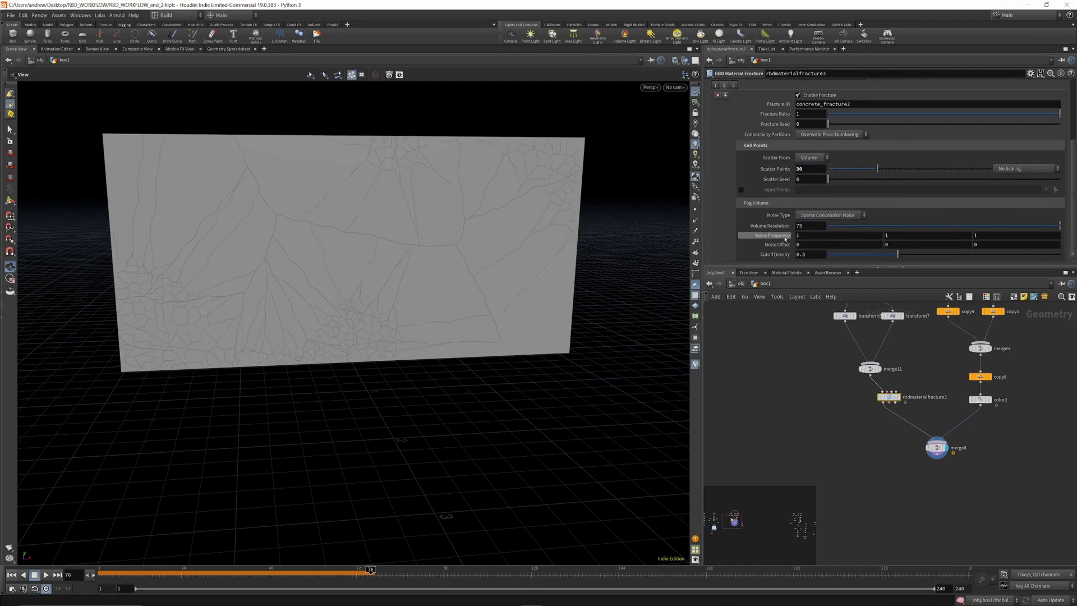
middle_drag(776, 236, 822, 214)
scroll(806, 106, up, 5)
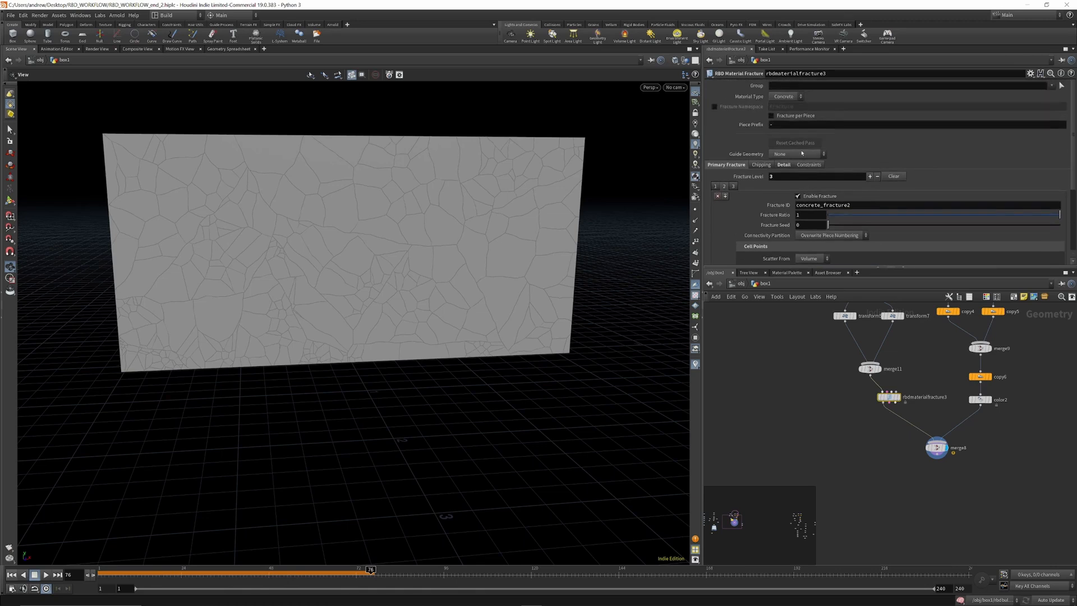
Step: Enable the fracture namespace on the RBD Material Fracture node and set it to wall
scroll(797, 146, up, 2)
click(714, 107)
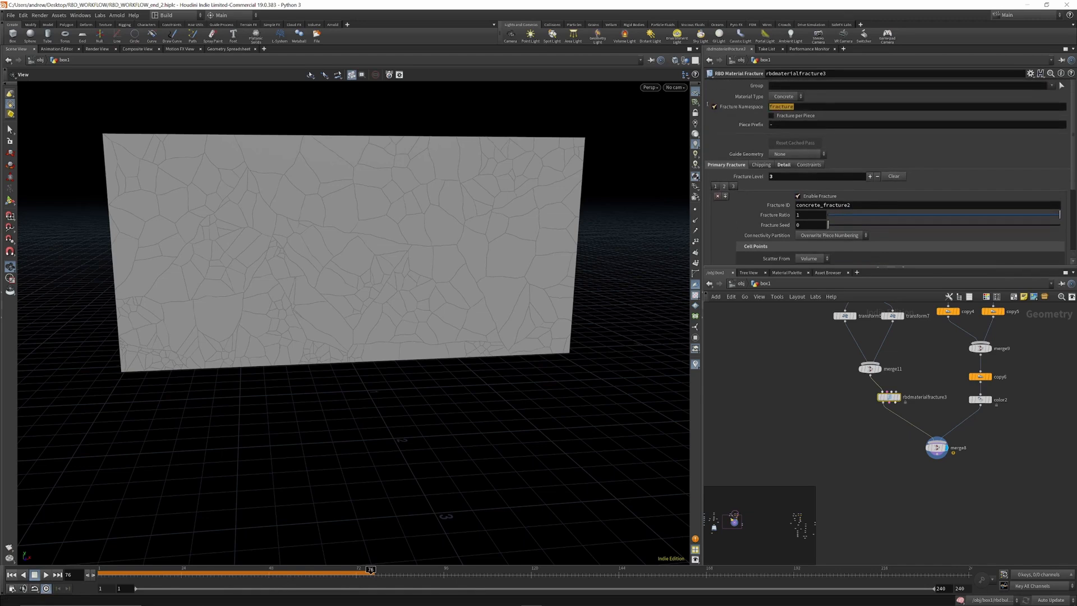
text(wall)
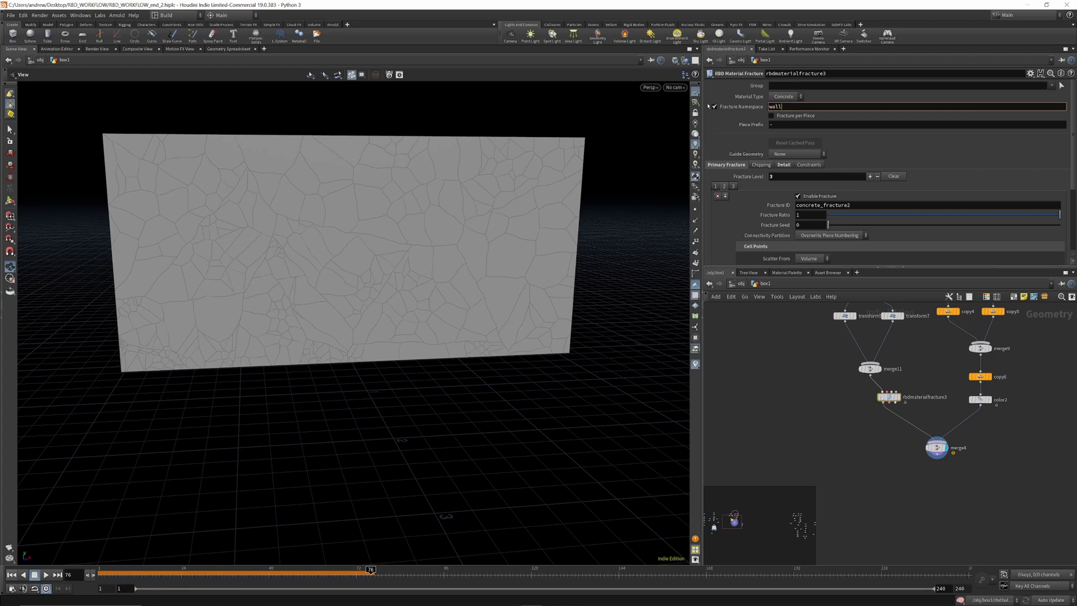
click(796, 346)
scroll(896, 418, down, 4)
scroll(949, 390, up, 6)
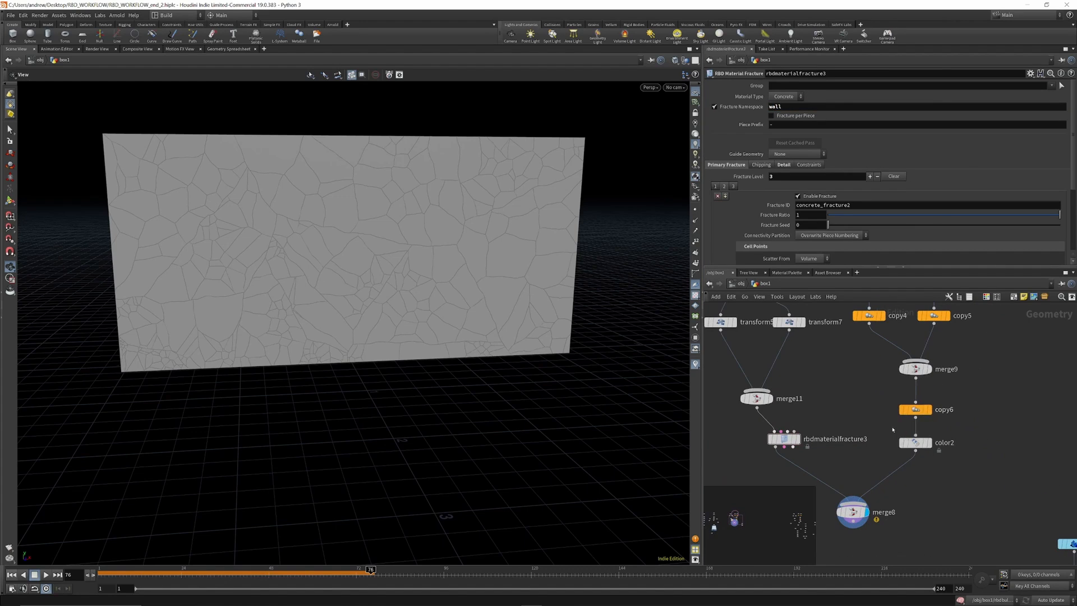
Step: Move the brick branch and the rubber toy nodes farther from the wall fracture branch to make room in the network
scroll(886, 425, down, 3)
drag(874, 353, 1030, 460)
scroll(963, 433, down, 3)
scroll(963, 432, up, 3)
scroll(918, 425, up, 2)
scroll(902, 448, down, 3)
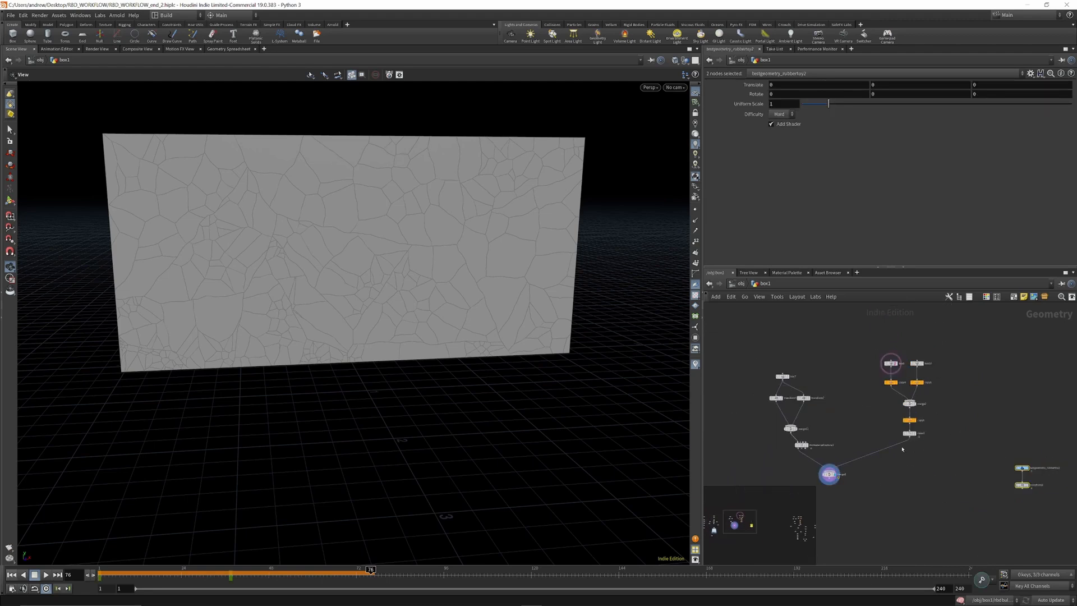
Step: Add an Assemble node below color2 in the brick branch
click(928, 462)
key(Tab)
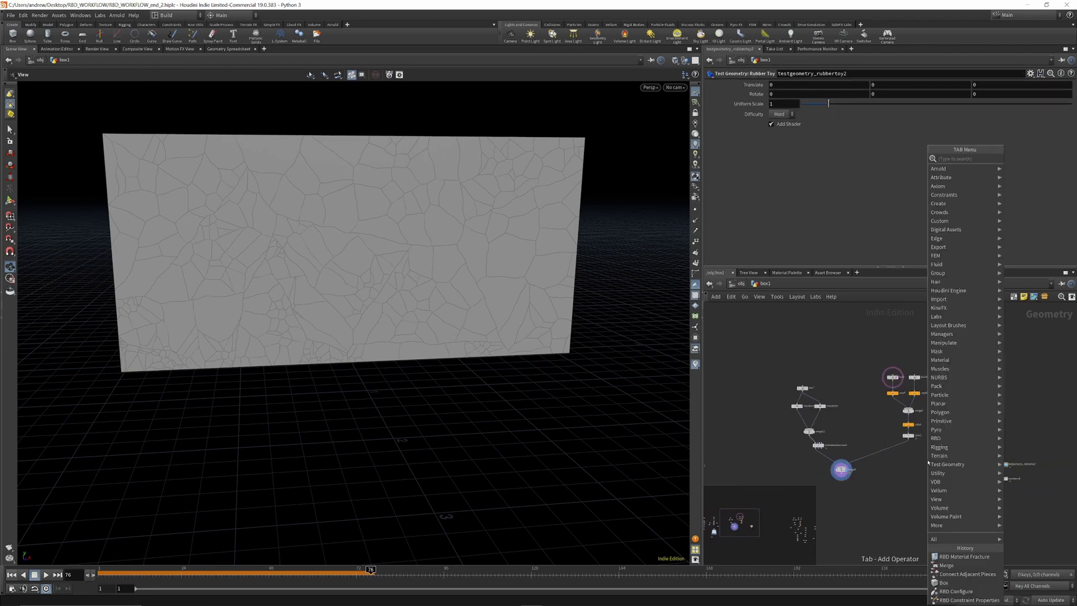
text(ass)
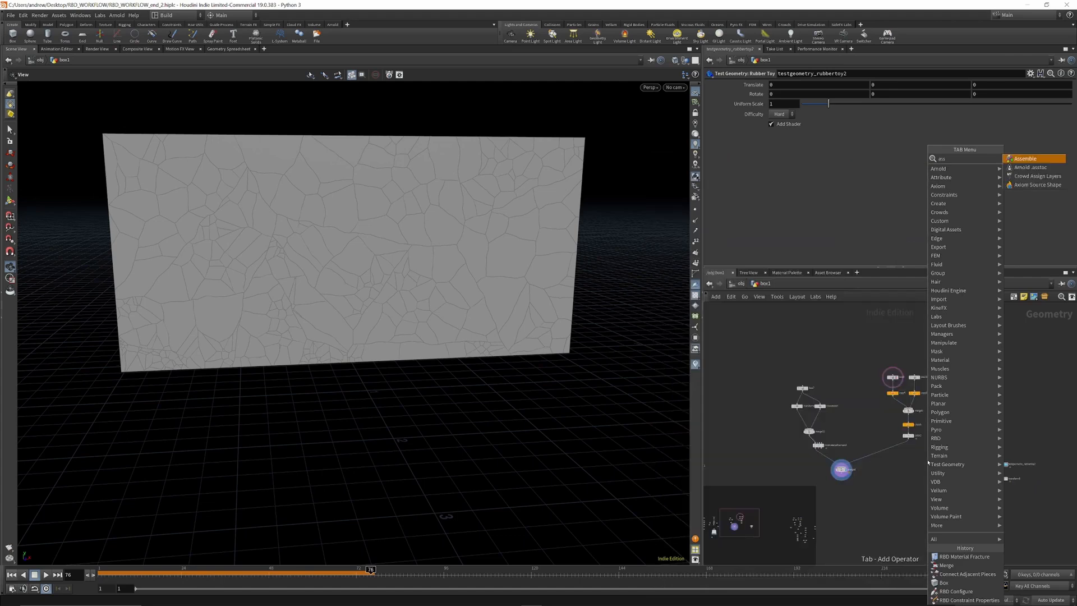
click(1034, 158)
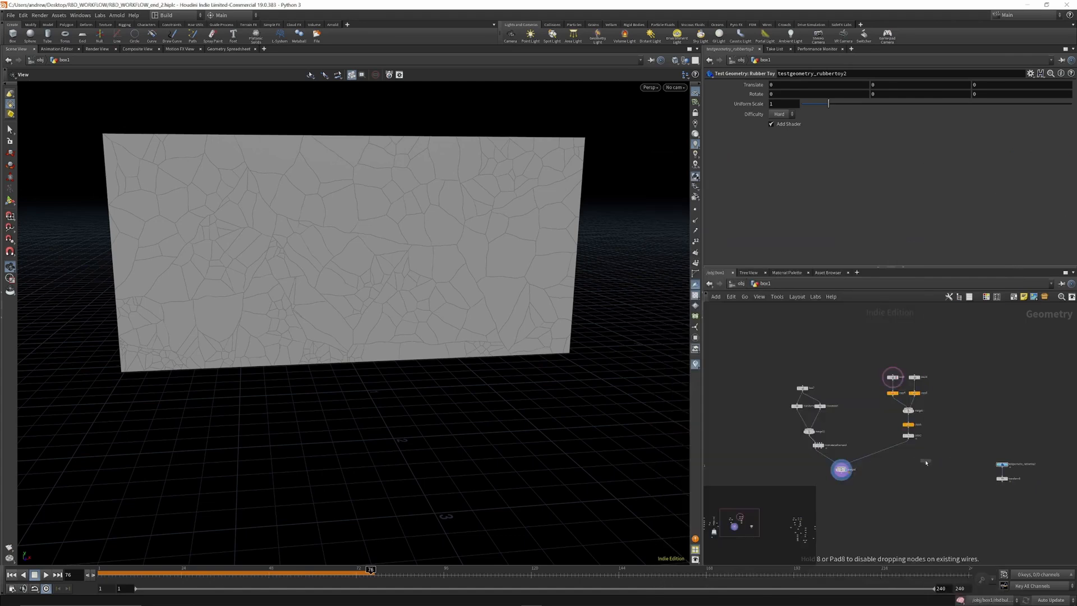
click(925, 462)
scroll(926, 462, up, 3)
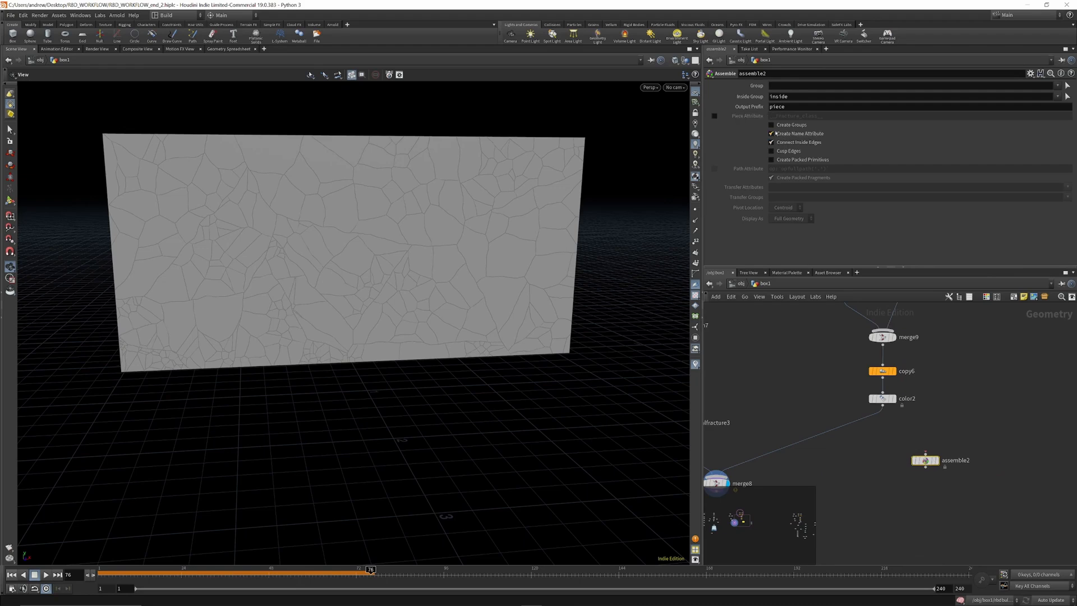
Step: Set the Assemble node's output prefix to bricks and rename the node create_name1
double_click(788, 107)
text(b)
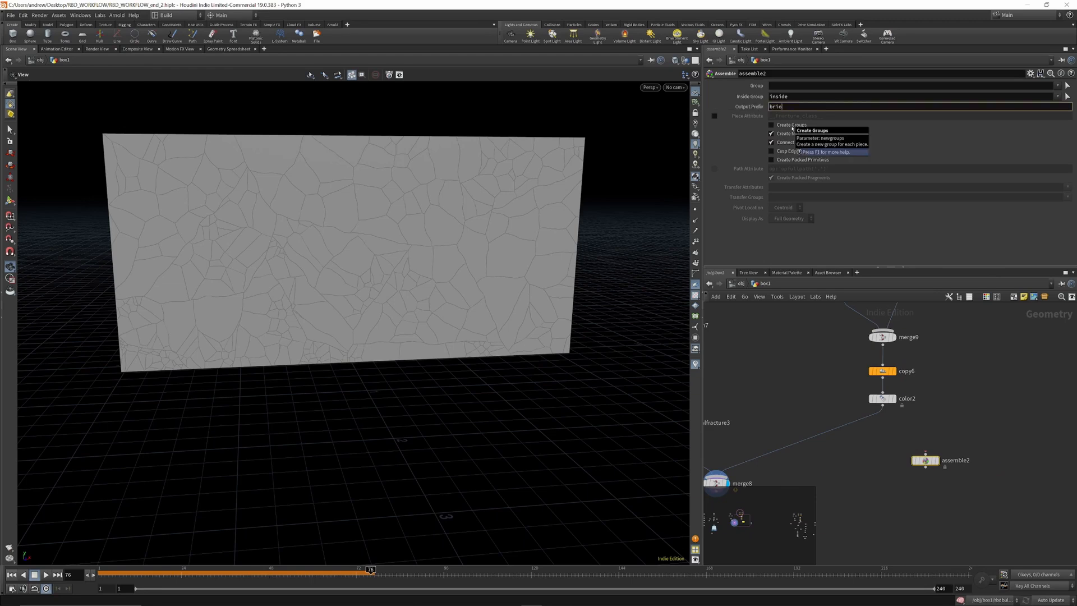
text(ricks)
key(Return)
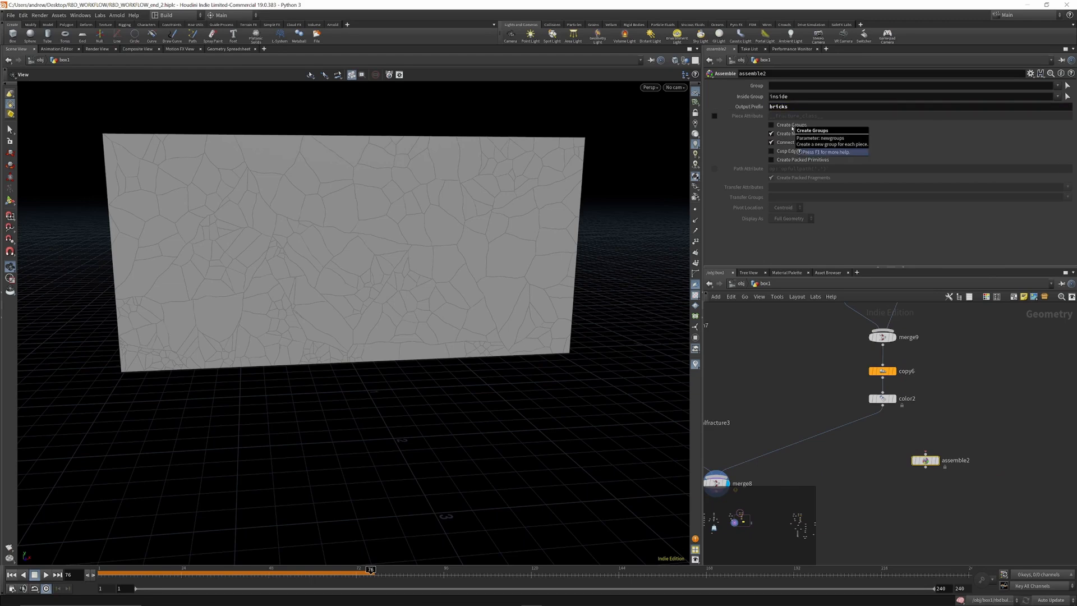
click(955, 460)
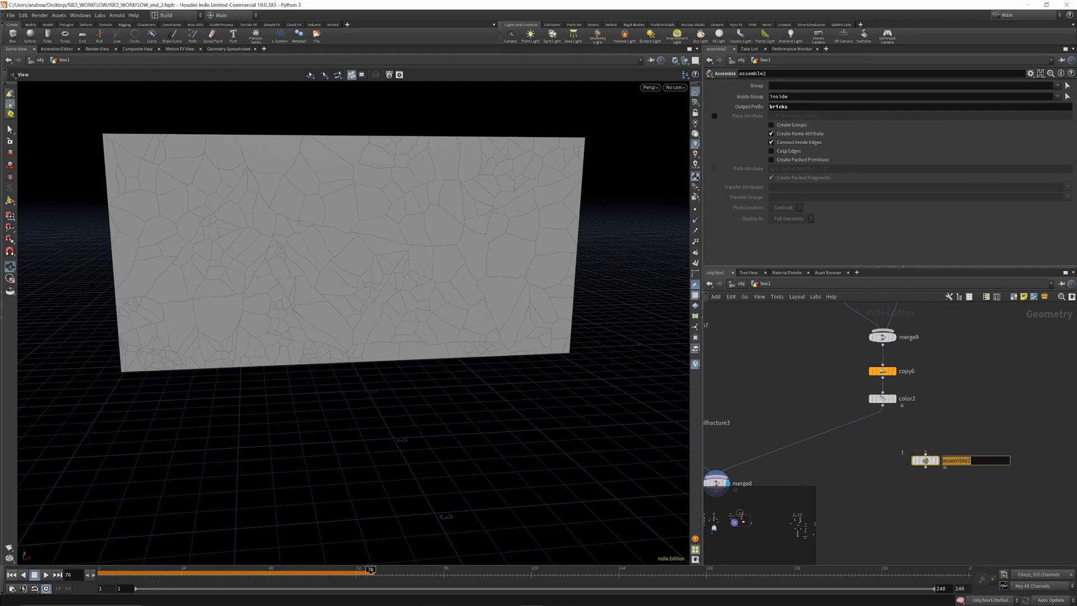
text(create_name)
key(Return)
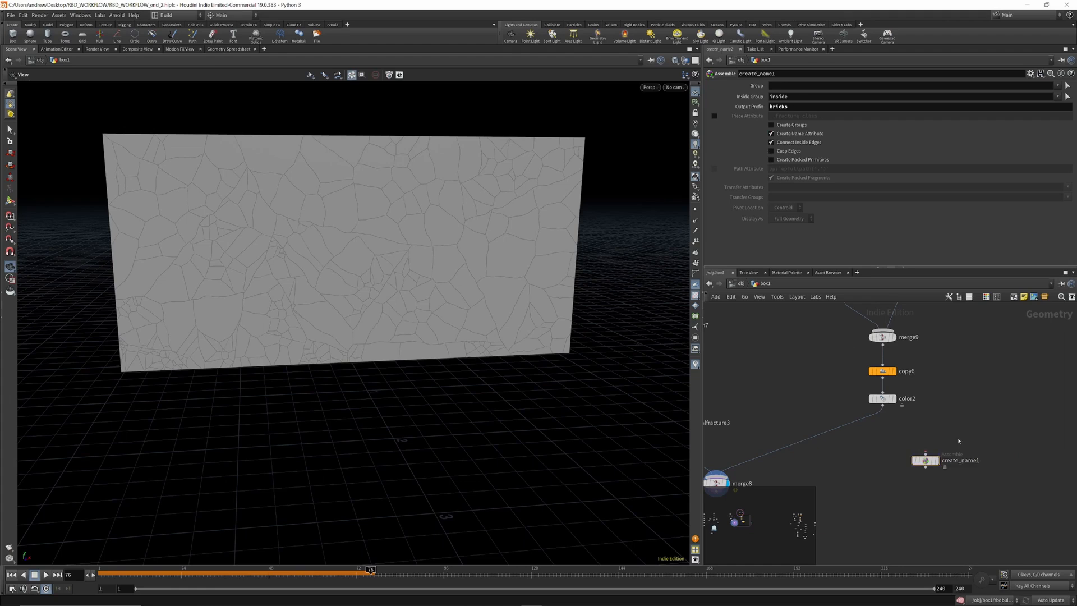
Step: Duplicate create_name1 directly below it and rename the copy pack_bricks
alt+drag(926, 460, 933, 507)
click(972, 504)
text(pack_bri)
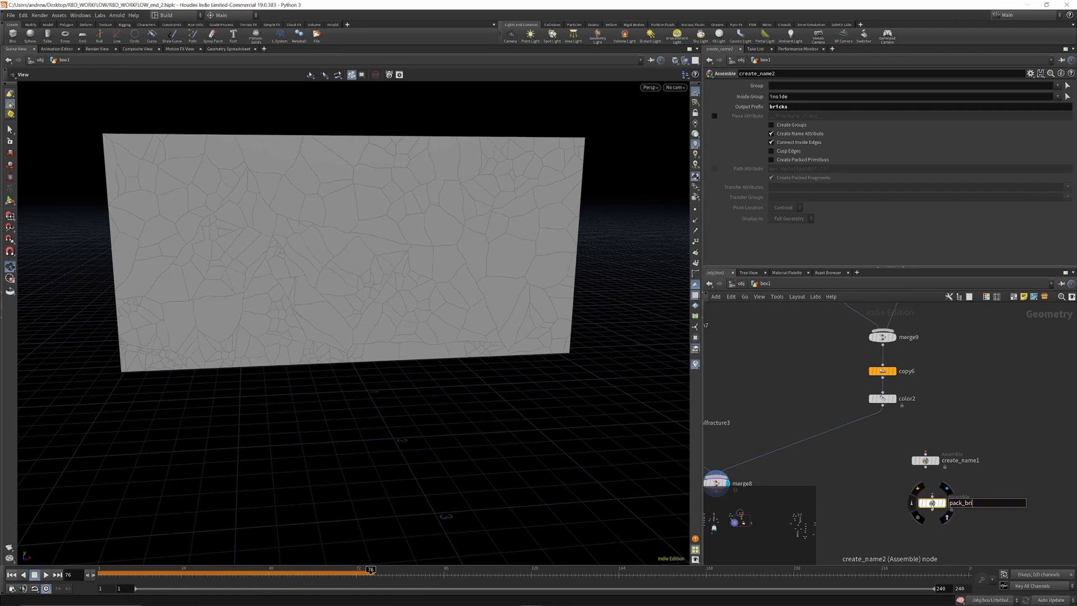
text(cks)
key(Return)
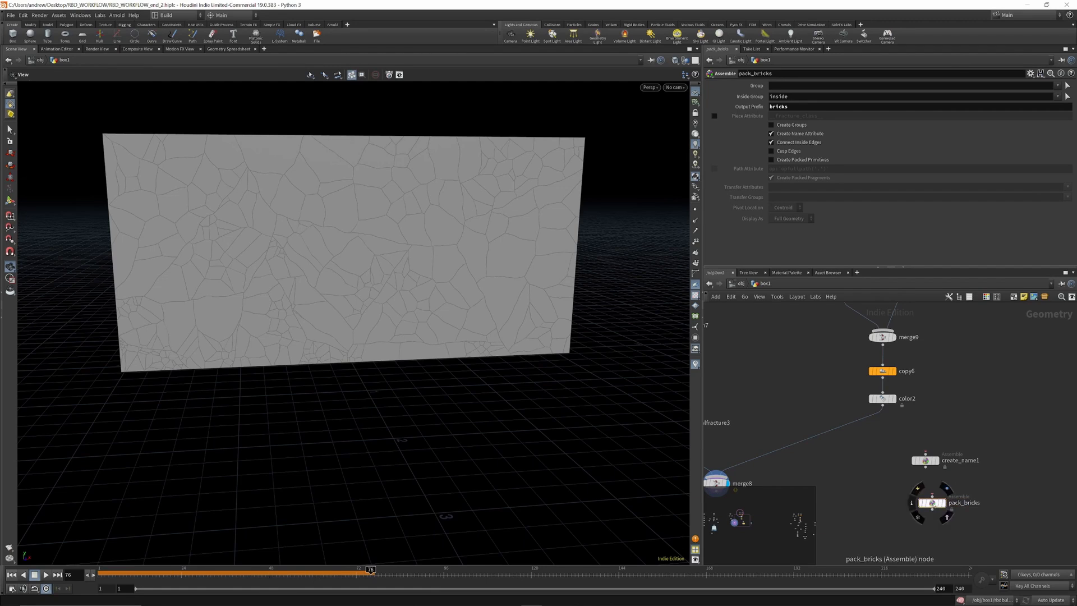
Step: Wire color2 through create_name1 and pack_bricks into merge8, with Create Packed Primitives enabled on pack_bricks
mouse_move(882, 405)
mouse_down()
mouse_move(925, 454)
mouse_move(883, 406)
mouse_up()
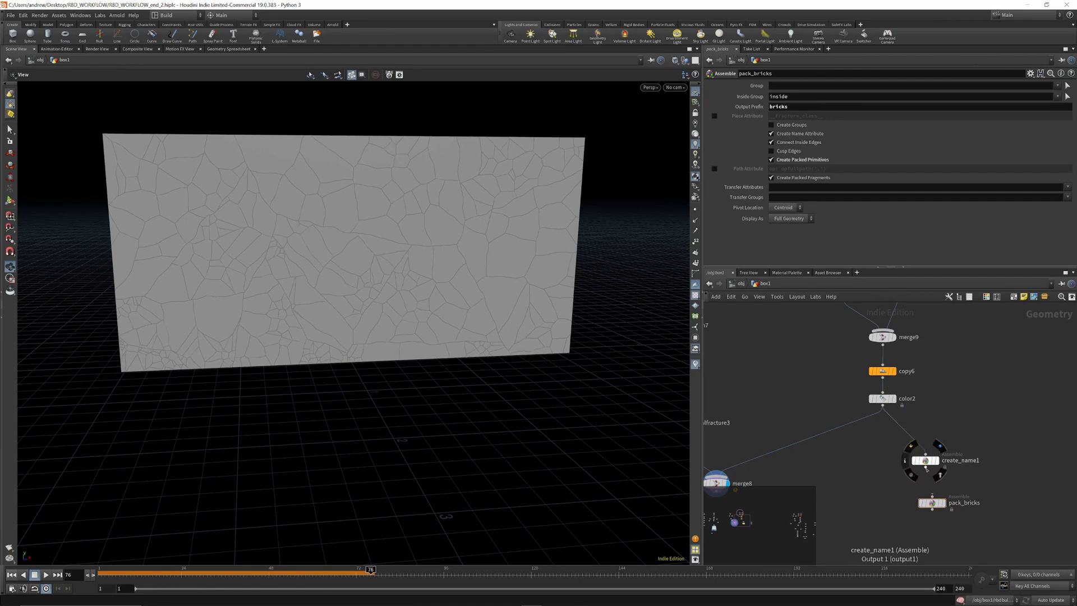
mouse_move(938, 506)
scroll(913, 422, down, 3)
drag(851, 432, 860, 465)
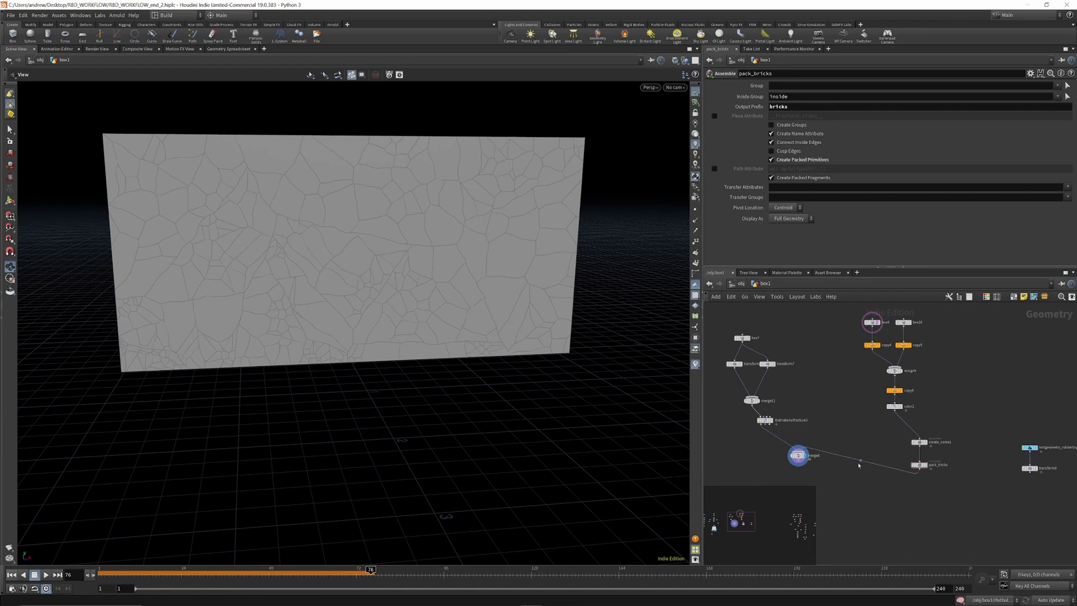
scroll(923, 473, up, 3)
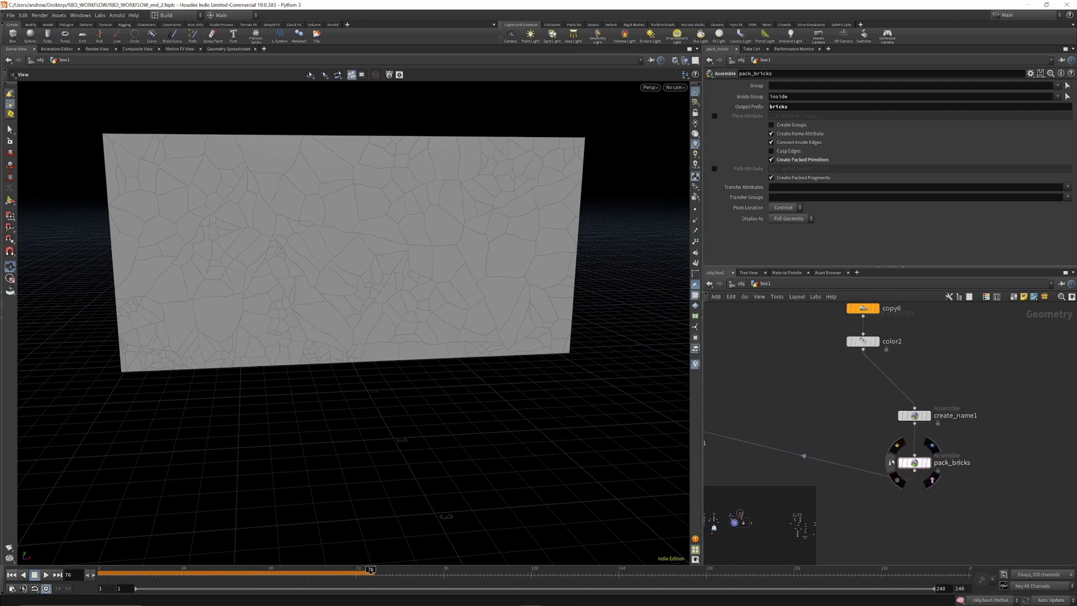
Step: Examine the geometry information of pack_bricks, and display the brick wall at create_name1
click(891, 463)
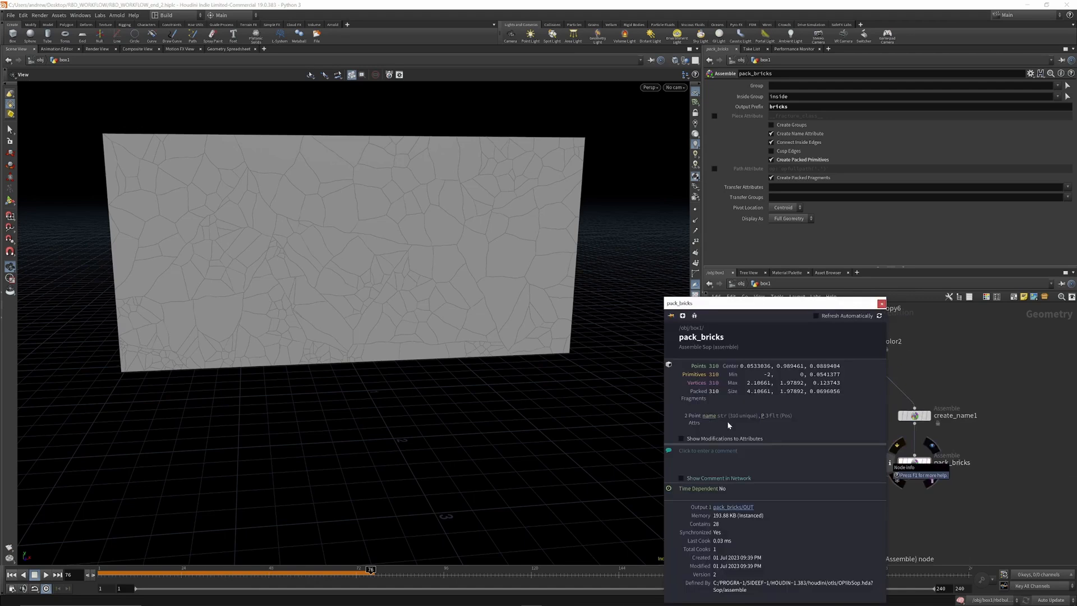
scroll(963, 408, down, 3)
drag(864, 307, 632, 369)
middle_drag(763, 376, 840, 406)
scroll(901, 428, down, 3)
scroll(998, 437, up, 5)
click(989, 425)
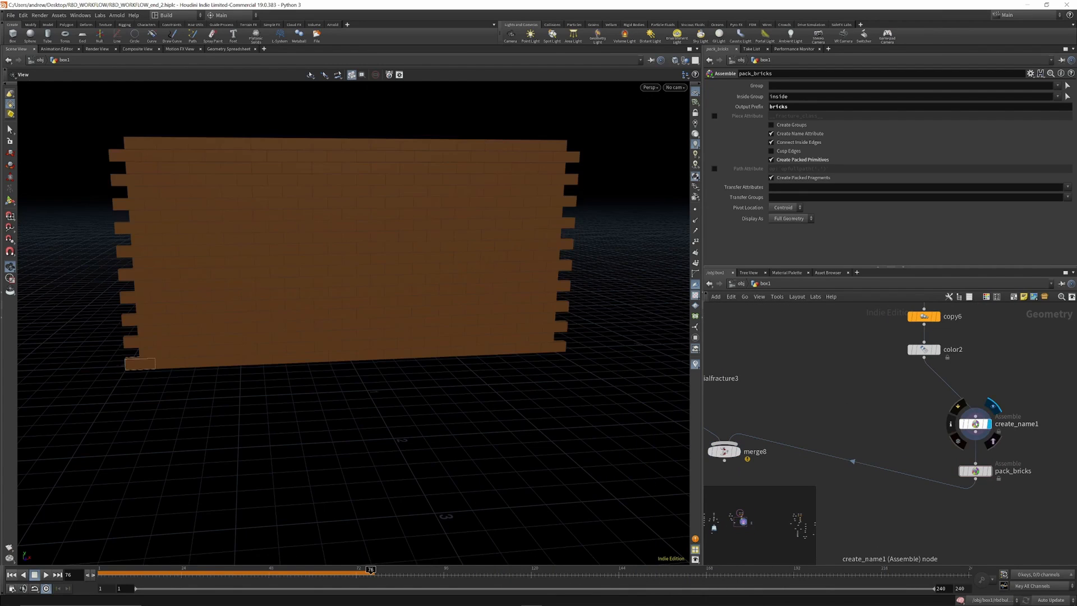
Step: Compare the geometry information of create_name1 with that of pack_bricks
click(976, 425)
click(951, 425)
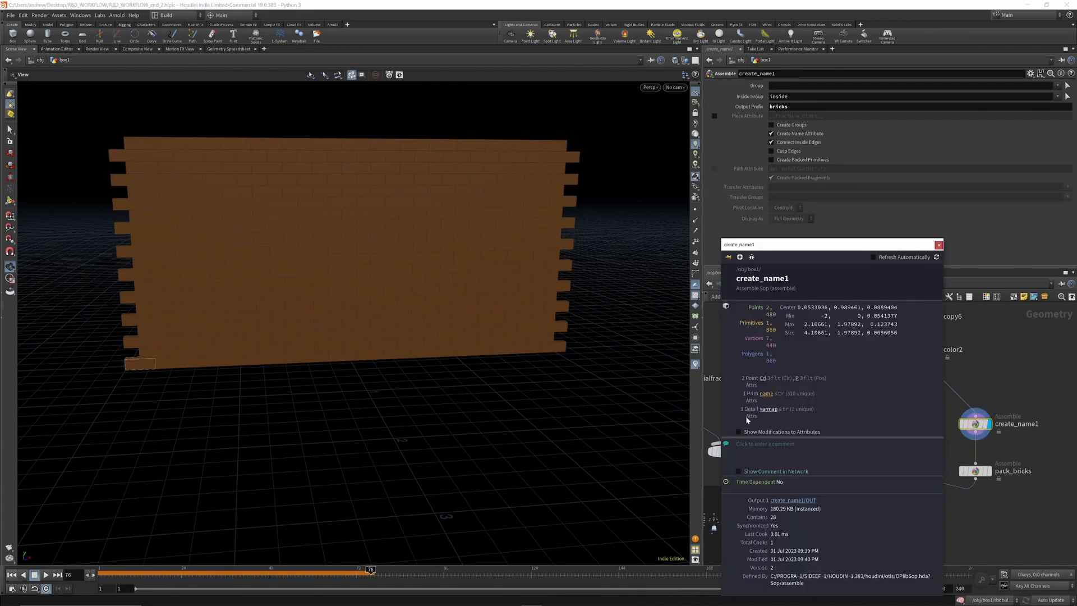
click(989, 472)
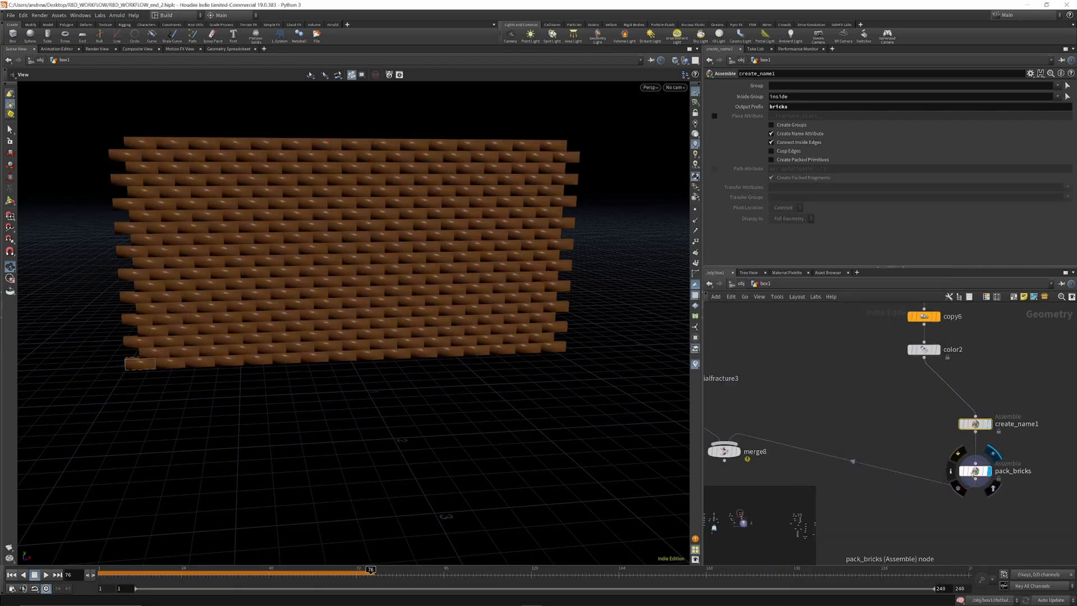
click(951, 471)
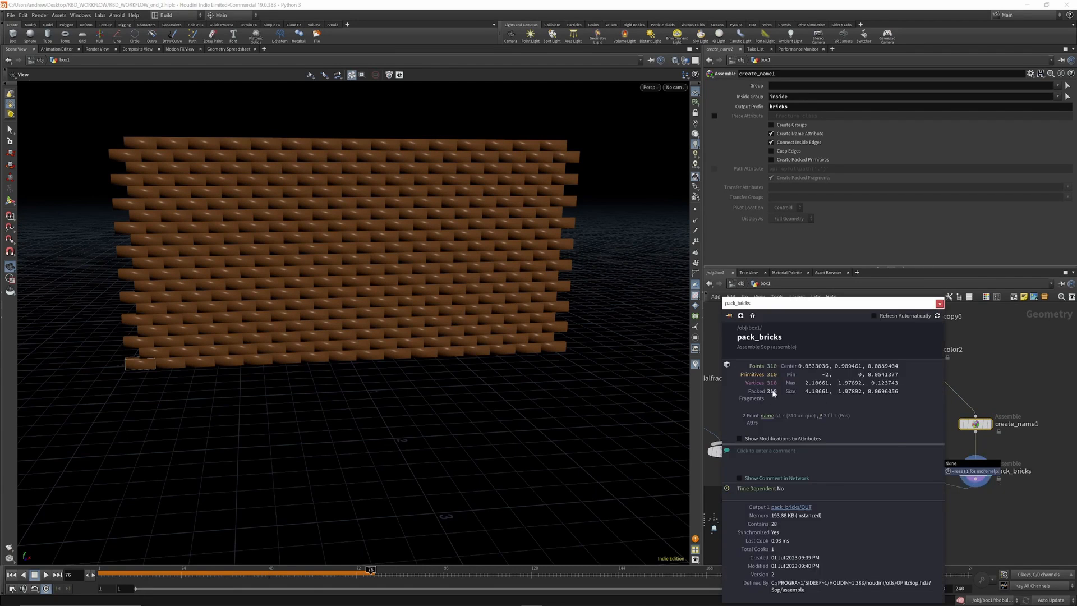
Step: Add a Null node fed by the constraint output of rbdmaterialfracture3 and display it
scroll(972, 386, down, 6)
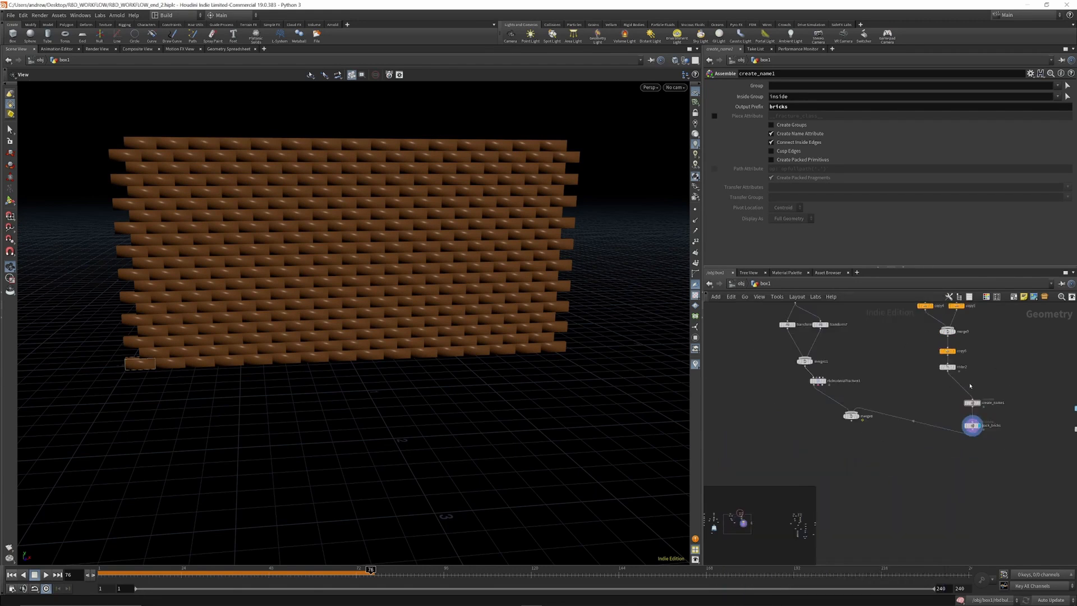
scroll(889, 410, up, 7)
drag(901, 393, 890, 474)
scroll(897, 414, down, 7)
scroll(993, 413, up, 6)
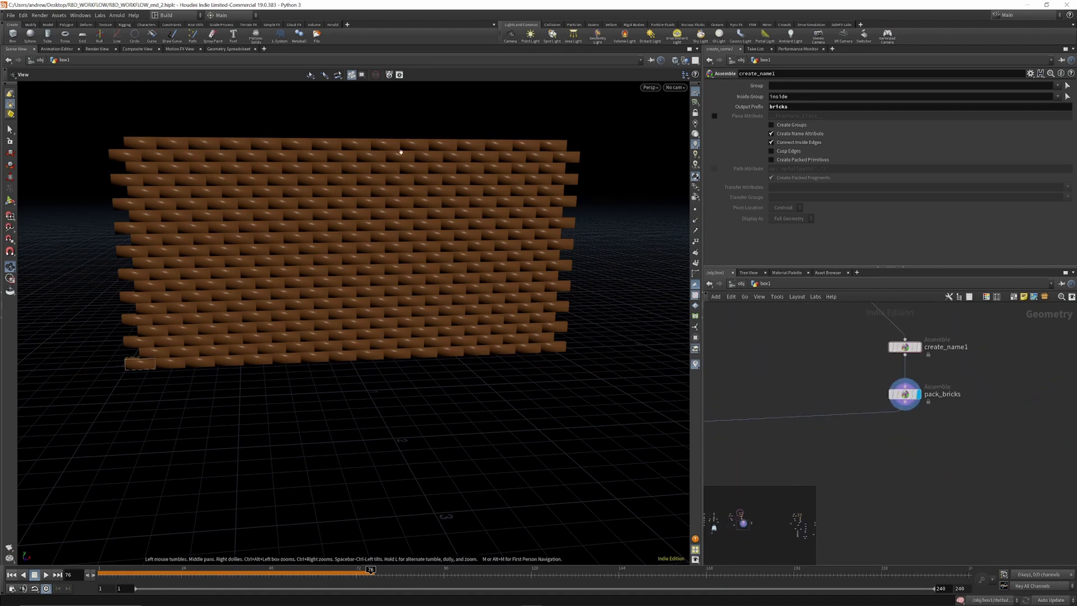
scroll(980, 384, down, 6)
scroll(826, 357, up, 7)
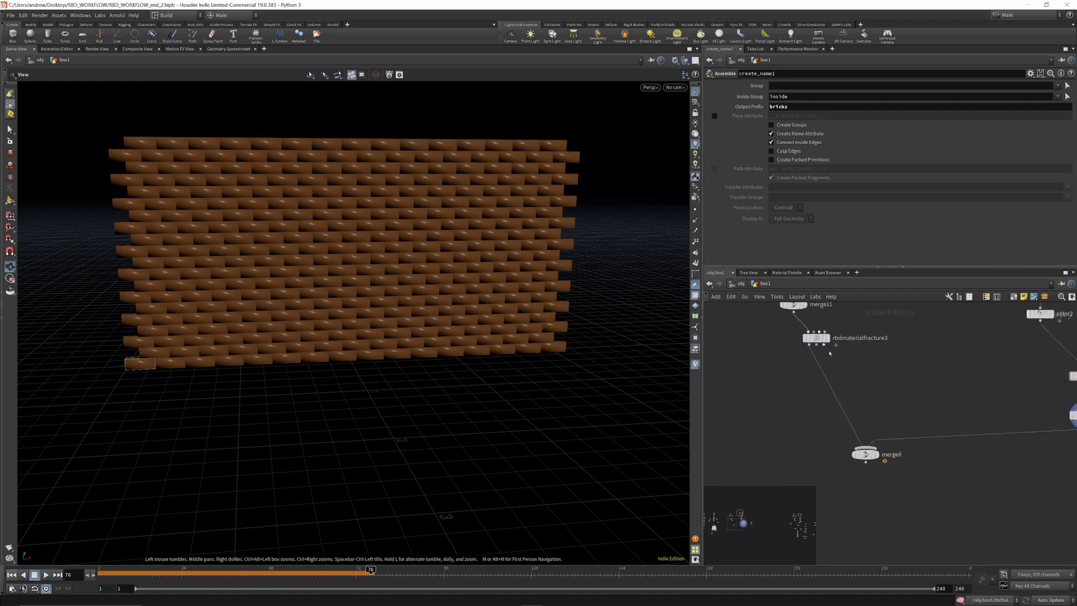
key(Tab)
text(nul)
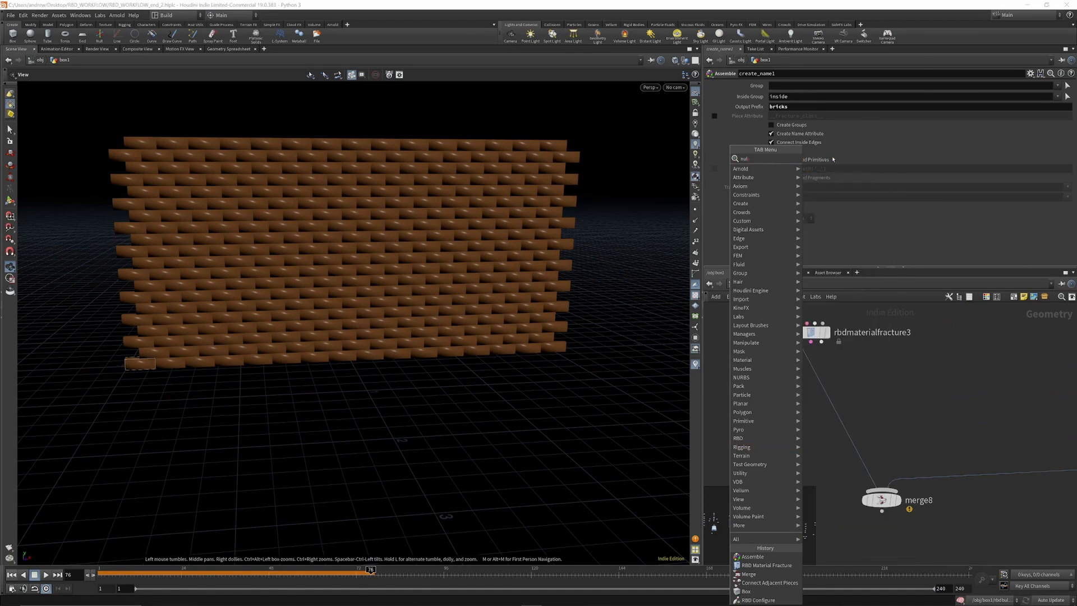
click(833, 159)
click(742, 458)
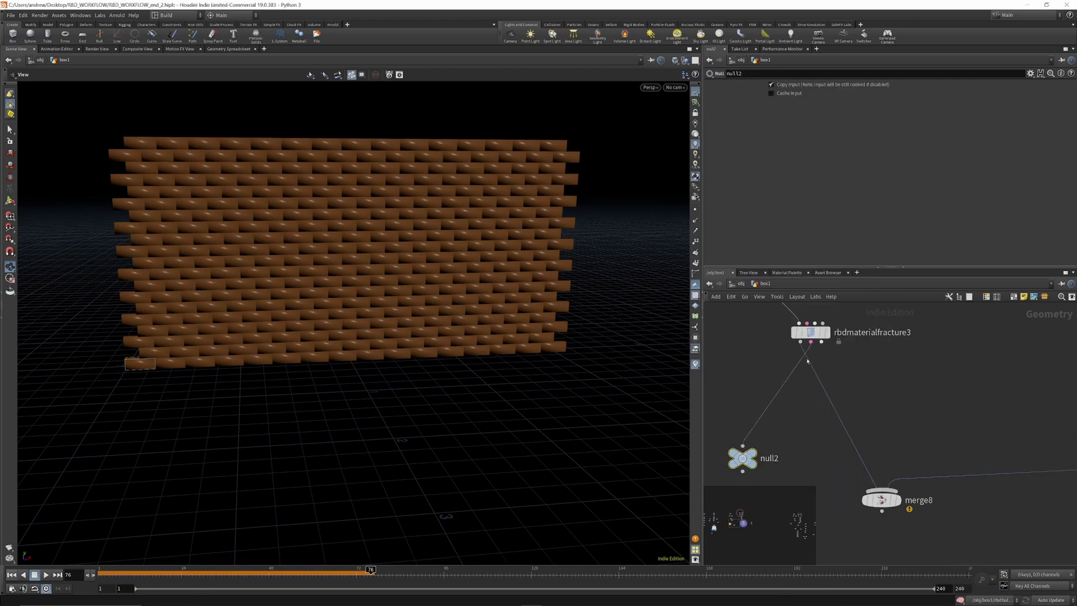
click(753, 457)
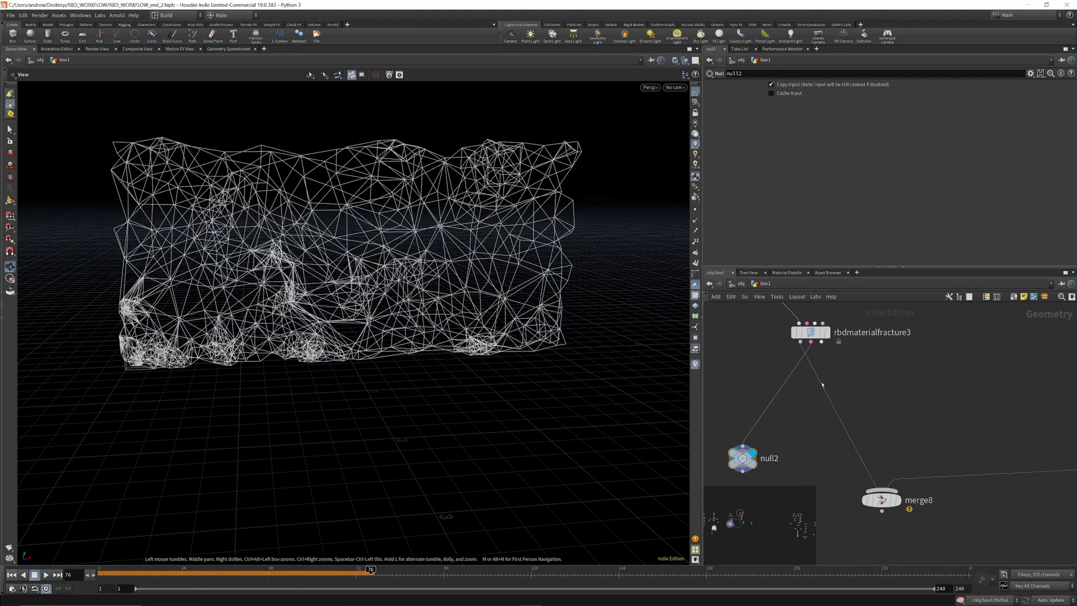
Step: Add a Connect Adjacent Pieces node beside pack_bricks, feed it from create_name1 and display it
scroll(821, 381, down, 6)
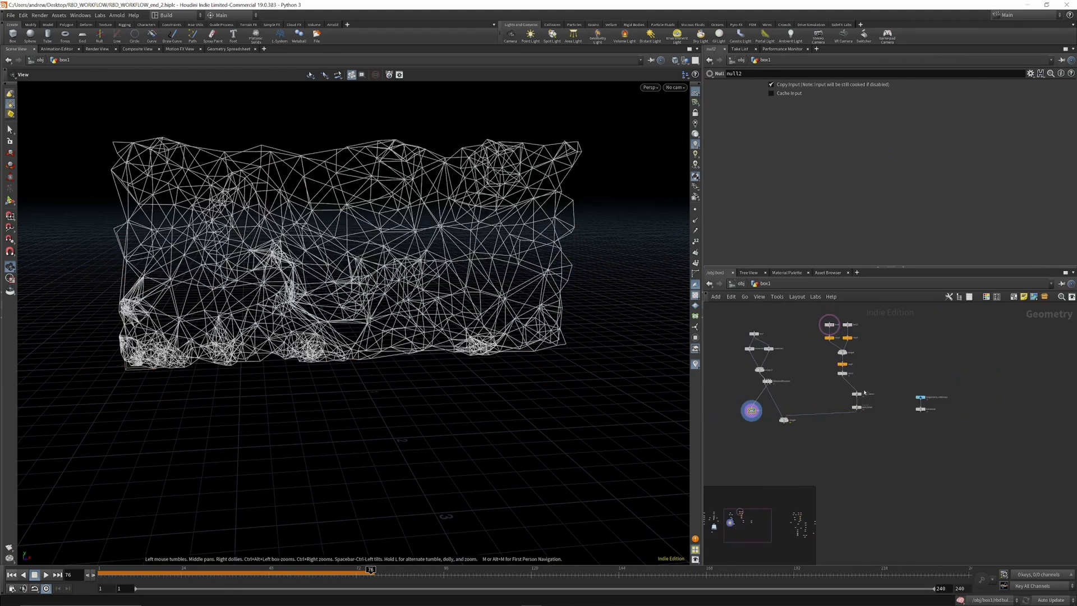
scroll(865, 393, up, 4)
key(Tab)
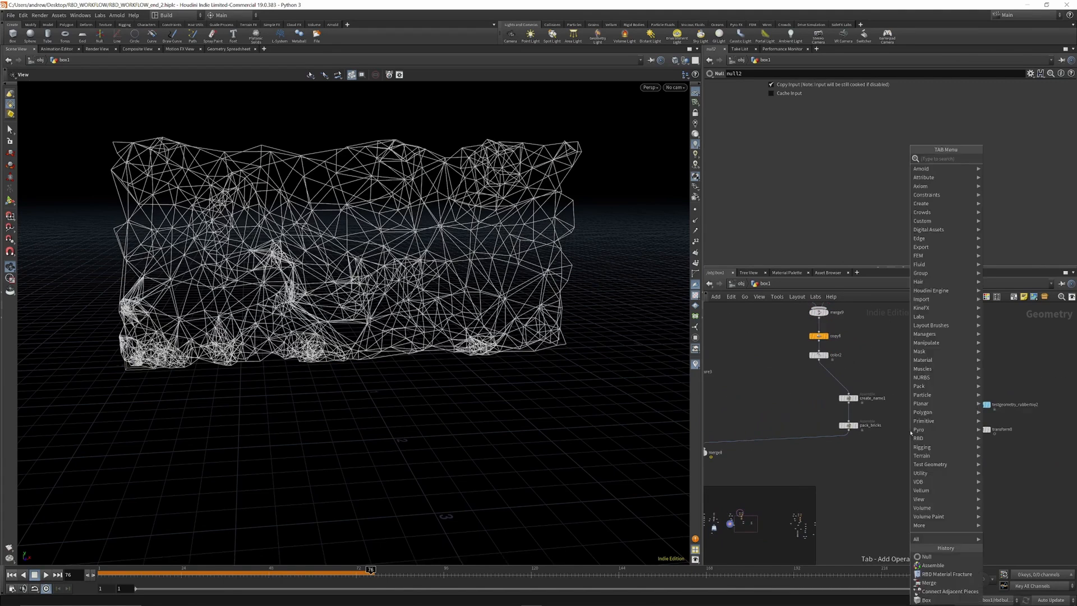
text(connec)
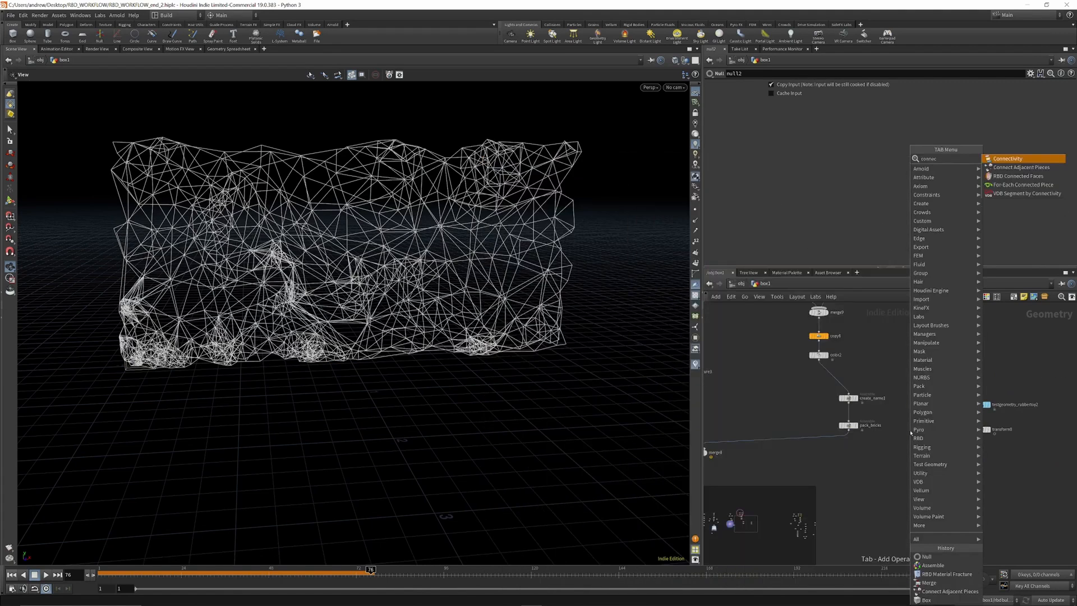
text(t)
click(1021, 167)
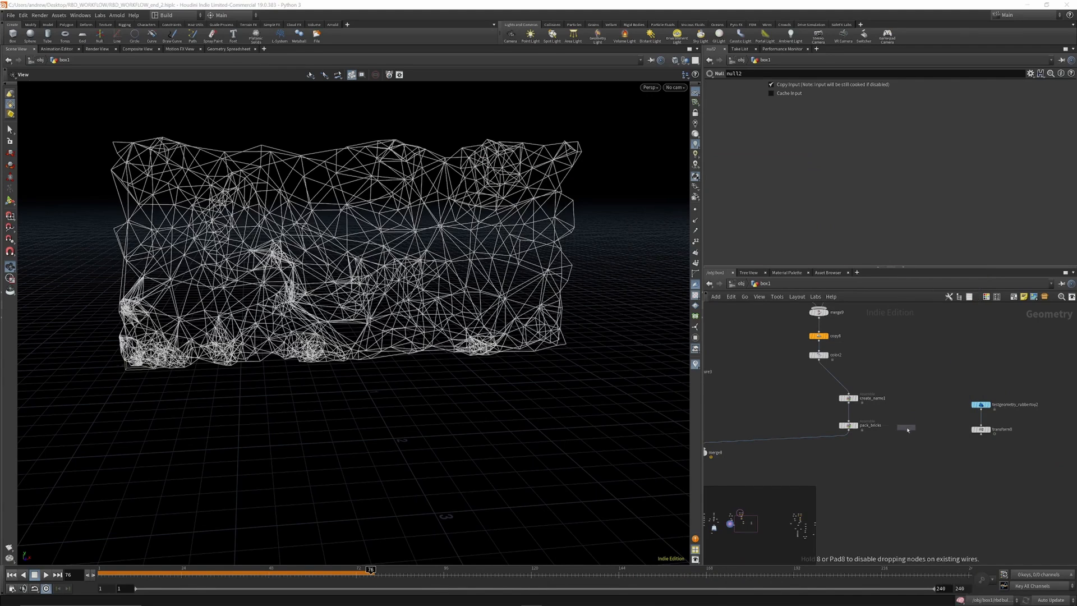
click(913, 429)
drag(898, 417, 848, 403)
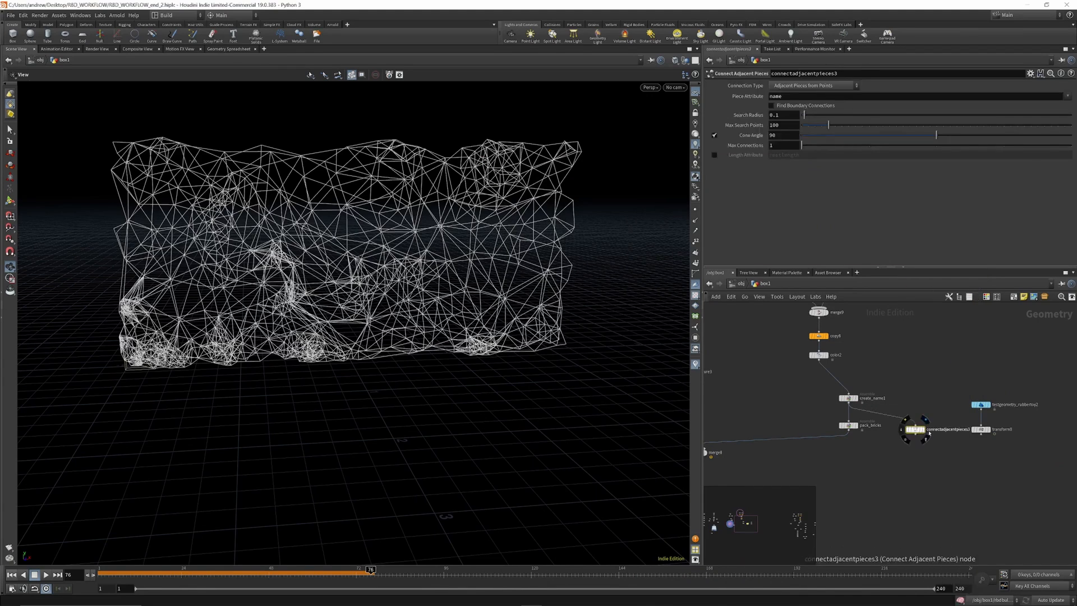
click(925, 419)
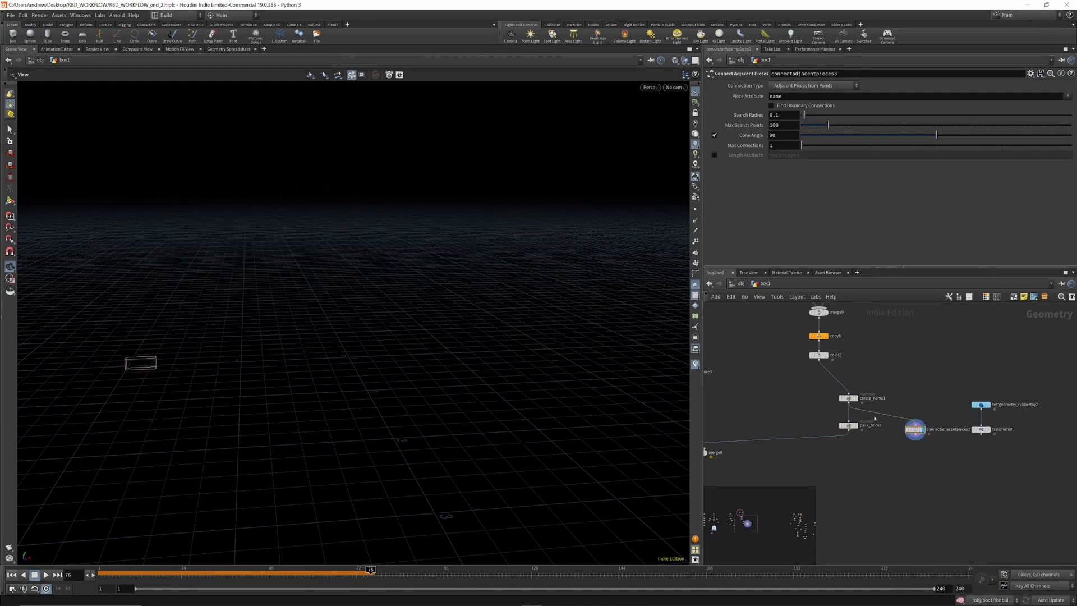
Step: Replace pack_bricks with a new Assemble node below create_name1 and enable Create Packed Primitives on it
drag(869, 413, 876, 418)
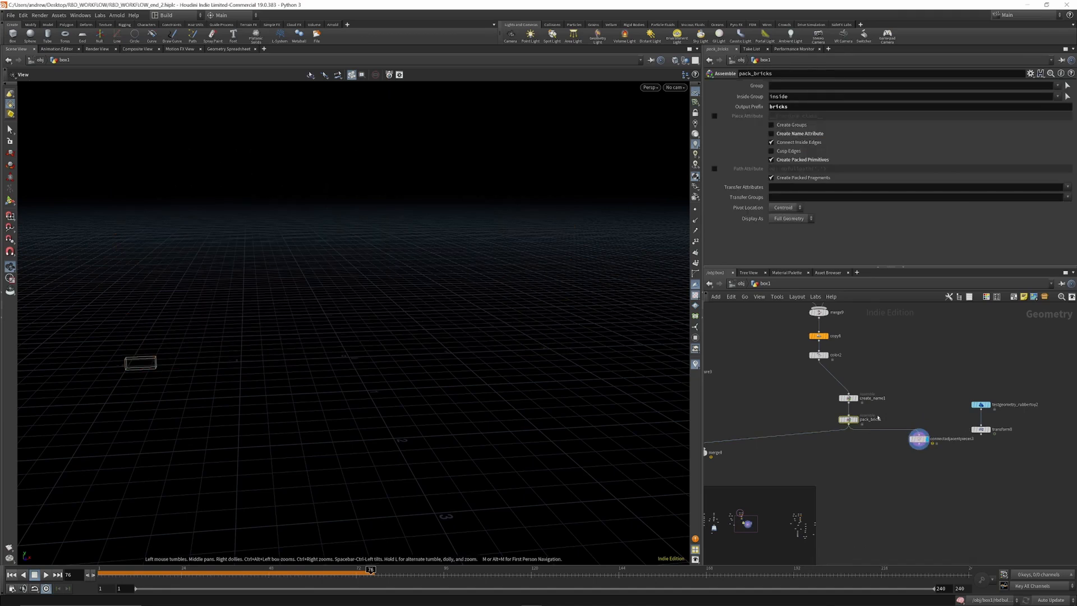
key(Delete)
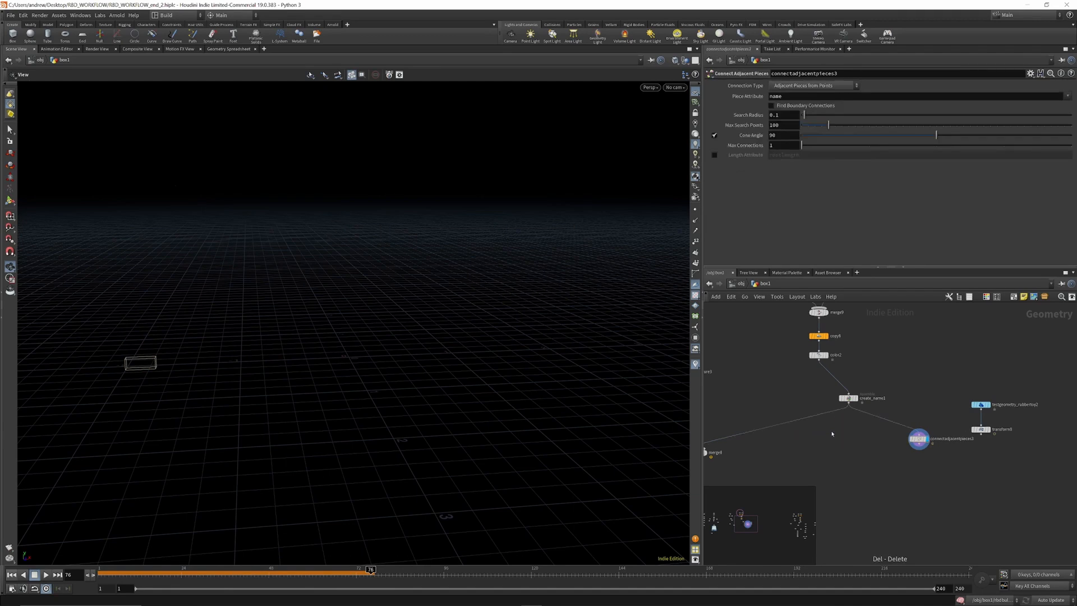
key(Tab)
text(ass)
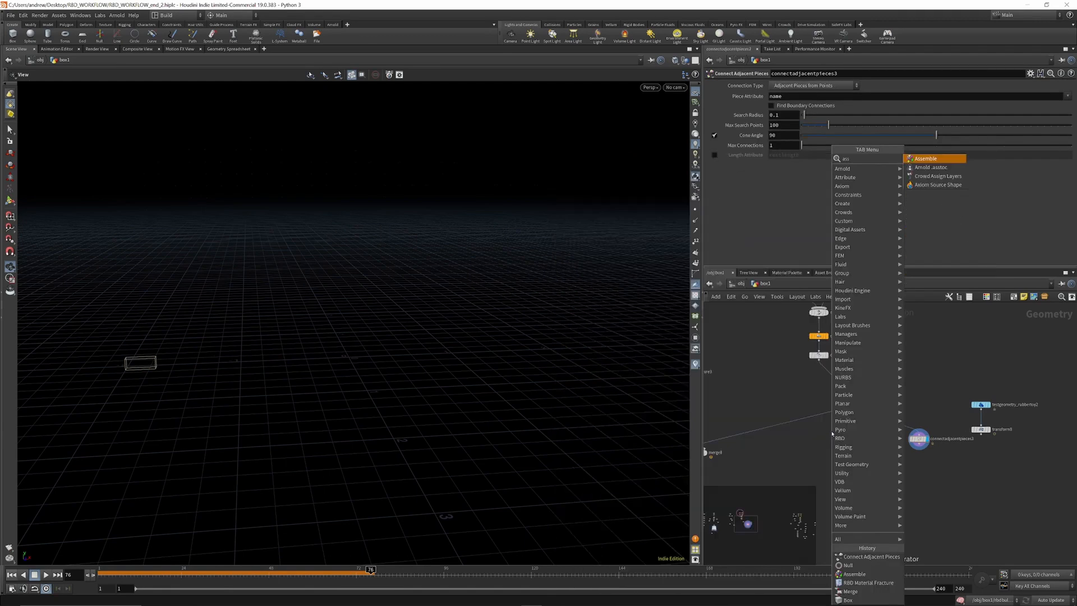
key(Return)
click(854, 417)
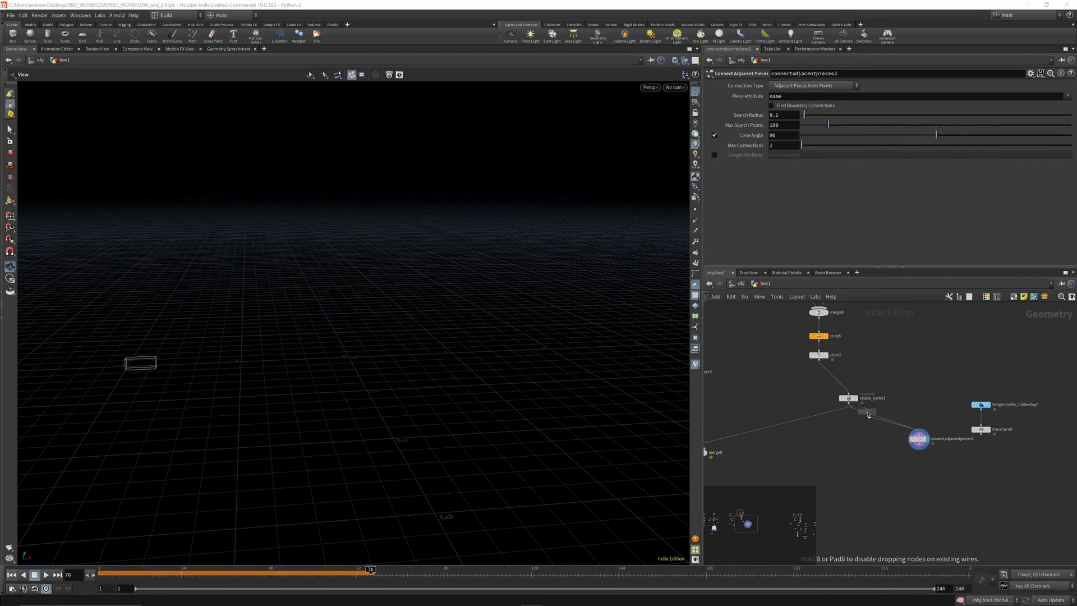
drag(867, 417, 854, 419)
click(772, 160)
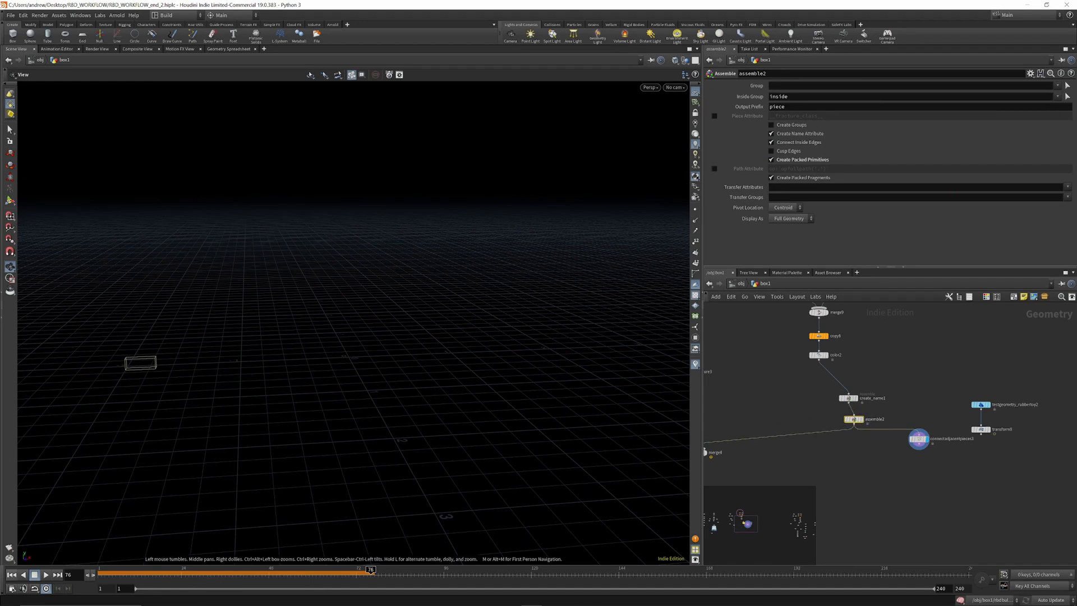
Step: Rewire the Connect Adjacent Pieces input so it comes directly from create_name1 instead of the packed Assemble node
click(919, 437)
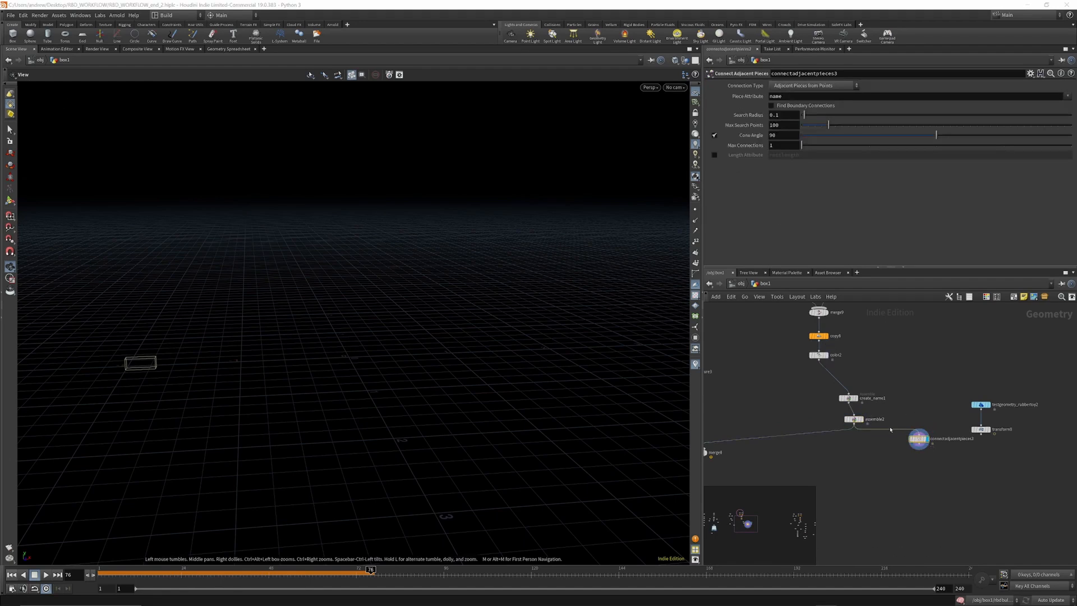
click(919, 434)
click(918, 434)
click(919, 433)
click(848, 403)
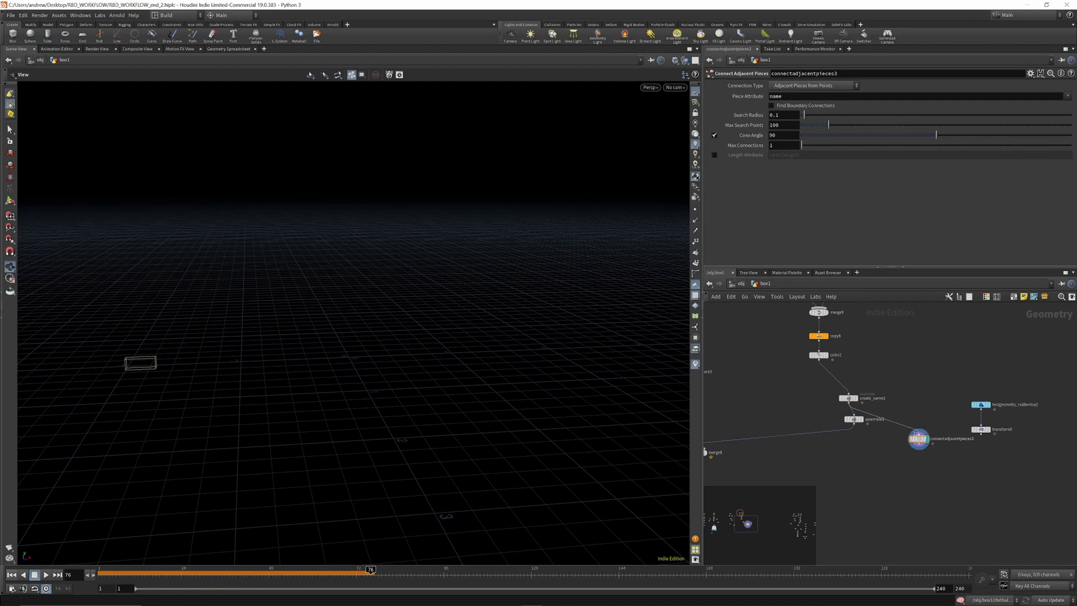
Step: Set the Connect Adjacent Pieces connection type to Adjacent Pieces from Surface Points, with 200 points per area
click(815, 86)
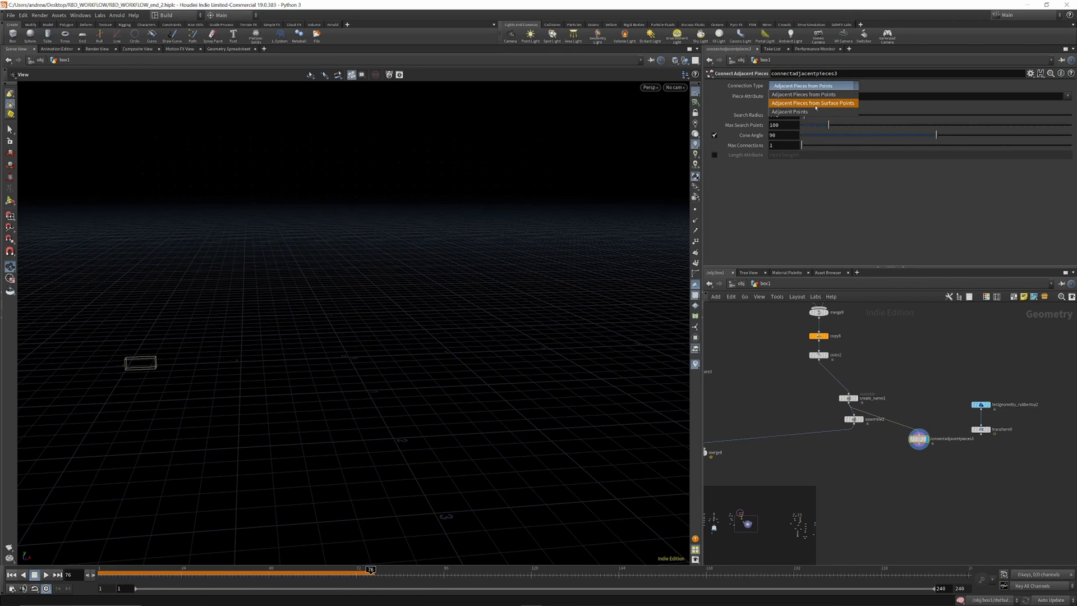
click(817, 103)
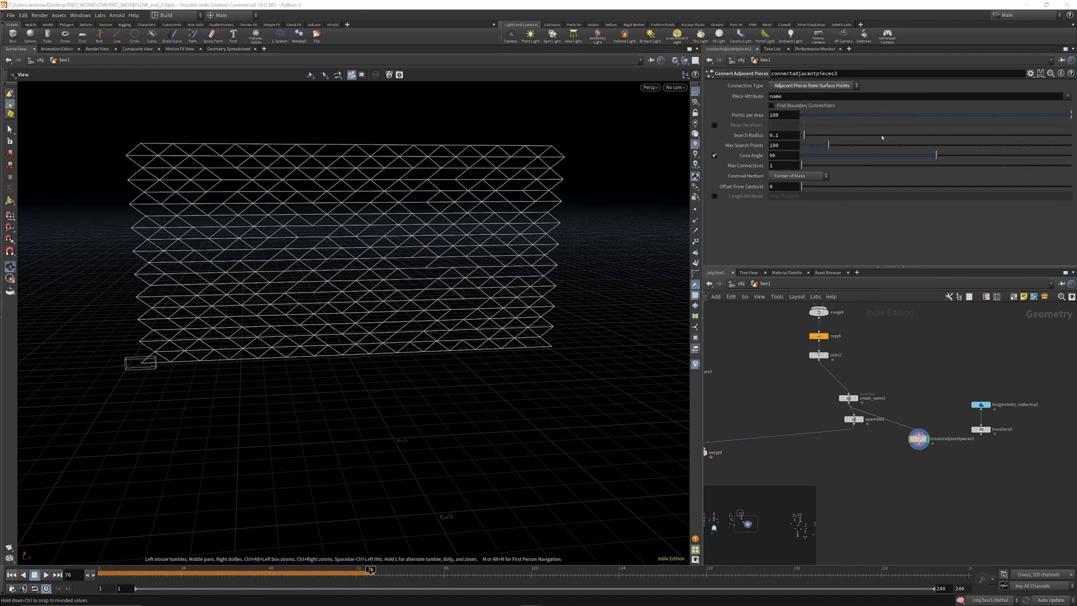
middle_drag(747, 115, 839, 117)
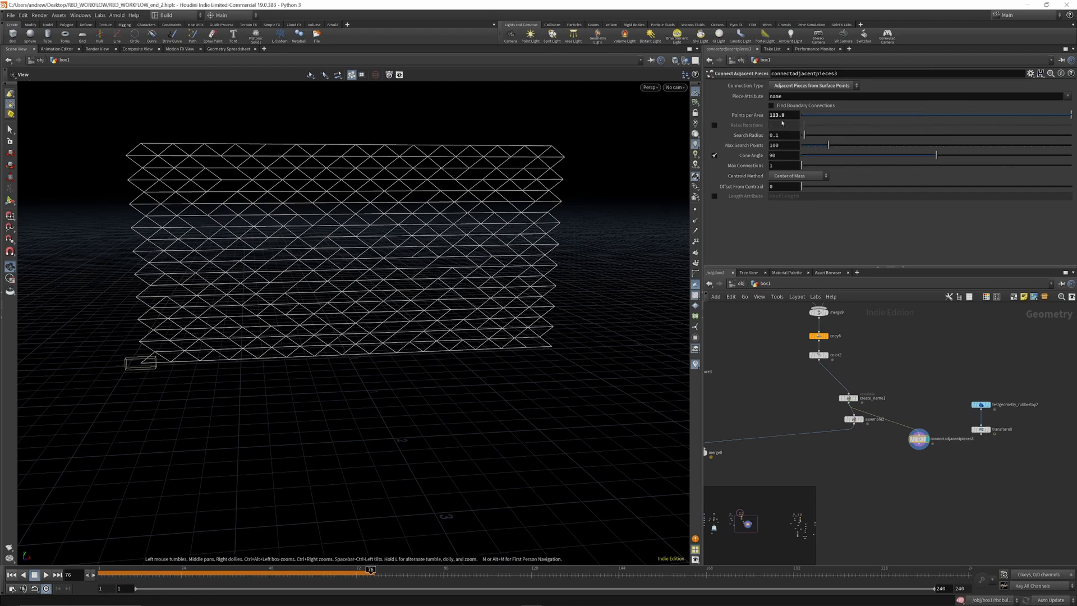
text(200)
key(Return)
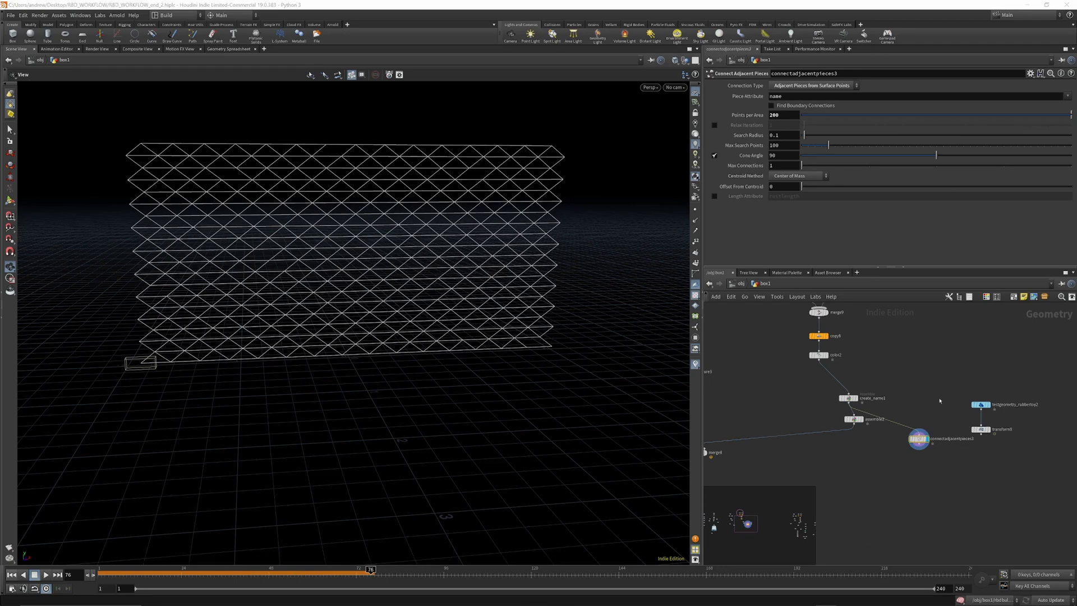
Step: Display null2 to view the fractured panels' constraint network again
scroll(829, 409, down, 4)
scroll(811, 399, up, 5)
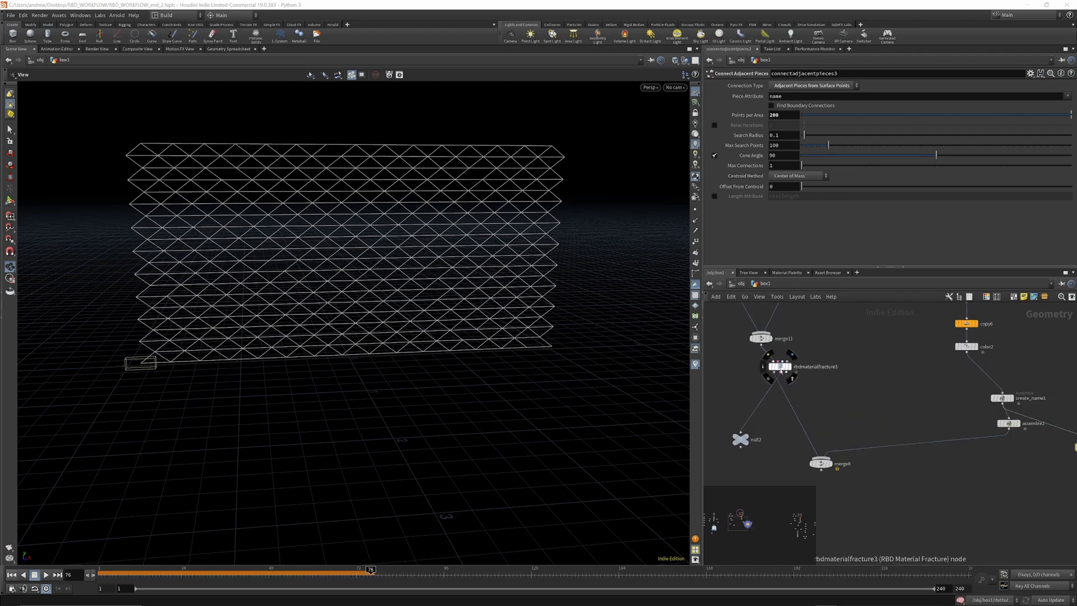
click(753, 427)
click(725, 437)
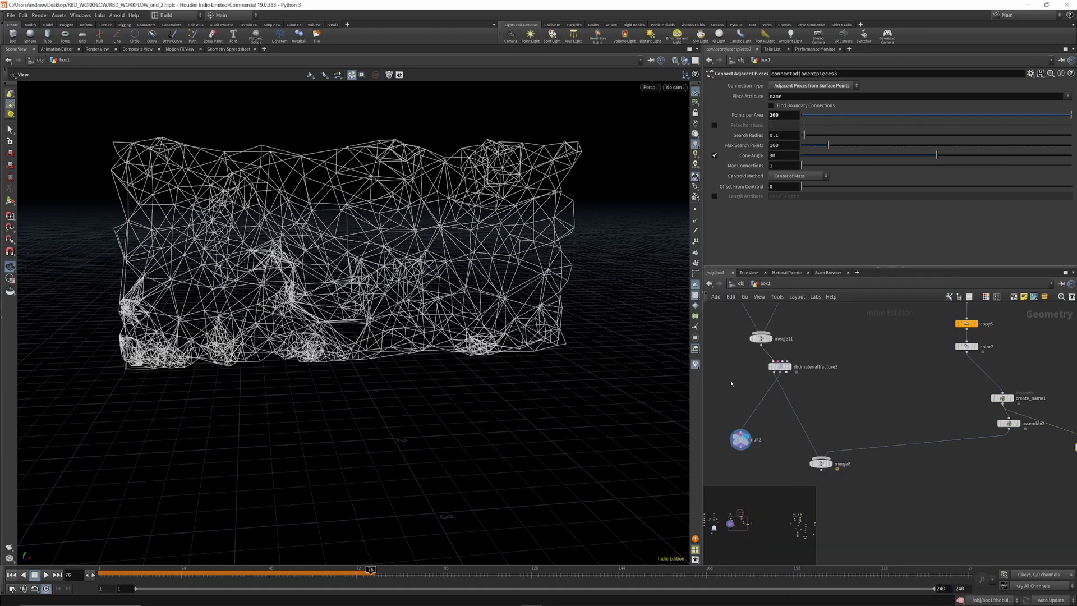
Step: Add an RBD Constraint Properties node, wire connectadjacentpieces3 into its Constraint Geometry input and display it
key(f)
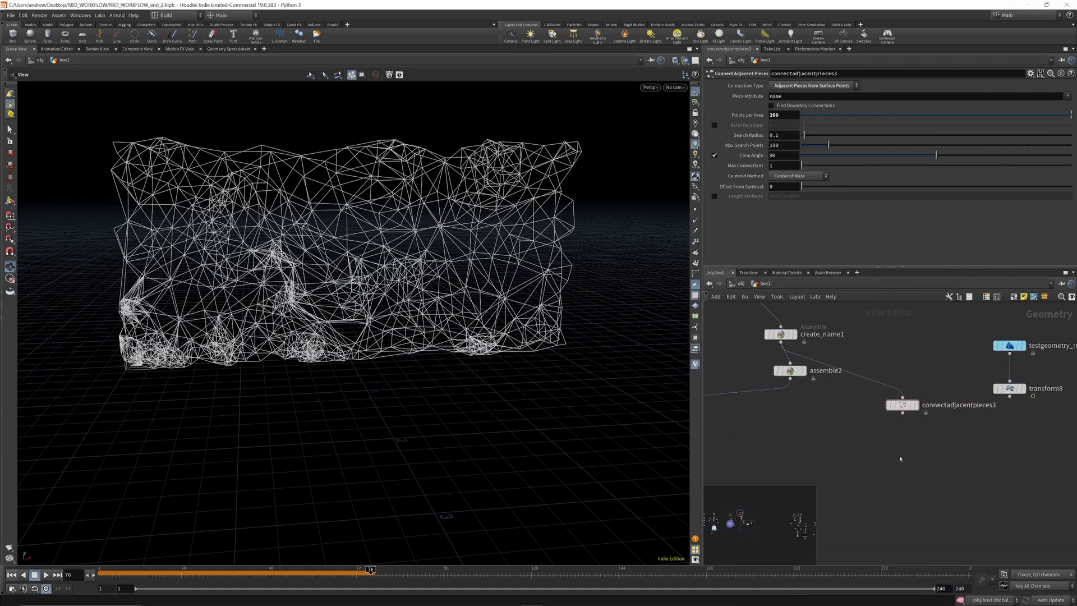
key(Tab)
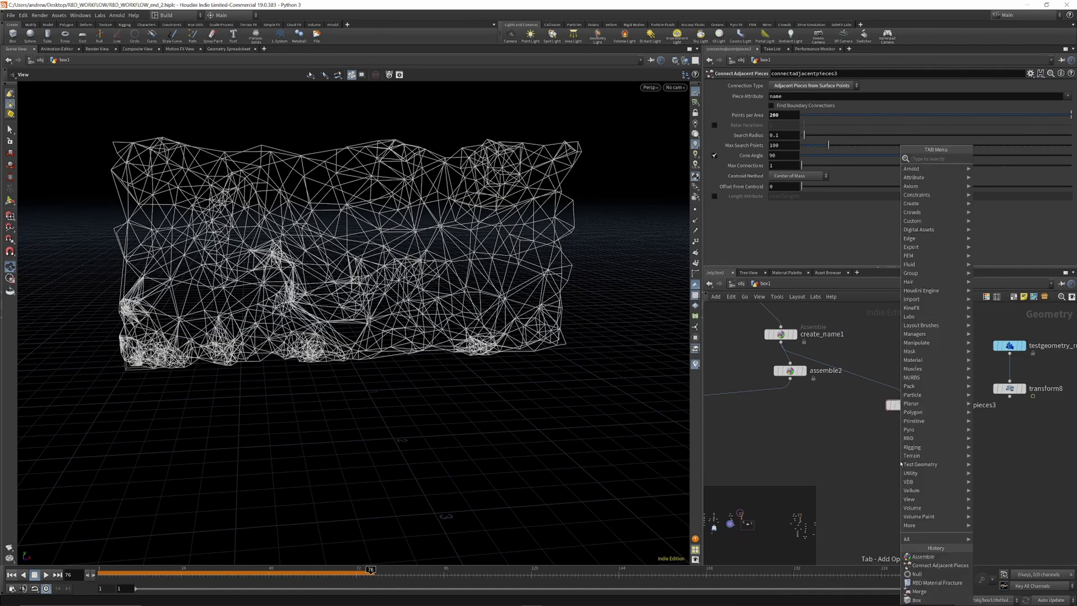
text(rbd con)
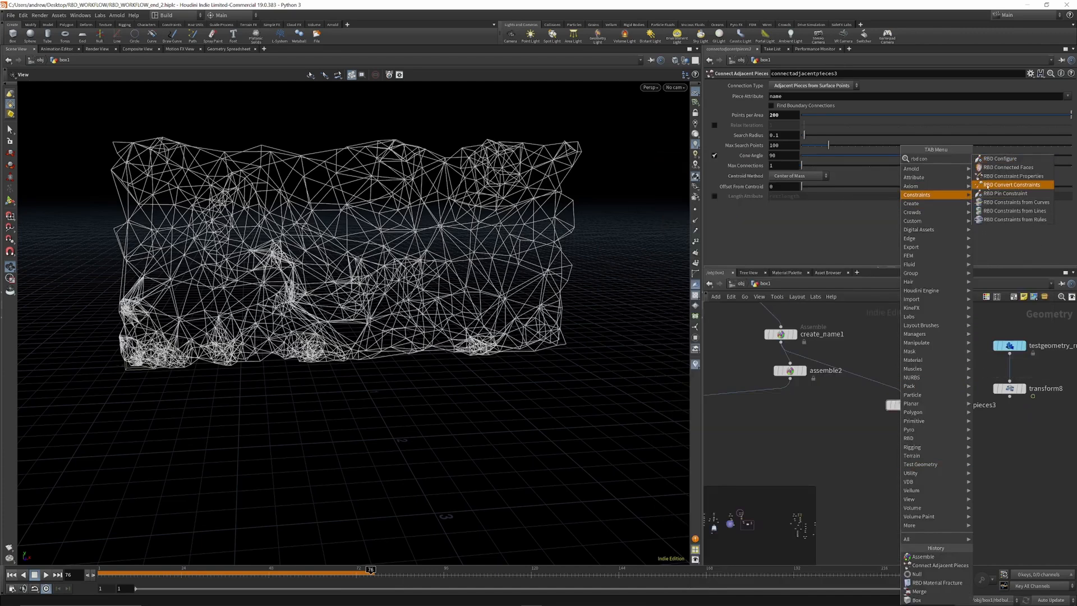
click(1003, 177)
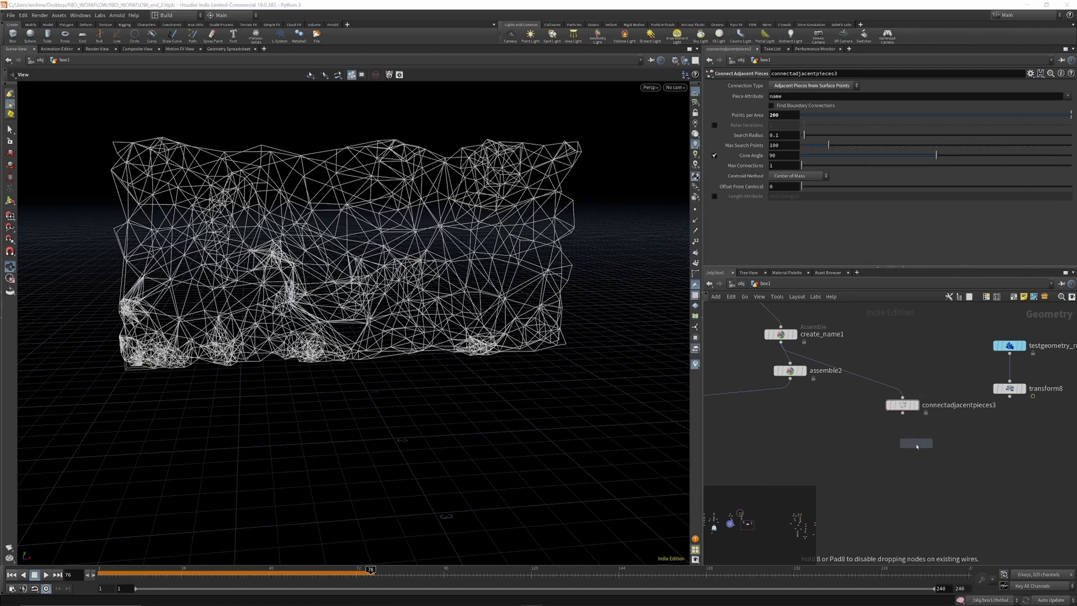
click(904, 463)
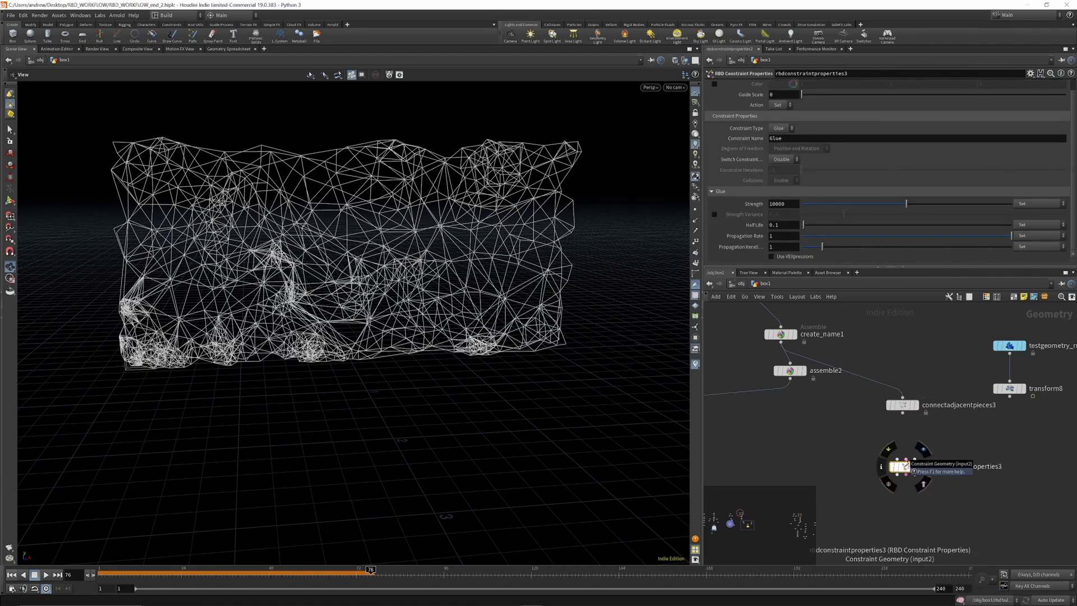
drag(903, 413, 906, 459)
click(920, 466)
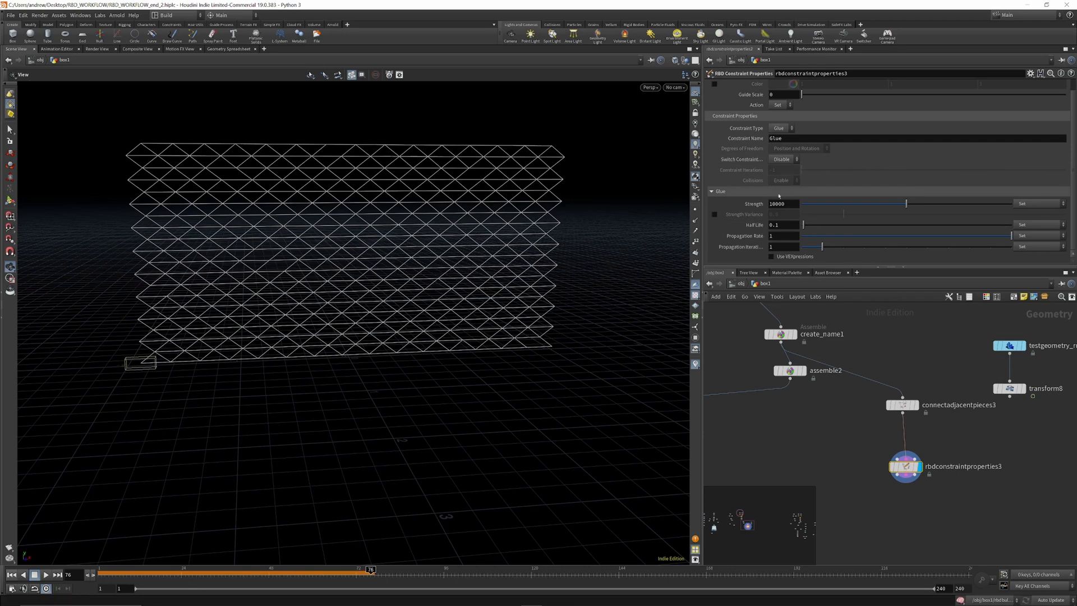
scroll(901, 386, down, 4)
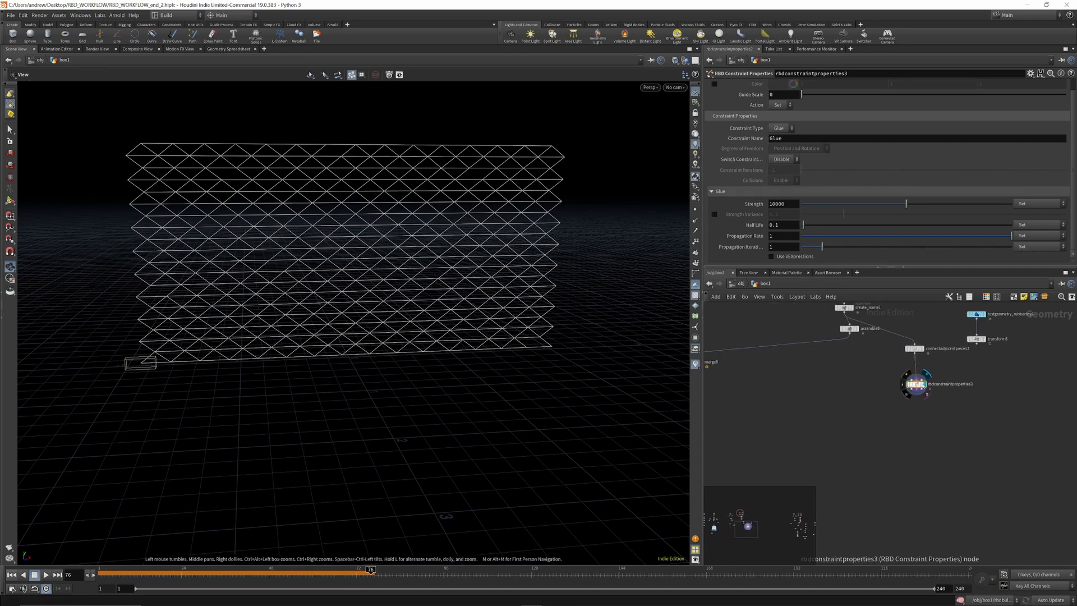
Step: Add a Null node, wire the Constraint Geometry output of rbdconstraintproperties3 into it and display it
click(903, 384)
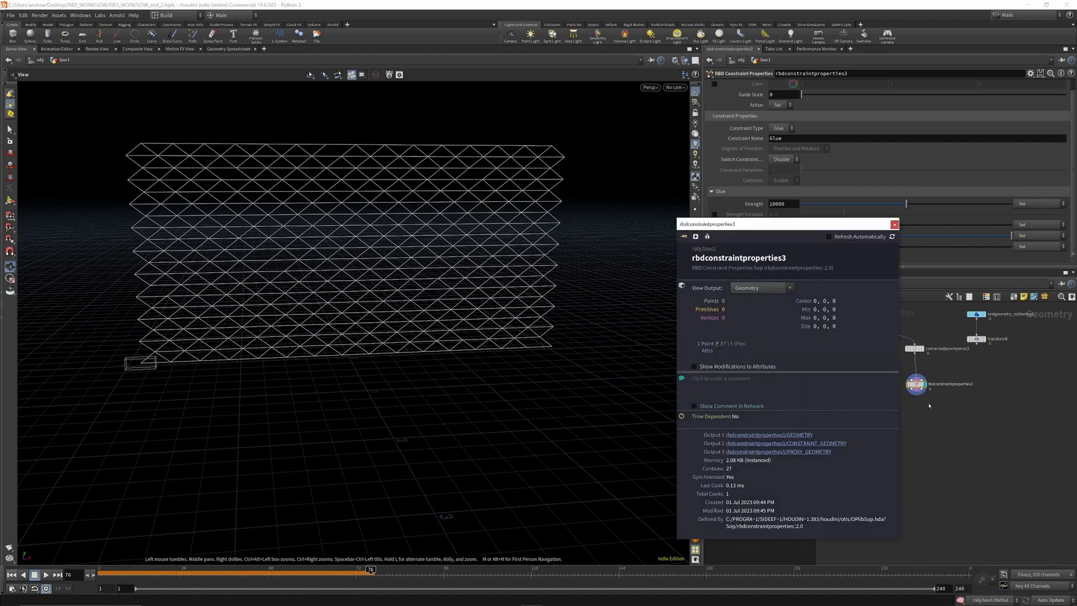
click(928, 404)
key(Tab)
text(nul)
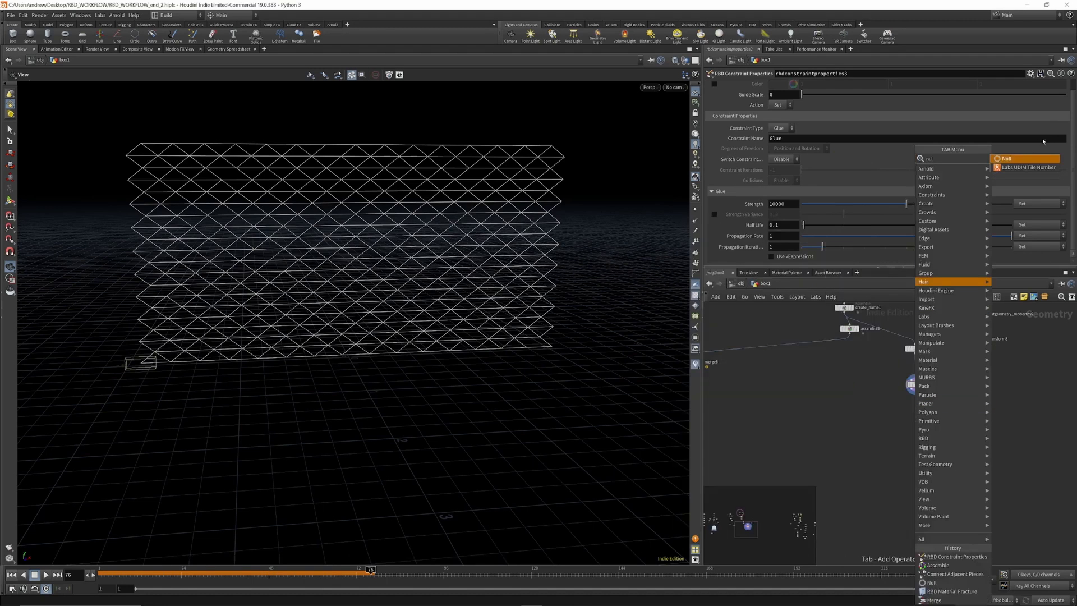
key(Return)
click(915, 423)
scroll(918, 398, up, 2)
click(916, 385)
click(914, 428)
click(929, 422)
drag(914, 436, 928, 437)
Step: Compare the constraint primitive attributes of null2 and null3 in the Geometry Spreadsheet, then return to the scene view
click(909, 440)
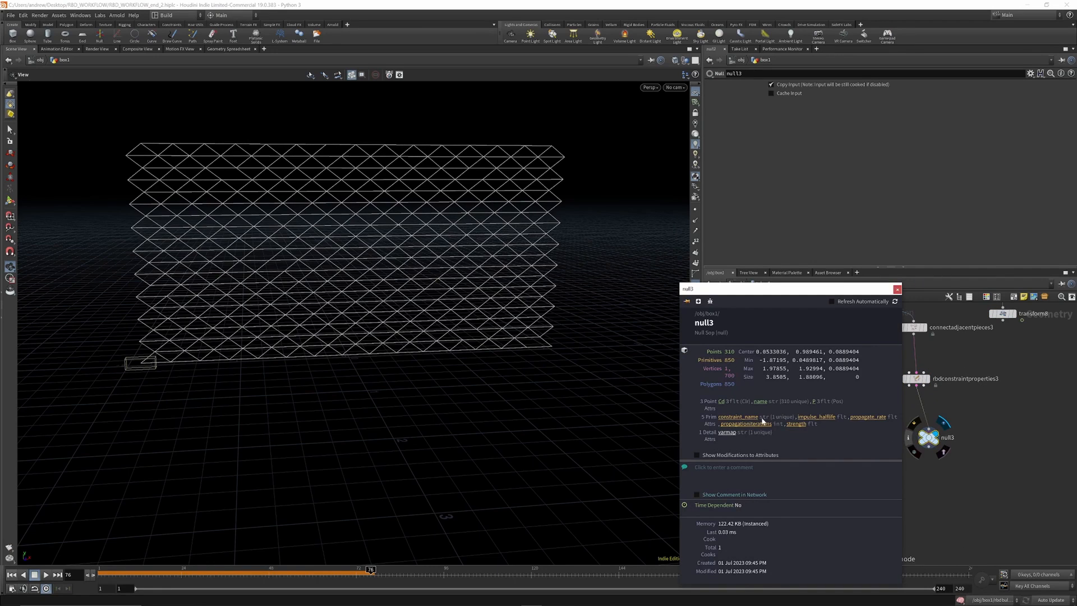
scroll(821, 399, down, 5)
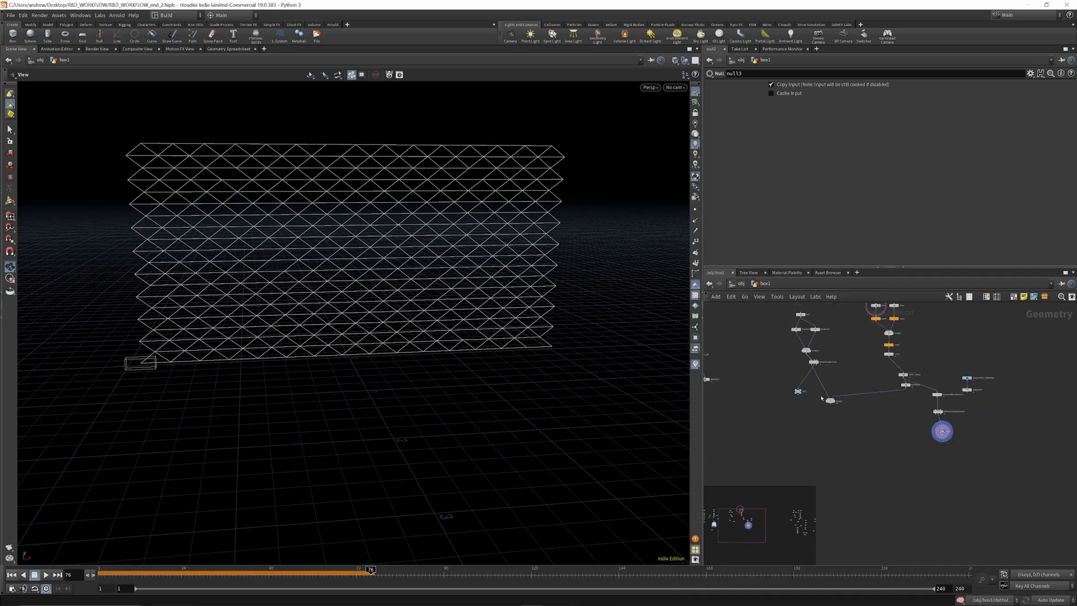
scroll(821, 399, up, 3)
click(777, 393)
click(739, 396)
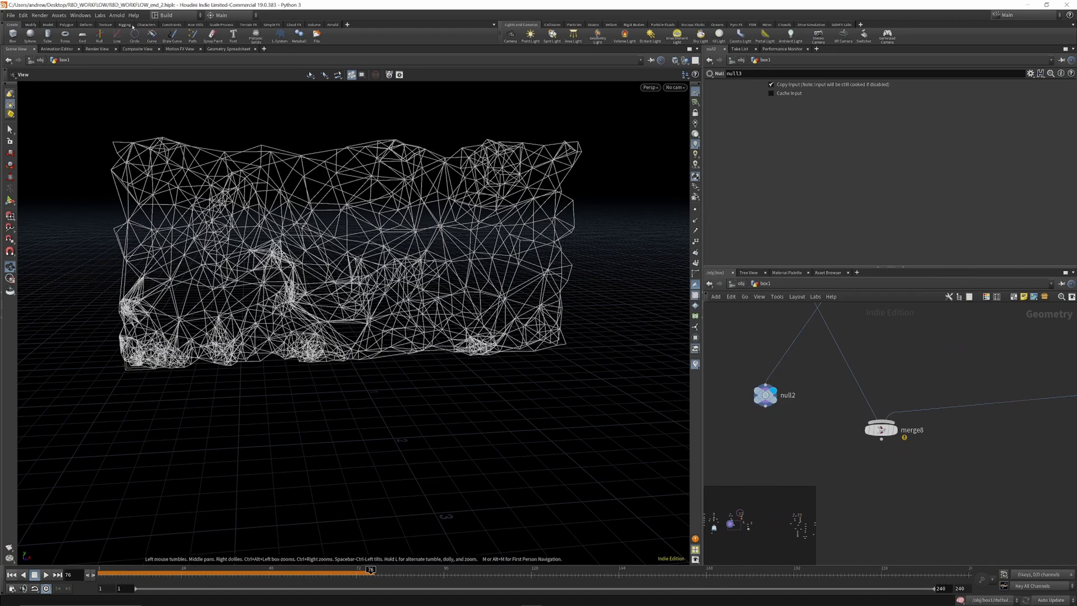
click(209, 49)
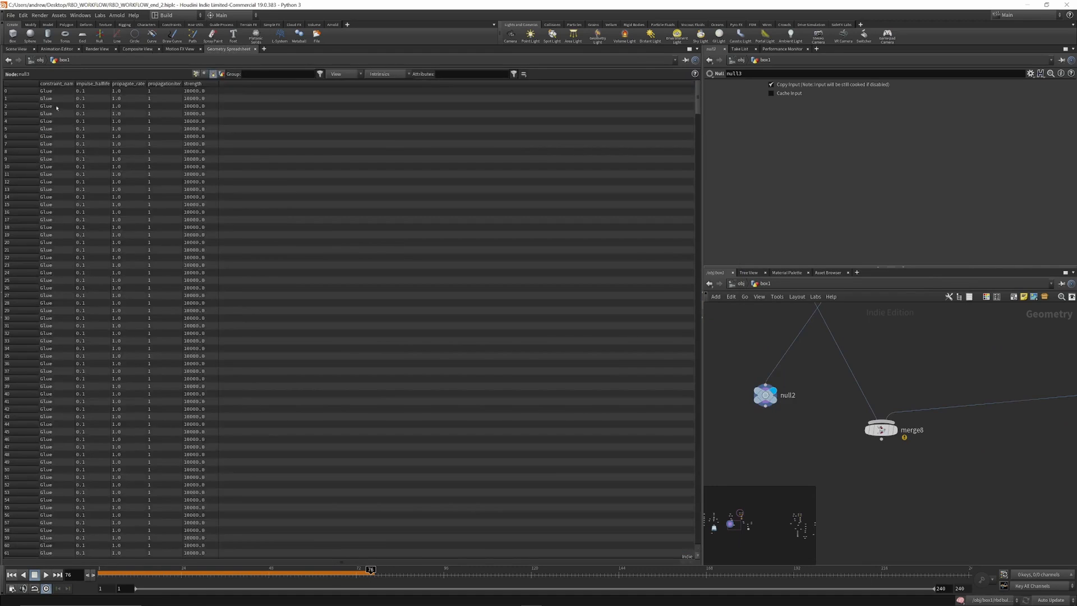
scroll(822, 381, down, 4)
middle_drag(822, 380, 745, 362)
scroll(948, 426, up, 4)
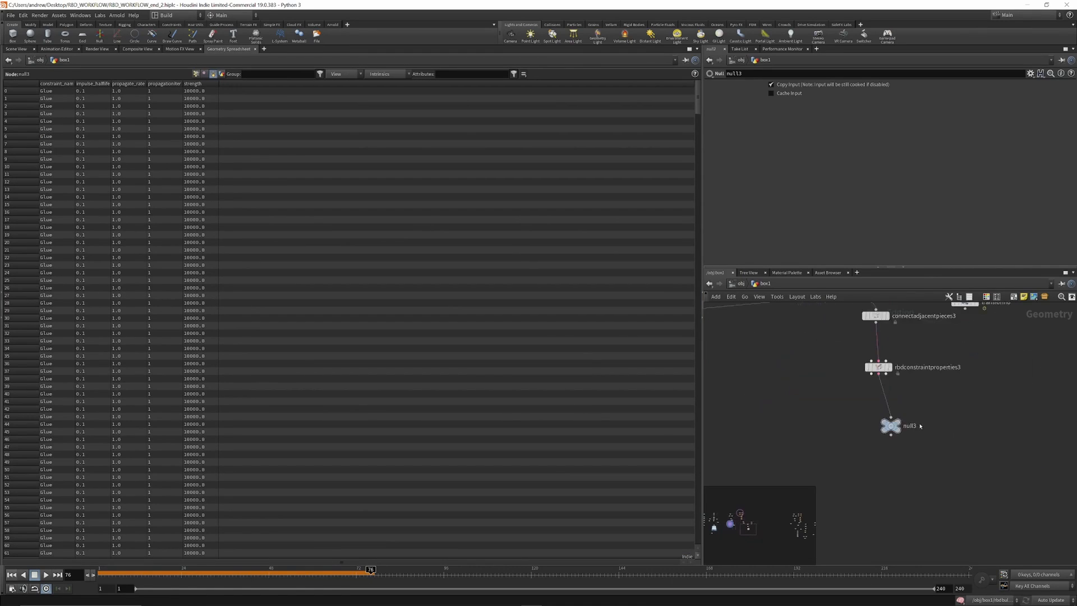
click(898, 426)
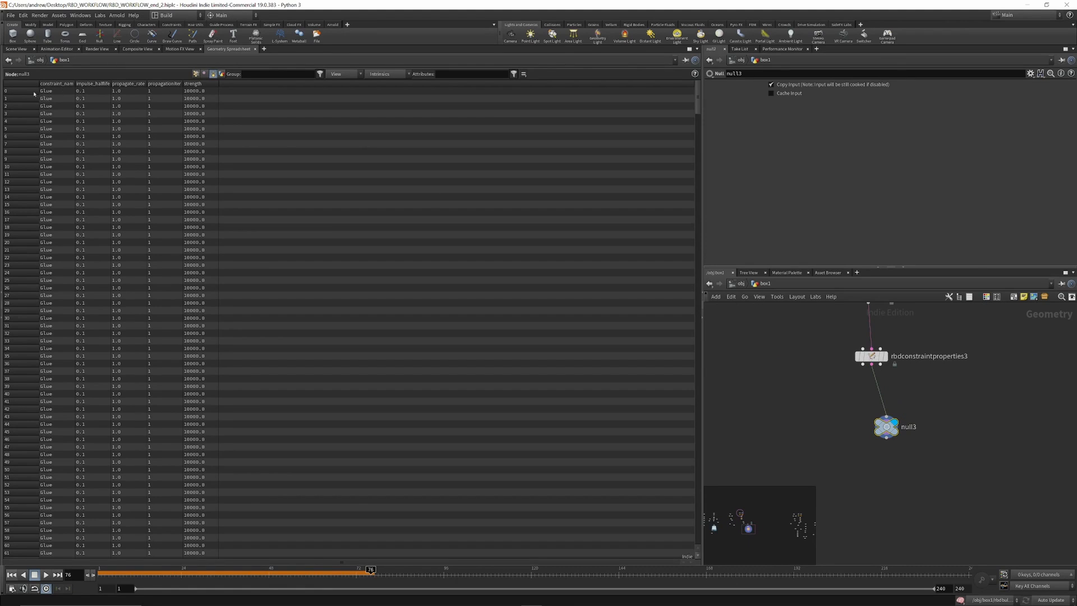
scroll(809, 406, down, 4)
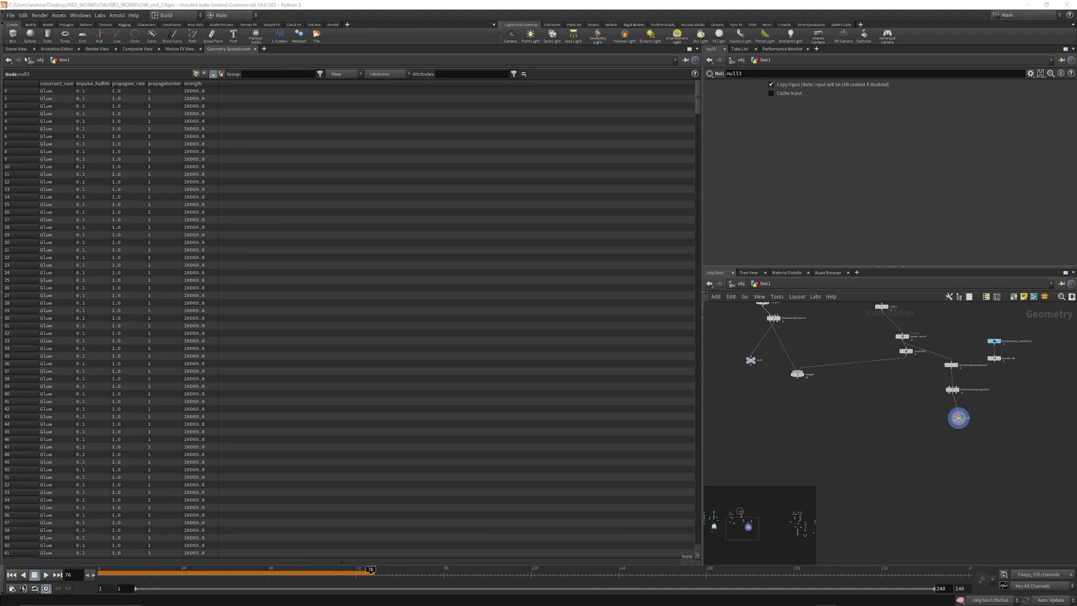
click(18, 49)
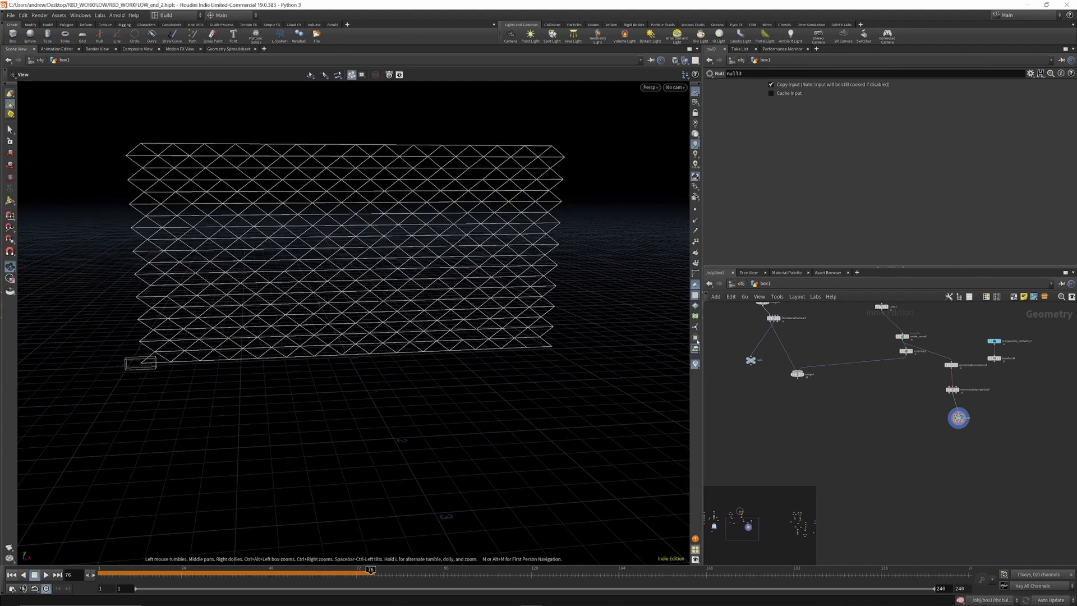
Step: Add an RBD Pack node and wire the geometry, constraint and proxy outputs of the panels' RBD Material Fracture node into its matching inputs
scroll(806, 387, down, 2)
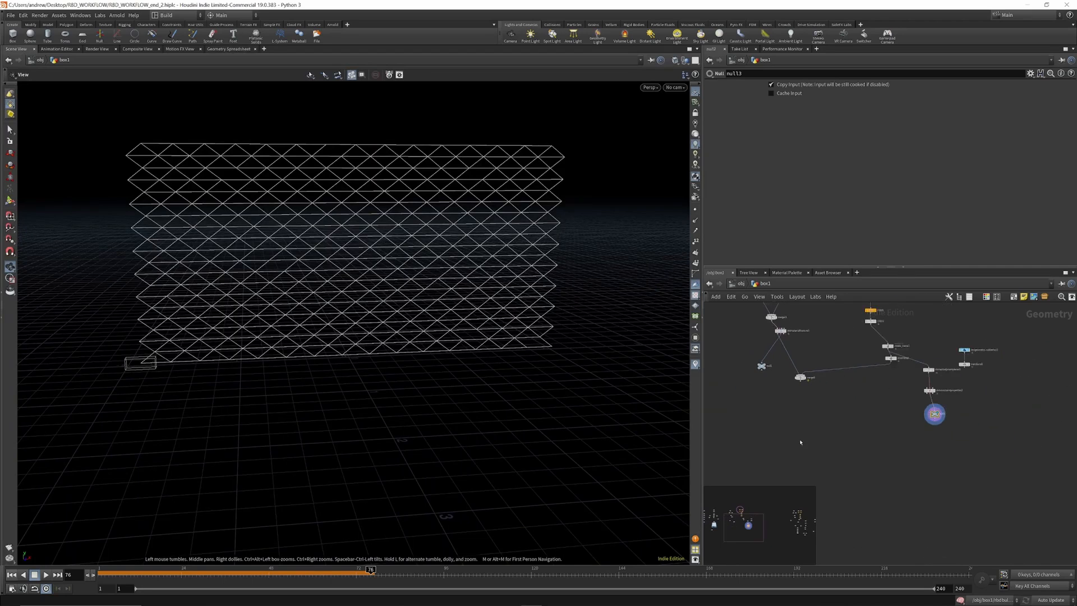
key(Tab)
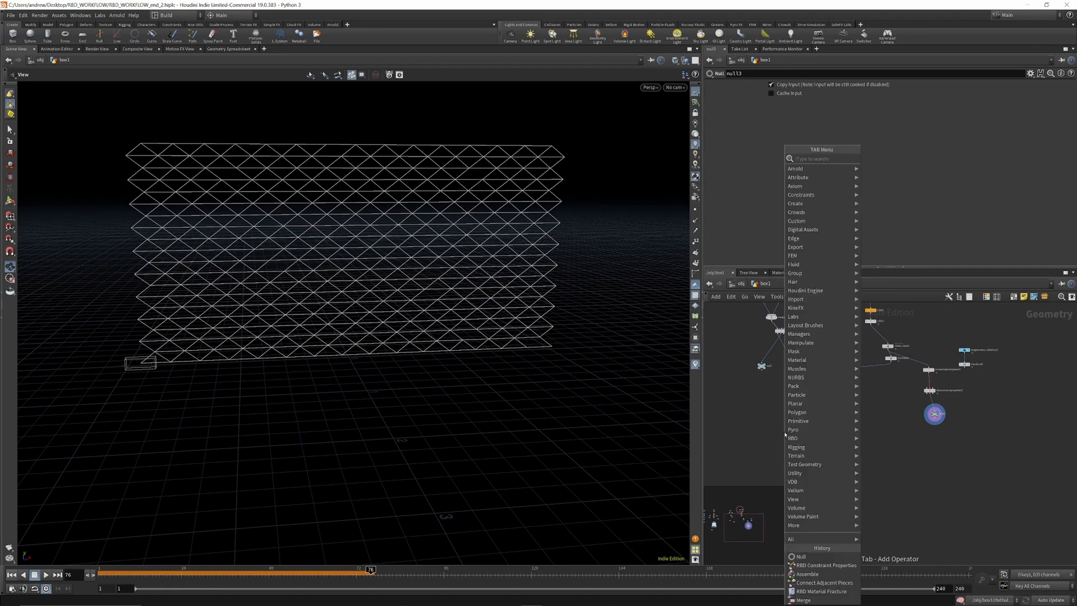
text(rbd pac)
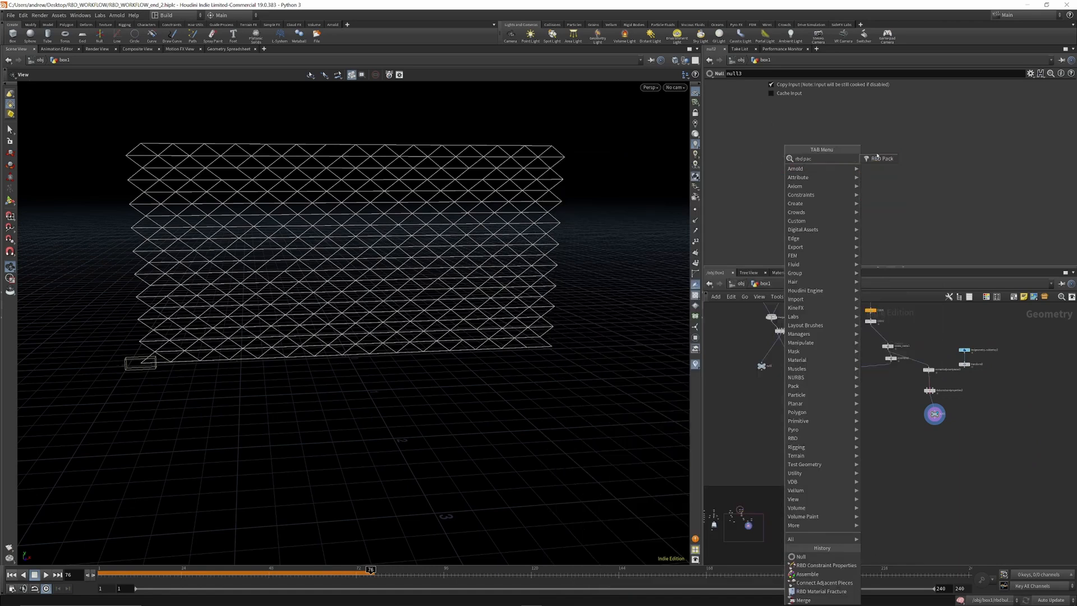
key(Return)
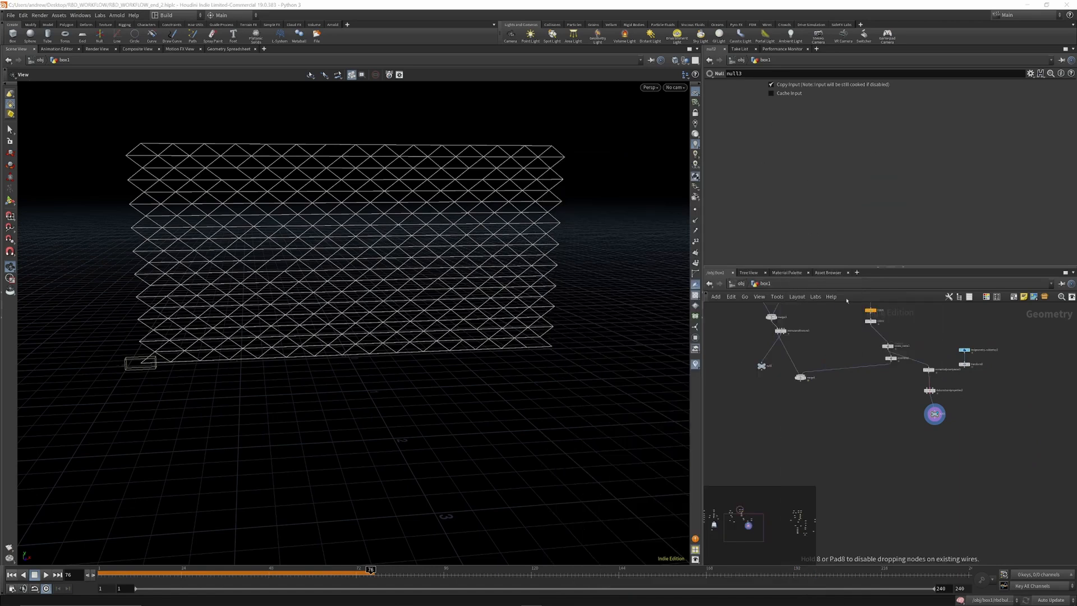
click(773, 418)
scroll(773, 416, up, 5)
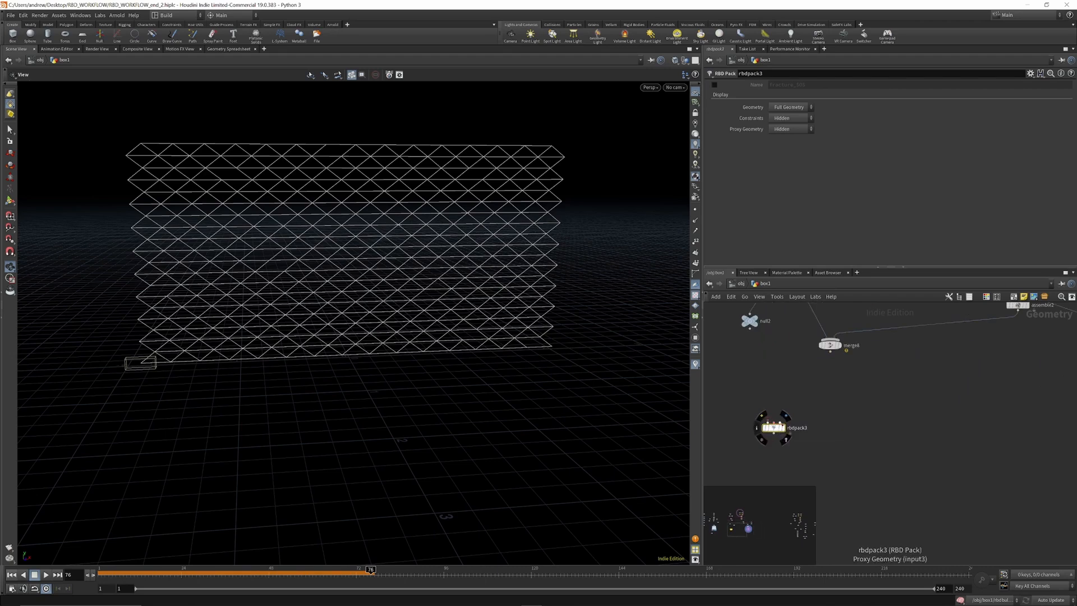
scroll(818, 424, down, 4)
scroll(801, 343, up, 3)
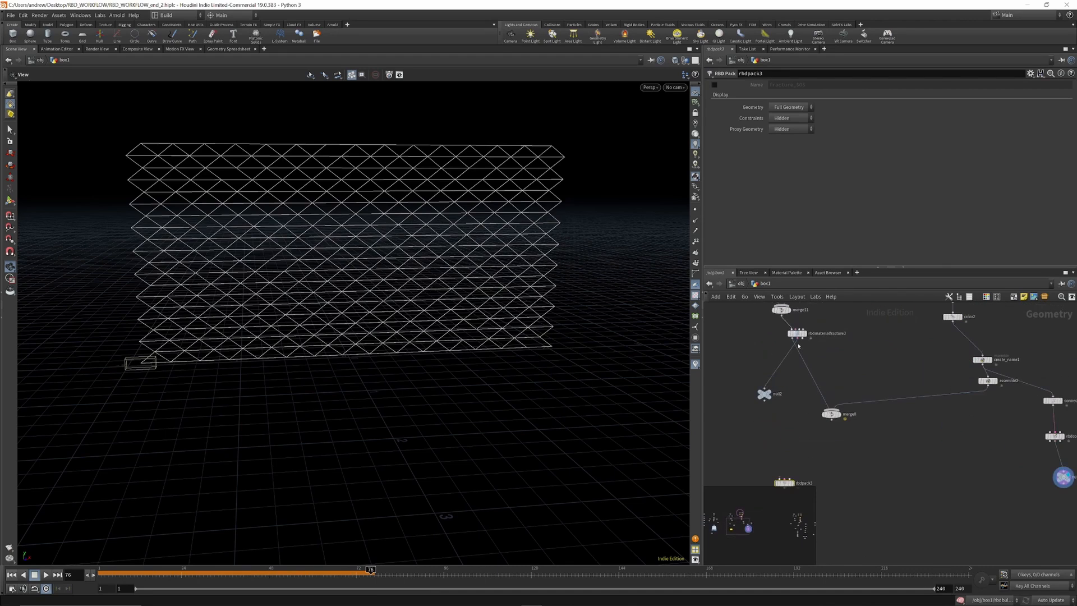
drag(793, 340, 782, 481)
drag(797, 340, 784, 479)
drag(800, 340, 788, 479)
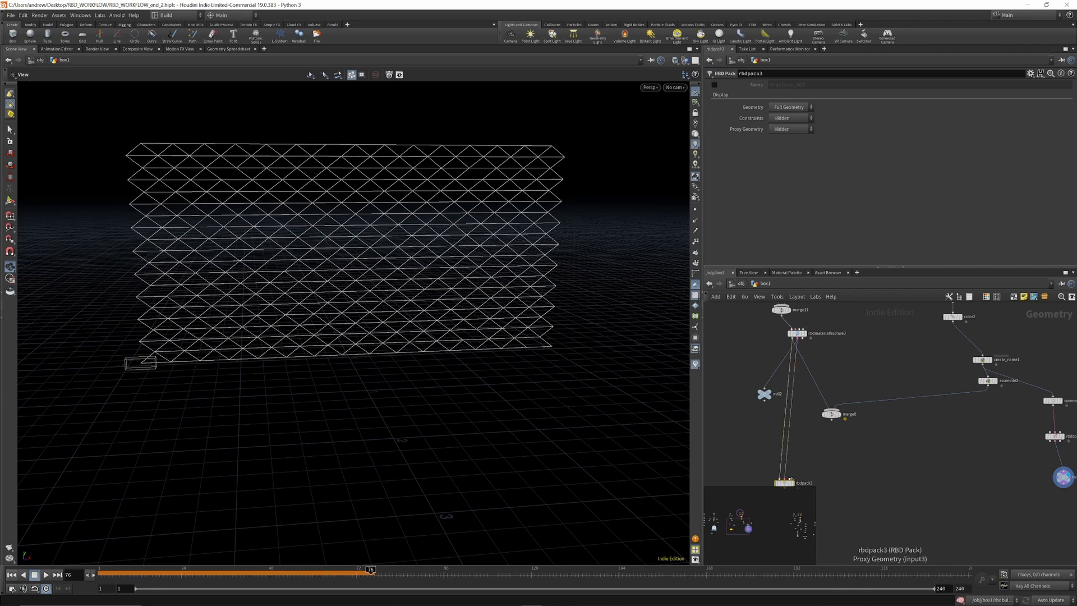
click(790, 480)
click(803, 339)
Step: Duplicate the RBD Pack node for the bricks, wiring create_name1 into its geometry and proxy inputs and null3 into its constraint input
key(ctrl+c)
scroll(836, 364, down, 2)
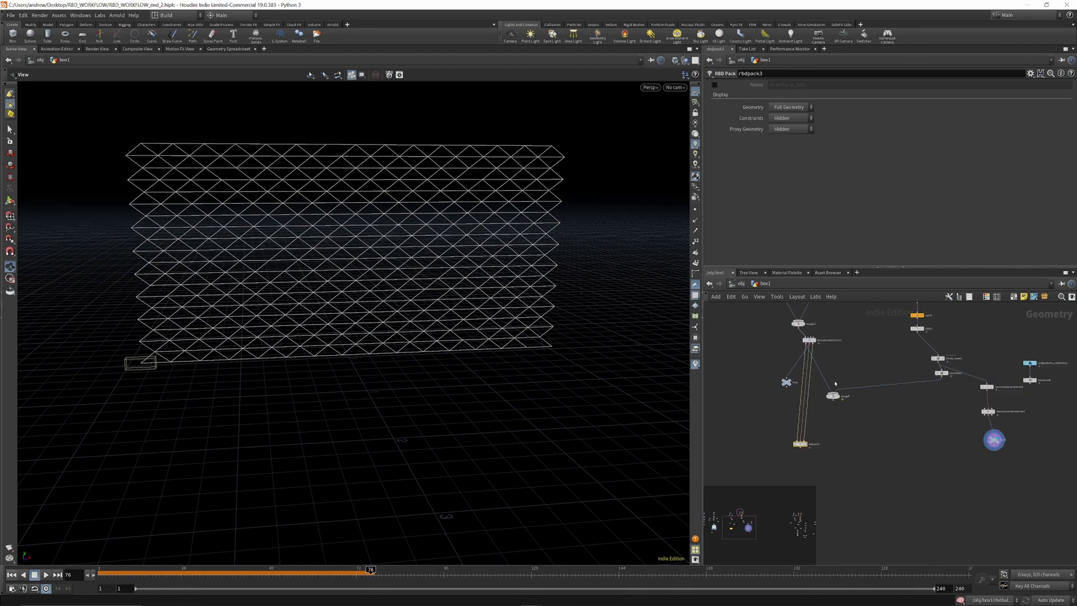
key(ctrl+v)
scroll(945, 399, up, 2)
drag(945, 364, 892, 377)
scroll(927, 440, up, 1)
click(928, 447)
click(937, 327)
click(937, 327)
click(940, 447)
scroll(978, 420, down, 3)
scroll(1017, 436, up, 4)
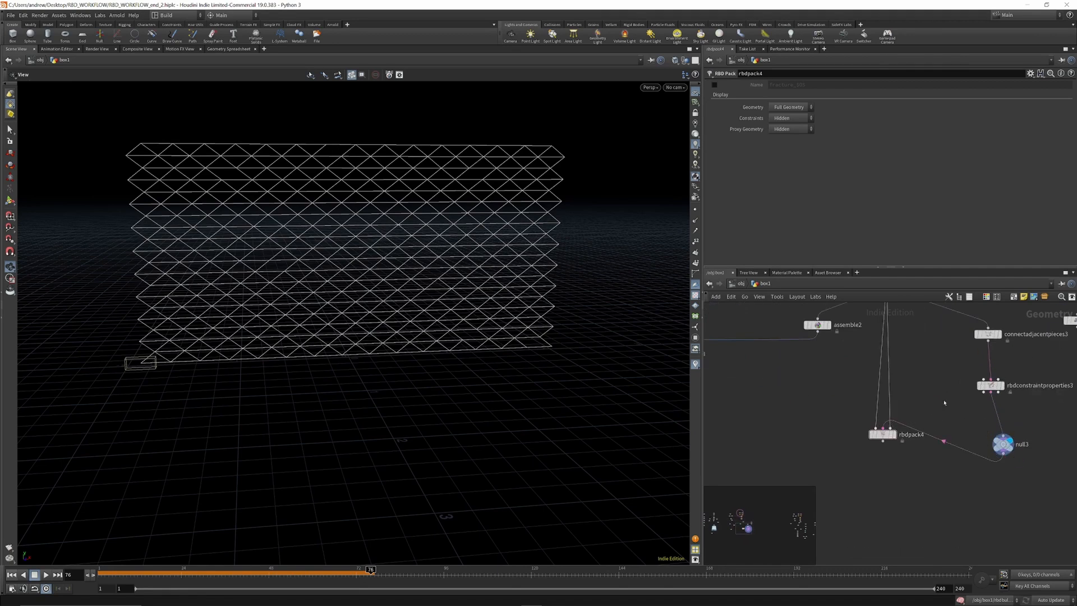
scroll(963, 403, down, 3)
drag(928, 421, 927, 432)
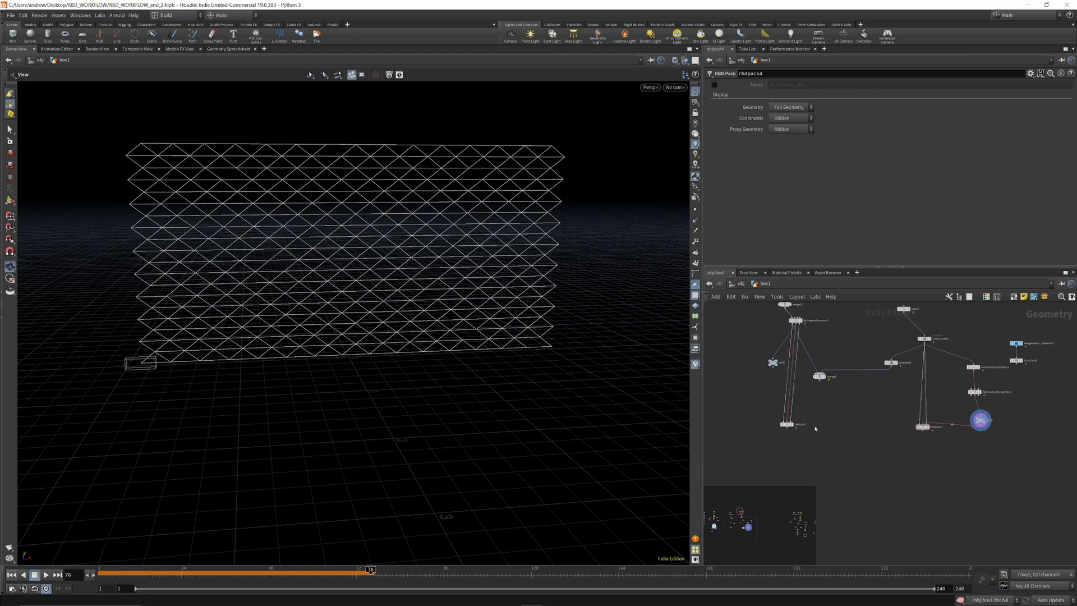
Step: Add a Merge node below the two RBD Pack nodes and wire rbdpack3 and rbdpack4 into it
scroll(916, 431, up, 5)
scroll(988, 415, down, 4)
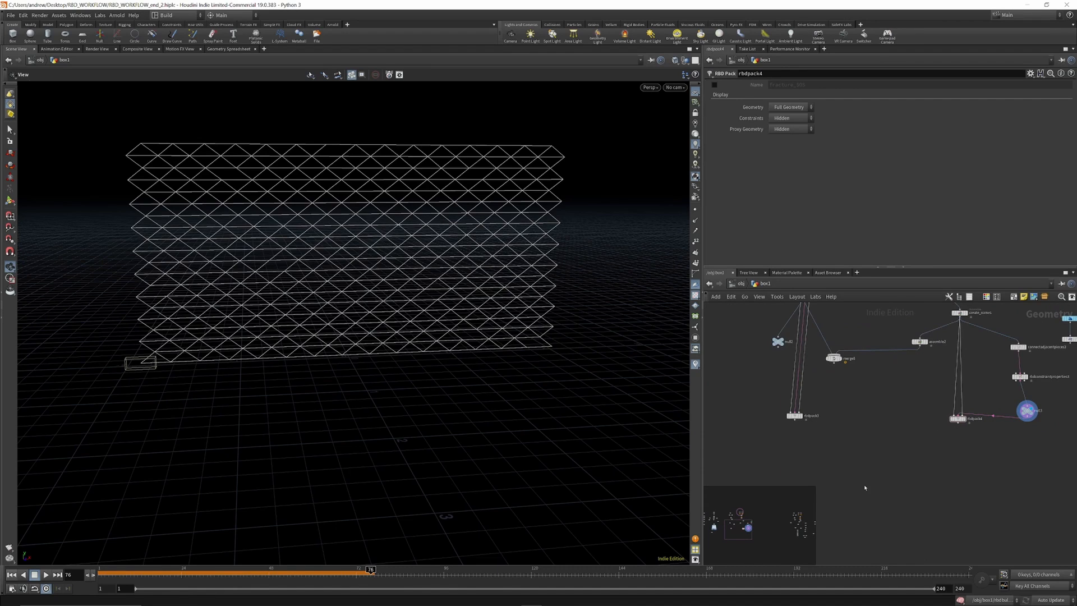
key(Tab)
text(mer)
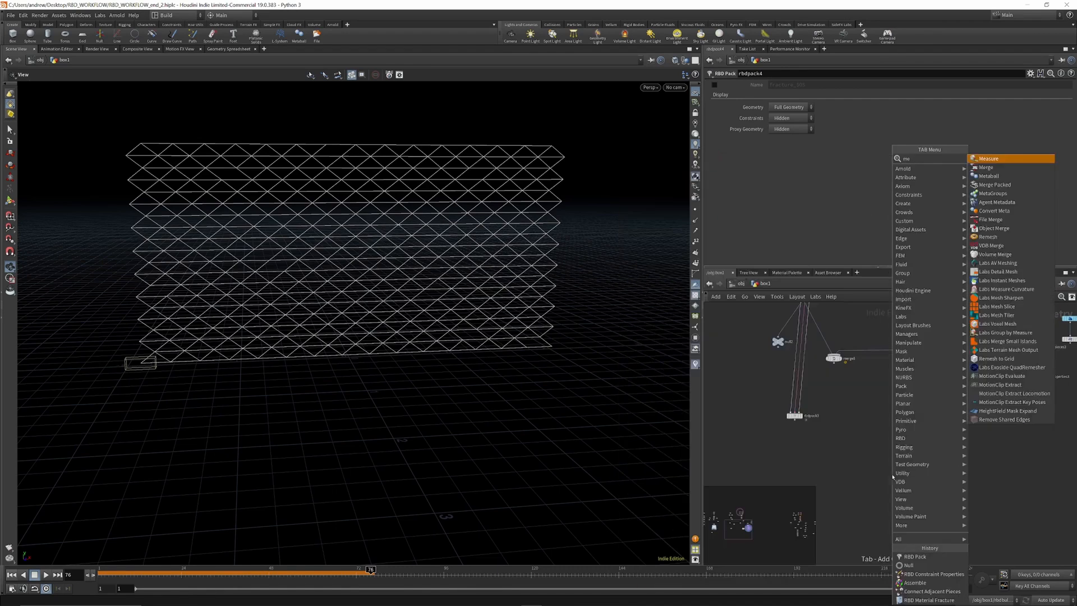
click(1010, 159)
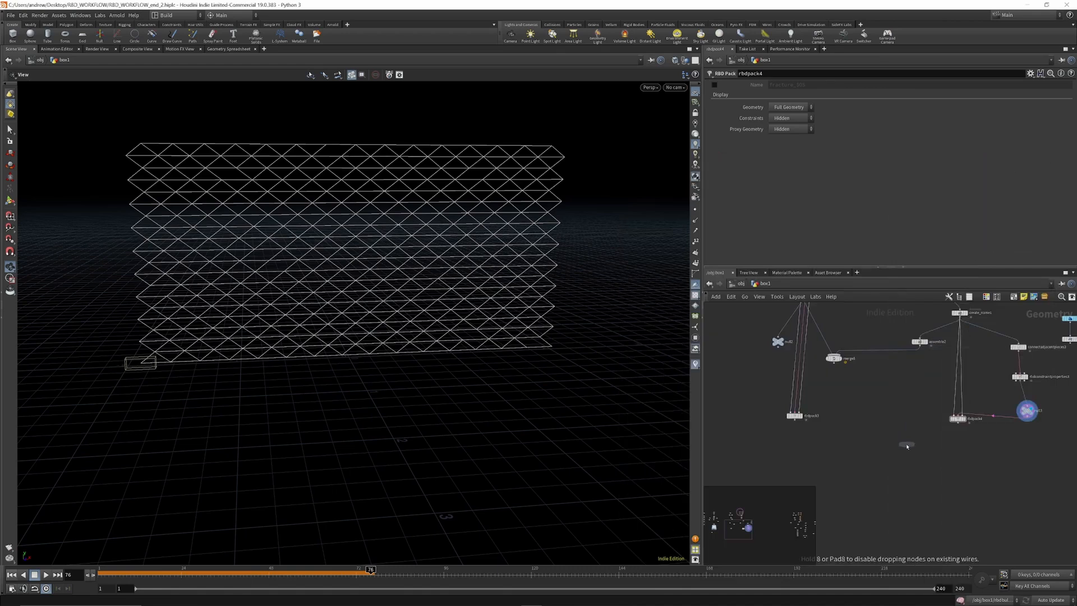
click(908, 442)
drag(758, 399, 896, 456)
click(959, 425)
click(907, 440)
scroll(879, 396, down, 2)
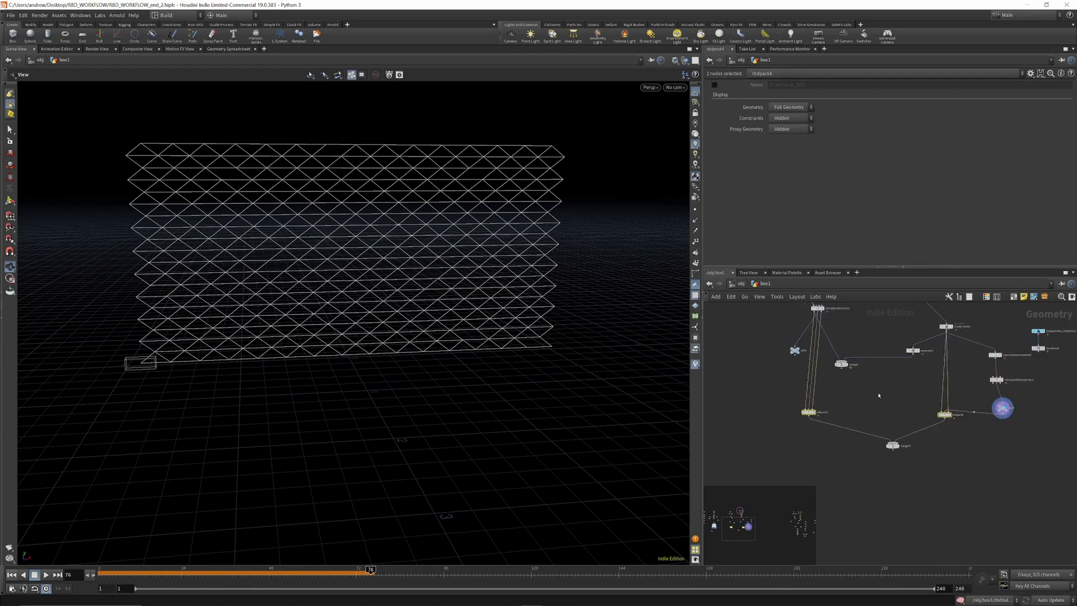
Step: Add an RBD Bullet Solver node and place it below merge10
scroll(891, 449, up, 3)
click(892, 455)
key(Tab)
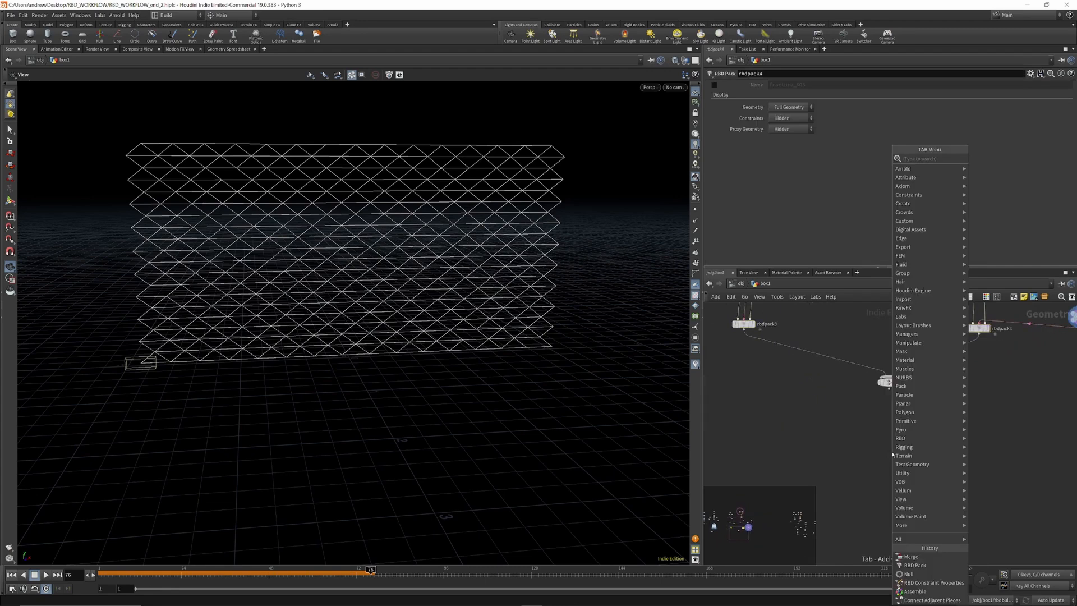
text(r)
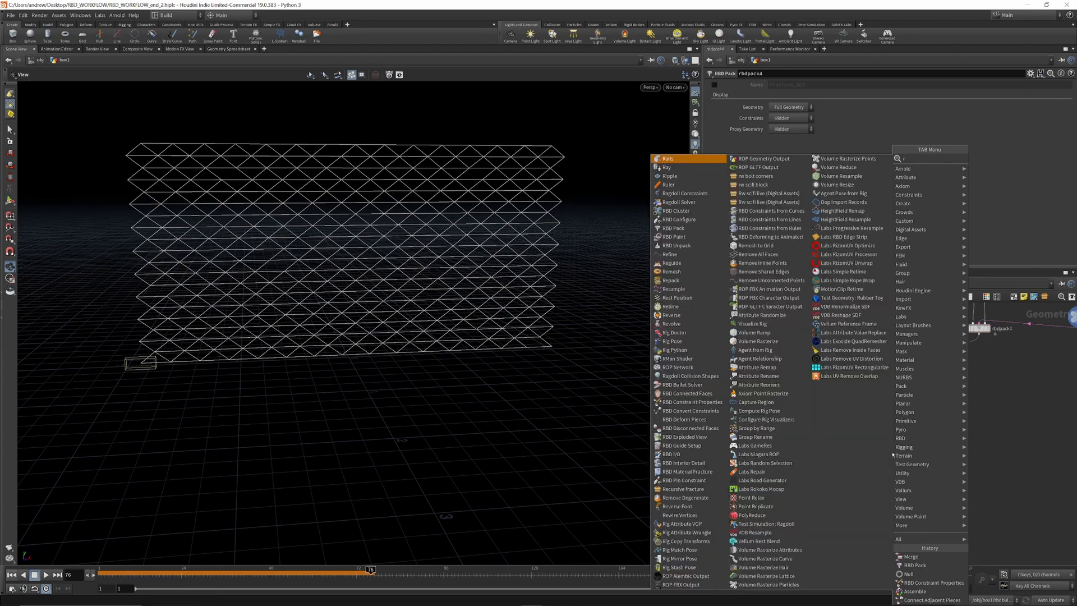
text(bdb)
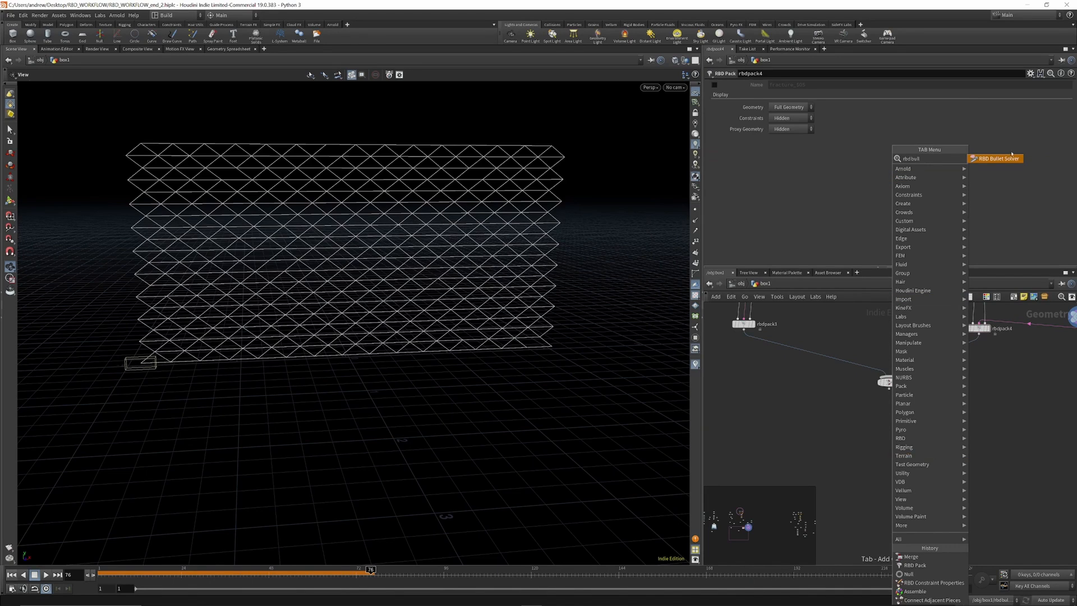
text(ull)
click(1008, 159)
click(898, 448)
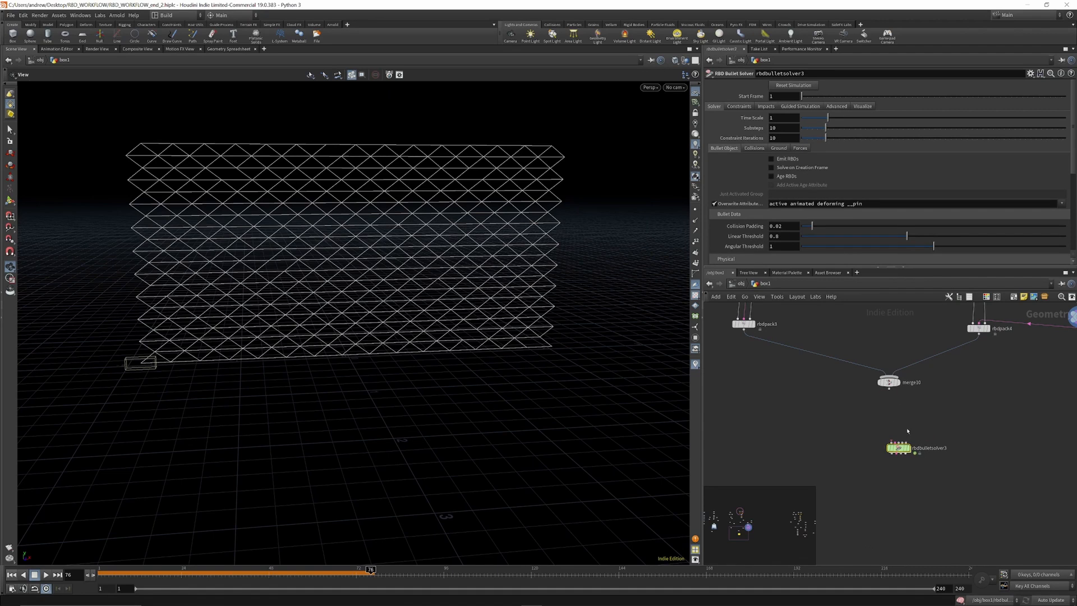
drag(898, 447, 892, 458)
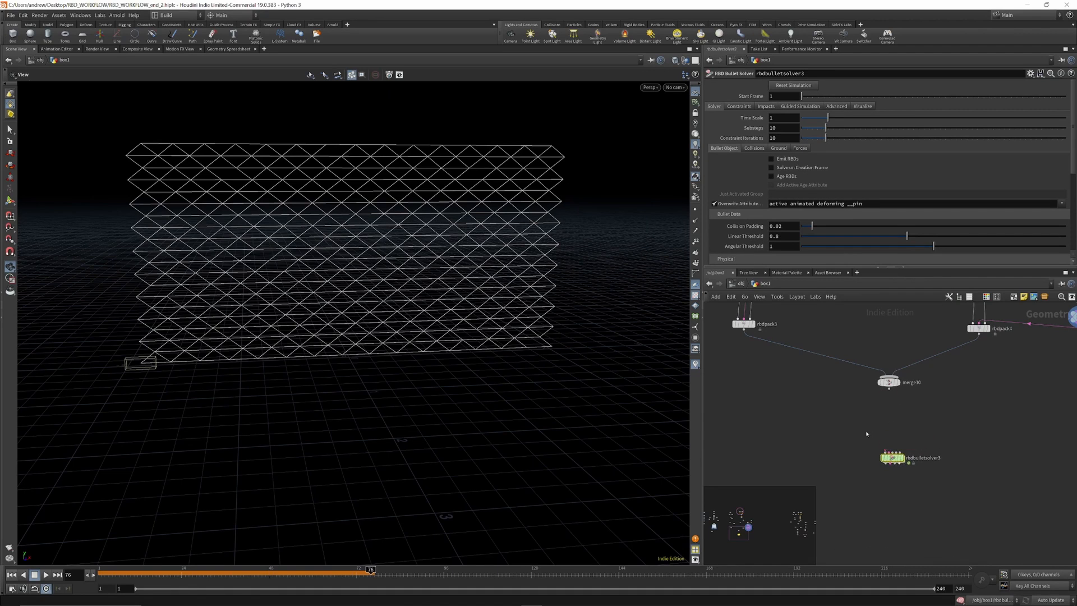
Step: Add an RBD Unpack node after merge10 and wire its geometry, constraint and proxy outputs into the matching RBD Bullet Solver inputs
key(Tab)
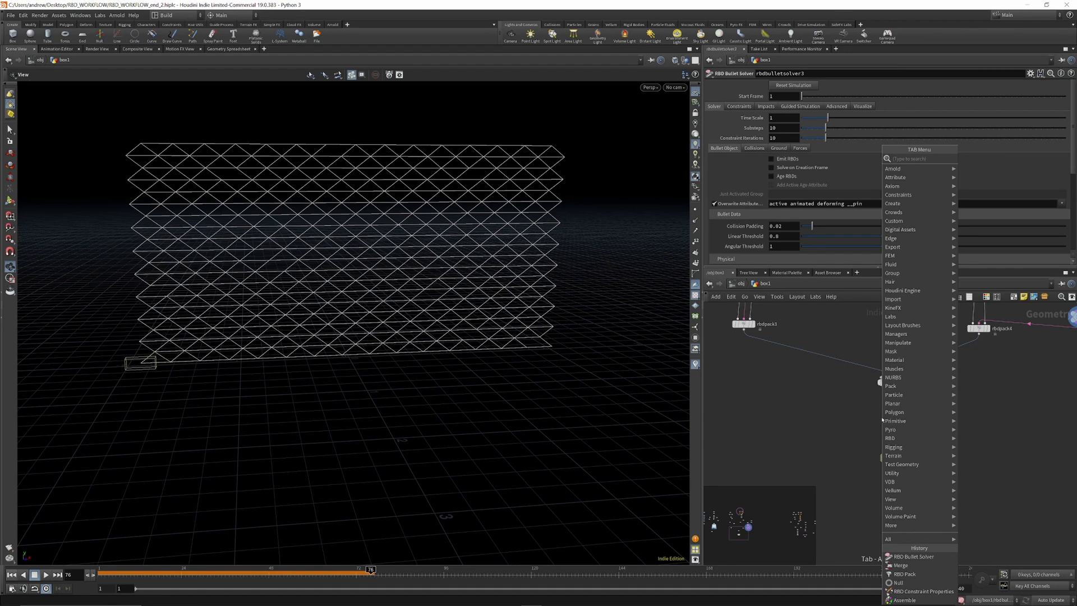
text(rbd un)
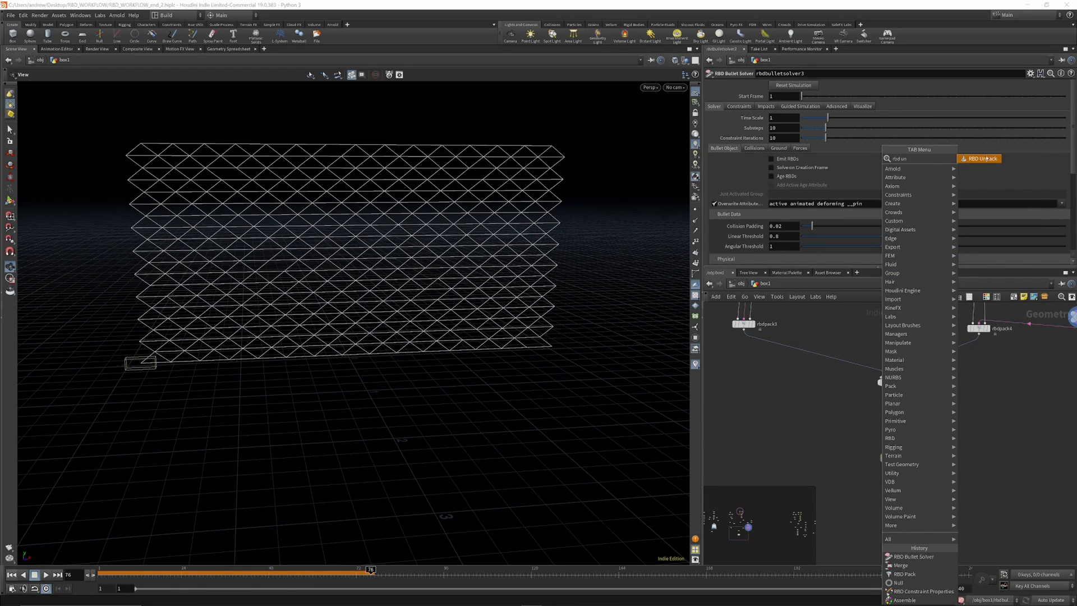
key(Return)
click(892, 421)
scroll(893, 424, up, 3)
drag(893, 411, 887, 363)
drag(883, 429, 880, 473)
drag(893, 429, 886, 473)
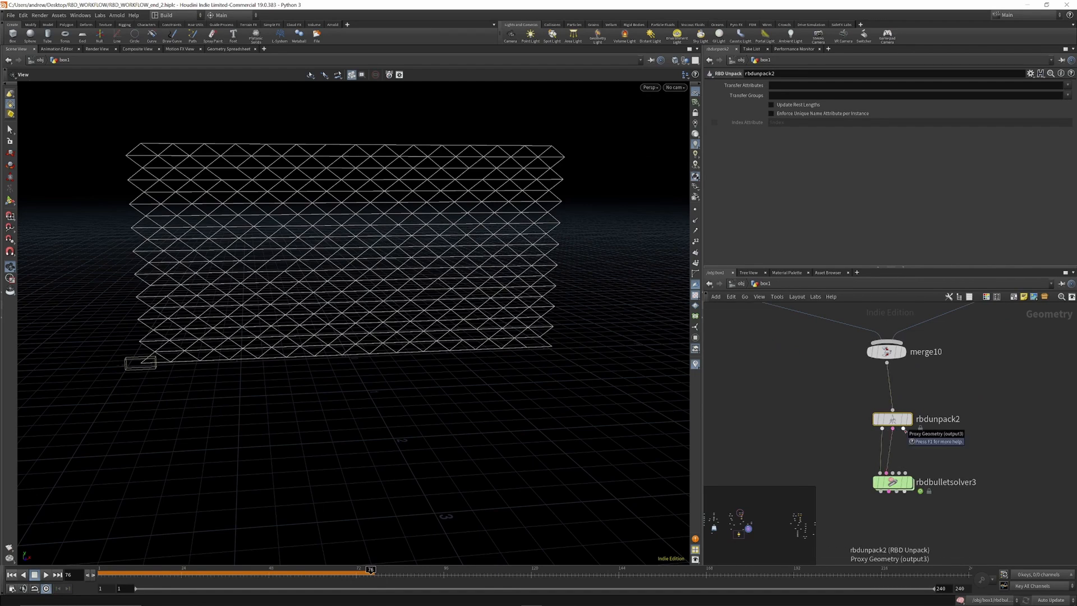
drag(904, 429, 893, 467)
click(893, 473)
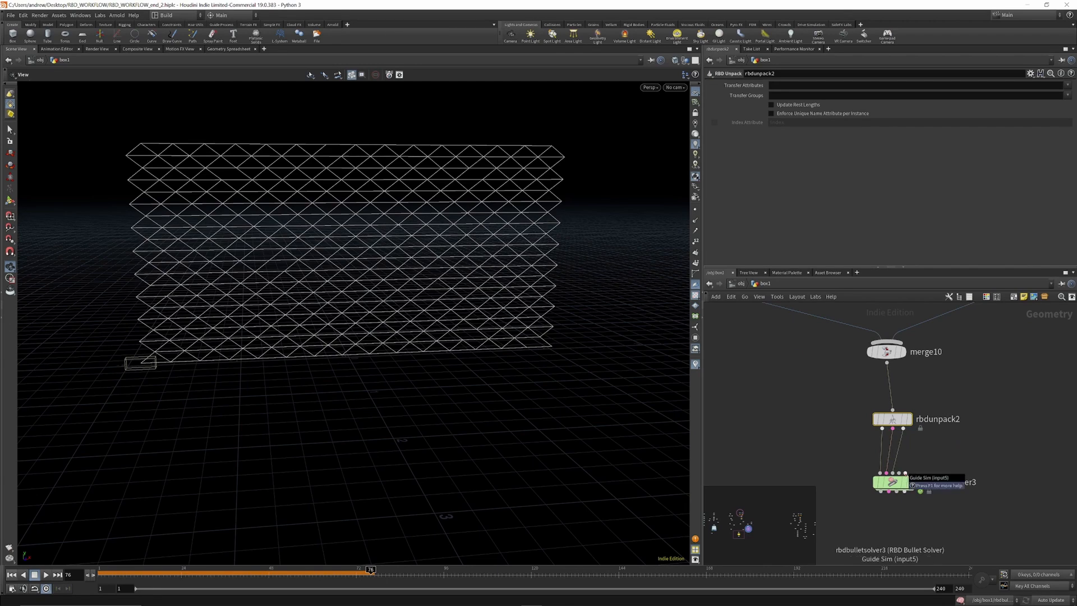
Step: Move the rubber toy test geometry and its transform6 node down below null3, near rbdunpack2
scroll(866, 394, down, 8)
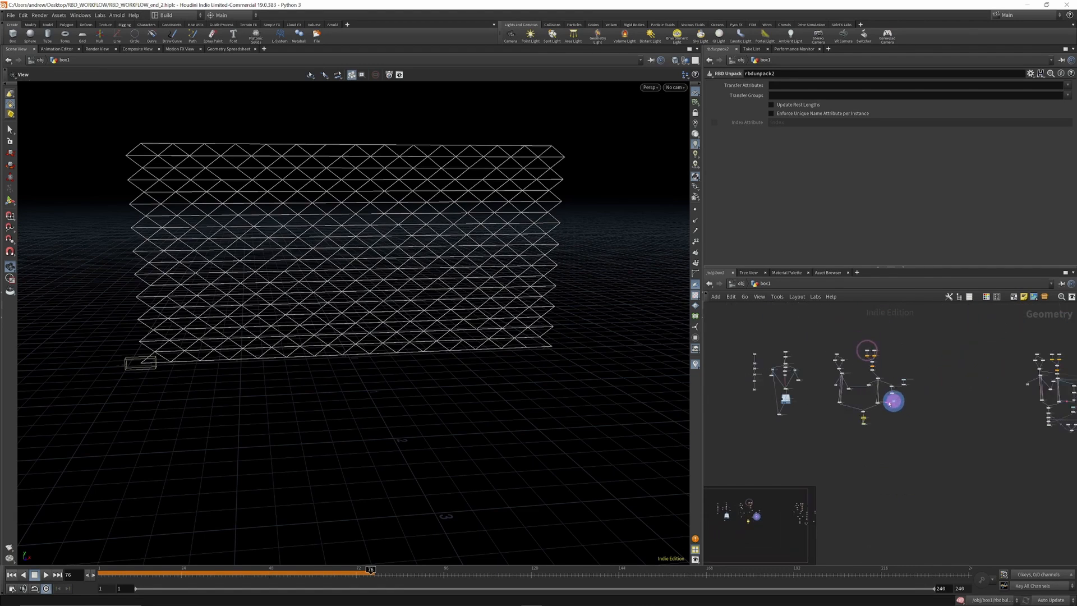
scroll(869, 398, up, 5)
scroll(884, 471, down, 3)
scroll(894, 447, up, 3)
drag(992, 339, 958, 399)
drag(963, 360, 916, 450)
scroll(914, 449, up, 3)
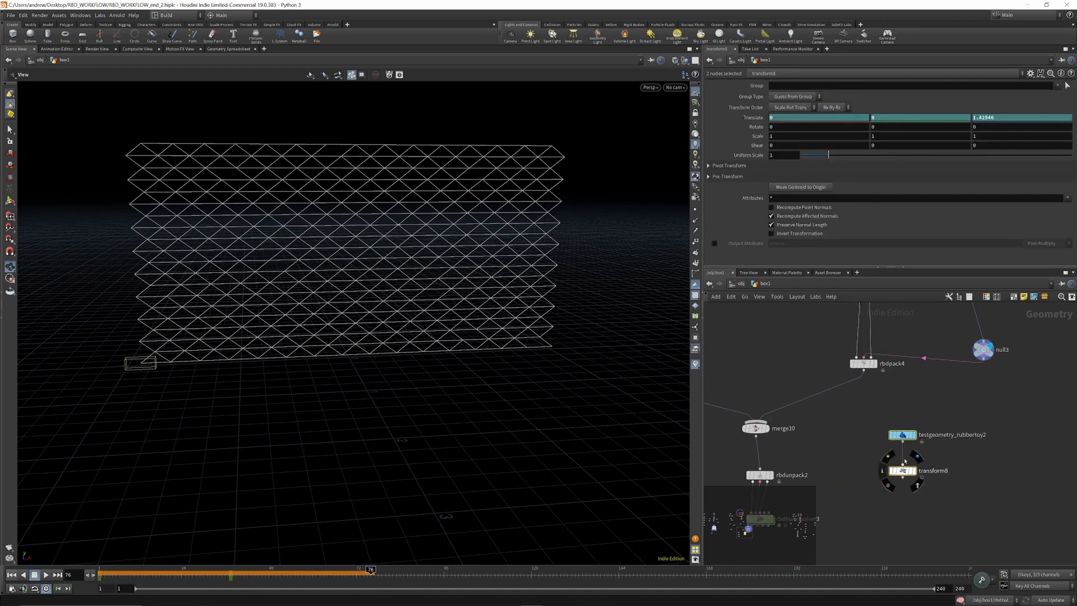
Step: Show transform8's rubber toy as a template beside the wall and check its translate animation between the first frame and frame 37
click(903, 436)
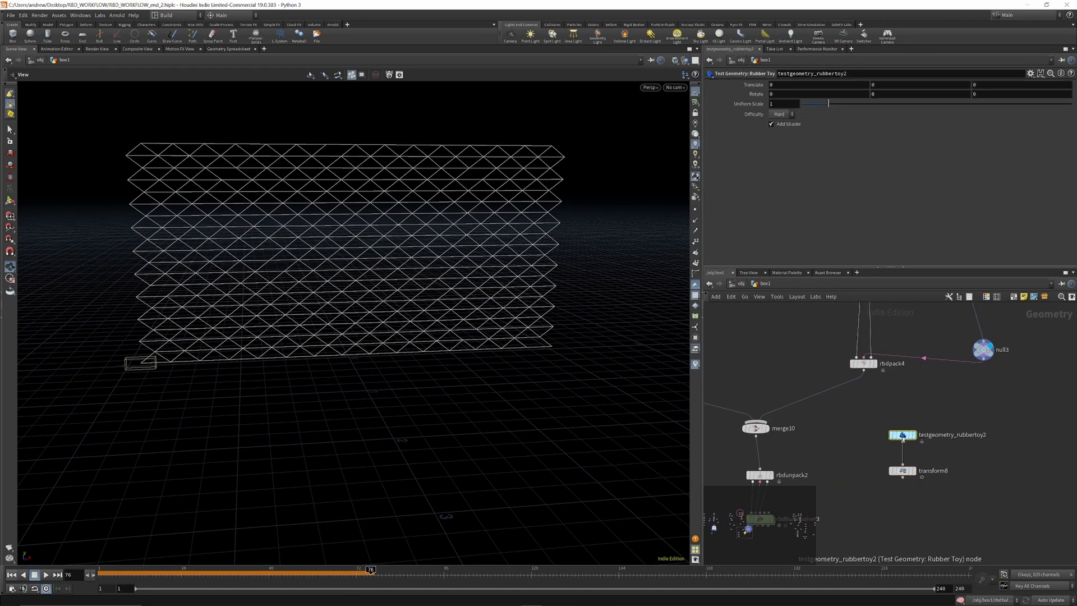
click(918, 484)
click(902, 471)
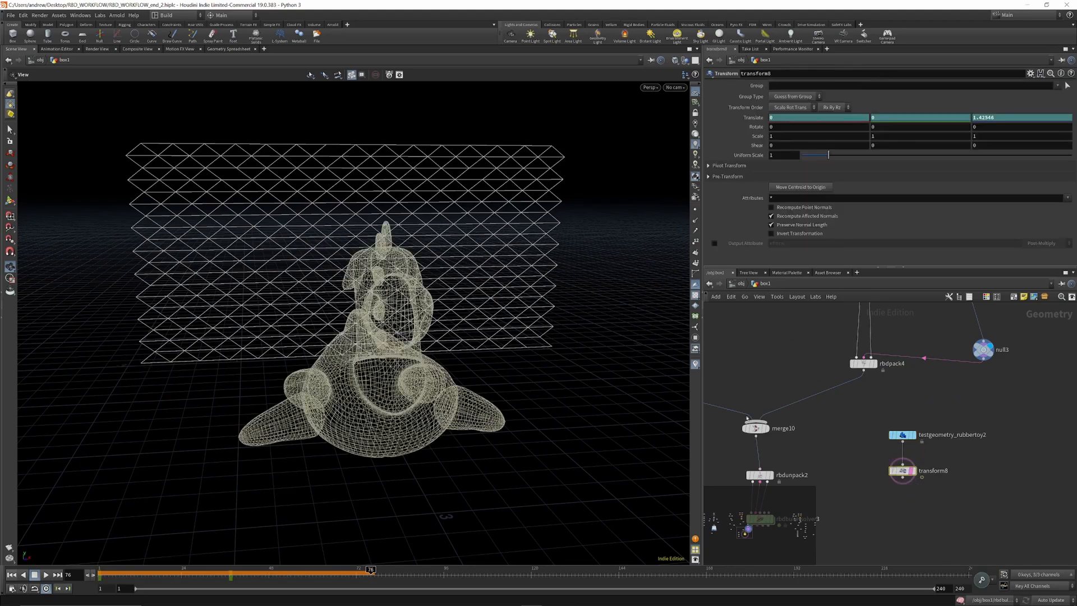
drag(322, 287, 453, 286)
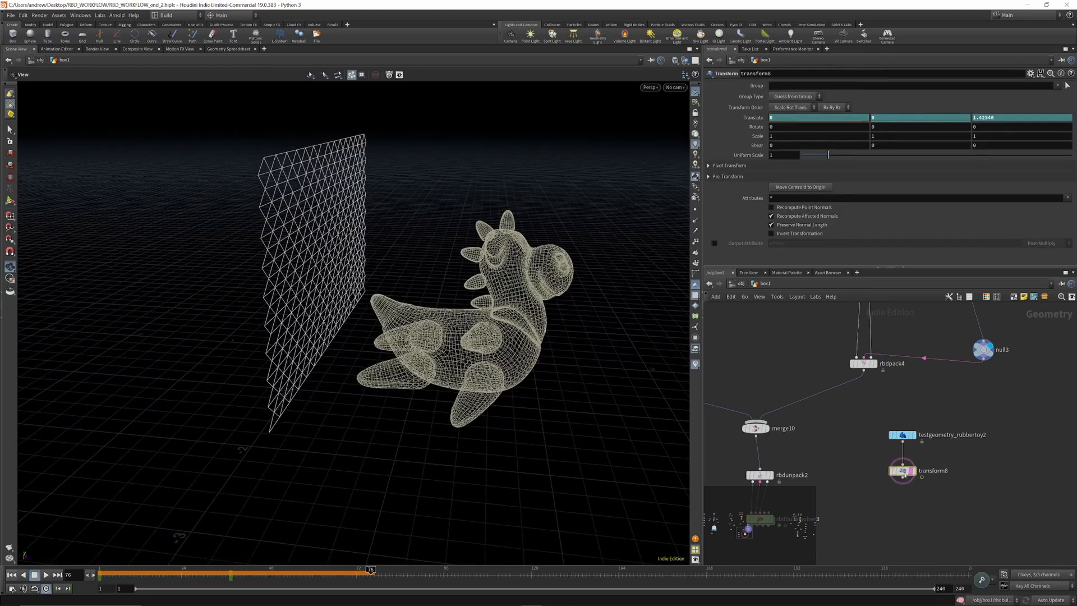
drag(295, 573, 98, 574)
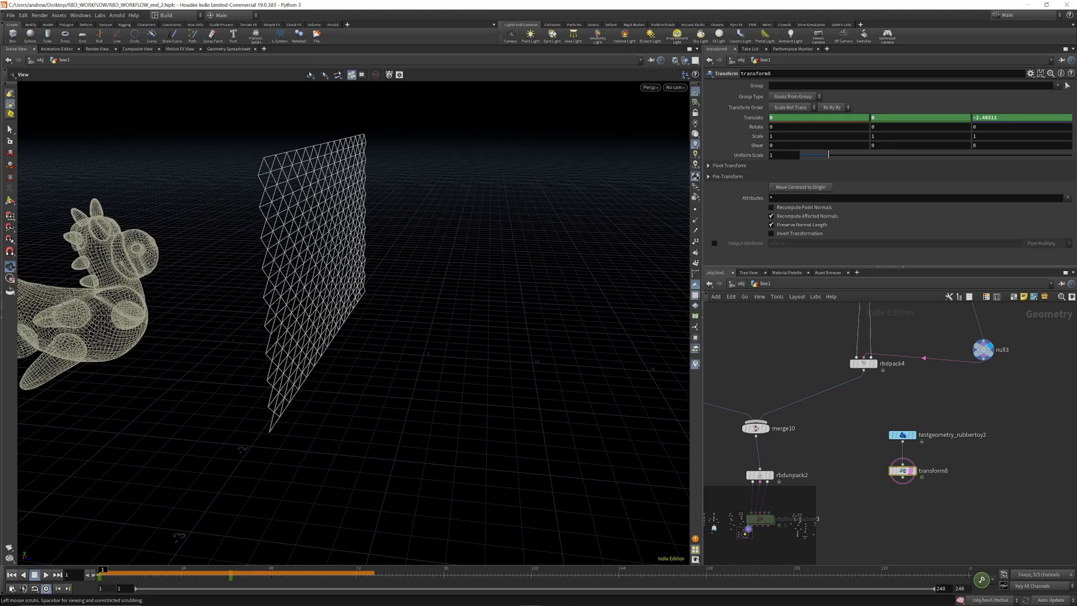
click(752, 117)
click(229, 572)
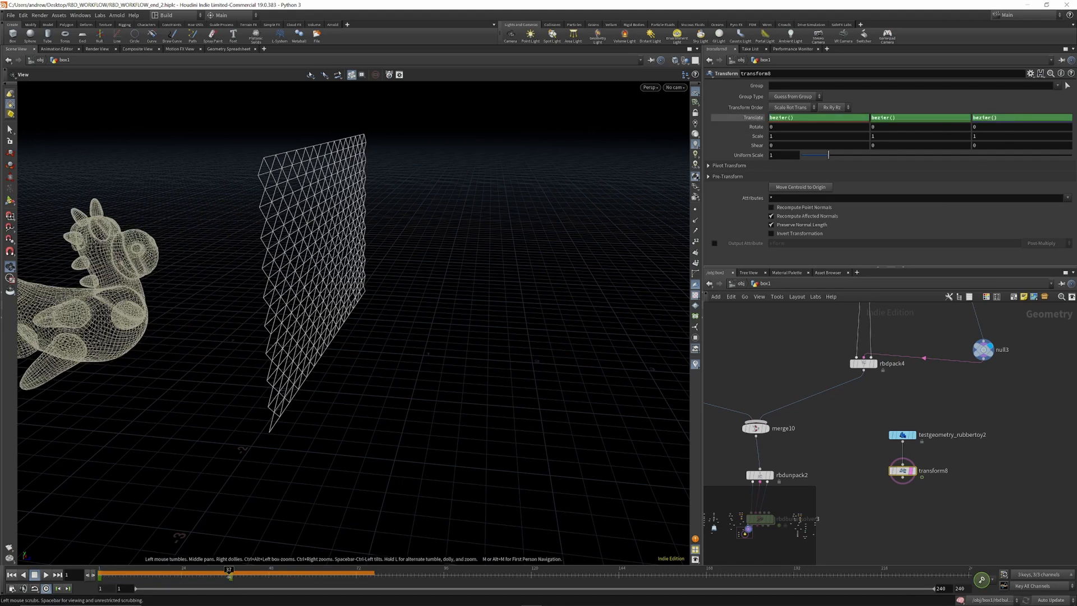
Step: Insert a Trail node between the rubber toy test geometry and transform8, with its result type set to Compute Velocity
drag(906, 428, 906, 421)
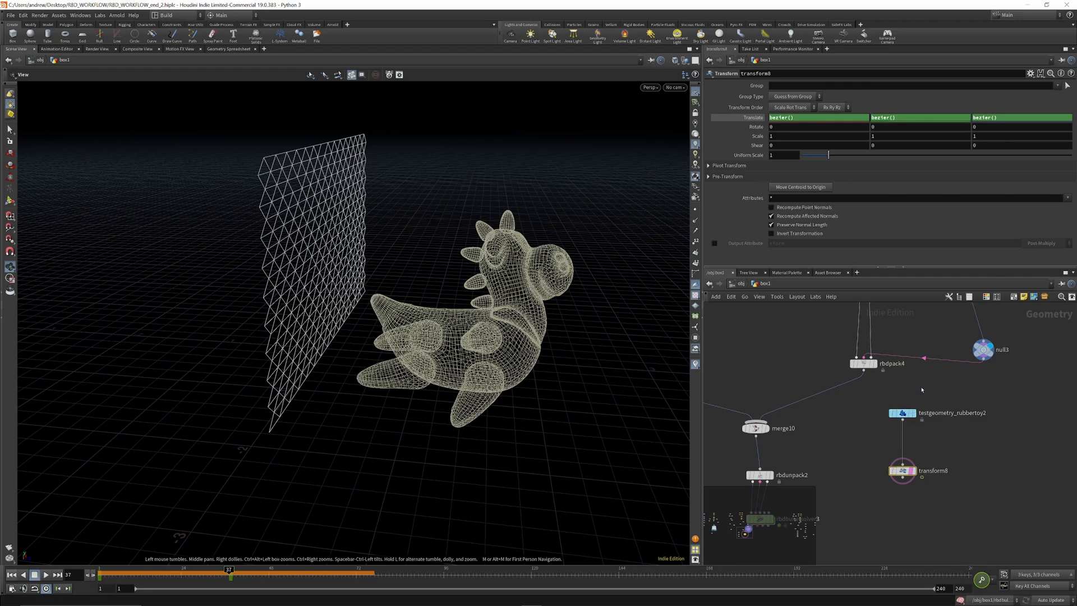
key(Tab)
text(trai)
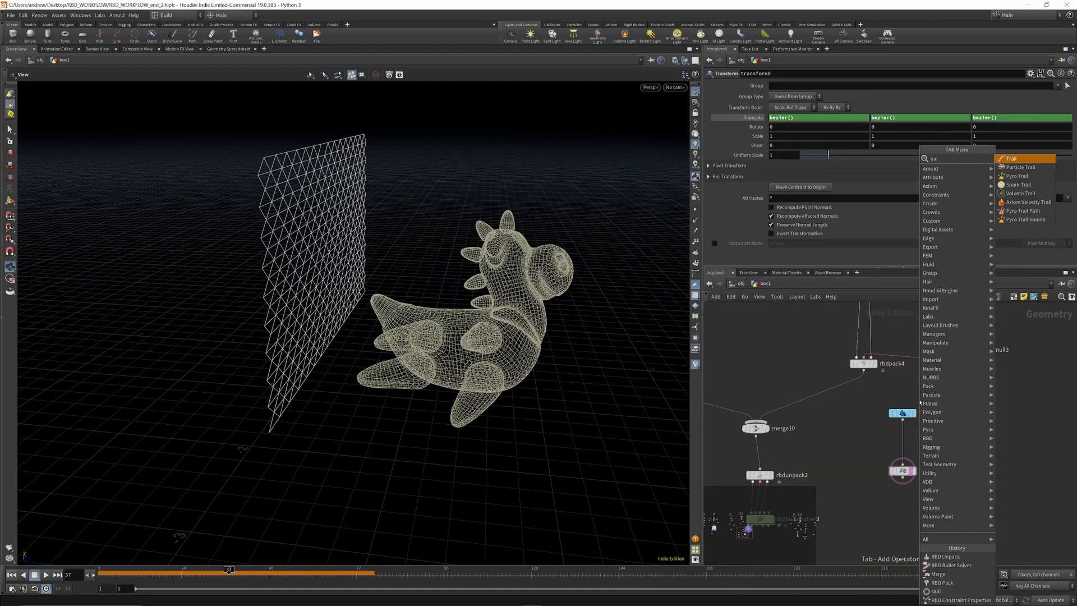
text(l)
key(Return)
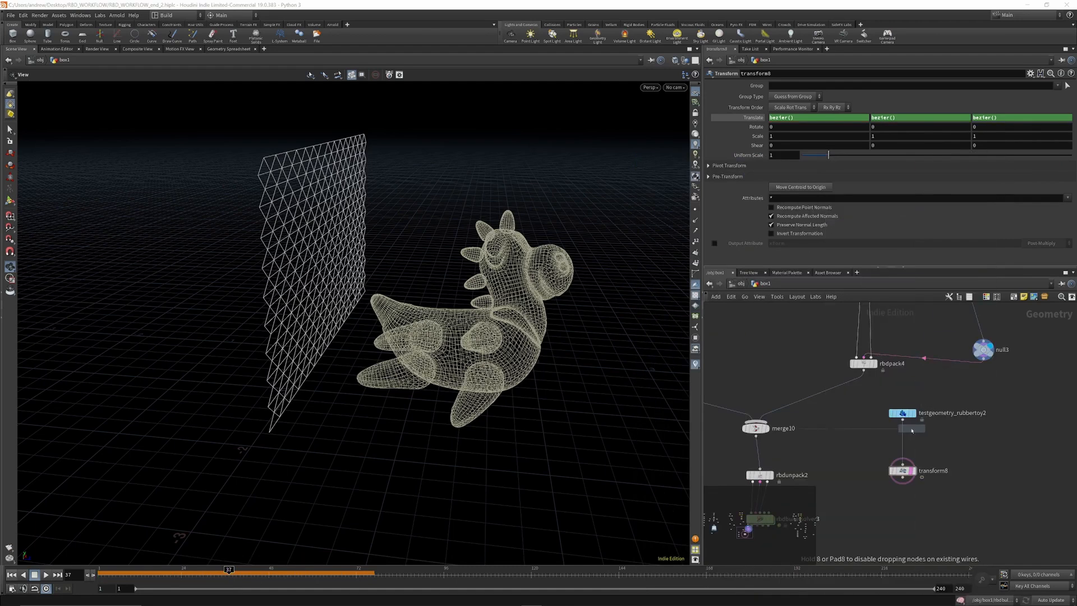
click(905, 440)
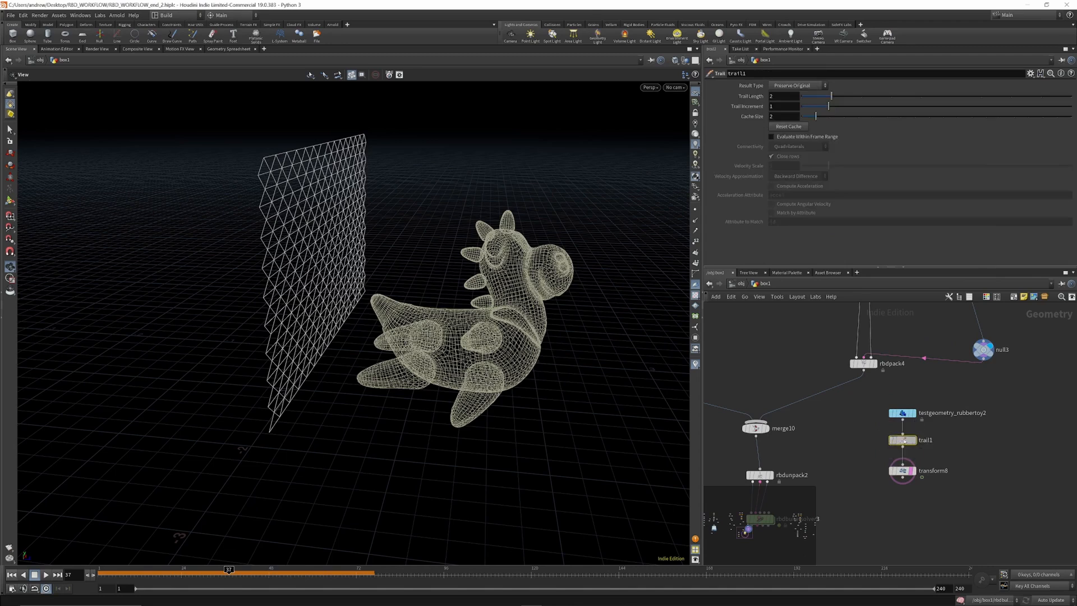
click(797, 85)
click(791, 120)
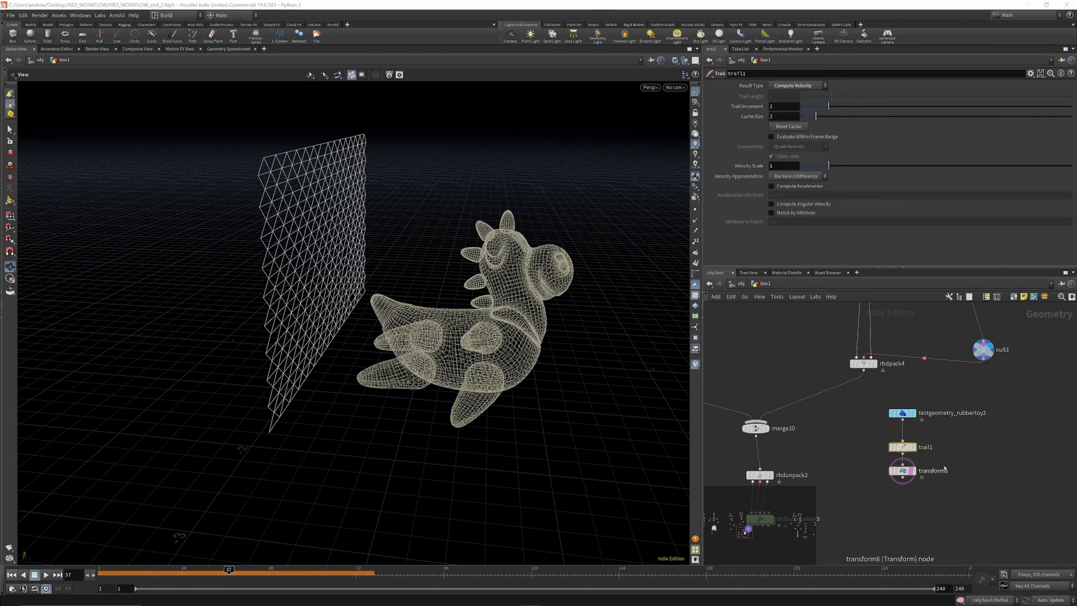
Step: Wire transform8's output into the Collision Geometry input of rbdbulletsolver3
scroll(981, 432, down, 3)
scroll(909, 485, up, 3)
scroll(875, 479, down, 2)
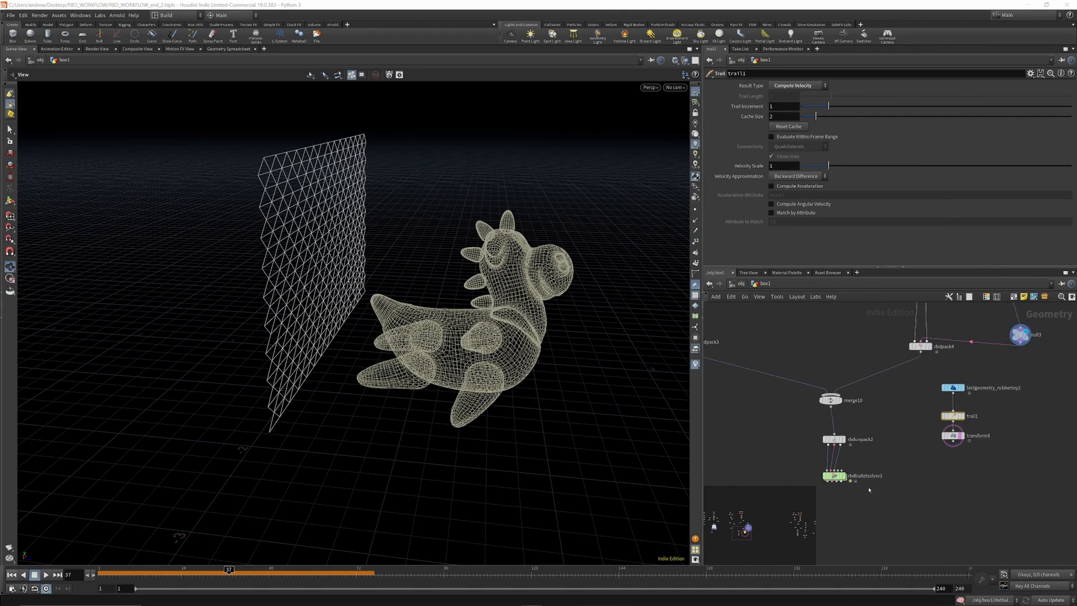
scroll(837, 475, up, 4)
click(820, 470)
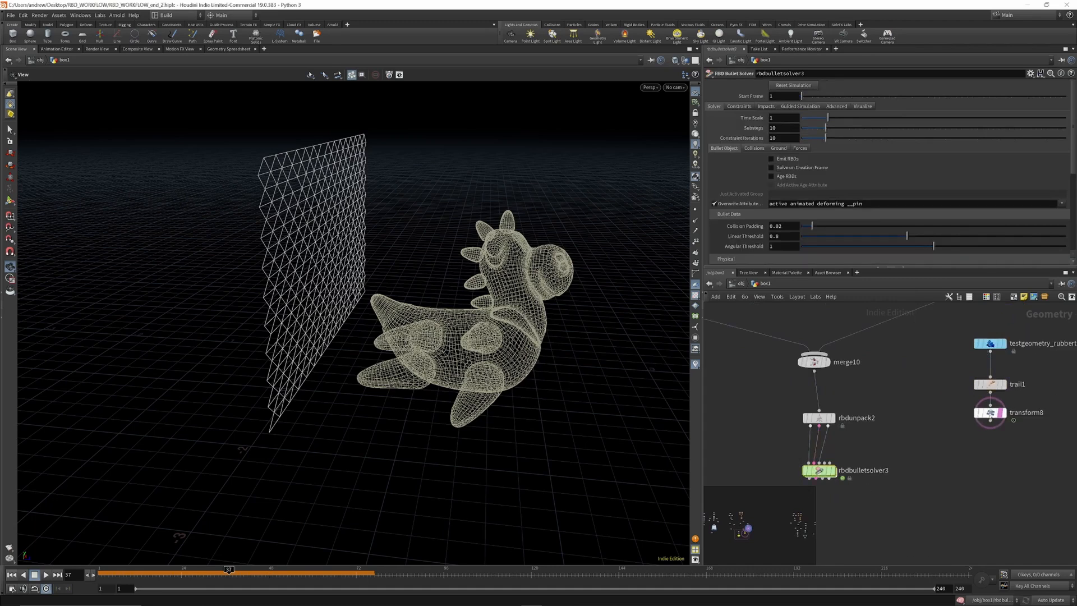
drag(821, 472, 824, 481)
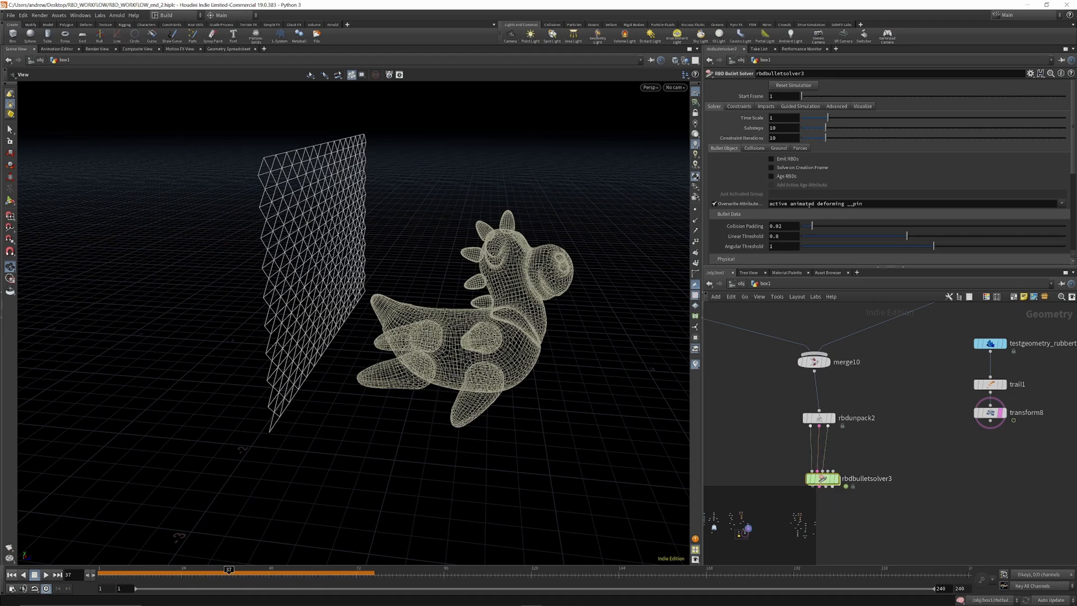
click(991, 426)
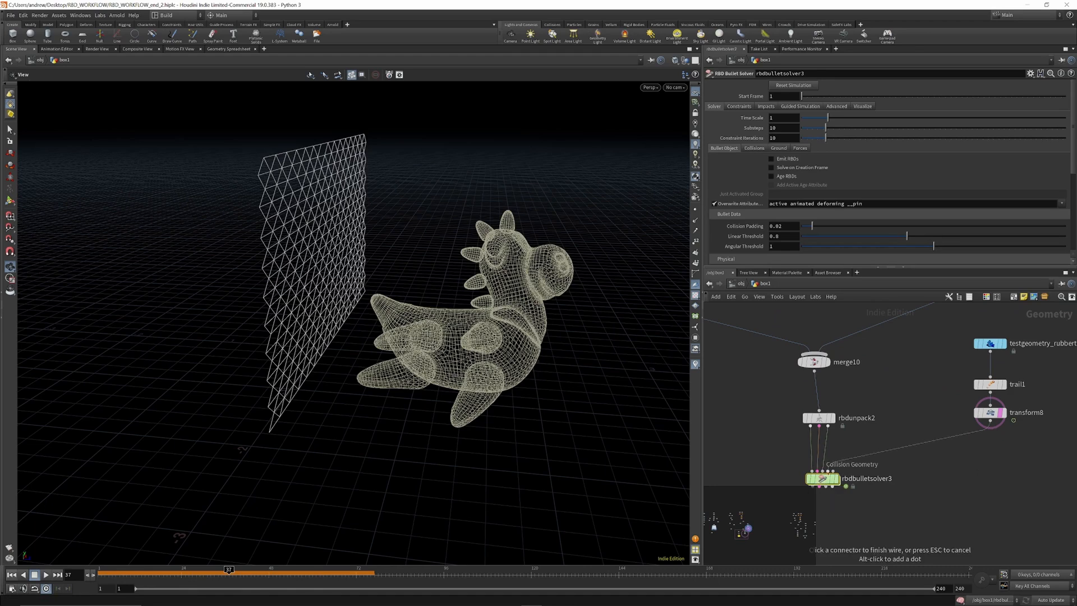
click(834, 471)
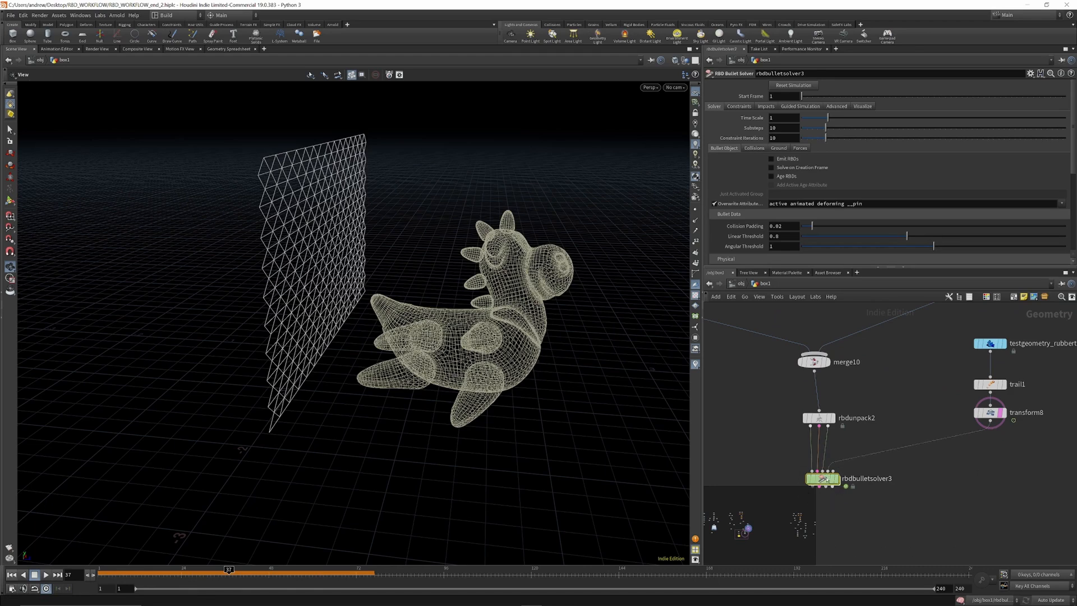
Step: Set the solver's collision Initial Object Type to Create Deforming Static Objects
click(755, 148)
scroll(788, 205, down, 2)
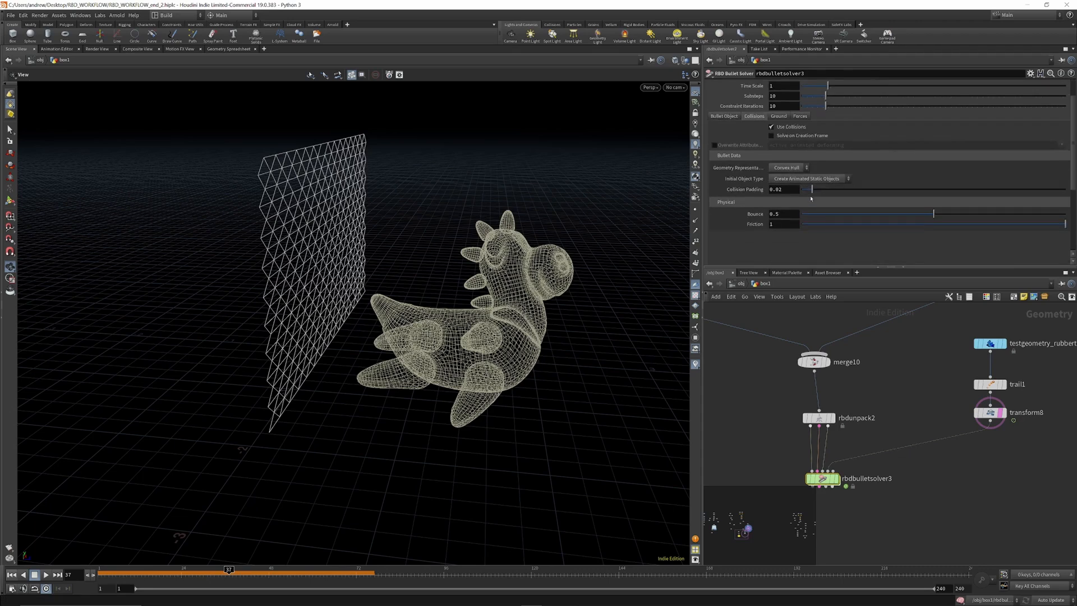
click(785, 180)
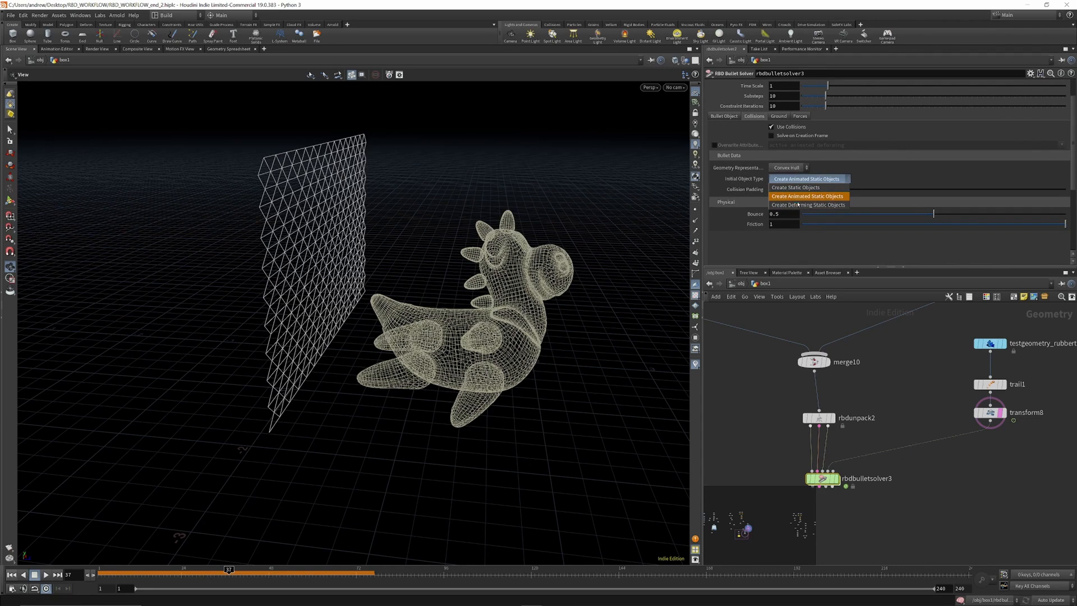
click(797, 206)
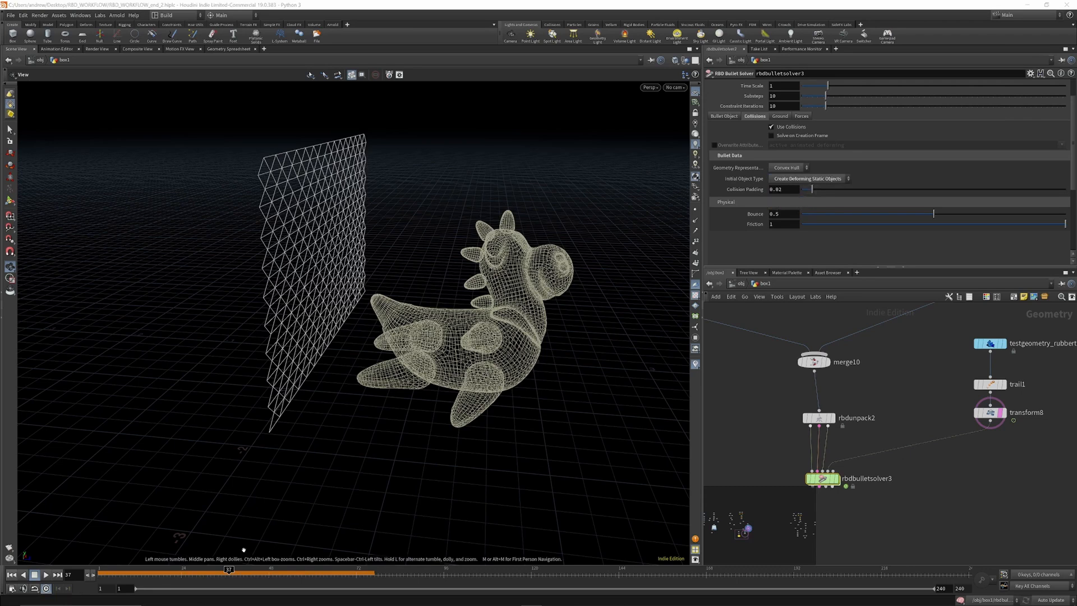
Step: Display rbdbulletsolver3's output and play the first few frames of the simulation
drag(228, 572, 105, 572)
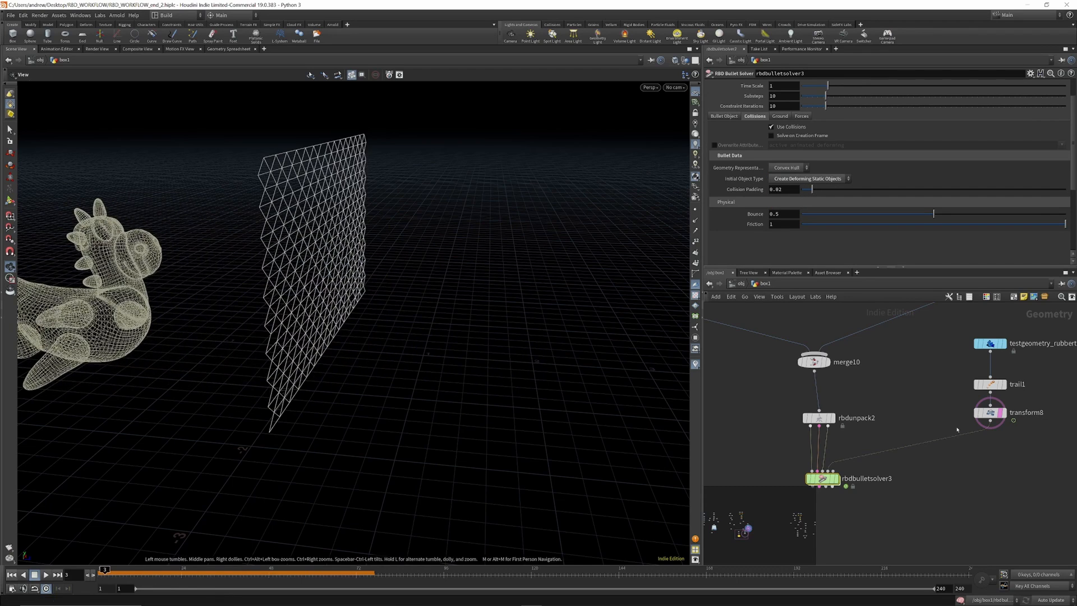
scroll(899, 394, down, 2)
mouse_move(850, 465)
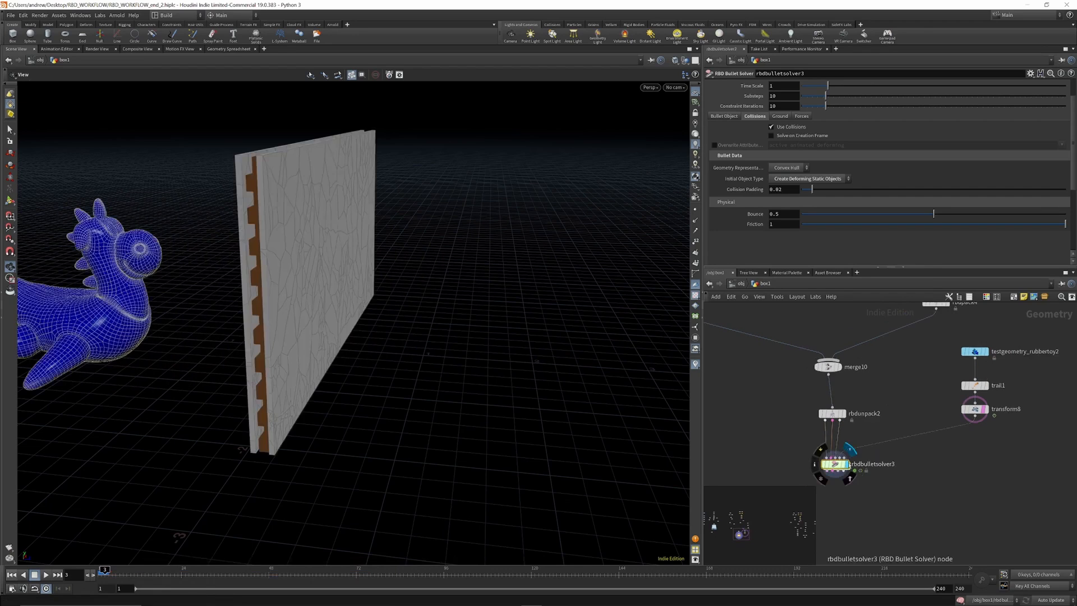
click(45, 574)
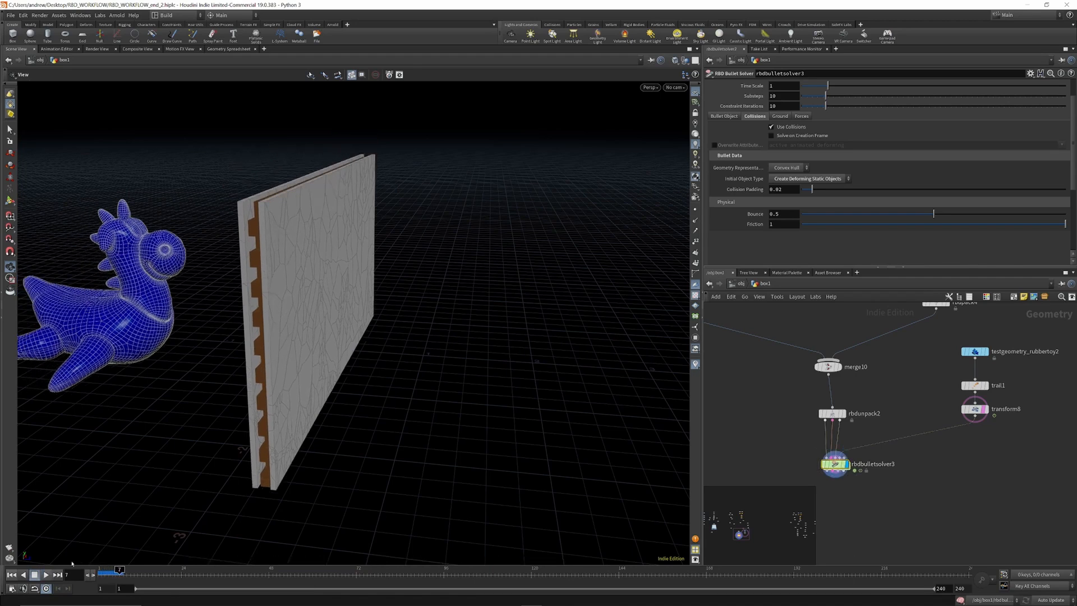
click(48, 575)
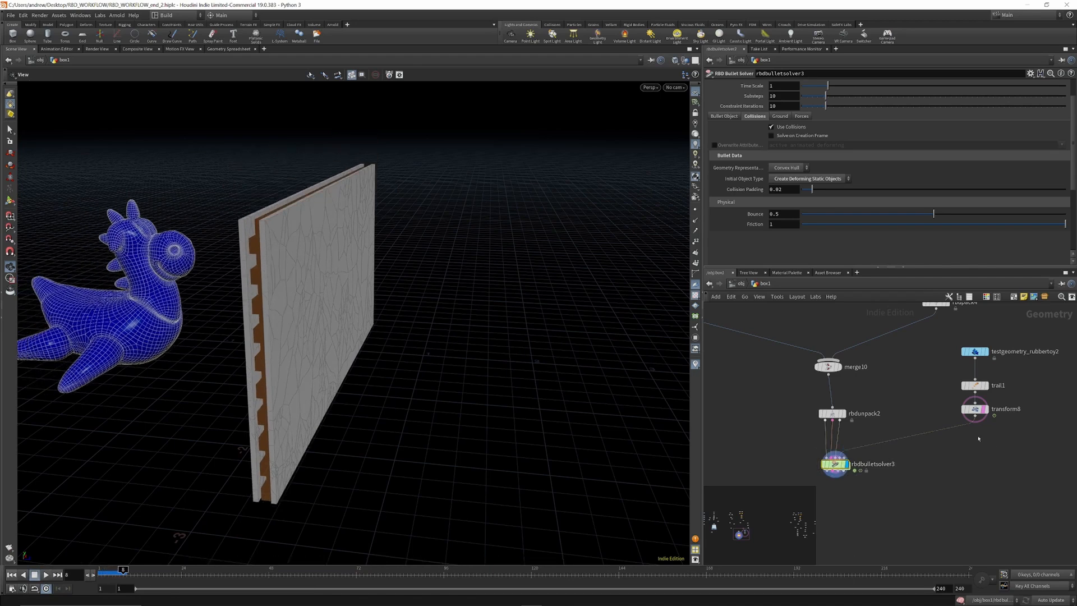
Step: Add a ground plane to the RBD Bullet Solver
click(780, 116)
click(781, 128)
click(786, 145)
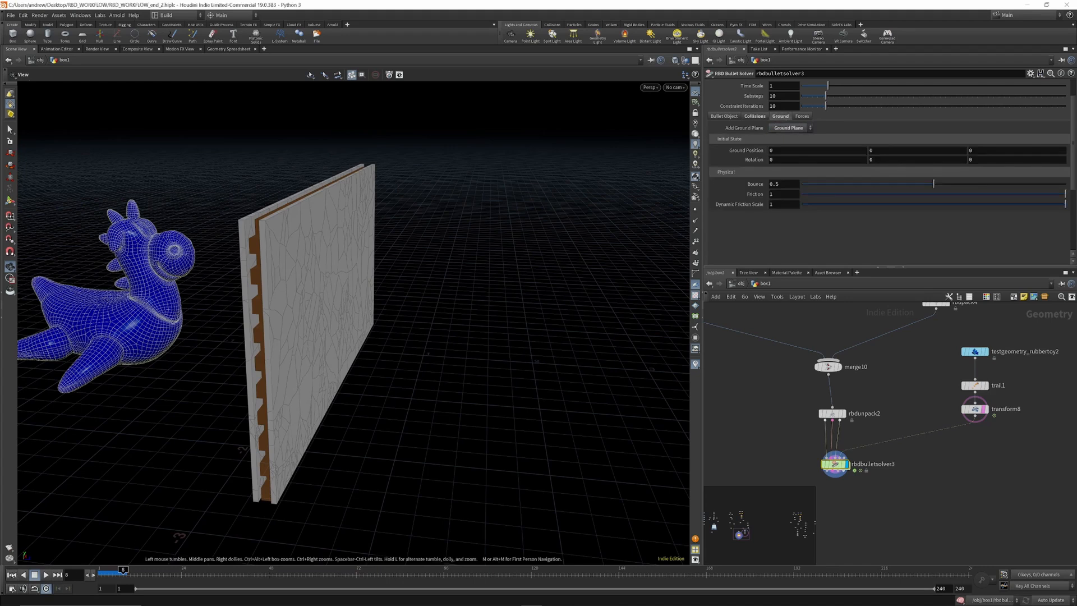
Step: Play the simulation from the first frame until the toy breaks through the wall, and rewind it
click(12, 574)
click(45, 574)
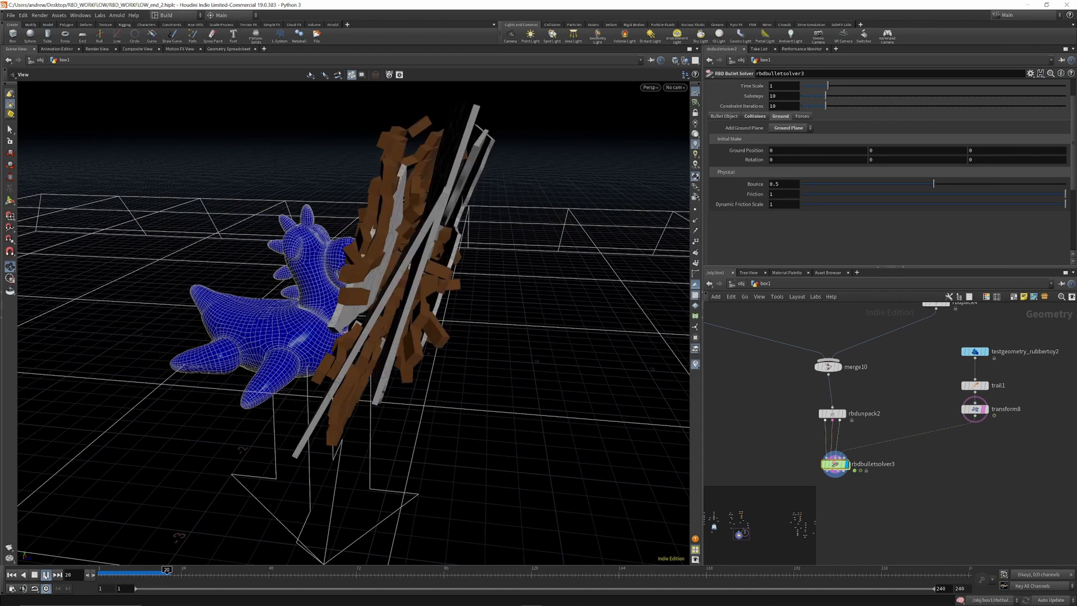
click(46, 574)
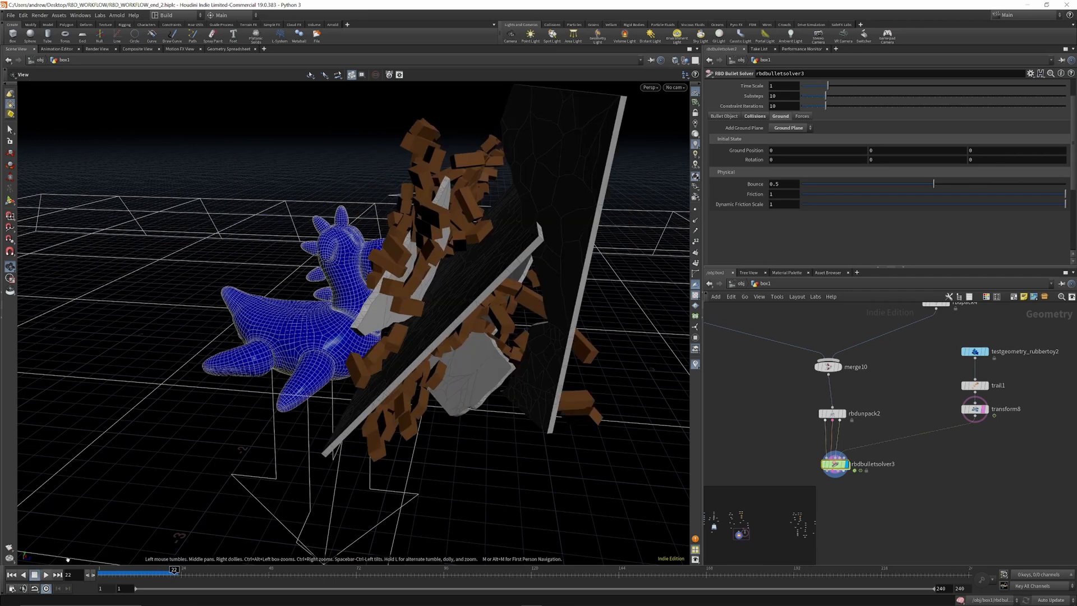
click(11, 574)
Step: Insert an RBD Configure node between rbdunpack2 and rbdbulletsolver3
drag(292, 154, 77, 144)
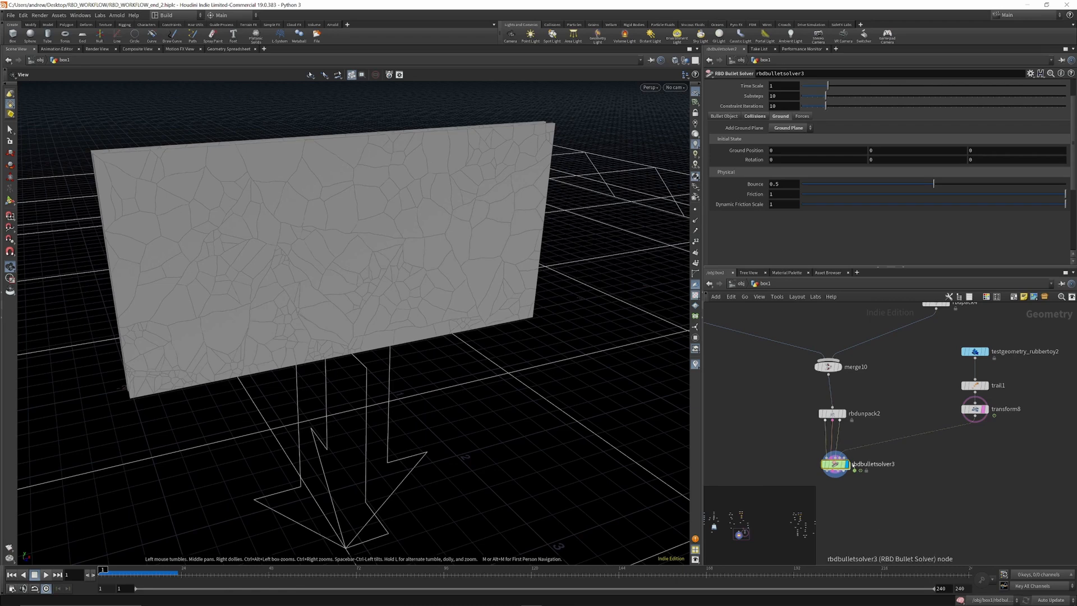
drag(836, 464, 836, 487)
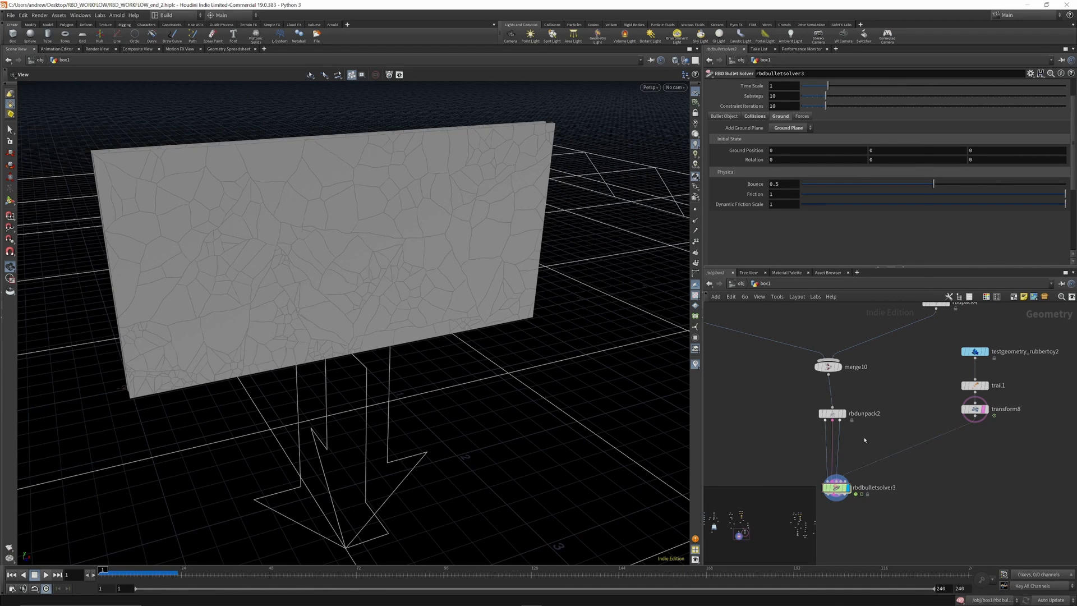
key(Tab)
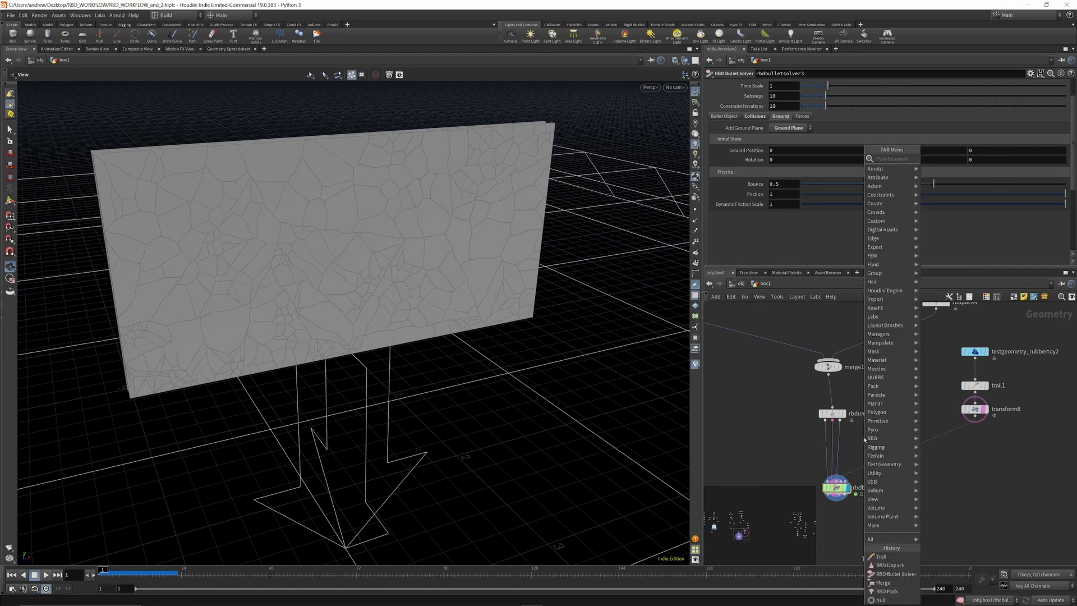
text(rbd)
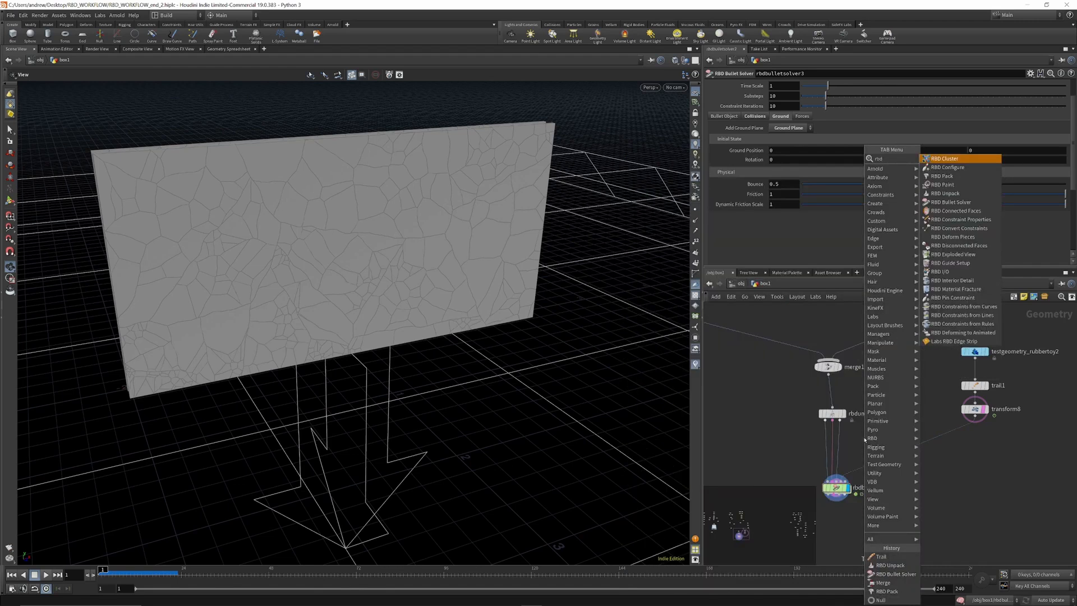
text( con)
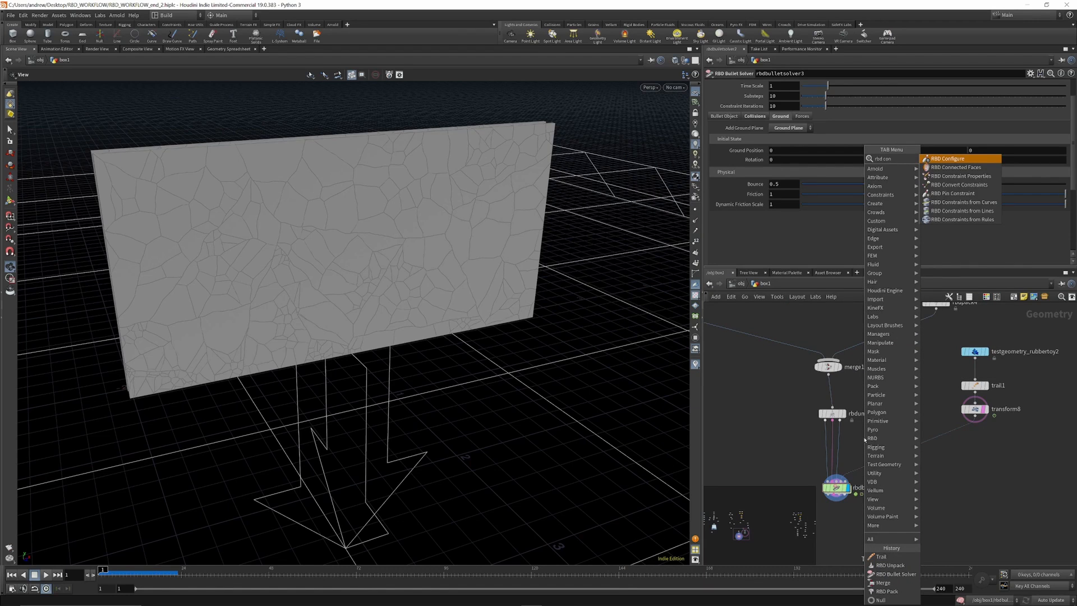
click(954, 159)
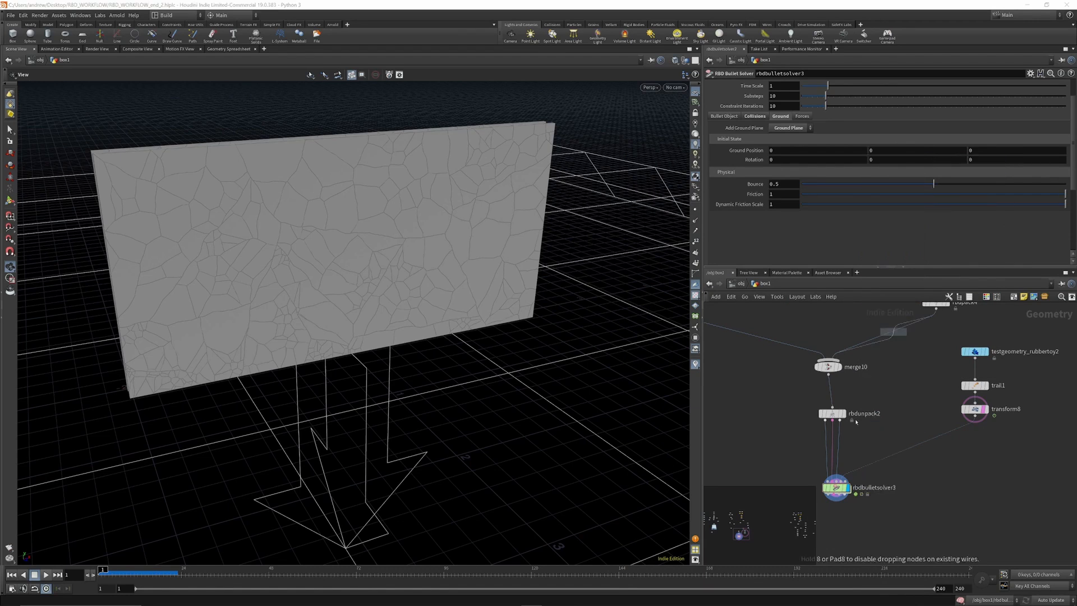
click(833, 453)
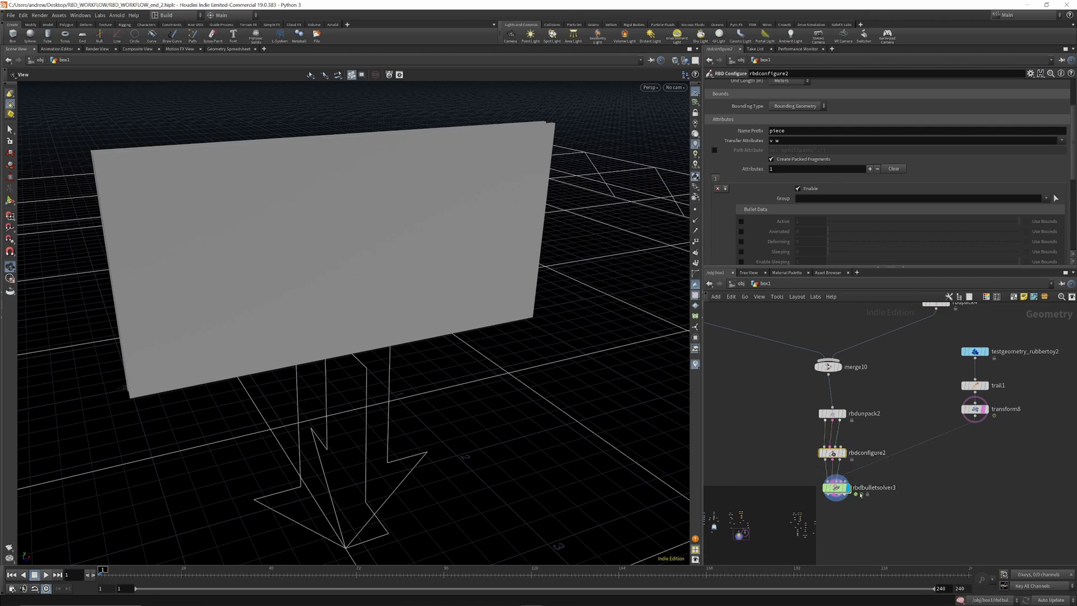
Step: Move rbdbulletsolver3 and rbdconfigure2 down to leave more room between the nodes, and switch the viewport to the front view
scroll(851, 494, down, 3)
drag(853, 498, 855, 514)
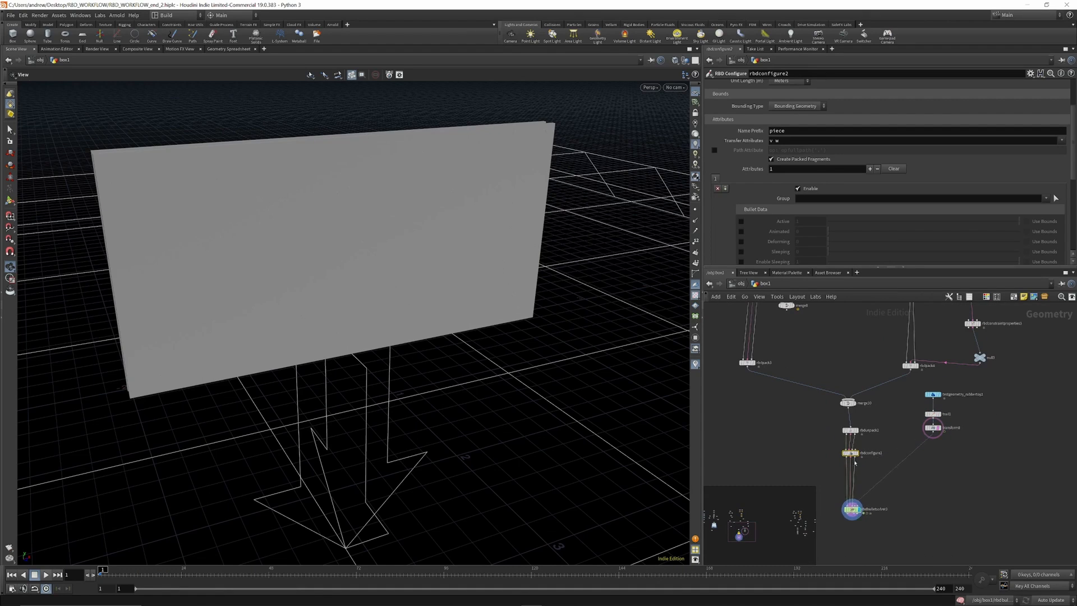
drag(851, 454, 851, 463)
click(657, 88)
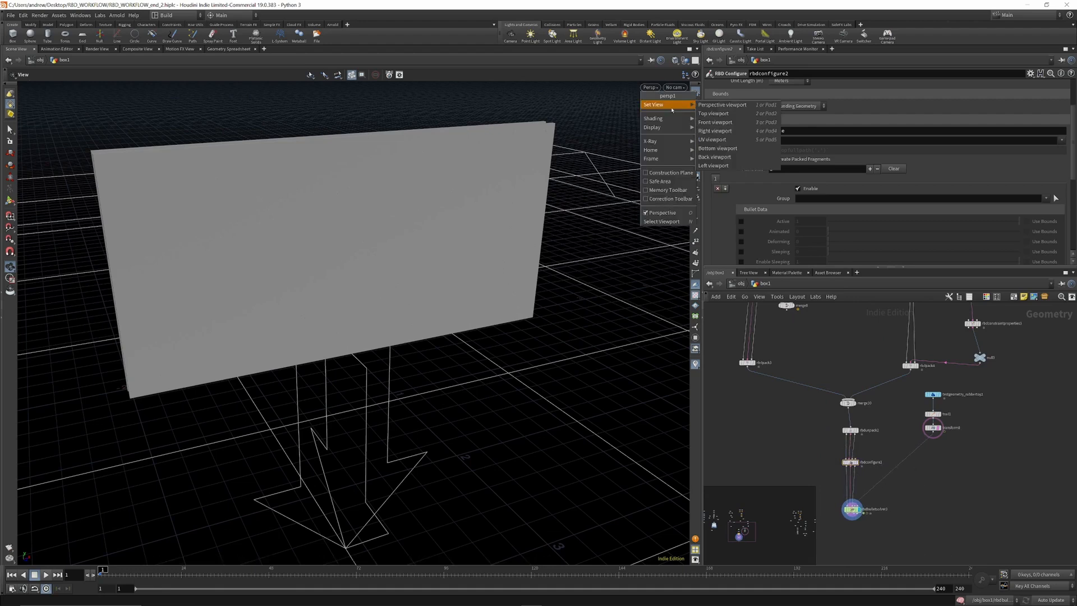
click(716, 122)
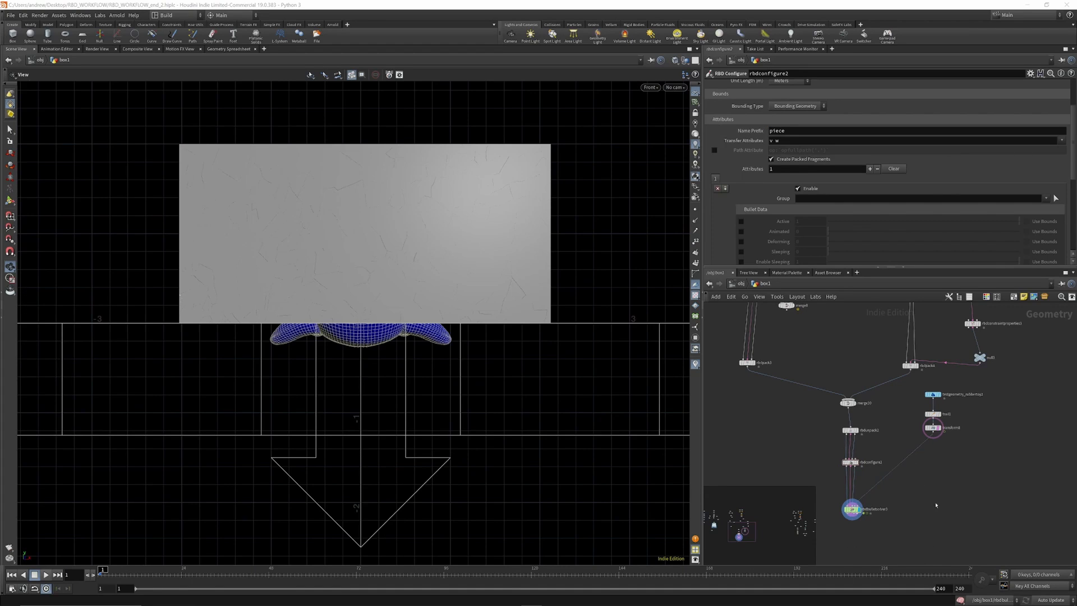
Step: Add a Box node to the network beside rbdconfigure2 and rbdbulletsolver3
key(Tab)
text(bo)
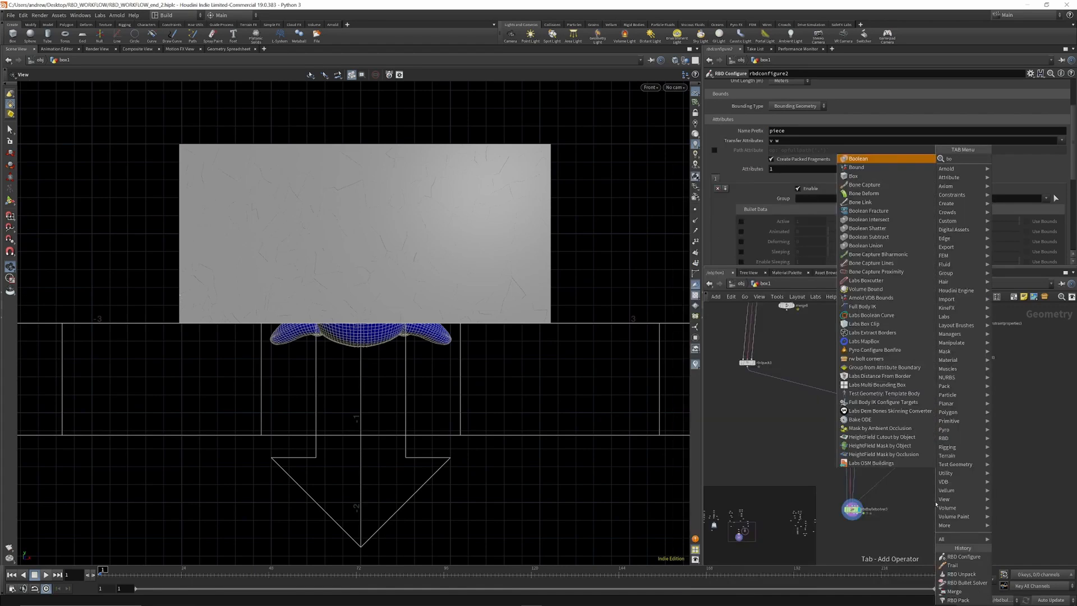
text(x)
click(1018, 159)
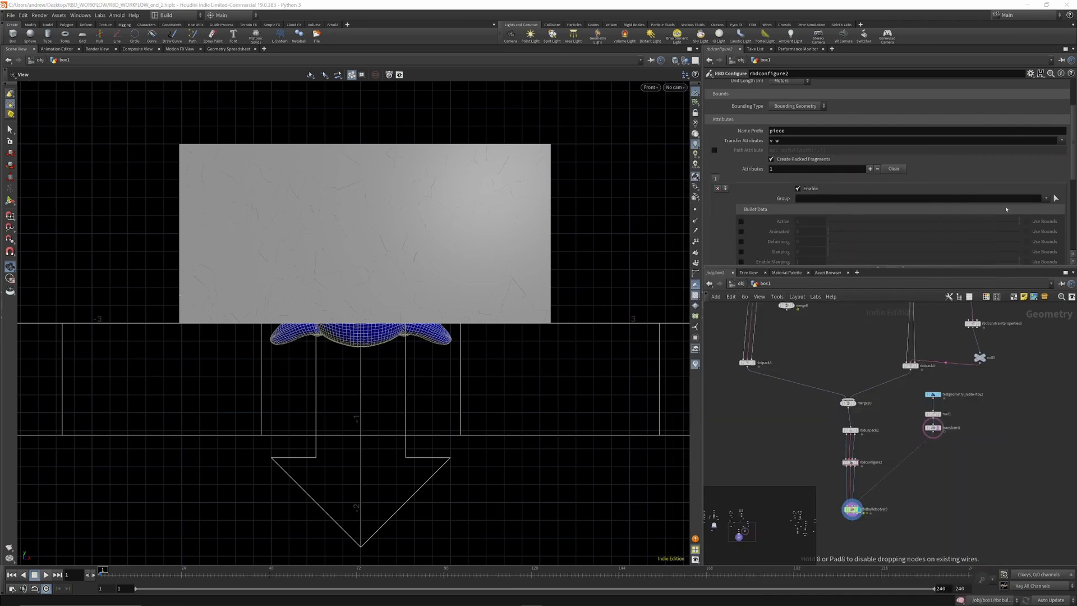
click(944, 486)
click(950, 486)
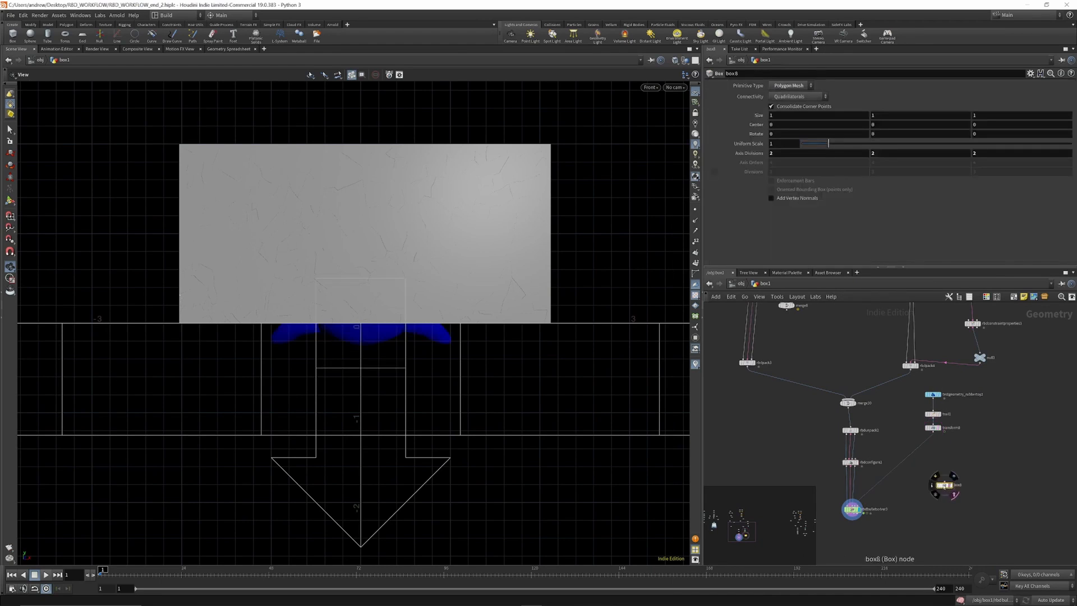
Step: Stretch the box to about 2.73 high and move it over the wall's left end, at about -2.11 in X
key(Return)
drag(360, 279, 361, 123)
drag(397, 246, 207, 254)
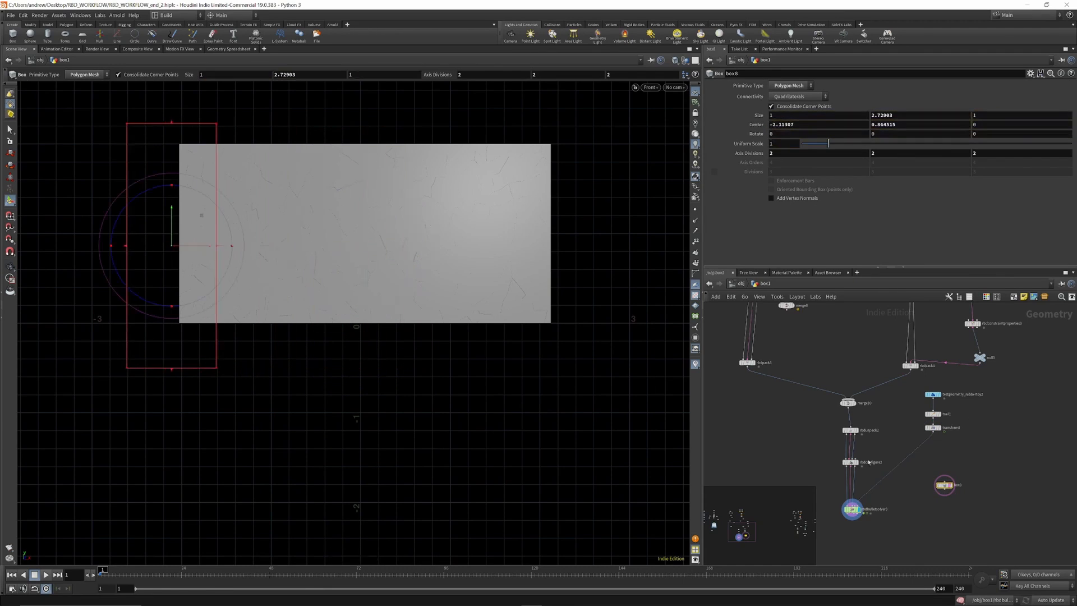
Step: Duplicate the box and move the copy over the wall's right end, at about 2.17 in X
alt+drag(946, 486, 993, 488)
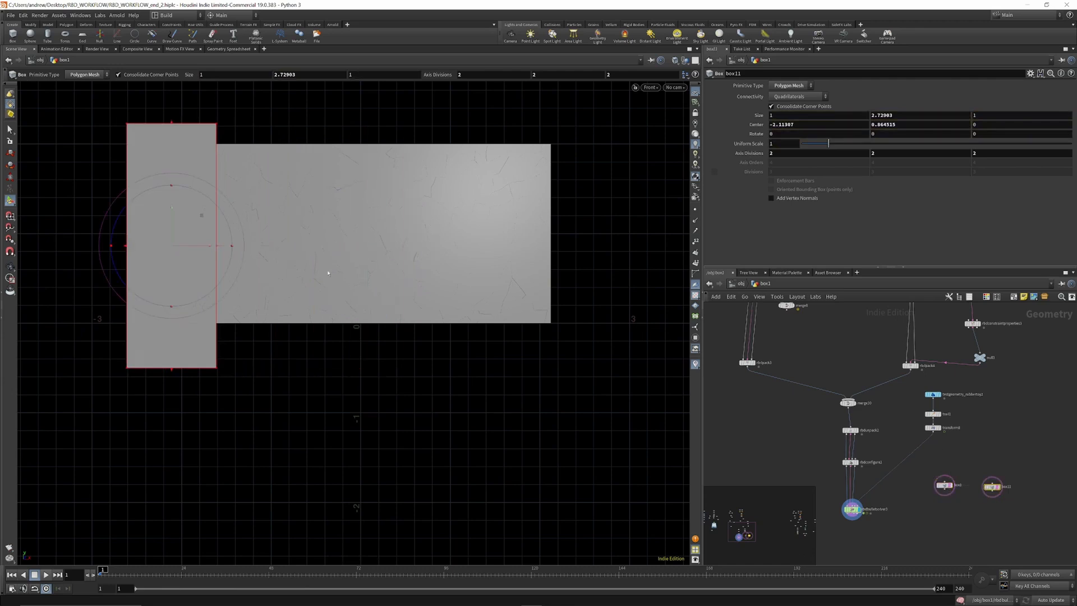
drag(211, 246, 589, 250)
Step: Merge the two end boxes and wire the Merge node into the bounding geometry input of rbdconfigure2
key(Tab)
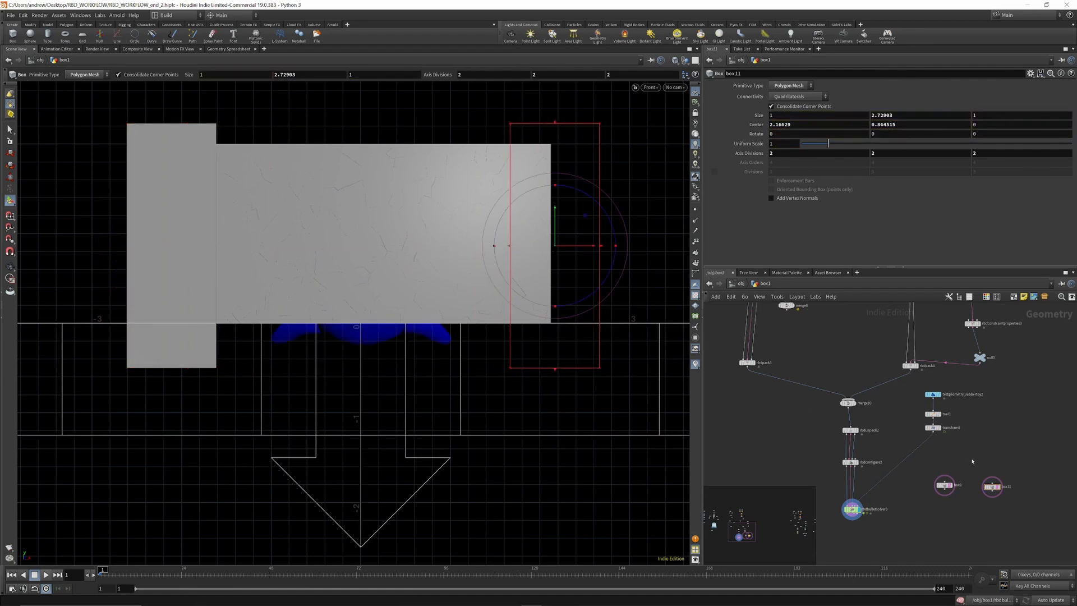
text(merge)
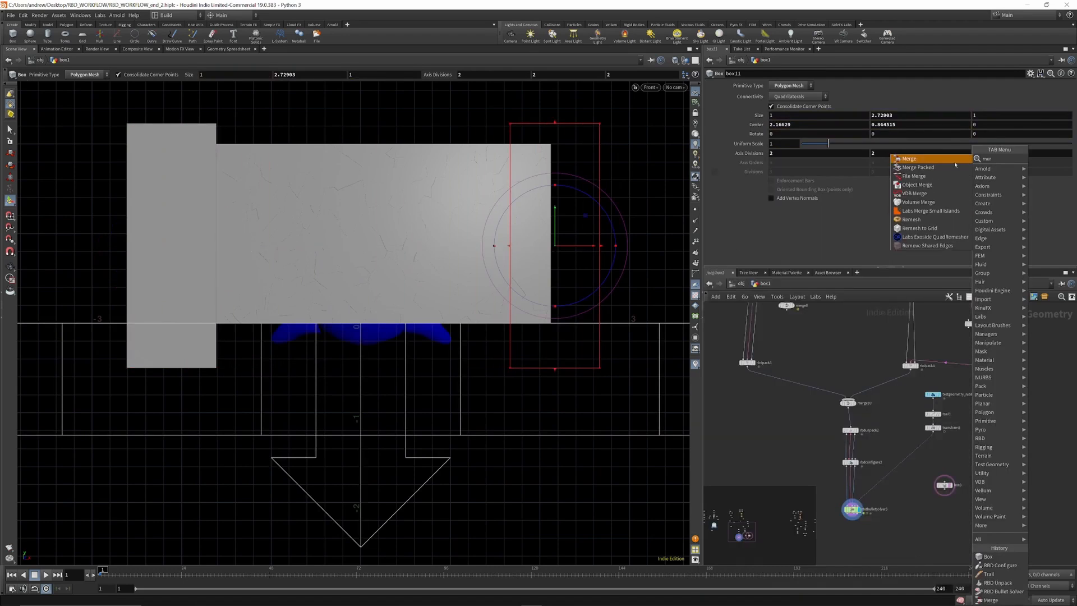
key(Return)
click(978, 522)
drag(920, 469, 977, 519)
click(978, 526)
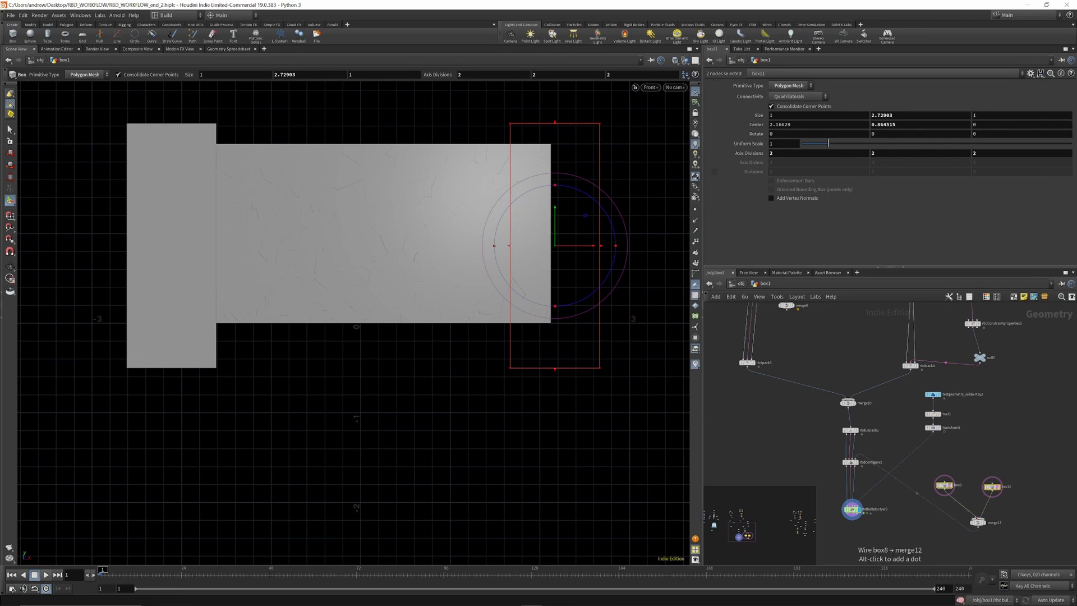
Step: Check how the boxes overlap the wall's ends in the top view and return to the perspective view
click(651, 88)
mouse_move(653, 104)
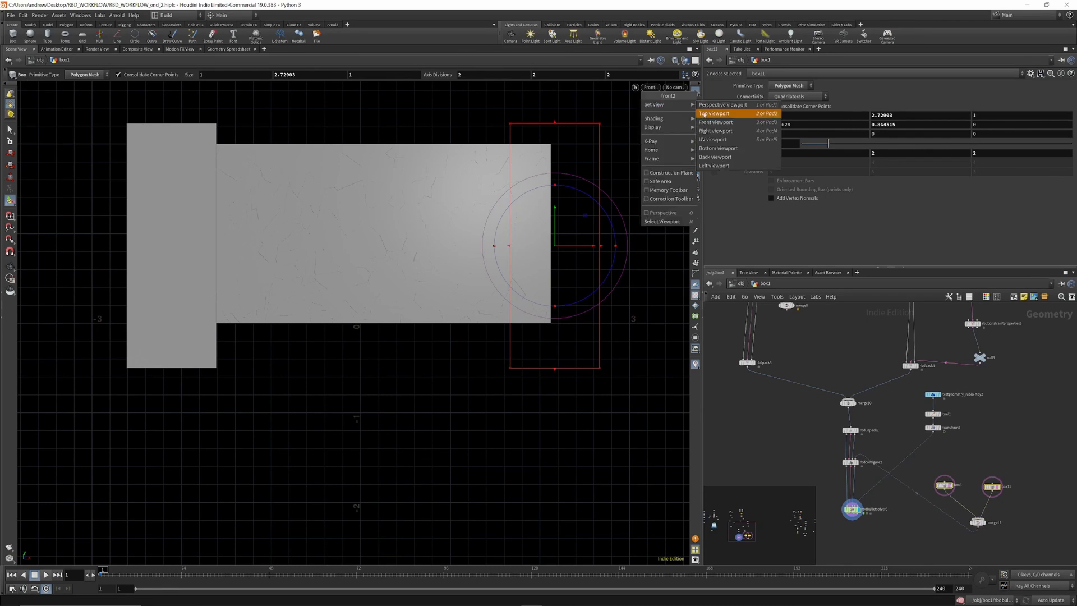
click(729, 107)
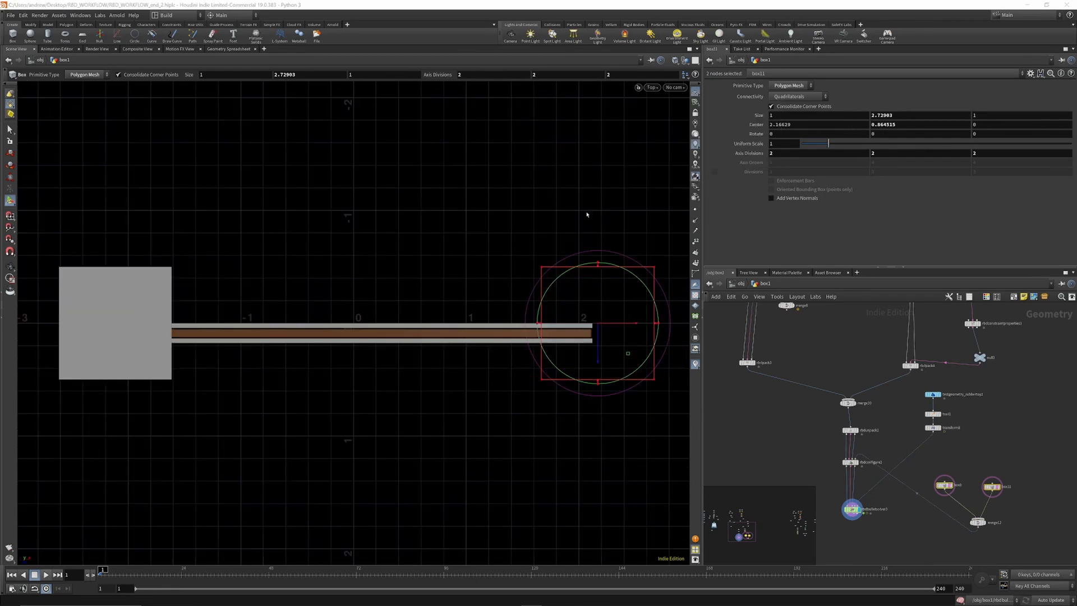
click(652, 87)
mouse_move(662, 105)
click(730, 104)
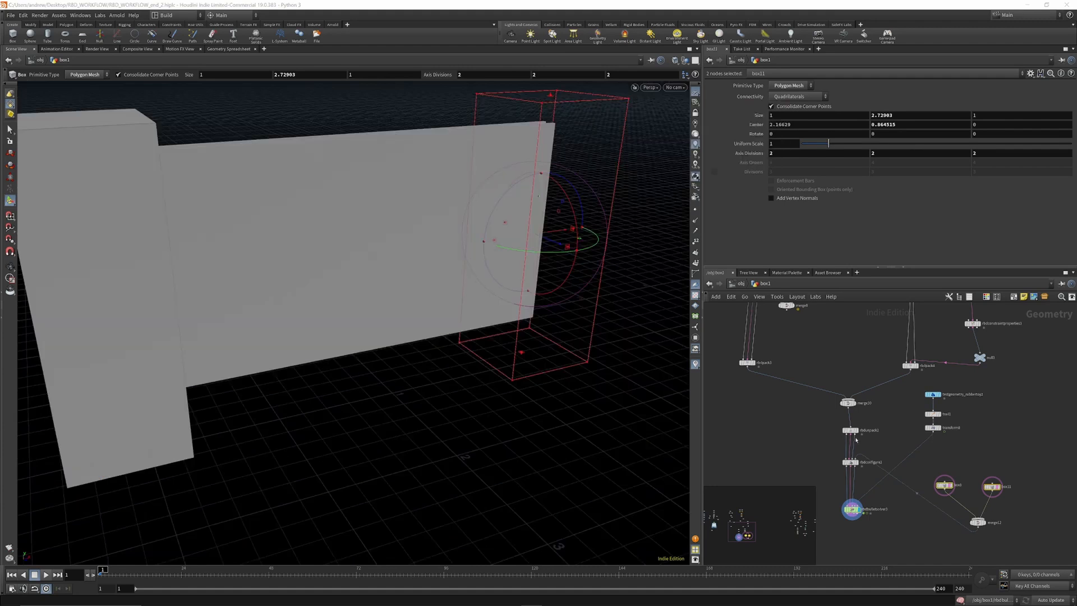
Step: Enable the Active attribute in rbdconfigure2 with Use Bounds and set it to 0
scroll(850, 457, up, 3)
click(848, 463)
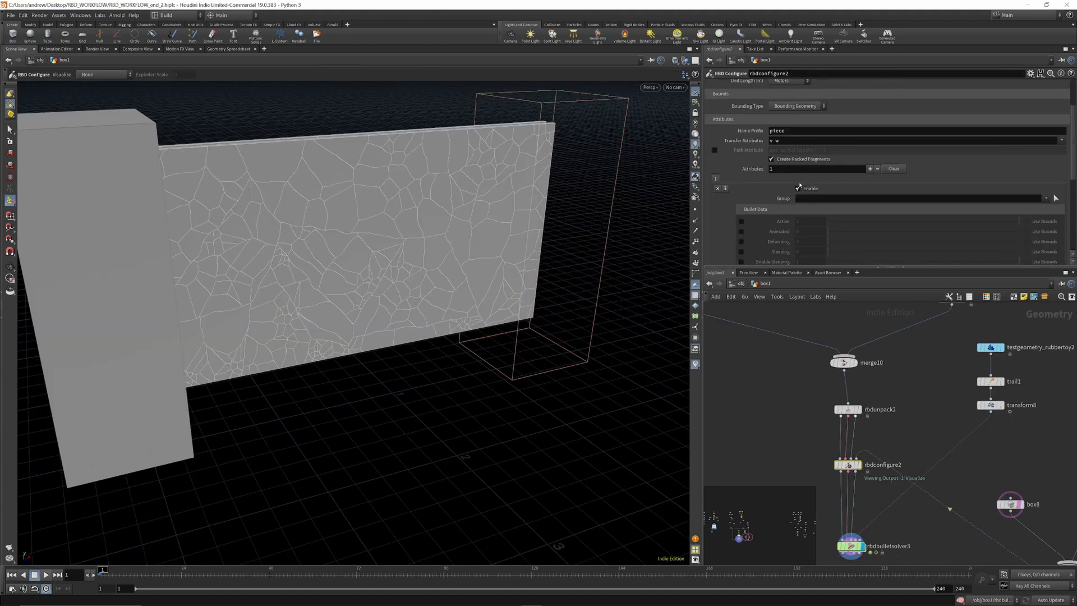
click(741, 221)
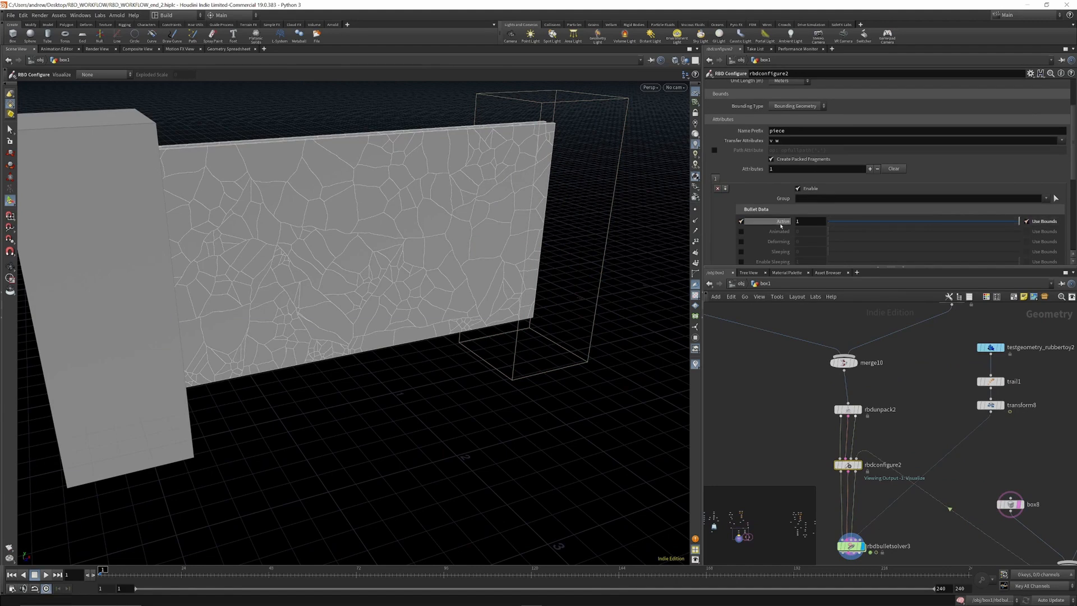
drag(916, 226, 826, 229)
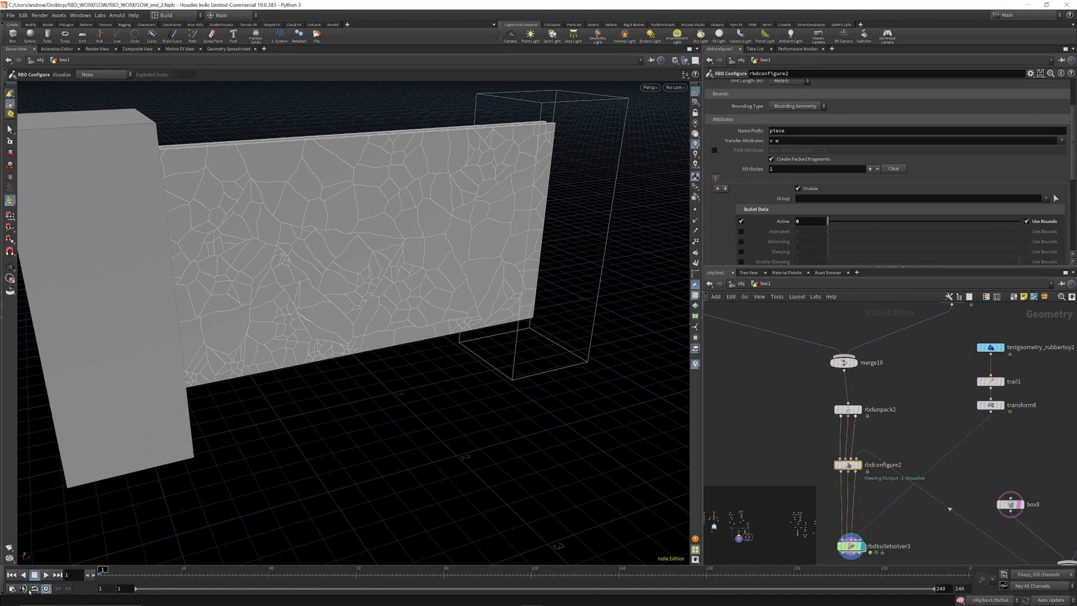
Step: Play the simulation to check how the wall reacts to the toy with the bounded ends inactive
click(46, 574)
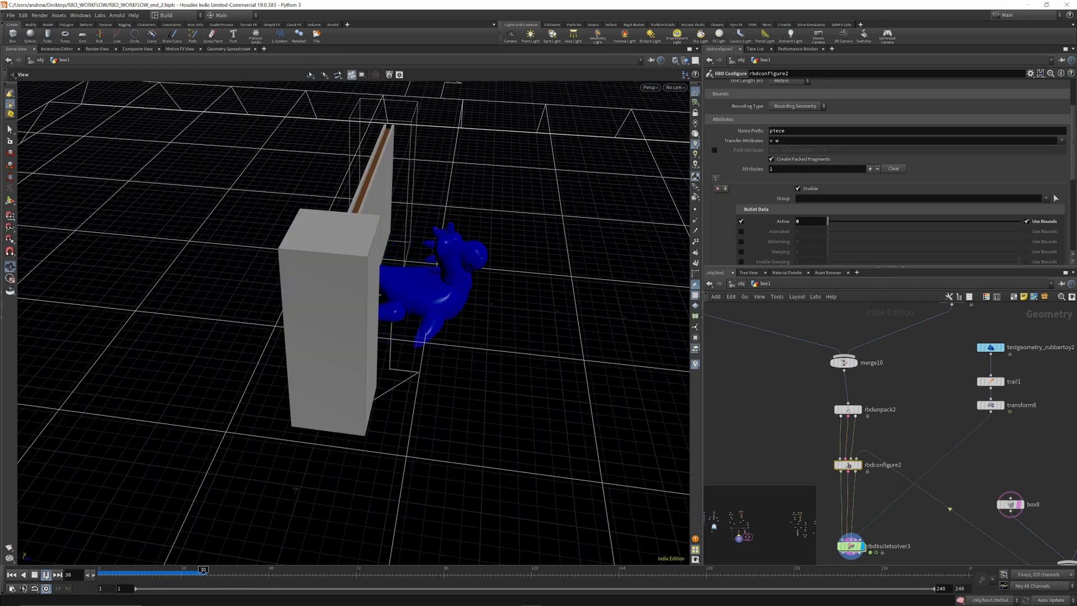
click(46, 575)
scroll(852, 435, down, 4)
scroll(911, 496, up, 3)
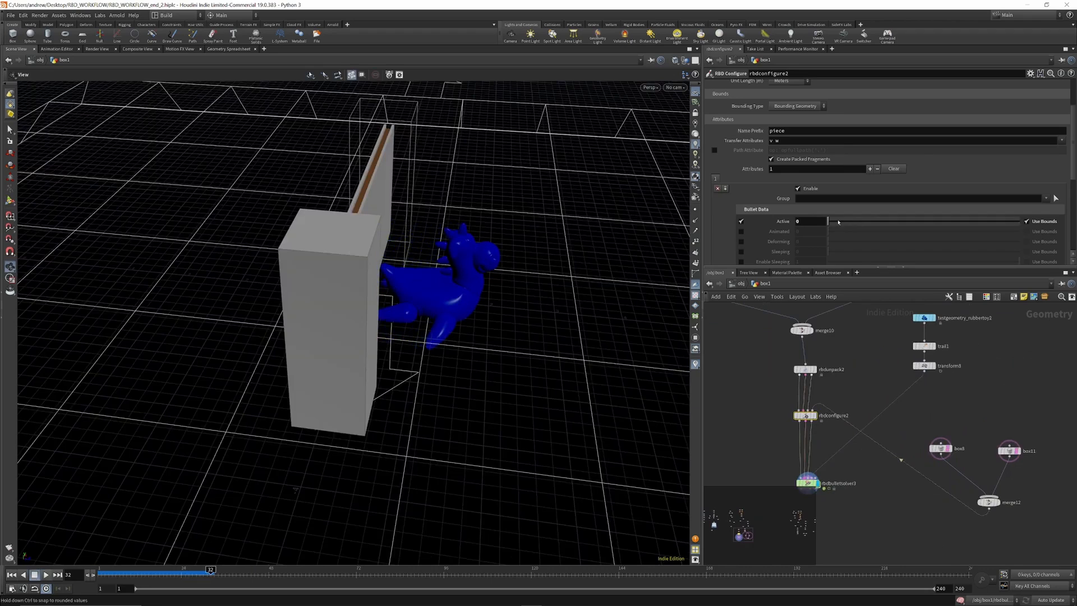
Step: Try setting Active to 1 in rbdconfigure2 and replay the simulation from the first frame
click(1018, 221)
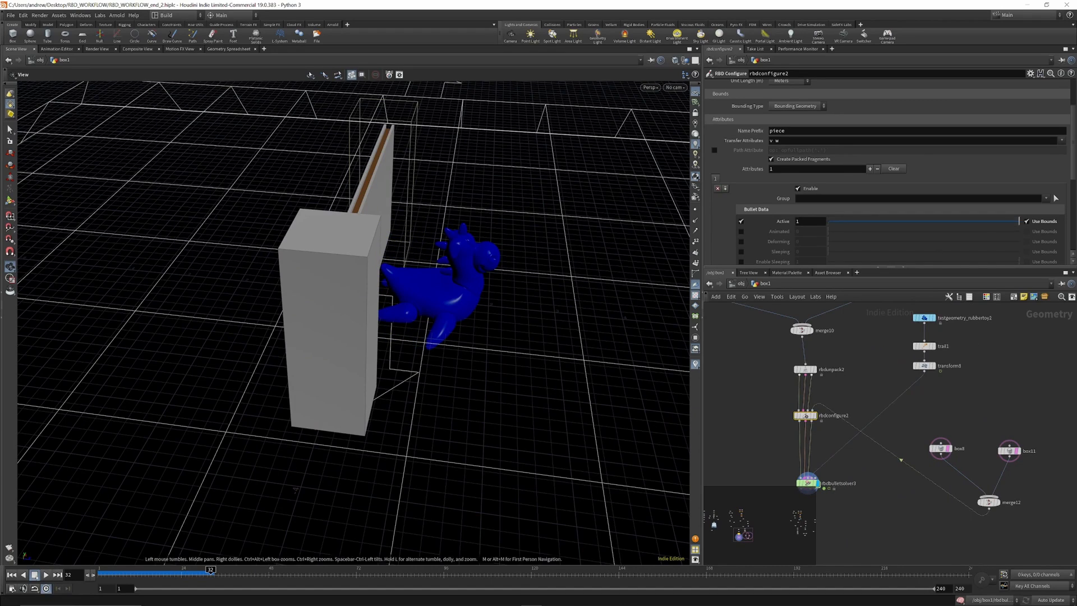
click(12, 576)
click(45, 573)
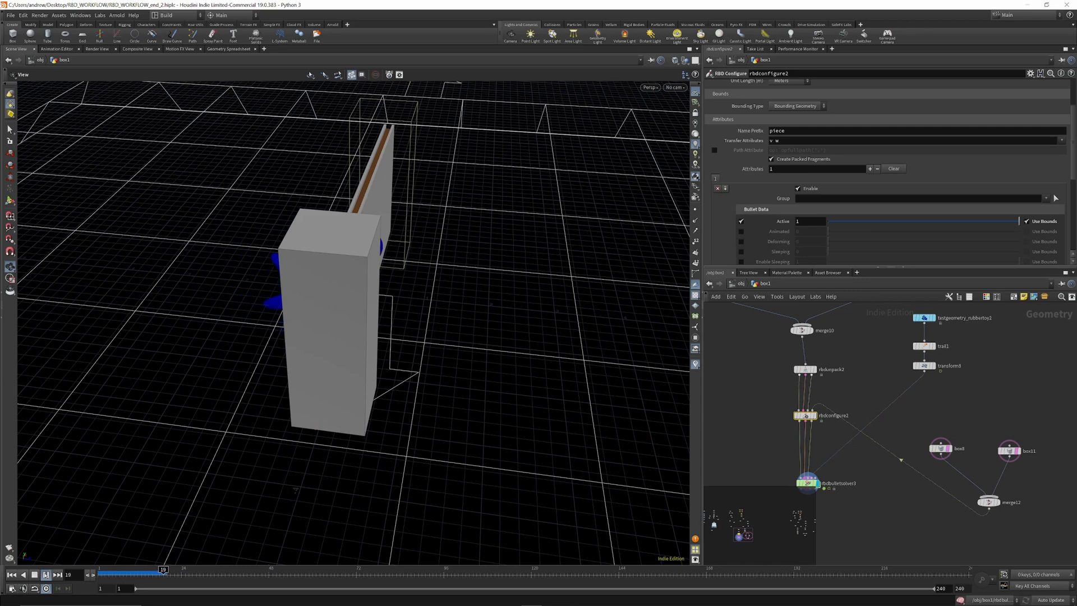
key(Escape)
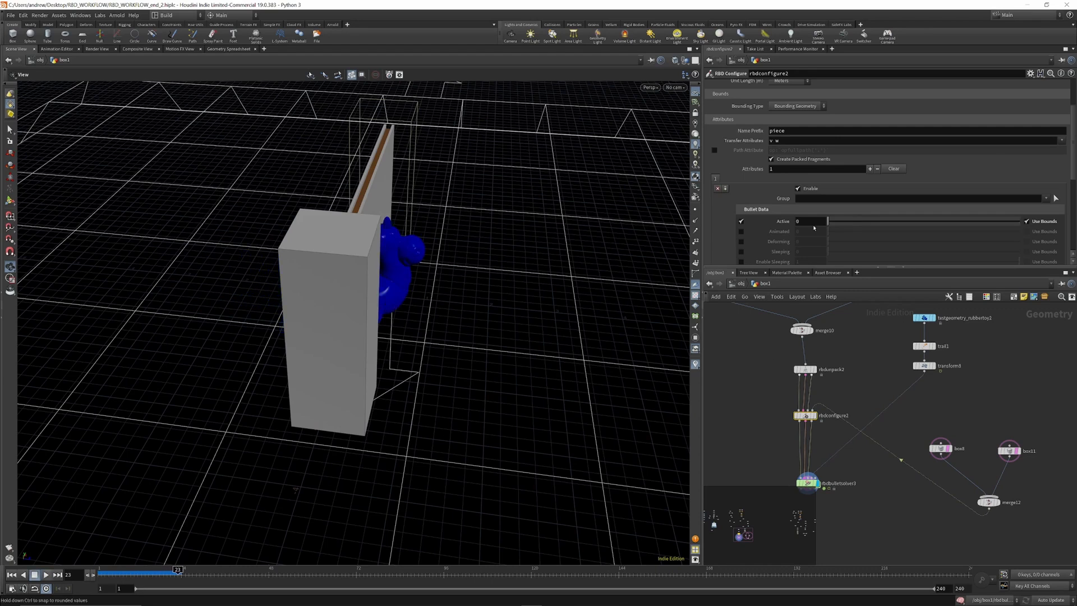
Step: Move rbdbulletsolver3 closer to rbdconfigure2 and open the settings of rbdmaterialfracture3
drag(808, 483, 809, 468)
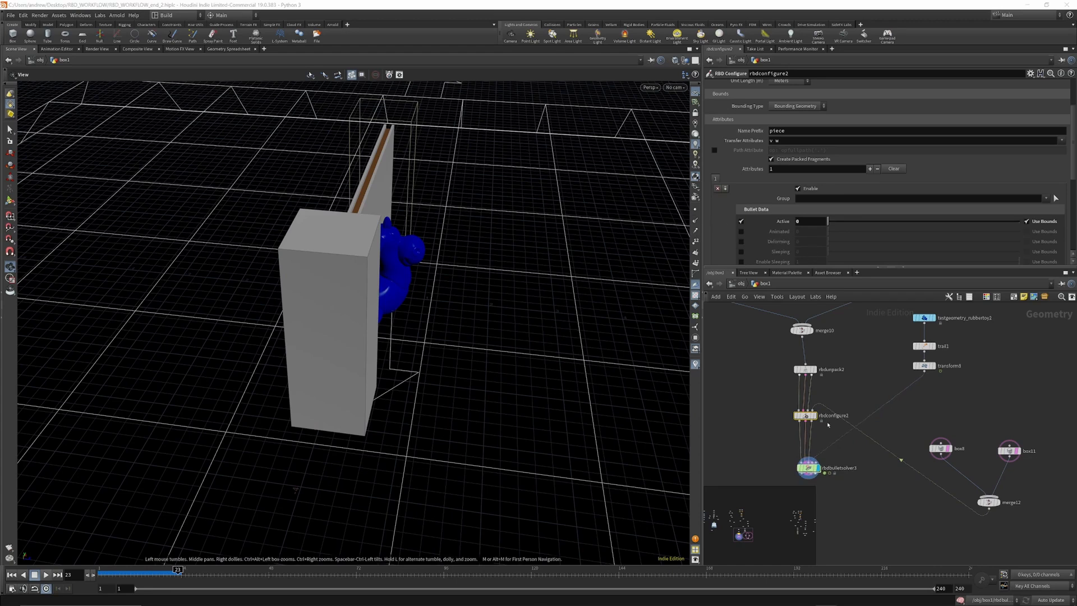
scroll(836, 443, down, 5)
scroll(785, 399, up, 2)
scroll(808, 417, up, 3)
drag(264, 236, 179, 247)
scroll(882, 458, up, 3)
scroll(882, 459, down, 4)
scroll(844, 387, up, 4)
drag(838, 382, 833, 388)
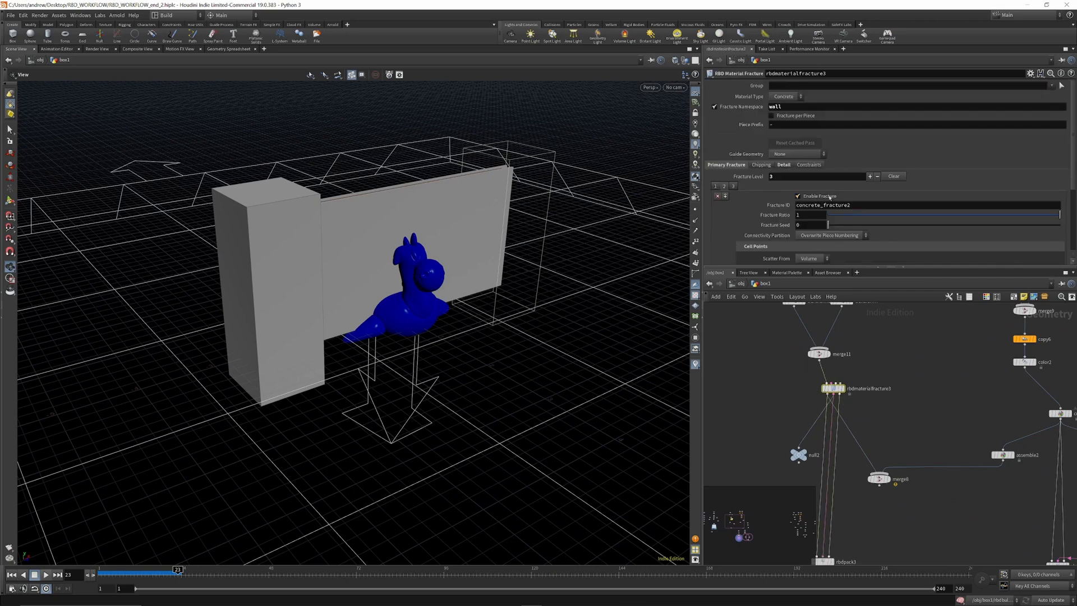
Step: Review the Glue and Soft constraint settings of rbdbulletsolver3
scroll(830, 198, down, 3)
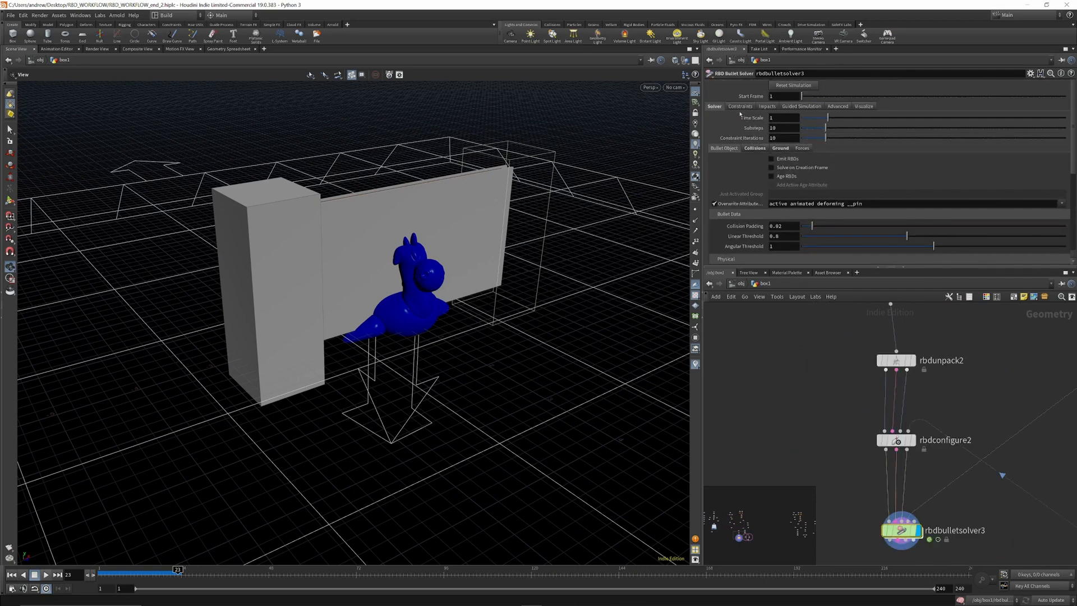
click(740, 107)
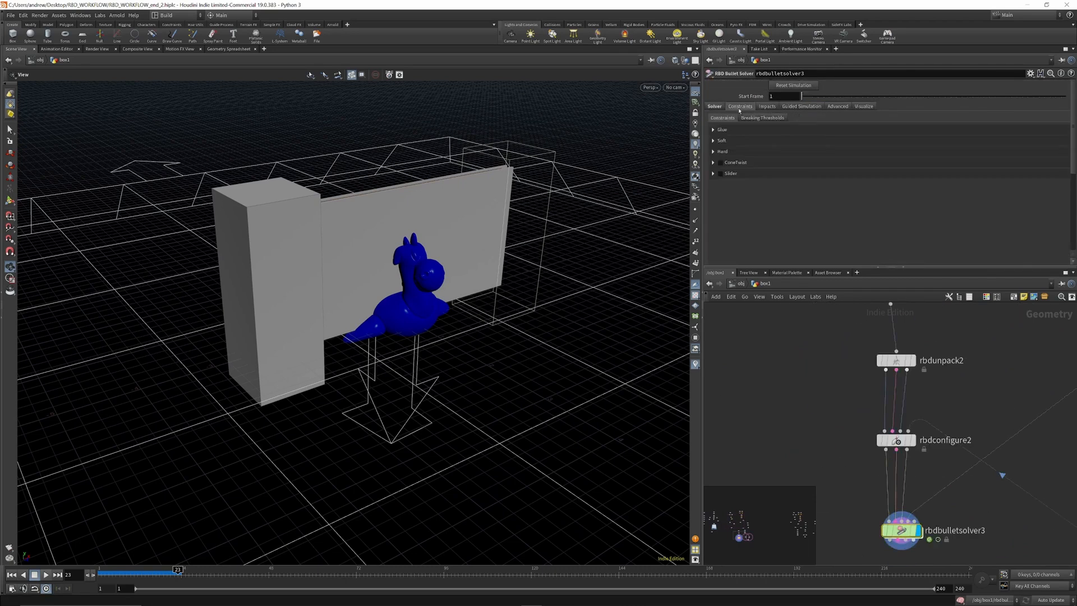
click(714, 129)
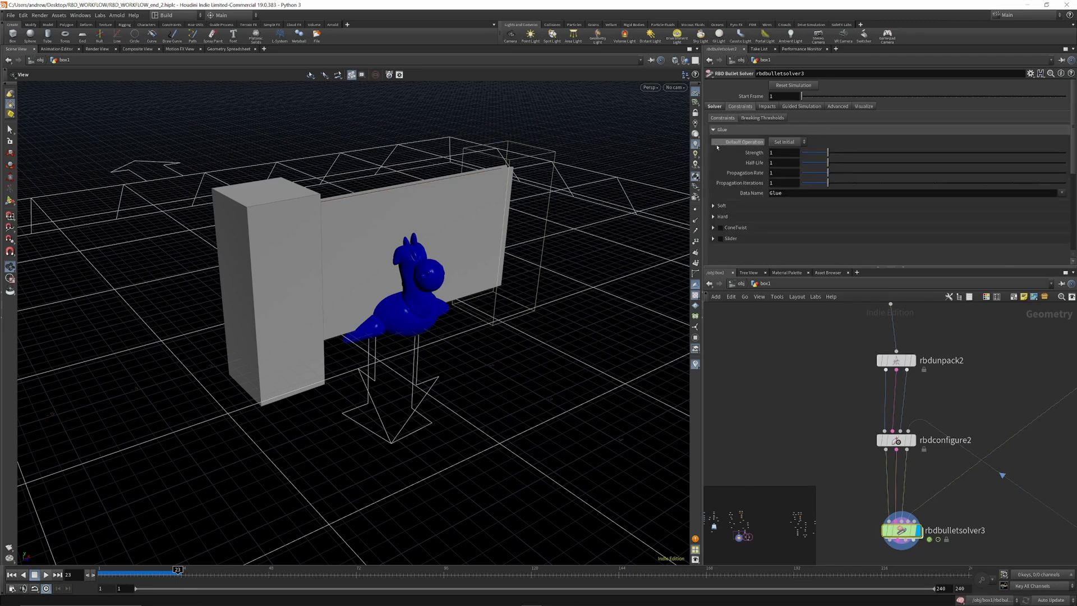
click(714, 206)
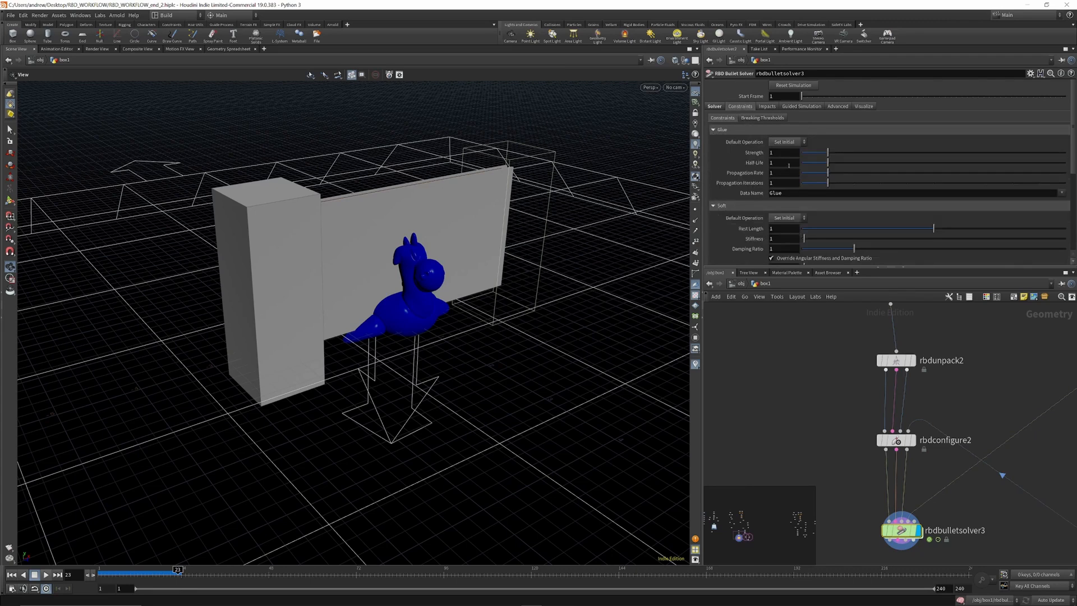
scroll(789, 165, down, 1)
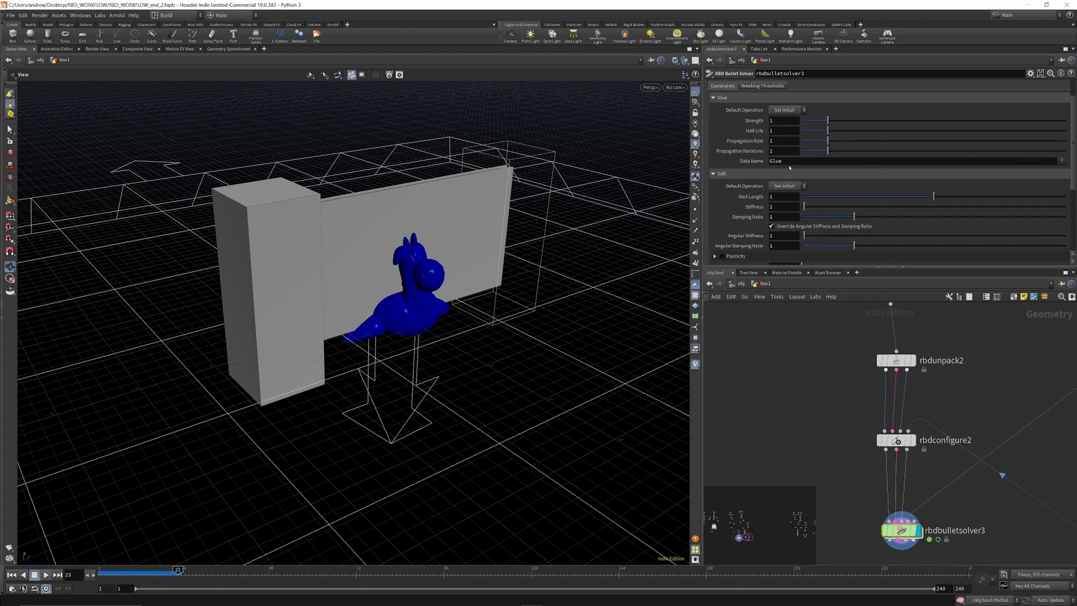
scroll(790, 168, down, 2)
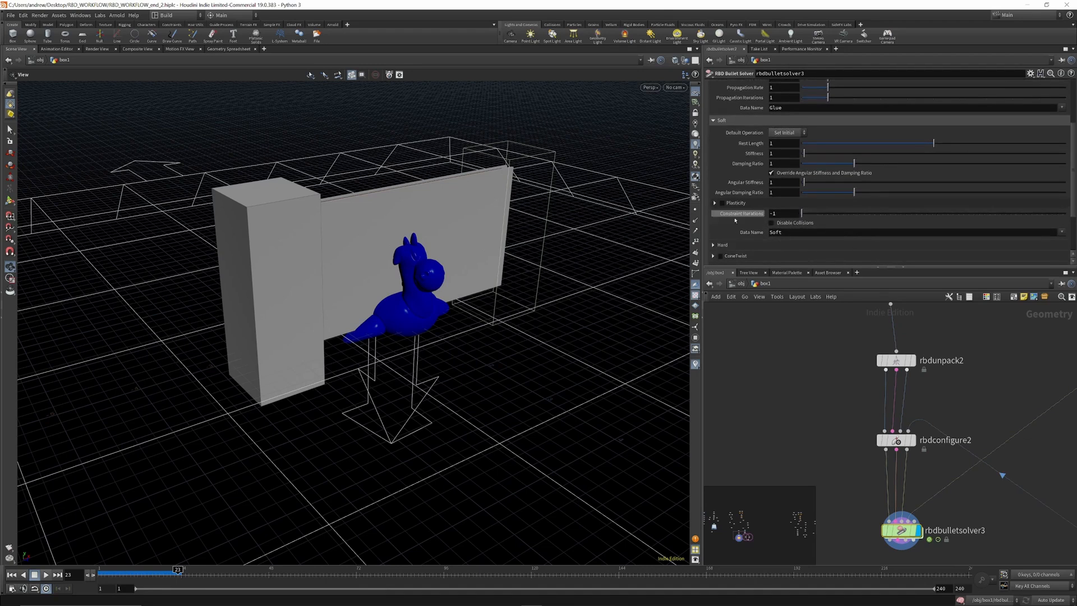
scroll(803, 195, up, 3)
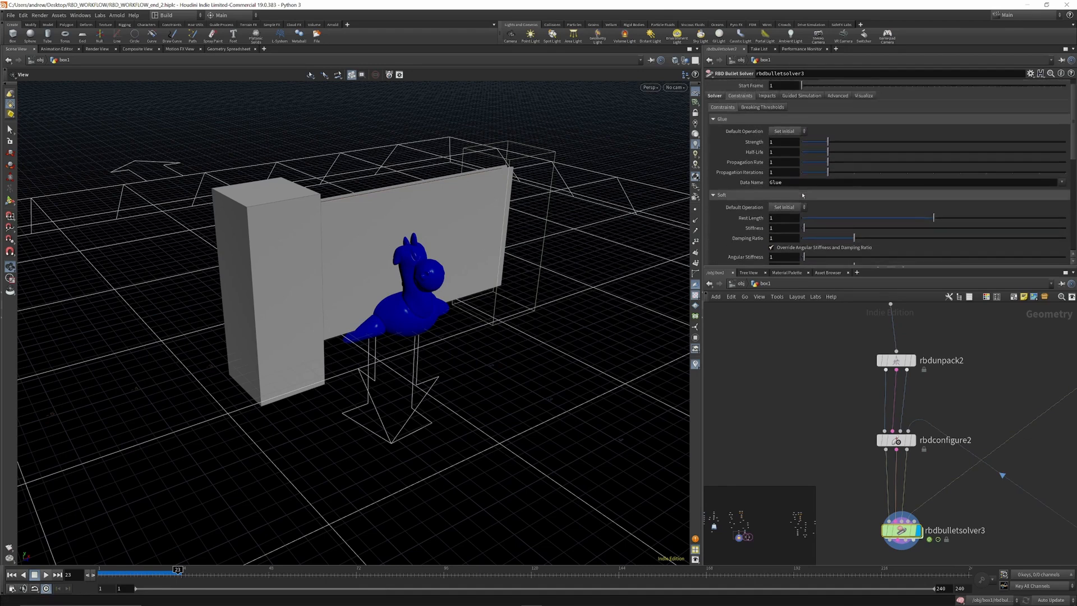
scroll(797, 189, up, 1)
Step: Try a Glue strength of 0 in rbdbulletsolver3 and replay the simulation from the first frame
click(779, 154)
text(0)
key(Return)
click(11, 574)
click(45, 574)
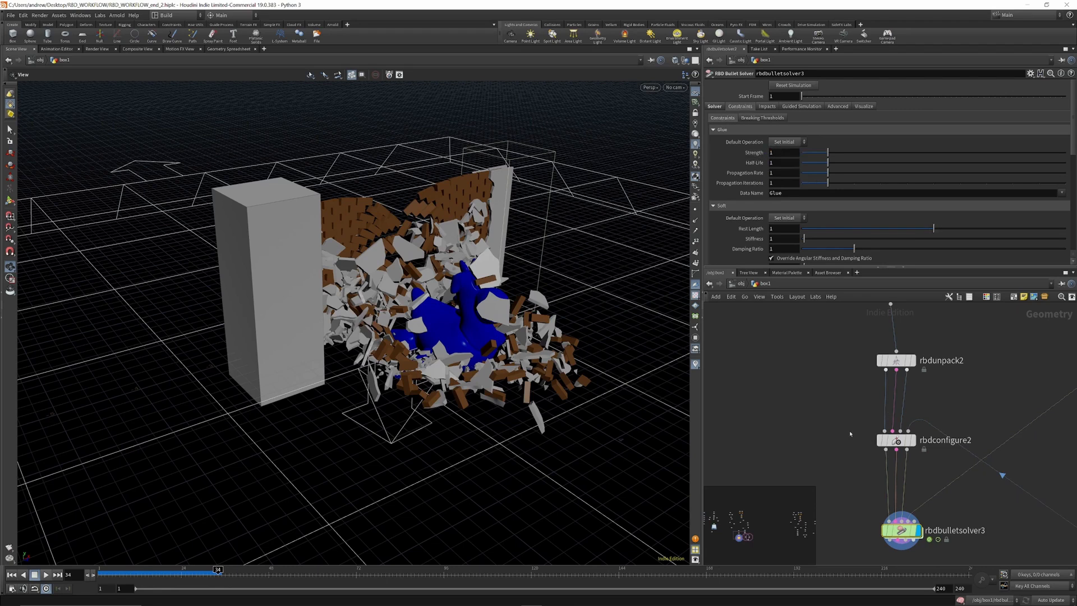
Step: Examine the fracture settings of rbdmaterialfracture3 and trace its branch down through the pack, merge and unpack nodes
scroll(880, 459, down, 5)
scroll(820, 369, up, 5)
scroll(836, 435, down, 6)
scroll(823, 352, up, 5)
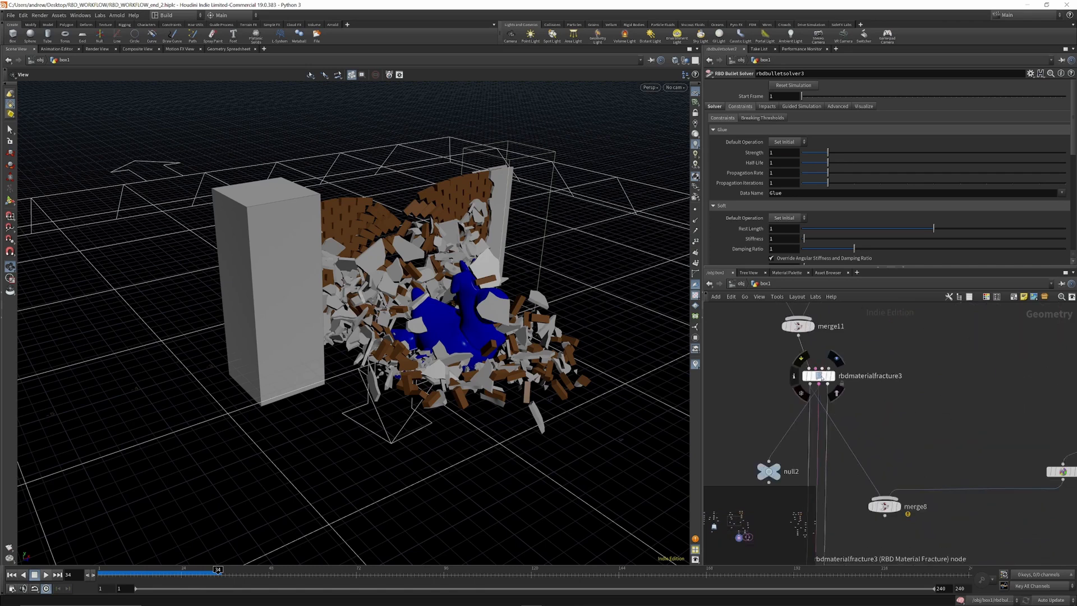
click(821, 377)
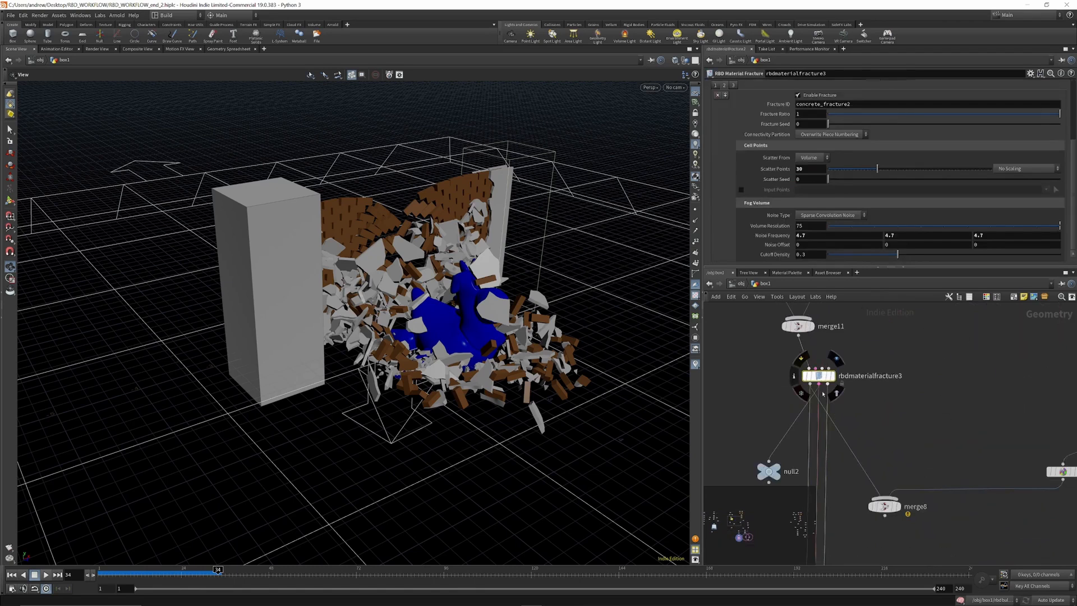
scroll(819, 393, down, 5)
scroll(825, 468, up, 3)
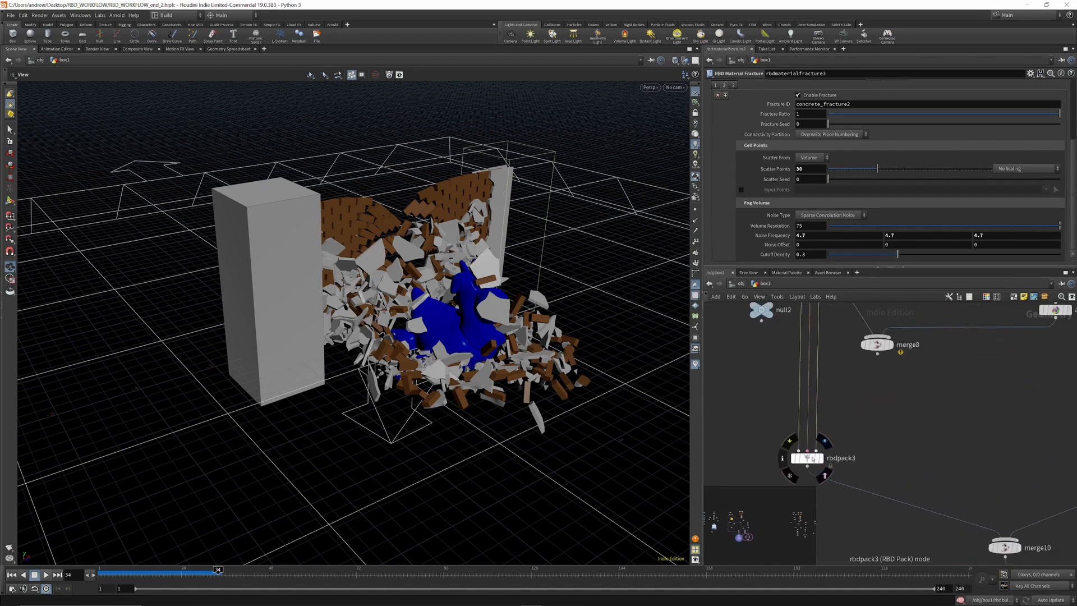
scroll(812, 461, down, 3)
scroll(909, 505, up, 3)
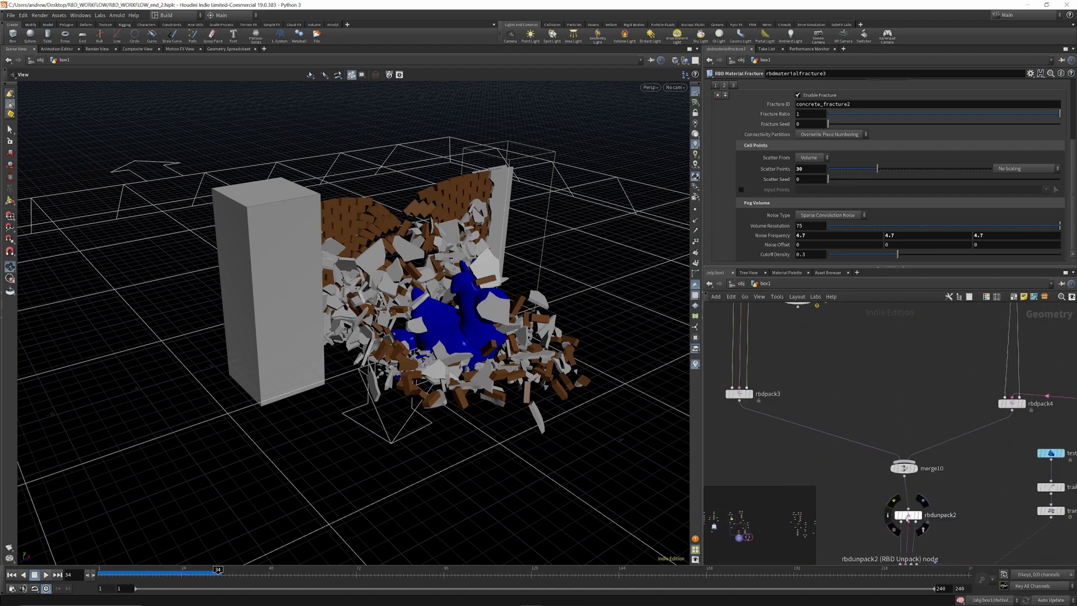
scroll(904, 455, down, 3)
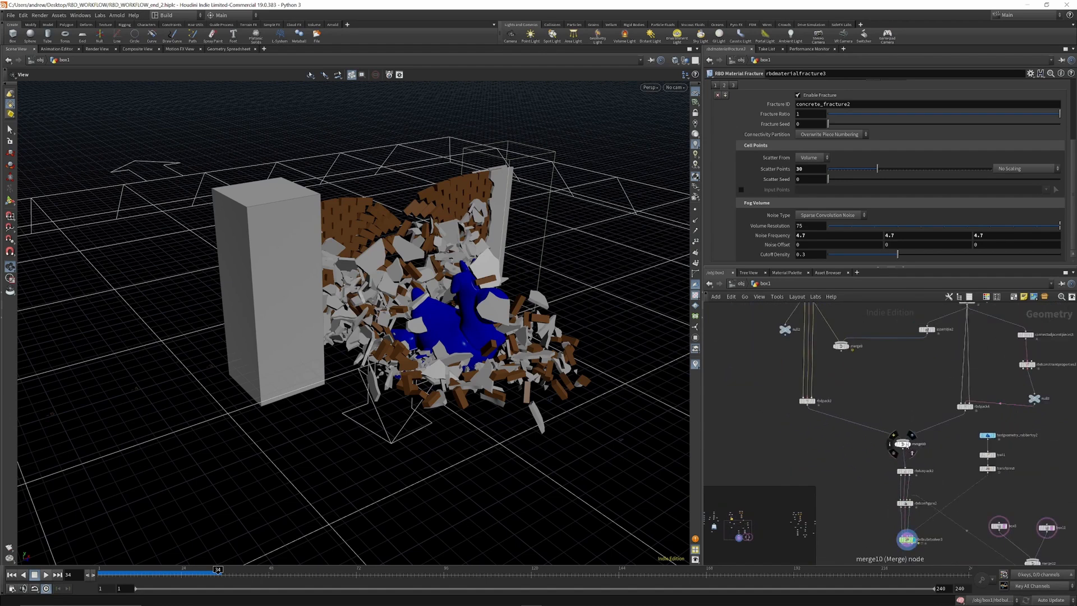
Step: Set the Glue Strength of rbdconstraintproperties3 to 1000
click(1028, 364)
scroll(1027, 364, up, 2)
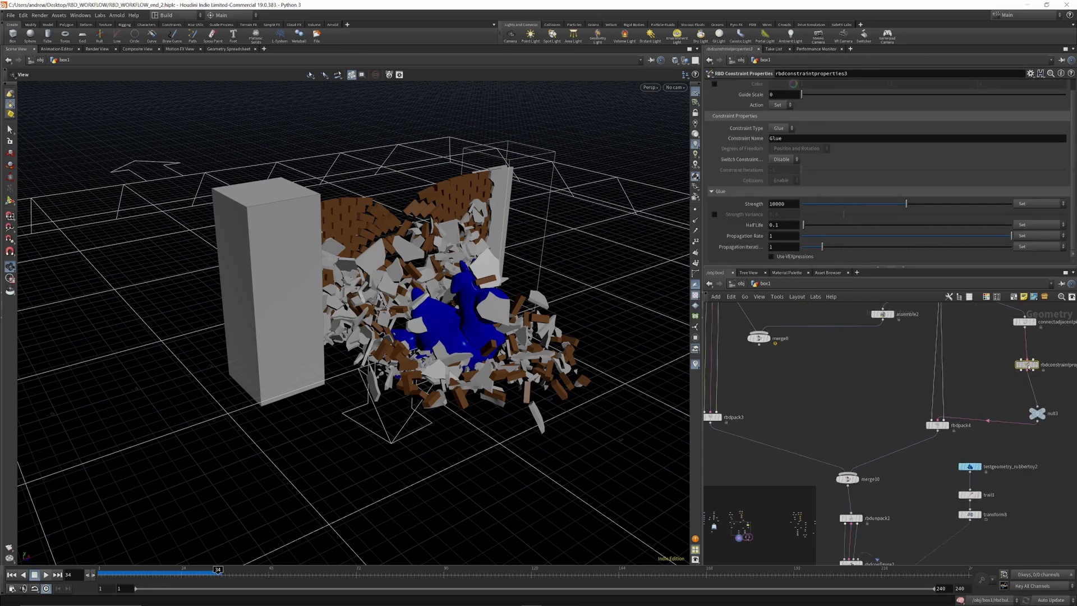
click(784, 203)
key(Return)
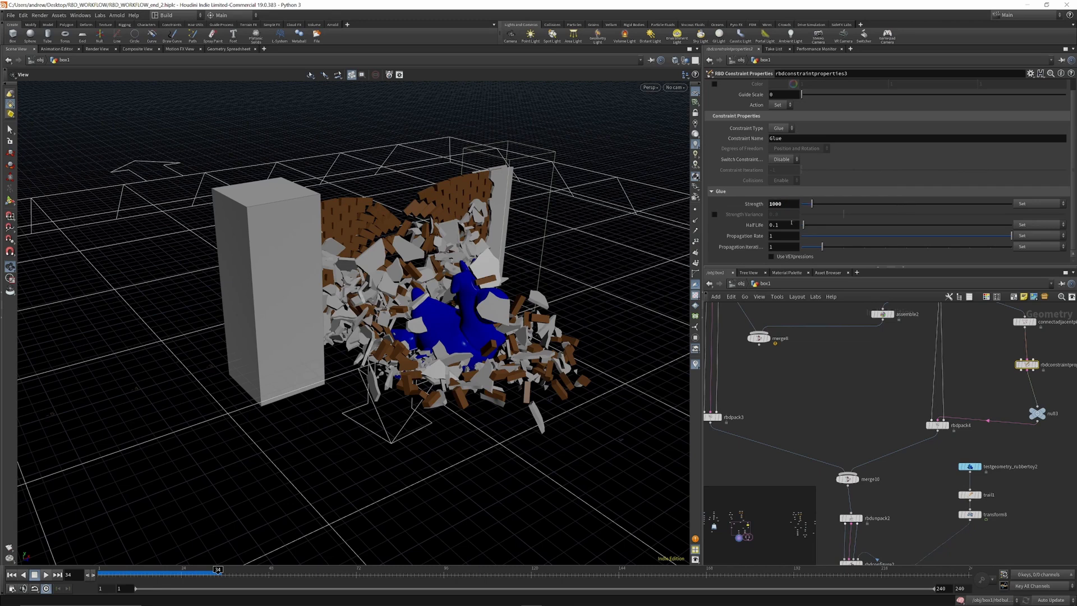
Step: Open the settings of rbdbulletsolver3 and replay the simulation from the first frame
scroll(851, 371, down, 4)
scroll(866, 482, up, 5)
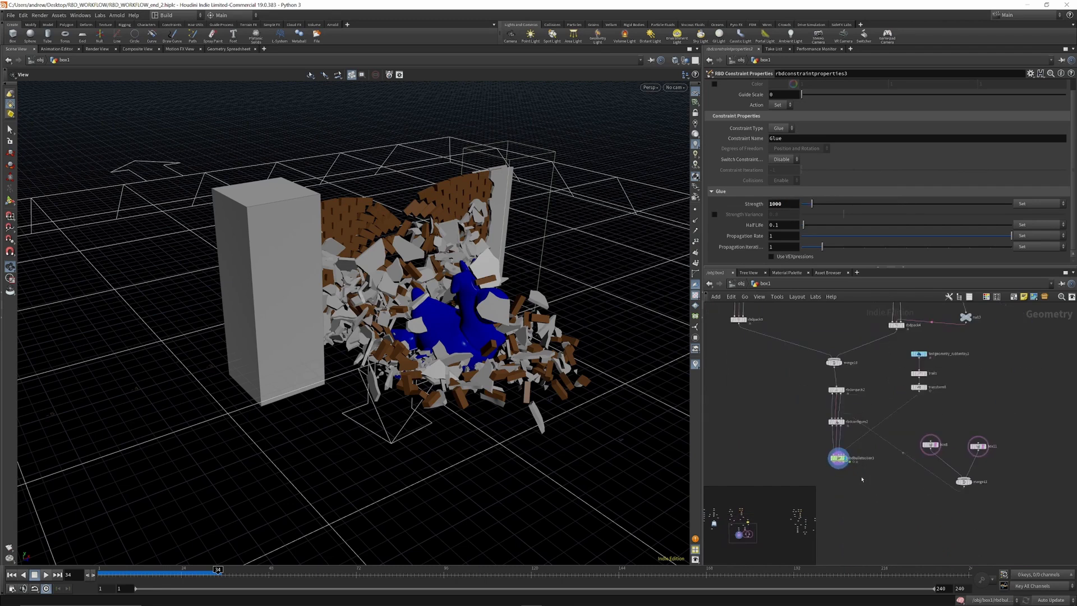
click(826, 450)
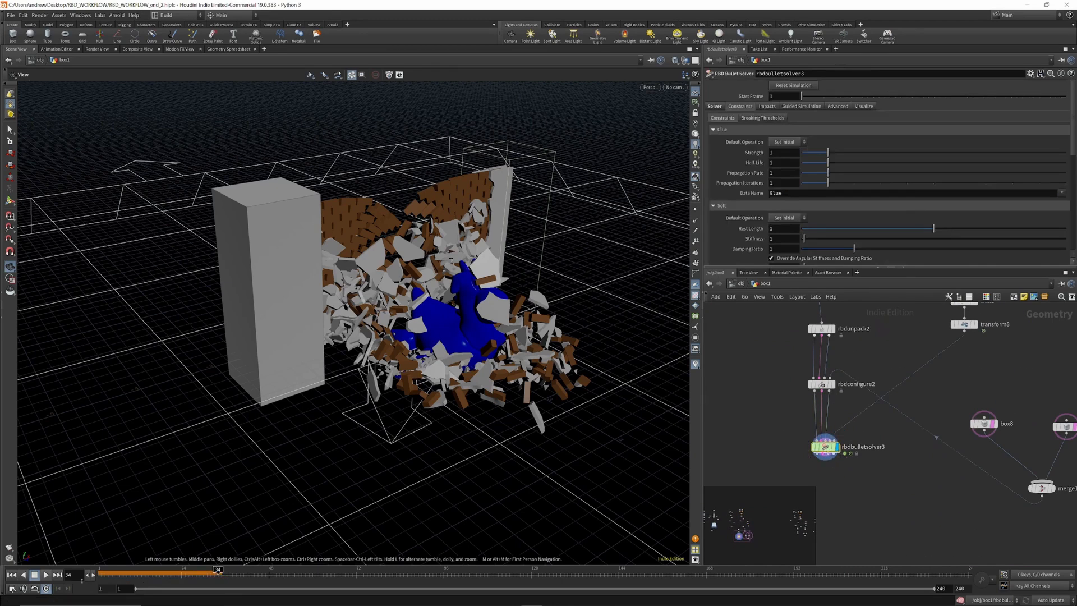
click(12, 575)
click(46, 575)
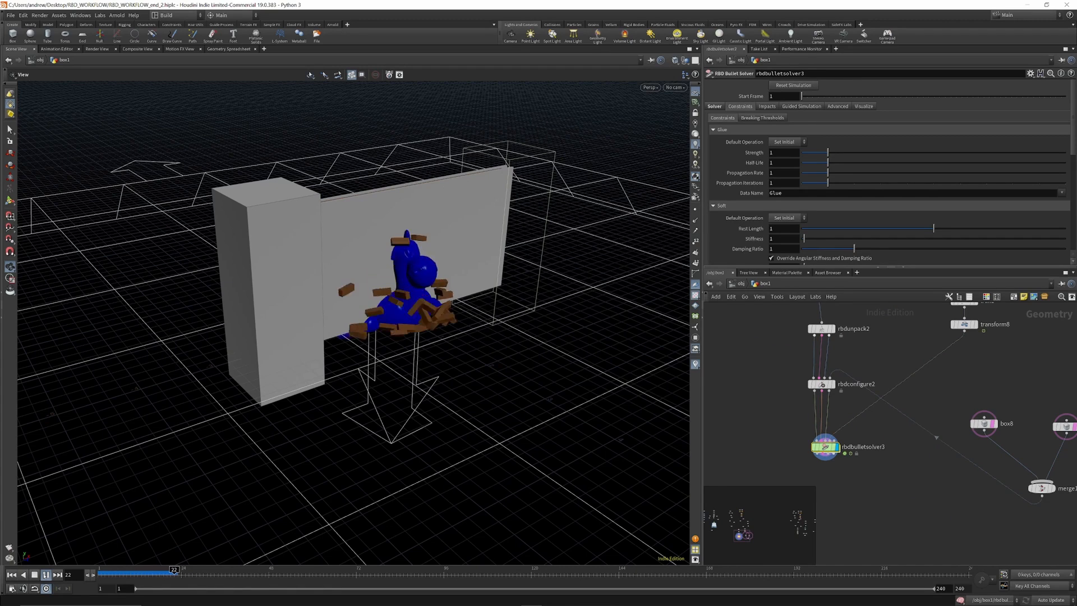
Step: Insert a copy of rbdconstraintproperties3 between rbdmaterialfracture3 and rbdpack3 and replay the simulation from the first frame
scroll(878, 443, down, 3)
scroll(879, 444, down, 4)
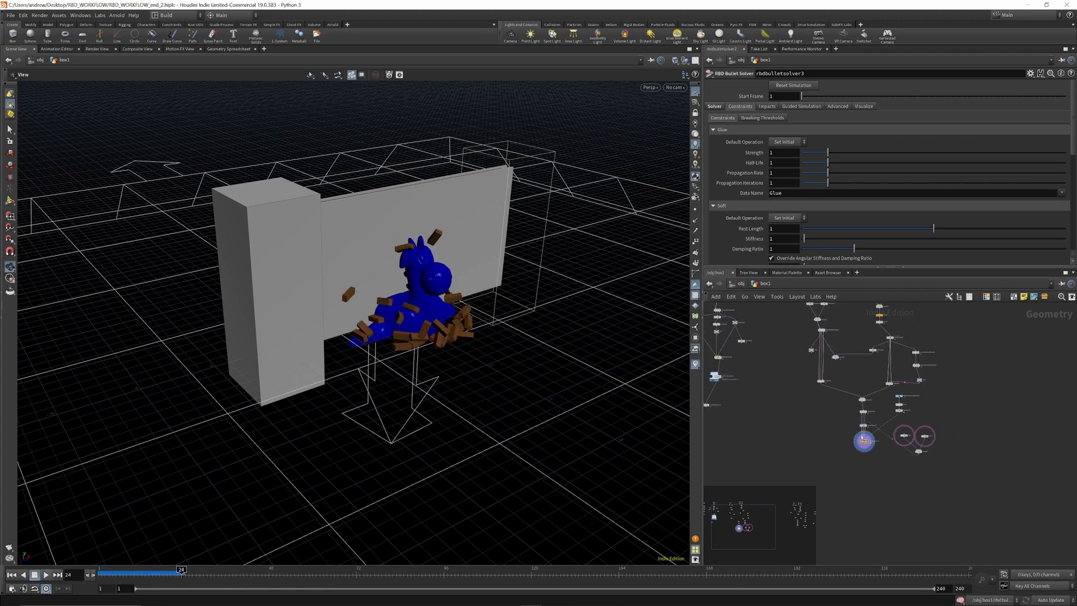
scroll(854, 426, down, 2)
scroll(836, 377, up, 6)
scroll(837, 377, up, 2)
scroll(836, 377, down, 4)
scroll(948, 452, up, 5)
scroll(950, 478, down, 5)
scroll(999, 427, up, 3)
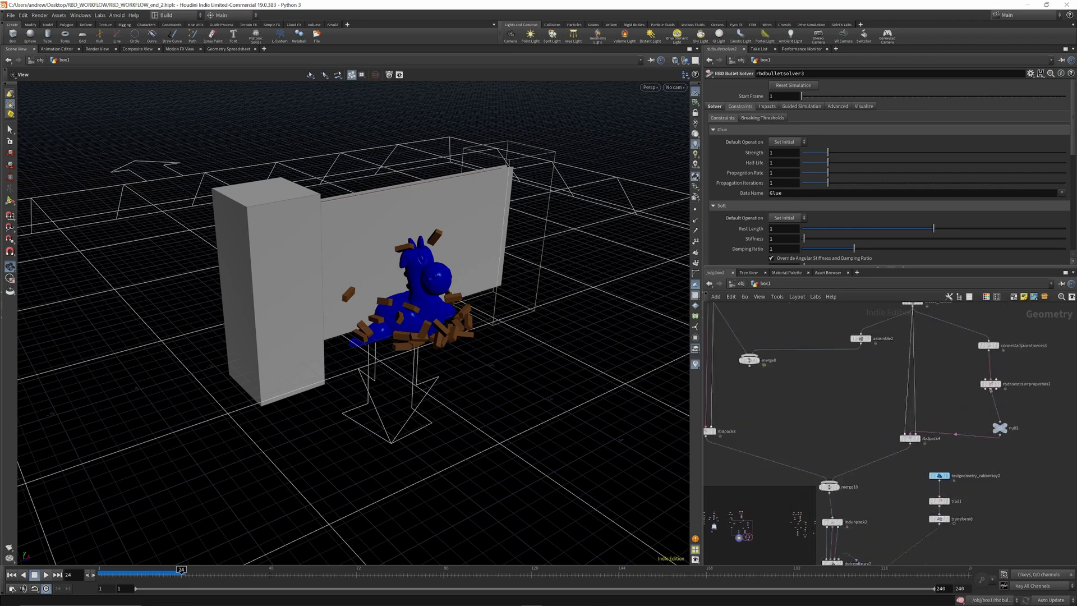
click(1005, 386)
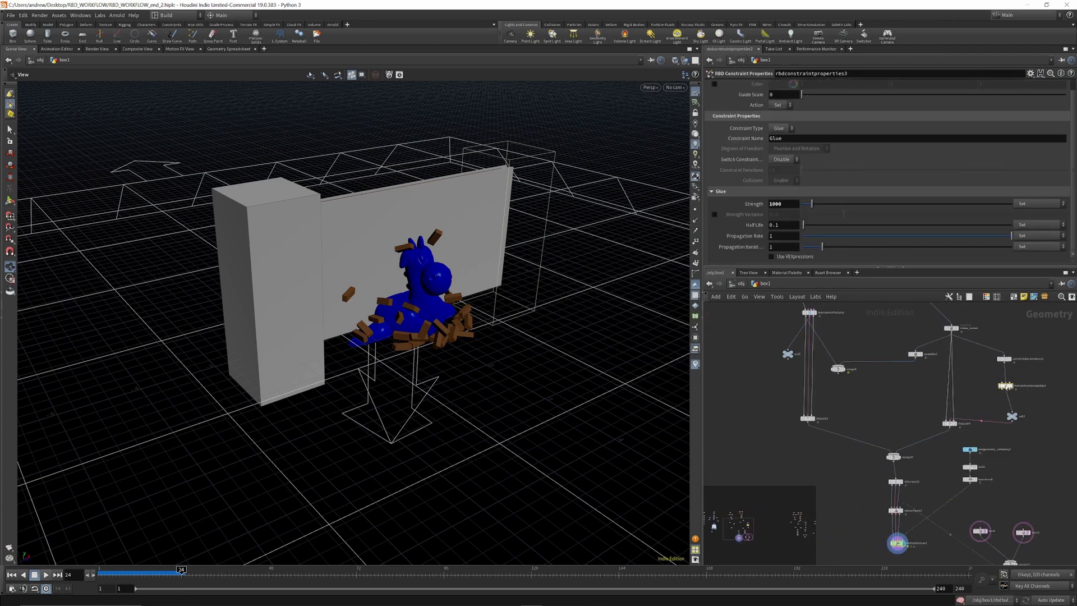
alt+drag(1006, 386, 809, 386)
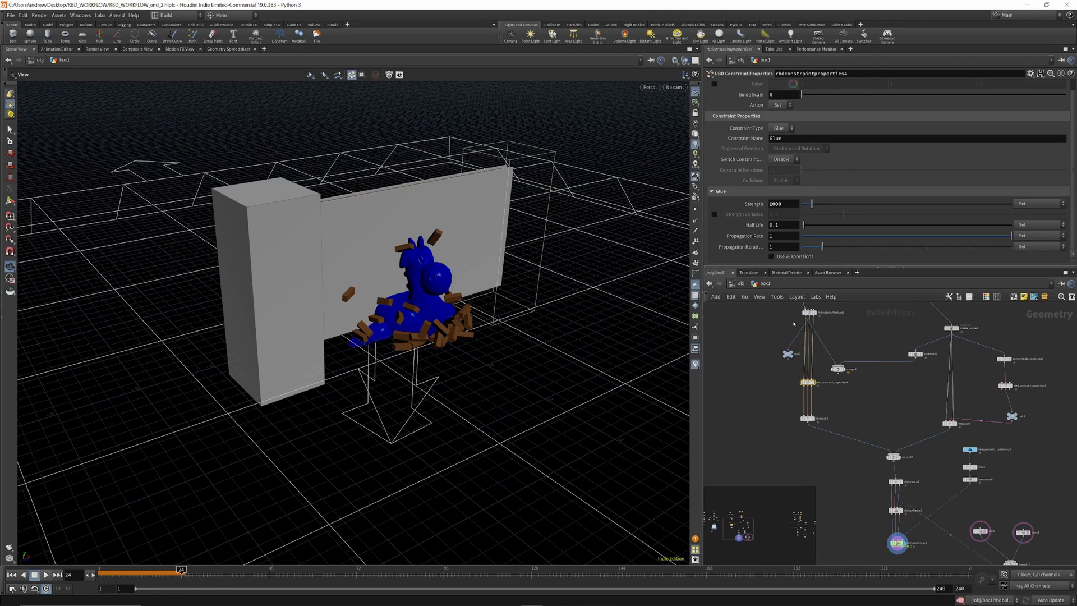
scroll(803, 430, down, 3)
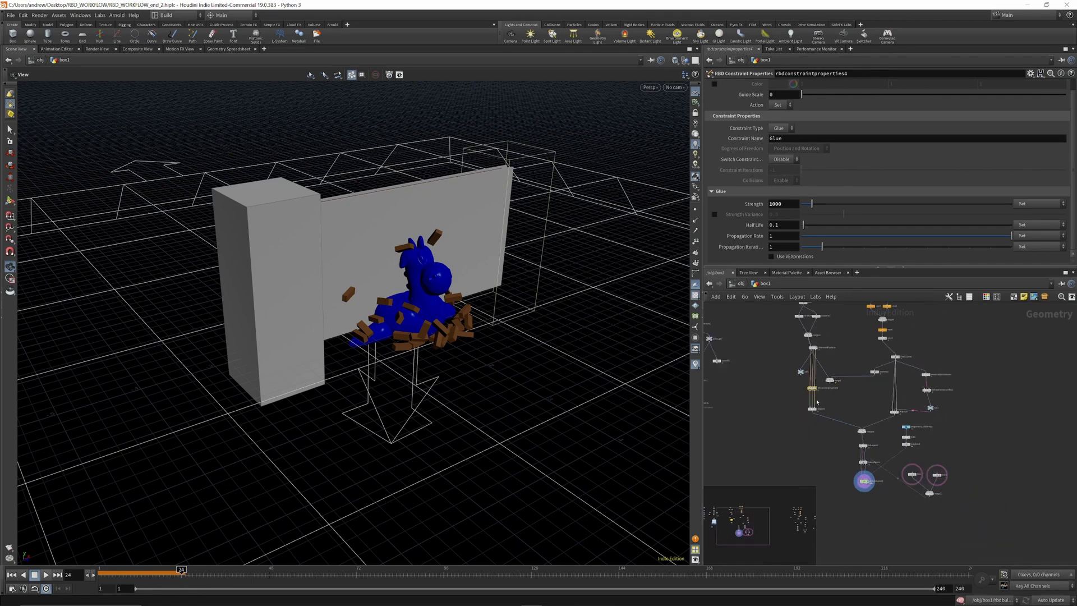
click(12, 575)
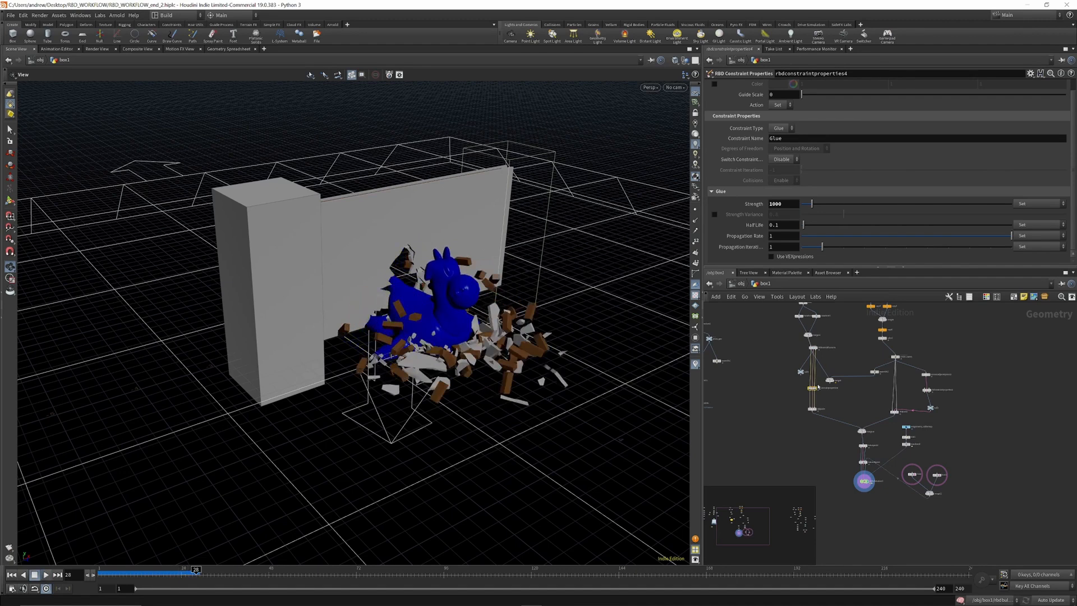
Step: Set the Glue Strength of rbdconstraintproperties4 to 100 and inspect the replayed wall break from several angles
scroll(810, 385, up, 5)
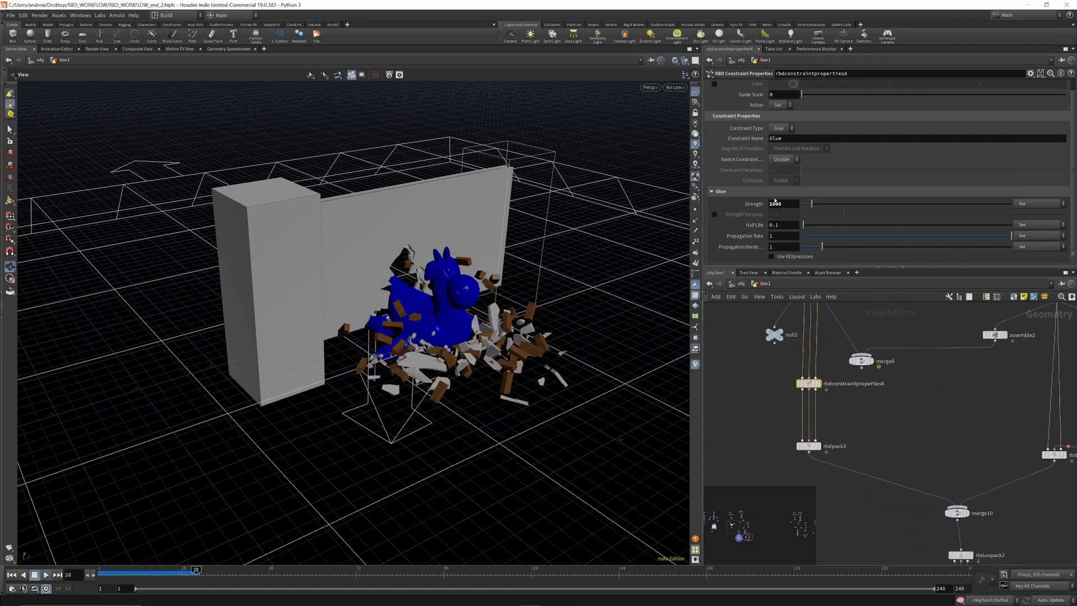
click(783, 204)
key(Return)
click(11, 574)
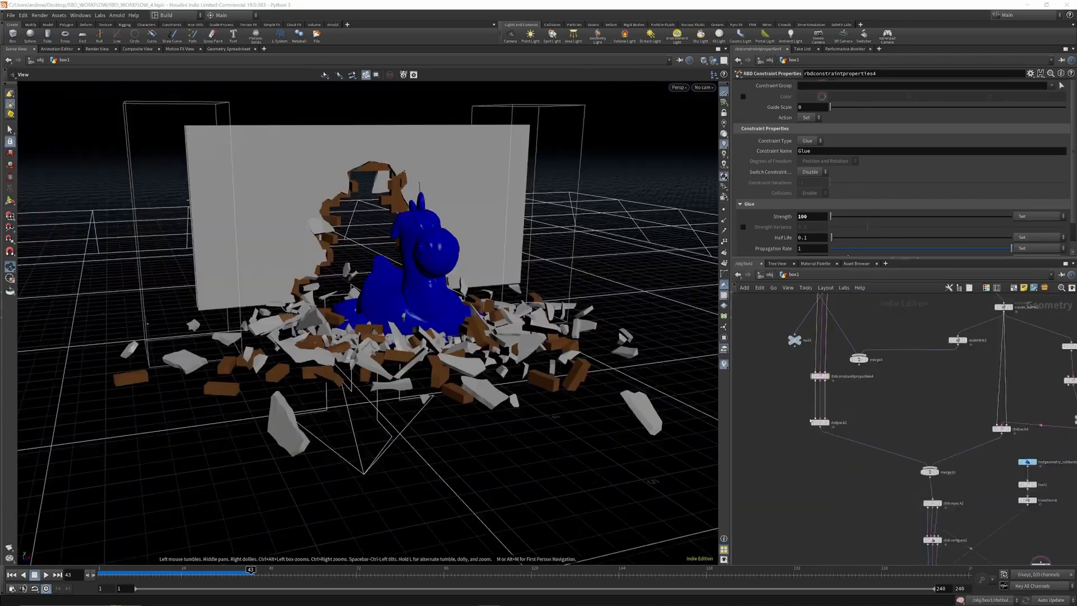
scroll(296, 310, down, 4)
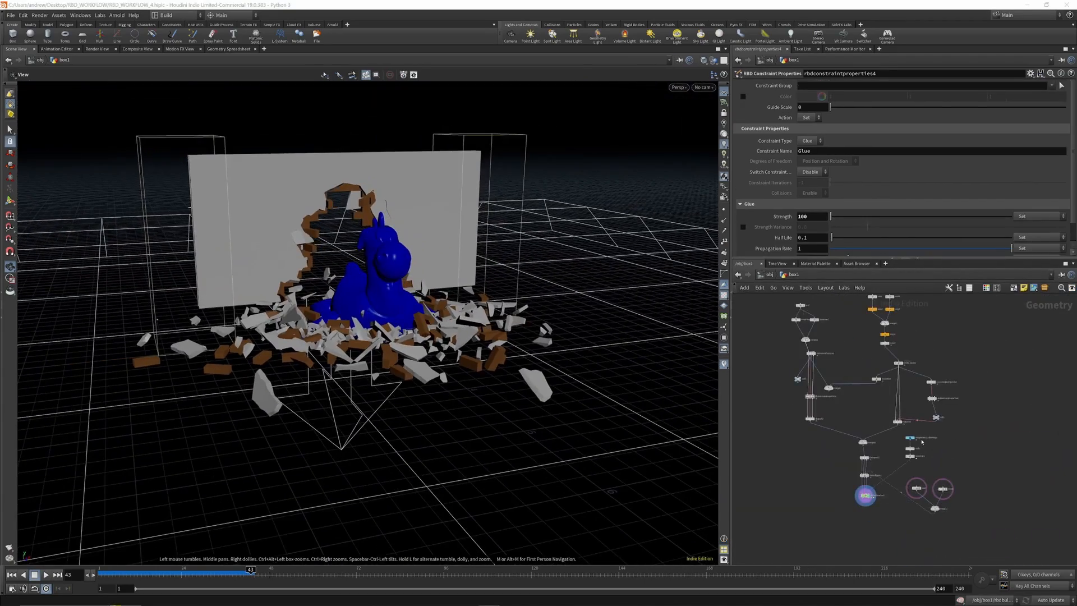
scroll(966, 443, down, 2)
drag(402, 258, 325, 221)
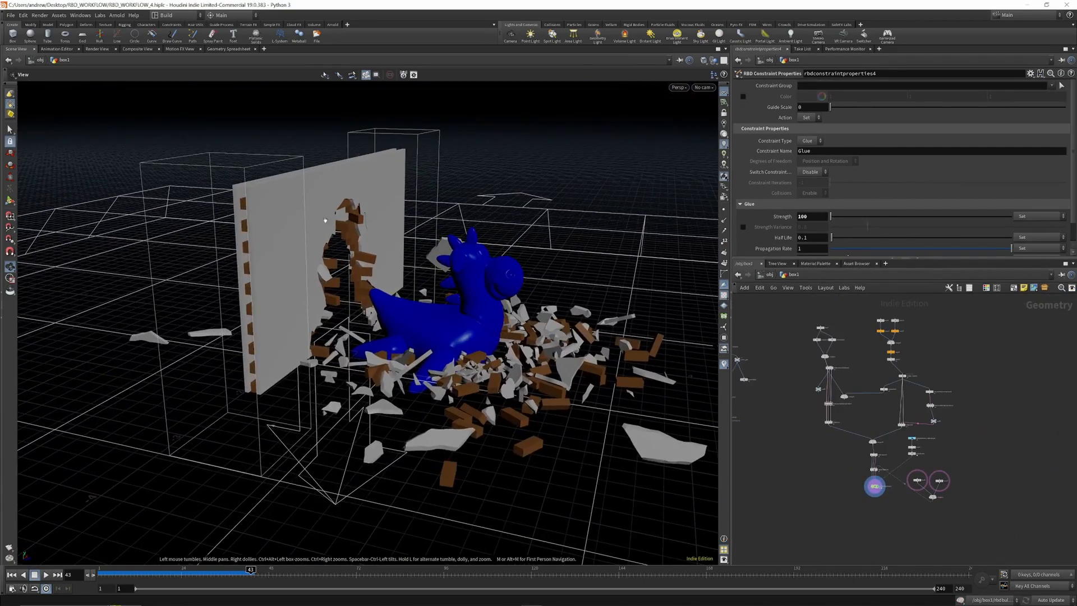
drag(259, 200, 558, 365)
scroll(974, 433, up, 3)
scroll(957, 440, down, 3)
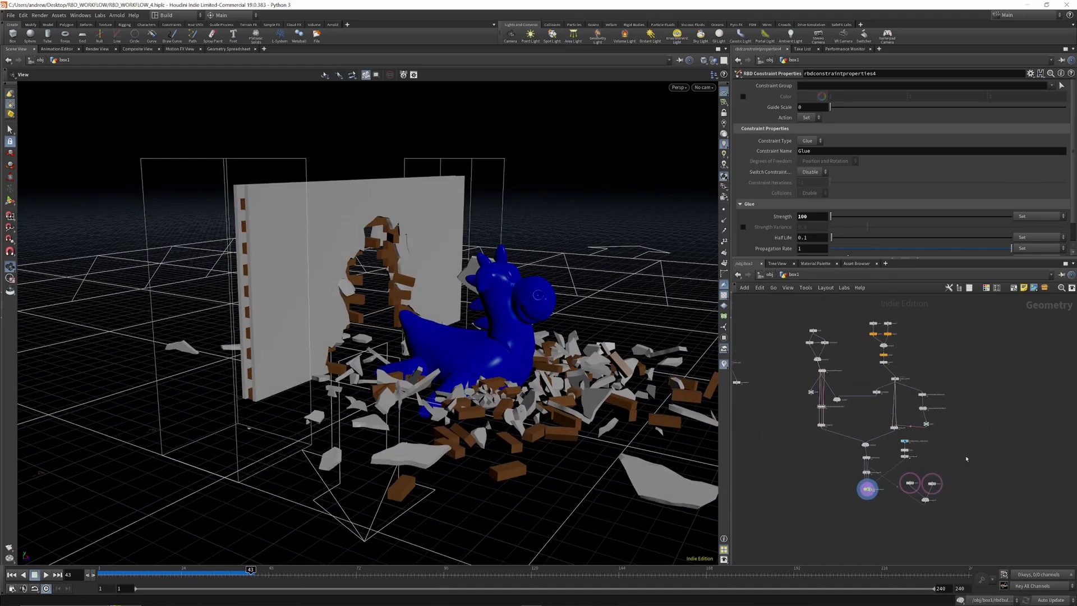
Step: Add a Merge node in the empty area beside the brick constraint branch
key(Tab)
text(mer)
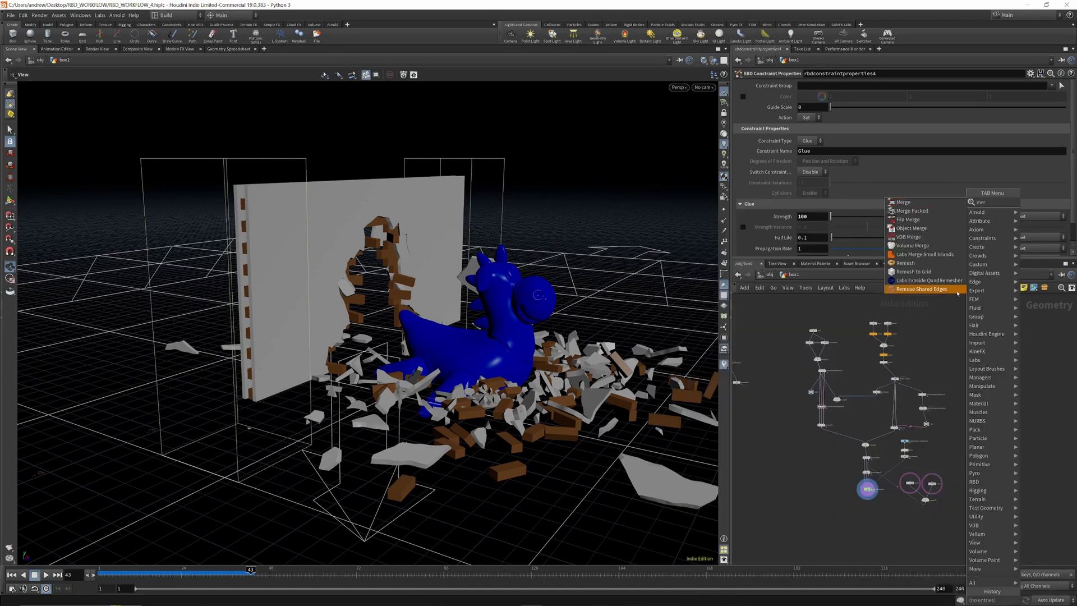
click(912, 202)
click(975, 419)
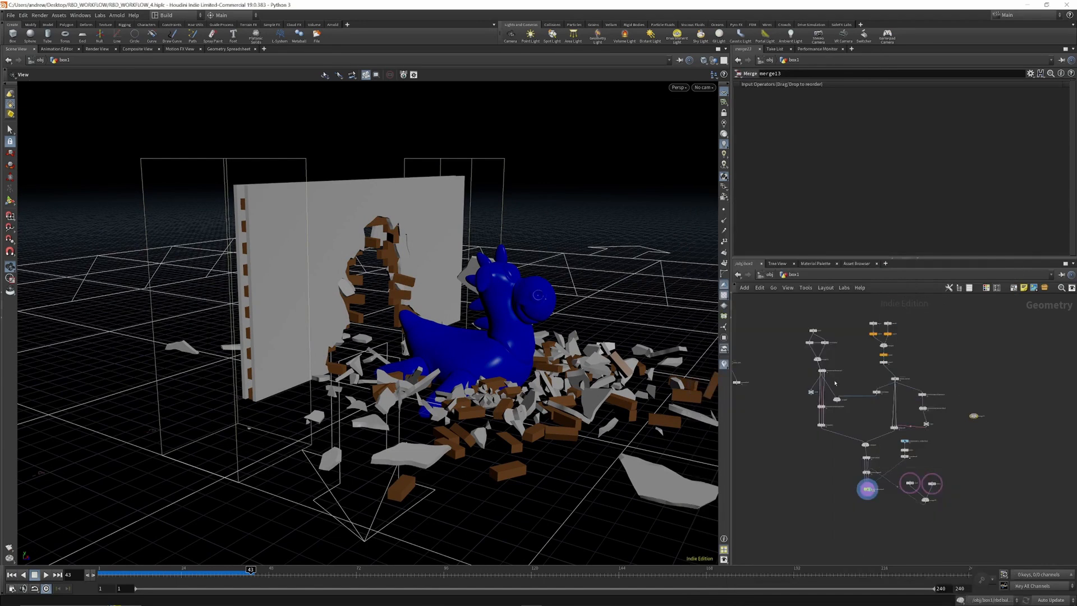
Step: Display merge8 and merge11 in turn to compare the fractured wall layers with the unfractured panels
scroll(832, 382, up, 5)
scroll(807, 463, down, 5)
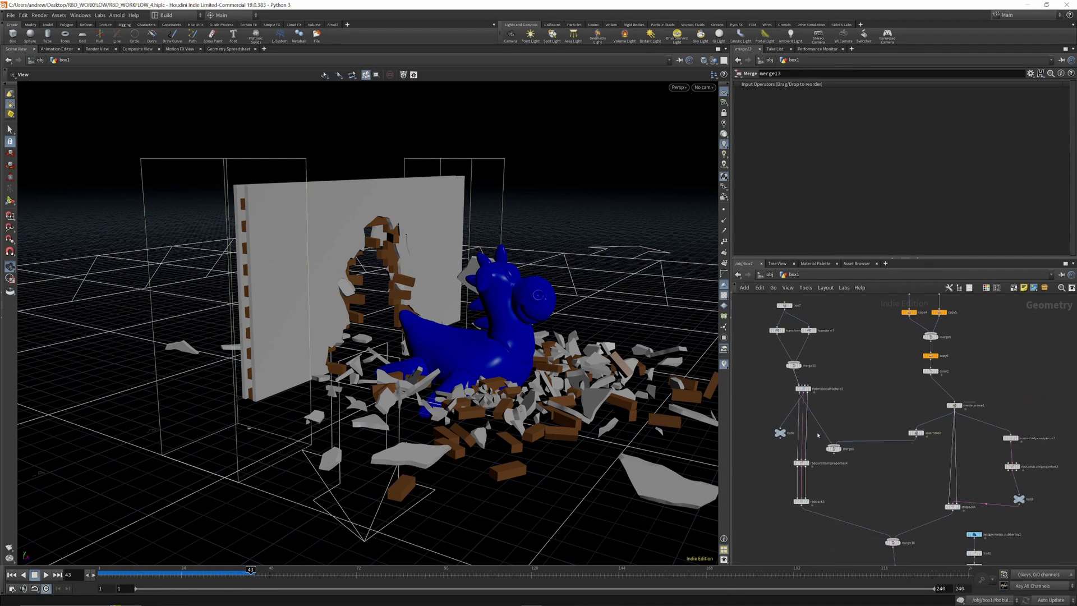
drag(839, 452, 846, 440)
click(849, 430)
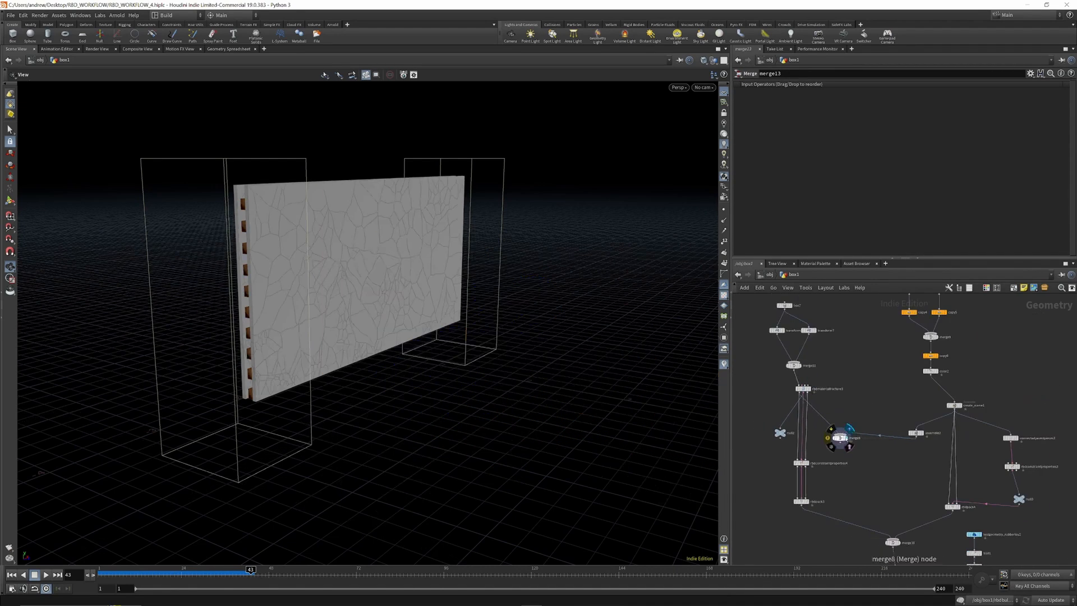
scroll(832, 430, down, 4)
scroll(832, 431, up, 3)
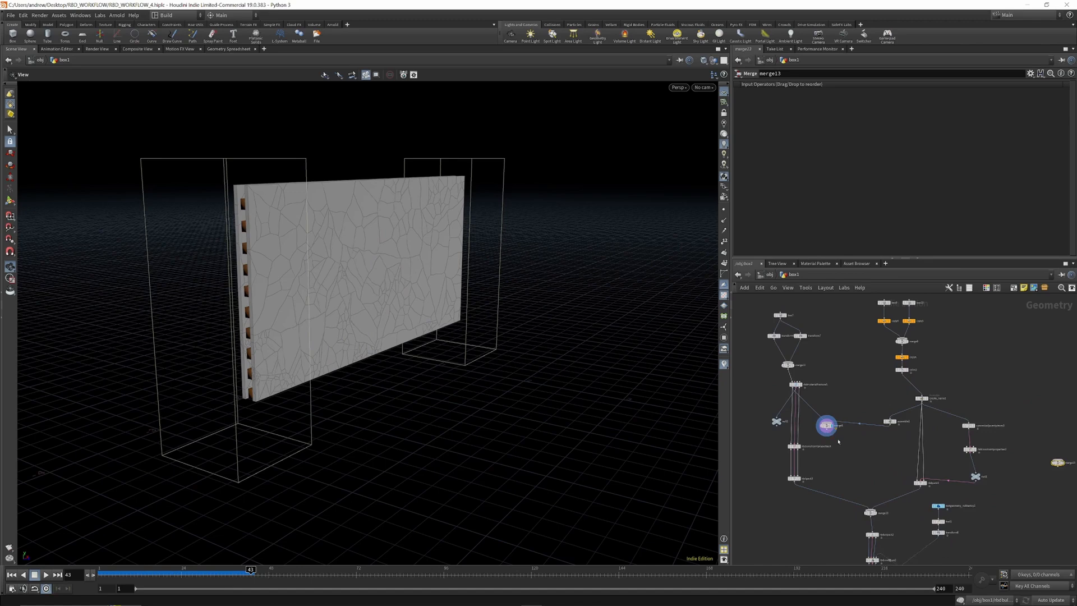
scroll(806, 388, up, 4)
click(778, 337)
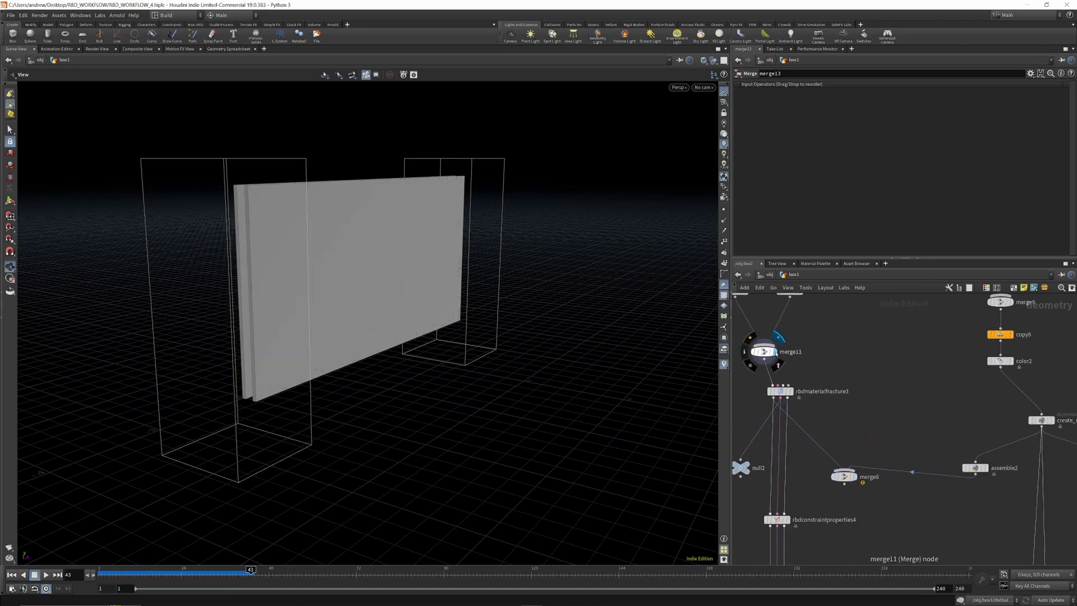
click(764, 360)
scroll(872, 404, down, 4)
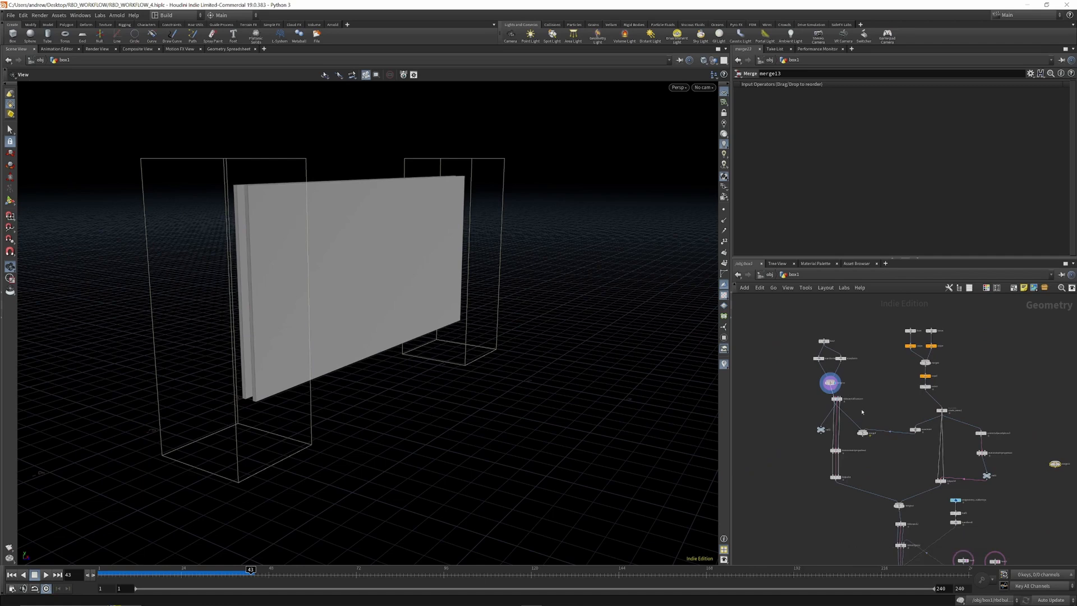
Step: Try wiring merge8 into the new merge node while displaying the combined wall, and disconnect it again
scroll(858, 426, up, 4)
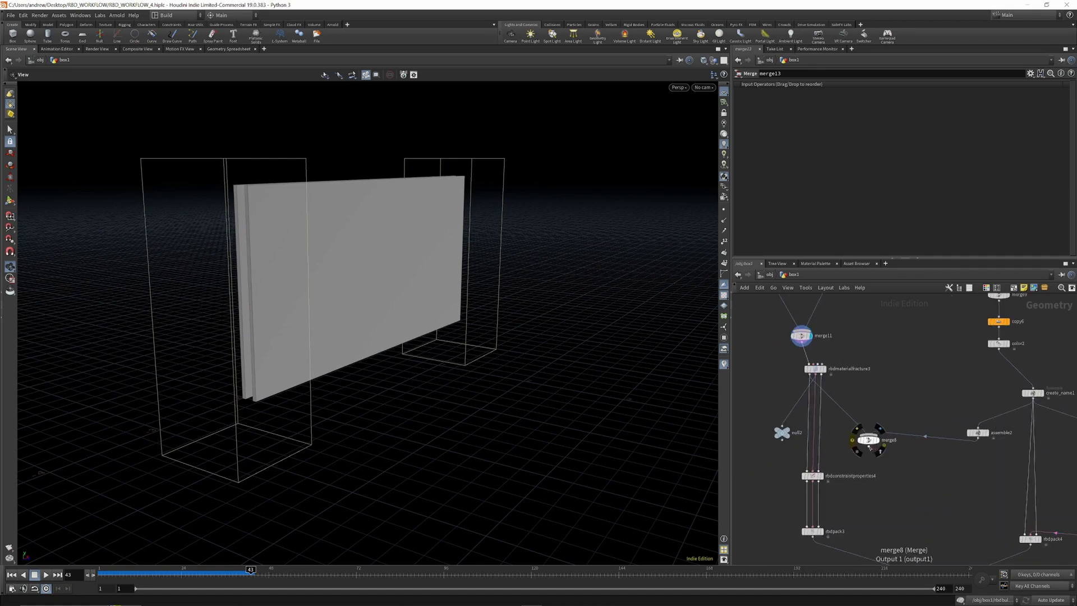
scroll(883, 457, down, 4)
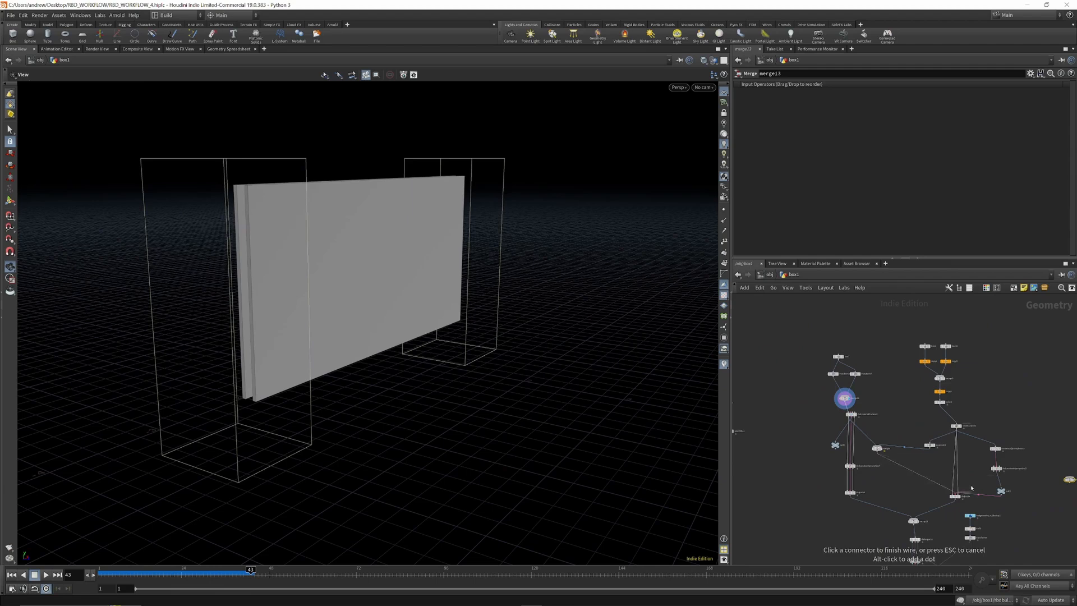
click(914, 517)
scroll(883, 450, up, 4)
click(879, 444)
drag(298, 212, 683, 390)
middle_drag(1025, 464, 949, 405)
scroll(938, 396, down, 6)
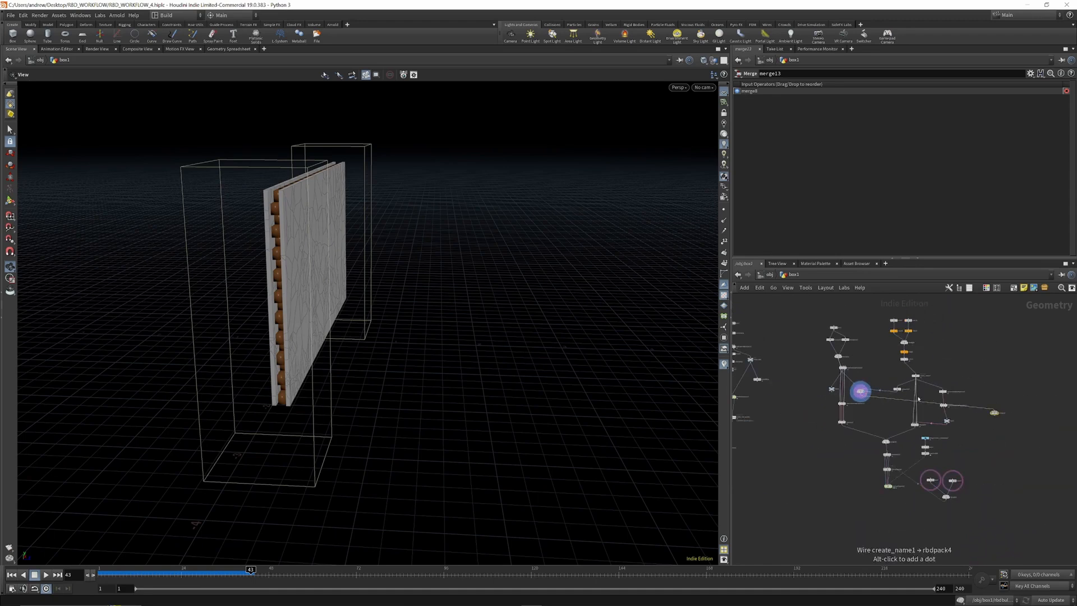
drag(995, 413, 968, 376)
scroll(873, 375, up, 5)
scroll(841, 373, up, 2)
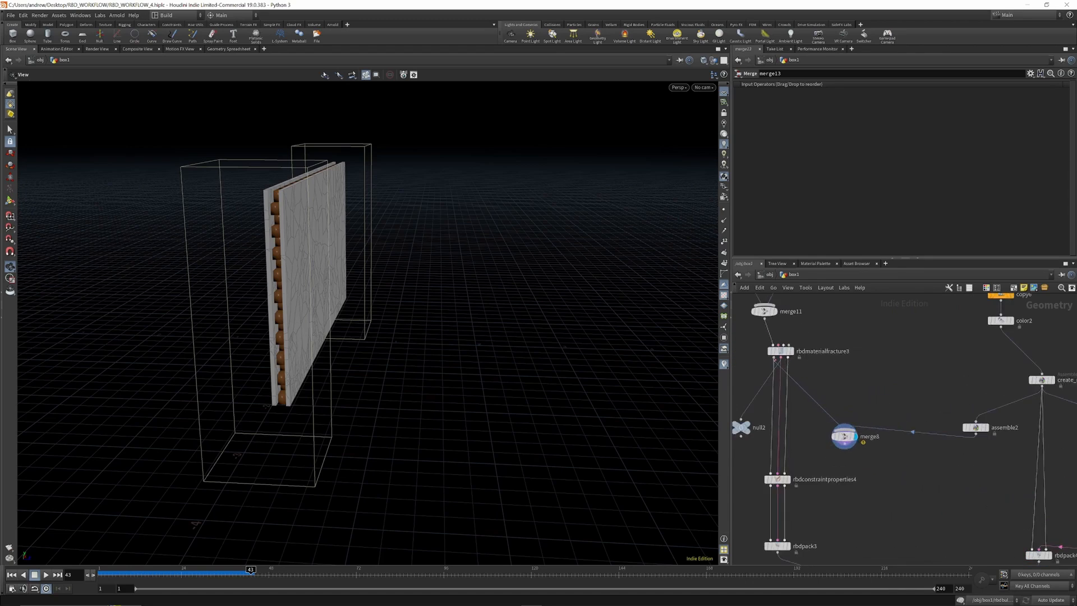
Step: Wire the outputs of rbdmaterialfracture3 and create_name1 into merge13 and display the merged panels and bricks
click(774, 359)
scroll(917, 399, down, 5)
click(1018, 391)
click(959, 397)
click(1018, 390)
click(1026, 386)
Step: Duplicate the brick branch's adjacent-pieces, constraint properties and null chain and connect the copy below merge13
scroll(1010, 389, up, 3)
scroll(930, 367, down, 2)
drag(934, 369, 898, 442)
key(ctrl+c)
key(ctrl+v)
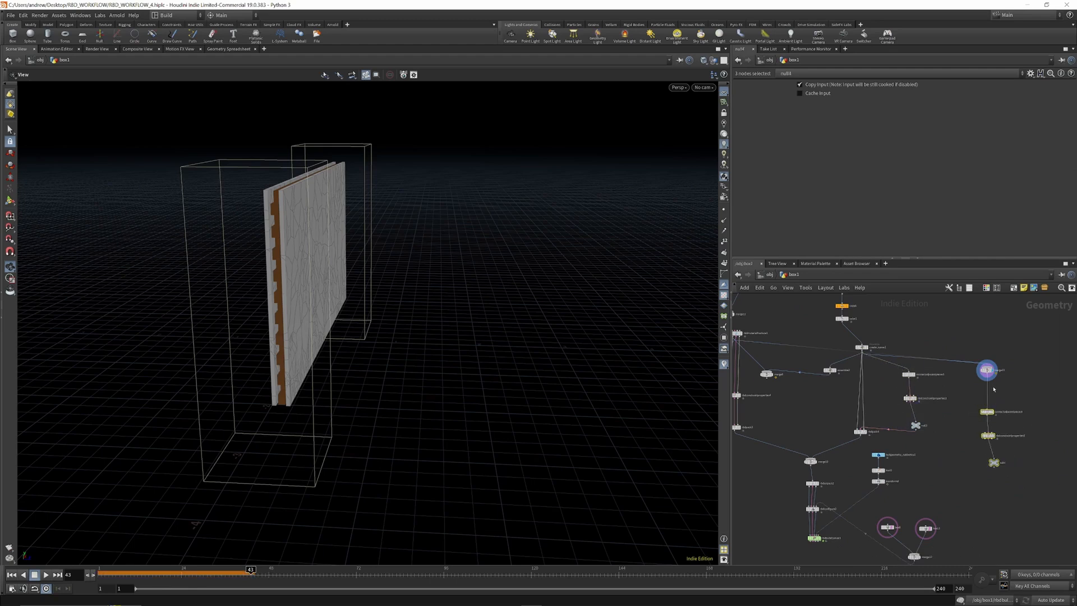
Step: Display connectadjacentpieces4 and set its Connection Type to Adjacent Pieces from Points
click(995, 403)
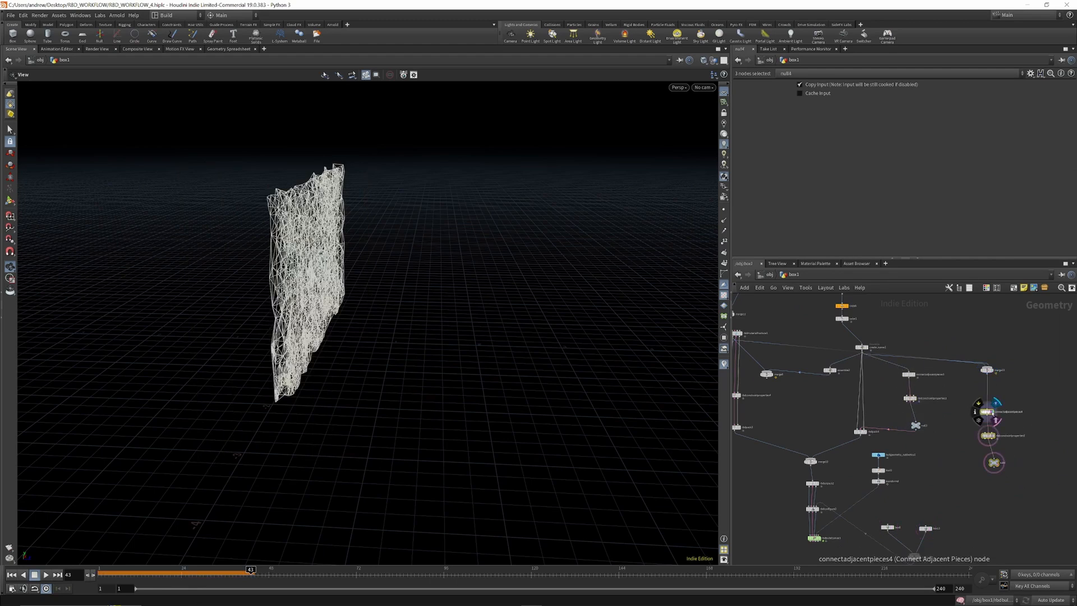
click(987, 411)
click(823, 85)
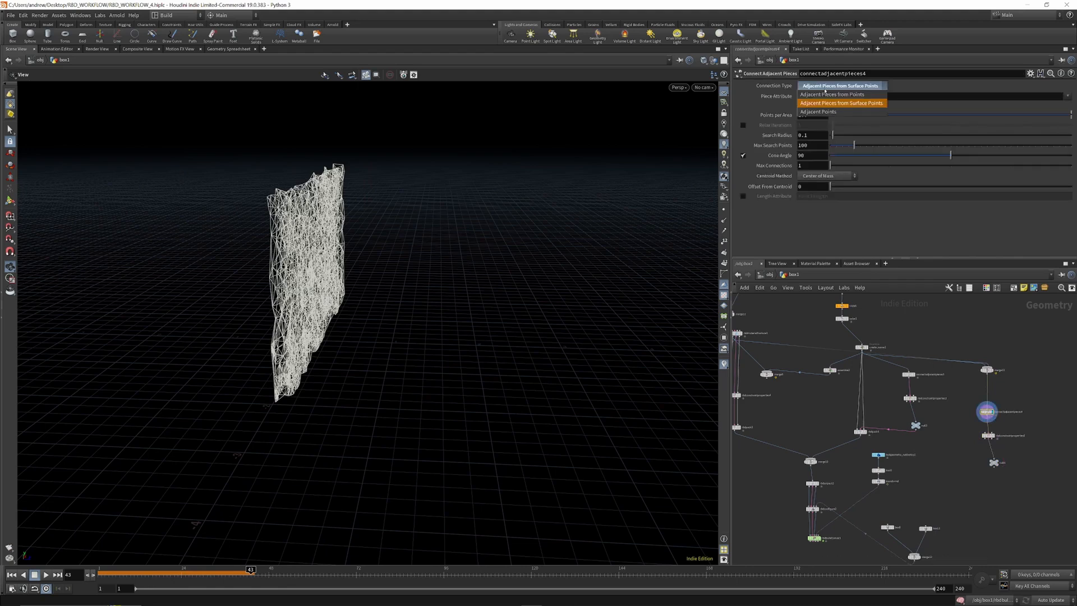
click(822, 115)
click(846, 87)
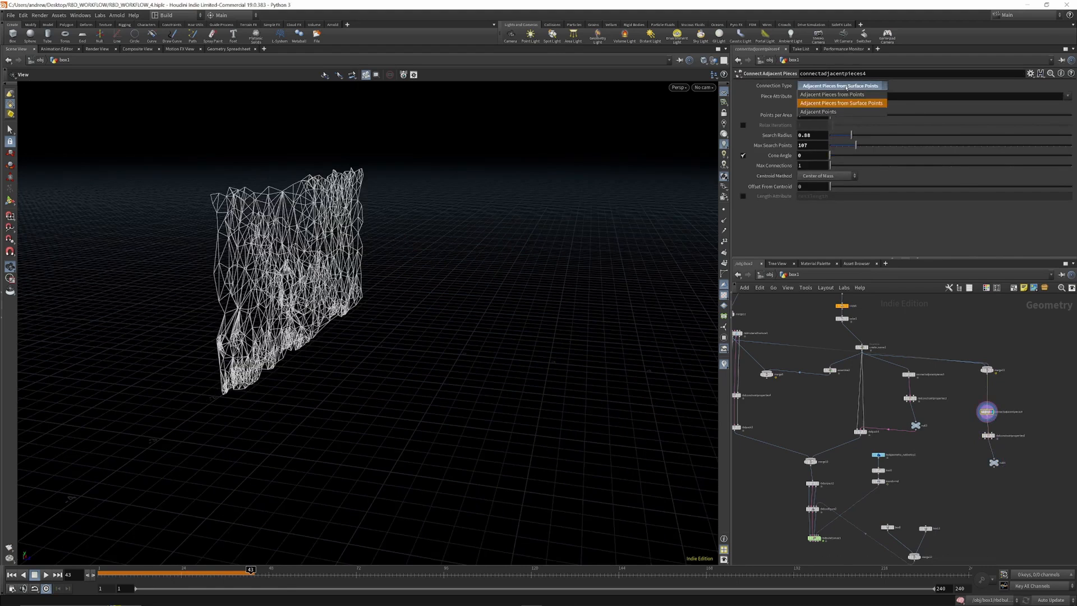
click(847, 93)
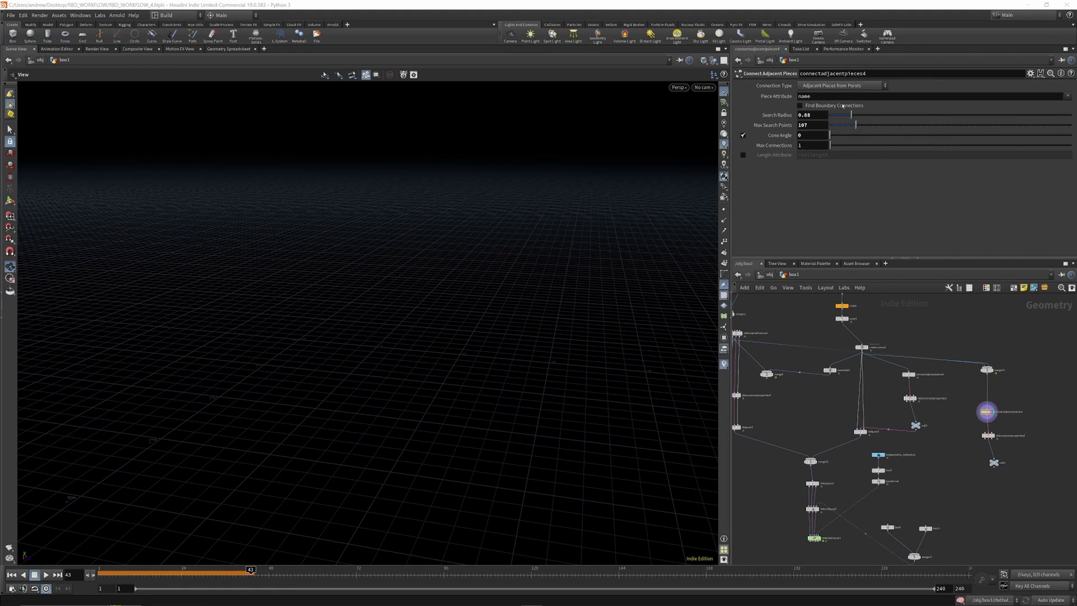
Step: Set connectadjacentpieces4 to a Search Radius of .1, 100 Max Search Points and a Cone Angle of 90
click(814, 115)
text(.1)
key(Return)
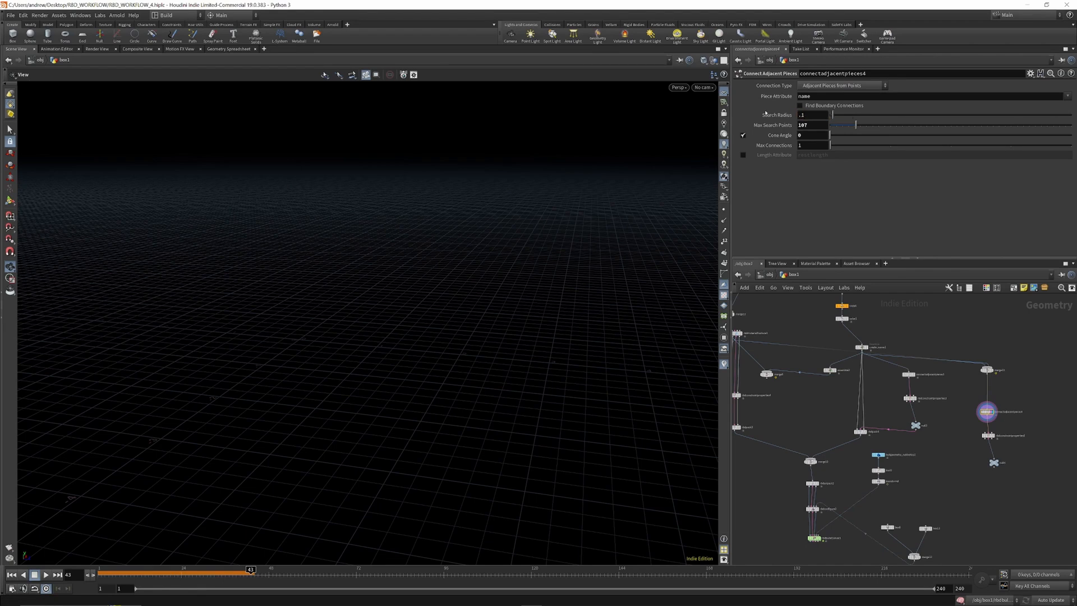
click(814, 125)
key(Return)
double_click(813, 136)
key(Return)
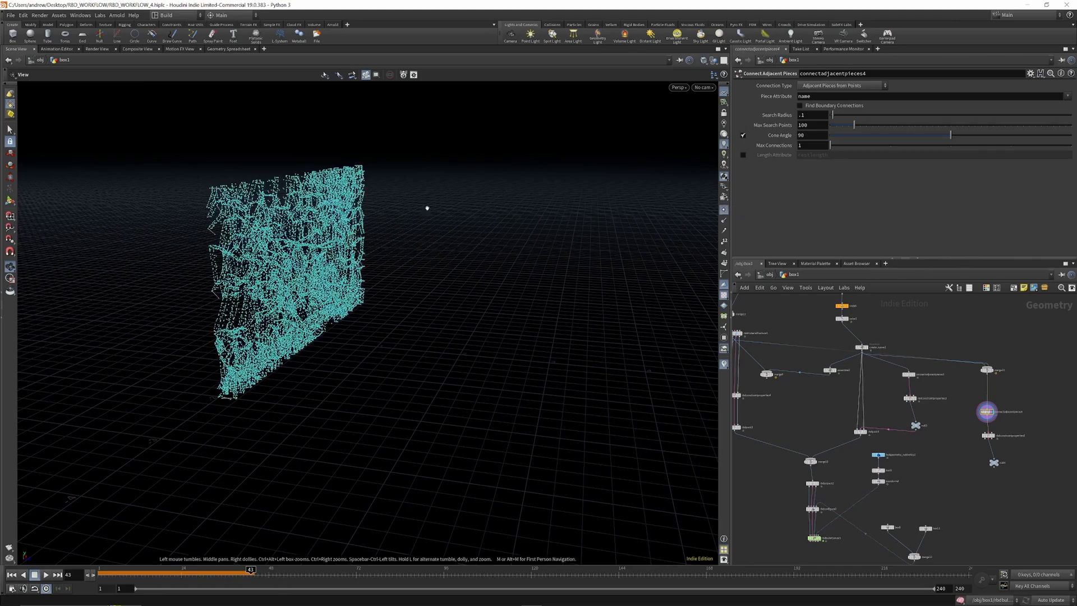
drag(358, 180, 305, 224)
scroll(306, 224, up, 5)
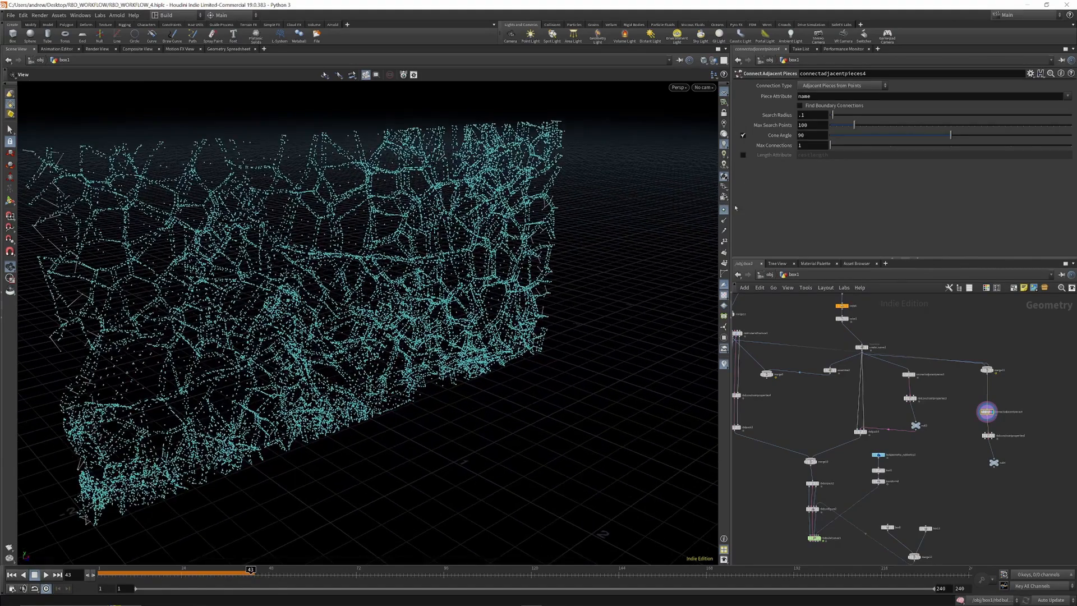
Step: Turn off the viewport's point display and display rbdconstraintproperties5 below connectadjacentpieces4
drag(320, 178, 291, 198)
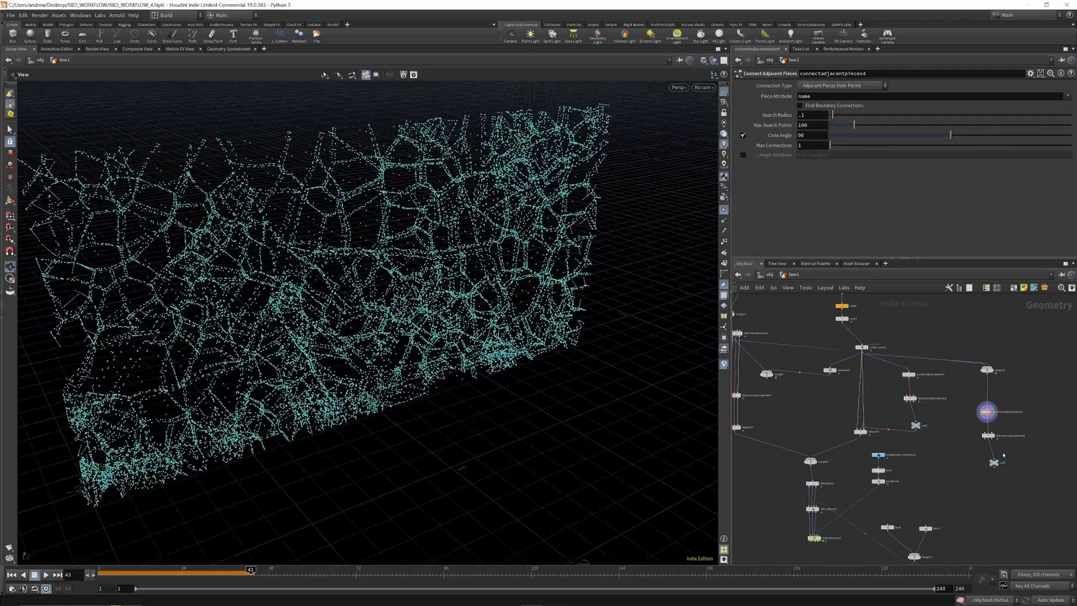
scroll(1015, 404, down, 5)
scroll(1014, 411, up, 9)
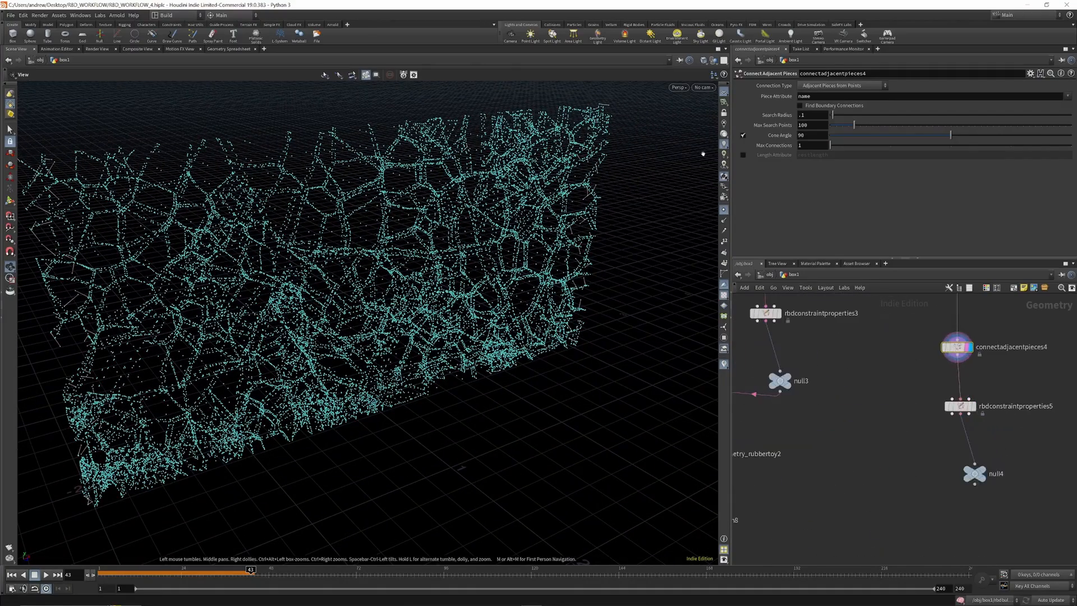
click(724, 209)
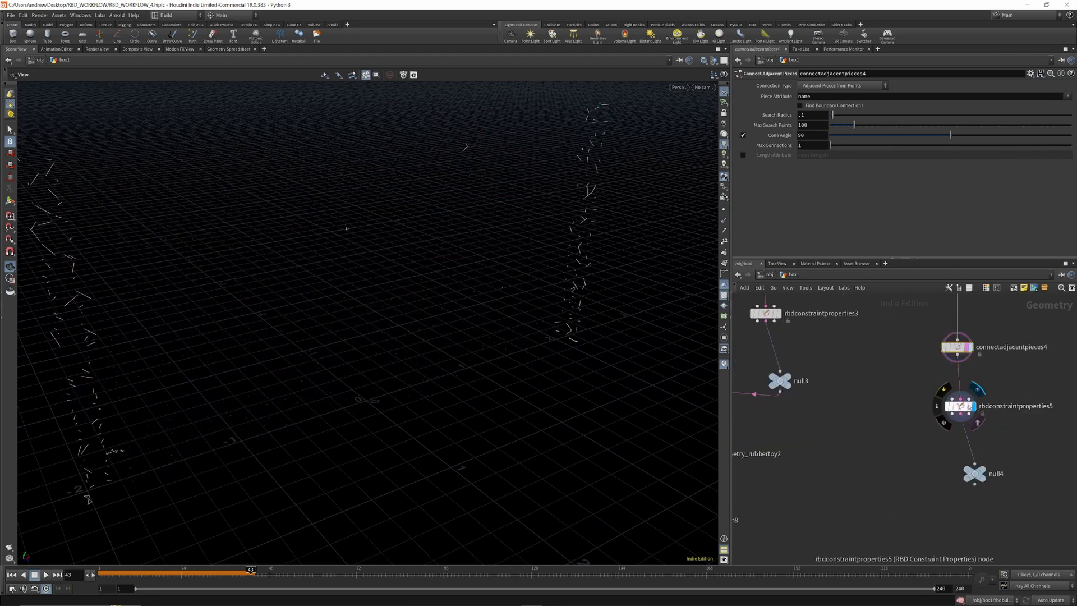
Step: Set the glue Strength of rbdconstraintproperties5 to 100
click(960, 406)
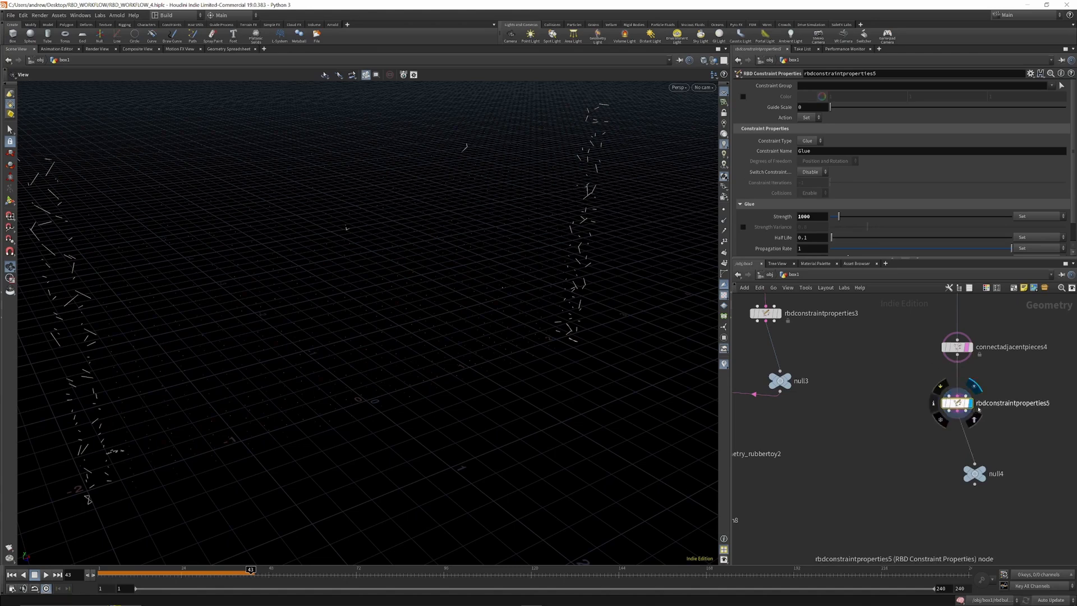
double_click(810, 218)
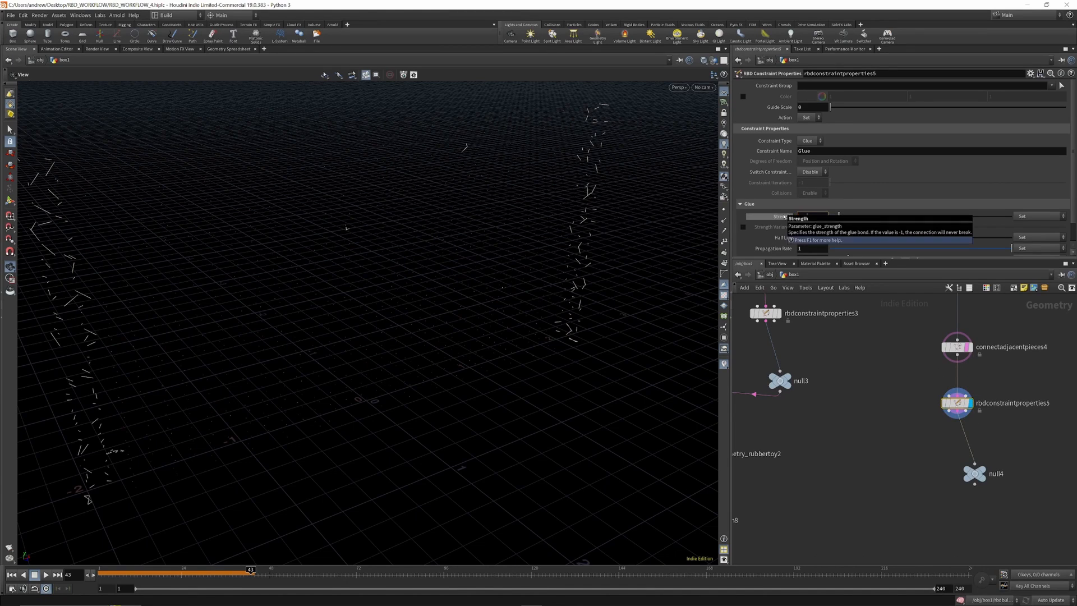
text(500)
key(Return)
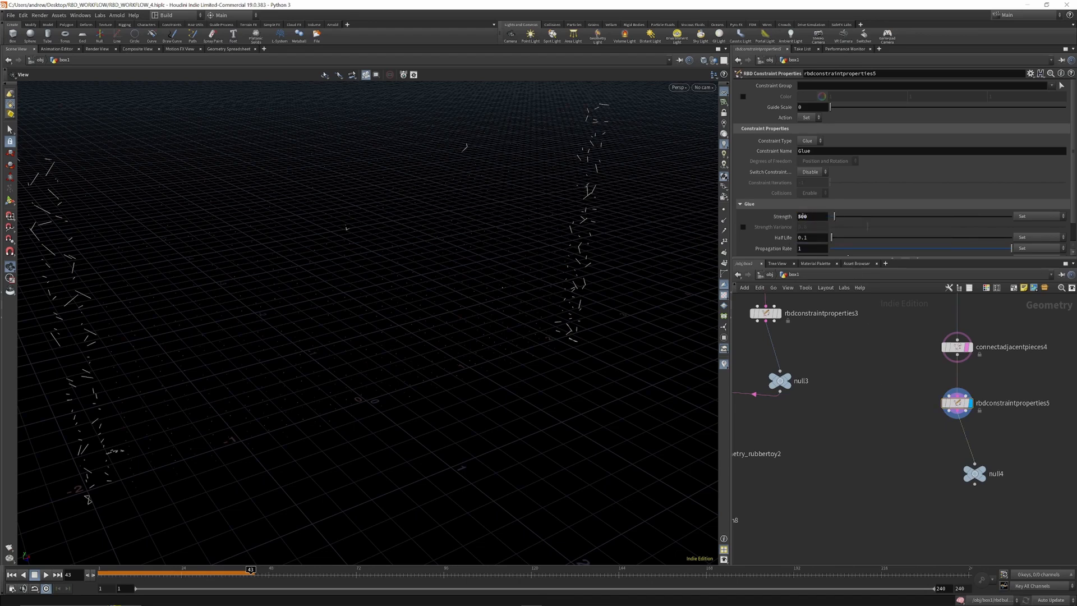
click(802, 217)
key(Return)
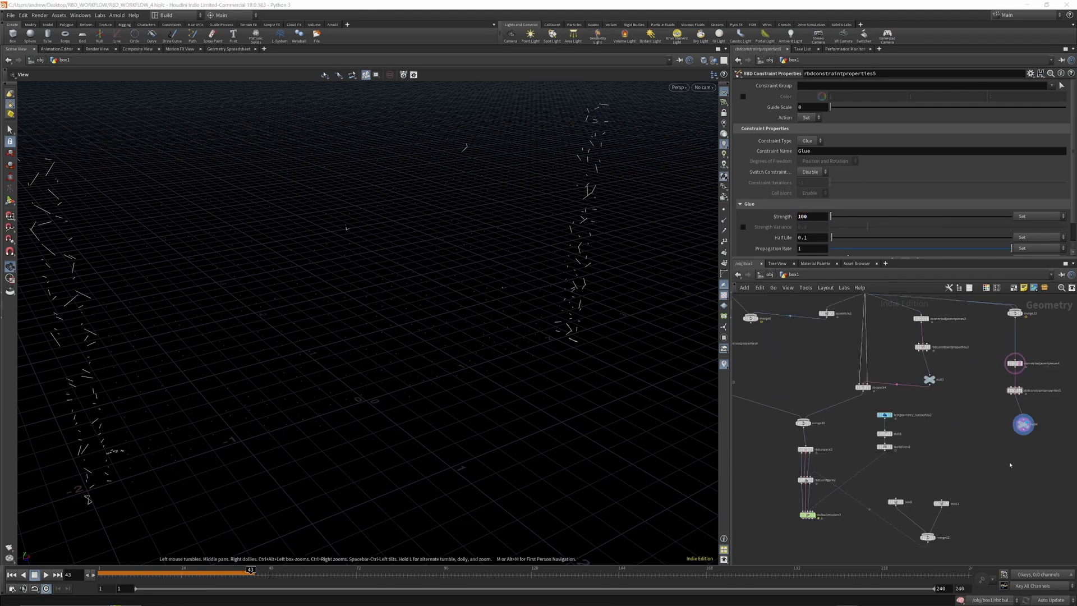
Step: Move rbdbulletsolver3 lower in the network to make room beneath rbdconfigure2
drag(807, 517, 805, 532)
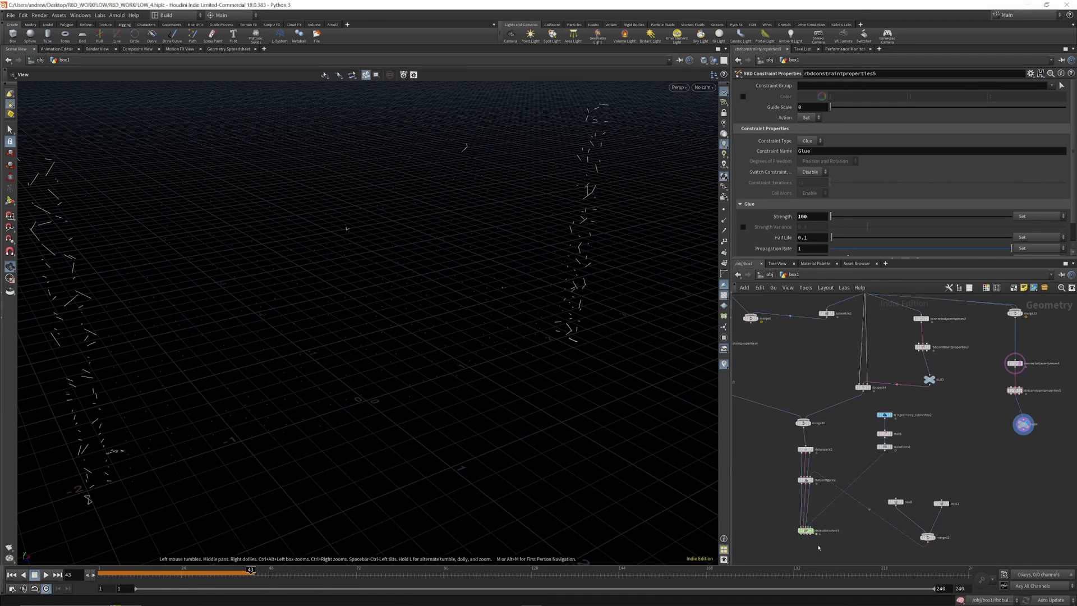
key(Tab)
text(mer)
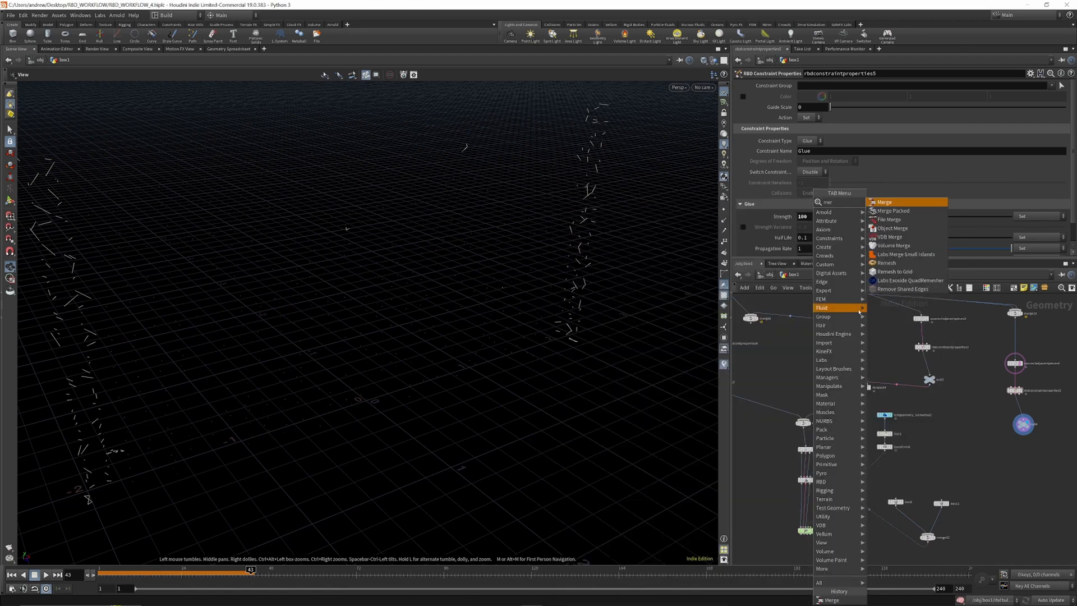
click(897, 202)
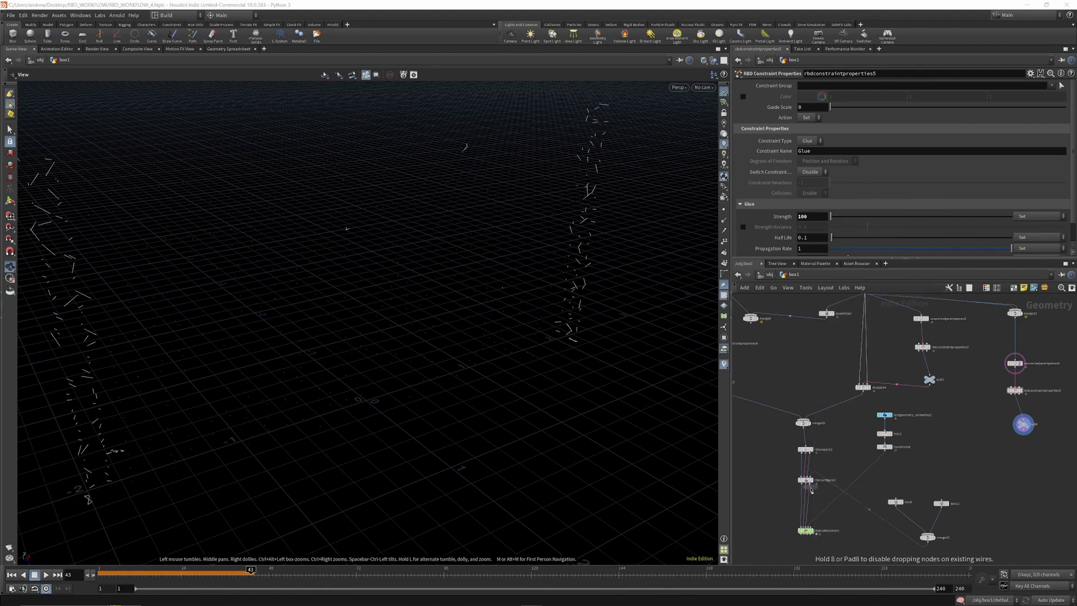
key(Escape)
Step: Insert a null on the wire from rbdconfigure2's first output and place it beside the constraint wire
scroll(807, 500, up, 4)
key(Tab)
text(nul)
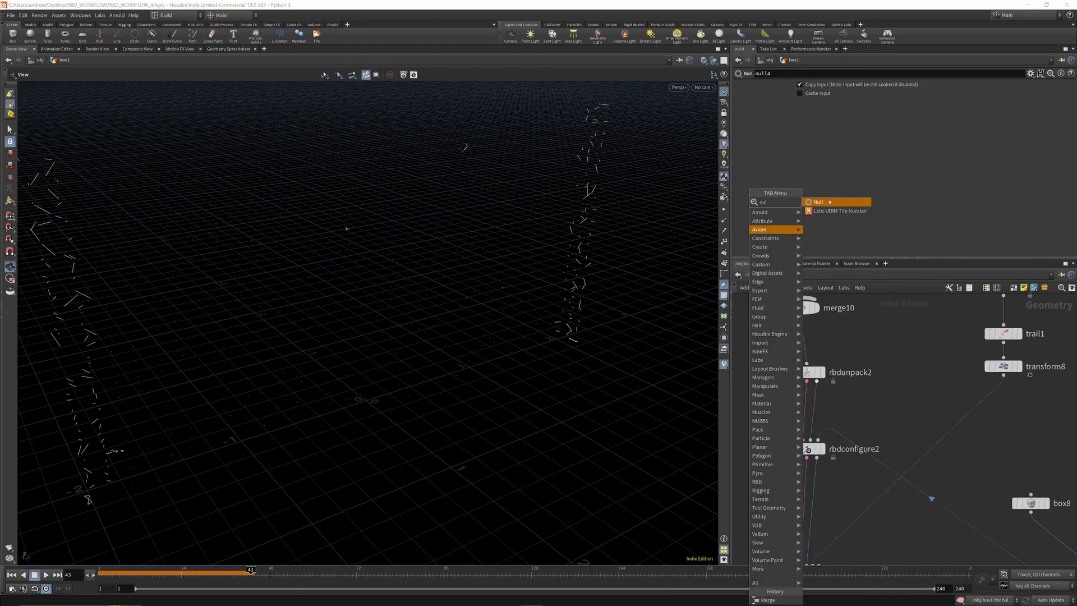
key(Return)
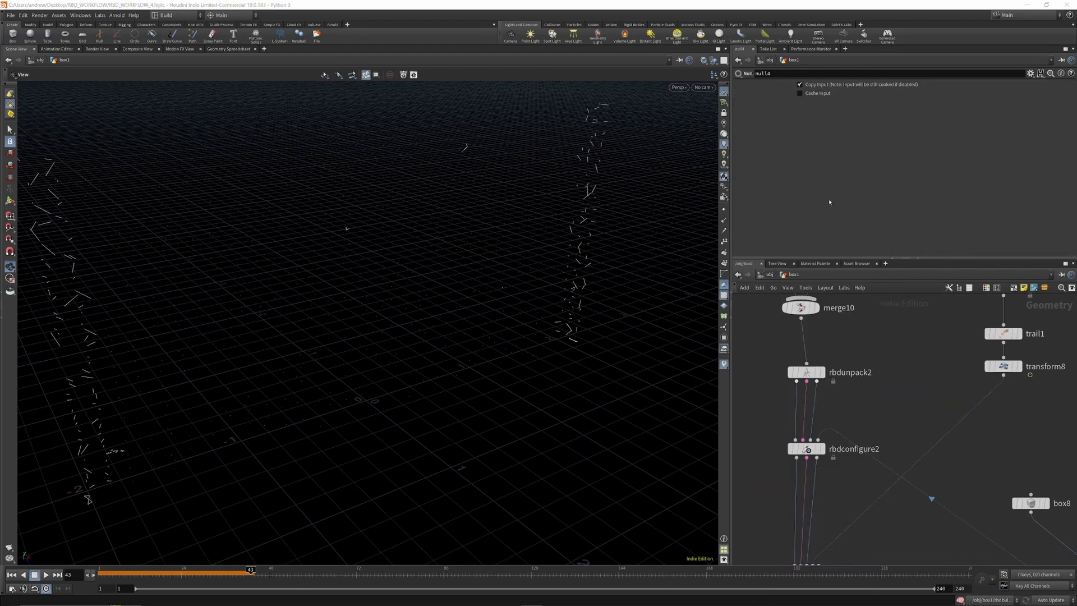
click(793, 496)
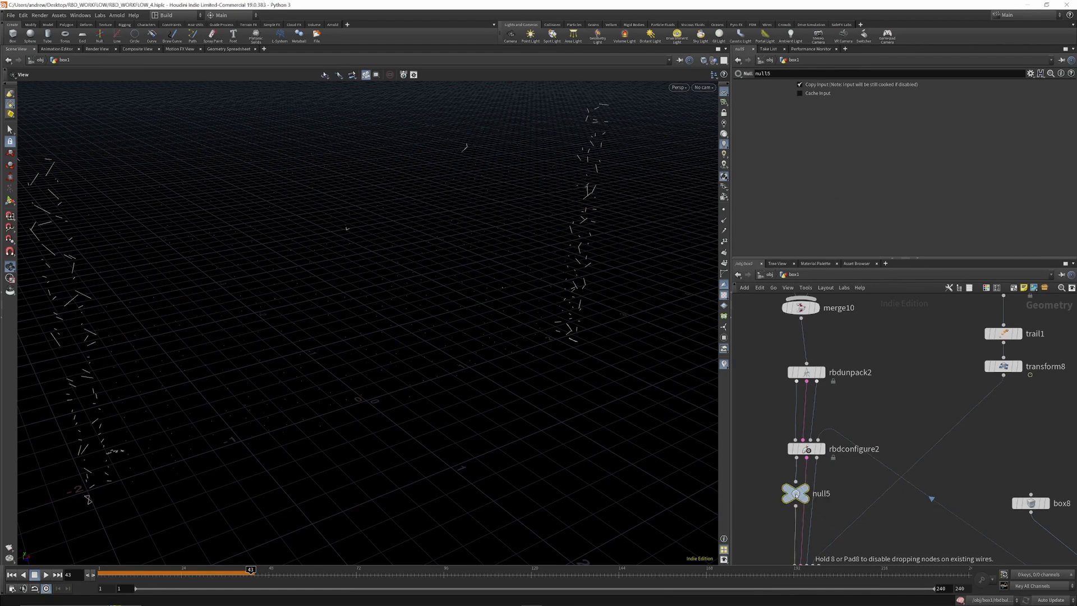
drag(793, 496, 746, 498)
Step: Insert a second null on the wire from rbdconfigure2's third output, on the other side of the constraint wire
key(Tab)
text(nul)
key(Return)
click(820, 492)
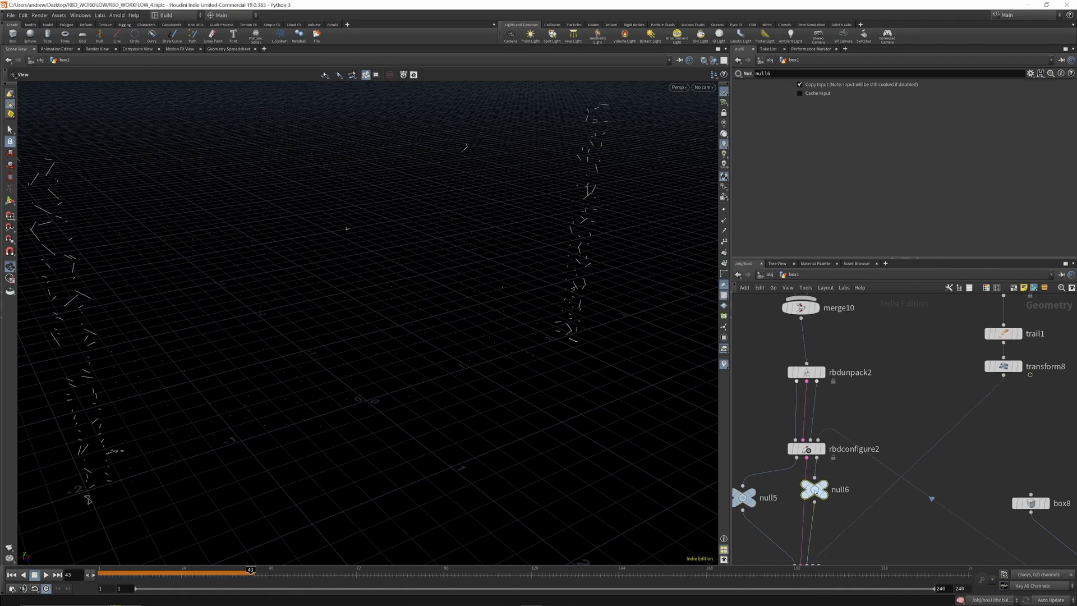
drag(823, 492, 841, 503)
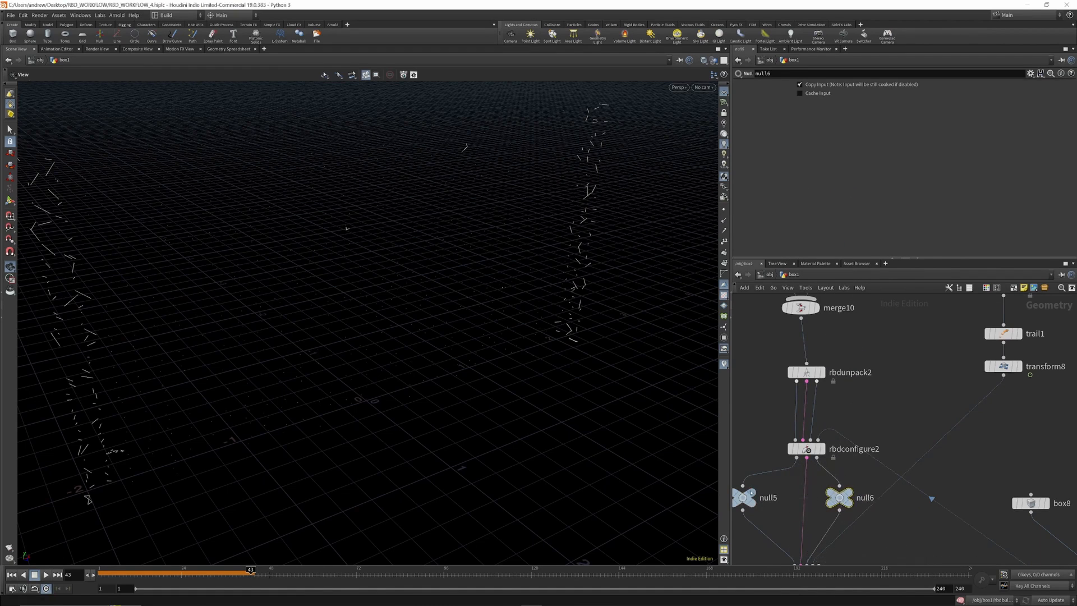
Step: Display null5 and rename it hires_, and rename null6 as proxy
click(761, 477)
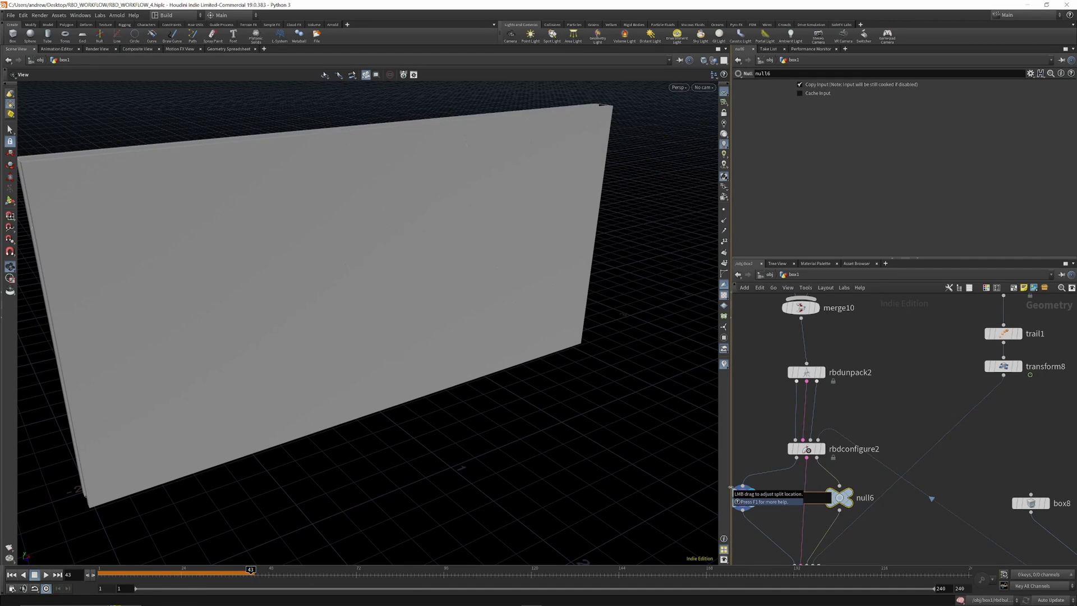
click(880, 484)
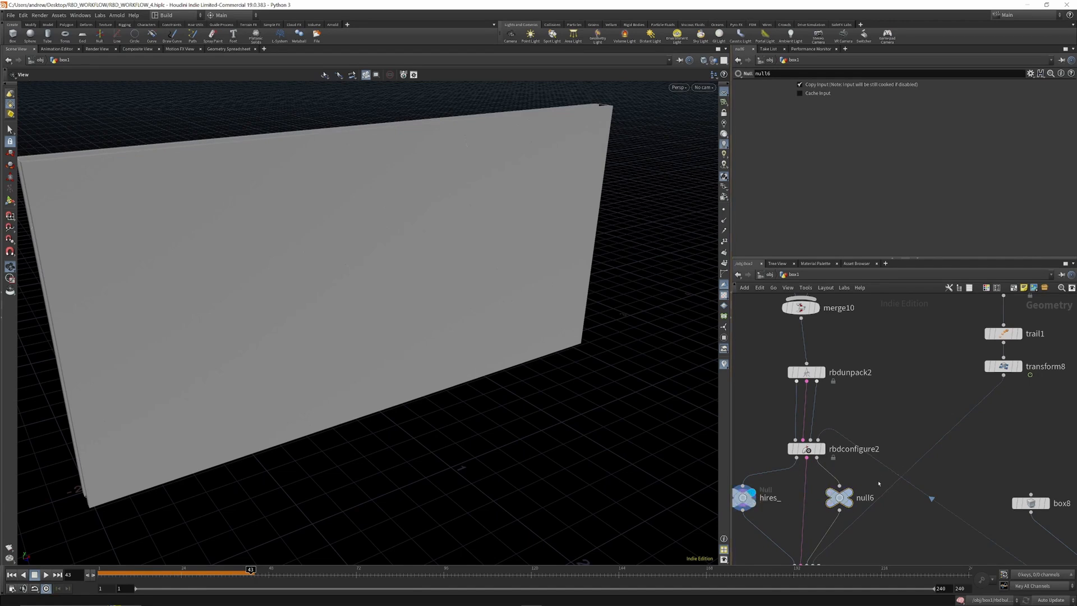
double_click(864, 499)
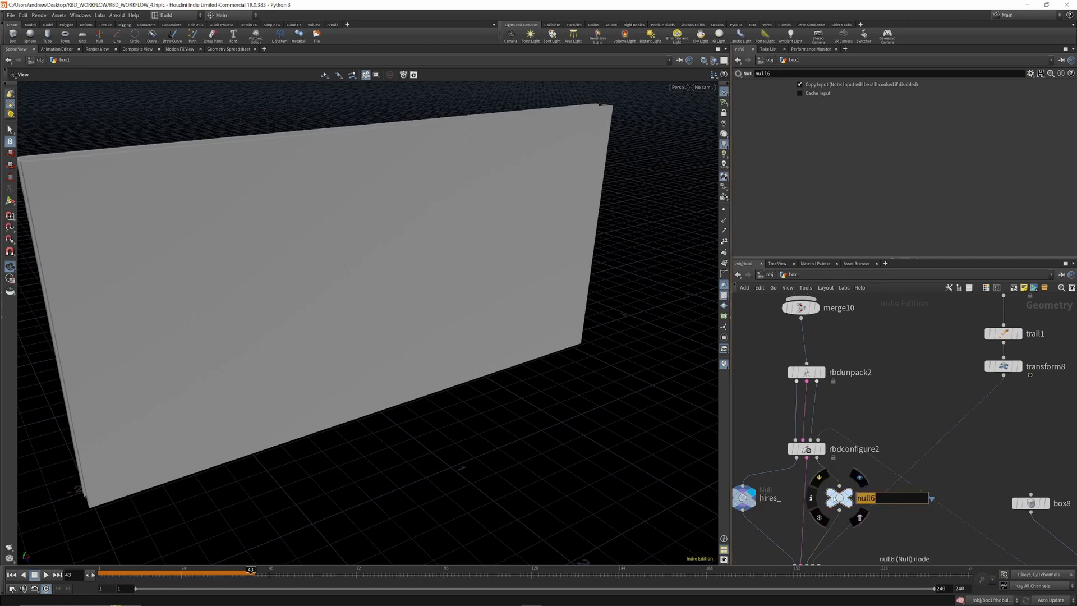
text(_proxy)
key(Return)
Step: Insert a merge node on the constraint wire between rbdconfigure2 and rbdbulletsolver3, and connect null4 into it
key(Tab)
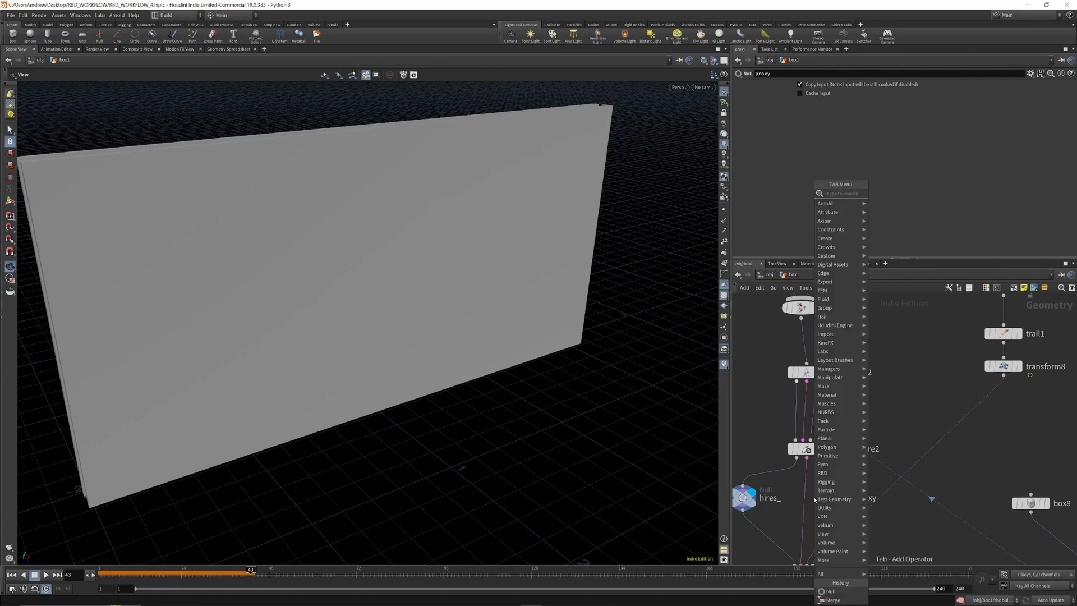
text(mer)
click(887, 194)
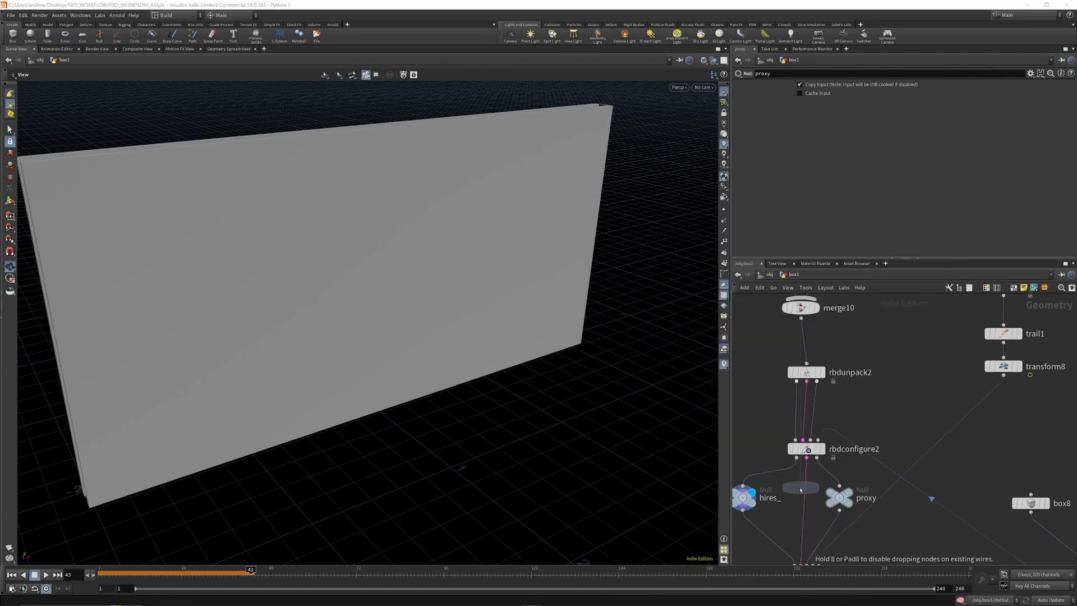
click(797, 520)
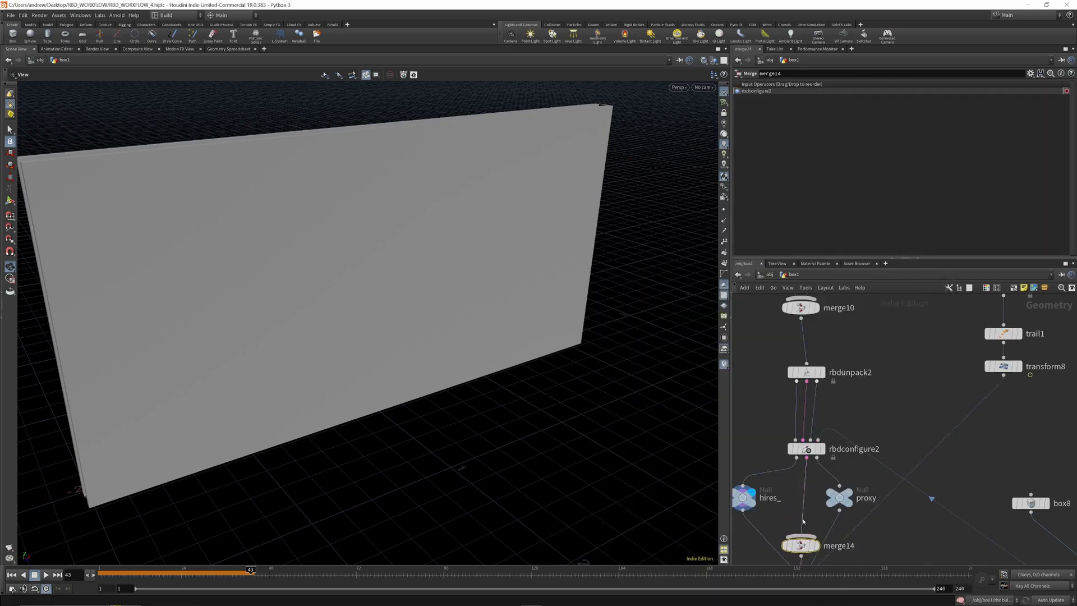
scroll(788, 487, down, 5)
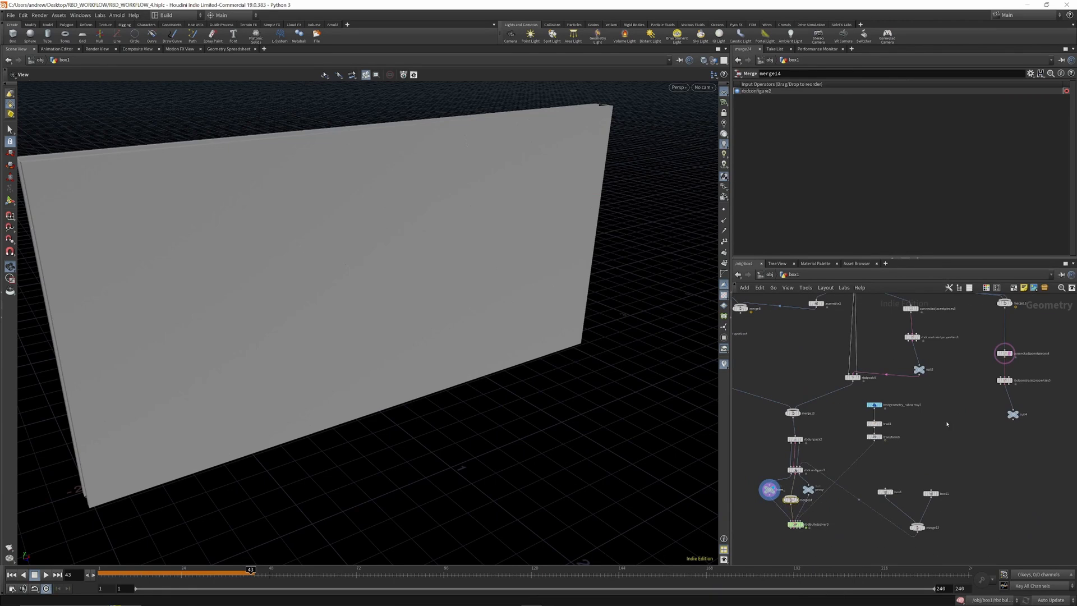
drag(1013, 419, 825, 496)
Step: Rename null4 below rbdconstraintproperties5 as brick_and_wall_cst
double_click(1029, 414)
text(brick_and_wall_cst)
key(Return)
Step: Display rbdbulletsolver3 and play the simulation from the first frame with the added brick-to-wall constraints
scroll(802, 527, up, 4)
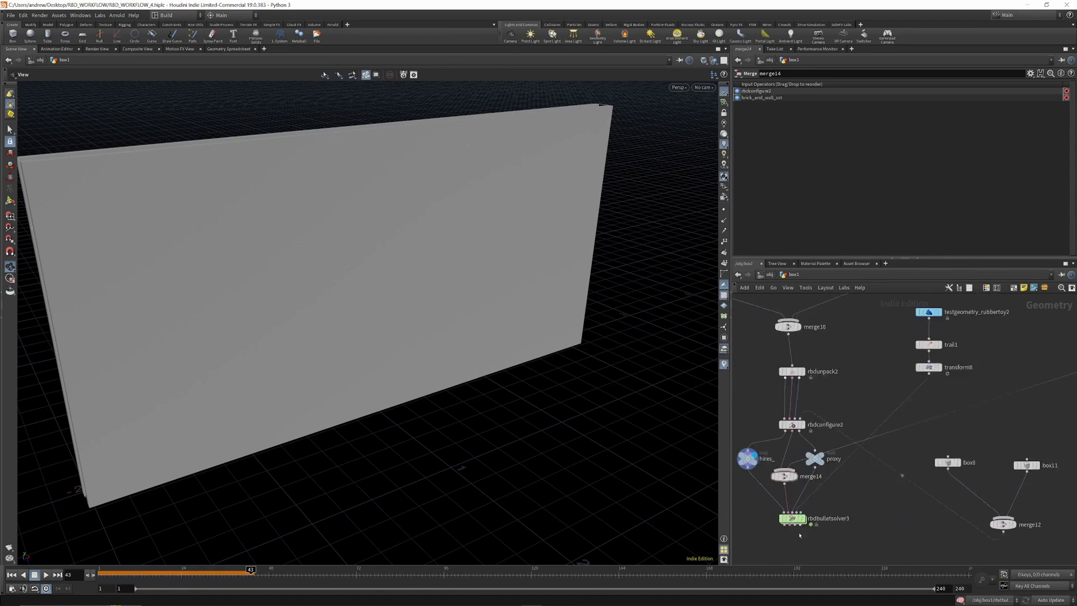
click(806, 515)
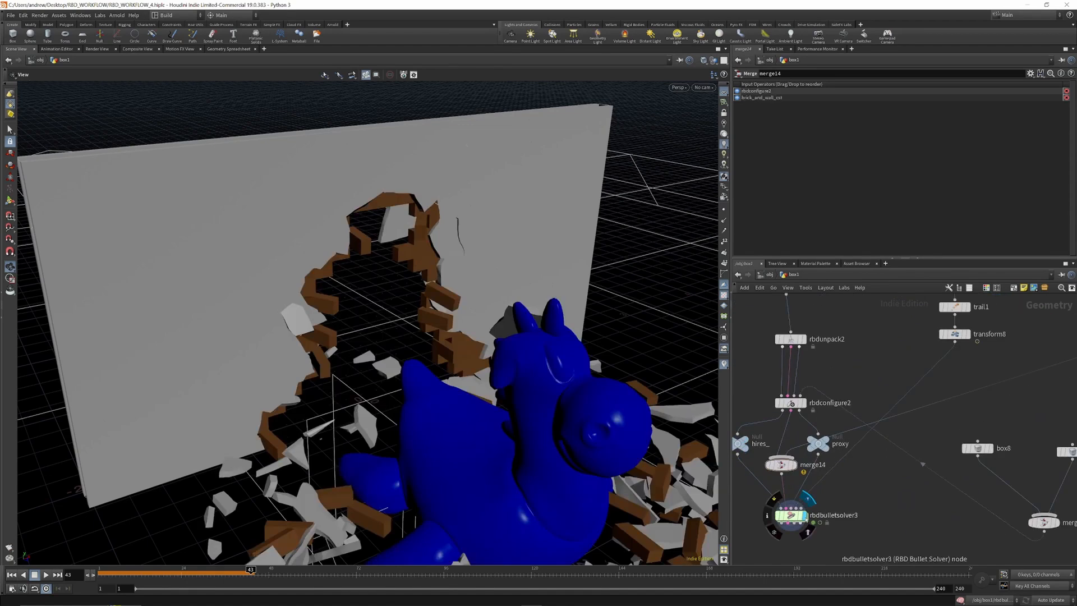
click(13, 574)
click(47, 575)
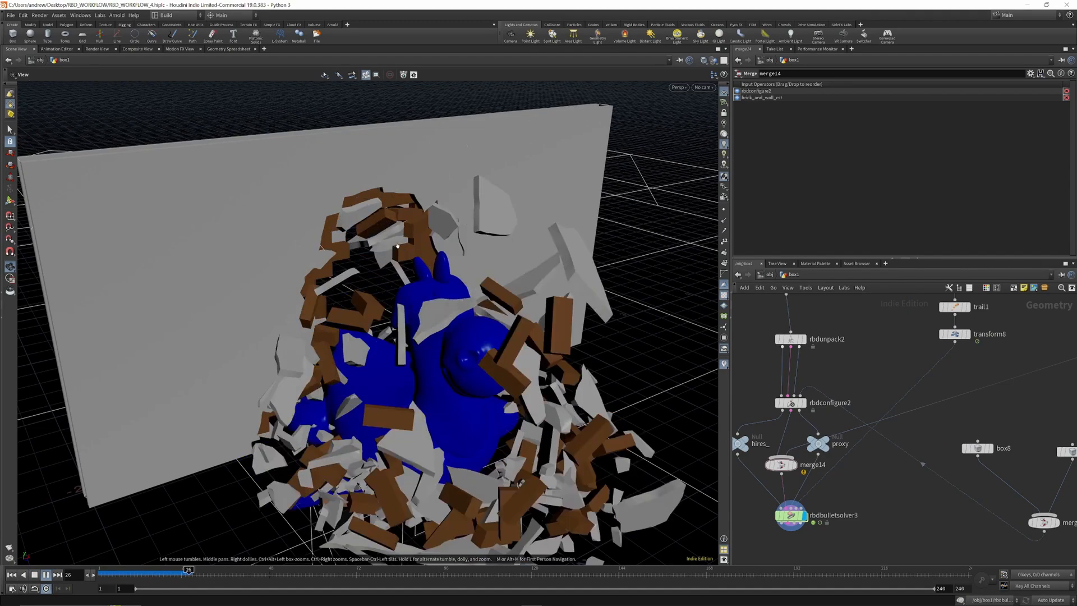
scroll(402, 262, down, 4)
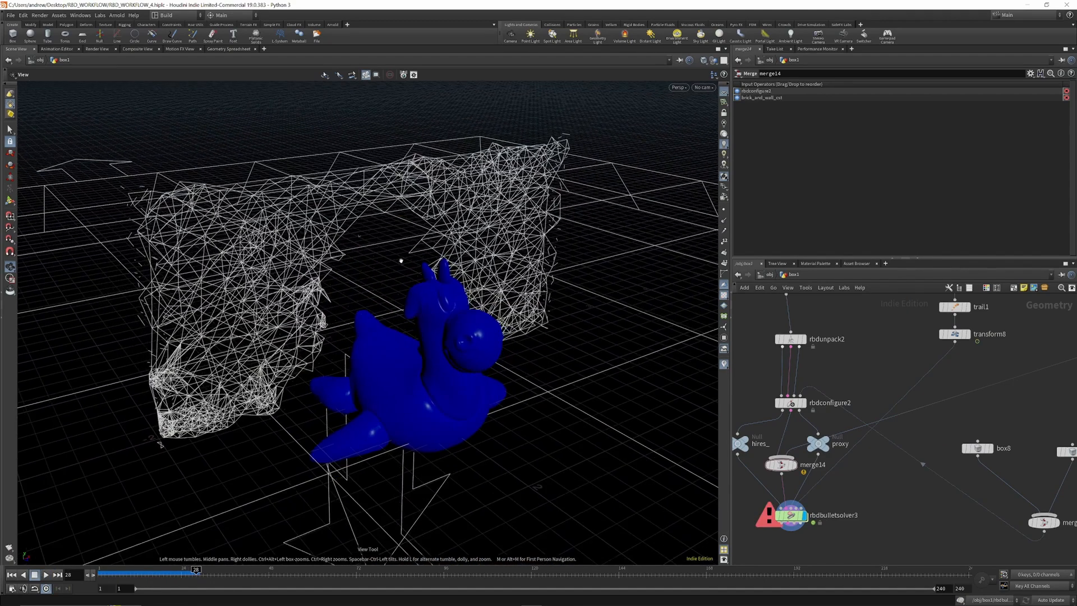
Step: Scrub back to frame 26 and examine the wall layers and debris from the side
click(171, 577)
drag(171, 577, 186, 575)
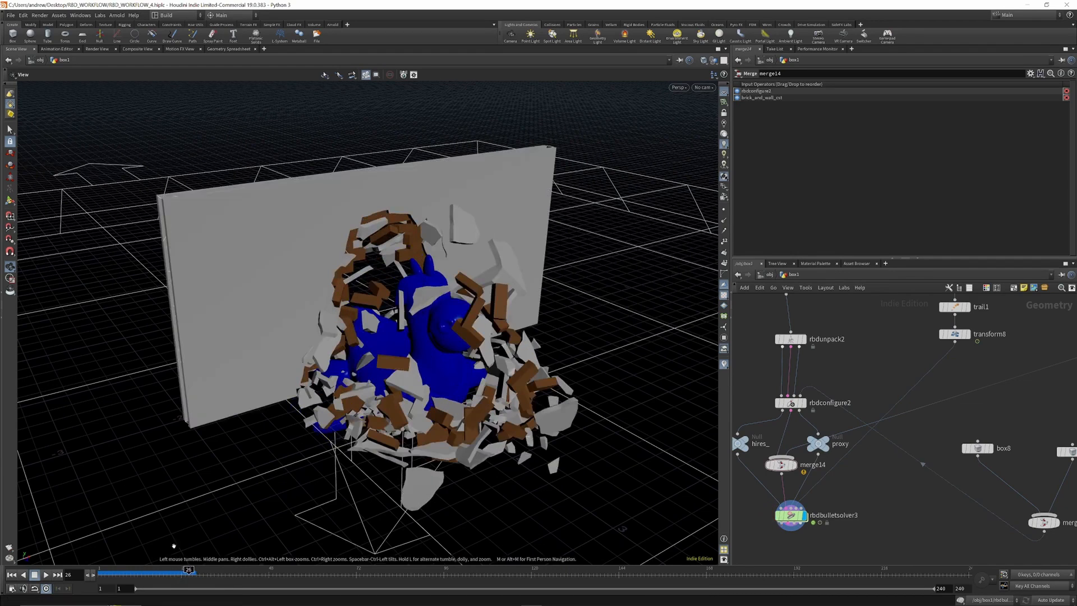
drag(390, 310, 473, 306)
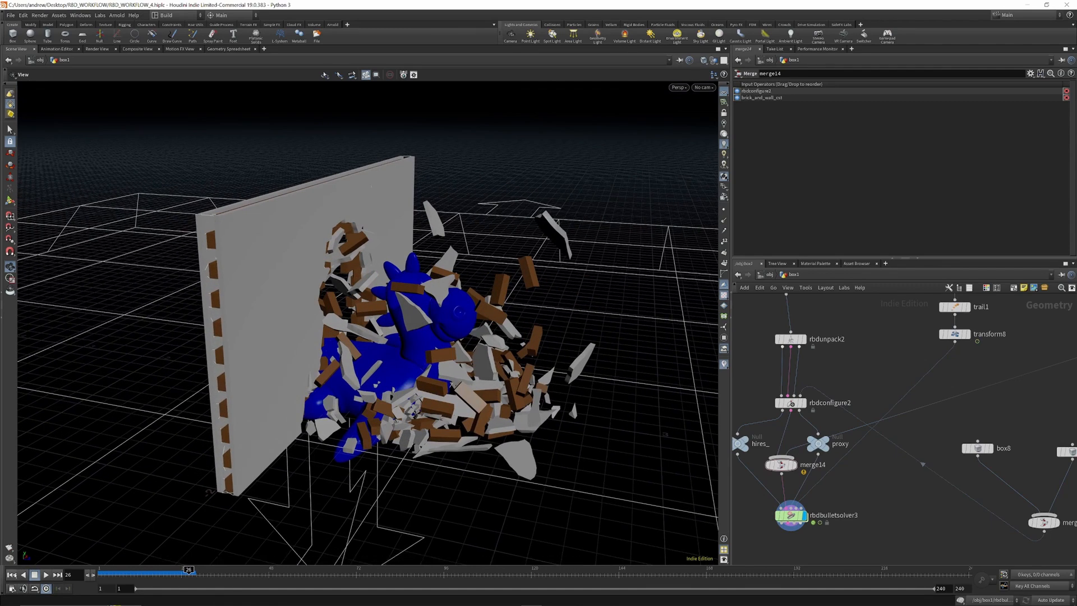
Step: Replay the simulation from the start, stop at frame 33 and examine the broken wall around the toy
click(11, 575)
click(46, 574)
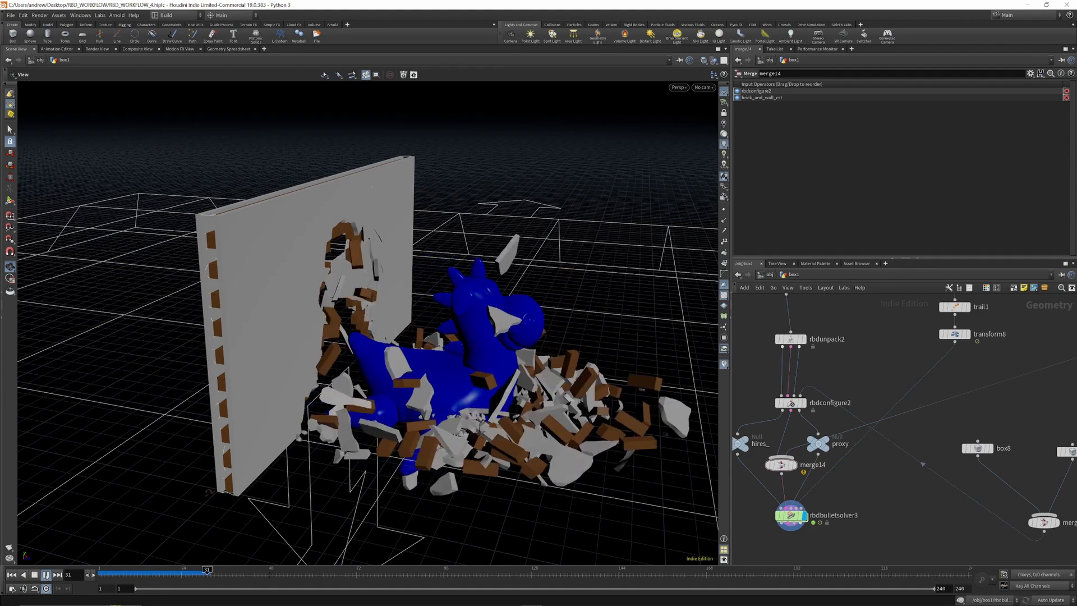
key(Escape)
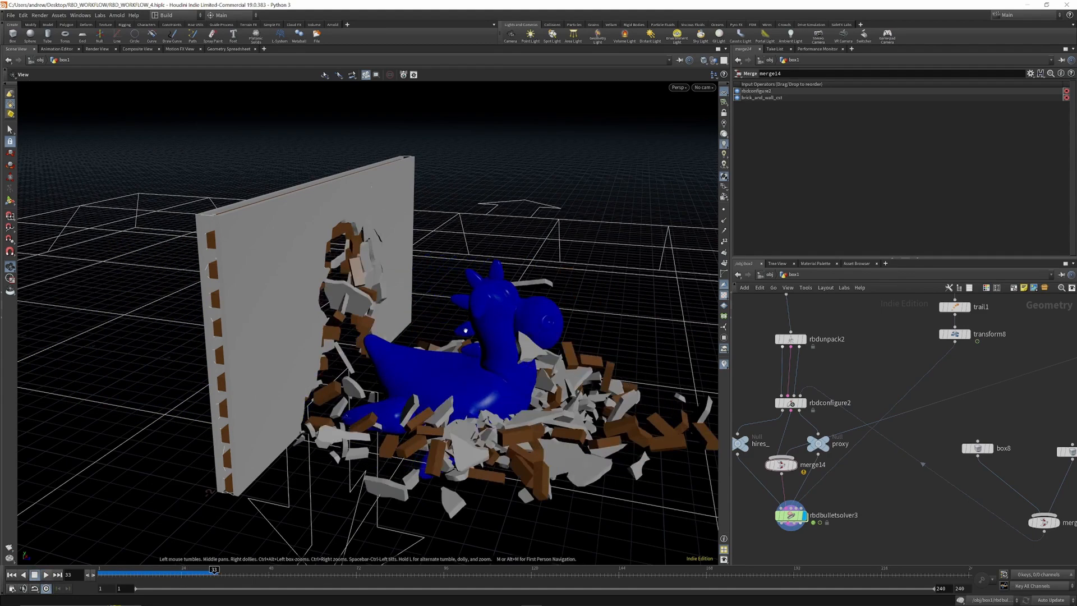
drag(470, 337, 415, 310)
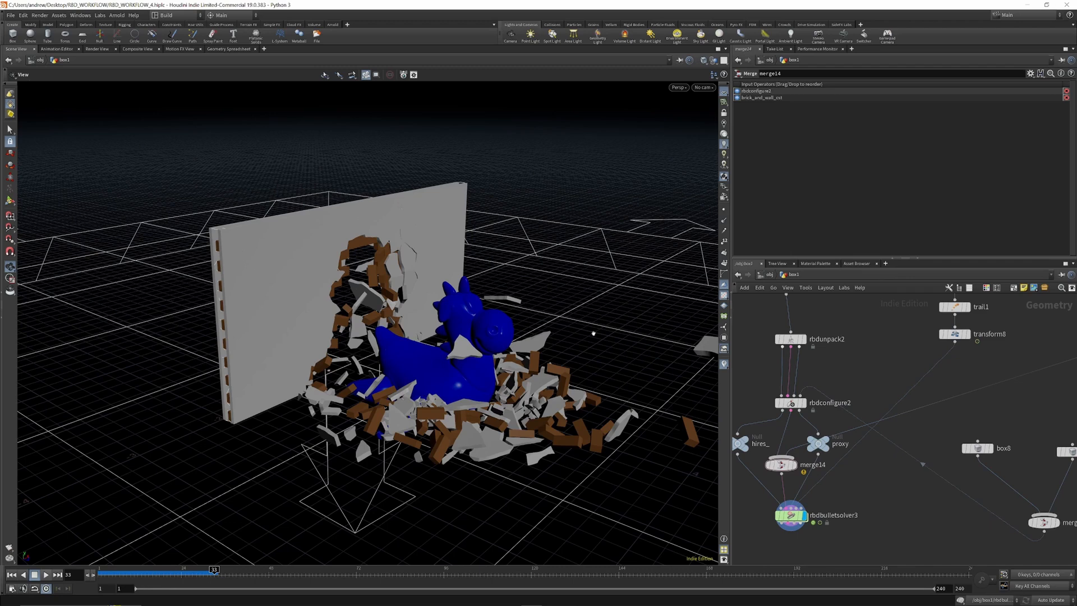
Step: Move rbdbulletsolver3 further down and reposition the hires_, proxy and merge14 nodes between it and rbdconfigure2
scroll(864, 434, down, 5)
scroll(864, 434, up, 3)
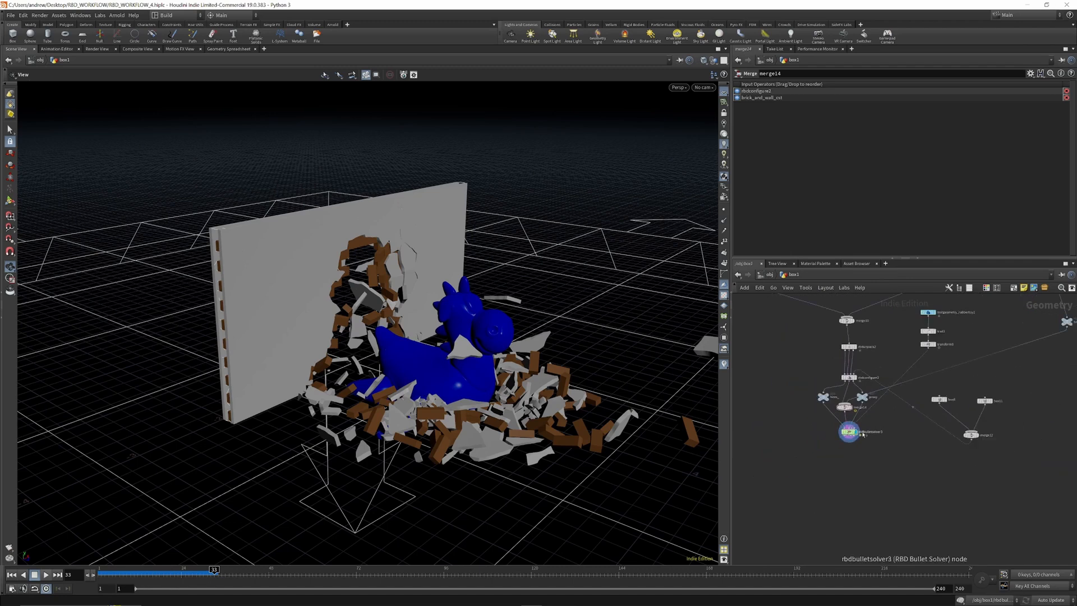
drag(864, 433, 860, 466)
drag(807, 392, 881, 422)
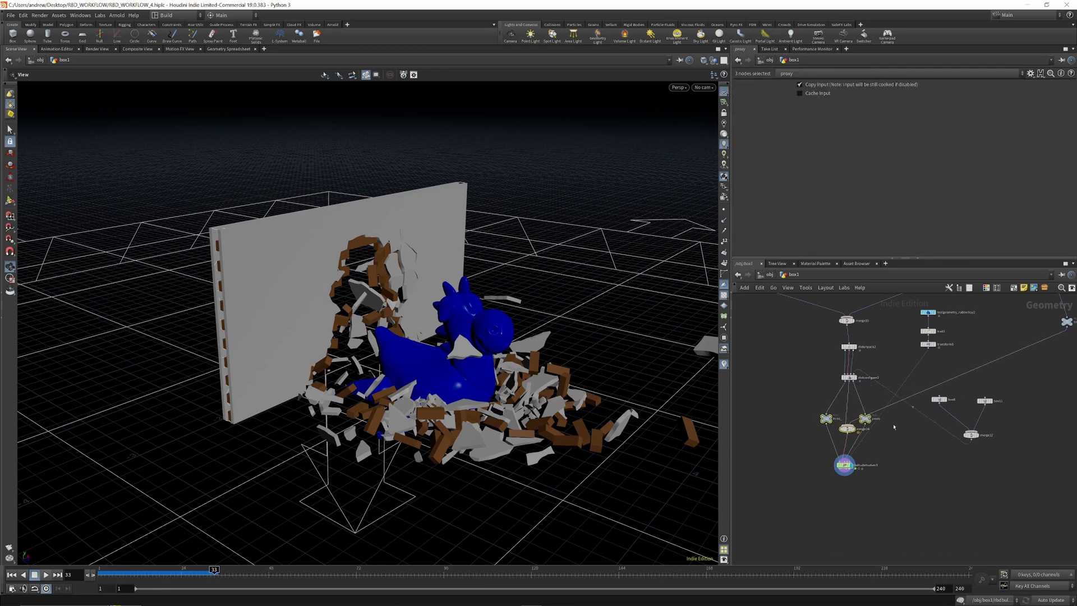
click(881, 422)
Step: Set the glue Strength of rbdconstraintproperties5 to 250 and check the simulated wall layers at frame 33
scroll(875, 421, up, 3)
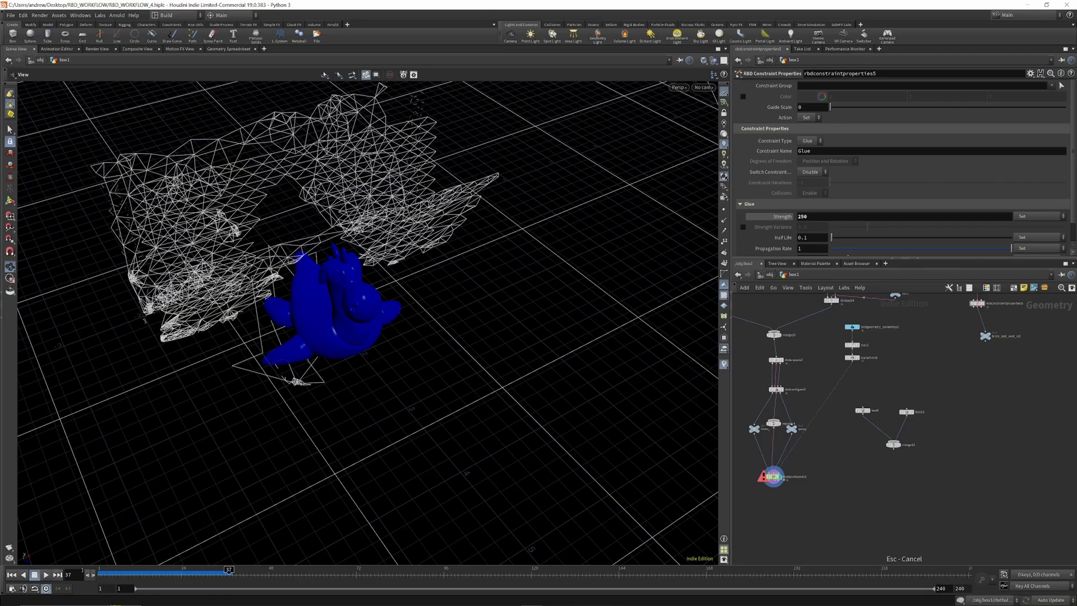
click(215, 572)
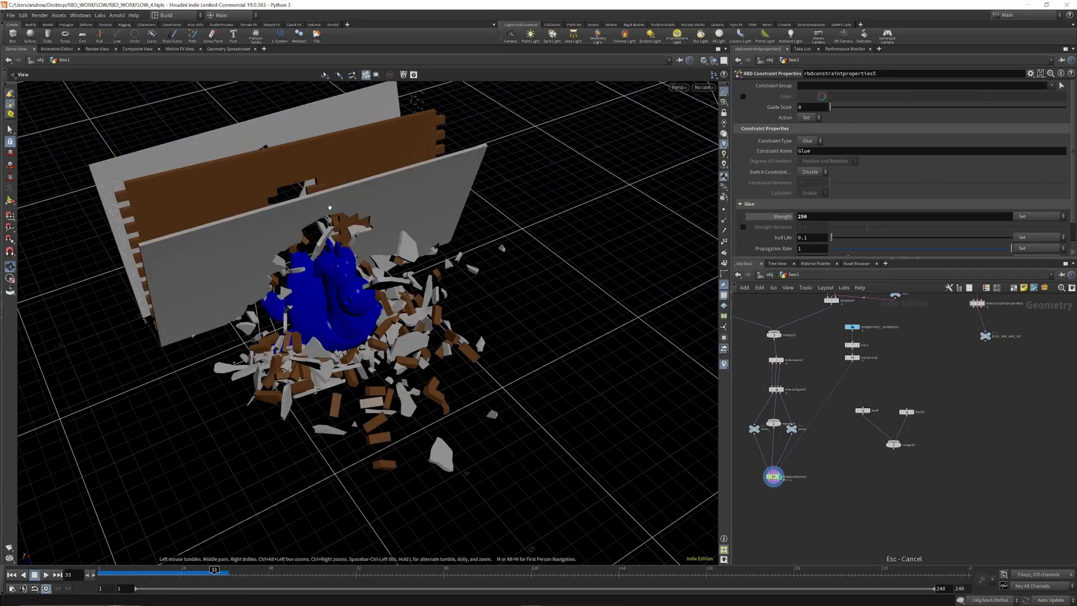
Step: Wire the brick_and_wall_cst null into merge14 so its constraints feed the solver
drag(296, 219, 236, 224)
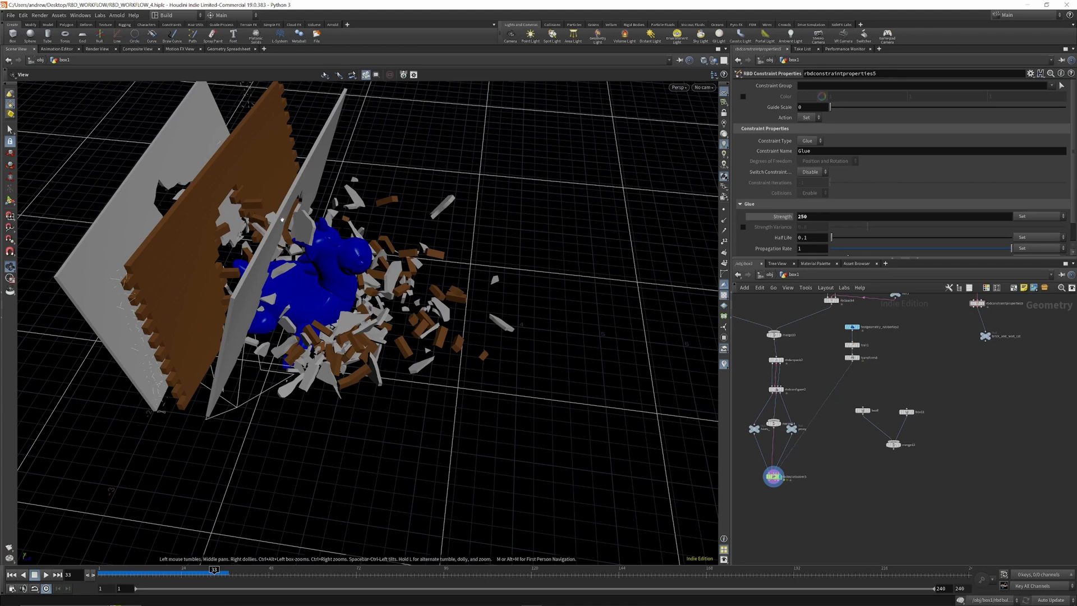
scroll(906, 388, down, 2)
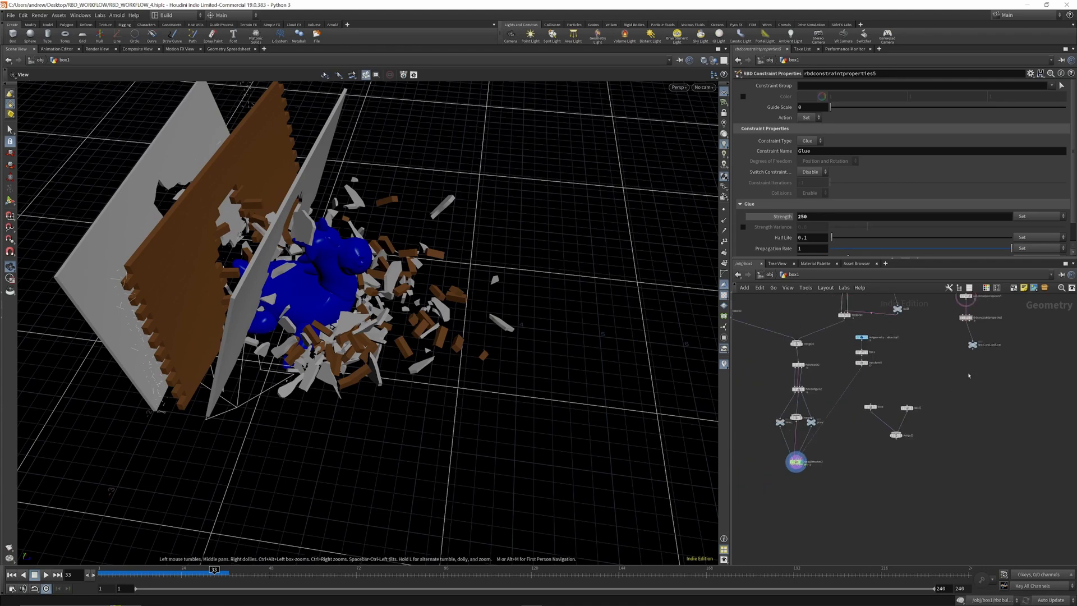
click(973, 349)
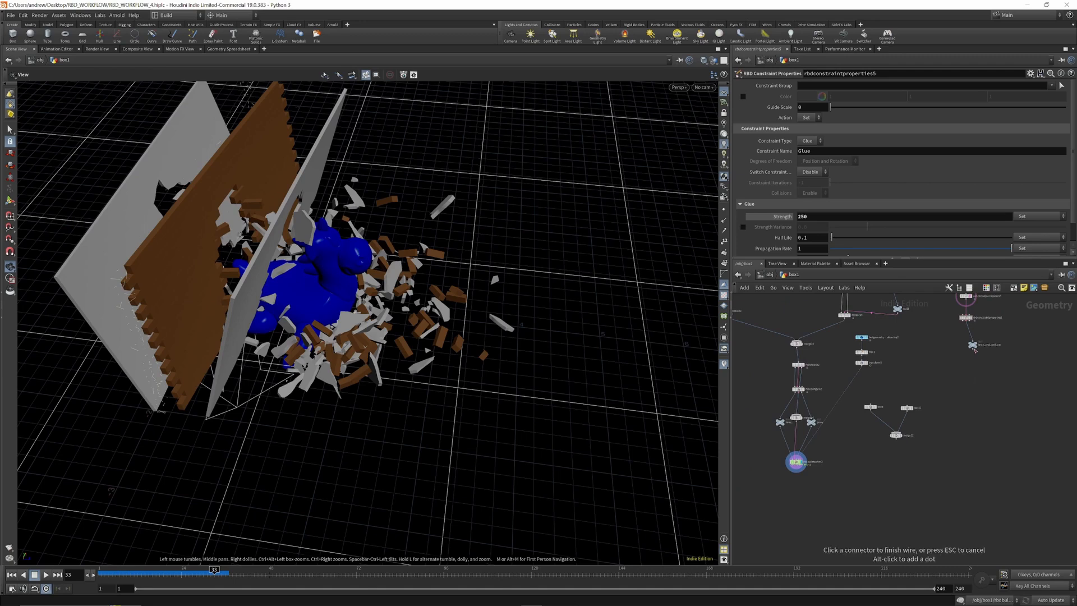
click(800, 420)
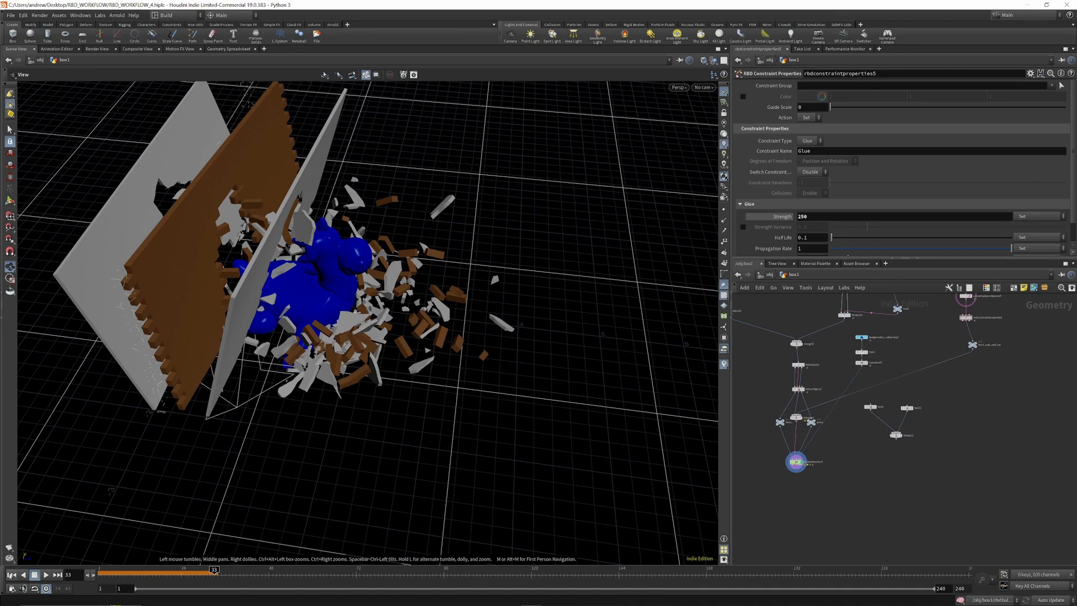
Step: Replay the simulation from the start, stop it, go to frame 28 and examine the impact on the wall from another angle
click(11, 577)
click(47, 576)
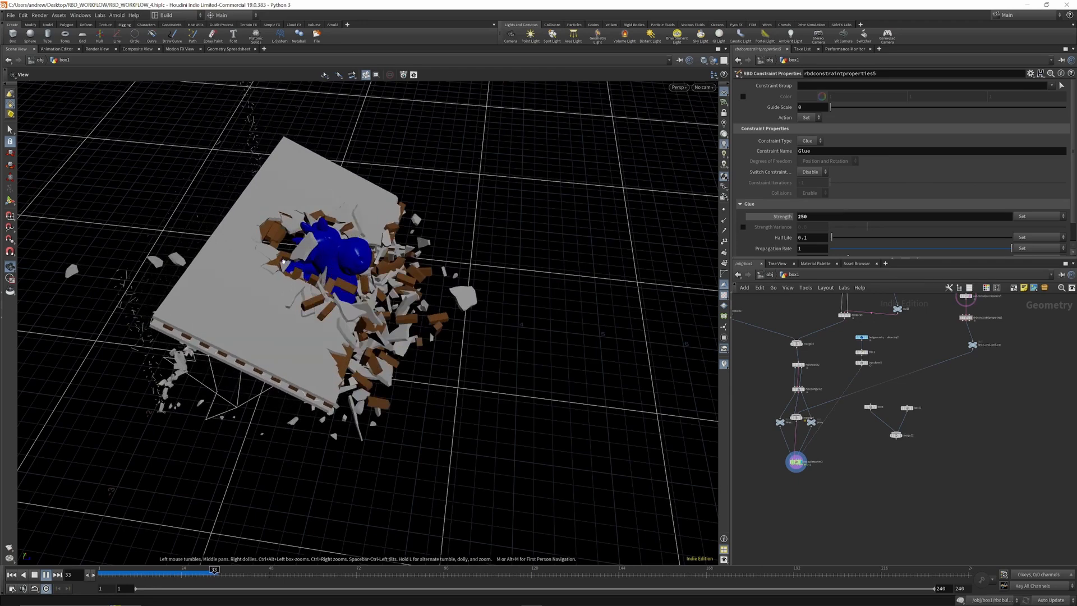
key(Escape)
click(196, 572)
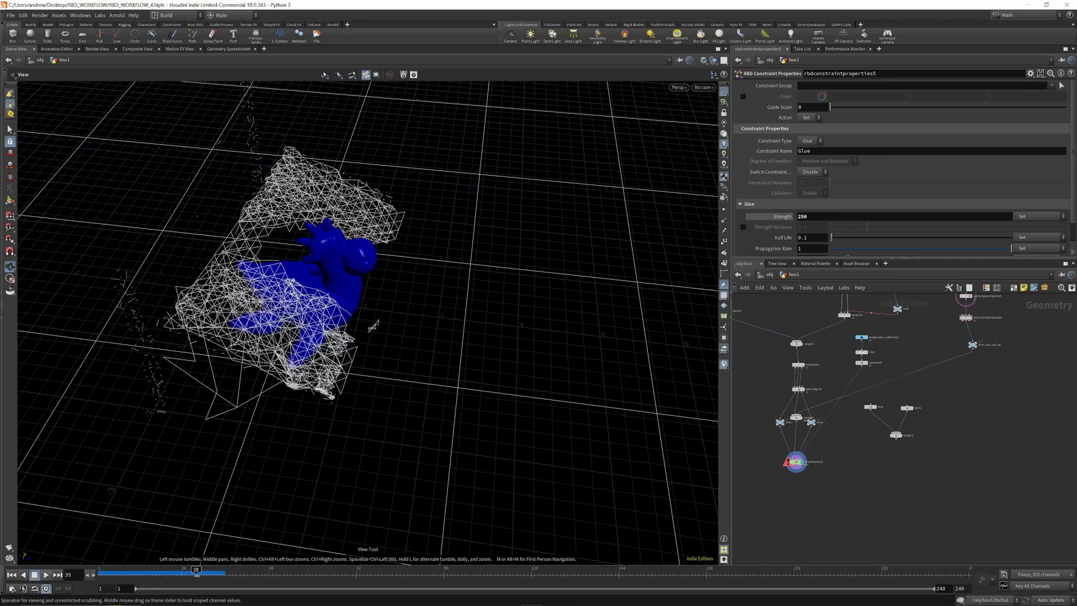
drag(267, 306, 558, 402)
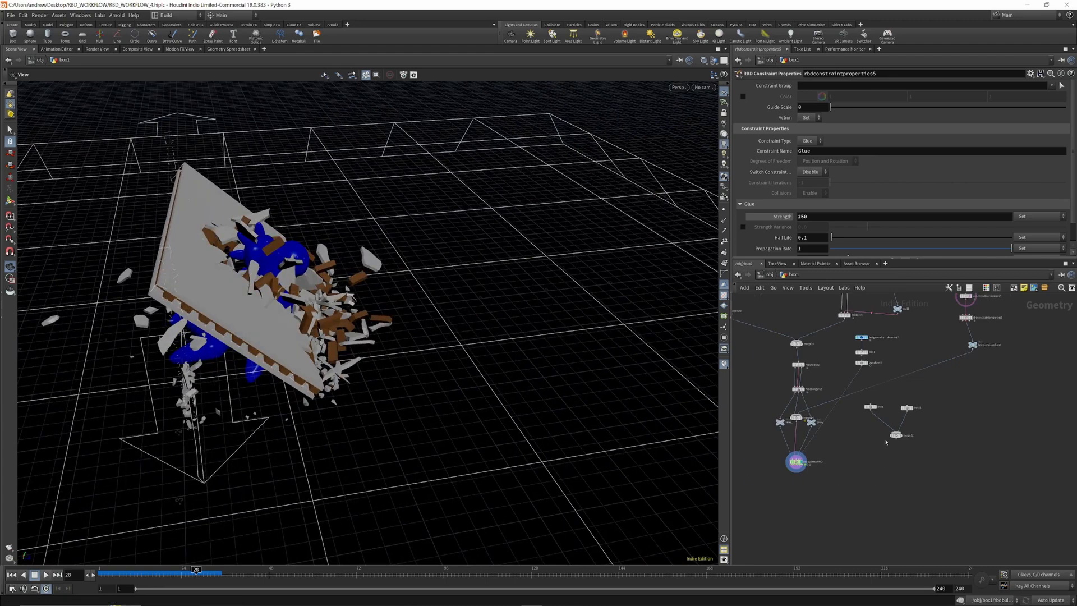
Step: Connect the output of merge12 to the Static Bounds Geometry input of rbdconfigure2
scroll(898, 445, up, 4)
scroll(936, 458, down, 3)
scroll(923, 447, up, 3)
click(914, 442)
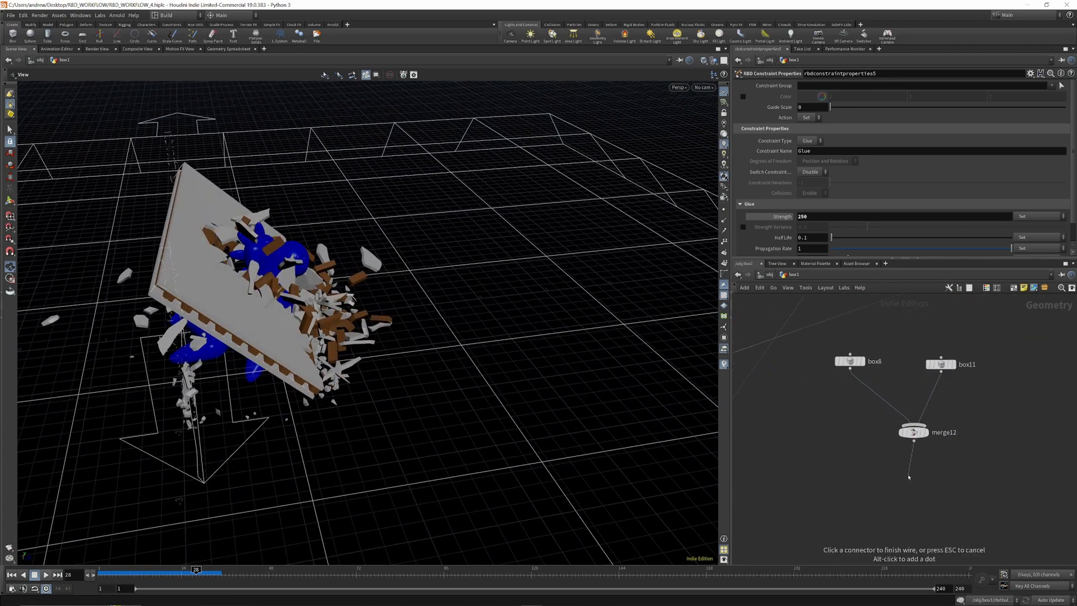
scroll(910, 476, down, 6)
scroll(841, 424, up, 7)
scroll(824, 420, up, 2)
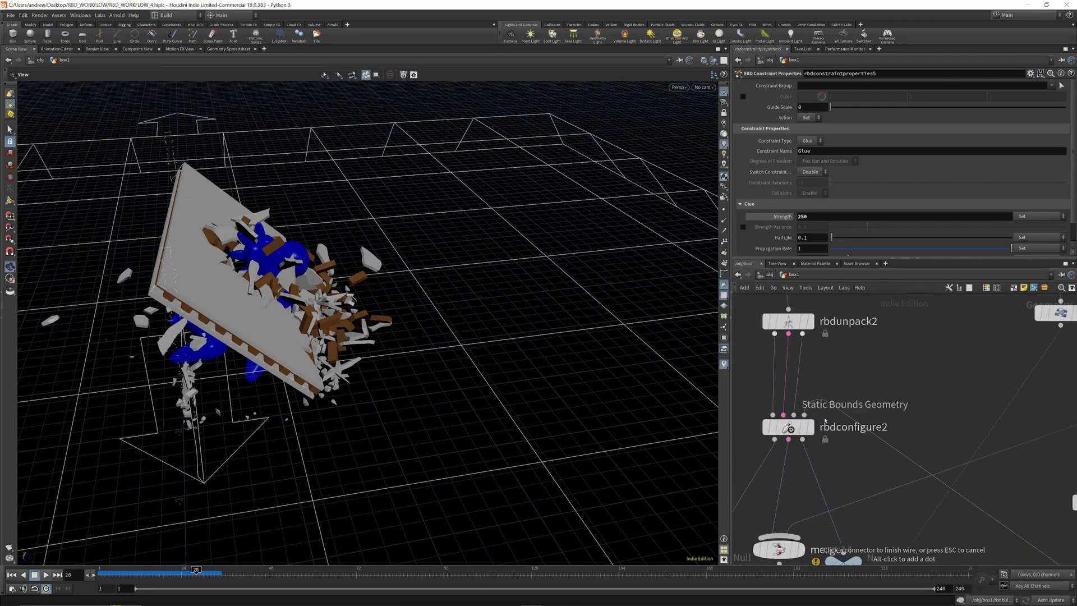
click(791, 428)
scroll(889, 385, down, 5)
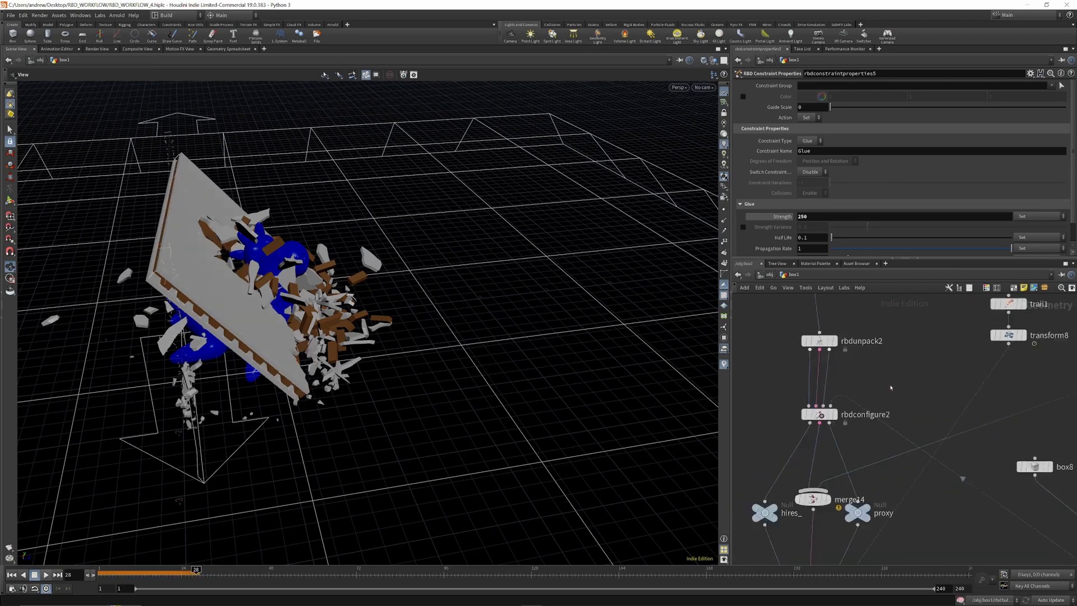
Step: Replay the simulation from the start, stop at frame 26 and examine the broken wall and debris
click(14, 577)
click(46, 577)
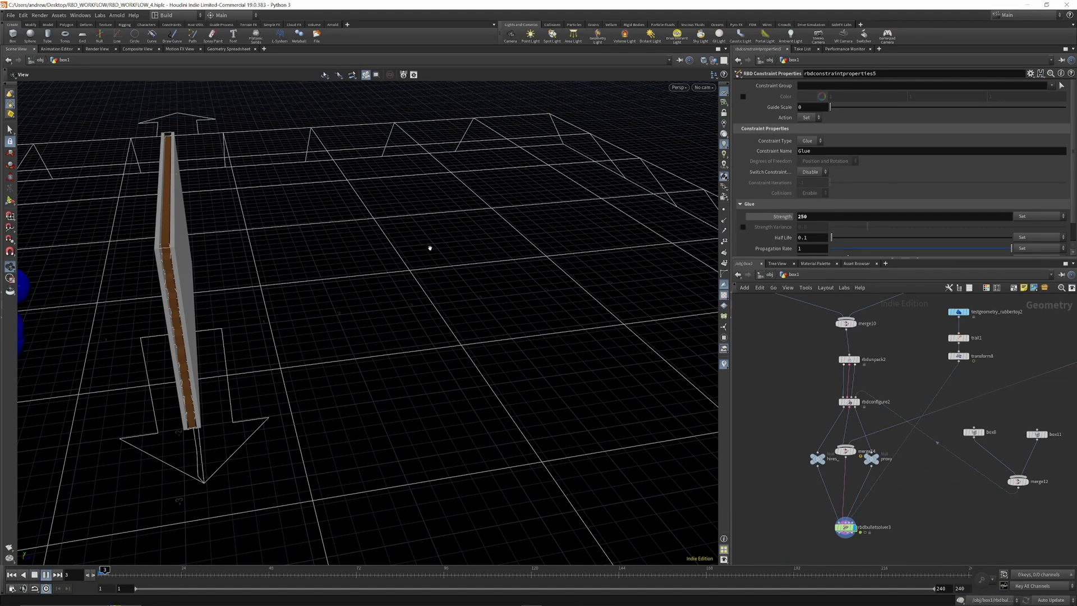
drag(363, 267, 327, 270)
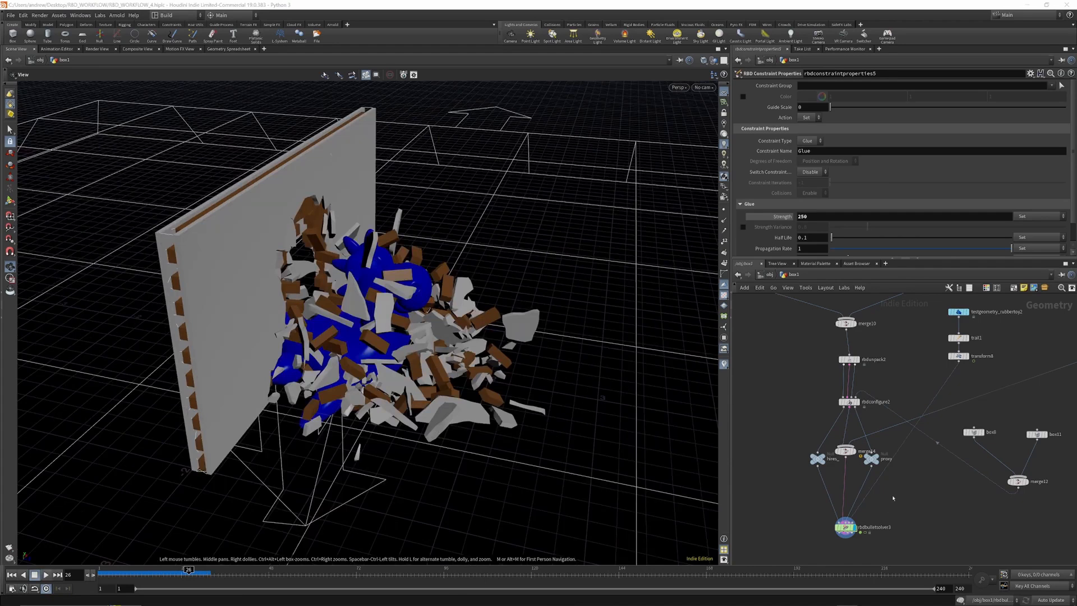
Step: Review the constraint branches of the network and display merge13 to examine the fractured wall layers
scroll(903, 497, down, 4)
scroll(854, 467, up, 8)
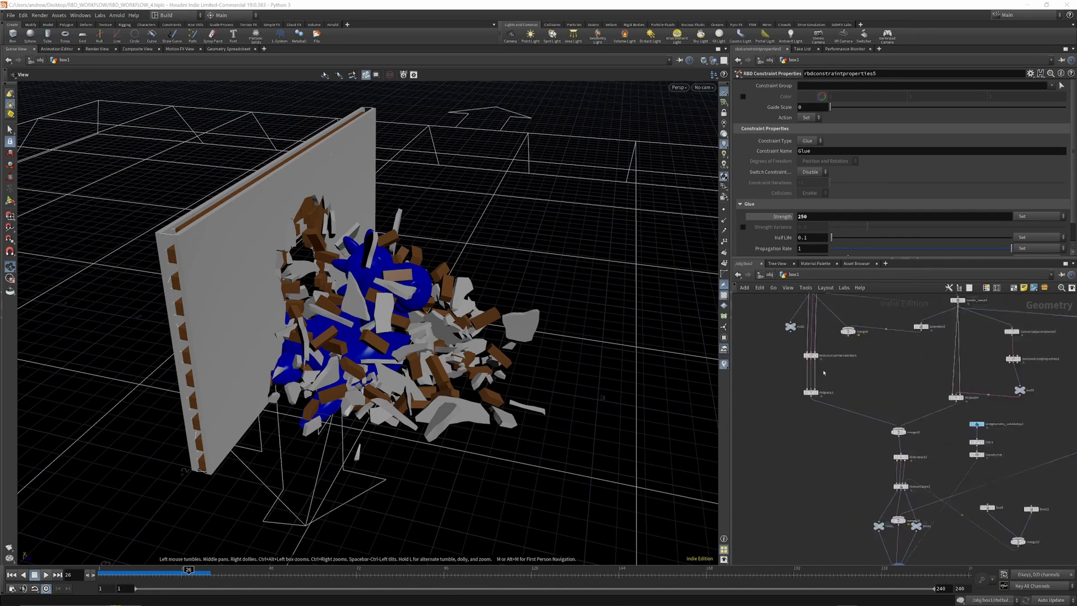
scroll(820, 444, down, 2)
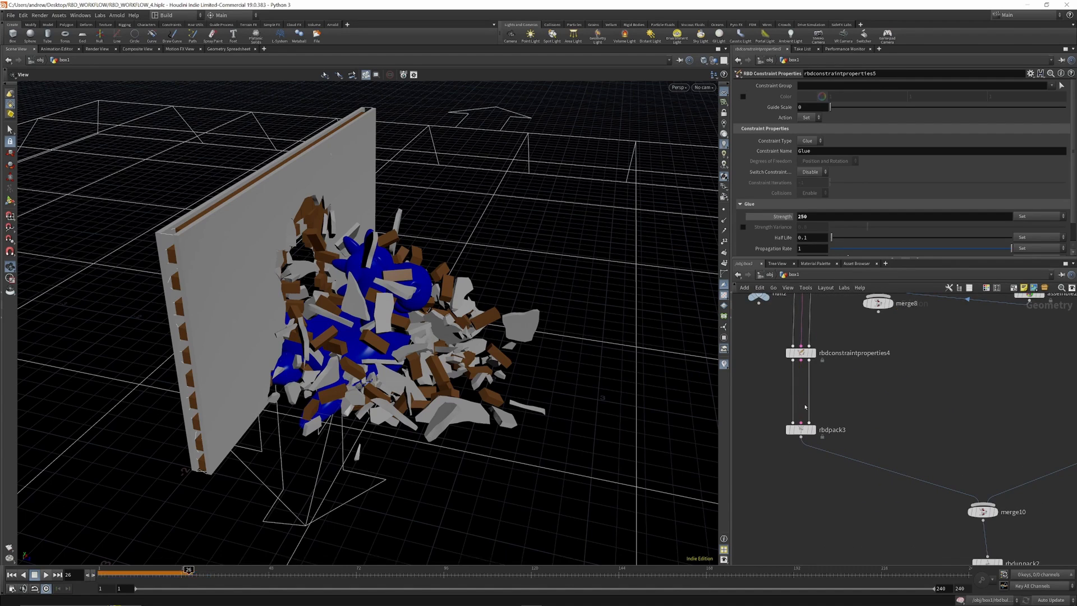
scroll(893, 431, down, 8)
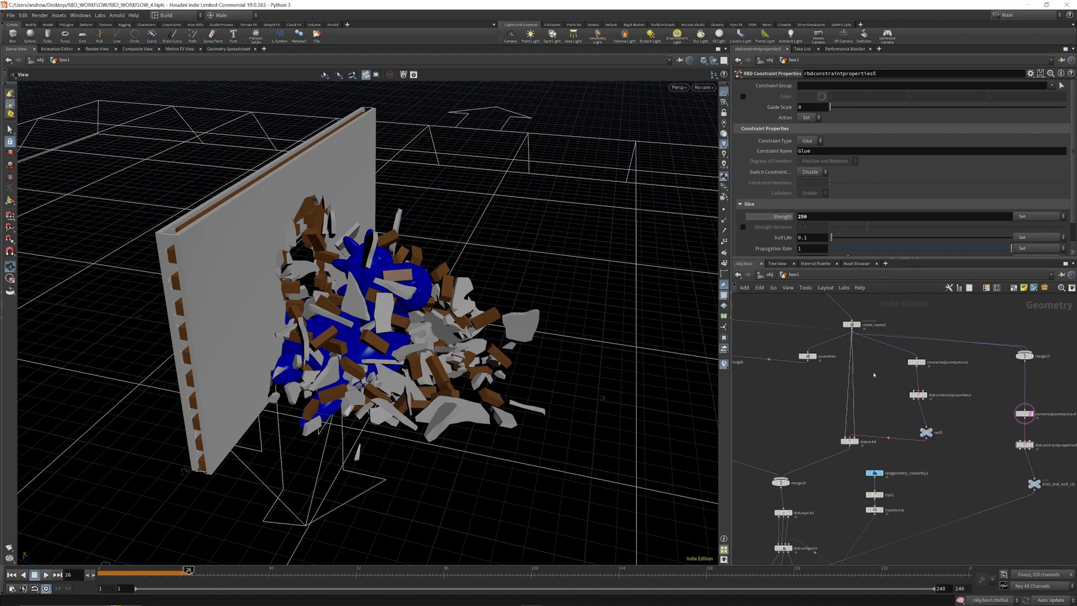
scroll(900, 449, up, 2)
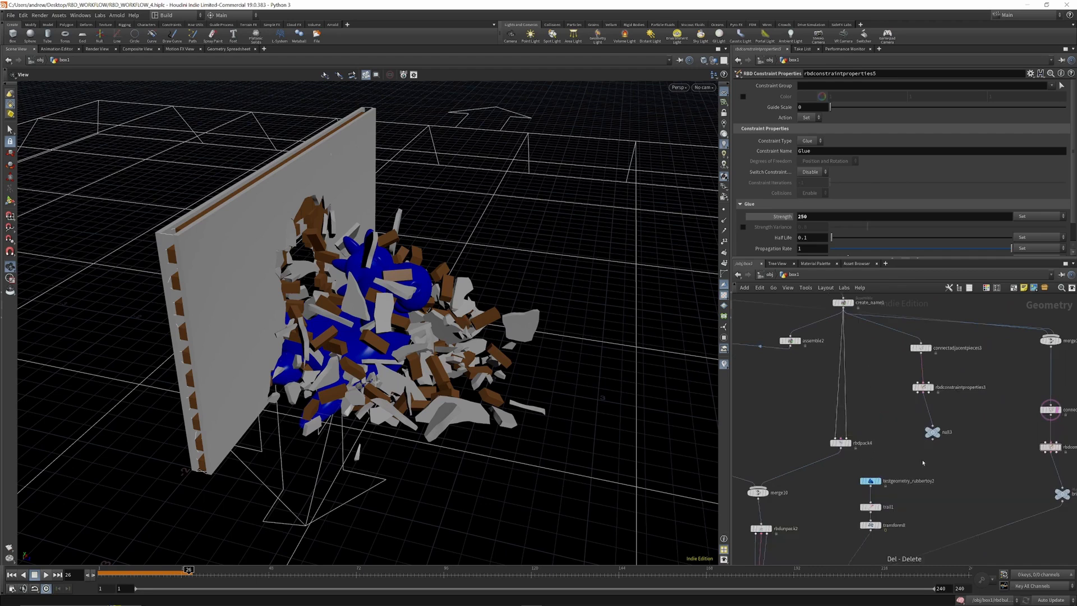
scroll(928, 415, down, 4)
scroll(1016, 418, up, 7)
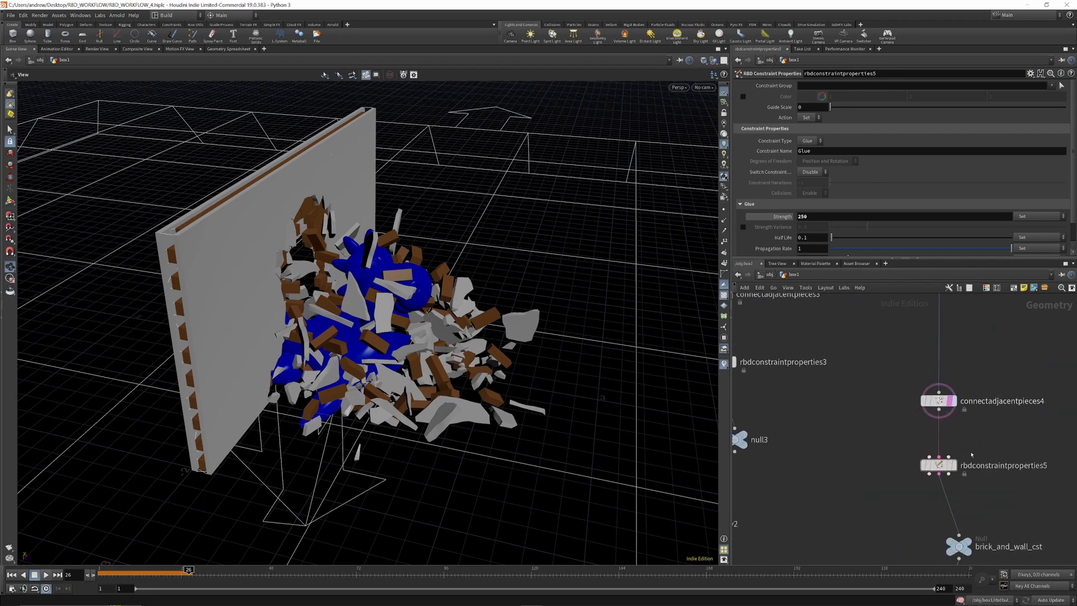
scroll(962, 403, down, 4)
scroll(956, 387, up, 4)
click(955, 387)
drag(269, 276, 245, 231)
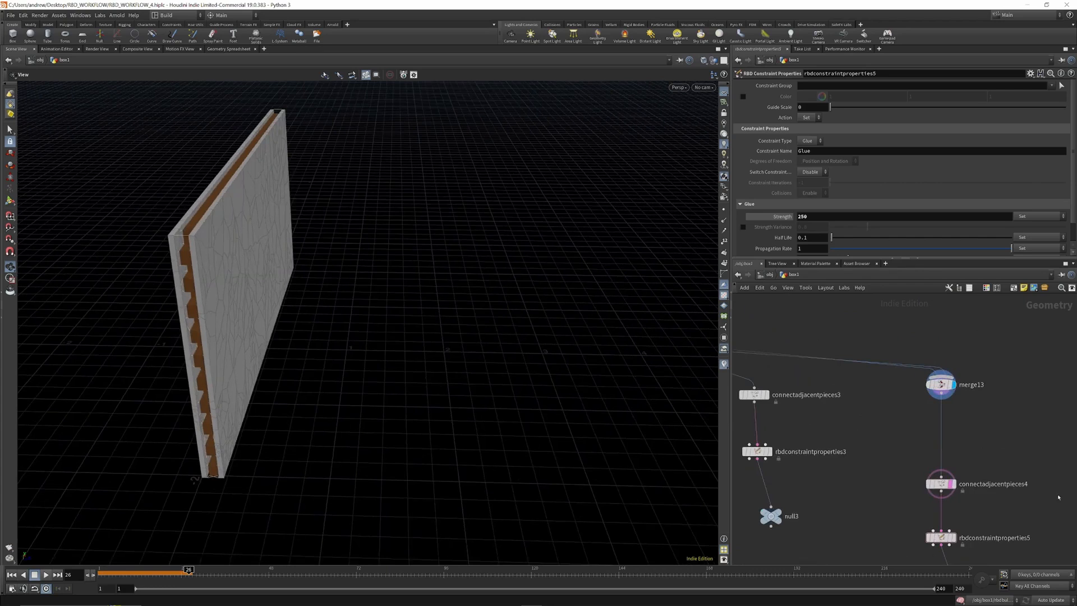
middle_drag(974, 368, 982, 302)
Step: Display connectadjacentpieces4 and set its Connection Type to Adjacent Pieces from Surface Points
click(960, 418)
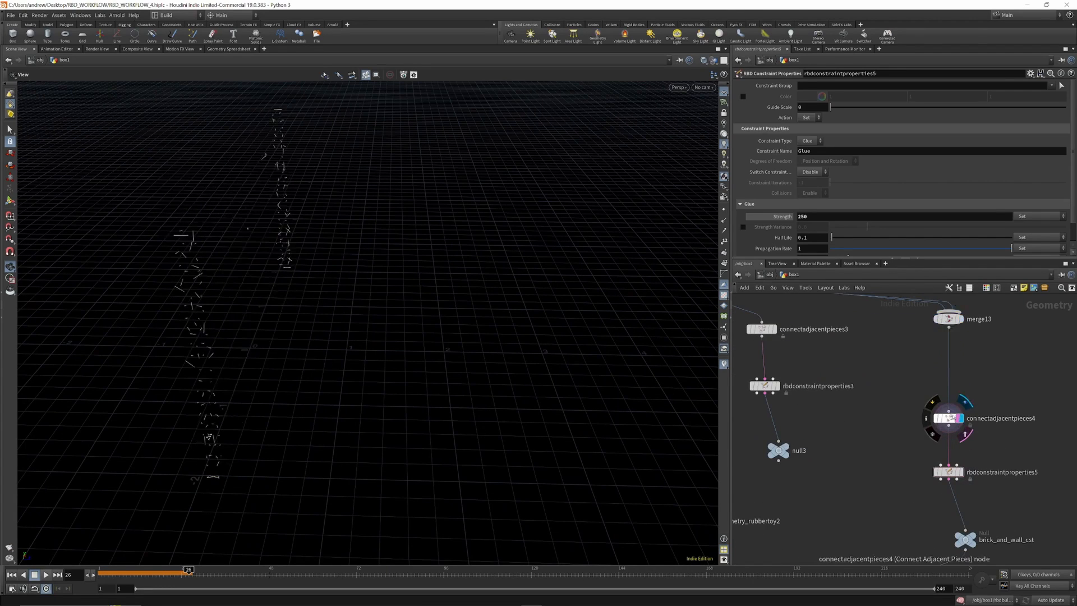
click(949, 418)
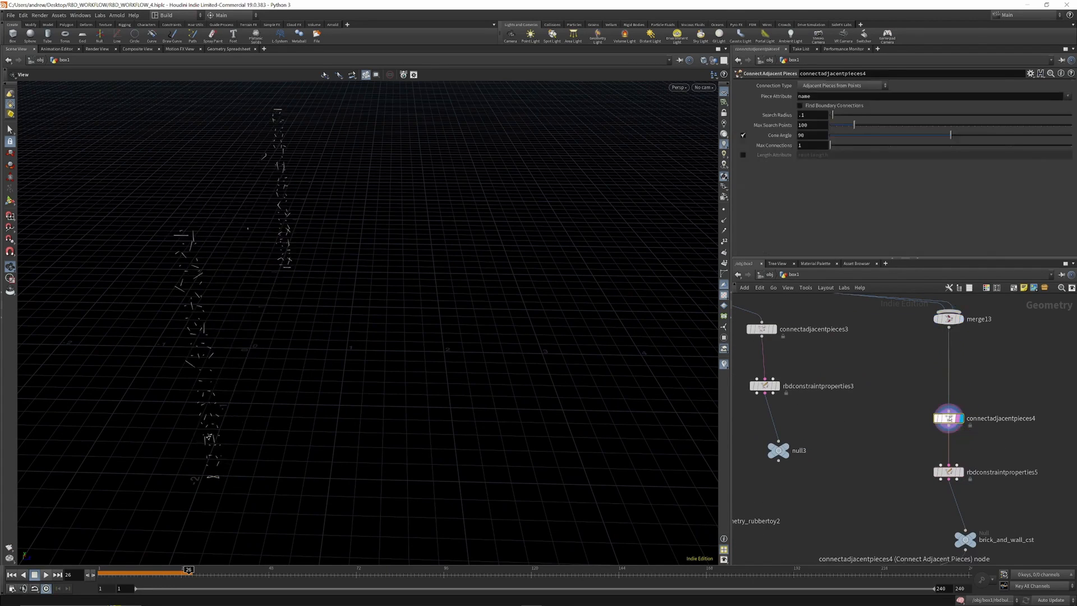
click(842, 86)
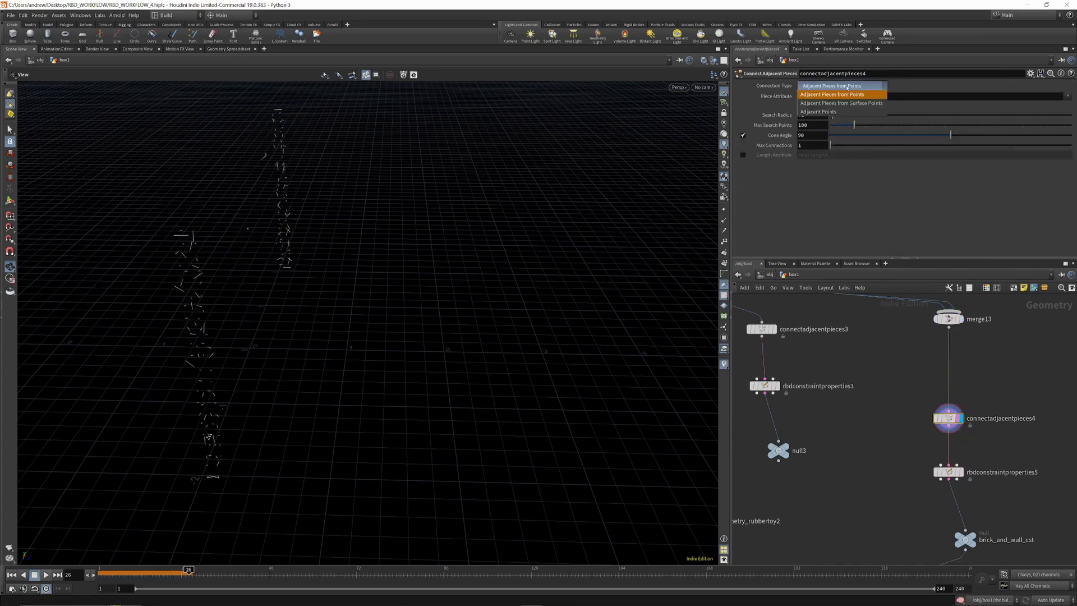
click(842, 103)
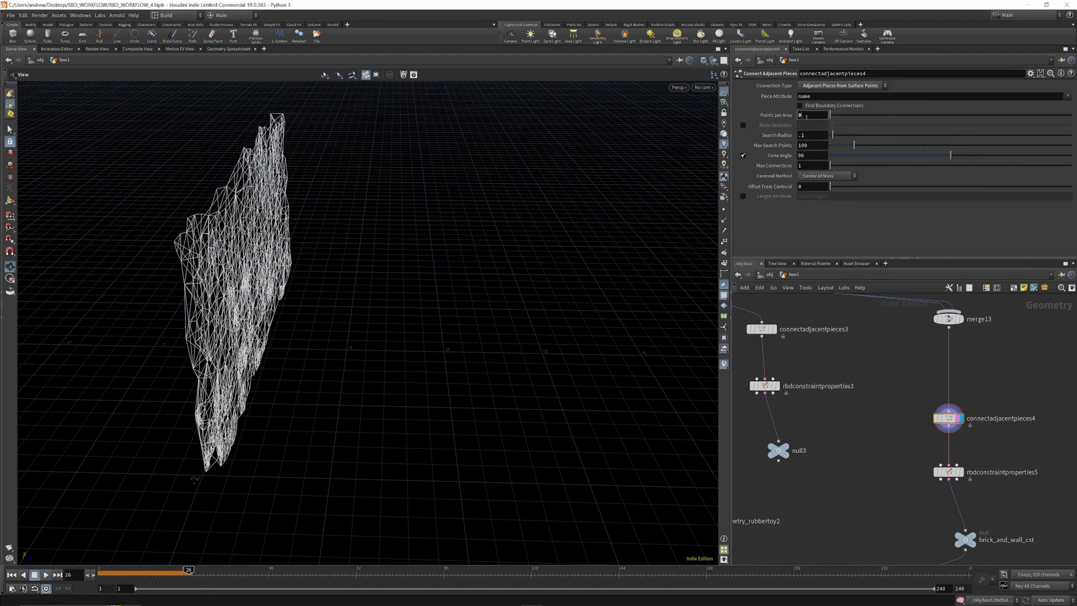
Step: Set Points per Area of connectadjacentpieces4 to .8 and check the connection network from the front
key(Return)
drag(843, 115, 914, 115)
drag(816, 116, 787, 118)
text(.)
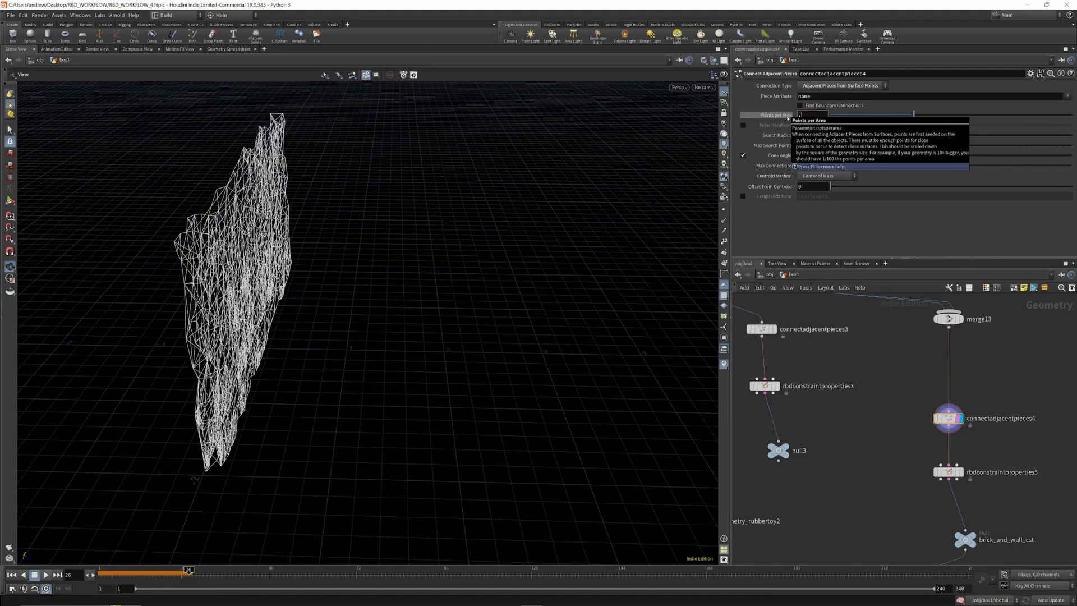
text(8)
key(Return)
drag(491, 115, 118, 192)
scroll(508, 361, down, 2)
scroll(45, 233, up, 8)
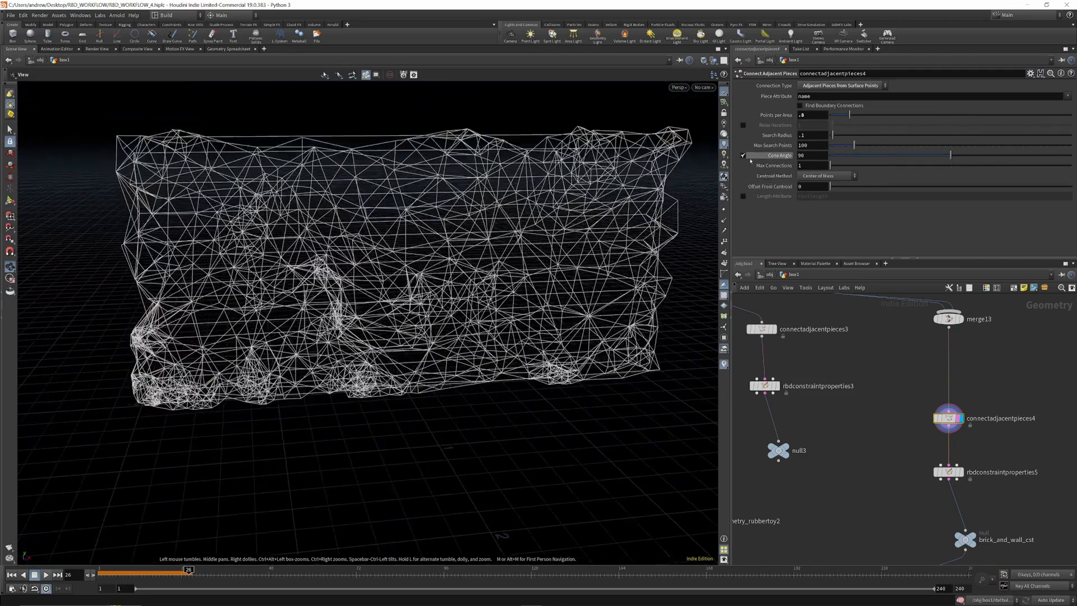
Step: Disable the Cone Angle limit of connectadjacentpieces4 and set Max Connections to 2
click(744, 157)
drag(806, 166, 794, 250)
text(2)
key(Return)
mouse_move(540, 242)
mouse_down()
mouse_move(670, 255)
mouse_move(526, 247)
mouse_up()
scroll(526, 264, down, 3)
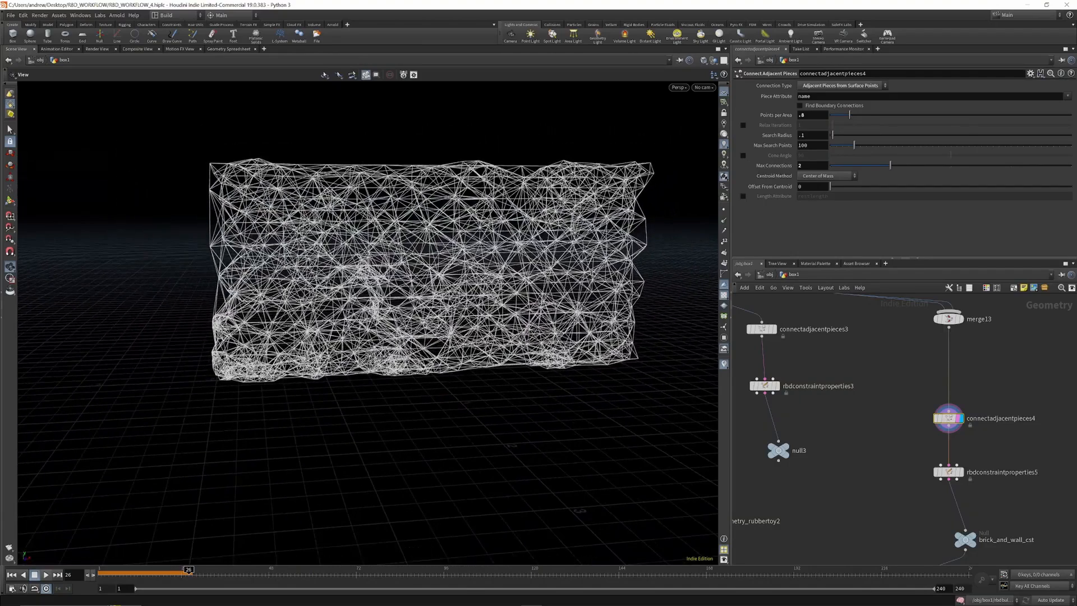
Step: Set the Constraint Type of rbdconstraintproperties5 to Hard with a Constraint Force Mixing value of 1
click(949, 473)
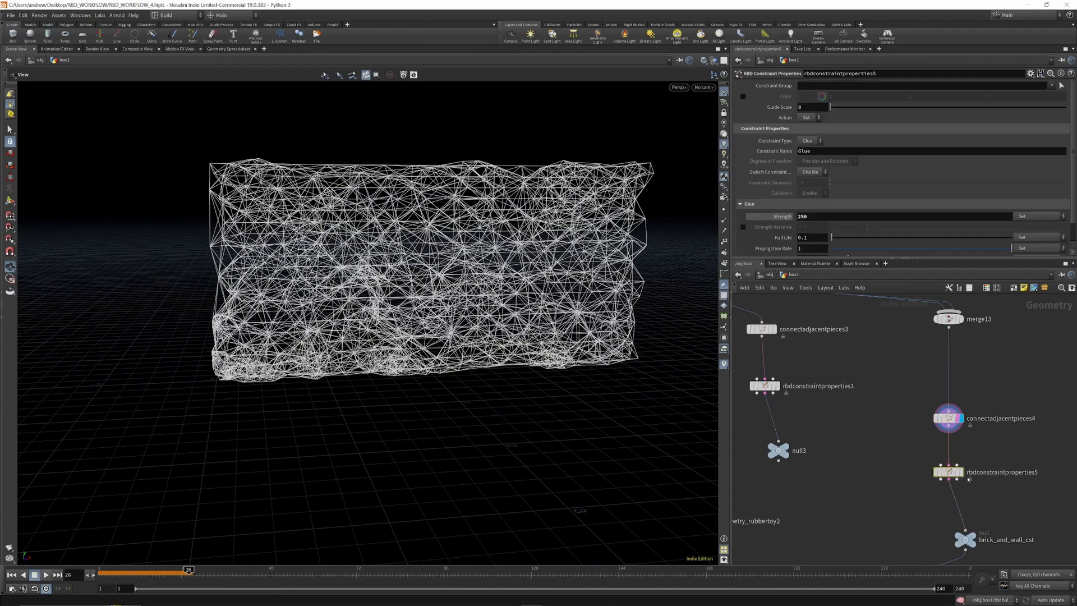
click(802, 142)
click(806, 161)
click(812, 216)
text(1)
key(Return)
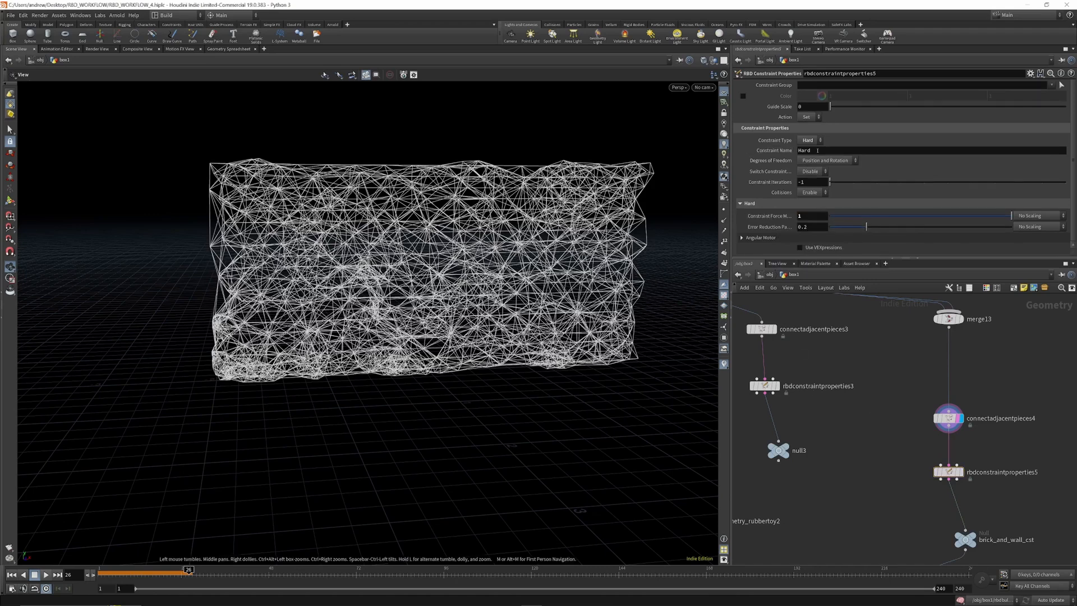
Step: Expand the Angular Motor settings of rbdconstraintproperties5 and set Constraint Force Mixing to 0
click(749, 237)
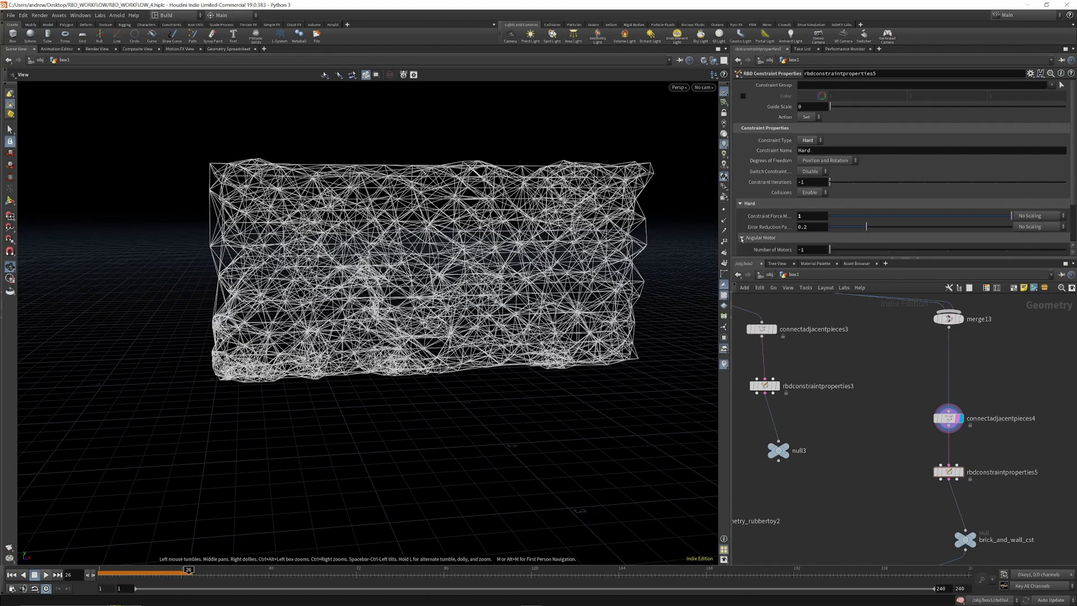
scroll(755, 231, down, 3)
scroll(827, 182, up, 3)
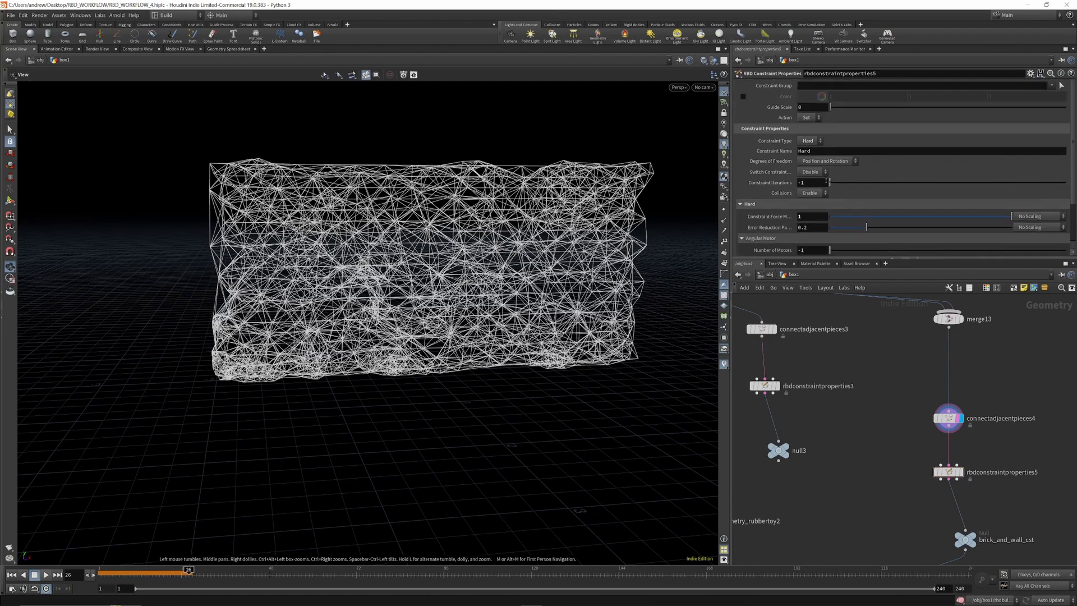
drag(810, 217, 652, 204)
text(0)
key(Return)
Step: Move the rbdconstraintproperties5 node slightly closer to connectadjacentpieces4 in the network
scroll(941, 381, down, 4)
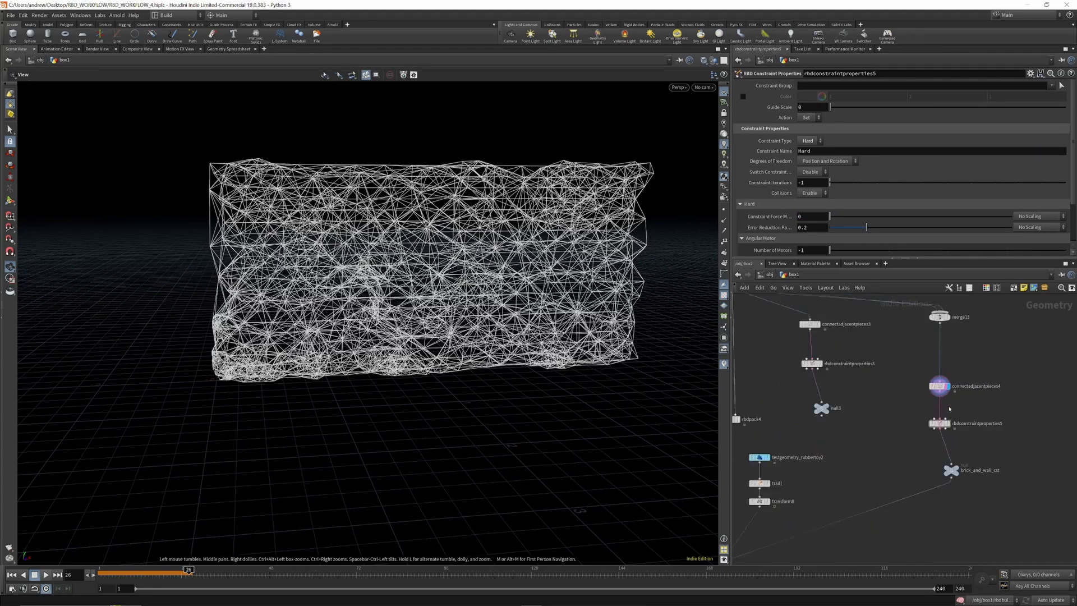
scroll(948, 406, up, 4)
drag(937, 434, 936, 424)
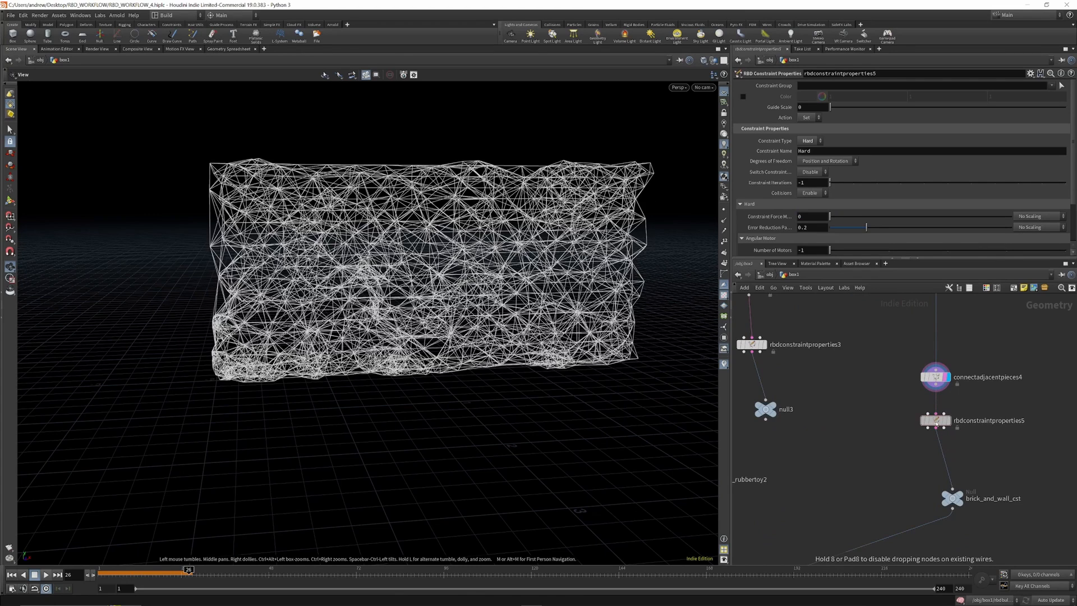
scroll(944, 374, down, 3)
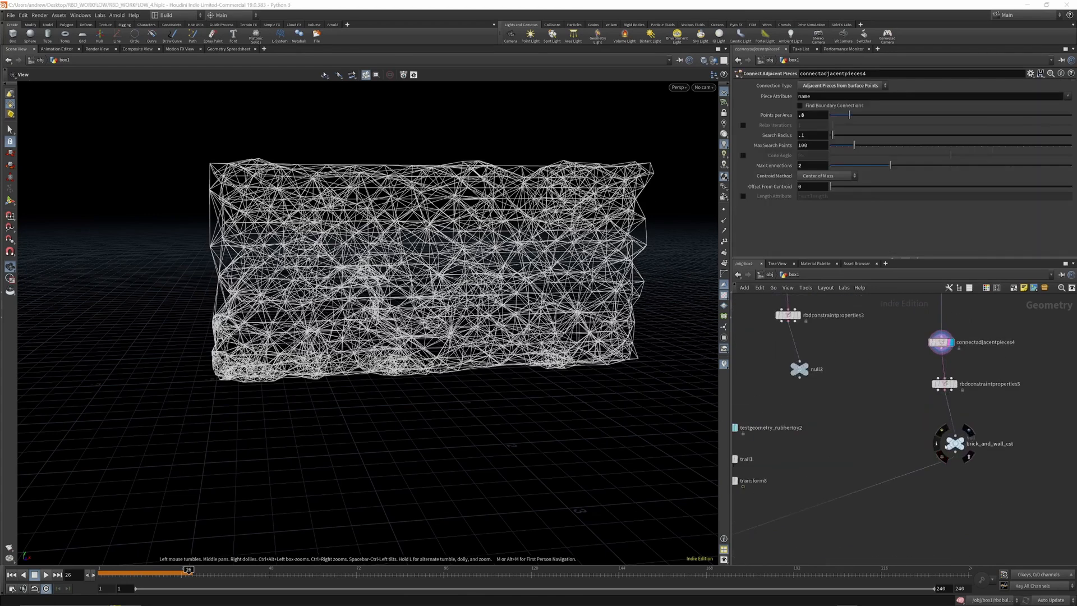
scroll(938, 440, up, 3)
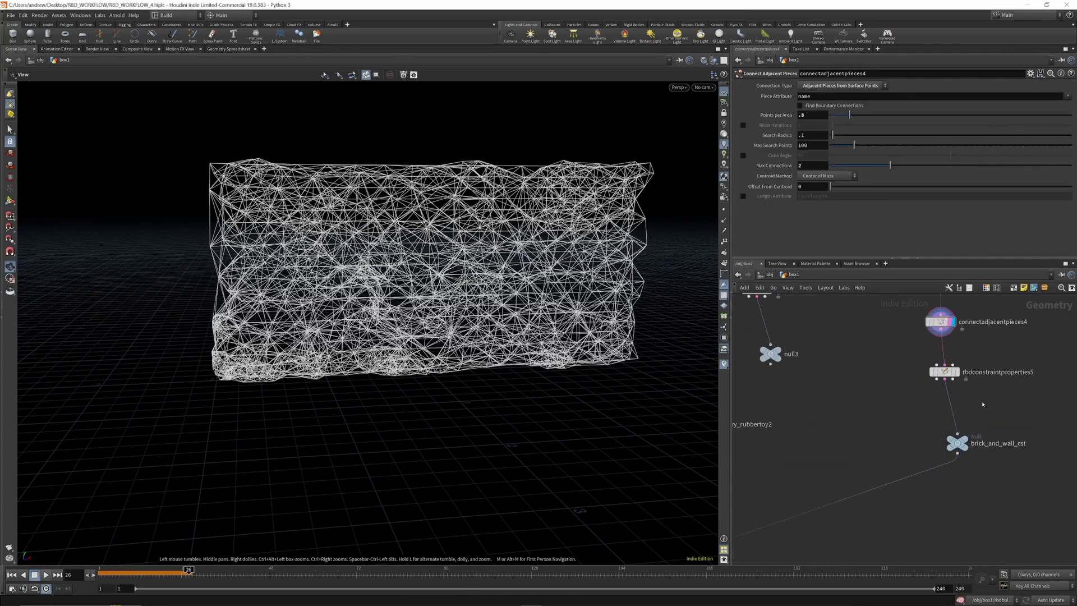
key(Tab)
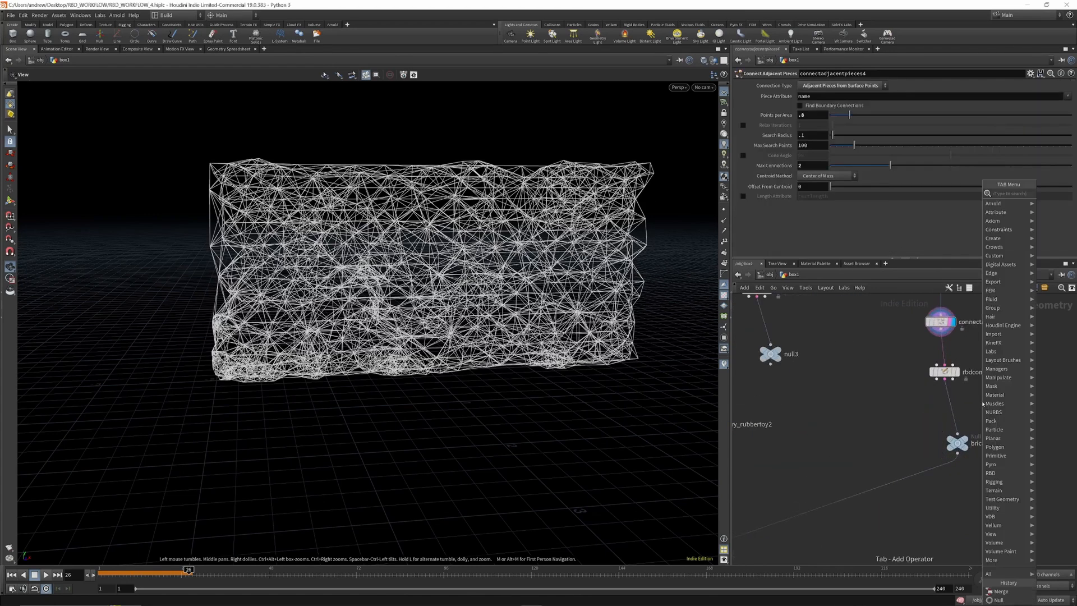
key(Escape)
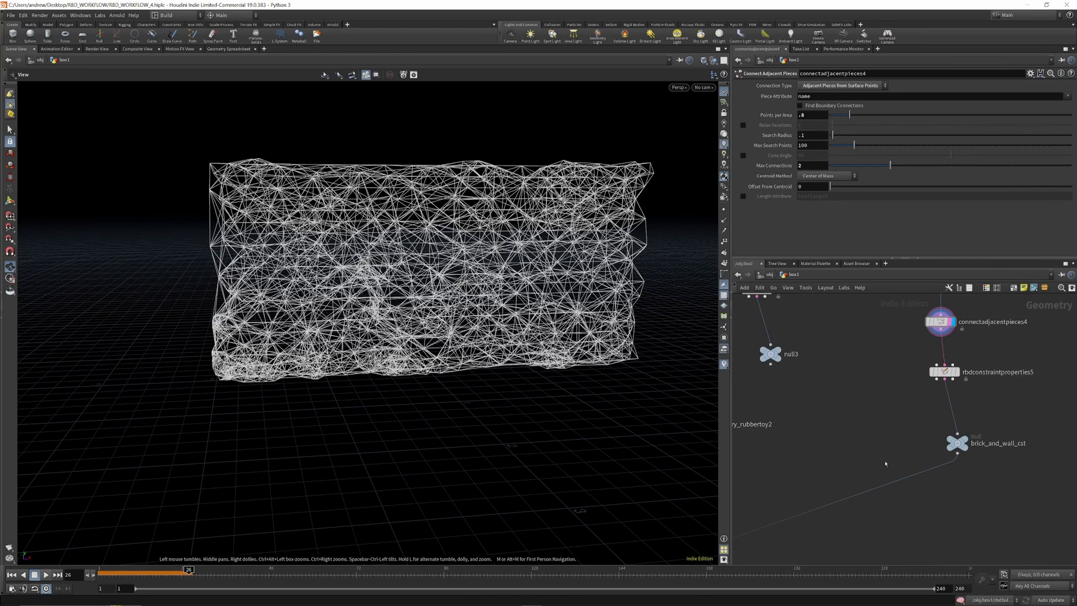
Step: Insert a Facet node between rbdconstraintproperties5 and brick_and_wall_cst, enable Unique Points, and display its result
key(Tab)
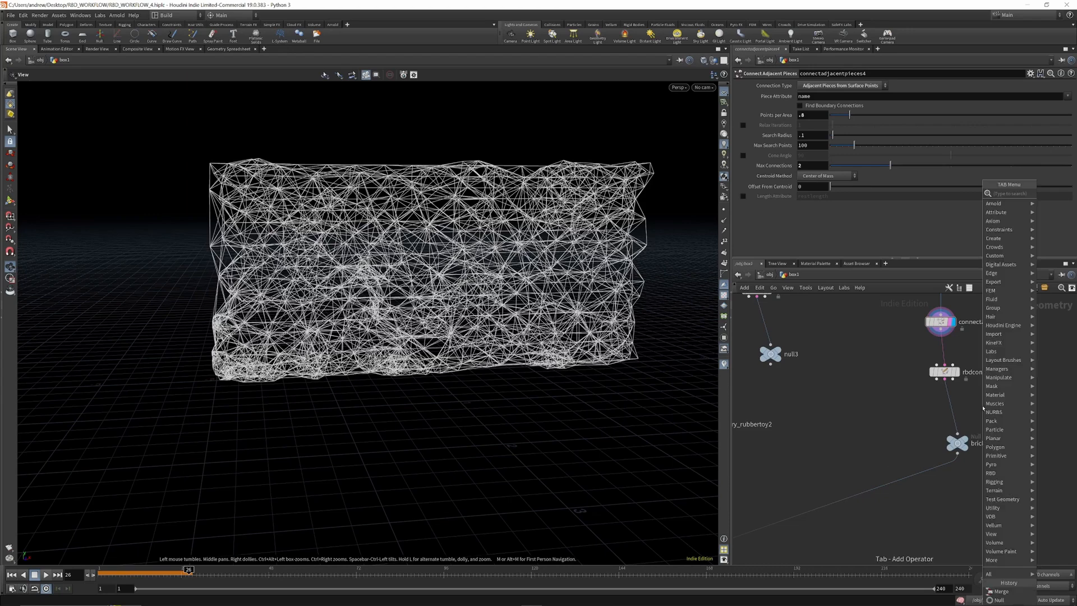
text(fac)
key(Return)
click(947, 400)
drag(947, 400, 947, 403)
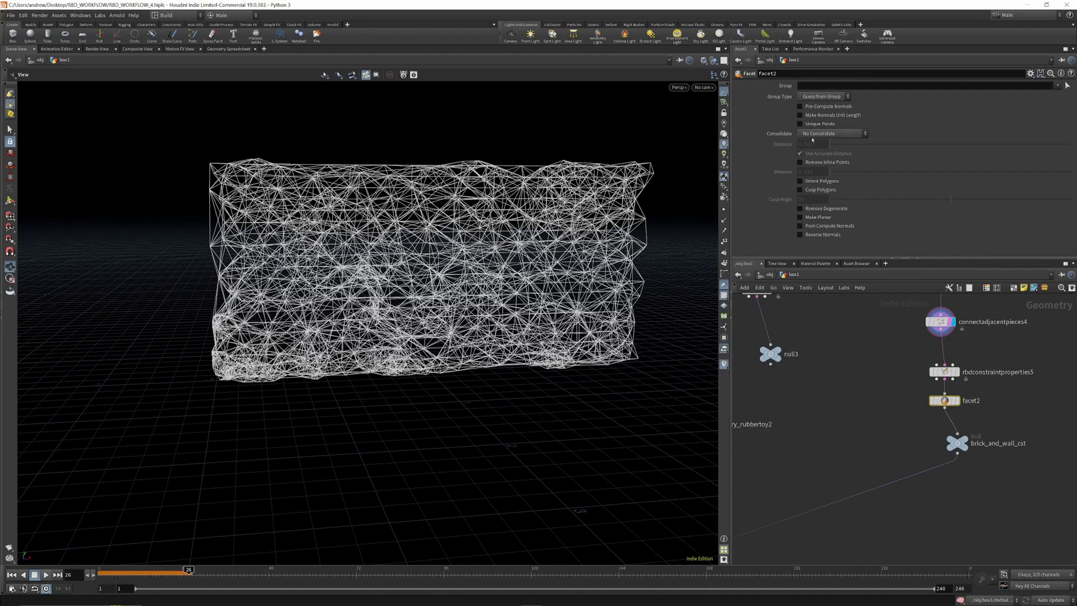
click(957, 400)
Step: Move brick_and_wall_cst lower to make room and insert a Primitive Properties node between facet2 and it
drag(957, 443, 949, 477)
key(Tab)
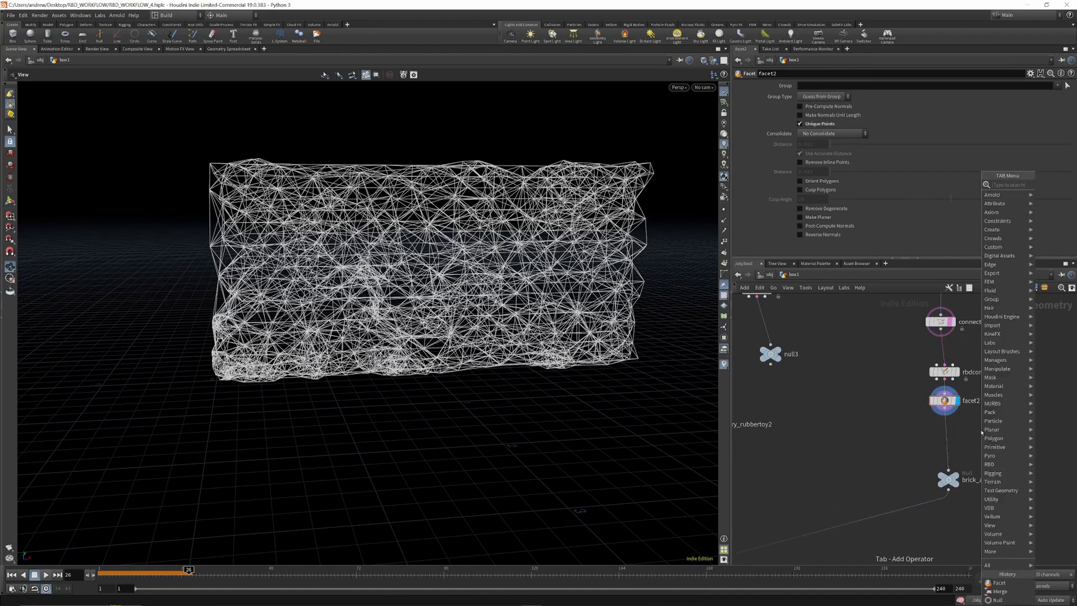
text(pri)
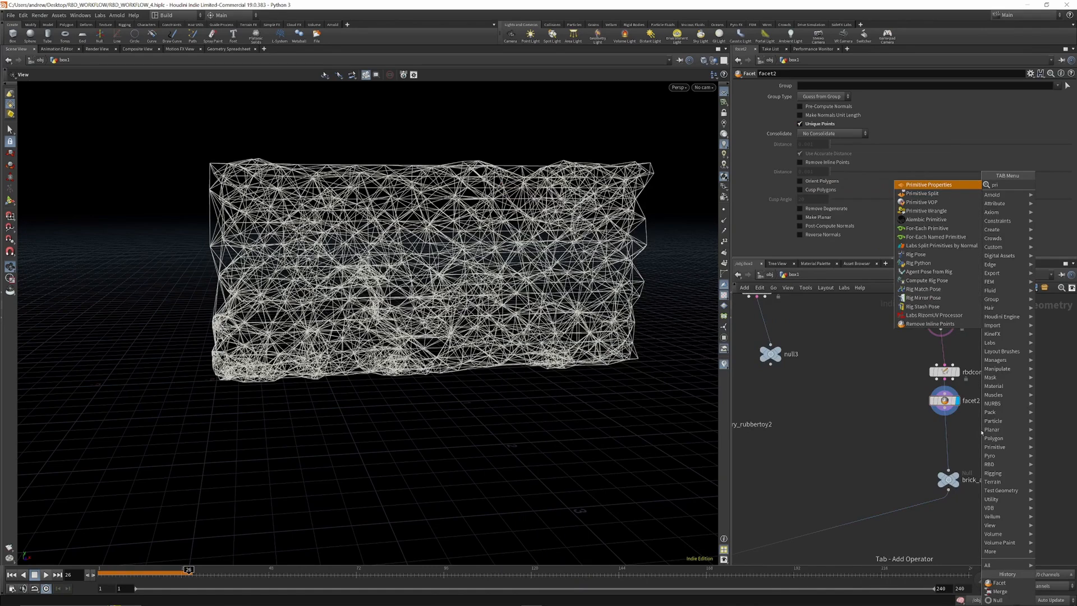
click(941, 186)
click(948, 437)
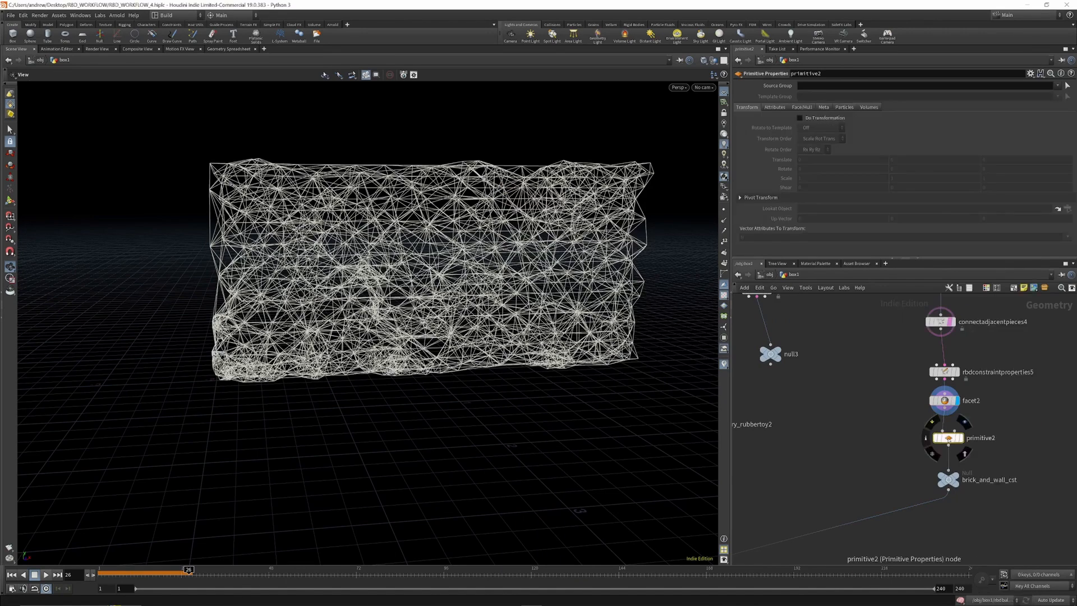
Step: Enable Do Transformation on primitive2, set Scale to 0 on all three axes, and show points in the viewport
click(800, 118)
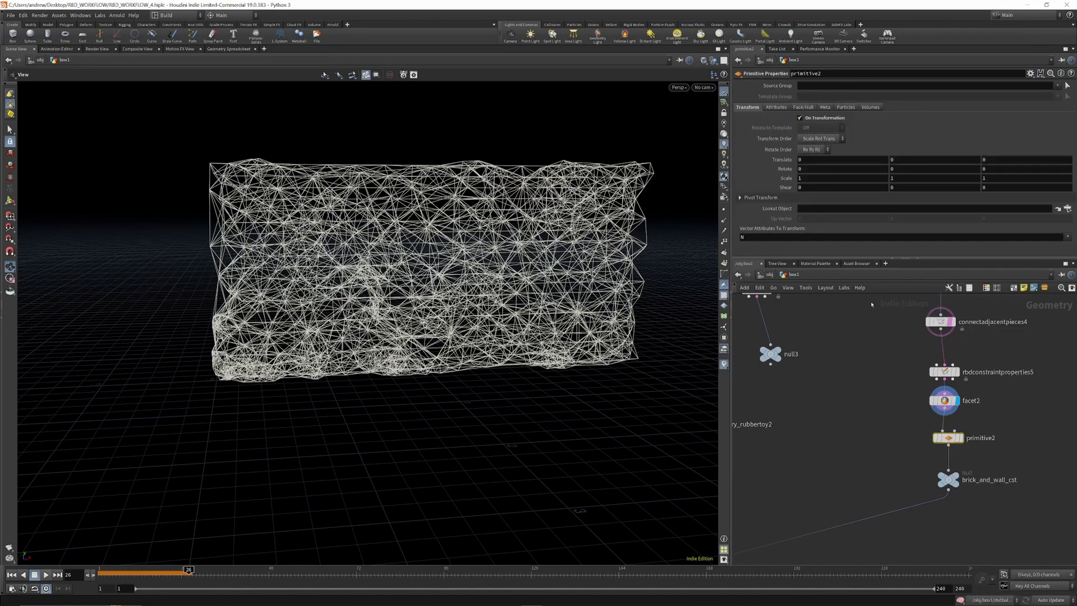
middle_drag(780, 178, 729, 184)
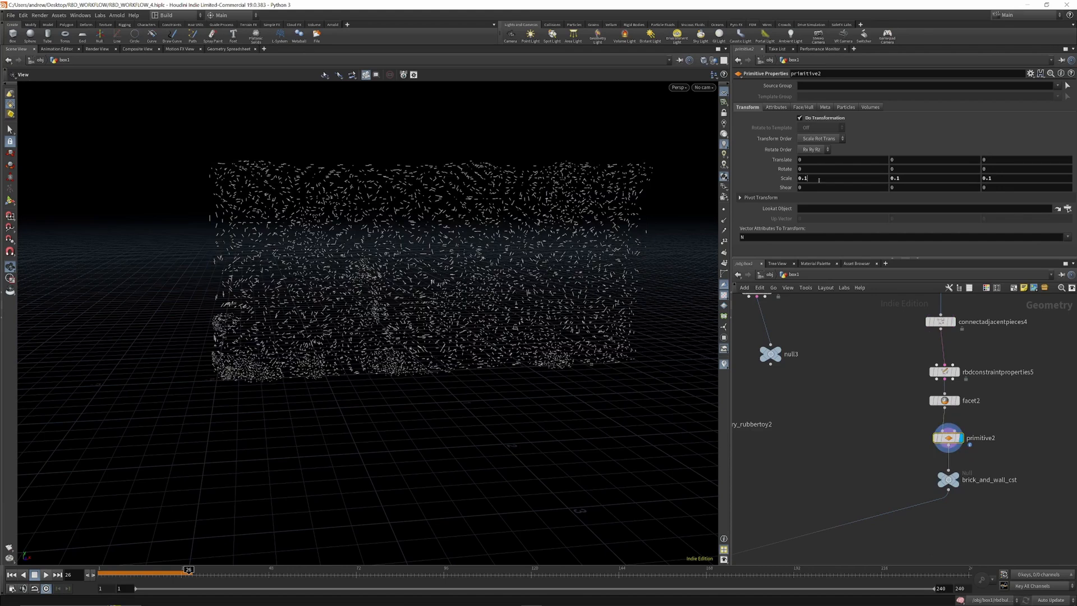
drag(811, 178, 787, 178)
text(0)
drag(912, 180, 881, 178)
text(0)
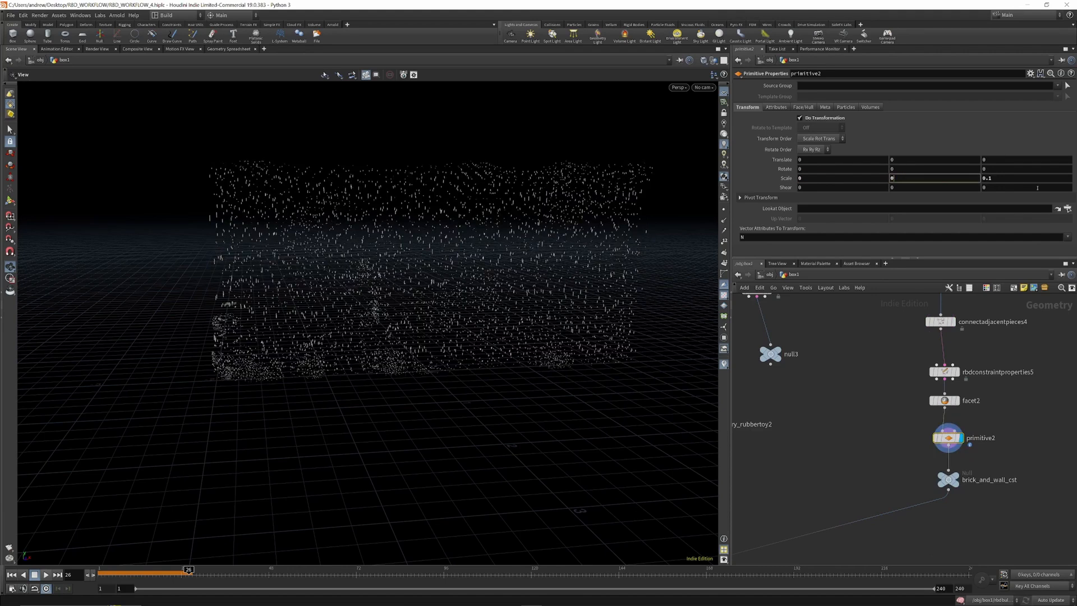
drag(1010, 179, 929, 178)
text(0)
key(Return)
click(723, 209)
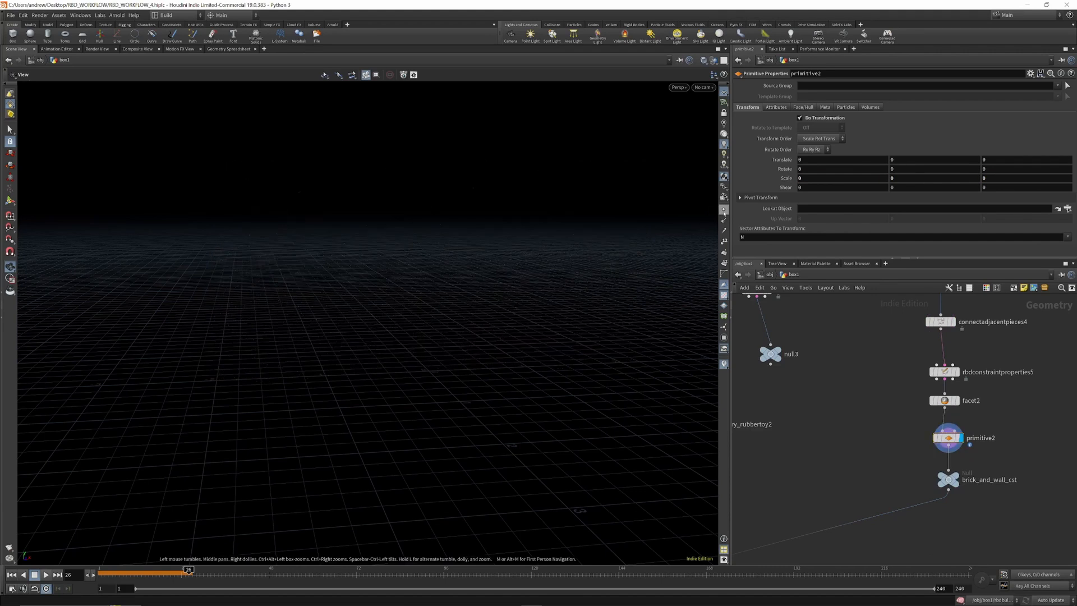
drag(472, 218, 494, 224)
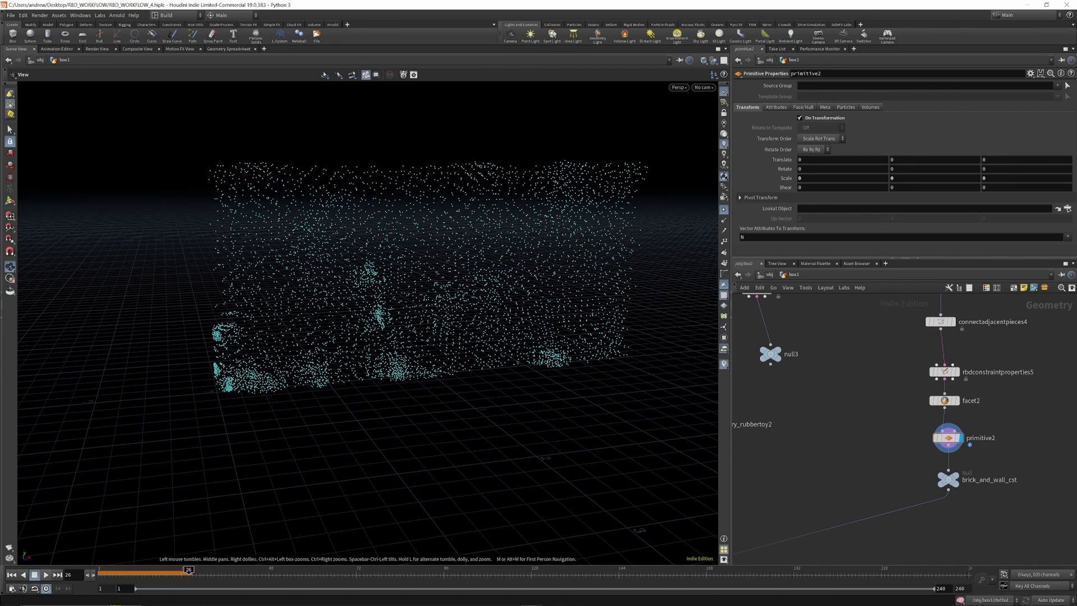
Step: Set the Hard constraint Rest Length of rbdbulletsolver3 to 0 and display the solver's result
scroll(1025, 435, down, 5)
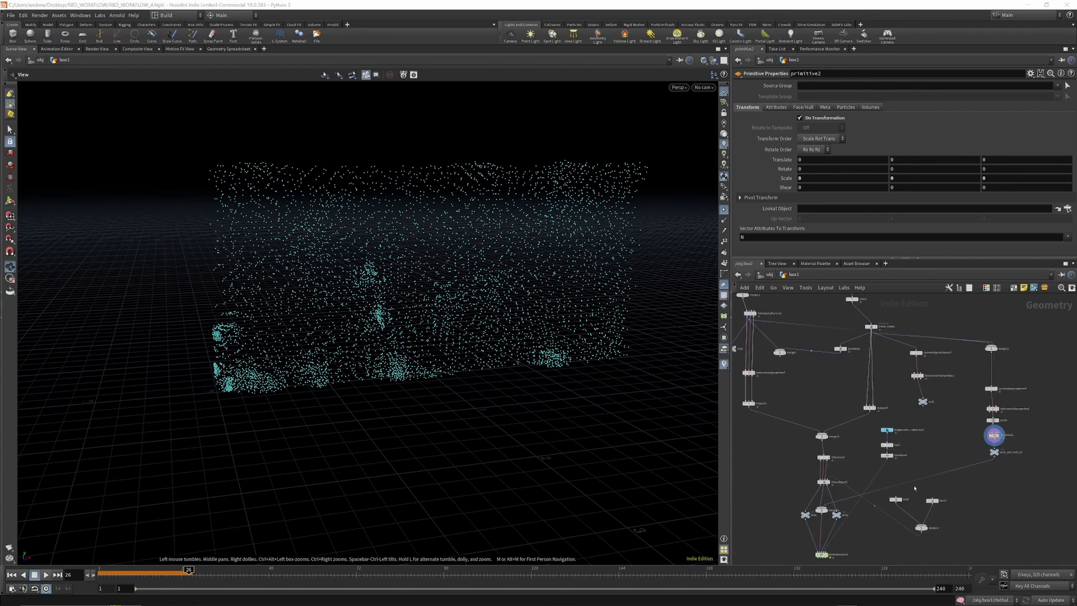
scroll(839, 501, up, 3)
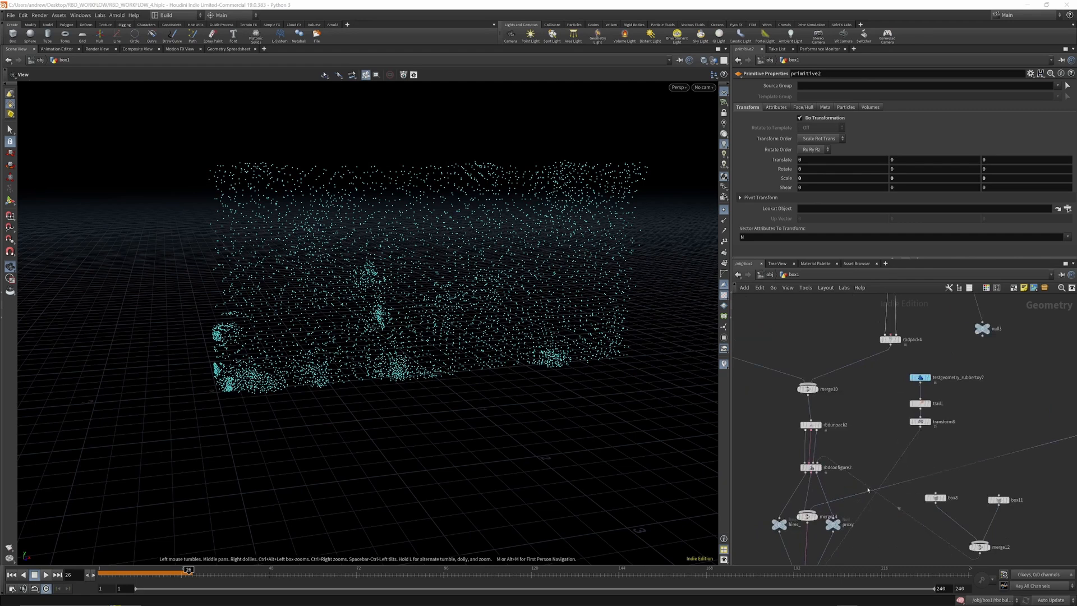
drag(941, 475, 809, 464)
scroll(823, 396, down, 3)
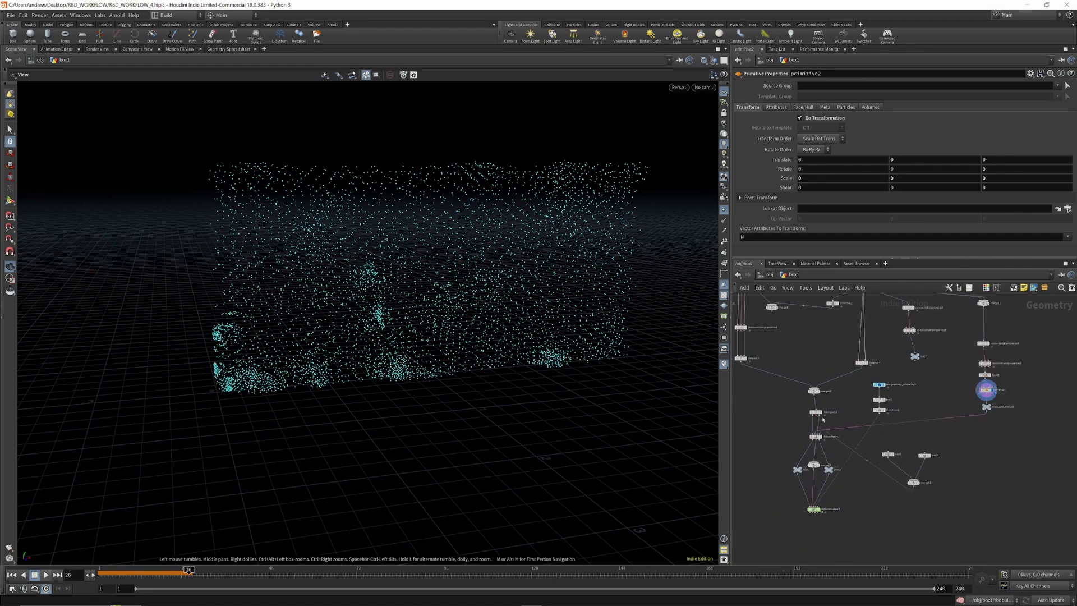
scroll(824, 396, up, 3)
scroll(823, 428, down, 3)
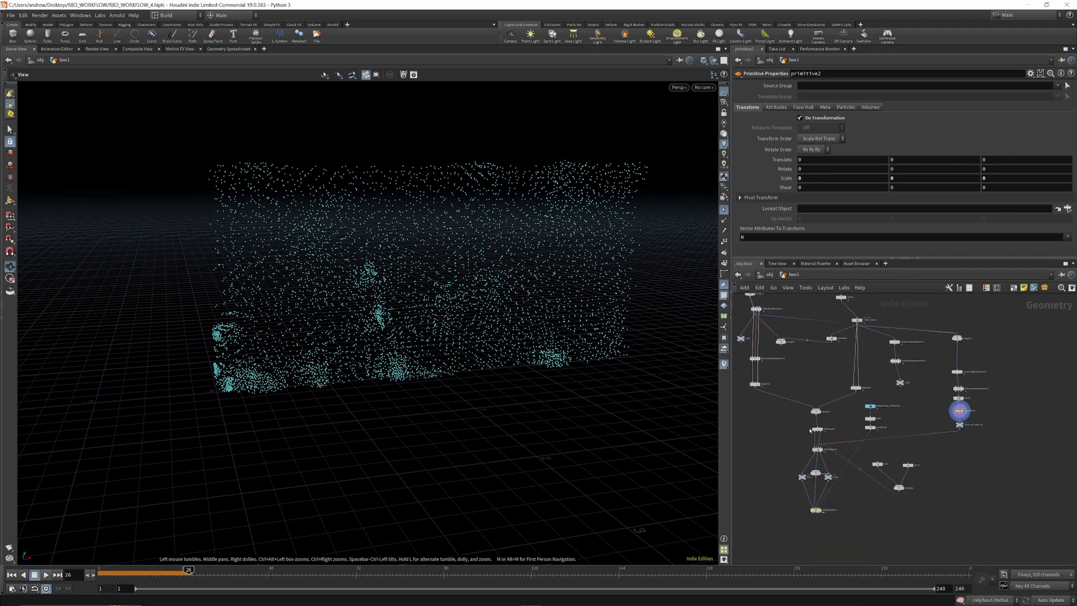
scroll(885, 437, up, 5)
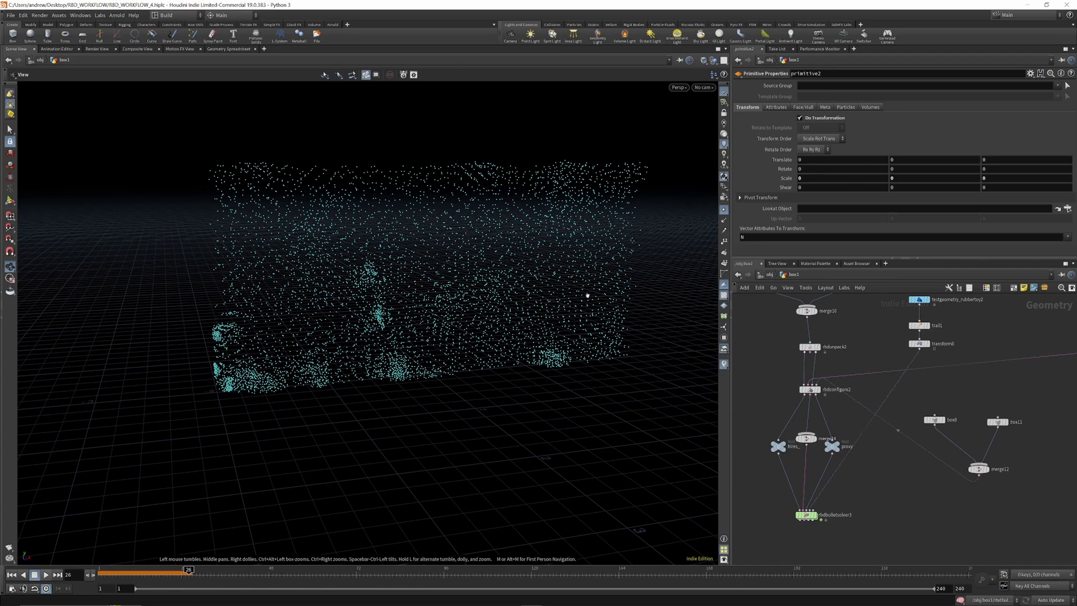
click(806, 514)
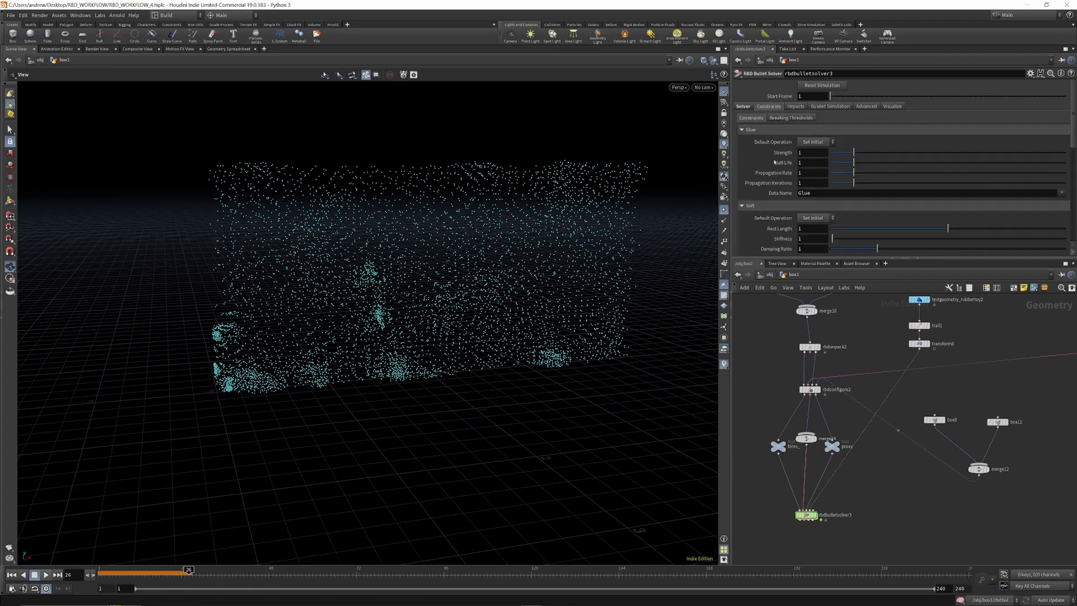
scroll(787, 162, down, 5)
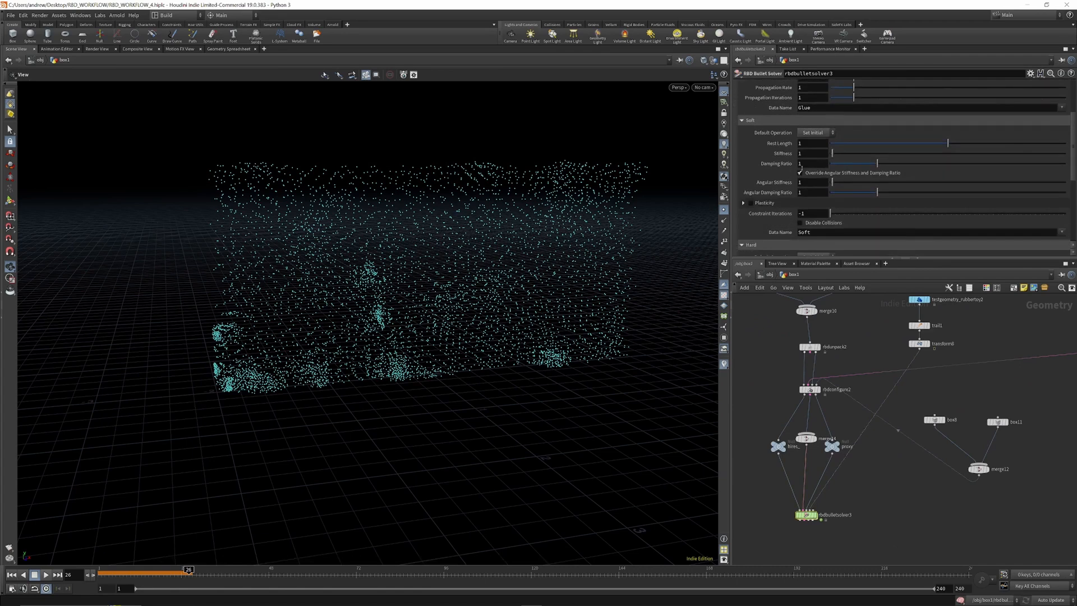
scroll(780, 219, down, 2)
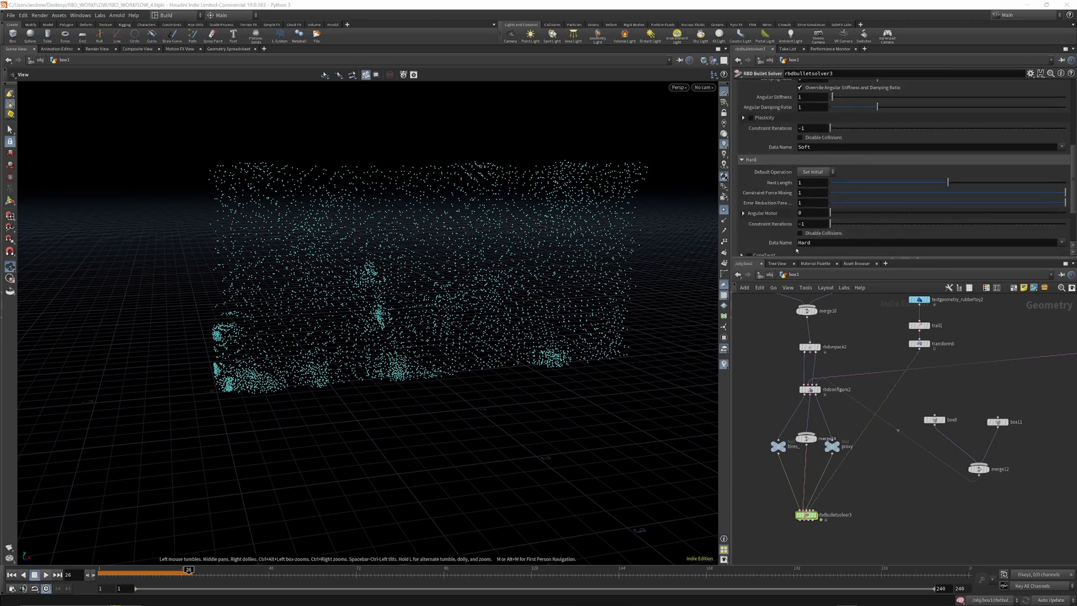
click(805, 183)
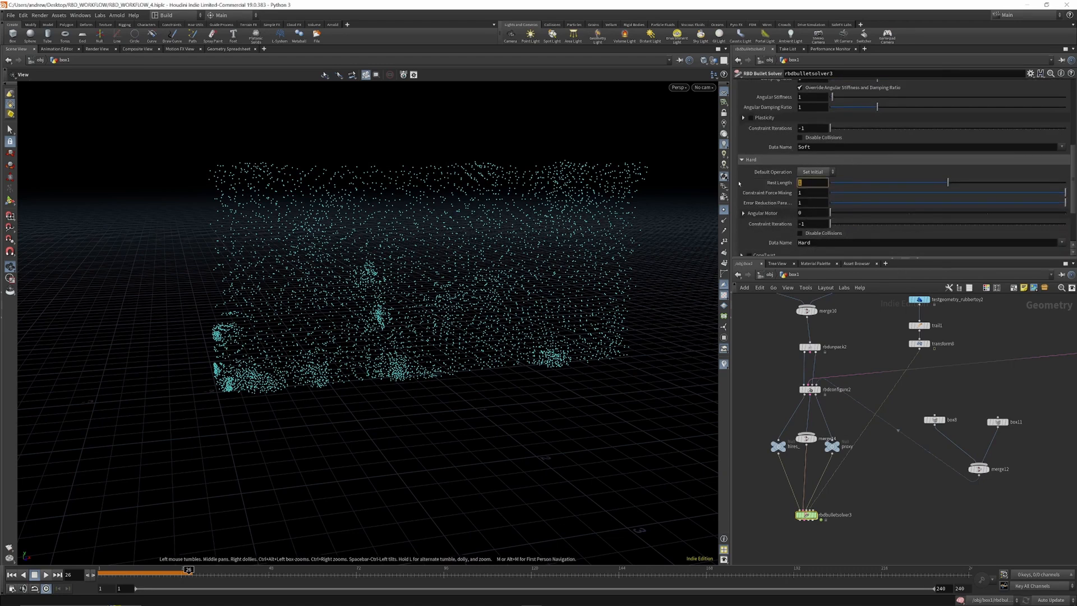
text(0)
key(Return)
scroll(777, 180, up, 5)
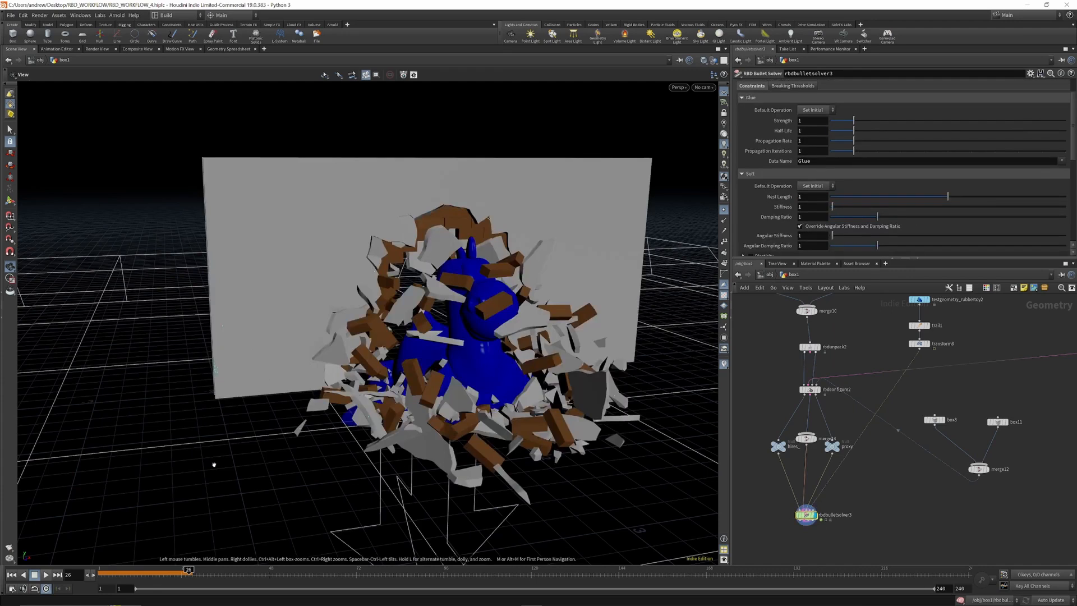
Step: Replay the simulation from the first frame and examine how the wall layers hold together from the side and above
click(15, 575)
click(45, 576)
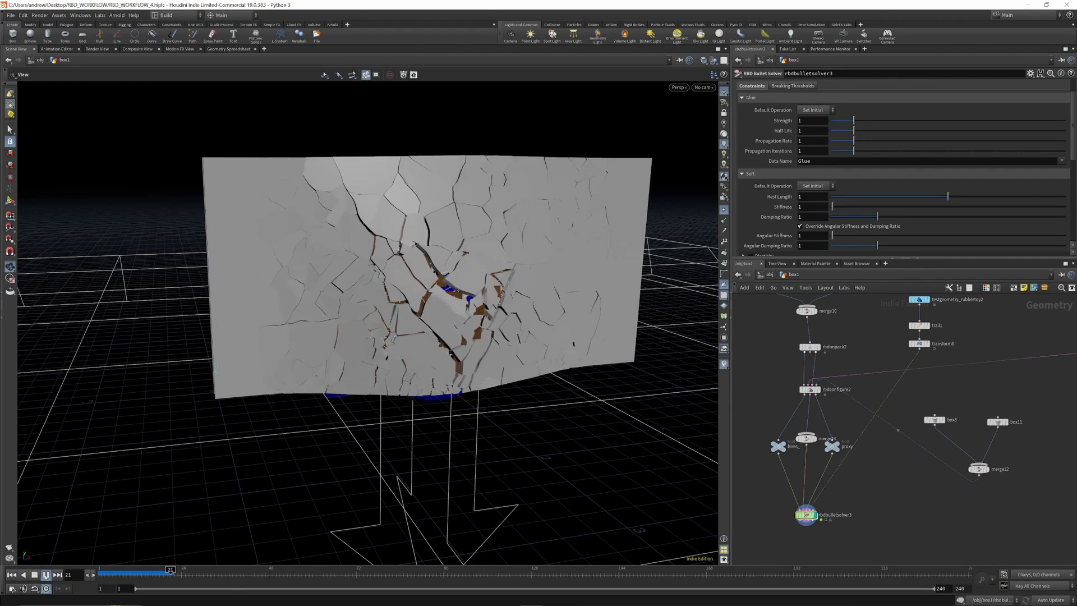
click(46, 575)
drag(269, 264, 501, 275)
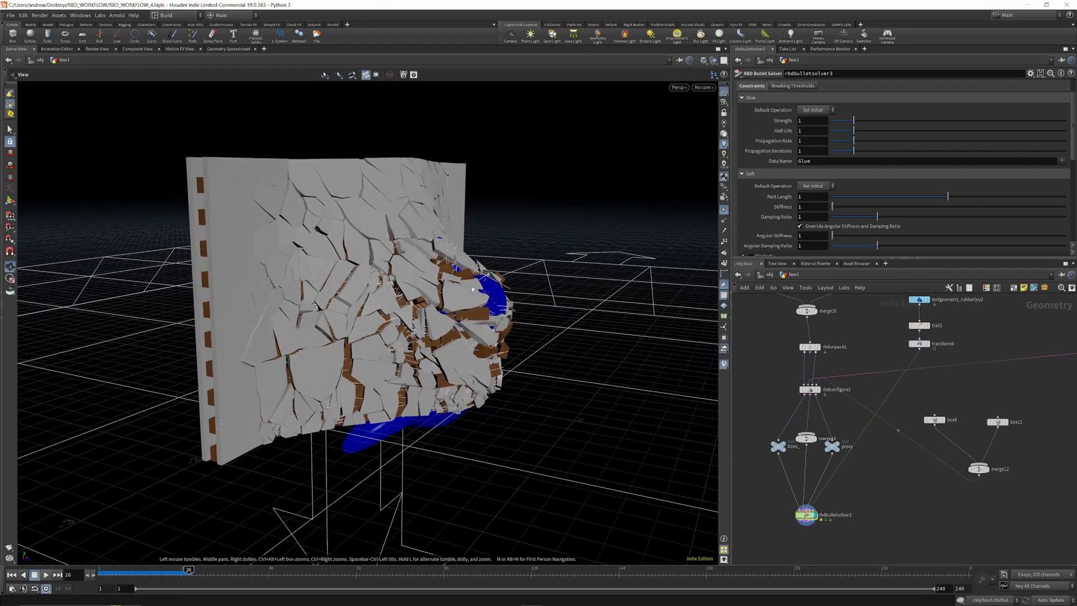
drag(124, 574, 25, 574)
click(46, 575)
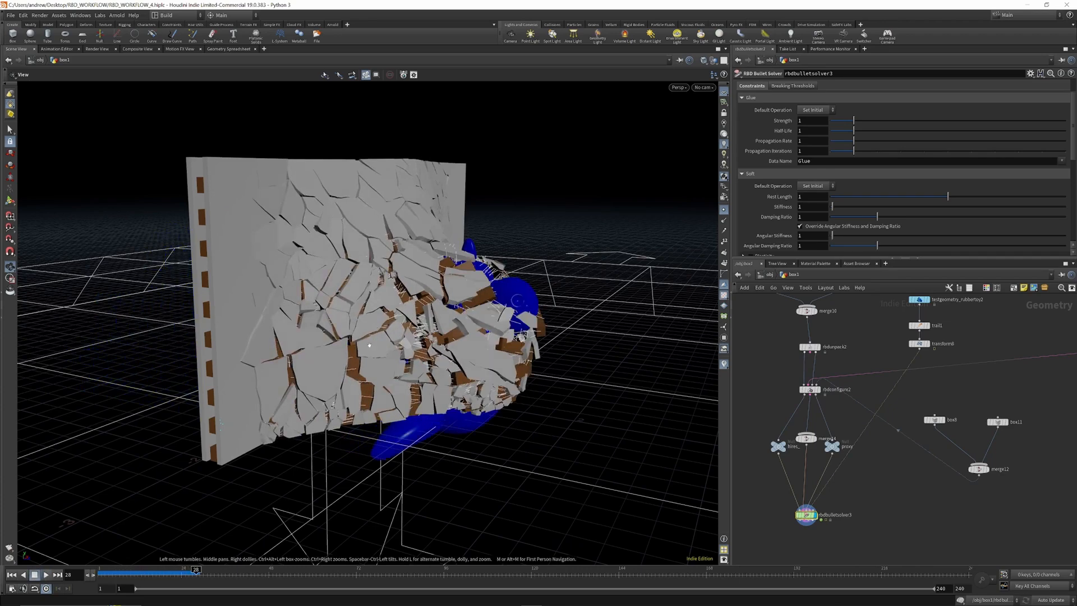
drag(393, 301, 351, 308)
right_drag(351, 307, 414, 341)
drag(414, 341, 401, 264)
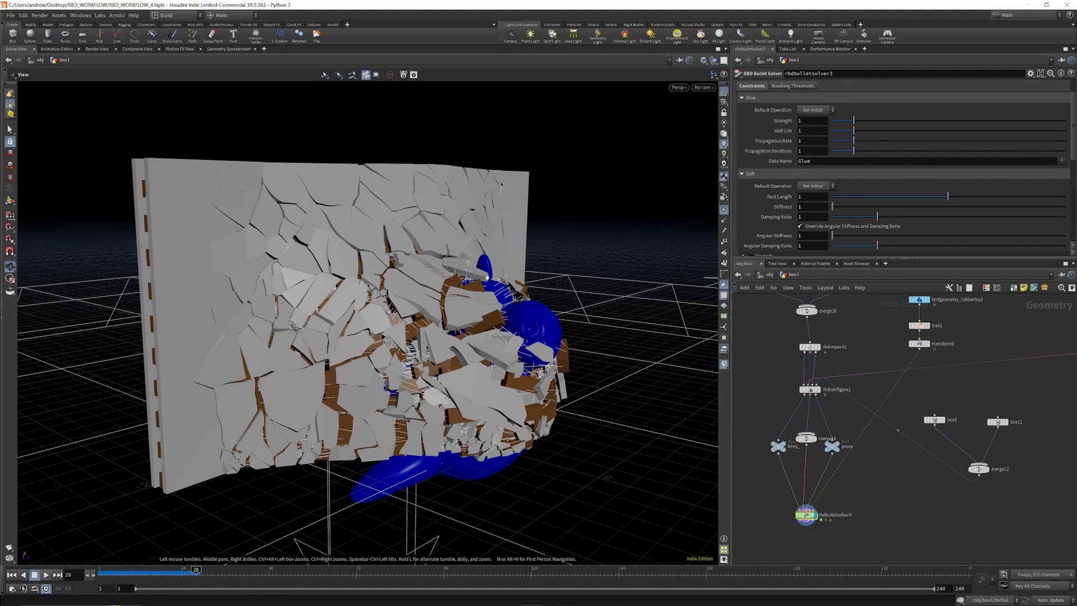
drag(428, 278, 454, 276)
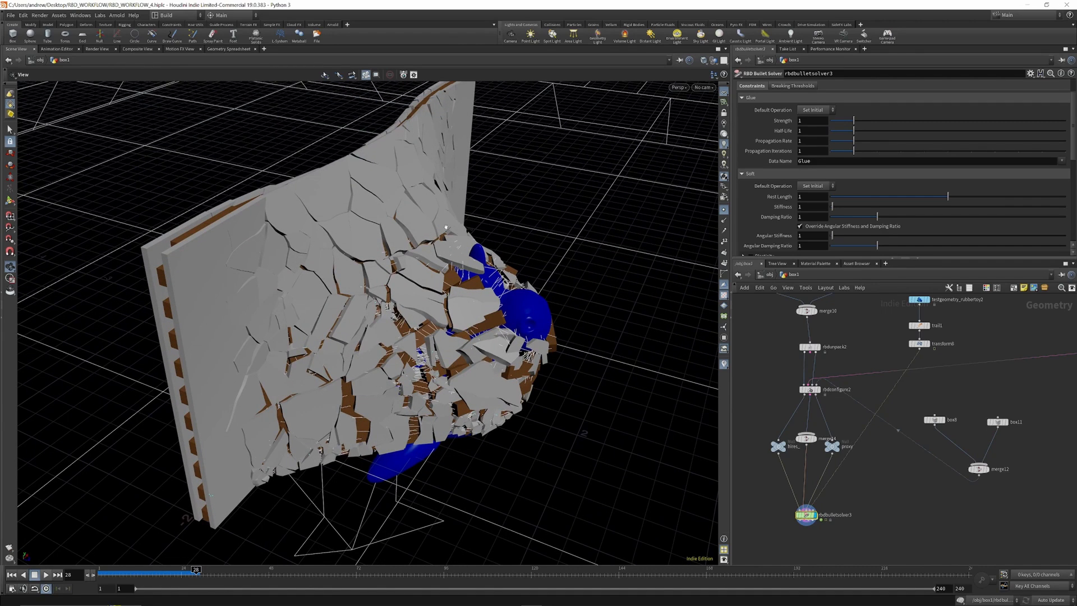
Step: Scrub through the frames around the impact and inspect the bending and cracking of the wall from several angles
mouse_move(173, 568)
mouse_down()
mouse_move(107, 571)
mouse_move(167, 571)
mouse_up()
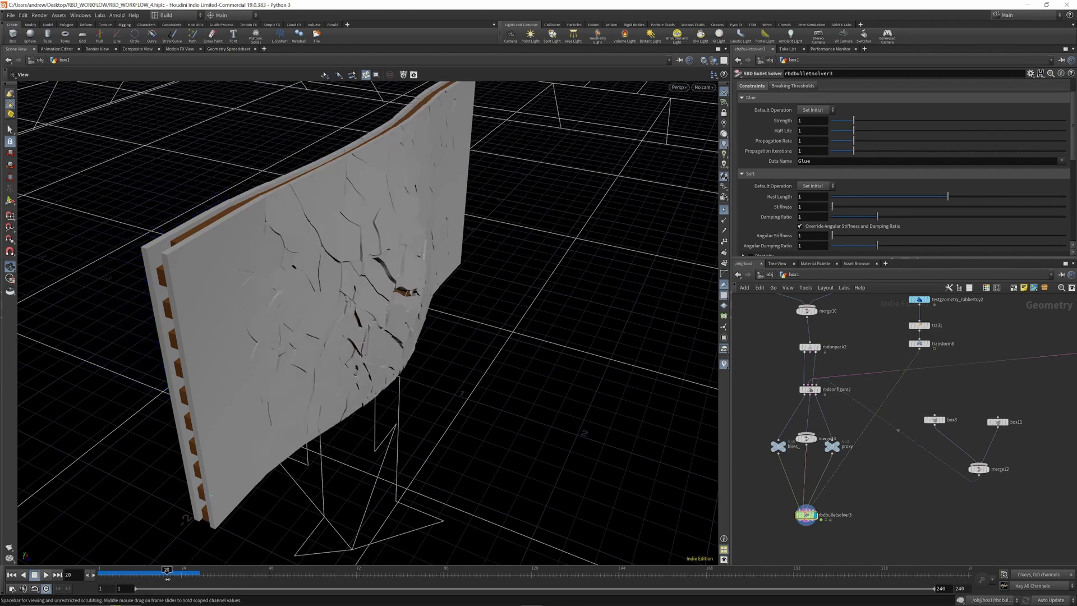
drag(359, 312, 372, 229)
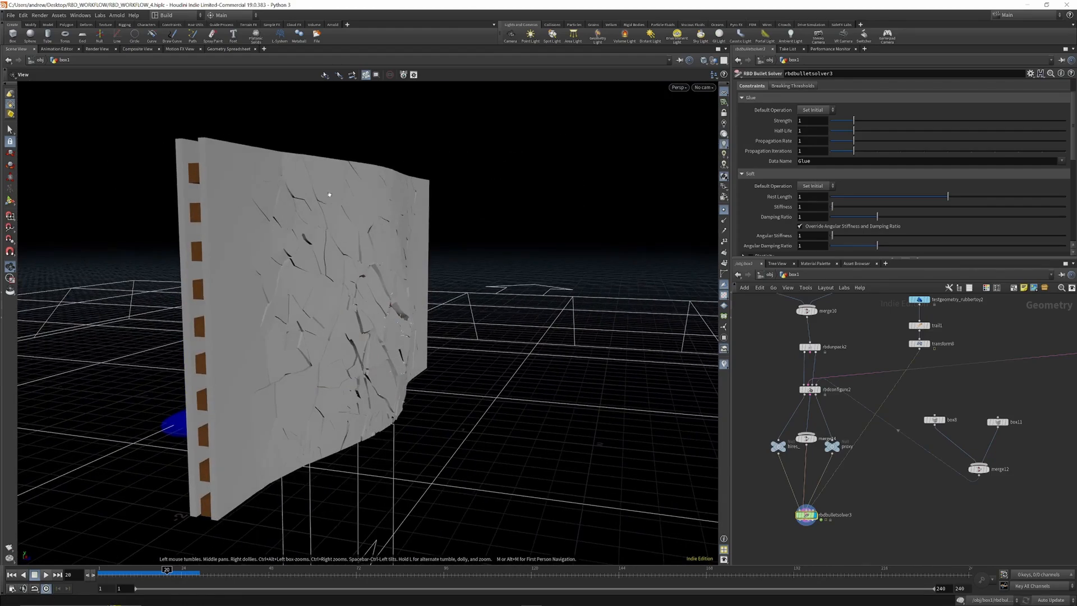
drag(387, 202, 207, 485)
drag(155, 566, 177, 570)
drag(387, 202, 382, 275)
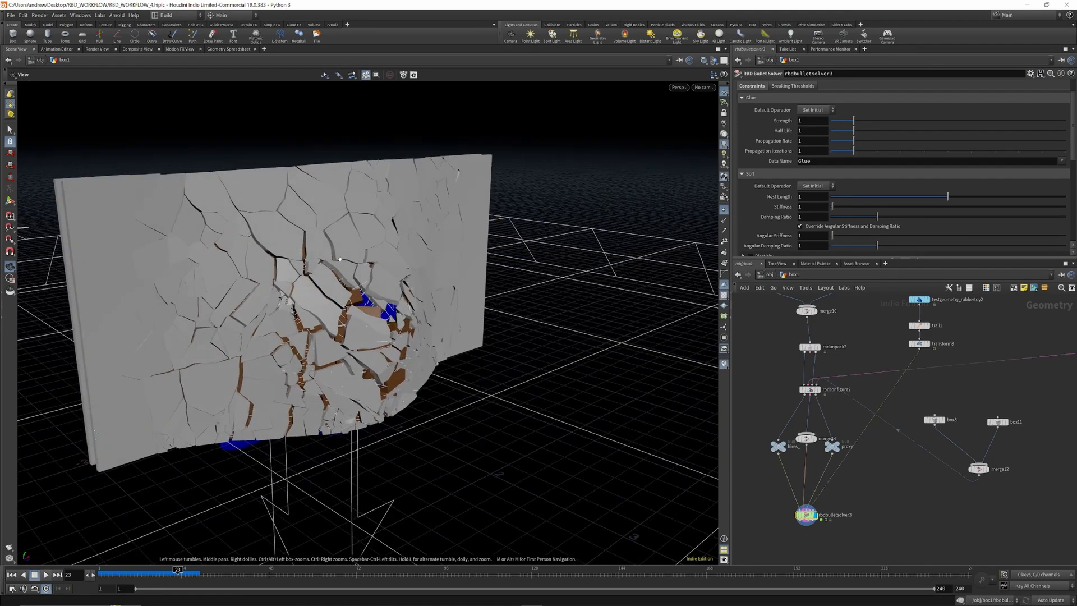
drag(319, 305, 316, 306)
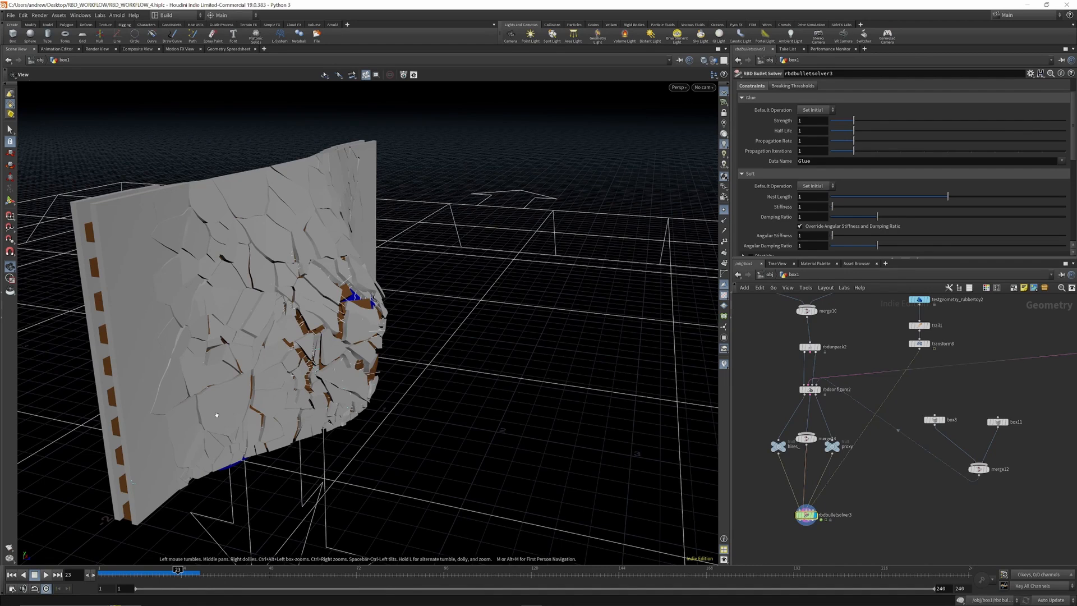
click(161, 572)
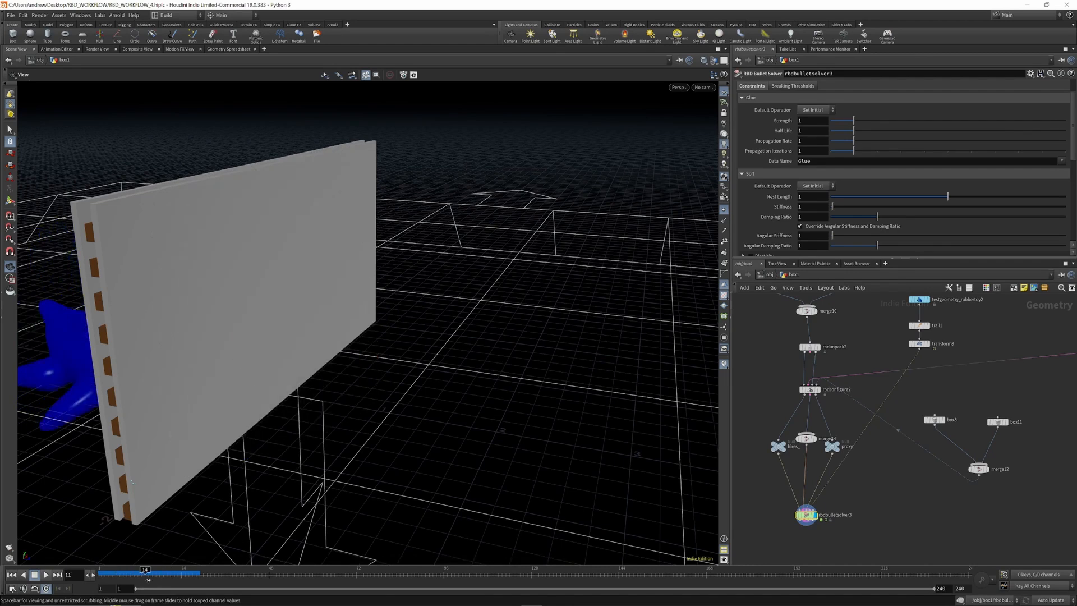
mouse_move(162, 582)
mouse_down()
mouse_move(182, 586)
mouse_move(137, 589)
mouse_move(174, 592)
mouse_up()
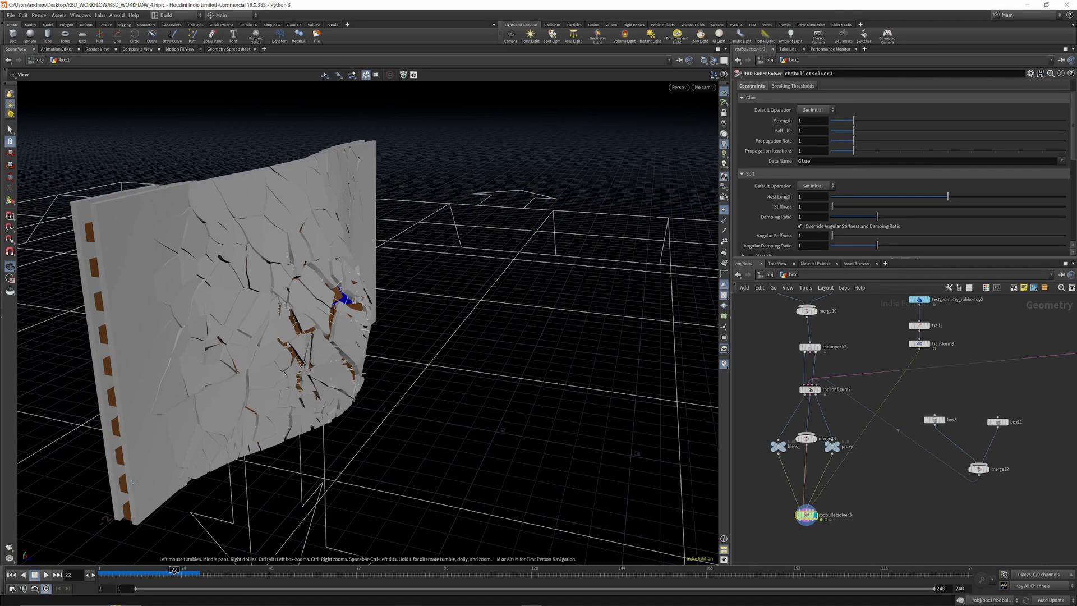
Step: In the breaking thresholds for Soft Hard, replace the Distance Threshold with an Angle Threshold of 0.2 and rerun the simulation
scroll(786, 141, up, 2)
click(793, 118)
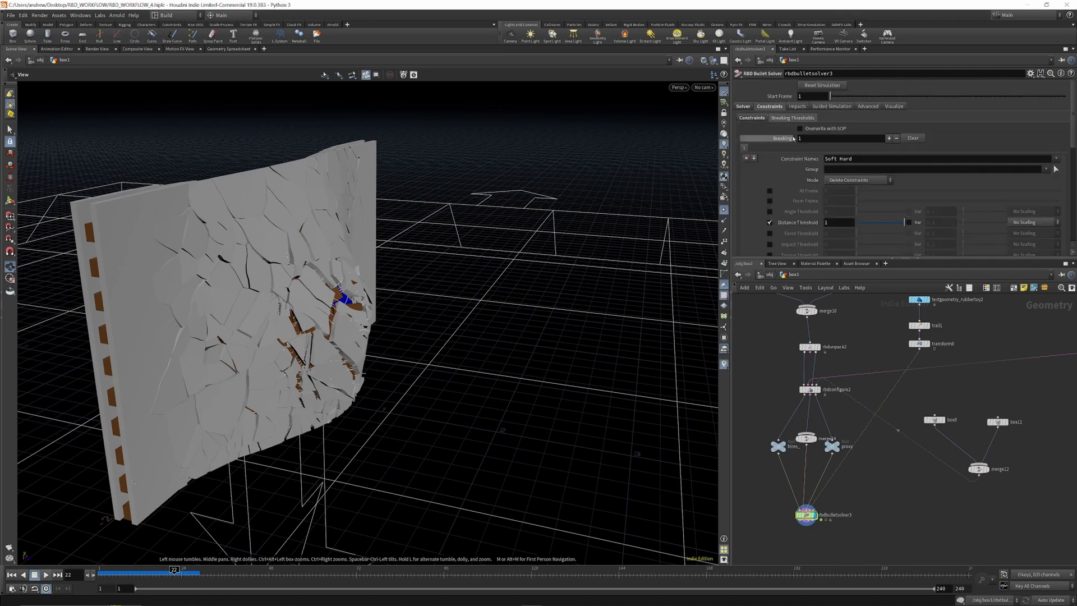
scroll(786, 191, down, 3)
click(770, 169)
click(770, 159)
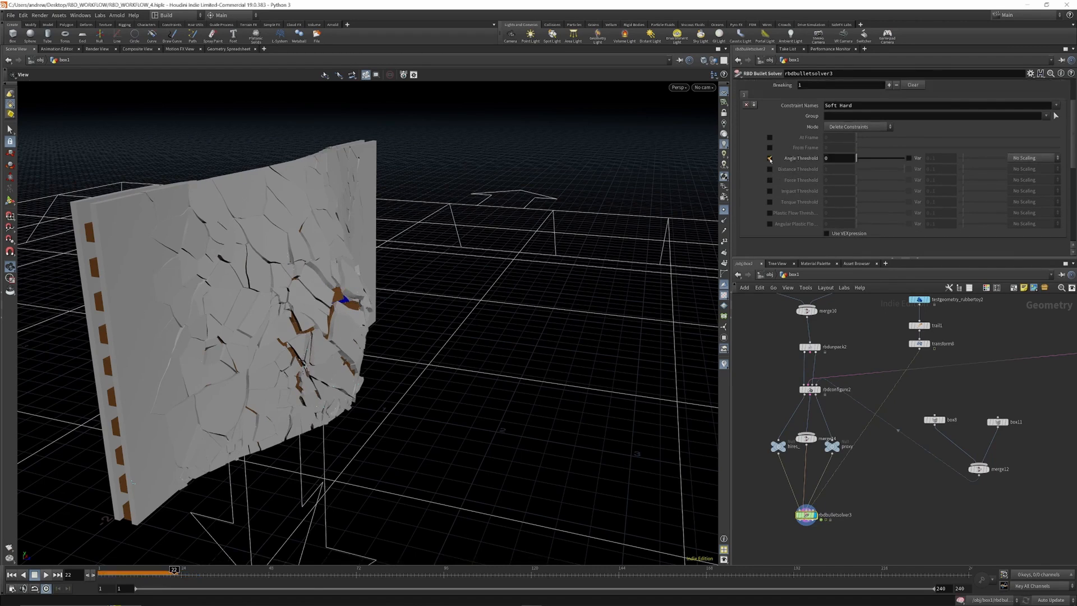
click(829, 158)
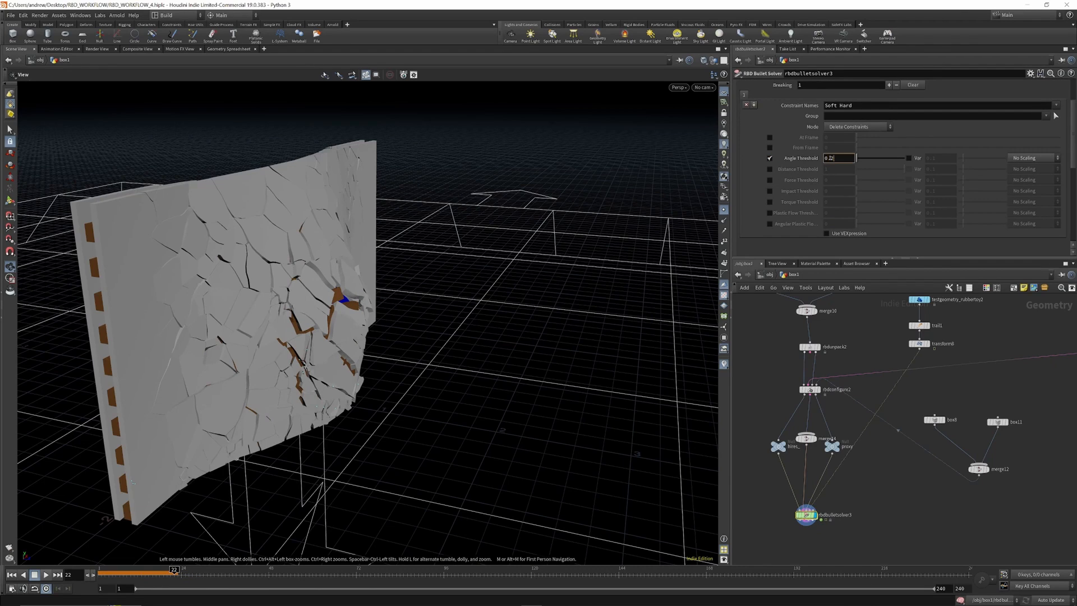
key(Return)
click(12, 575)
click(46, 575)
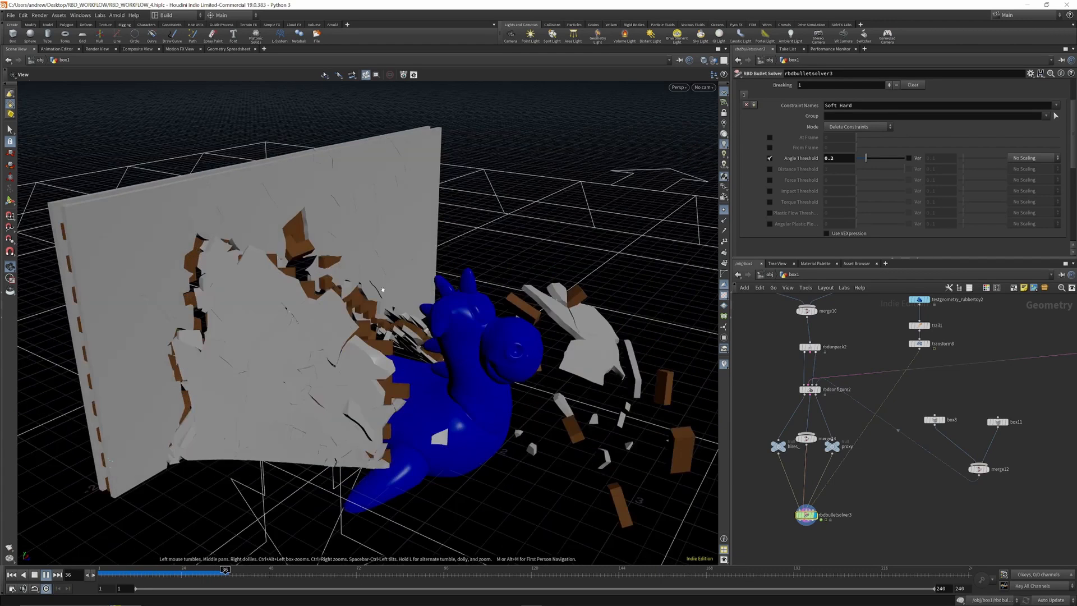
Step: Scrub and replay the simulation from the first frame, examining the break in the wall and the flying debris from several angles
drag(378, 288, 362, 382)
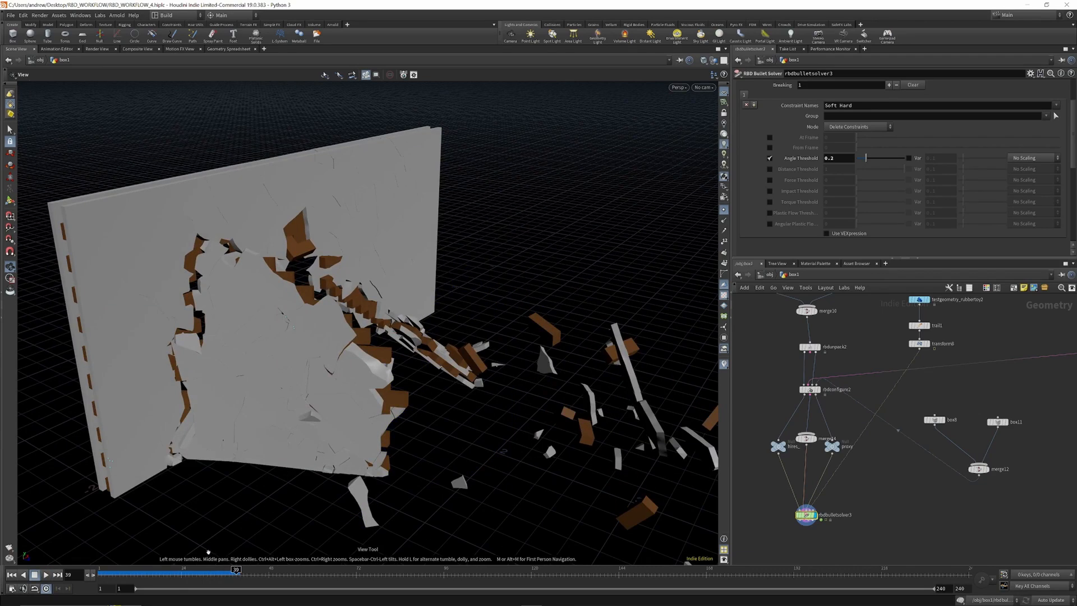
click(200, 572)
drag(473, 341, 416, 337)
right_drag(417, 337, 331, 326)
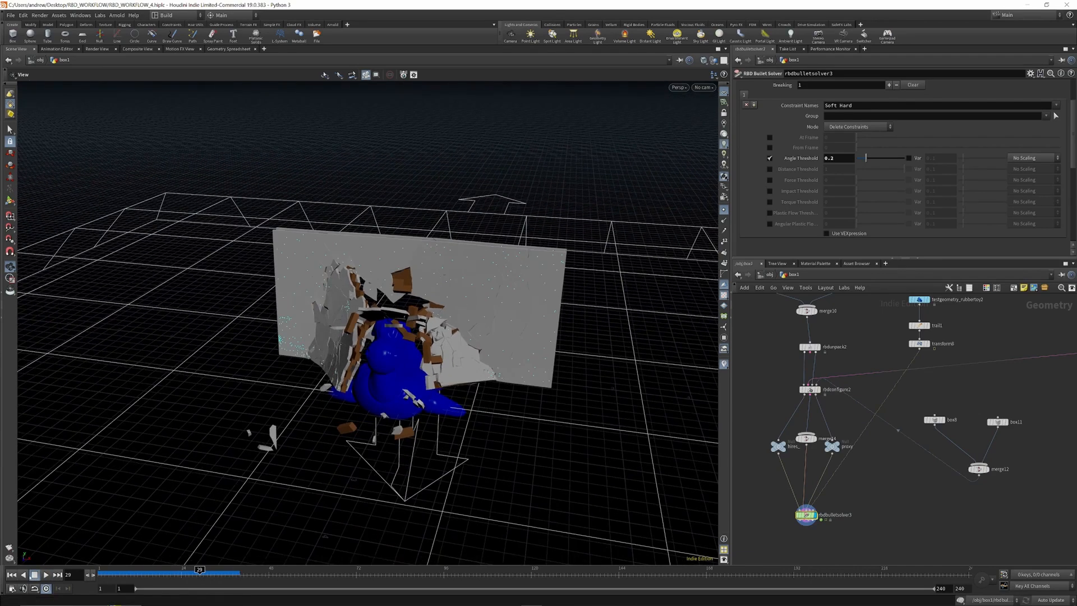
click(11, 574)
click(46, 575)
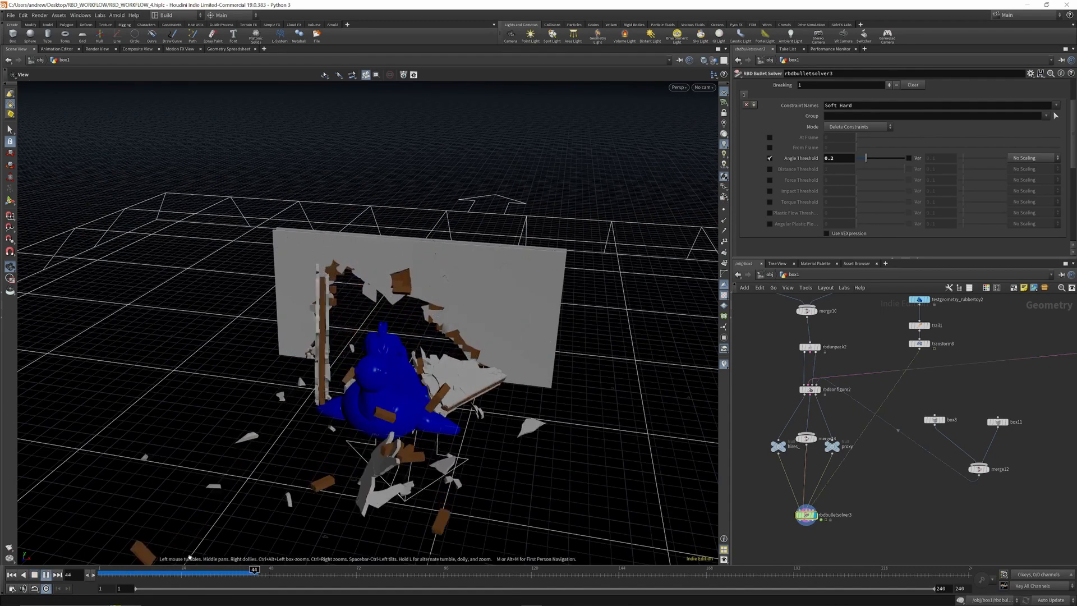
drag(389, 324, 303, 301)
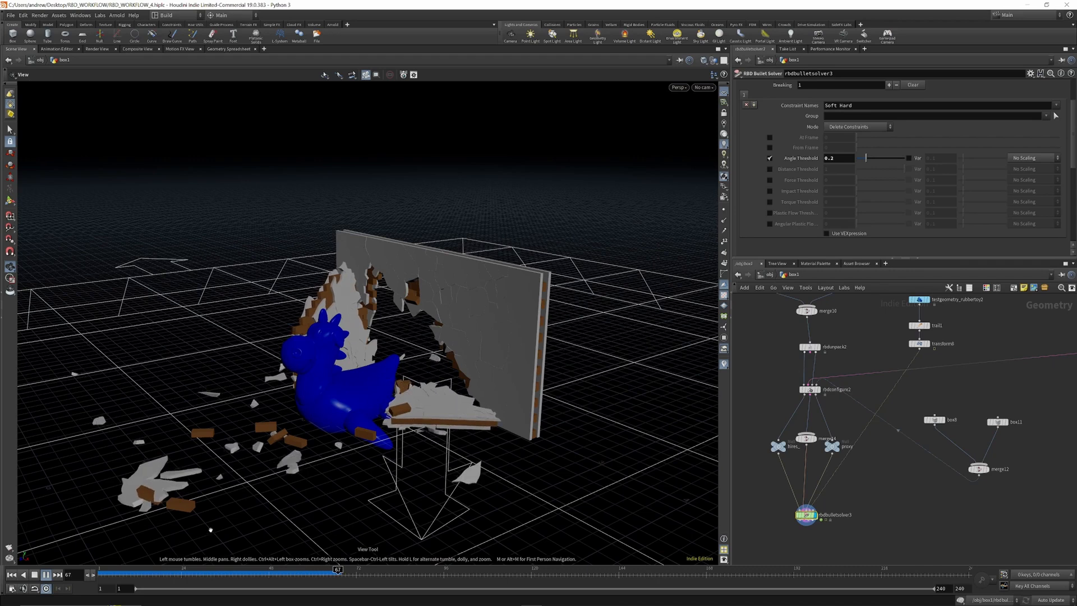
drag(195, 572, 169, 574)
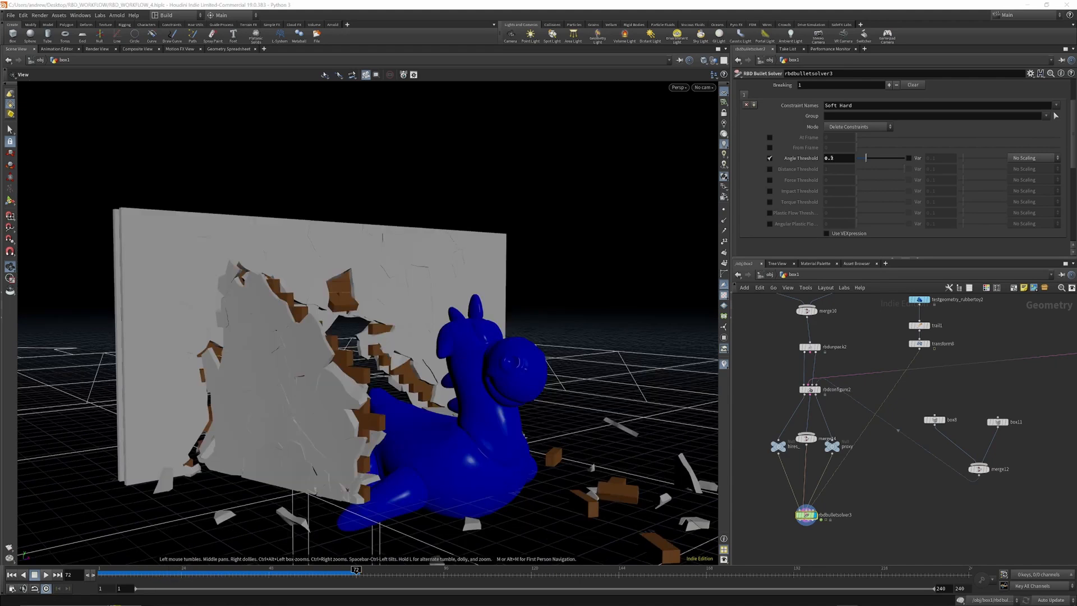
Step: Set the Soft Hard Angle Threshold to 0.02, rerun the simulation and examine the shattered wall around the toy
key(Return)
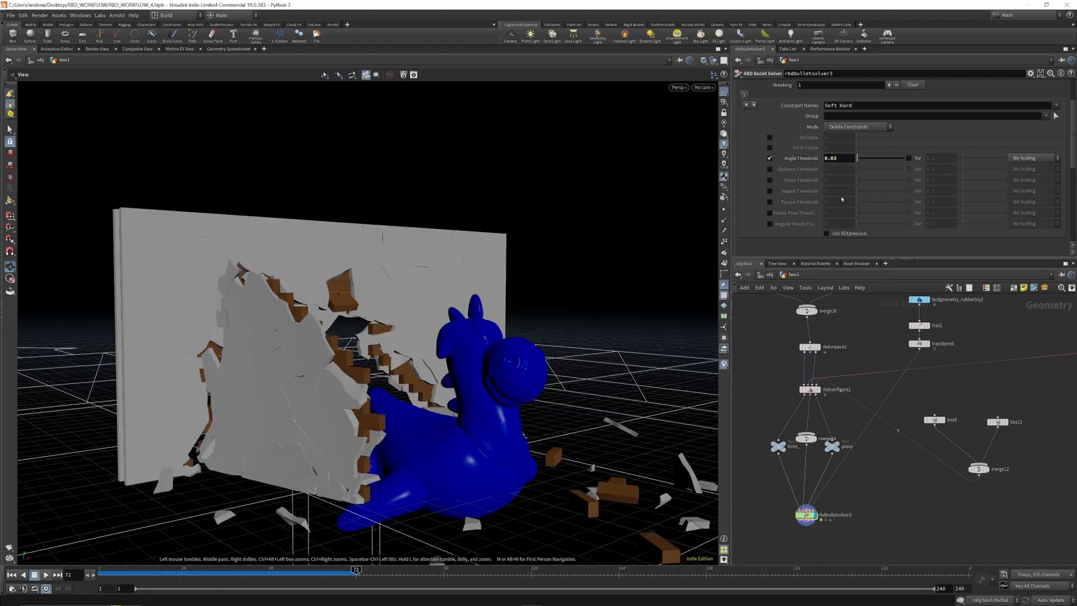
click(11, 576)
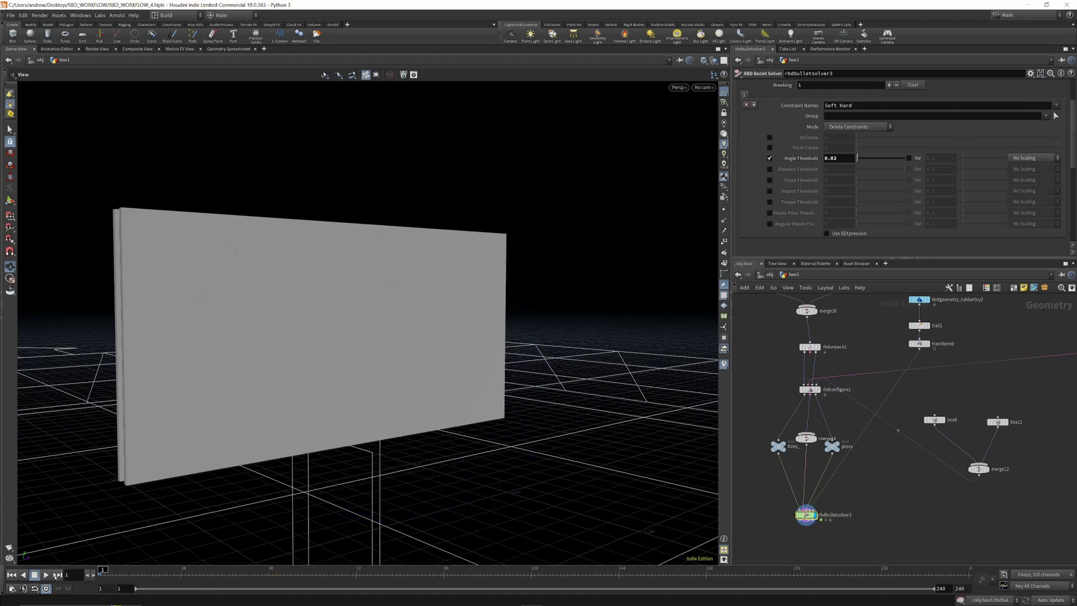
click(46, 575)
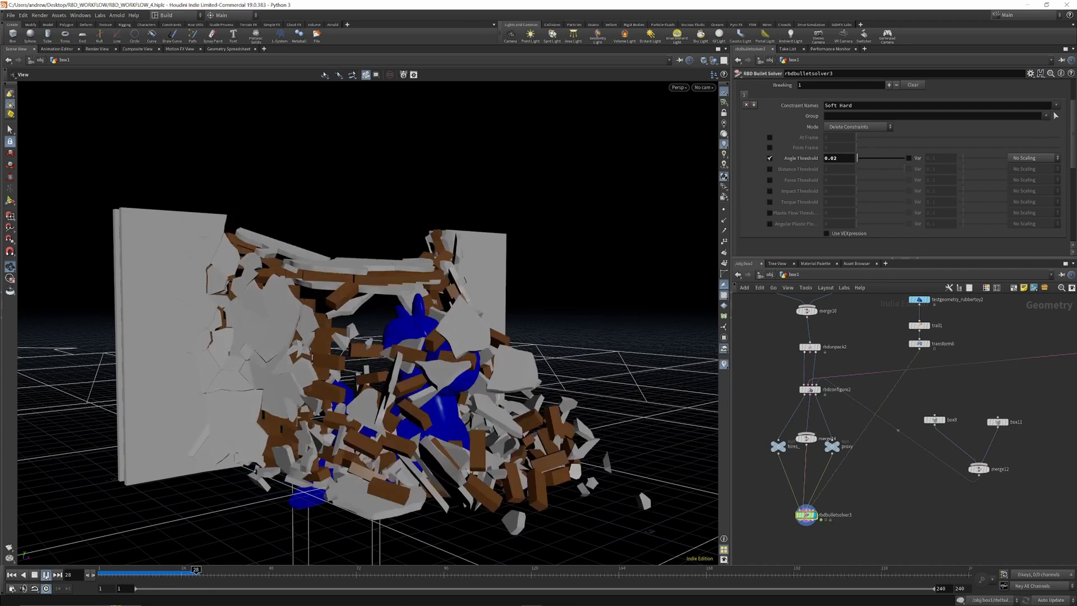
click(47, 576)
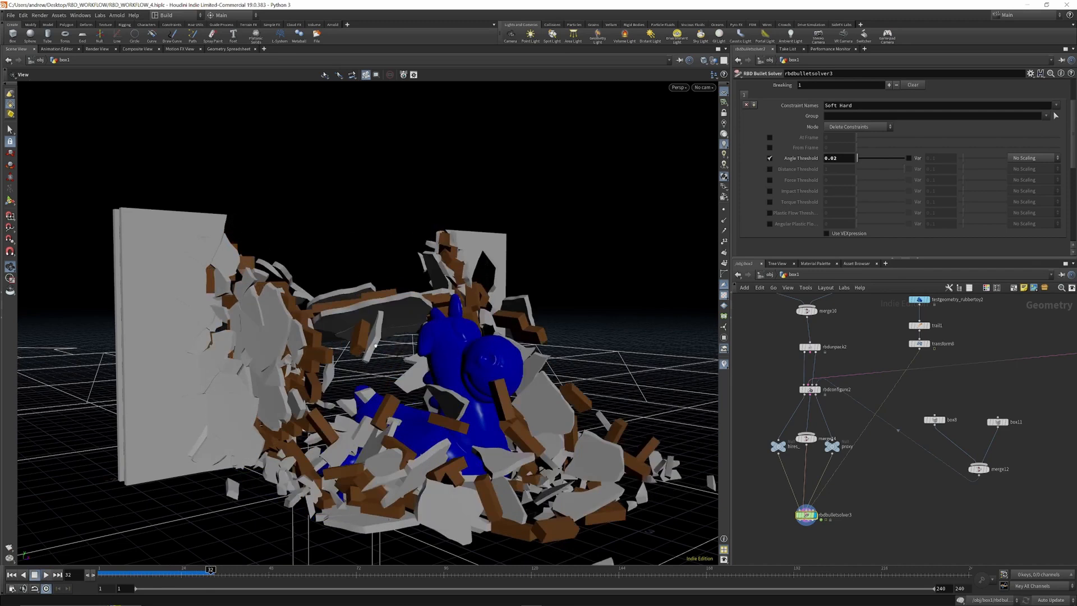
drag(363, 348, 488, 361)
scroll(879, 421, down, 3)
drag(351, 238, 444, 303)
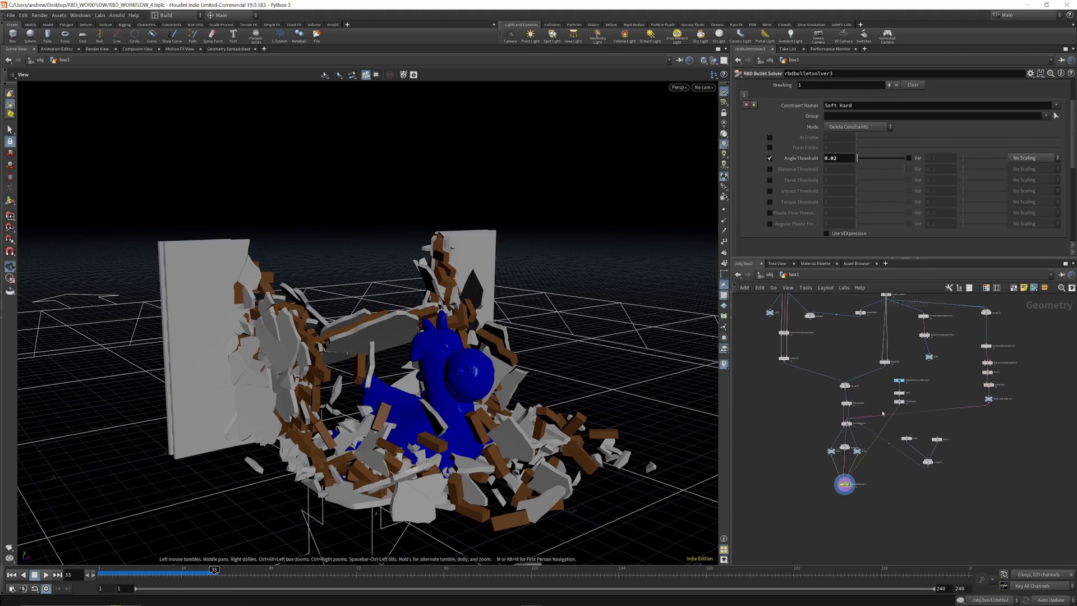
Step: Set the Hard Constraint Force Mixing of rbdconstraintproperties5 to 1 and replay the recalculated simulation around the impact
scroll(920, 404, up, 5)
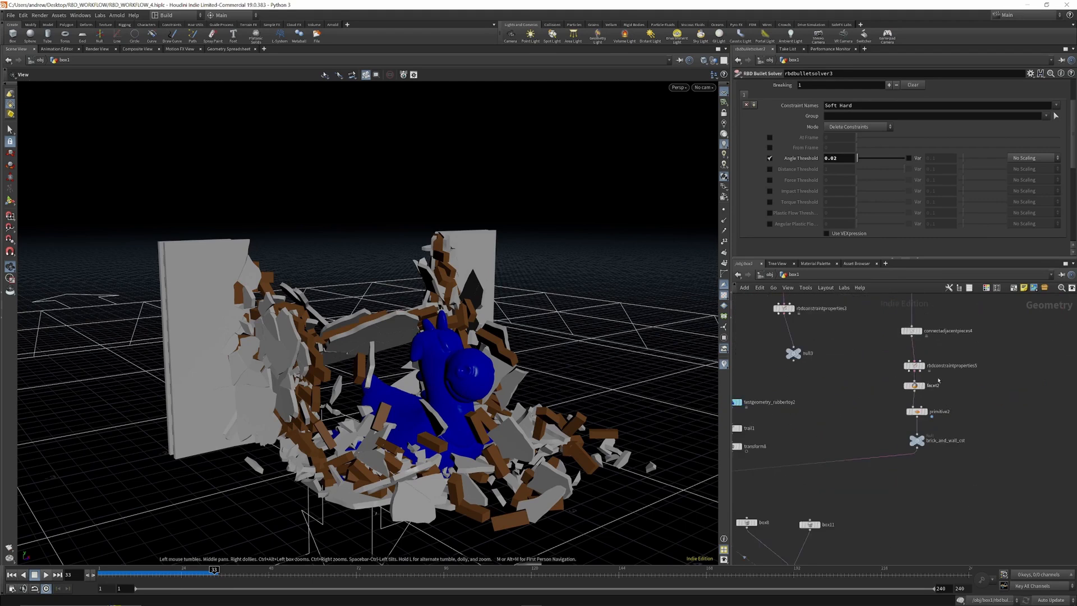
click(914, 366)
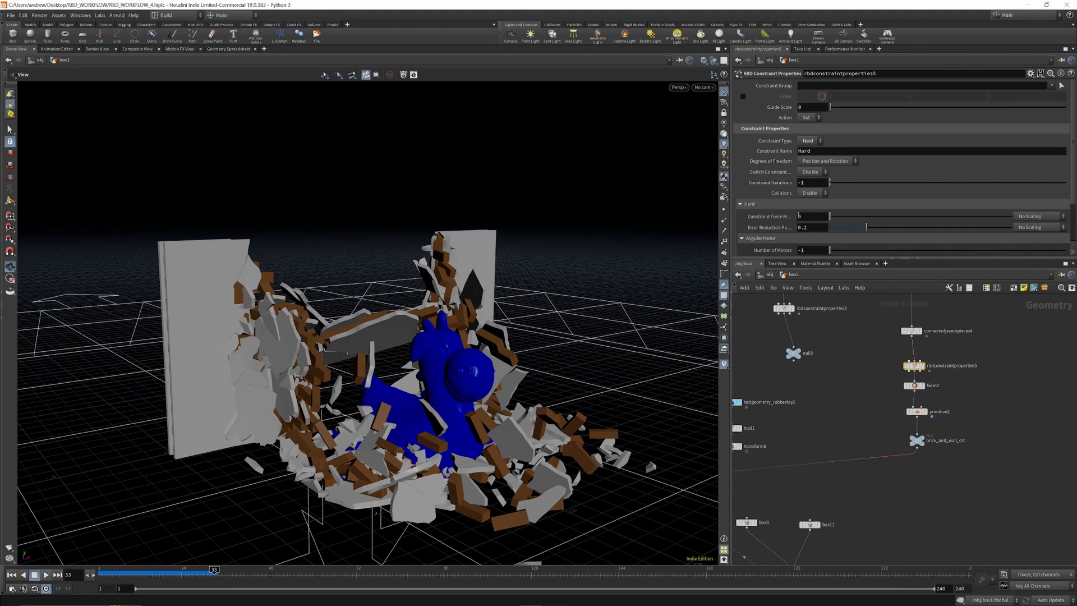
drag(773, 216, 748, 218)
text(1)
key(Return)
click(11, 574)
click(47, 575)
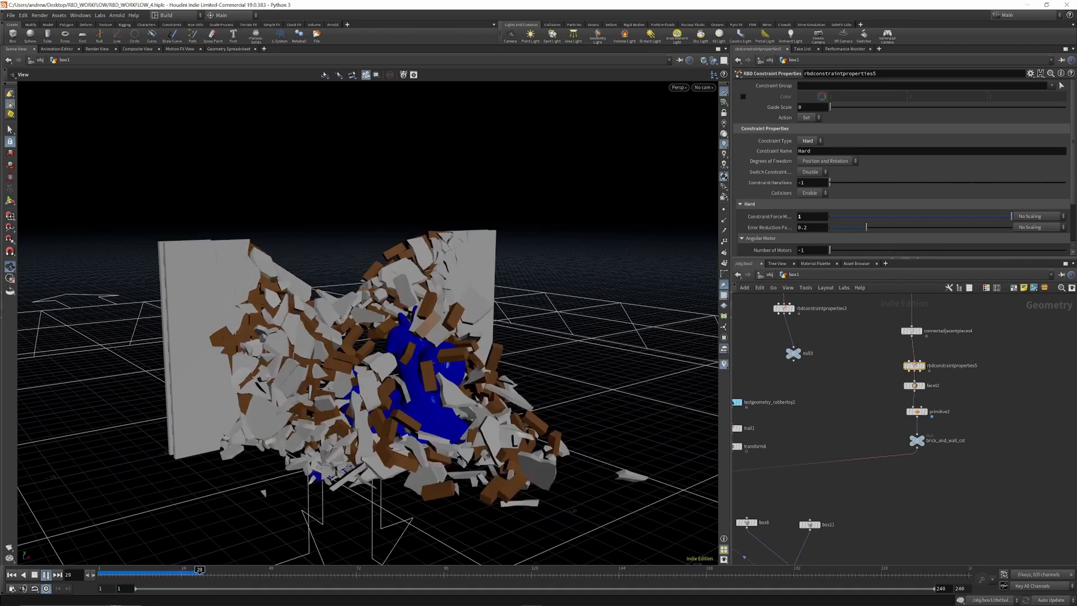
click(48, 576)
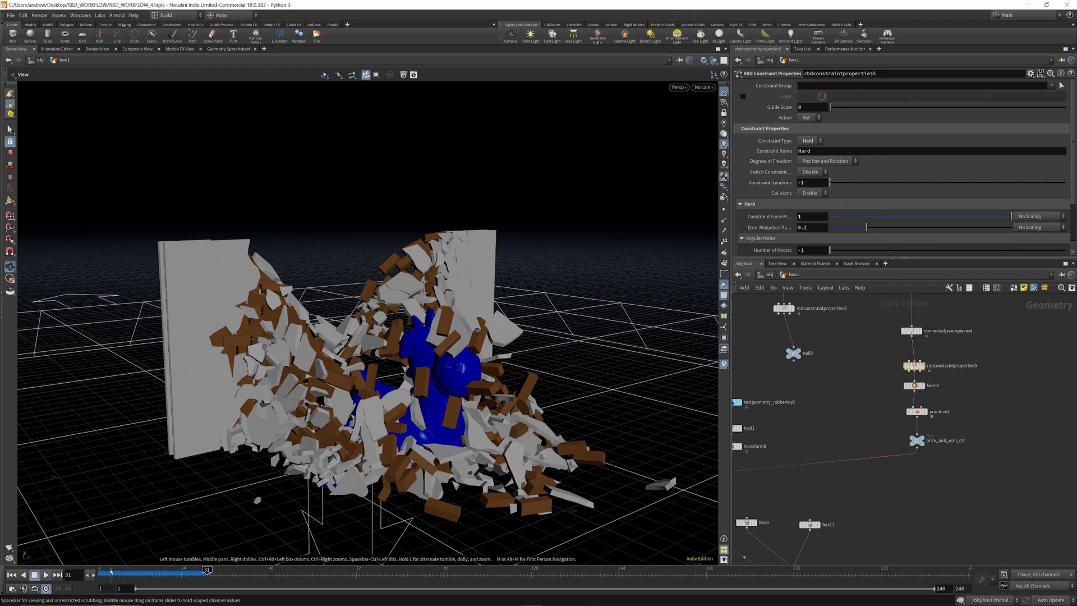
click(112, 572)
click(46, 575)
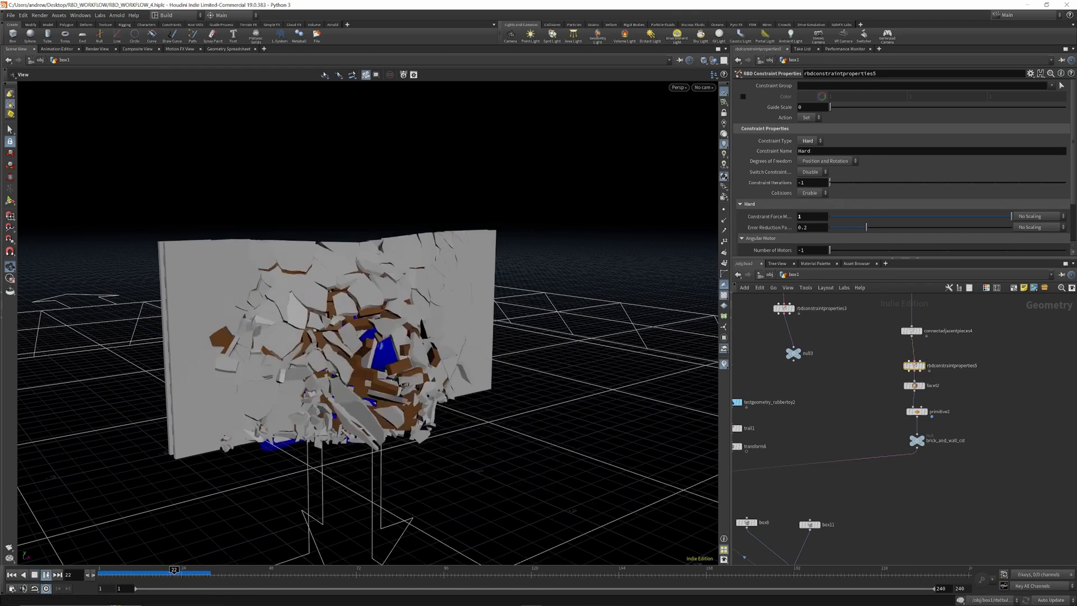
click(46, 575)
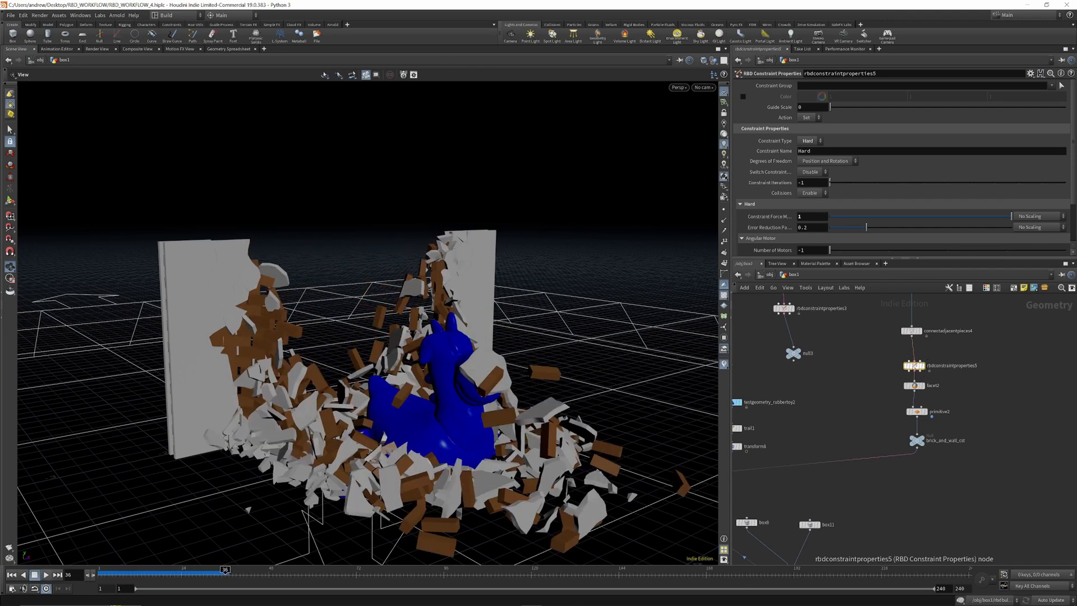
Step: Open the settings of the rbdconfigure2 node in the wall's network
text(0)
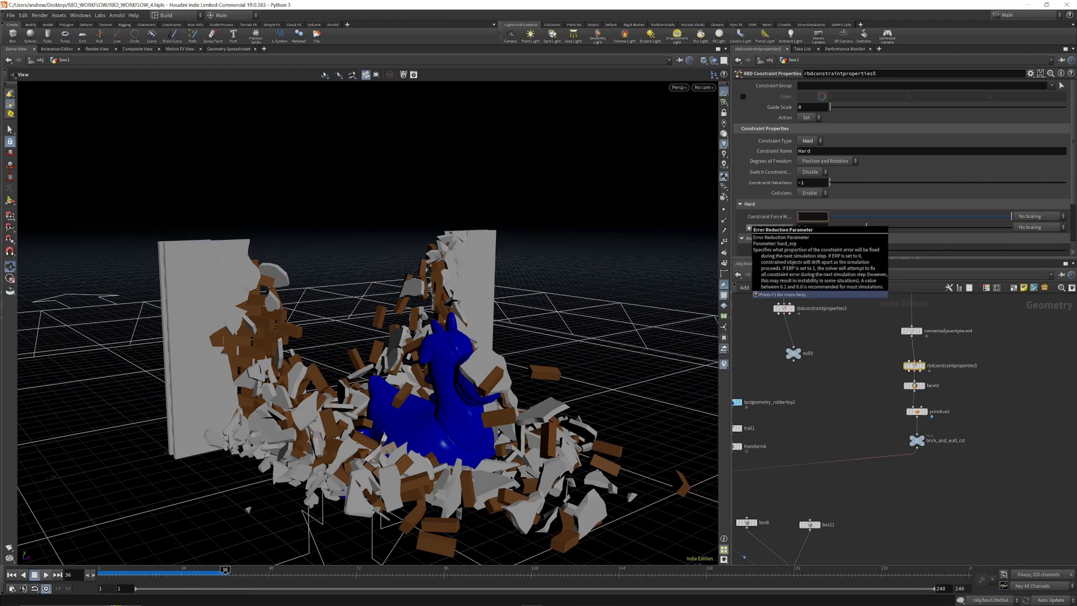
scroll(933, 386, down, 4)
scroll(809, 453, up, 5)
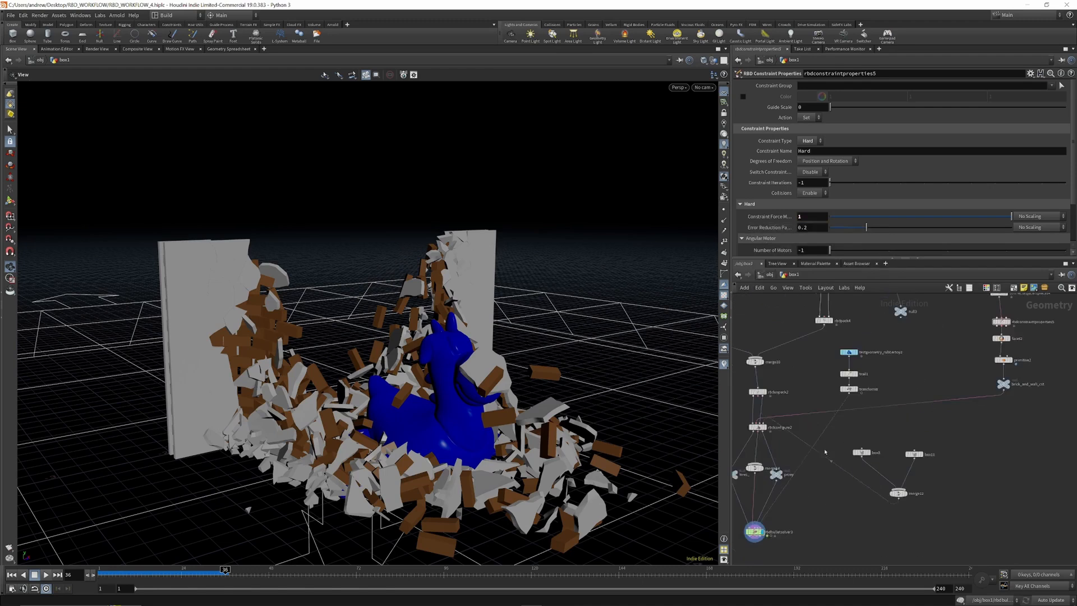
scroll(808, 453, down, 3)
scroll(783, 409, up, 4)
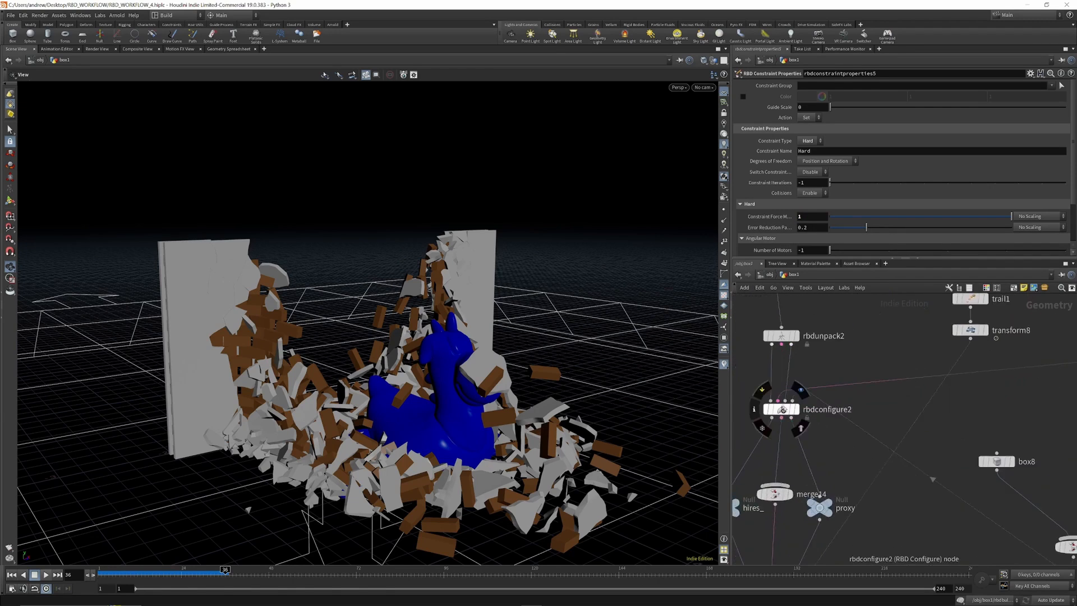
click(784, 409)
scroll(821, 429, down, 3)
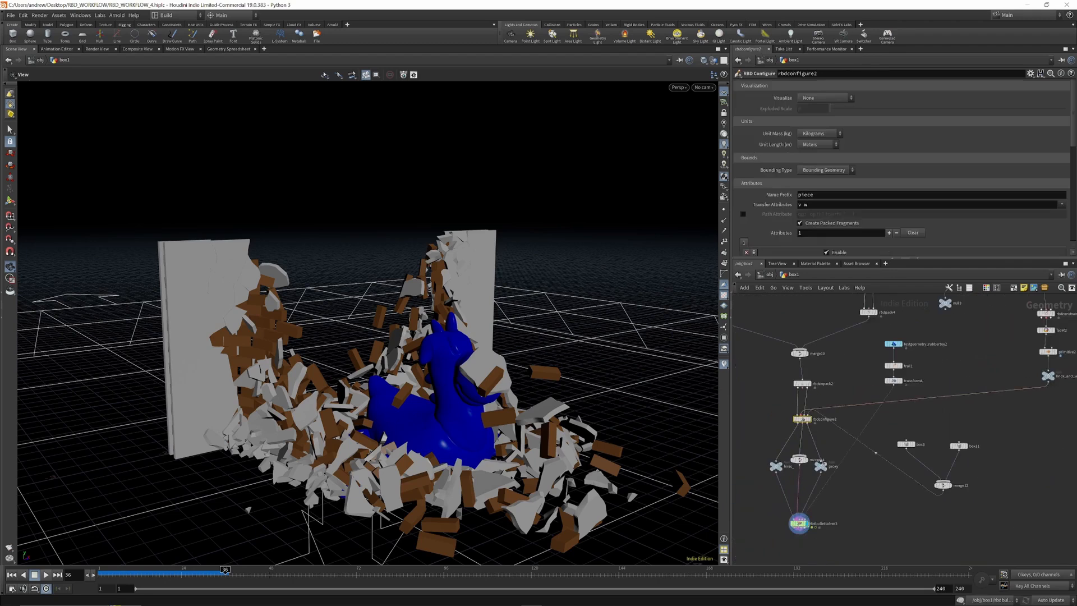
Step: Set the Soft Hard Angle Threshold of rbdbulletsolver3 to 0.5 and rerun the simulation through the impact
scroll(846, 428, down, 2)
scroll(819, 429, up, 5)
scroll(808, 377, down, 4)
scroll(805, 498, up, 3)
scroll(796, 502, up, 2)
click(792, 506)
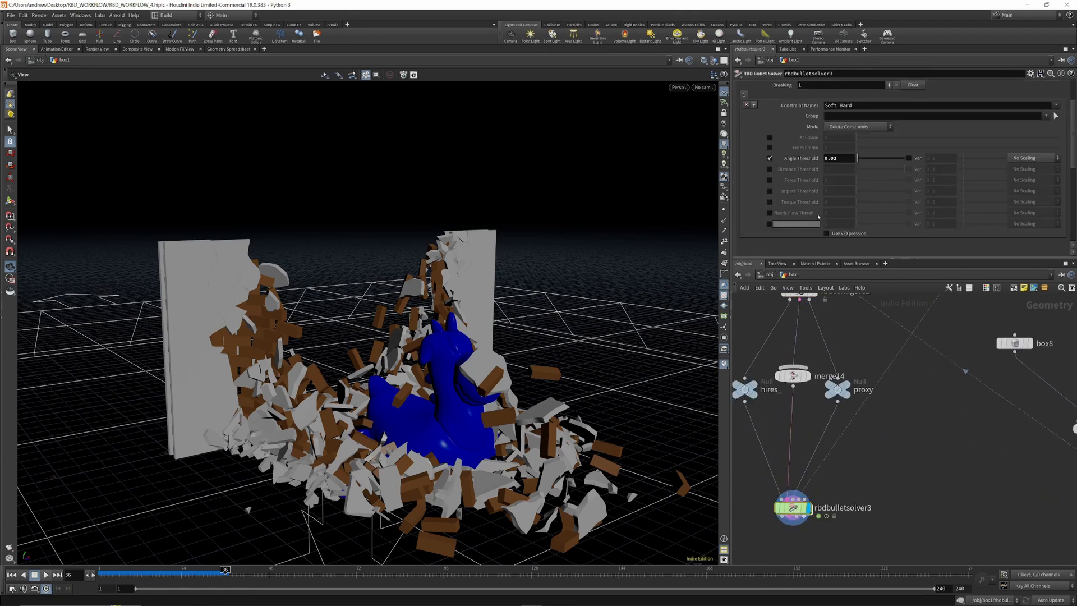
click(835, 158)
key(Return)
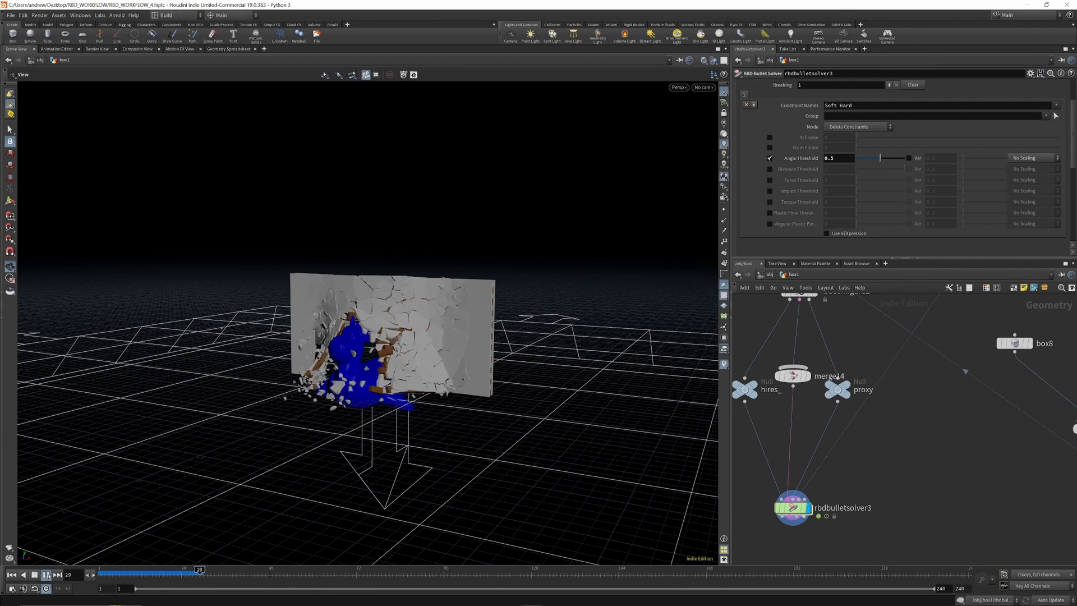
click(48, 576)
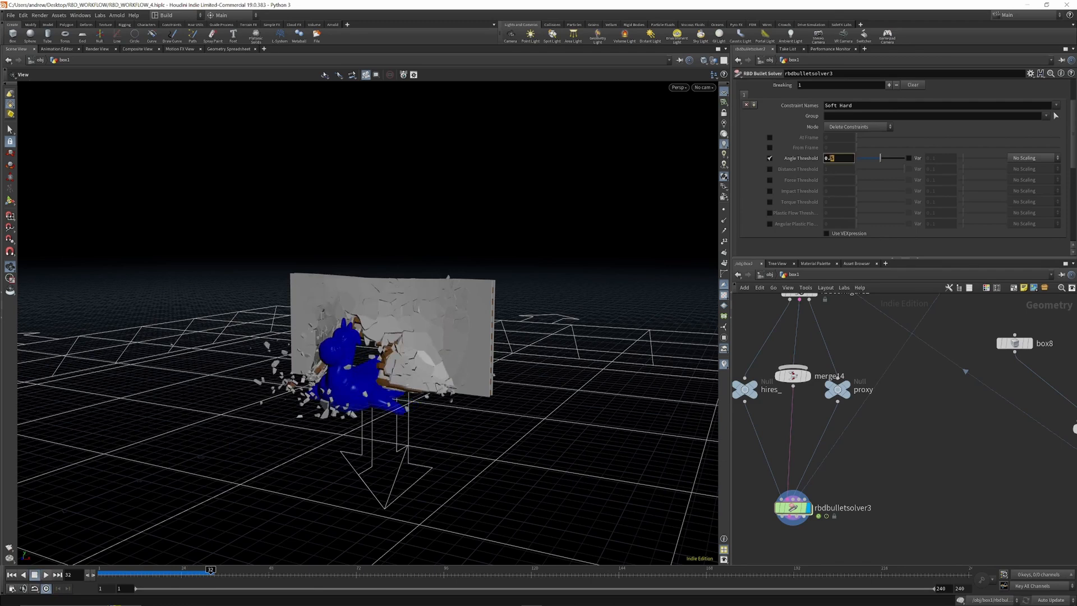
Step: Lower the Soft Hard Angle Threshold to 0.25 and rerun the simulation from the first frame
key(Return)
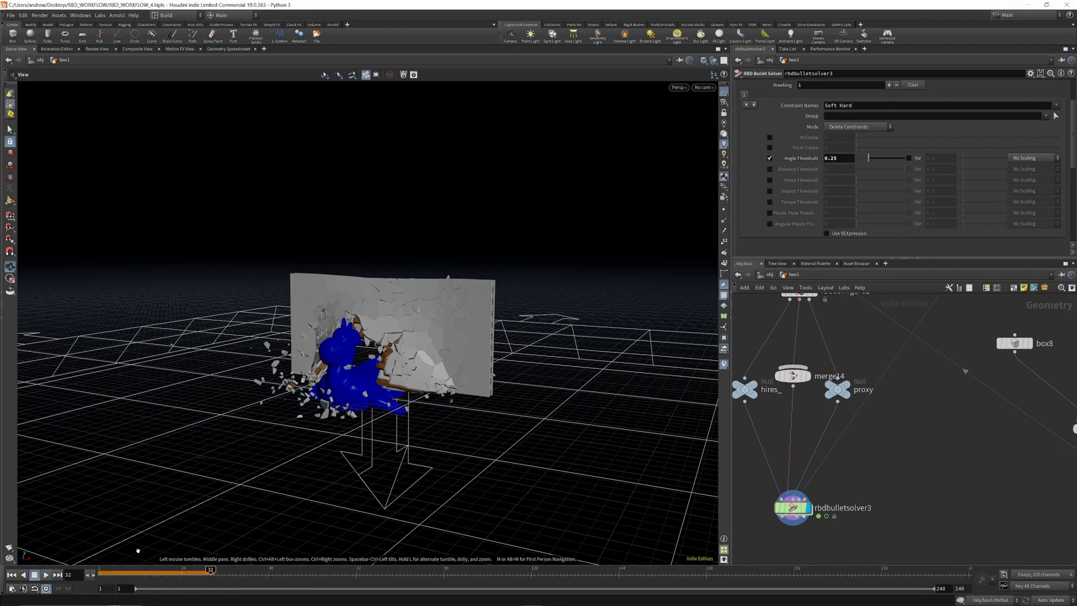
click(12, 575)
click(46, 575)
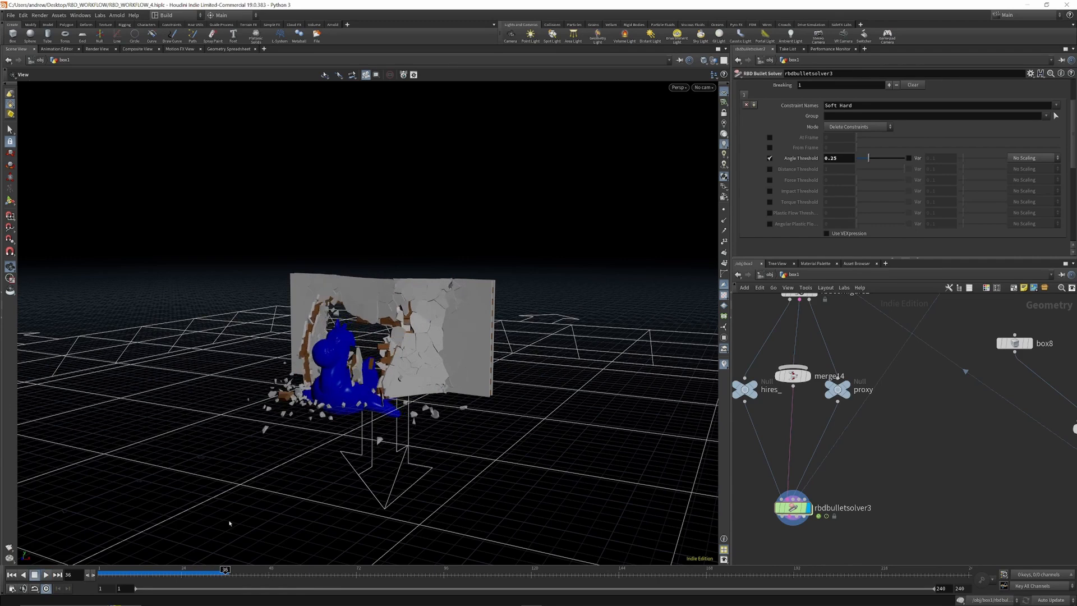
Step: Set the Soft Hard Angle Threshold to 0.1, rerun the simulation and inspect the collapsed wall from several angles
text(1)
key(Return)
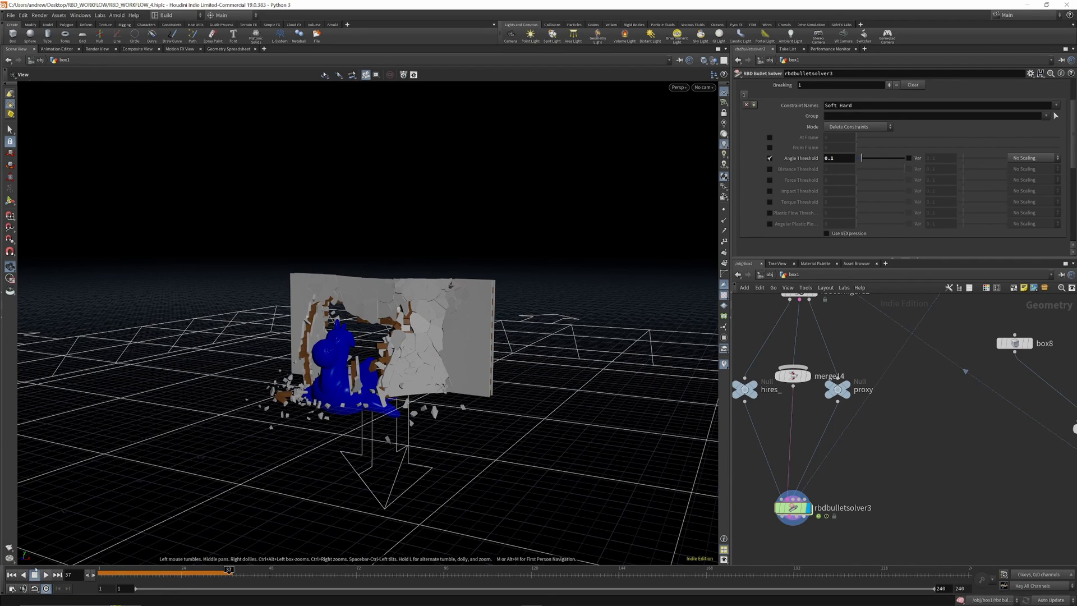
click(13, 576)
click(47, 575)
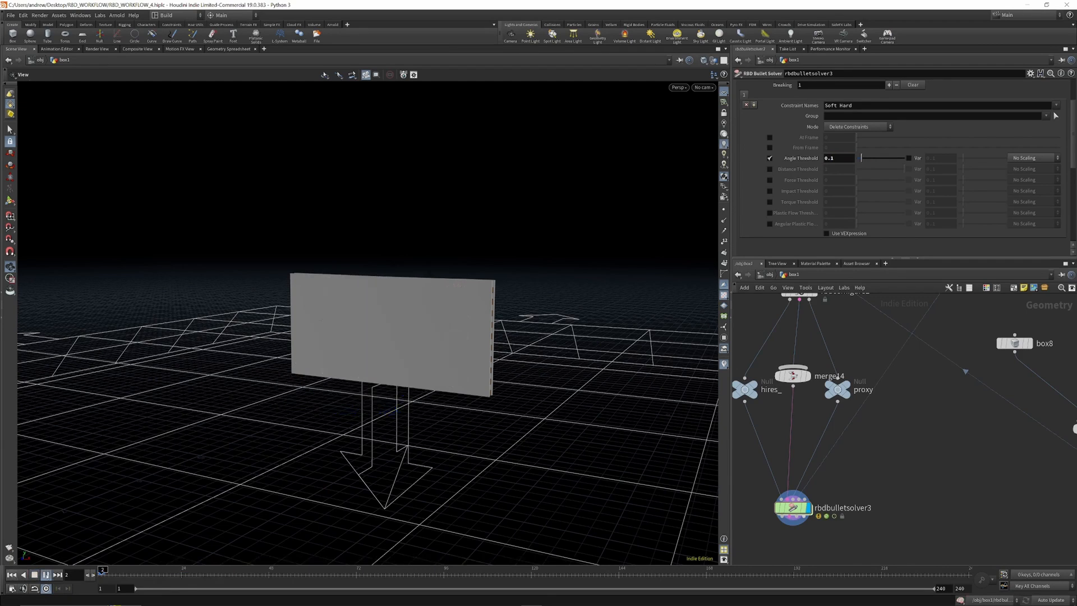
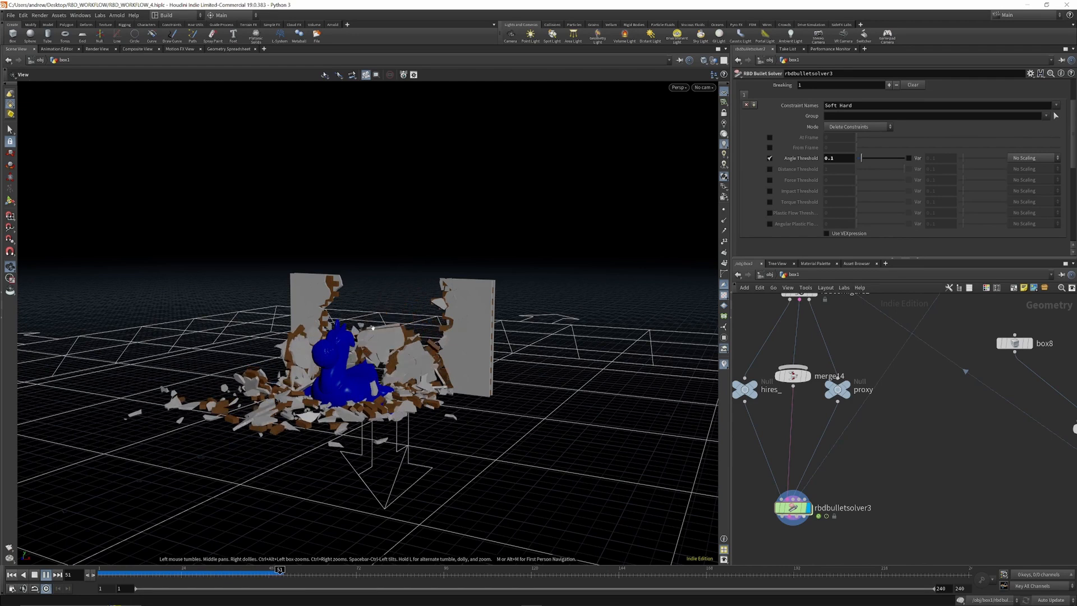
drag(413, 325, 379, 366)
scroll(379, 366, up, 5)
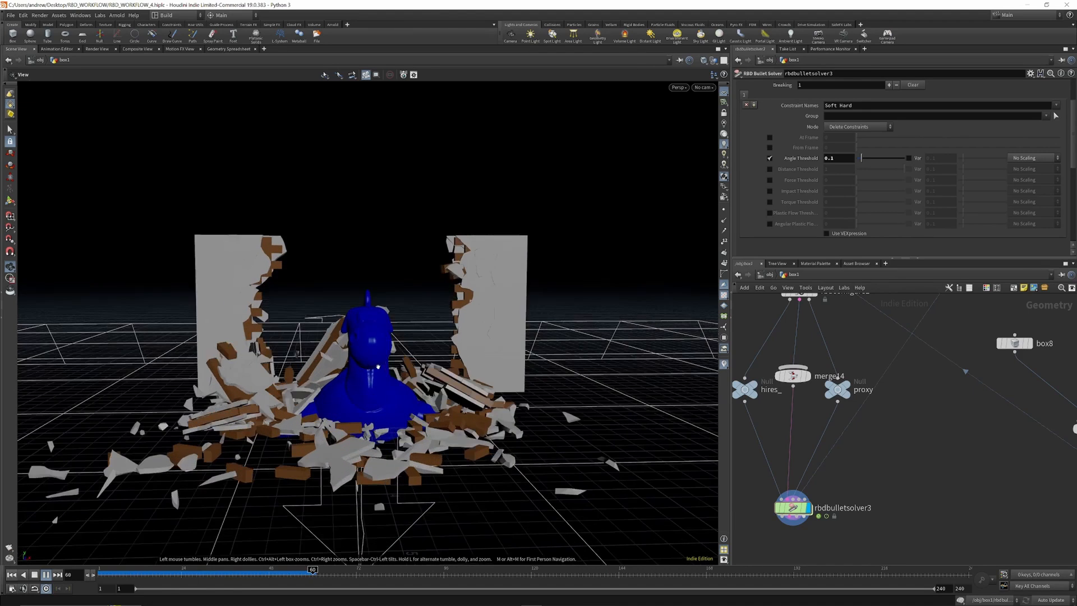
drag(405, 362, 337, 392)
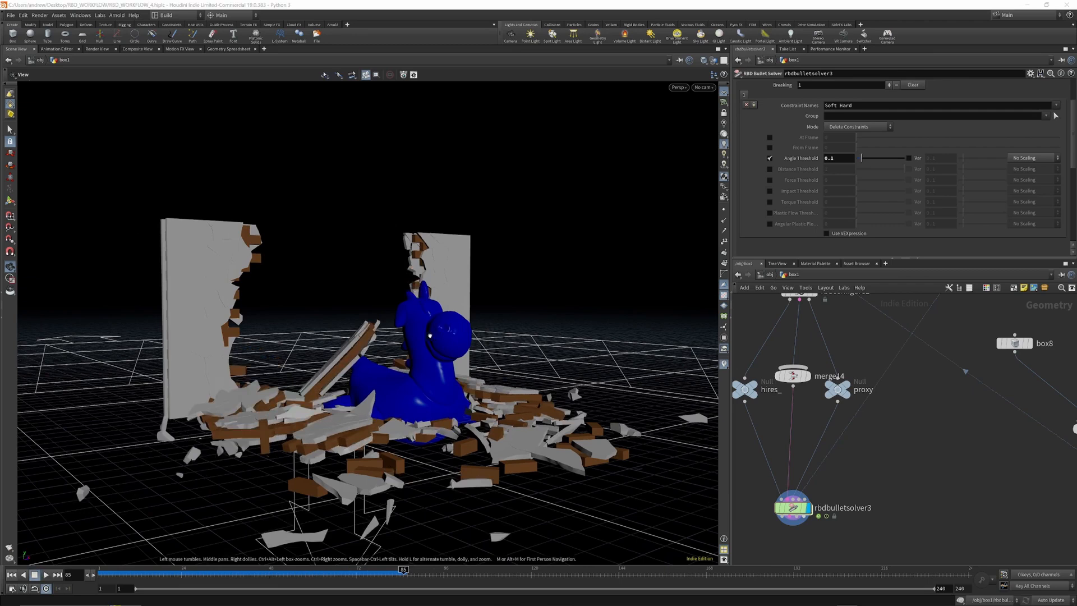
drag(419, 315, 402, 338)
scroll(952, 474, down, 3)
scroll(952, 474, down, 4)
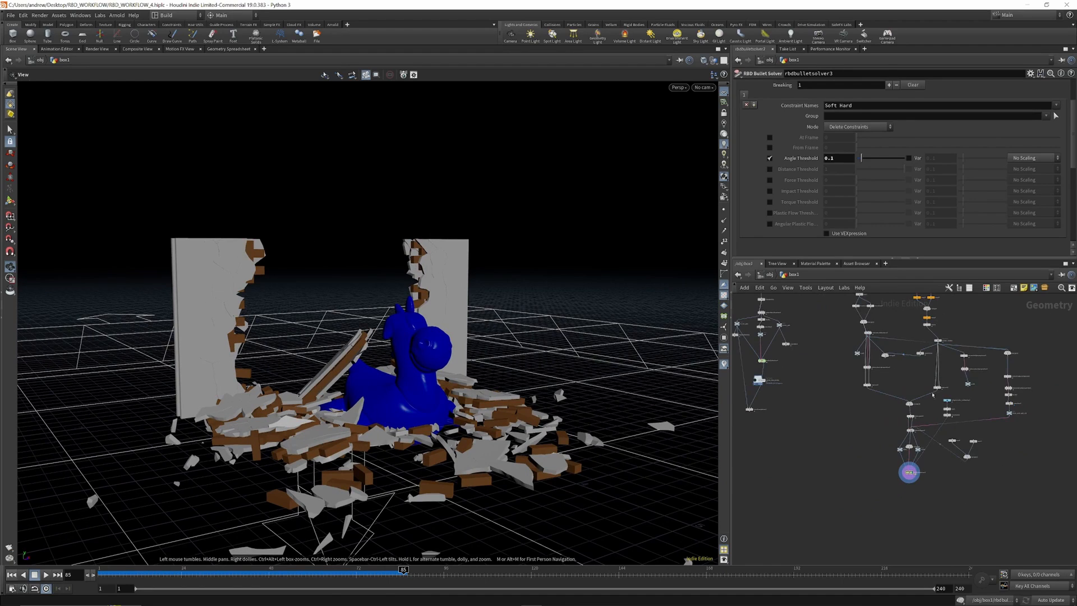
Step: Display the existing adjacent-piece connections and their RBD Constraint Properties in turn to examine the wall's constraint network
scroll(1022, 409, up, 6)
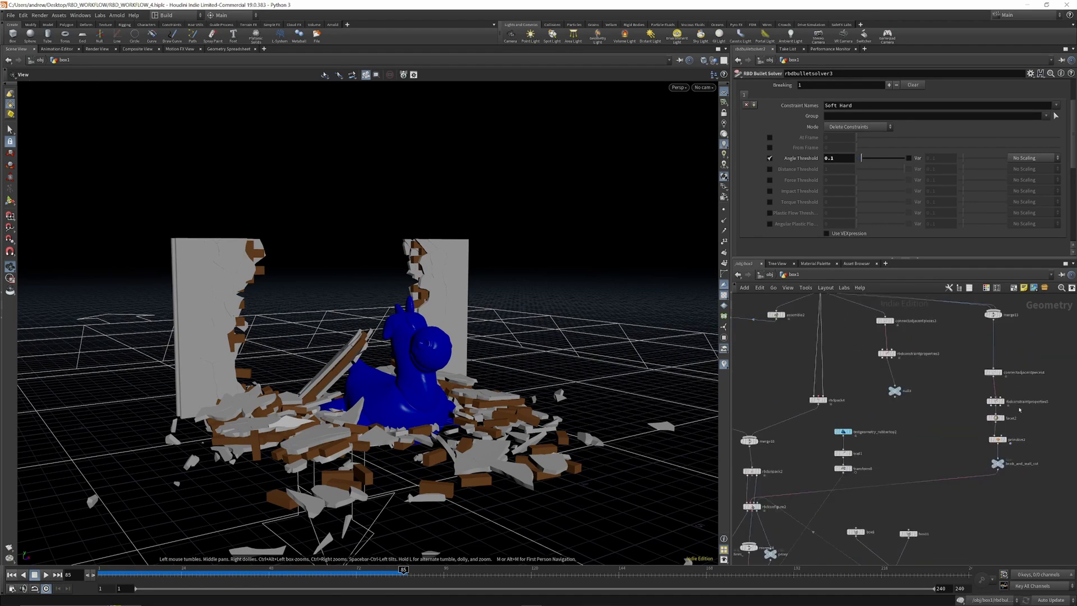
scroll(1022, 409, up, 3)
click(997, 368)
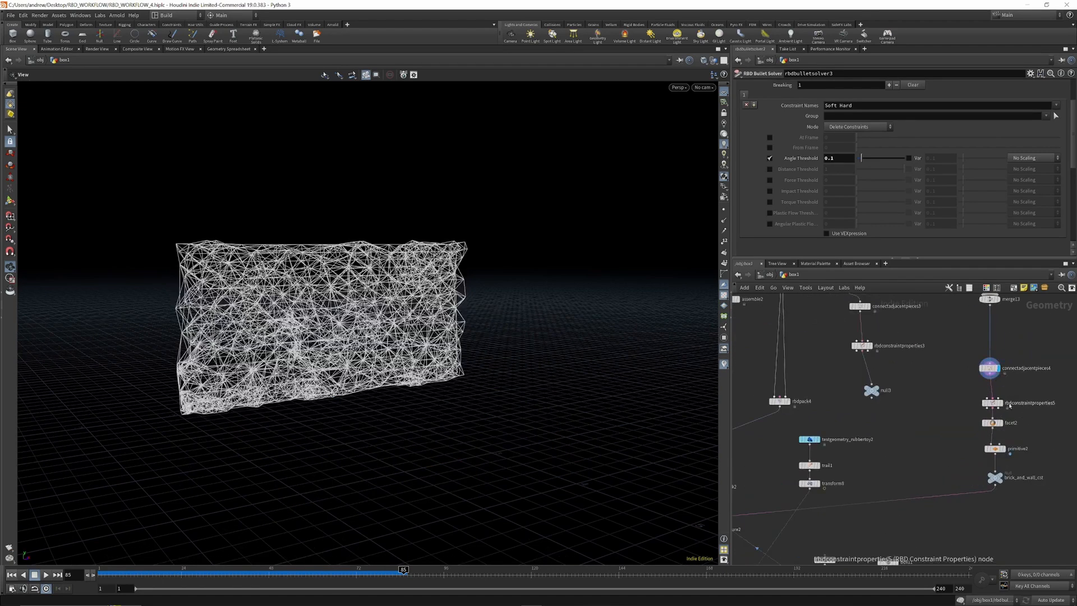
scroll(1010, 405, down, 2)
scroll(1009, 404, up, 6)
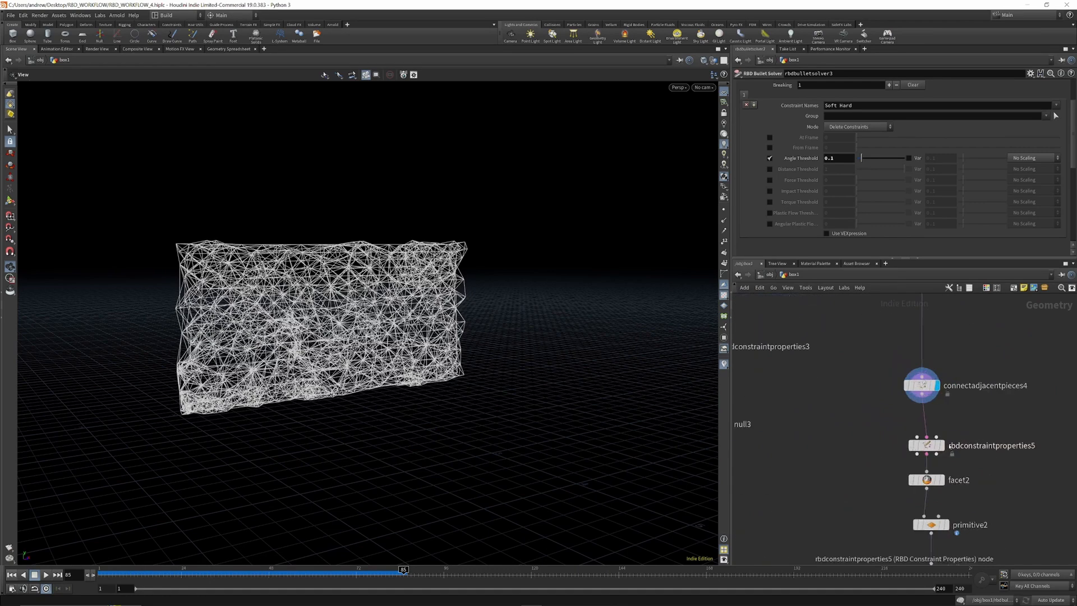
scroll(951, 451, down, 3)
scroll(951, 452, up, 3)
click(932, 416)
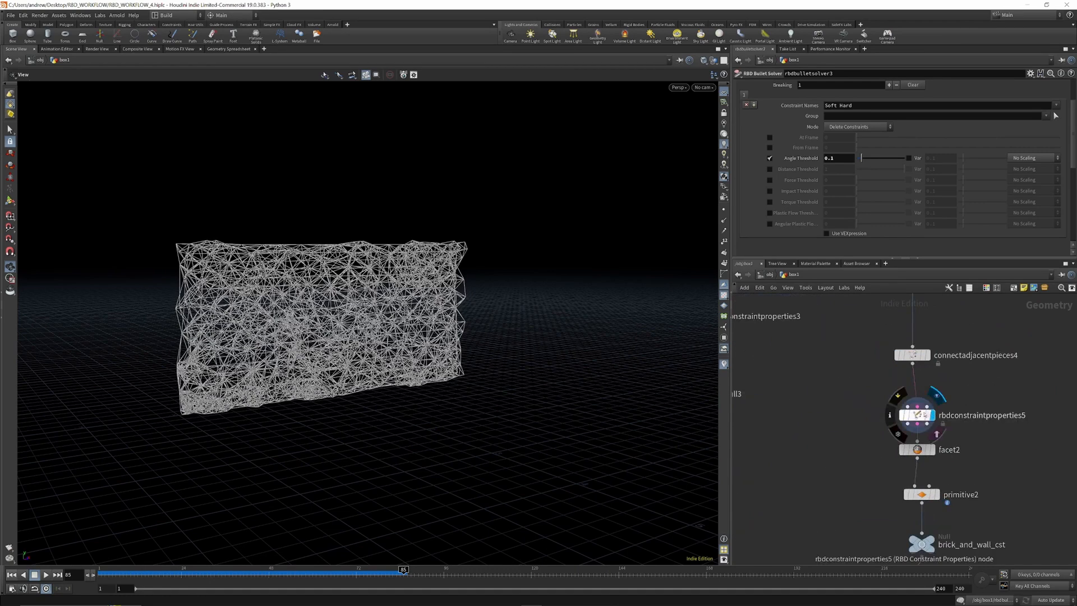
scroll(926, 416, down, 5)
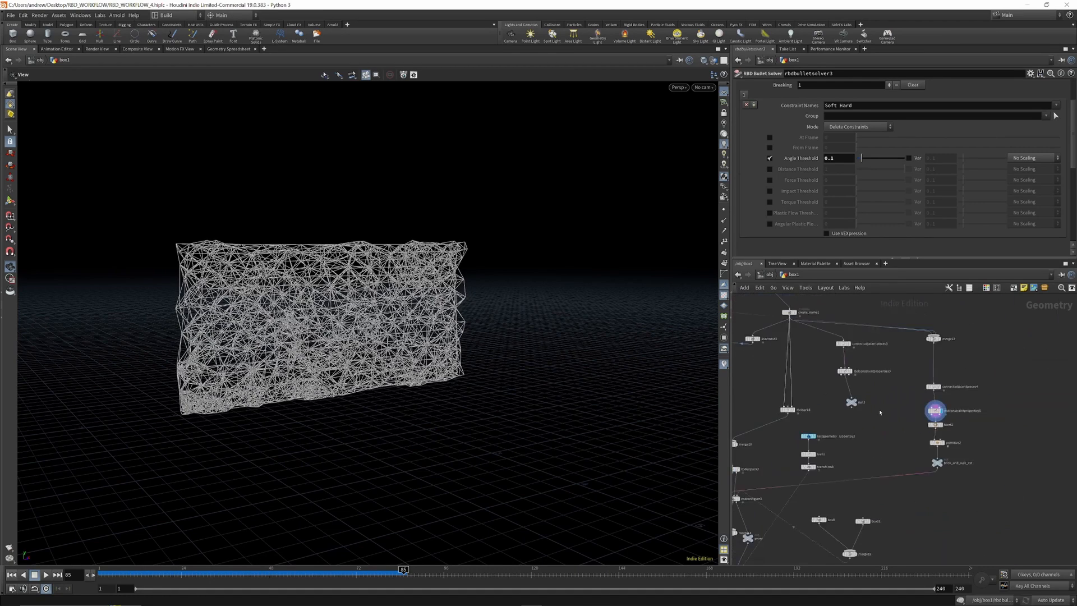
Step: Duplicate the wall's Connect Adjacent Pieces and RBD Constraint Properties nodes as a parallel branch from the same merge
scroll(883, 413, down, 2)
drag(936, 386, 960, 396)
scroll(961, 402, up, 3)
Step: Set the copied Connect Adjacent Pieces node's connection type to Adjacent Pieces from Points and display its connections
click(1013, 408)
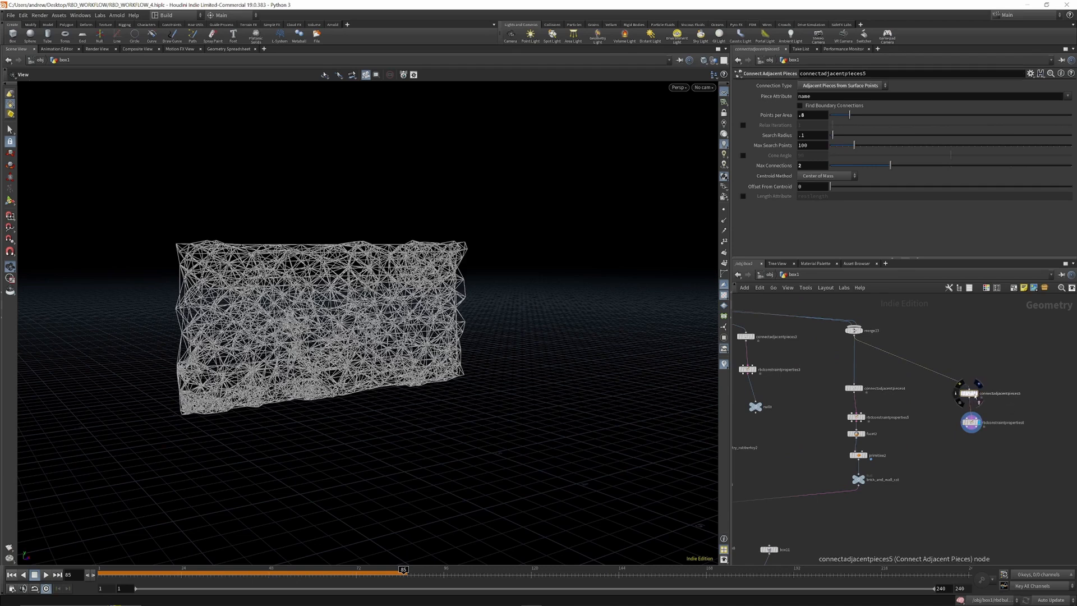
click(843, 86)
click(840, 95)
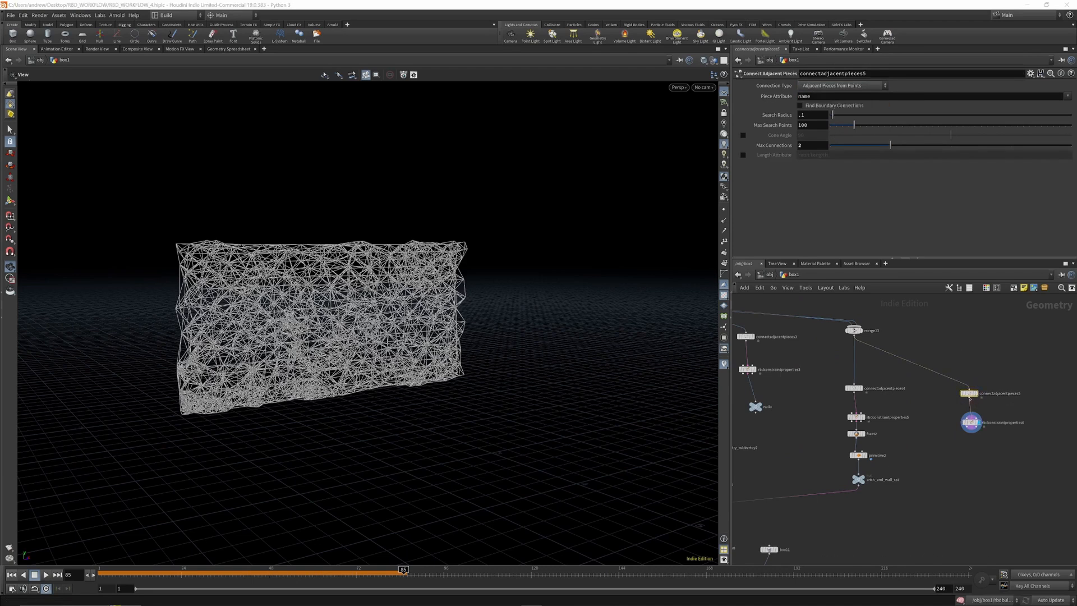
scroll(971, 397, up, 3)
click(979, 390)
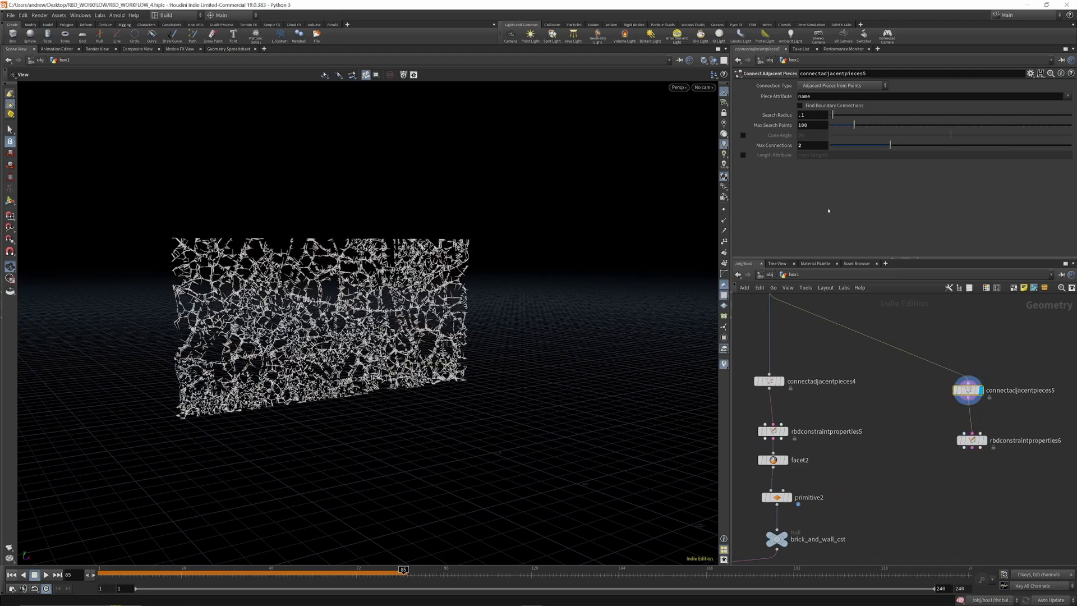
drag(493, 325, 468, 362)
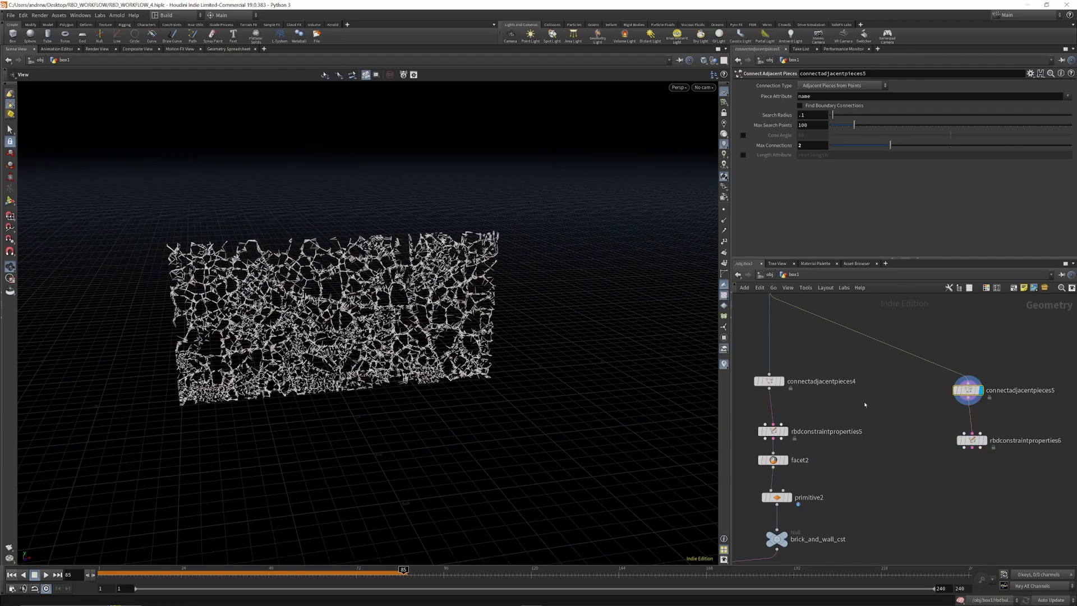
Step: Set the copied RBD Constraint Properties node's constraint type to Glue with a strength of 1
scroll(976, 404, up, 4)
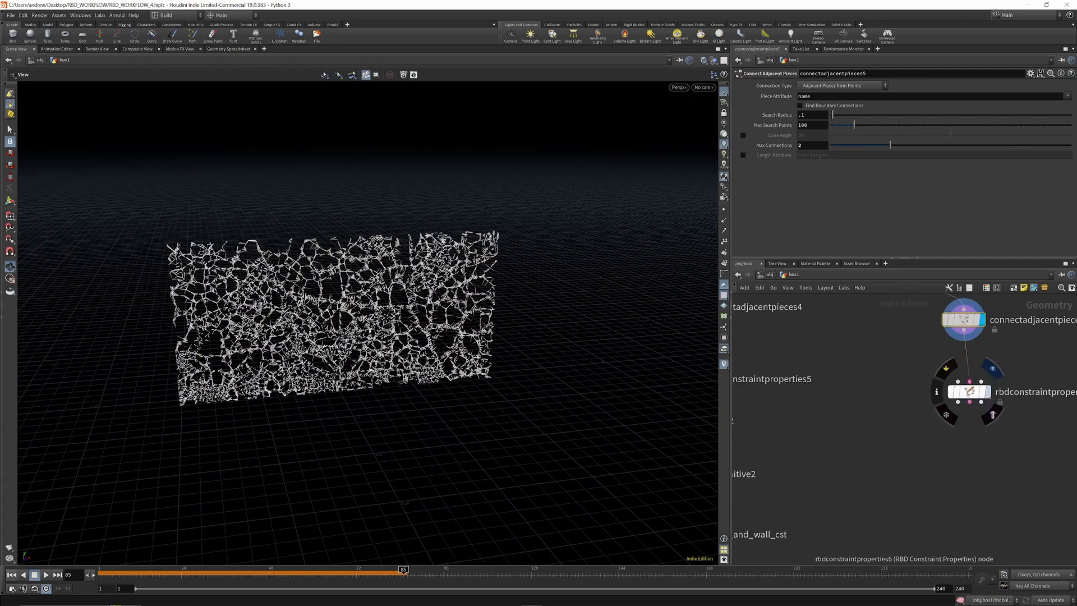
click(969, 392)
click(808, 141)
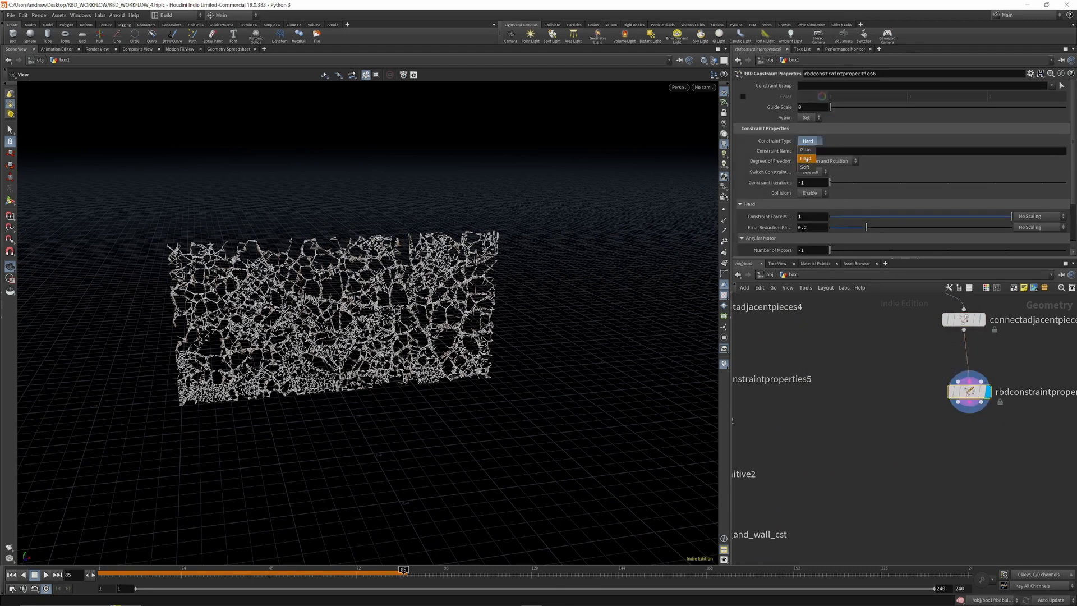
click(807, 168)
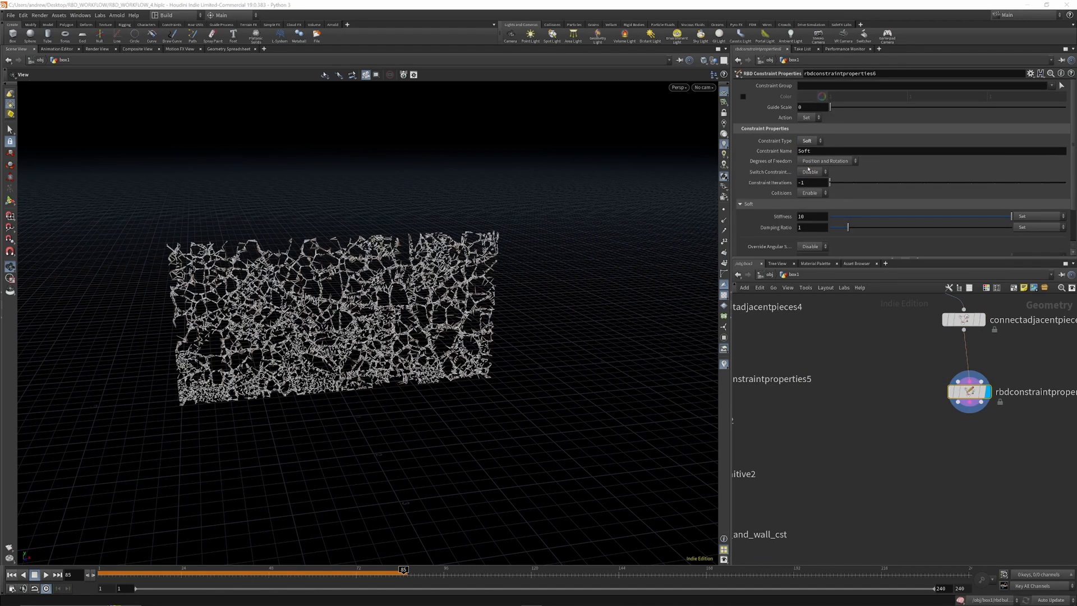
click(806, 140)
click(807, 150)
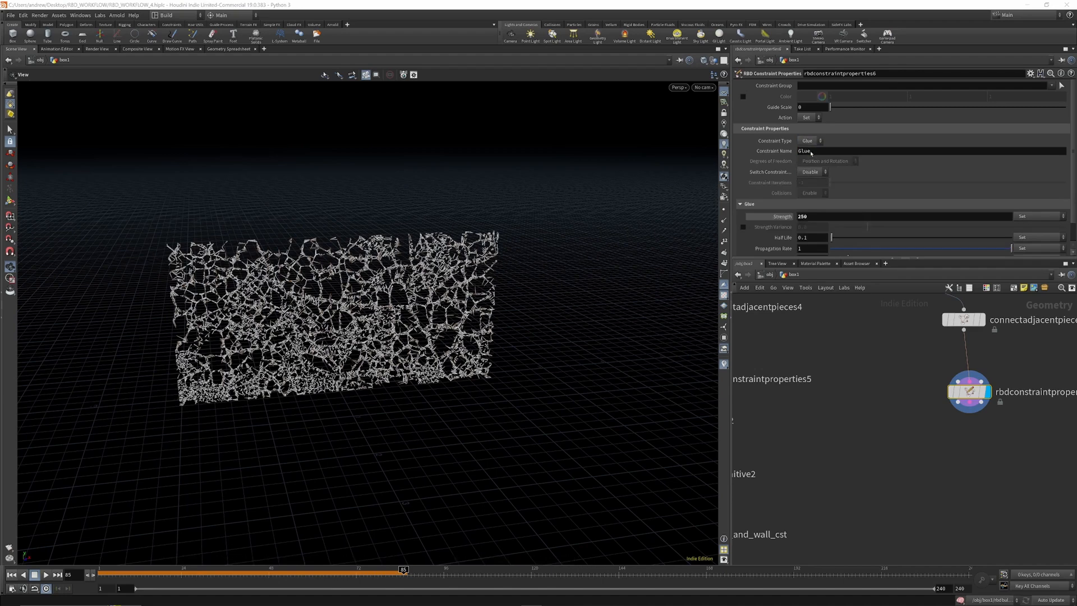
click(820, 217)
text(1)
key(Return)
scroll(846, 195, down, 2)
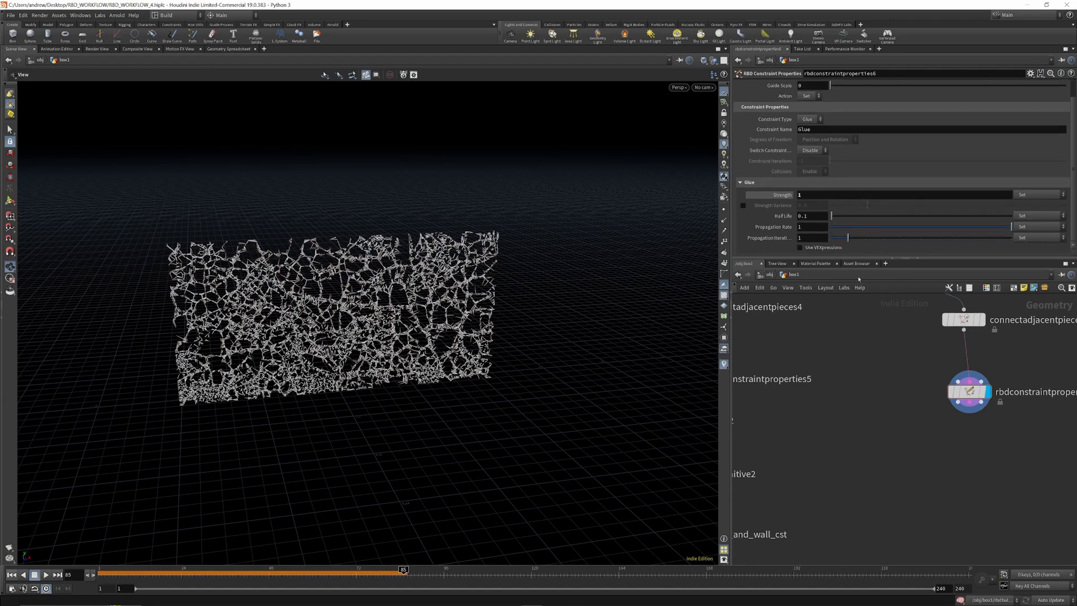
Step: Connect the new glue constraints into the constraint merge feeding the RBD Bullet Solver
scroll(912, 373, down, 6)
click(946, 414)
scroll(872, 446, up, 6)
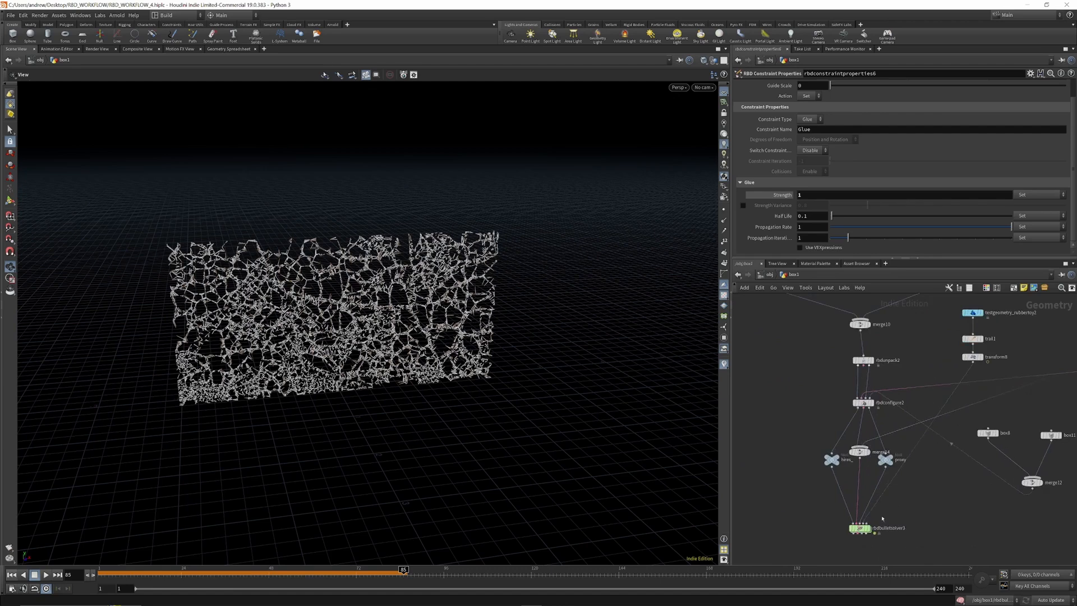
Step: Play the bullet solver simulation, orbit to the wall's side, and replay it from the first frame
click(46, 575)
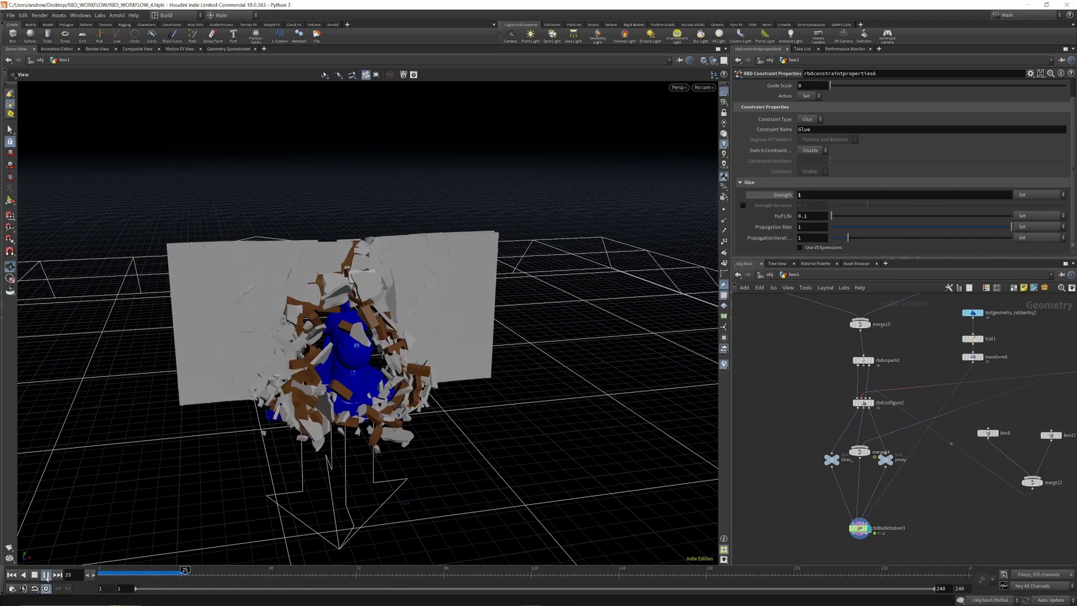
click(46, 575)
drag(62, 533, 132, 495)
click(11, 574)
click(46, 575)
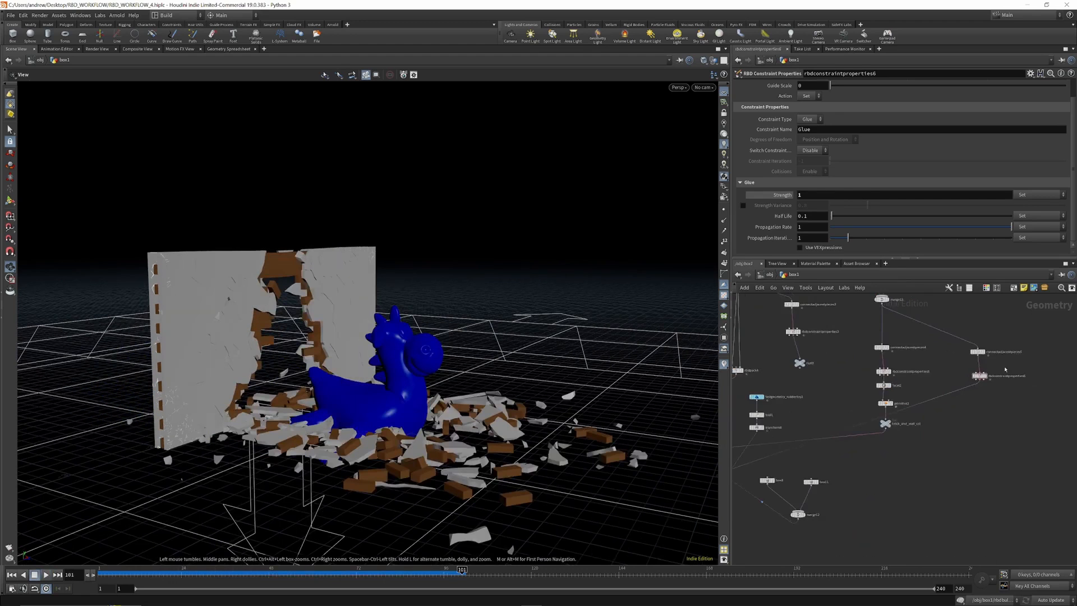
Step: Set the glue constraint strength to 10 and rerun the simulation from the first frame
scroll(955, 385, up, 3)
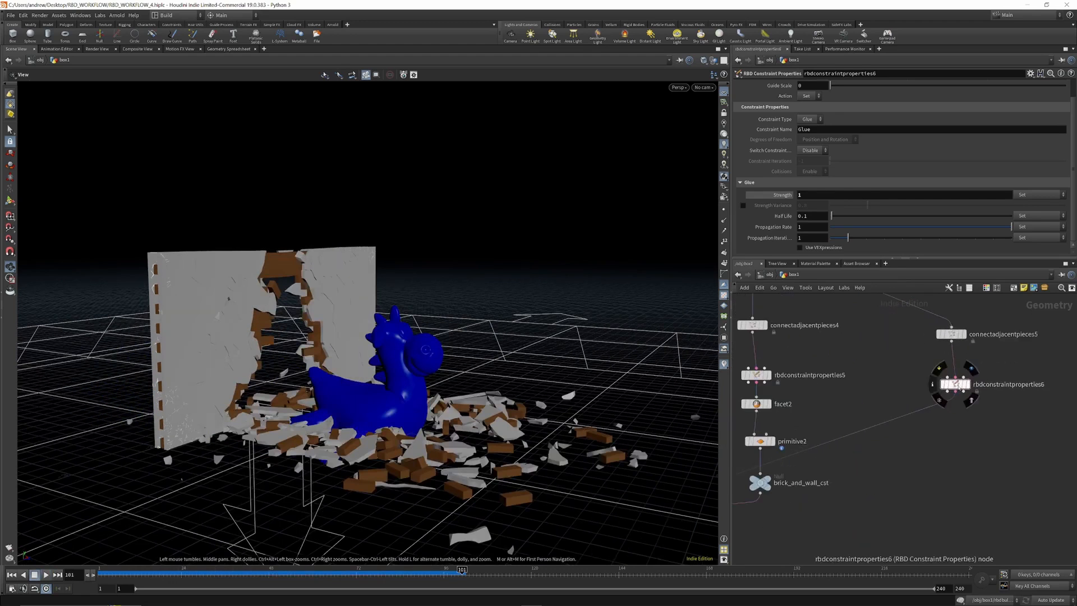
click(809, 196)
key(Return)
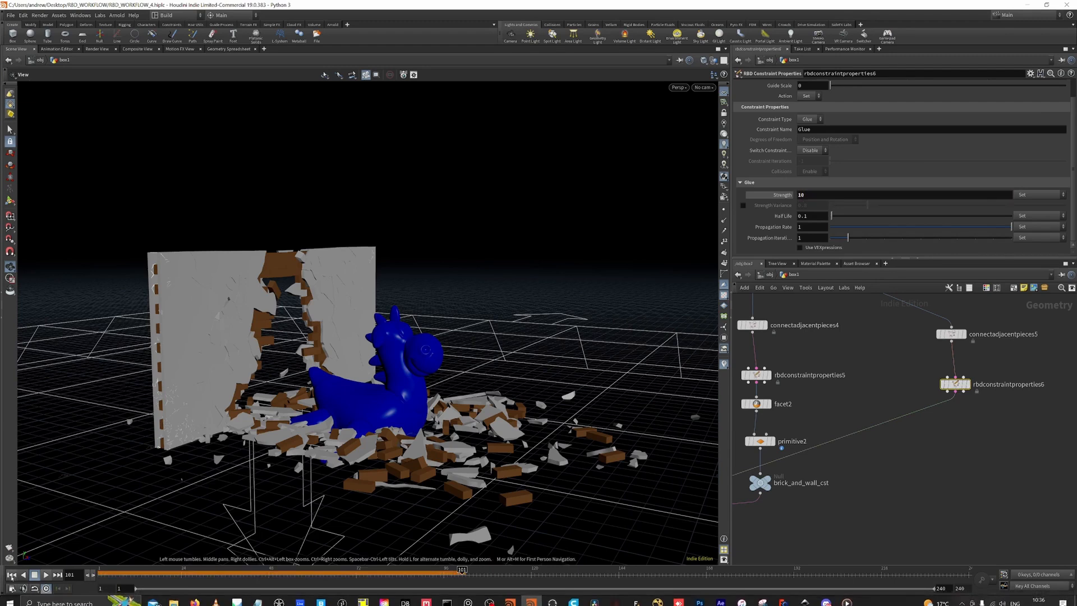
click(11, 575)
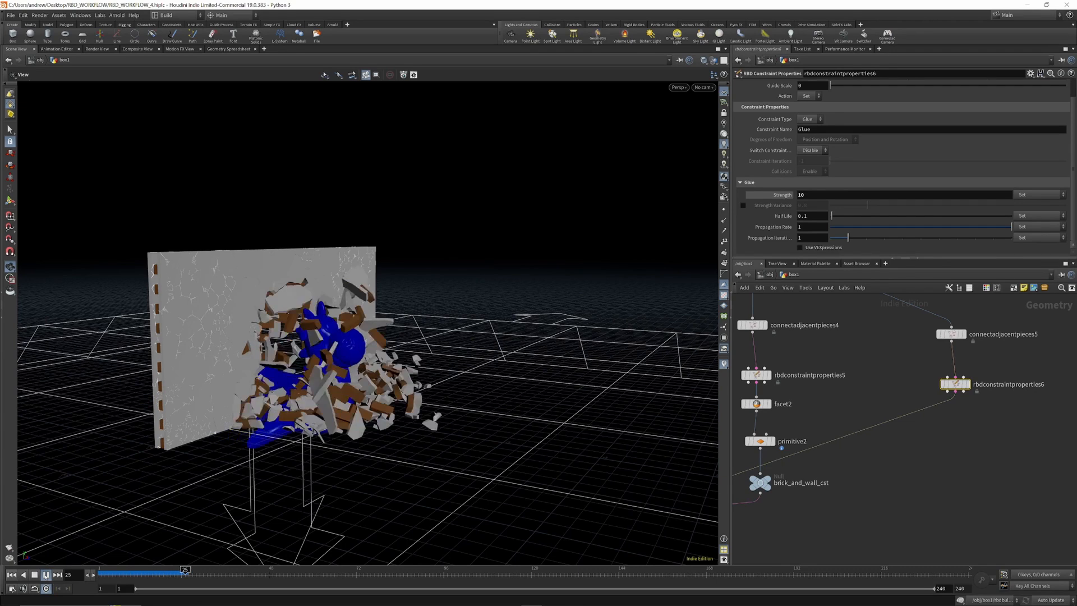
Step: Set the glue constraint strength to 100 and rerun the wall collision simulation
click(813, 195)
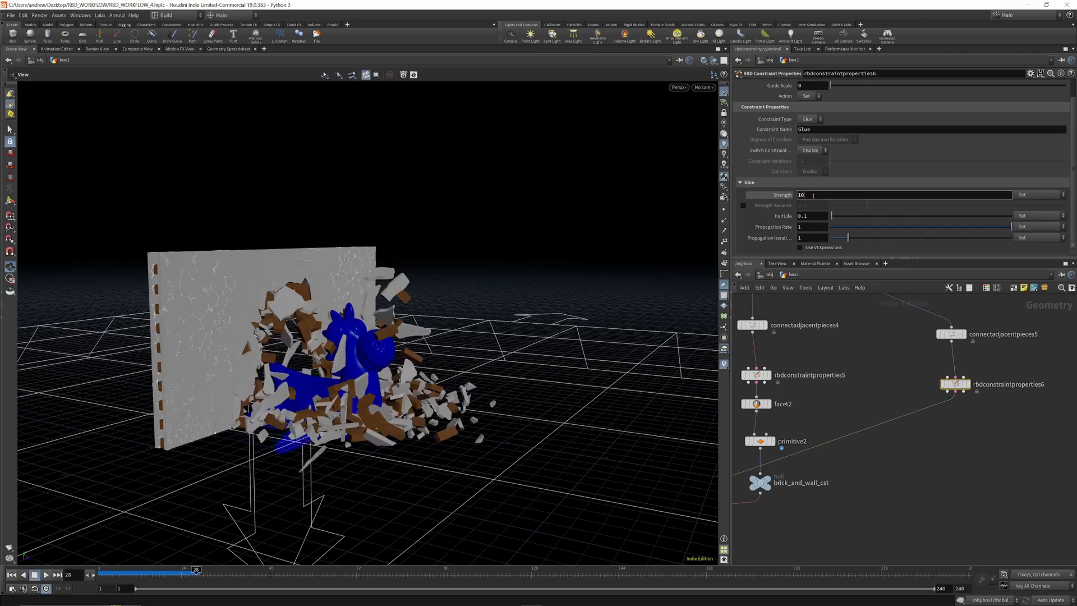
key(Return)
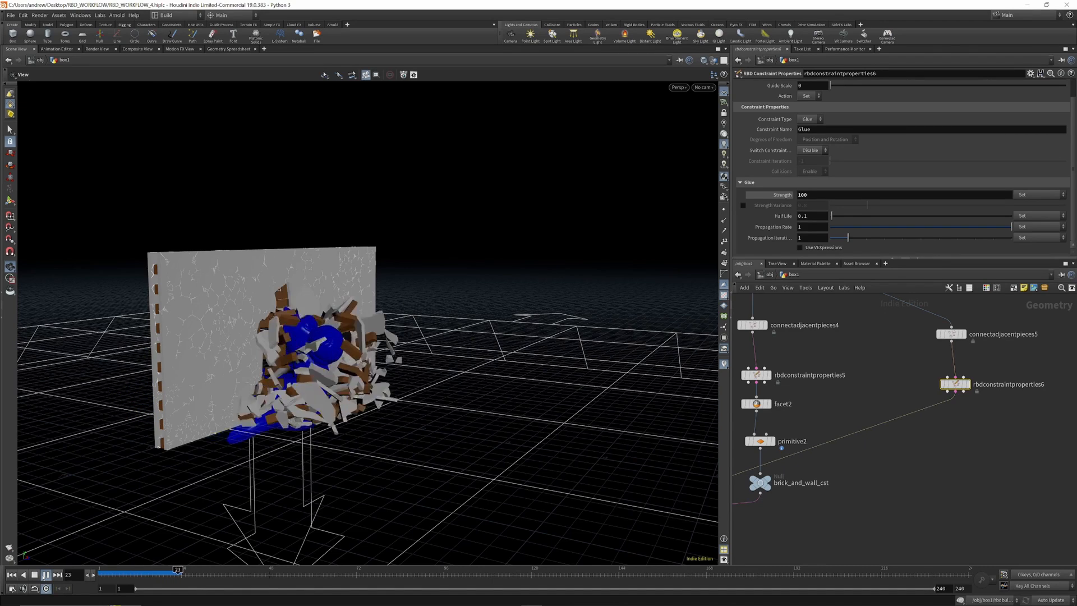
click(45, 577)
key(h)
scroll(805, 497, up, 4)
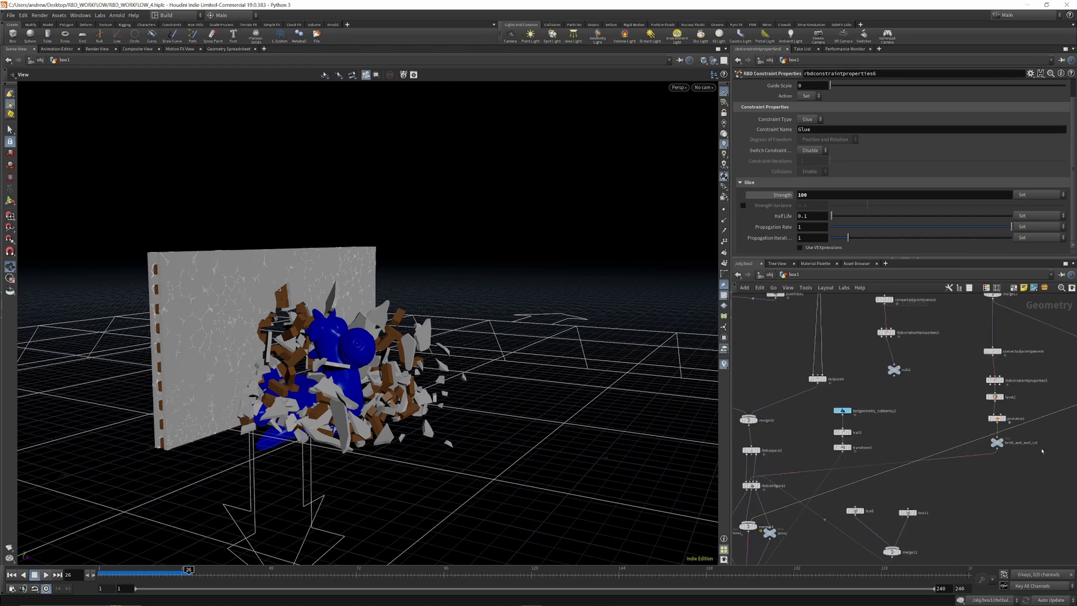
scroll(997, 442, down, 3)
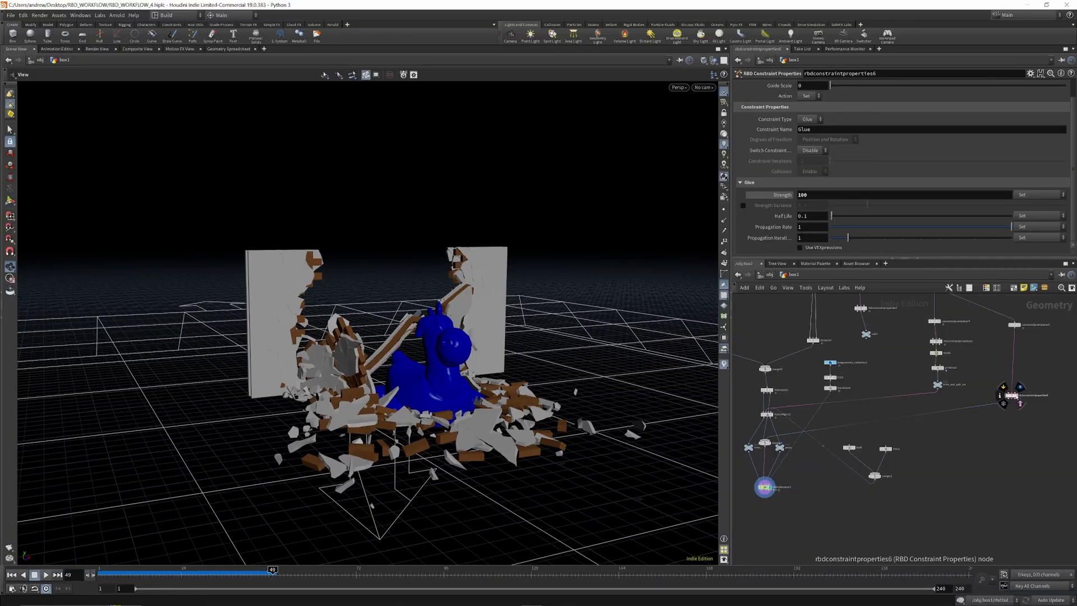
Step: Examine the displayed glue constraint network and the bullet solver's breaking thresholds and Glue constraint settings
click(1018, 393)
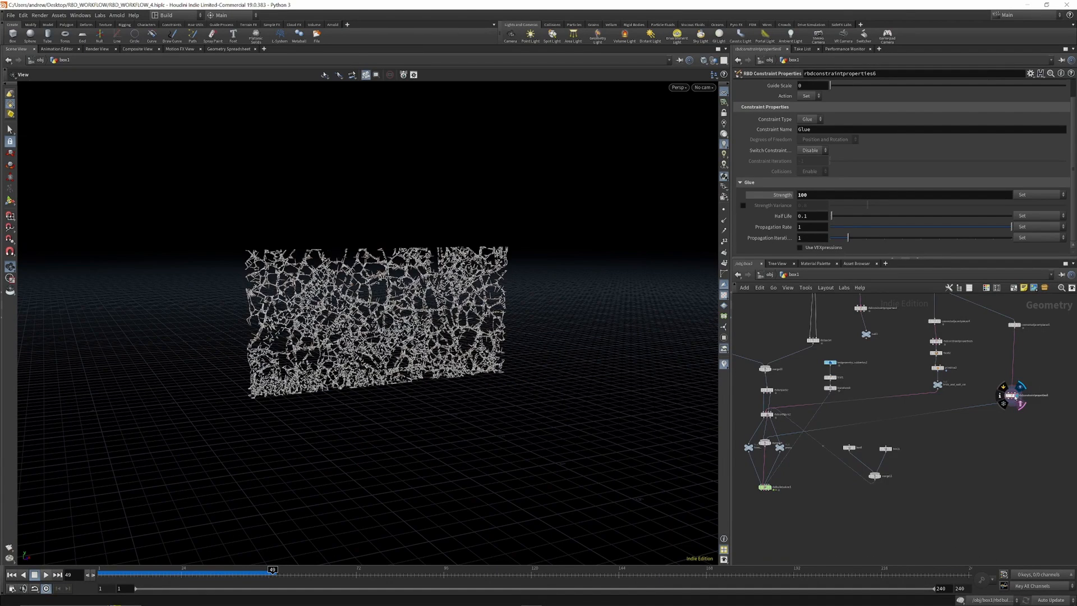
drag(358, 277, 403, 260)
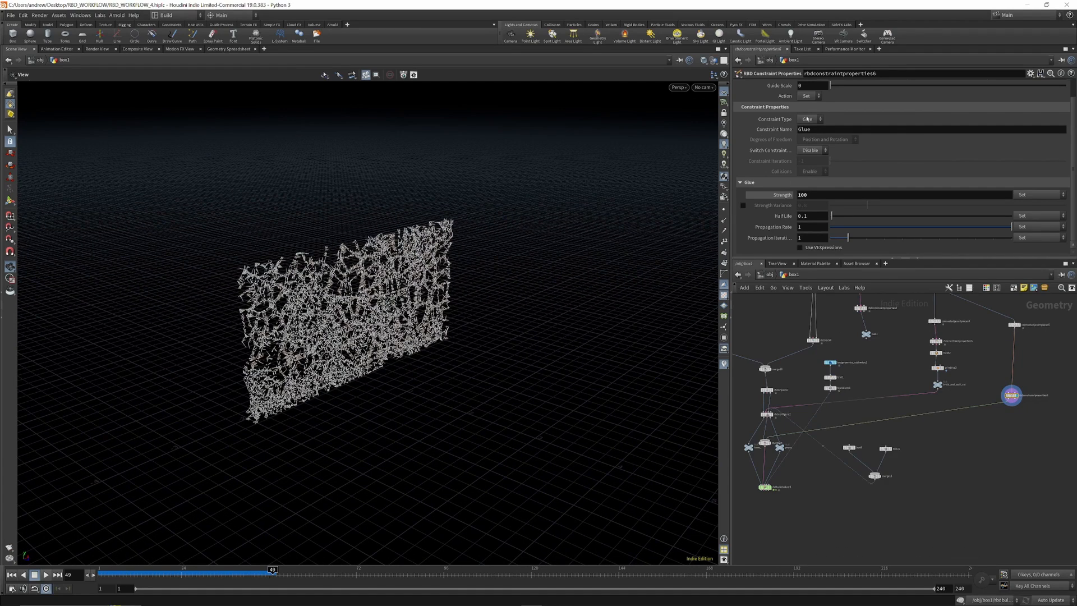
scroll(796, 477, up, 5)
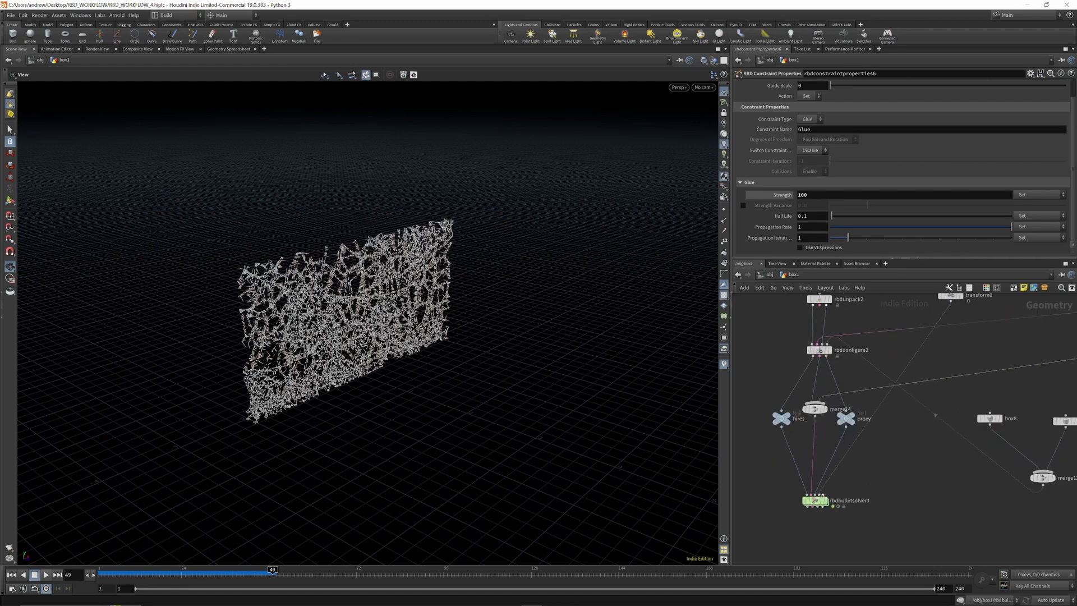
click(816, 499)
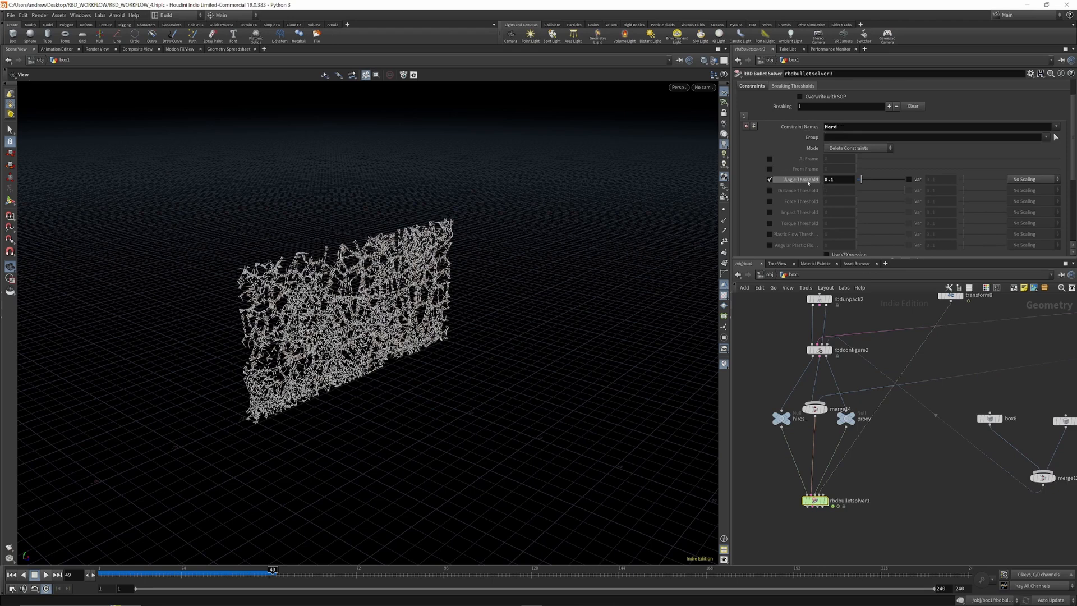
scroll(806, 181, down, 1)
scroll(806, 181, up, 4)
click(752, 117)
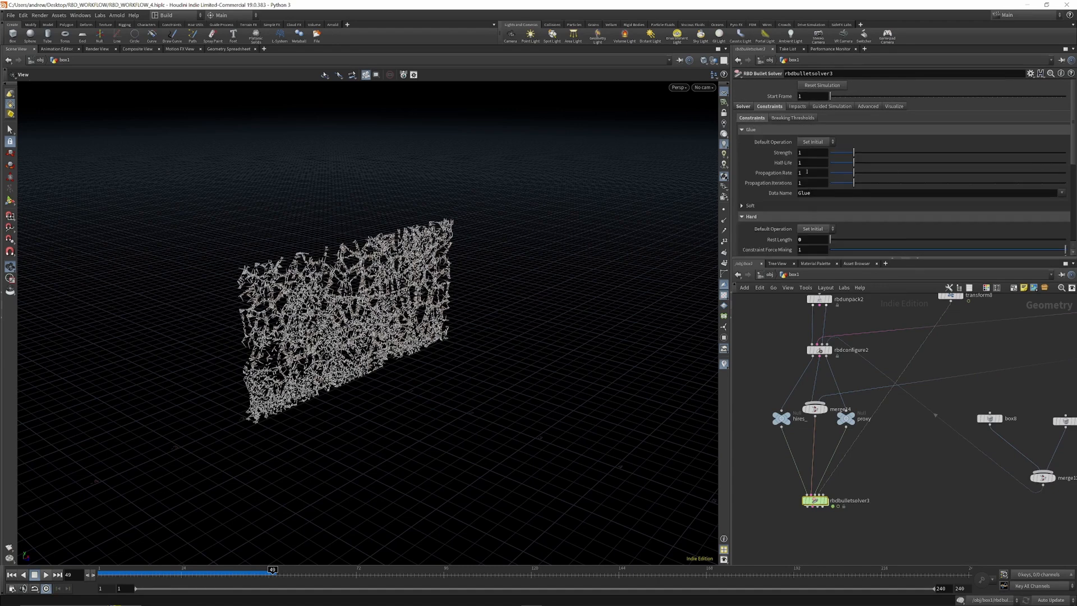
scroll(806, 171, down, 2)
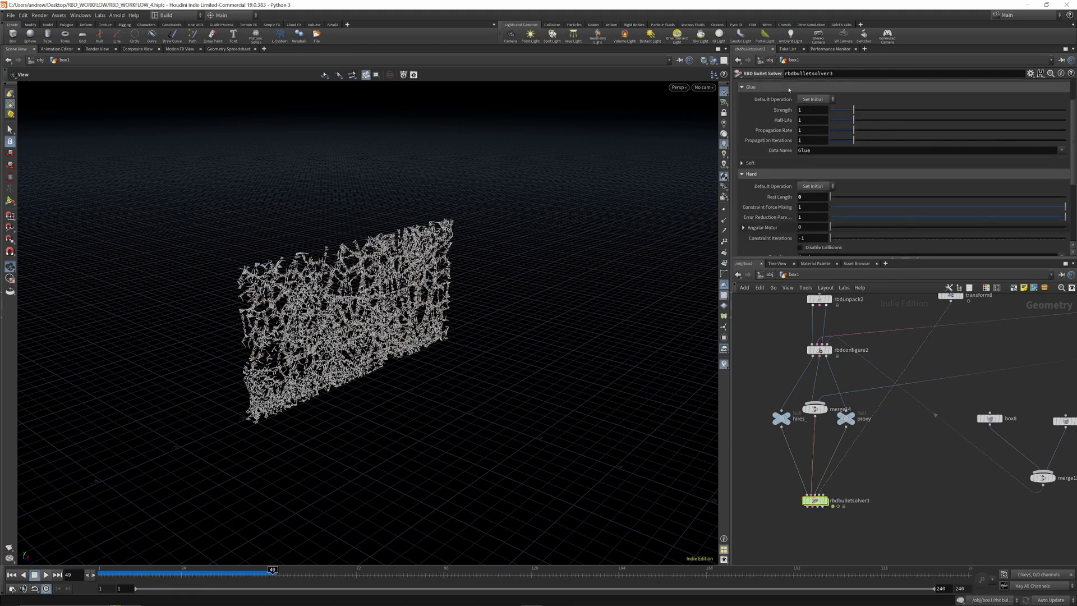
Step: Display the bullet solver's result and play the simulation from the first frame
scroll(811, 455, down, 4)
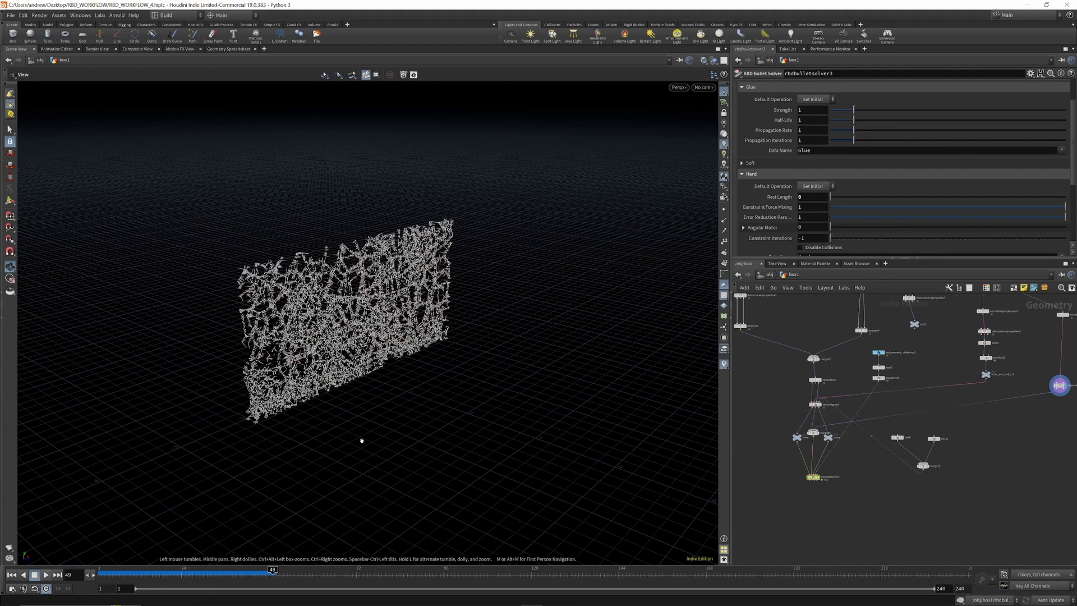
scroll(825, 487, up, 7)
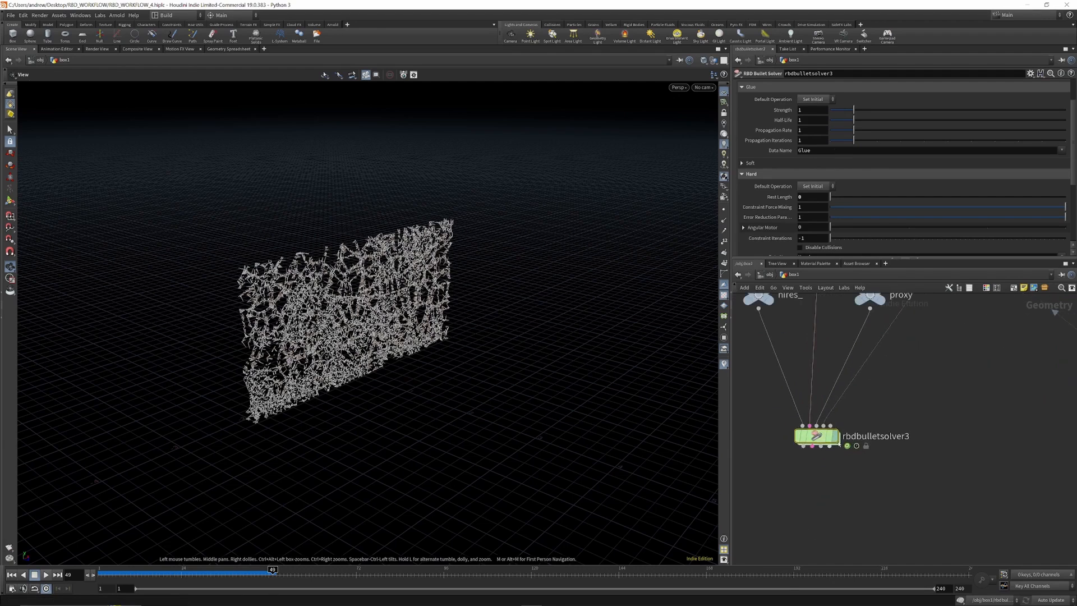
click(836, 443)
click(11, 574)
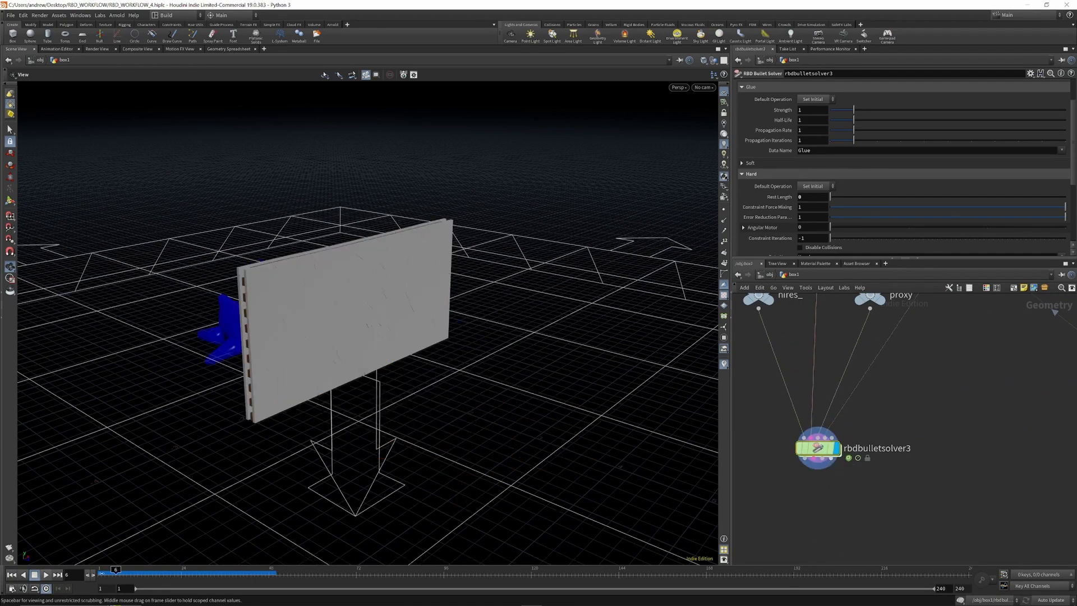
click(46, 574)
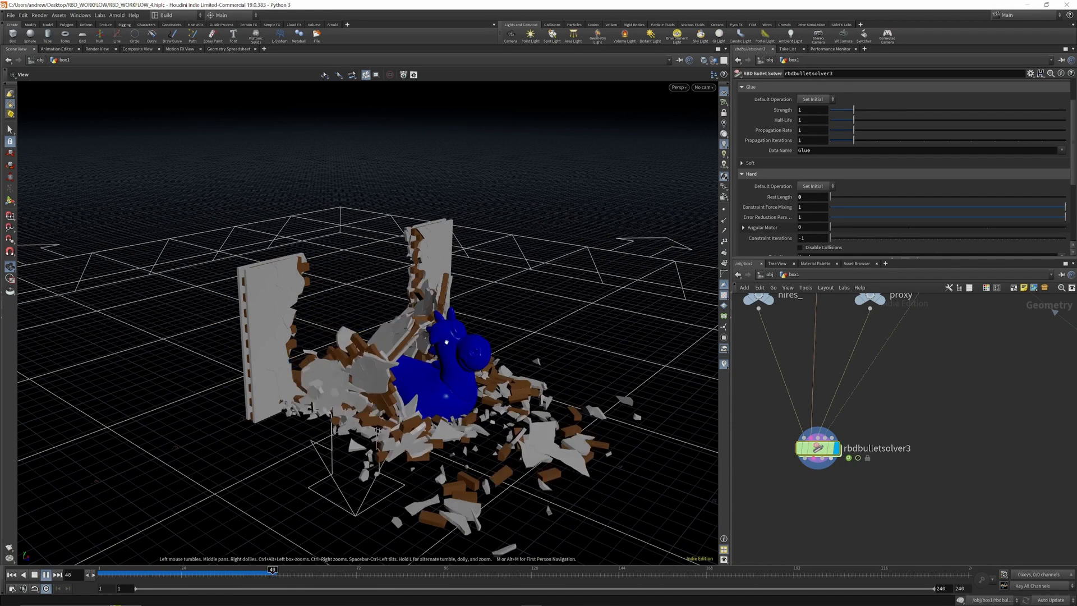
scroll(938, 444, down, 8)
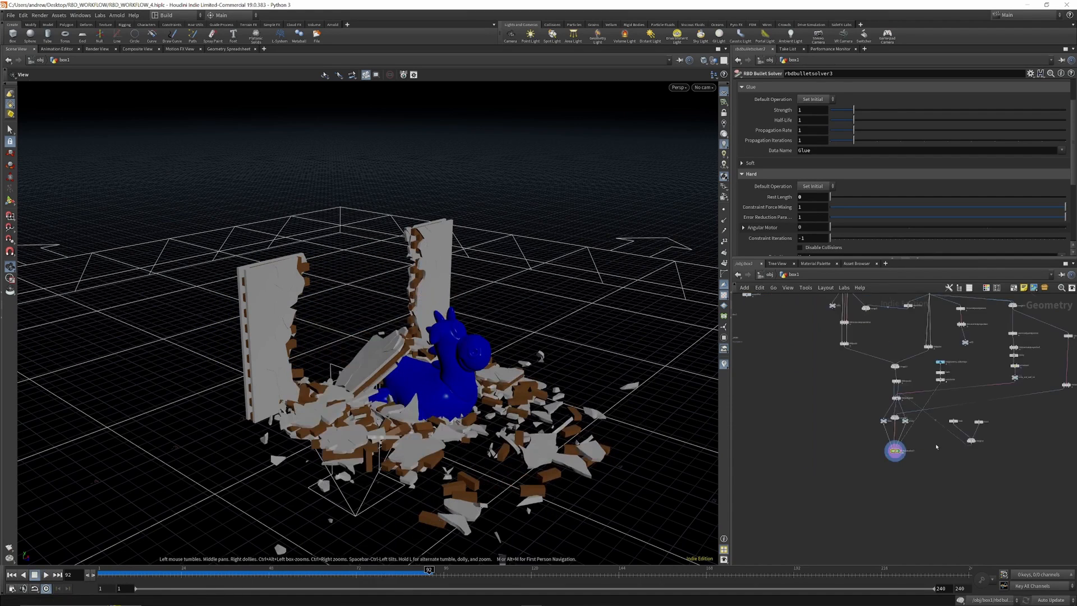
Step: Duplicate the earlier setup's point file cache and Transform Pieces nodes and place the copies below rbdbulletsolver3
scroll(884, 412, up, 8)
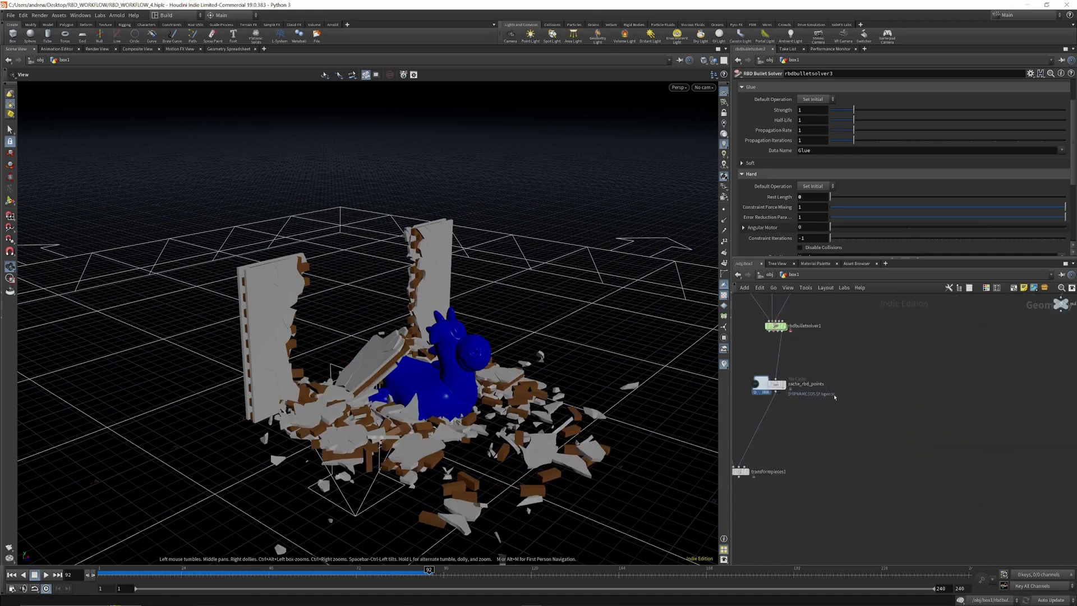
drag(771, 446, 771, 446)
alt+drag(802, 391, 973, 520)
scroll(935, 465, down, 6)
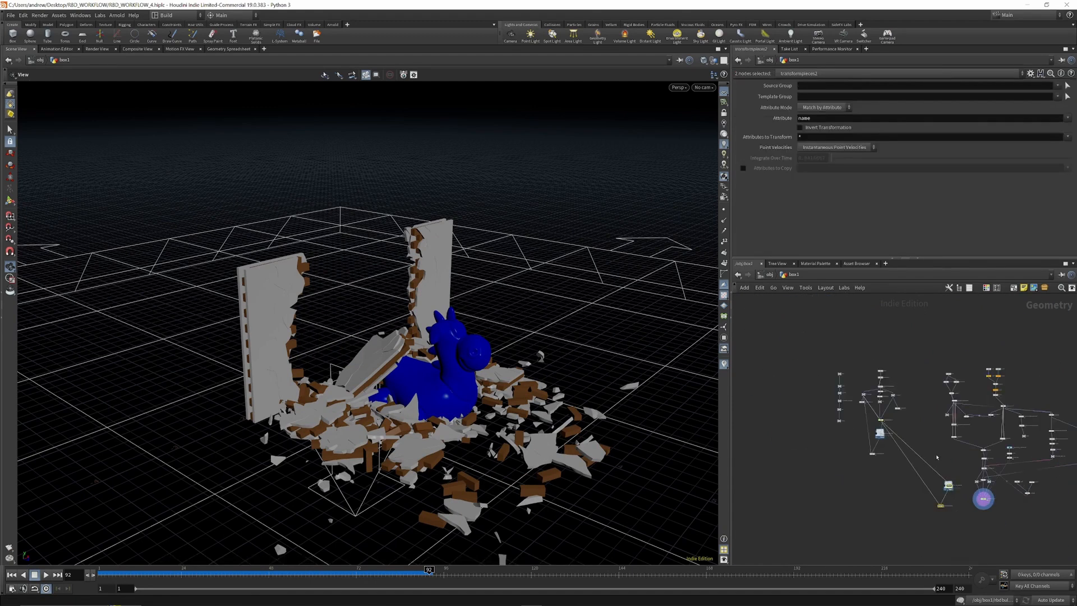
click(908, 477)
scroll(901, 483, up, 5)
drag(929, 466, 984, 528)
scroll(999, 537, up, 4)
scroll(997, 531, up, 4)
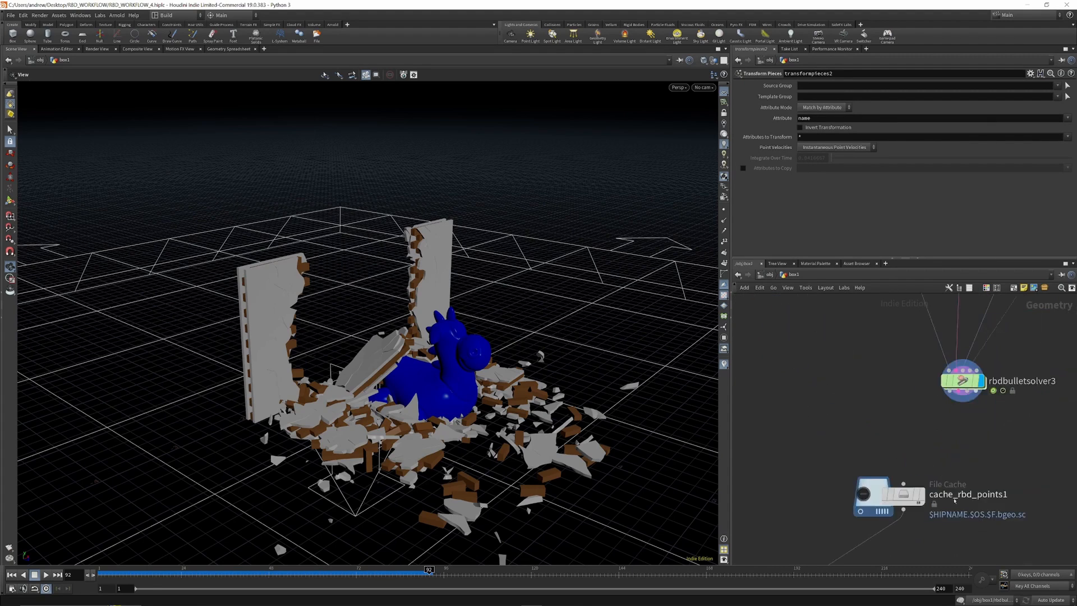
Step: Connect the duplicated file cache's input to the output of rbdbulletsolver3
click(903, 483)
click(974, 396)
scroll(994, 471, down, 3)
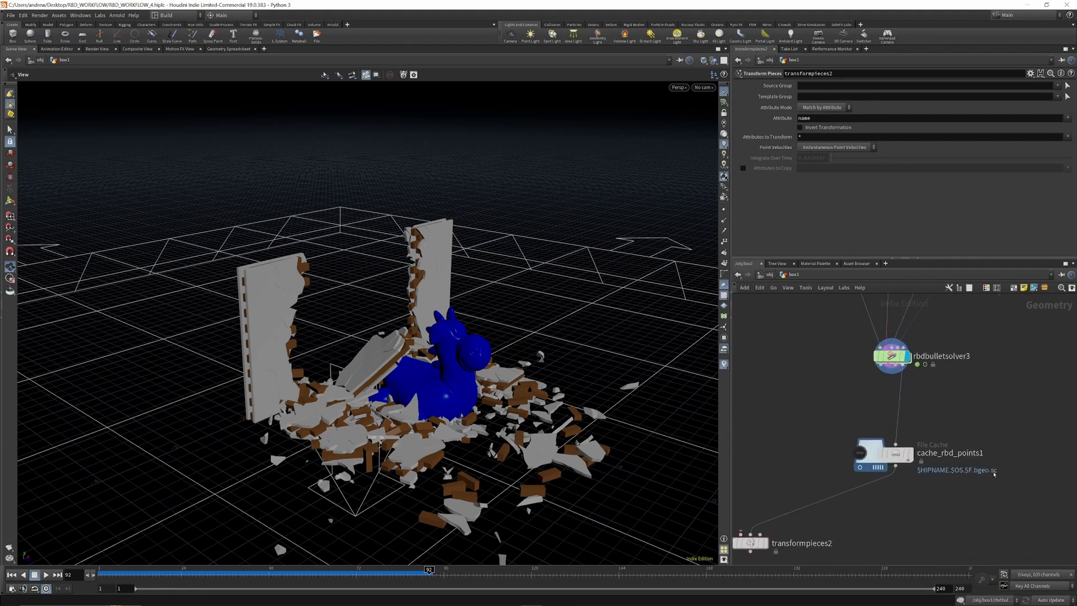
Step: Rename the duplicated file cache as cache_rbd_points_hard_cst and save its simulation to disk
double_click(956, 453)
key(BackSpace)
text(_hard_cst)
key(Return)
click(753, 146)
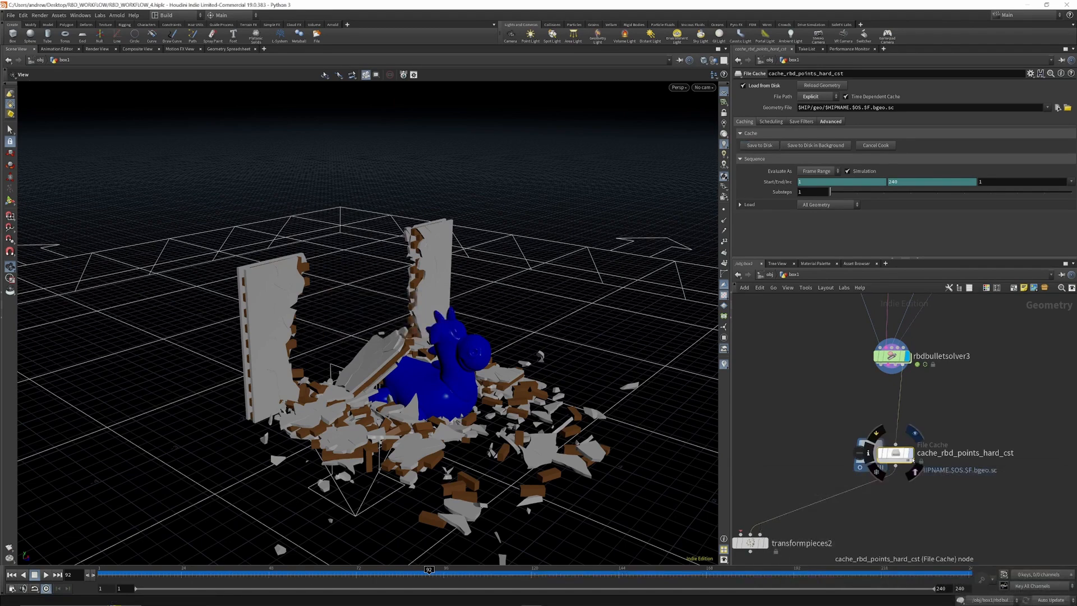
Step: Display the cached simulation points and scrub the timeline to frame 73
scroll(947, 451, down, 3)
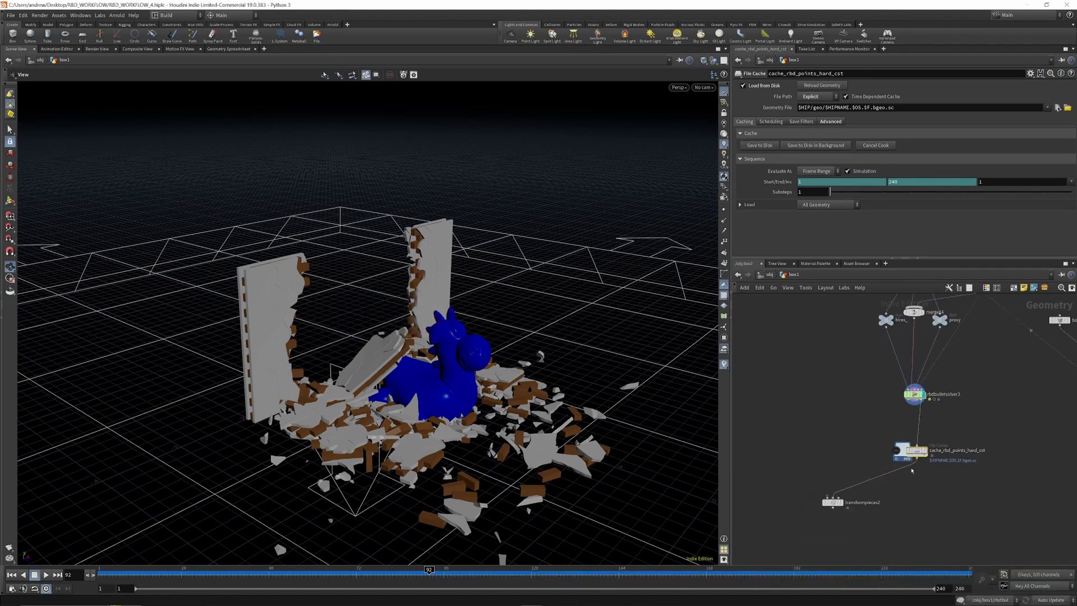
scroll(918, 452, up, 3)
click(935, 449)
drag(242, 576, 360, 576)
scroll(926, 482, down, 3)
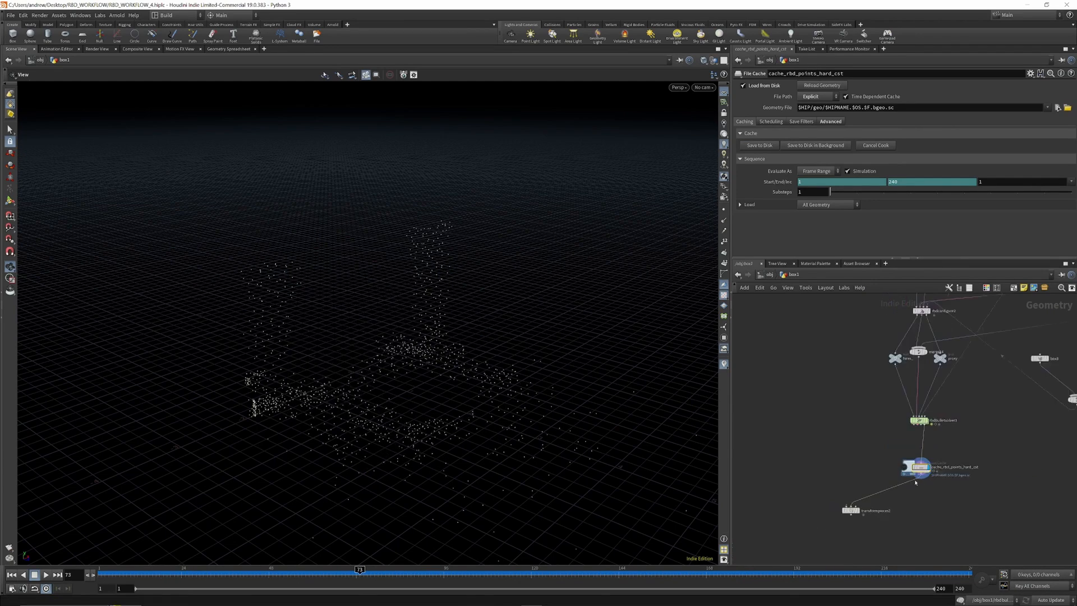
Step: Display the wall-and-brick merge and connect the nearby null below it, renaming the null OUT_WALL_AND_BRICKS
scroll(925, 482, down, 5)
scroll(931, 426, up, 5)
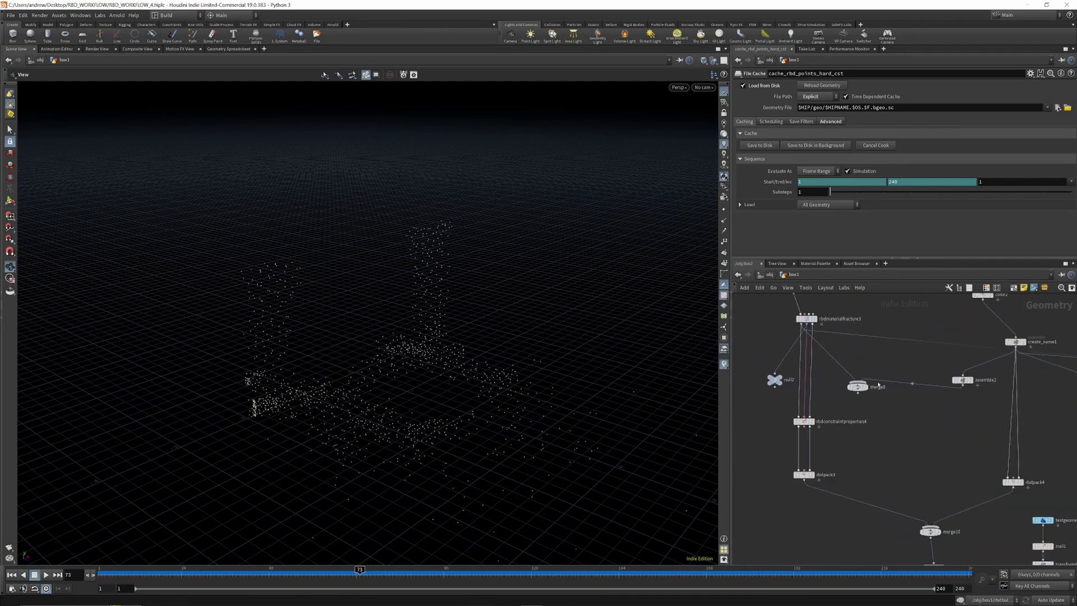
click(867, 387)
drag(867, 387, 887, 395)
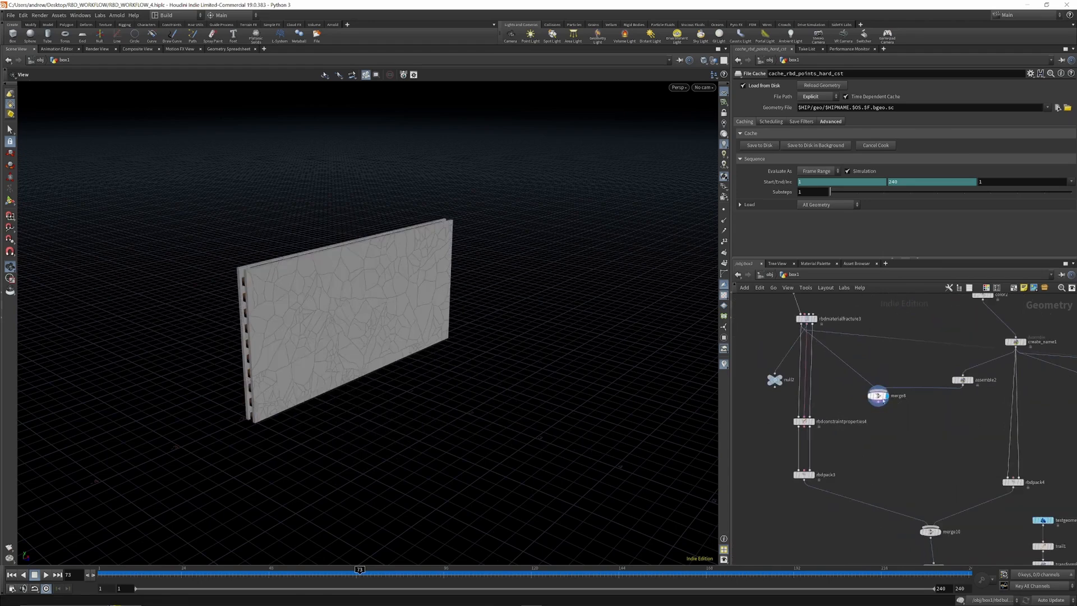
drag(773, 384, 905, 457)
drag(878, 405, 906, 450)
double_click(921, 456)
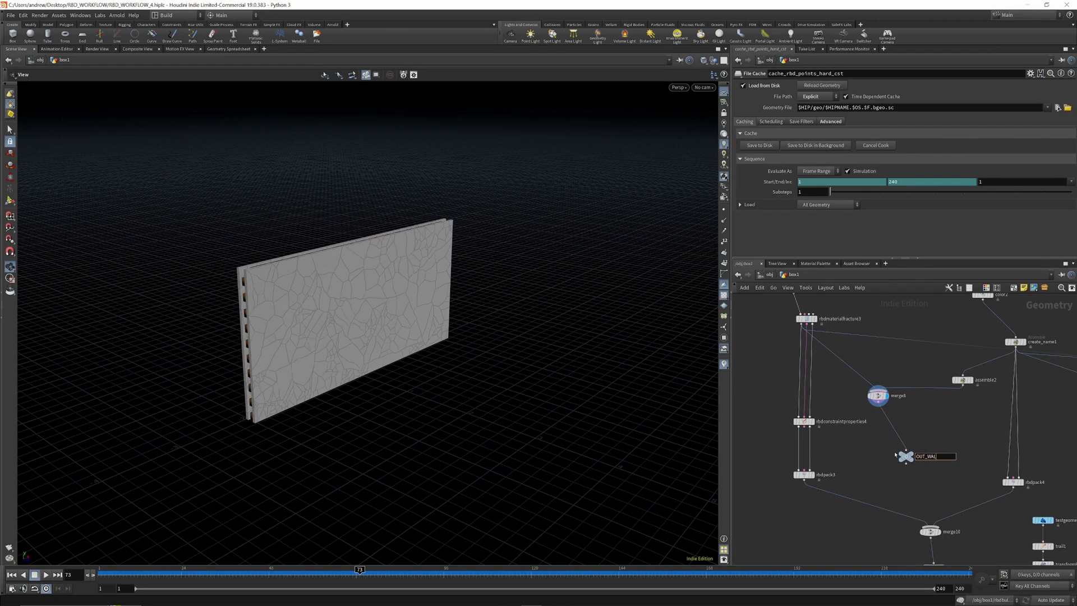
text(OUT_WALL_AND_BRICKS)
key(Return)
Step: Add an Object Merge node that references /obj/box1/OUT_WALL_AND_BRICKS
key(Tab)
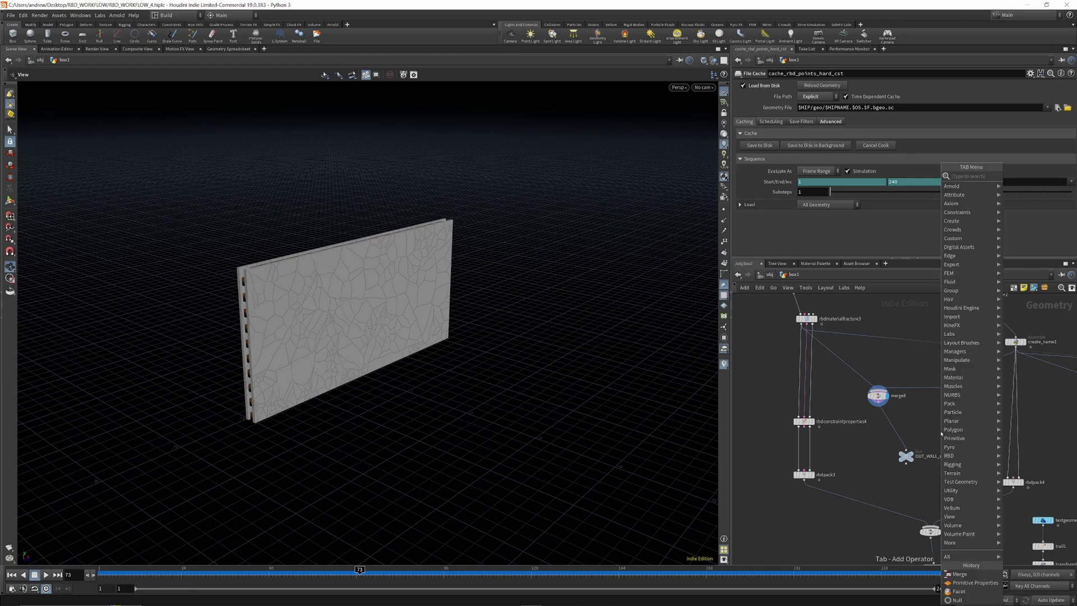
text(OBJE)
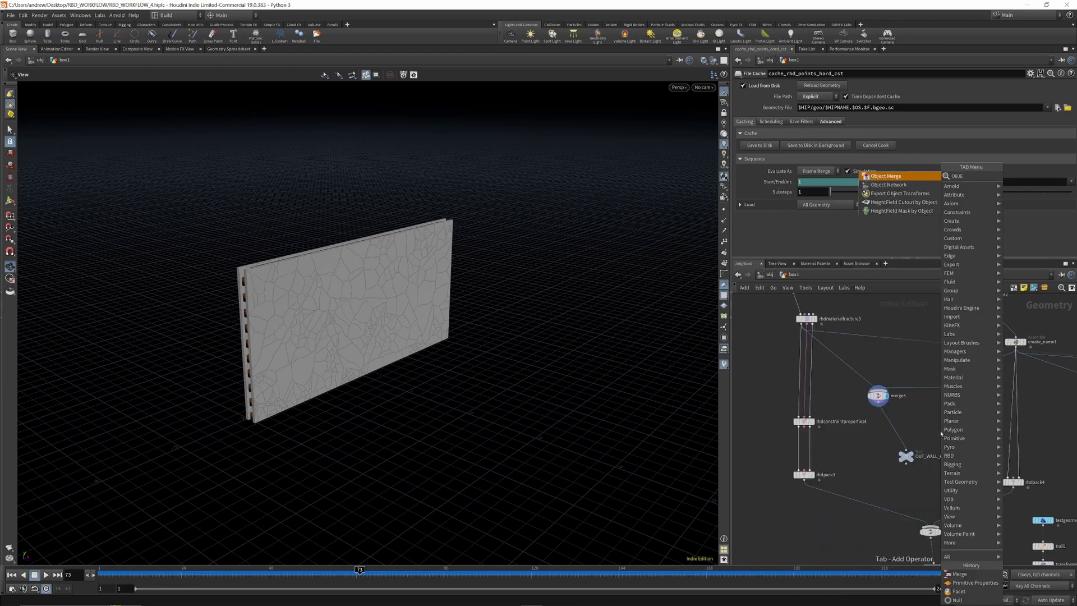
click(899, 178)
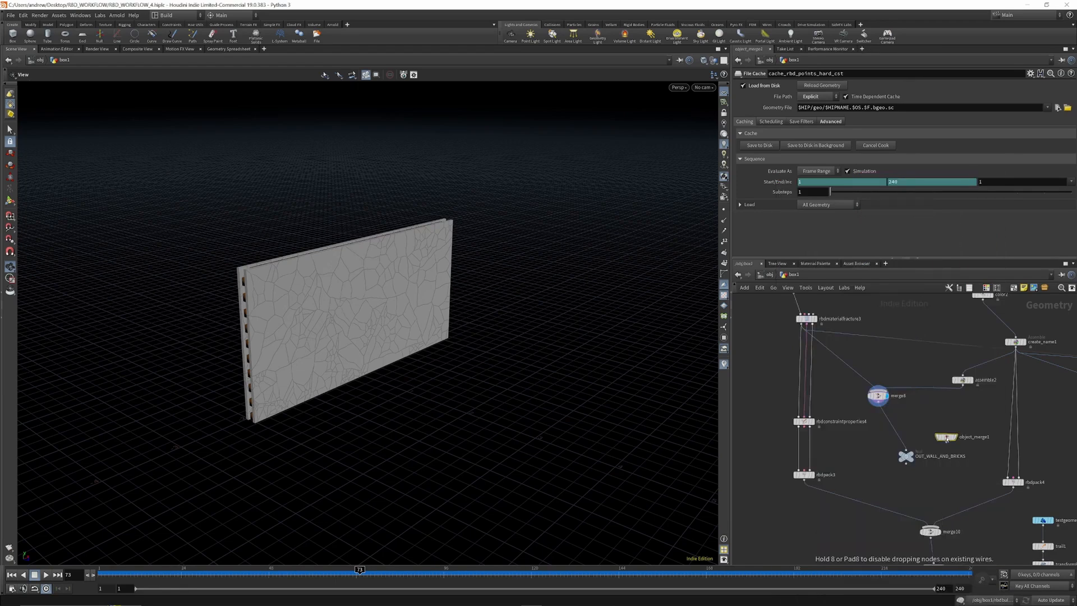
click(946, 436)
drag(918, 437, 885, 481)
key(alt+c)
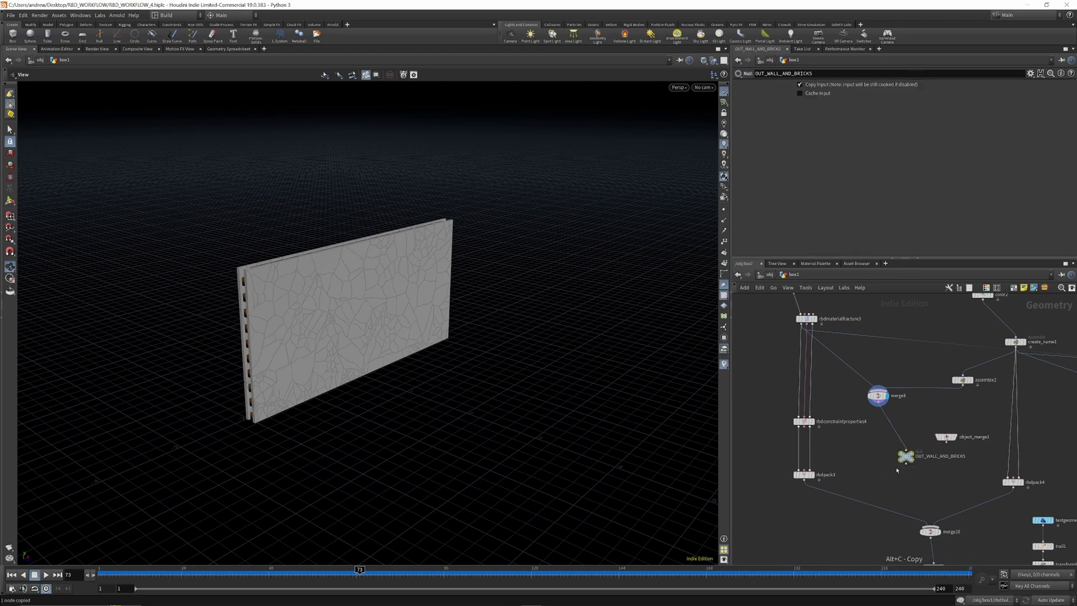
click(945, 436)
click(846, 107)
text(/obj/box1/OUT_WALL_AND_BRICKS)
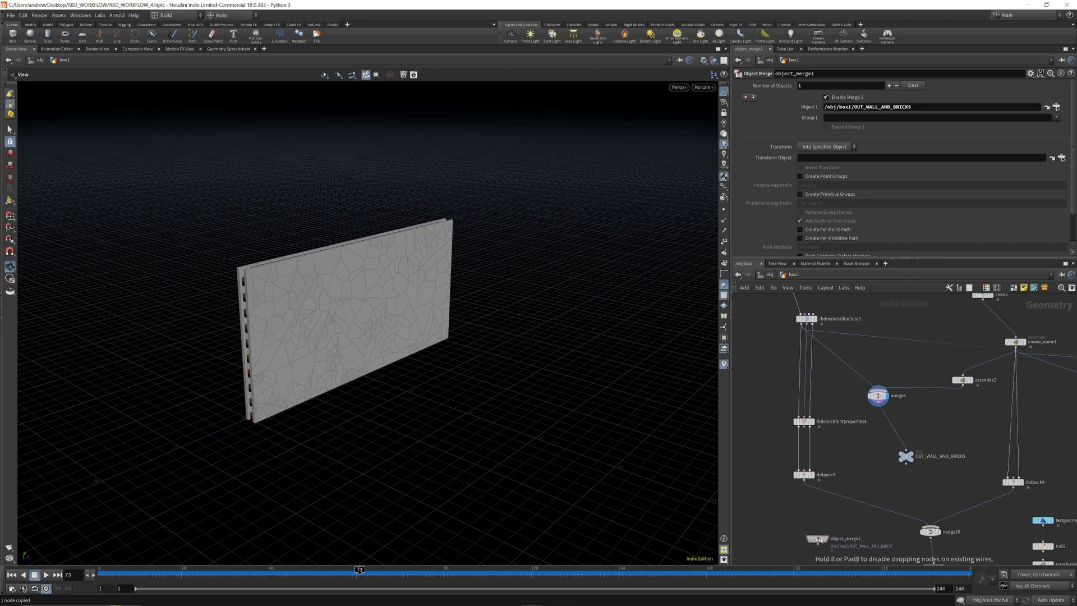
Step: Wire the object merge into the first input of transformpieces2, display the result and scrub to frame 29
scroll(887, 435, down, 8)
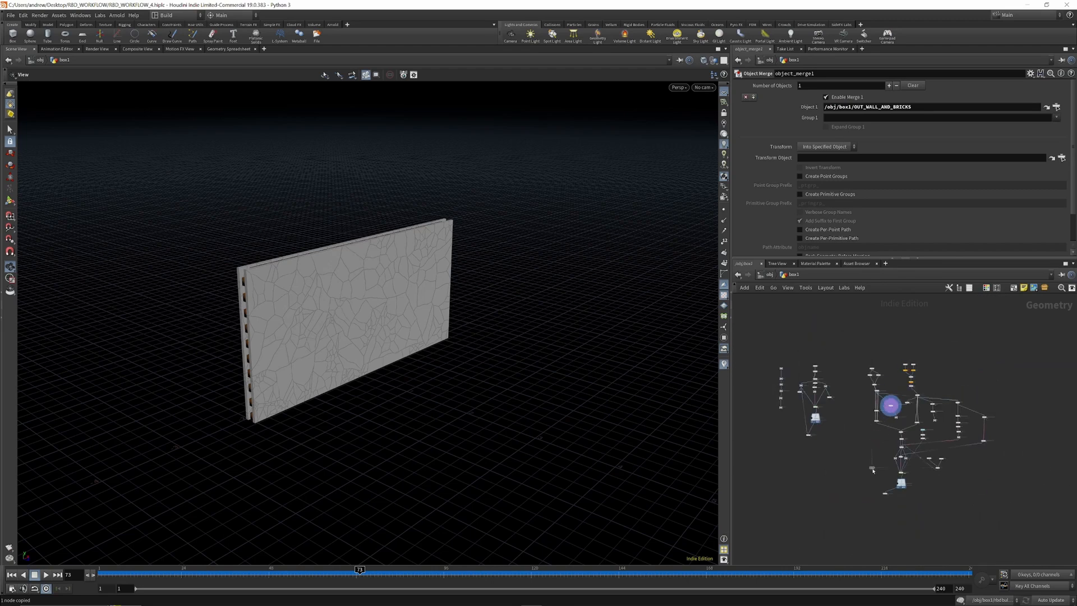
scroll(887, 436, up, 5)
drag(883, 497, 800, 379)
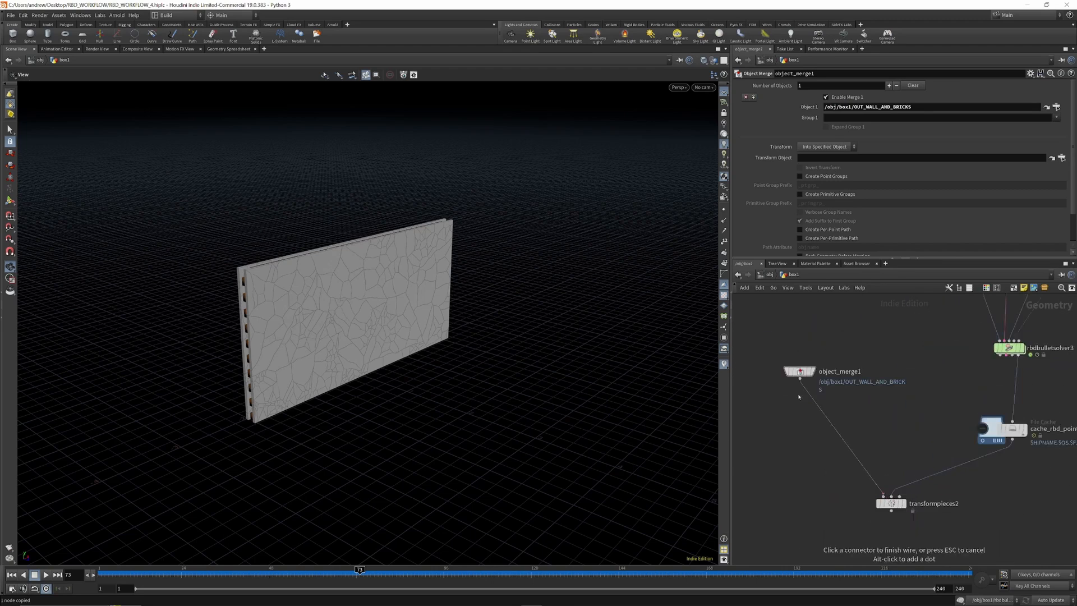
click(904, 507)
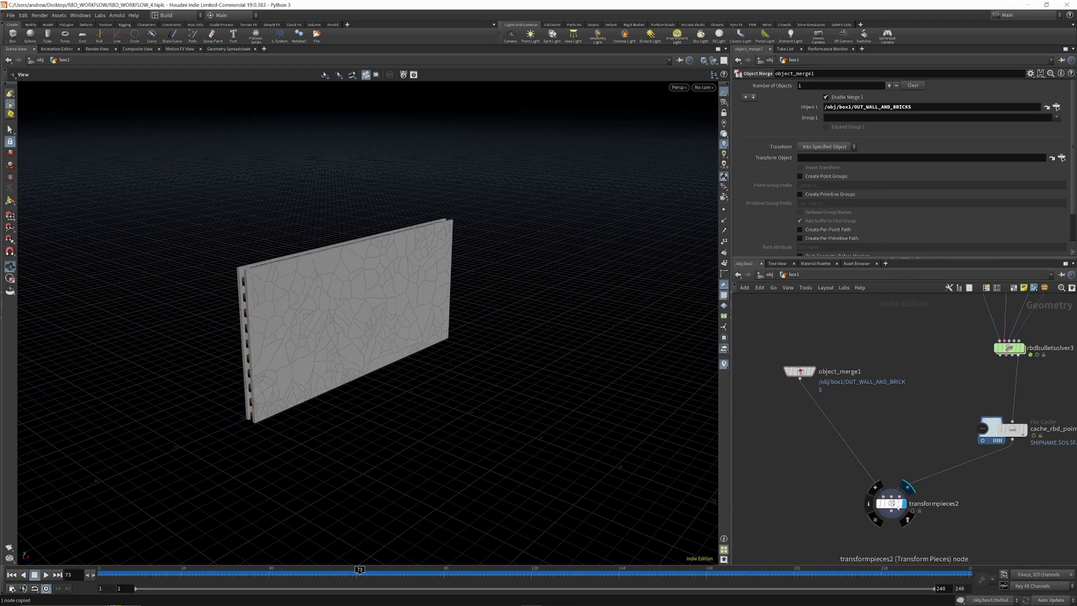
drag(179, 573, 201, 573)
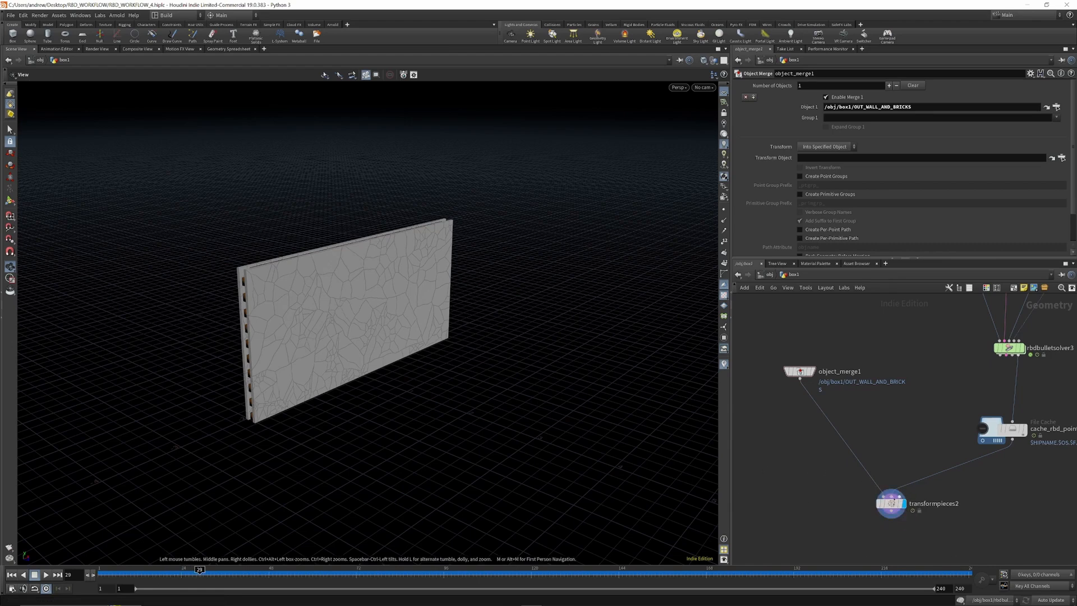
Step: Rewire the wall merge to take the bricks from create_name1 instead of the assemble node, and reattach OUT_WALL_AND_BRICKS beneath it
drag(814, 375, 838, 396)
middle_click(824, 393)
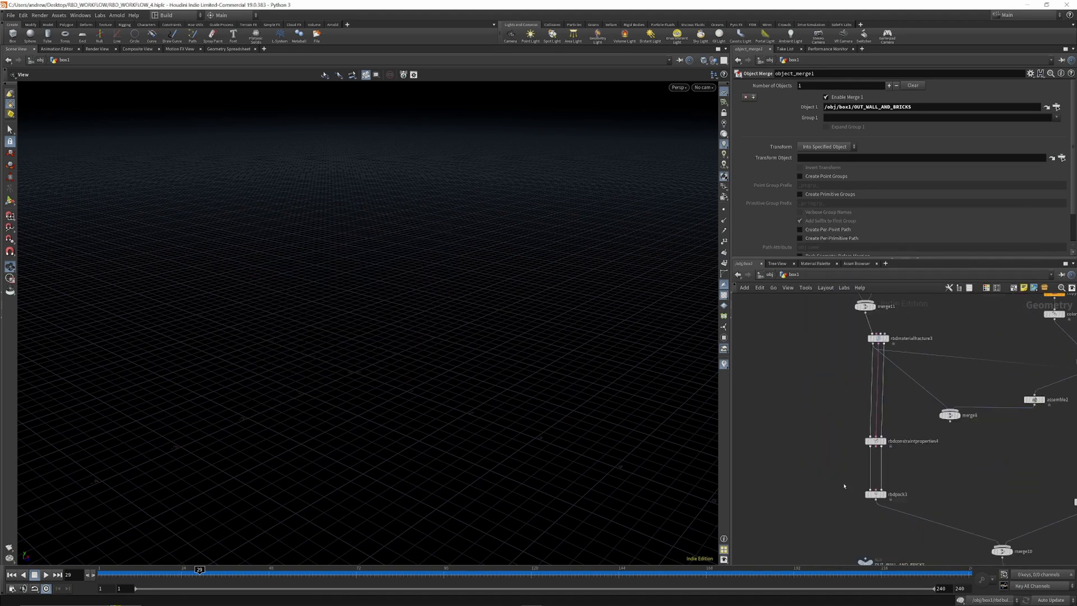
scroll(844, 486, down, 3)
drag(858, 527, 827, 441)
scroll(914, 440, up, 2)
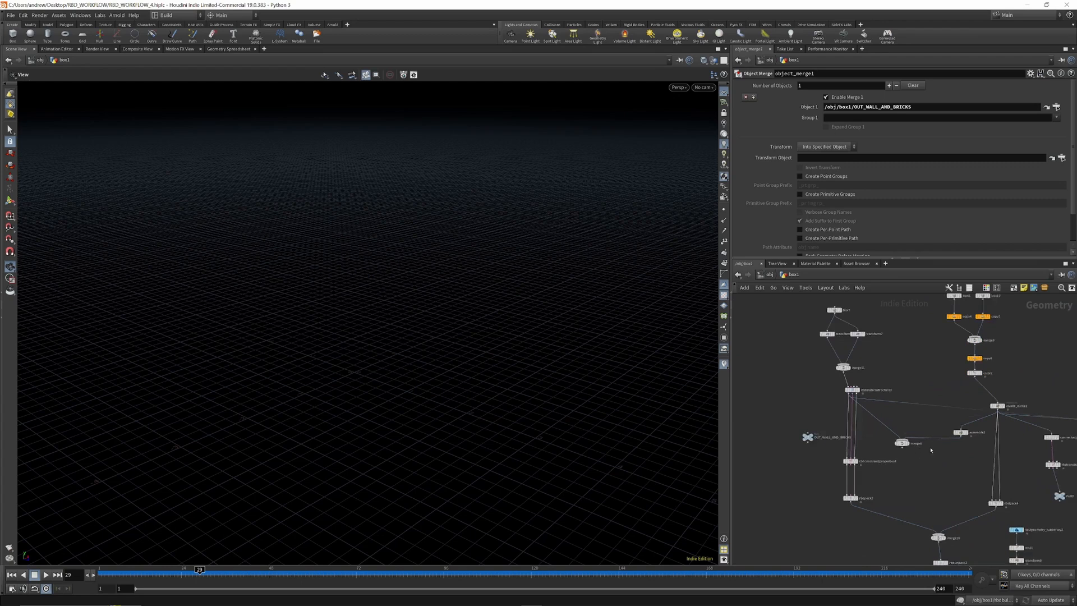
drag(901, 447, 998, 412)
drag(811, 439, 902, 448)
Step: Examine the nodes feeding the wall merge and inspect the transformed wall pieces in close-up at frame 28
scroll(909, 387, down, 3)
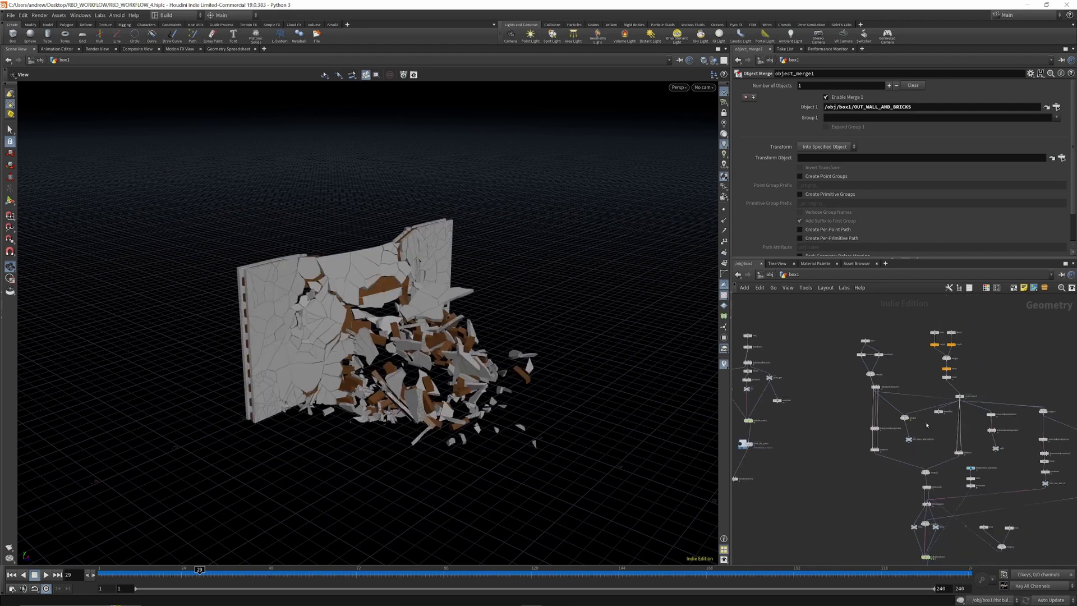
scroll(924, 416, up, 3)
drag(955, 411, 954, 433)
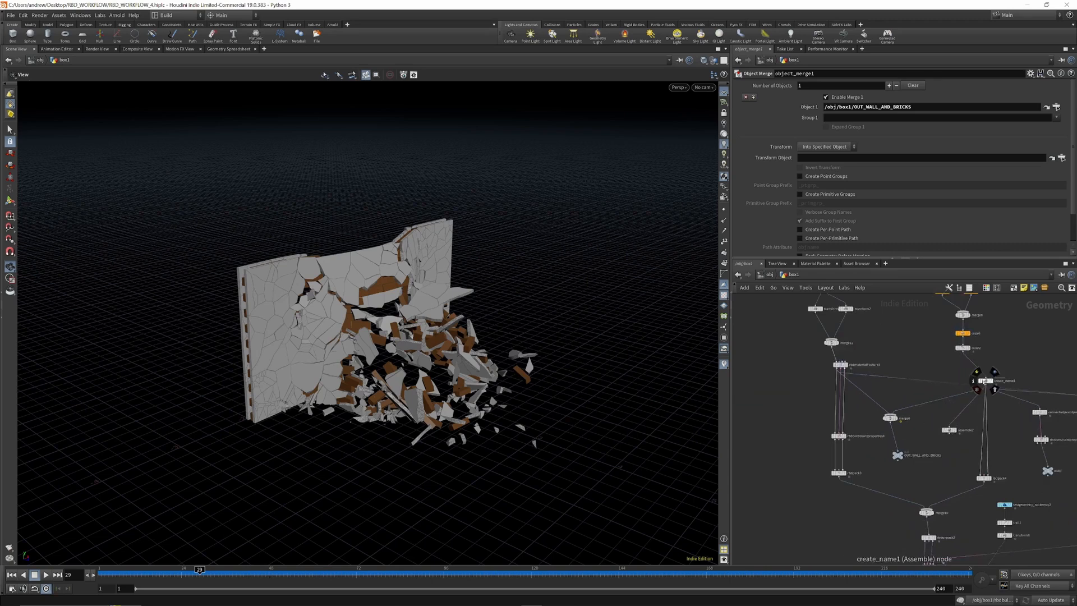
drag(977, 387, 963, 384)
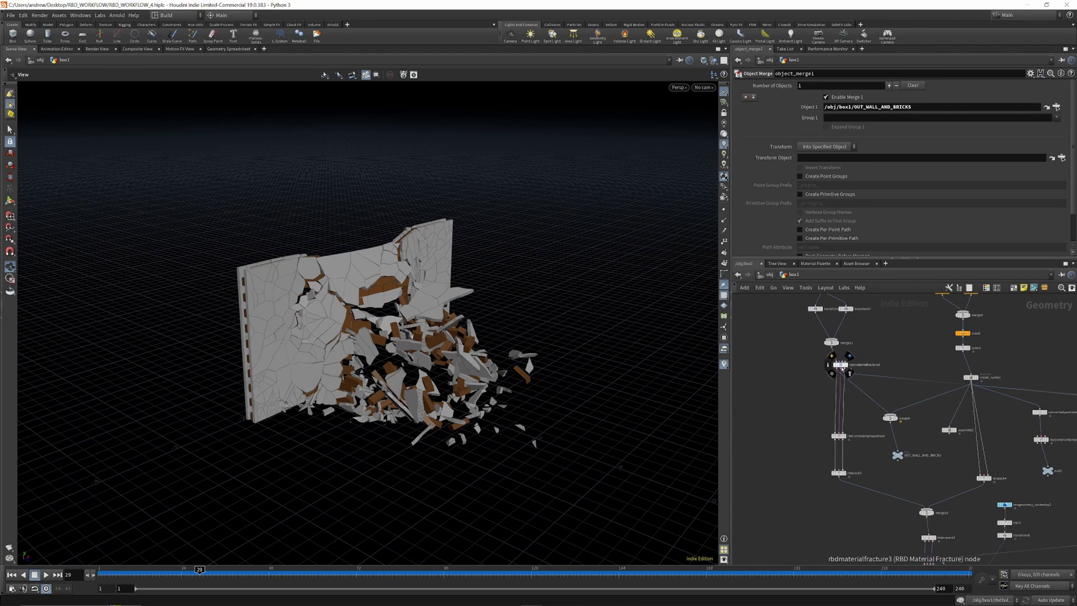
scroll(897, 505, down, 5)
scroll(904, 439, up, 5)
drag(883, 440, 875, 458)
drag(154, 571, 197, 589)
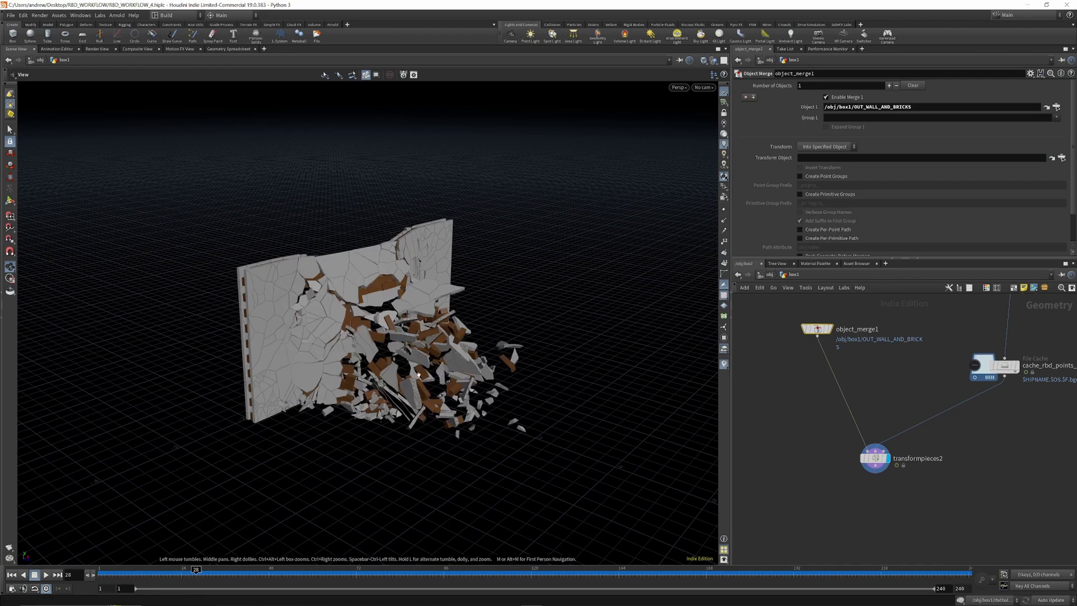
right_drag(351, 447, 409, 251)
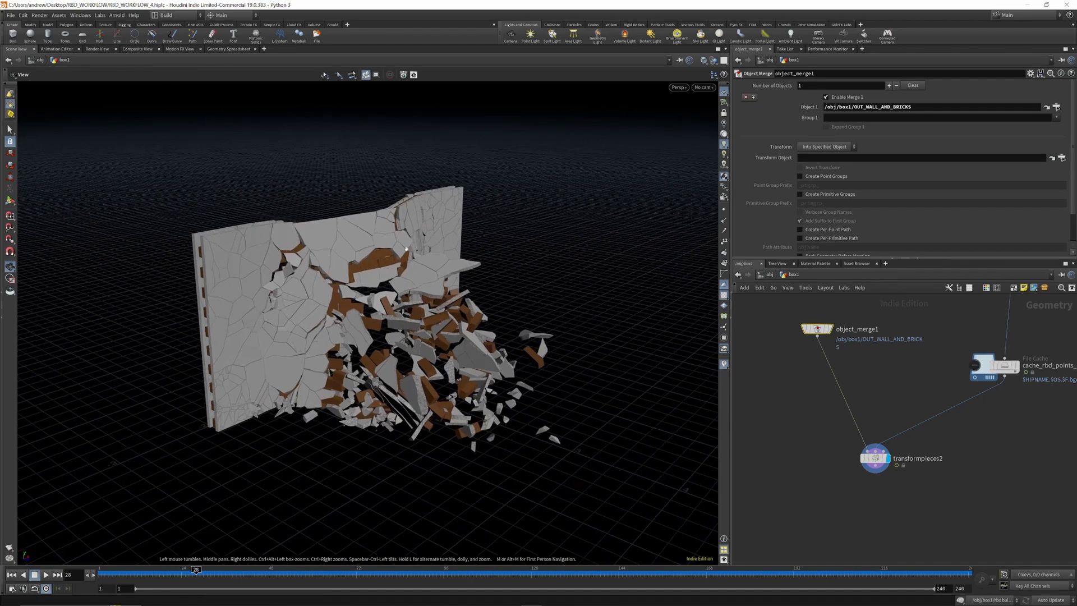
drag(441, 351, 449, 289)
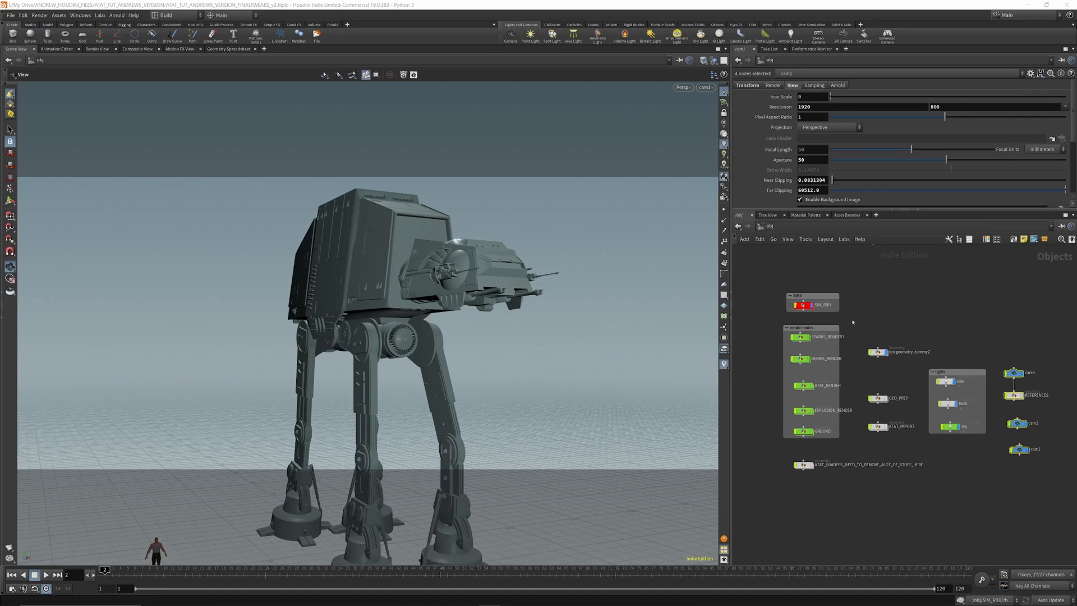
Step: Open the SIM_RBD geometry network in the AT-AT scene and locate its source file cache
drag(804, 308, 804, 298)
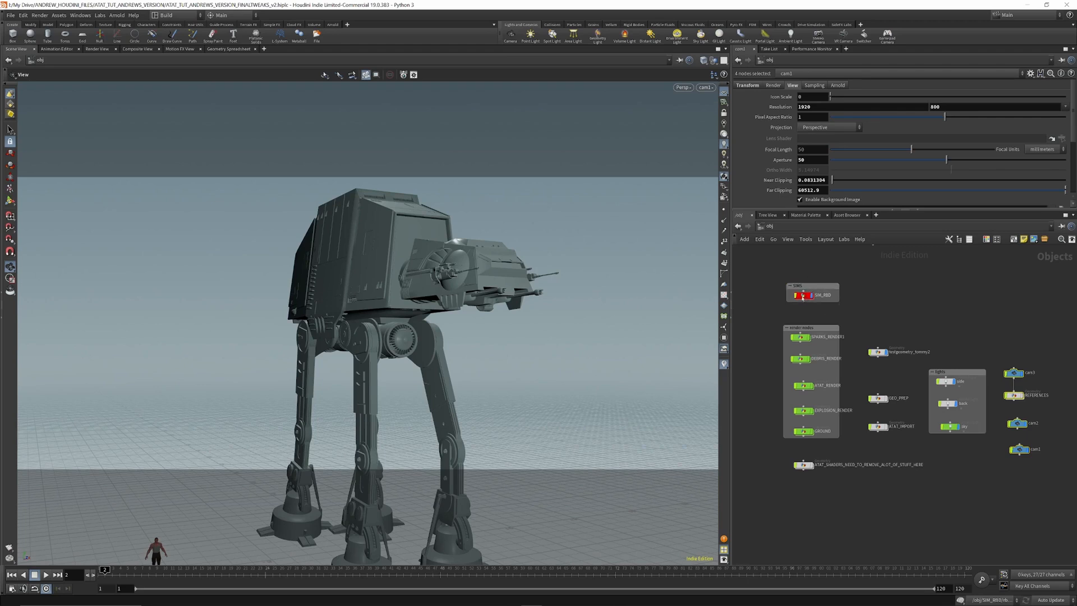
click(803, 296)
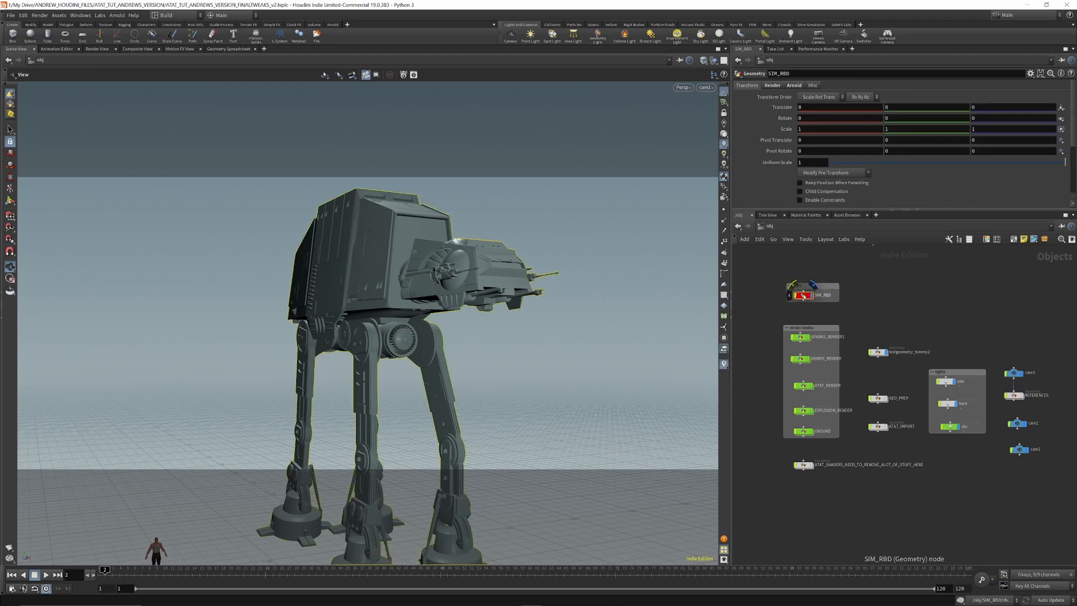
click(878, 353)
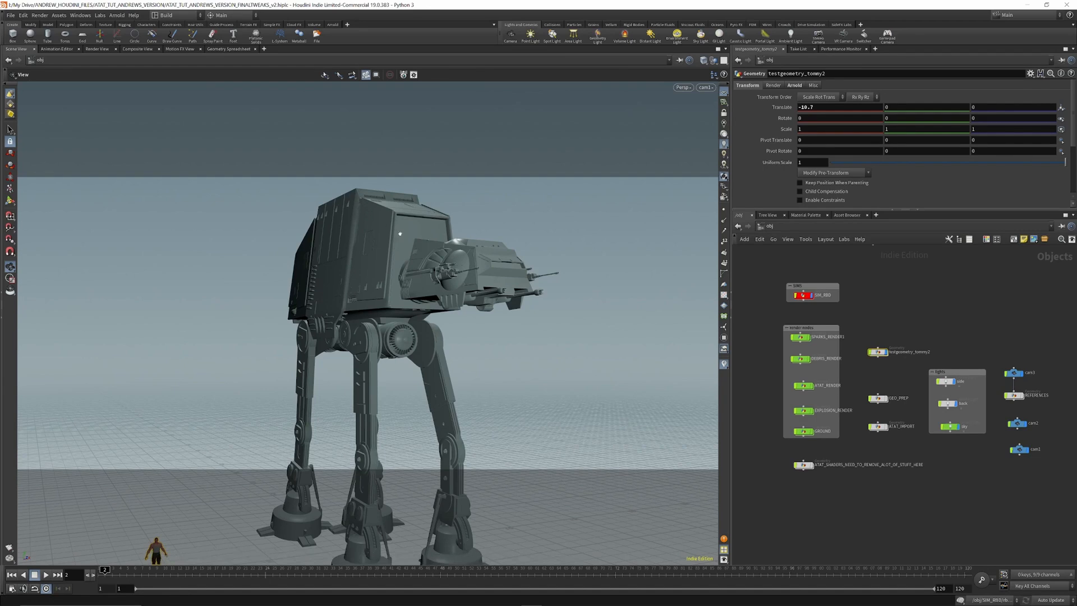
scroll(836, 296, up, 3)
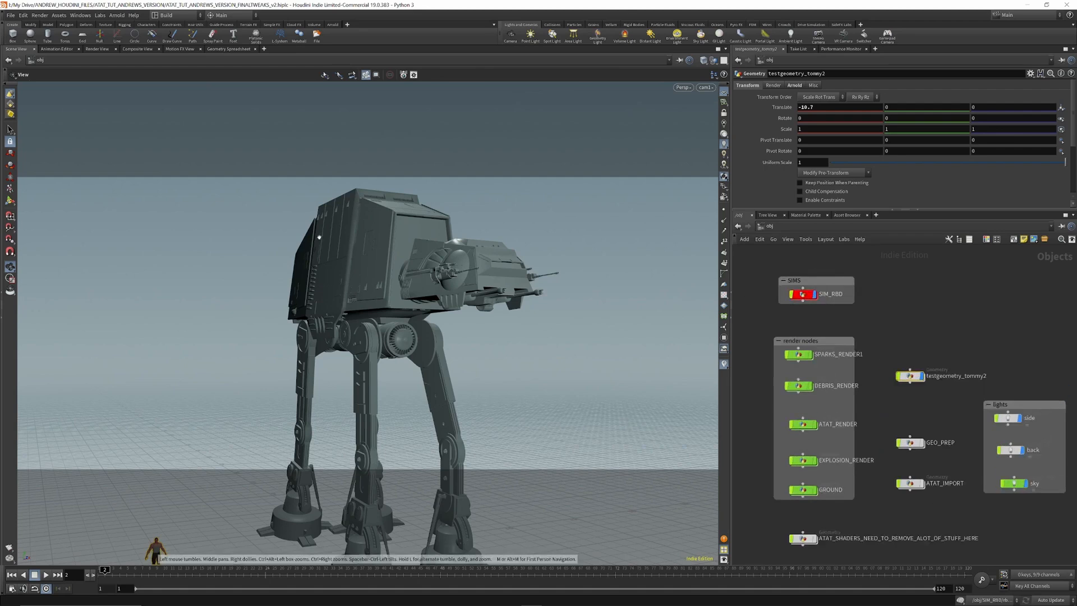
double_click(803, 294)
scroll(858, 368, up, 5)
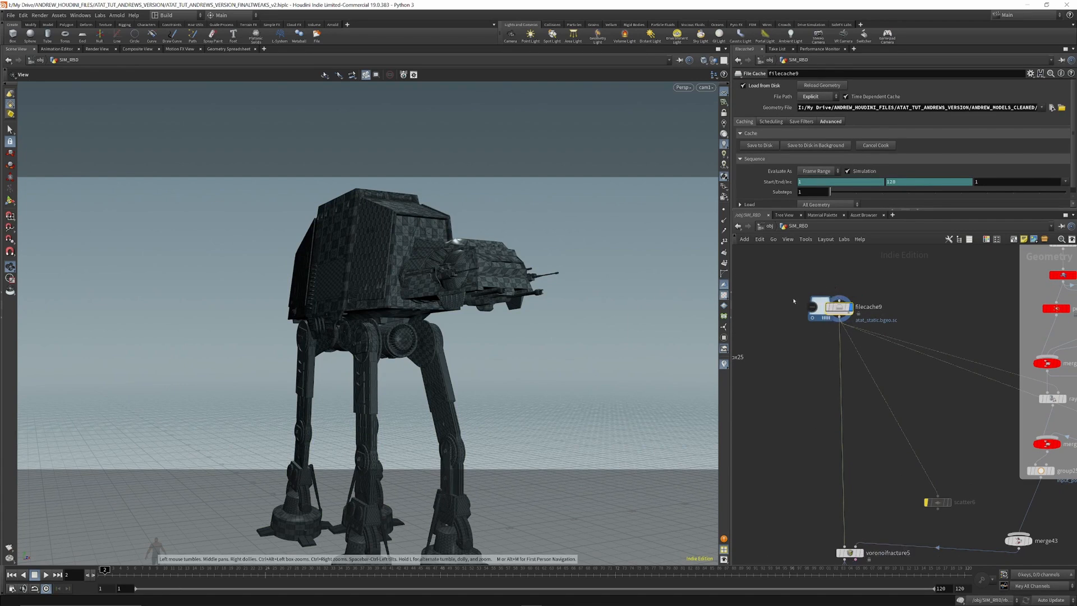
Step: Add a Time Shift node beside filecache9 and delete the channels on its Frame parameter
key(Tab)
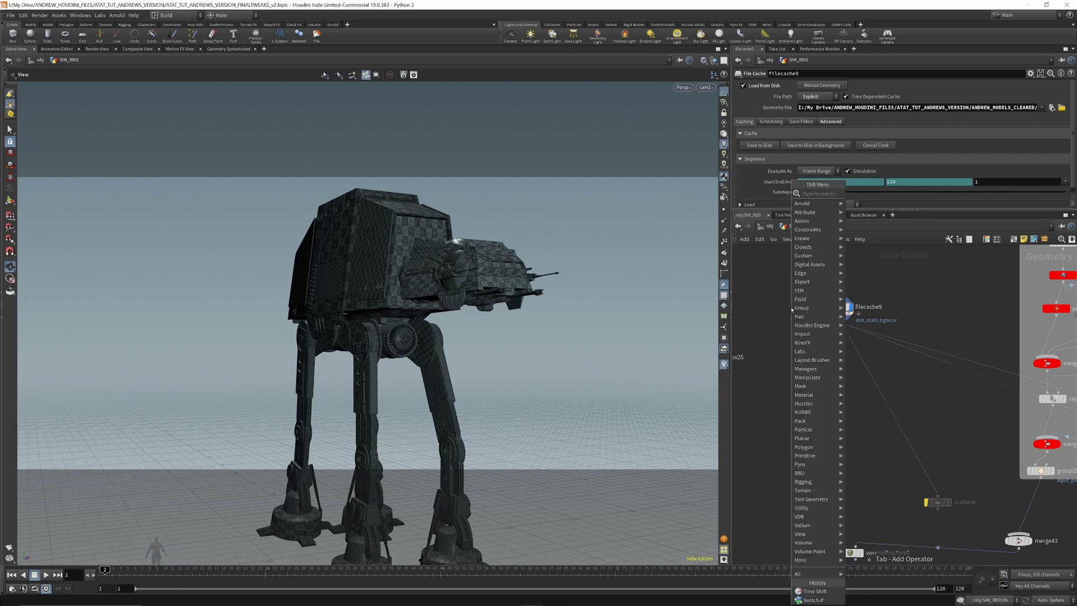
text(TIME)
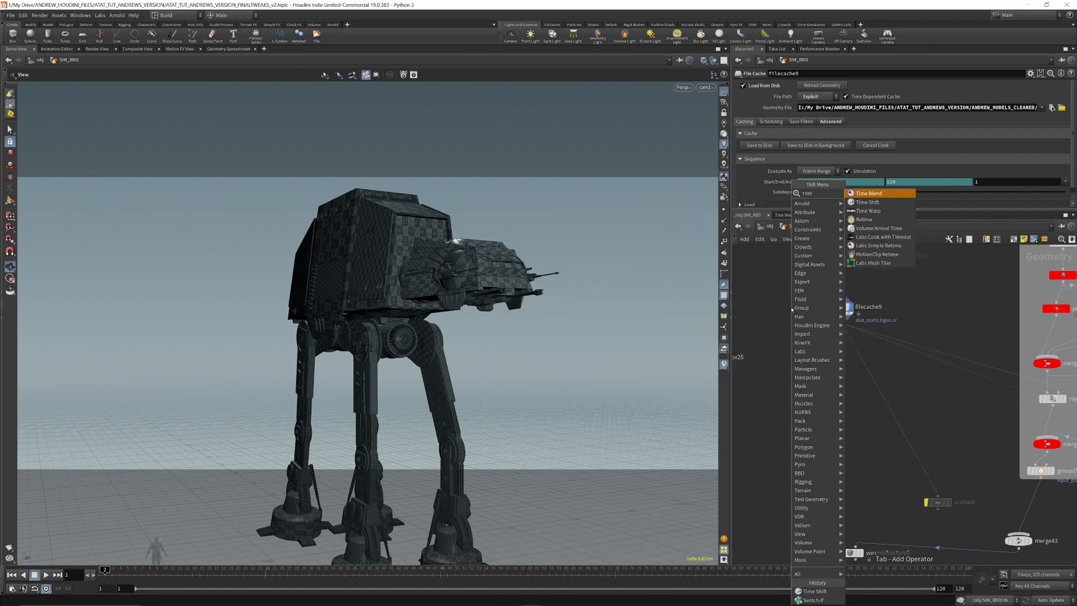
click(868, 202)
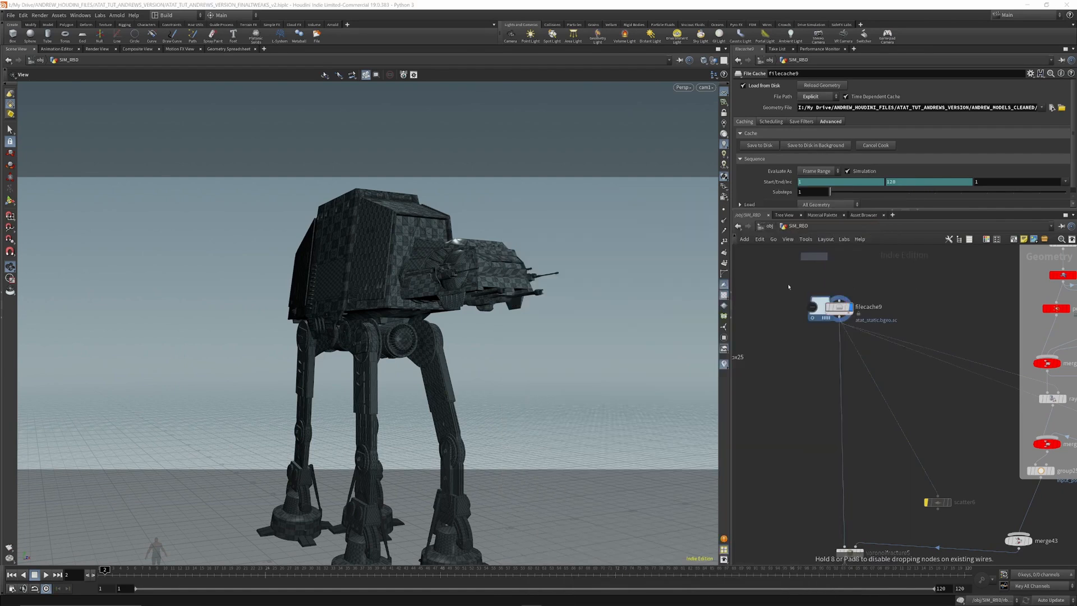
click(776, 329)
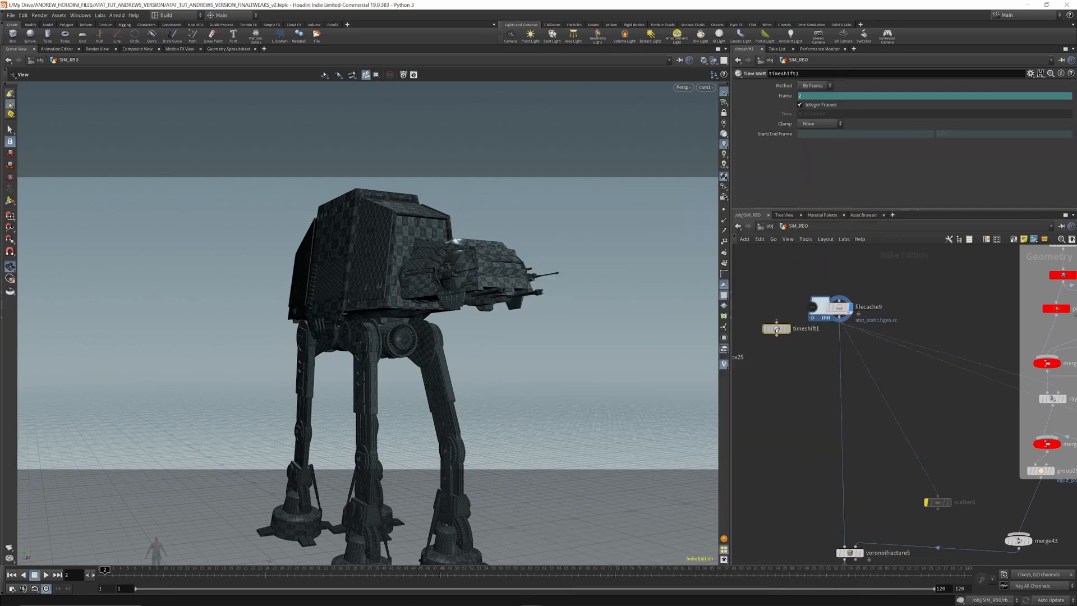
right_click(786, 96)
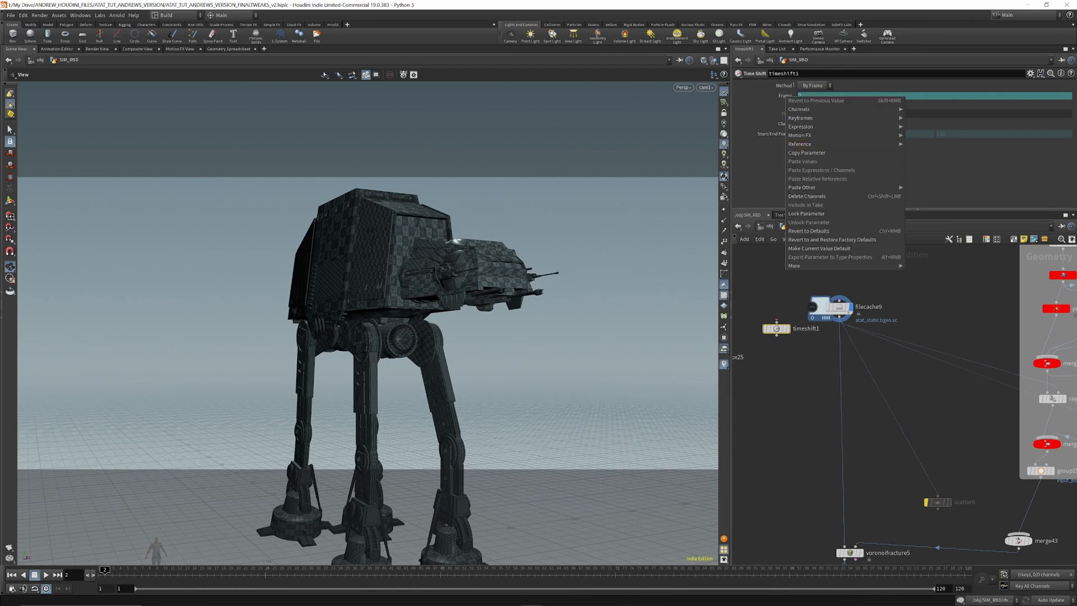
click(787, 97)
right_click(786, 96)
click(809, 196)
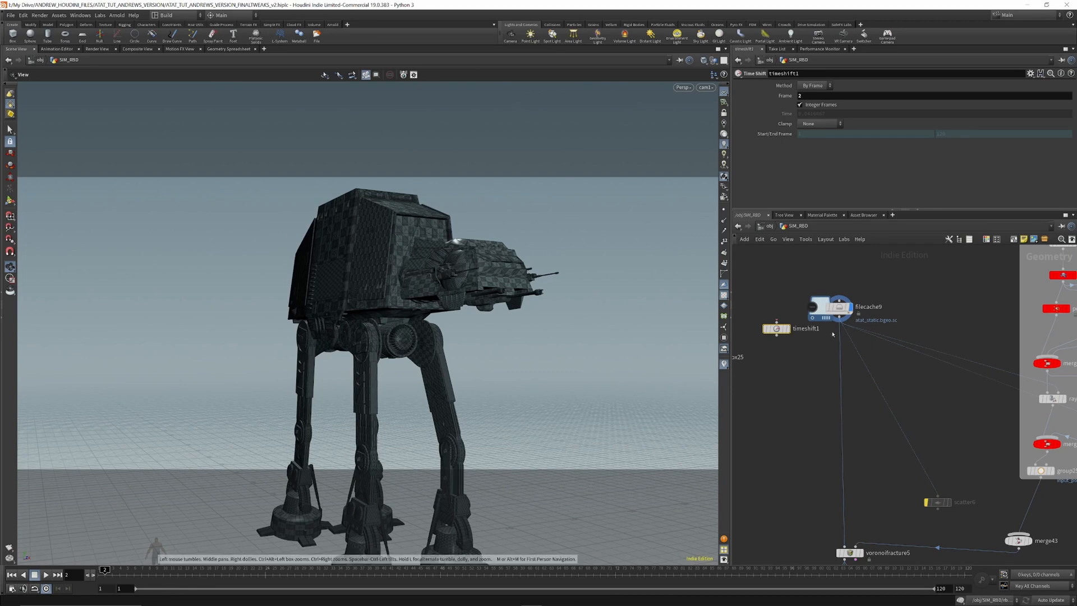
Step: Examine how filecache9 feeds the network and look over the nodes inside the points for fracture box
click(840, 310)
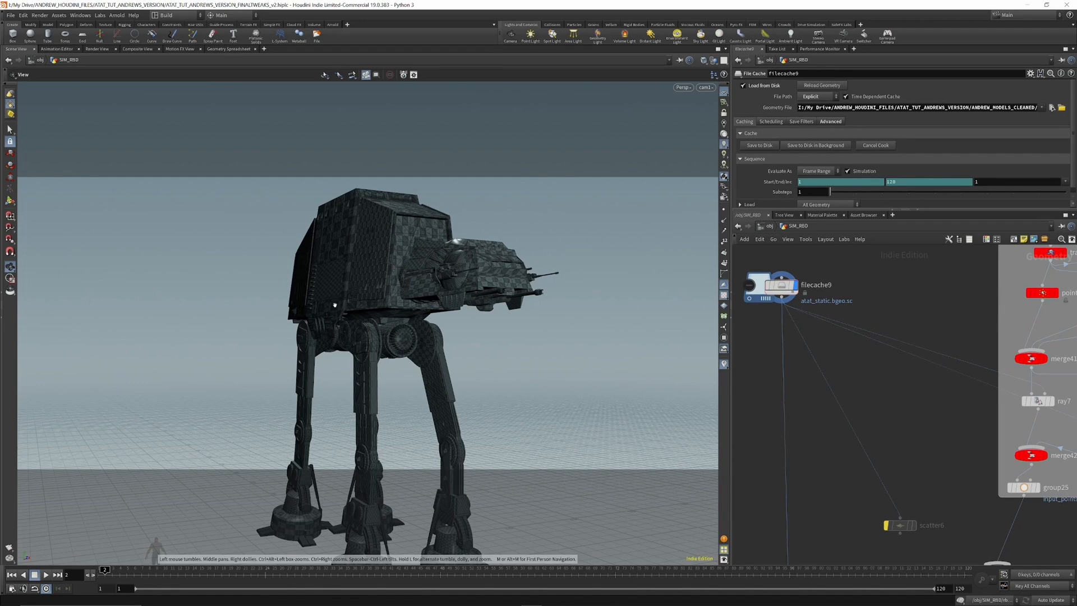
scroll(830, 316, down, 3)
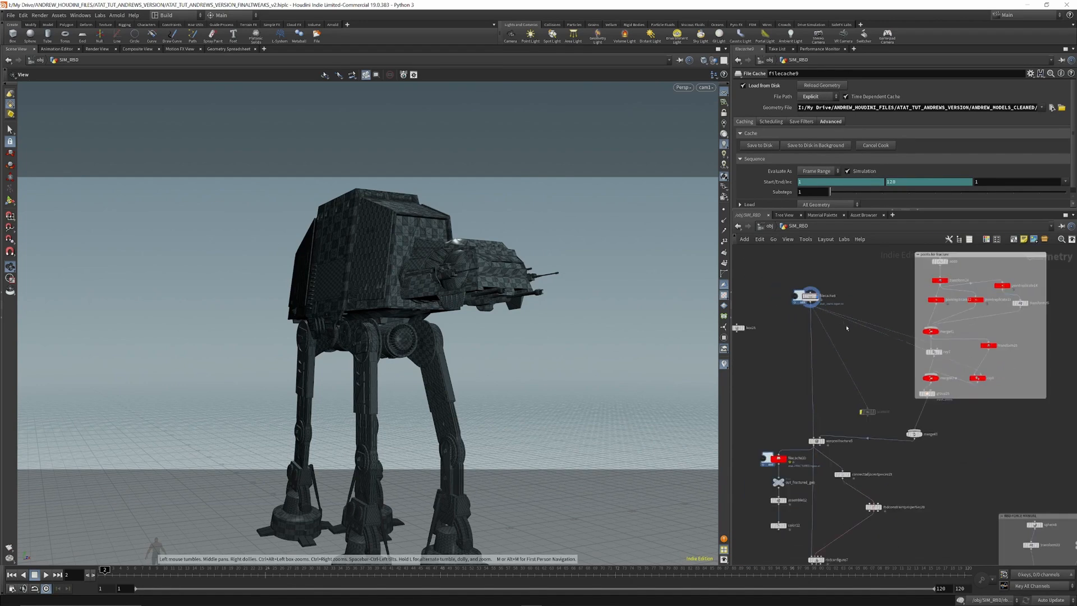
scroll(846, 326, up, 5)
drag(823, 316, 828, 322)
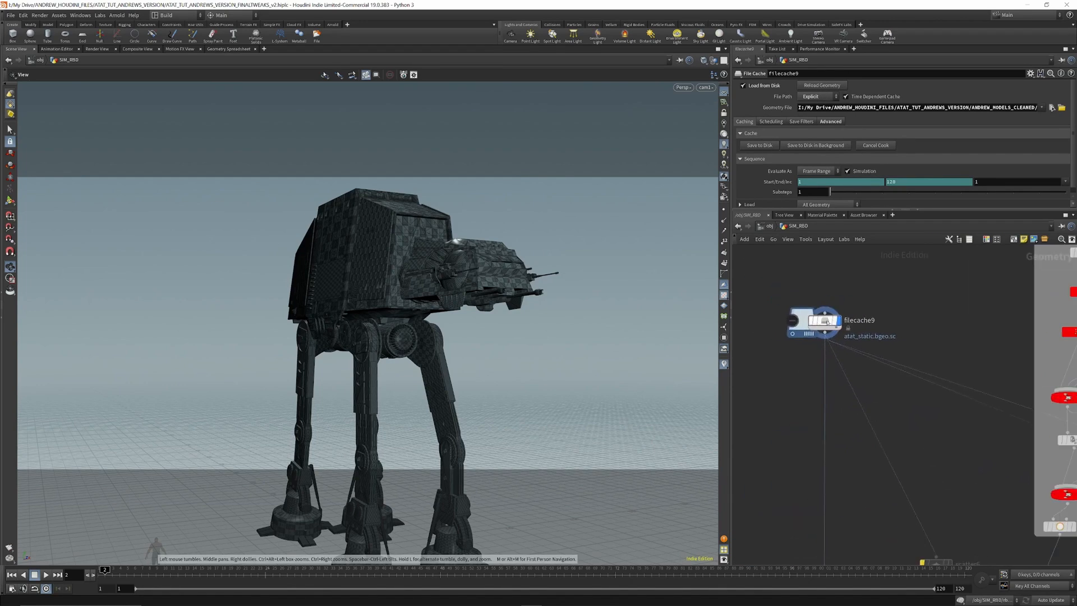
scroll(822, 317, down, 6)
scroll(906, 291, up, 5)
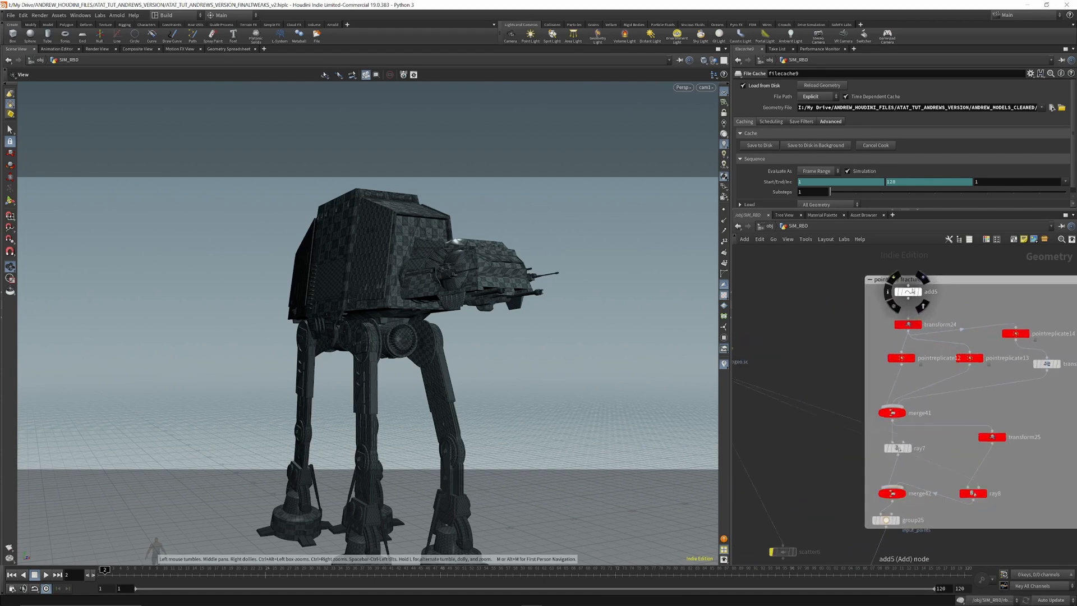
scroll(864, 273, down, 4)
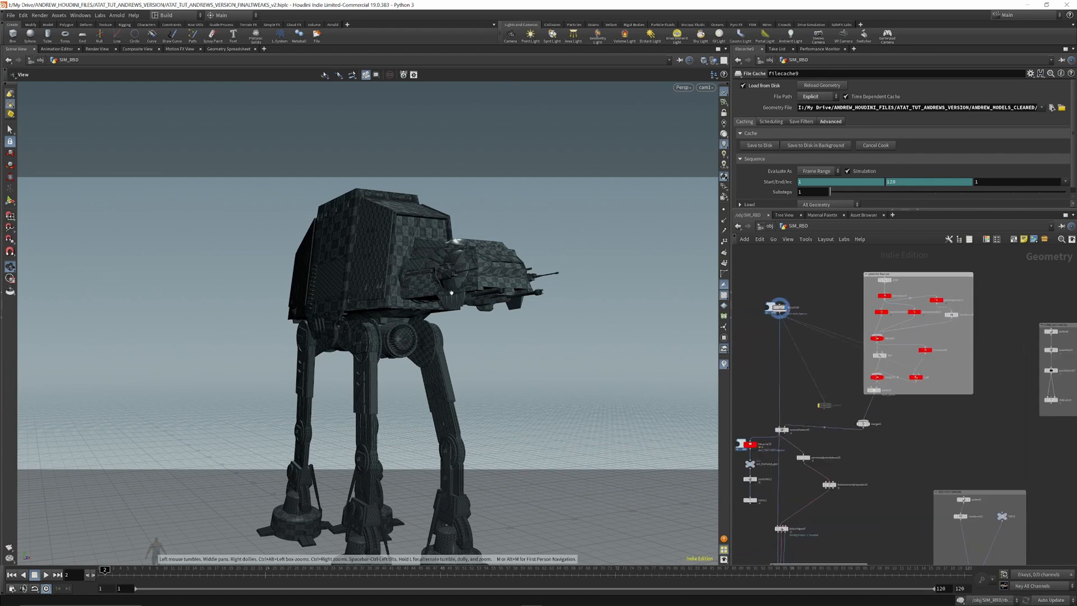
Step: Examine voronoifracture5 and the file cache and constraint nodes connected below it
scroll(785, 437, up, 5)
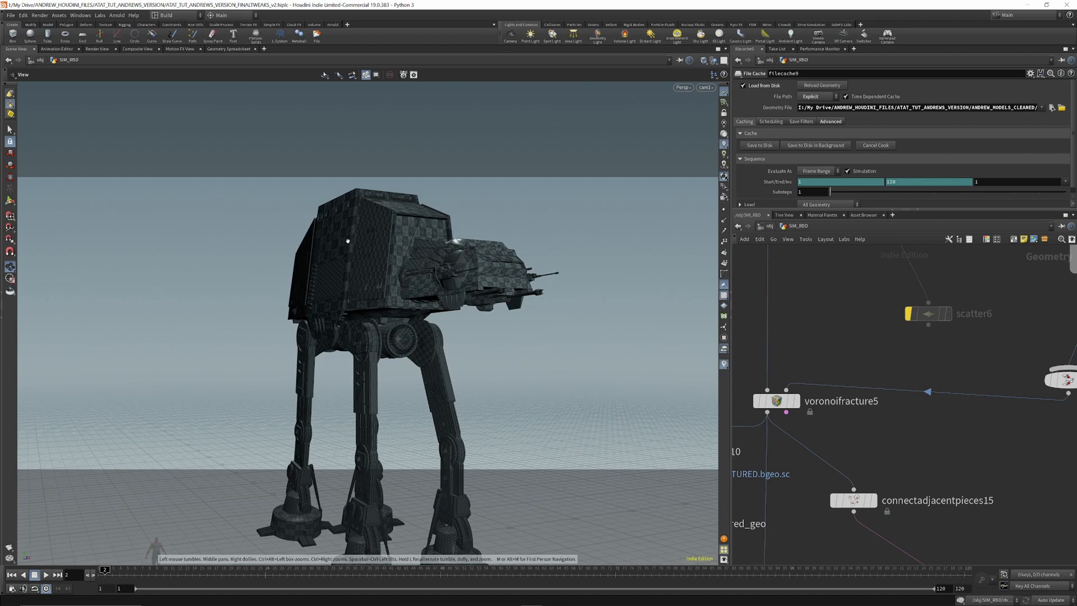
scroll(905, 396, down, 3)
scroll(858, 402, up, 3)
drag(835, 397, 833, 394)
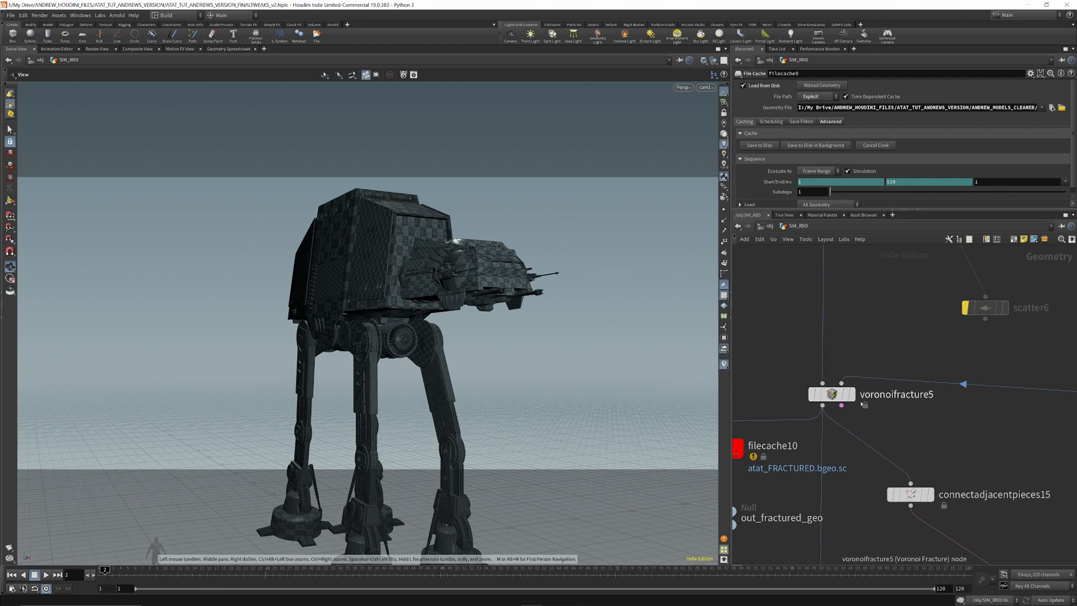
scroll(841, 408, down, 3)
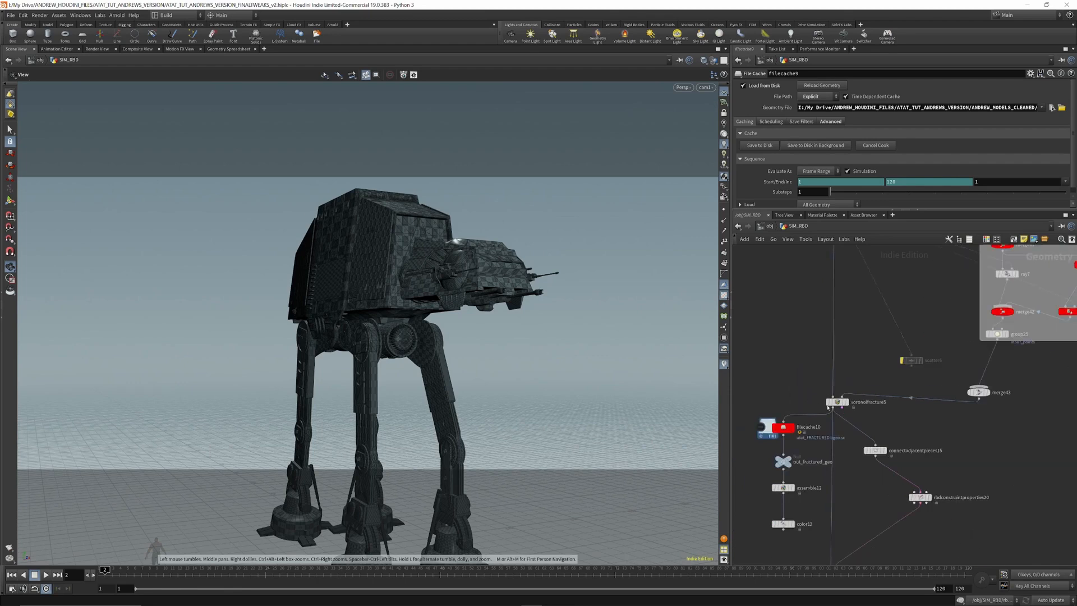
scroll(820, 407, down, 2)
scroll(920, 307, up, 3)
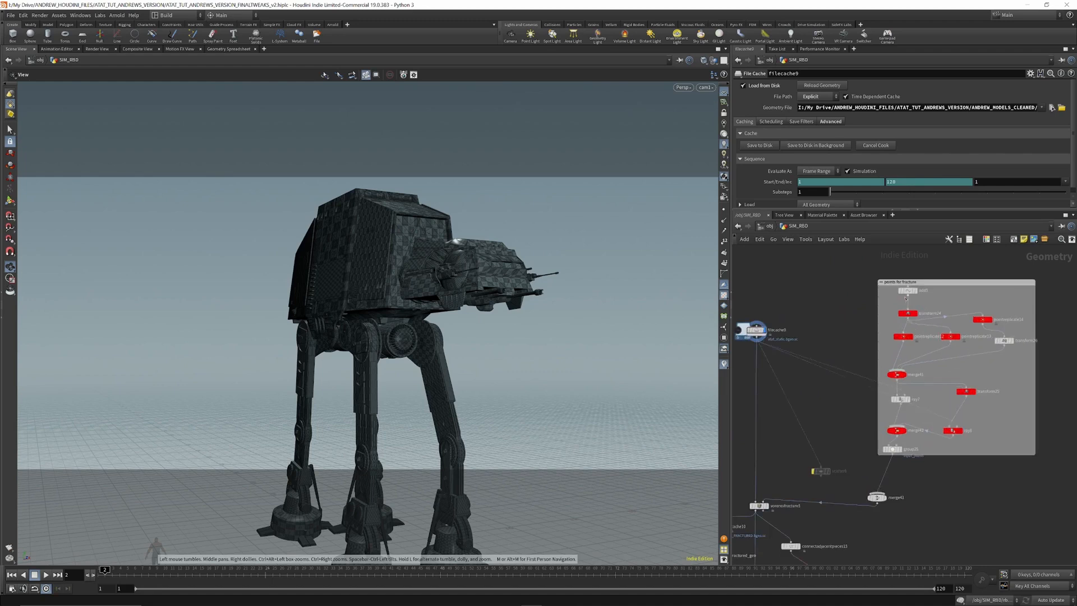
Step: Display the add5 node at the start of the points for fracture box and turn on point display in the viewport
scroll(912, 290, up, 2)
click(919, 291)
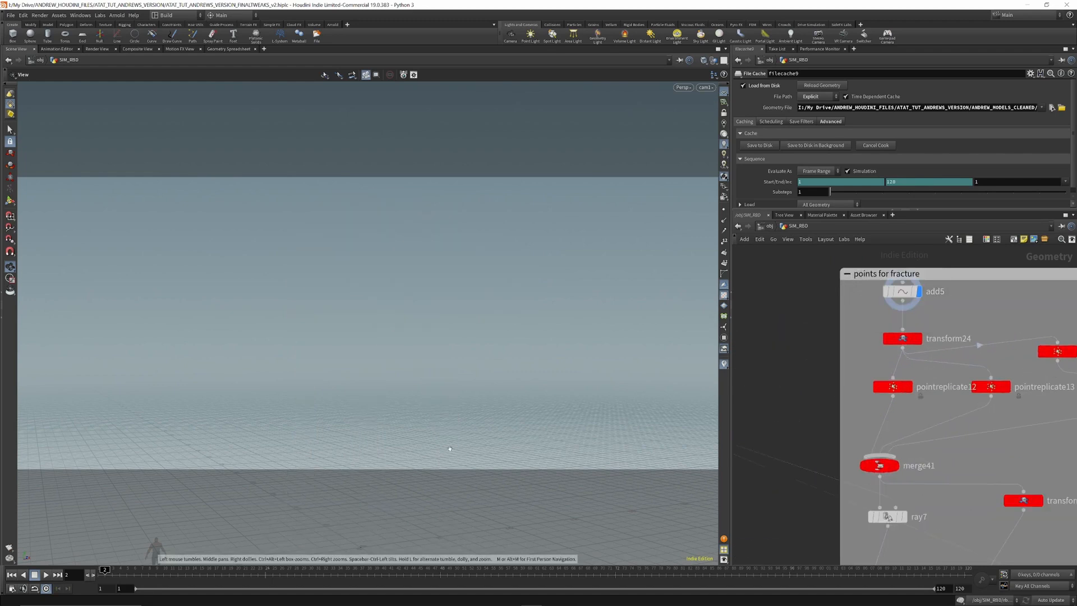
drag(462, 444, 370, 504)
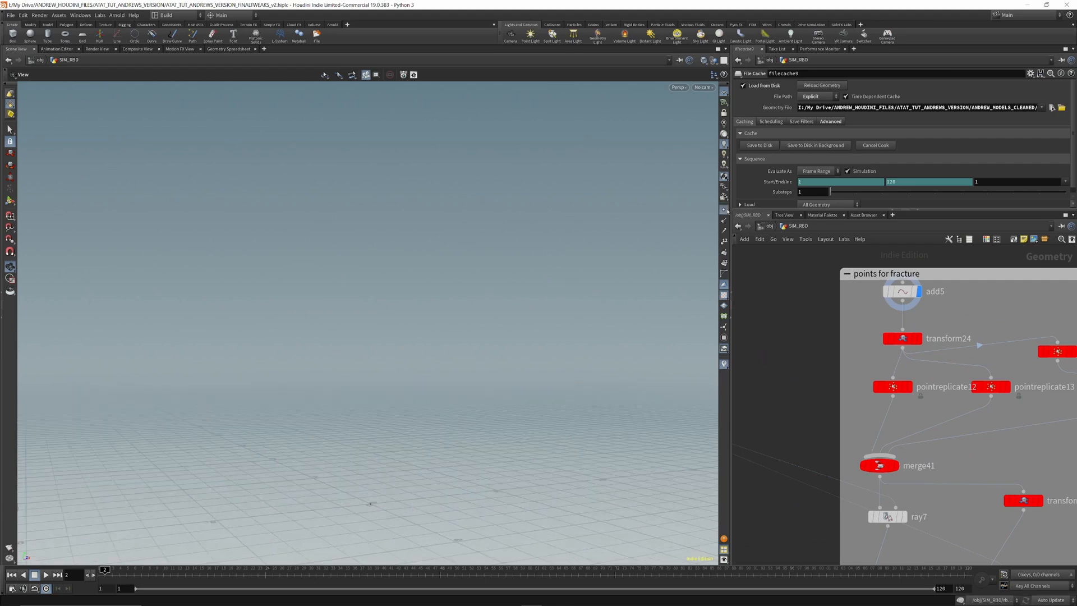
click(725, 241)
scroll(373, 511, up, 4)
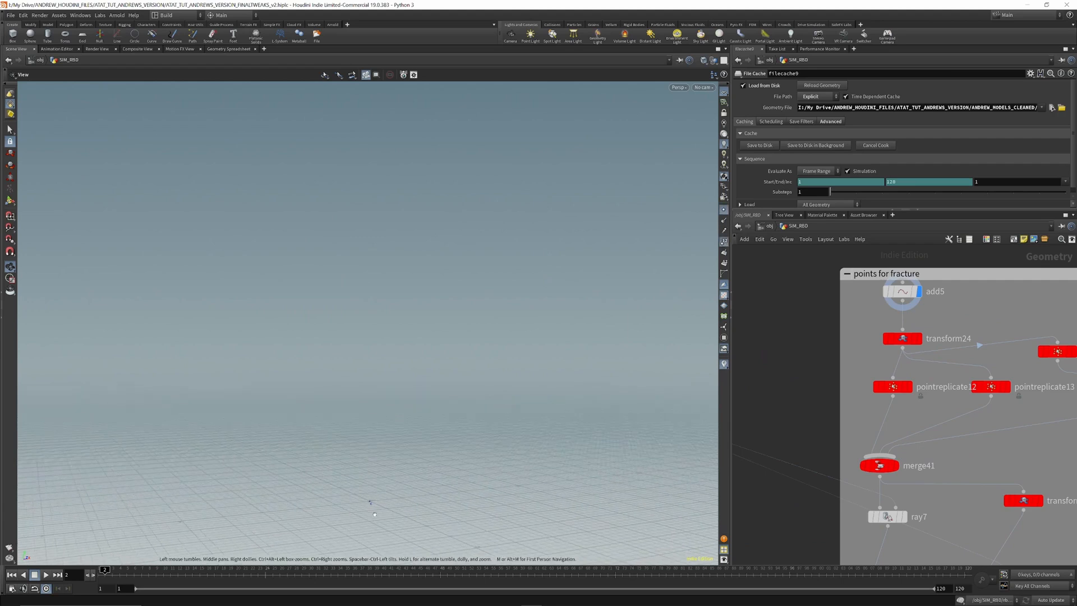
scroll(369, 497, up, 5)
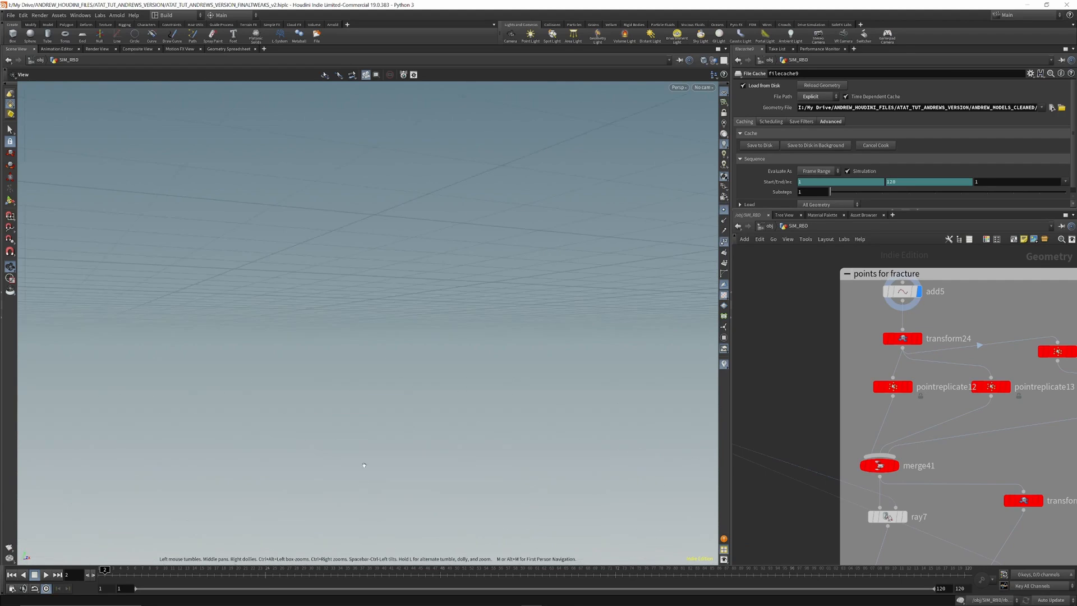
Step: Display transform24 and look through cam1 to see where its point sits
click(918, 338)
click(702, 87)
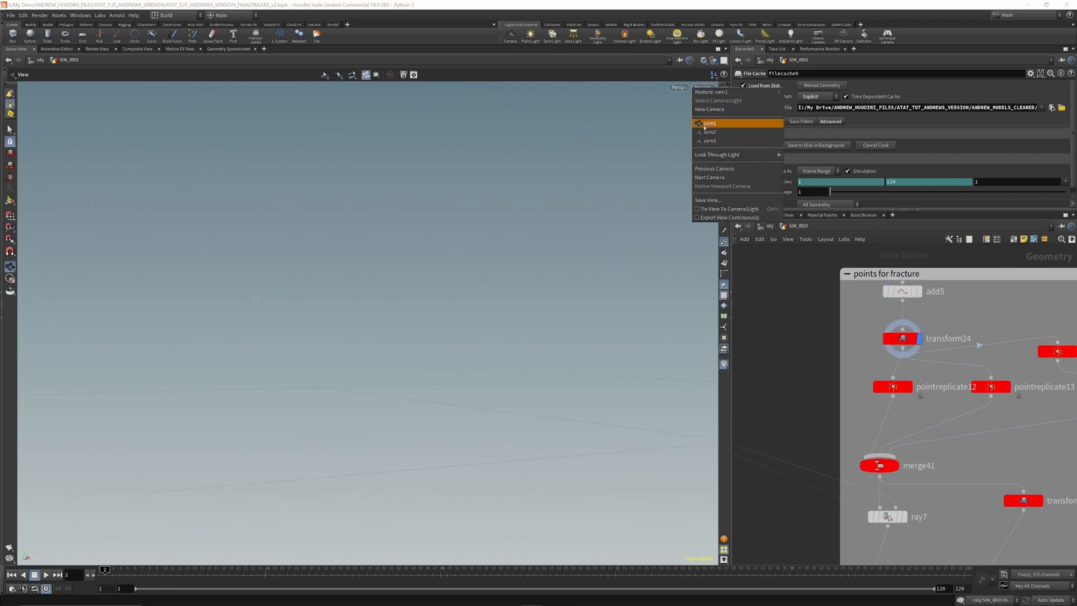
click(730, 123)
click(703, 87)
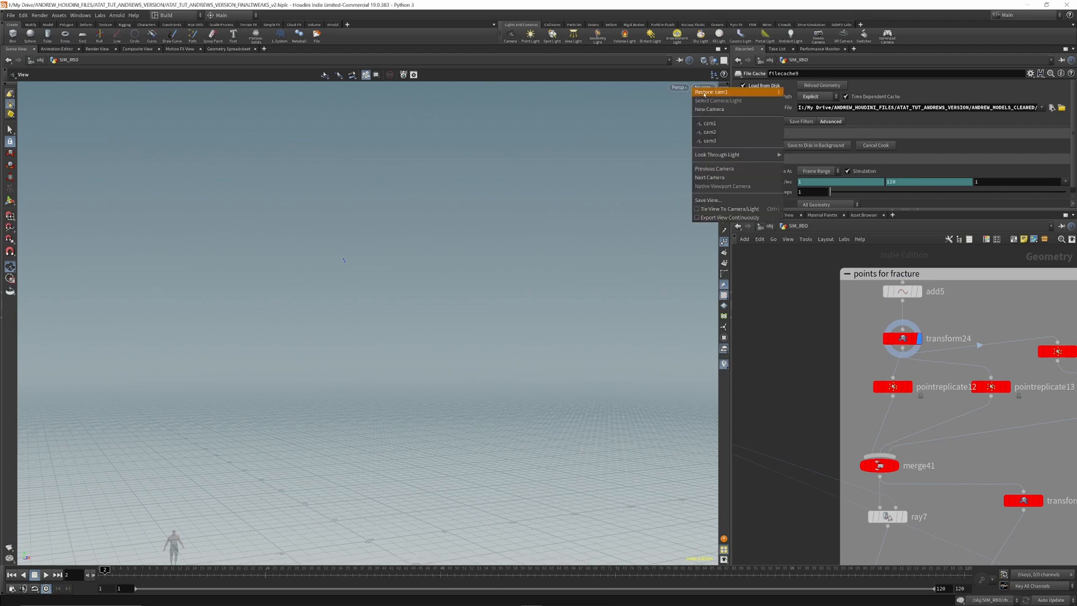
click(730, 119)
Step: Template filecache9 so the AT-AT shows as a wireframe, and inspect the transformed point against its body
scroll(828, 380, down, 5)
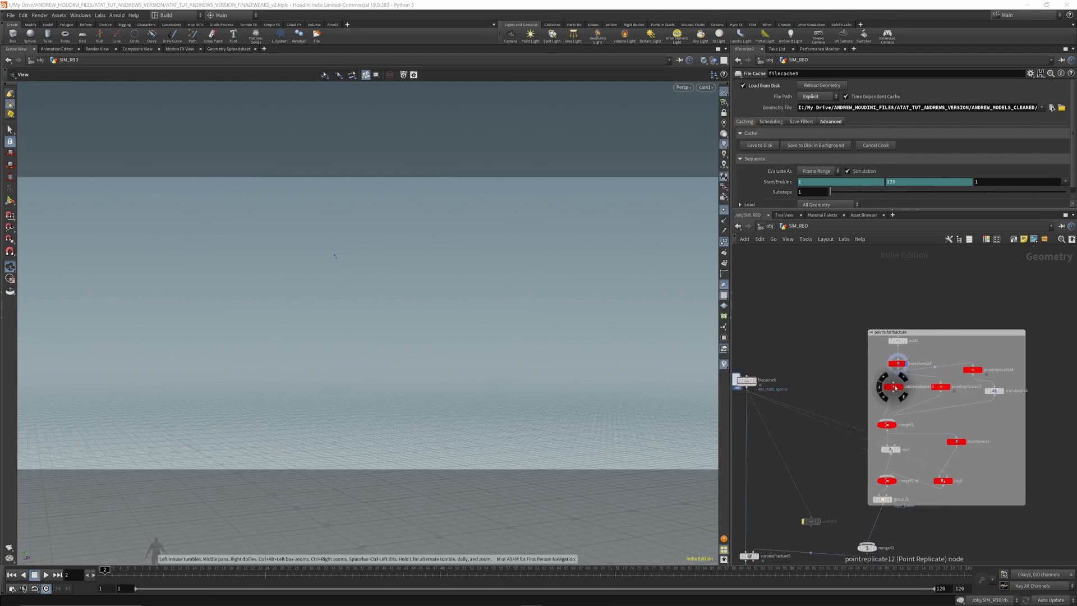
scroll(741, 377, up, 4)
click(745, 377)
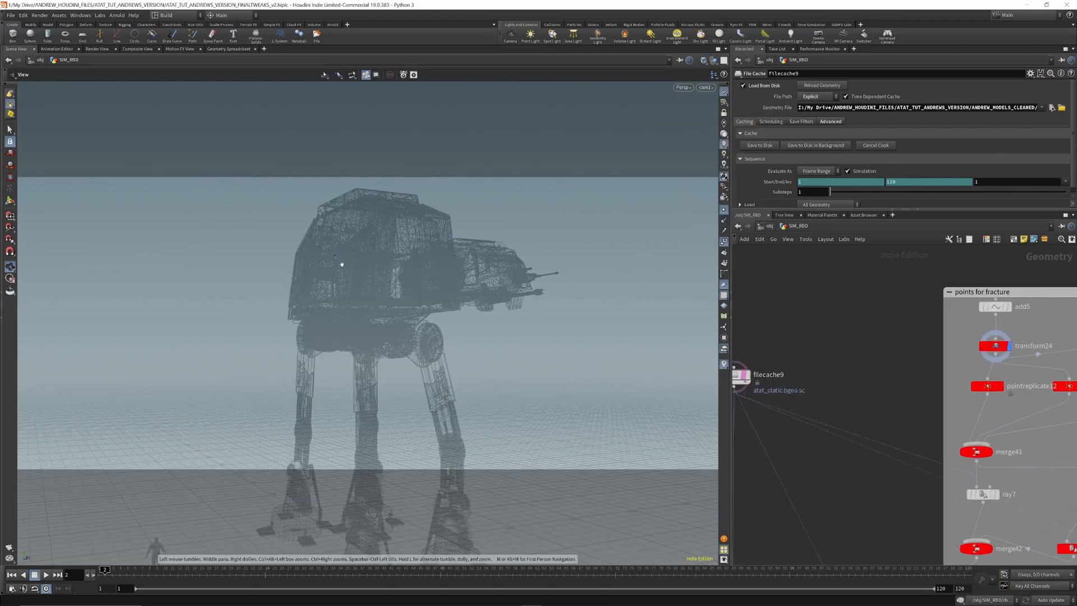
drag(349, 264, 324, 257)
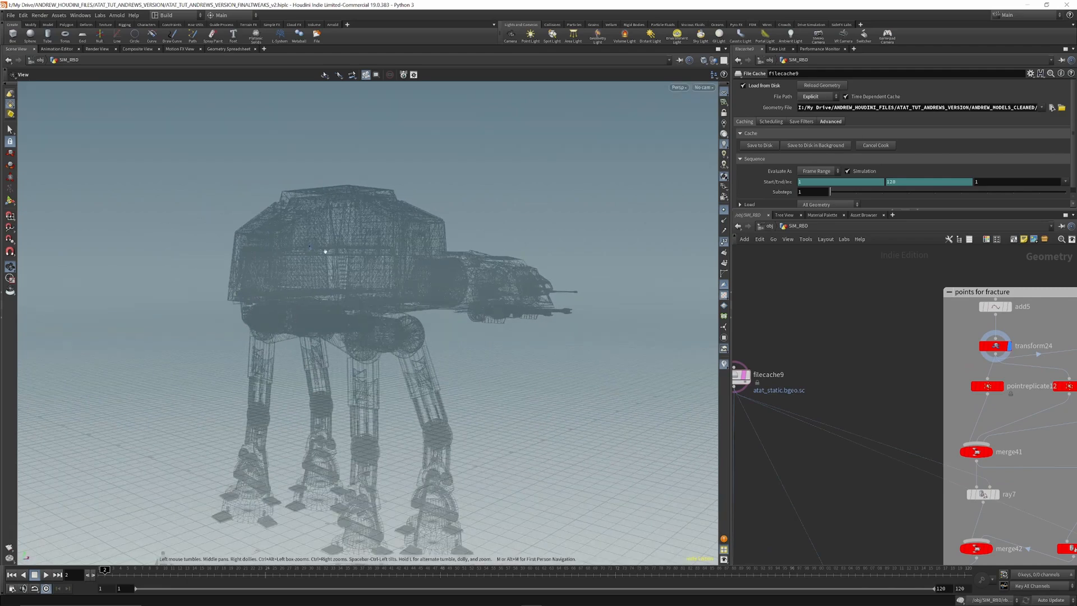
Step: Display pointreplicate12 and inspect its settings and point cloud around the side of the AT-AT body
key(h)
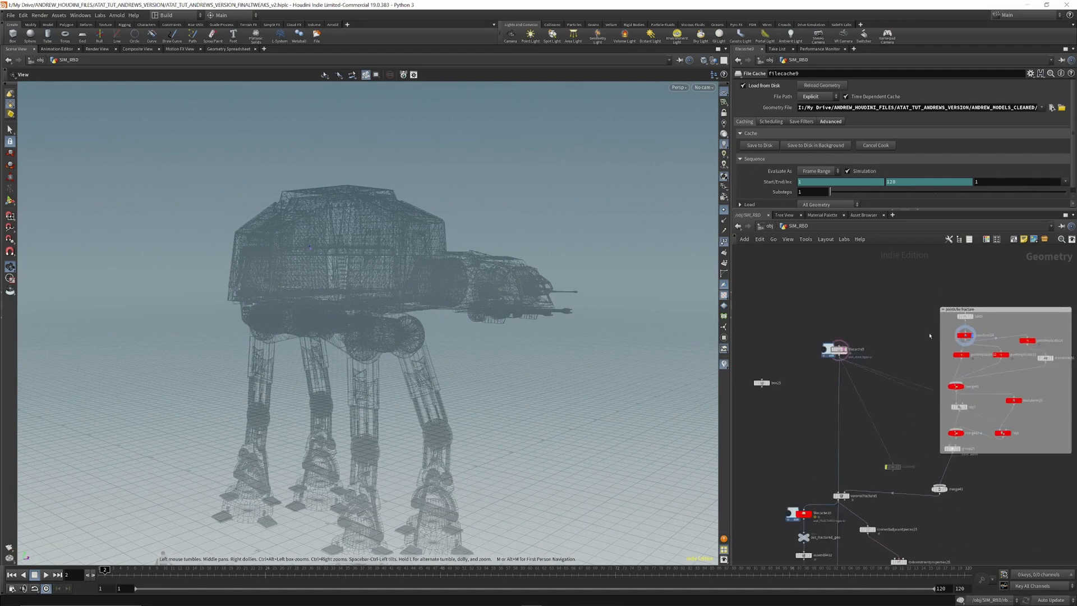
scroll(918, 331, up, 10)
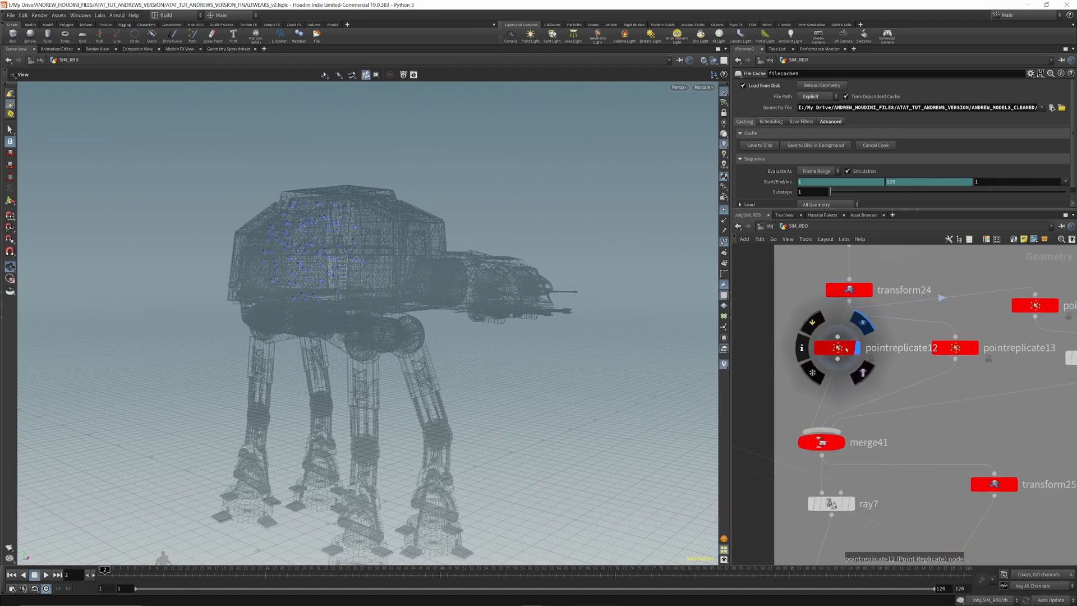
click(838, 347)
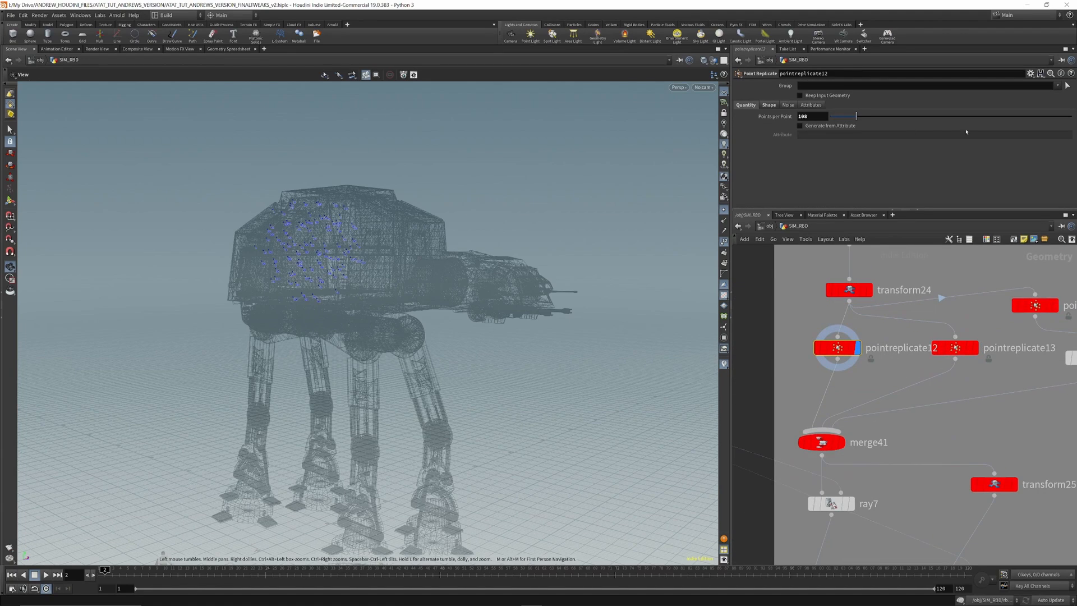
scroll(823, 318, down, 4)
drag(505, 261, 359, 250)
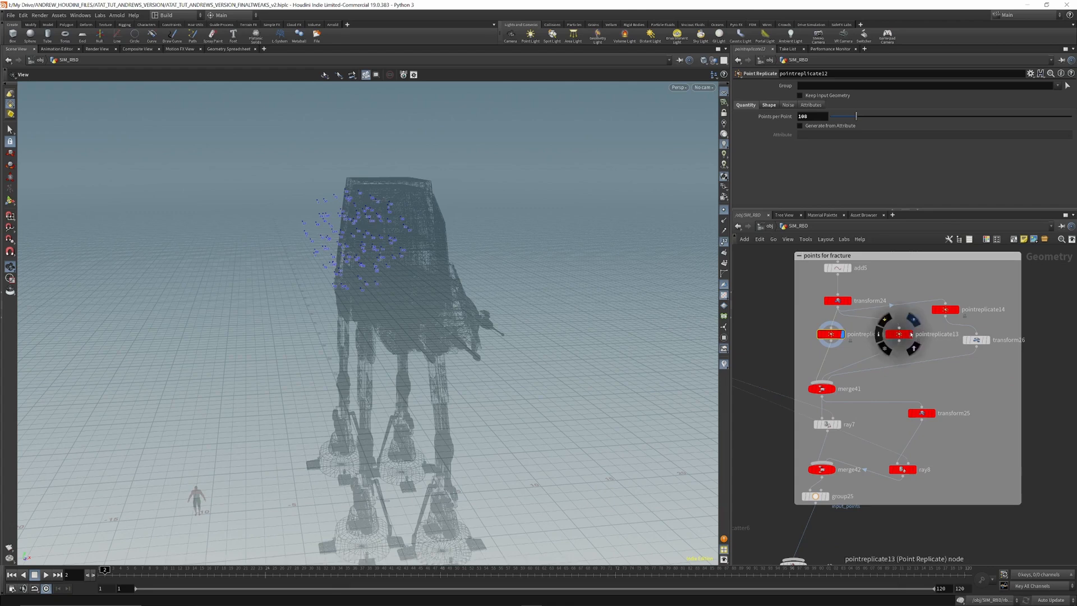
Step: Display pointreplicate13 and pointreplicate14 in turn and inspect the settings and distribution of their points
click(912, 336)
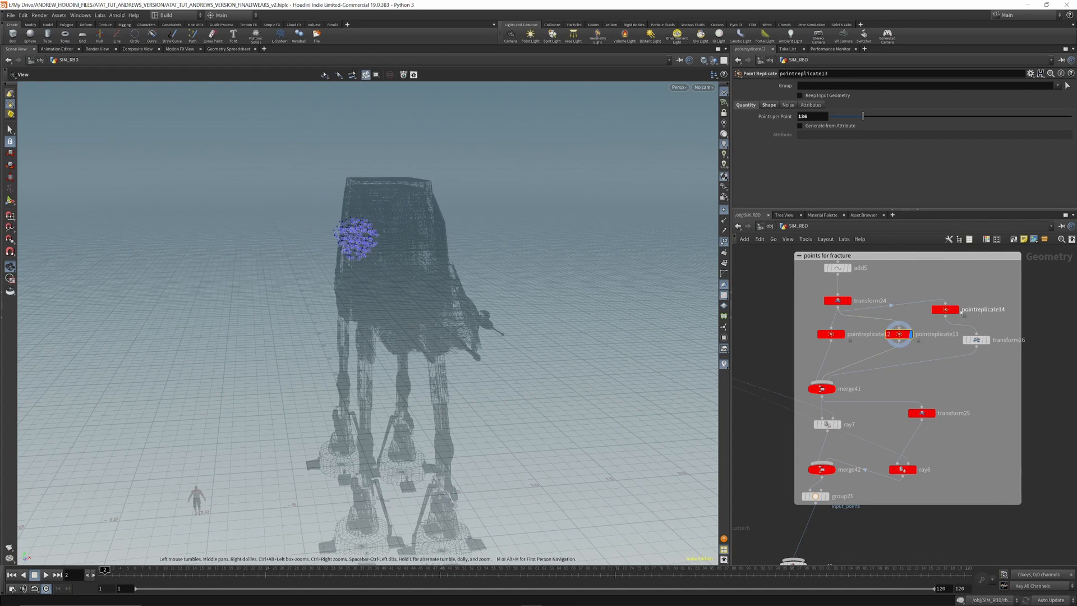
click(954, 309)
click(946, 310)
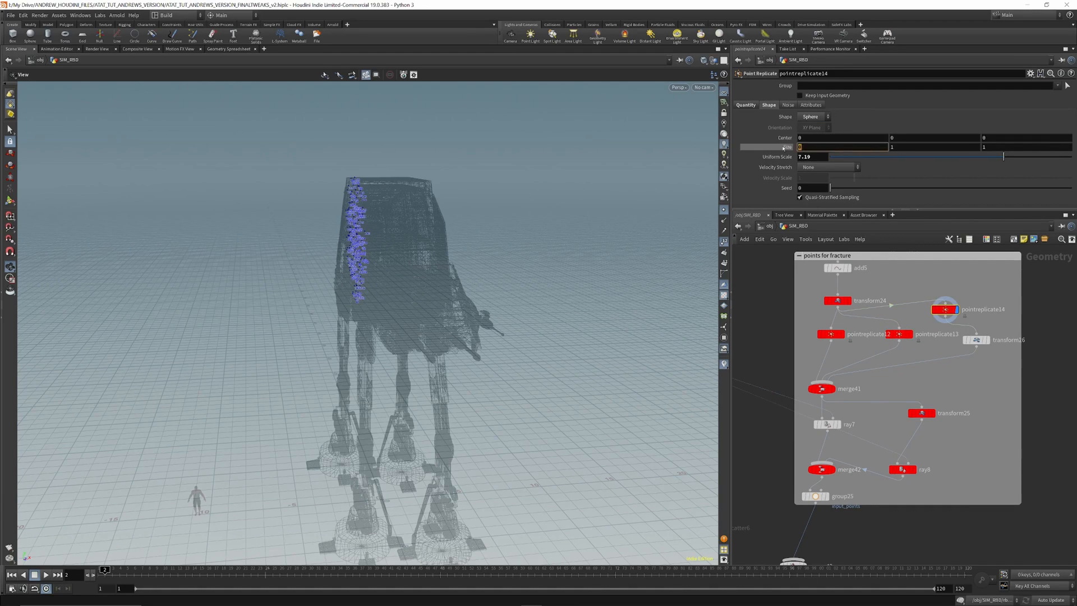
Step: Set pointreplicate14's X size to 1 for comparison, and return it to 0
key(Return)
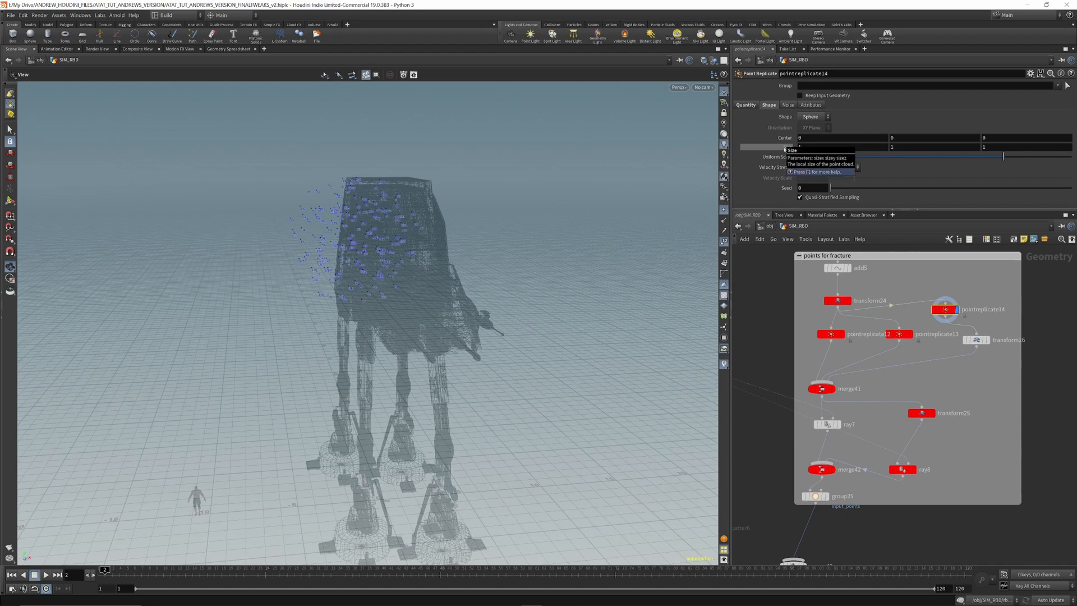
drag(805, 147, 786, 147)
text(0.1)
key(Return)
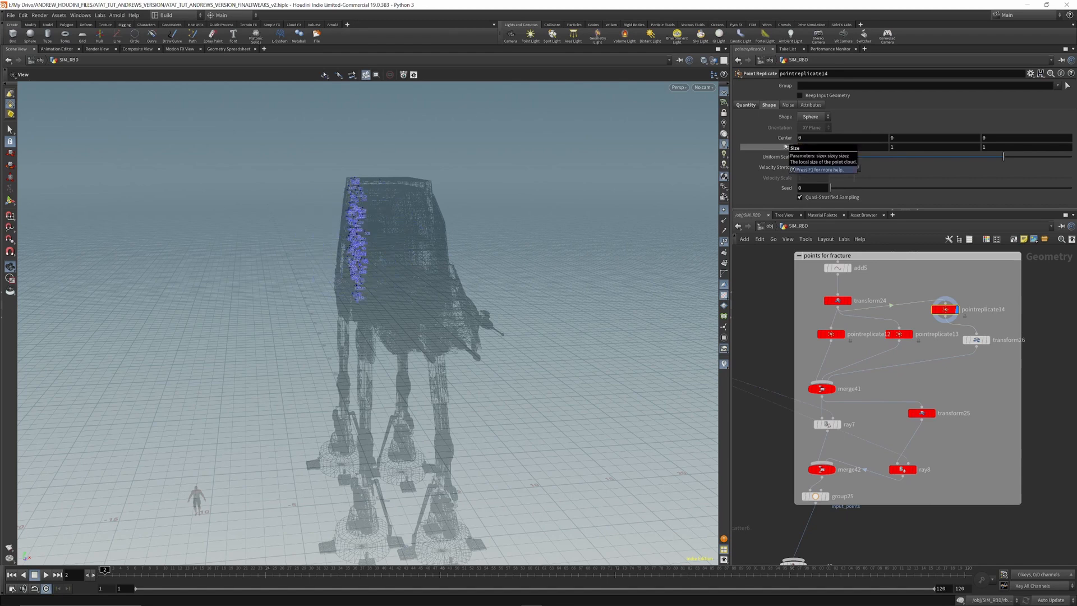
Step: Display transform26 and inspect the offset of the flattened points from the side of the AT-AT
drag(382, 222, 391, 203)
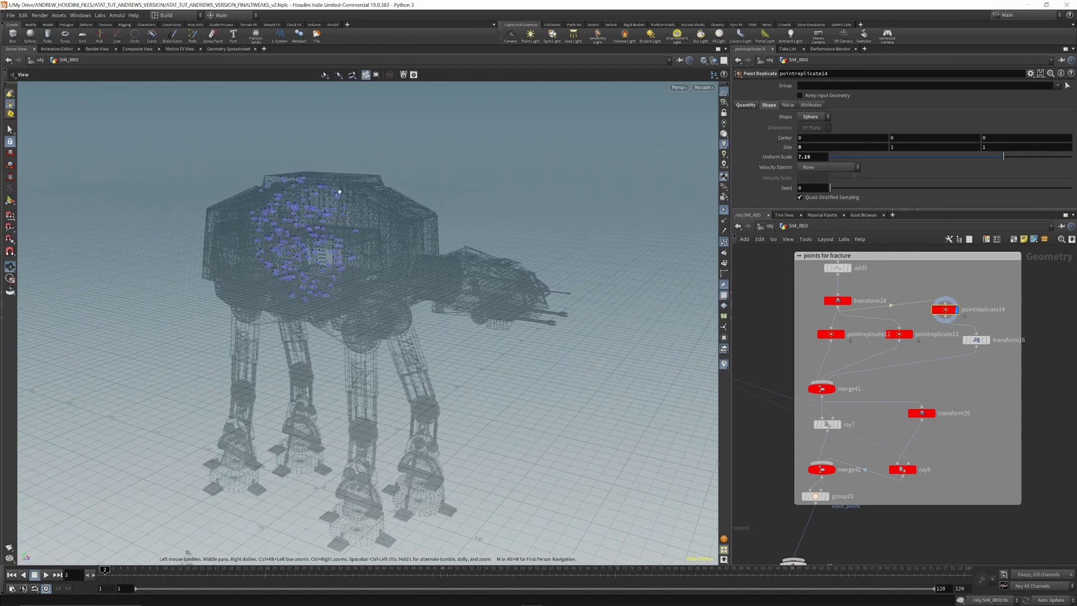
mouse_move(988, 341)
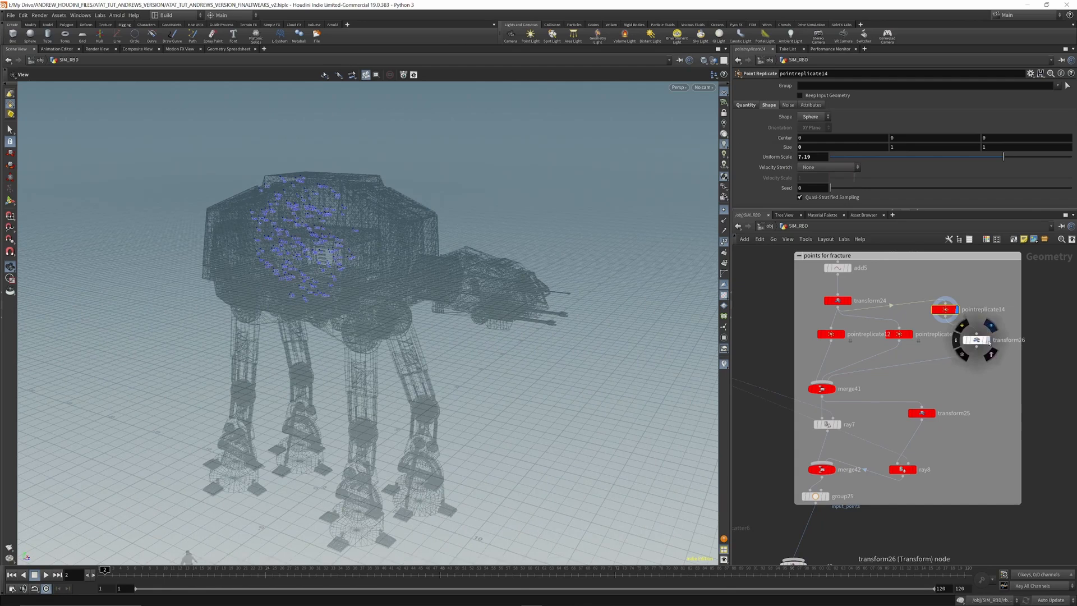
click(980, 341)
drag(387, 247, 161, 235)
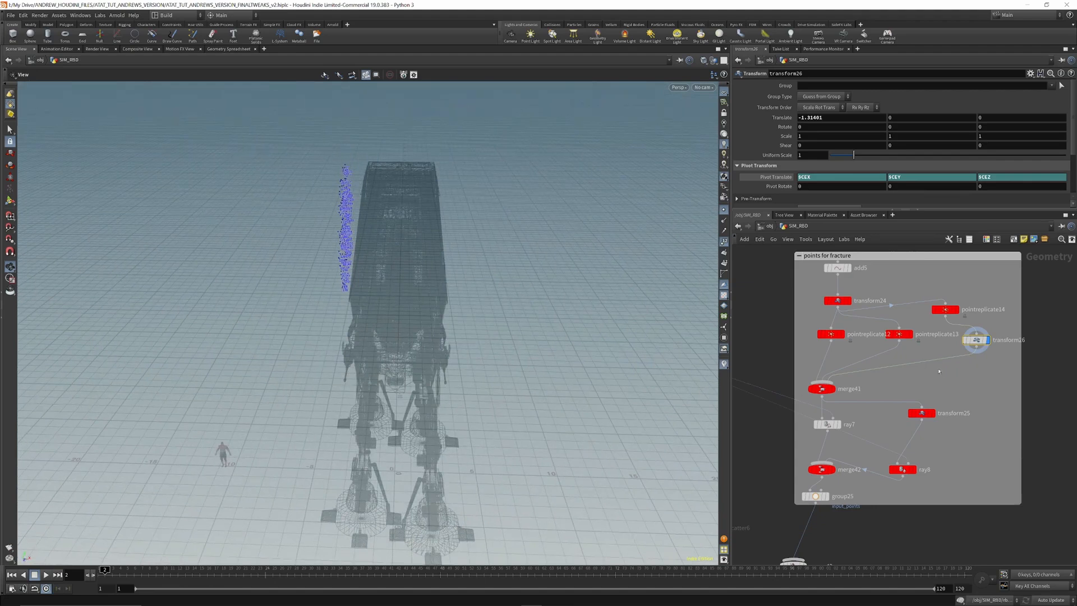
Step: Display merge41 and inspect the combined fracture points beside the AT-AT body
click(836, 374)
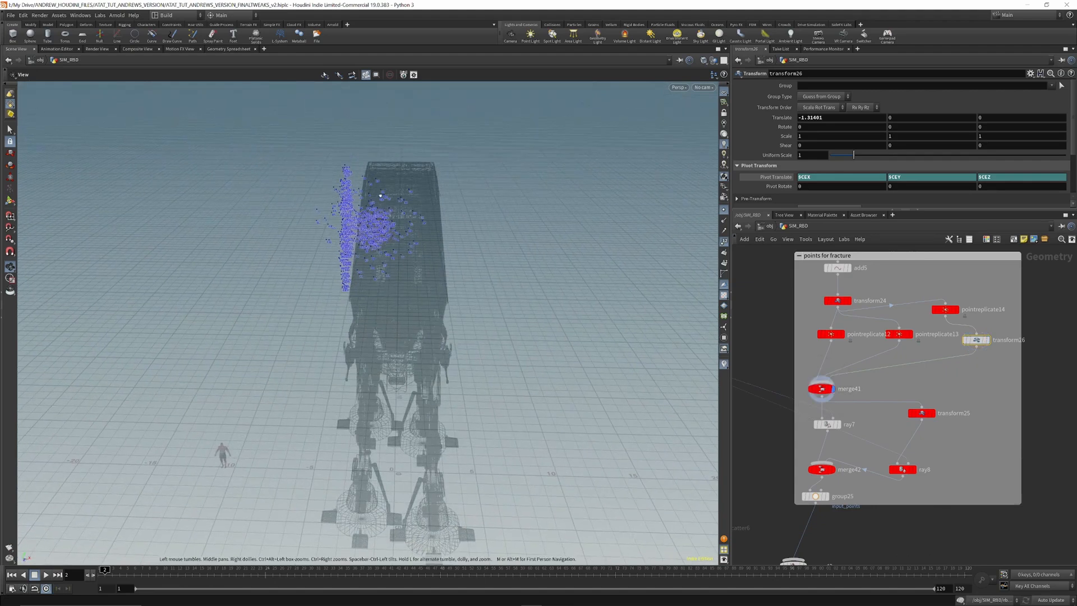
scroll(883, 371, down, 4)
scroll(882, 372, up, 3)
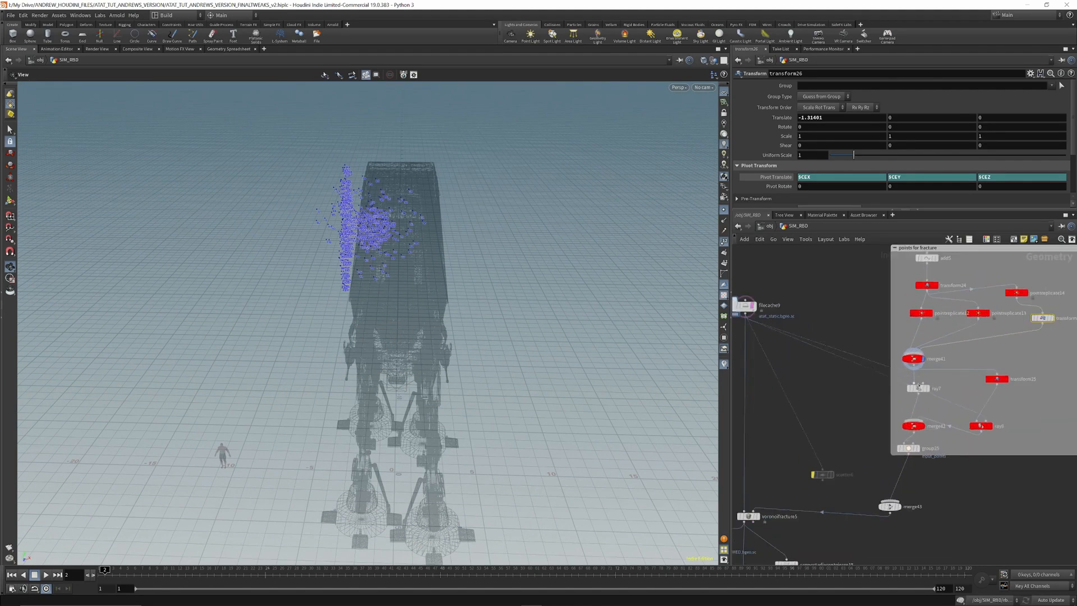
Step: Move ray7 closer to merge42 and display it to check the points projected onto the AT-AT's side
drag(919, 385, 913, 406)
click(913, 404)
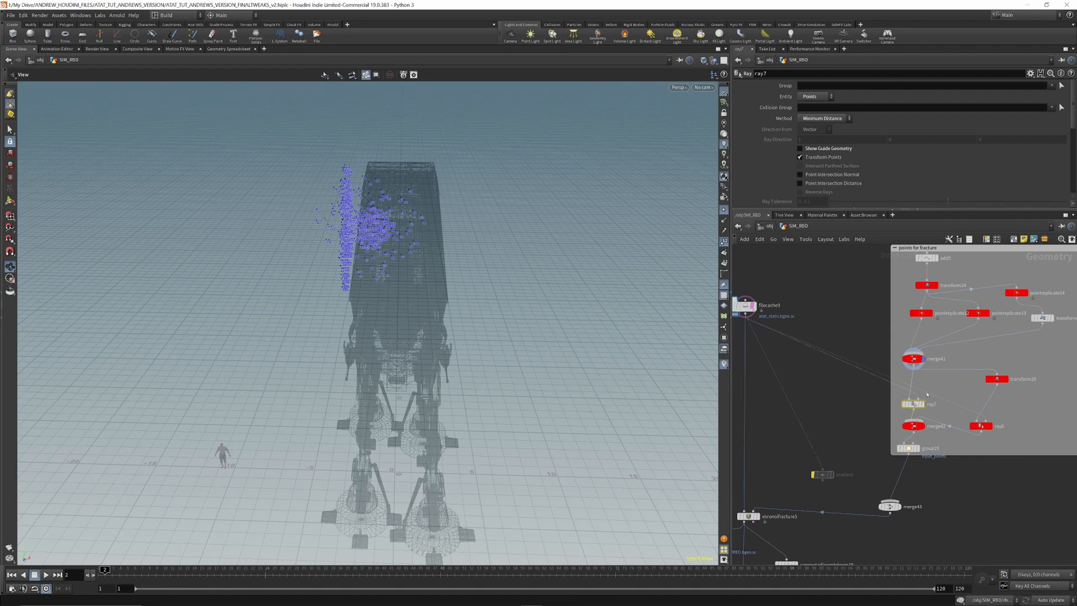
click(925, 403)
drag(349, 221, 383, 220)
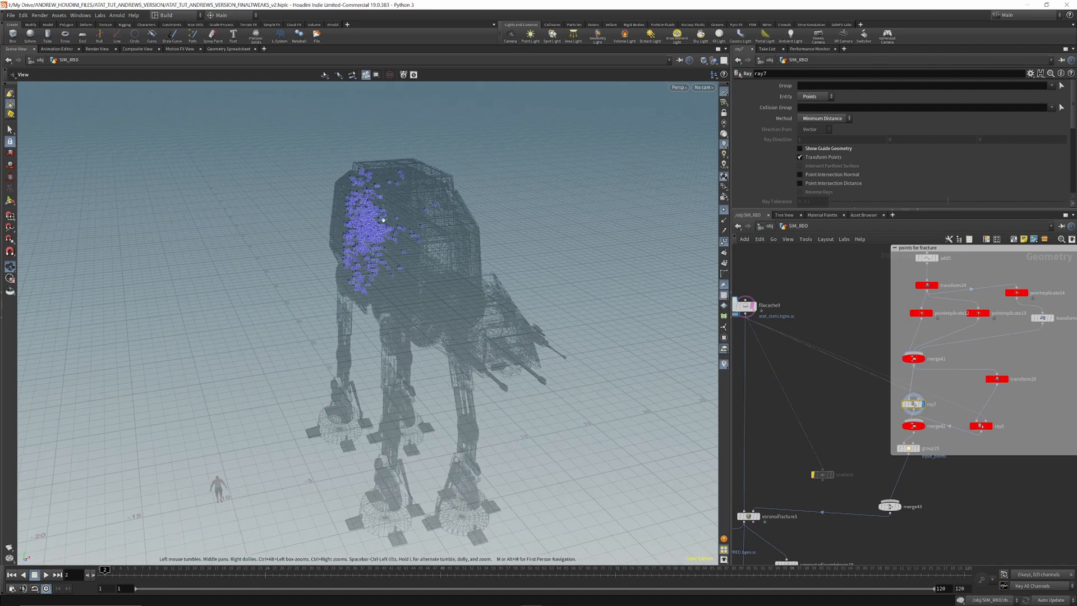
Step: Display transform25 and ray8 in turn to inspect the points offset to and projected onto the AT-AT's opposite side
scroll(1002, 380, up, 2)
click(1005, 378)
drag(558, 216, 462, 201)
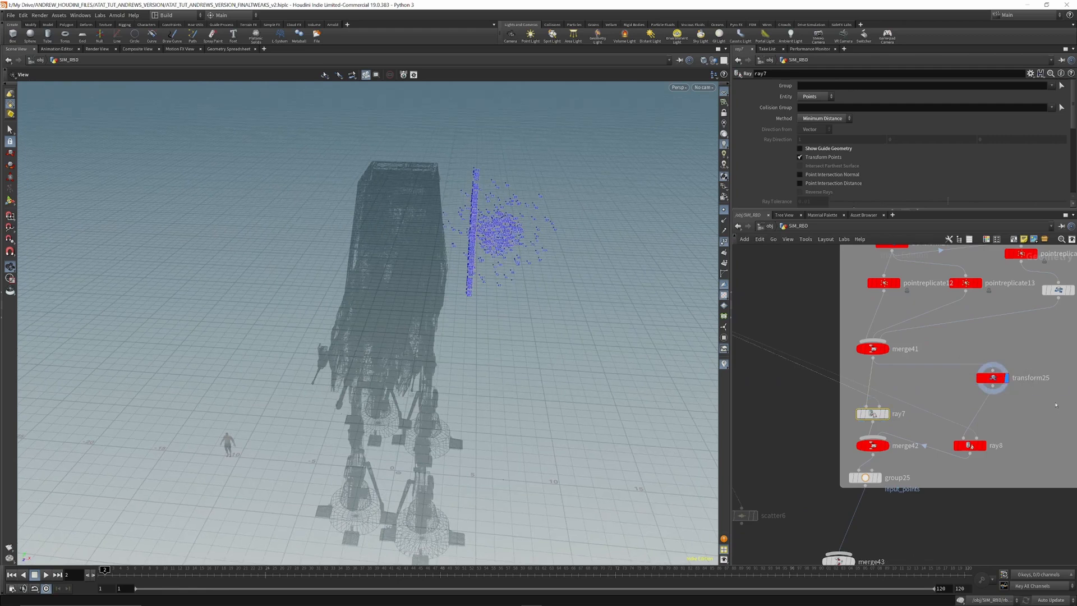
click(984, 445)
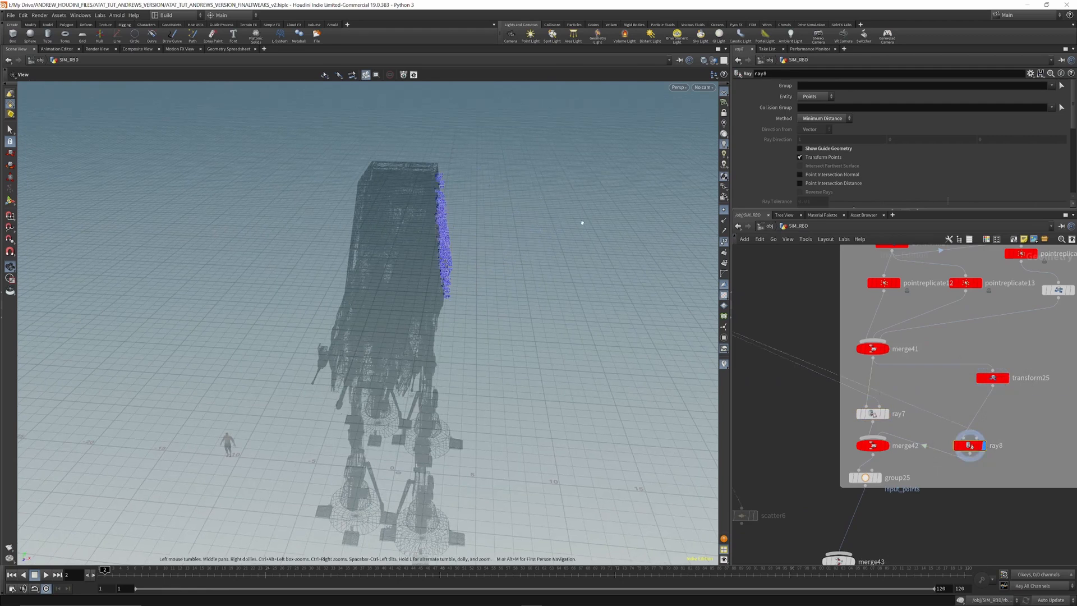
Step: Display merge42 and inspect the merged points on both sides of the AT-AT body
click(886, 446)
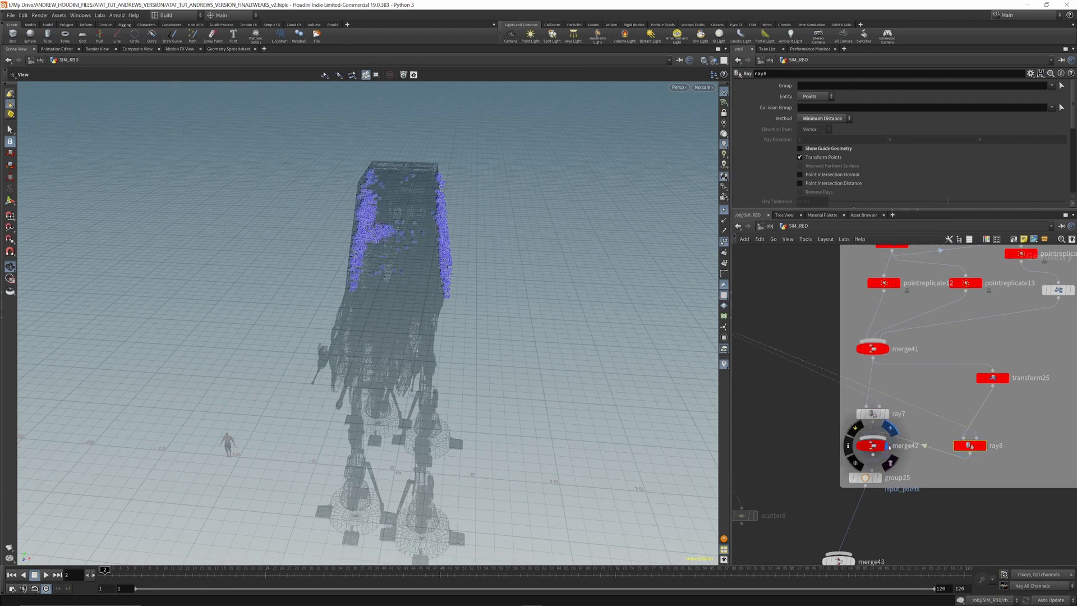
drag(378, 212, 328, 178)
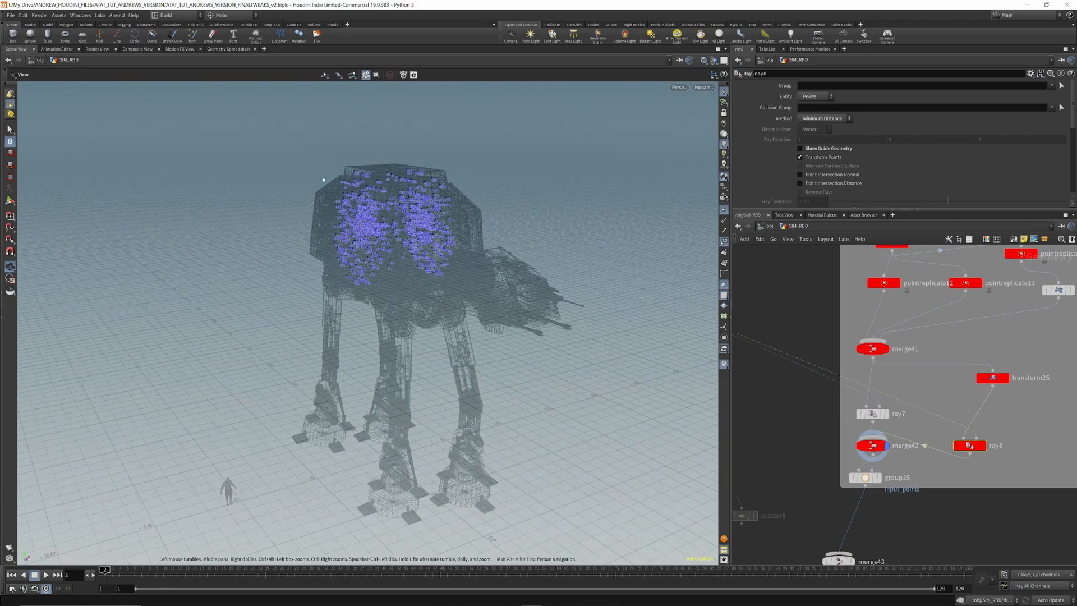
drag(628, 254, 633, 256)
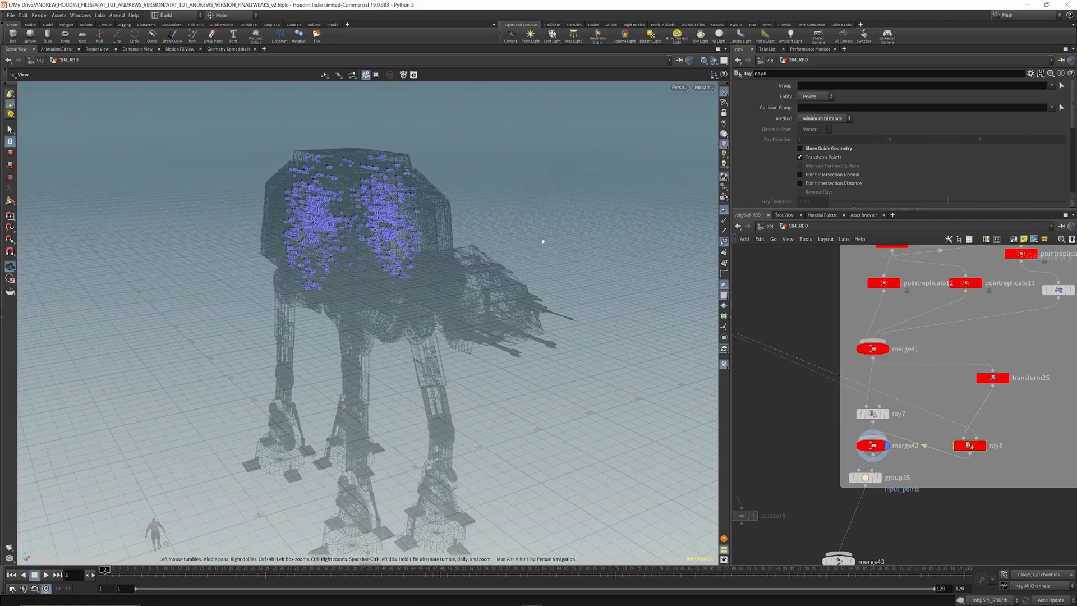
Step: Set the viewport background's color scheme to Dark and close the display options
key(d)
click(388, 292)
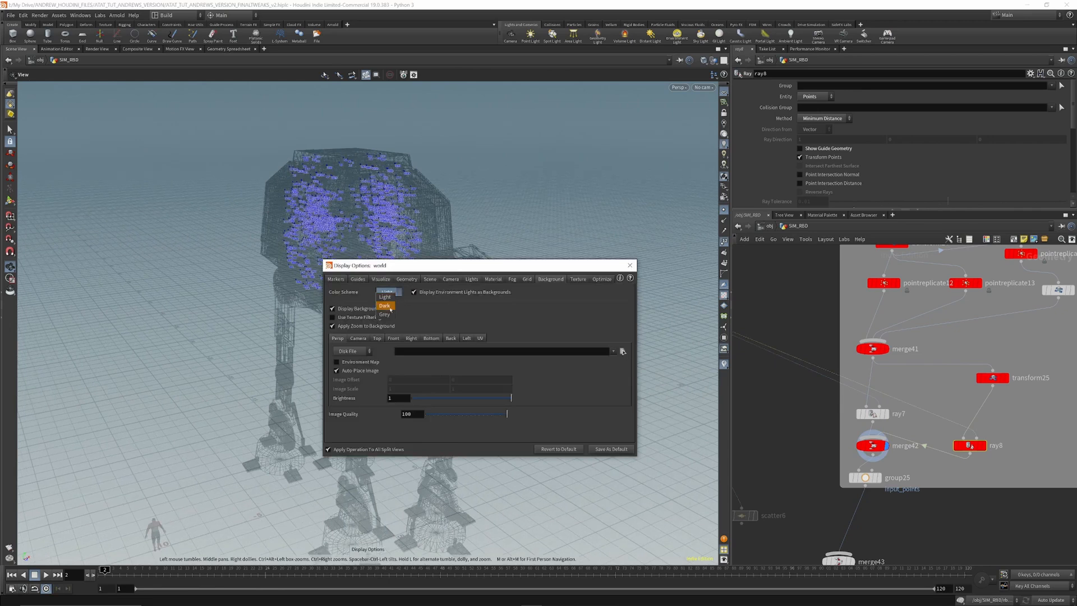
click(388, 308)
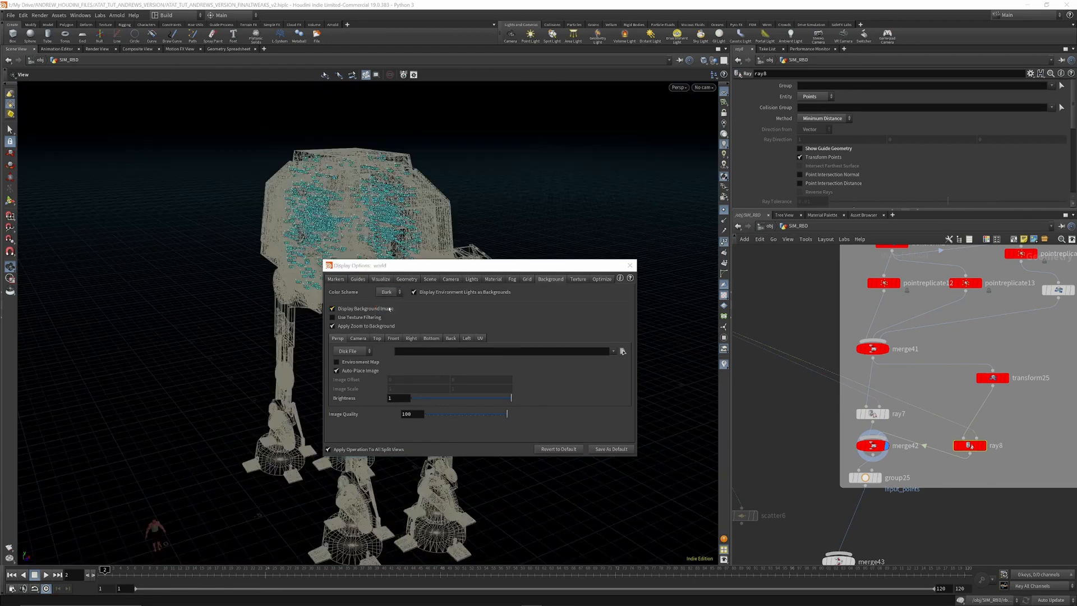
click(630, 265)
Step: Display group25 and examine the settings of its input_points group
scroll(923, 359, down, 3)
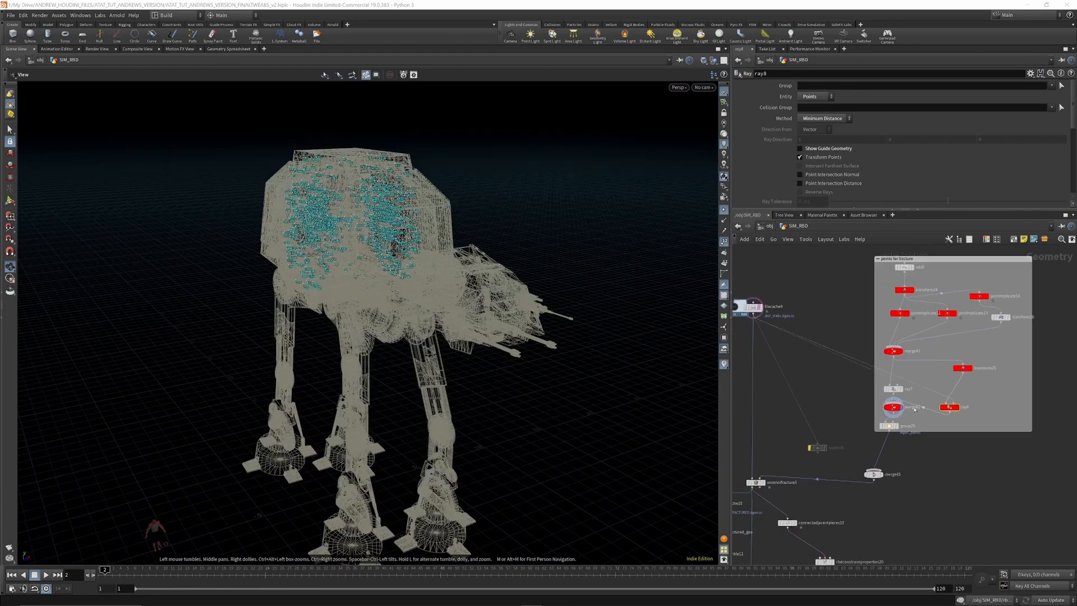
scroll(909, 422, up, 4)
click(873, 429)
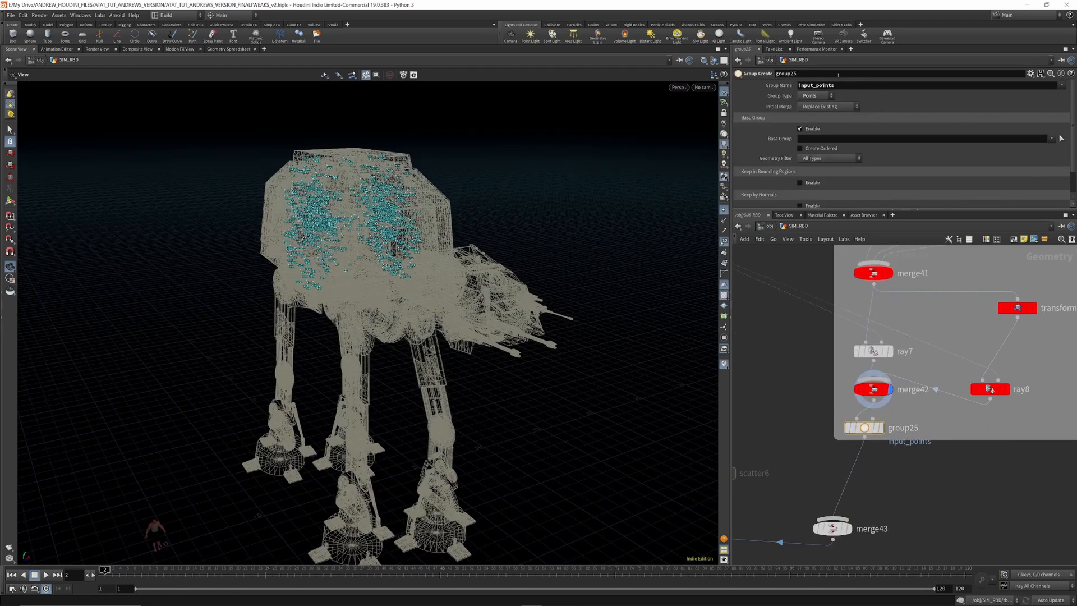
click(881, 427)
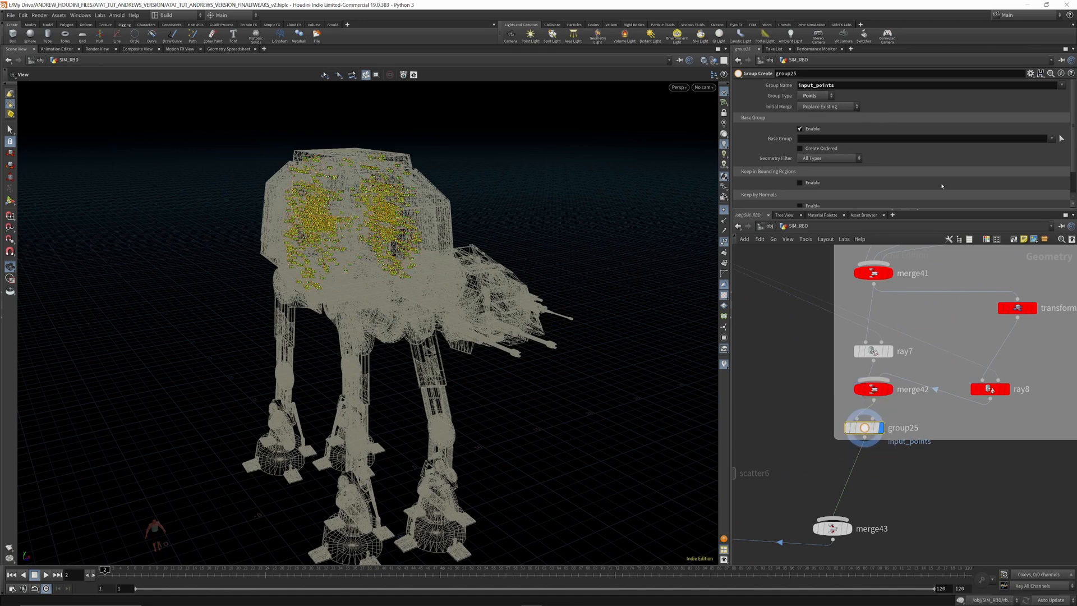
drag(1072, 99, 1071, 73)
Step: Display voronoifracture5, enlarge the parameter area, and examine its settings and the fractured AT-AT
click(937, 497)
scroll(929, 421, down, 4)
scroll(888, 482, up, 3)
scroll(928, 453, down, 3)
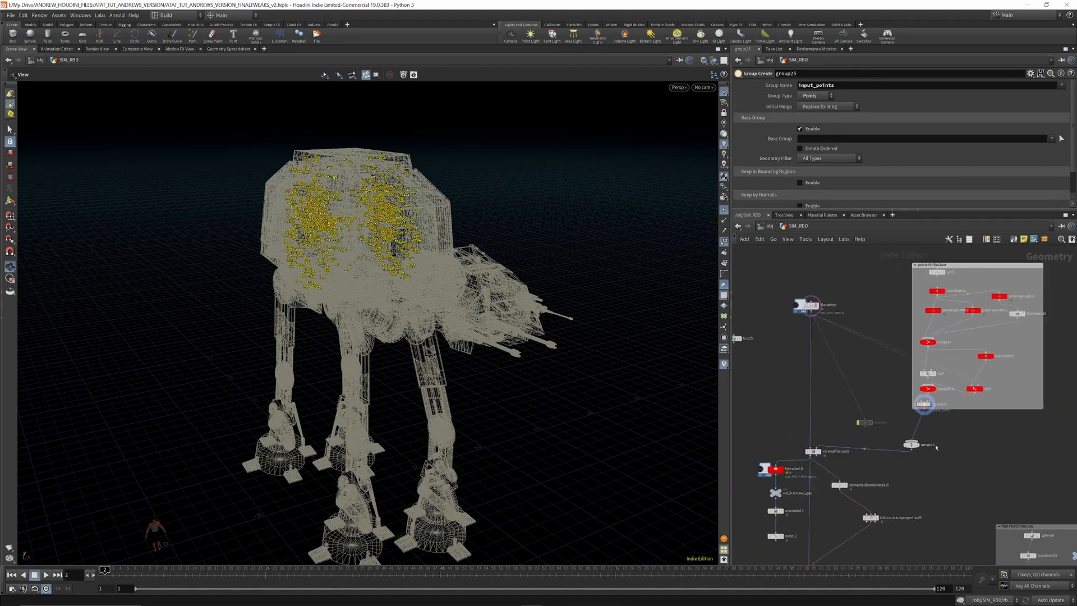
scroll(811, 455, up, 5)
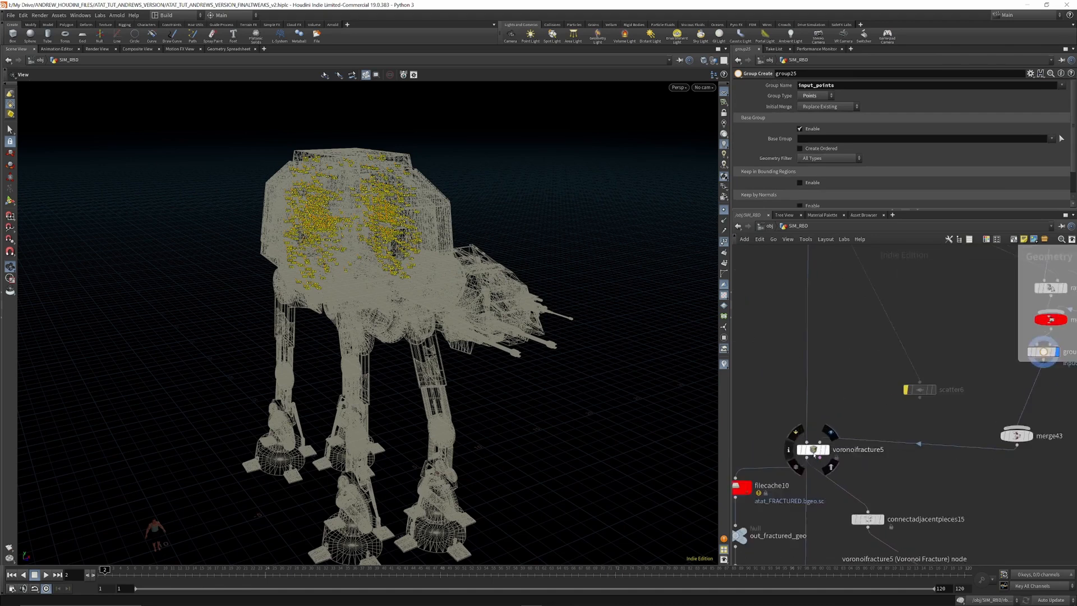
click(807, 448)
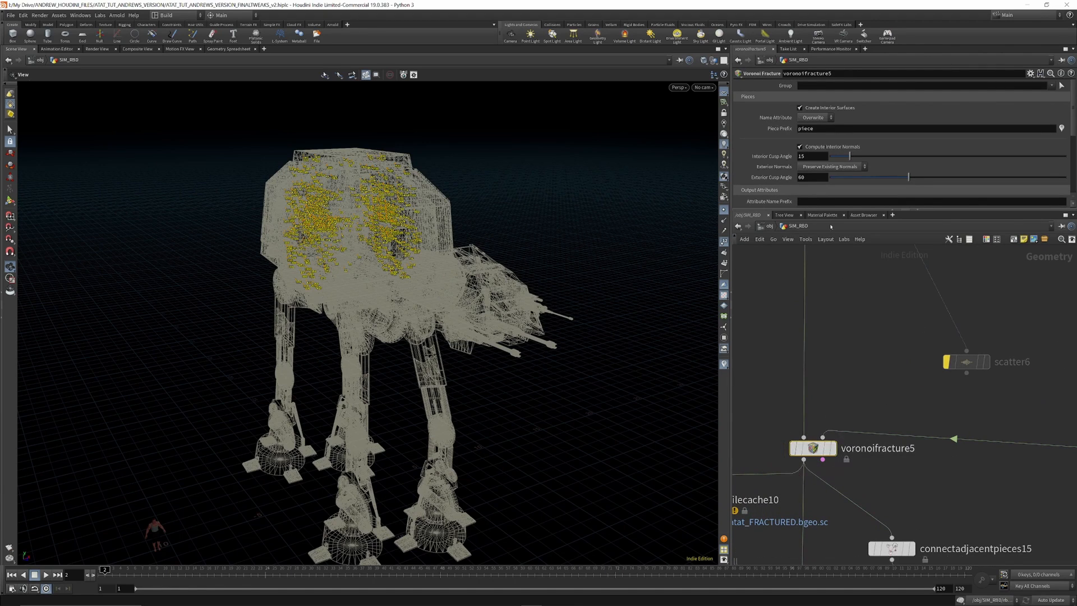
drag(830, 211, 831, 303)
mouse_move(805, 511)
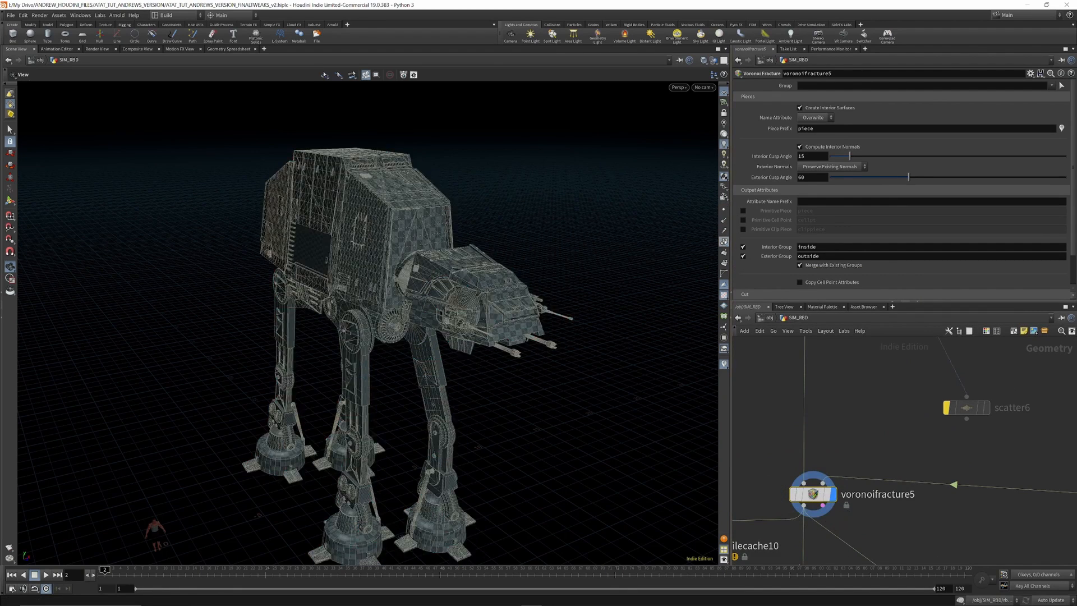
drag(359, 224, 433, 210)
Step: Save the fractured AT-AT geometry to disk as atat_FRACTURED.bgeo.sc with filecache10
scroll(921, 417, down, 4)
scroll(897, 437, up, 3)
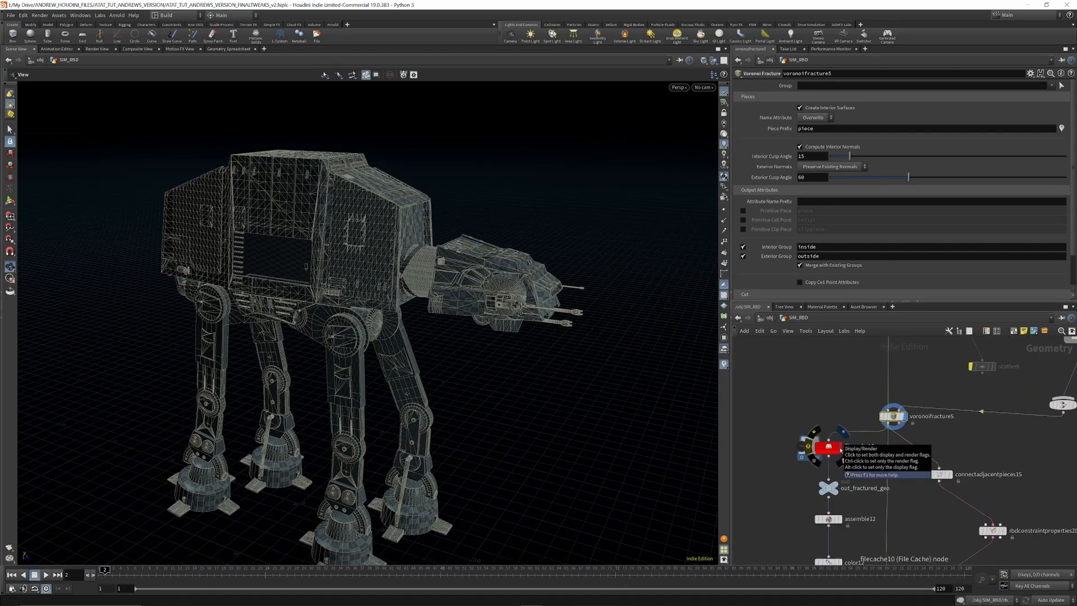
click(829, 447)
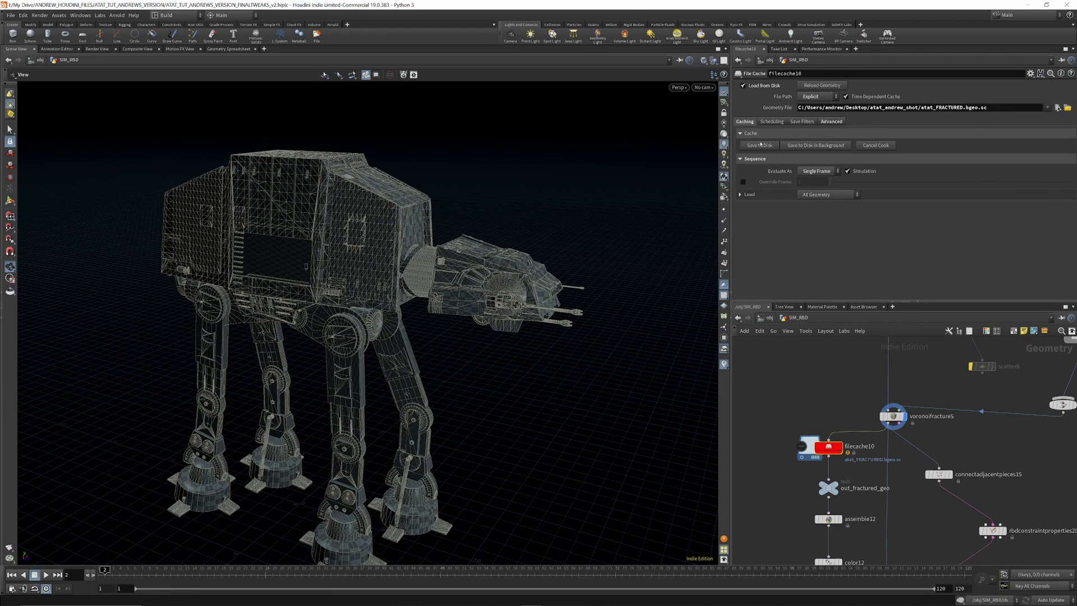
click(760, 148)
Step: Display assemble12 and color12 in turn and inspect their settings, including the random piece colors based on name
scroll(839, 435, down, 3)
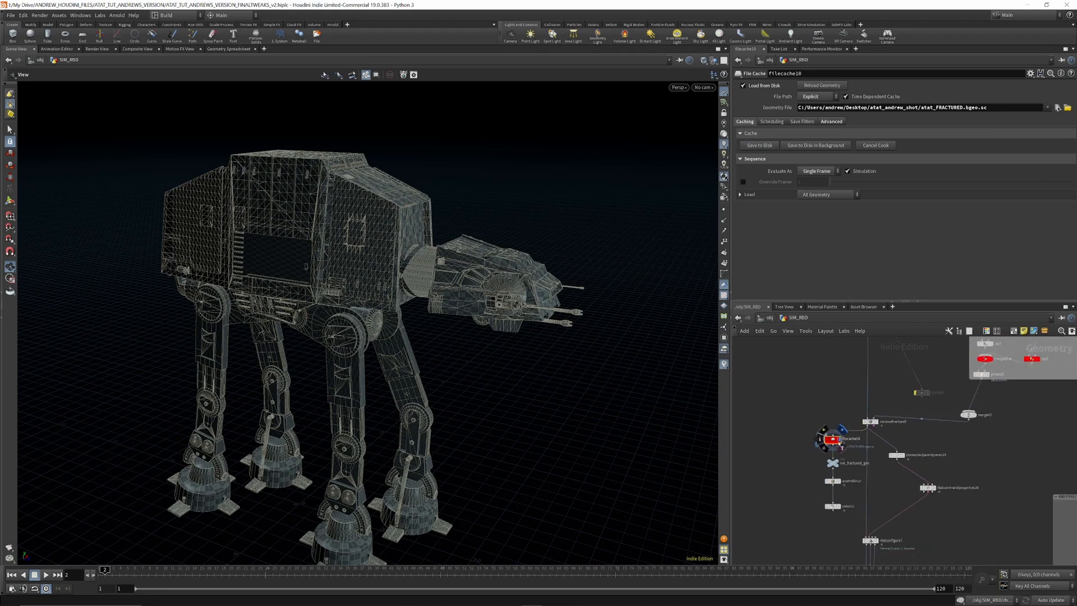
scroll(833, 479, up, 5)
click(826, 474)
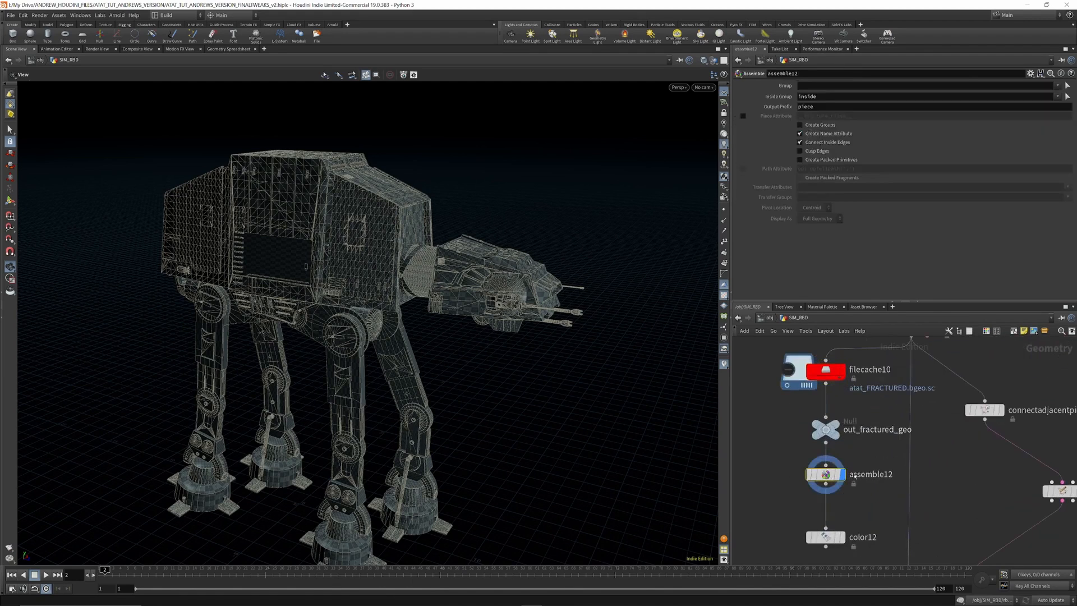
click(841, 537)
click(826, 537)
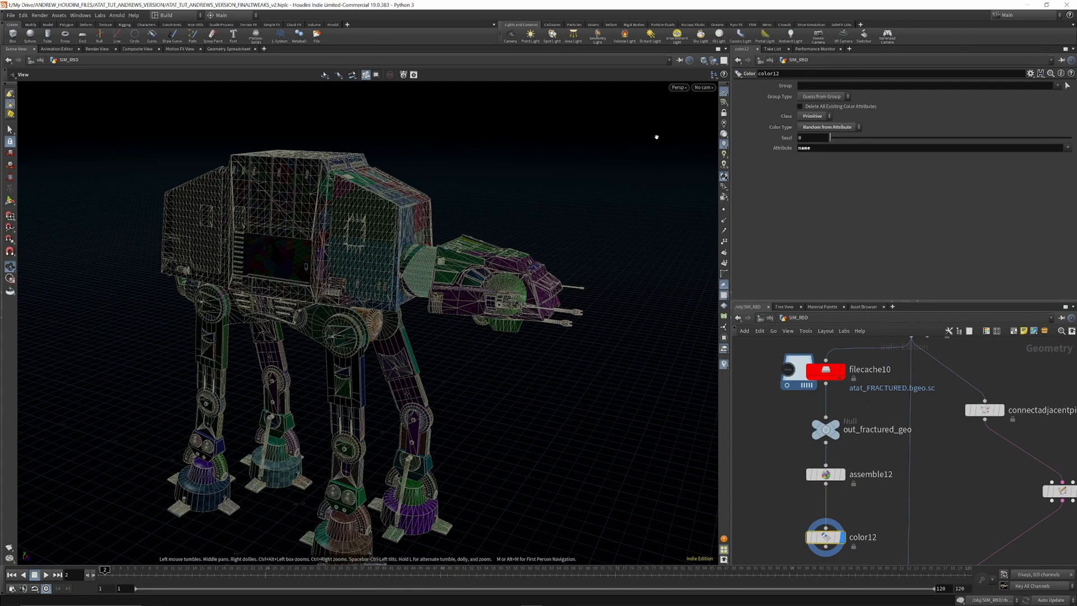
Step: Switch the viewport to Smooth Shaded with brighter lighting and inspect the colored fracture pieces on the AT-AT's body
click(704, 60)
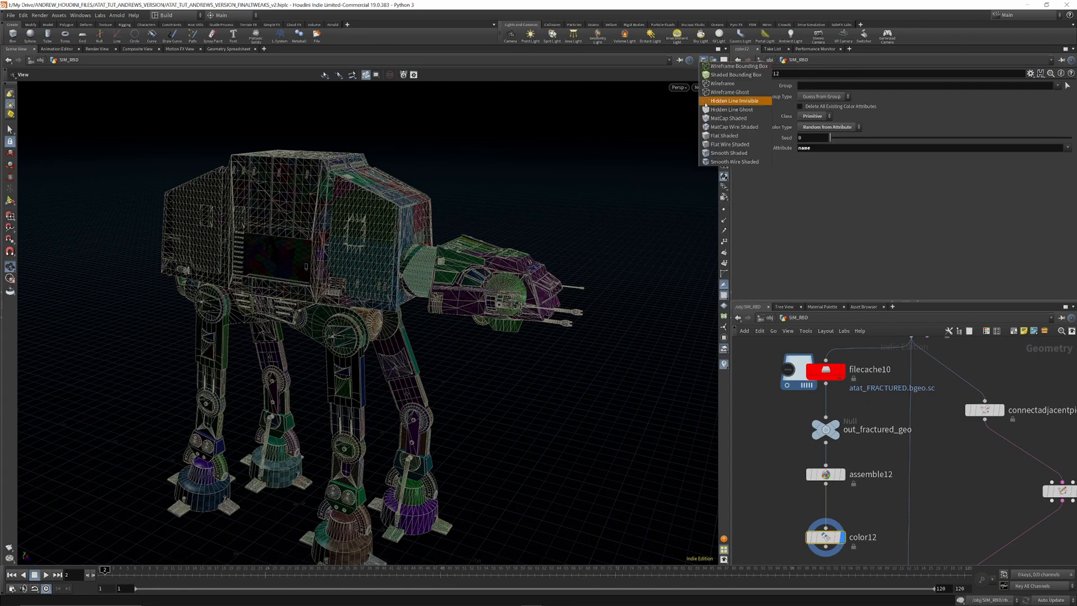
click(716, 155)
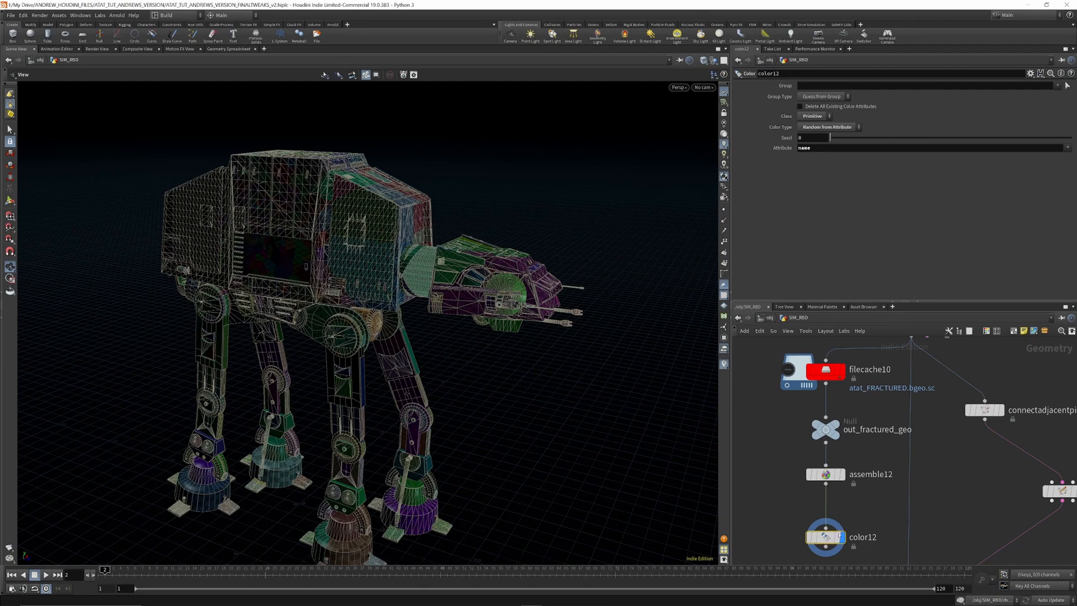
mouse_move(349, 209)
mouse_down()
mouse_move(423, 210)
mouse_move(113, 197)
mouse_move(362, 212)
mouse_up()
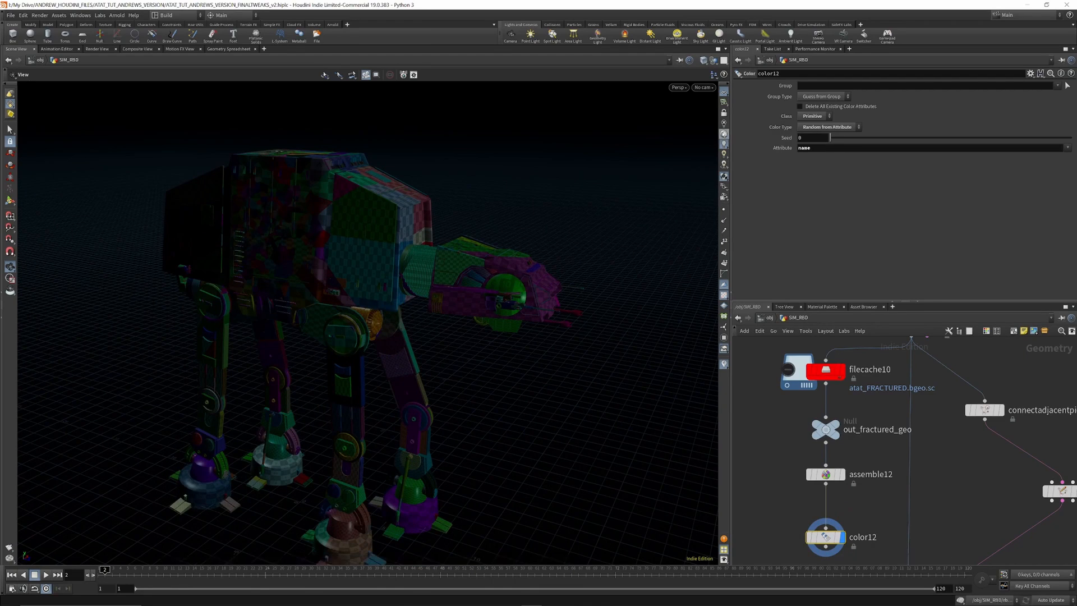
click(724, 134)
drag(441, 238, 337, 234)
scroll(247, 224, up, 3)
scroll(833, 429, down, 4)
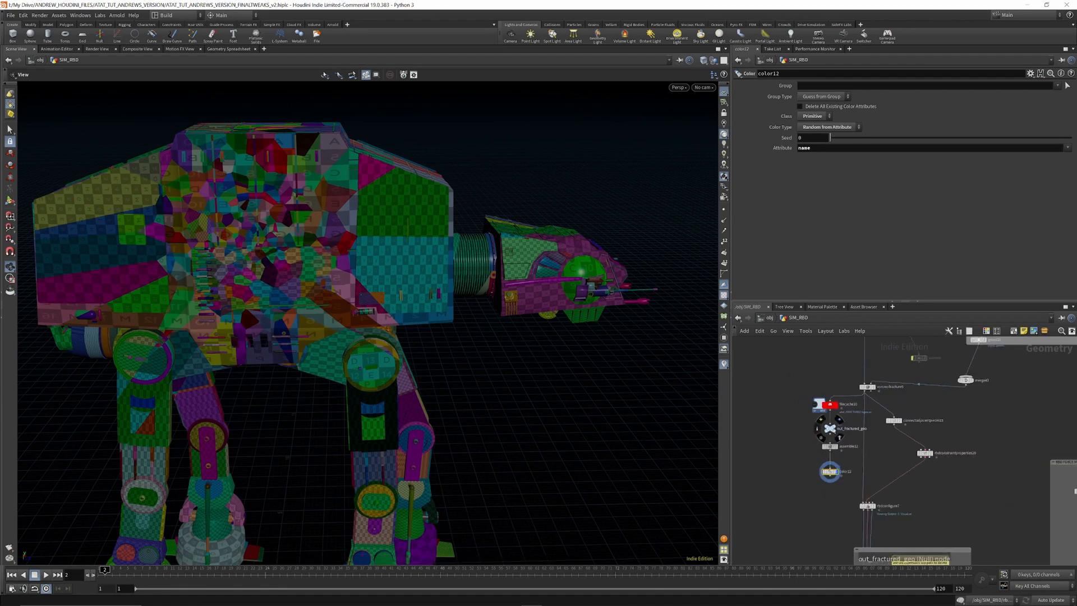
Step: Add an Exploded View node below color12, connect it to color12's output, and display it
scroll(802, 503, up, 3)
key(Tab)
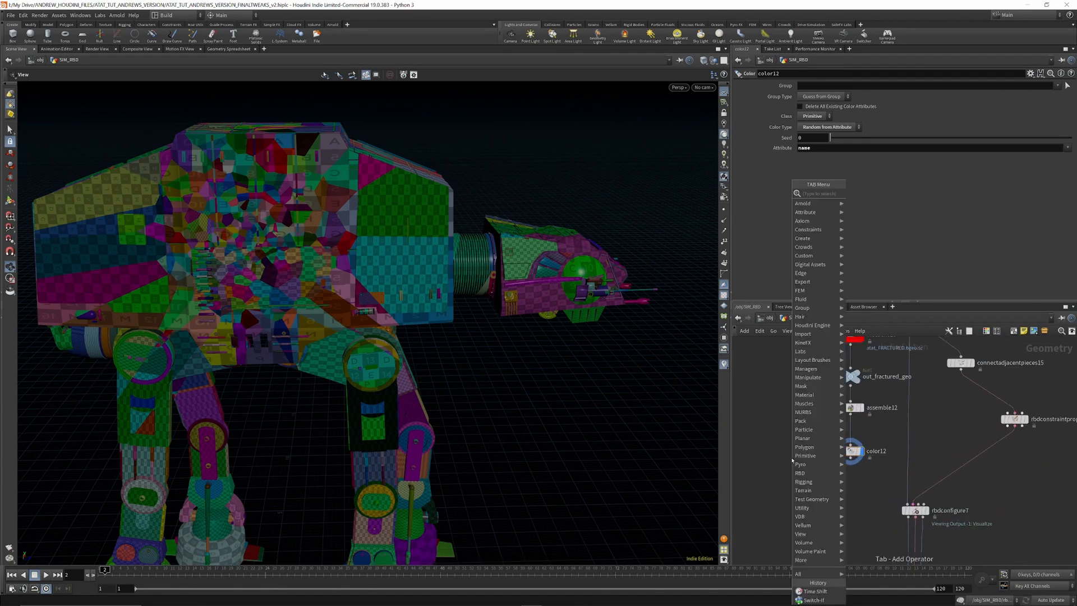
text(EXPL)
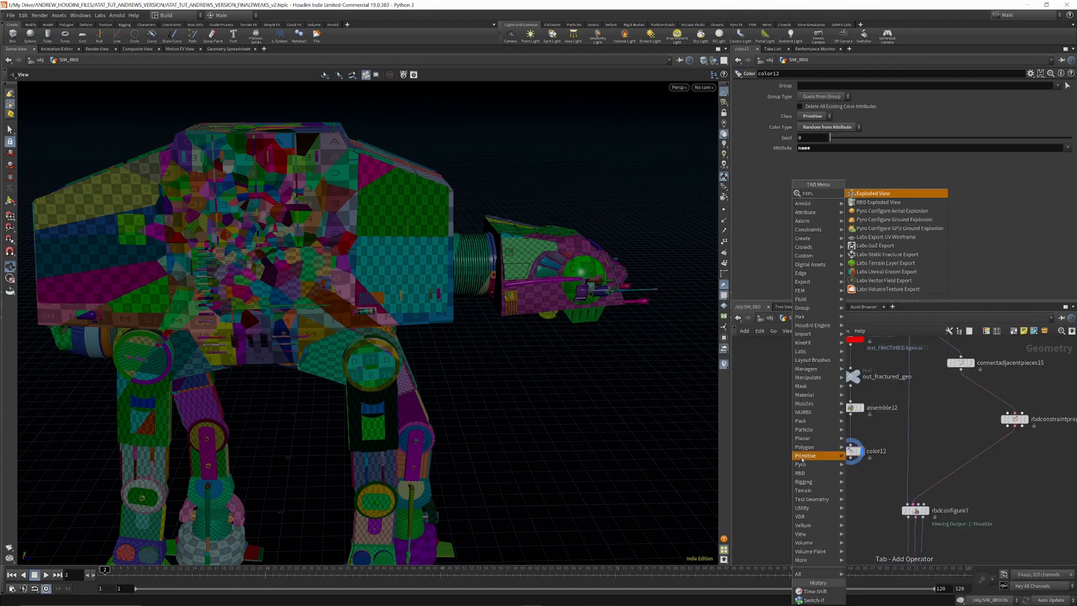
click(872, 193)
click(787, 482)
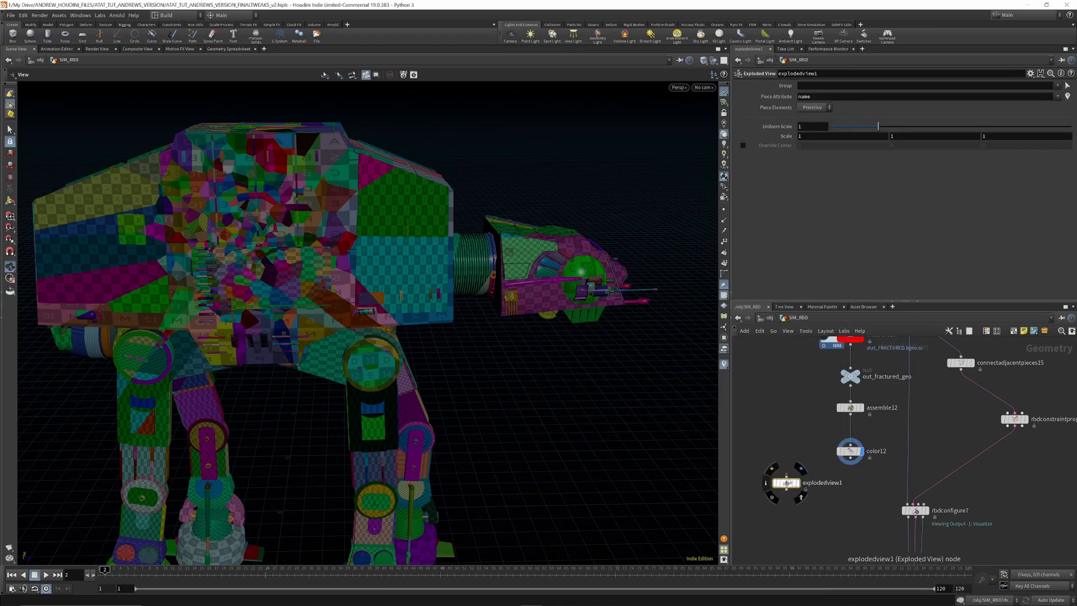
click(797, 483)
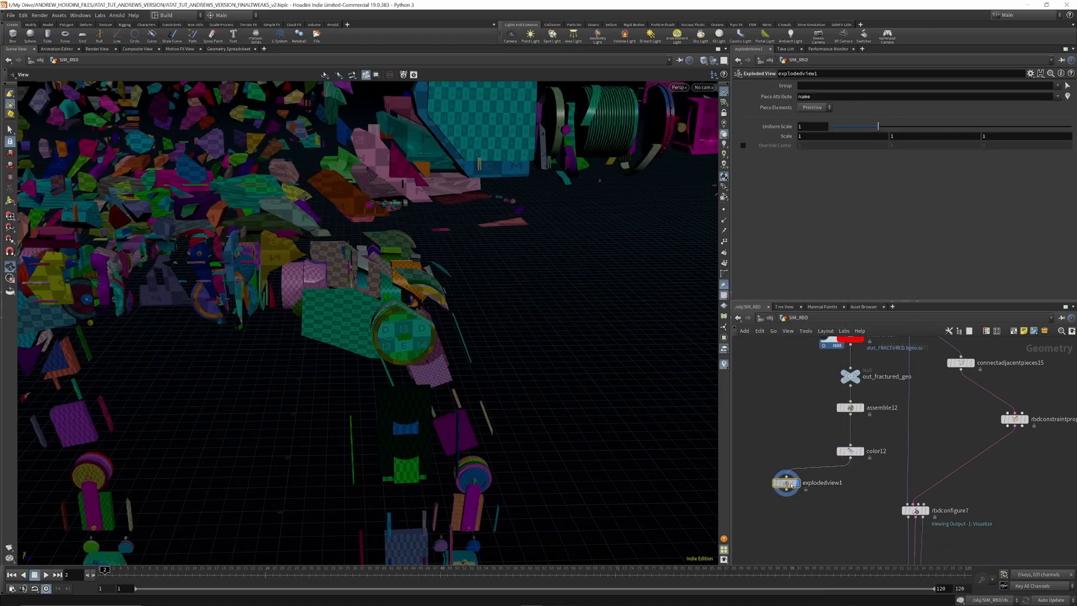
Step: Inspect the exploded AT-AT pieces from farther away and adjust explodedview1's uniform scale
right_drag(521, 306, 457, 218)
drag(456, 219, 421, 209)
drag(886, 130, 901, 128)
Step: Display connectadjacentpieces15 and examine its connection settings and the constraint network across the AT-AT
scroll(918, 394, down, 5)
scroll(897, 401, up, 10)
click(875, 411)
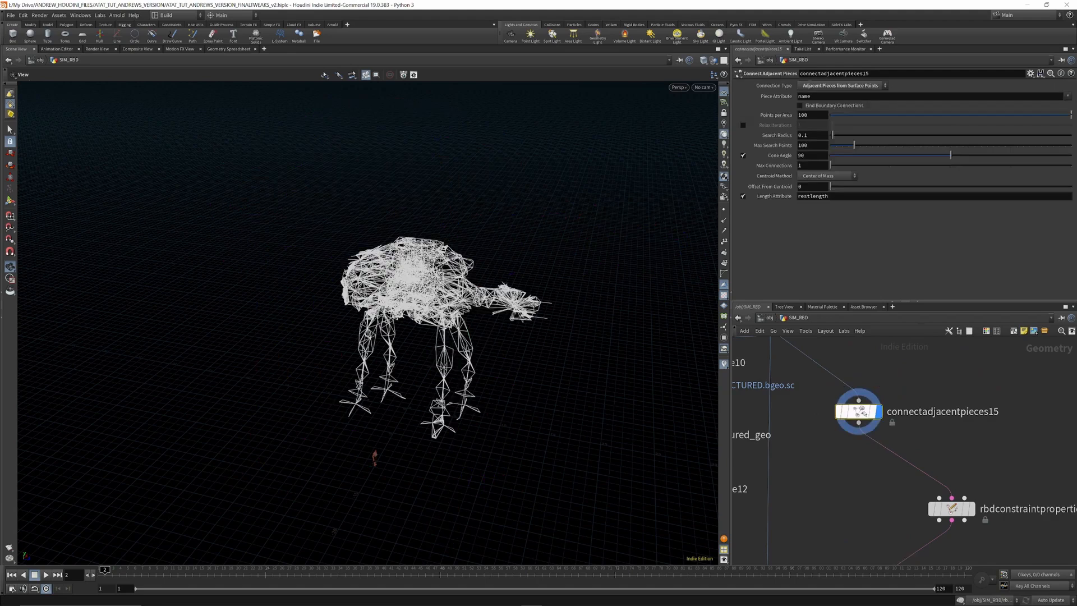
scroll(870, 420, down, 5)
drag(510, 298, 492, 289)
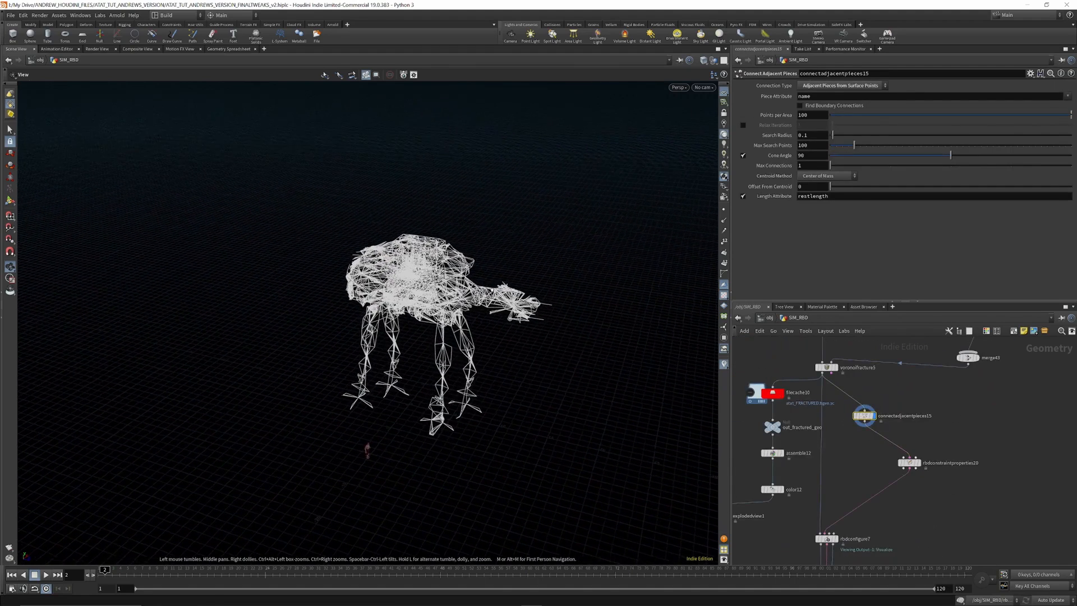
scroll(864, 418, up, 5)
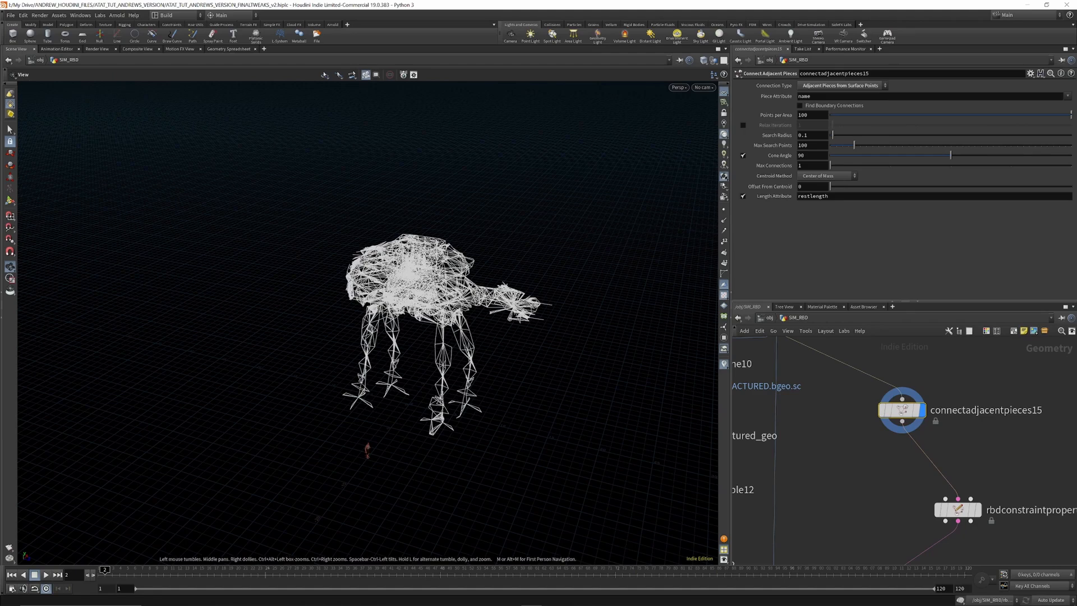
drag(538, 247, 460, 247)
scroll(938, 413, down, 5)
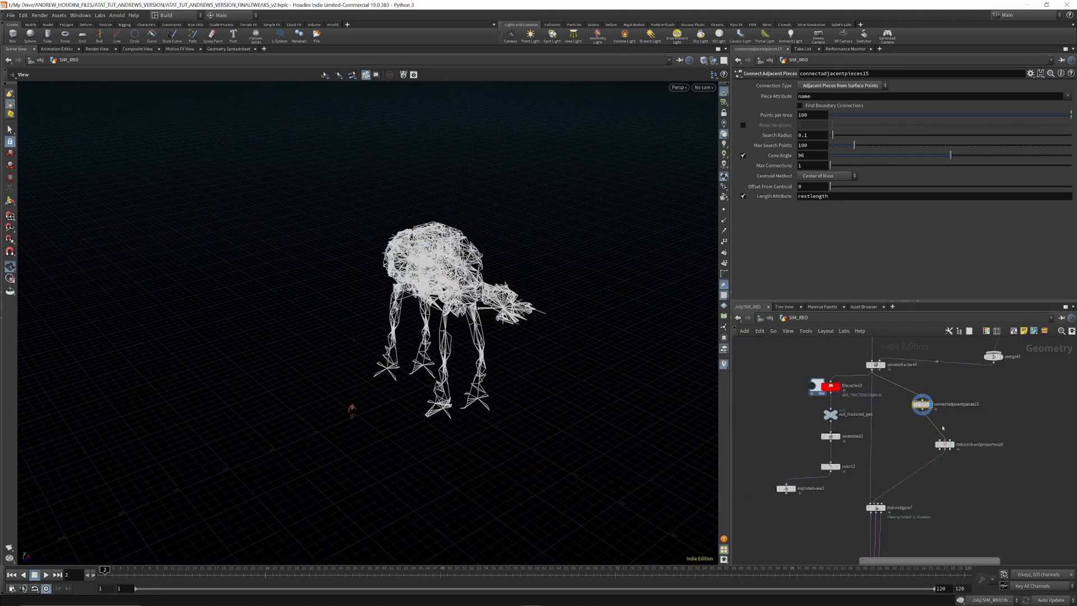
Step: Examine the constraint type, glue and soft constraint settings of rbdconstraintproperties20
scroll(937, 412, up, 5)
click(933, 437)
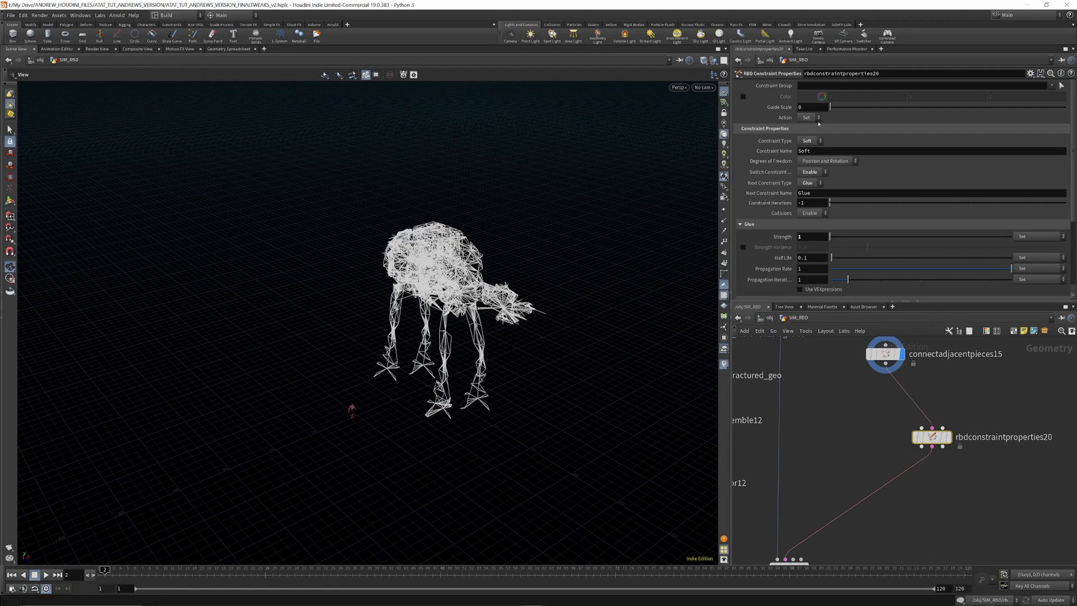
scroll(818, 122, down, 3)
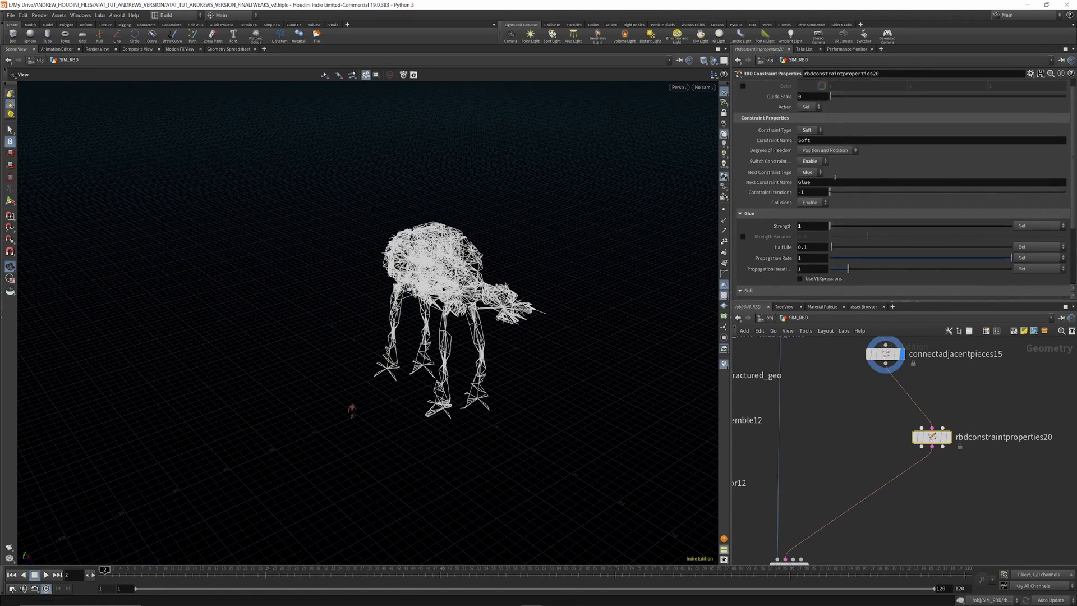
scroll(812, 150, down, 6)
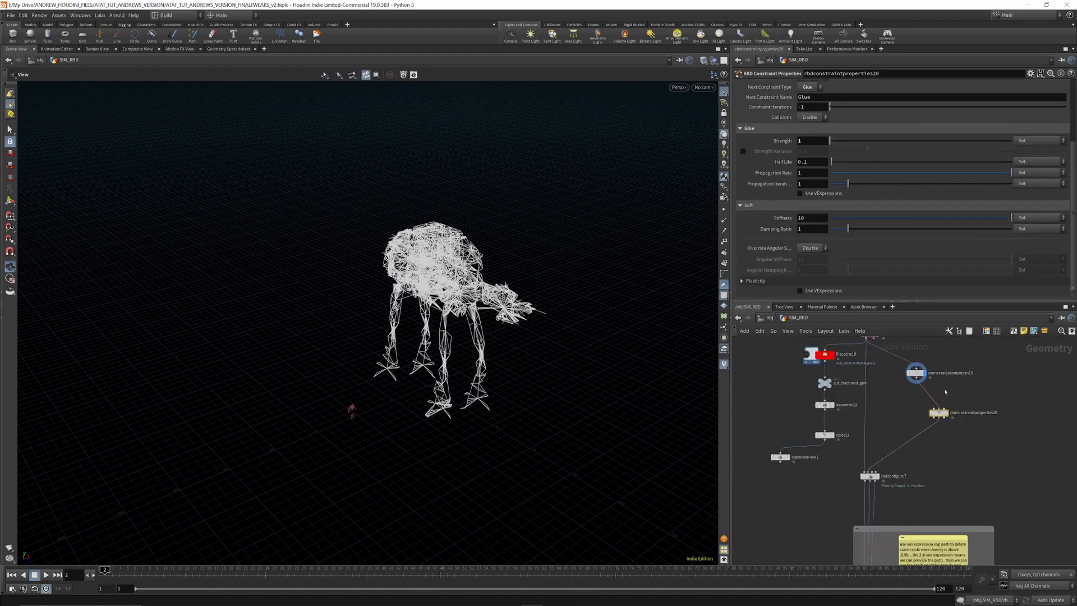
Step: Display rbdconfigure7 and examine its settings along with its inputs from the fracture and constraint branches
click(871, 418)
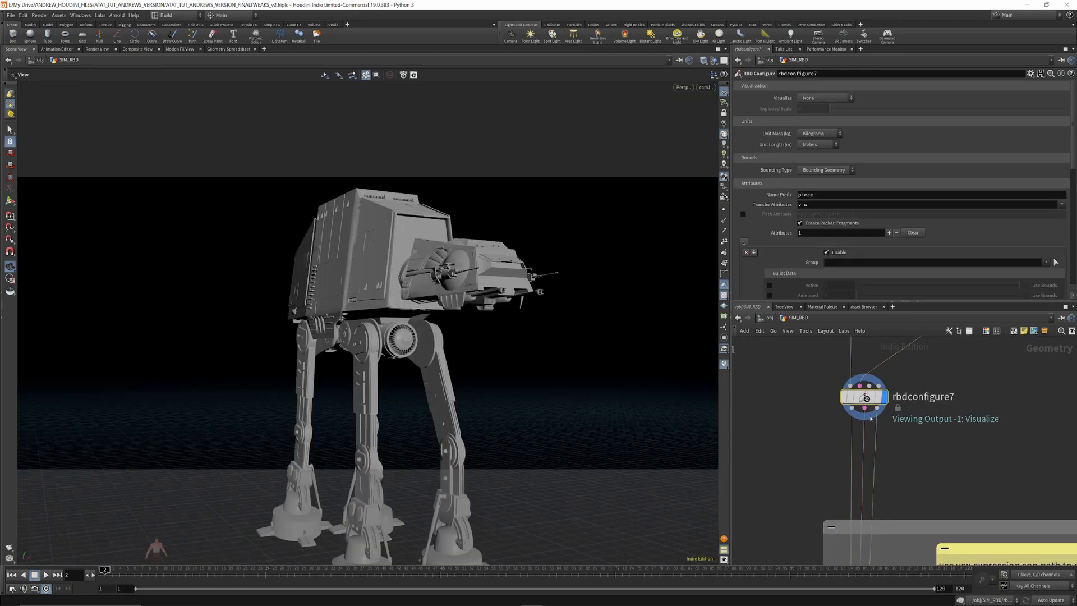
mouse_move(866, 398)
scroll(825, 422, down, 8)
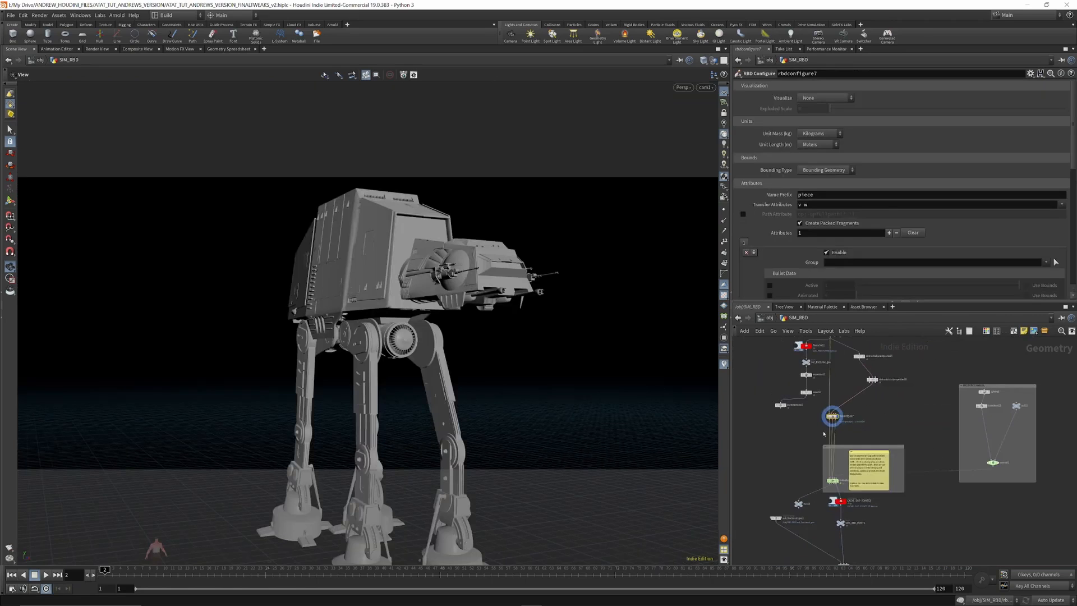
scroll(840, 418, up, 3)
scroll(840, 422, down, 1)
scroll(840, 422, up, 3)
scroll(842, 426, down, 2)
scroll(844, 435, up, 2)
scroll(843, 435, down, 1)
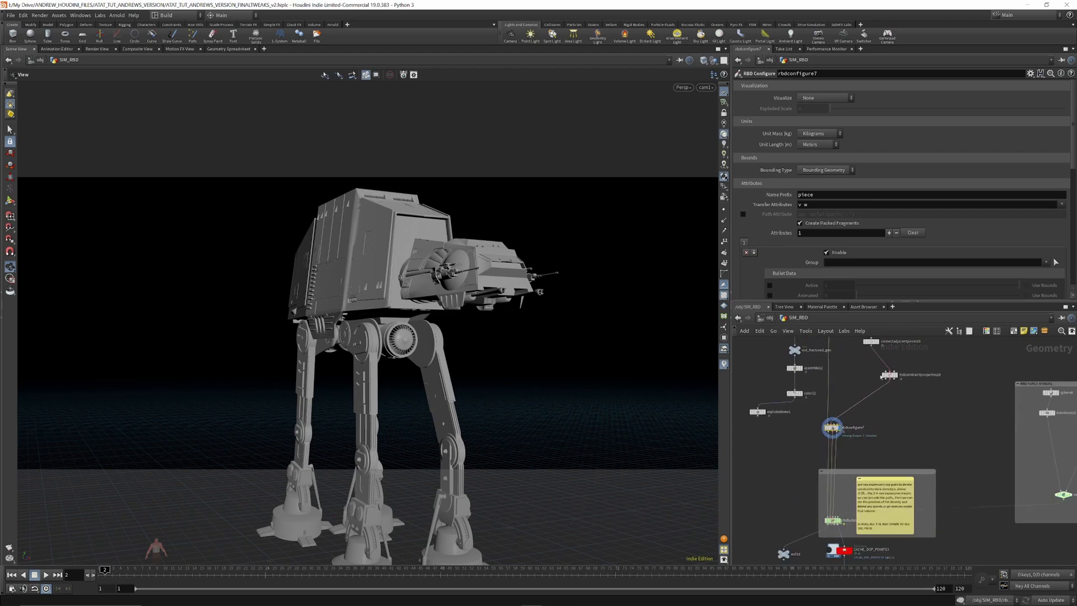
Step: Trace the network down to rbdbulletsolver11 and review its solver settings and the accompanying sticky note
scroll(877, 417, down, 2)
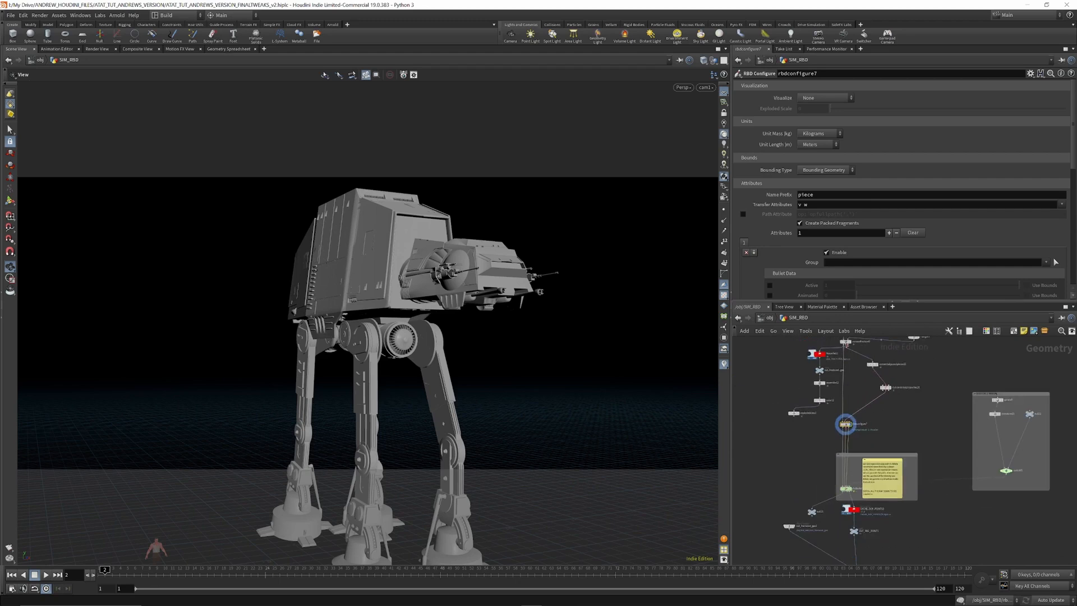
scroll(845, 425, up, 4)
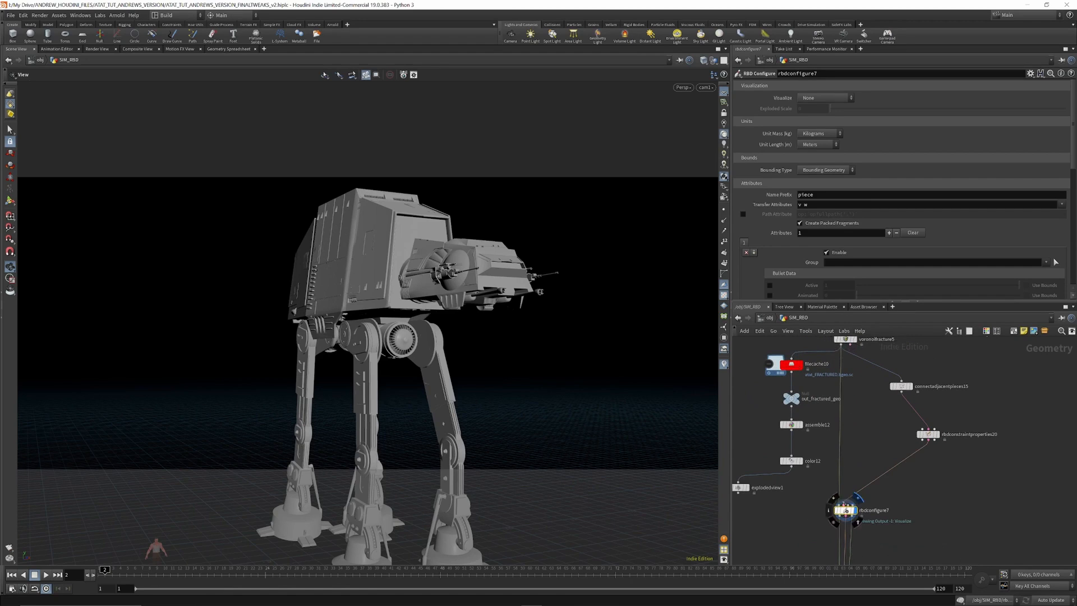
scroll(850, 437, down, 4)
scroll(838, 521, up, 6)
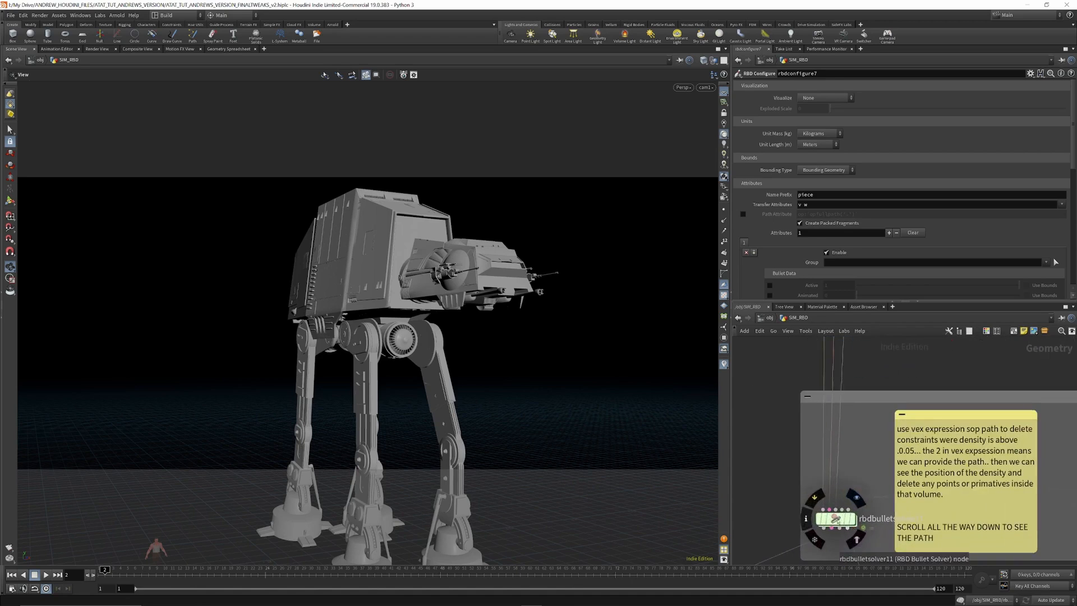
click(836, 519)
scroll(839, 505, down, 3)
scroll(892, 426, up, 2)
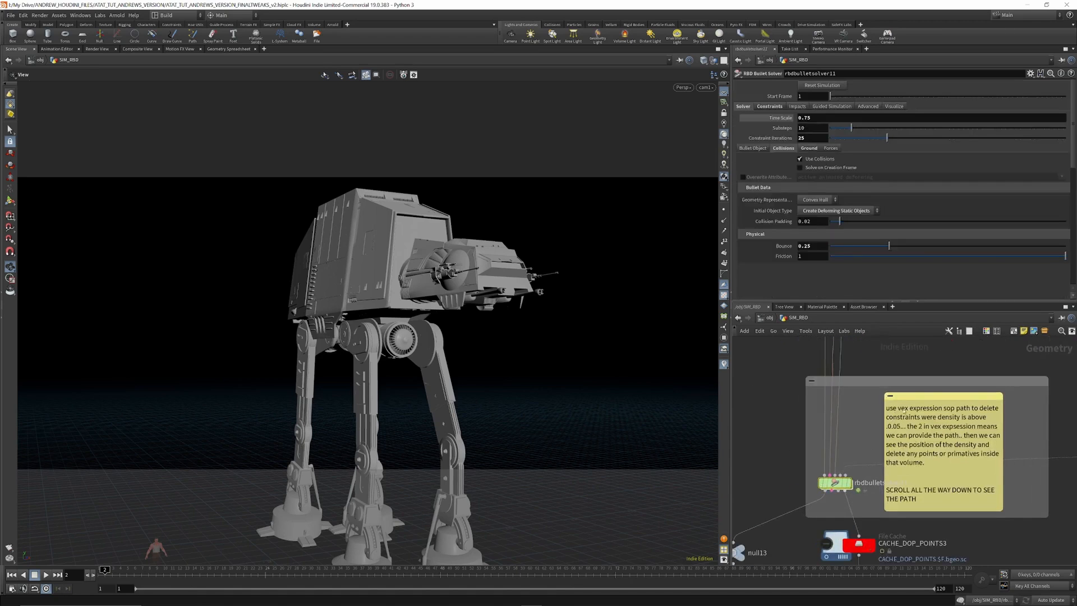
drag(916, 401, 962, 396)
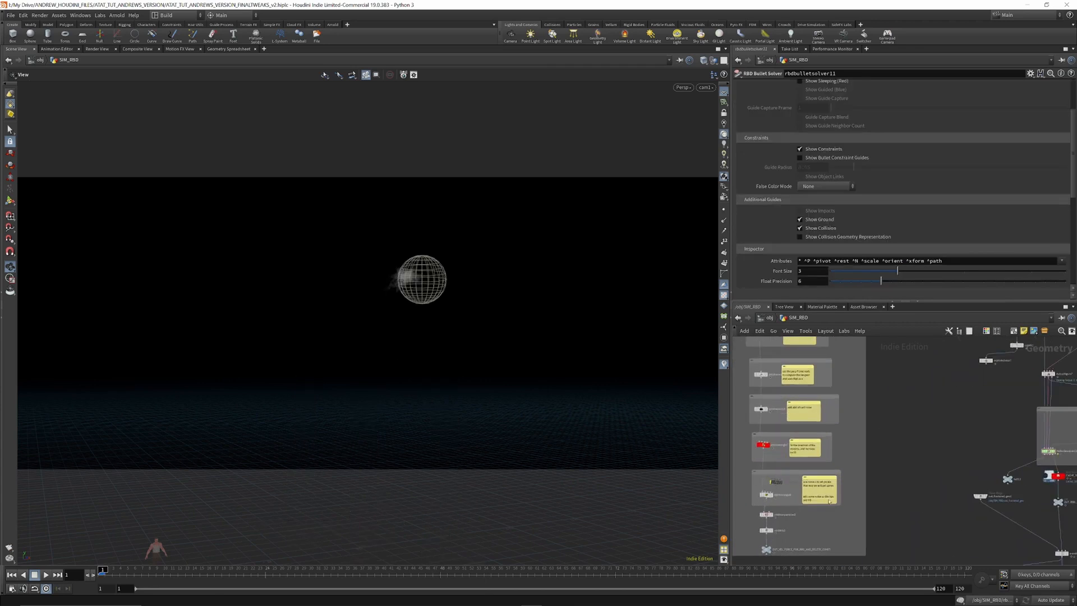
Step: Locate add9 at the start of the emission network and inspect its point in the viewport with point numbers shown
scroll(829, 501, down, 3)
scroll(801, 368, up, 3)
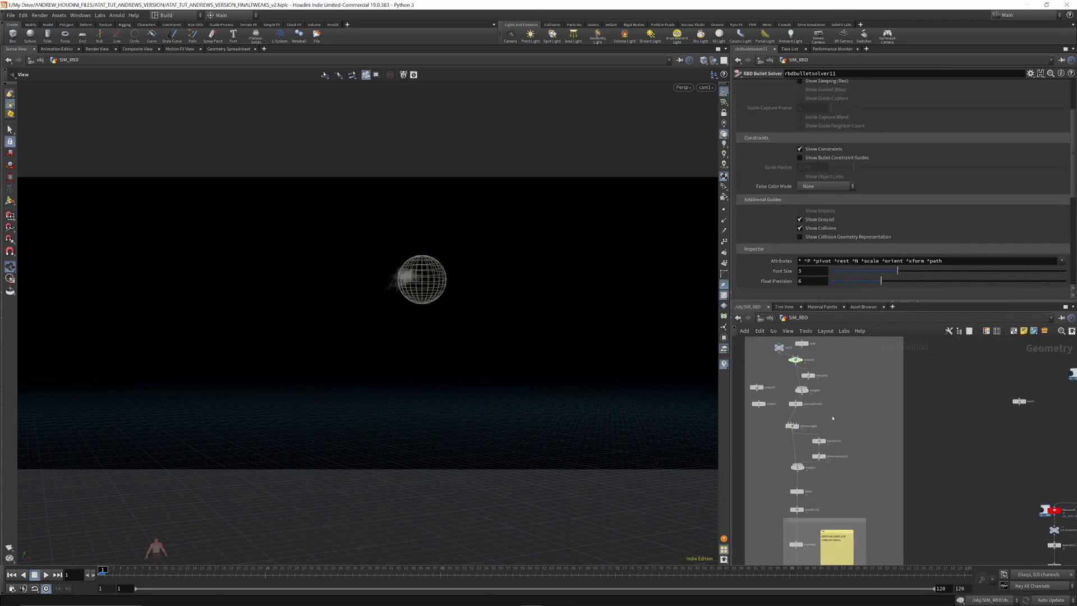
scroll(832, 418, down, 2)
scroll(808, 381, up, 6)
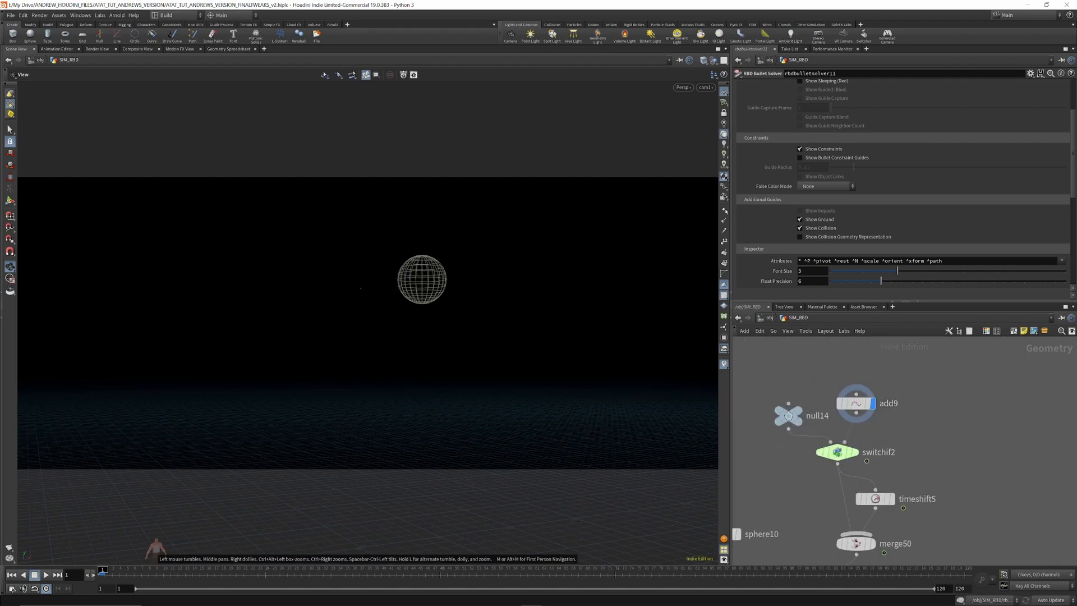
click(867, 403)
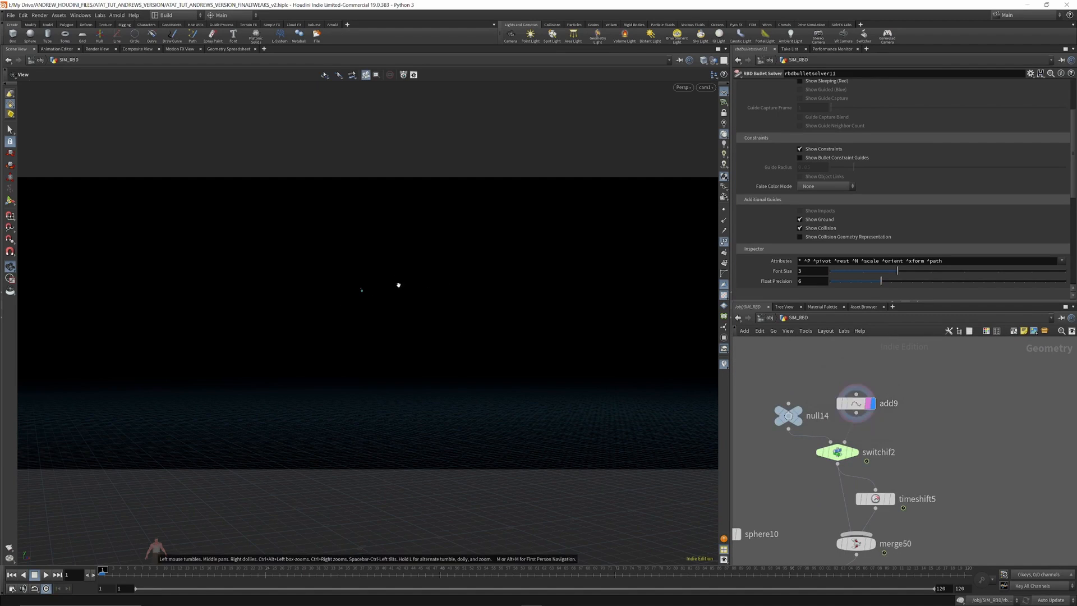
scroll(842, 421, down, 2)
scroll(836, 421, up, 2)
Step: Display switchif2, review its $F==2 test and compare its output on frames 1 and 2
click(833, 424)
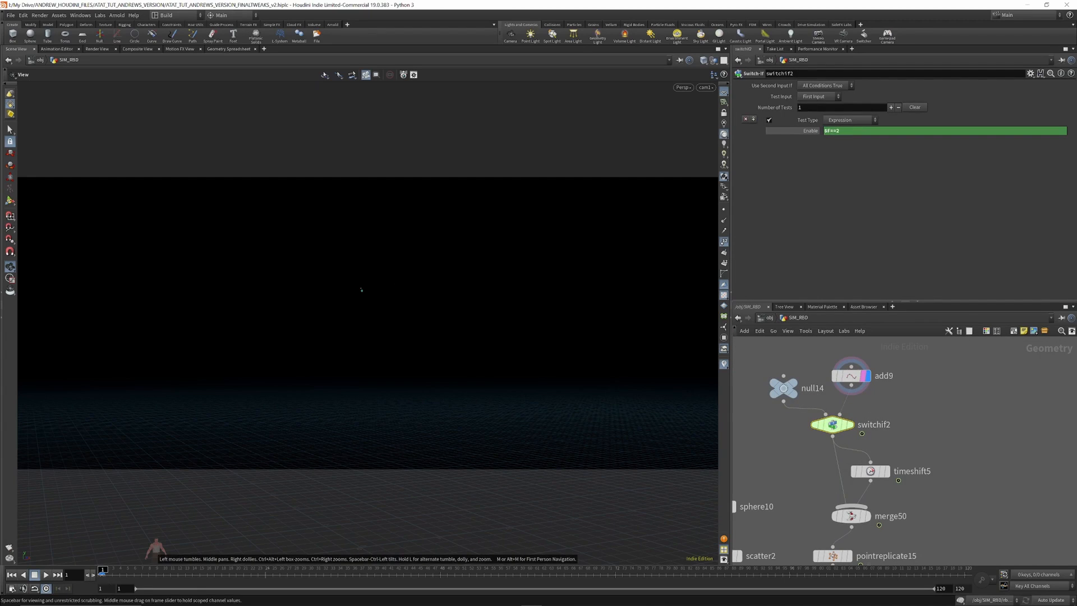
click(128, 571)
click(851, 426)
drag(127, 573, 99, 573)
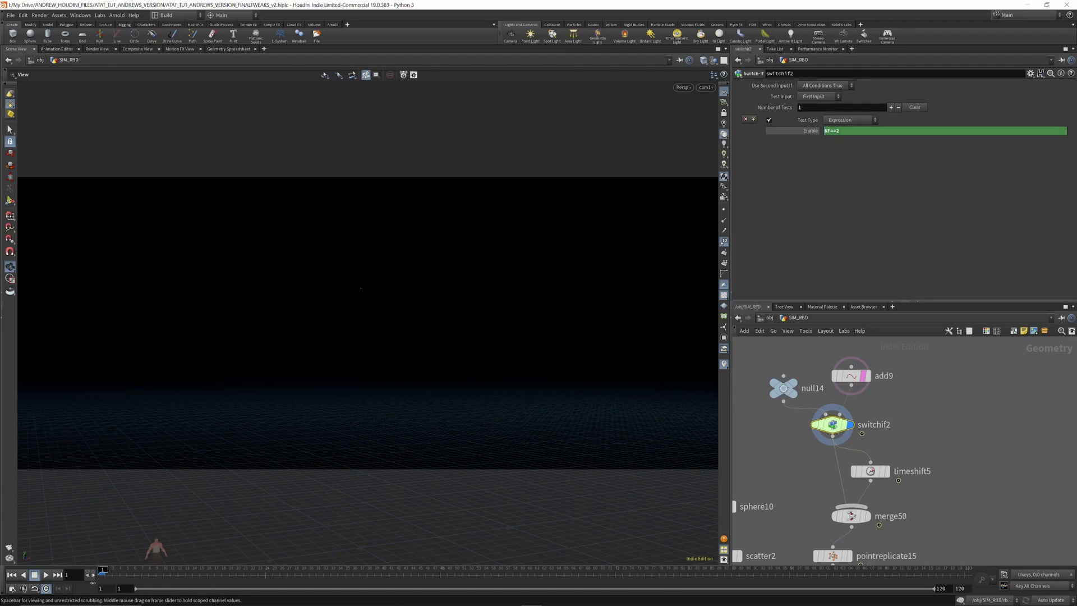
click(104, 570)
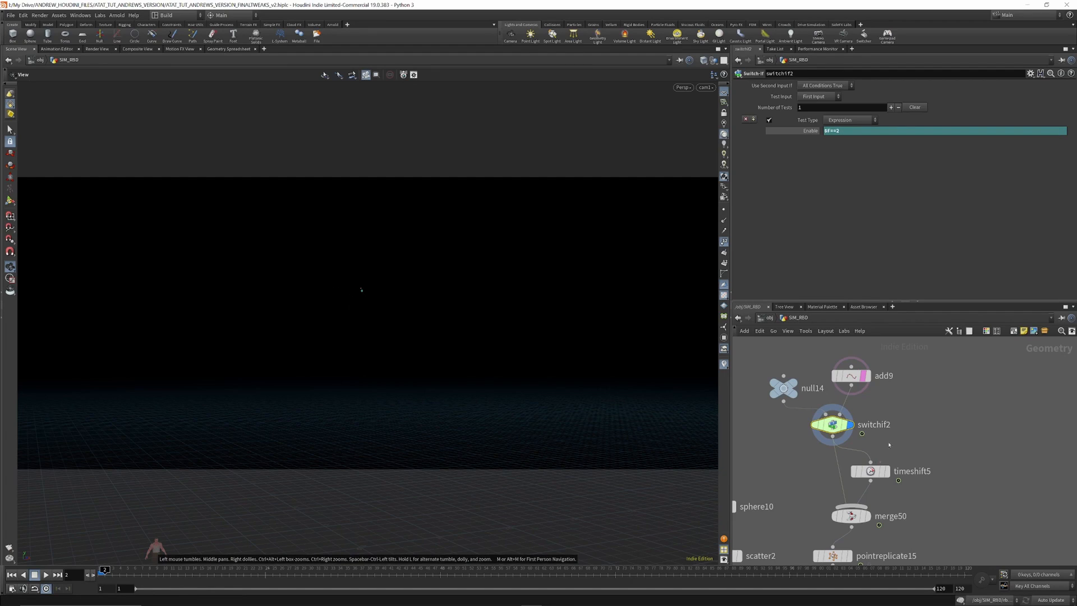
Step: Display timeshift5, review its $F+1 frame expression and check its output on frame 1
scroll(878, 461, down, 2)
scroll(878, 406, up, 2)
click(876, 404)
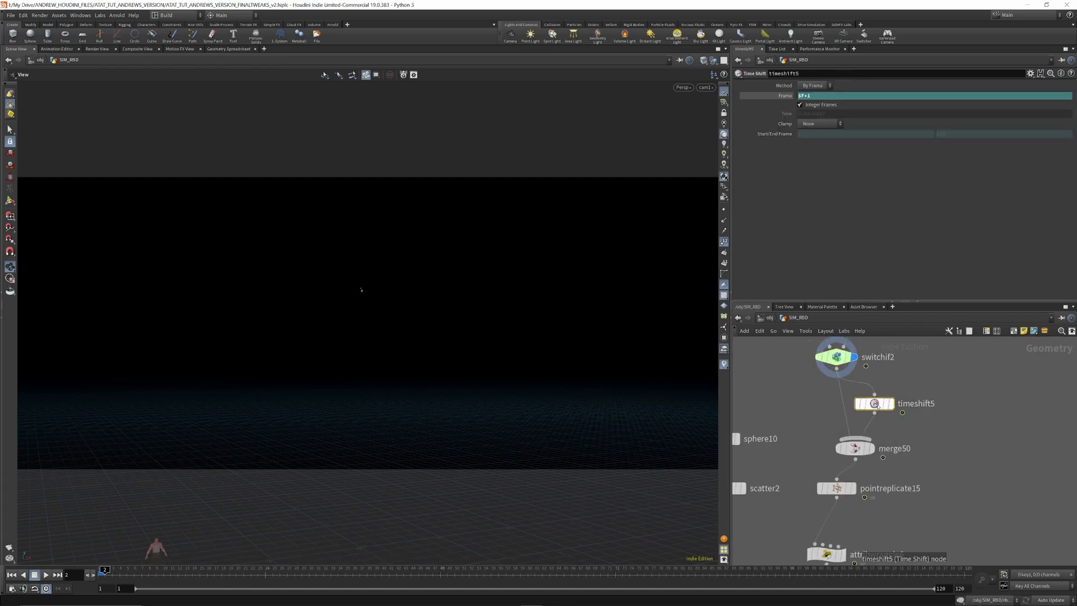
mouse_move(891, 409)
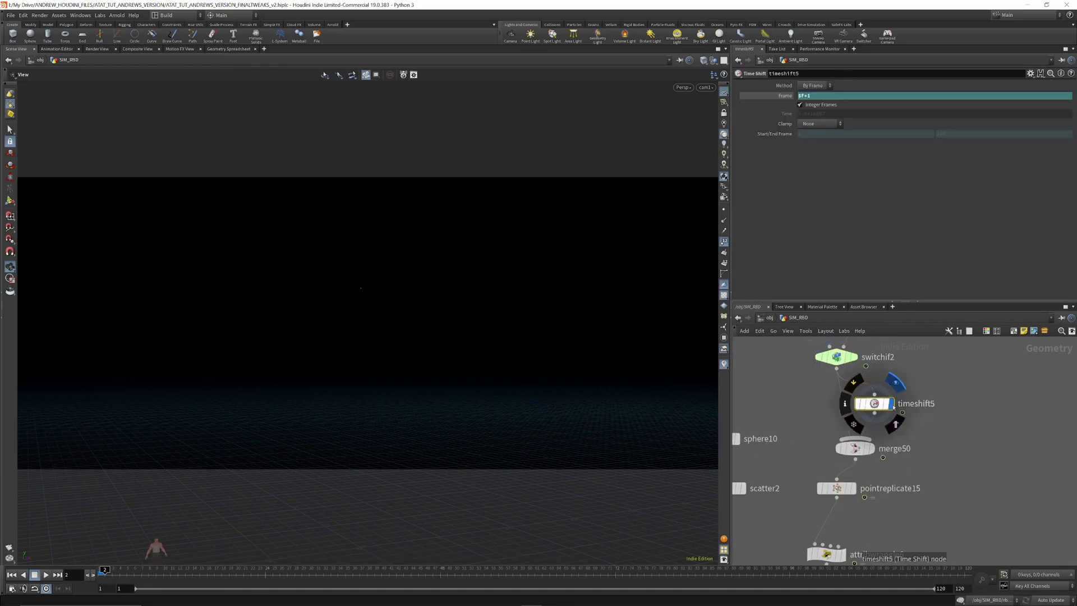
click(891, 403)
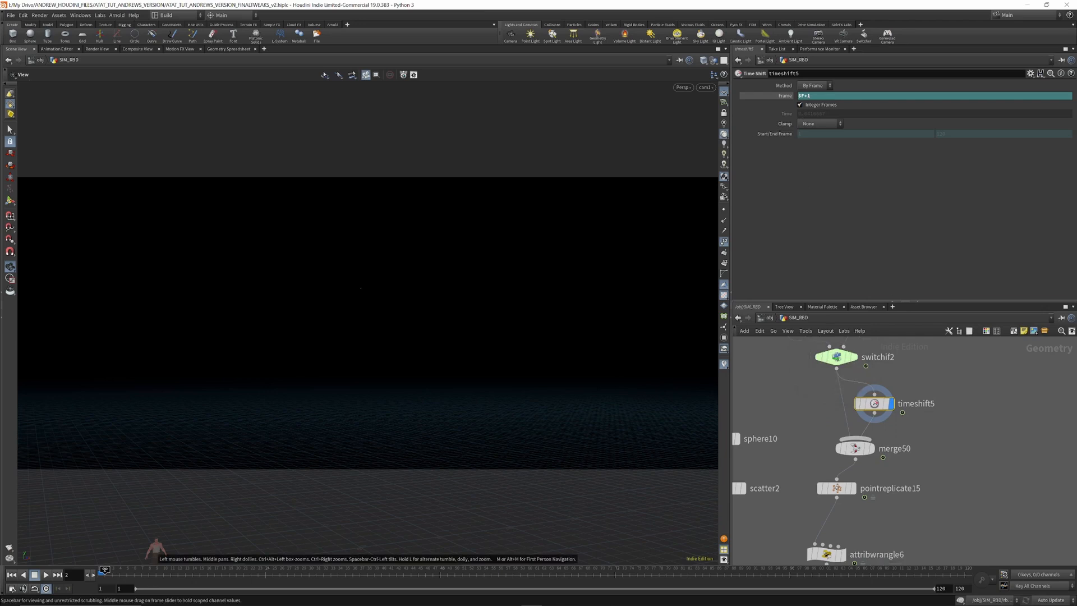
click(99, 573)
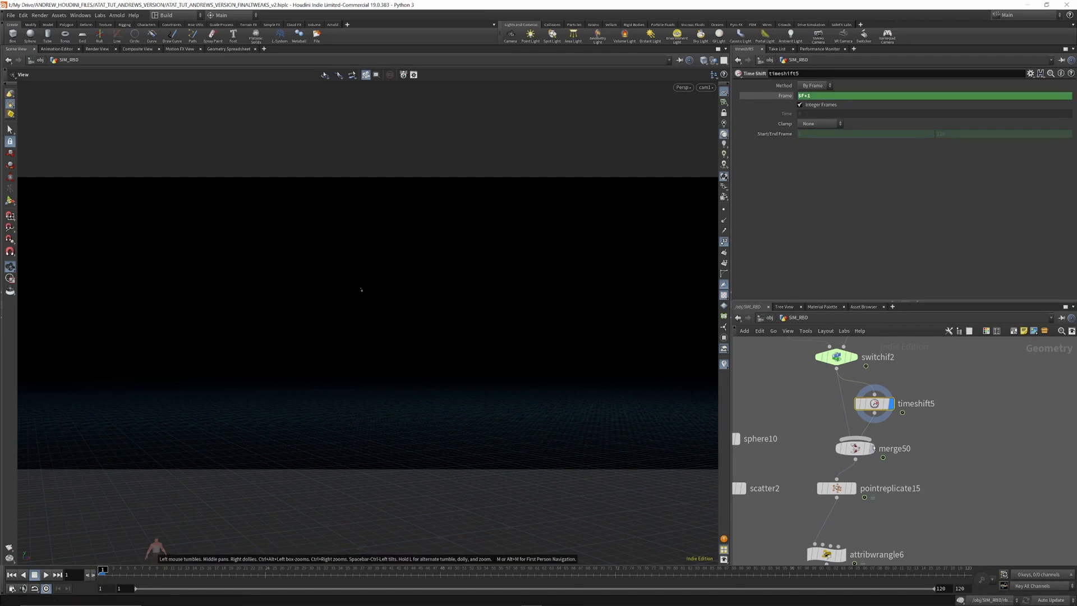
Step: Display merge50 and then pointreplicate15 to examine the merged points and their replication settings on frame 2
click(855, 448)
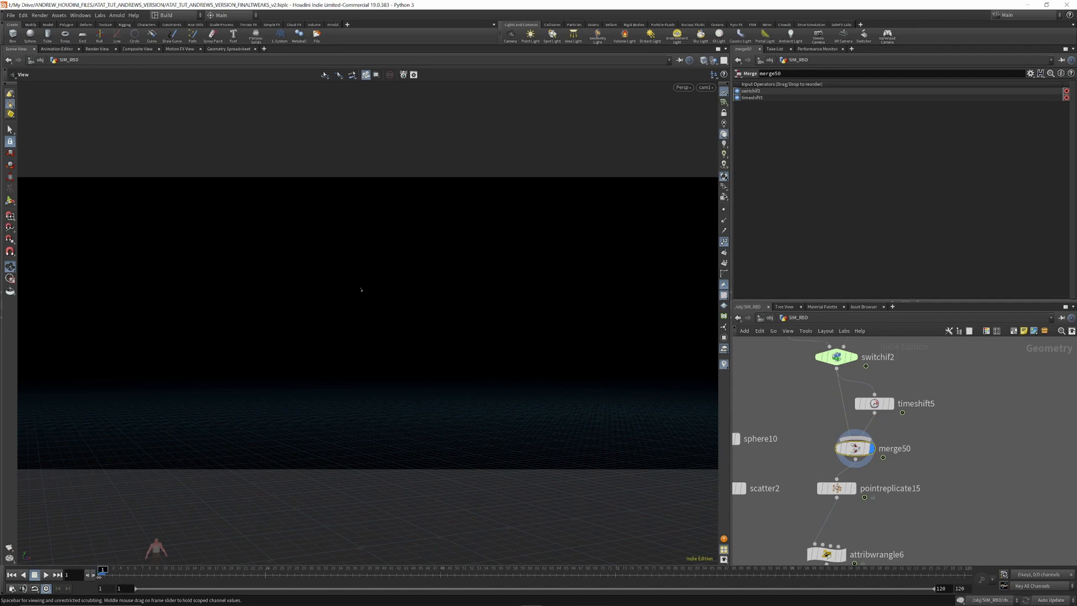
scroll(898, 389, down, 3)
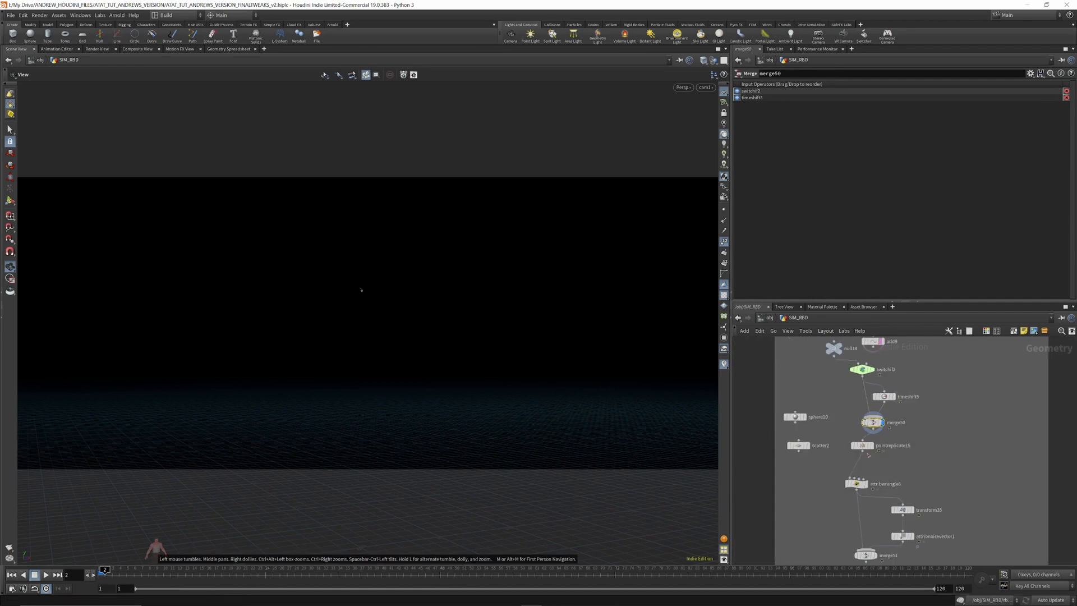
scroll(868, 461, up, 4)
click(858, 429)
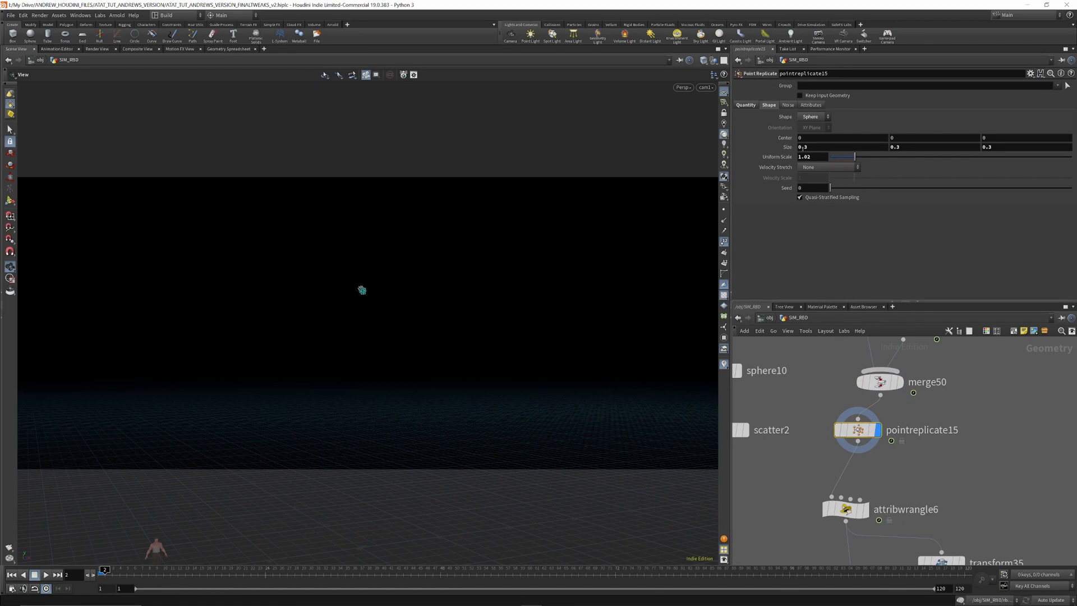
Step: Try the Box shape for pointreplicate15 and restore the Sphere shape
click(812, 118)
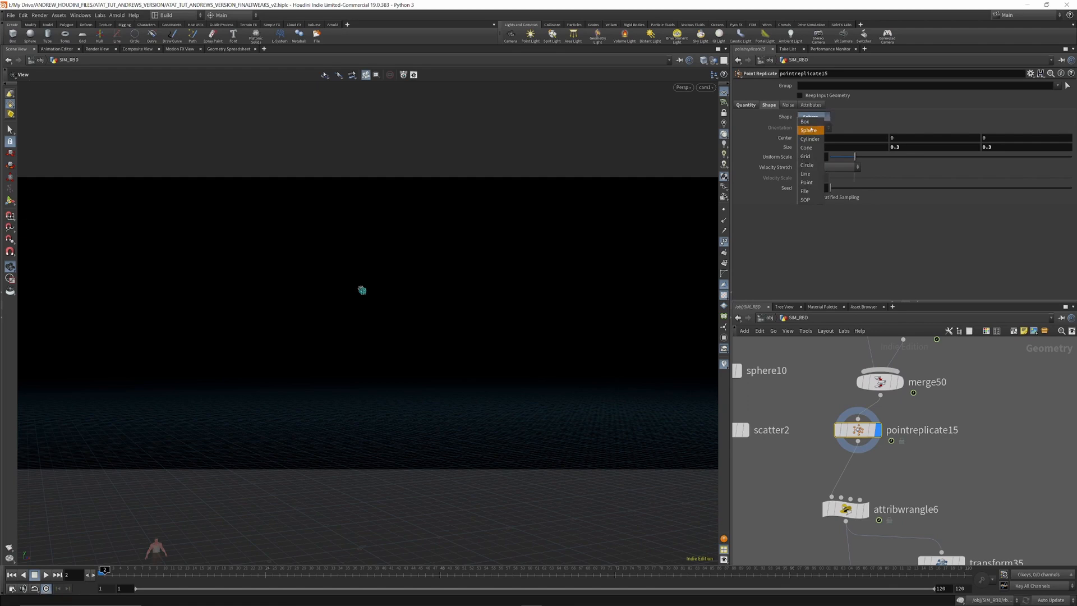
click(806, 121)
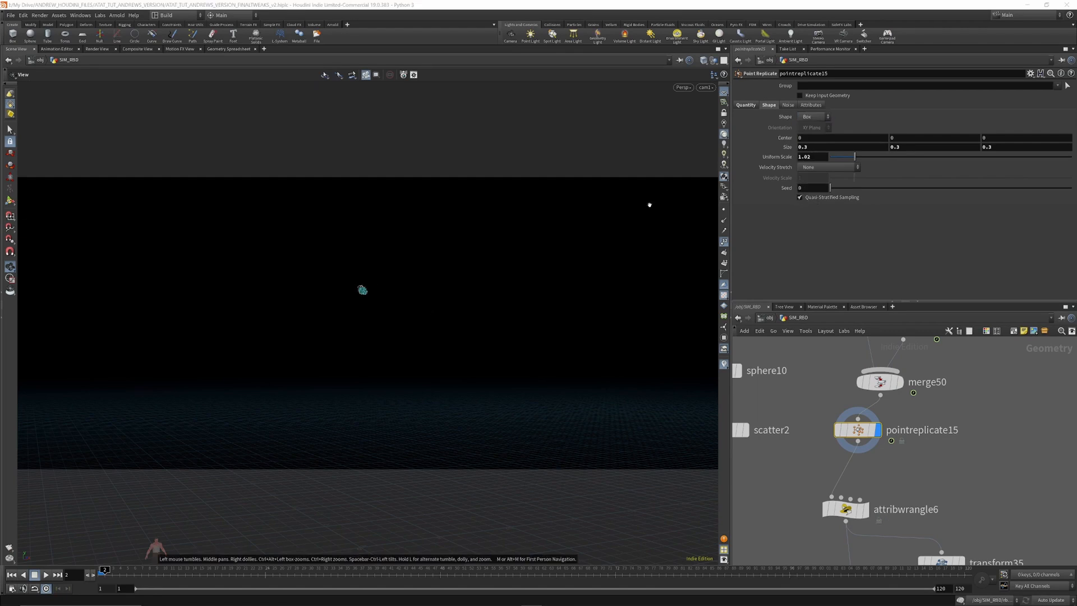
click(813, 116)
click(809, 126)
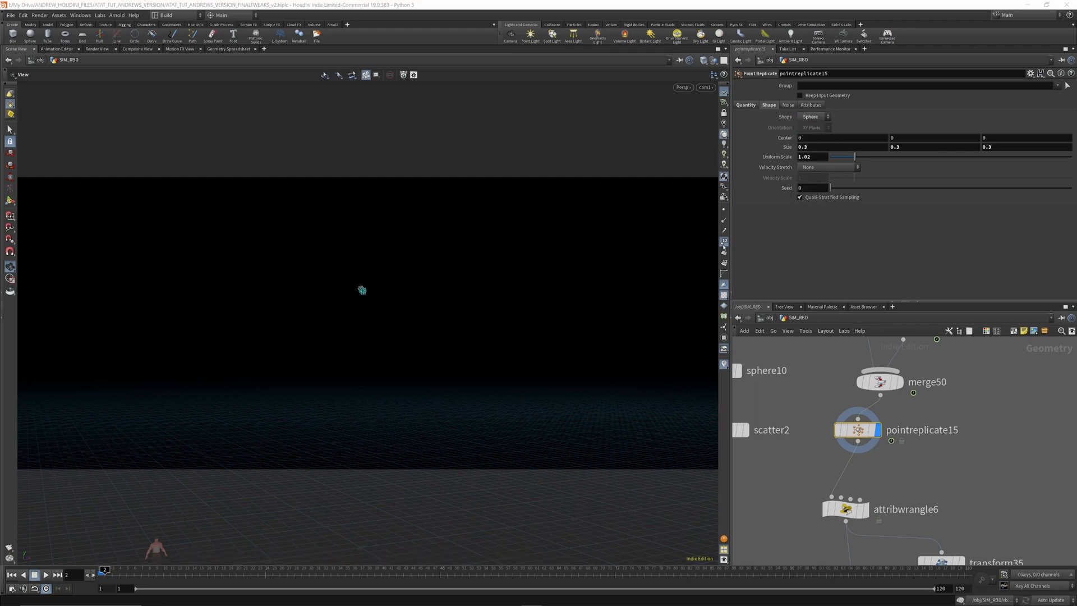
Step: Review attribwrangle6's id expression, inspect the replicated points with point numbers shown, and look through cam1
scroll(877, 397, down, 3)
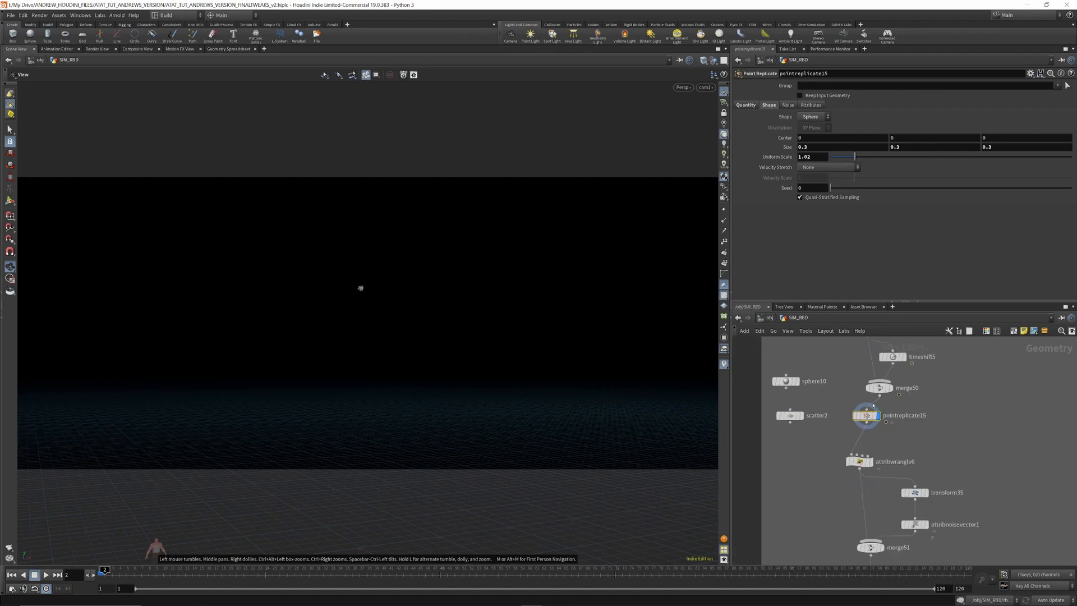
scroll(878, 462, up, 3)
click(845, 464)
mouse_move(846, 463)
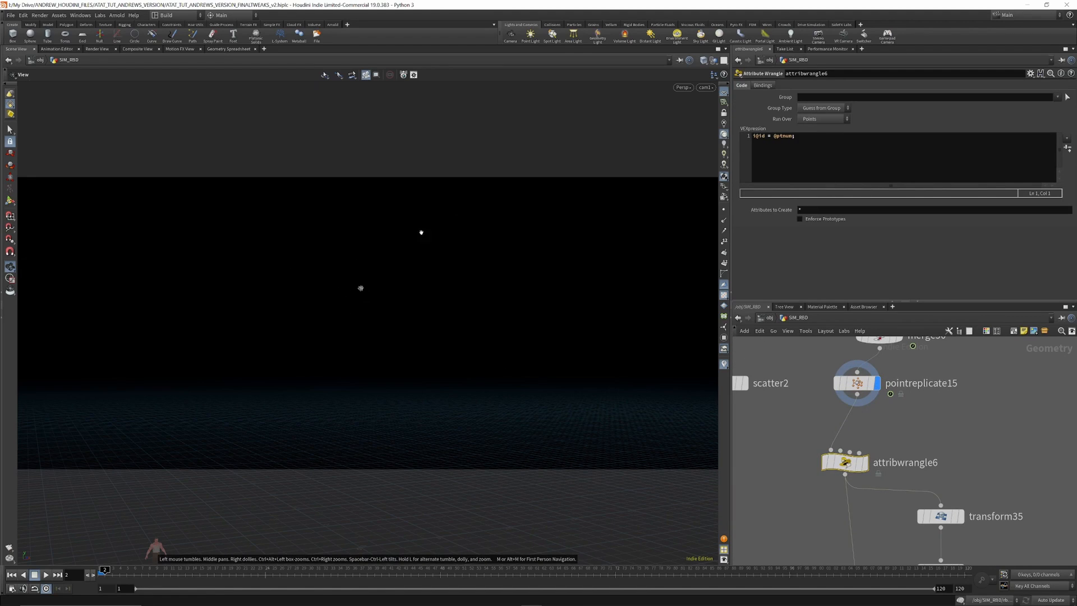
scroll(361, 289, up, 3)
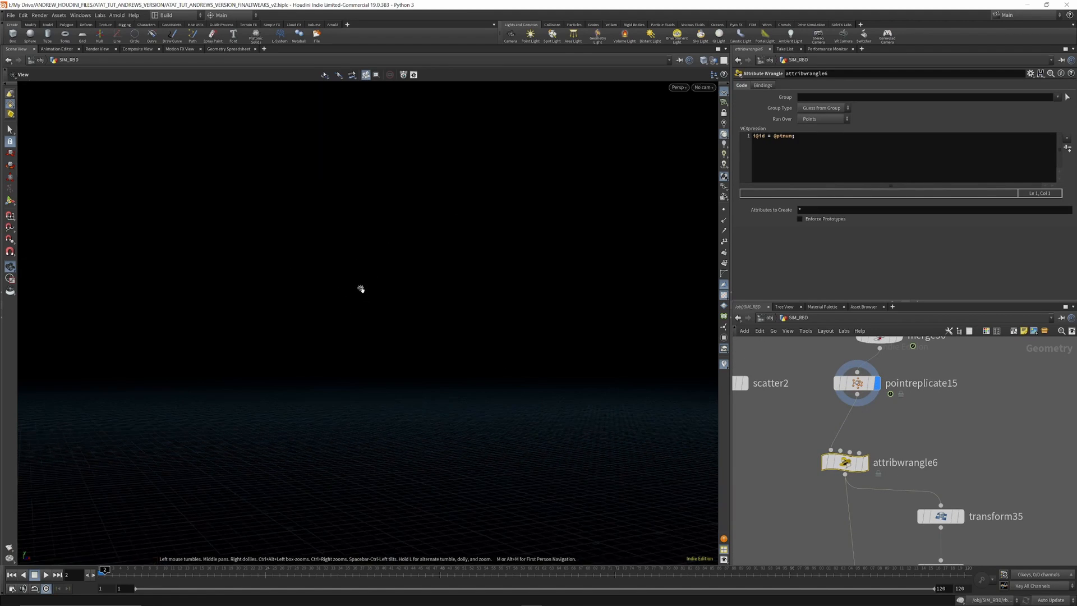
click(724, 241)
click(704, 87)
click(708, 122)
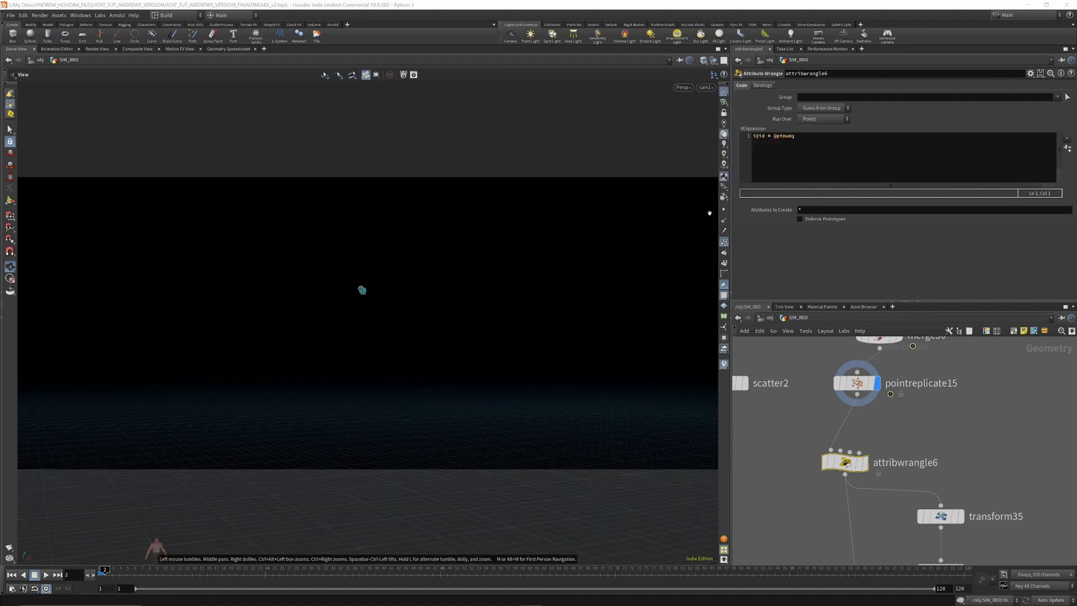
Step: Display transform35, set its uniform scale to 10, and cut the node from between attribwrangle6 and attribnoisevector1
scroll(886, 408, down, 3)
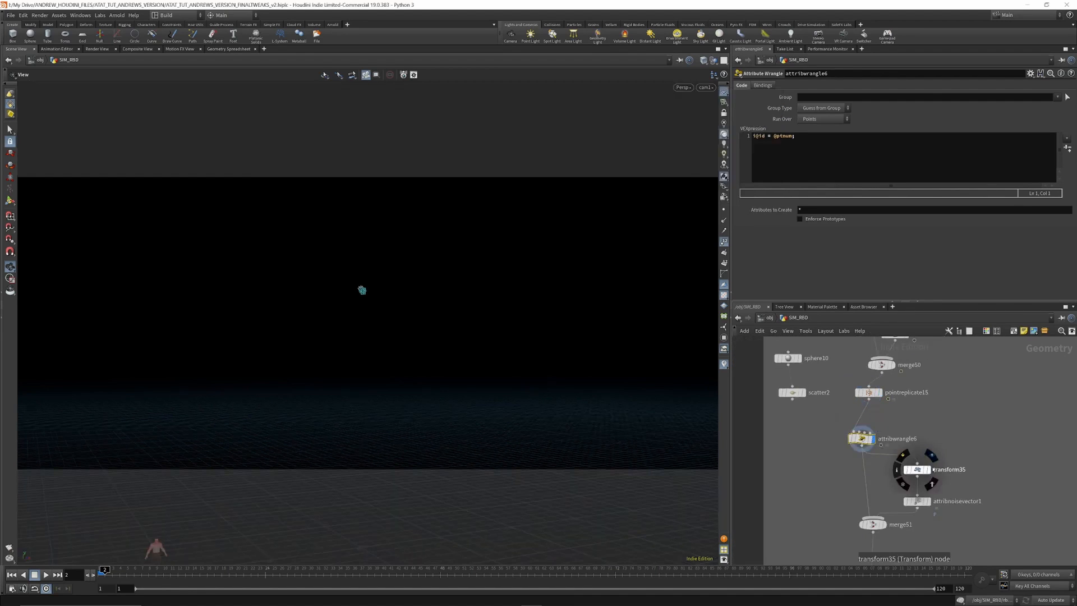
click(931, 471)
click(920, 470)
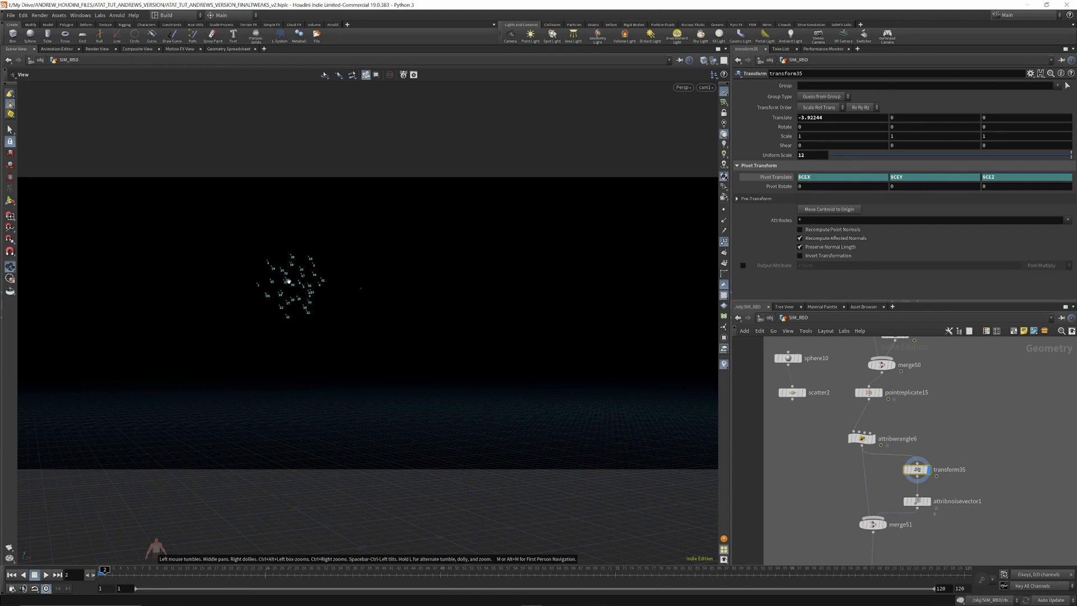
drag(966, 155, 1066, 242)
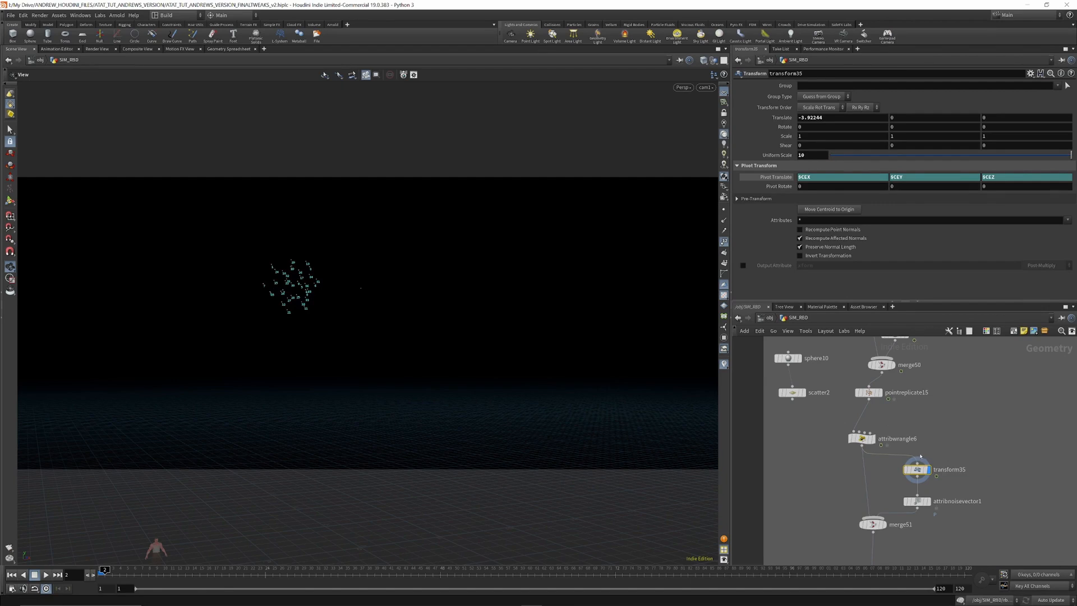
key(ctrl+x)
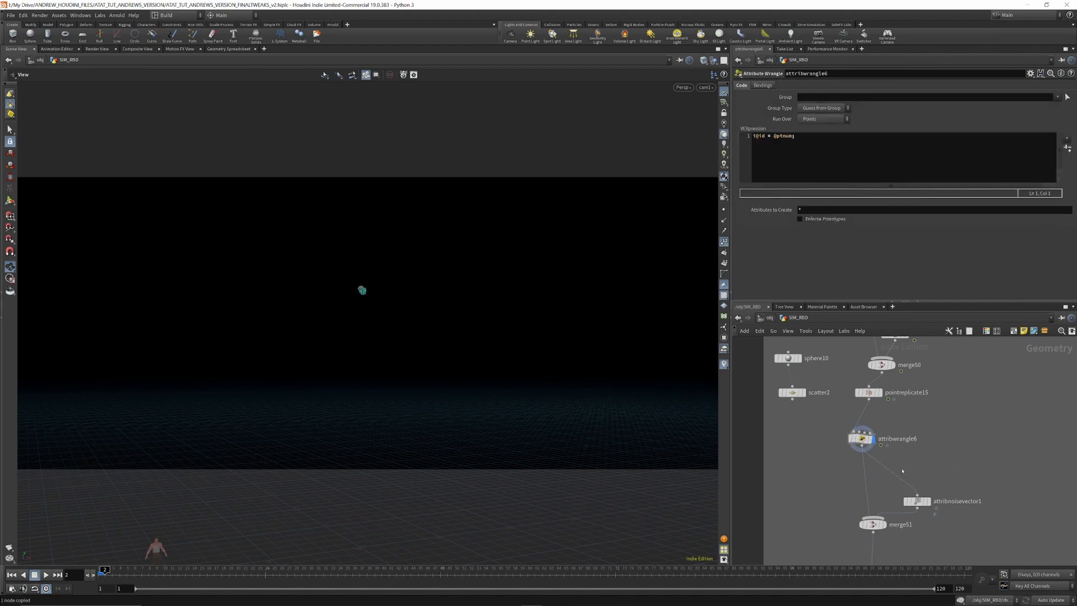
Step: Undo the cut of transform35 so it sits between attribwrangle6 and attribnoisevector1 again
key(ctrl+z)
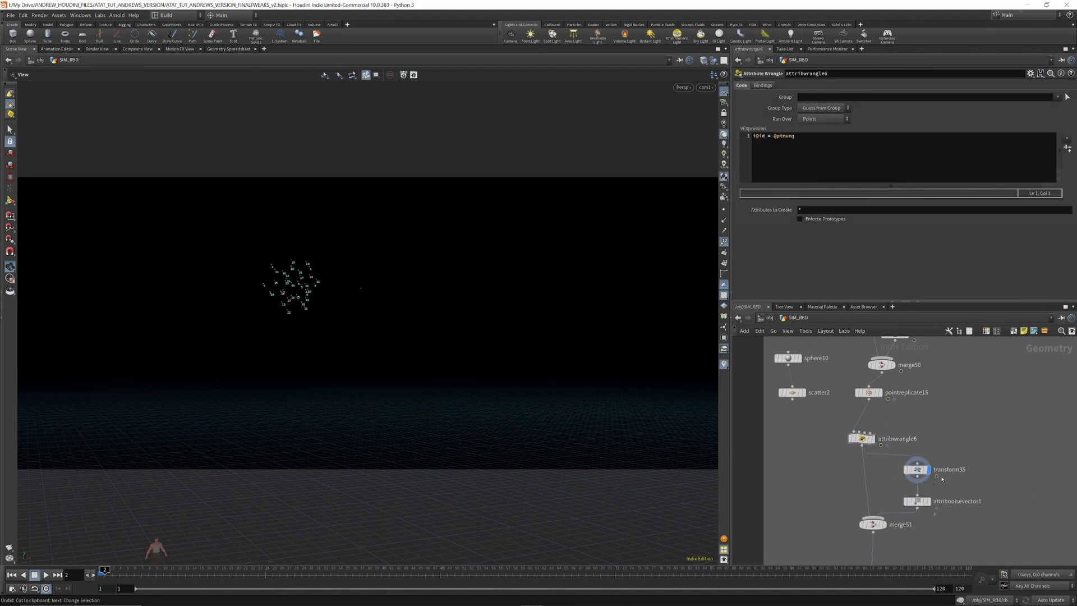
Step: Add a Transform node fed by attribwrangle6, display it, and try a uniform scale of about 1.48
key(Tab)
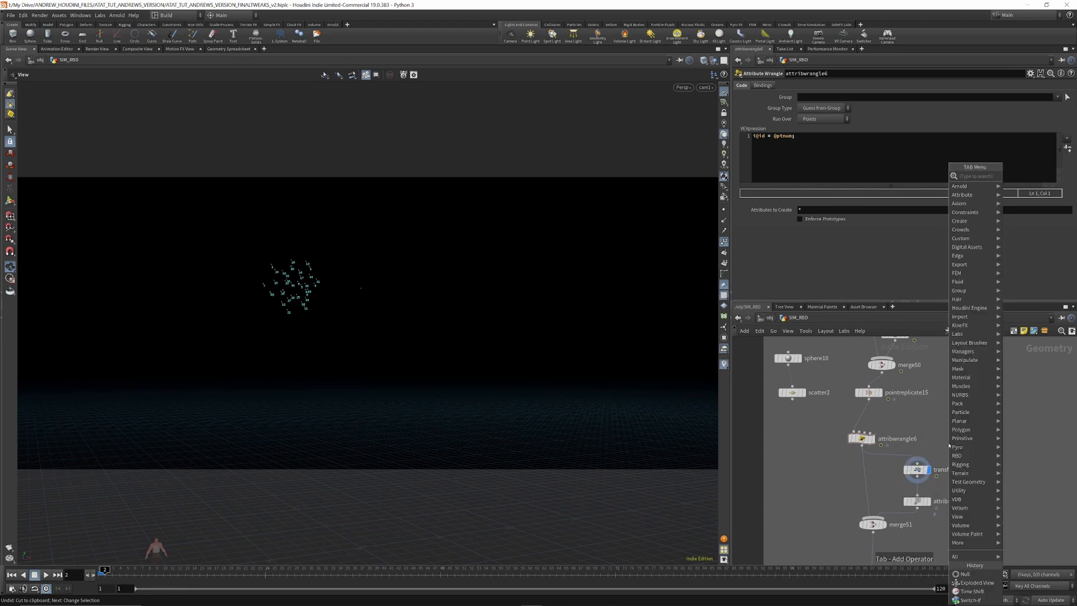
text(trans)
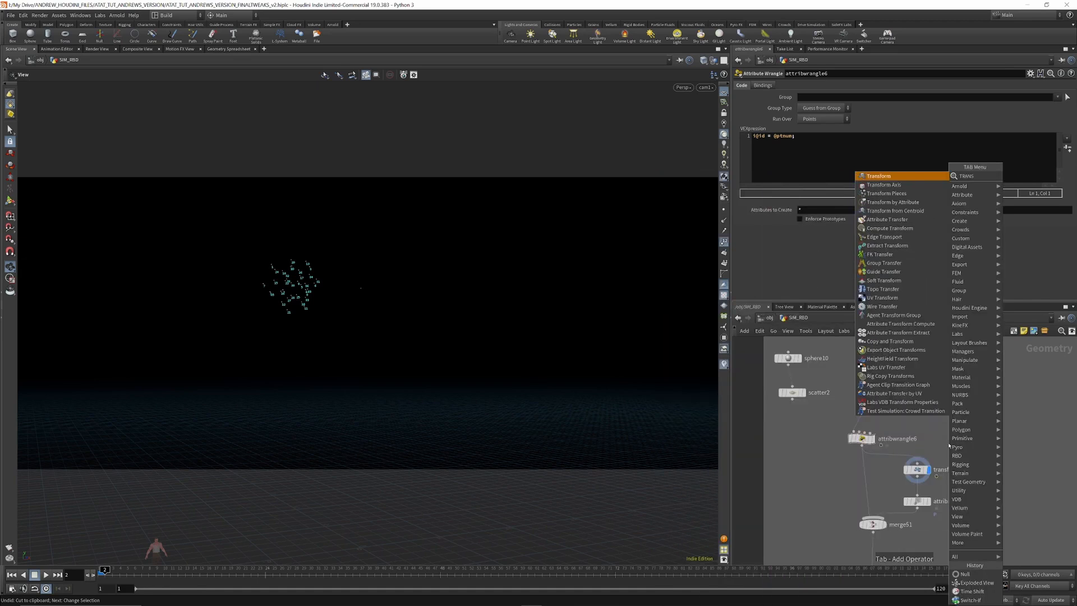
click(879, 175)
click(1009, 442)
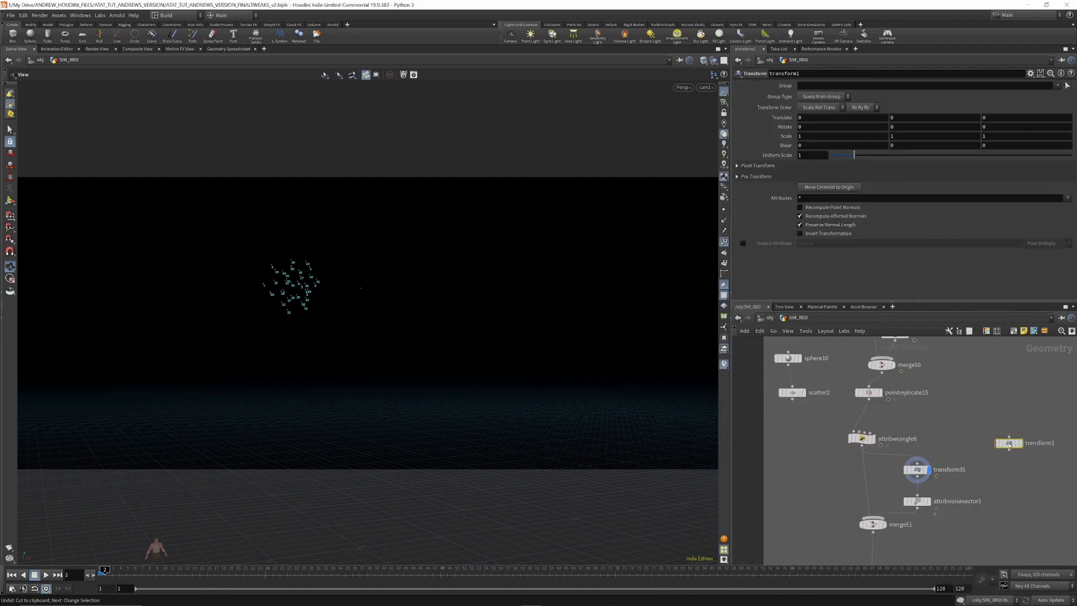
click(1009, 437)
click(862, 445)
click(1020, 443)
mouse_move(854, 155)
mouse_down()
mouse_move(890, 167)
mouse_move(851, 175)
mouse_move(867, 168)
mouse_up()
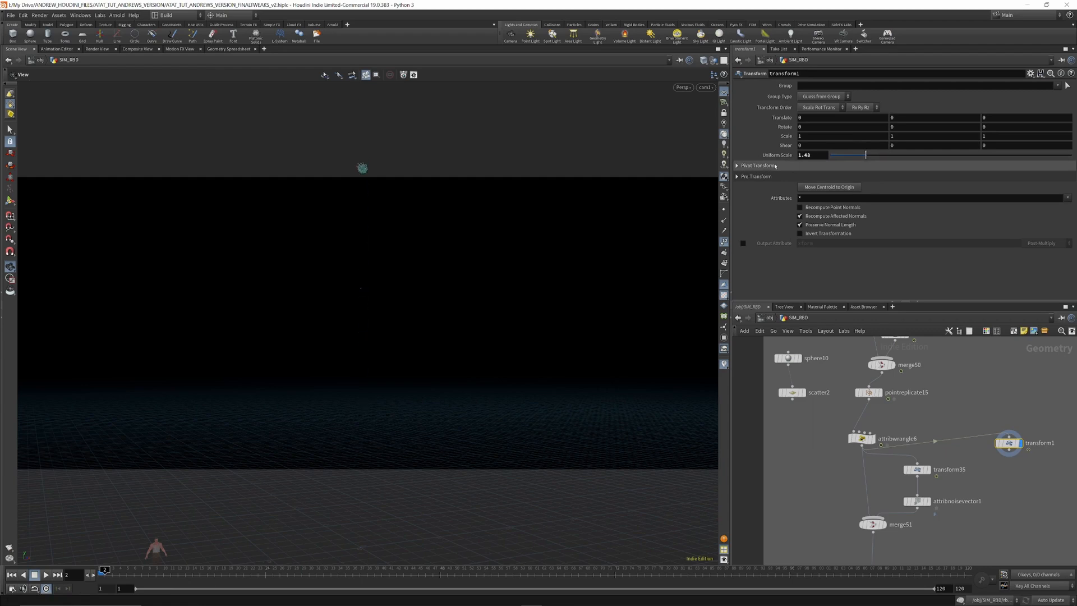
Step: Apply the center_pivot_transform preset to the new Transform node and set its uniform scale to 10
click(738, 166)
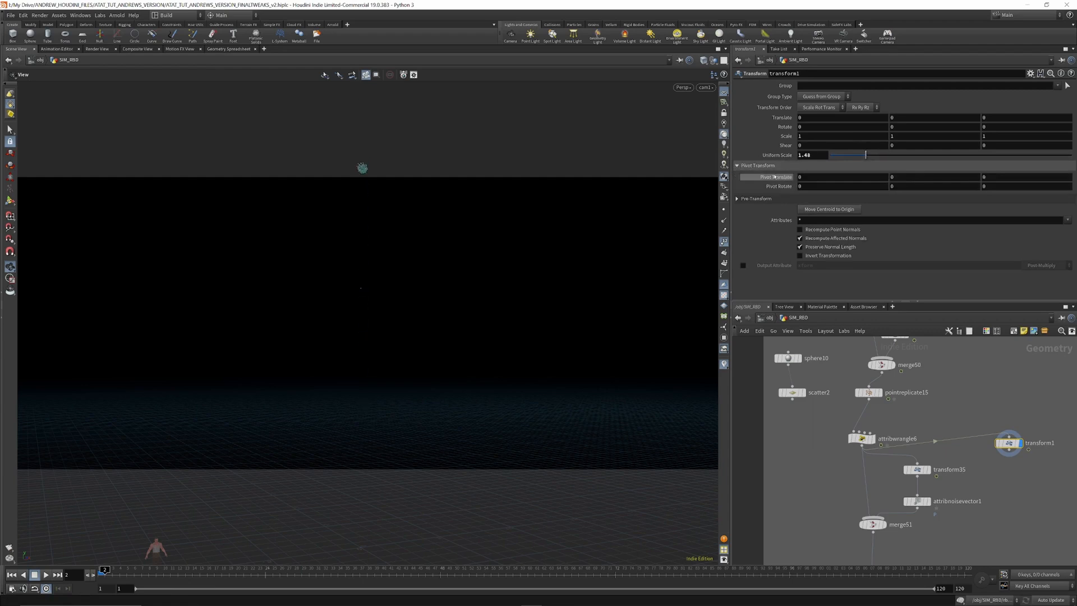
click(1031, 73)
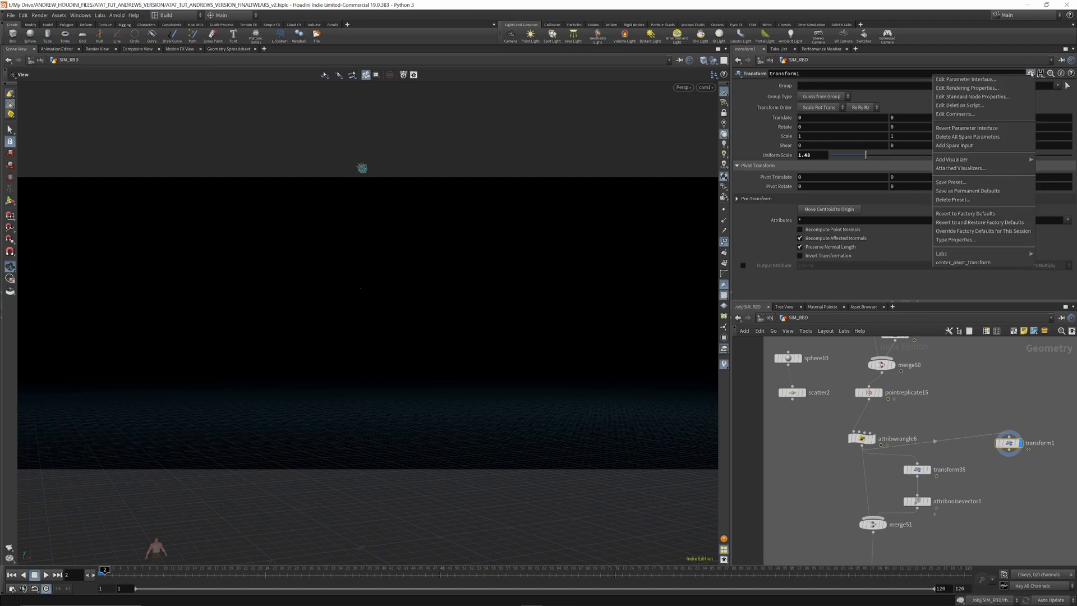
click(960, 262)
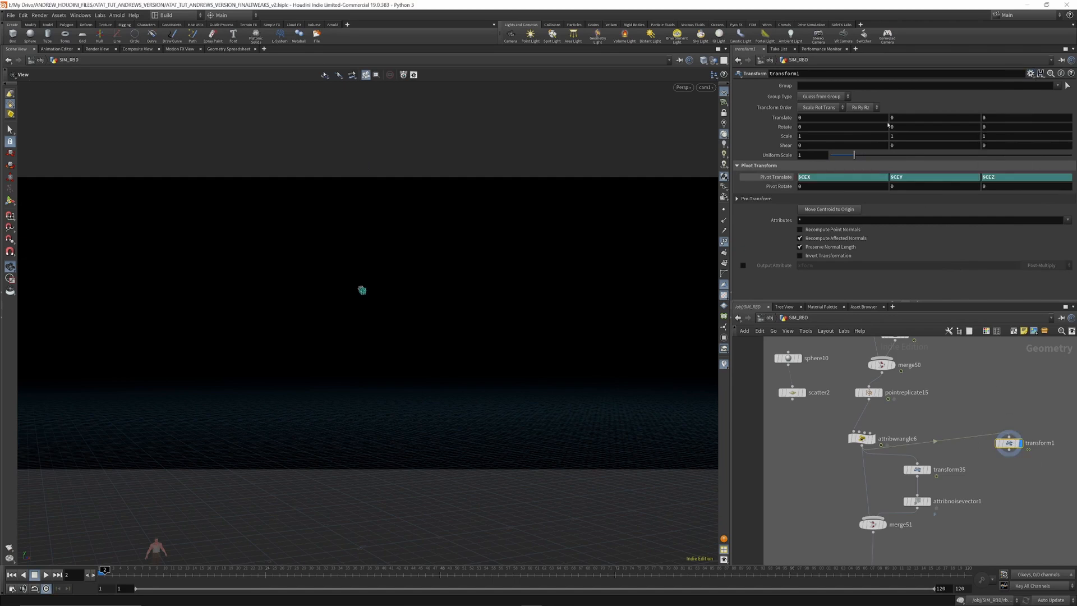
drag(854, 155, 1071, 155)
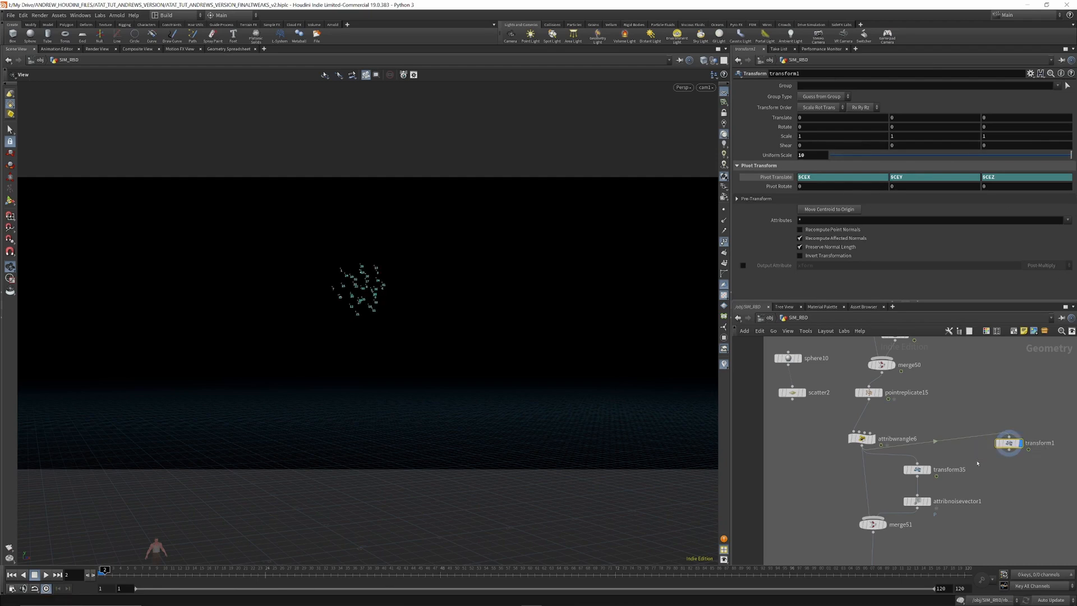
Step: Delete the test Transform node and display transform35
key(Delete)
click(930, 457)
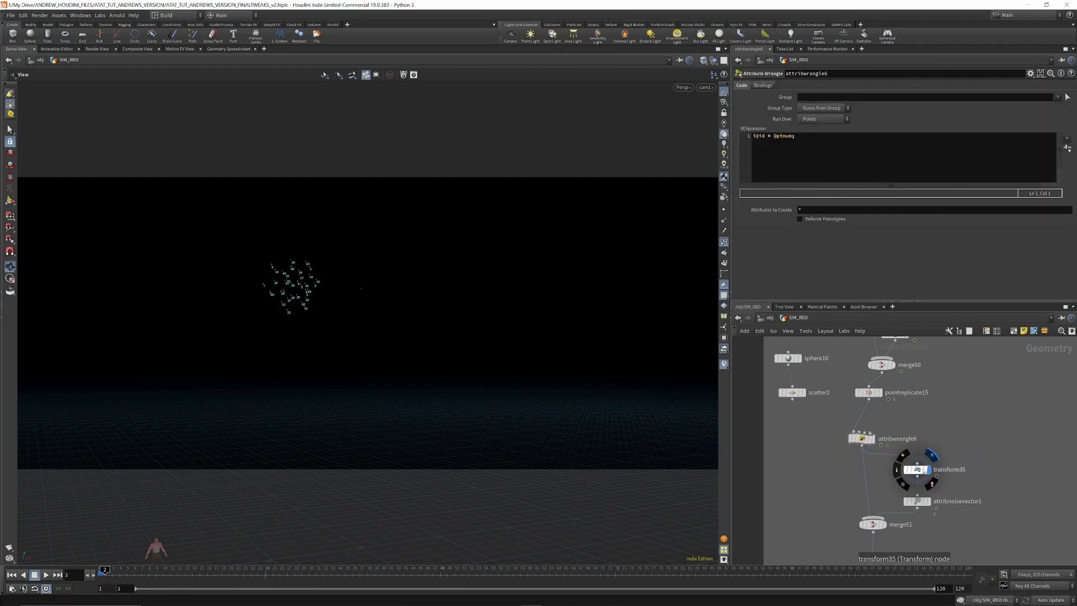
click(921, 472)
Step: Display attribnoisevector1 and review its noise value, pattern and animation settings
click(922, 501)
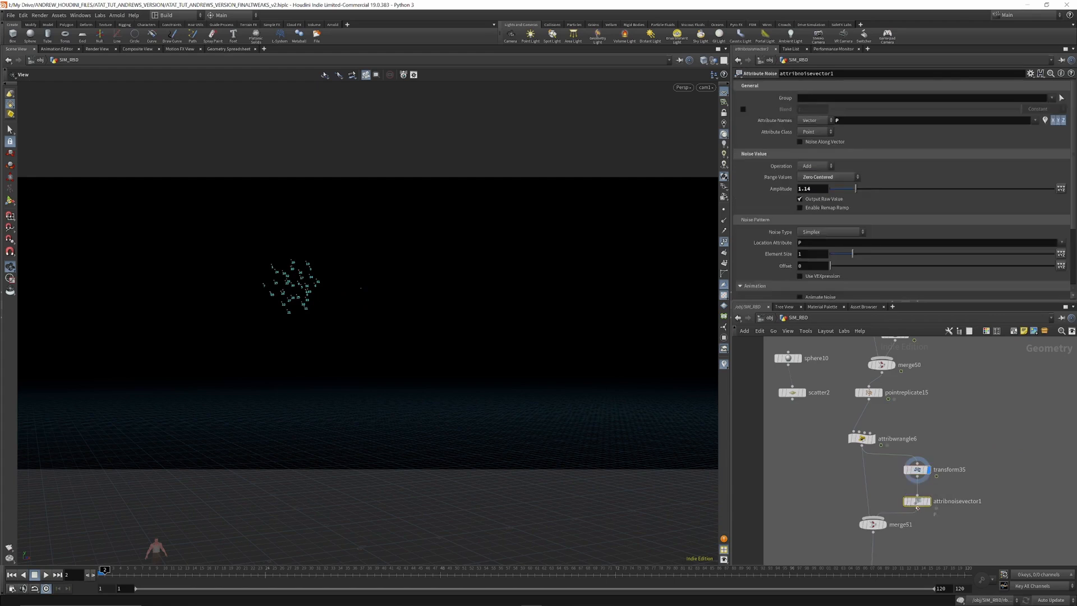
click(932, 486)
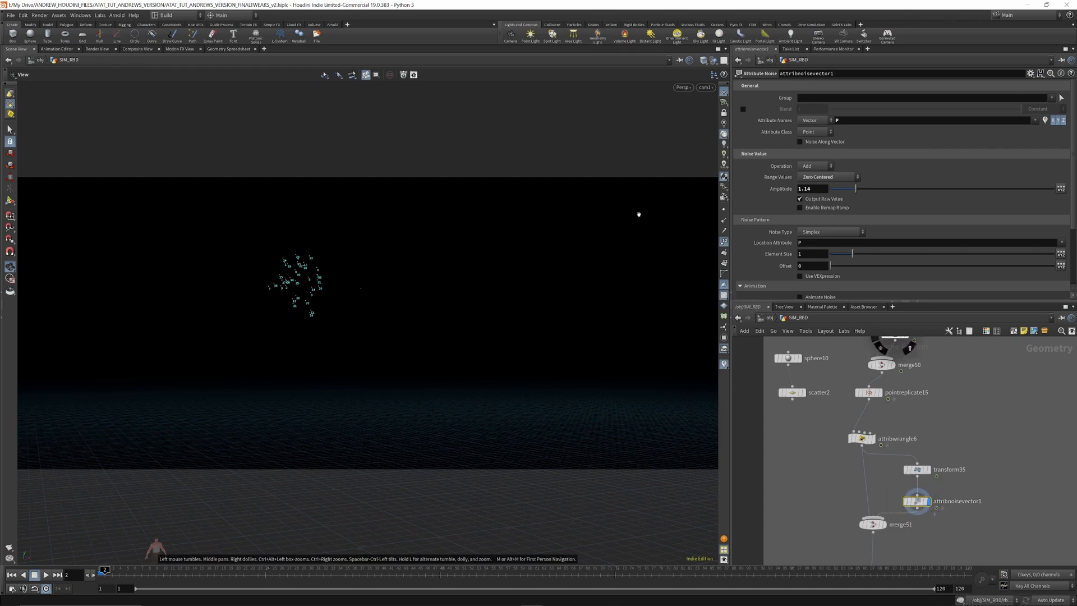
scroll(797, 202, down, 4)
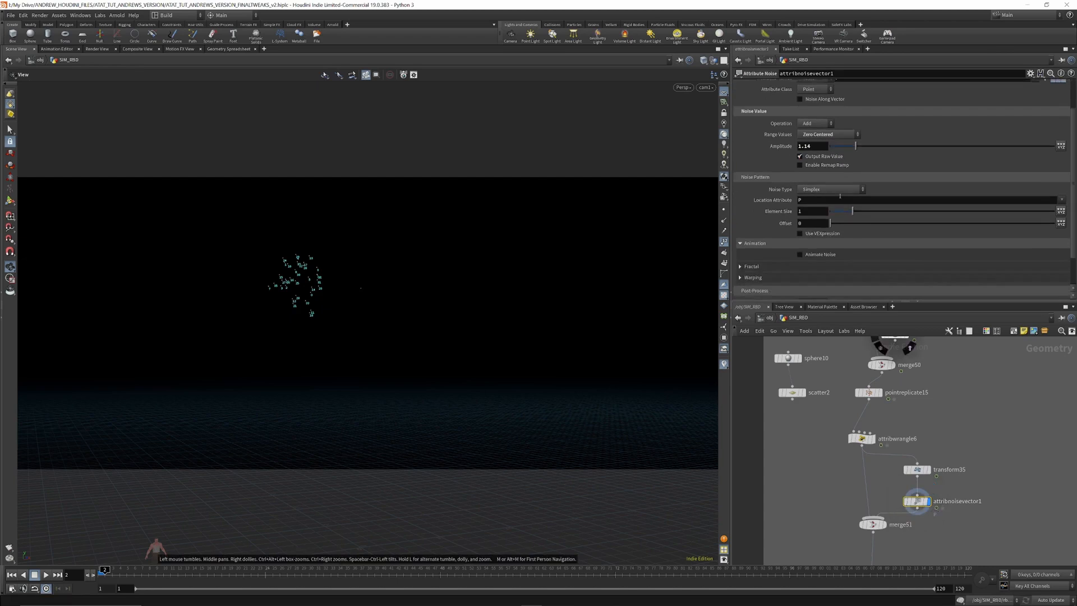
scroll(831, 192, up, 2)
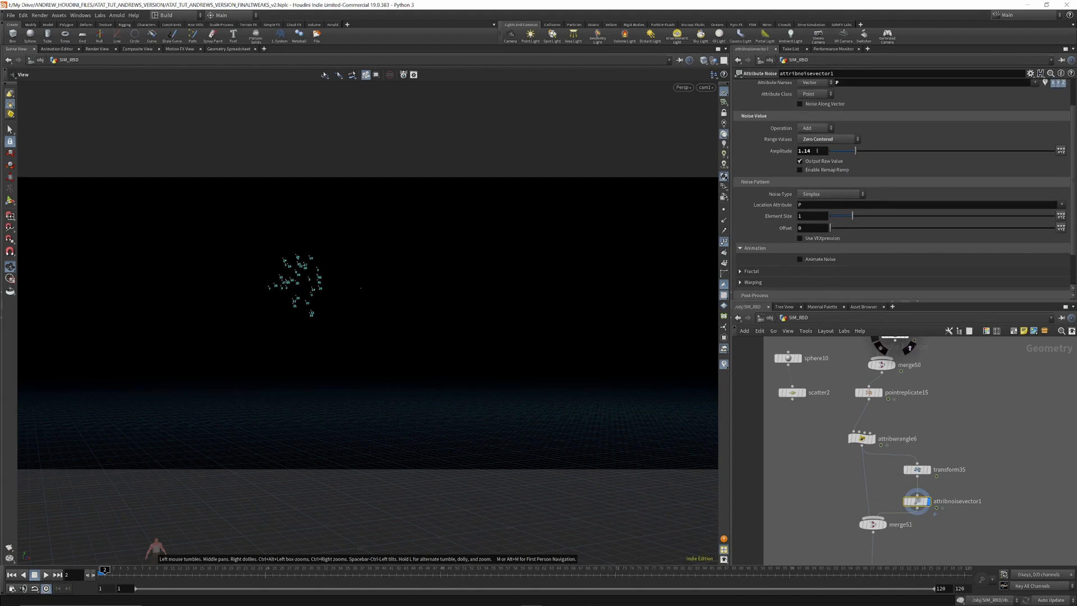
Step: Display merge51 to examine the combined point sets, and add10 to examine the lines built by the id attribute
click(870, 525)
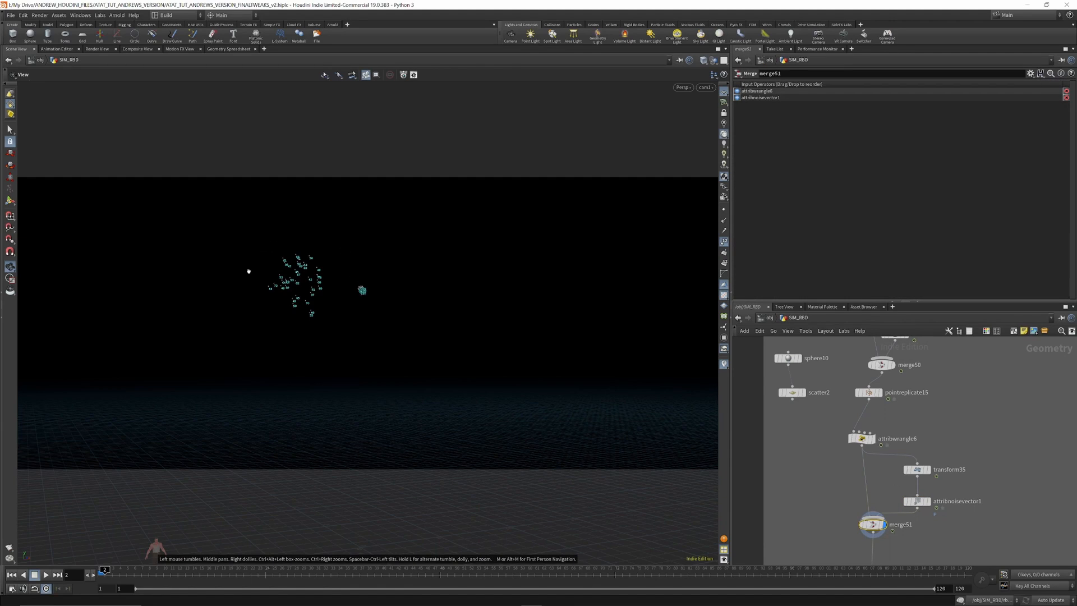
scroll(880, 415, down, 3)
scroll(876, 509, up, 3)
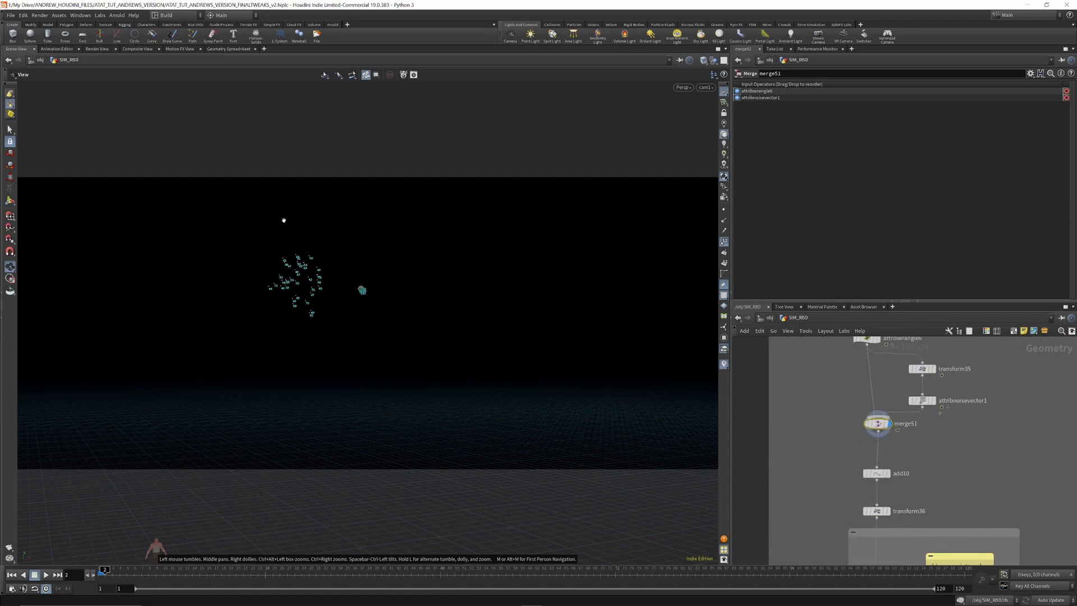
click(875, 474)
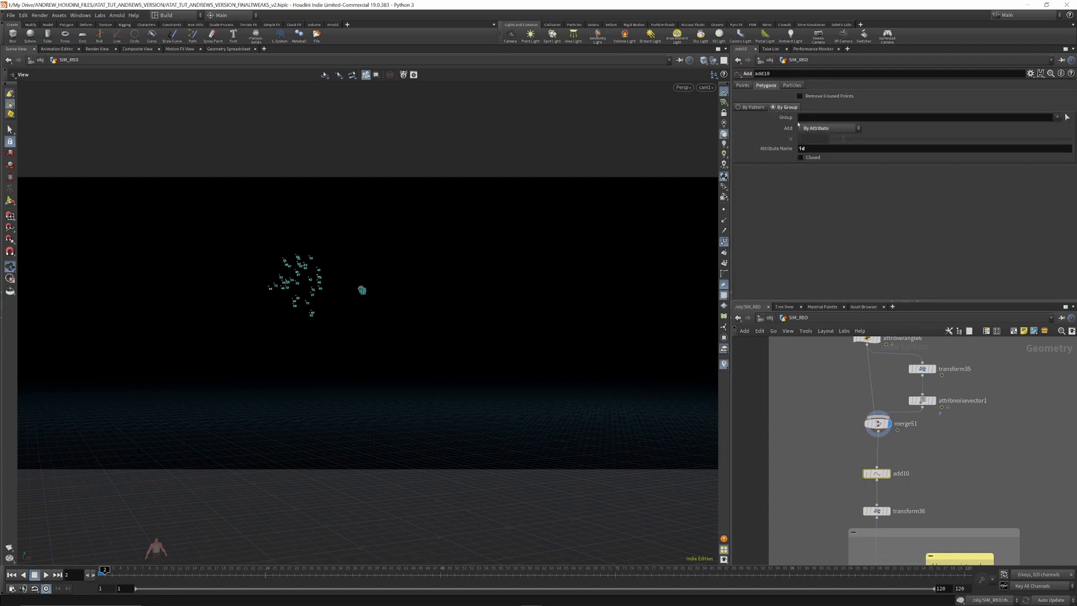
click(888, 474)
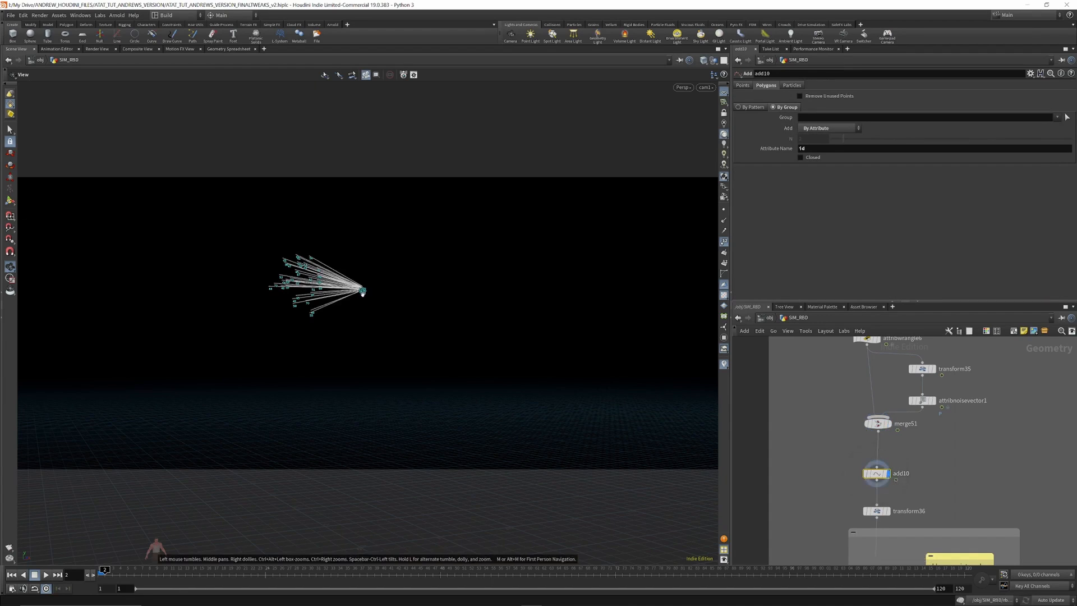
Step: Display transform36 and review its translate, scale and pivot settings
scroll(849, 400, down, 4)
scroll(898, 471, up, 4)
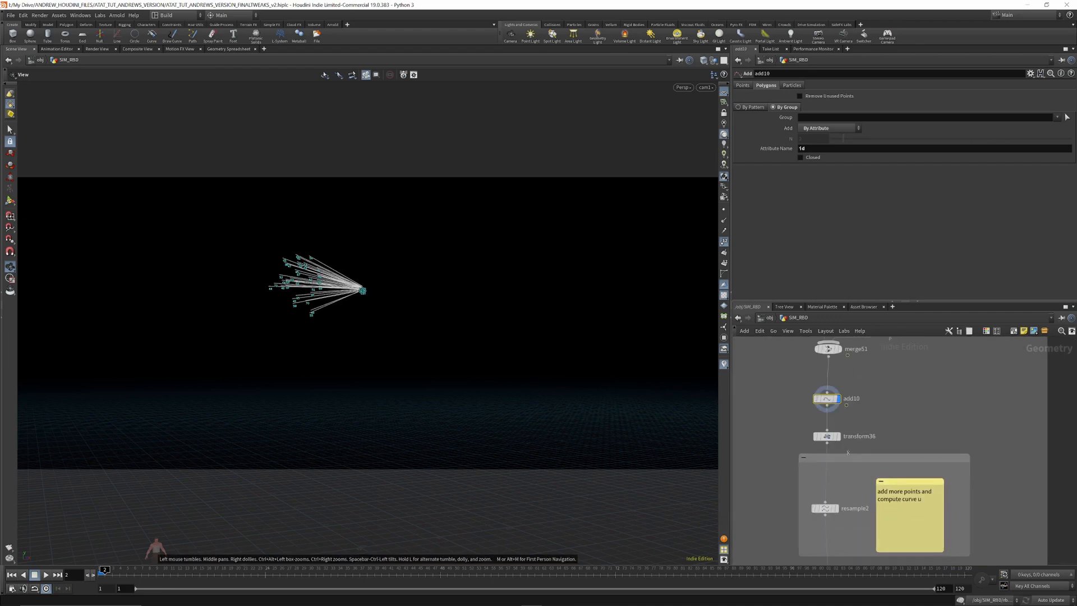
click(840, 439)
click(829, 436)
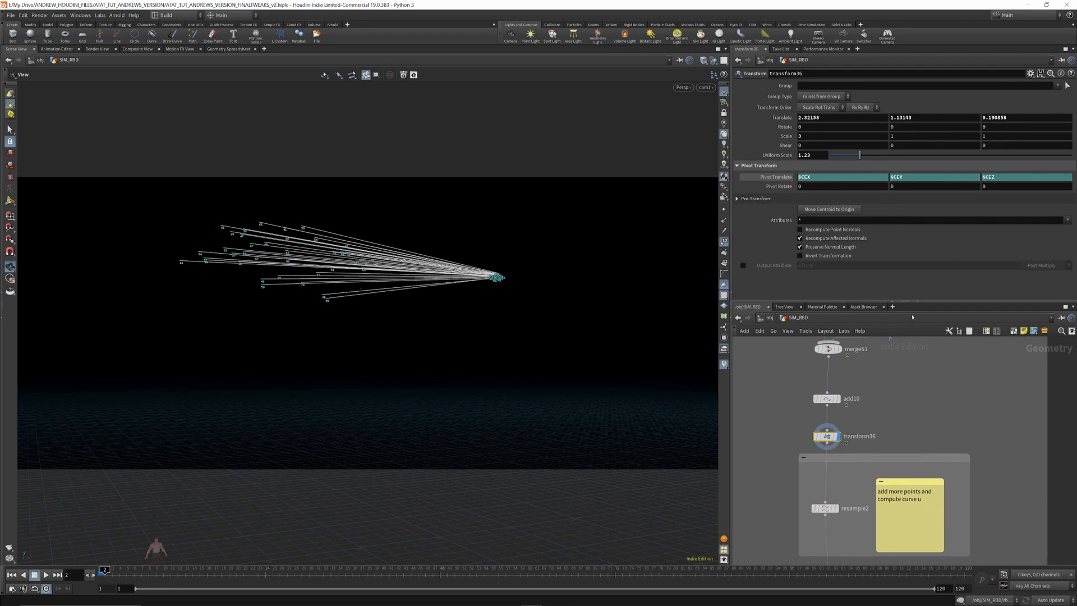
Step: Template filecache9 to show the static AT-AT as a wireframe reference around the lines, and inspect them from another angle
scroll(865, 401, down, 7)
scroll(973, 400, up, 6)
scroll(897, 418, up, 3)
click(906, 435)
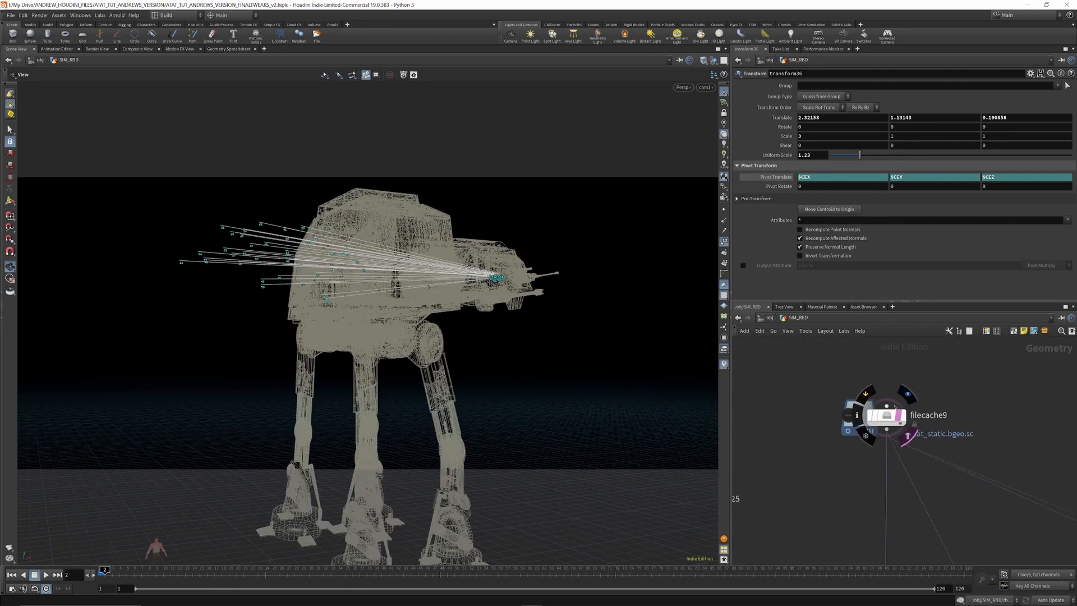
mouse_move(495, 266)
mouse_down()
mouse_move(448, 309)
mouse_move(431, 247)
mouse_move(489, 266)
mouse_up()
scroll(831, 450, down, 10)
scroll(830, 450, up, 10)
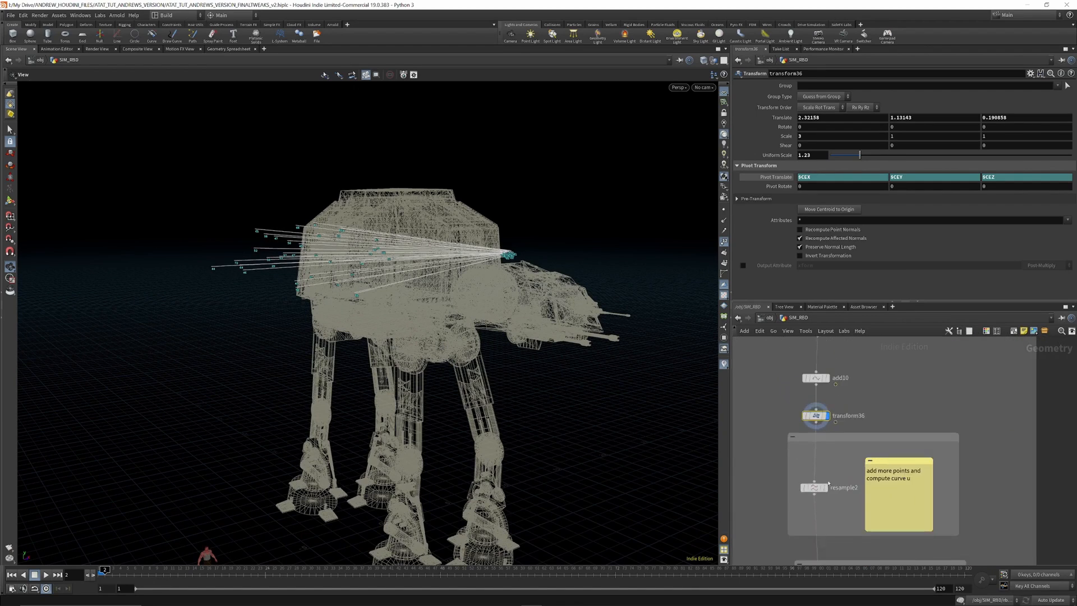
Step: Compare the lines before and after resampling by displaying resample2 and transform36, and review resample2's length and Curve U settings
click(825, 487)
click(814, 488)
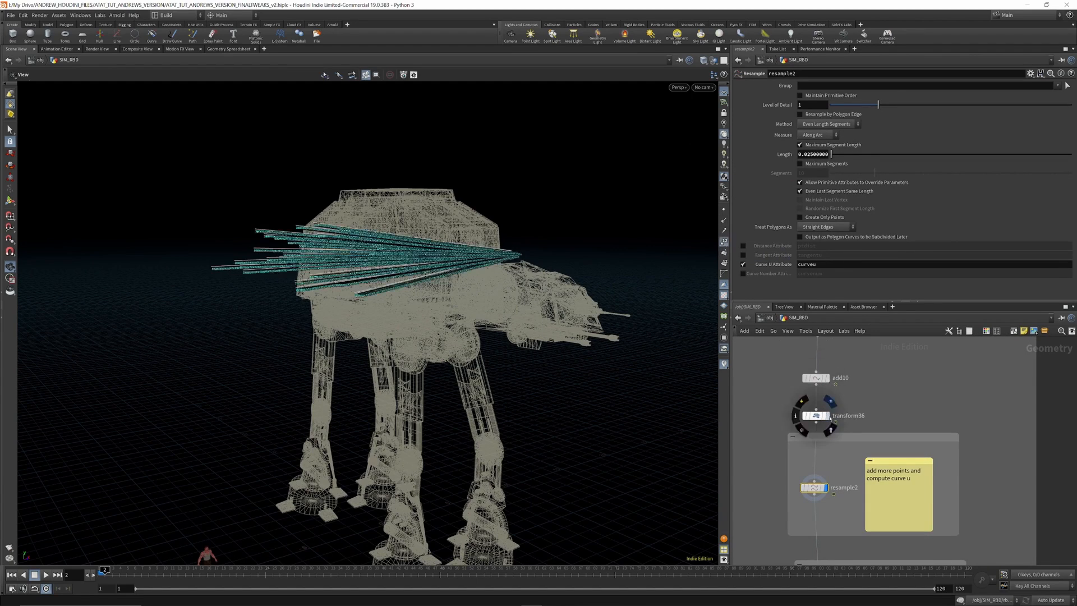
click(829, 416)
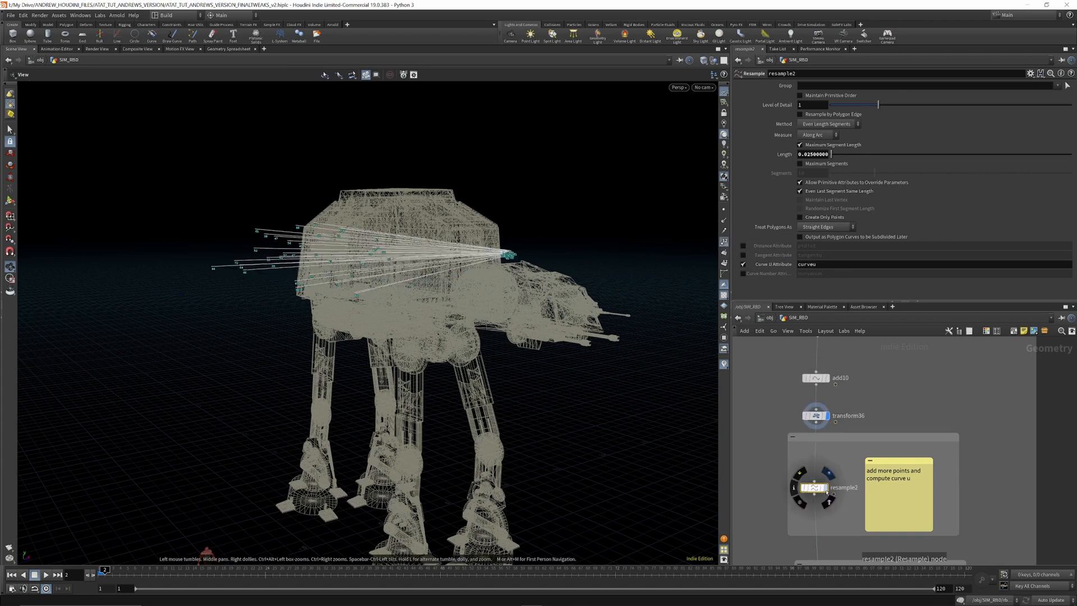
click(824, 487)
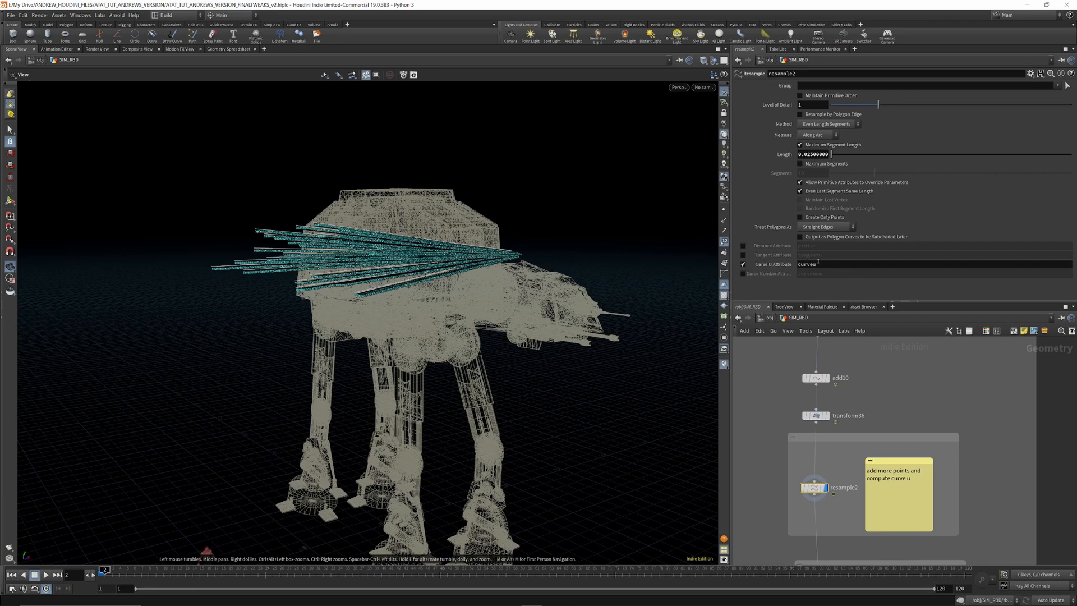
Step: Display polyframe1 and review its style and the attribute names for the normal and tangent
scroll(820, 390, down, 3)
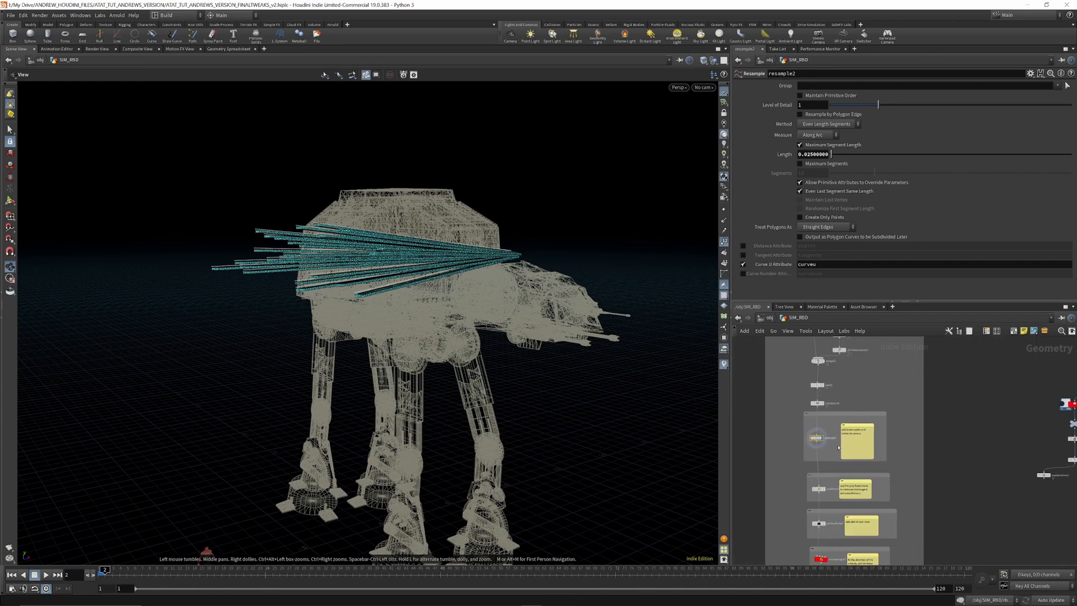
scroll(828, 506, up, 3)
scroll(825, 500, up, 3)
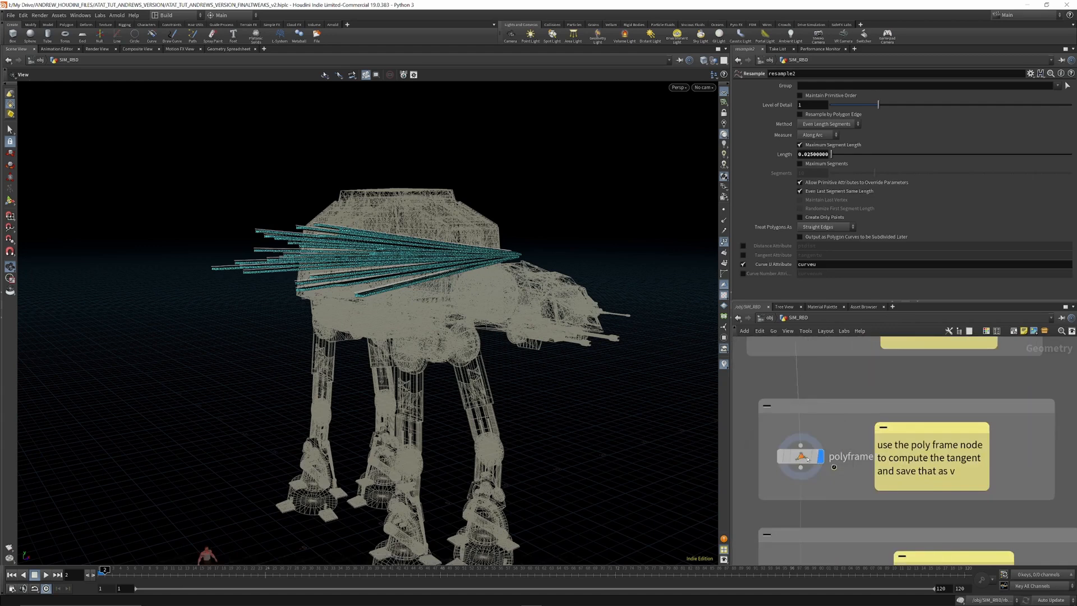
click(808, 459)
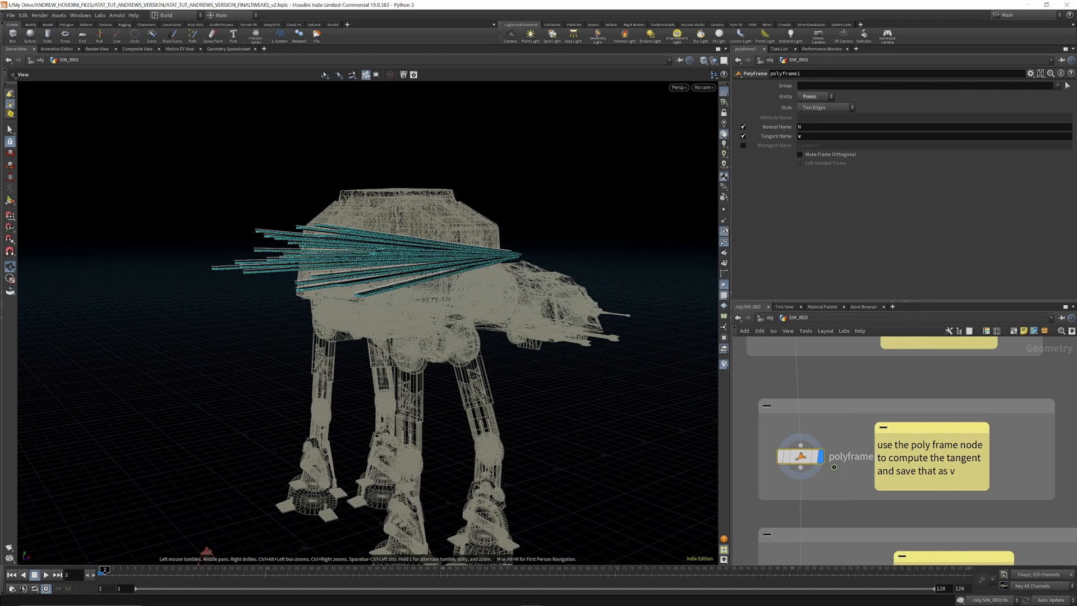
Step: Hide the point numbers and toggle the normals and point trails to inspect the direction of the polyframe1 curves
click(724, 243)
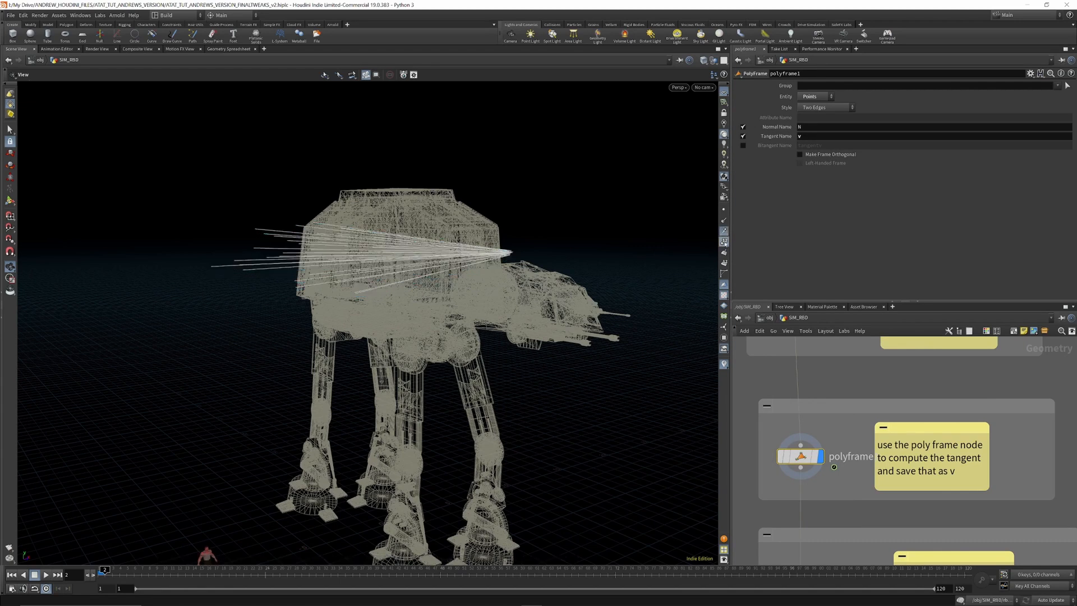
scroll(717, 239, up, 2)
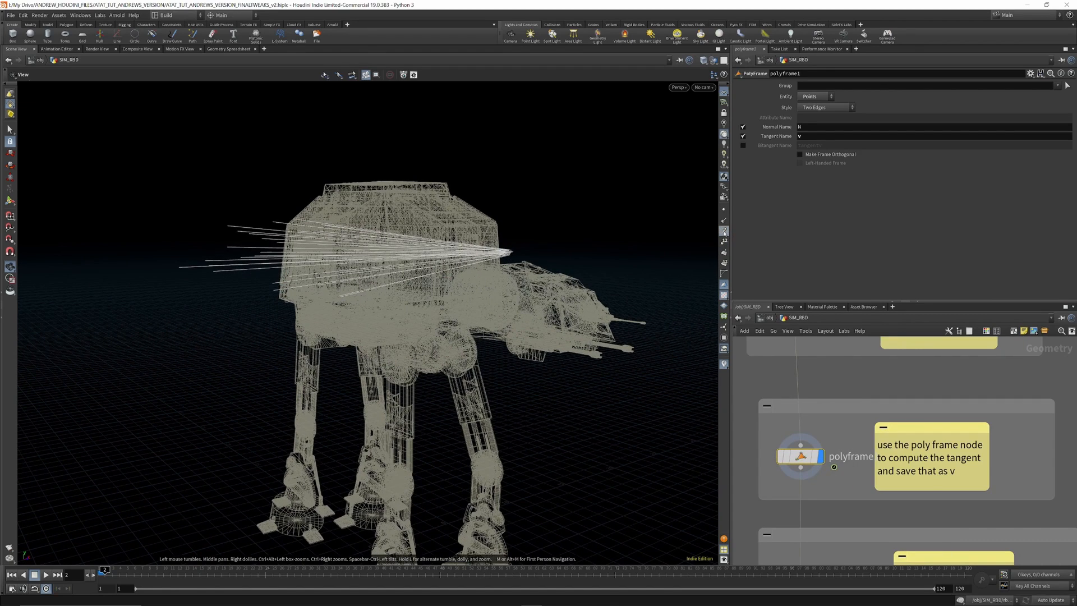
click(724, 222)
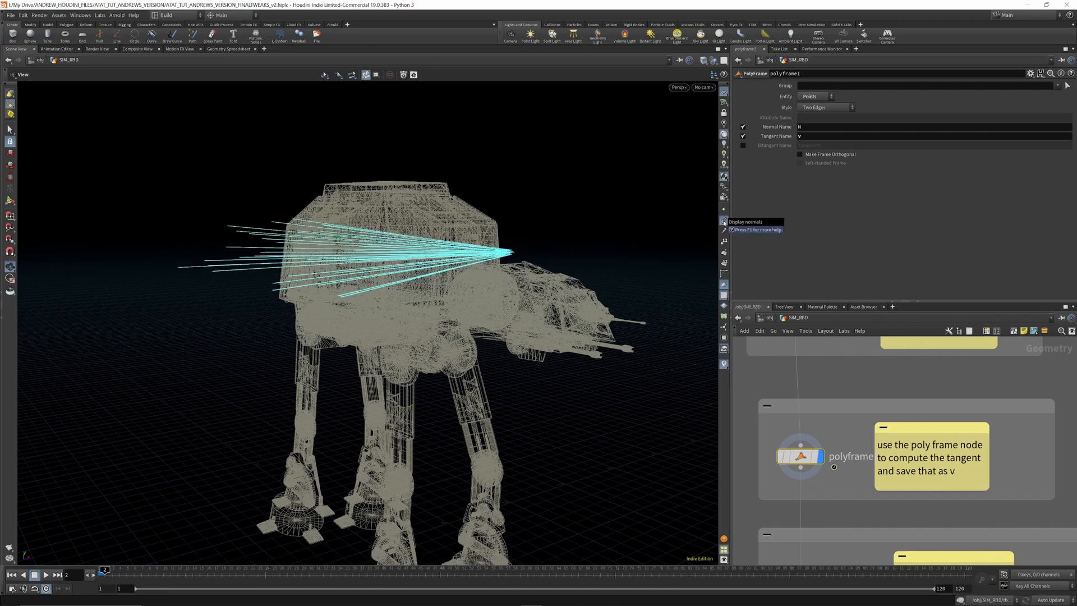
click(724, 222)
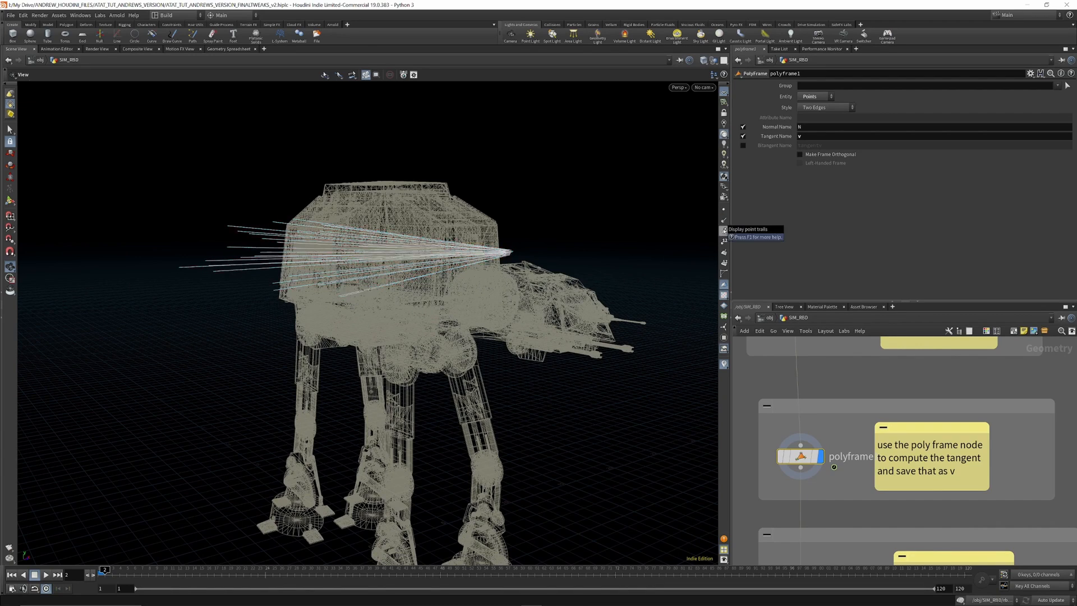
click(724, 231)
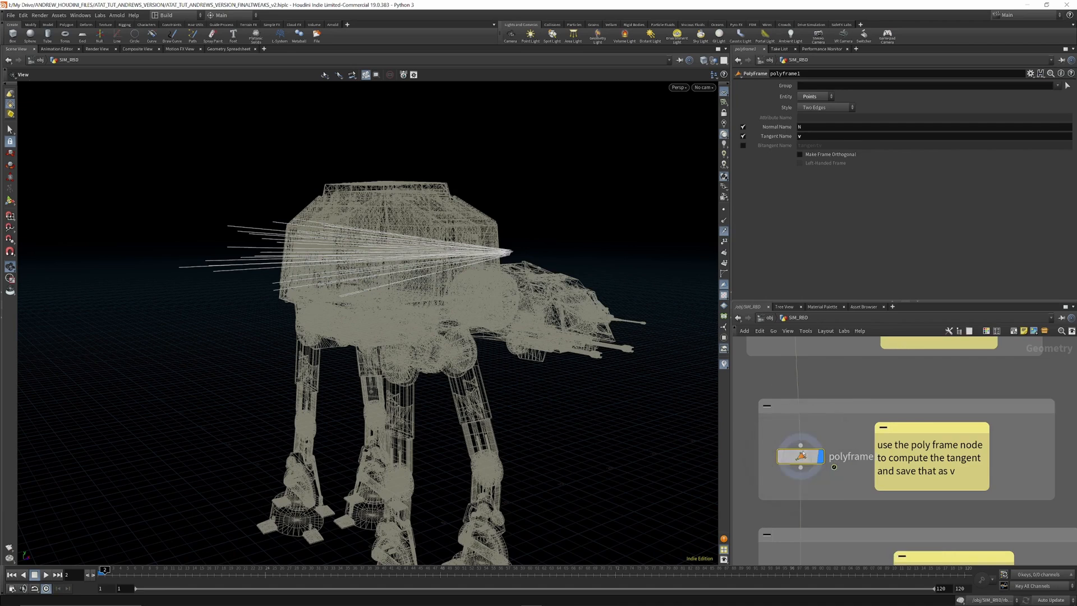
Step: Open the node info for polyframe1 and visualize its v point attribute in the viewport
mouse_move(803, 456)
click(765, 456)
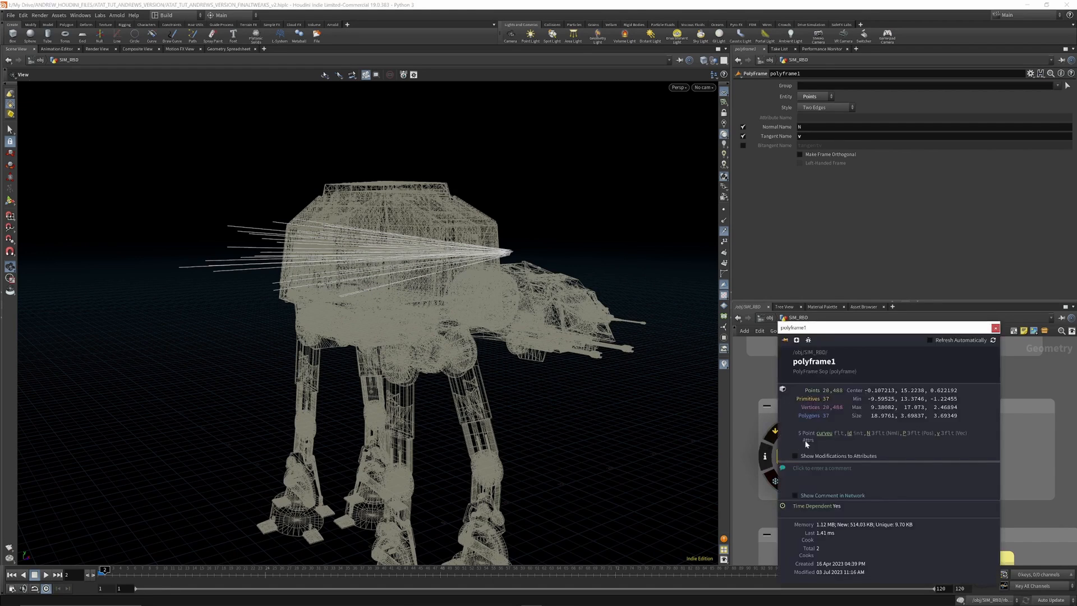
click(939, 434)
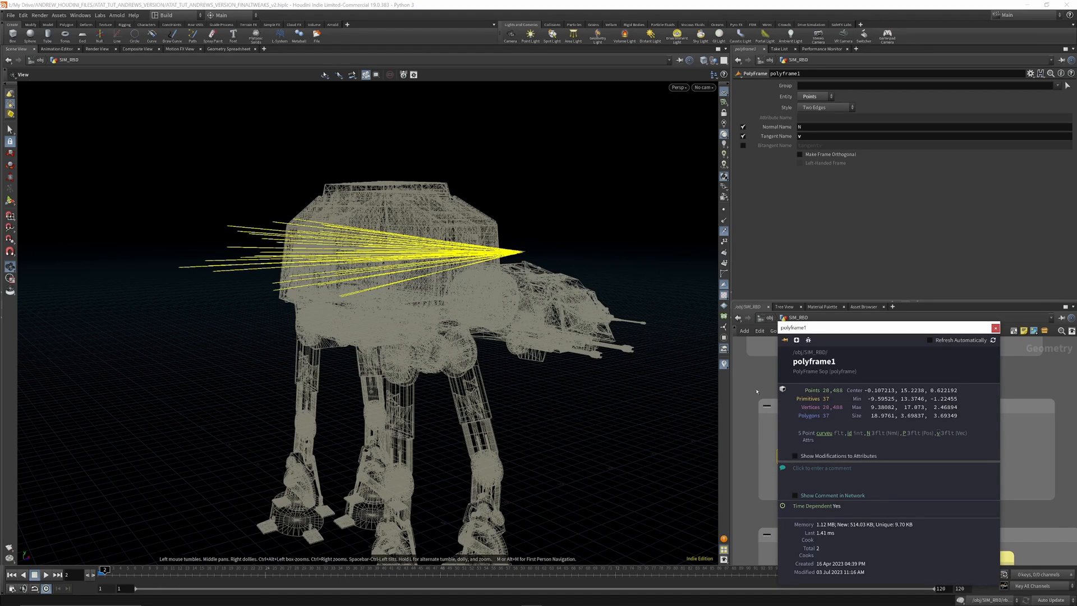
Step: Close the polyframe1 info, display pointvelocity8, and review its curl noise settings and the resulting velocity directions around the AT-AT
click(757, 392)
scroll(818, 387, down, 5)
scroll(830, 483, up, 4)
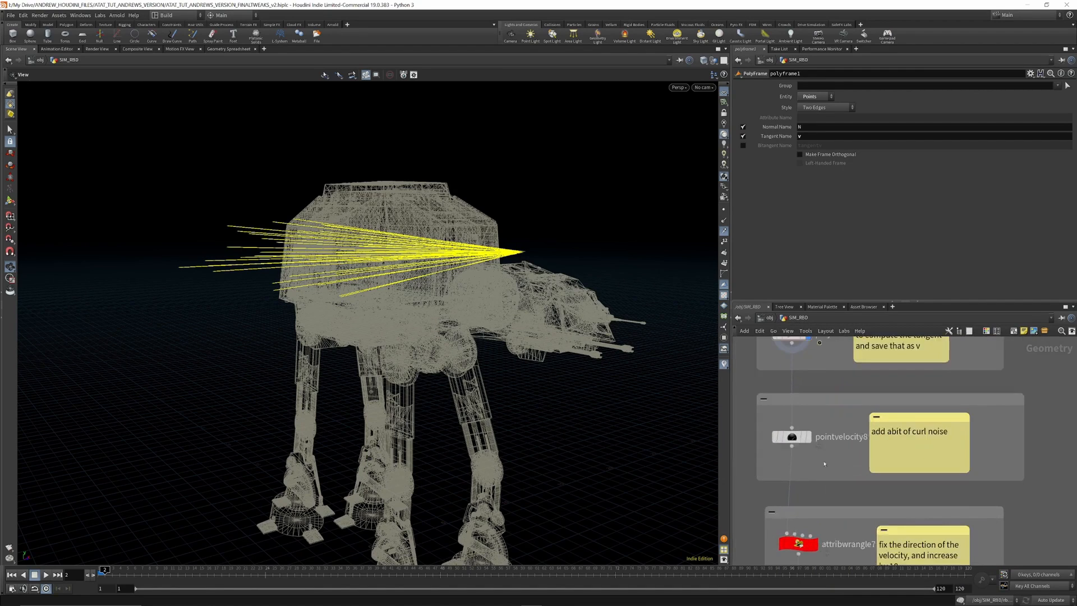
click(808, 437)
click(796, 439)
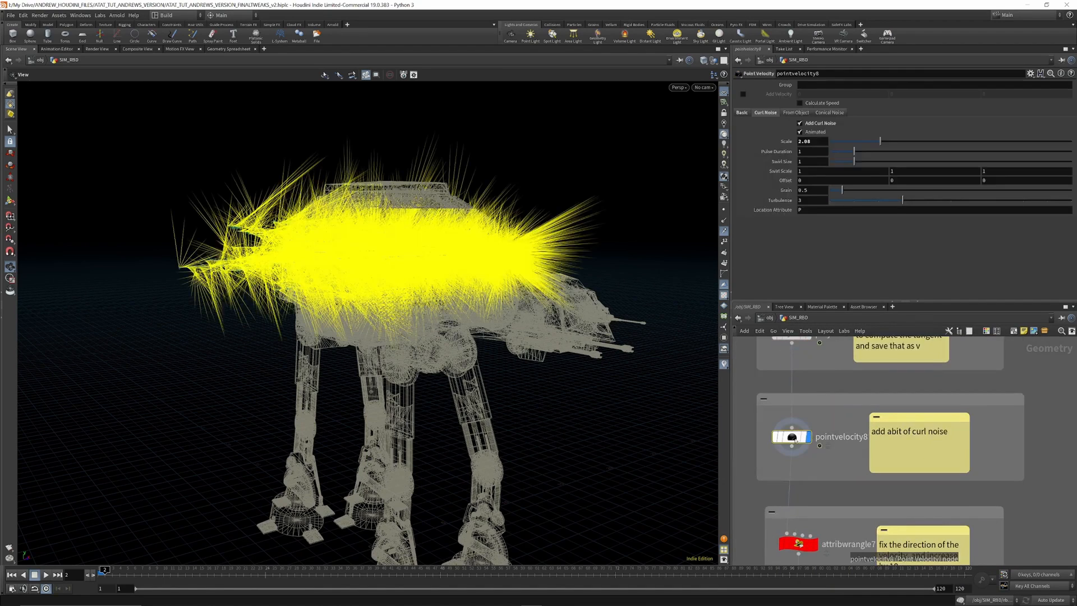
drag(537, 226, 495, 239)
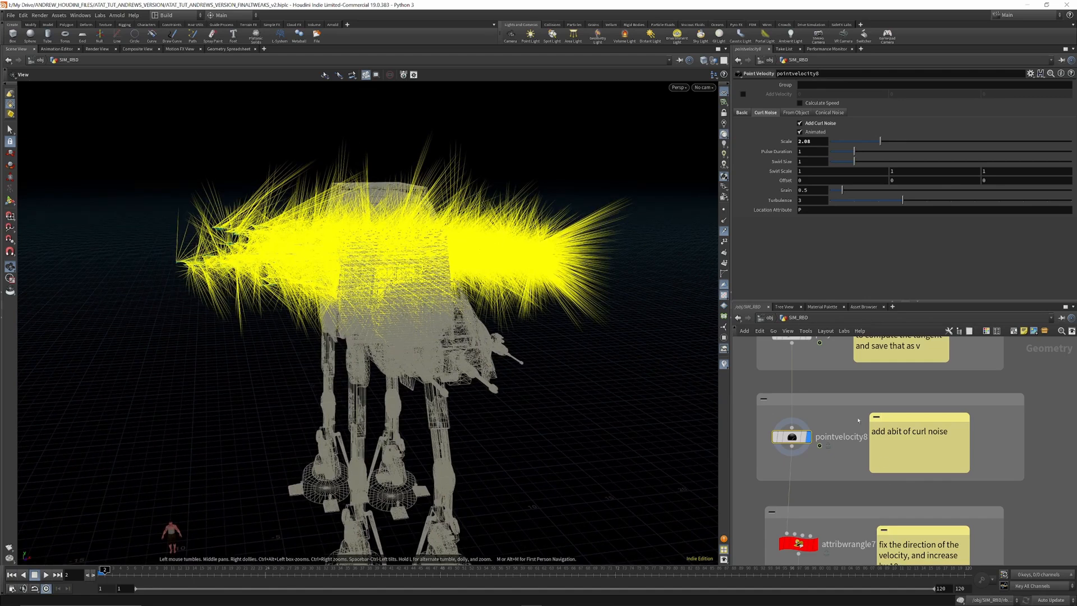
Step: Display attribwrangle7 and review its code that reverses and scales the velocity, inspecting the result on the lines
scroll(858, 421, down, 3)
scroll(854, 489, up, 3)
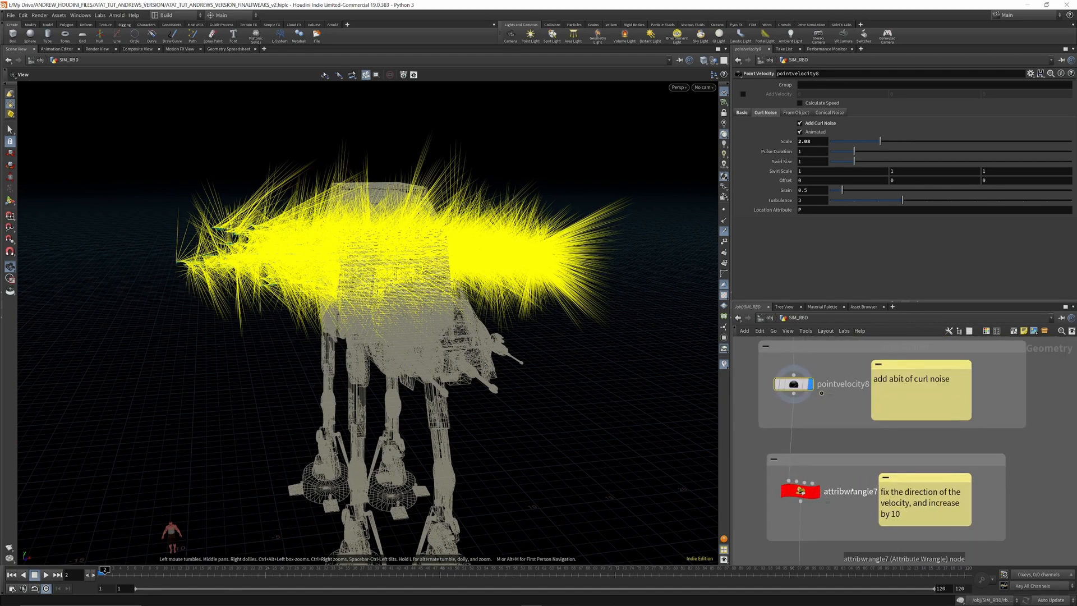
click(812, 496)
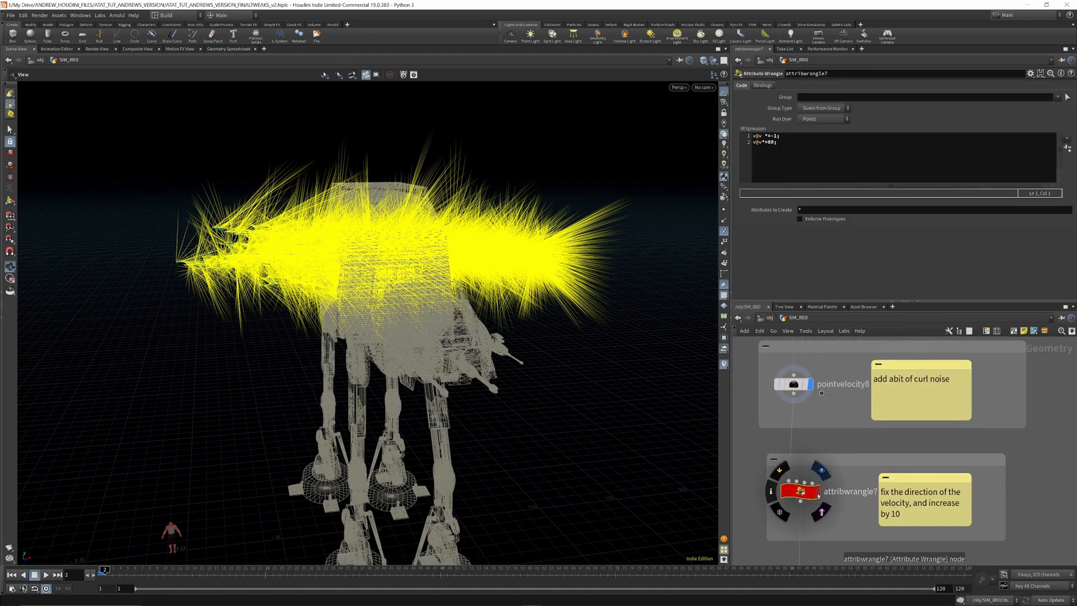
click(817, 492)
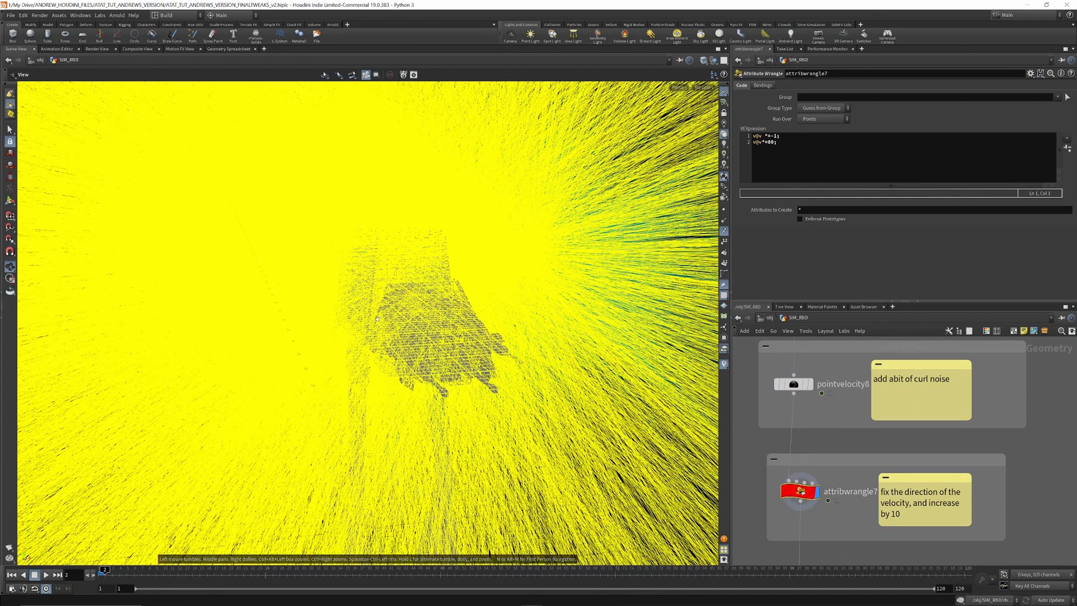
scroll(377, 318, down, 5)
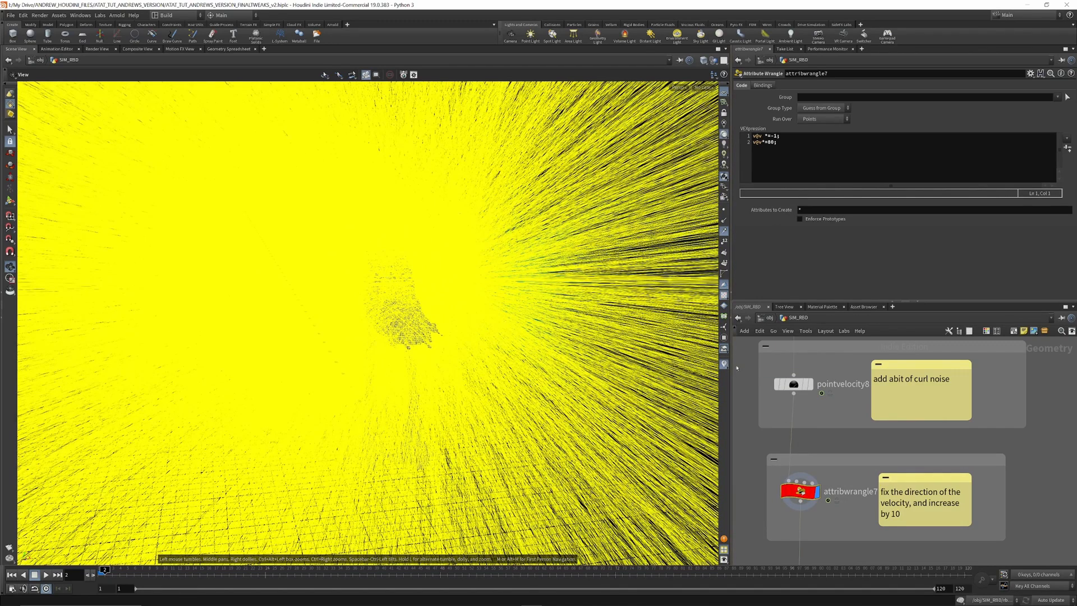
Step: Turn off the v attribute visualizer and the point trails so only the plain lines show beside the AT-AT
click(724, 365)
click(725, 364)
click(724, 366)
drag(429, 248, 353, 250)
scroll(816, 424, down, 2)
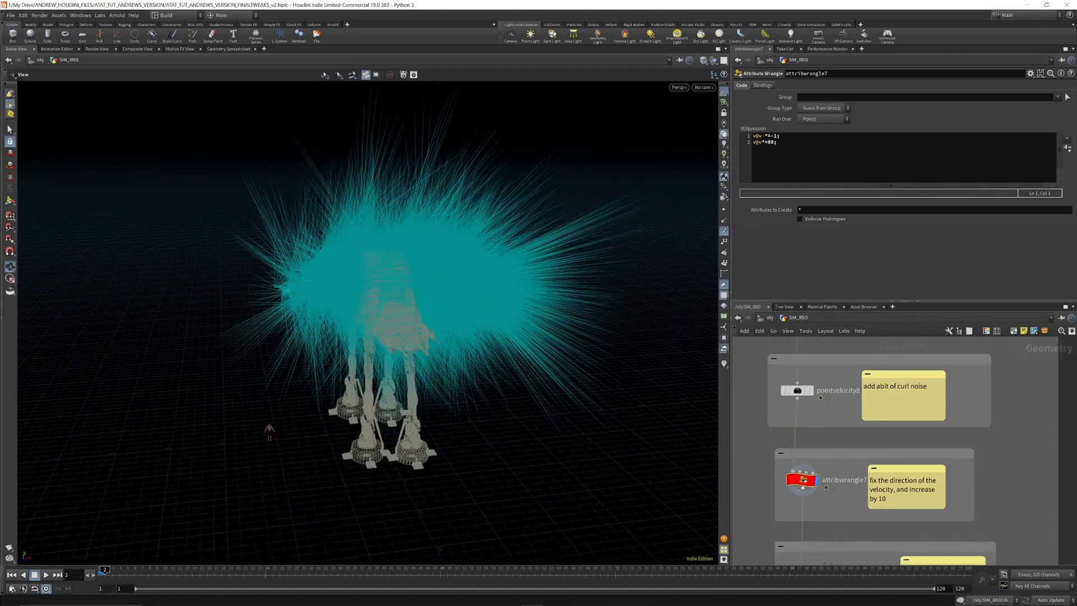
click(724, 232)
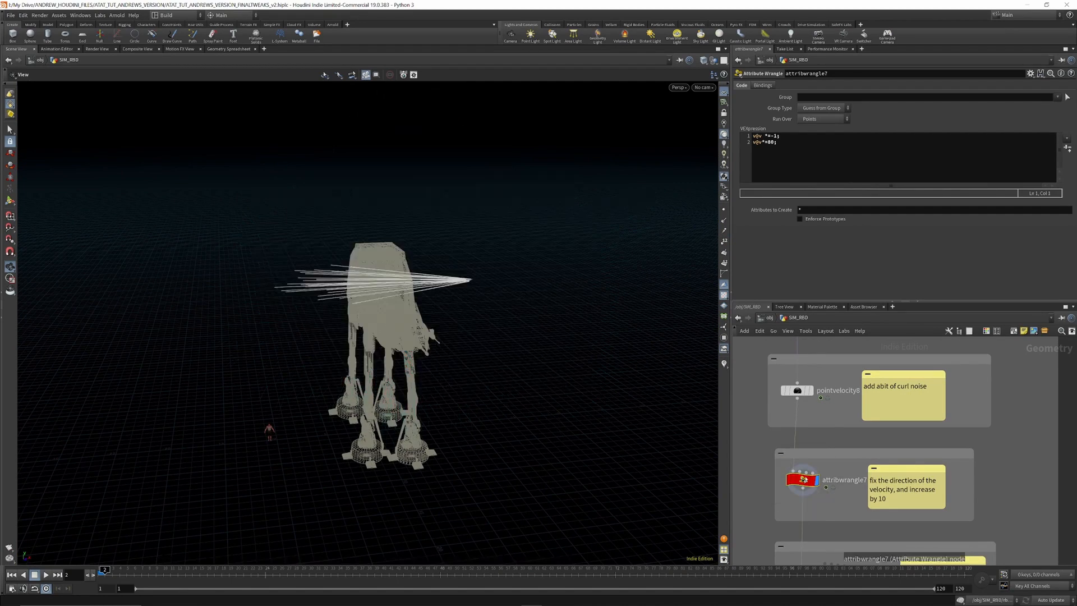
Step: Display attribwrangle9, branch a Color node off it beside the network box, and display the Color node
middle_drag(804, 480, 807, 373)
click(830, 480)
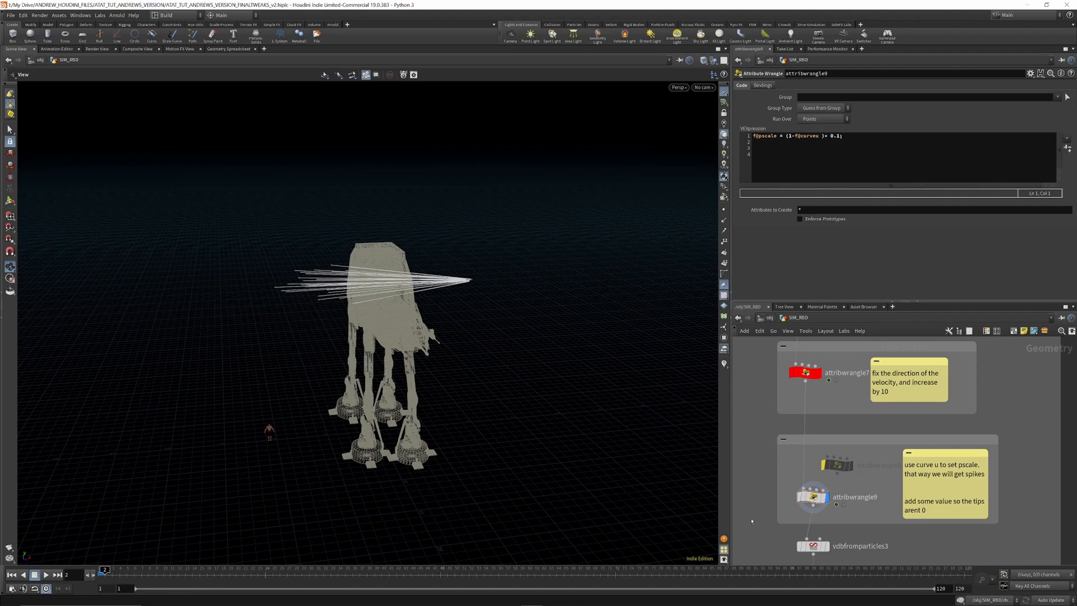
key(Tab)
text(colo)
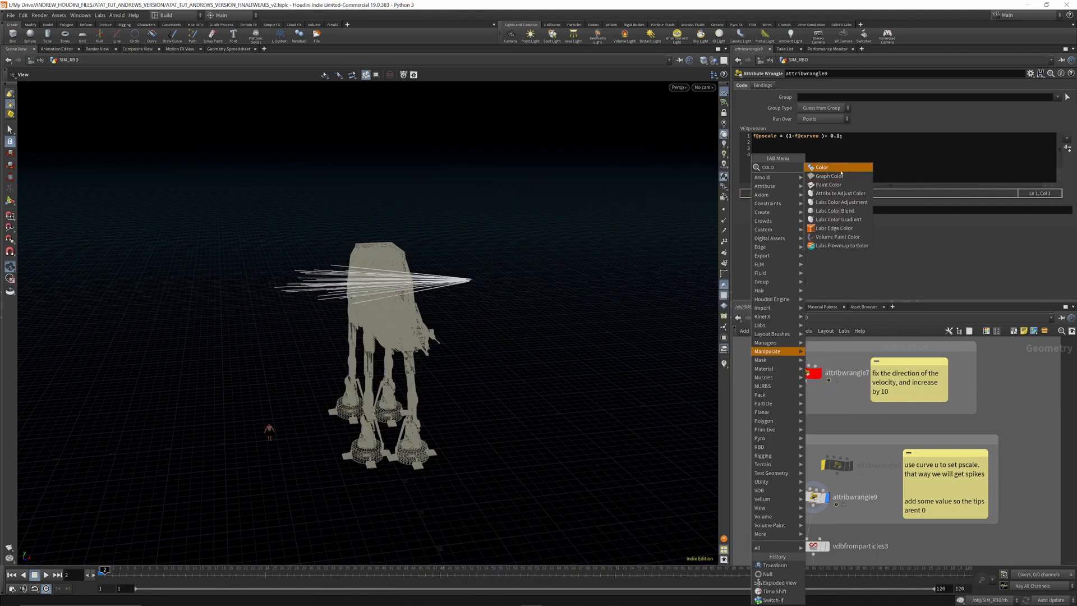
click(841, 171)
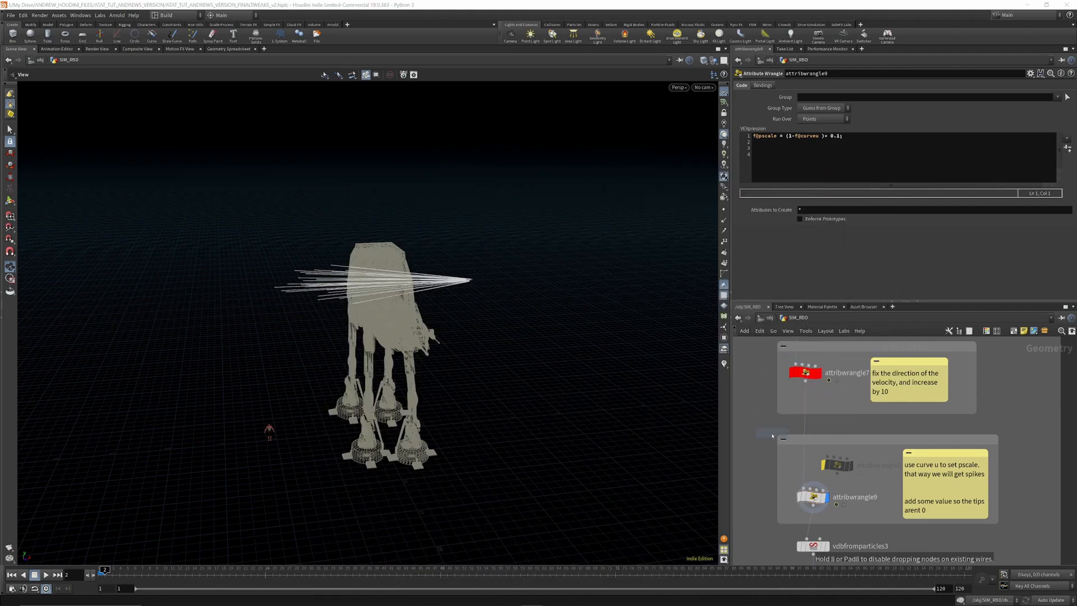
click(758, 529)
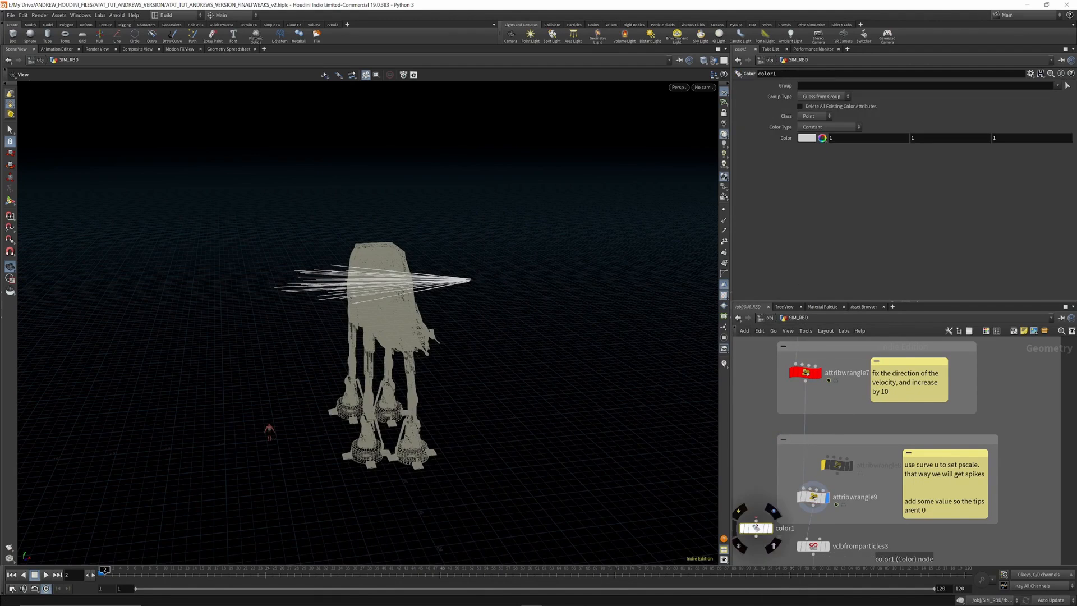
click(772, 529)
Step: Set the Color node's color type to Ramp from Attribute and use curveu as its attribute
click(816, 127)
click(816, 158)
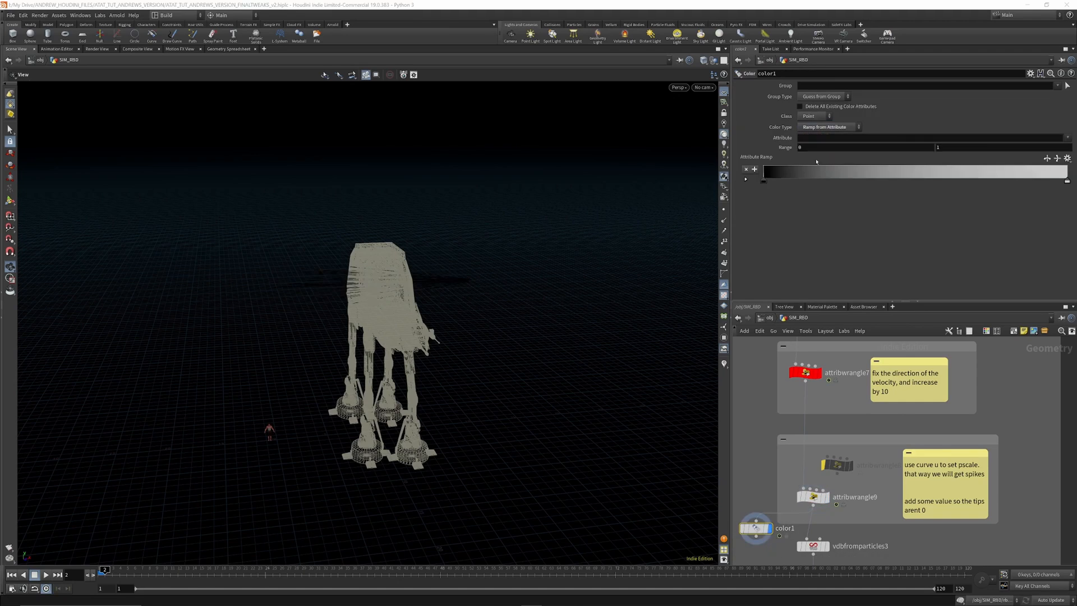
click(820, 138)
click(1069, 137)
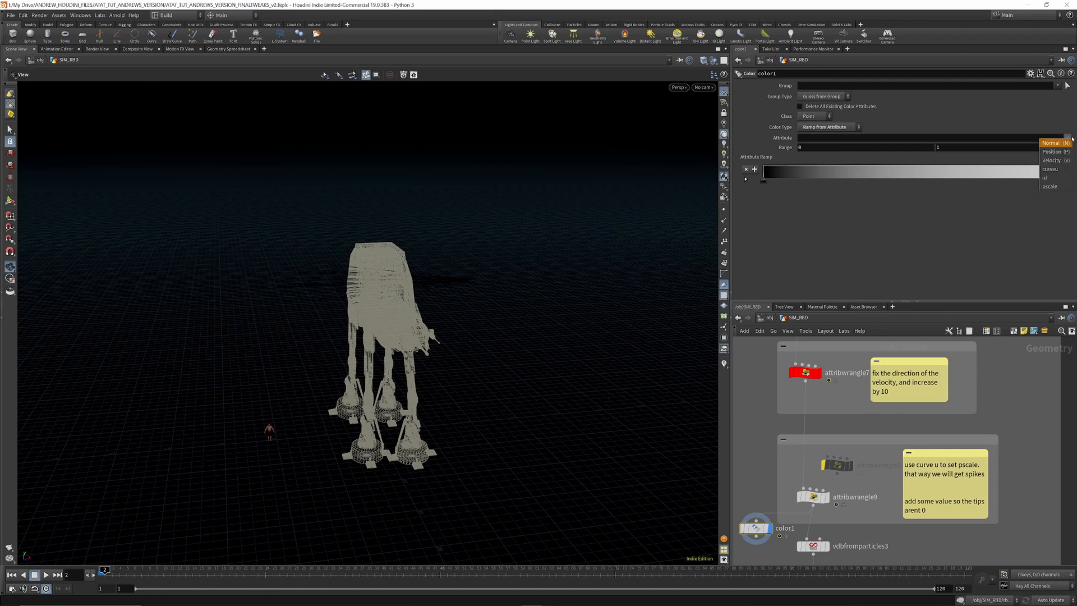
click(1051, 163)
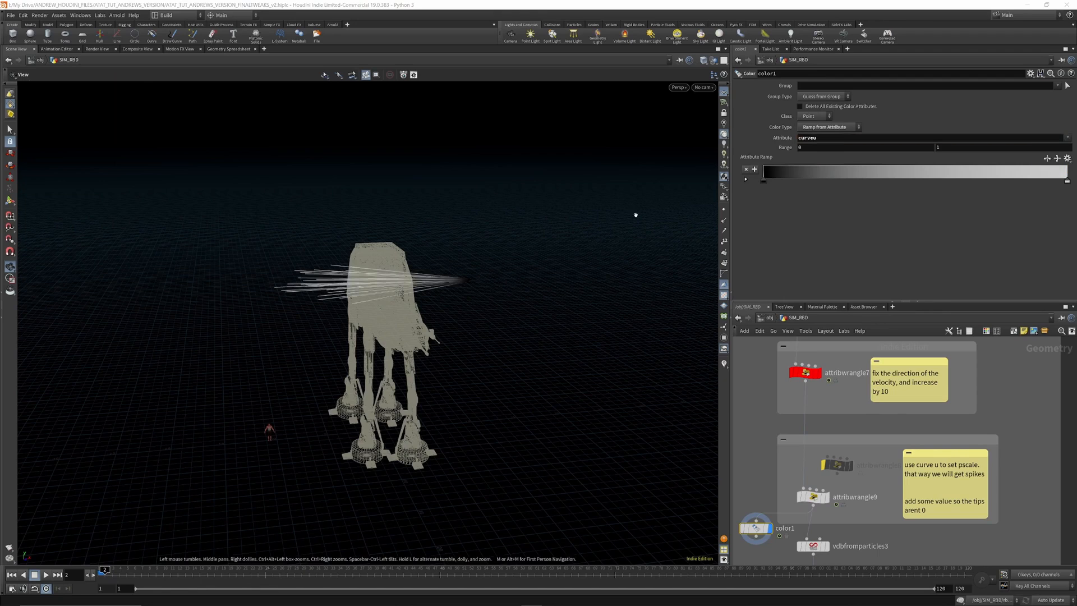
Step: Set the curveu attribute ramp's start color to red and its end color to blue
double_click(763, 180)
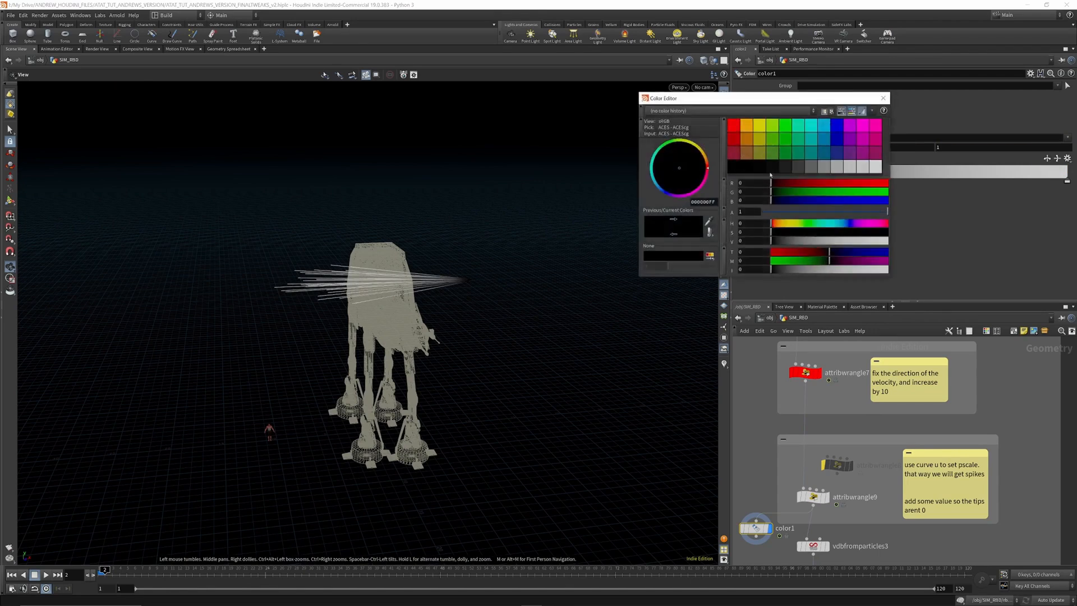
click(734, 127)
click(883, 98)
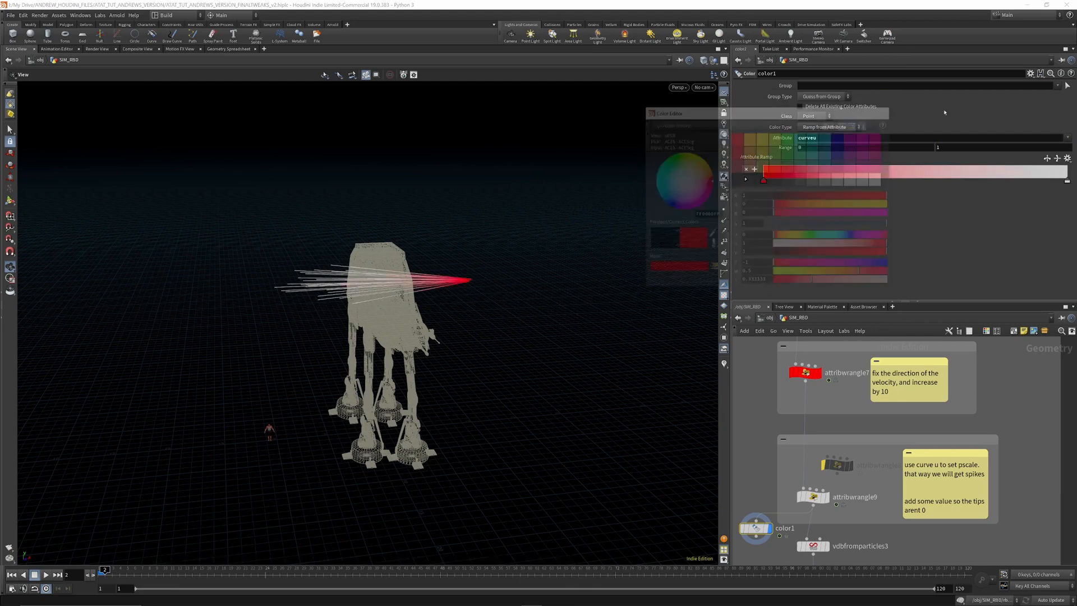
double_click(1068, 181)
click(836, 124)
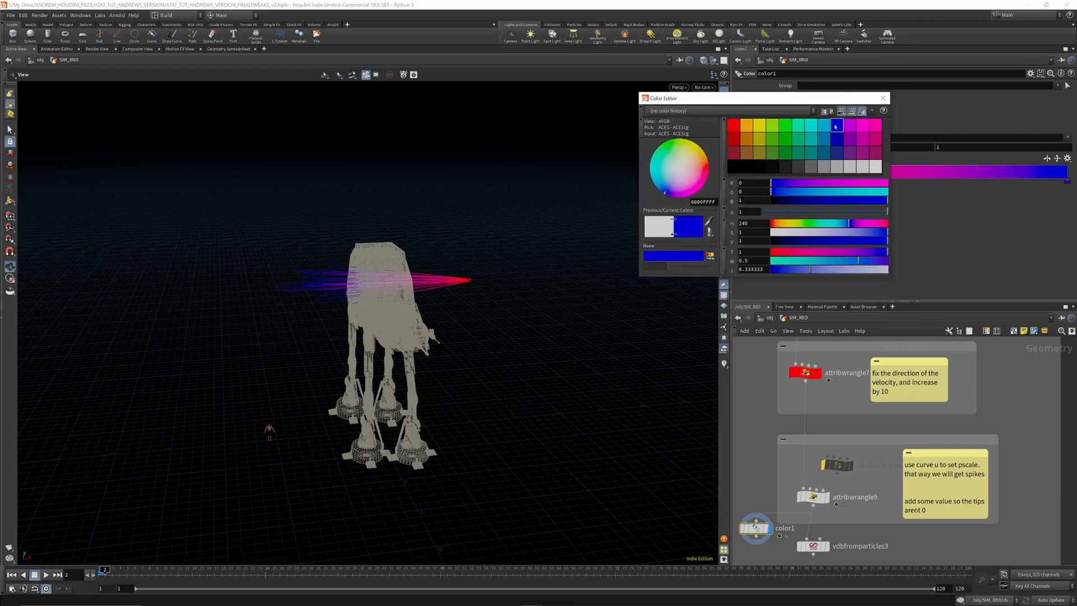
click(883, 98)
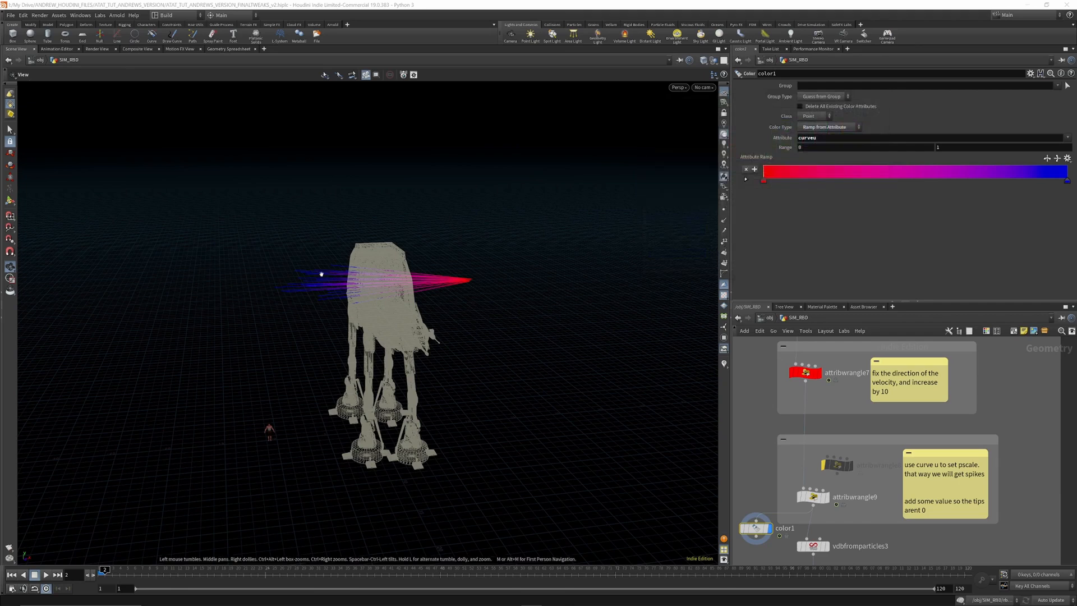
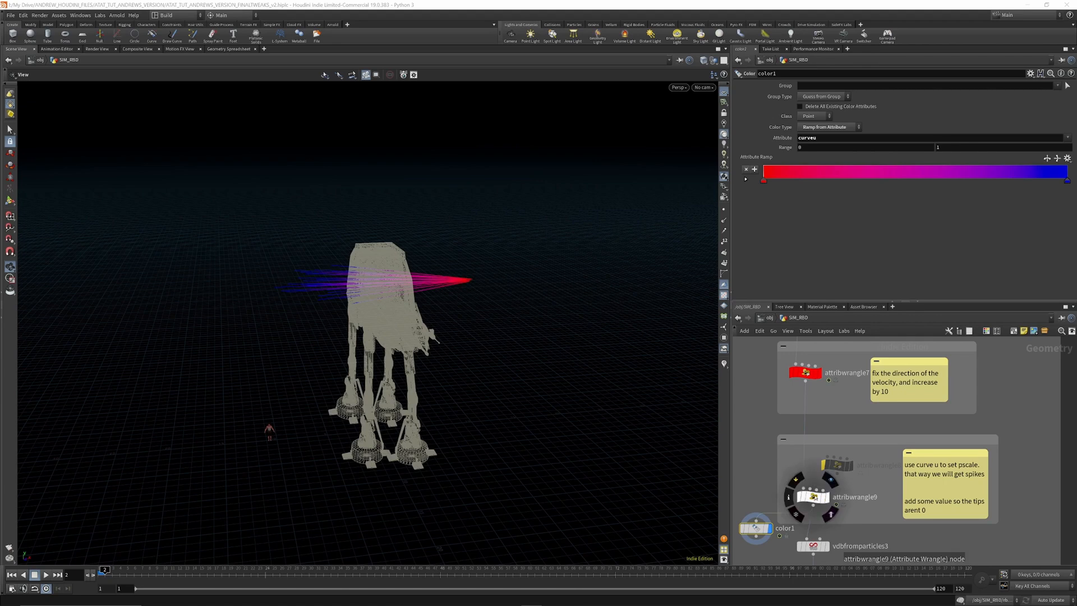
Step: Review attribwrangle9's pscale expression, then display vdbfromparticles3 and examine its fog density and vel attribute settings
click(813, 497)
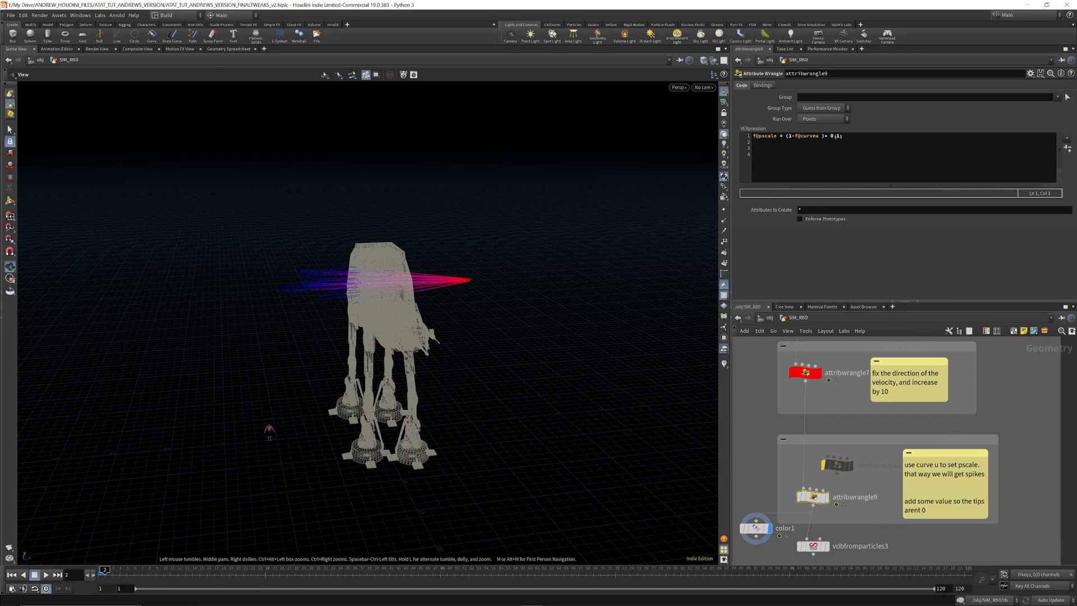
scroll(828, 477, down, 3)
scroll(828, 517, up, 3)
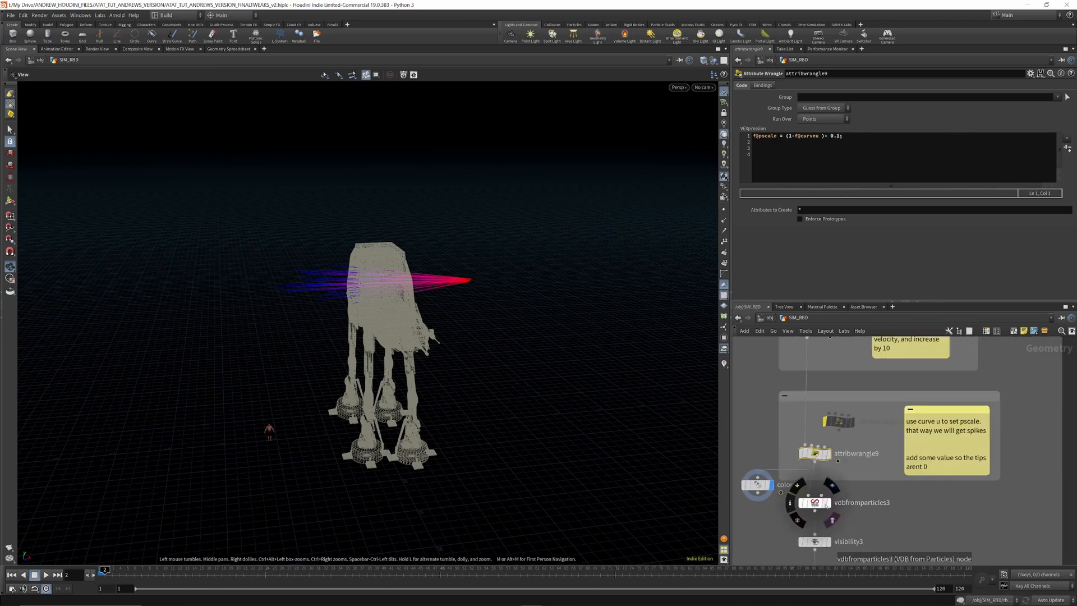
click(828, 505)
click(829, 503)
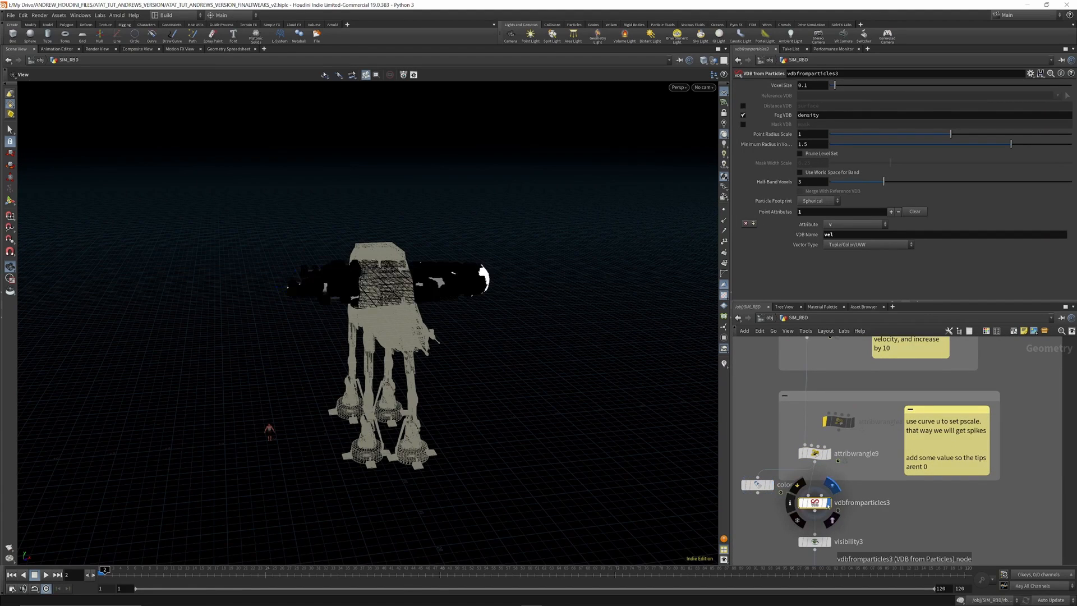
scroll(808, 463, down, 4)
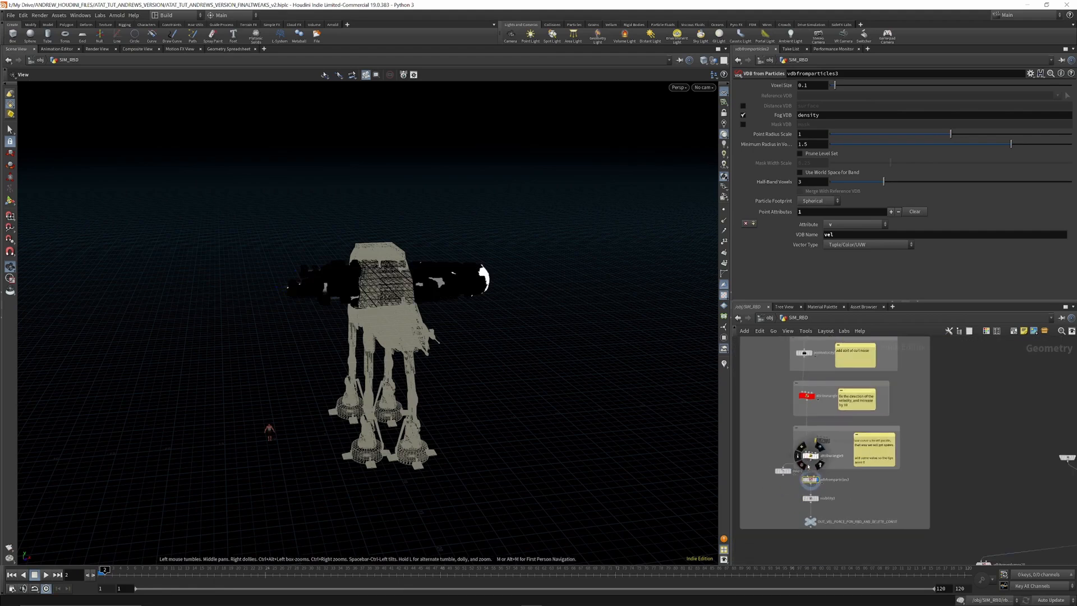
mouse_move(353, 290)
mouse_down()
mouse_move(333, 288)
mouse_move(368, 286)
mouse_up()
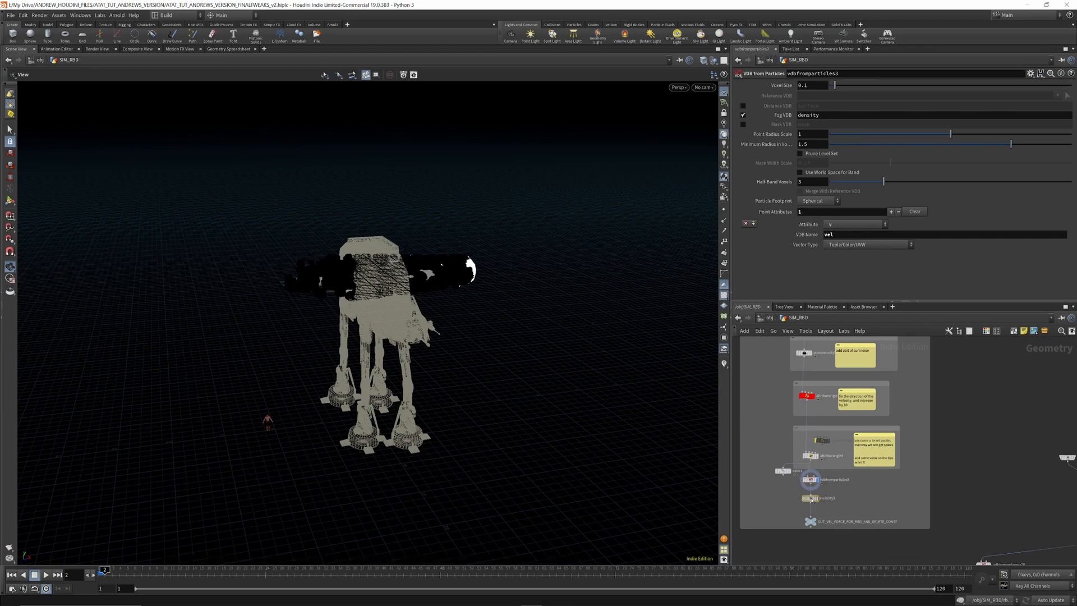
Step: Display visibility3, review how it hides the vel primitives, and inspect the shape of the density volume
click(811, 498)
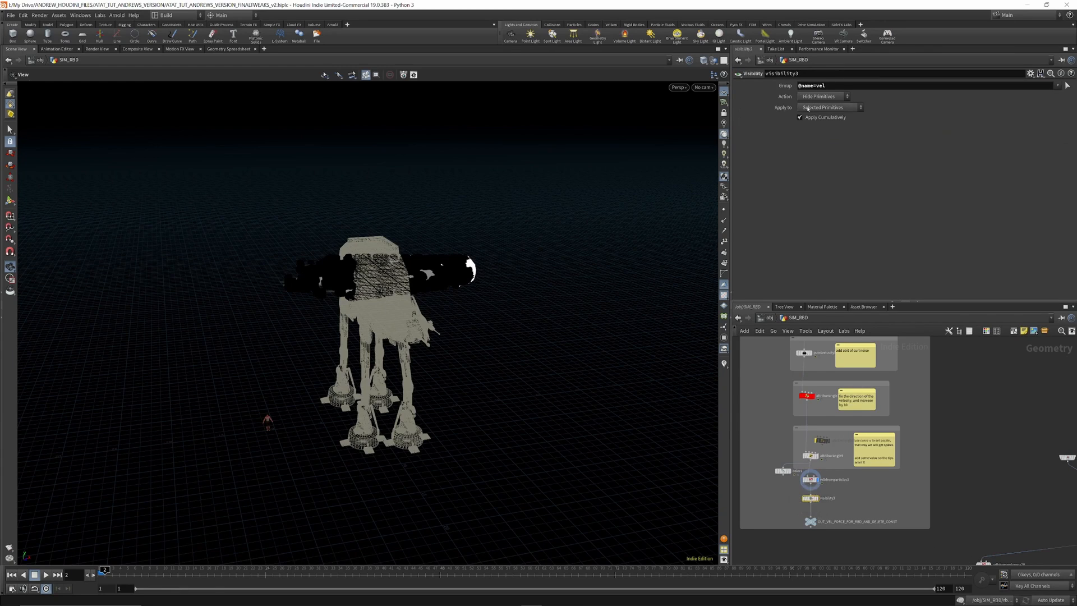
click(817, 498)
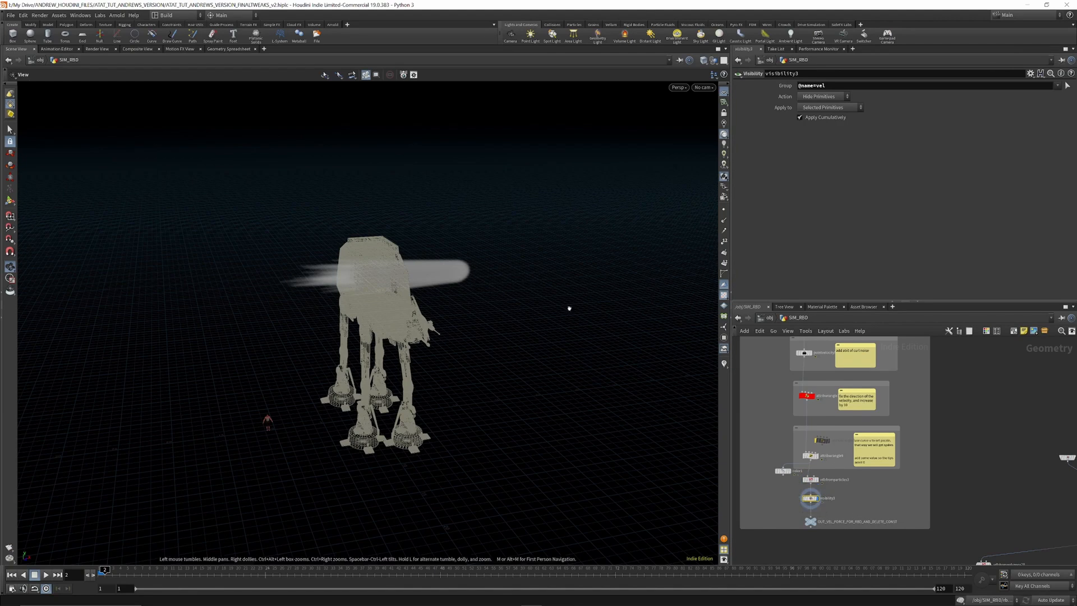
drag(425, 264, 364, 273)
scroll(364, 272, up, 4)
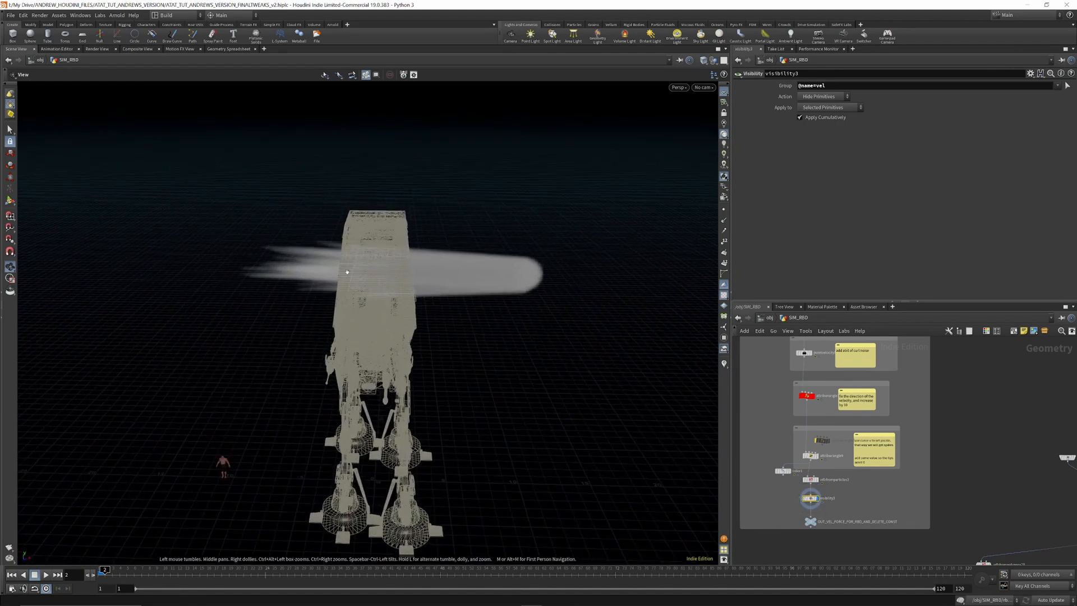
Step: Display attribwrangle9 again and branch a Copy to Points node off it next to visibility3
scroll(836, 466, down, 3)
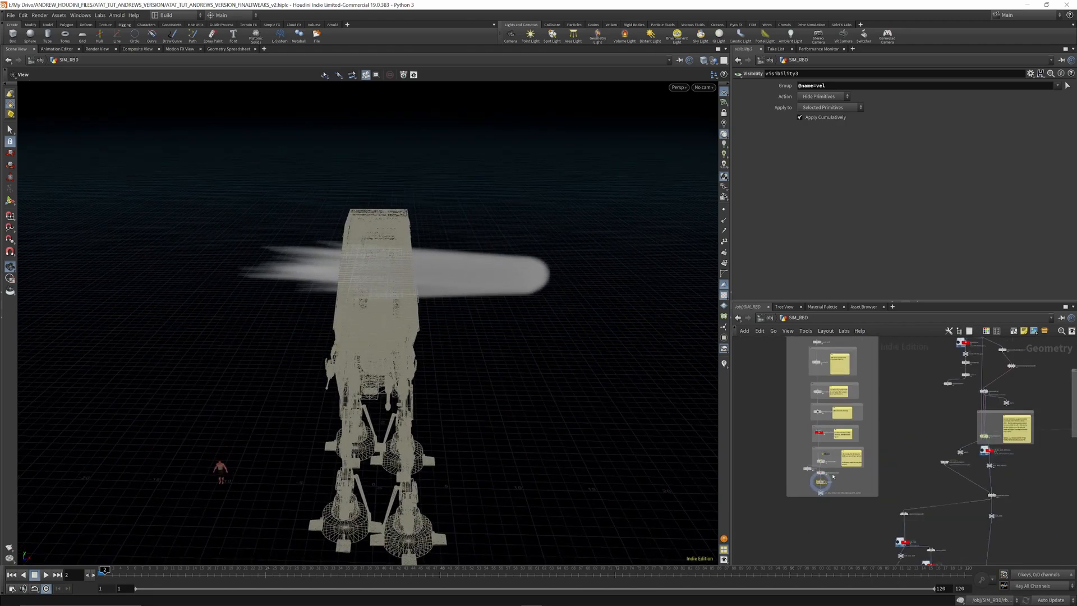
scroll(850, 474, up, 5)
click(767, 432)
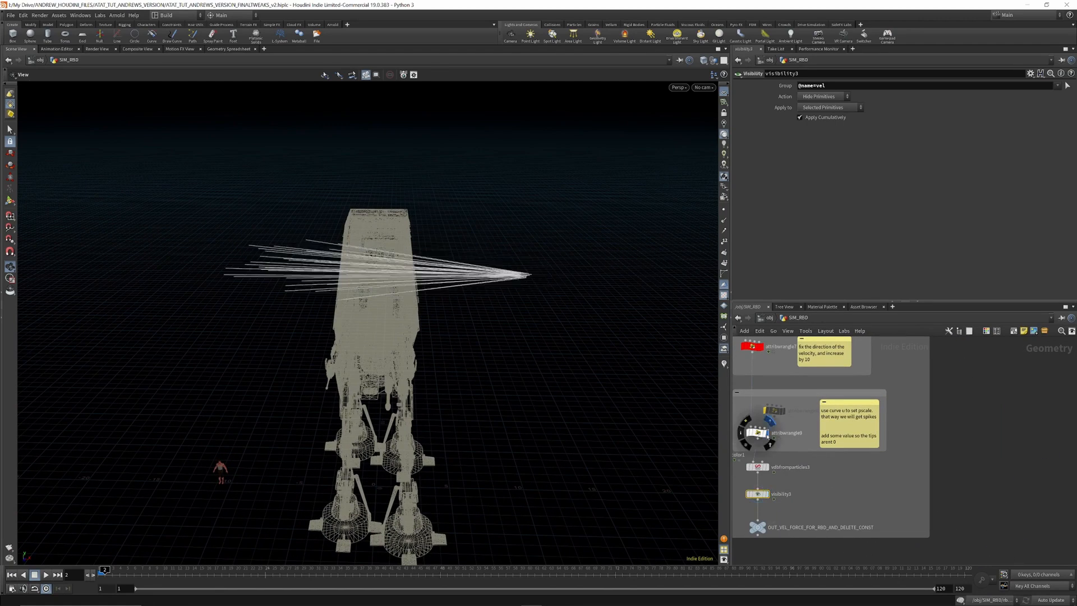
click(758, 432)
key(Tab)
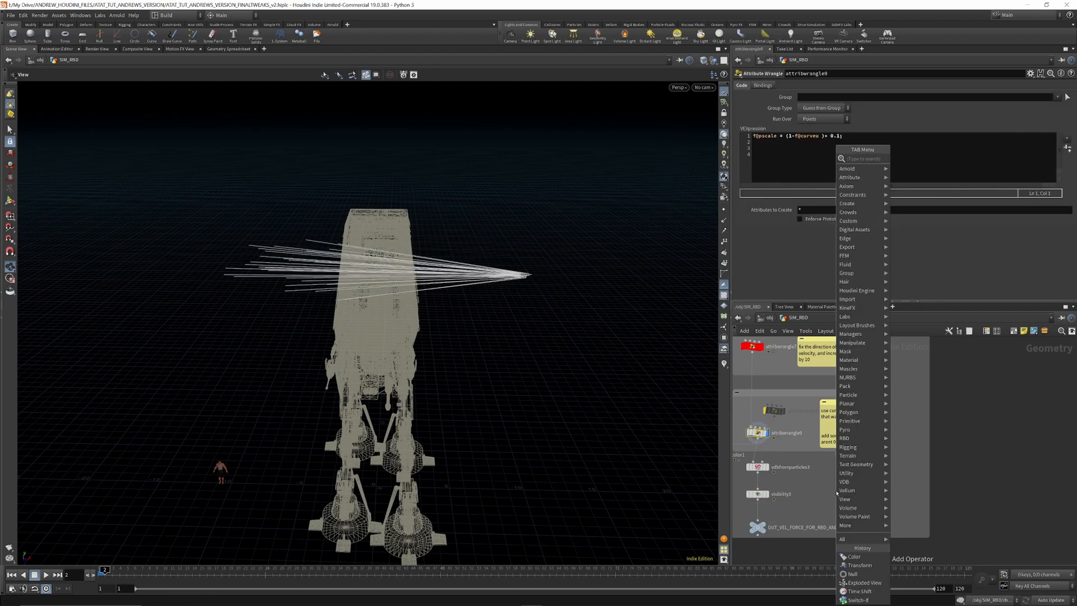
text(COPY TO POIN)
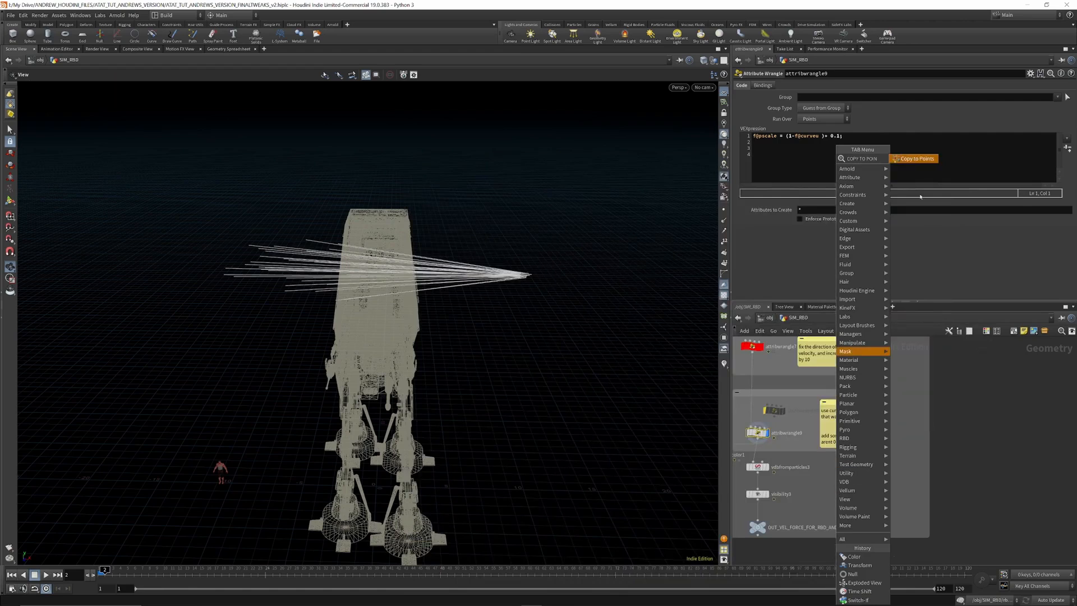
click(914, 159)
click(842, 498)
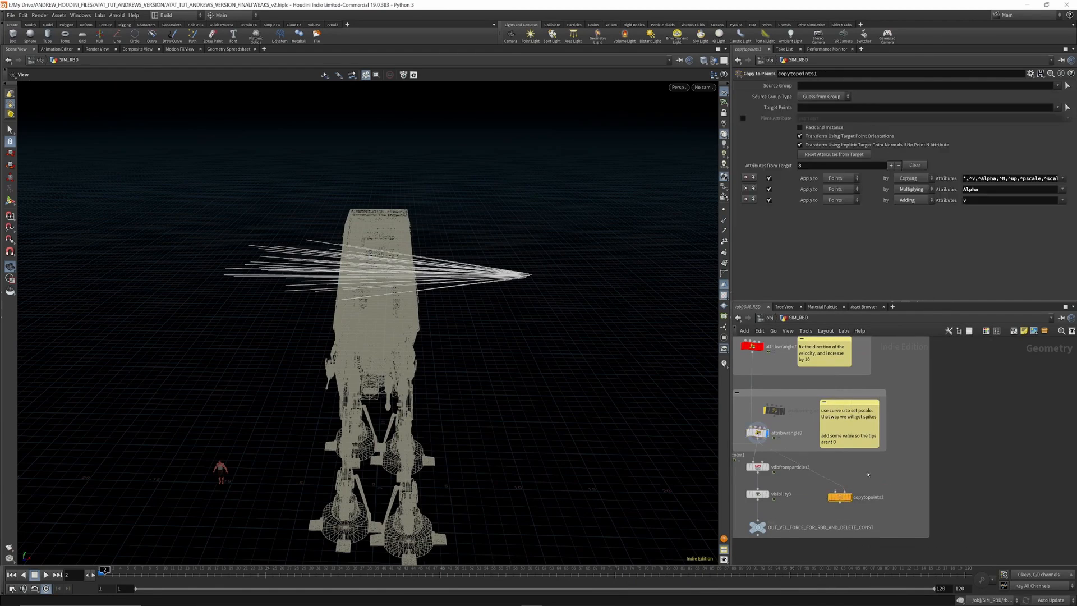
Step: Add a Sphere node above copytopoints1 in the network
key(Tab)
text(SP)
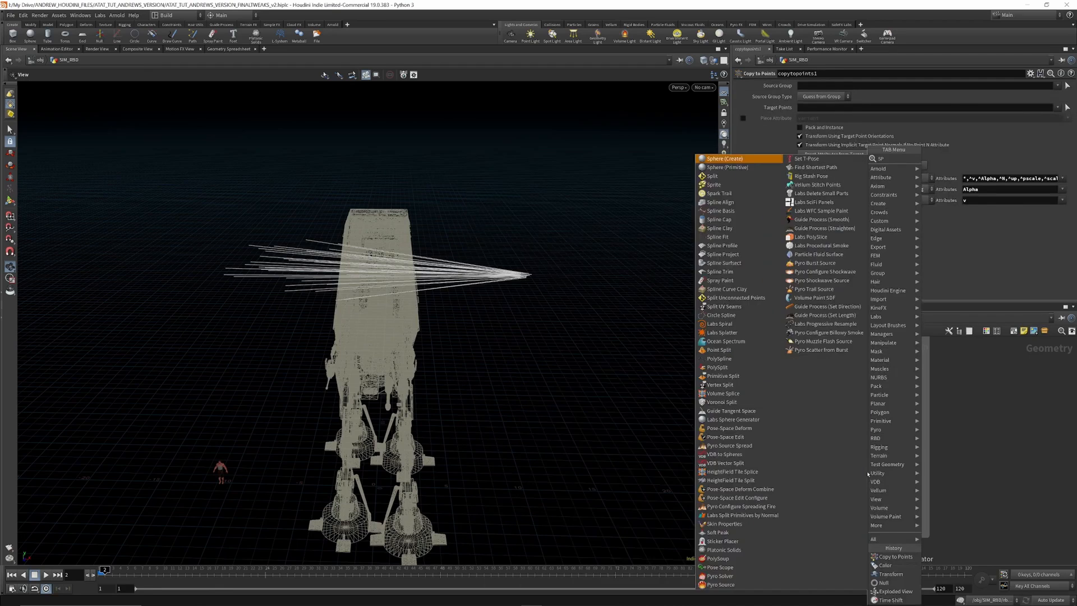
text(HEAR)
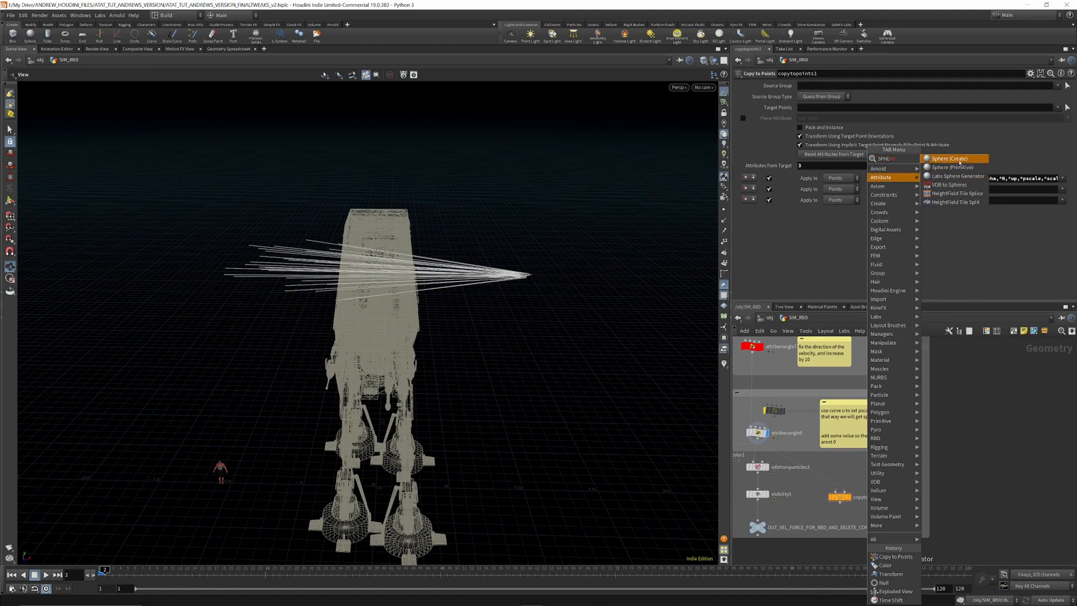
click(959, 162)
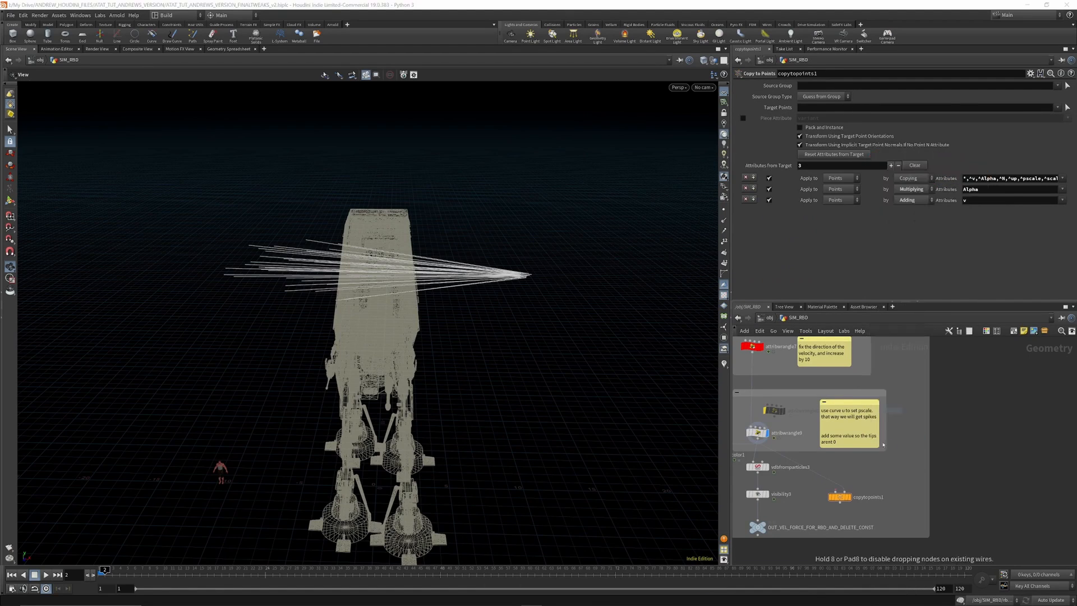
click(859, 467)
Step: Enable Pack and Instance on copytopoints1, connect sphere1 as its source geometry, and display the copies
click(840, 497)
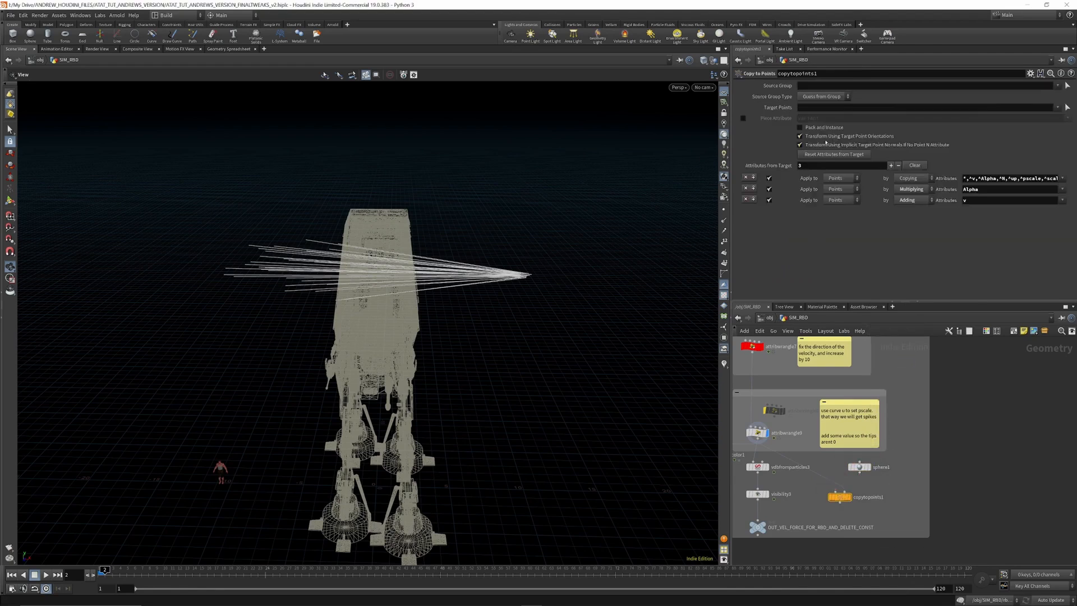
click(801, 128)
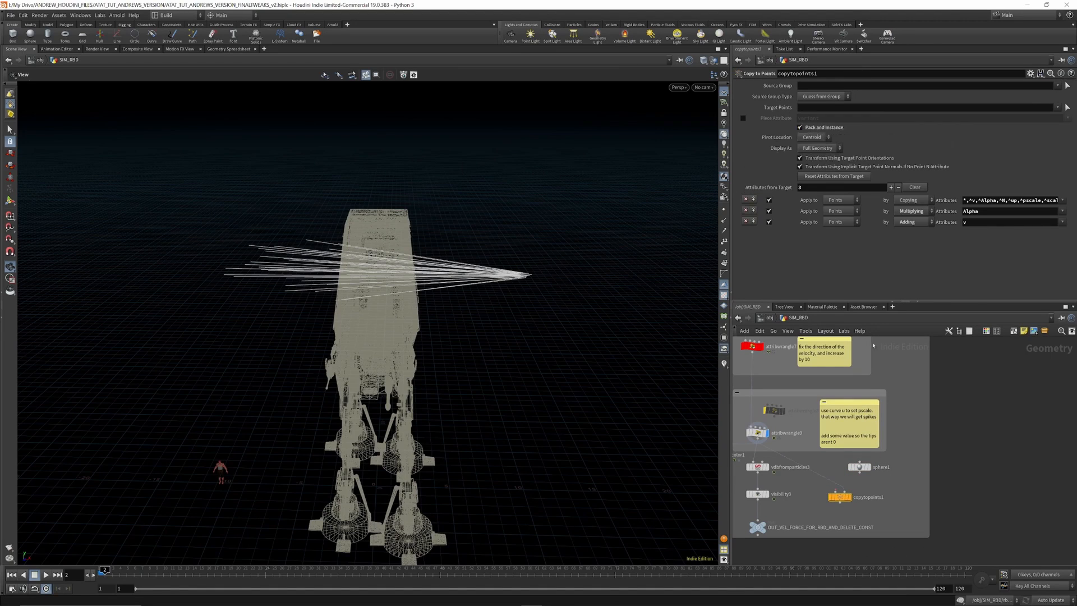
drag(859, 473, 836, 492)
click(850, 498)
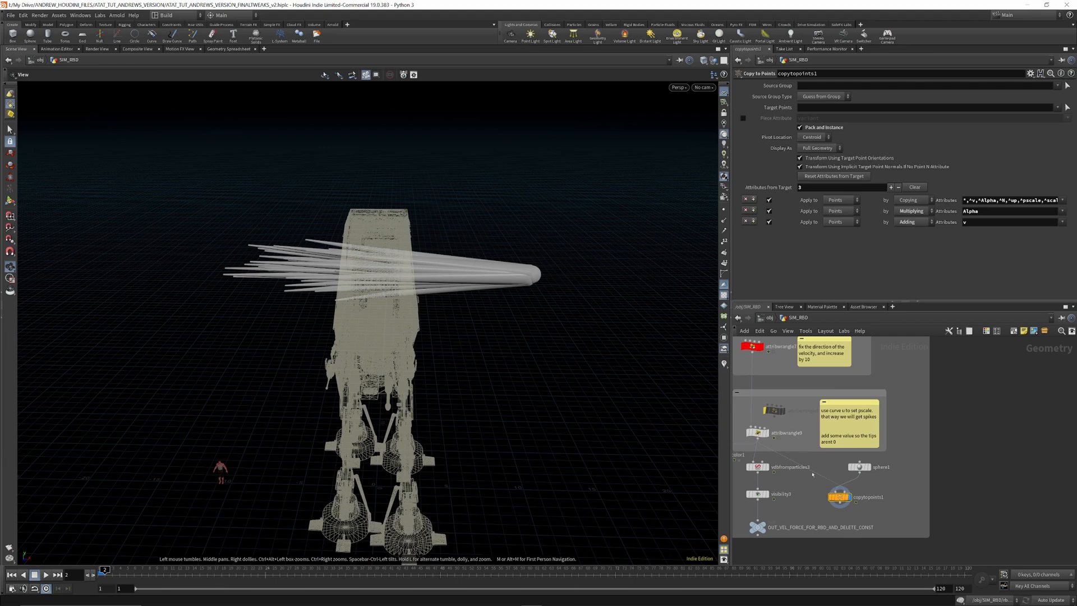
Step: Insert a Resample node between attribwrangle9 and copytopoints1
key(Tab)
text(RESA)
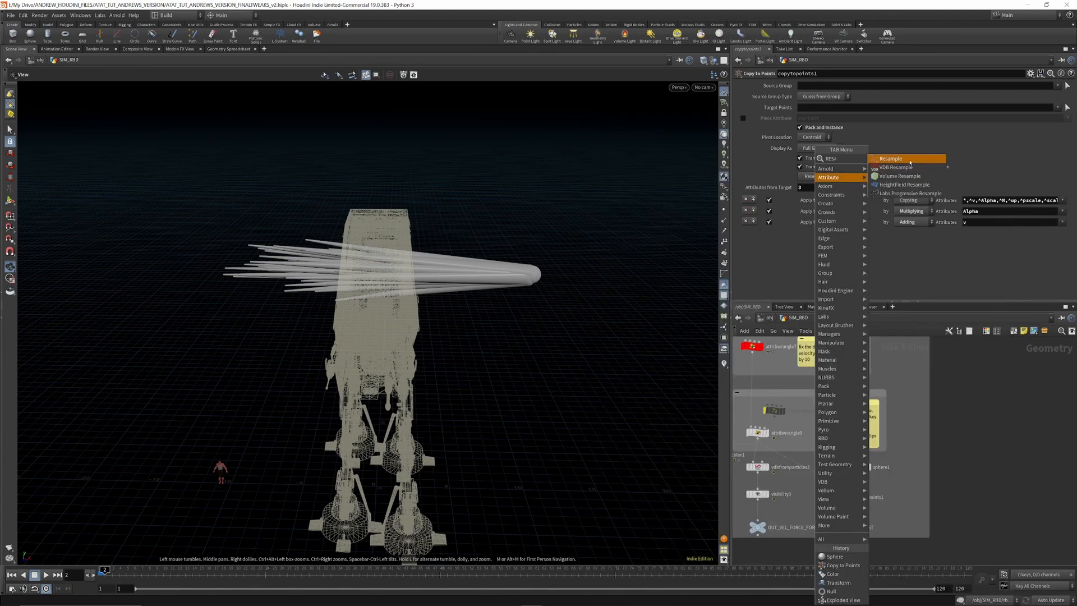
key(Return)
click(818, 474)
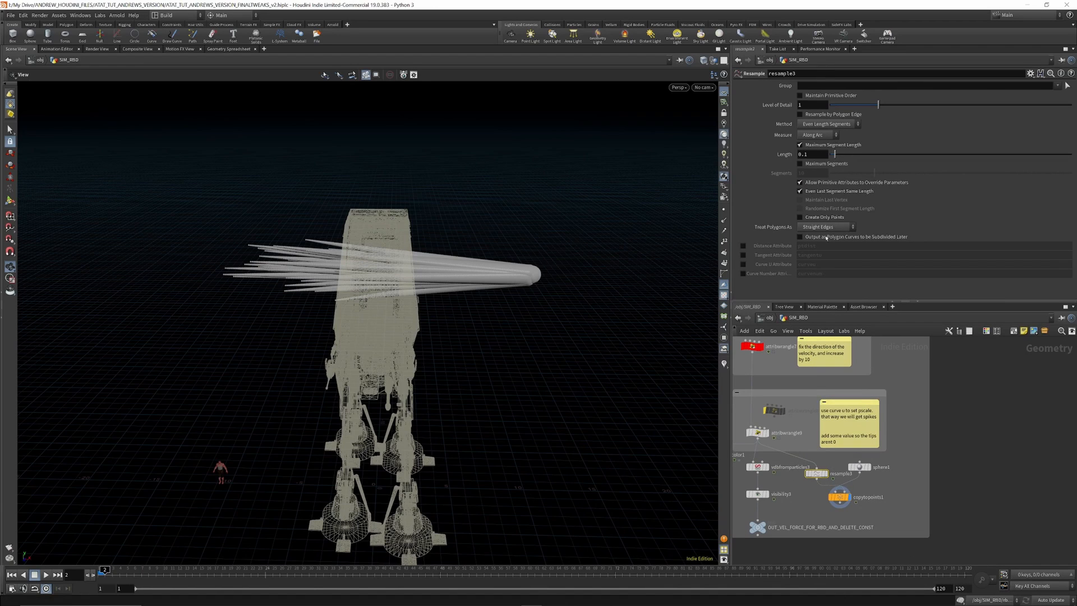
Step: Show the points of resample3 in the viewport, then display copytopoints1 and set the resample length to 0.32
scroll(828, 476, up, 3)
click(826, 472)
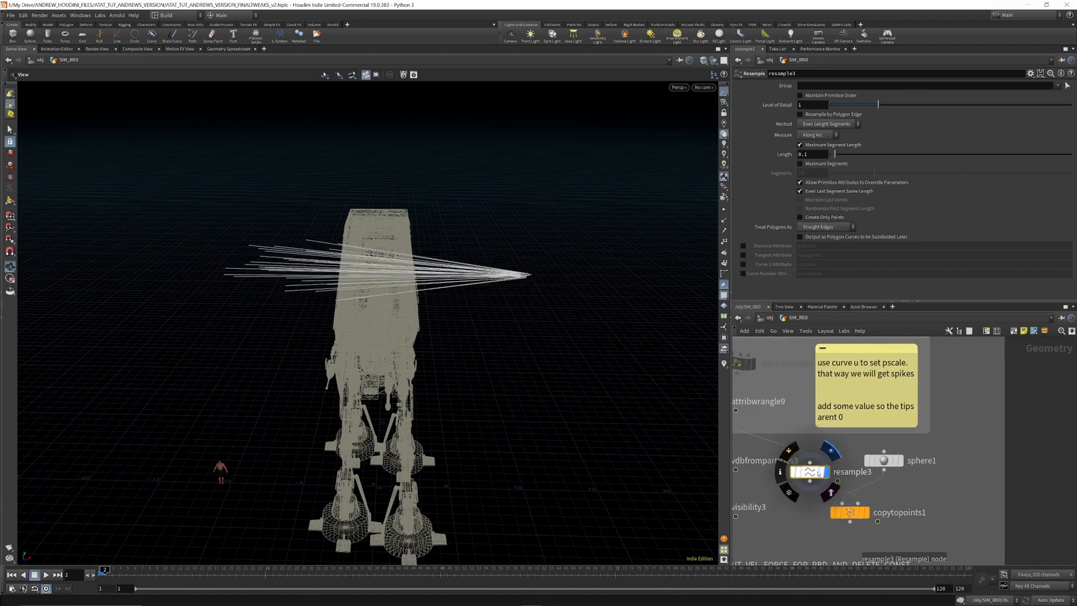
click(724, 210)
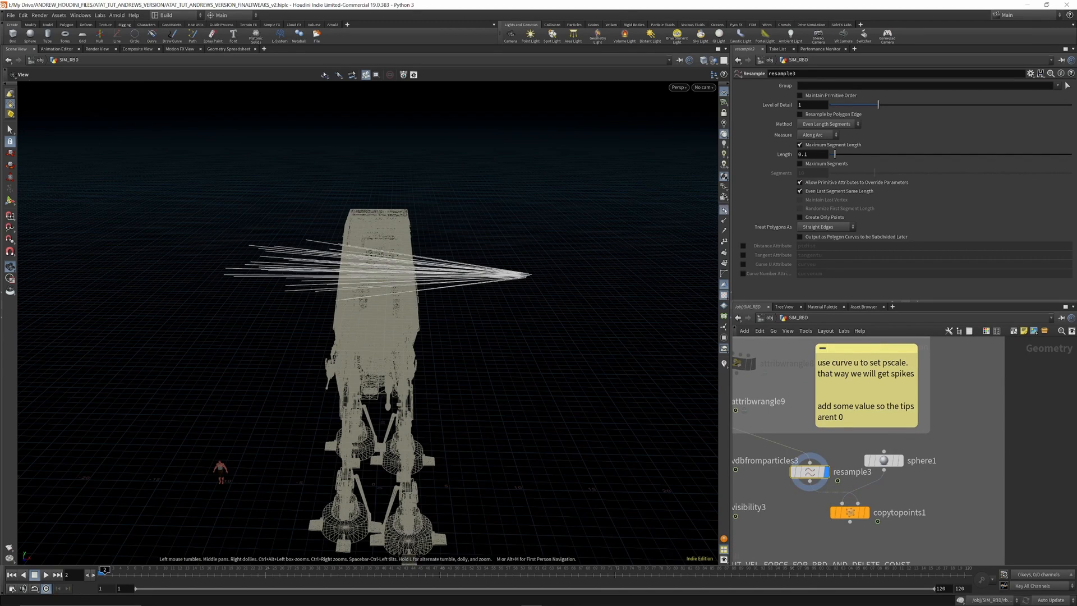
drag(835, 154, 849, 158)
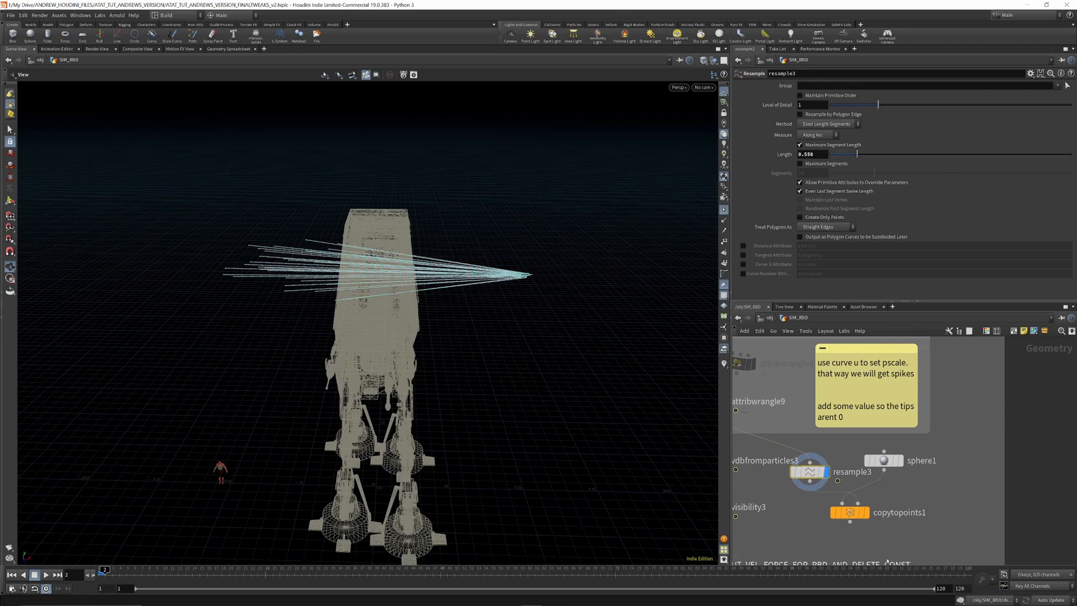
click(866, 513)
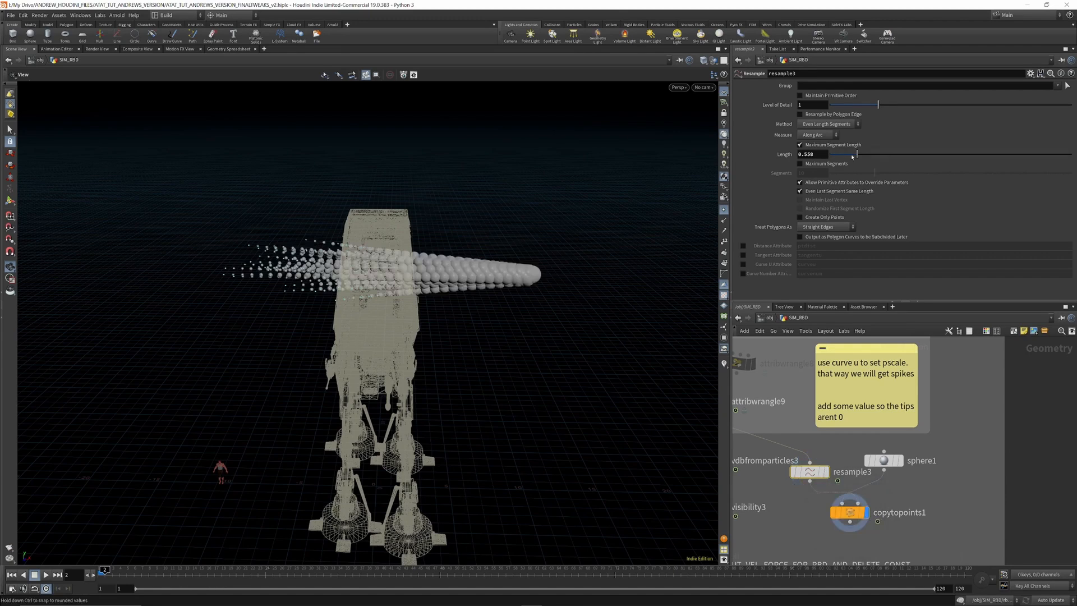
mouse_move(854, 157)
mouse_down()
mouse_move(929, 169)
mouse_move(846, 168)
mouse_up()
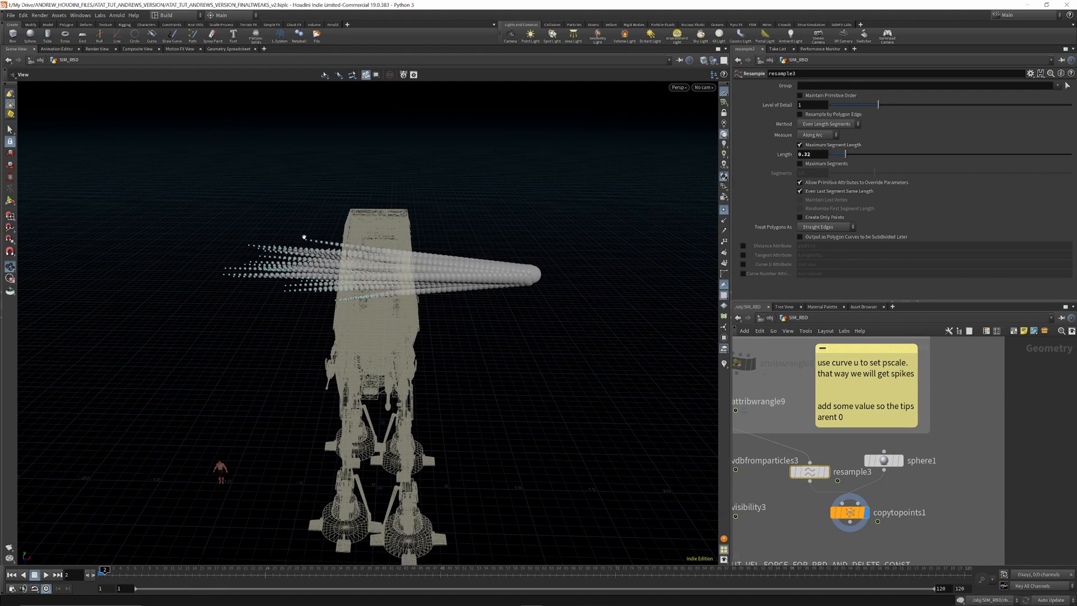
Step: Review attribwrangle9's pscale expression against the sizes of the spheres copied along the velocity lines
scroll(852, 468, down, 2)
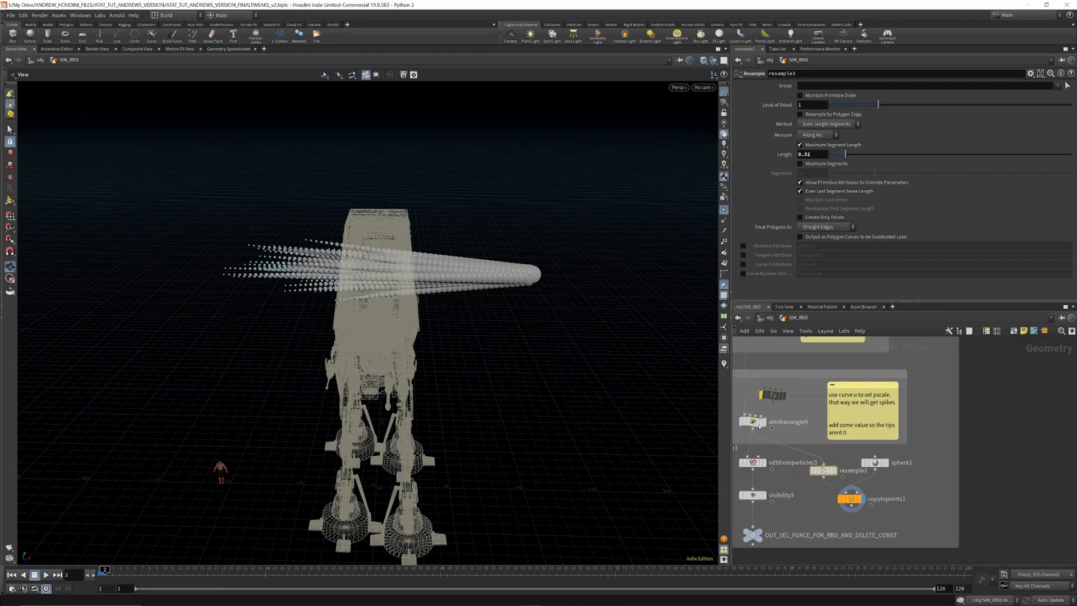
scroll(752, 418, up, 3)
click(752, 419)
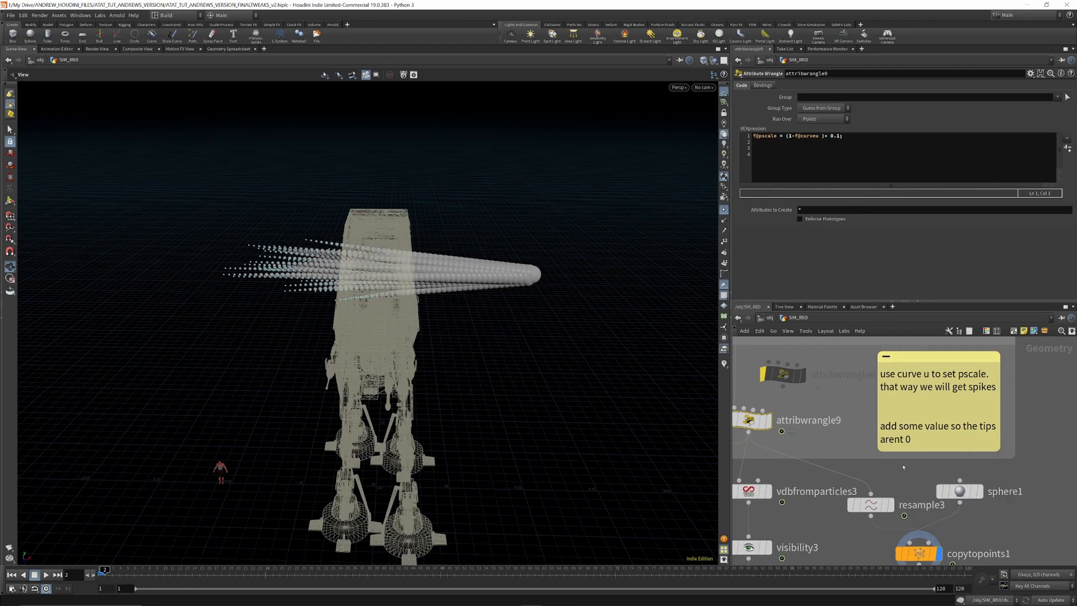
scroll(905, 511, down, 2)
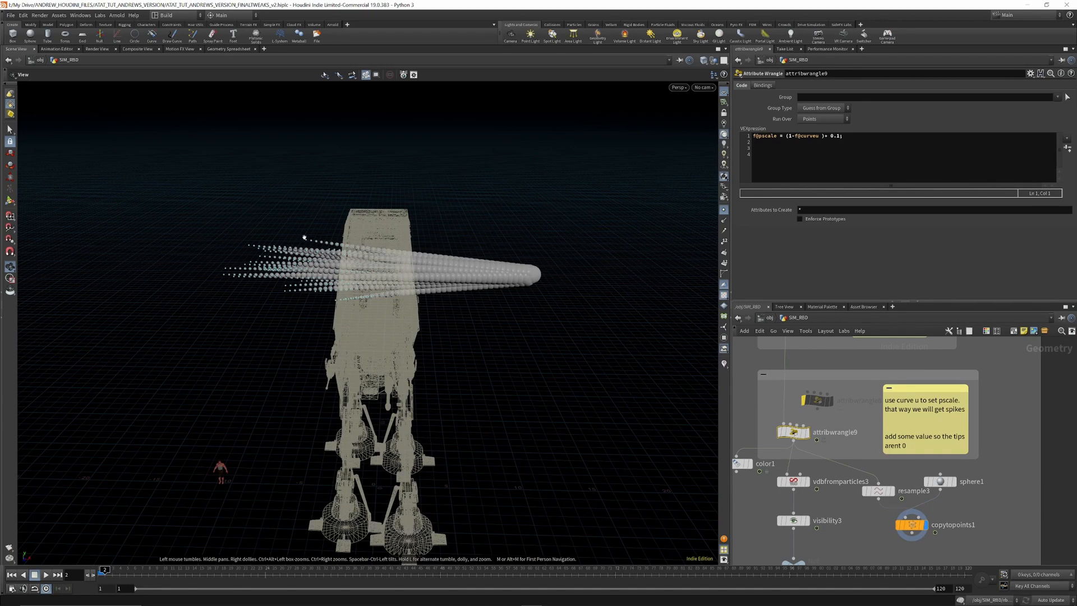
scroll(797, 494, up, 2)
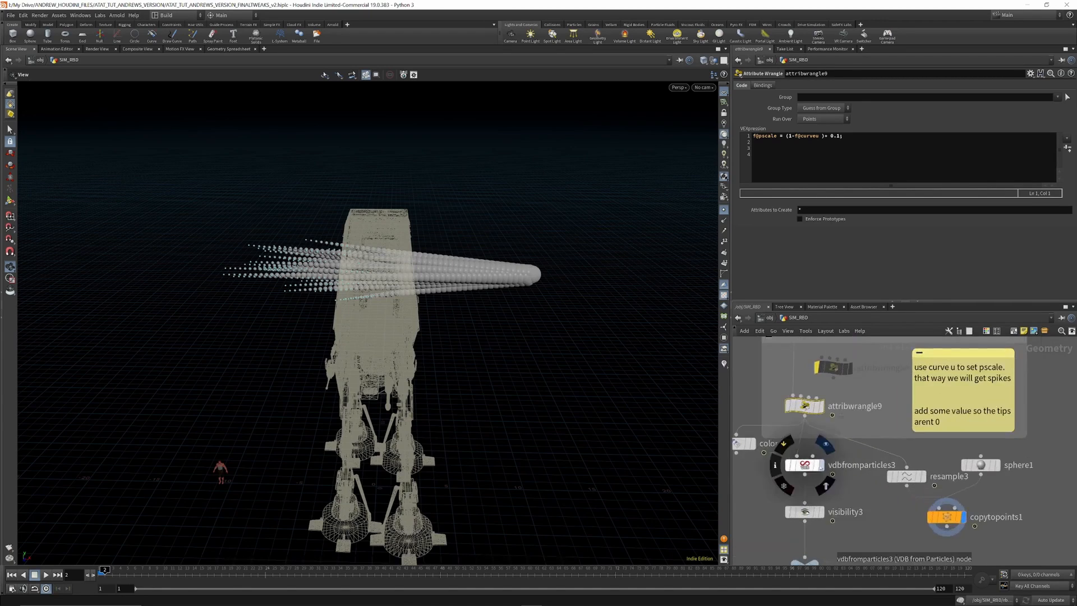
Step: Display vdbfromparticles3 and then visibility3, and compare the shape of the density volume with the copied spheres
click(821, 464)
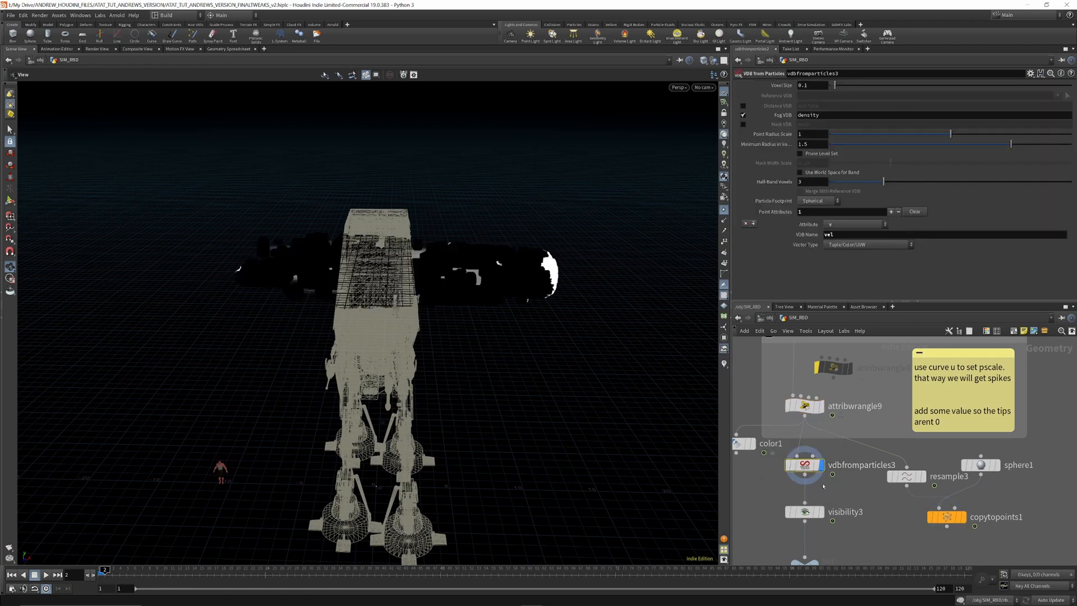
scroll(814, 474, down, 3)
scroll(816, 505, up, 4)
click(820, 479)
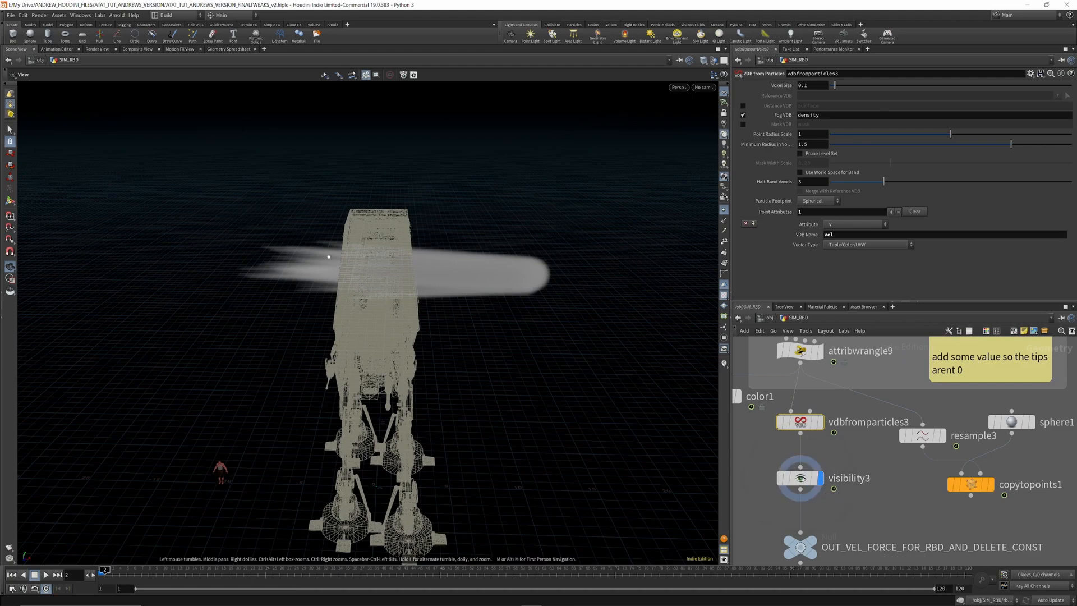
drag(356, 257, 401, 265)
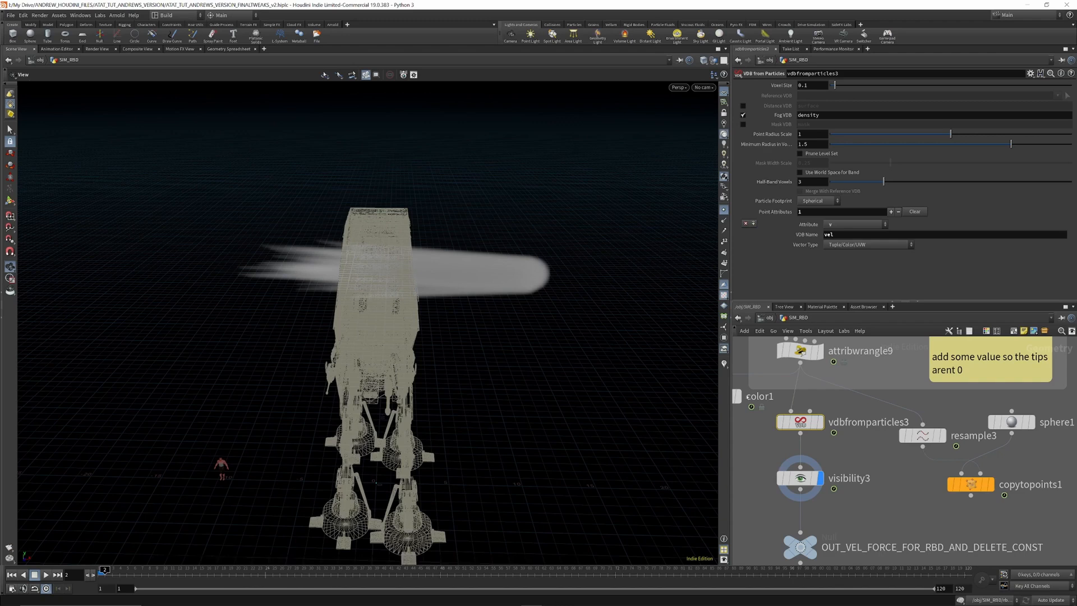
Step: Display the OUT_VEL_FORCE_FOR_RBD_AND_DELETE_CONST null and inspect the velocity volume from the side of the AT-AT
scroll(869, 411, down, 4)
scroll(846, 460, up, 4)
click(846, 476)
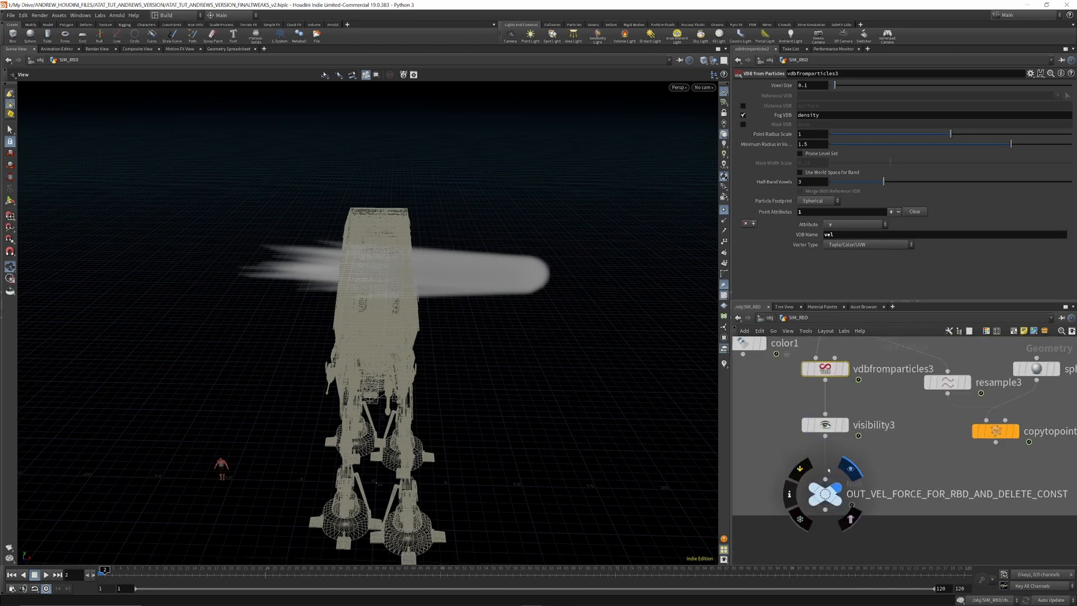
scroll(897, 488, up, 2)
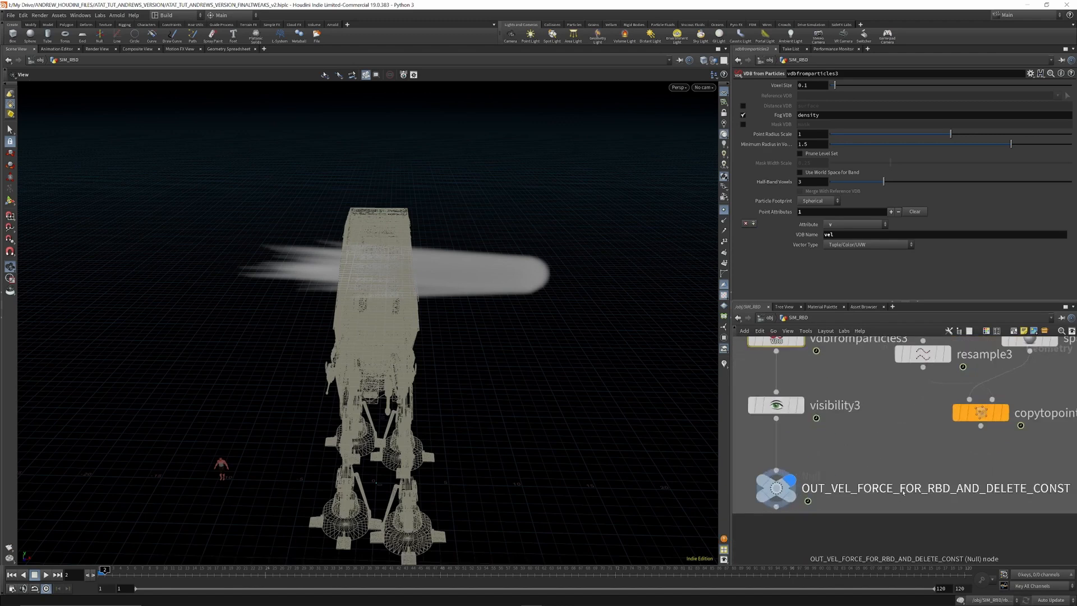
scroll(902, 490, down, 3)
scroll(901, 490, down, 3)
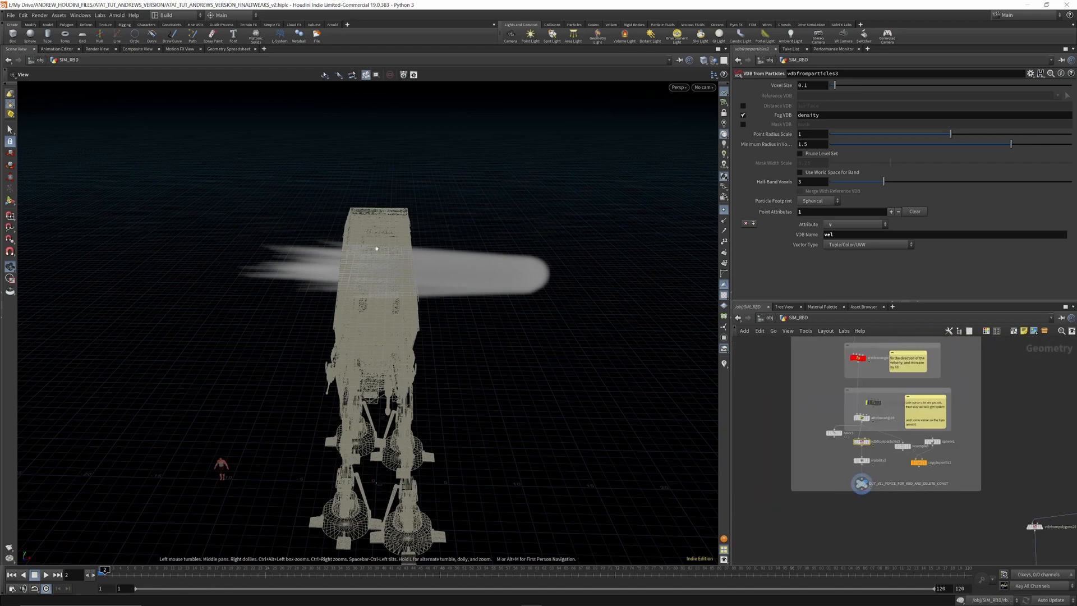
drag(404, 287, 467, 281)
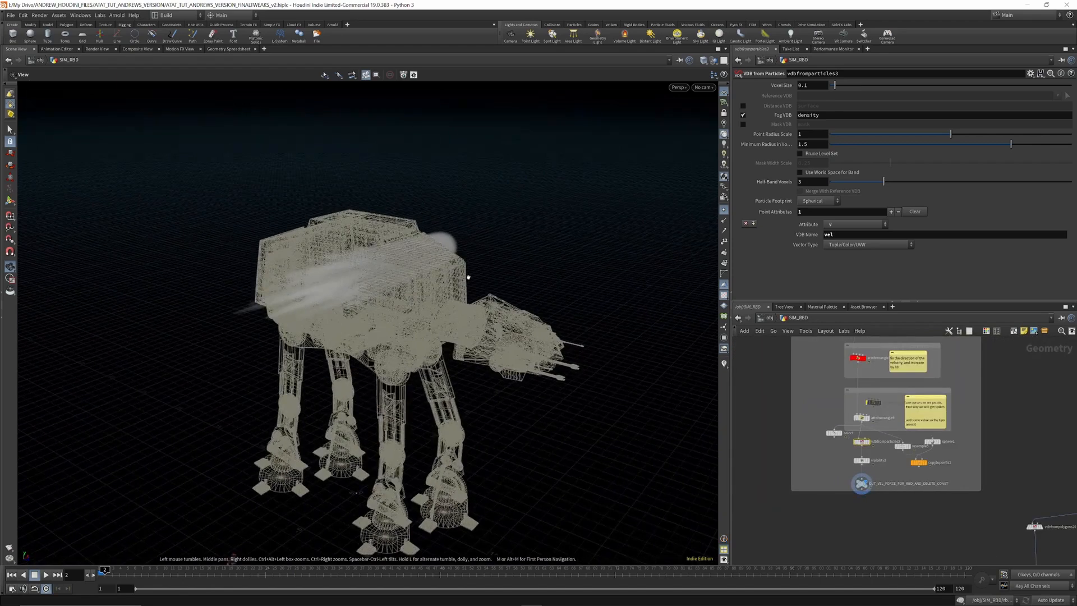
Step: Scrub the first frames and examine where the volume passes through the AT-AT's body
scroll(905, 483, down, 3)
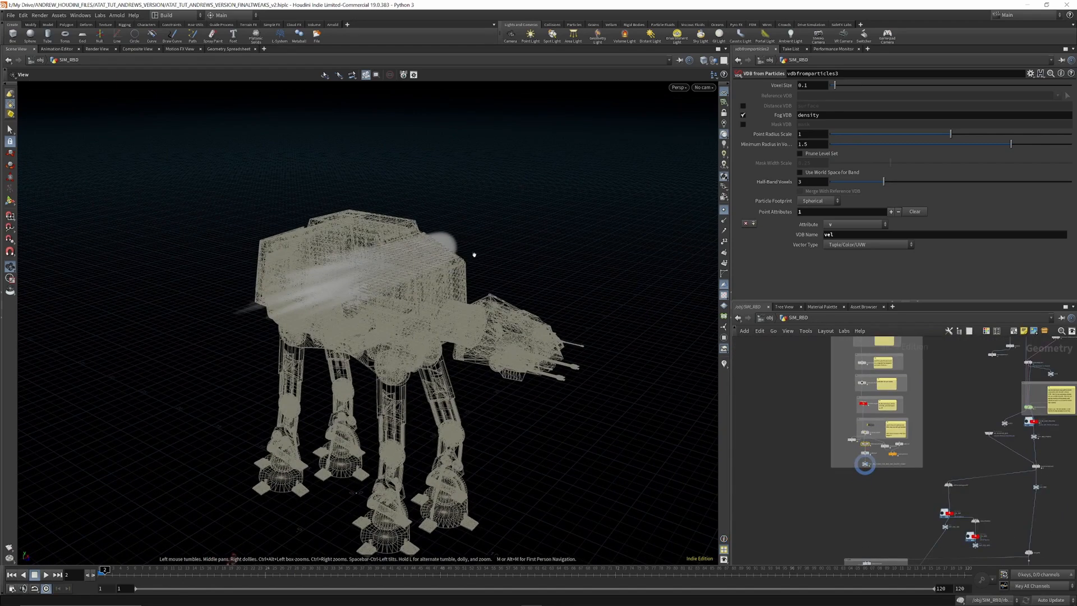
click(120, 570)
drag(119, 570, 104, 570)
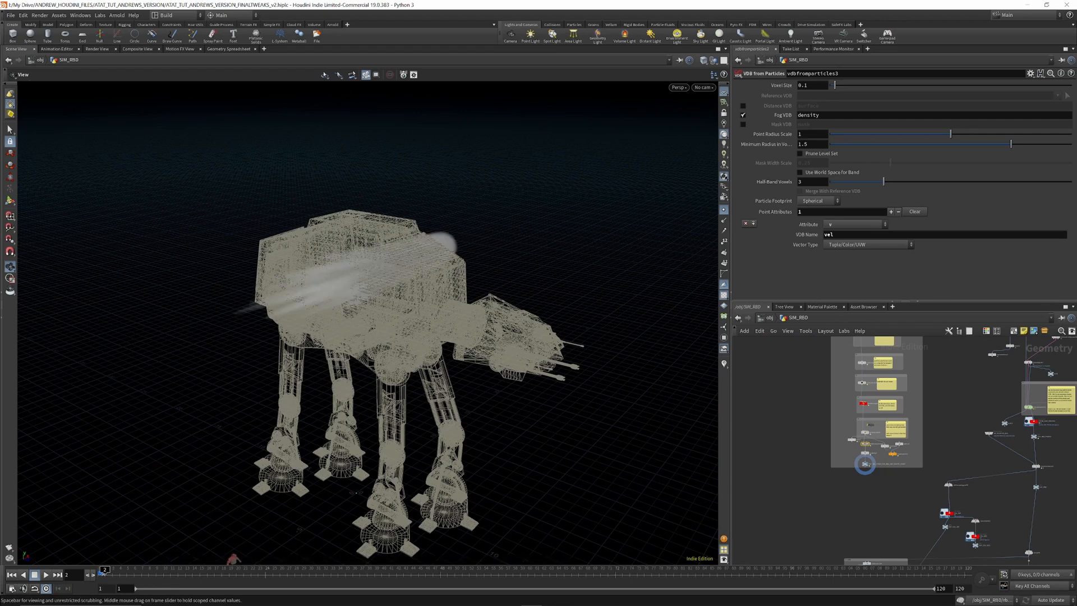
drag(382, 275, 340, 277)
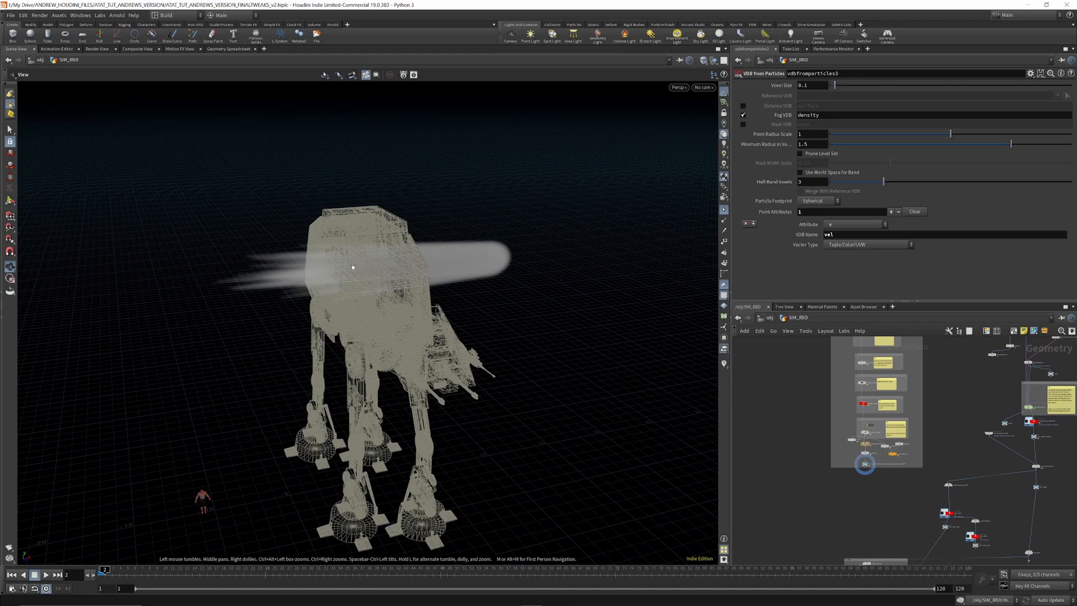
drag(351, 254, 377, 267)
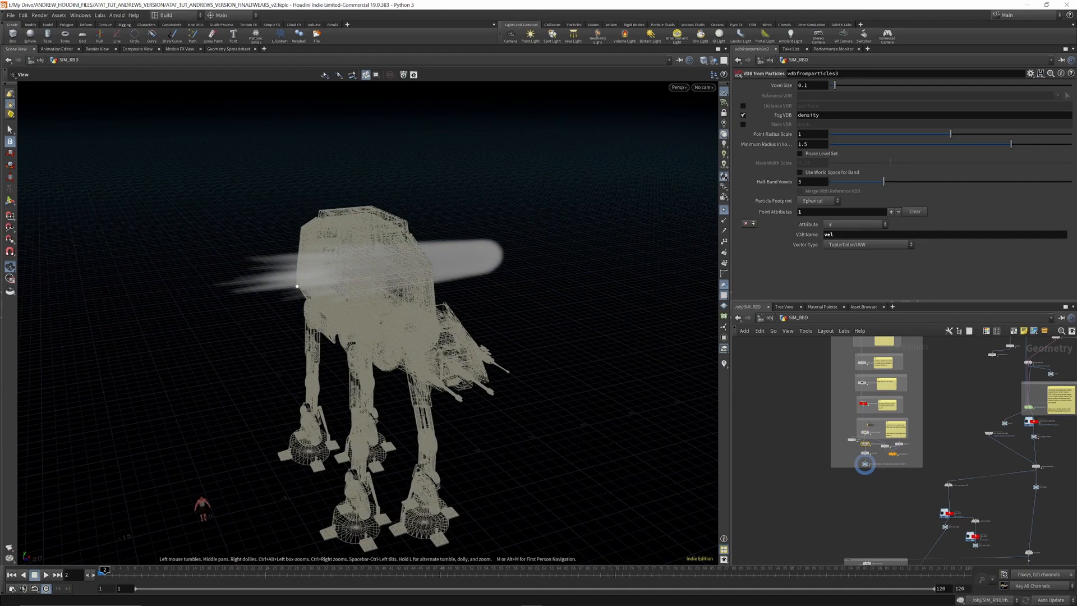
Step: Select rbdbulletsolver11 and review the constraint VEXpression that deletes primitives where the sampled density exceeds 0.05
scroll(871, 476, down, 5)
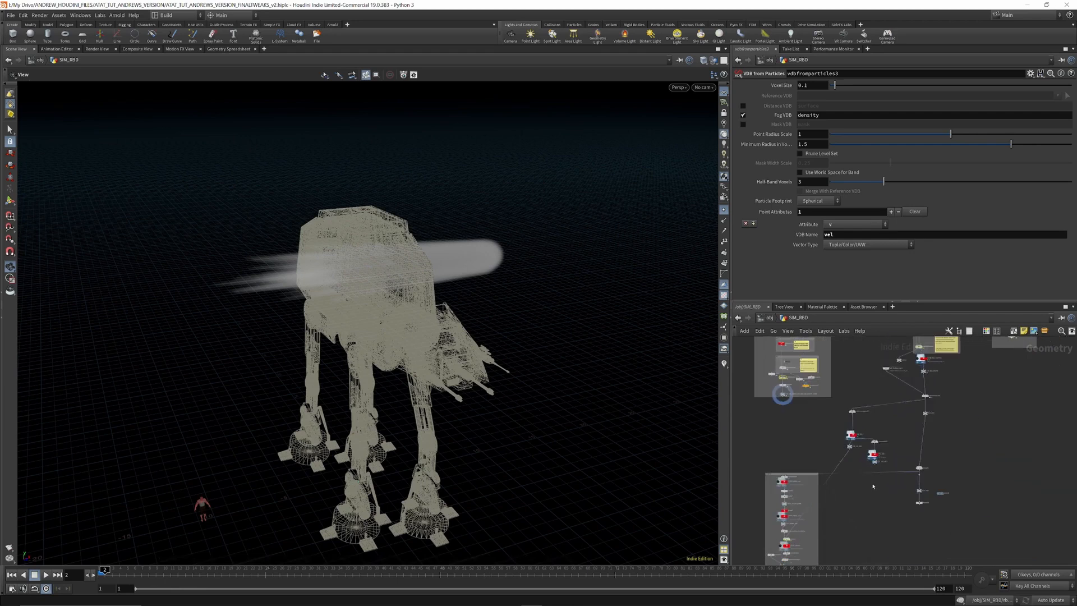
scroll(871, 476, up, 5)
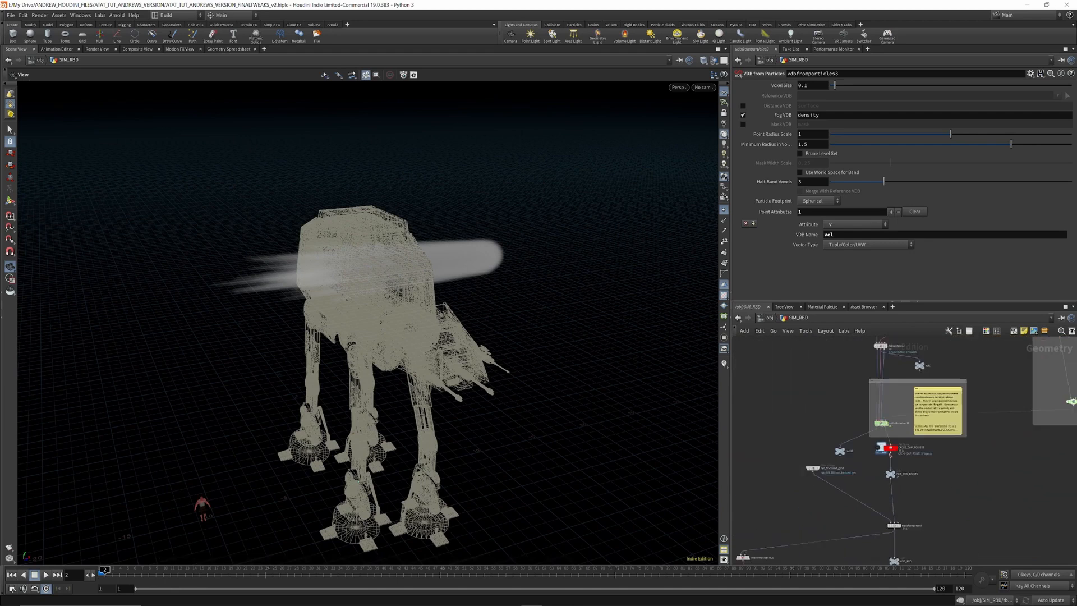
scroll(897, 431, up, 2)
click(842, 431)
scroll(840, 206, down, 2)
scroll(807, 171, up, 5)
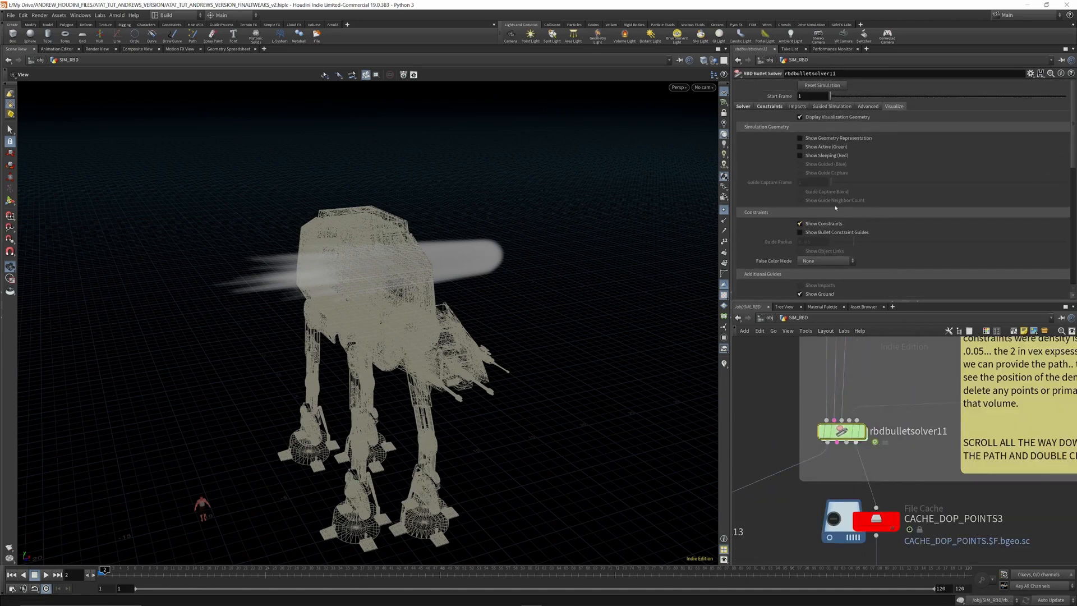
click(769, 107)
scroll(848, 200, down, 3)
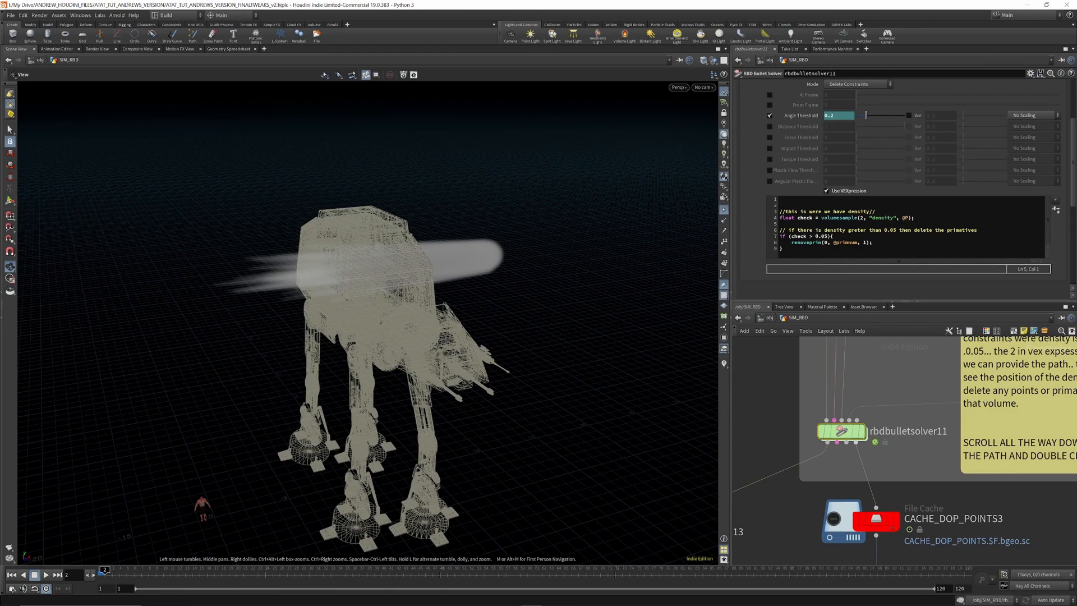
Step: Go inside rbdbulletsolver11 to its forces network and review the velocity source settings of popadvectbyvolumes1
drag(400, 262, 385, 268)
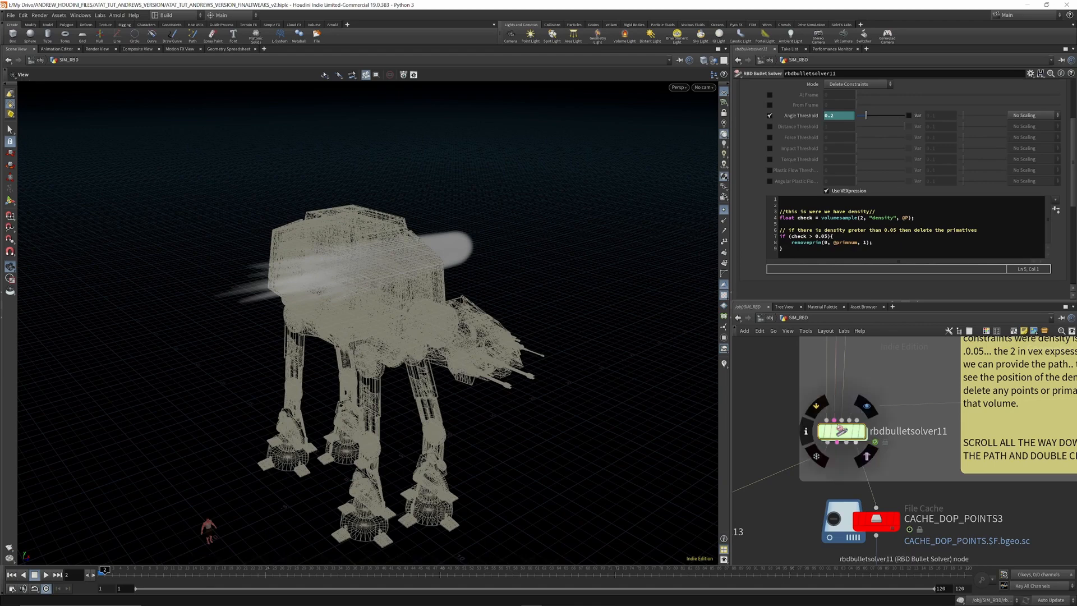
scroll(794, 443, down, 3)
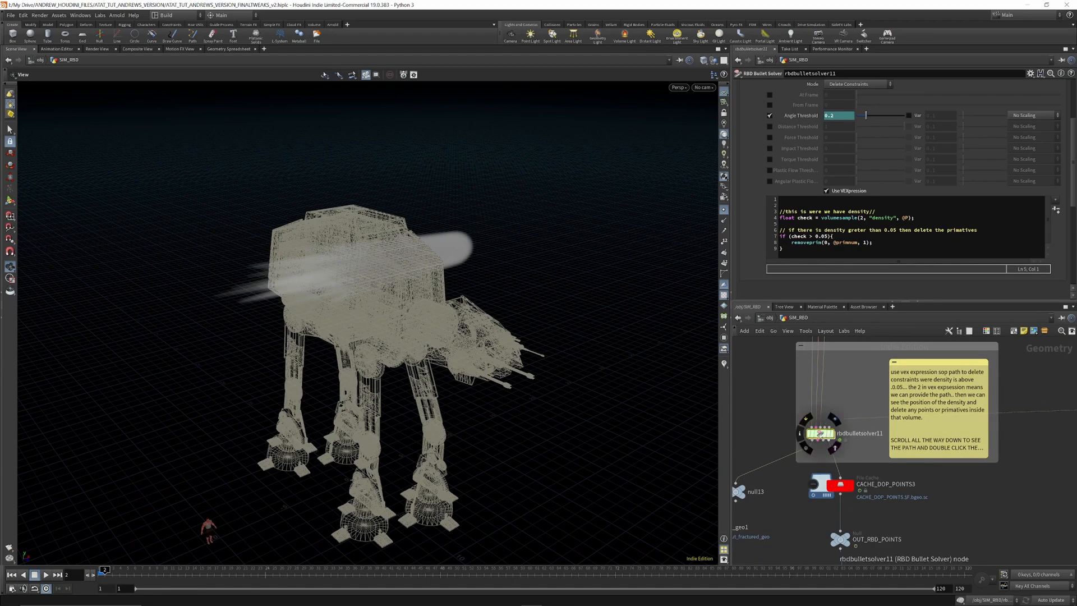
double_click(820, 434)
drag(838, 367, 843, 395)
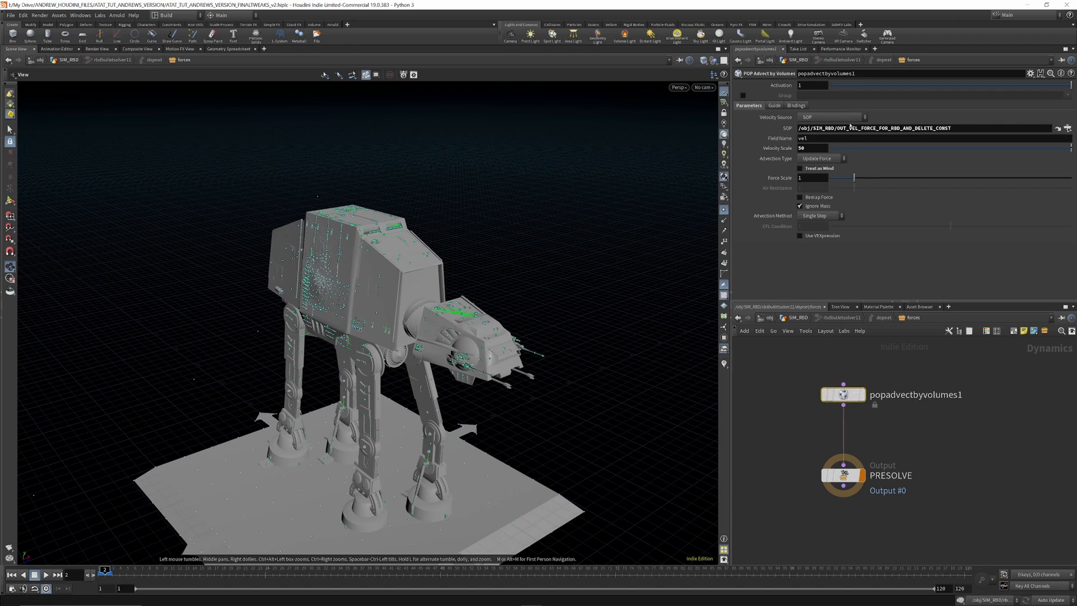
Step: Return to the SIM_RBD network and review rbdbulletsolver11's soft constraint properties and breaking thresholds
click(793, 320)
scroll(804, 463, down, 5)
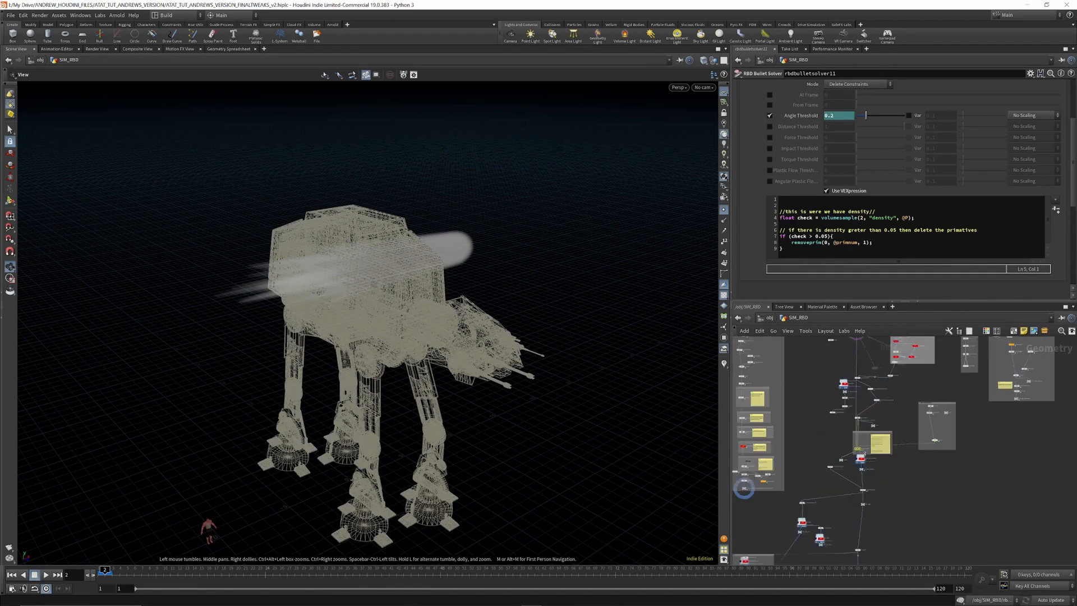
scroll(804, 463, up, 10)
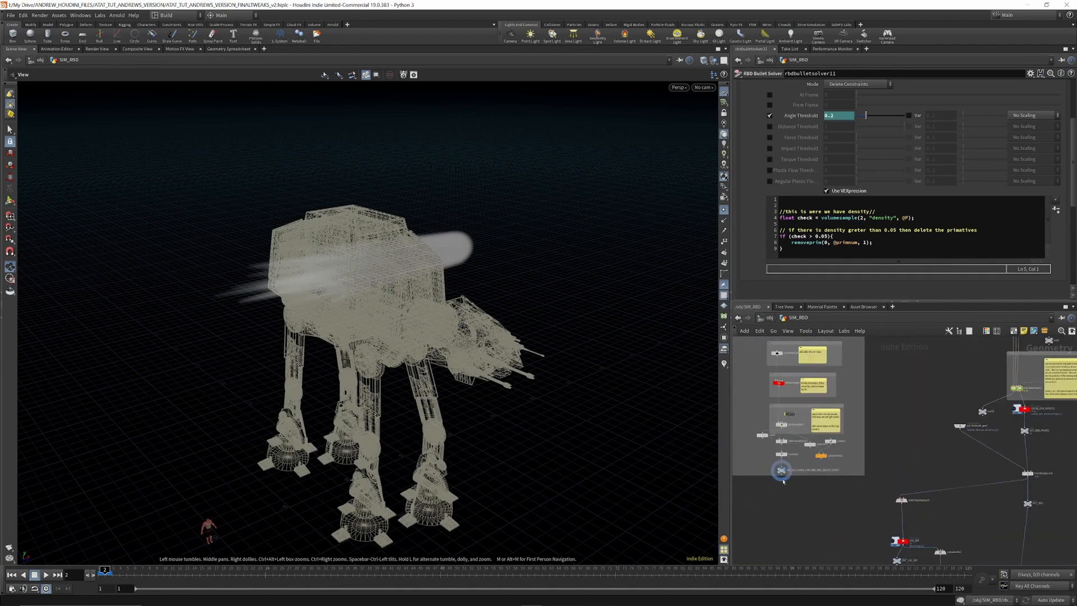
scroll(748, 449, down, 10)
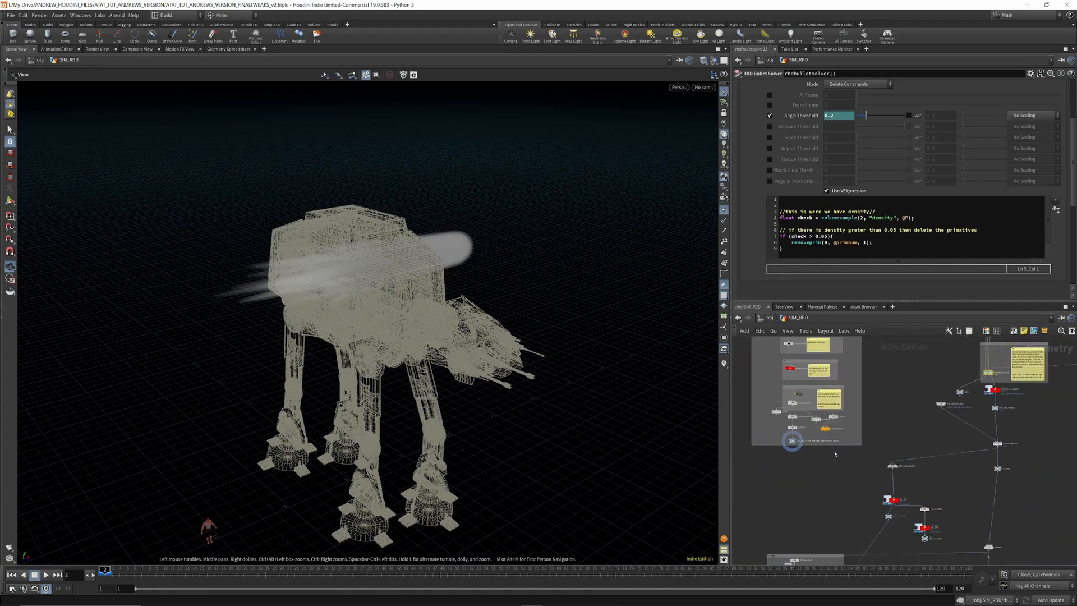
scroll(920, 415, up, 3)
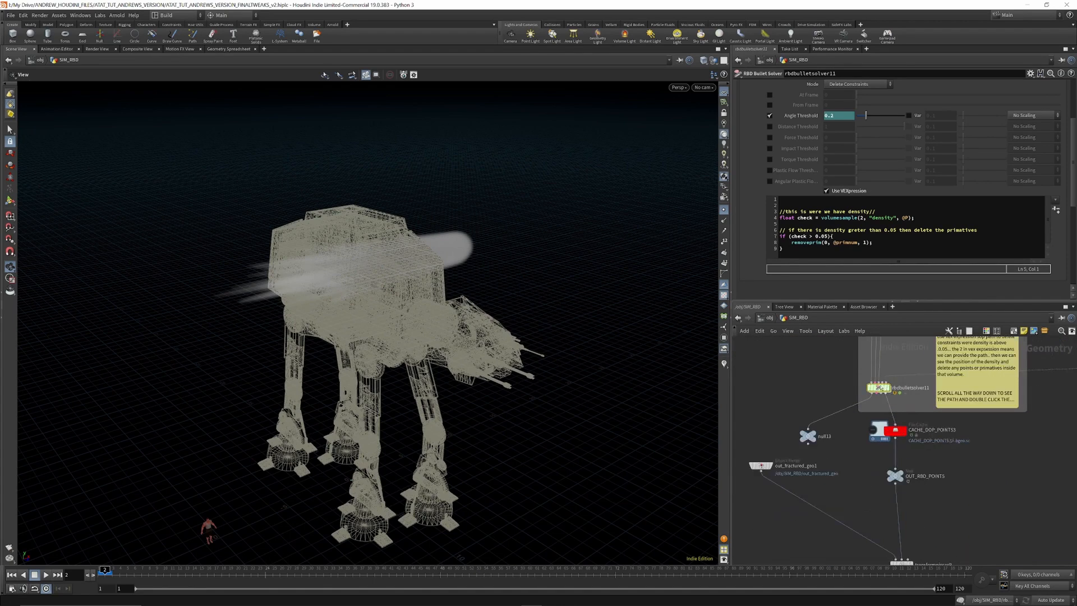
scroll(874, 180, up, 2)
scroll(874, 180, up, 2)
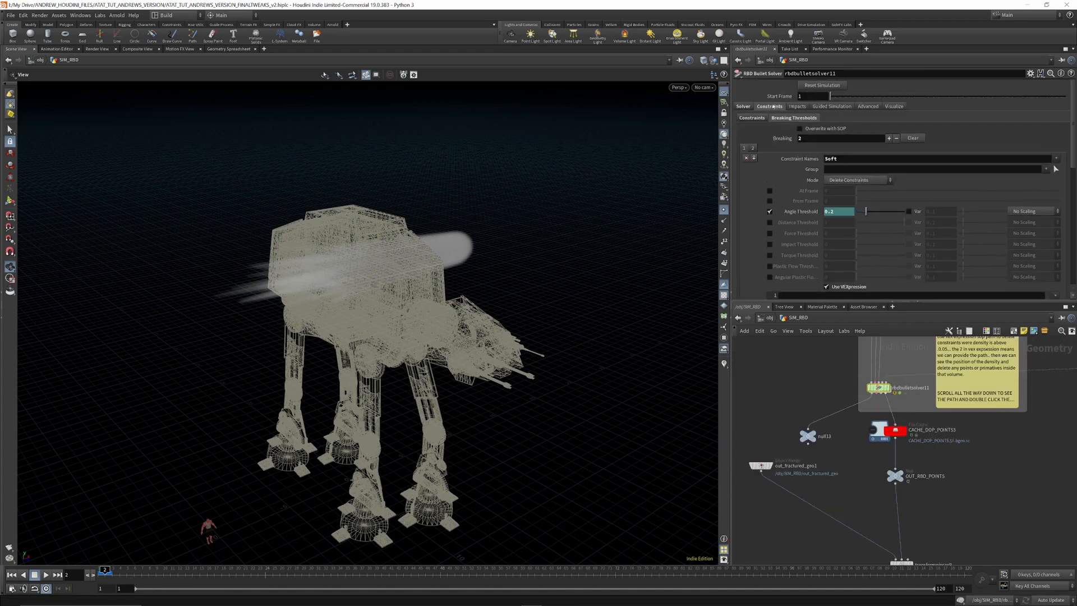
click(753, 118)
scroll(810, 150, down, 8)
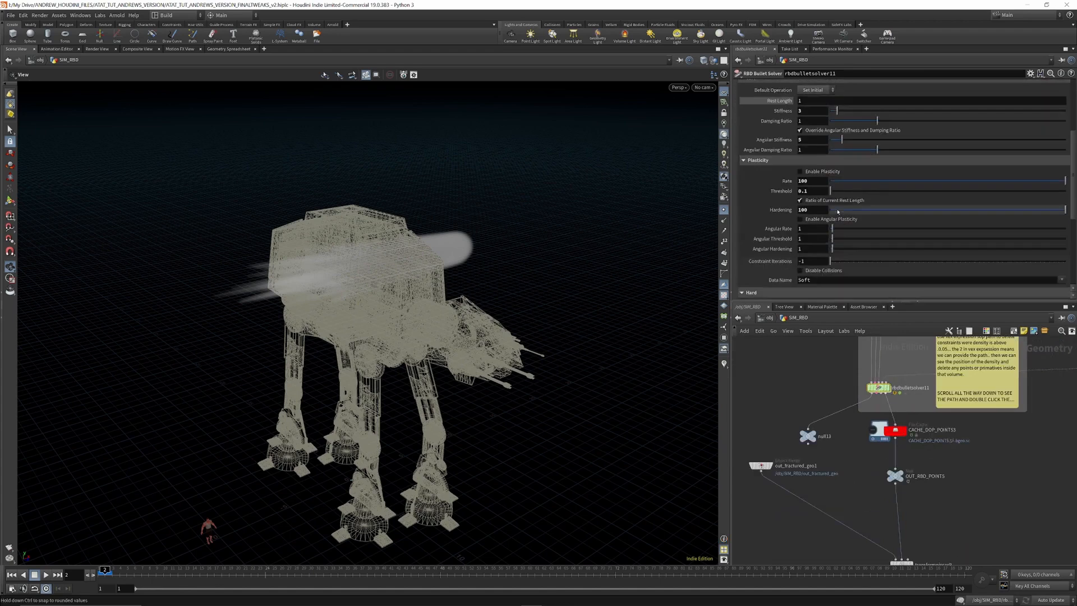
scroll(774, 129, up, 8)
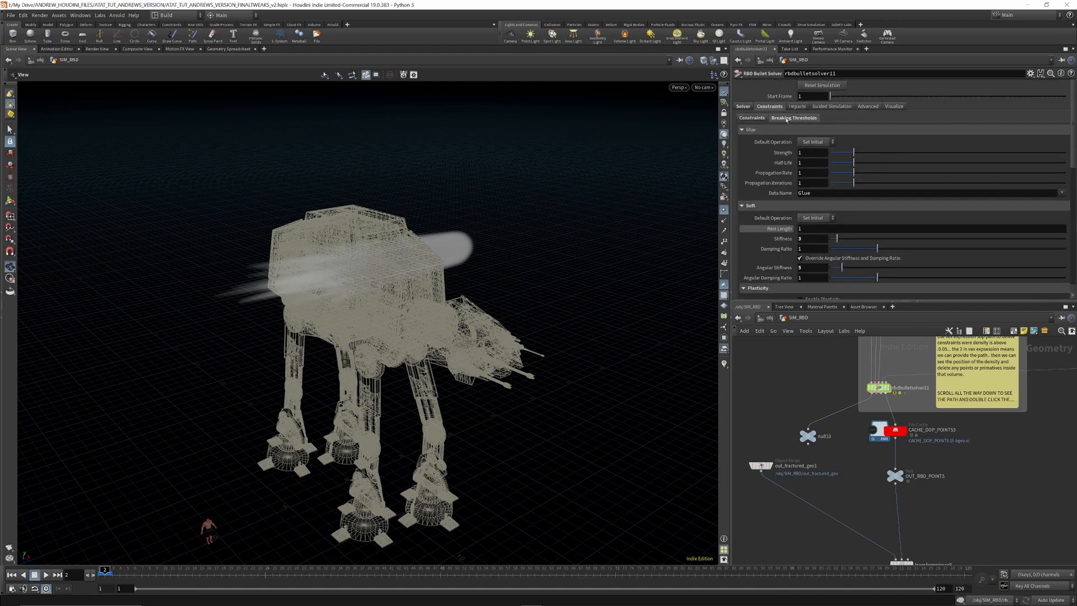
click(787, 118)
scroll(813, 168, down, 4)
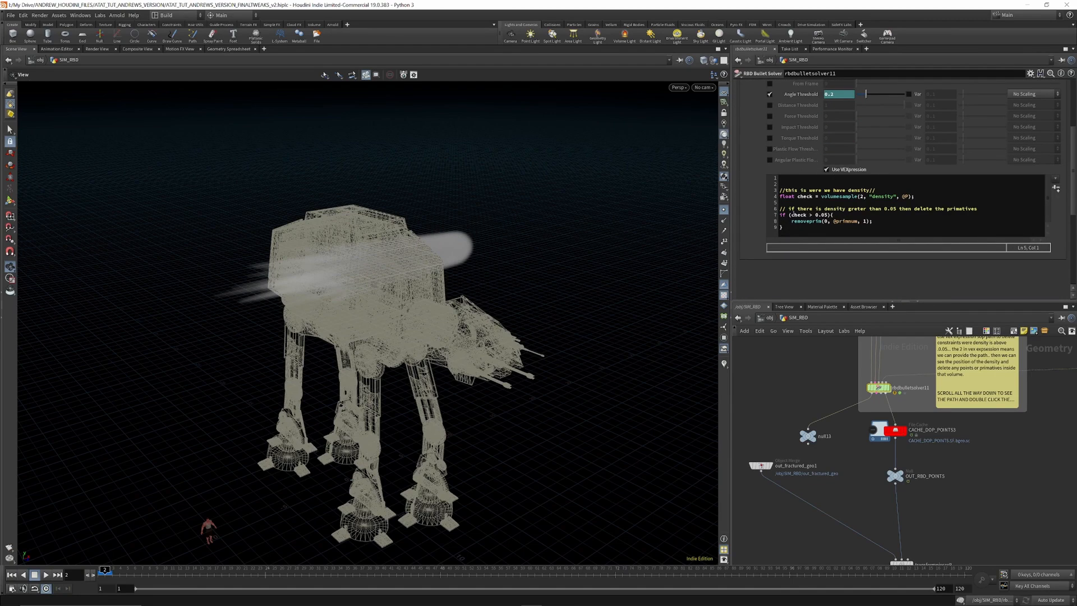
Step: Duplicate null13, wire the copy to rbdbulletsolver11's constraint output, and display it over the AT-AT
alt+drag(357, 259, 336, 261)
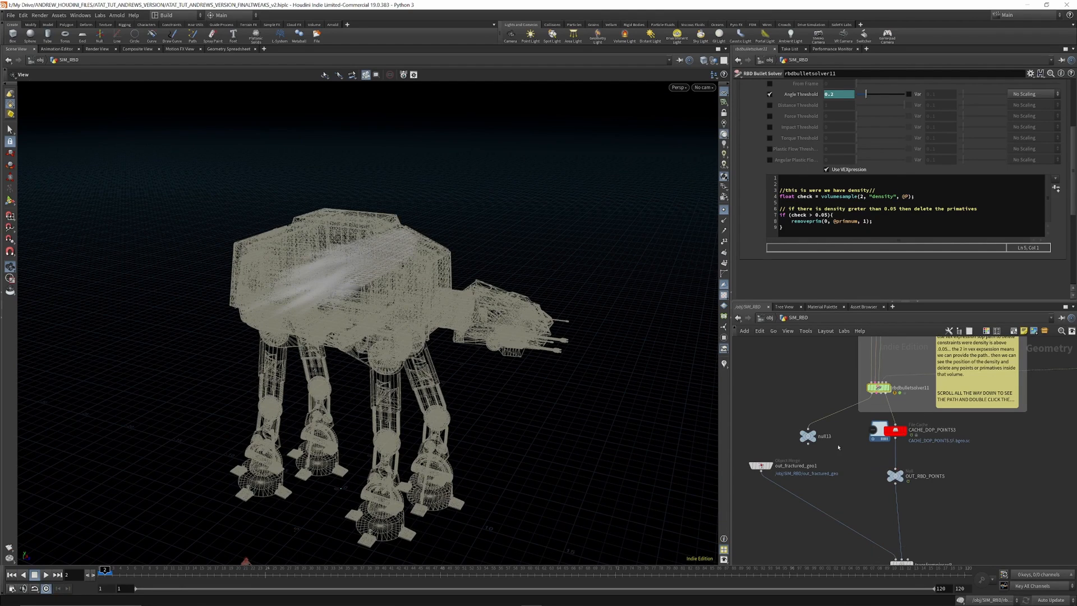
alt+drag(808, 437, 859, 473)
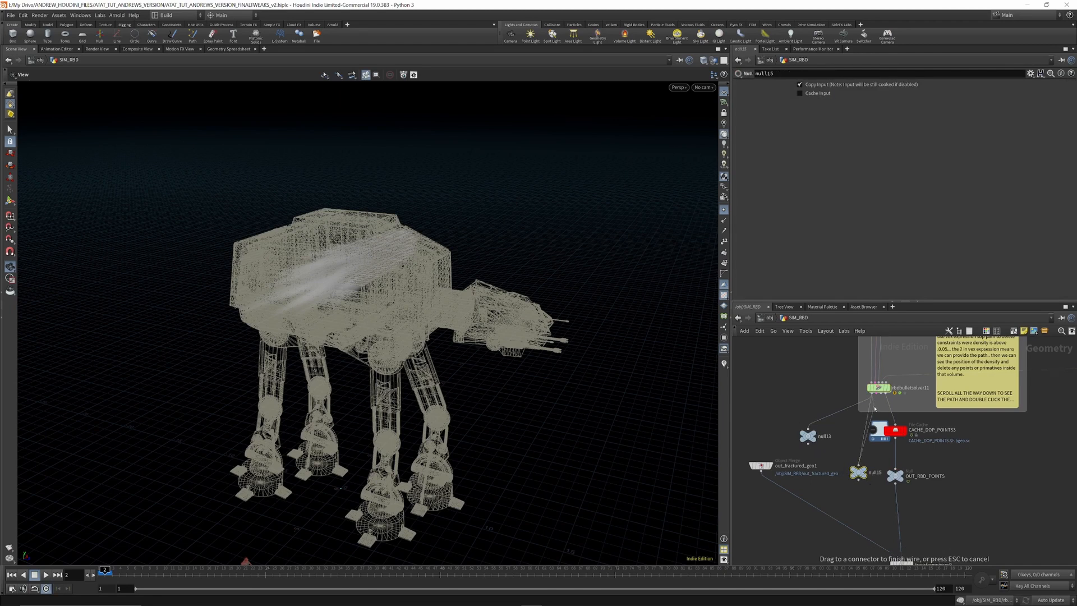
mouse_move(859, 472)
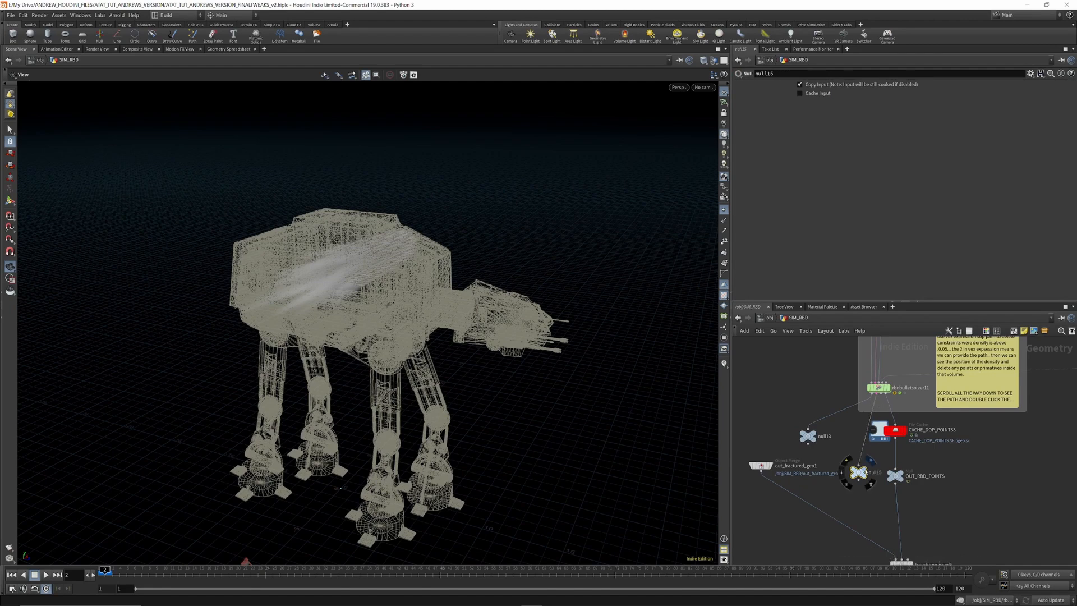
click(868, 472)
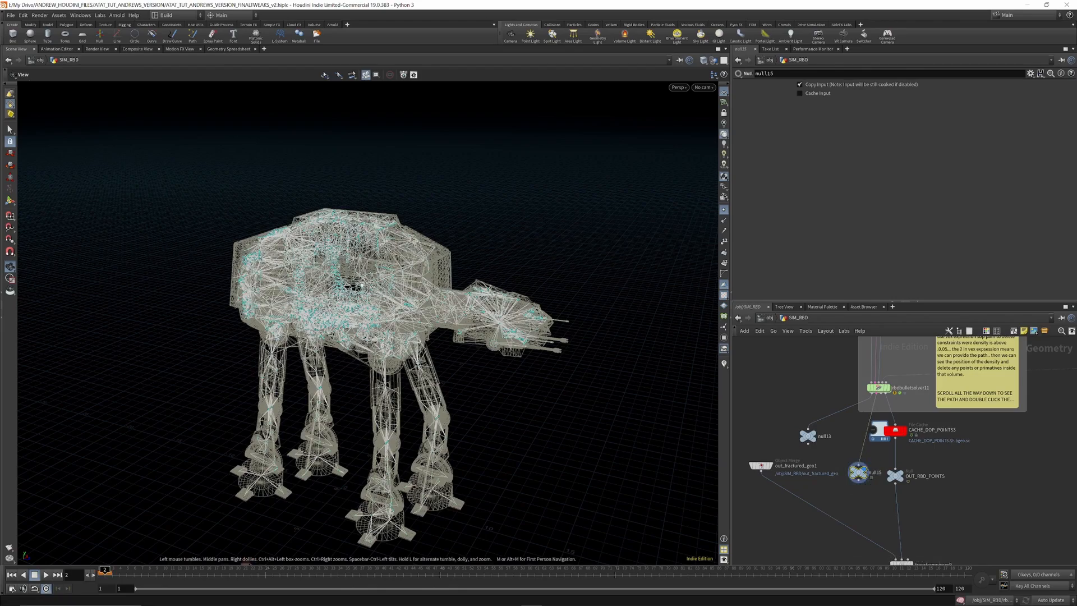
Step: Turn off point display and compare frames 1 and 3 to examine where constraints are deleted in the AT-AT's body
drag(354, 265, 333, 286)
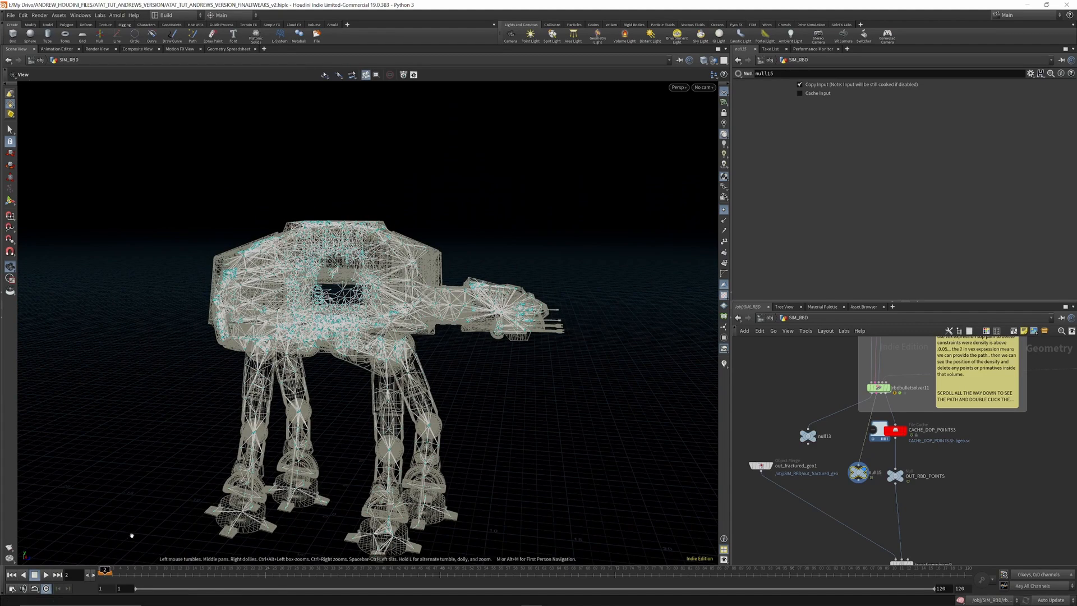
click(103, 569)
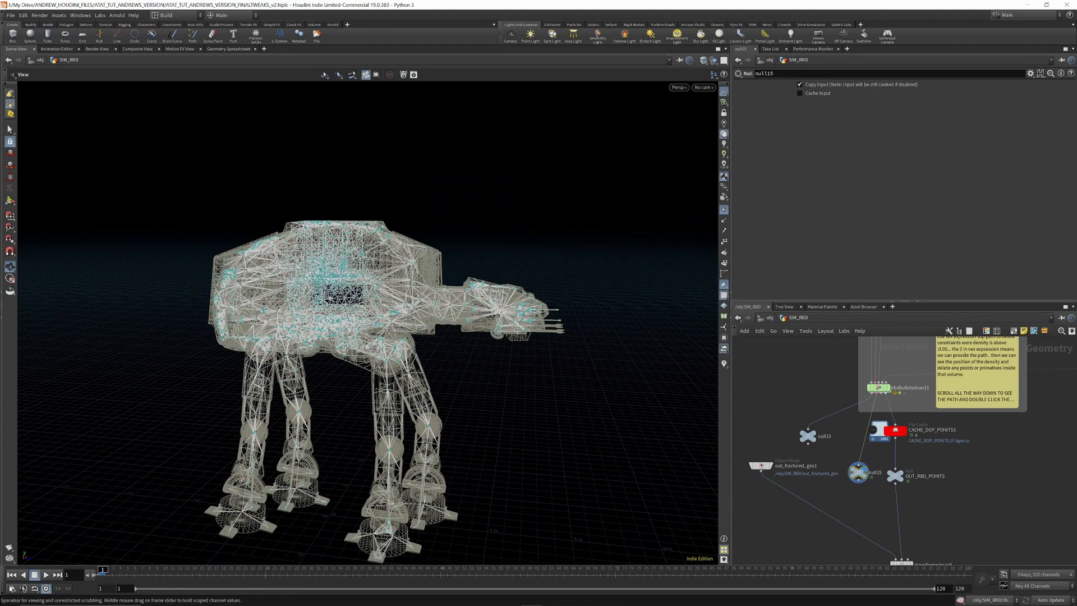
drag(350, 277, 365, 276)
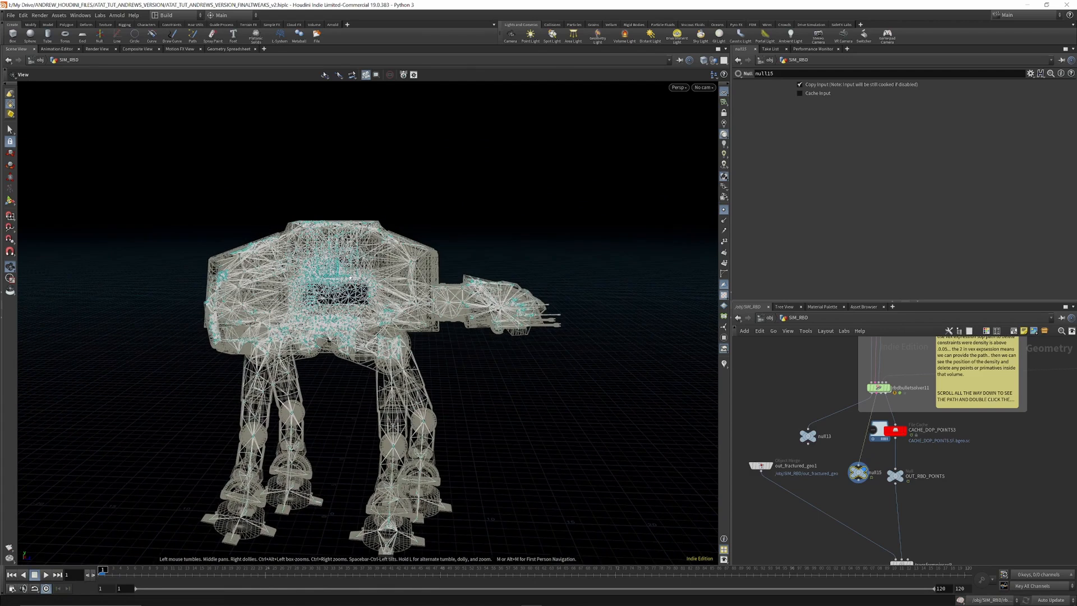
click(724, 210)
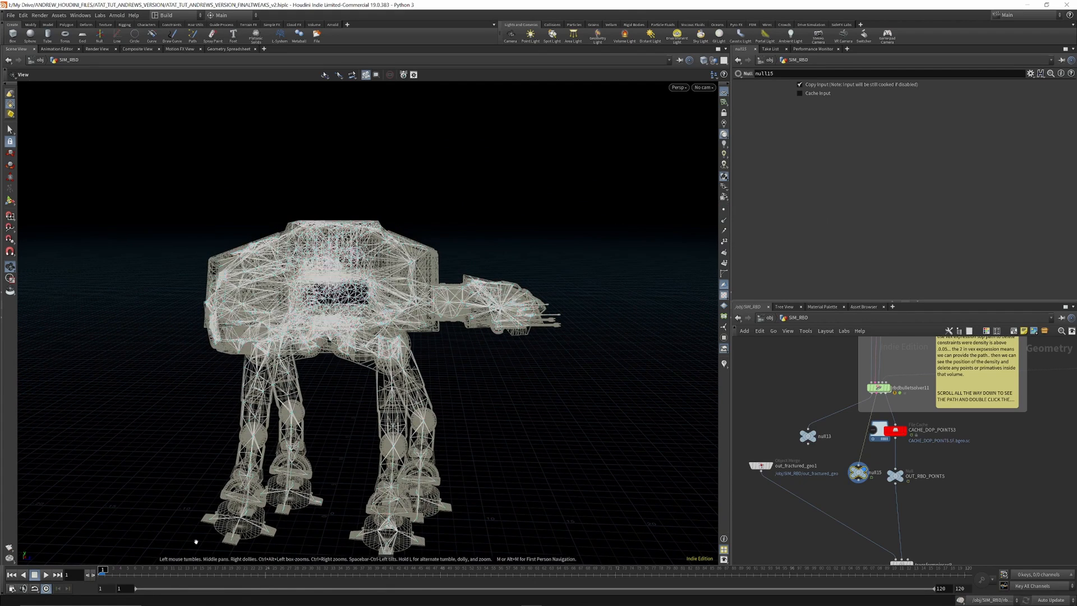
drag(111, 571, 118, 573)
drag(315, 494, 298, 515)
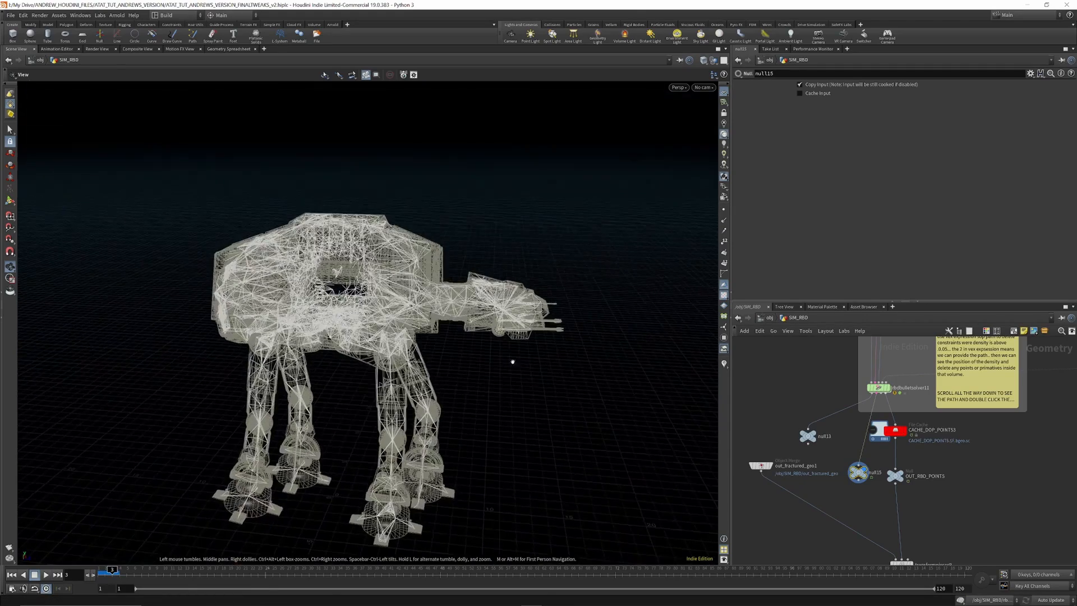
Step: Display transform23 in the RBD FORCE MANUAL network box and scrub to frame 22 to follow the animated sphere past the AT-AT
scroll(872, 398, down, 4)
scroll(884, 416, up, 3)
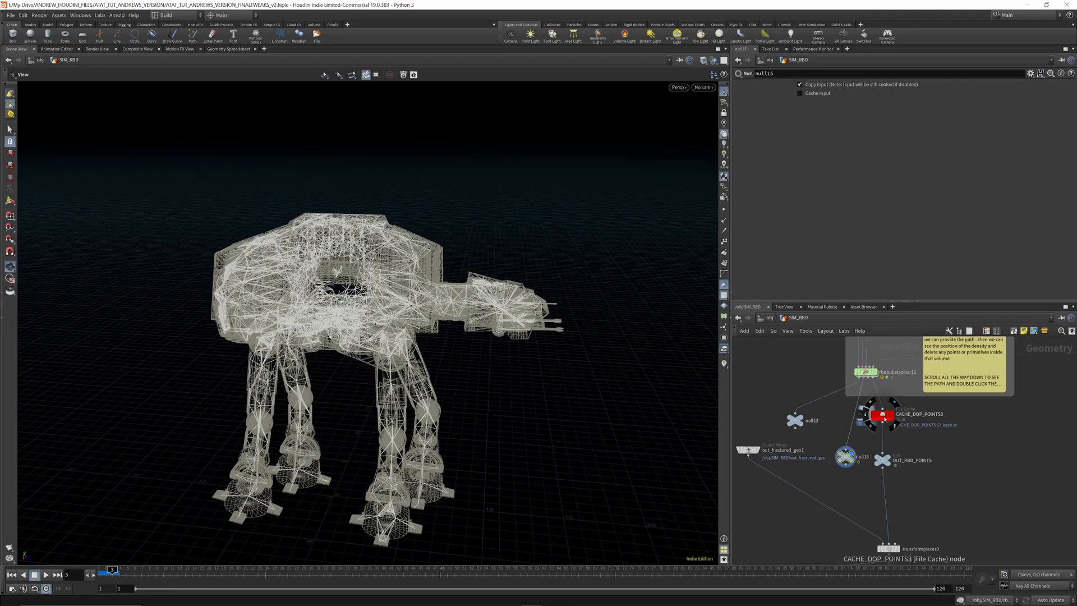
scroll(885, 418, down, 5)
scroll(981, 357, up, 4)
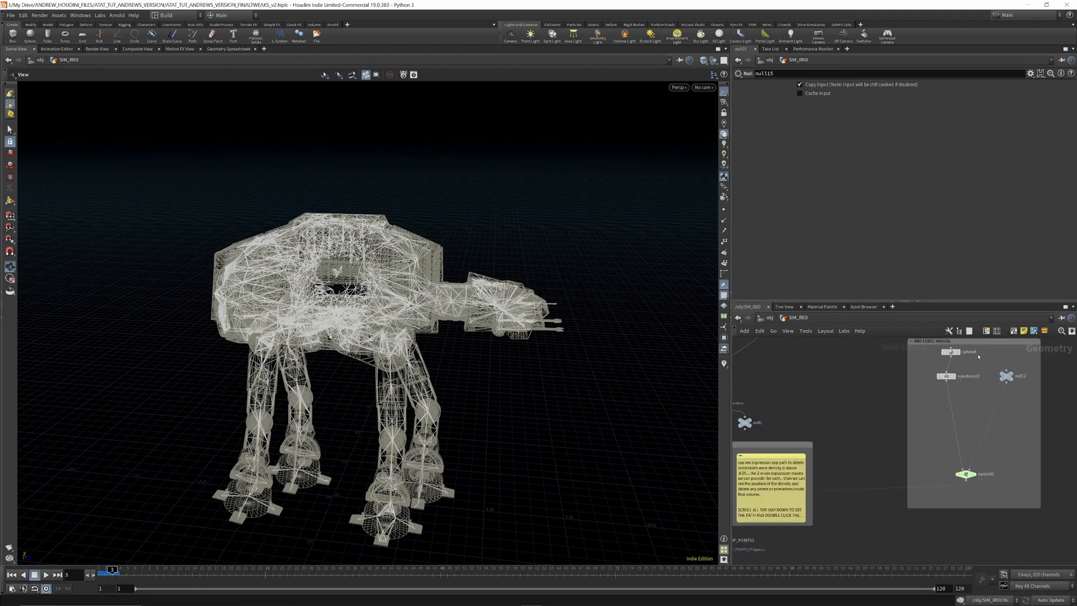
scroll(976, 358, down, 2)
scroll(962, 356, up, 3)
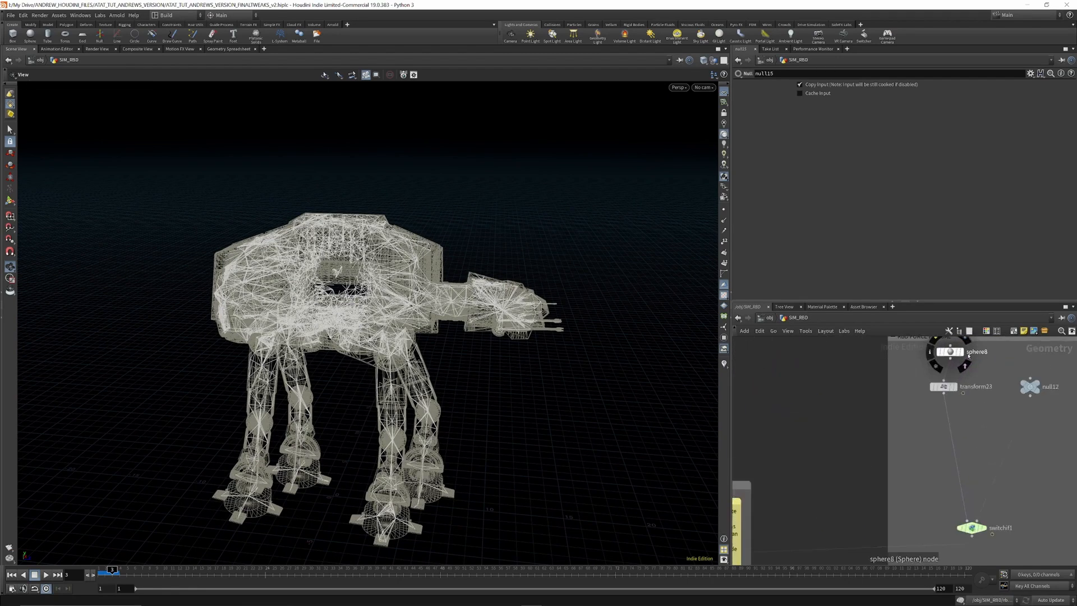
click(948, 382)
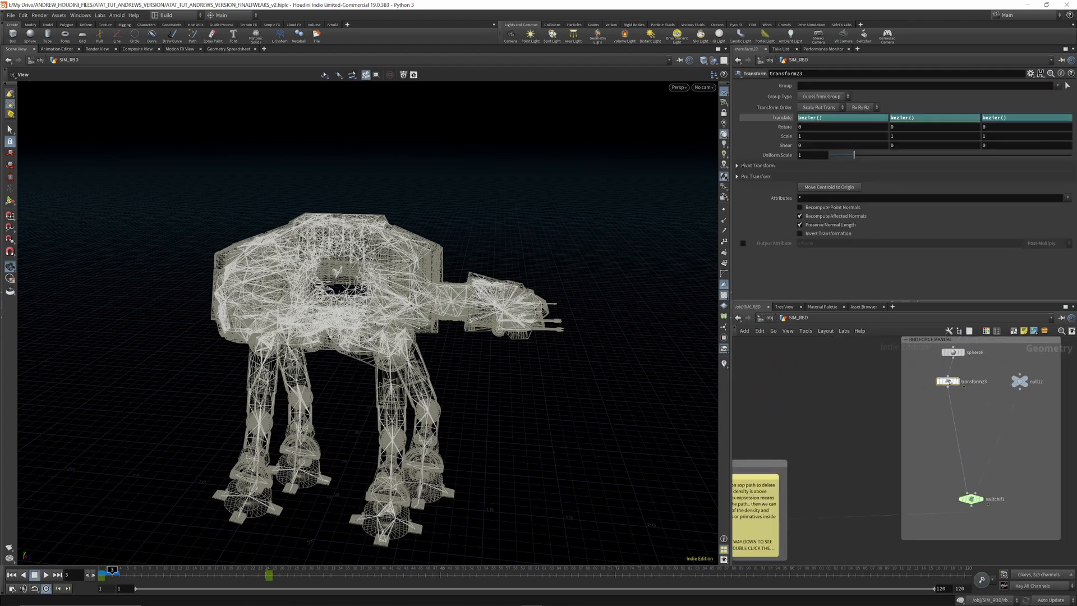
drag(390, 285, 225, 272)
click(958, 382)
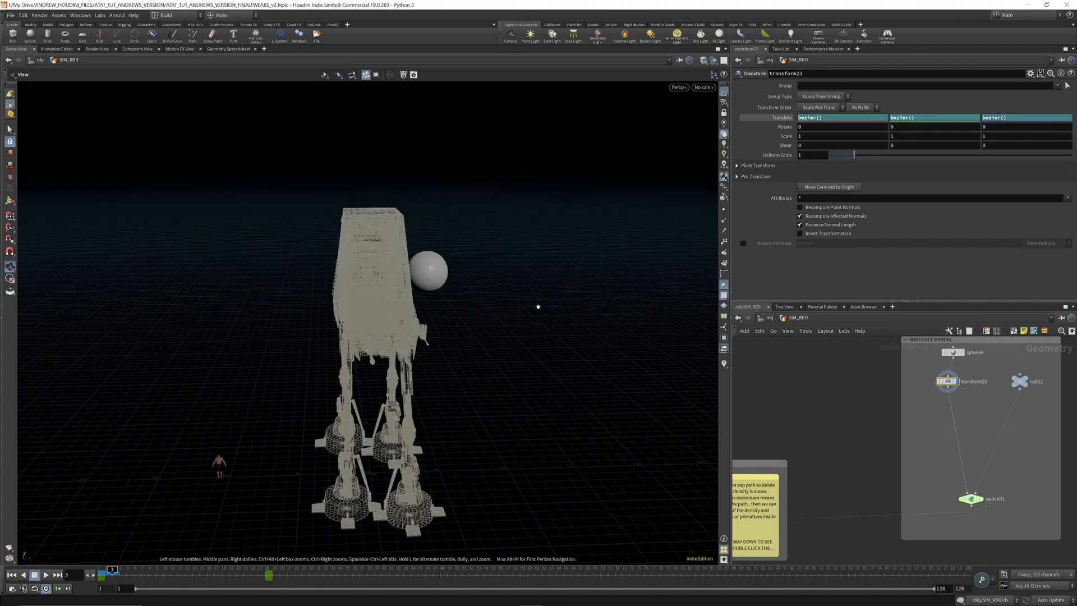
drag(435, 296, 409, 296)
mouse_move(135, 574)
mouse_down()
mouse_move(250, 584)
mouse_move(148, 588)
mouse_move(251, 583)
mouse_up()
drag(370, 276, 427, 275)
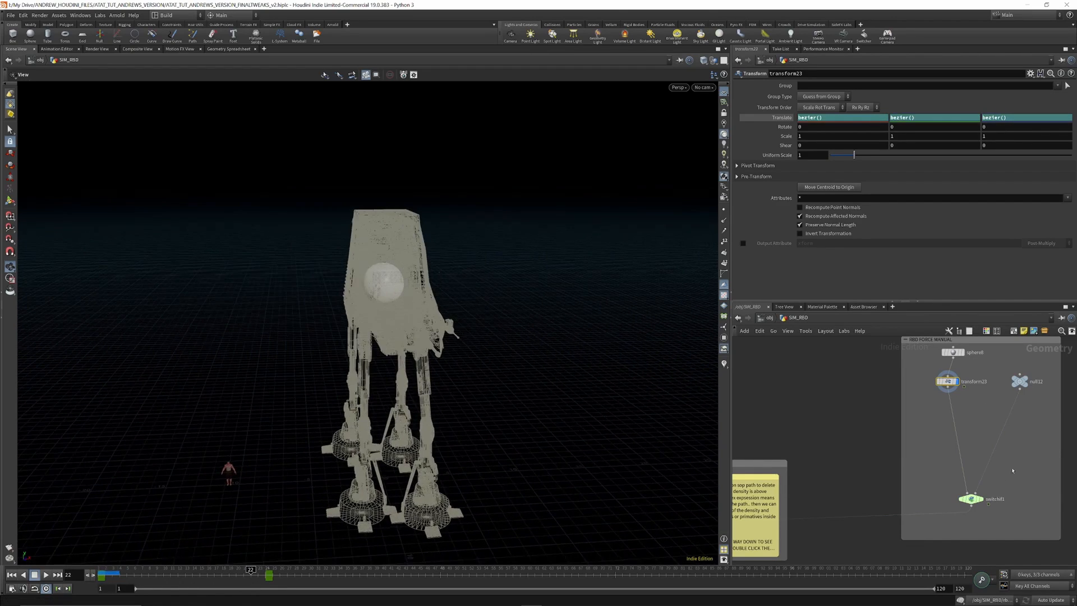
Step: Display switchif1 and scrub back to frame 2 to examine when its keyframed condition switches the collision sphere
click(987, 501)
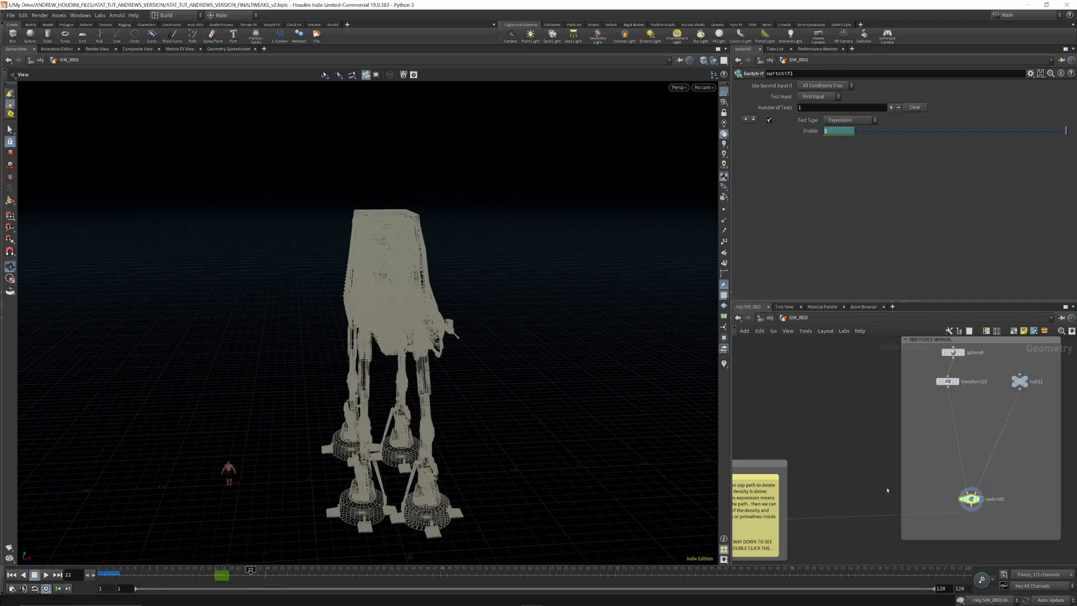
click(132, 570)
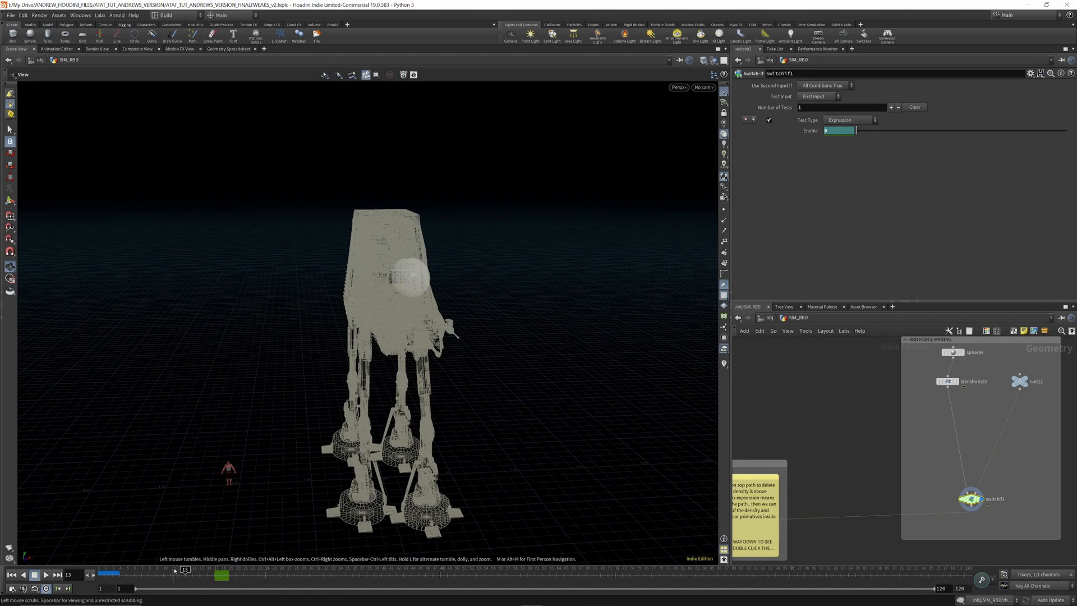
mouse_move(111, 575)
mouse_down()
mouse_move(162, 580)
mouse_move(105, 581)
mouse_up()
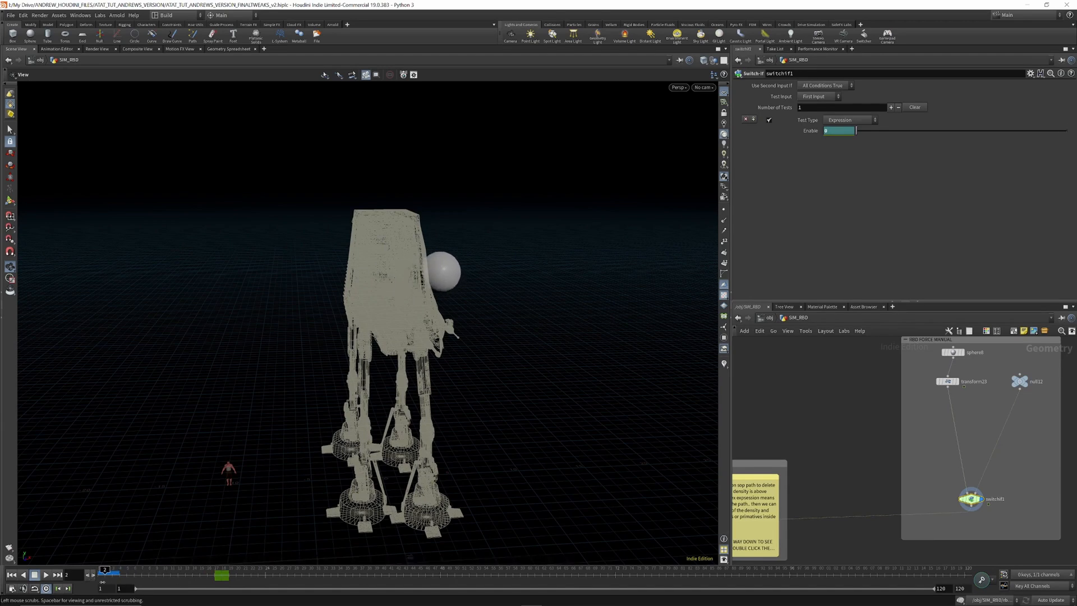
scroll(962, 419, down, 4)
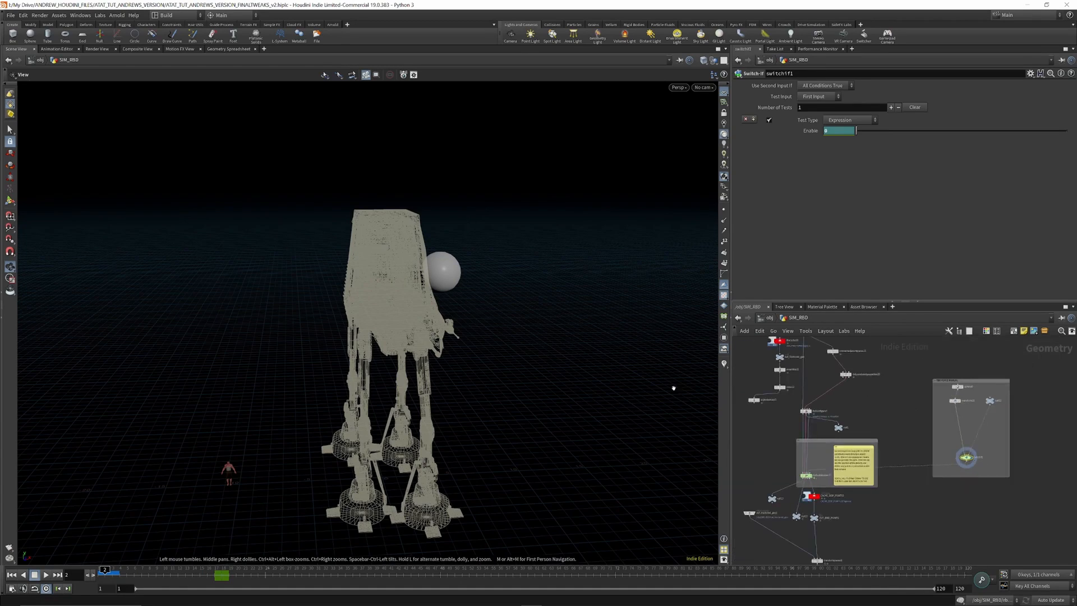
drag(467, 270, 455, 269)
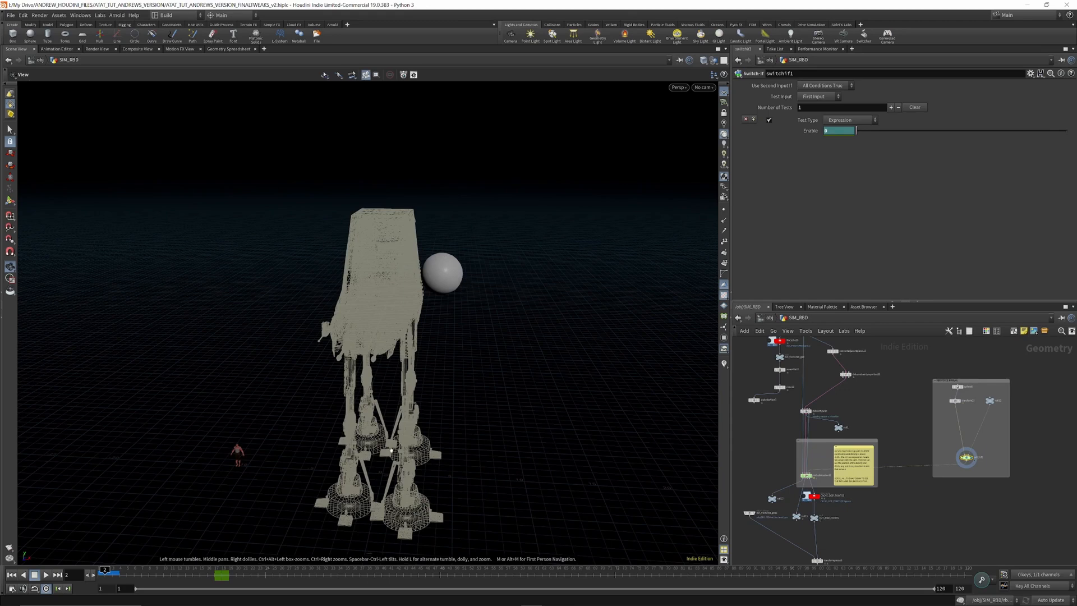
mouse_move(106, 572)
mouse_down()
mouse_move(190, 572)
mouse_move(105, 573)
mouse_up()
Step: Select rbdbulletsolver11 again and review its glue, soft and hard constraint properties, plus its time scale, substeps and forces
scroll(800, 496, up, 5)
click(825, 404)
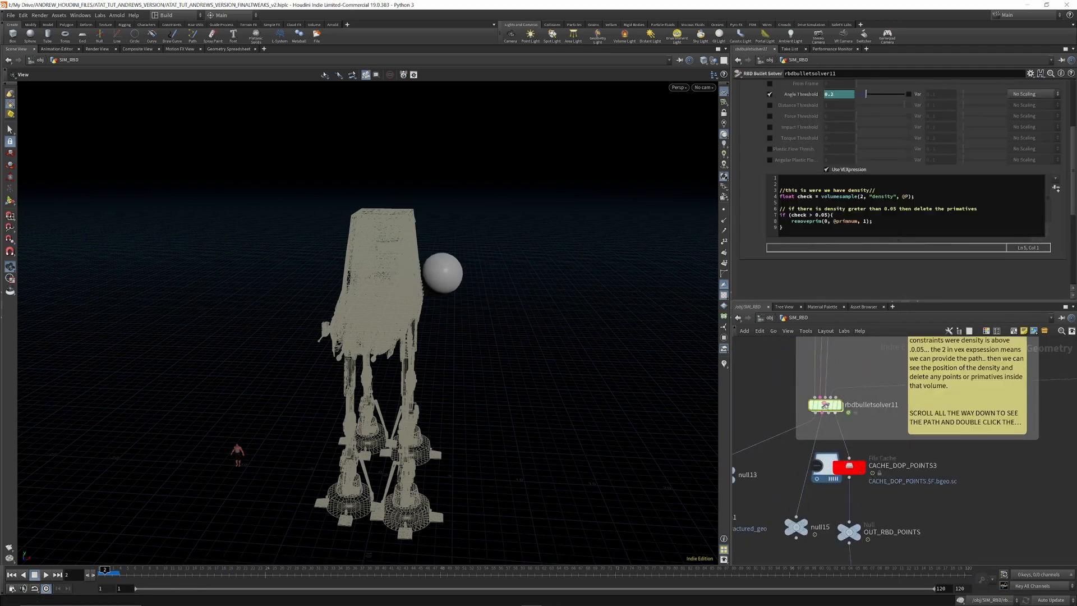
scroll(843, 191, up, 5)
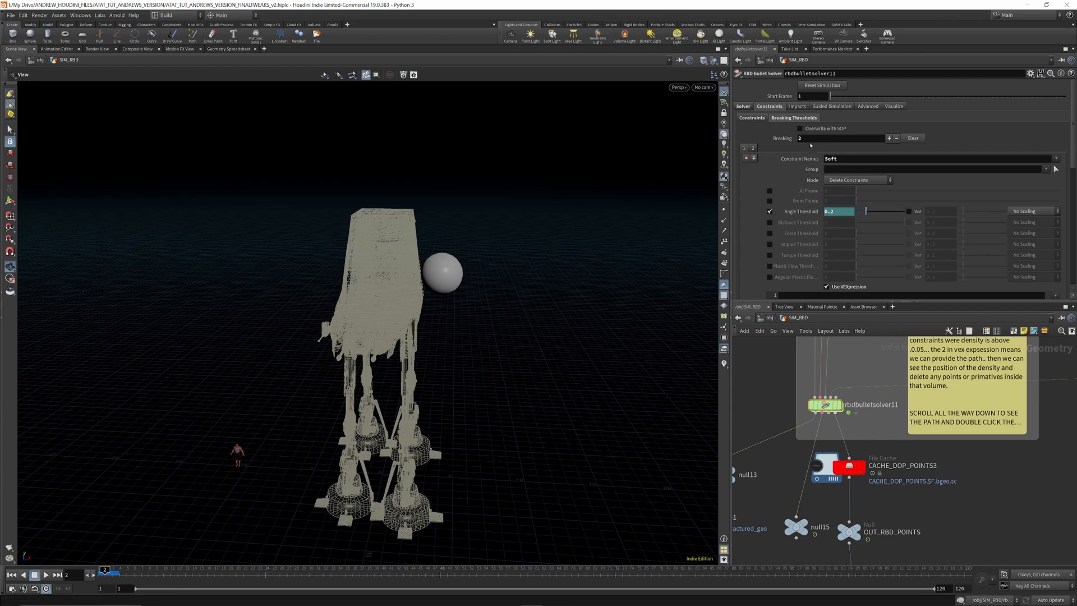
click(755, 119)
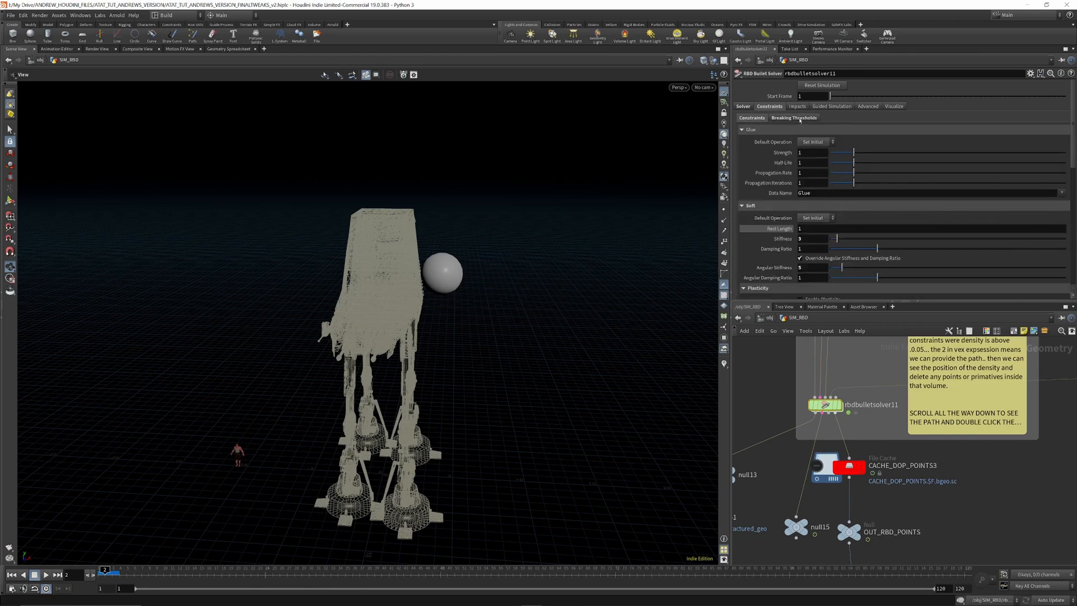
scroll(803, 130, down, 5)
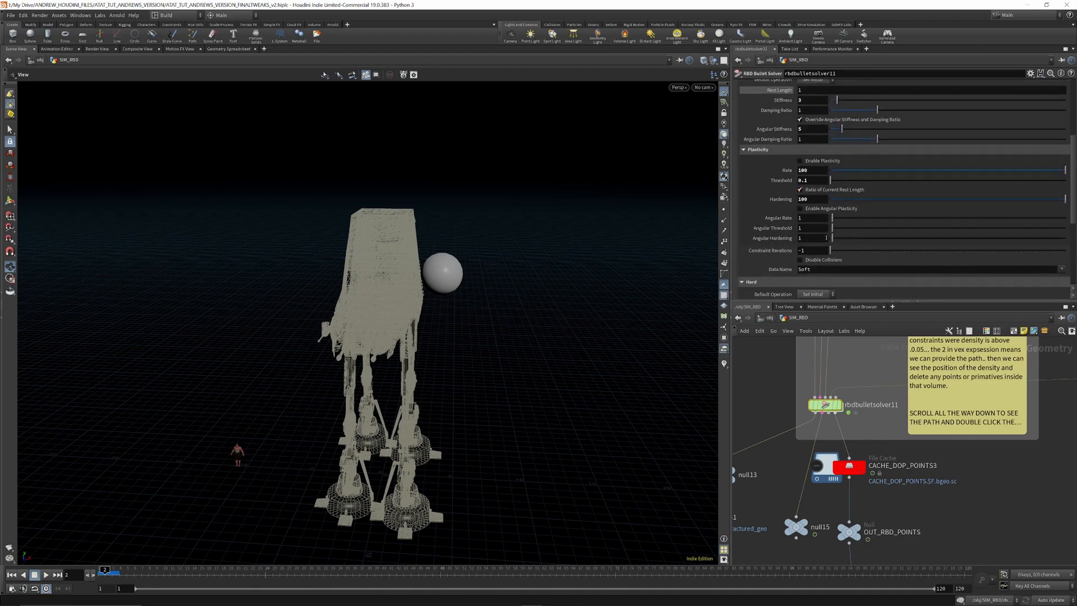
scroll(830, 280, down, 3)
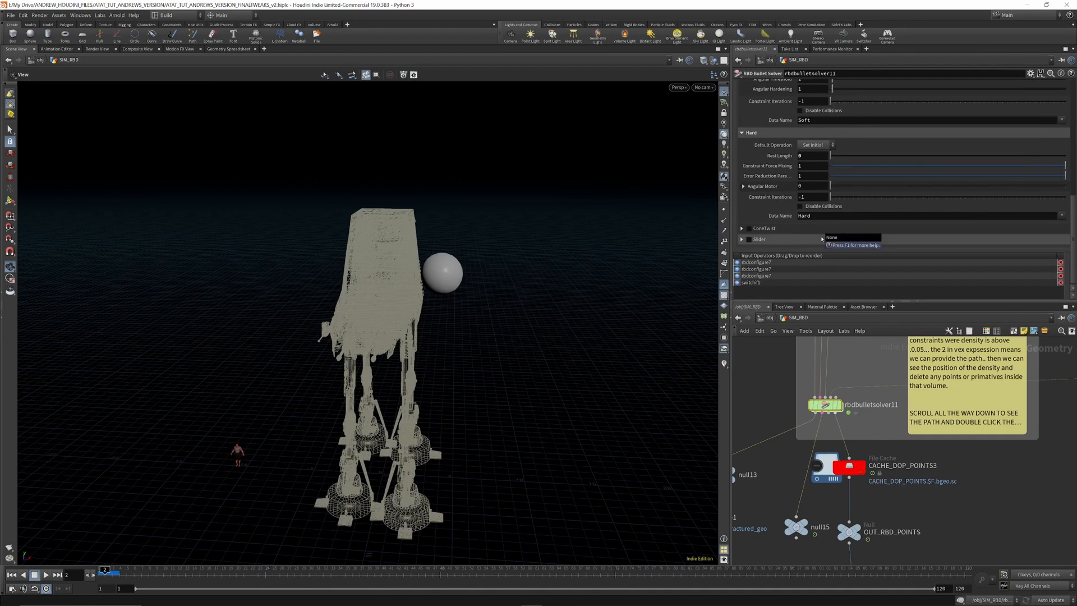
scroll(821, 237, up, 8)
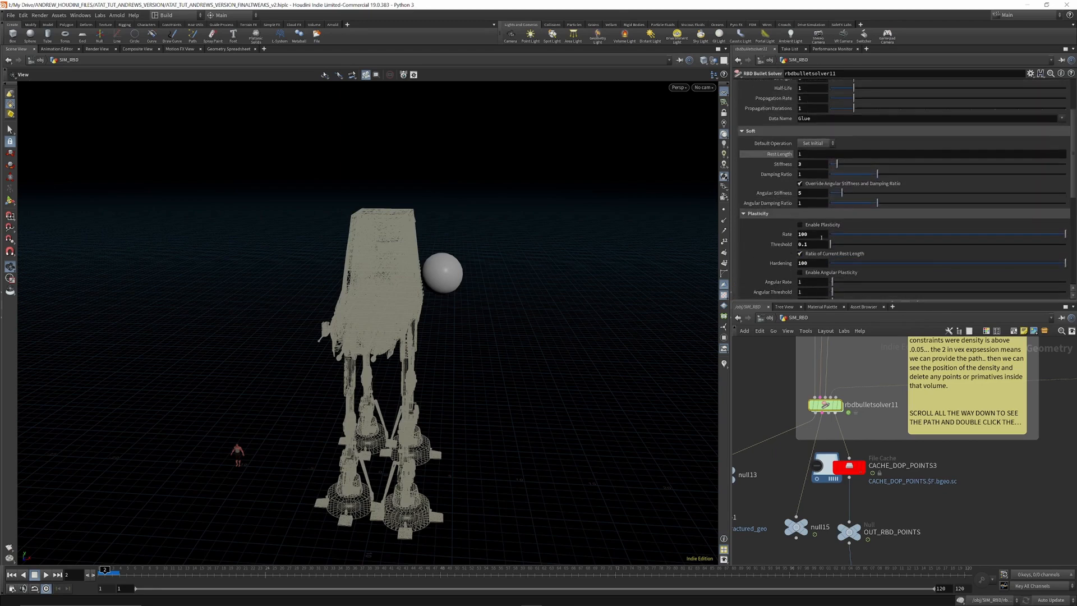
scroll(823, 240, up, 1)
click(744, 107)
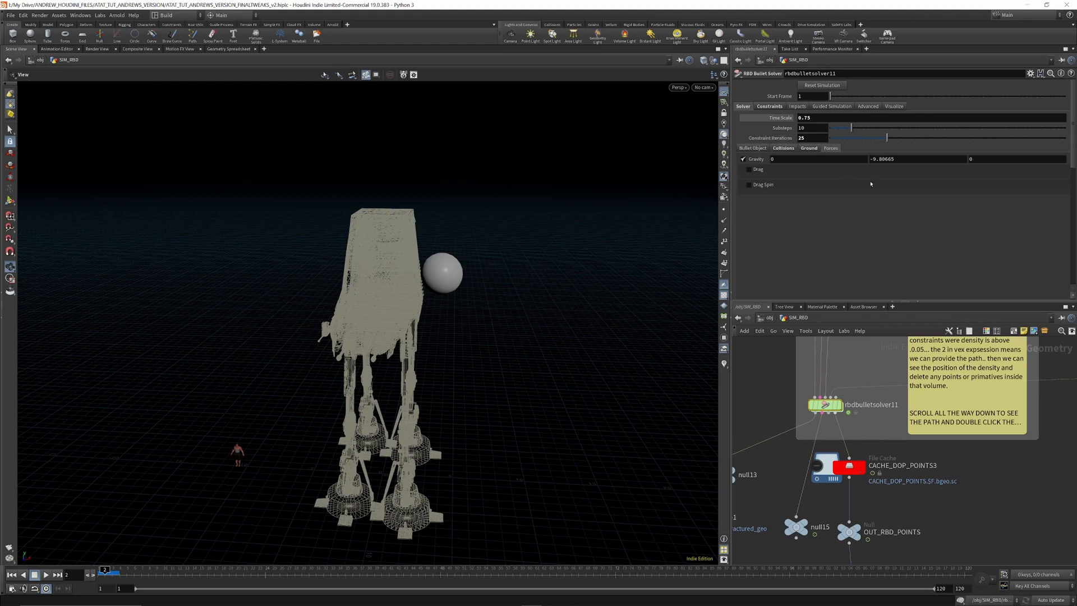
Step: Review rbdbulletsolver11's constraint, impact, guided simulation, advanced and visualization settings, then return to its main solver settings
click(778, 108)
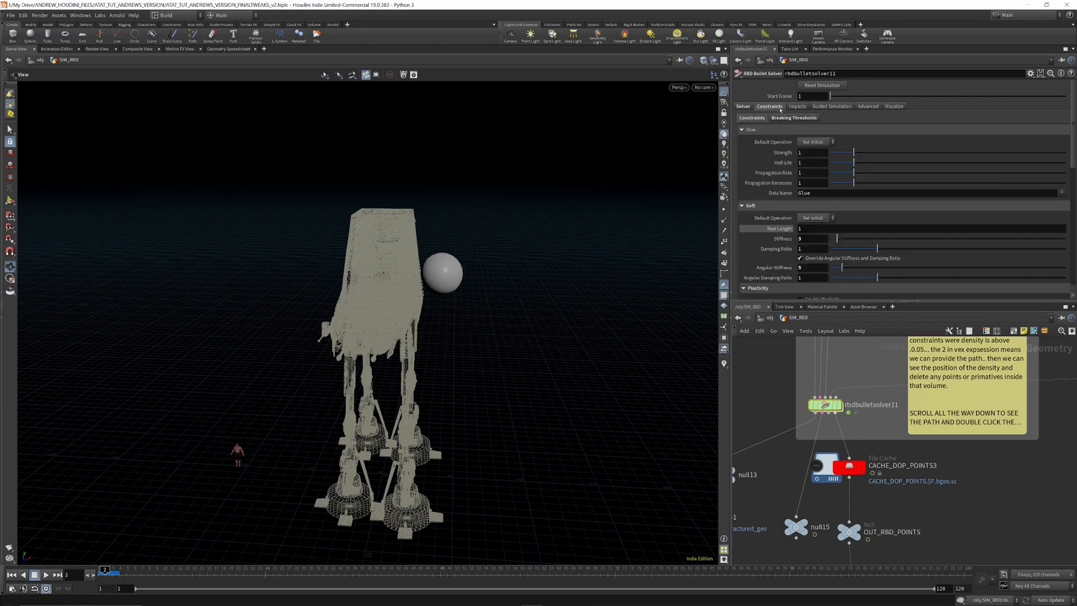
click(799, 107)
click(829, 108)
click(869, 107)
click(895, 107)
click(770, 107)
click(744, 106)
scroll(869, 449, down, 5)
scroll(869, 450, down, 3)
scroll(875, 438, up, 8)
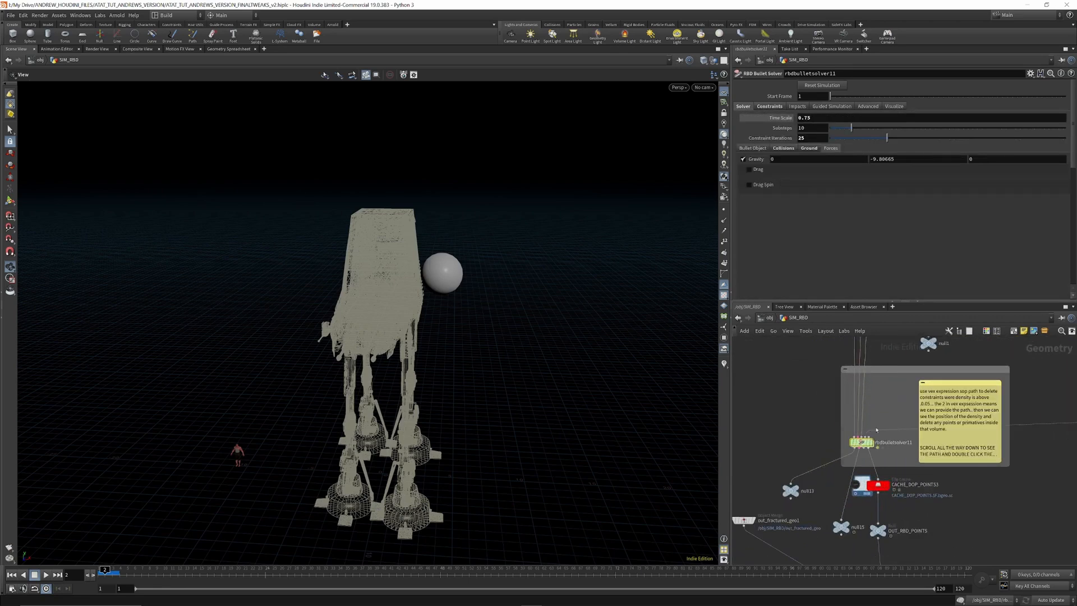
Step: Survey the fractured-geometry branch and the RBD FORCE MANUAL box, then select the nodes in the collider with velocity box
scroll(864, 475, down, 5)
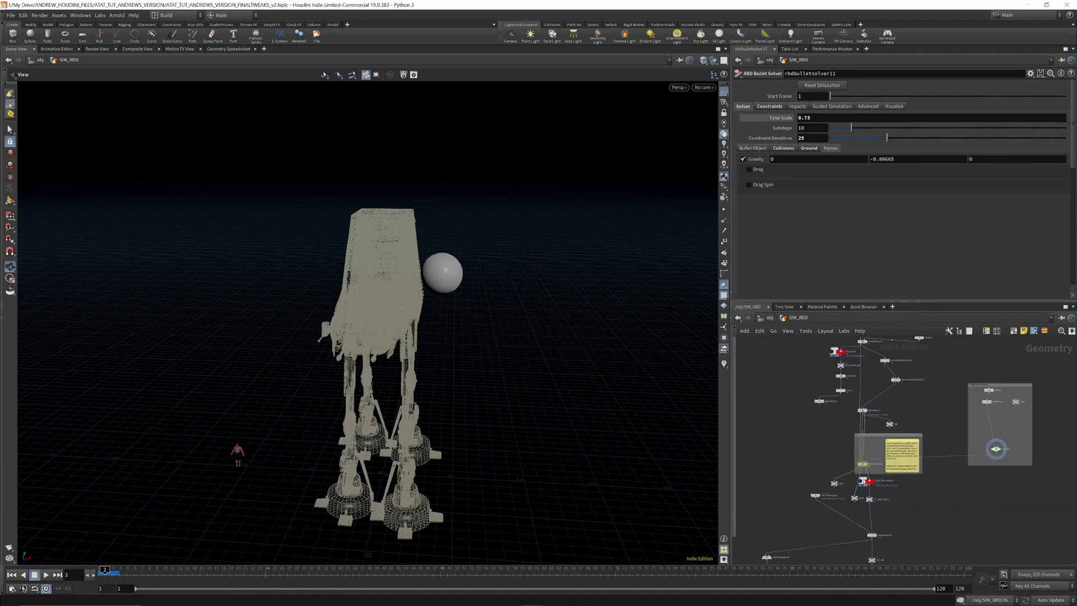
scroll(865, 481, down, 4)
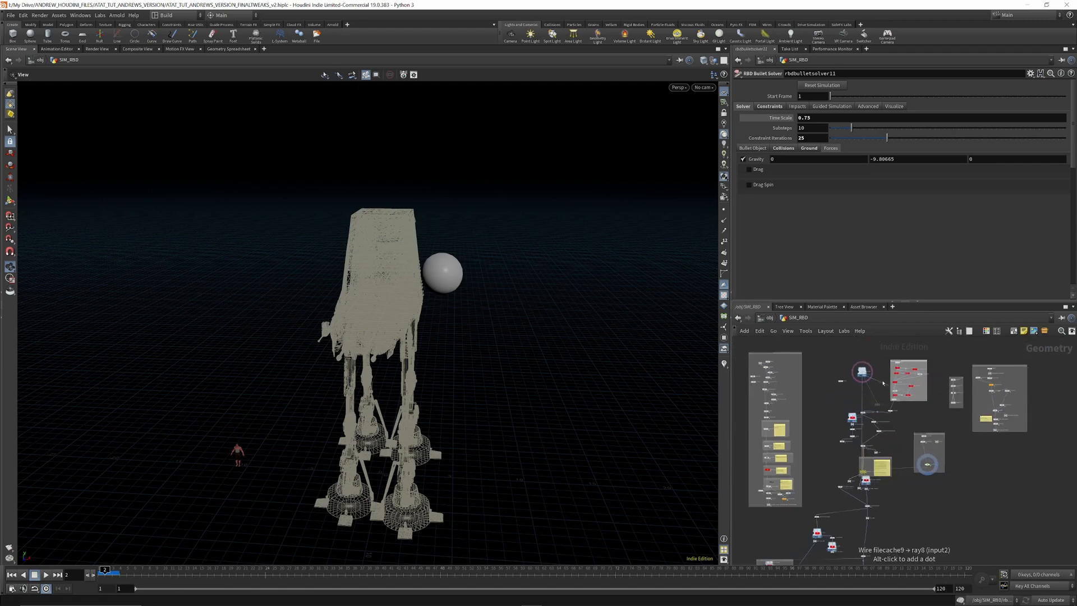
scroll(861, 427, up, 4)
scroll(860, 426, up, 5)
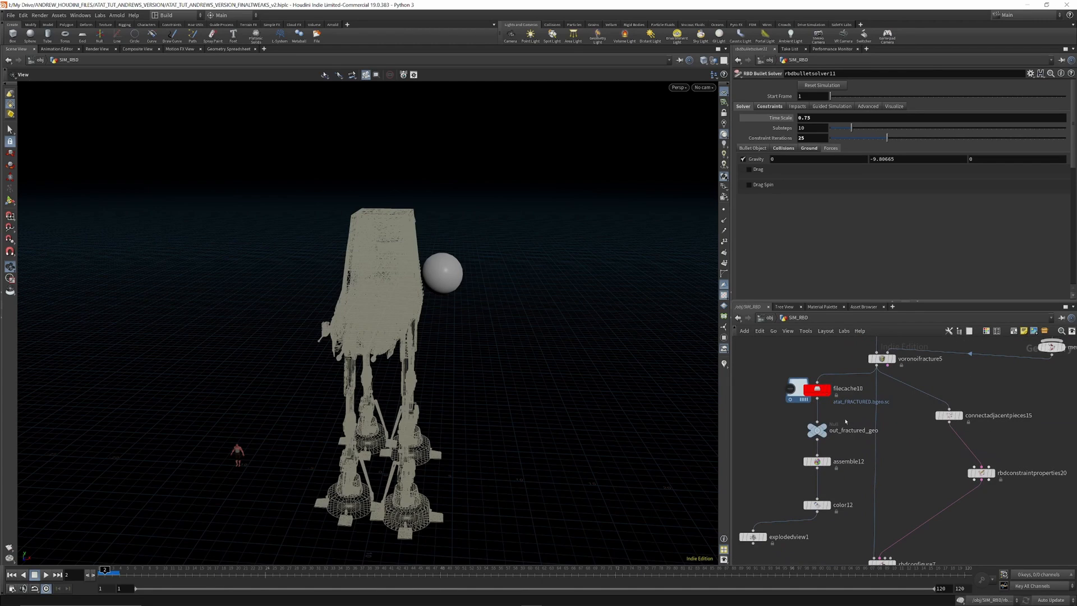
scroll(846, 421, down, 6)
scroll(910, 437, up, 6)
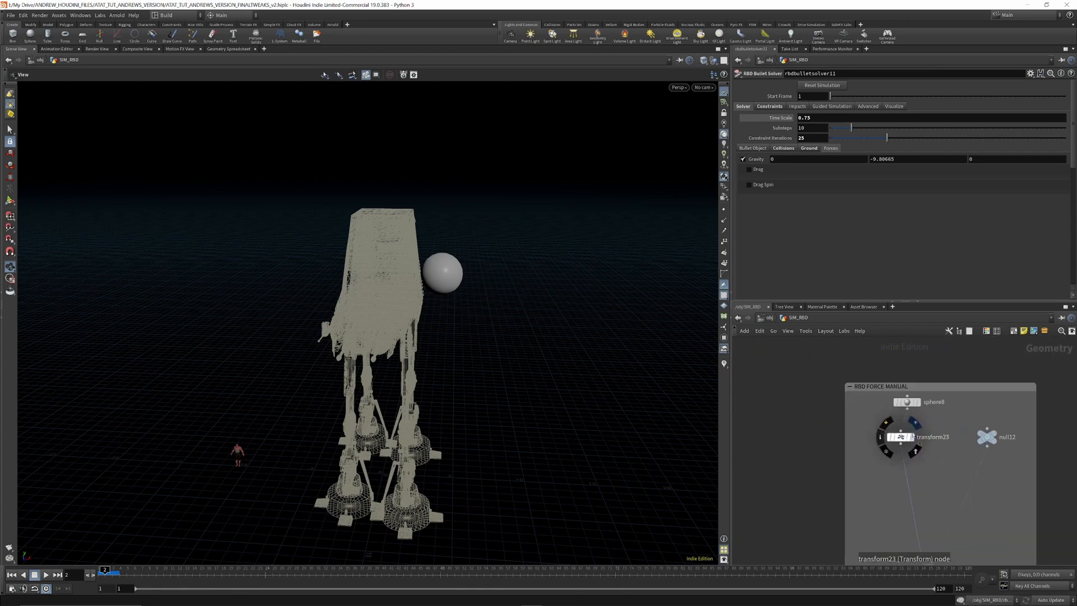
scroll(933, 408, down, 6)
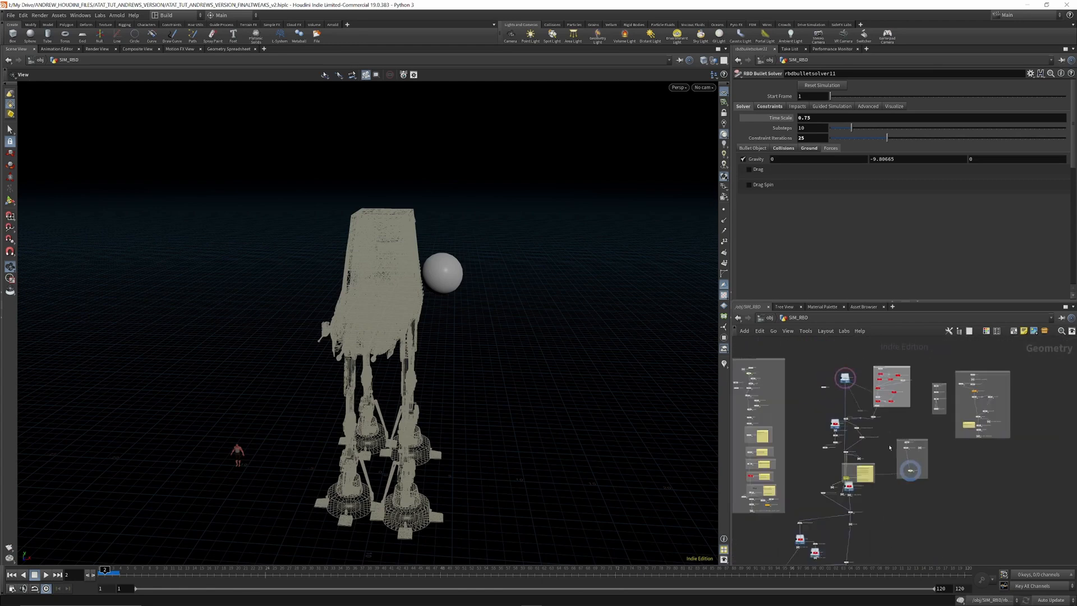
scroll(926, 373, up, 6)
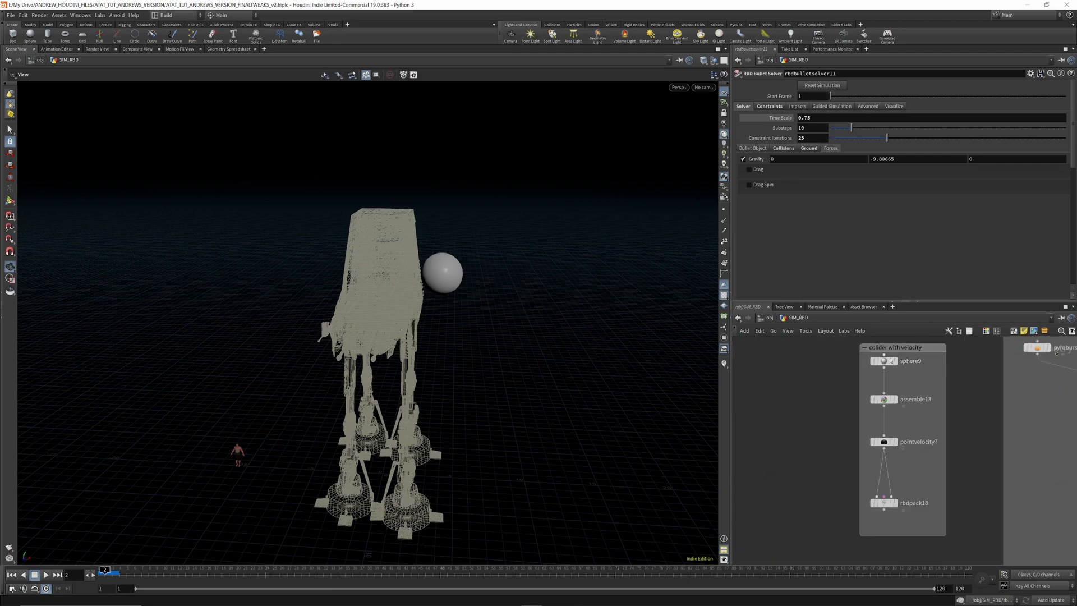
scroll(892, 426, down, 3)
drag(843, 354, 948, 527)
scroll(853, 371, down, 4)
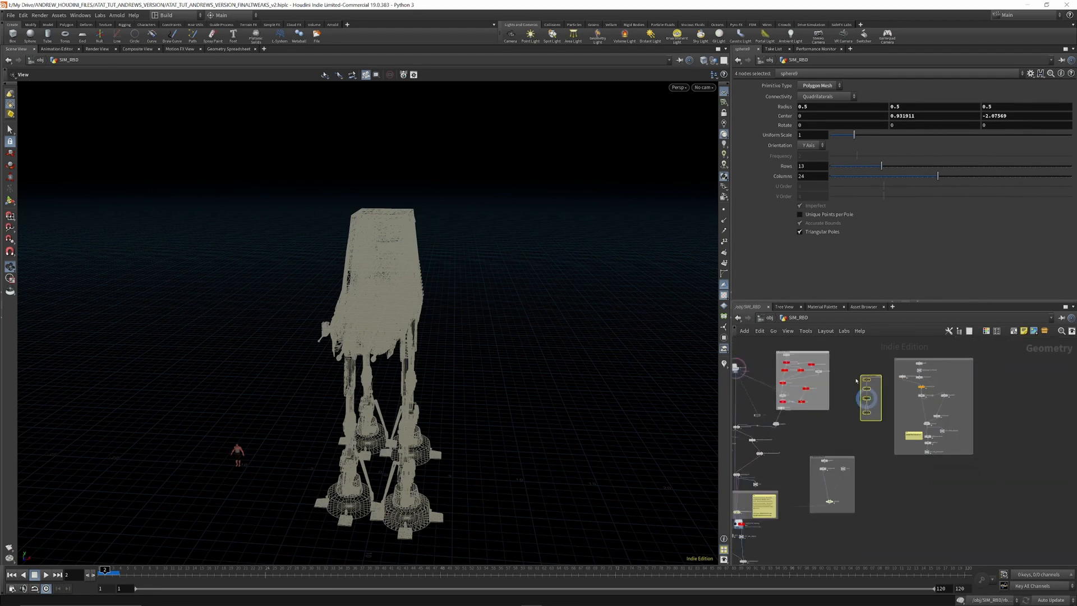
Step: Display OUT_VEL_EXPLOSION at the end of the explosion velocity branch to view its velocity volume beside the AT-AT
scroll(920, 363, up, 7)
click(945, 341)
scroll(934, 393, down, 3)
scroll(936, 406, up, 3)
scroll(950, 393, down, 3)
middle_drag(962, 552, 945, 472)
click(947, 484)
click(945, 528)
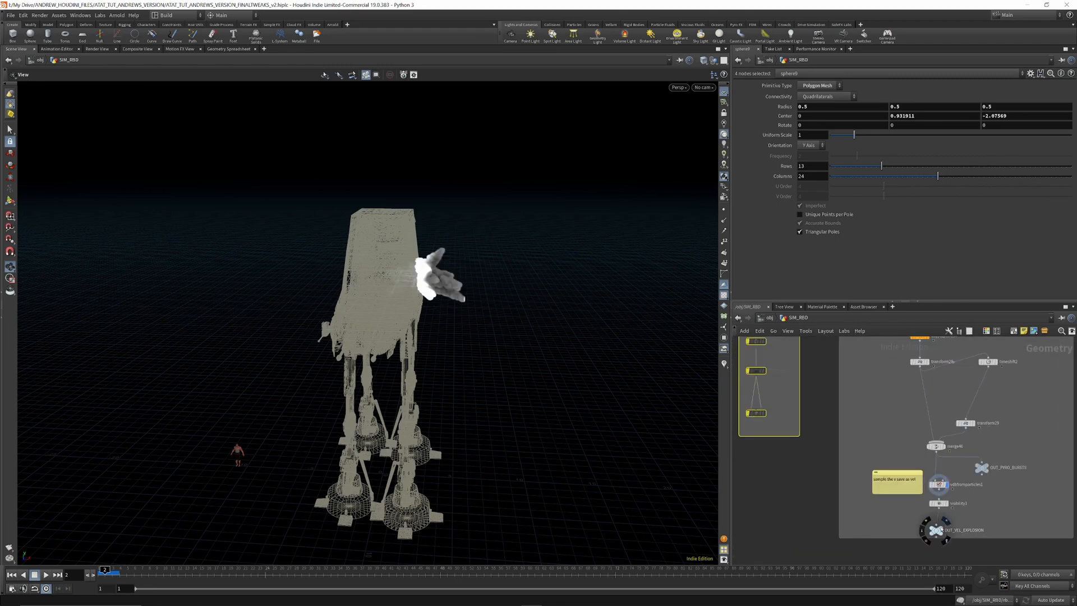
Step: Move the explosion velocity network box with its nodes down, clear of the other boxes beside the main chain
scroll(959, 449, down, 4)
scroll(960, 426, down, 5)
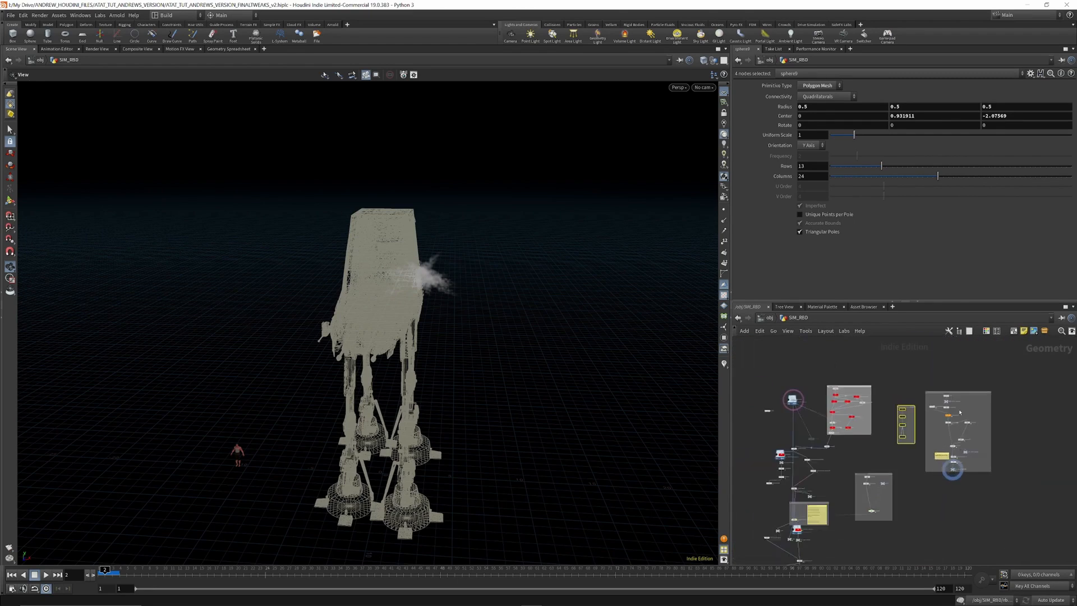
scroll(962, 406, down, 3)
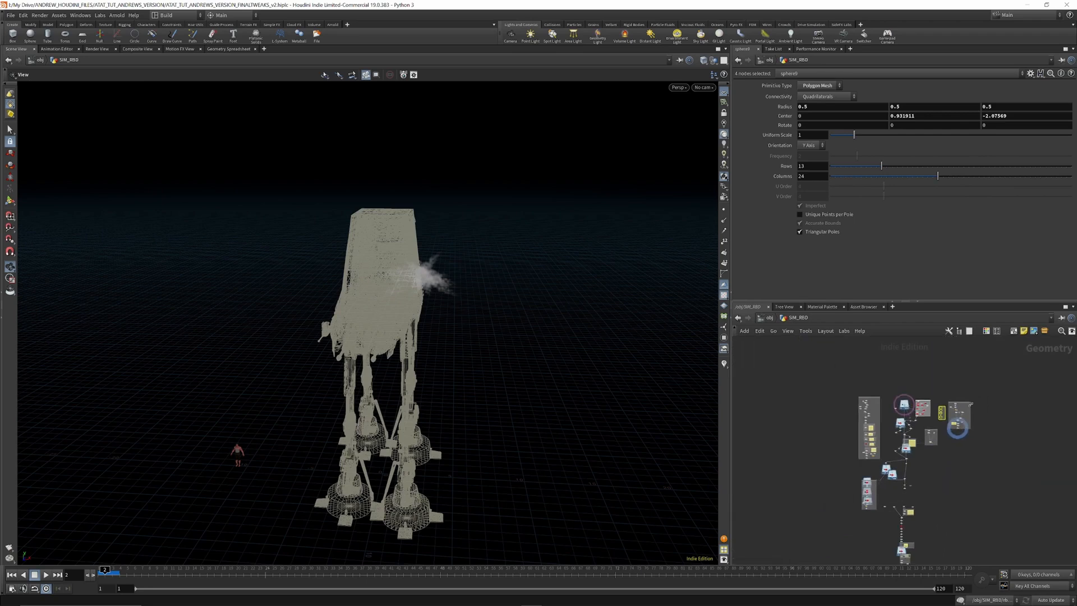
drag(979, 397, 954, 504)
scroll(888, 470, up, 2)
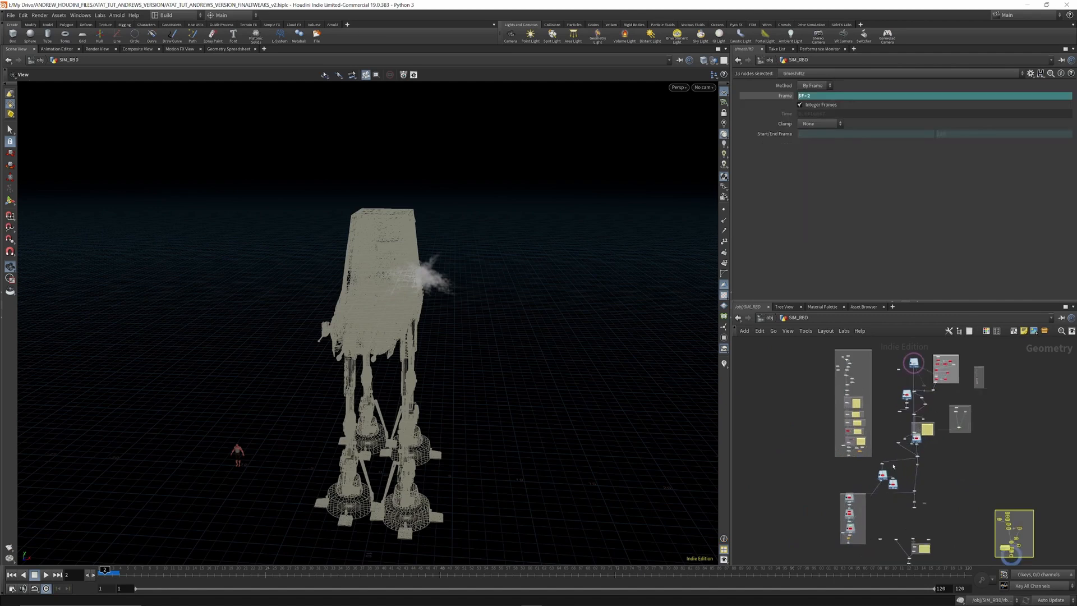
Step: Display and select the CACHE_DOP_POINTS3 file cache below the solver, and return the timeline to frame 1
scroll(888, 471, up, 5)
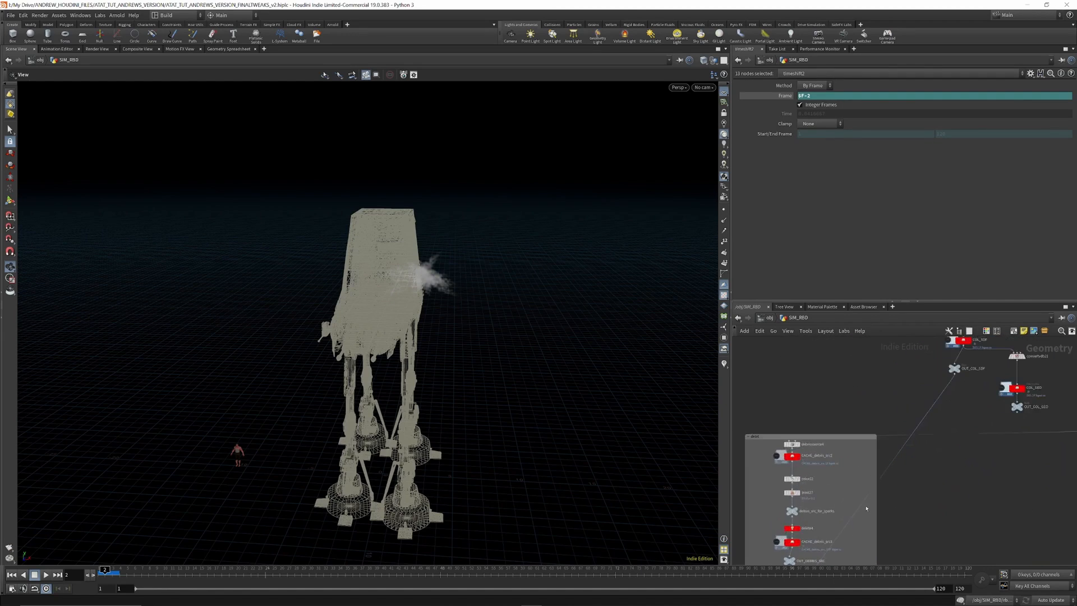
scroll(822, 473, up, 2)
scroll(821, 473, down, 8)
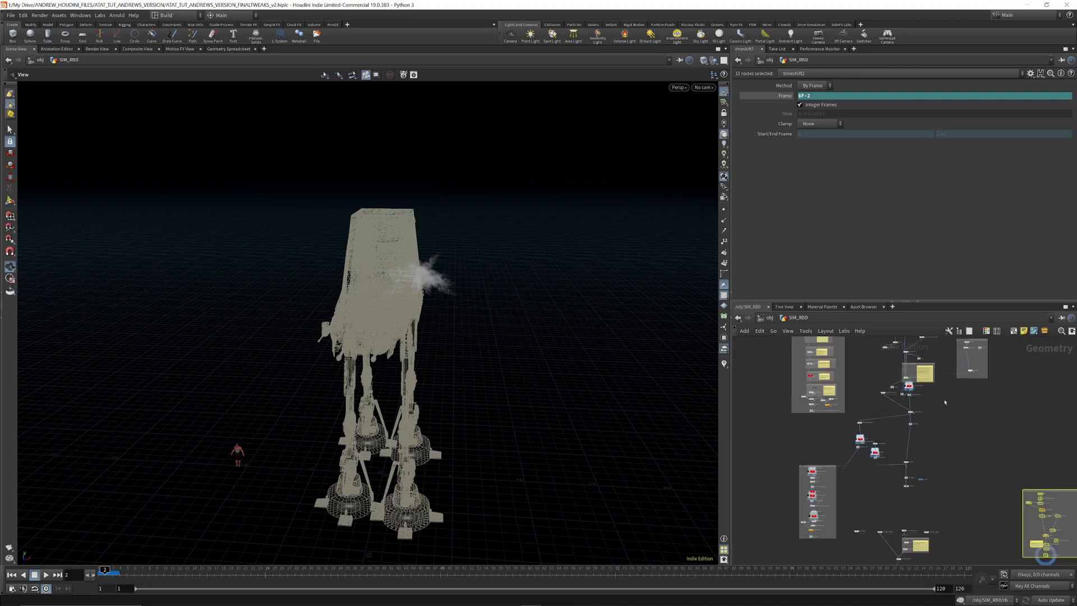
scroll(925, 396, up, 4)
scroll(898, 382, up, 5)
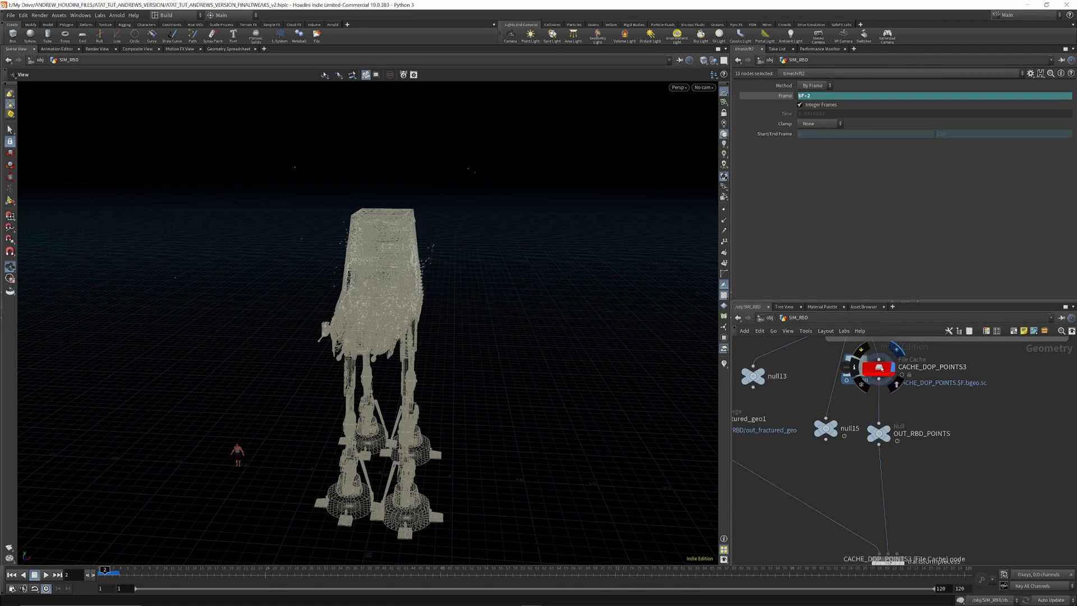
click(880, 368)
click(9, 573)
scroll(920, 417, down, 3)
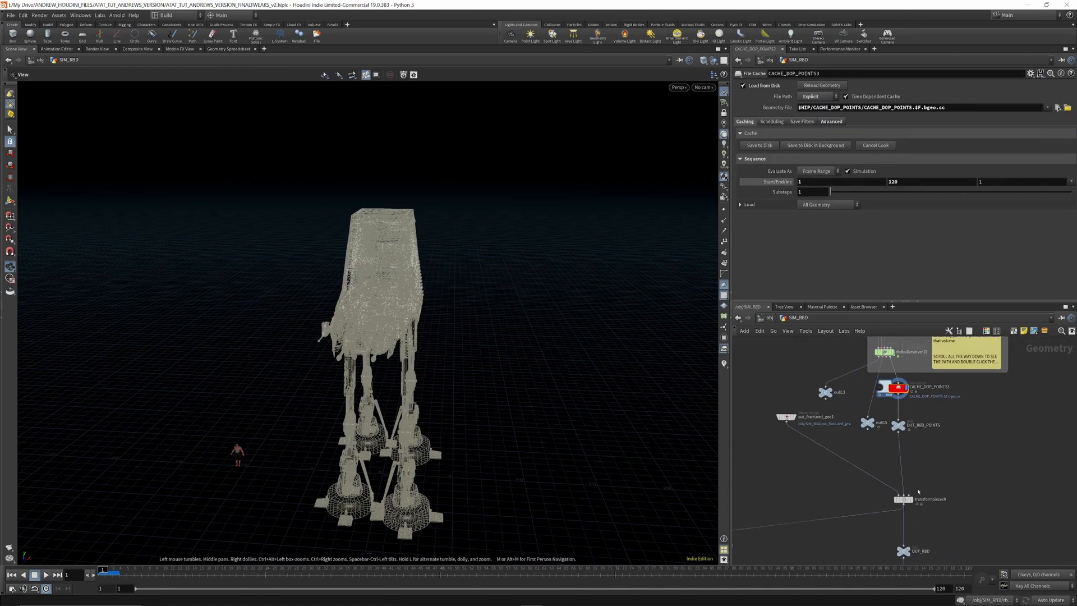
Step: Display transformpieces9, which applies the cached points to the fractured geometry, and slightly reposition it and out_fractured_geo1
scroll(908, 497, up, 2)
click(910, 500)
drag(900, 501, 892, 505)
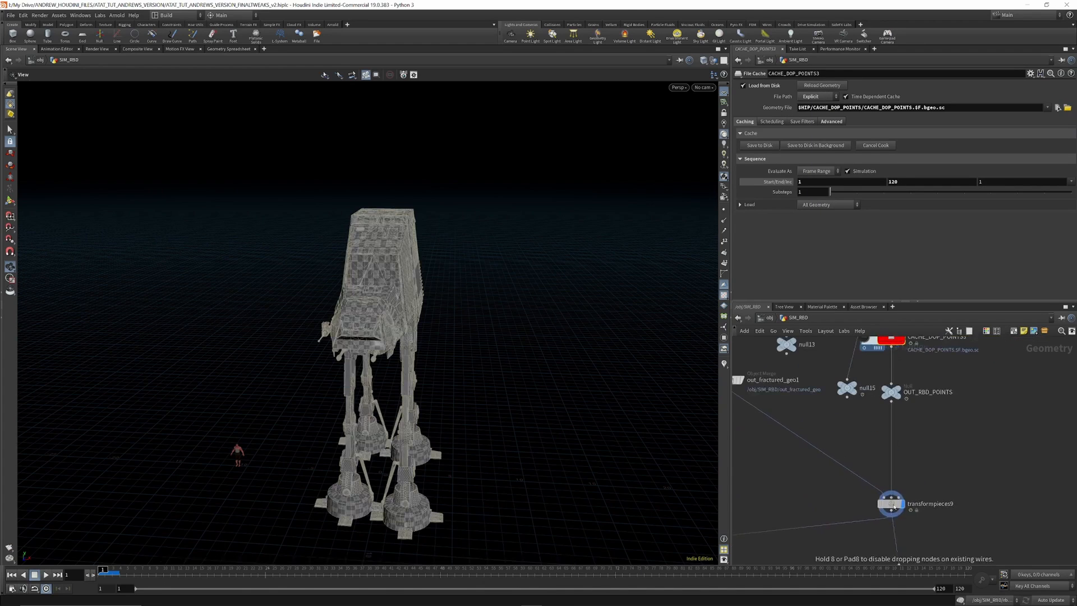
scroll(923, 479, down, 3)
scroll(807, 406, up, 2)
drag(811, 429, 810, 444)
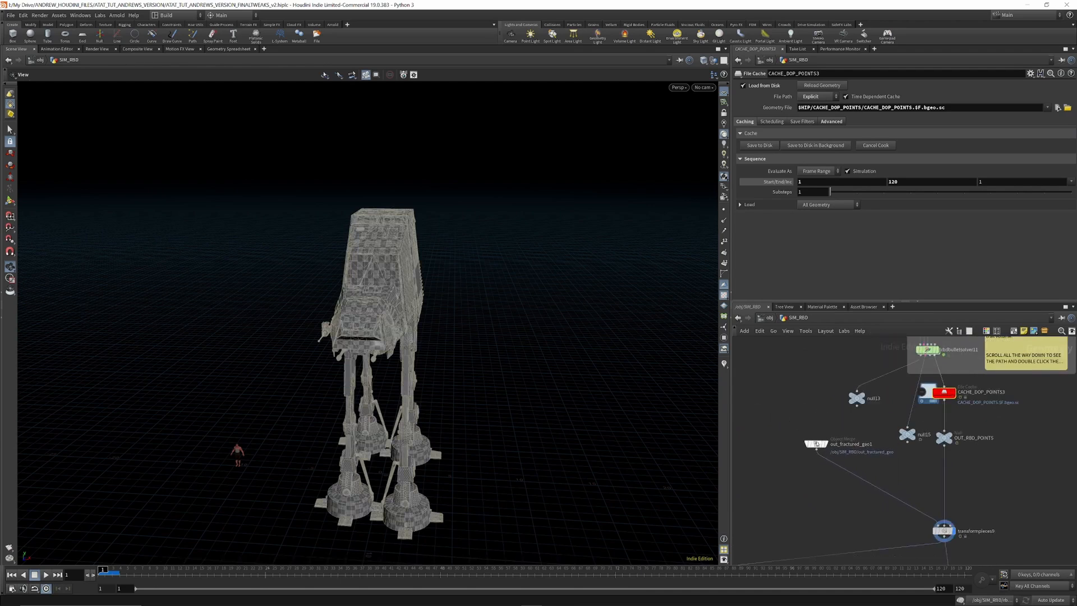
scroll(842, 370, down, 3)
scroll(920, 392, up, 2)
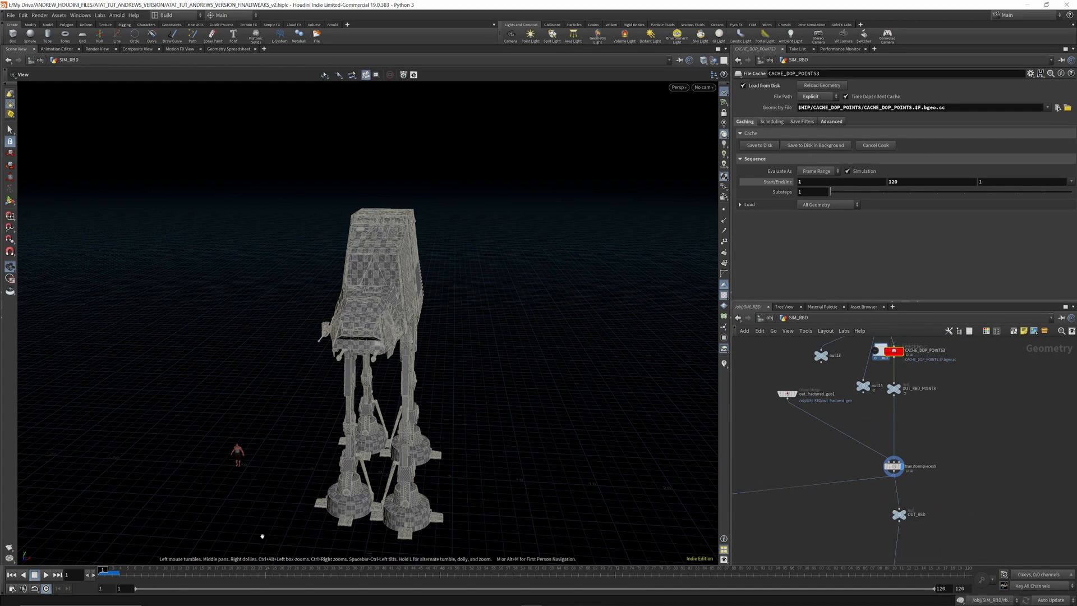
Step: Scrub the simulation to frame 12 to examine the debris bursting from the AT-AT's body from another angle
click(161, 570)
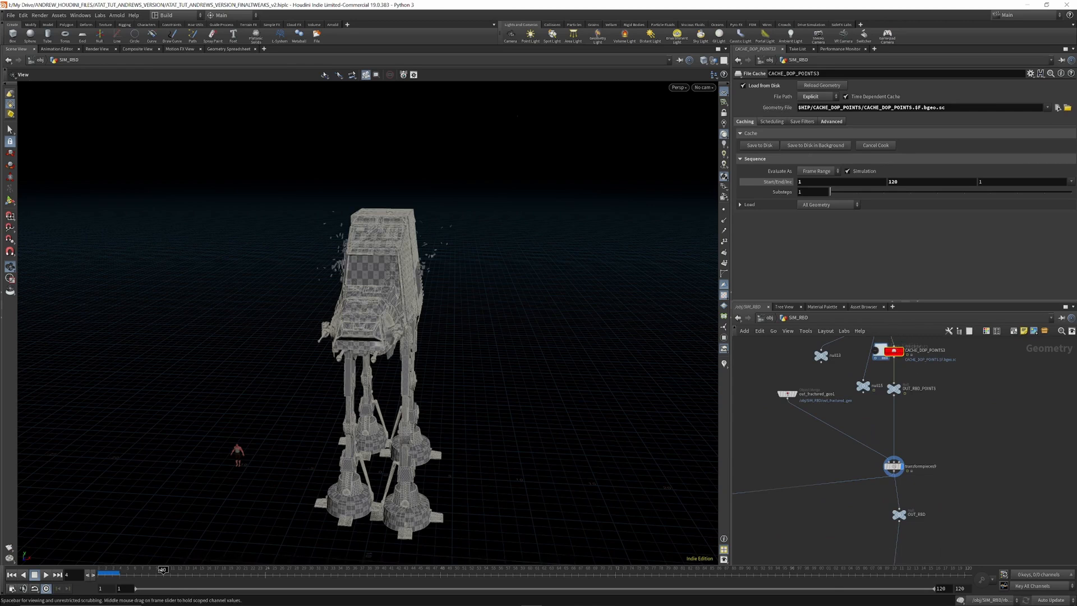
drag(163, 570, 177, 570)
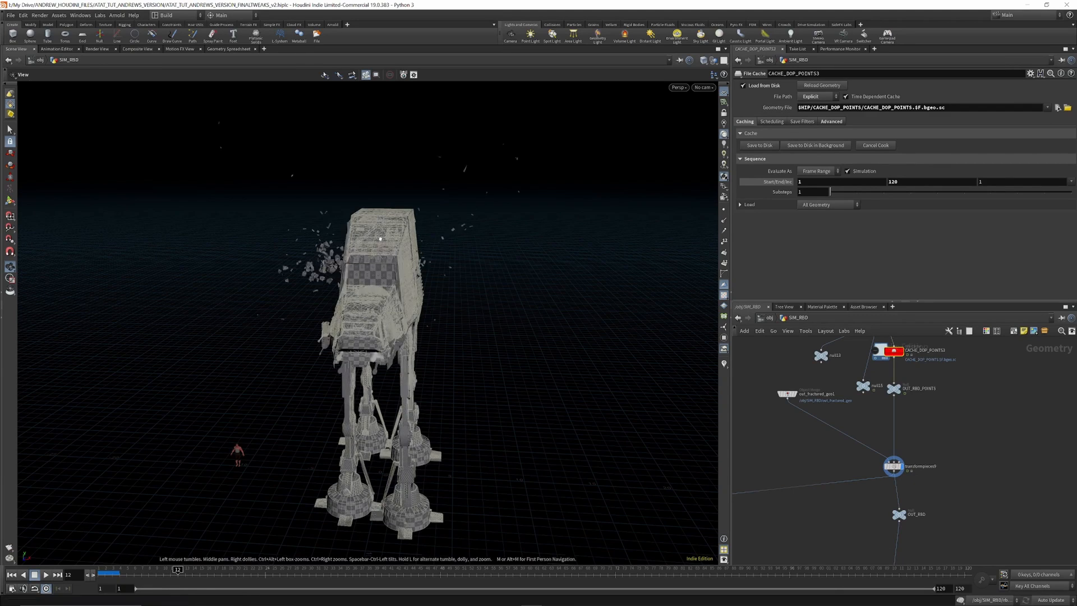
drag(373, 253, 415, 258)
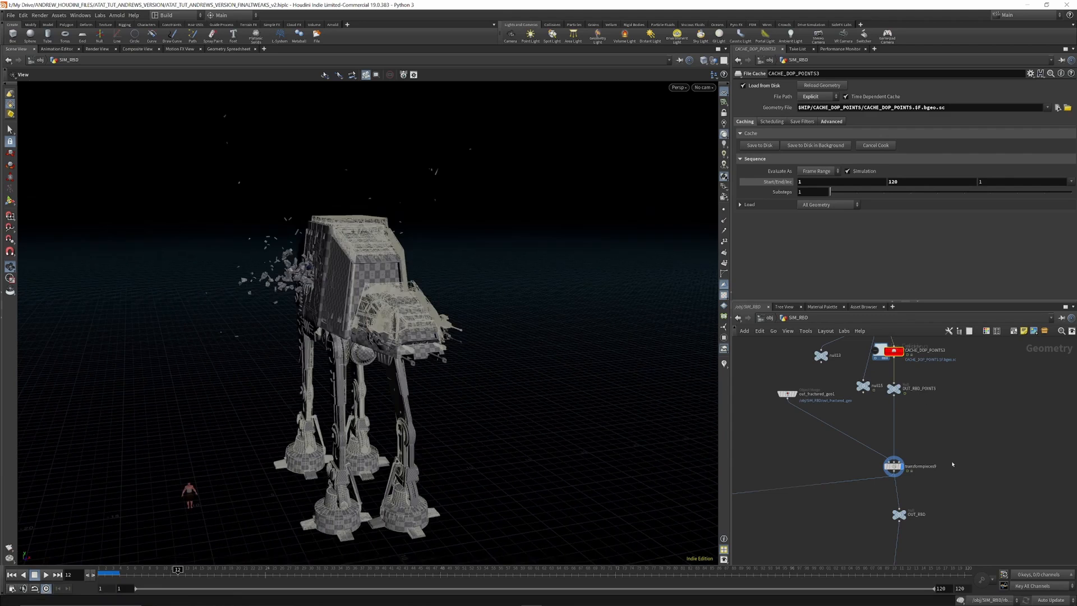
Step: Look through cam1 and render a flipbook of the simulation at a resolution of 1920 x 800
click(703, 87)
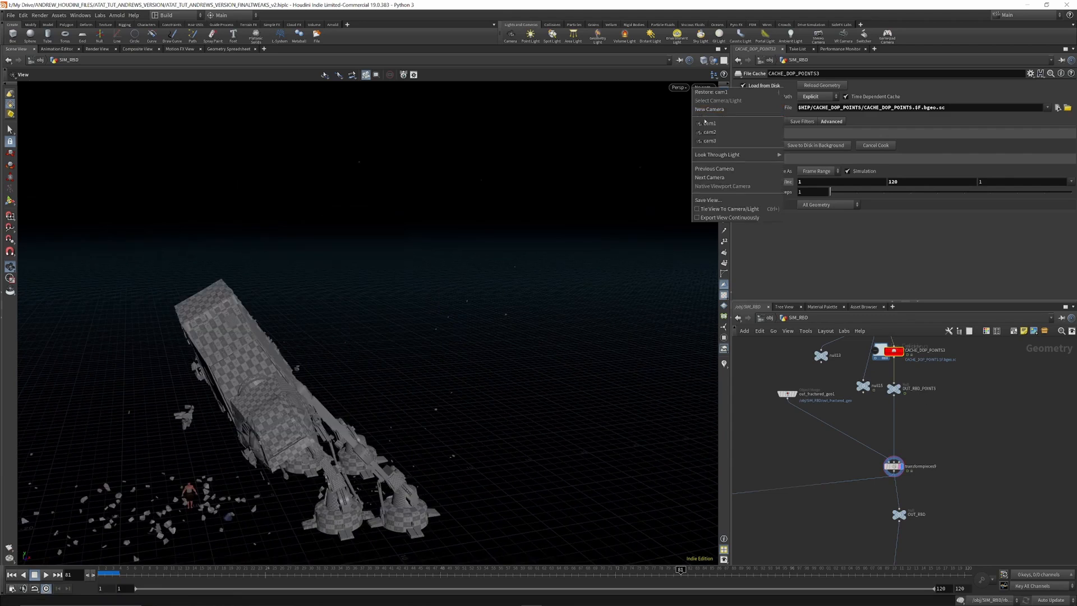
click(708, 123)
click(10, 545)
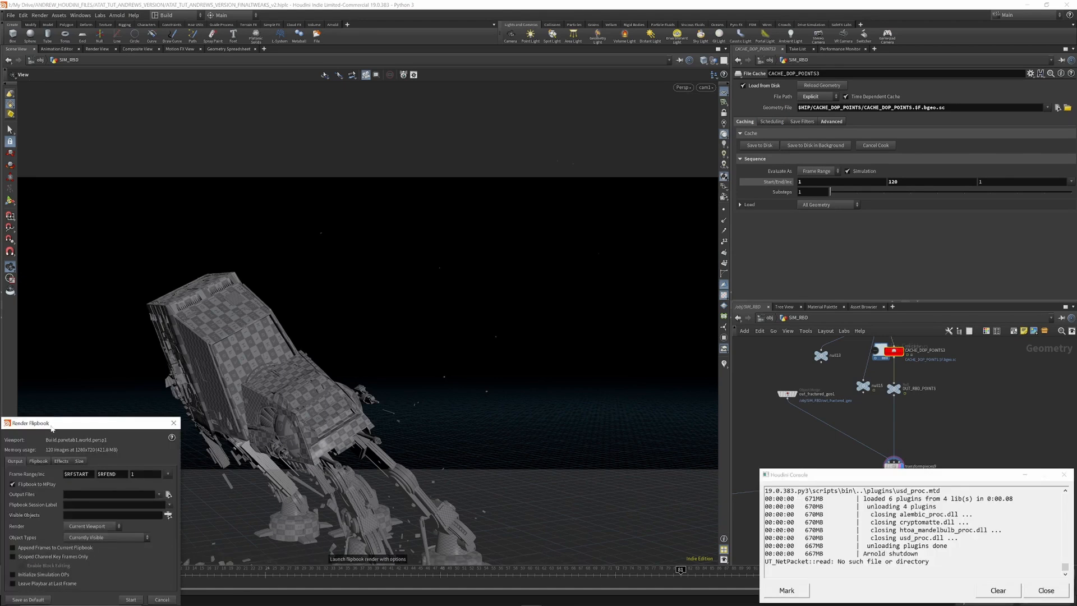
drag(52, 428, 176, 262)
click(162, 295)
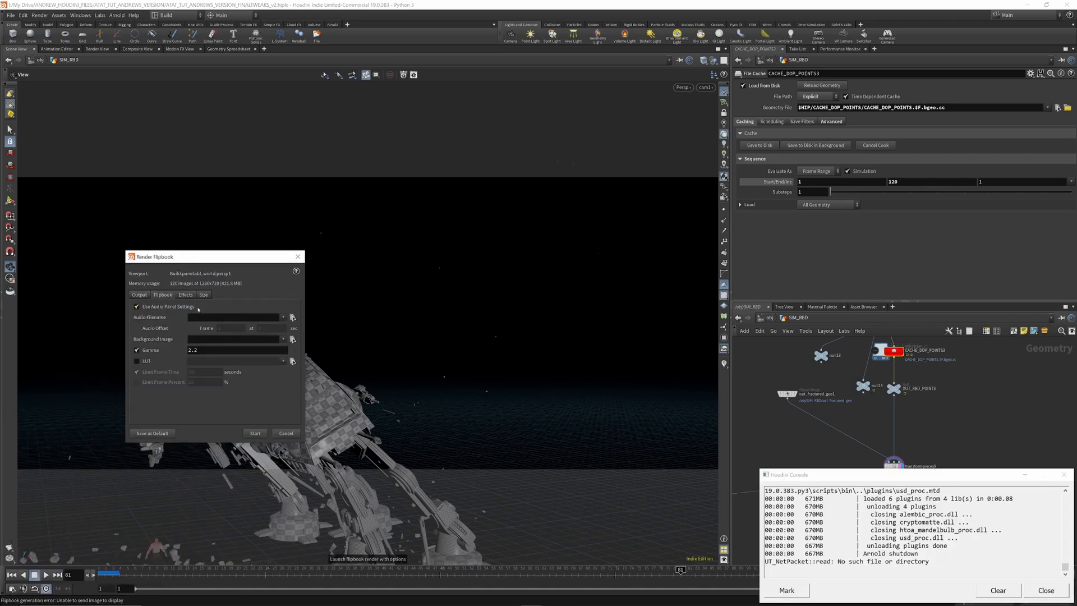
click(188, 295)
click(204, 296)
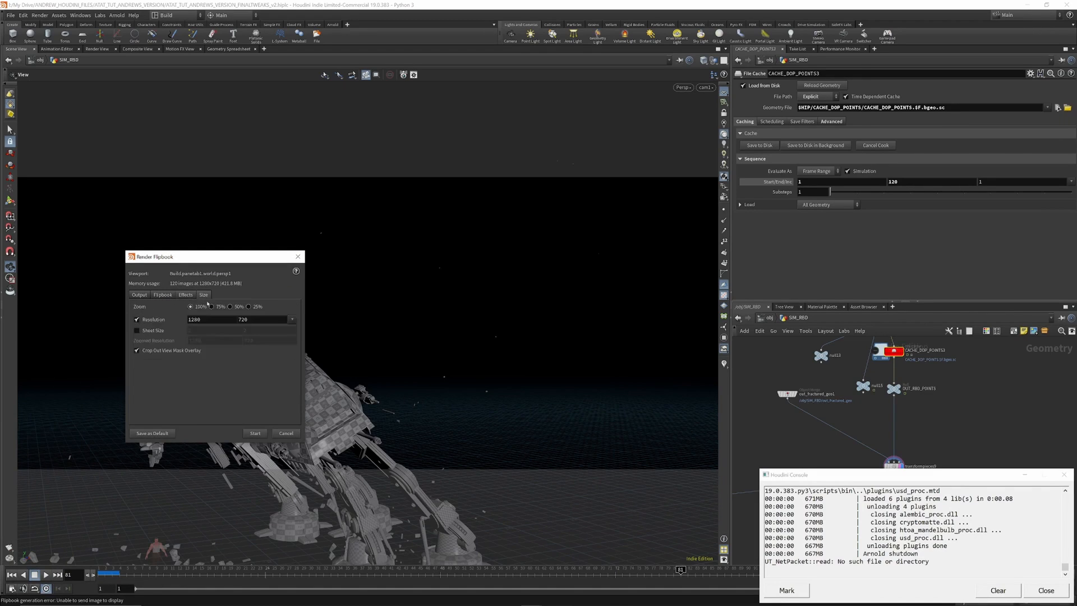
click(292, 319)
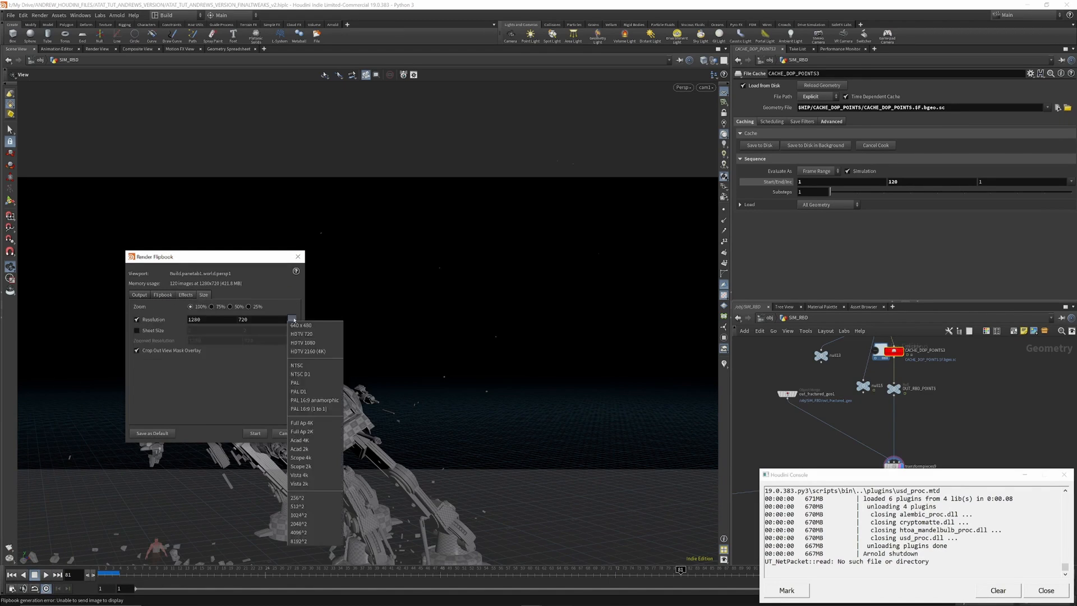
click(311, 343)
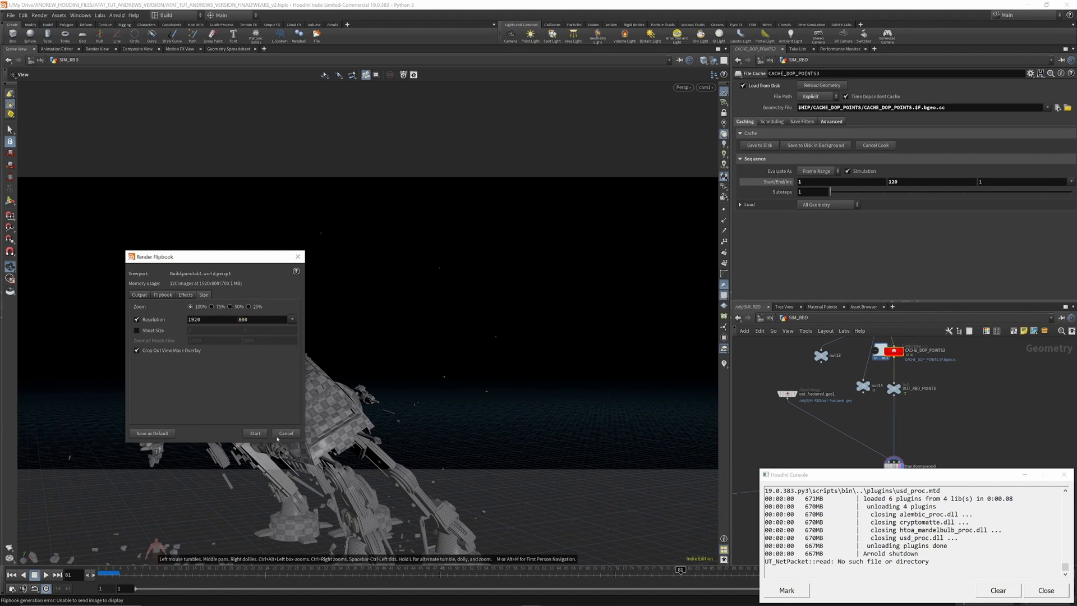
click(255, 433)
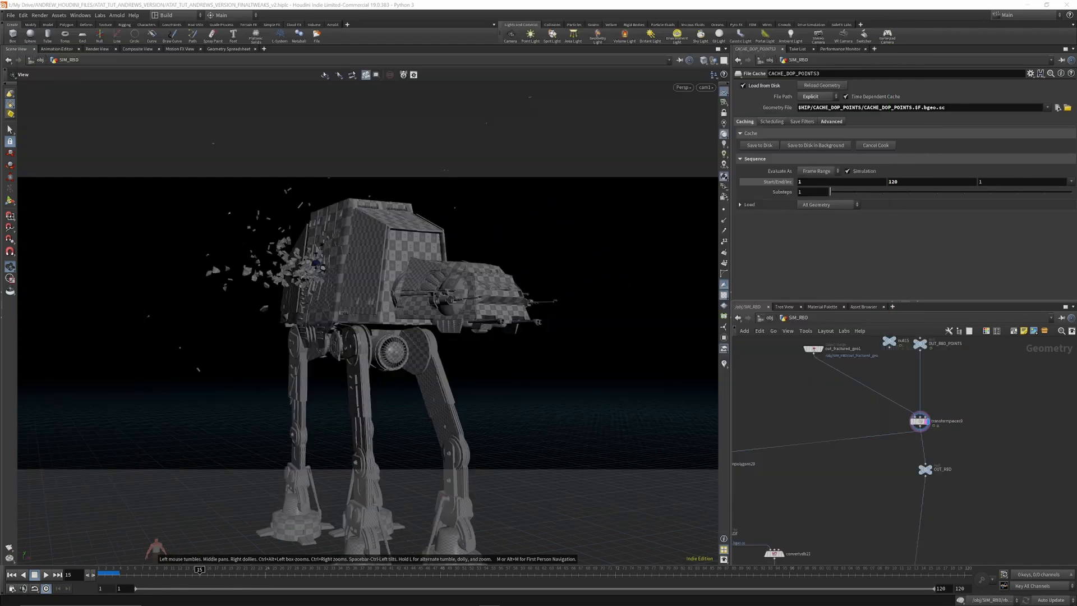
Step: Display the OUT_RBD null below transformpieces9
click(974, 428)
scroll(939, 395, down, 3)
scroll(933, 434, up, 5)
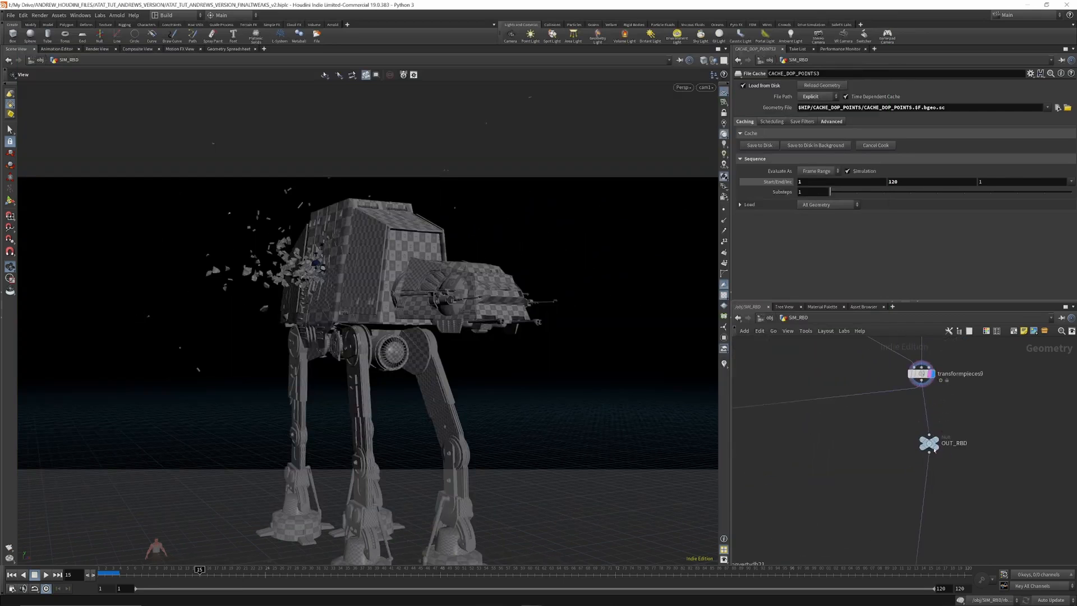
click(943, 429)
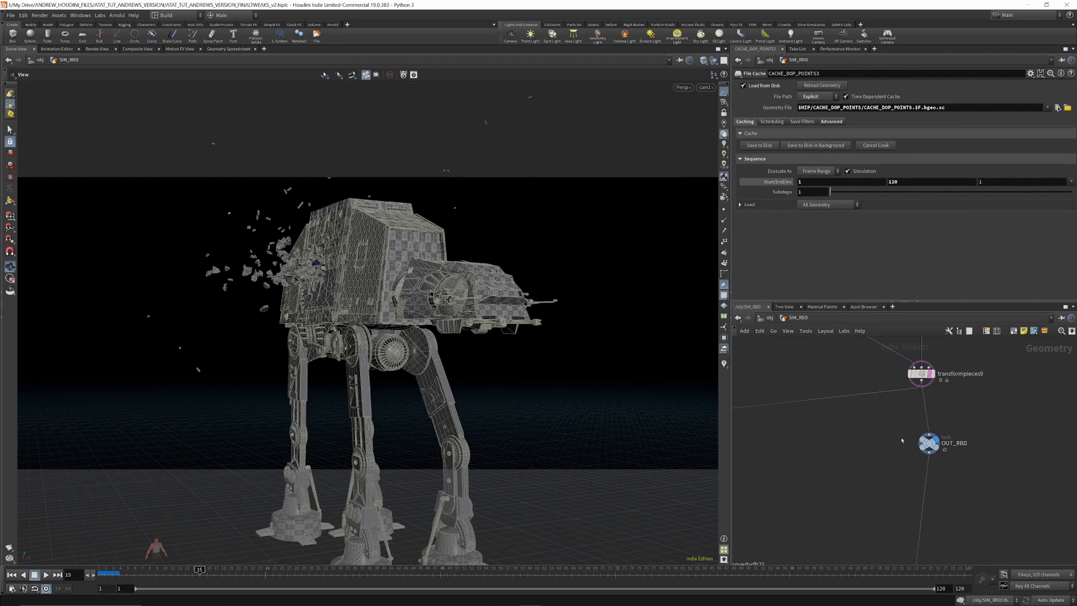
Step: Select and display vdbfrompolygons20 in the collision branch to examine the AT-AT's distance VDB
scroll(943, 446, down, 3)
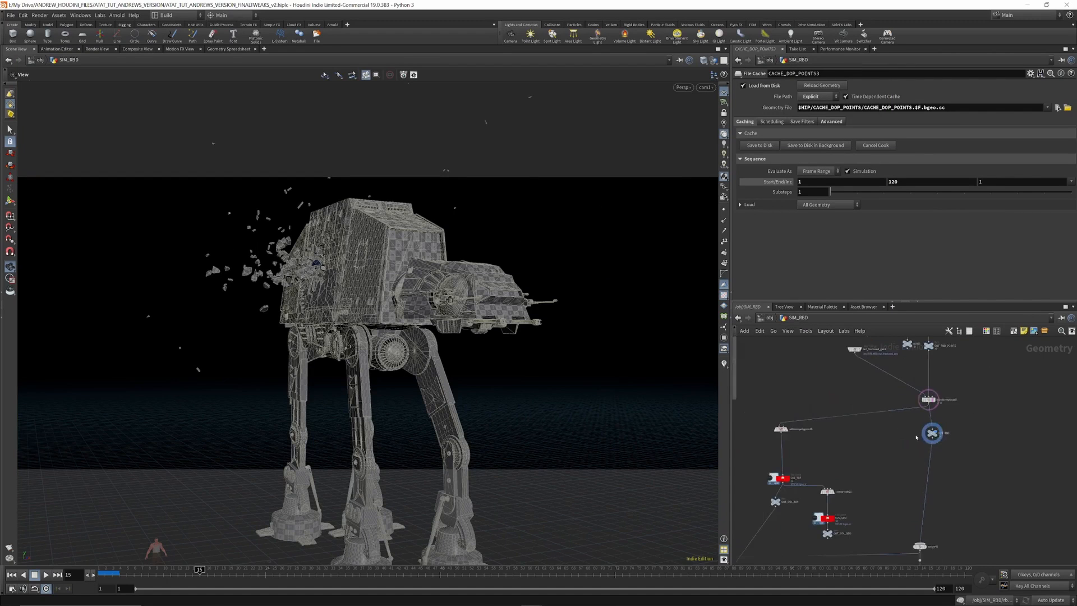
scroll(780, 436, up, 5)
scroll(795, 422, down, 5)
scroll(804, 459, up, 3)
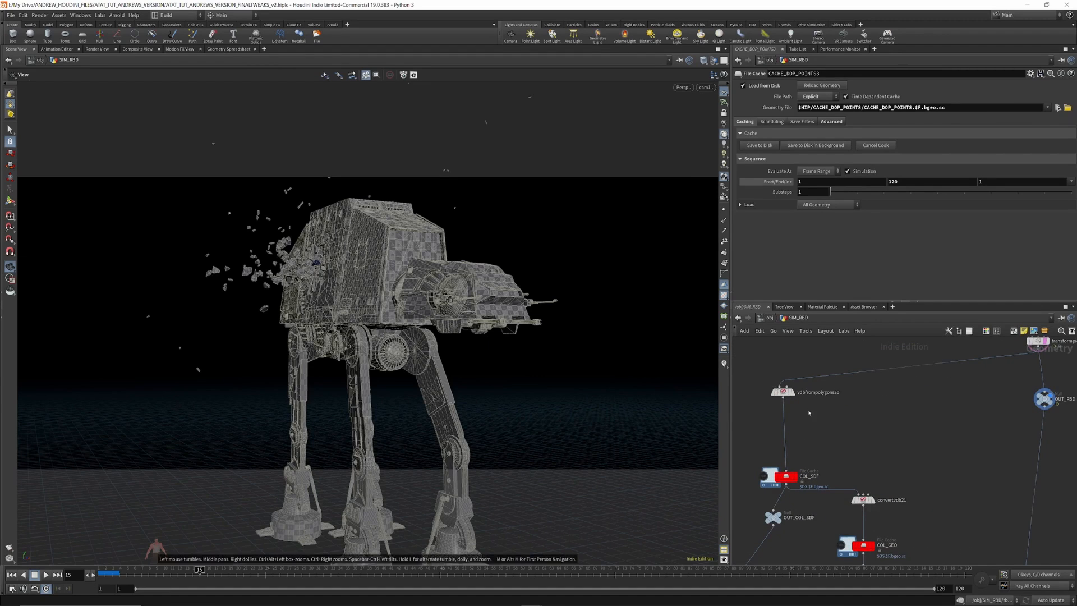
click(792, 393)
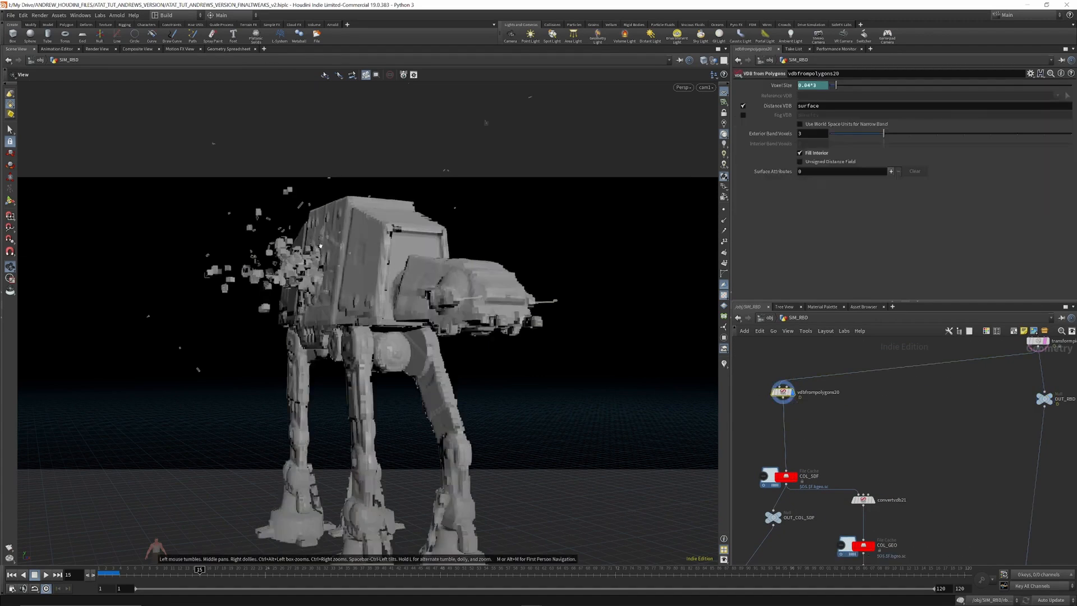
Step: Display the COL_SDF file cache below vdbfrompolygons20 and compare the settings of both nodes
drag(355, 260, 247, 226)
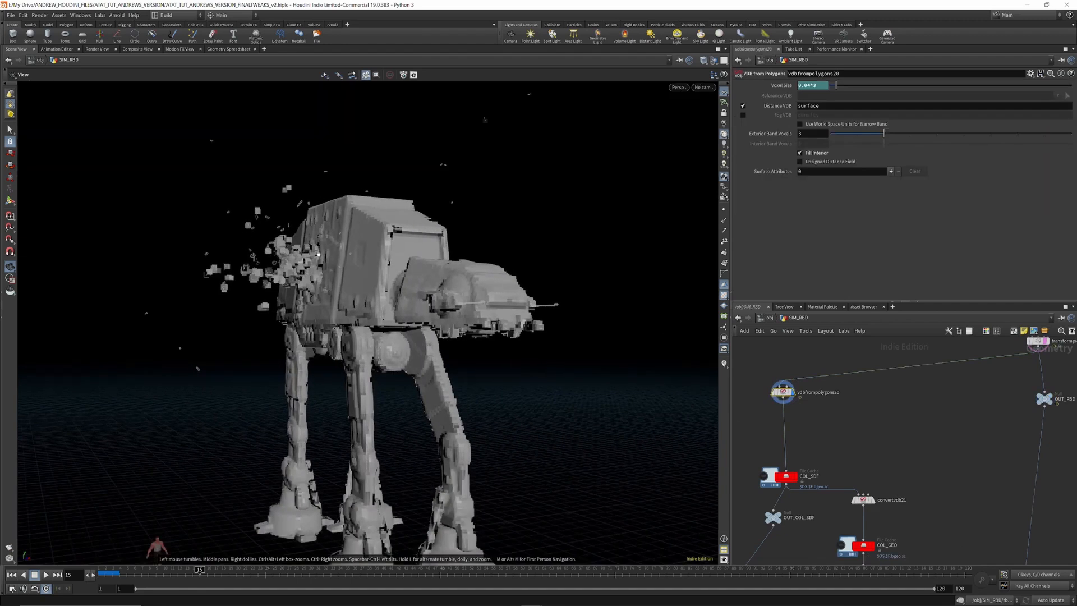
click(703, 88)
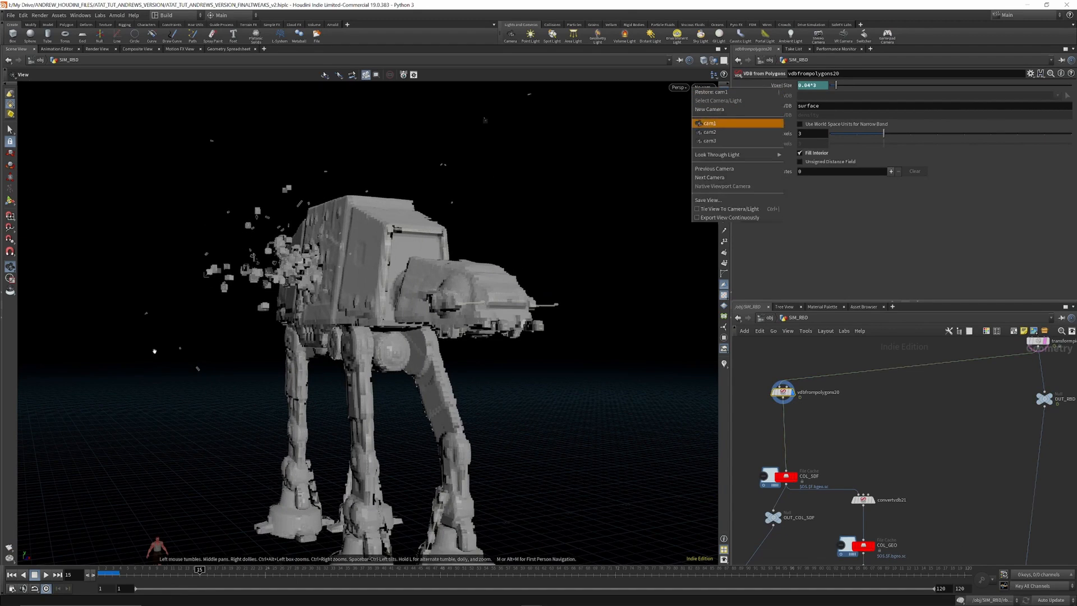
click(789, 478)
click(795, 478)
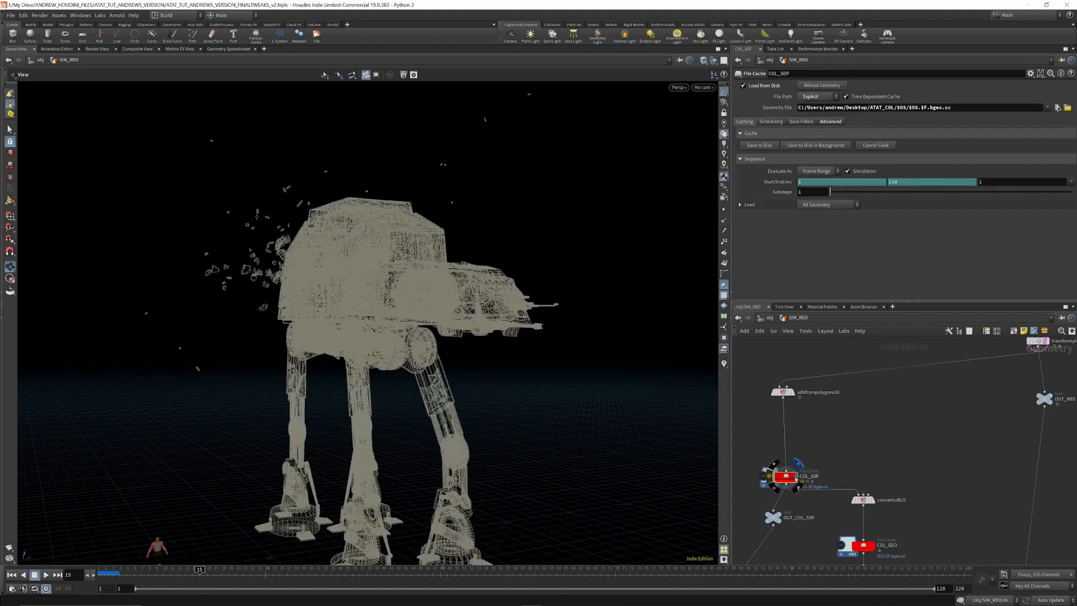
click(783, 391)
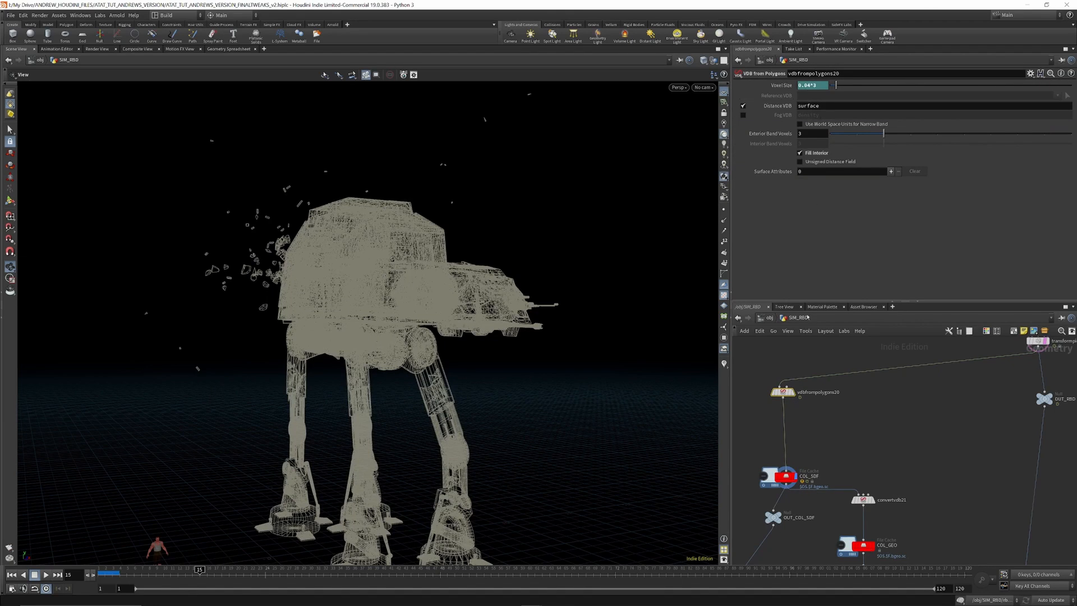
click(782, 476)
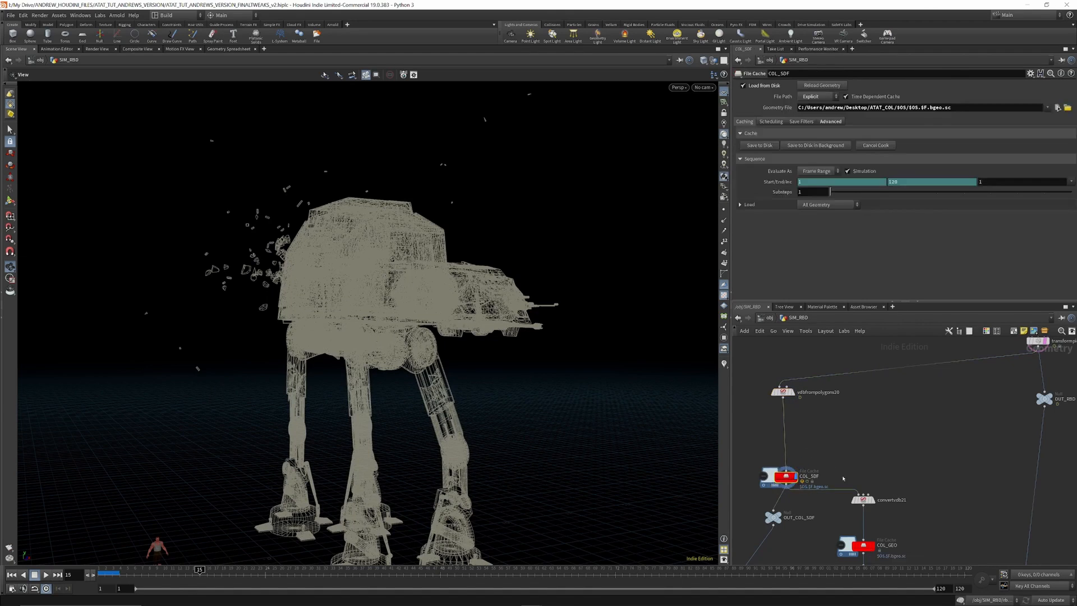
Step: Bypass the COL_SDF file cache and display convertvdb21, which converts the distance VDB to polygons
scroll(827, 444, down, 5)
scroll(803, 460, up, 7)
click(784, 438)
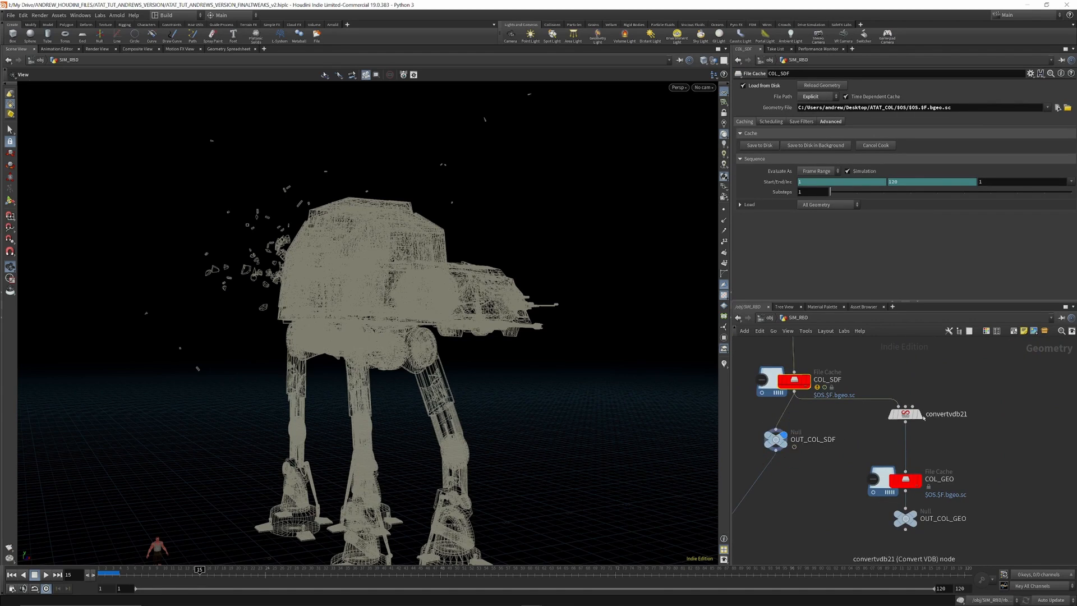
click(905, 413)
click(702, 89)
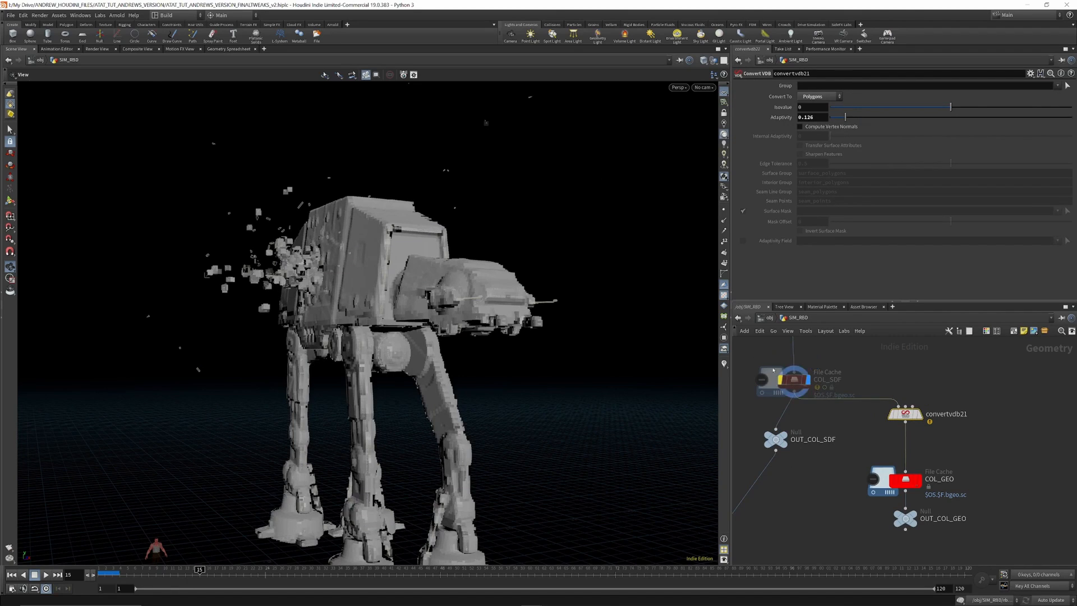
scroll(906, 395, down, 3)
scroll(910, 404, up, 5)
click(914, 405)
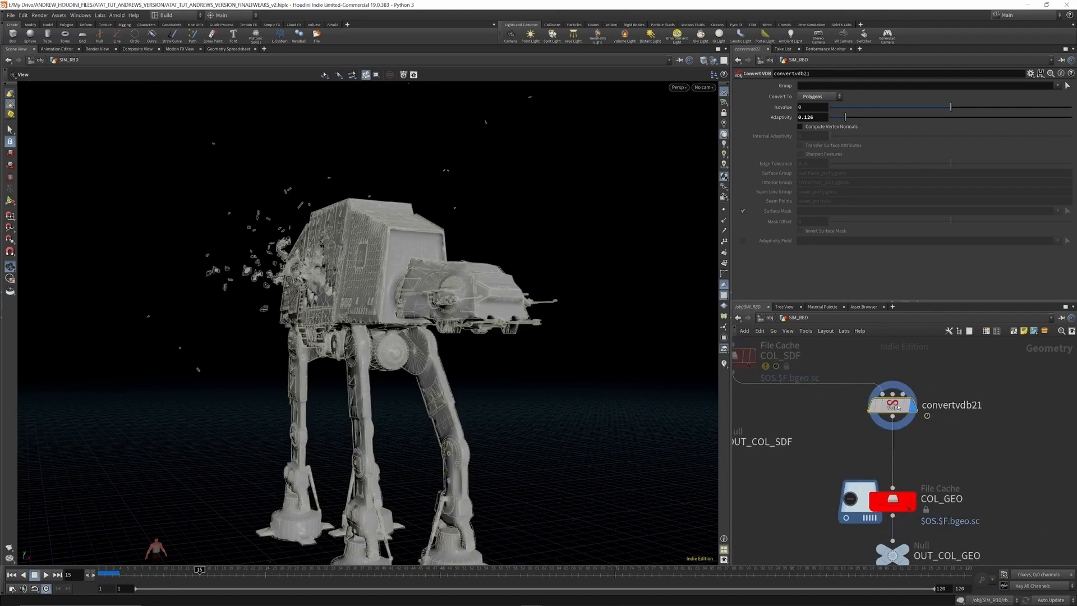
Step: Turn on convertvdb21's template flag and scrub to frame 21 to examine the AT-AT's collision mesh from another angle
drag(487, 272, 417, 242)
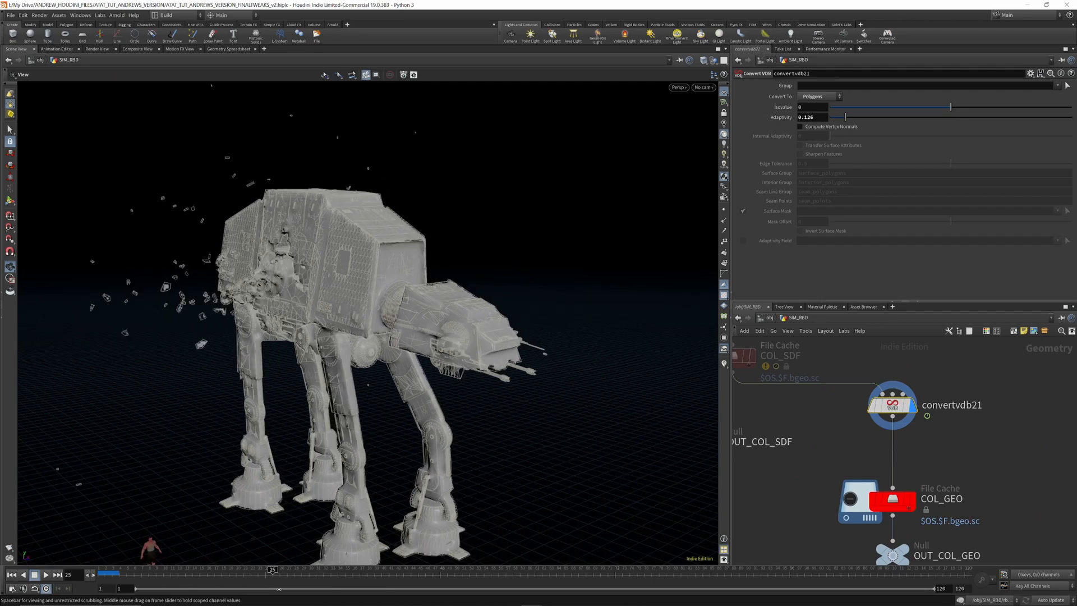
click(913, 407)
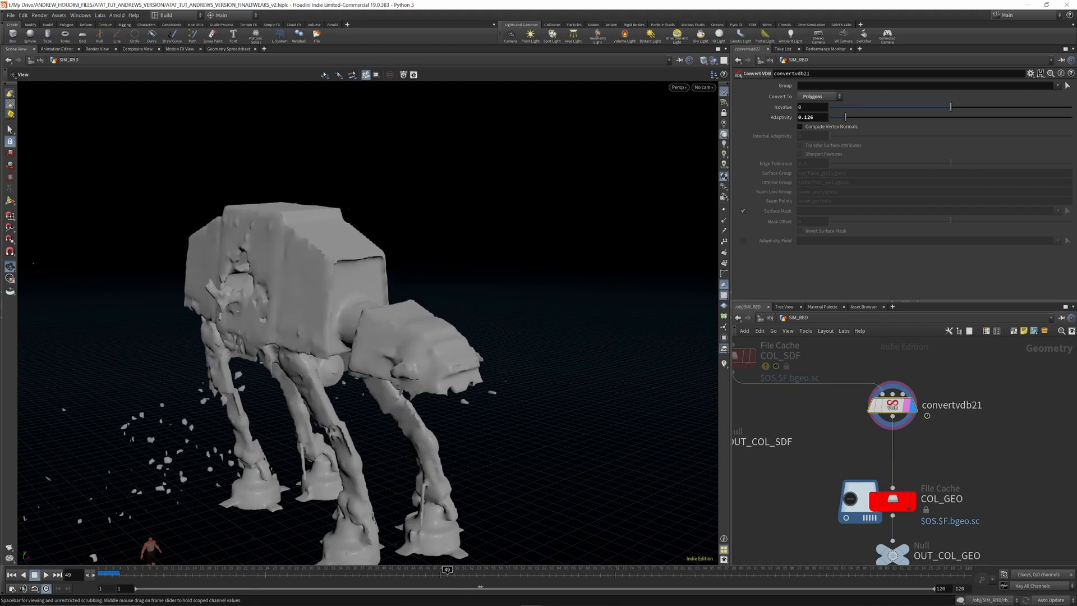
drag(490, 588, 250, 583)
Step: Display the OUT_COL_GEO null and bypass the COL_GEO file cache above it
scroll(927, 393, down, 2)
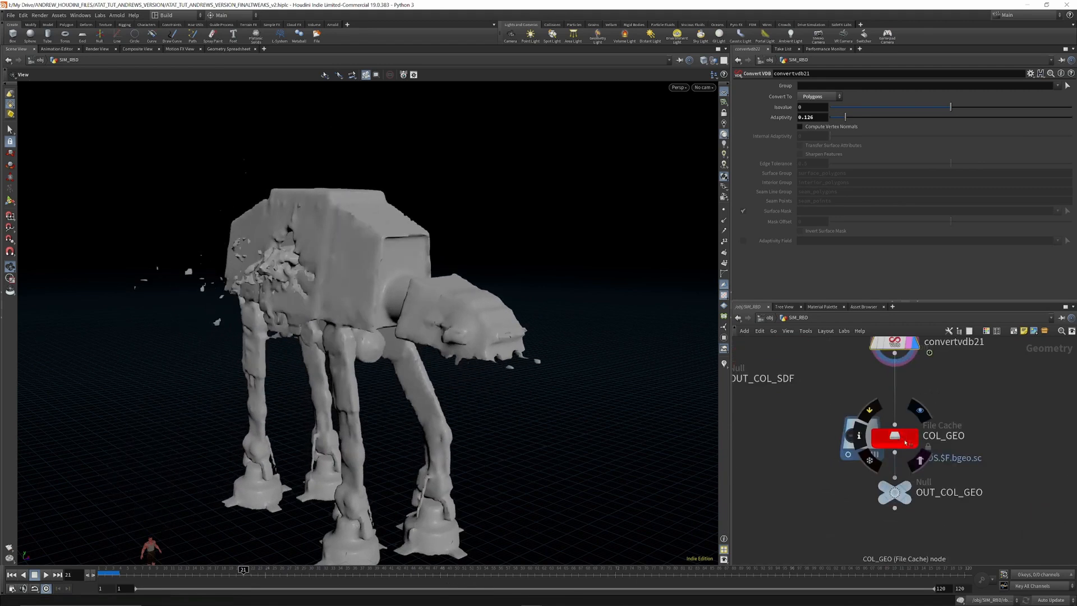
click(898, 443)
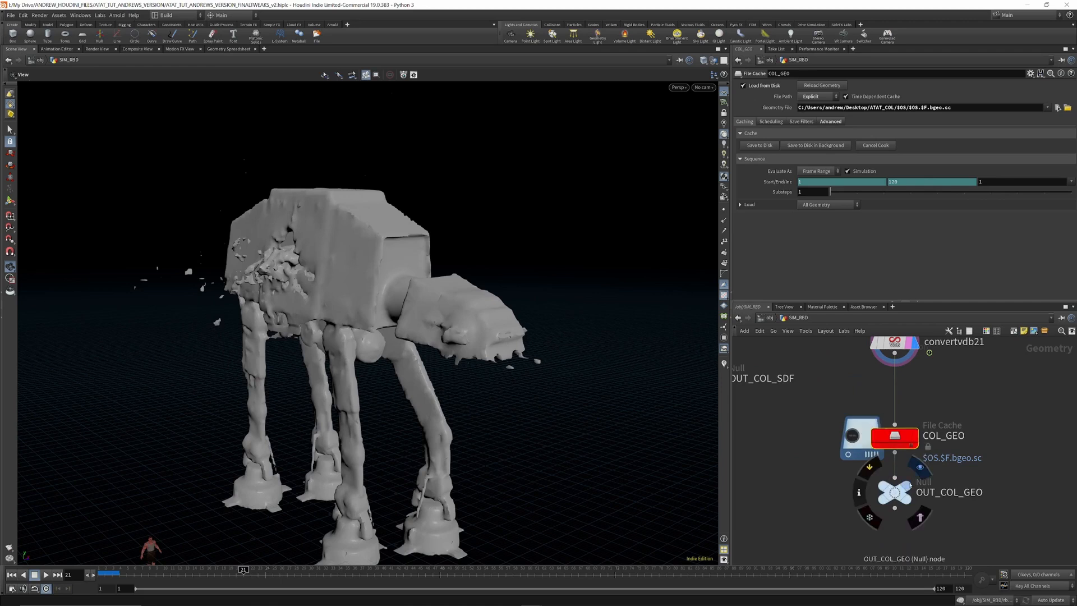
click(920, 467)
scroll(905, 466, down, 3)
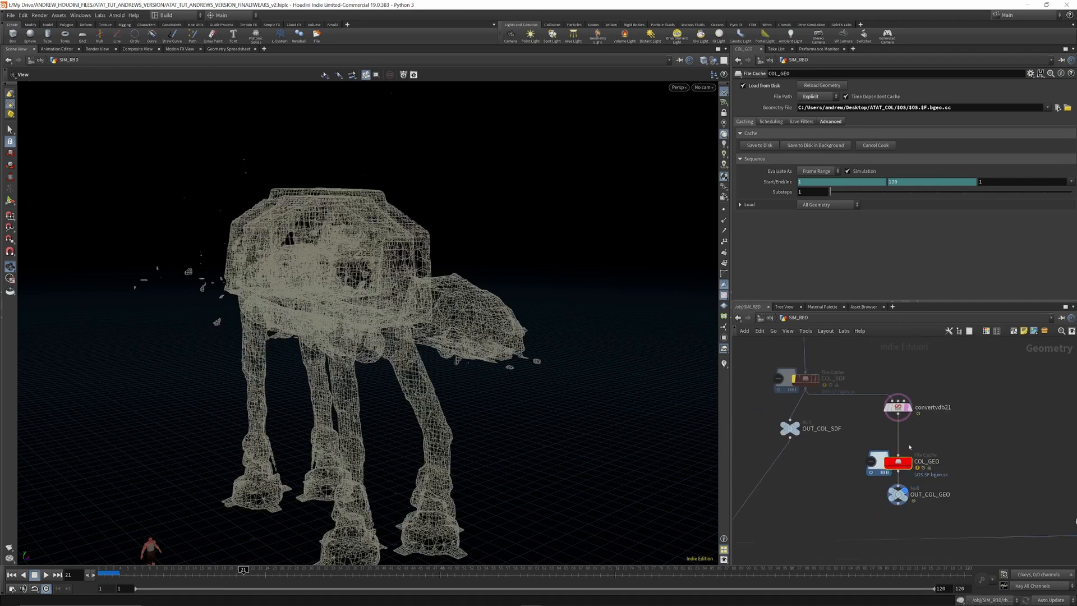
click(886, 448)
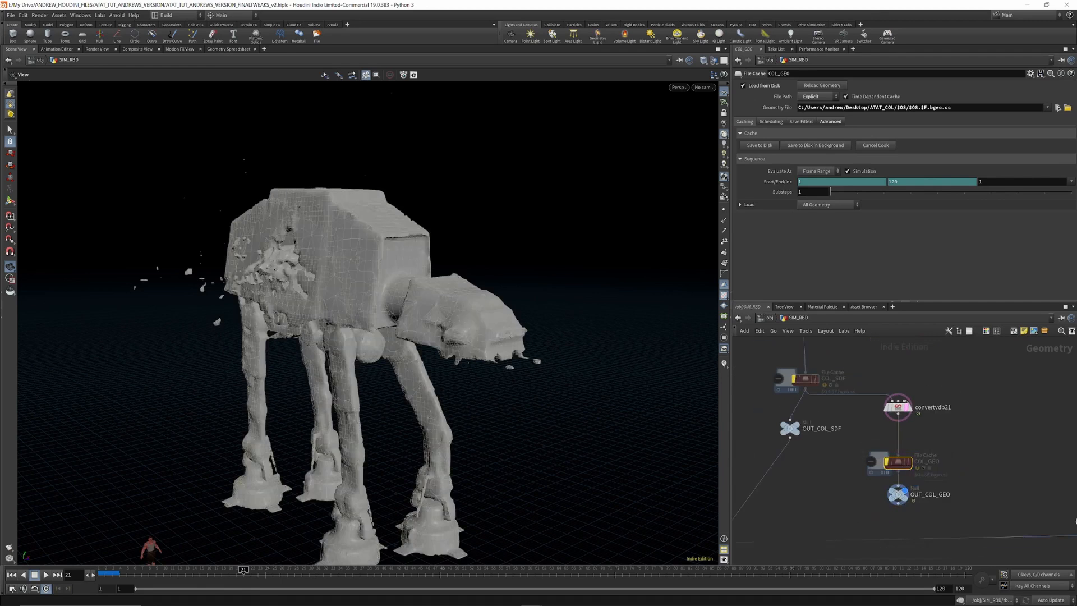
Step: Look over the network from the collision branch to the debris network box and the OUT_ATAT branch
scroll(881, 397, down, 8)
scroll(928, 433, up, 6)
scroll(954, 424, down, 7)
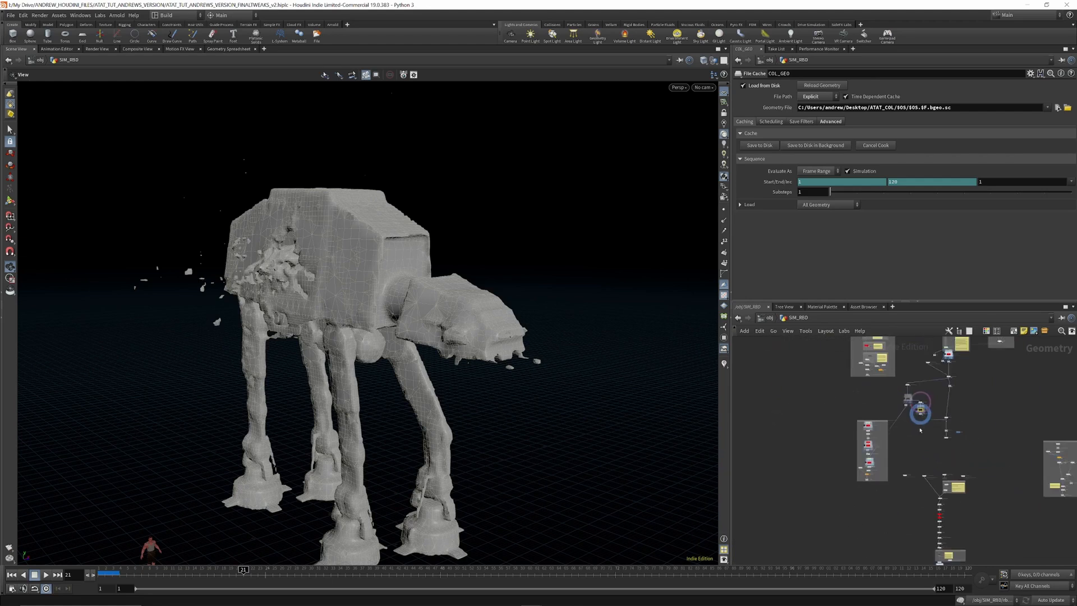
scroll(867, 424, up, 9)
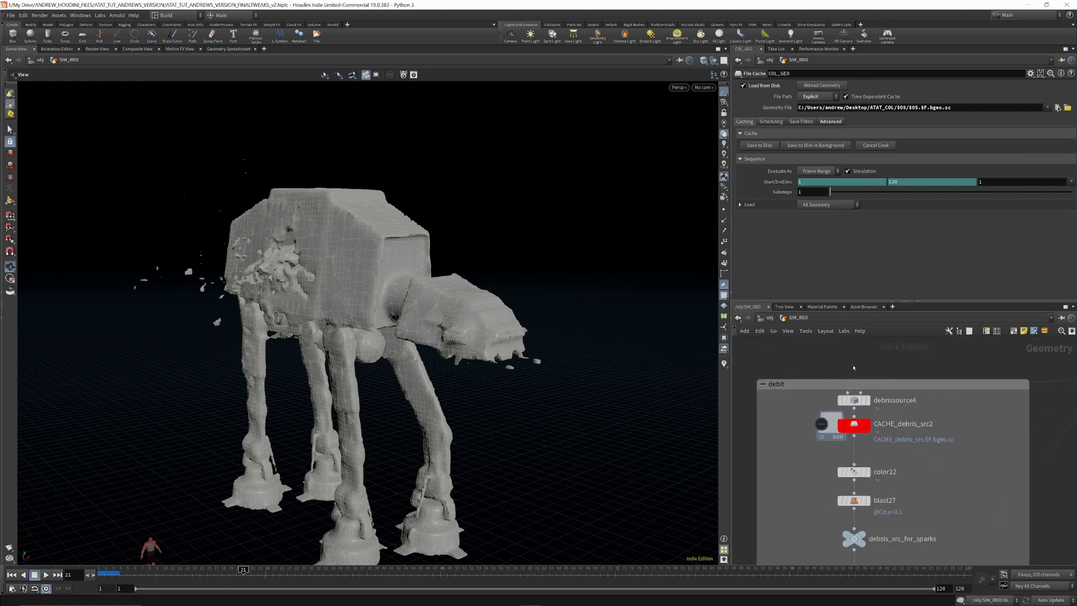
scroll(858, 410, down, 7)
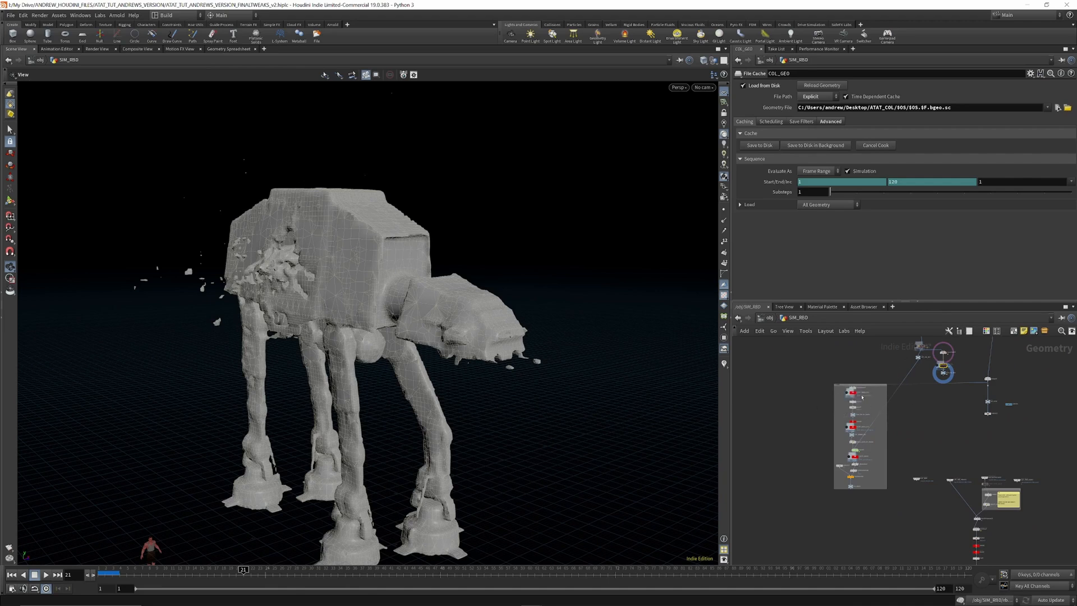
scroll(860, 392, up, 3)
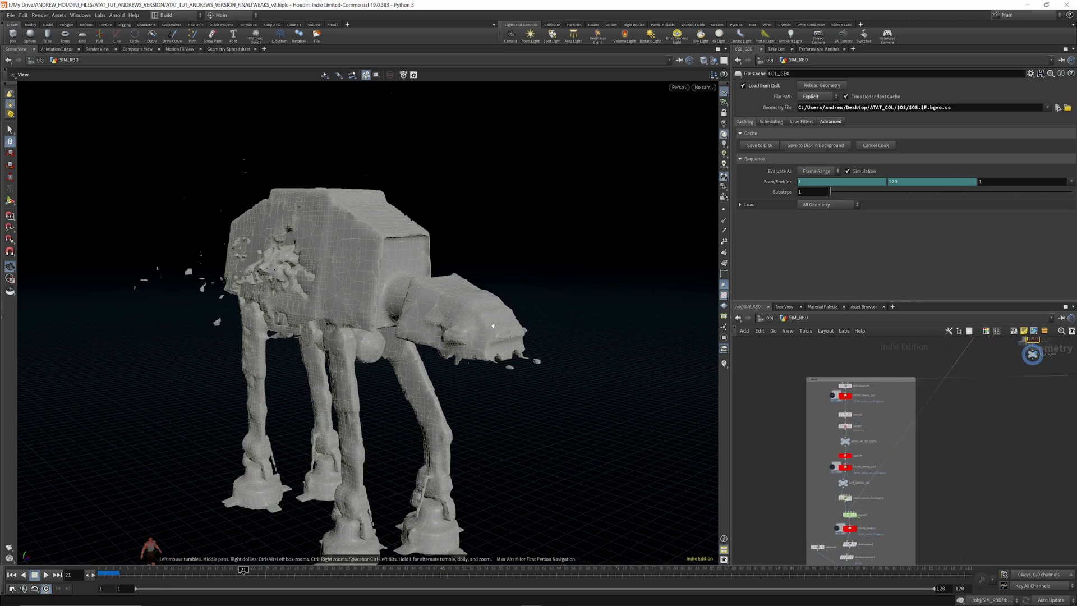
scroll(790, 417, down, 4)
scroll(955, 394, up, 7)
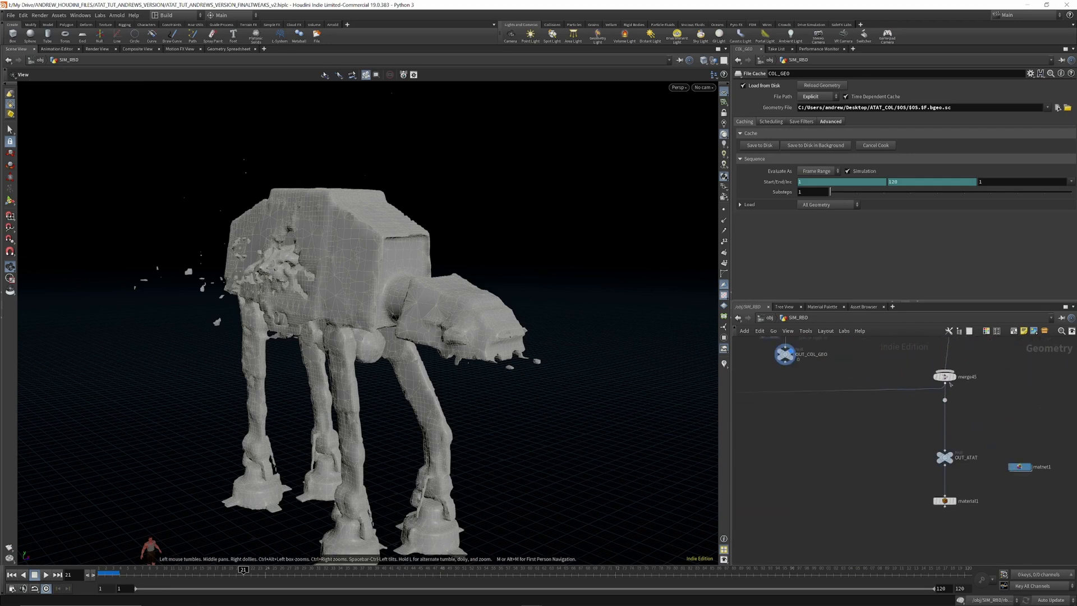
Step: Display the merge node above OUT_ATAT and scrub to frame 24 to examine the fractured AT-AT
click(955, 377)
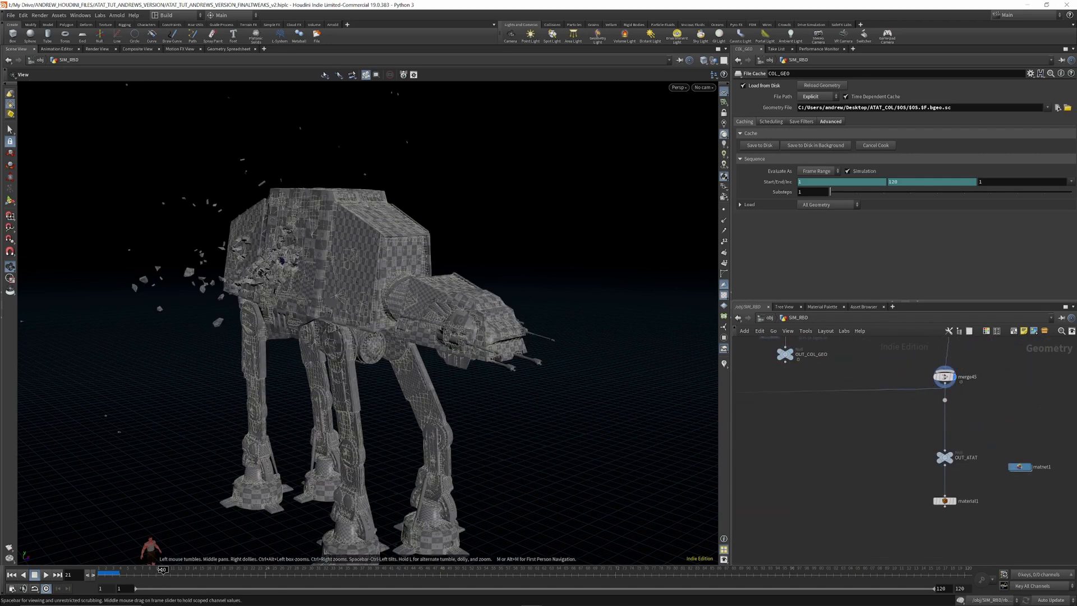
drag(164, 573, 118, 573)
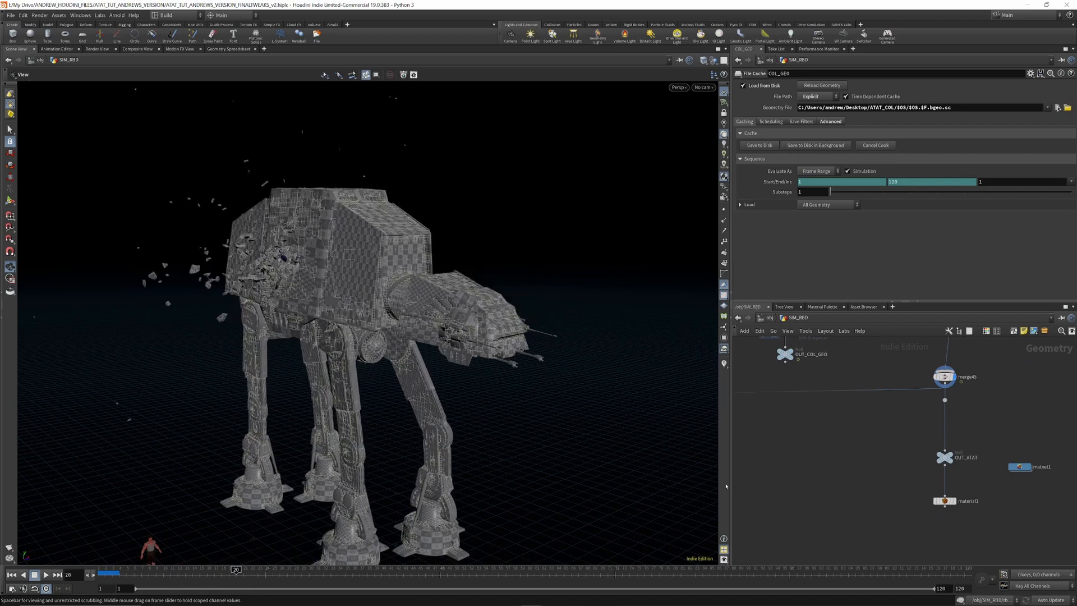
click(954, 378)
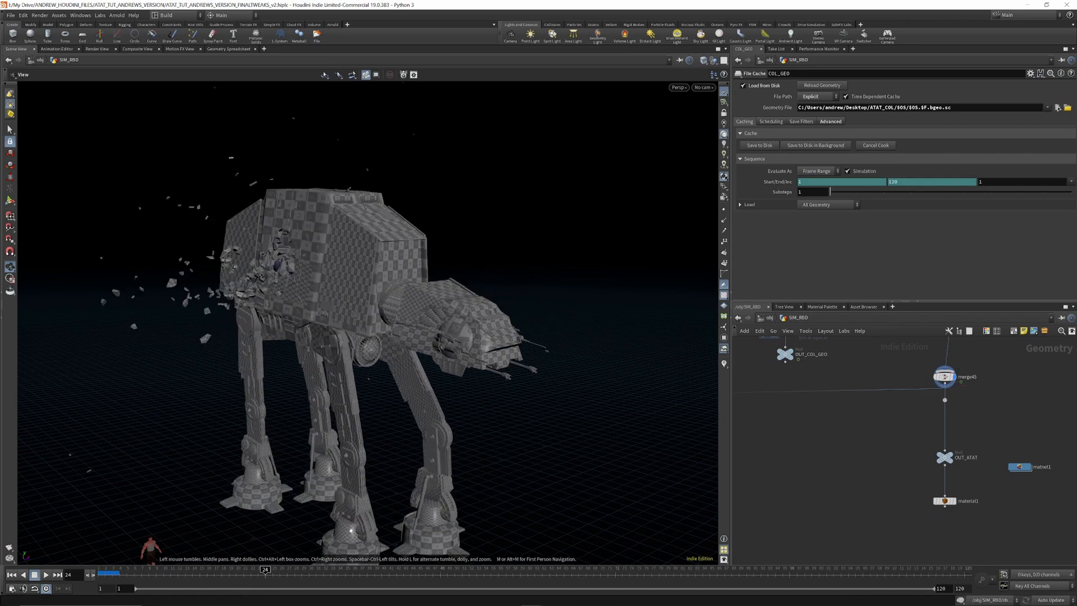
Step: Select and display debrissource4 at the start of the debris network box
scroll(1024, 419, down, 3)
scroll(947, 404, down, 2)
scroll(802, 434, up, 5)
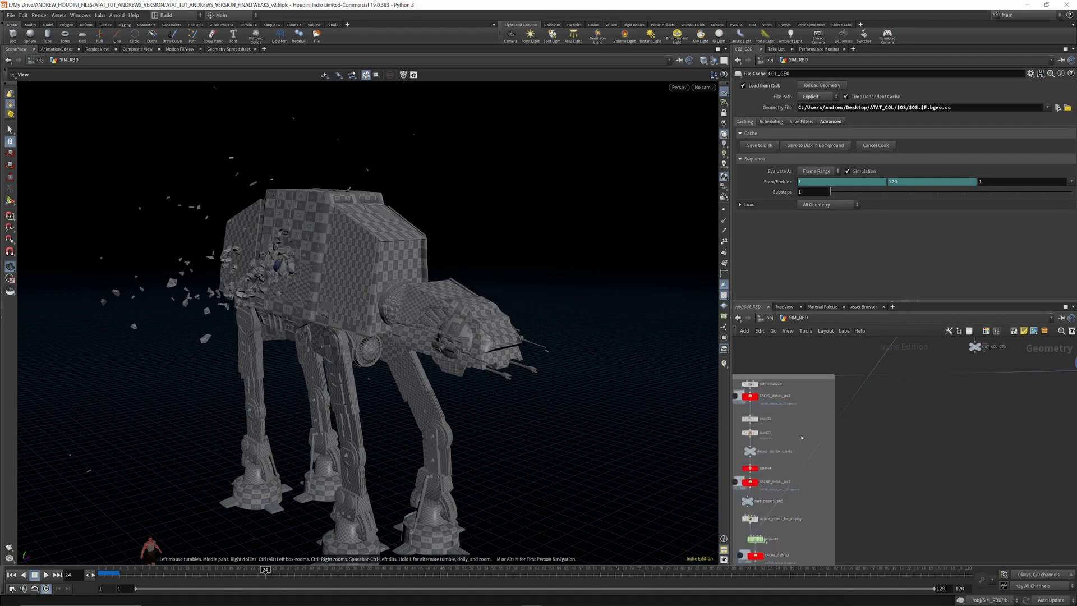
scroll(735, 379, up, 5)
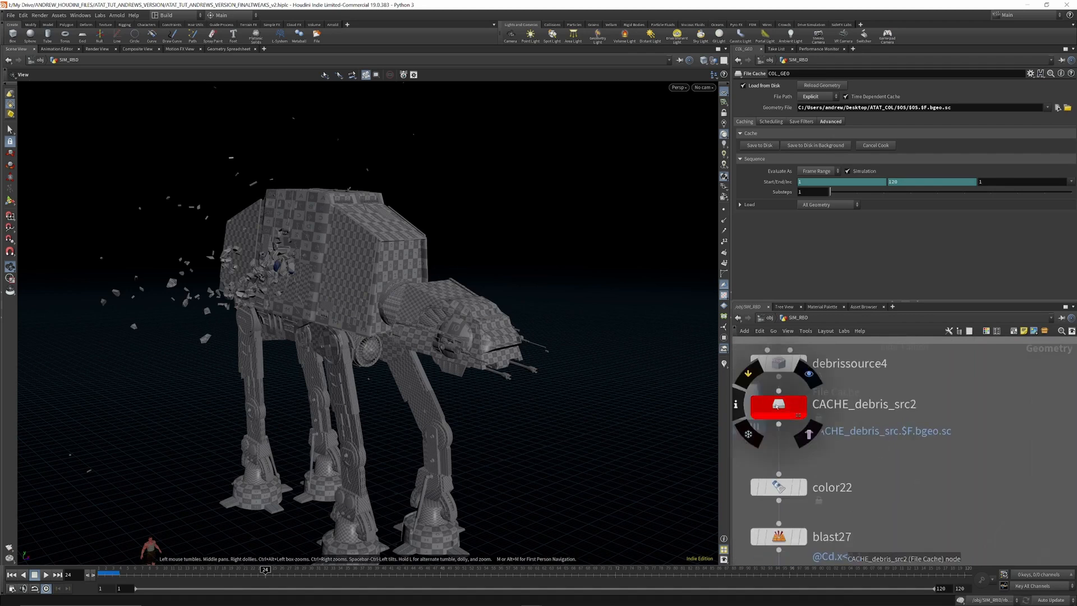
click(797, 364)
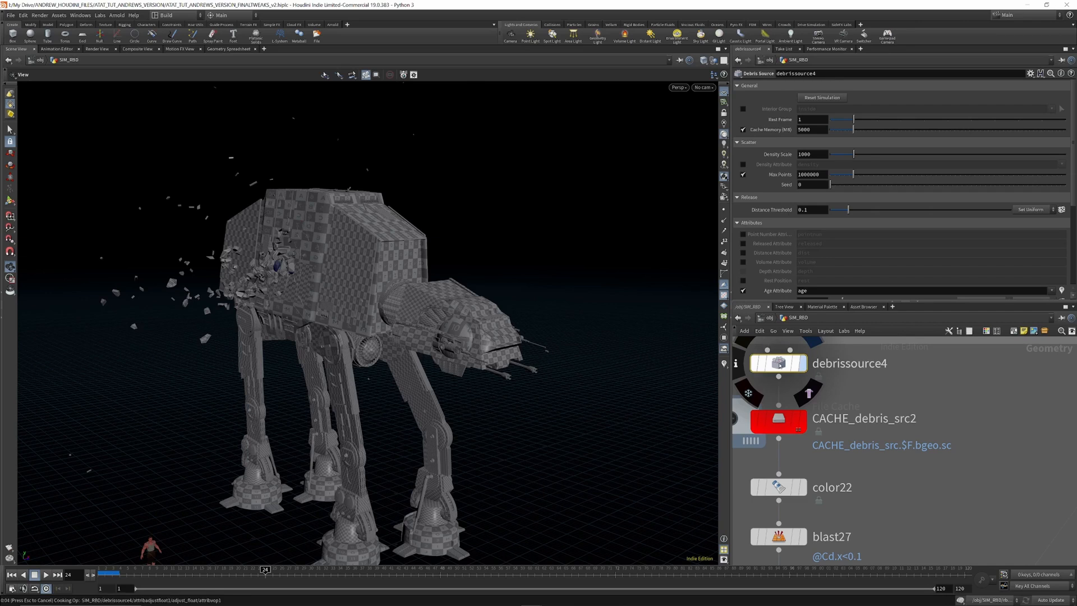
key(r)
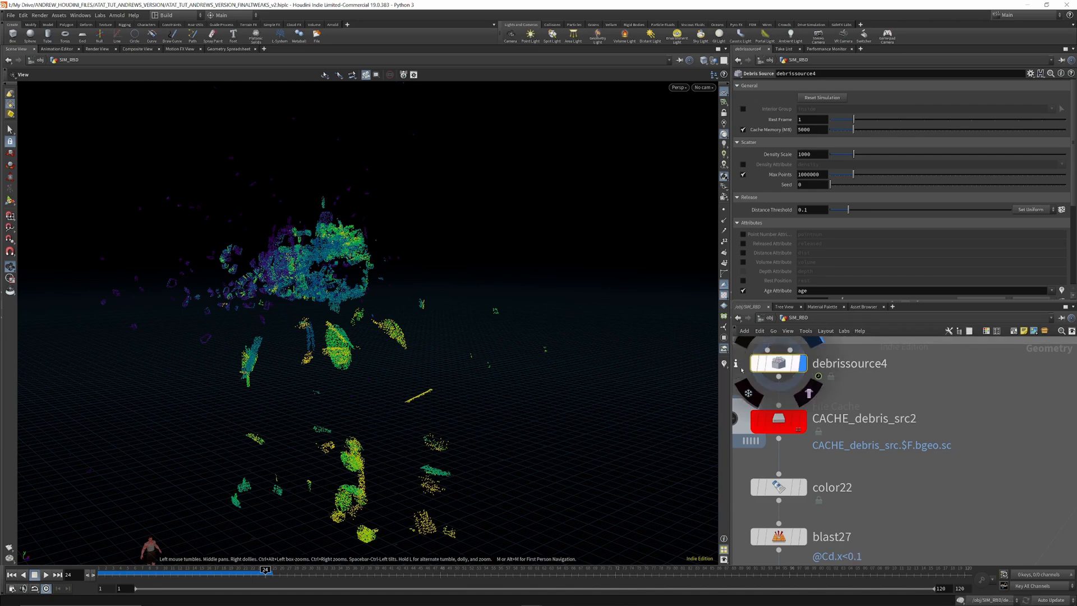
Step: Scrub the debris source to frame 25 to examine the points emitted around the AT-AT's broken pieces
mouse_move(347, 264)
mouse_down()
mouse_move(367, 266)
mouse_move(326, 262)
mouse_move(281, 283)
mouse_move(306, 283)
mouse_up()
scroll(881, 414, down, 2)
mouse_move(171, 572)
mouse_down()
mouse_move(133, 570)
mouse_move(273, 580)
mouse_up()
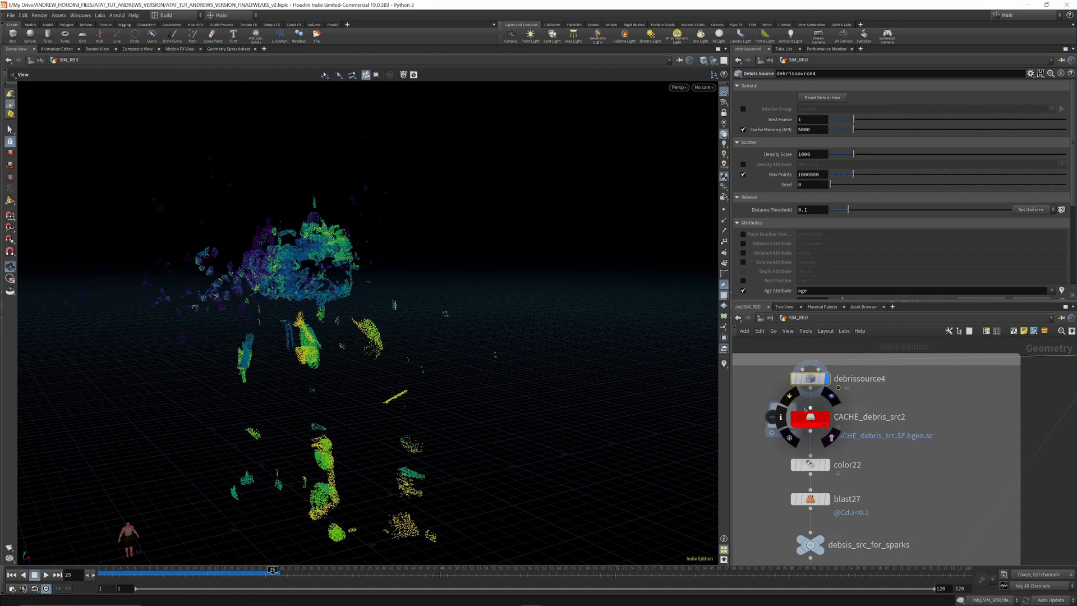
Step: Bypass CACHE_debris_src2 and display color22, scrubbing to frame 110 to examine the points coloured by age
click(793, 399)
click(828, 464)
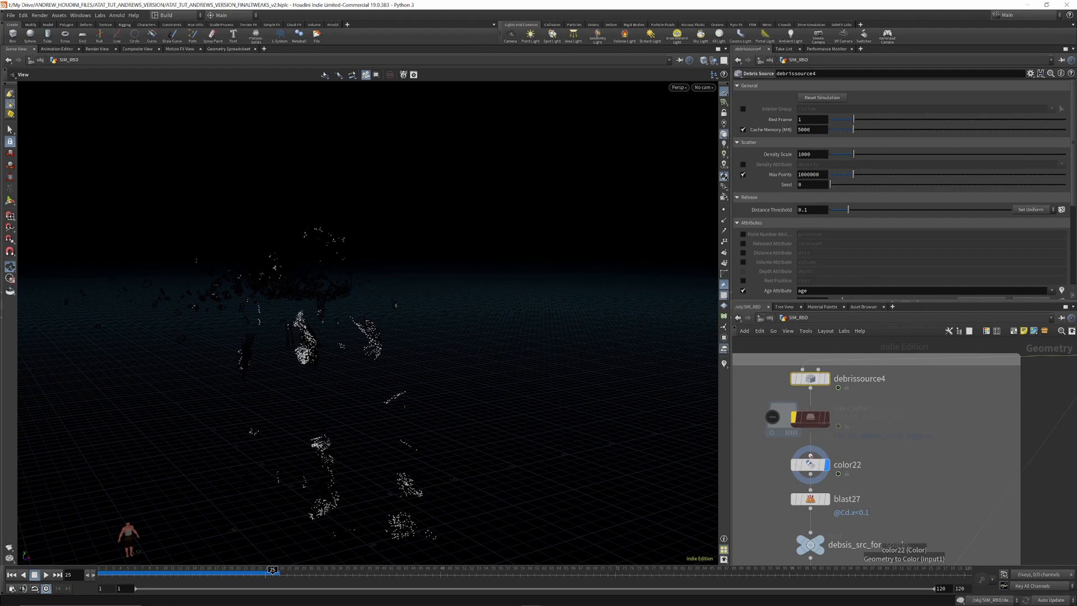
click(810, 464)
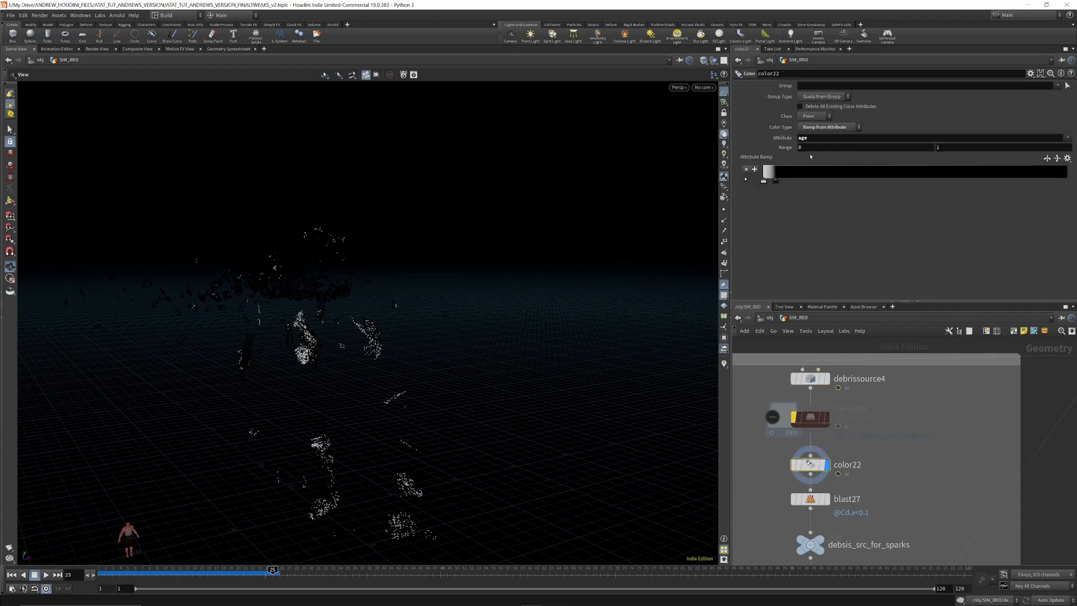
drag(296, 286, 328, 316)
drag(149, 570, 231, 584)
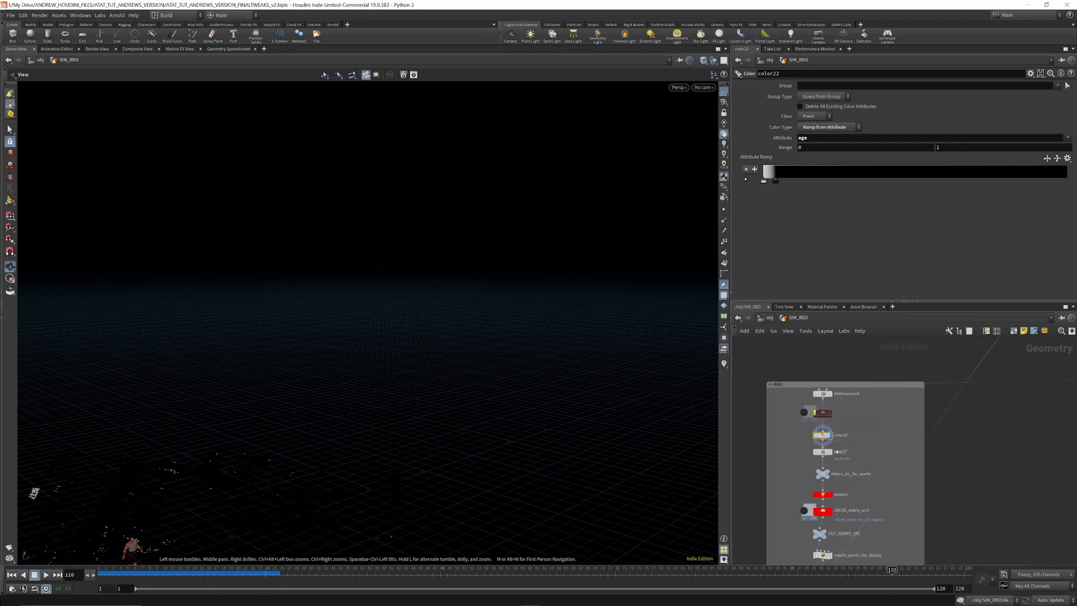
middle_drag(806, 479, 804, 429)
click(808, 449)
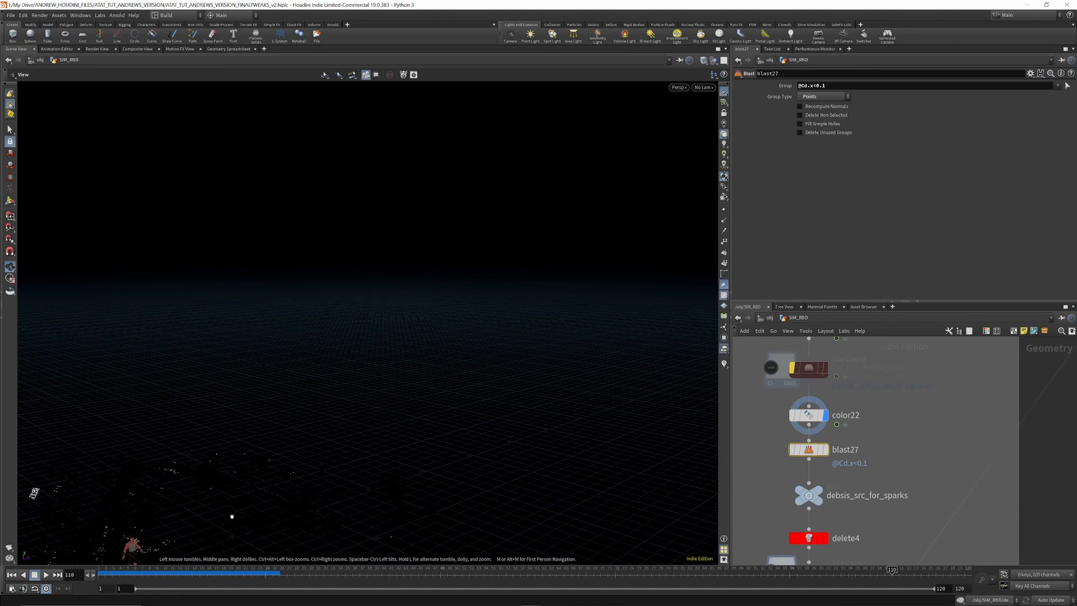
click(825, 450)
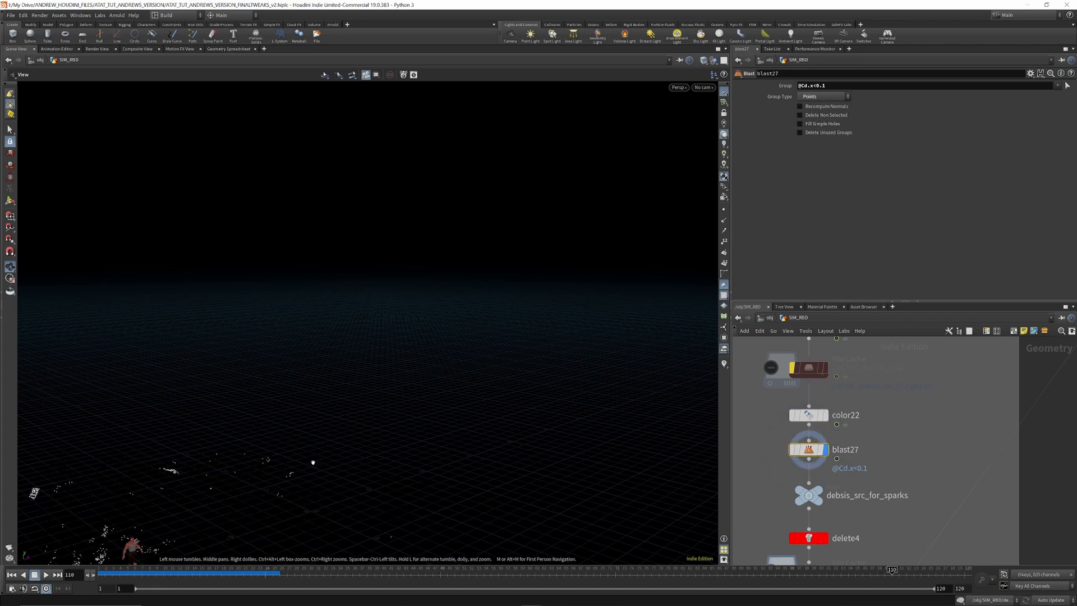
drag(260, 457, 382, 397)
drag(163, 574, 724, 584)
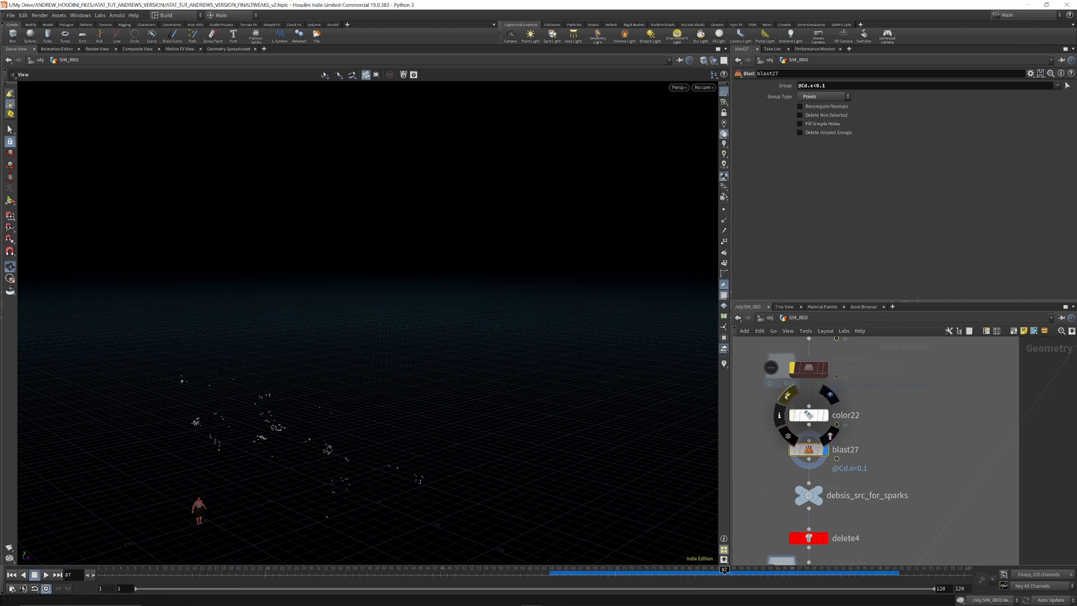
Step: Display the delete4 node and scrub the timeline to examine its animated bounding box around the debris points
scroll(838, 449, down, 3)
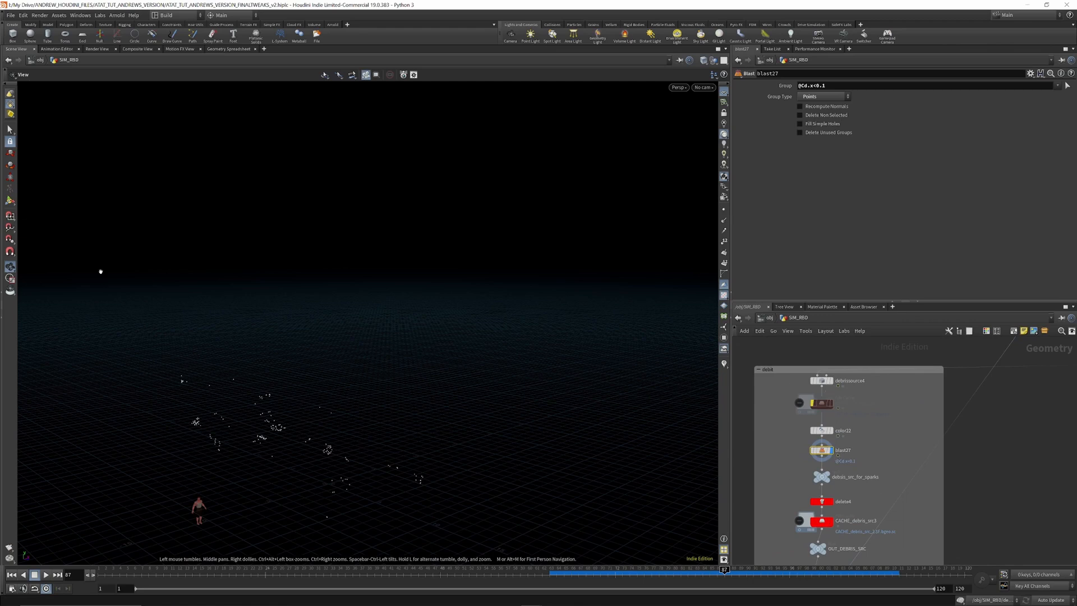
scroll(797, 436, up, 4)
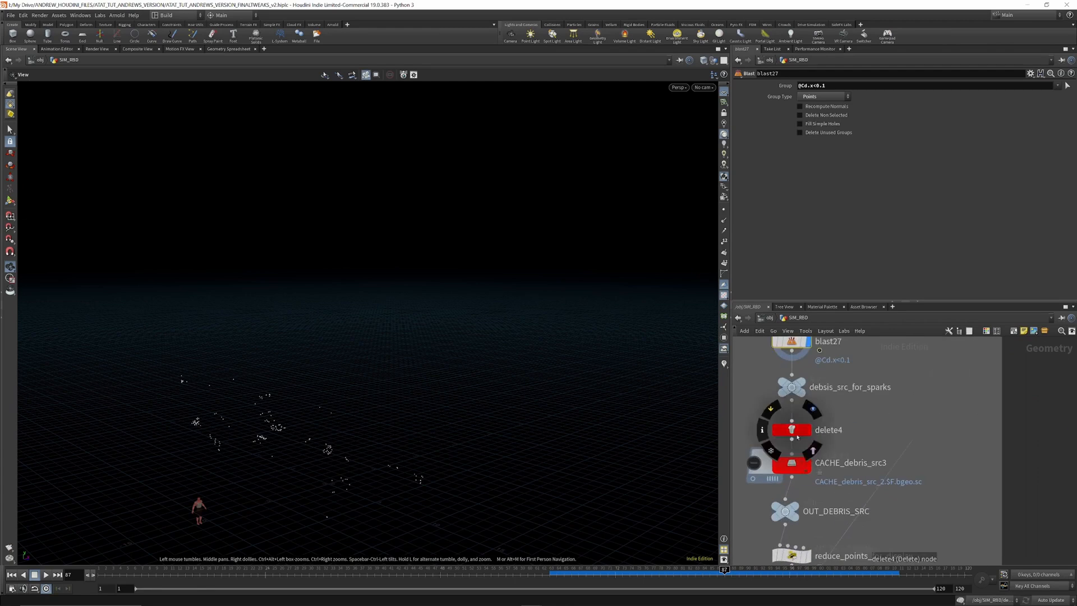
click(798, 432)
drag(798, 436, 799, 434)
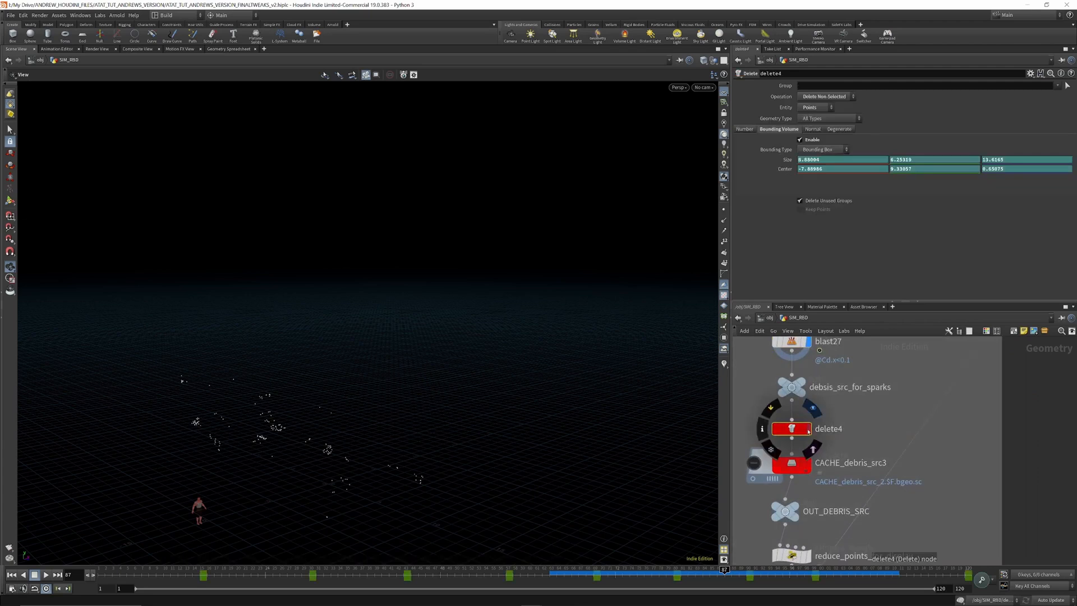
click(809, 429)
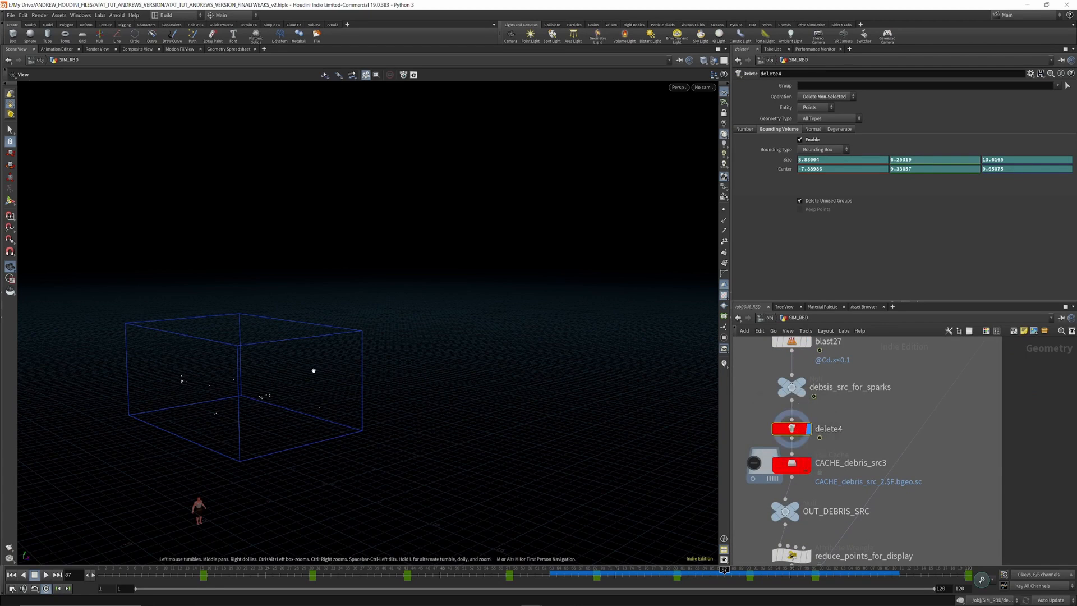
drag(114, 579, 652, 588)
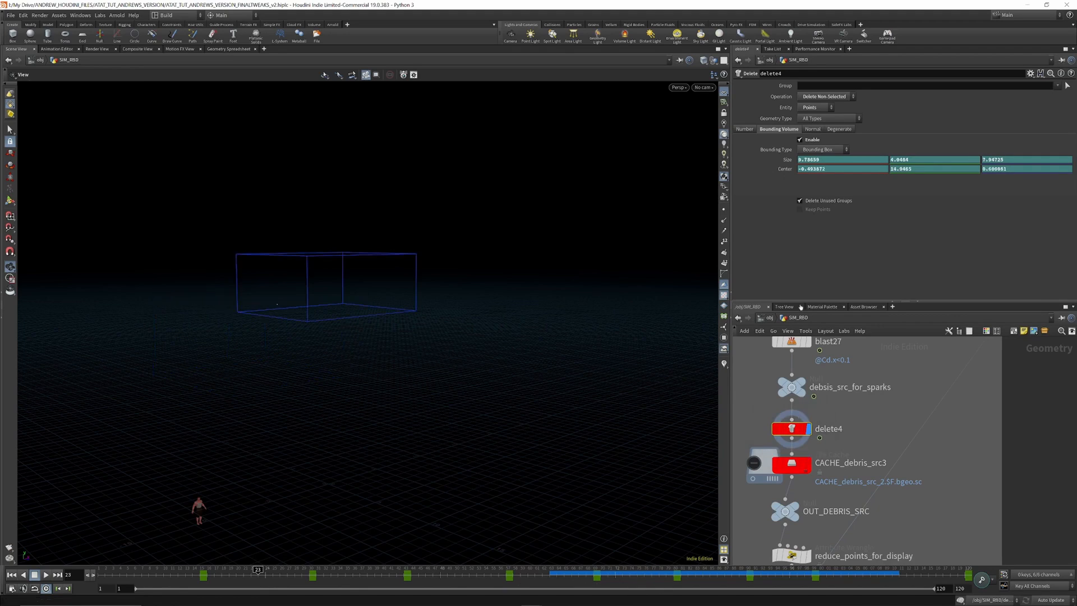
Step: Display the CACHE_debris_src3 node and scrub the early frames to review the cached debris source points
scroll(810, 442, down, 3)
scroll(809, 442, up, 4)
mouse_move(805, 428)
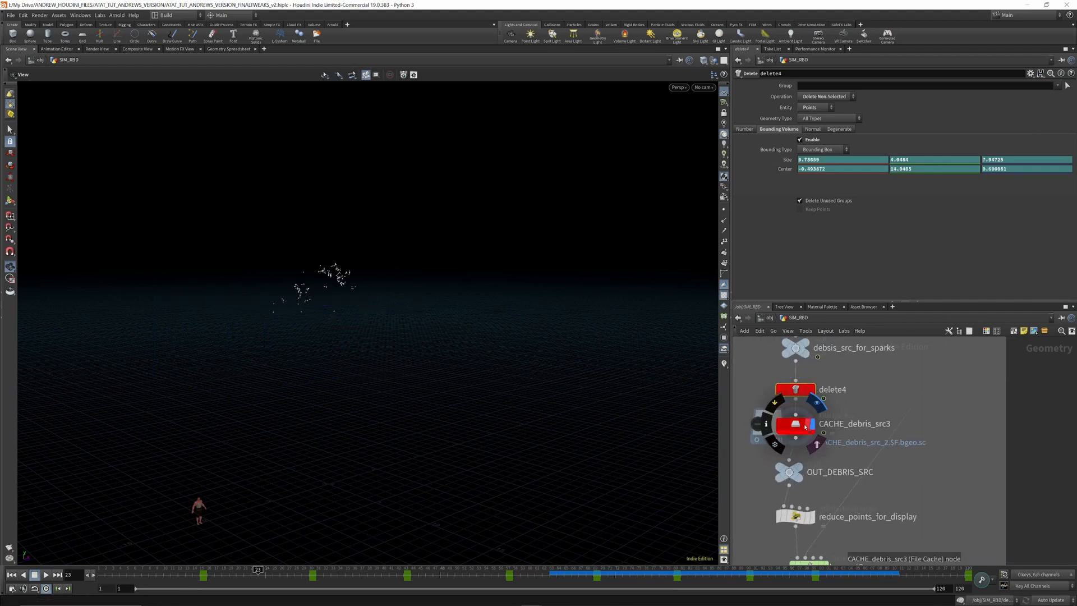
drag(277, 577, 394, 581)
drag(275, 581, 170, 578)
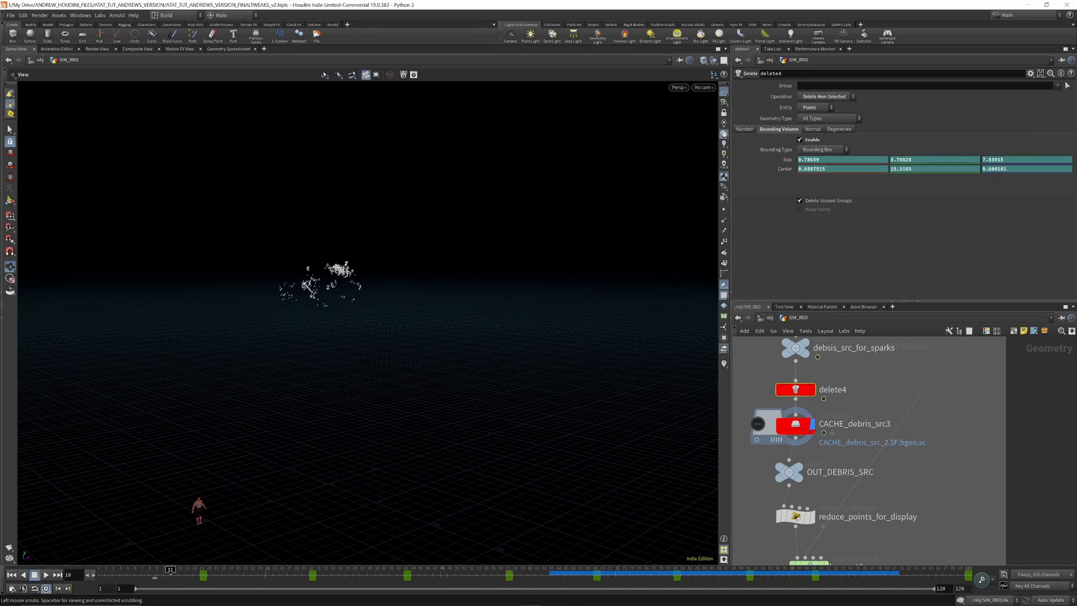
drag(111, 581, 116, 586)
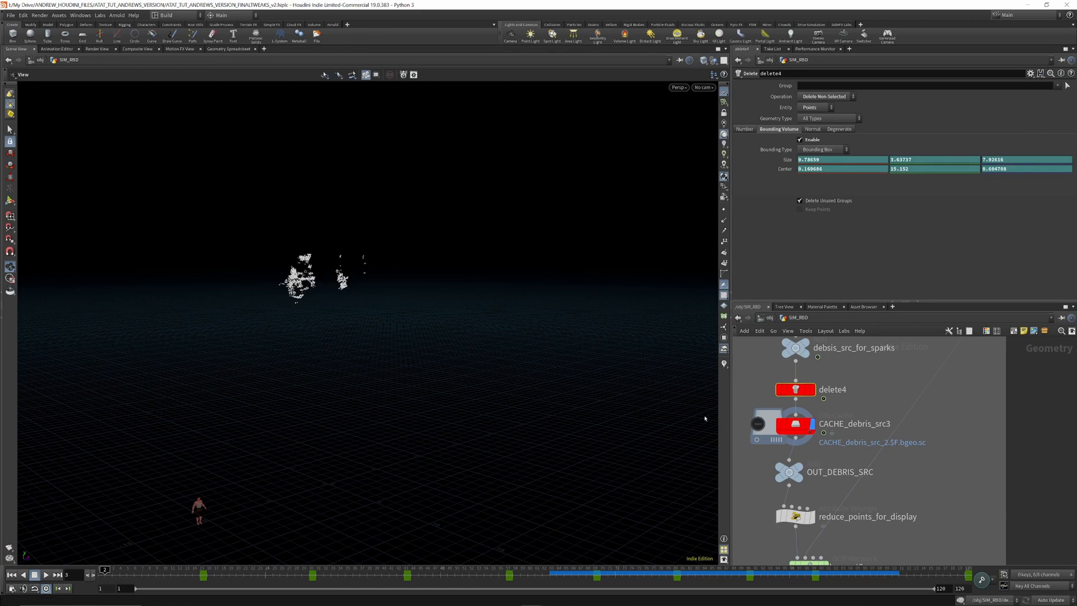
click(156, 570)
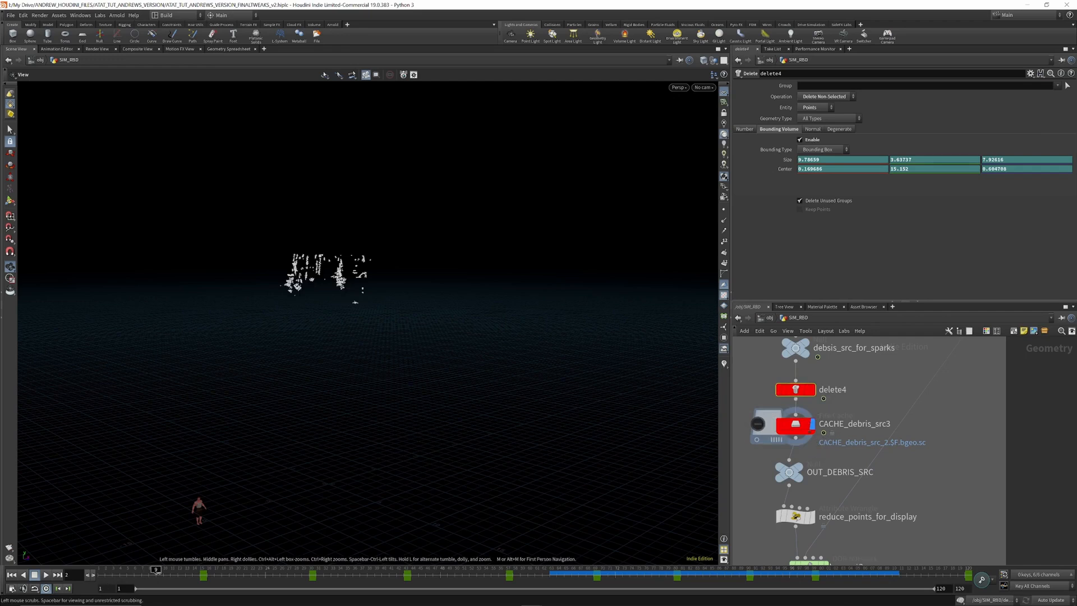
drag(177, 575, 280, 571)
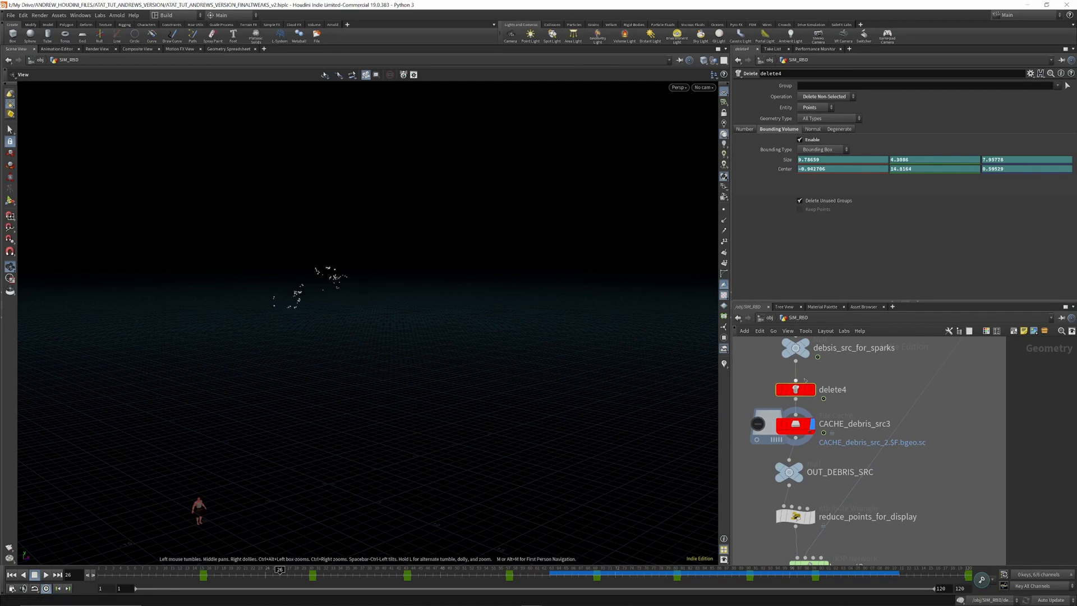
scroll(804, 455, down, 2)
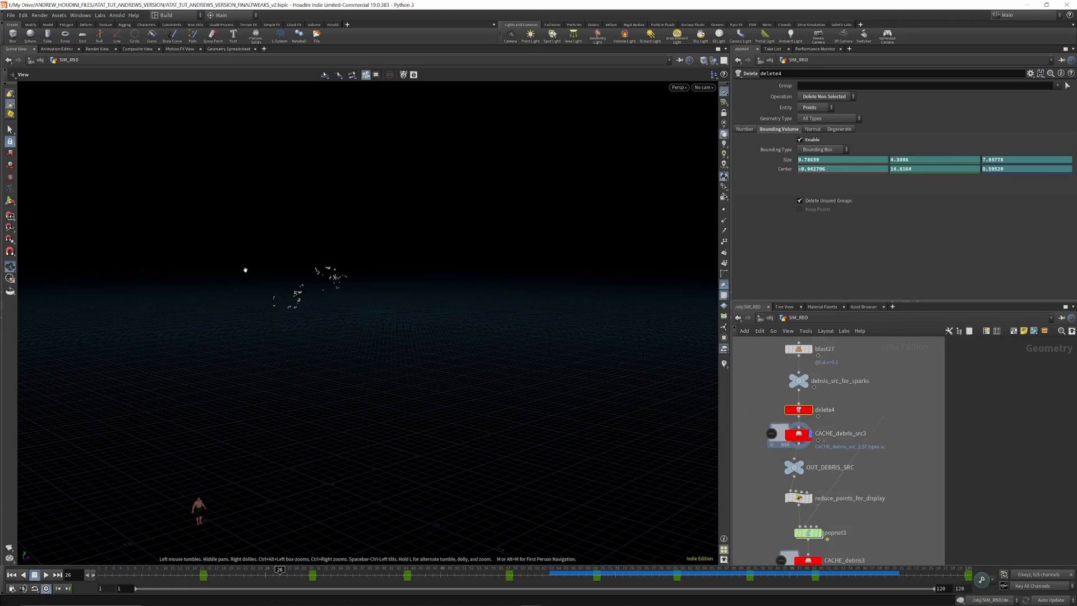
mouse_move(388, 574)
mouse_down()
mouse_move(434, 574)
mouse_move(324, 576)
mouse_up()
click(134, 574)
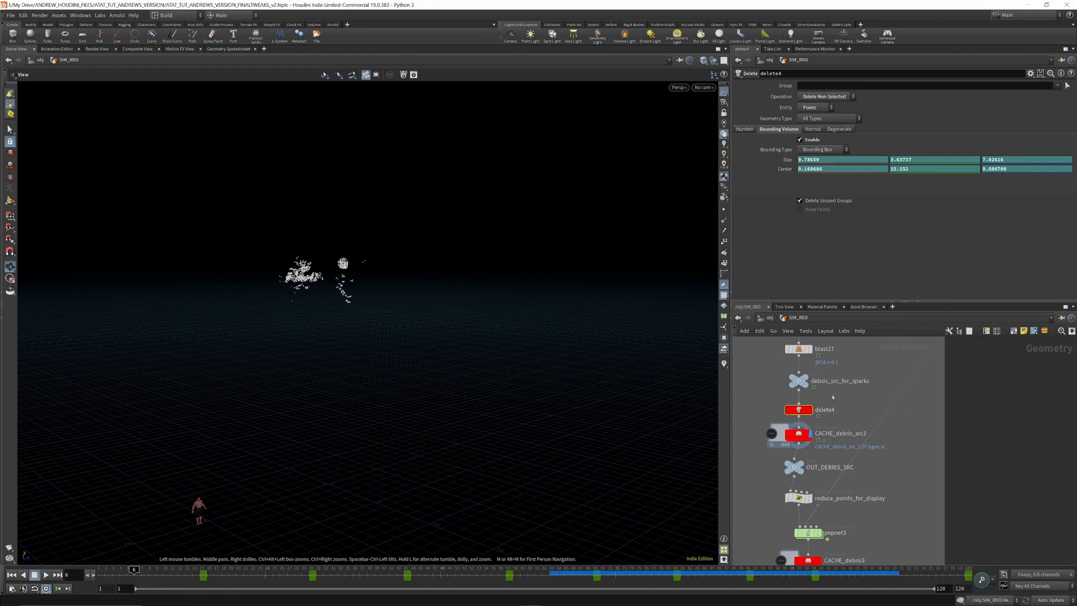
Step: Display the reduce_points_for_display wrangle and show its parameters to examine the point-reduction code
scroll(803, 410, down, 4)
scroll(806, 471, up, 5)
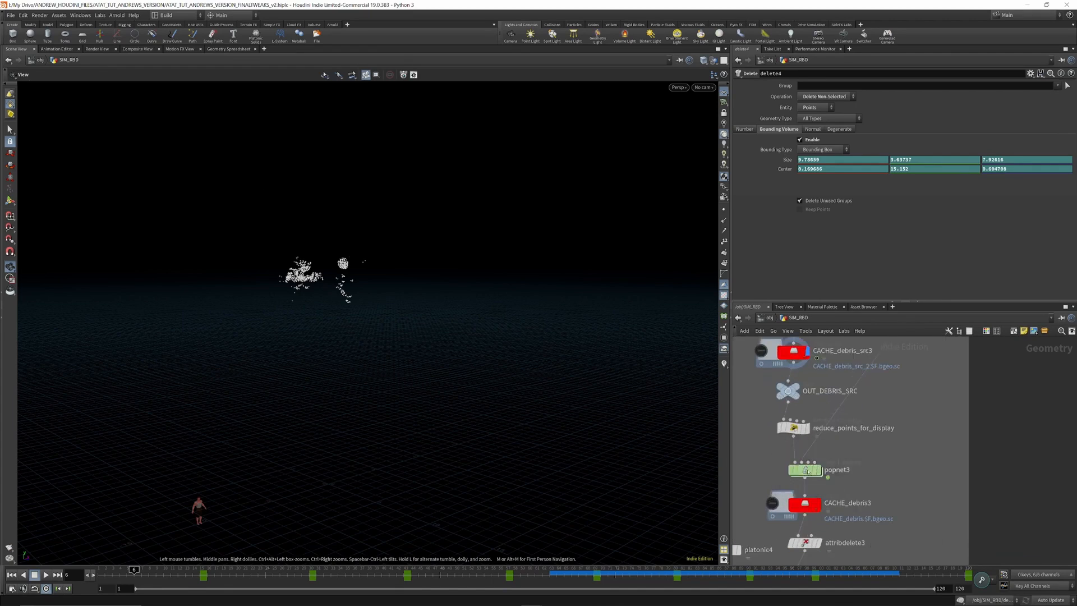
click(793, 428)
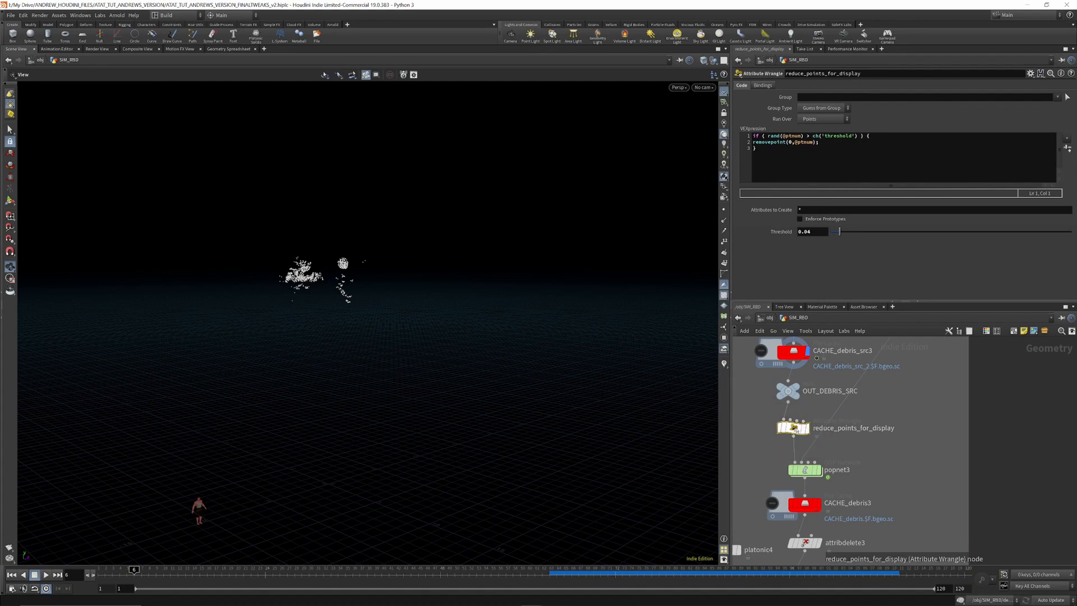
key(r)
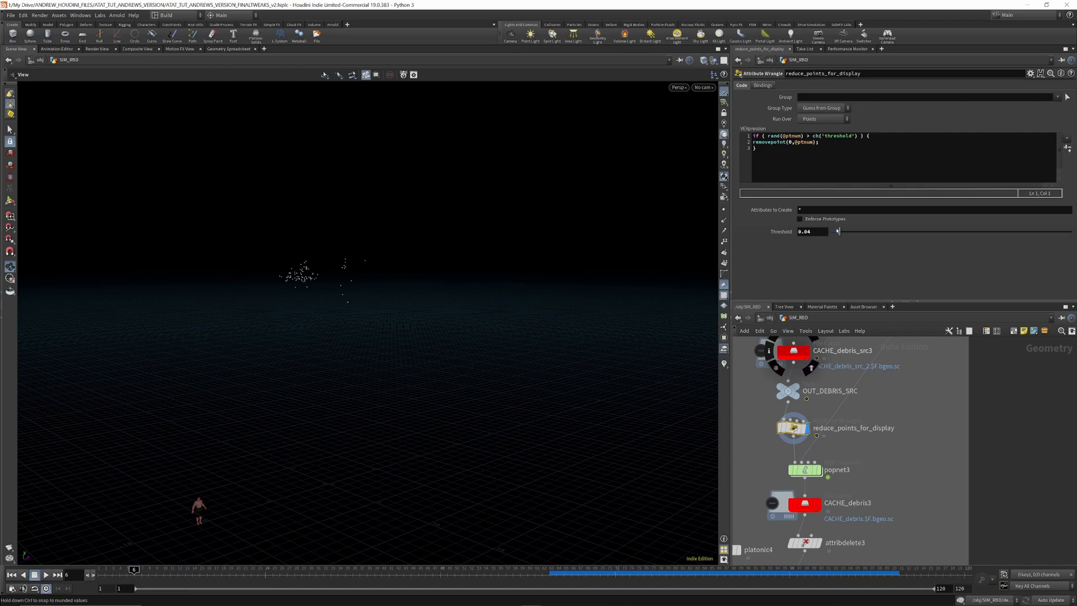
Step: Try thresholds of 0.624 and 0.233 in the reduce_points_for_display wrangle, and undo both changes
drag(840, 231, 982, 249)
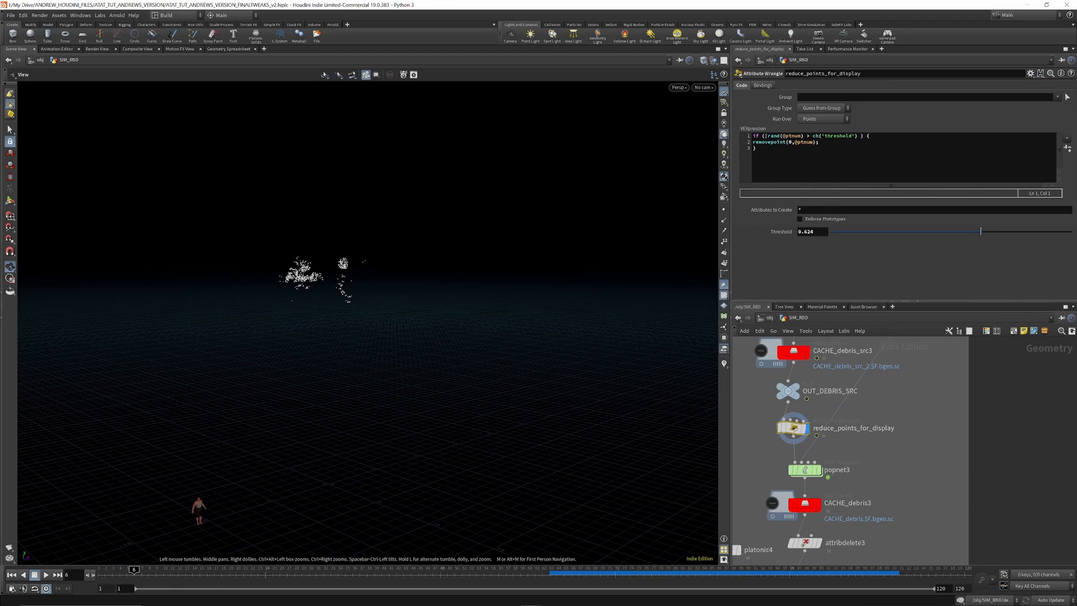
drag(981, 231, 886, 233)
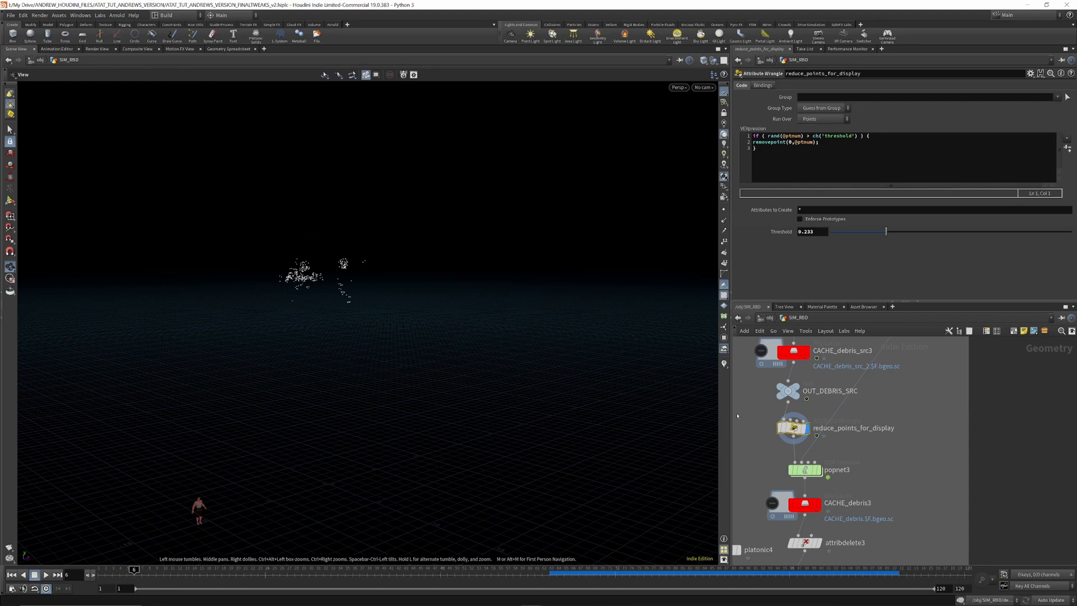
key(ctrl+z)
key(ctrl+z)
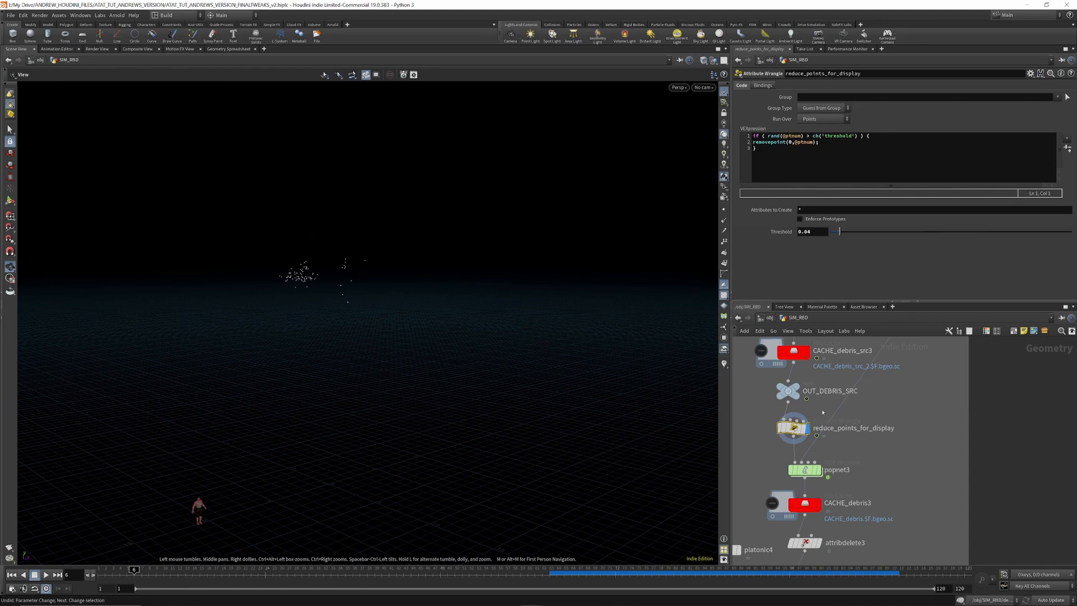
Step: Display the CACHE_debris3 node and scrub the timeline to review the cached debris particle simulation
scroll(825, 417, down, 4)
scroll(816, 446, up, 5)
click(816, 444)
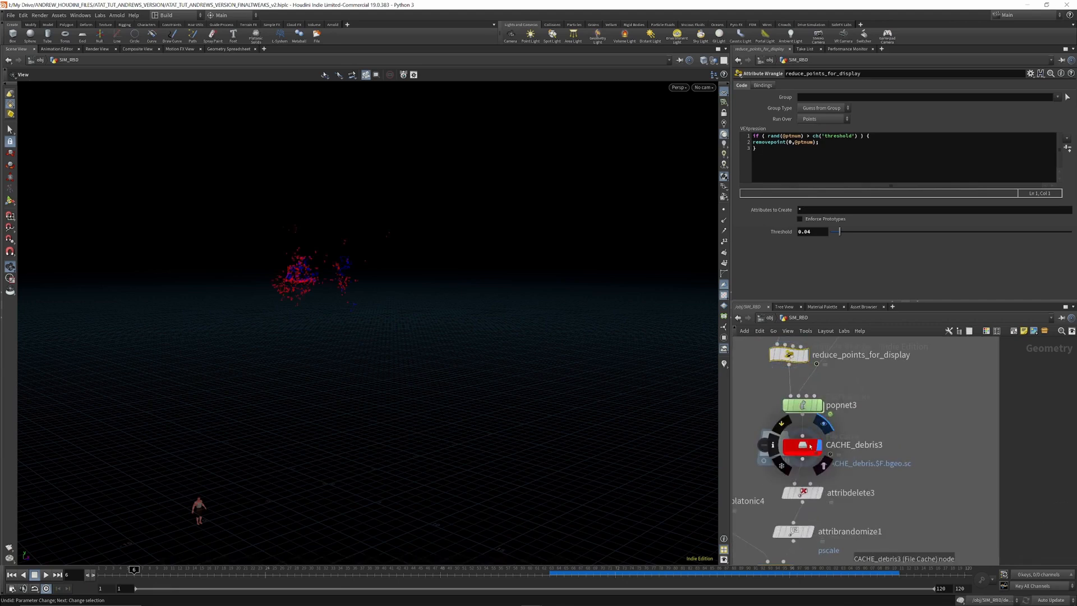
drag(146, 572, 274, 570)
drag(401, 574, 490, 577)
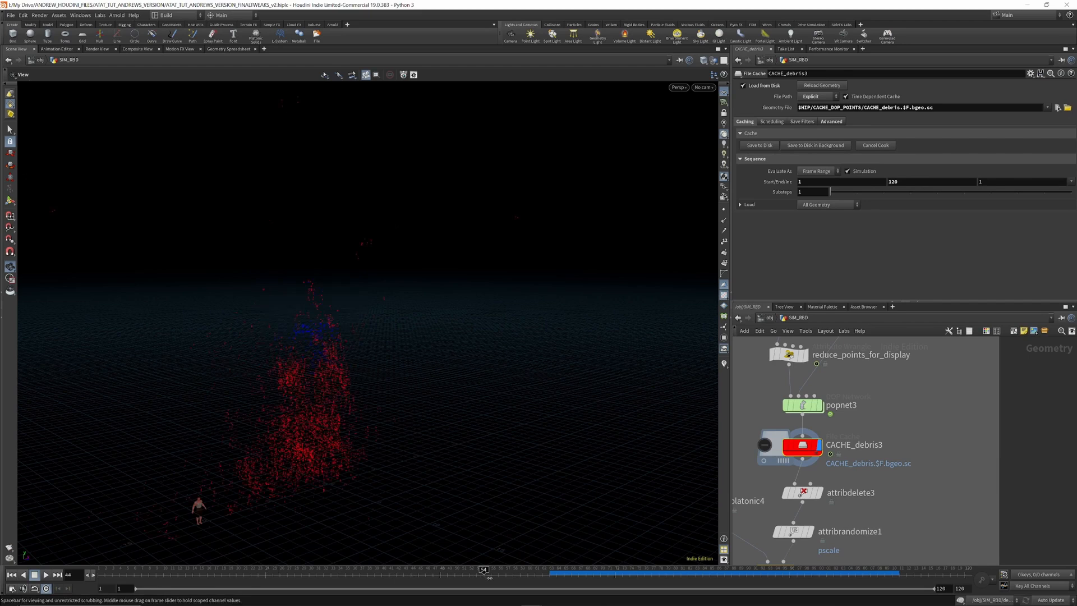
click(627, 574)
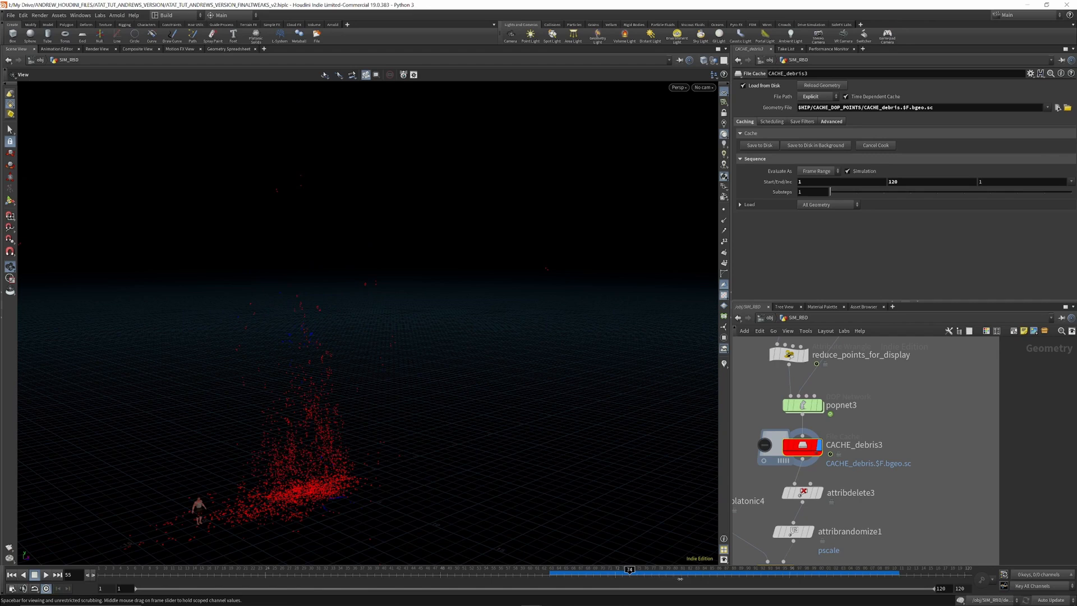
drag(715, 580, 717, 580)
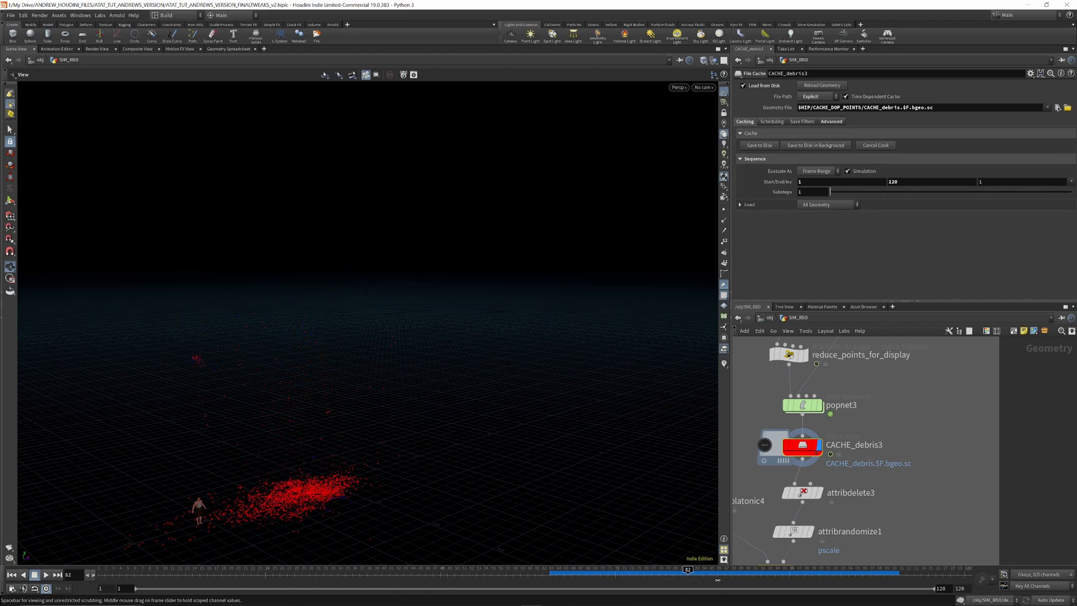
click(191, 570)
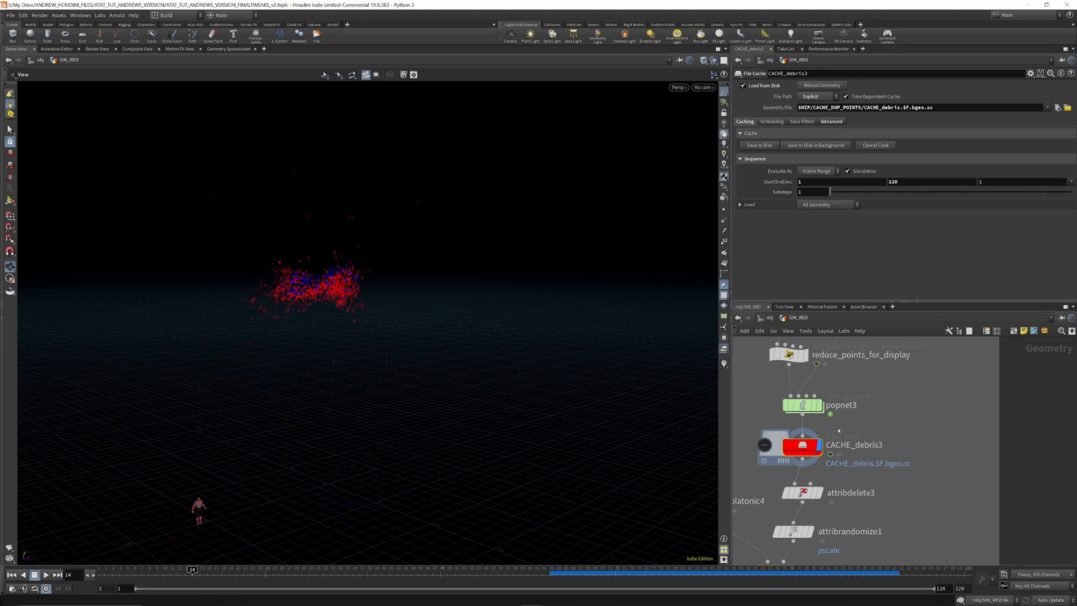
Step: Display attribdelete3 and attribrandomize1 in turn to examine their kept point attributes and pscale randomization settings
click(821, 493)
click(802, 493)
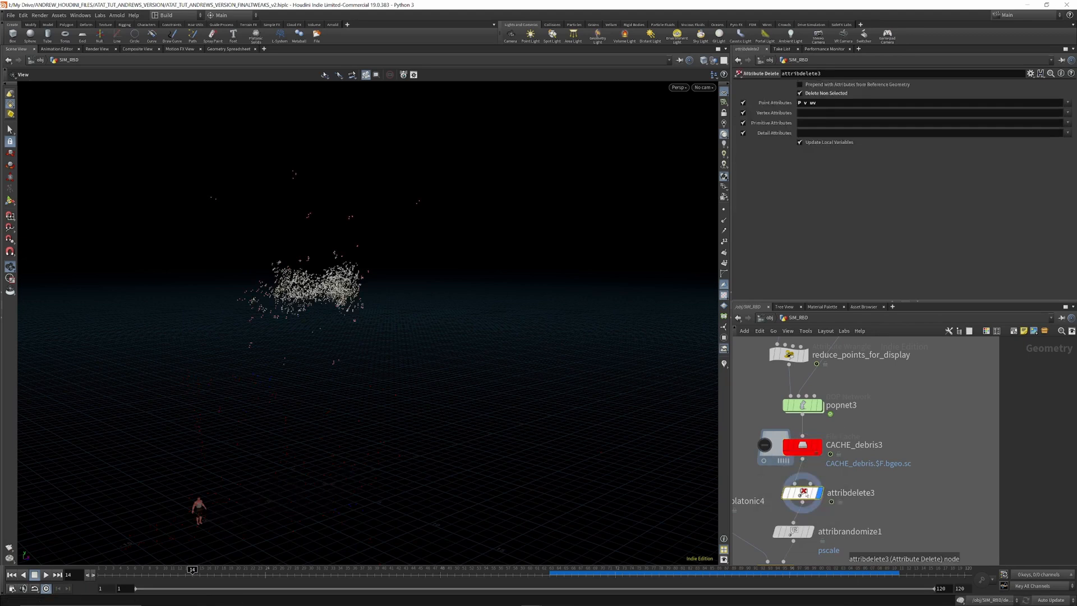
scroll(830, 429, down, 4)
scroll(818, 485, up, 3)
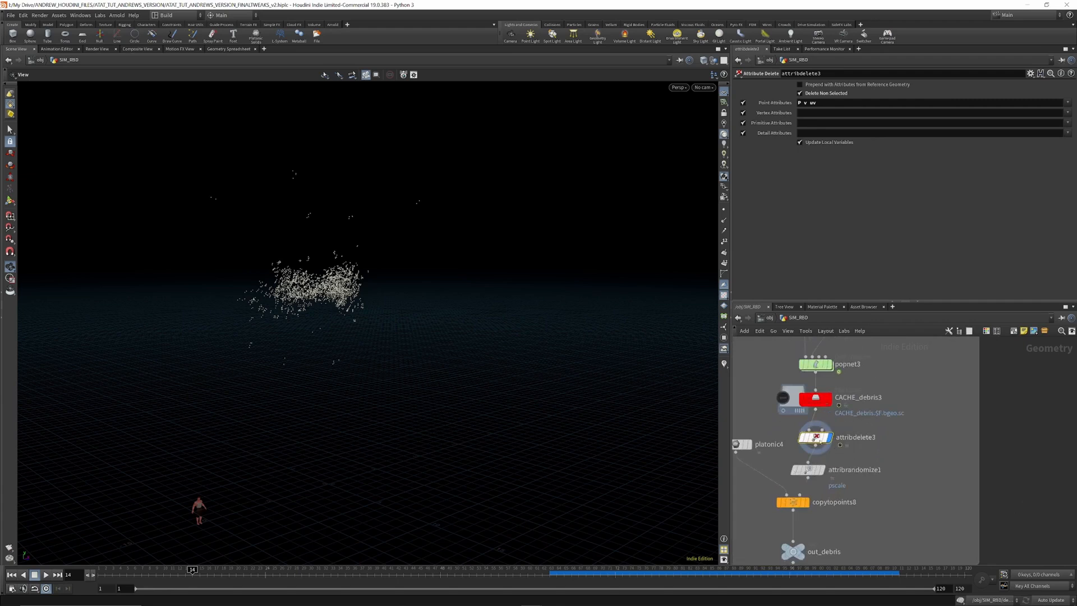
scroll(831, 474, down, 3)
scroll(831, 477, up, 4)
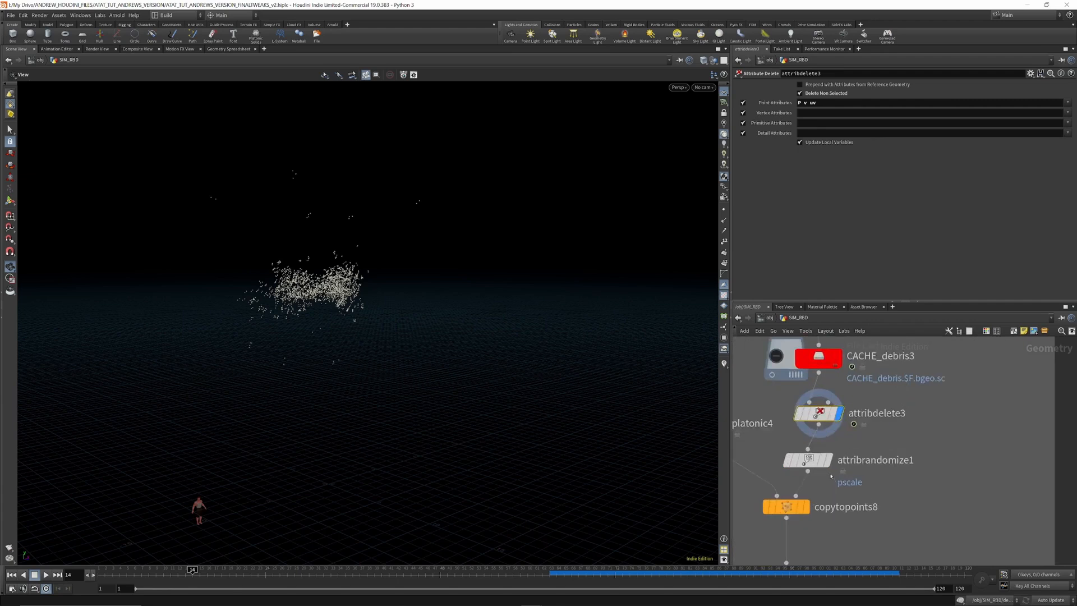
click(809, 460)
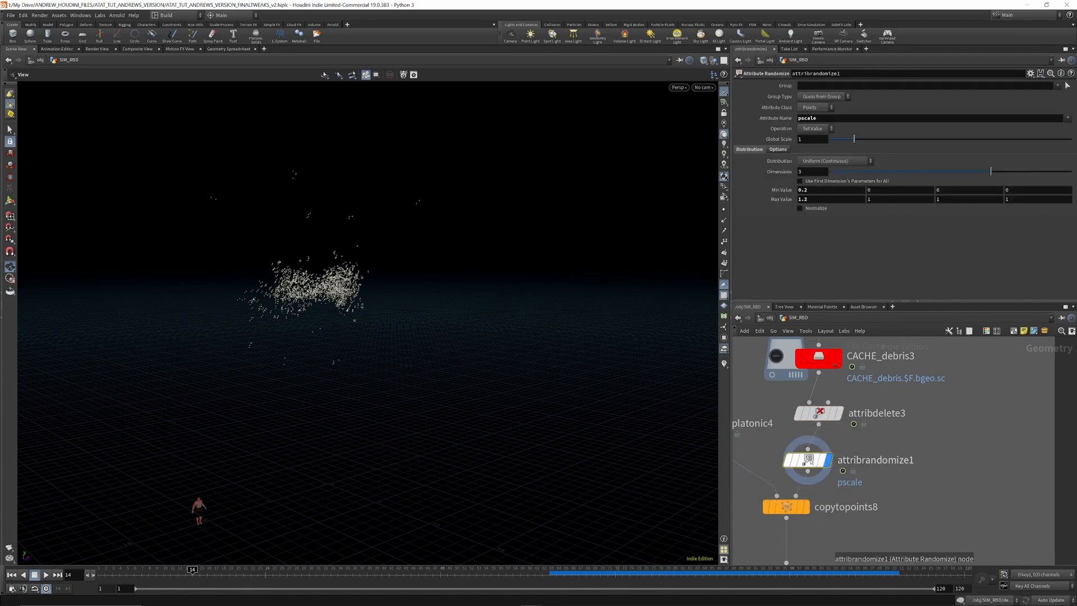
scroll(858, 402, down, 2)
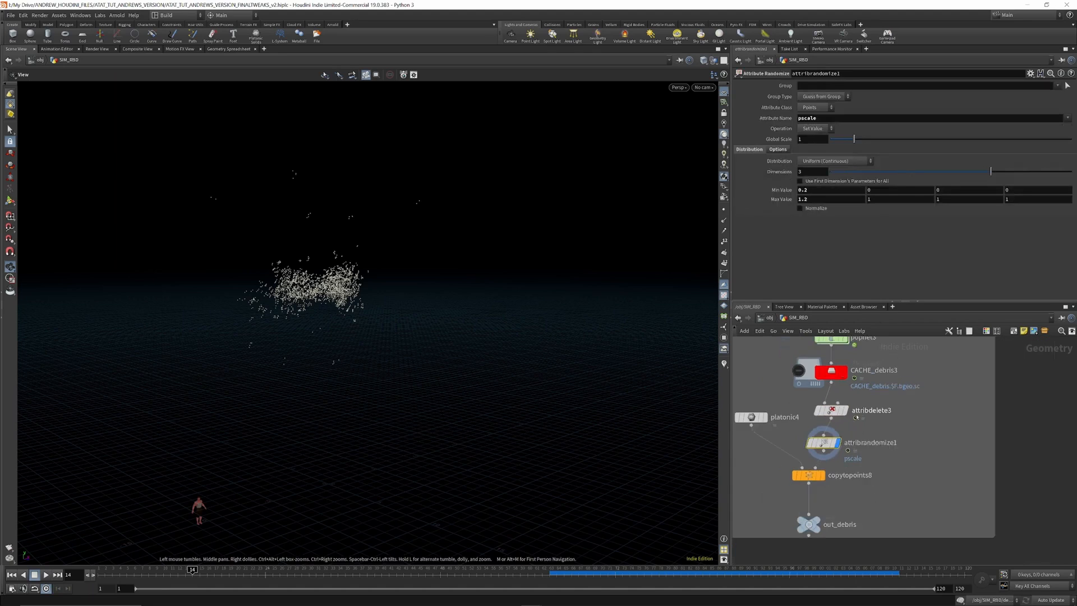
Step: Display the copytopoints8 node and inspect the platonic pieces copied onto the debris points up close
click(808, 475)
scroll(809, 475, down, 2)
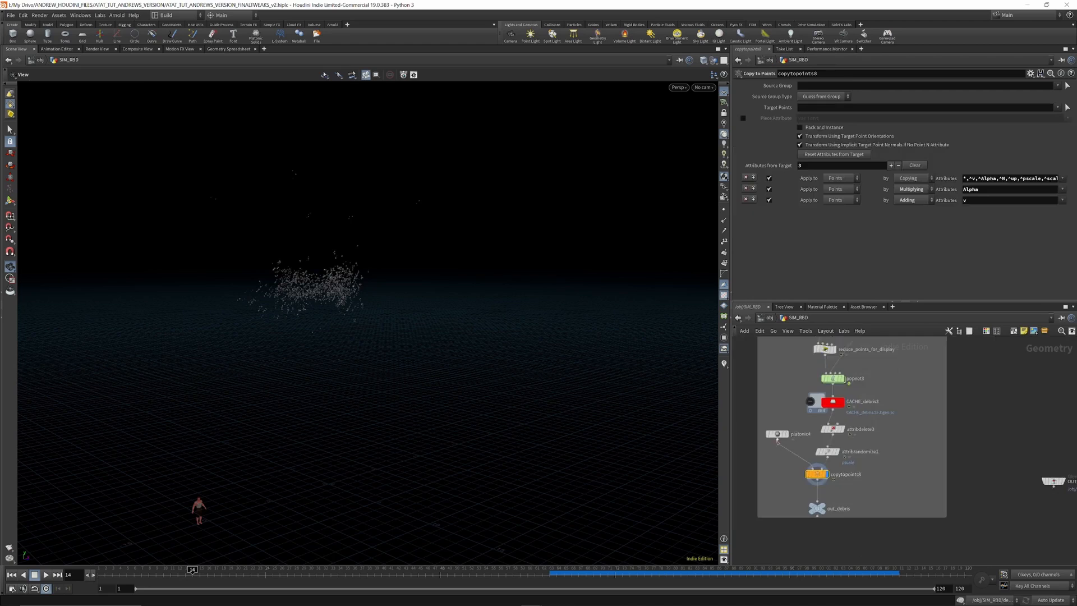
scroll(782, 433, up, 5)
drag(780, 435, 776, 434)
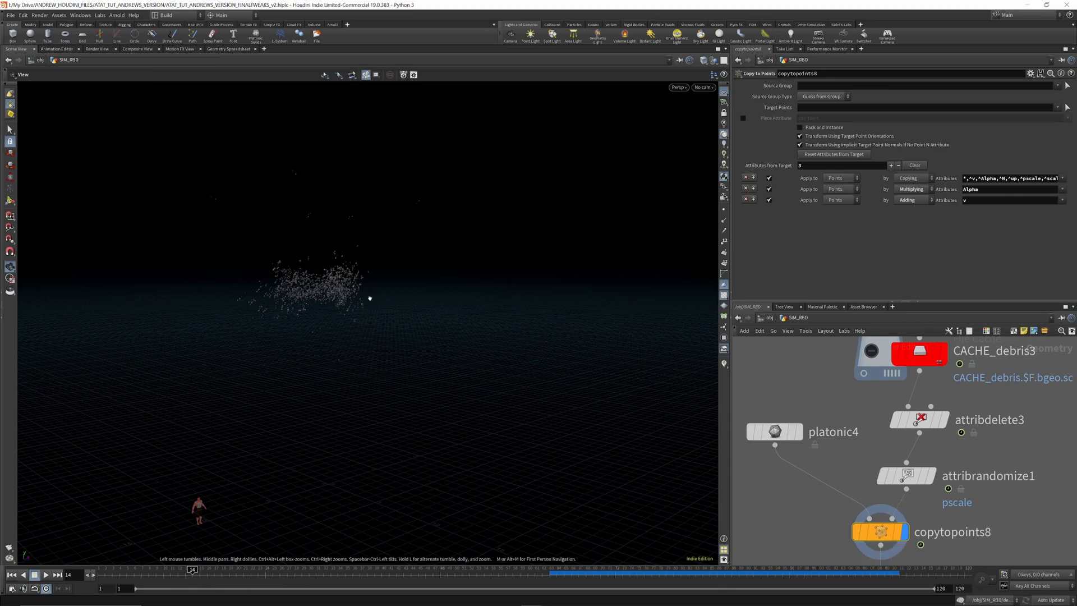
scroll(313, 287, up, 5)
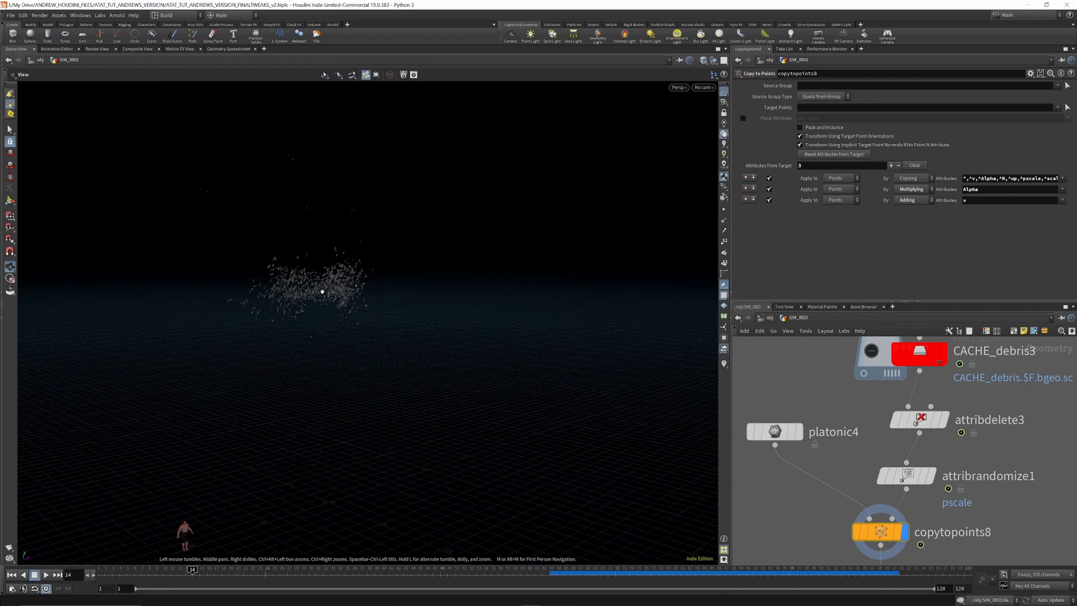
scroll(306, 283, up, 6)
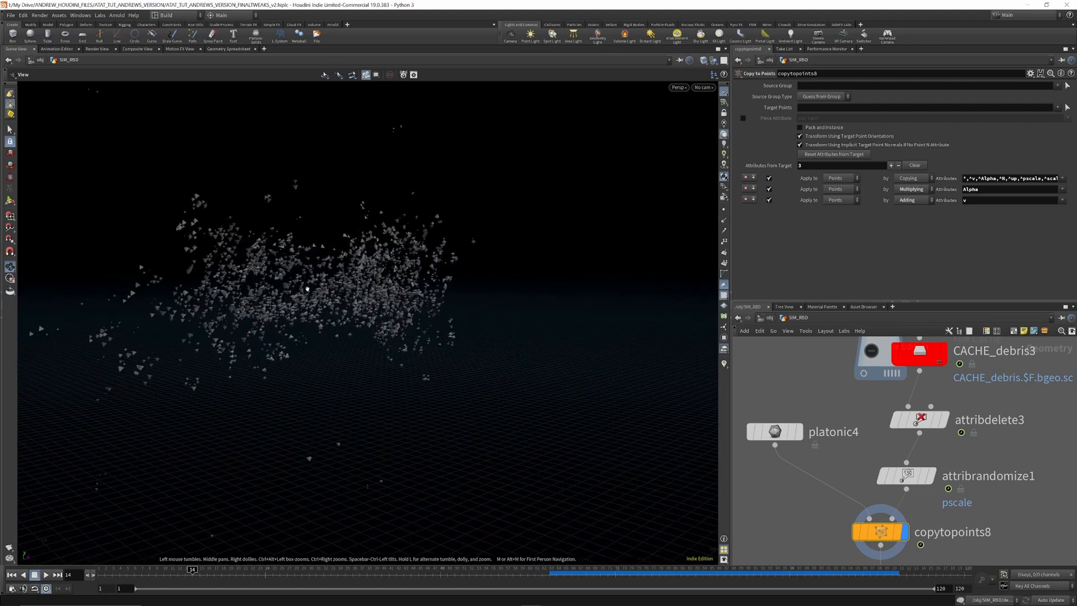
drag(330, 276, 368, 252)
Step: Look through camera cam1 in the viewport and display the out_debris node
click(704, 88)
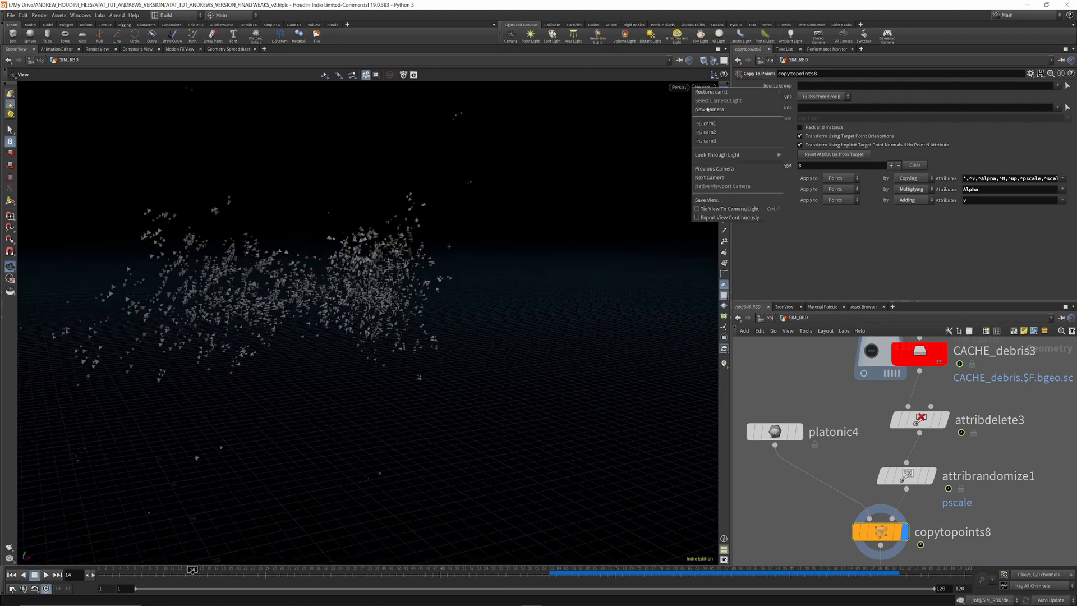
click(709, 133)
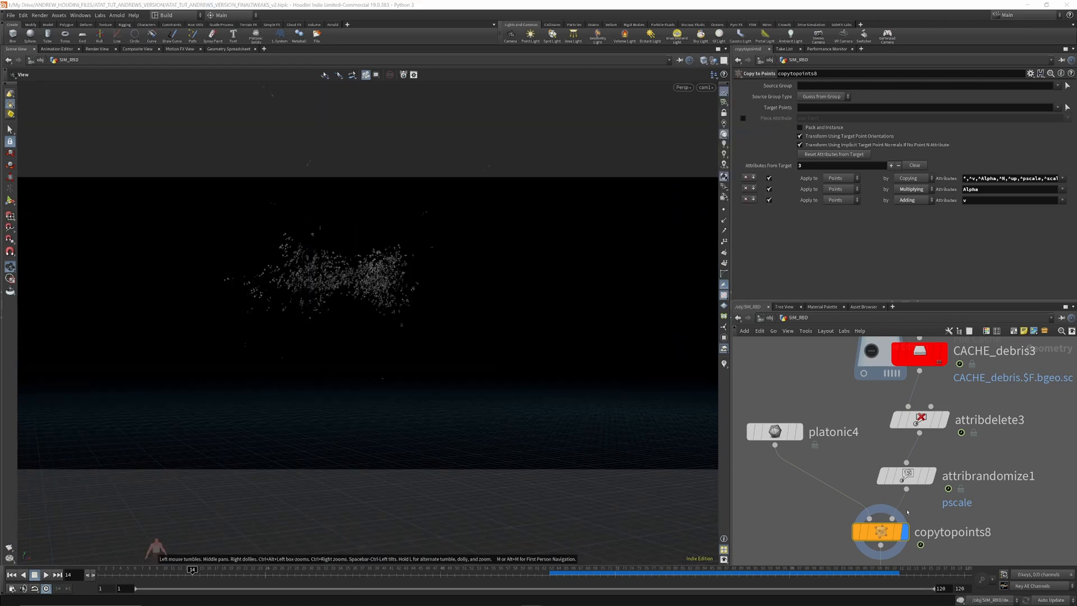
key(h)
scroll(879, 496, up, 5)
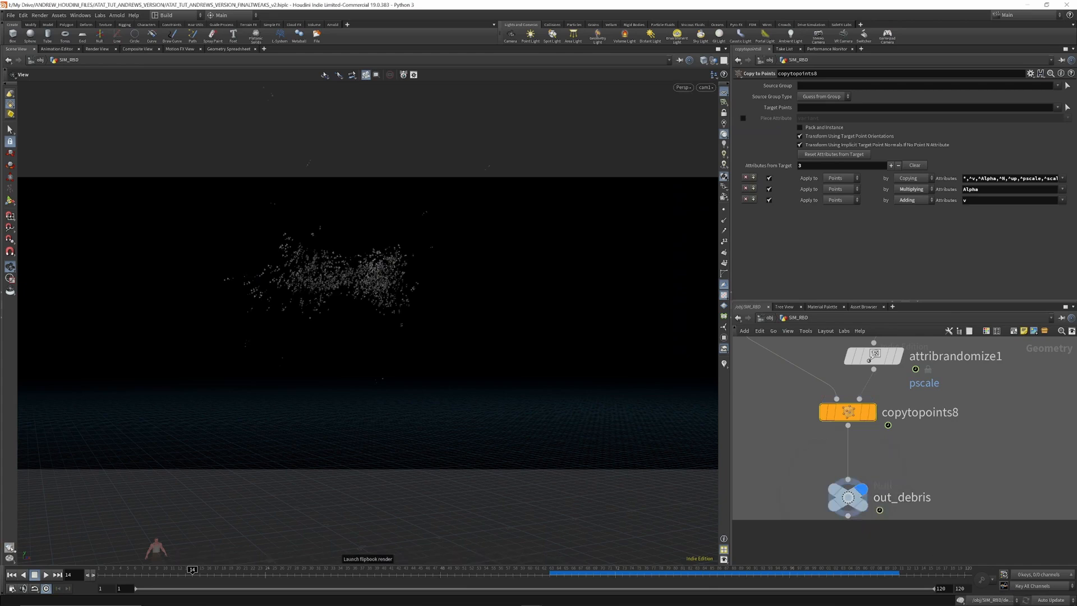
Step: Launch a flipbook preview of the out_debris geometry through cam1 over the frame range
click(9, 547)
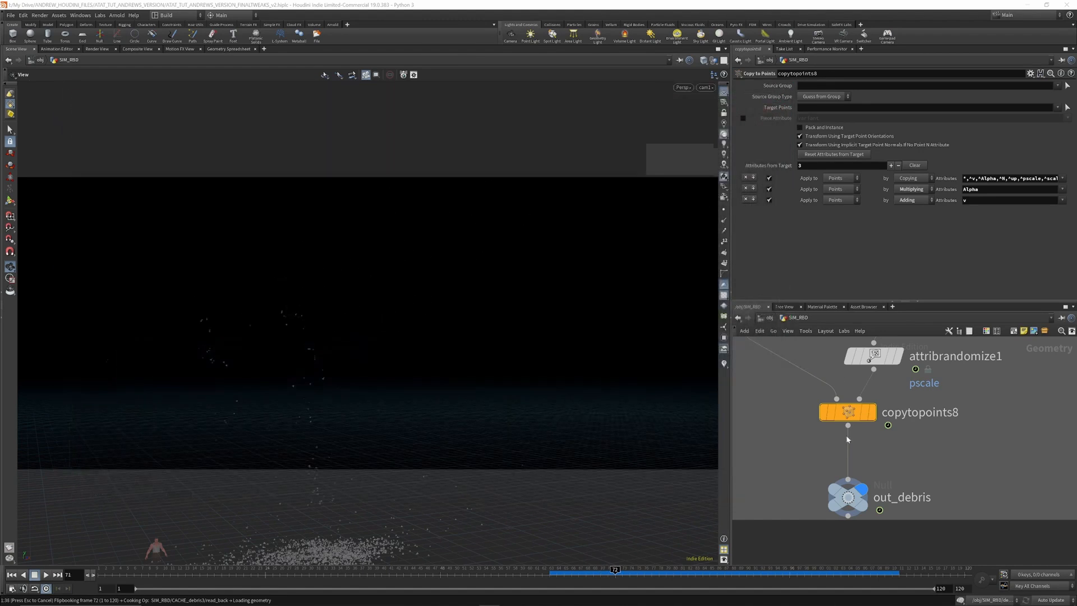
scroll(859, 450, down, 5)
scroll(859, 456, down, 3)
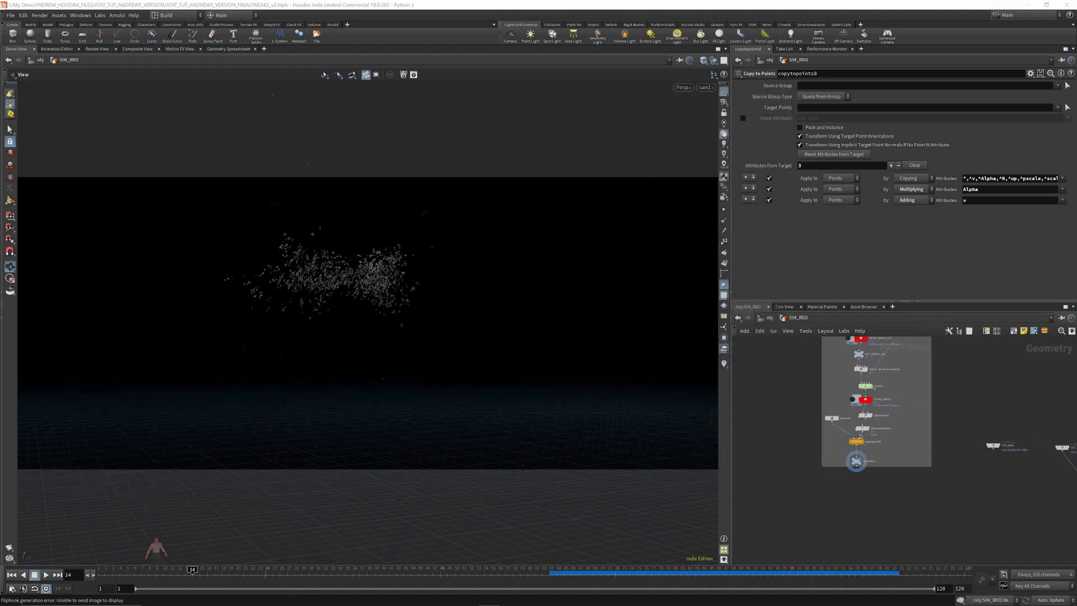
Step: Select popnet3 and display the OUT_COL_SDF null that feeds its collision input
scroll(875, 382, up, 8)
click(840, 409)
scroll(842, 444, down, 8)
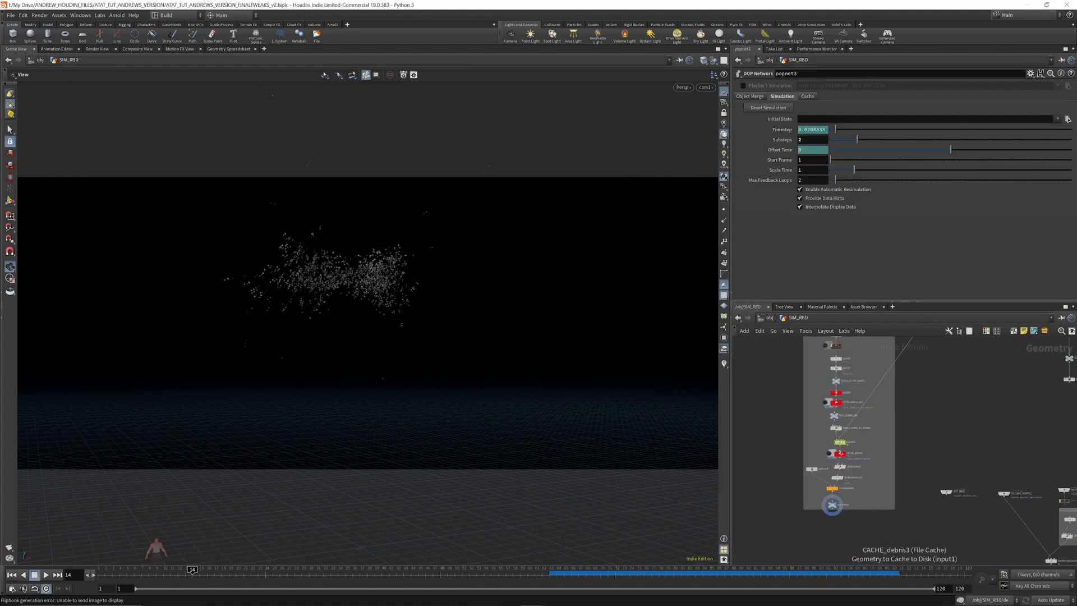
scroll(895, 362, up, 5)
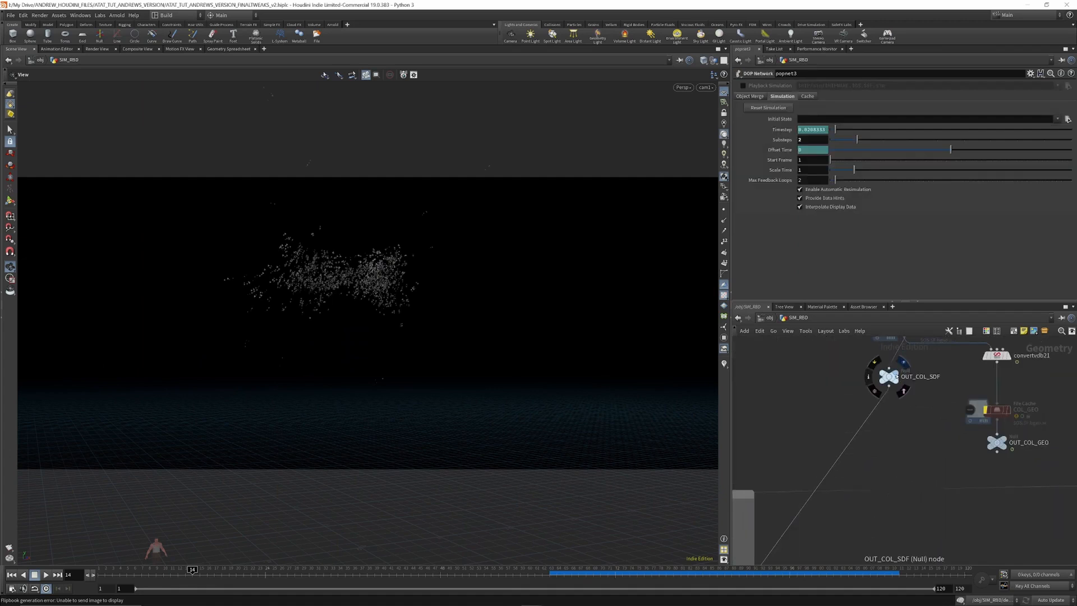
click(902, 361)
scroll(842, 448, down, 4)
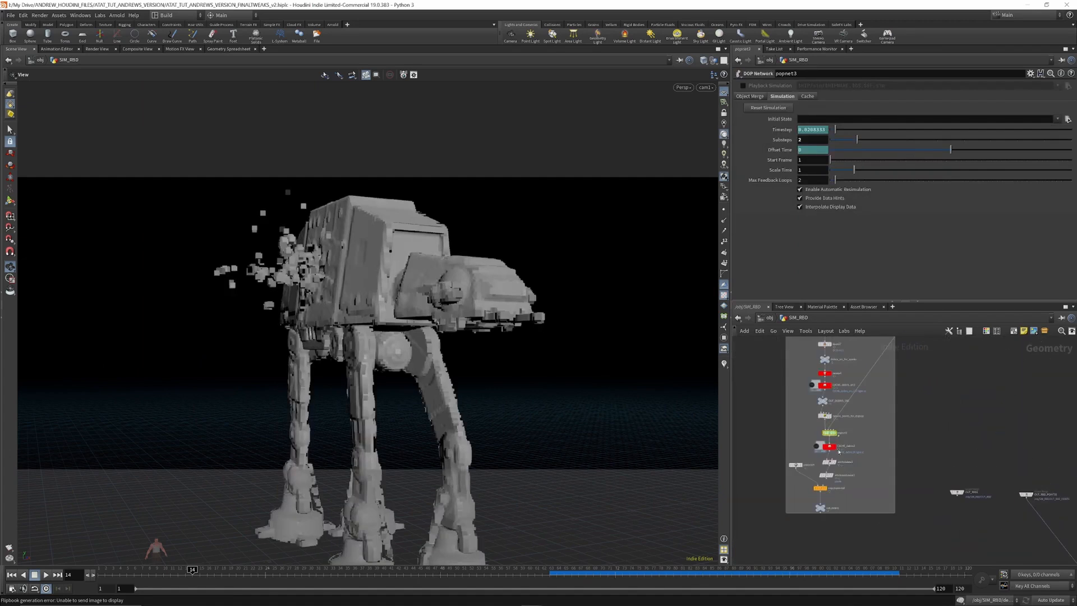
Step: Open the popnet3 network and look over its particle, ground plane and solver nodes
scroll(839, 448, up, 5)
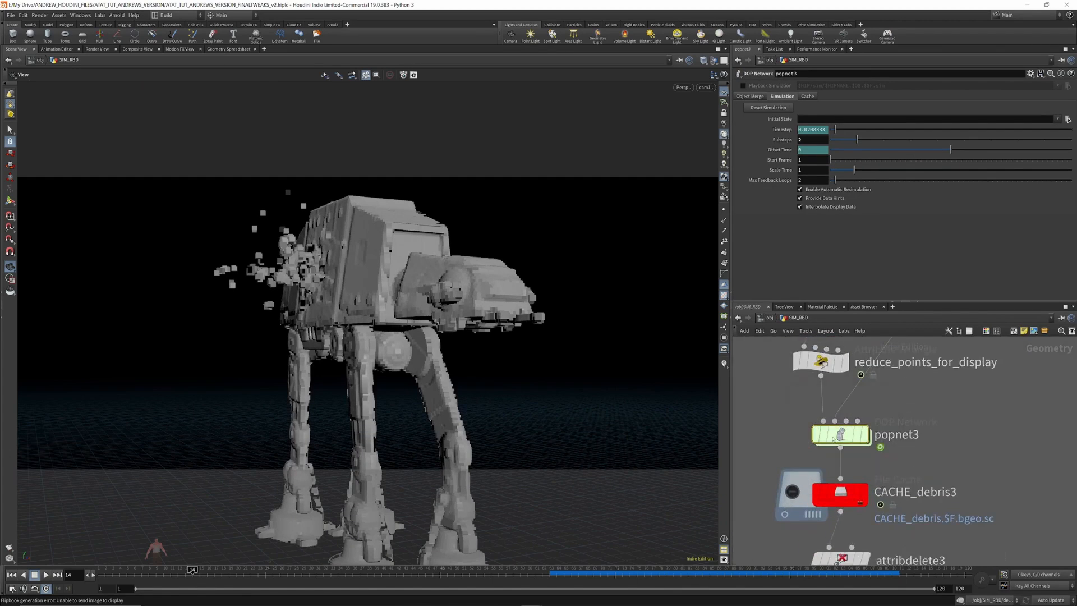
double_click(842, 437)
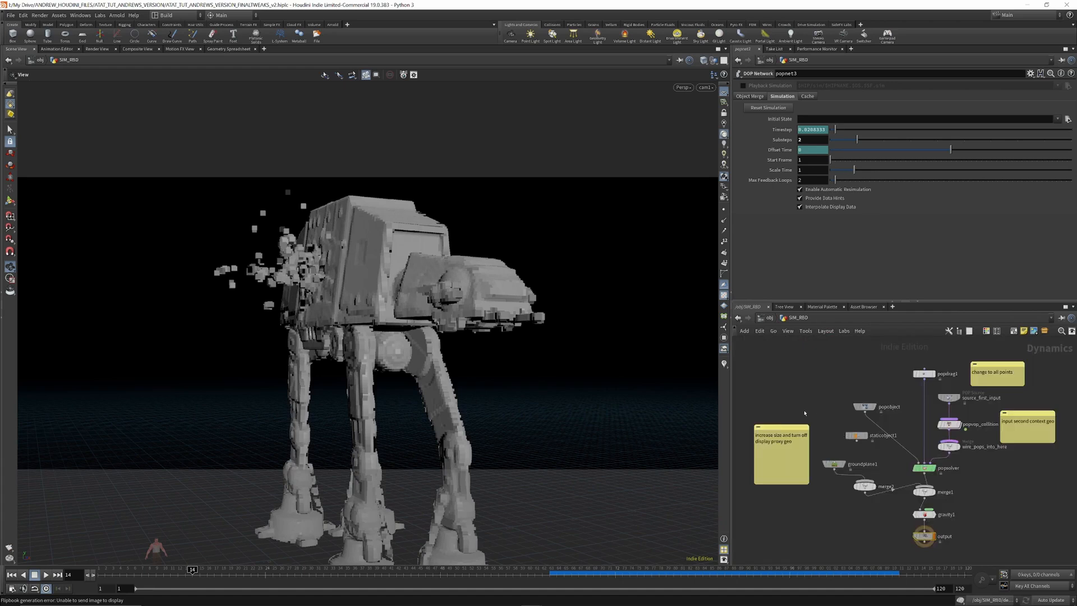
scroll(788, 409, down, 4)
scroll(840, 424, up, 7)
scroll(847, 428, down, 4)
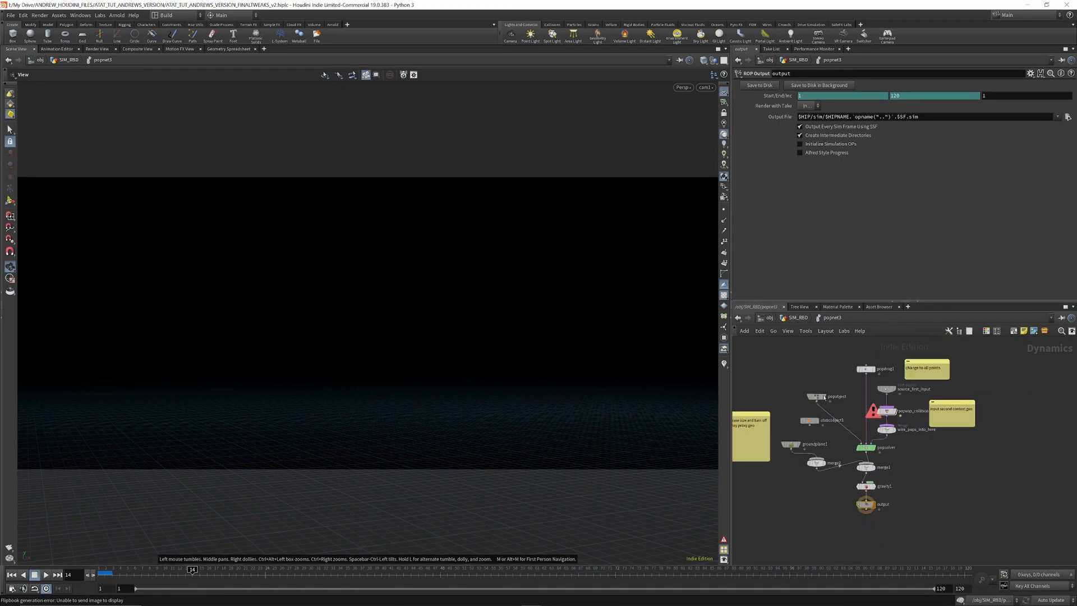
scroll(841, 437, up, 4)
scroll(838, 446, down, 2)
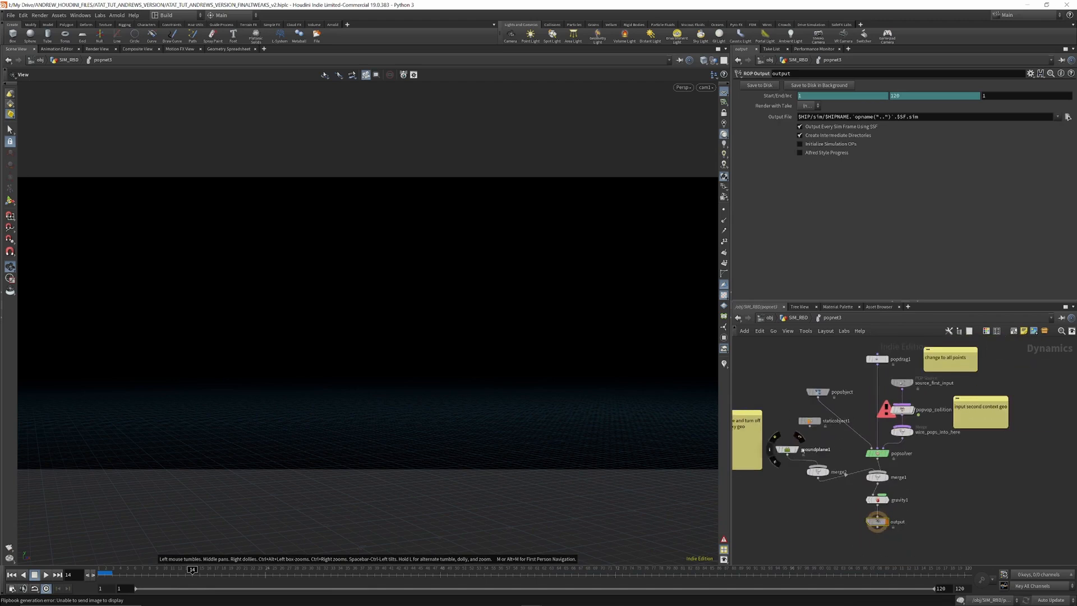
Step: Examine the parameters of popobject, popsolver, popdrag1 and popvop_collition in turn
click(819, 393)
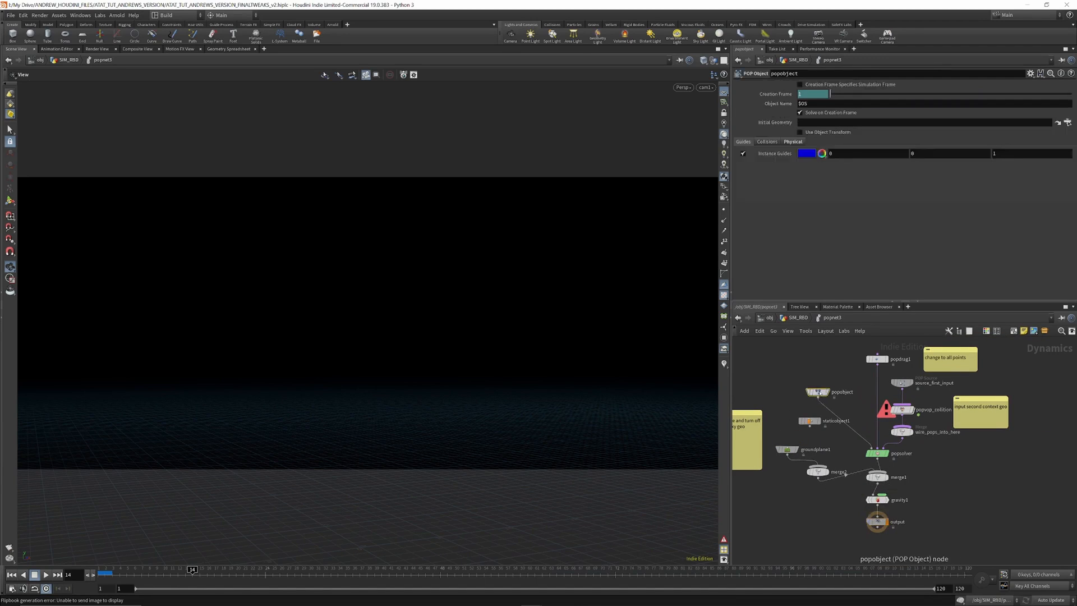
click(882, 454)
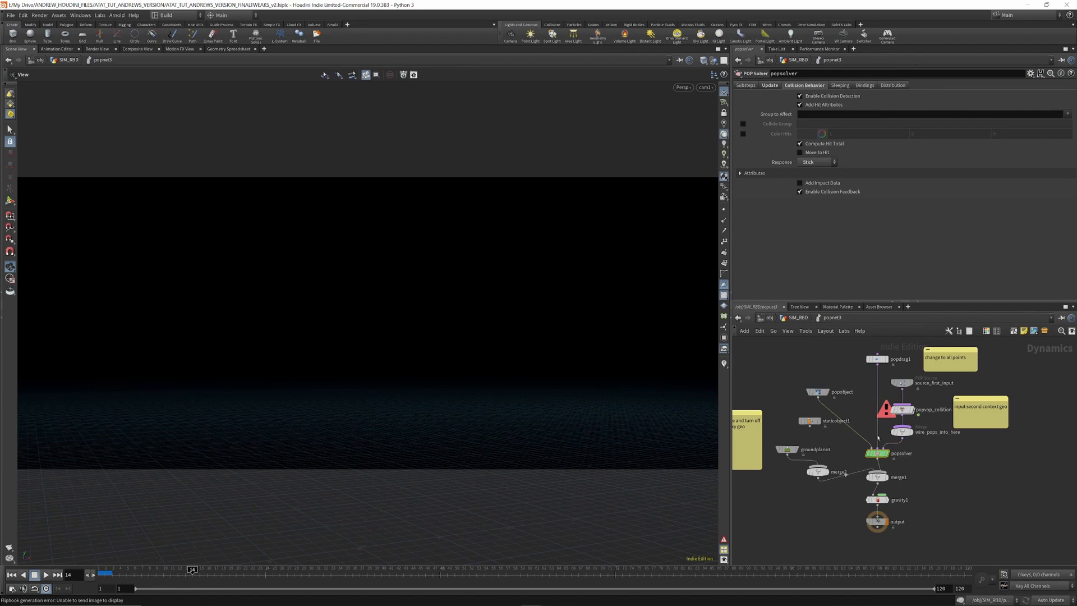
click(878, 359)
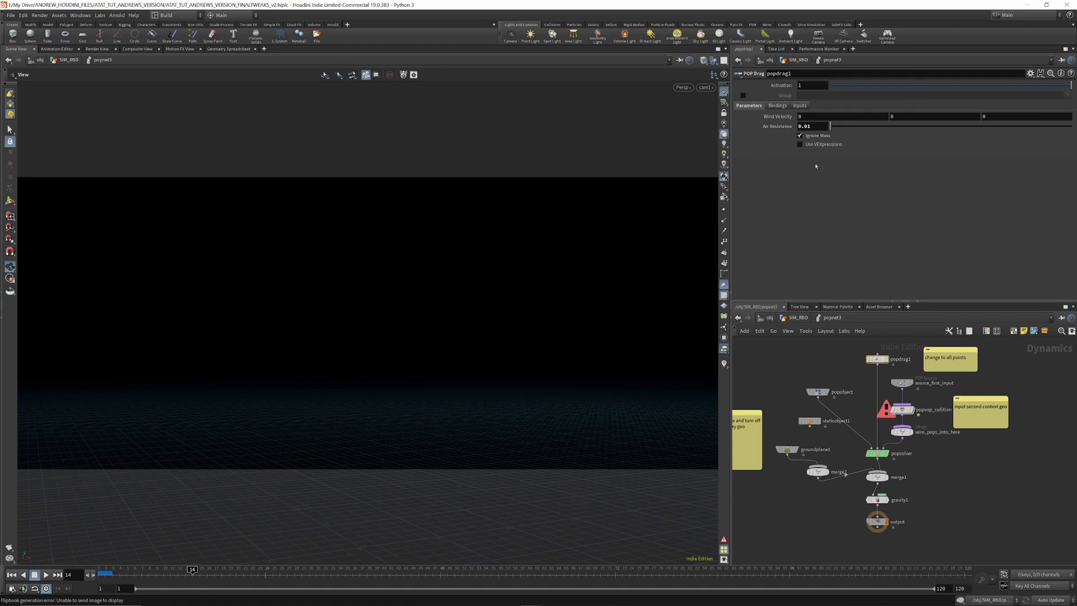
scroll(993, 412, up, 4)
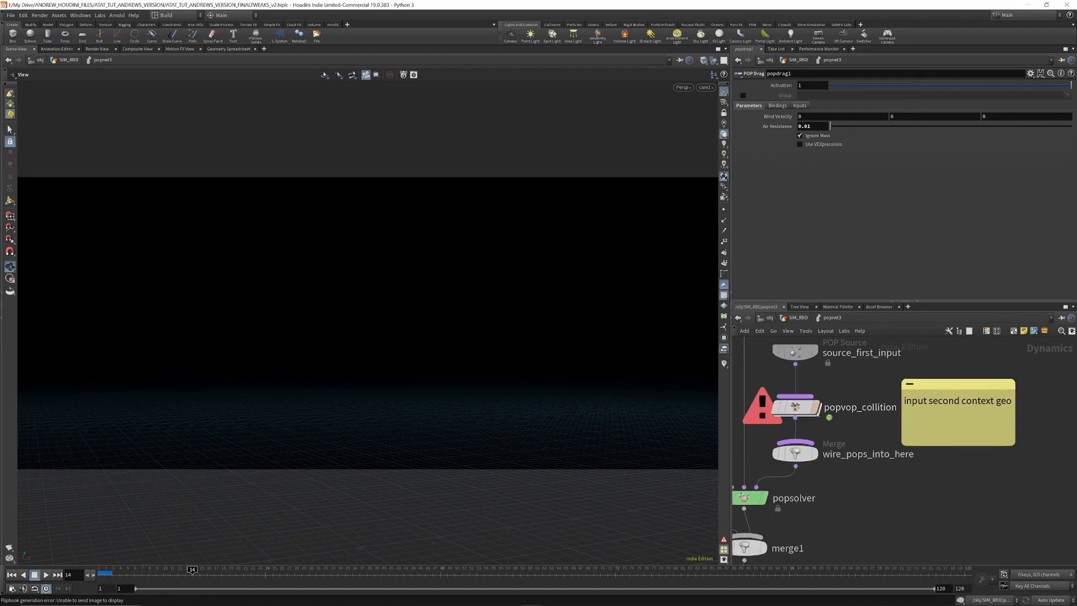
click(797, 408)
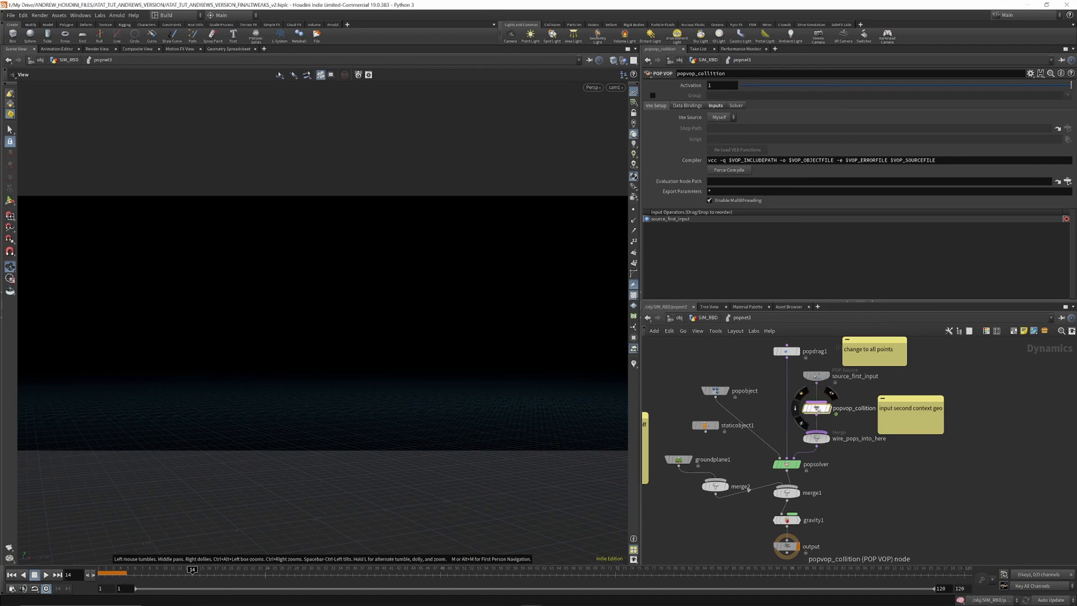
Step: Open popvop_collition and examine its VEX network, including the volume gradient, normalize, negate and multiply nodes
double_click(817, 408)
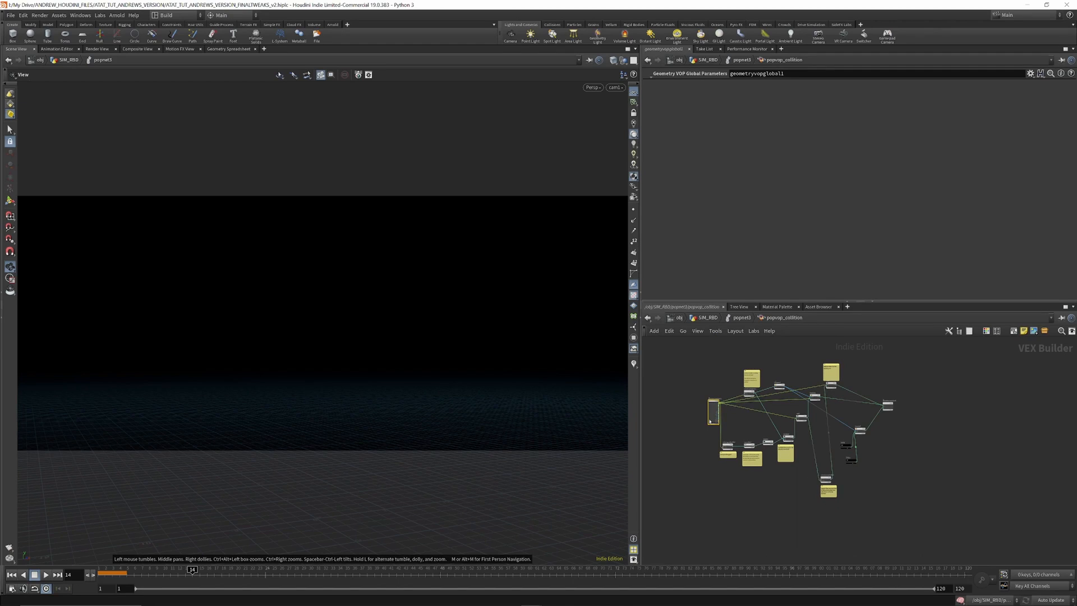
scroll(747, 403, up, 5)
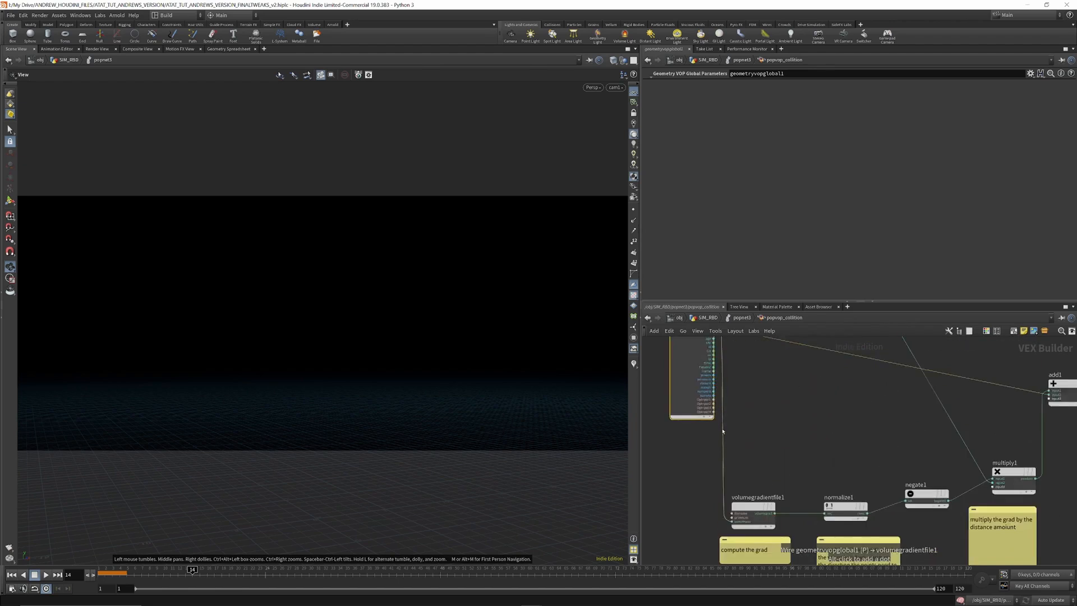
scroll(763, 371, up, 5)
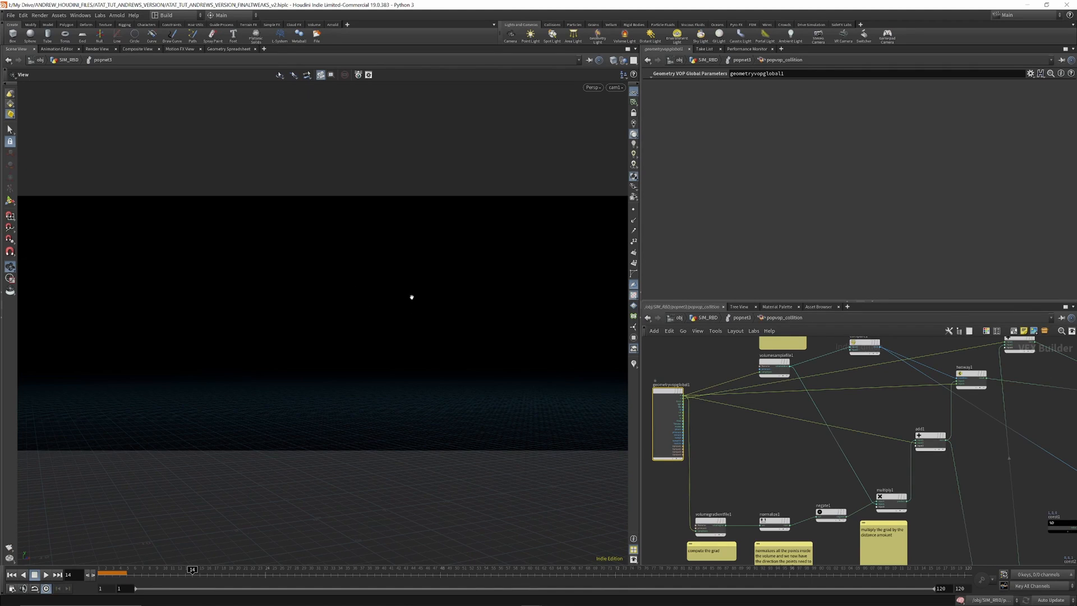
scroll(786, 474, down, 5)
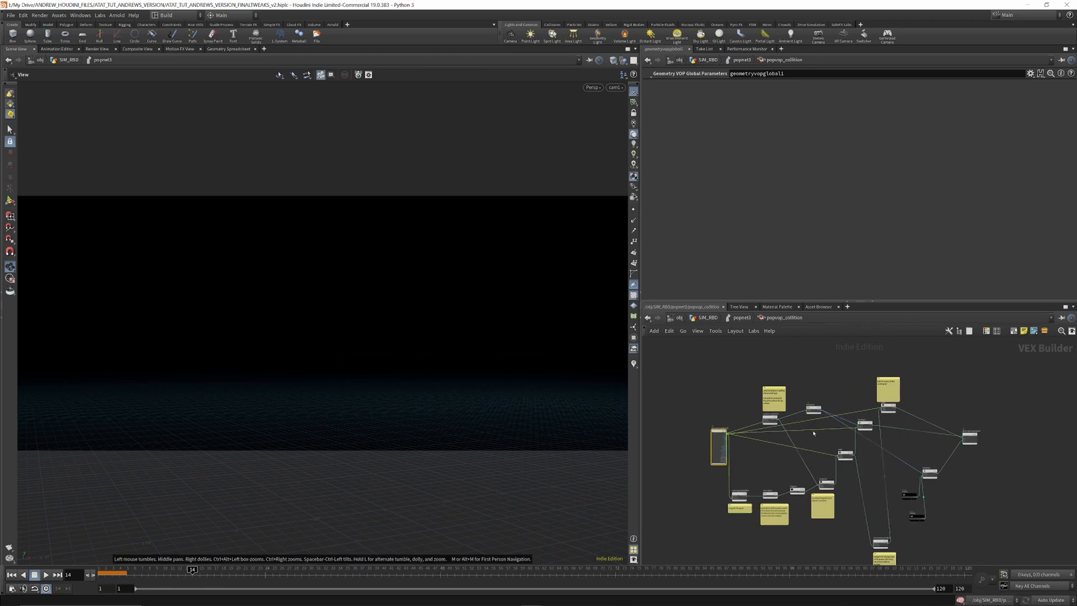
Step: Return to the SIM_RBD network and display the OUT_DEBRIS_SRC null
click(742, 318)
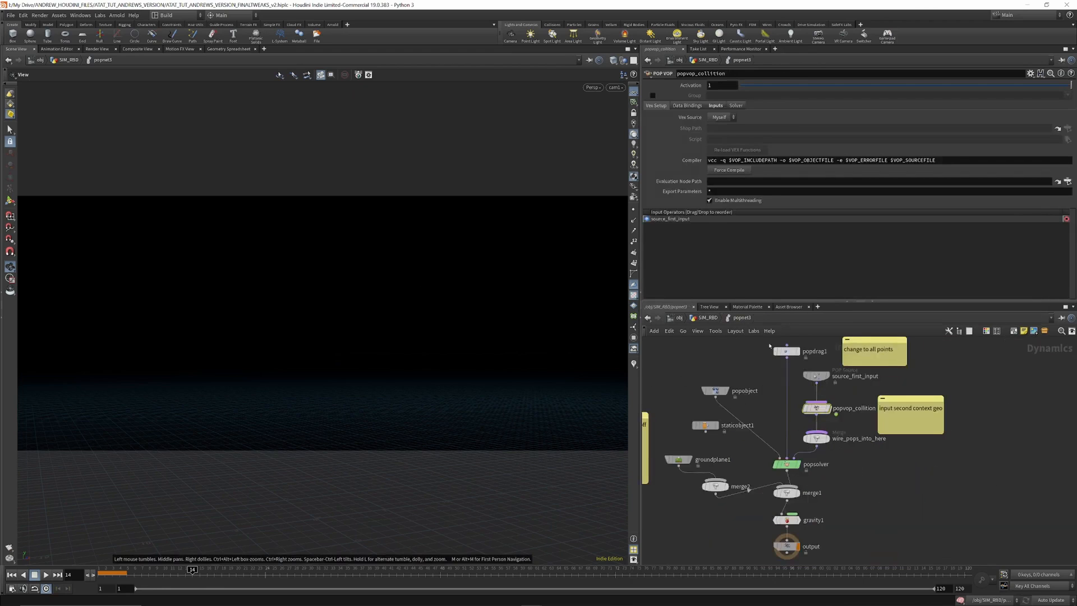
click(708, 317)
scroll(817, 480, down, 4)
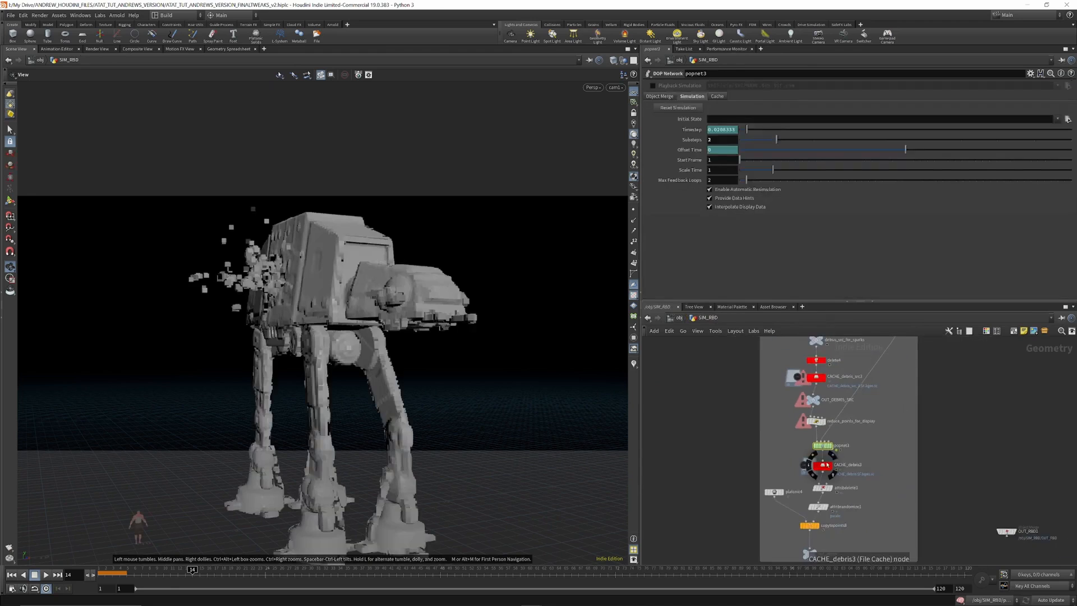
scroll(817, 481, up, 5)
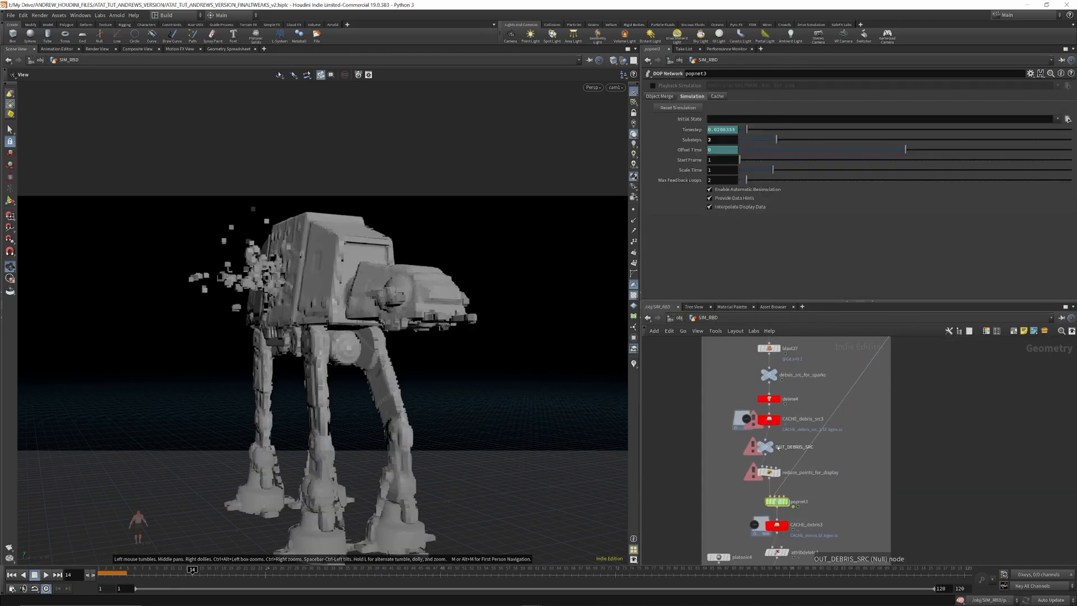
click(774, 447)
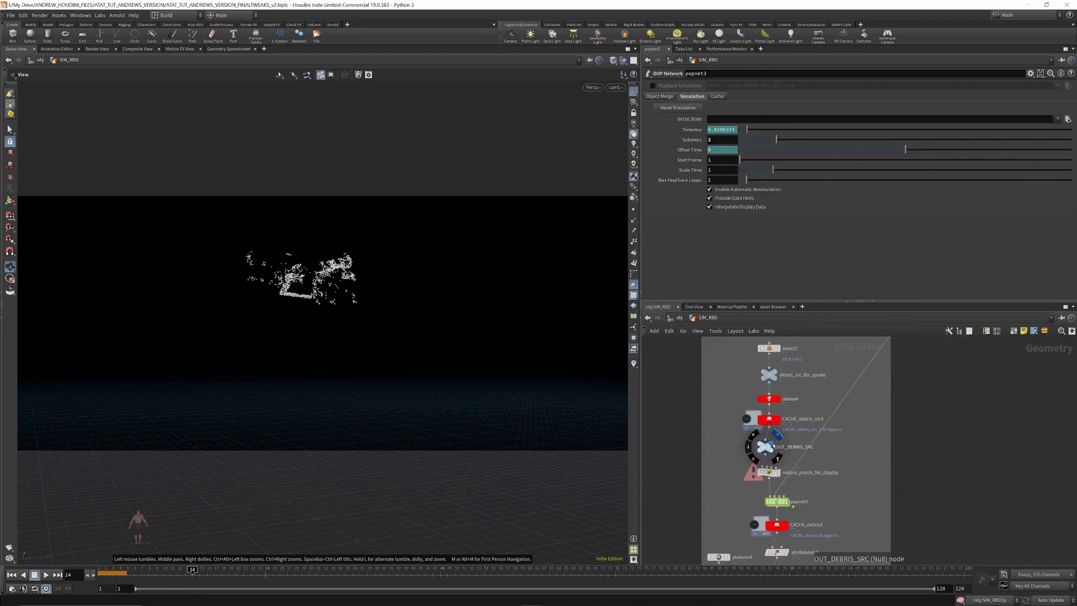
Step: Follow the wire from popnet3 back to the OUT_COL_SDF null and display its collision geometry
scroll(785, 483, down, 2)
scroll(788, 501, up, 3)
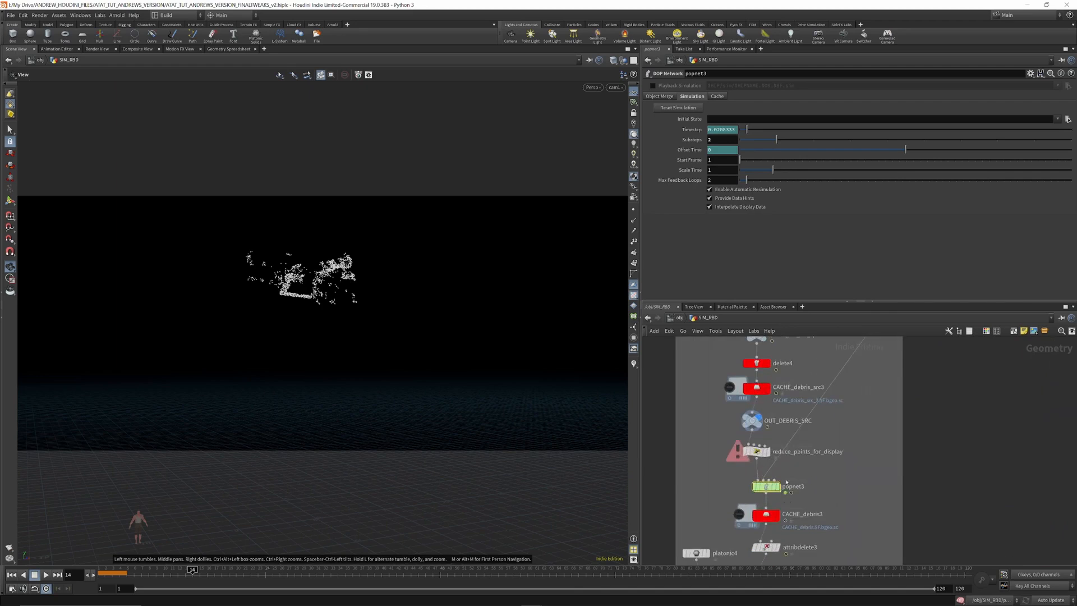
scroll(787, 482, down, 3)
scroll(858, 363, up, 3)
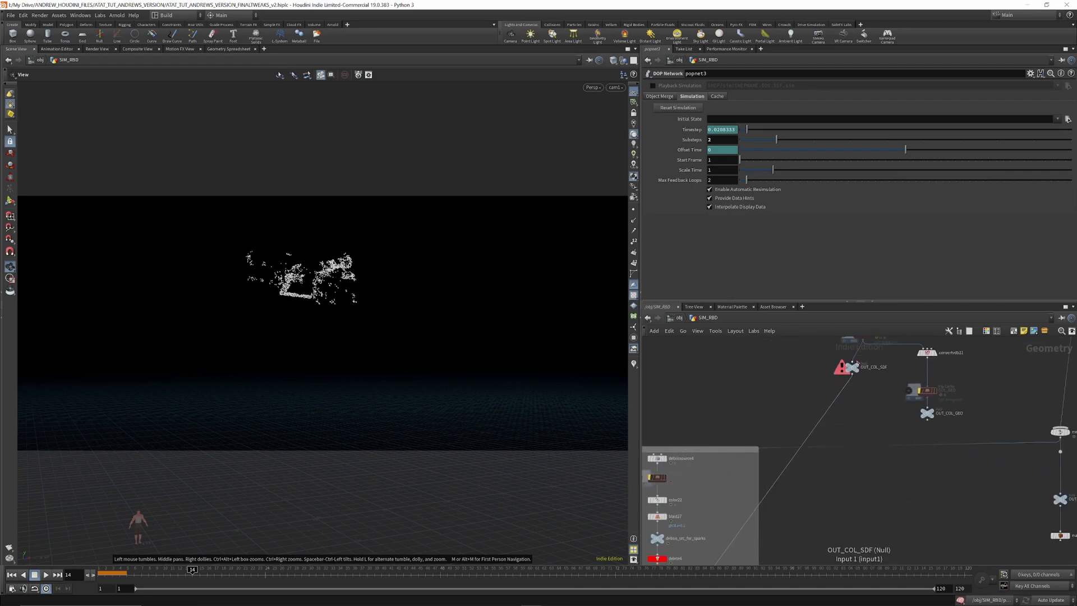
click(857, 365)
scroll(859, 448, down, 3)
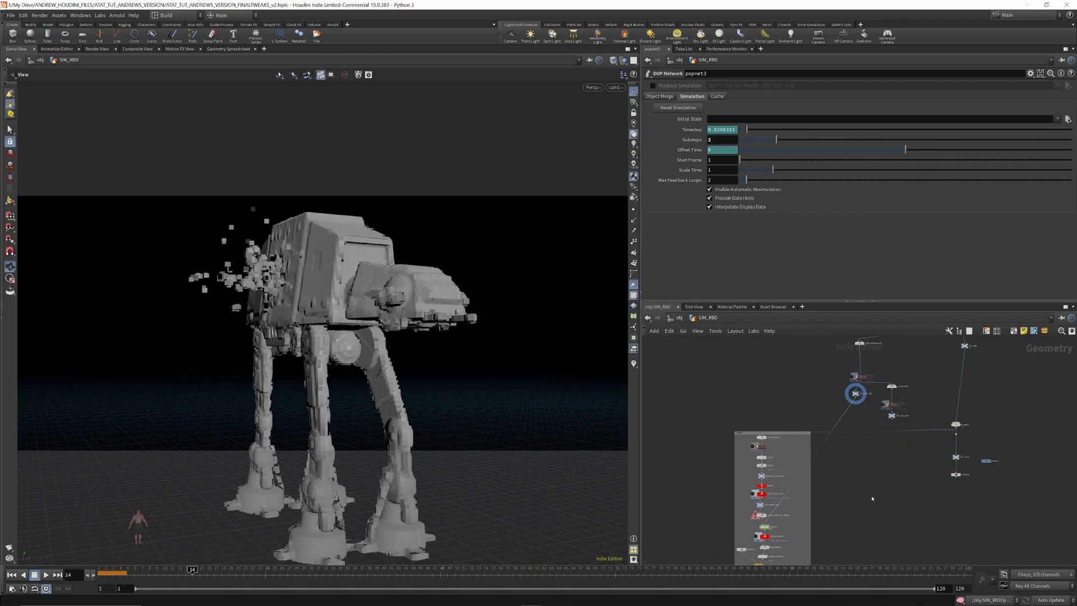
Step: Add a Time Shift node beside the debris network, display it, and wire OUT_COL_SDF into its input
key(Tab)
text(time)
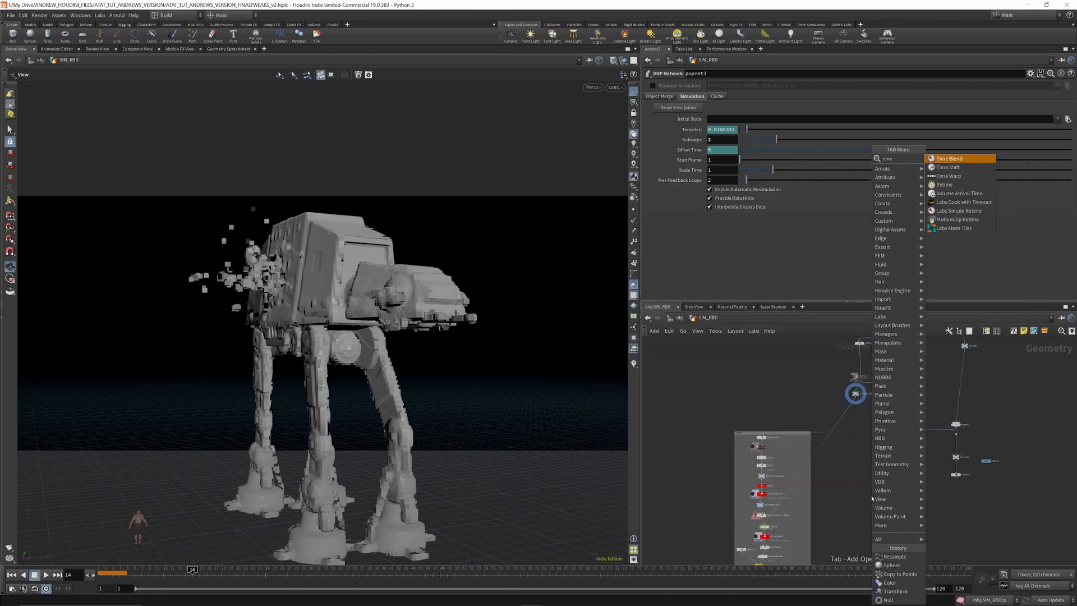
click(968, 167)
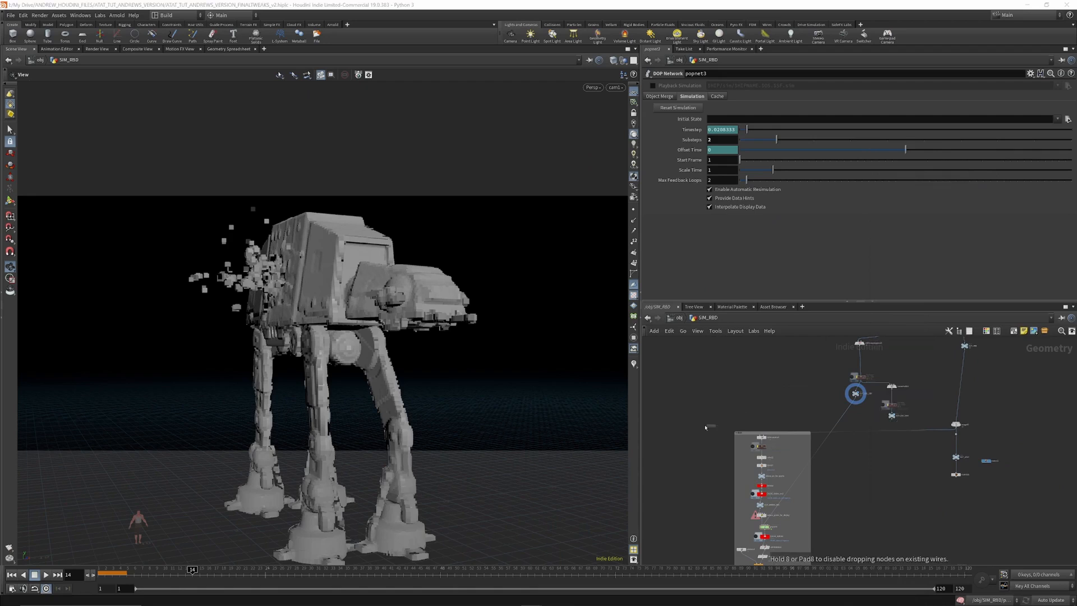
click(661, 409)
click(661, 406)
click(856, 398)
scroll(672, 412, up, 5)
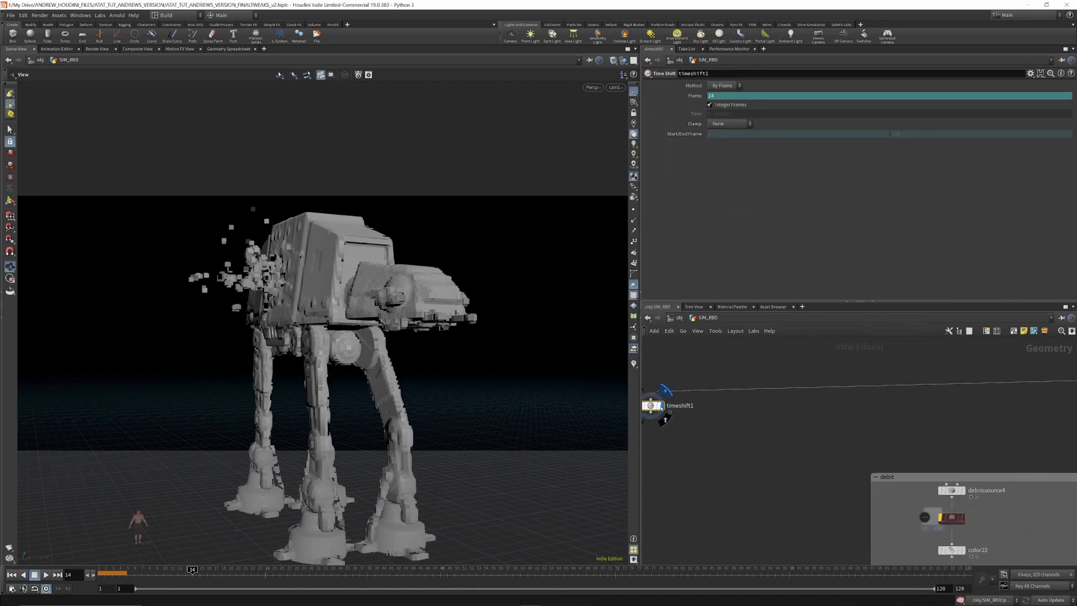
Step: Delete the channels on timeshift1's Frame parameter to freeze the geometry at frame 14
right_click(691, 97)
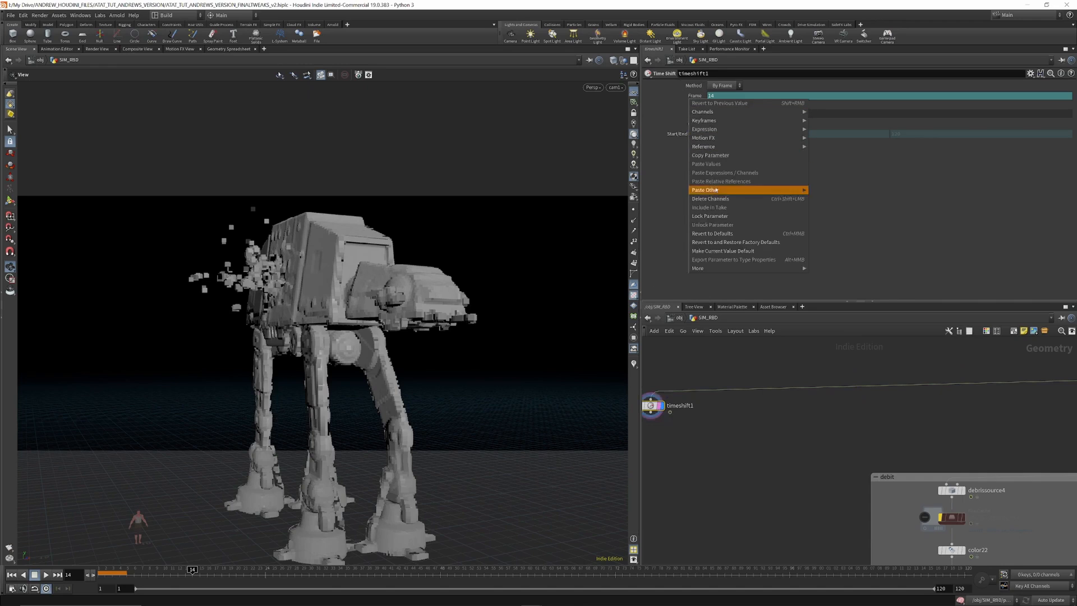
click(714, 200)
scroll(774, 414, down, 4)
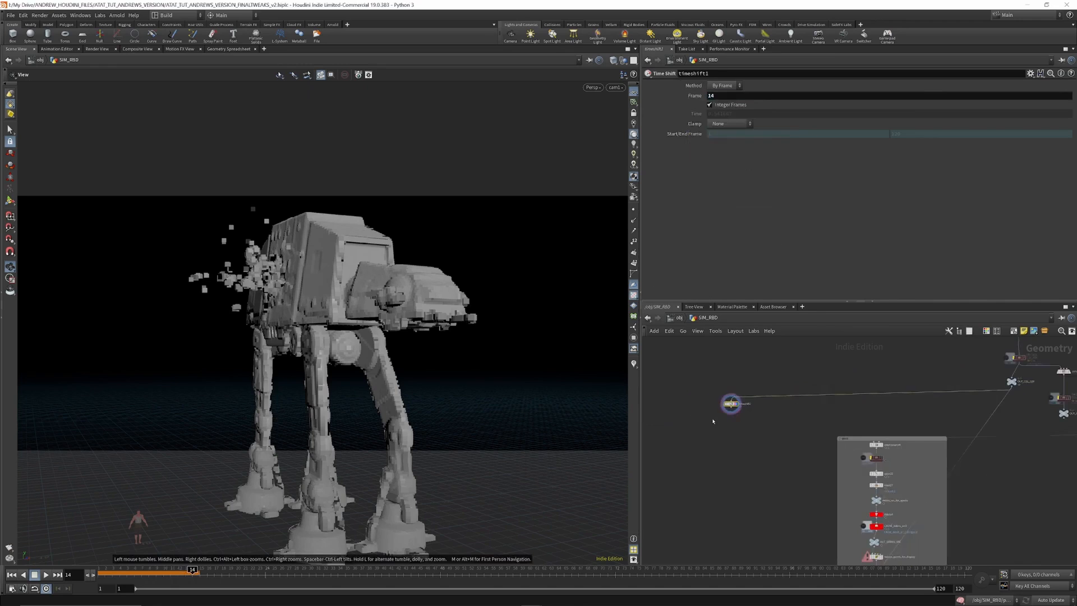
Step: Add a Bound node below timeshift1, connect it to that node's output, and display the resulting bounding box
scroll(714, 420, up, 5)
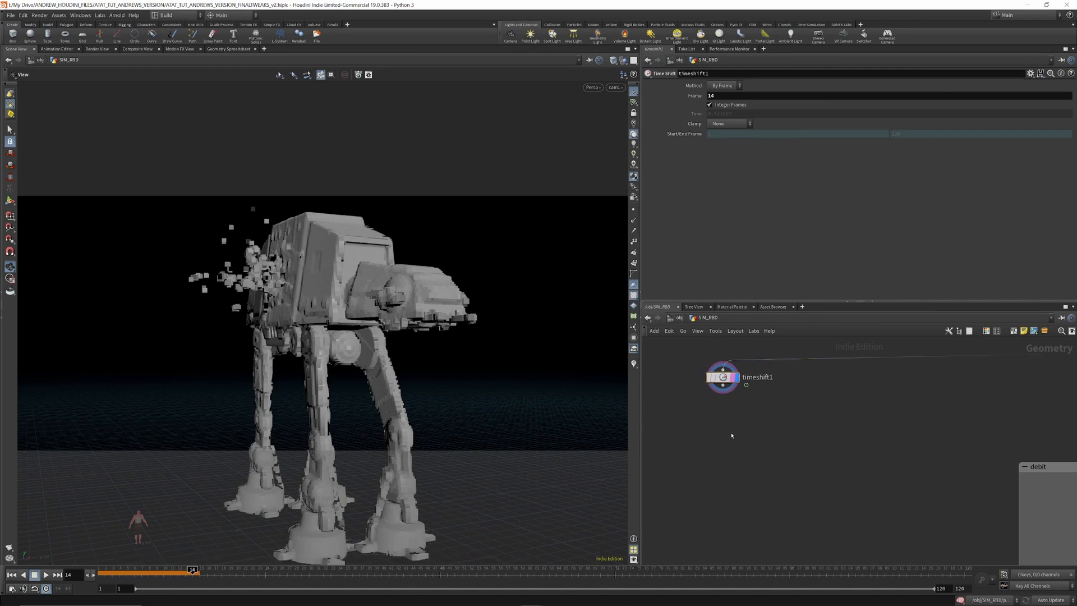
key(Tab)
text(bound)
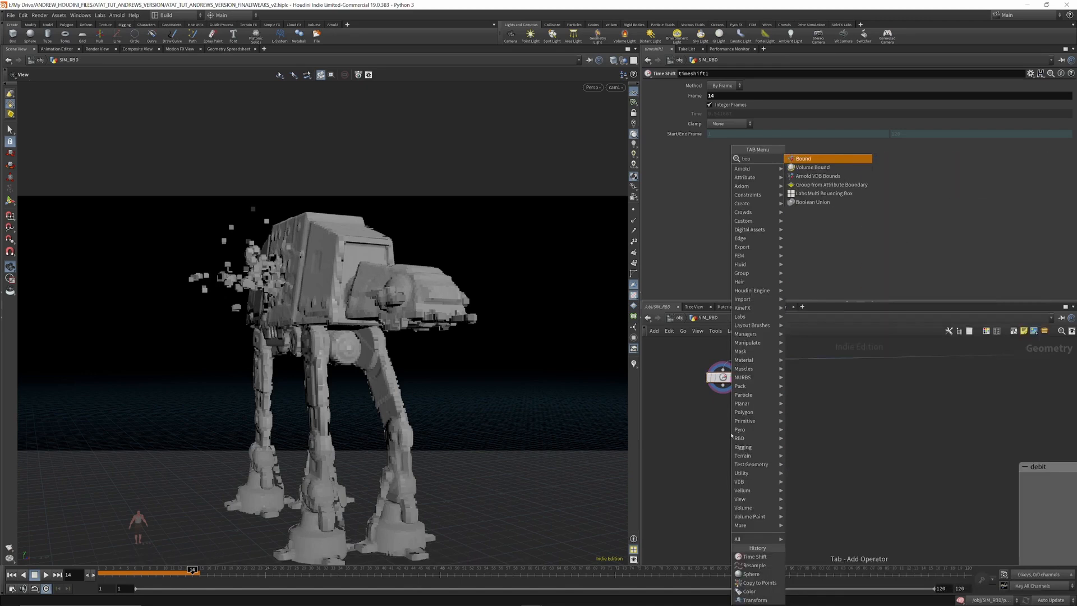
key(Return)
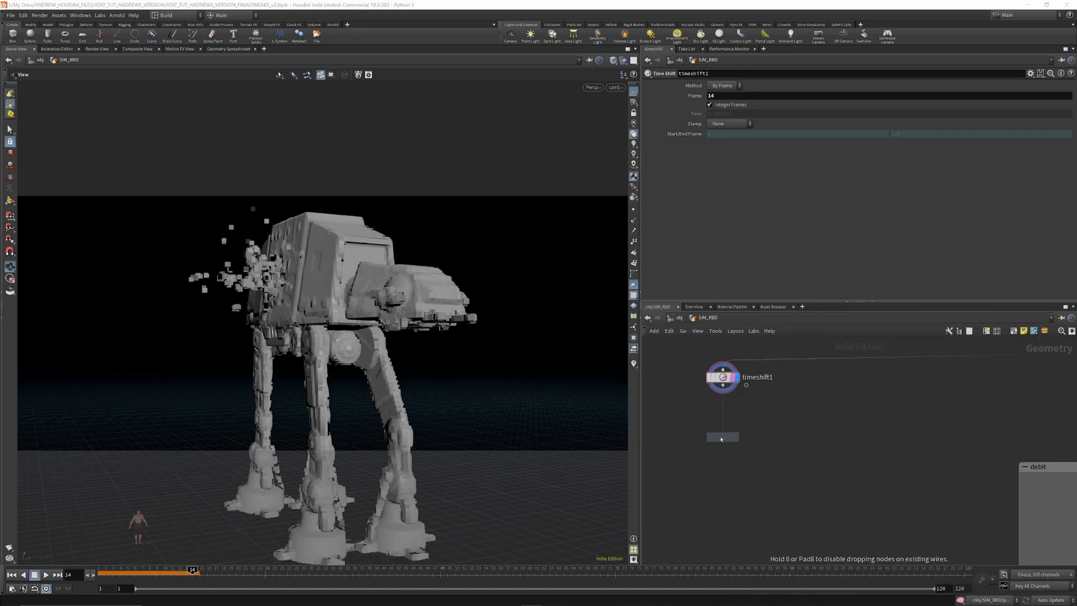
click(722, 437)
click(735, 437)
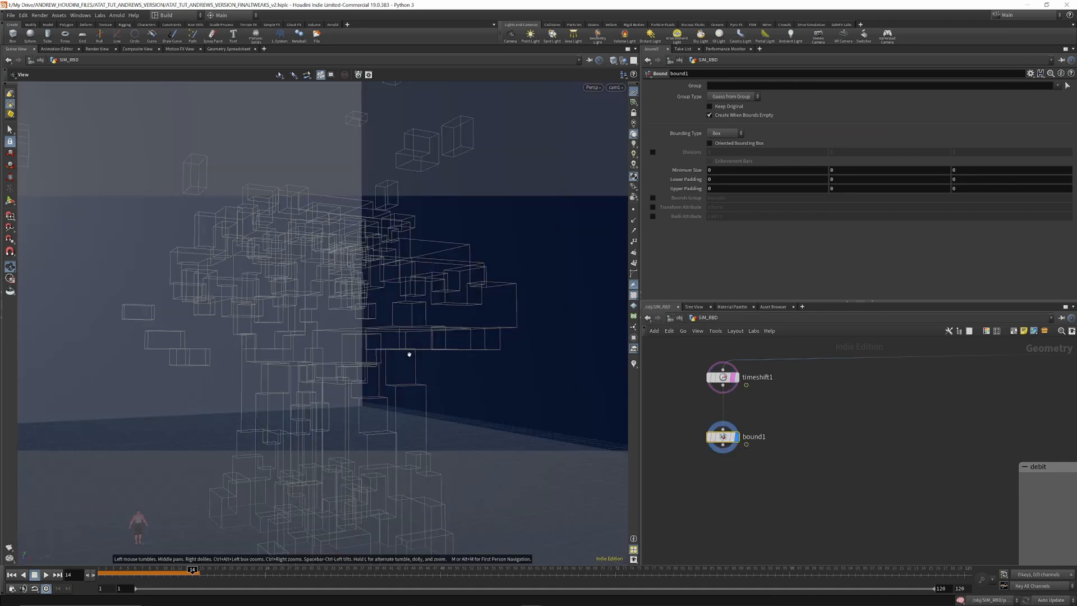
drag(408, 354, 412, 371)
mouse_move(397, 371)
right_down()
mouse_move(387, 375)
mouse_move(389, 464)
right_up()
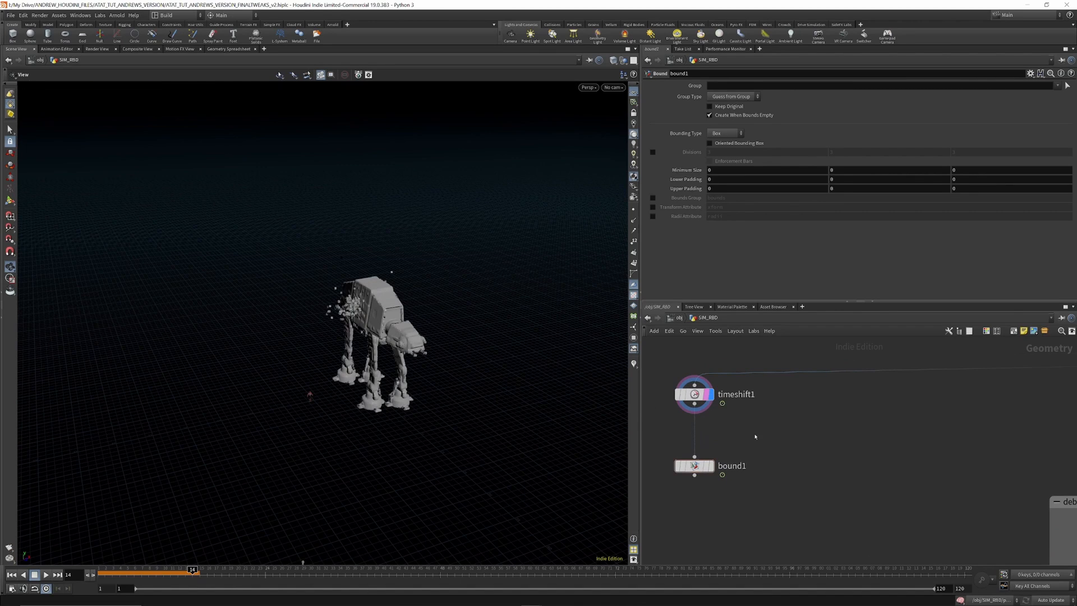
Step: Delete the bound1 node, then add a Box node beside timeshift1 and template it over the frozen AT-AT geometry
drag(755, 435, 662, 489)
key(Delete)
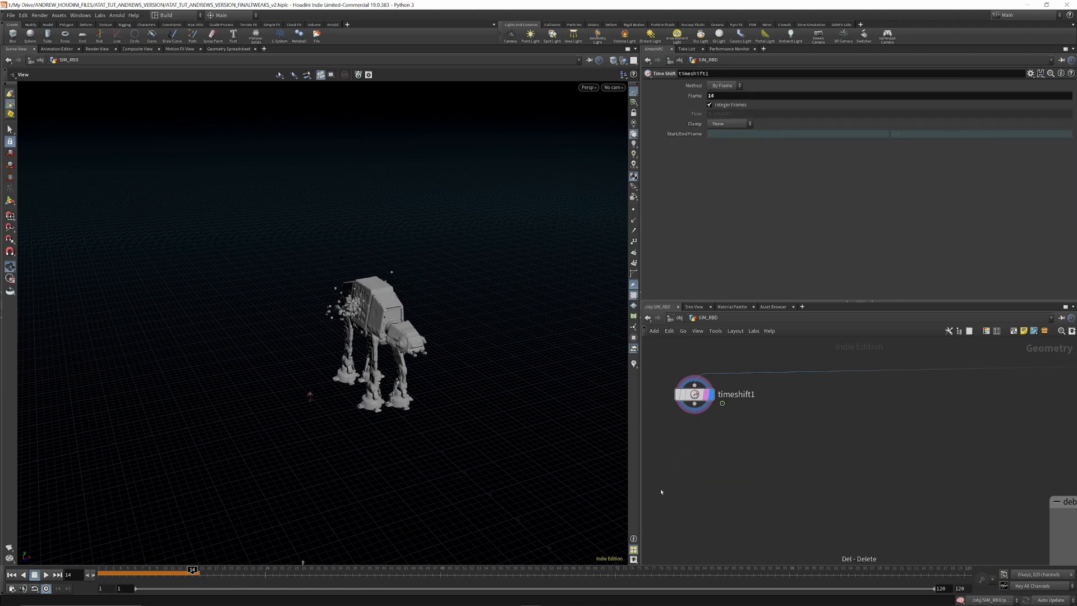
key(Tab)
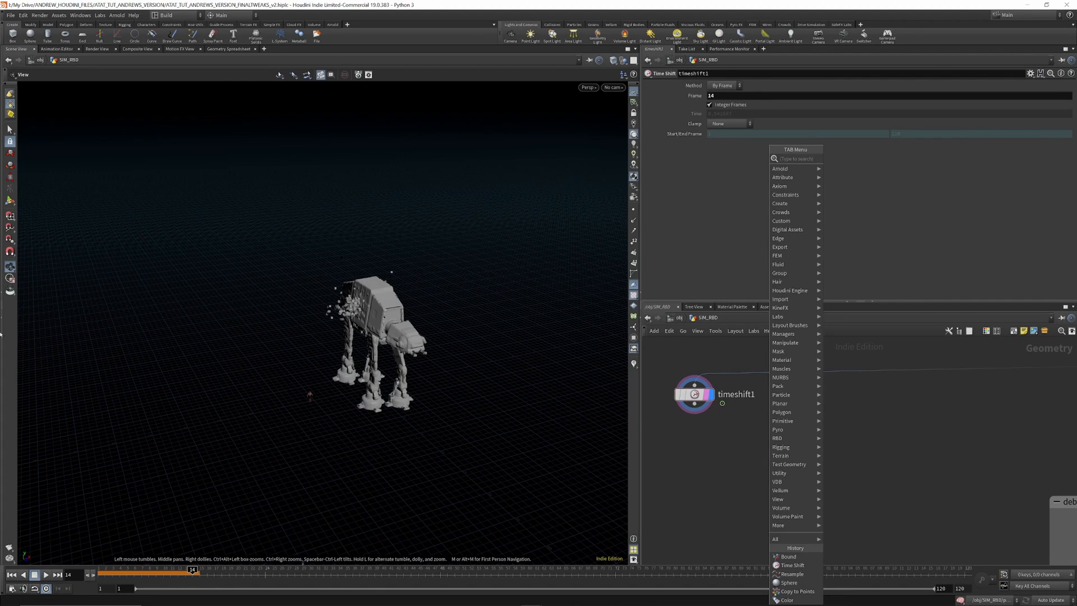
click(729, 464)
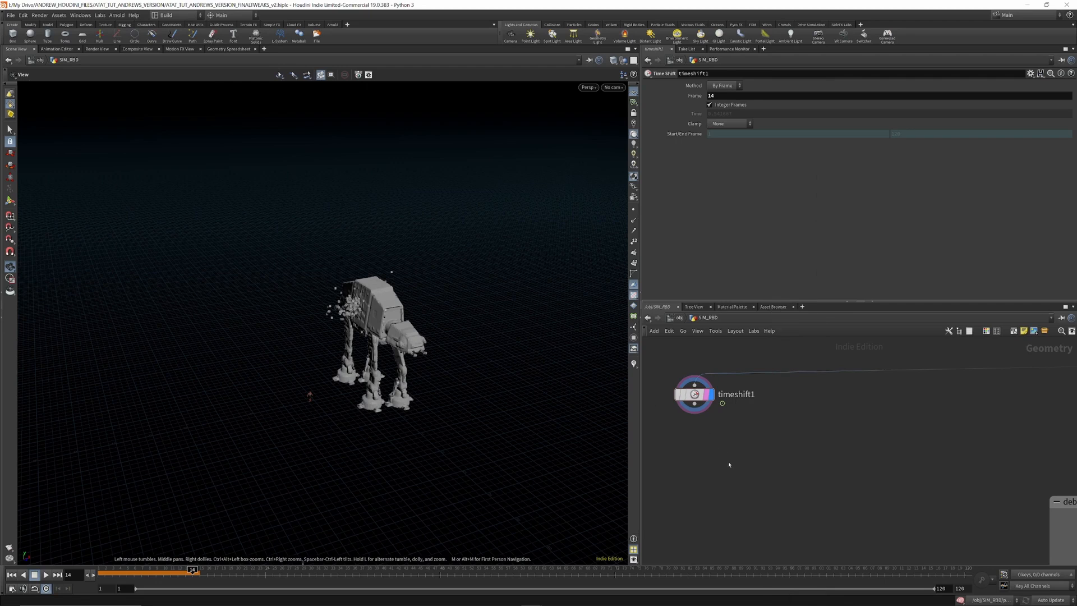
key(Tab)
click(700, 456)
key(Tab)
text(box)
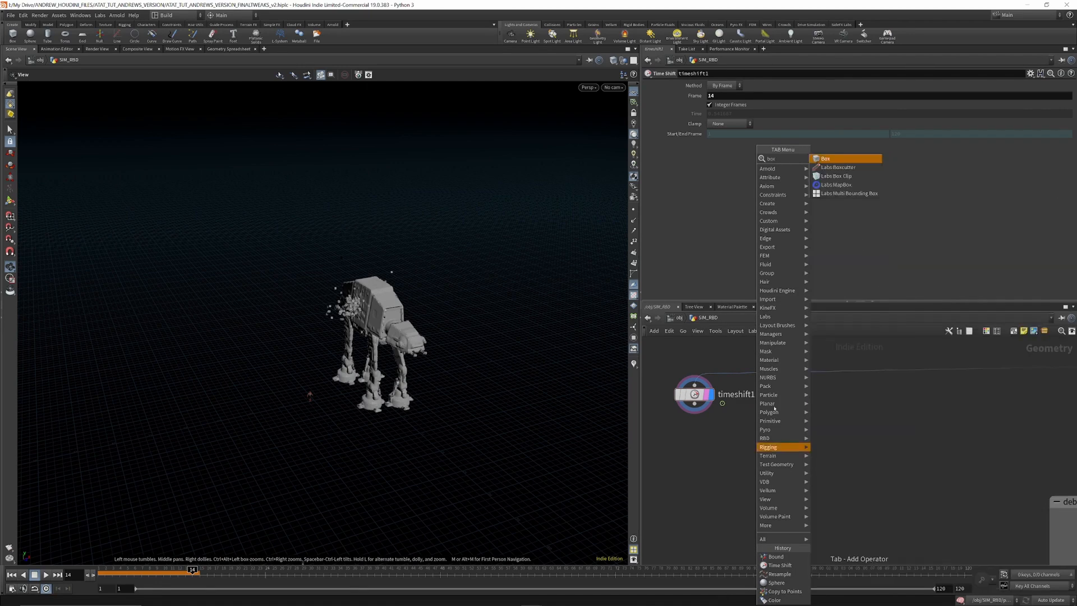
click(830, 158)
click(813, 422)
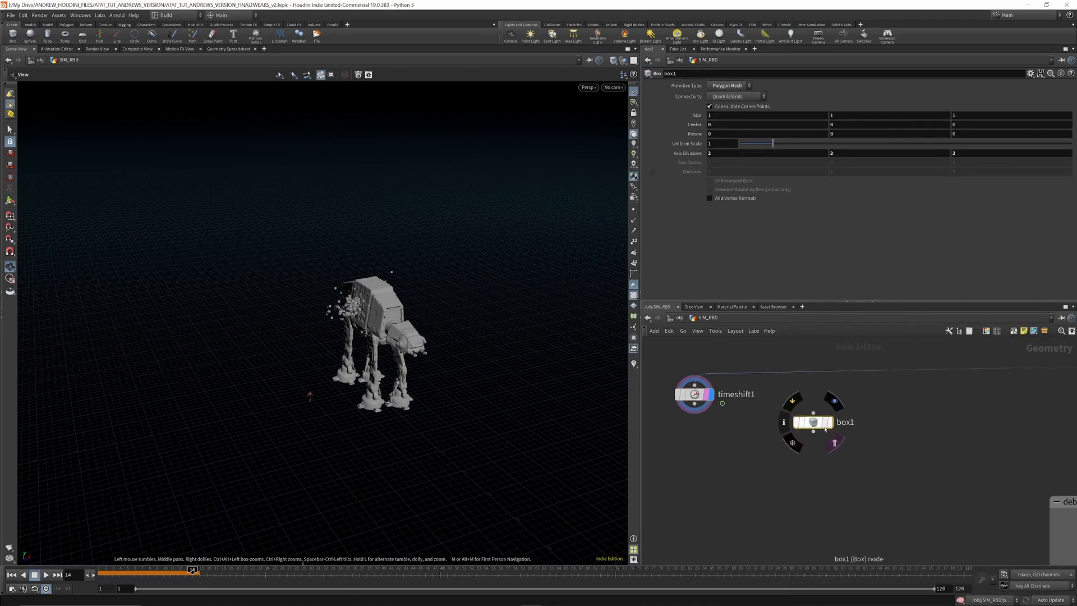
Step: Resize and position the box around the AT-AT, about 12.73 × 20.46 × 26.79 in size and centred near 0.37, 9.73, 2.6
click(10, 201)
drag(380, 391, 373, 332)
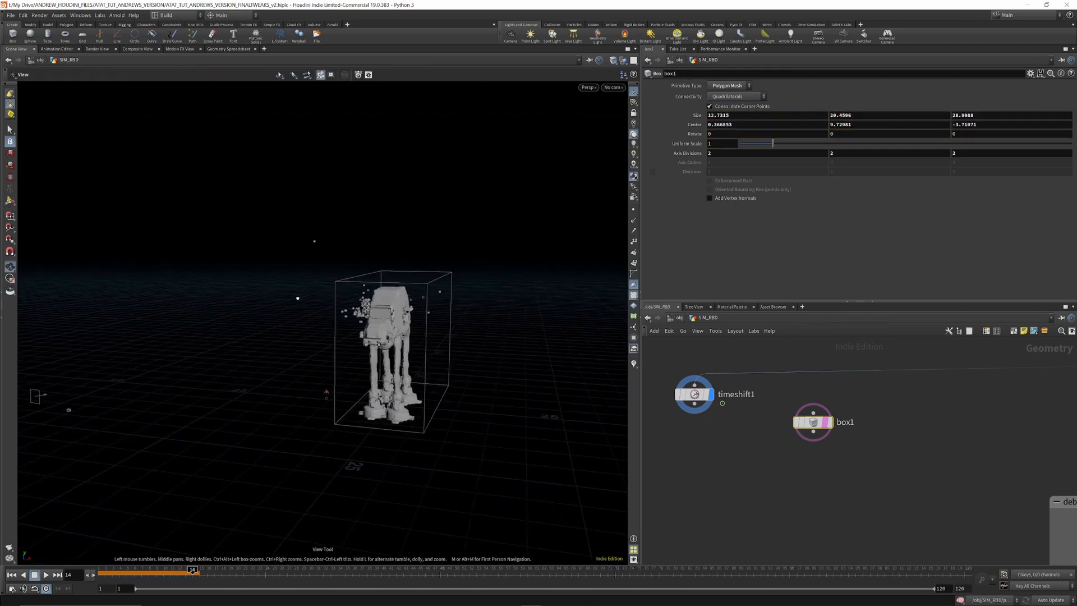
drag(449, 393, 486, 456)
drag(355, 303, 453, 328)
click(10, 201)
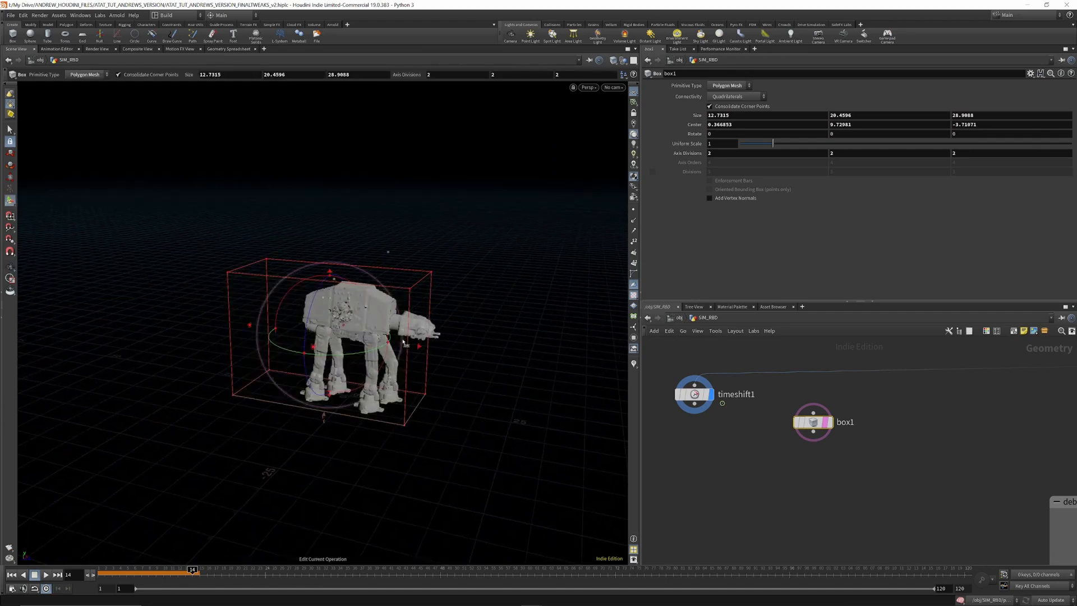
drag(251, 325, 288, 328)
click(10, 267)
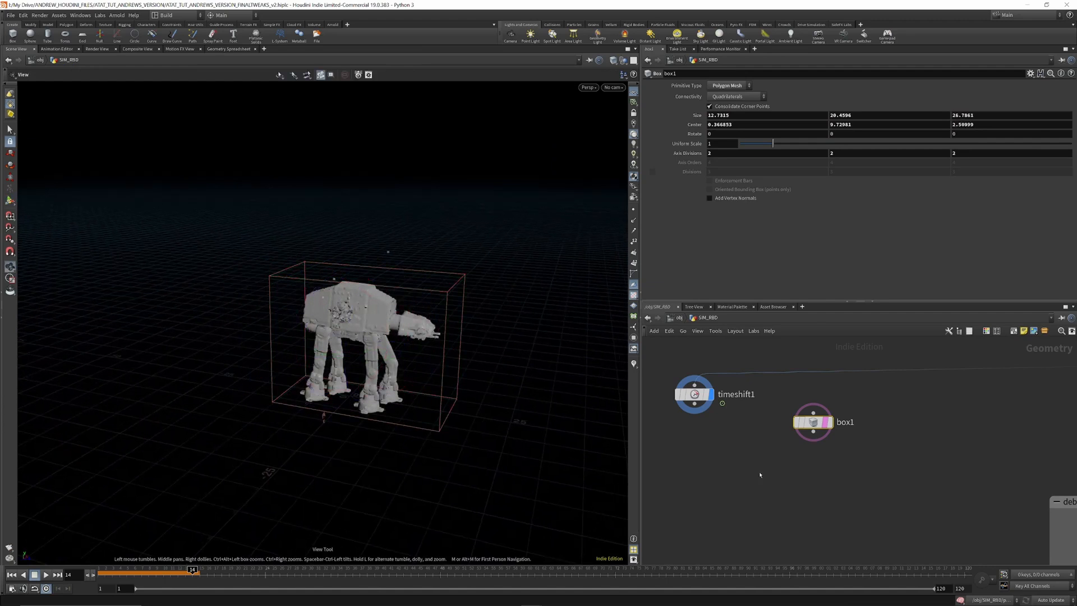
Step: Add a VDB from Polygons node below box1 and wire box1 into its first input
key(Tab)
text(vdb)
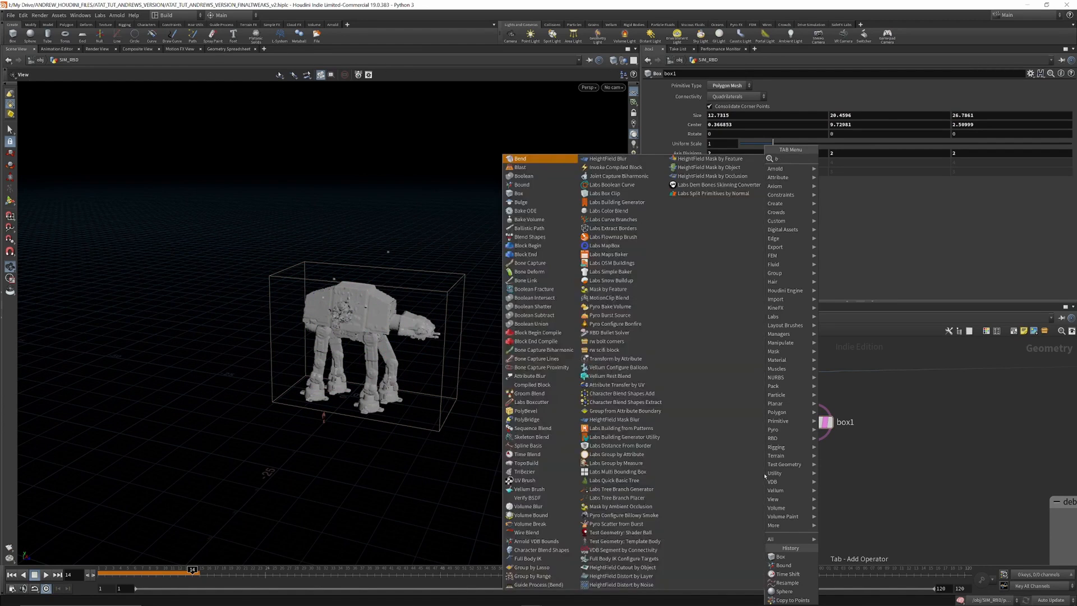
text(from)
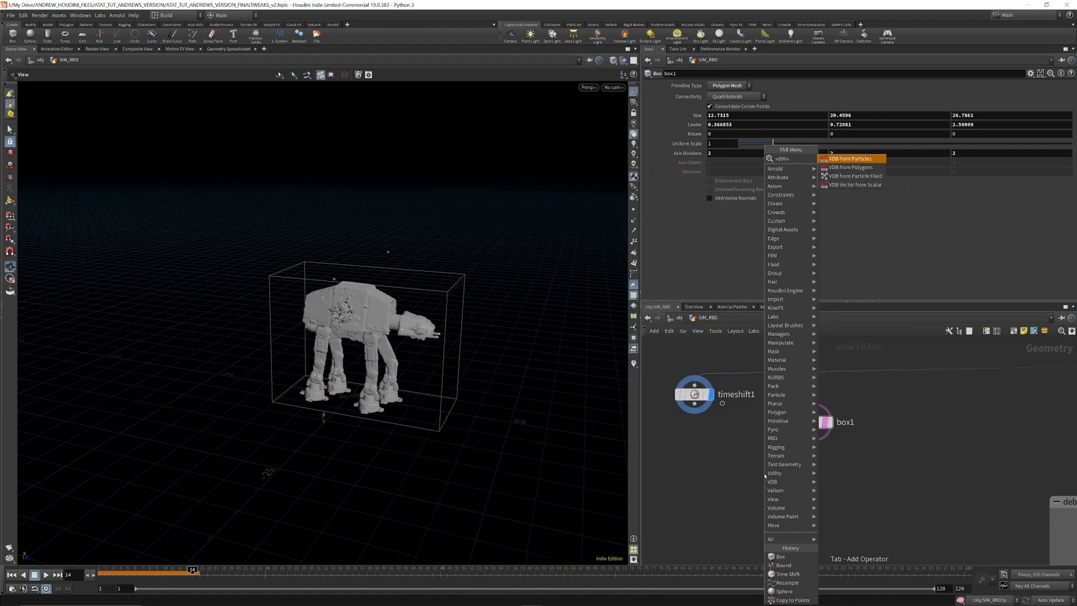
click(851, 167)
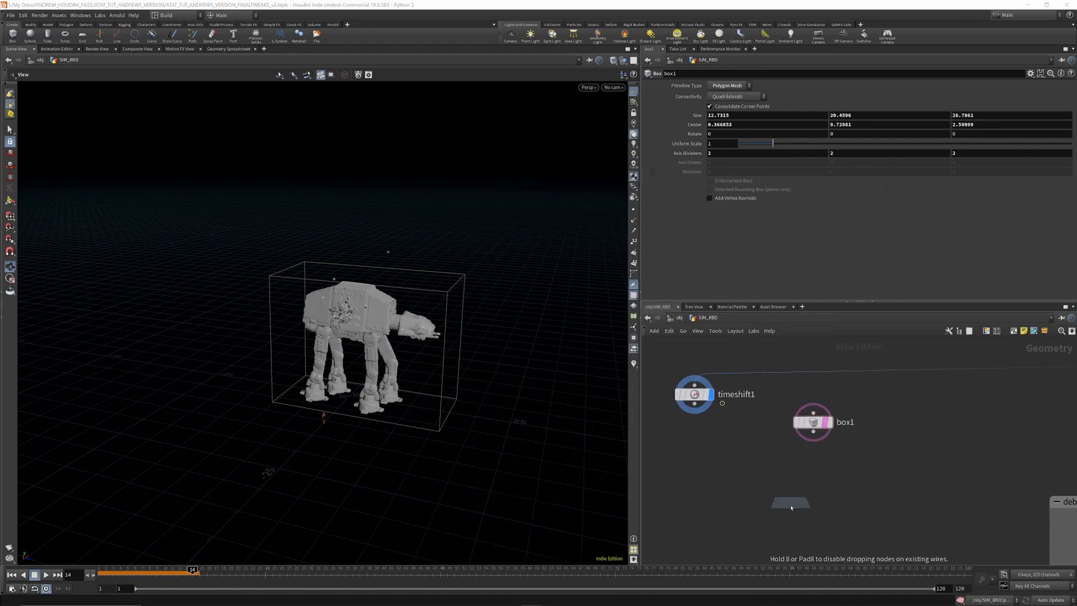
click(802, 488)
drag(799, 481, 814, 432)
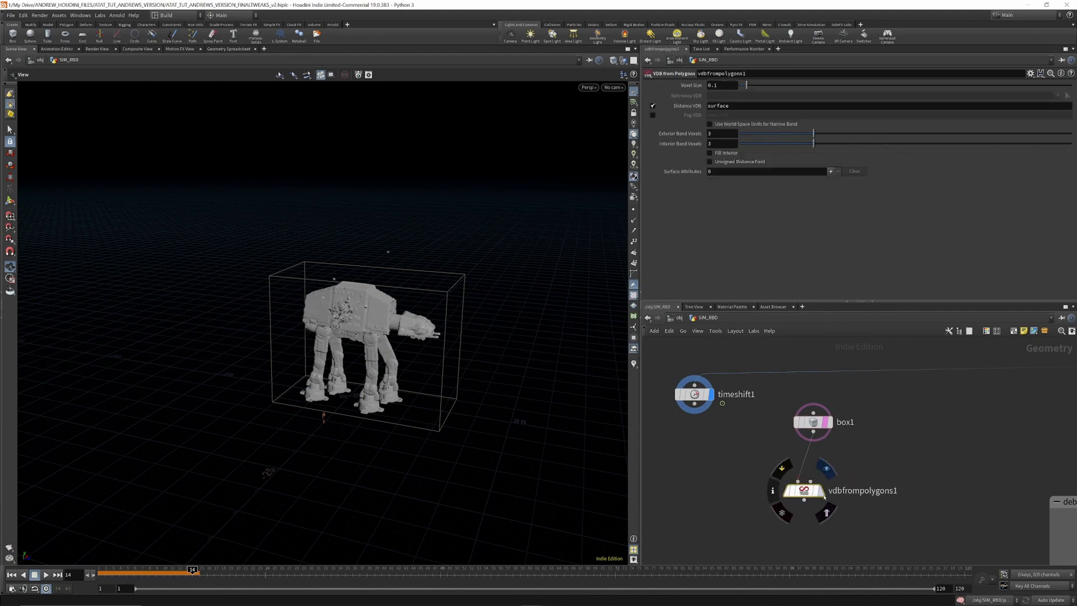
Step: Display vdbfrompolygons1 and switch its output from the Distance VDB to the density Fog VDB
click(821, 490)
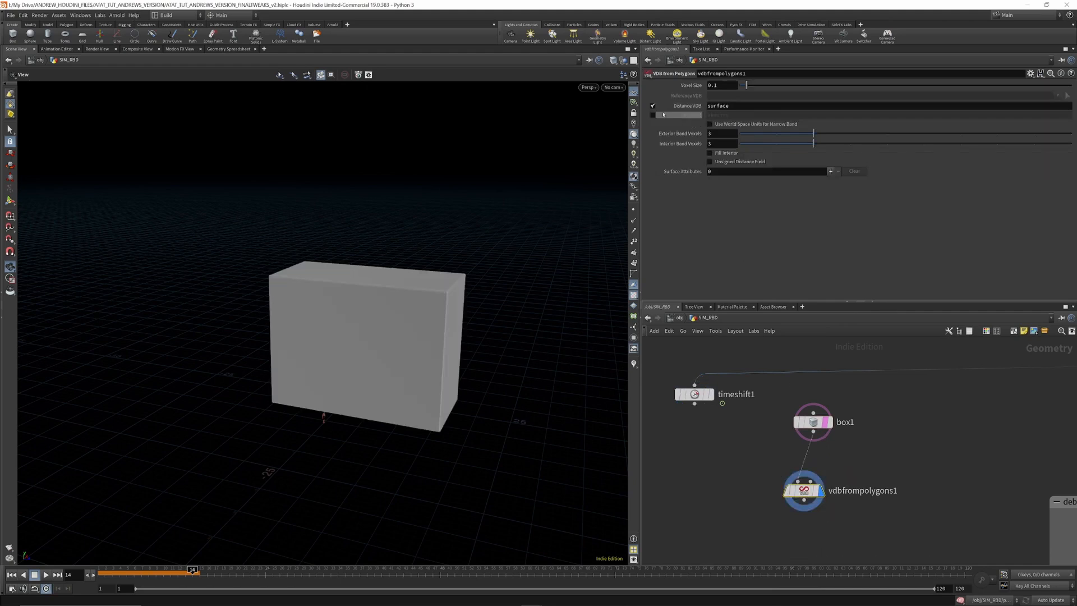
click(652, 105)
click(653, 115)
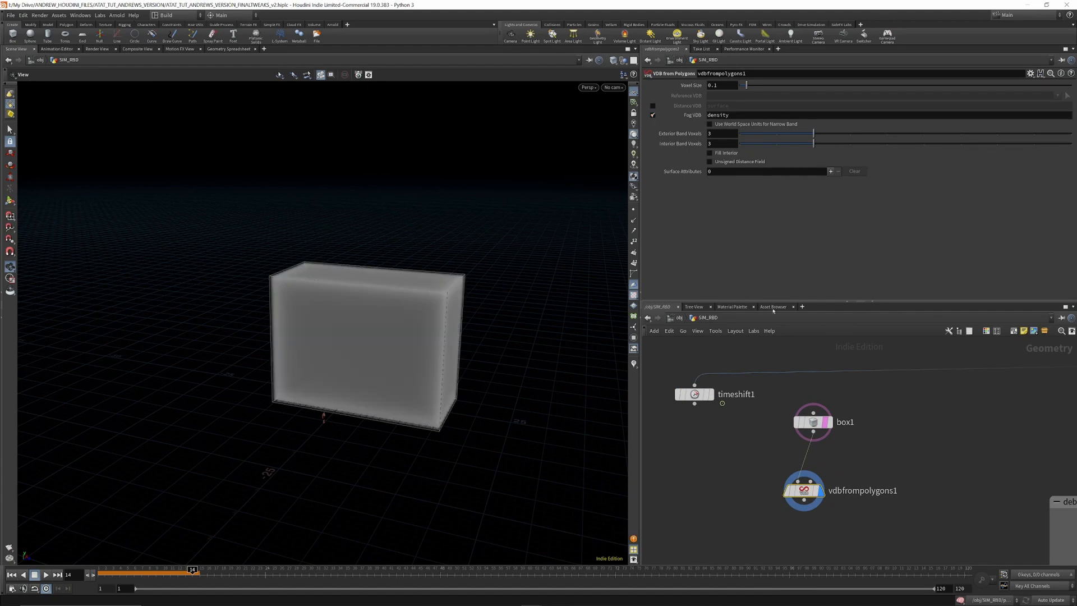
Step: Add a Scatter node below vdbfrompolygons1, fed by its output, and display the scattered points
key(Tab)
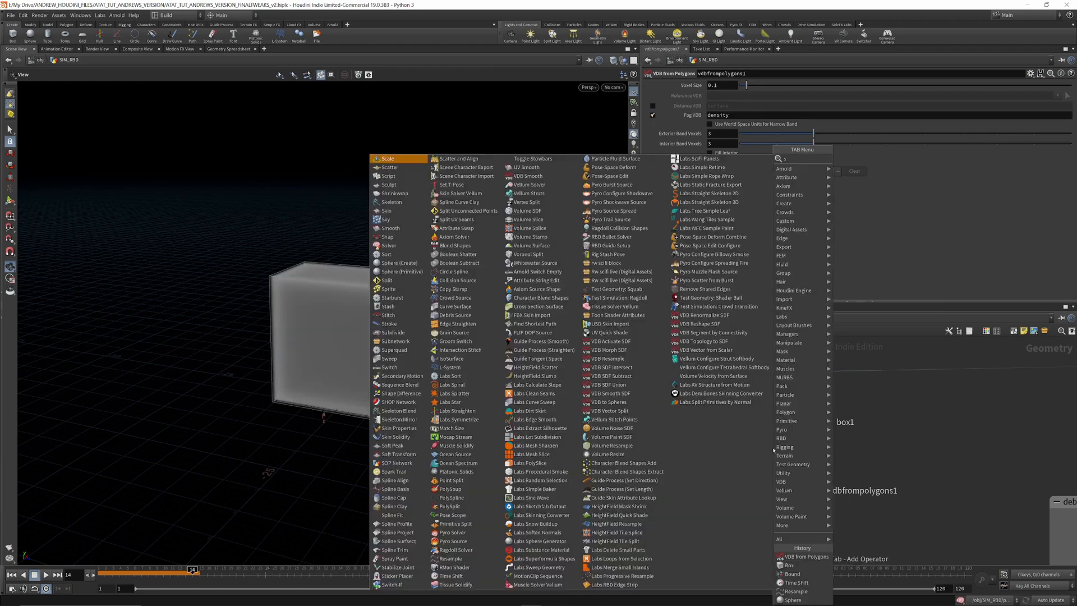
text(sca)
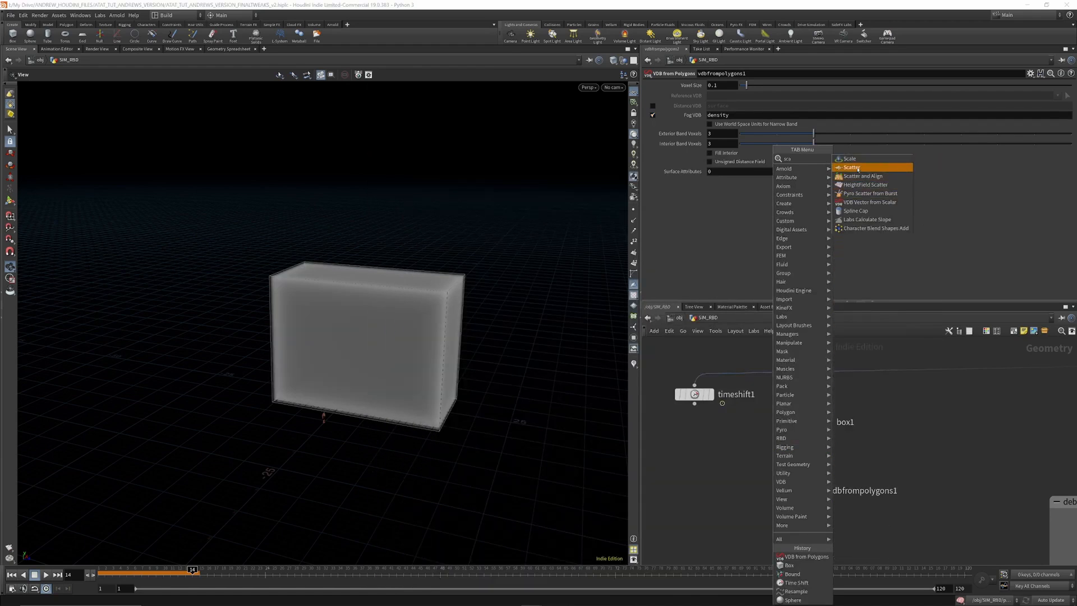
click(852, 168)
click(799, 542)
click(814, 541)
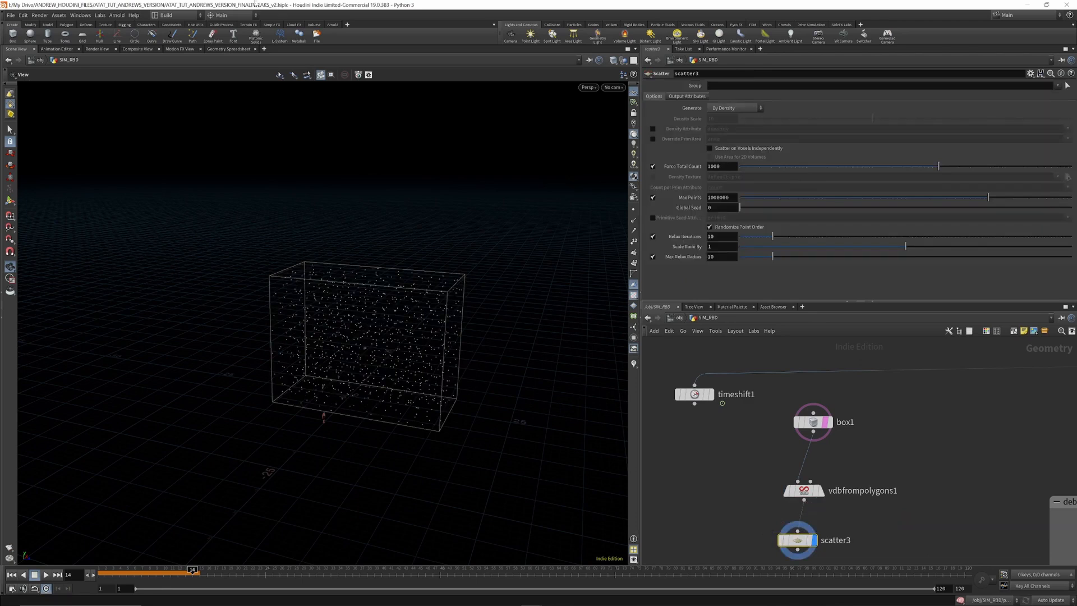
Step: Set scatter3's Force Total Count to 50000 and turn off Randomize Point Order and Relax Iterations
drag(942, 167, 1033, 167)
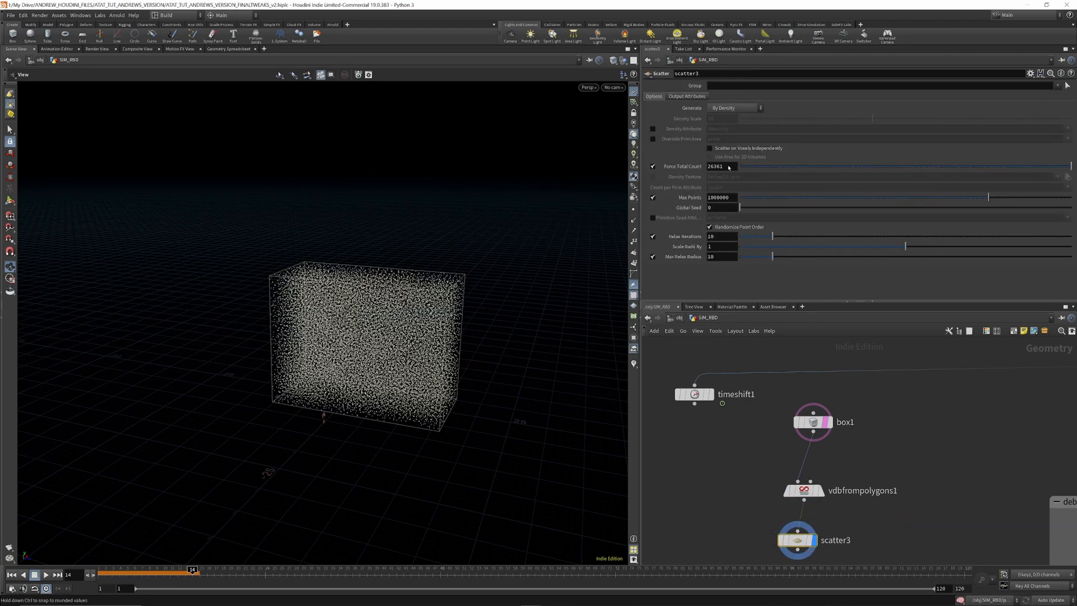
double_click(718, 167)
text(100000)
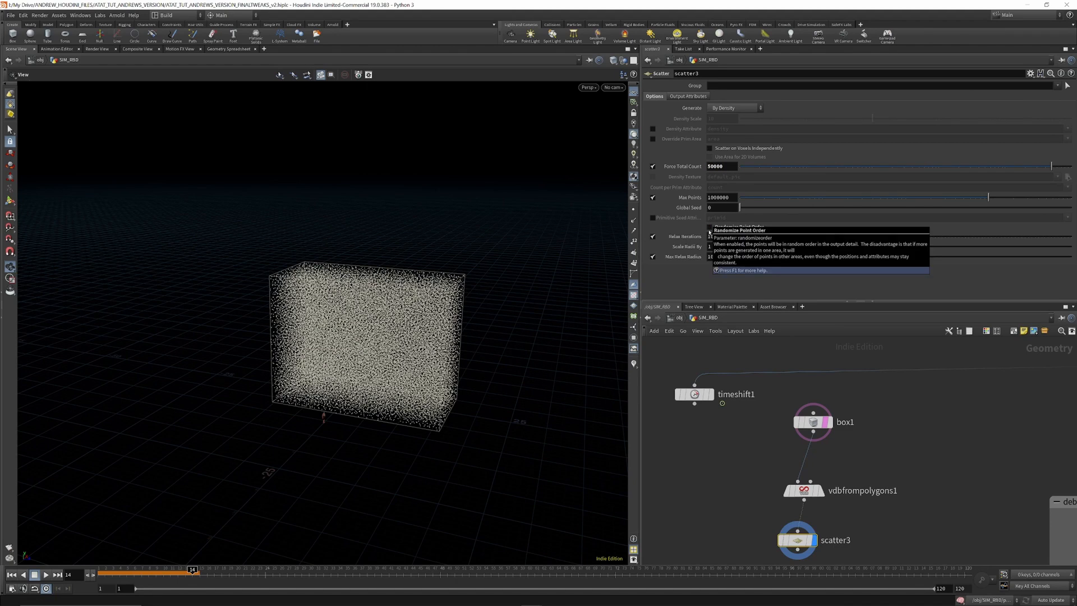
click(653, 237)
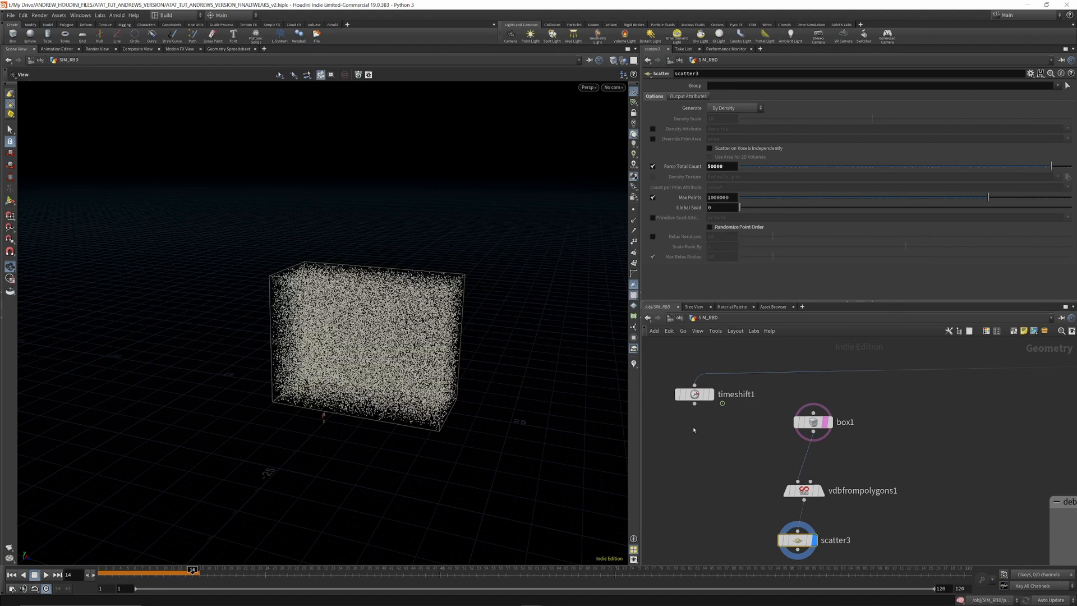
Step: Align scatter3 under the VDB node, display timeshift1, and template scatter3 so its points overlay the AT-AT
drag(797, 540, 804, 542)
mouse_move(605, 501)
mouse_down()
mouse_move(570, 494)
mouse_move(598, 489)
mouse_up()
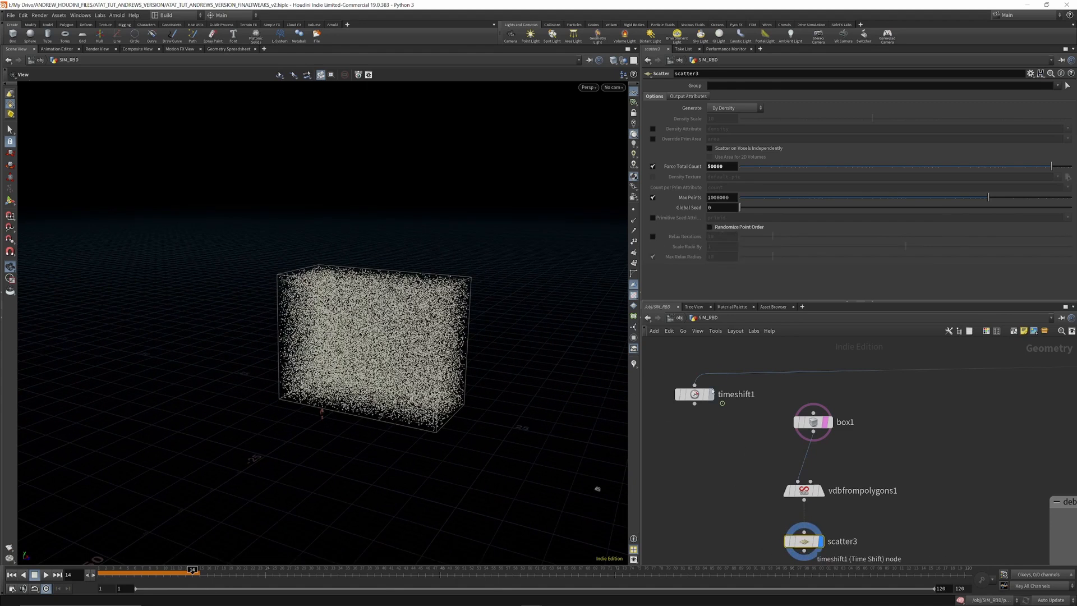
click(706, 395)
click(711, 394)
click(714, 415)
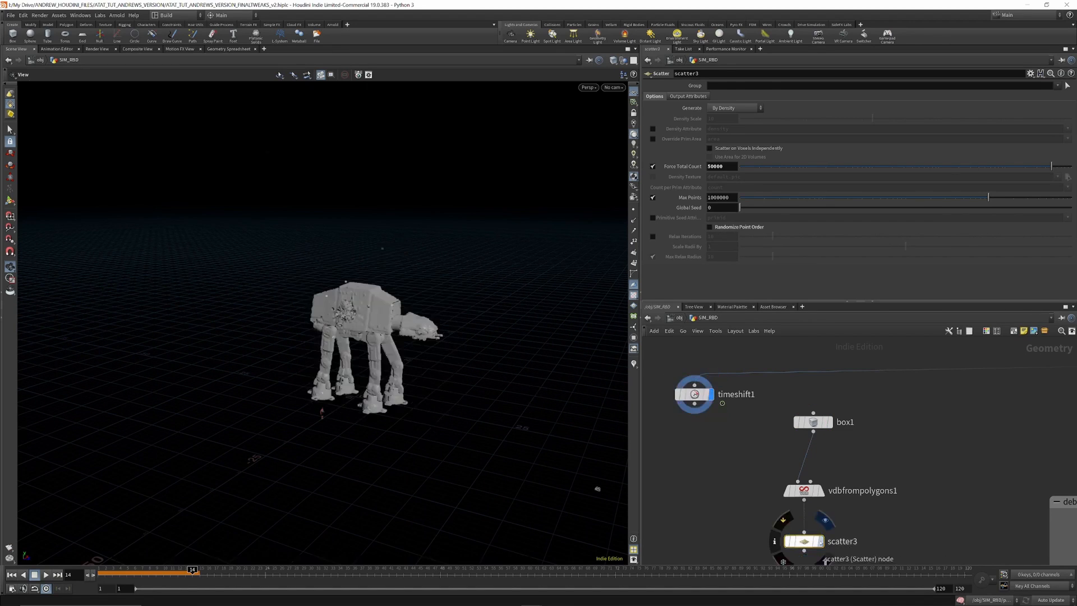
click(825, 561)
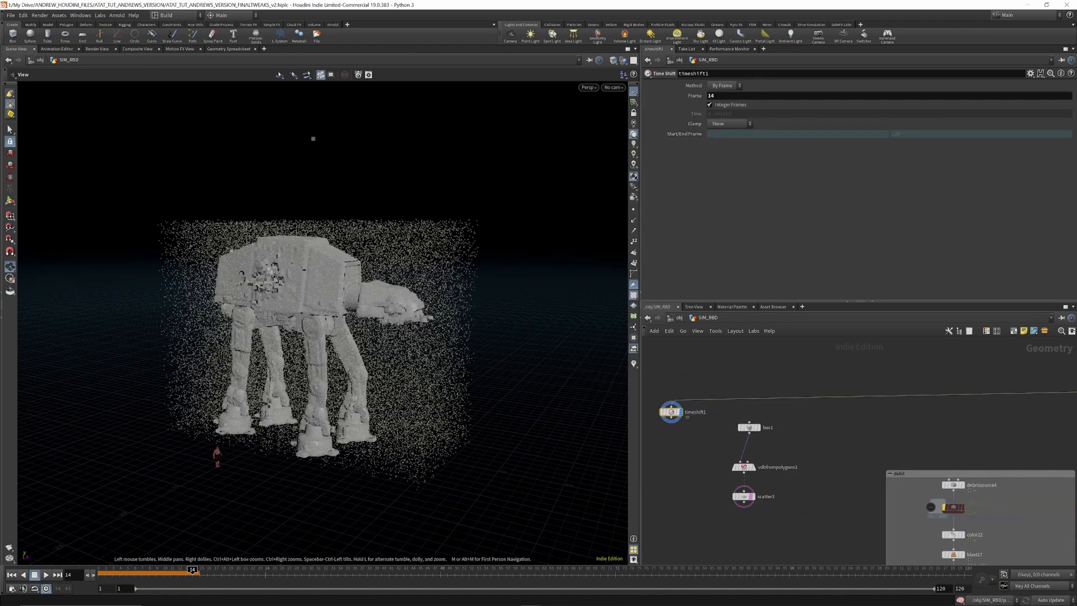
Step: Add a Point VOP node below scatter3 and wire scatter3 into its first input
key(Tab)
text(p)
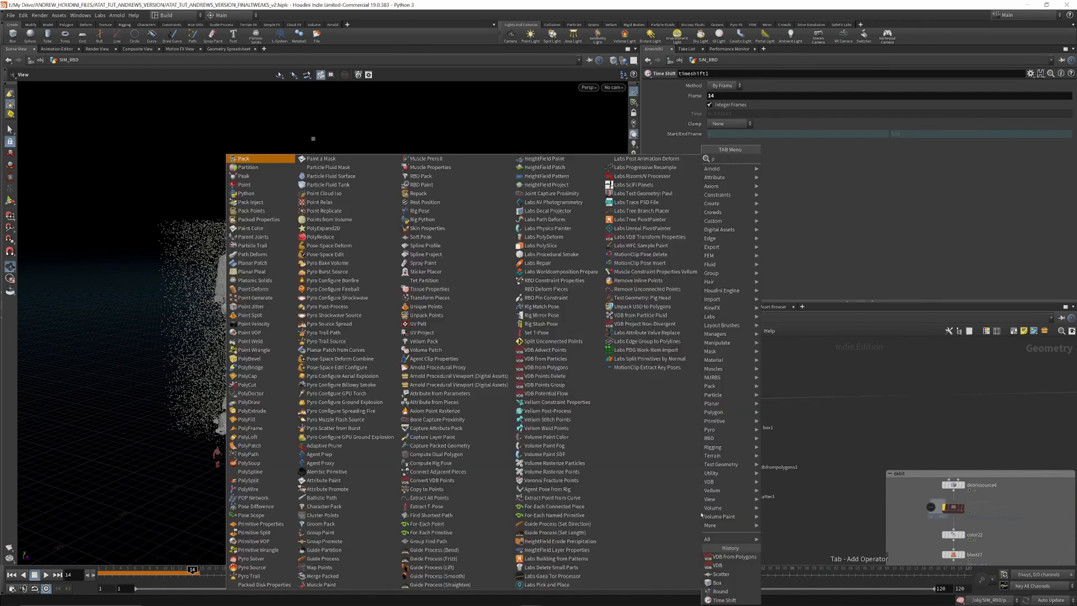
text(oint vop)
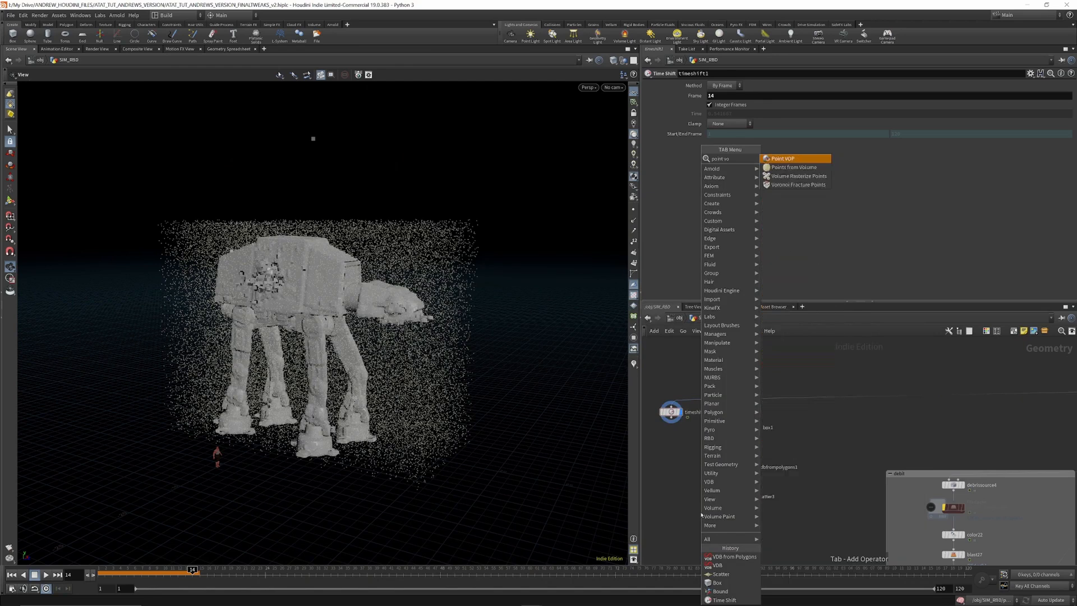
click(780, 159)
click(699, 533)
click(744, 505)
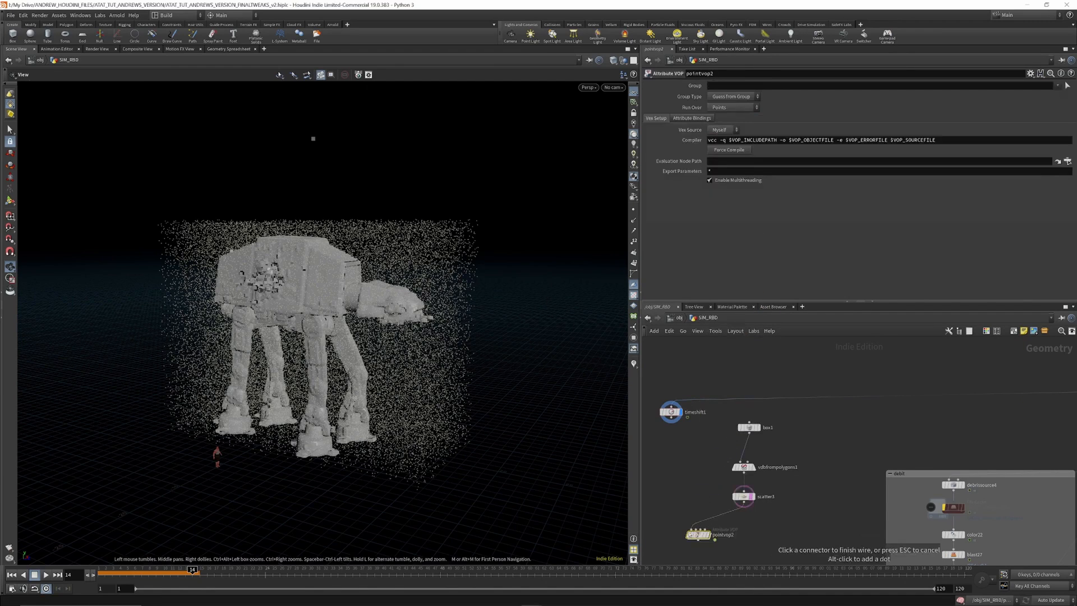
click(695, 528)
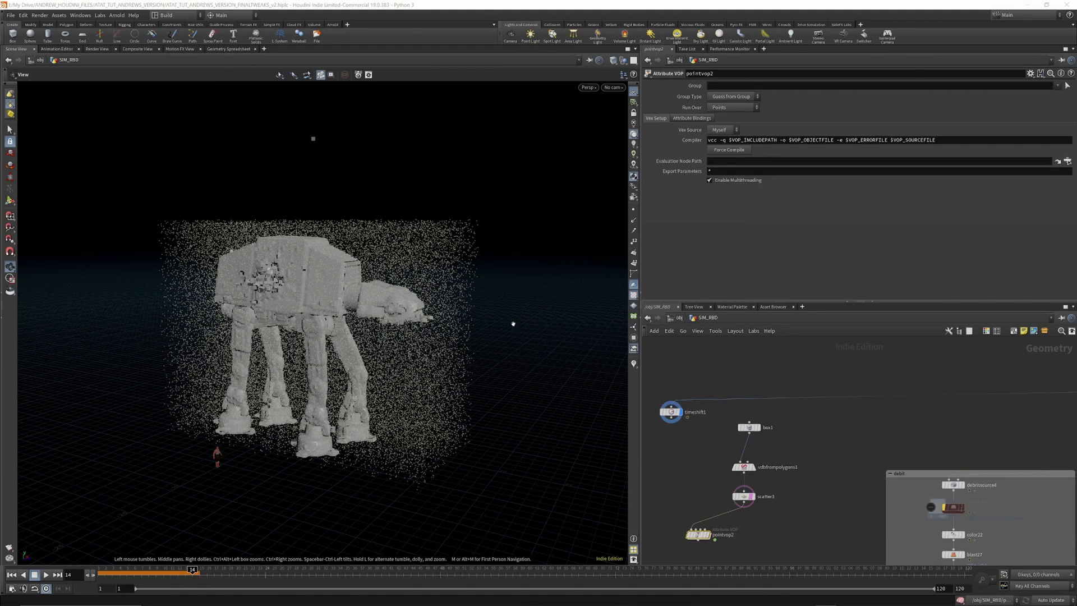
Step: Wire timeshift1 into pointvop2's second input, display pointvop2, and enter its VEX network
click(671, 422)
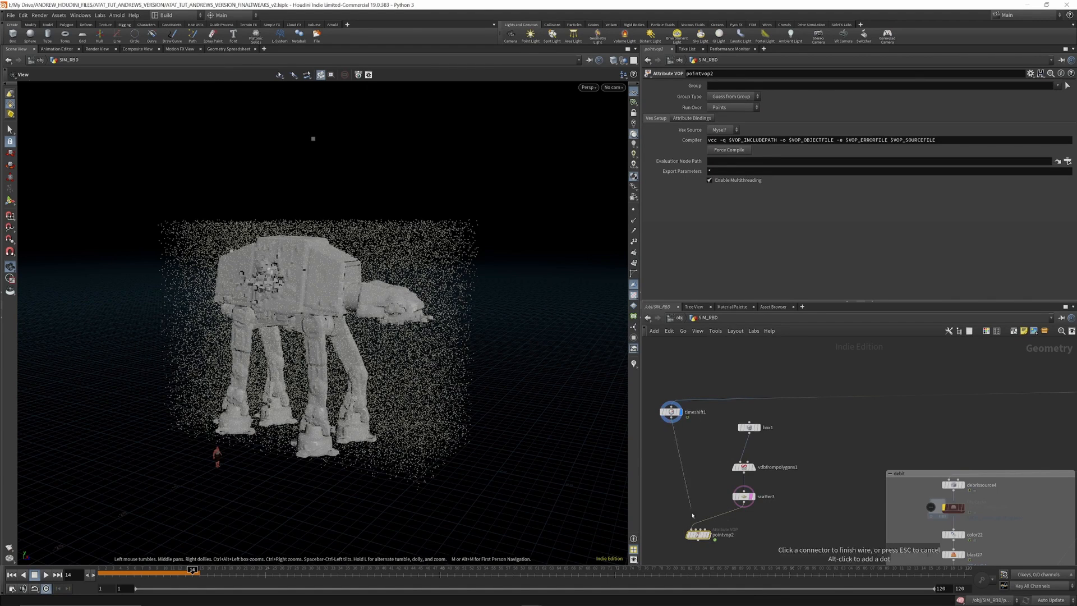
click(694, 529)
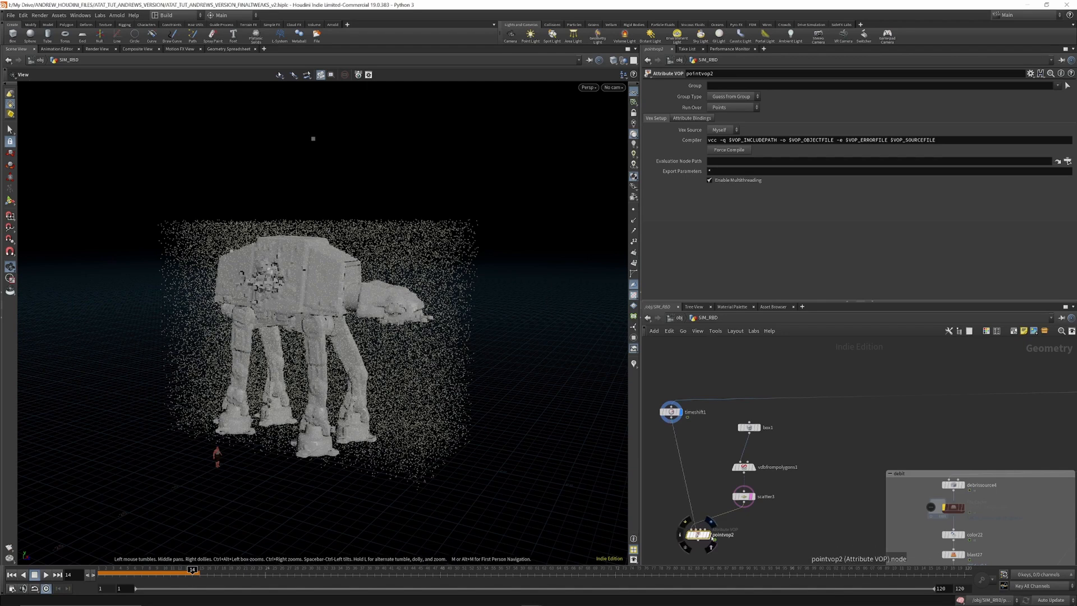
double_click(698, 535)
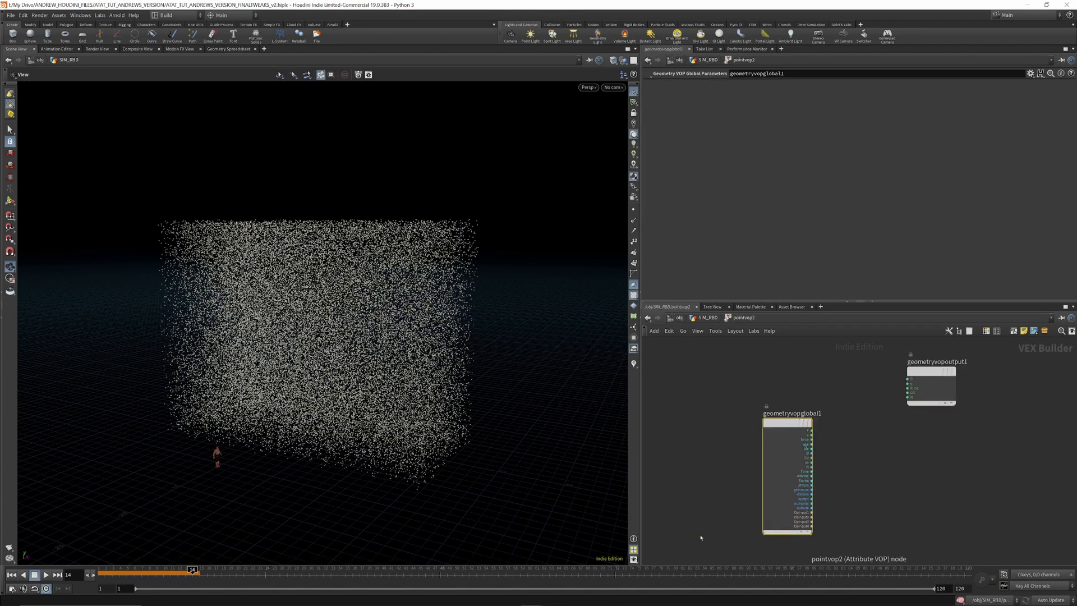
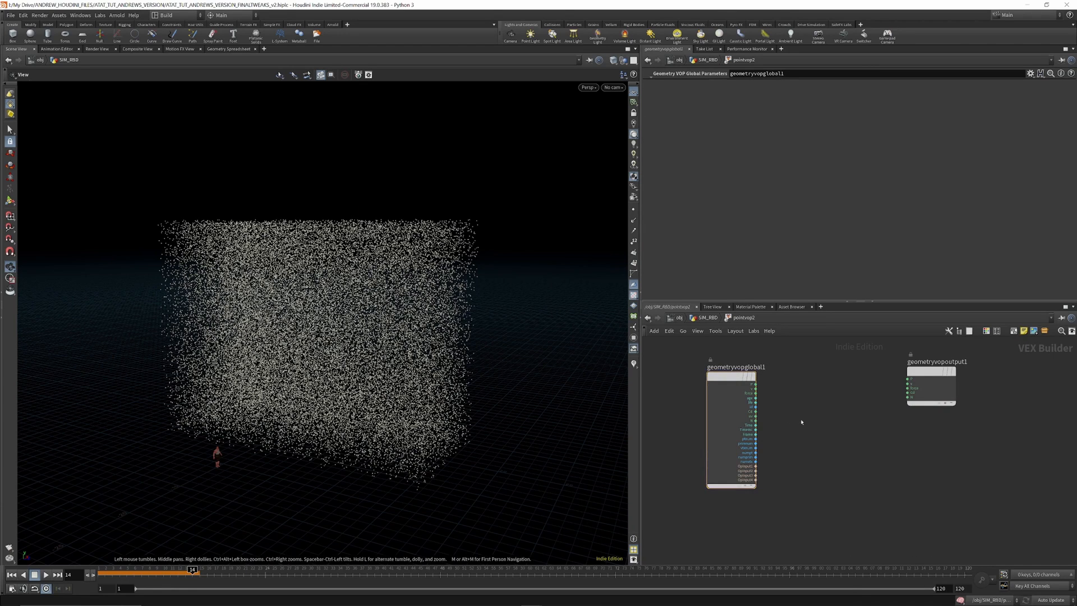
Step: Add a Volume Sample node between the geometry globals and the geometry output
key(Tab)
text(v)
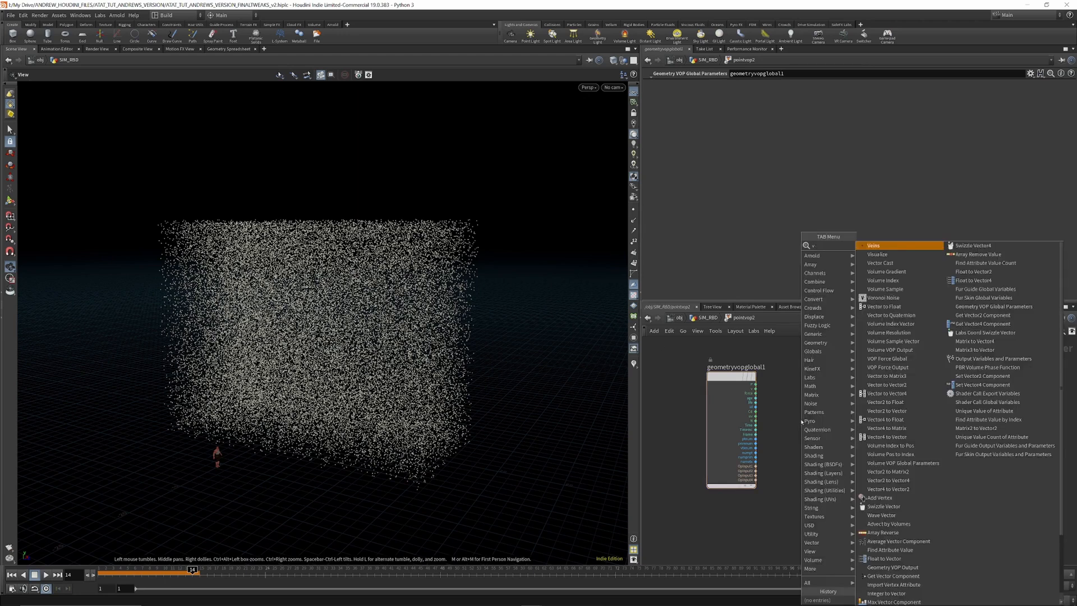
text(olume sa)
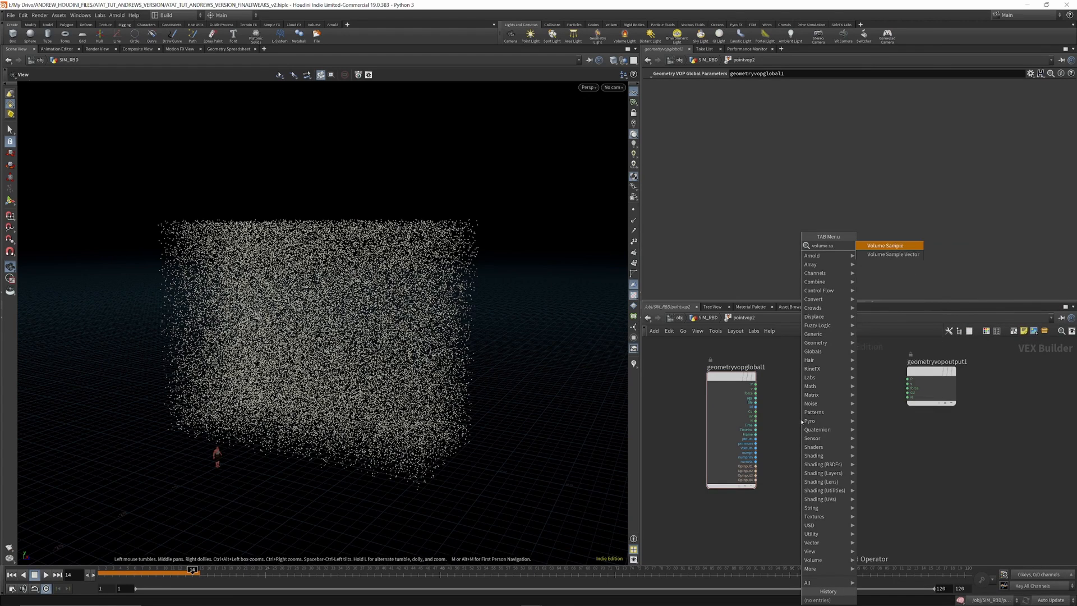
click(893, 246)
click(819, 428)
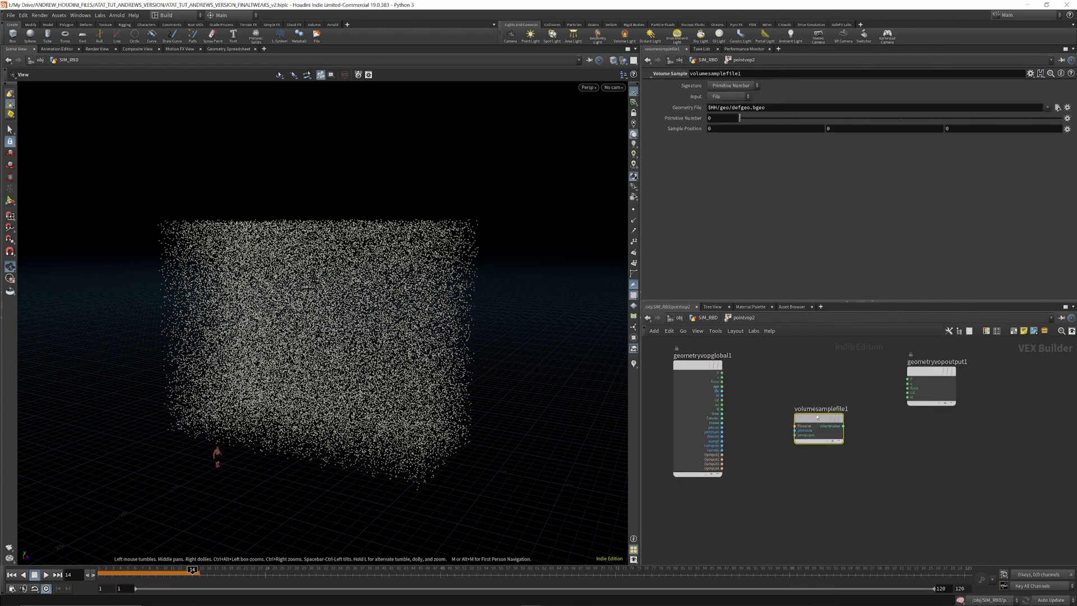
Step: Set the Volume Sample node's Input to Second Input and its Signature to Primitive Name
click(732, 99)
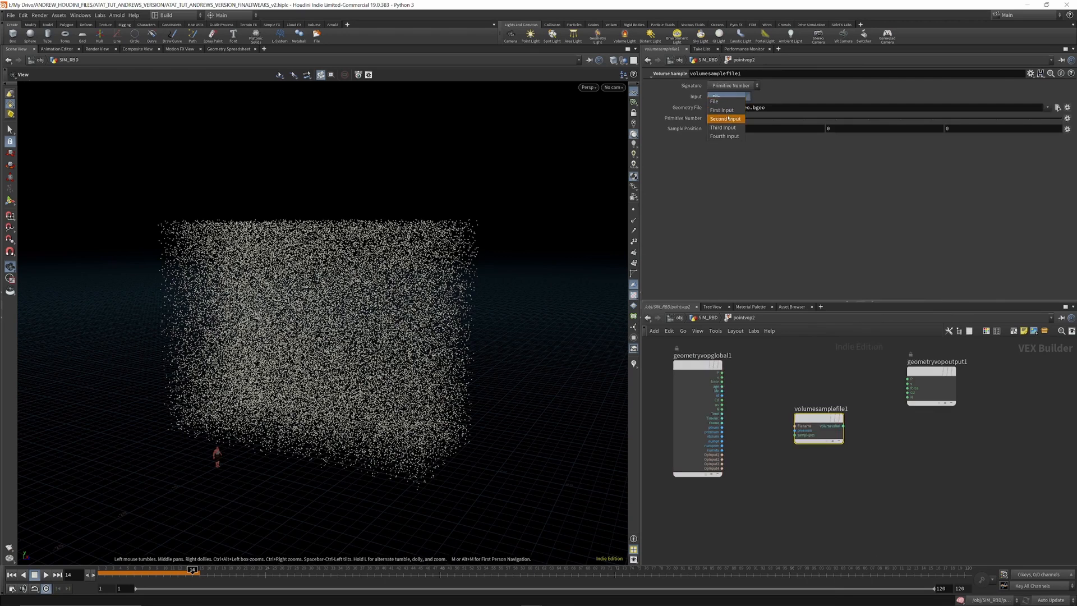
click(728, 119)
click(730, 87)
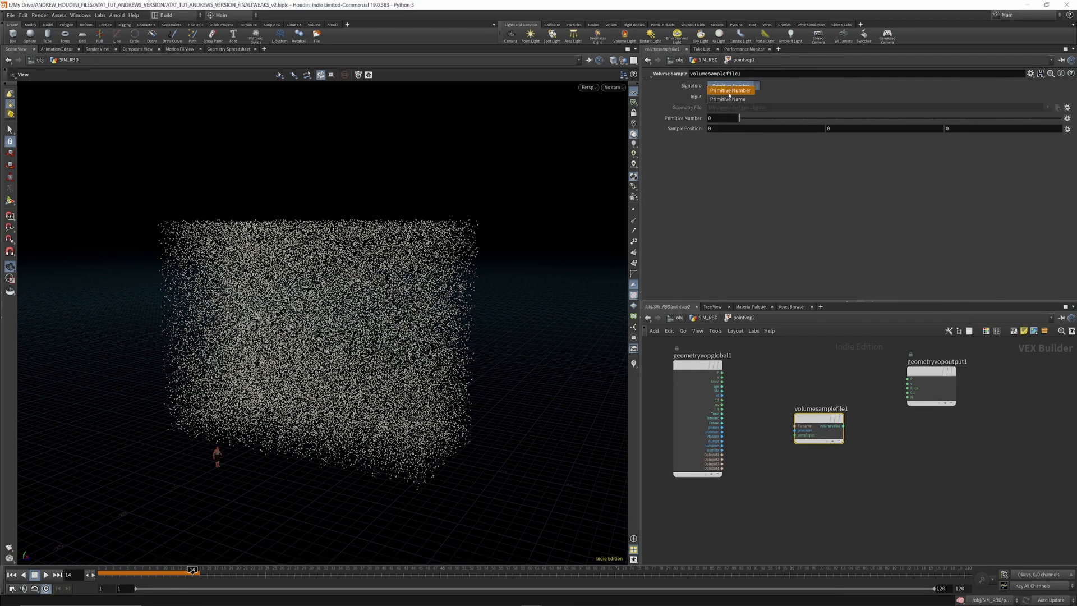
click(729, 100)
Step: Check timeshift1's VDB name in its node info, and set the Volume Sample's Primitive Name to surface inside pointvop2
key(u)
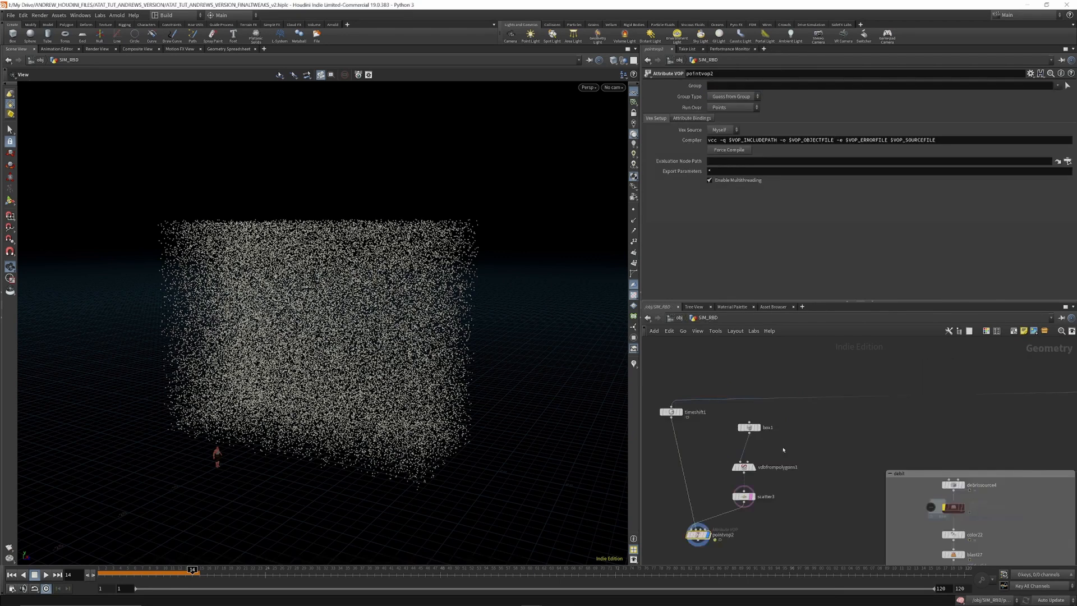
scroll(674, 419, up, 2)
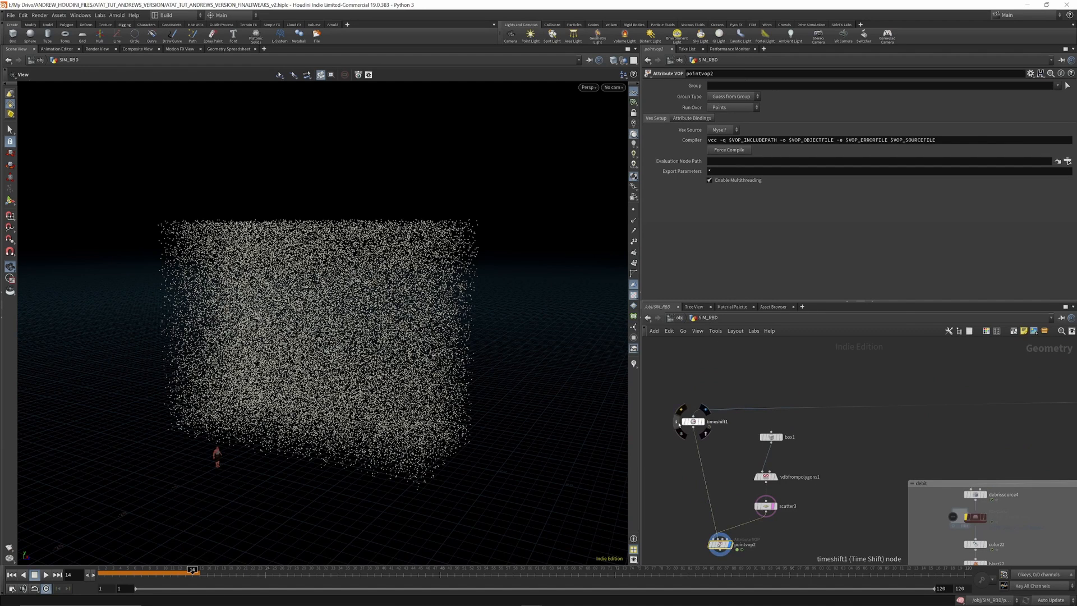
click(678, 424)
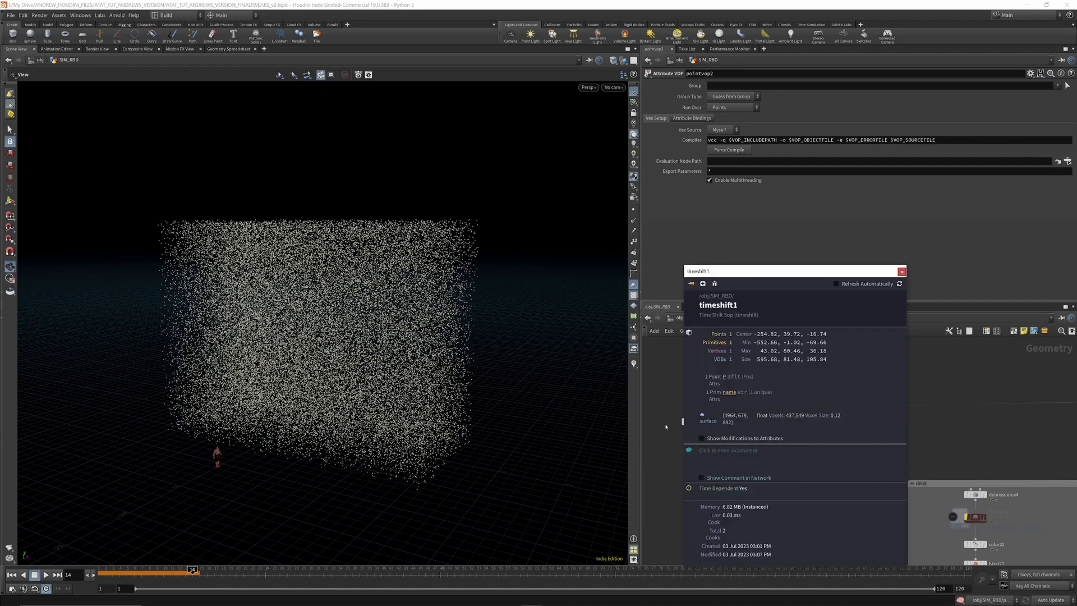
double_click(720, 544)
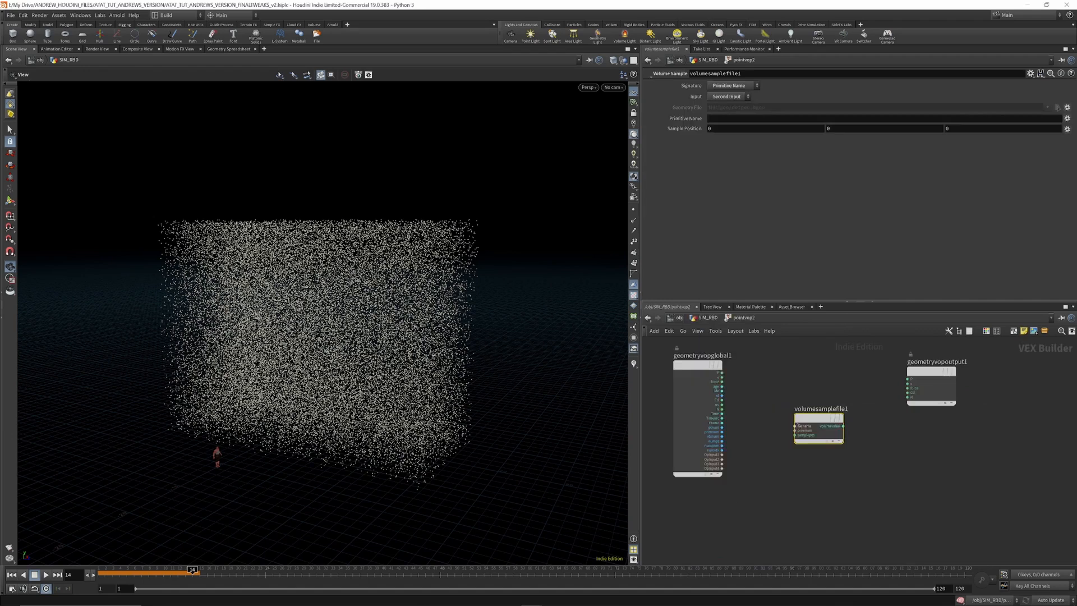
click(710, 117)
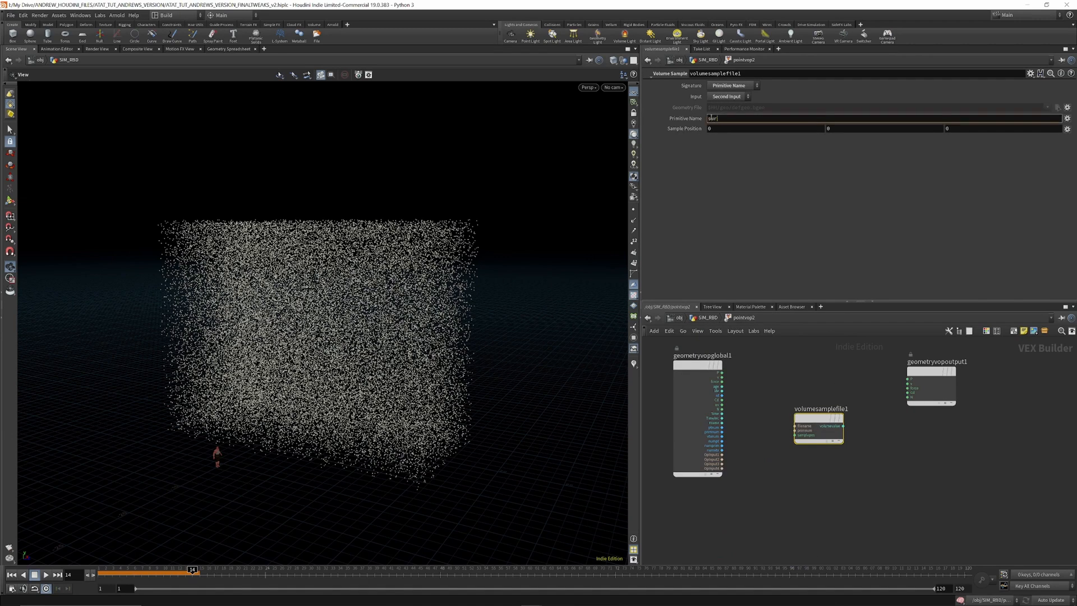
text(surface)
Step: Wire the globals' P into the Volume Sample's sample position and its volume value into Cd on the geometry output
drag(795, 435, 722, 373)
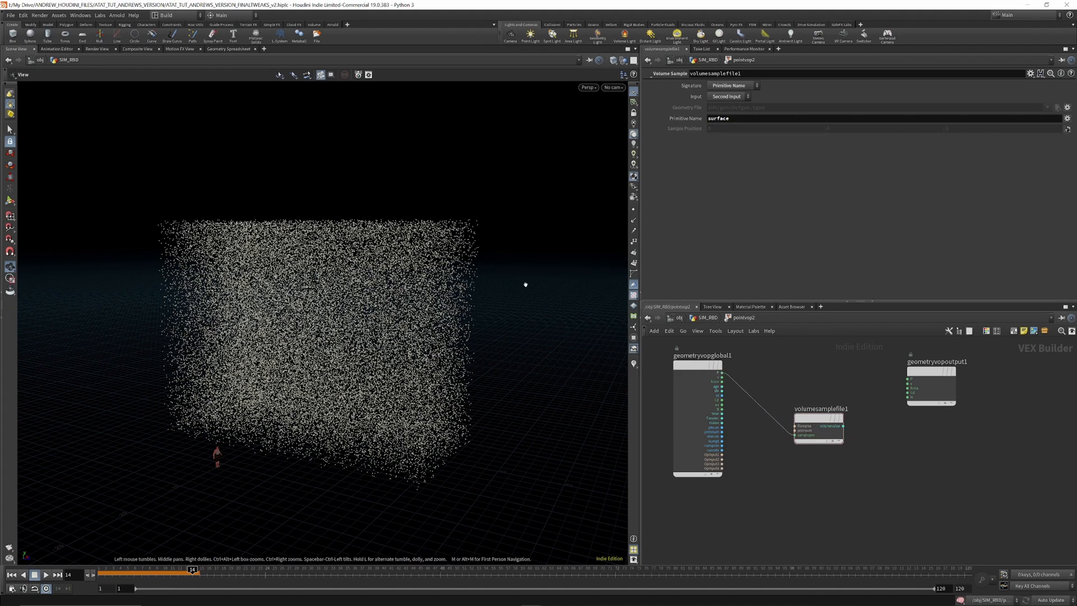
middle_drag(817, 426, 802, 436)
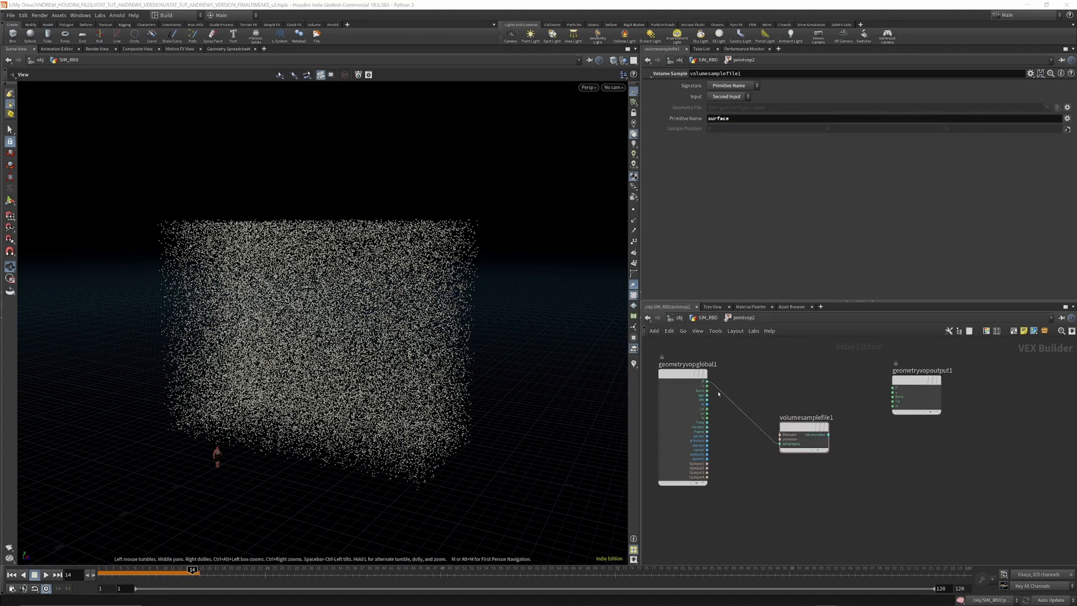
click(829, 436)
click(892, 401)
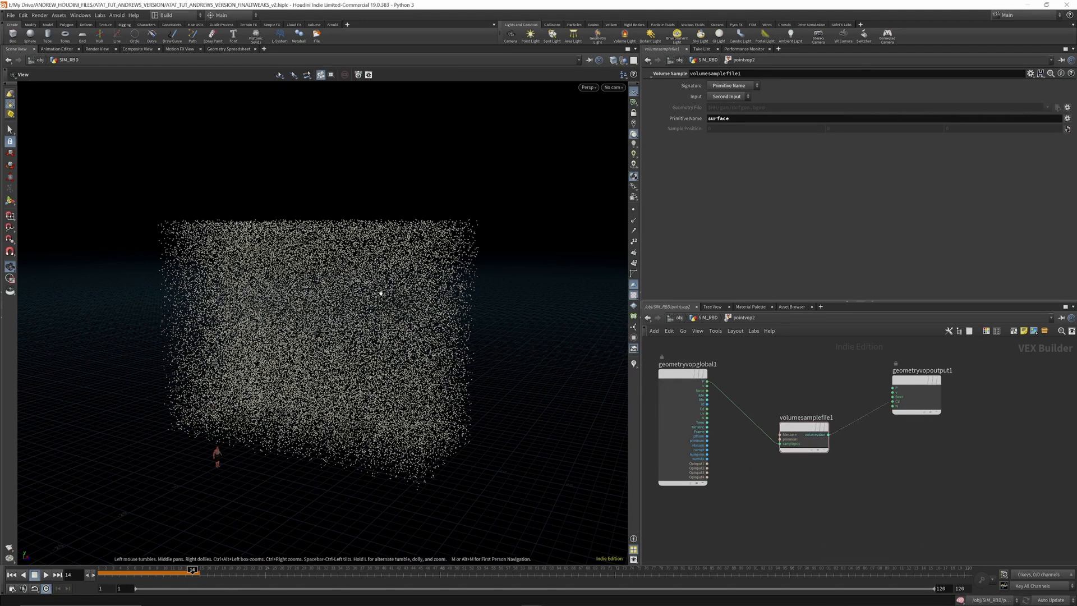
scroll(326, 292, up, 2)
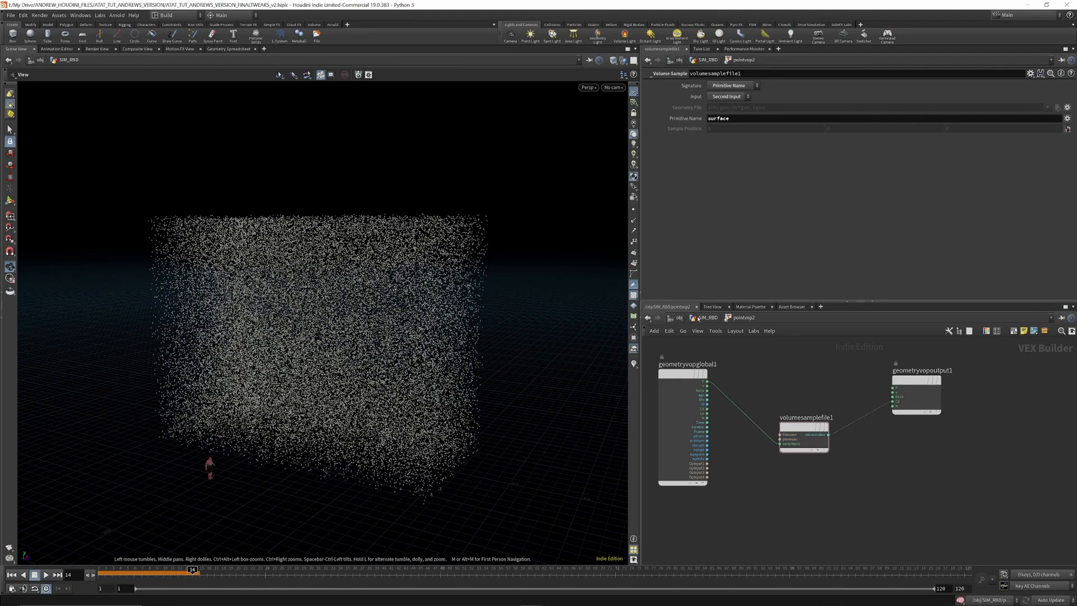
Step: Return to the SIM_RBD network, set scatter3's Force Total Count to 500000, and inspect the coloured points around the AT-AT
click(703, 317)
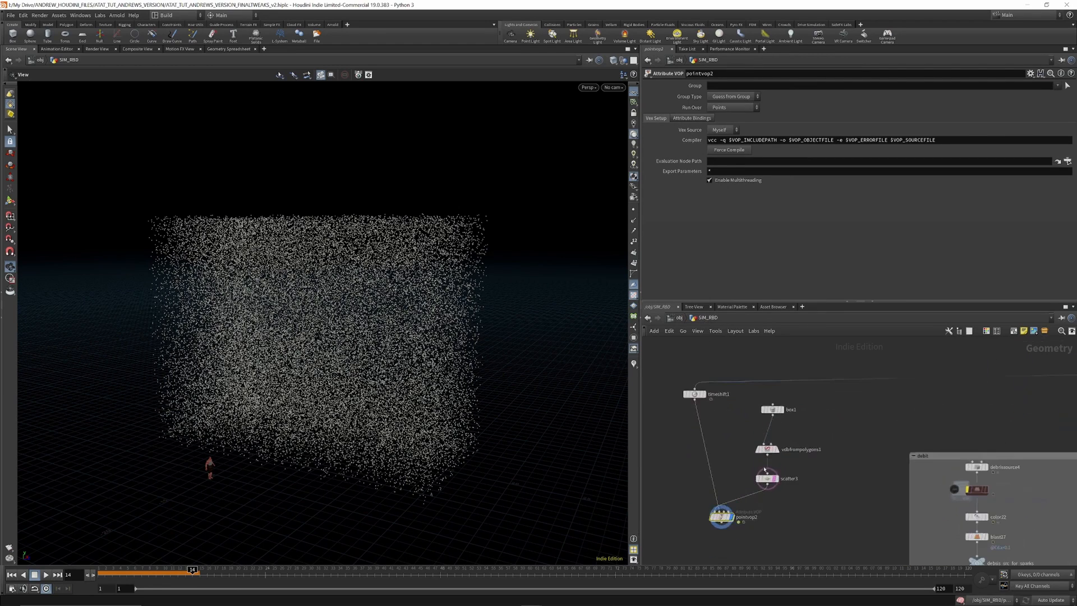
click(768, 479)
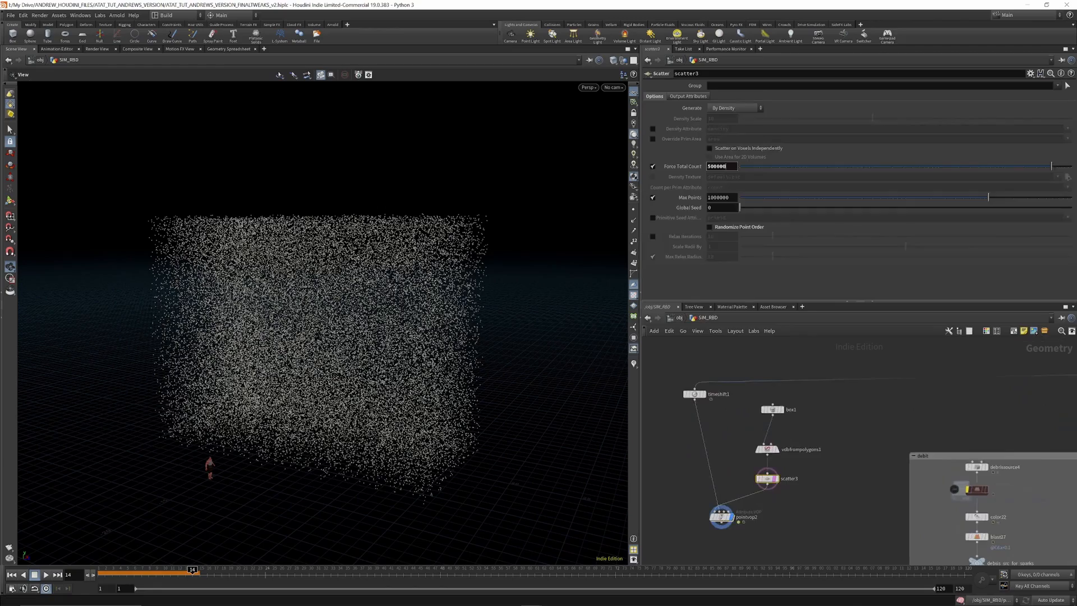
key(Return)
drag(314, 270, 330, 294)
scroll(720, 420, down, 5)
scroll(716, 408, up, 4)
mouse_move(708, 401)
scroll(709, 398, down, 4)
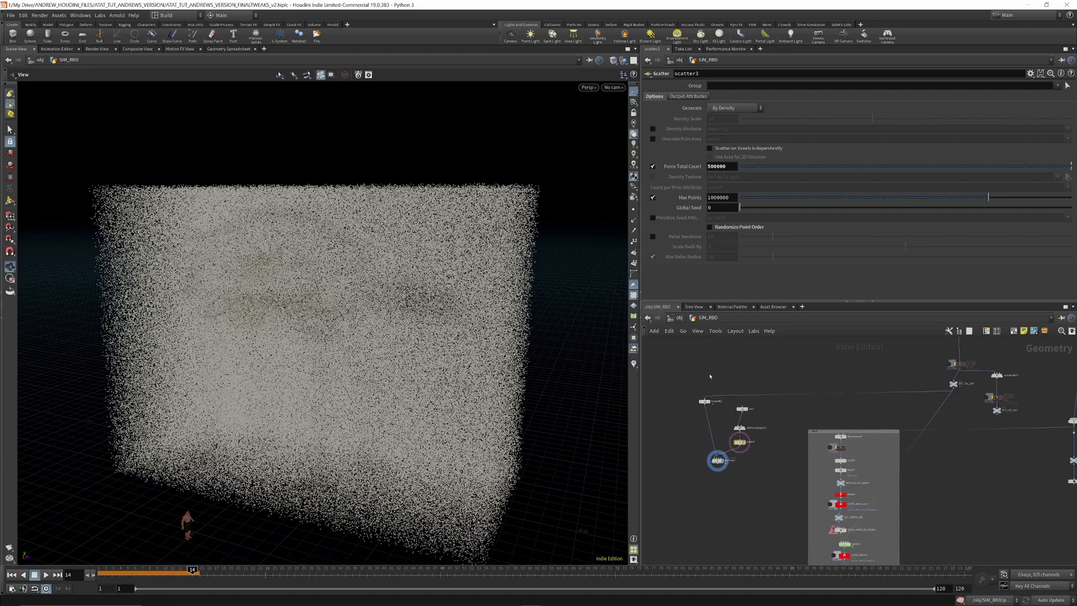
scroll(713, 444, up, 4)
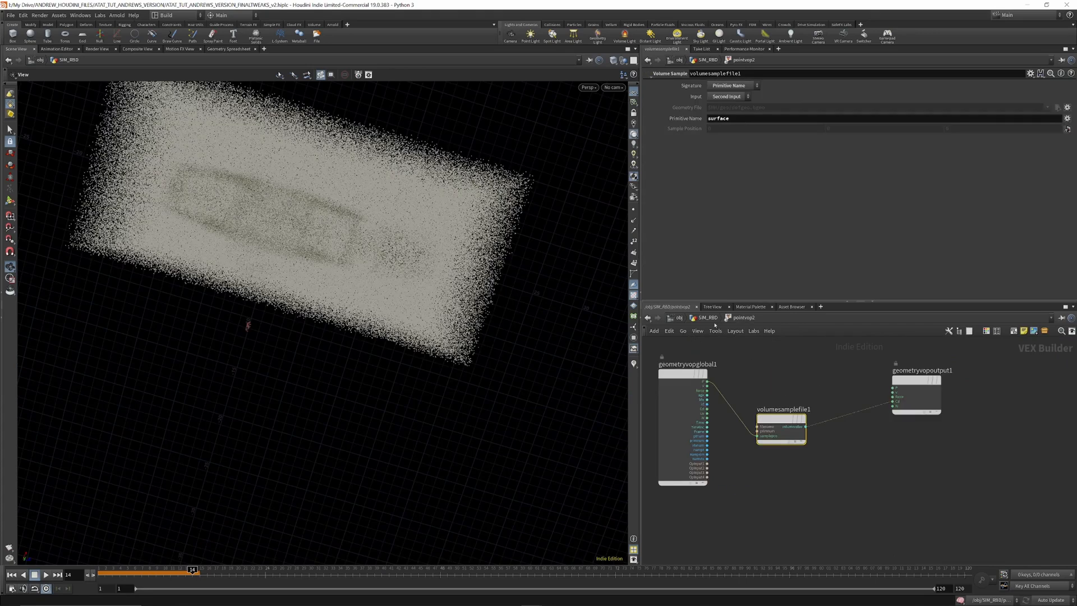
Step: Go back up to the SIM_RBD network and select box1
click(708, 317)
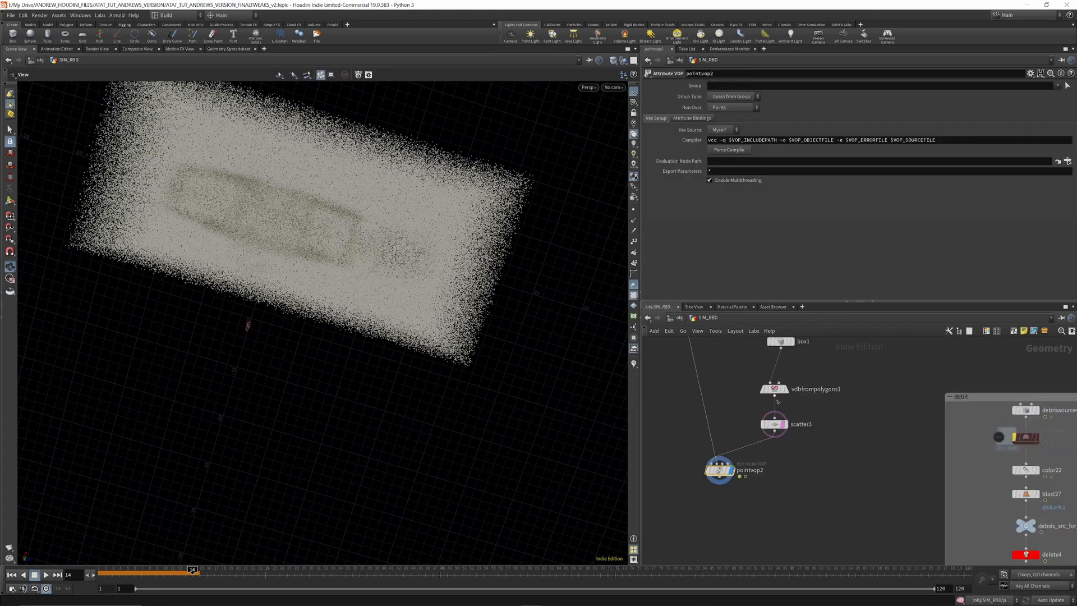
scroll(785, 400, down, 2)
scroll(785, 400, up, 1)
click(782, 393)
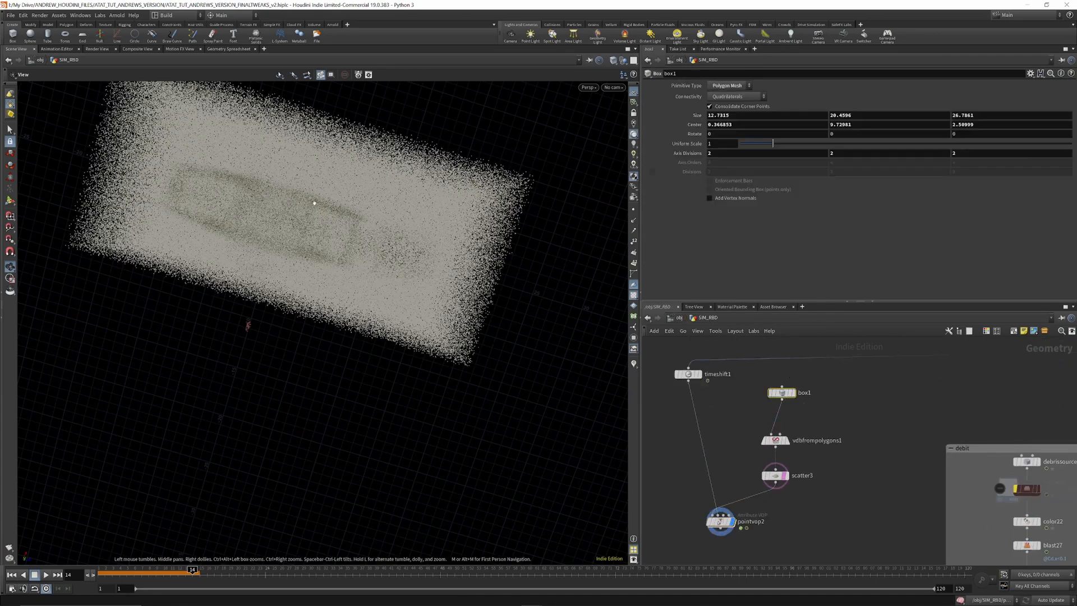
click(10, 200)
drag(324, 152, 319, 199)
drag(284, 312, 282, 292)
key(ctrl+z)
key(ctrl+z)
Step: Set box1's Center X to 0 and narrow its Size X to about 6.34 so the points fit closer around the AT-AT
middle_drag(742, 117, 717, 123)
drag(737, 125, 659, 125)
text(0)
key(Return)
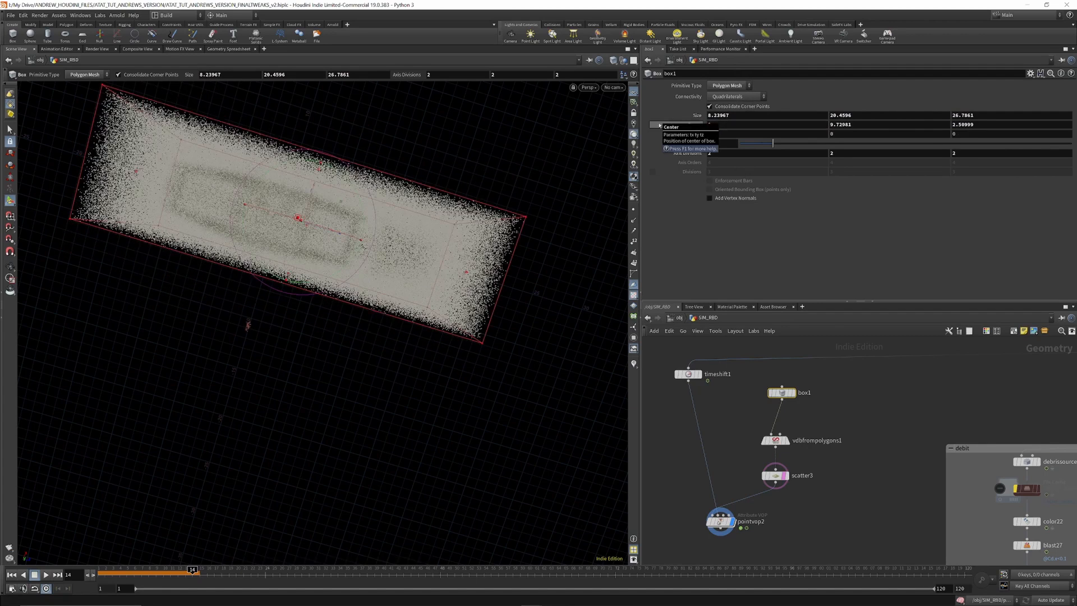
middle_drag(710, 115, 600, 168)
key(ctrl+z)
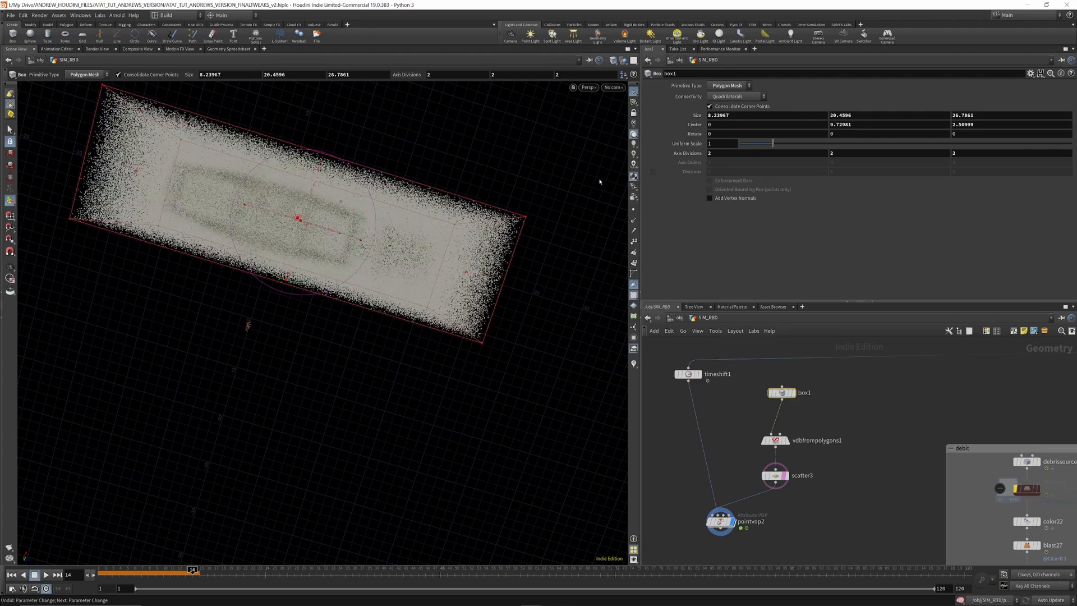
middle_drag(735, 115, 57, 215)
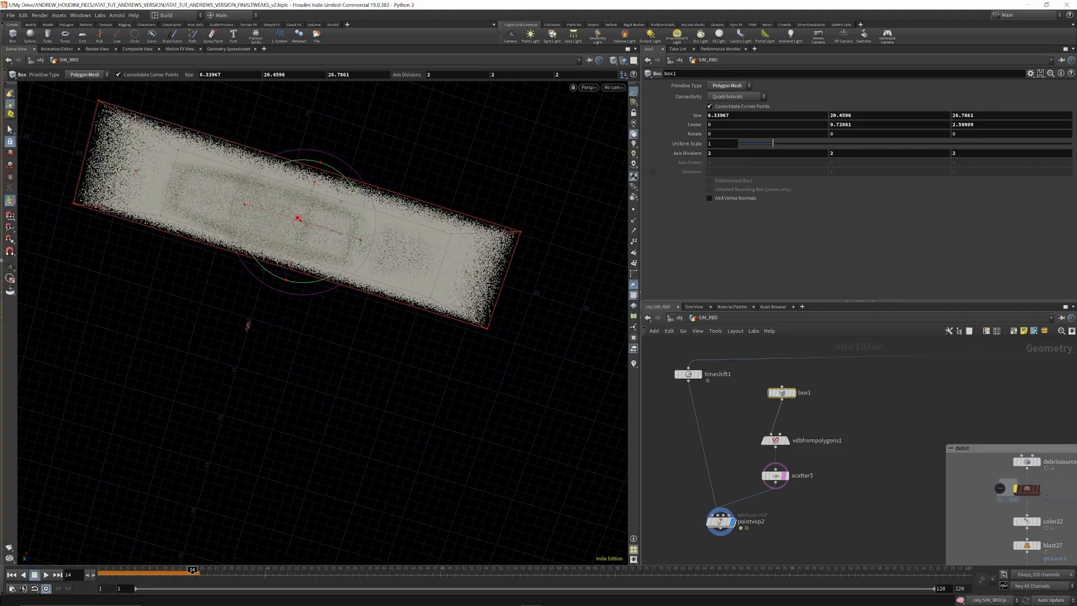
alt+drag(483, 263, 318, 339)
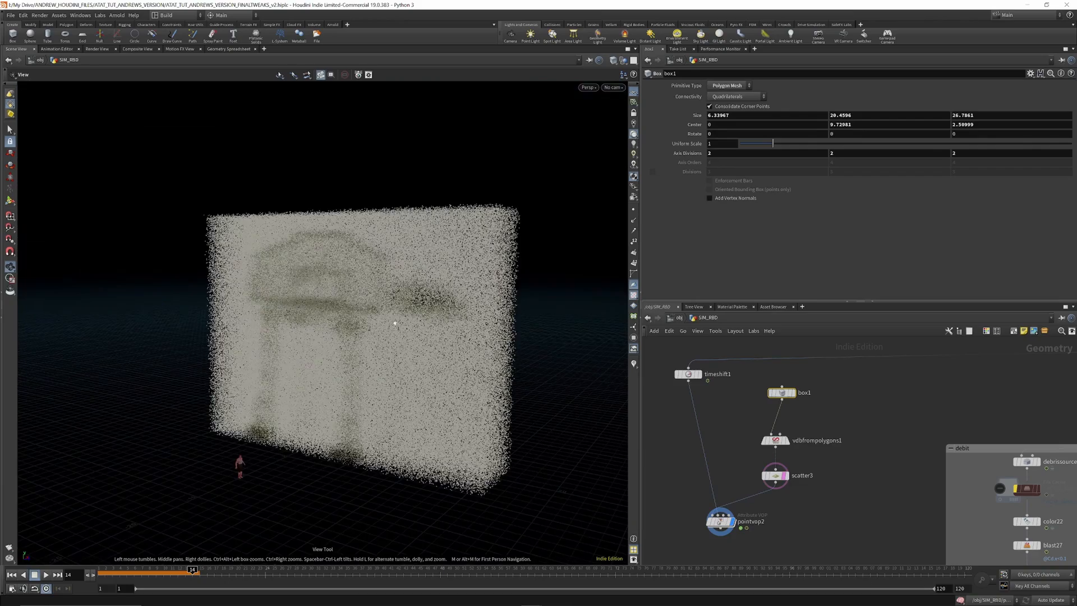
scroll(397, 320, up, 5)
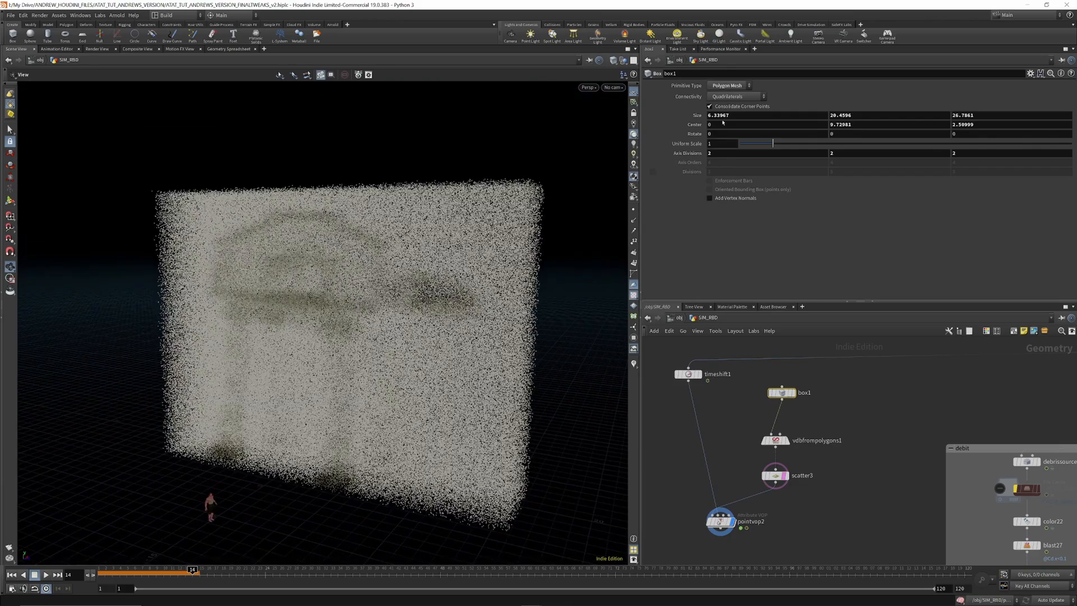
middle_drag(722, 115, 723, 115)
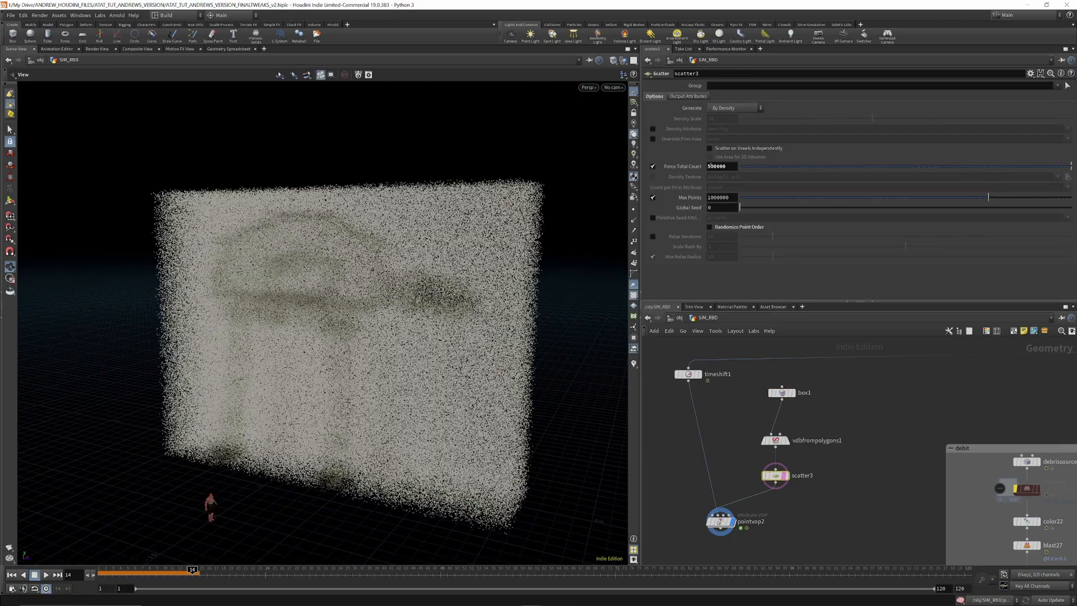
Step: Set scatter3's Force Total Count to 300000
text(1)
key(Return)
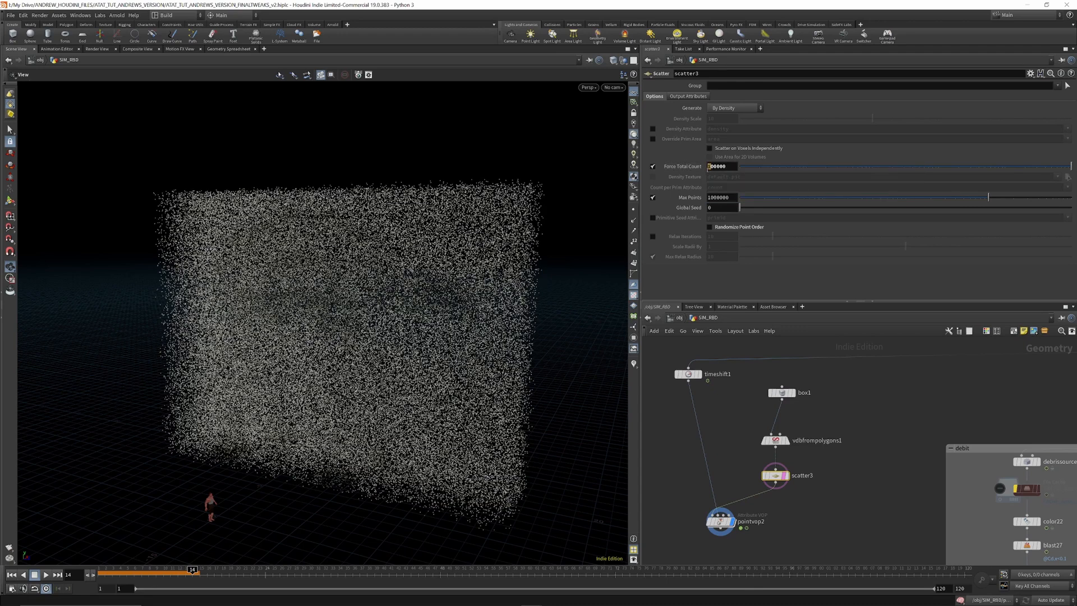
key(Return)
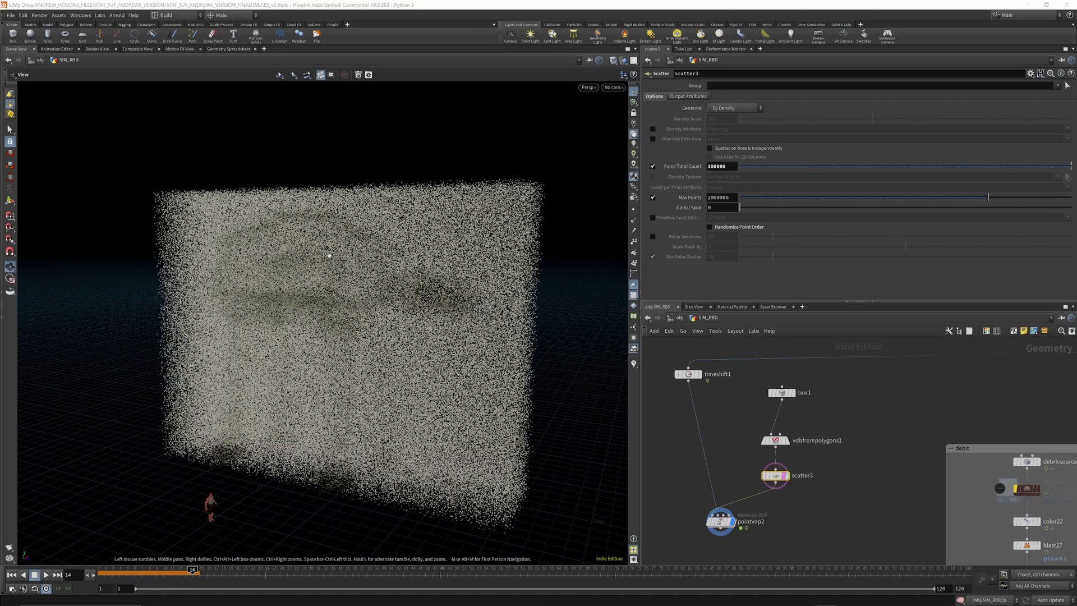
Step: Examine pointvop2's Cd values in the Geometry Spreadsheet, from the first rows down to the far end of the list
click(228, 50)
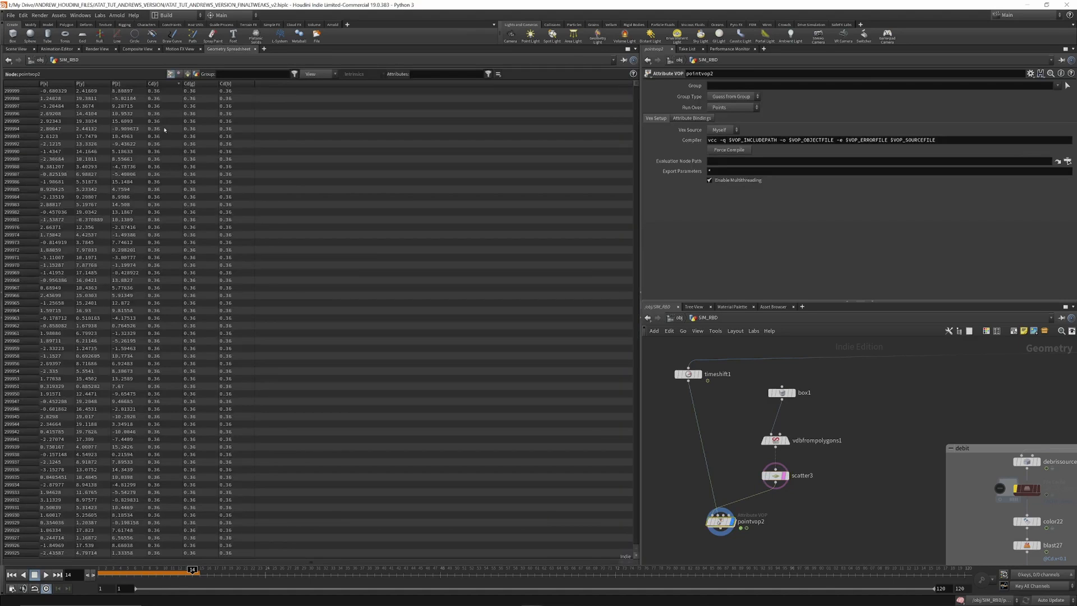
scroll(163, 112, down, 10)
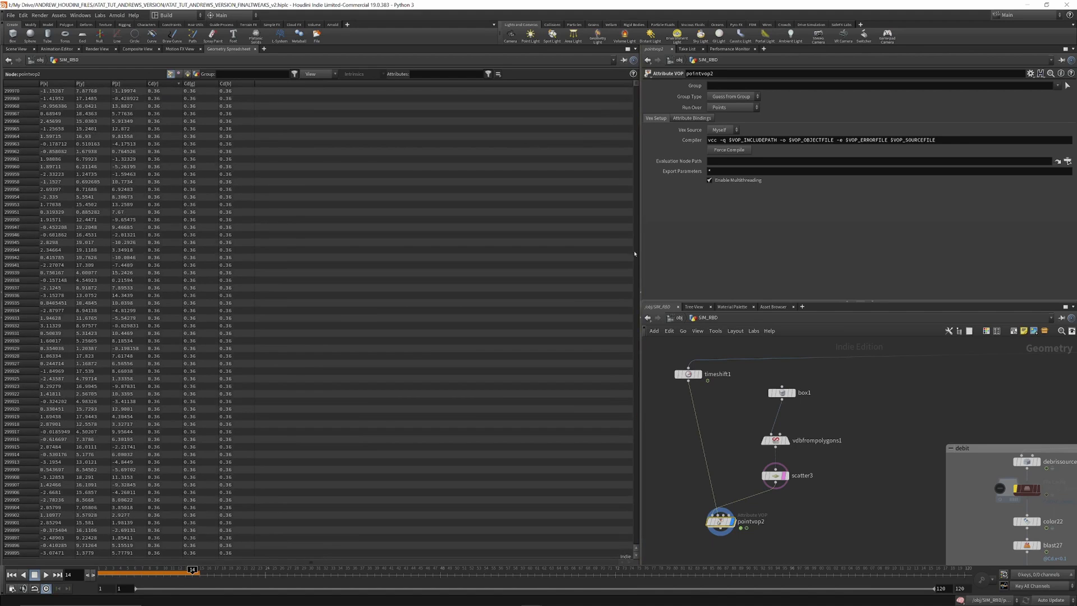
scroll(190, 311, down, 20)
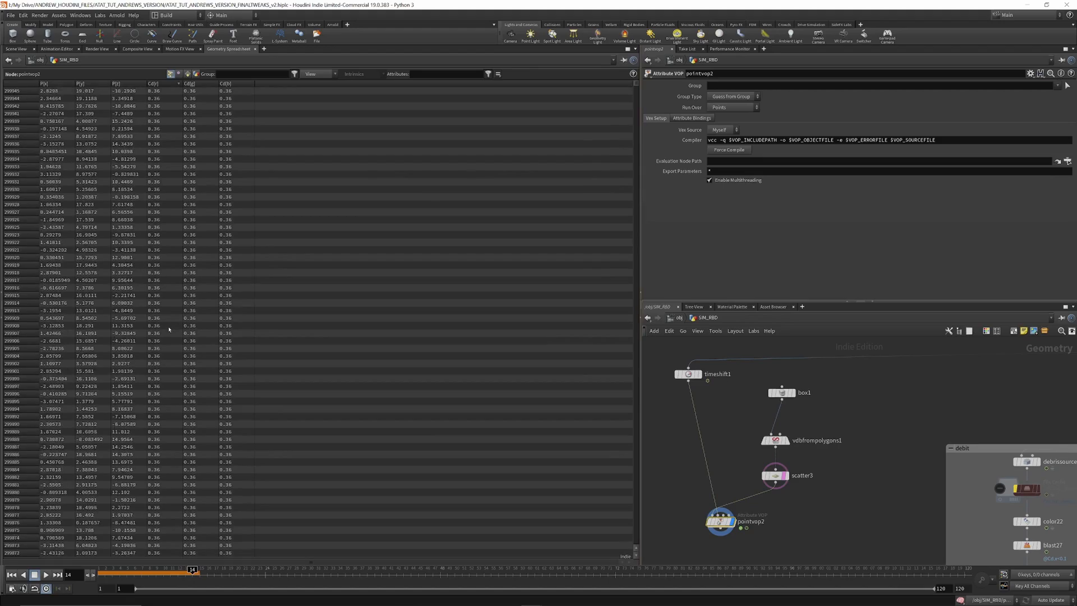
scroll(156, 354, down, 20)
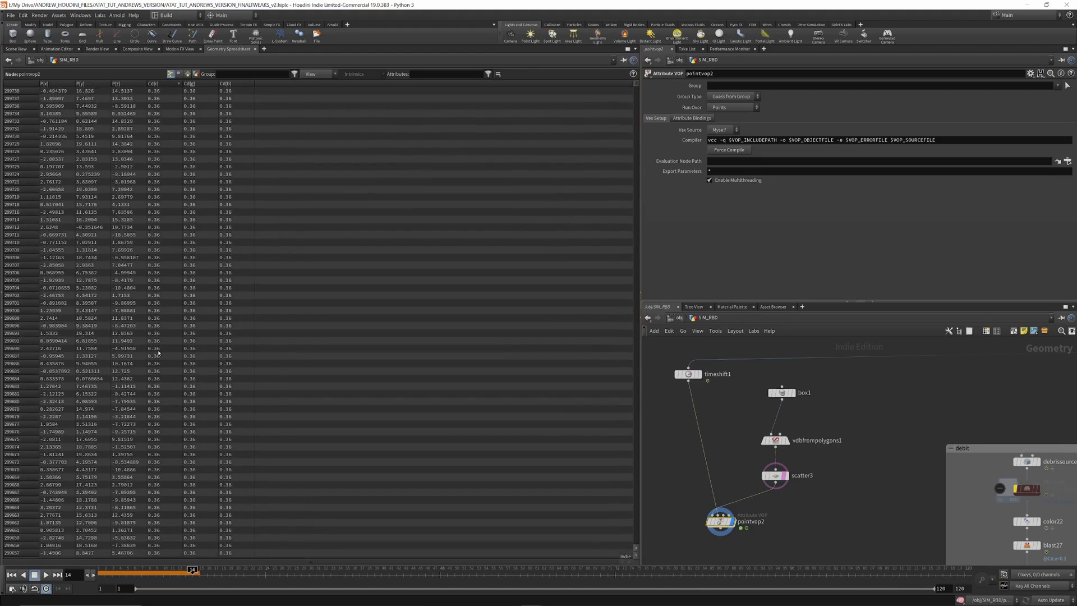
scroll(166, 379, down, 20)
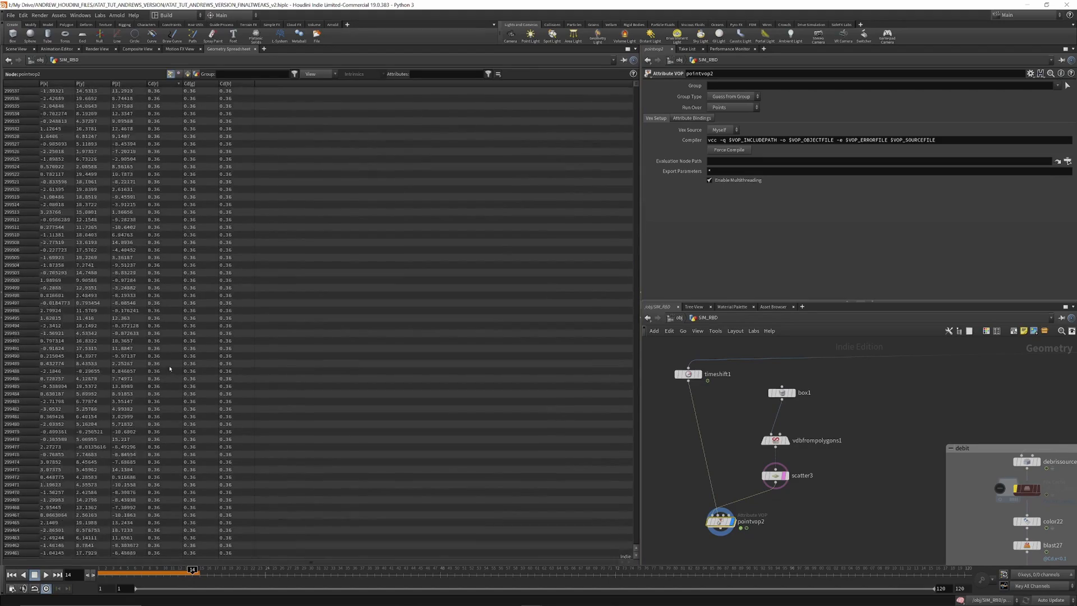
scroll(162, 379, down, 17)
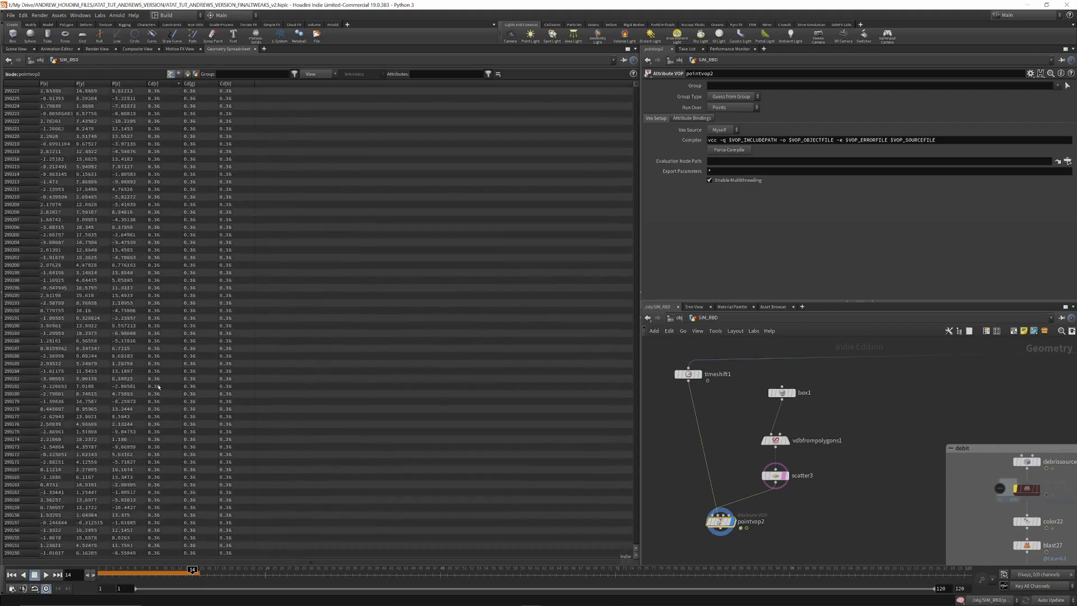
drag(635, 89, 638, 529)
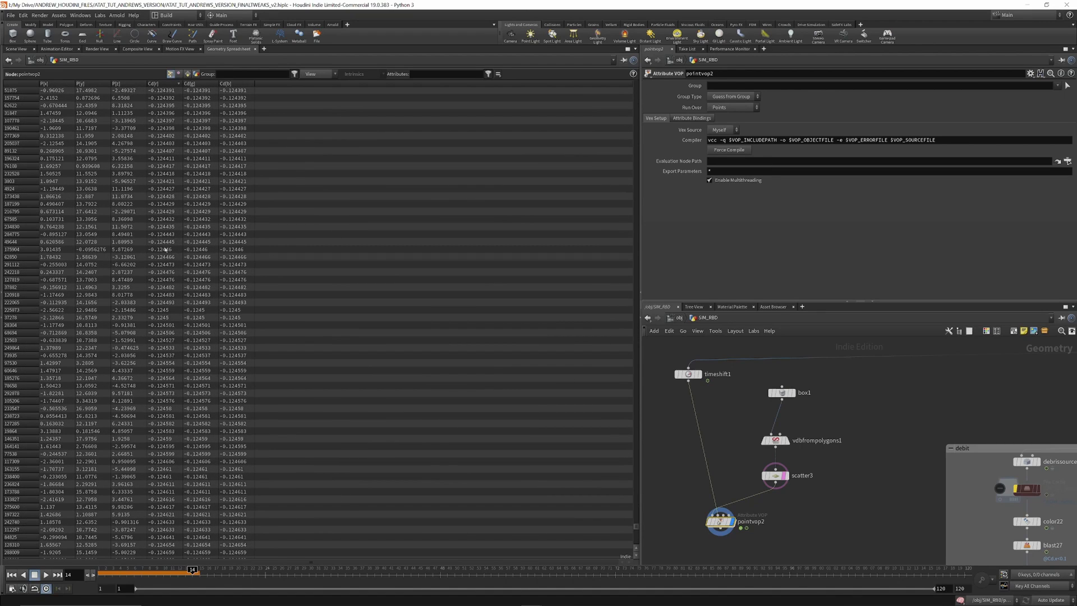
Step: Return to the 3D view and insert a Compare node inside pointvop2 between volumesamplefile1 and the output's Cd
click(22, 49)
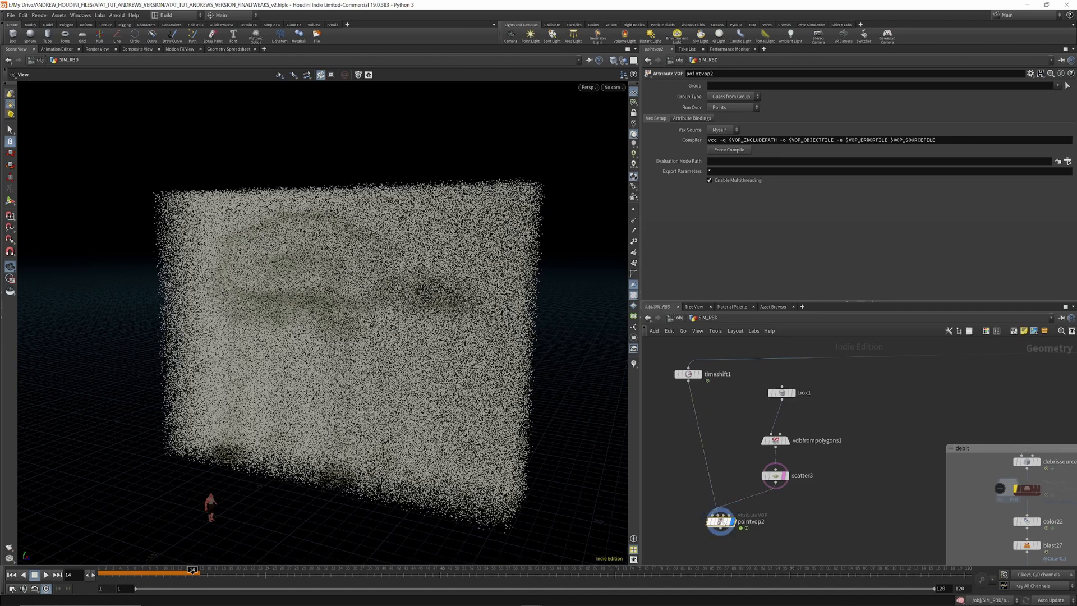
double_click(720, 521)
click(840, 477)
key(Tab)
text(comp)
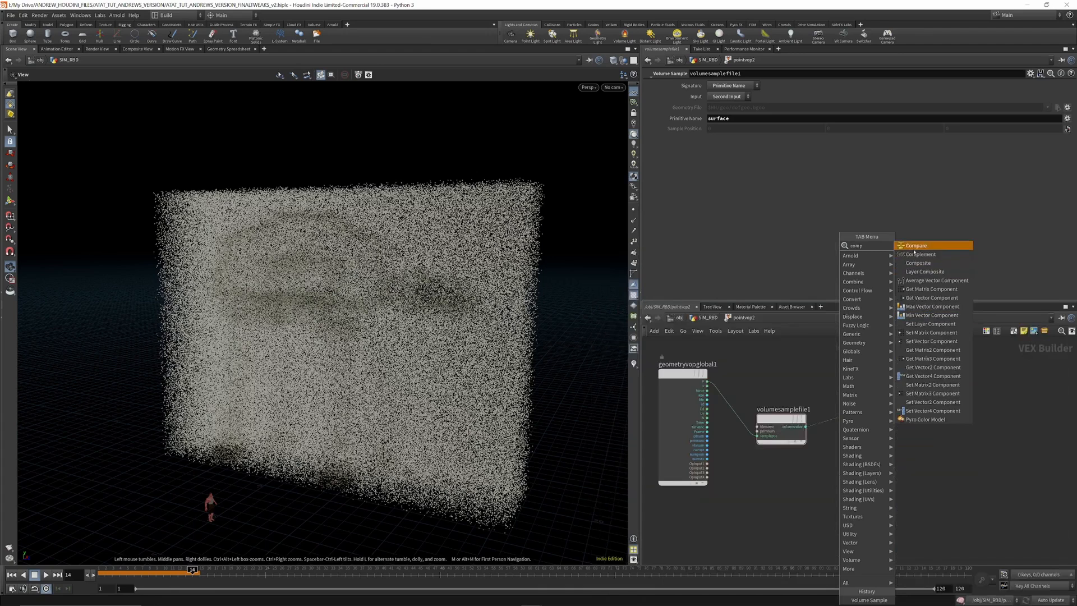
click(912, 246)
click(855, 416)
click(855, 416)
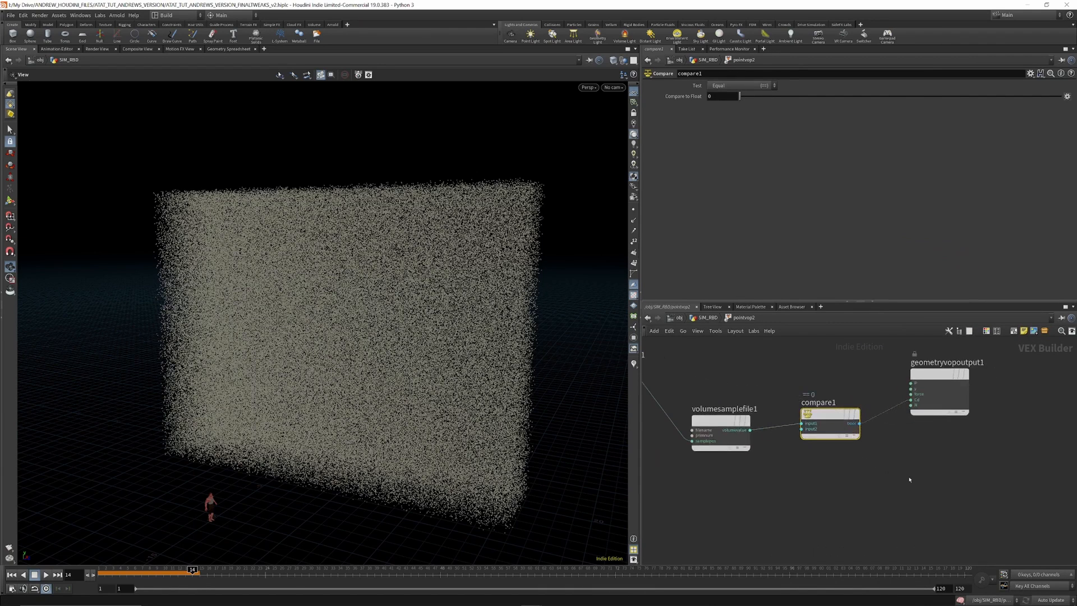
Step: Insert a Two Way Switch between compare1 and geometryvopoutput1, using the comparison as its condition
key(Tab)
text(two)
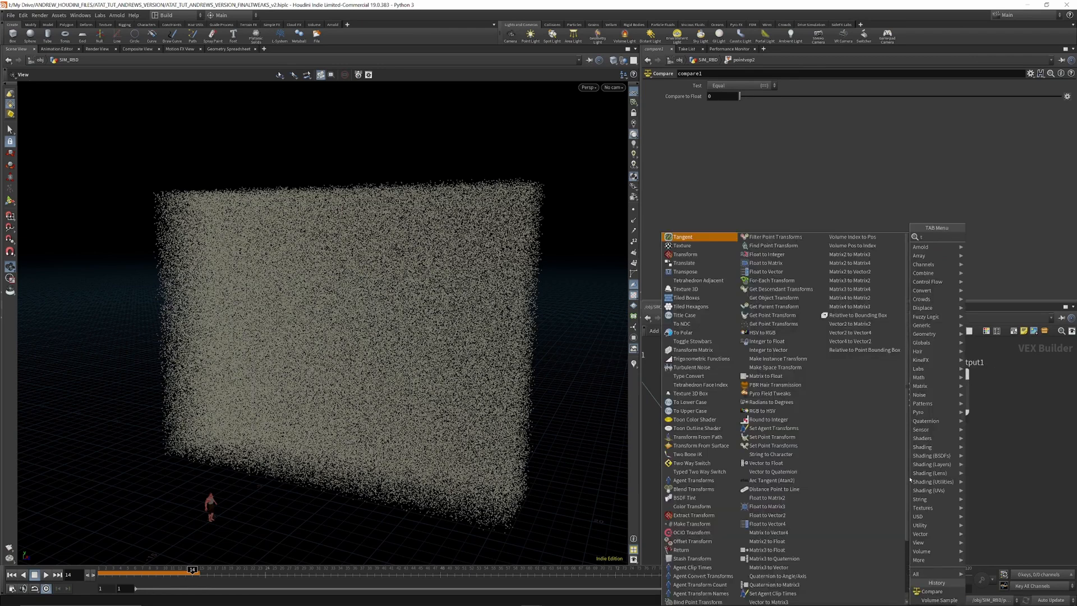
key(Down)
key(Return)
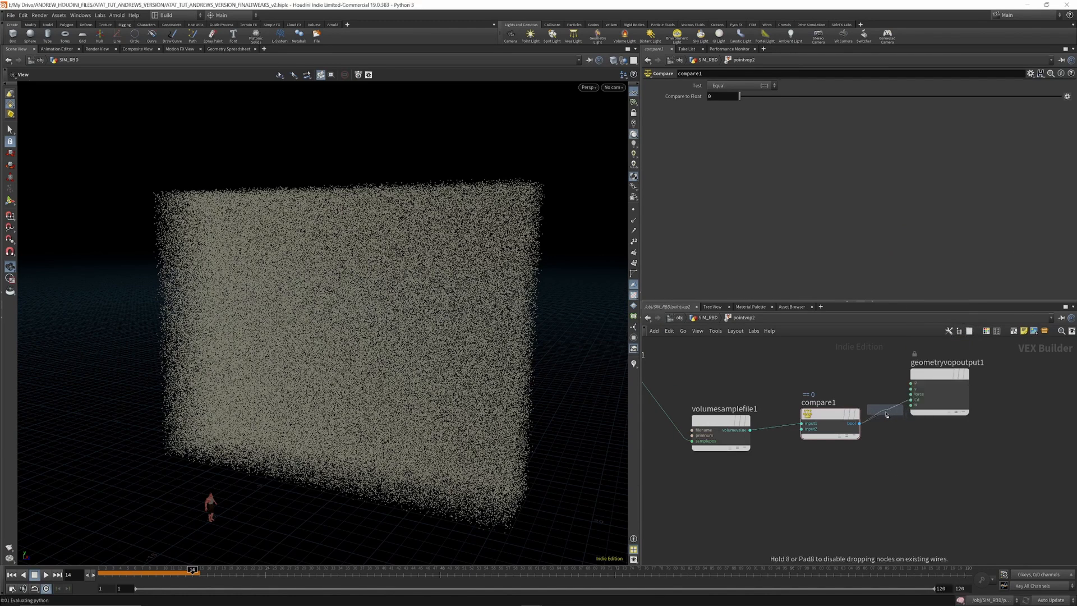
click(888, 415)
Step: Set compare1's test to Less Than so that sampled values below 0 pass
click(830, 415)
click(728, 85)
click(715, 99)
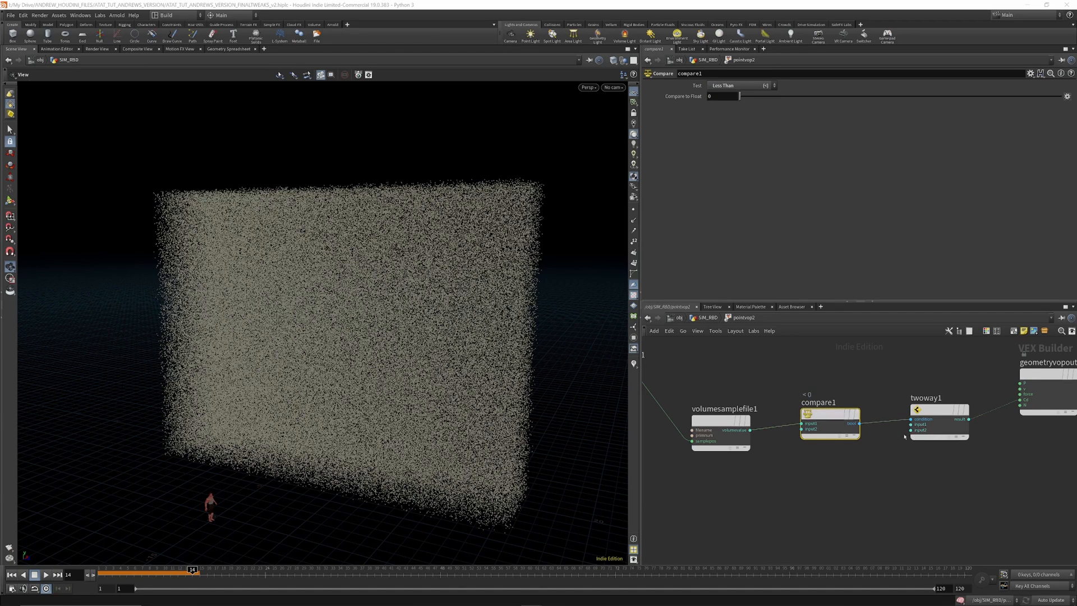
key(Tab)
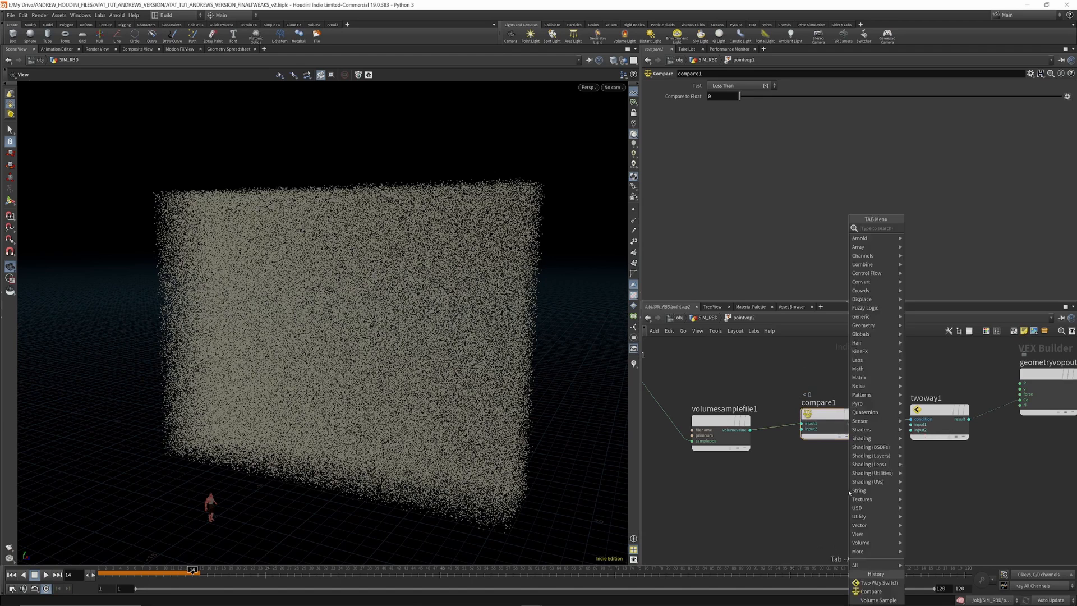
text(cont)
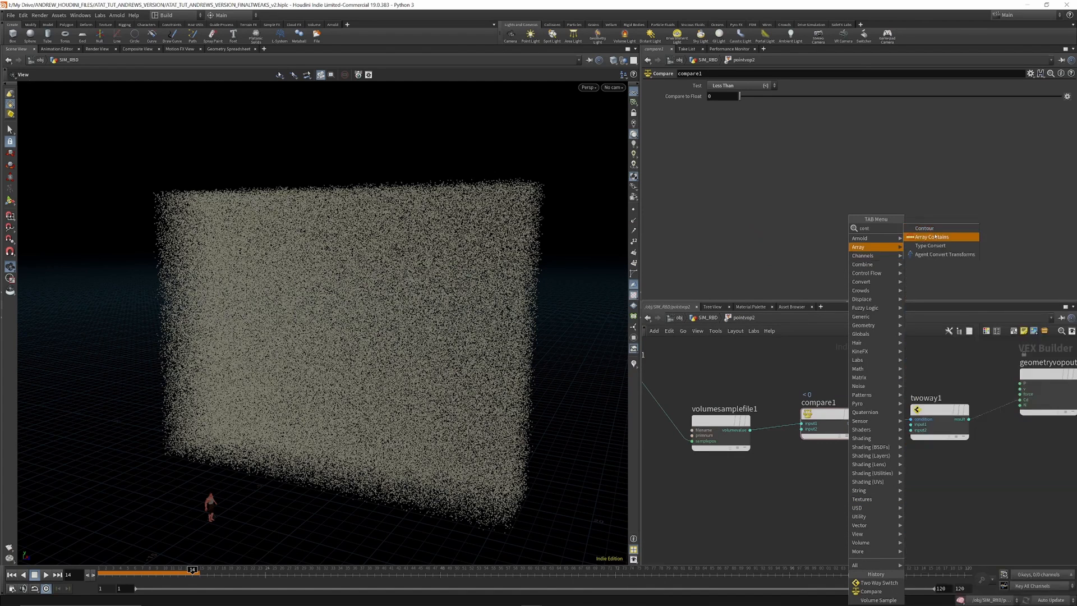
click(821, 483)
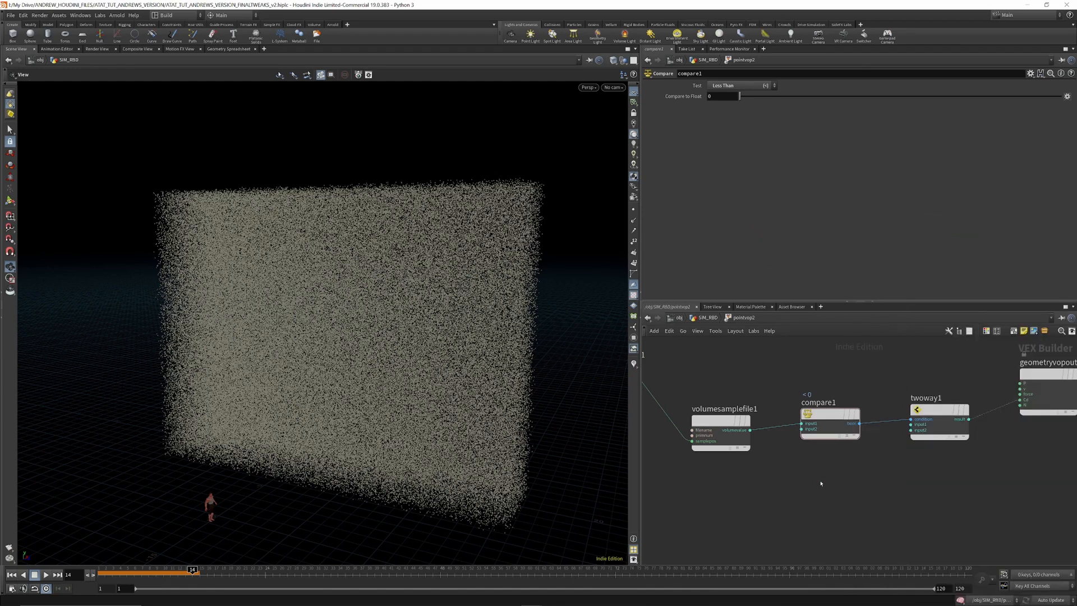
Step: Add a Constant node below compare1, set its type to Vector and its value to 1, 0, 0 for red
key(Tab)
text(const)
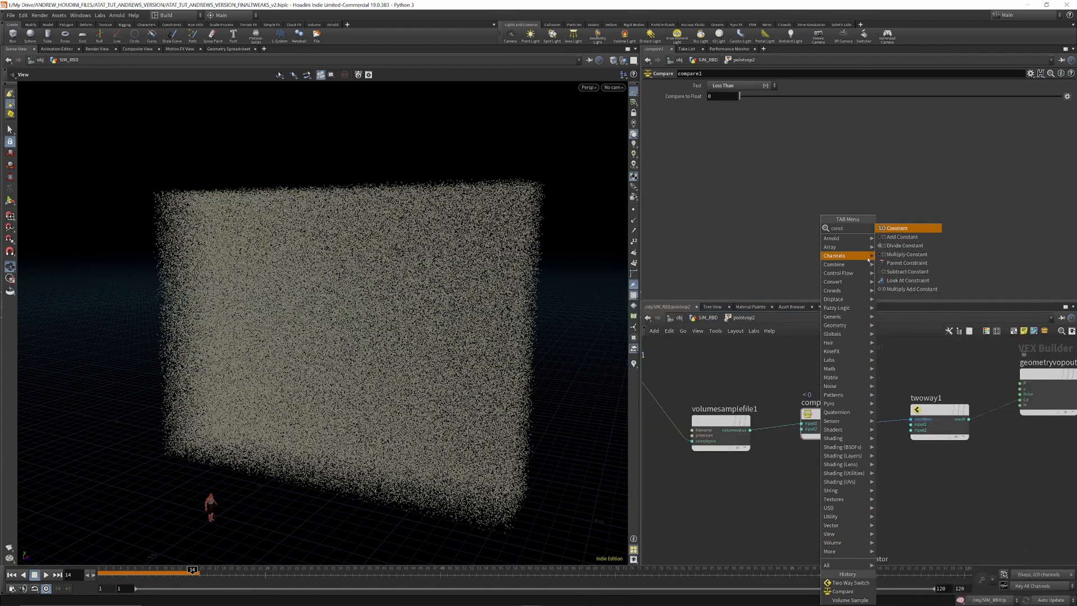
key(Return)
click(828, 494)
click(742, 86)
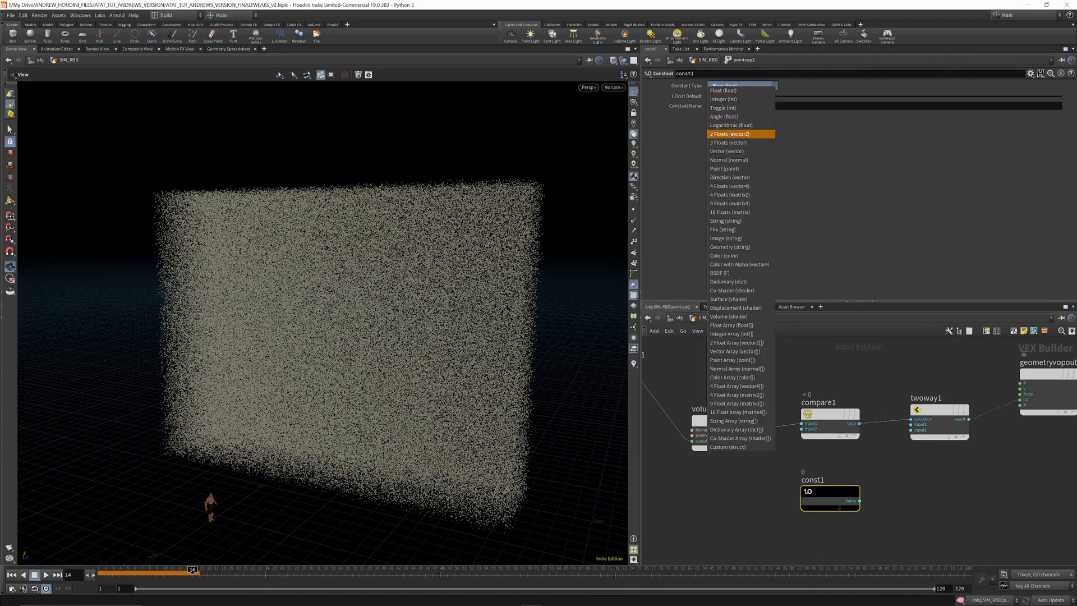
click(728, 151)
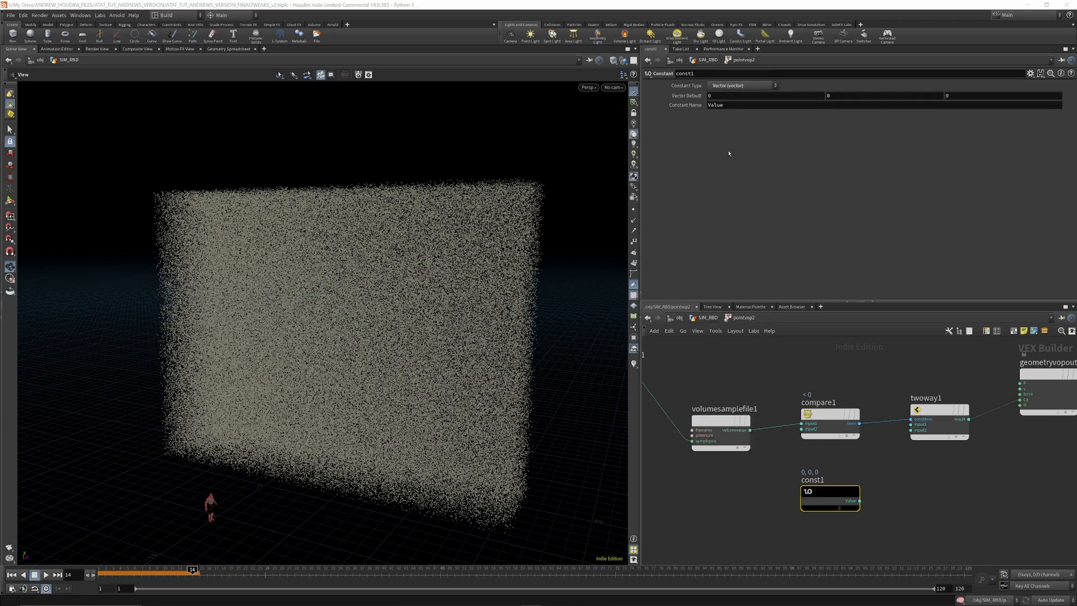
click(725, 97)
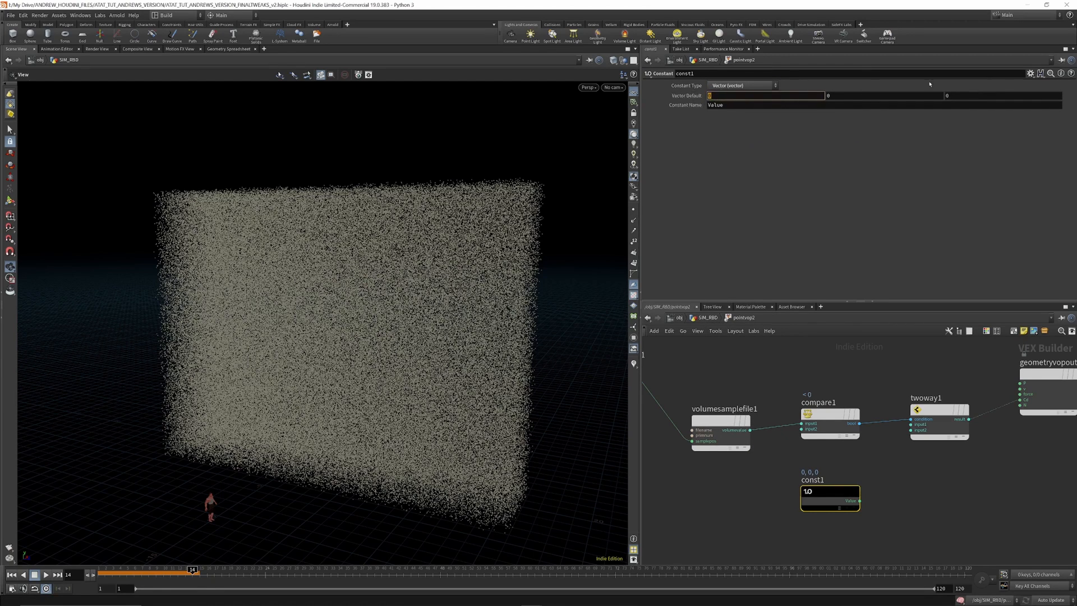
key(Return)
Step: Duplicate const1 below itself and set the copy's vector value to 0, 0, 1 for blue
mouse_move(827, 491)
alt+drag(826, 492, 826, 537)
scroll(817, 412, down, 3)
scroll(822, 477, up, 3)
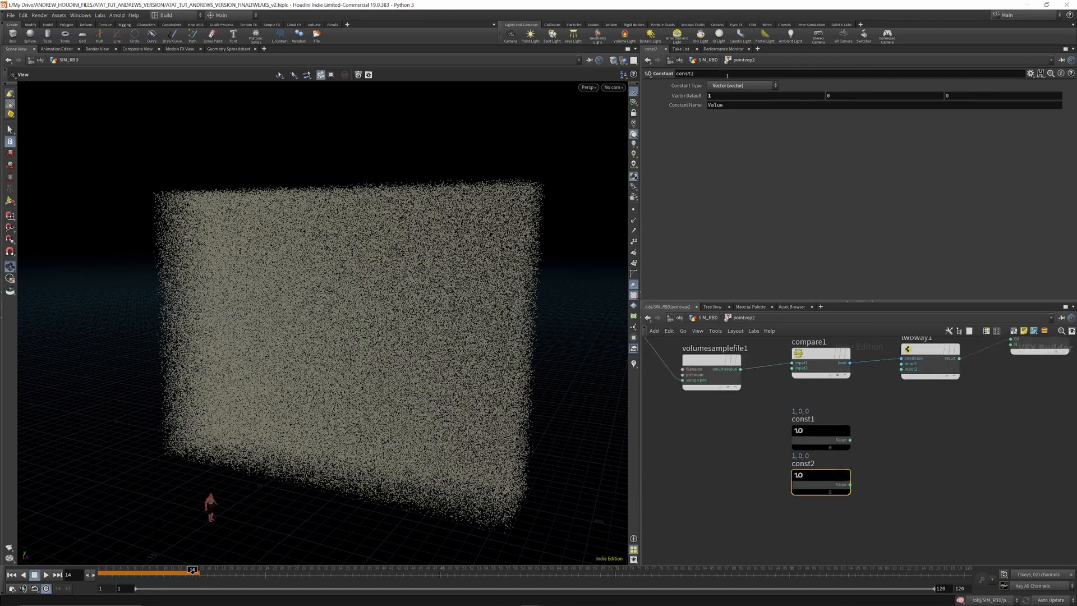
text(0)
click(958, 96)
key(Return)
Step: Wire const1 into twoway1's input1 and const2 into its input2 to color points inside red and outside blue
click(851, 440)
click(902, 363)
click(851, 484)
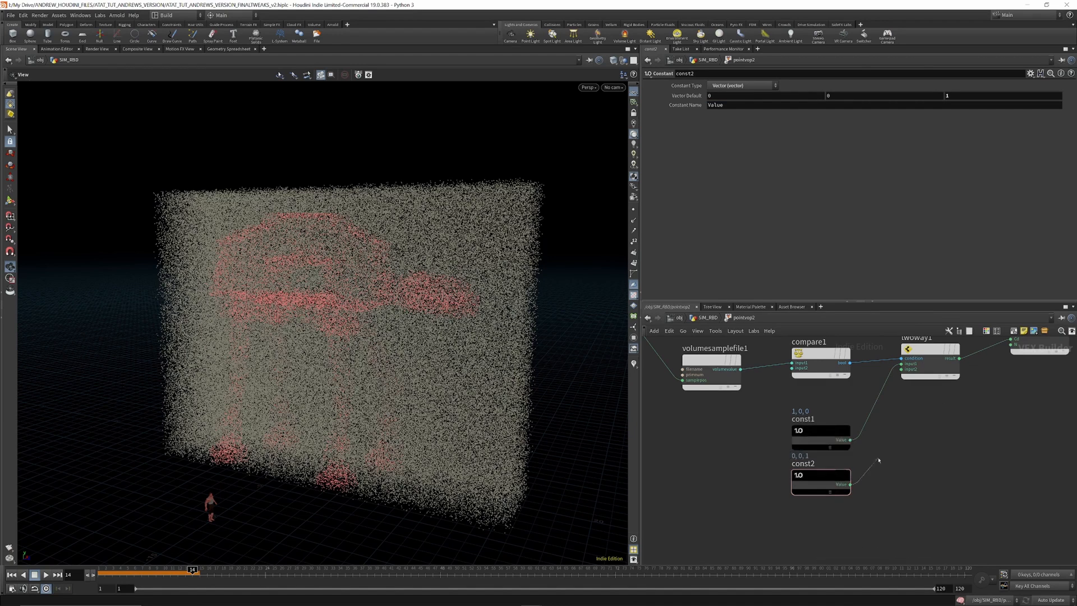
click(902, 369)
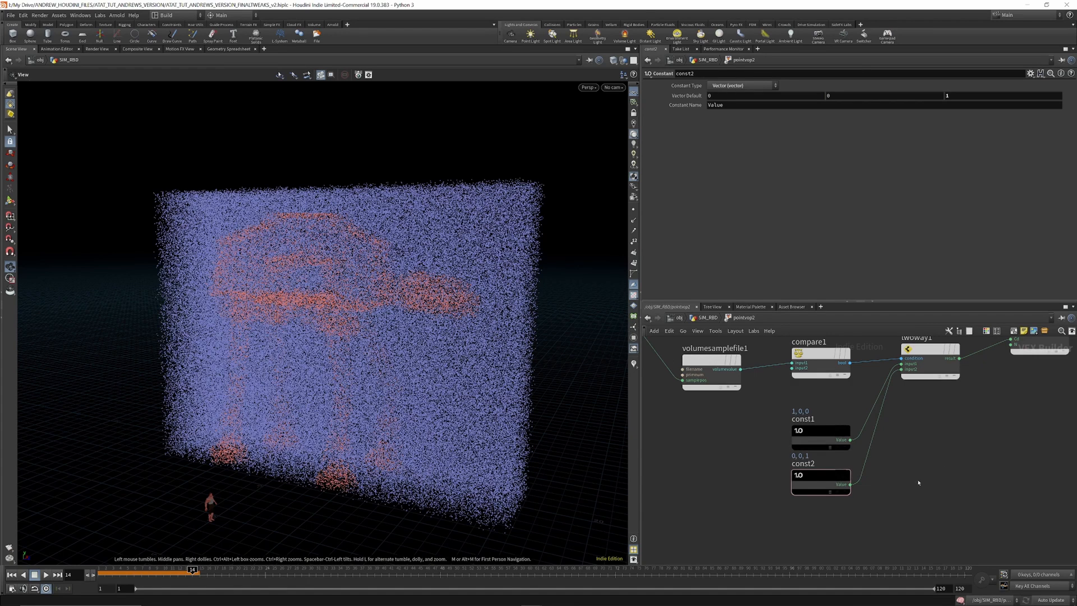
Step: Add a Volume Gradient node below volumesamplefile1 in the pointvop2 network
scroll(922, 481, down, 3)
key(Tab)
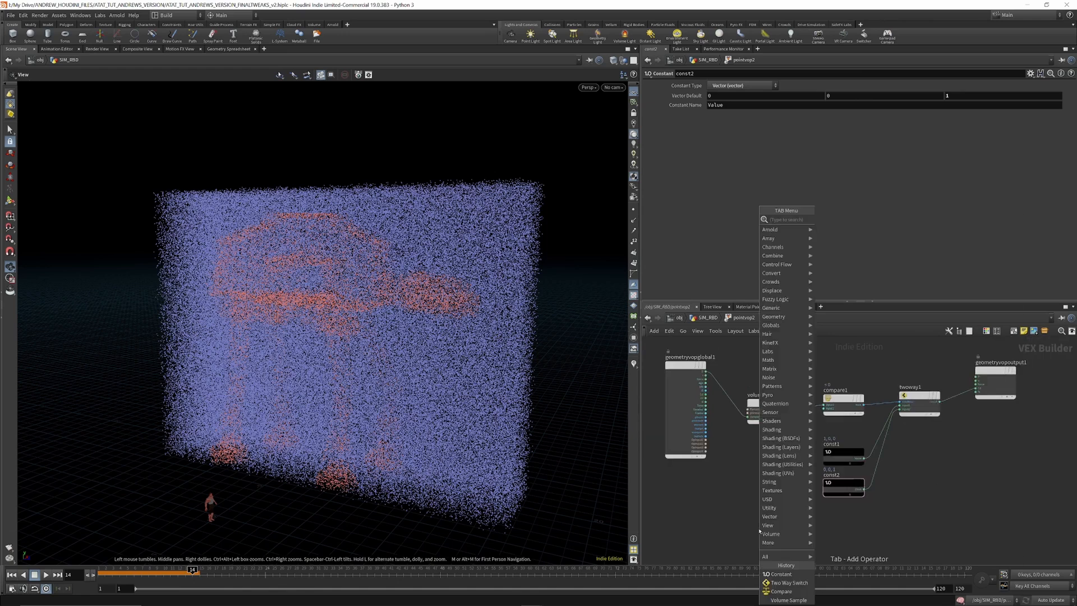
text(volume sam)
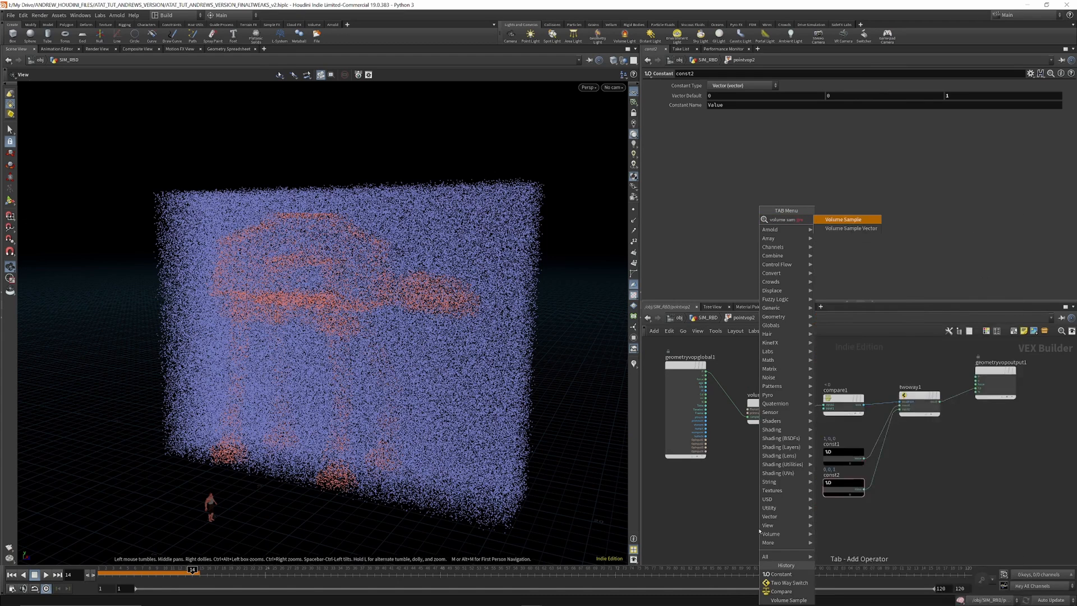
key(BackSpace)
key(BackSpace)
key(BackSpace)
key(BackSpace)
text(gra)
key(Return)
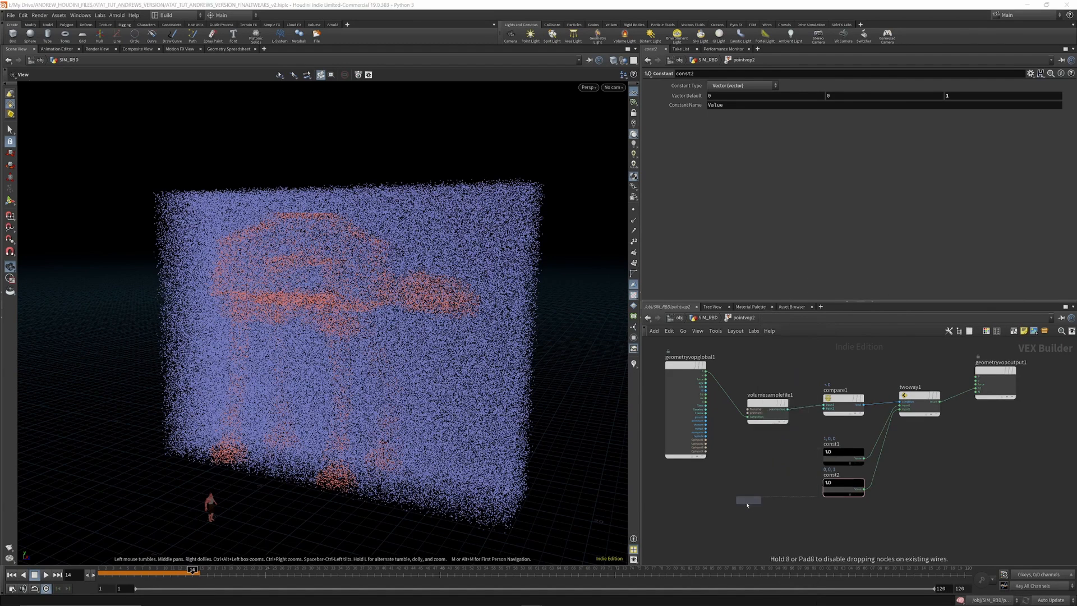
click(740, 512)
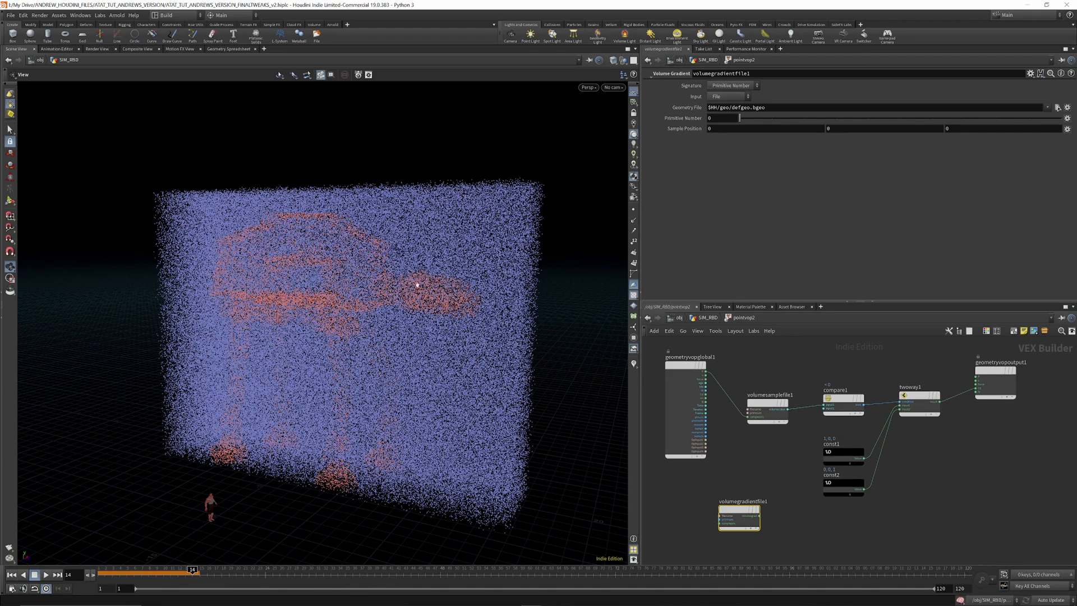
drag(739, 517, 750, 516)
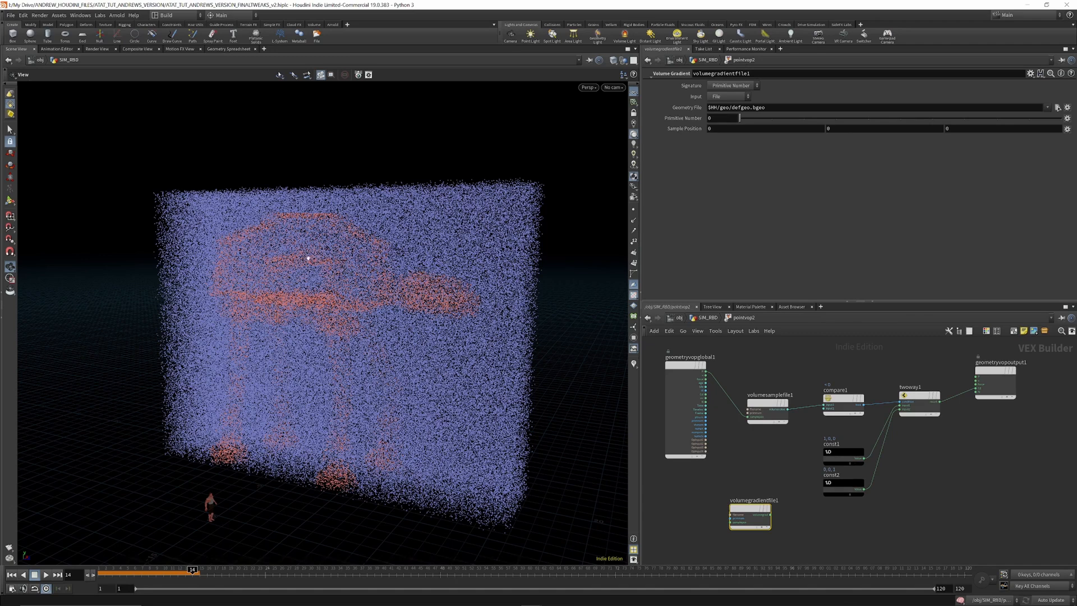
Step: Wire the global point position P into volumegradientfile1's sample position
mouse_move(731, 525)
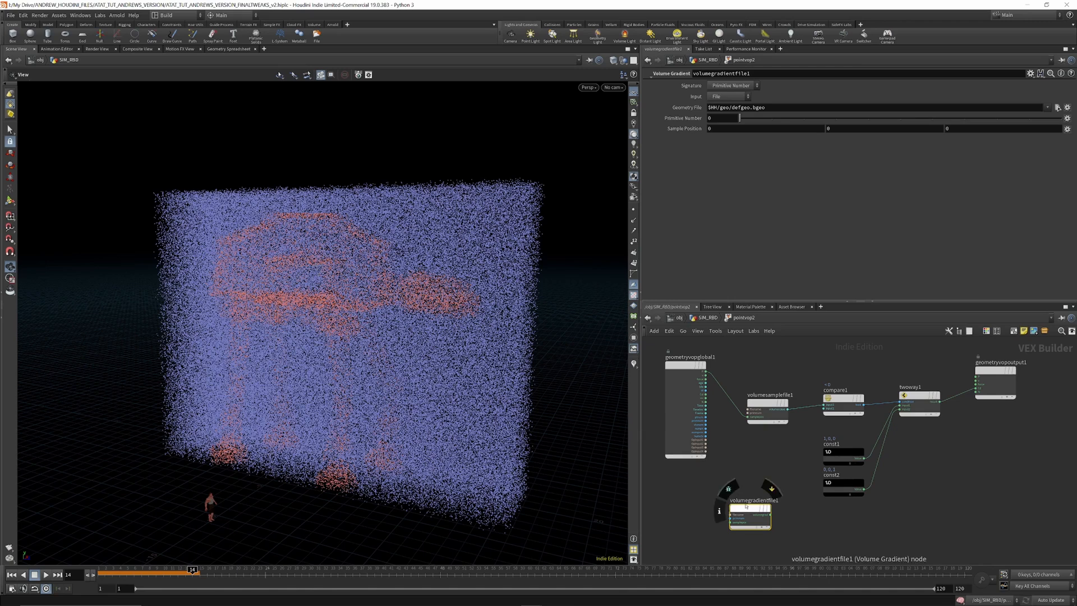
click(731, 515)
scroll(701, 426, down, 2)
click(711, 382)
drag(742, 497, 739, 510)
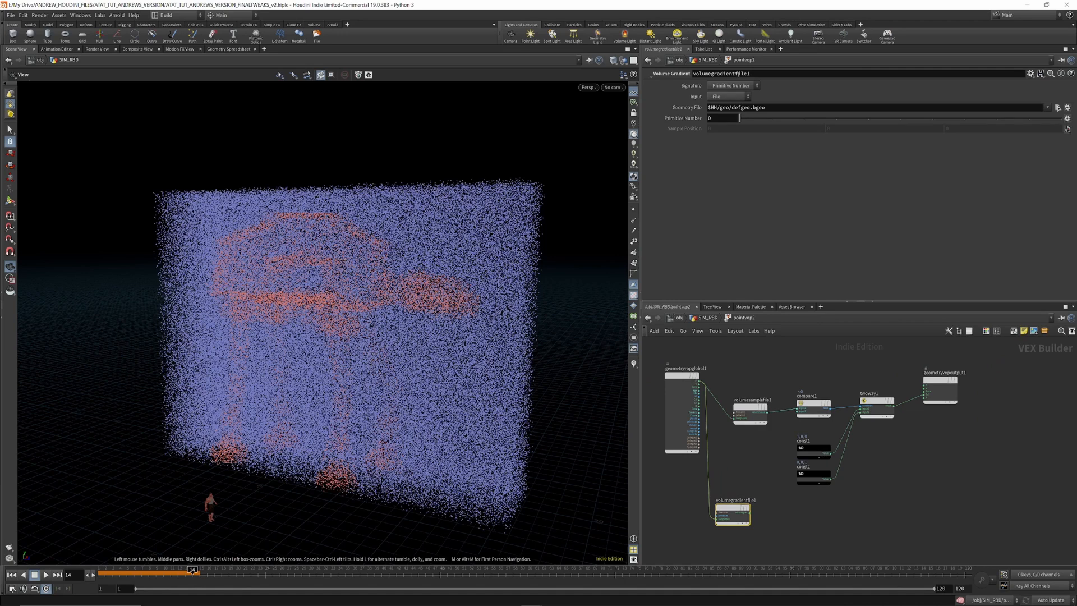
Step: Set volumegradientfile1 to read the Second Input by Primitive Name, using the primitive name surface
click(729, 96)
click(725, 119)
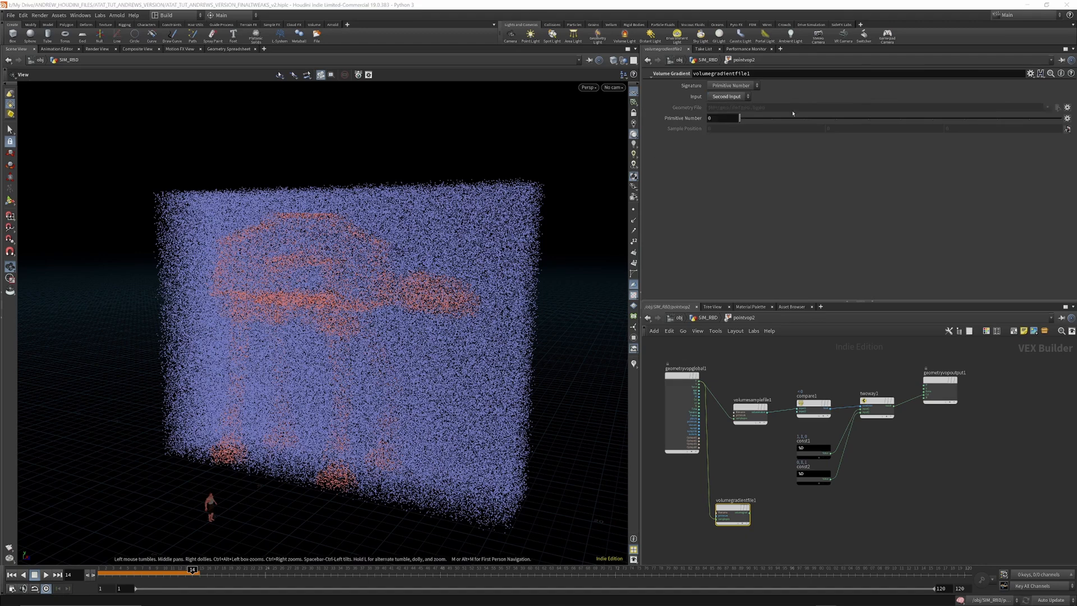
click(733, 85)
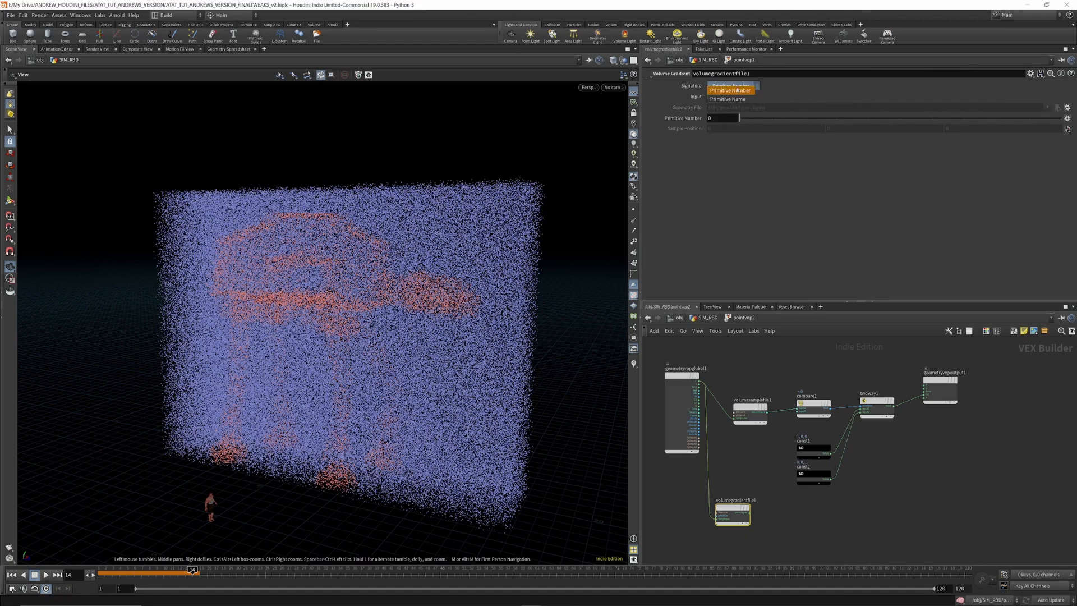
click(730, 99)
click(725, 119)
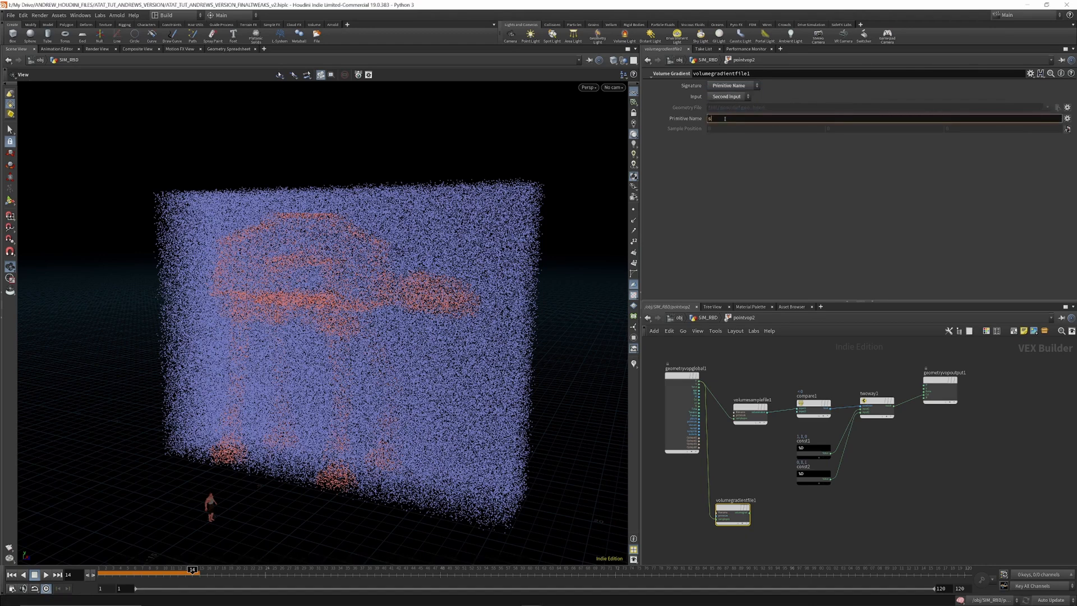
text(surface)
key(Return)
Step: Wire the volume gradient into the output's Cd in place of twoway1 and view the colored points
click(749, 512)
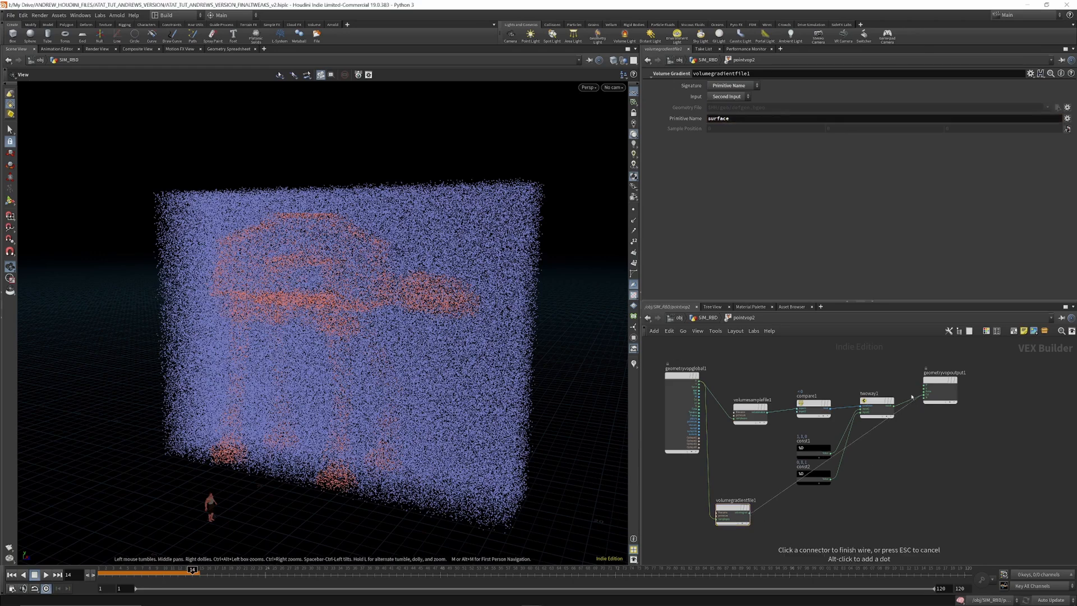
click(924, 395)
mouse_move(372, 248)
mouse_down()
mouse_move(399, 260)
mouse_move(221, 435)
mouse_move(137, 257)
mouse_move(69, 257)
mouse_move(277, 271)
mouse_move(266, 538)
mouse_move(54, 296)
mouse_move(373, 353)
mouse_move(317, 276)
mouse_move(380, 247)
mouse_move(382, 257)
mouse_up()
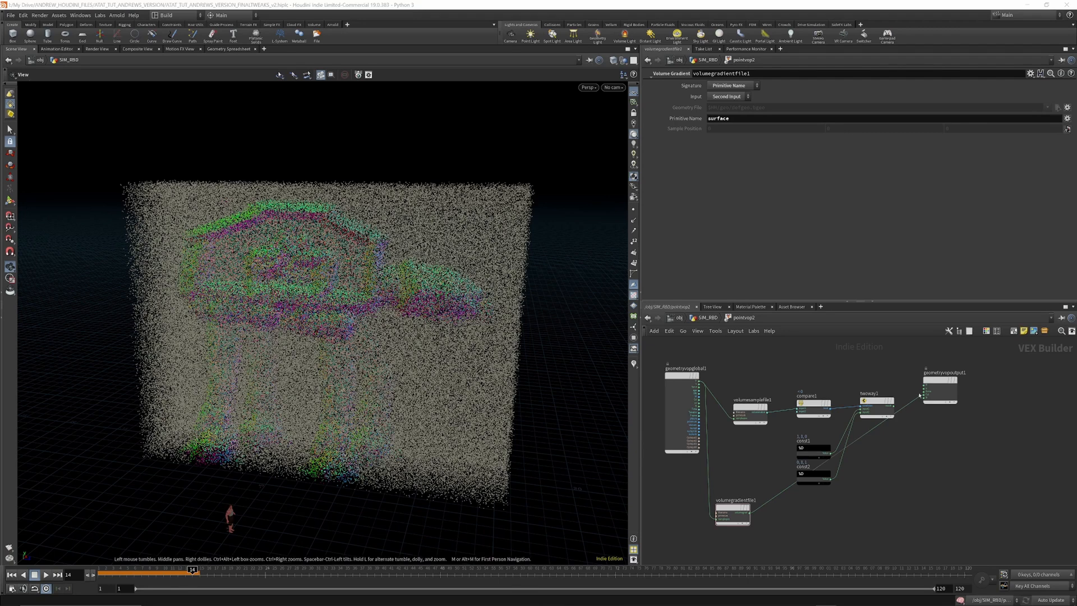
Step: Move geometryvopoutput1 lower in the network and rewire the volume gradient from Cd to its N input
scroll(869, 373, up, 2)
drag(951, 386, 948, 449)
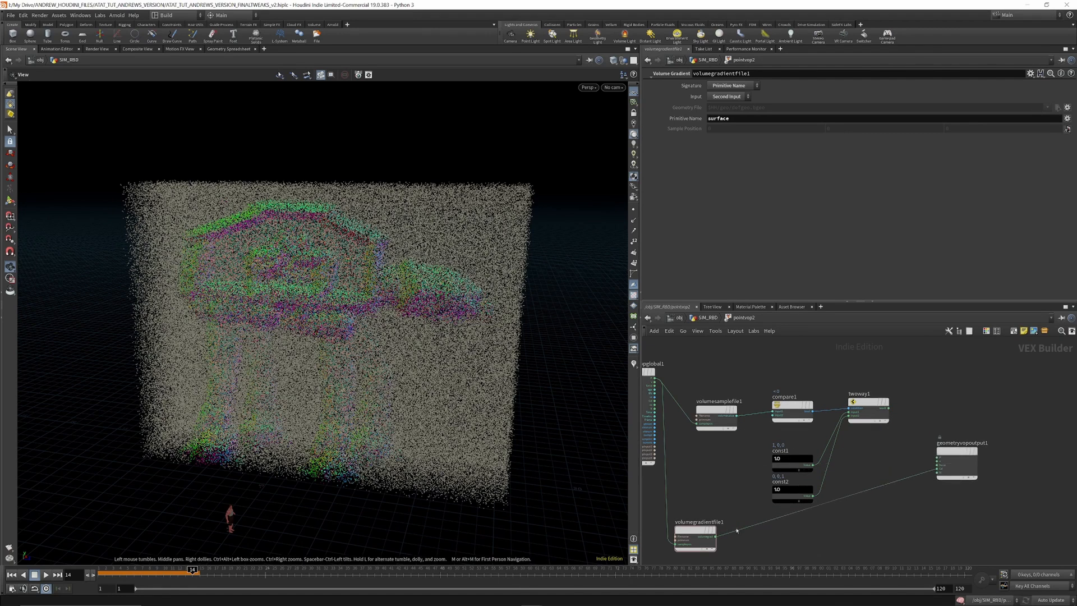
scroll(923, 475, up, 3)
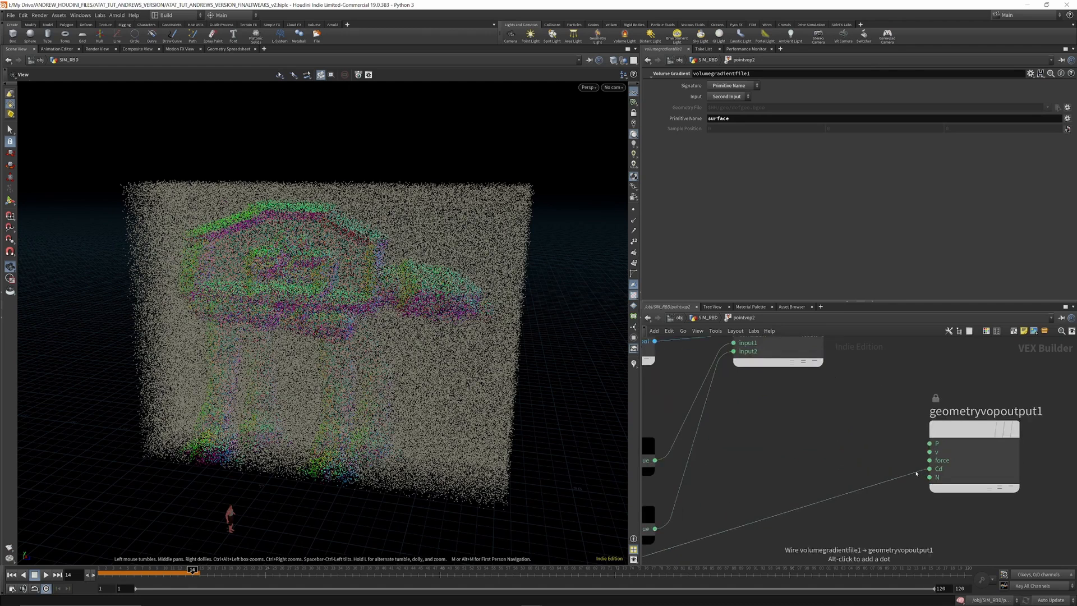
click(930, 478)
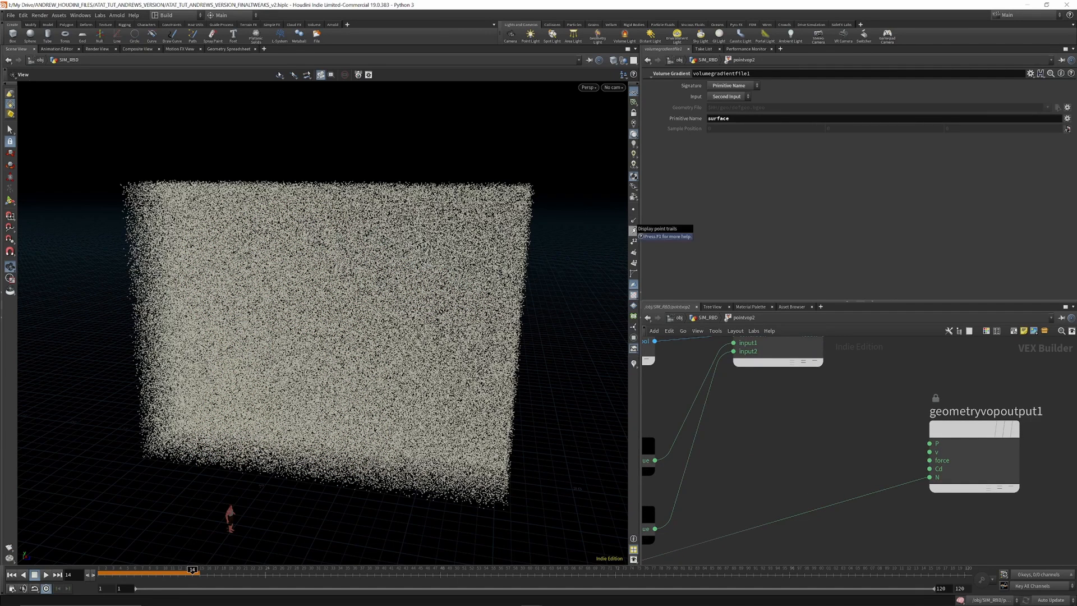
Step: Display the point normals in the viewport and inspect the gradient directions around the AT-AT
click(633, 221)
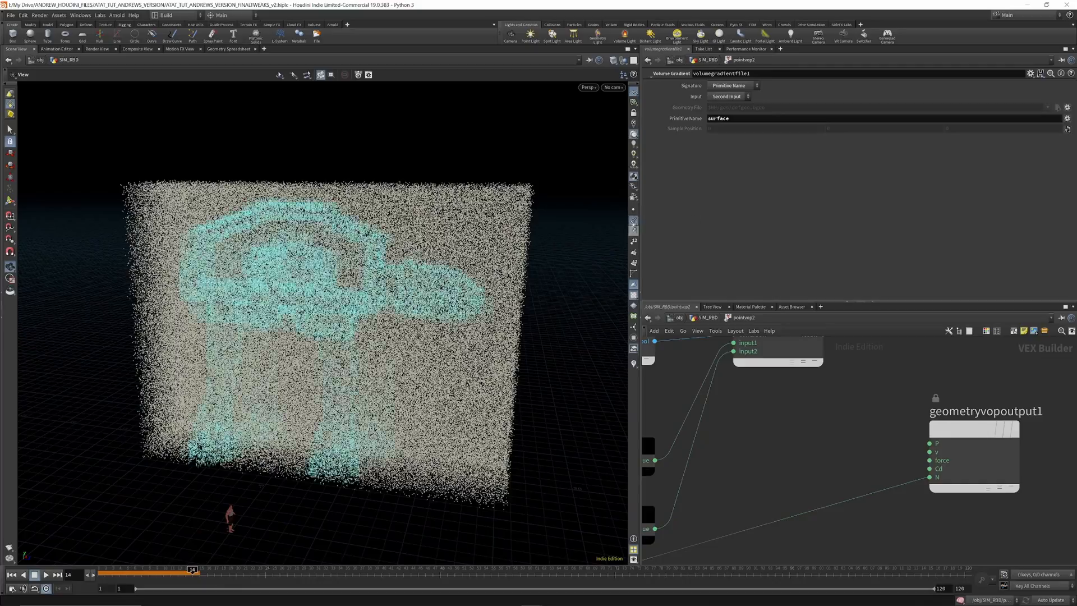
scroll(358, 248, up, 10)
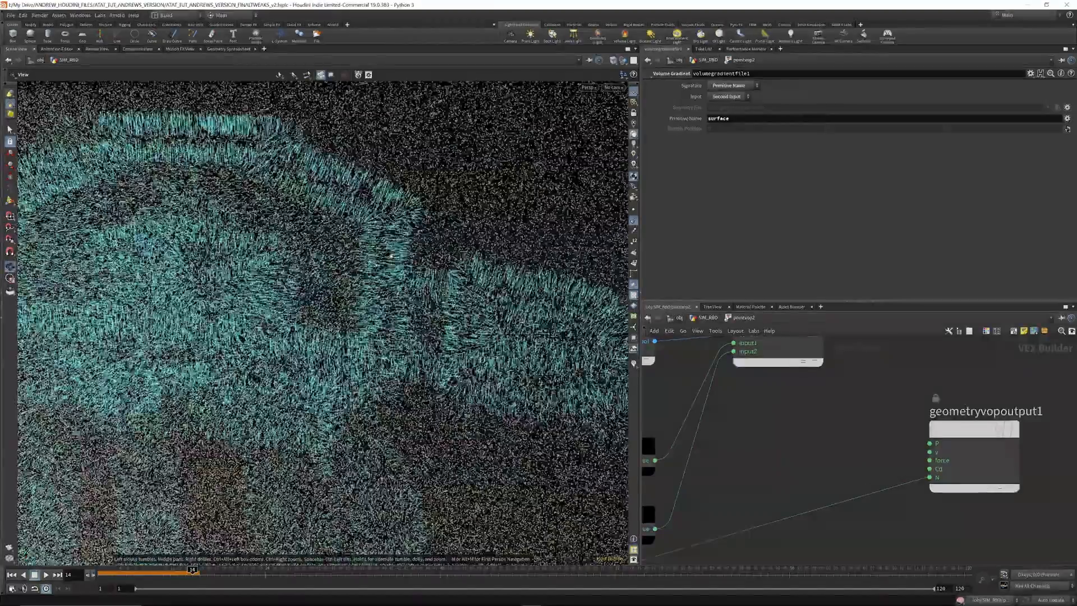
mouse_move(391, 256)
mouse_down()
mouse_move(294, 248)
mouse_move(375, 252)
mouse_up()
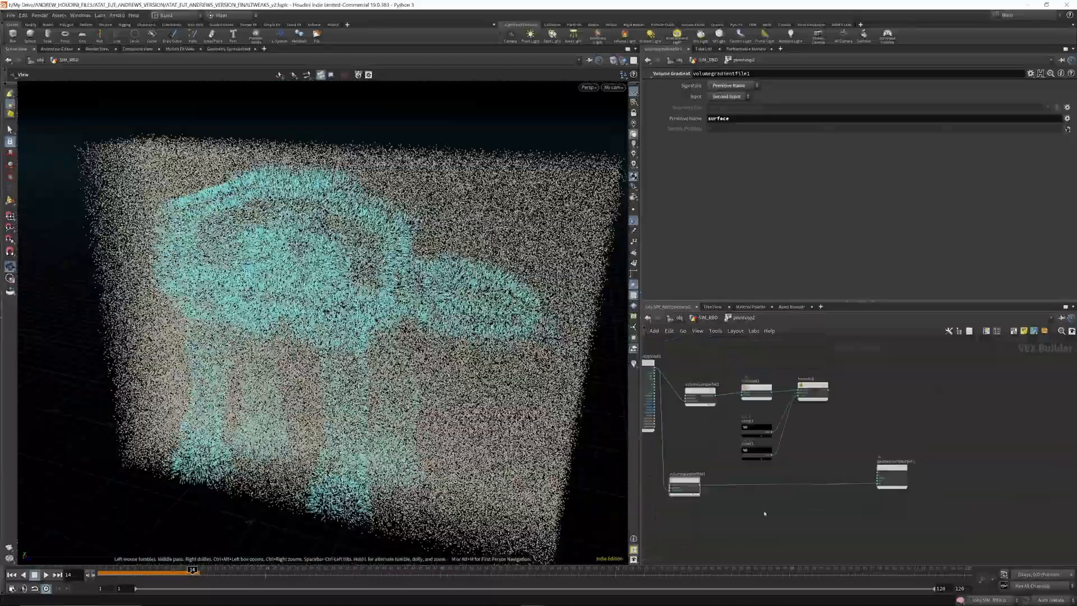
Step: Insert a Normalize node between volumegradientfile1 and the output's N input, and move both gradient nodes lower in the network
key(Tab)
mouse_move(766, 508)
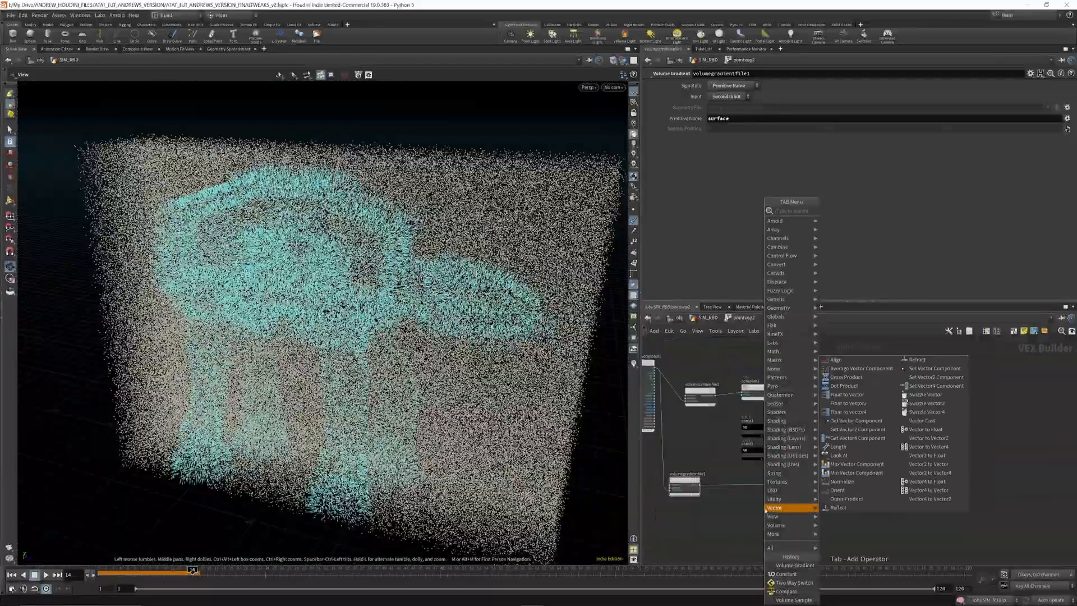
text(nor)
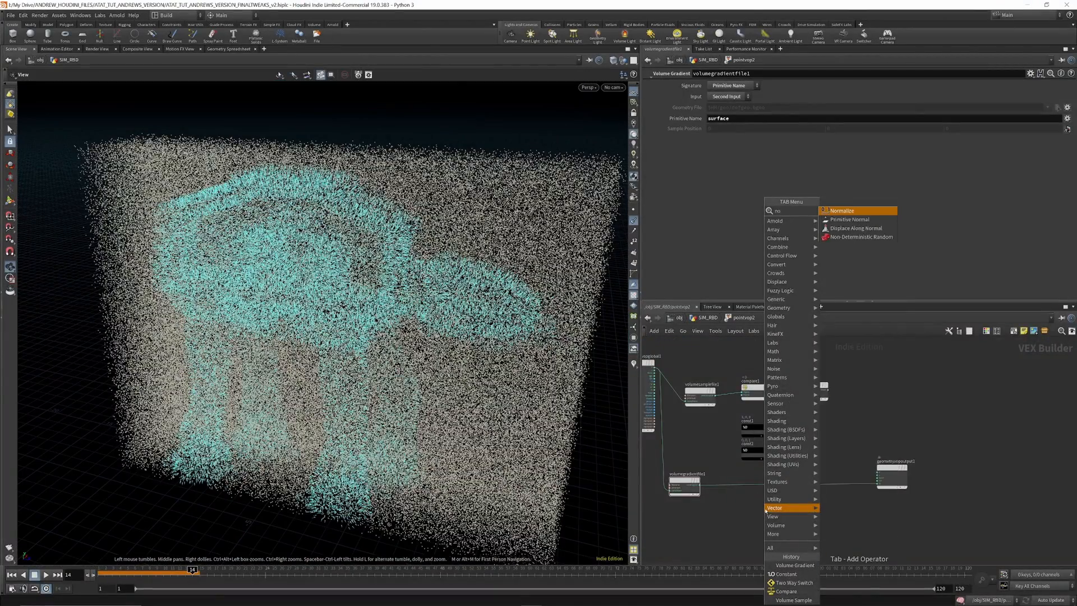
key(Return)
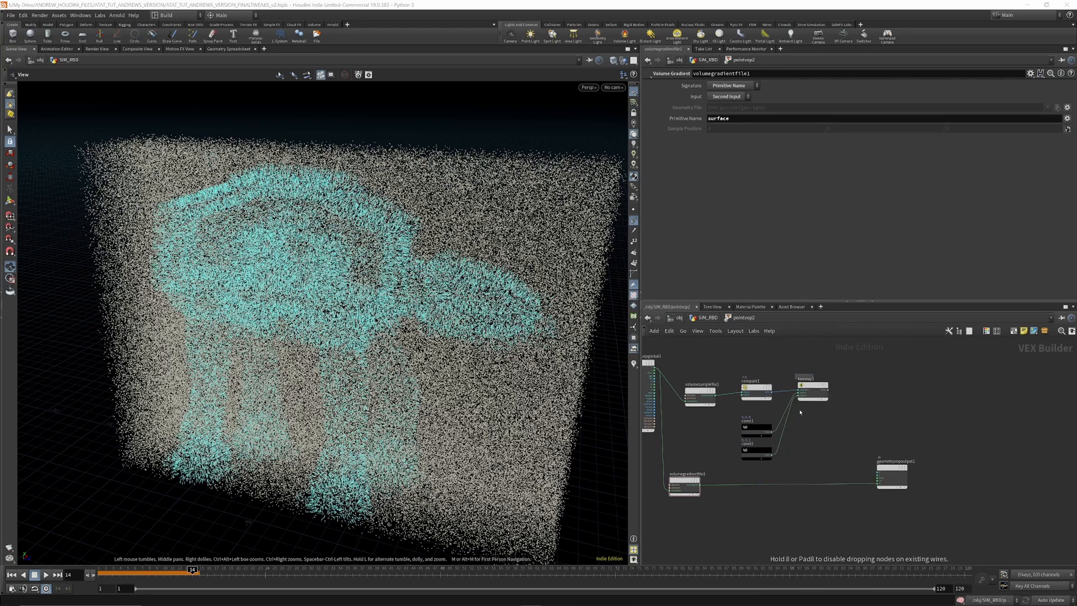
click(770, 482)
drag(812, 470, 691, 508)
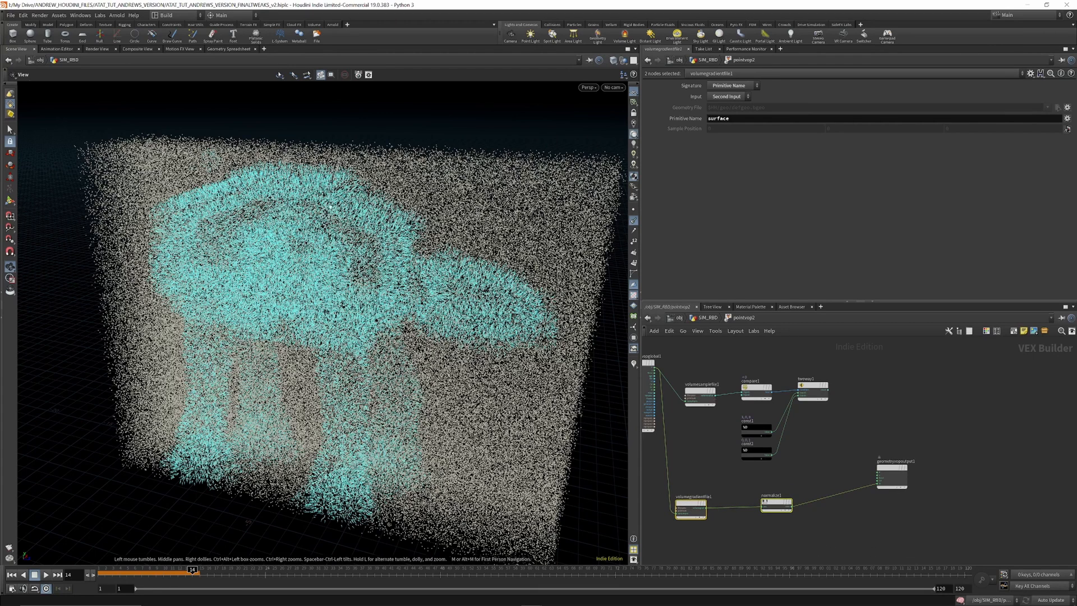
Step: Shift the volume sample, compare, constant and two-way switch nodes together to make room beside geometryvopglobal1
drag(701, 401, 706, 400)
drag(873, 364, 696, 468)
drag(698, 394, 747, 384)
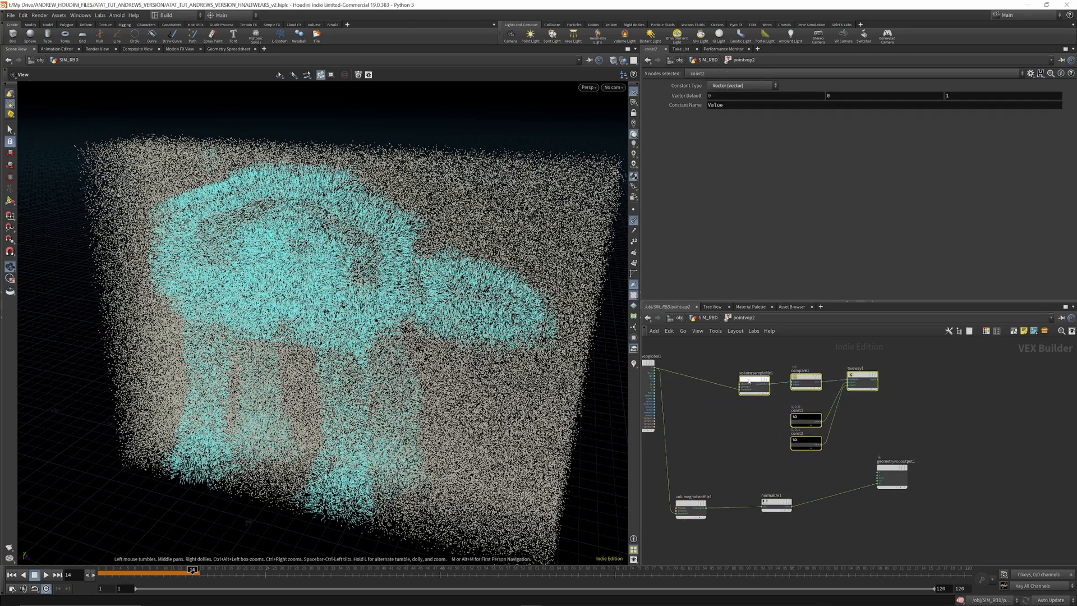
Step: Place an Add node and wire the global point position P and the normalized gradient into its inputs
click(748, 443)
text(add)
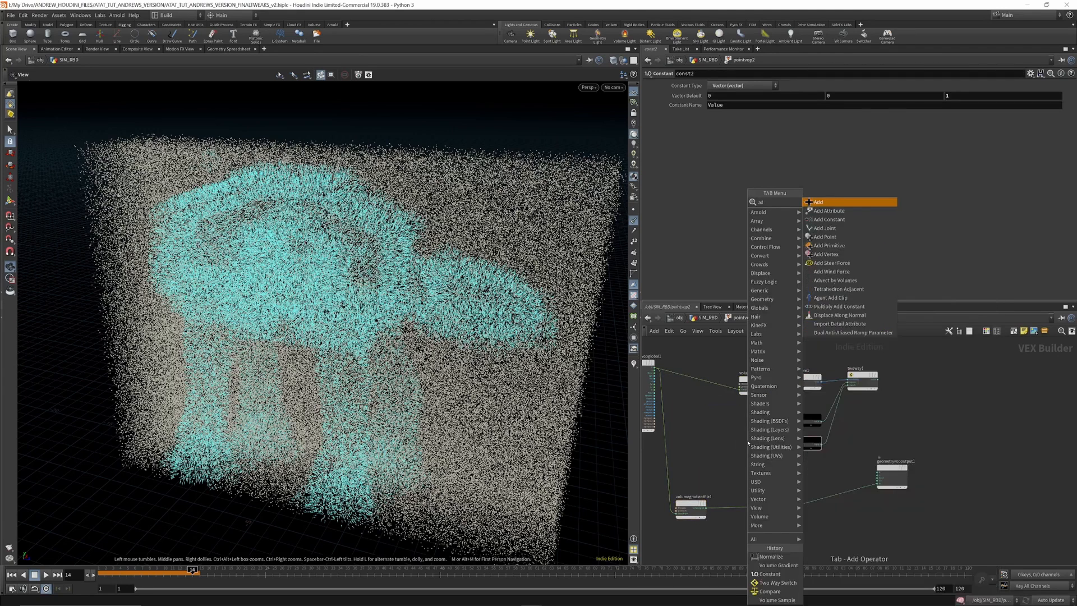
click(829, 203)
click(751, 450)
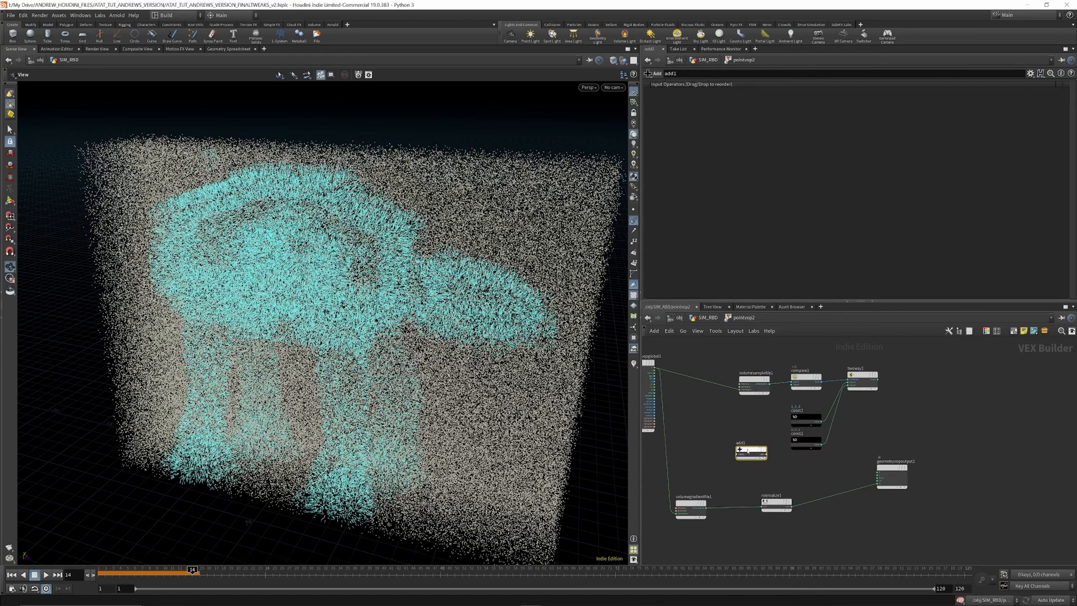
click(654, 370)
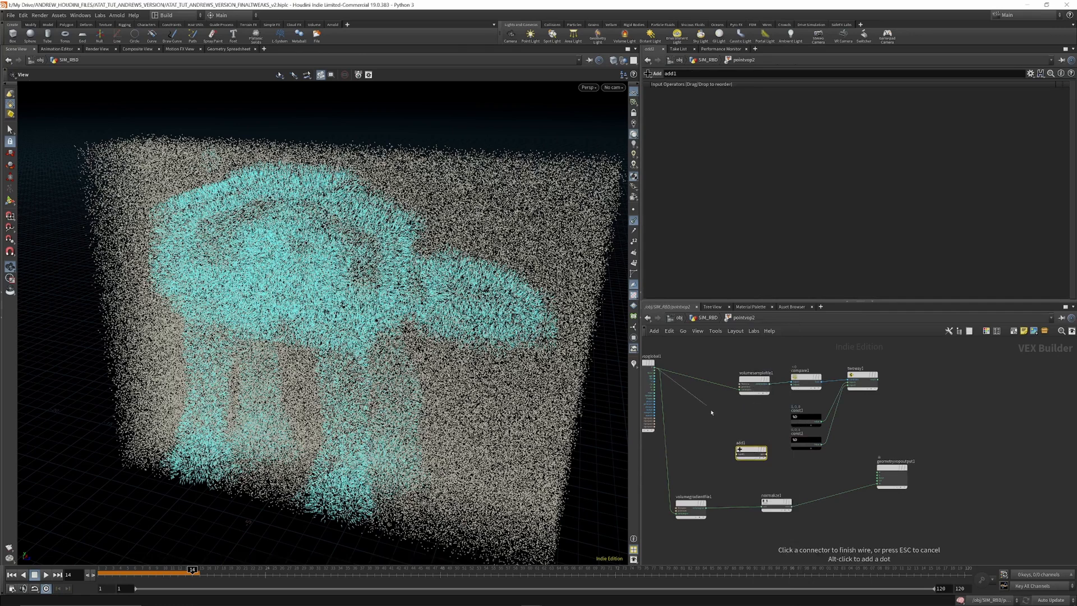
click(736, 456)
click(726, 465)
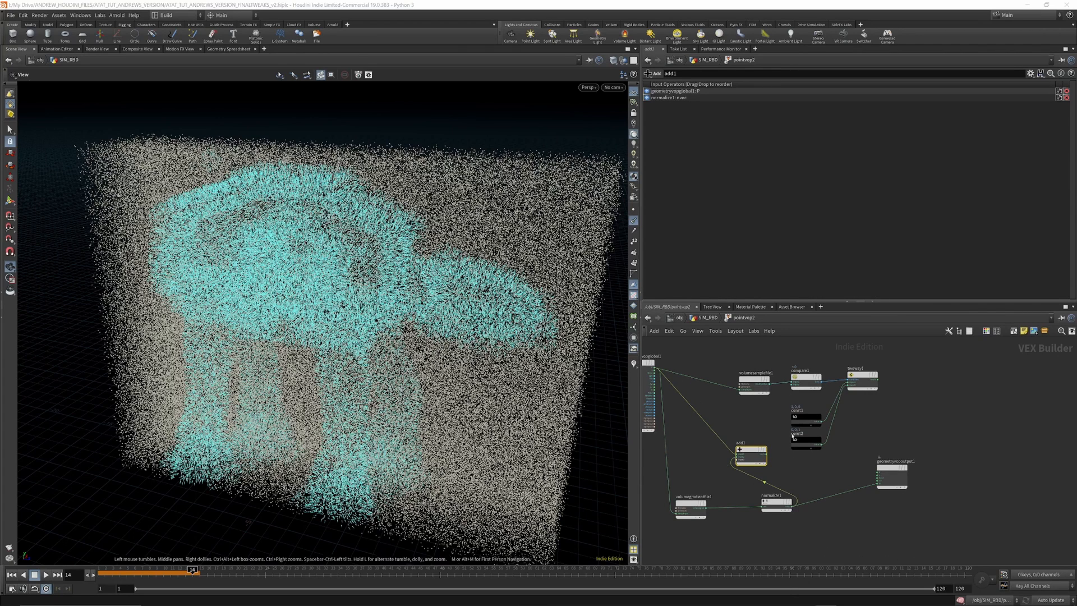
Step: Wire the add1 sum into twoway1's input1 and the global point position P into its input2, replacing the color constants
click(768, 455)
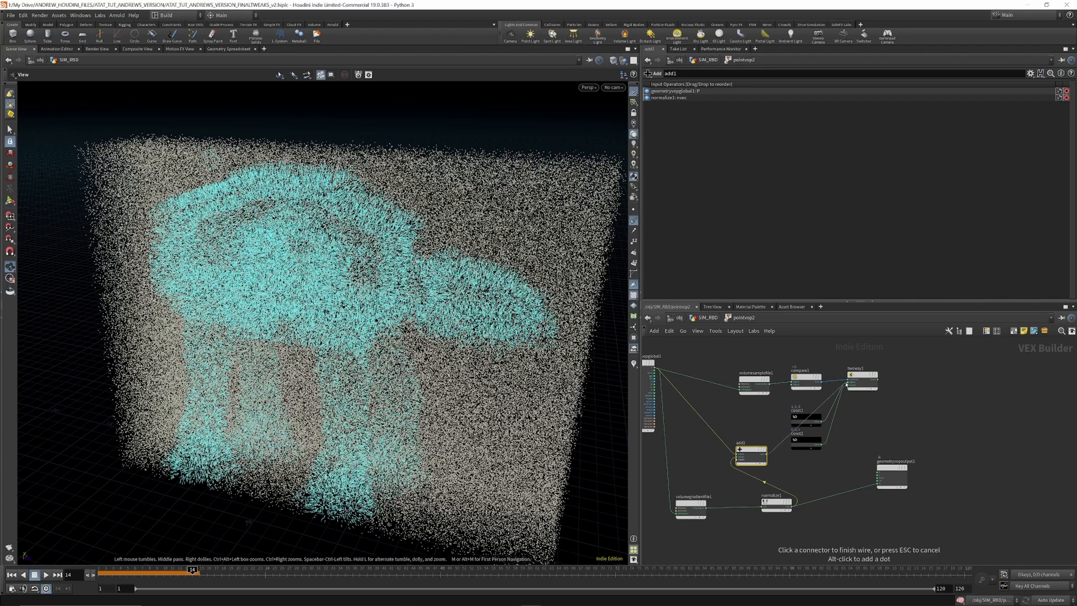
click(848, 385)
click(847, 387)
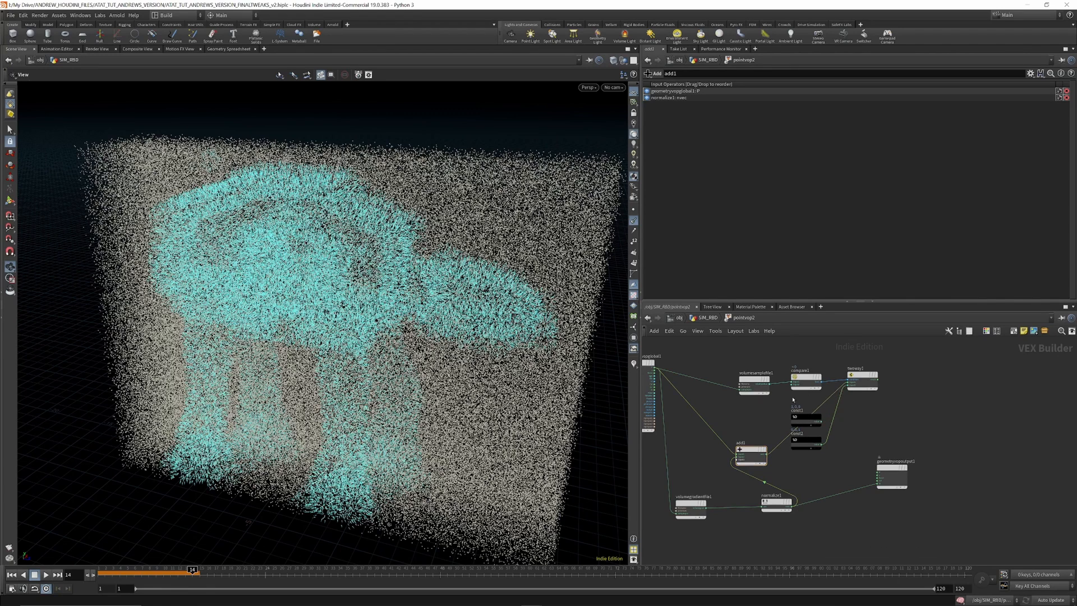
scroll(776, 399, up, 3)
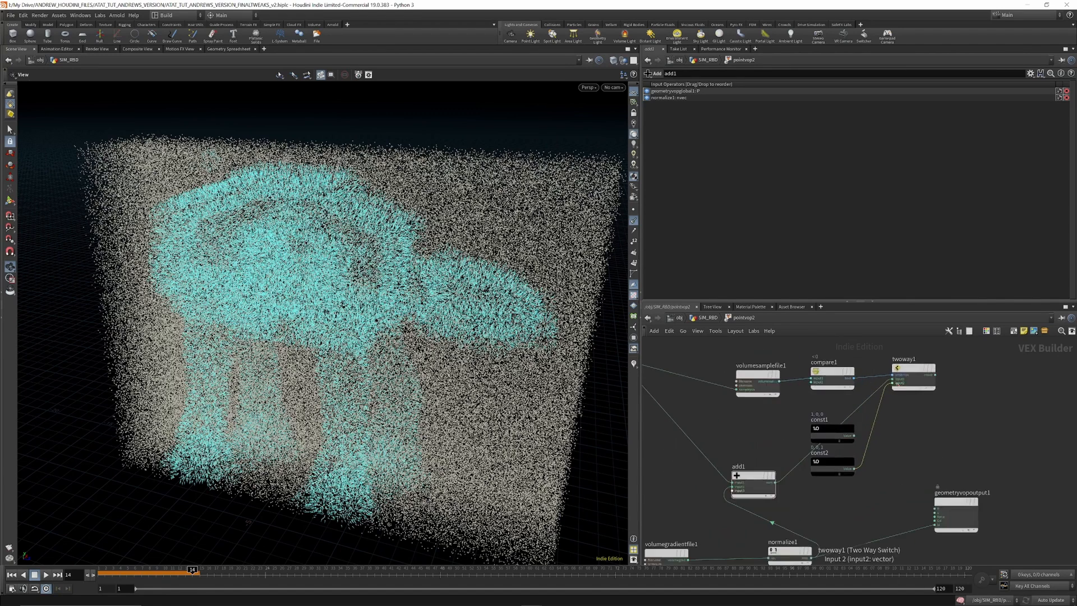
click(893, 385)
scroll(913, 402, down, 4)
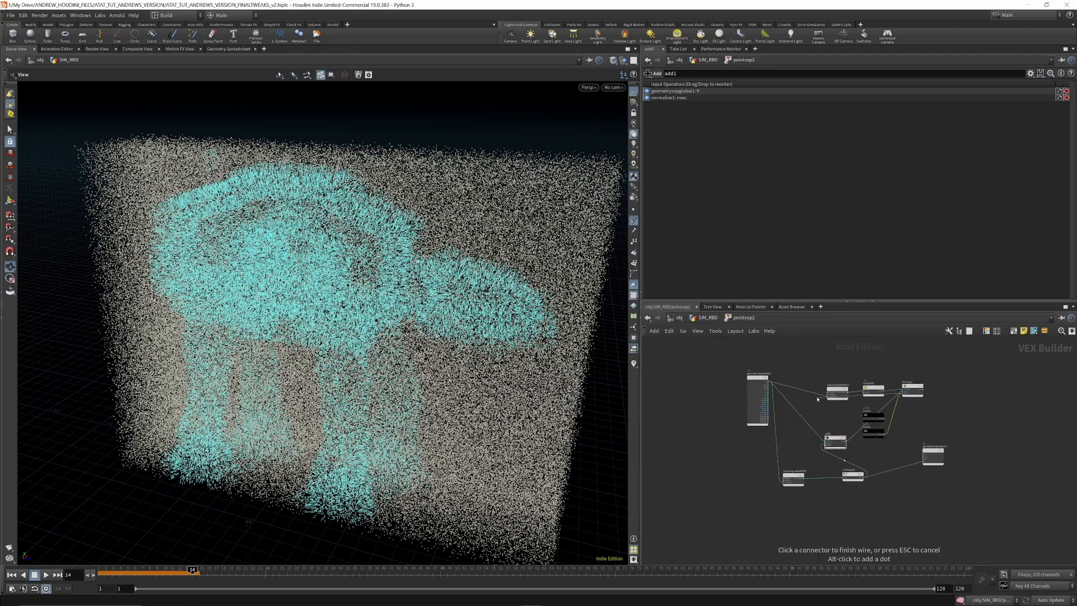
scroll(770, 384, up, 3)
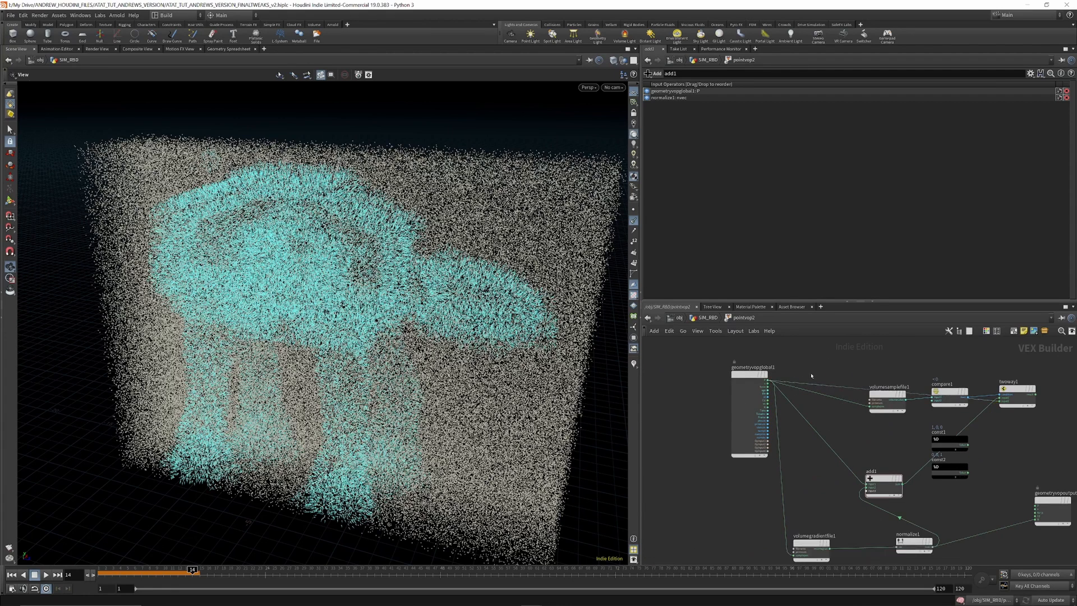
Step: Move compare1 and volumesamplefile1 higher in the network, clear of the new P wire
drag(948, 393, 945, 354)
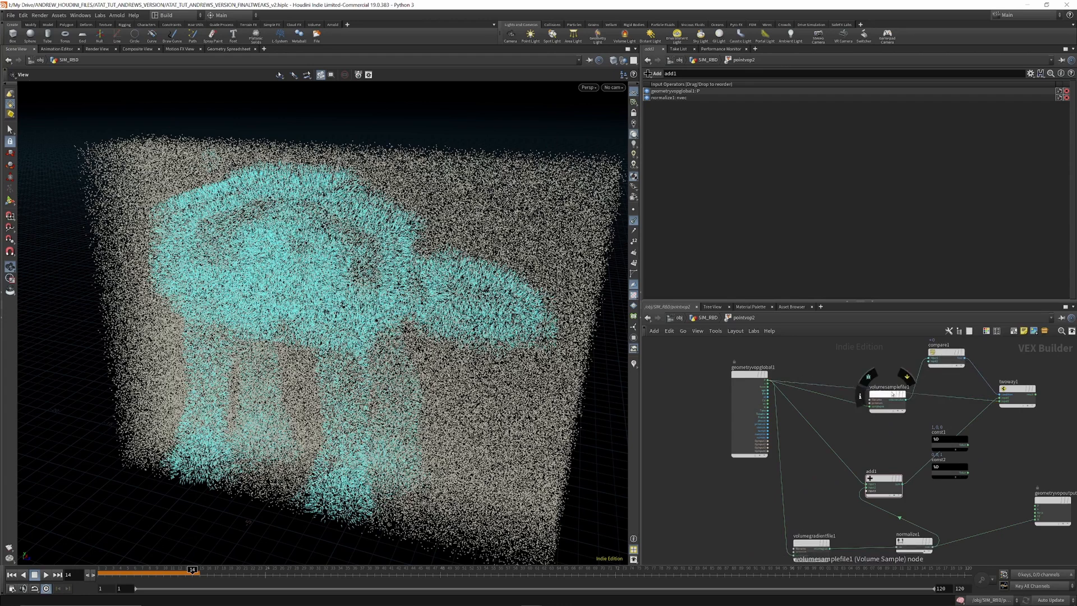
drag(890, 395, 885, 357)
scroll(841, 364, down, 3)
scroll(982, 413, up, 2)
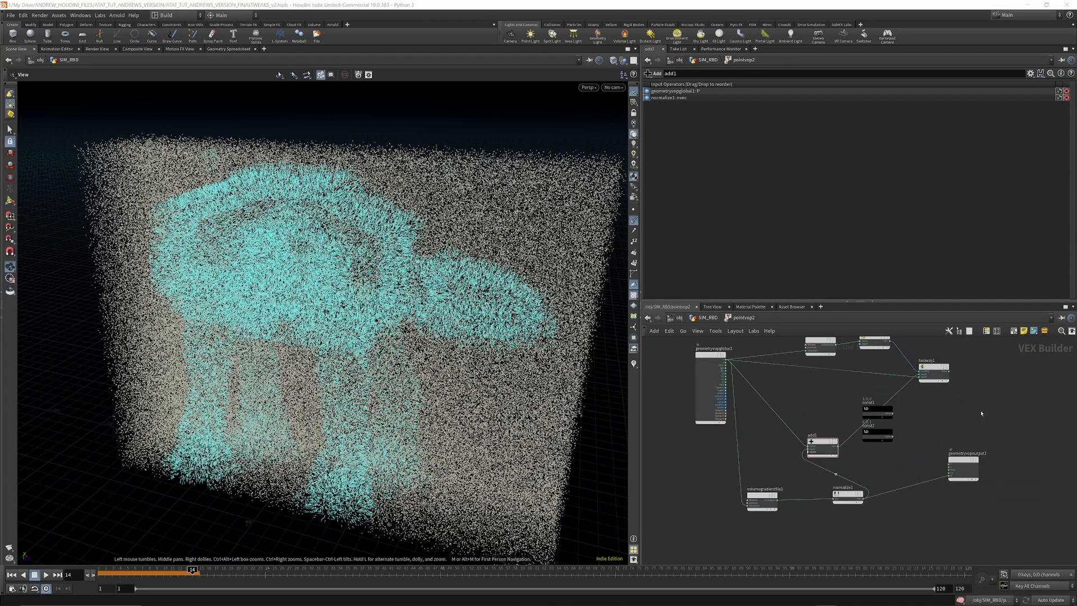
Step: Wire twoway1's result into geometryvopoutput1's P input and view the displaced points
click(949, 371)
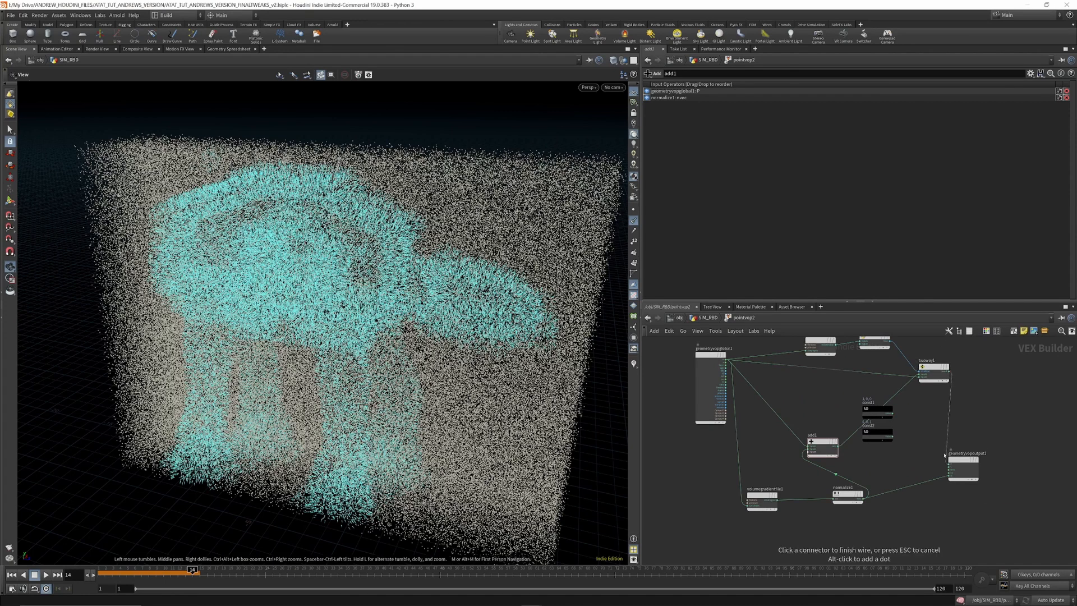
scroll(944, 455, up, 3)
click(952, 471)
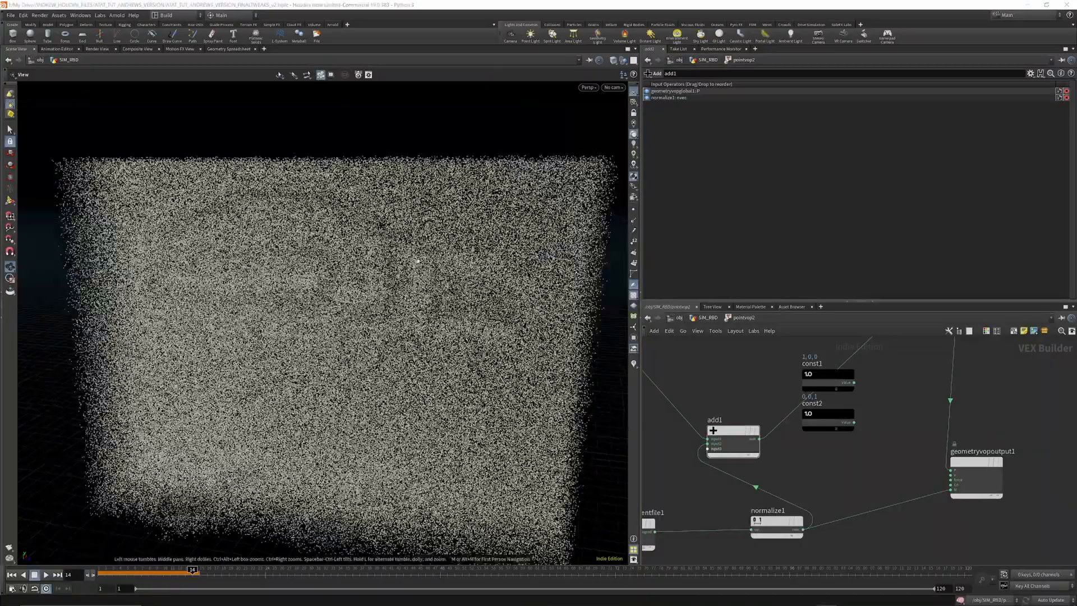
drag(418, 261, 394, 267)
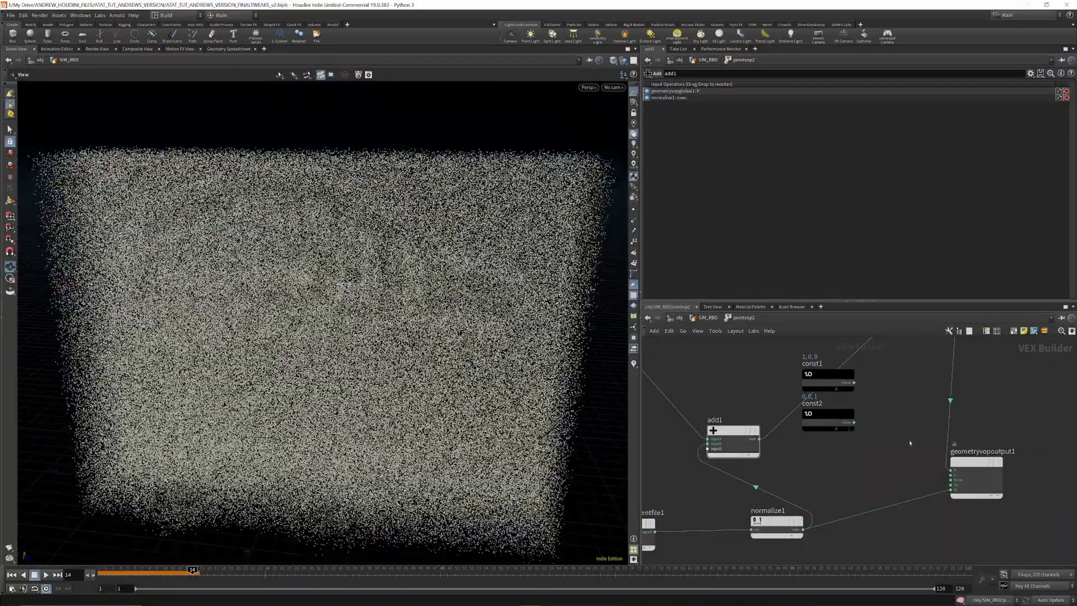
Step: Delete the wire feeding geometryvopoutput1's P input, then undo the deletion to compare point positions
scroll(941, 438, up, 3)
key(Delete)
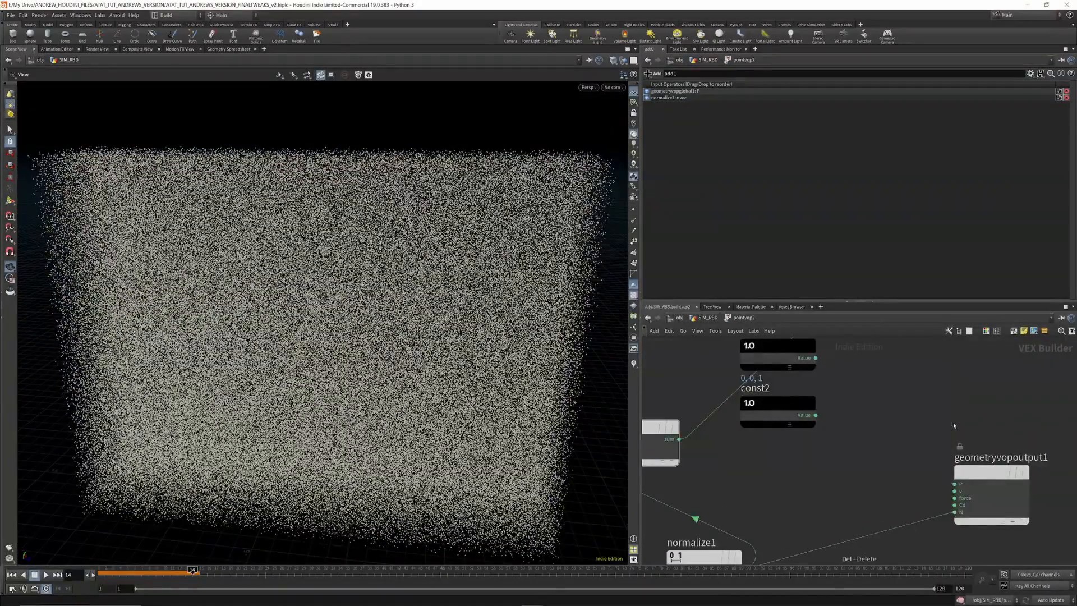
key(ctrl+z)
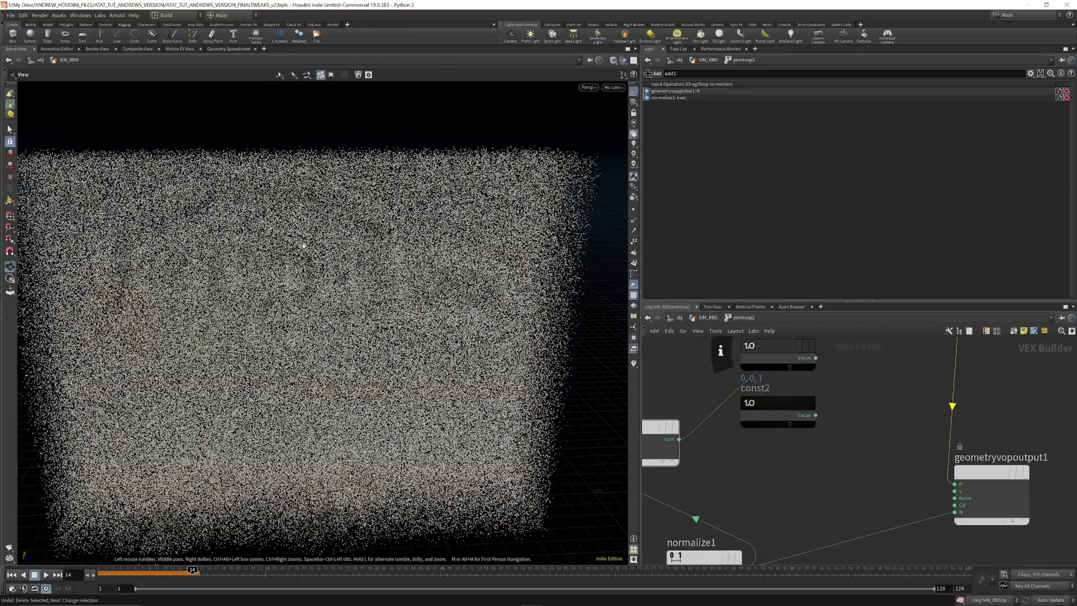
Step: Duplicate twoway1 below the original and wire const1 into the copy's input1 and const2 into its input2
scroll(945, 413, down, 5)
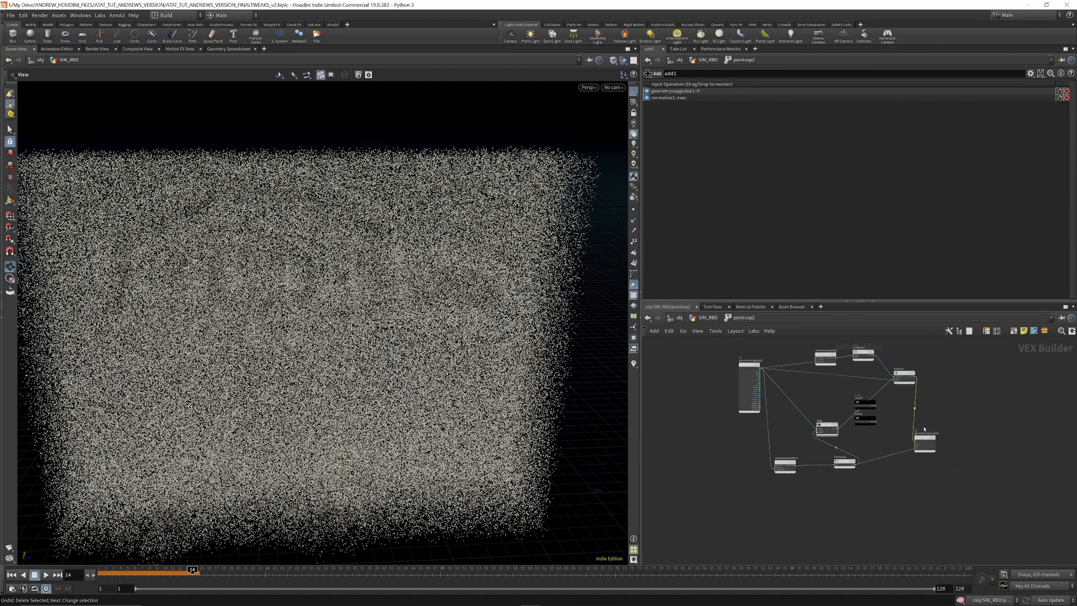
scroll(920, 396, up, 3)
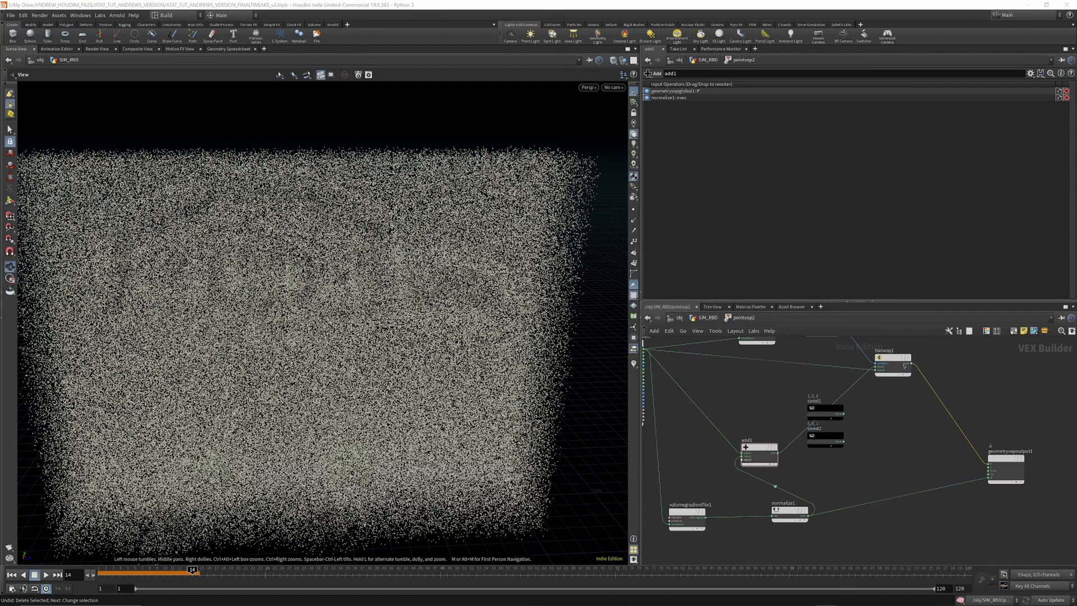
alt+drag(897, 359, 897, 431)
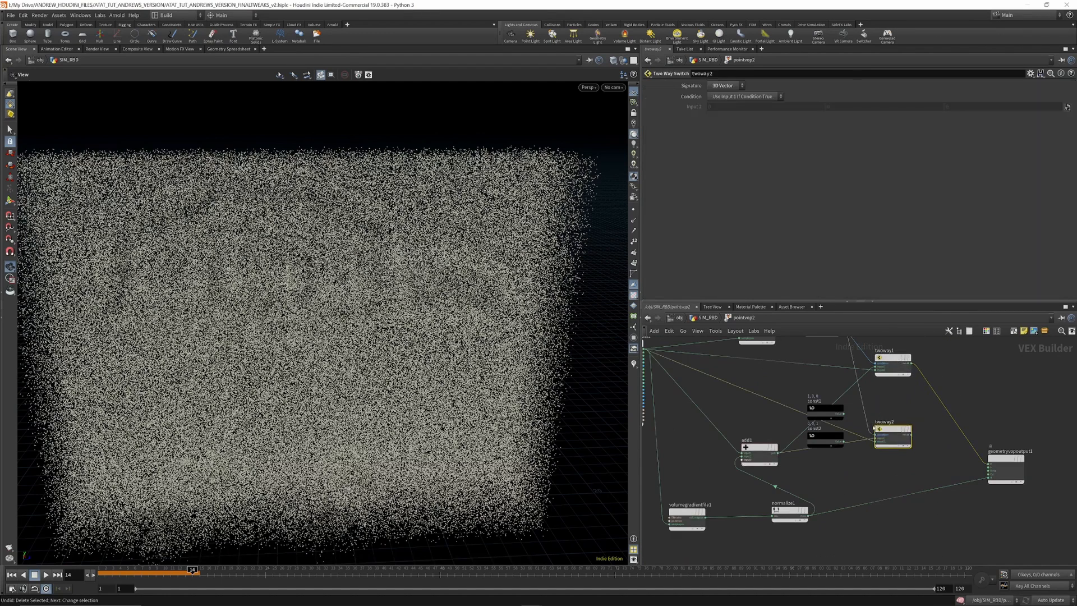
scroll(870, 432, up, 3)
drag(841, 456, 814, 400)
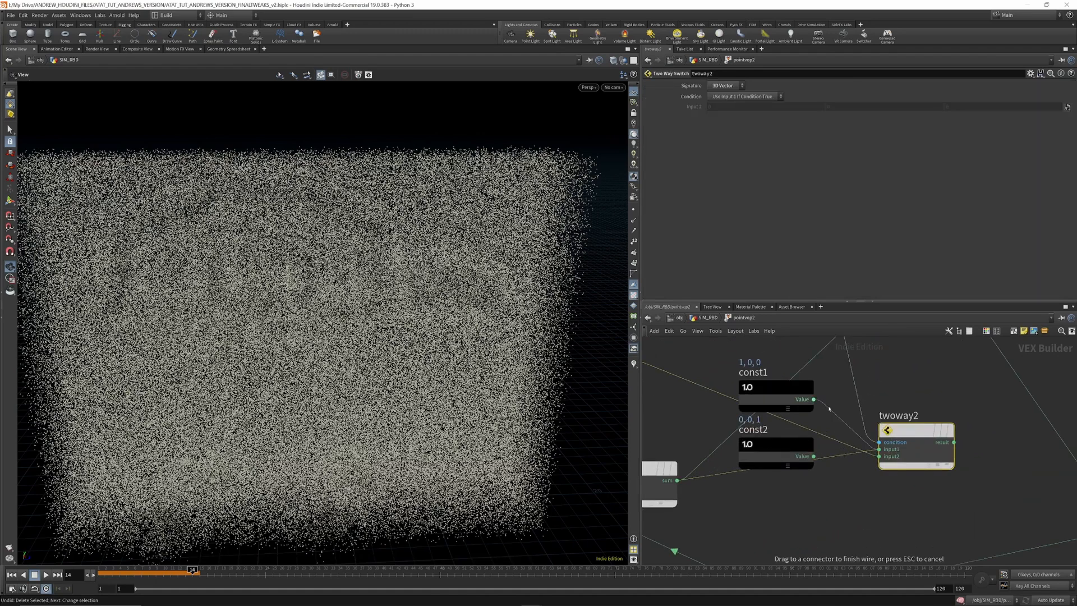
drag(839, 445, 815, 456)
scroll(822, 456, down, 3)
scroll(904, 444, up, 3)
Step: Wire twoway2's result into geometryvopoutput1's Cd input and view the inside and outside point colors
click(886, 435)
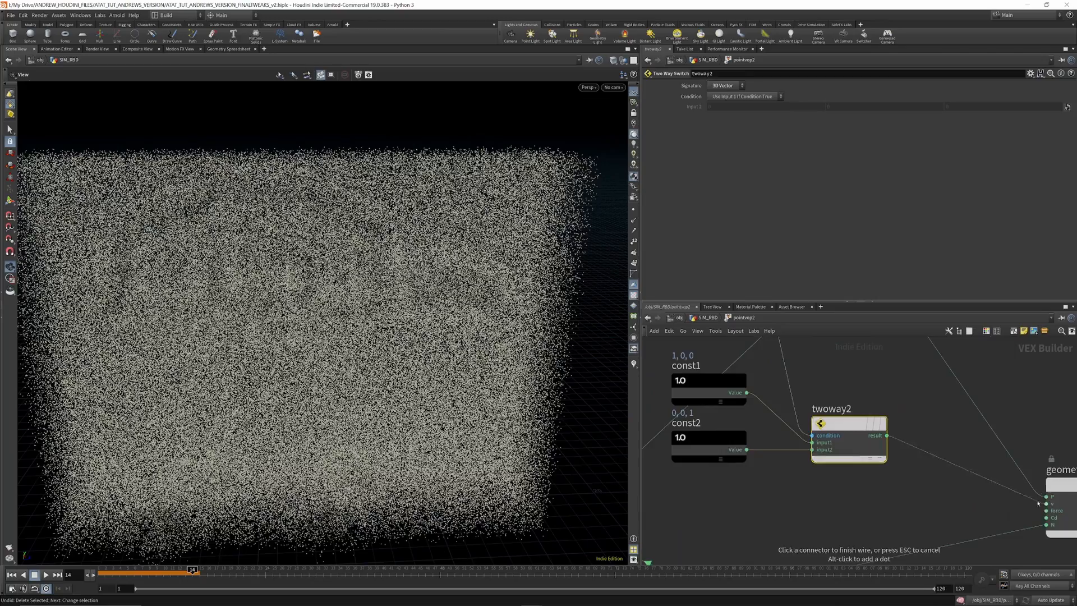
click(1045, 518)
mouse_move(421, 272)
mouse_down()
mouse_move(409, 281)
mouse_move(428, 289)
mouse_up()
scroll(845, 400, down, 3)
scroll(830, 406, up, 2)
scroll(842, 451, down, 4)
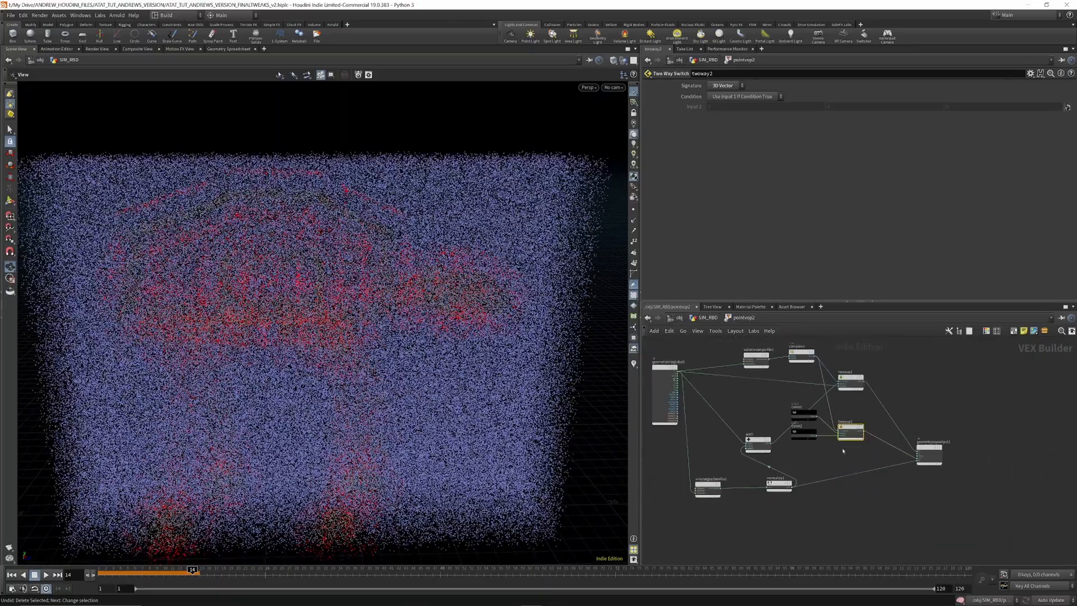
Step: Tidy the network by repositioning the two constants, twoway2, volumegradientfile1, normalize1 and add1
scroll(824, 420, up, 2)
drag(802, 421, 809, 444)
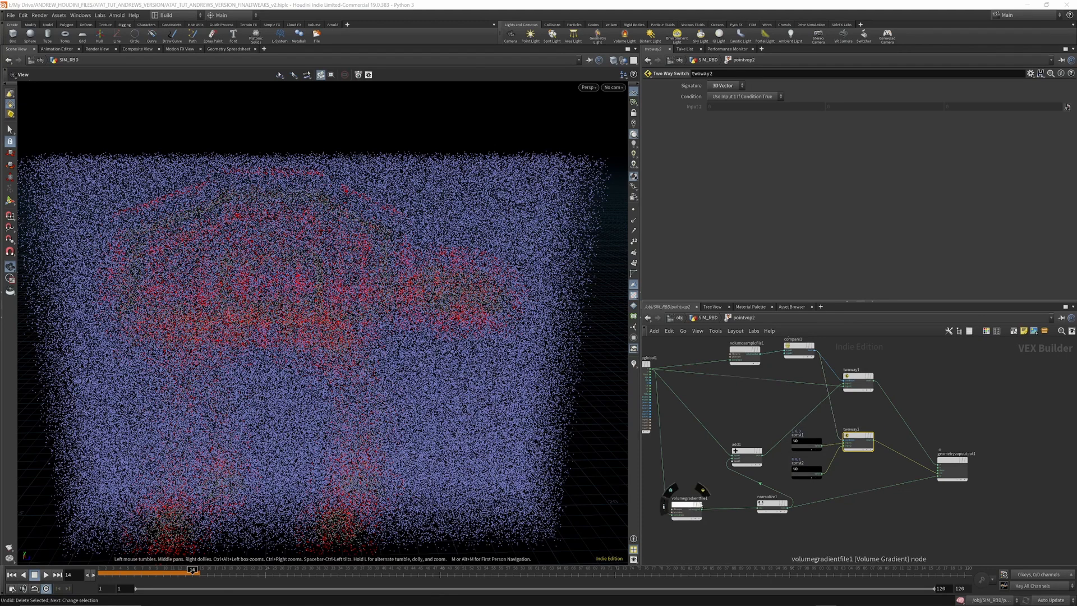
drag(685, 510, 678, 507)
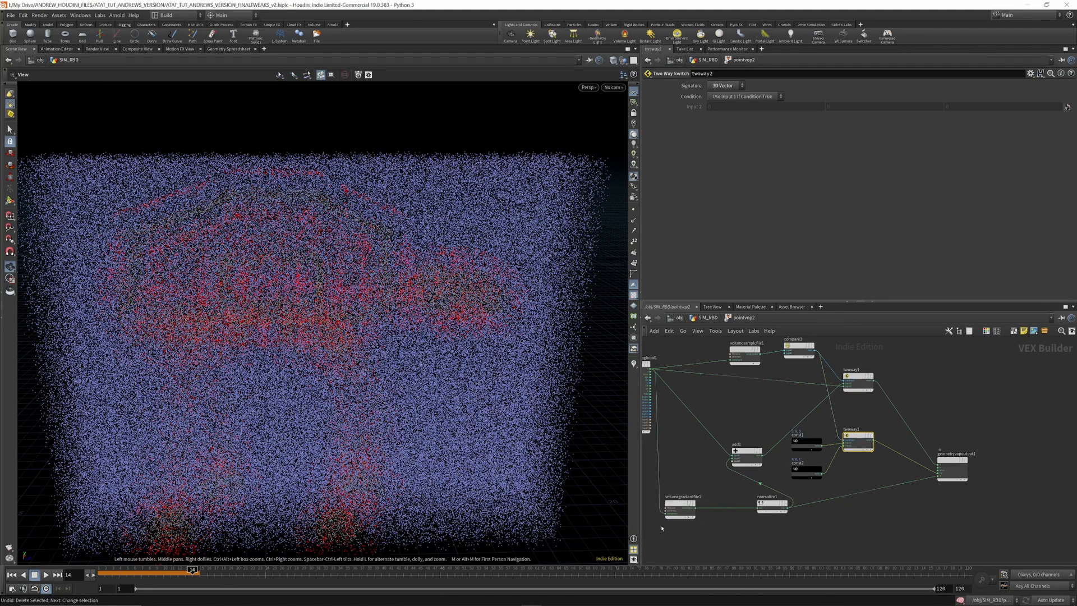
key(Tab)
key(Escape)
drag(303, 249, 323, 255)
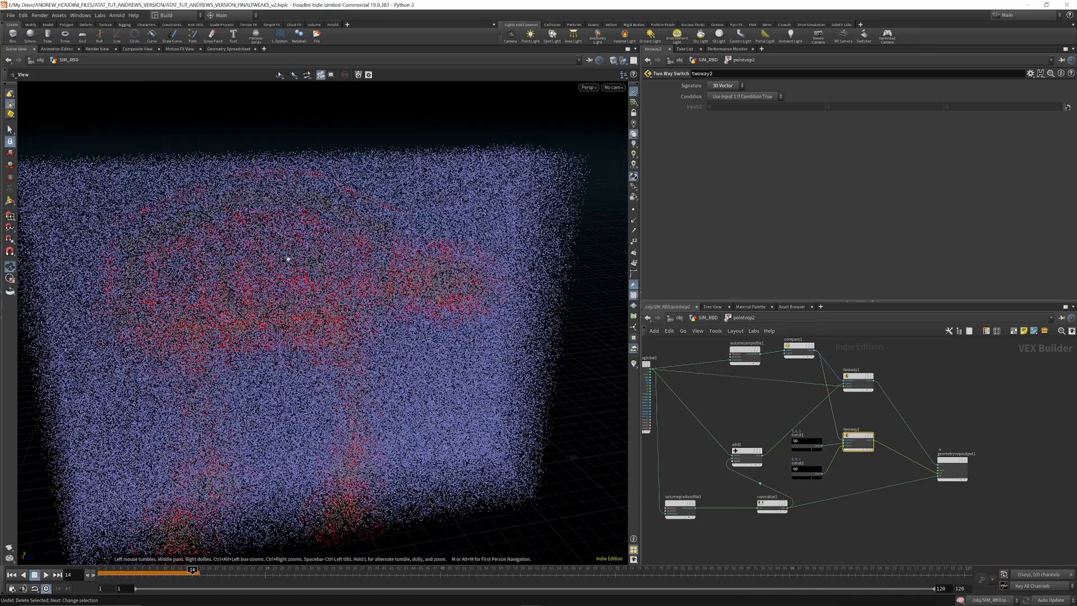
drag(769, 503, 738, 507)
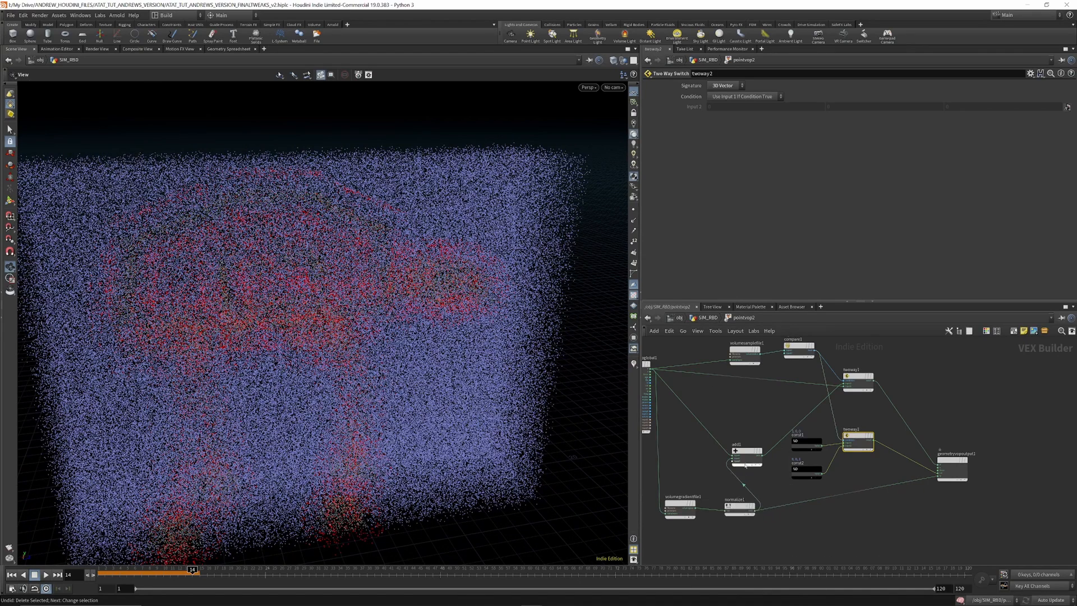
drag(741, 455, 749, 455)
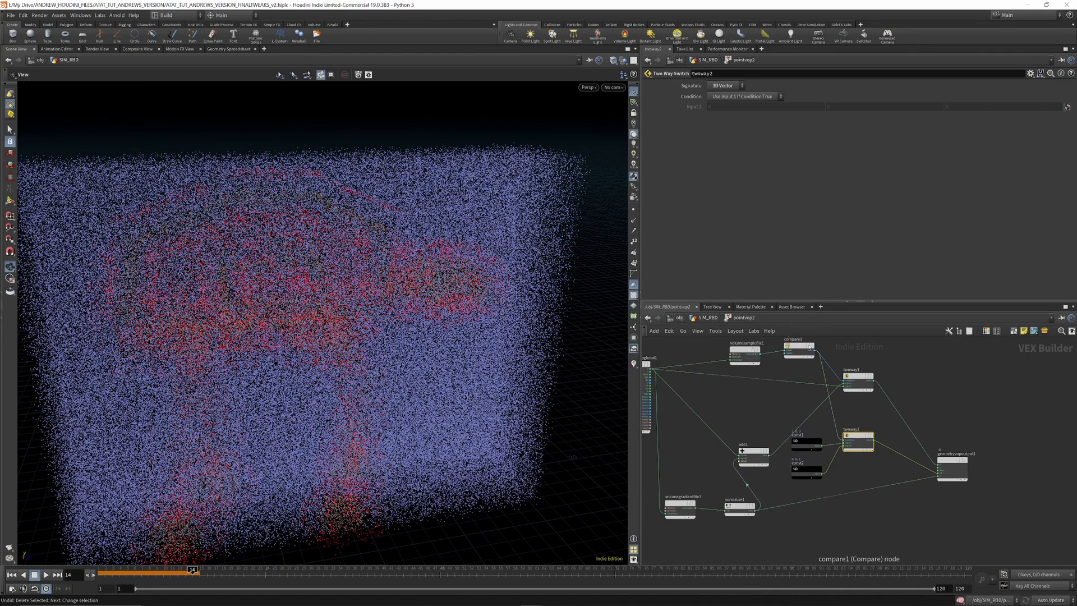
Step: Add a Multiply node and wire volumesamplefile1's volumevalue output into its first input, placing the node above add1
key(Tab)
text(mult)
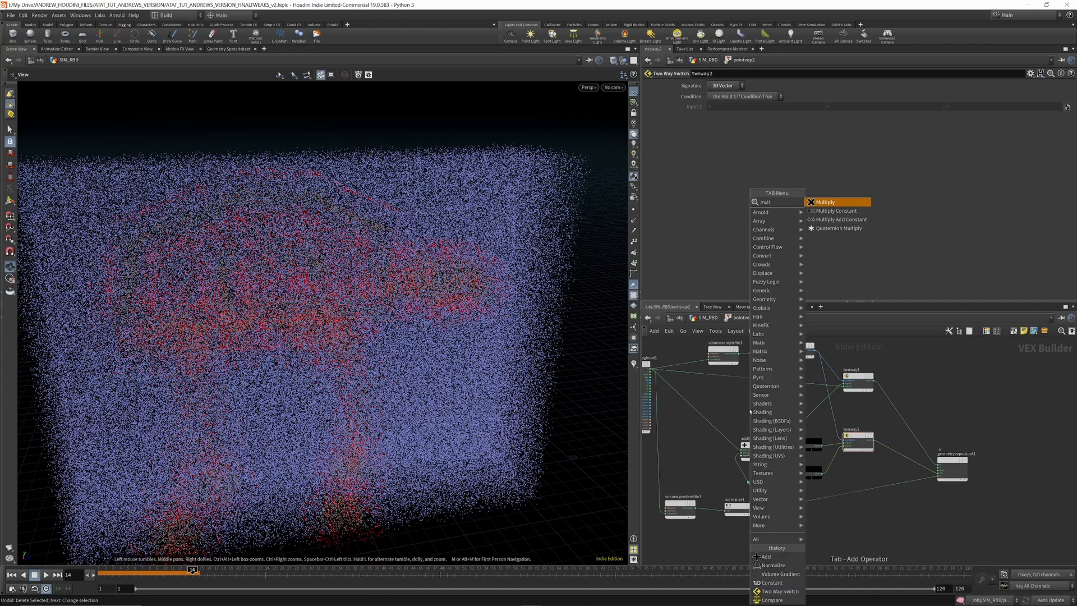
click(827, 203)
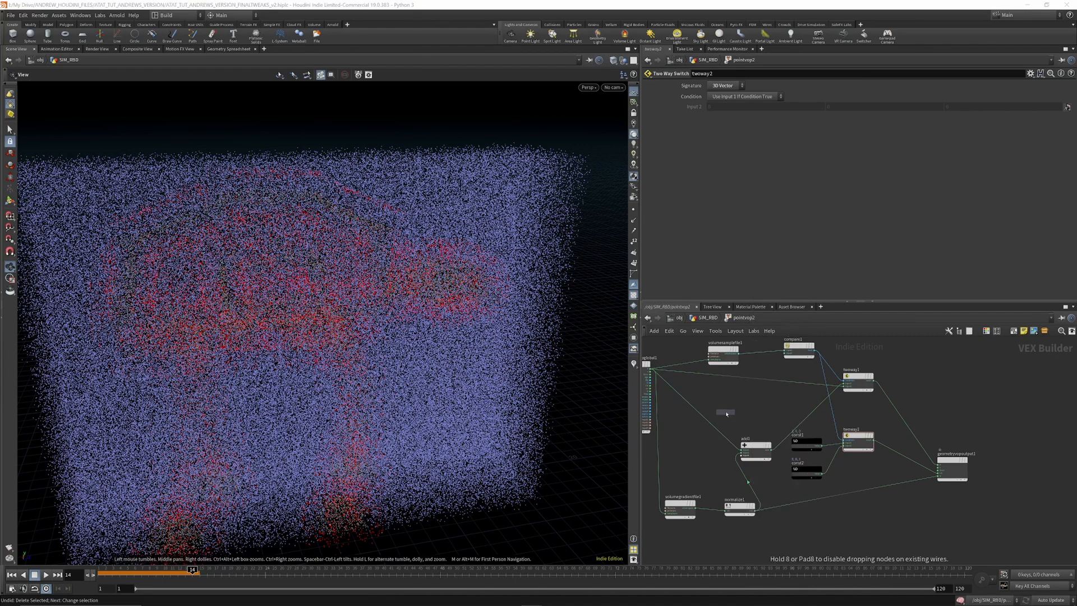
click(732, 413)
click(739, 355)
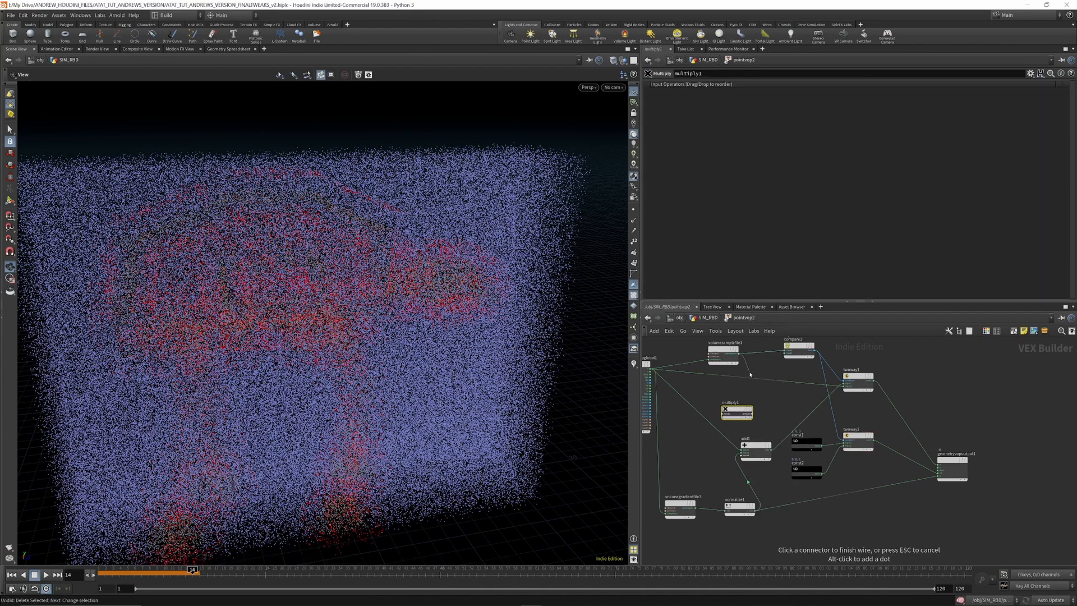
click(724, 413)
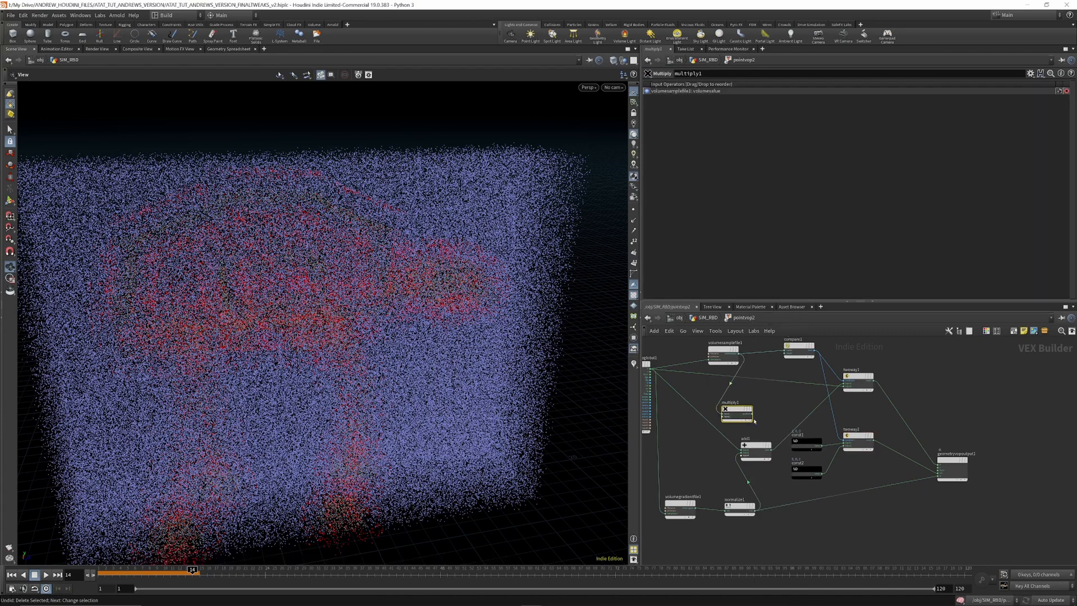
drag(736, 416, 755, 412)
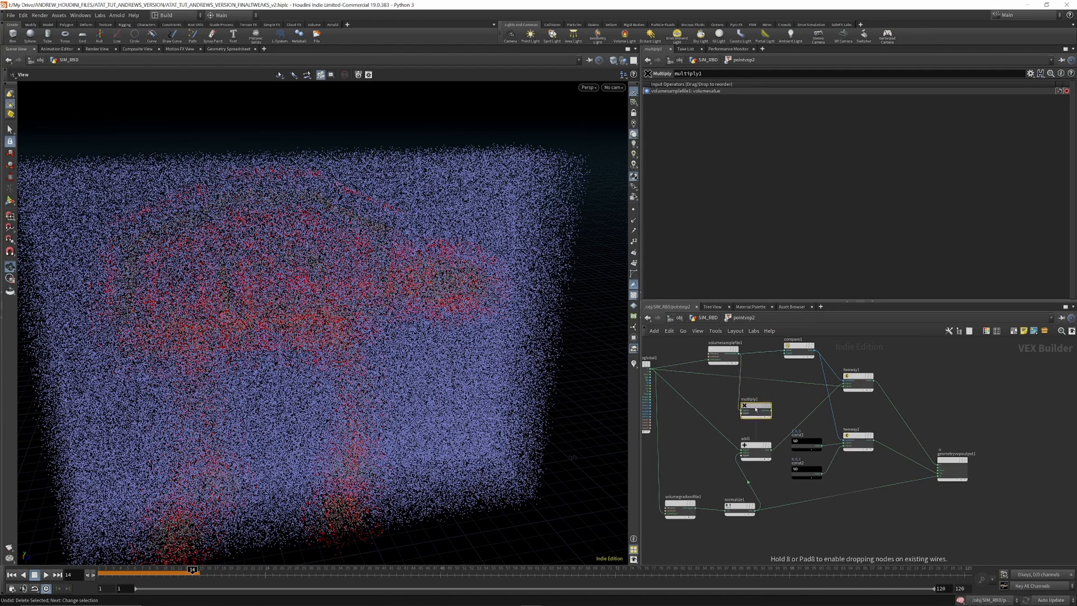
Step: Wire normalize1 into multiply1's second input and multiply1's product into add1, then rearrange the nodes and check the points
click(756, 511)
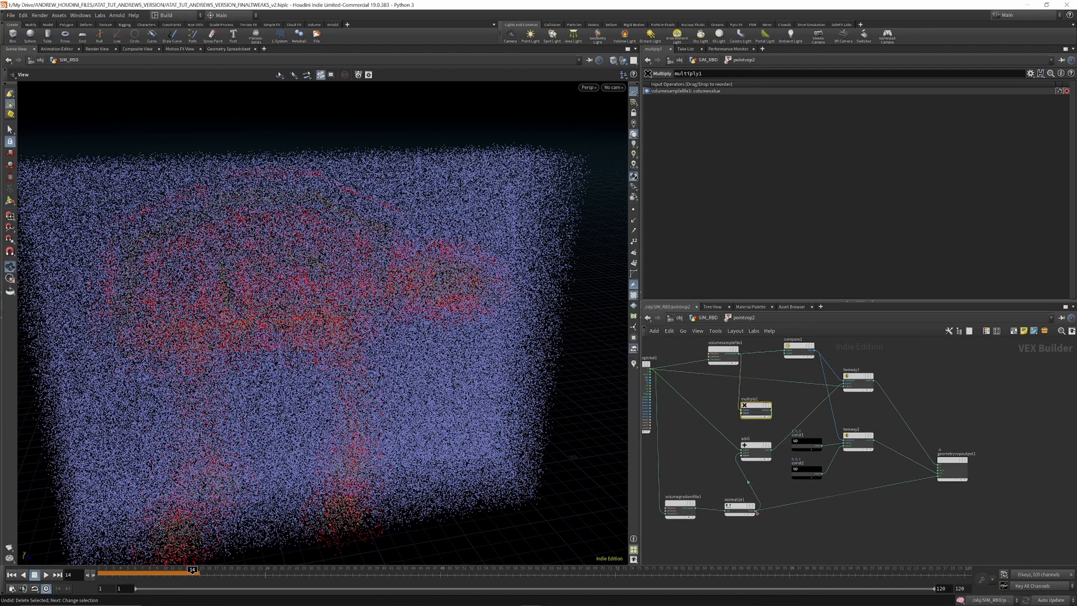
click(739, 413)
drag(754, 410, 764, 405)
click(782, 405)
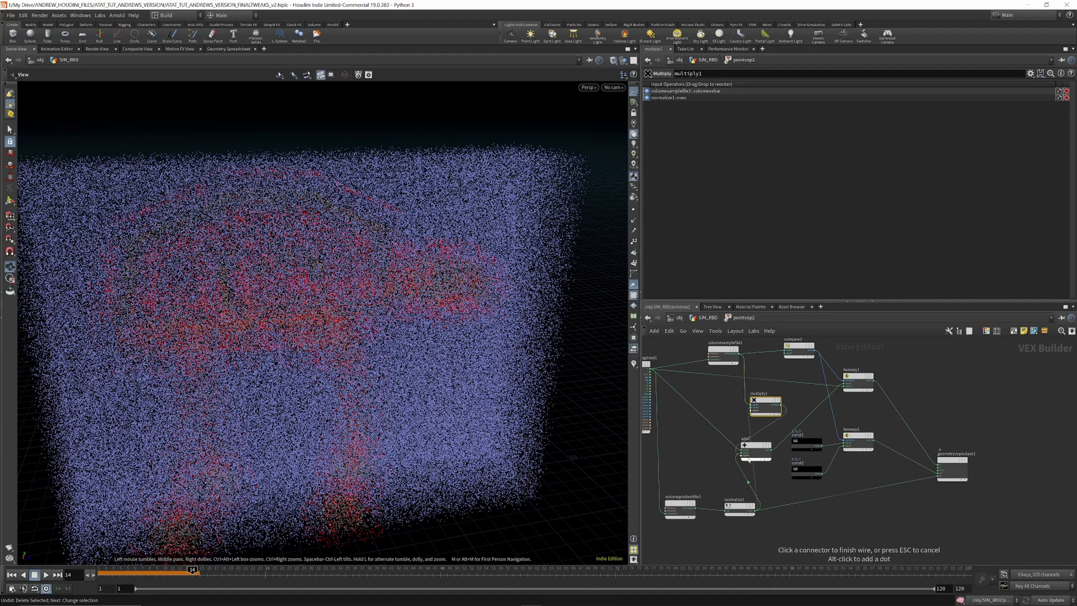
click(743, 453)
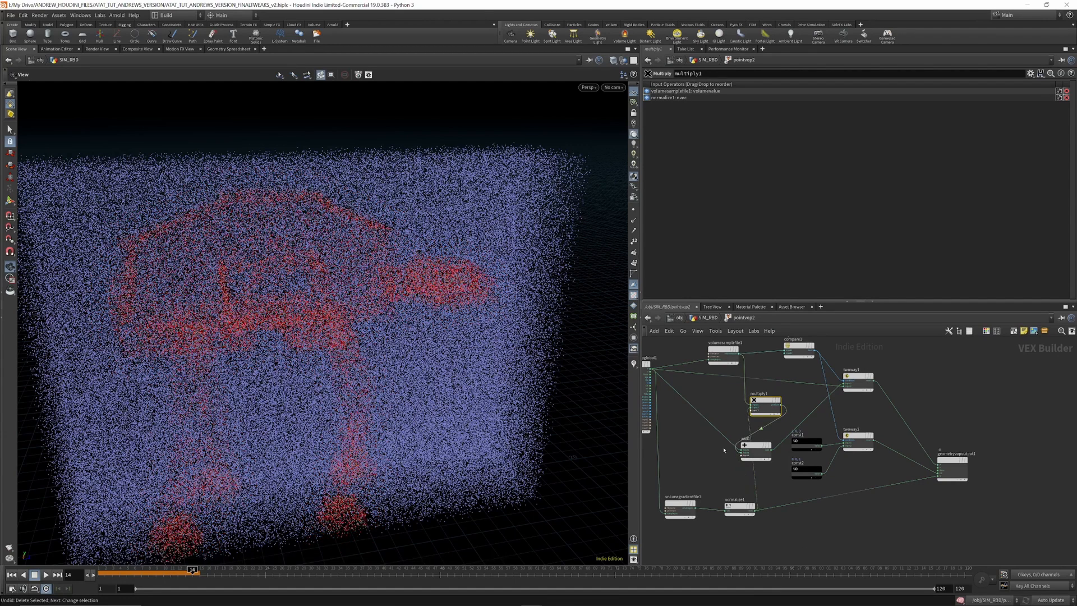
mouse_move(757, 448)
mouse_down()
mouse_move(810, 409)
mouse_move(753, 354)
mouse_move(753, 433)
mouse_up()
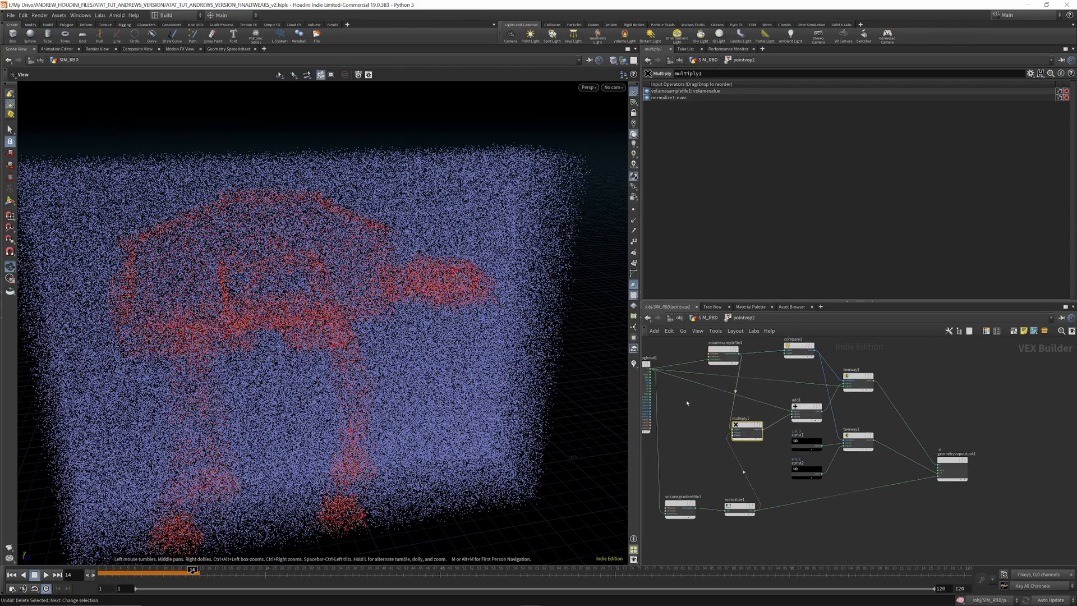
mouse_move(218, 241)
mouse_down()
mouse_move(279, 243)
mouse_move(237, 242)
mouse_up()
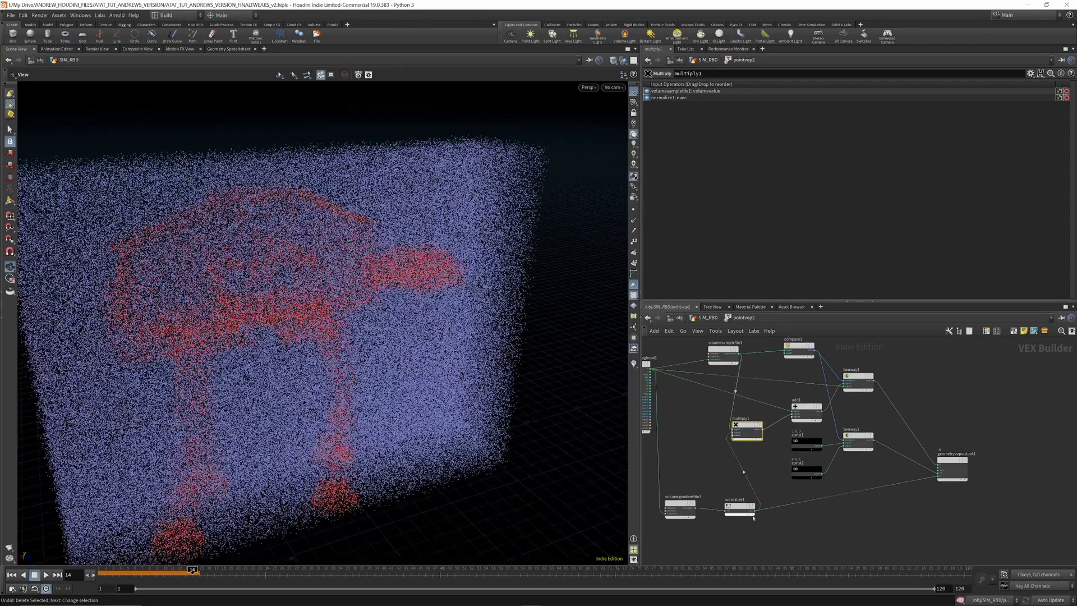
Step: Insert a Negate node on the wire between volumegradientfile1 and normalize1 and inspect the pushed points
drag(732, 506, 744, 504)
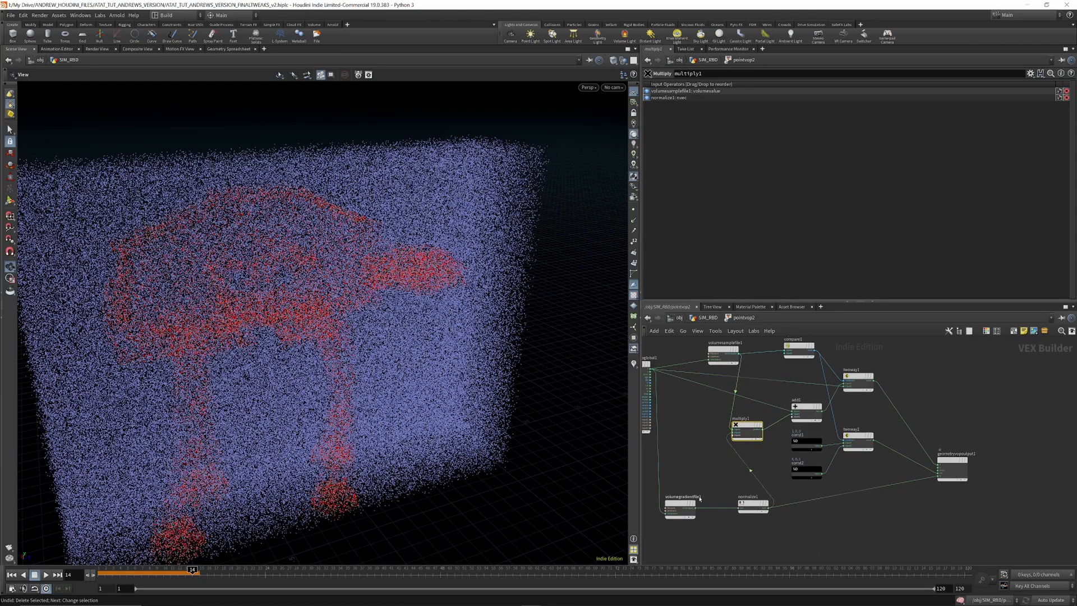
click(680, 504)
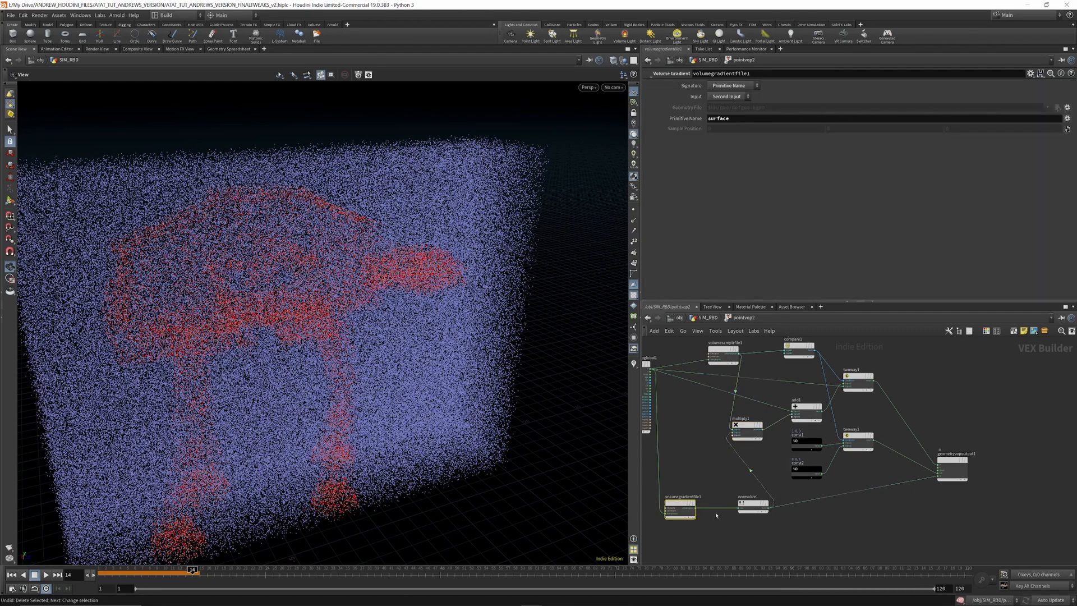
key(Tab)
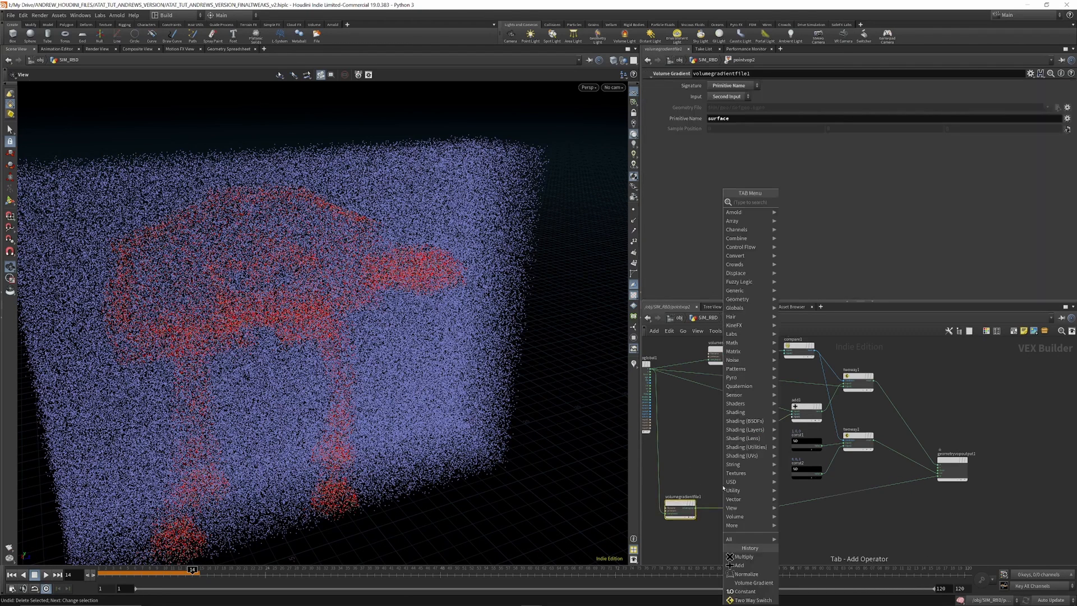
text(ne)
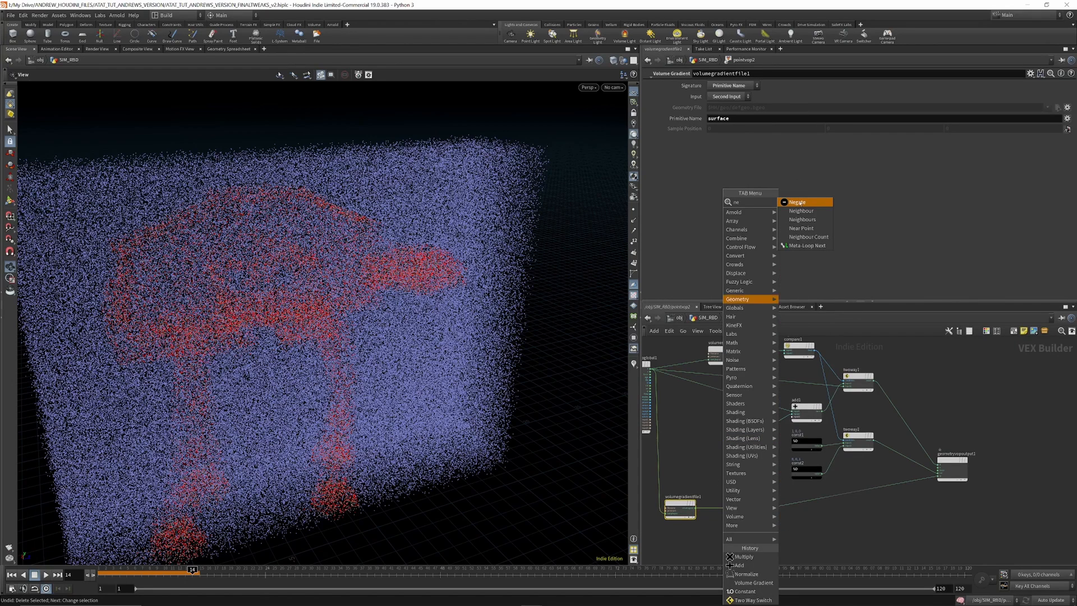
click(797, 202)
click(721, 511)
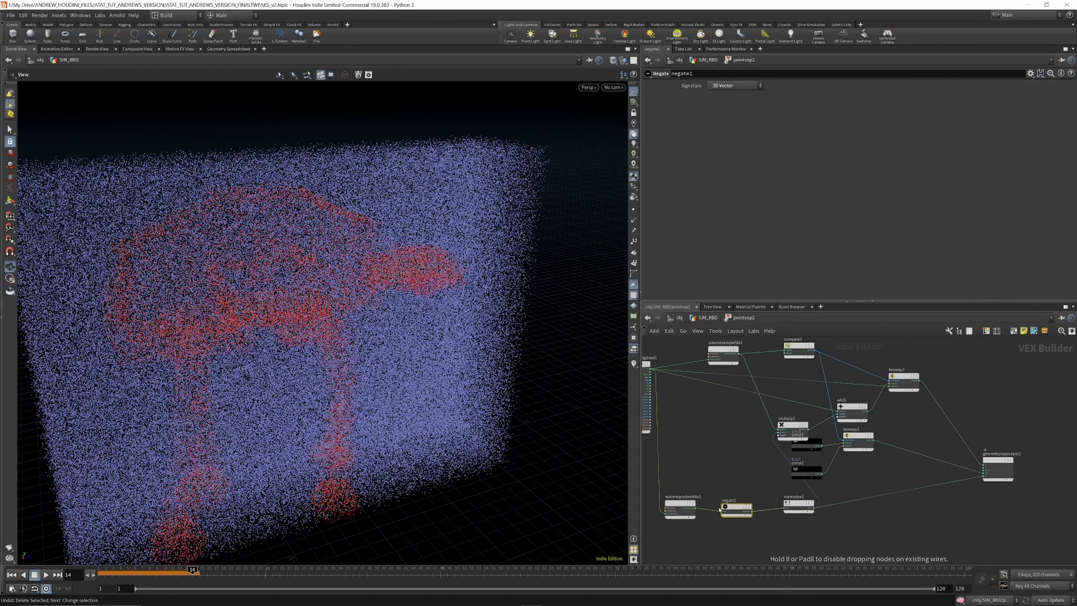
drag(267, 253, 337, 224)
Step: Return to the SIM_RBD network, add a Blast node below pointvop2 and display its result
click(708, 318)
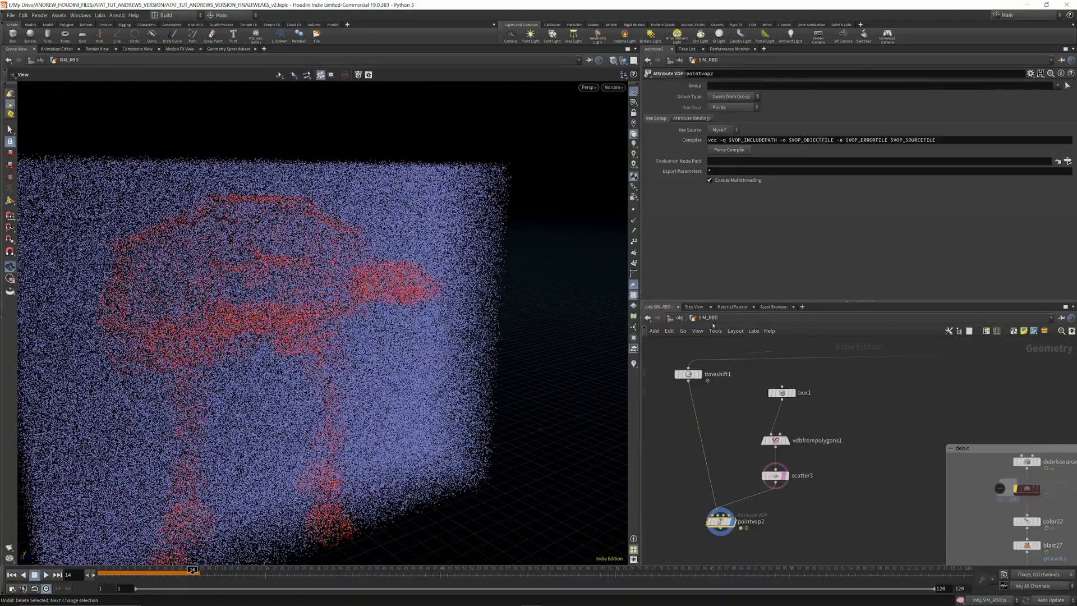
scroll(742, 469, down, 5)
scroll(734, 527, up, 3)
key(Tab)
text(blast)
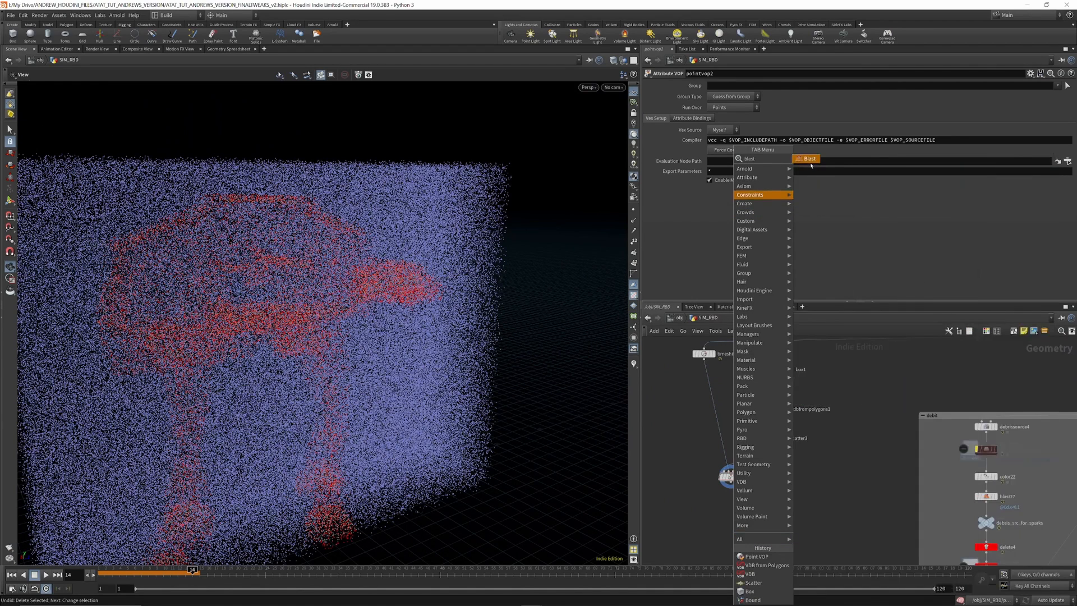
key(Return)
click(731, 521)
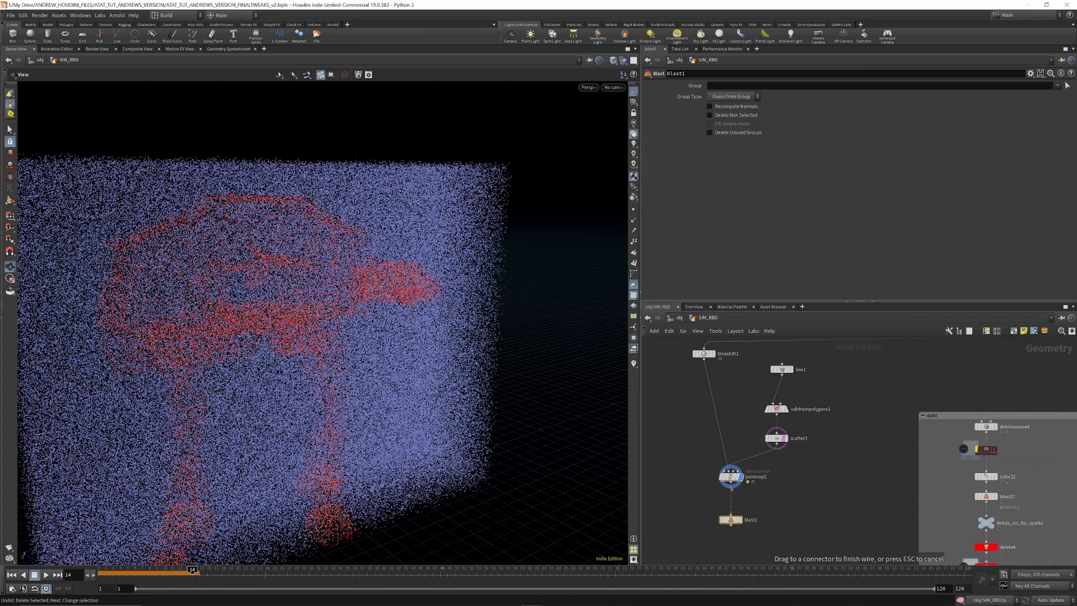
click(741, 520)
click(721, 86)
text(@Cd.x<0.5)
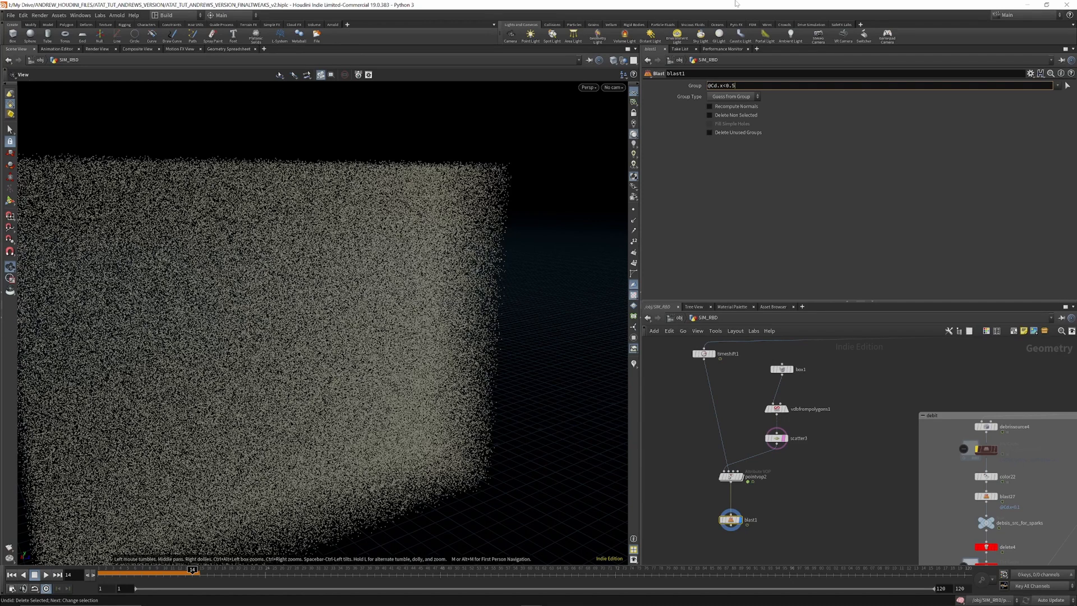
key(Return)
click(734, 97)
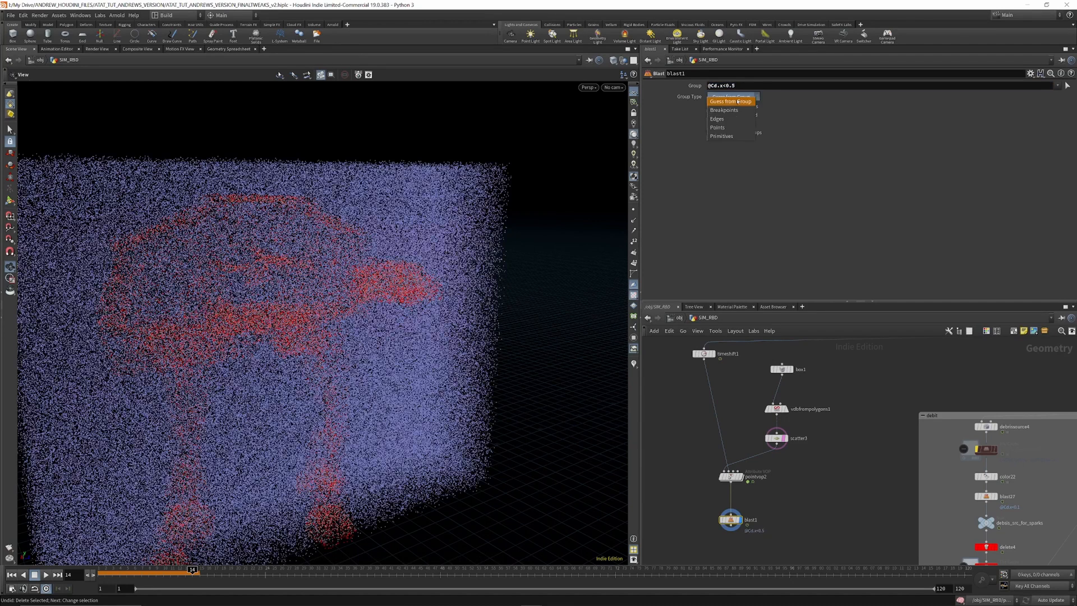
click(732, 125)
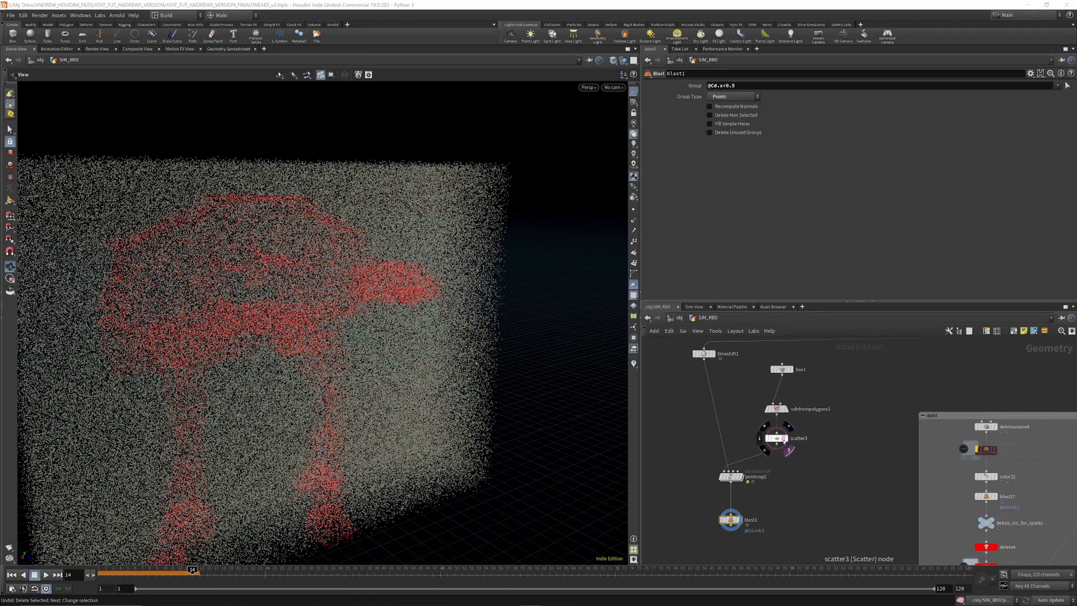
drag(257, 247, 436, 343)
right_drag(435, 343, 308, 277)
scroll(790, 429, up, 3)
Step: Set scatter3's Force Total Count to 900000 and inspect the denser AT-AT point shape
click(766, 445)
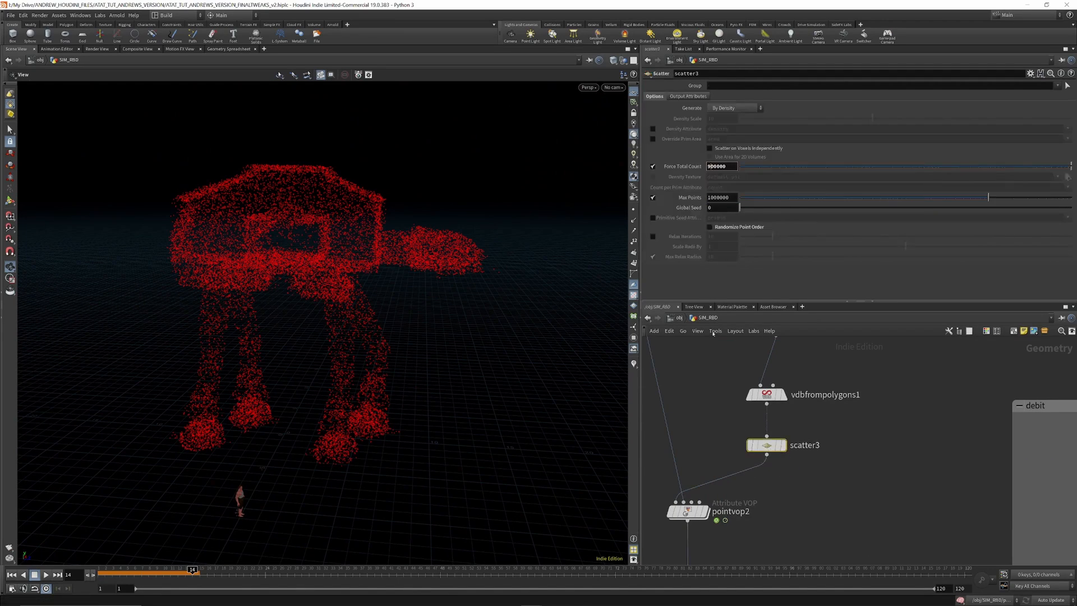
click(714, 358)
drag(243, 177, 279, 210)
scroll(717, 426, down, 3)
scroll(710, 464, up, 3)
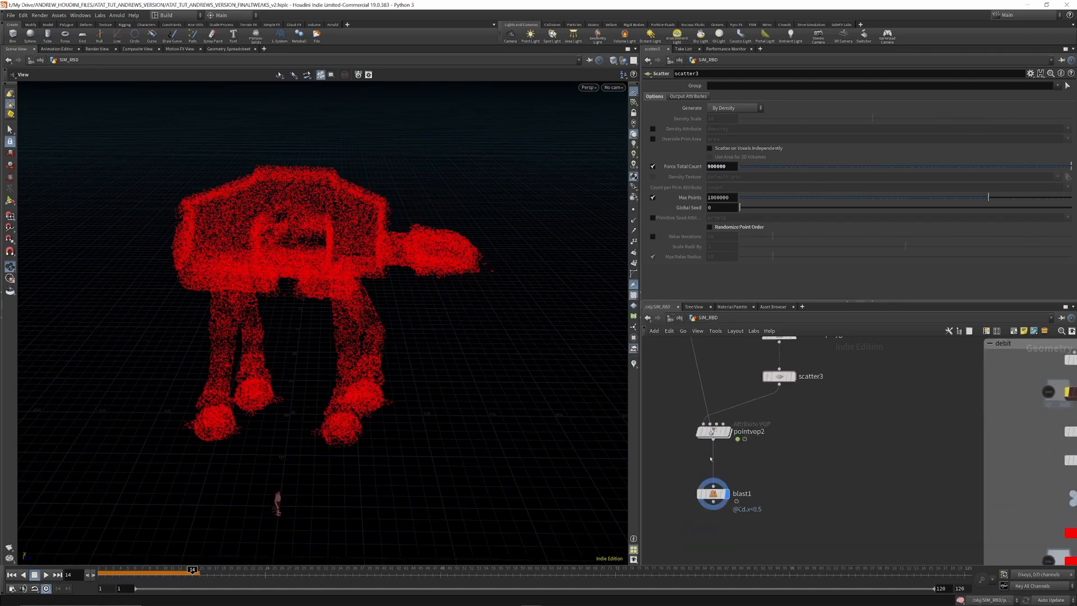
mouse_move(715, 436)
click(696, 415)
click(696, 416)
mouse_move(730, 467)
drag(449, 243, 400, 250)
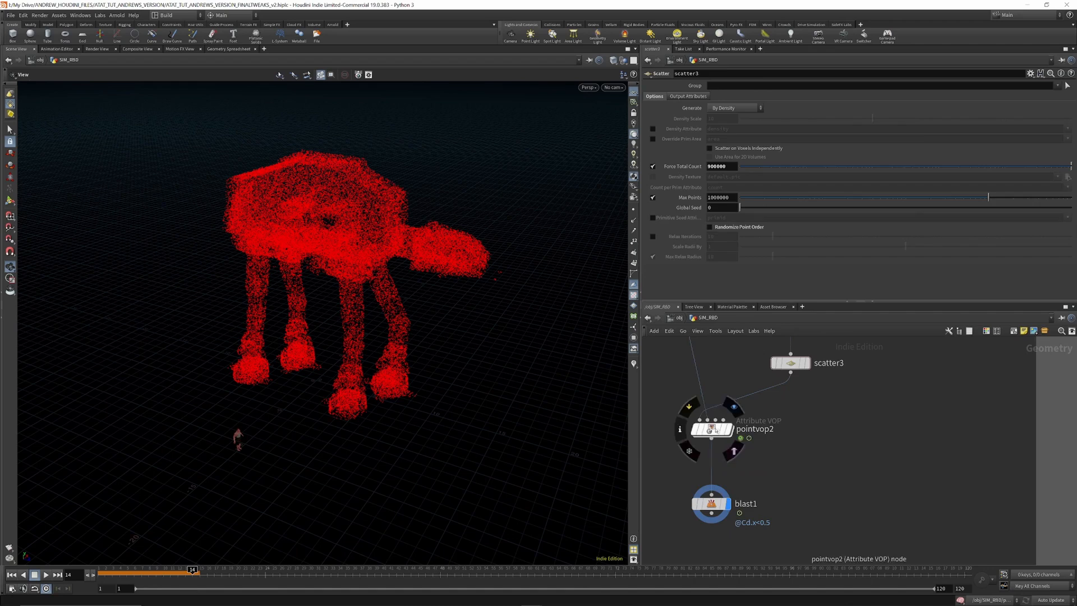
Step: Open pointvop2 and review its node network alongside the AT-AT points
double_click(713, 431)
scroll(786, 431, down, 3)
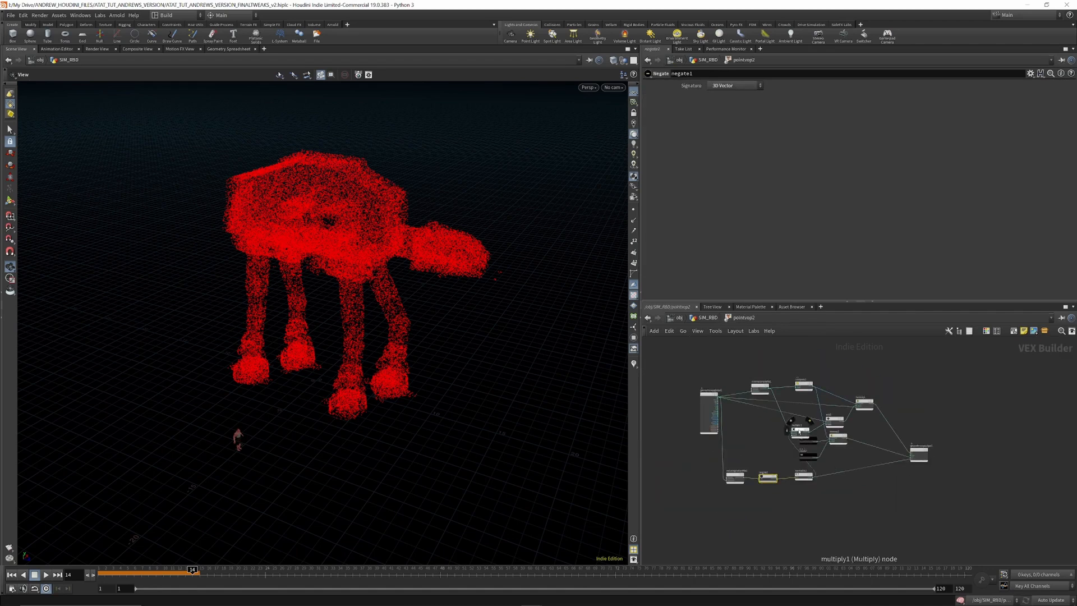
drag(838, 437, 822, 452)
drag(347, 219, 375, 227)
Step: Return to the SIM_RBD network, find the debris setup and open popnet3
click(712, 319)
scroll(754, 424, down, 5)
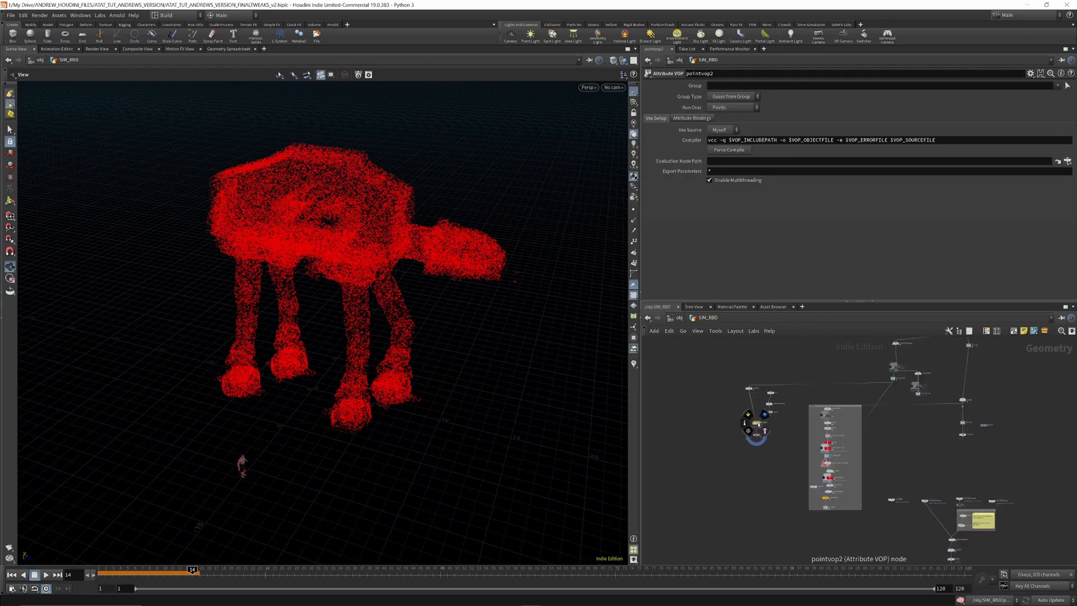
middle_drag(838, 462, 809, 454)
scroll(809, 454, up, 6)
scroll(832, 465, up, 4)
scroll(832, 468, down, 5)
scroll(822, 486, up, 6)
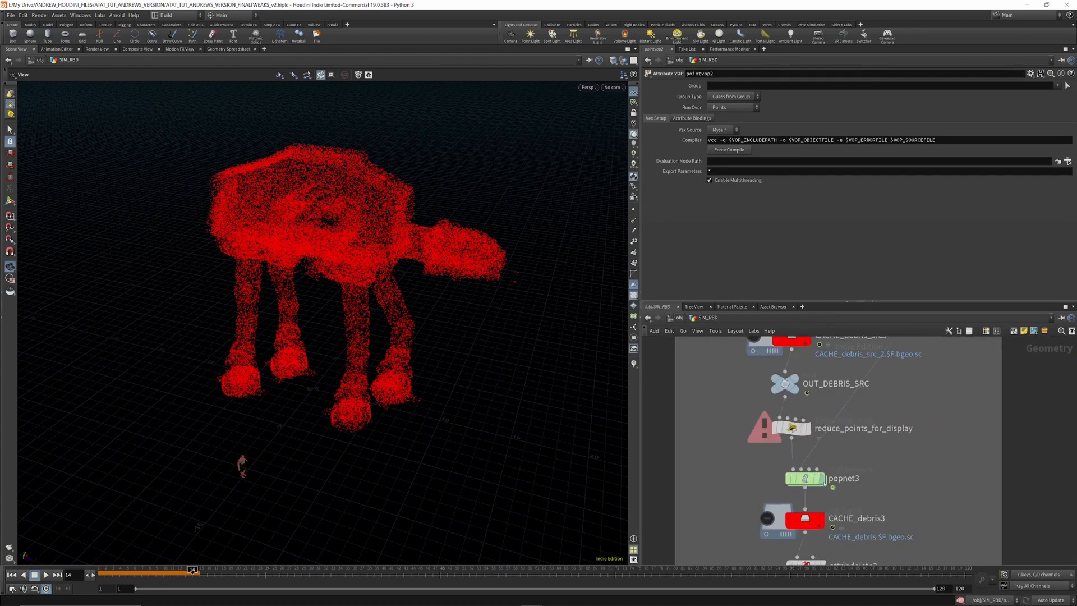
double_click(813, 481)
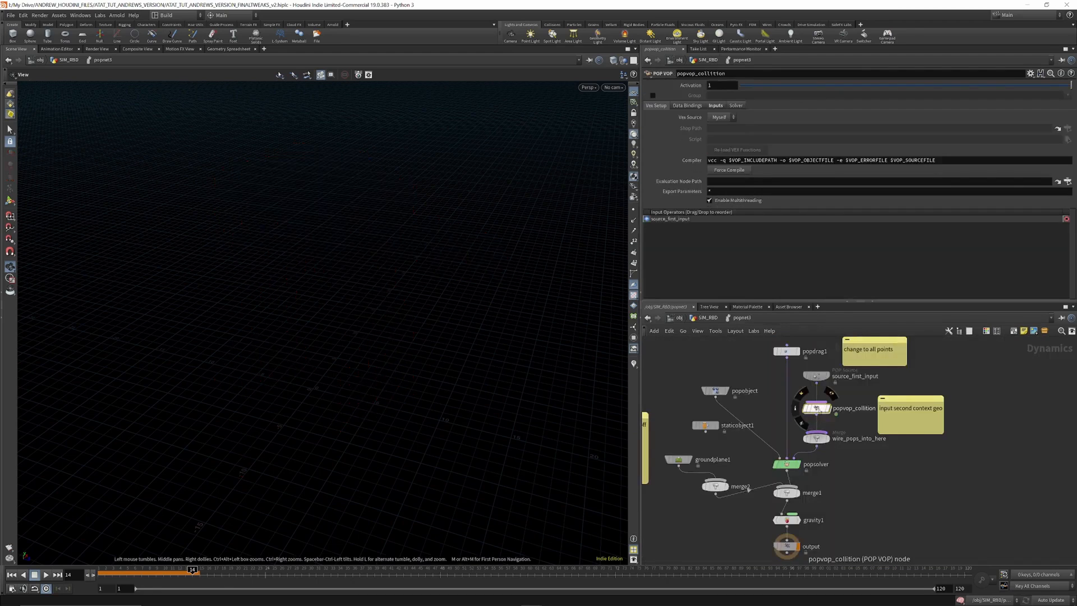
Step: Open popvop_collition and examine its volume gradient, normalize, negate and multiply nodes with their notes
double_click(816, 408)
scroll(810, 476, up, 3)
scroll(797, 488, down, 3)
scroll(729, 522, up, 3)
scroll(694, 546, up, 1)
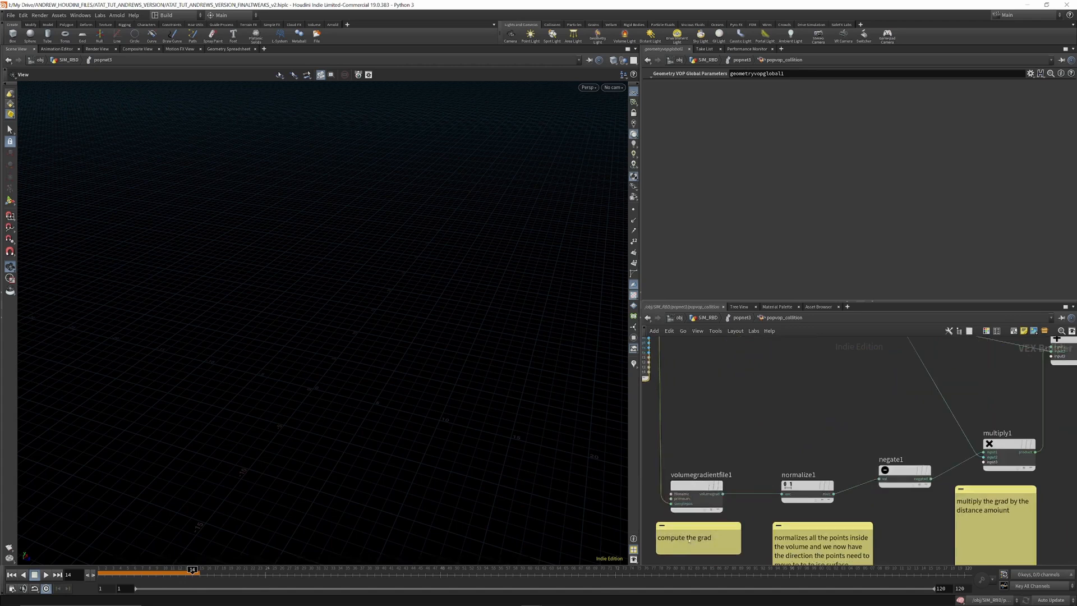
scroll(746, 522, down, 3)
scroll(799, 499, up, 4)
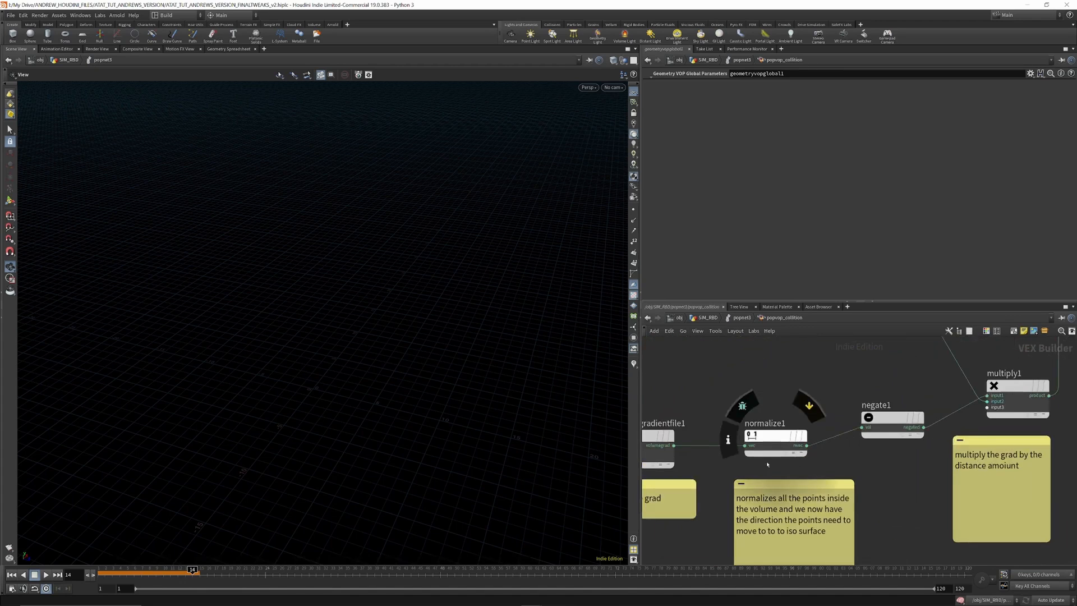
scroll(863, 435, down, 2)
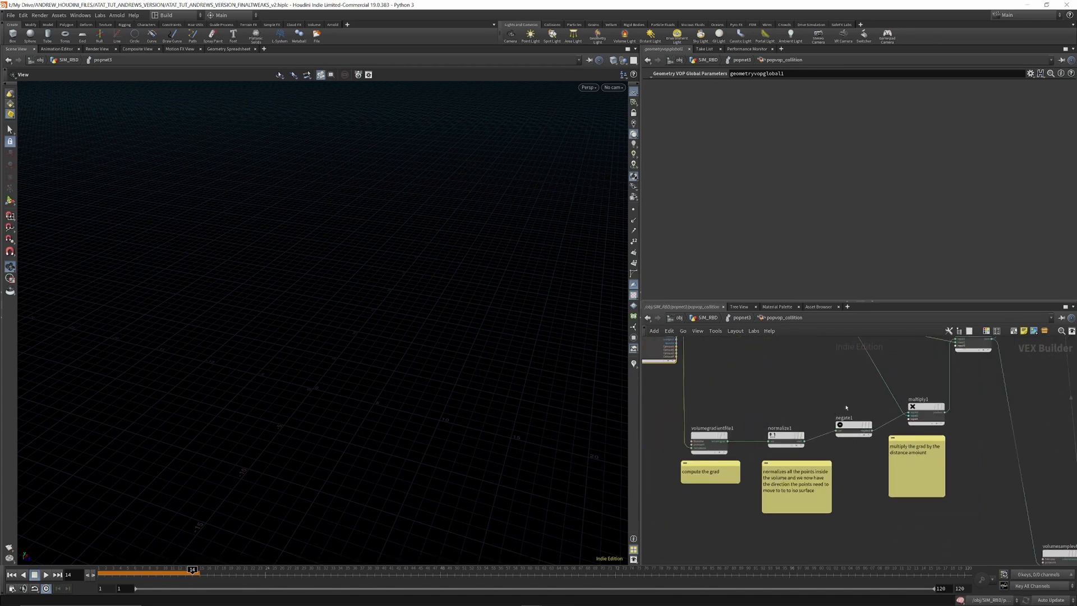
scroll(843, 447, down, 3)
Step: Examine volumesamplefile1 and its note, compare1, and their connections to the multiply and add nodes in popvop_collition
scroll(832, 386, up, 10)
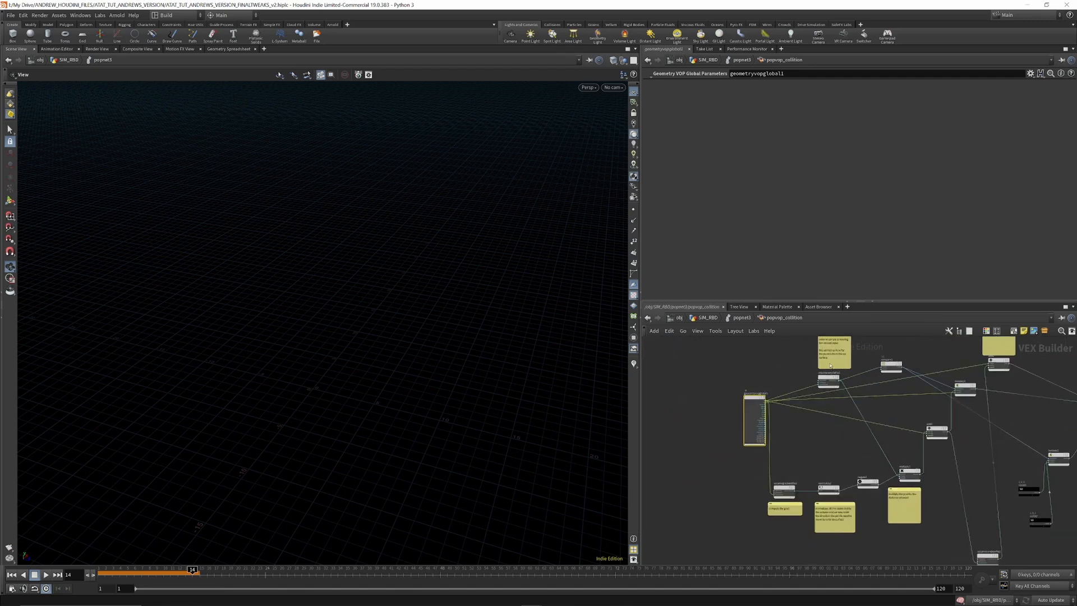
scroll(833, 386, up, 3)
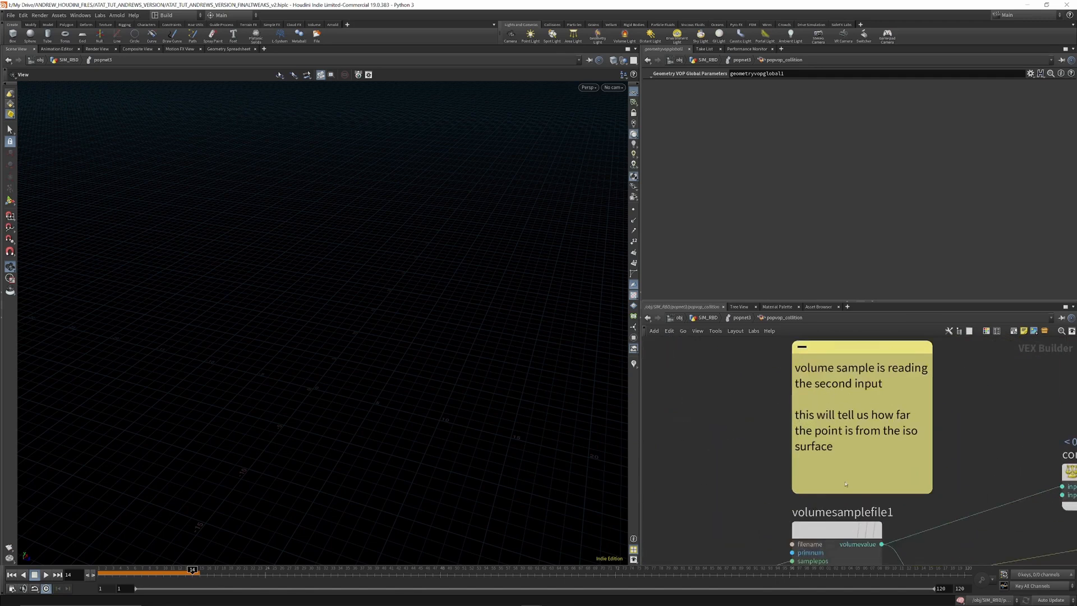
scroll(833, 386, down, 3)
middle_drag(833, 386, 834, 427)
drag(845, 509, 838, 505)
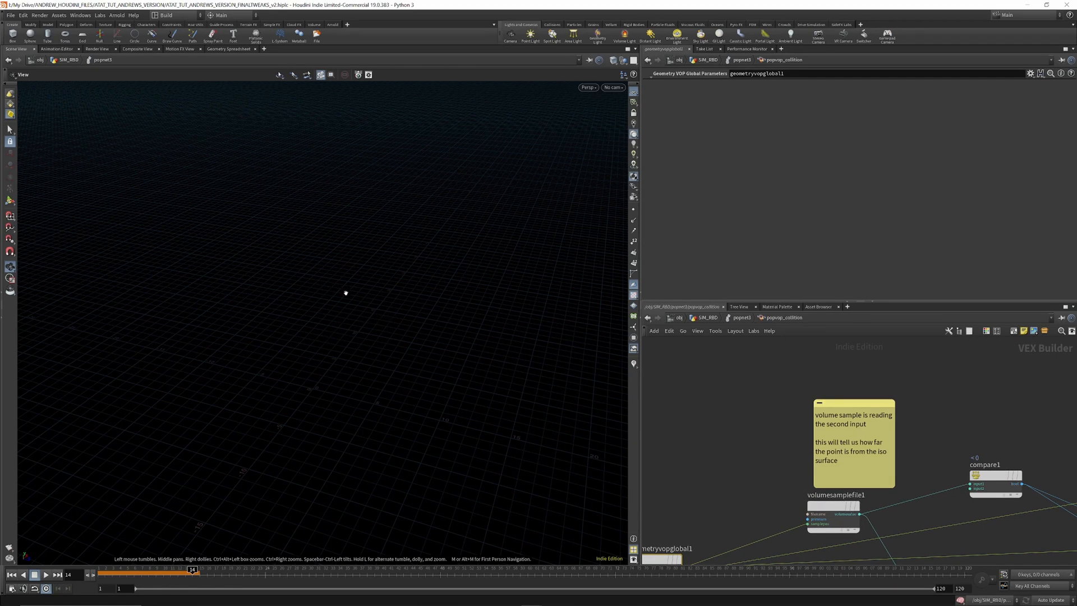
scroll(787, 402, down, 8)
scroll(844, 428, up, 8)
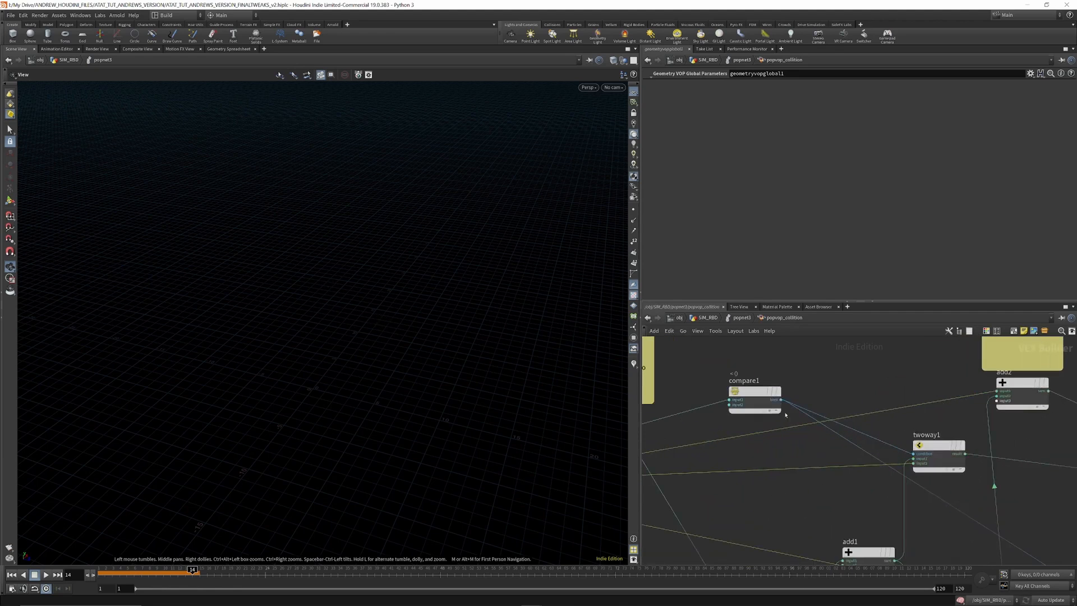
drag(751, 394, 759, 390)
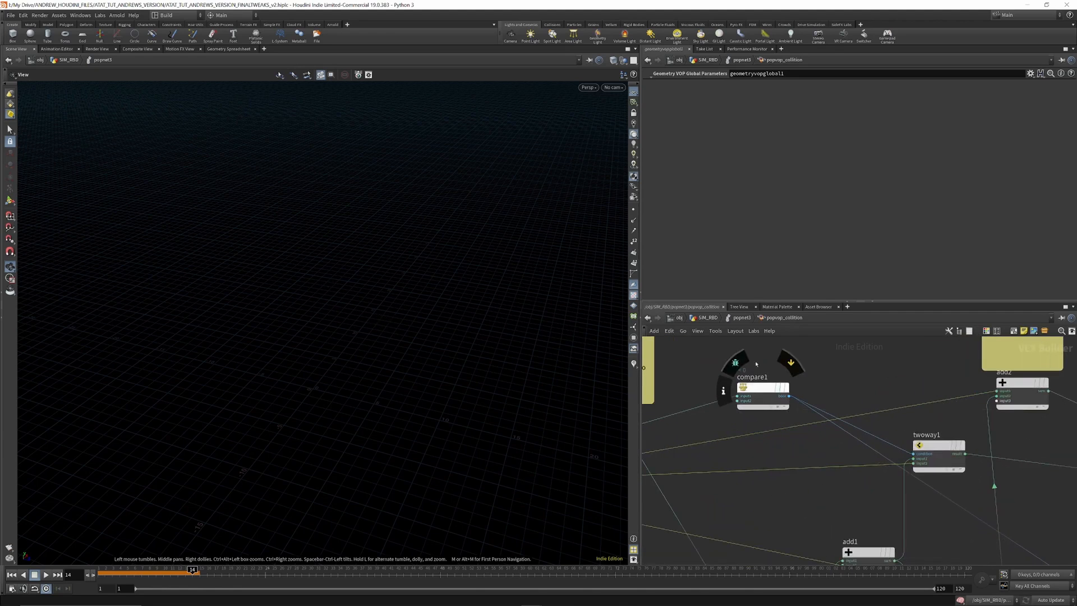
scroll(887, 441, down, 4)
scroll(875, 505, down, 3)
scroll(876, 507, up, 8)
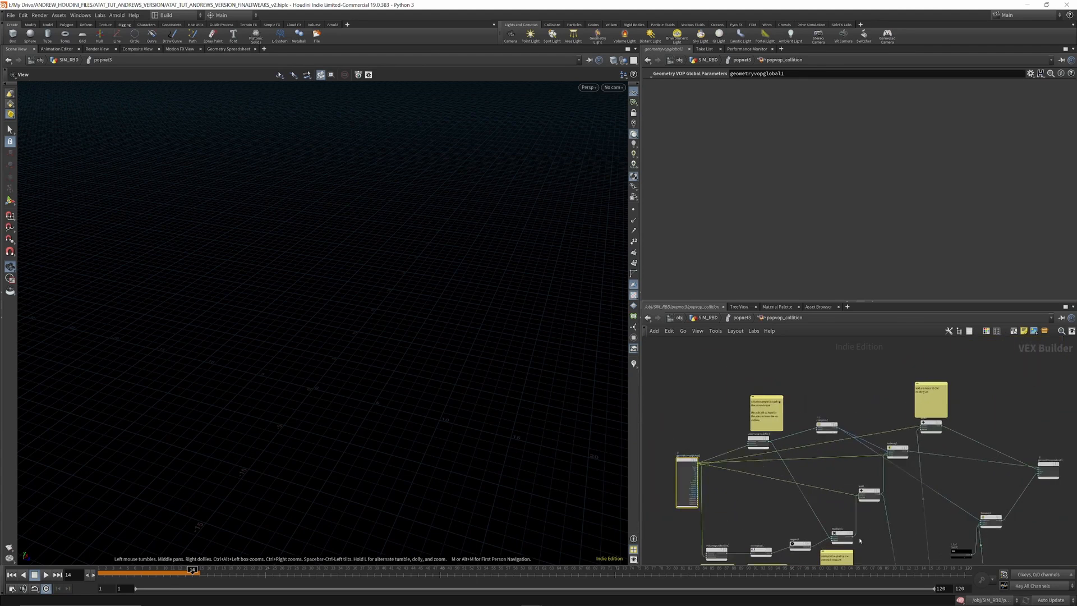
scroll(903, 437, down, 4)
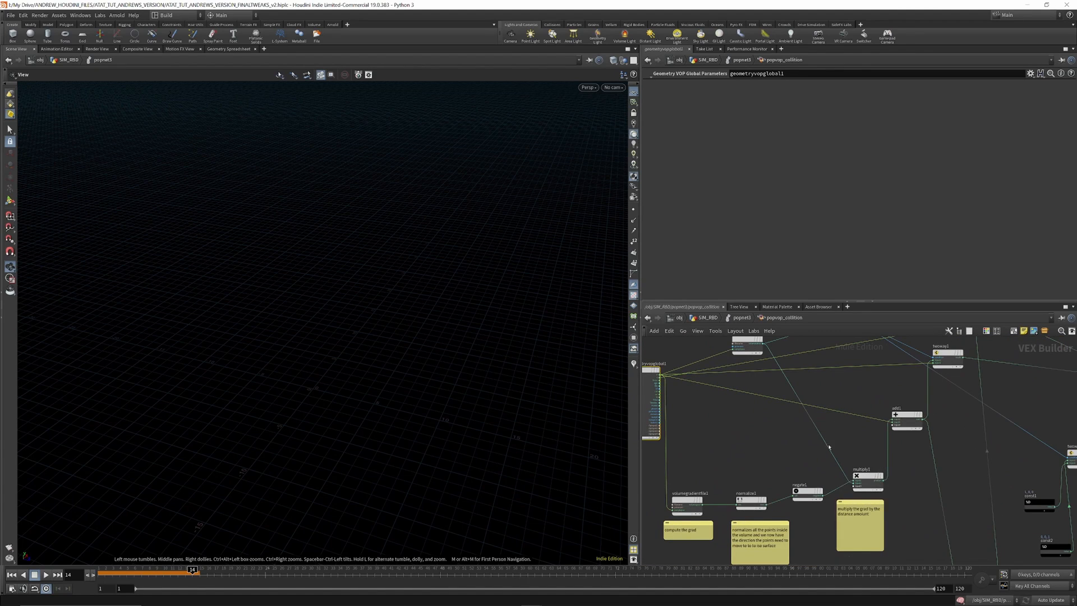
scroll(705, 448, down, 4)
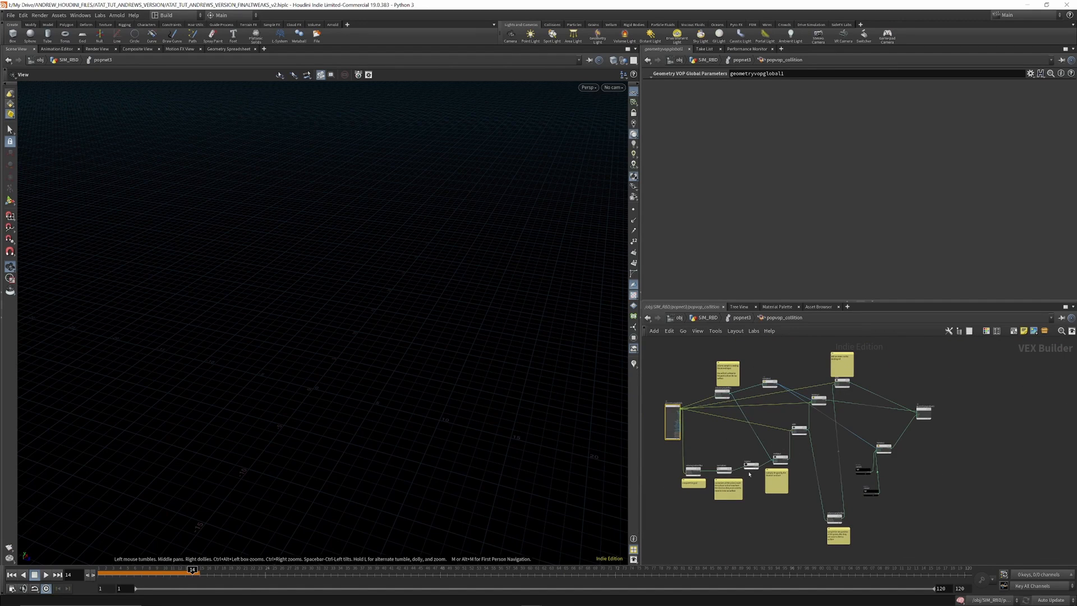
Step: Examine how add2, twoway1, twoway2 and its constants feed the geometry output in popvop_collition
scroll(830, 362, up, 8)
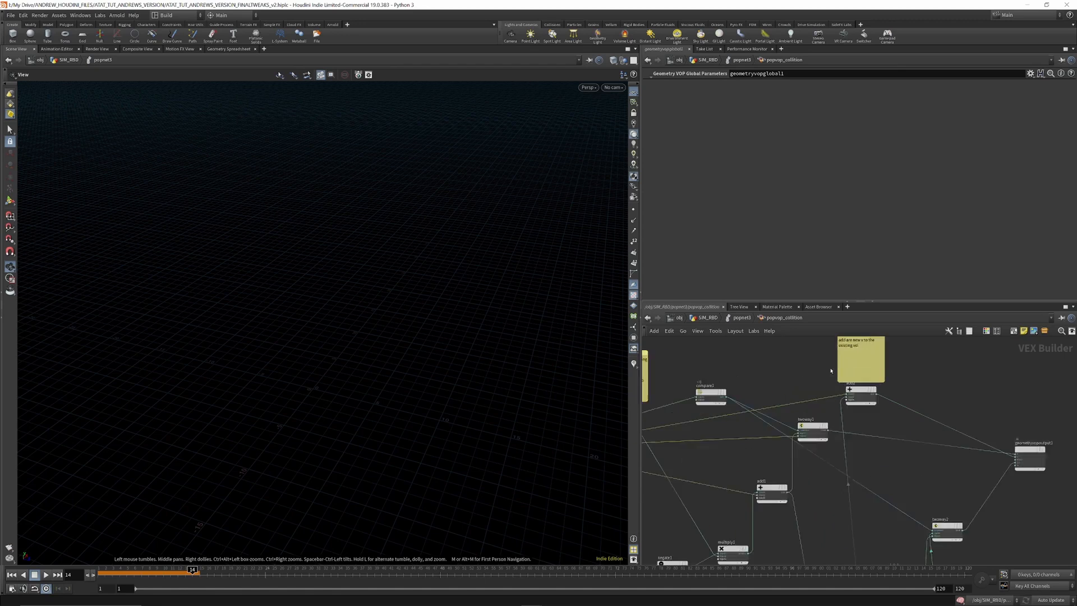
scroll(836, 393, down, 8)
scroll(853, 481, up, 5)
scroll(853, 481, up, 5)
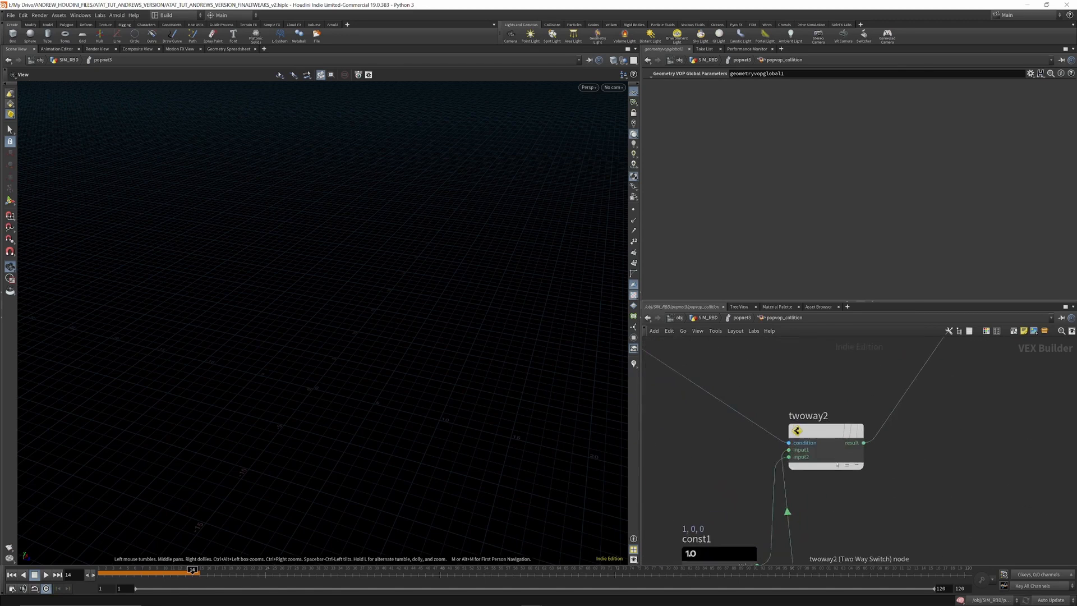
scroll(871, 516, down, 5)
scroll(882, 462, up, 2)
scroll(882, 462, down, 3)
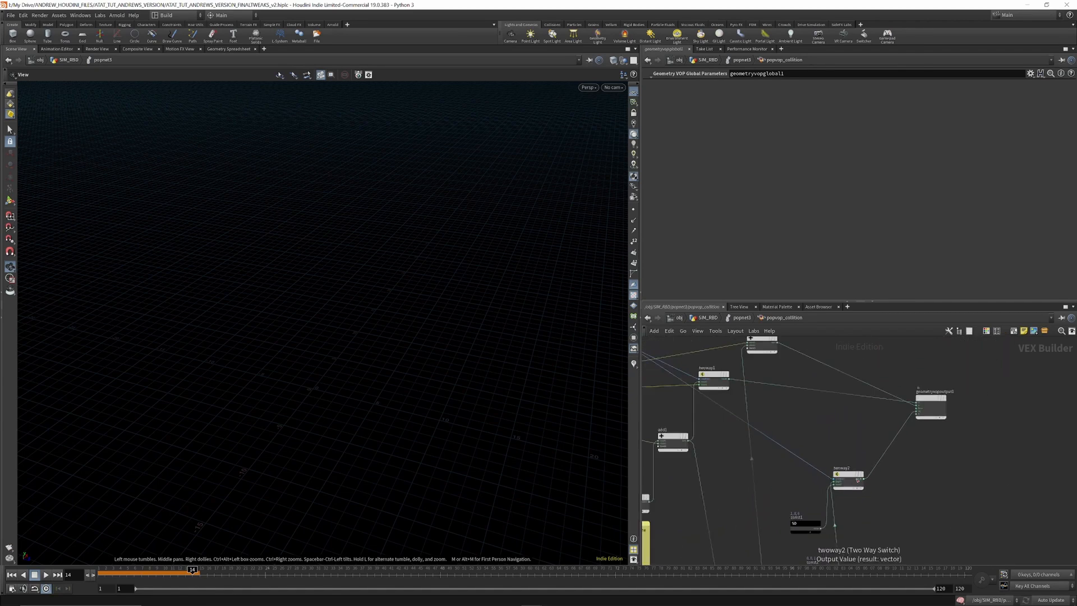
scroll(909, 393, up, 4)
scroll(931, 405, down, 3)
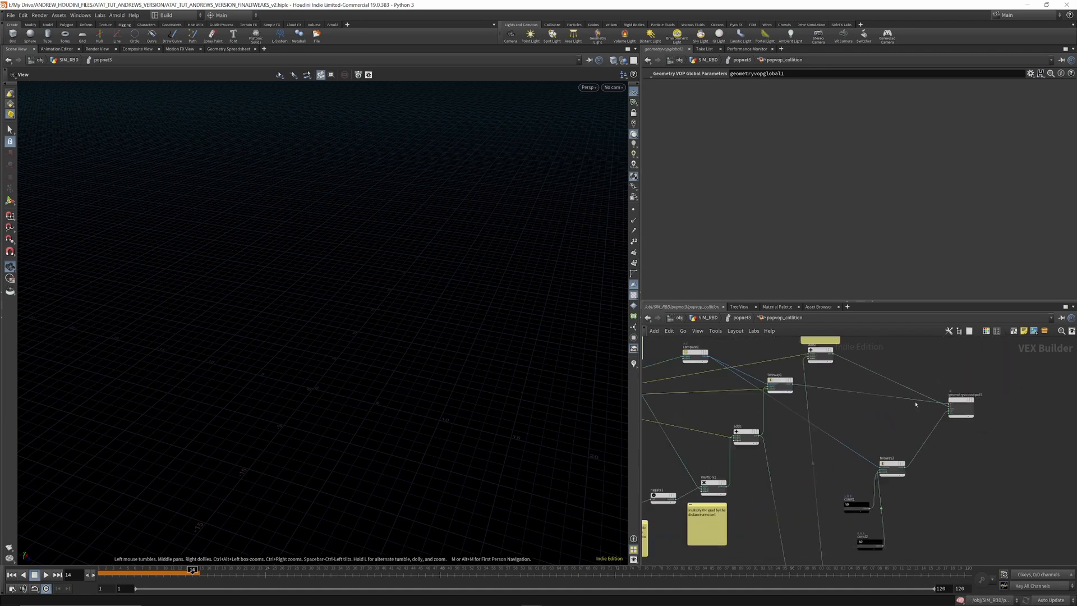
scroll(802, 392, up, 2)
scroll(806, 398, down, 3)
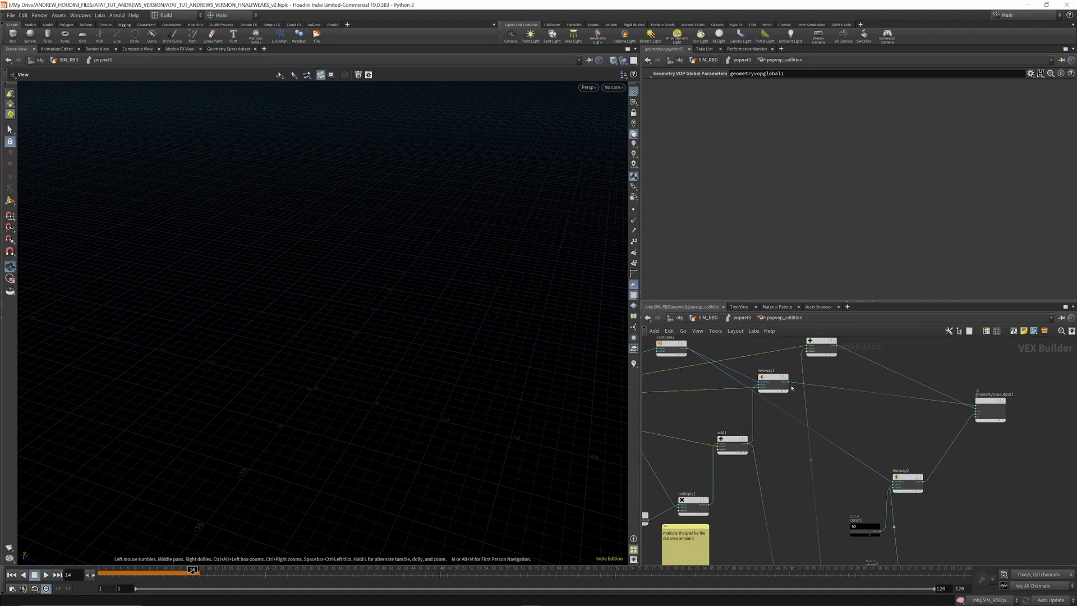
scroll(811, 403, down, 2)
Step: Return to the SIM_RBD network and inspect popnet3's red debris points around the AT-AT from several angles
key(u)
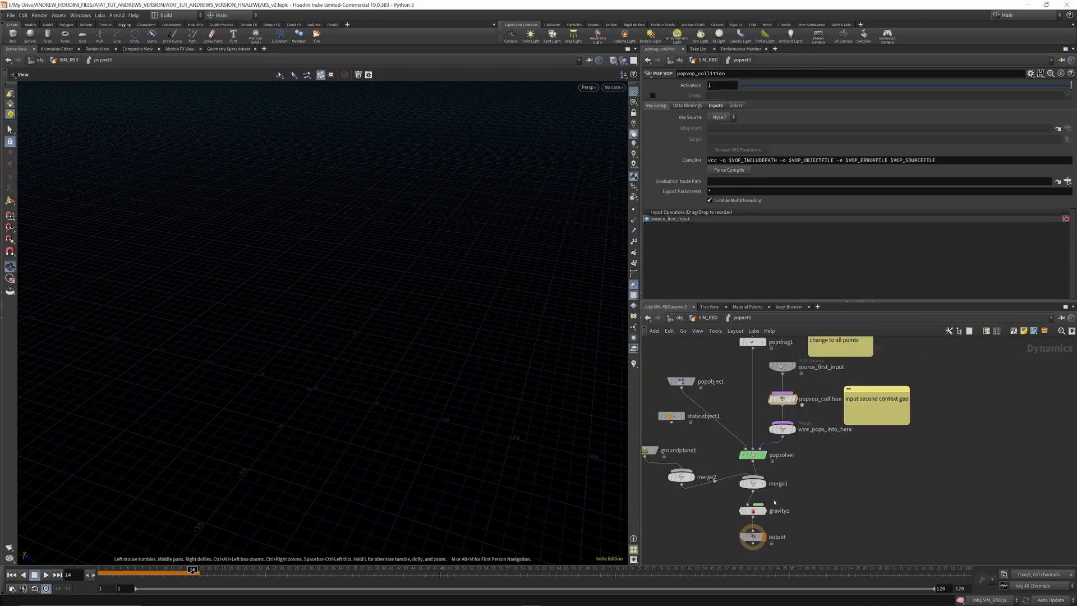
key(u)
mouse_move(354, 238)
mouse_down()
mouse_move(404, 209)
mouse_move(320, 221)
mouse_move(341, 229)
mouse_up()
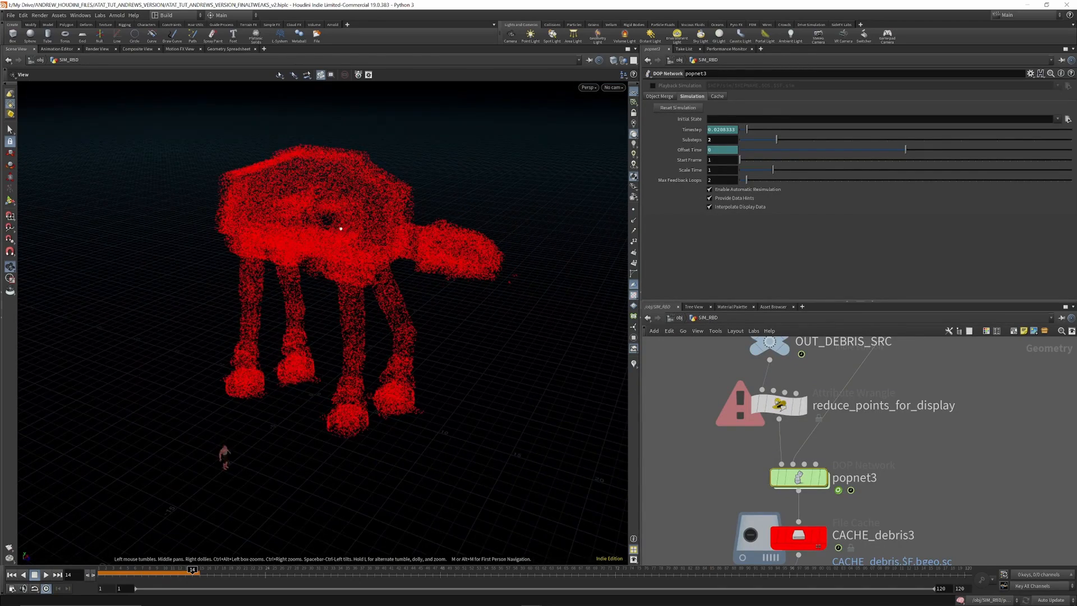
mouse_move(800, 476)
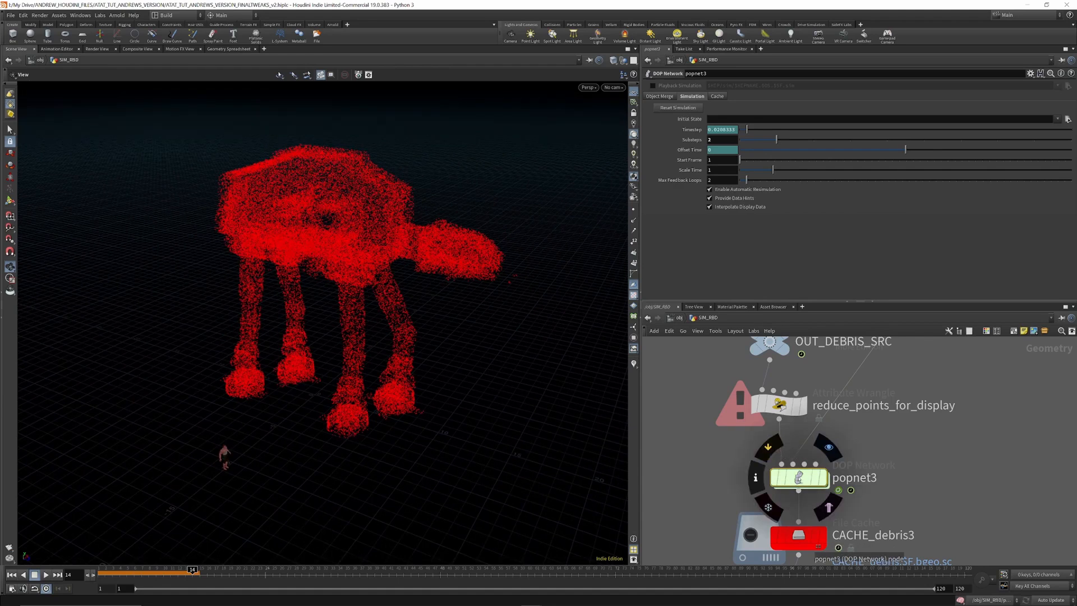
mouse_move(372, 229)
mouse_down()
mouse_move(409, 216)
mouse_move(374, 220)
mouse_up()
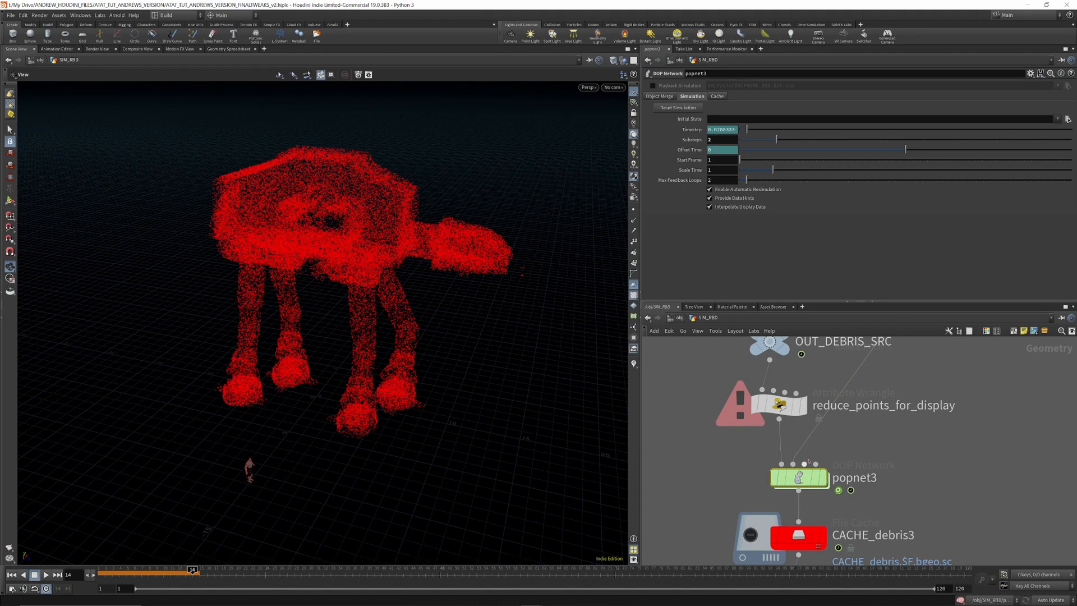
mouse_move(795, 476)
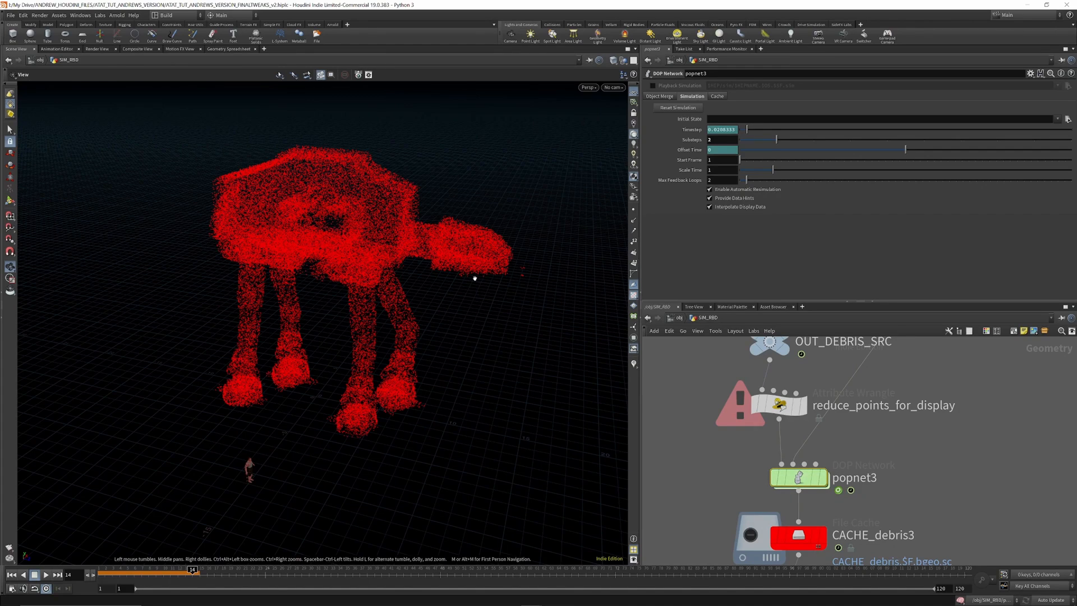
drag(313, 175, 355, 200)
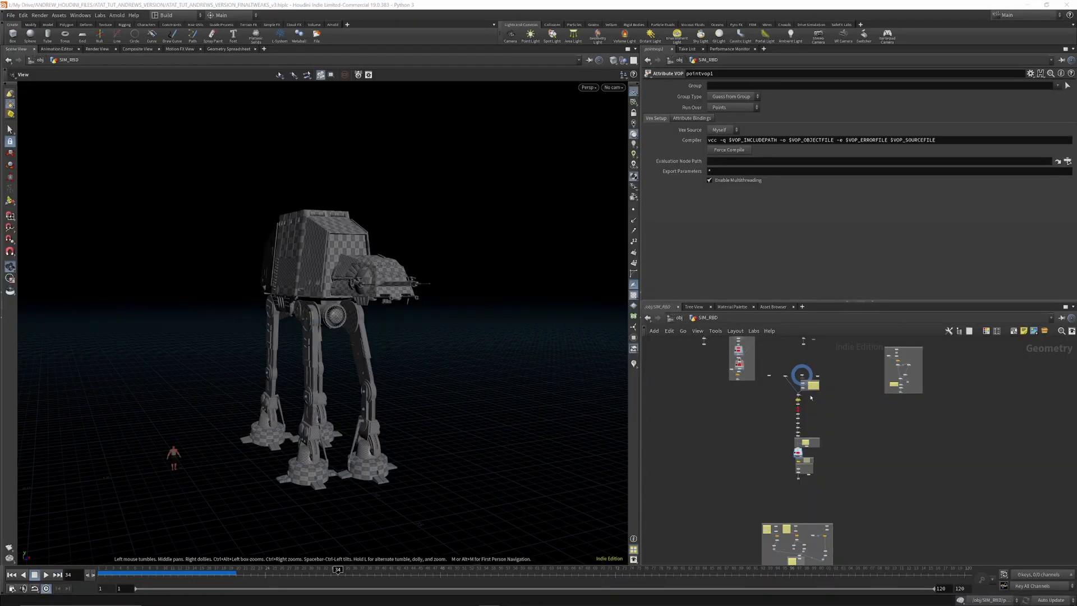
Step: Find the explosion source network box and view add6 and transform27, opening transform27's parameters
scroll(817, 369, up, 5)
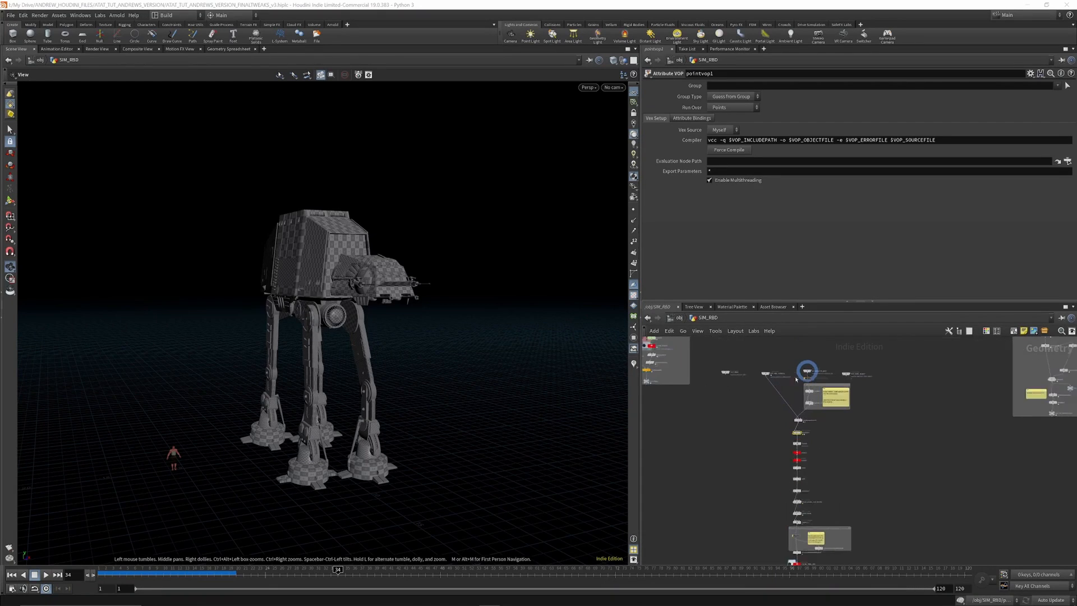
scroll(813, 391, down, 4)
scroll(949, 348, up, 7)
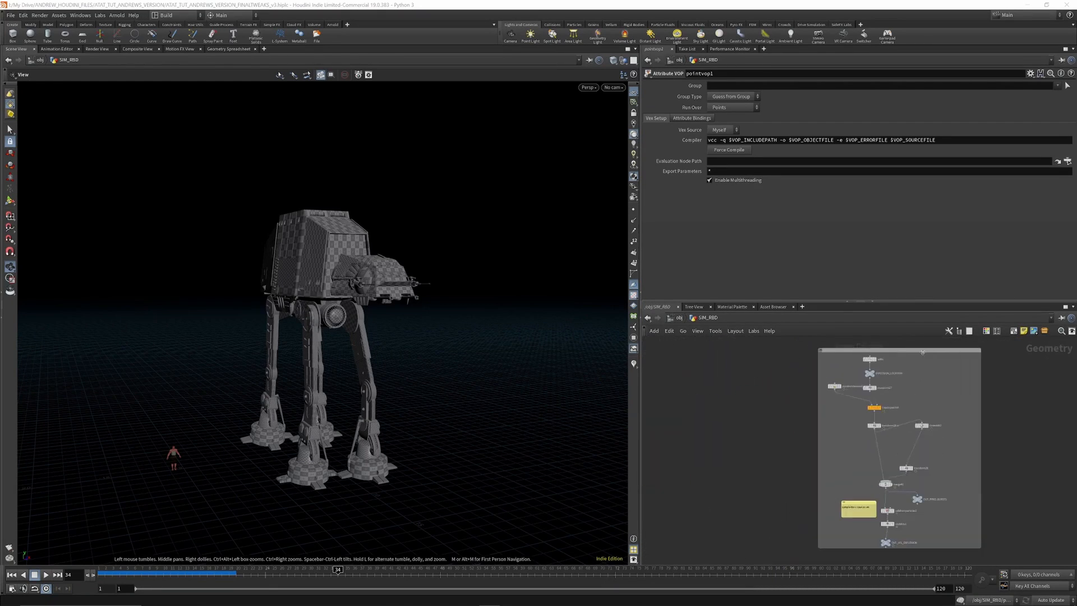
scroll(876, 359, up, 3)
click(876, 363)
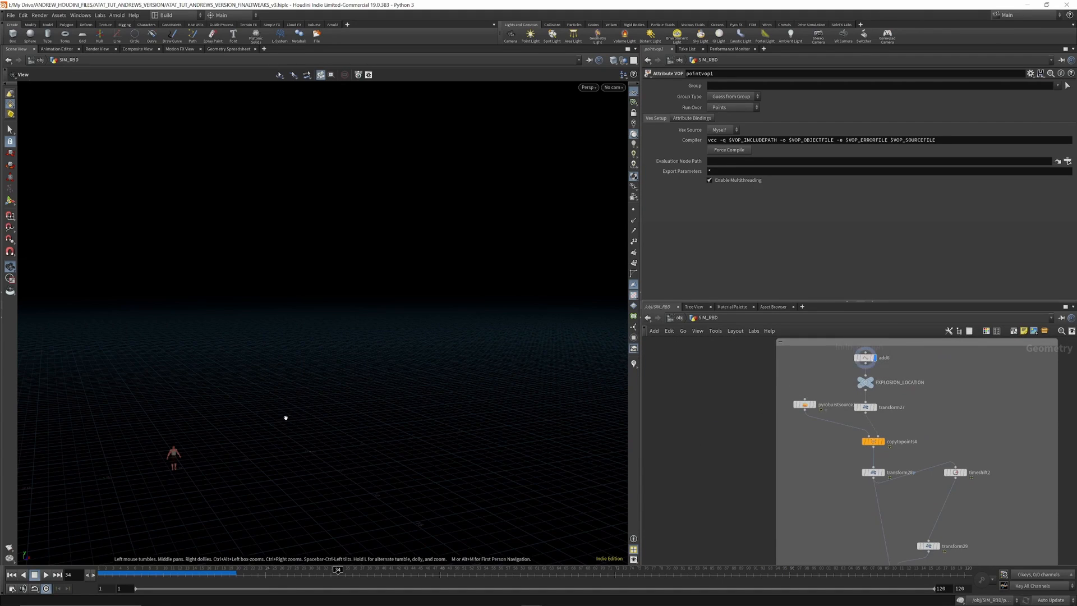
click(872, 382)
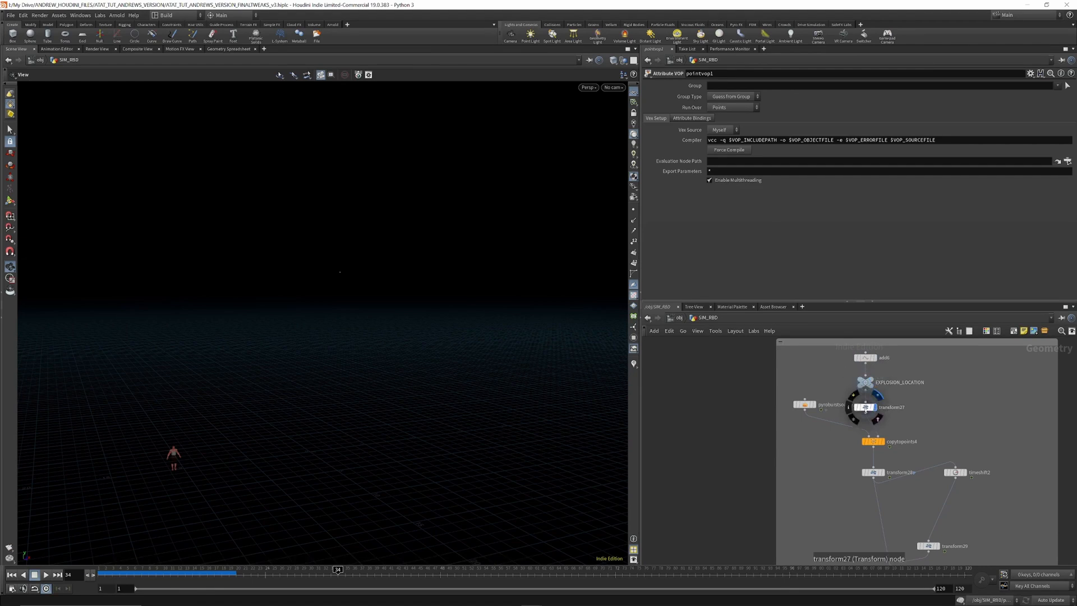
click(879, 407)
scroll(898, 427, down, 8)
scroll(914, 447, up, 10)
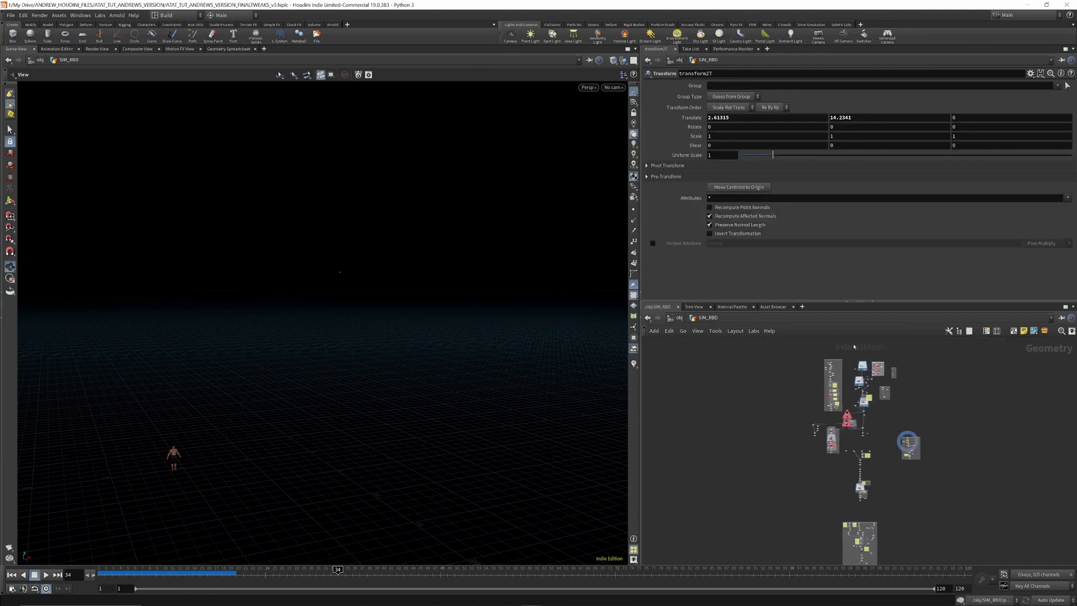
Step: Template the AT-AT geometry near the start of the SIM_RBD network as a wireframe reference and return to the explosion source nodes
click(853, 410)
scroll(852, 402, down, 8)
scroll(932, 539, up, 4)
scroll(932, 538, down, 5)
middle_drag(932, 538, 903, 461)
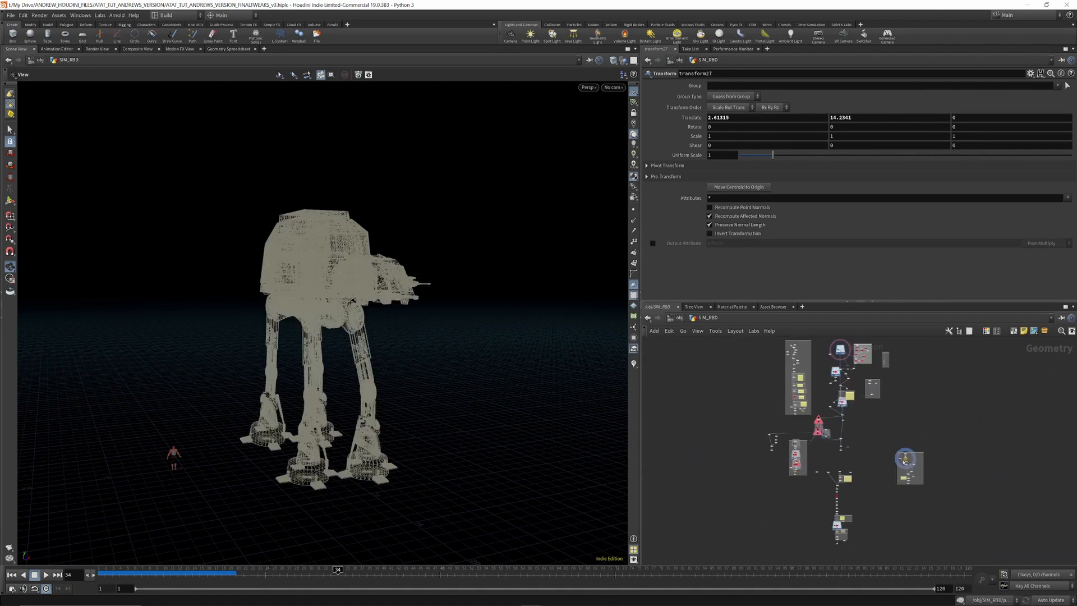
scroll(903, 458, up, 10)
scroll(927, 527, up, 4)
scroll(927, 535, down, 6)
middle_drag(927, 539, 896, 469)
scroll(896, 469, up, 5)
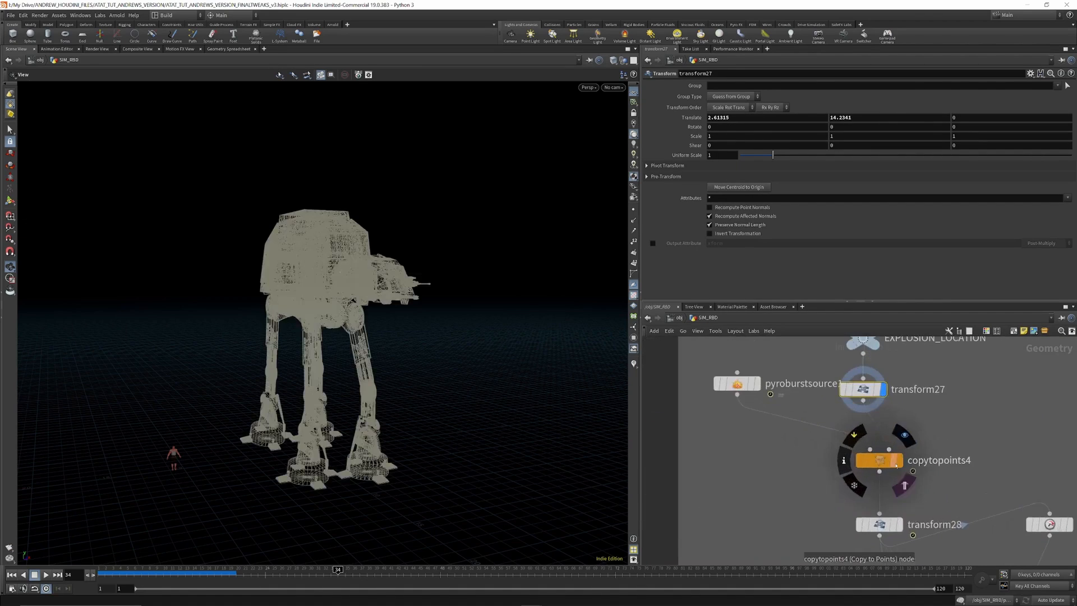
Step: Move pyroburstsource1 away from transform27, display it with its parameters open, and go to frame 5
drag(738, 384, 695, 387)
click(721, 366)
click(696, 390)
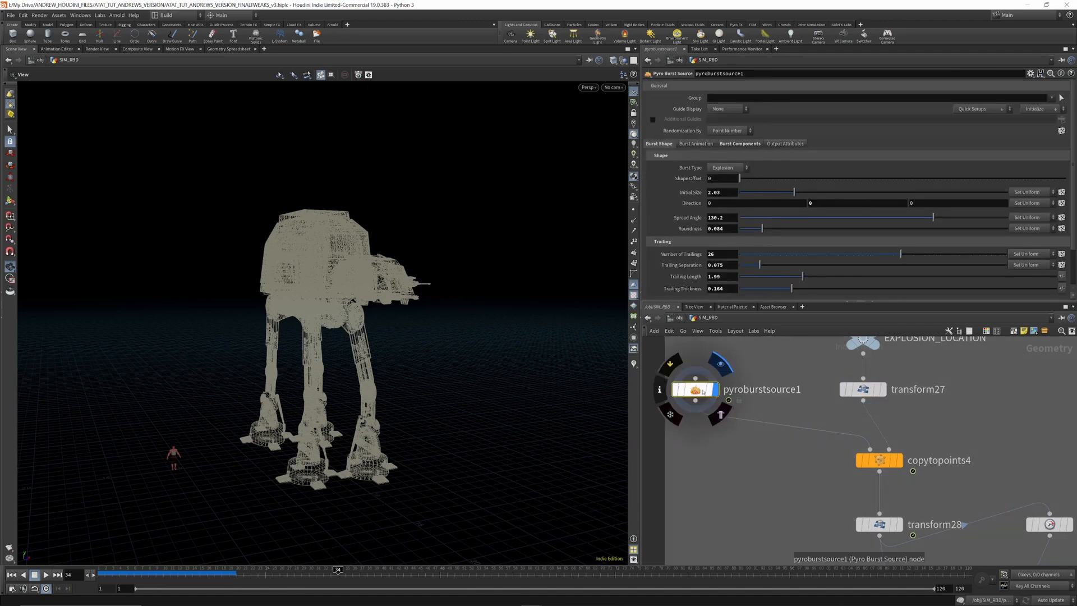
mouse_move(897, 459)
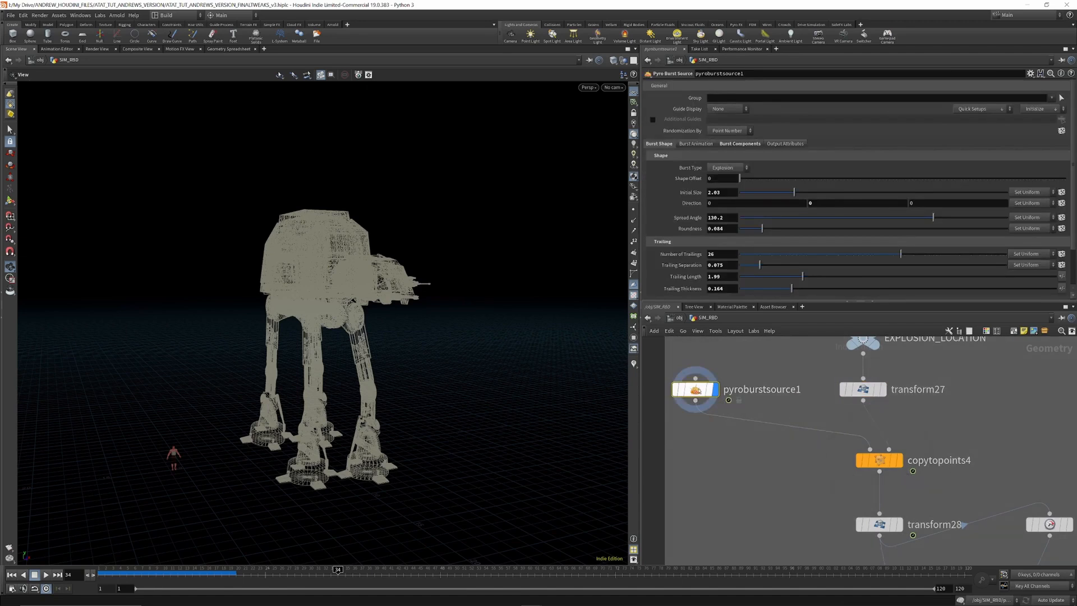
mouse_move(147, 574)
mouse_down()
mouse_move(101, 576)
mouse_move(126, 576)
mouse_up()
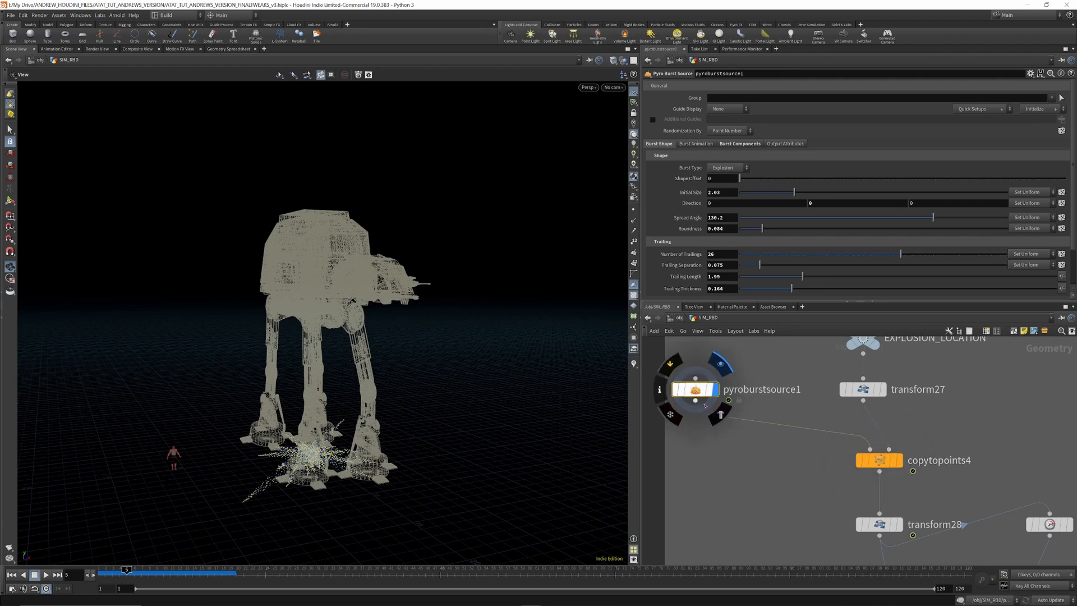
Step: Display copytopoints4, open its parameters and scrub the early frames to view the burst at the explosion location
scroll(851, 465, down, 3)
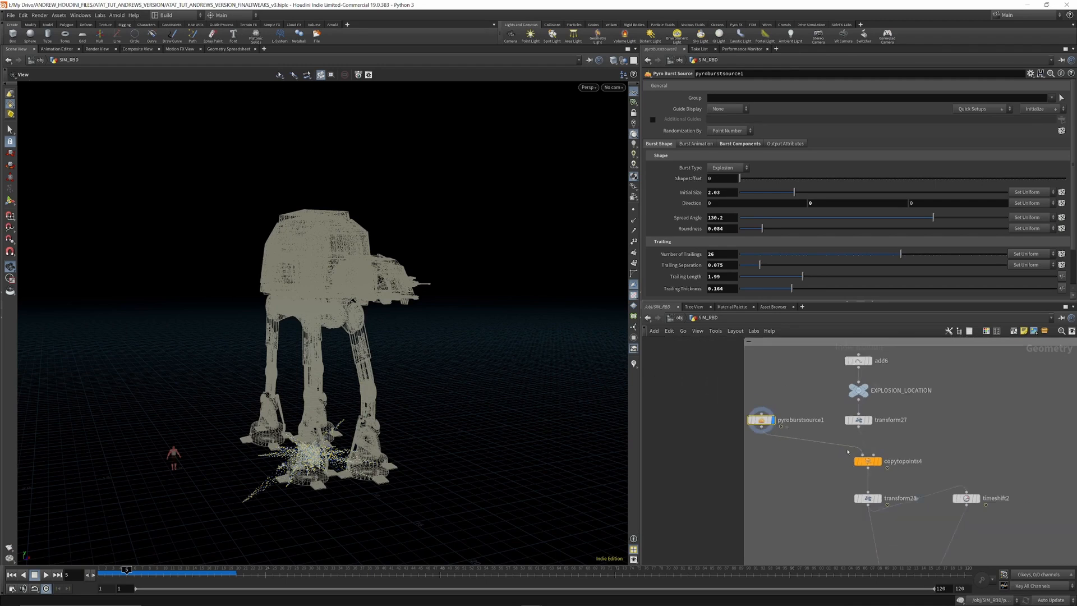
scroll(873, 373, up, 1)
click(883, 484)
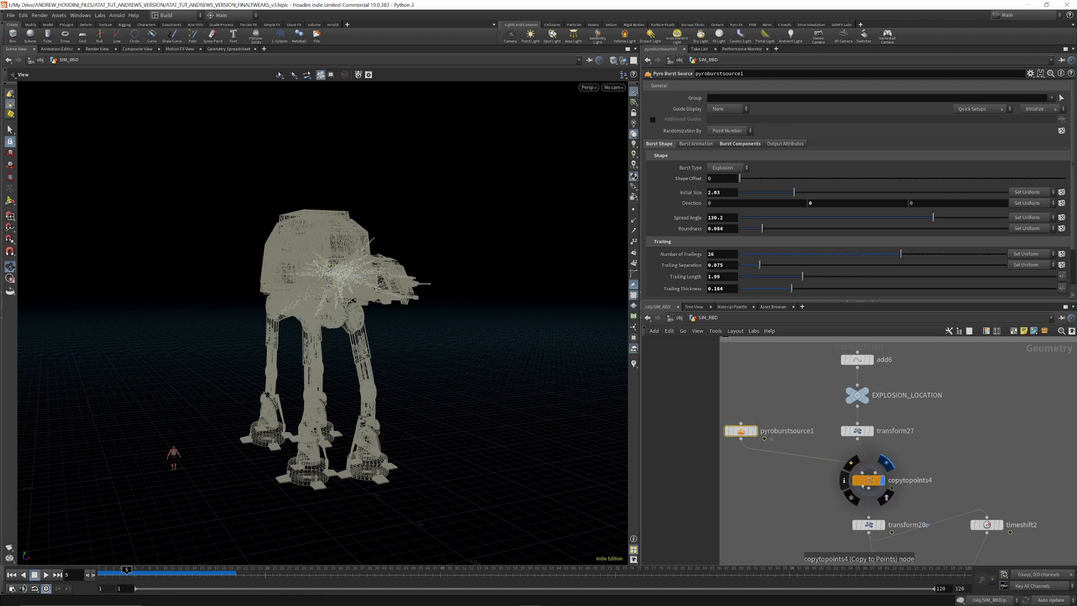
click(867, 481)
drag(359, 482, 135, 572)
Step: Display transform28 at frame 4, view the burst from the AT-AT's other side, and open transform28's parameters
scroll(860, 418, down, 5)
scroll(873, 484, up, 4)
mouse_move(865, 441)
mouse_move(120, 572)
mouse_down()
mouse_move(152, 571)
mouse_move(119, 570)
mouse_up()
drag(377, 322, 265, 335)
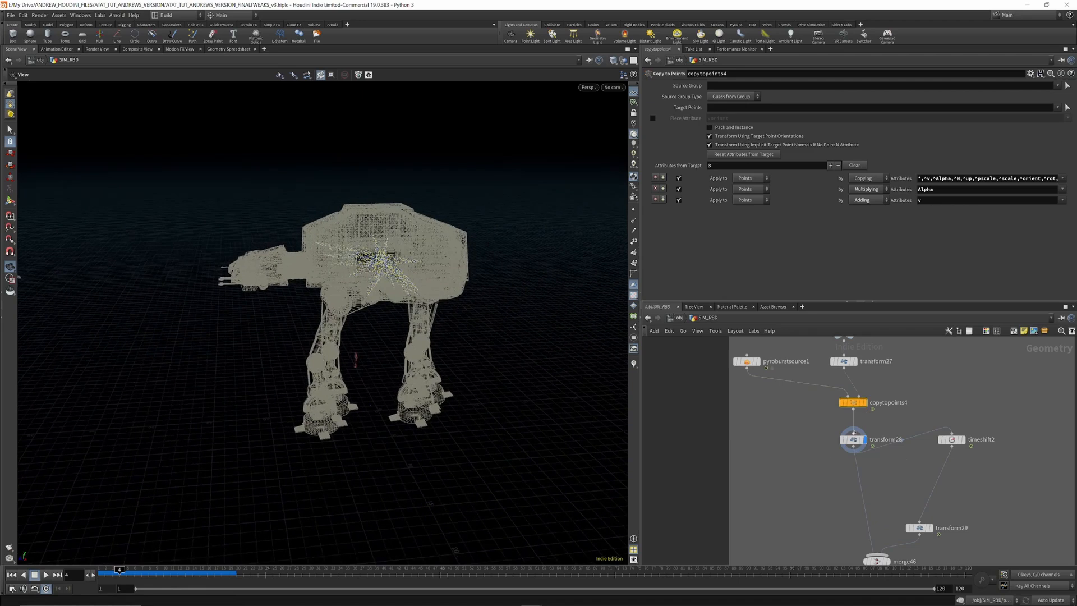
click(854, 440)
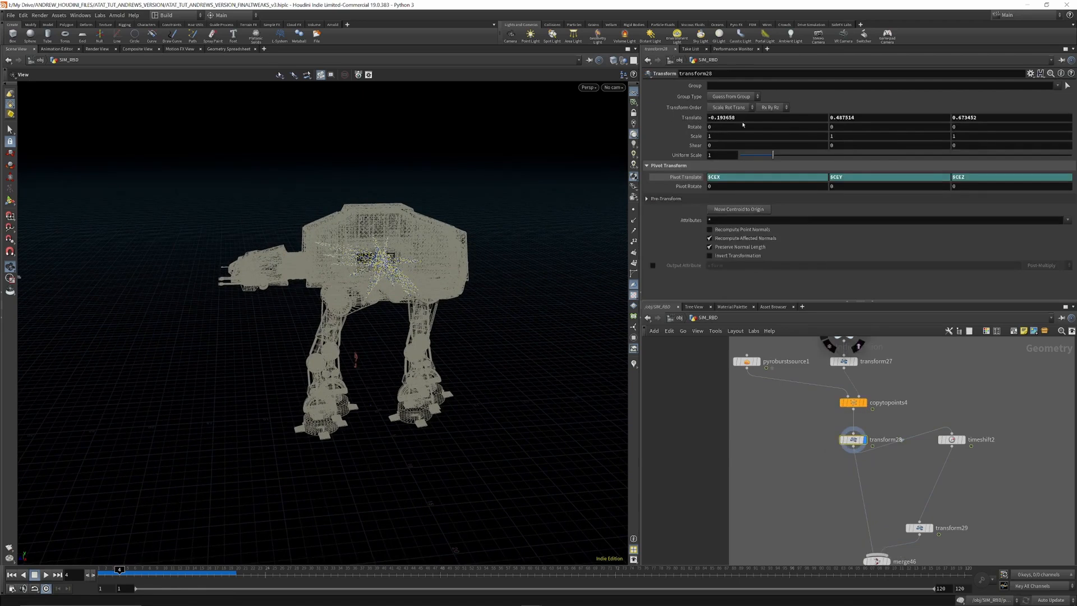
click(865, 402)
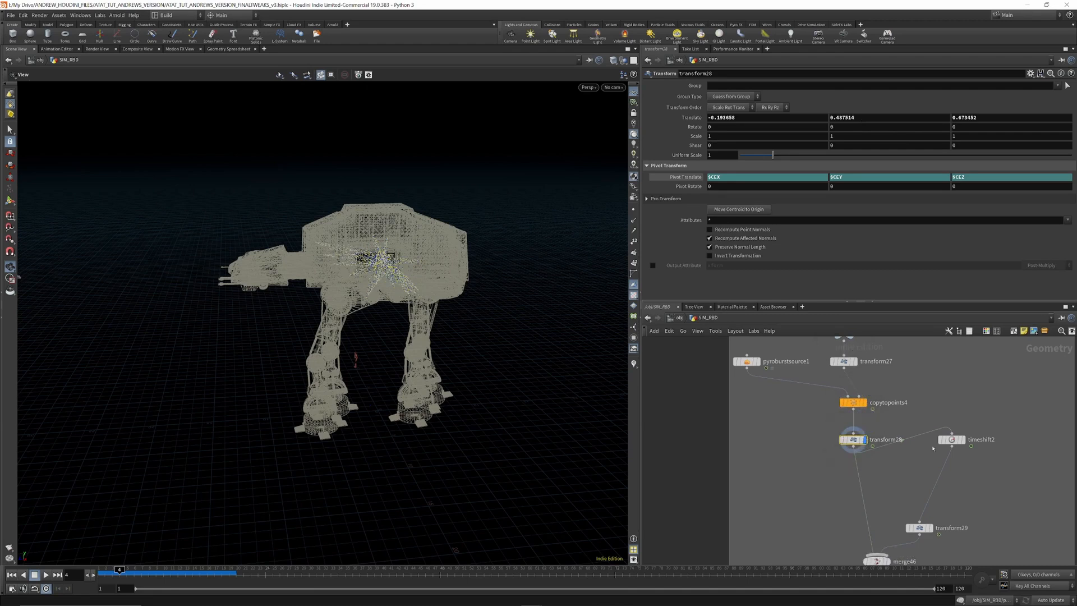
scroll(872, 408, down, 5)
scroll(911, 417, up, 5)
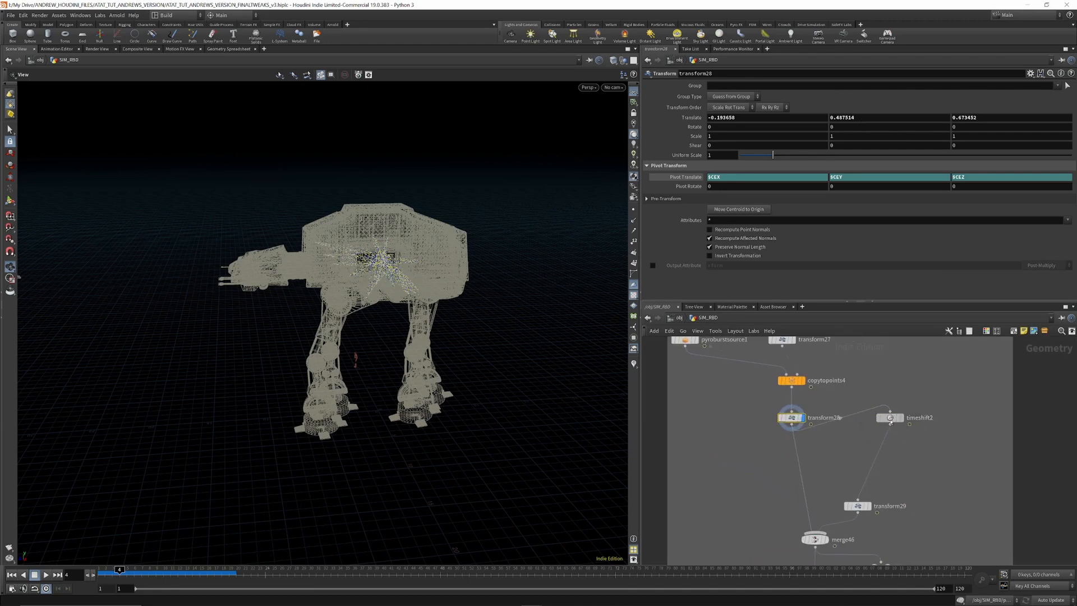
Step: Open timeshift2's parameters, and display transform29 with its parameters open, viewing its burst with the AT-AT seen end-on
click(890, 418)
mouse_move(891, 422)
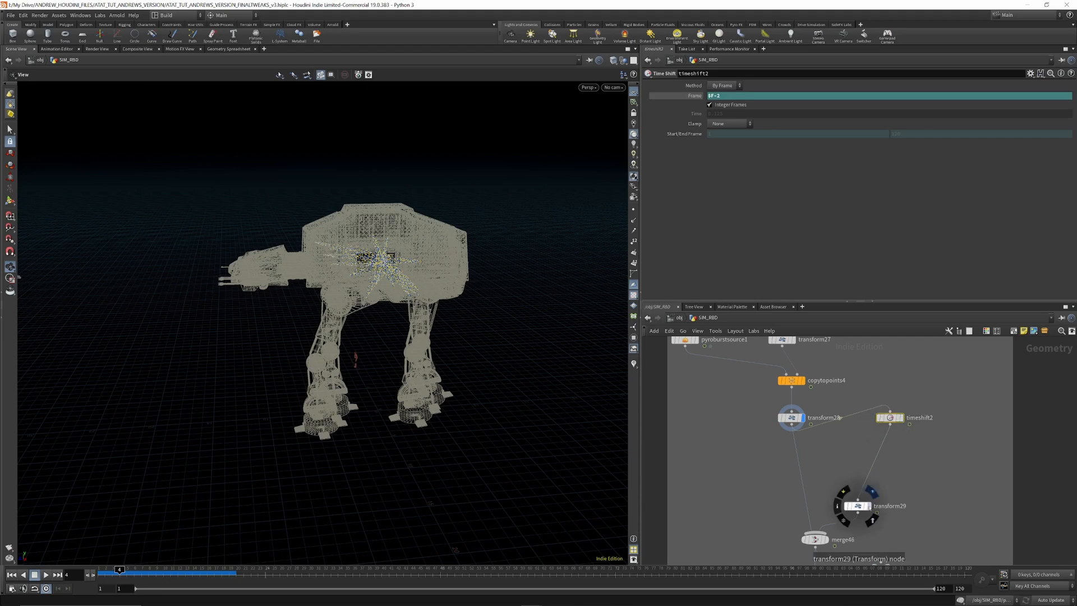
click(867, 506)
click(858, 506)
drag(375, 253, 437, 252)
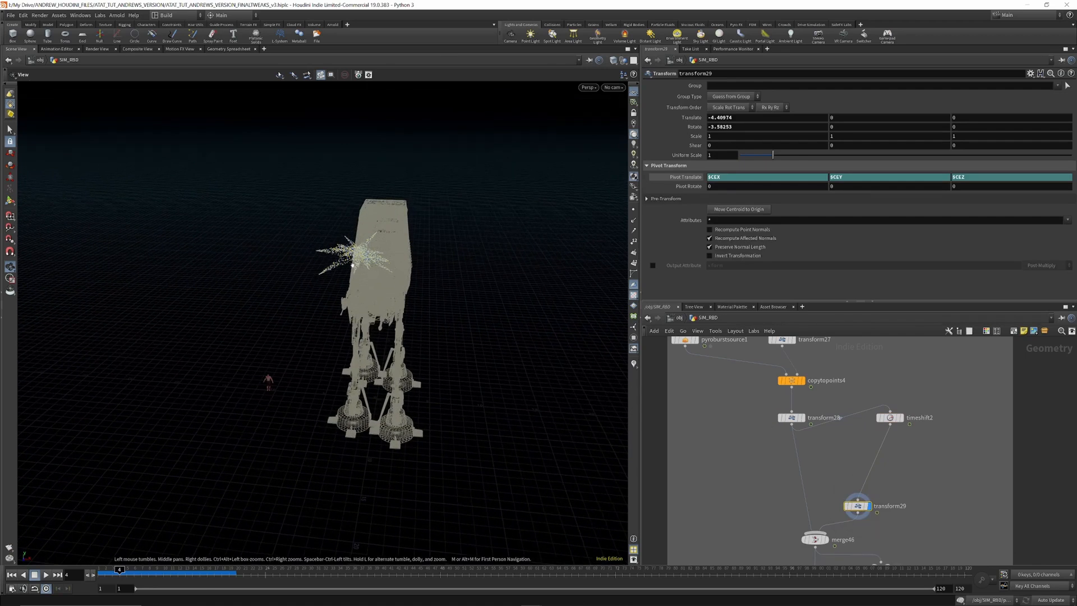
Step: Display merge46 to view both bursts together, and open pyroburstsource1's parameters in an enlarged parameter area
click(826, 540)
scroll(830, 479, down, 3)
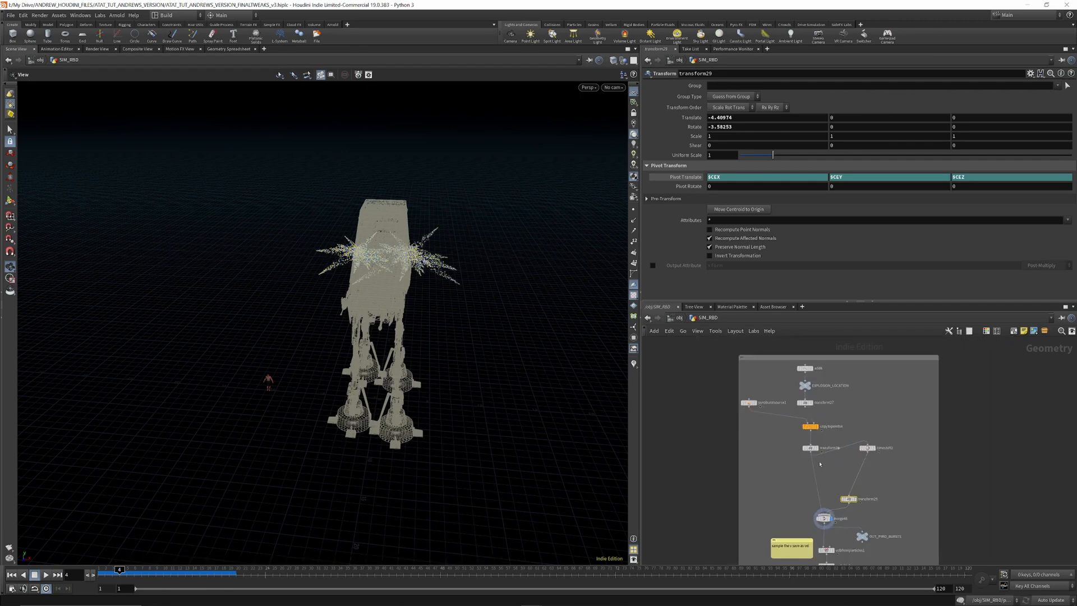
scroll(750, 403, up, 4)
click(750, 403)
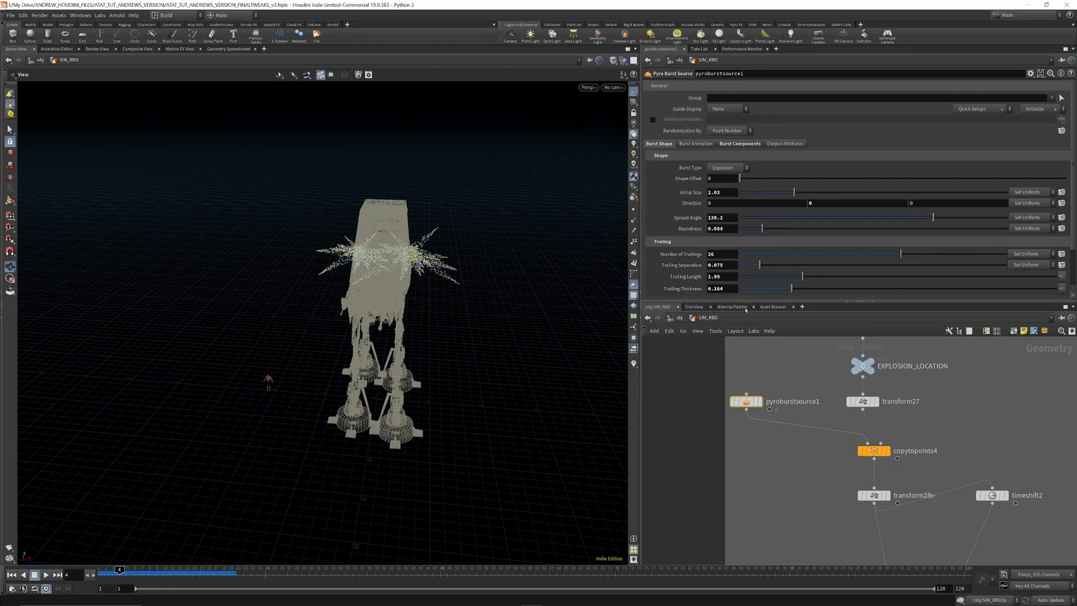
drag(744, 302, 751, 361)
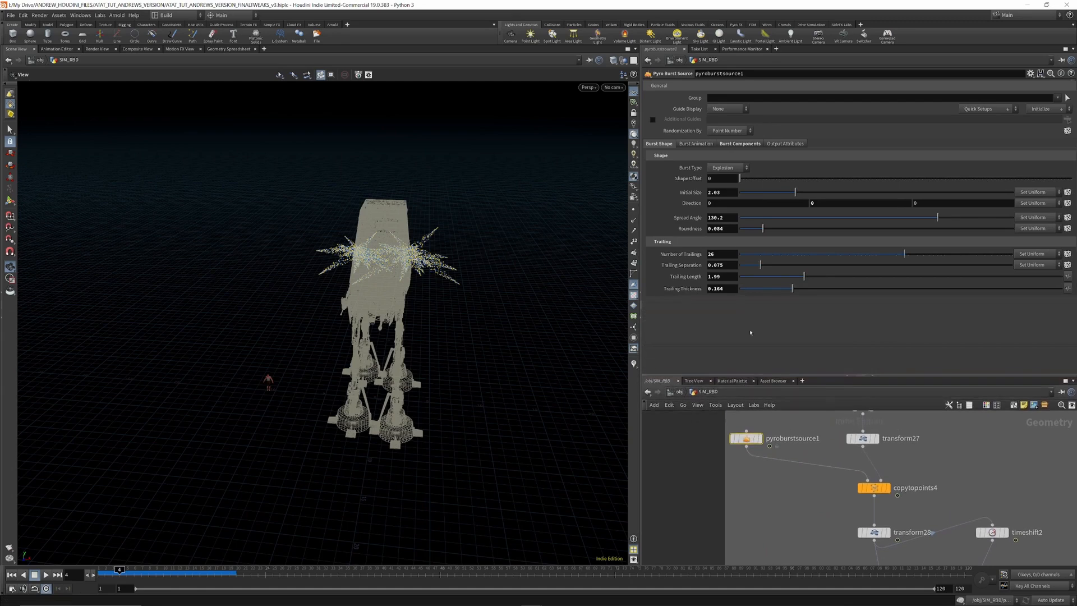
Step: Review pyroburstsource1's Burst Animation, Burst Components and Output Attributes settings, ending on Burst Shape
click(696, 144)
click(740, 144)
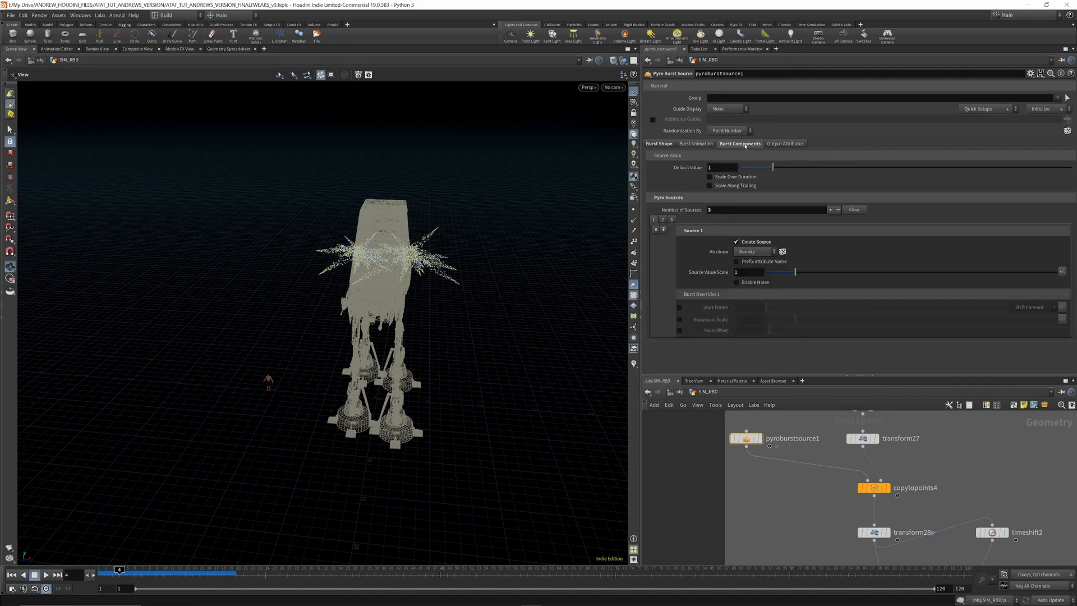
click(788, 144)
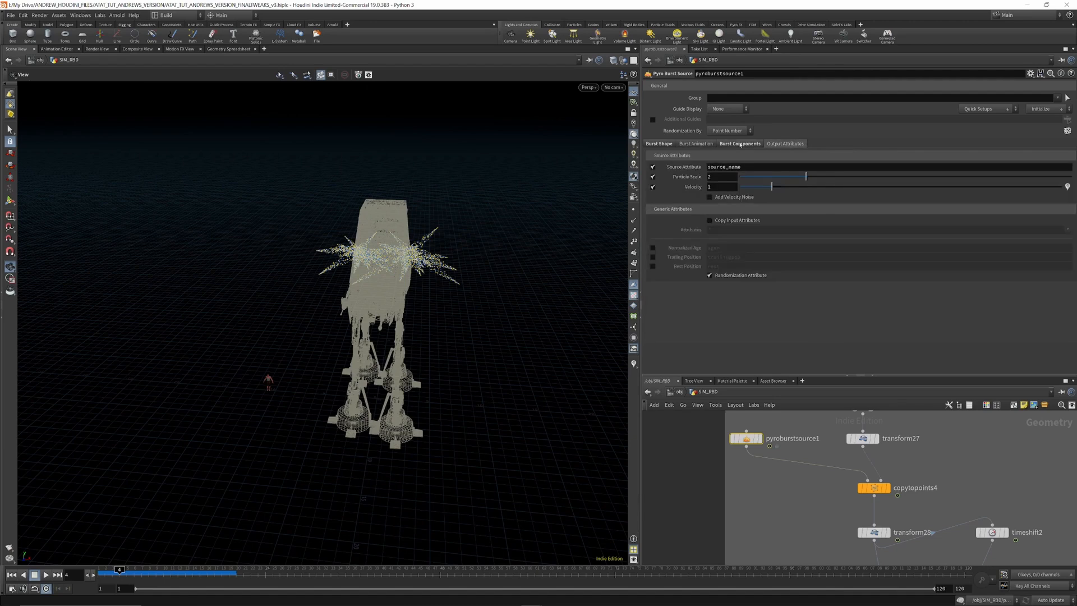
click(740, 144)
click(693, 144)
click(670, 144)
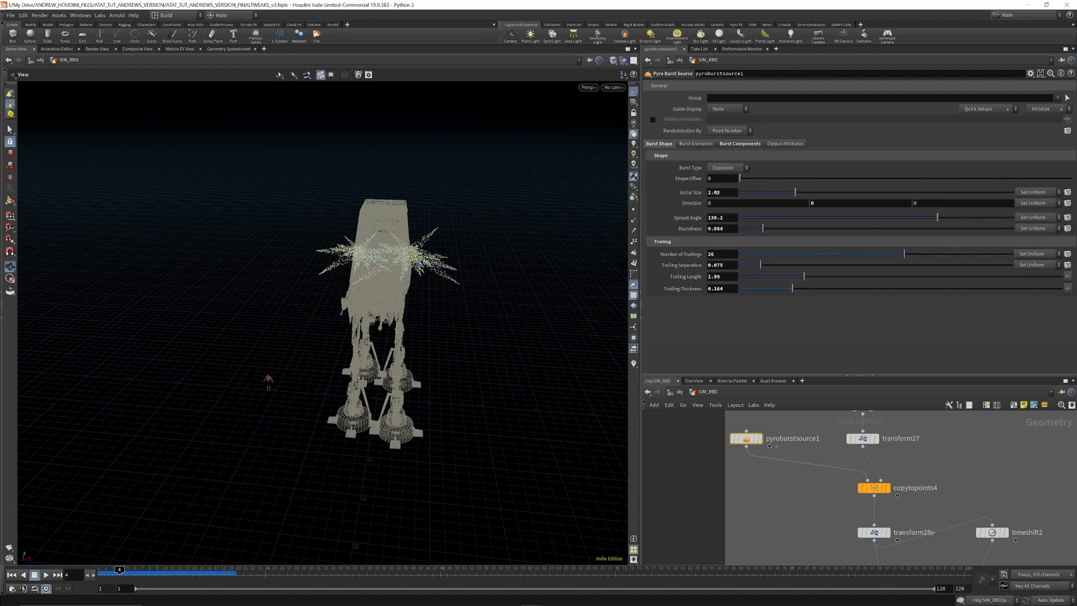
Step: Try pyroburstsource1 with initial size 2.51, spread angle 123.1, roundness 0.095 and 42 trailings
drag(798, 193, 811, 193)
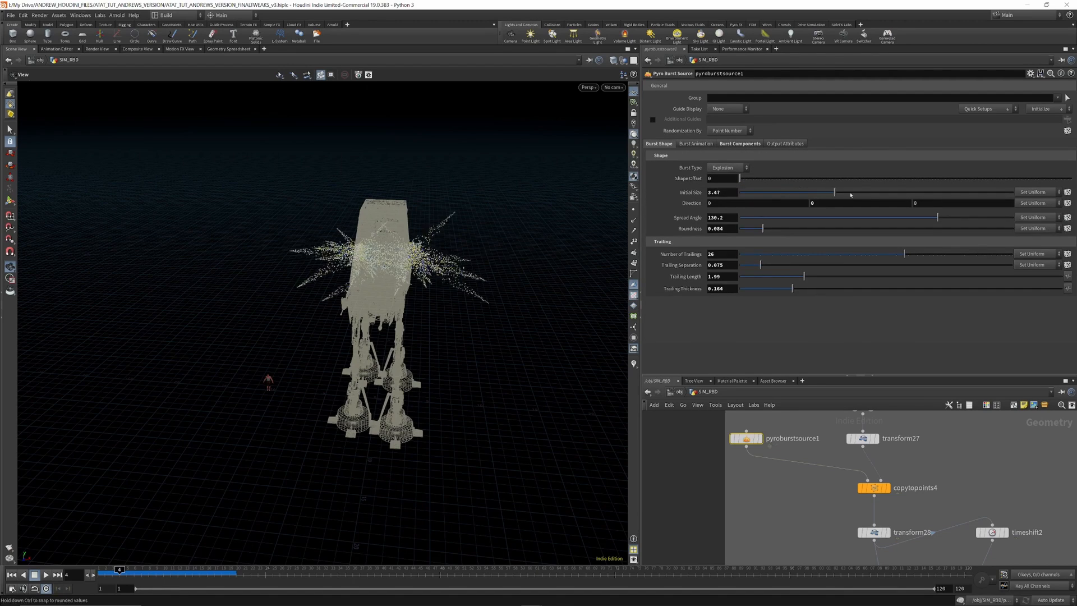
mouse_move(941, 218)
mouse_down()
mouse_move(1005, 218)
mouse_move(926, 220)
mouse_up()
mouse_move(760, 232)
mouse_down()
mouse_move(987, 230)
mouse_move(744, 230)
mouse_up()
click(766, 229)
mouse_move(896, 254)
mouse_down()
mouse_move(948, 257)
mouse_move(869, 259)
mouse_up()
scroll(772, 442, down, 2)
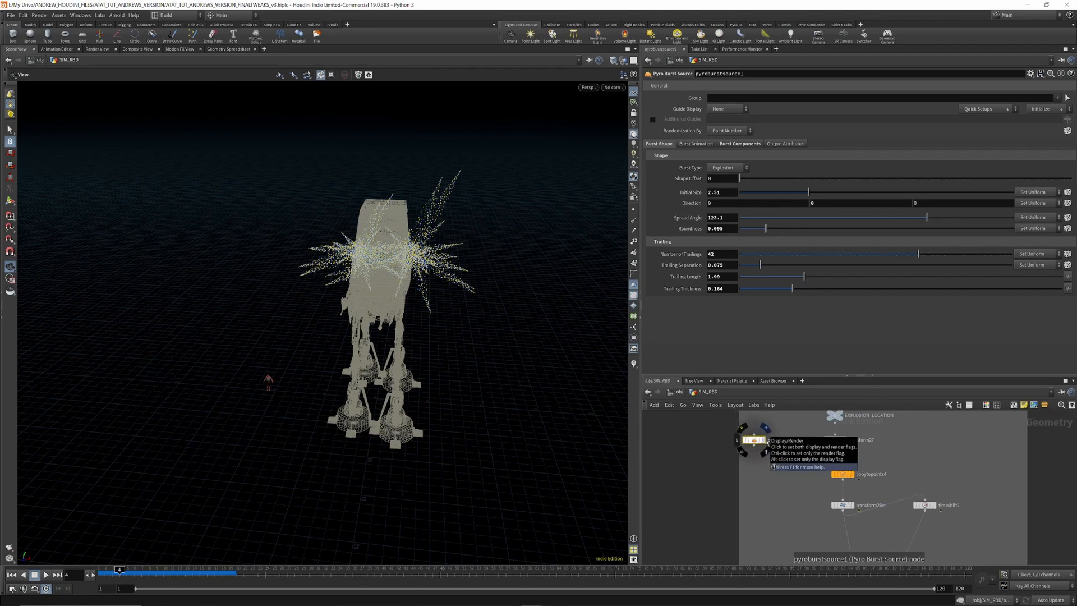
Step: Undo the trial burst shape changes on pyroburstsource1 and reopen its parameters
key(ctrl+z)
key(ctrl+z)
key(ctrl+z)
key(ctrl+z)
key(ctrl+z)
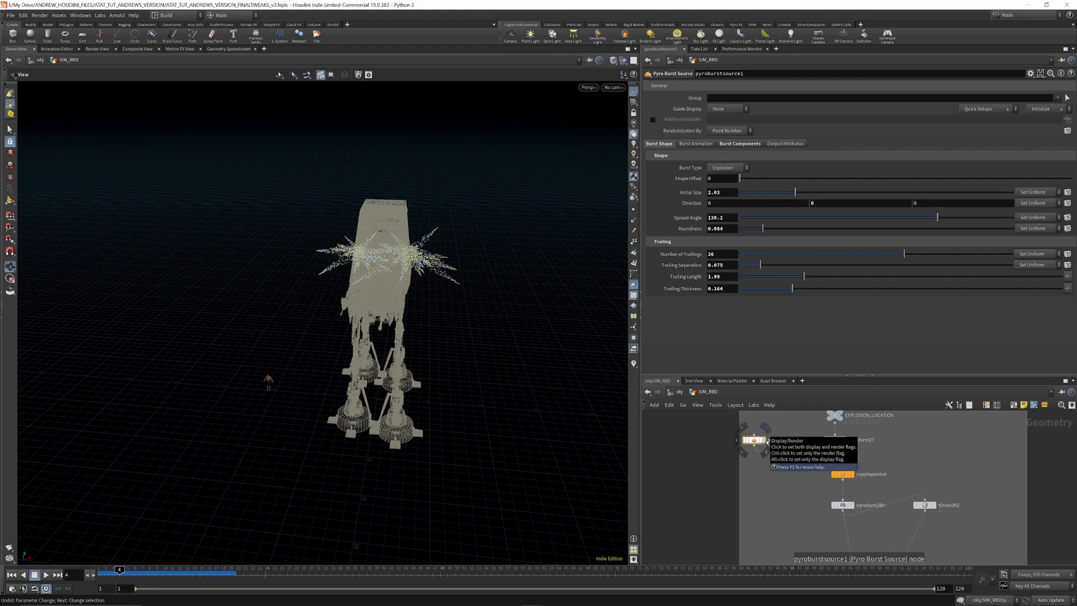
scroll(791, 477, down, 2)
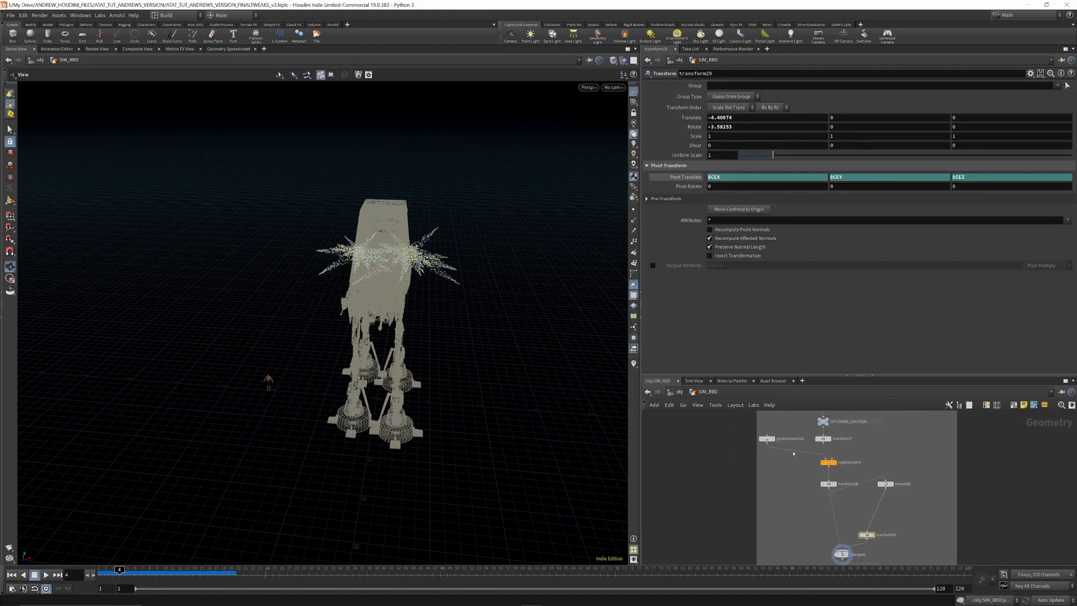
click(766, 439)
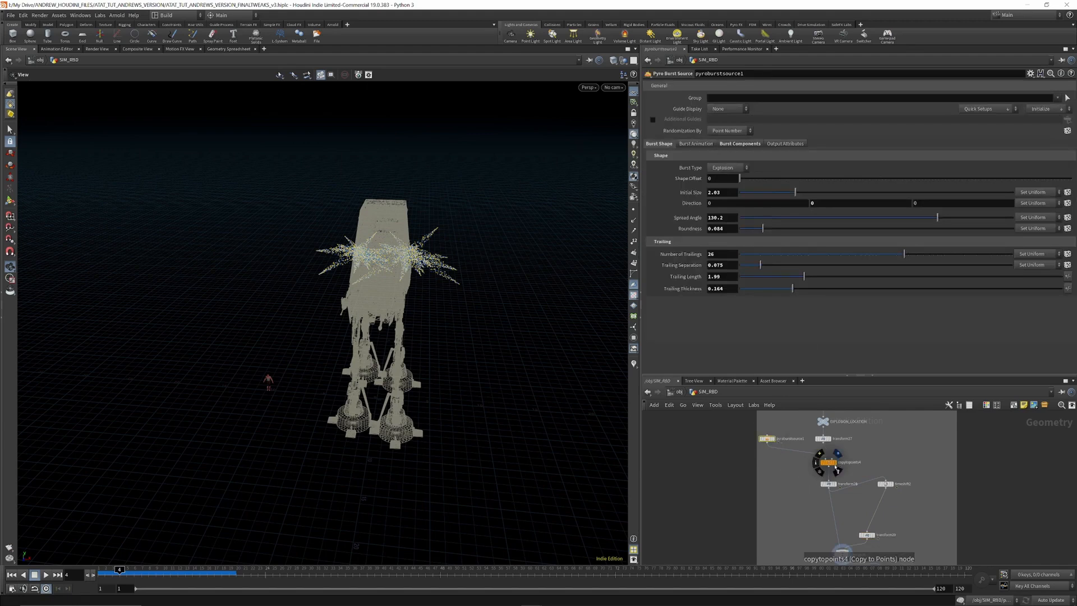
Step: Open merge46's parameters and display OUT_PYRO_BURSTS to view the merged burst output
scroll(829, 465, up, 3)
scroll(844, 493, down, 5)
scroll(845, 515, up, 5)
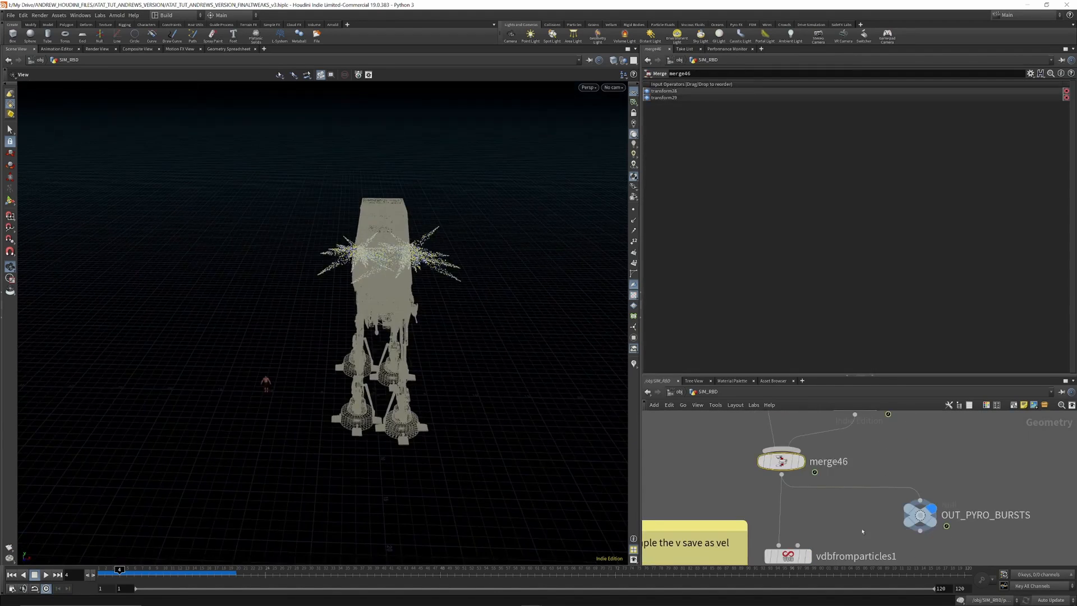
scroll(945, 504, down, 4)
scroll(945, 505, up, 3)
scroll(945, 505, up, 2)
scroll(842, 494, down, 5)
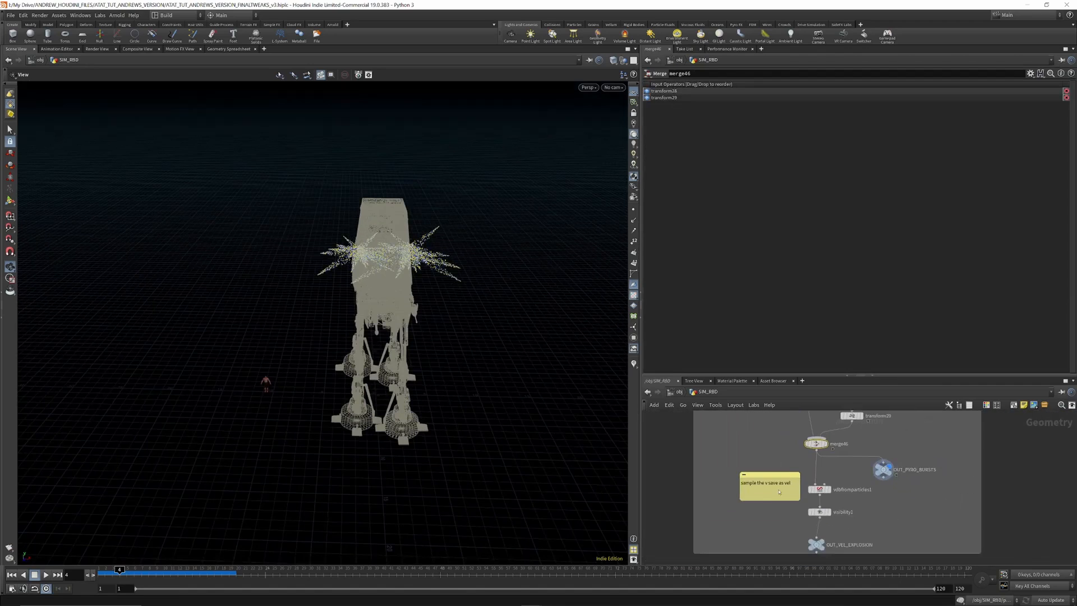
Step: Display vdbfromparticles1 and open its parameters to view the bursts as a density and vel volume
scroll(768, 495, up, 5)
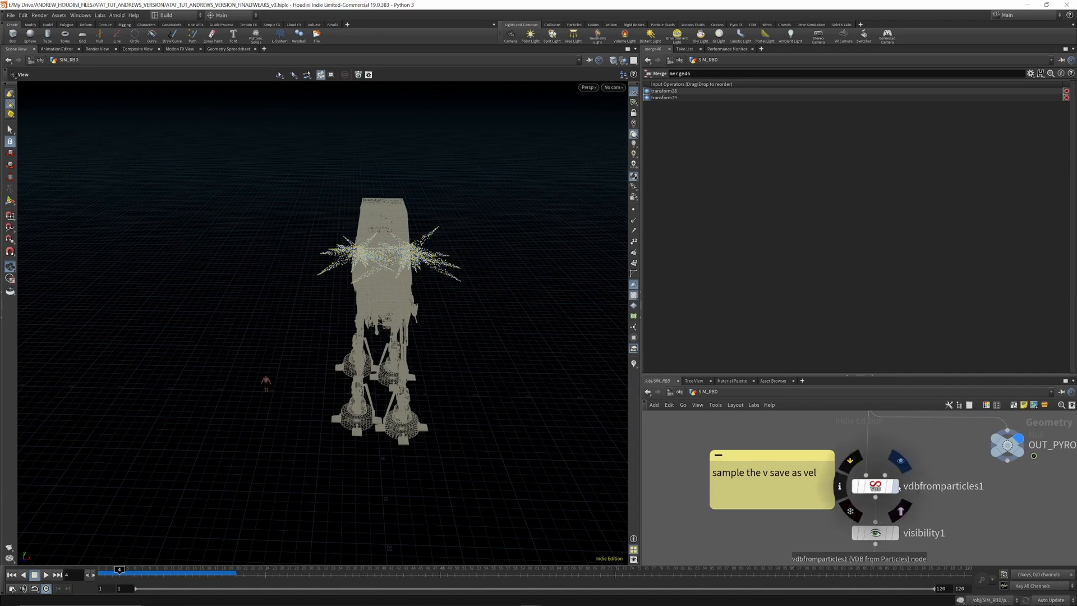
click(900, 461)
click(876, 488)
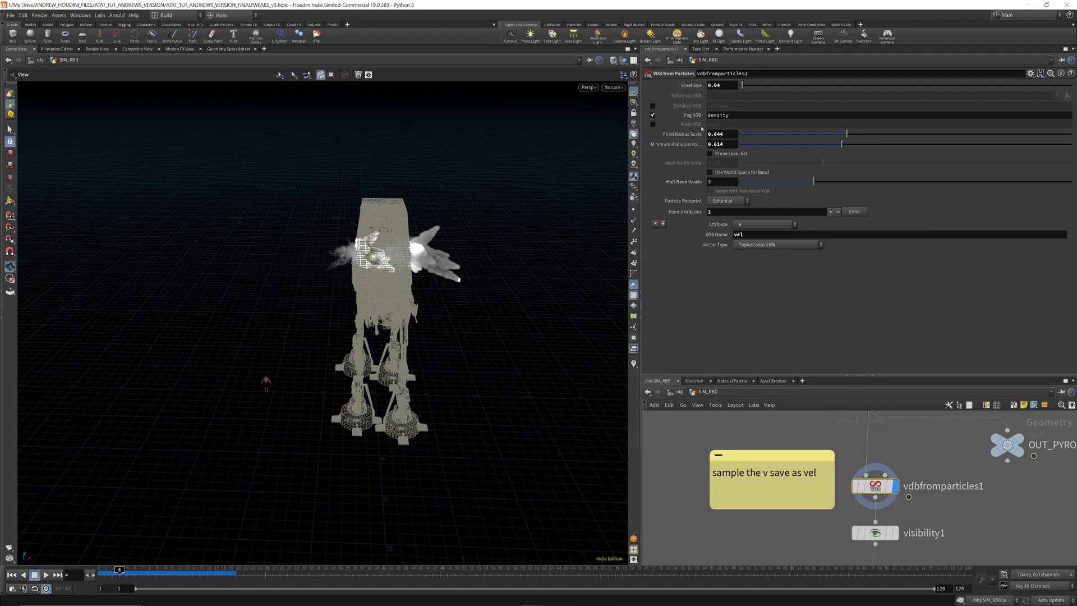
Step: Move visibility1 slightly further below vdbfromparticles1, display it, and scrub to frame 10
middle_drag(874, 535, 872, 484)
drag(878, 486, 878, 499)
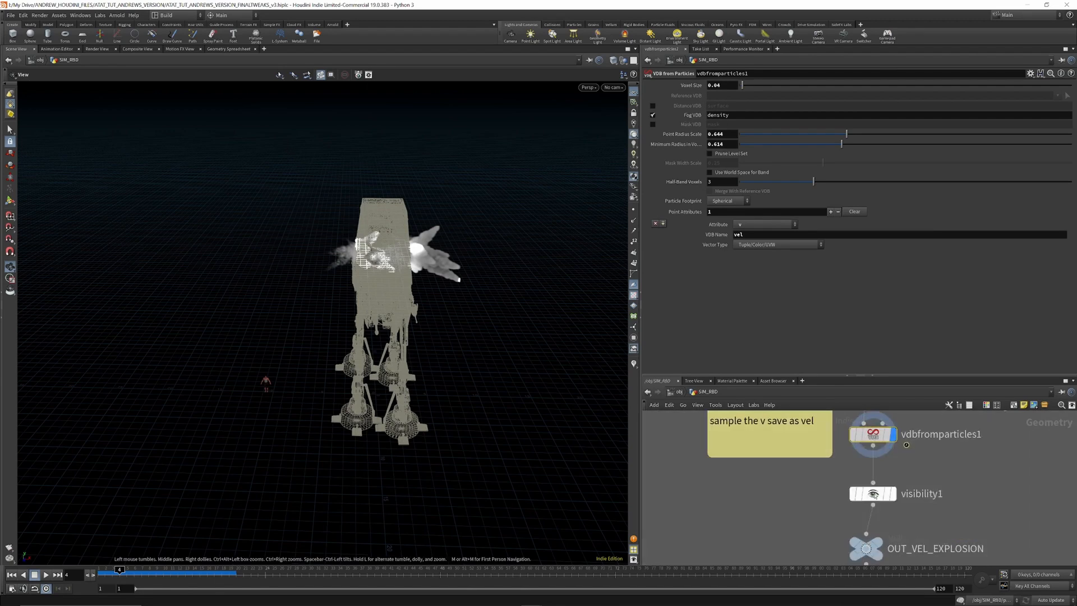
click(893, 493)
drag(477, 284, 421, 291)
drag(120, 571, 163, 580)
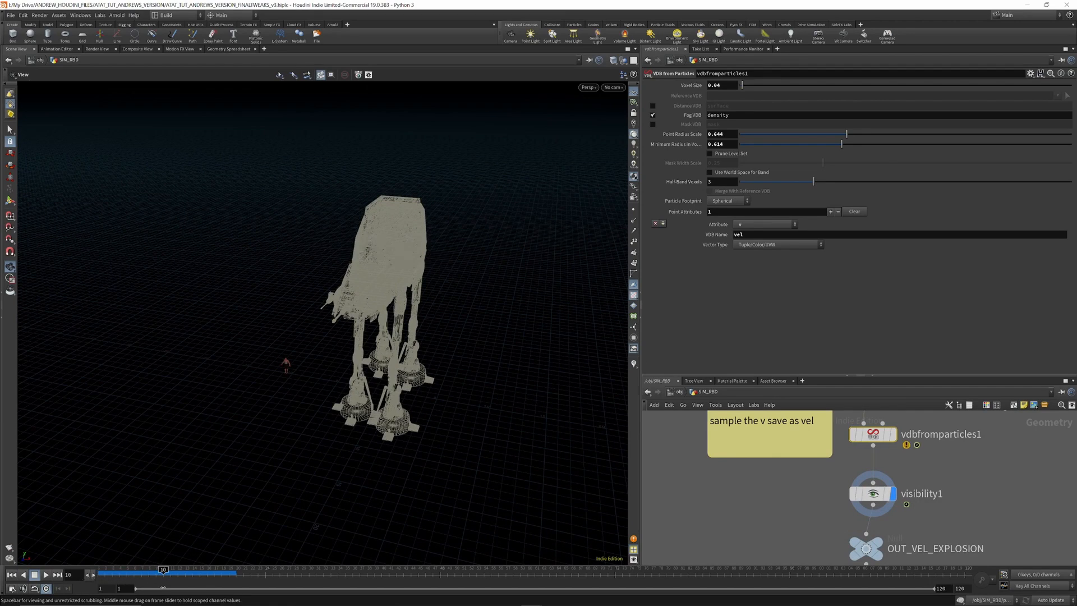
Step: Find the OUT_RBD_POINTS1 object merge elsewhere in the SIM_RBD network and display it
scroll(903, 474, down, 5)
scroll(901, 475, down, 6)
middle_drag(726, 467, 800, 450)
scroll(800, 449, up, 6)
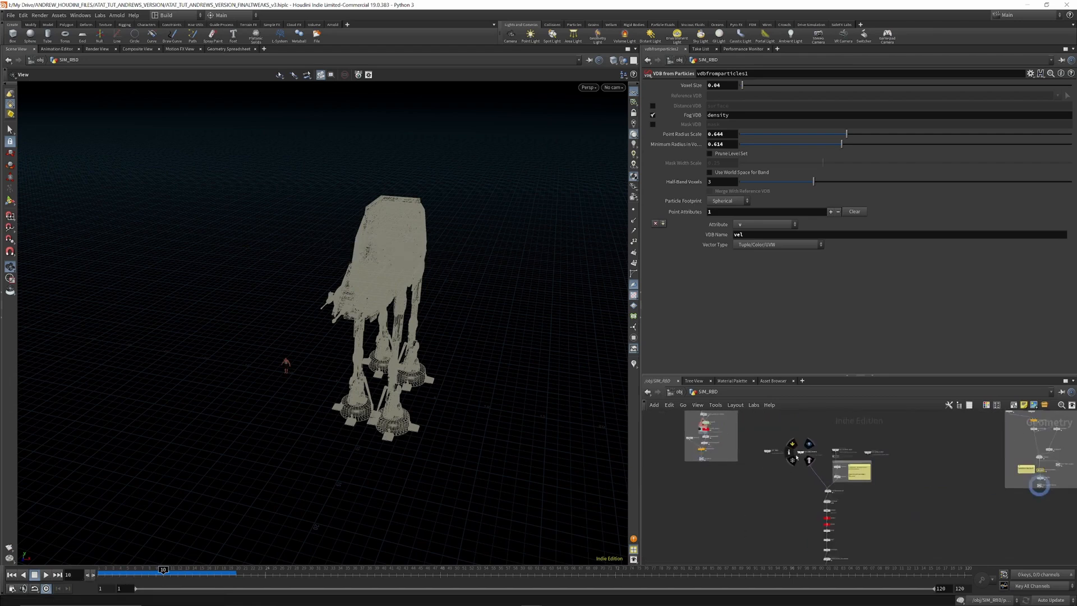
scroll(797, 438, down, 2)
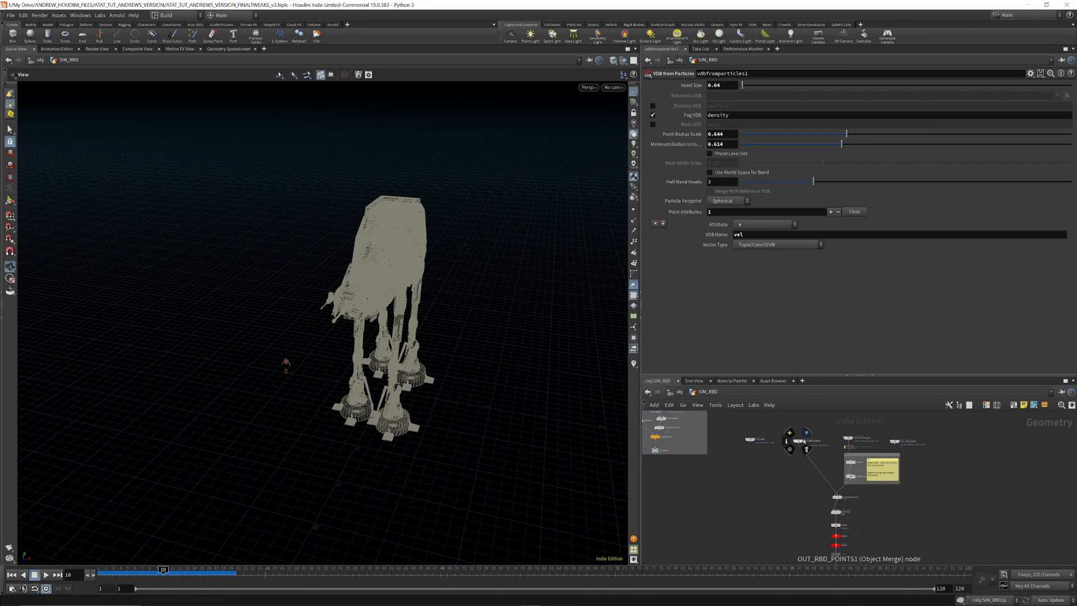
scroll(796, 439, up, 5)
click(786, 440)
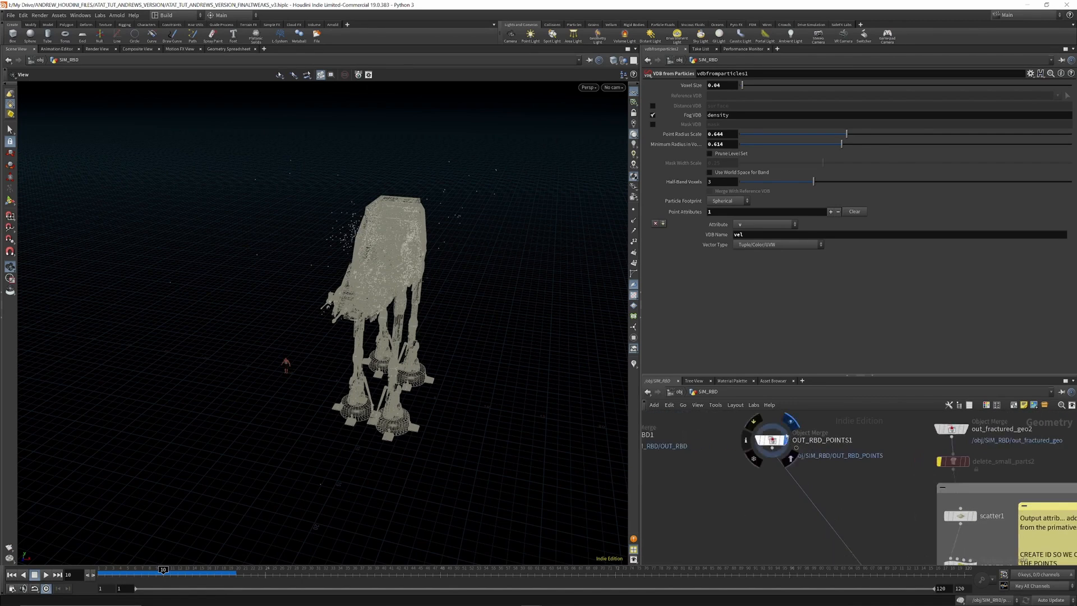
Step: Remove the AT-AT wireframe template and scrub OUT_RBD_POINTS1's points to frame 52 with its parameters open
scroll(781, 428, down, 6)
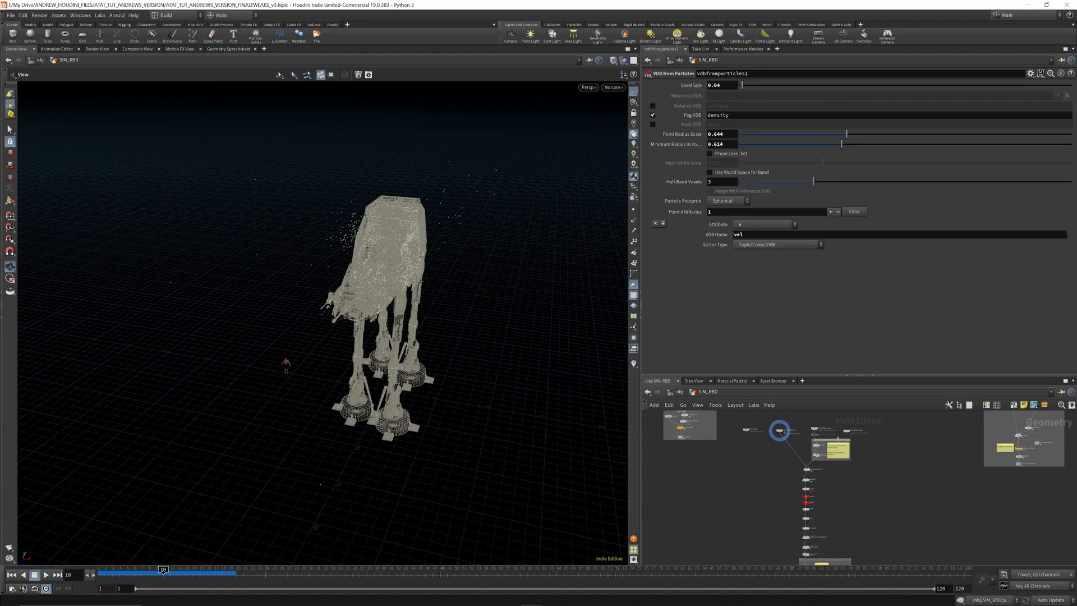
scroll(763, 465, down, 3)
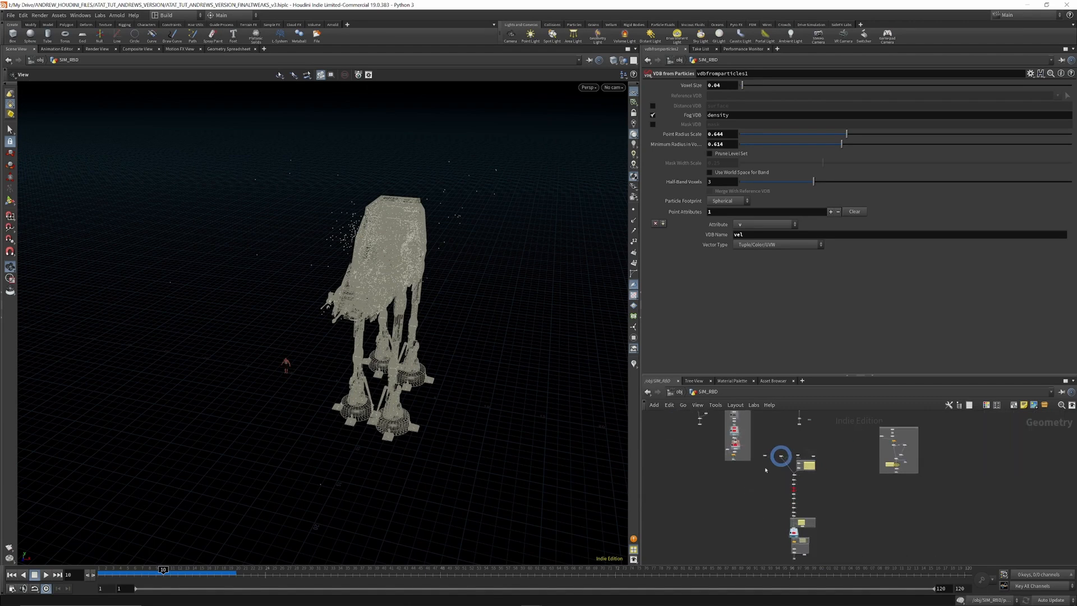
scroll(788, 498, up, 6)
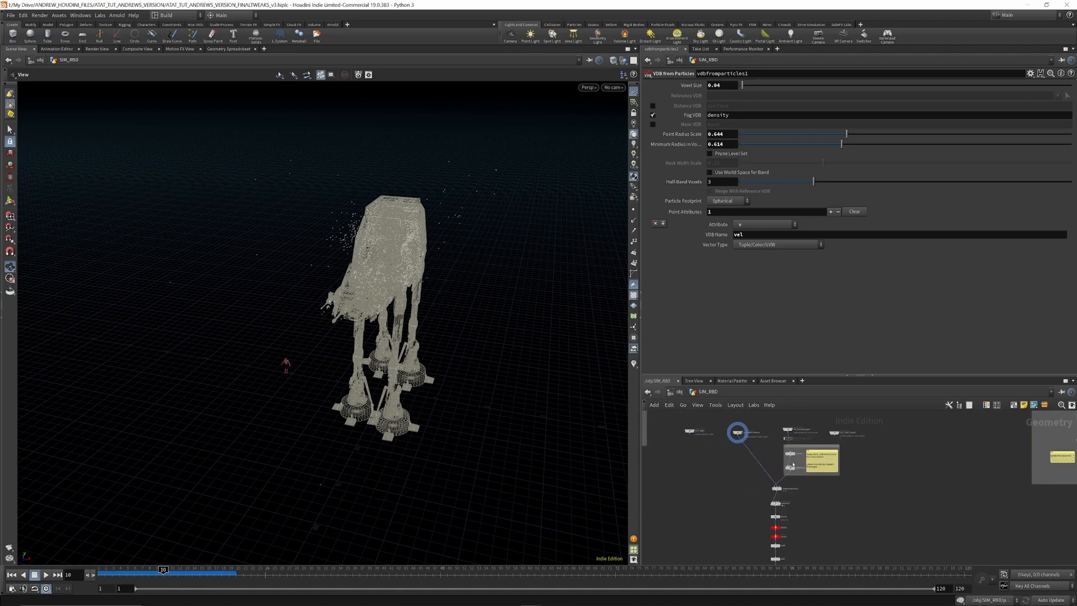
click(721, 424)
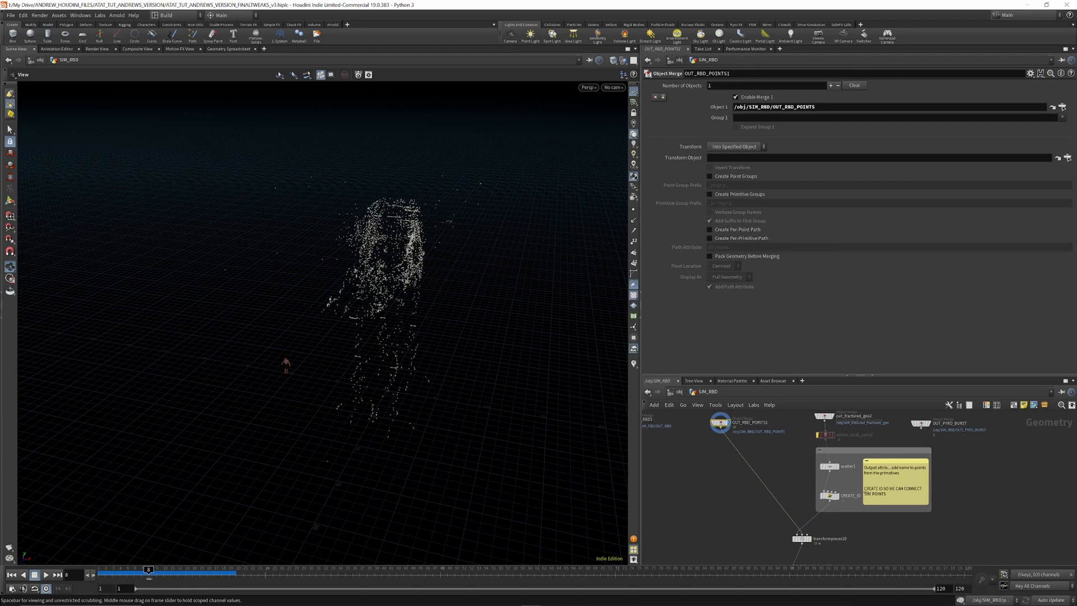
drag(181, 584, 475, 604)
Step: Display out_fractured_geo2 with its parameters open and scrub the early frames, ending on frame 13
scroll(789, 443, down, 4)
scroll(824, 428, up, 4)
scroll(808, 429, up, 3)
click(772, 428)
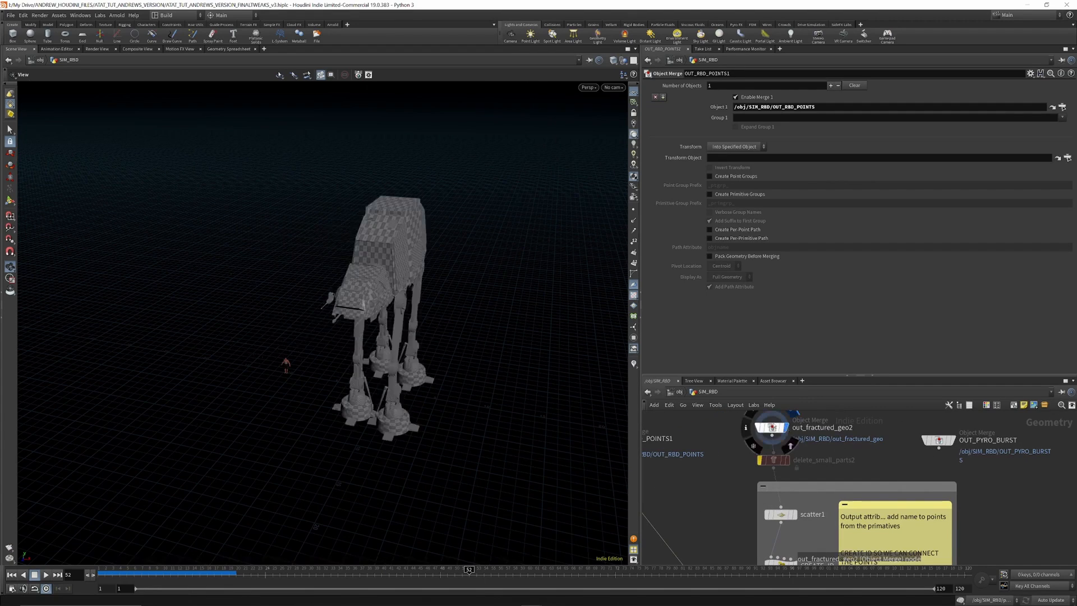
click(107, 571)
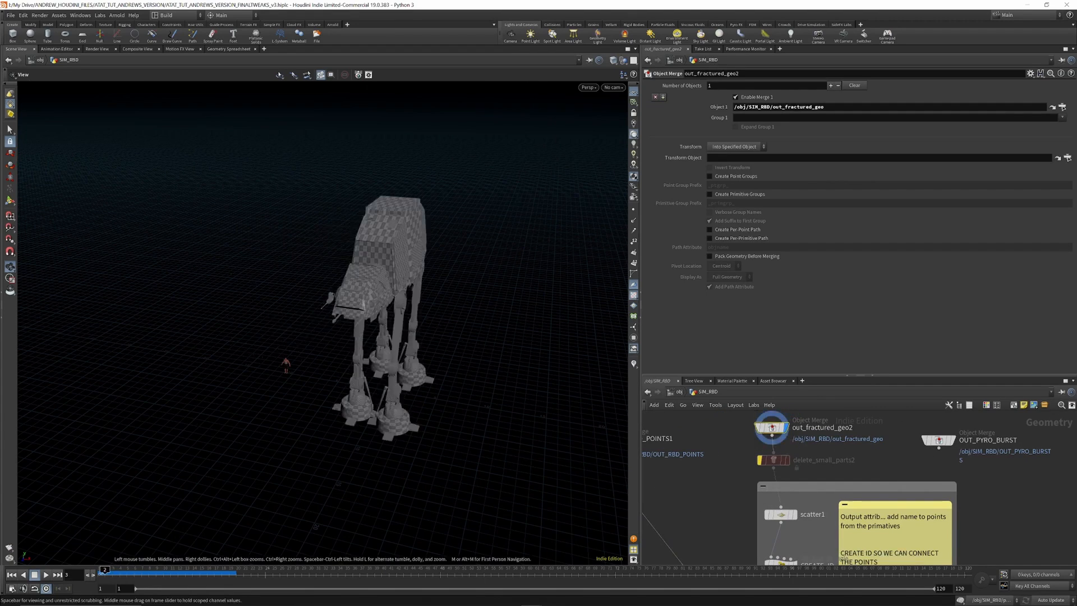
drag(163, 574, 185, 574)
Step: Display scatter1, review its Options and Output Attributes settings, and view the scattered points on the AT-AT from another angle
scroll(818, 426, down, 3)
scroll(810, 468, up, 3)
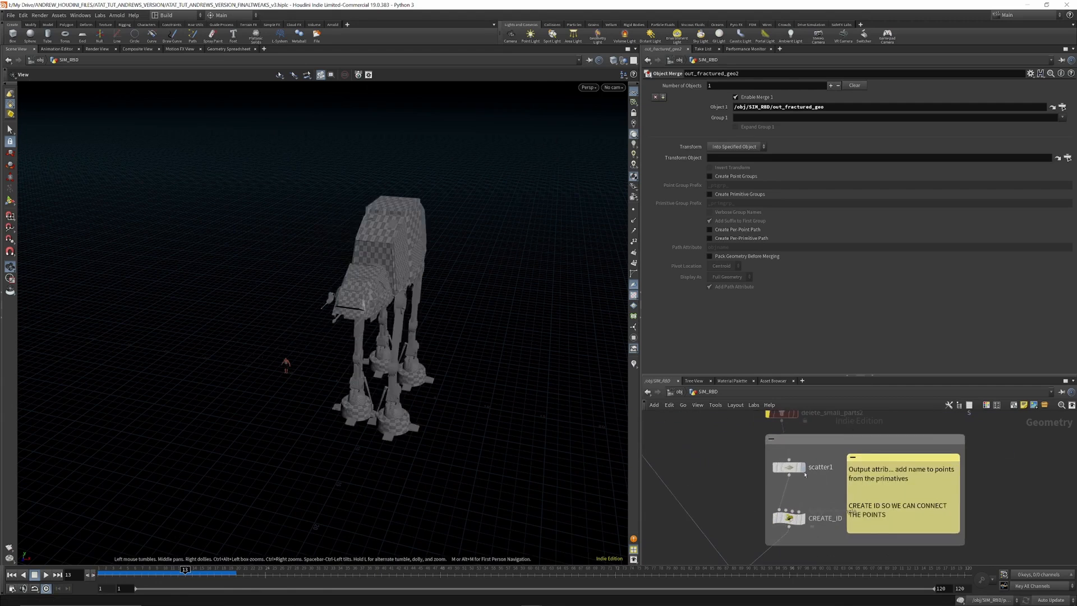
click(803, 466)
click(789, 467)
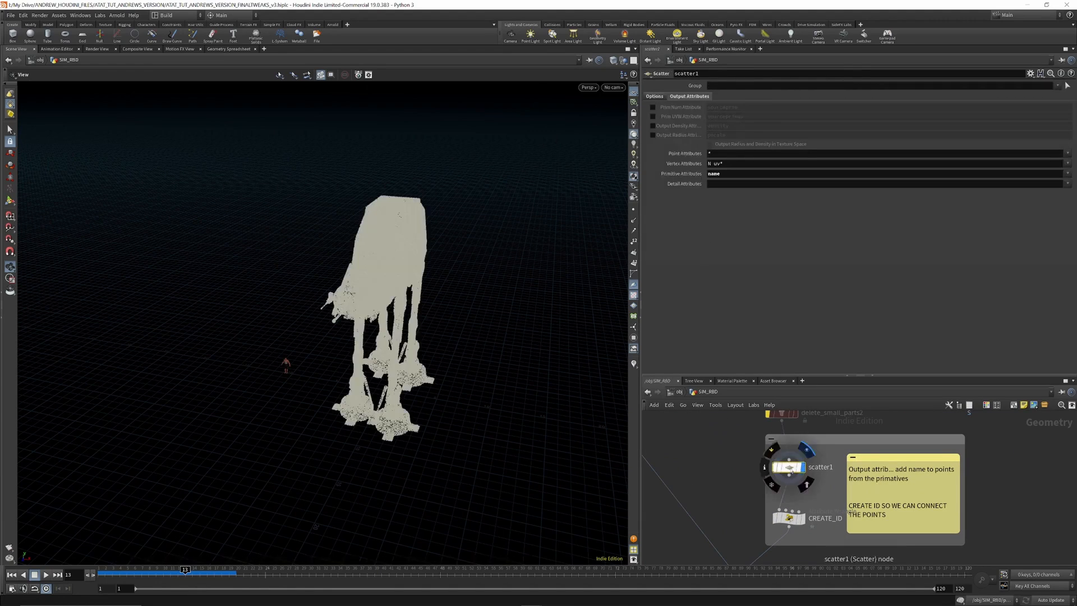
click(661, 96)
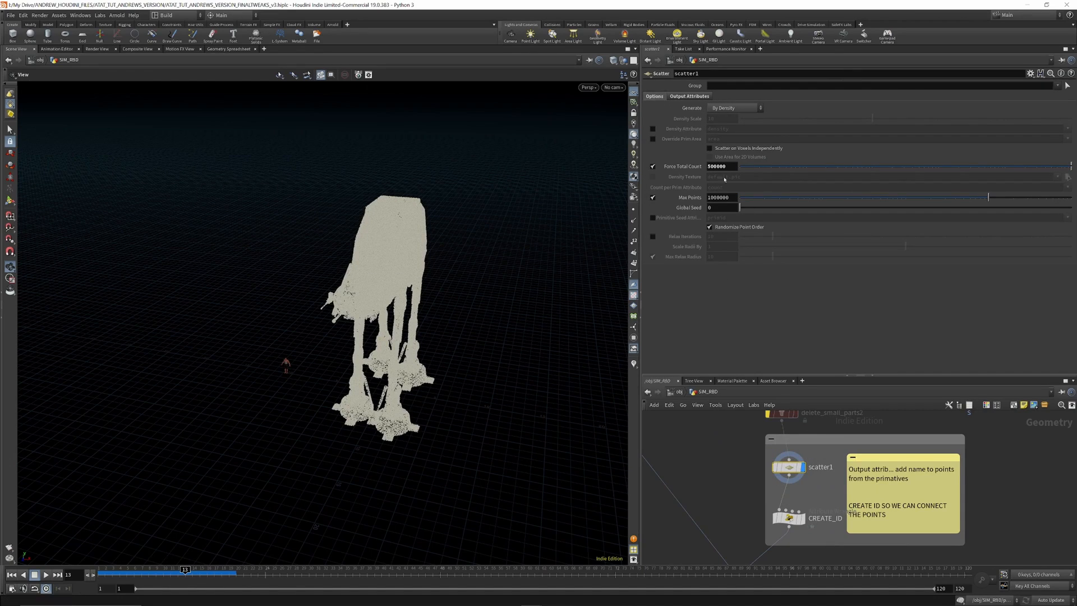
click(690, 96)
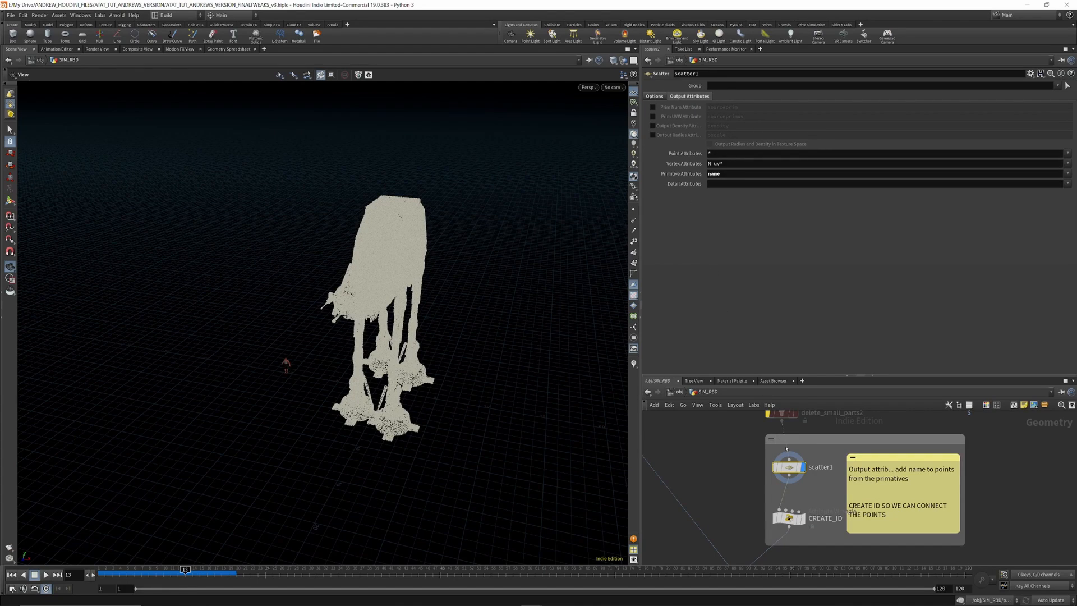
mouse_move(789, 467)
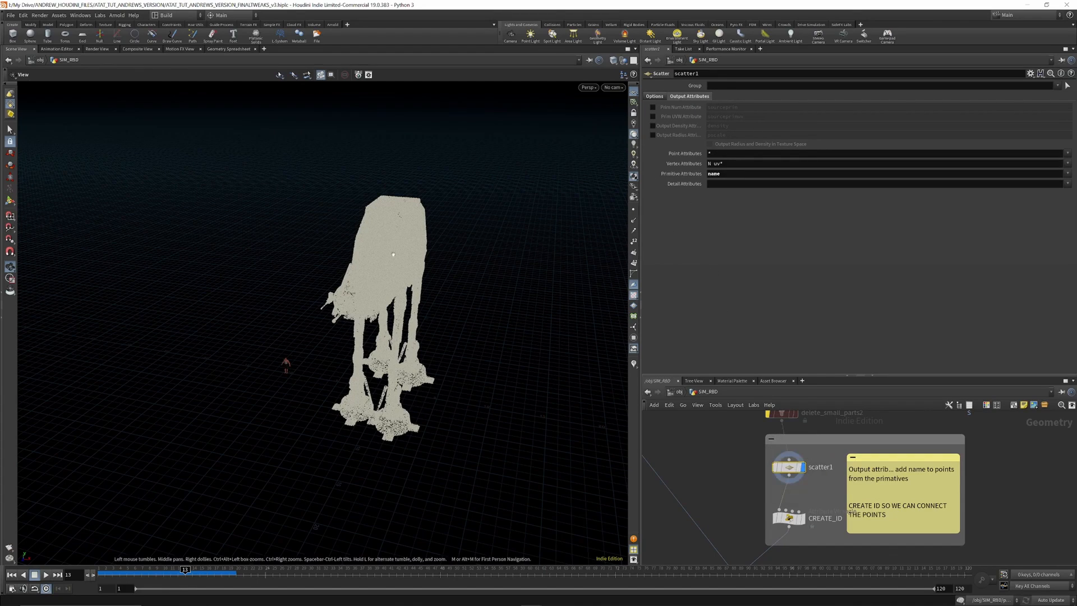
mouse_move(383, 241)
mouse_down()
mouse_move(419, 240)
mouse_move(402, 240)
mouse_up()
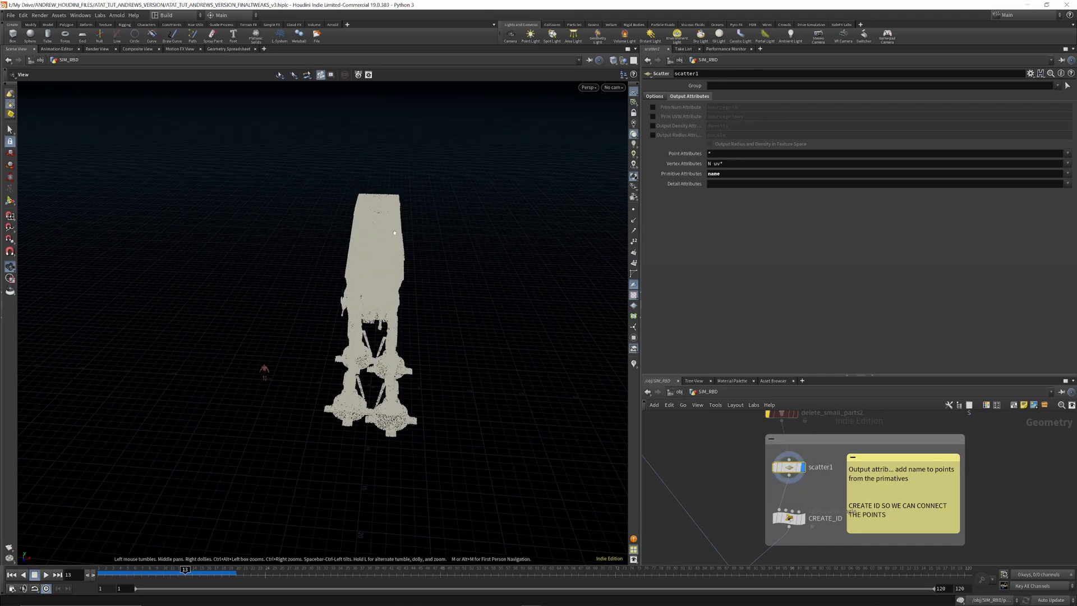
scroll(723, 442, down, 3)
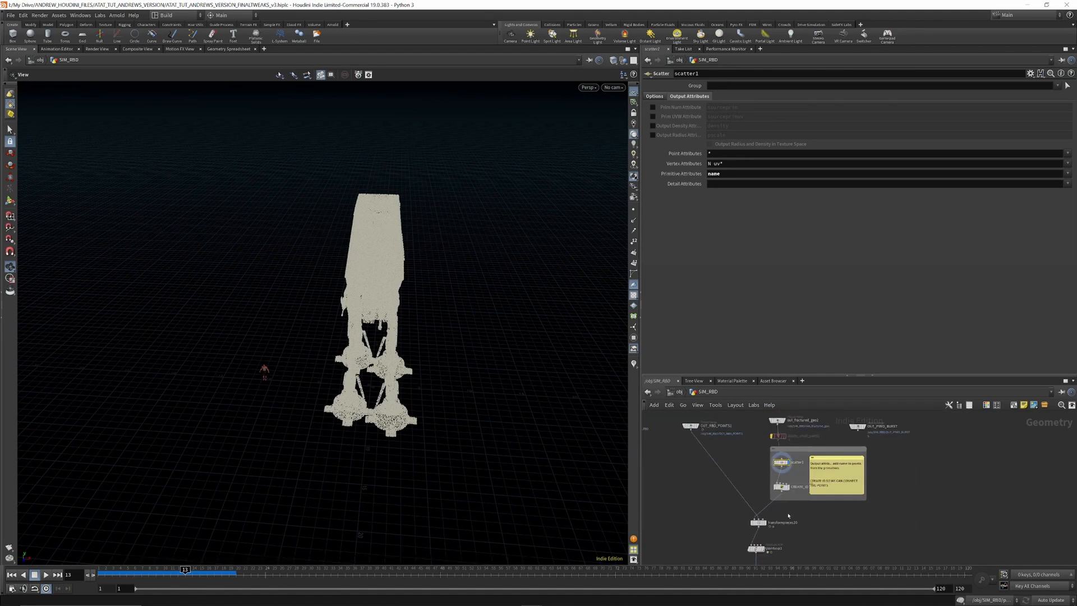
Step: Display transformpieces10 and scrub the points' motion from several angles, ending on frame 14
scroll(758, 505, up, 3)
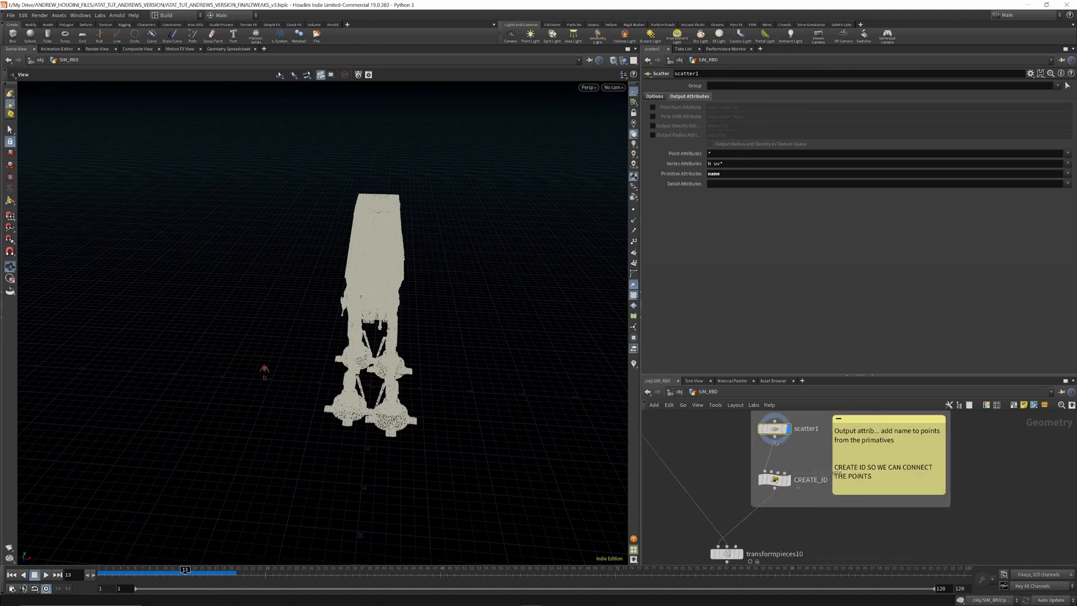
drag(363, 250, 374, 245)
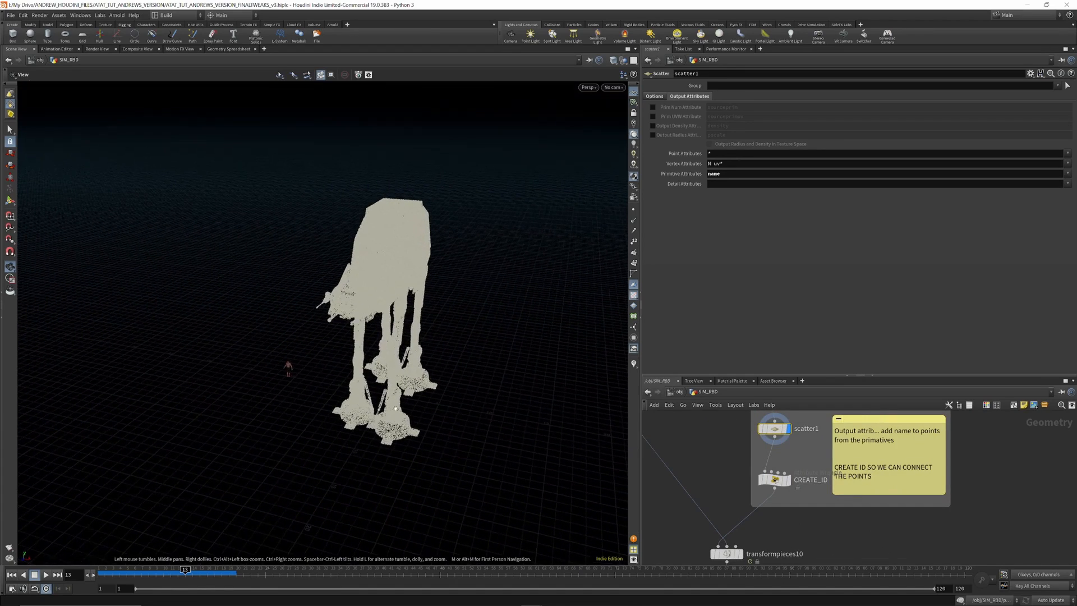
scroll(730, 463, down, 4)
click(734, 506)
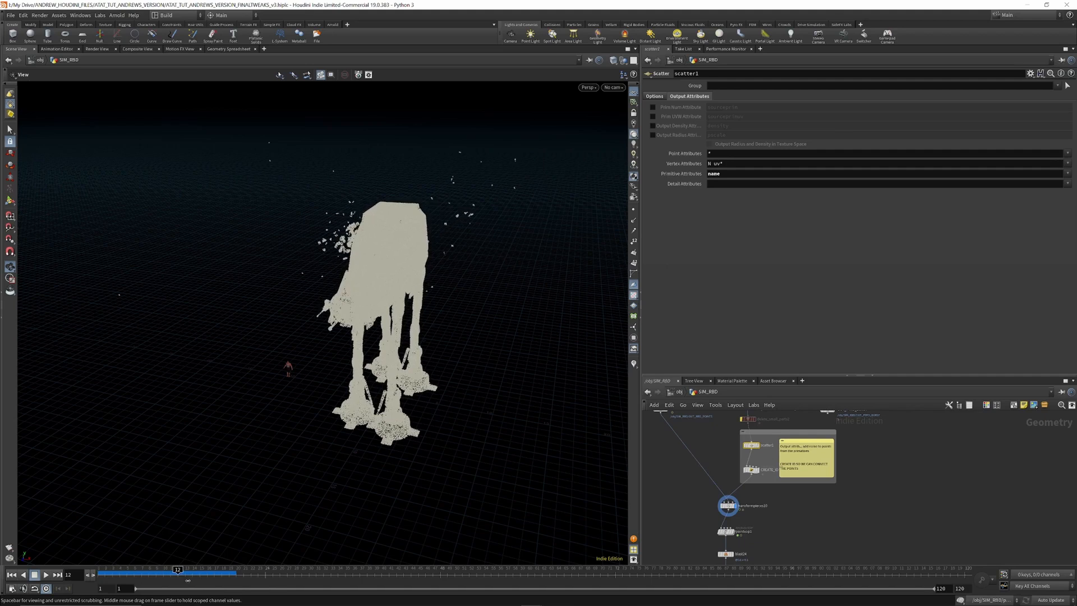
drag(244, 588, 302, 595)
drag(179, 549, 236, 536)
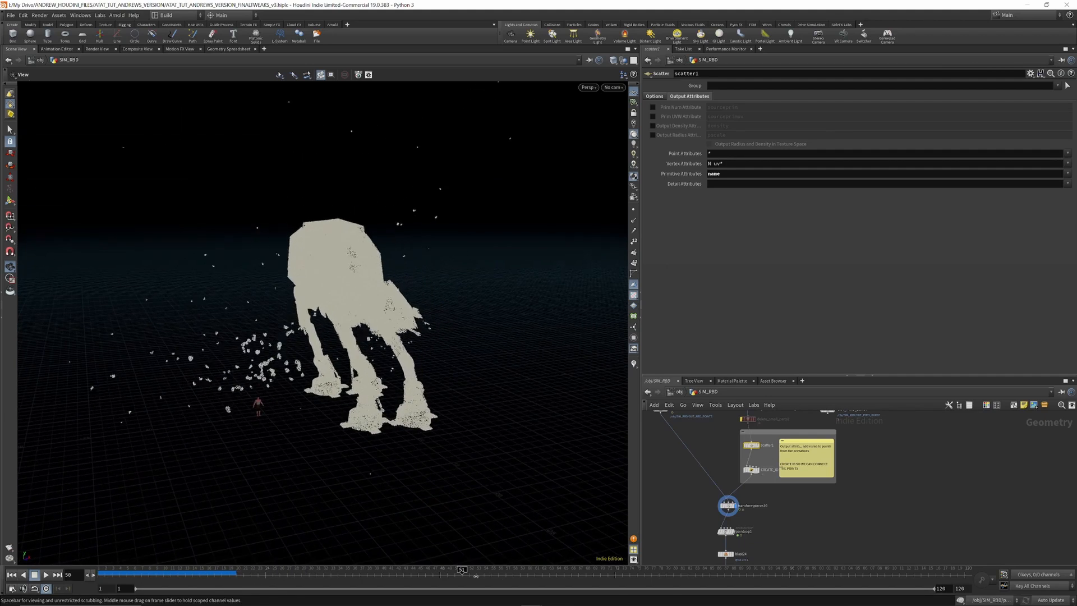
drag(684, 605, 193, 573)
Step: Review the CREATE_ID wrangle's VEX expression and transformpieces10's attribute matching parameters
scroll(785, 446, down, 3)
scroll(761, 464, up, 8)
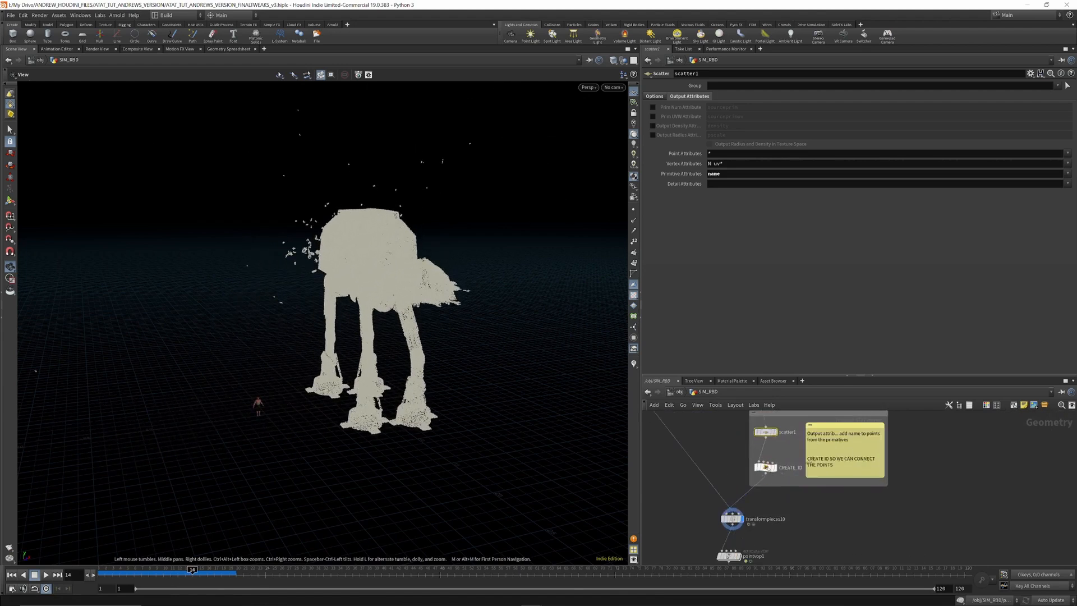
click(763, 467)
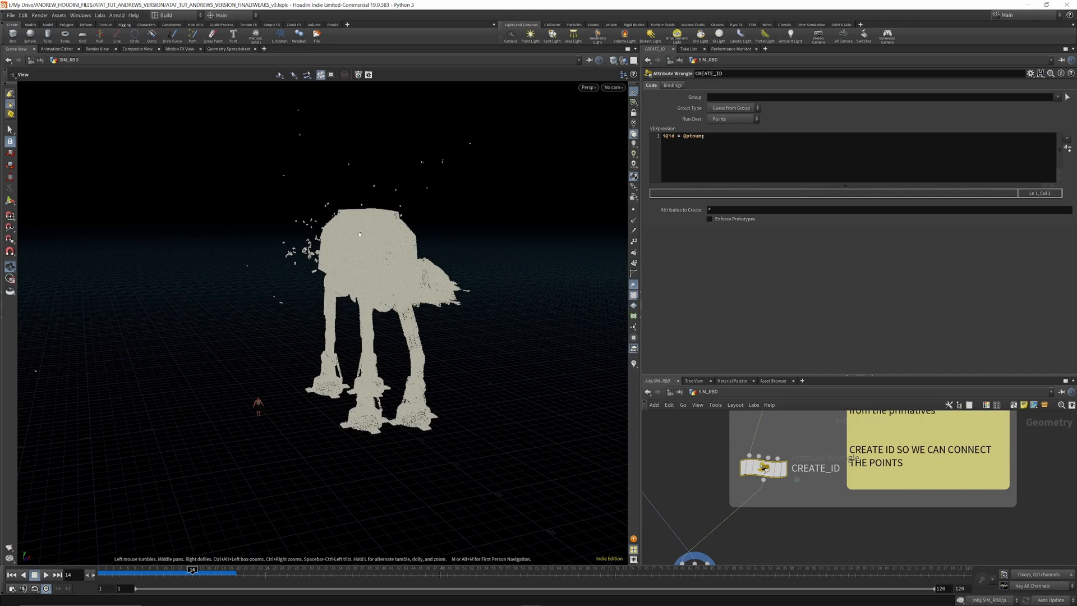
scroll(723, 444, down, 3)
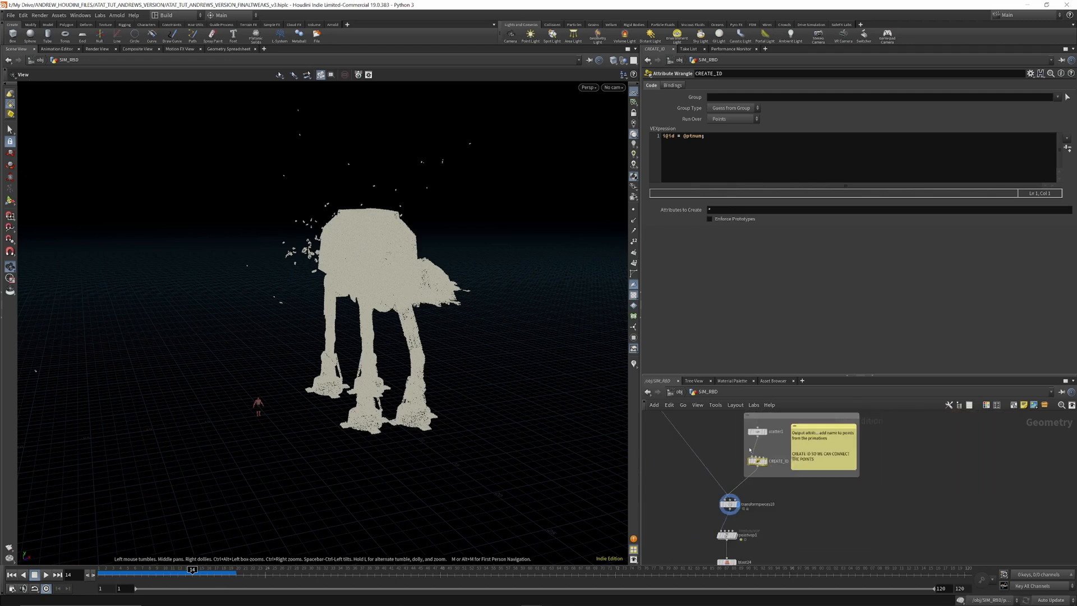
scroll(713, 511, up, 5)
click(716, 513)
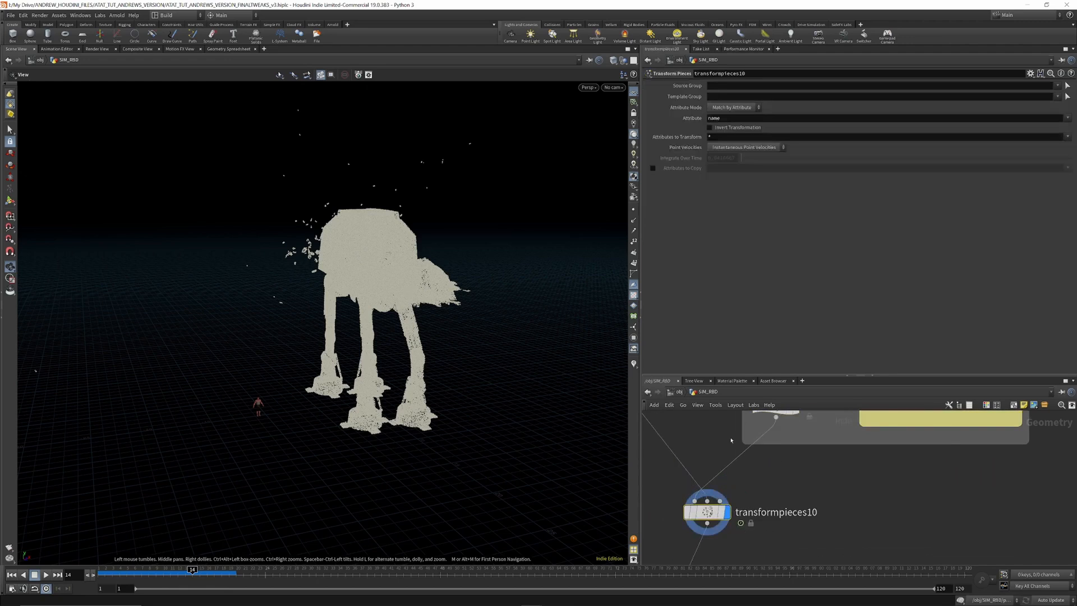
Step: Look inside pointvop1's VOP network and return to the SIM_RBD level
scroll(731, 421, down, 3)
scroll(712, 487, up, 3)
click(686, 490)
double_click(688, 490)
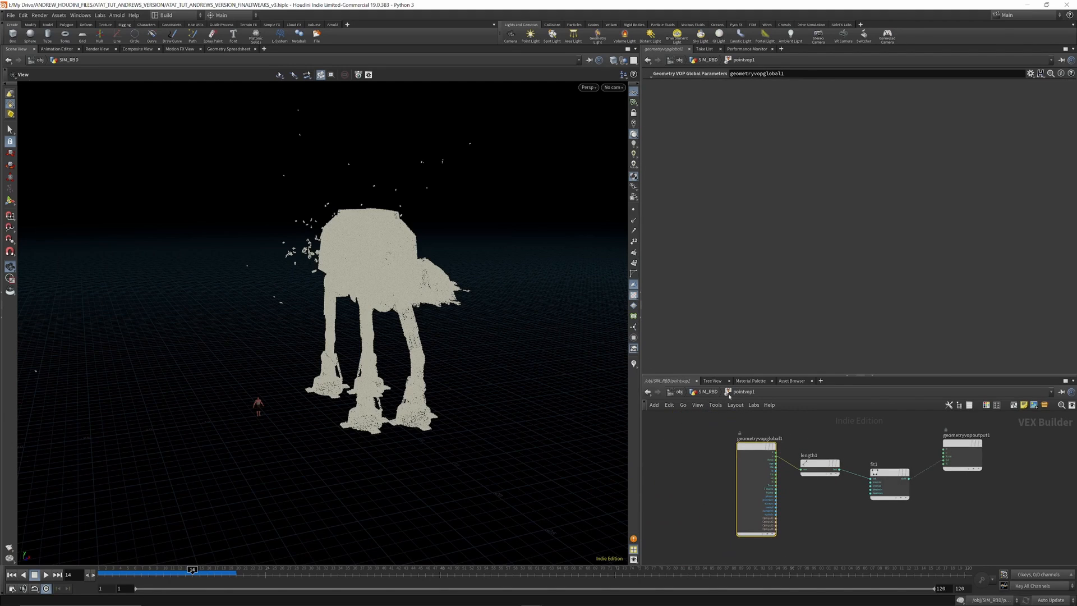
click(710, 395)
scroll(741, 441, down, 5)
scroll(722, 505, up, 4)
scroll(724, 466, down, 3)
scroll(729, 446, up, 3)
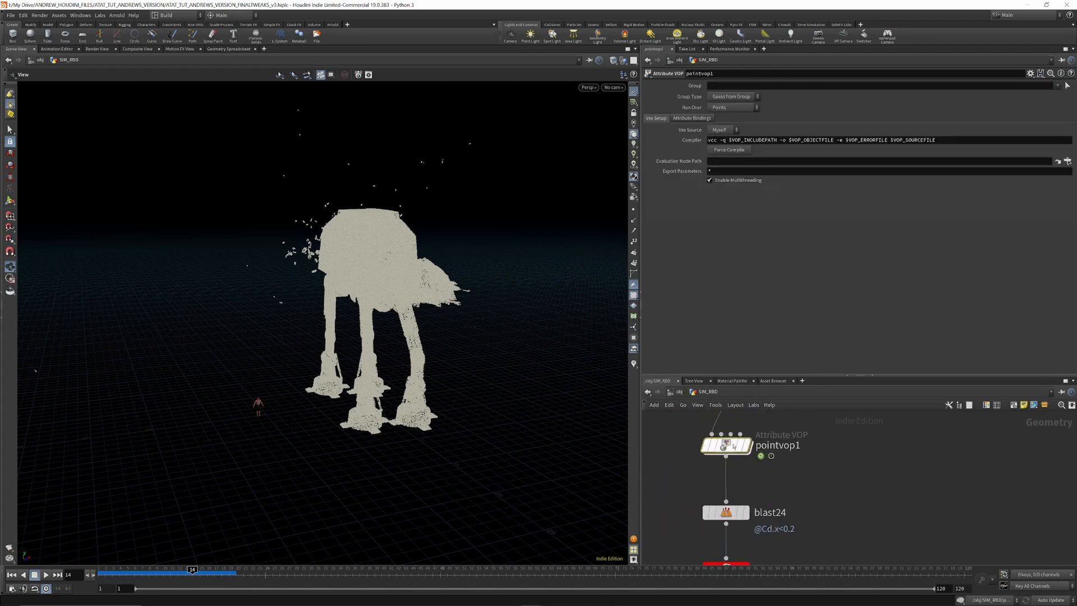
double_click(729, 445)
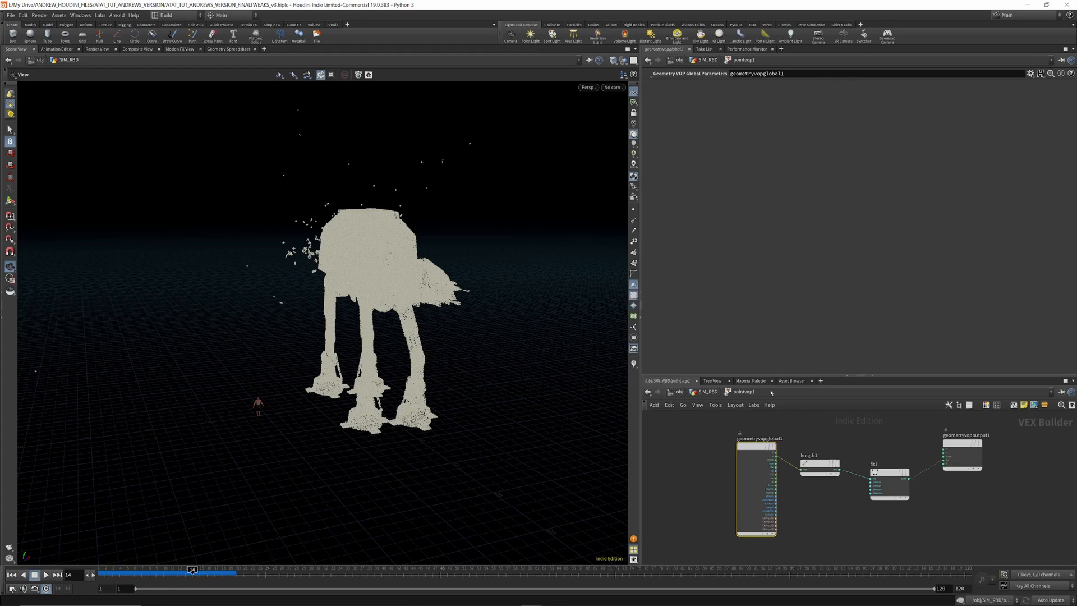
click(714, 392)
Step: Display pointvop1, scrub its point colours to frame 48, and review the range settings of fit1 inside it
click(745, 445)
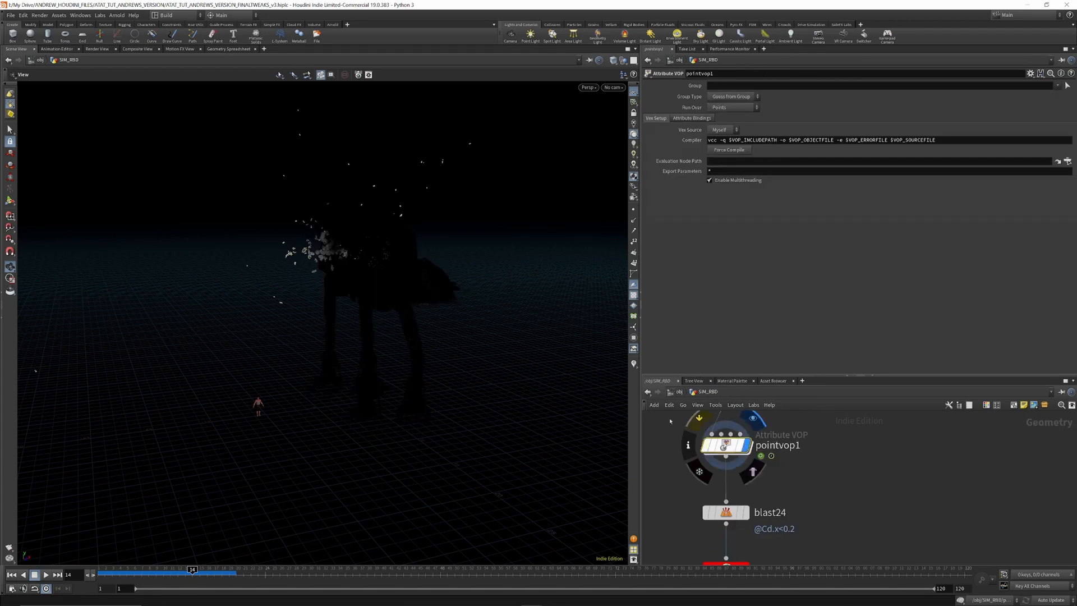
drag(101, 573, 395, 604)
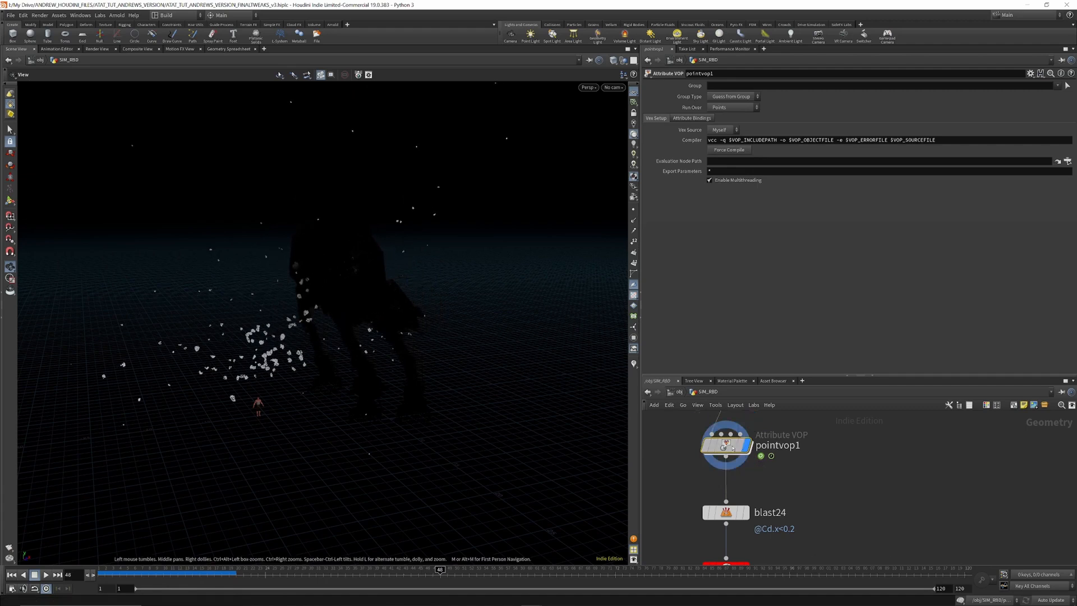
double_click(724, 446)
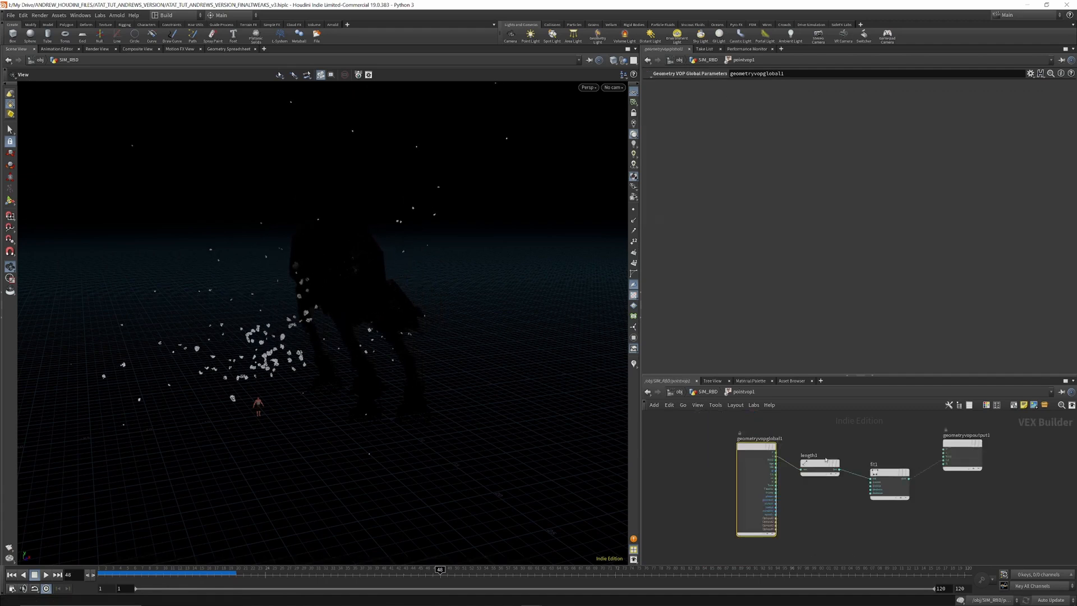
click(885, 471)
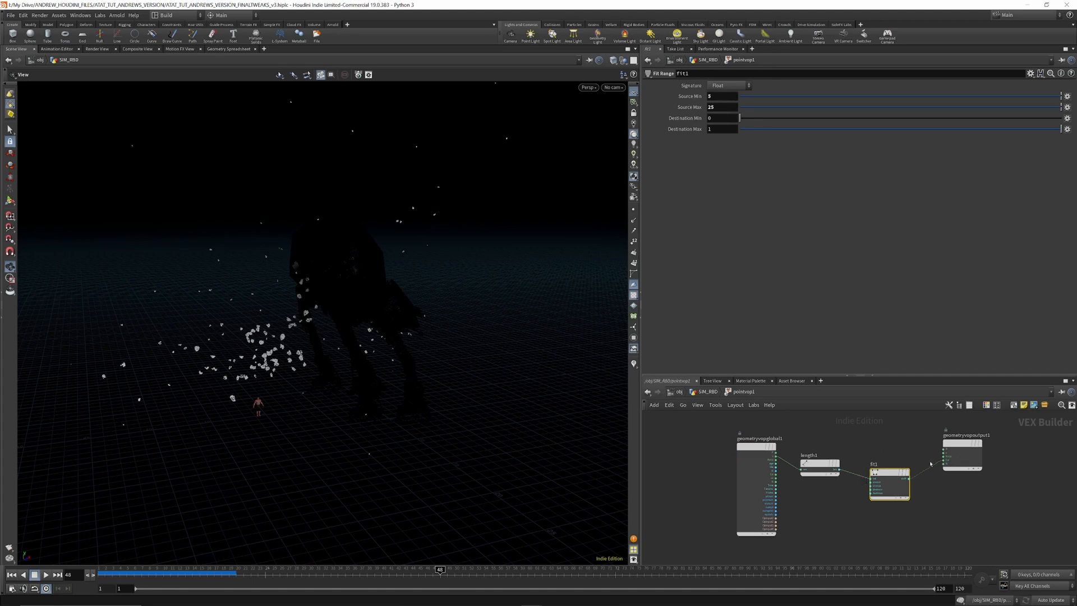
Step: Return to SIM_RBD, display blast24 with its group parameters open, and scrub the remaining debris points into the late frames
click(708, 392)
click(746, 488)
mouse_move(749, 489)
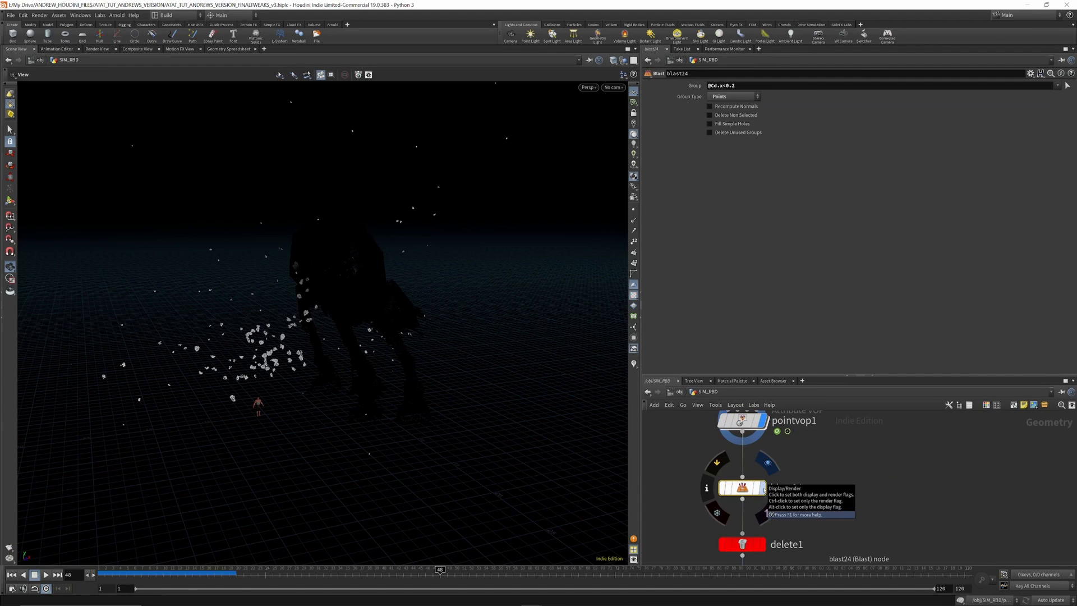
click(764, 488)
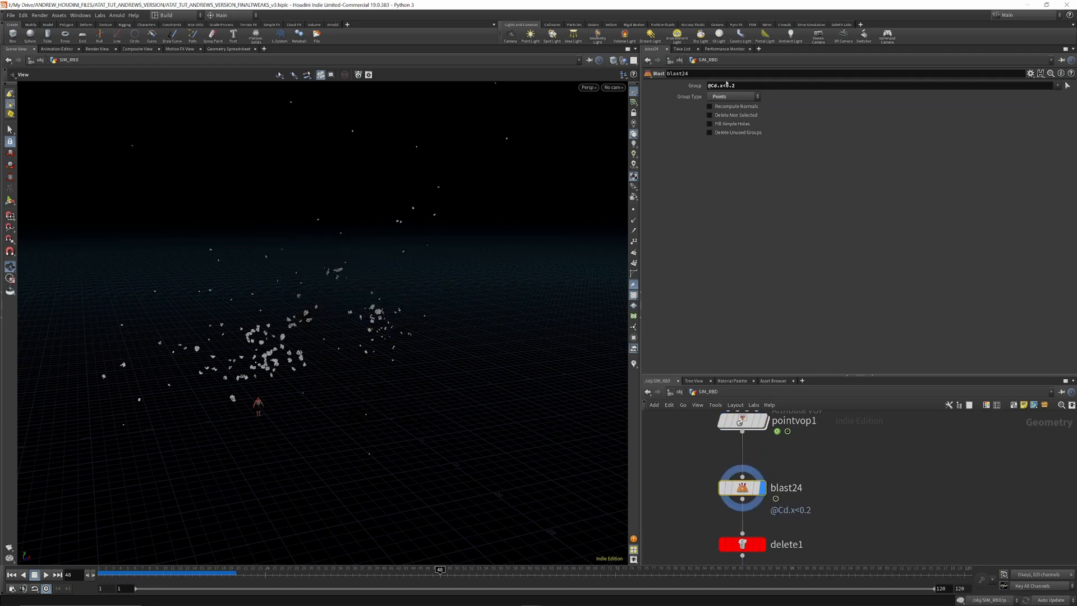
mouse_move(126, 574)
mouse_down()
mouse_move(102, 574)
mouse_move(490, 605)
mouse_move(739, 603)
mouse_up()
drag(289, 298, 261, 301)
scroll(751, 505, down, 3)
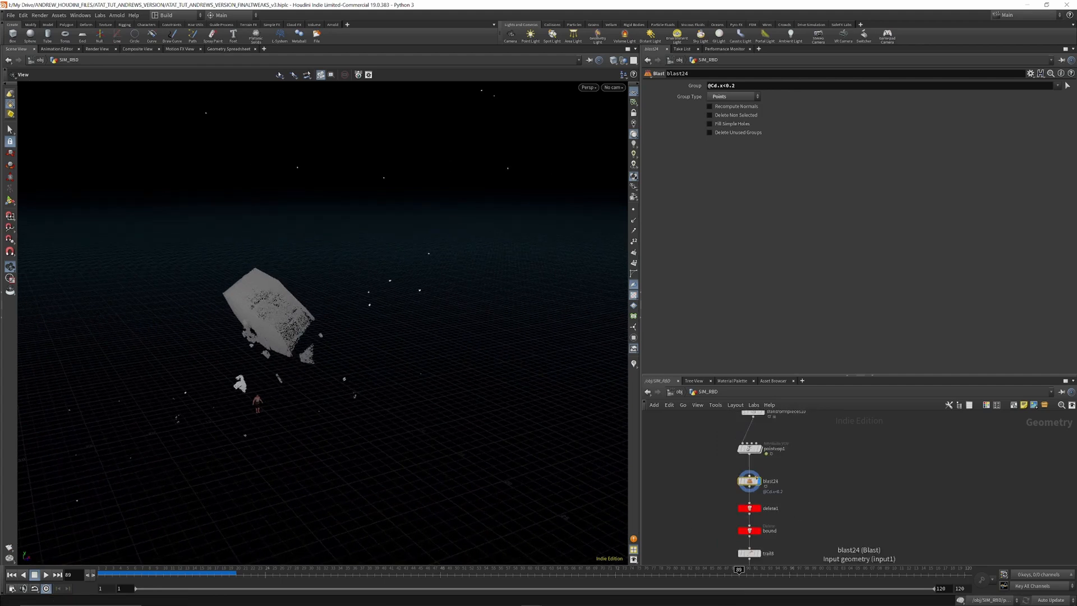
Step: Display delete1 with its Bounding Volume settings open and scrub the animated box to frame 26
scroll(752, 505, up, 3)
click(763, 522)
click(752, 520)
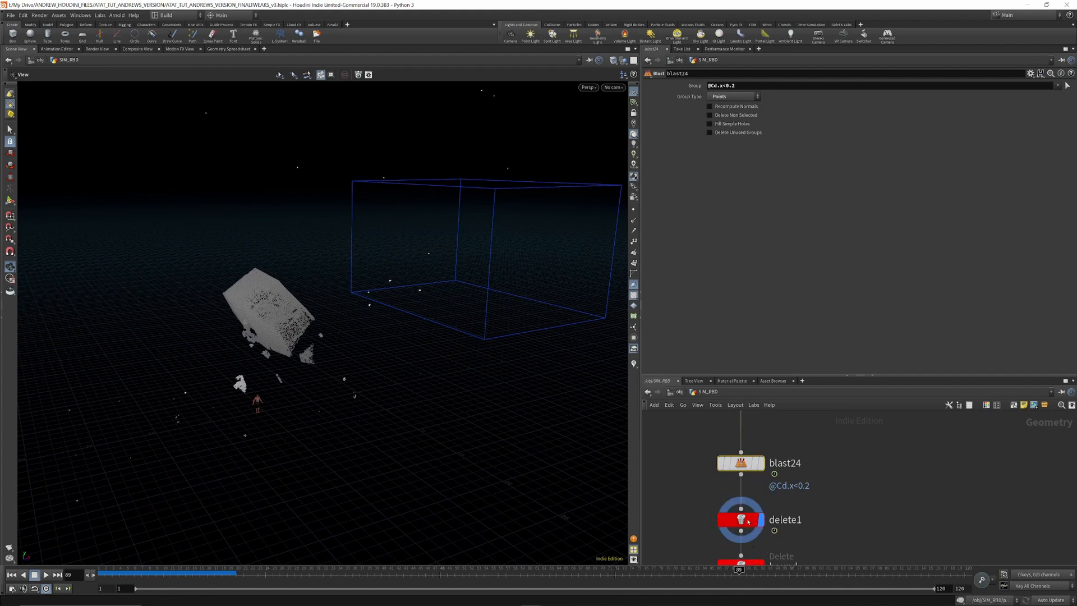
click(100, 578)
drag(101, 578, 279, 583)
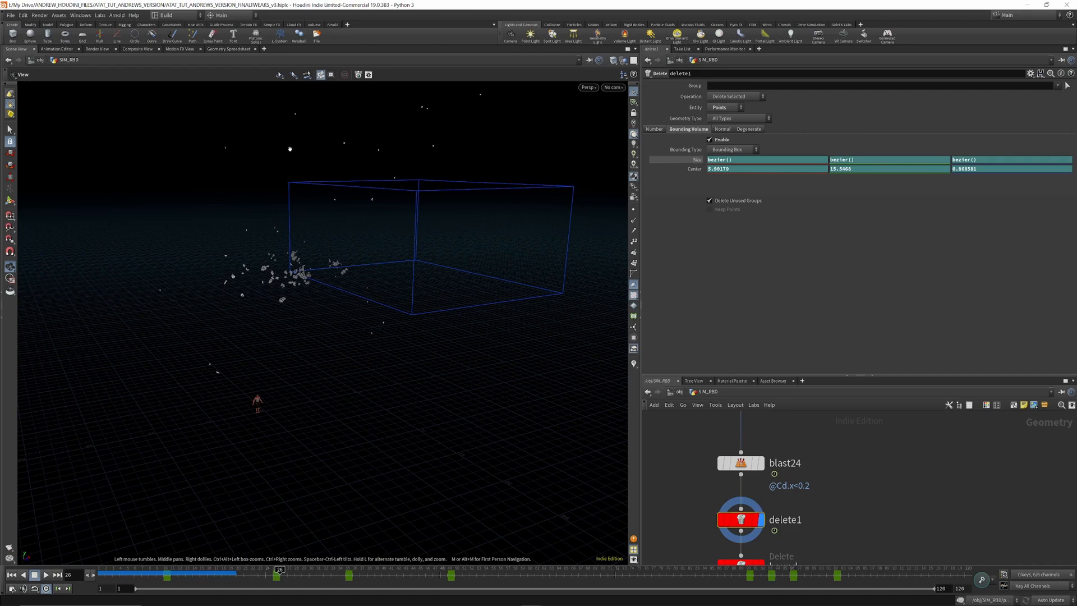
Step: Display the bound delete node with its parameters open and scrub its bounding box to frame 44
scroll(766, 431, down, 3)
scroll(777, 505, up, 3)
click(738, 496)
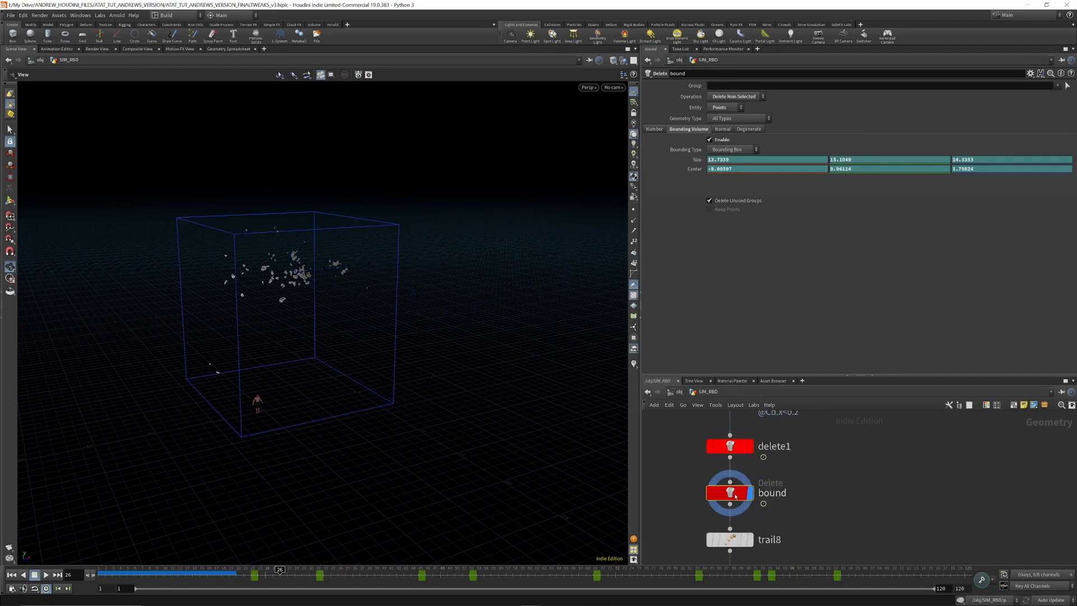
drag(156, 572, 411, 585)
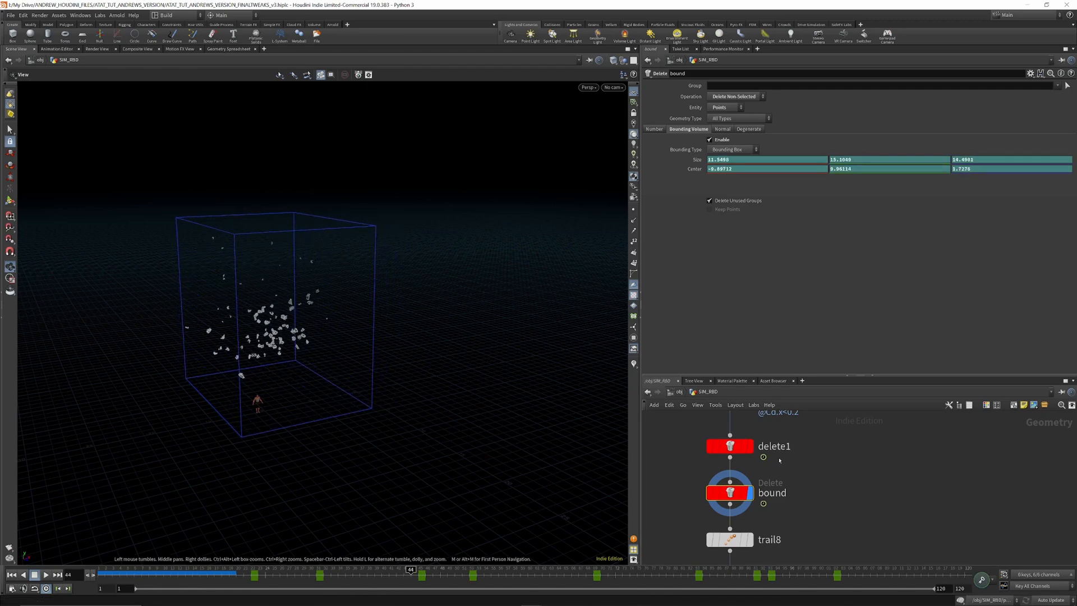
Step: Try the Delete Selected operation on the bound node, scrub to frame 40, and restore Delete Non-Selected
click(731, 96)
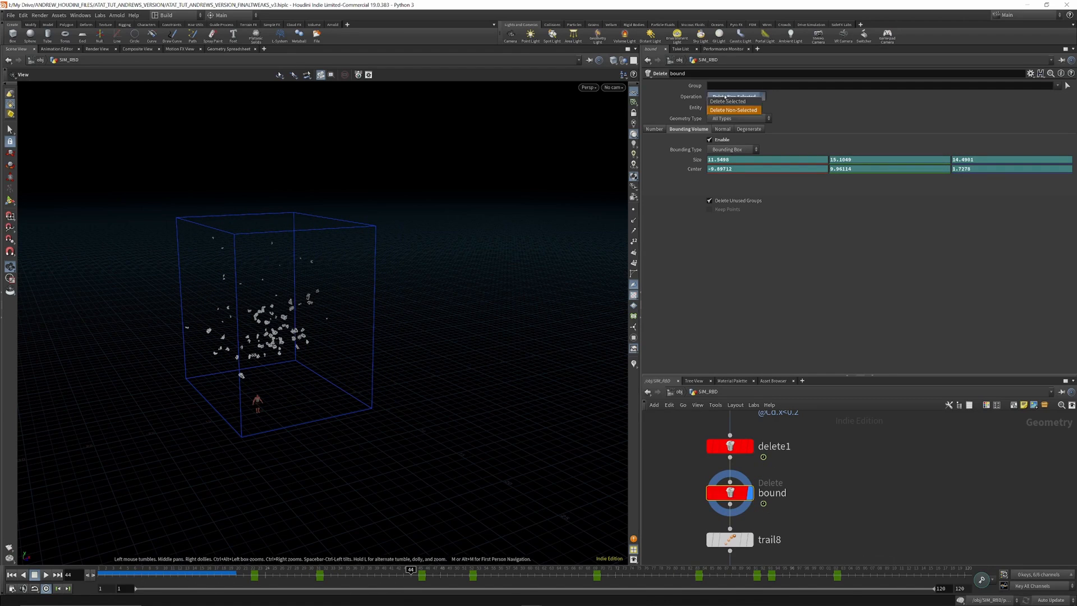
click(727, 101)
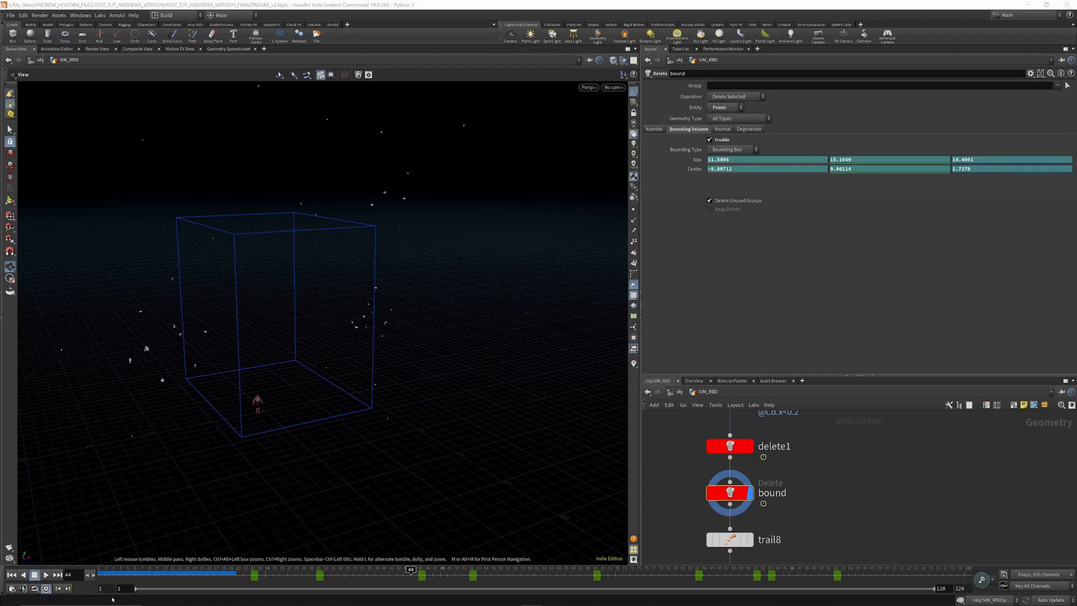
drag(136, 573, 381, 573)
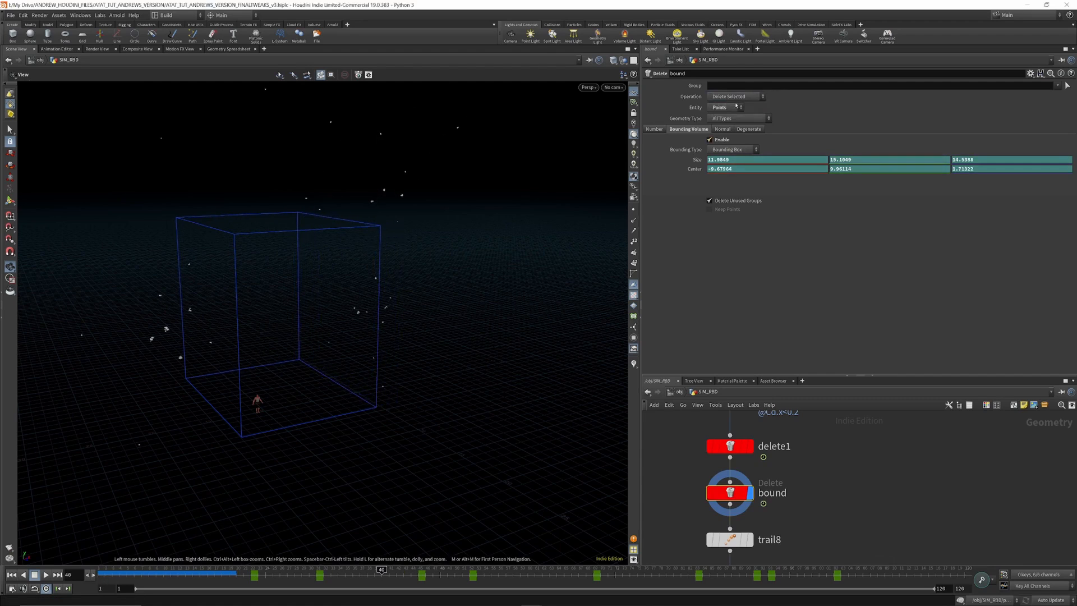
click(734, 97)
click(729, 106)
Step: Scrub the bound node's points to frame 96, and display trail8 with its parameters open, scrubbing its trails to frame 54
drag(297, 272, 327, 272)
drag(124, 572, 789, 603)
scroll(784, 464, down, 4)
scroll(784, 464, up, 3)
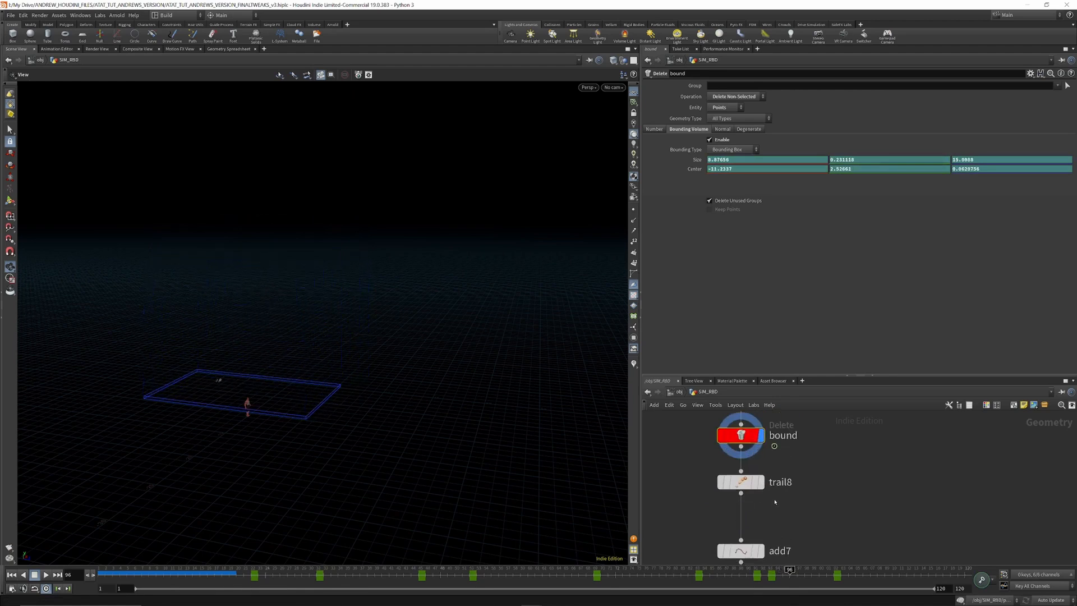
click(757, 482)
drag(119, 570, 311, 591)
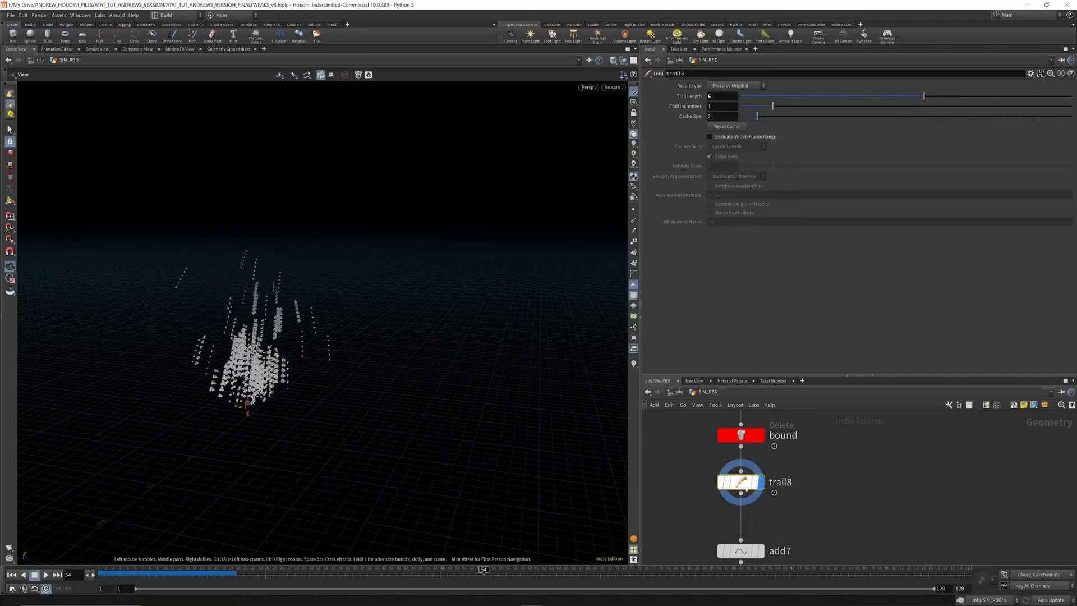
Step: Display add7 with its Polygons settings open and scrub the connected trail lines to frame 70
scroll(769, 467, down, 4)
scroll(767, 505, up, 4)
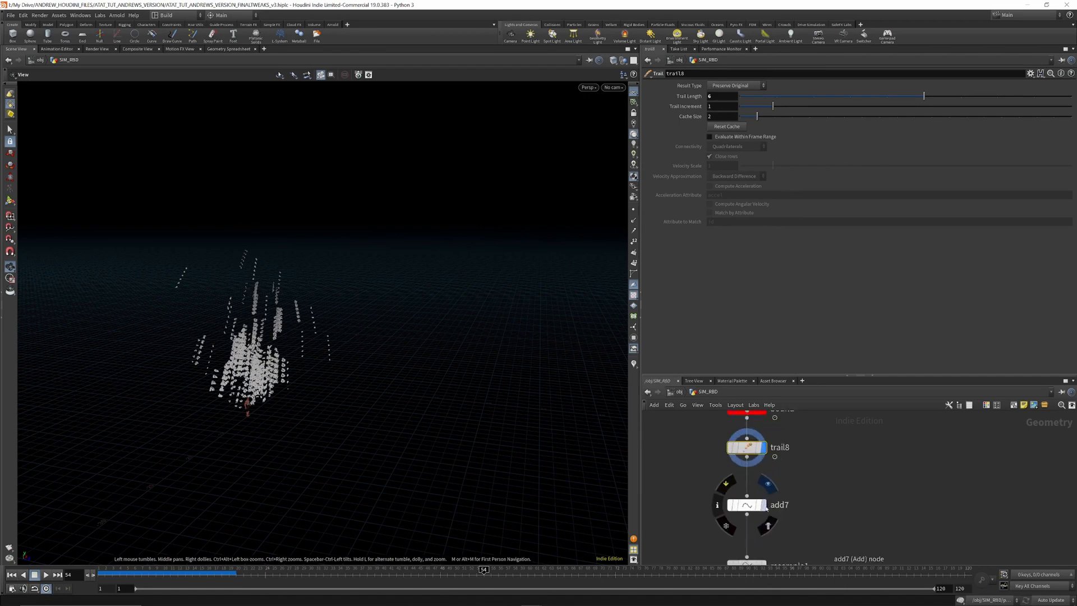
click(763, 505)
click(747, 505)
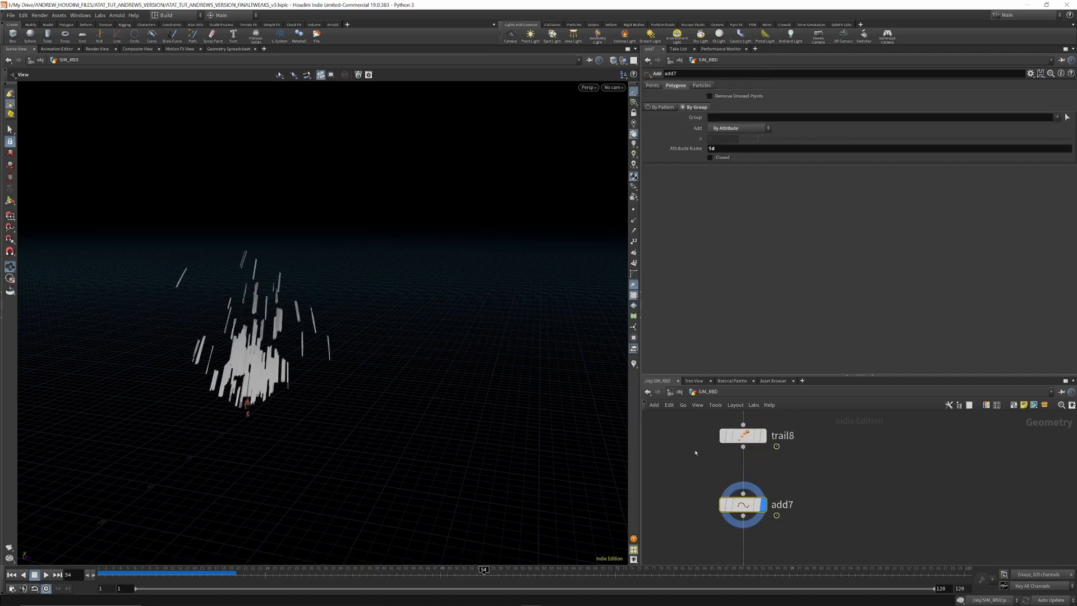
drag(401, 385, 243, 550)
drag(102, 572, 628, 603)
Step: Display resample1 and review its segment length and Curve U Attribute settings
scroll(786, 484, down, 5)
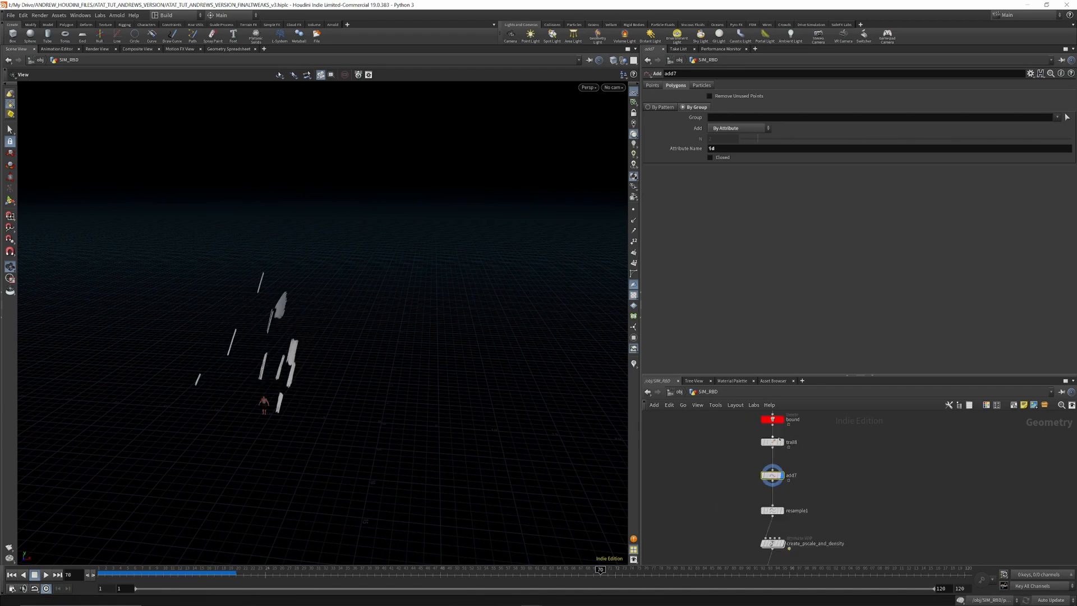
scroll(786, 483, up, 5)
click(745, 475)
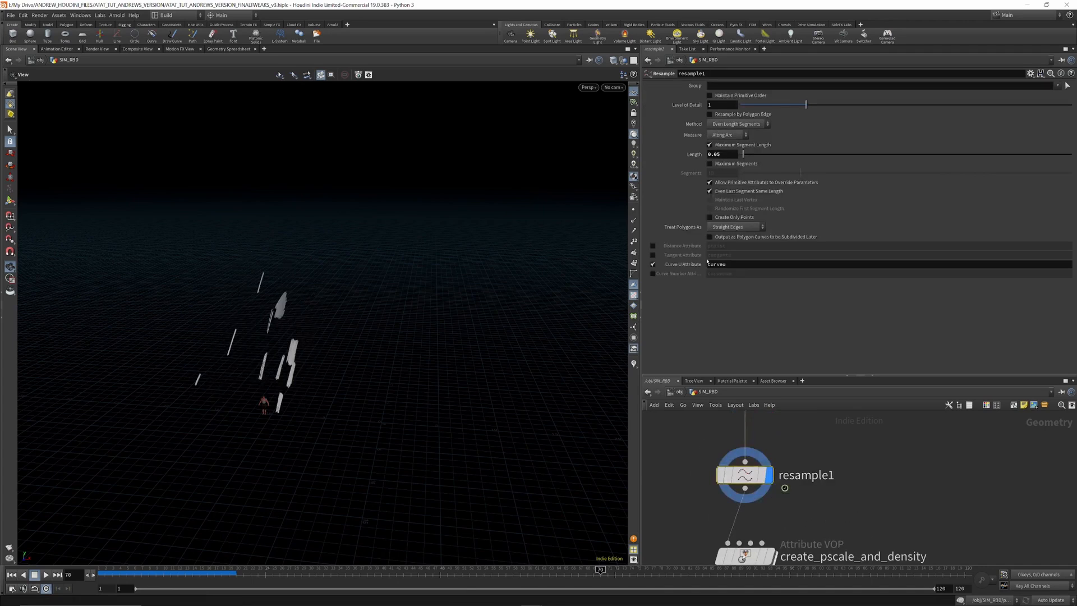
Step: Examine the bind, fit and output nodes inside the create_pscale_and_density VOP network, including the pscale and density binds
scroll(786, 424, down, 4)
scroll(777, 491, up, 4)
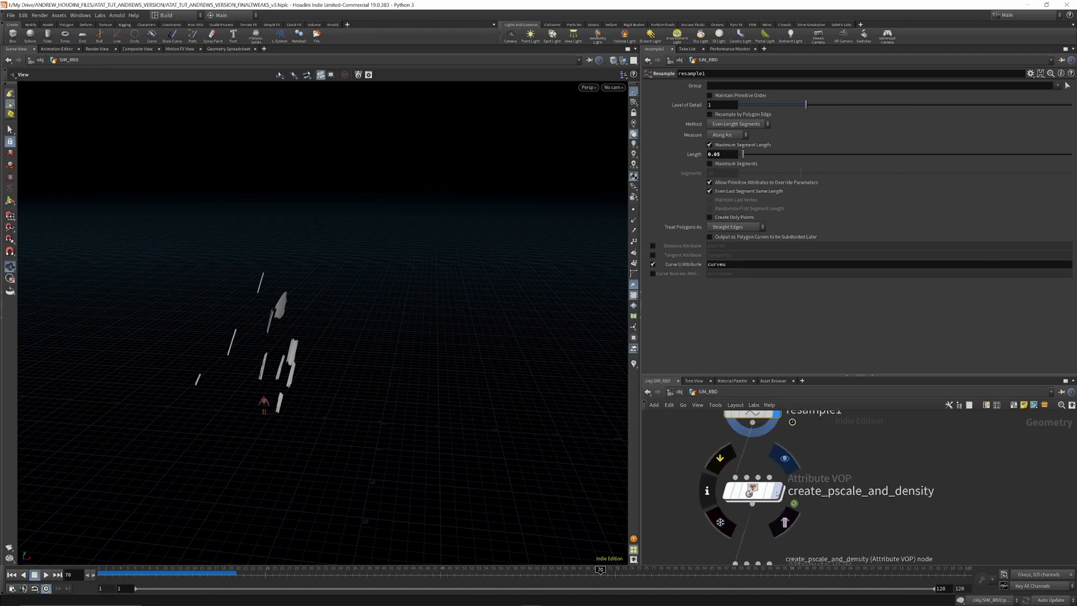
double_click(750, 491)
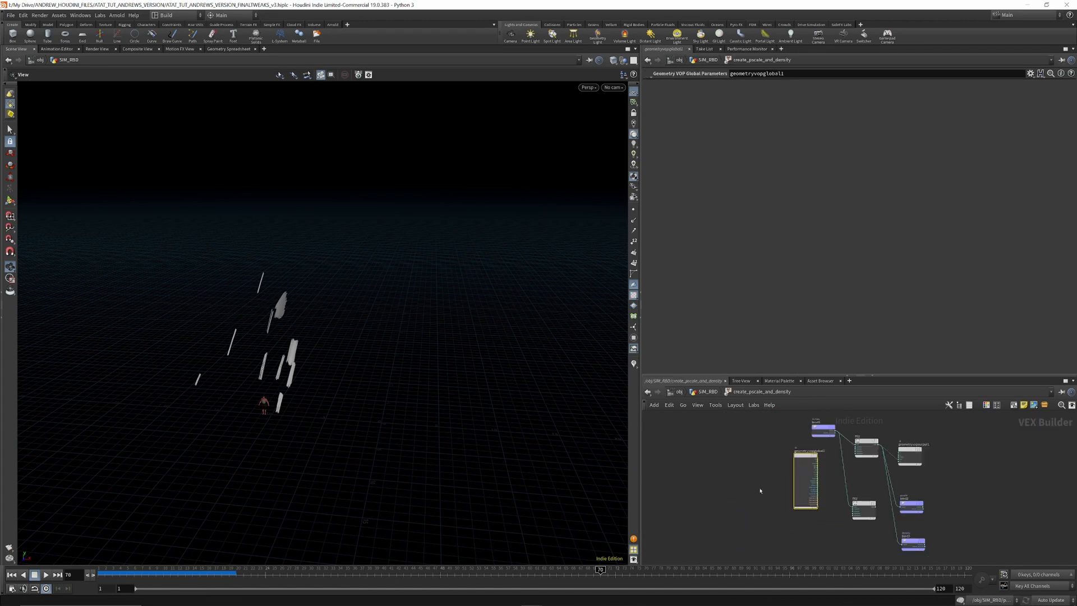
scroll(796, 443, up, 3)
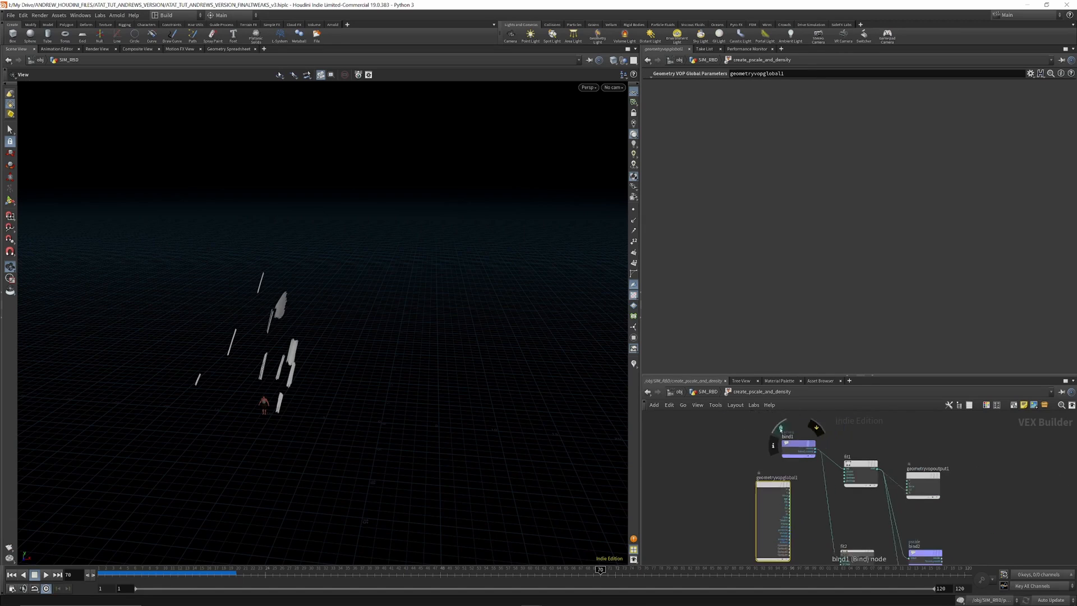
scroll(904, 505, up, 4)
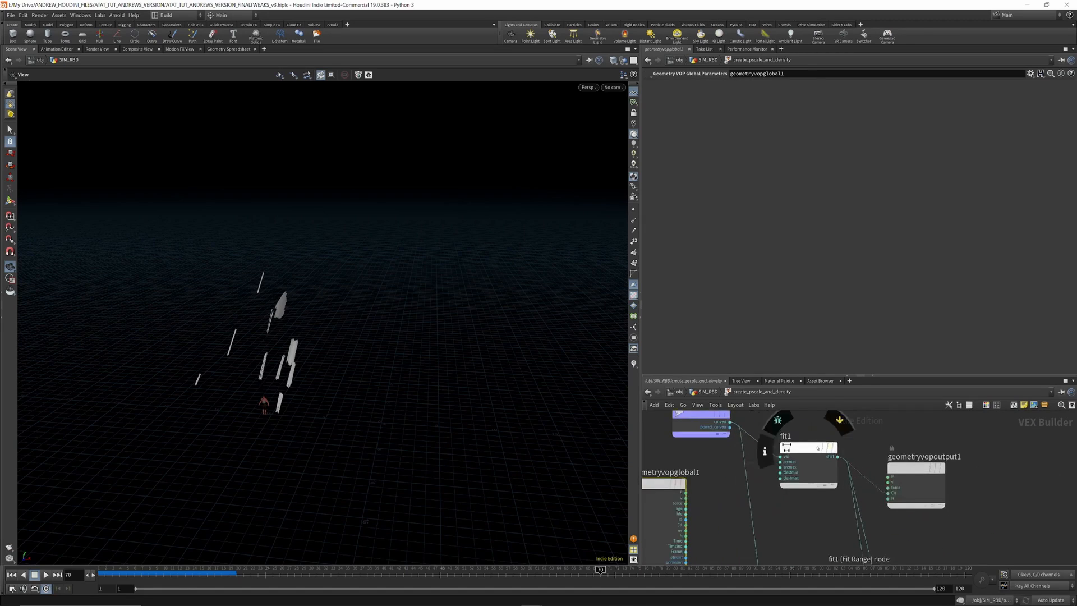
scroll(814, 439, down, 5)
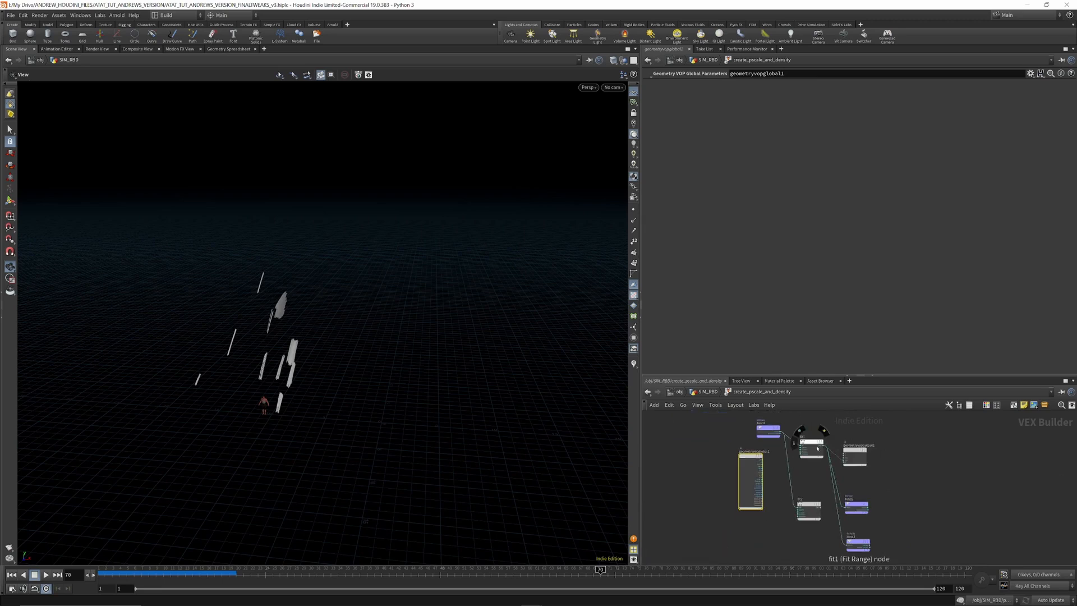
scroll(851, 507, up, 4)
scroll(844, 496, down, 2)
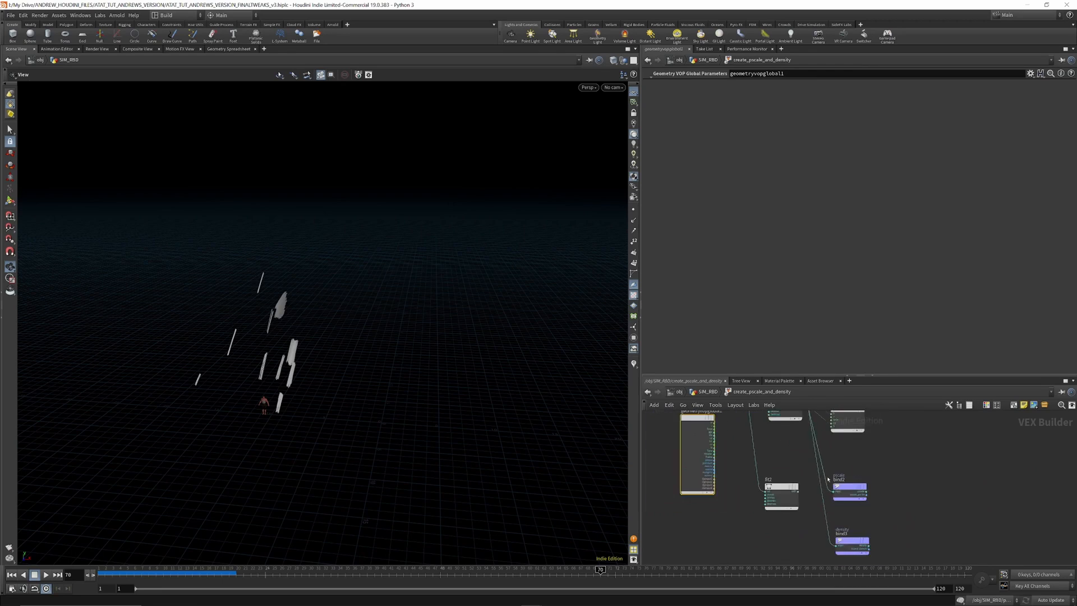
scroll(859, 457, up, 3)
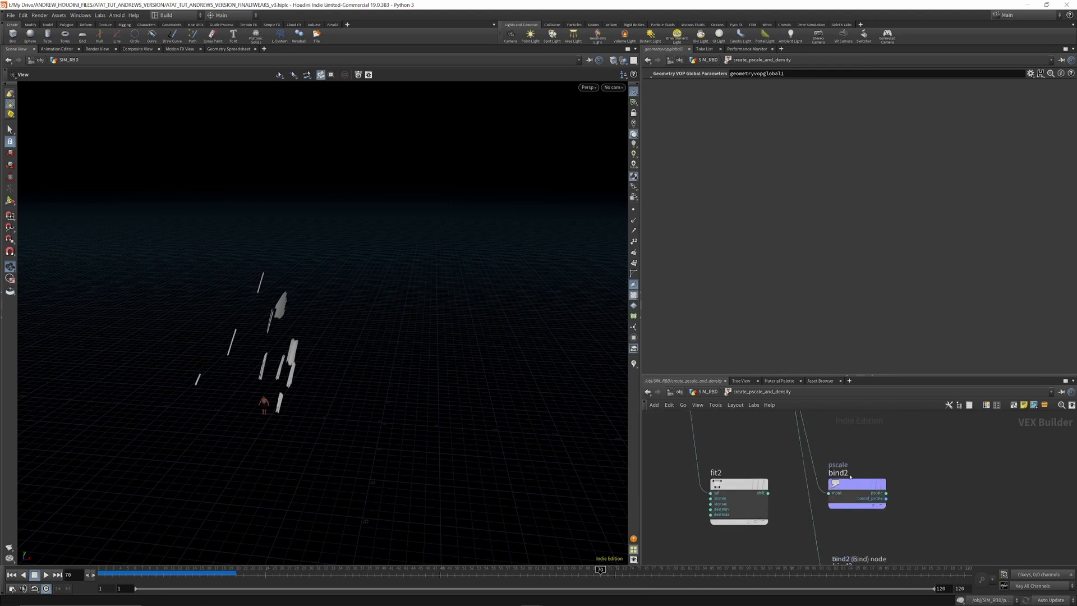
scroll(847, 476, down, 3)
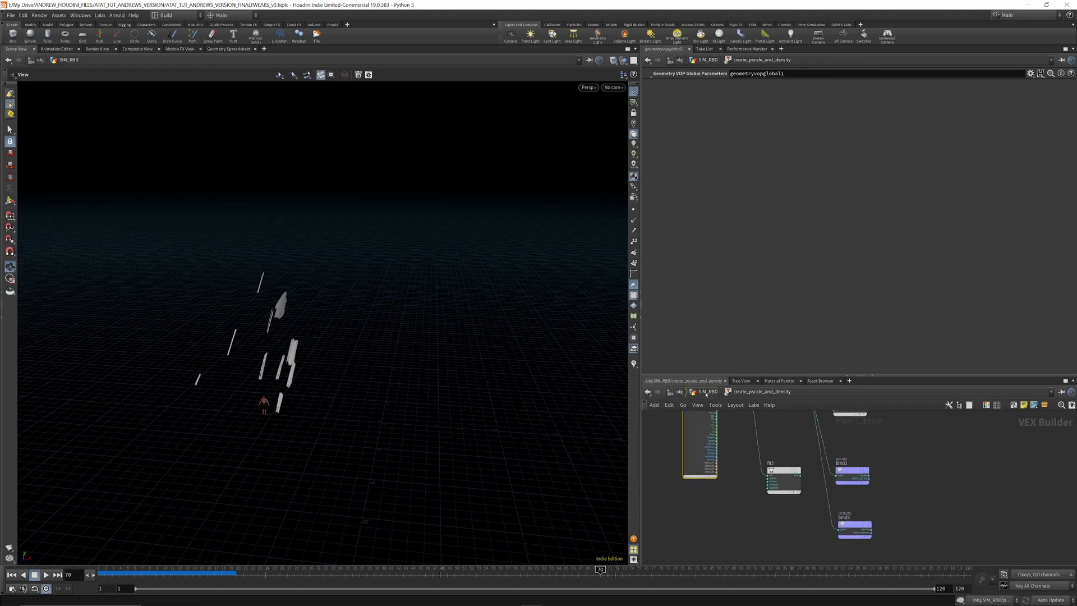
Step: Return to SIM_RBD, display create_pscale_and_density and inspect the shaded debris trails up close
click(707, 392)
mouse_move(752, 489)
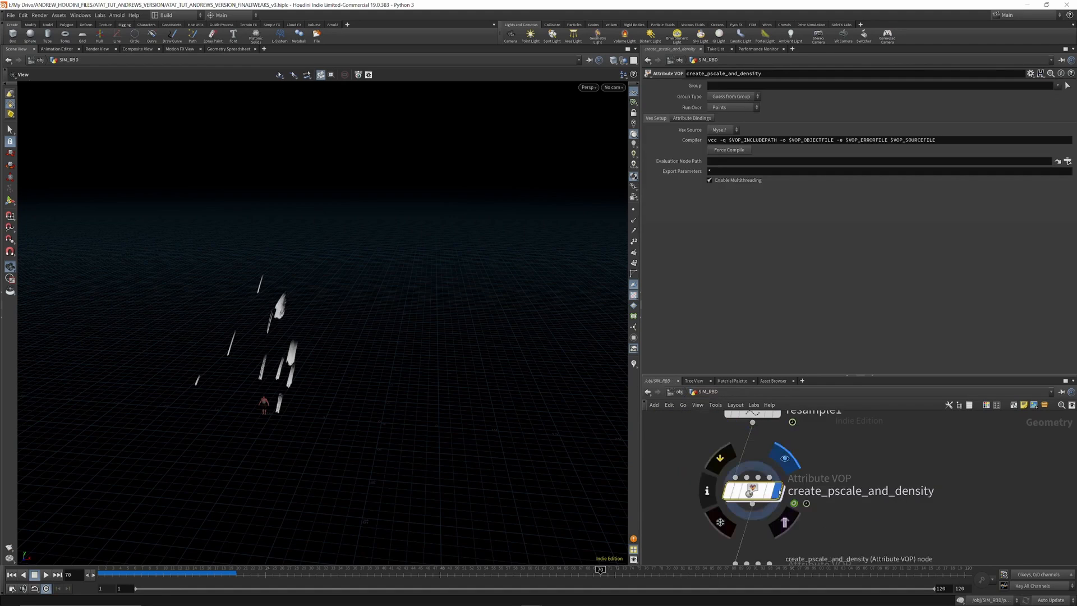
drag(349, 331, 268, 341)
right_drag(268, 341, 290, 394)
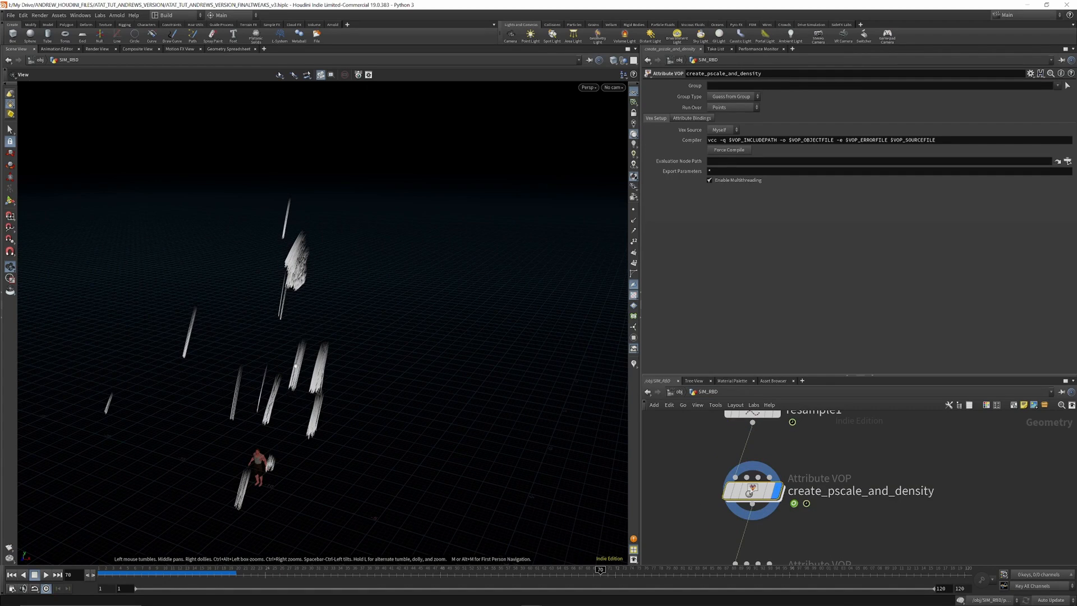
Step: Add a Copy to Points node with Pack and Instance enabled and feed create_pscale_and_density into its target points input
scroll(840, 433, down, 4)
scroll(832, 519, up, 2)
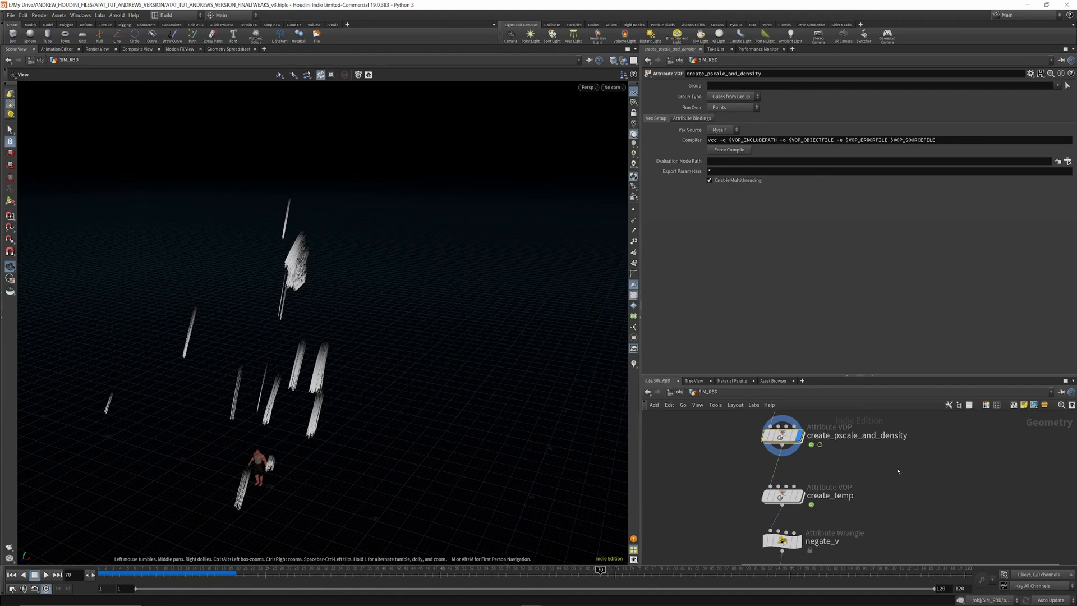
key(Tab)
text(c)
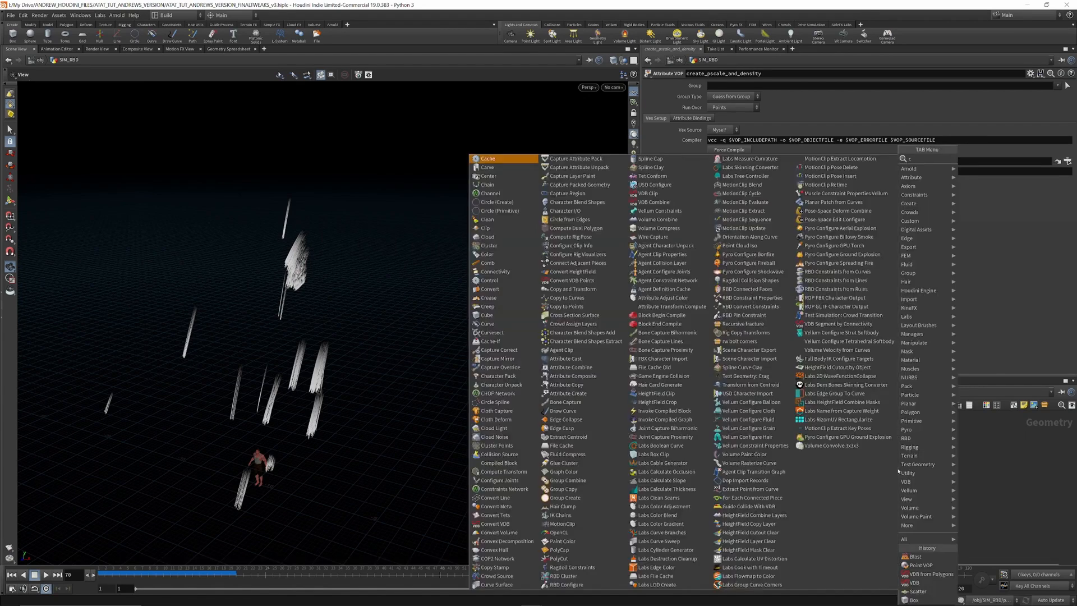
text(opy to po)
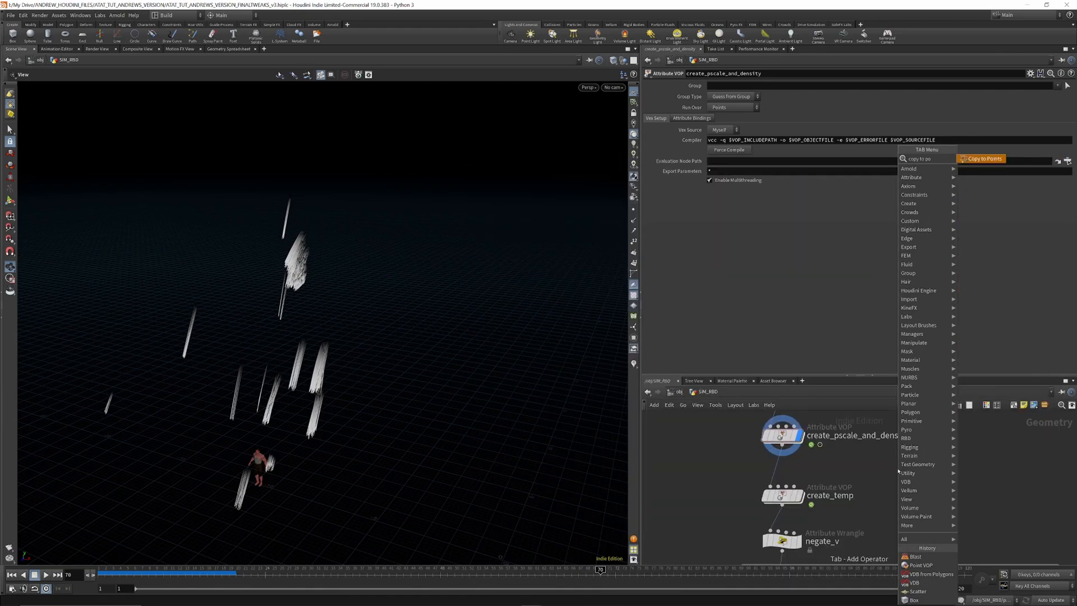
key(Return)
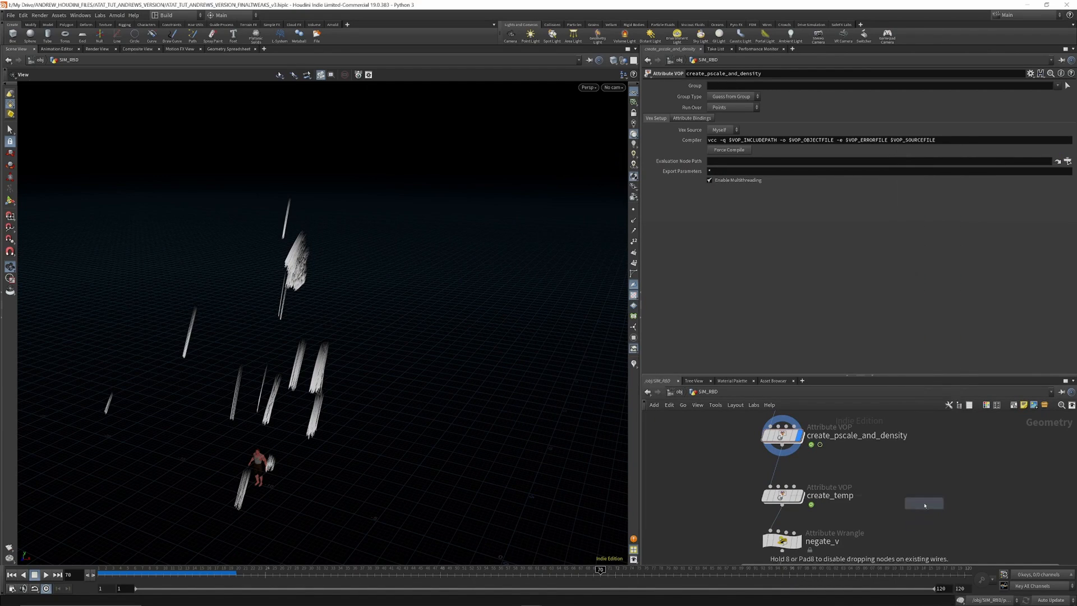
click(929, 507)
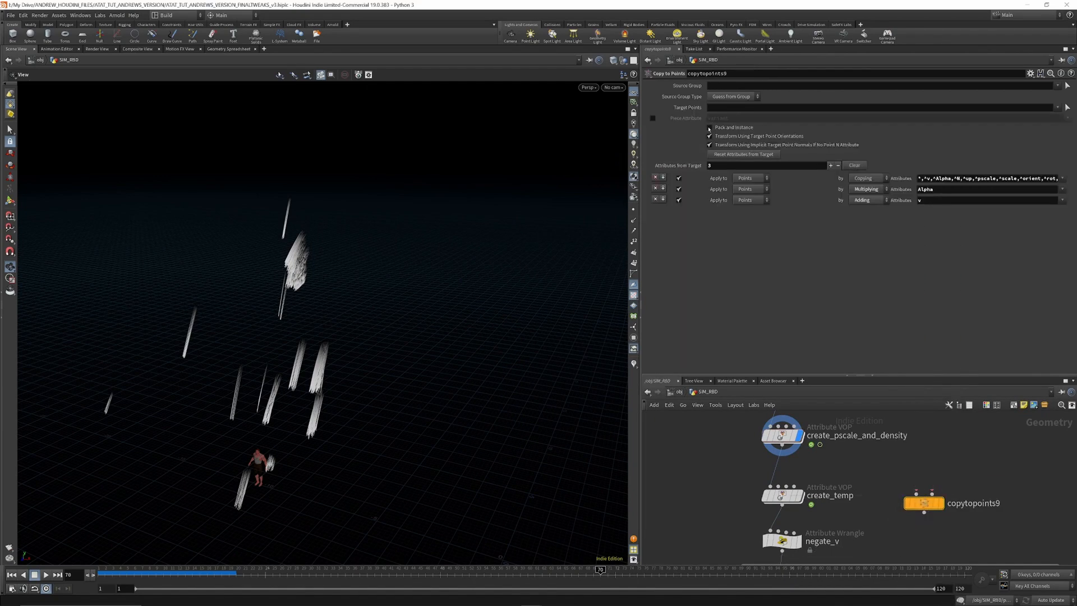
click(709, 128)
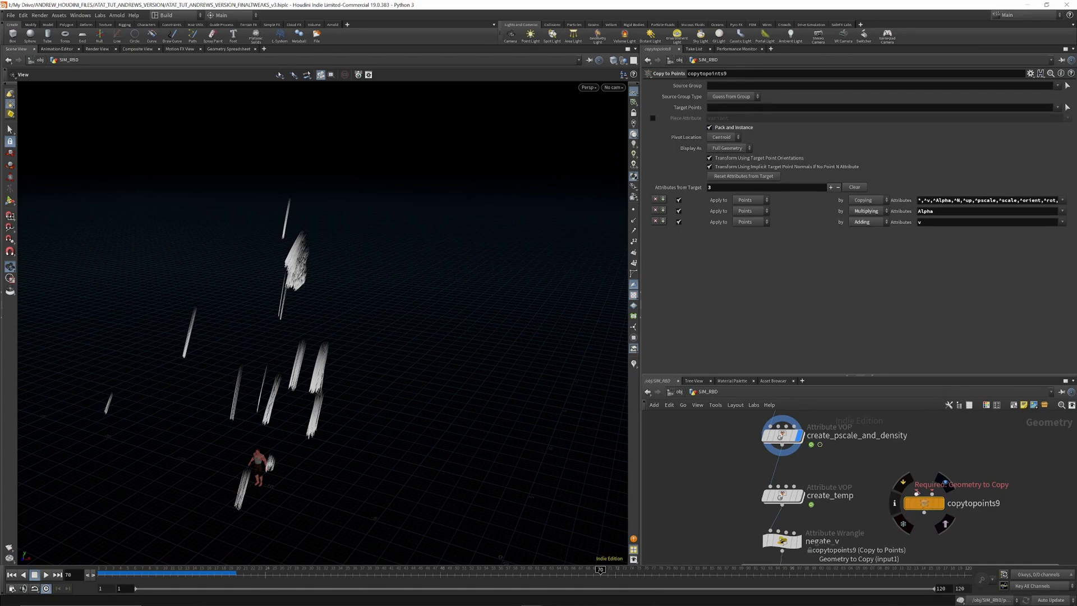
click(782, 445)
click(932, 494)
Step: Add a sphere, connect it as the Copy to Points node's geometry to copy, and display the copied result
key(Tab)
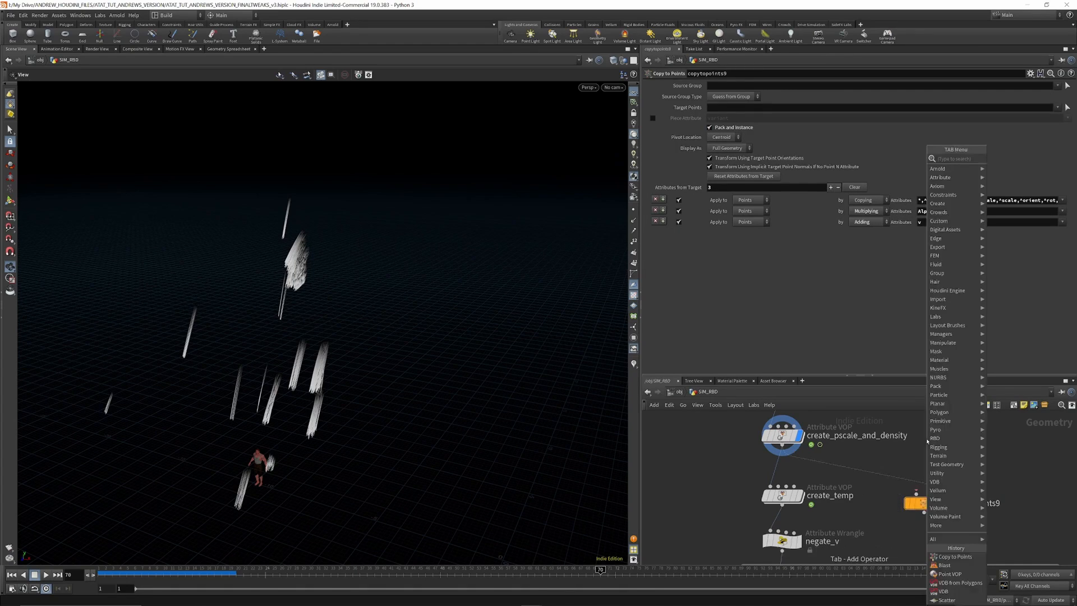
text(sphe)
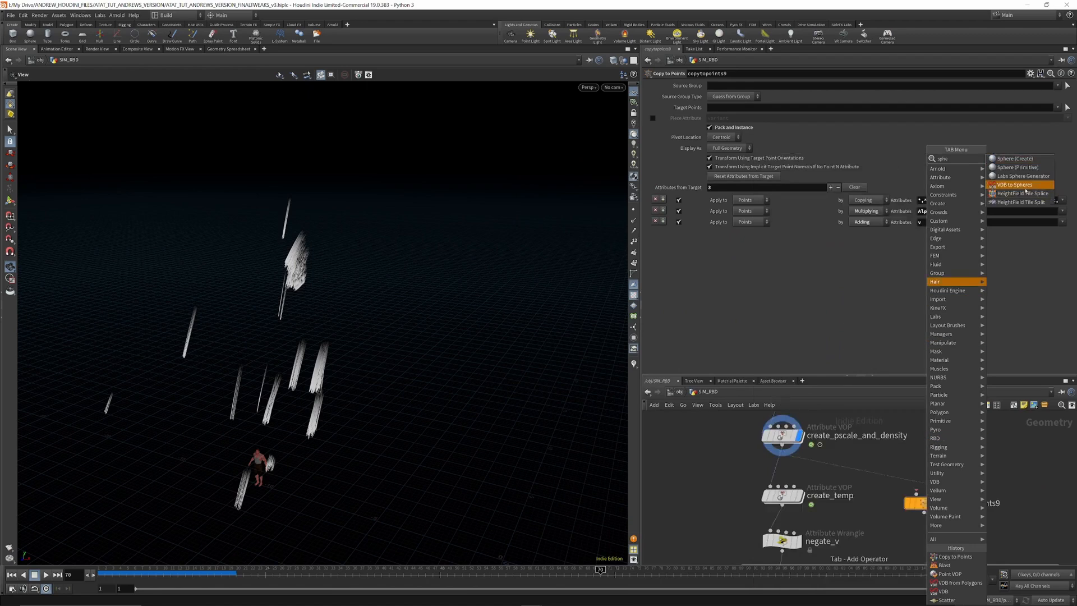
click(1029, 159)
click(923, 427)
click(924, 437)
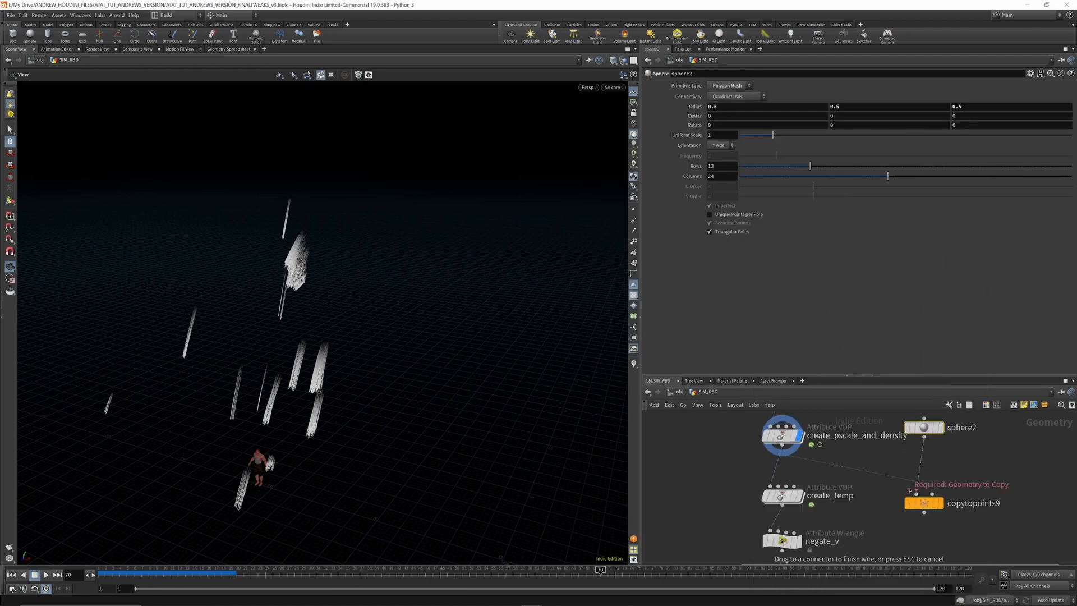
click(938, 504)
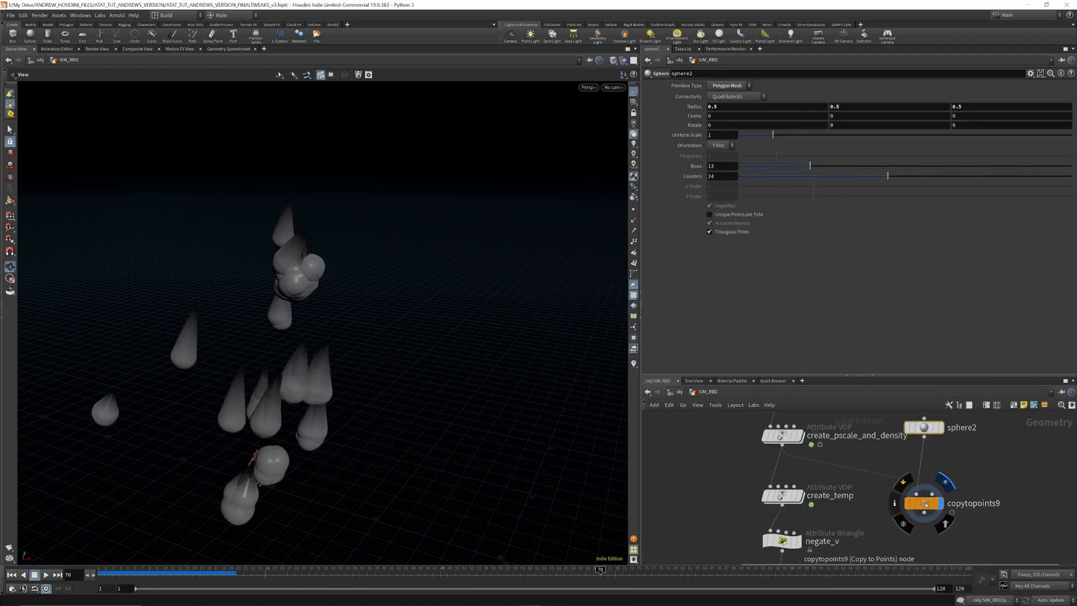
click(927, 504)
Step: Reduce the sphere's uniform scale to 0.135 and inspect the tapered copies along the trails
click(924, 428)
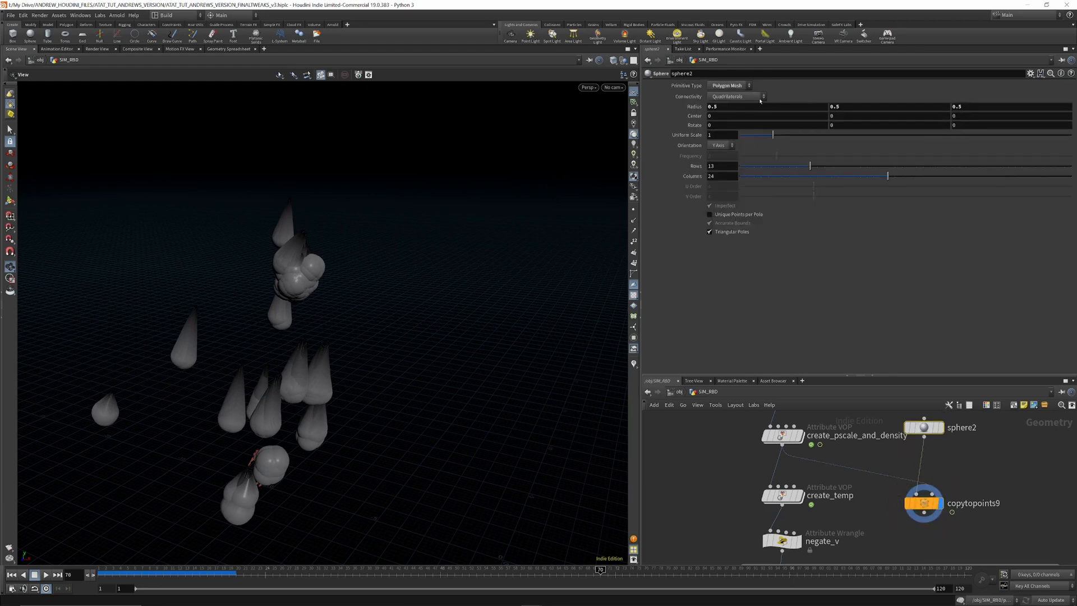
drag(772, 134, 745, 145)
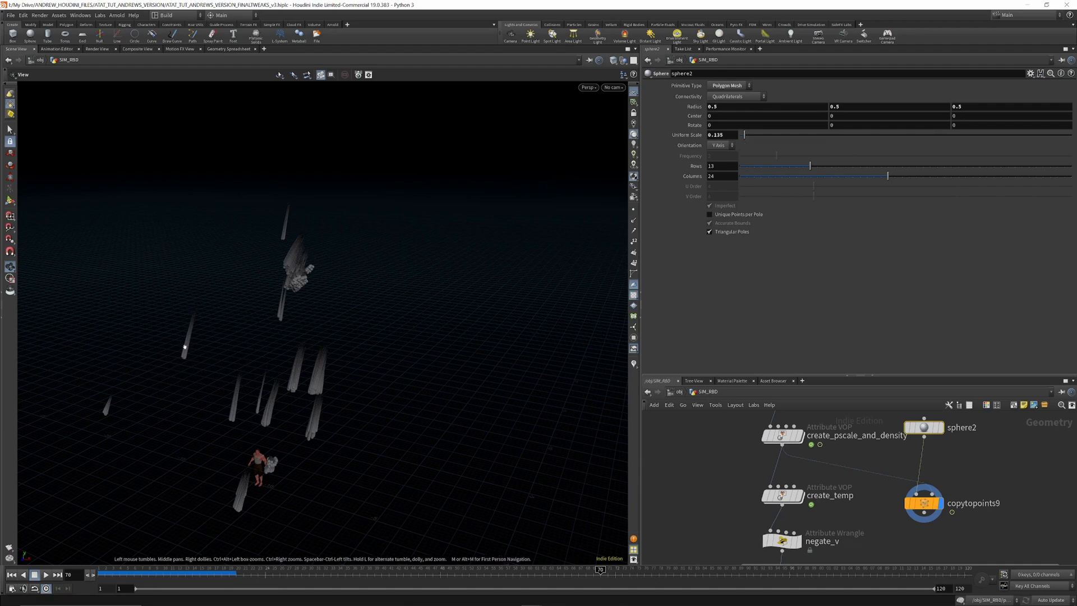
drag(201, 351, 246, 391)
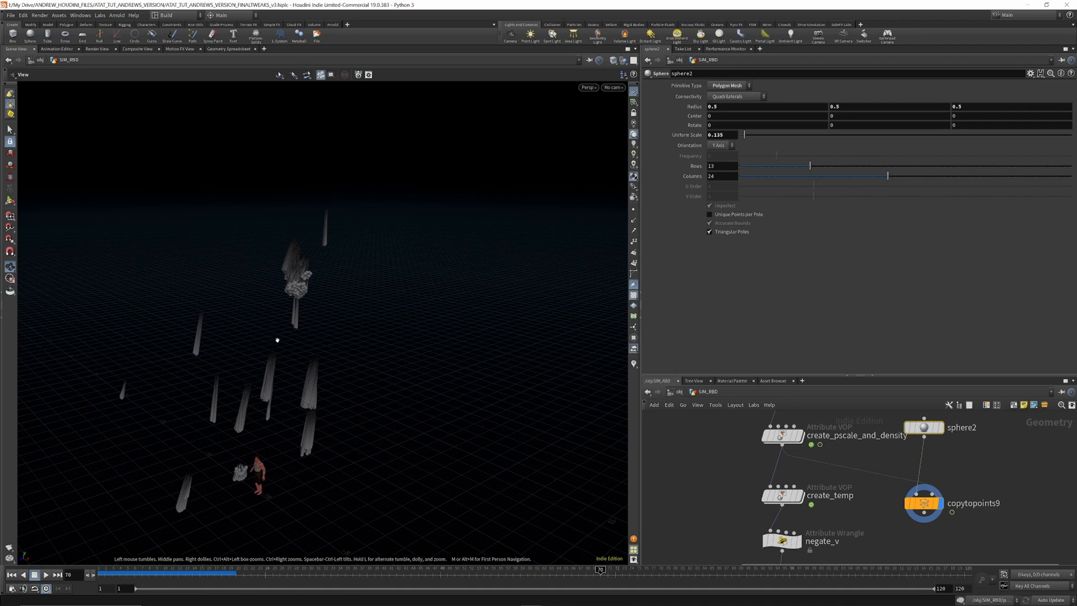
Step: Switch the display back to create_pscale_and_density and on to create_temp, opening create_temp's ramp settings
scroll(887, 477, down, 3)
scroll(850, 445, up, 4)
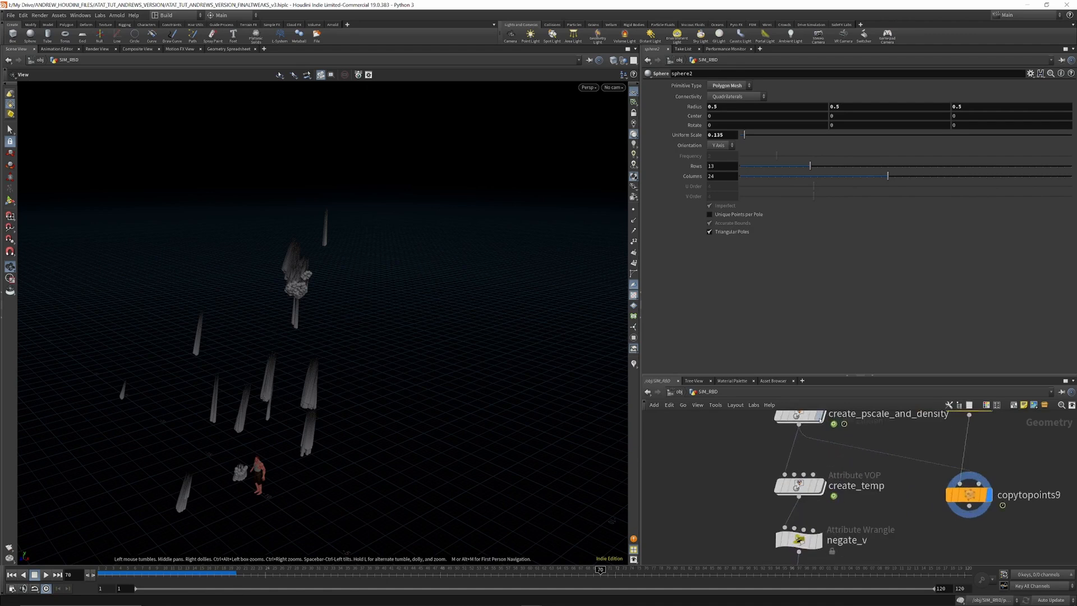
click(819, 416)
scroll(847, 481, down, 3)
scroll(835, 486, up, 3)
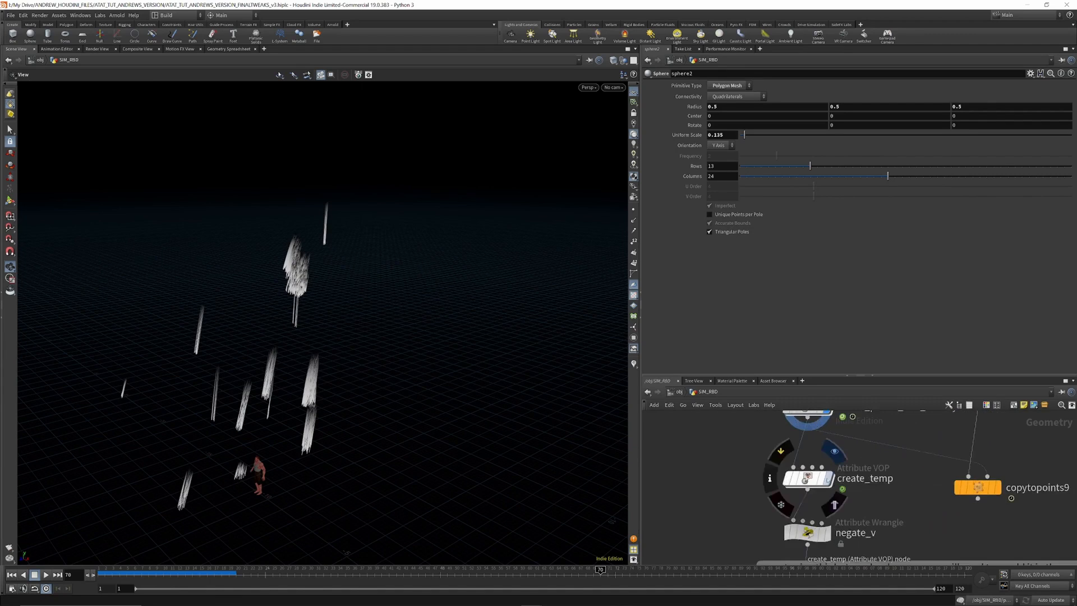
click(829, 479)
click(812, 481)
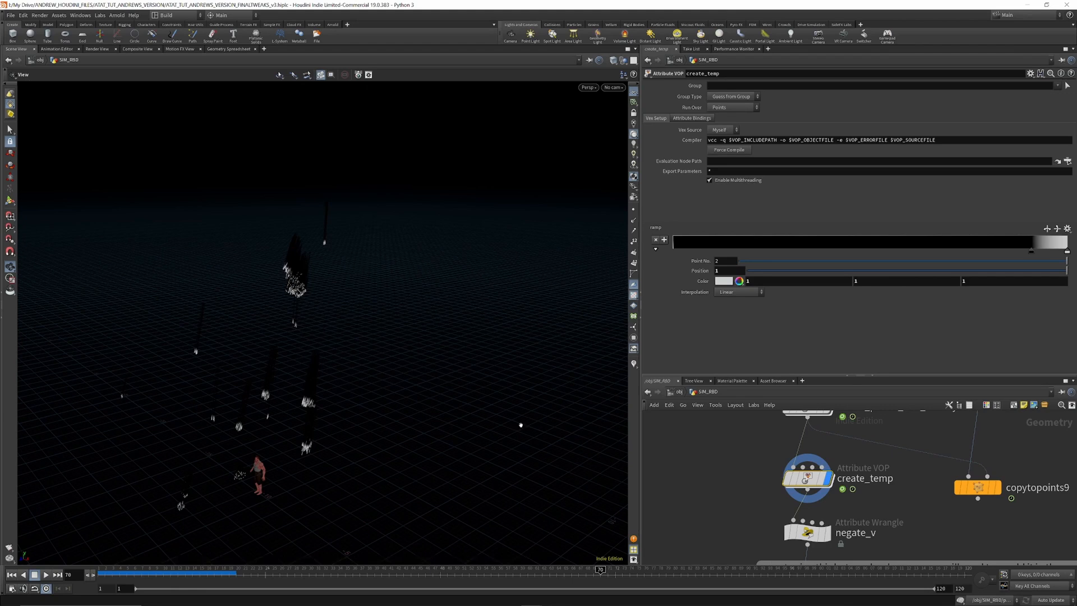
click(782, 451)
click(782, 451)
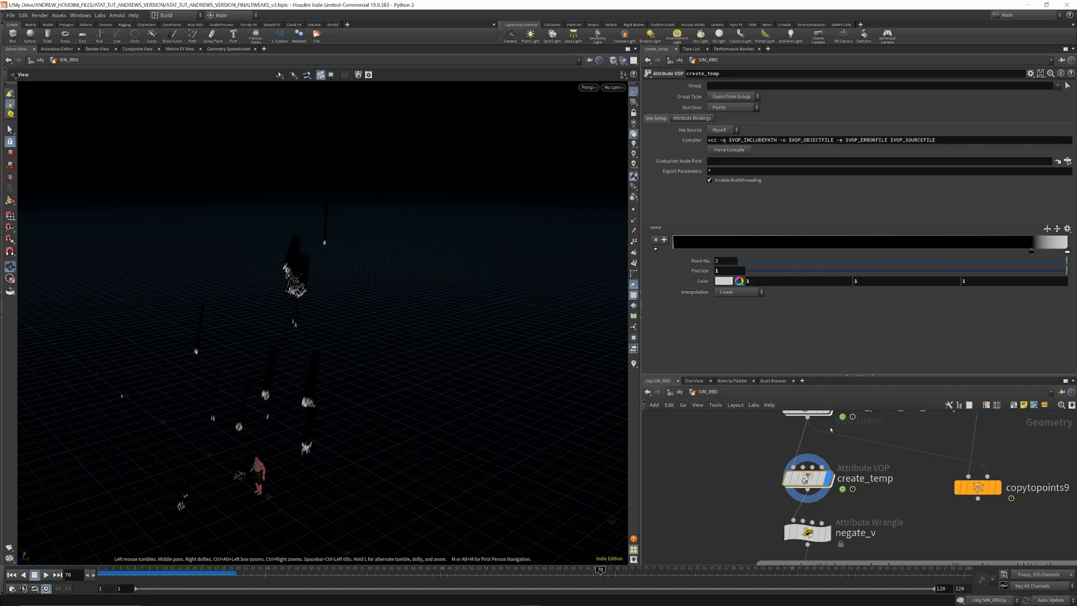
Step: Examine the network inside create_temp, including the fit node, temperature bind and ramp1 parameters
double_click(809, 476)
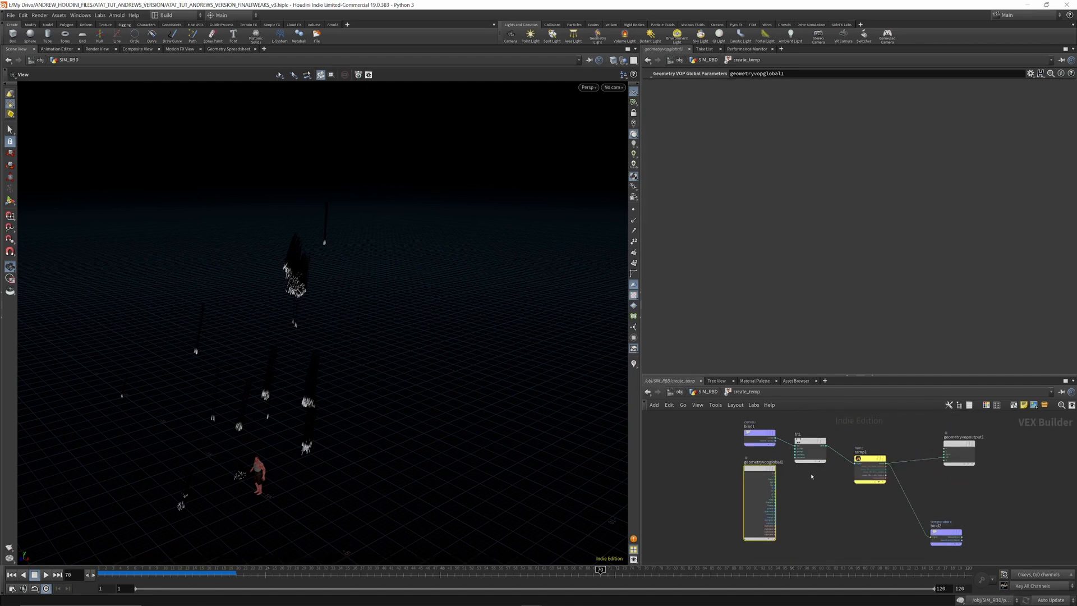
scroll(763, 431, up, 3)
scroll(831, 444, down, 3)
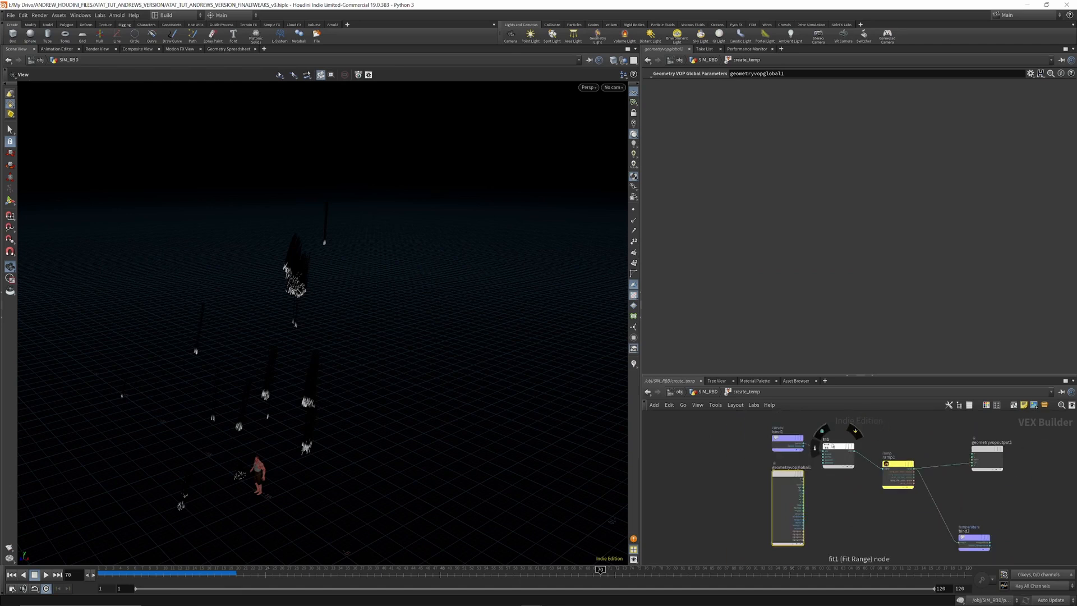
scroll(979, 537, up, 3)
scroll(975, 534, down, 3)
click(897, 464)
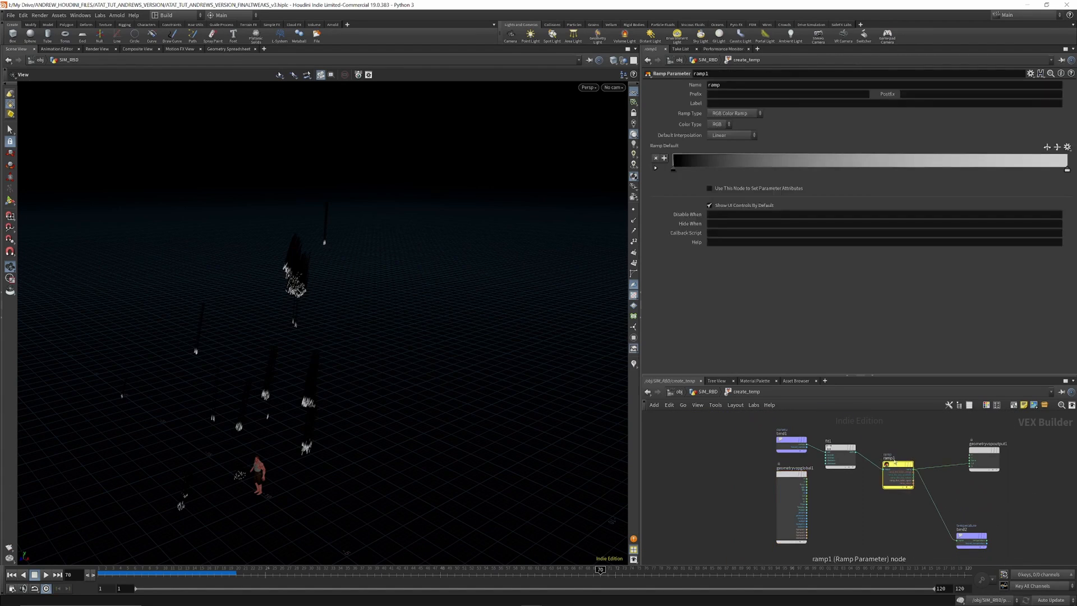
Step: Return to SIM_RBD and move the black point of create_temp's ramp to position 0.953737
click(708, 392)
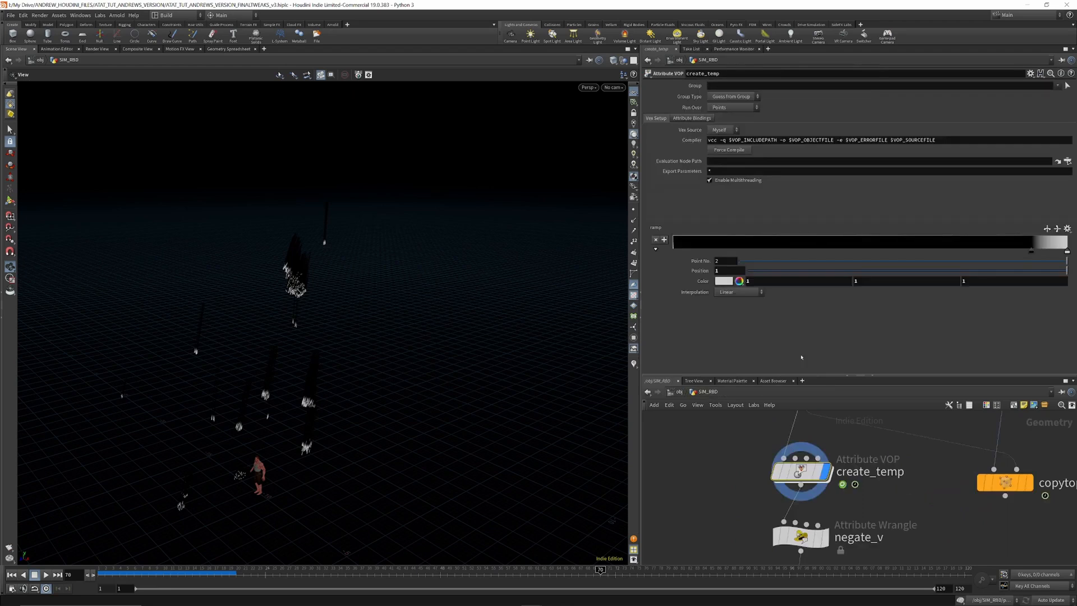
mouse_move(1031, 252)
mouse_down()
mouse_move(651, 262)
mouse_move(1050, 256)
mouse_up()
Step: Display the negate_v wrangle with its code open and inspect the trail points' velocity direction
scroll(828, 450, down, 4)
scroll(830, 474, up, 4)
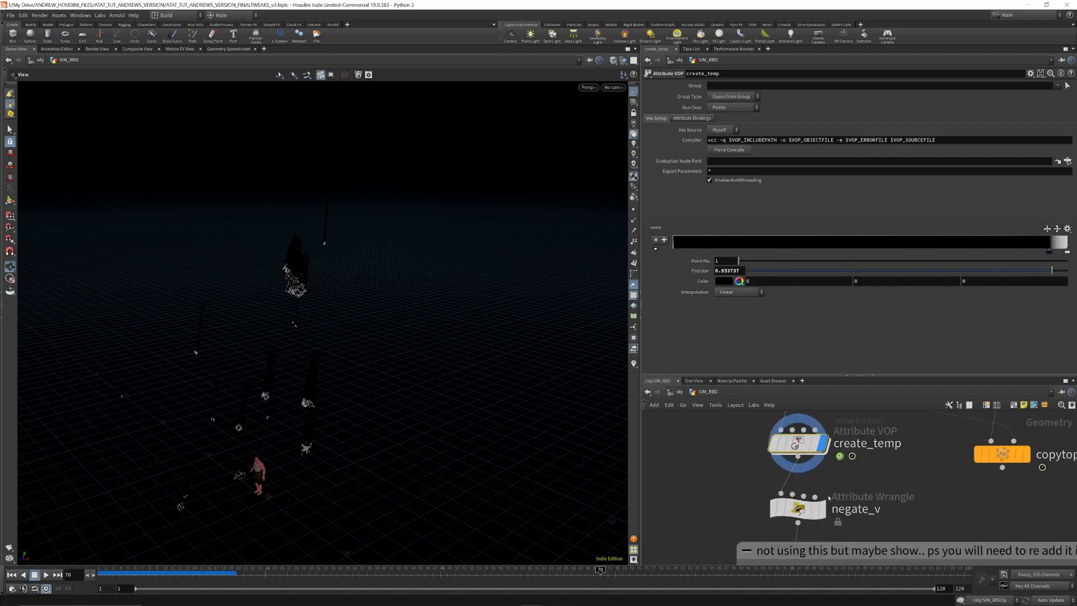
click(823, 507)
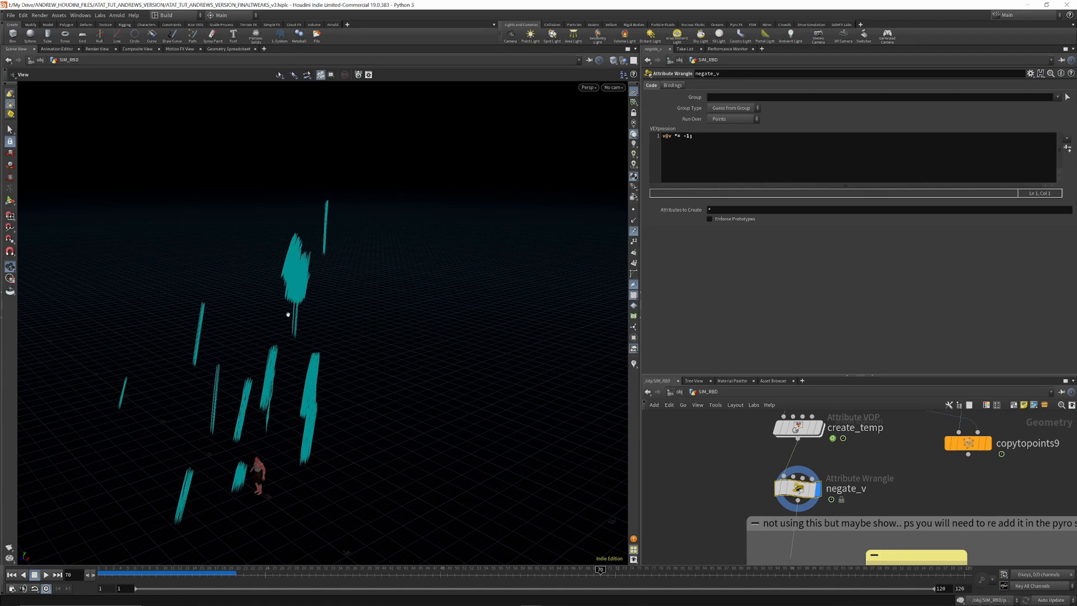
drag(319, 267, 326, 274)
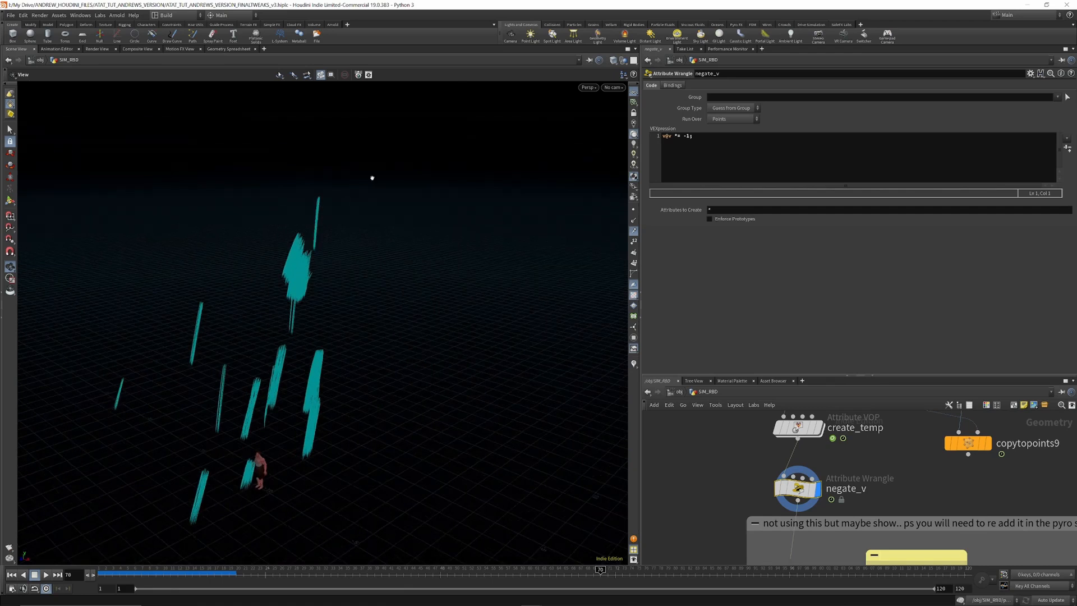
Step: Display the volumerasterizeattributes4 node and open its rasterization parameters for the trail source
scroll(818, 445, down, 5)
middle_drag(842, 529, 816, 476)
scroll(817, 476, up, 4)
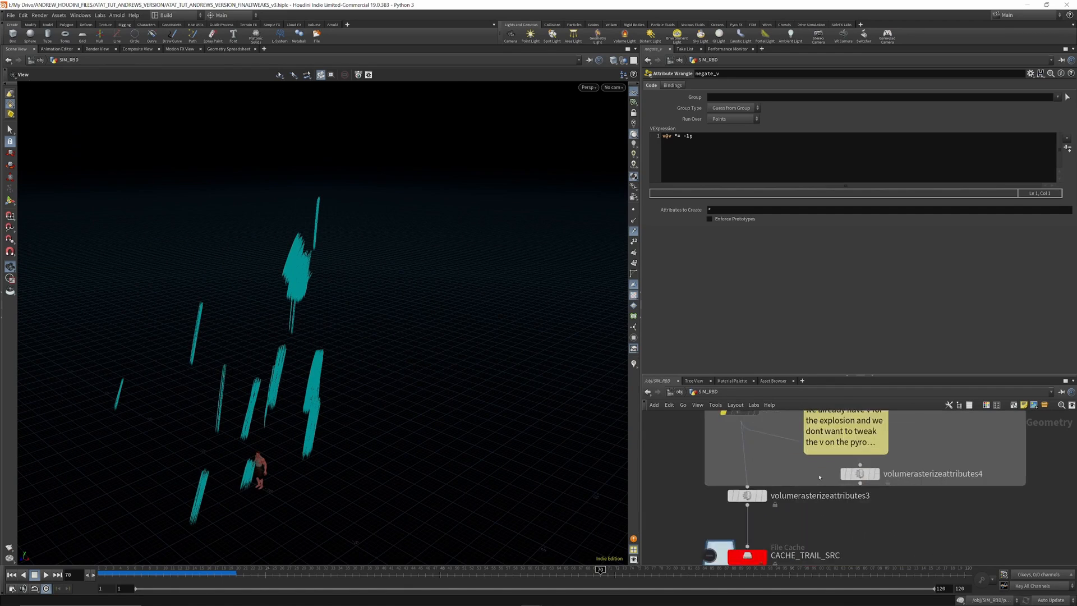
click(874, 474)
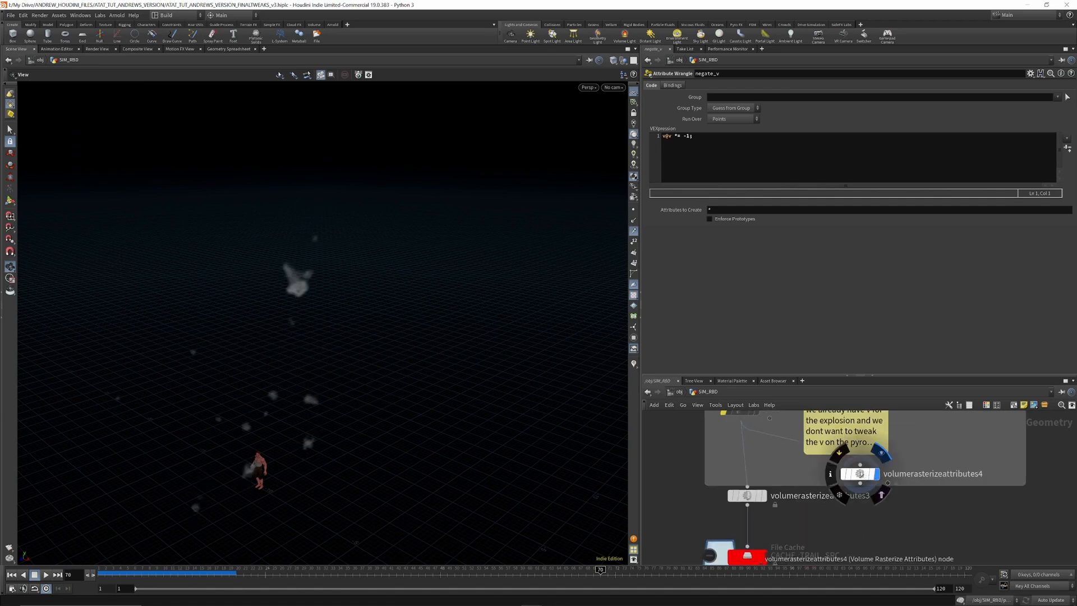
click(862, 474)
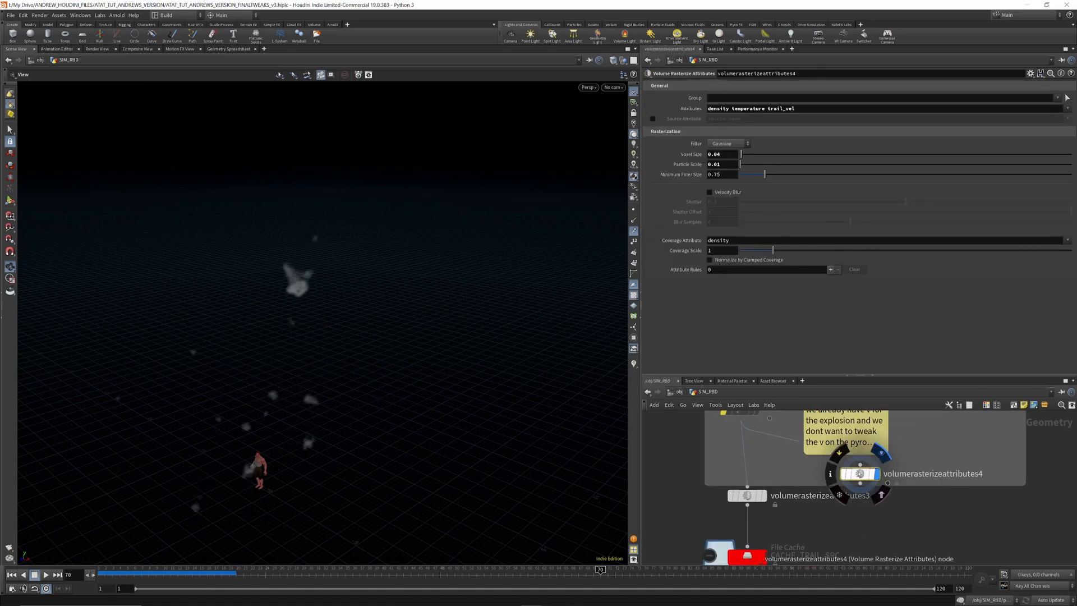
scroll(879, 515, down, 4)
scroll(874, 503, up, 4)
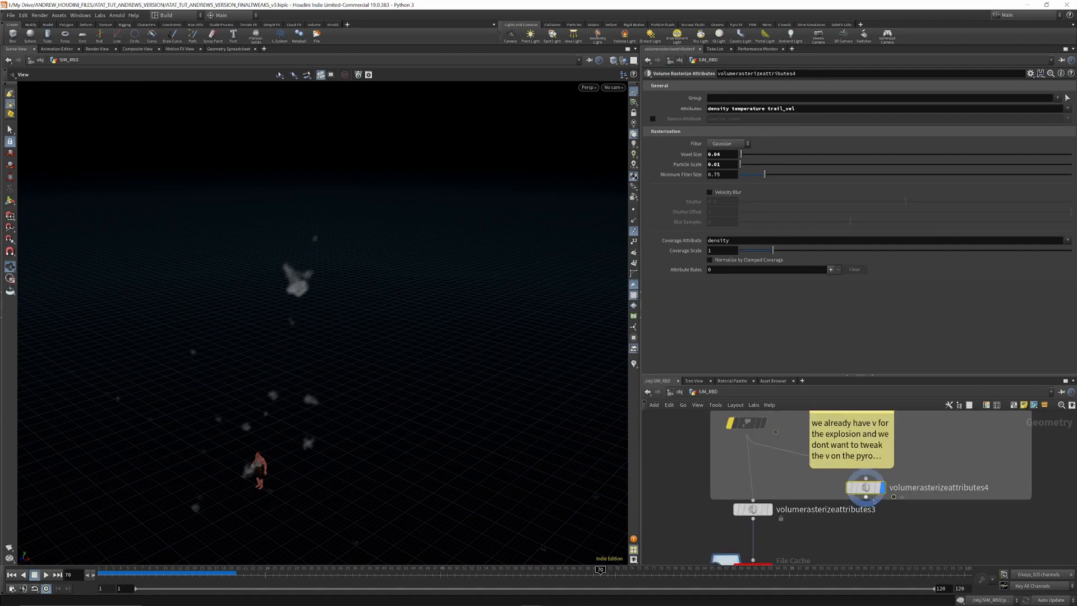
Step: Display volumerasterizeattributes3 with its parameters open and inspect the rasterized trail volumes from another angle
click(767, 509)
click(756, 512)
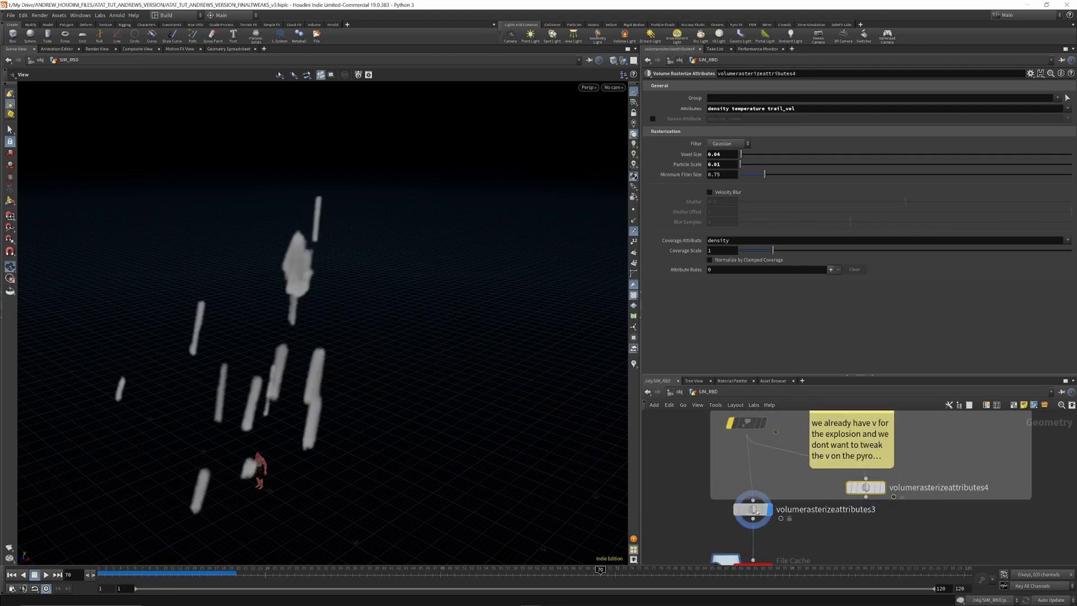
drag(504, 315, 322, 250)
scroll(777, 518, down, 3)
scroll(778, 517, up, 3)
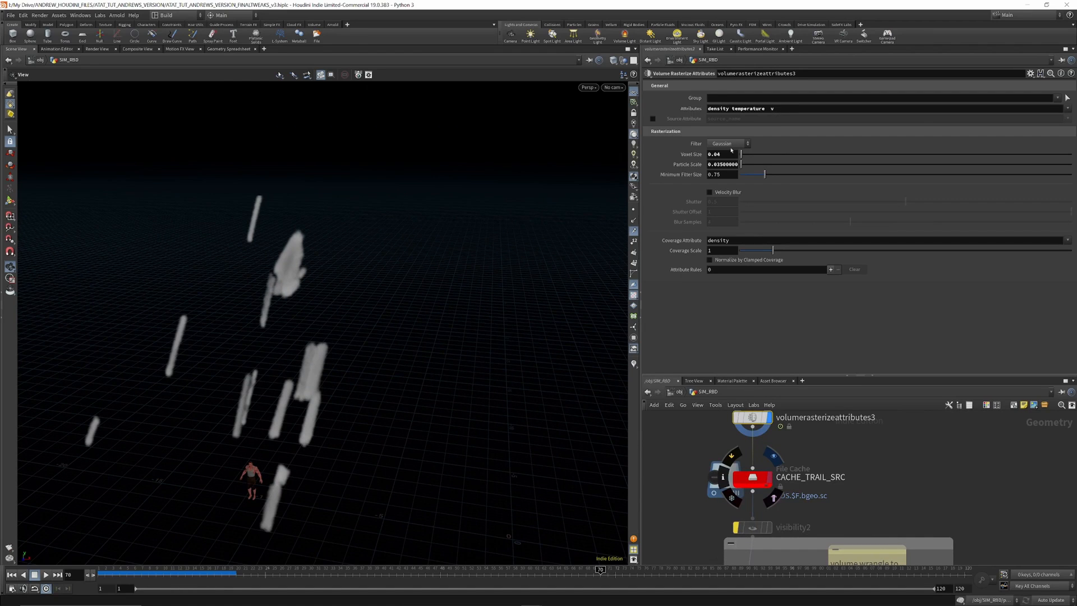
Step: Display the CACHE_TRAIL_SRC file cache, check its caching settings, and reopen the volumerasterizeattributes3 parameters
click(753, 478)
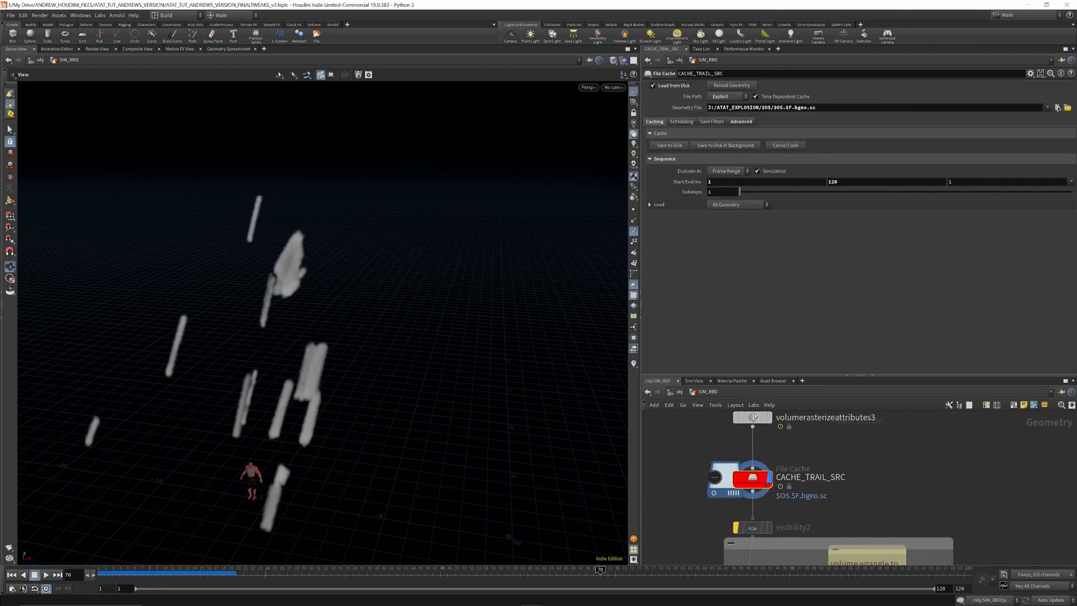
click(753, 418)
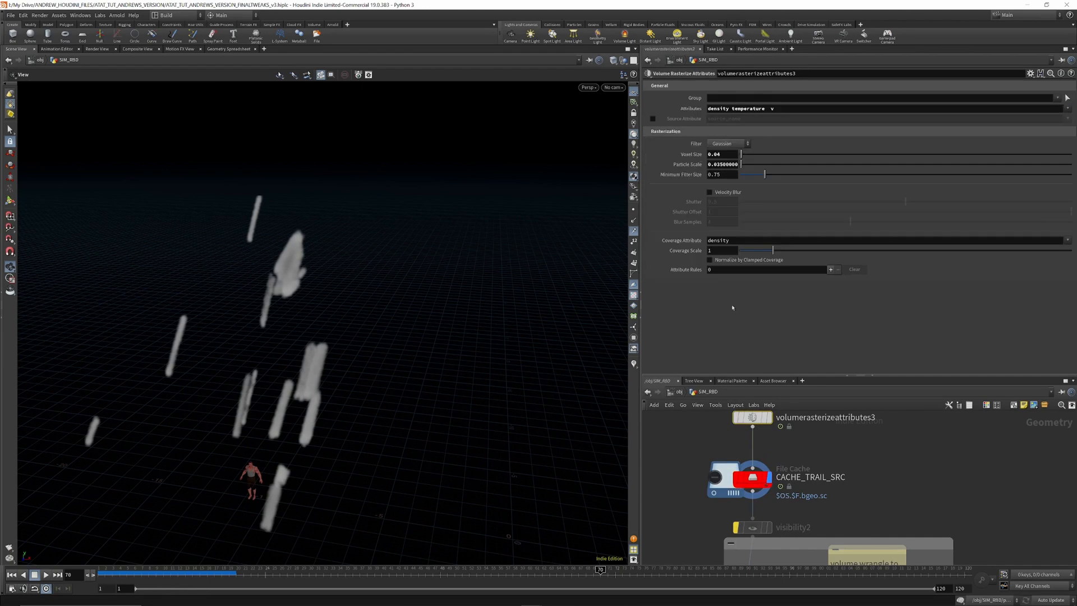
scroll(778, 429, down, 3)
scroll(780, 470, up, 3)
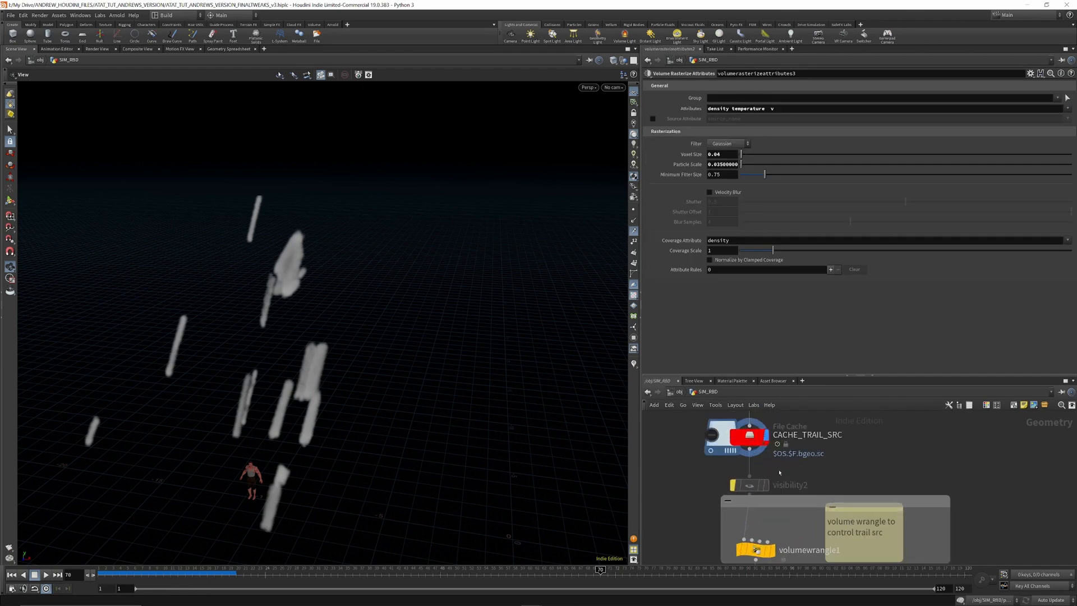
Step: Display volumewrangle1 below the trail cache with its code open, and nudge the node slightly upward within its network box
click(750, 437)
scroll(778, 440, down, 3)
scroll(780, 501, up, 4)
click(751, 496)
drag(751, 496, 752, 491)
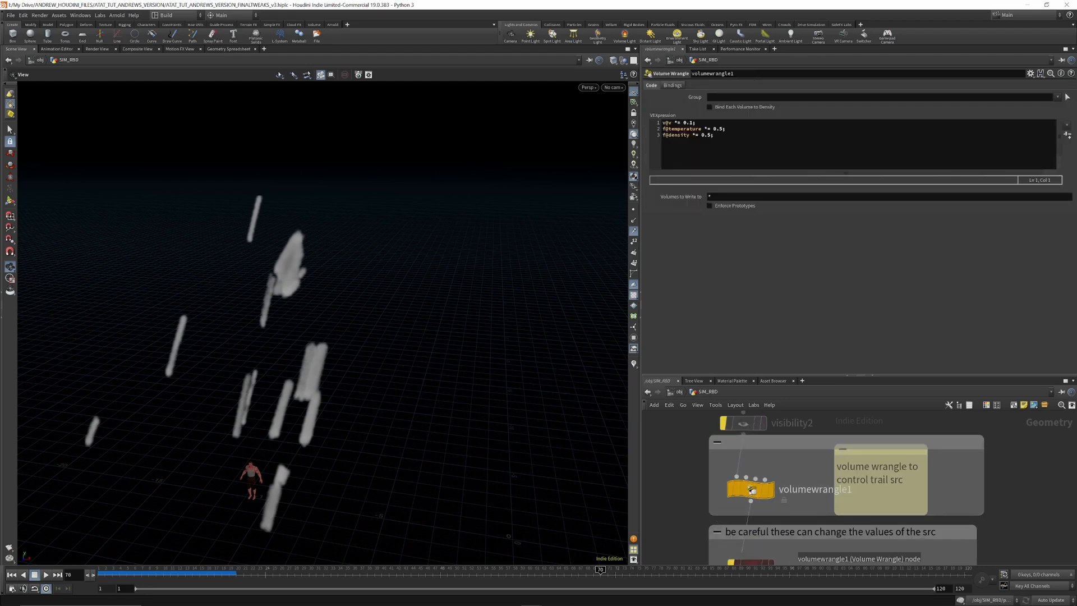
click(772, 490)
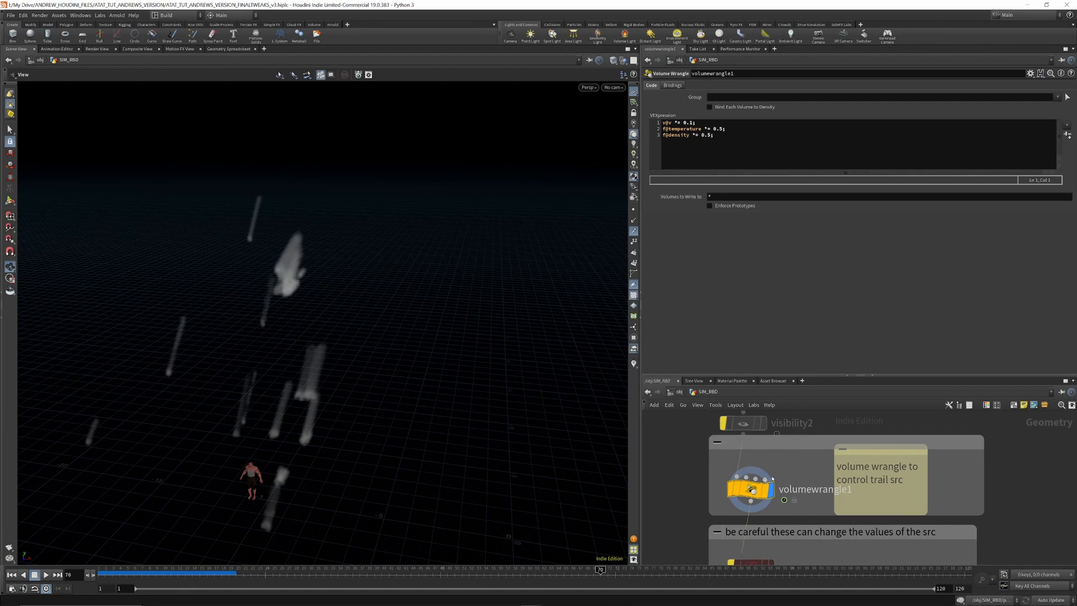
drag(752, 490, 753, 481)
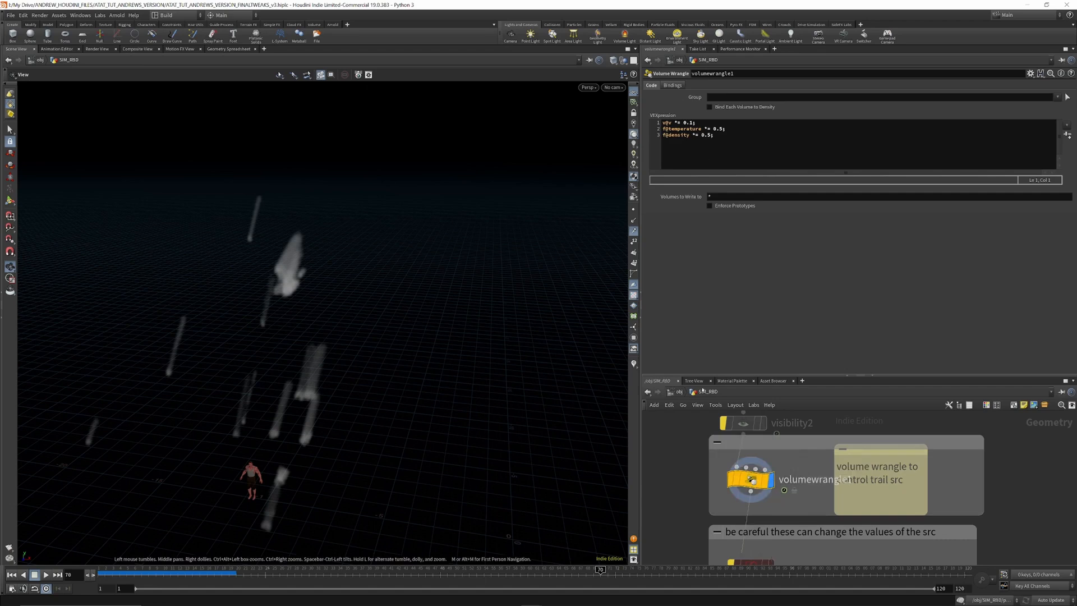
Step: Display the volumenoisefog1 node and examine its density noise settings alongside the trail volumes
mouse_move(770, 477)
scroll(772, 488, down, 5)
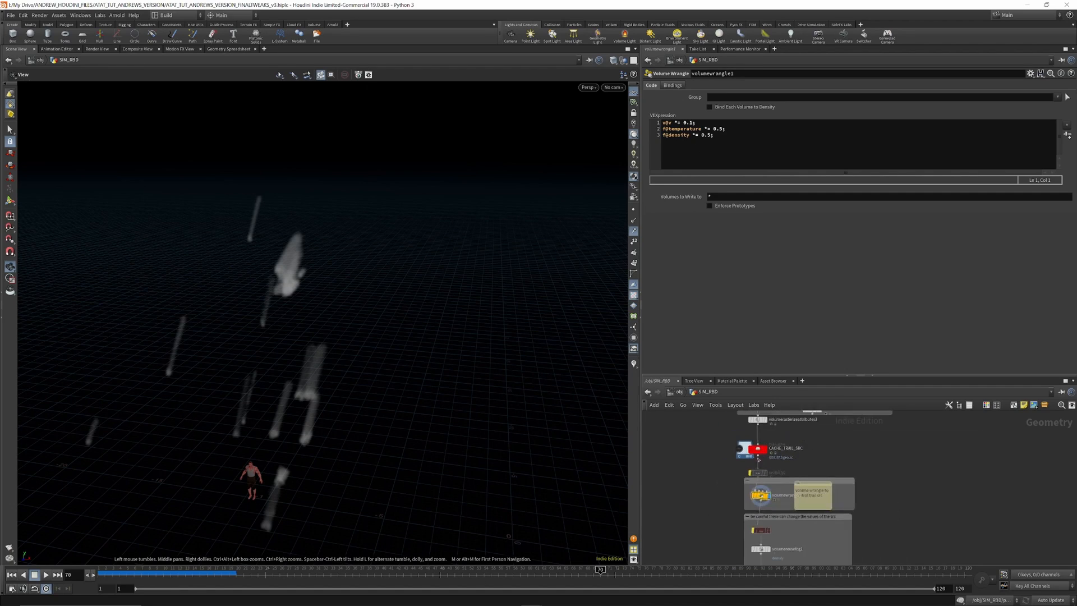
scroll(768, 450, down, 3)
click(766, 508)
scroll(768, 507, up, 5)
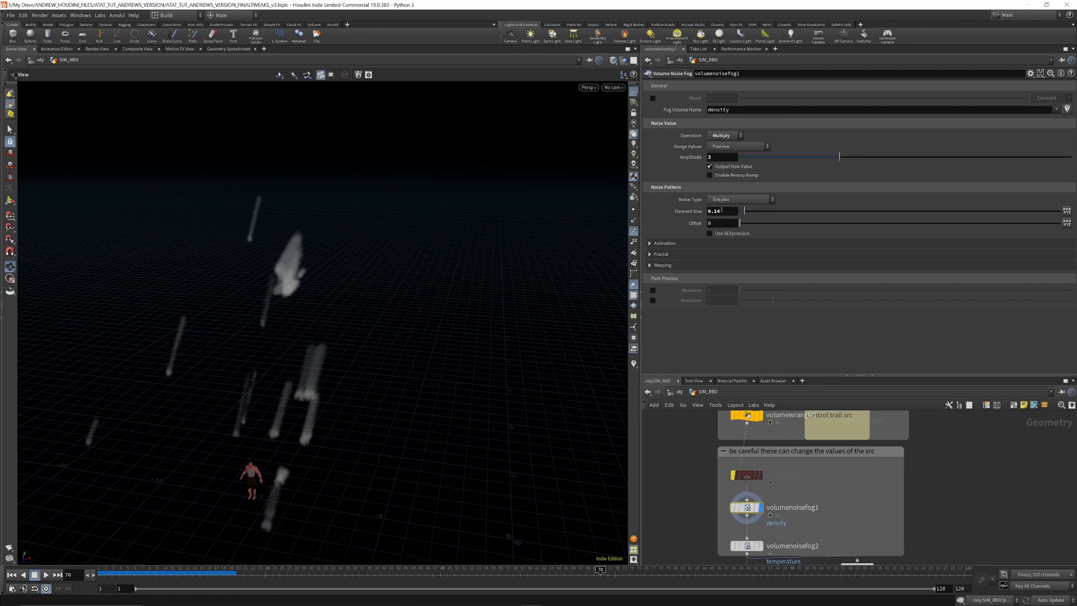
drag(286, 280, 303, 264)
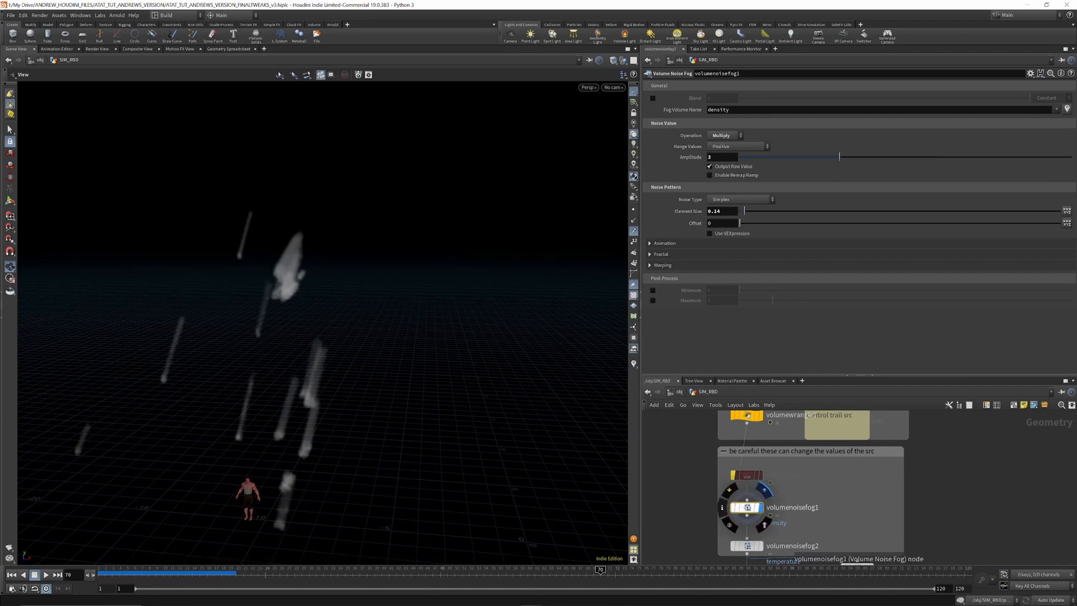
Step: Display the volumevisualization1 node below the noise nodes, open its parameters and inspect the trail shading
scroll(785, 539, up, 2)
click(913, 552)
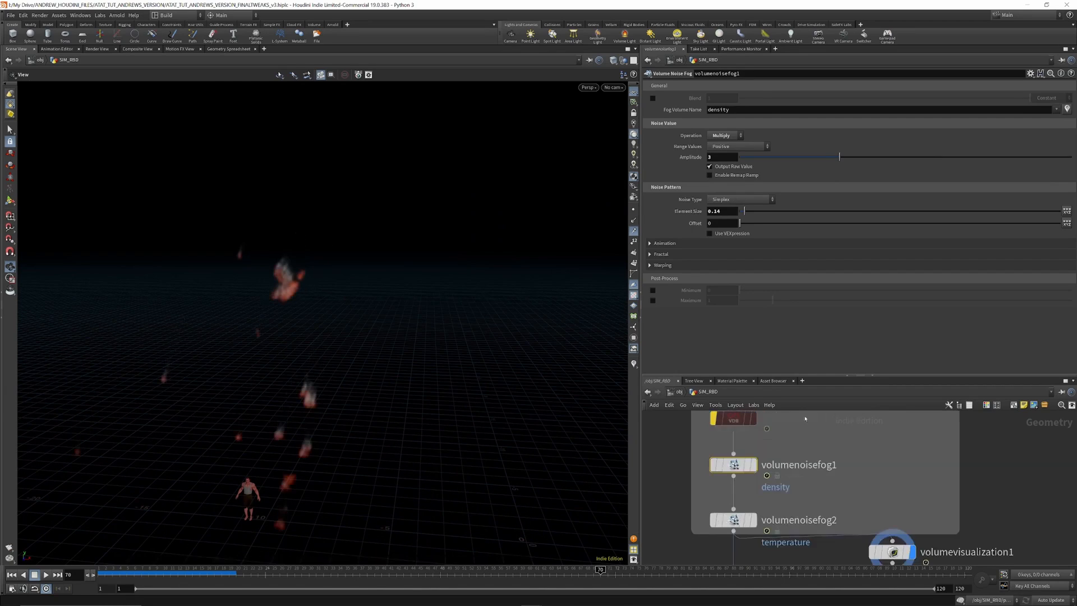
click(891, 552)
drag(288, 284, 337, 348)
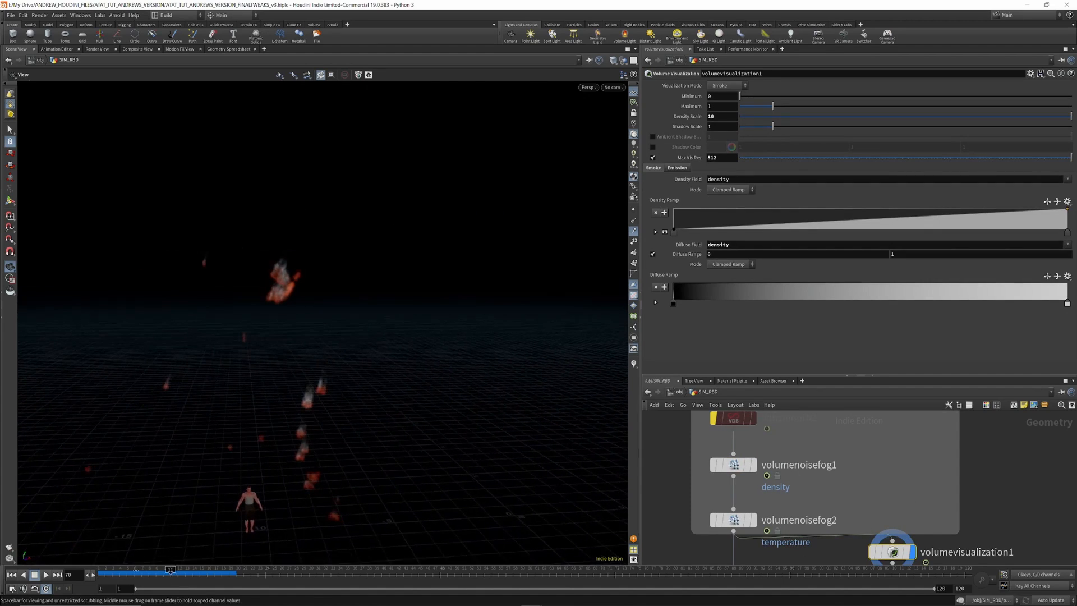
Step: Scrub the timeline from the early frames up to frame 45 to review how the trail sources move
click(127, 570)
mouse_move(115, 575)
mouse_down()
mouse_move(610, 604)
mouse_move(281, 573)
mouse_move(440, 594)
mouse_up()
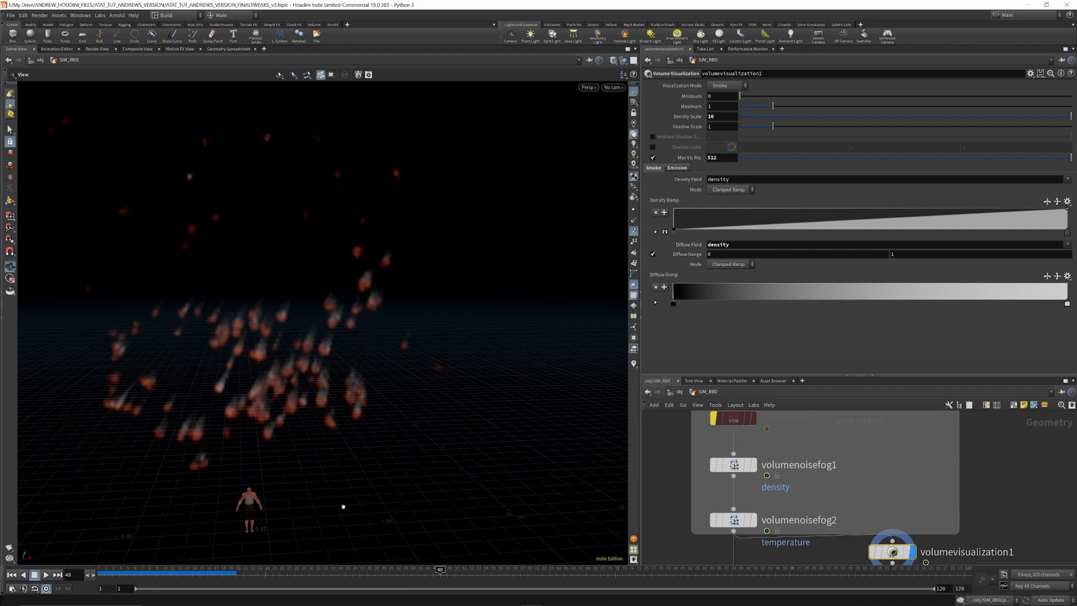
click(237, 571)
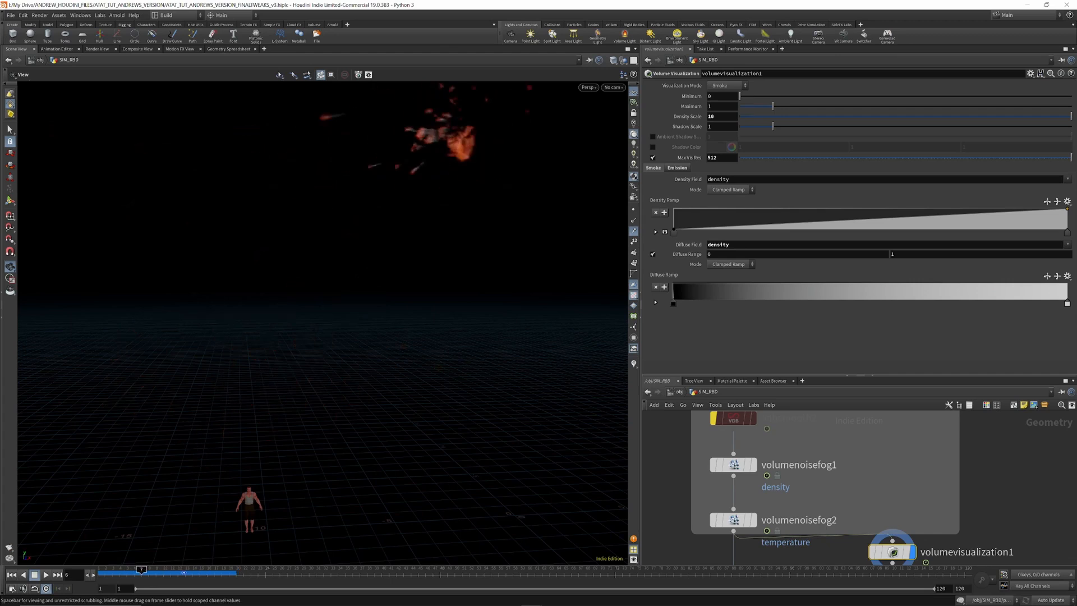
drag(252, 581, 381, 586)
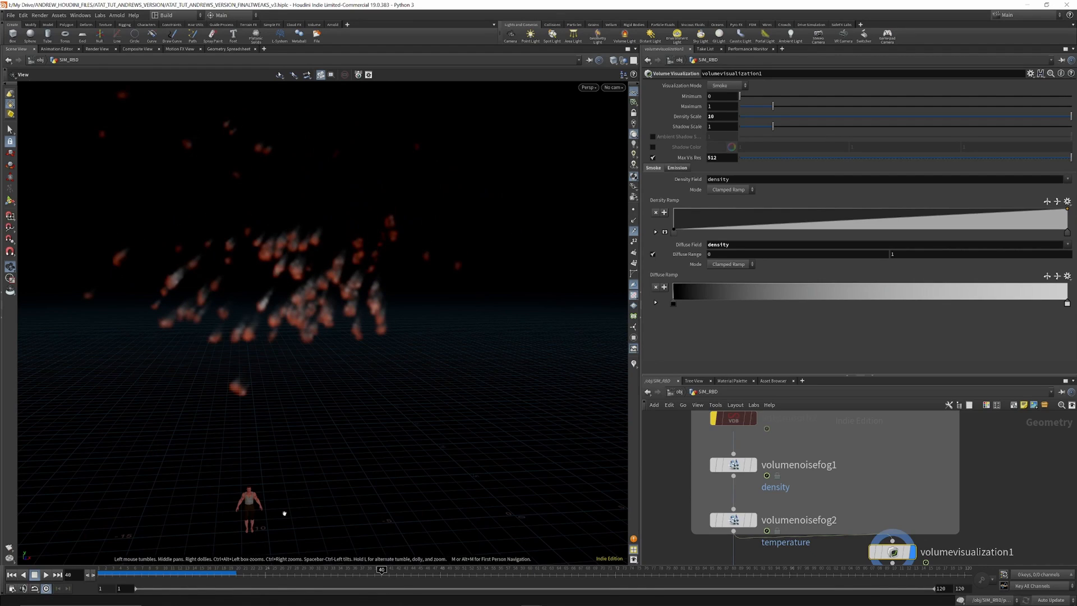
drag(260, 578, 418, 585)
Step: Display the OUT_TRAIL_SRC null at the end of the trail source chain
scroll(856, 468, down, 5)
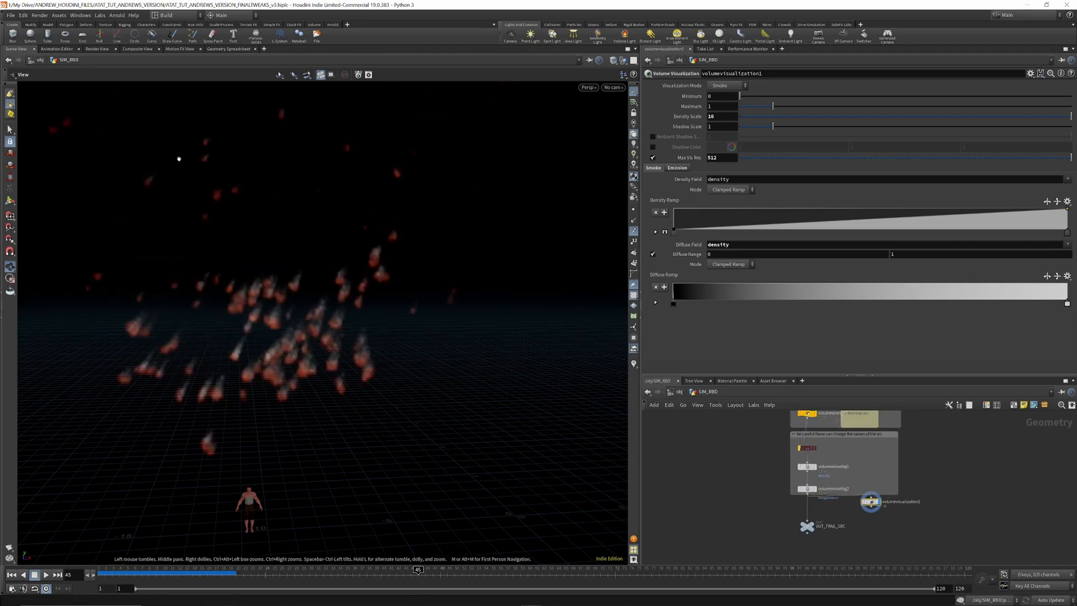
scroll(831, 527, up, 4)
click(803, 505)
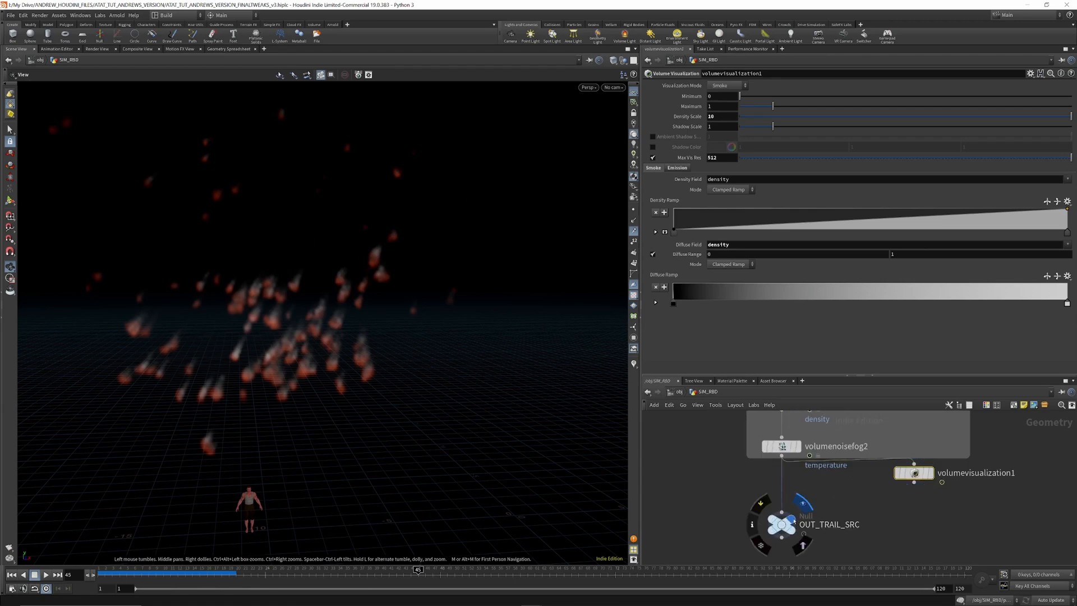
mouse_move(791, 534)
scroll(798, 514, down, 8)
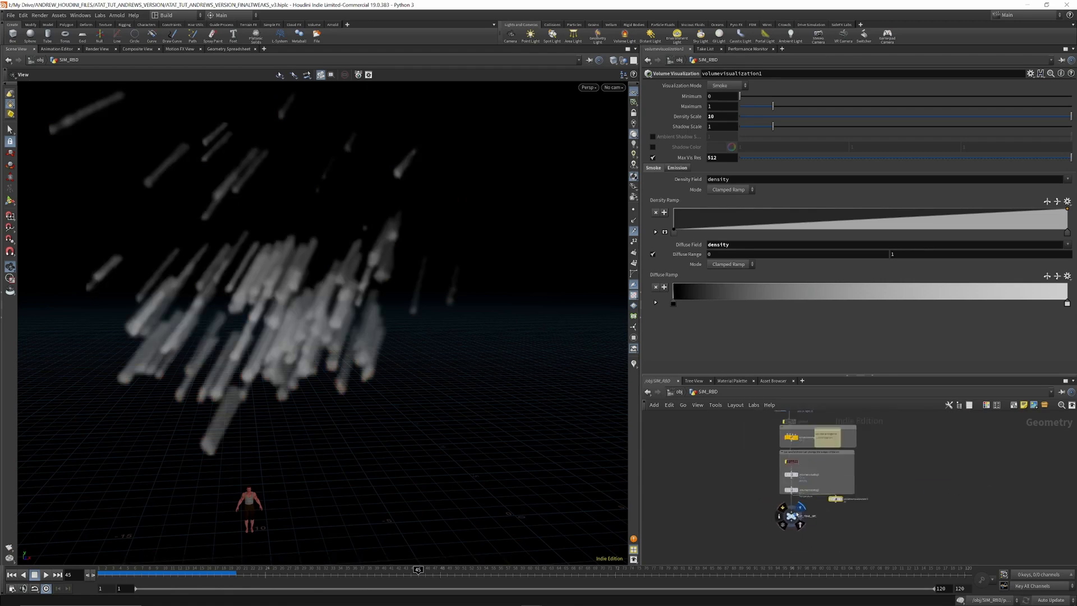
Step: Examine the explosion network, focusing on pyrosolver1, its merged sources and the neighbouring notes
scroll(793, 539, up, 8)
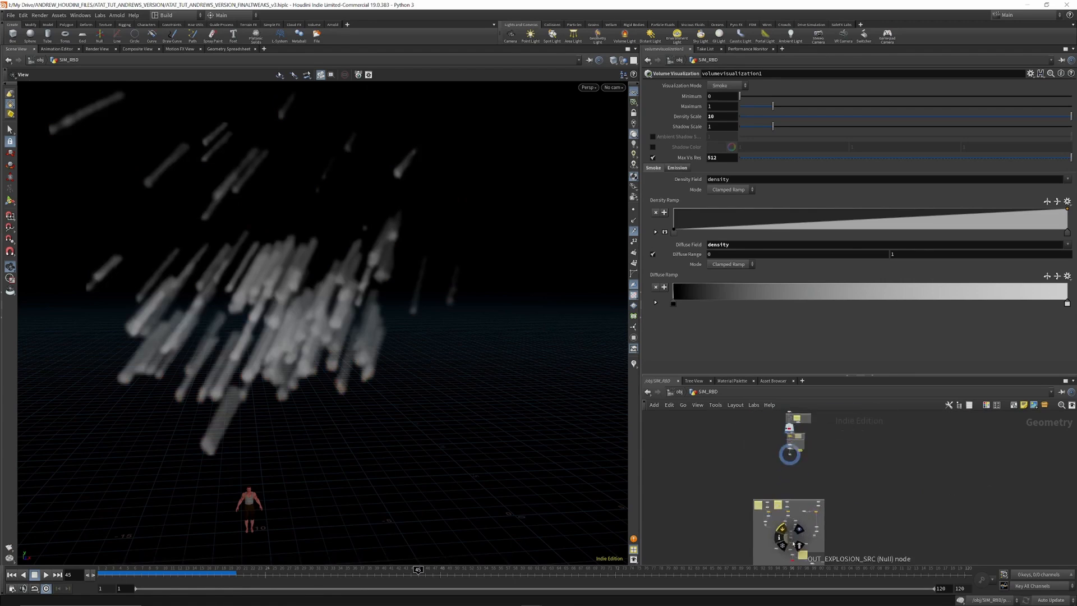
scroll(710, 423, up, 3)
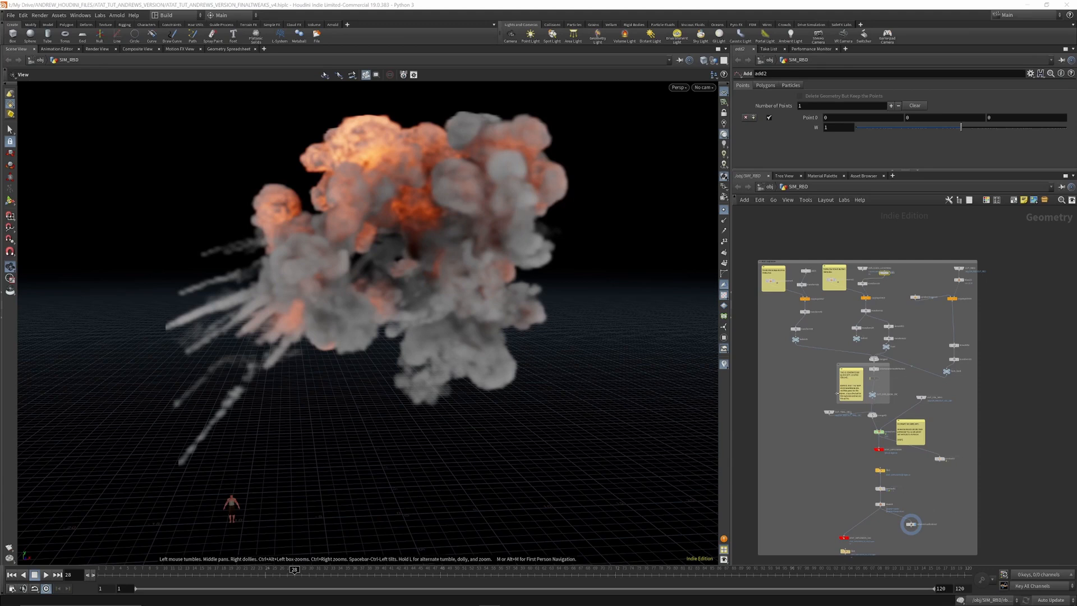
middle_drag(871, 382, 870, 372)
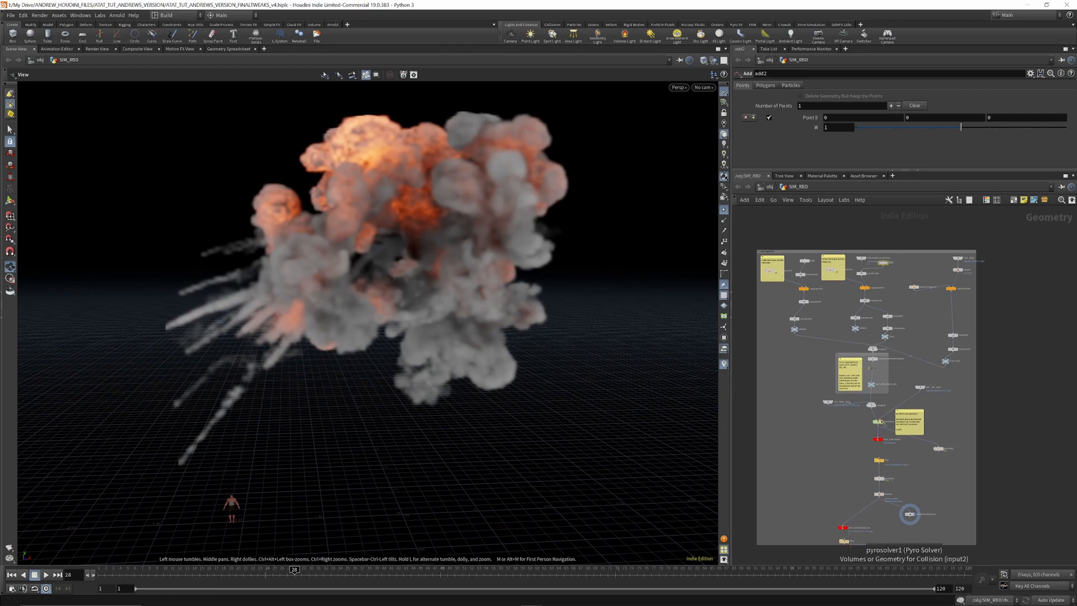
mouse_move(879, 424)
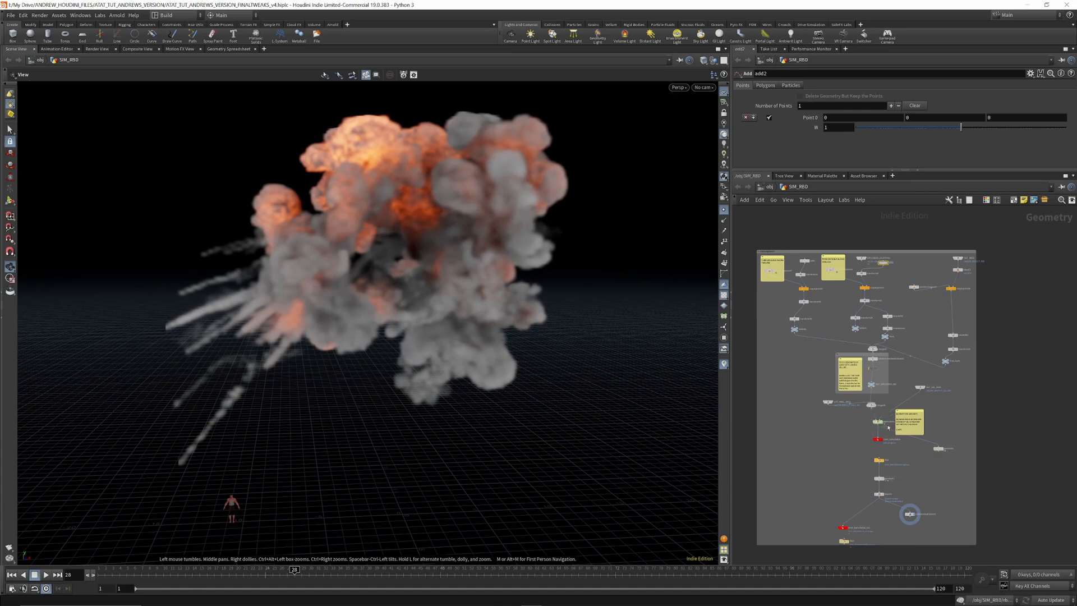
scroll(868, 419, up, 8)
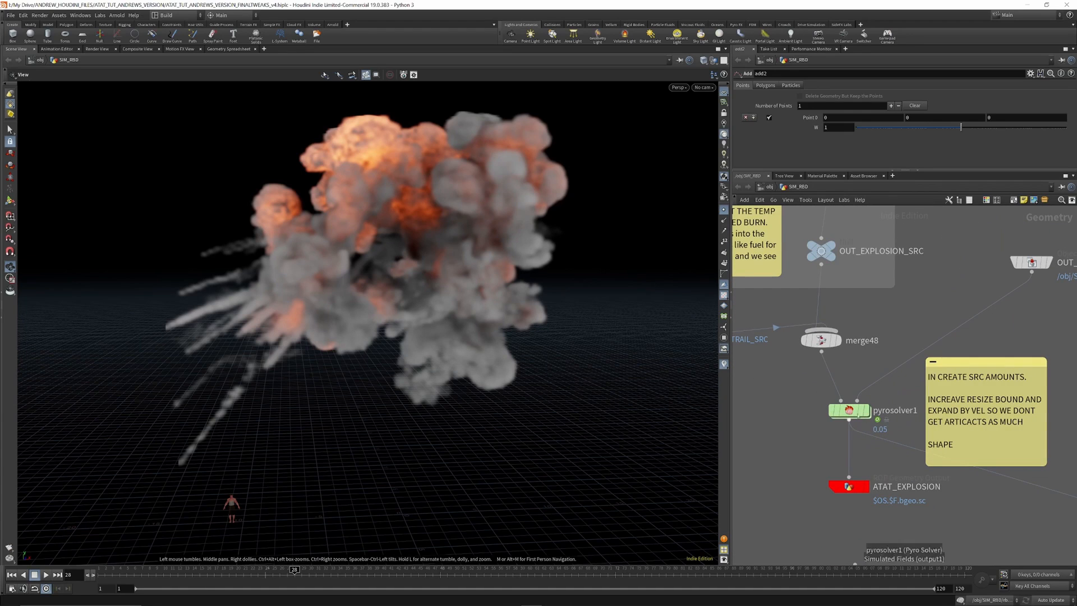
scroll(846, 437, down, 8)
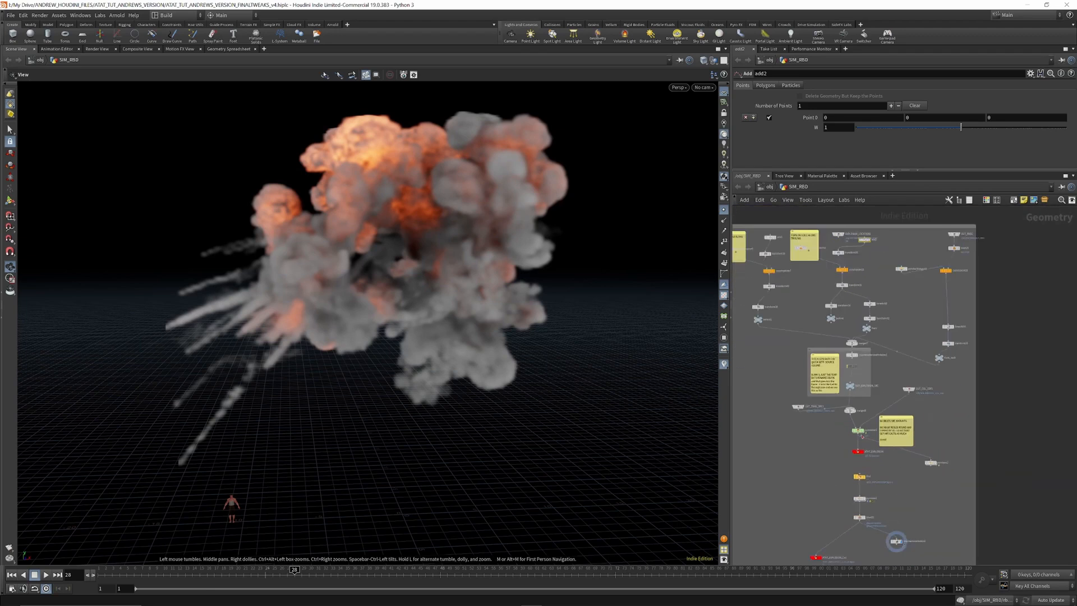
scroll(902, 405, down, 2)
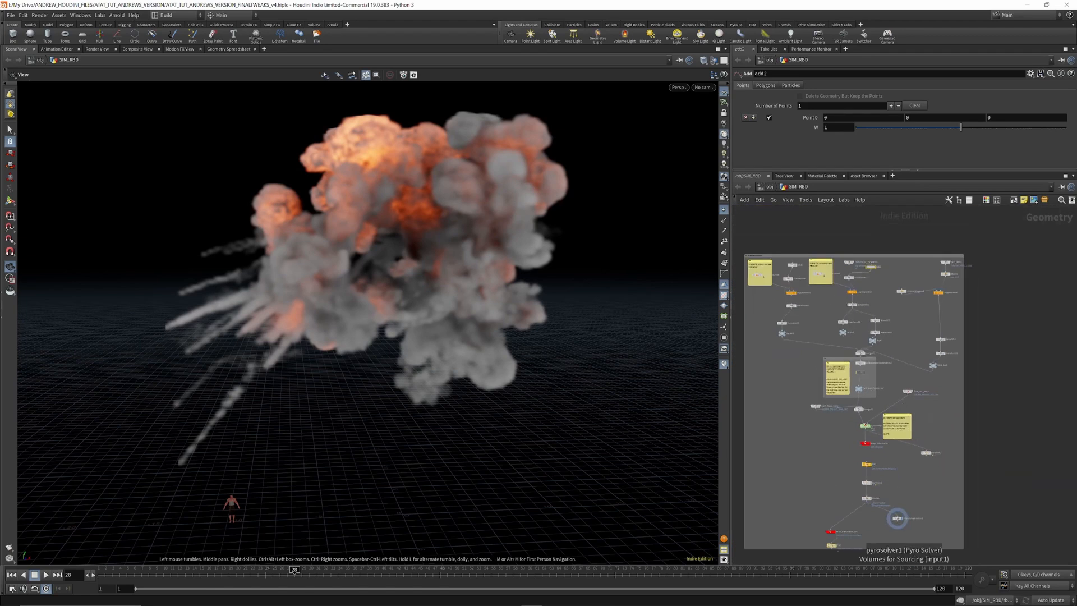
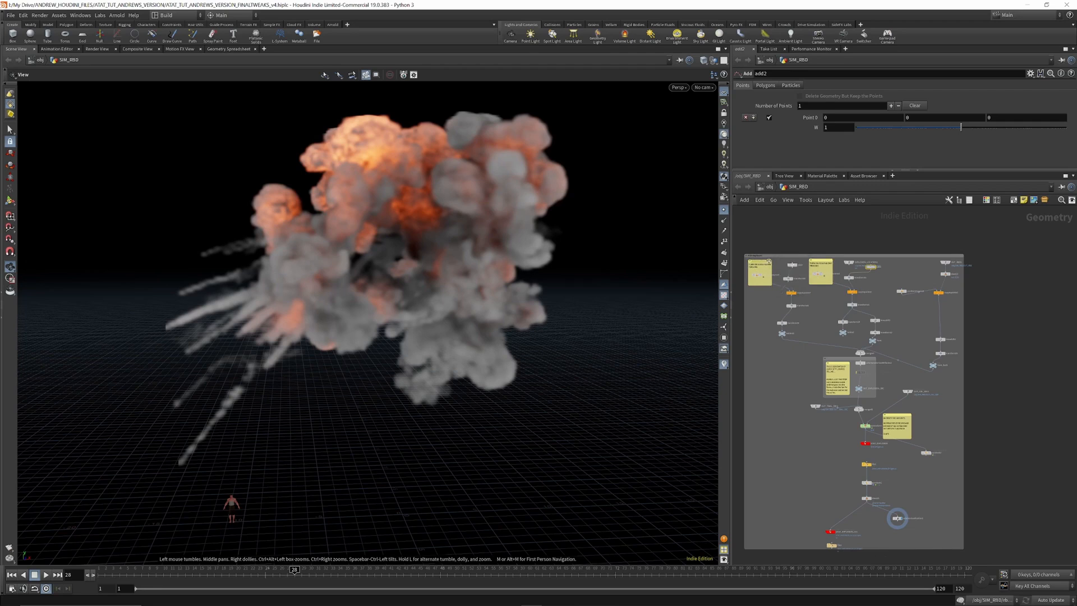
Step: Display add1 and transform39 in turn and examine the translation of the explosion point
scroll(763, 269, up, 4)
scroll(785, 277, down, 3)
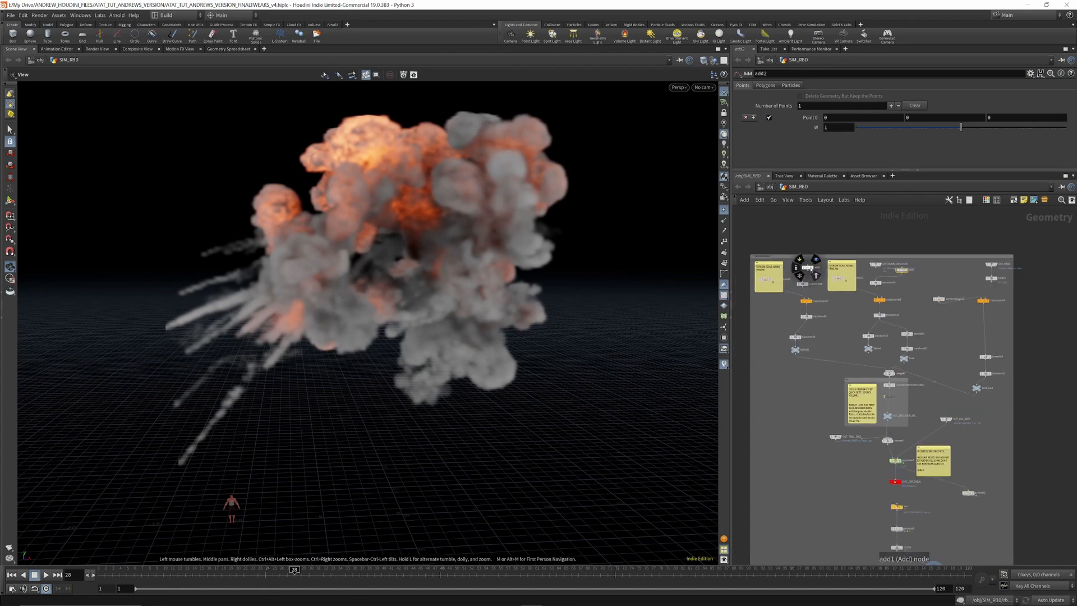
scroll(811, 268, up, 2)
scroll(813, 269, up, 3)
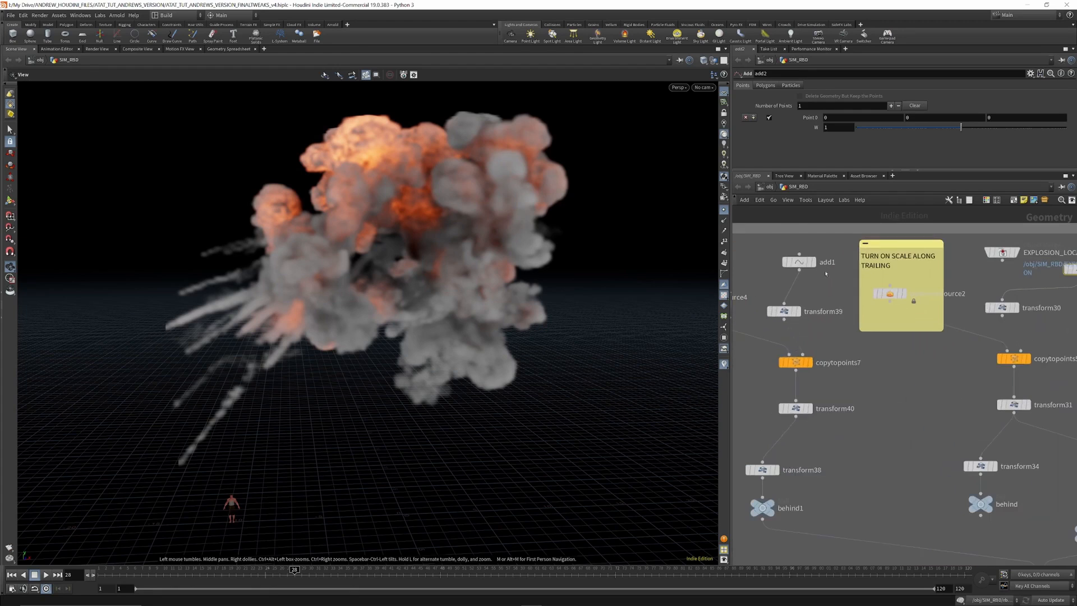
click(813, 267)
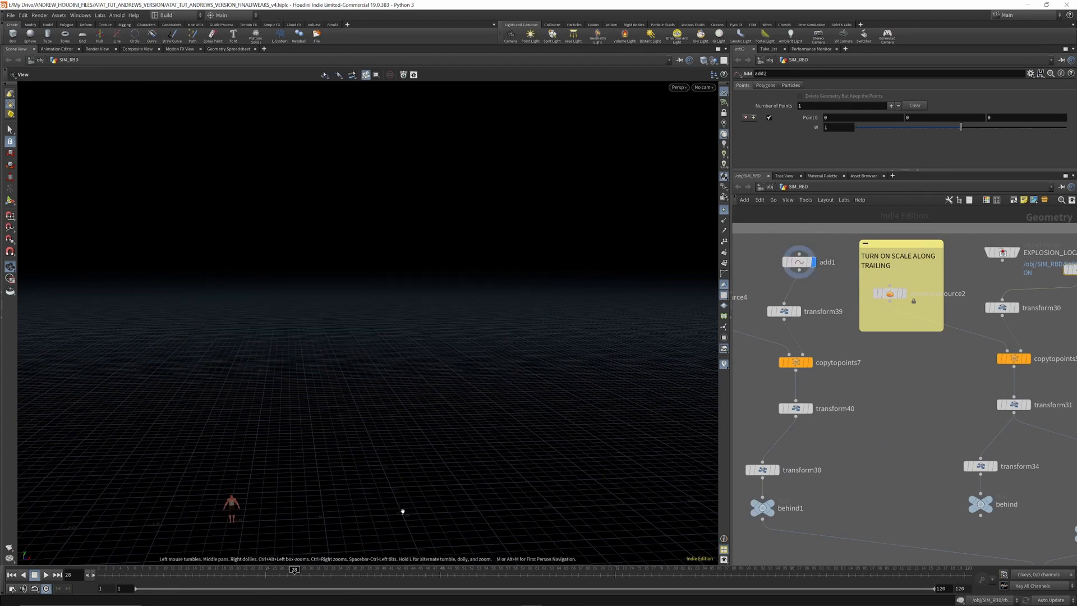
click(799, 257)
click(798, 311)
click(786, 312)
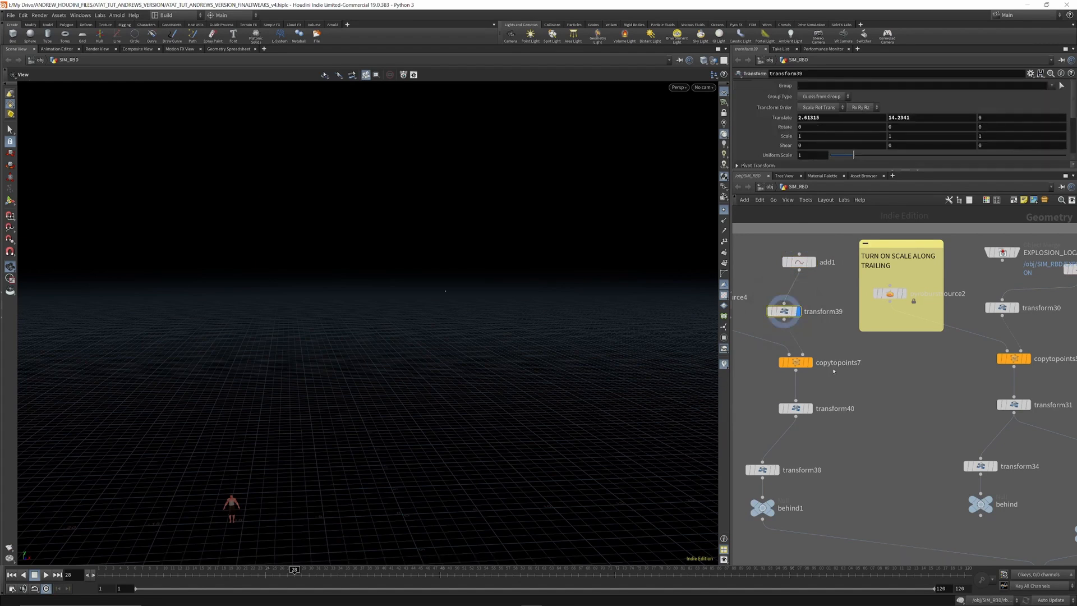
Step: Template the filecache9 node so the static AT-AT geometry serves as a viewport reference
scroll(830, 375, down, 10)
scroll(830, 375, up, 10)
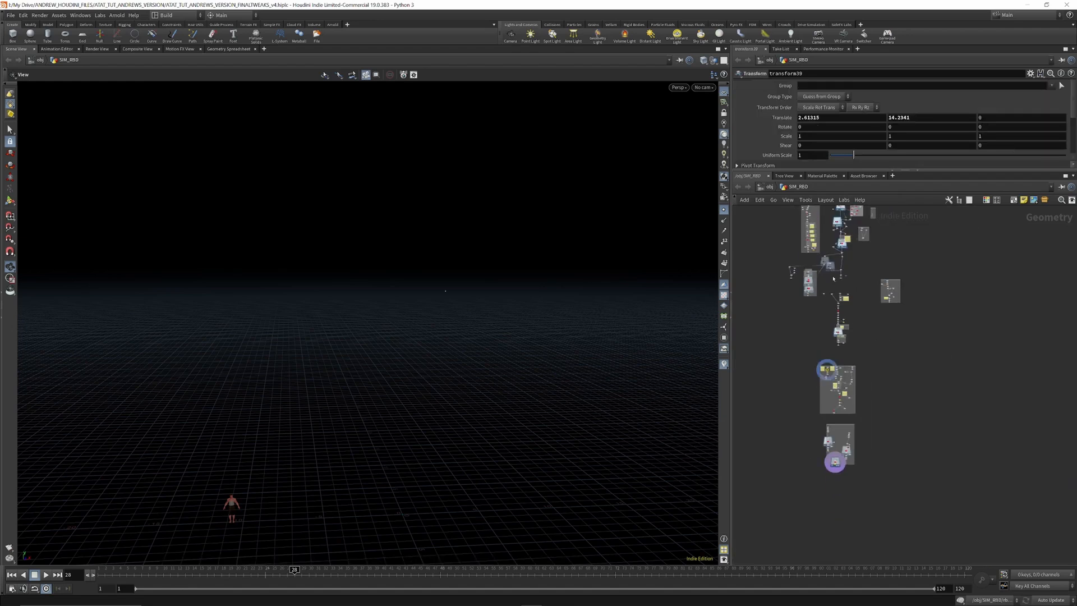
scroll(841, 251, up, 5)
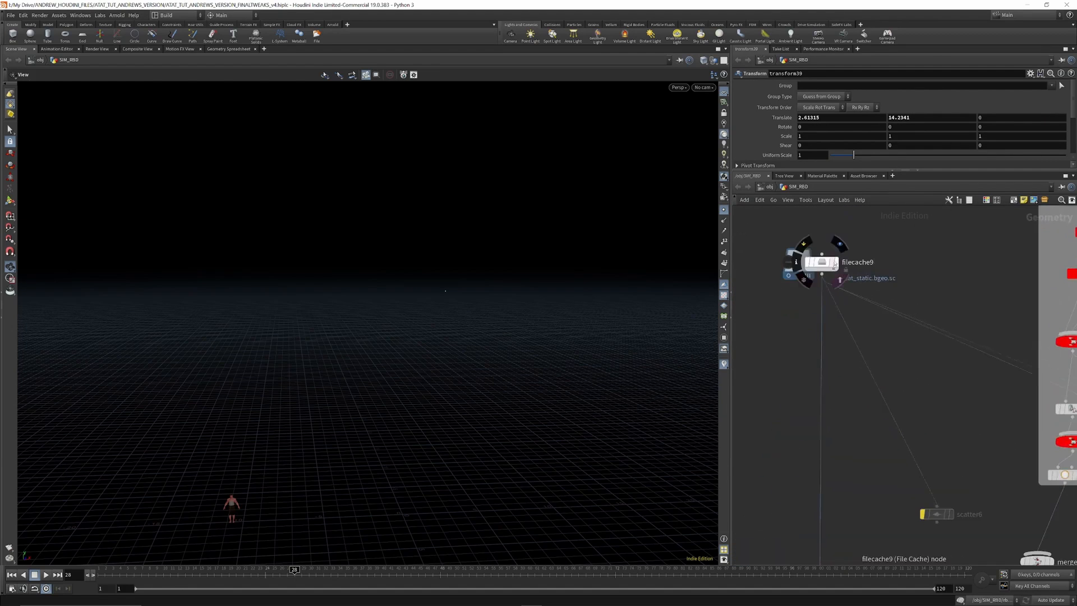
click(834, 263)
drag(442, 293, 424, 295)
scroll(824, 279, down, 8)
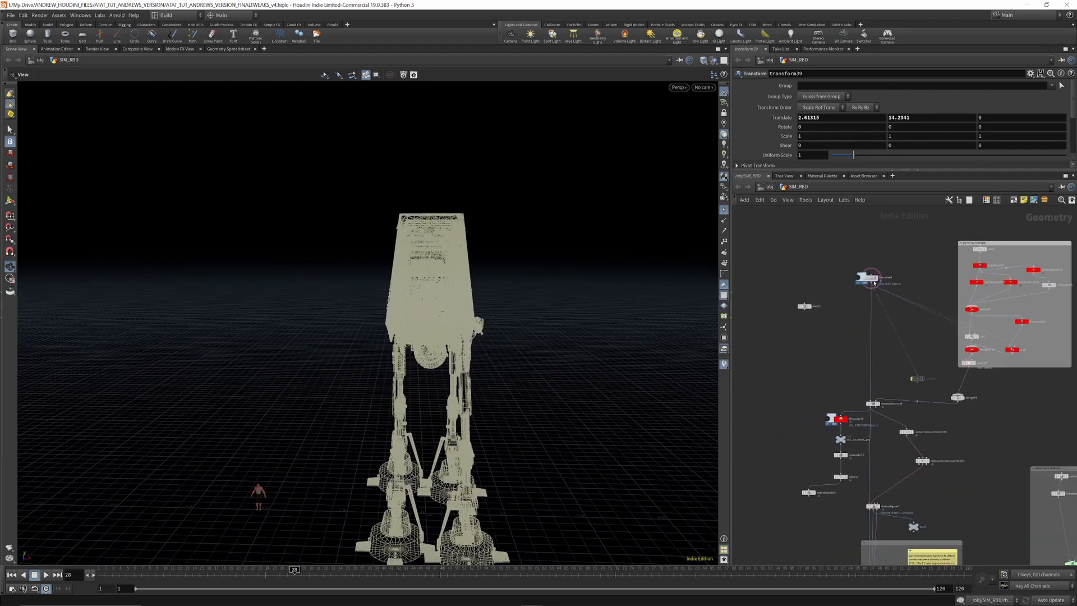
Step: Return to the explosion network, open the copytopoints7 parameters and display pyroburstsource4
scroll(849, 379, up, 10)
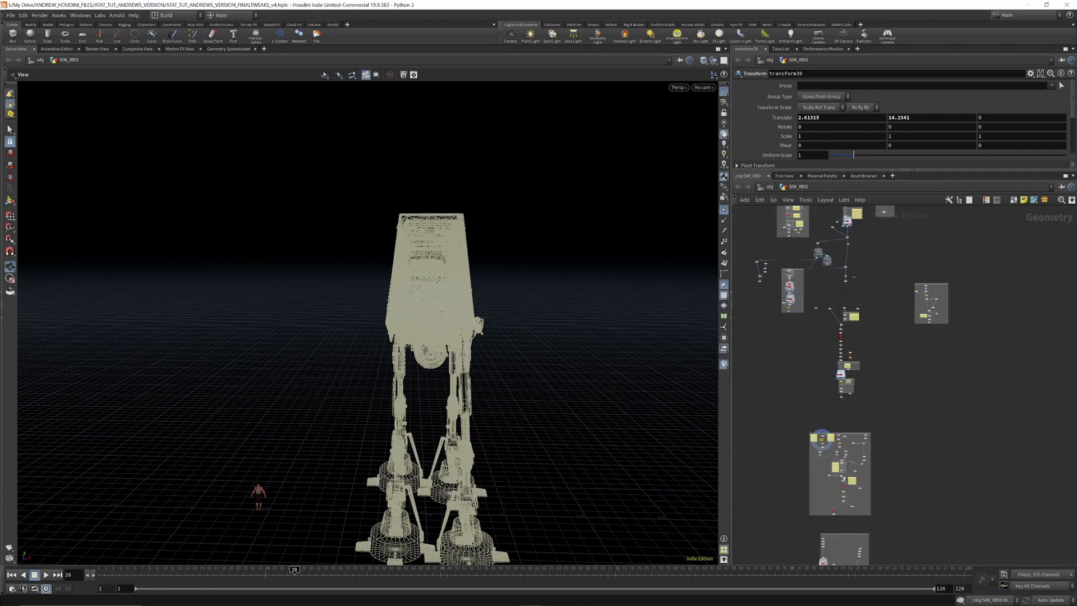
scroll(789, 312, up, 3)
scroll(836, 315, down, 3)
scroll(766, 316, up, 3)
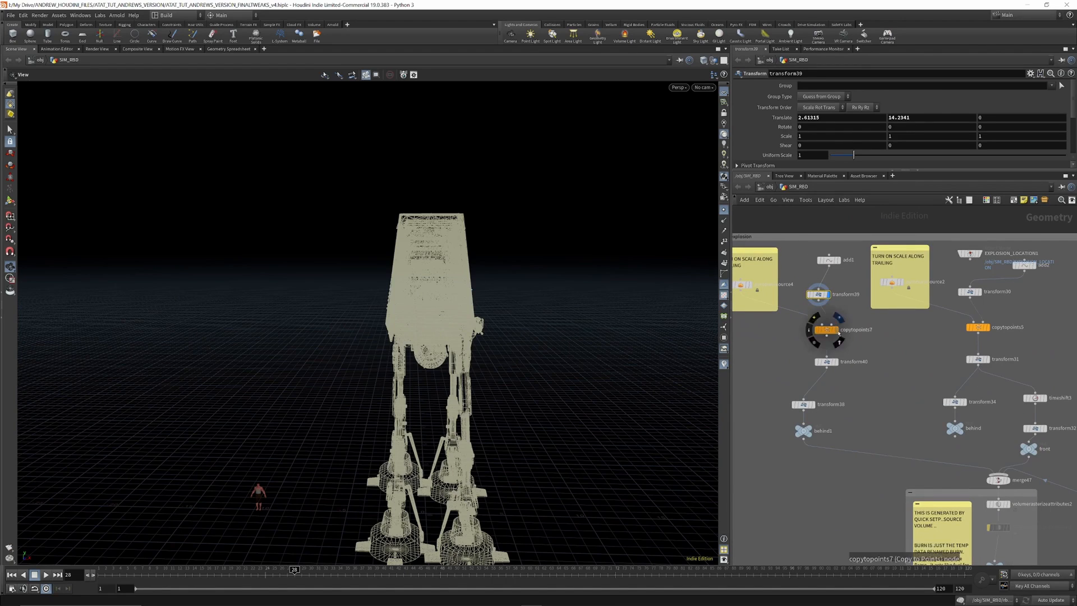
click(826, 330)
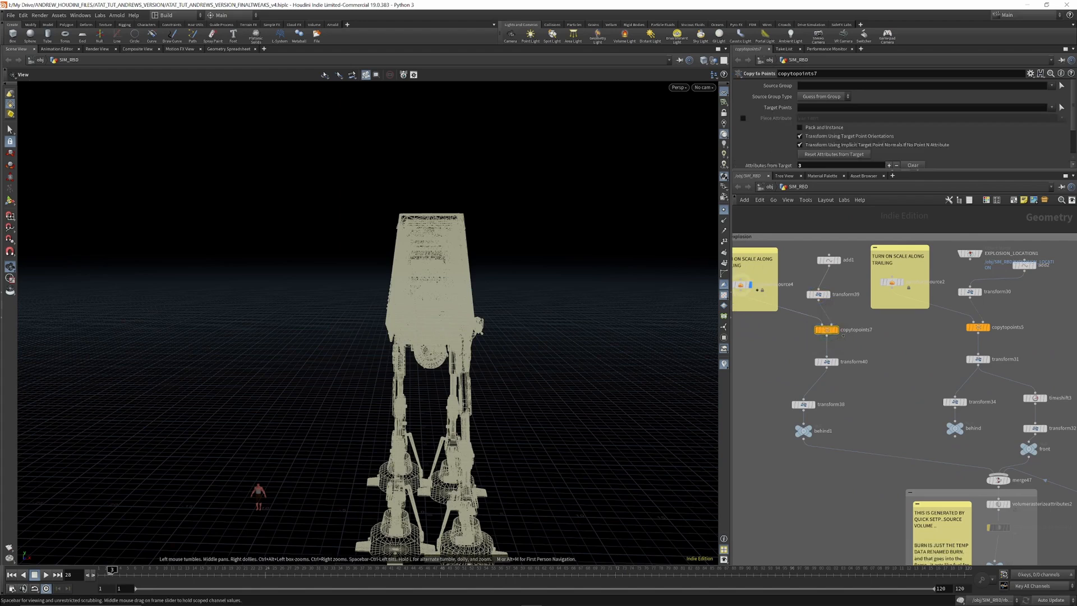
Step: Move the timeline to frame 5 and display copytopoints7 to view the burst against the AT-AT
click(110, 572)
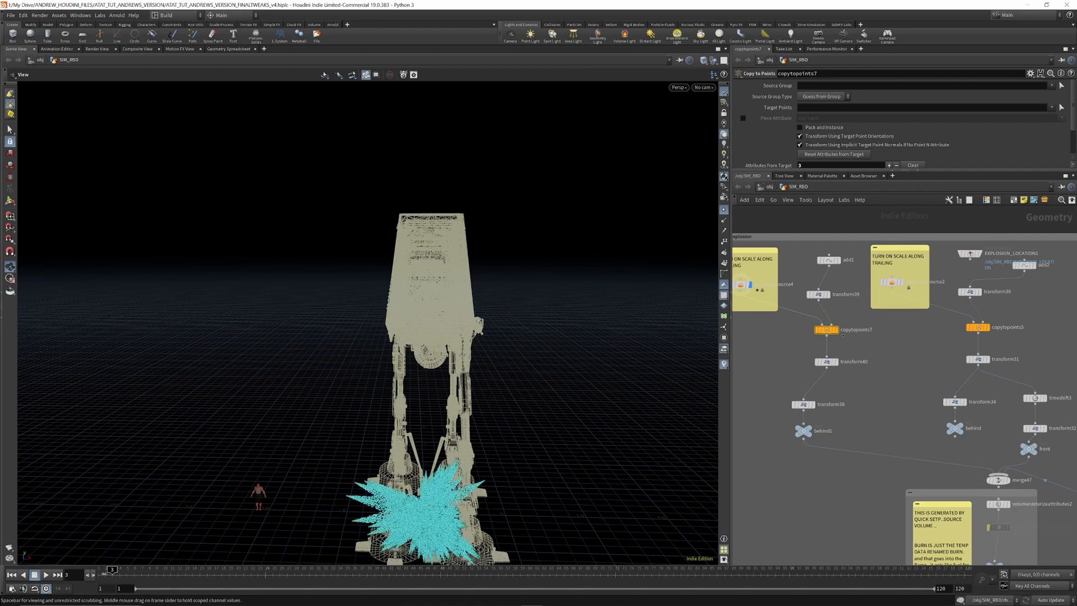
drag(110, 572, 124, 573)
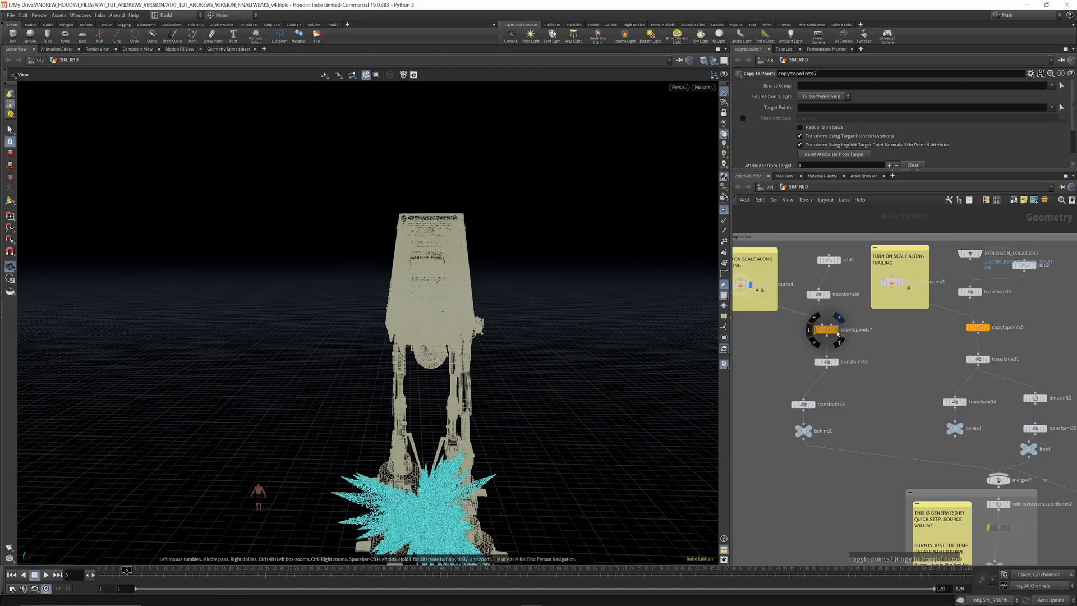
click(836, 330)
drag(501, 276, 568, 304)
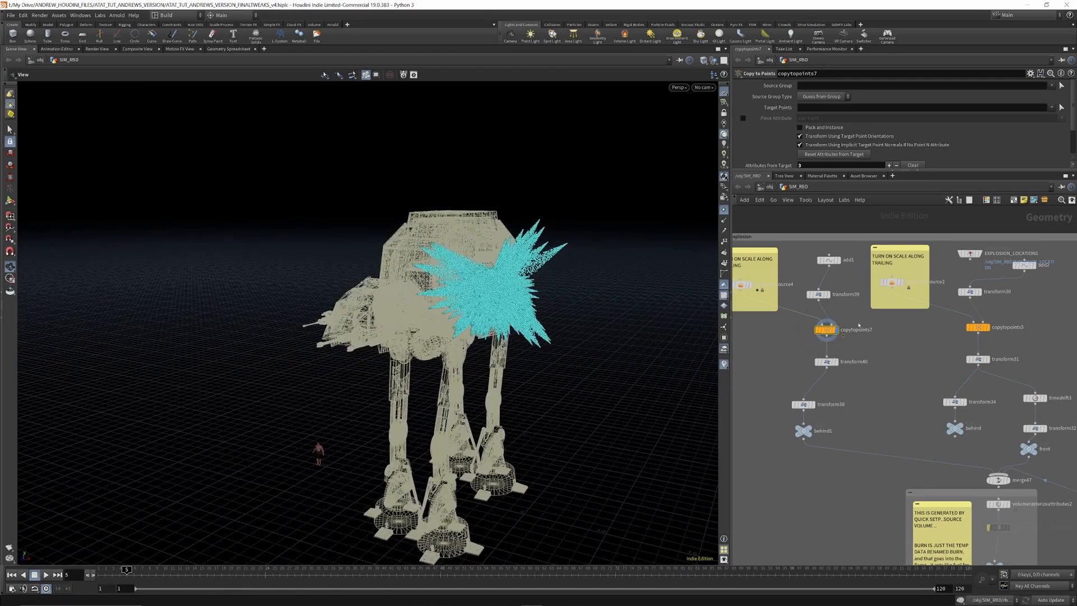
Step: Open the pyroburstsource4 parameters, enlarge the parameter area and examine the Burst Components source settings
key(f)
click(759, 306)
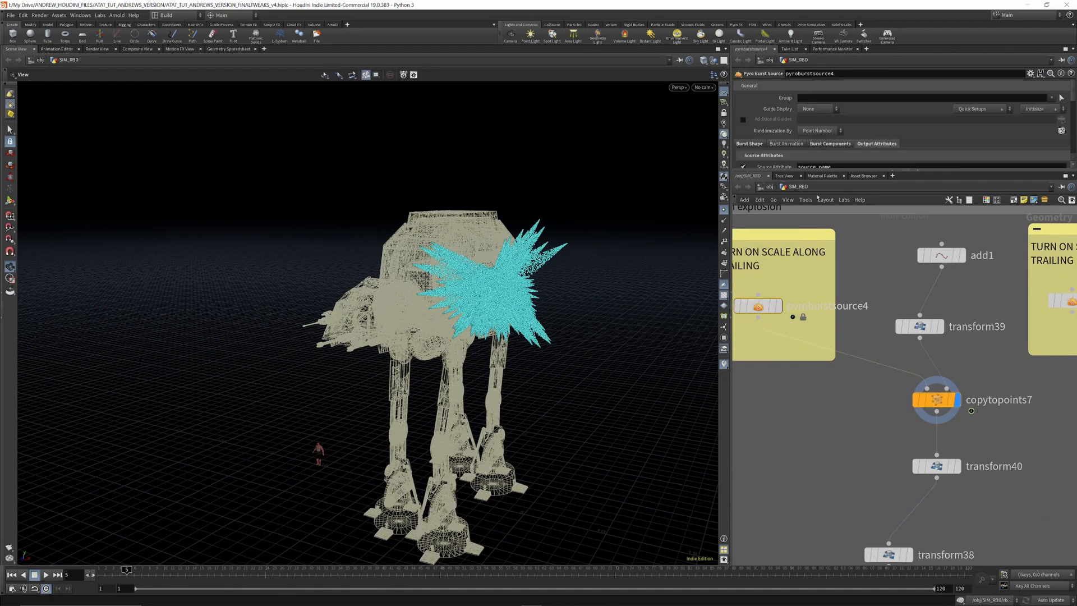
drag(810, 171, 823, 357)
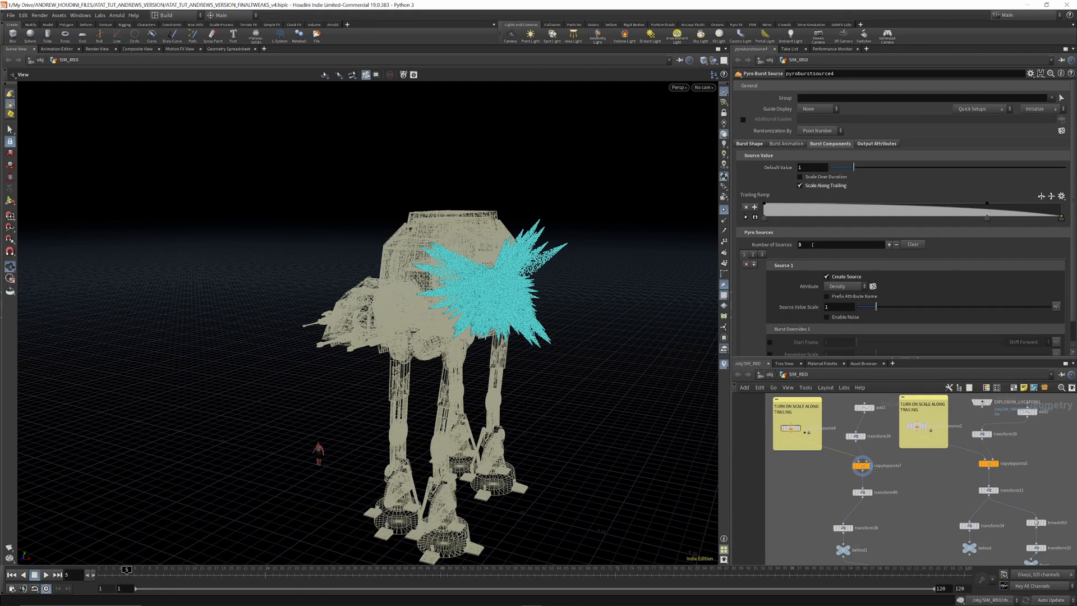
scroll(838, 278, down, 3)
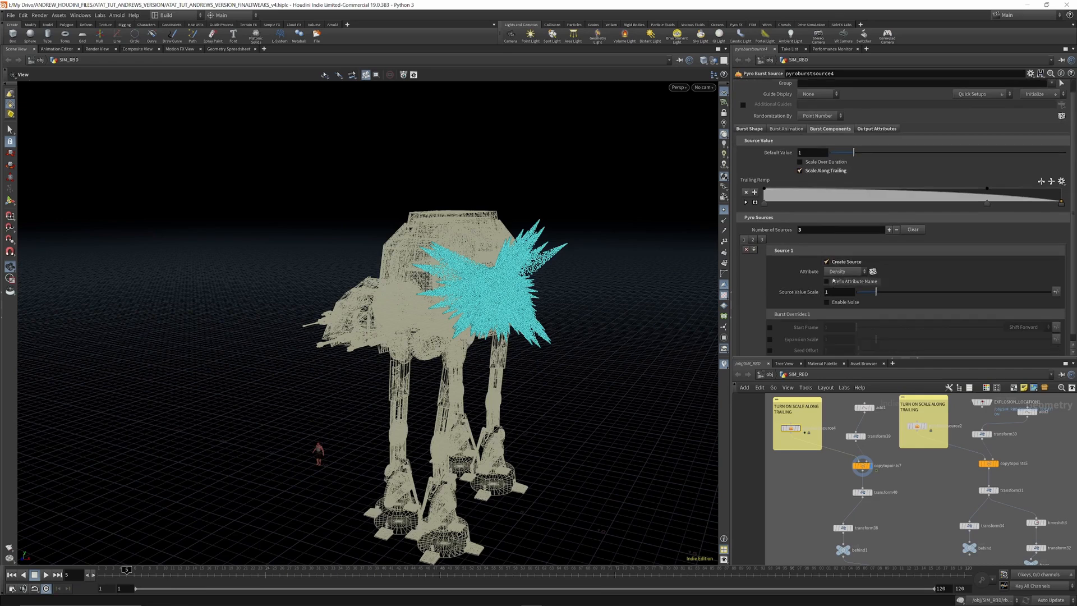
Step: Examine the settings of all three pyro sources in the Burst Components of pyroburstsource4
scroll(839, 289, up, 3)
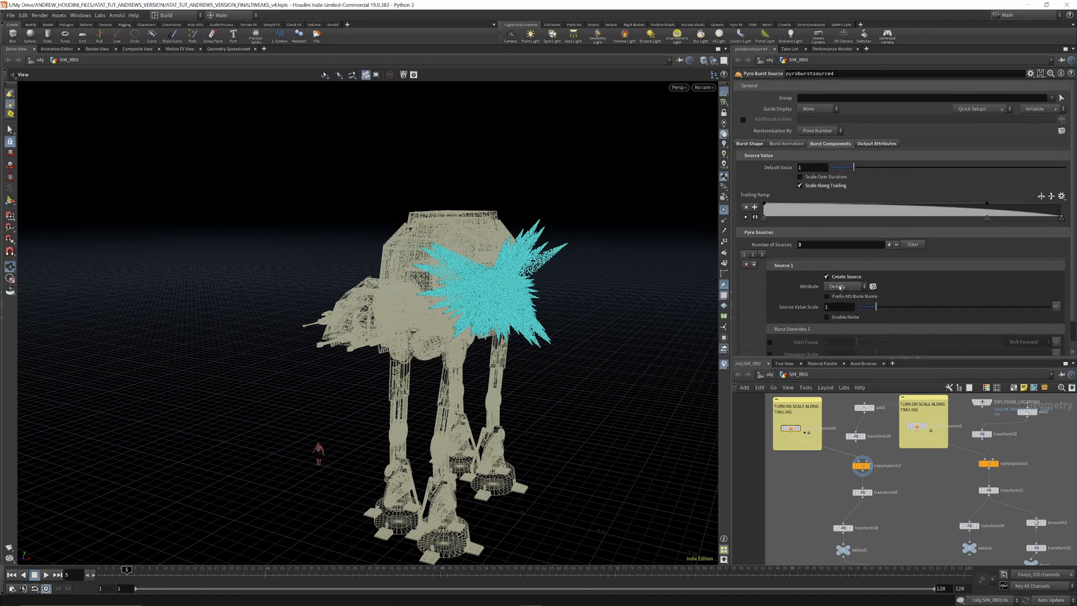
scroll(839, 286, down, 3)
click(753, 232)
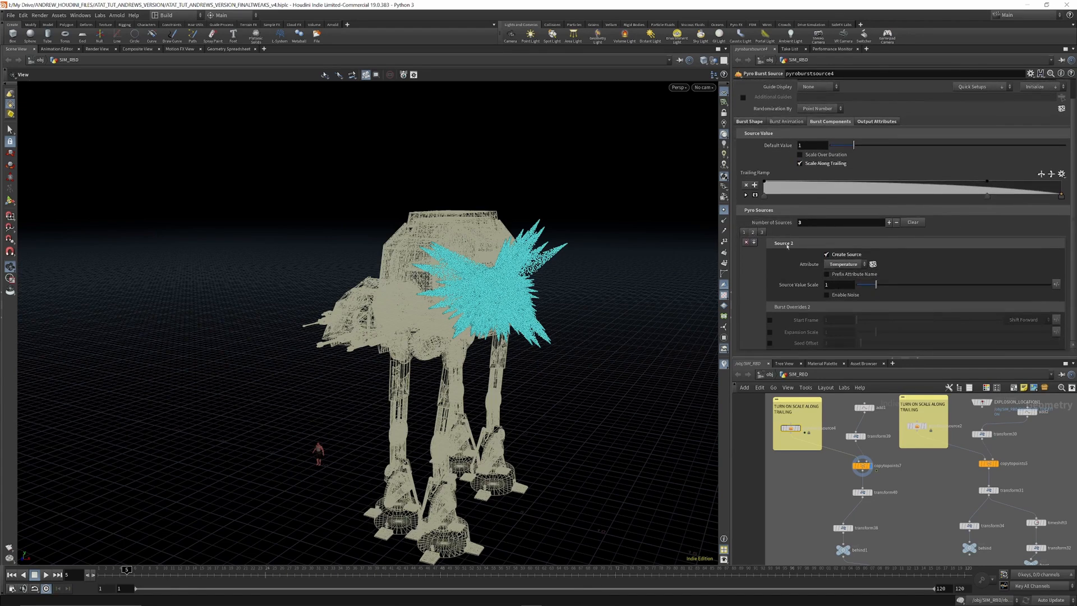
click(762, 232)
click(744, 231)
Step: Try a different spread angle and a roundness of 0.636 in the Burst Shape of pyroburstsource4, undoing both changes
click(748, 122)
scroll(821, 227, up, 1)
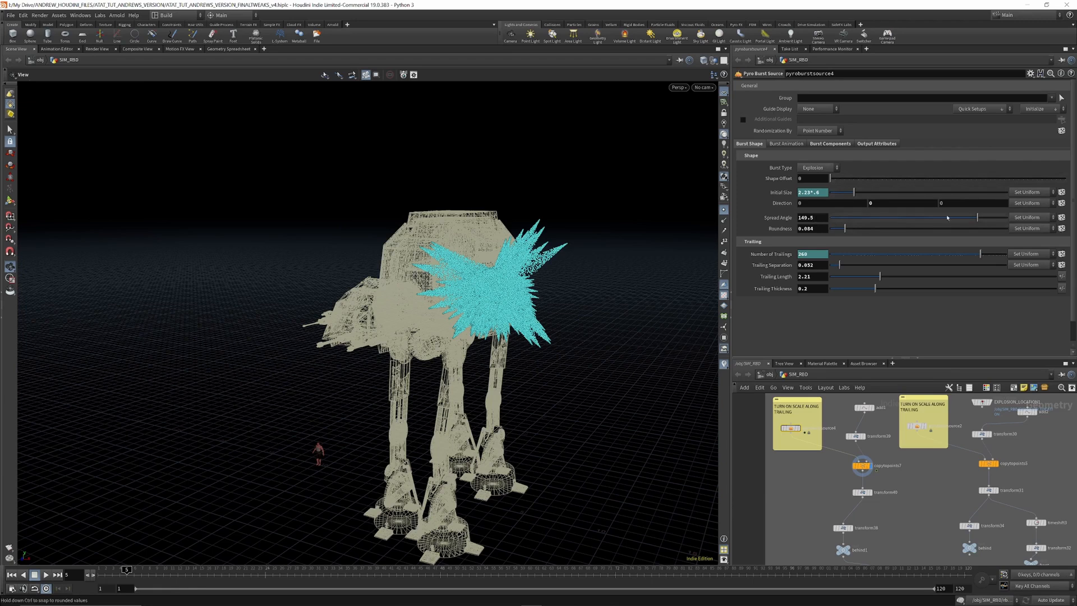
mouse_move(975, 221)
mouse_down()
mouse_move(845, 218)
mouse_move(982, 218)
mouse_up()
key(ctrl+z)
drag(847, 229, 901, 228)
key(ctrl+z)
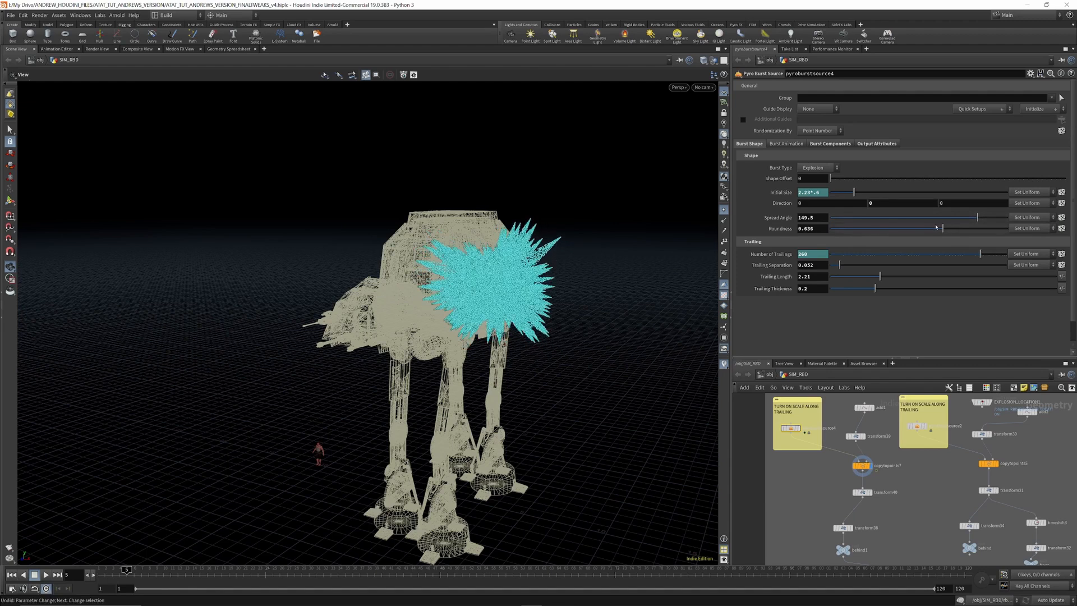
Step: Display transform40, open its parameters and view the burst's position against the AT-AT body
drag(447, 269, 519, 213)
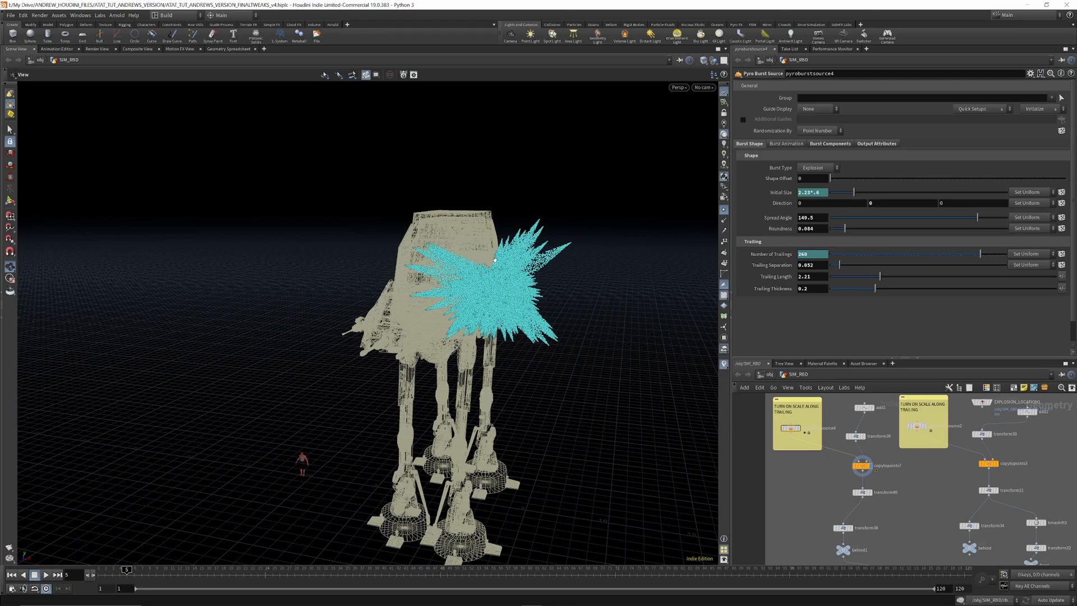
click(862, 492)
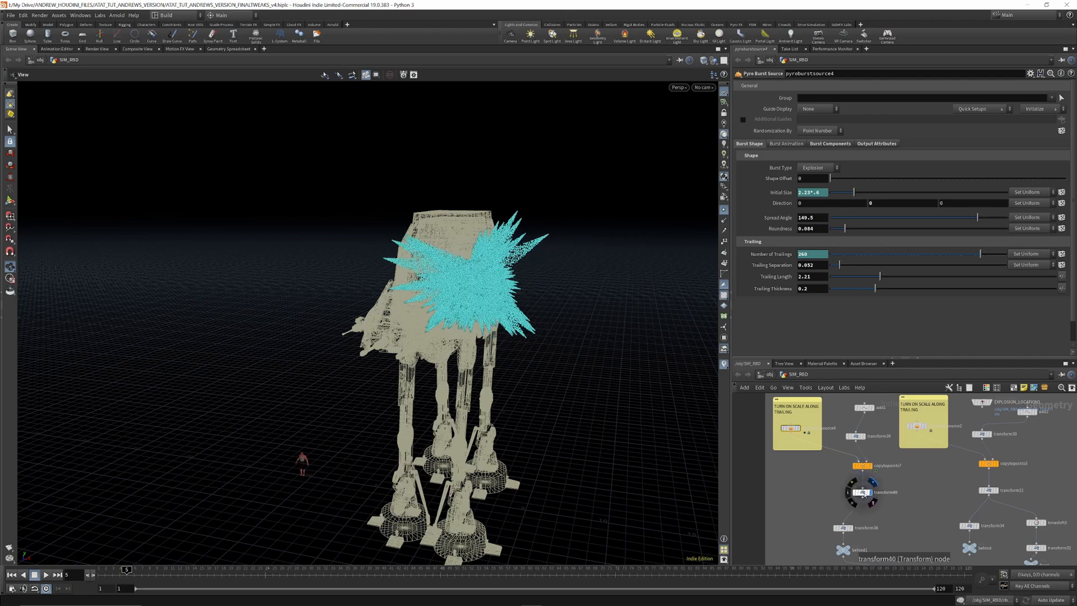
mouse_move(497, 283)
mouse_down()
mouse_move(526, 284)
mouse_move(512, 284)
mouse_up()
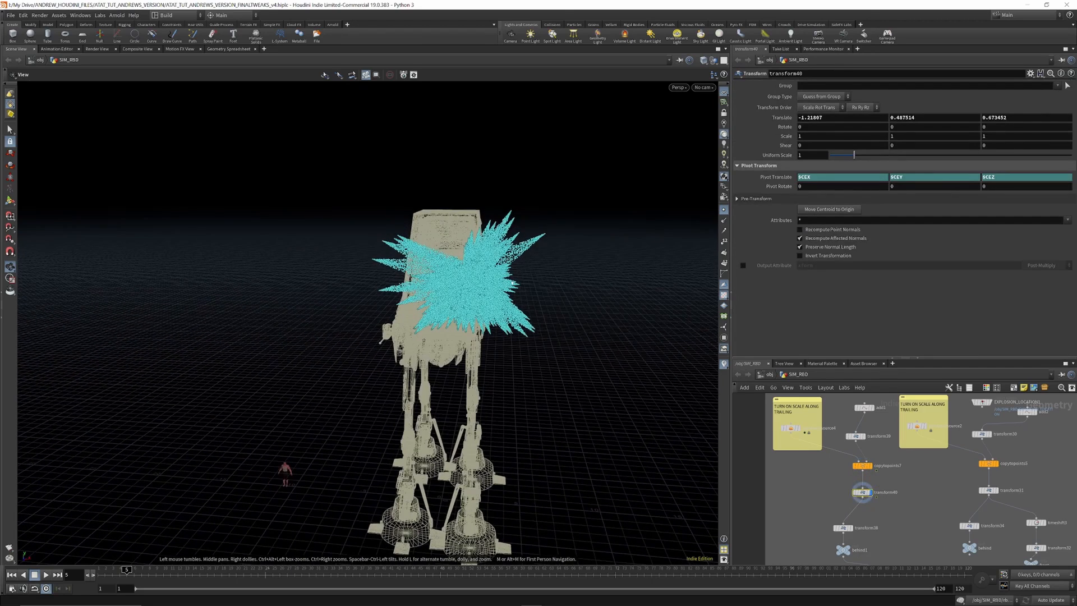
Step: Display transform38, open its parameters and view the transformed burst from the AT-AT's side
scroll(850, 443, down, 3)
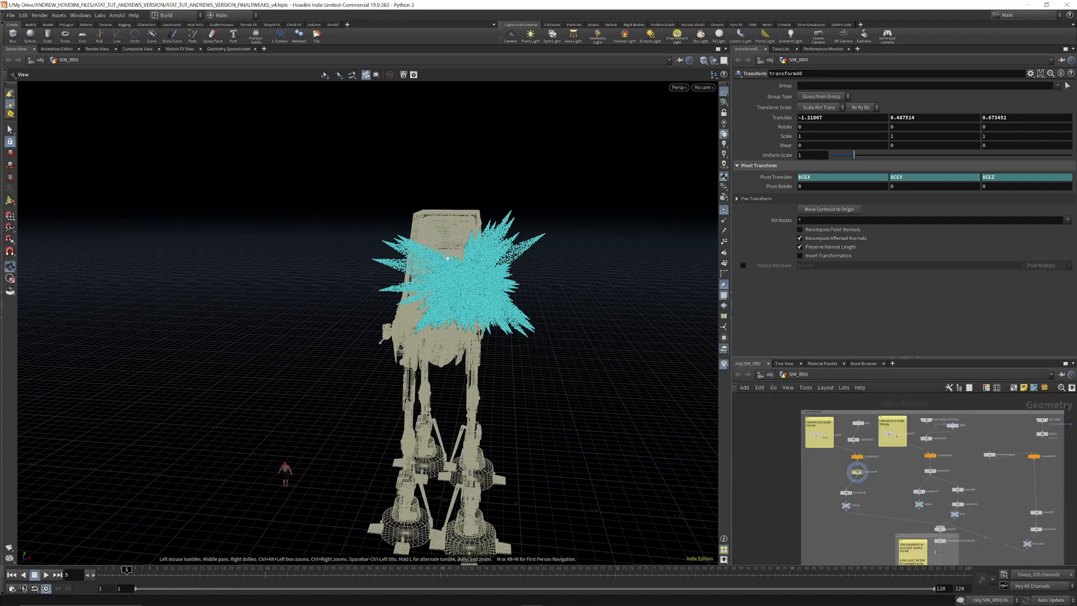
scroll(850, 491, up, 3)
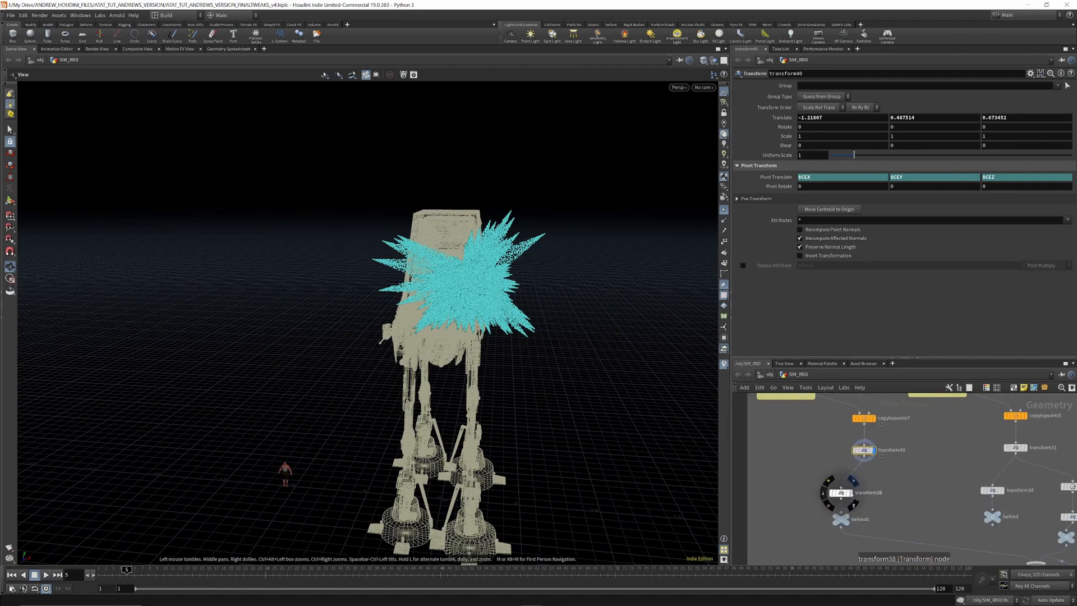
click(853, 480)
click(840, 493)
drag(387, 241, 442, 235)
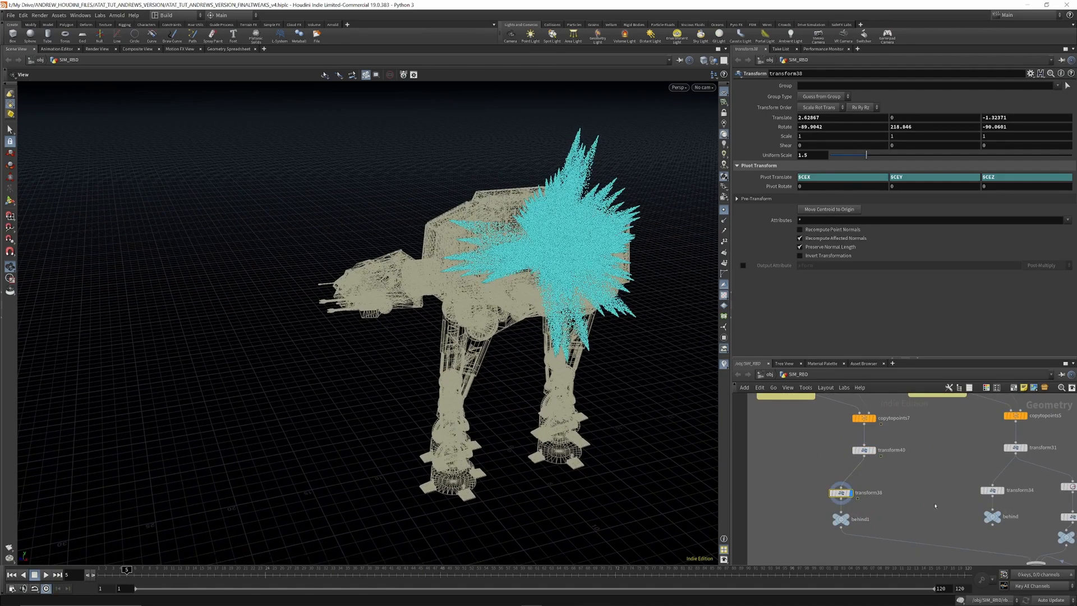
click(876, 438)
click(854, 481)
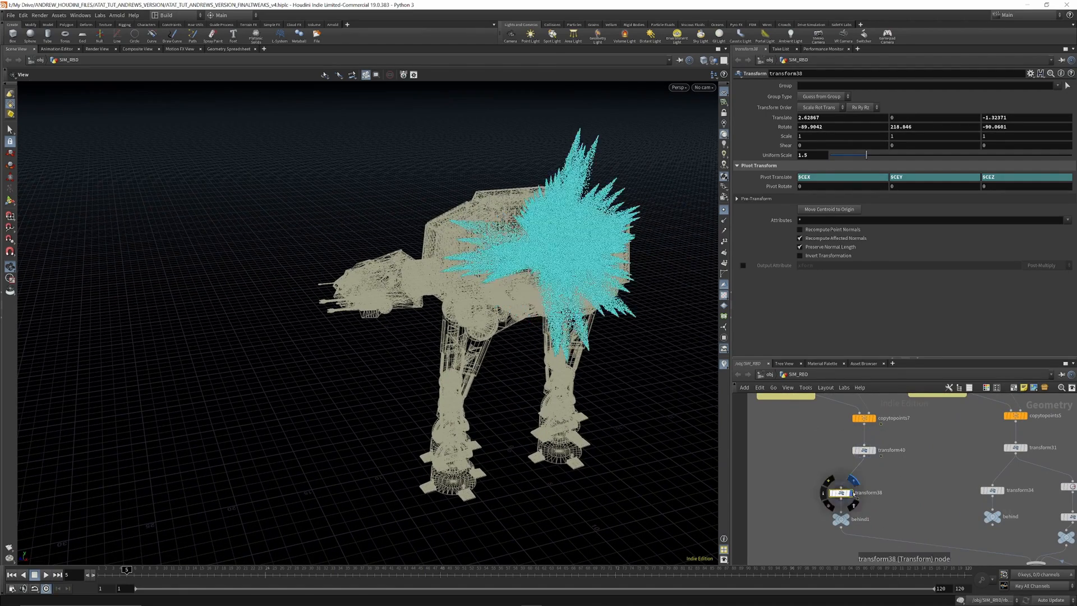
Step: Go to the second burst branch, open the pyroburstsource2 parameters and display copytopoints5
scroll(870, 468, down, 4)
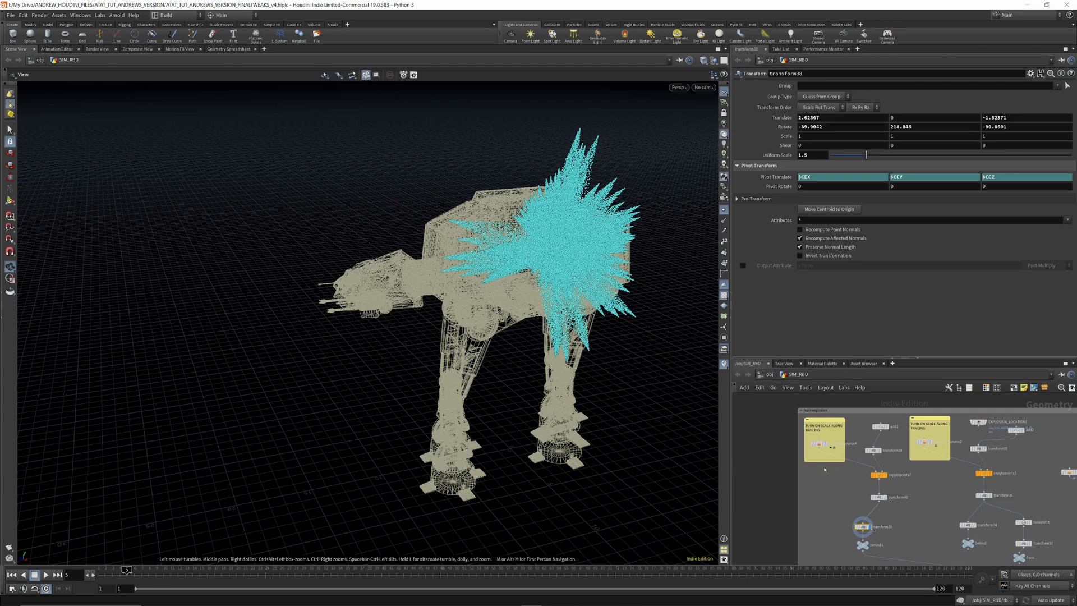
scroll(850, 463, down, 3)
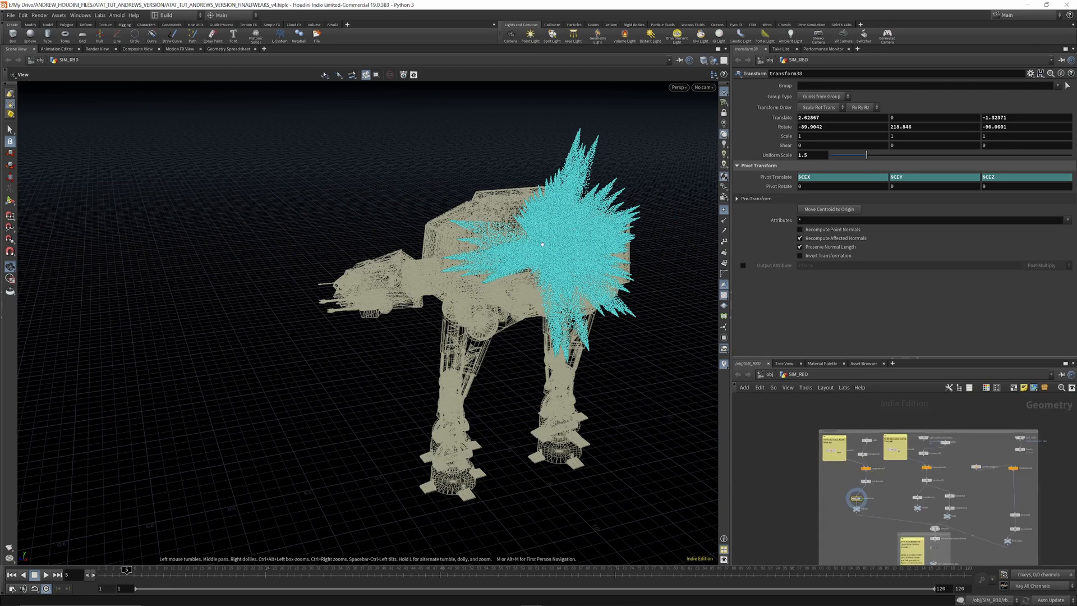
scroll(835, 478, down, 2)
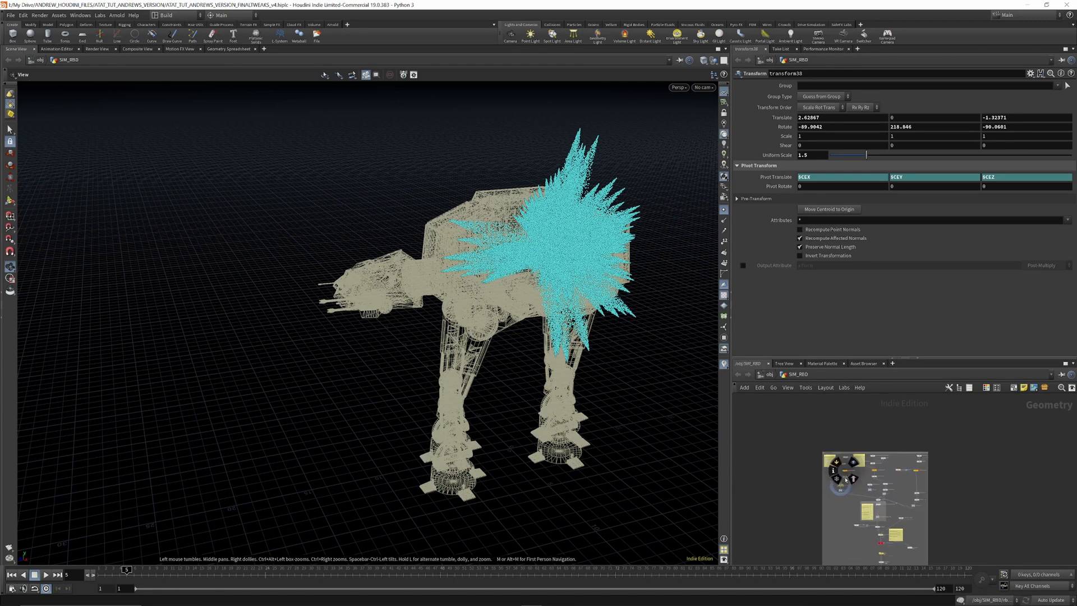
scroll(842, 486, up, 5)
scroll(843, 488, down, 5)
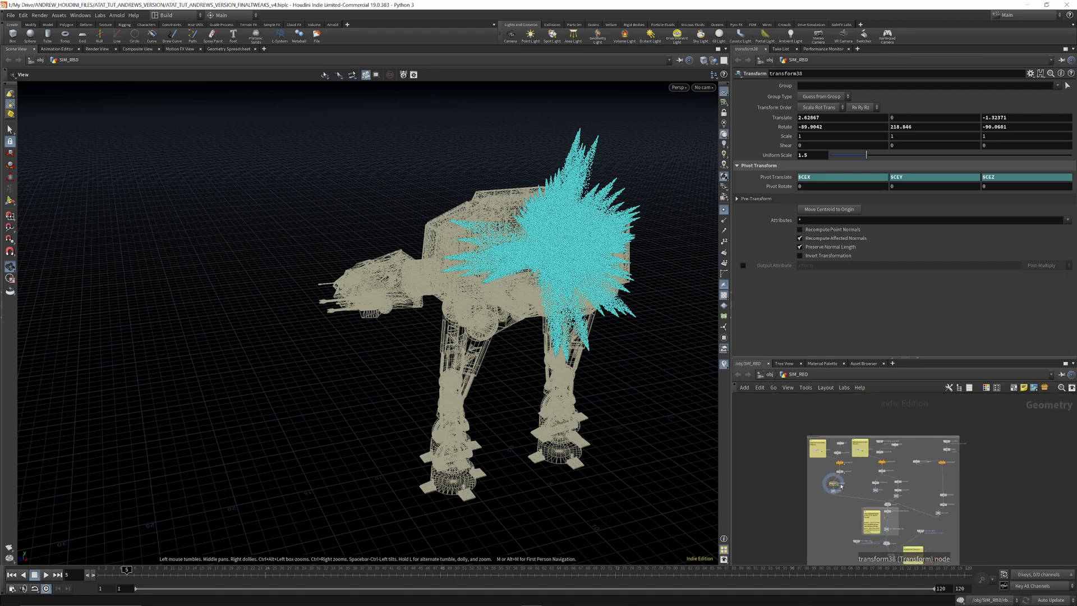
scroll(885, 445, up, 5)
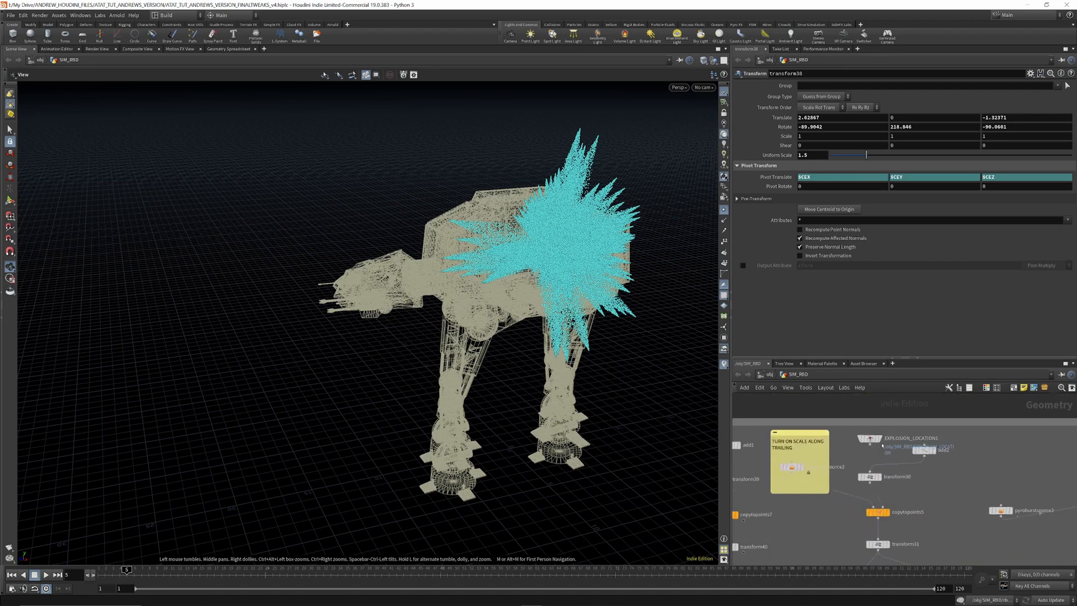
click(801, 461)
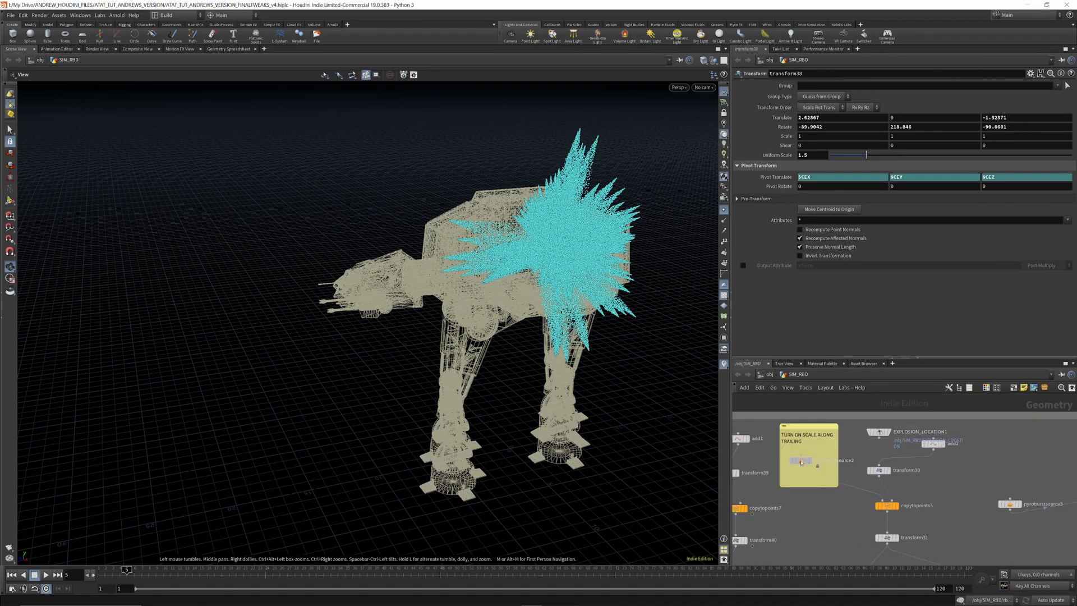
click(898, 508)
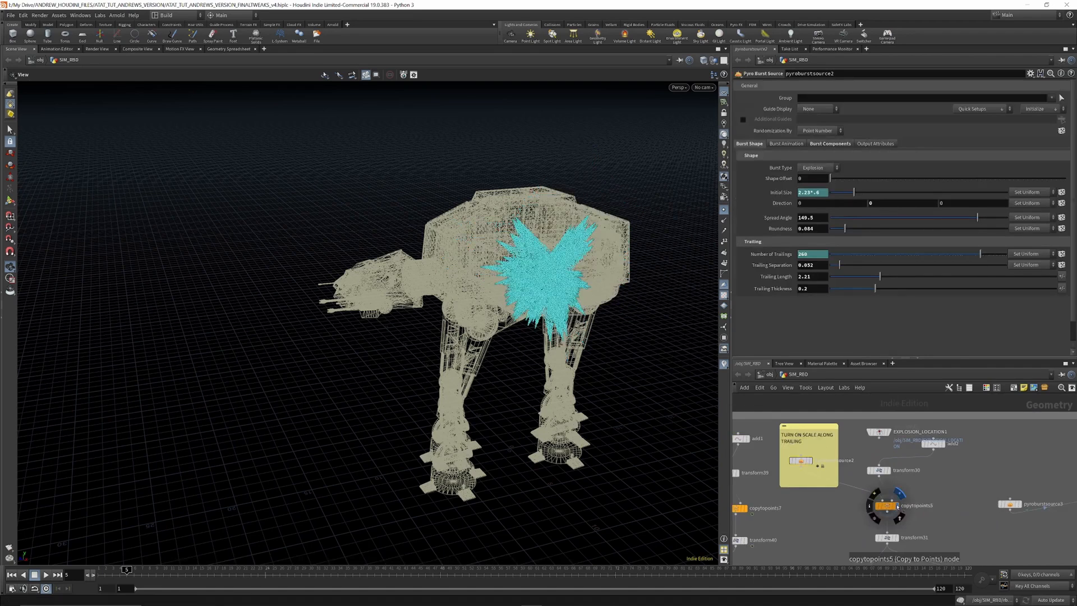
Step: Display transform31 below copytopoints5 and view its burst against the AT-AT from another angle
scroll(898, 507, down, 2)
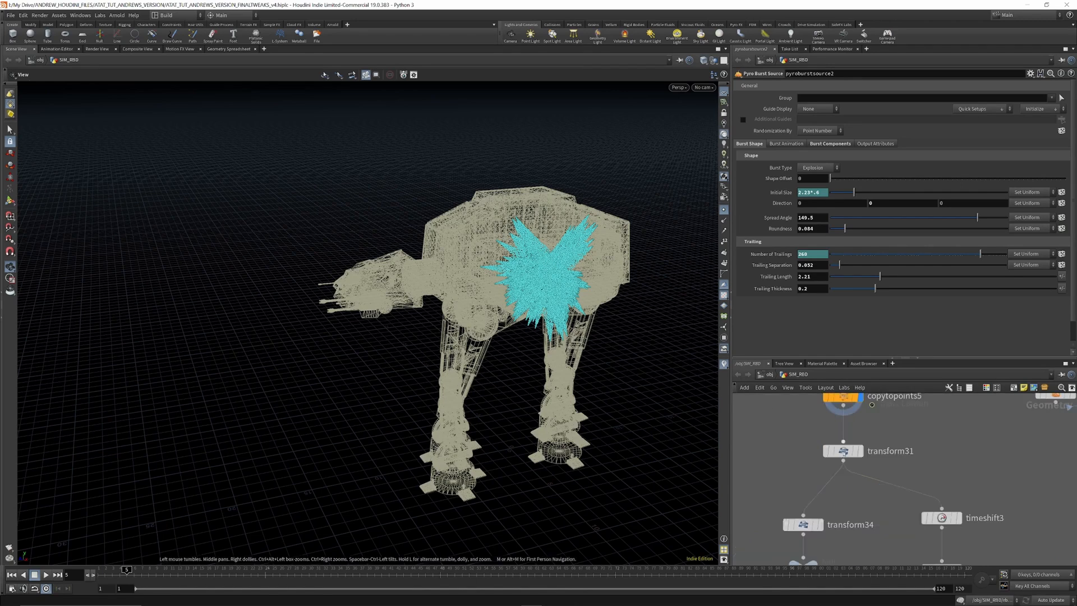
scroll(844, 452, down, 3)
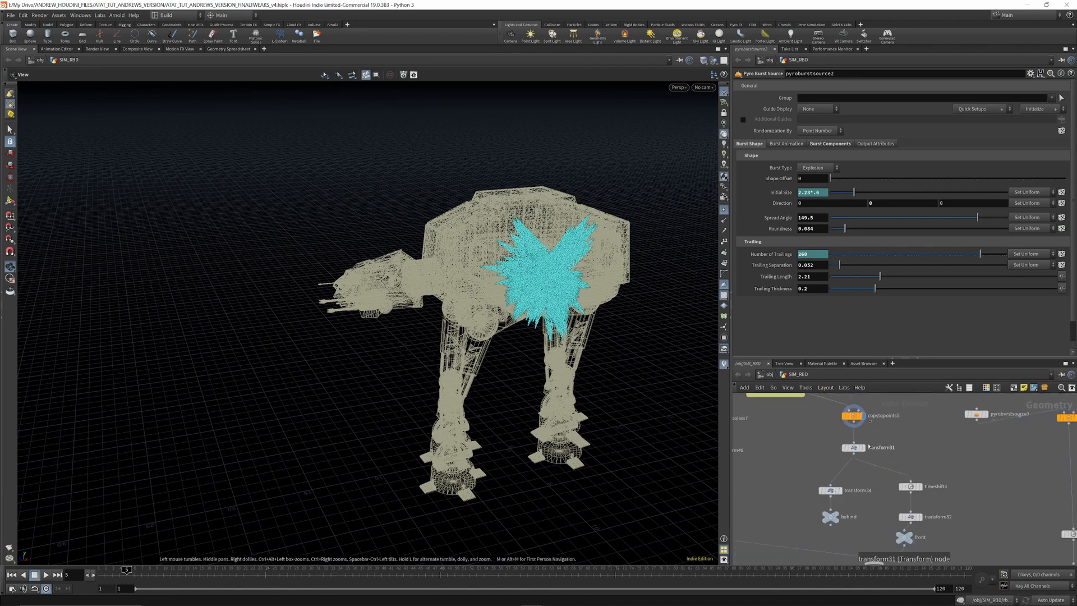
scroll(847, 443, down, 3)
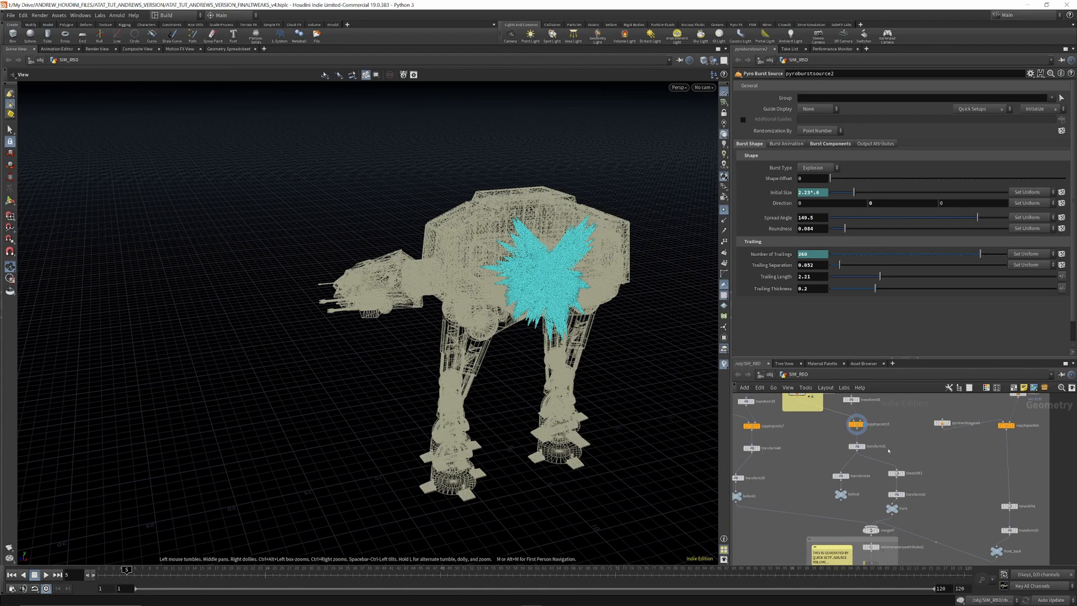
scroll(980, 506, up, 2)
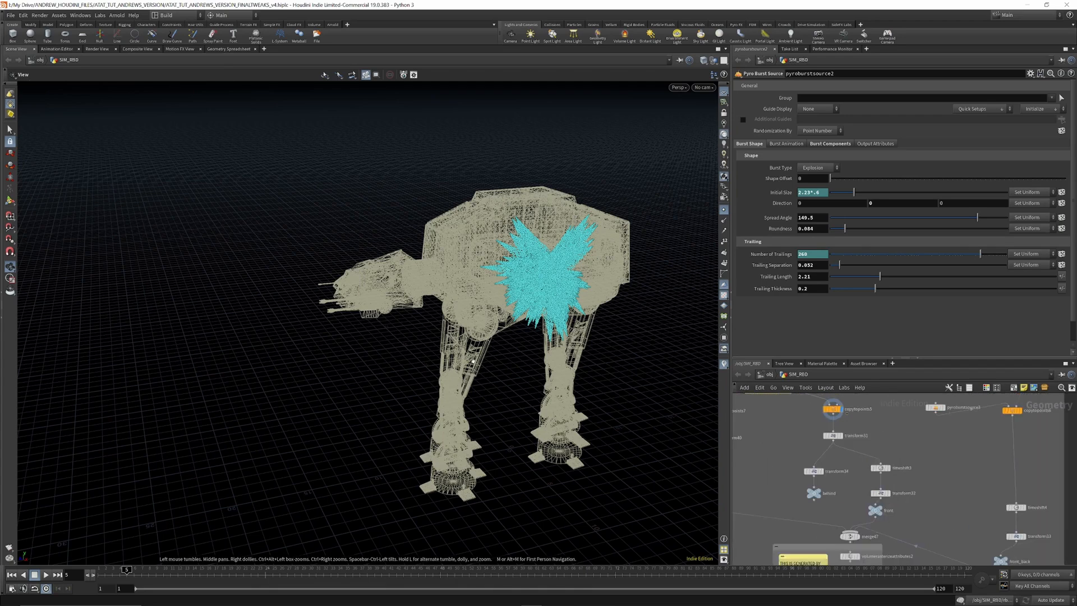
scroll(846, 448, up, 3)
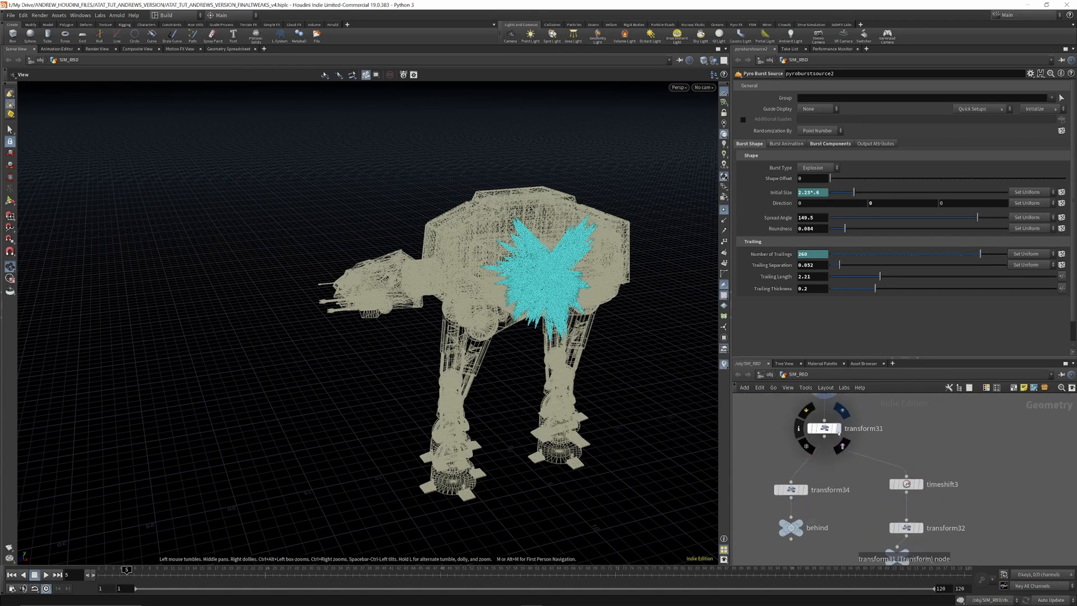
click(840, 428)
drag(412, 264, 494, 245)
Step: Display timeshift3 and open its parameters to examine the frame offset expression
scroll(887, 456, down, 4)
middle_drag(895, 470, 888, 461)
scroll(892, 463, up, 2)
click(898, 456)
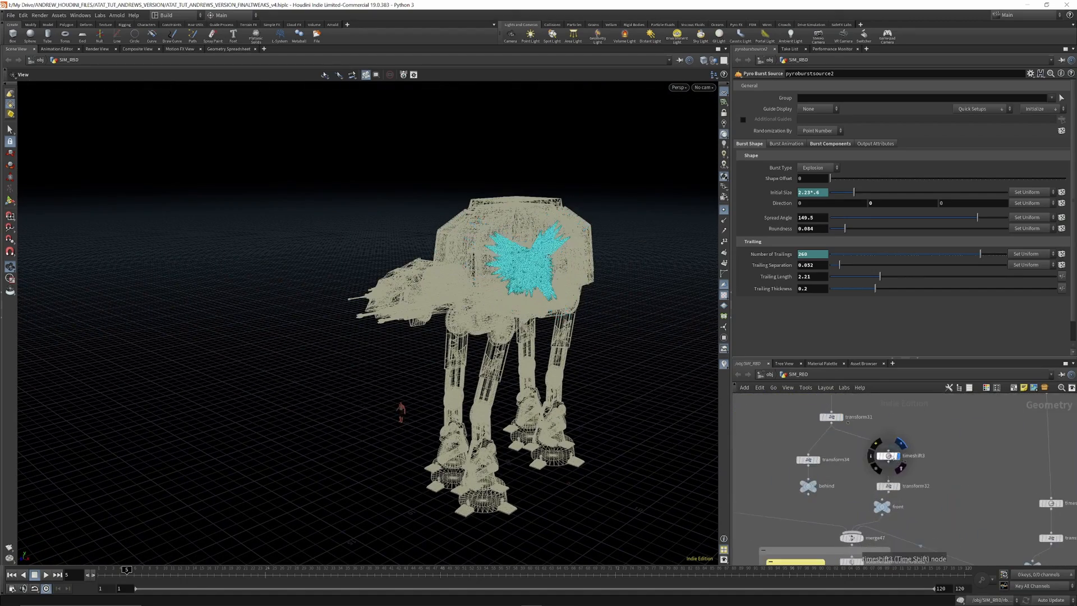
click(888, 456)
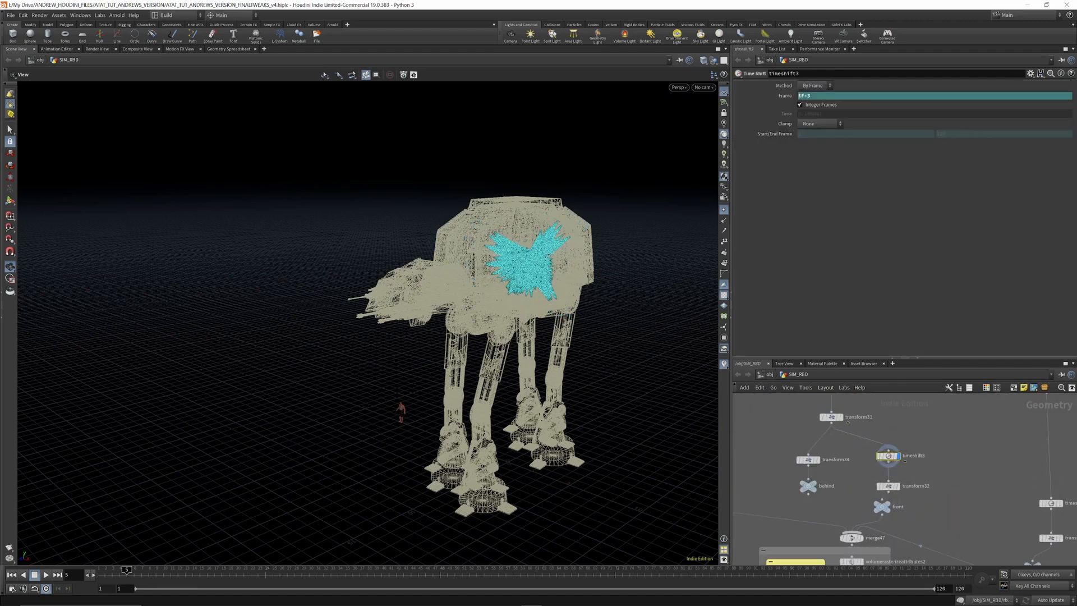
Step: Compare the burst timing of transform31 and timeshift3 by scrubbing the early frames, ending at frame 8
click(101, 570)
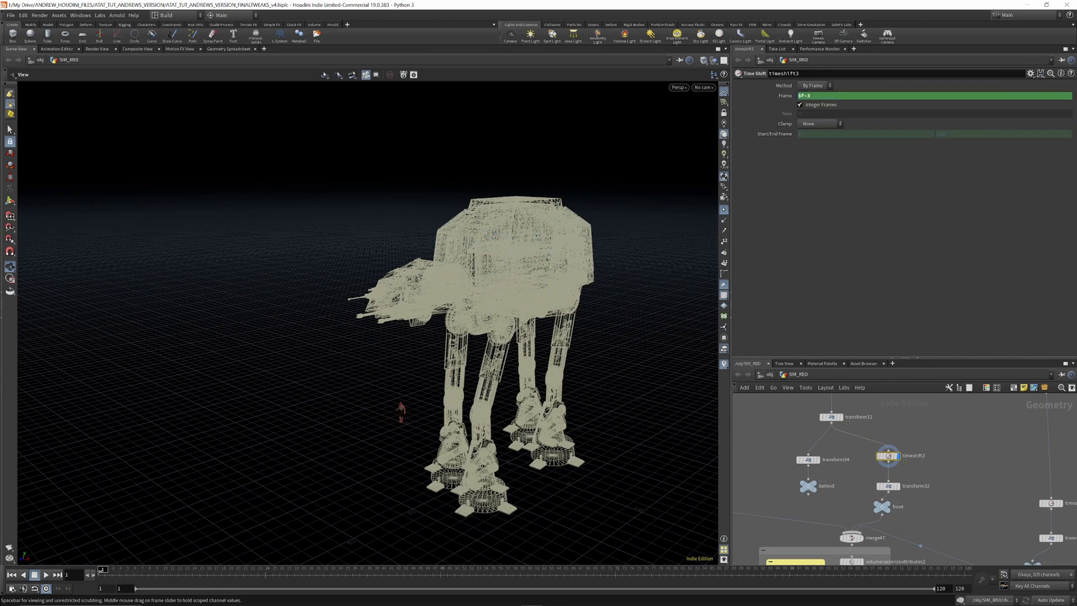
click(841, 416)
click(126, 572)
mouse_move(126, 571)
mouse_down()
mouse_move(100, 571)
mouse_move(119, 571)
mouse_up()
click(899, 459)
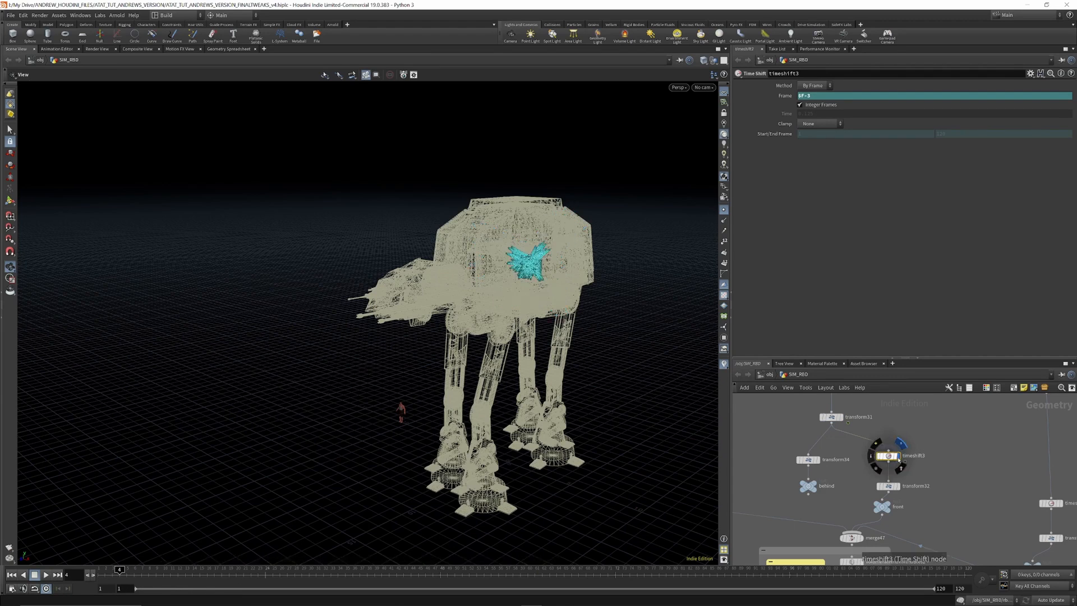
drag(119, 570, 124, 568)
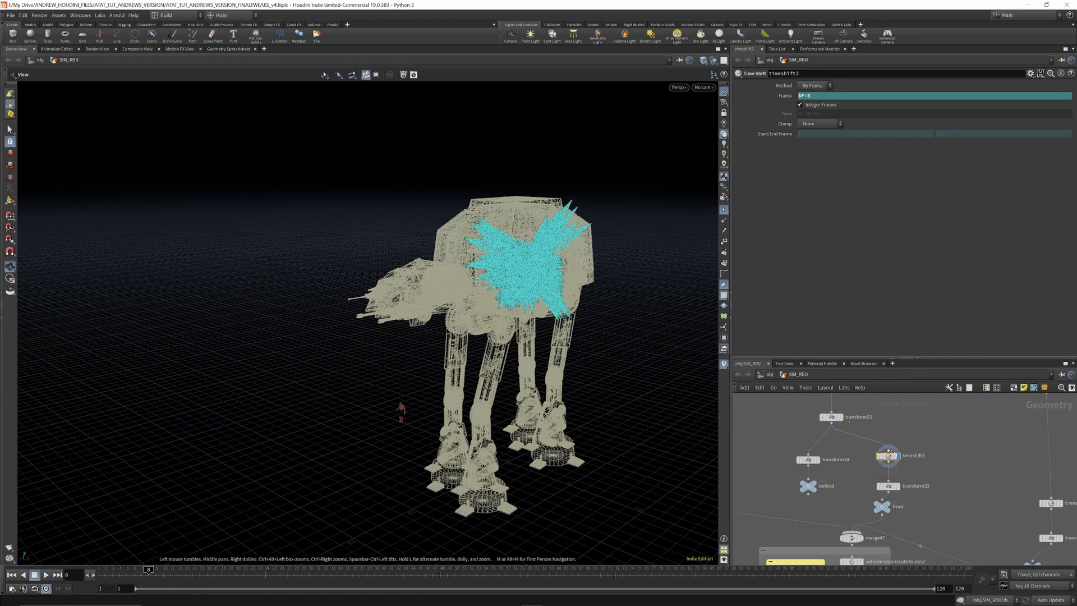
Step: Go to the third burst branch and display copytopoints6 against the AT-AT
scroll(892, 451, down, 3)
scroll(895, 468, up, 3)
click(894, 463)
scroll(903, 455, down, 1)
middle_drag(1010, 400, 912, 454)
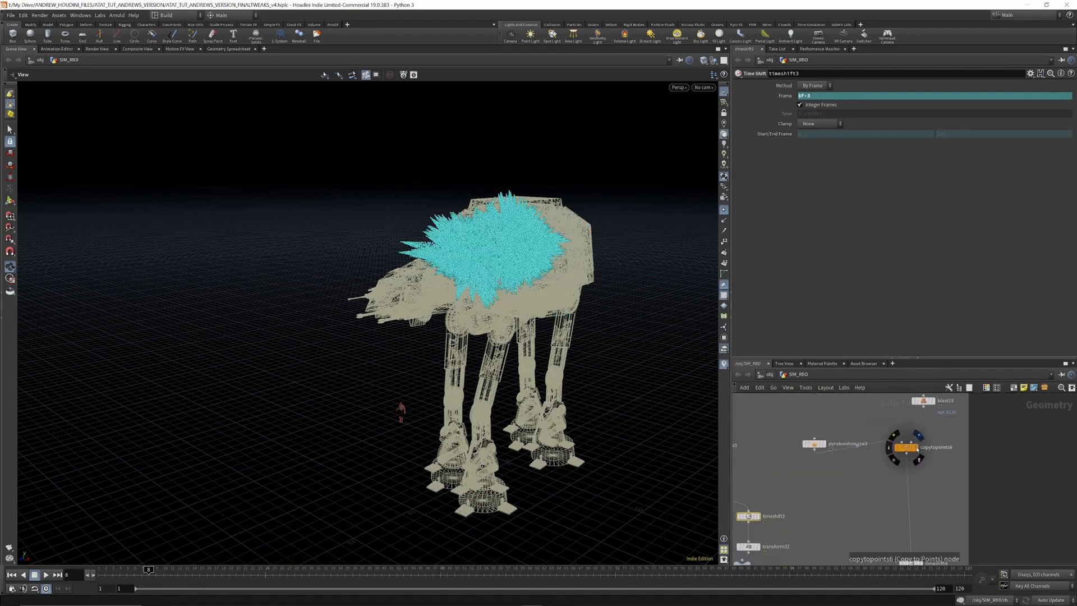
Step: Open the pyroburstsource3 parameters and show its Burst Shape settings
scroll(918, 449, down, 3)
scroll(918, 450, down, 5)
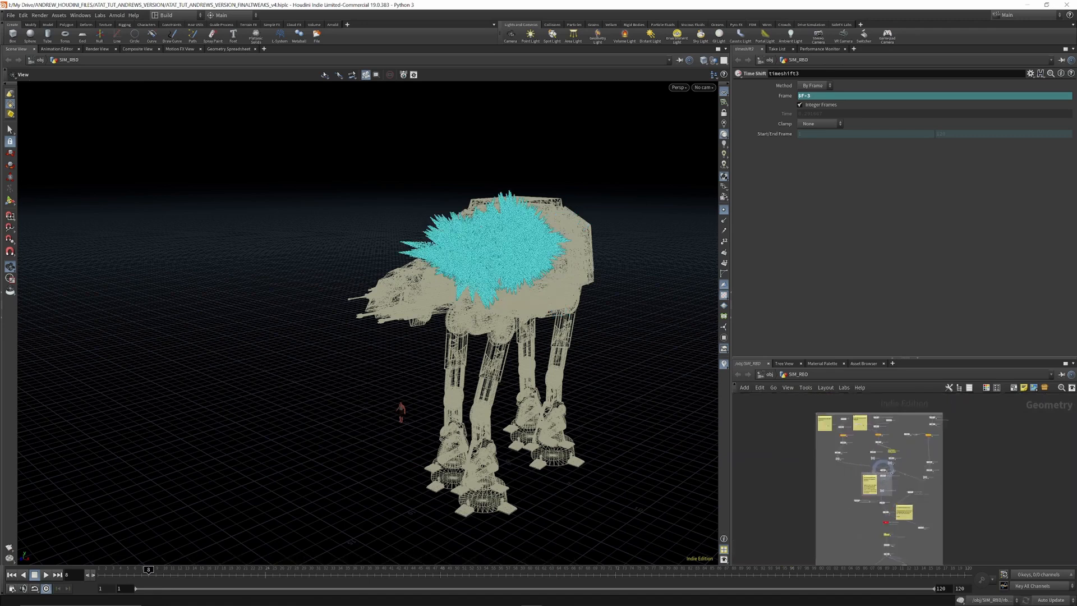
scroll(887, 474, up, 8)
scroll(870, 473, down, 5)
scroll(897, 428, up, 6)
click(896, 428)
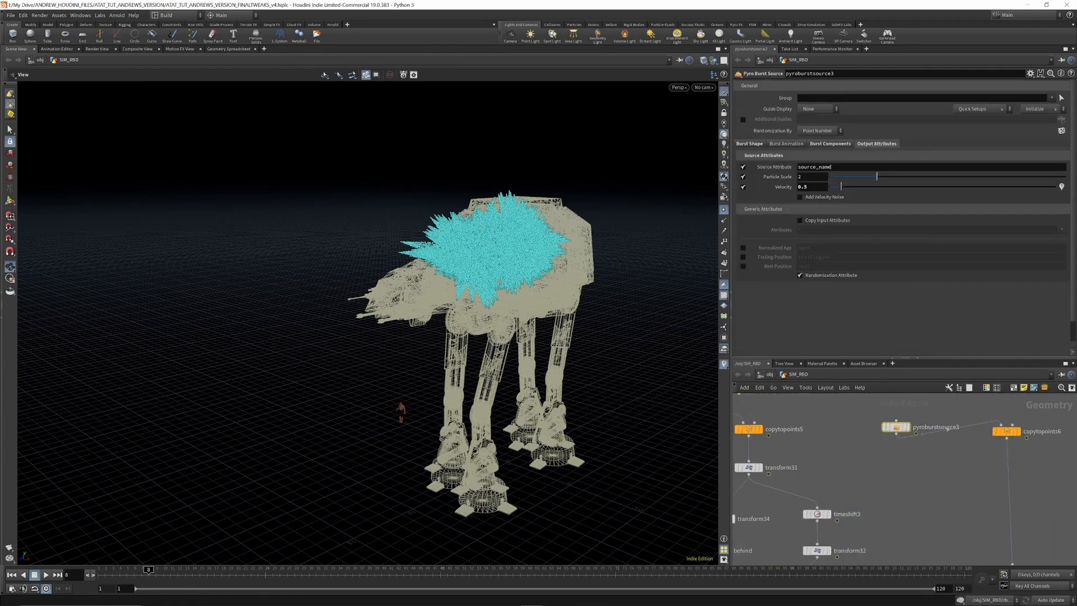
click(750, 144)
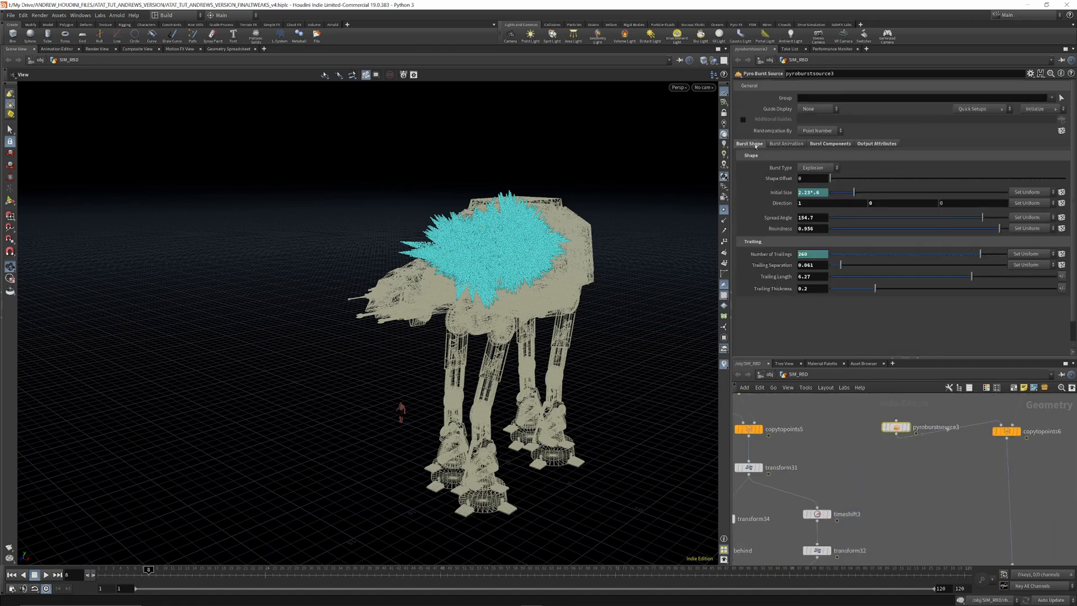
Step: Examine the Burst Animation, the three Burst Components sources and the Output Attributes of pyroburstsource3
click(787, 144)
click(820, 144)
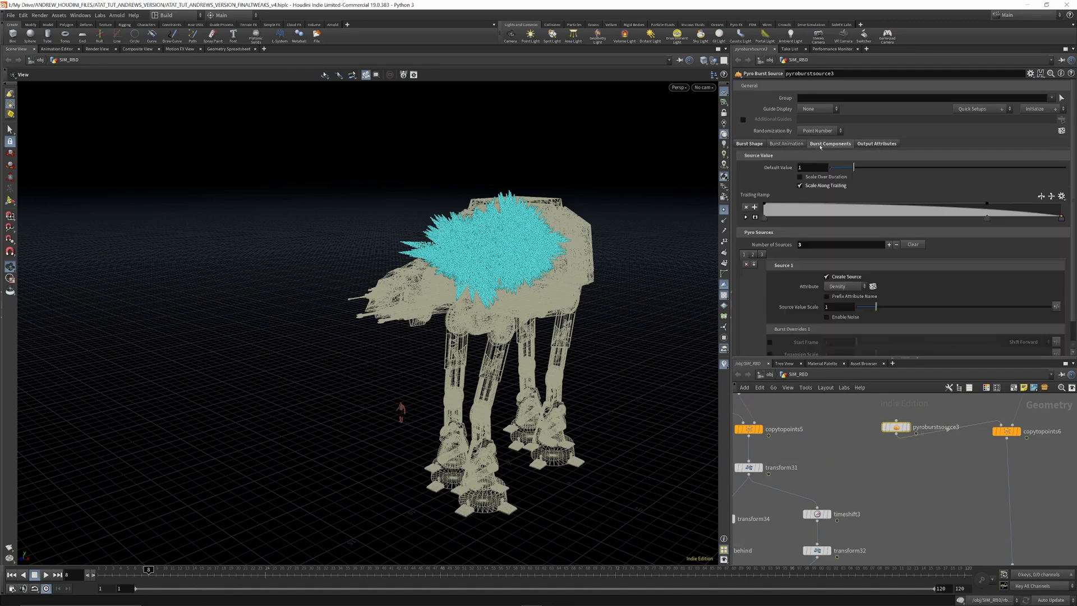
scroll(866, 145, down, 1)
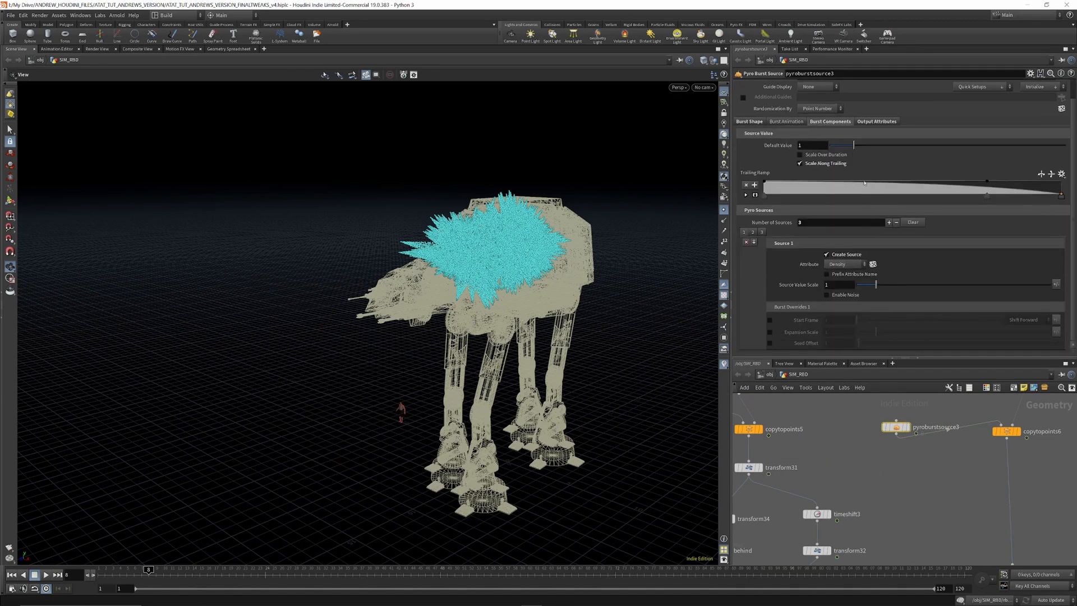
click(754, 233)
click(762, 233)
click(872, 121)
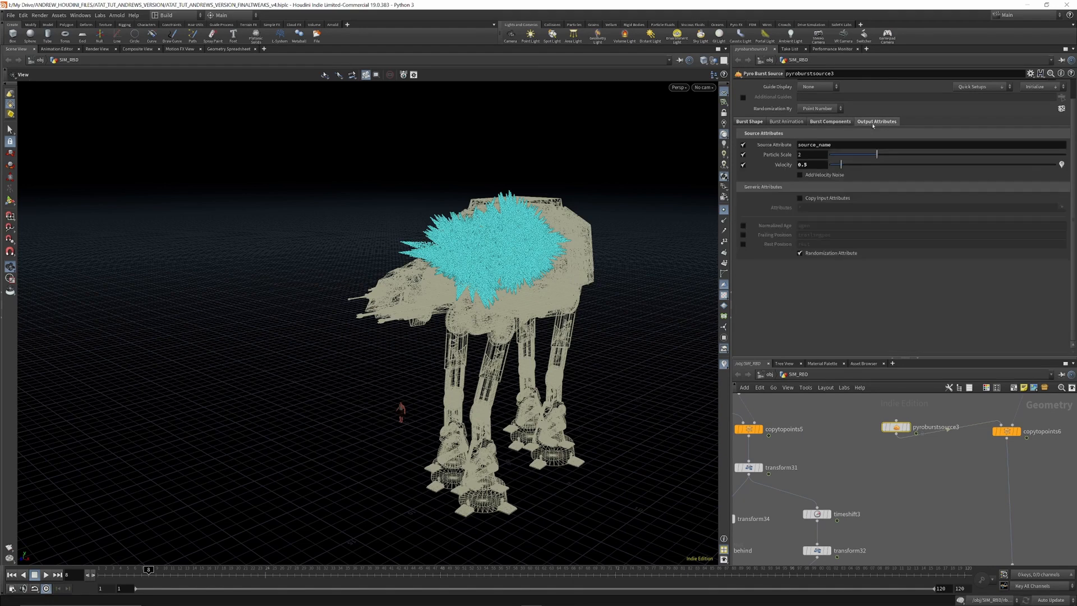
Step: Open the pyroburstsource2 parameters and compare its Output Attributes, Burst Components and Burst Shape settings
scroll(930, 408, down, 6)
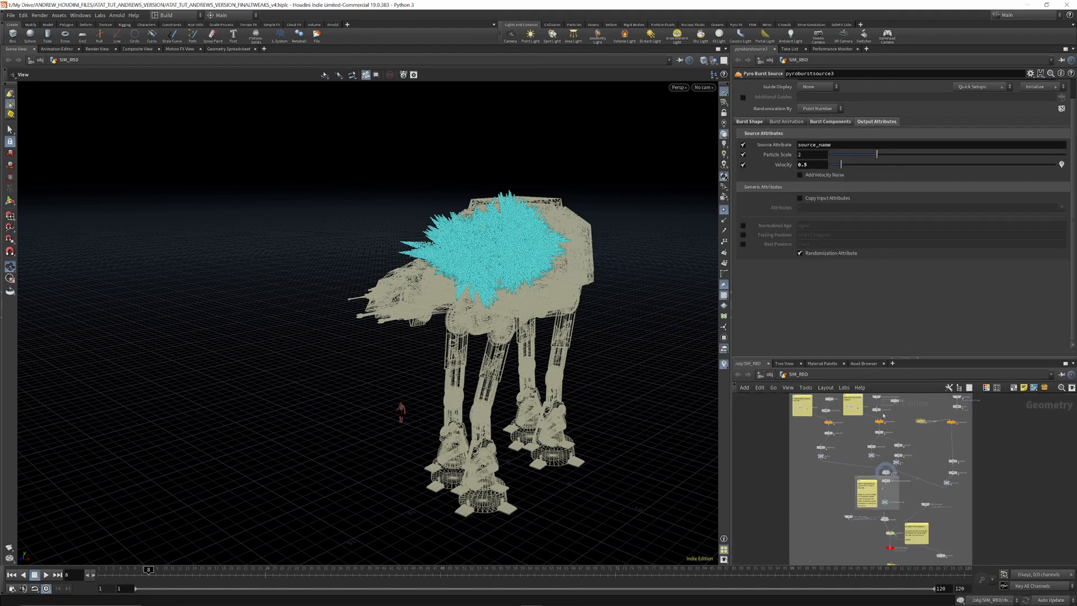
scroll(858, 405, up, 7)
click(830, 426)
click(875, 122)
click(831, 121)
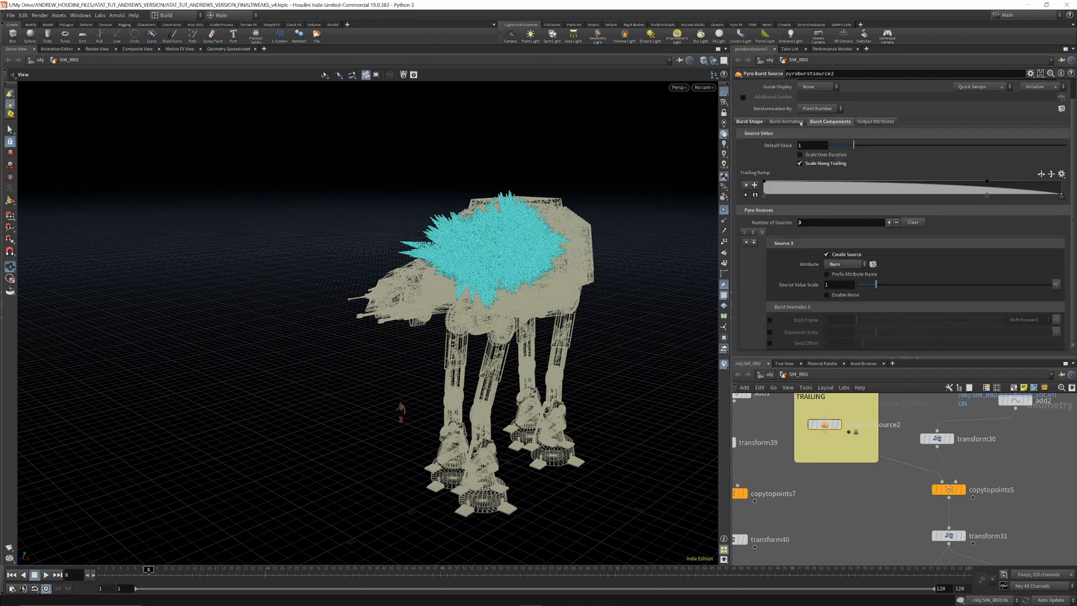
click(749, 122)
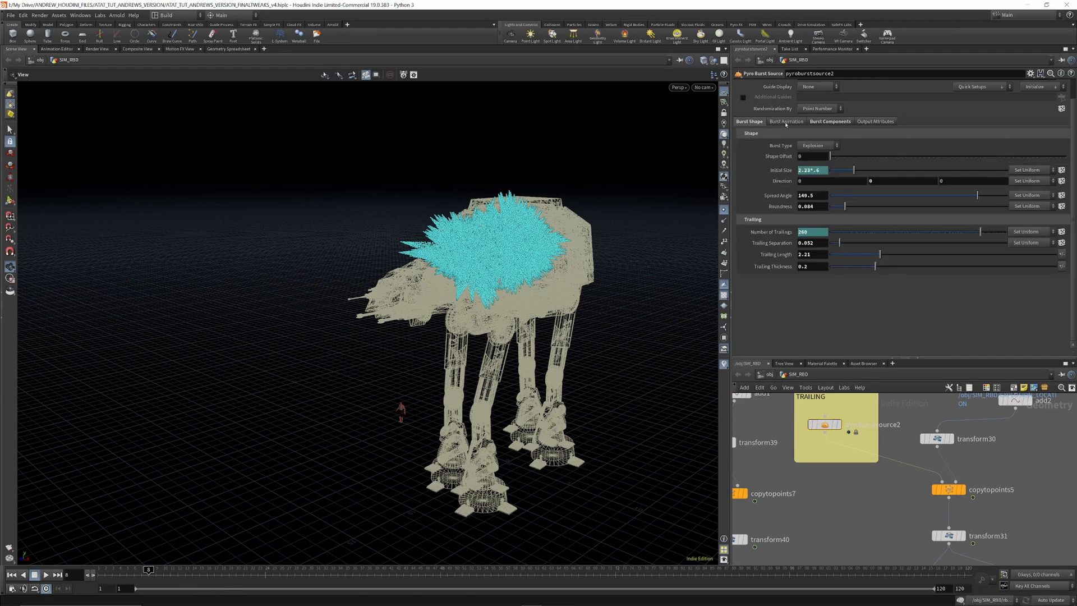
Step: Check the Burst Animation settings and the Pyro Sources listed in the Burst Components of pyroburstsource2
click(786, 121)
click(810, 122)
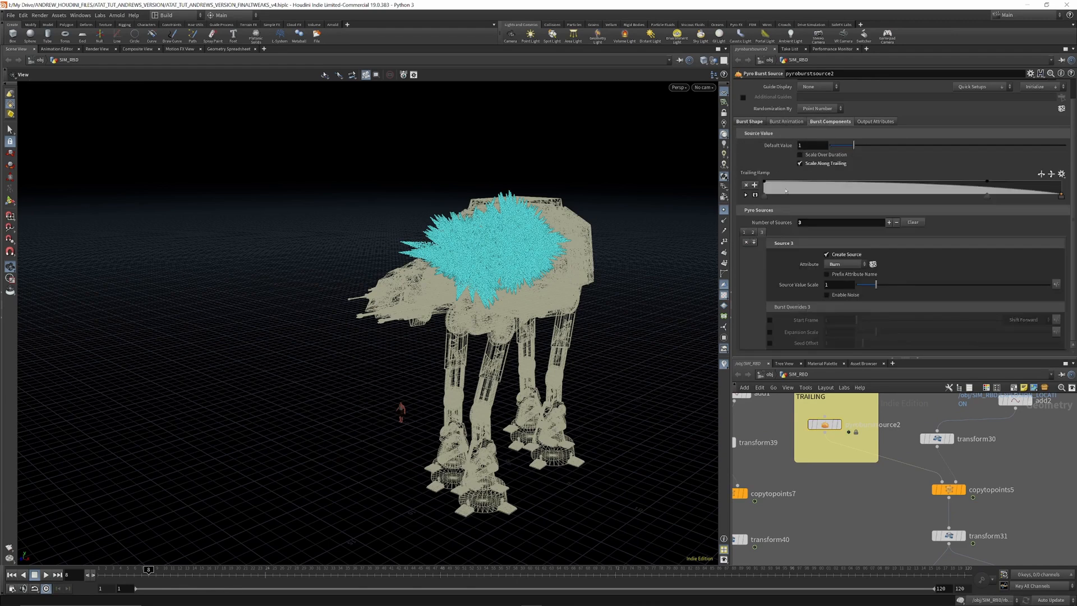
click(753, 232)
click(762, 233)
Step: Go to merge47 and scrub the combined bursts through the early frames, viewing the AT-AT from another angle and returning to frame 1
scroll(927, 439, down, 8)
scroll(940, 494, up, 6)
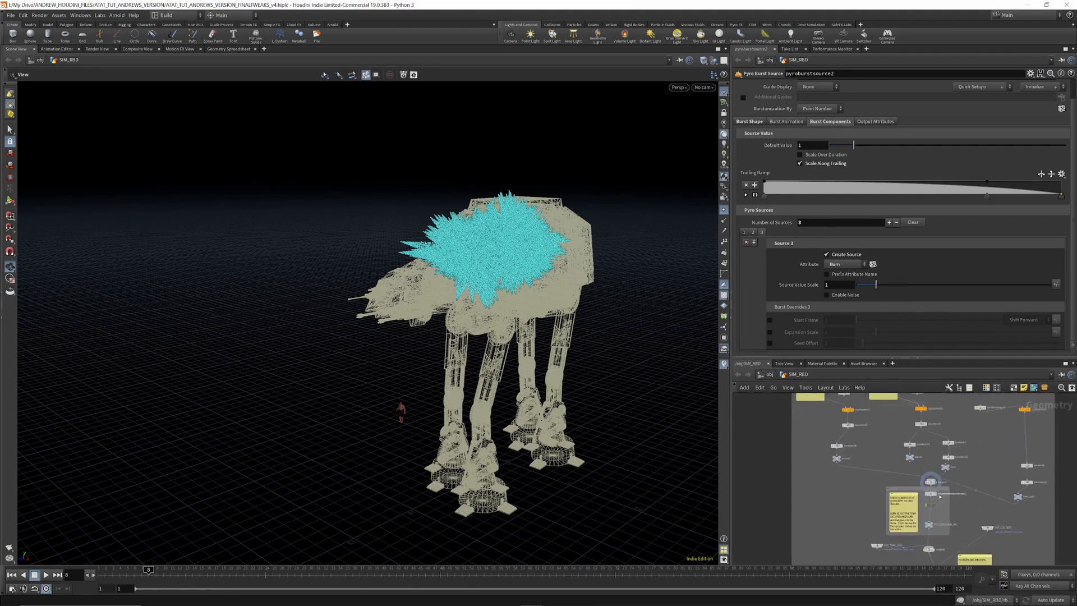
scroll(940, 494, up, 3)
drag(917, 452, 917, 455)
drag(120, 573, 97, 573)
drag(121, 573, 154, 576)
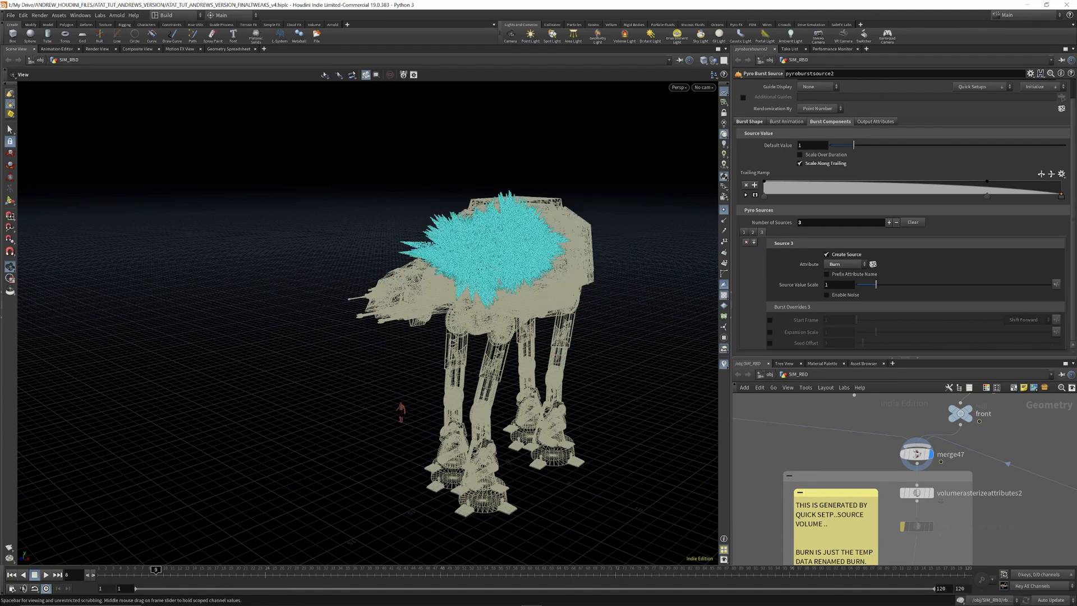
drag(470, 258, 346, 257)
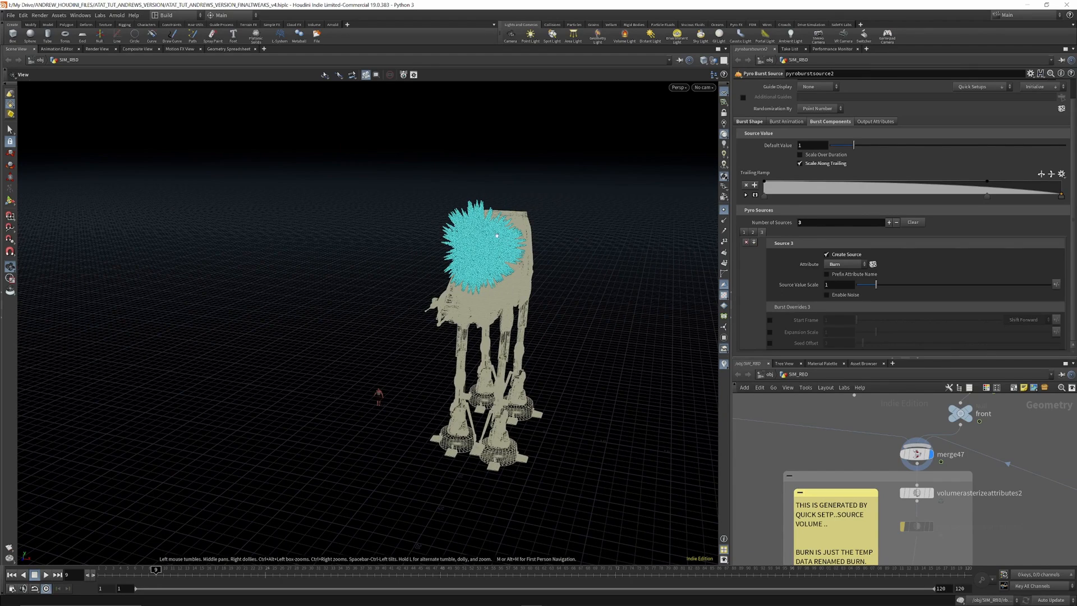
mouse_move(132, 566)
mouse_down()
mouse_move(105, 570)
mouse_move(185, 569)
mouse_move(103, 570)
mouse_up()
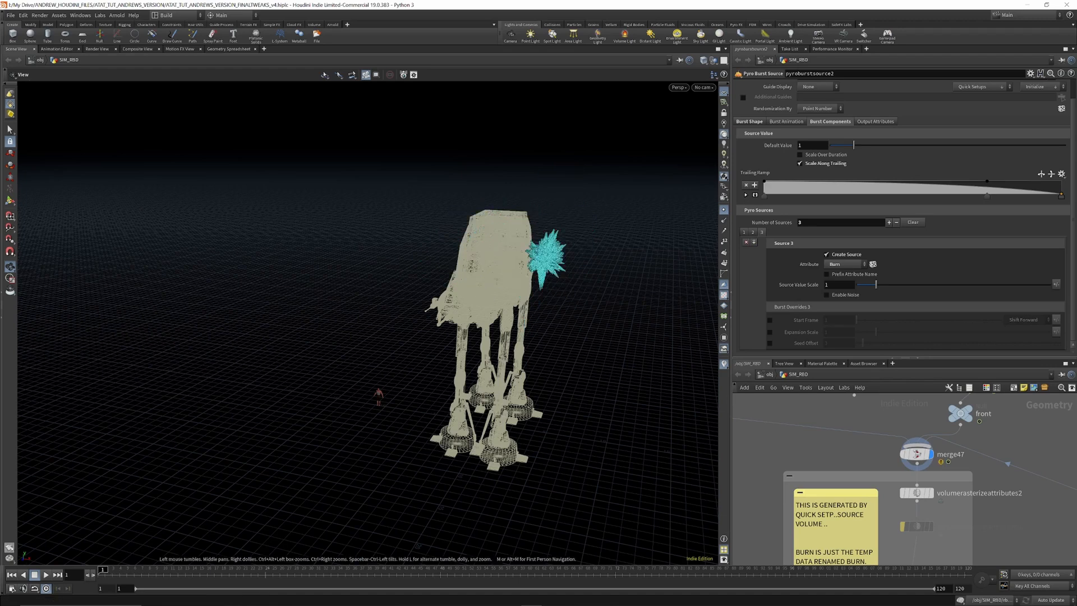
Step: Render a flipbook of the merged bursts, play it back in MPlay, and close the player and the console window
click(9, 547)
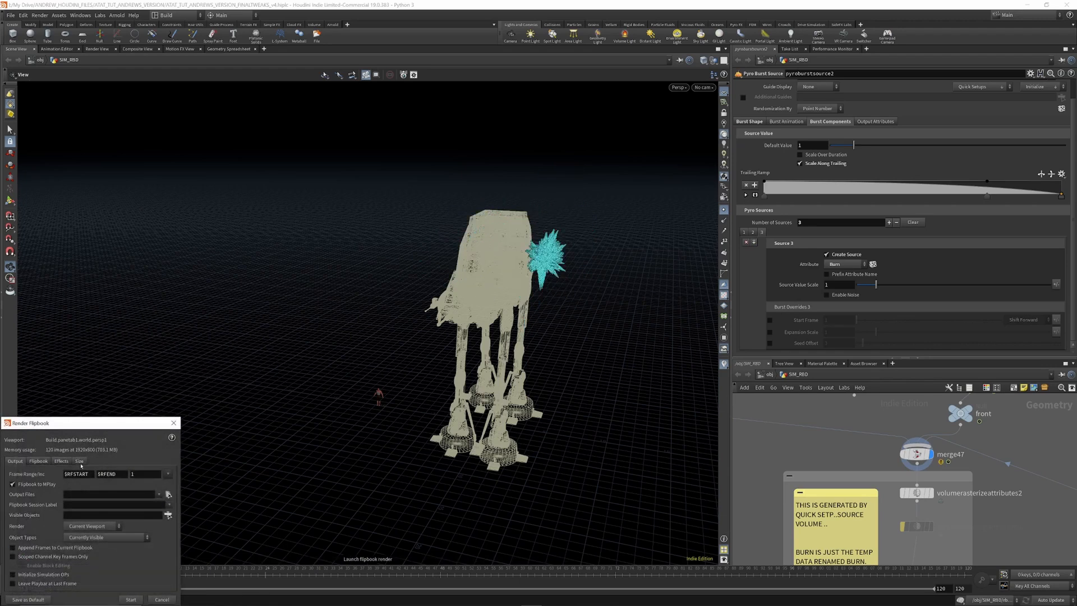
click(133, 599)
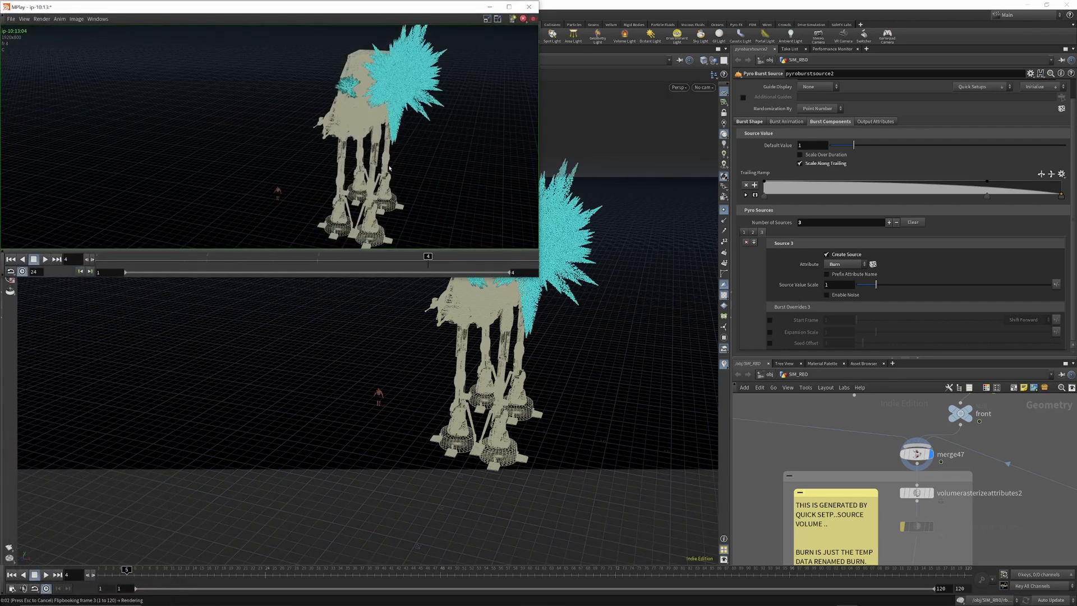
drag(409, 7, 475, 39)
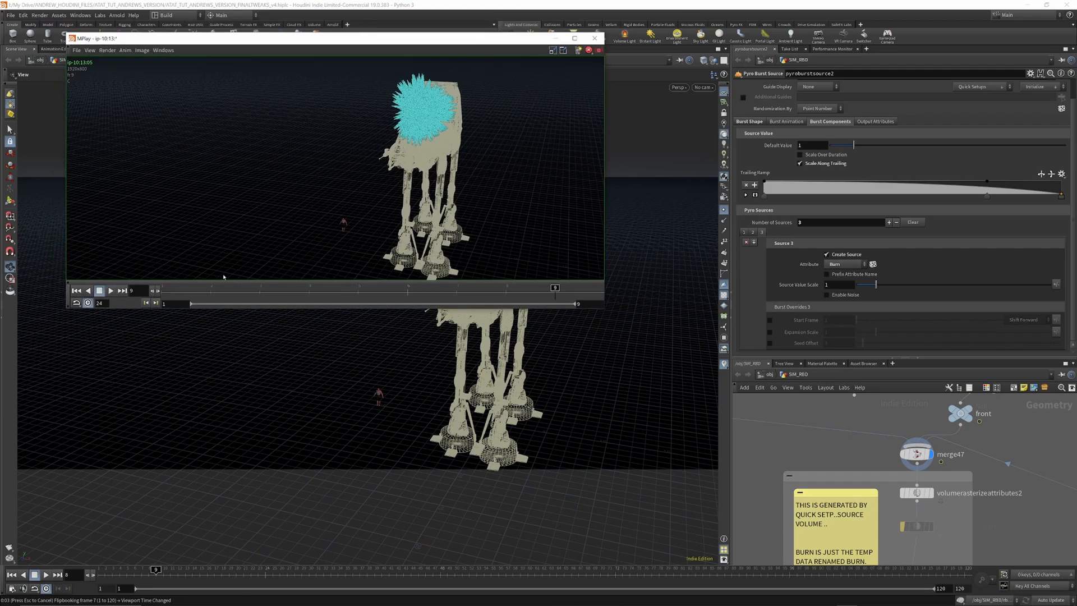
click(113, 292)
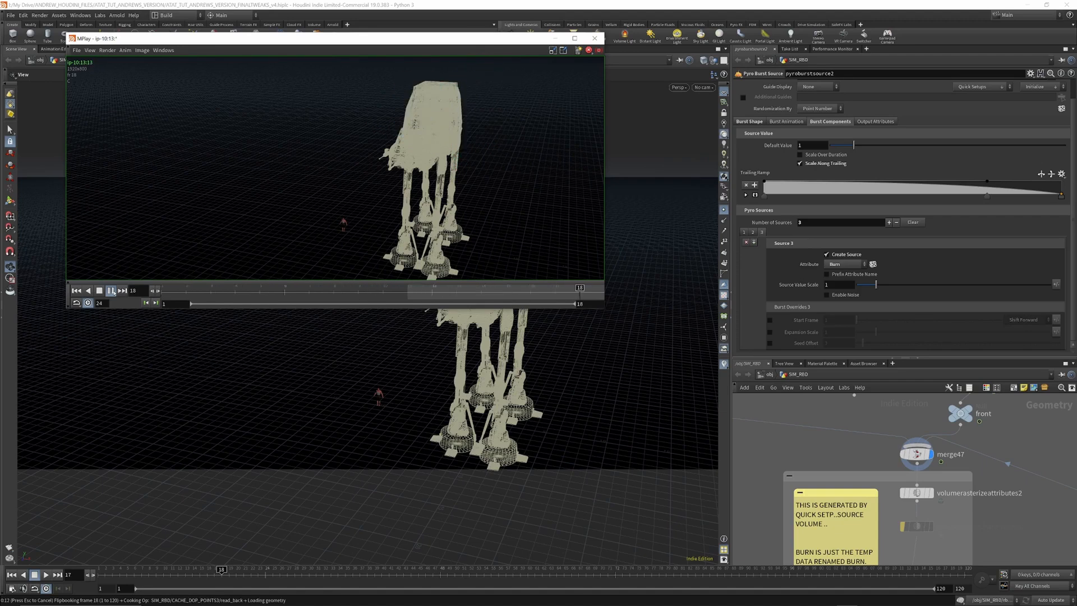
click(595, 38)
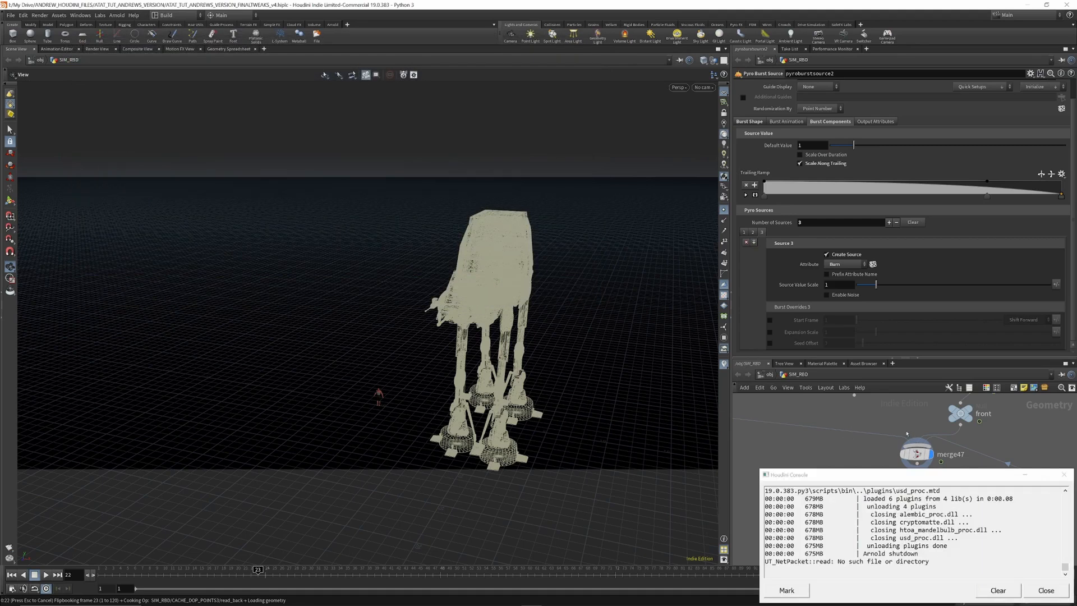
click(1065, 474)
Step: Check the point attributes in merge47's node info, and open the parameters of volumerasterizeattributes2
scroll(917, 420, down, 4)
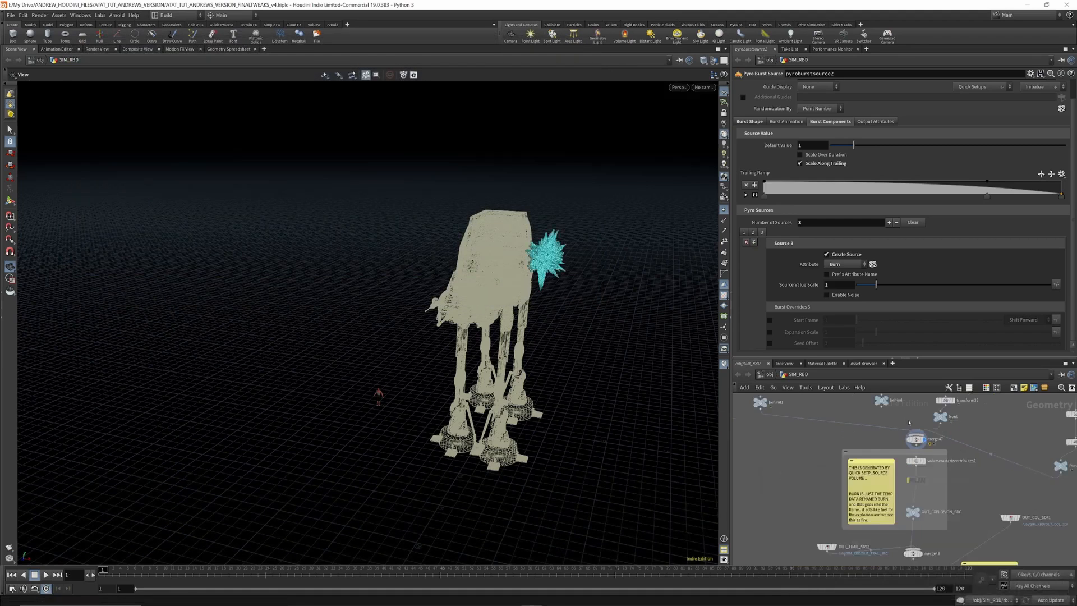
scroll(935, 473, up, 5)
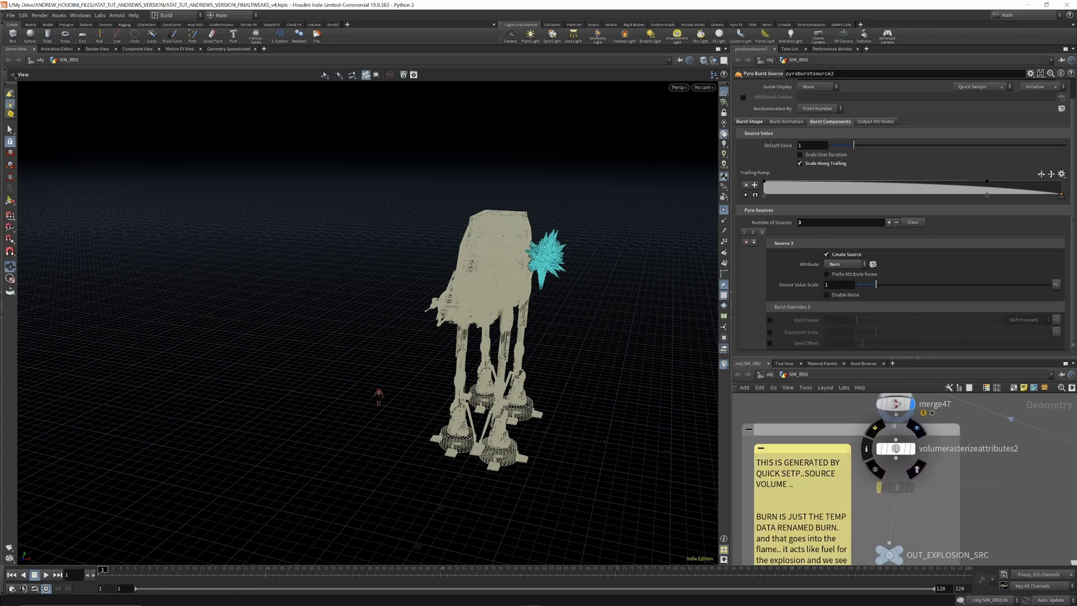
click(866, 404)
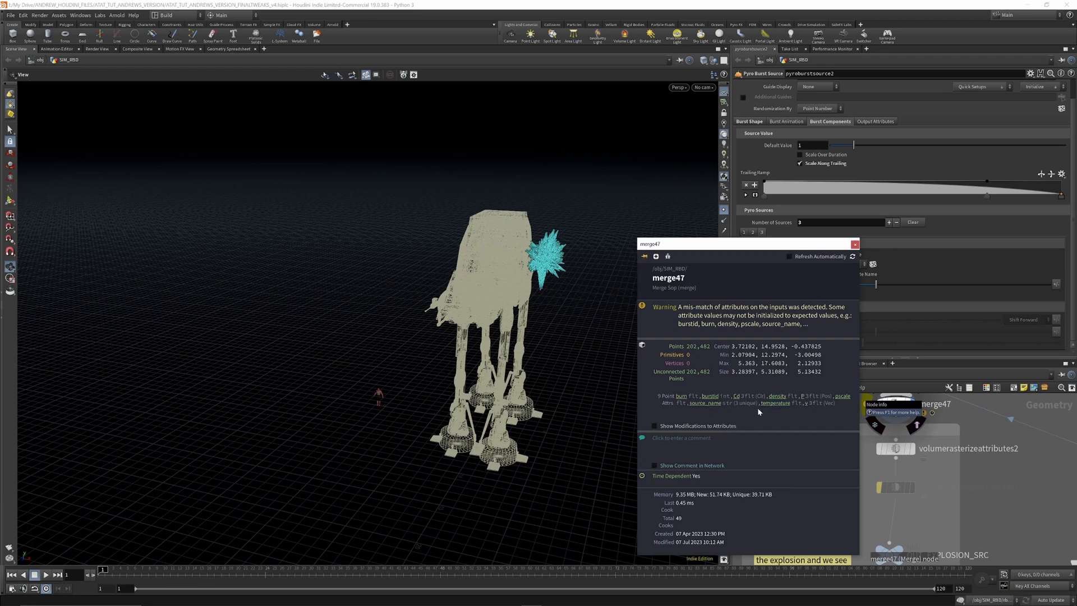
click(855, 245)
click(895, 448)
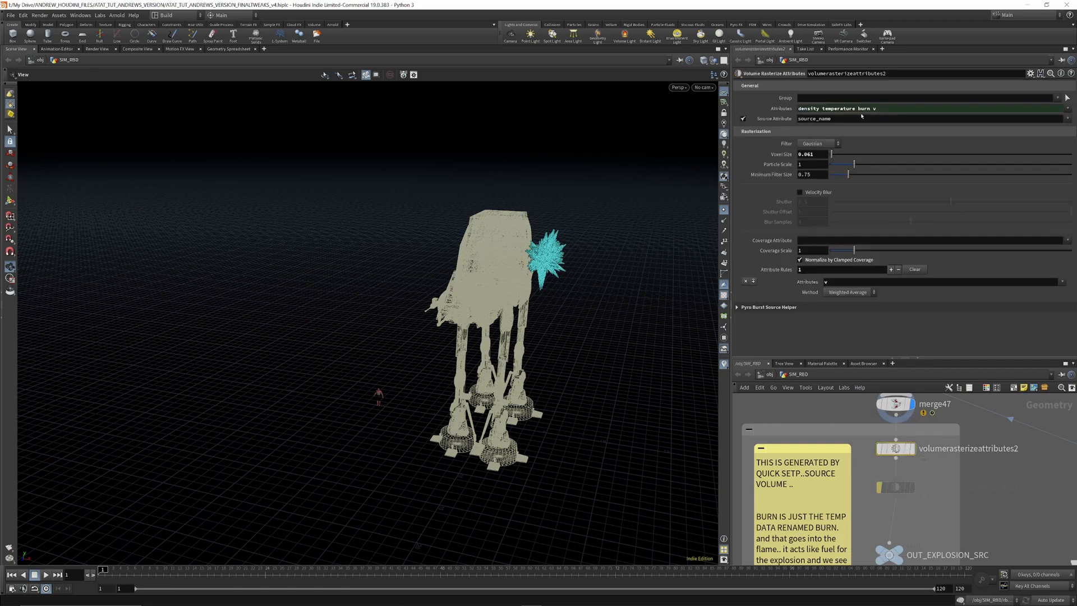
Step: Display volumerasterizeattributes2 and scrub to frame 5 to view the rasterized explosion source volume
drag(897, 454, 898, 461)
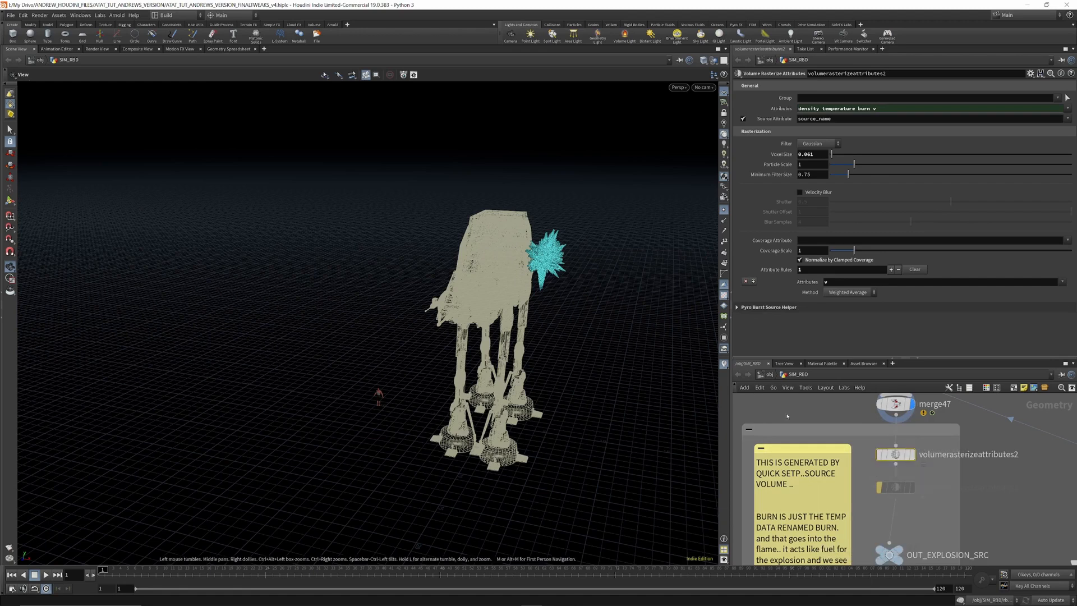
click(911, 454)
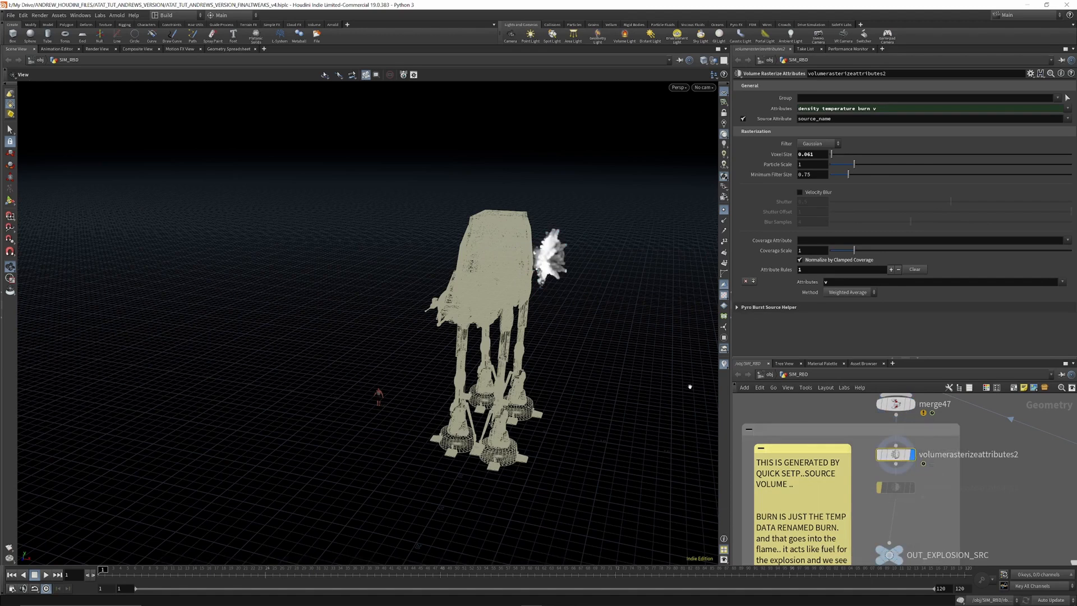
mouse_move(127, 569)
mouse_down()
mouse_move(185, 570)
mouse_move(115, 578)
mouse_move(127, 578)
mouse_up()
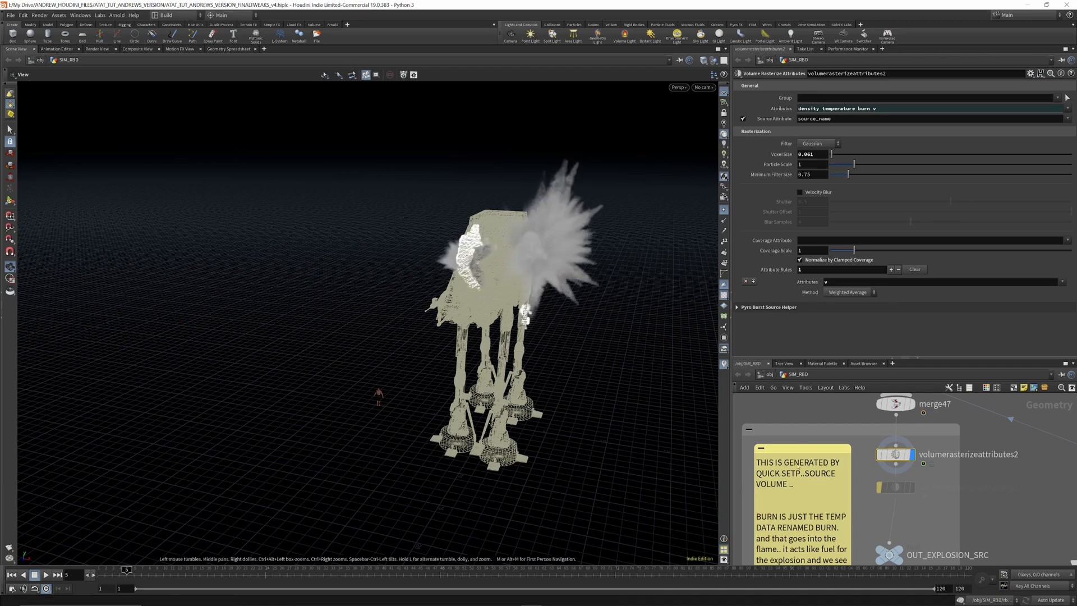
Step: Display OUT_TRAIL_SRC1 beside merge48 and scrub the trail source from another angle, ending at frame 31
scroll(858, 443, down, 3)
scroll(885, 503, up, 4)
scroll(878, 477, down, 4)
scroll(886, 535, up, 3)
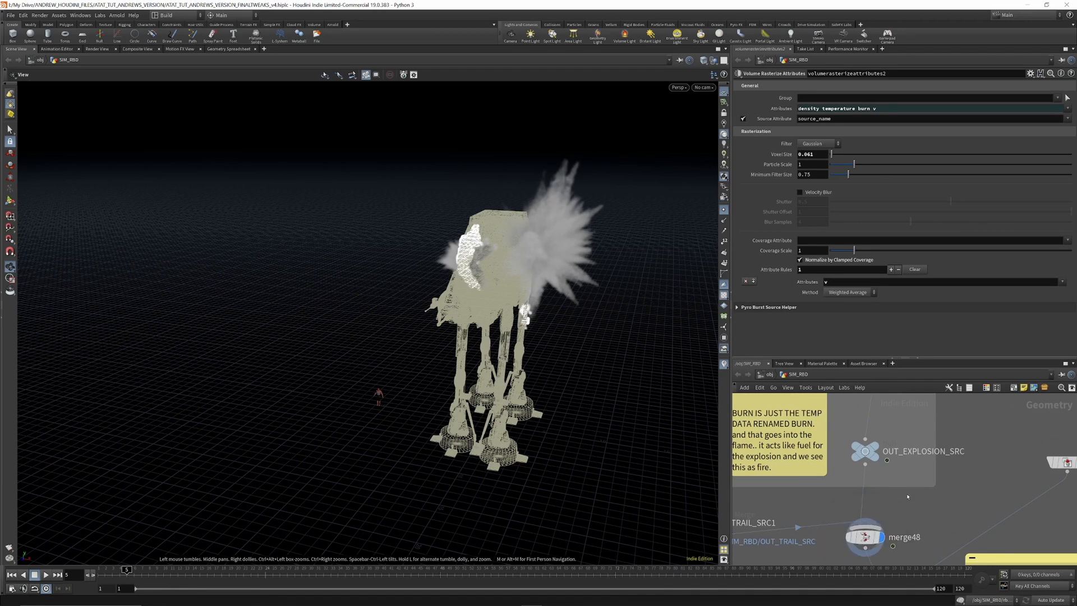
scroll(875, 499, down, 3)
scroll(793, 513, up, 3)
click(778, 507)
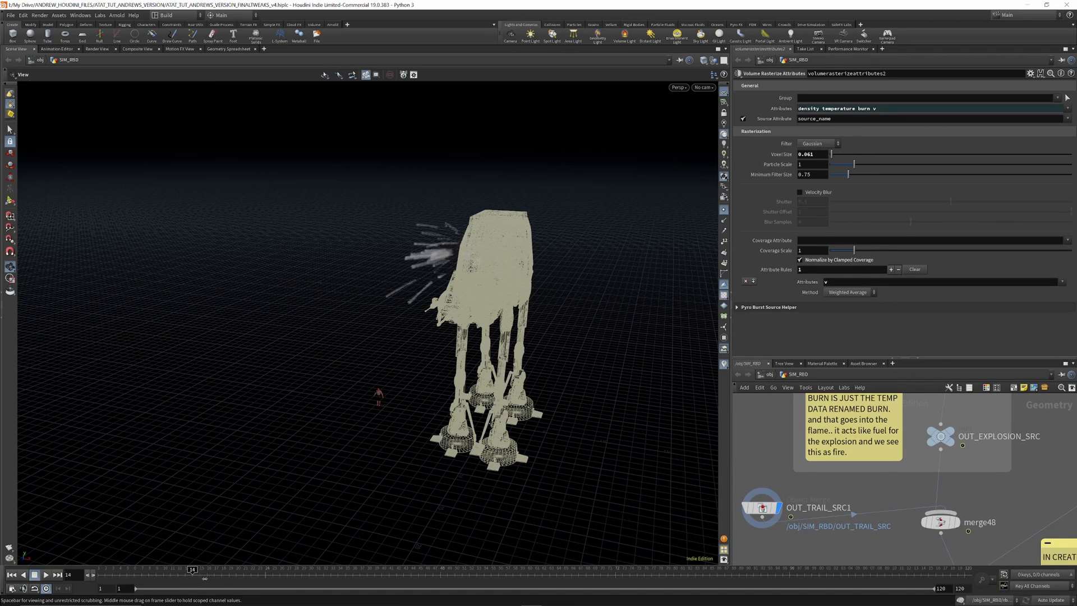
mouse_move(173, 578)
mouse_down()
mouse_move(144, 578)
mouse_move(157, 577)
mouse_up()
drag(405, 278, 443, 283)
drag(150, 575, 393, 553)
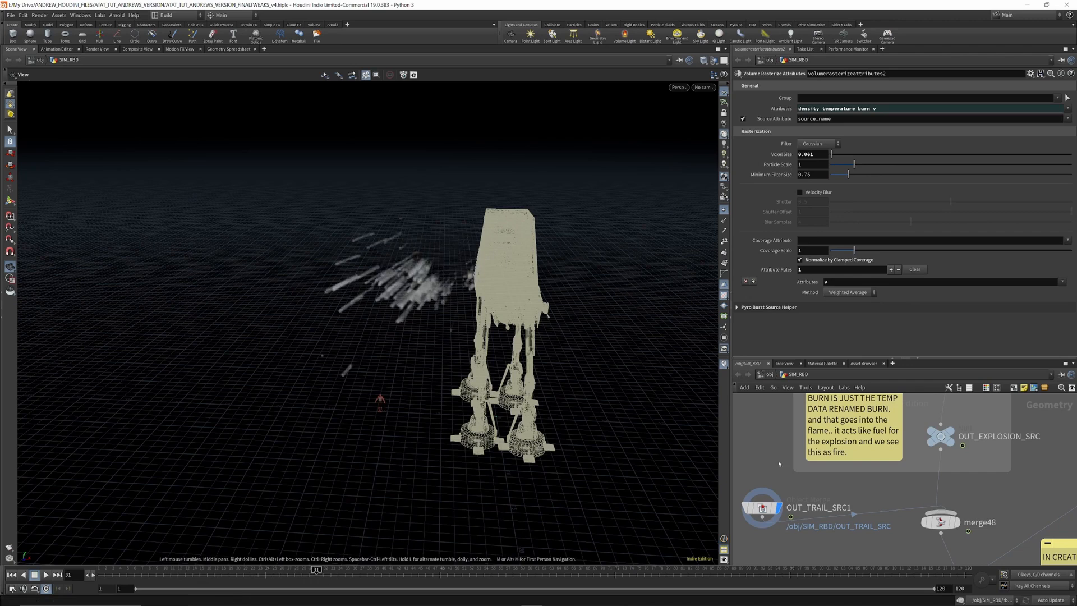
Step: Display the OUT_COL_SDF1 object merge, open its parameters, and view the collision geometry around the AT-AT
scroll(898, 449, down, 5)
scroll(898, 449, up, 5)
mouse_move(927, 436)
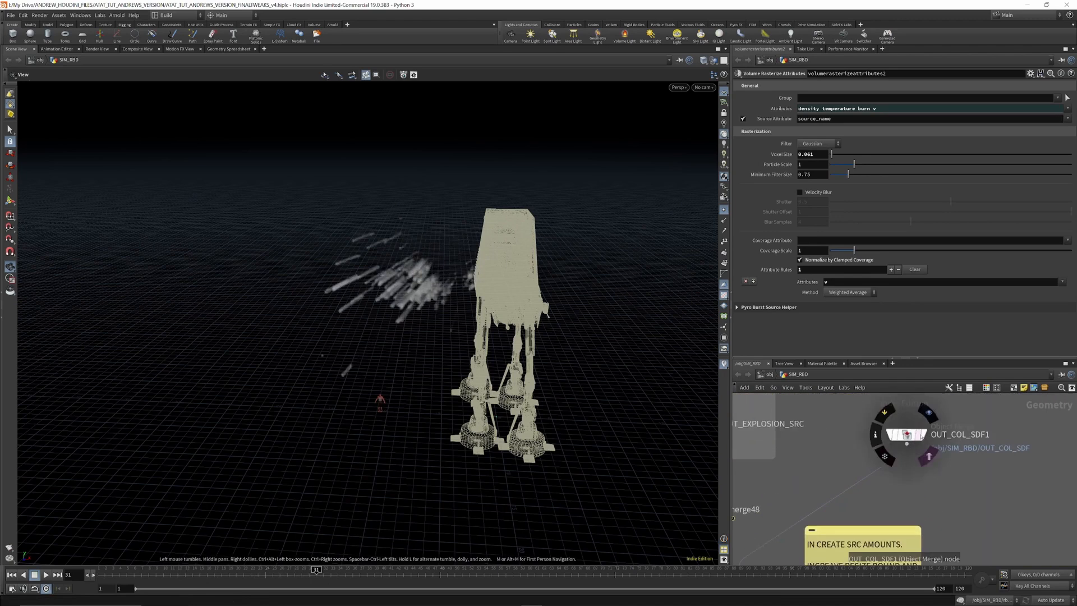
click(925, 436)
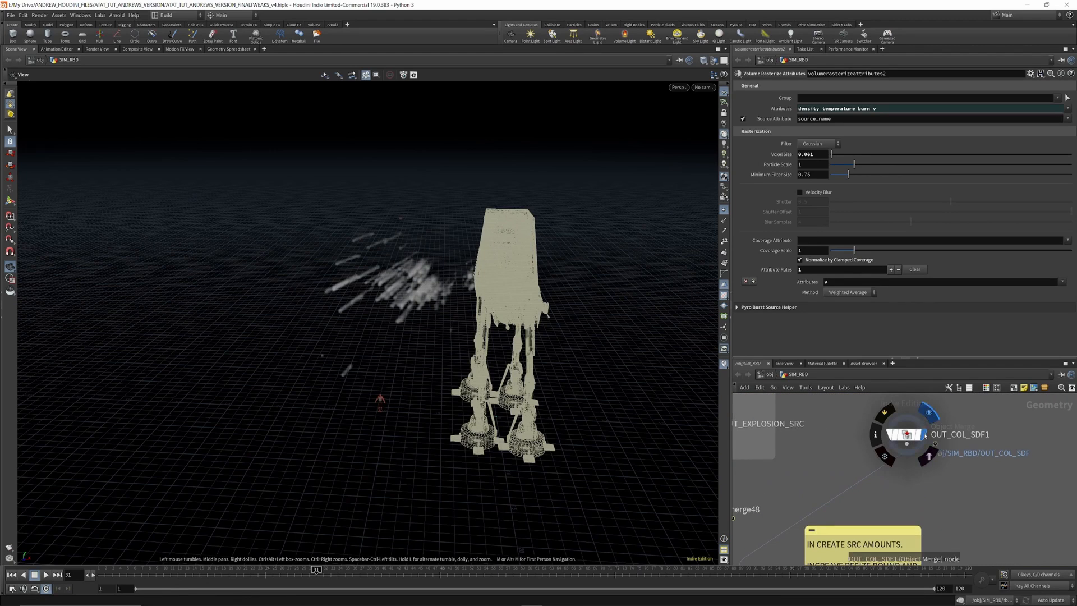
click(907, 435)
scroll(908, 432, down, 5)
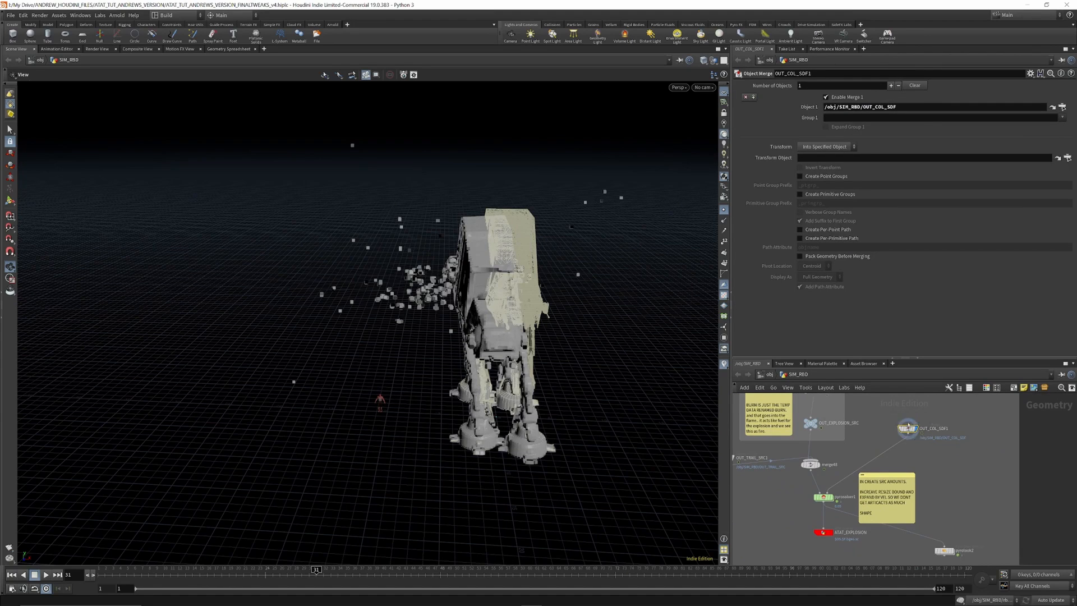
drag(472, 266, 540, 266)
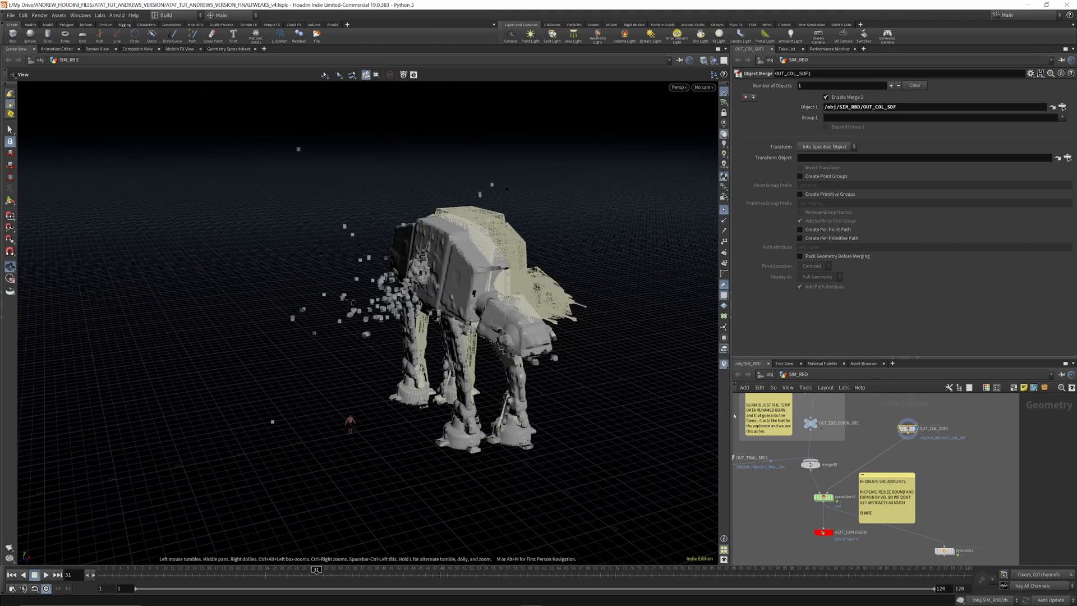
Step: Trace the collision input of pyrosolver1 back through the network to the original OUT_COL_SDF null
scroll(823, 497, up, 4)
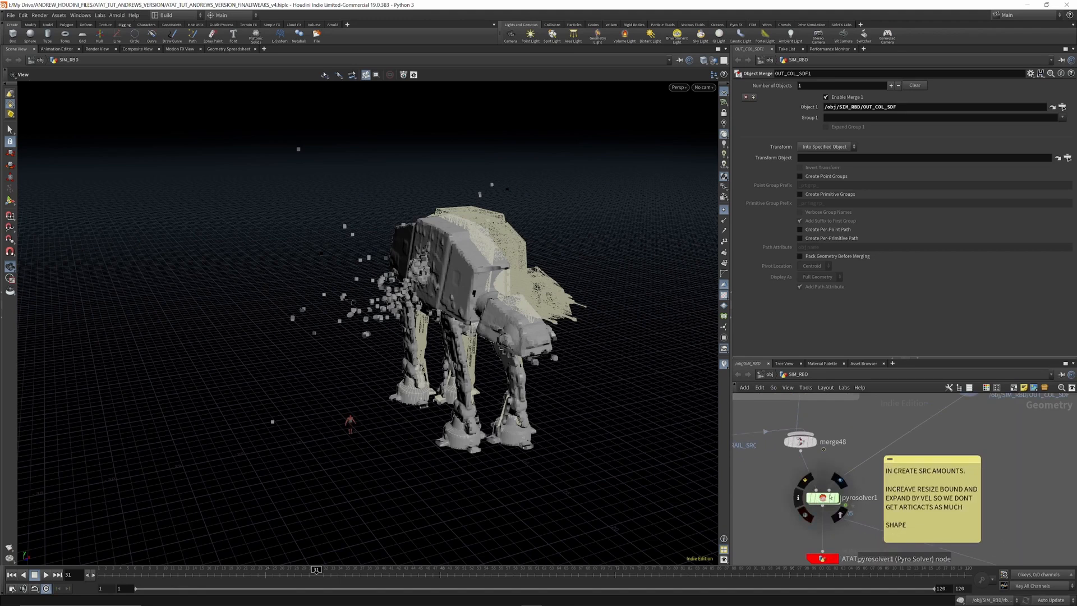
scroll(824, 498, down, 3)
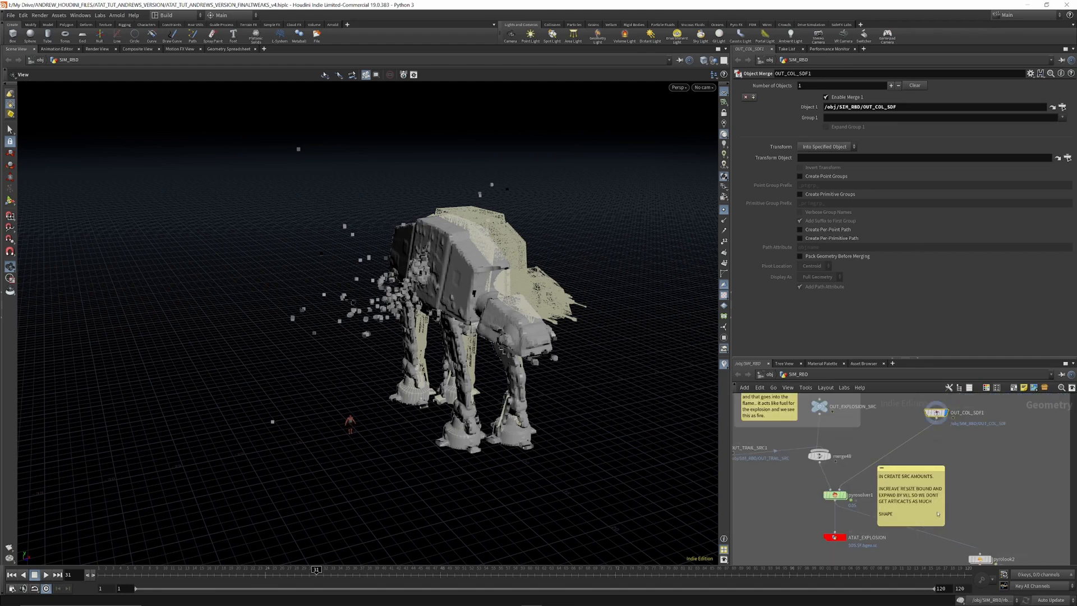
scroll(937, 514, down, 10)
scroll(896, 440, up, 10)
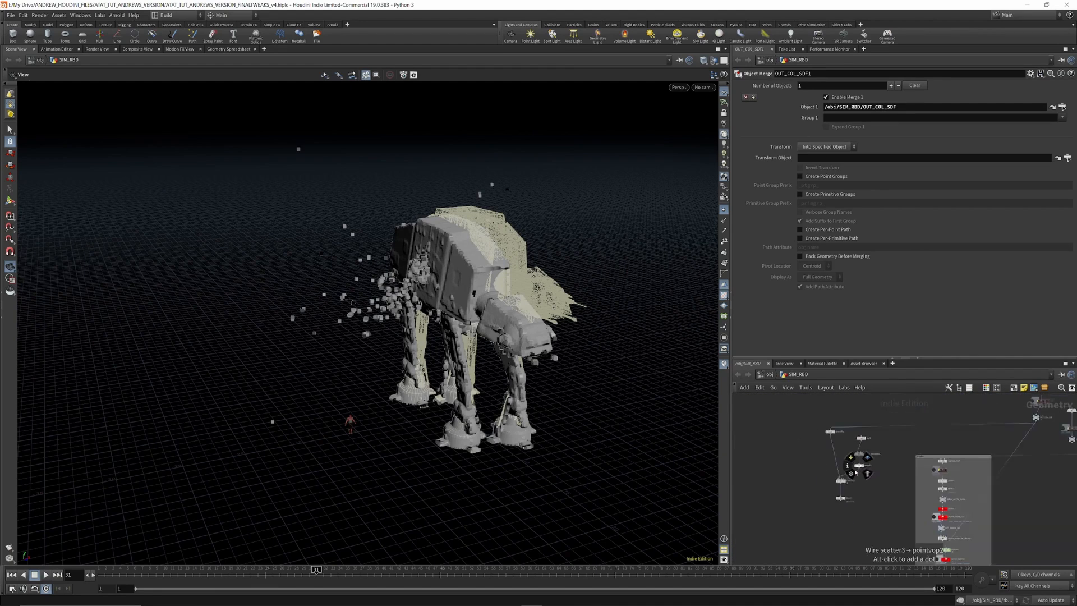
scroll(1060, 522, up, 6)
scroll(986, 526, down, 12)
scroll(907, 492, up, 9)
scroll(888, 483, up, 4)
scroll(916, 519, down, 9)
scroll(881, 483, up, 5)
scroll(883, 485, up, 5)
scroll(911, 503, down, 6)
scroll(849, 466, up, 6)
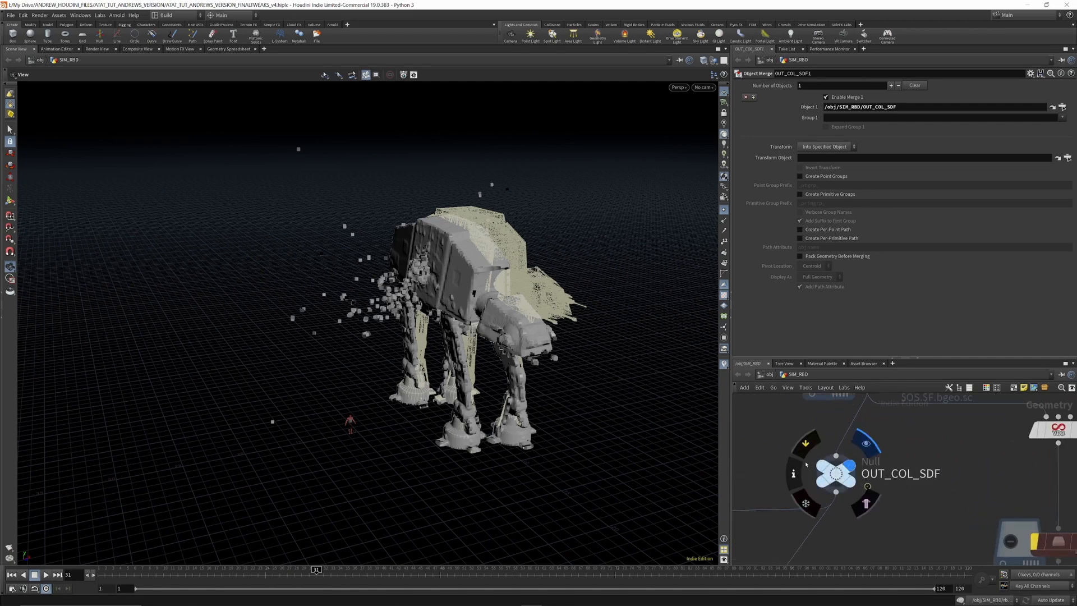
Step: Return to pyrosolver1 below merge48 and open its parameters on the Bound settings
scroll(869, 439, down, 8)
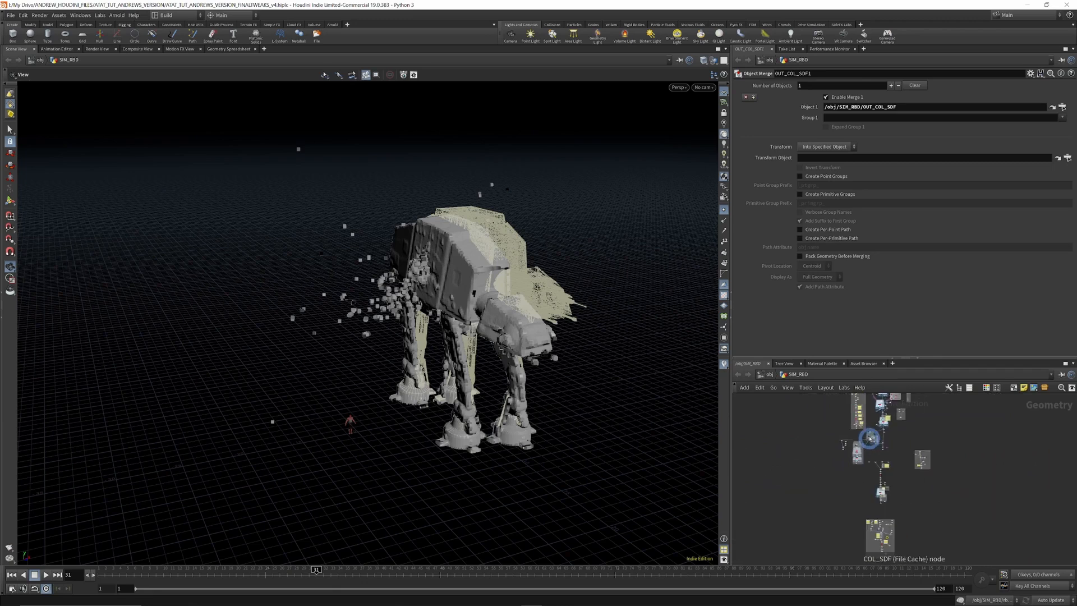
scroll(878, 452, up, 6)
scroll(885, 461, down, 4)
scroll(893, 515, up, 7)
middle_drag(906, 552, 901, 515)
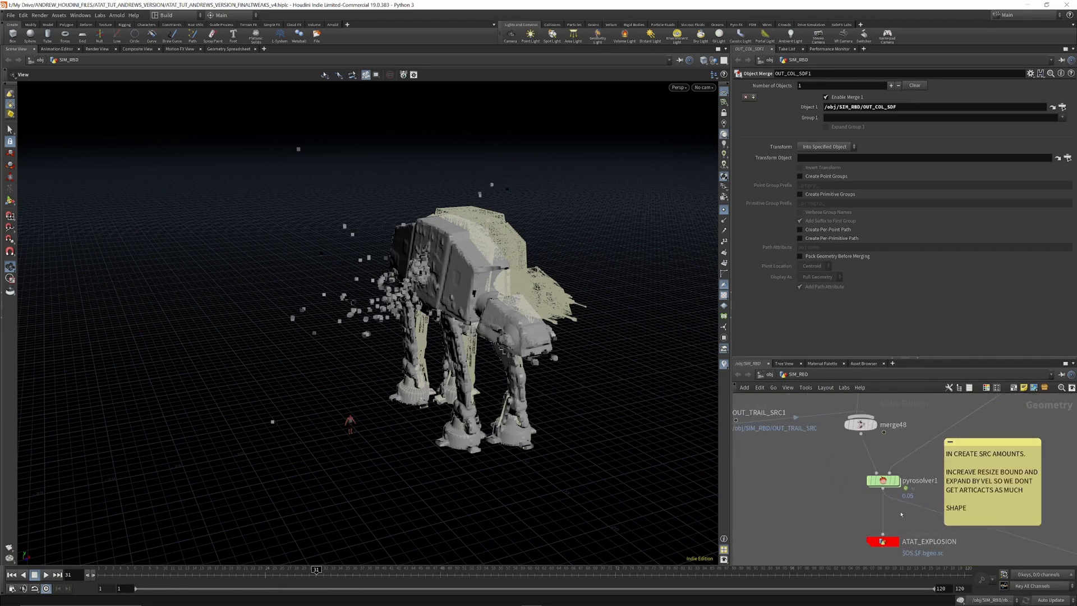
scroll(881, 465, down, 4)
scroll(881, 465, up, 3)
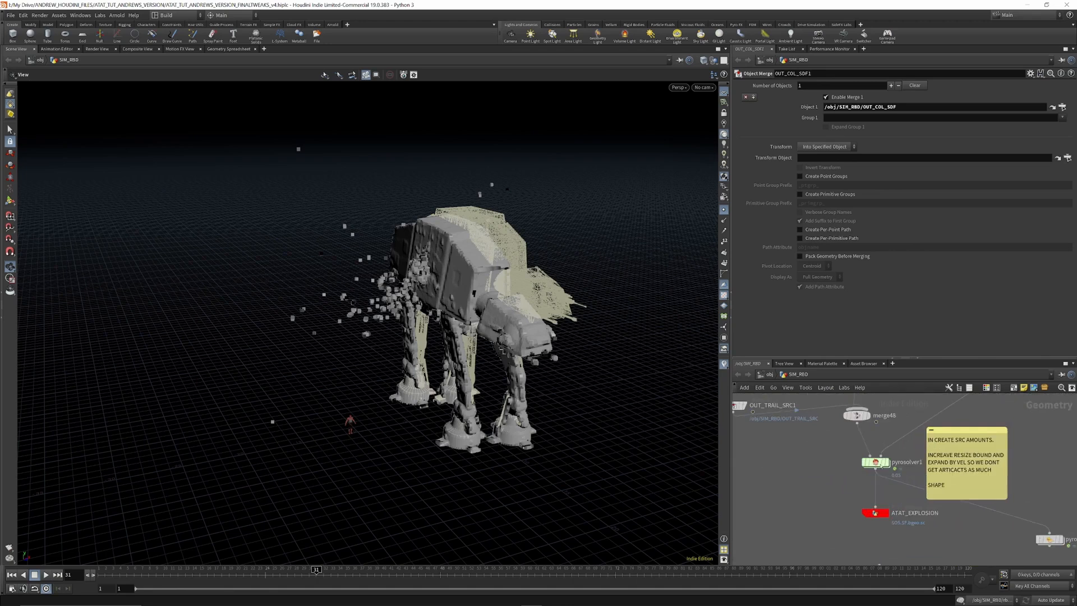
click(879, 463)
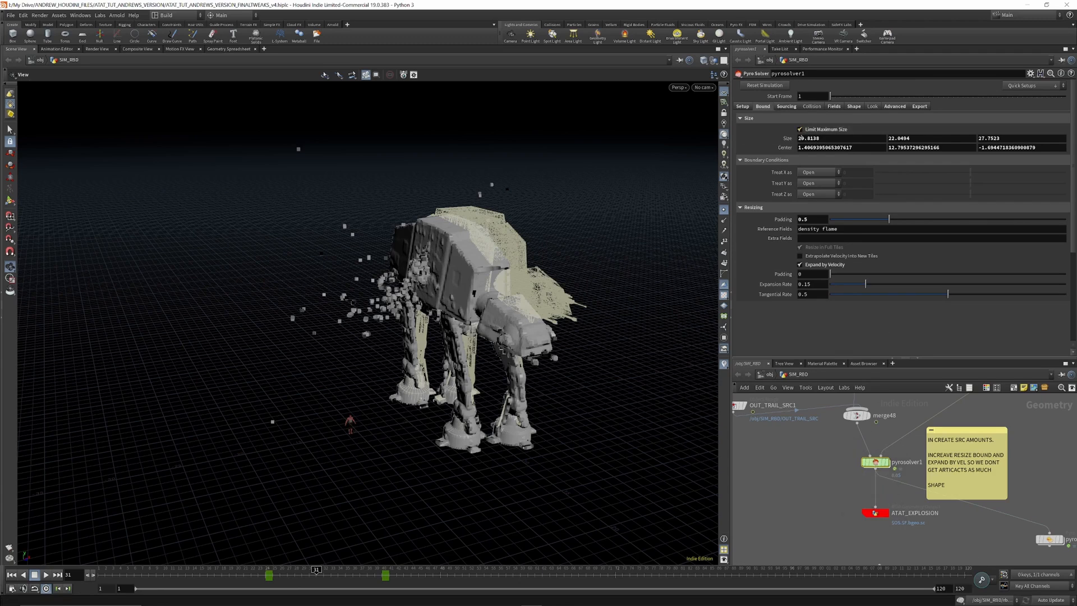
Step: Stop cooking the live pyrolook2 branch and display the cached explosion's pyro look node below the file node instead
scroll(872, 456, down, 3)
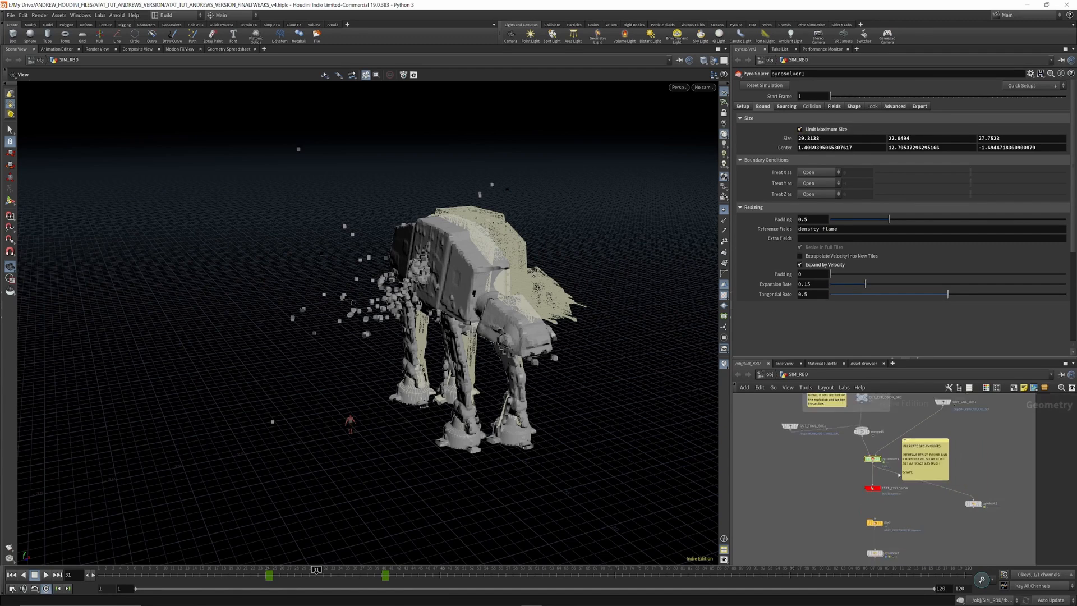
scroll(1002, 505, up, 4)
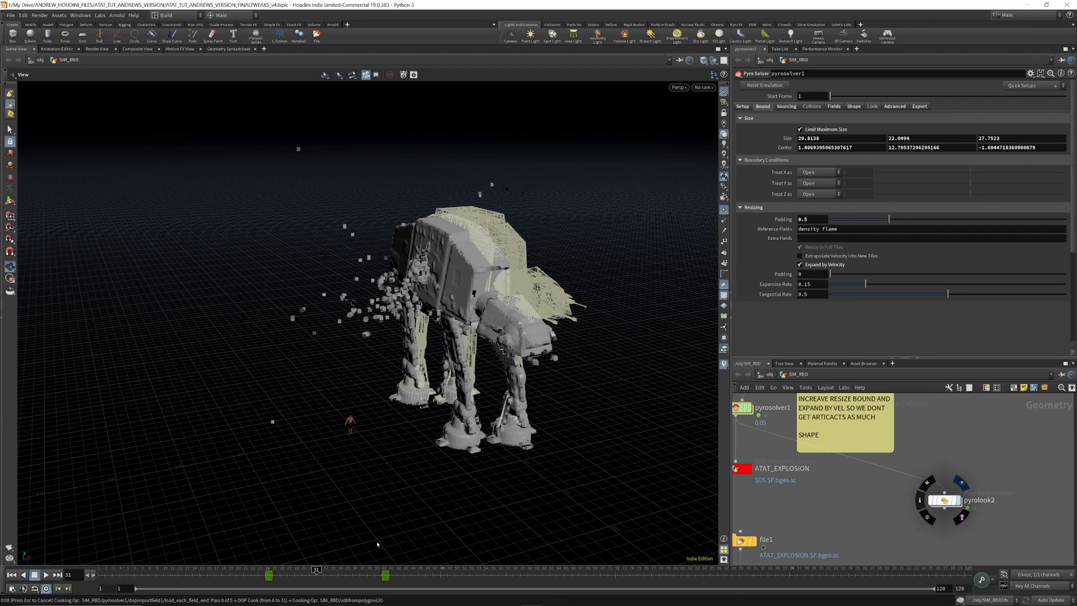
key(Escape)
scroll(846, 460, down, 3)
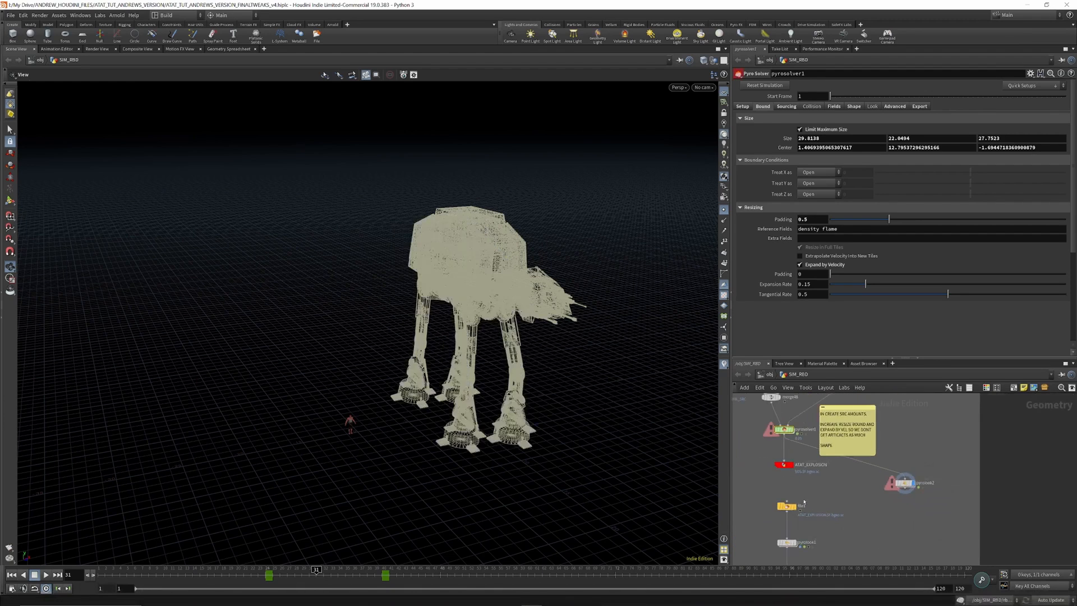
mouse_move(797, 542)
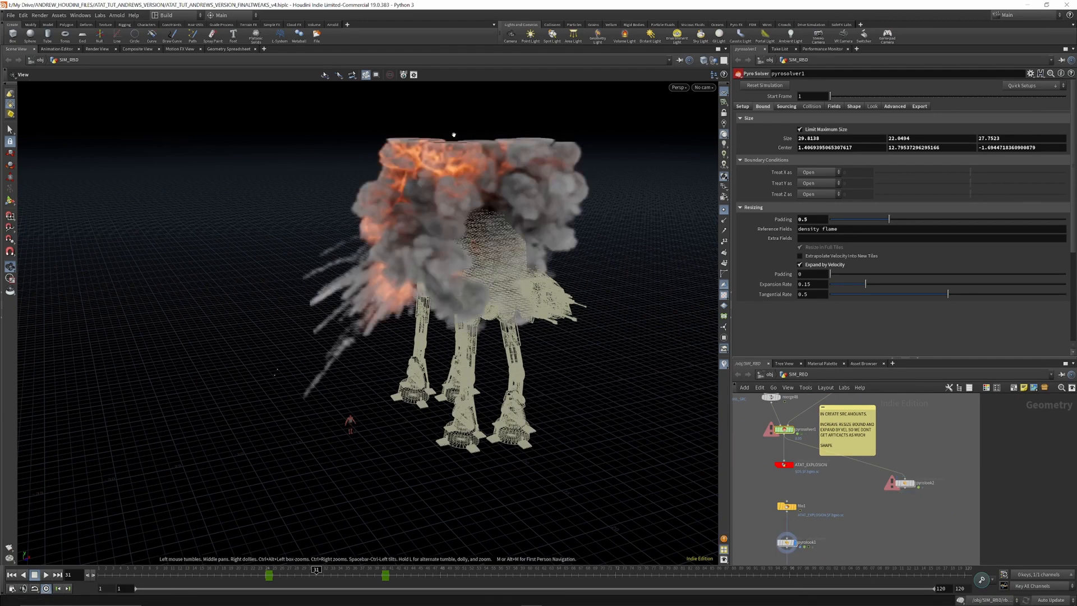
Step: Look at the cached explosion through each of the scene cameras in turn, ending on cam1
click(703, 87)
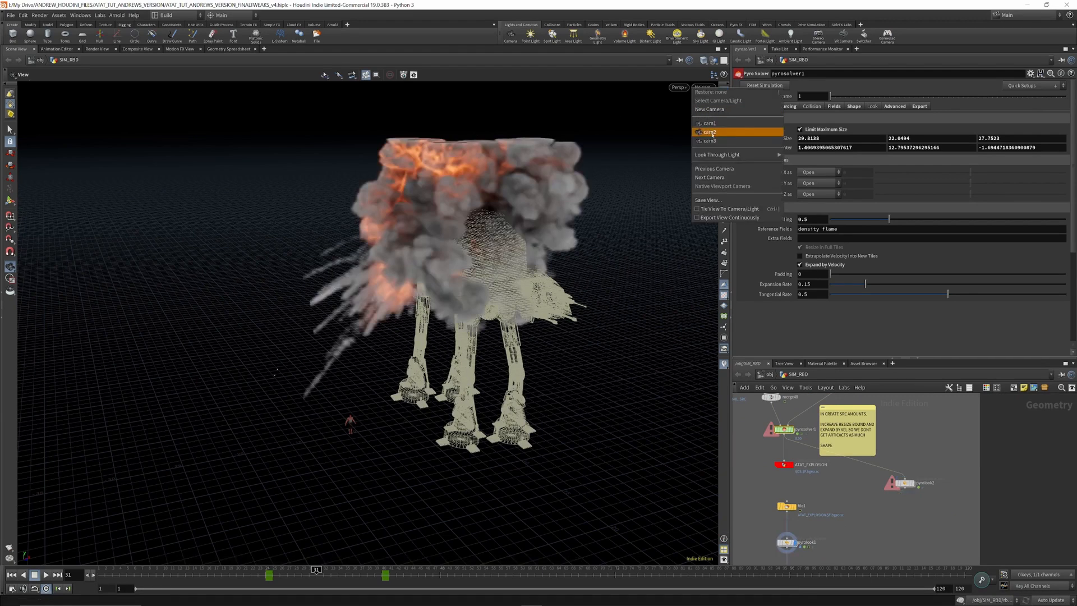
click(709, 123)
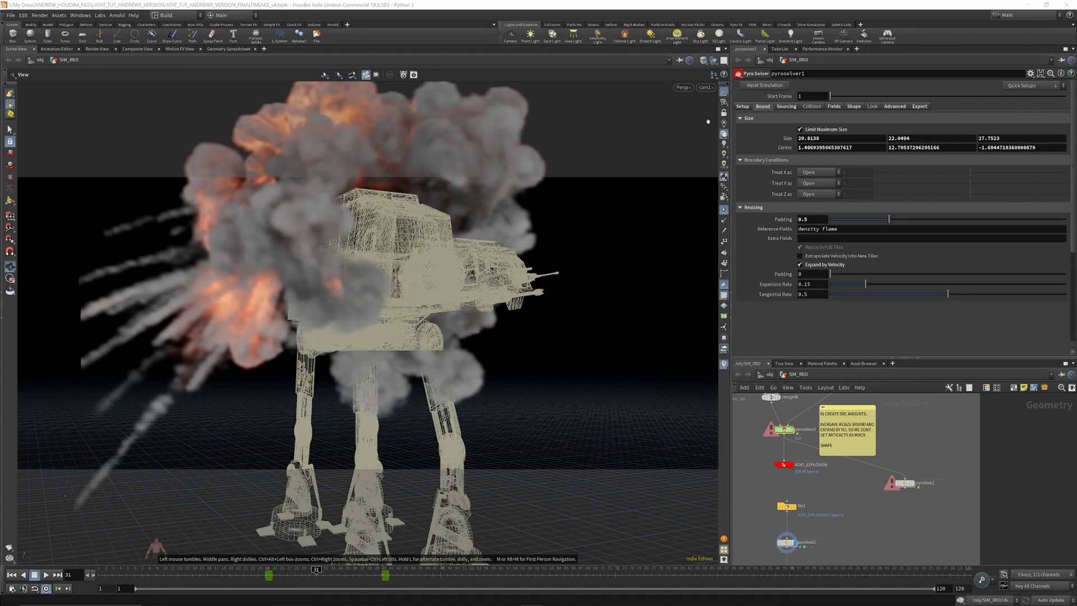
click(711, 87)
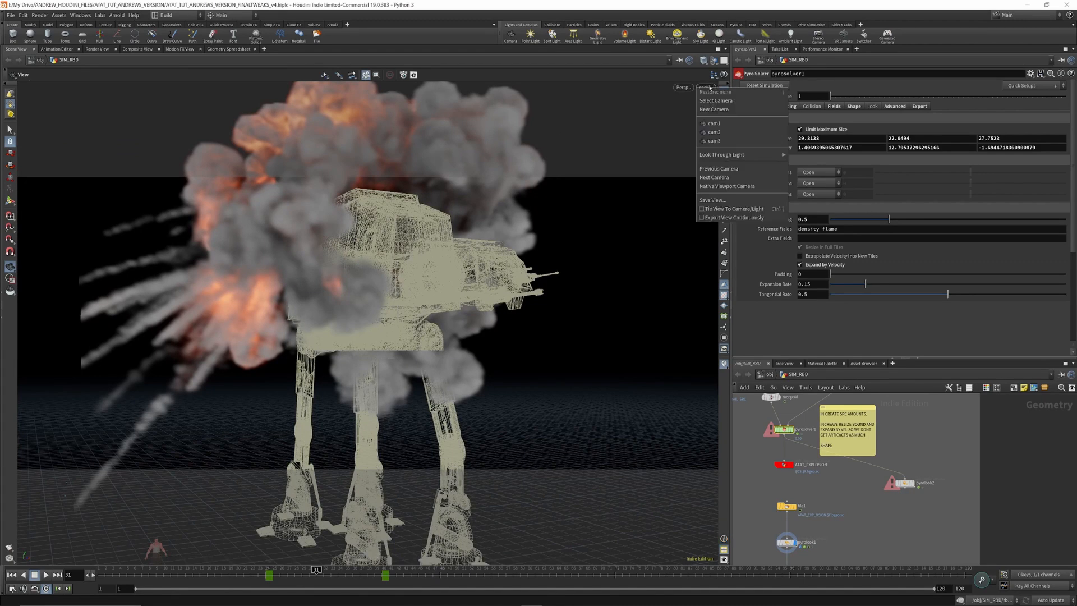
click(714, 121)
click(707, 87)
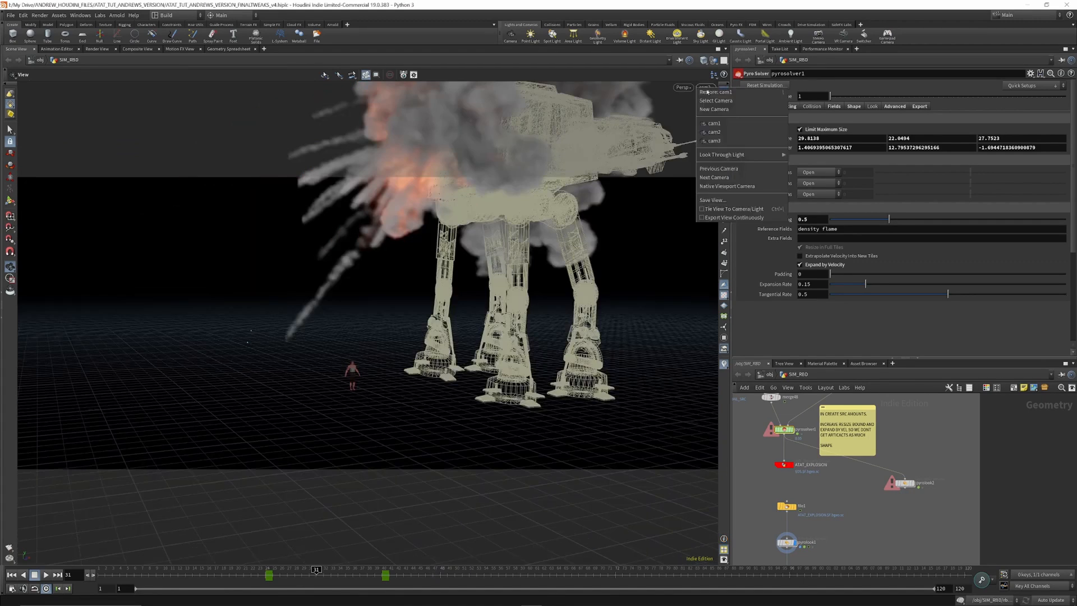
click(711, 144)
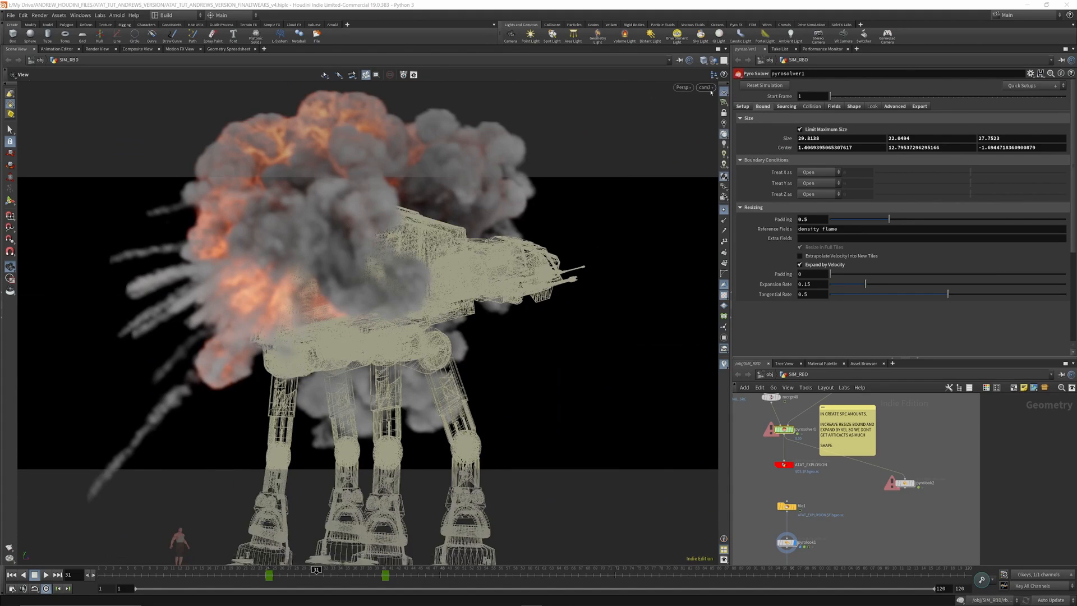
click(707, 88)
click(721, 123)
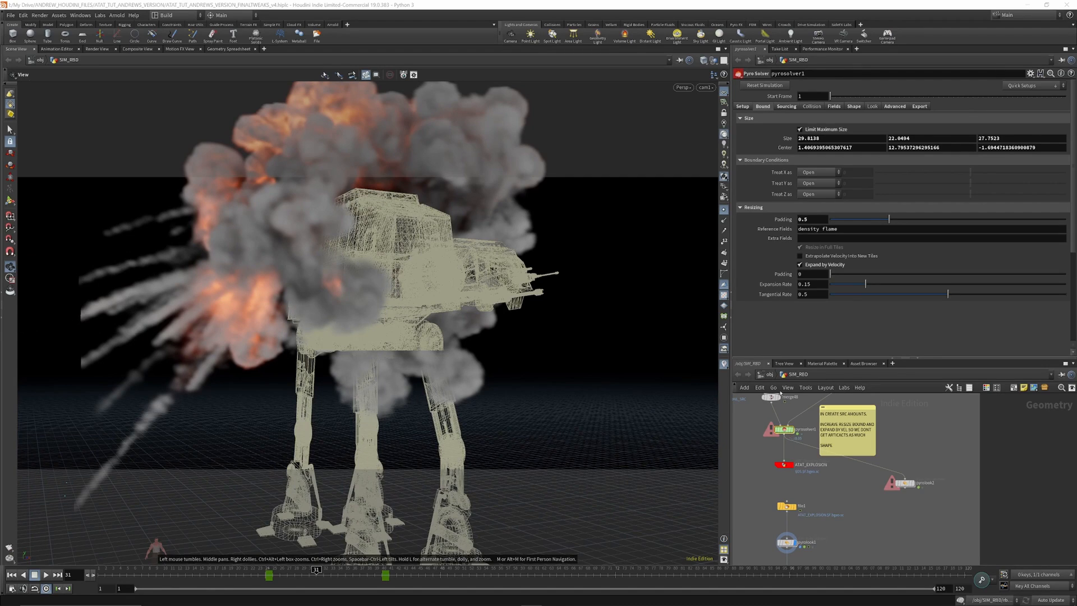
Step: Go to frame 1 and widen pyrosolver1's maximum bound in the viewport to an X size of about 33.35
click(786, 142)
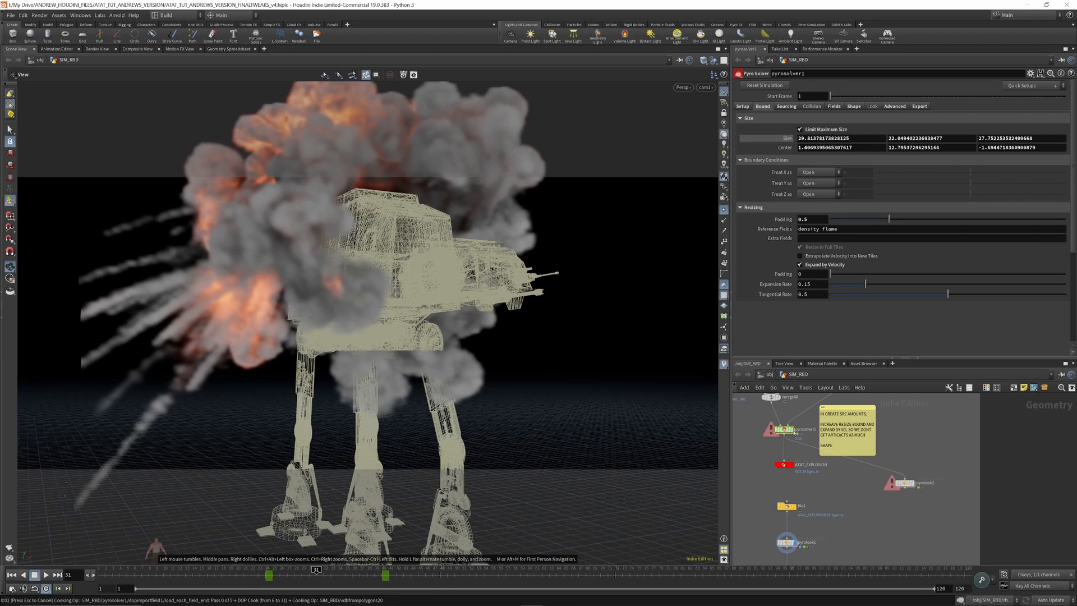
click(14, 575)
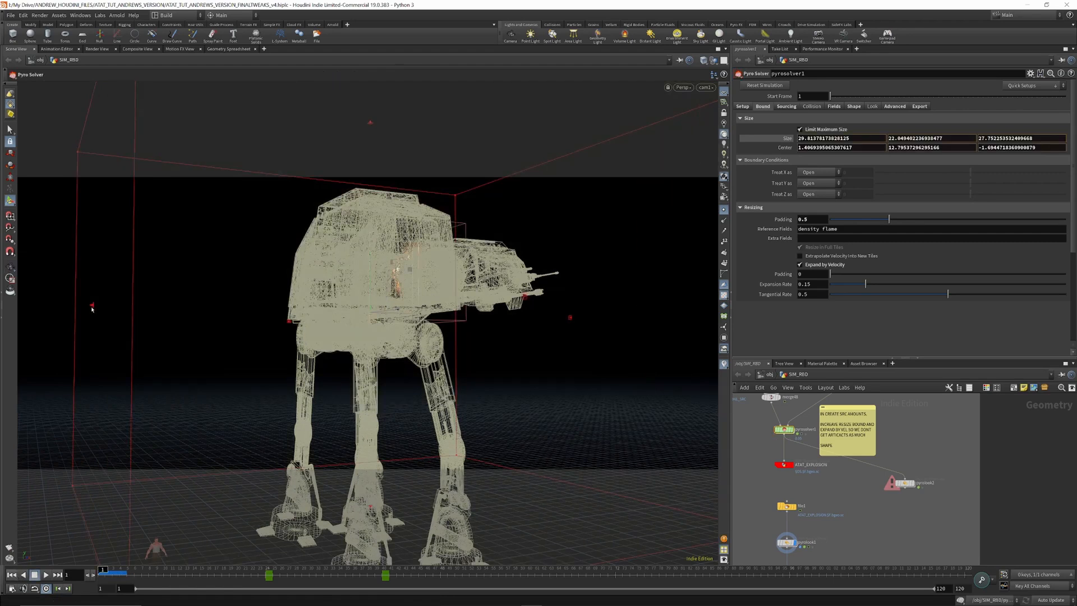
drag(92, 304, 6, 324)
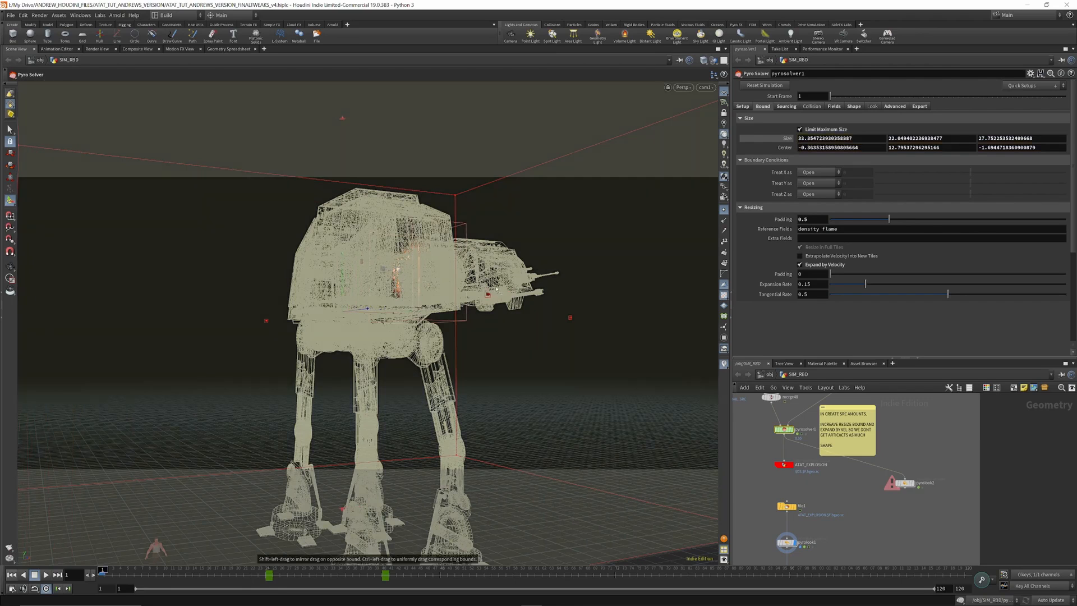
key(Escape)
mouse_move(489, 268)
mouse_down()
mouse_move(343, 281)
mouse_move(477, 279)
mouse_up()
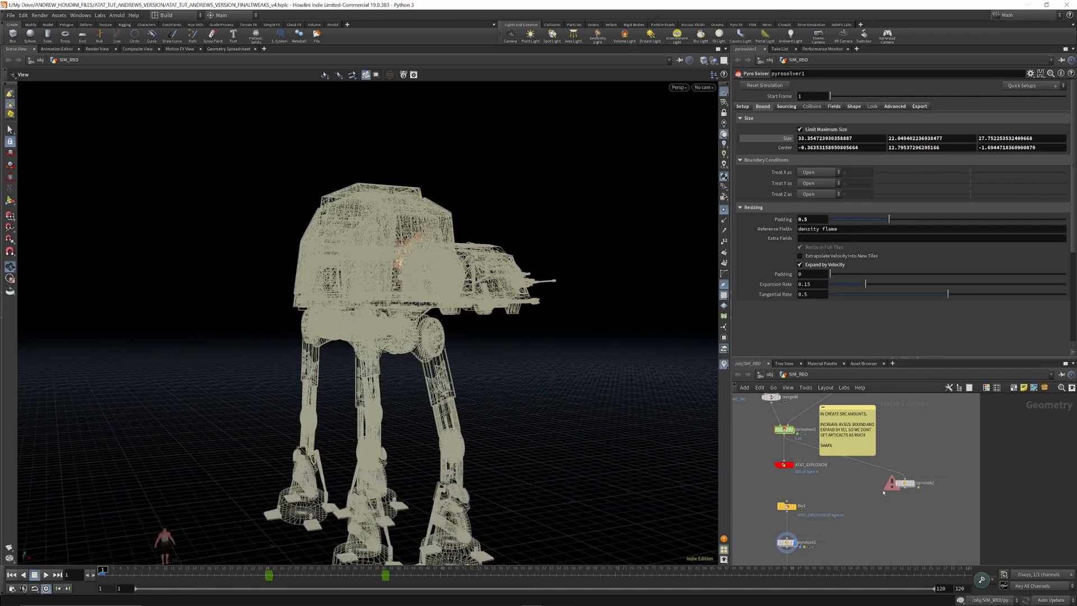
Step: Inspect the ATAT_EXPLOSION output settings and review pyrosolver1's Voxel Size and Bound parameters
click(787, 461)
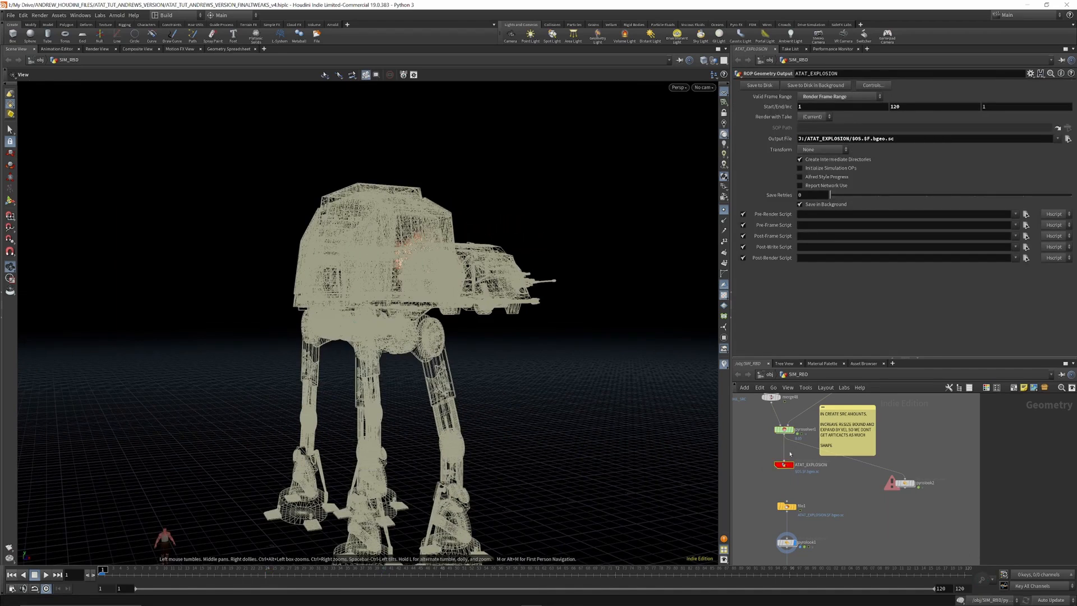
click(784, 429)
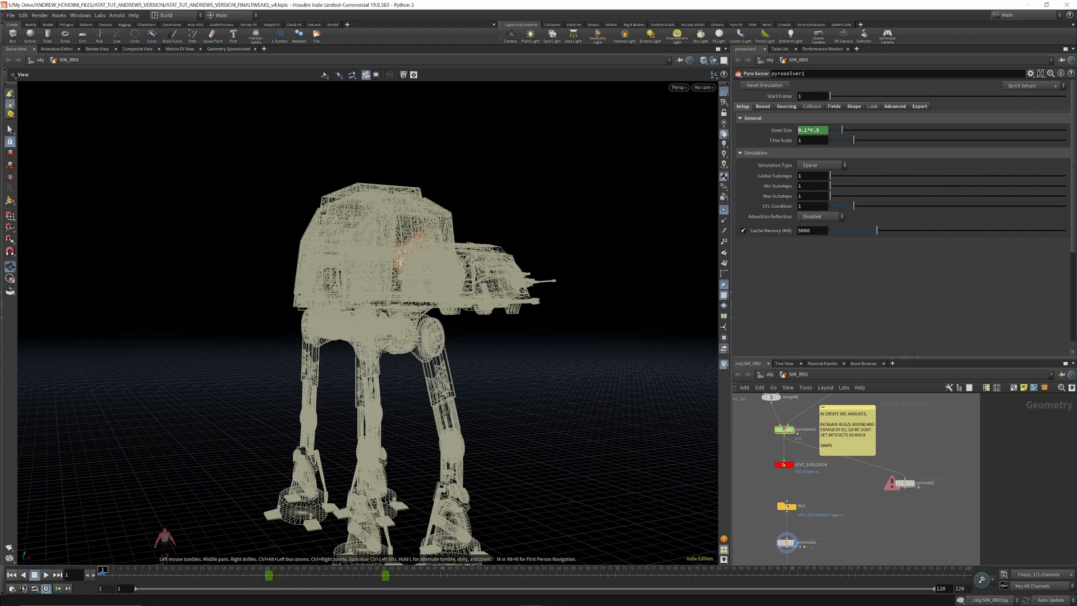
click(788, 131)
click(766, 107)
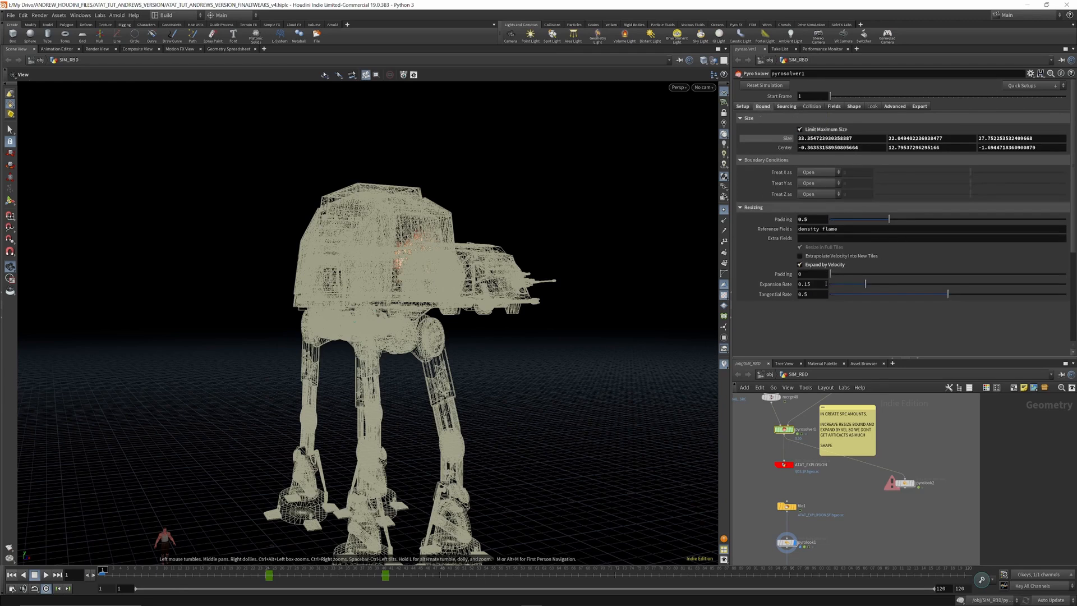
Step: Review pyrosolver1's Sourcing entries for density, temperature, burn and velocity
click(788, 107)
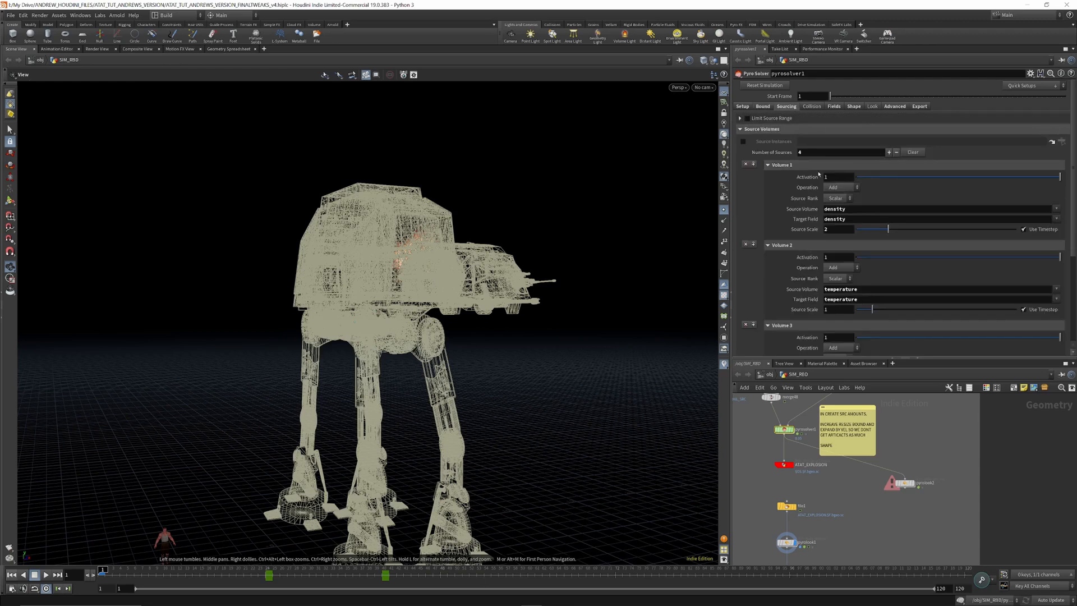
scroll(849, 191, down, 1)
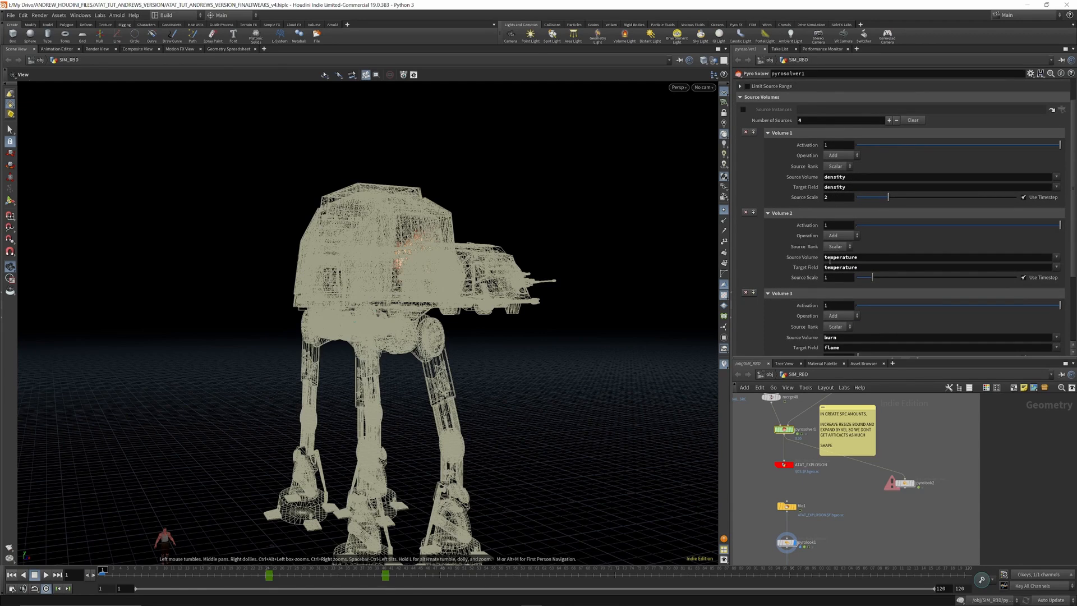
scroll(839, 274, down, 2)
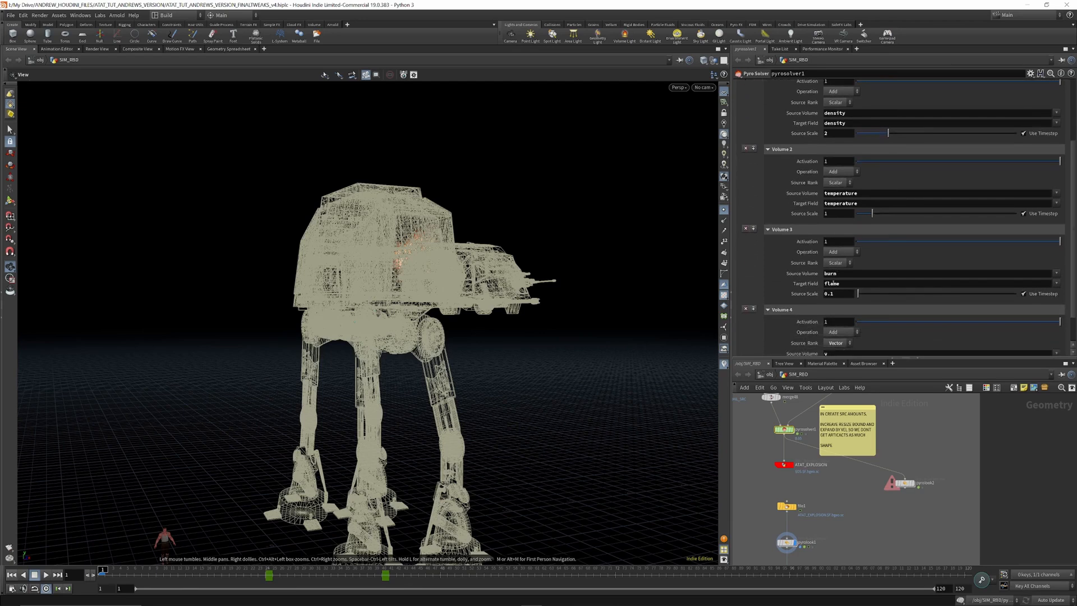
scroll(832, 294, down, 2)
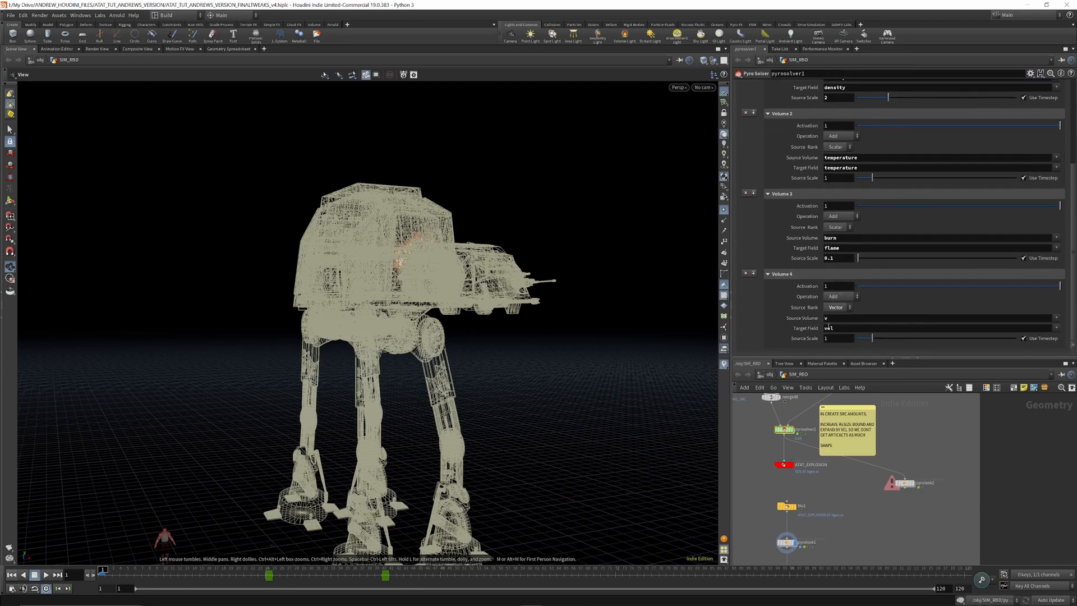
scroll(836, 336, up, 4)
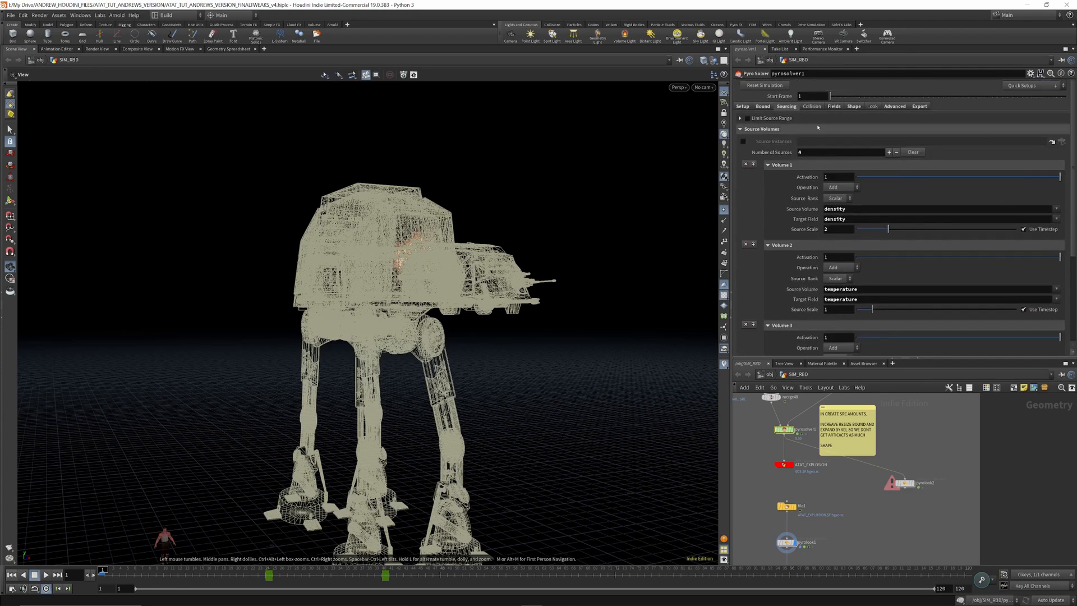
Step: Review pyrosolver1's Fields and Shape settings, and expand the Disturbance parameters
click(812, 106)
click(834, 107)
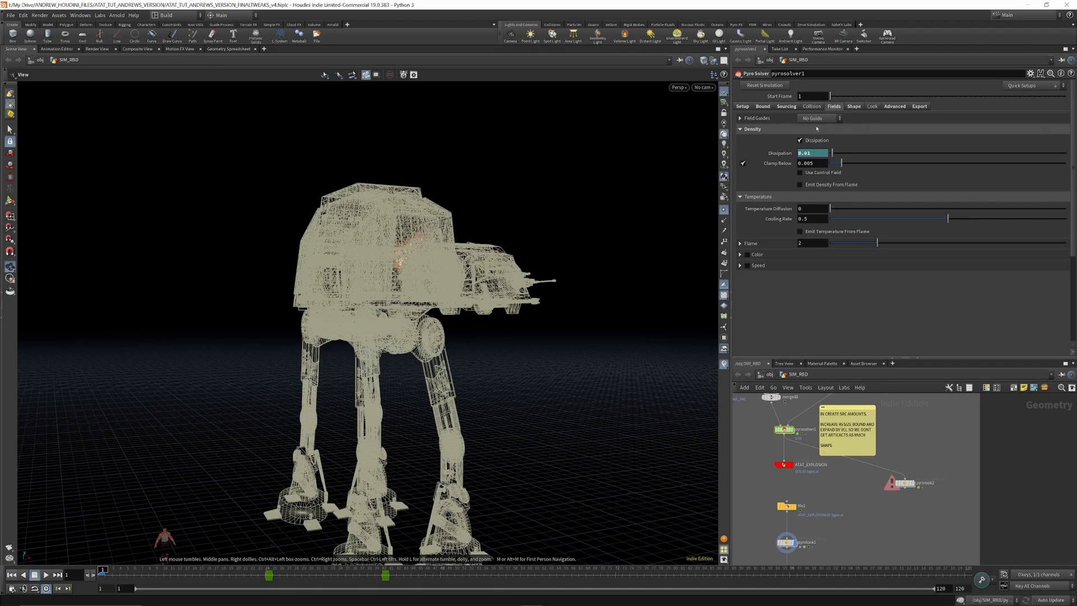
click(854, 106)
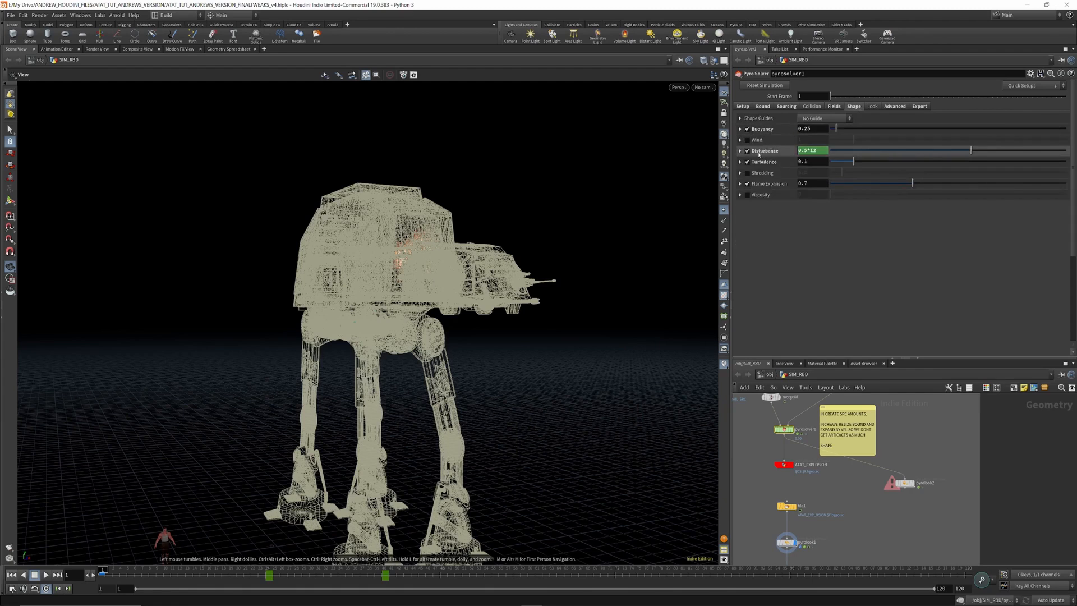
click(761, 151)
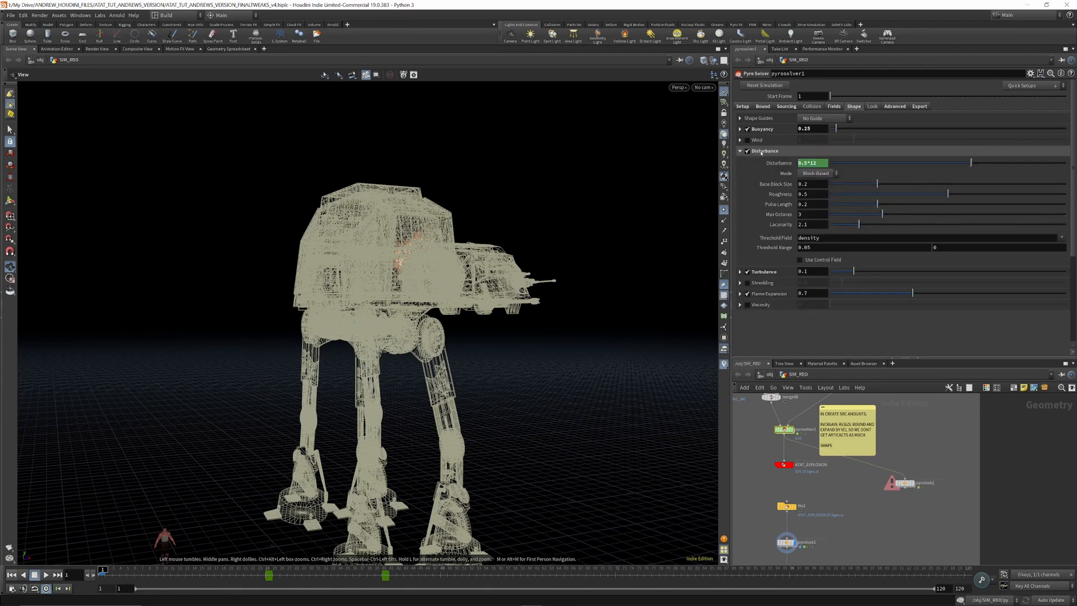
Step: Compare the keyframed Disturbance value and its expression at frames 24, 40 and 119
drag(151, 575, 266, 575)
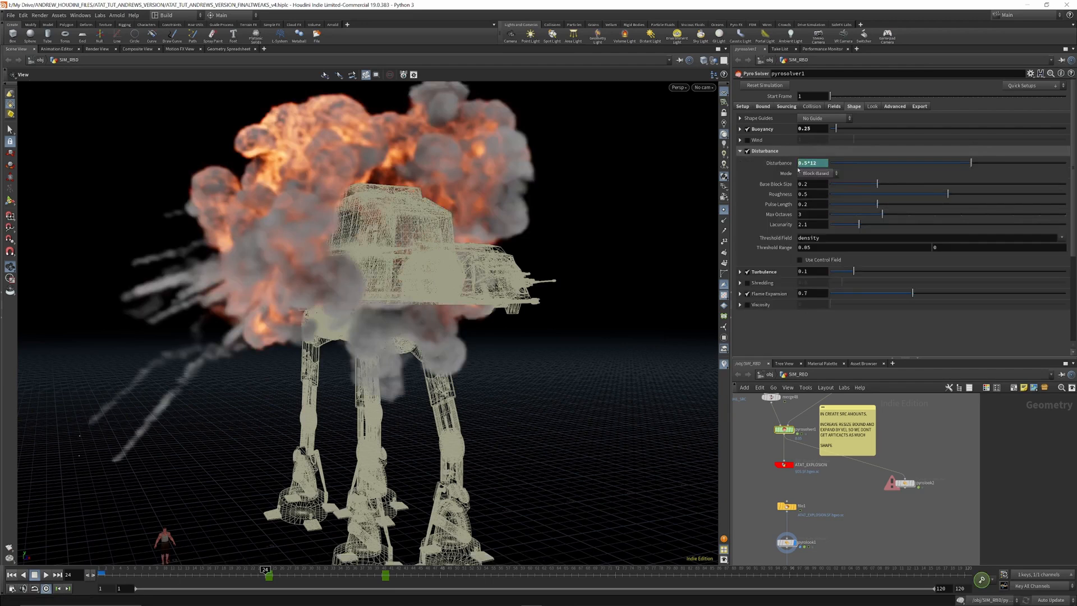
click(786, 165)
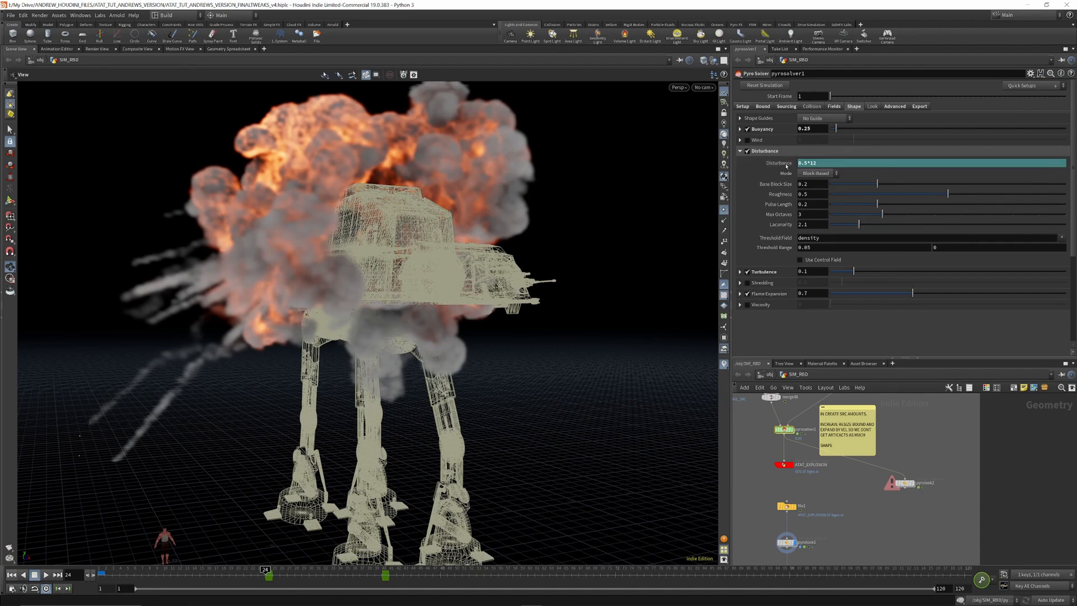
click(382, 576)
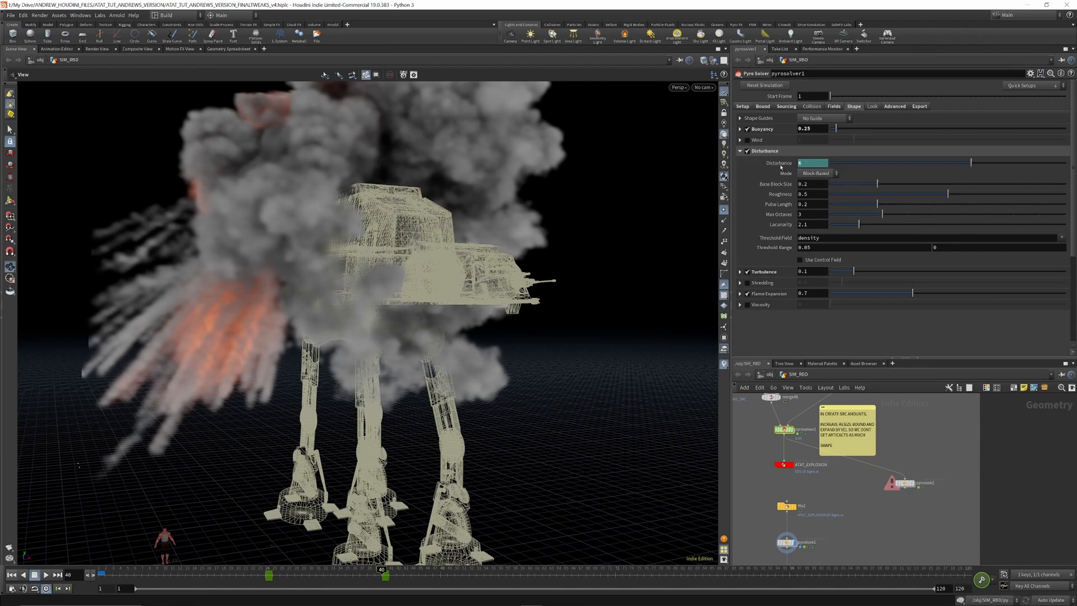
click(779, 163)
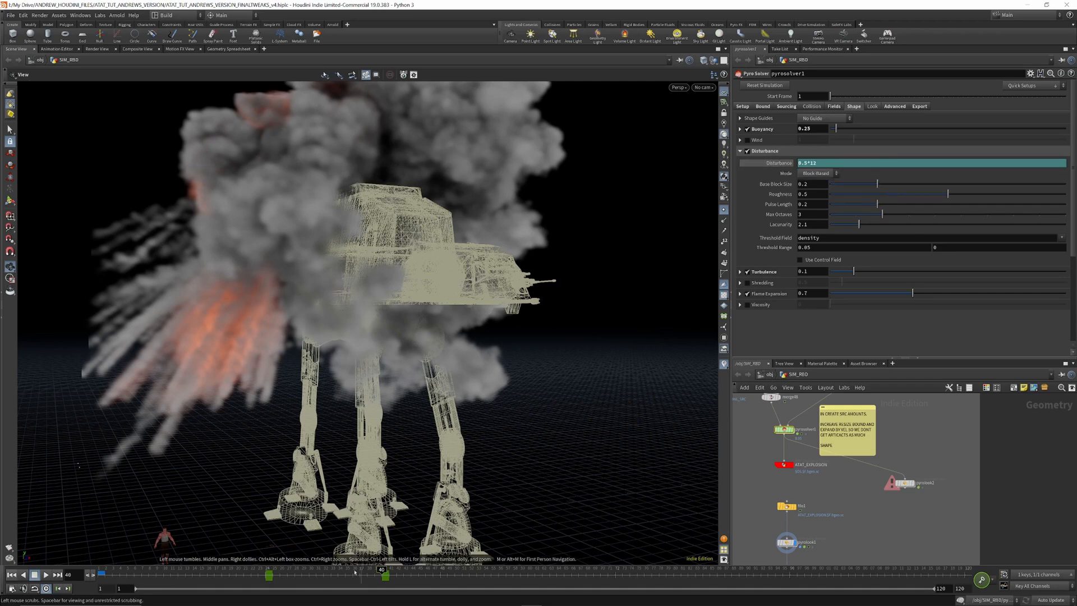
click(266, 575)
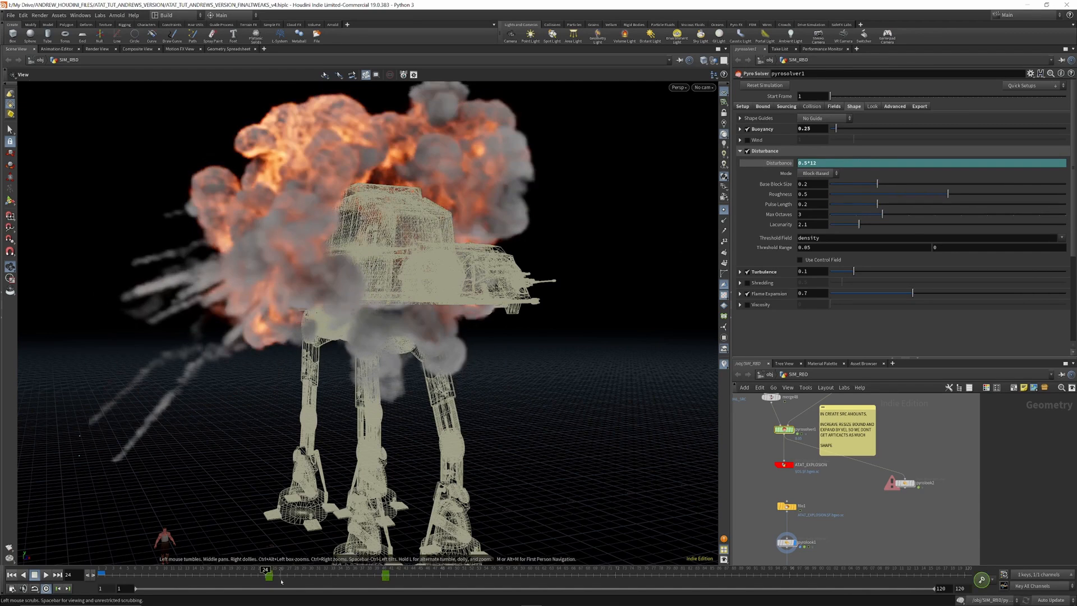
click(779, 164)
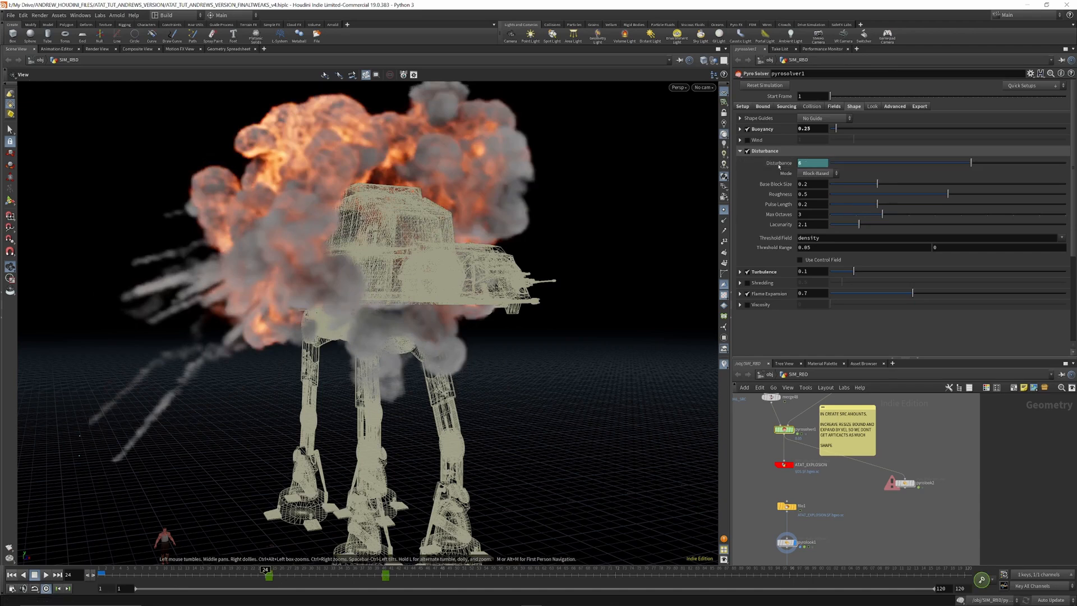
click(779, 163)
click(386, 578)
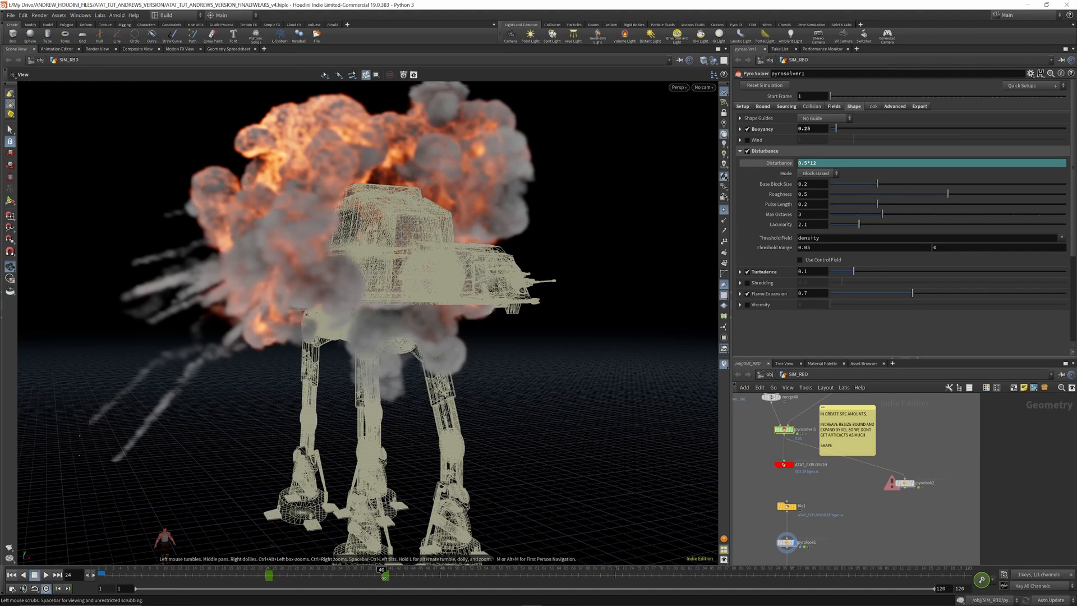
click(779, 163)
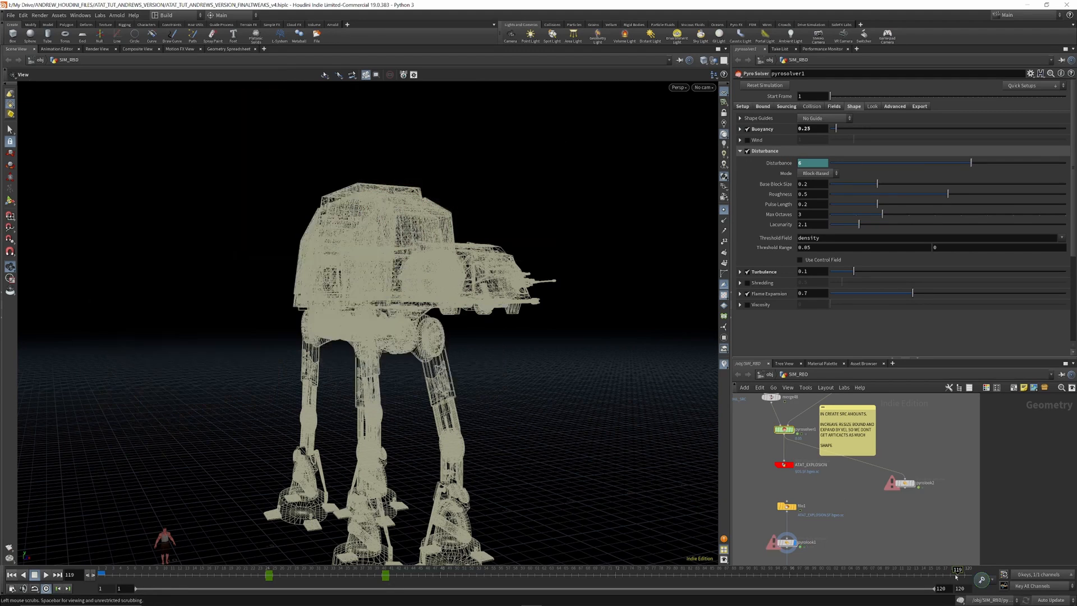
click(783, 164)
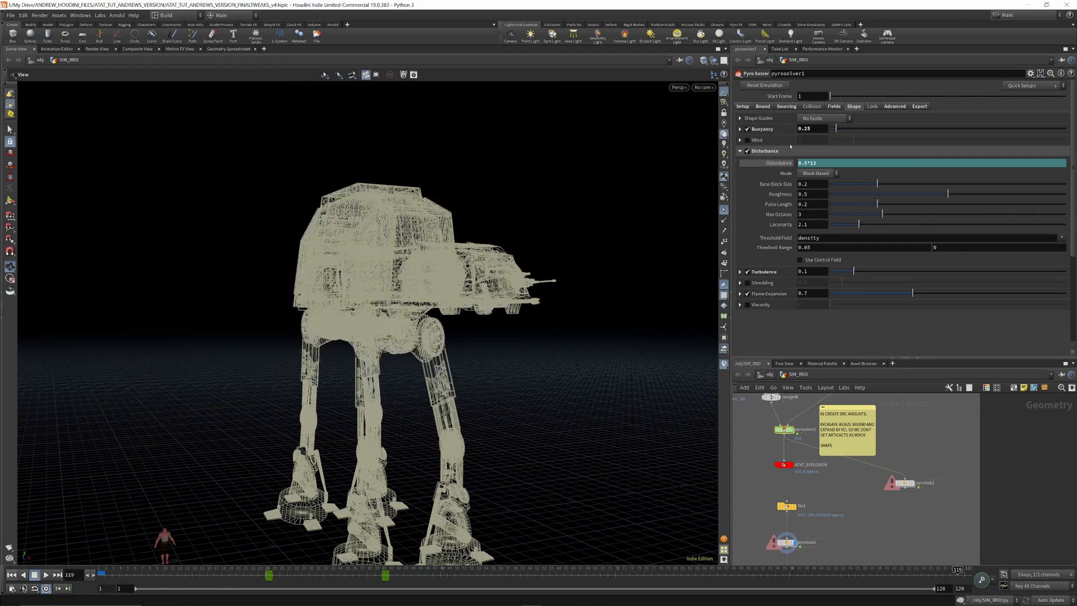
click(786, 162)
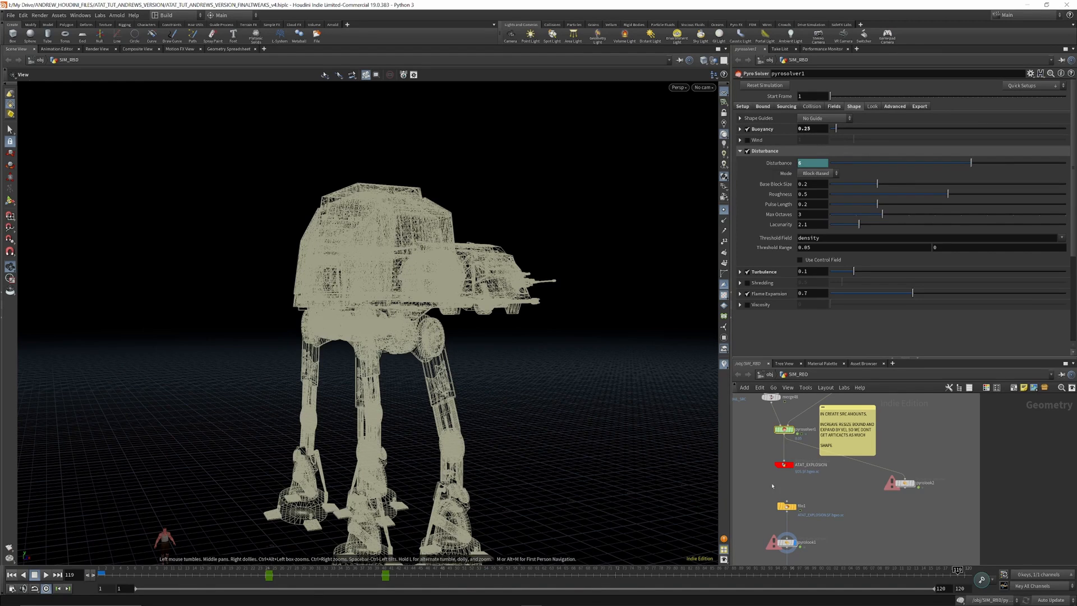
Step: Check the Disturbance expression, review the Turbulence parameters, and expand the Shredding section in pyrosolver1's Shape settings
click(787, 164)
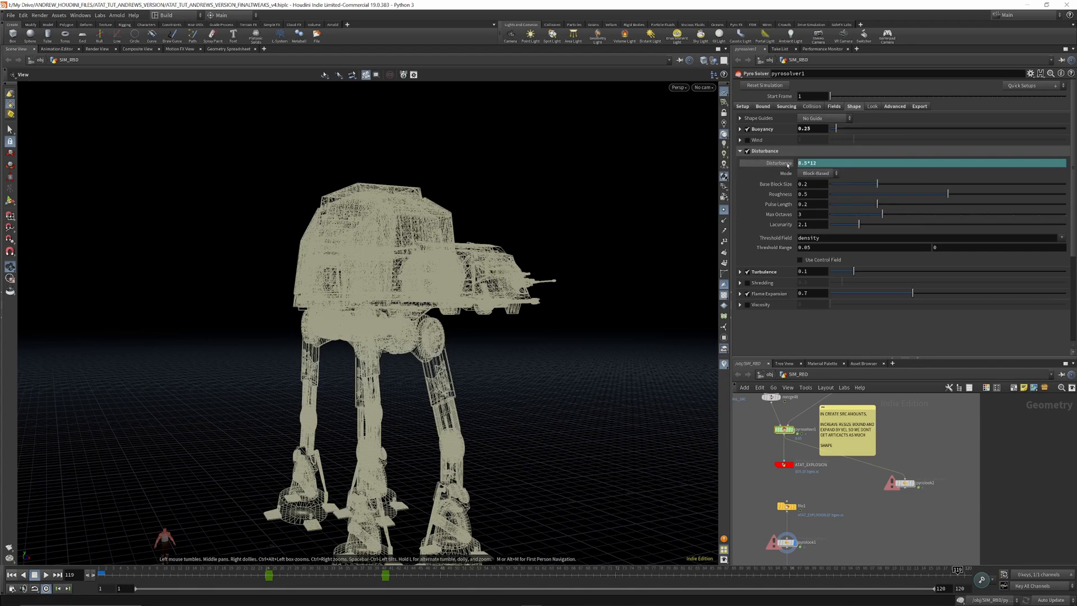
click(788, 164)
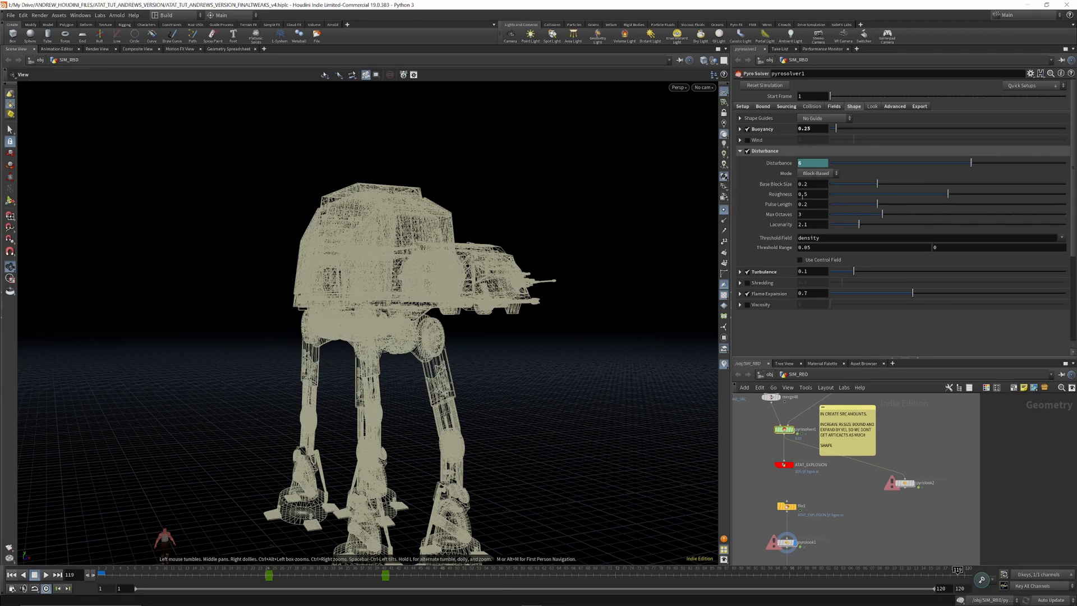
click(755, 271)
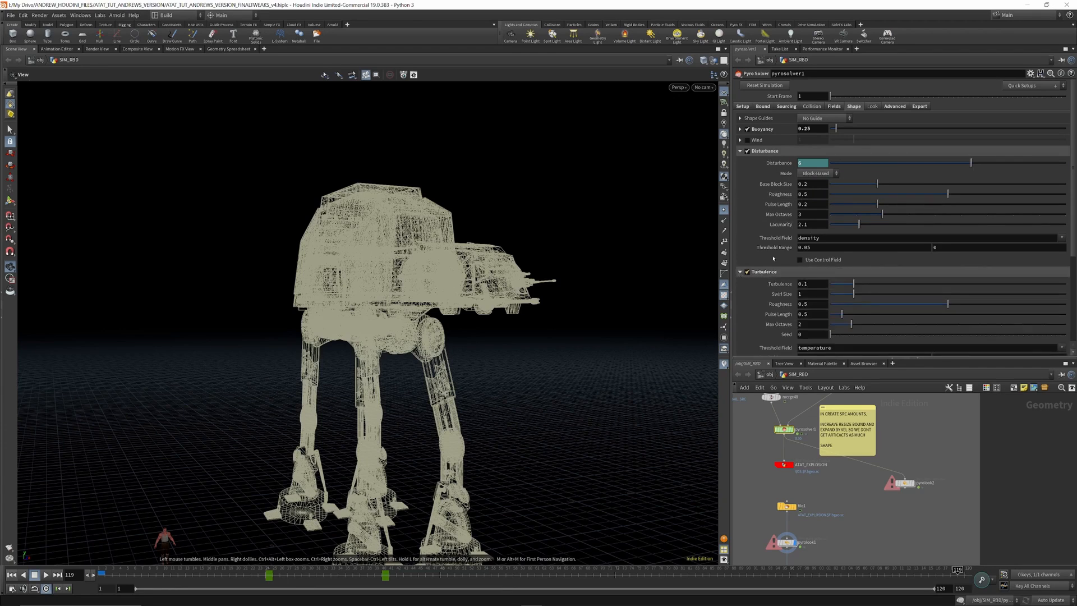
scroll(810, 202, down, 5)
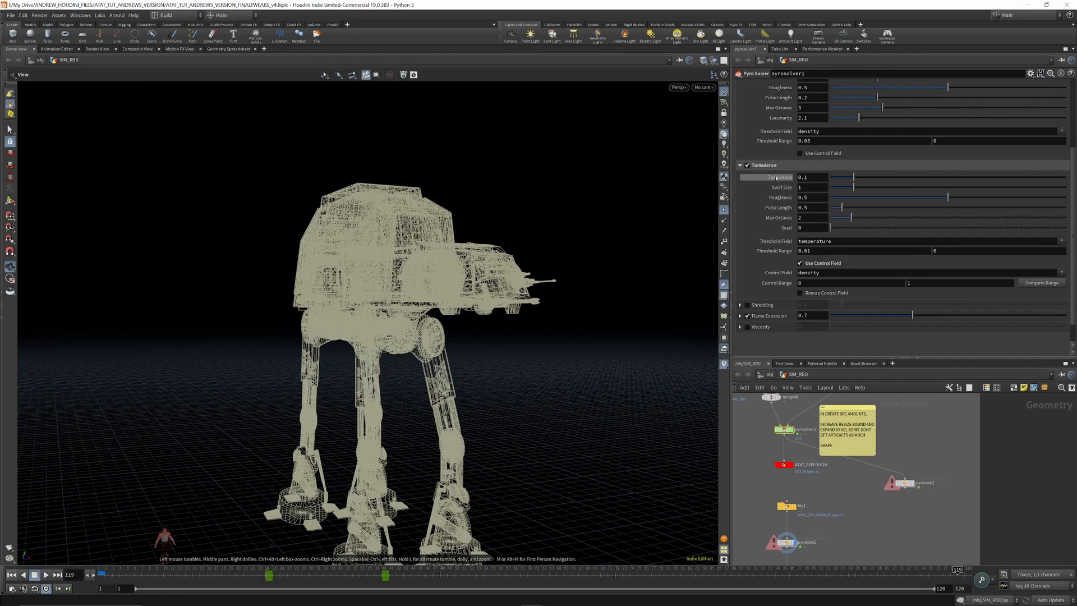
mouse_move(777, 178)
click(741, 304)
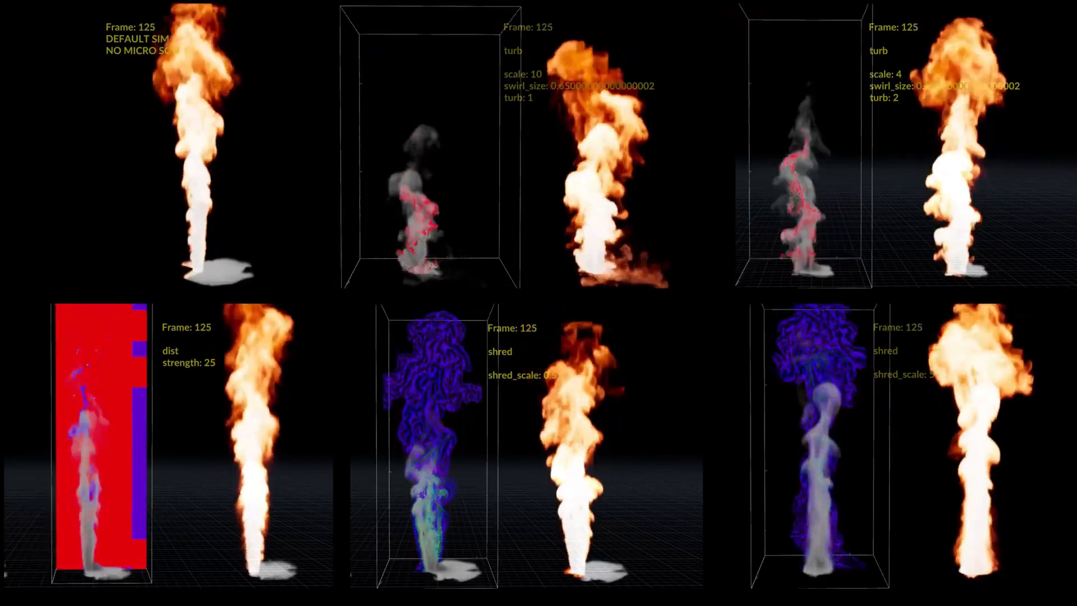
Step: Play the all_compared video in Media Player to compare the default sim with the turbulence, disturbance and shredding variants
mouse_move(169, 354)
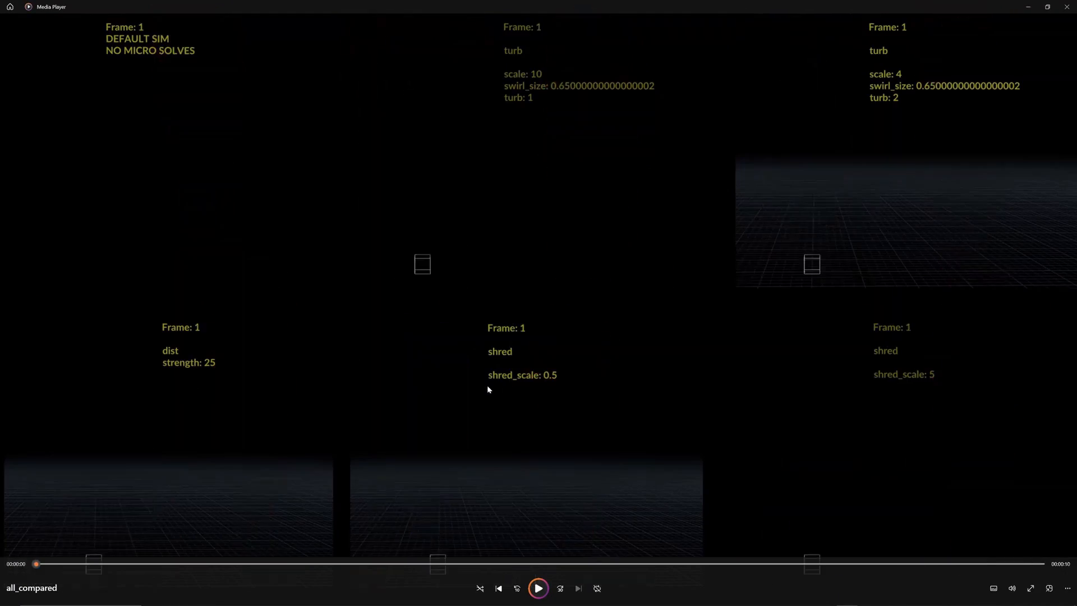
click(539, 588)
click(540, 587)
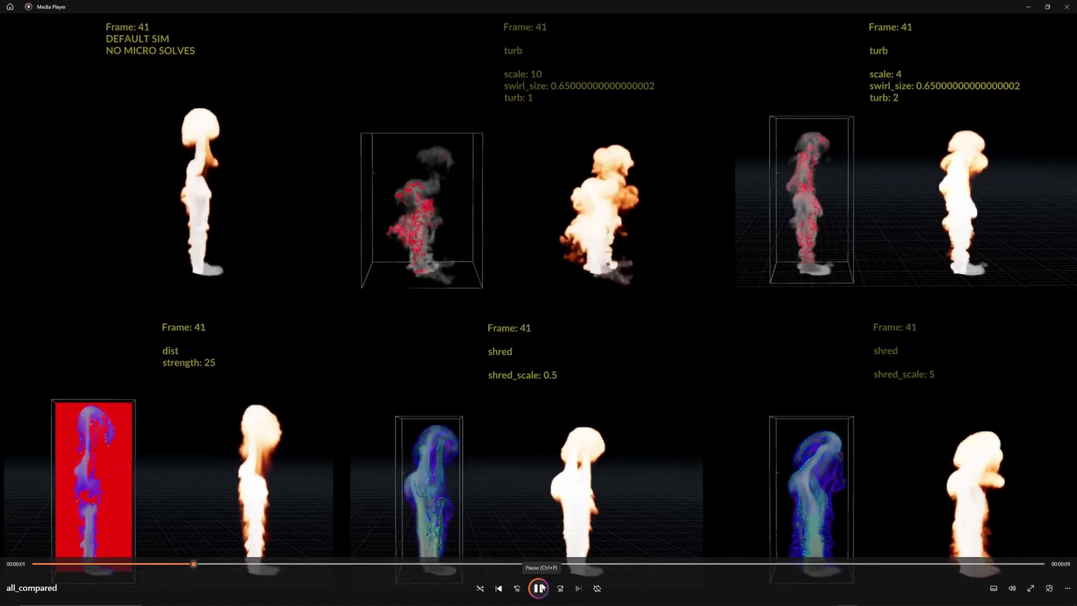
click(539, 587)
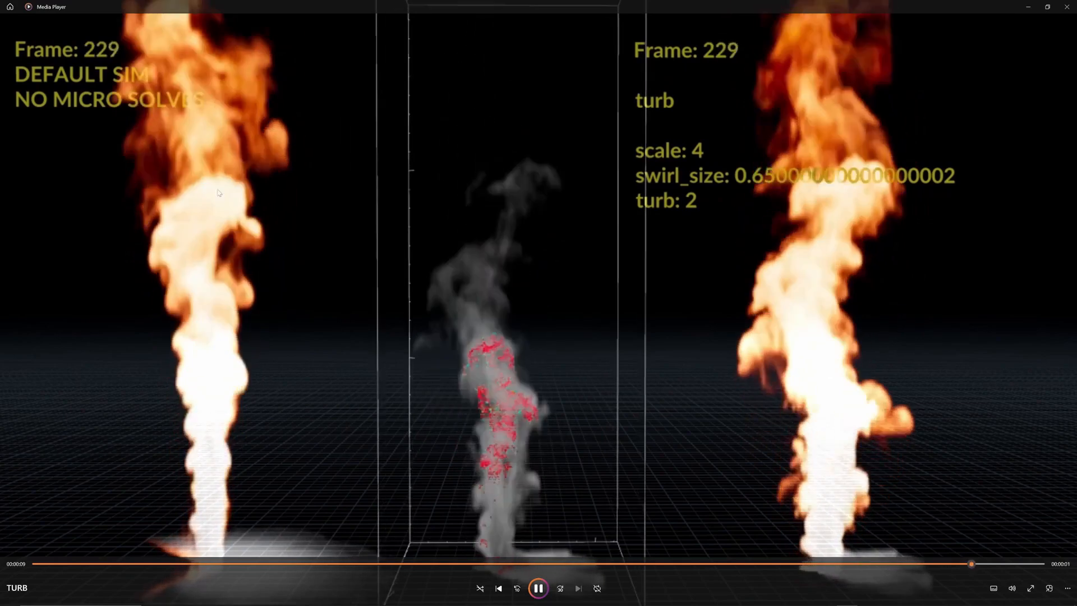
Step: Play the TURB and turb_scale_10 videos to compare the default sim with turbulence at scales 4 and 10
click(538, 588)
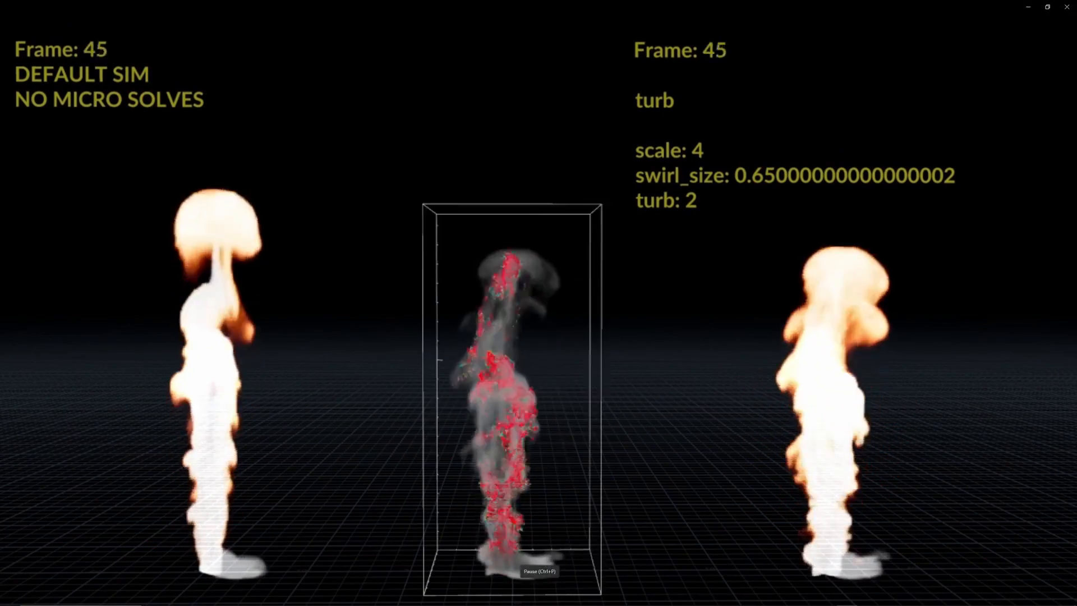
click(538, 588)
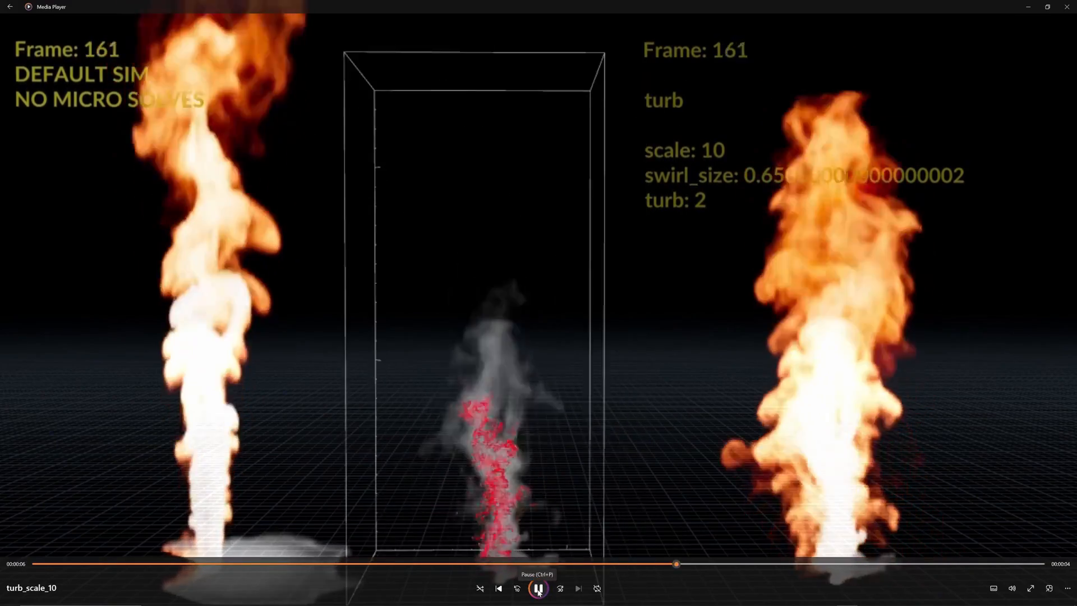
click(538, 589)
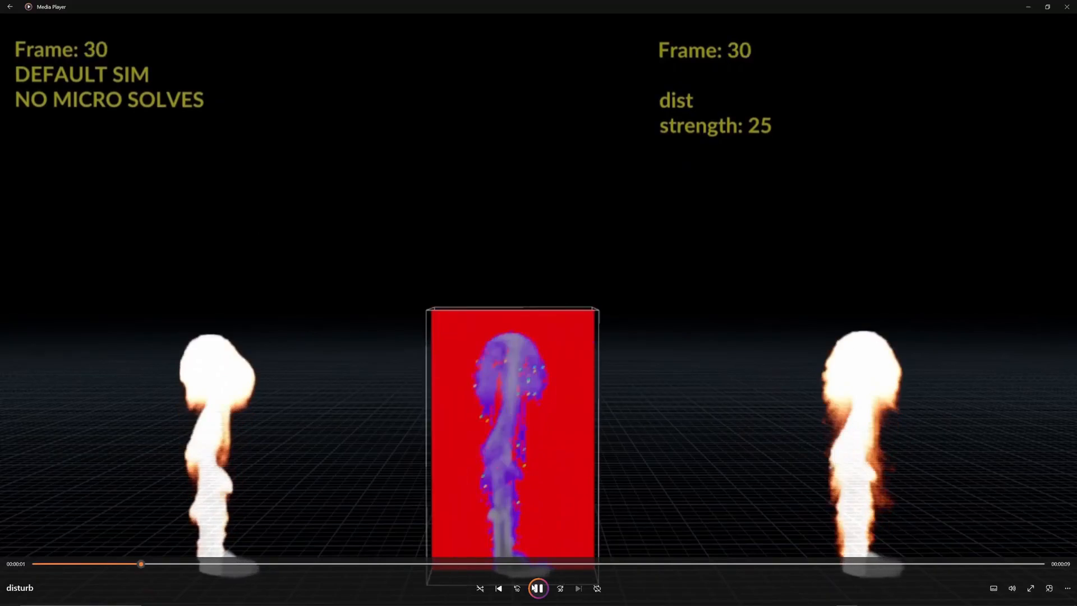
Step: Play and pause the disturb video to compare the default sim with disturbance strength 25, and close the player
click(538, 589)
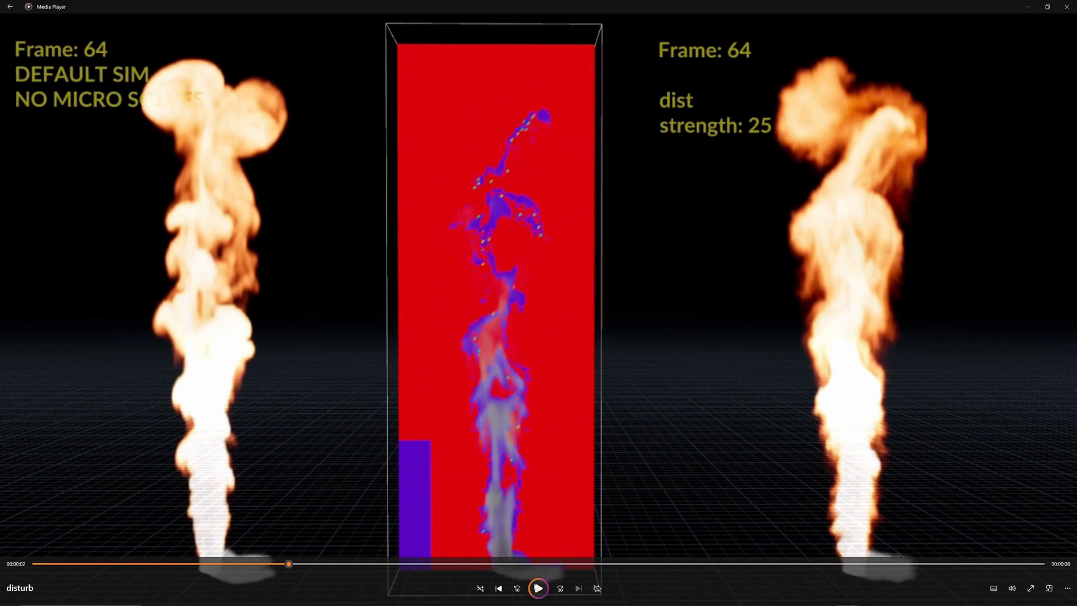
click(538, 588)
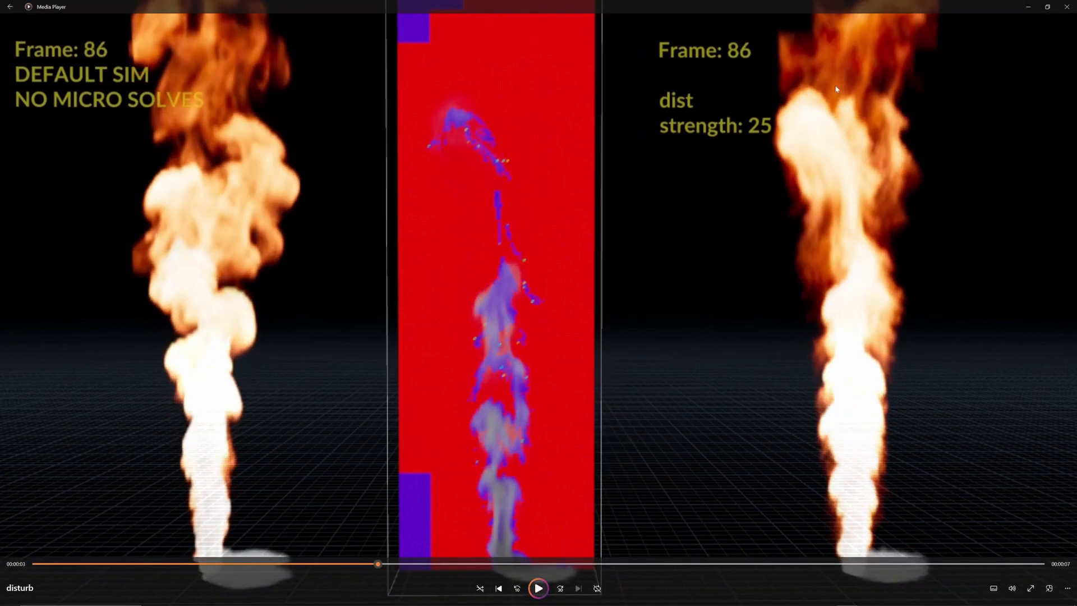
click(539, 589)
click(540, 589)
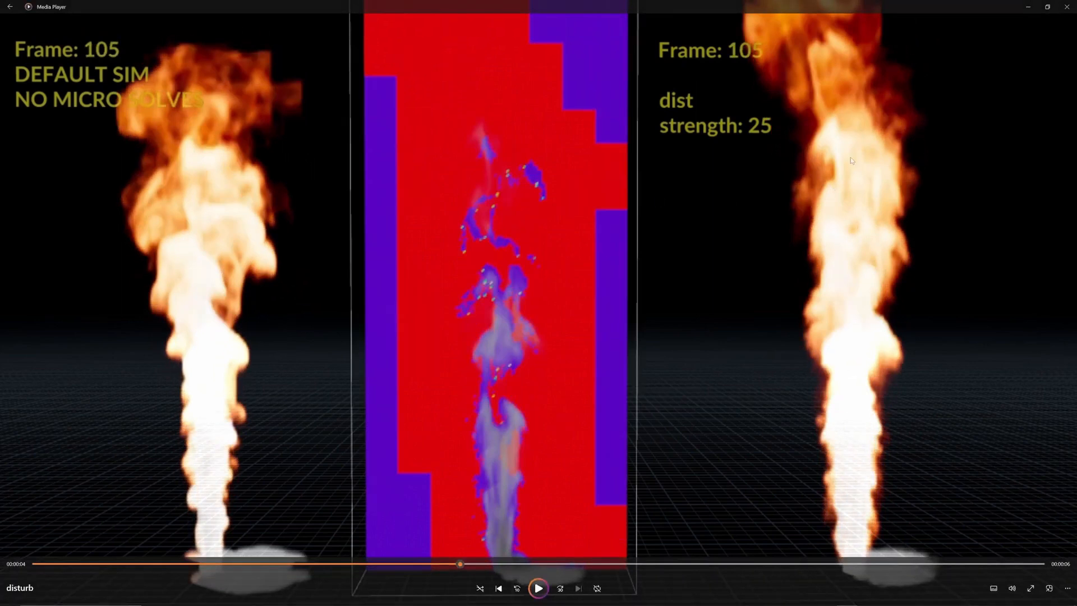
click(1067, 7)
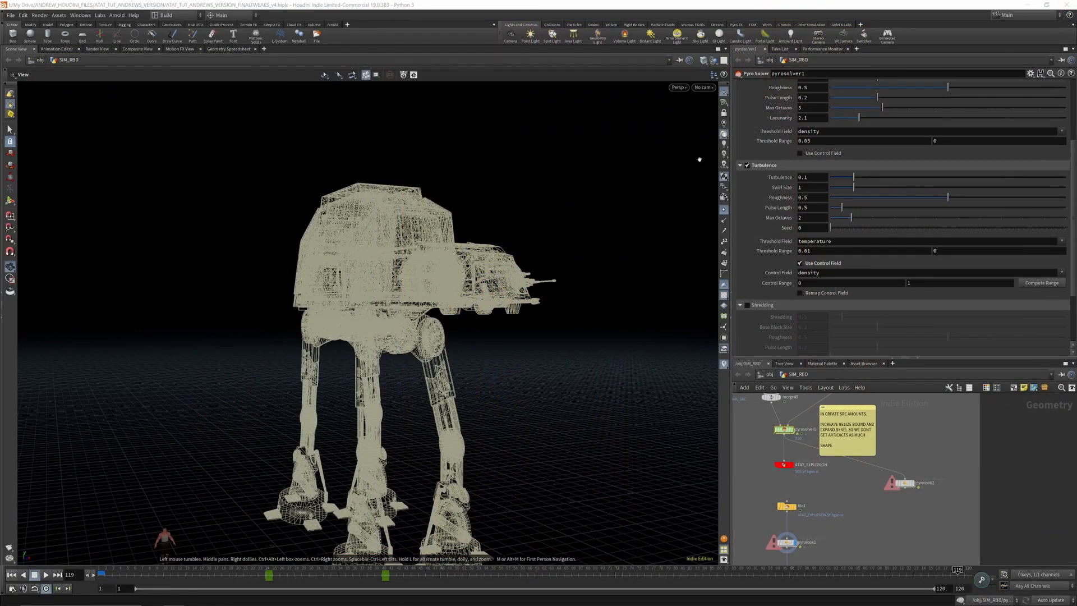
Step: Display volumevisualization2 in Houdini and view the AT-AT explosion at frame 29
scroll(816, 472, down, 4)
scroll(811, 542, up, 3)
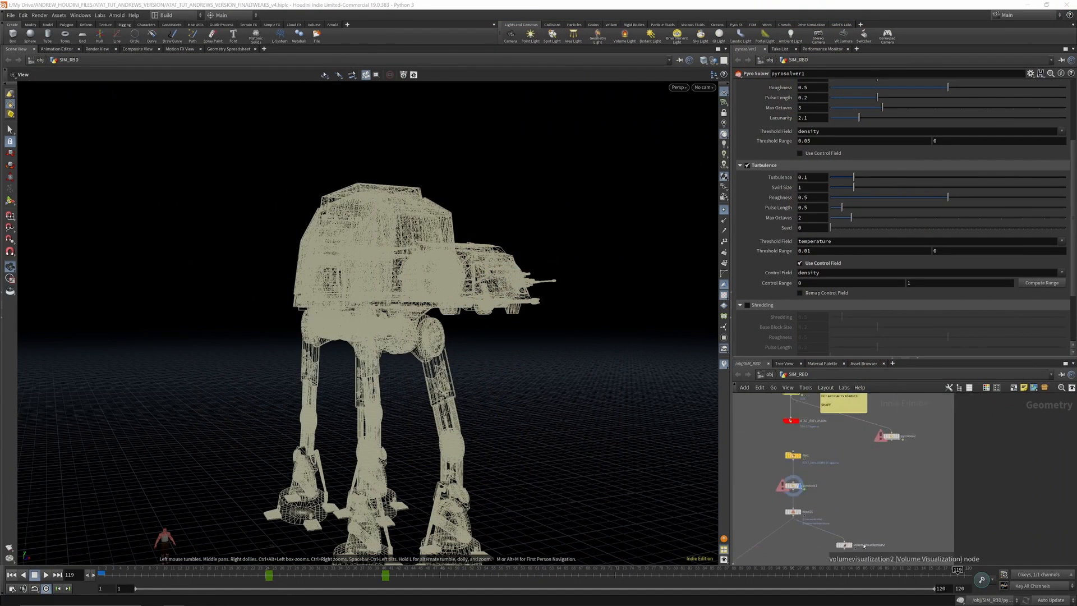
click(852, 546)
click(853, 536)
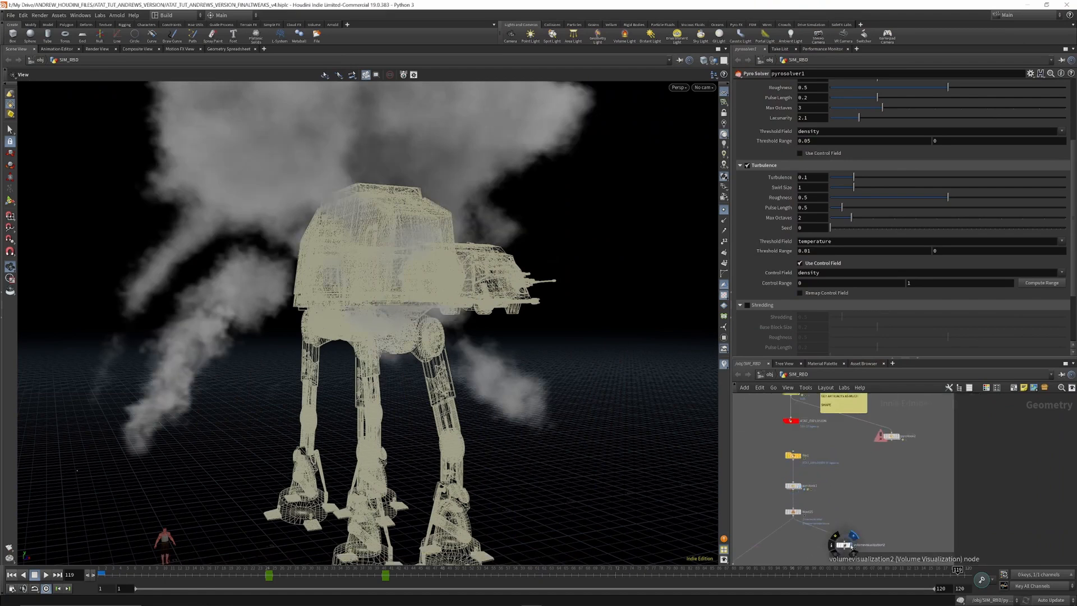
drag(464, 397, 310, 132)
click(301, 570)
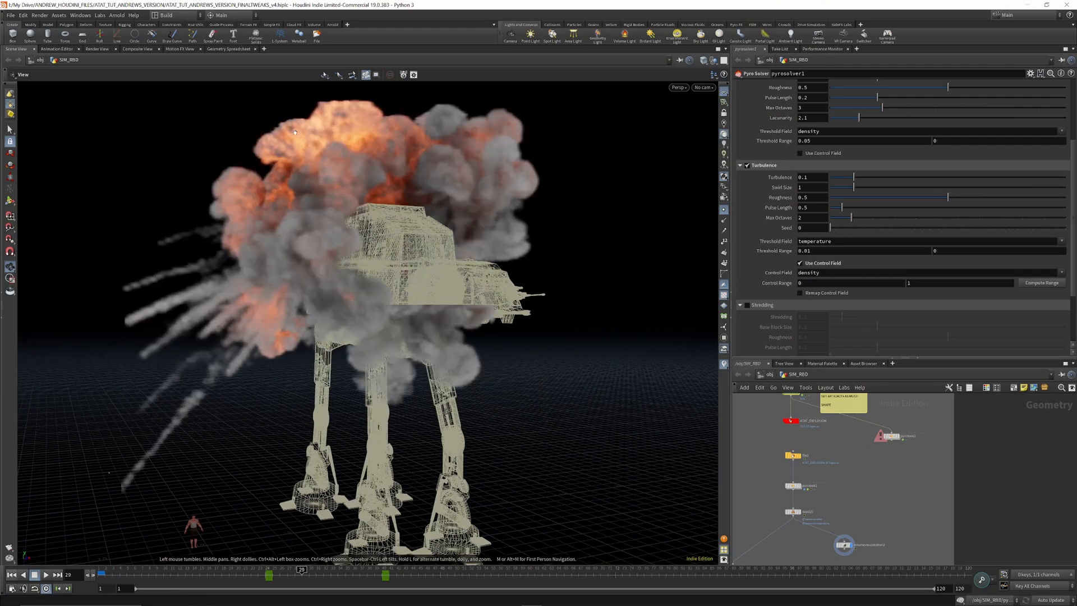
drag(320, 138, 295, 169)
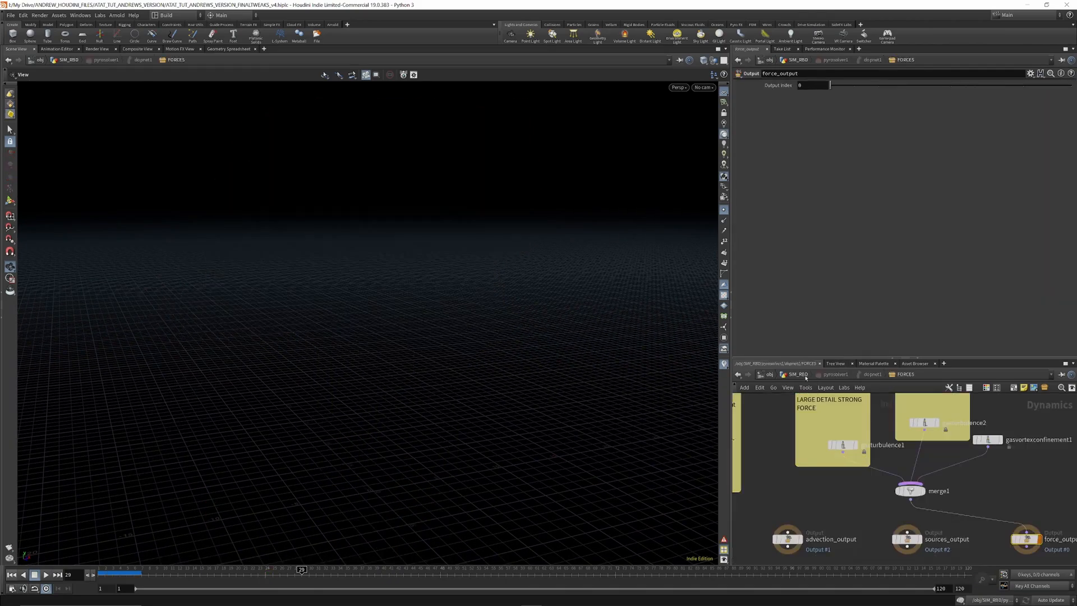
Step: Return to SIM_RBD, open the FORCES network inside pyrosolver1 and inspect gasturbulence1's turbulence settings
click(799, 374)
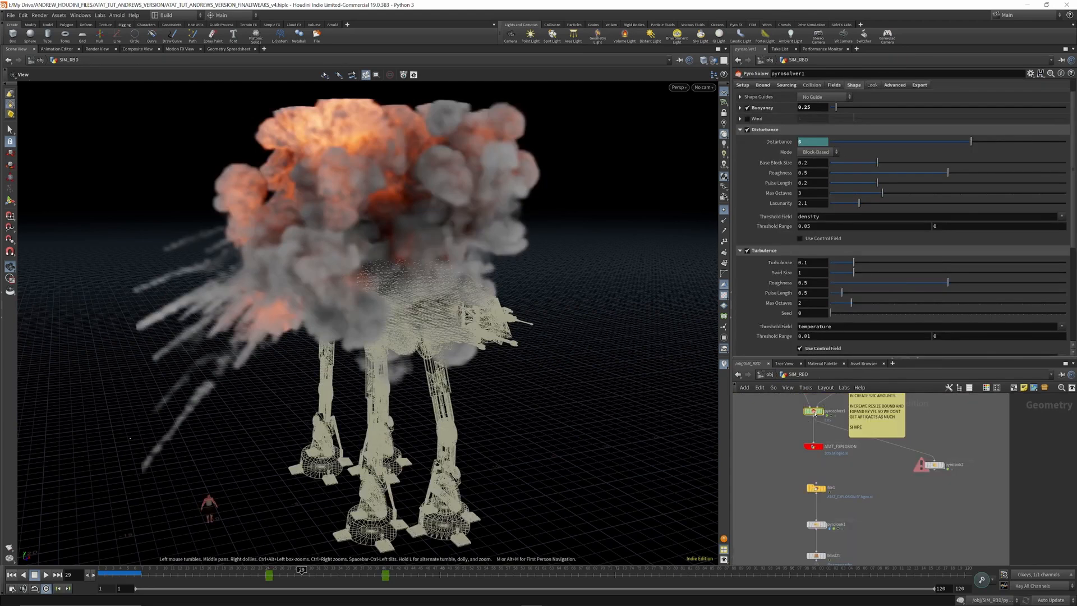
double_click(815, 414)
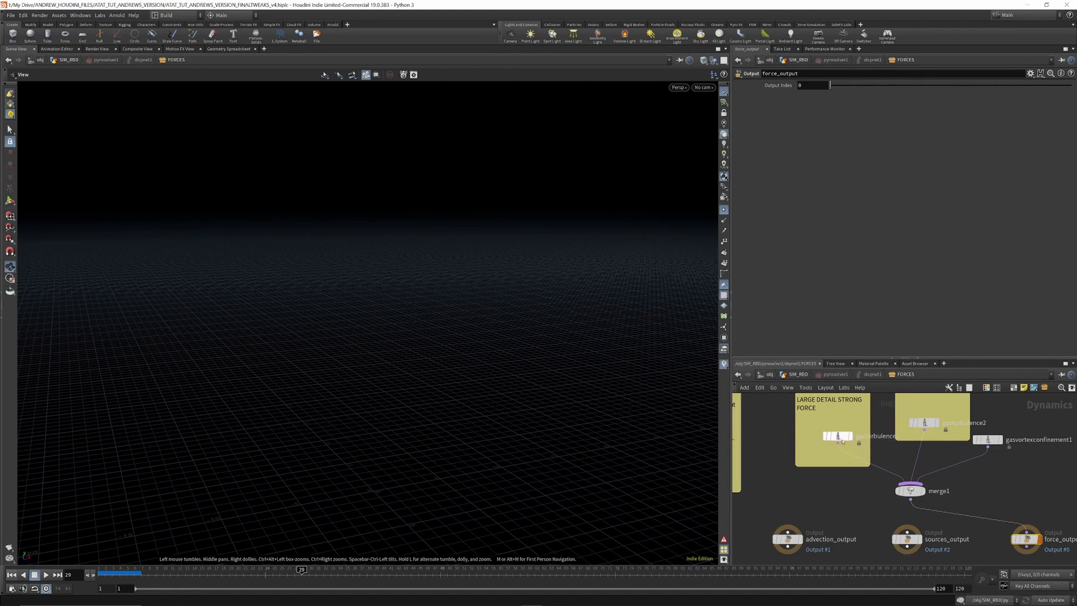
scroll(840, 457, down, 3)
scroll(864, 444, up, 3)
scroll(869, 475, down, 3)
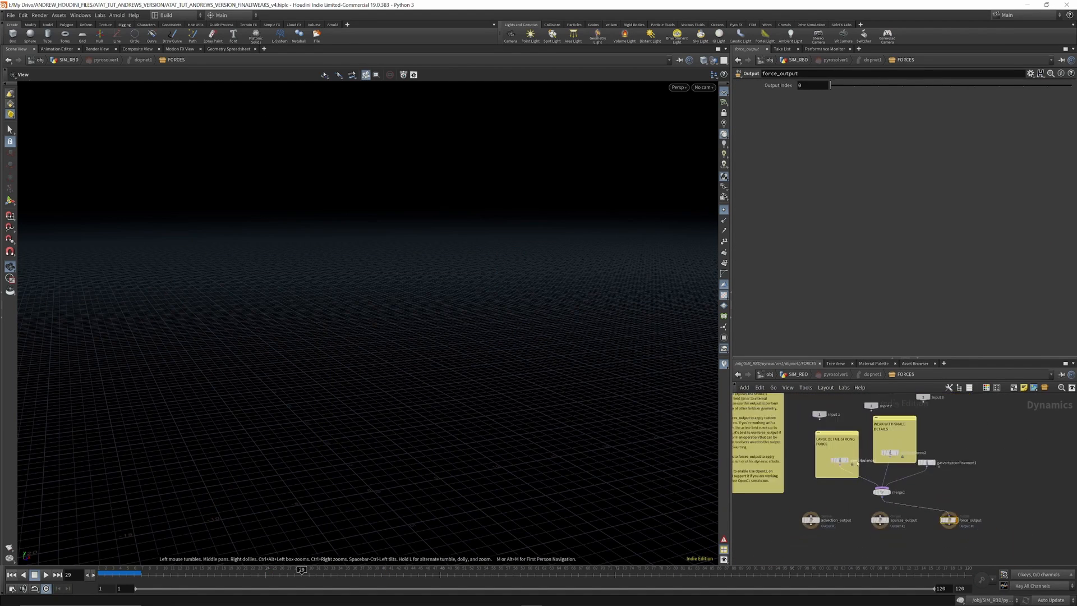
scroll(868, 452, up, 2)
scroll(822, 454, up, 2)
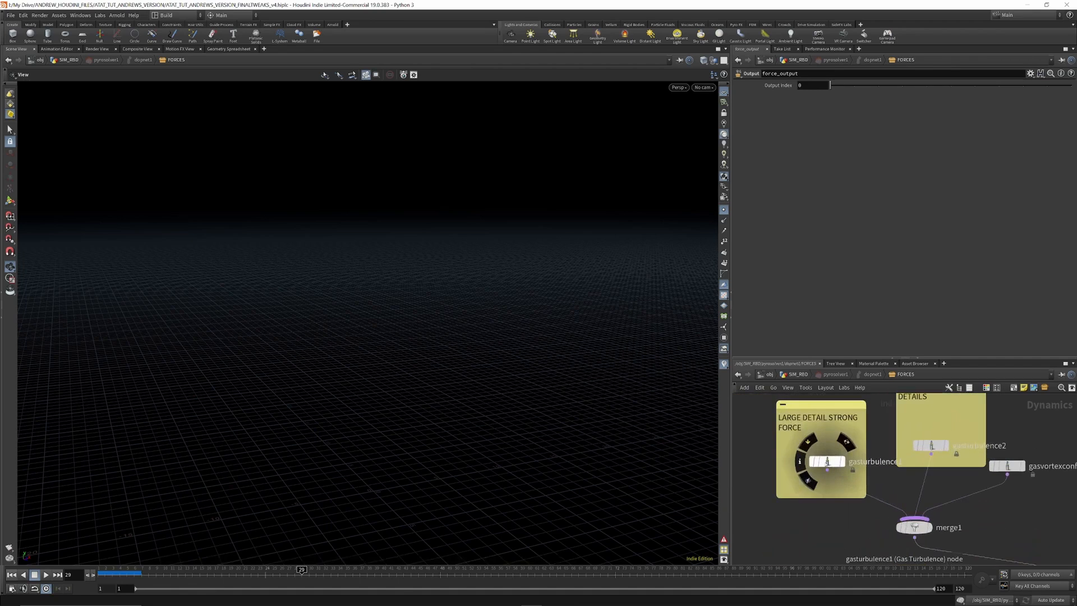
click(828, 461)
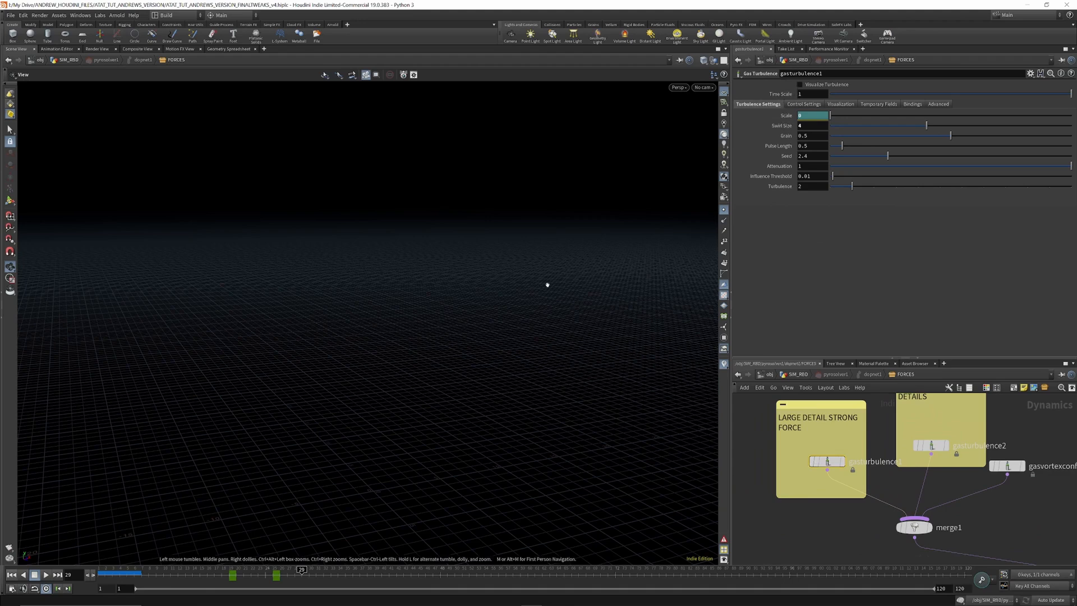
Step: Compare gasturbulence1's keyframed Scale value at frames 5, 20 and 25, stopping the simulation cooking
drag(119, 573, 134, 573)
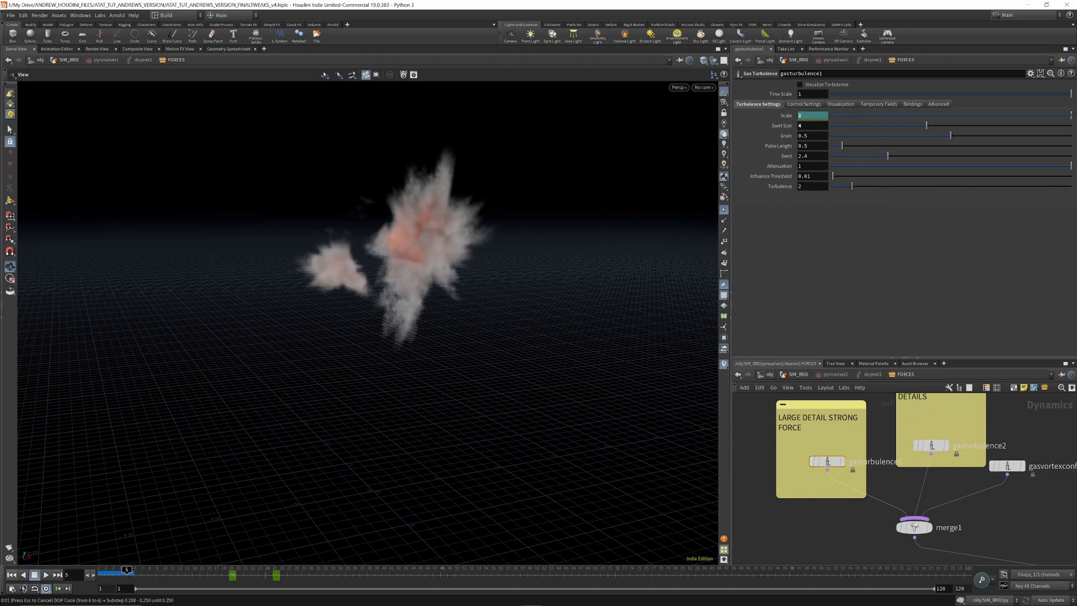
click(274, 574)
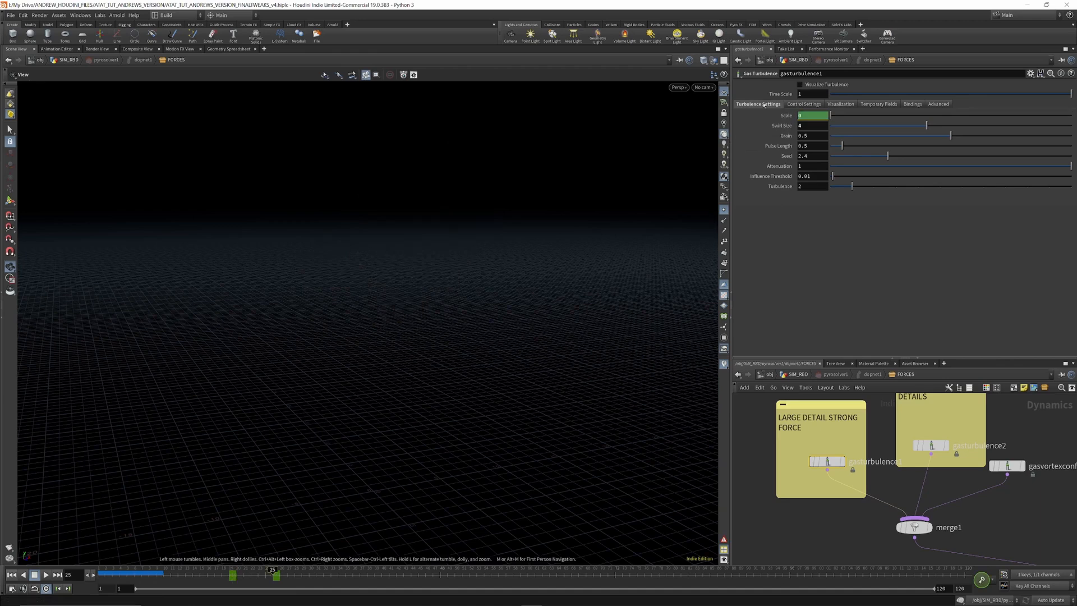
click(235, 573)
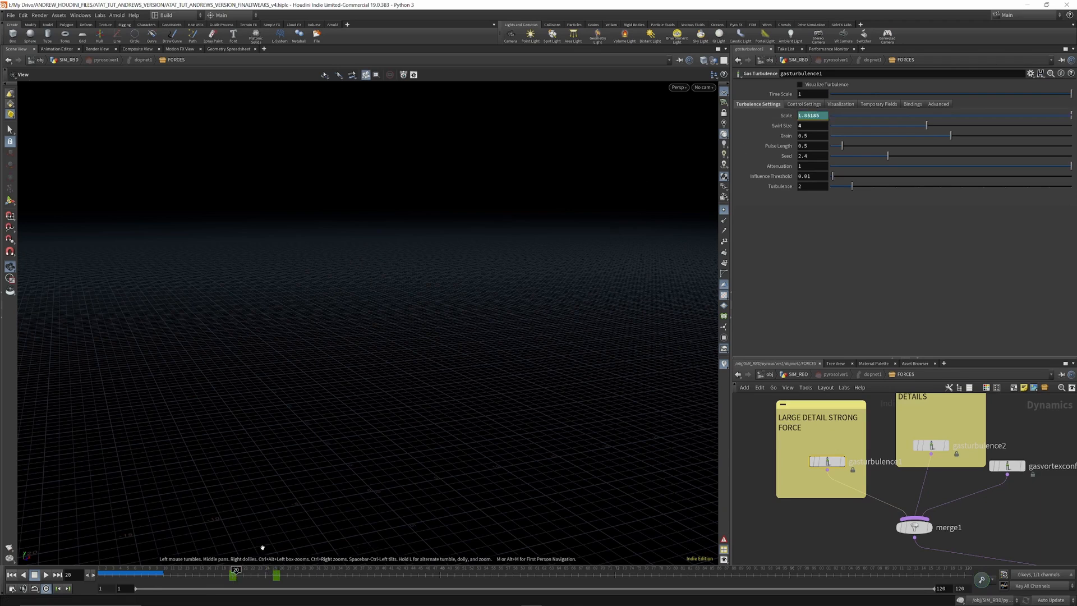
key(Left)
click(273, 573)
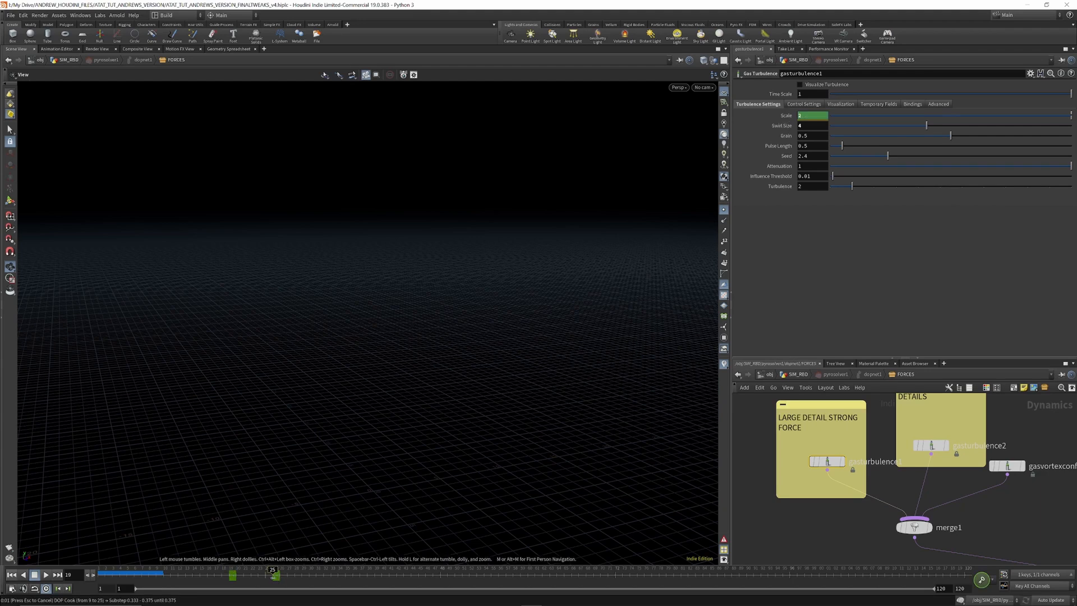
key(Escape)
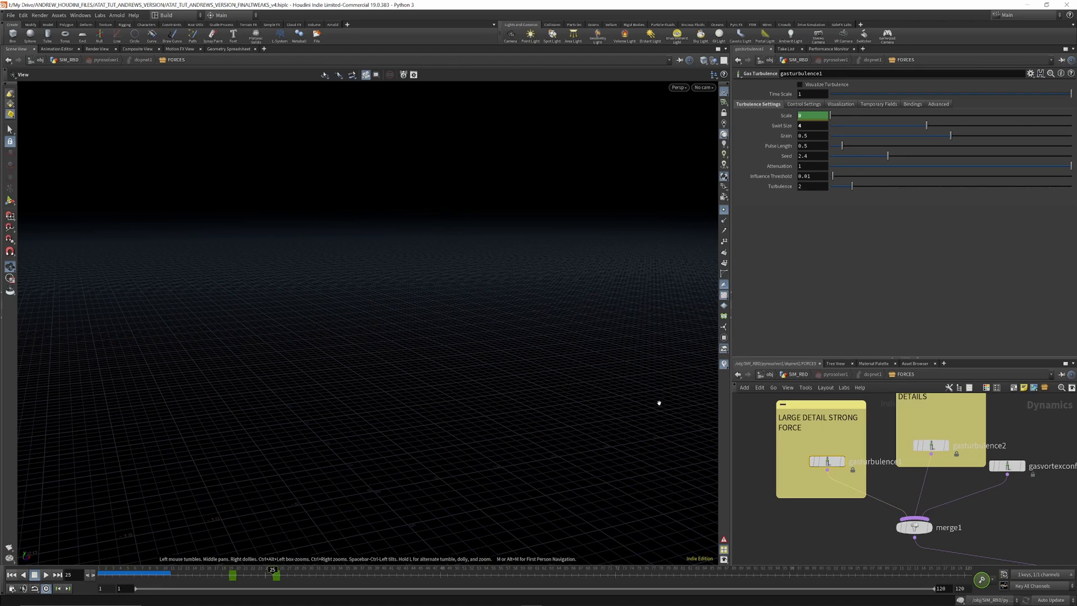
Step: Inspect the turbulence settings of gasturbulence2, the weak force with small details
scroll(858, 436, down, 3)
scroll(909, 416, up, 3)
scroll(896, 454, down, 2)
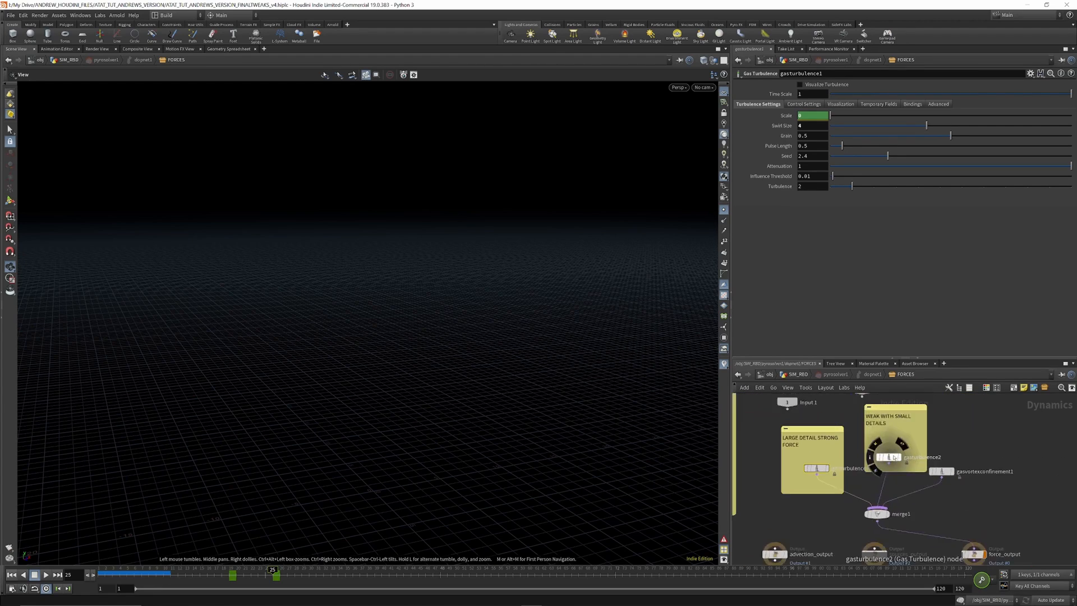
scroll(892, 457, up, 3)
click(892, 458)
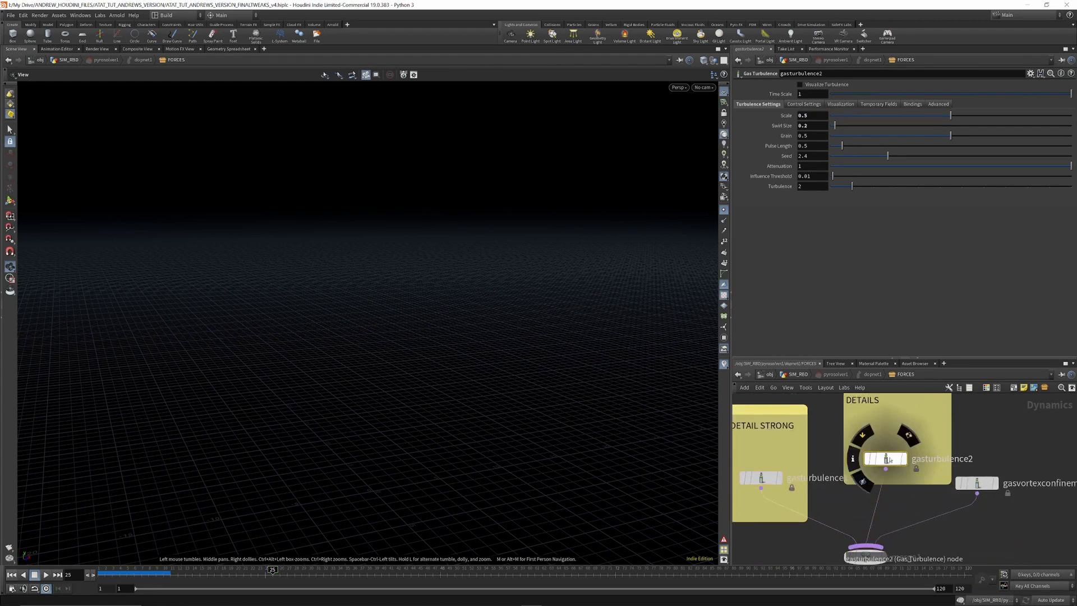
scroll(890, 459, down, 3)
scroll(887, 460, up, 3)
scroll(887, 459, down, 2)
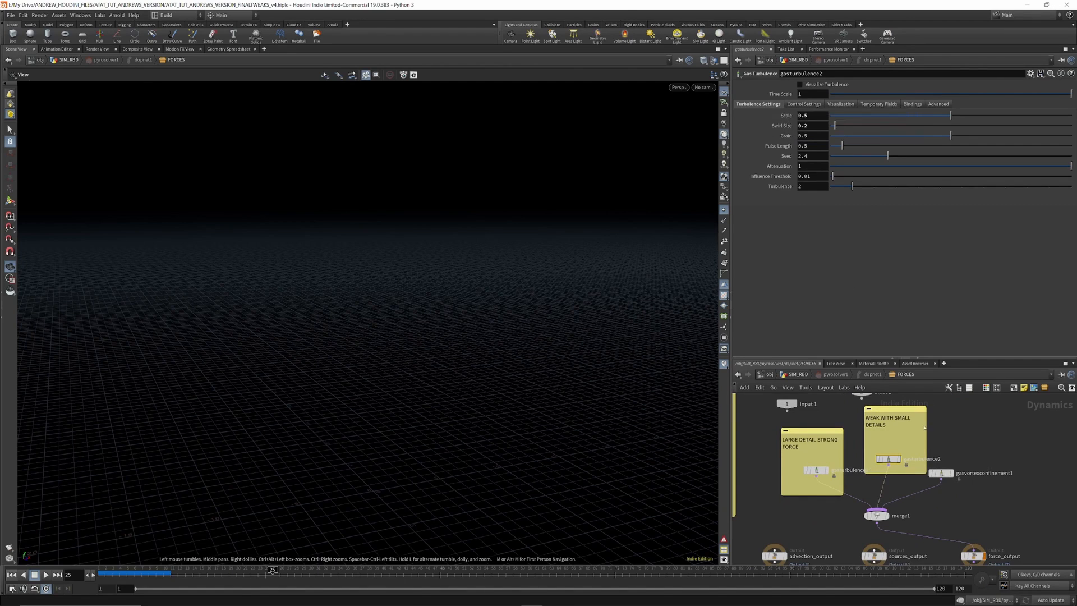
Step: Review gasvortexconfinement1's Confinement Scale and control field, and examine the connection from merge1 to force_output
middle_drag(885, 435, 856, 413)
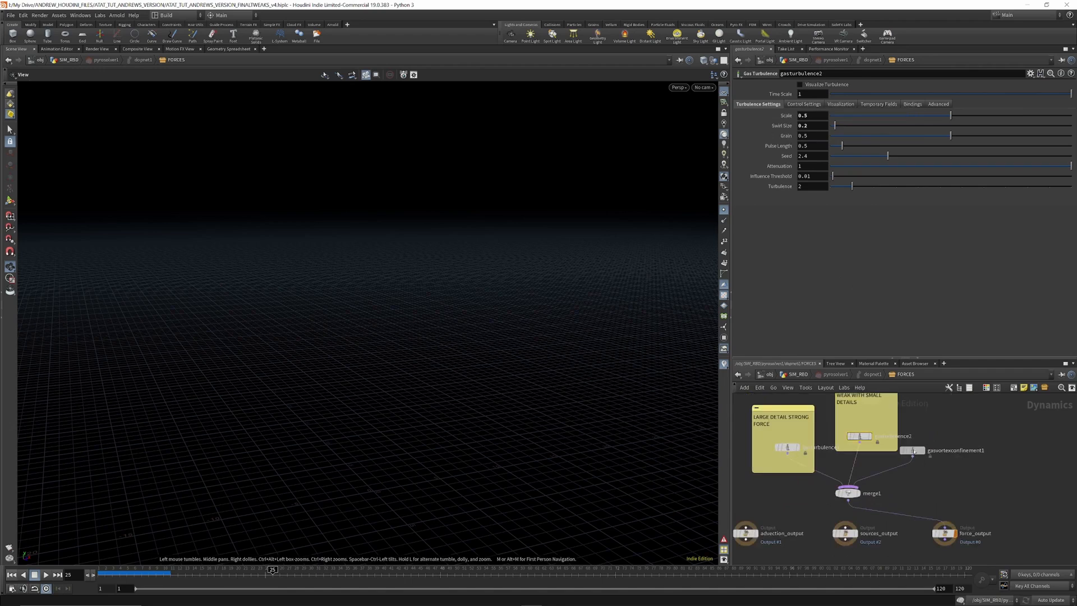
click(914, 451)
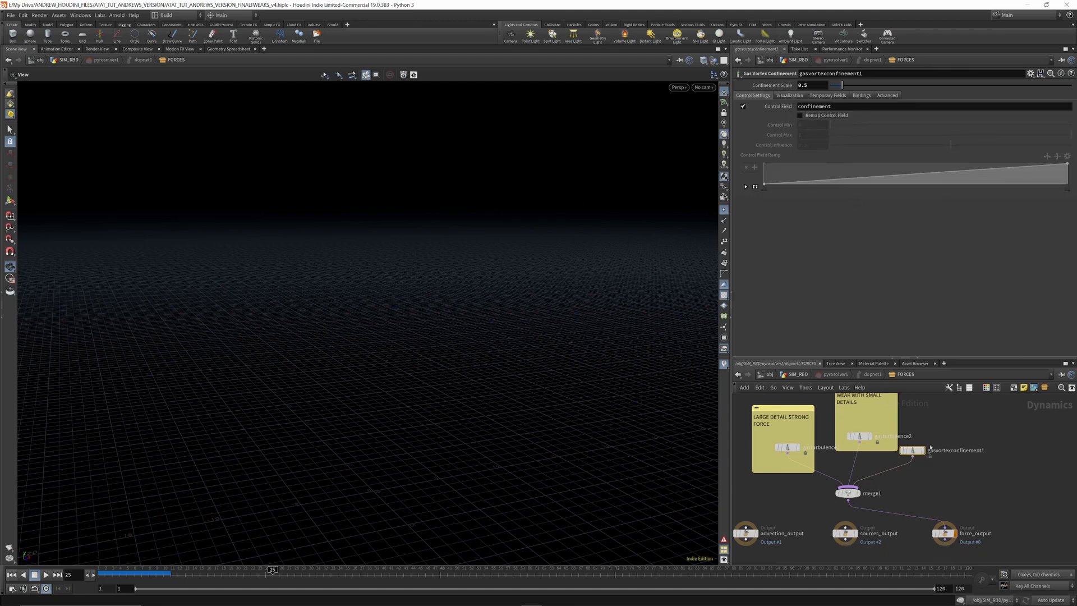
scroll(929, 445, down, 3)
scroll(937, 488, up, 3)
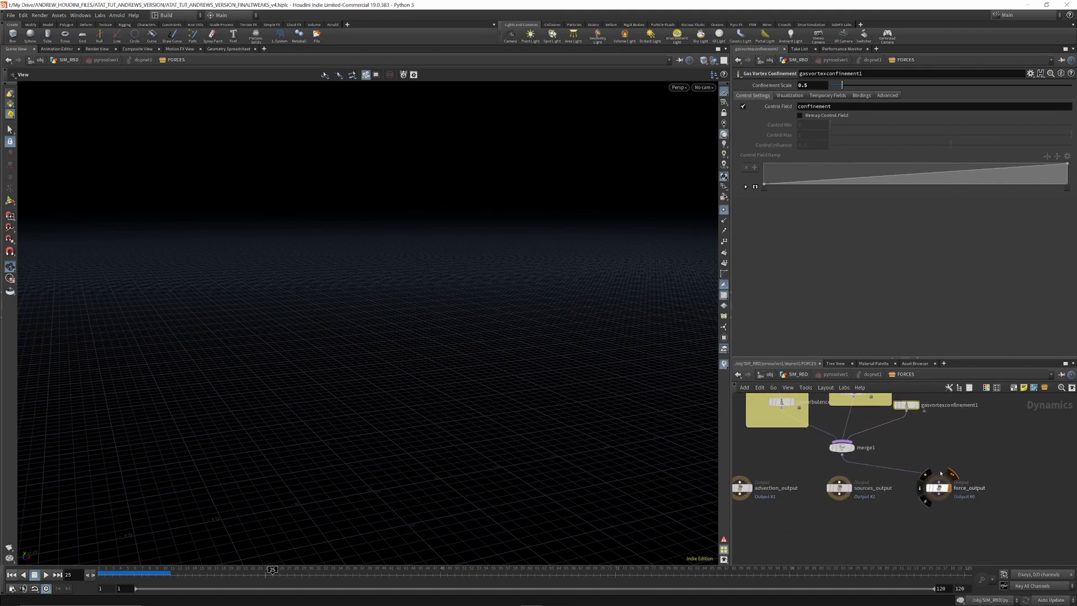
Step: Return to SIM_RBD and inspect the file1 node that reads back the ATAT_EXPLOSION cache
scroll(938, 488, down, 3)
scroll(917, 479, down, 2)
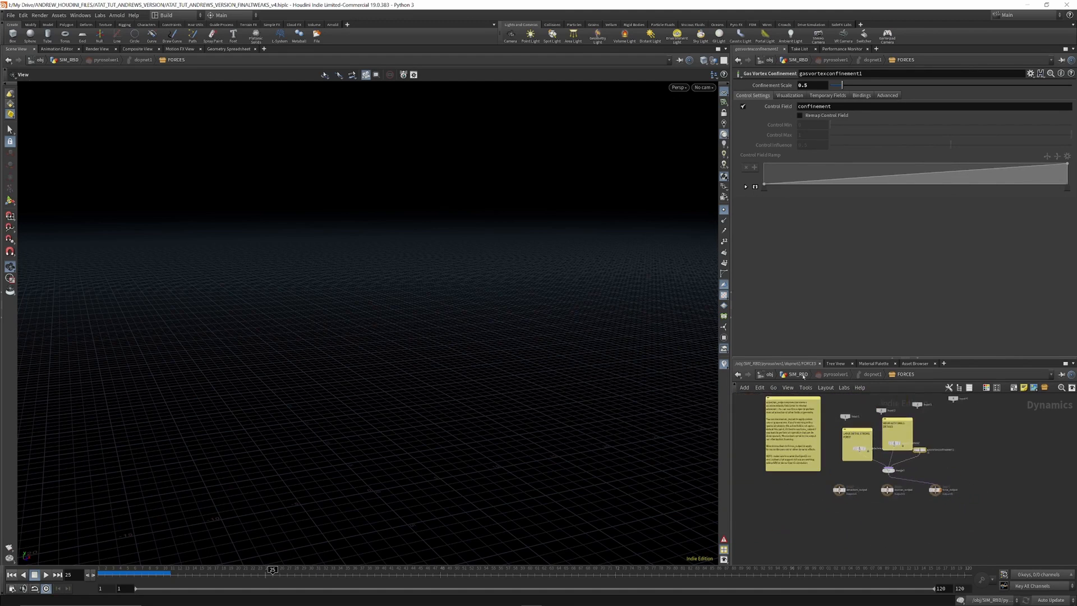
click(799, 374)
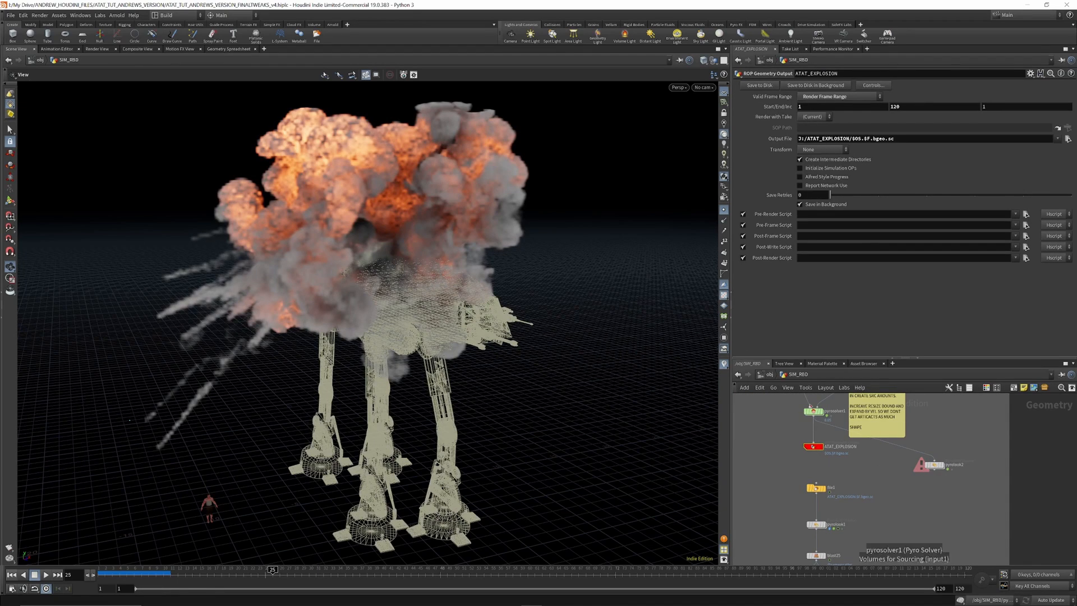
mouse_move(814, 412)
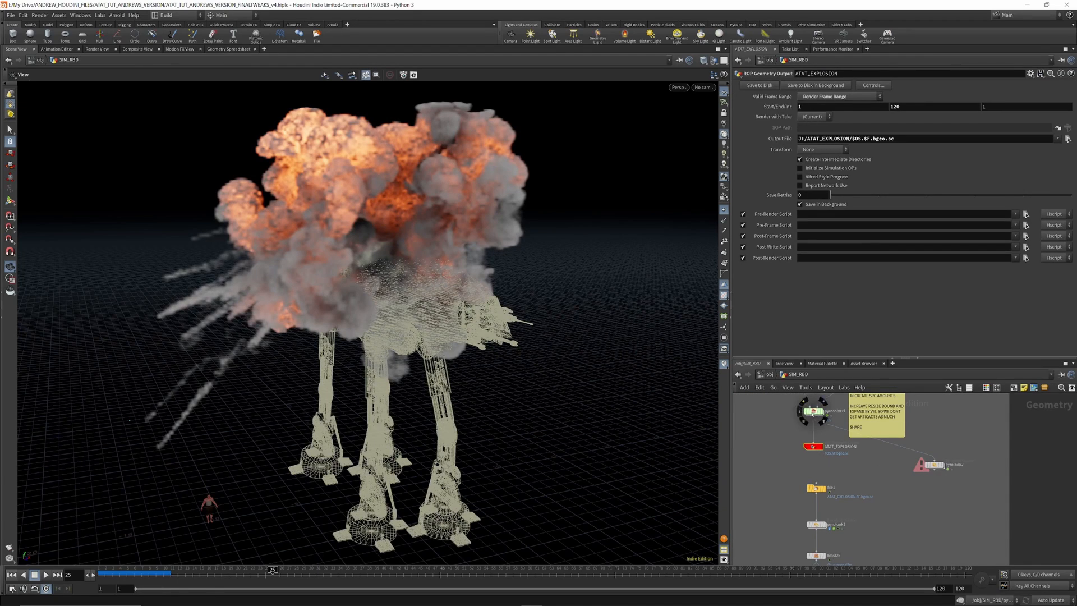
mouse_move(817, 450)
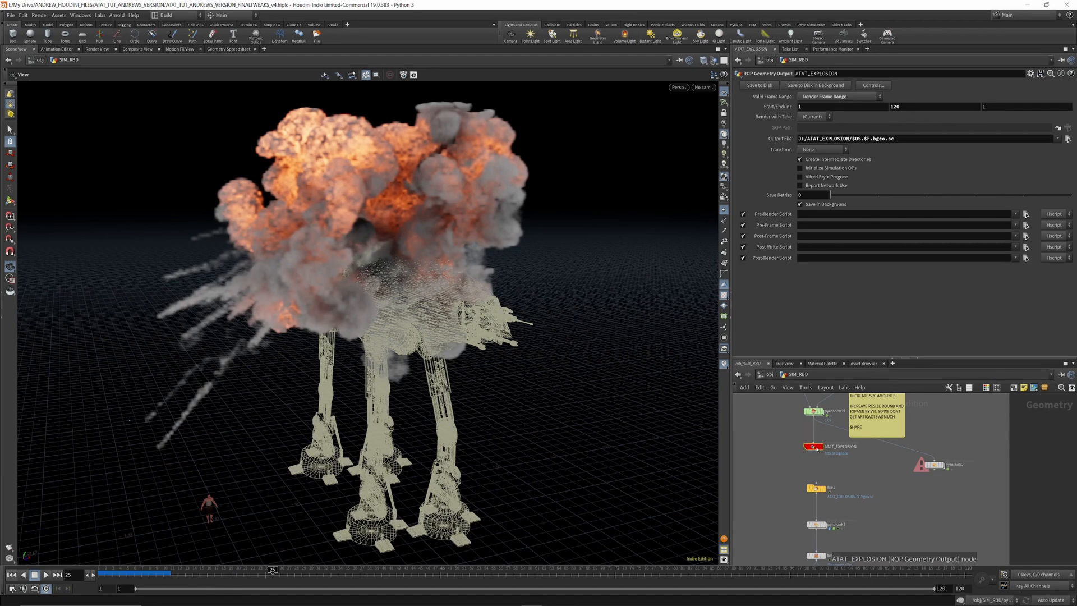
click(816, 488)
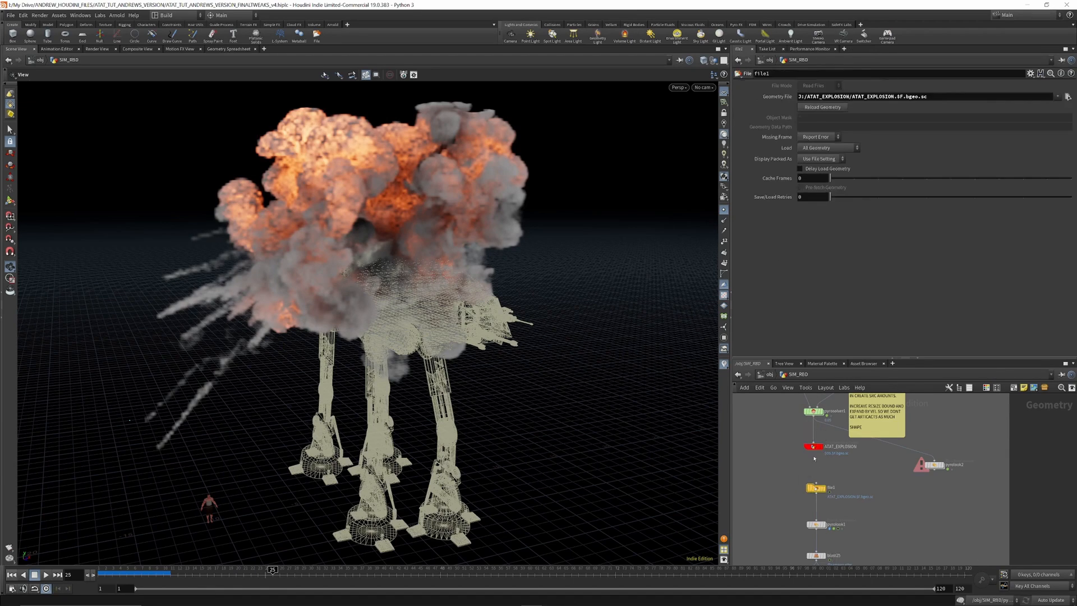
Step: Review pyrolook1's volume bindings for smoke, scatter, fire, secondary fire and baked emission
scroll(816, 488, down, 3)
scroll(817, 496, up, 3)
click(823, 489)
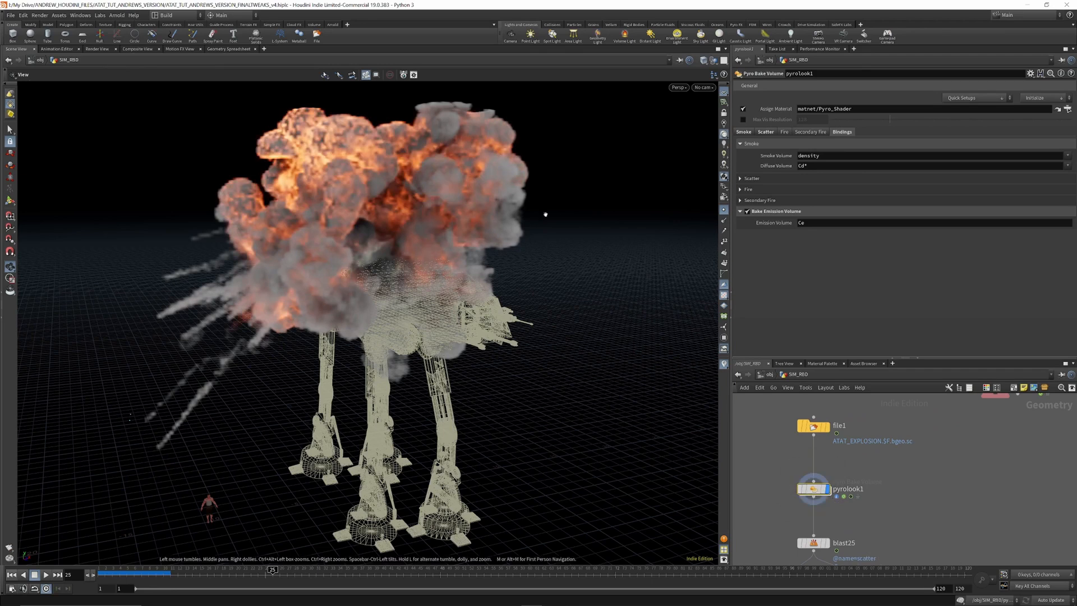
drag(427, 314, 431, 323)
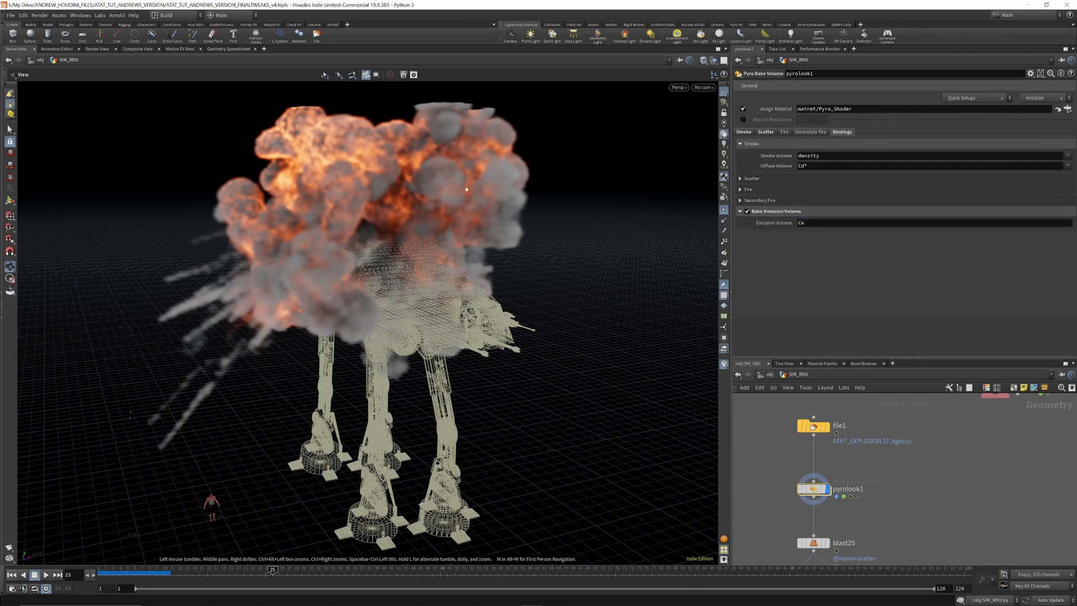
click(740, 178)
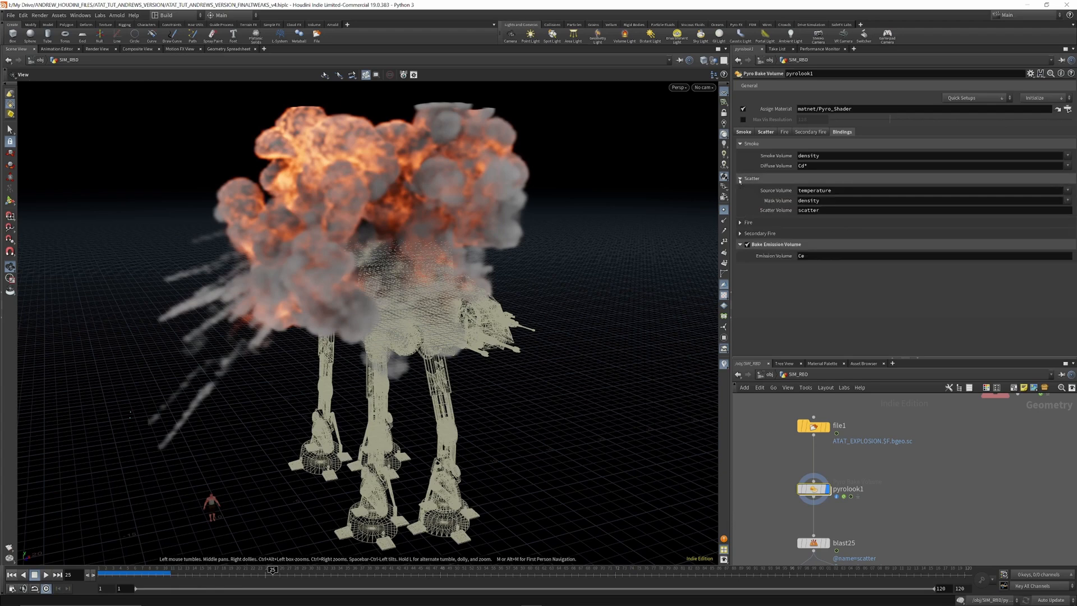
click(740, 223)
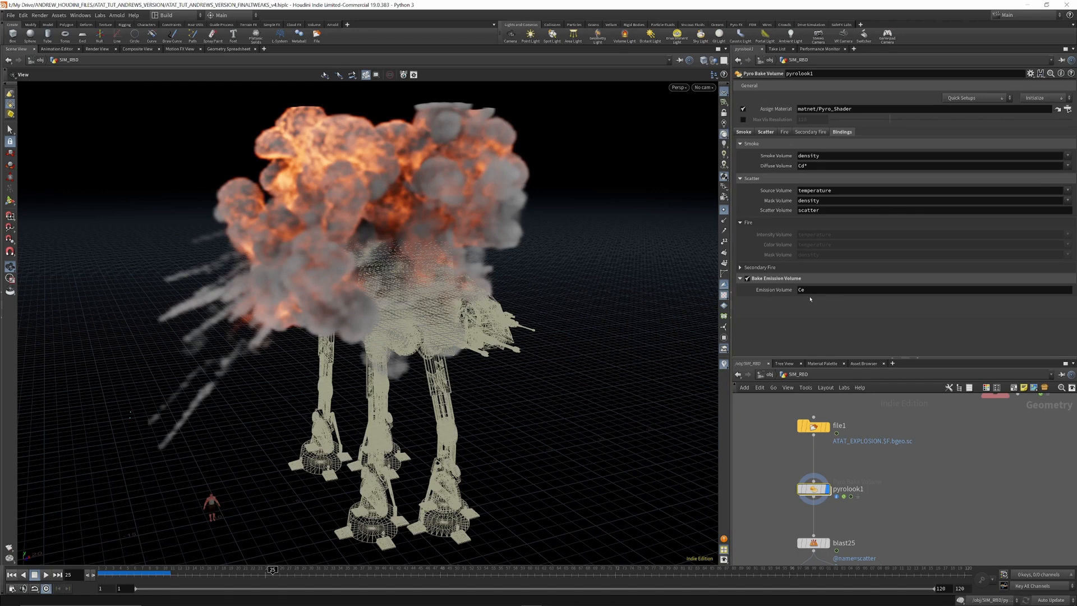
click(760, 268)
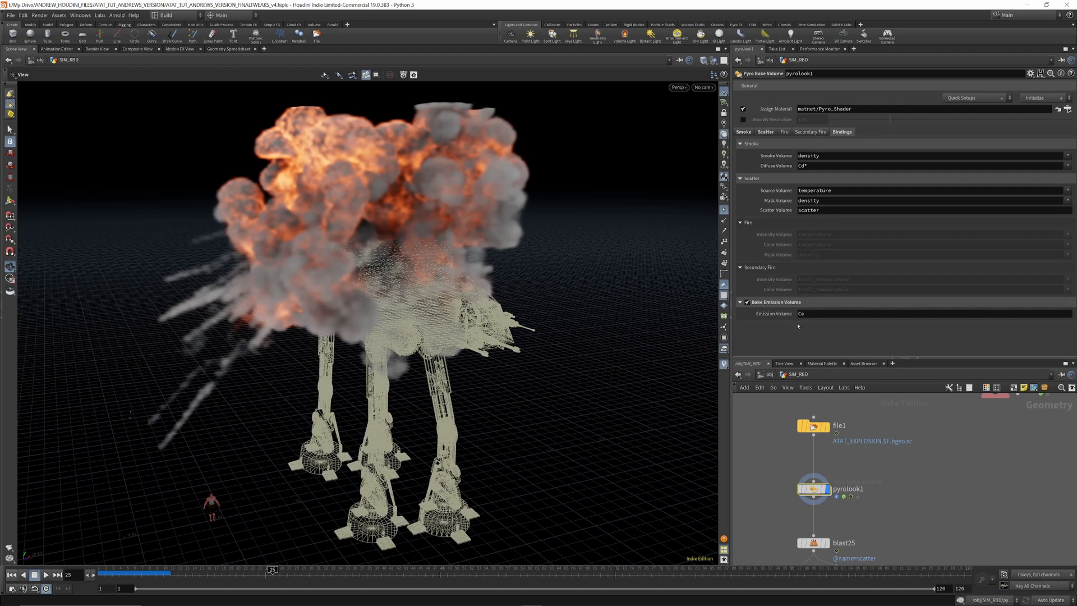
Step: Open the EXPLOSION_RENDER object and inspect its file3, trail2 and material1 nodes
scroll(864, 432, down, 5)
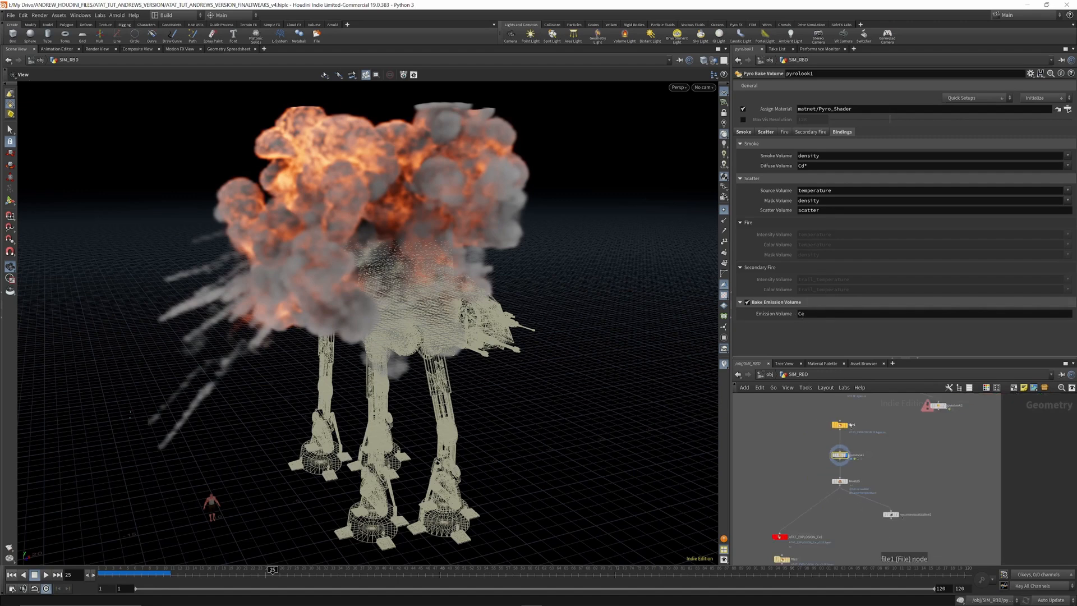
scroll(873, 467, down, 3)
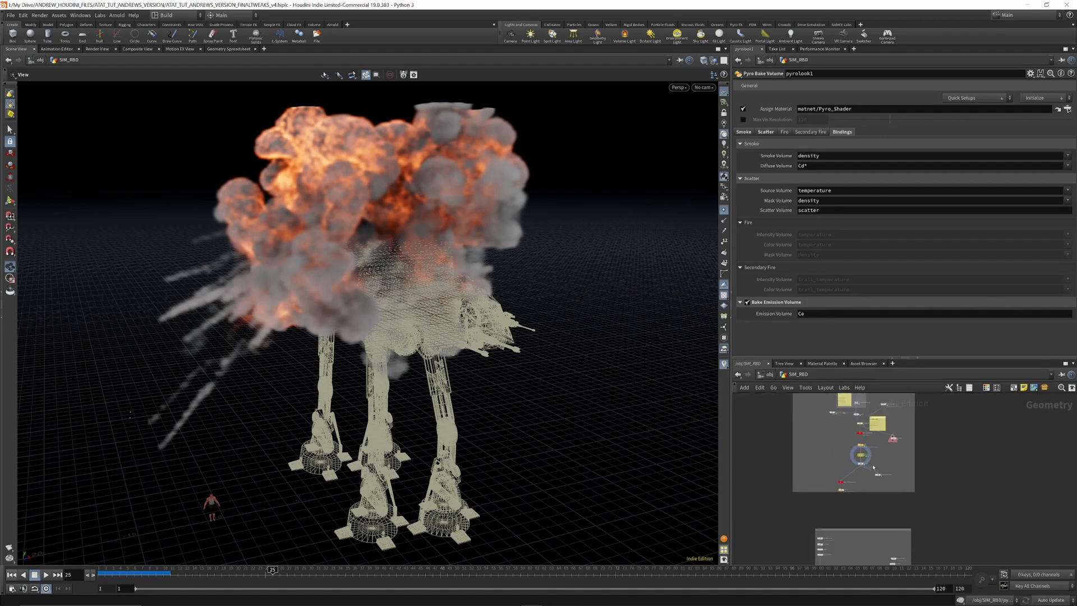
scroll(890, 447, up, 3)
scroll(864, 434, down, 3)
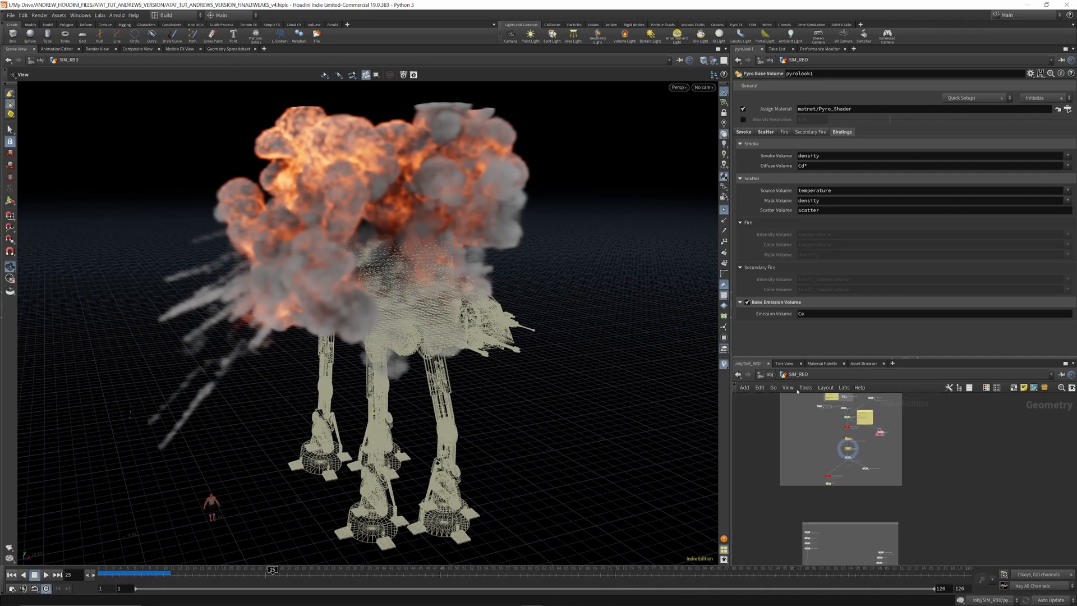
click(769, 374)
scroll(804, 470, up, 10)
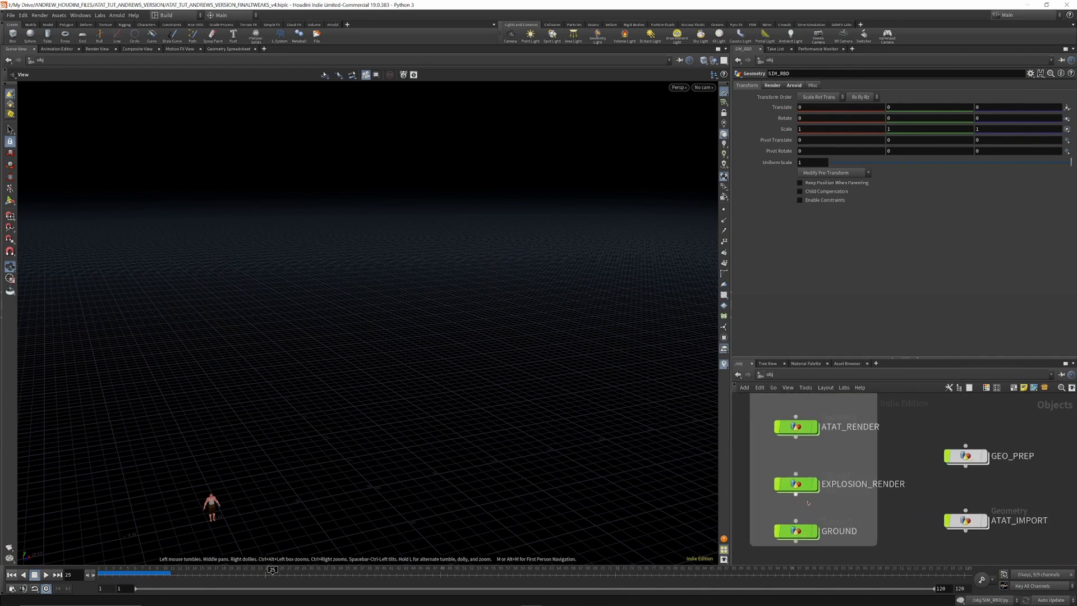
mouse_move(772, 460)
double_click(796, 483)
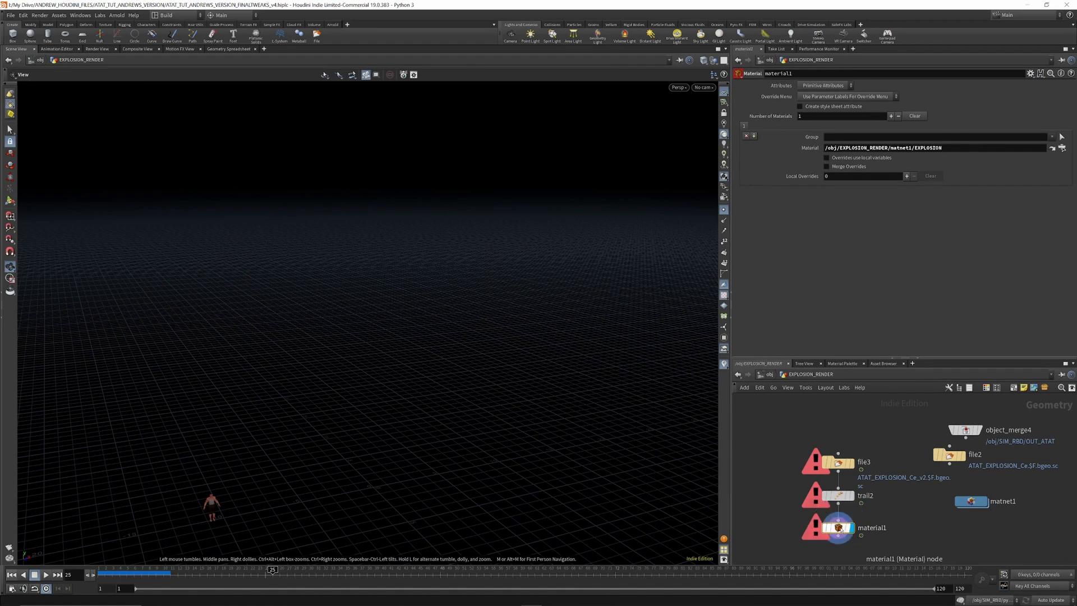
click(840, 465)
click(839, 498)
click(839, 527)
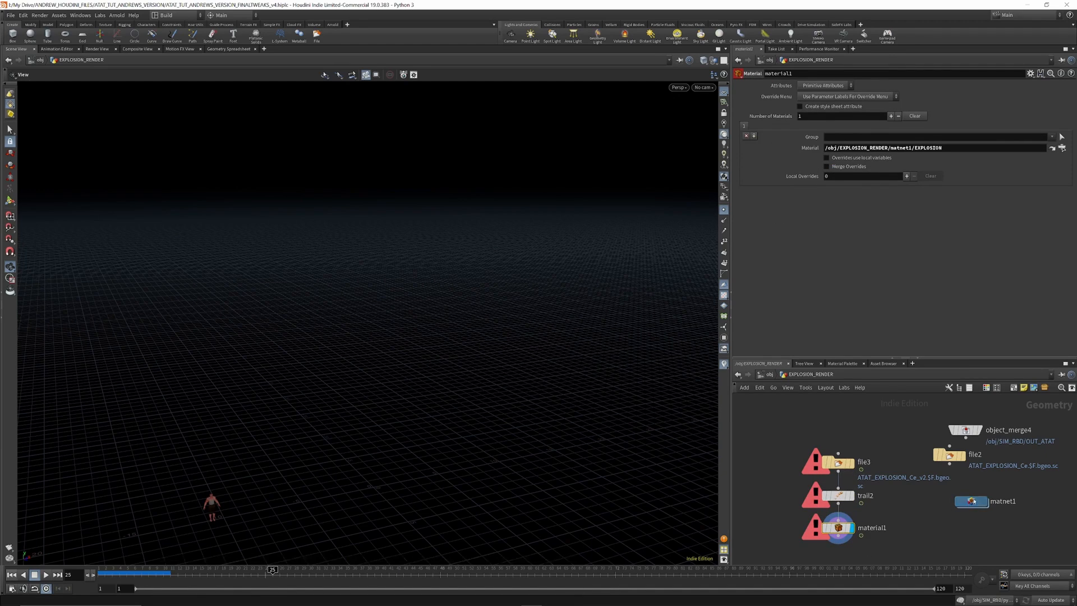
Step: Open the EXPLOSION material inside matnet1 and inspect volume_sample_rgb1's sampled channel
double_click(971, 501)
double_click(901, 476)
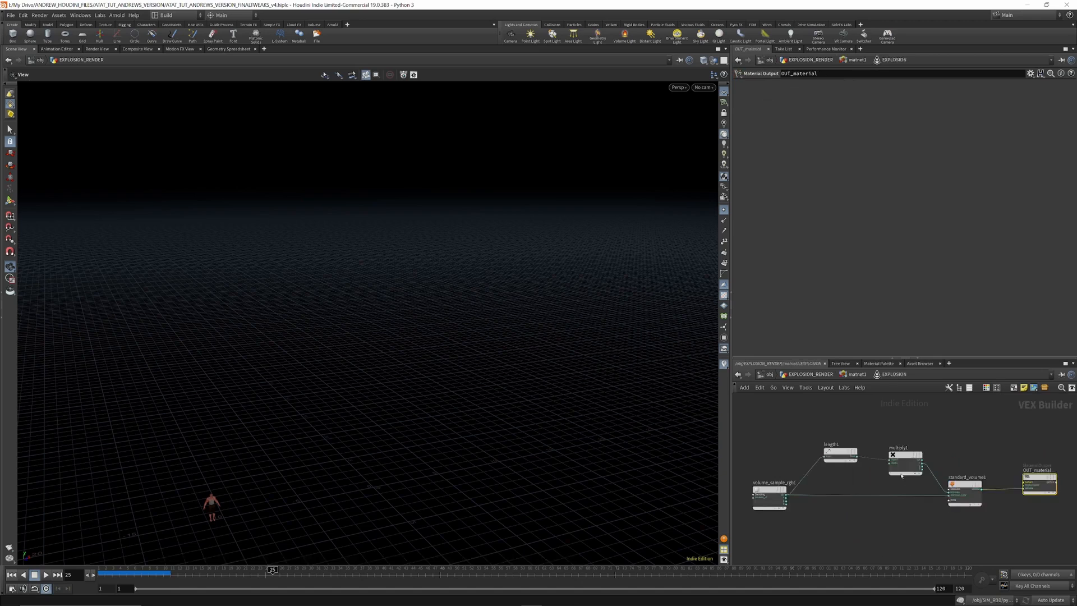
click(775, 496)
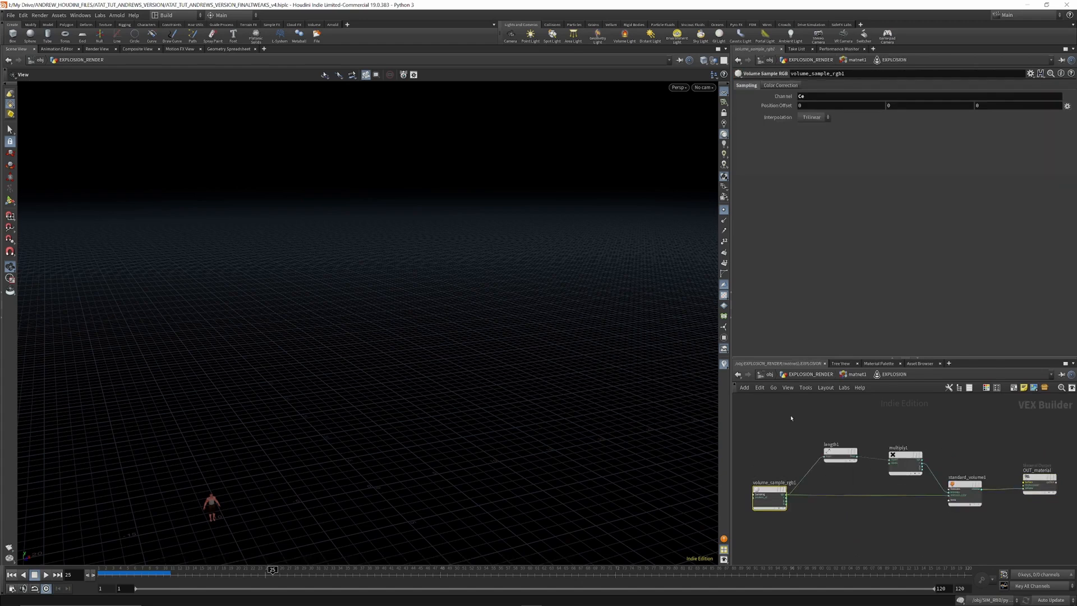
drag(776, 496, 770, 491)
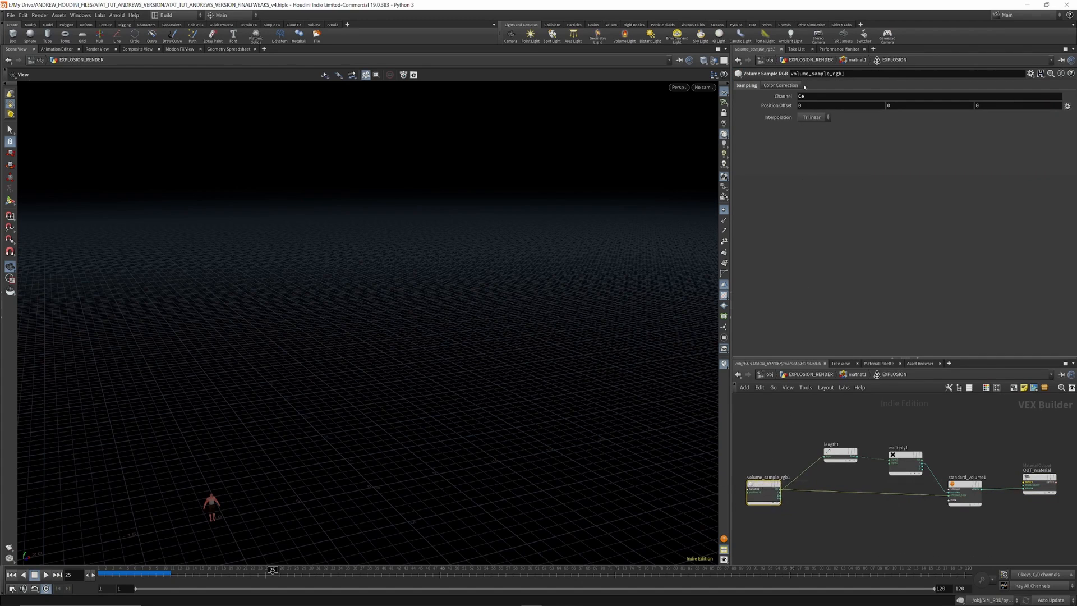
scroll(840, 451, up, 2)
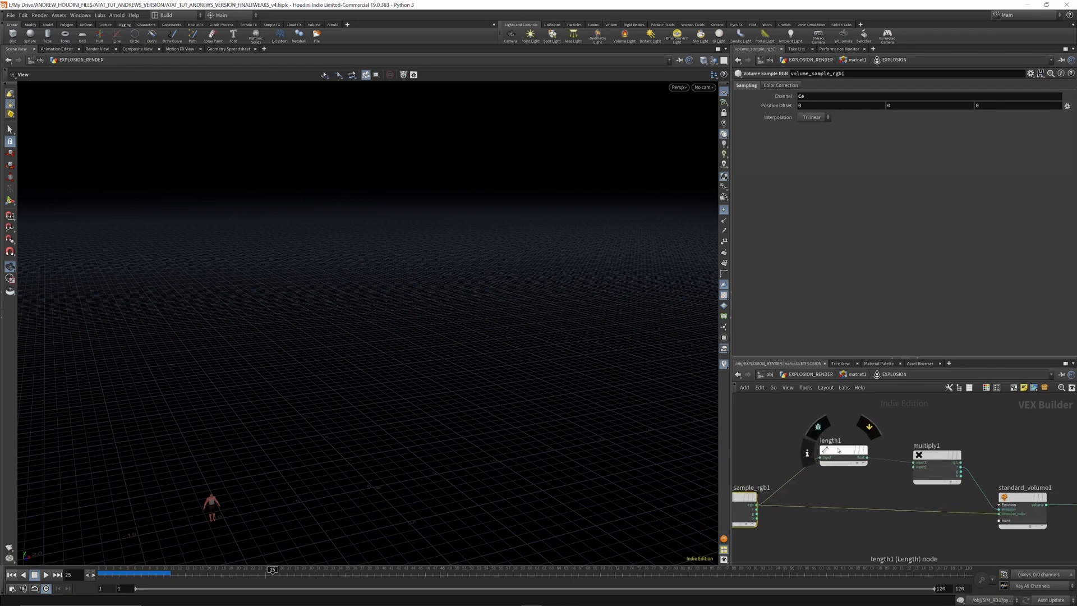
Step: Examine the length1 and multiply1 nodes and their connection into standard_volume1
click(840, 450)
click(934, 456)
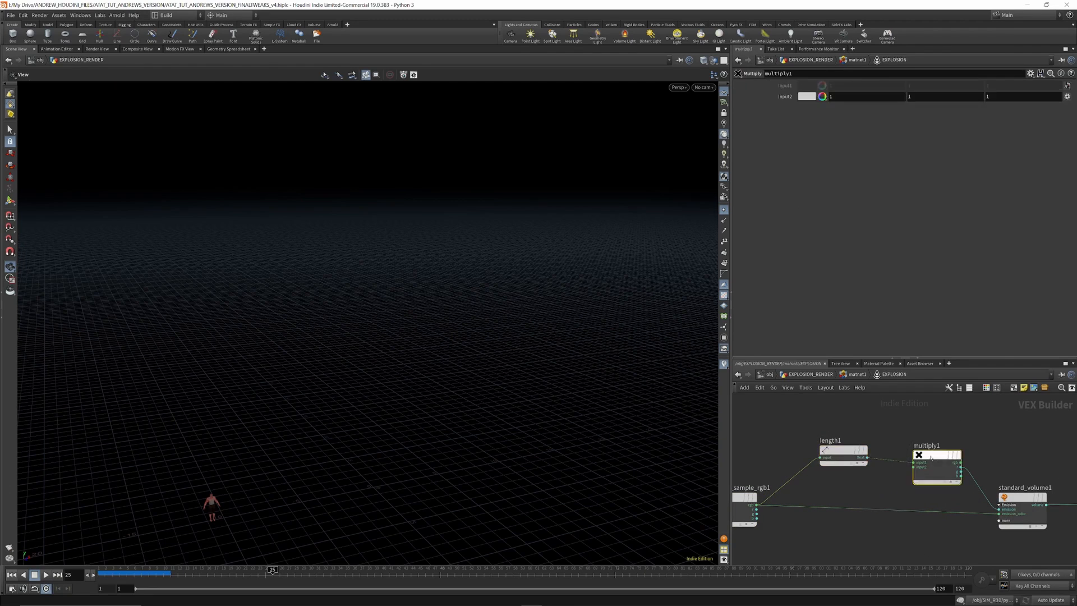
scroll(1018, 512, up, 3)
scroll(813, 492, down, 5)
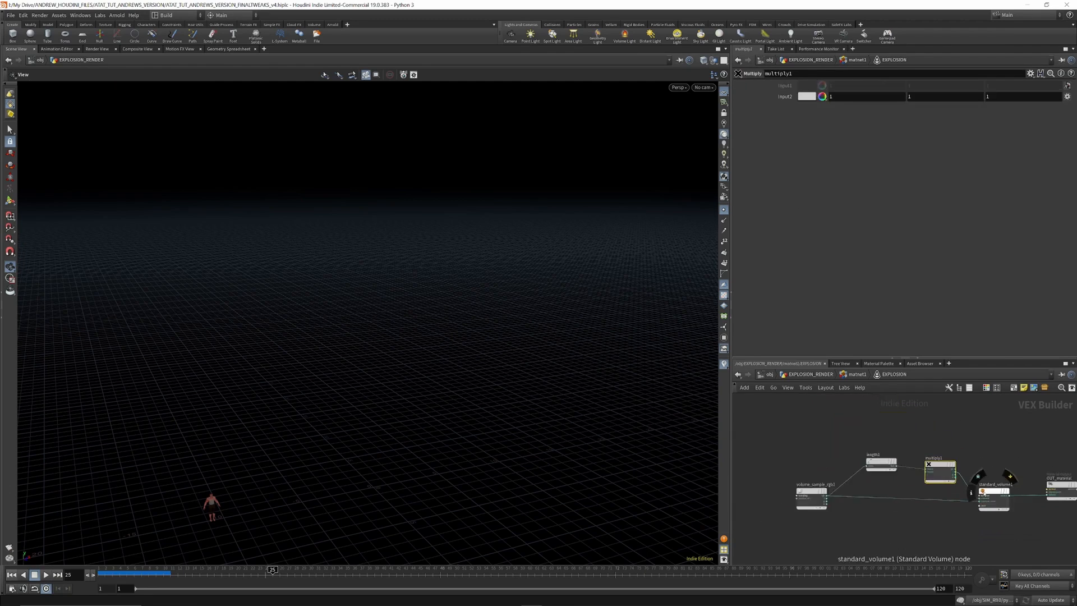
scroll(991, 492, up, 5)
scroll(915, 496, down, 4)
scroll(988, 490, up, 4)
scroll(990, 491, down, 6)
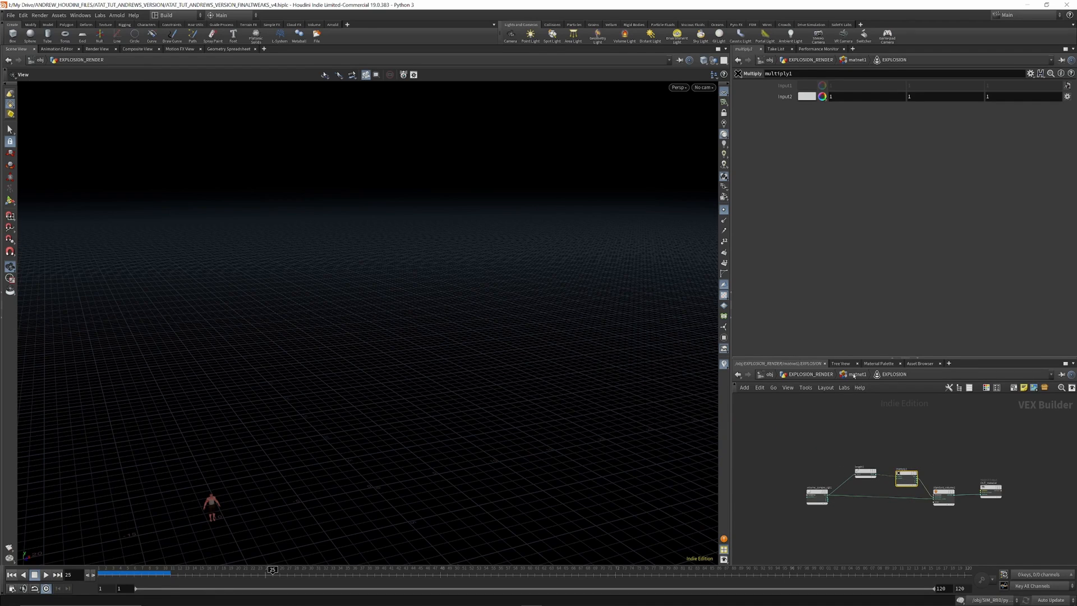
Step: Return to pyrolook1 in SIM_RBD and review its smoke, scatter and volume binding settings
click(770, 375)
double_click(803, 485)
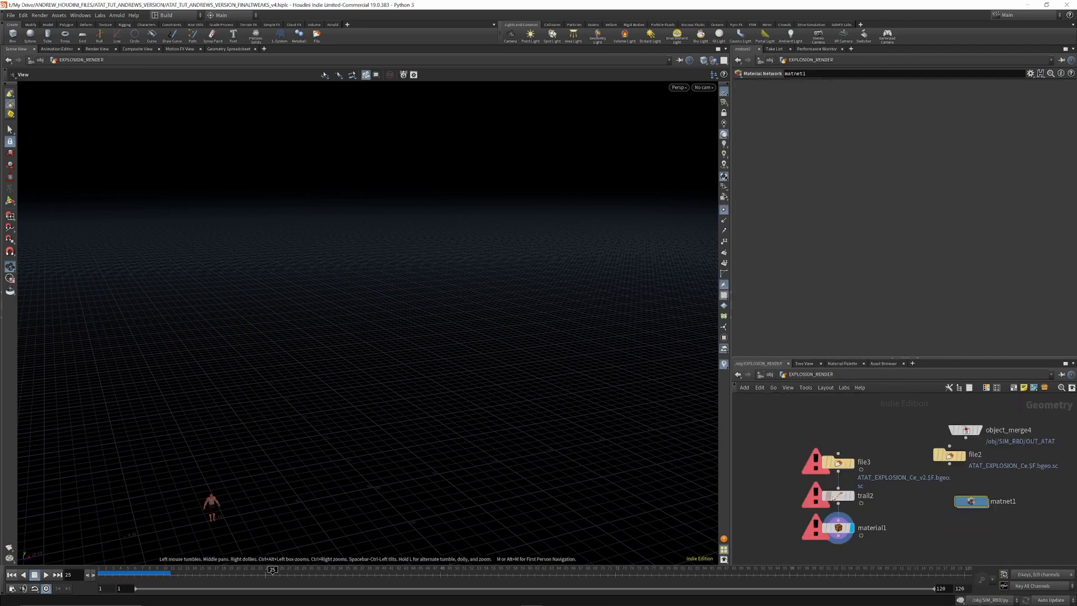
click(770, 375)
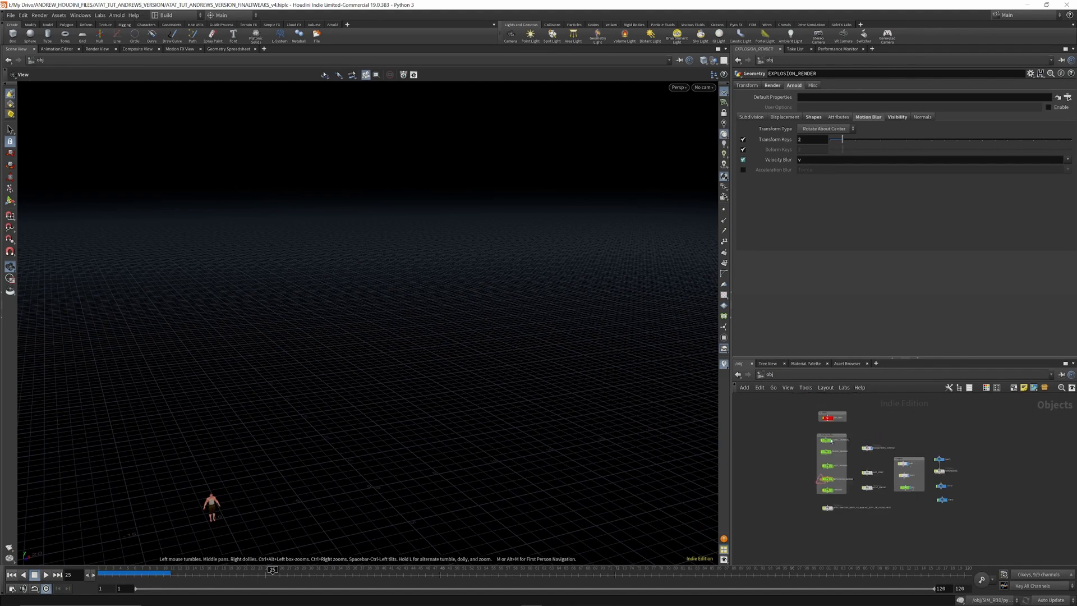
double_click(830, 415)
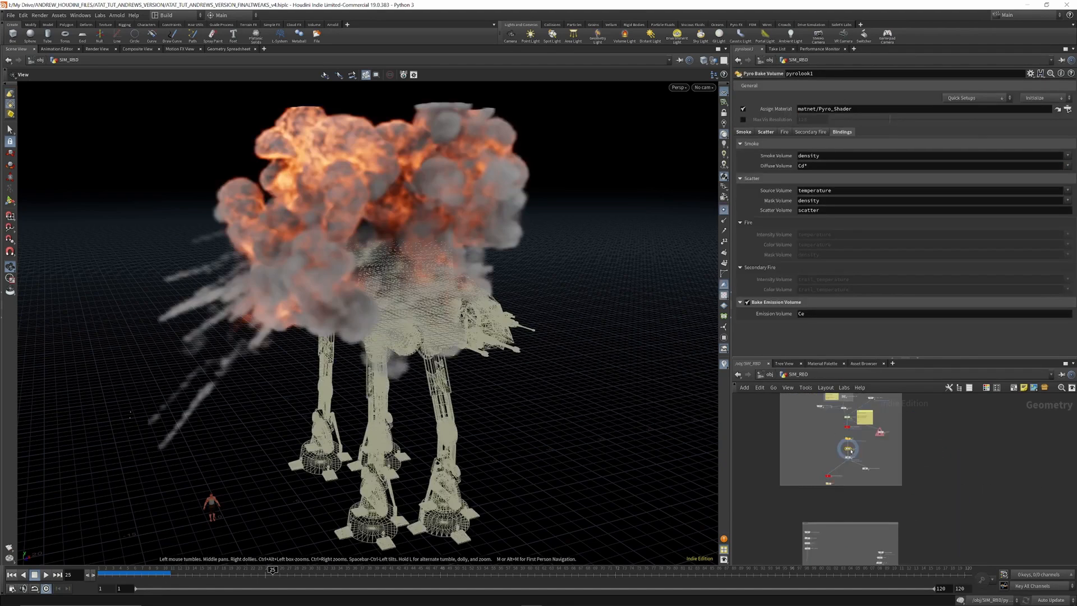
scroll(853, 453, up, 6)
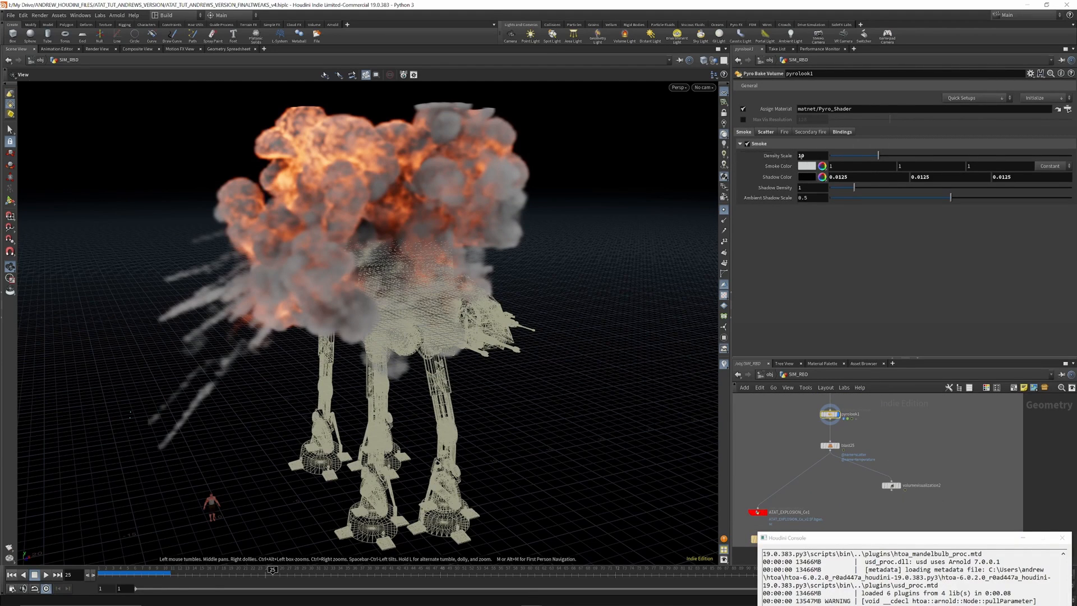
click(766, 132)
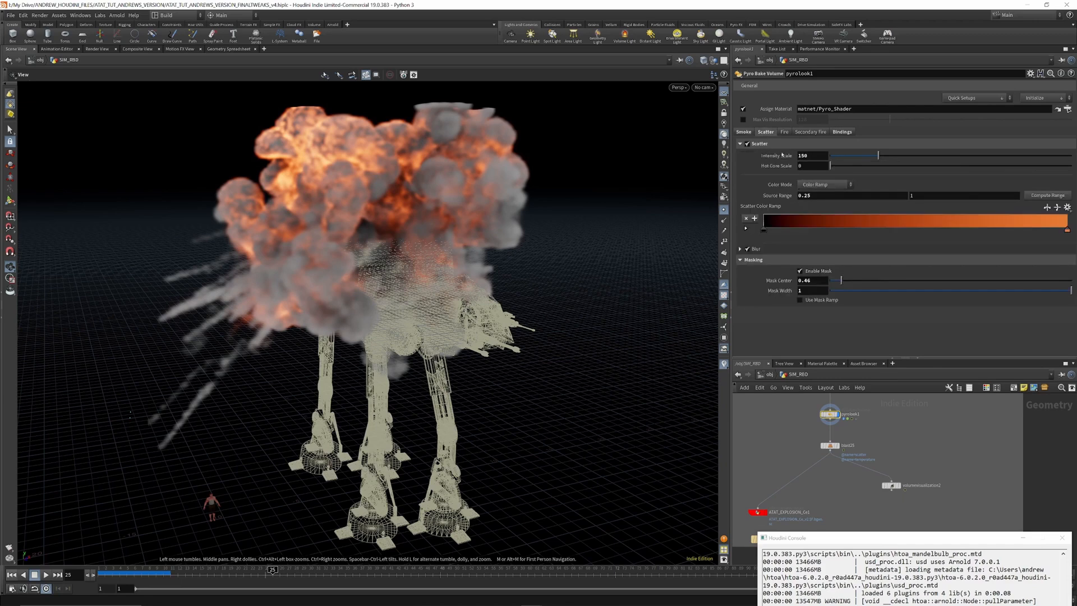
click(842, 132)
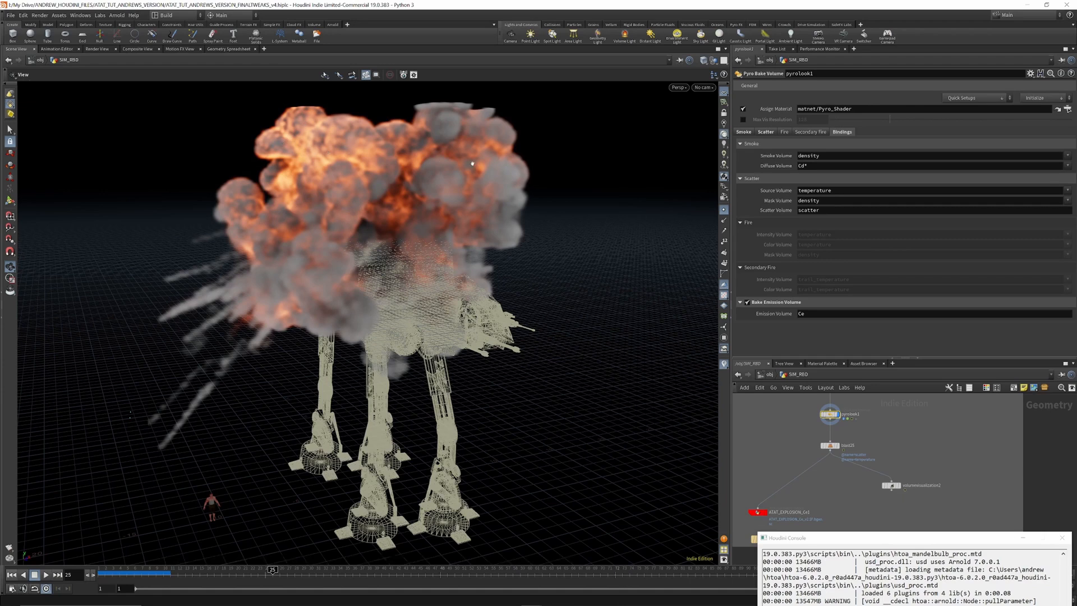
Step: Compare the explosion's glow with pyrolook1's scatter mask disabled and enabled again
click(765, 131)
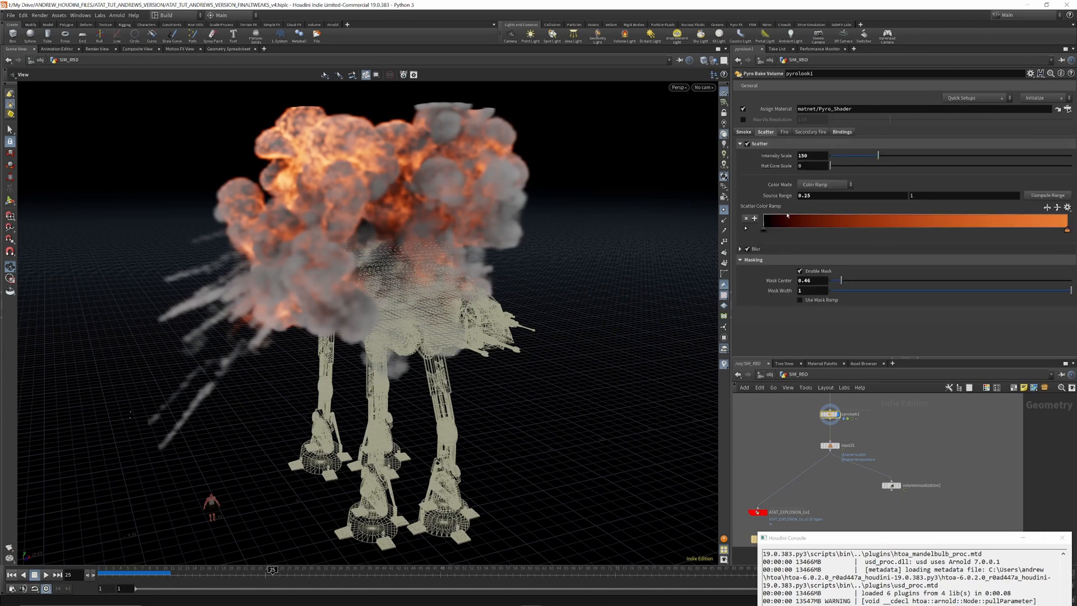
click(800, 272)
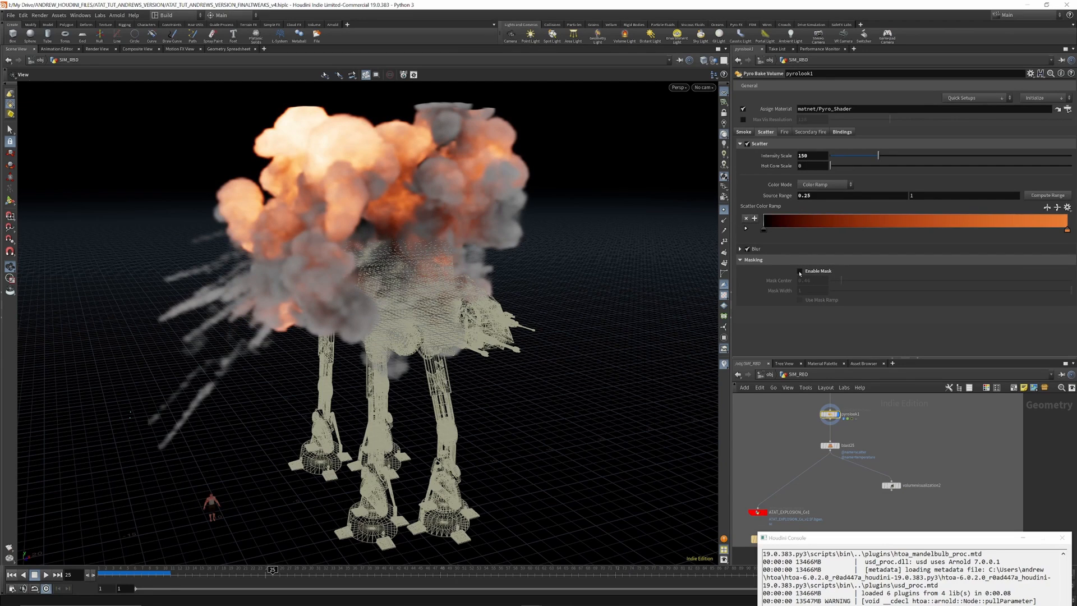
click(800, 271)
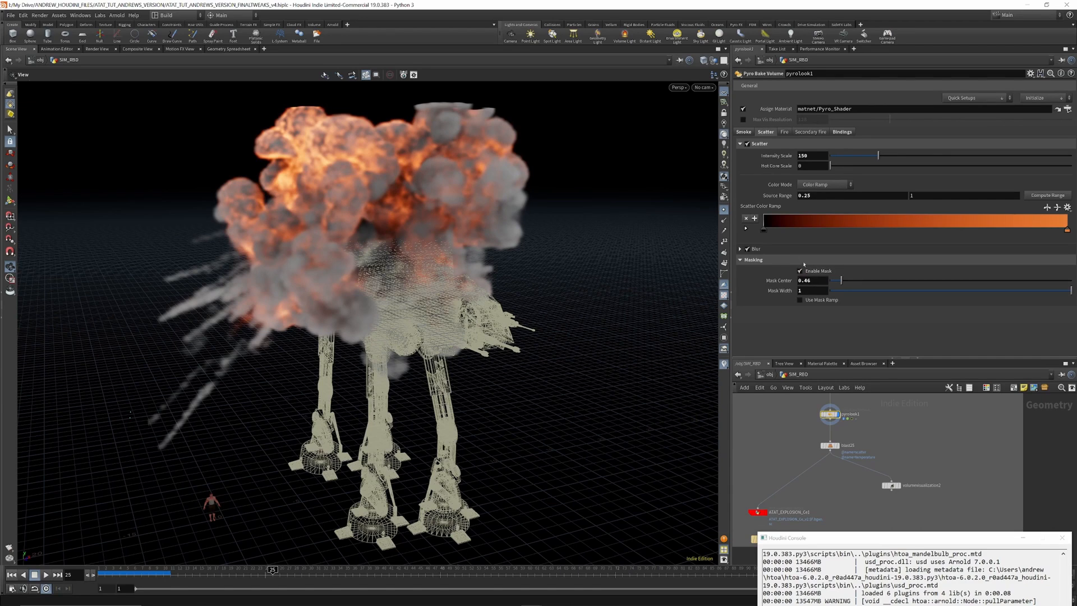
Step: Check pyrolook1's Fire, Secondary Fire and Bindings settings, then return to its Scatter settings
click(784, 133)
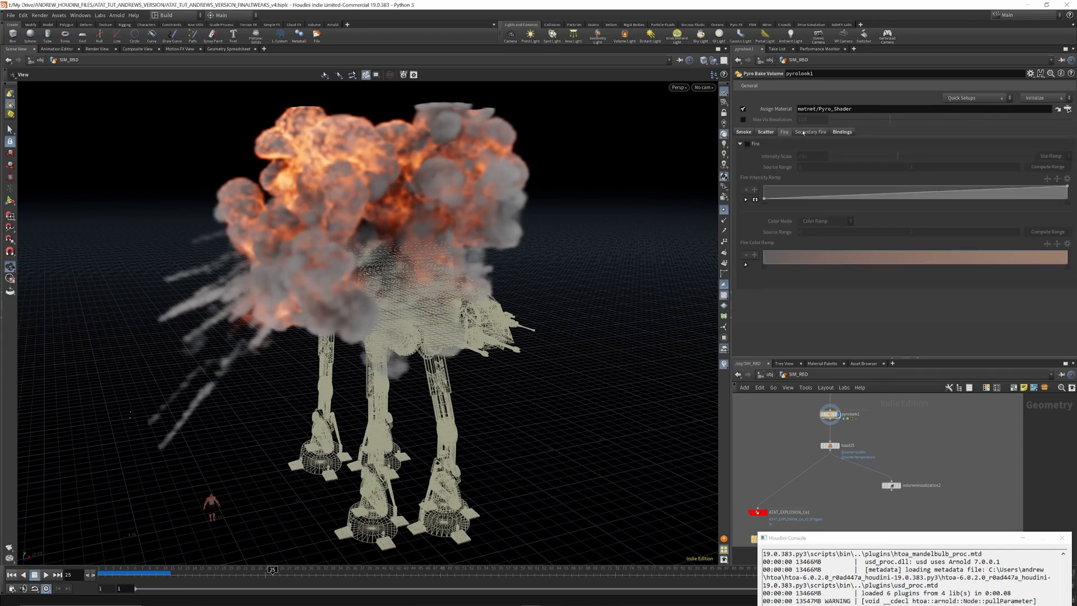
click(803, 132)
click(840, 133)
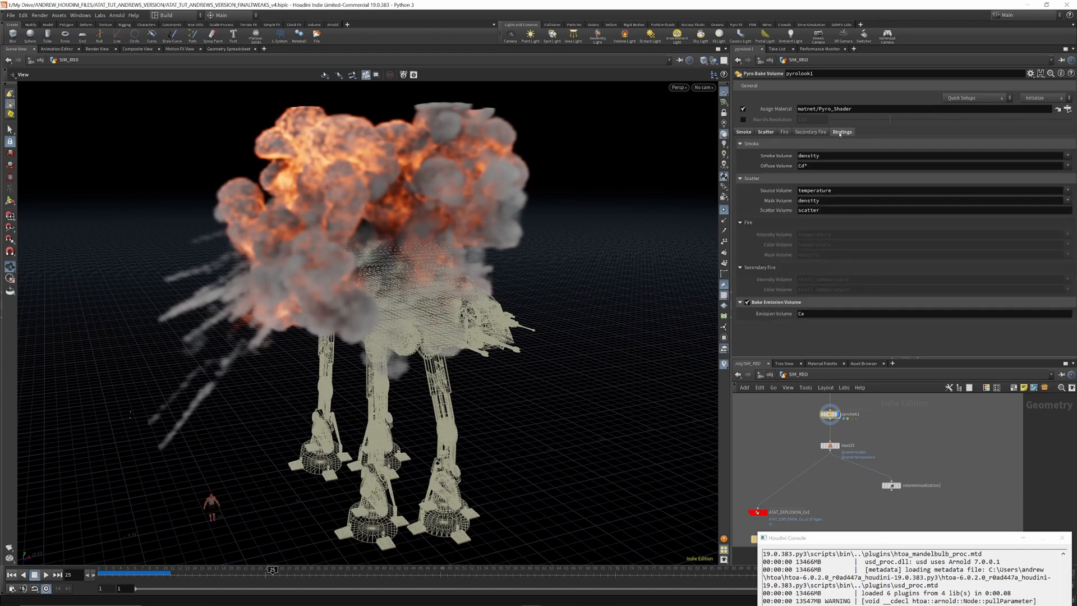
click(761, 133)
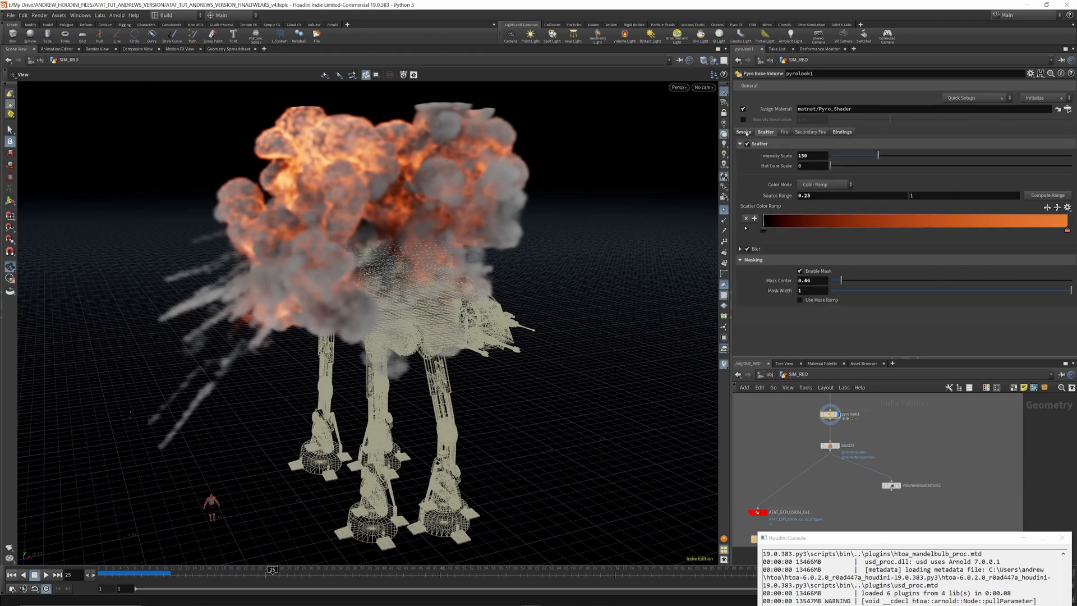
Step: Check pyrolook1's Smoke settings, then display blast25 and inspect its group settings and node information
click(744, 133)
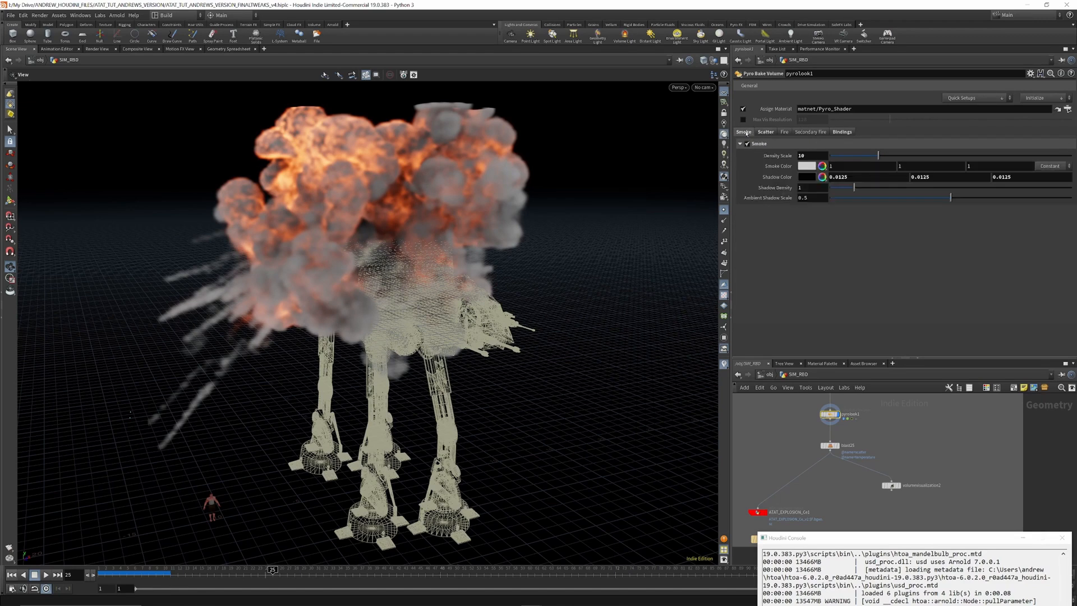
scroll(853, 429, down, 3)
scroll(847, 439, up, 4)
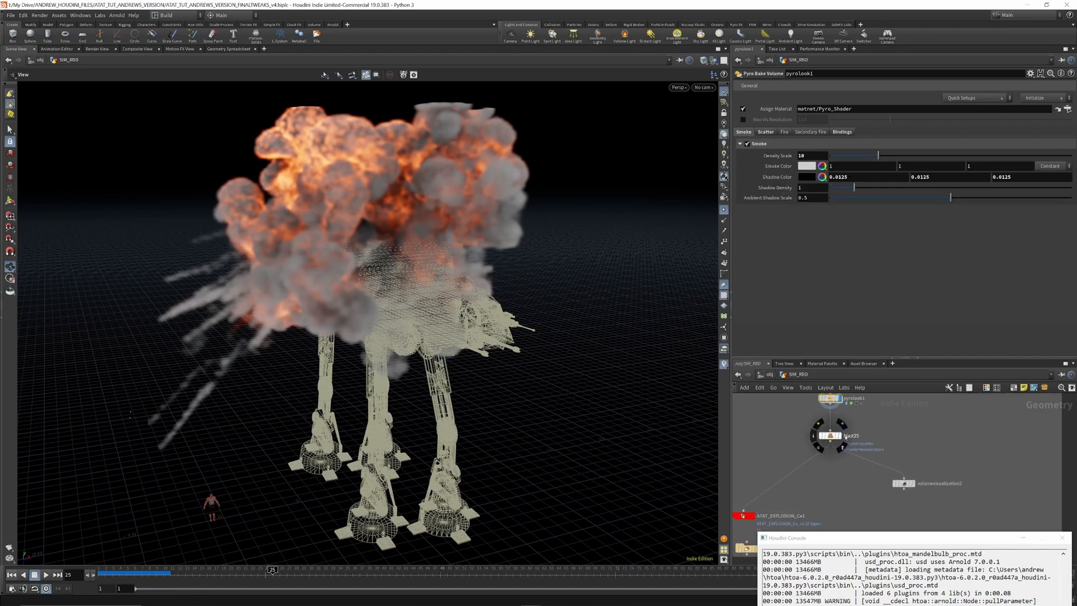
click(841, 424)
click(830, 436)
click(814, 435)
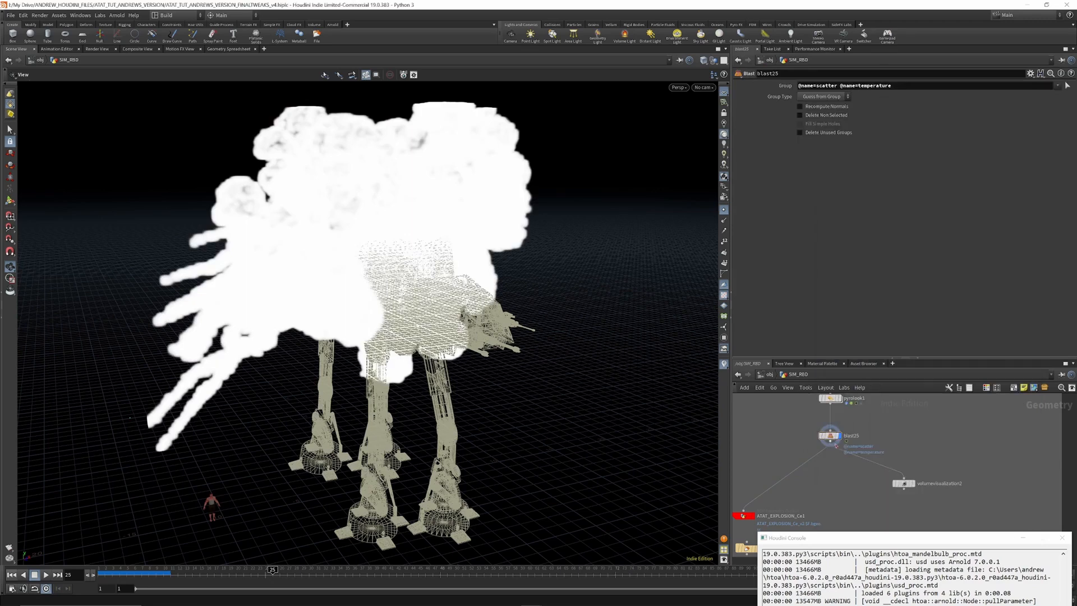
mouse_move(814, 435)
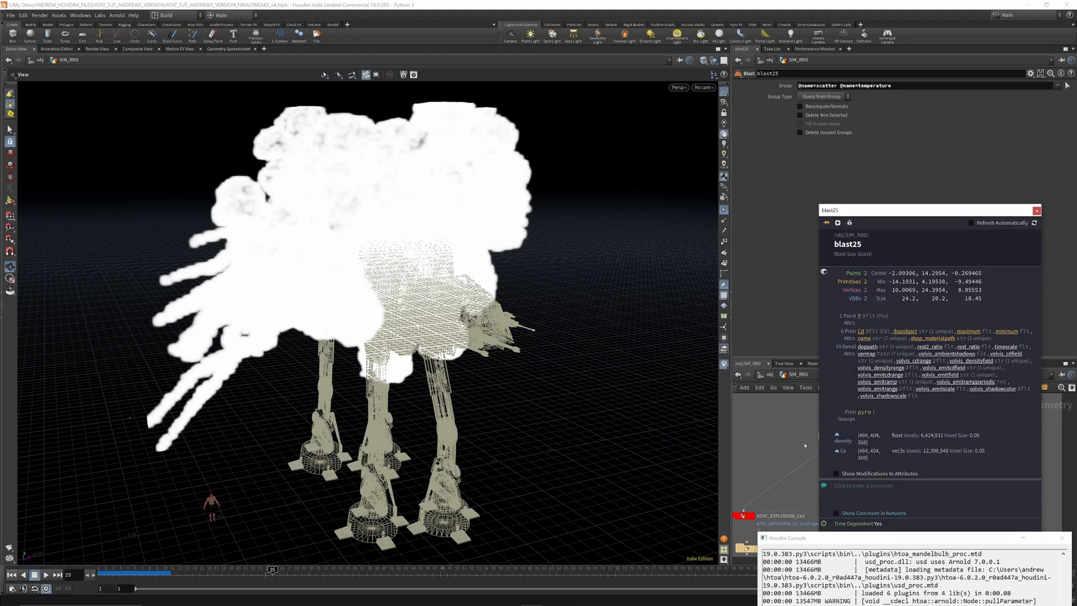
Step: Display volumevisualization2 and review its Emission and Smoke field settings
click(906, 484)
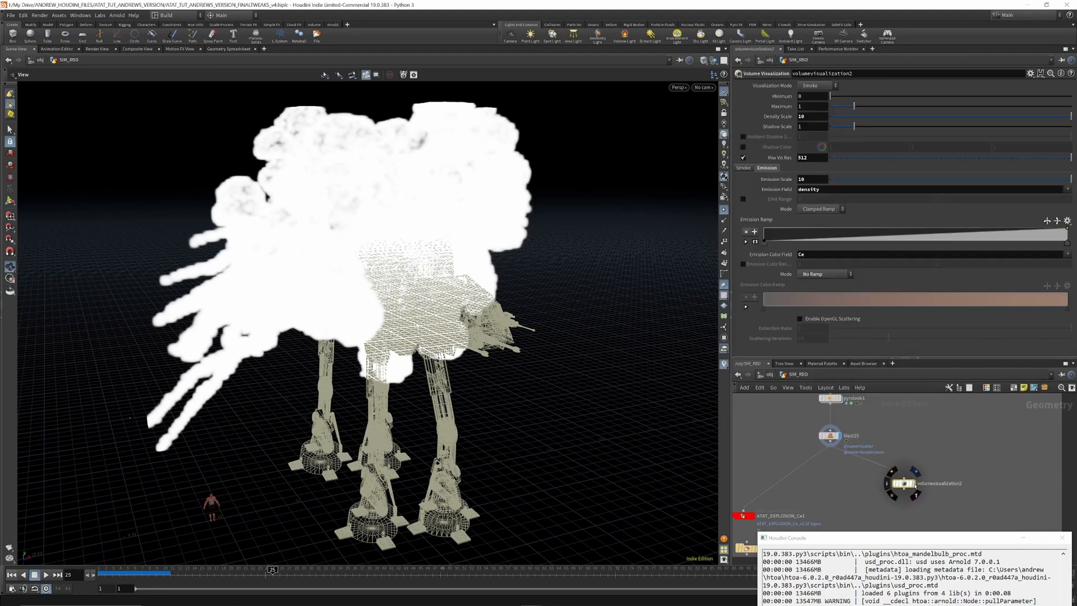
click(915, 472)
mouse_move(904, 485)
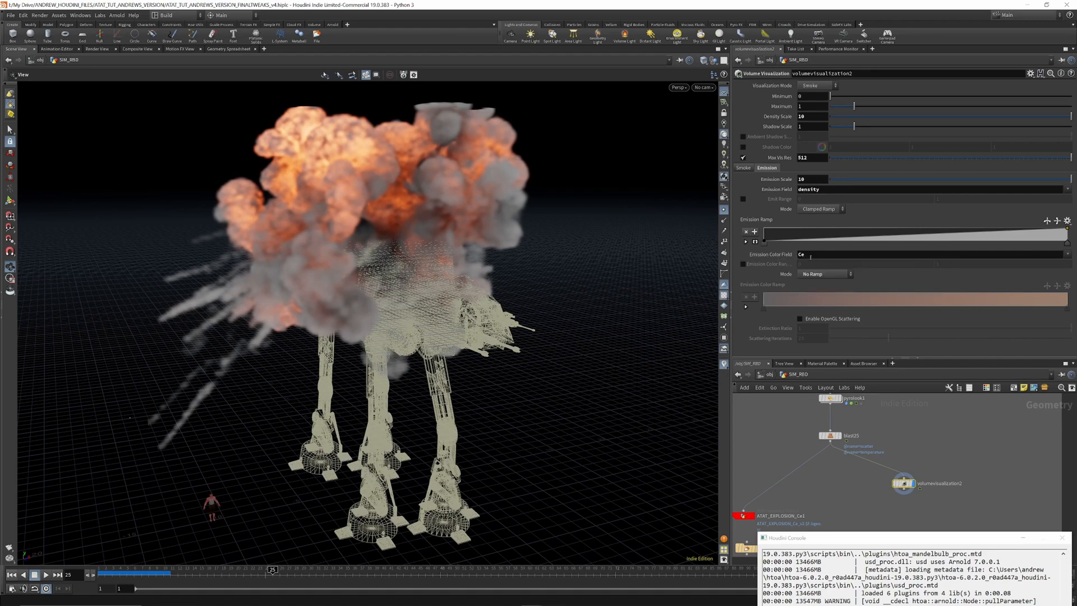
click(745, 168)
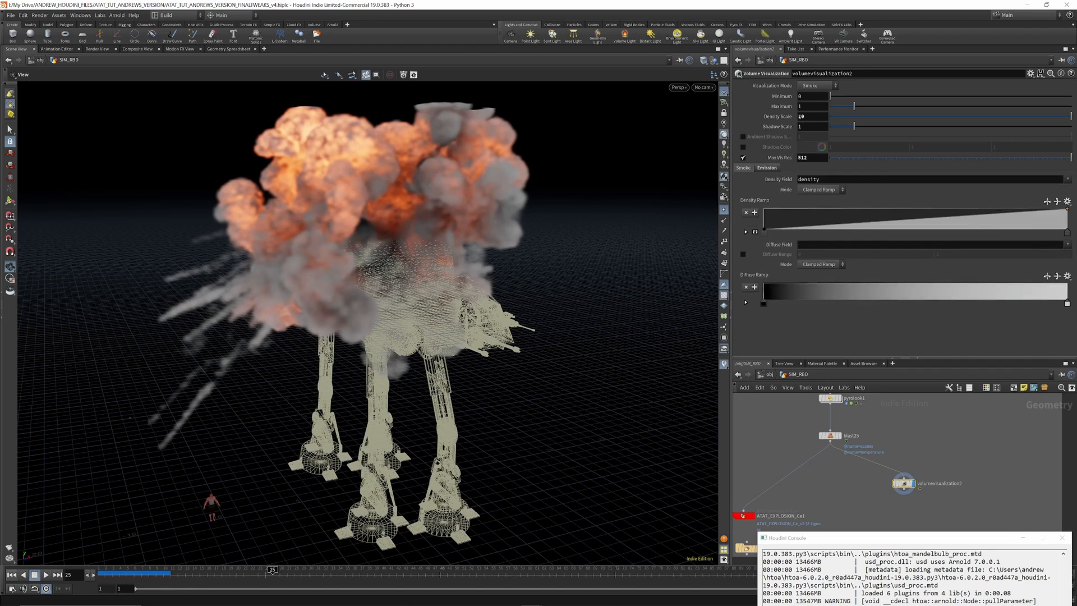
Step: Recheck pyrolook1's Scatter and Smoke settings and compare its displayed explosion with volumevisualization2's
click(830, 398)
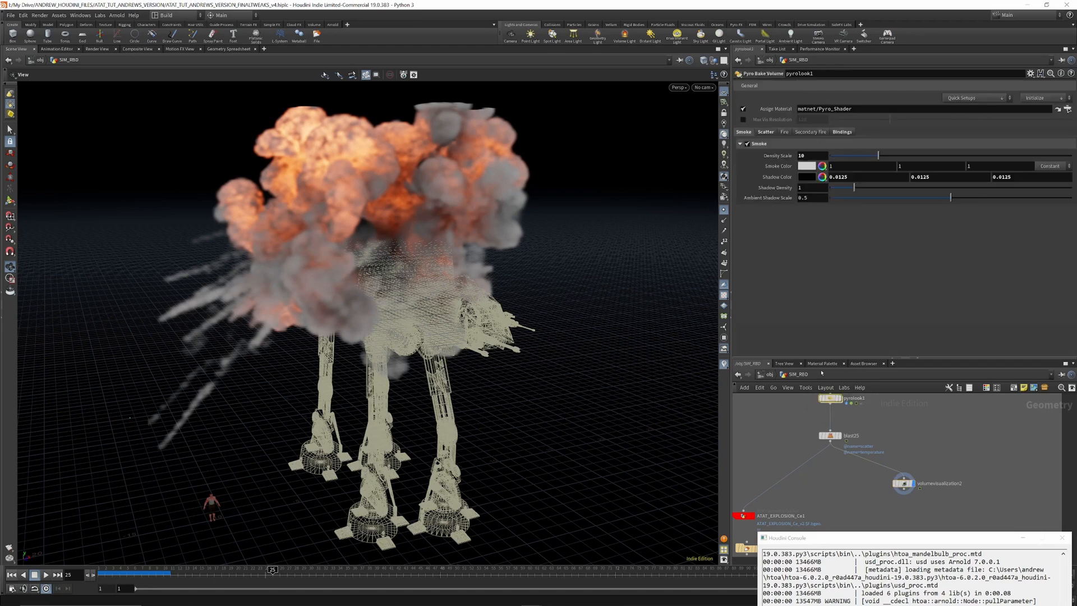
click(767, 133)
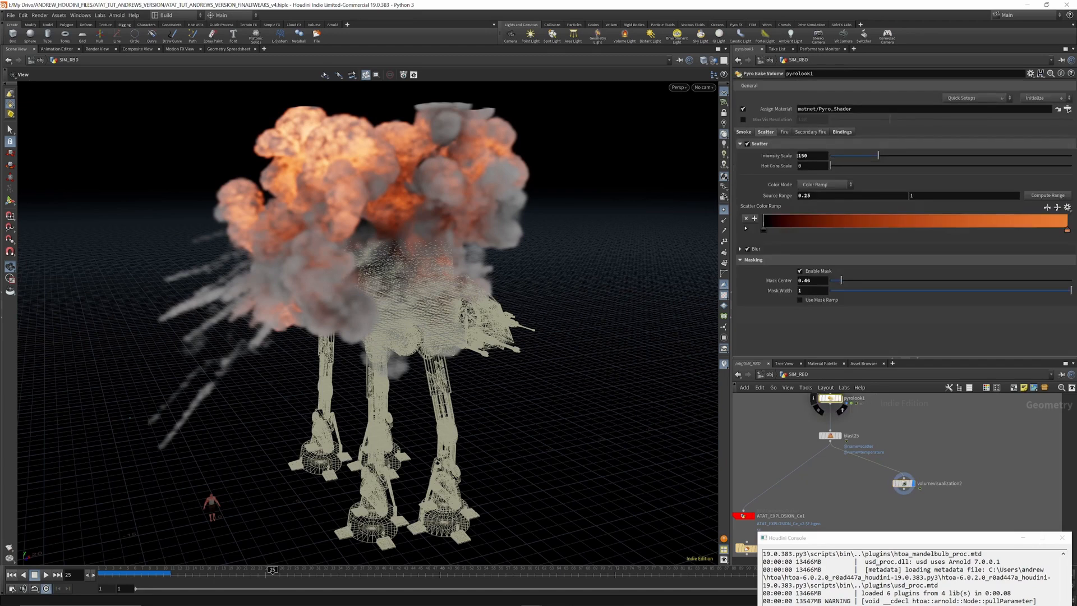
click(744, 132)
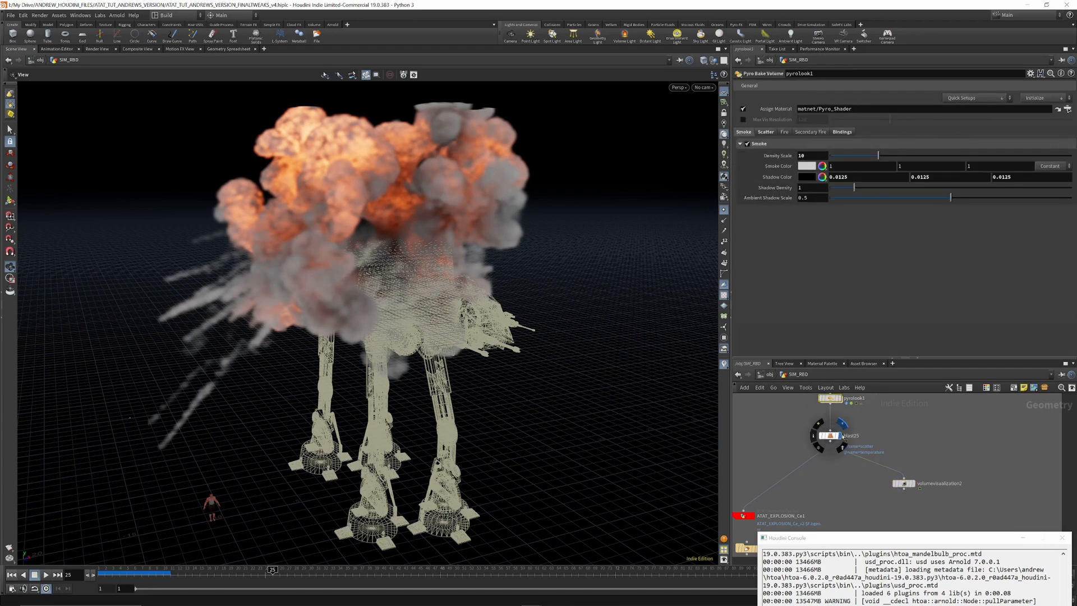
click(839, 436)
click(915, 472)
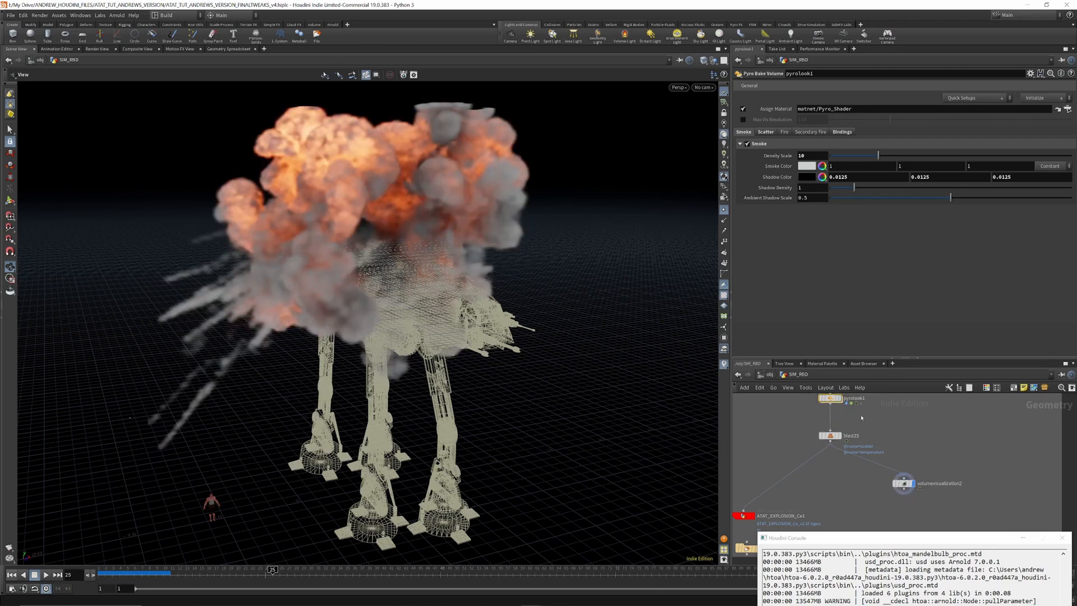
click(841, 398)
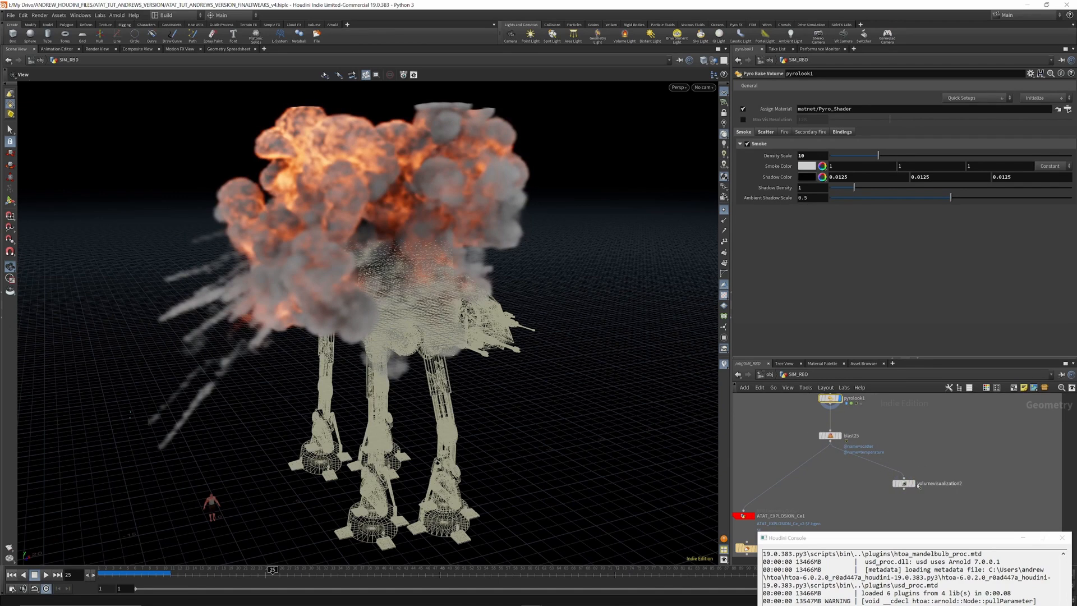
click(915, 484)
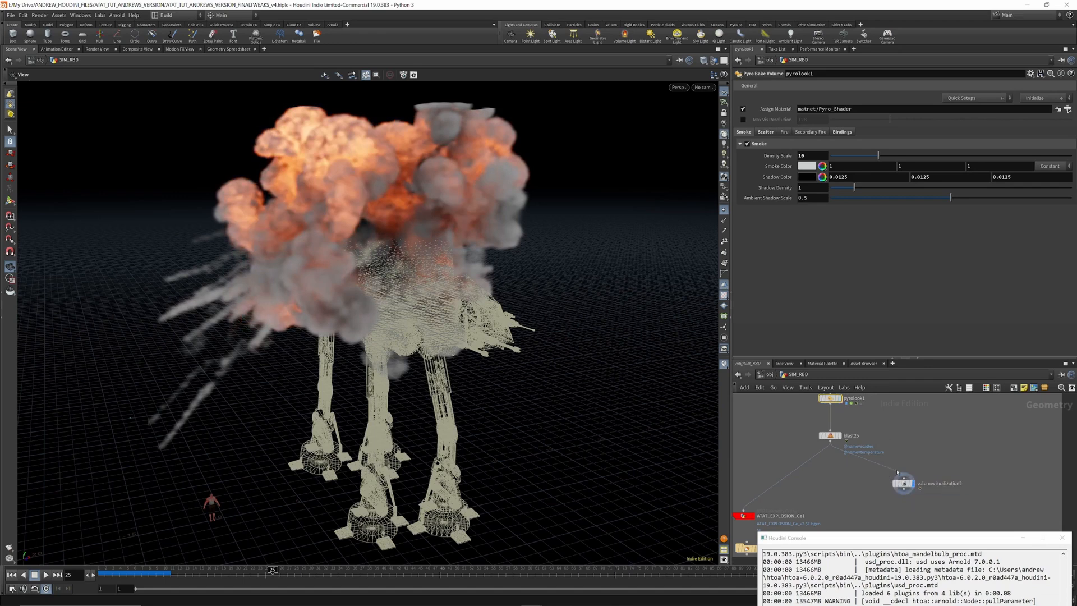
Step: Review the frame range and output file of the ATAT_EXPLOSION_Ce1 geometry cache
scroll(896, 433, down, 5)
scroll(847, 466, up, 7)
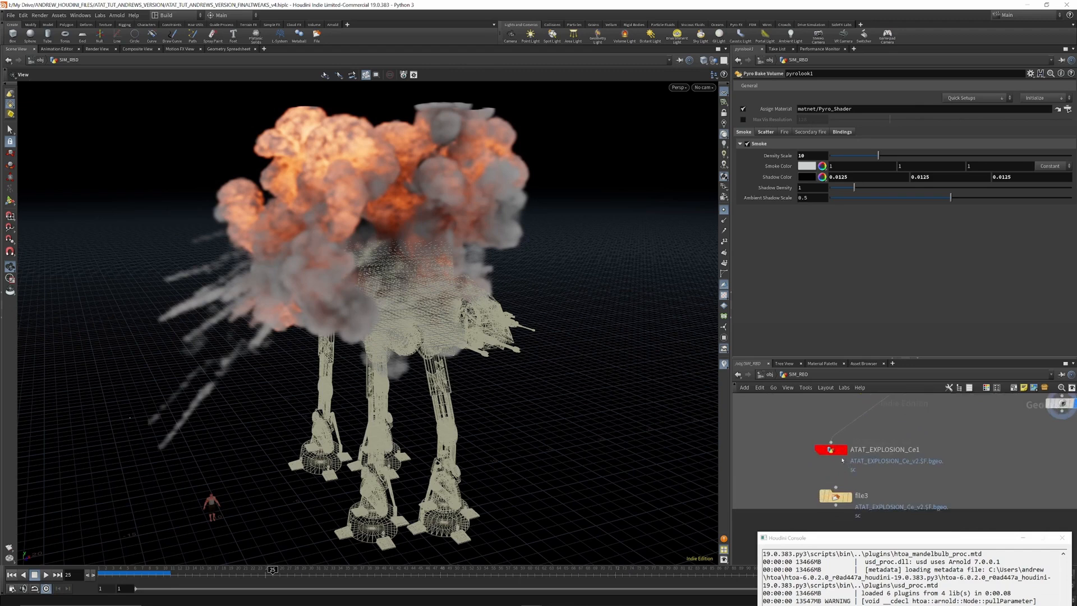
click(834, 452)
scroll(841, 456, down, 5)
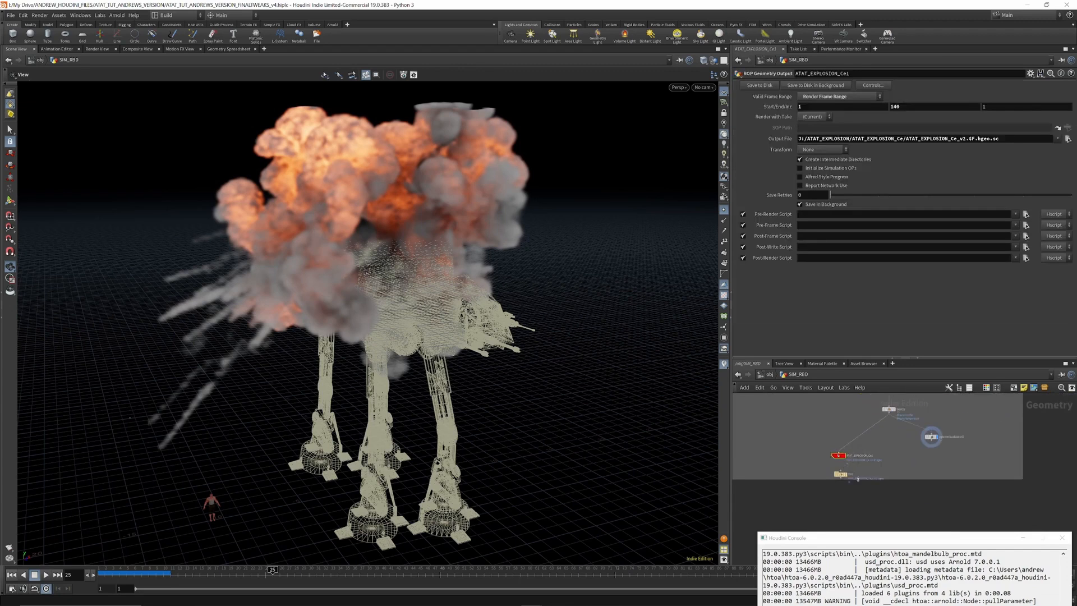
Step: Go to the sparks network, display IN_debris_source and check which object it merges
scroll(867, 470, down, 6)
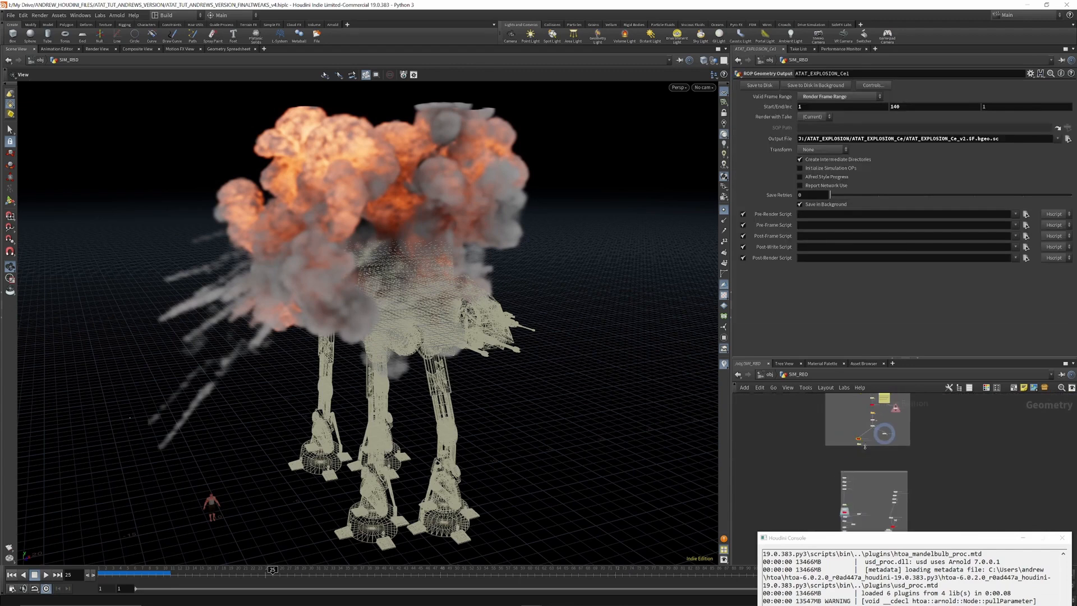
scroll(853, 472, up, 8)
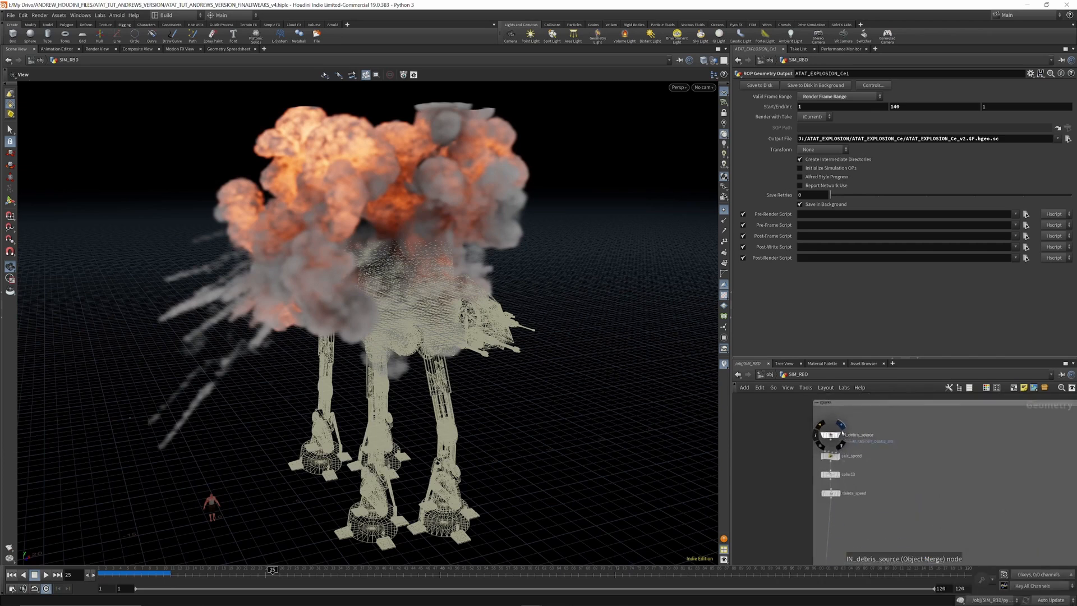
click(839, 436)
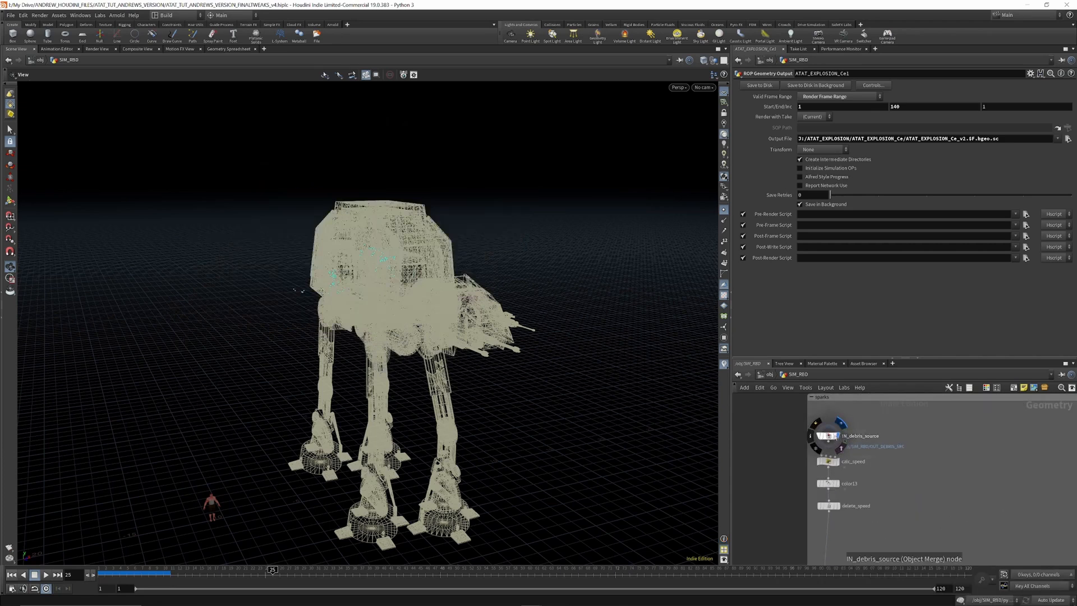
click(829, 437)
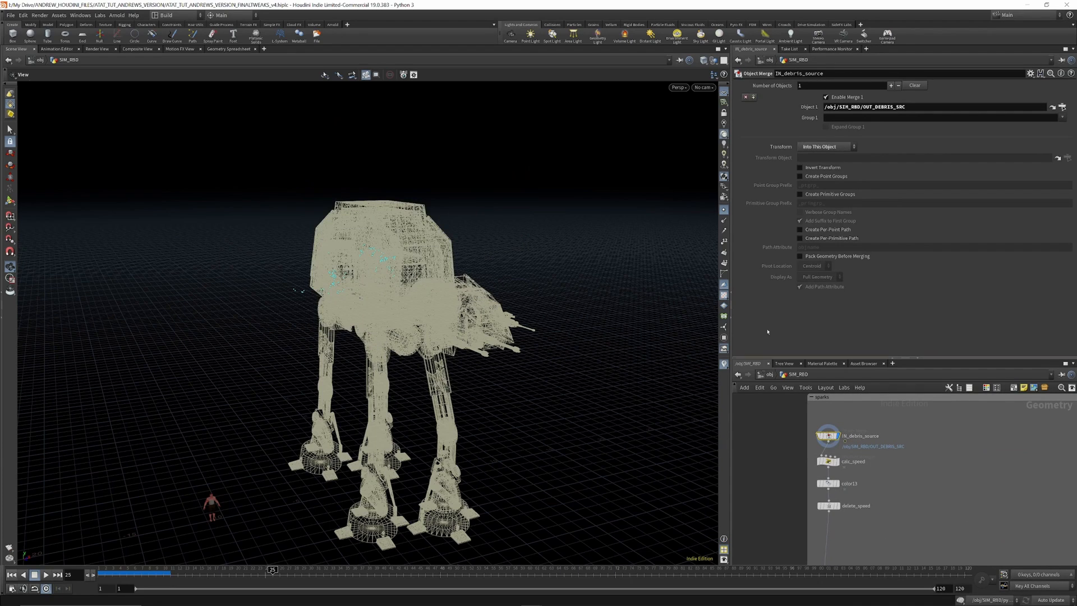
Step: Trace IN_debris_source back to the OUT_DEBRIS_SRC null below CACHE_debris_src3 in the debris network
scroll(855, 420, down, 3)
scroll(849, 443, up, 4)
scroll(903, 481, down, 5)
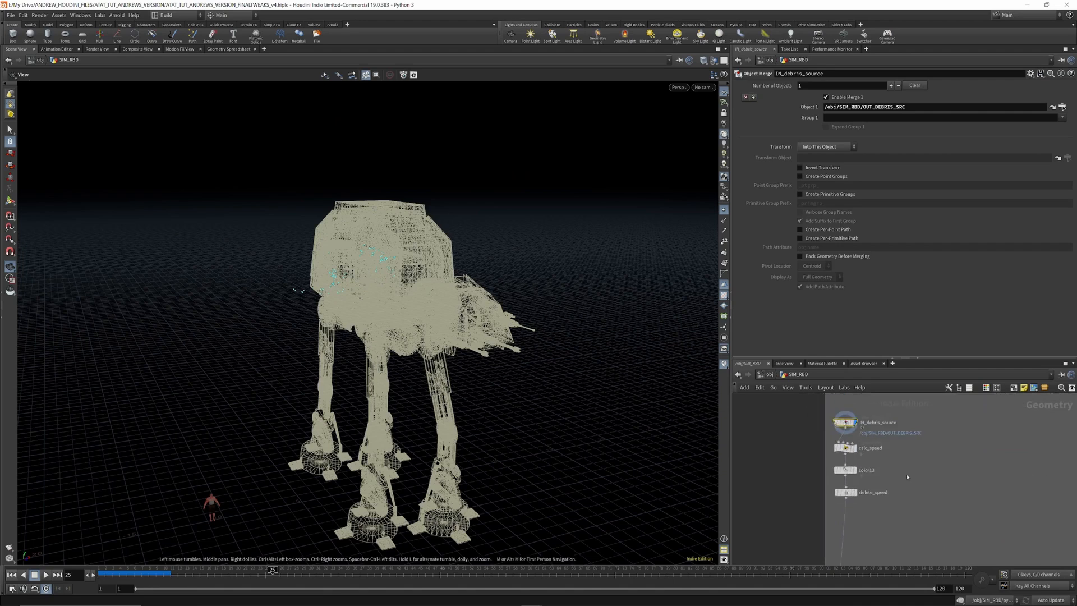
scroll(903, 483, up, 6)
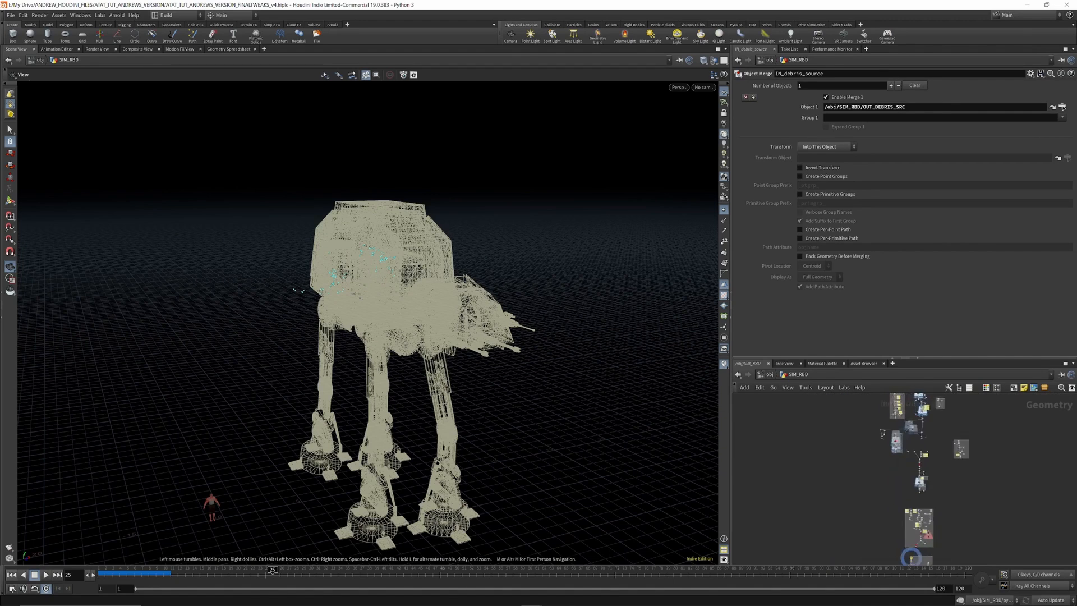
scroll(903, 489, down, 5)
scroll(864, 438, up, 7)
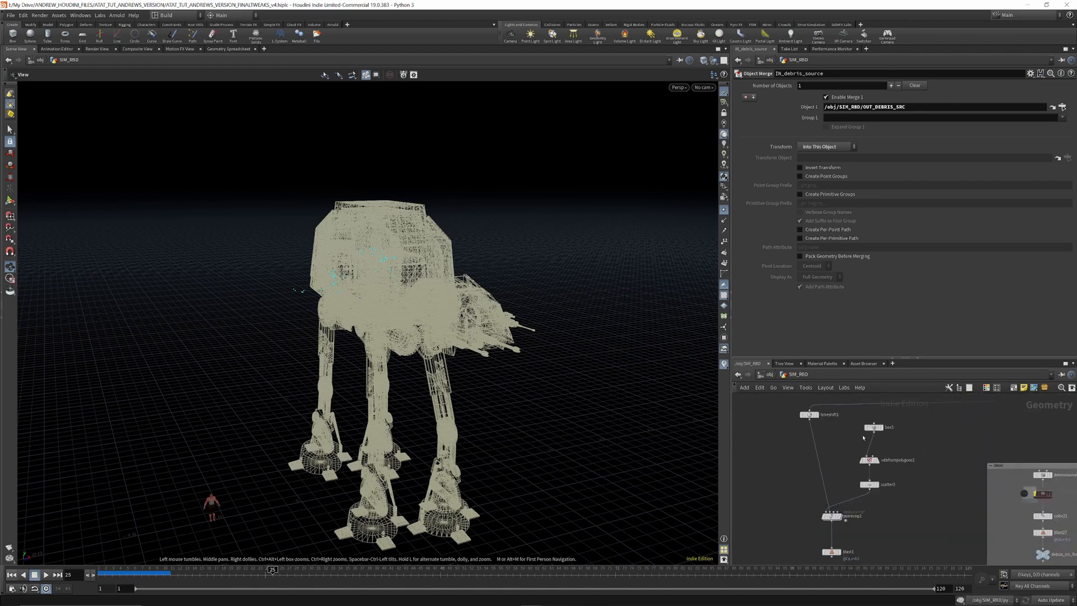
scroll(862, 437, down, 5)
scroll(867, 436, up, 6)
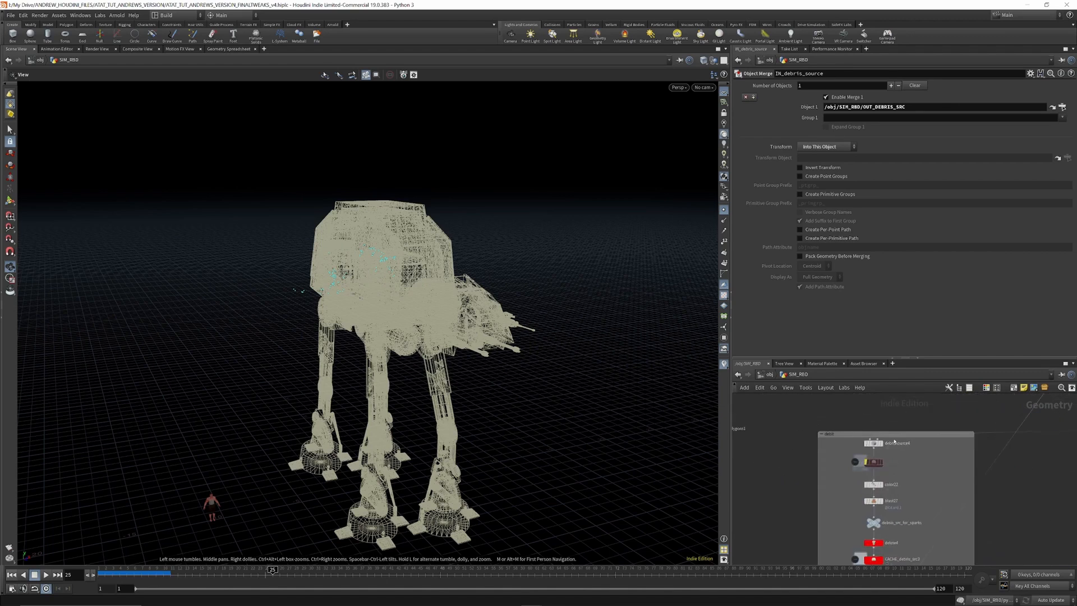
scroll(874, 502, up, 3)
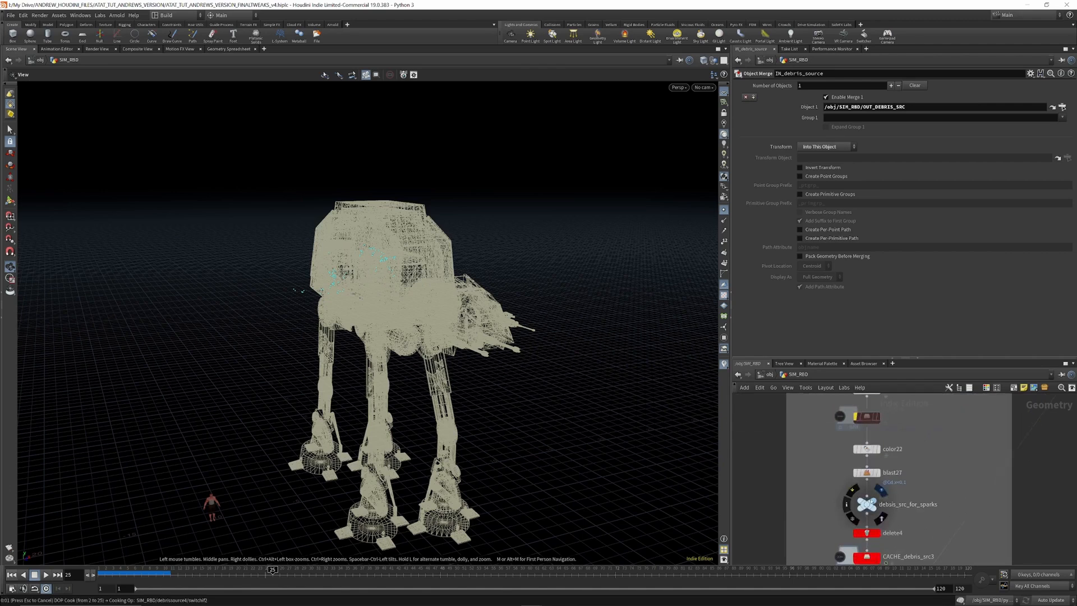
middle_drag(872, 501, 863, 411)
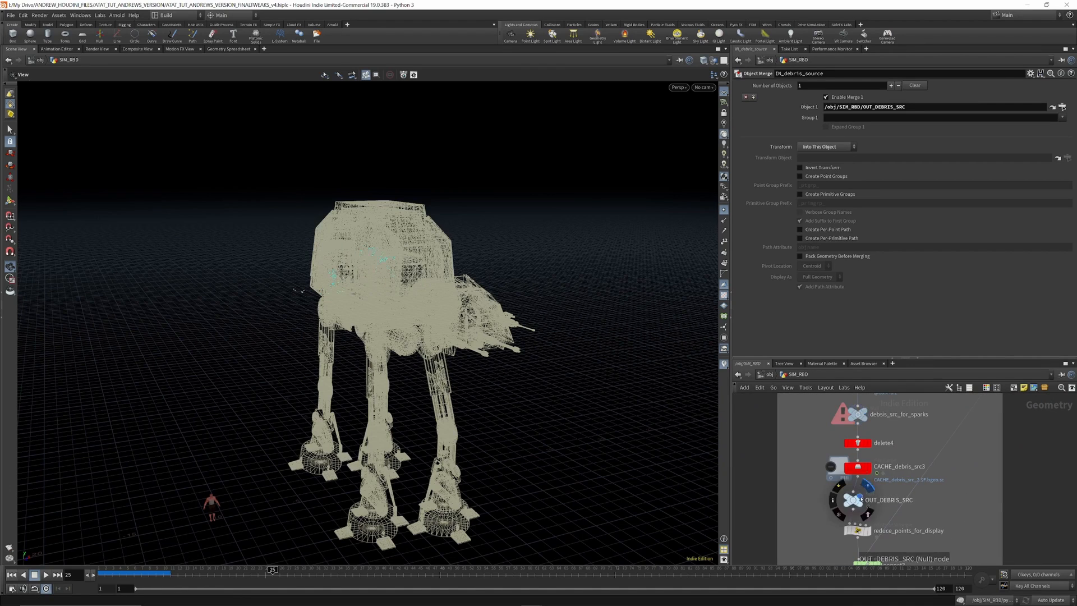
click(853, 500)
Step: Return to the sparks network and examine calc_speed's speed expression and color13's attribute ramp settings
scroll(866, 477, down, 5)
scroll(874, 437, down, 2)
scroll(859, 459, up, 8)
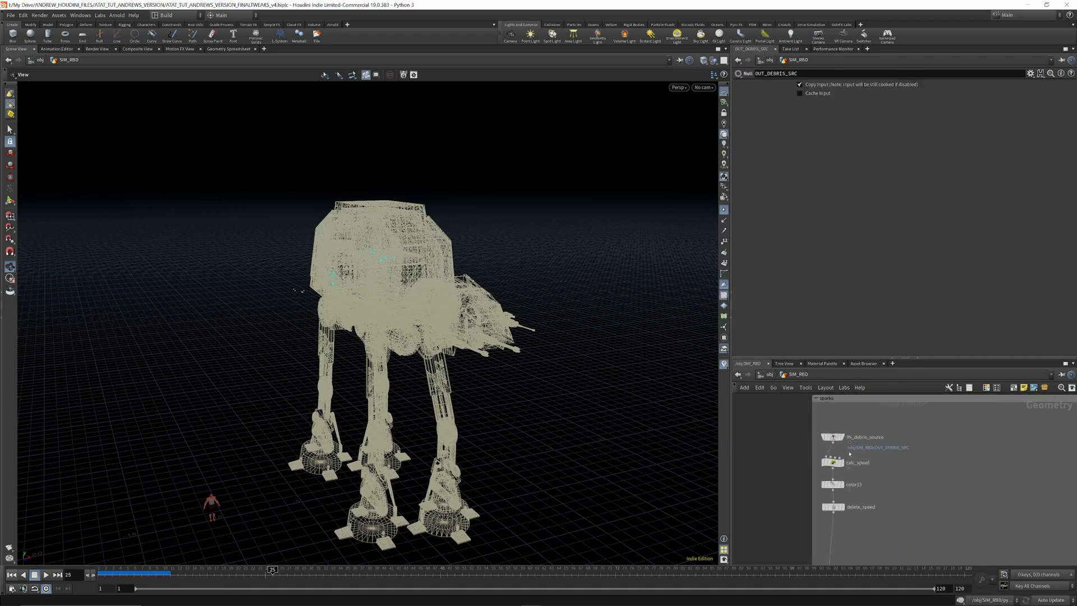
click(845, 407)
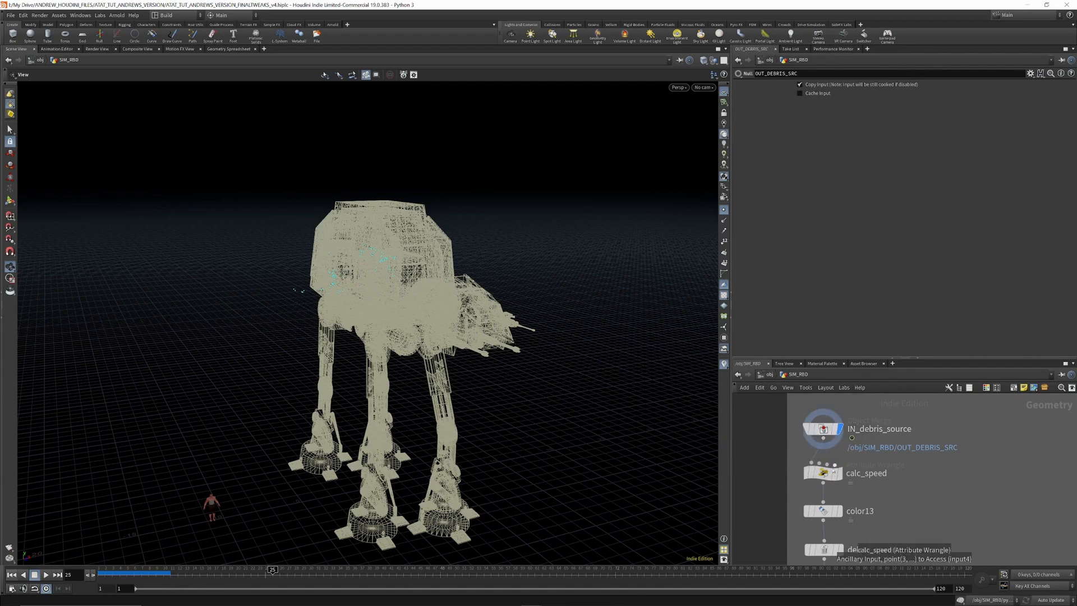
click(823, 473)
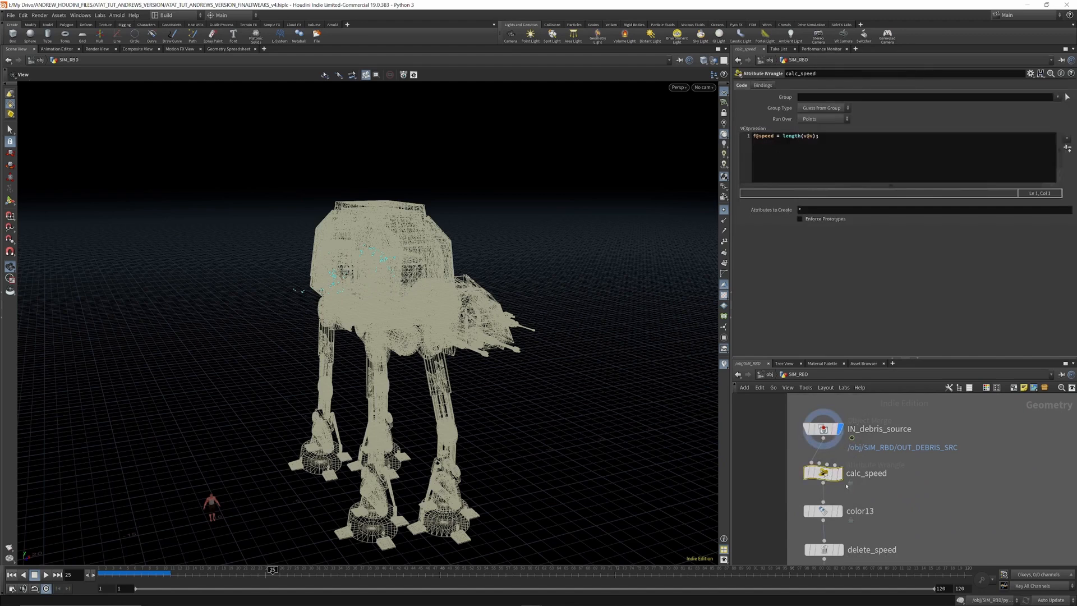
click(840, 473)
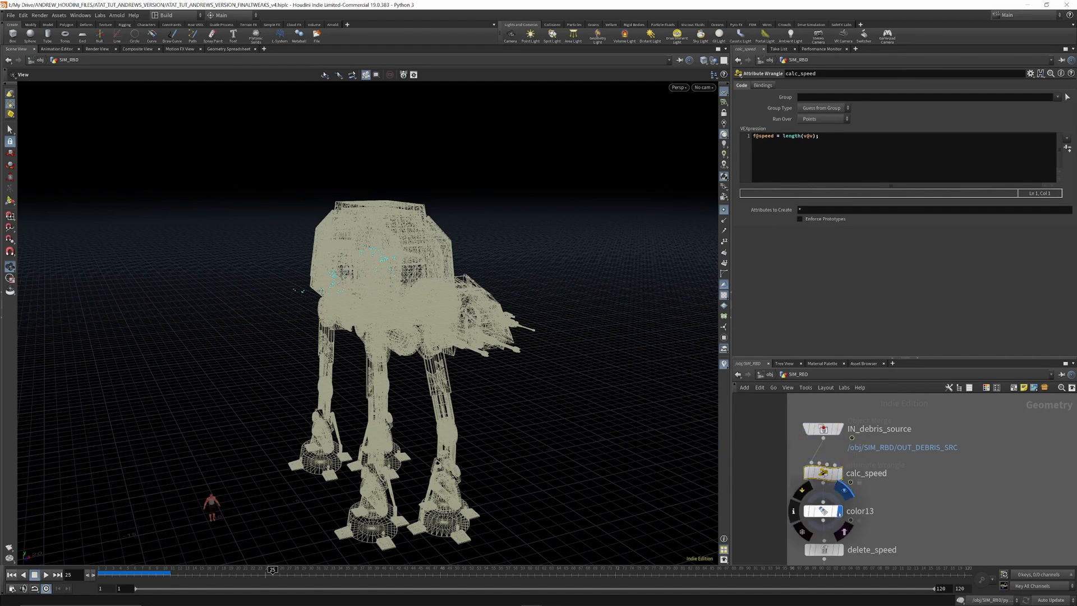
click(839, 511)
click(823, 511)
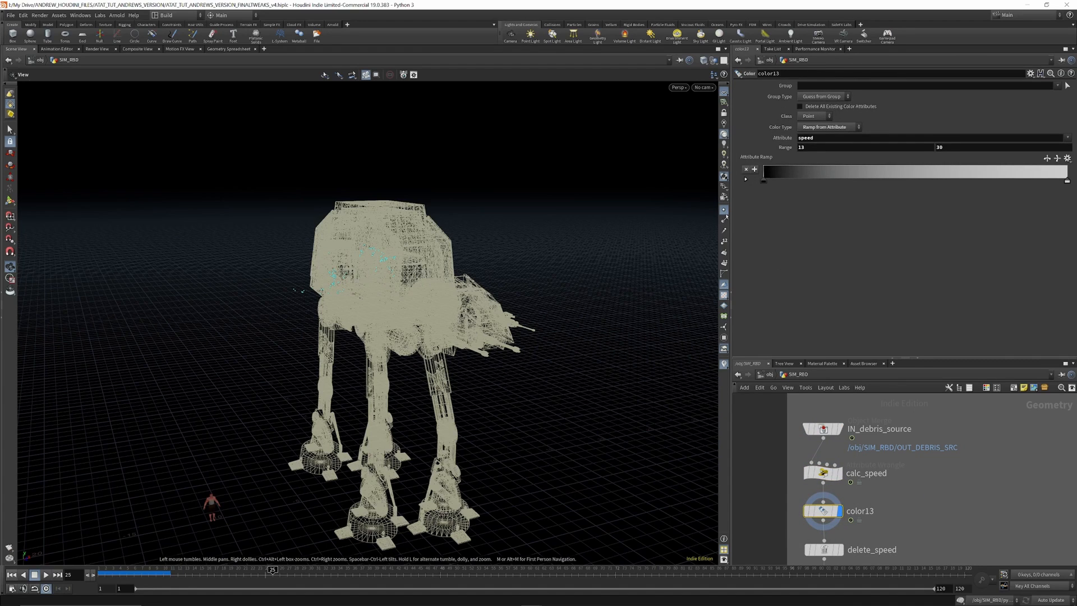
Step: Play back the color13 debris flipbook in MPlay, then close the MPlay window
ctrl+click(844, 532)
click(844, 531)
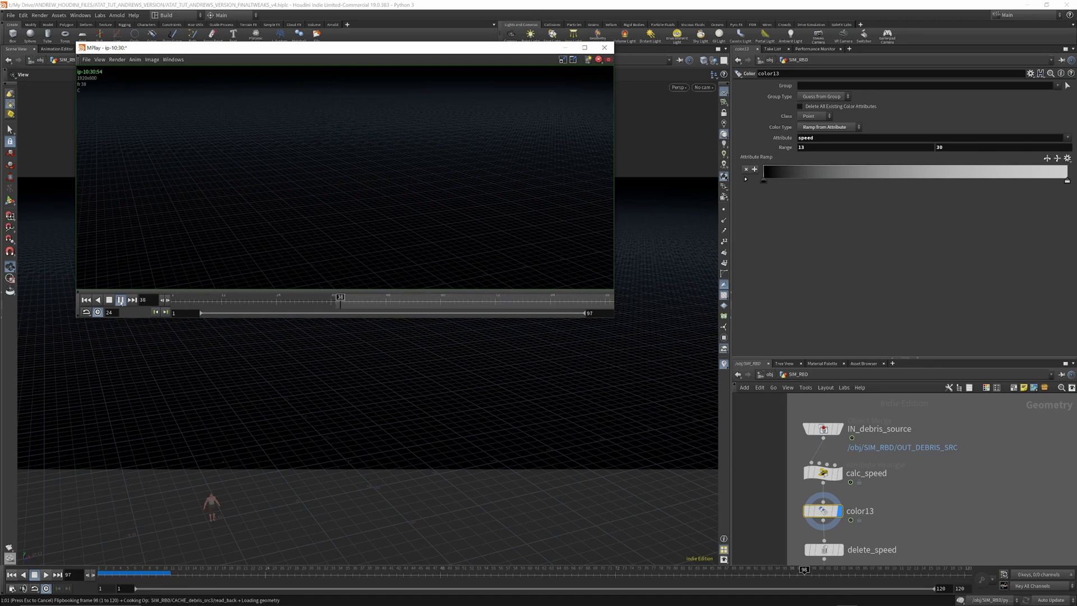
click(87, 301)
click(120, 301)
click(119, 302)
drag(169, 299, 179, 301)
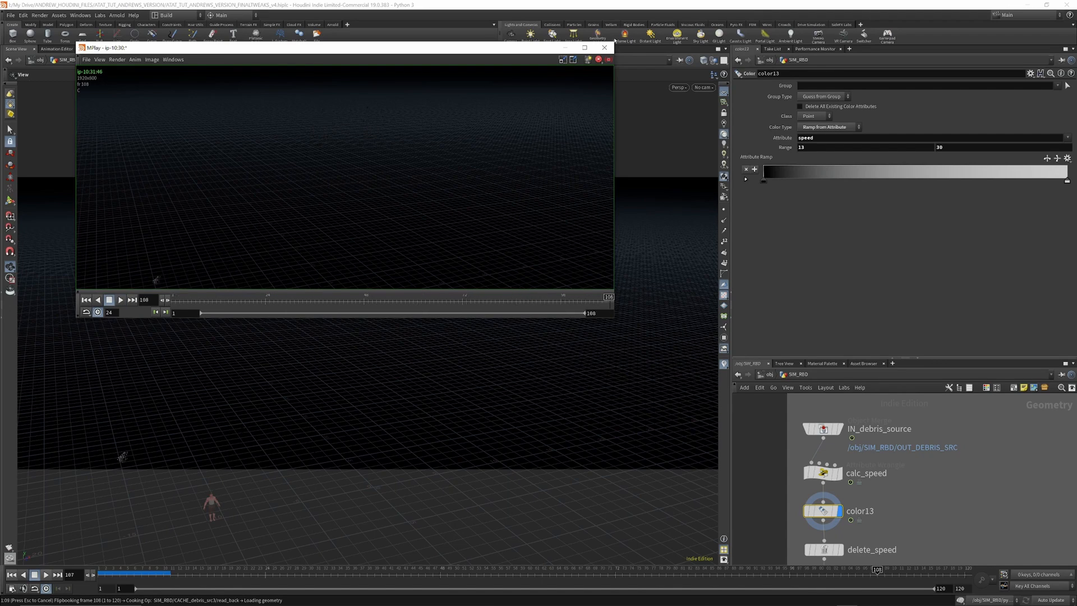
click(604, 47)
Step: Display delete_speed, review its point deletion group, and scrub to the first frames to view the remaining debris
scroll(874, 496, down, 3)
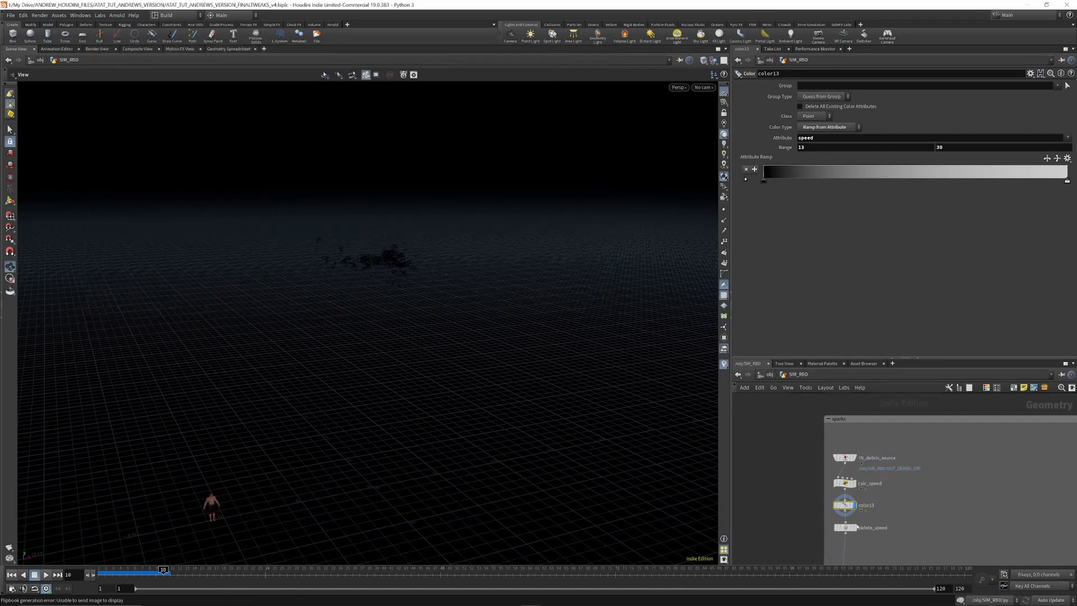
scroll(852, 527, up, 4)
click(860, 503)
click(841, 528)
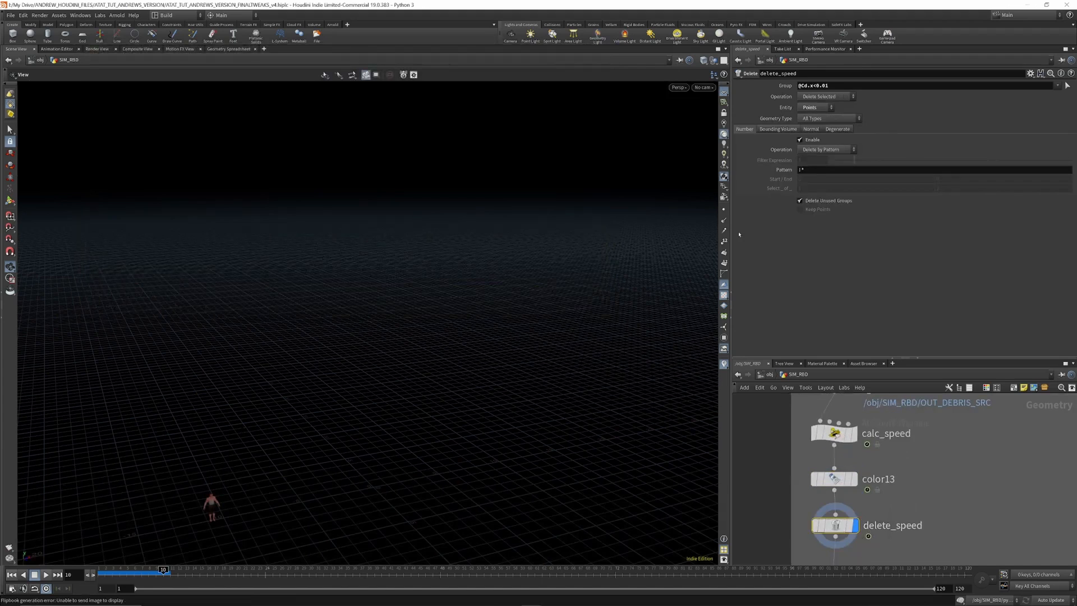
mouse_move(115, 576)
mouse_down()
mouse_move(103, 580)
mouse_move(148, 580)
mouse_move(104, 580)
mouse_up()
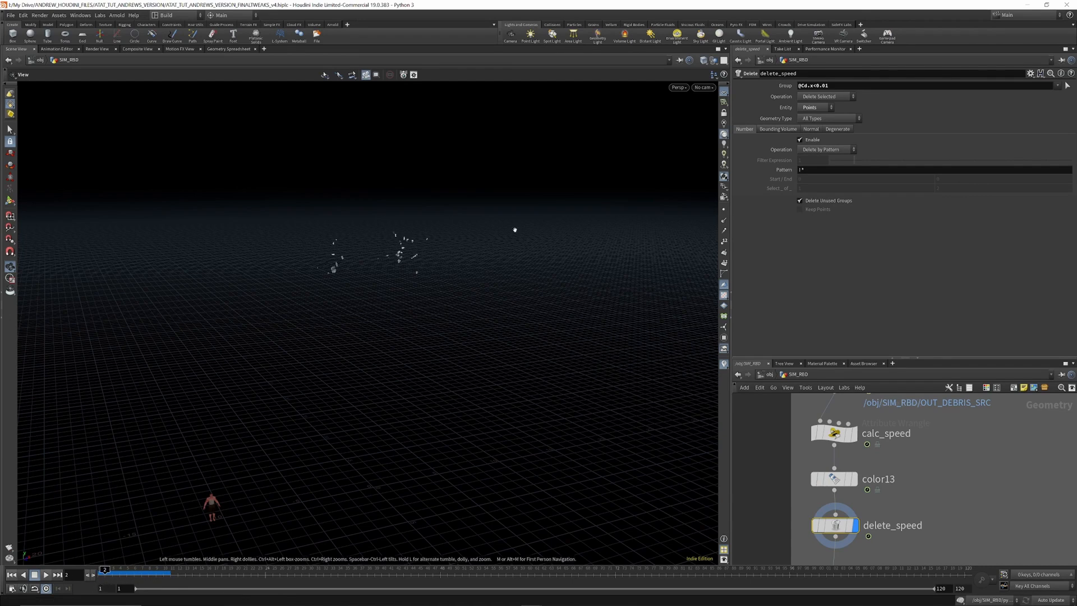
Step: Enter the popnet_sparks DOP network and examine popreplicate1's inherited attributes and velocity settings
scroll(862, 470, down, 4)
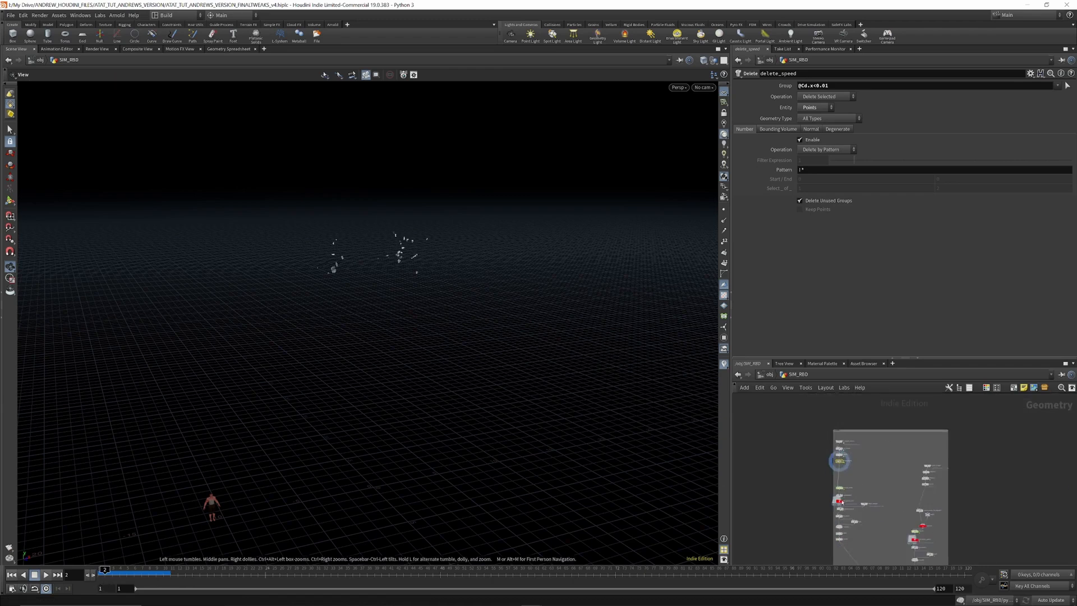
scroll(840, 461, up, 4)
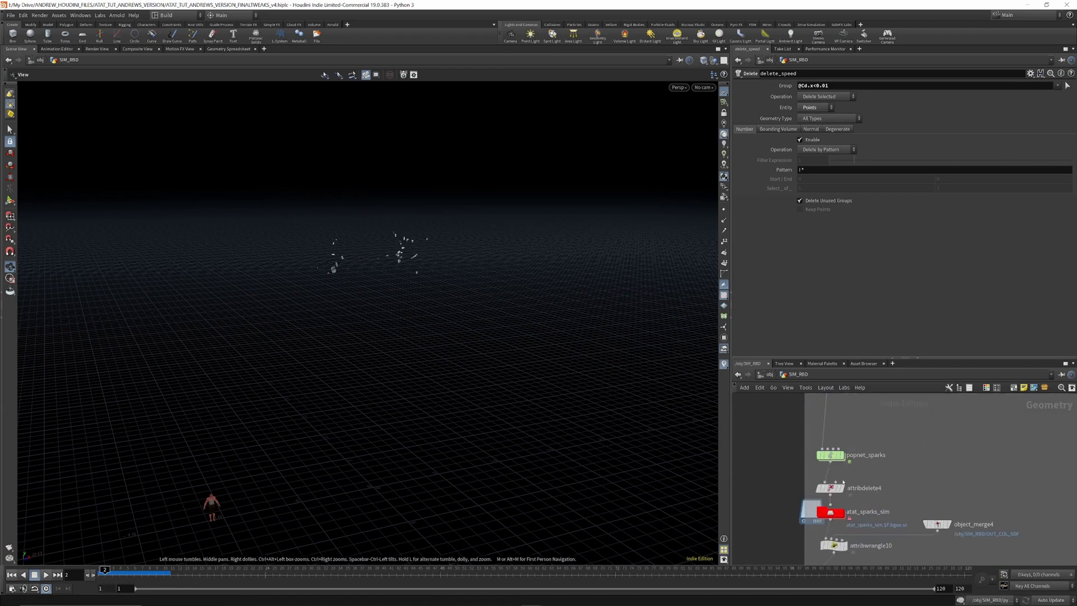
click(828, 450)
double_click(824, 451)
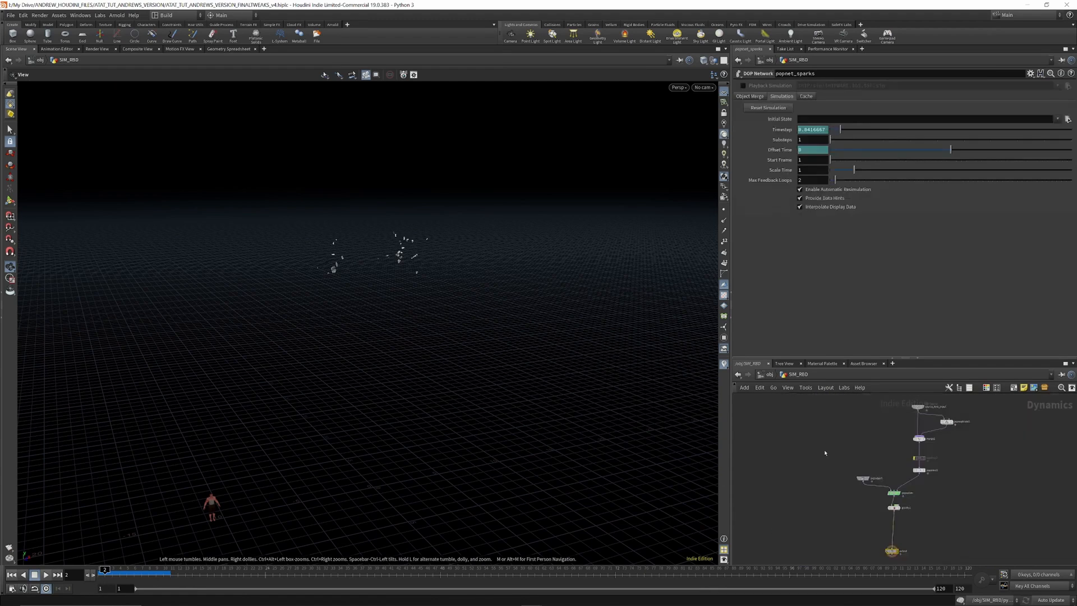
scroll(926, 440, up, 6)
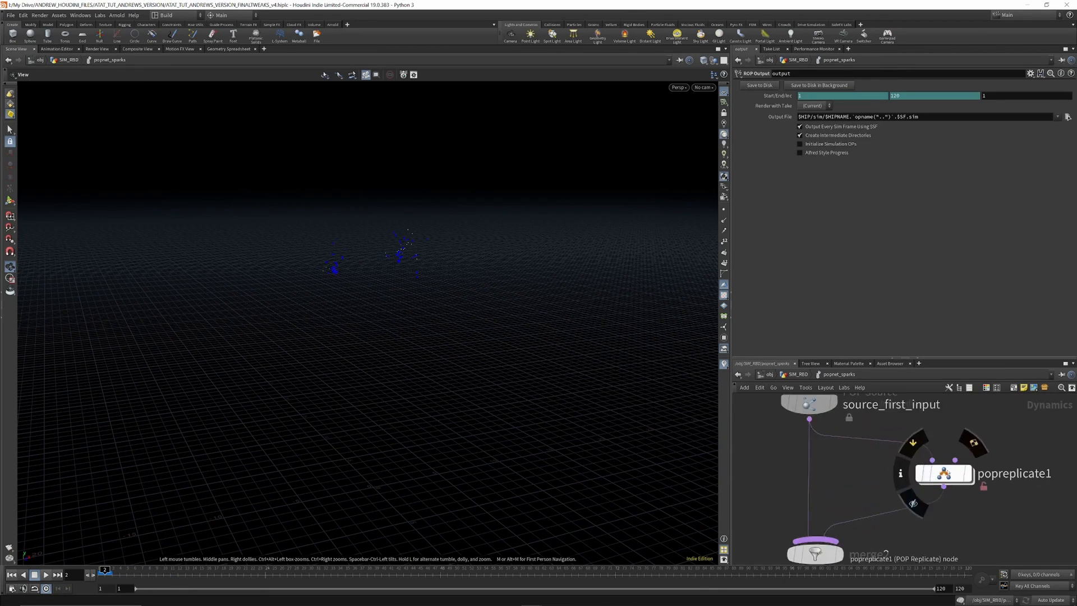
click(931, 473)
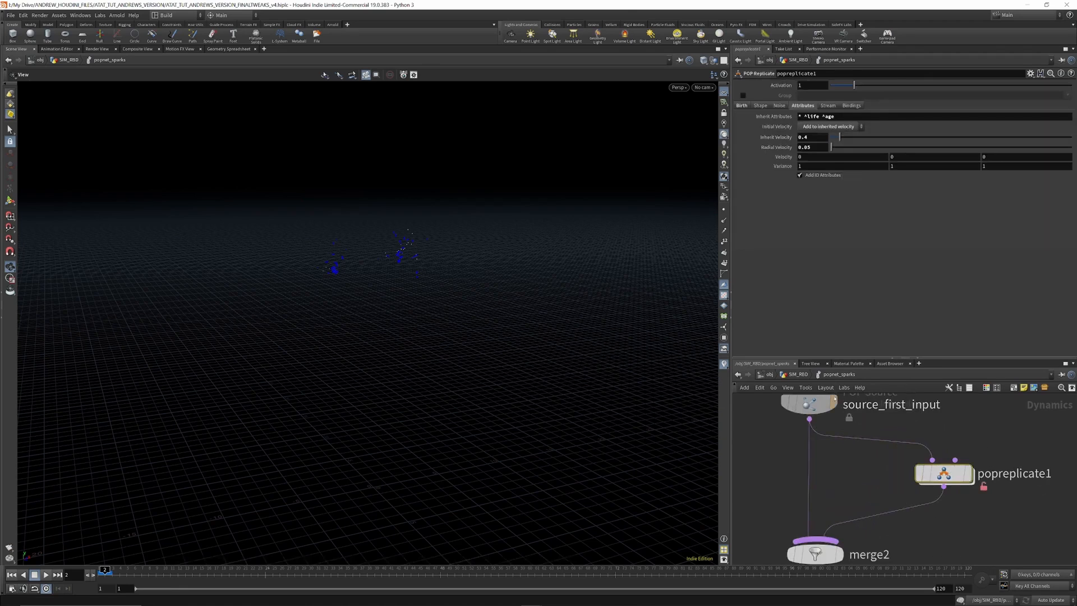
Step: Preview the sparks simulation at merge2 and popreplicate1 by making popreplicate1 the network's output
scroll(855, 431, down, 3)
scroll(845, 503, up, 3)
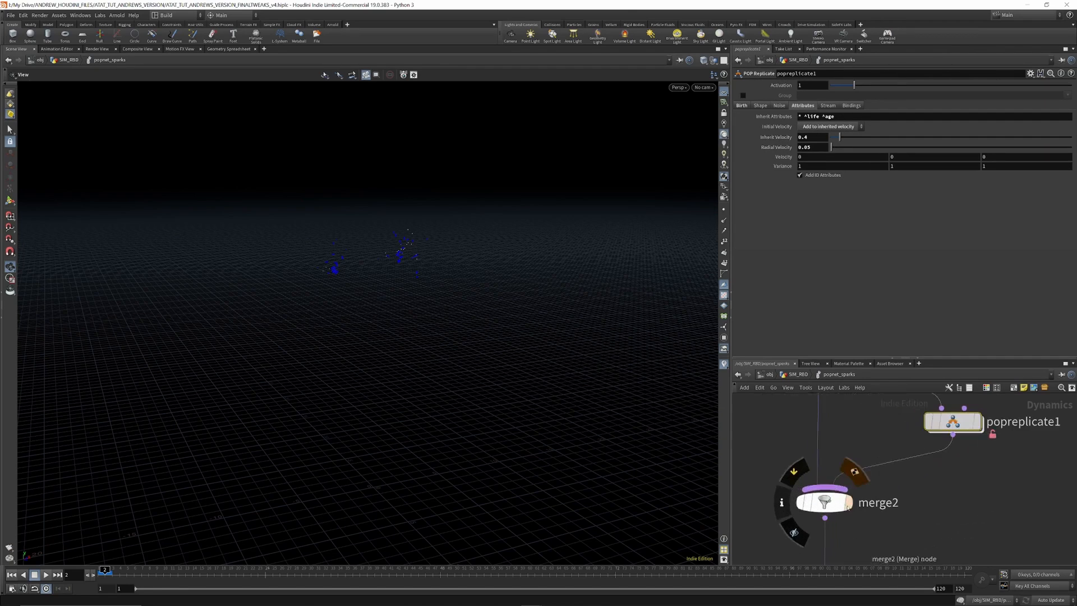
click(847, 508)
click(978, 425)
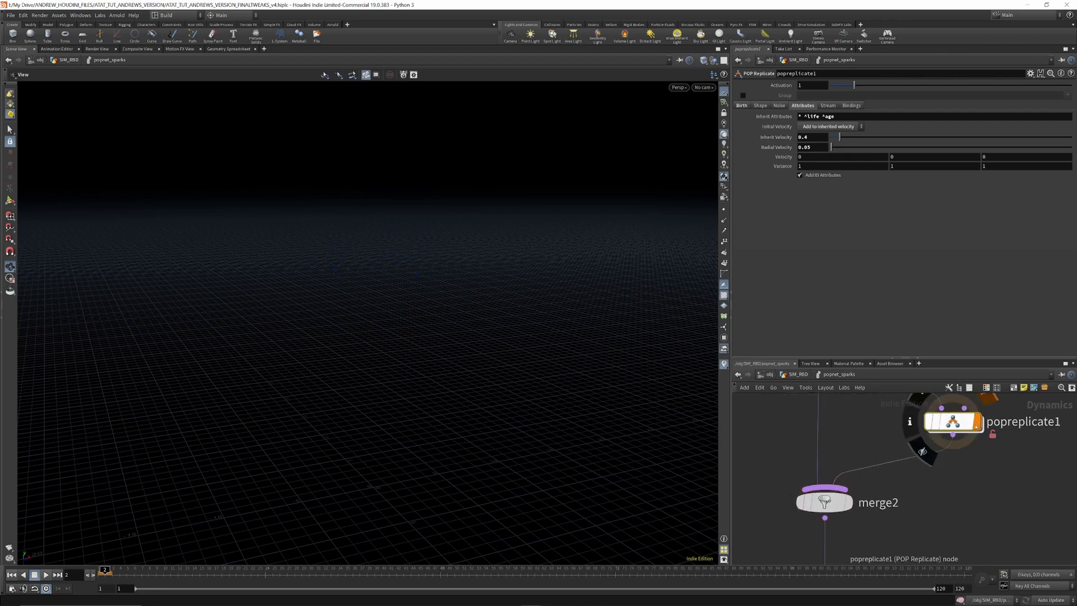
Step: Examine popdrag2's air resistance expression and popwind1's noise amplitude, swirl and offset settings
scroll(915, 457, down, 3)
scroll(884, 431, down, 3)
scroll(879, 480, up, 6)
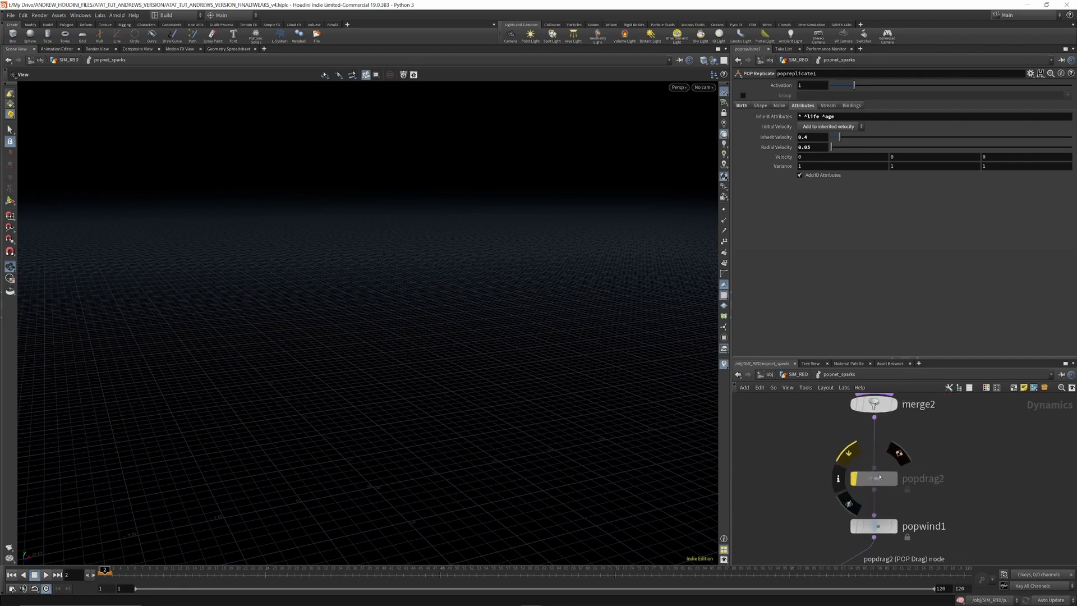
click(877, 478)
scroll(881, 440, down, 1)
scroll(880, 460, up, 2)
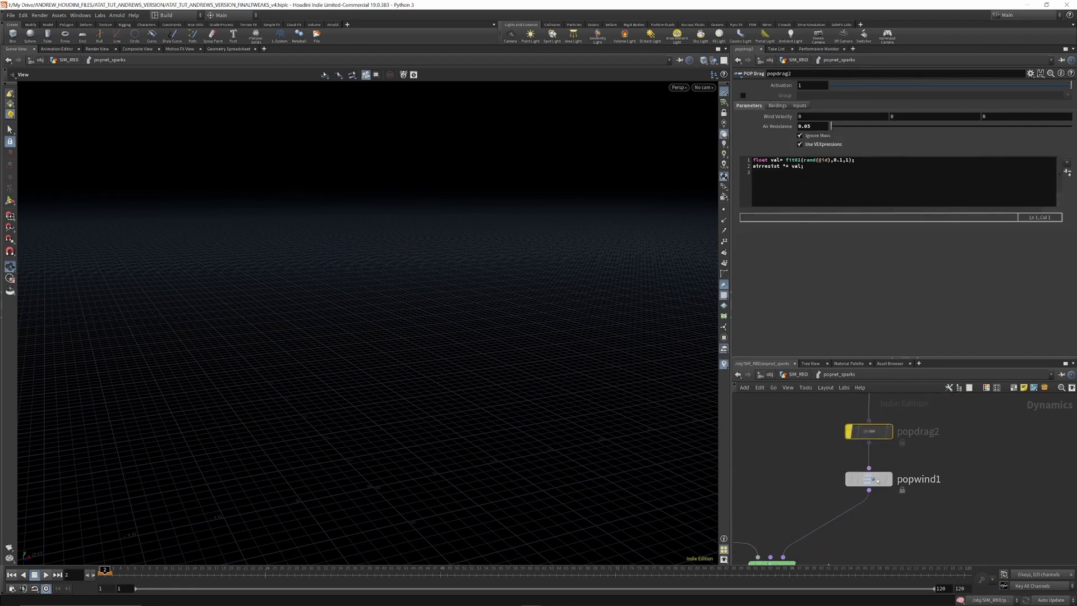
click(877, 480)
scroll(876, 428, down, 4)
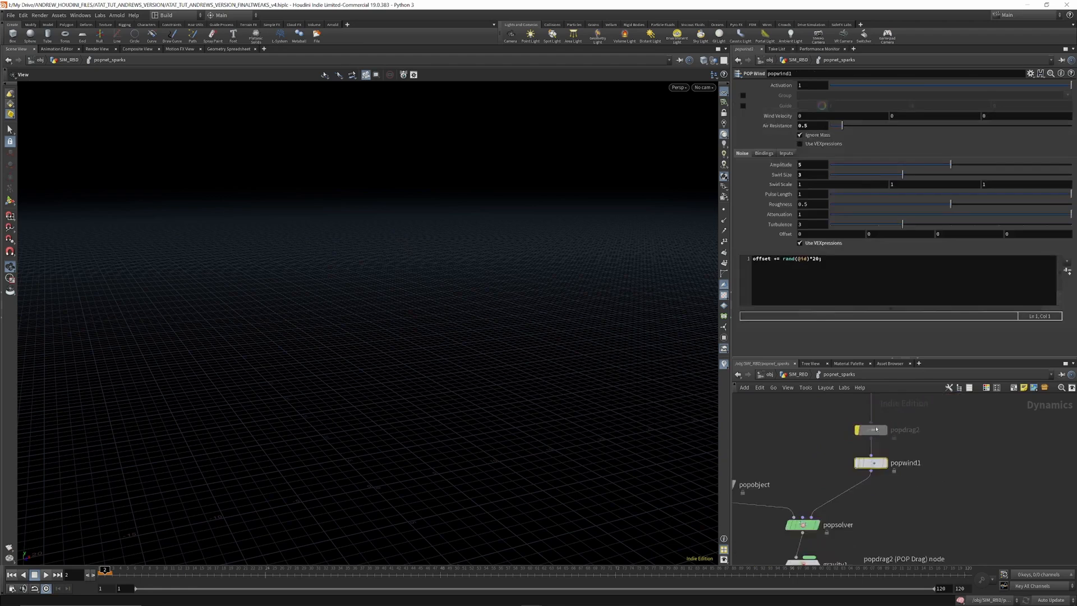
Step: Follow the chain past popsolver and gravity1 and make the output node the network's output again
scroll(833, 509, up, 4)
scroll(841, 426, down, 3)
scroll(831, 481, up, 3)
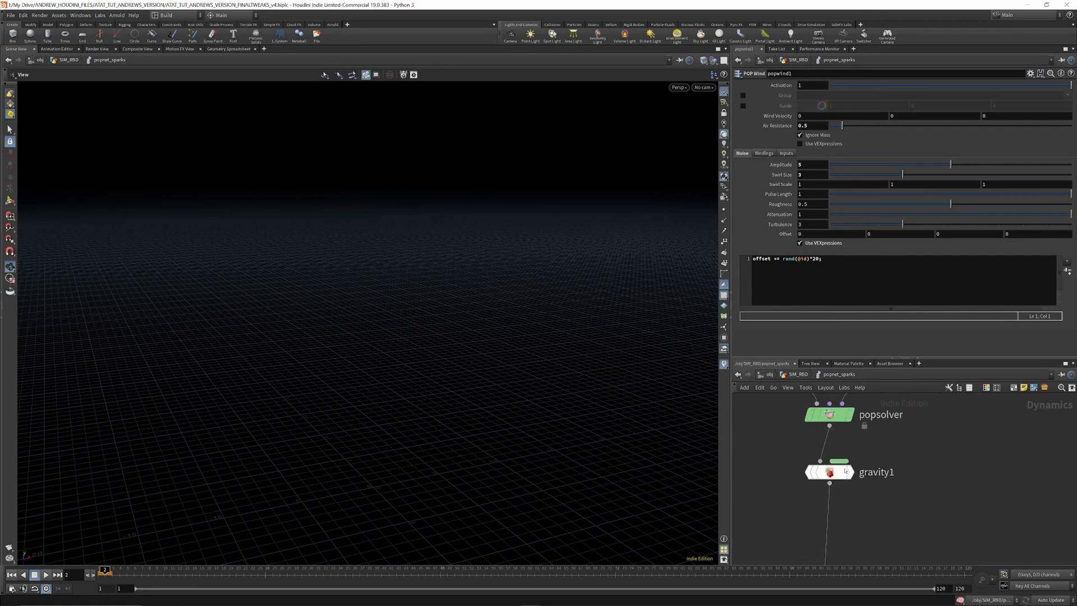
scroll(837, 477, down, 3)
click(845, 545)
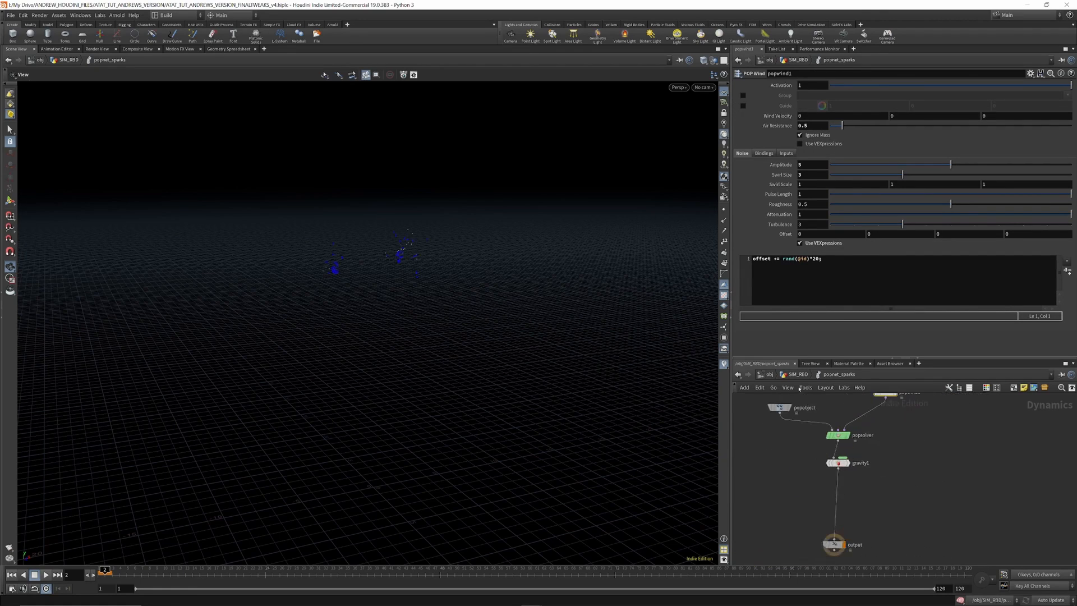
Step: Return to SIM_RBD, display popnet_sparks, and play the spark particles from the first frame two times
click(797, 374)
click(848, 424)
click(11, 575)
click(47, 575)
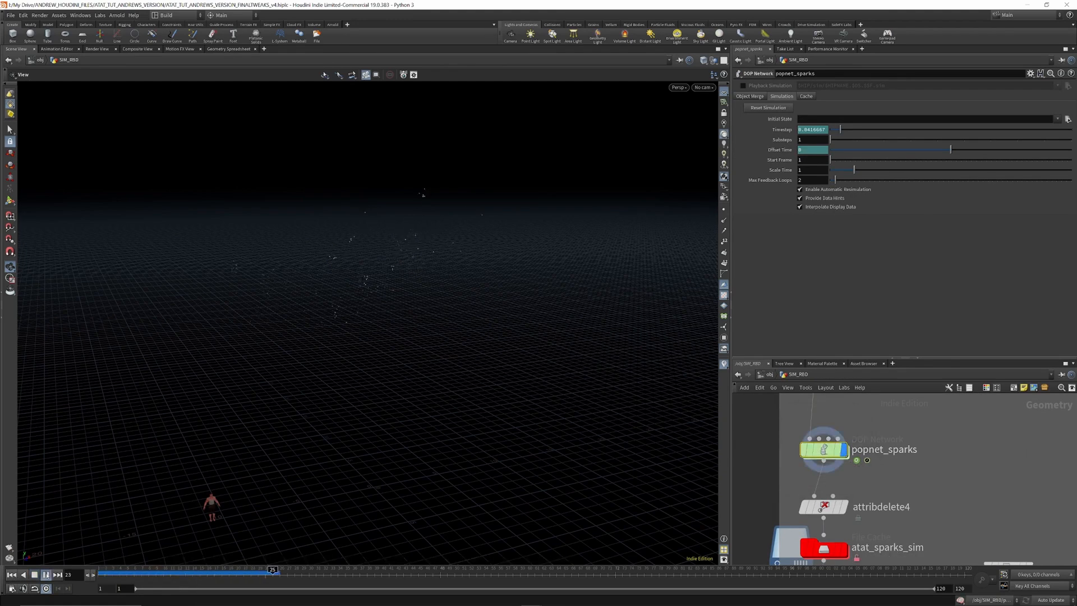
click(47, 576)
click(11, 575)
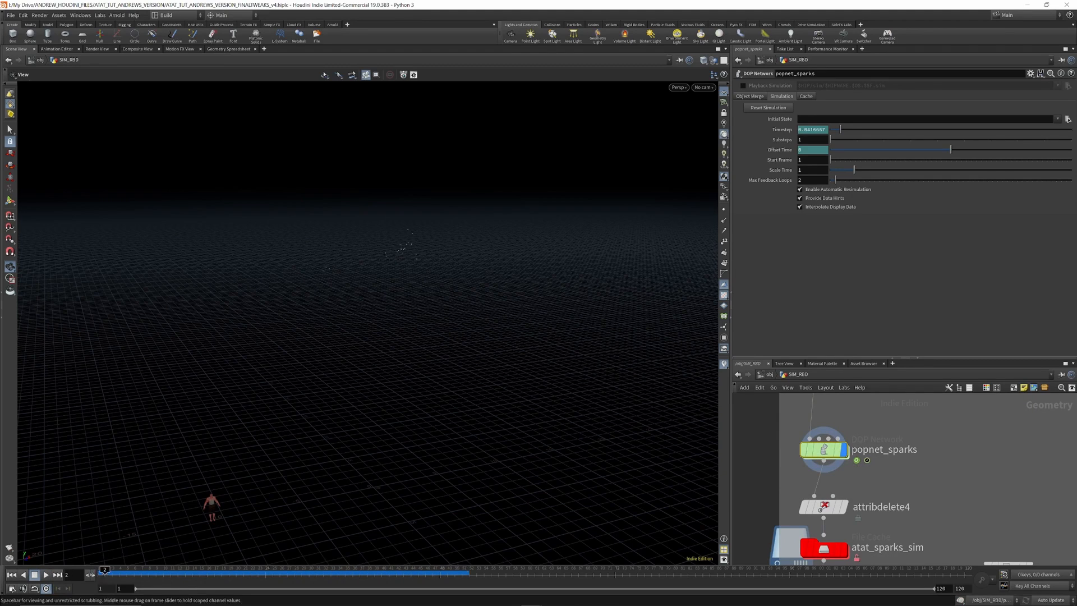
click(48, 576)
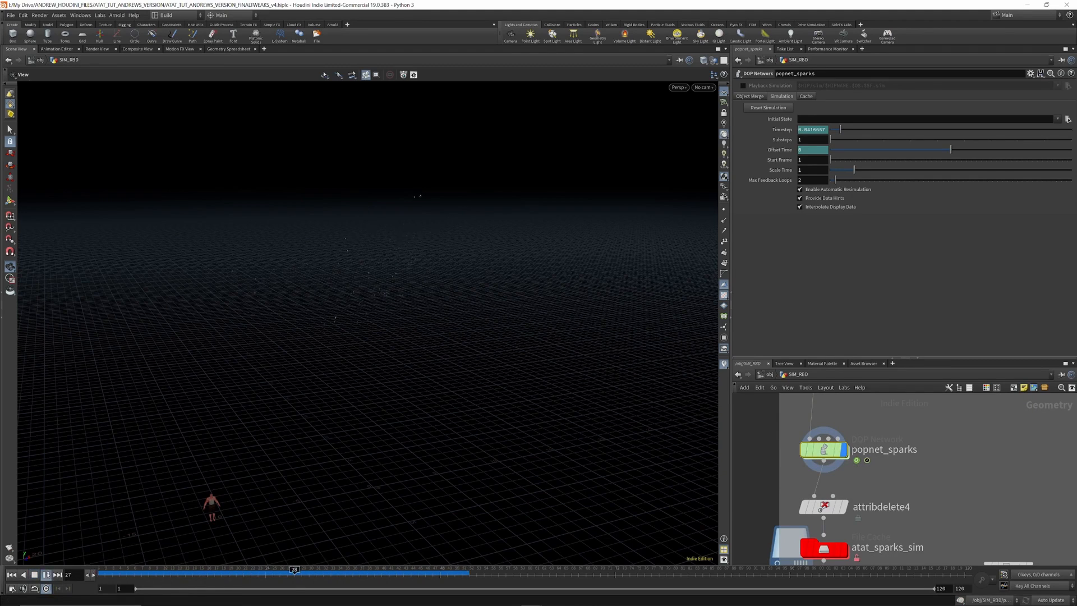
click(46, 575)
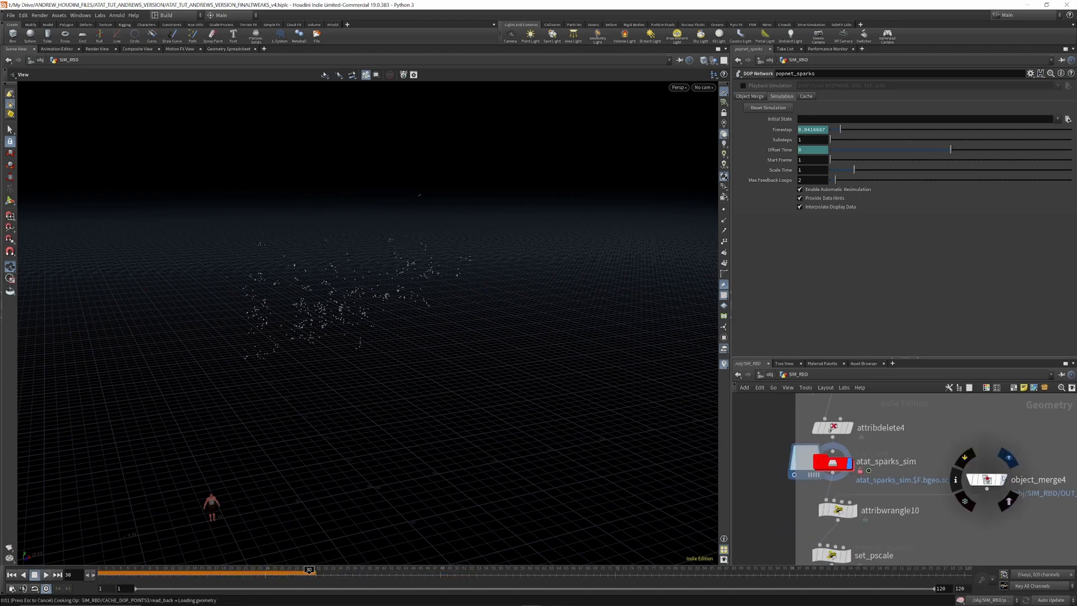
Step: Display the object_merge4 collision geometry, then display attribwrangle10 and review its volume-sampling point removal code
click(1008, 457)
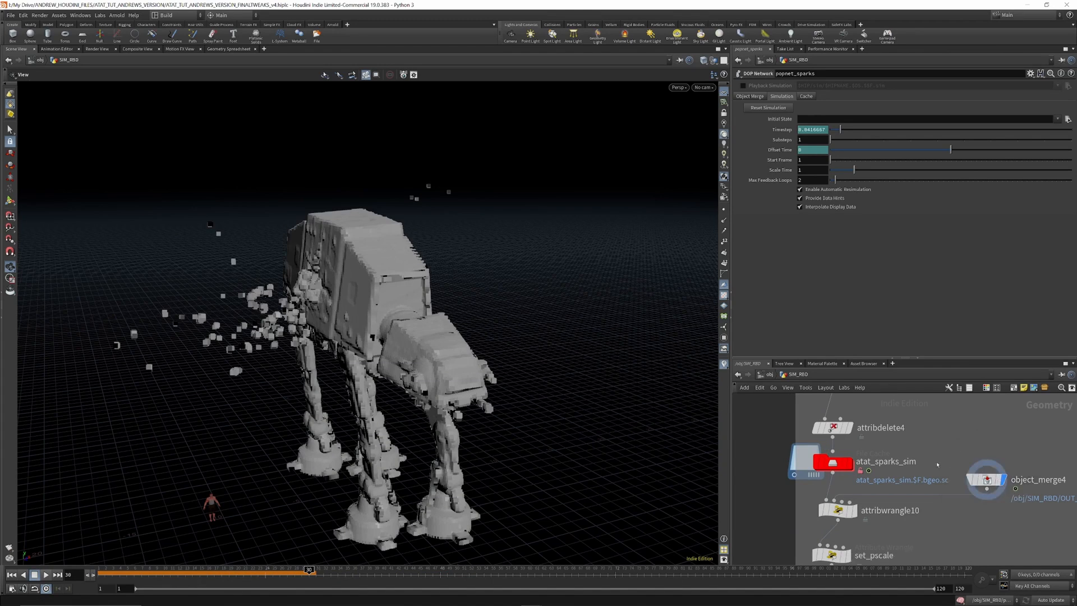
scroll(909, 433, down, 3)
scroll(877, 477, up, 2)
click(870, 462)
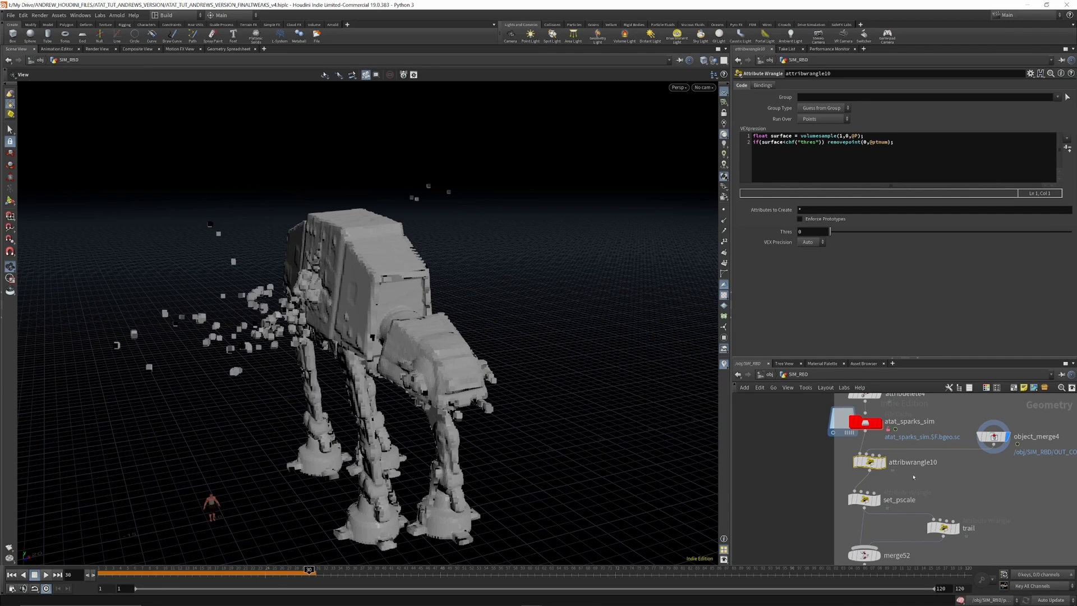
click(887, 445)
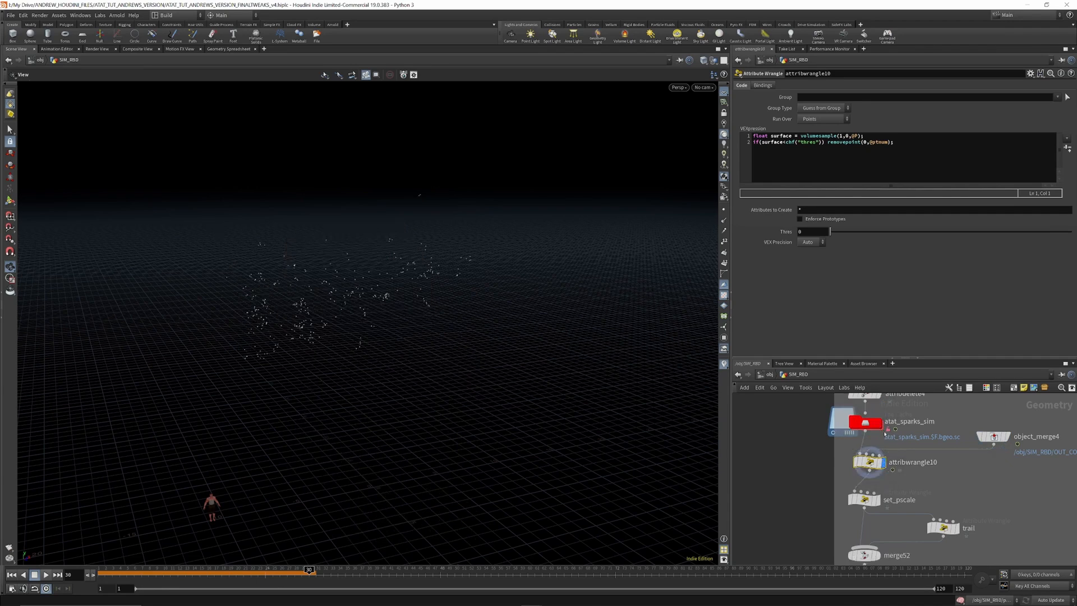
click(884, 462)
Step: Display set_pscale and review its random pscale expression with the min and max values
scroll(866, 439, down, 2)
scroll(883, 519, up, 4)
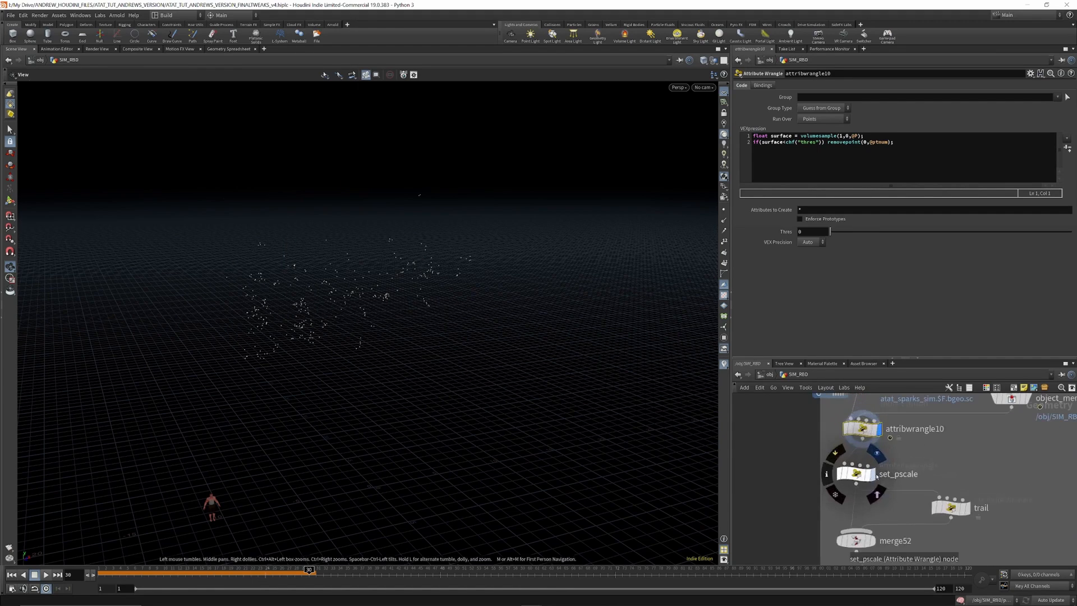
click(873, 475)
click(857, 469)
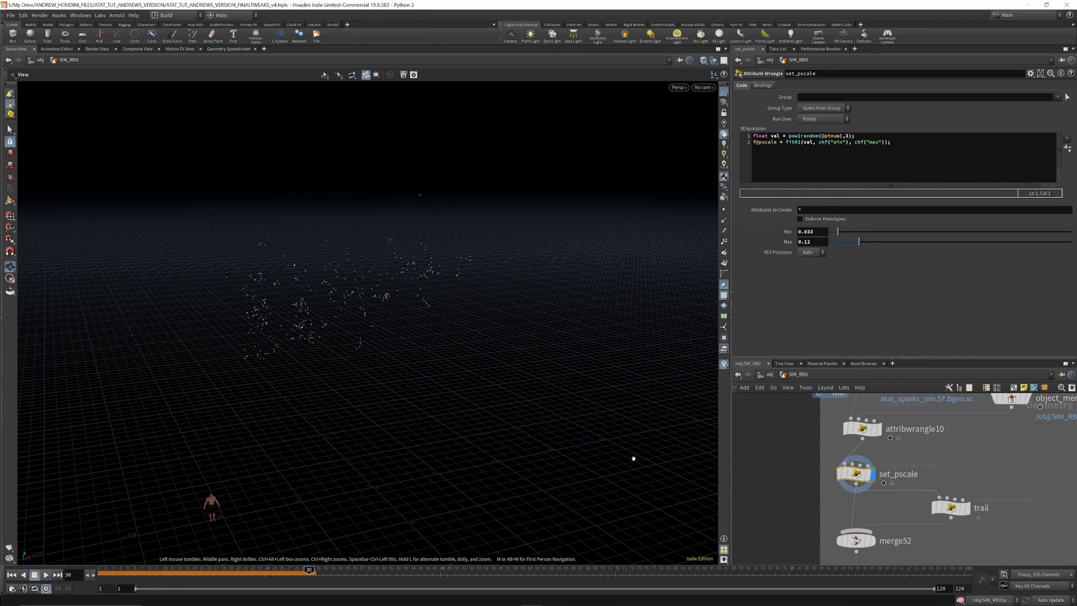
Step: Add a Copy to Points node in the empty area beside set_pscale
key(Tab)
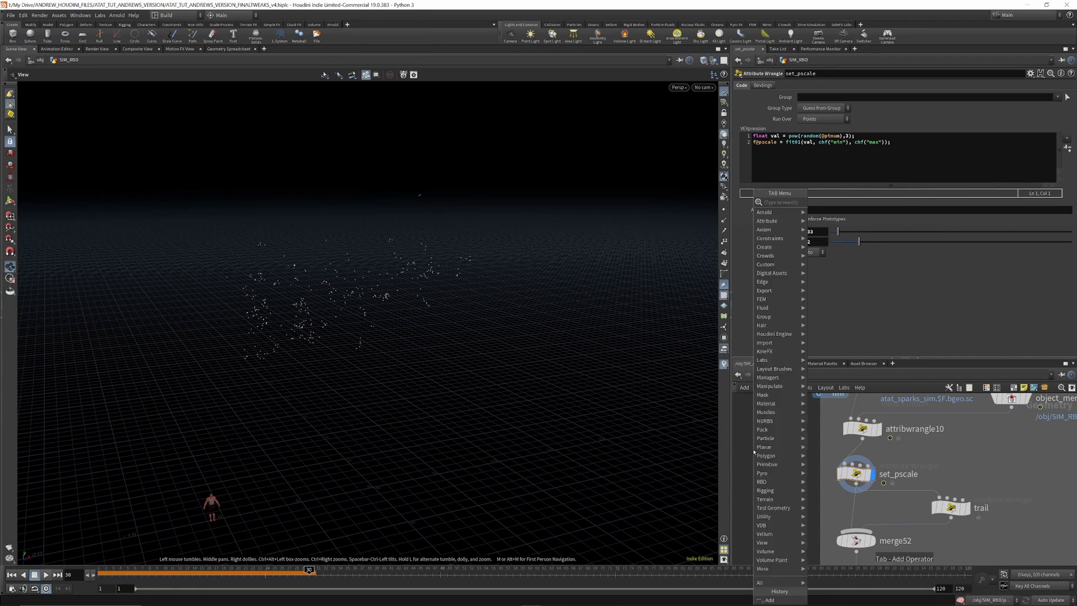
text(copy)
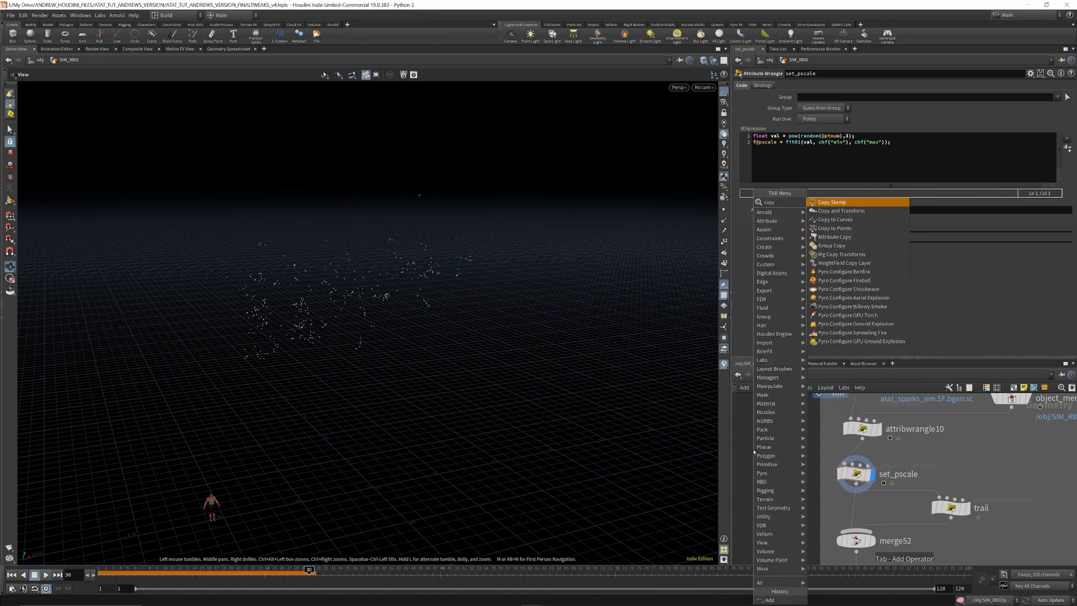
key(Down)
key(Down)
key(Return)
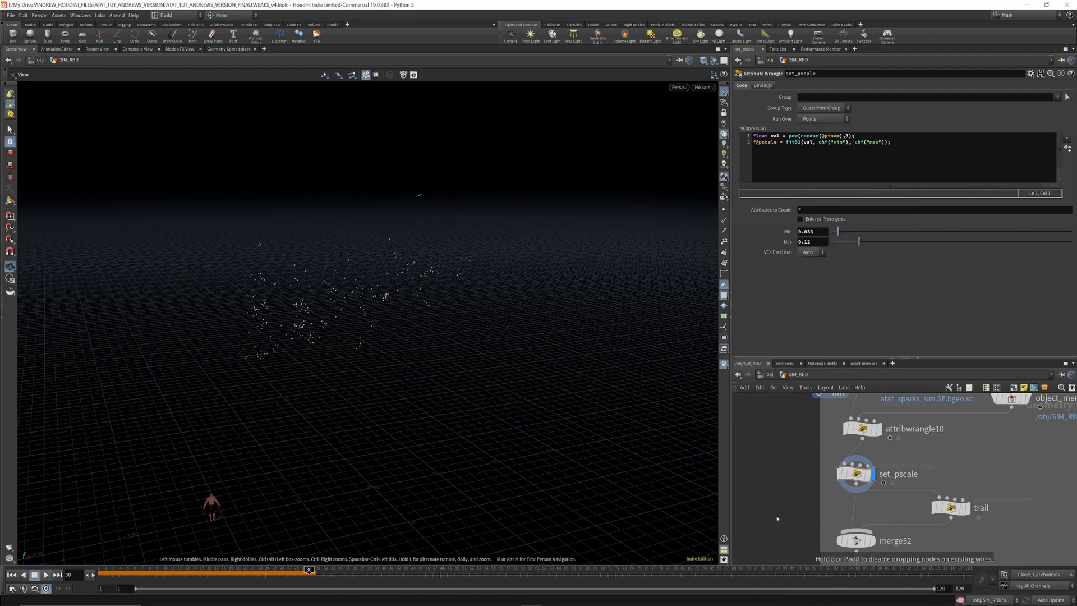
click(778, 518)
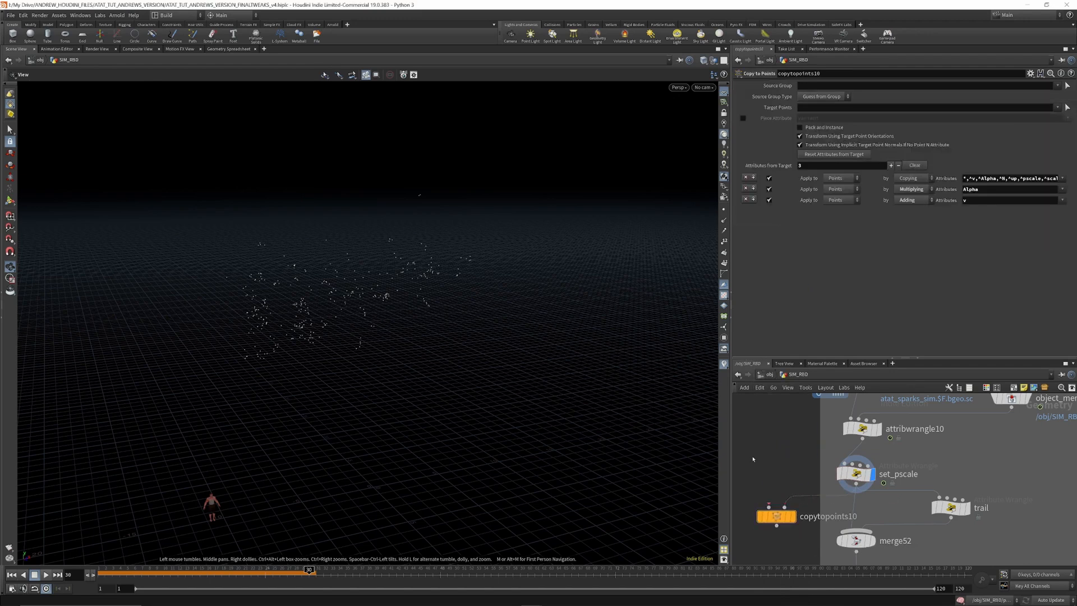
Step: Add a primitive-type Sphere above the Copy to Points node, connect it as the source, and display the copied spheres
key(Tab)
text(sphe)
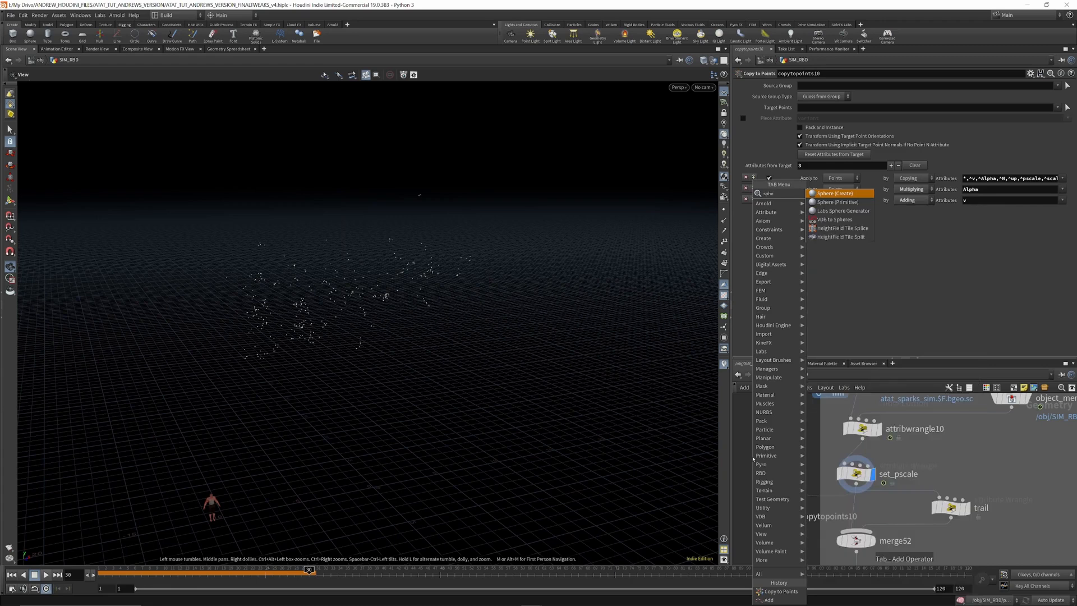
click(827, 203)
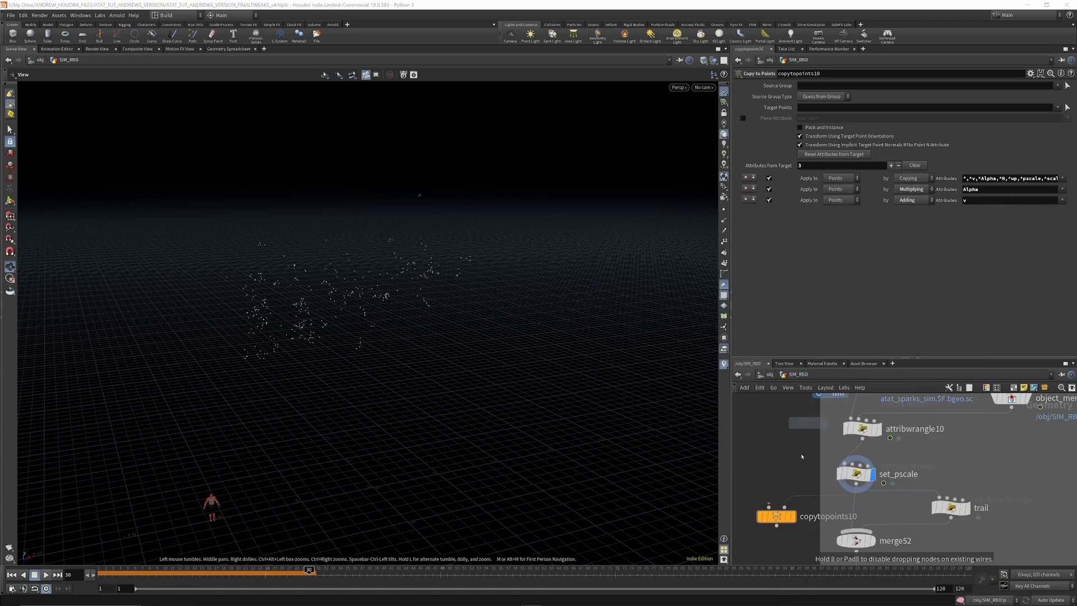
click(764, 453)
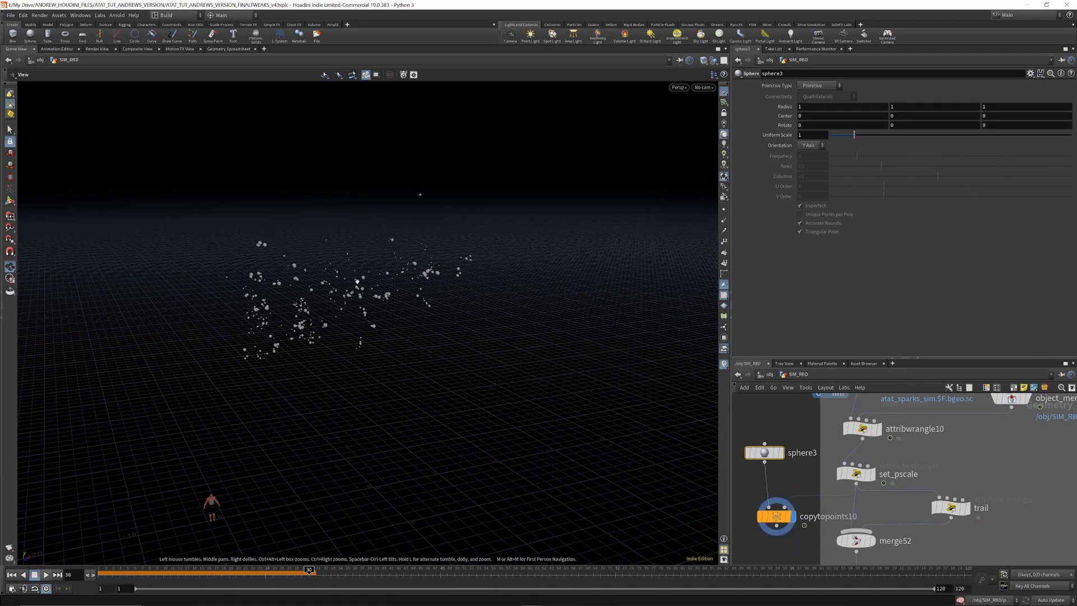
mouse_move(765, 453)
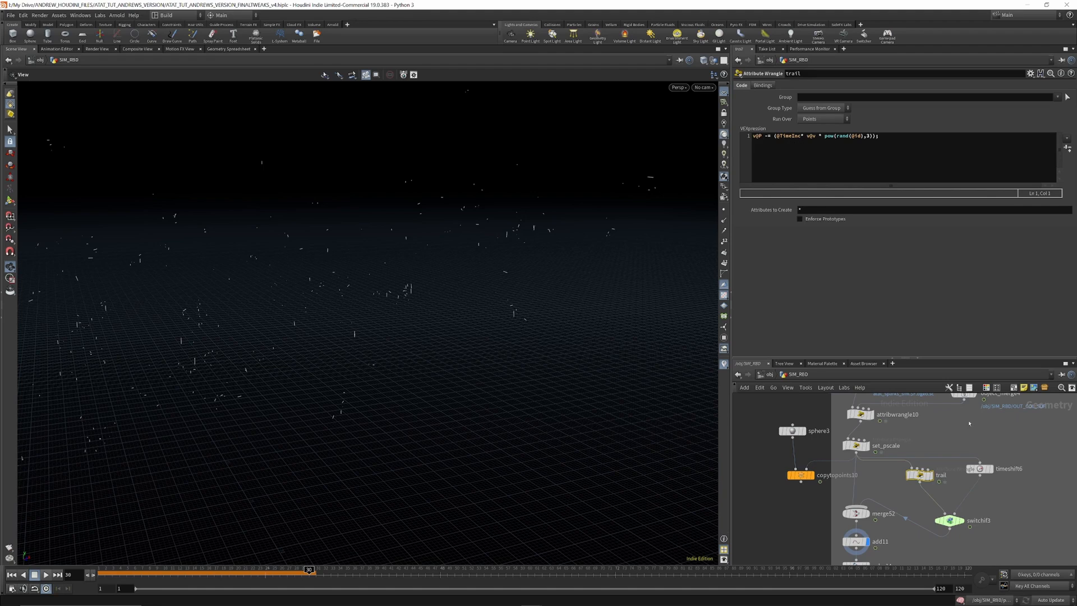
Step: Set the Enable value of switchif3's test to 1 and review timeshift6's frame expression
click(950, 520)
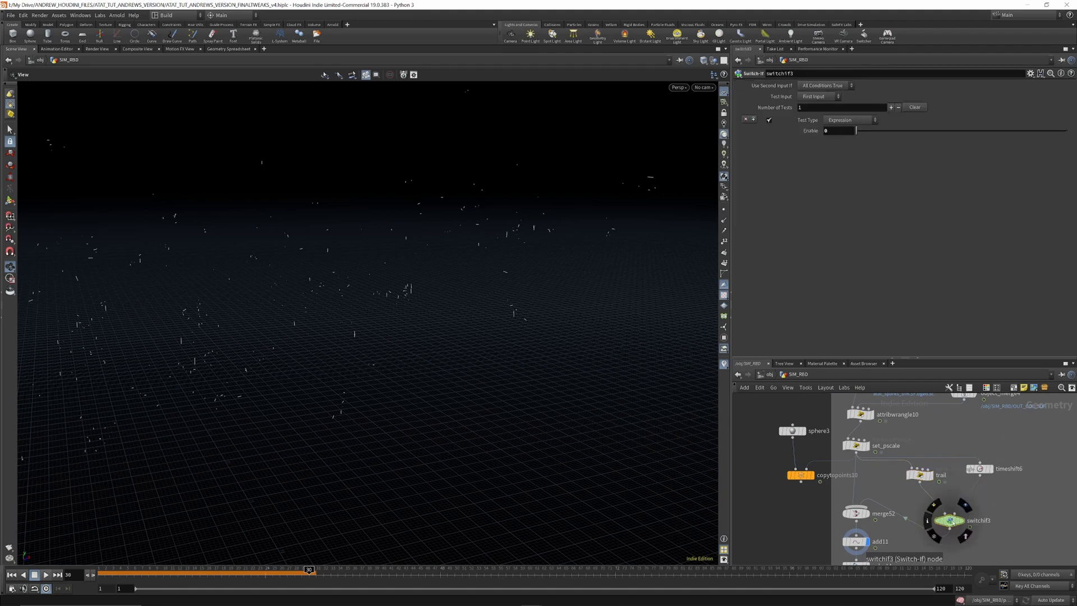
drag(858, 131, 1066, 131)
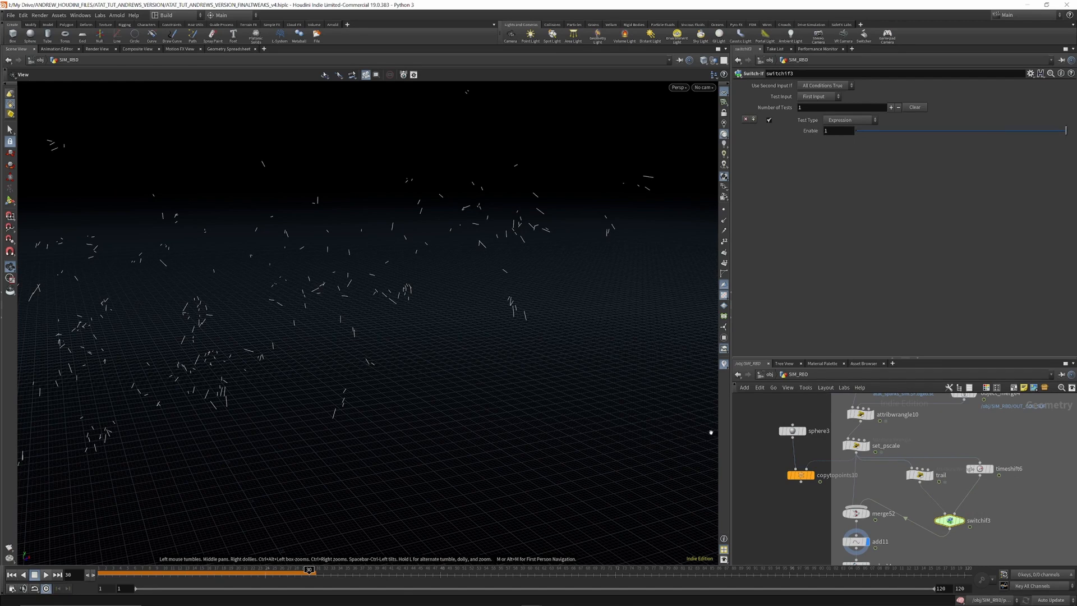
click(980, 469)
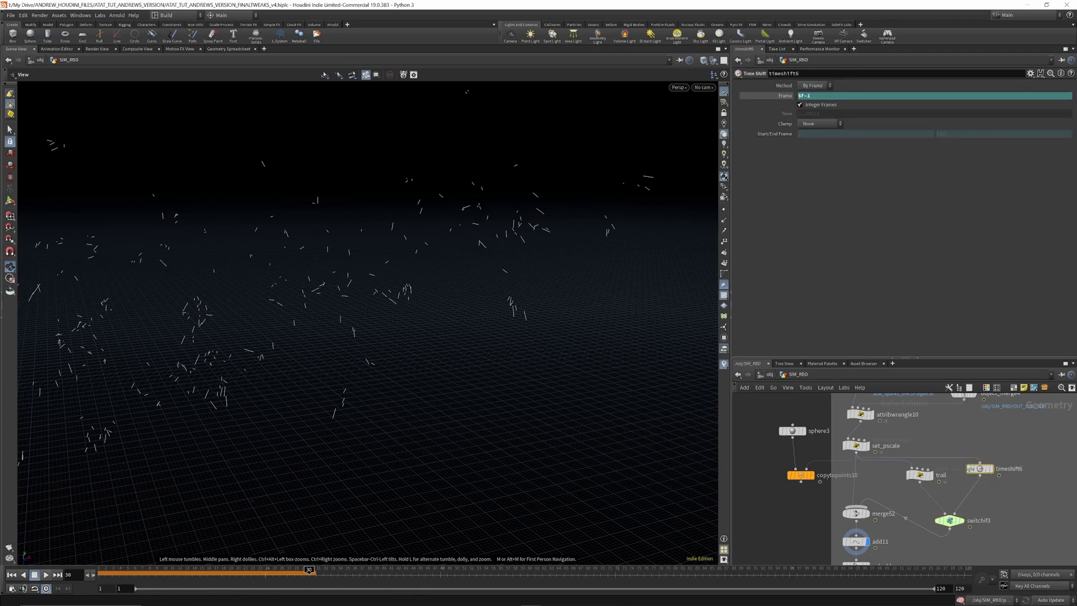
Step: Compare the displays of merge52 and add11, then examine the trail wrangle's velocity offset expression
click(867, 513)
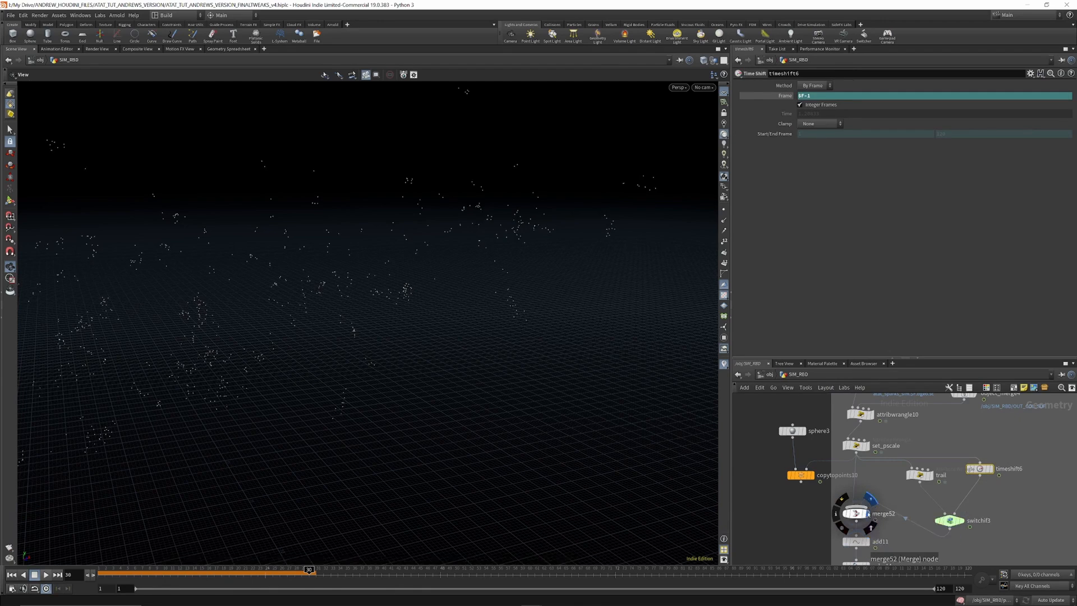
click(868, 542)
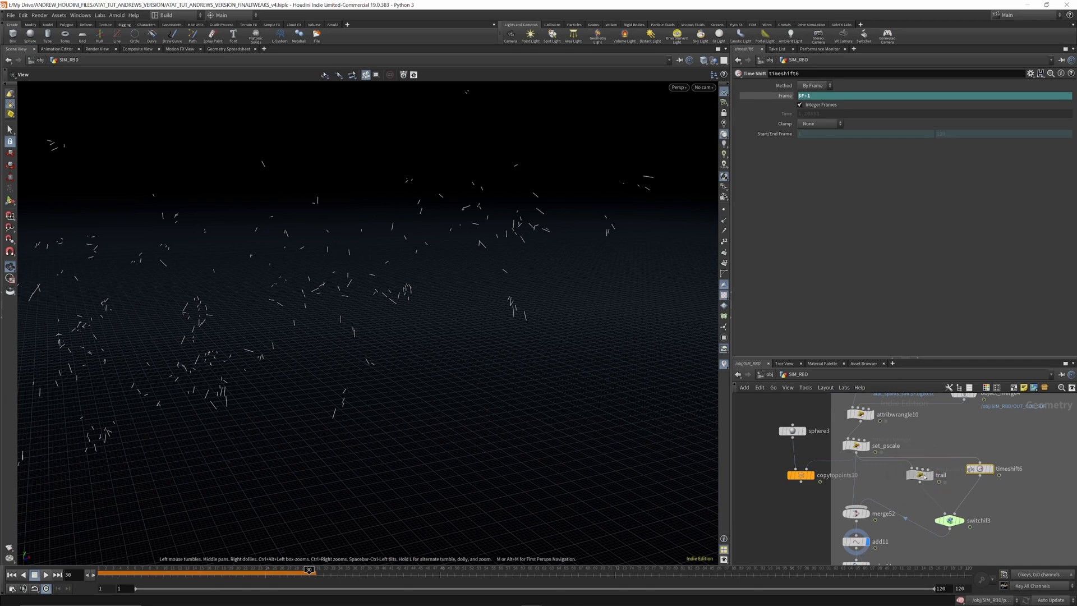
click(921, 473)
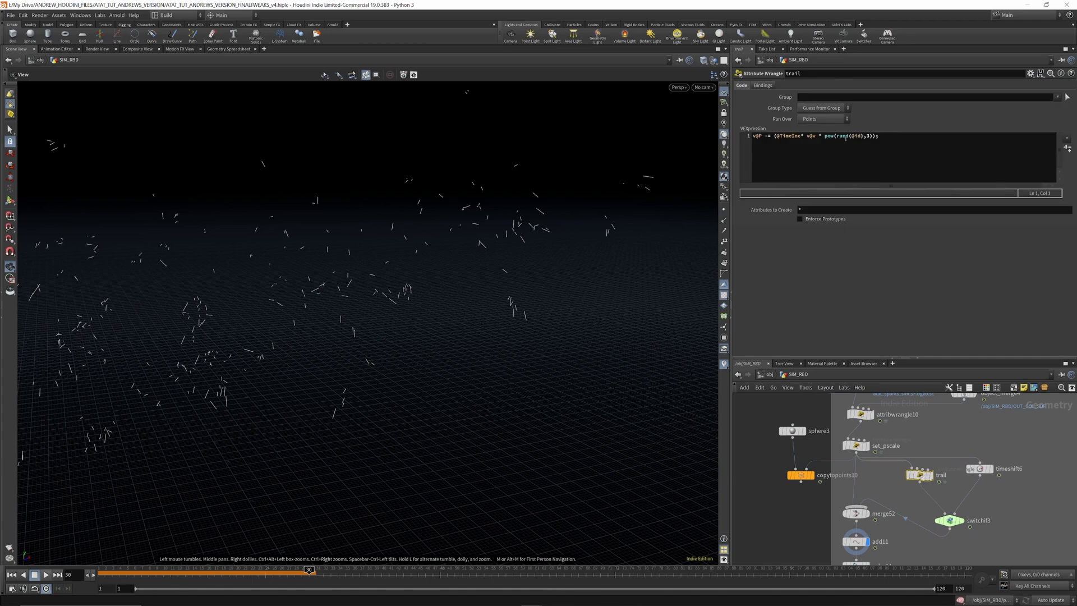
Step: Set the Enable value of switchif3's test to 0
mouse_move(933, 476)
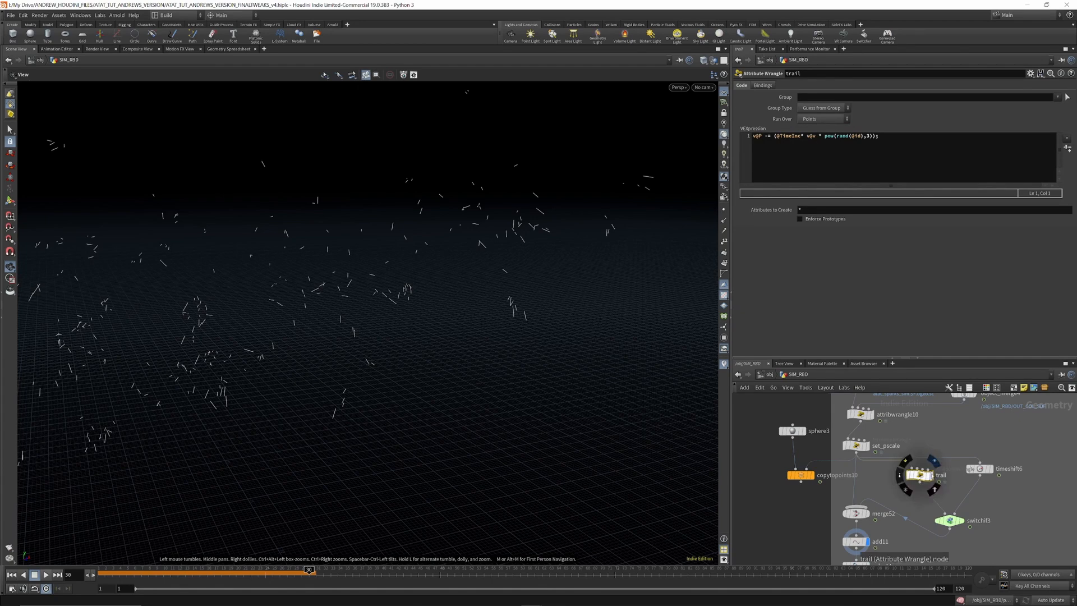
click(950, 520)
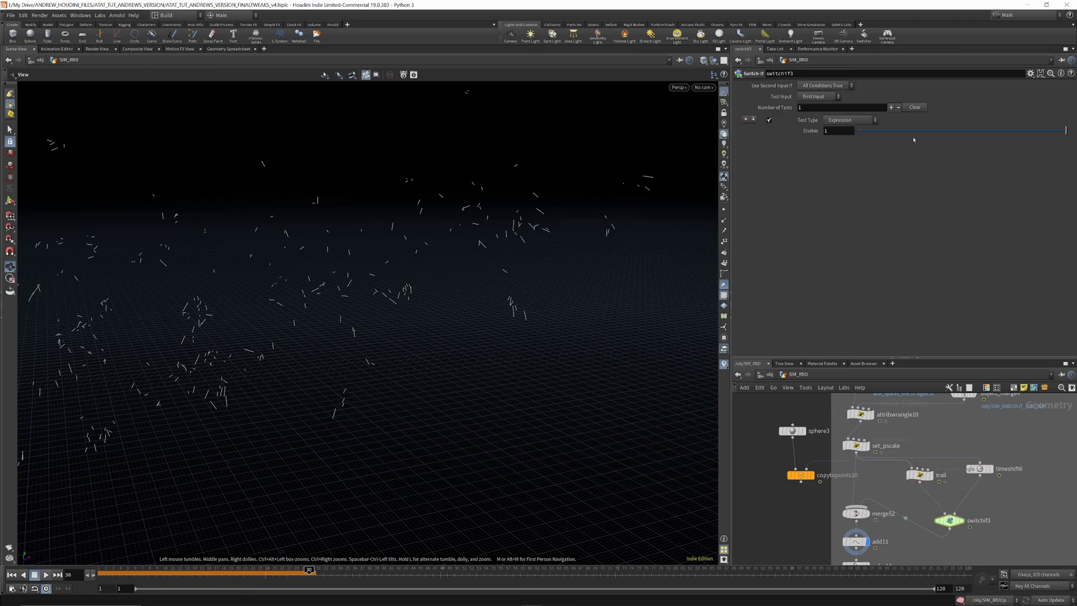
drag(890, 136, 769, 144)
scroll(937, 451, down, 3)
scroll(896, 502, up, 4)
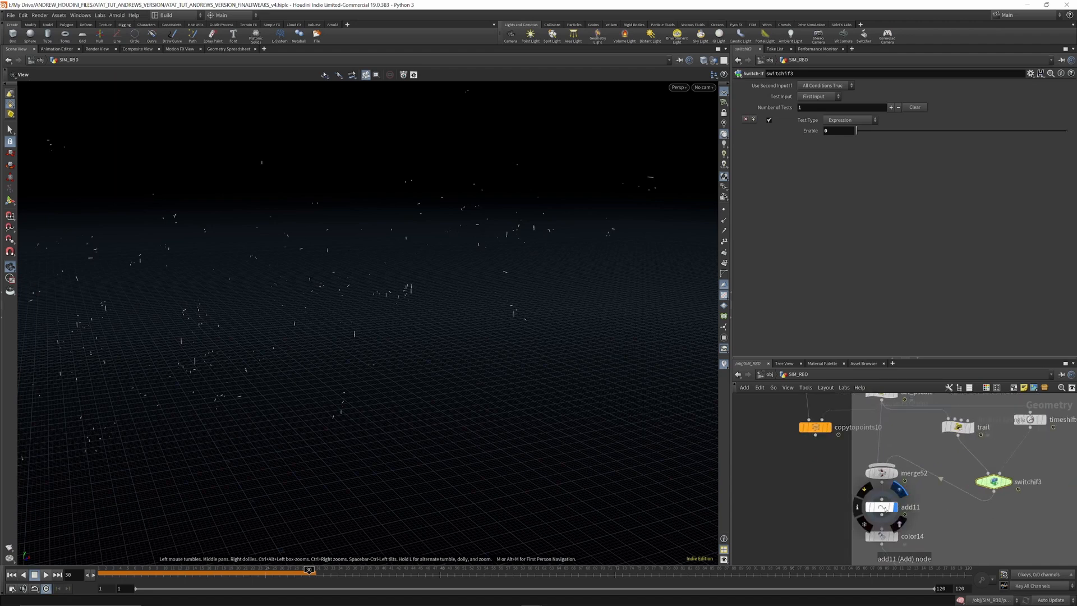
Step: Review add11's by-attribute polygon settings and display color14's coloured trails
click(882, 507)
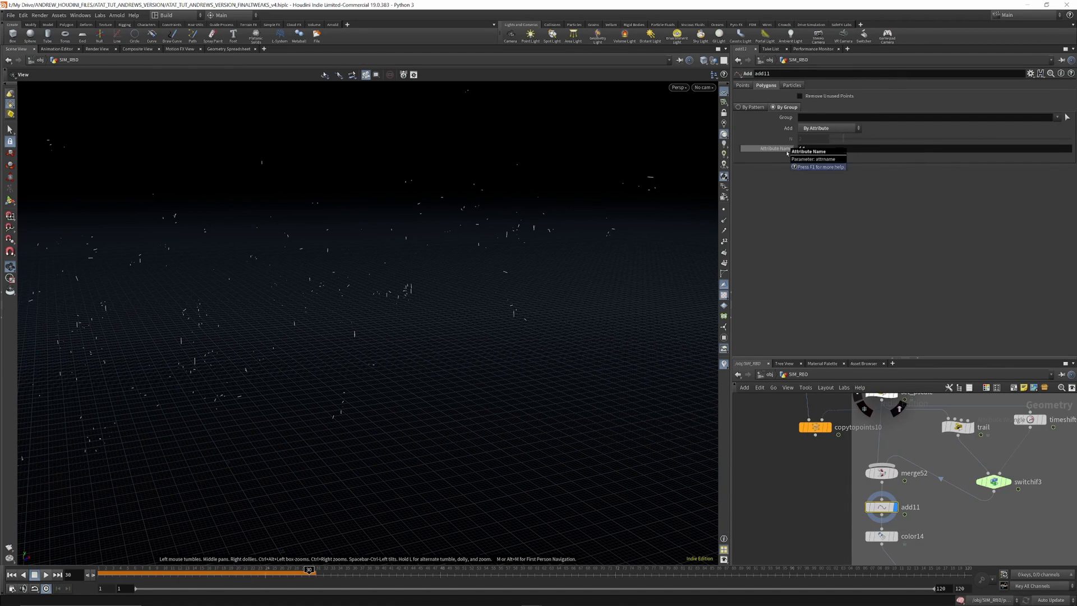
scroll(919, 447, down, 3)
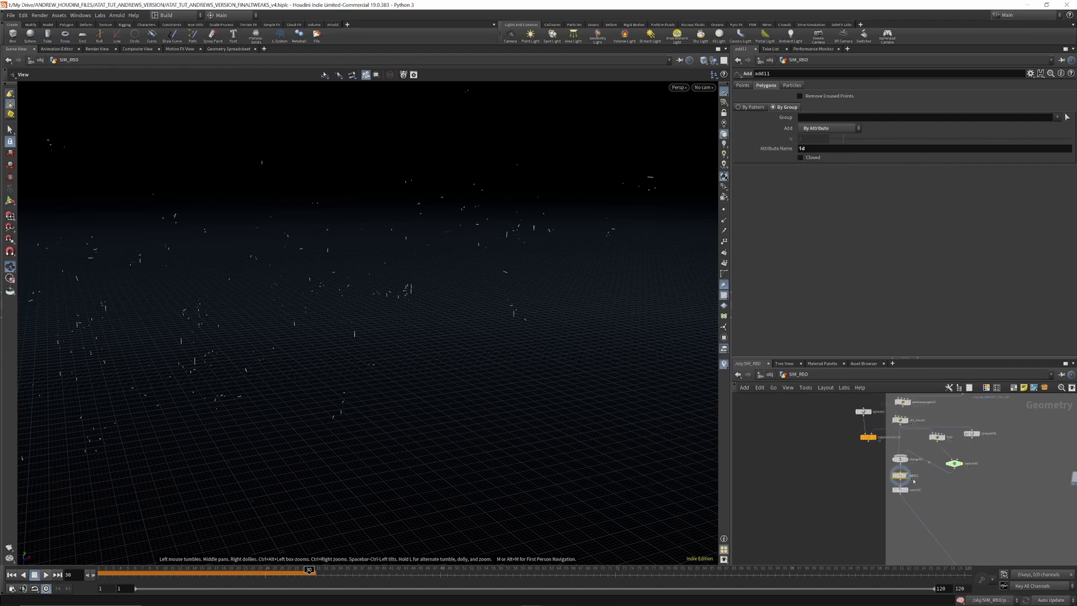
scroll(914, 483, up, 3)
click(902, 495)
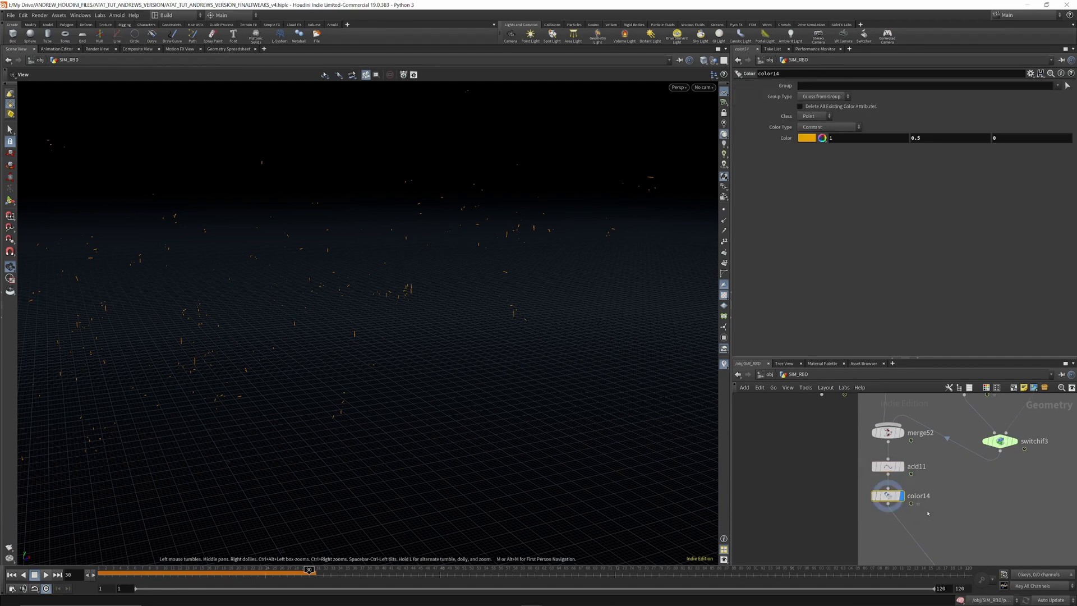
Step: Display object_merge7 at the head of the second sparks branch and scrub the timeline to frame 11
scroll(924, 469, down, 10)
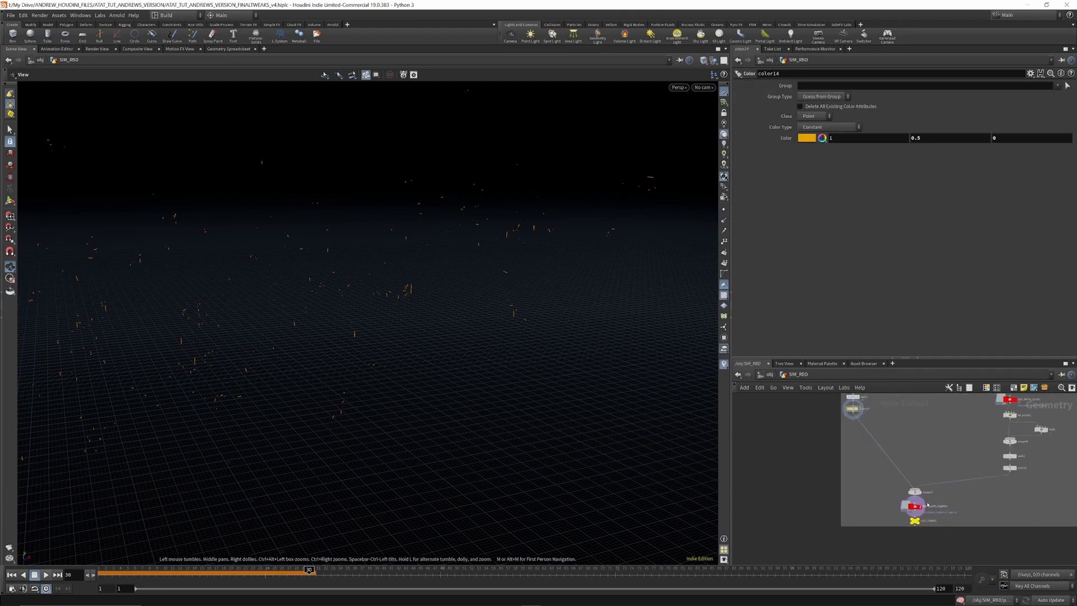
scroll(923, 516, up, 4)
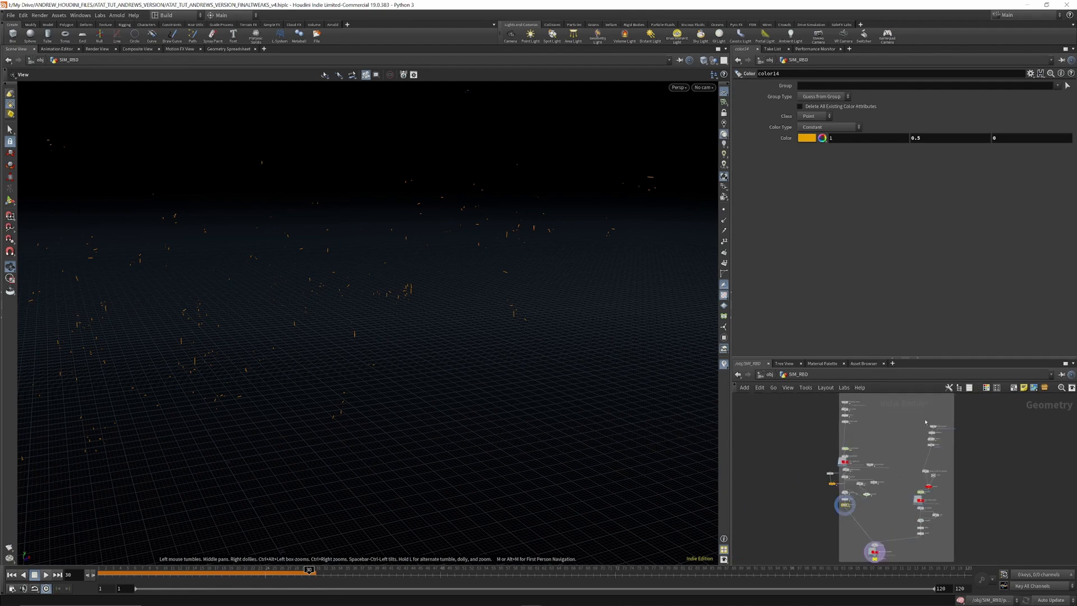
scroll(932, 424, up, 5)
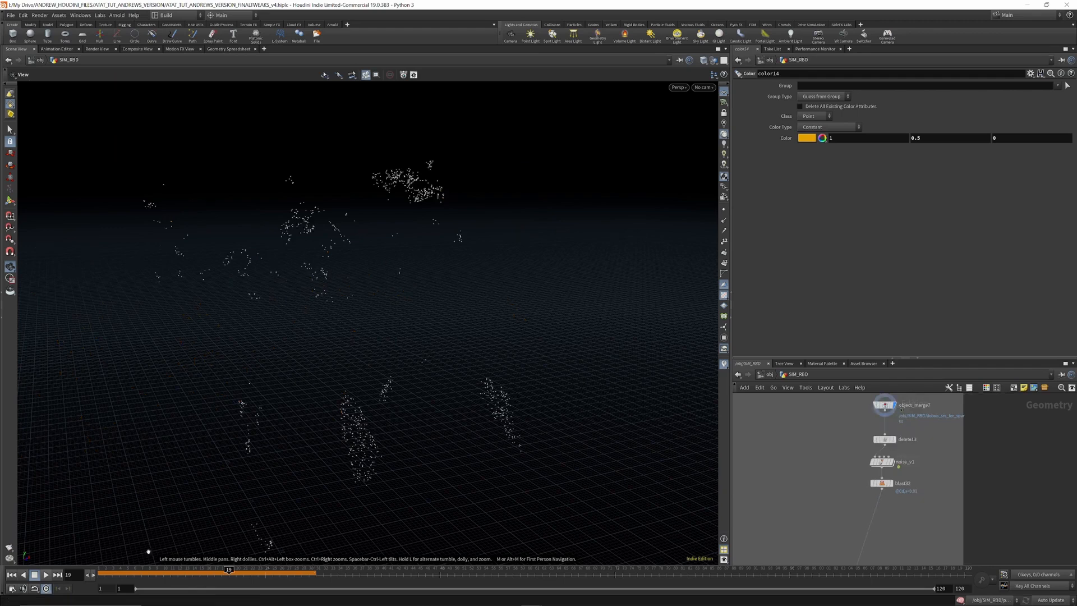
drag(134, 572, 170, 572)
scroll(952, 416, up, 5)
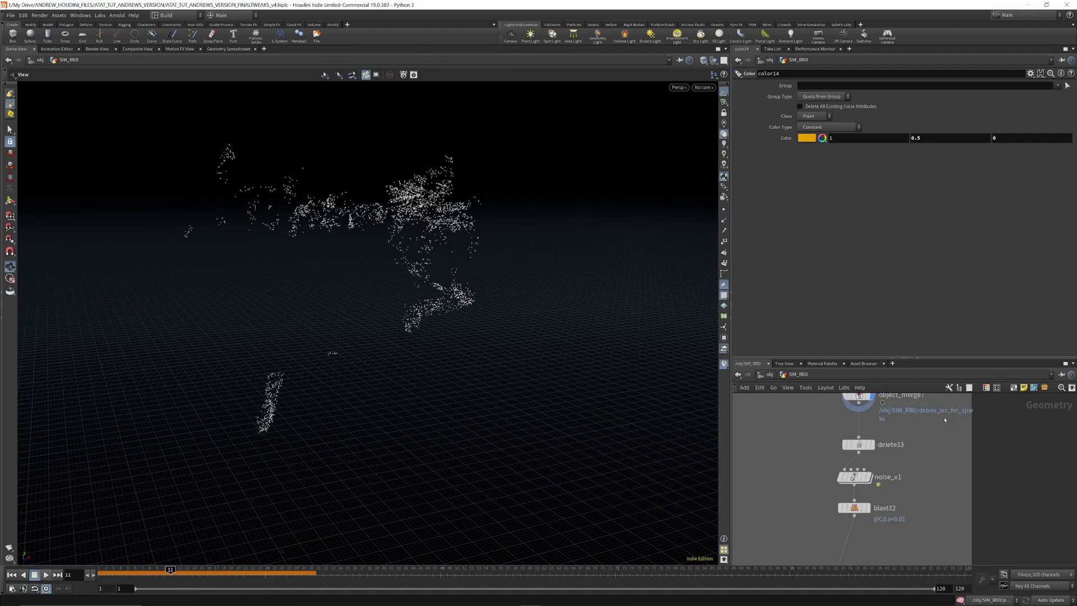
scroll(929, 425, up, 2)
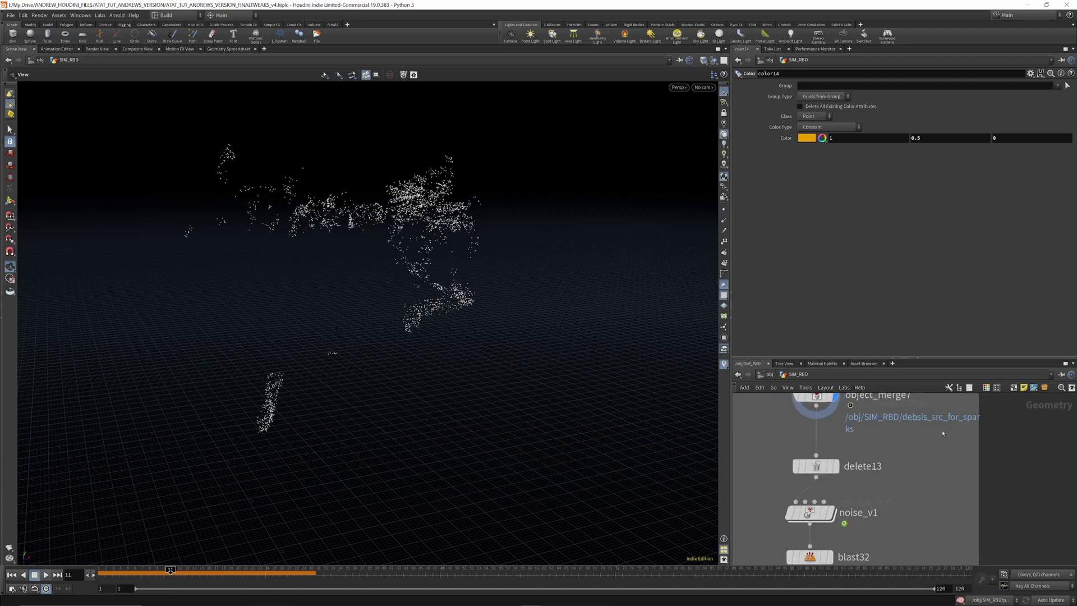
Step: Inspect the Object 1 source path in object_merge7's parameters
scroll(943, 433, down, 8)
scroll(853, 413, up, 8)
scroll(872, 448, down, 5)
scroll(871, 435, up, 3)
scroll(821, 418, down, 4)
scroll(1040, 470, up, 3)
scroll(1013, 467, up, 3)
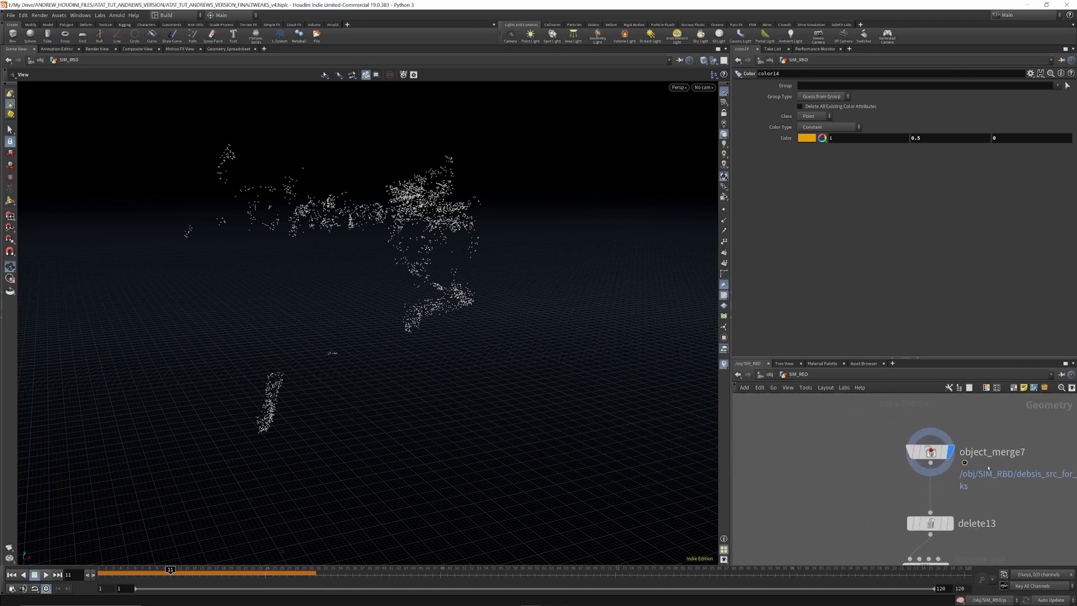
click(962, 461)
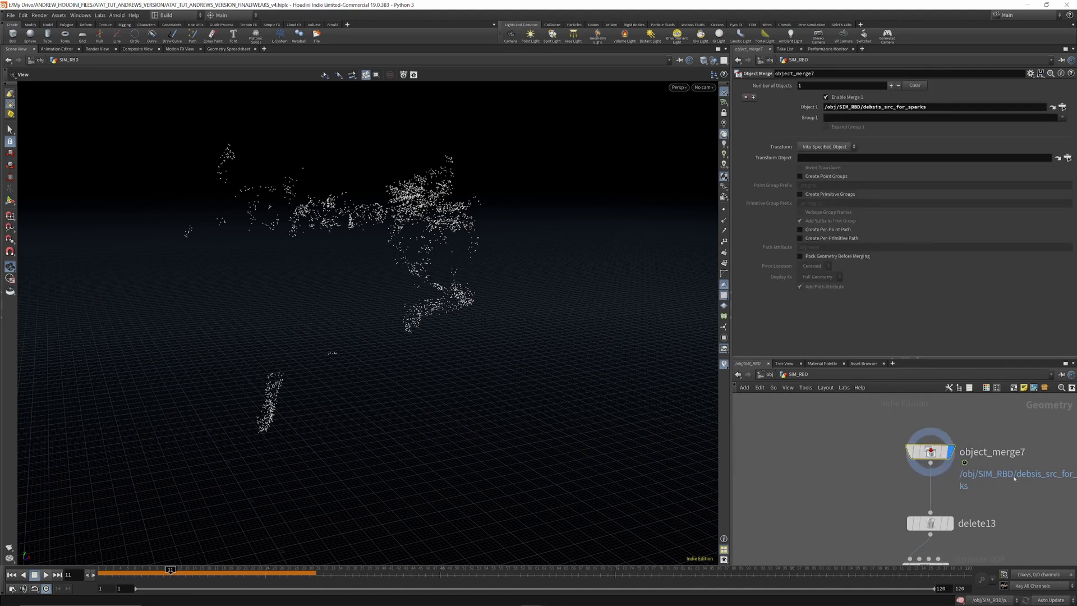
Step: Trace object_merge7's source to the debsis_src_for_sparks null in the debit network box and examine the surrounding nodes
scroll(960, 465, down, 1)
scroll(959, 465, down, 8)
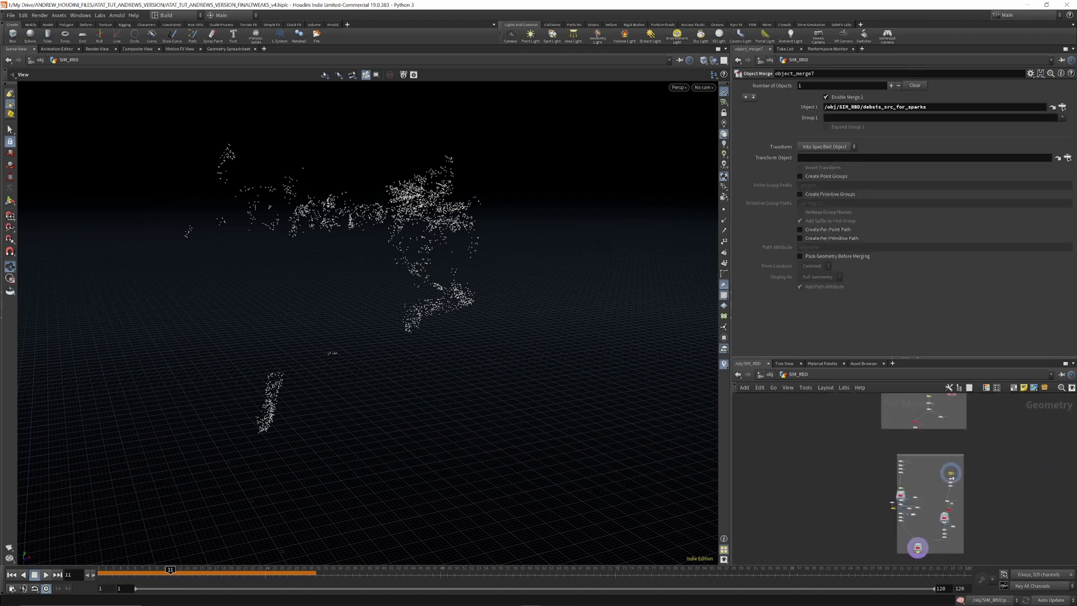
scroll(946, 455, down, 3)
scroll(947, 426, up, 9)
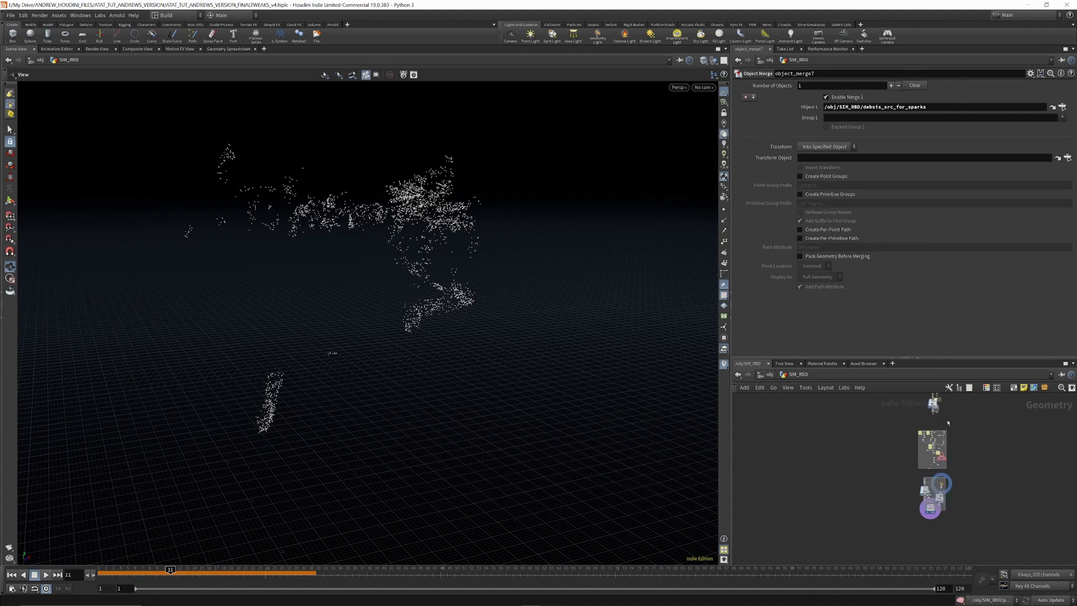
scroll(927, 417, up, 3)
scroll(941, 465, down, 10)
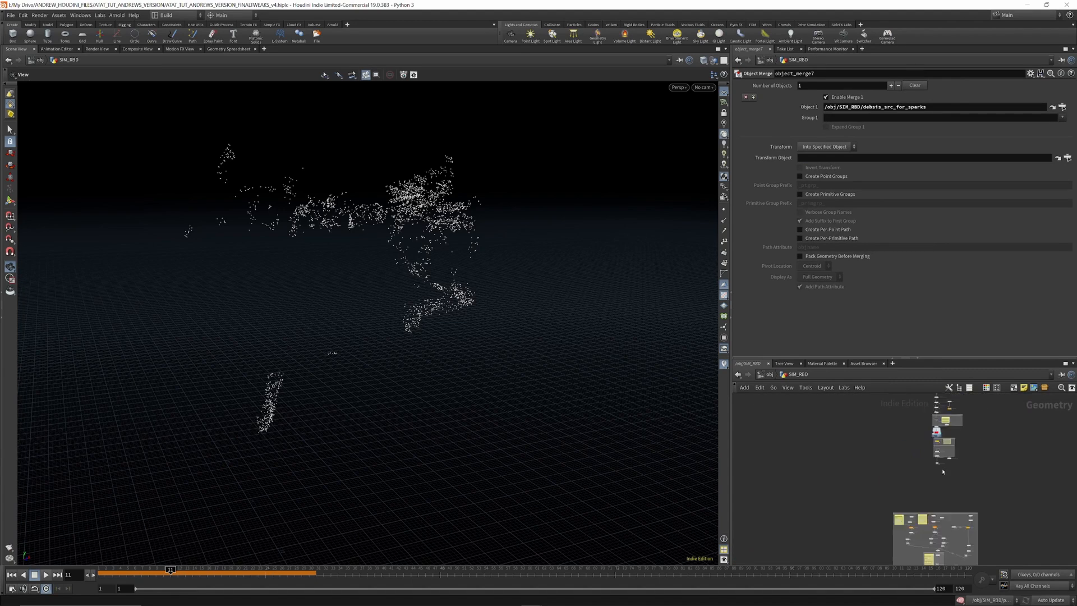
scroll(920, 423, up, 2)
scroll(919, 422, up, 8)
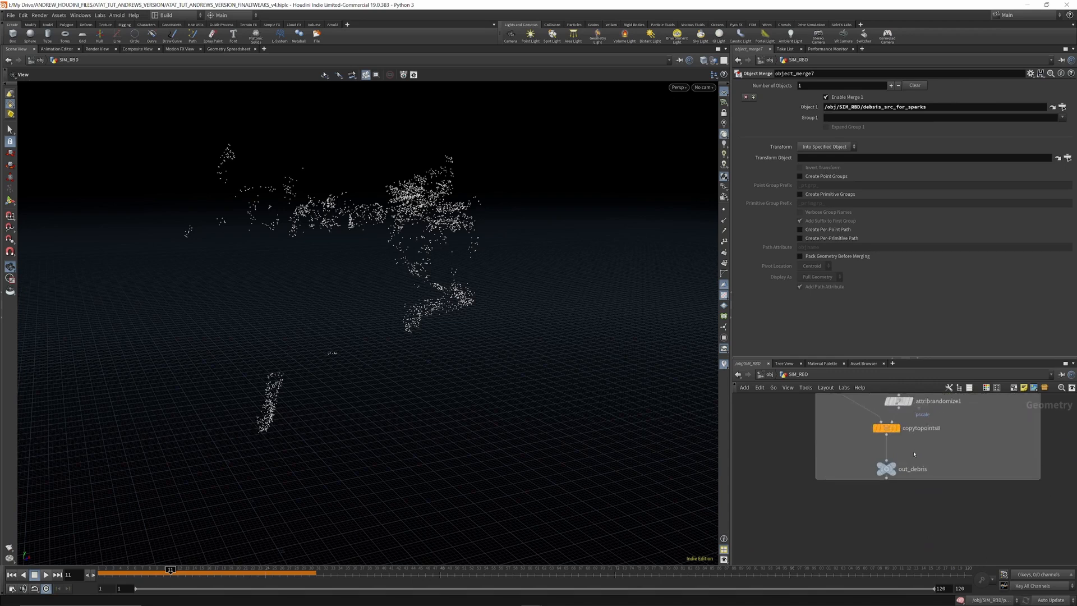
scroll(913, 478, down, 8)
scroll(910, 456, up, 8)
scroll(905, 461, down, 8)
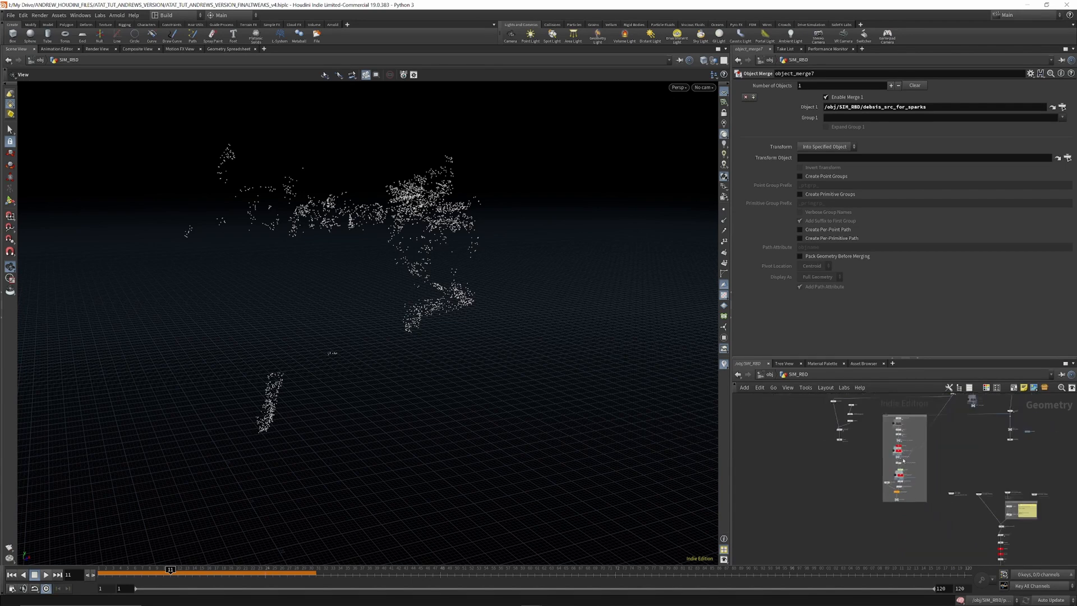
scroll(836, 429, up, 5)
scroll(854, 453, down, 4)
scroll(951, 442, up, 6)
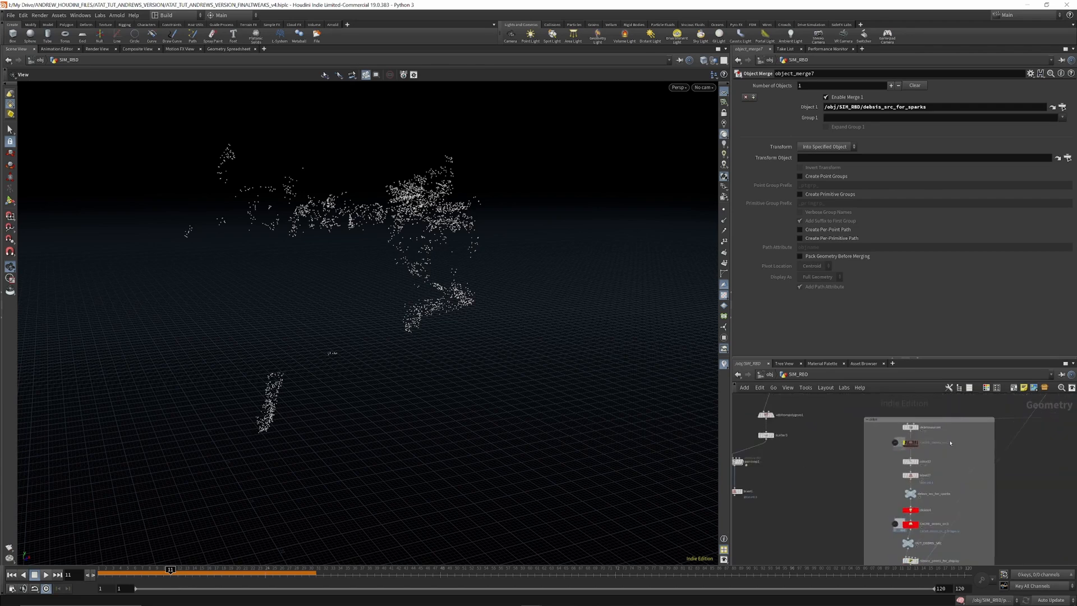
scroll(897, 440, down, 1)
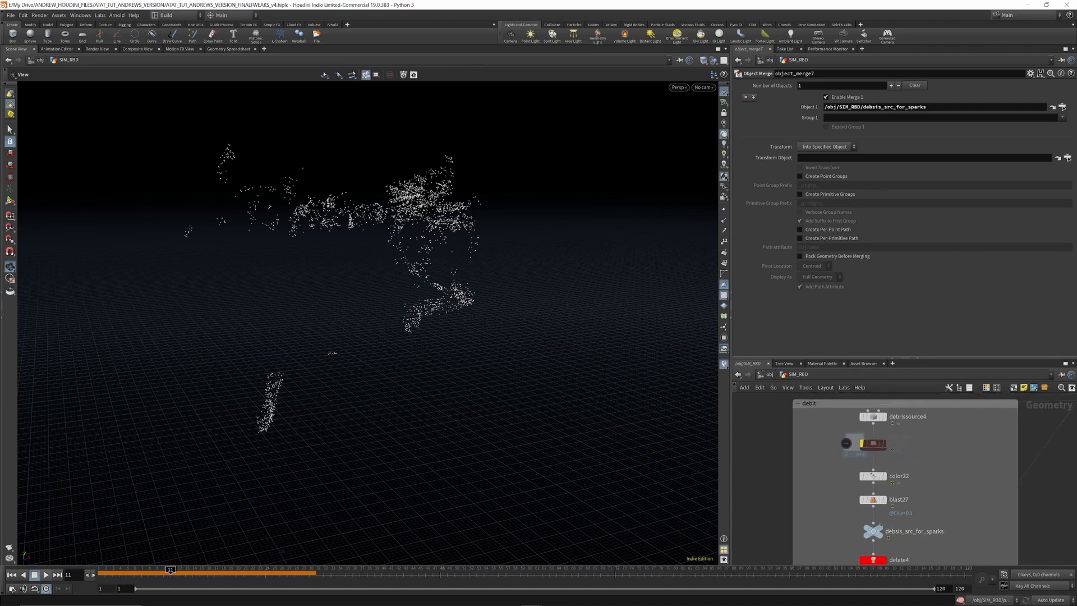
mouse_move(873, 532)
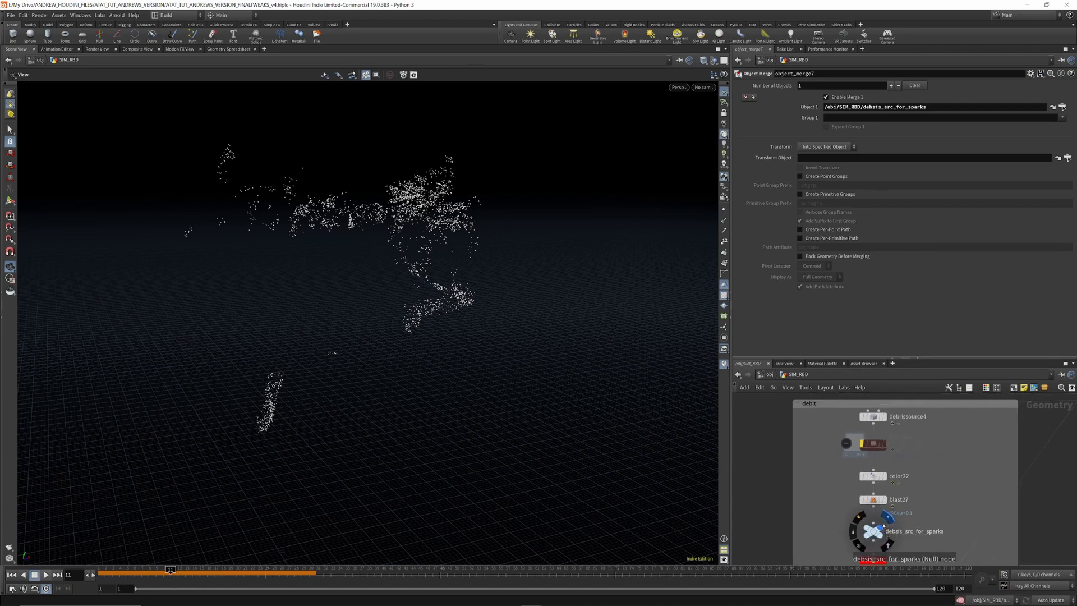
scroll(883, 443, down, 3)
mouse_move(880, 433)
scroll(881, 435, up, 3)
Step: Inspect delete13's bounding volume in the second sparks branch, then display noise_v1 and scrub to frame 20
scroll(882, 440, down, 12)
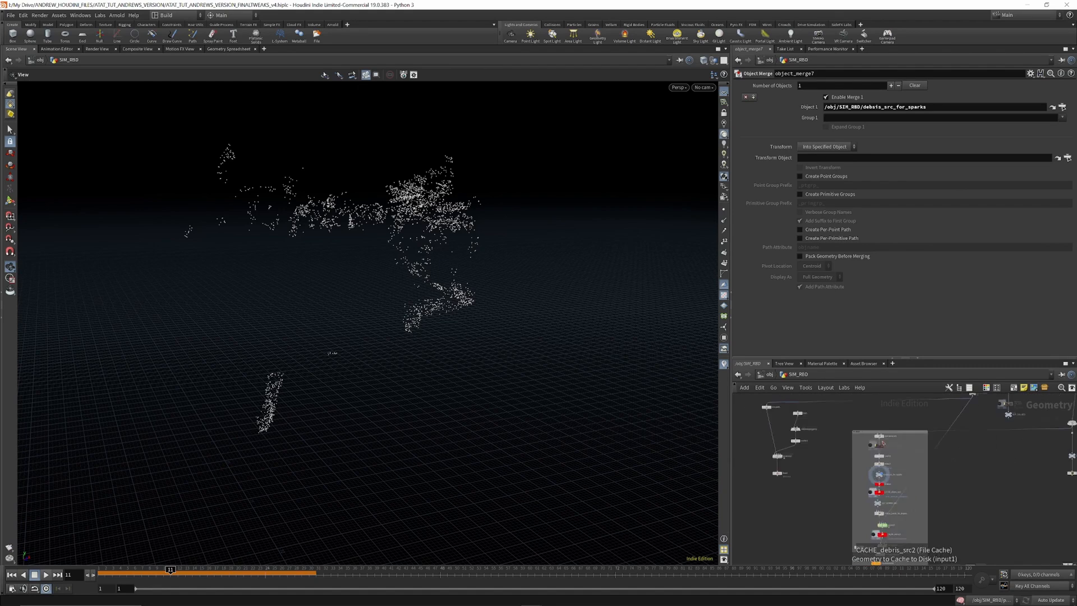
scroll(883, 443, up, 10)
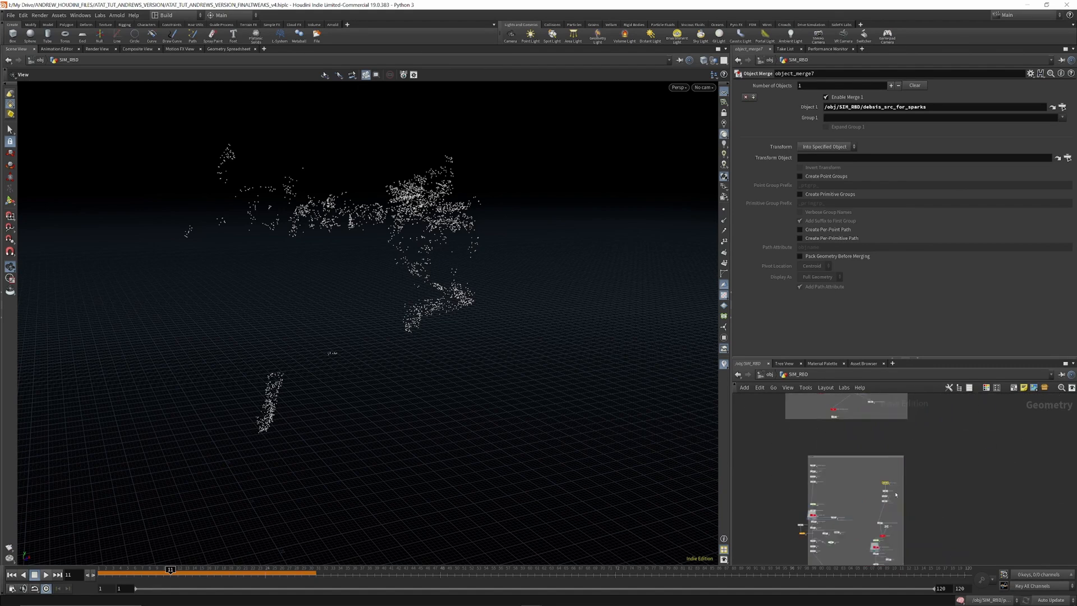
scroll(874, 469, down, 2)
click(873, 478)
click(863, 480)
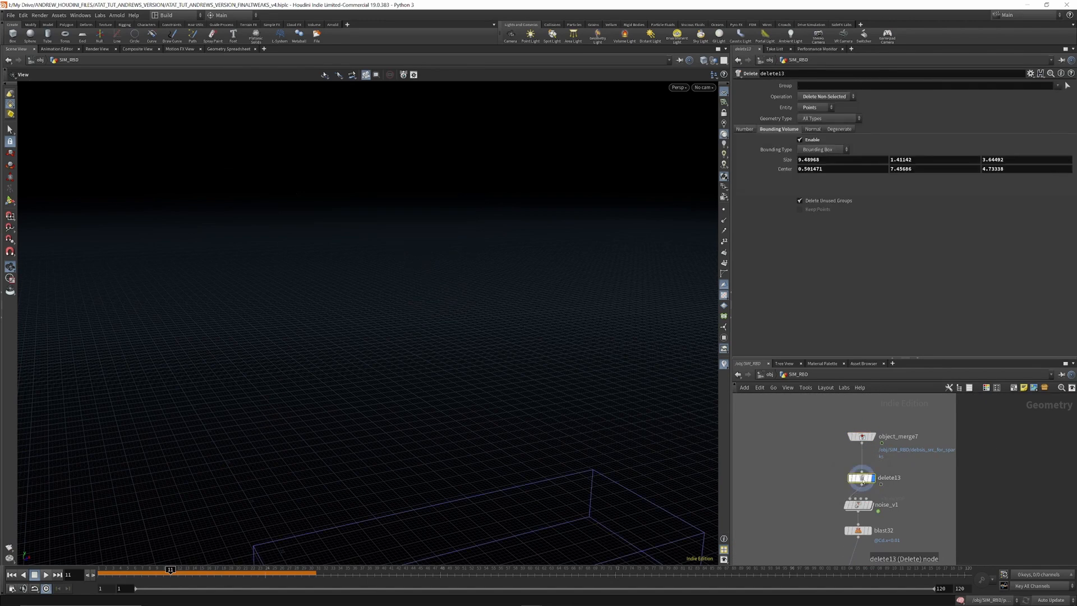
scroll(442, 233, down, 5)
click(104, 569)
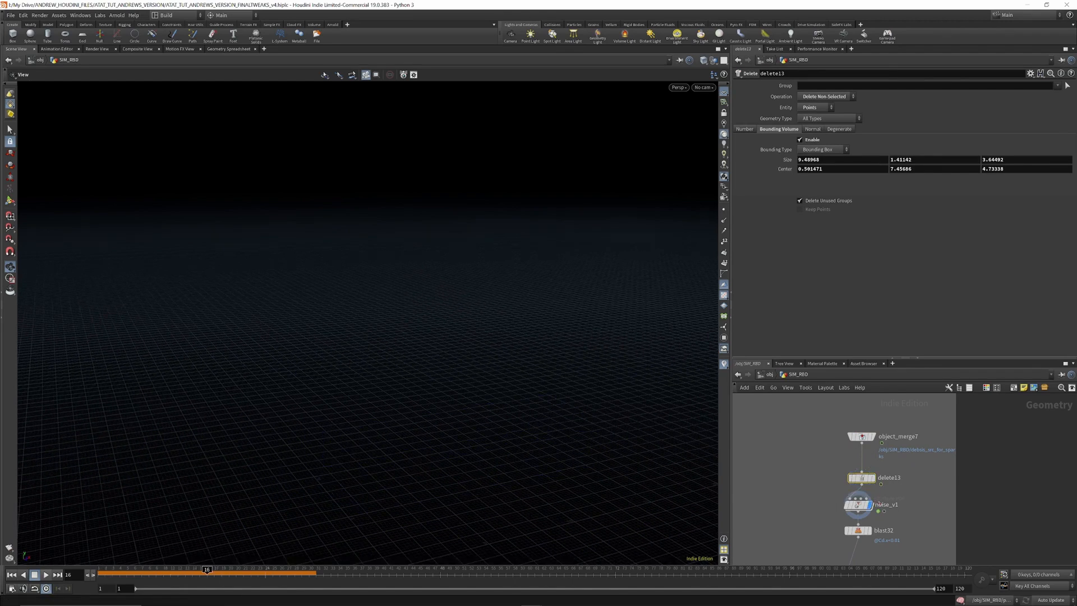
Step: Show filecache9's static AT-AT geometry as a template overlay in the viewport
scroll(879, 502, down, 6)
scroll(872, 442, up, 5)
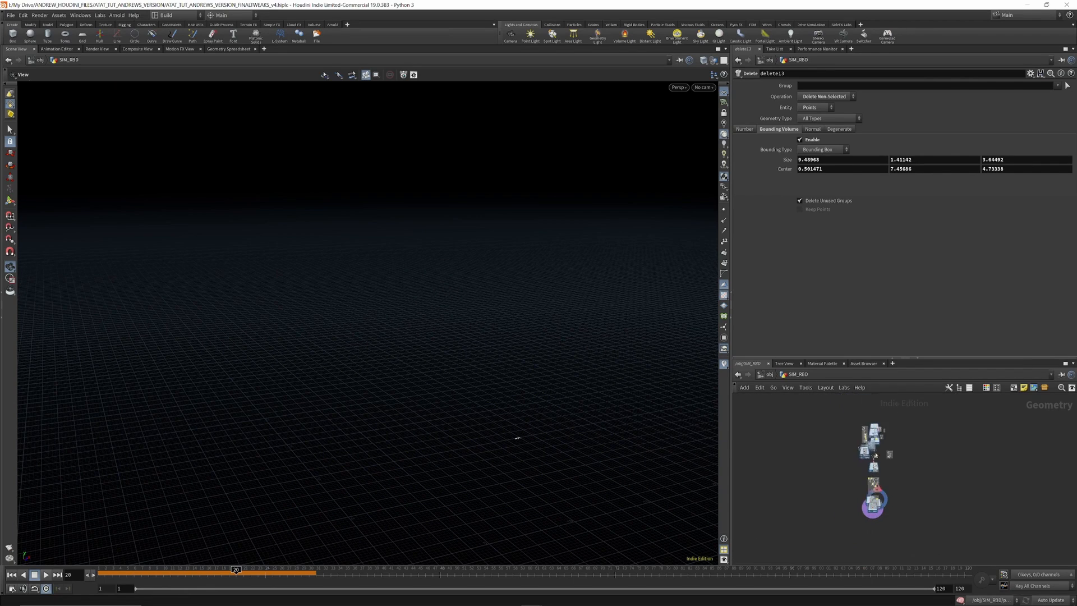
scroll(872, 443, up, 5)
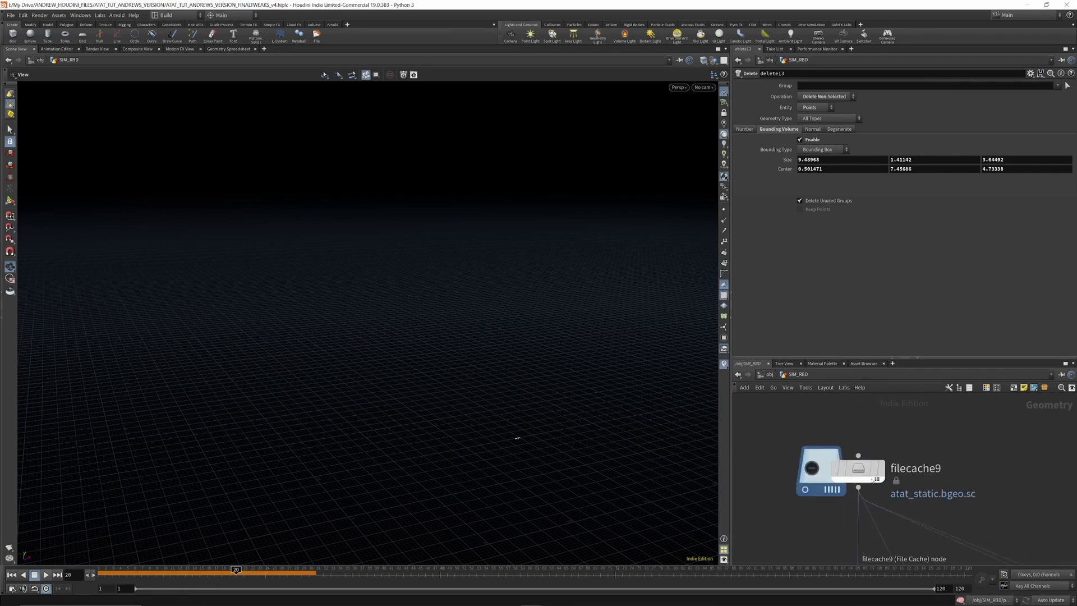
click(870, 439)
scroll(870, 440, down, 6)
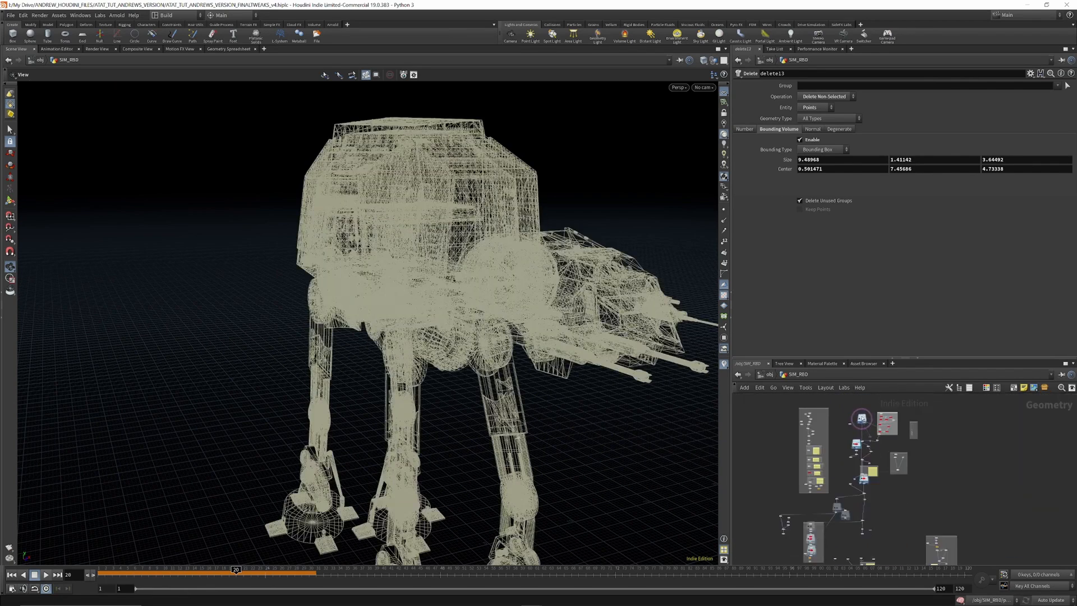
scroll(868, 506, up, 6)
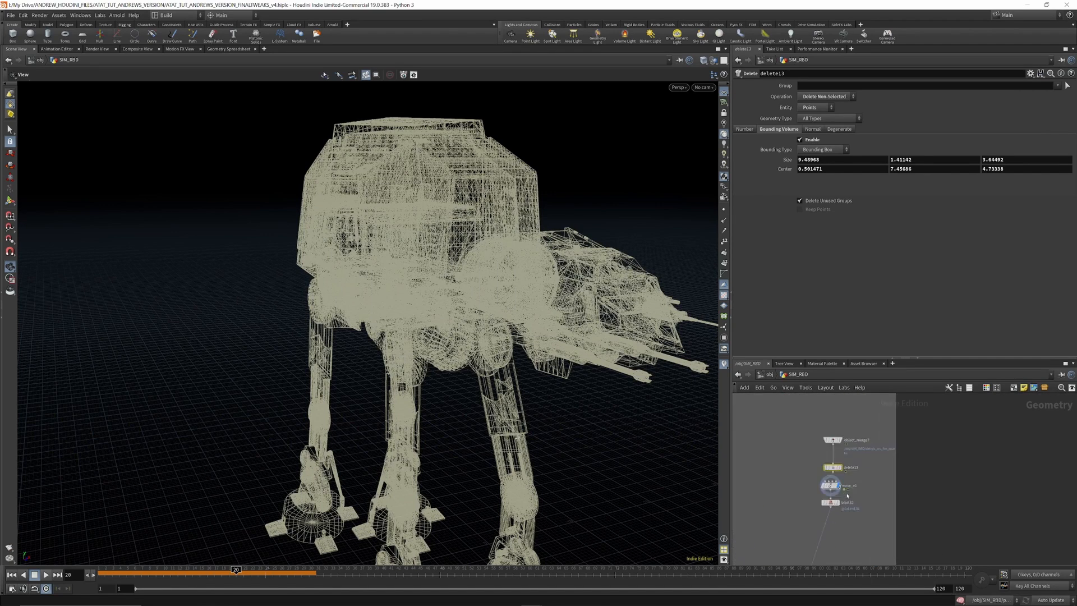
Step: Display delete13 and examine its bounding box against the AT-AT from the side
click(832, 429)
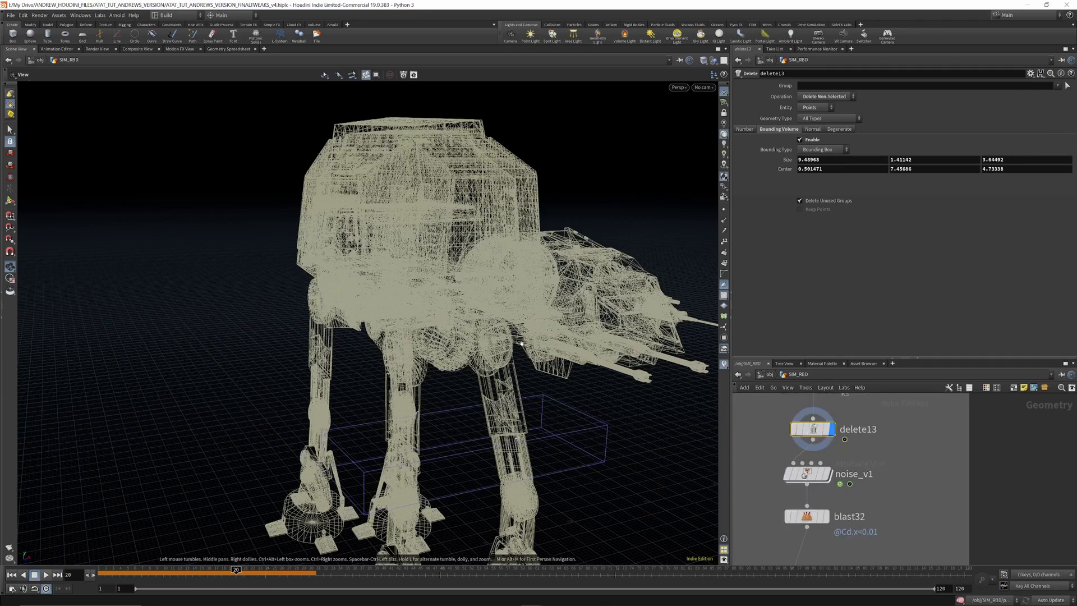
drag(521, 348, 570, 314)
right_drag(566, 337, 561, 465)
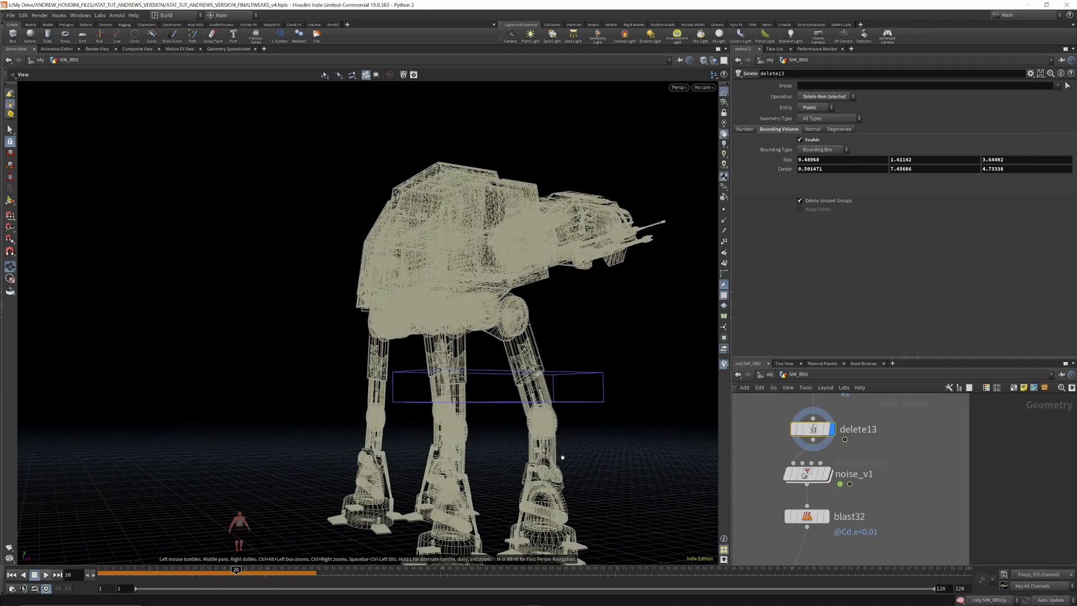
drag(536, 391, 538, 387)
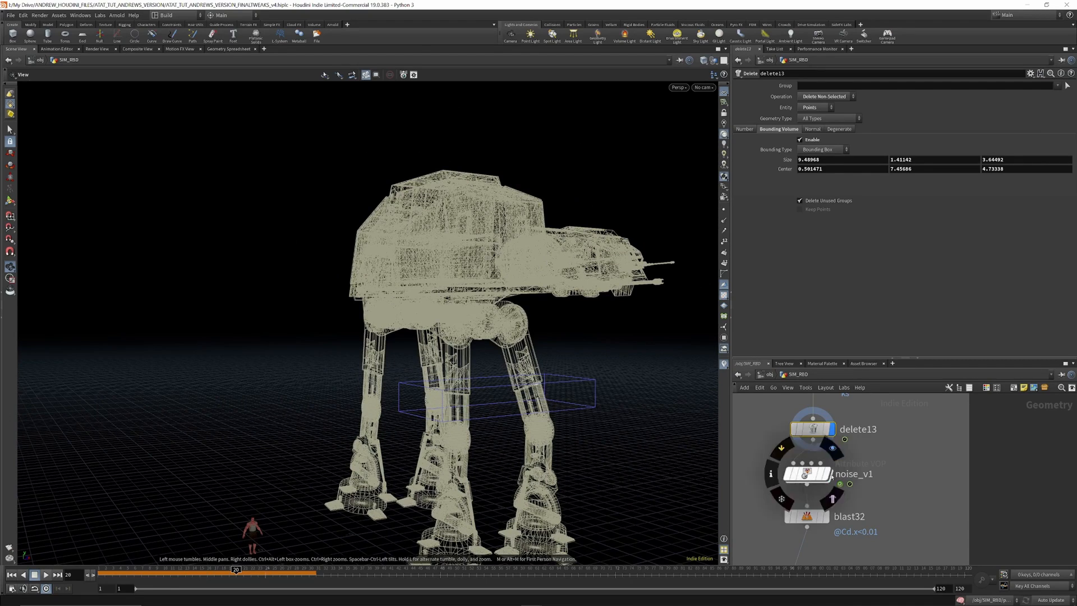
Step: Display noise_v1 and open its VOP network to examine the curlnoise1 node
click(812, 474)
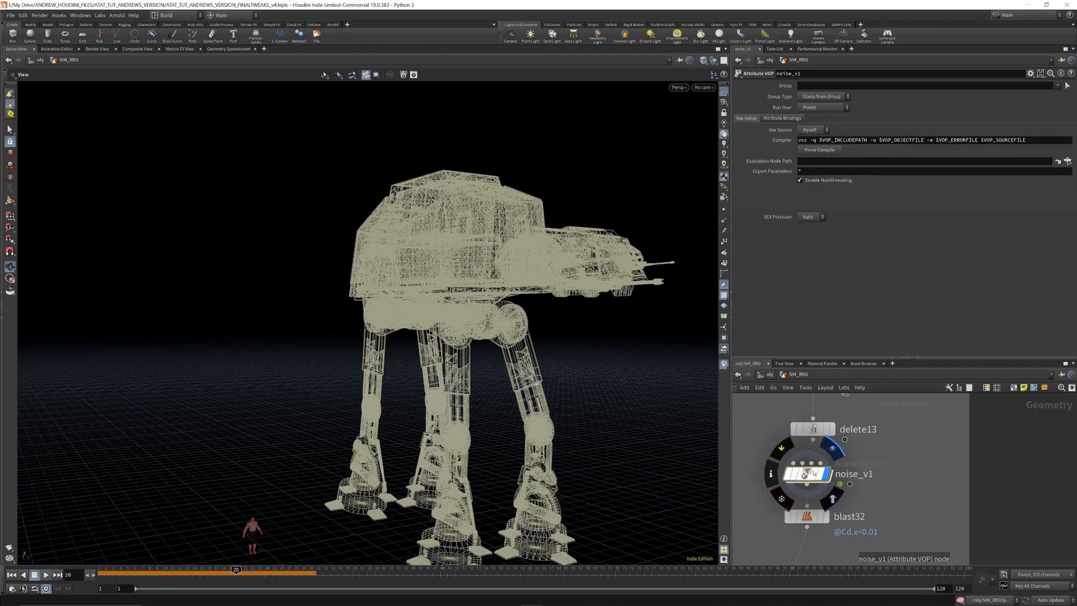
double_click(813, 473)
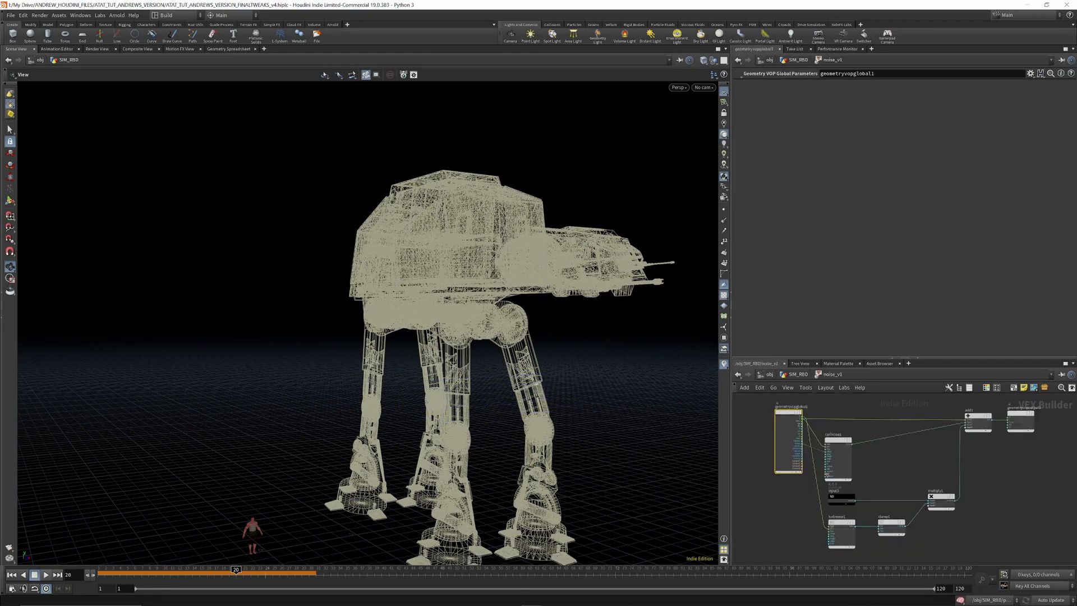
drag(839, 441, 850, 422)
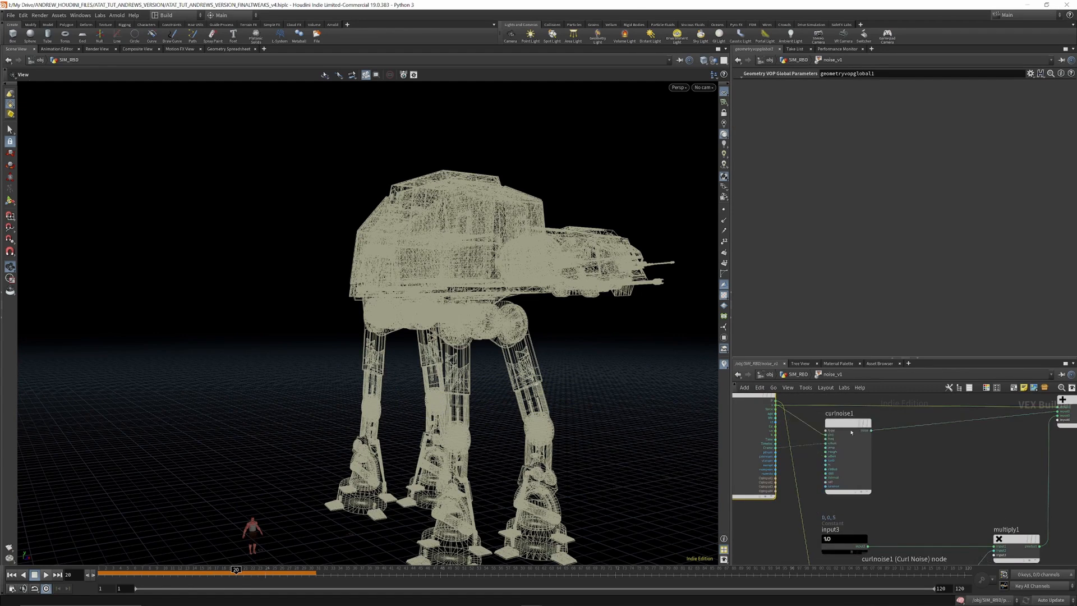
Step: Examine noise_v1's VOP network, from the globals and curlnoise1 through add1 to the geometry output
scroll(852, 434, down, 4)
scroll(966, 421, up, 3)
scroll(1003, 427, up, 3)
scroll(1002, 427, down, 3)
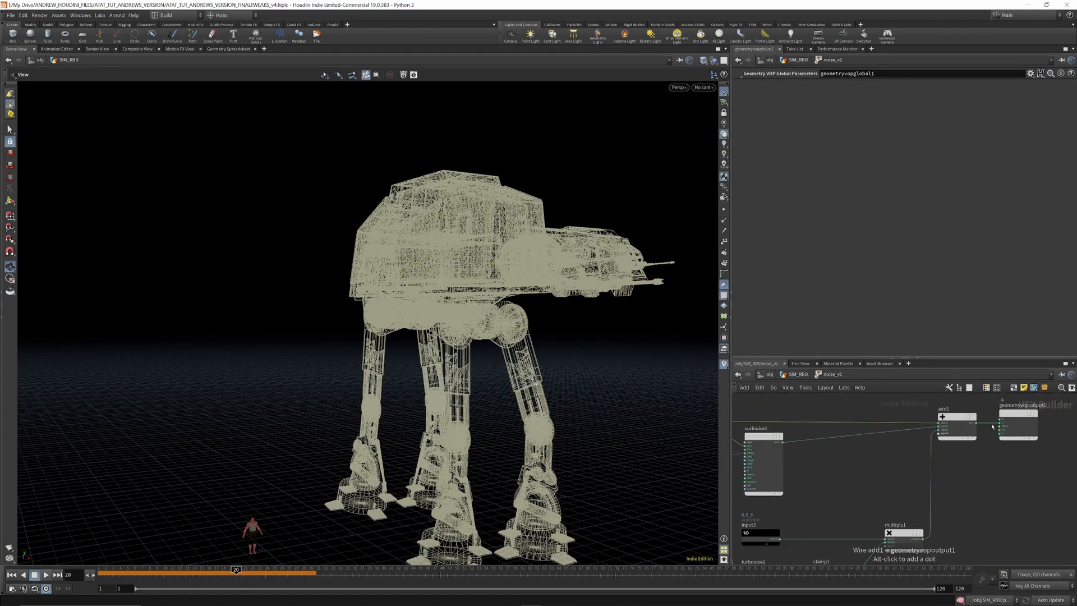
scroll(1000, 426, down, 6)
scroll(952, 444, up, 7)
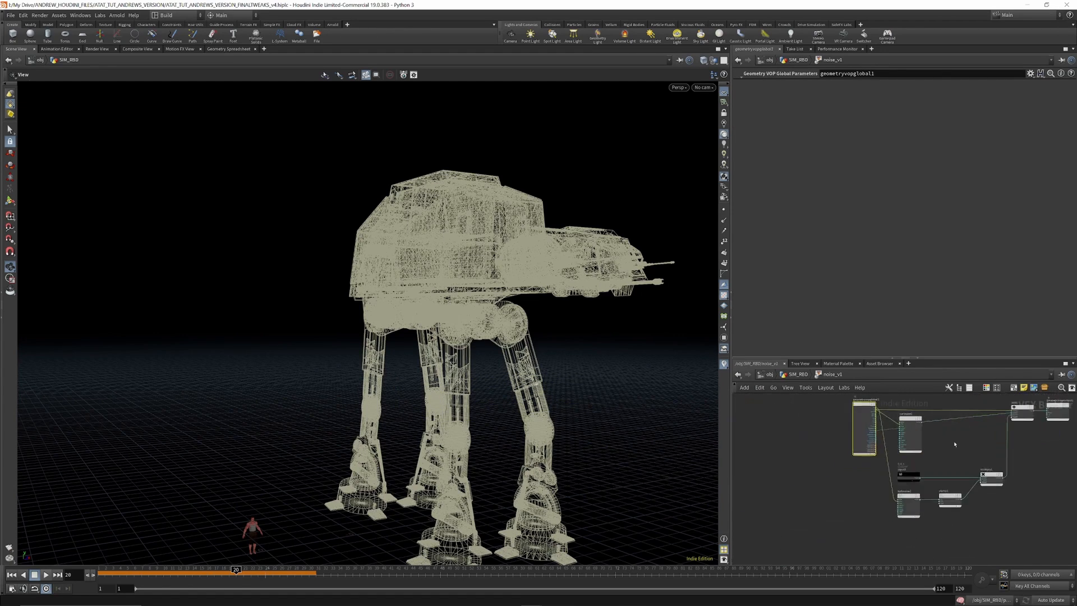
scroll(920, 508, down, 3)
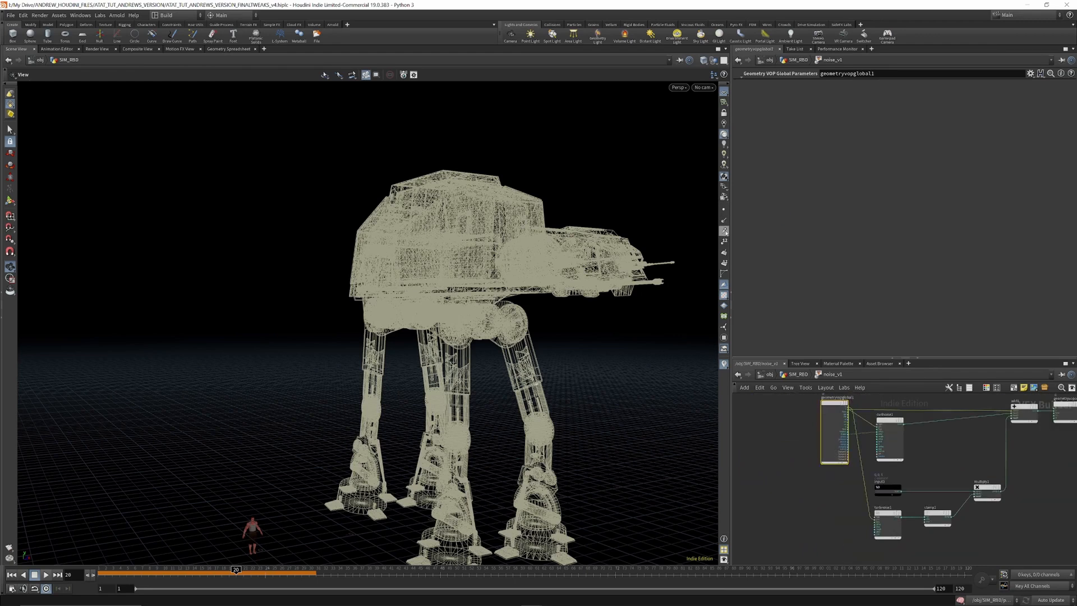
Step: Show point trails in the viewport at frame 6 and bypass delete13 in the SIM_RBD network
click(724, 230)
drag(184, 571, 145, 574)
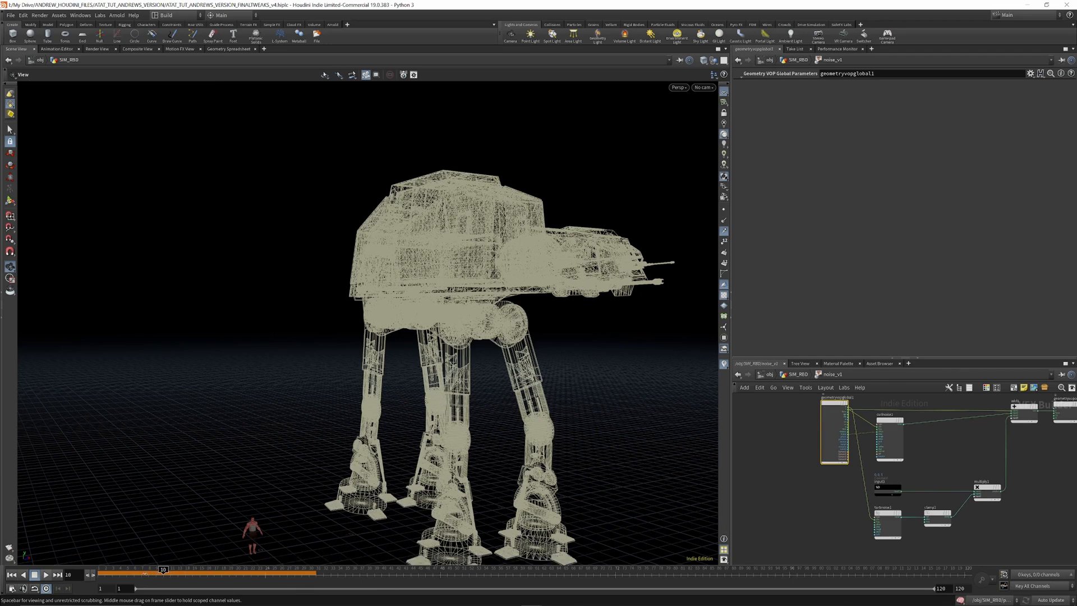
click(798, 375)
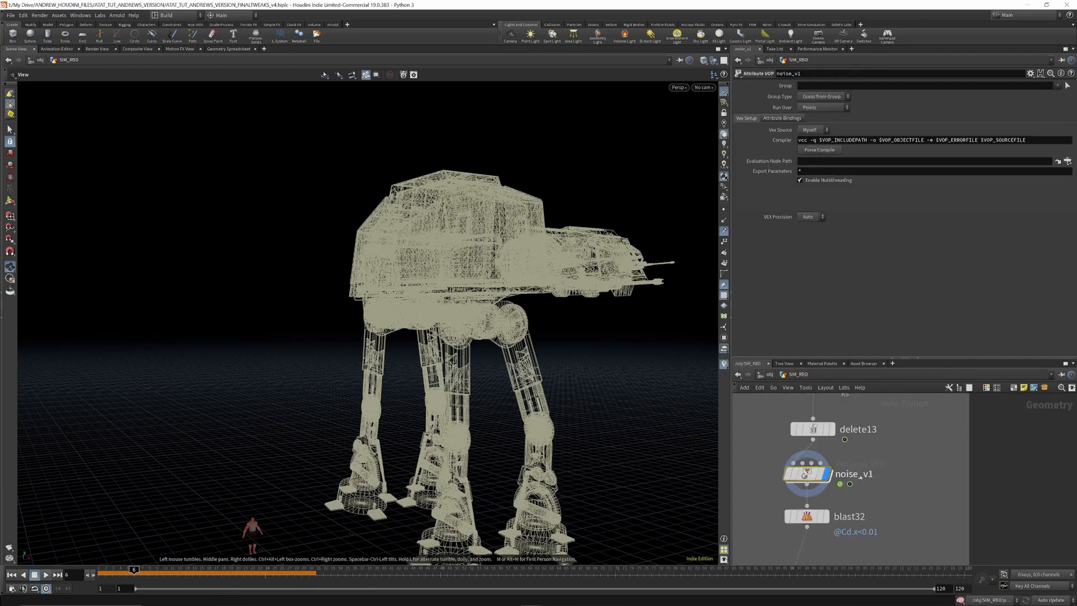
click(809, 439)
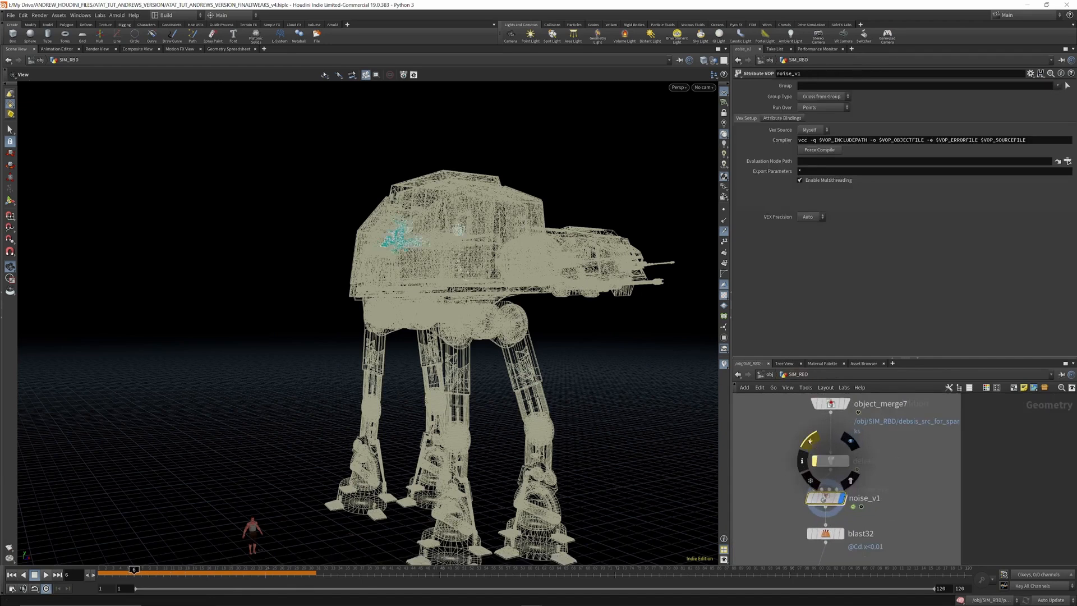
Step: Scrub to frame 32 and examine the debris source points around the AT-AT's body and legs
scroll(404, 237, up, 2)
scroll(403, 236, up, 4)
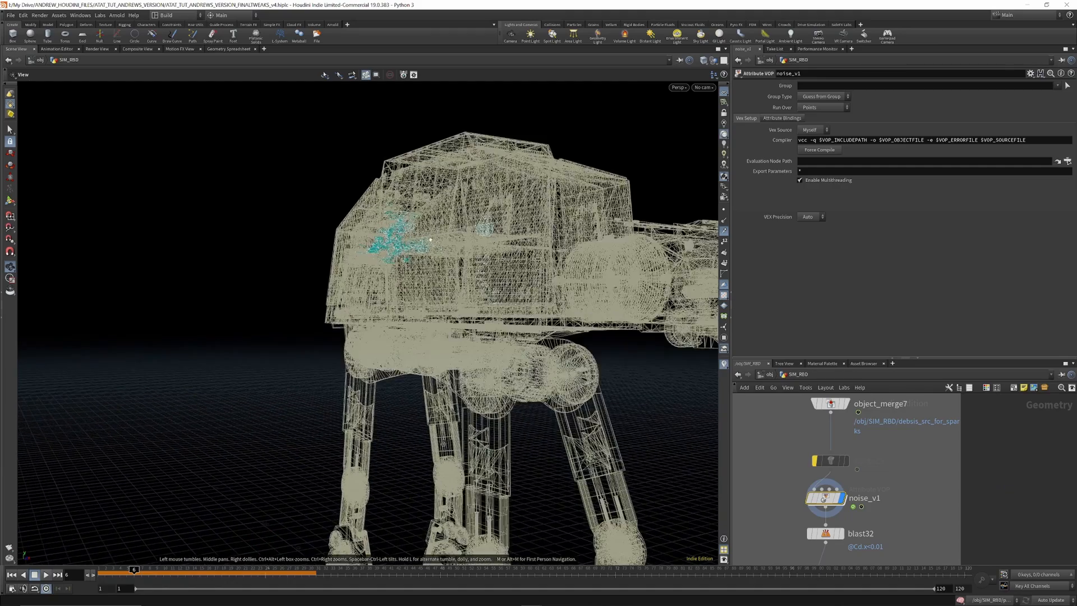
drag(231, 570, 324, 578)
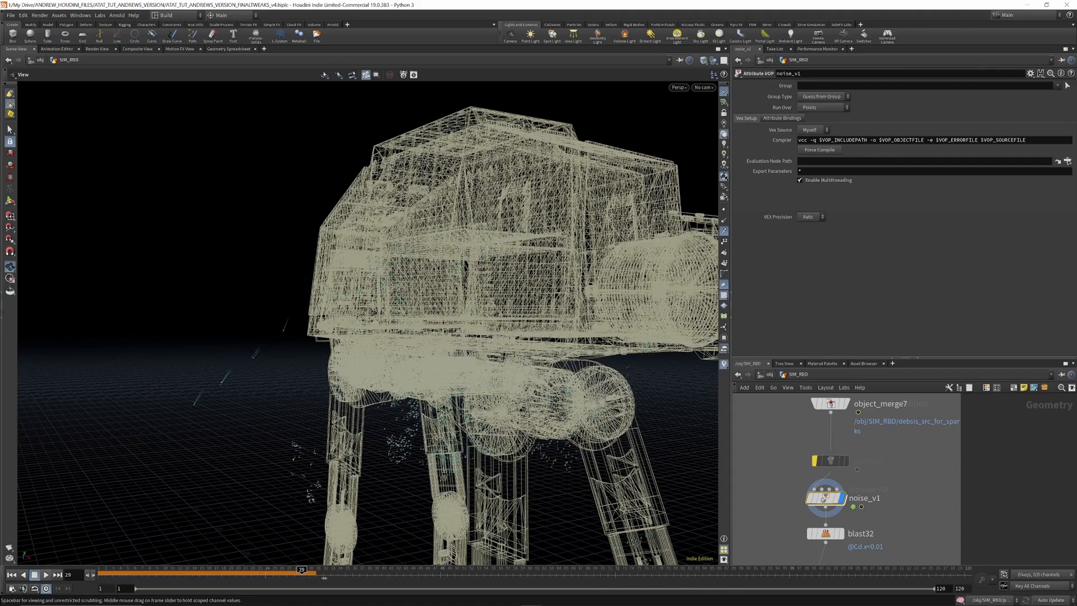
scroll(383, 275, down, 3)
scroll(382, 275, down, 3)
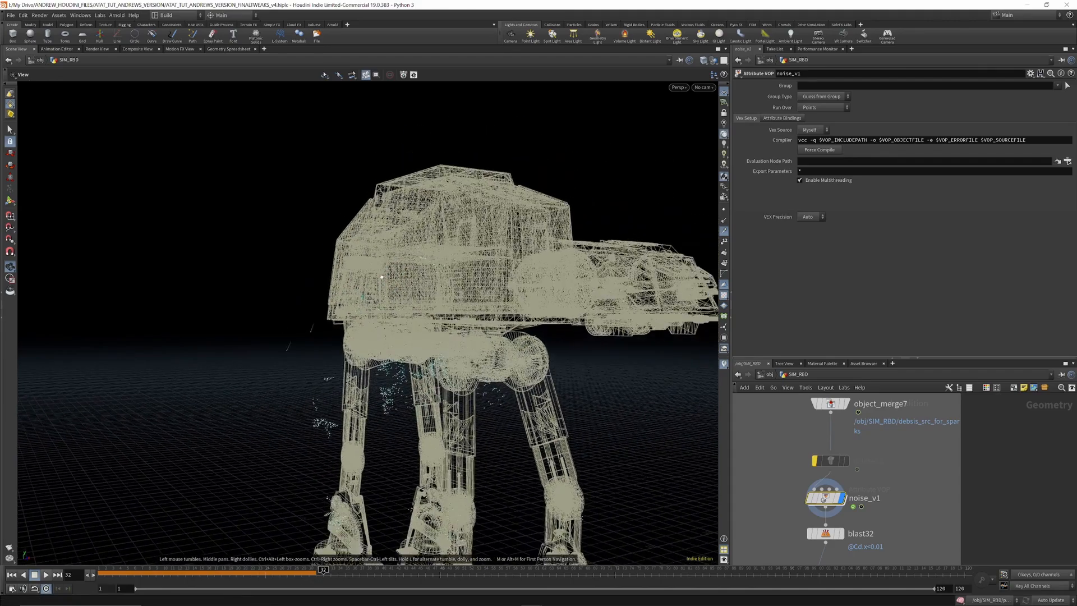
scroll(468, 400, up, 7)
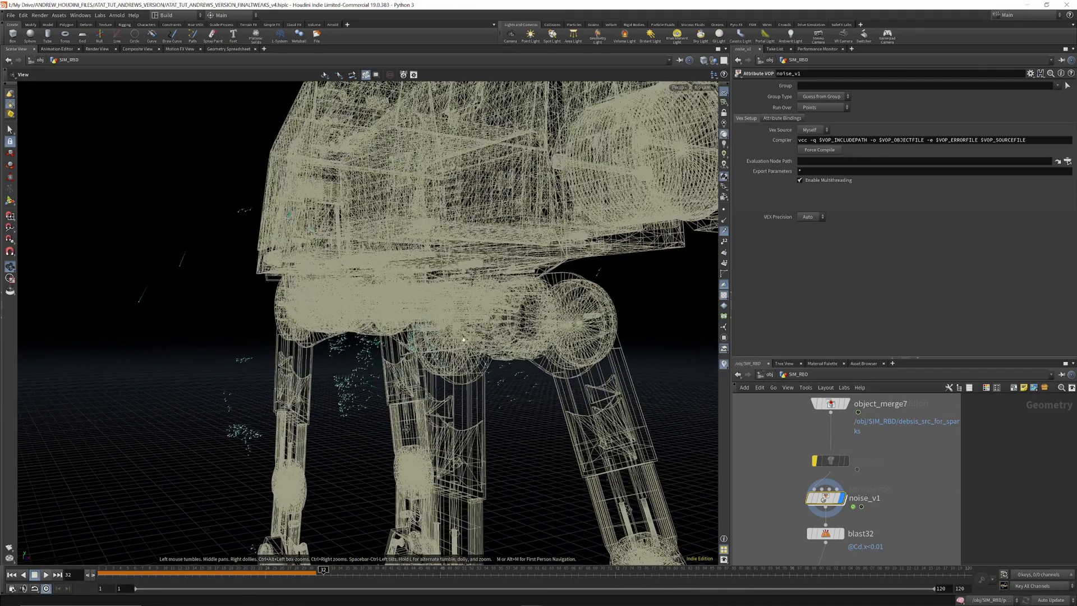
scroll(456, 312, down, 3)
scroll(443, 351, down, 2)
Step: Visualize noise_v1's velocity attribute v as vectors in the viewport from its node info
click(796, 498)
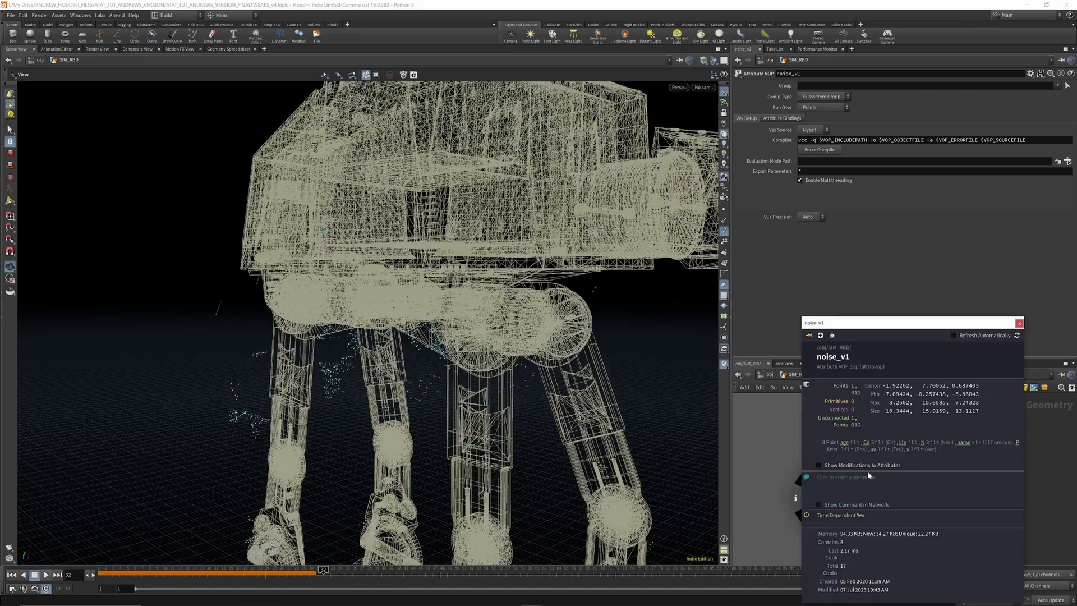
click(909, 451)
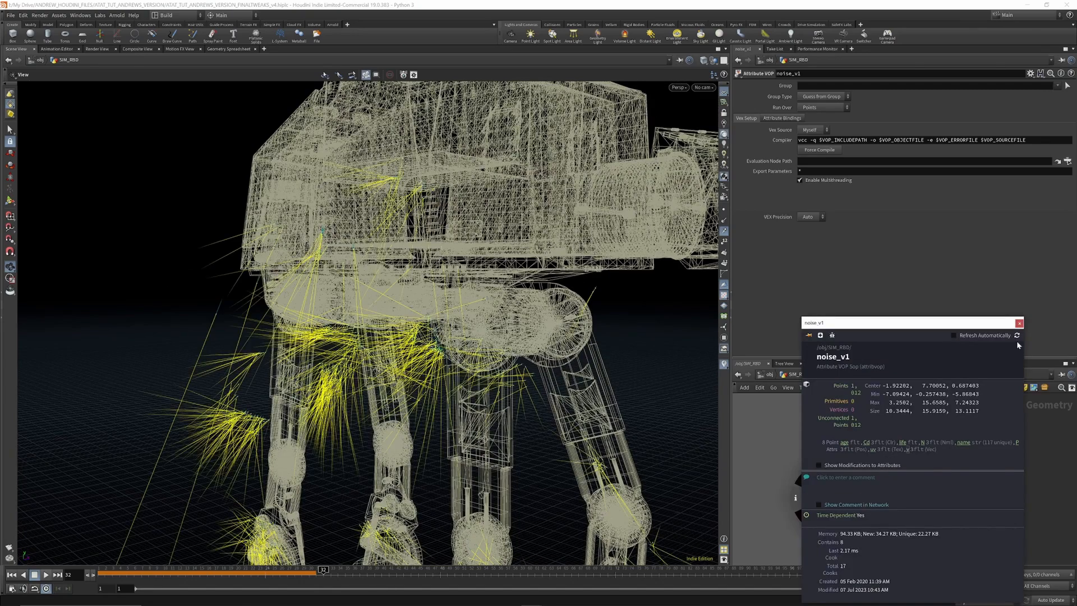
click(1020, 323)
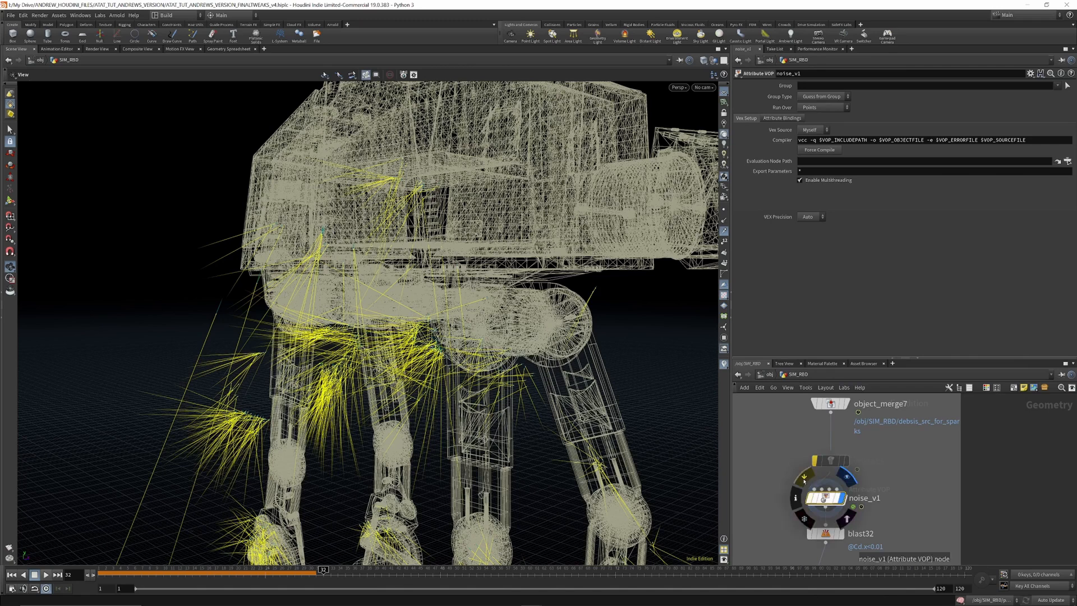
Step: Toggle the bypass on noise_v1 to compare the velocity vectors with and without noise, leaving it enabled
click(804, 477)
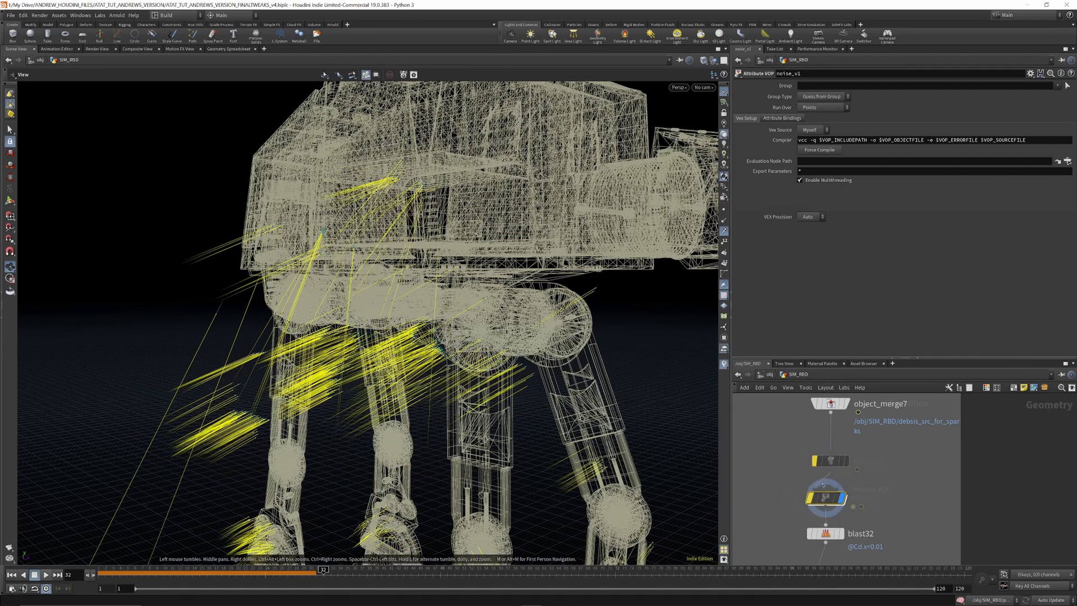
click(808, 477)
click(810, 480)
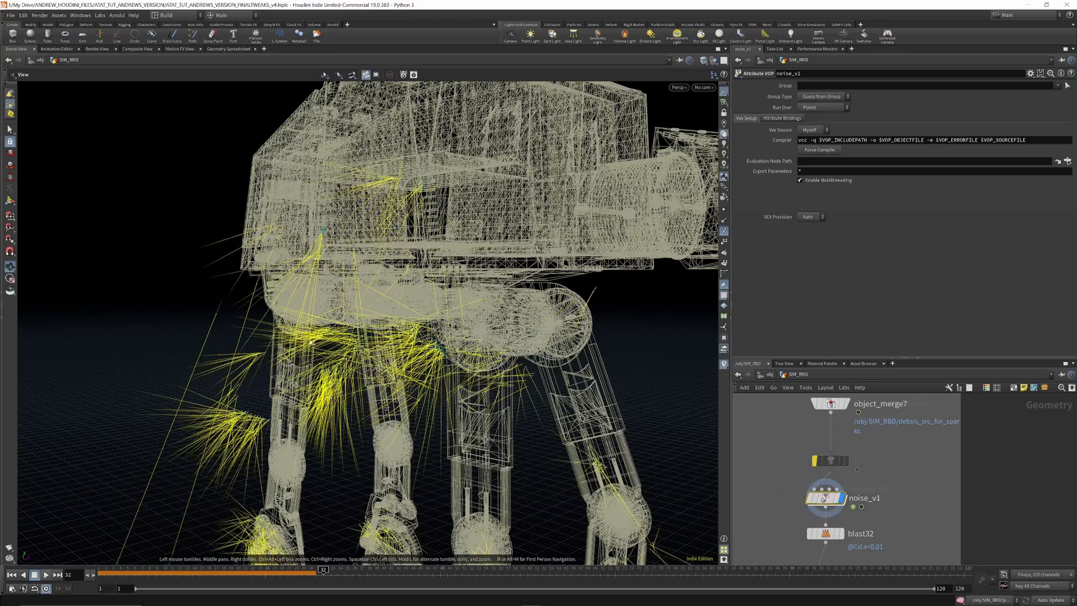
mouse_move(397, 348)
mouse_down()
mouse_move(476, 347)
mouse_move(292, 345)
mouse_move(488, 344)
mouse_move(390, 345)
mouse_up()
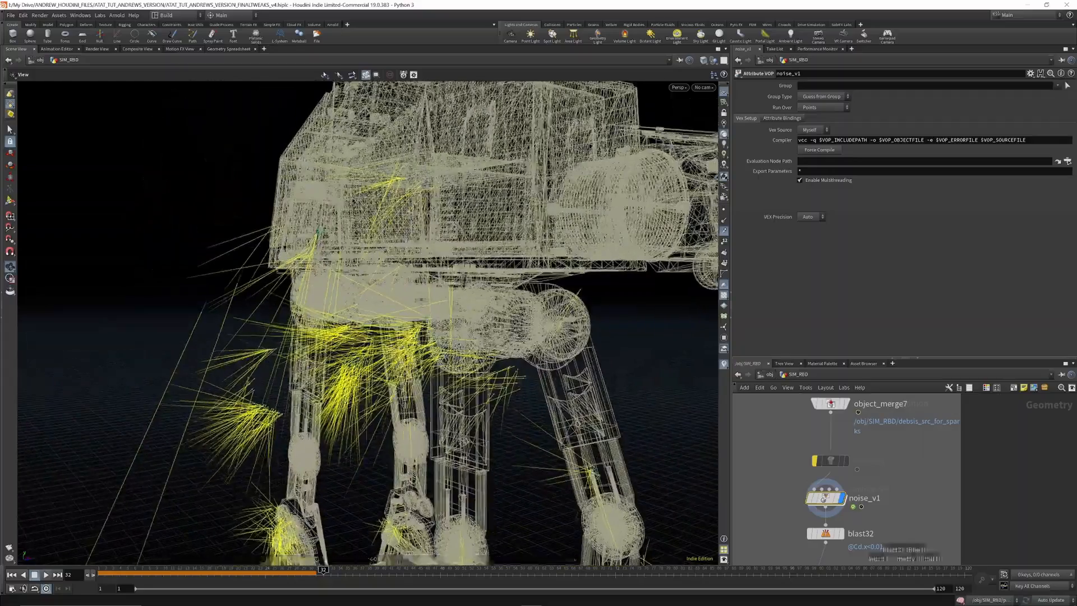
Step: Open noise_v1's VOP network and bypass curlnoise1 to check its effect on the velocity vectors
double_click(826, 500)
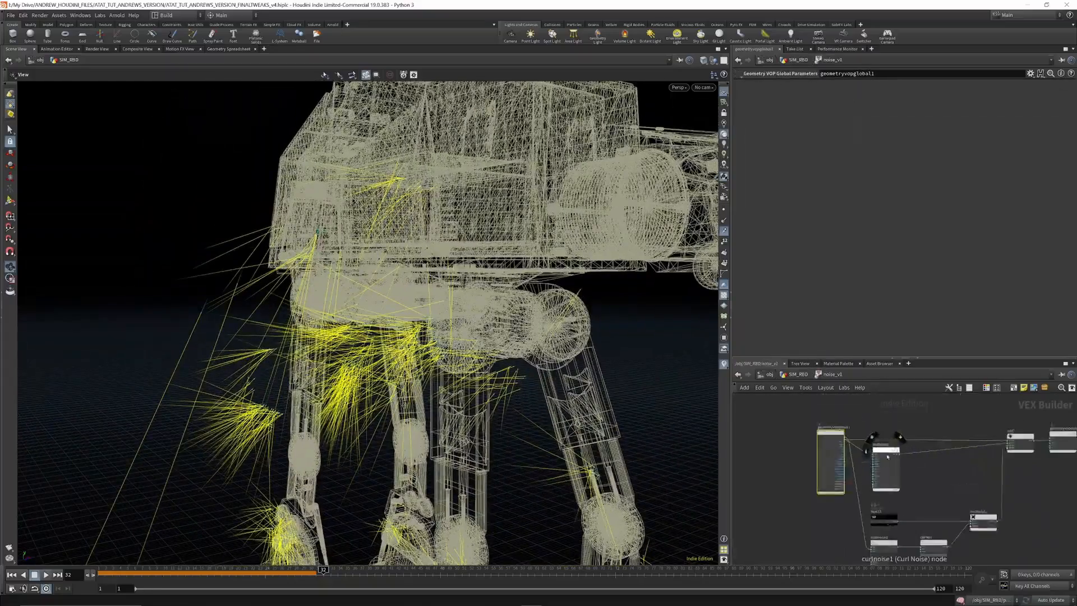
scroll(885, 447, up, 3)
click(885, 447)
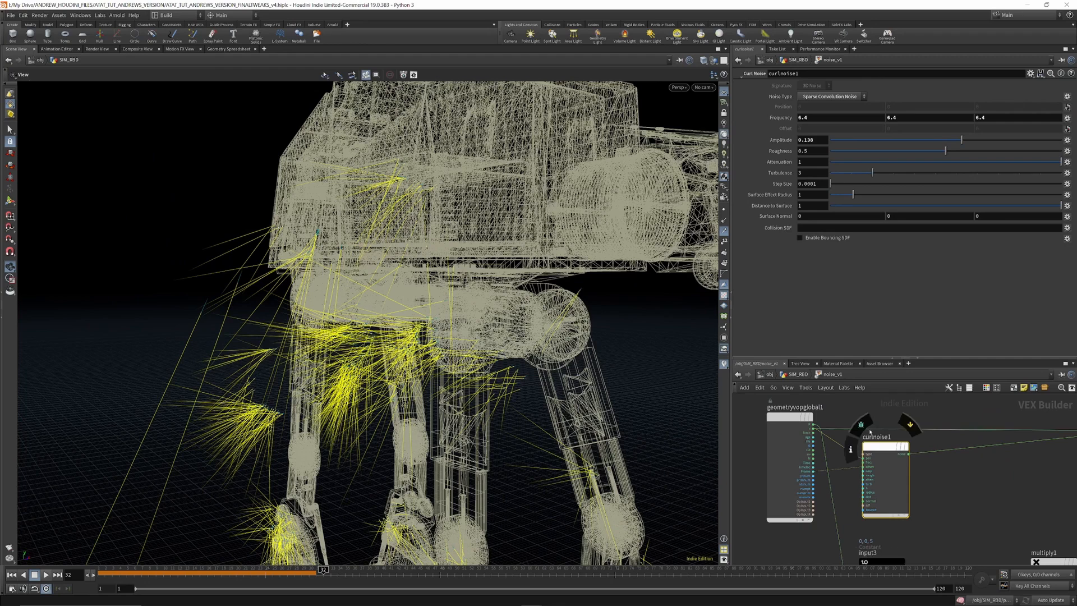
click(908, 427)
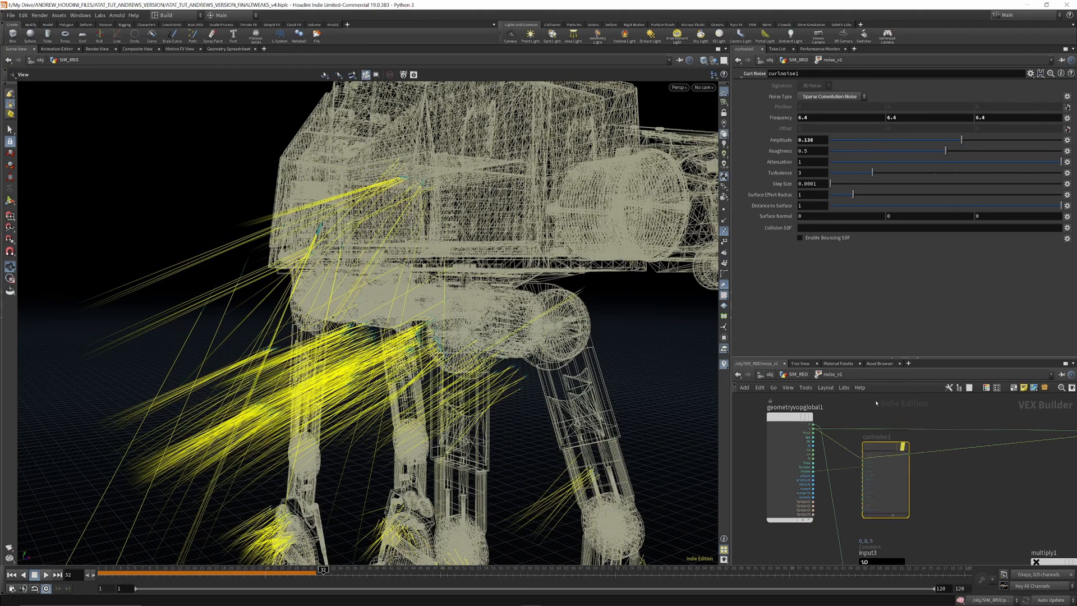
scroll(894, 476, down, 5)
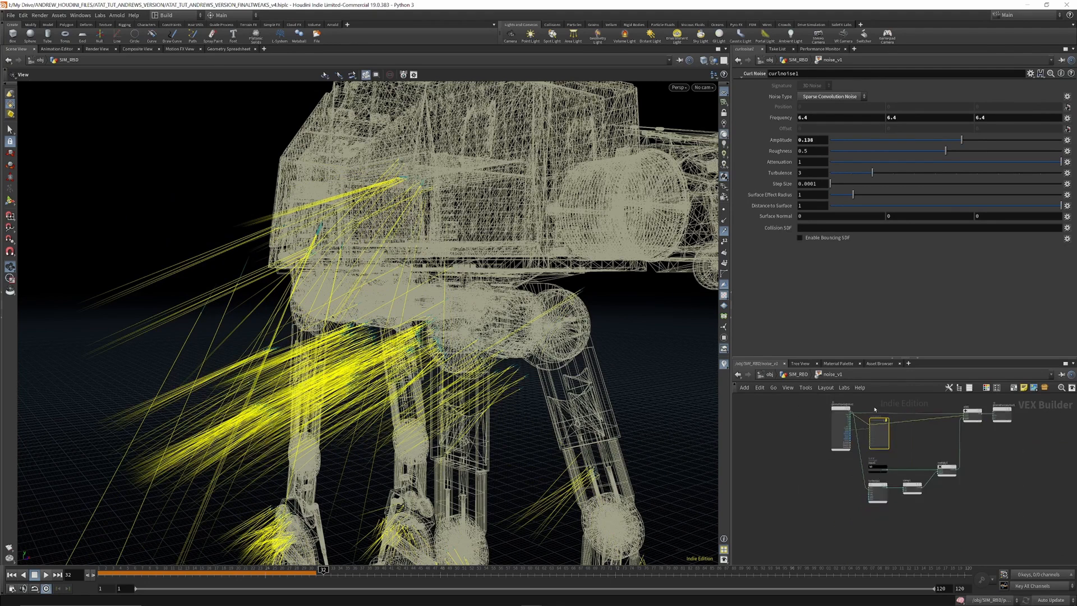
Step: Toggle the bypass on turbnoise1 to compare its effect on the vectors and re-enable curlnoise1
click(889, 481)
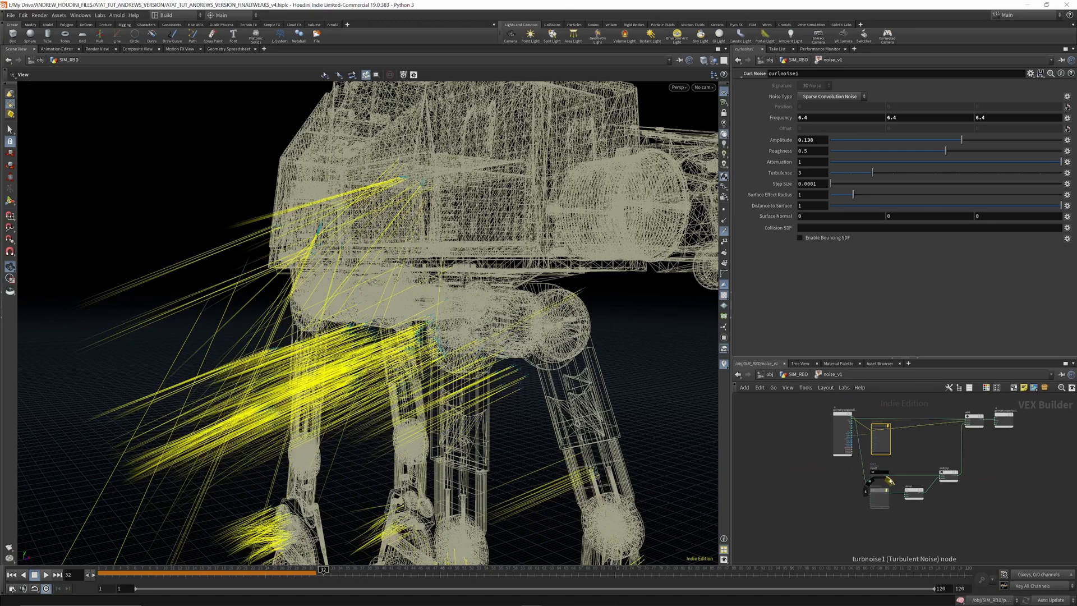
click(889, 481)
click(889, 481)
click(890, 482)
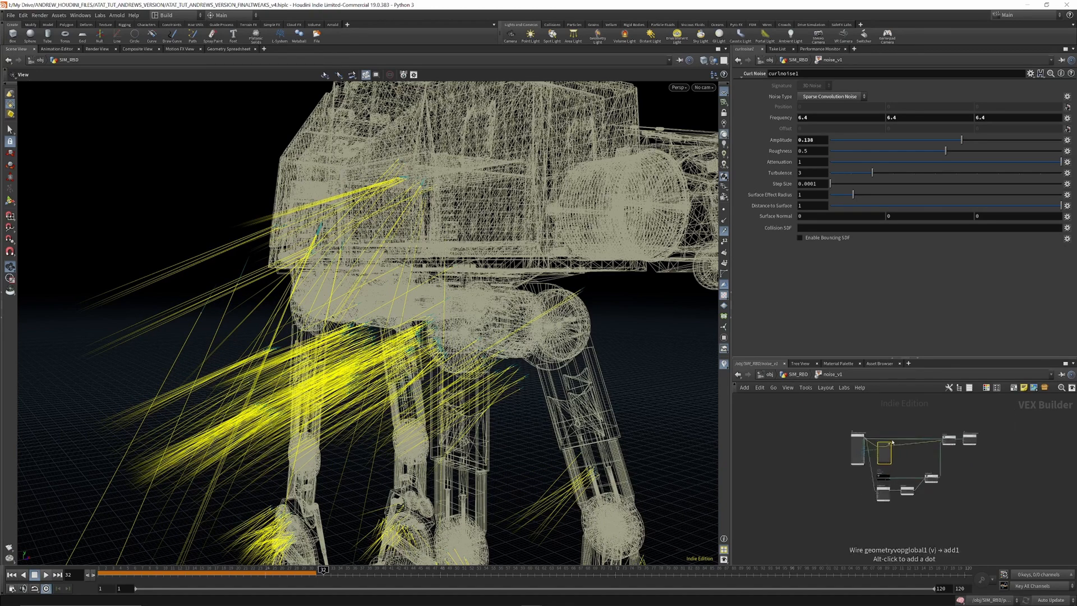
scroll(892, 469, up, 5)
click(892, 415)
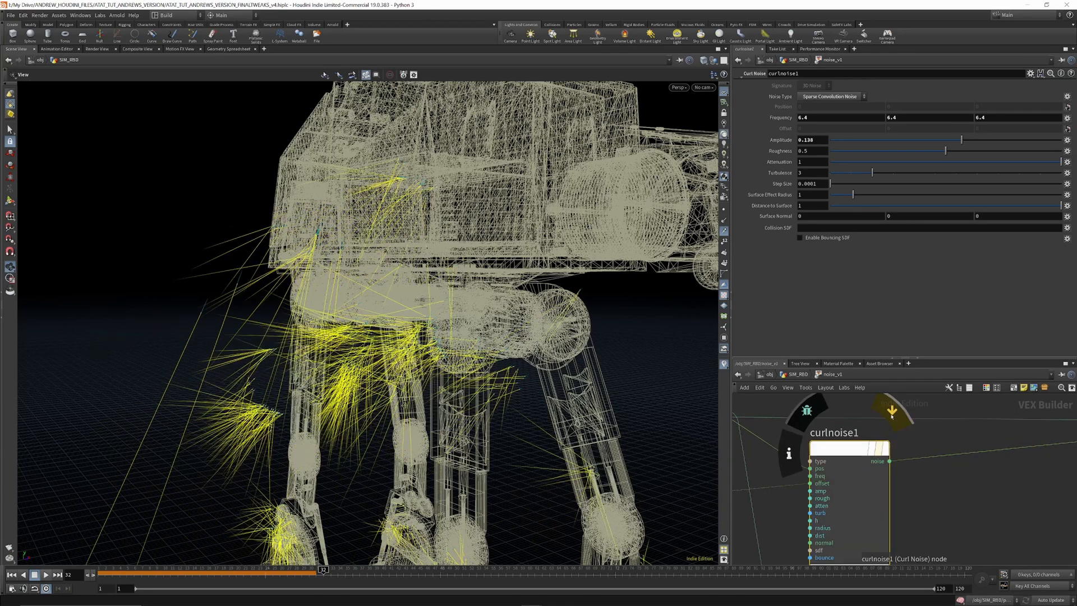
Step: Examine how the global outputs feed curlnoise1's pos and offset inputs, and scrub to frame 22 to check the changing noise
scroll(889, 418, down, 6)
scroll(908, 432, up, 2)
scroll(916, 440, down, 2)
scroll(836, 431, up, 5)
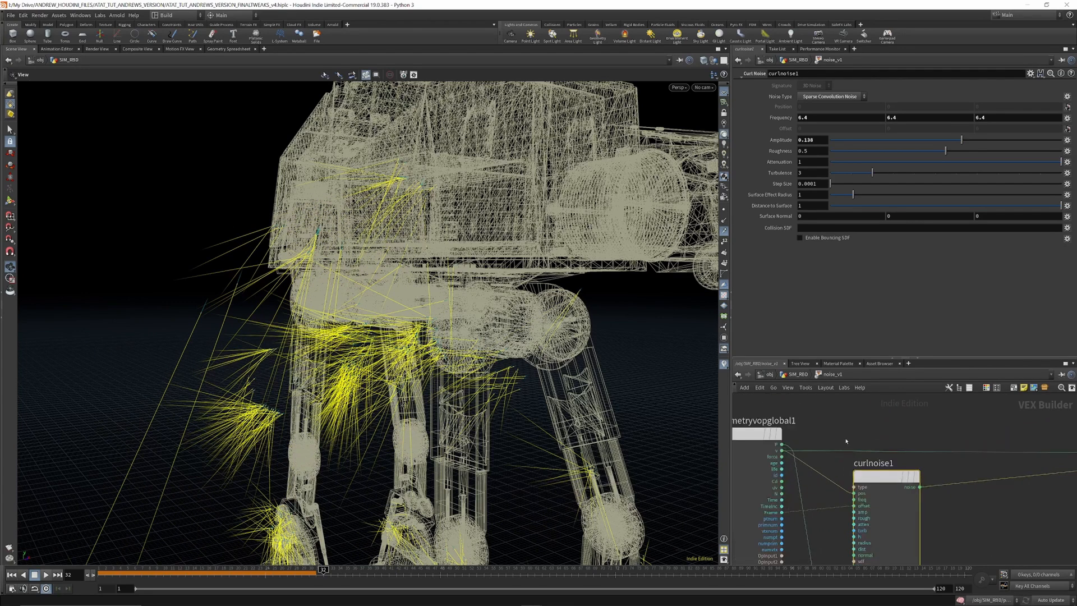
scroll(846, 442, down, 3)
drag(781, 437, 763, 436)
scroll(787, 494, up, 5)
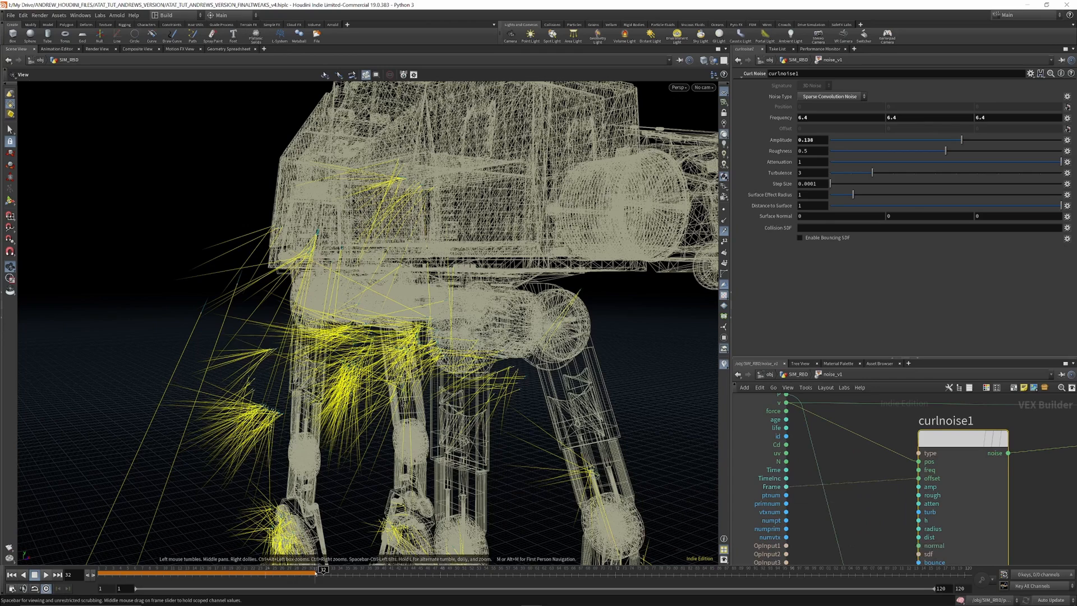
drag(309, 570, 308, 570)
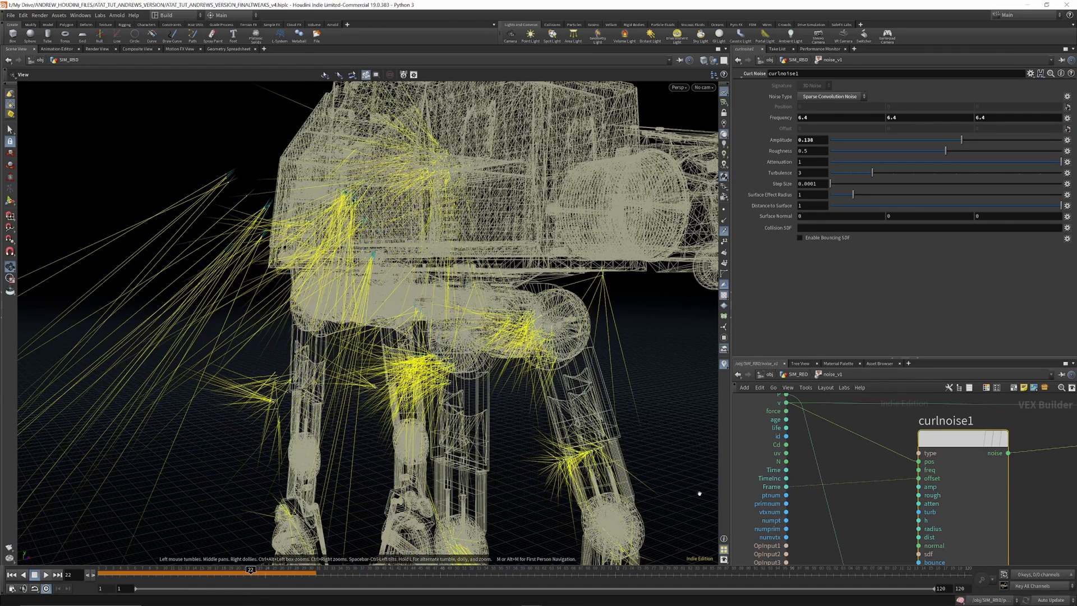
scroll(835, 492, down, 8)
scroll(834, 492, up, 3)
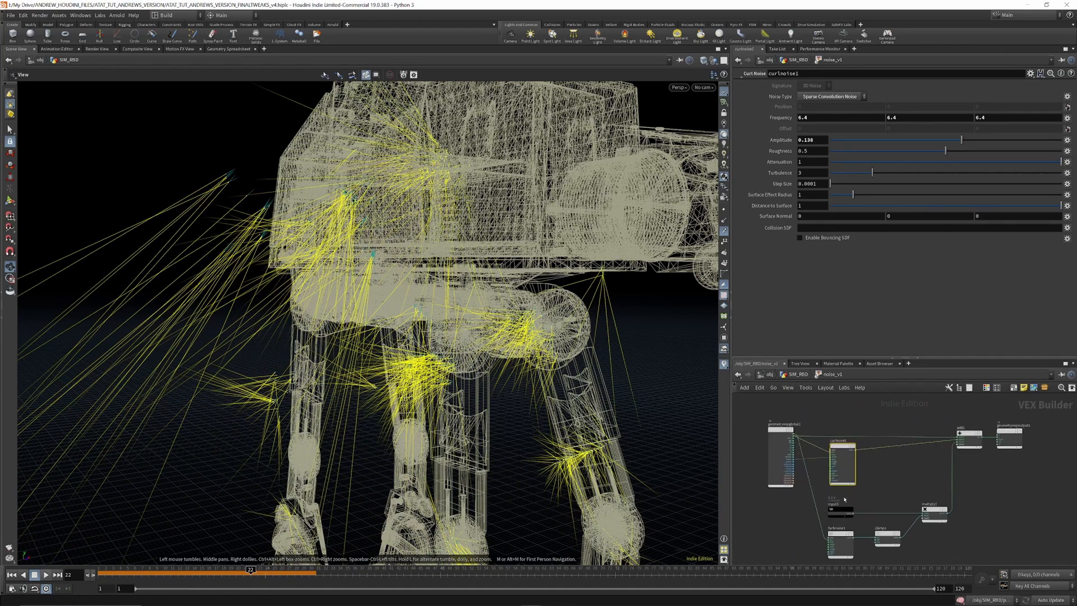
Step: Re-enable delete13 in the SIM_RBD network and view the remaining velocity vectors near the front leg
click(801, 375)
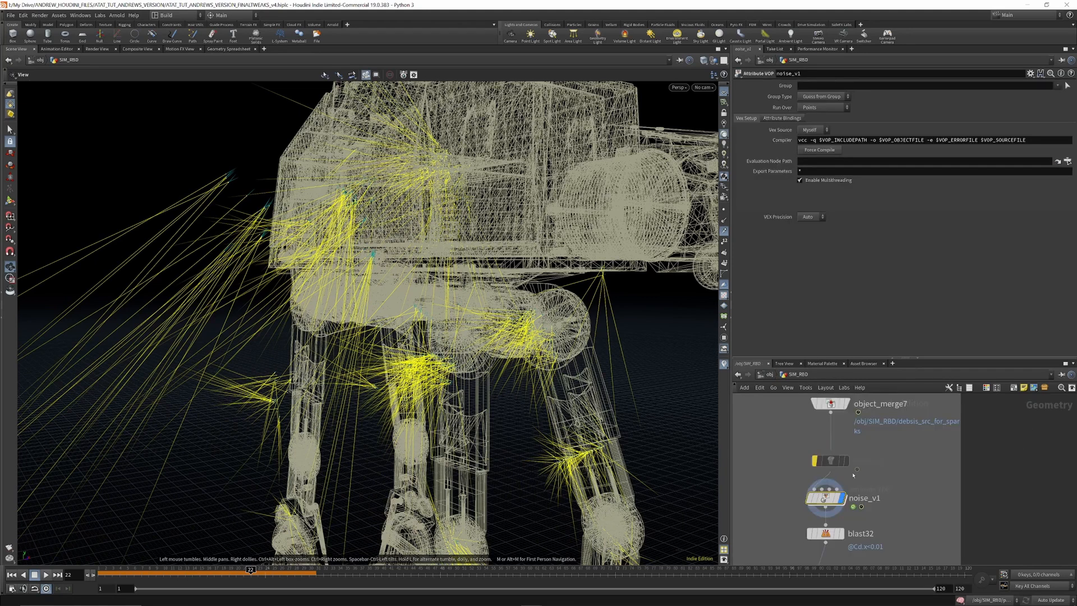
mouse_move(823, 498)
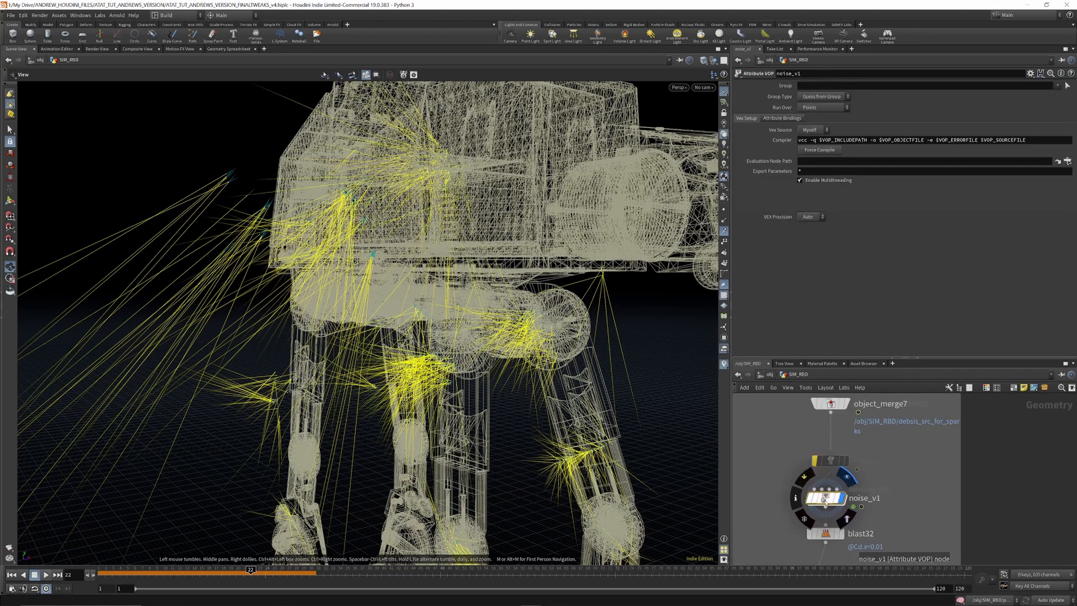
drag(828, 460, 828, 452)
mouse_move(810, 433)
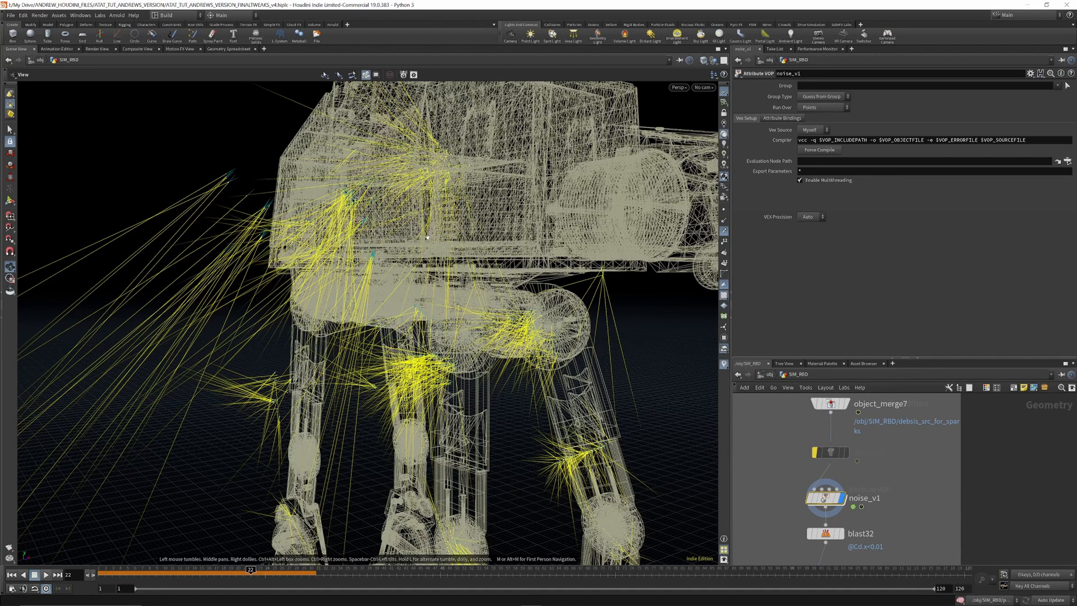
drag(435, 231, 436, 279)
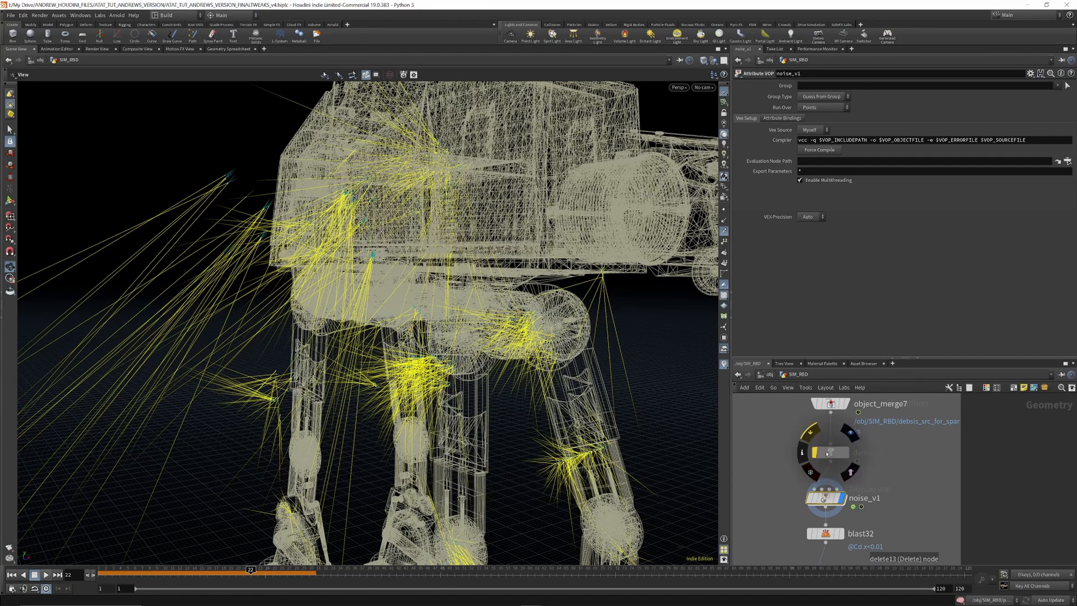
click(814, 452)
mouse_move(567, 443)
mouse_down()
mouse_move(521, 438)
mouse_move(573, 429)
mouse_up()
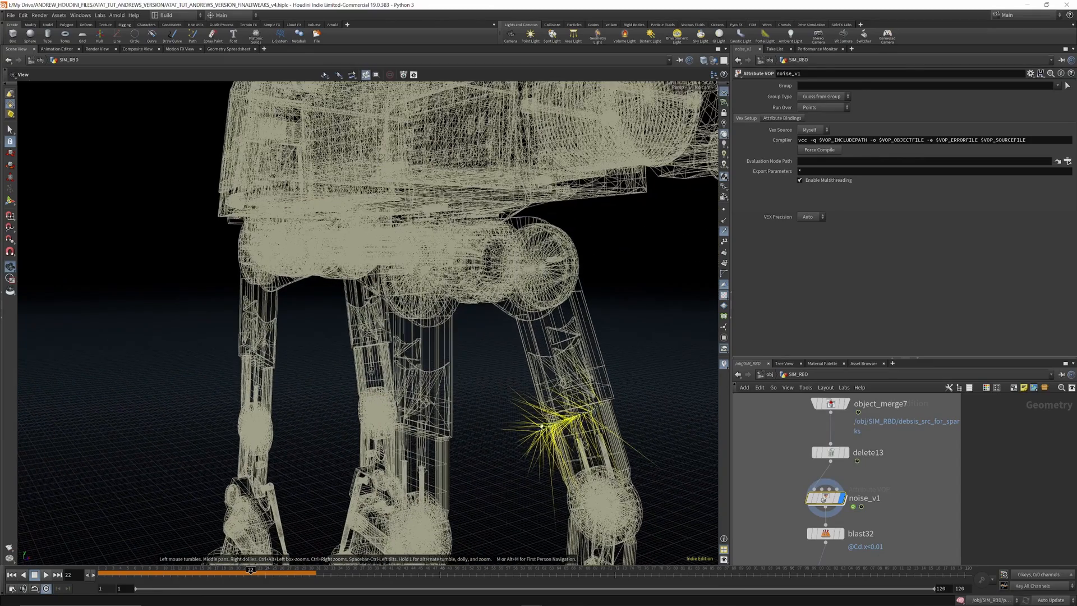
scroll(875, 477, down, 2)
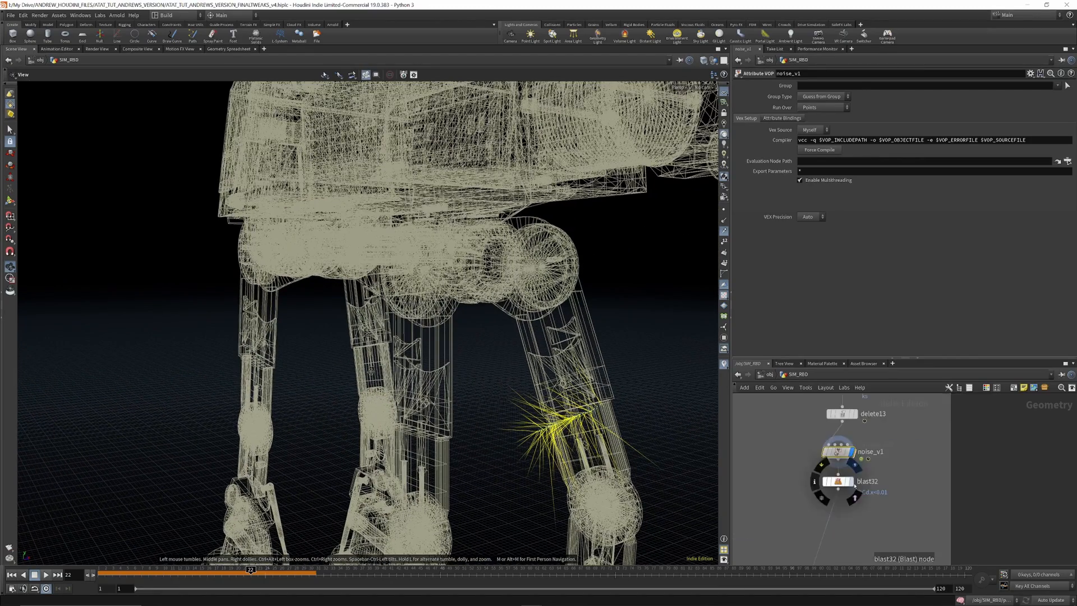
click(839, 481)
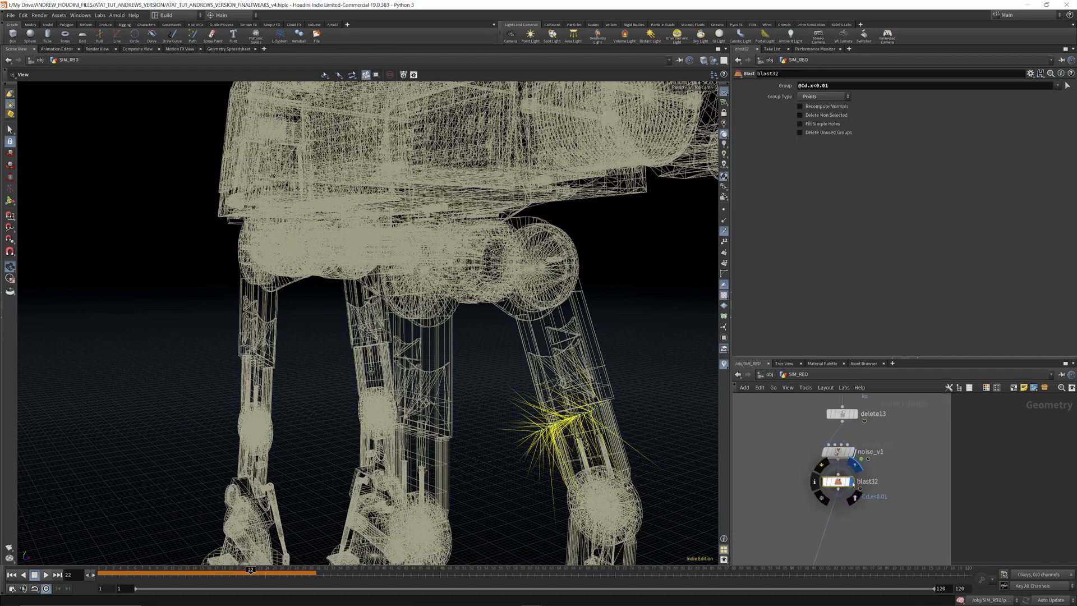
double_click(839, 452)
scroll(1011, 449, up, 2)
scroll(996, 446, down, 3)
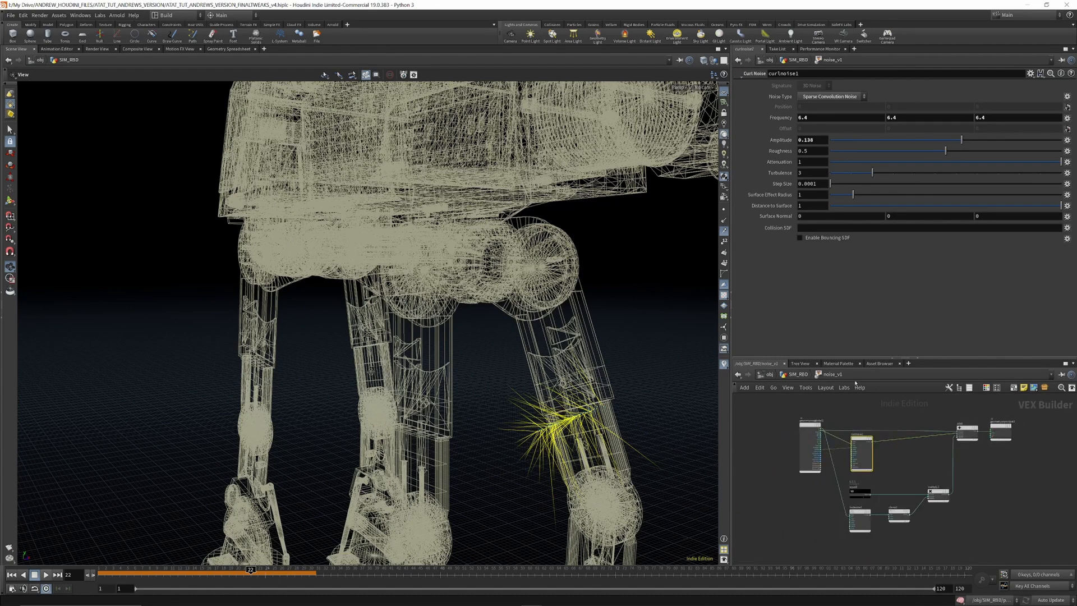
Step: Return to the SIM_RBD network and toggle blast32's bypass to compare its effect on the velocity vectors
key(u)
click(838, 481)
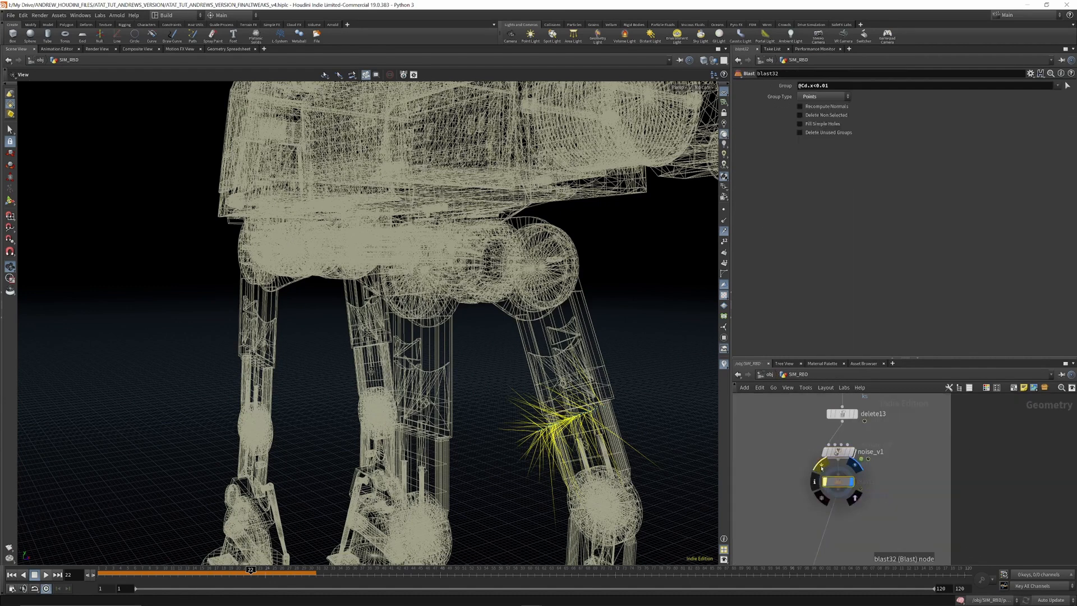
click(821, 468)
click(821, 468)
Step: Display reduce_points_for_display1 and set its threshold to 0.081
drag(841, 484, 834, 454)
scroll(842, 448, down, 5)
scroll(837, 484, up, 5)
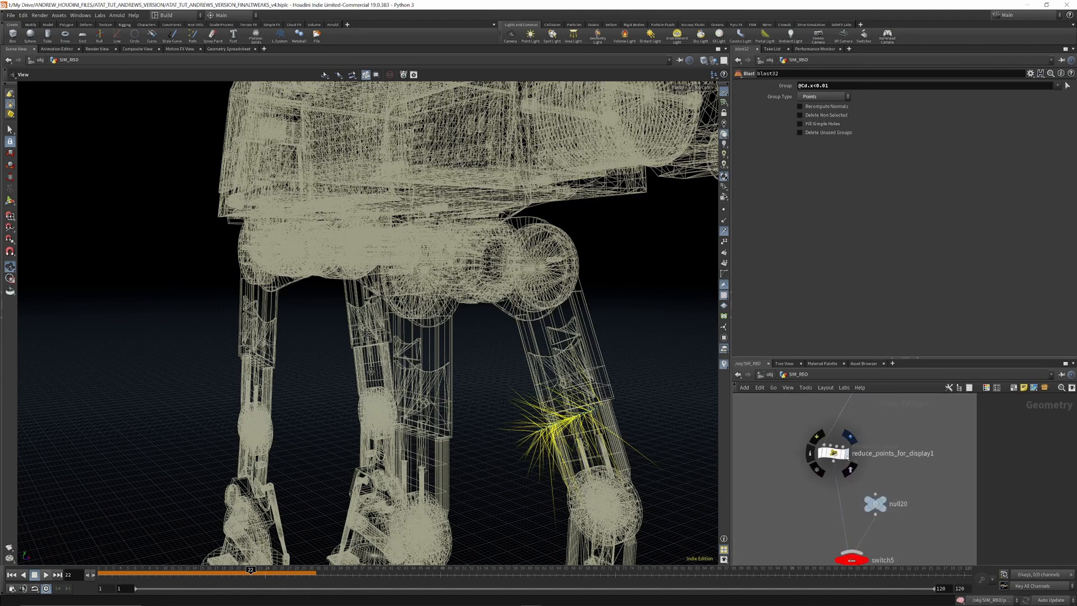
click(834, 454)
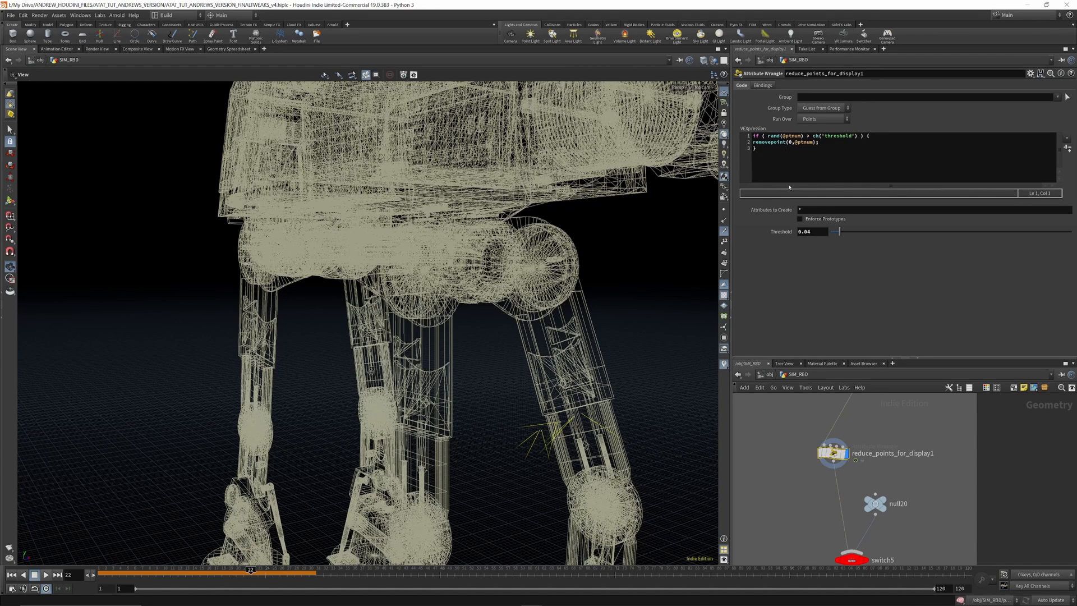
drag(840, 231, 843, 256)
mouse_move(848, 234)
mouse_down()
mouse_move(836, 236)
mouse_move(1072, 235)
mouse_move(850, 239)
mouse_up()
scroll(865, 417, down, 3)
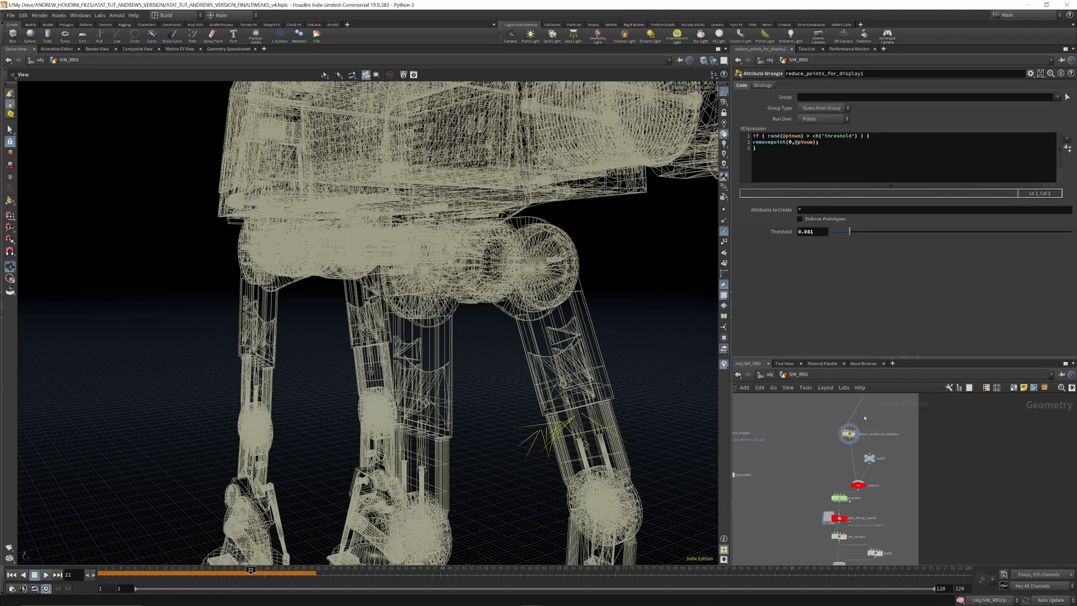
Step: Display switch5 and scrub through its select input keyframes up to frame 43
scroll(867, 483, up, 3)
click(846, 488)
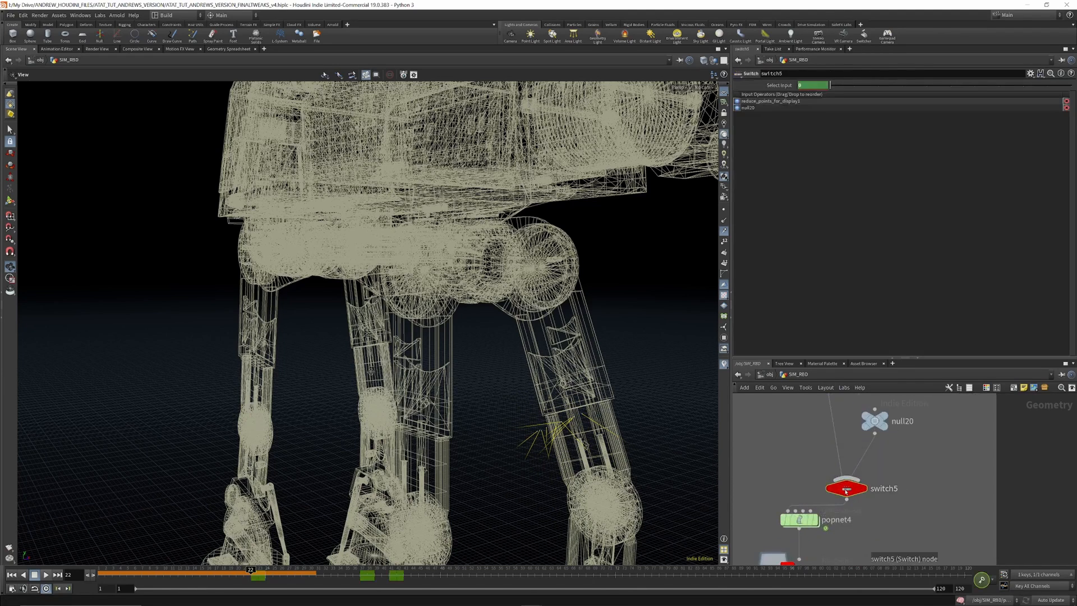
drag(262, 571, 296, 571)
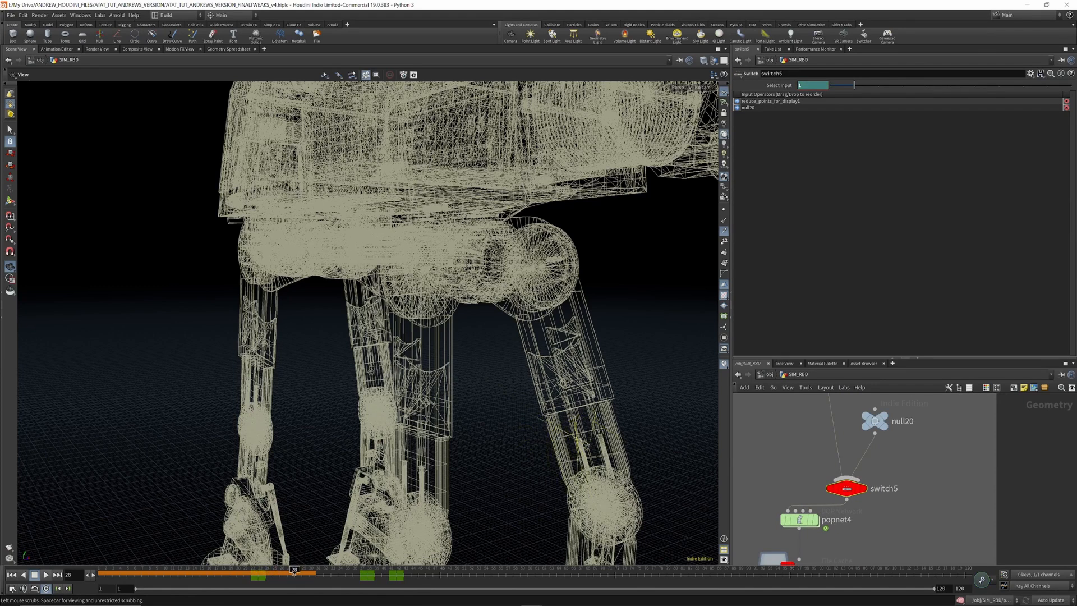
click(864, 488)
click(256, 573)
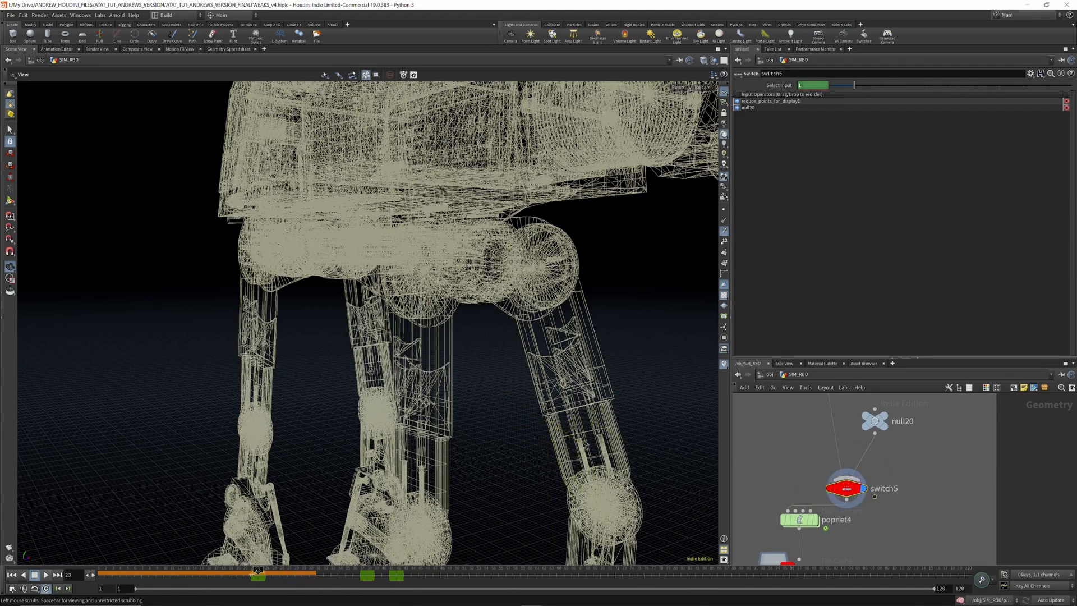
drag(257, 574, 360, 573)
click(981, 579)
drag(380, 572, 403, 573)
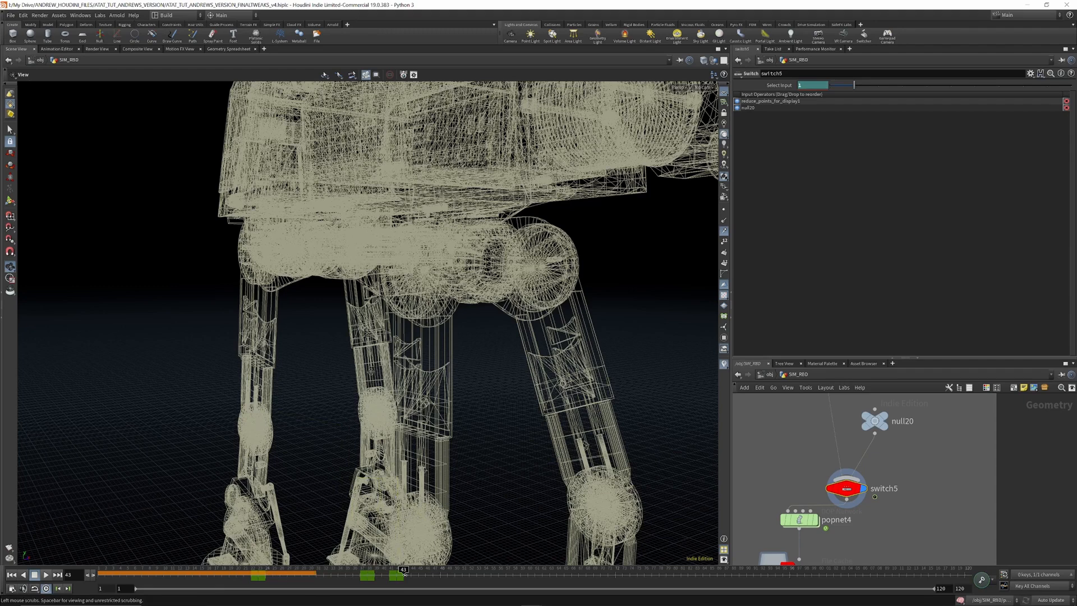
Step: Go inside popnet4 and inspect popdrag1's air resistance and VEX expression
mouse_move(807, 525)
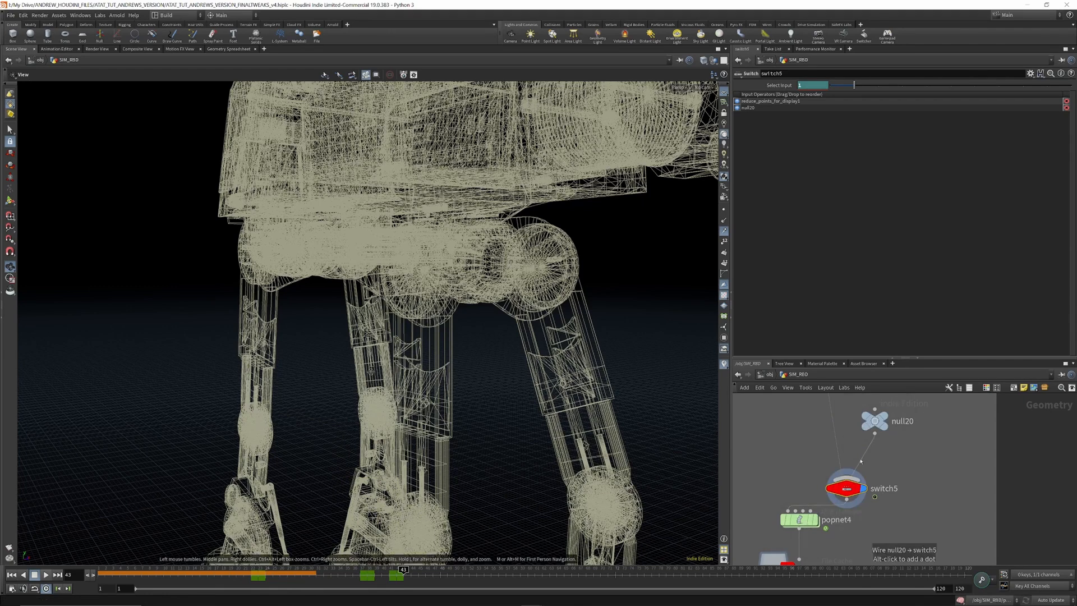
scroll(841, 455, down, 5)
scroll(836, 443, up, 3)
double_click(820, 427)
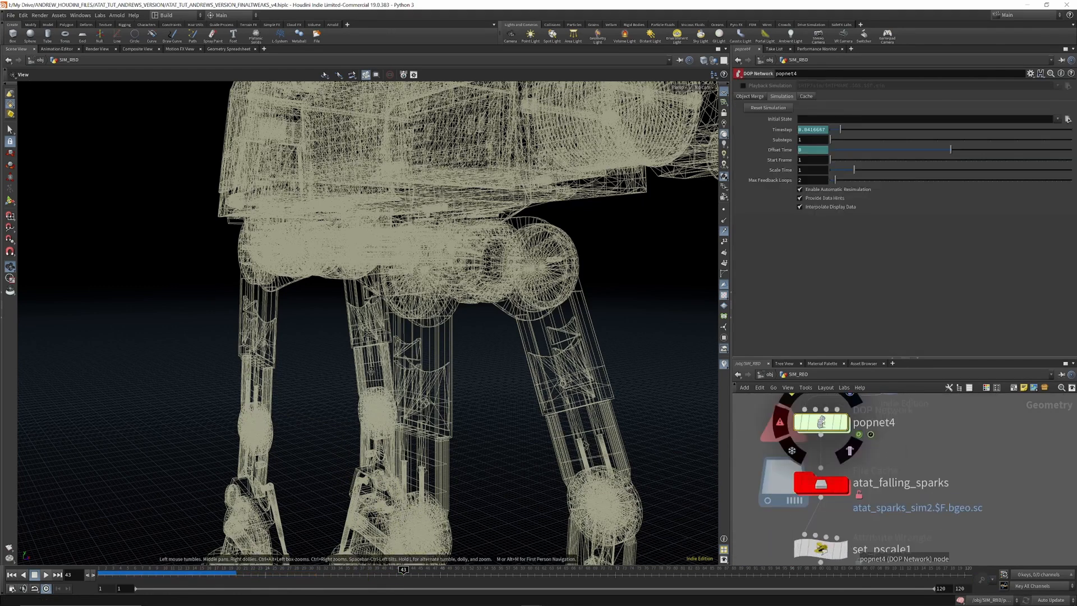
scroll(888, 446, down, 3)
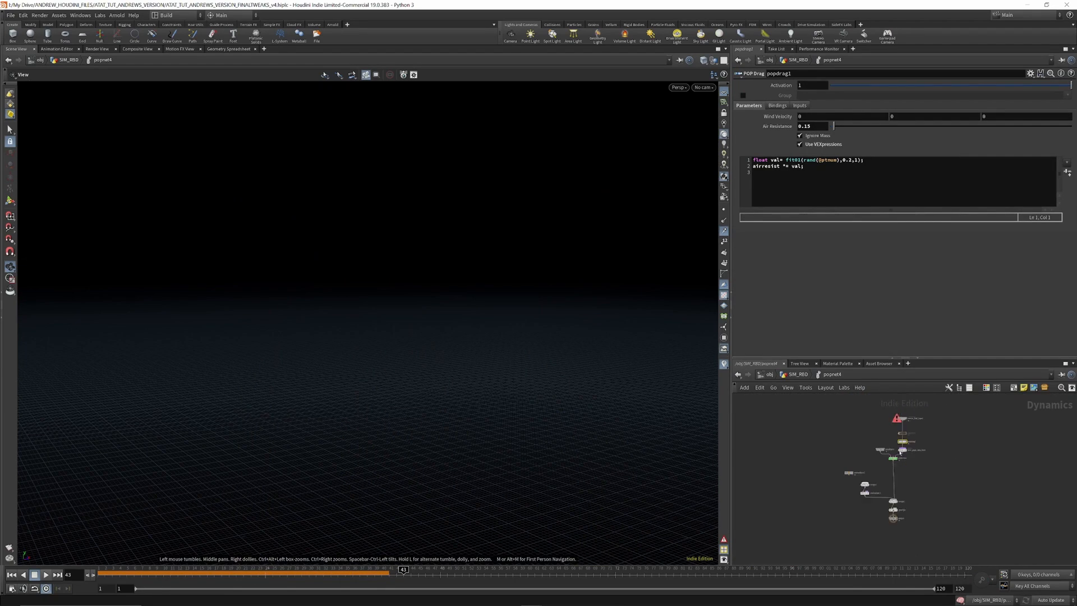
scroll(903, 427, up, 5)
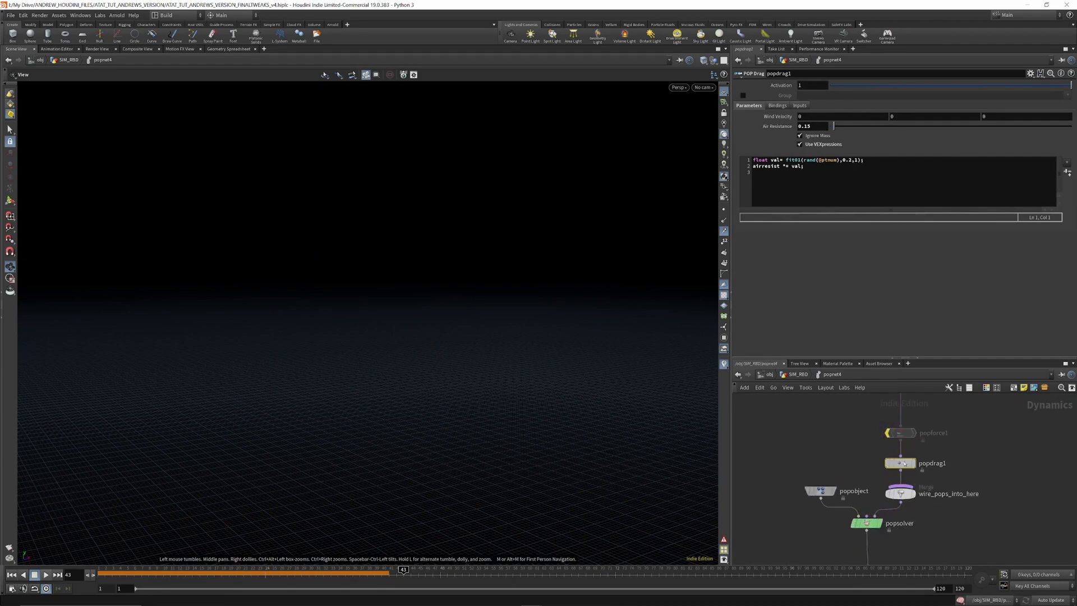
scroll(915, 399, down, 2)
scroll(904, 433, up, 1)
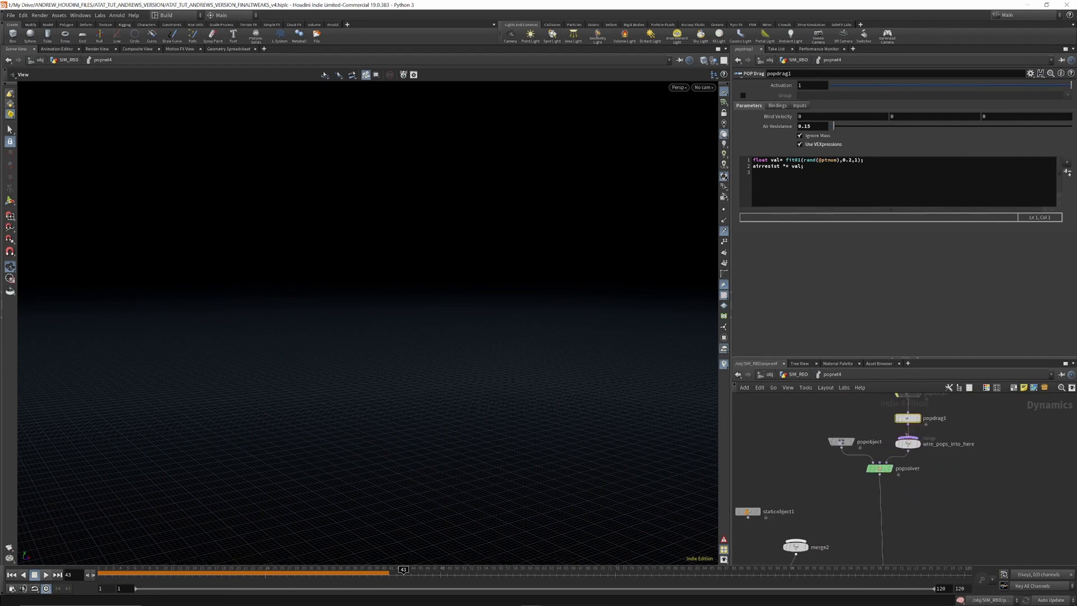
Step: Inspect popsolver's collision behavior and sleeping settings and the rest of the popnet4 network
click(880, 468)
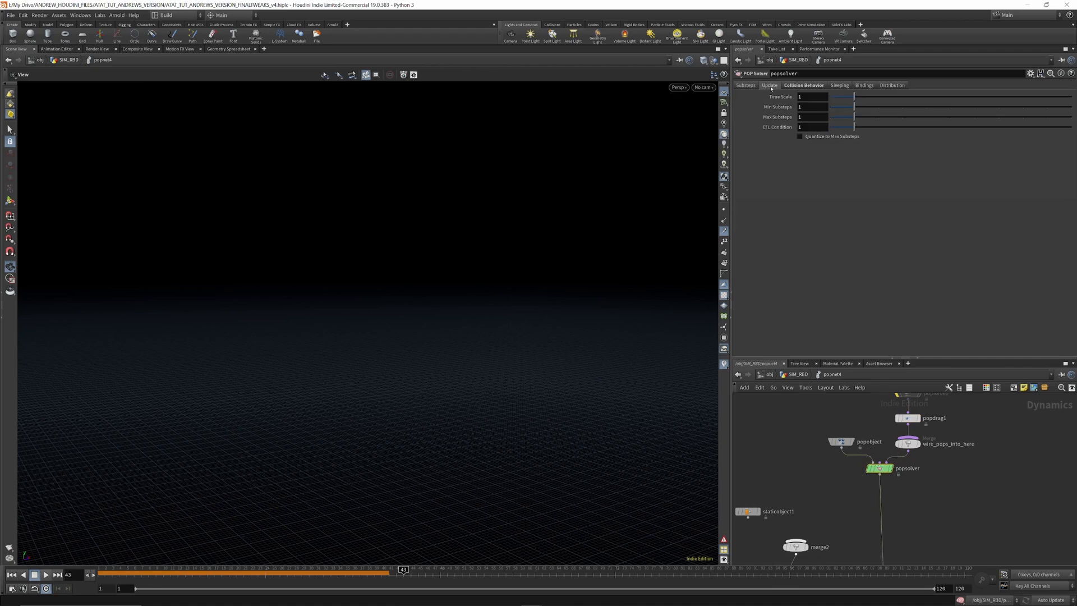
click(805, 86)
click(840, 86)
scroll(883, 474, down, 3)
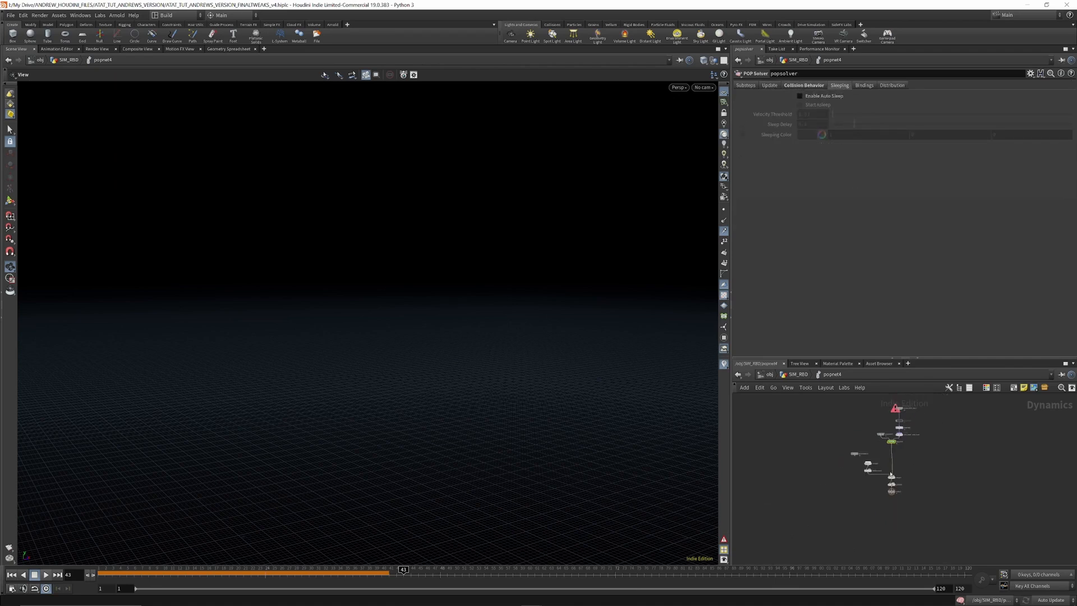
scroll(891, 477, down, 2)
scroll(894, 460, up, 4)
scroll(900, 503, down, 2)
scroll(901, 501, down, 3)
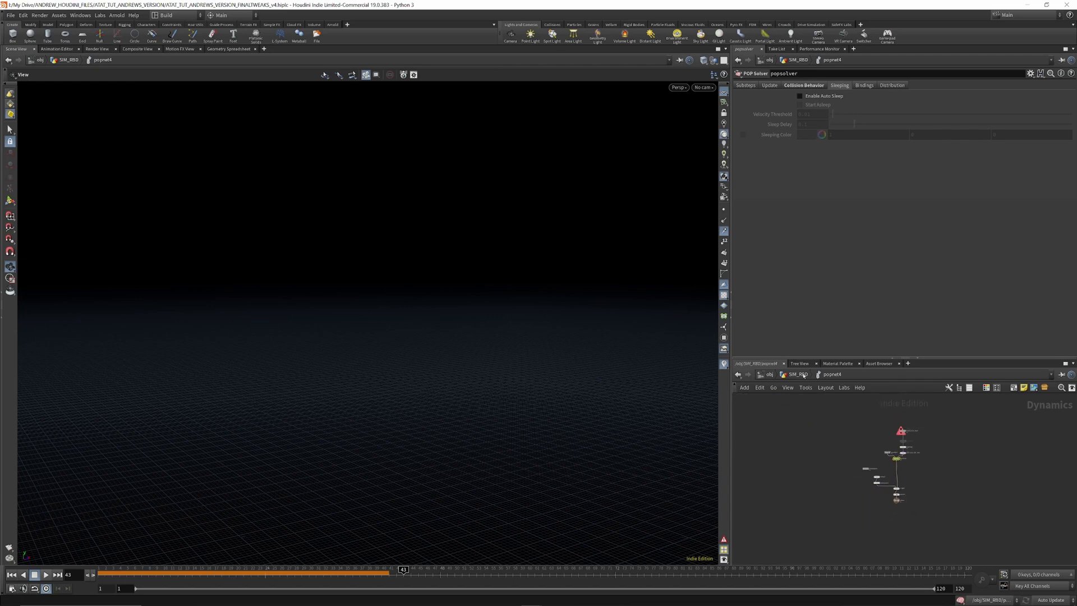
Step: Return to the SIM_RBD network and display the cached particles of atat_falling_sparks
click(804, 375)
mouse_move(840, 488)
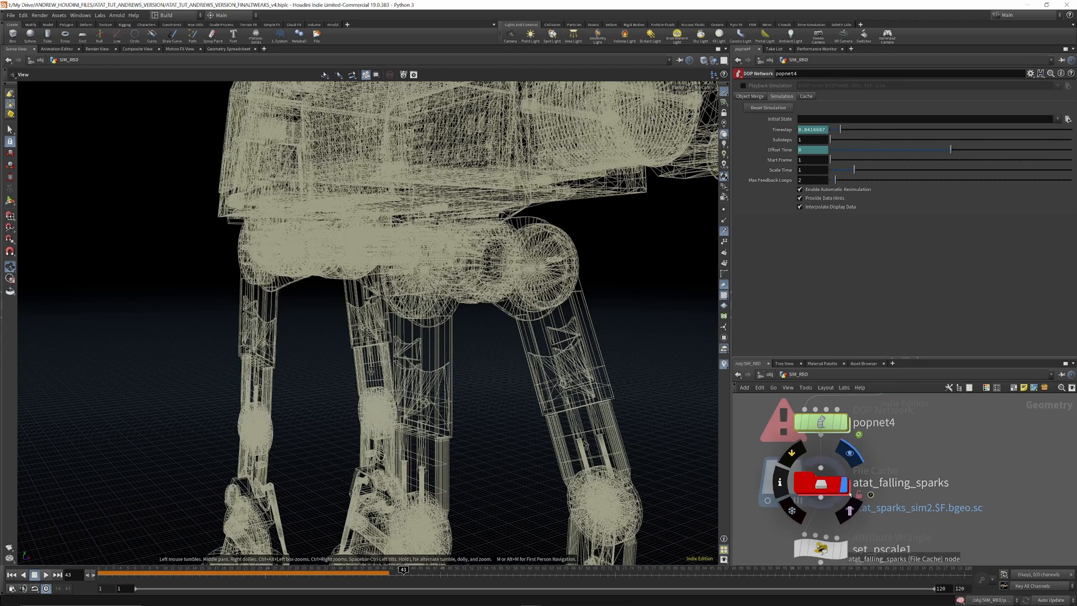
click(844, 487)
scroll(864, 468, down, 5)
scroll(867, 463, up, 5)
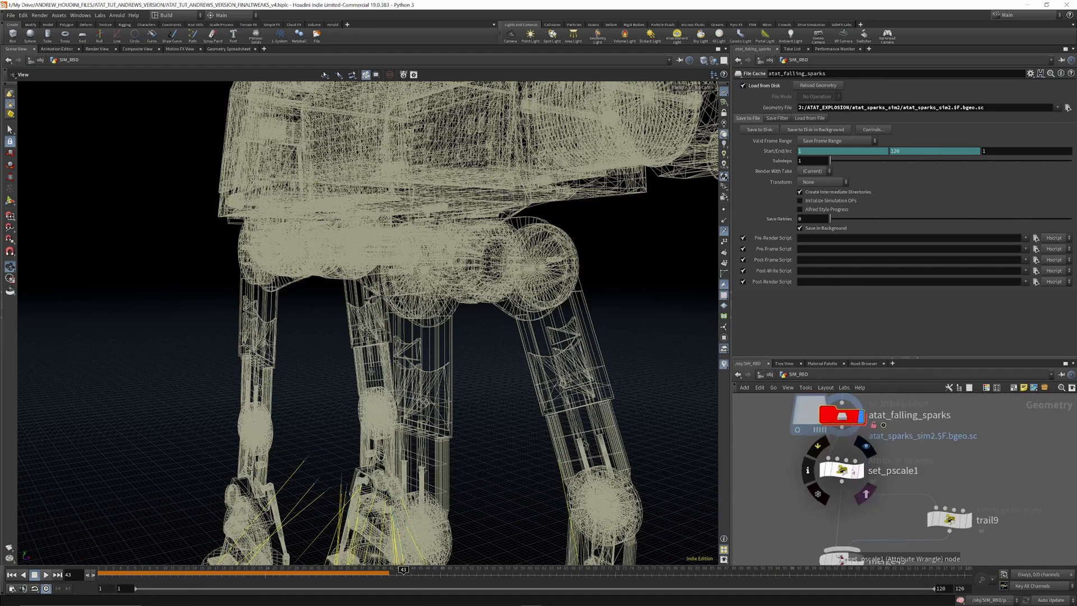
Step: Inspect set_pscale1's expression with its min and max values, and template trail9
click(842, 470)
scroll(869, 412, down, 4)
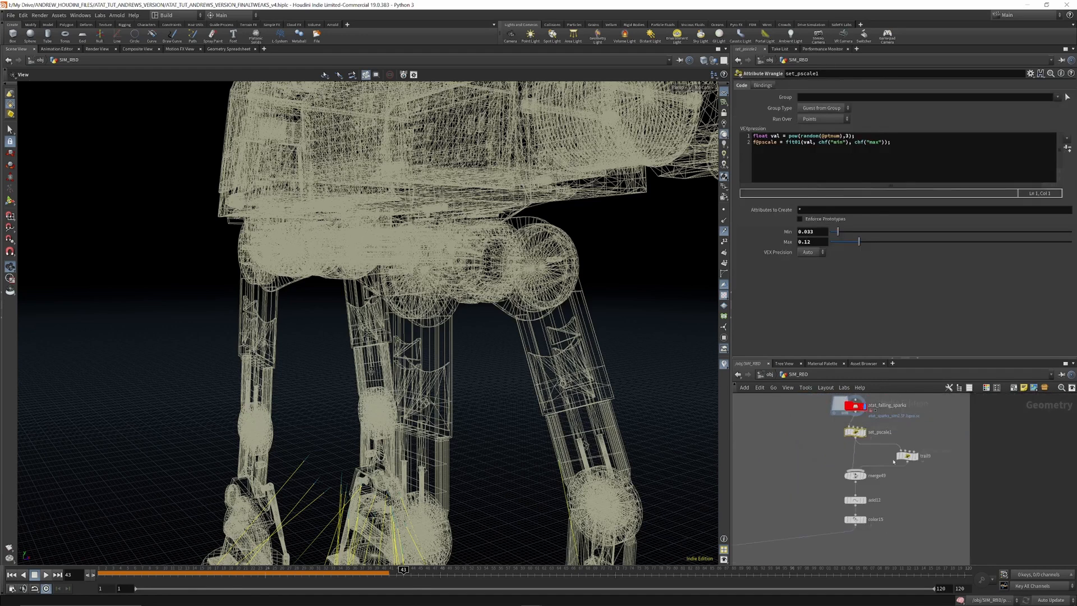
scroll(904, 456, up, 3)
click(918, 452)
scroll(832, 505, down, 2)
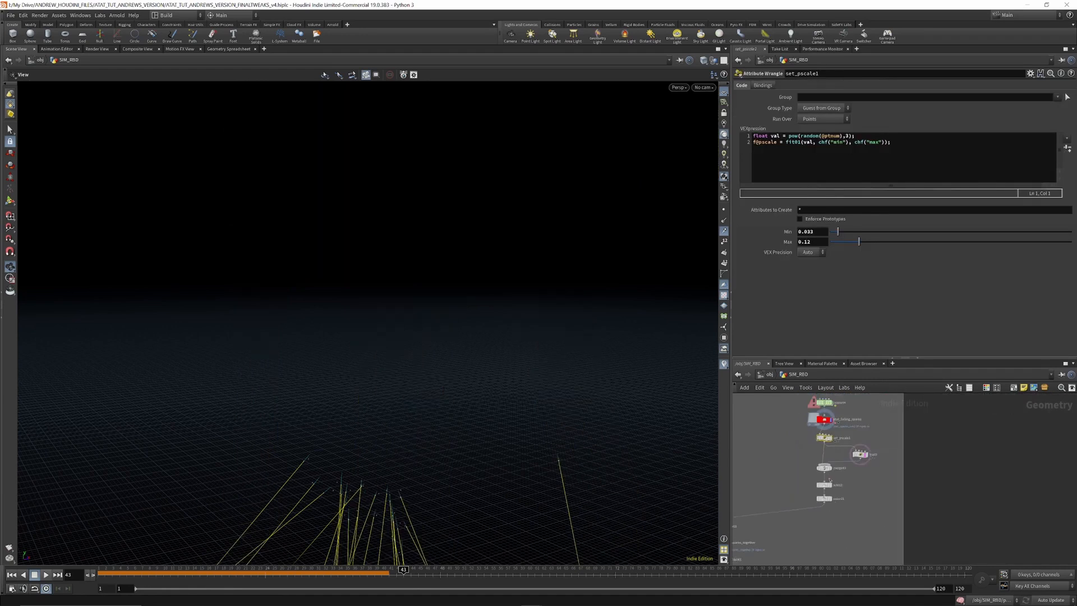
Step: Display add12 and turn off the velocity vector display so only the spark lines show
click(832, 487)
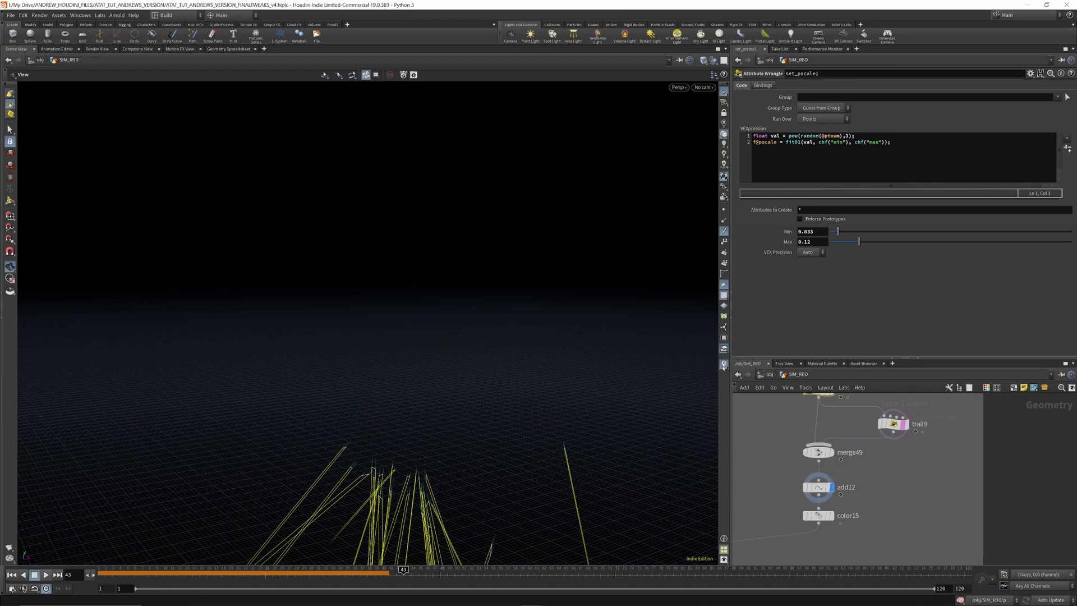
click(723, 367)
scroll(847, 443, down, 3)
scroll(837, 475, up, 5)
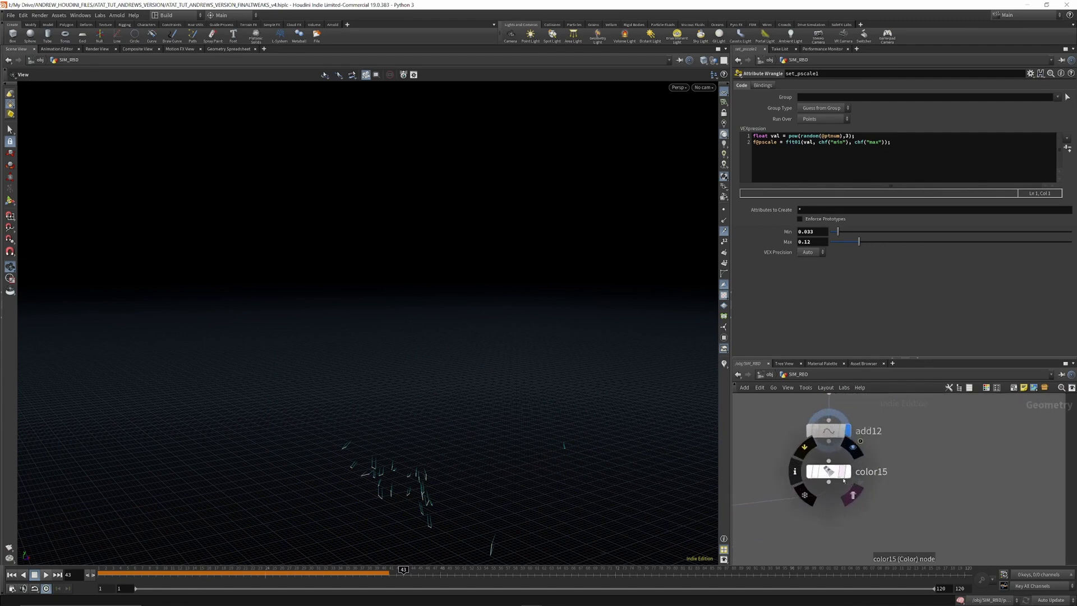
Step: Display color15 and inspect its constant orange point color
click(852, 448)
click(831, 472)
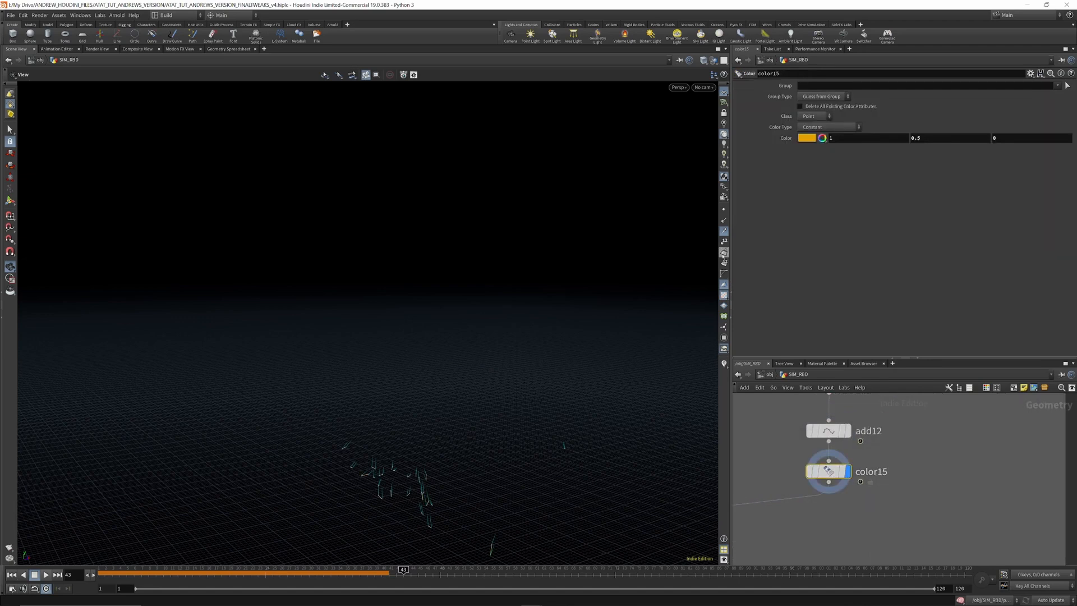
scroll(852, 490, down, 5)
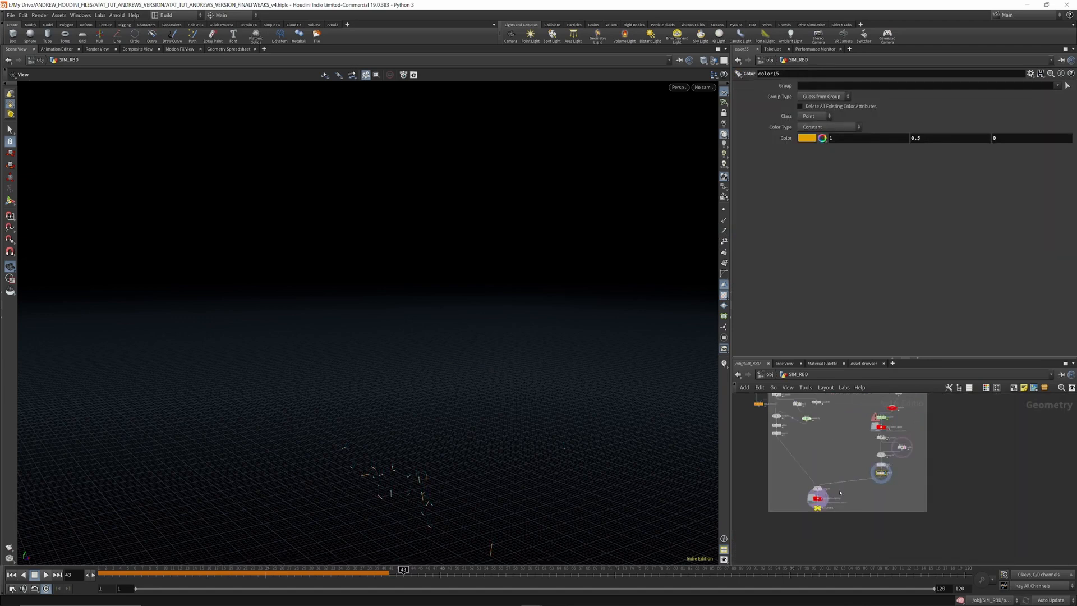
scroll(822, 500, up, 6)
Step: Display the atat_sparks_together file cache and scrub back through the timeline to review the combined sparks
click(830, 511)
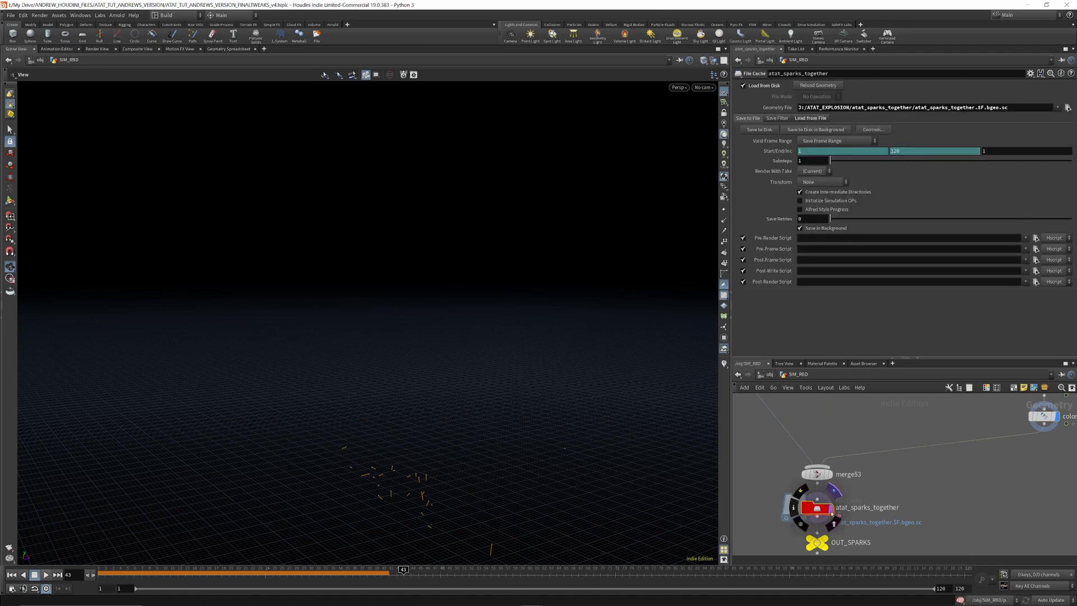
click(832, 513)
drag(366, 568, 230, 570)
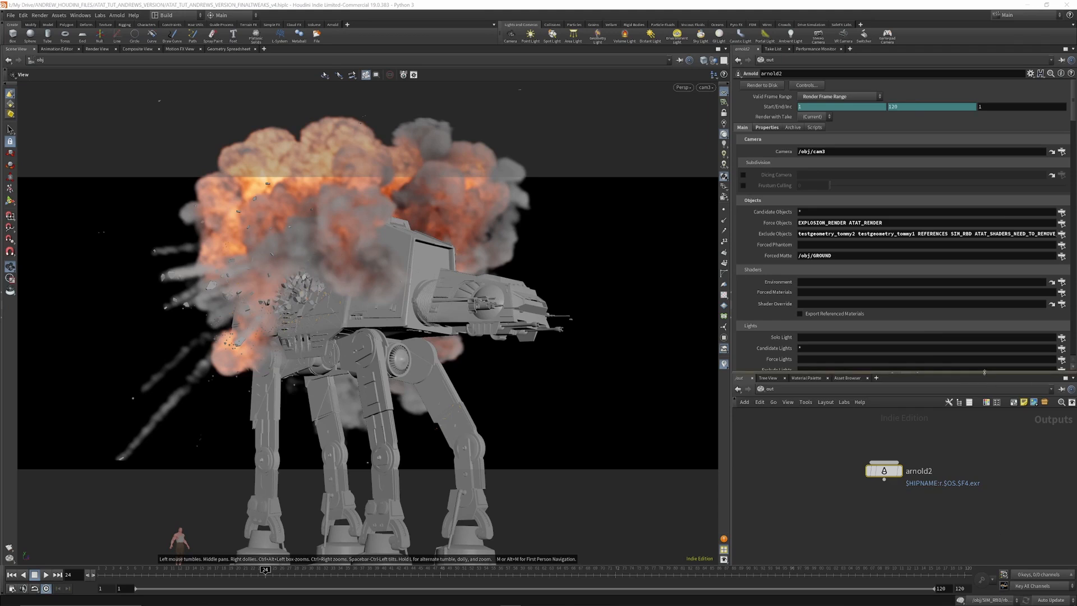
Step: Enlarge the network view and open the out network containing the arnold2 render node
drag(992, 373, 974, 307)
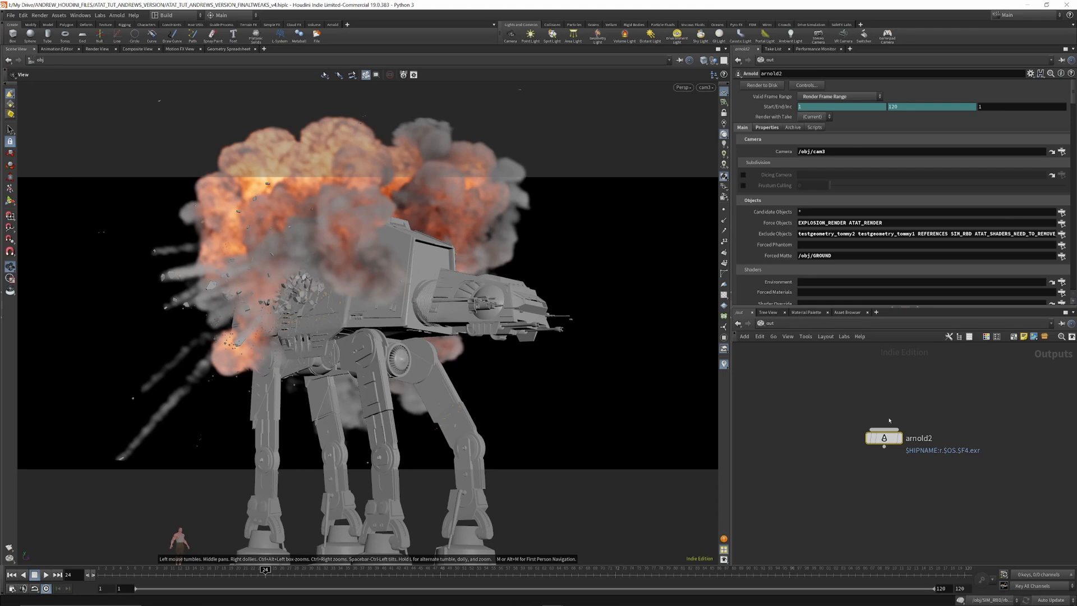
click(781, 324)
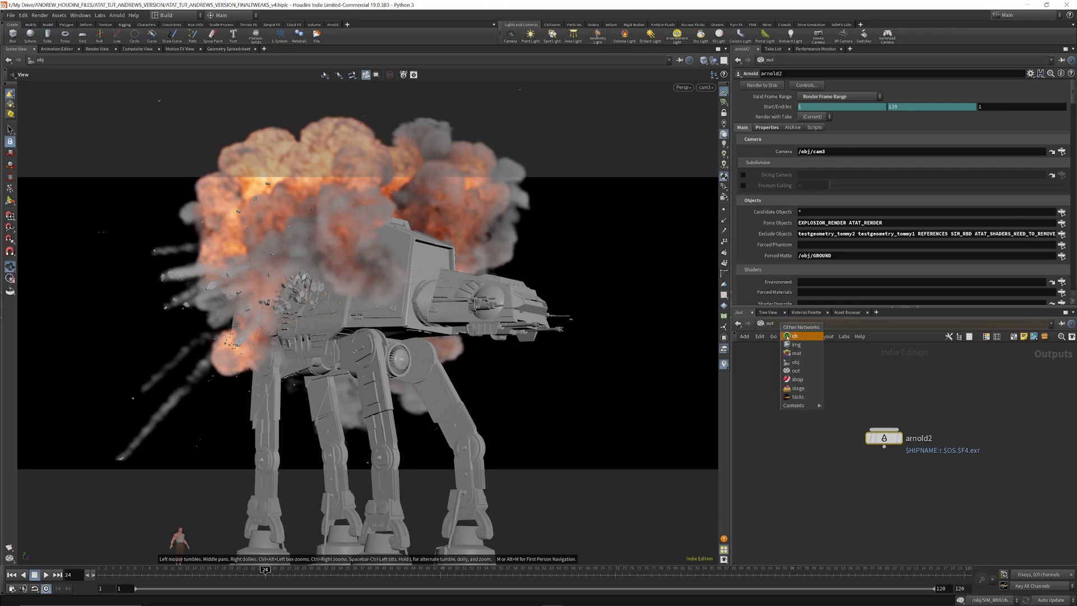
click(797, 372)
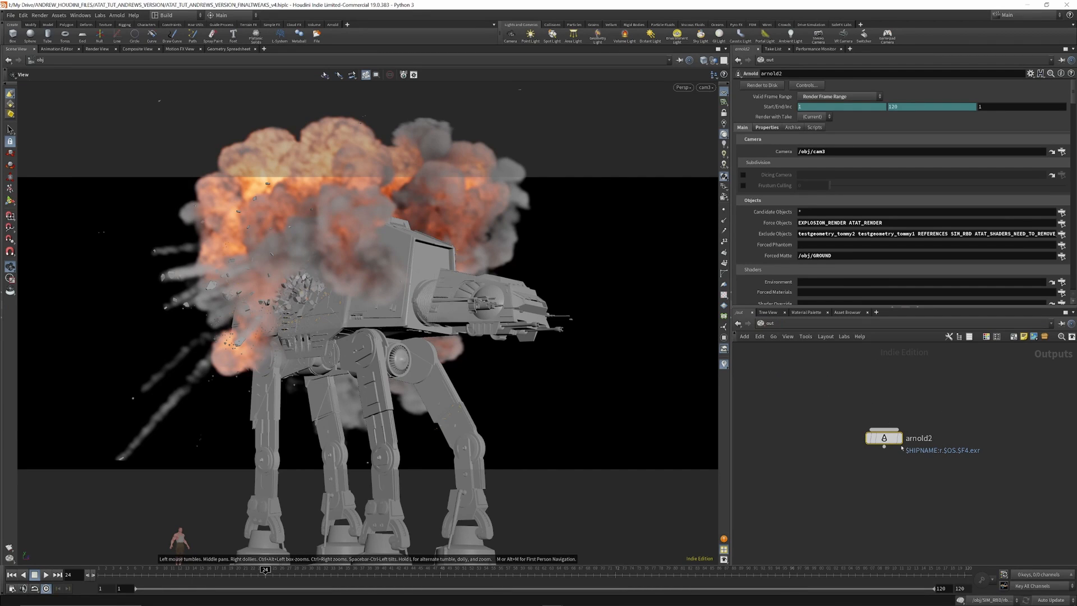